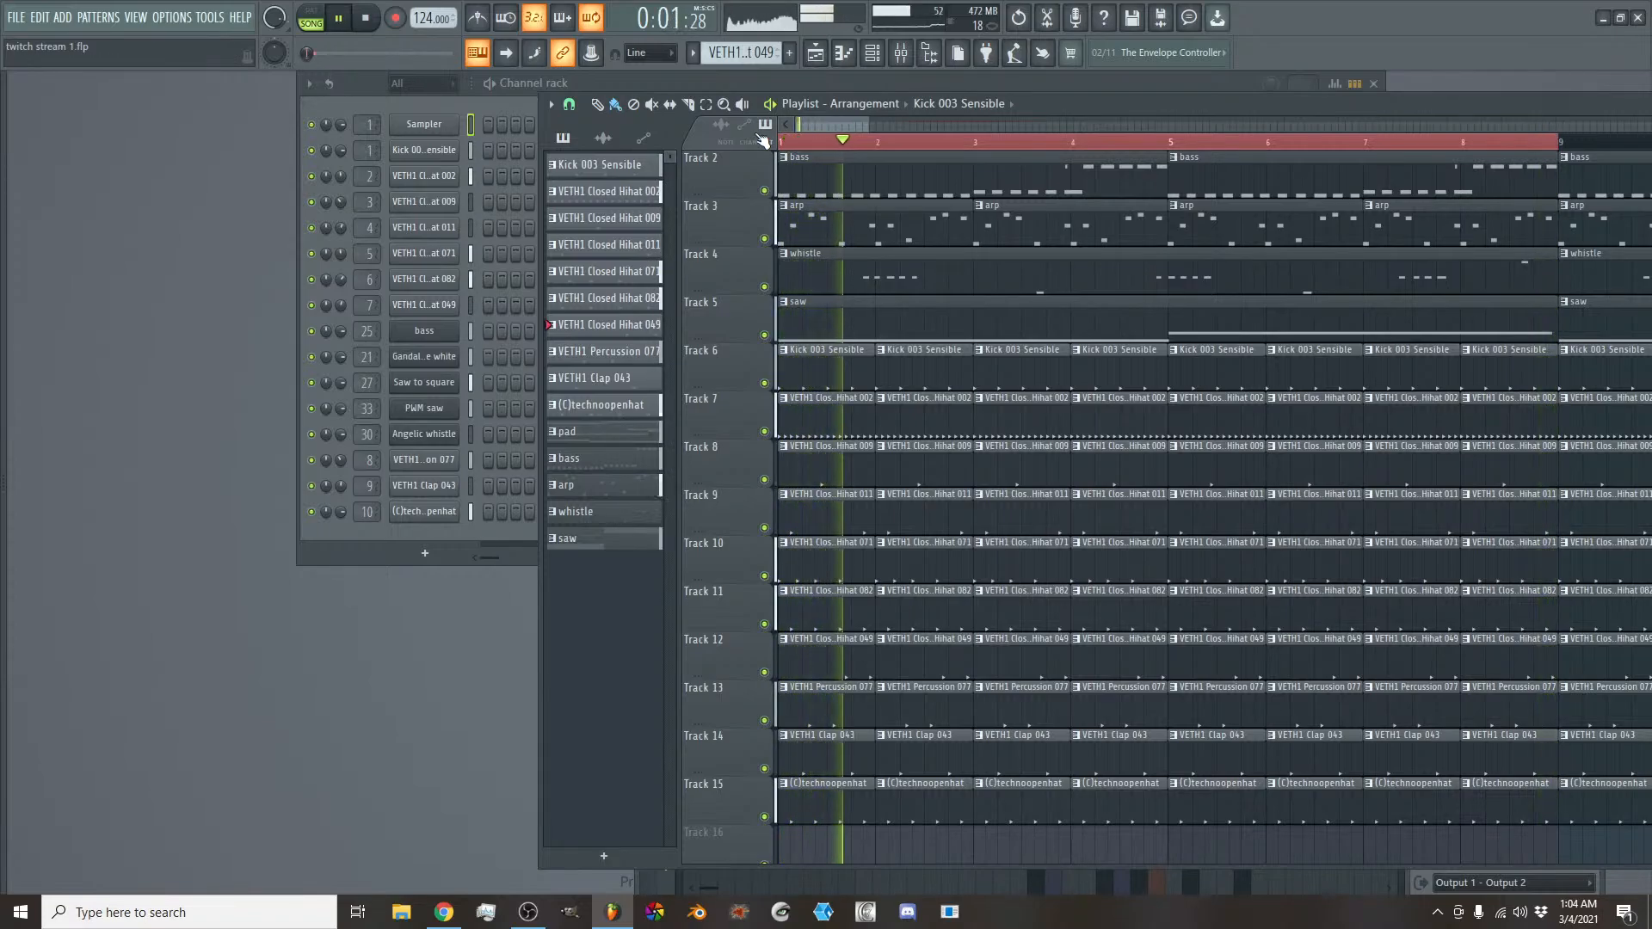
- Stop playback and examine the full length of the arrangement and the clips on Tracks 1 to 15
key("space")
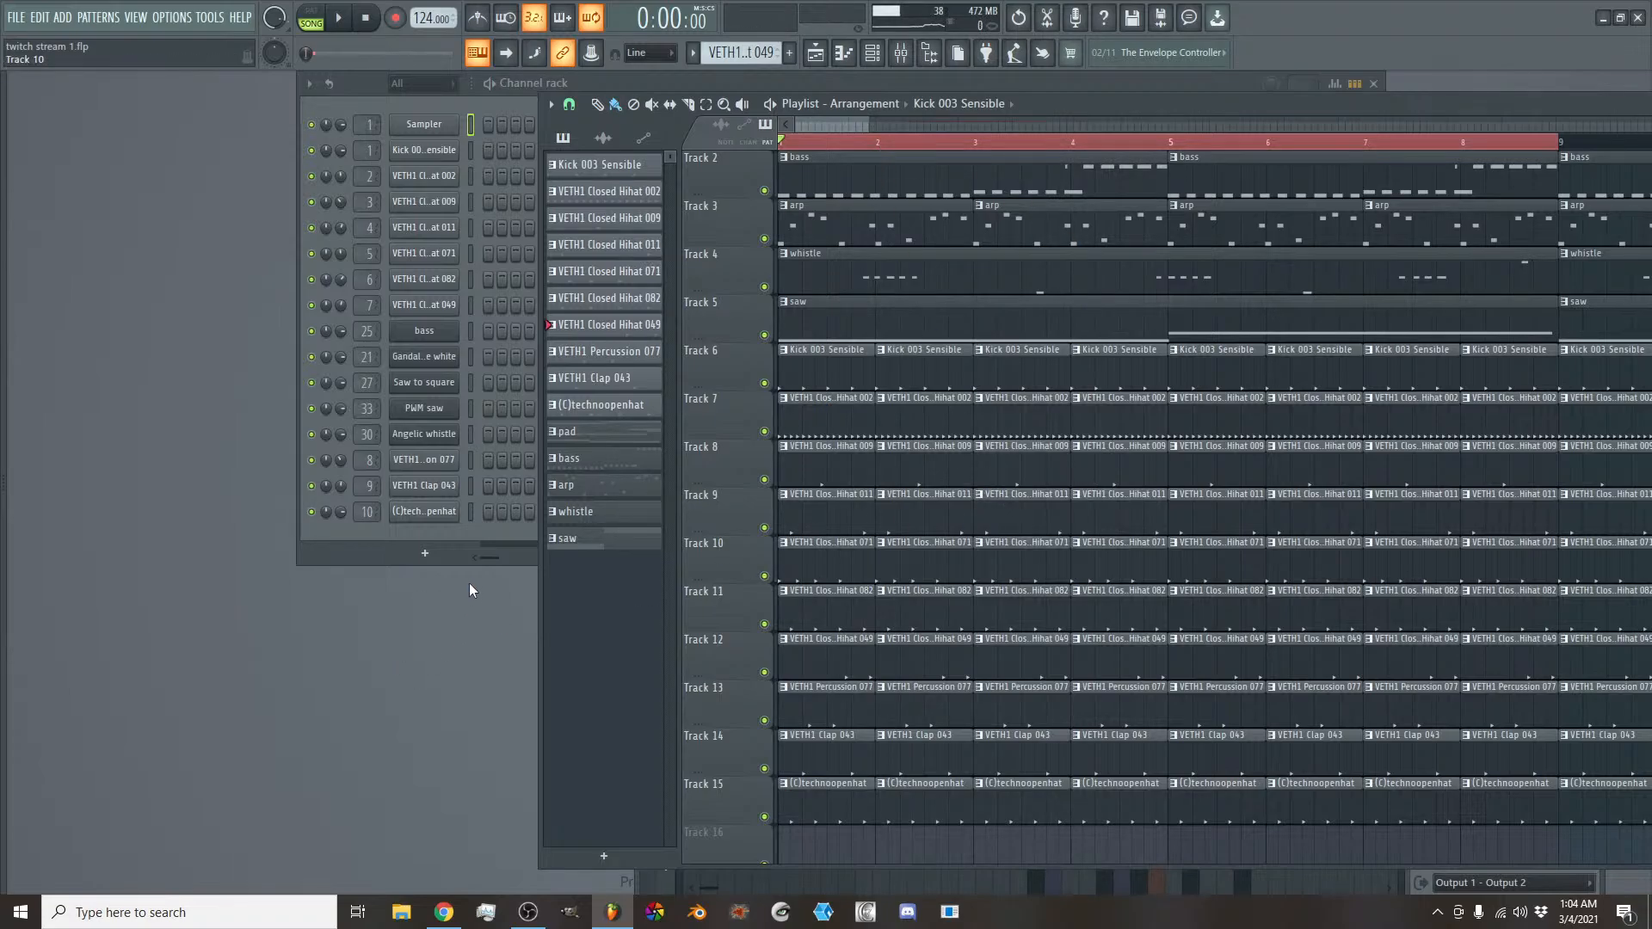
scroll(729, 615, "up", 1)
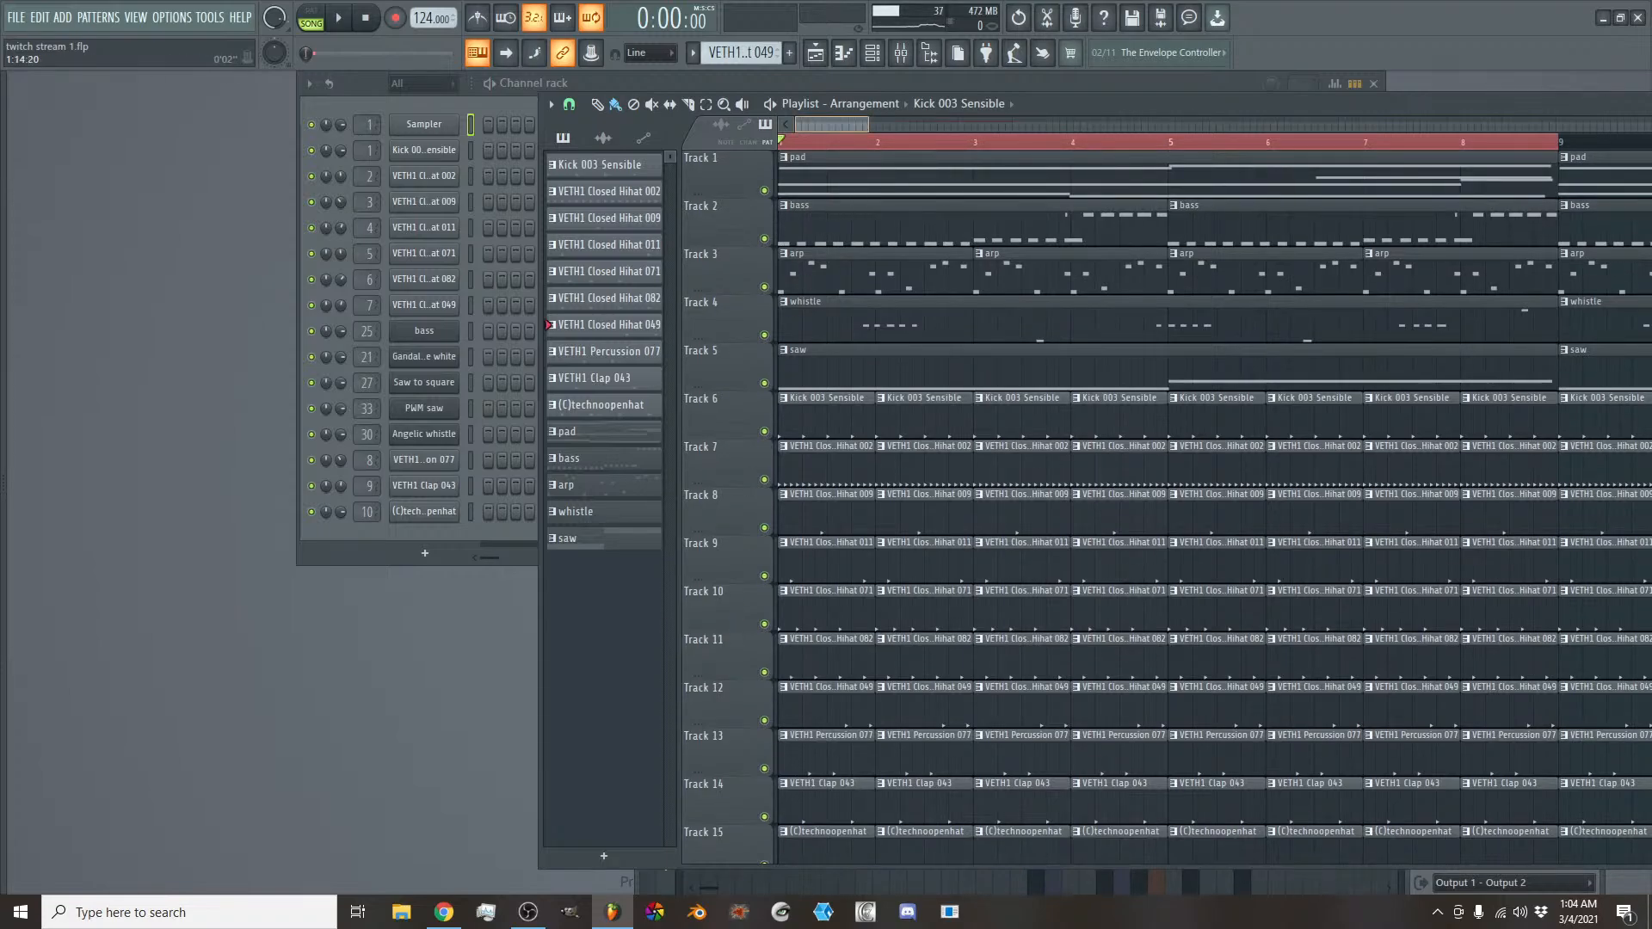
left_click_drag(867, 125, 961, 125)
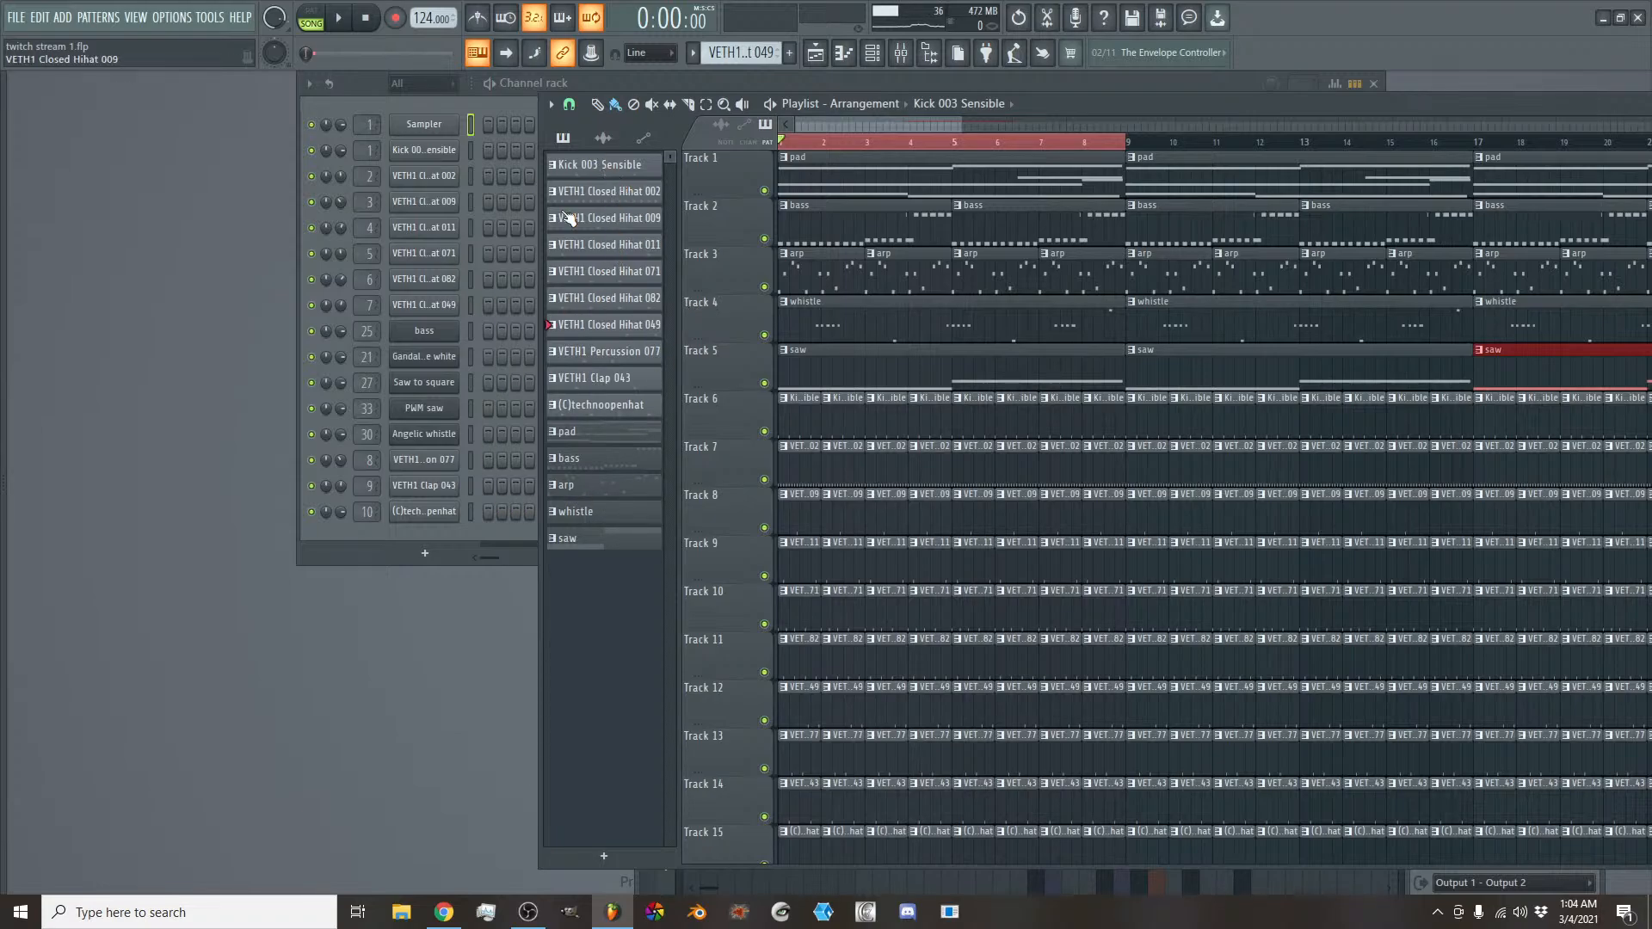
right_click(607, 169)
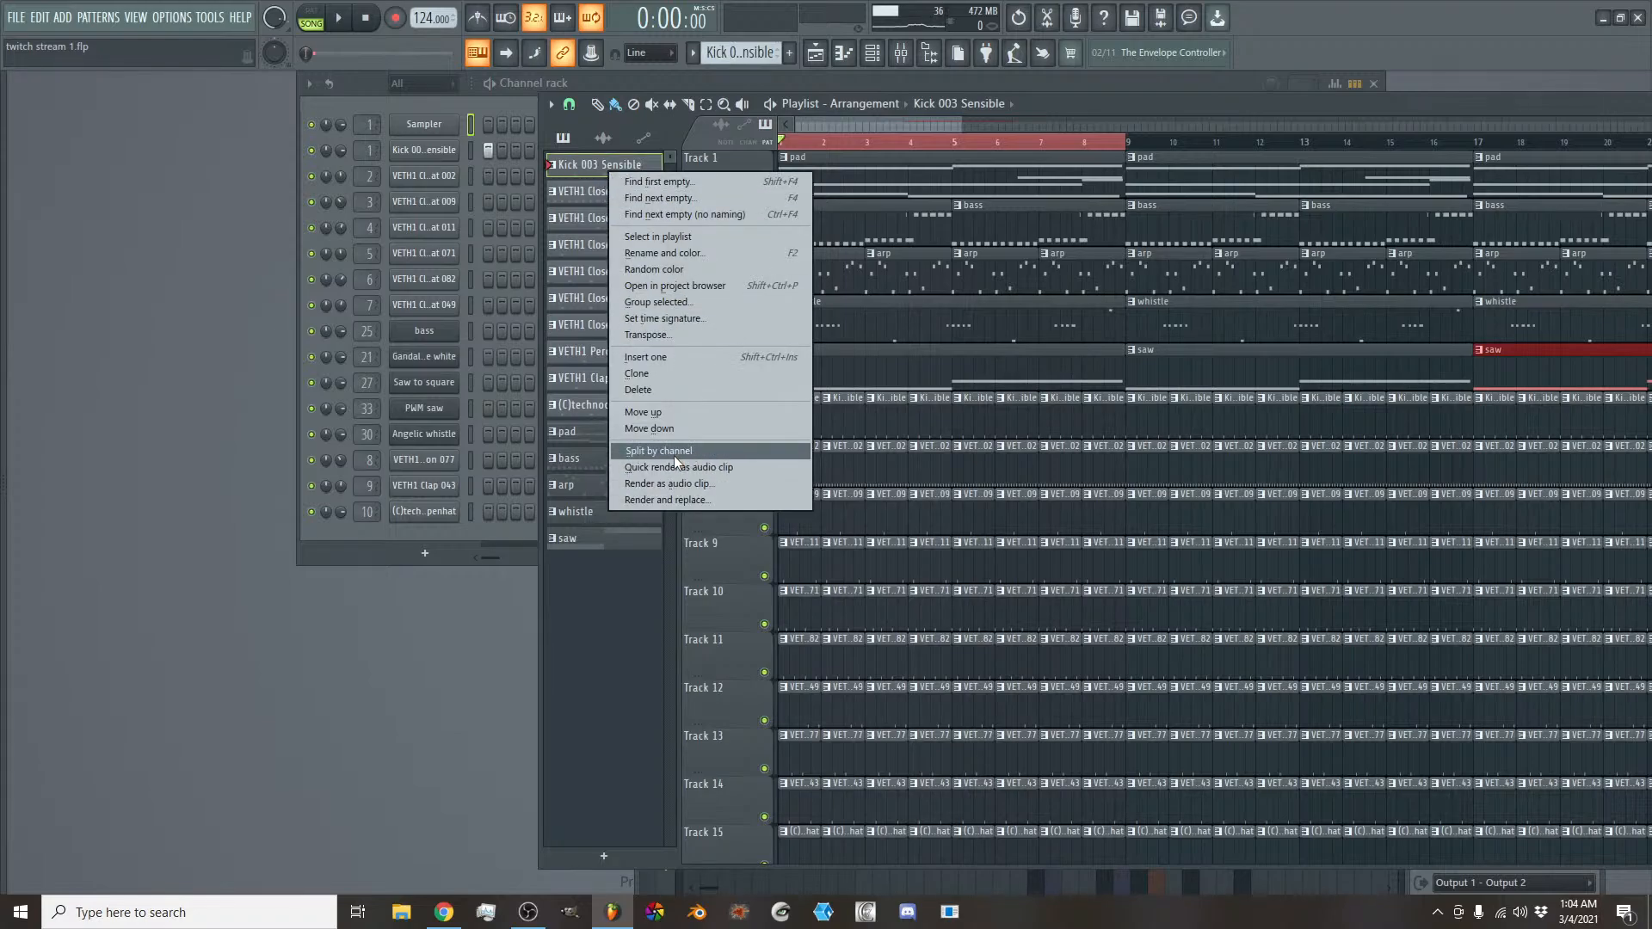
left_click(784, 115)
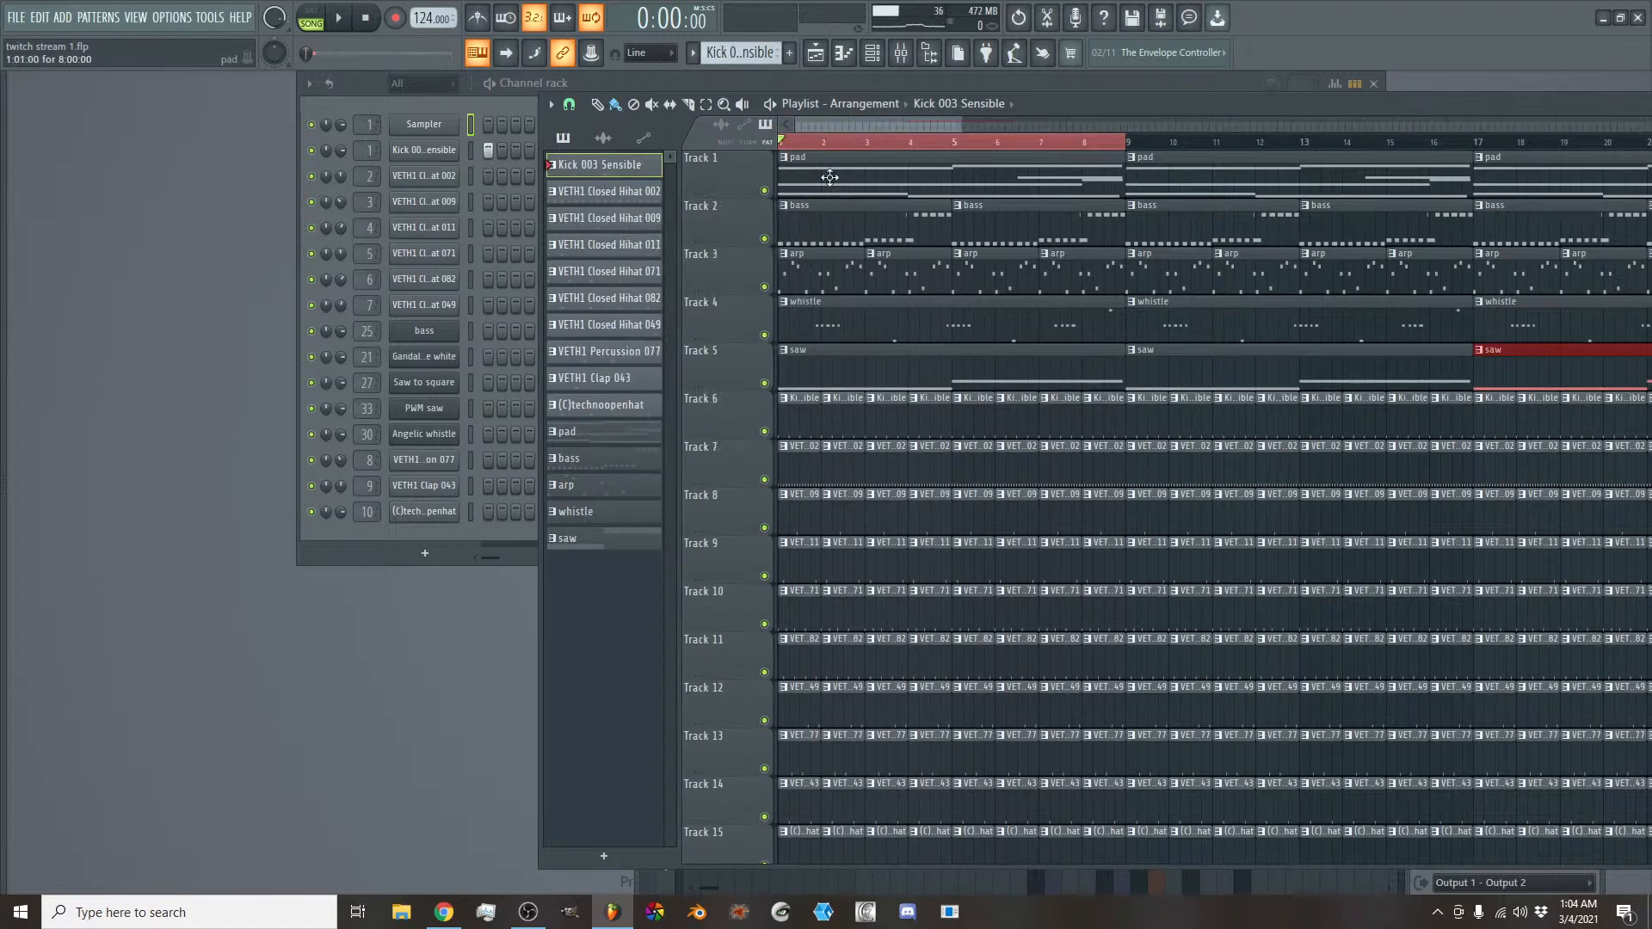
scroll(849, 595, "down", 2)
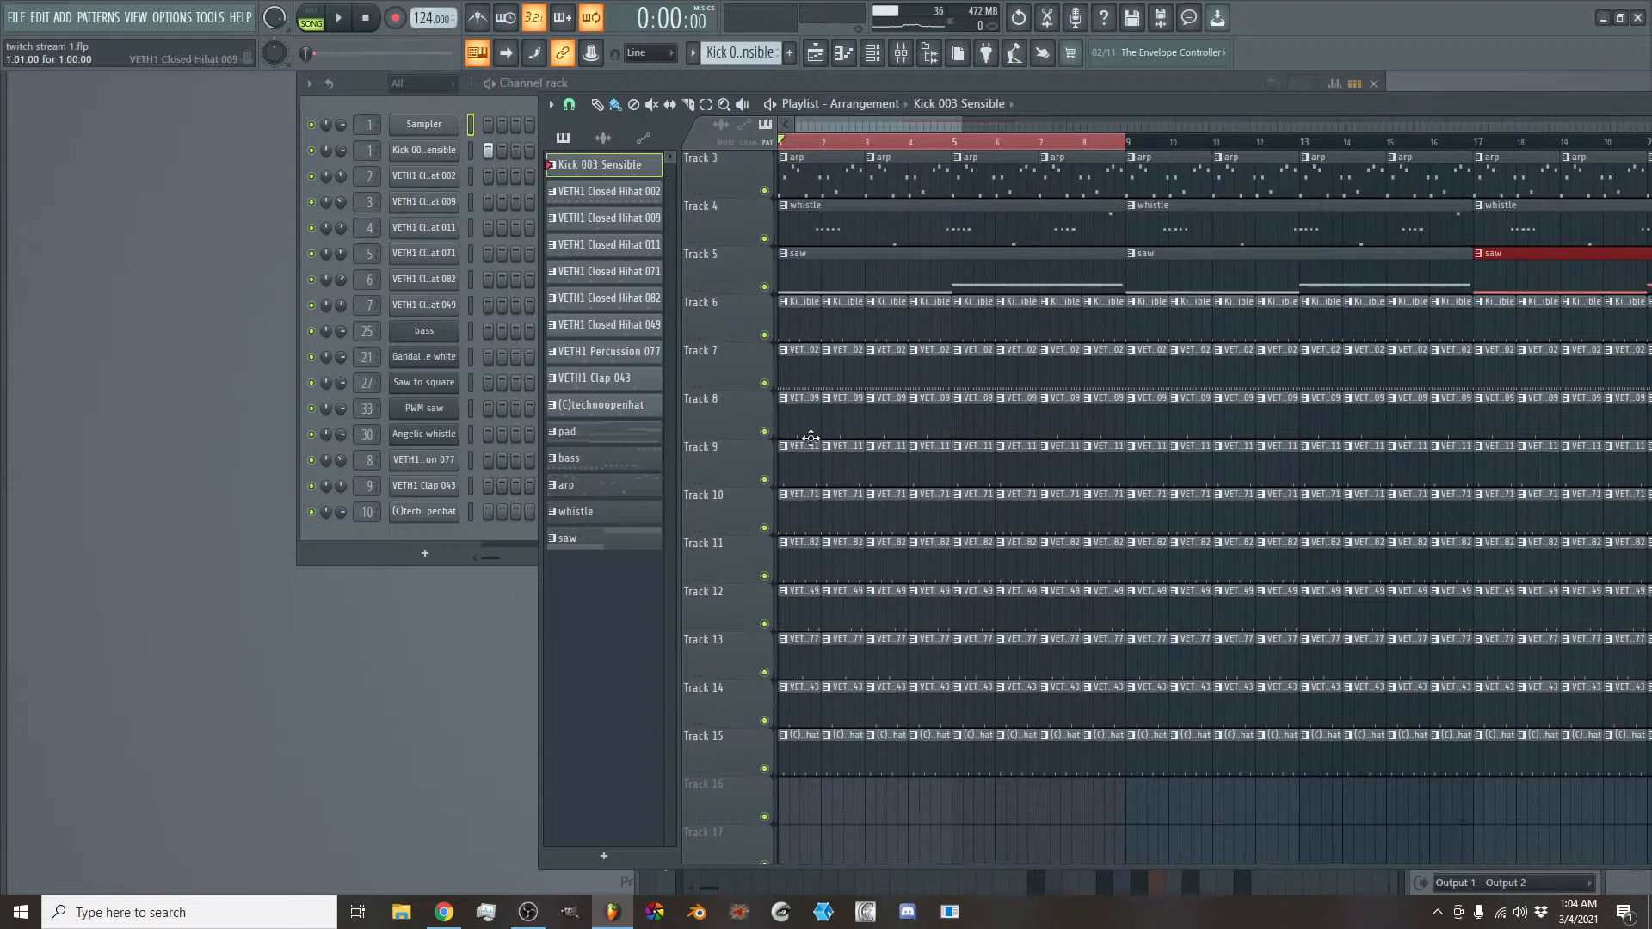
scroll(791, 452, "up", 2)
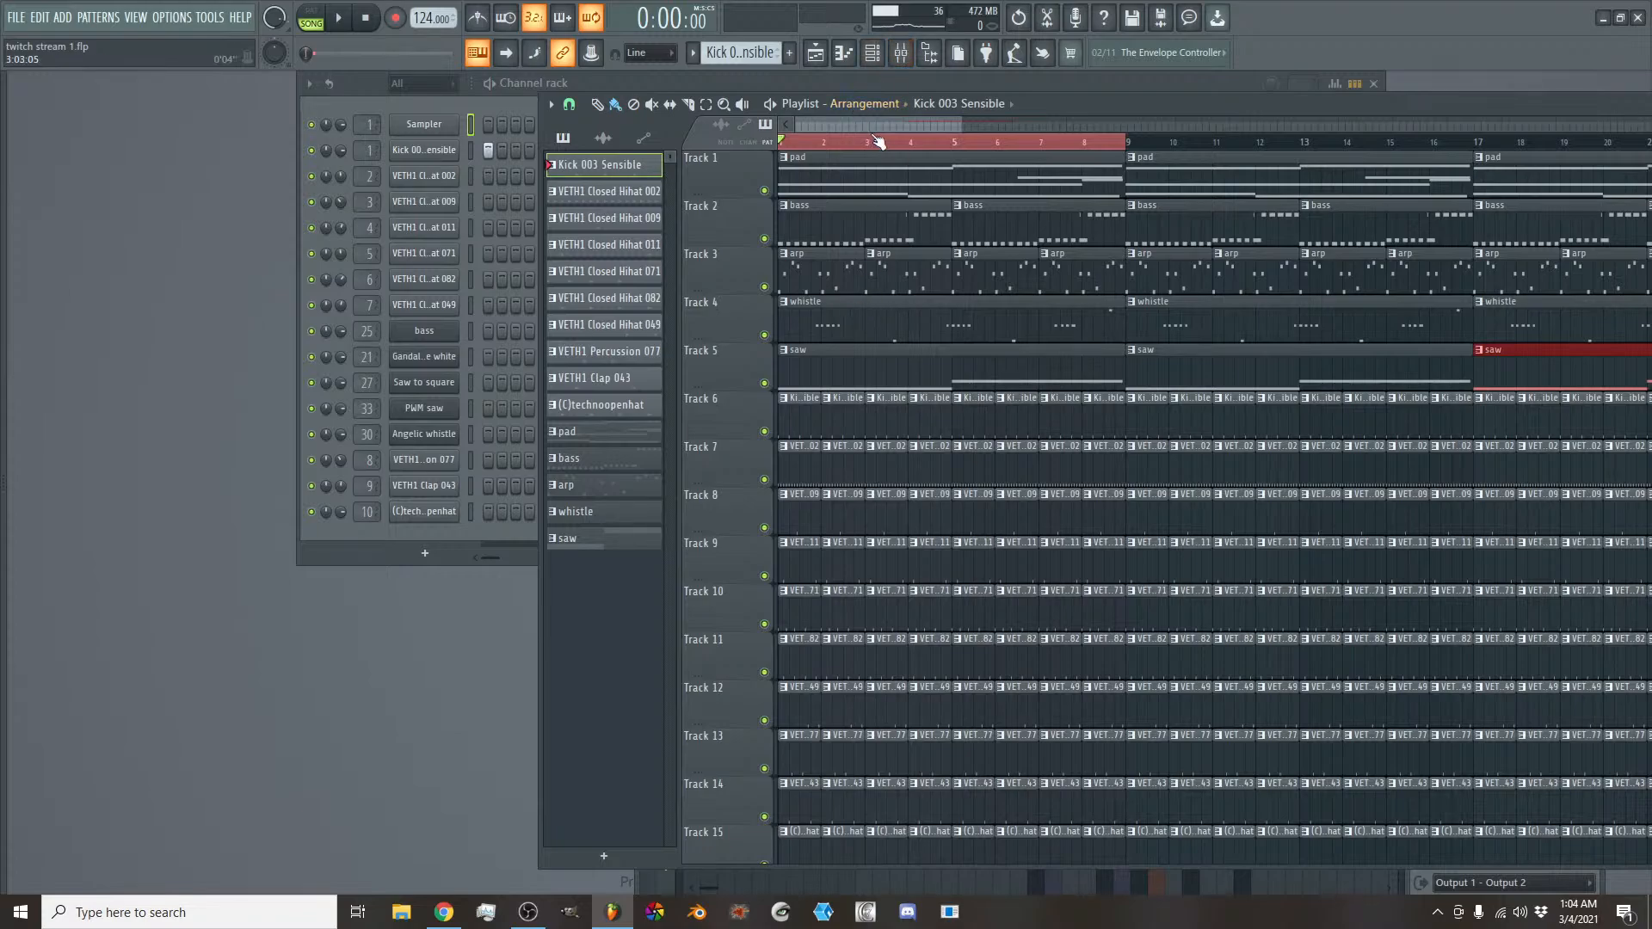
left_click_drag(960, 125, 1651, 126)
scroll(848, 221, "down", 5)
scroll(929, 247, "up", 5)
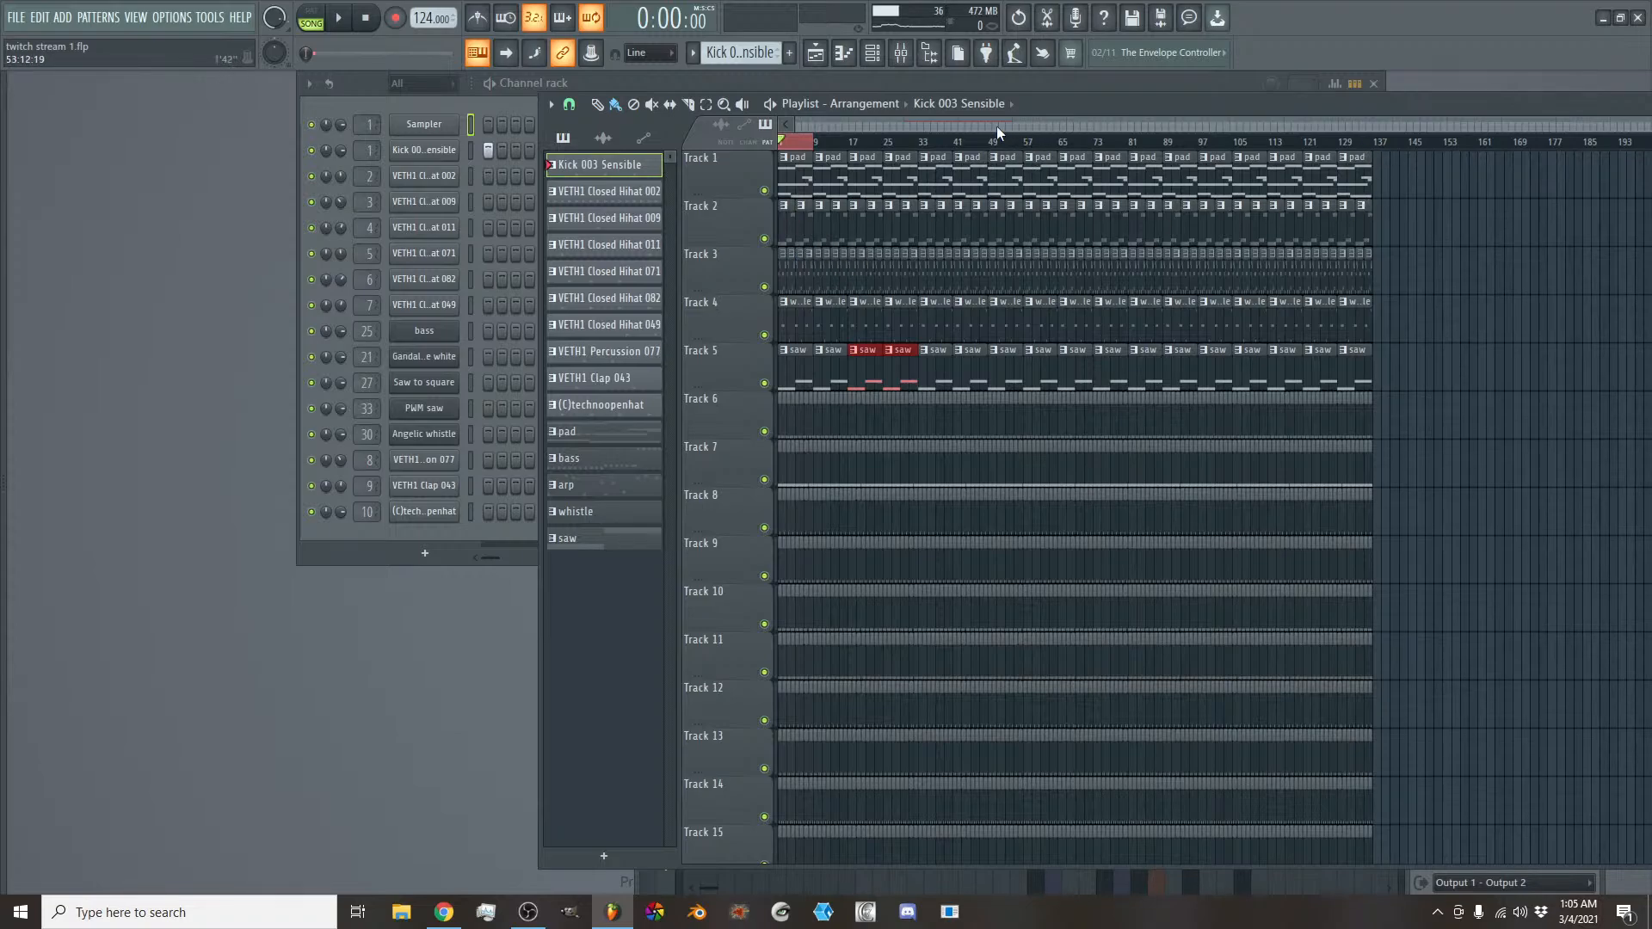
scroll(994, 124, "up", 5)
left_click_drag(995, 124, 954, 125)
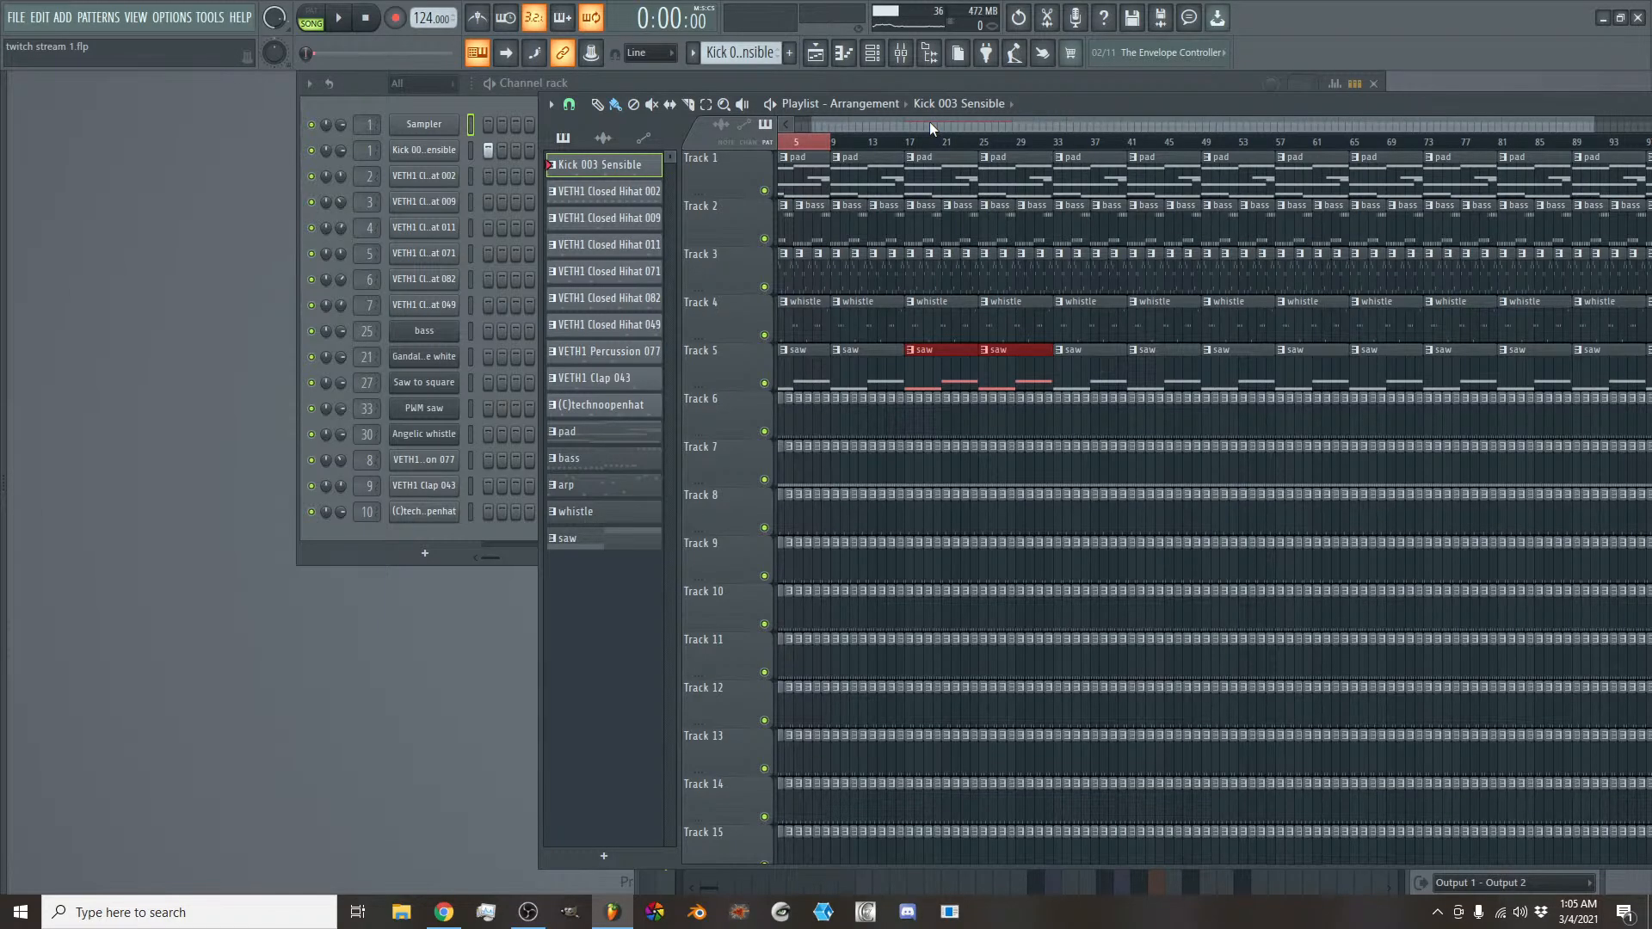
scroll(929, 121, "up", 3)
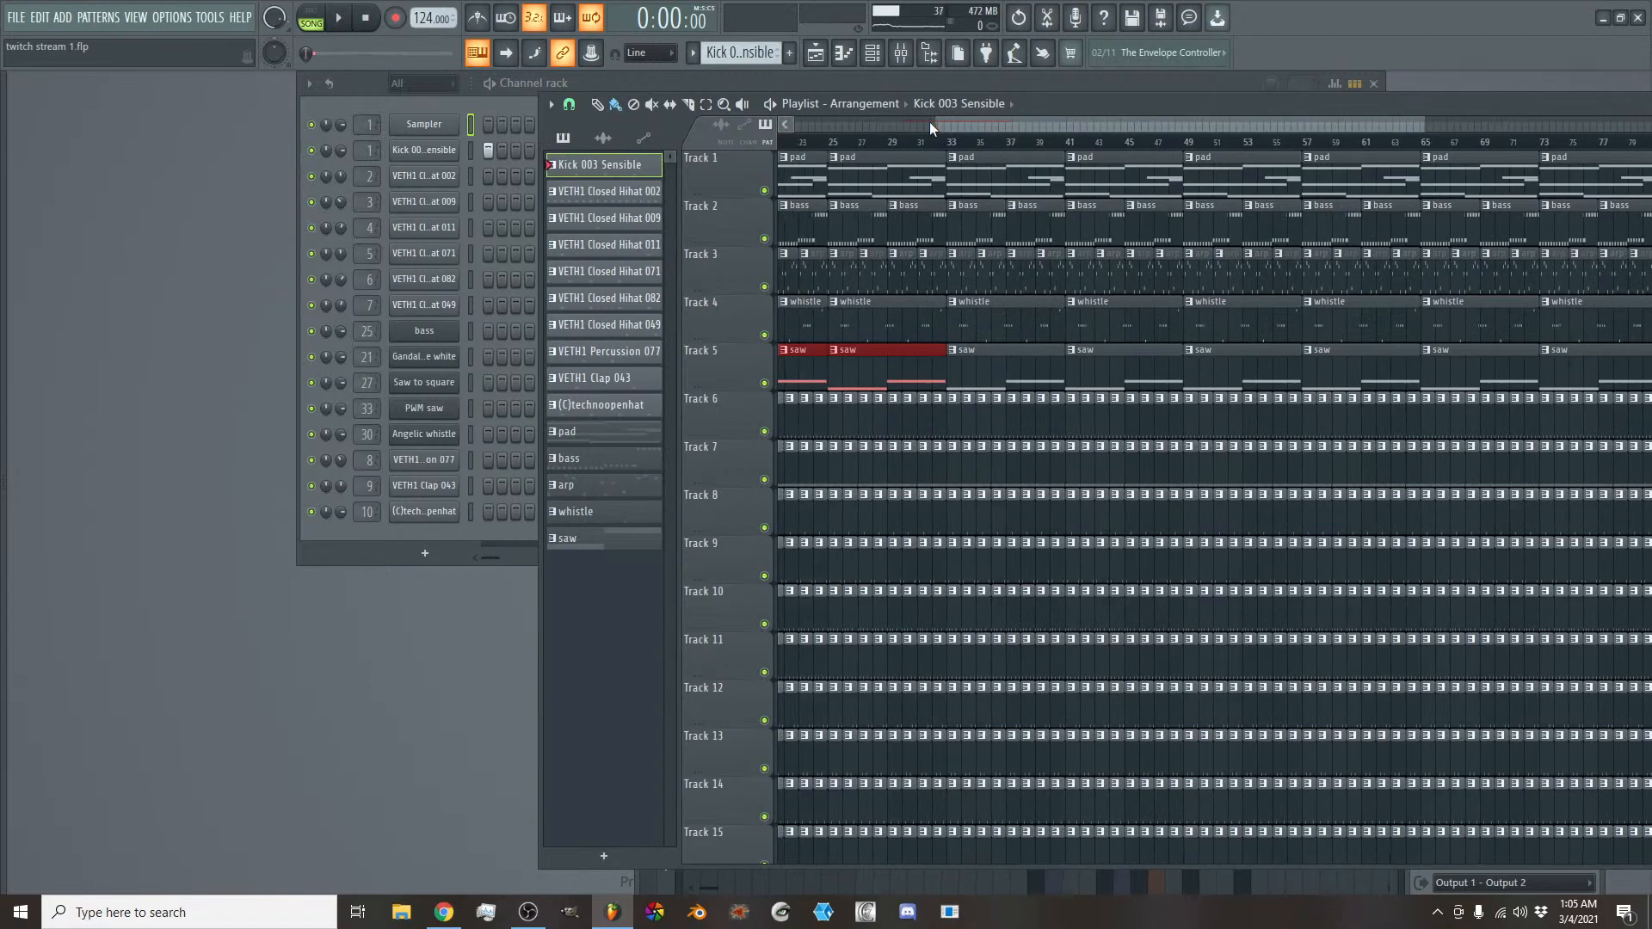
scroll(945, 151, "down", 2)
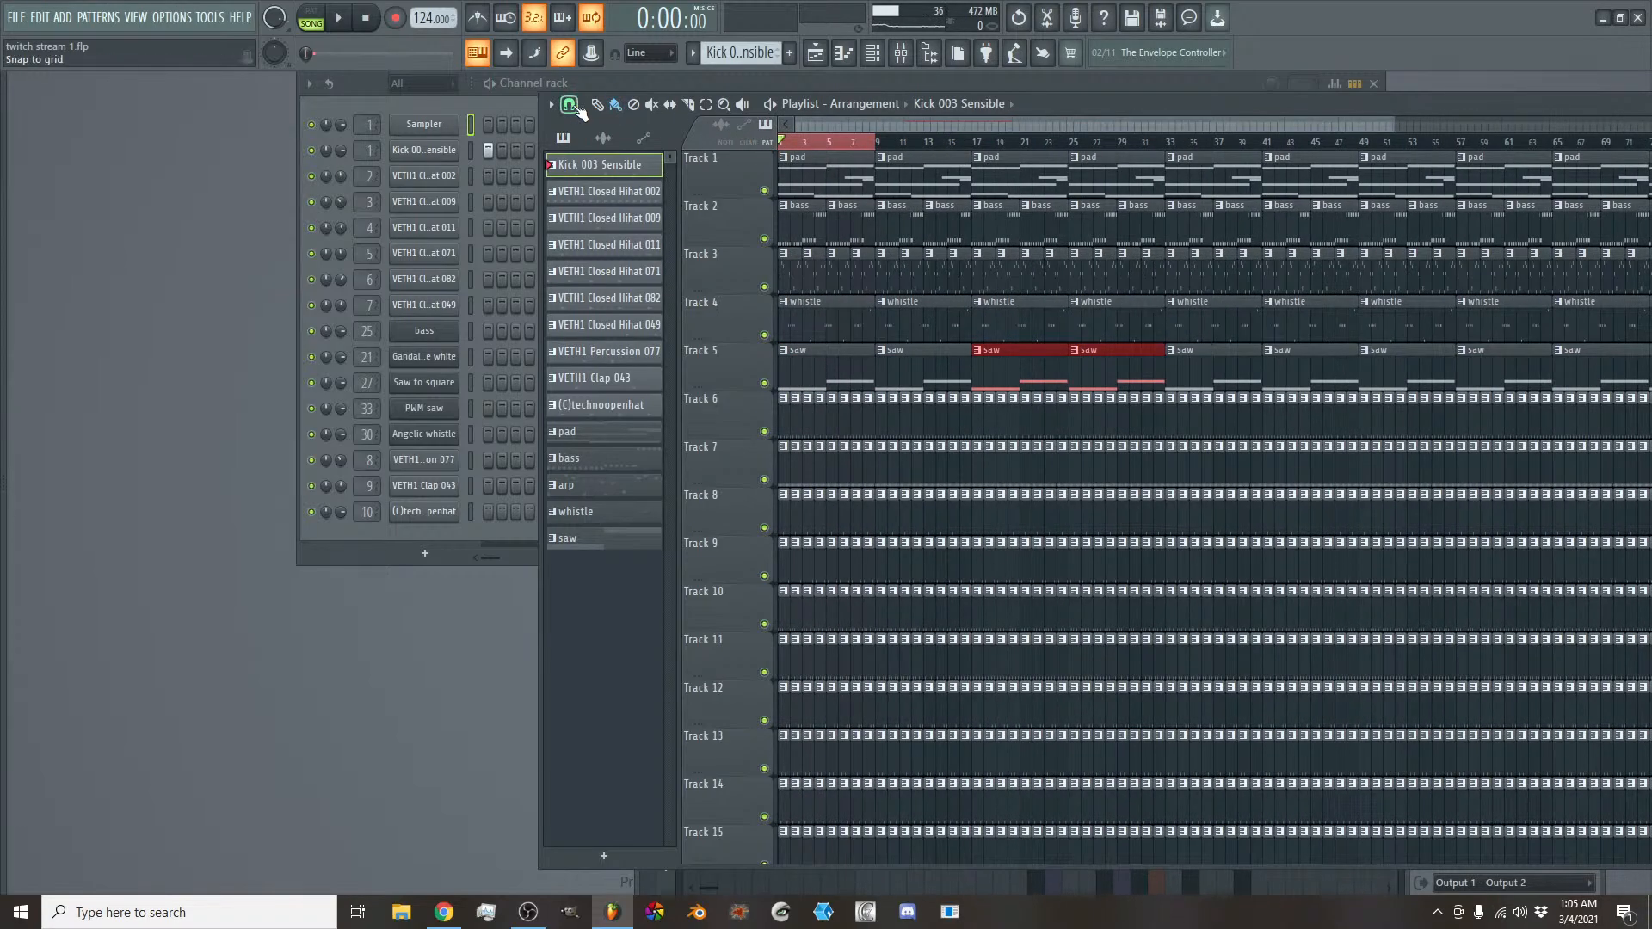
- Clear the timeline selection and add a time marker named INTRO at bar 1 of the playlist
double_click(789, 147)
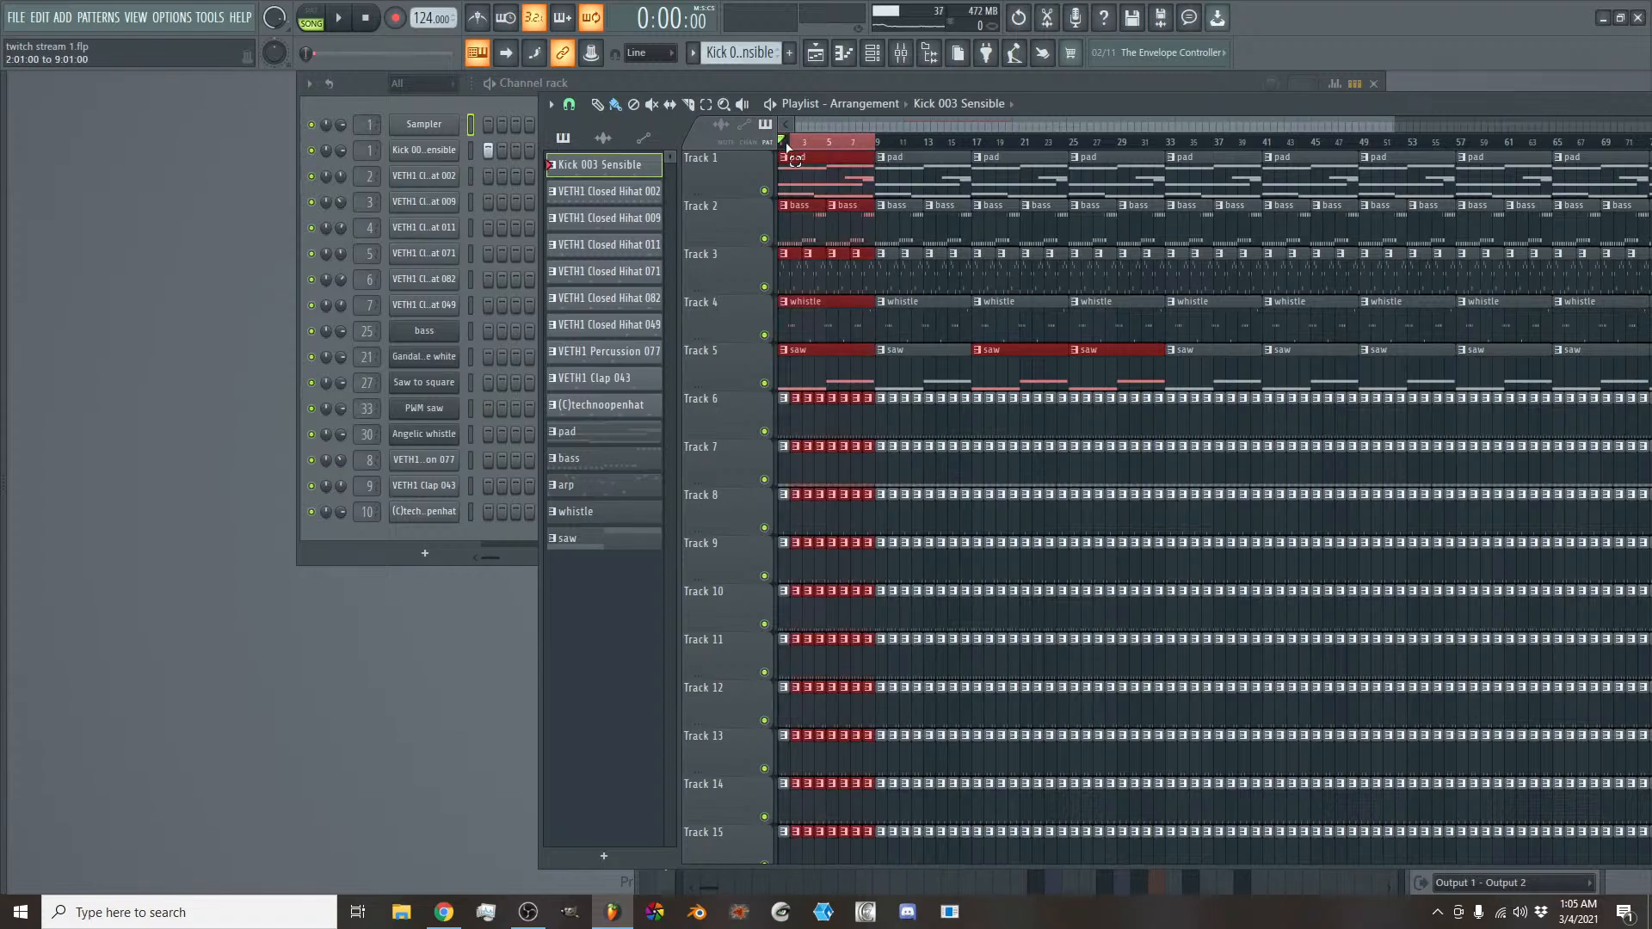
left_click(784, 148, "ctrl")
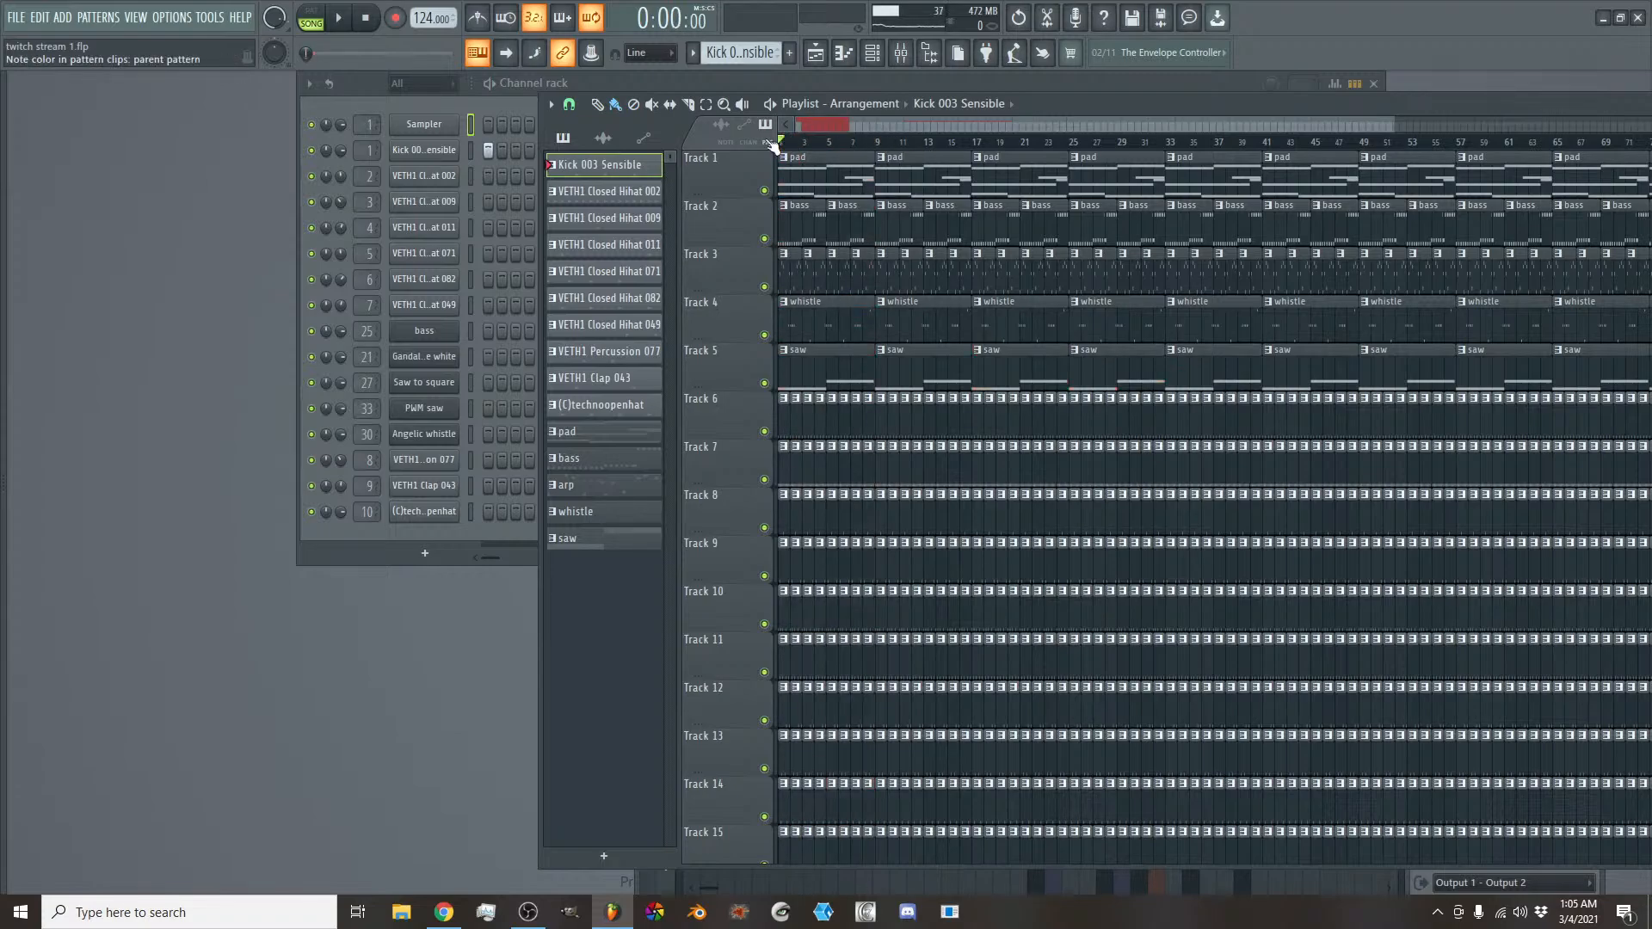
left_click(552, 104)
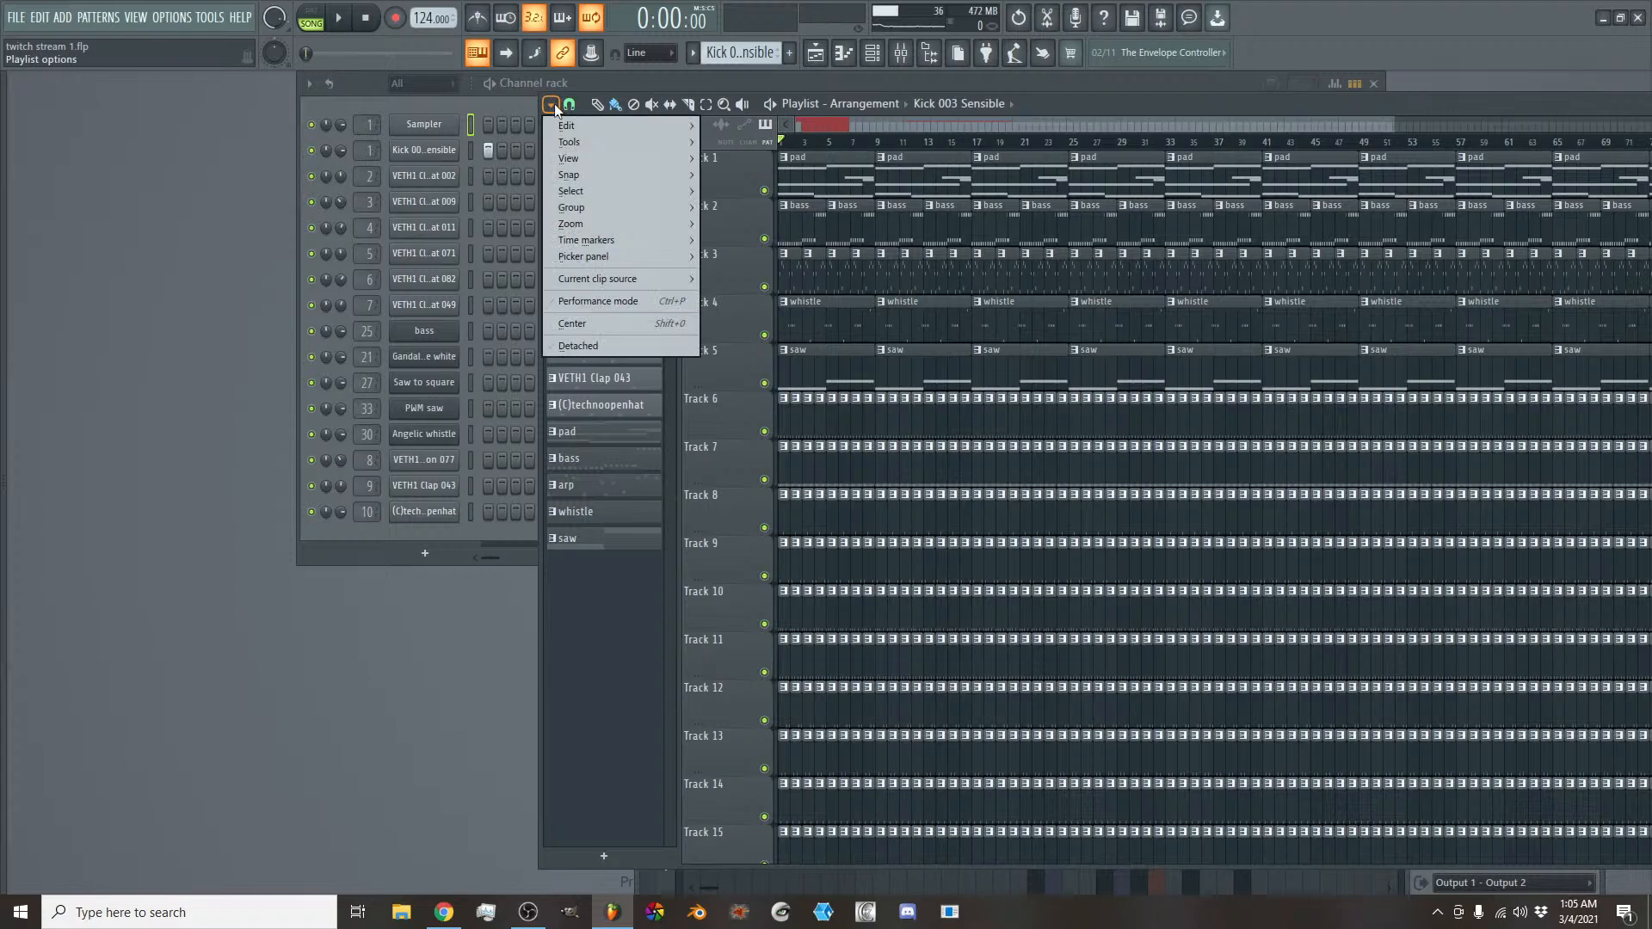
mouse_move(613, 236)
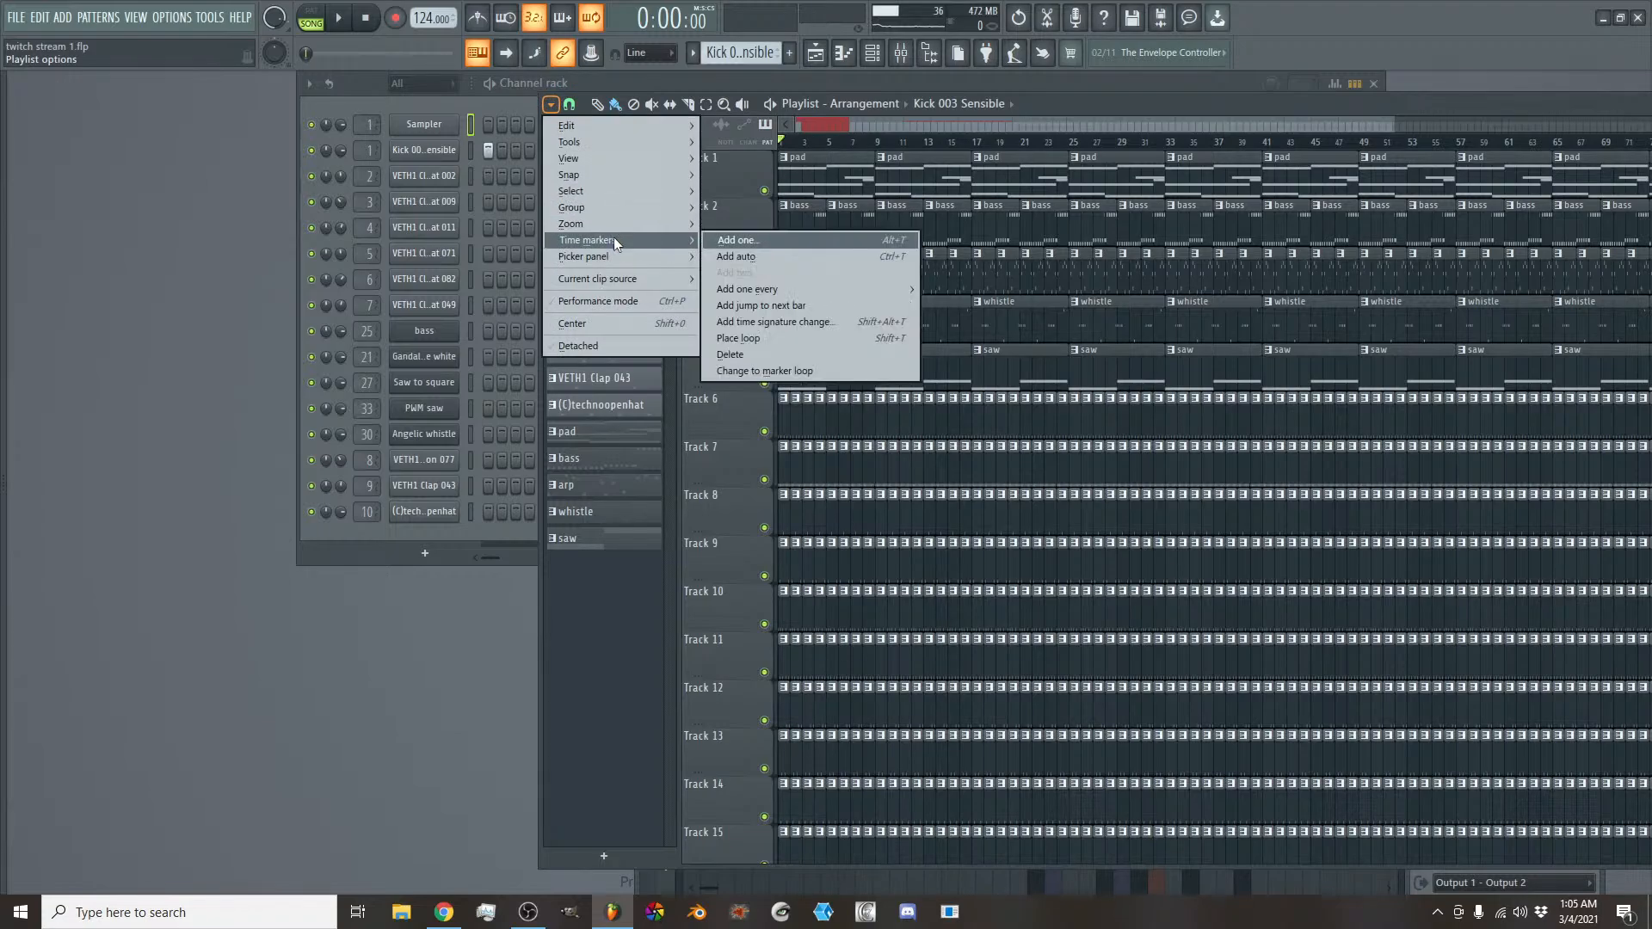
left_click(735, 242)
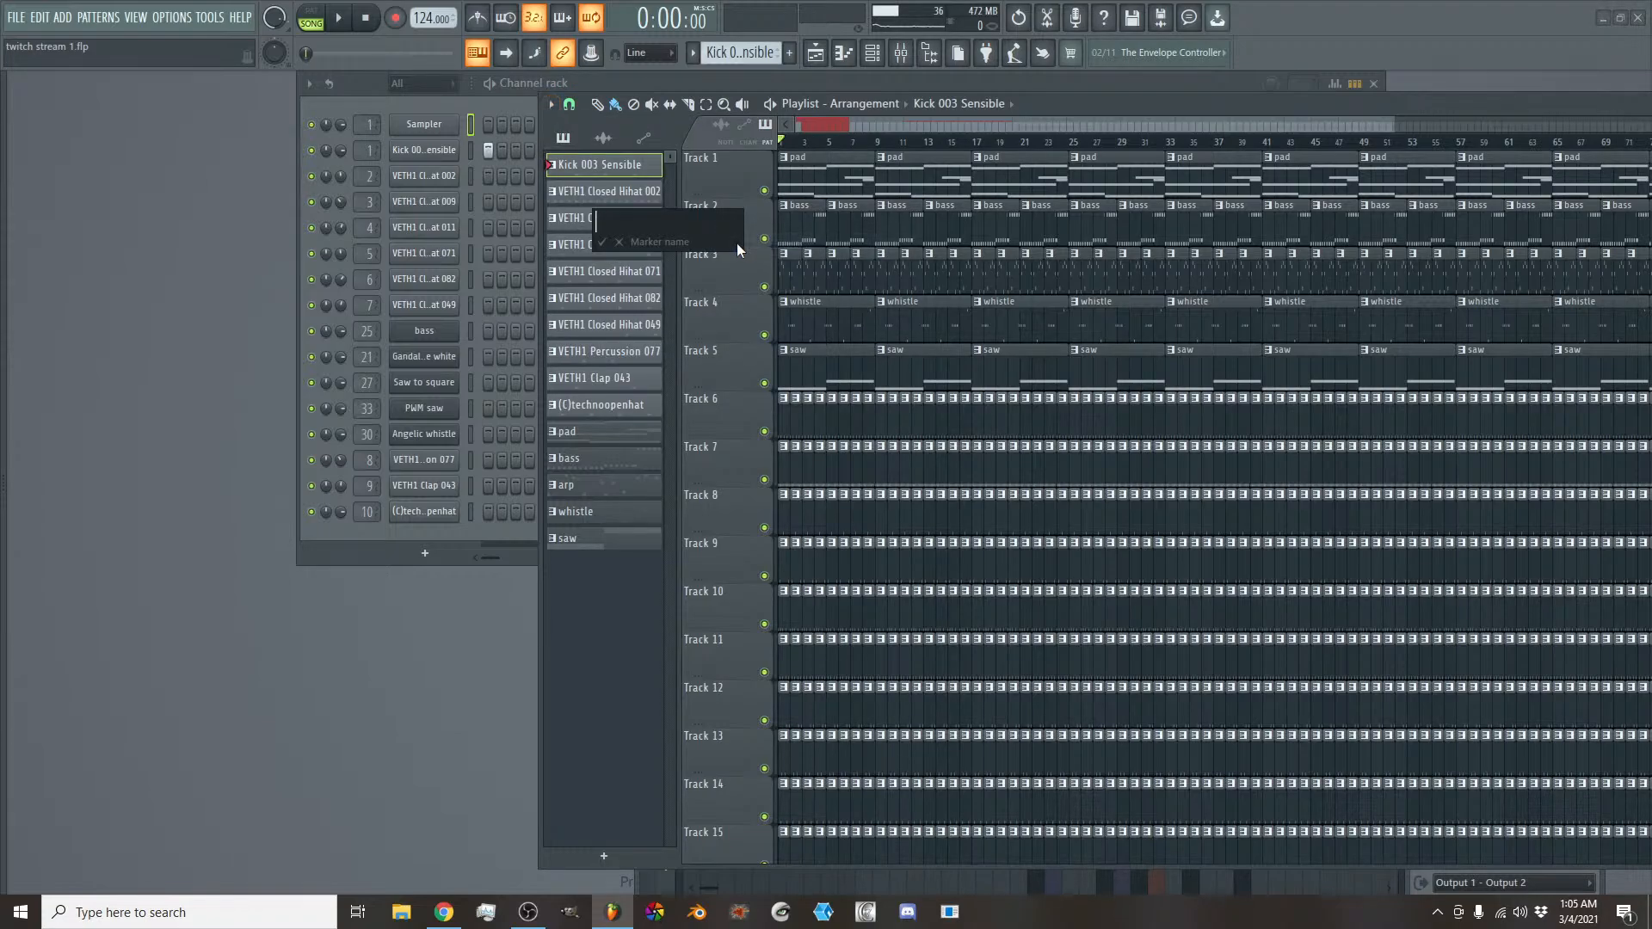
type("INTRP")
key("BackSpace")
type("O")
key("Return")
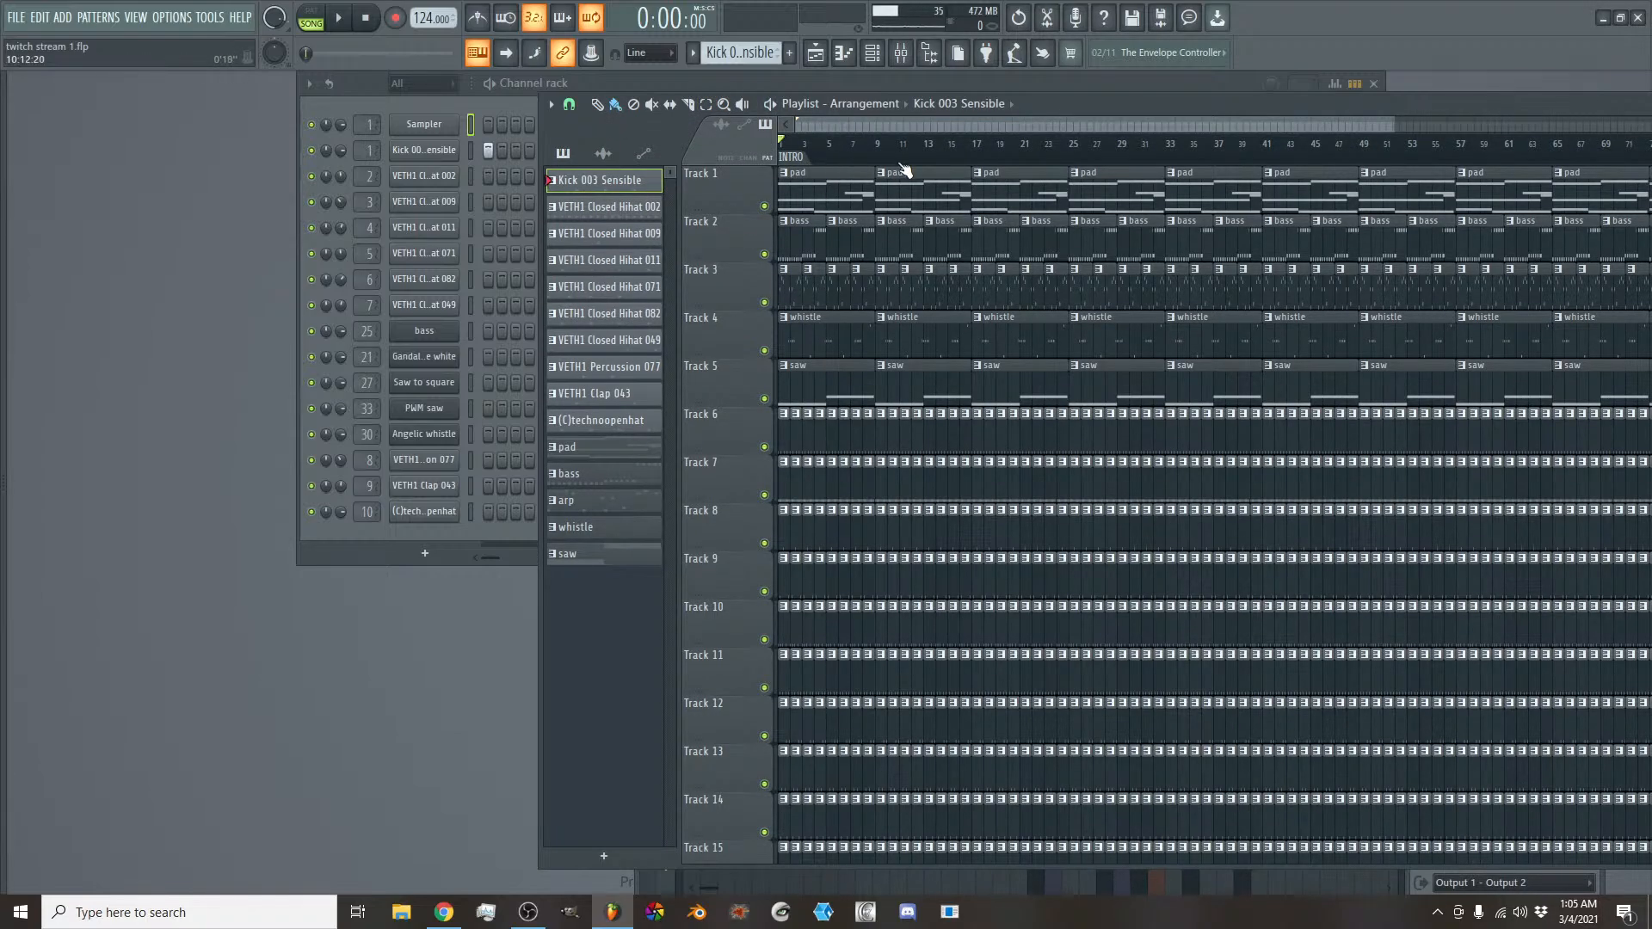
- Select the first 16 bars of the playlist timeline, from bar 1 to bar 17
scroll(925, 230, "down", 4)
scroll(926, 230, "up", 4)
scroll(1039, 123, "down", 3)
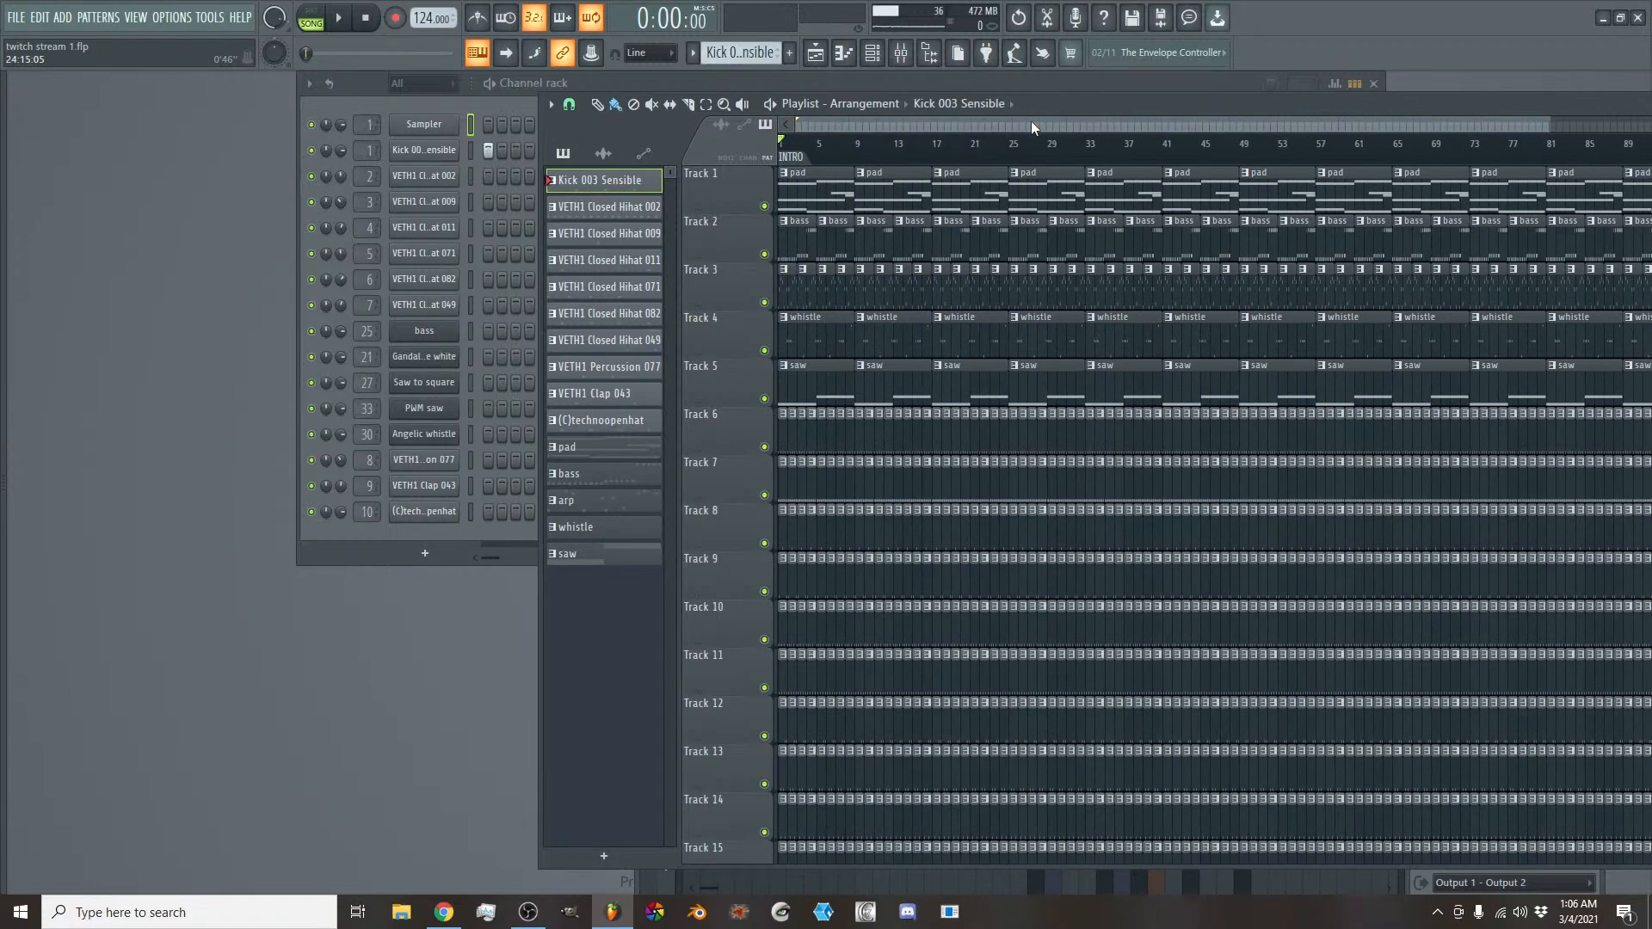
scroll(969, 196, "down", 3)
scroll(968, 196, "down", 3)
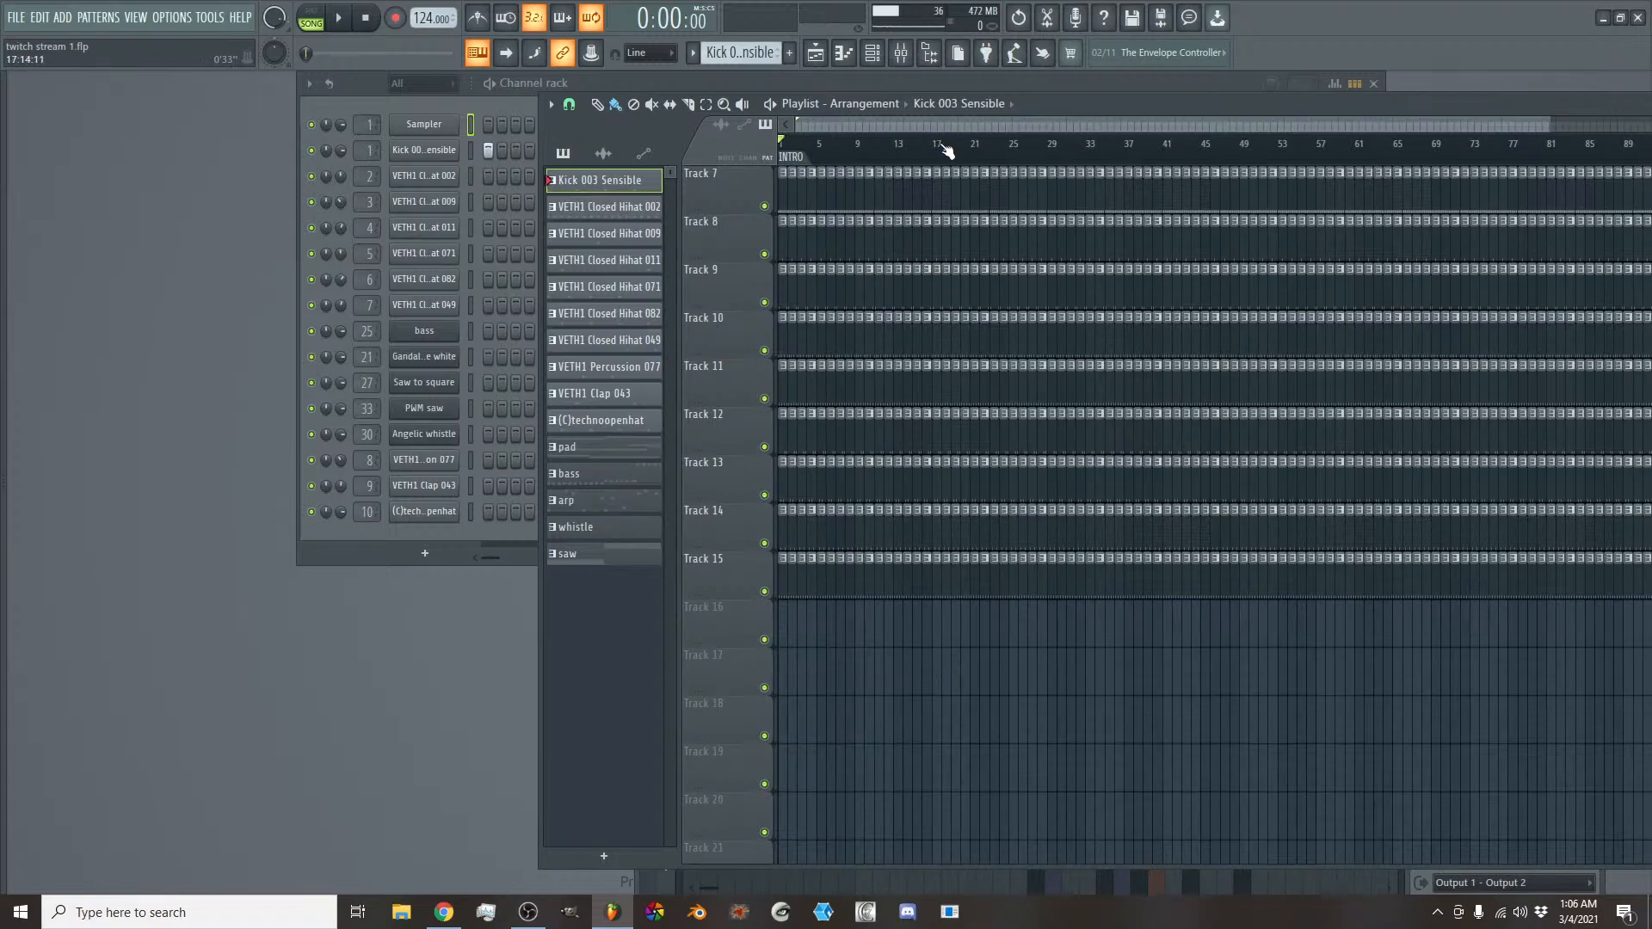
left_click_drag(942, 146, 599, 142)
left_click_drag(943, 150, 932, 148)
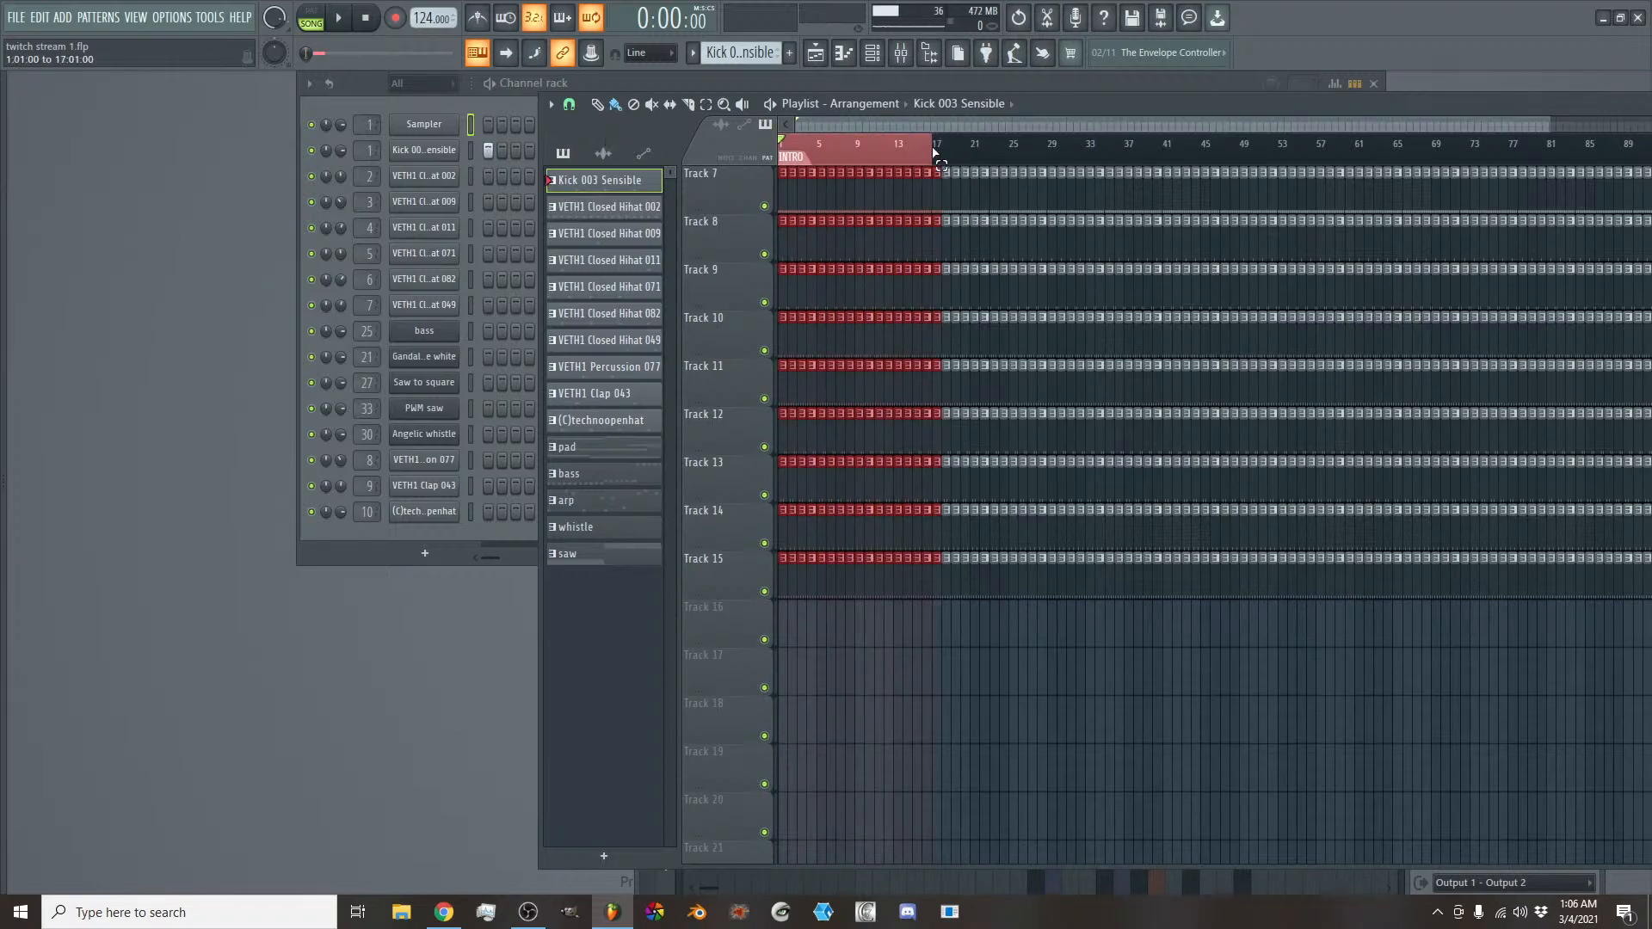
scroll(871, 507, "up", 6)
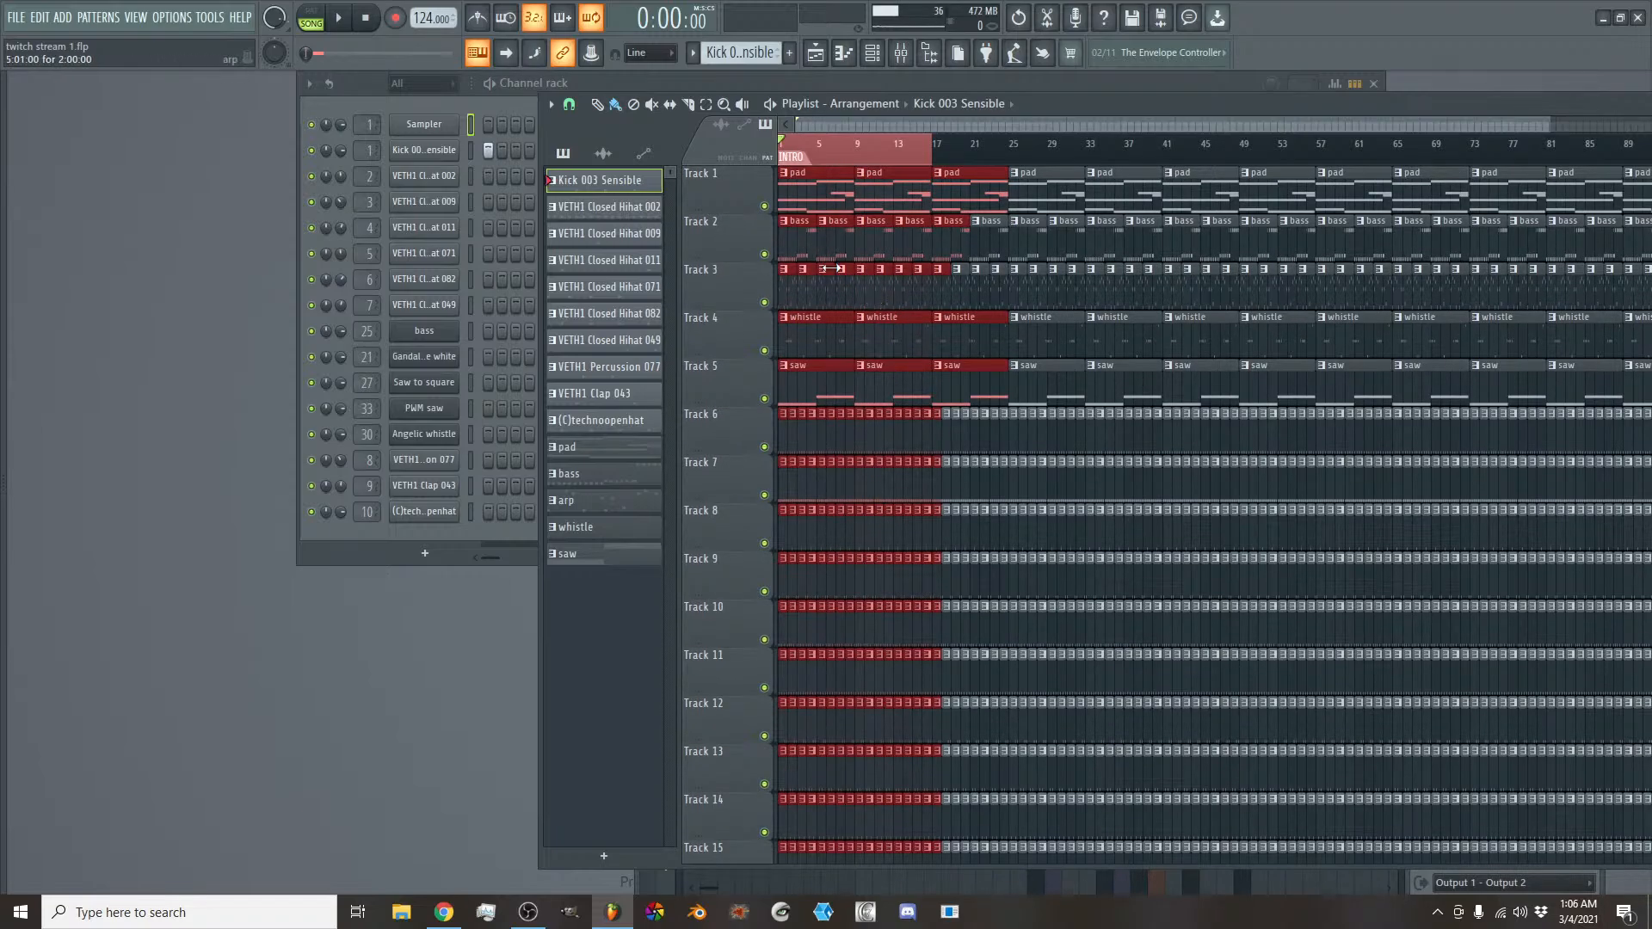
- Play the selected opening section briefly and stop playback
key("space")
scroll(864, 373, "down", 5)
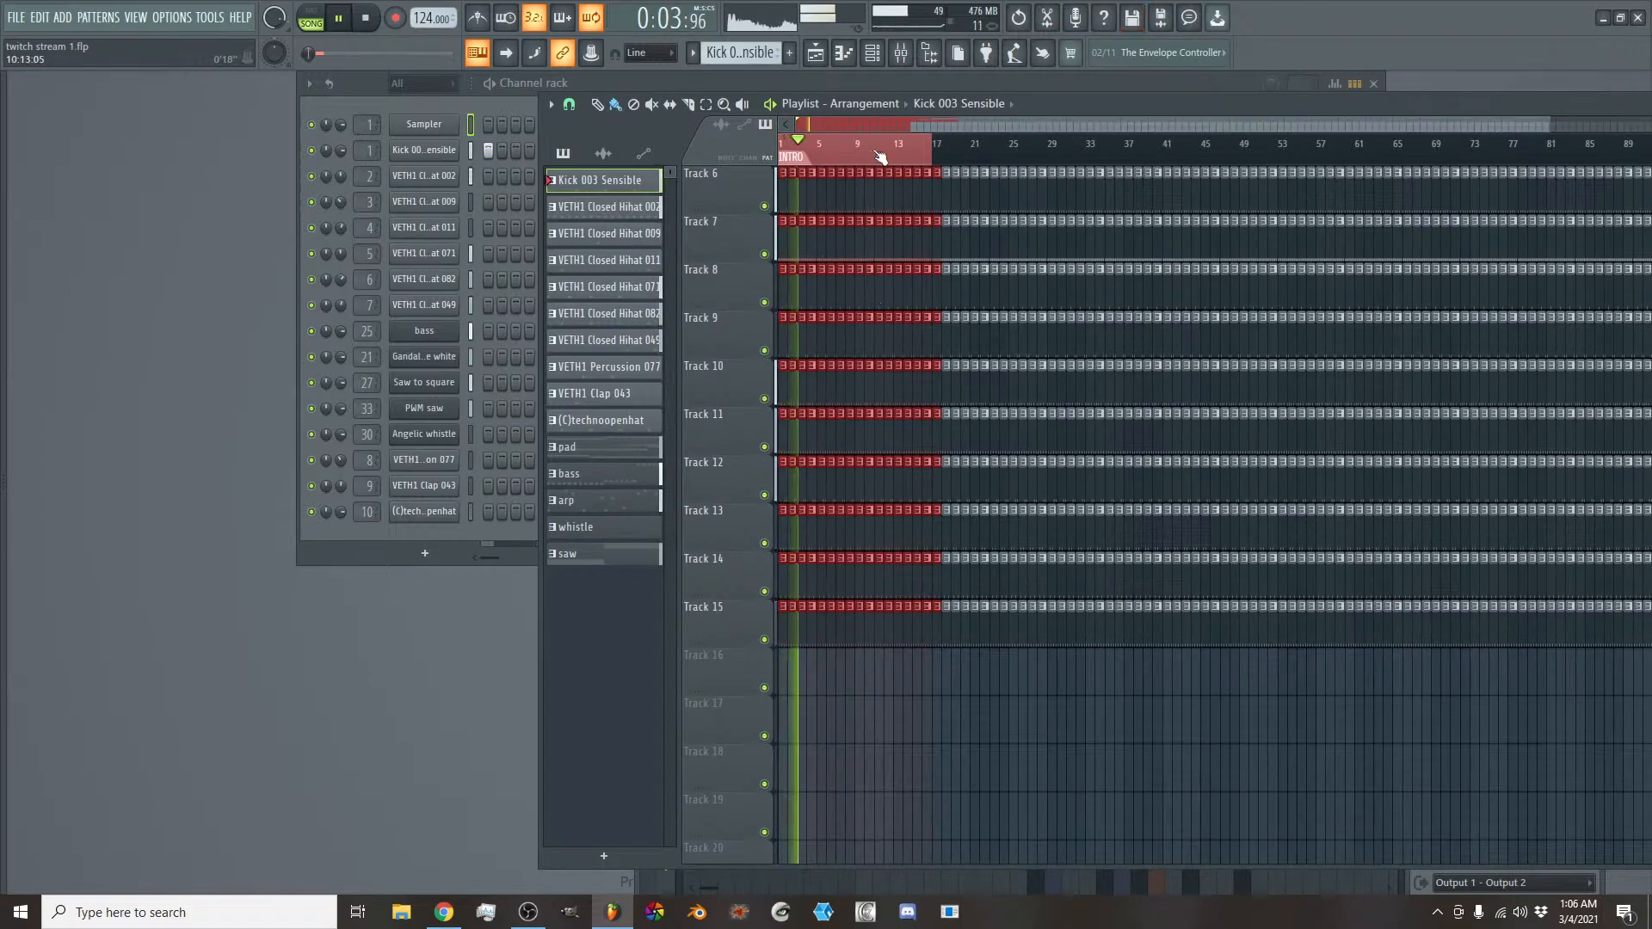
scroll(874, 121, "up", 2)
left_click(874, 121)
key("space")
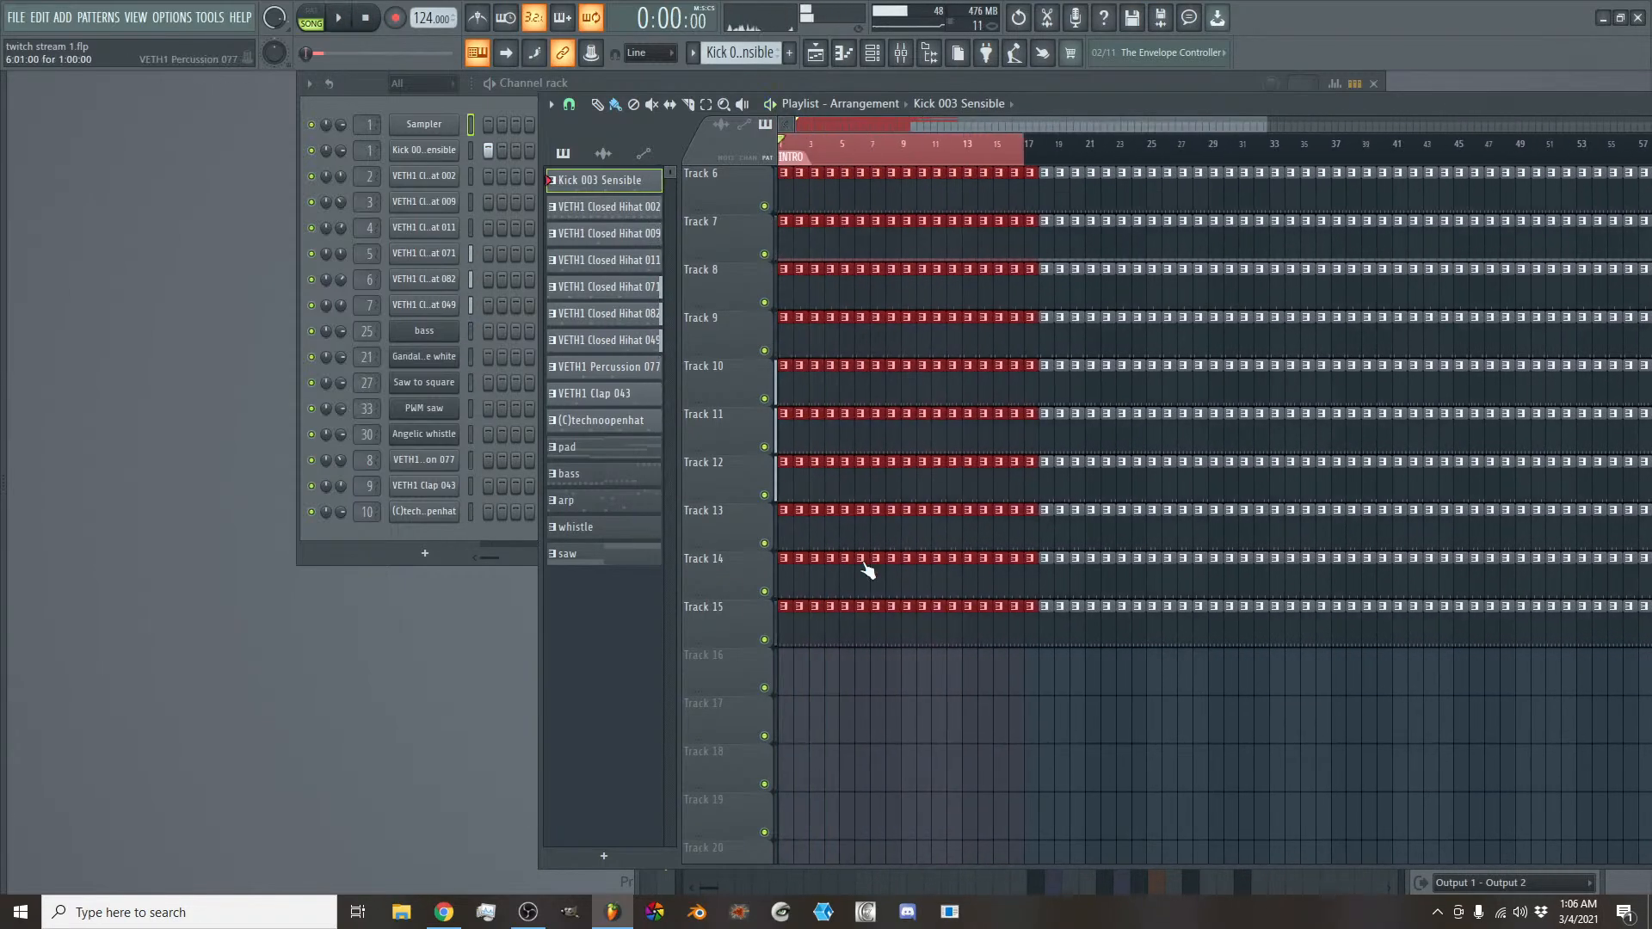
- Delete all the drum and percussion clips on Tracks 6 to 15 within the first 16 bars
scroll(860, 569, "up", 5)
scroll(858, 674, "down", 3)
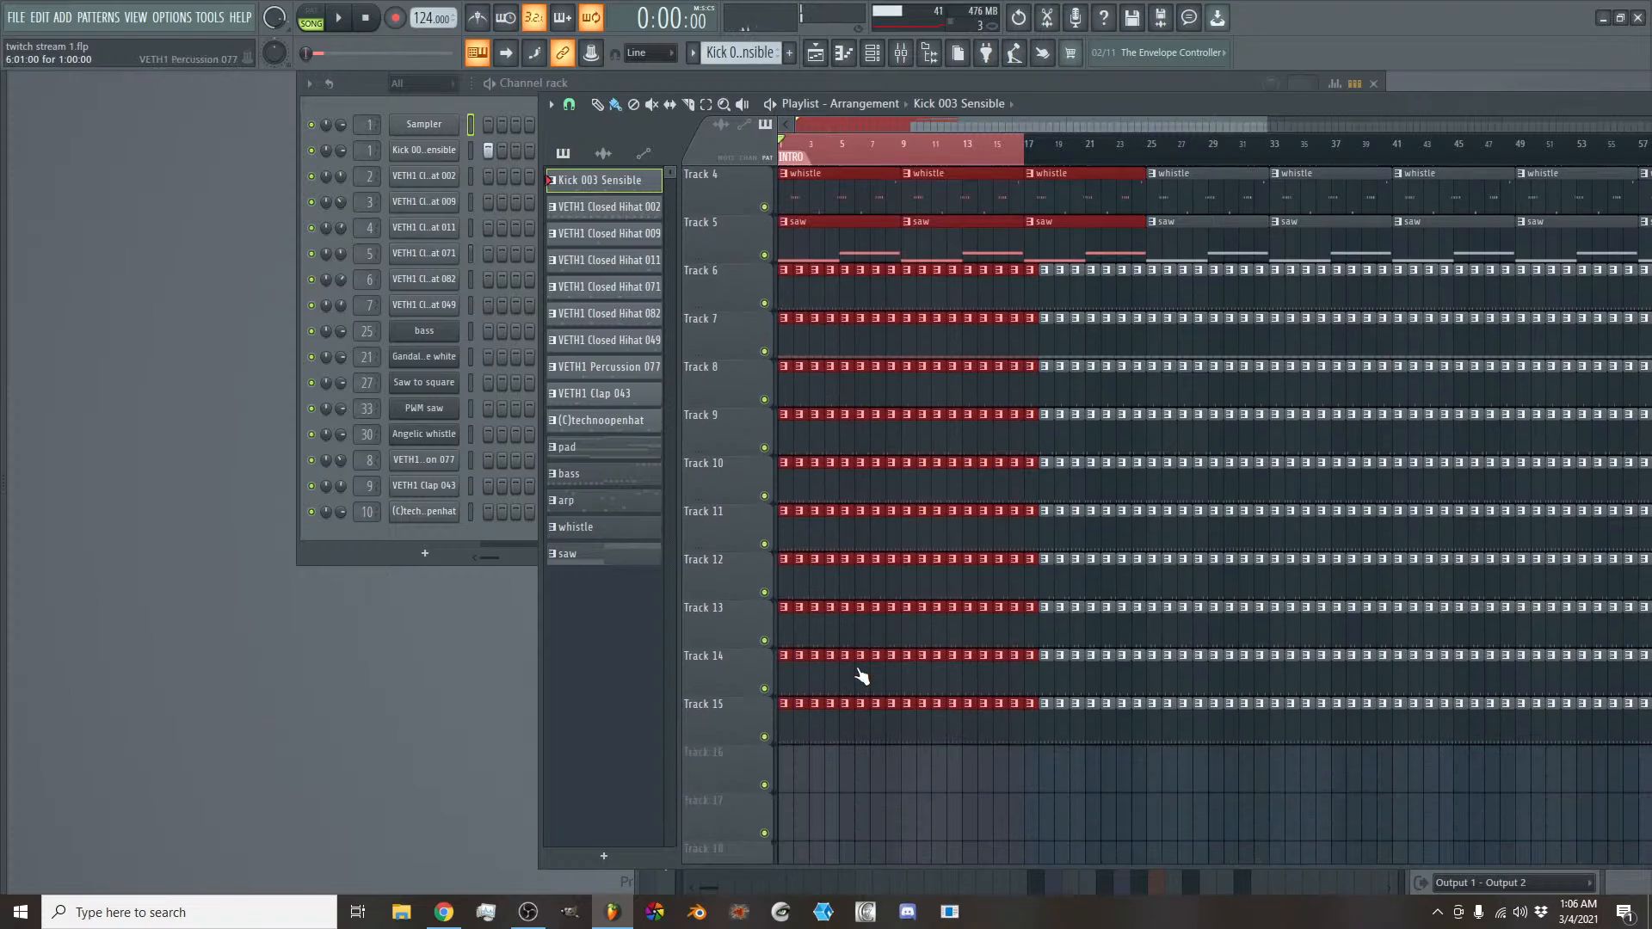
left_click_drag(1021, 792, 772, 263)
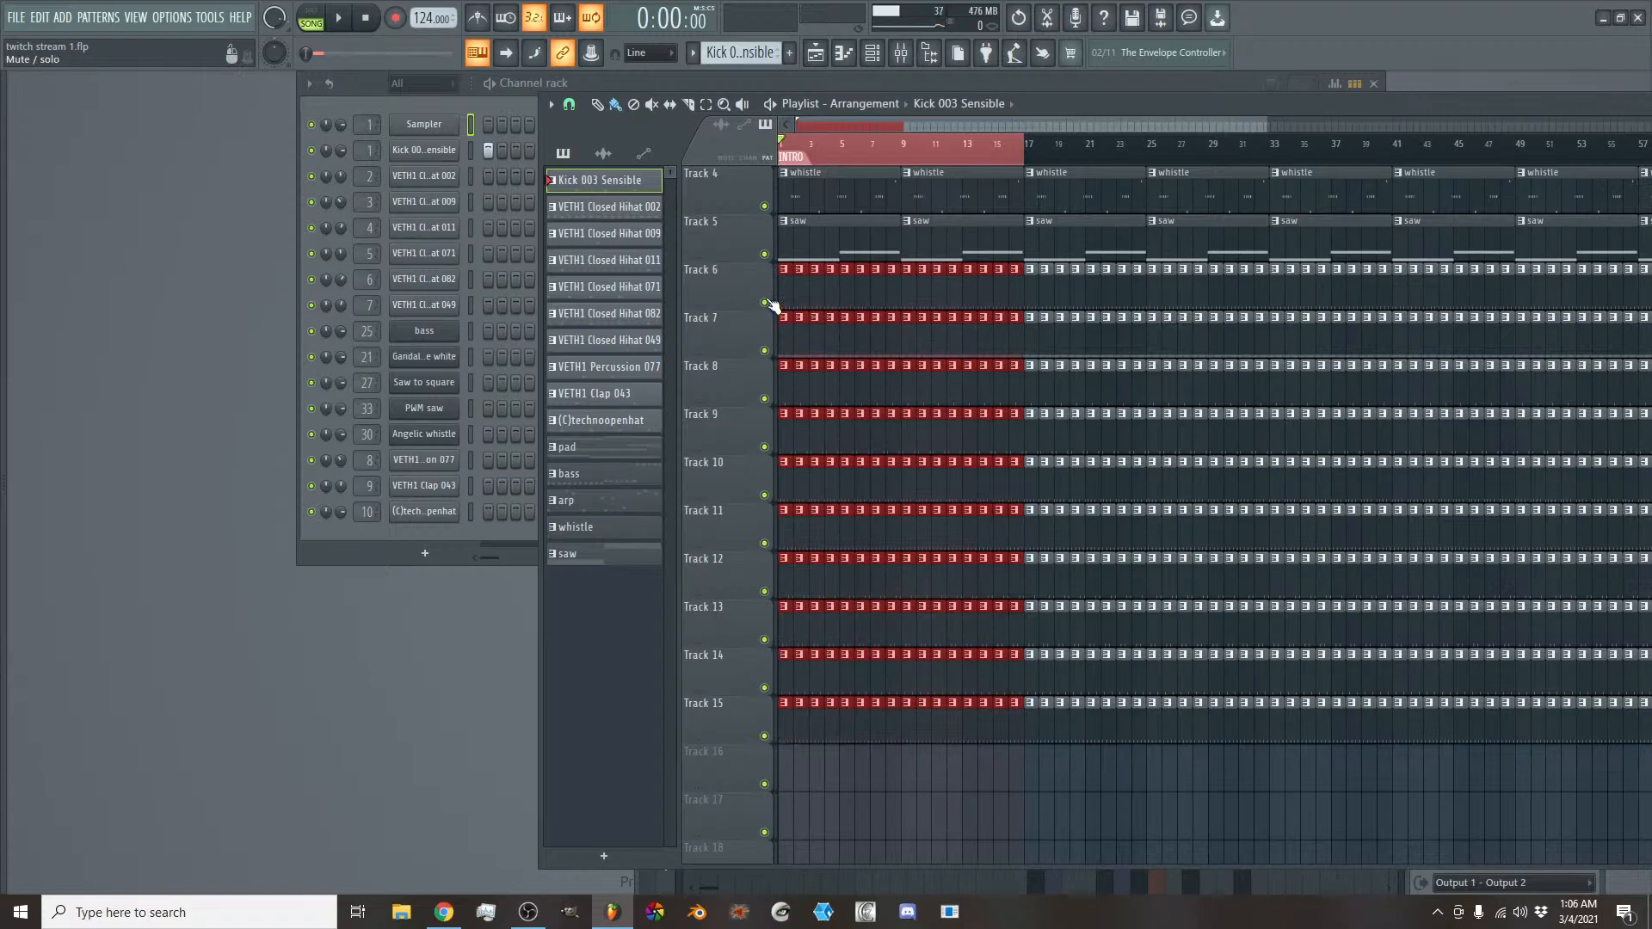
key("Delete")
- Delete the four bass clips on Track 2 within the first 16 bars
scroll(852, 353, "up", 3)
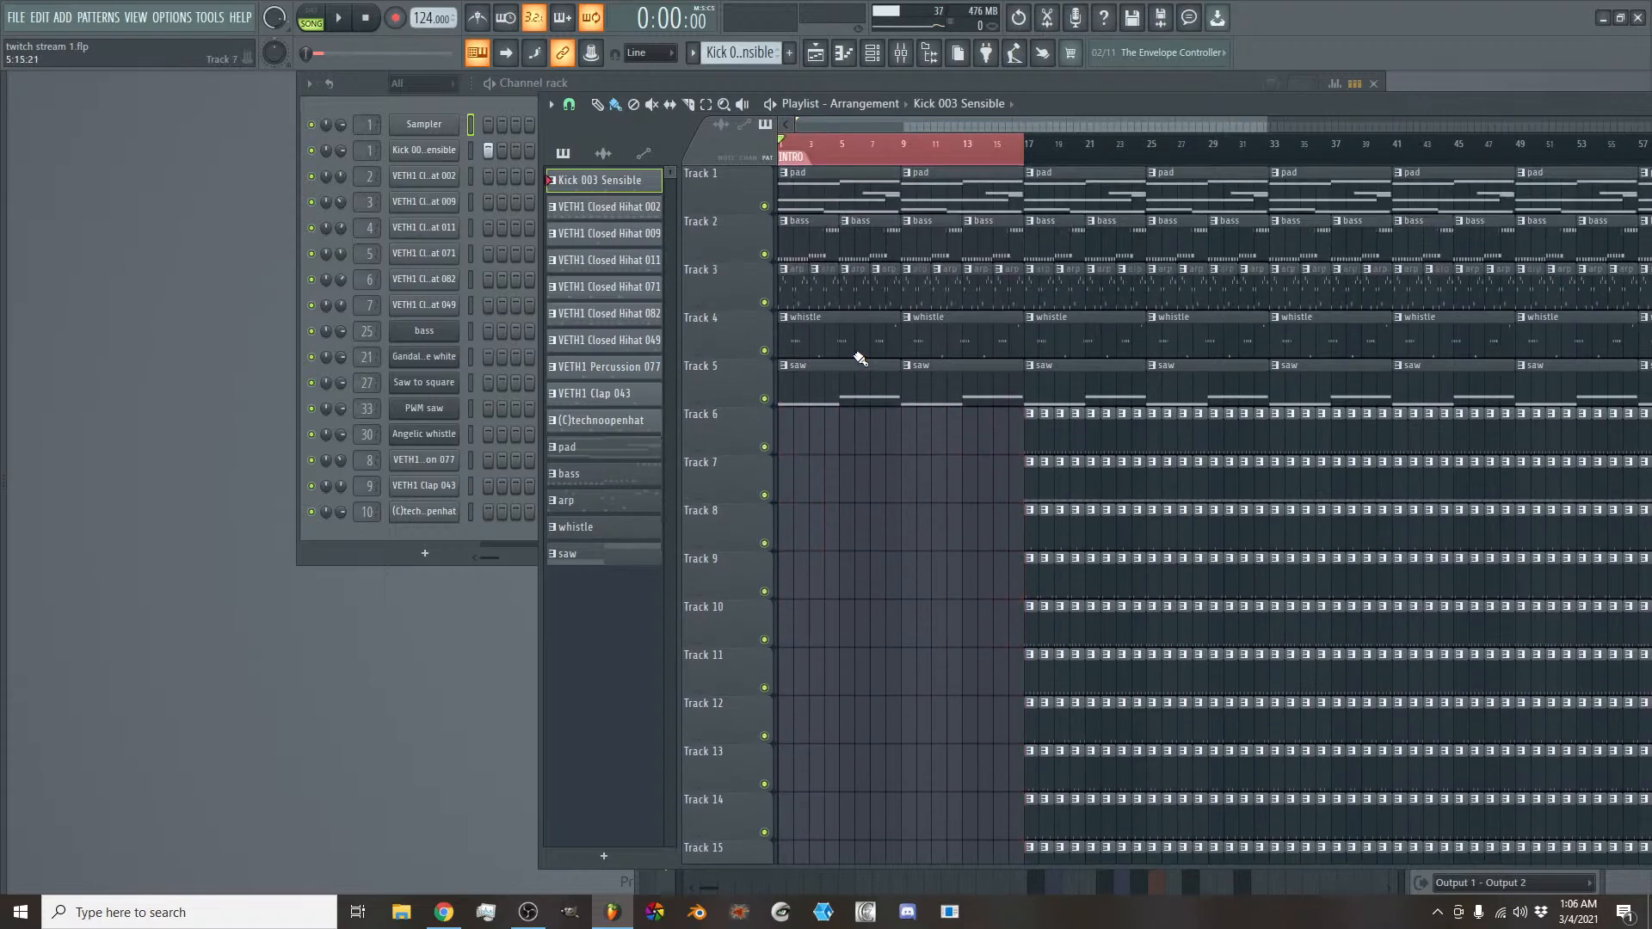
right_click(792, 247)
right_click(856, 245)
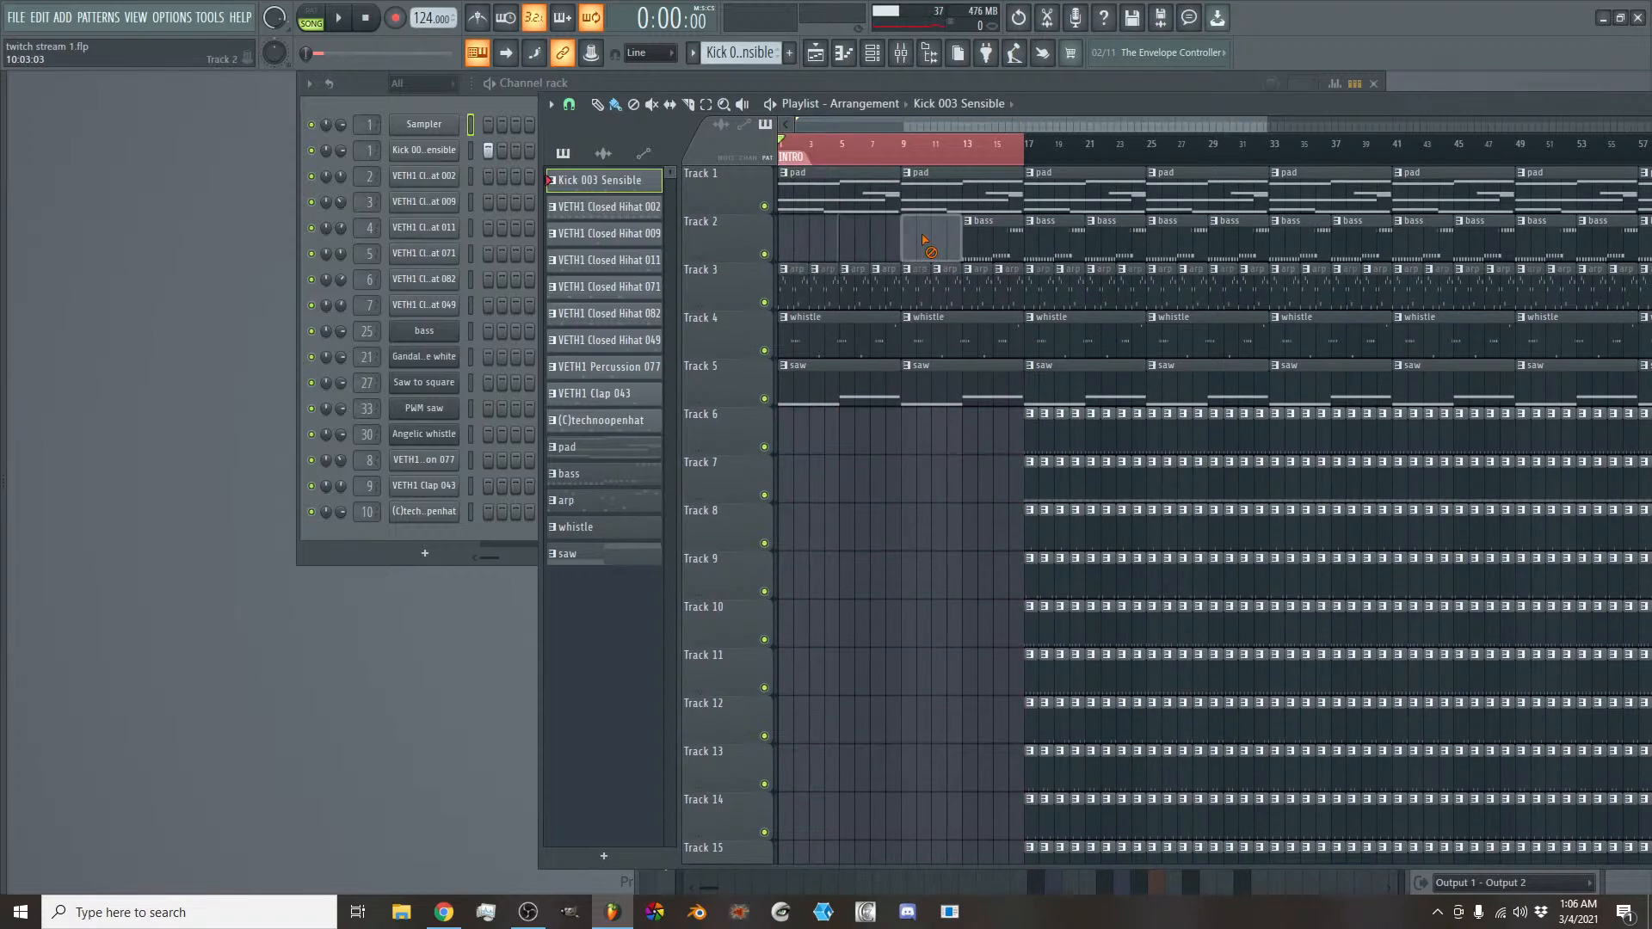
right_click(921, 245)
right_click(980, 245)
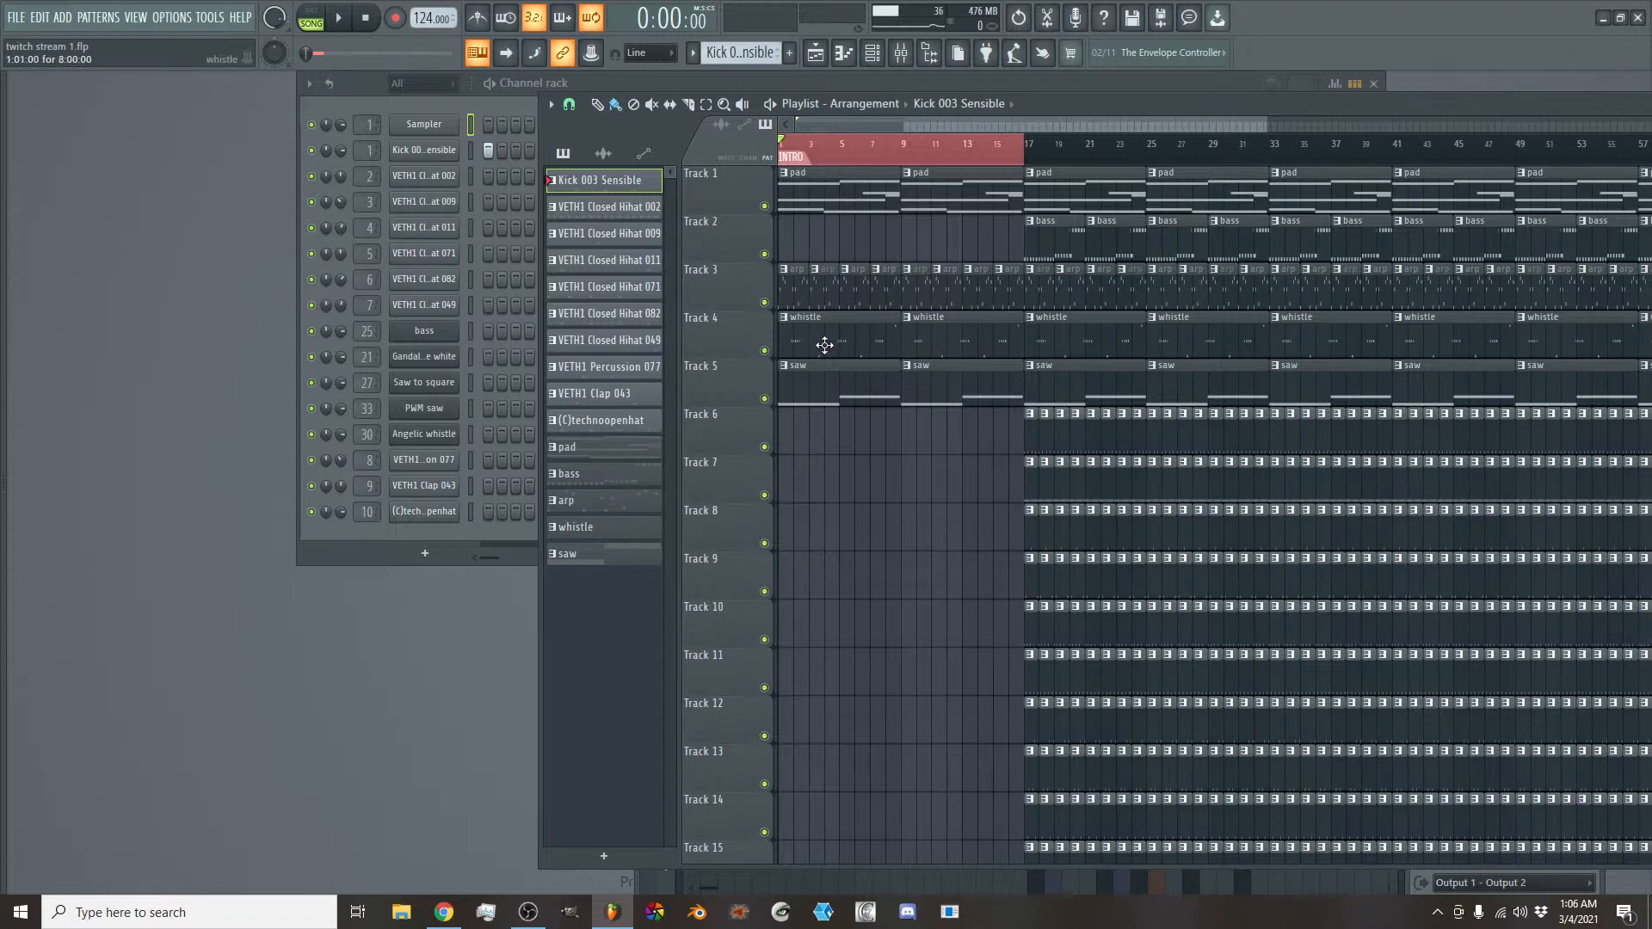
- Remove the eight arp clips on Track 3 and the two saw clips on Track 5 from the first 16 bars
right_click(787, 291)
right_click(824, 292)
right_click(855, 292)
right_click(886, 292)
right_click(917, 291)
right_click(947, 291)
right_click(978, 291)
right_click(1008, 292)
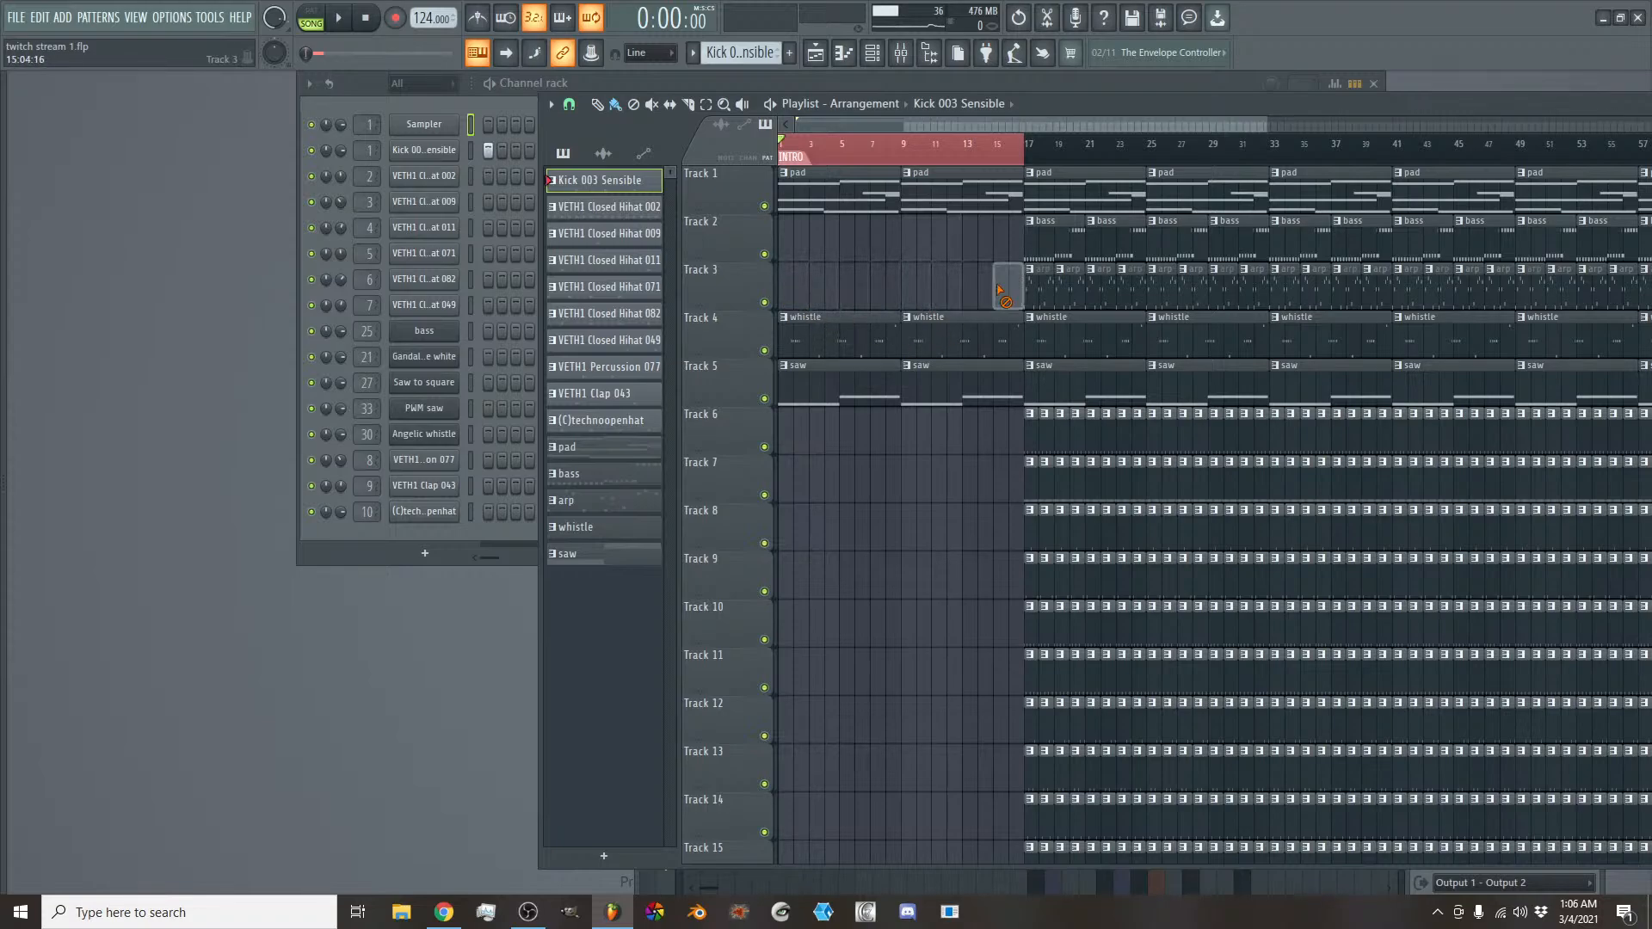
right_click(866, 381)
right_click(951, 392)
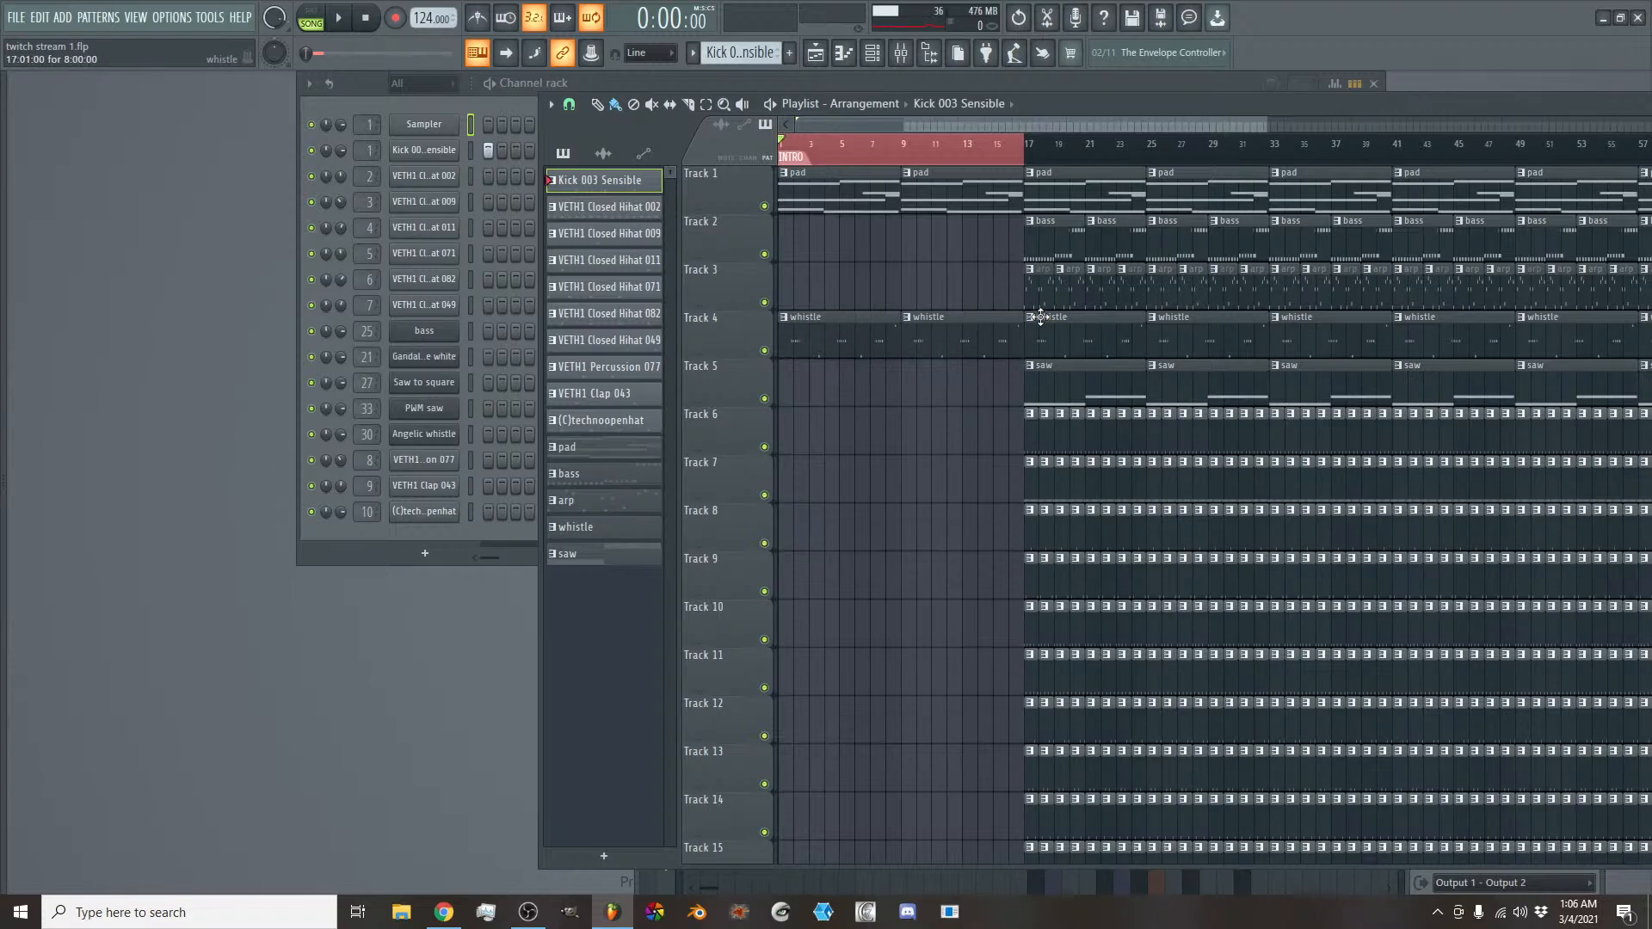
- Listen to the stripped-down intro while extending the timeline selection to bar 25 and returning its end to bar 17
key("space")
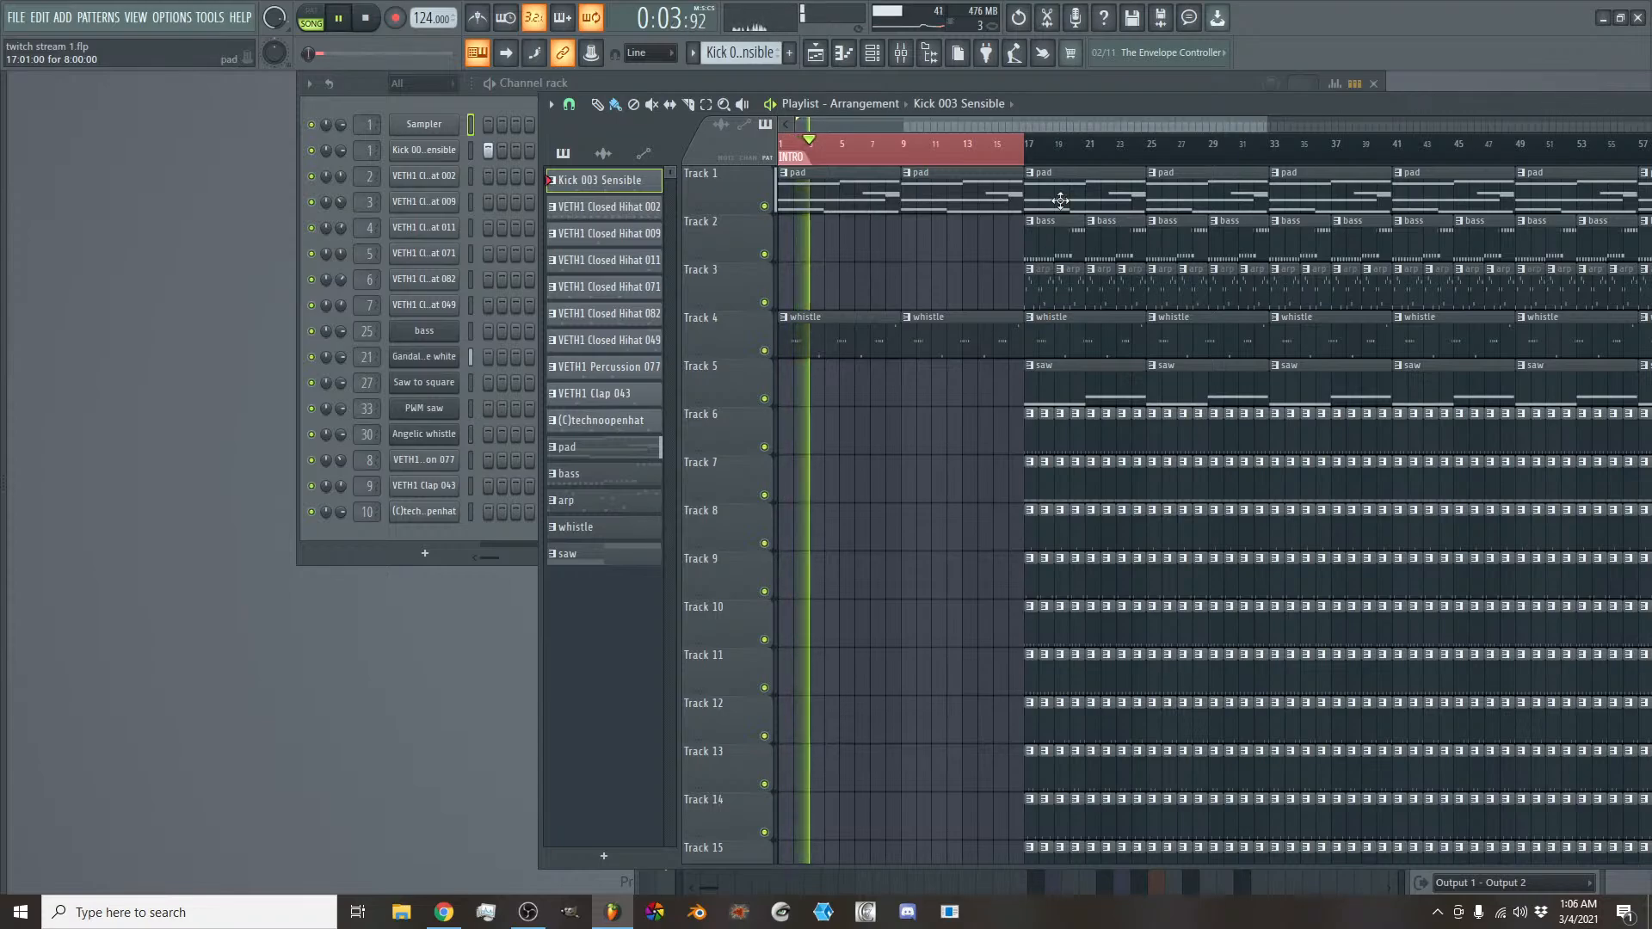
left_click(1147, 154, "ctrl+shift")
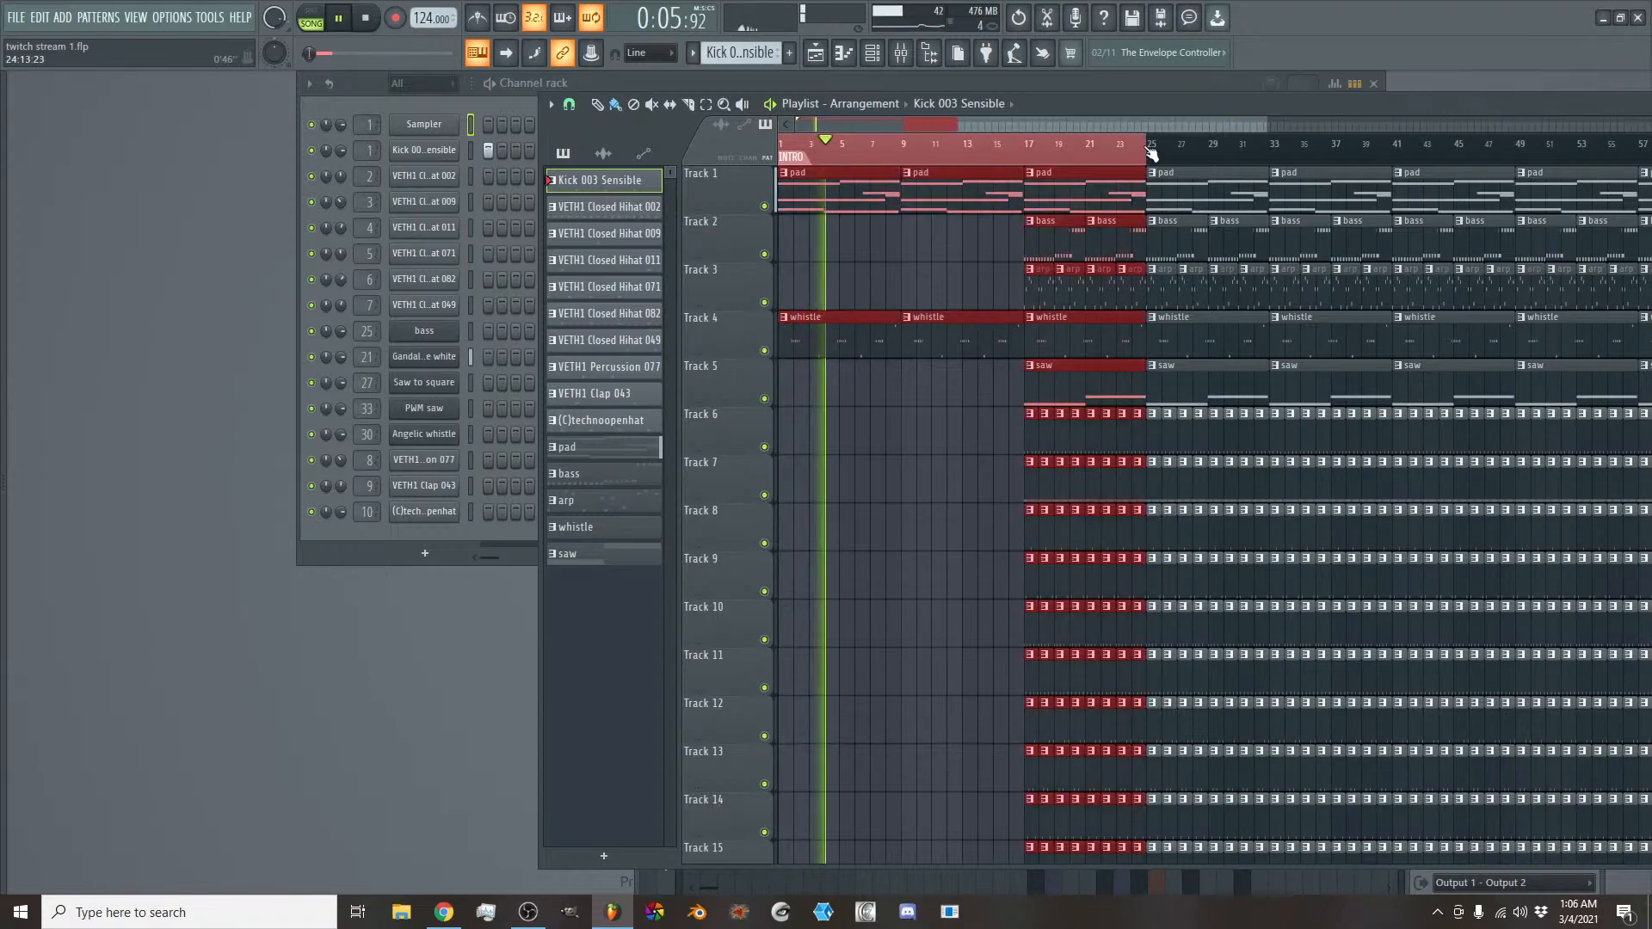
scroll(1148, 164, "down", 2)
scroll(1148, 168, "up", 2)
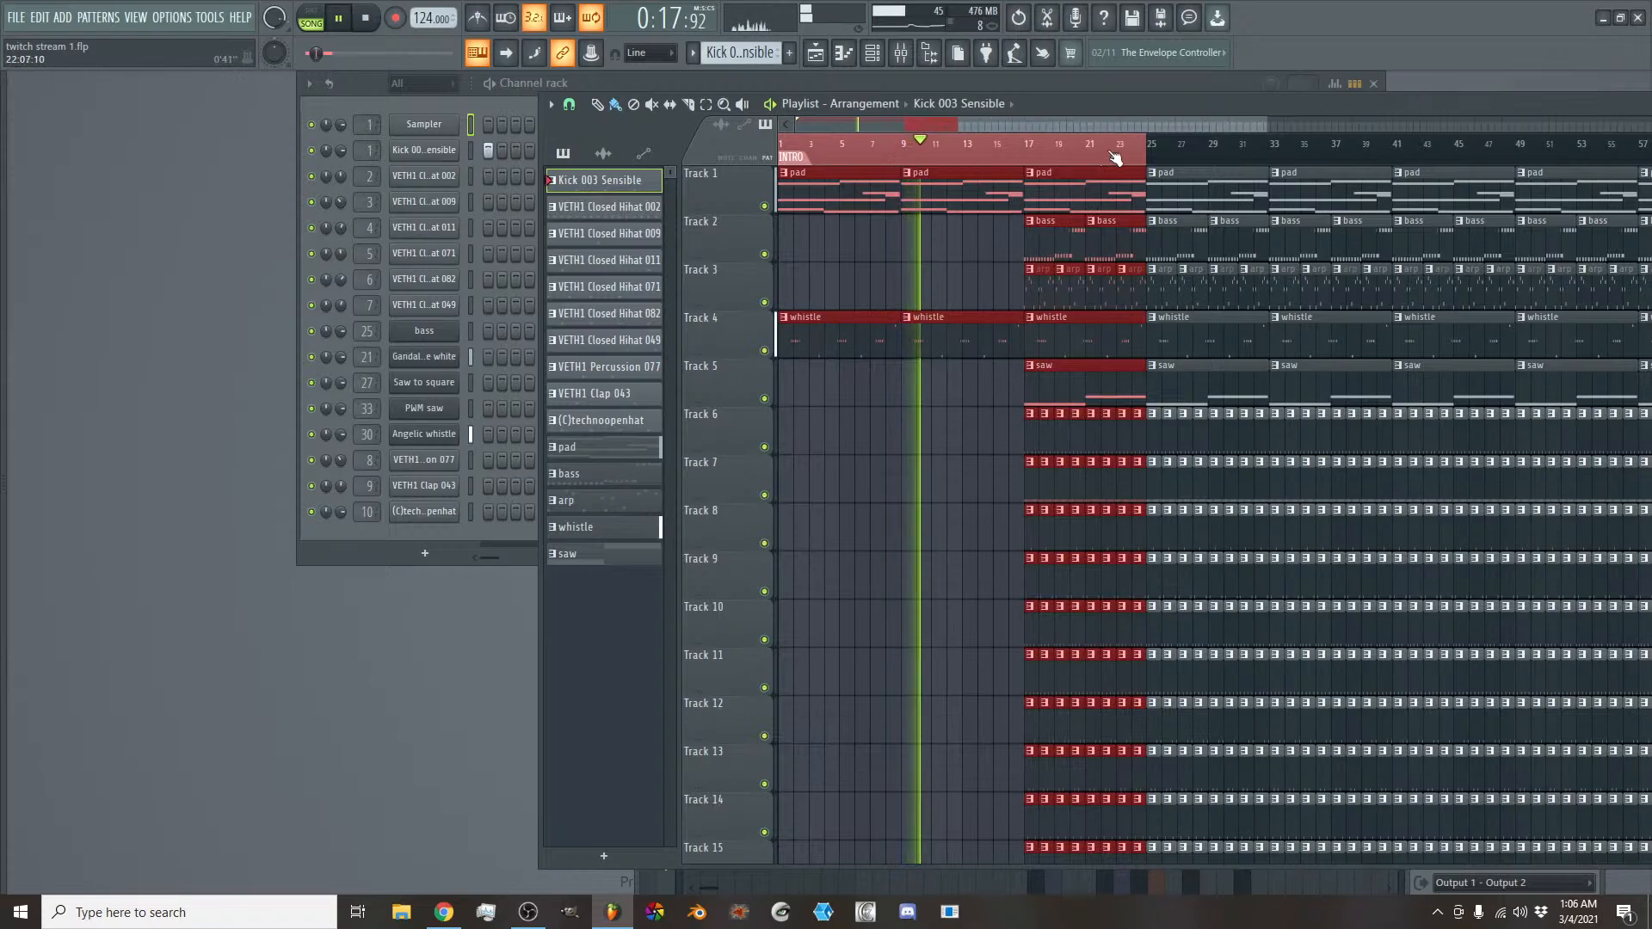
left_click_drag(1142, 158, 1028, 155)
key("space")
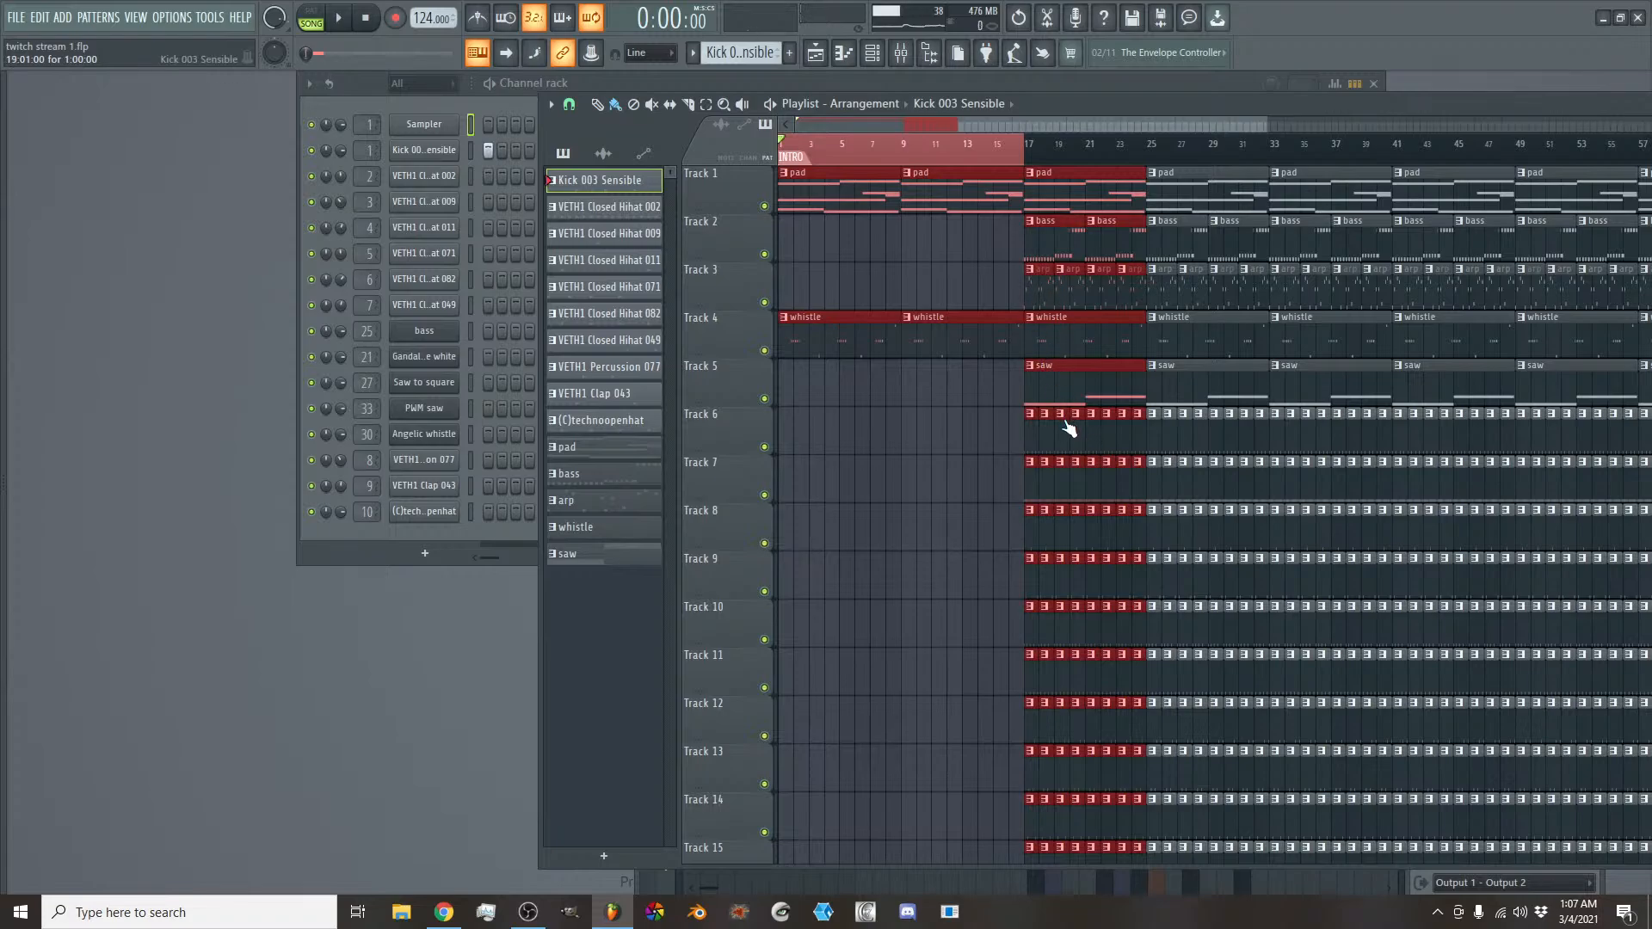
scroll(999, 120, "up", 3)
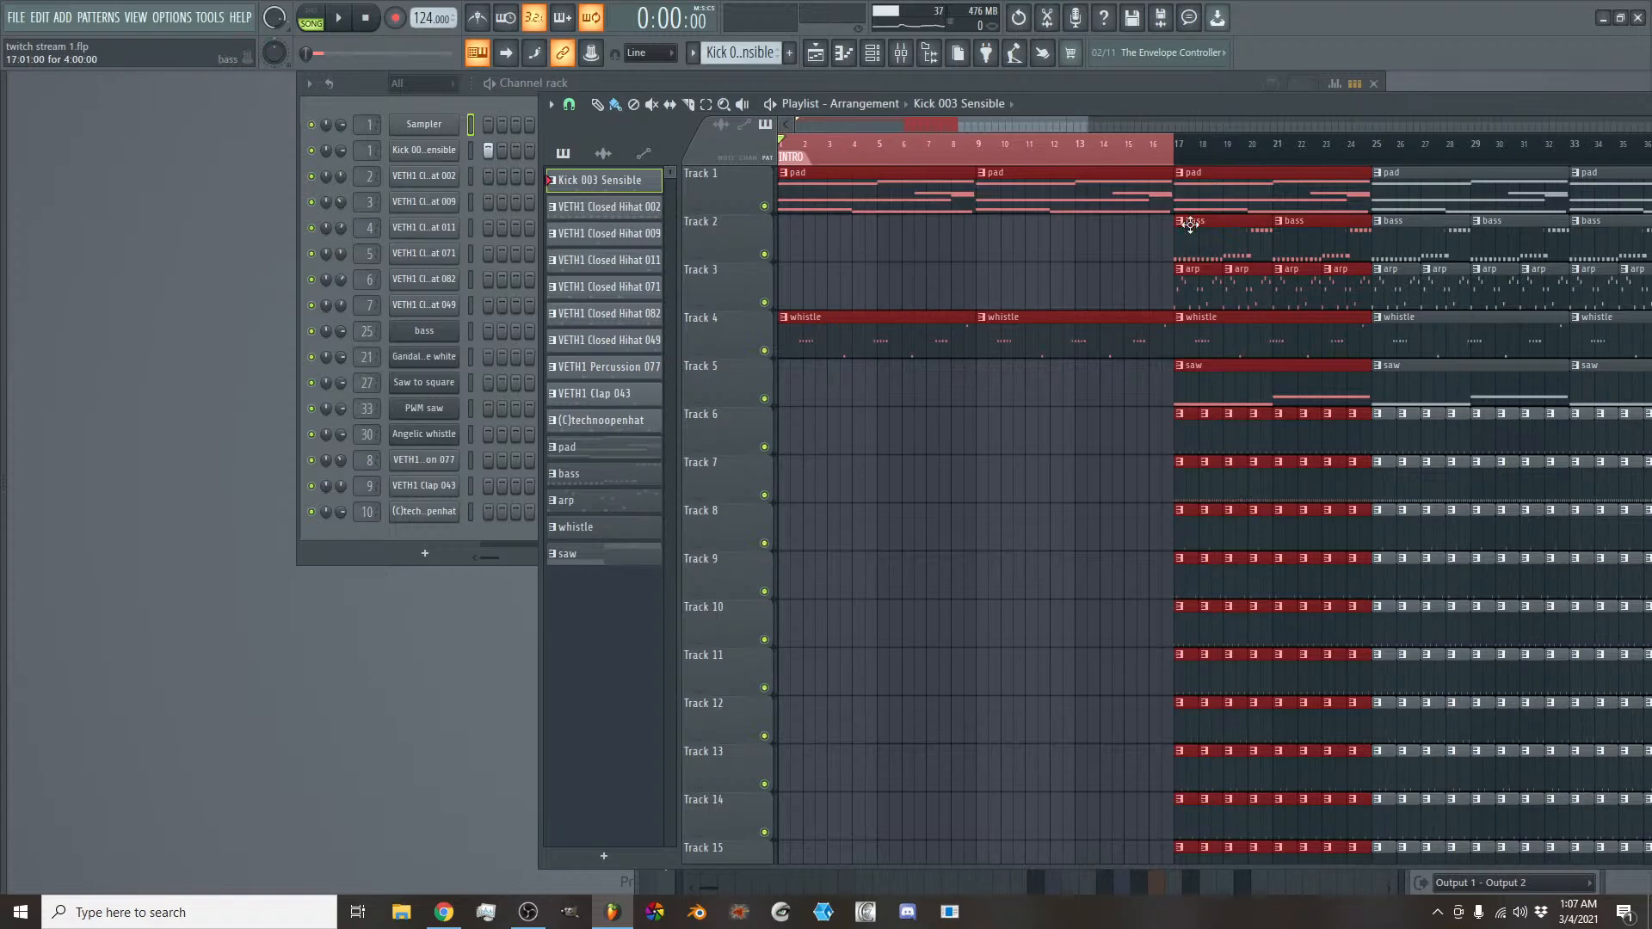
- Audition the kick, hi-hat, percussion, clap and open-hat clips on Tracks 6 to 15 individually at bar 17
right_click(1187, 433, "alt")
right_click(1186, 438, "alt")
right_click(1189, 479, "alt")
right_click(1188, 482, "alt")
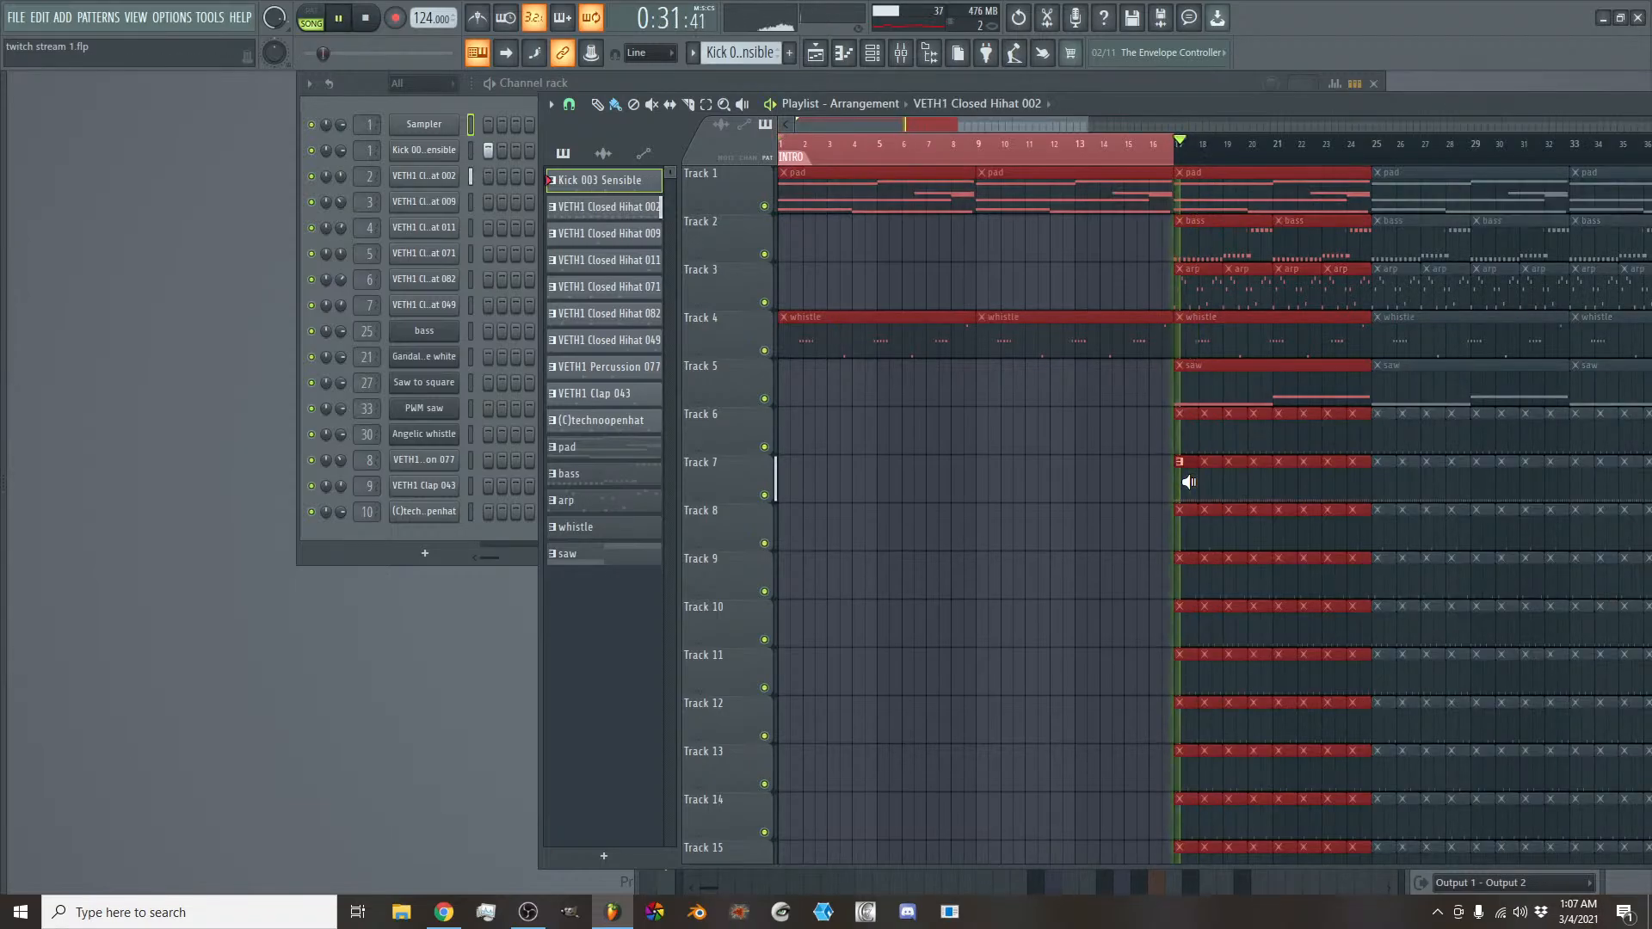
right_click(1190, 533, "alt")
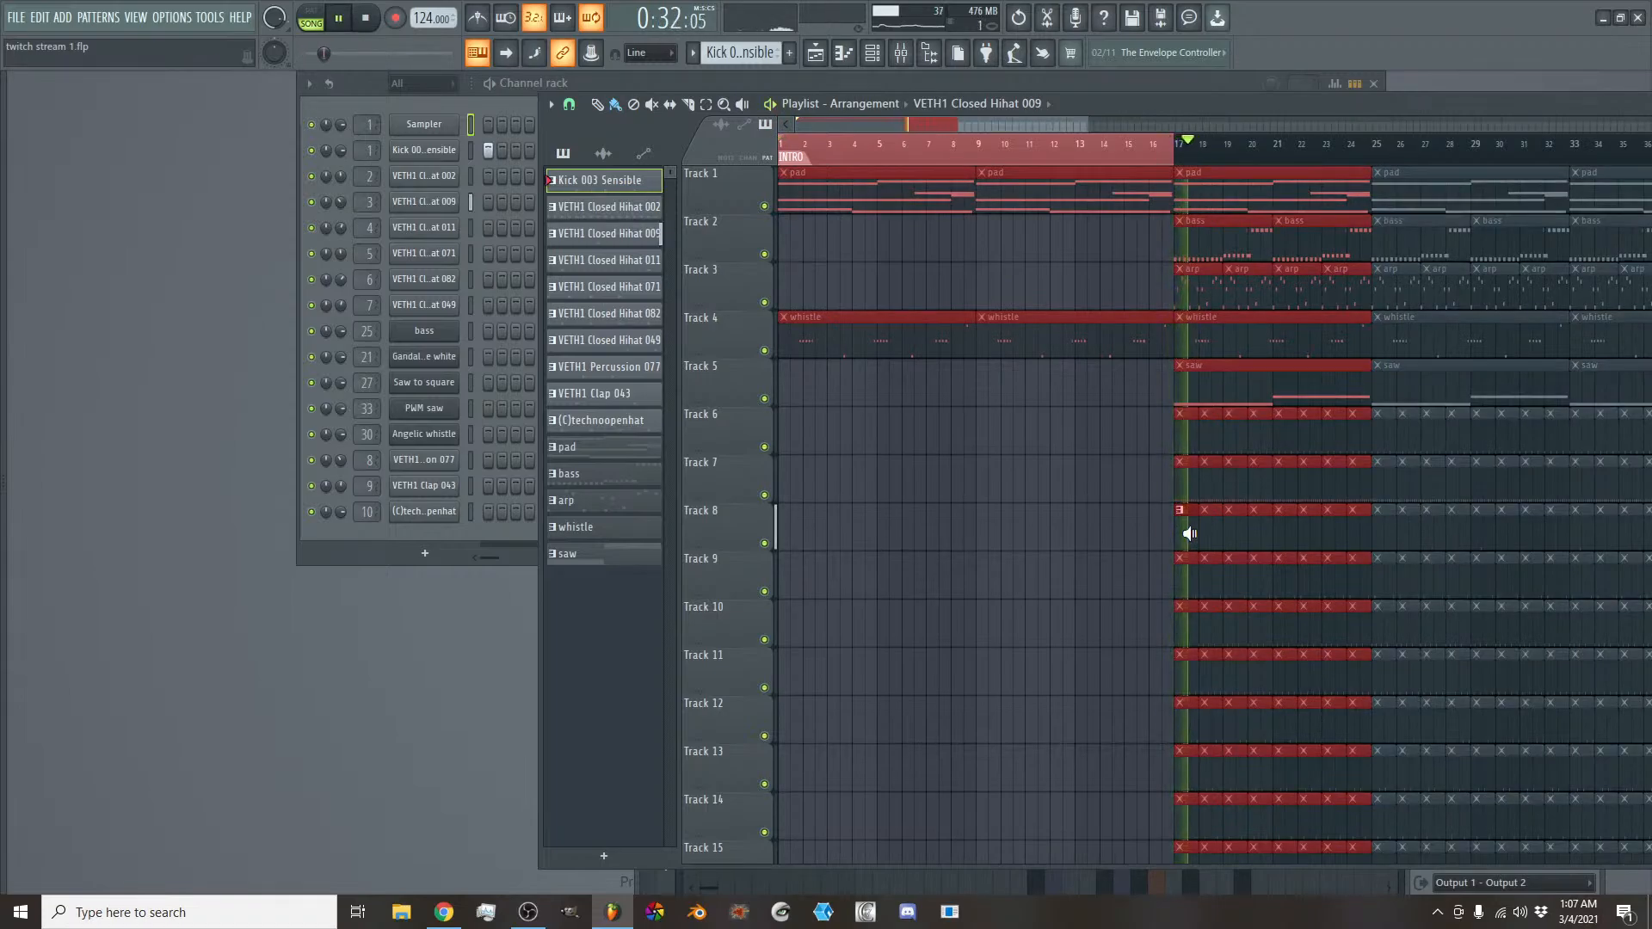
right_click(1189, 573, "alt")
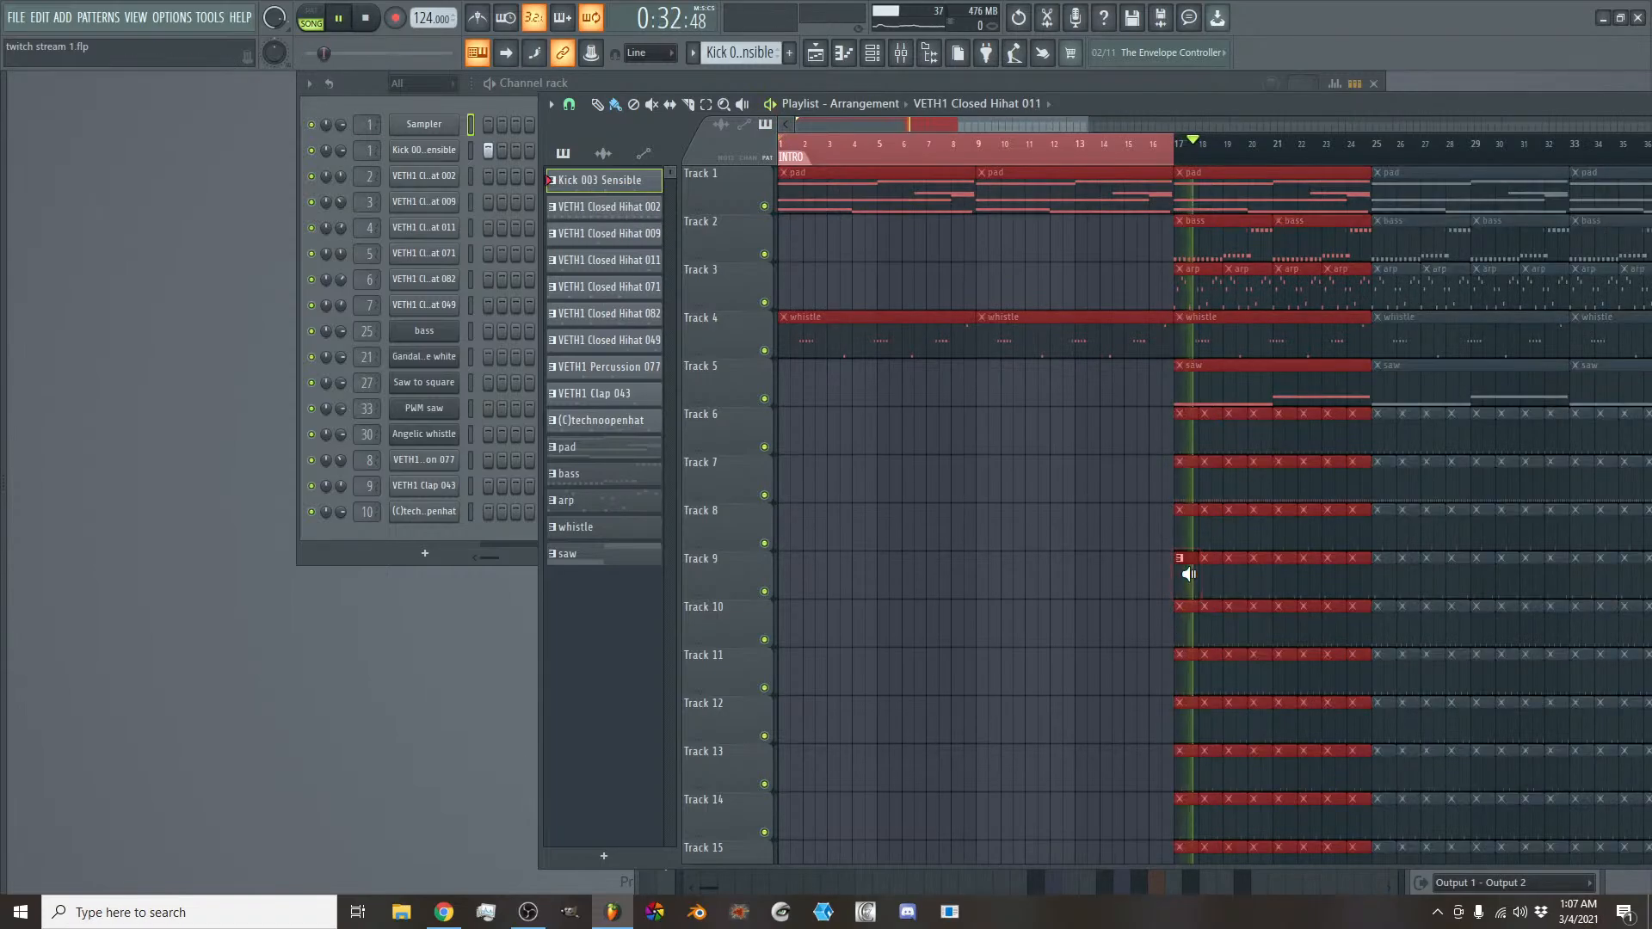
right_click(1180, 636, "alt")
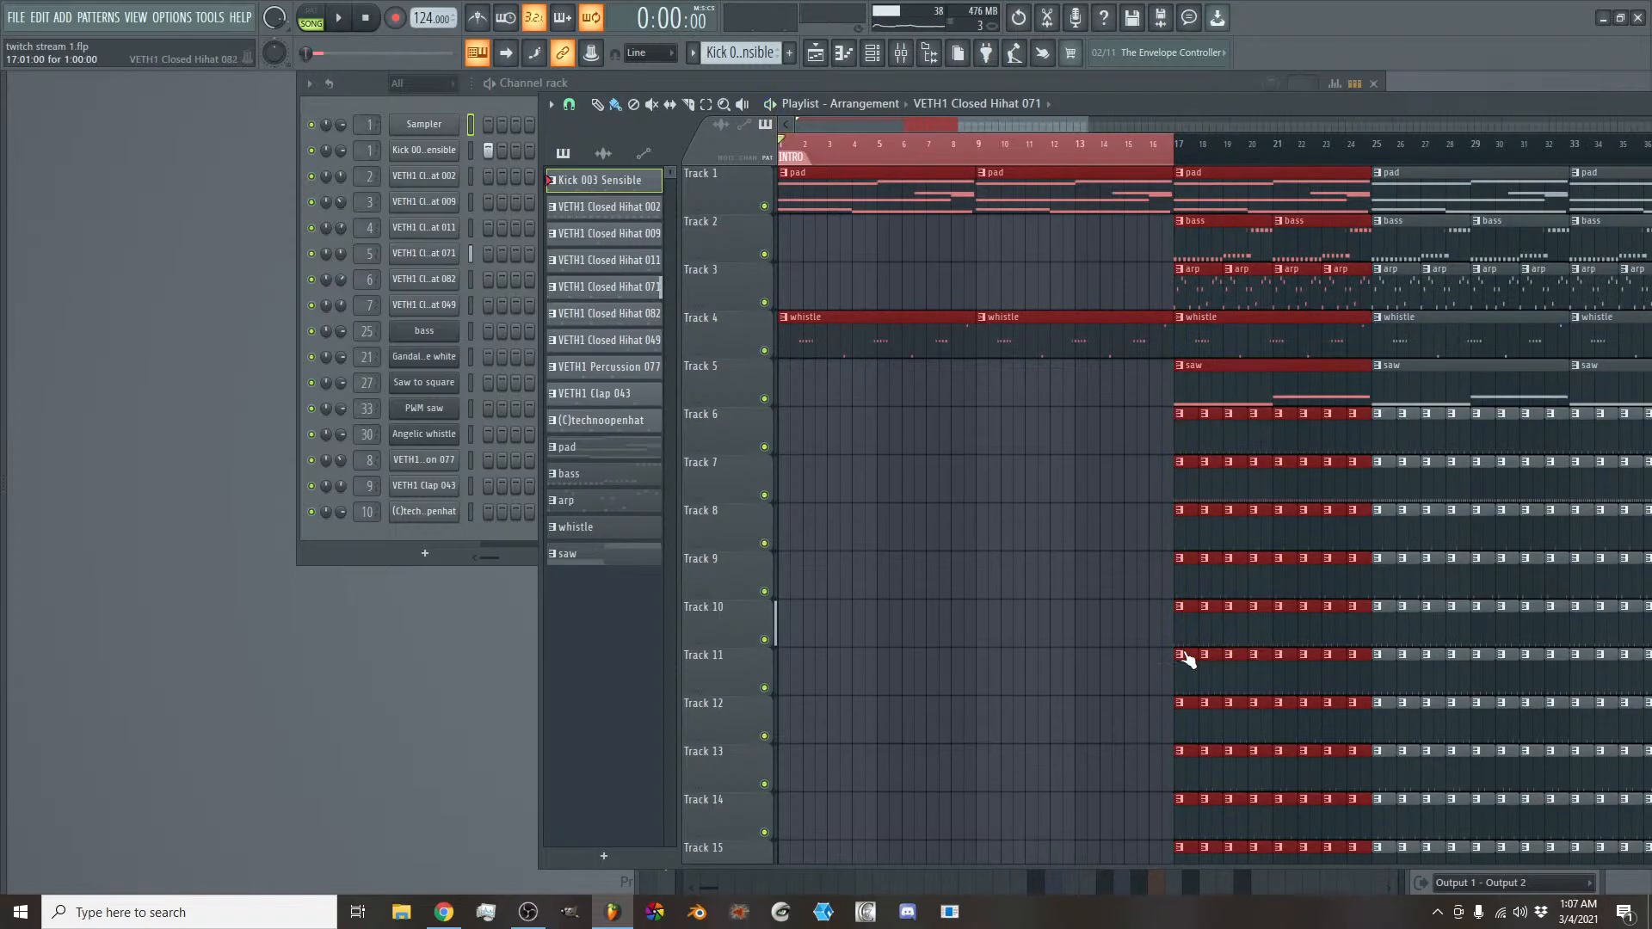
right_click(1185, 662, "alt")
right_click(1187, 722, "alt")
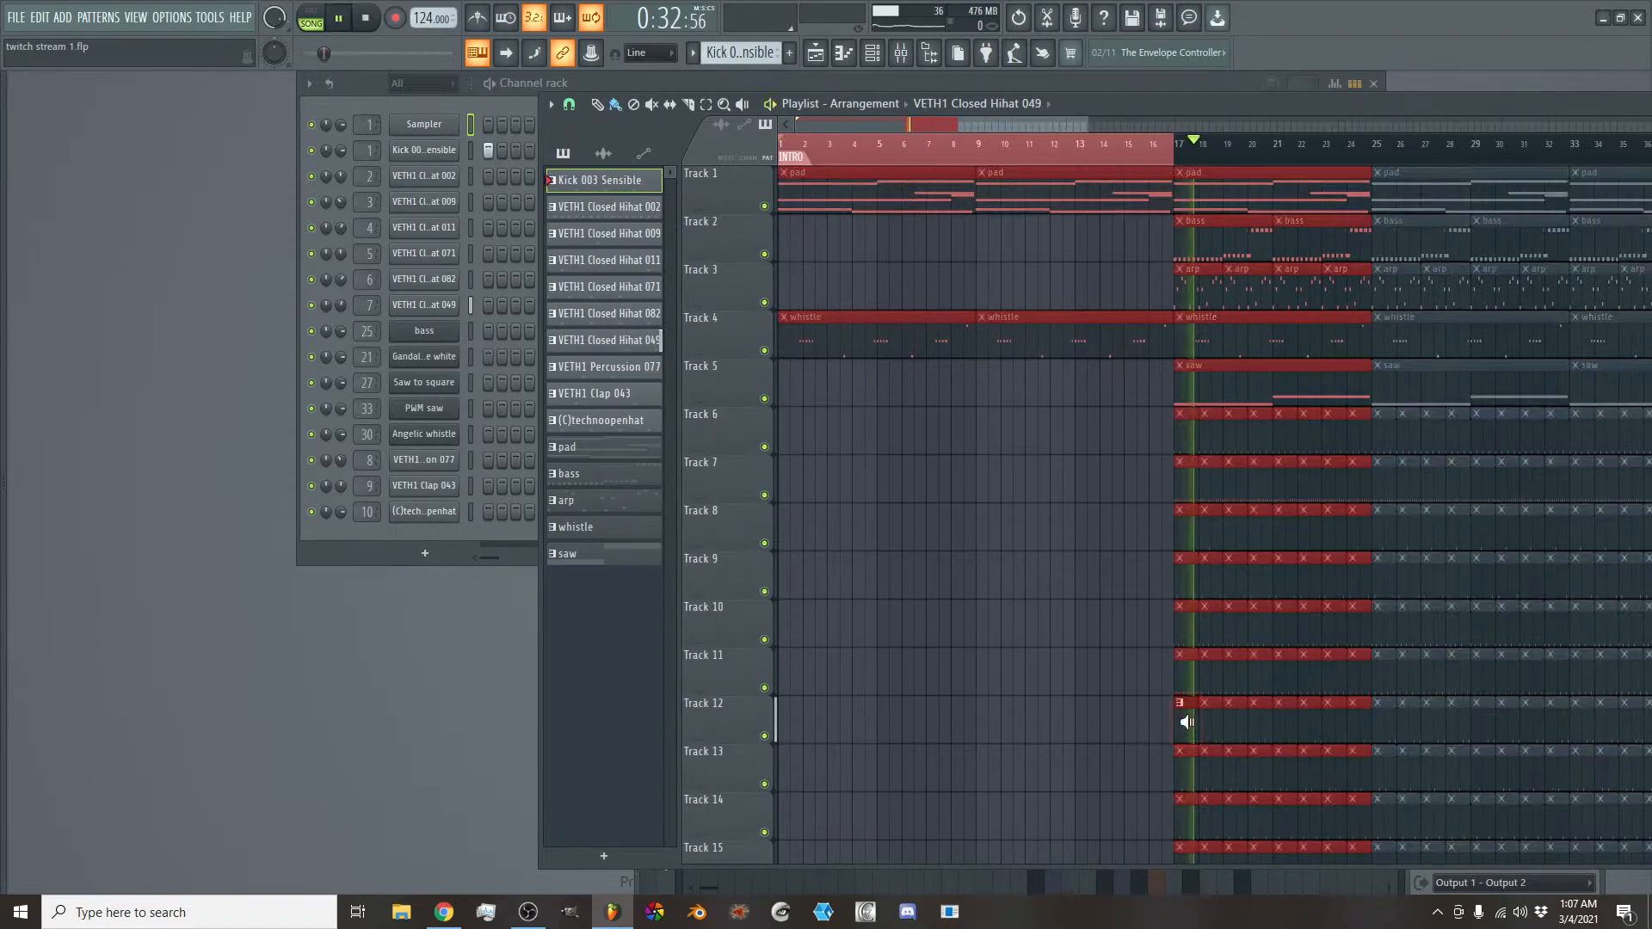
right_click(1188, 781, "alt")
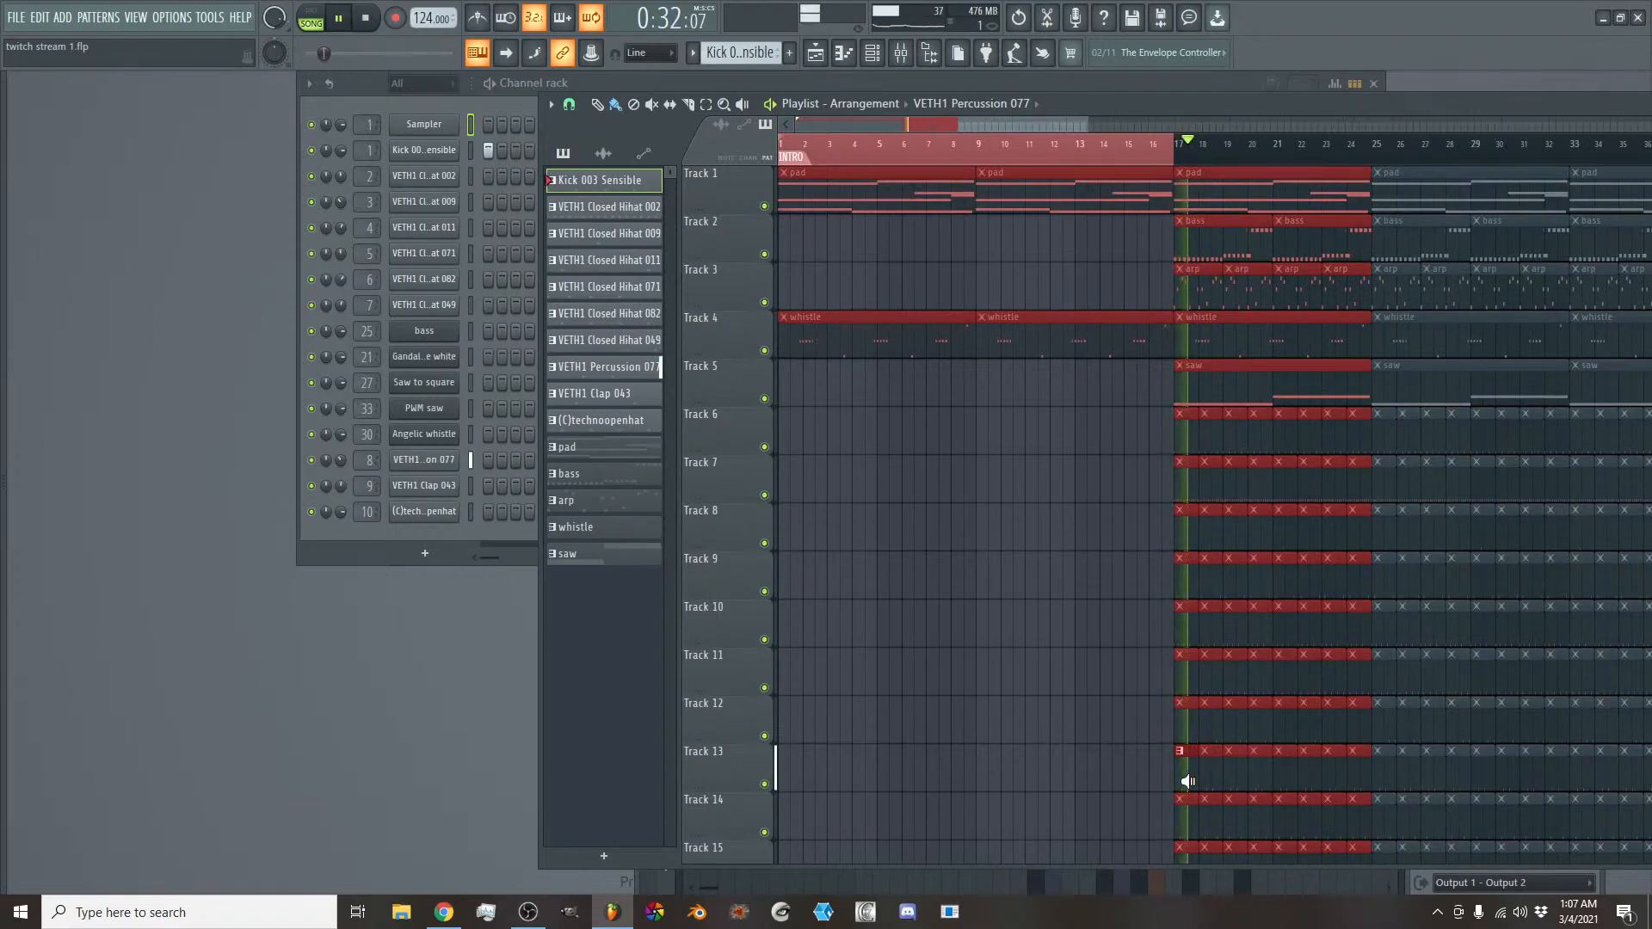
scroll(1187, 781, "down", 2)
right_click(1182, 726, "alt")
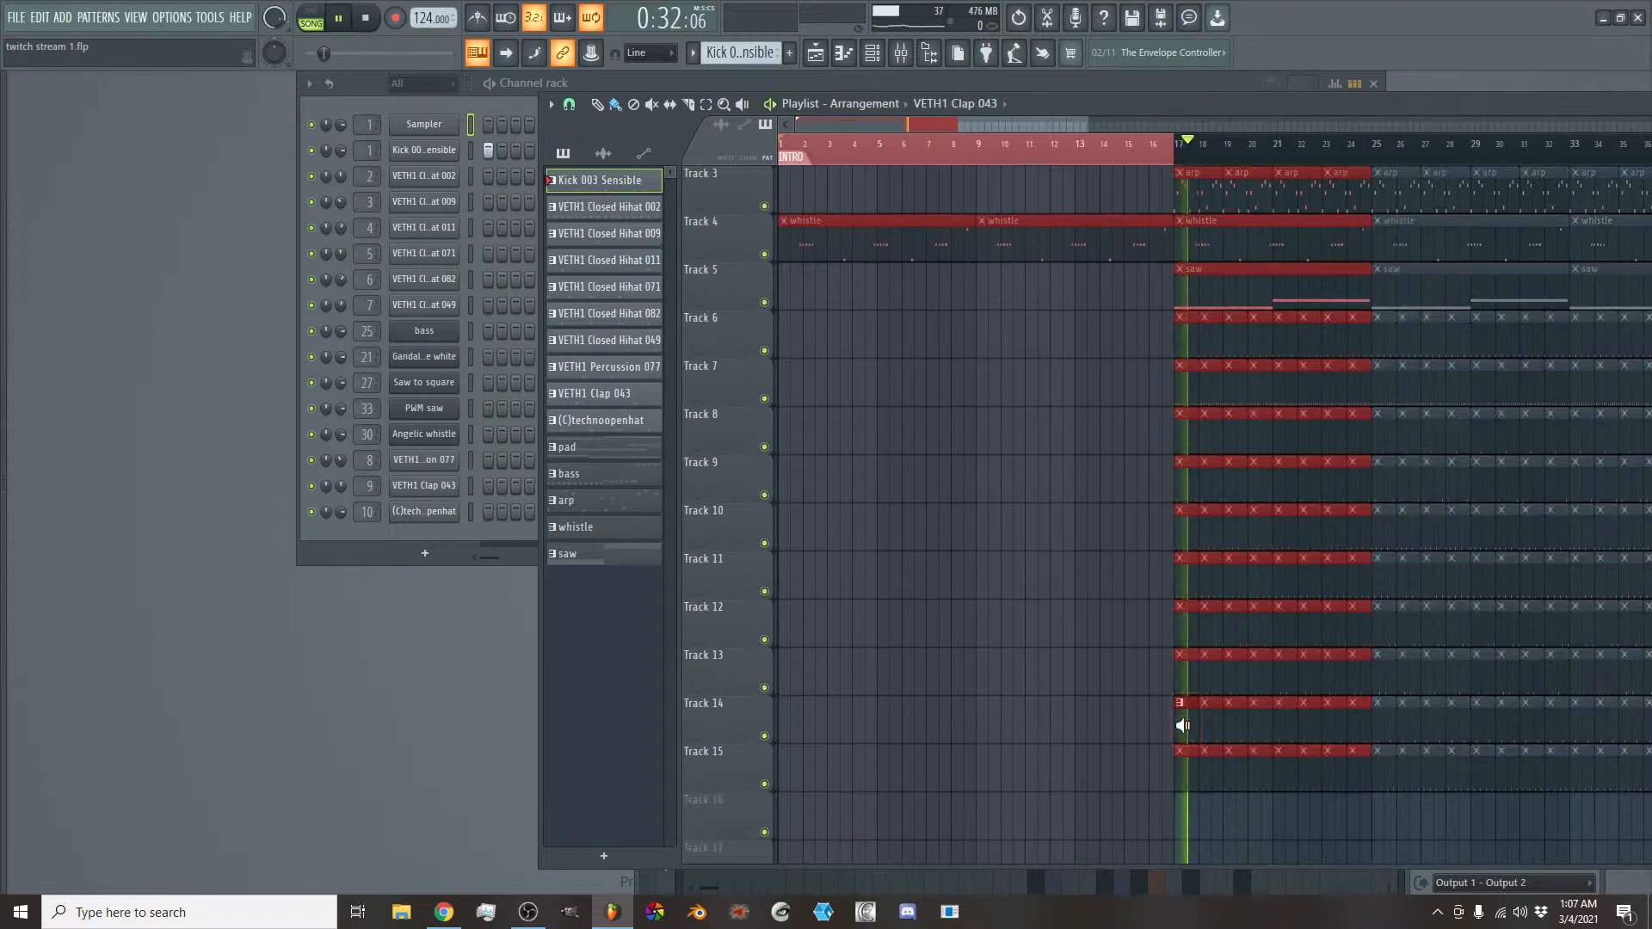
right_click(1186, 775, "alt")
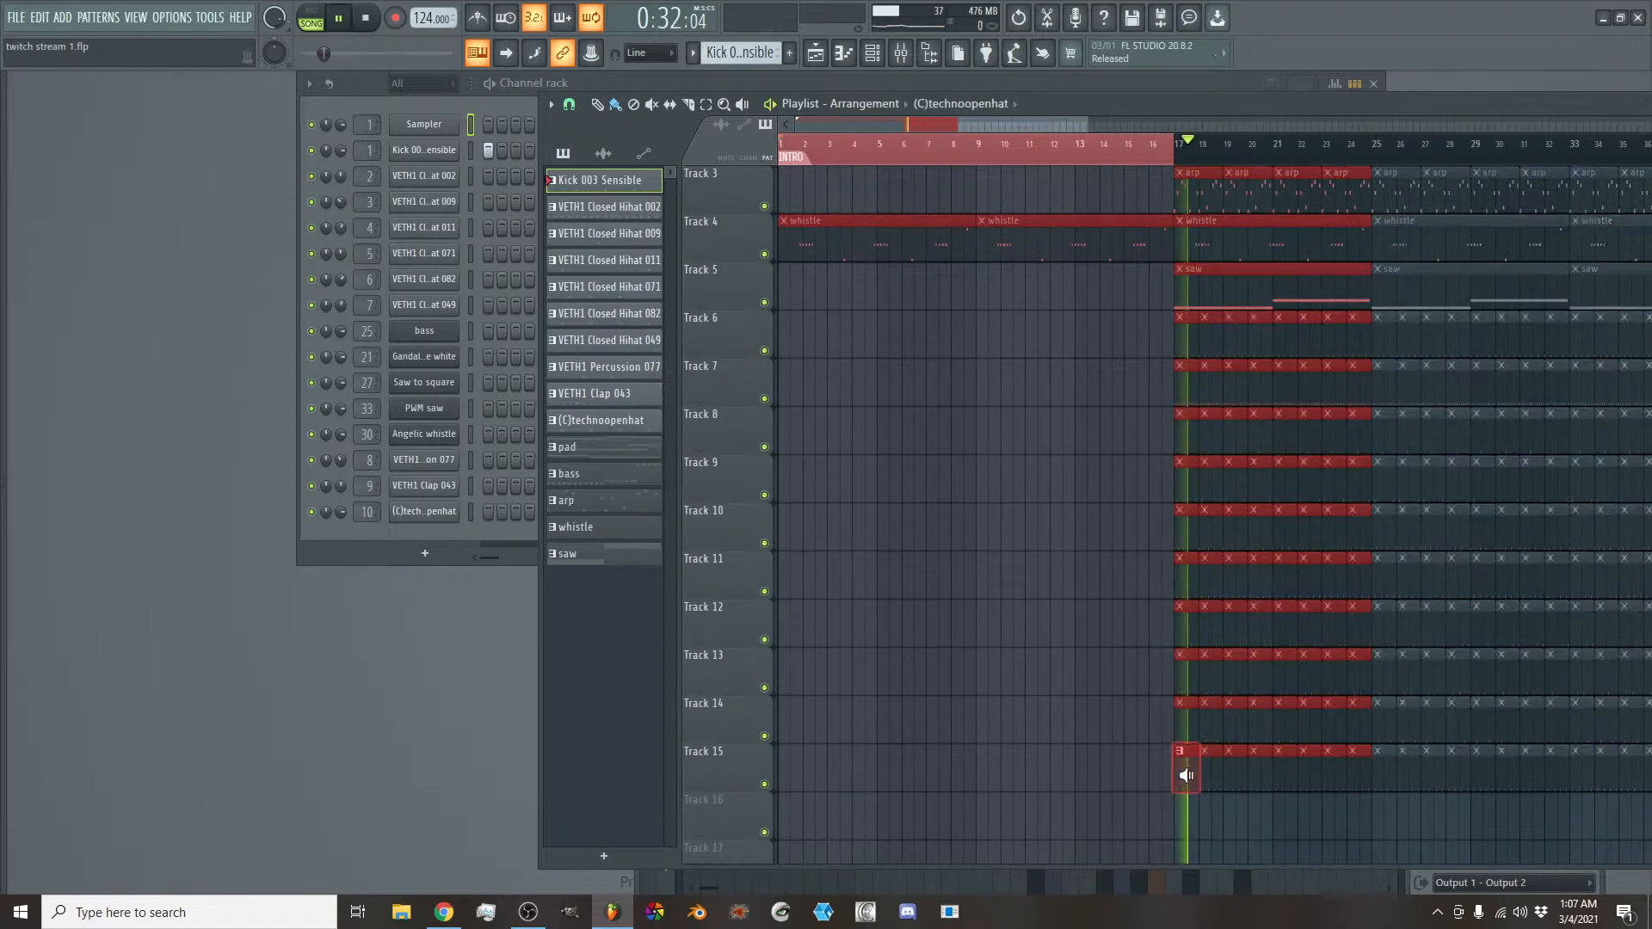
scroll(1174, 682, "up", 2)
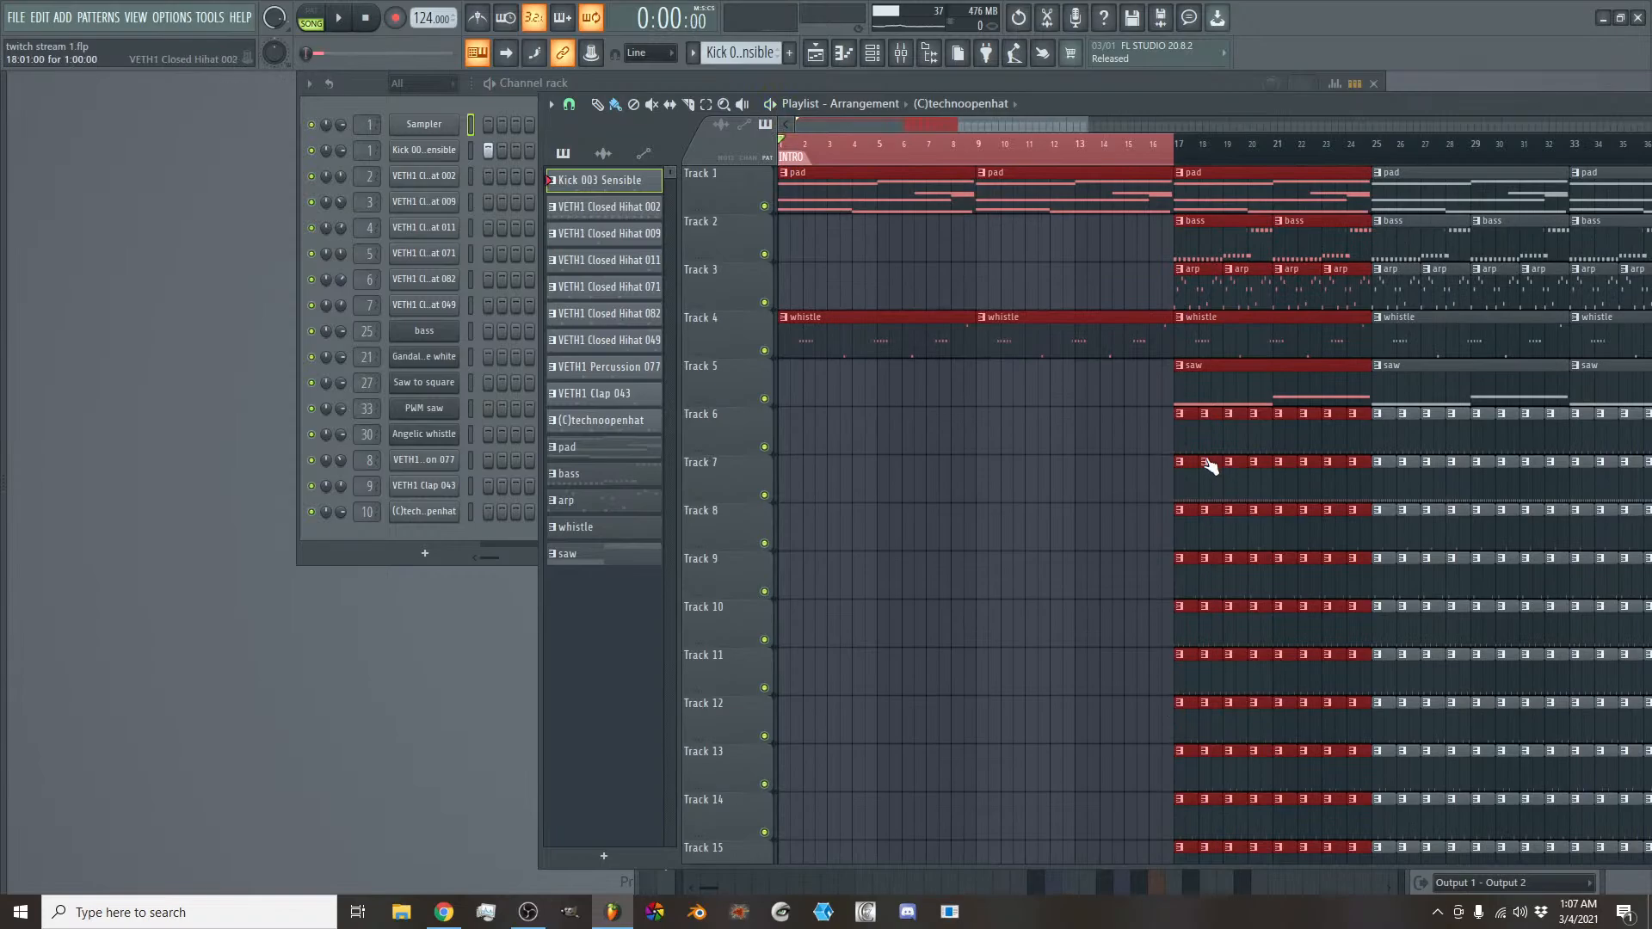
- Place a VETH1 Closed Hihat 002 clip on Track 7, shortened to one beat and positioned on the last beat of bar 4
right_click(1182, 487, "alt")
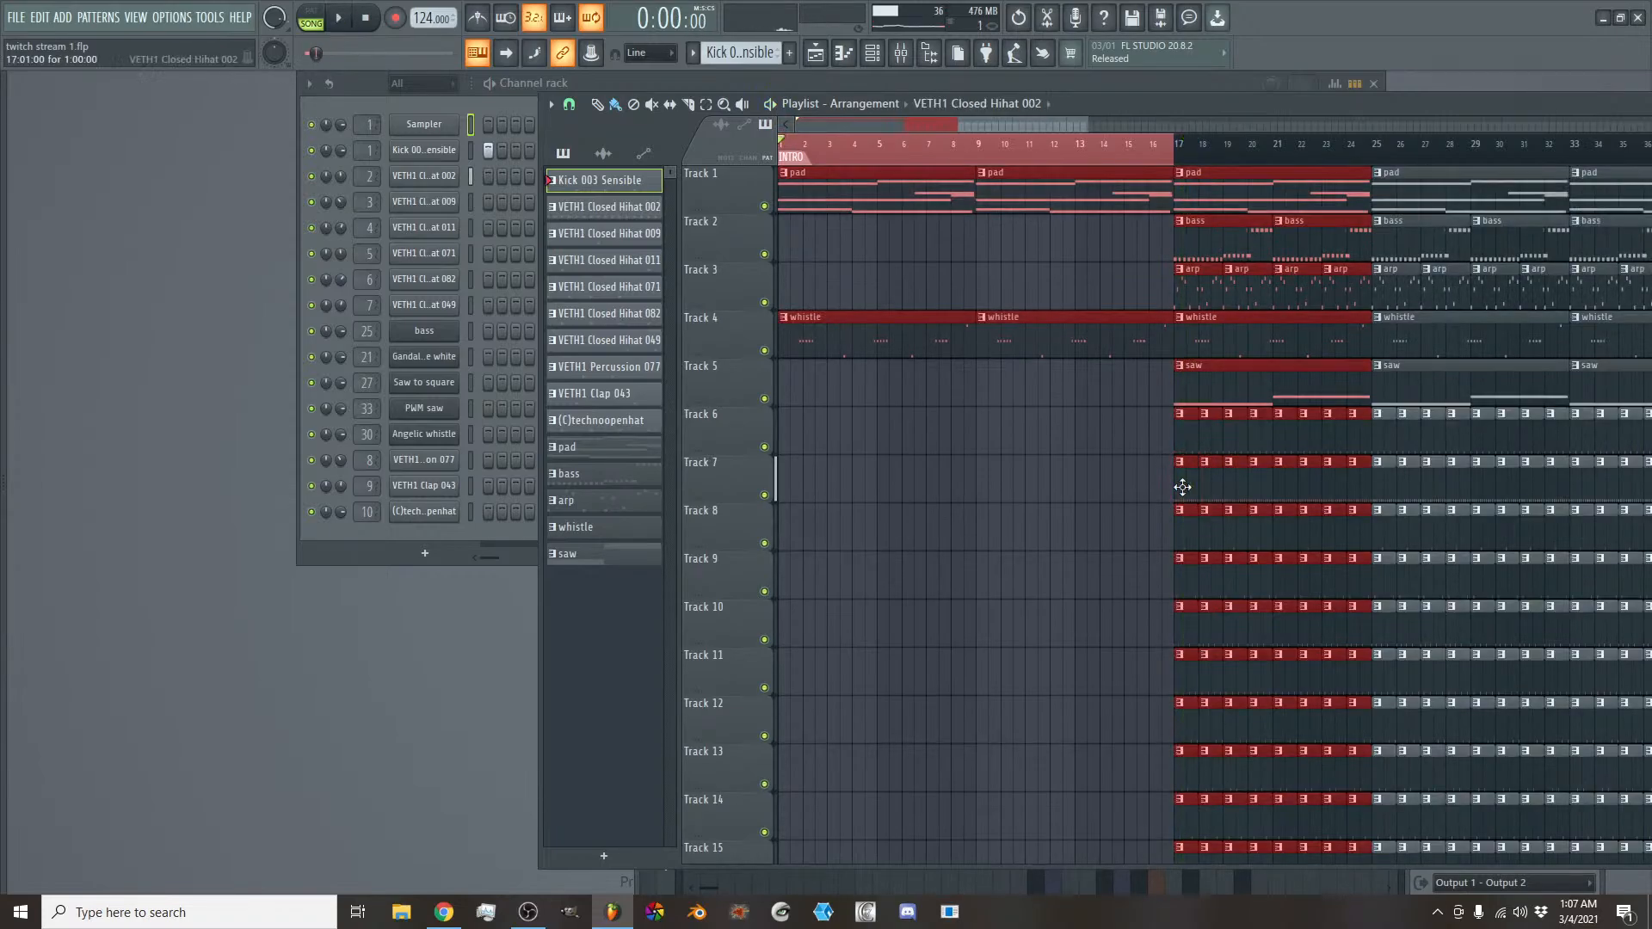
left_click(981, 479)
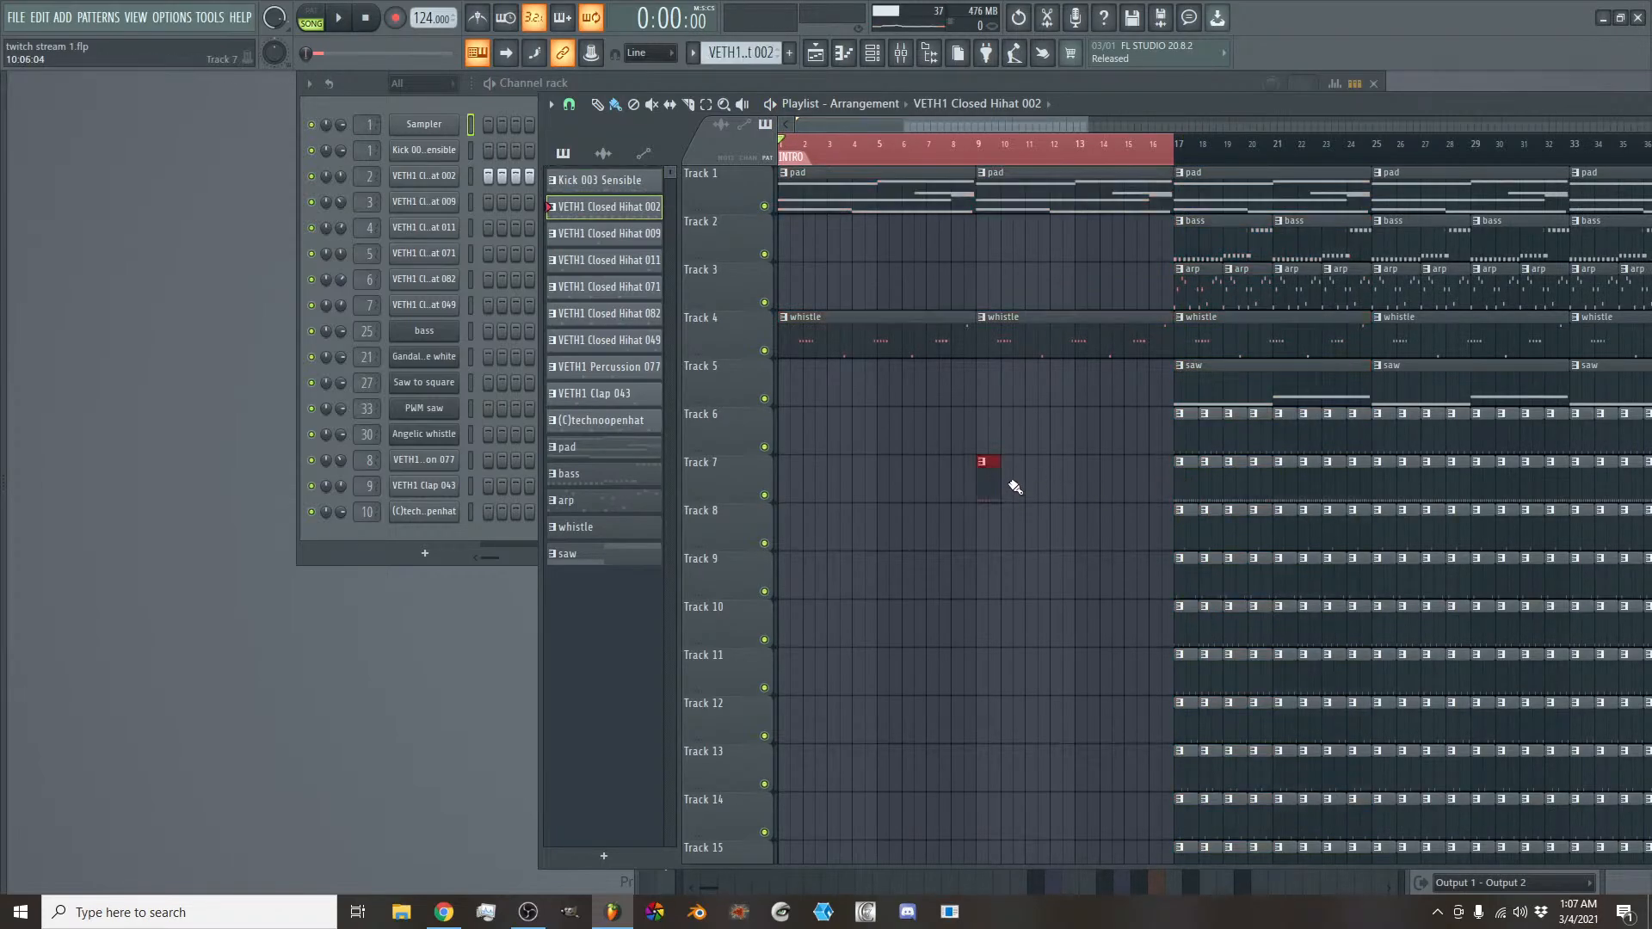
scroll(961, 142, "up", 2)
scroll(912, 145, "down", 2)
scroll(813, 147, "up", 3)
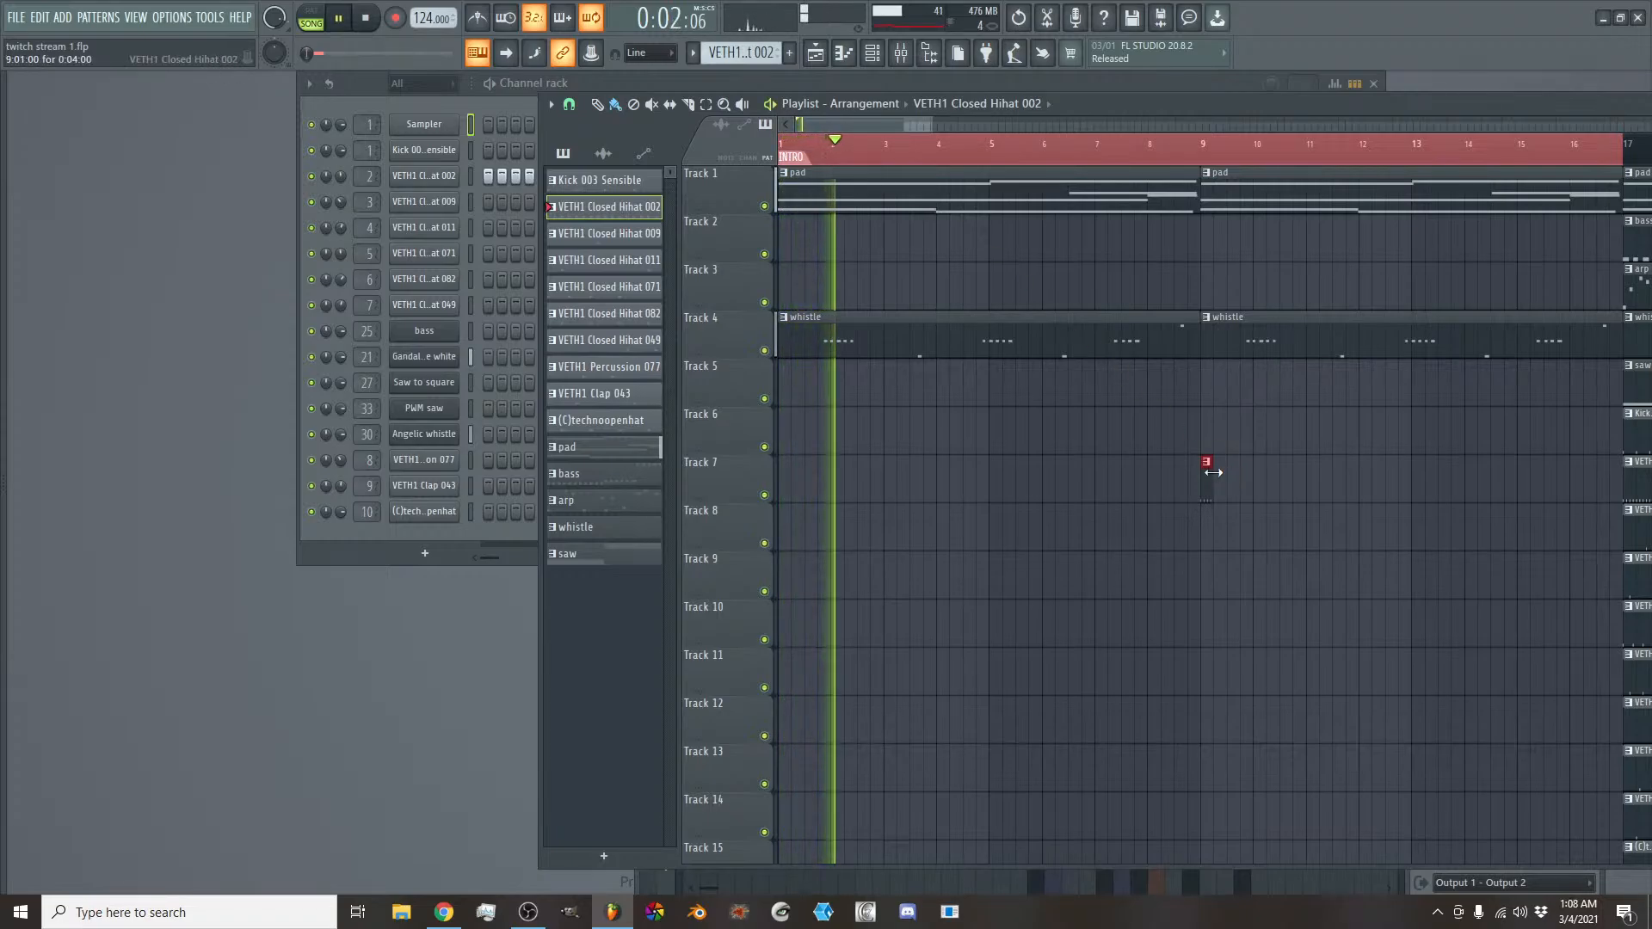
left_click_drag(1213, 473, 984, 470)
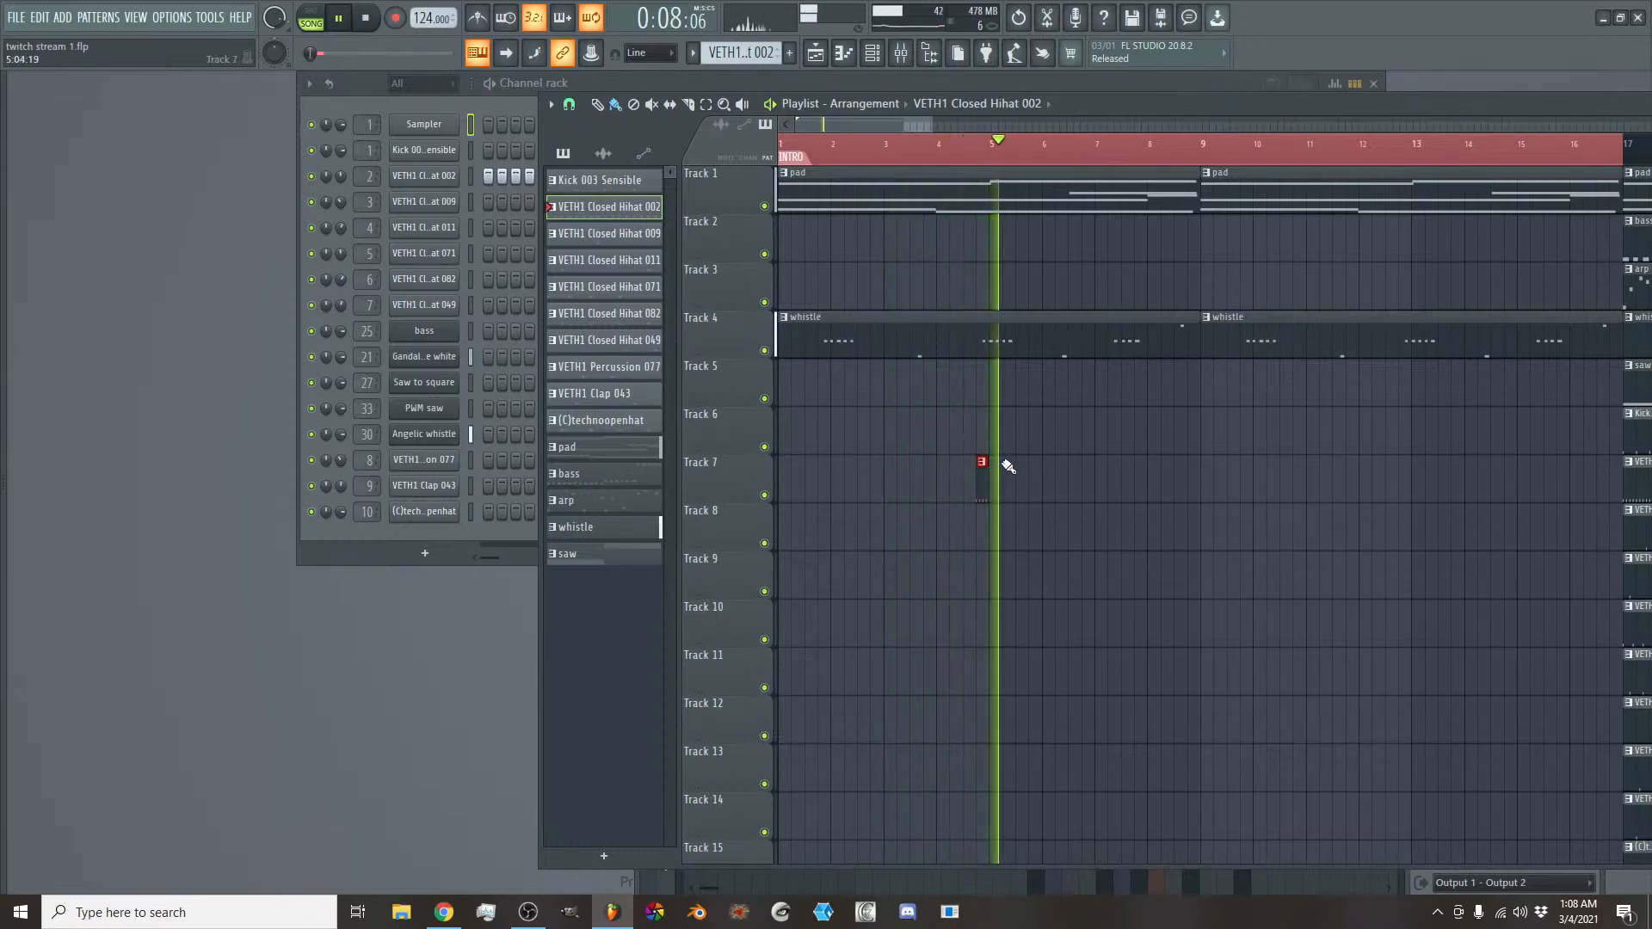
- Add three more one-beat VETH1 Closed Hihat 002 clips on Track 7, on the last beats of bars 8, 12 and 16
left_click(1192, 486)
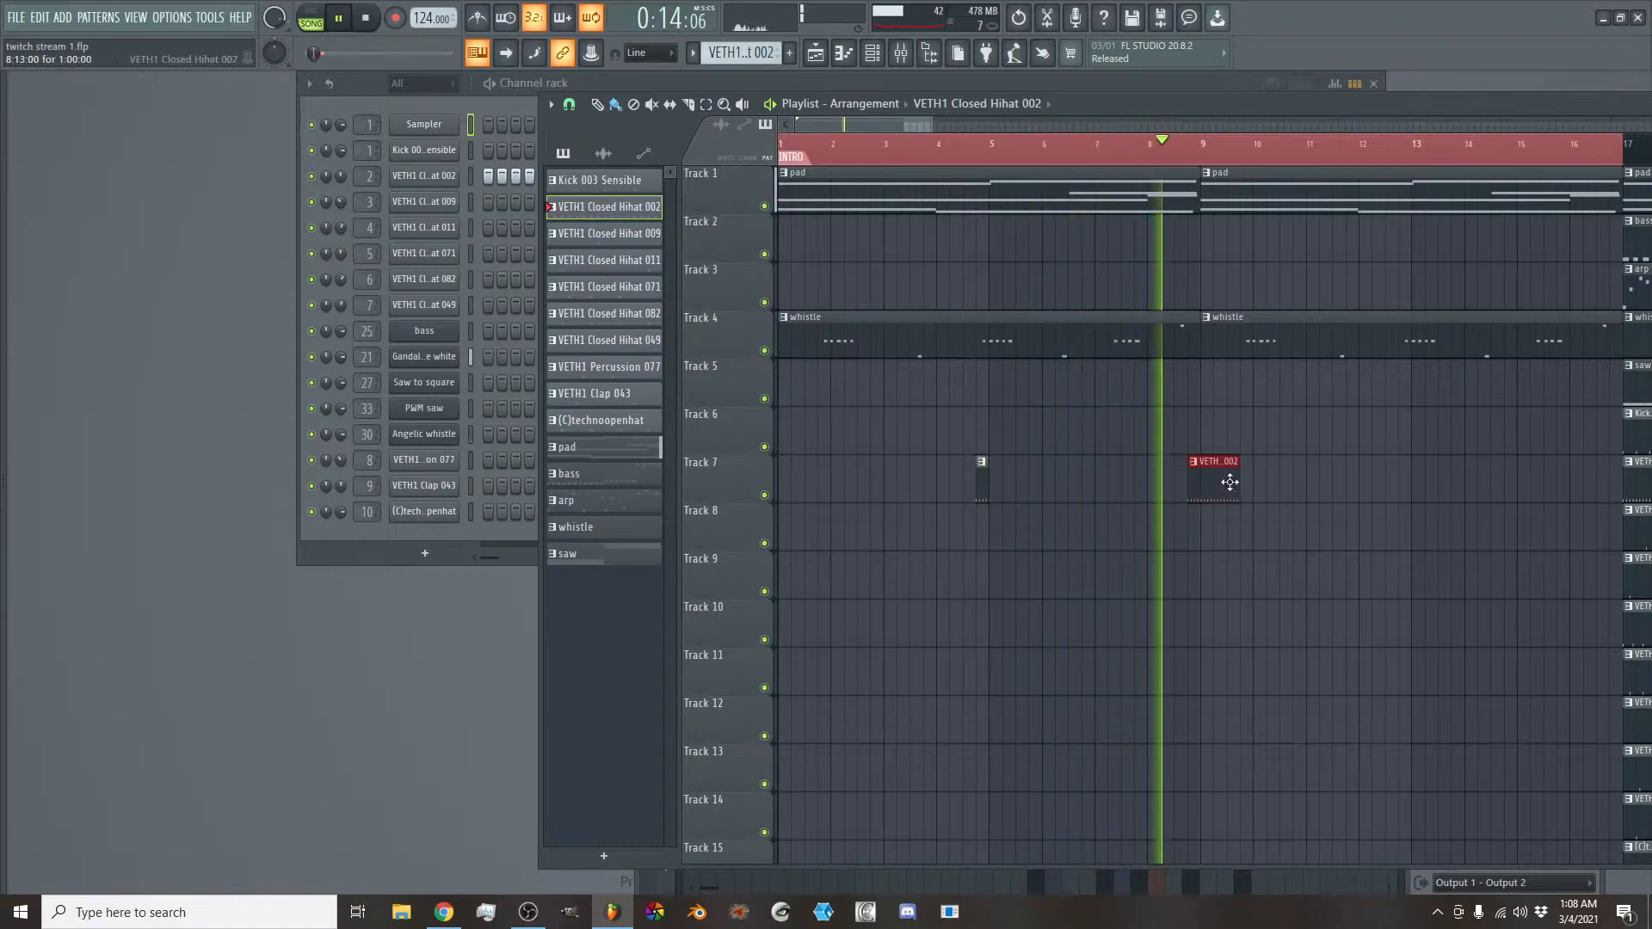
left_click_drag(1238, 486, 1201, 487)
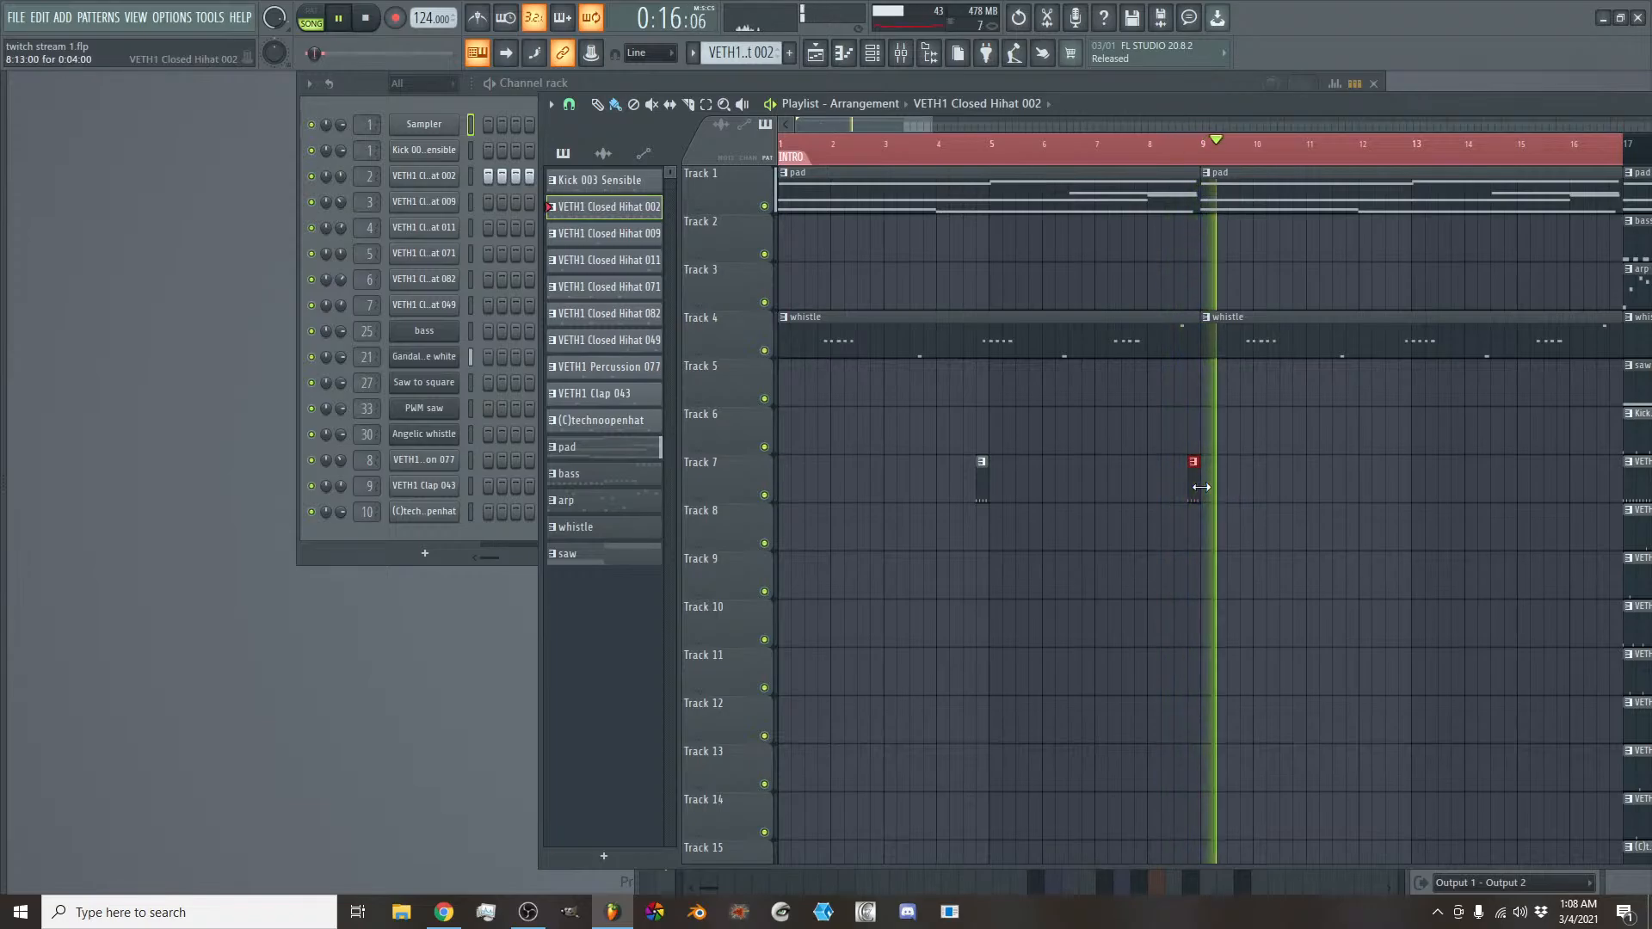
left_click(1406, 489)
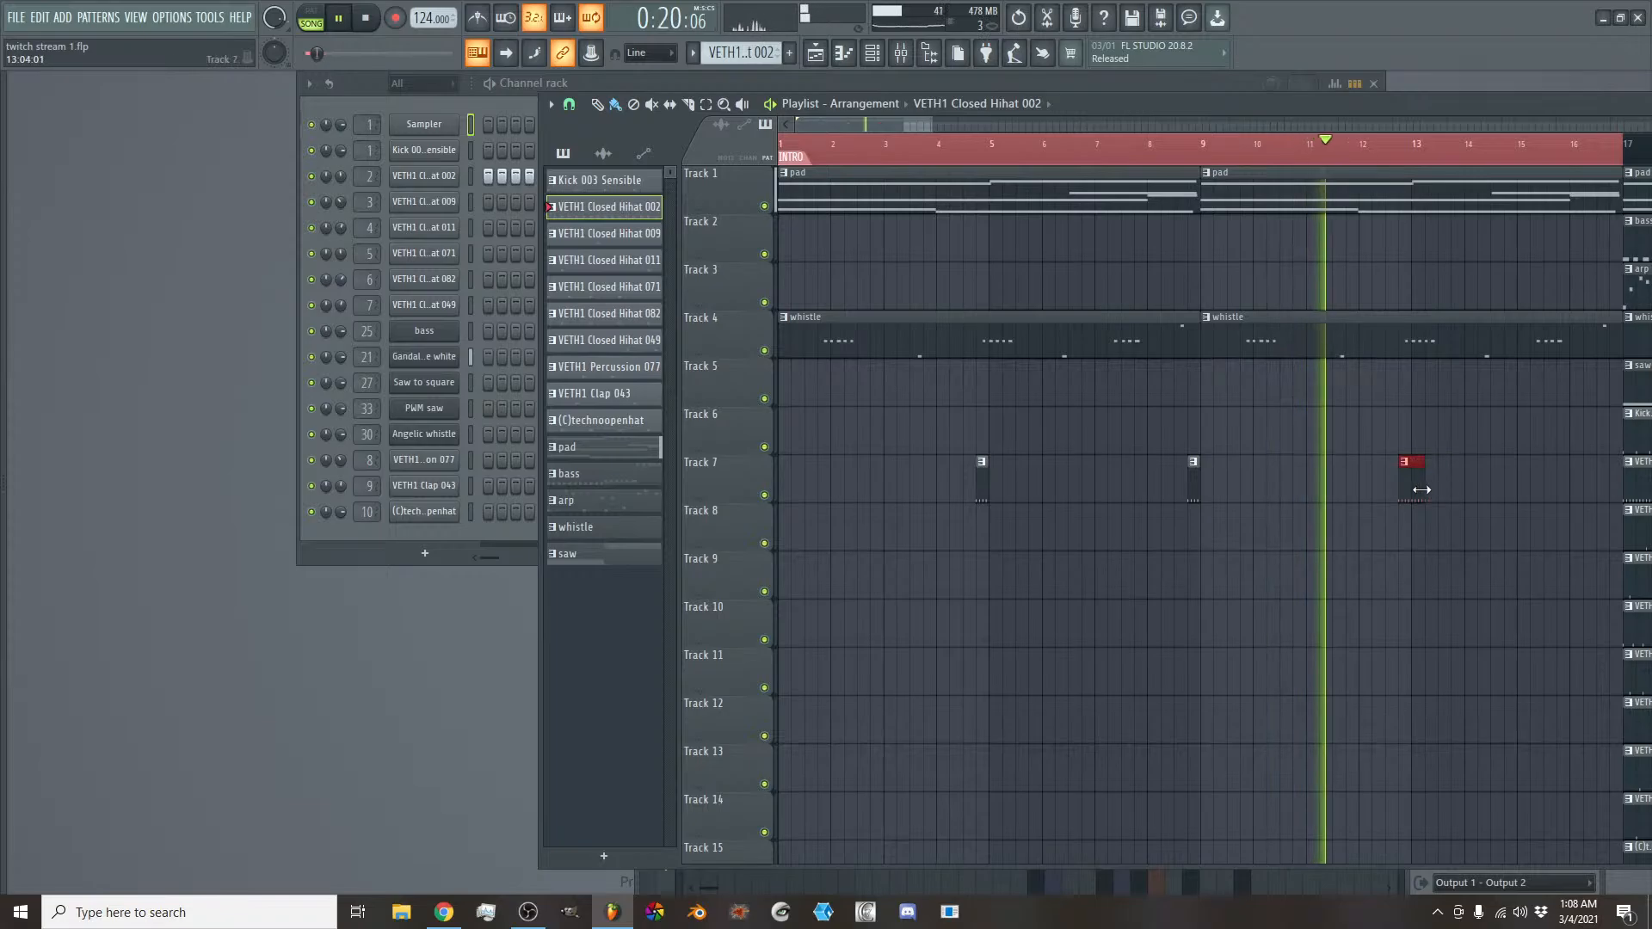
left_click_drag(1421, 489, 1409, 489)
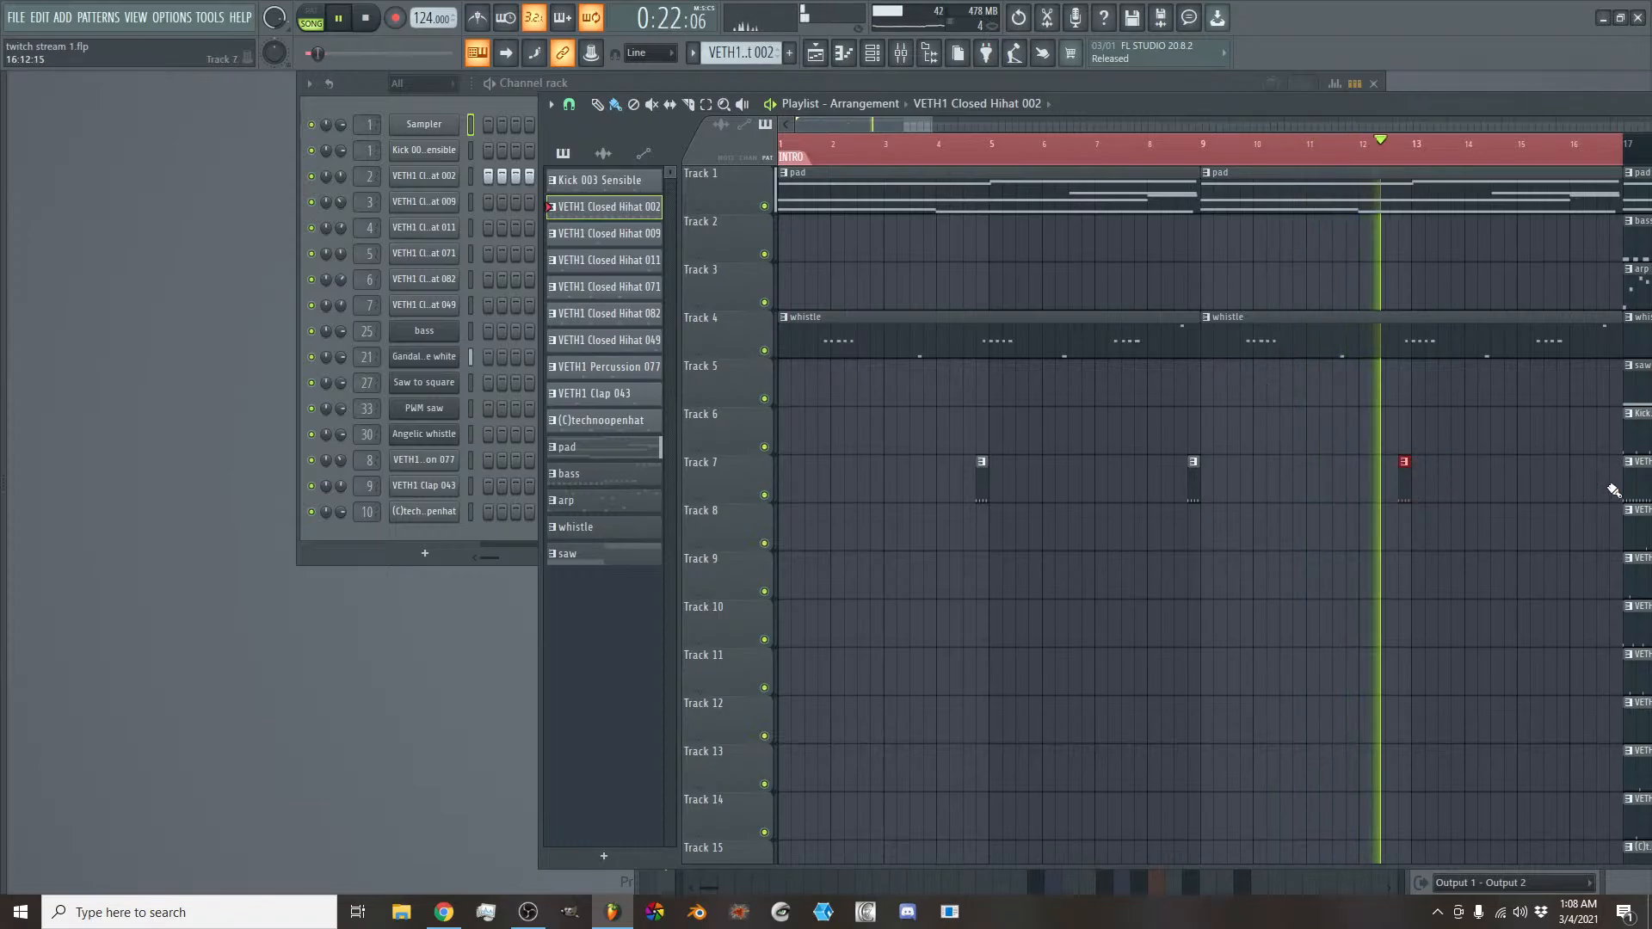
left_click(1577, 490)
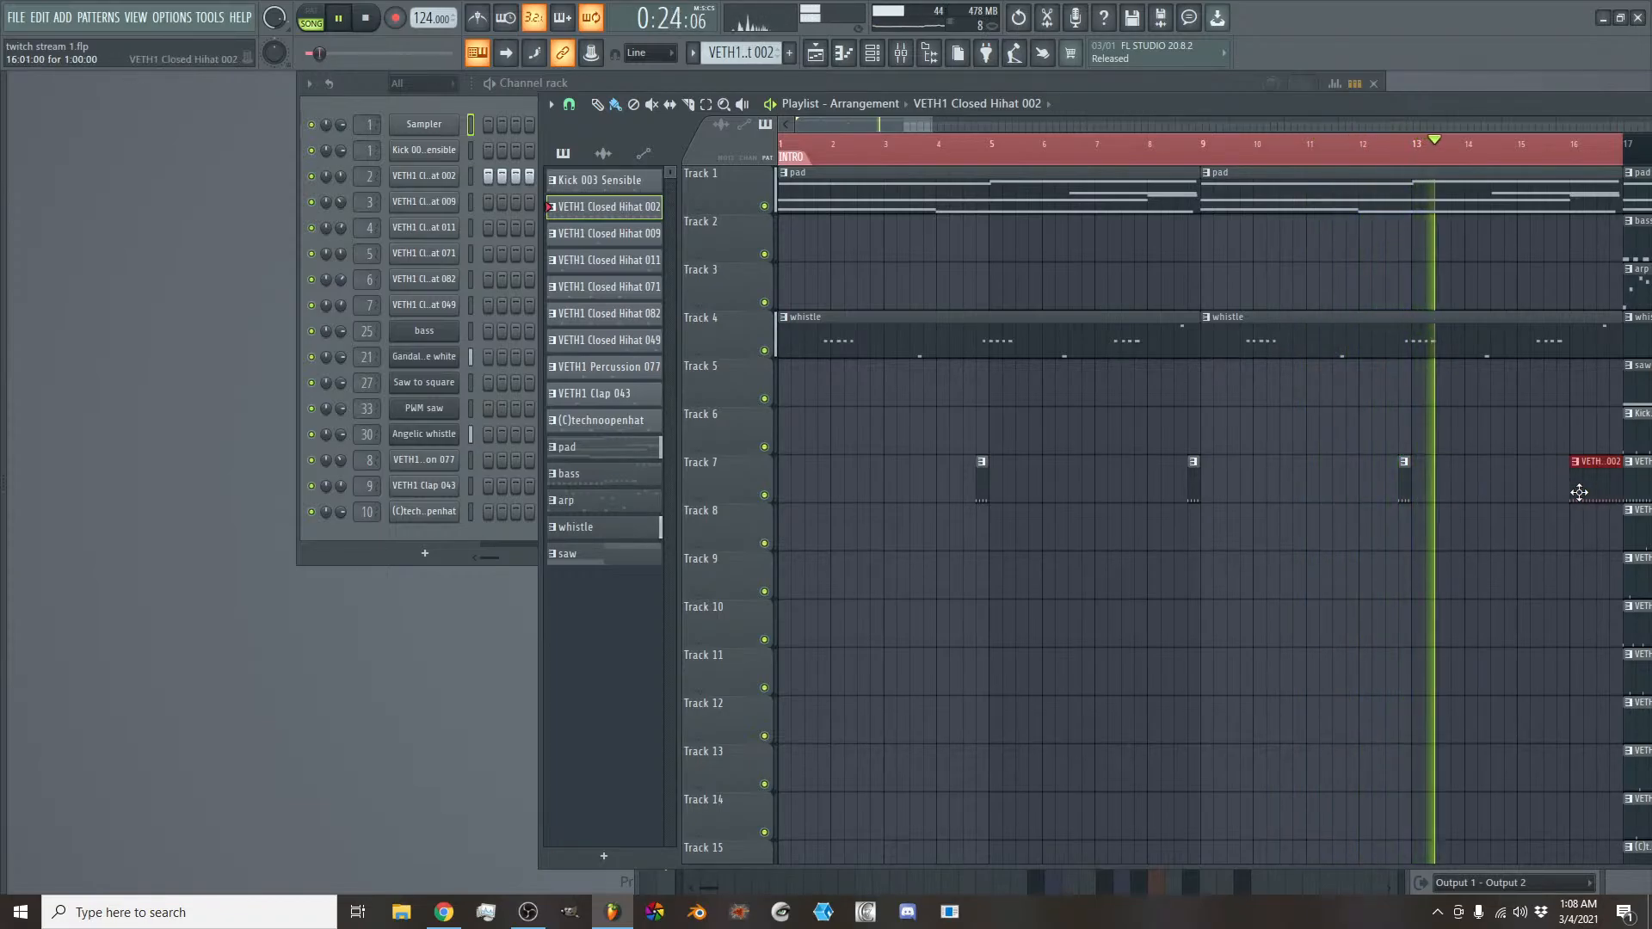
left_click_drag(1573, 491, 1612, 496)
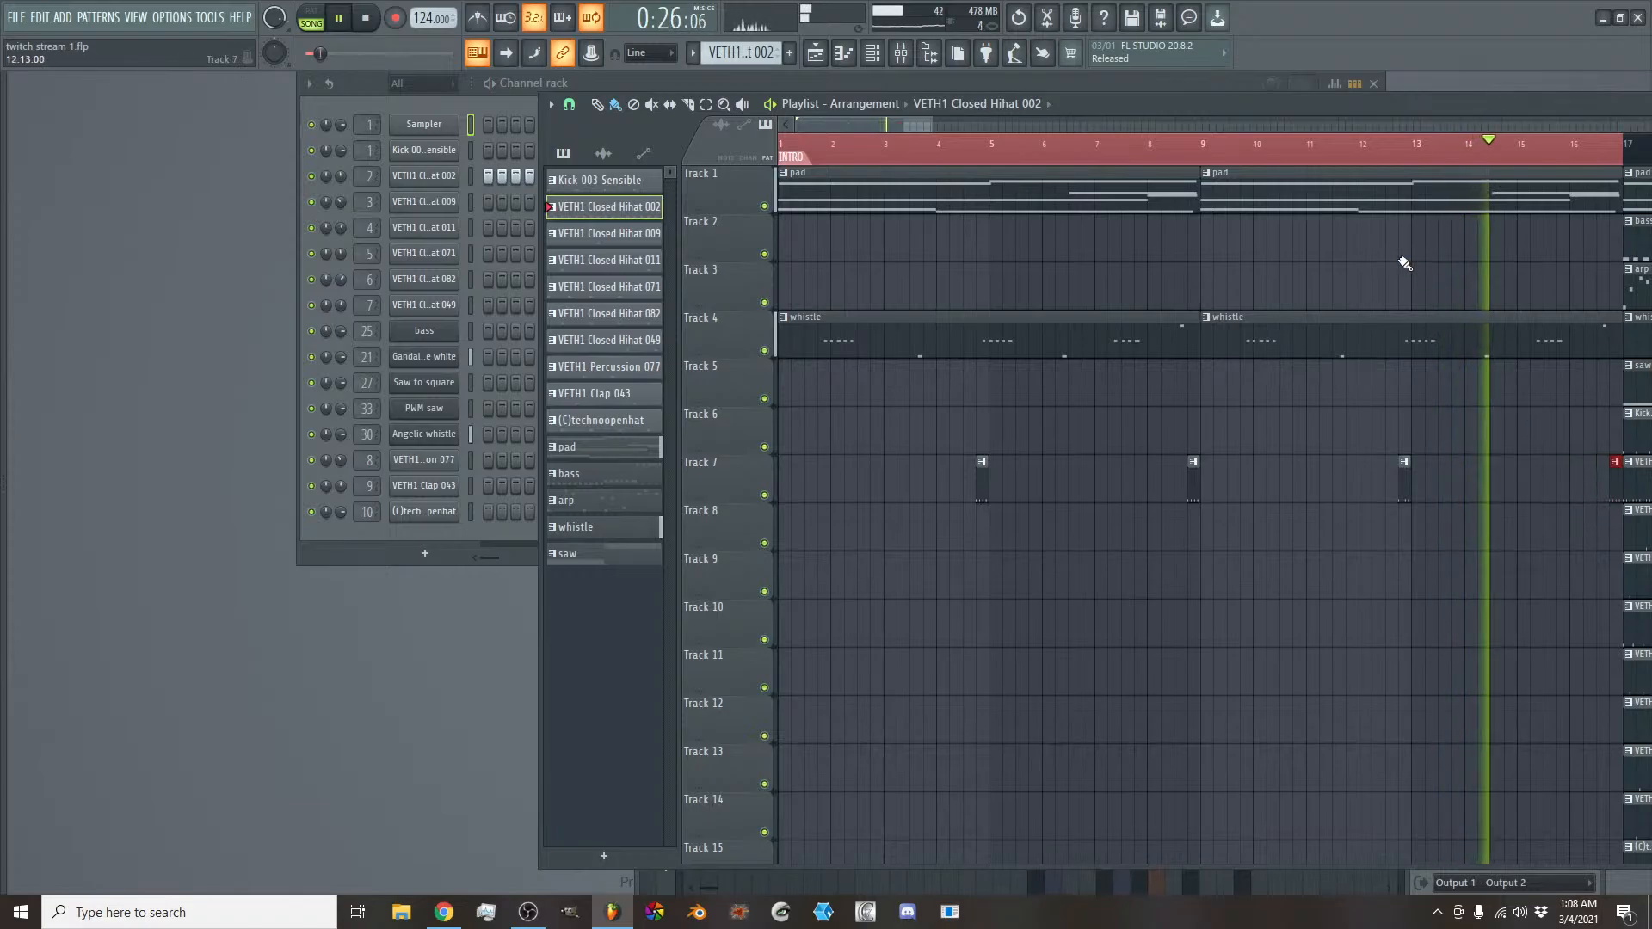
- Listen to the intro with the Track 7 hi-hat hits, and set the timeline selection to bars 9 through 16
mouse_move(874, 121)
left_mouse_down()
mouse_move(922, 127)
mouse_move(877, 134)
left_mouse_up()
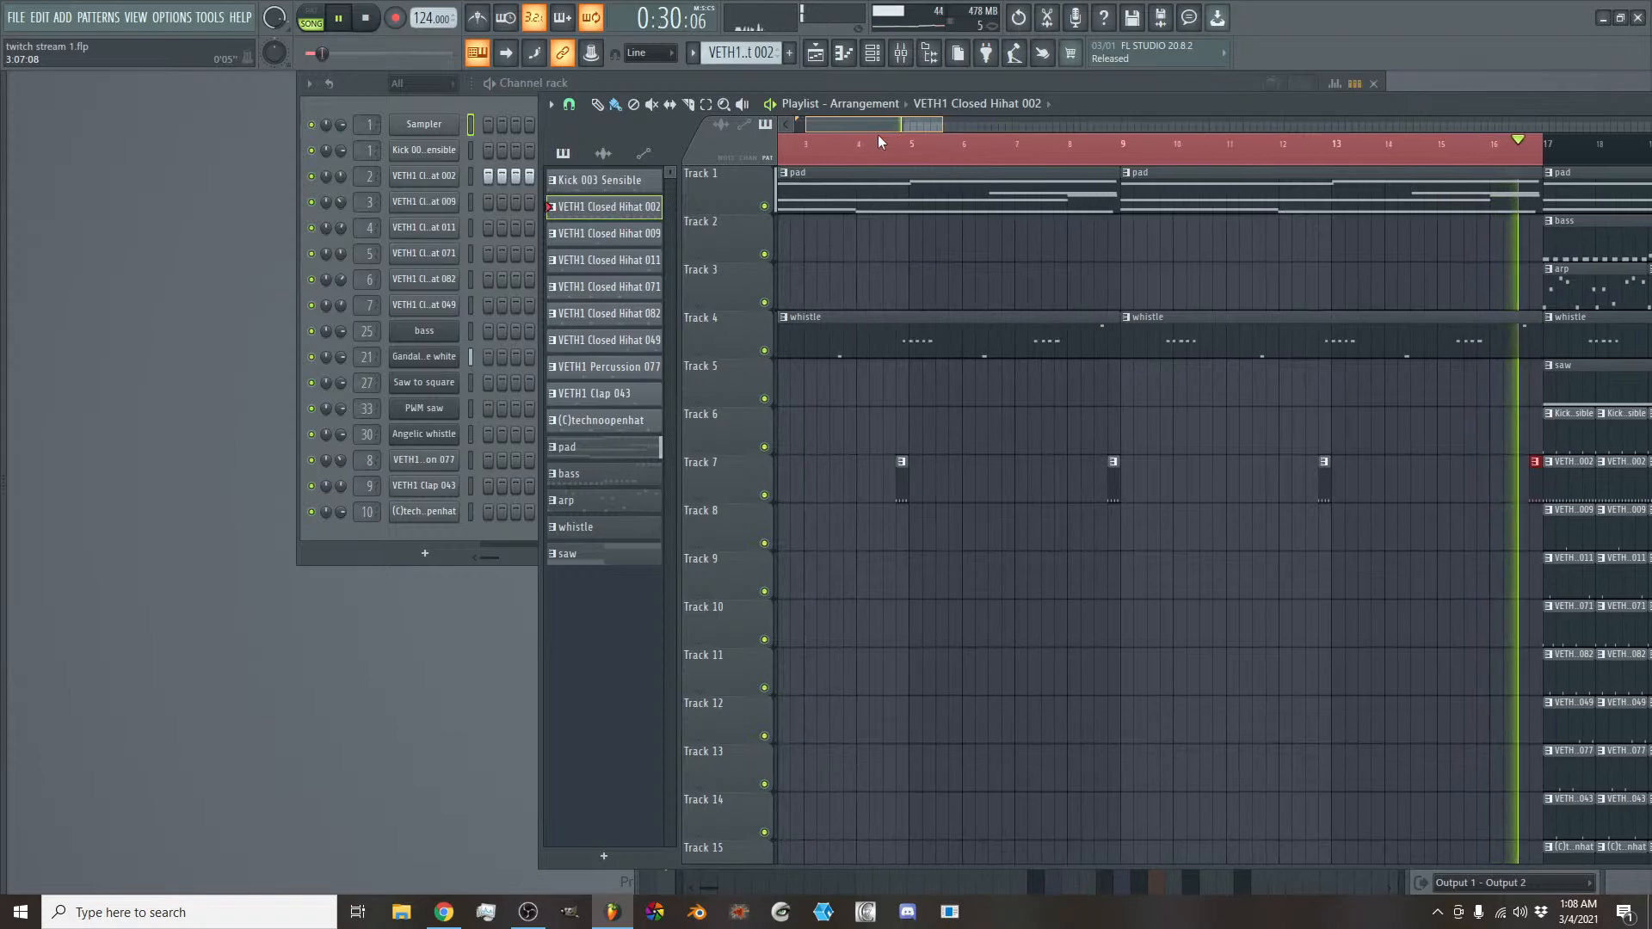
scroll(1046, 310, "down", 1)
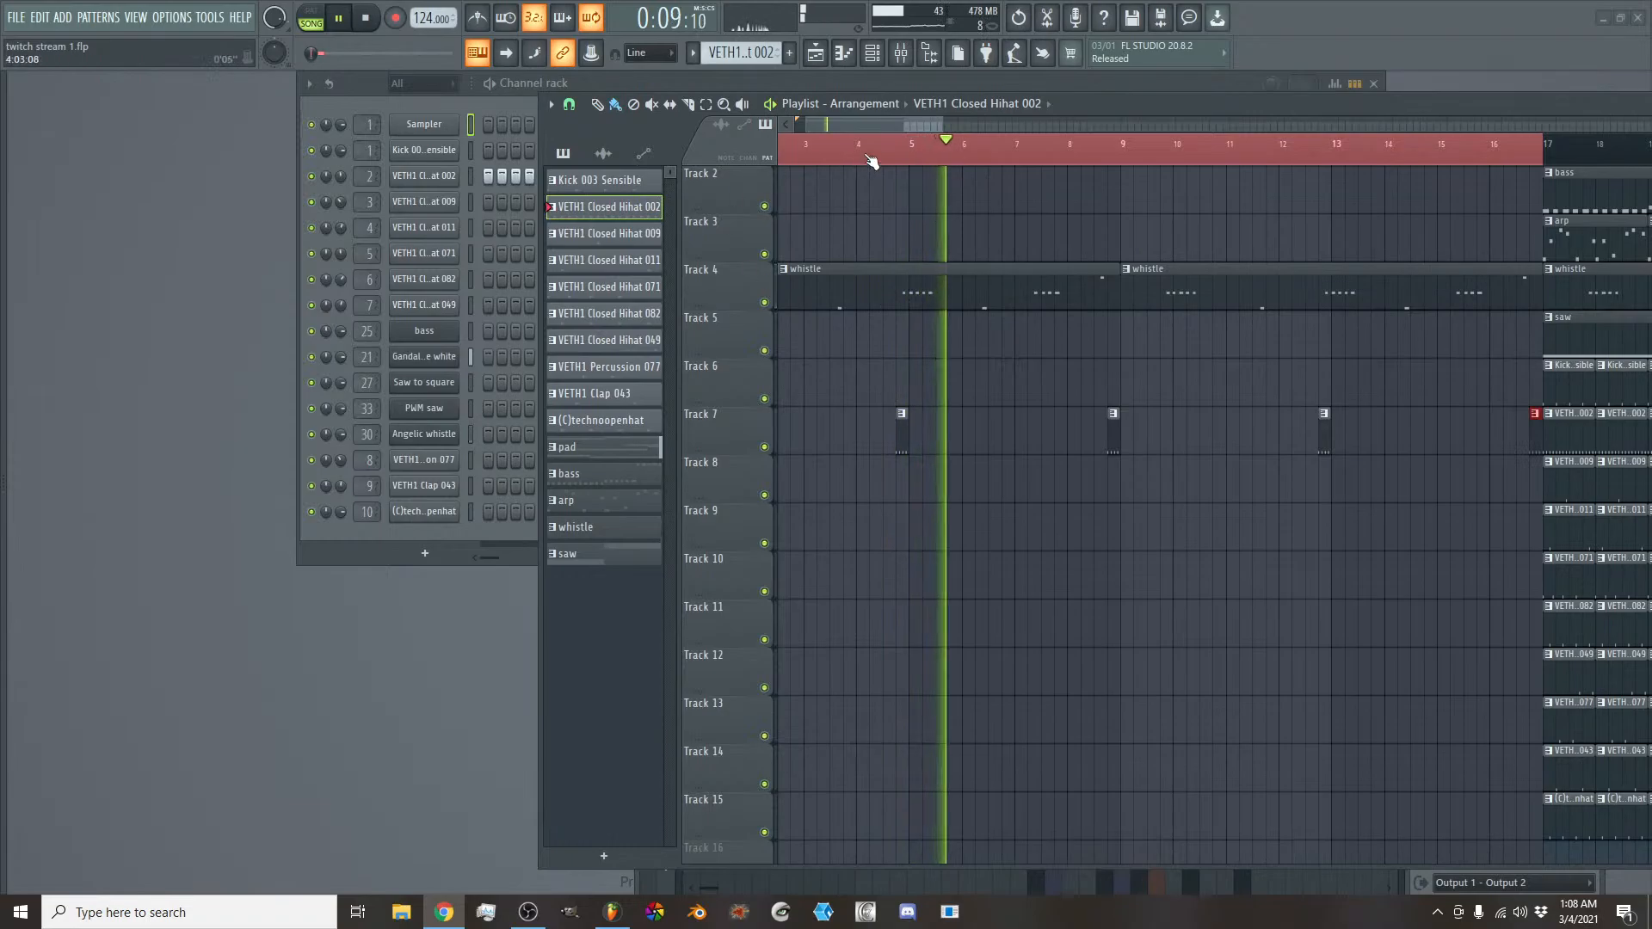
left_click_drag(897, 125, 891, 122)
scroll(891, 122, "down", 2)
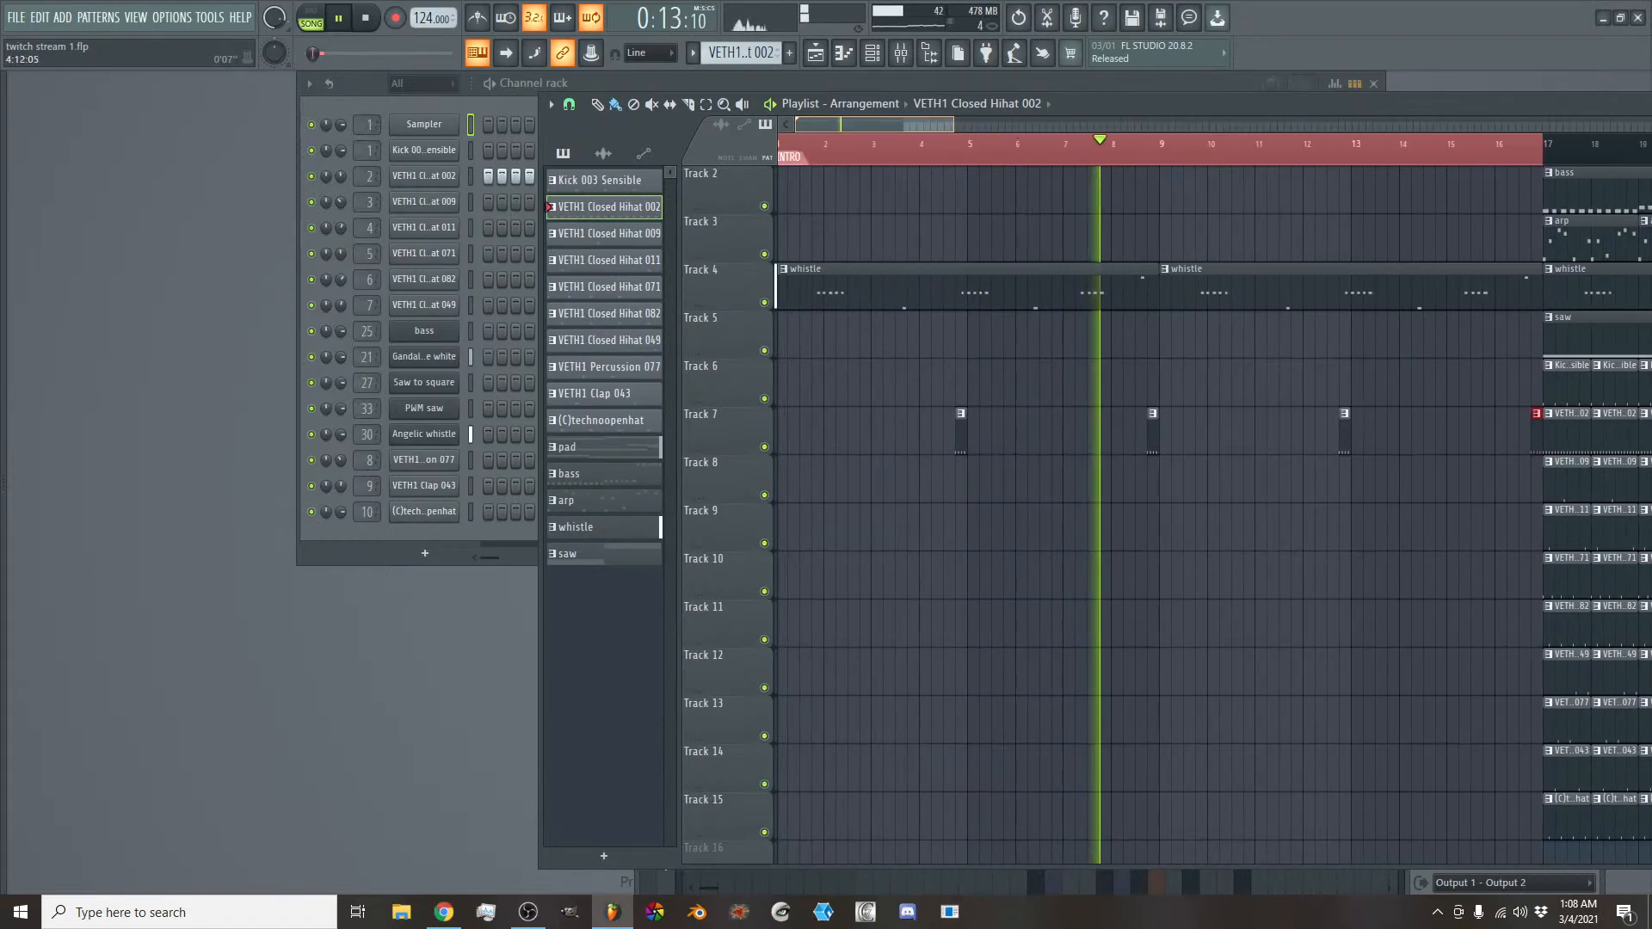
key("space")
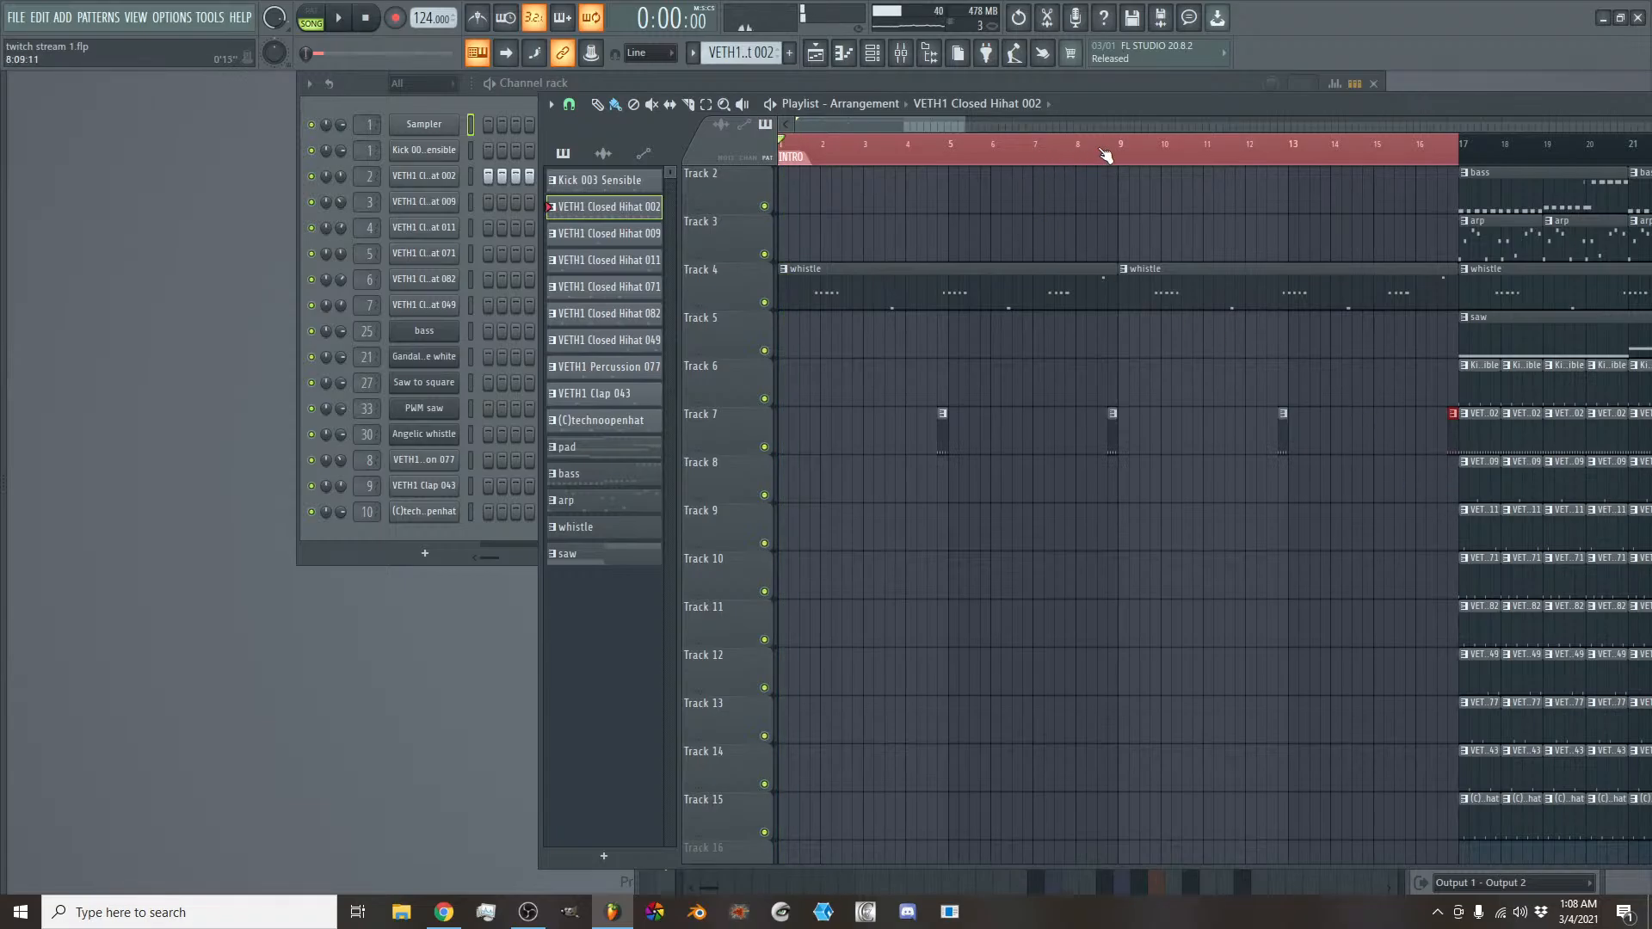
left_click_drag(826, 148, 1124, 149)
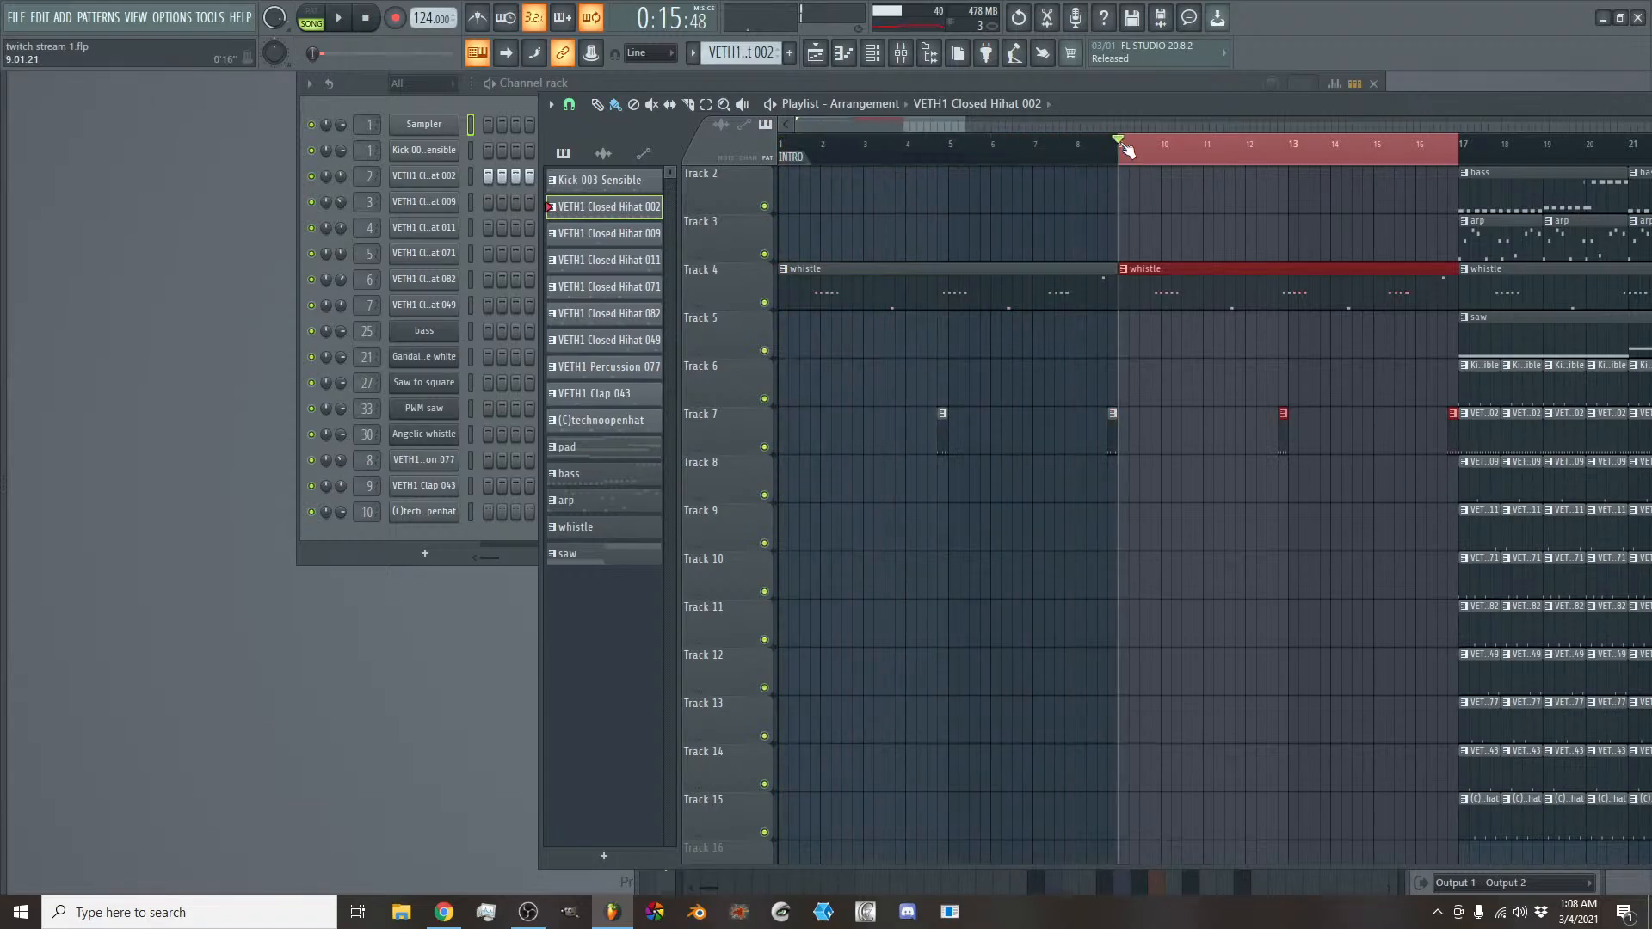
- Audition the hi-hat clips on Tracks 8 to 10 and place a one-bar VETH1 Closed Hihat 071 clip on Track 10 at bar 9
mouse_move(956, 124)
left_mouse_down()
mouse_move(1011, 124)
mouse_move(930, 121)
left_mouse_up()
scroll(1135, 318, "down", 2)
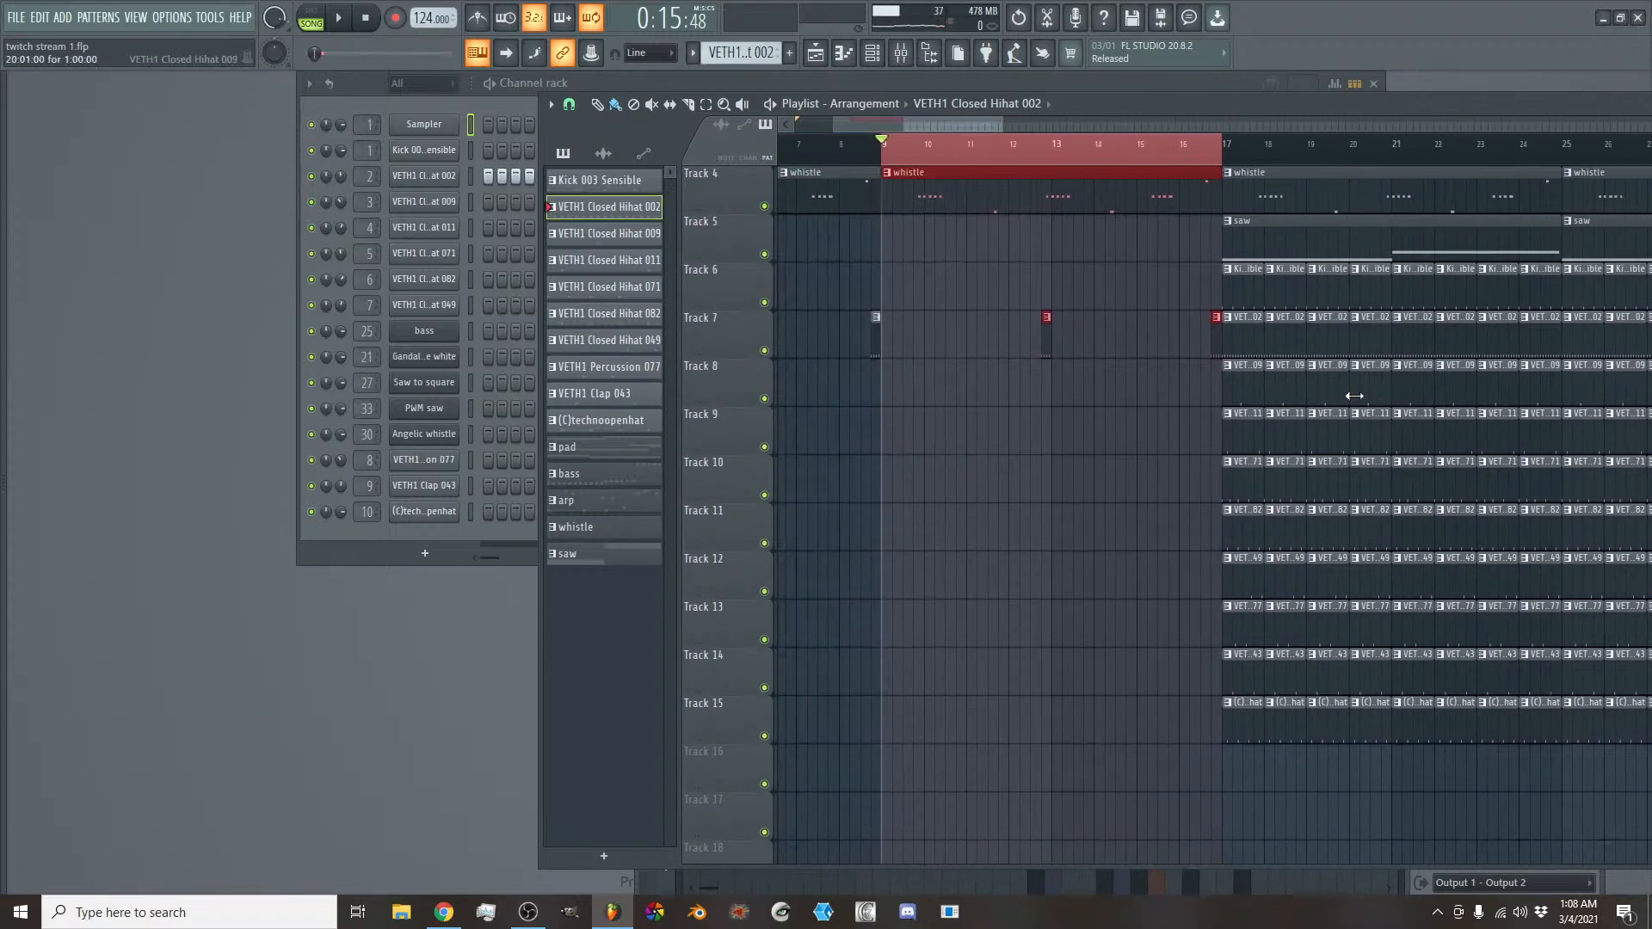
right_click(1249, 385, "alt")
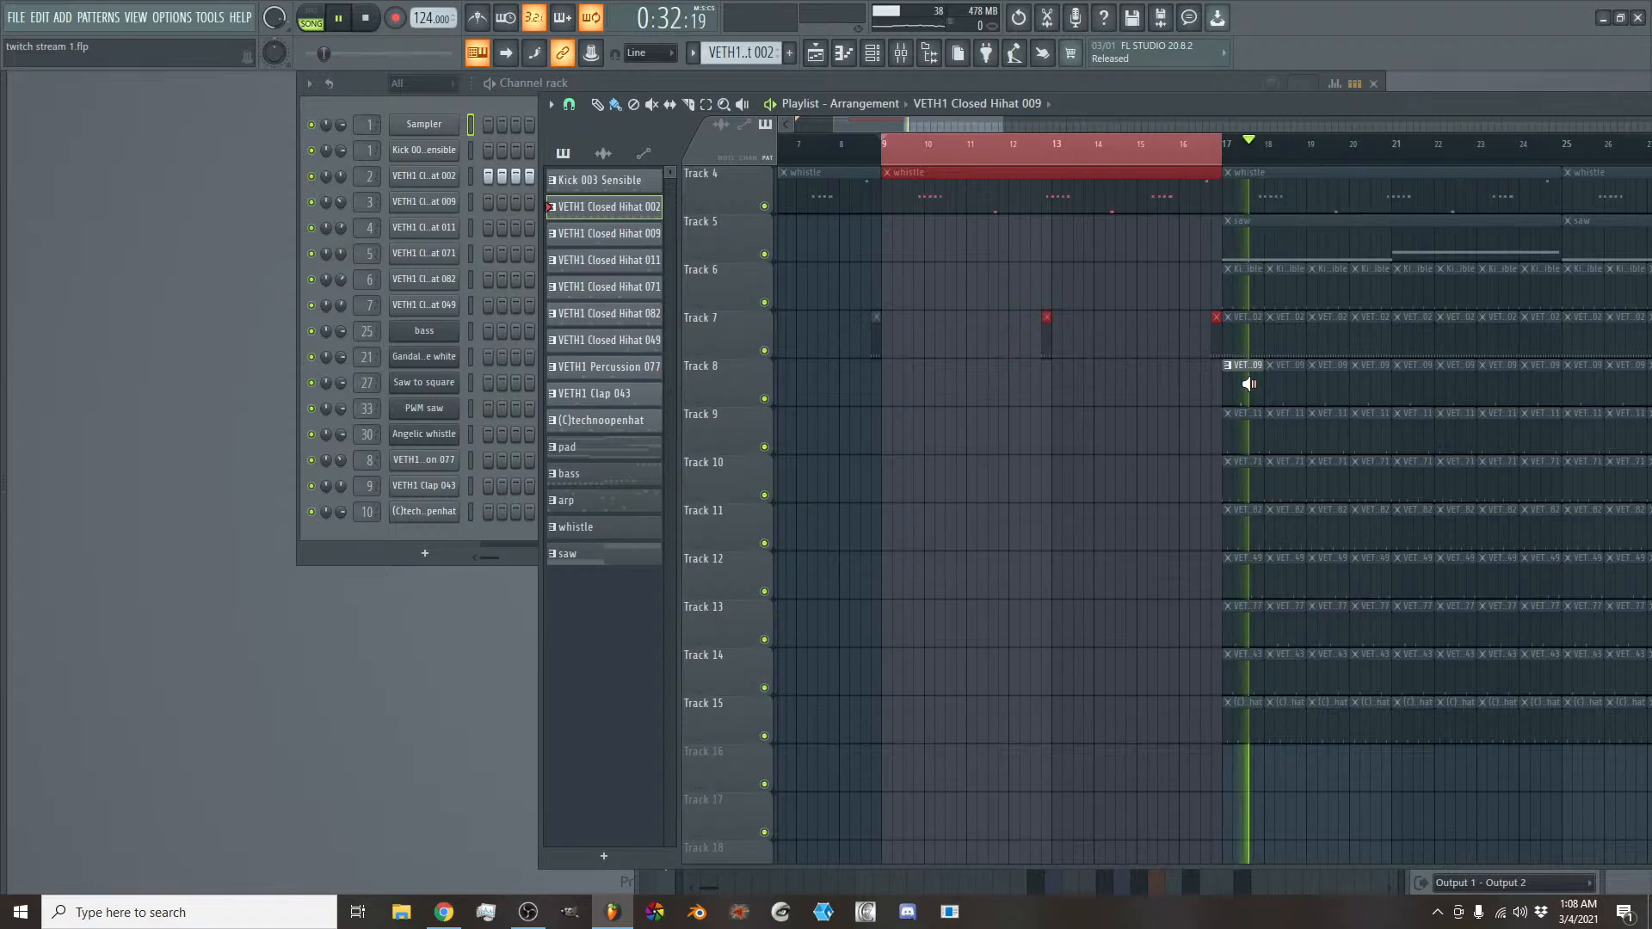
right_click(1240, 427, "alt")
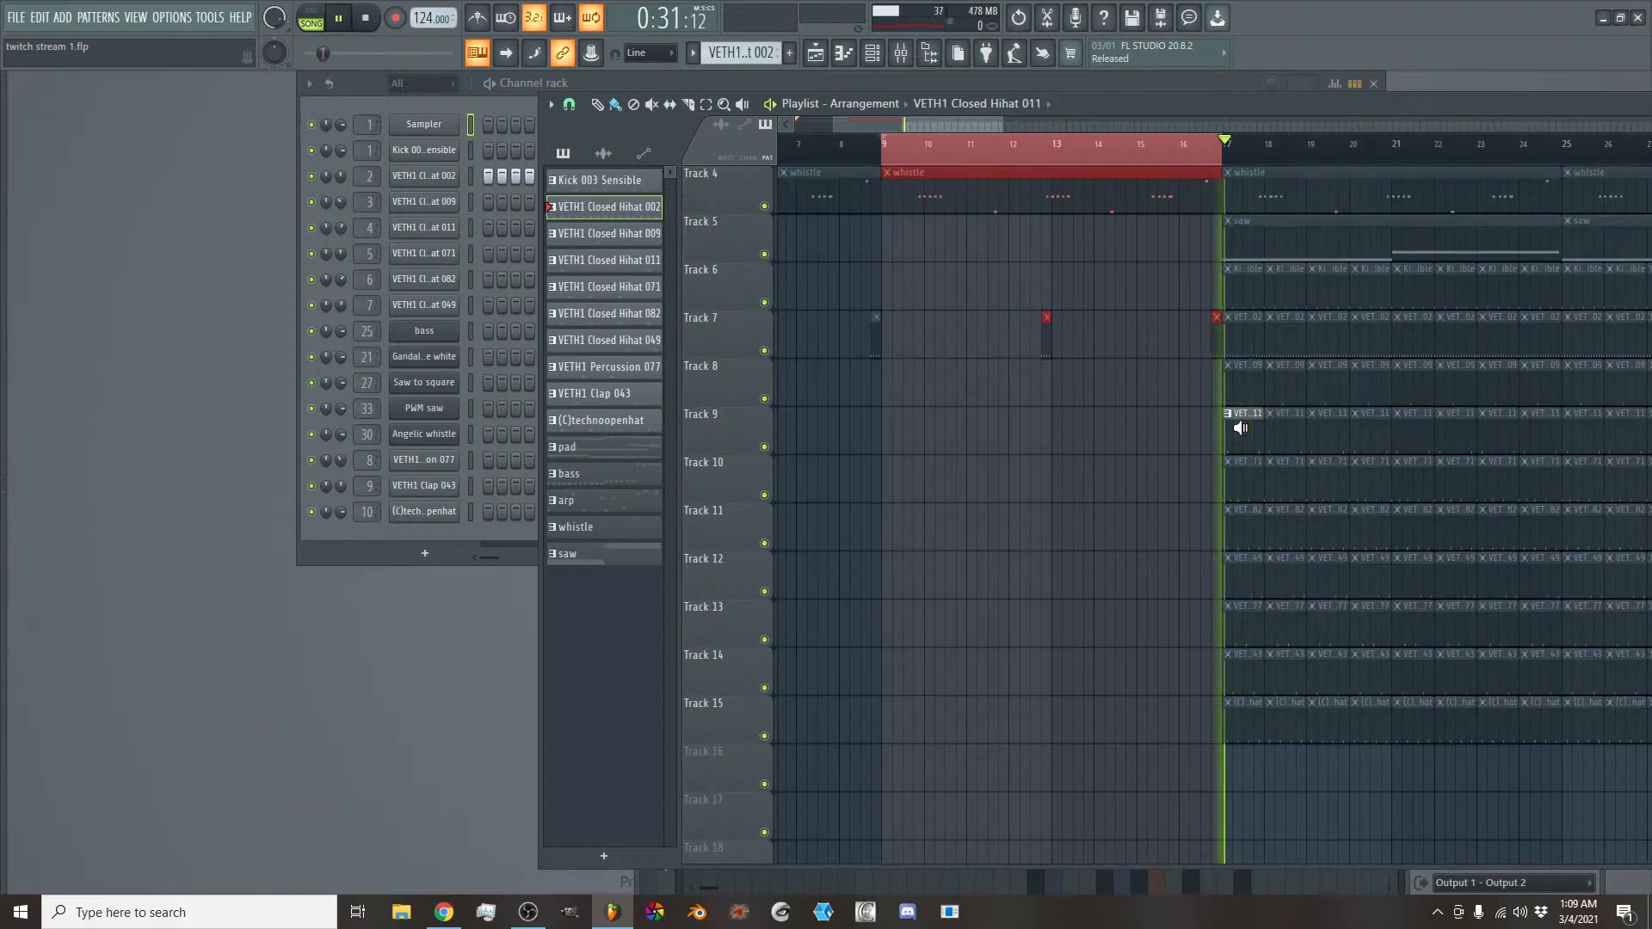
right_click(1247, 479, "alt")
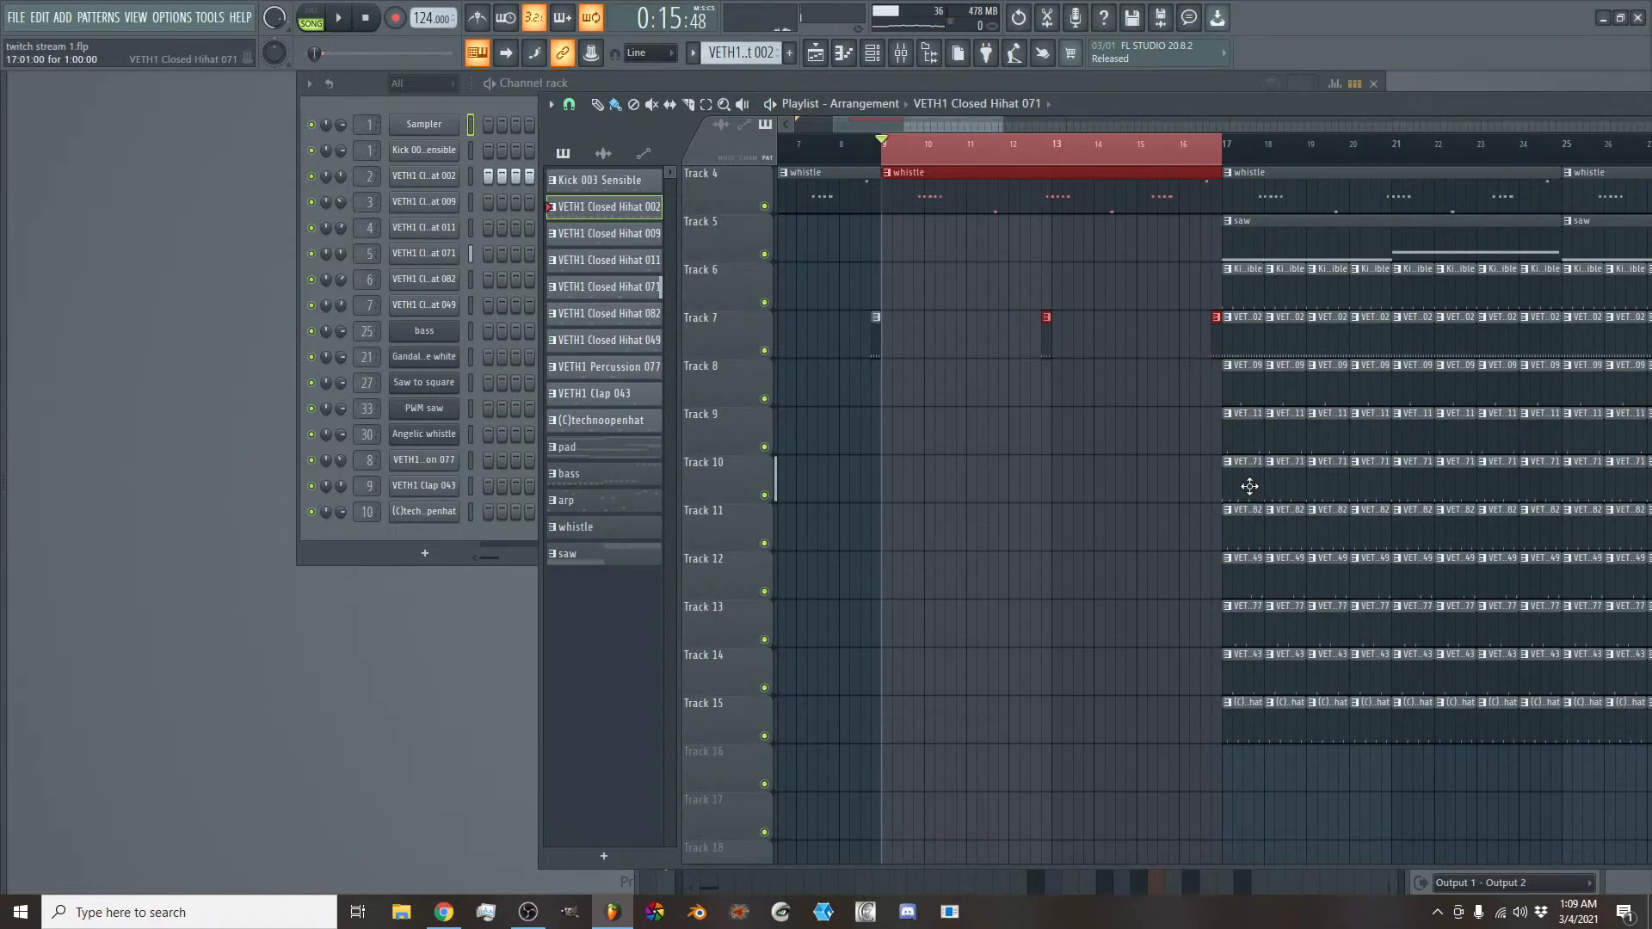
left_click(1249, 486)
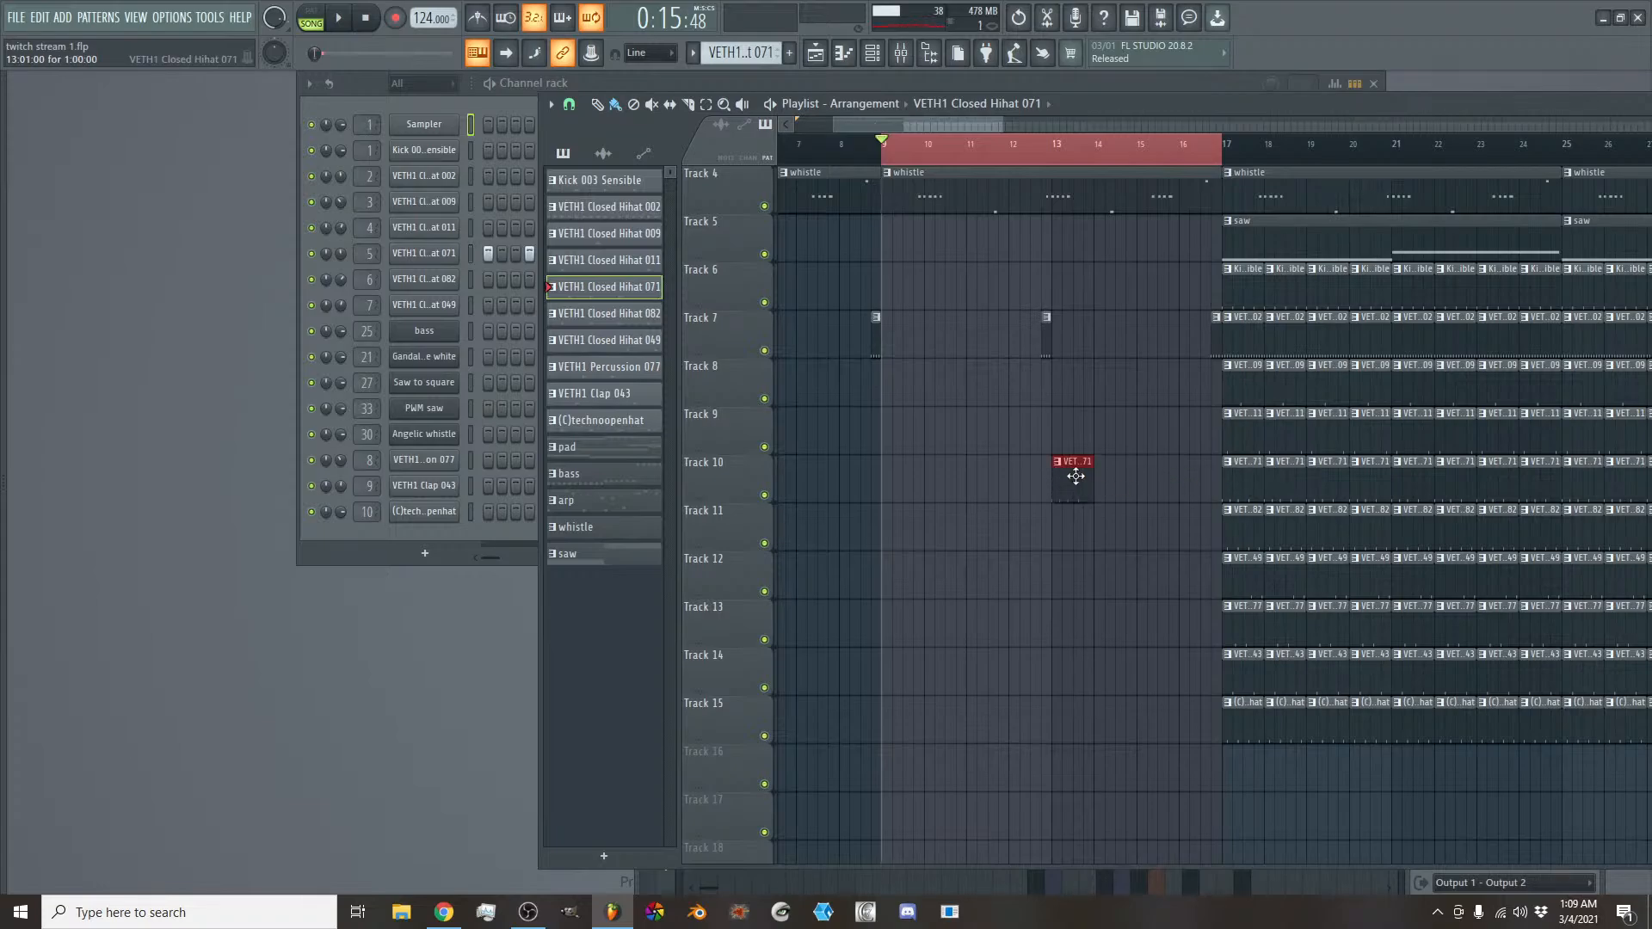
key("space")
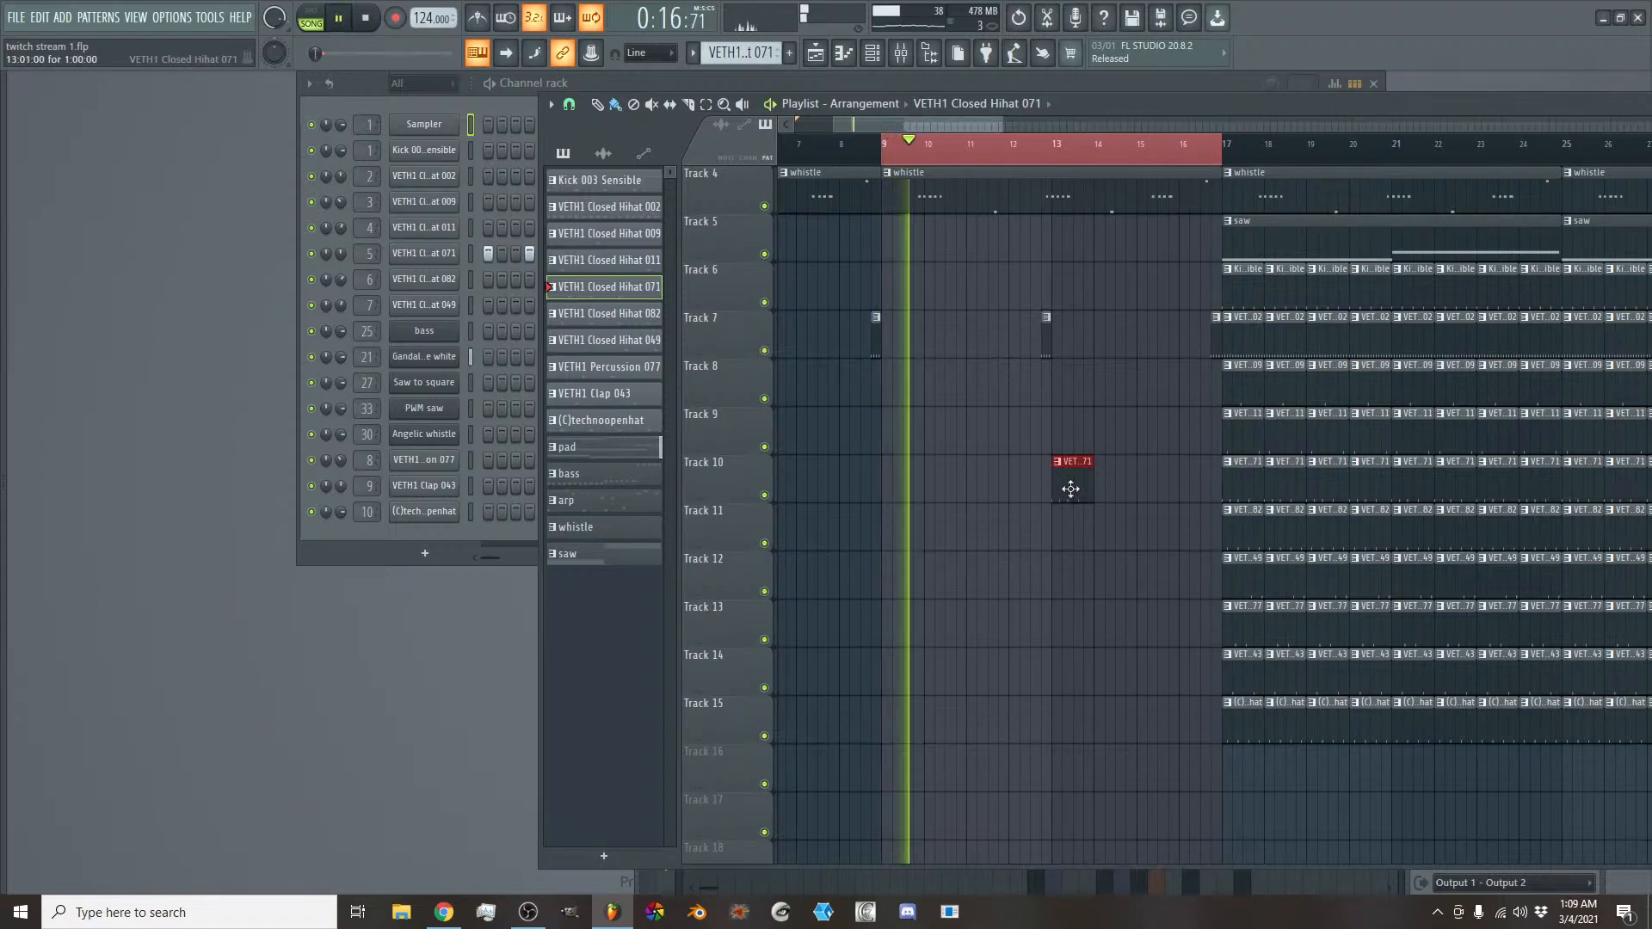
key("space")
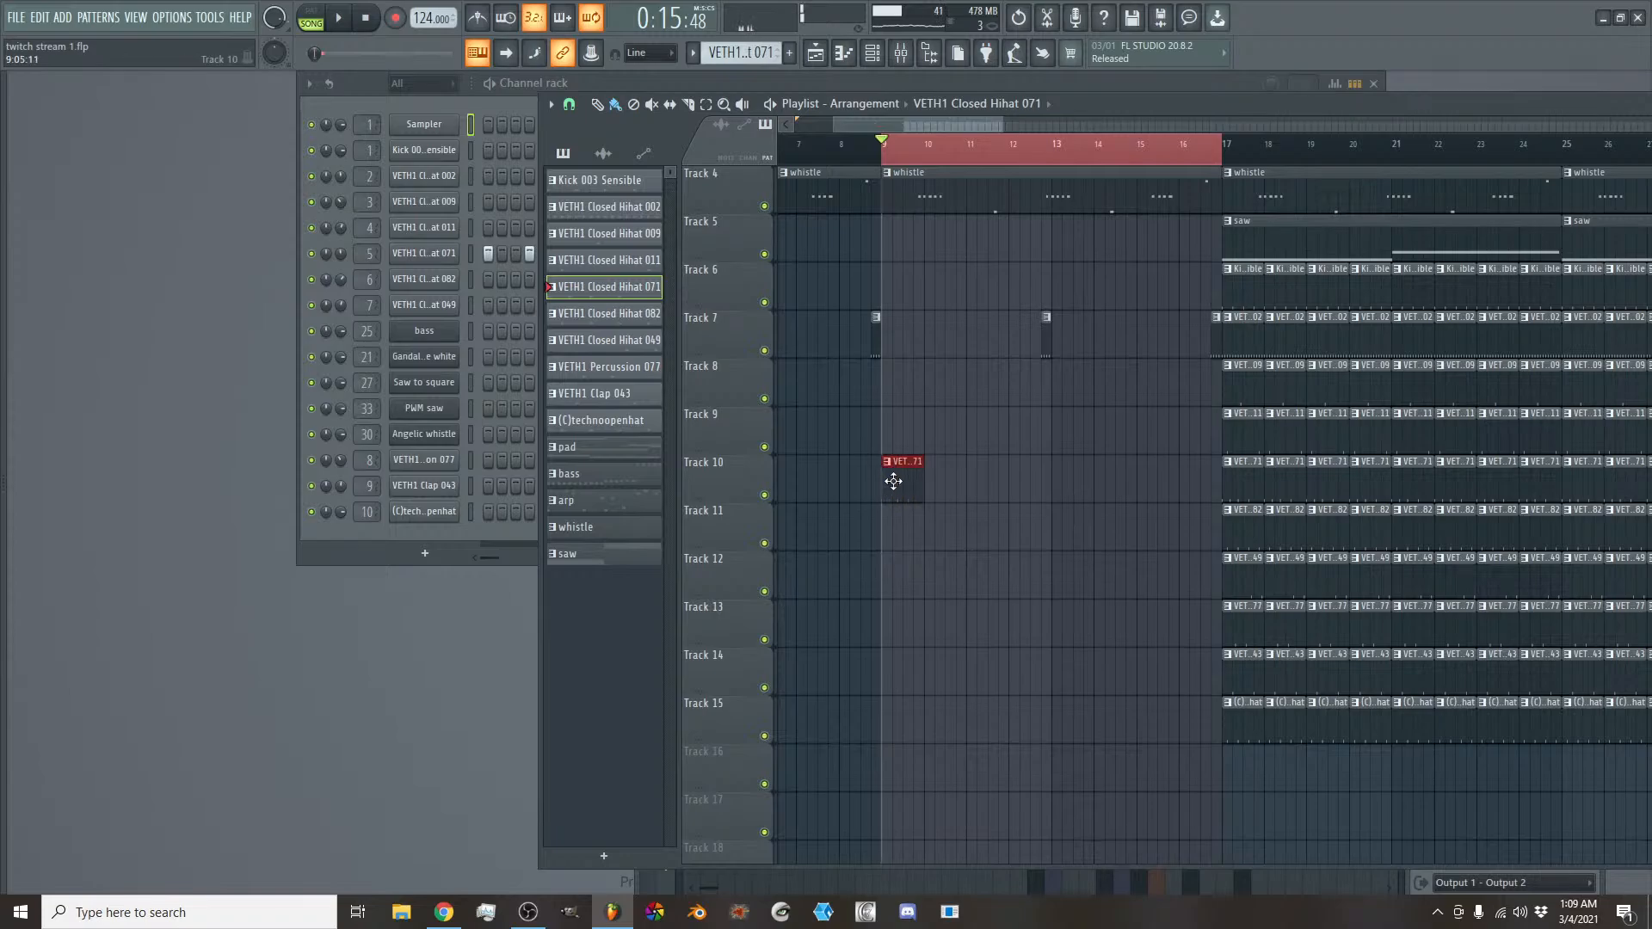
left_click_drag(978, 127, 807, 130)
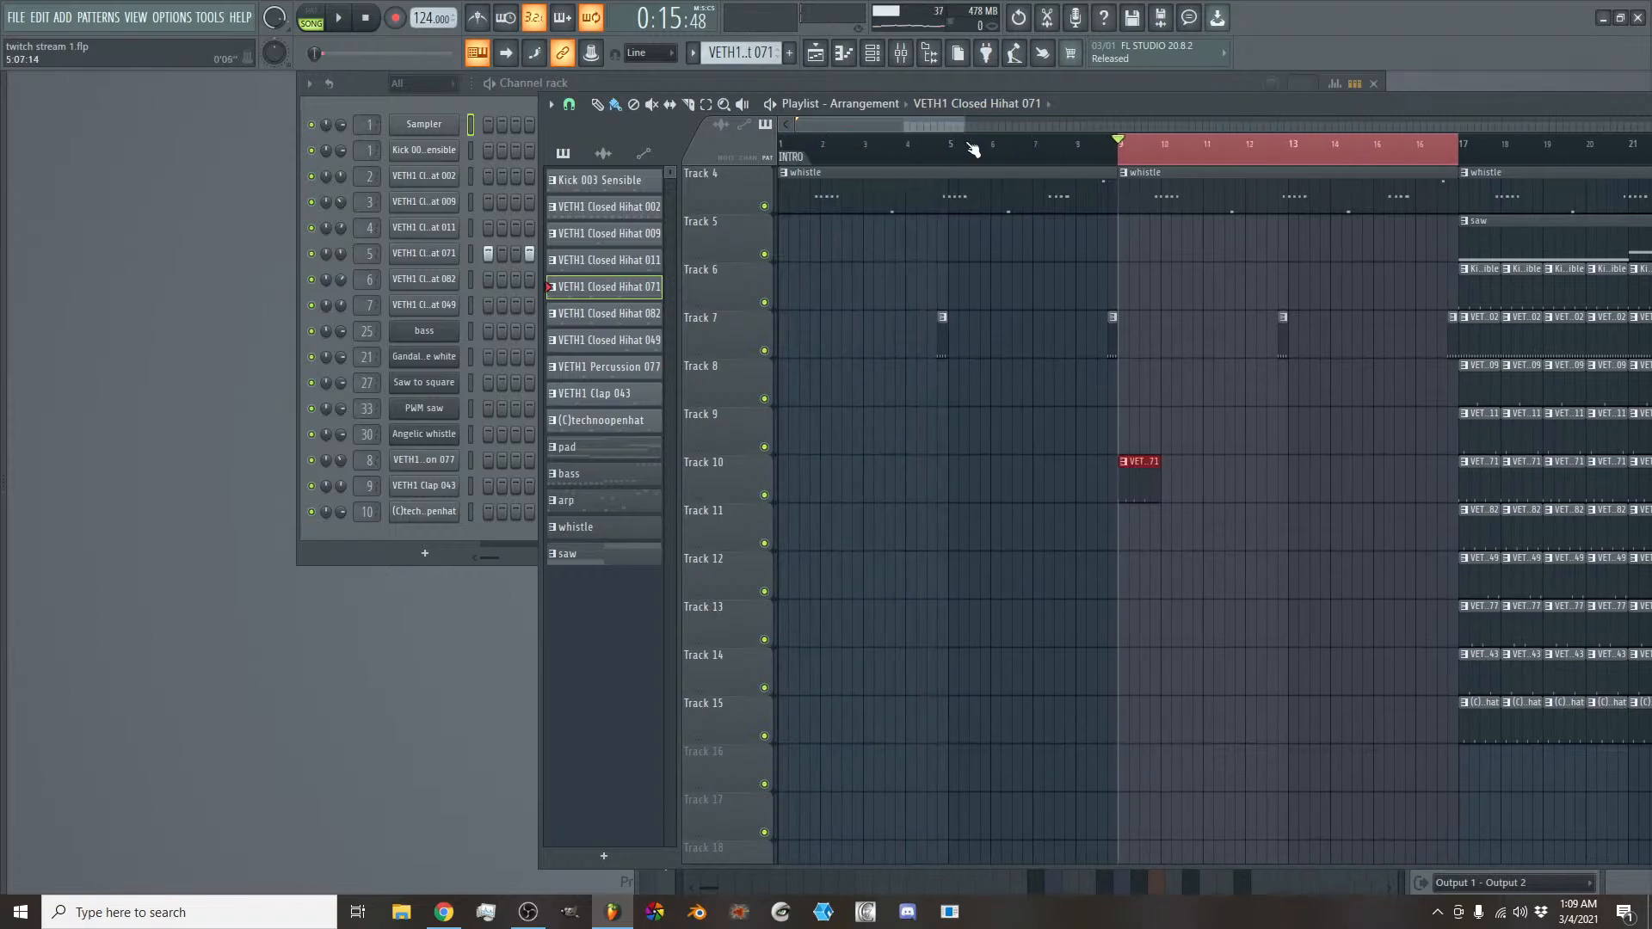
- Clear the timeline selection, shorten the Track 10 hi-hat clip at bar 9 to one beat, and add another one-beat clip at bar 11
left_click(1094, 147)
key("space")
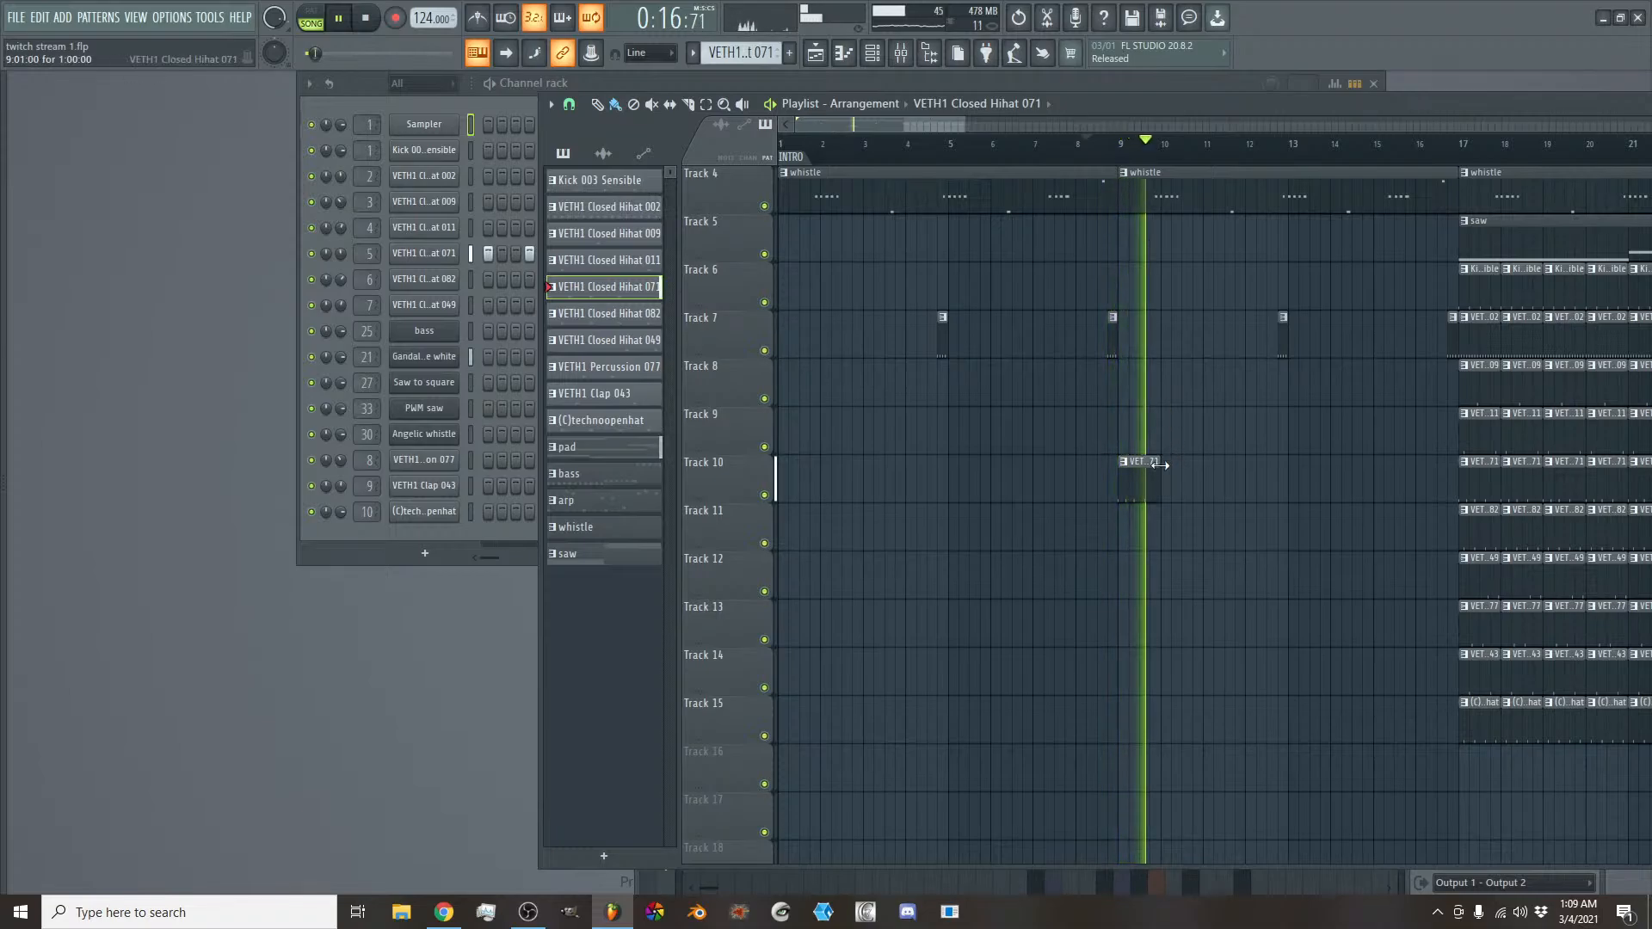
key("space")
left_click_drag(1160, 464, 1140, 466)
key("space")
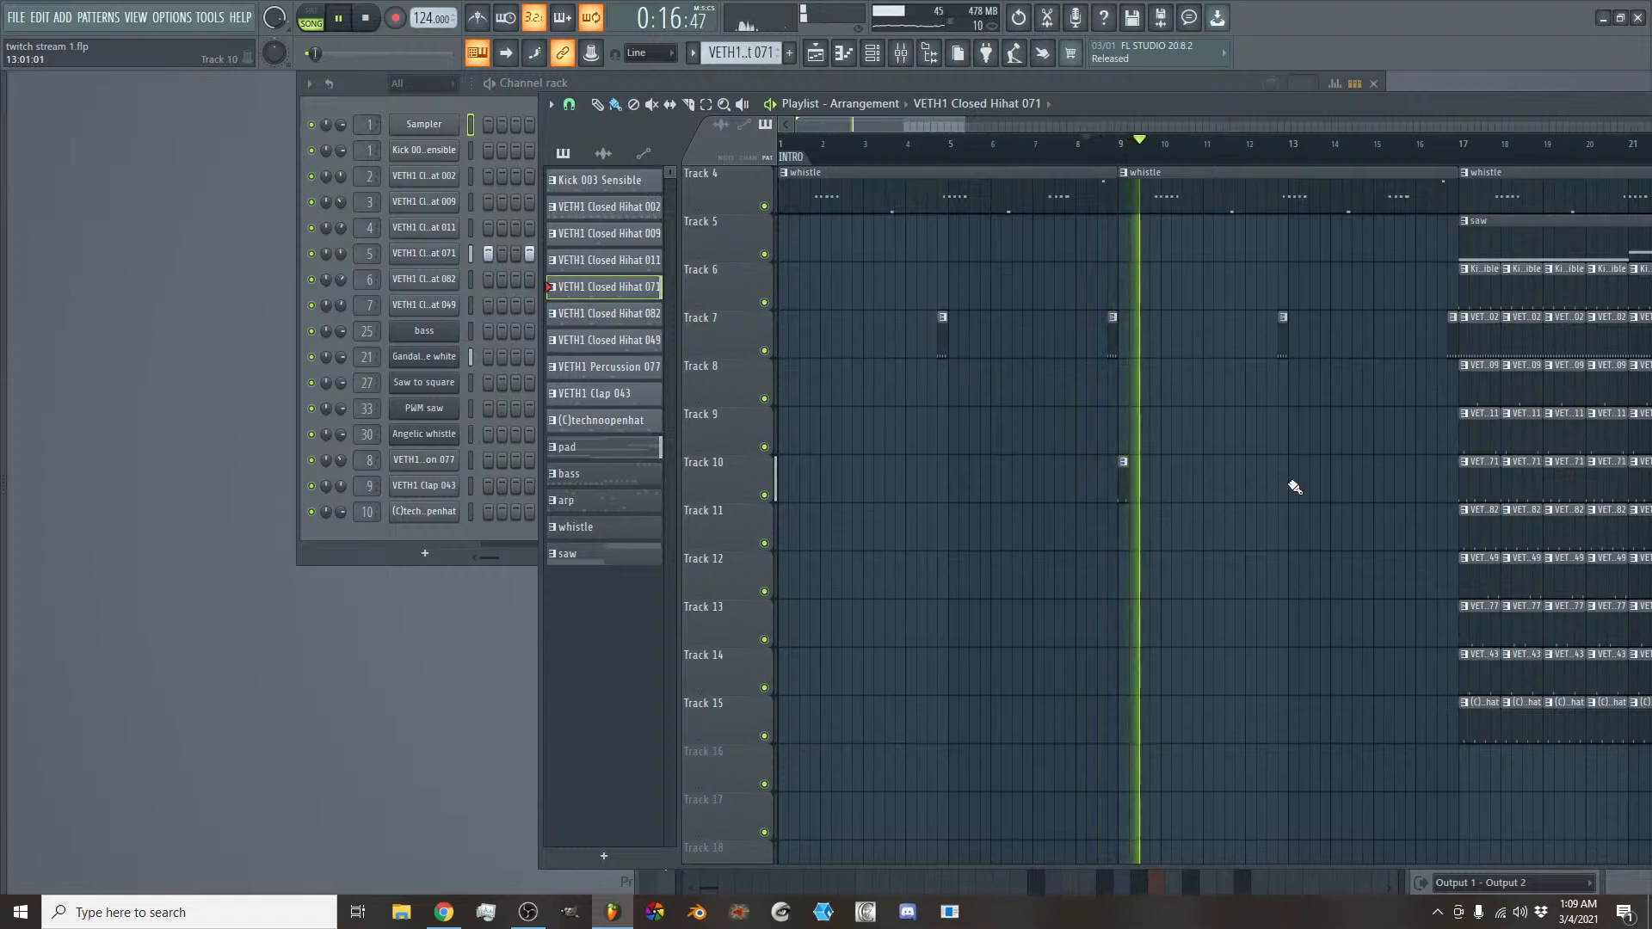
left_click(1208, 481)
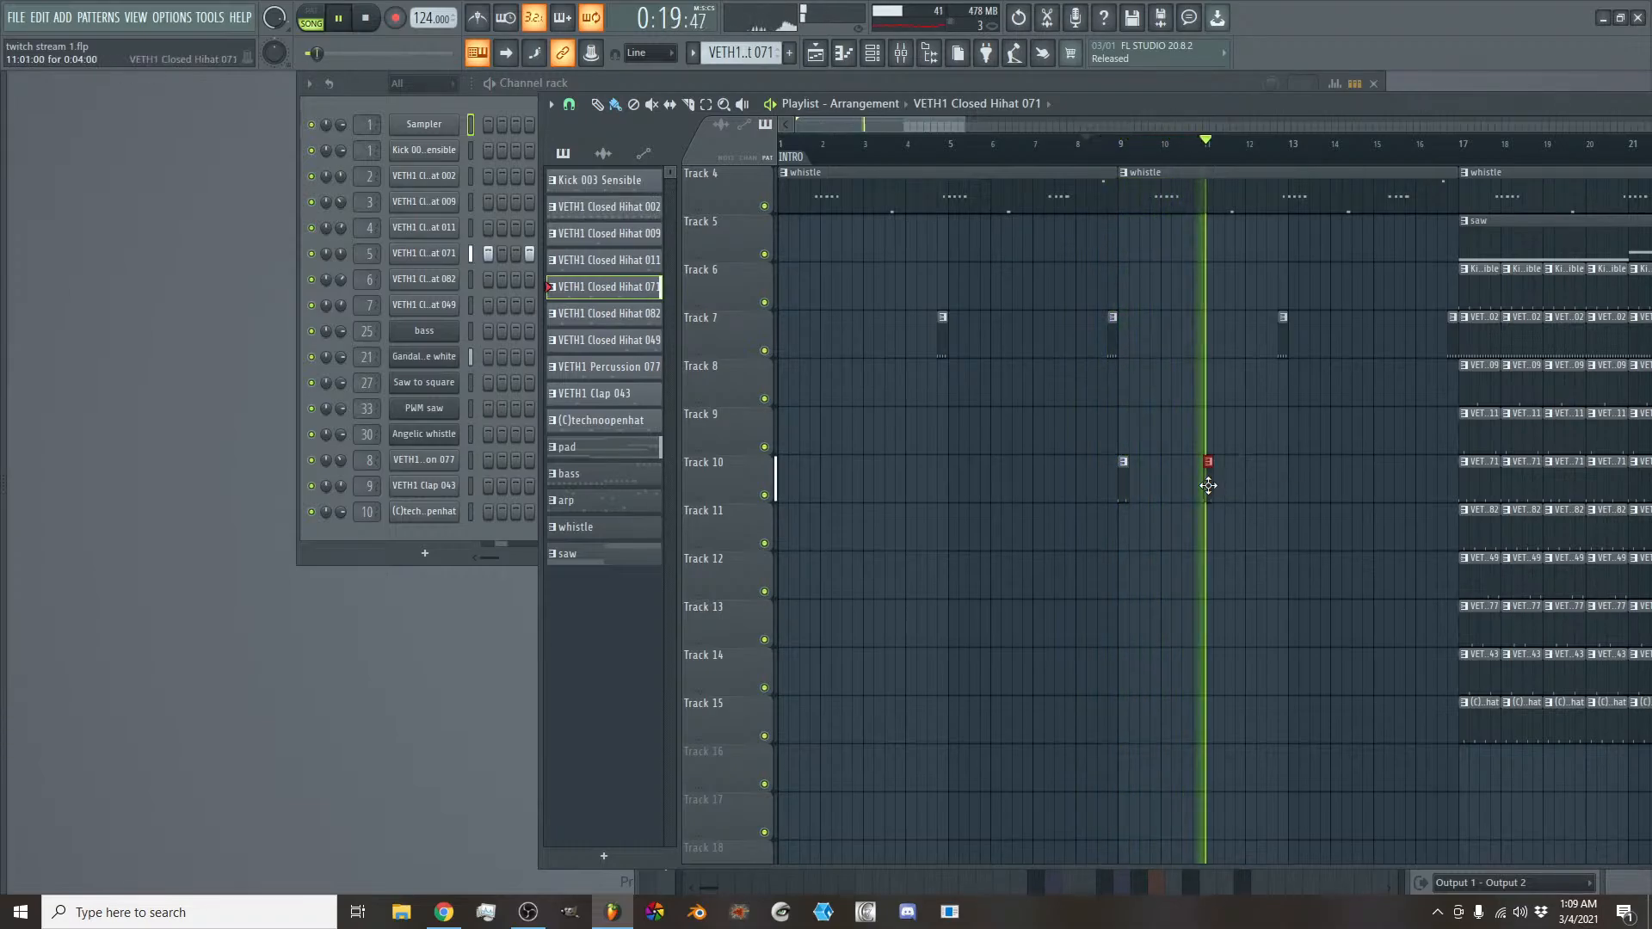
- Add one-beat VETH1 Closed Hihat 071 clips on Track 10 at bars 13 and 15, and listen until the playback reaches bar 17
left_click(1290, 482)
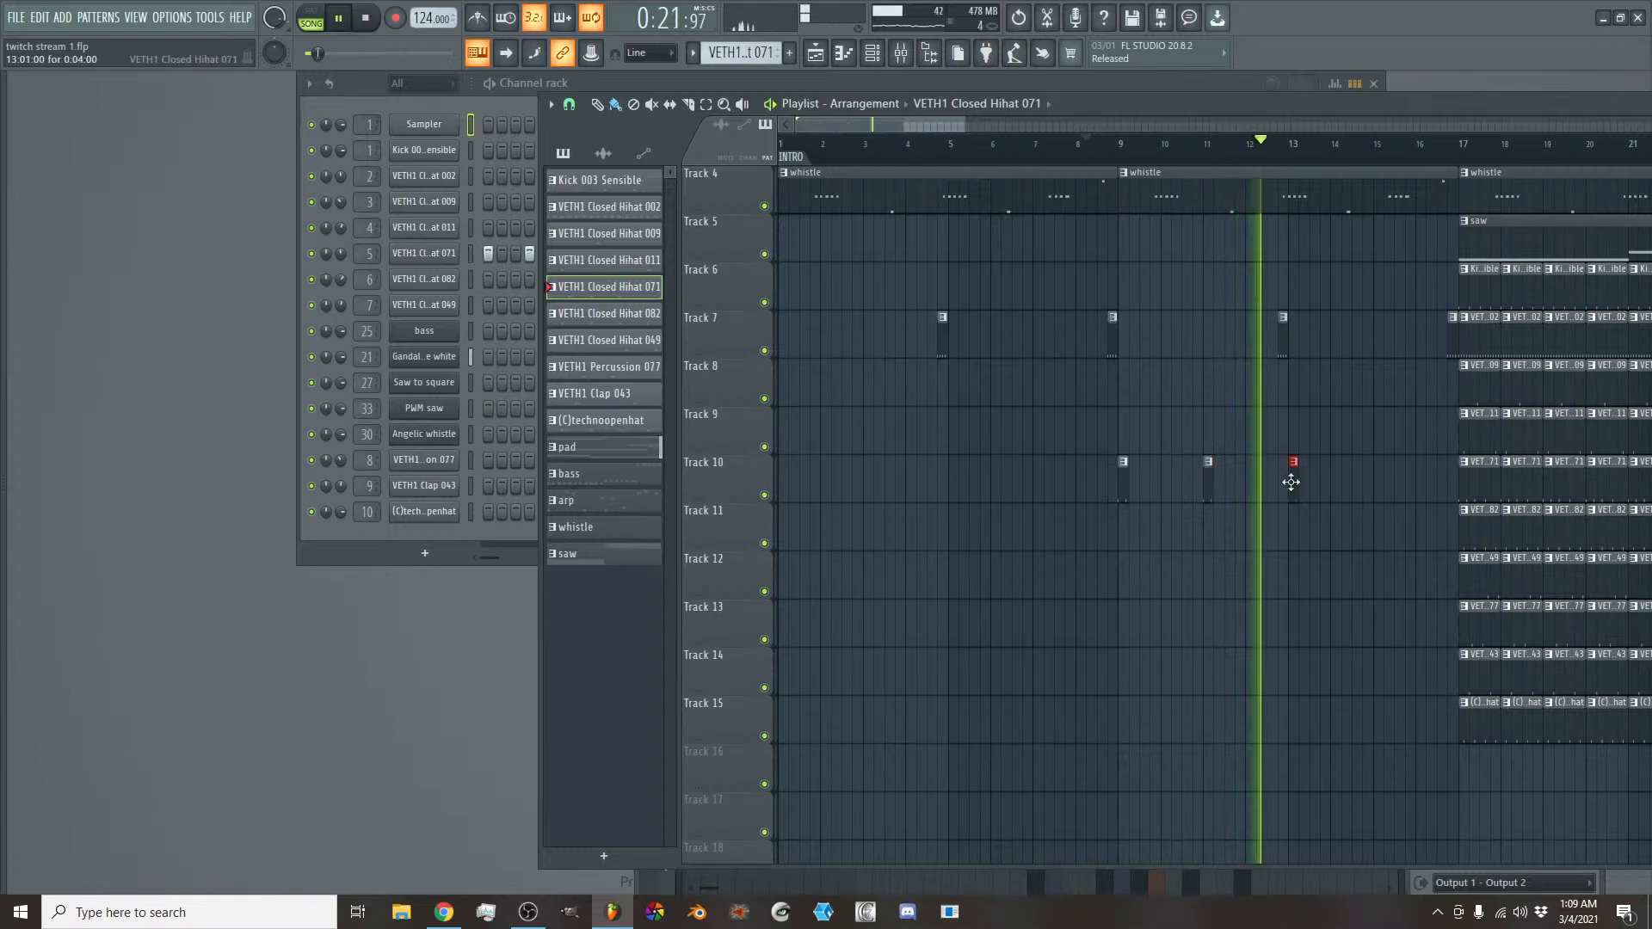
left_click(1378, 482)
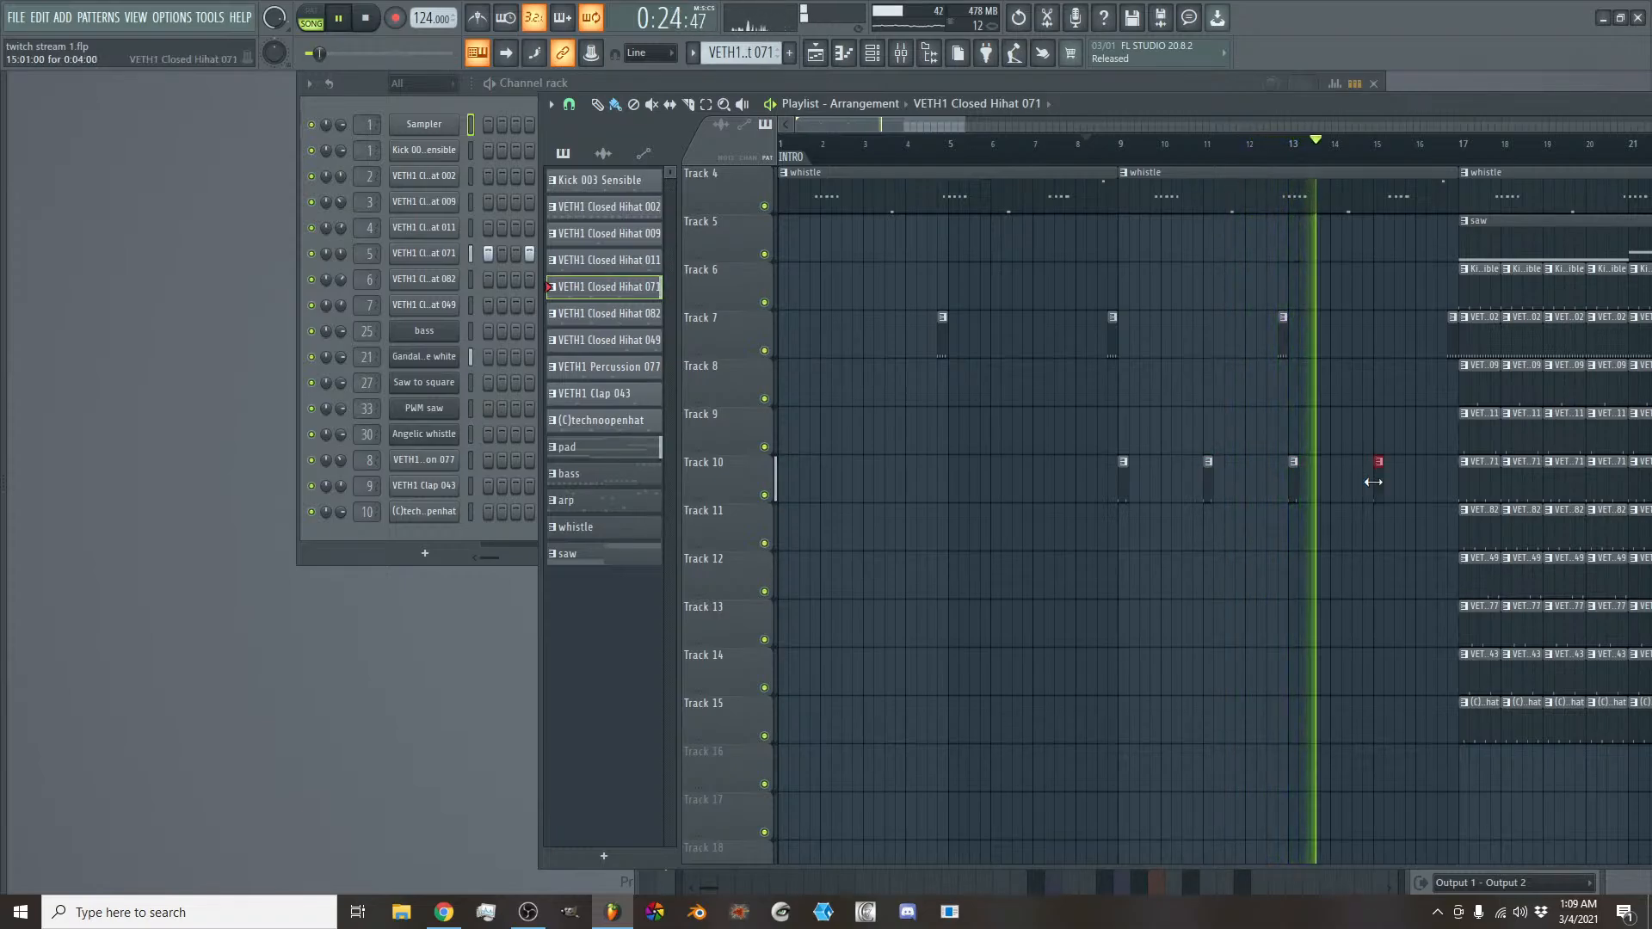
left_click_drag(922, 127, 981, 137)
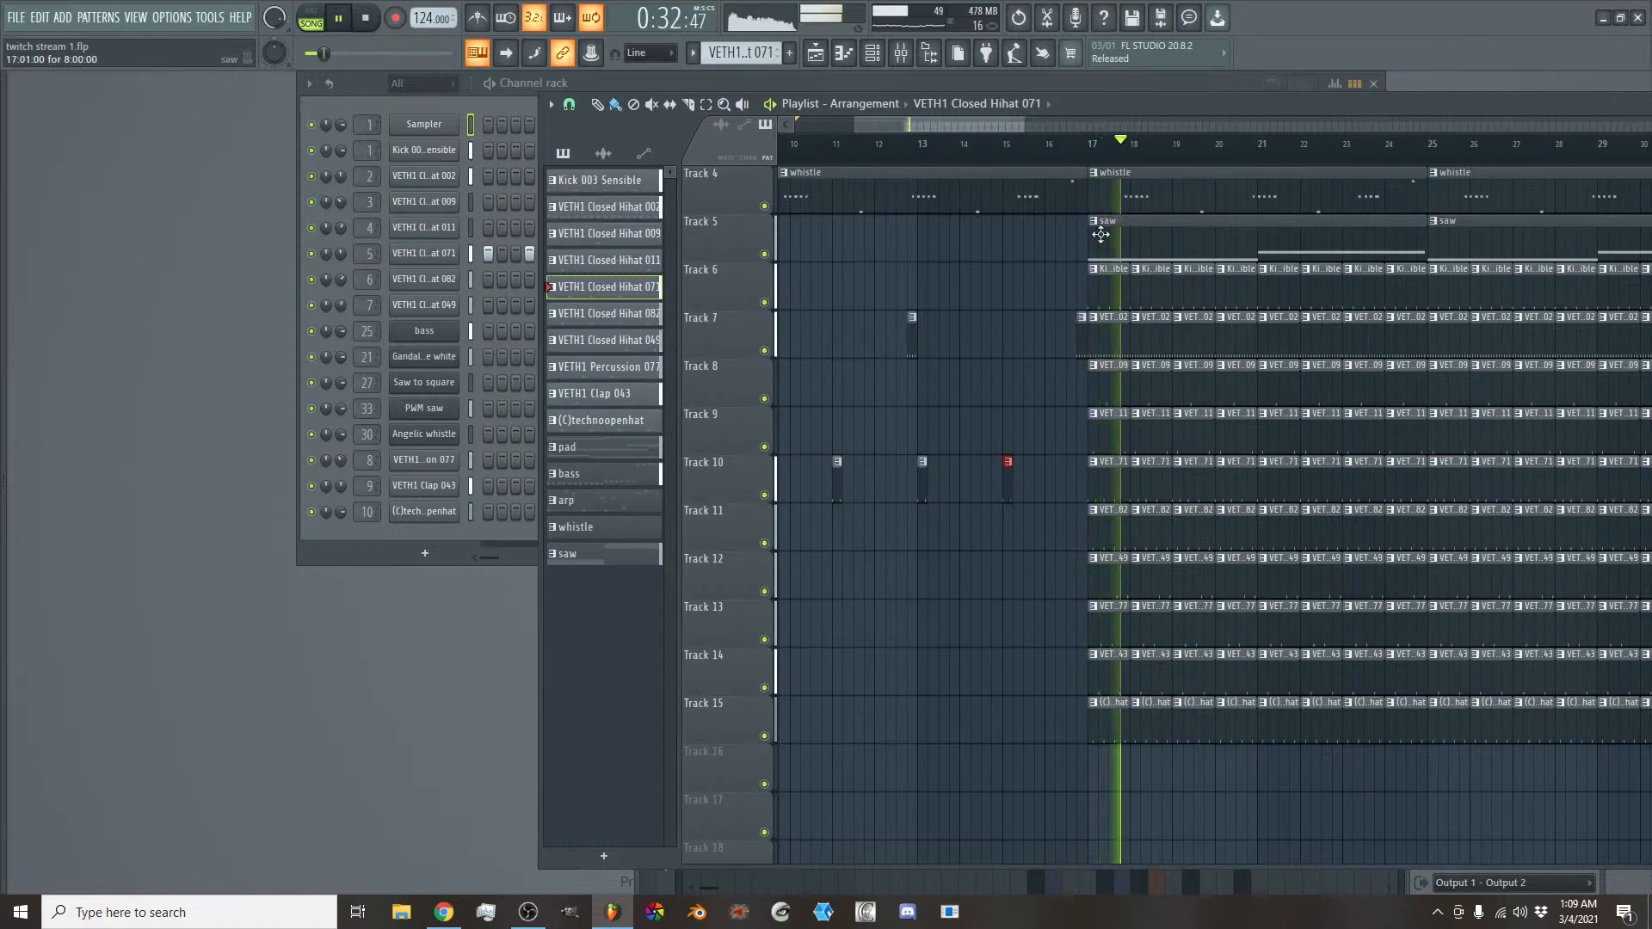
key("space")
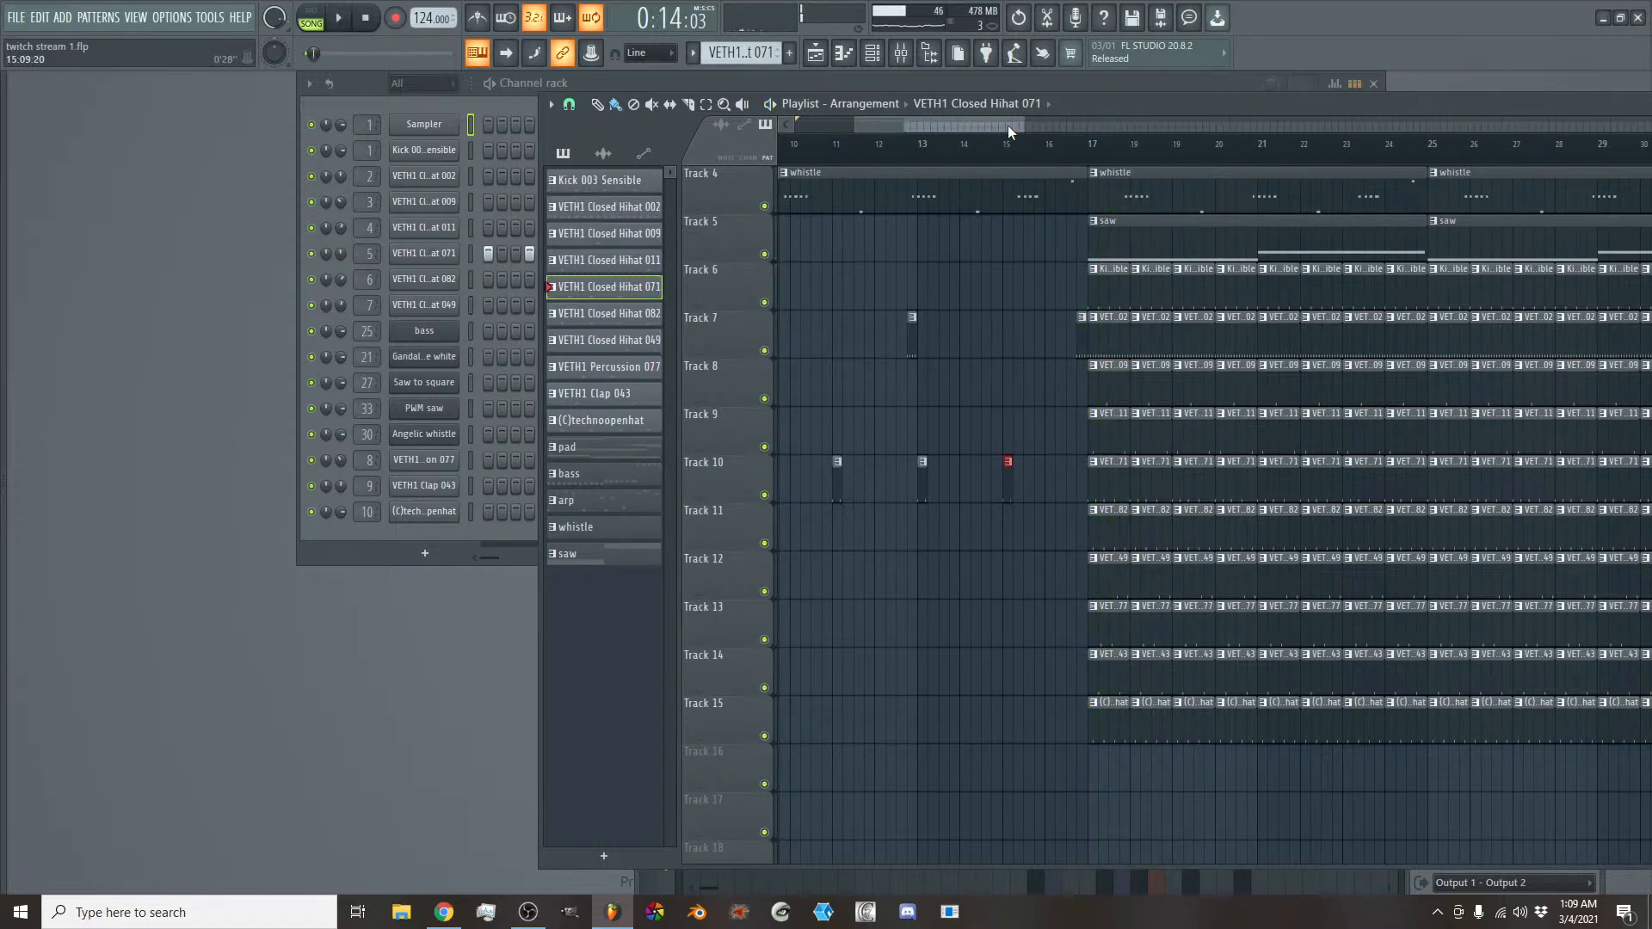
- Delete the four bass clips on Track 2 from bar 17 through bar 32
scroll(1008, 129, "down", 3)
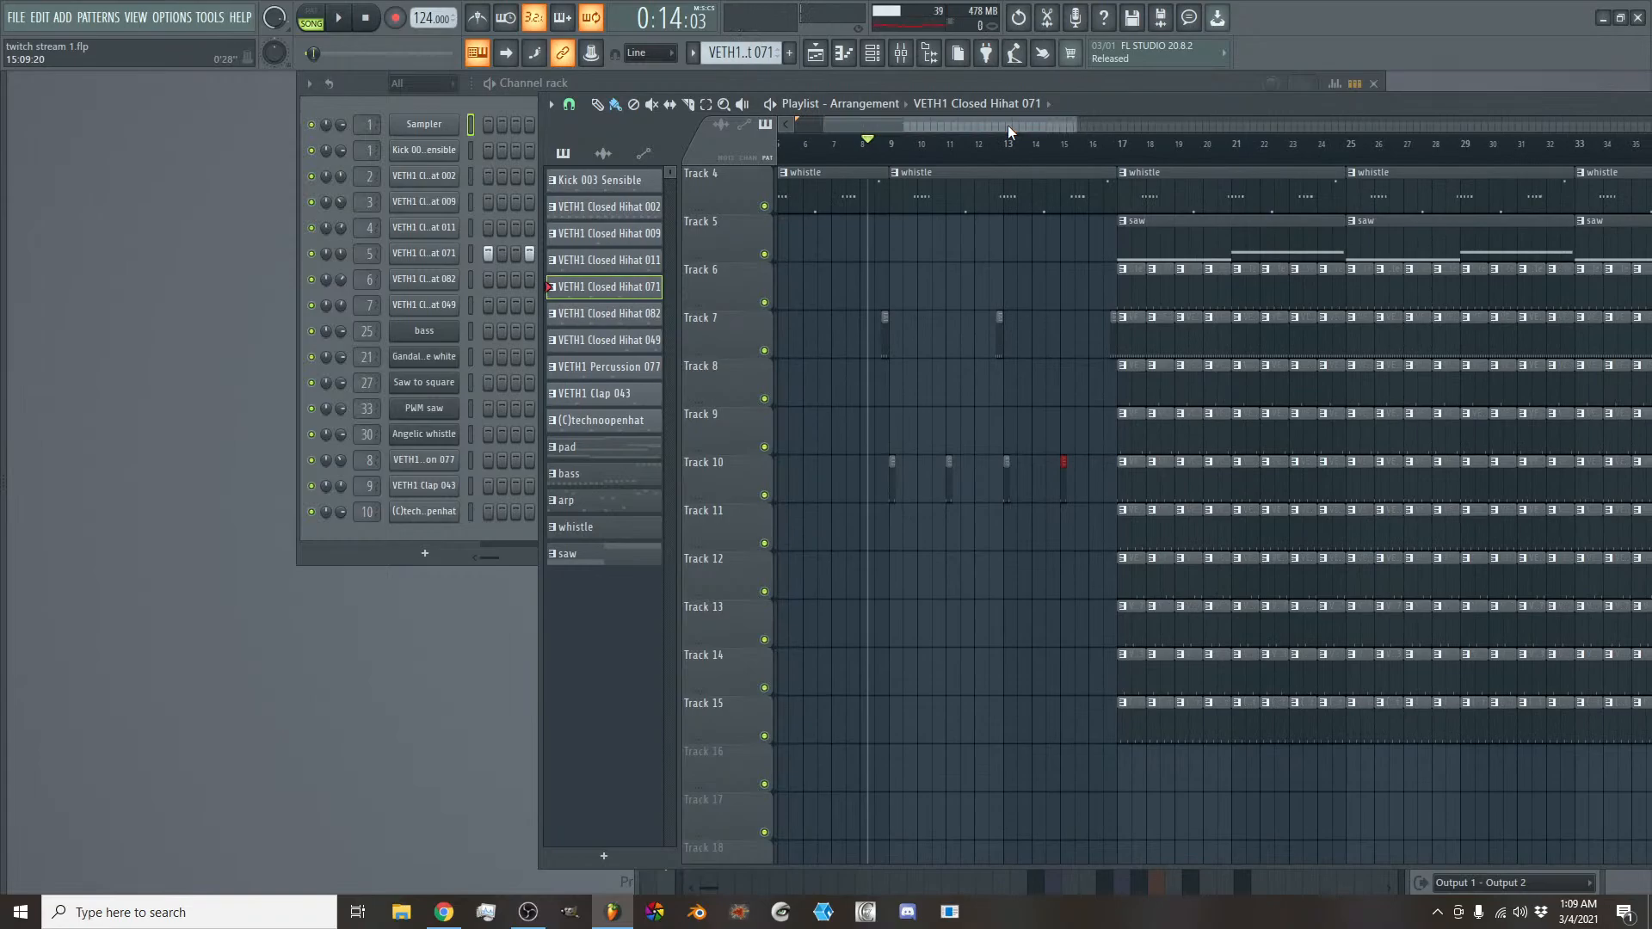
mouse_move(1008, 125)
left_mouse_down()
mouse_move(984, 132)
mouse_move(1024, 132)
left_mouse_up()
scroll(1179, 333, "up", 3)
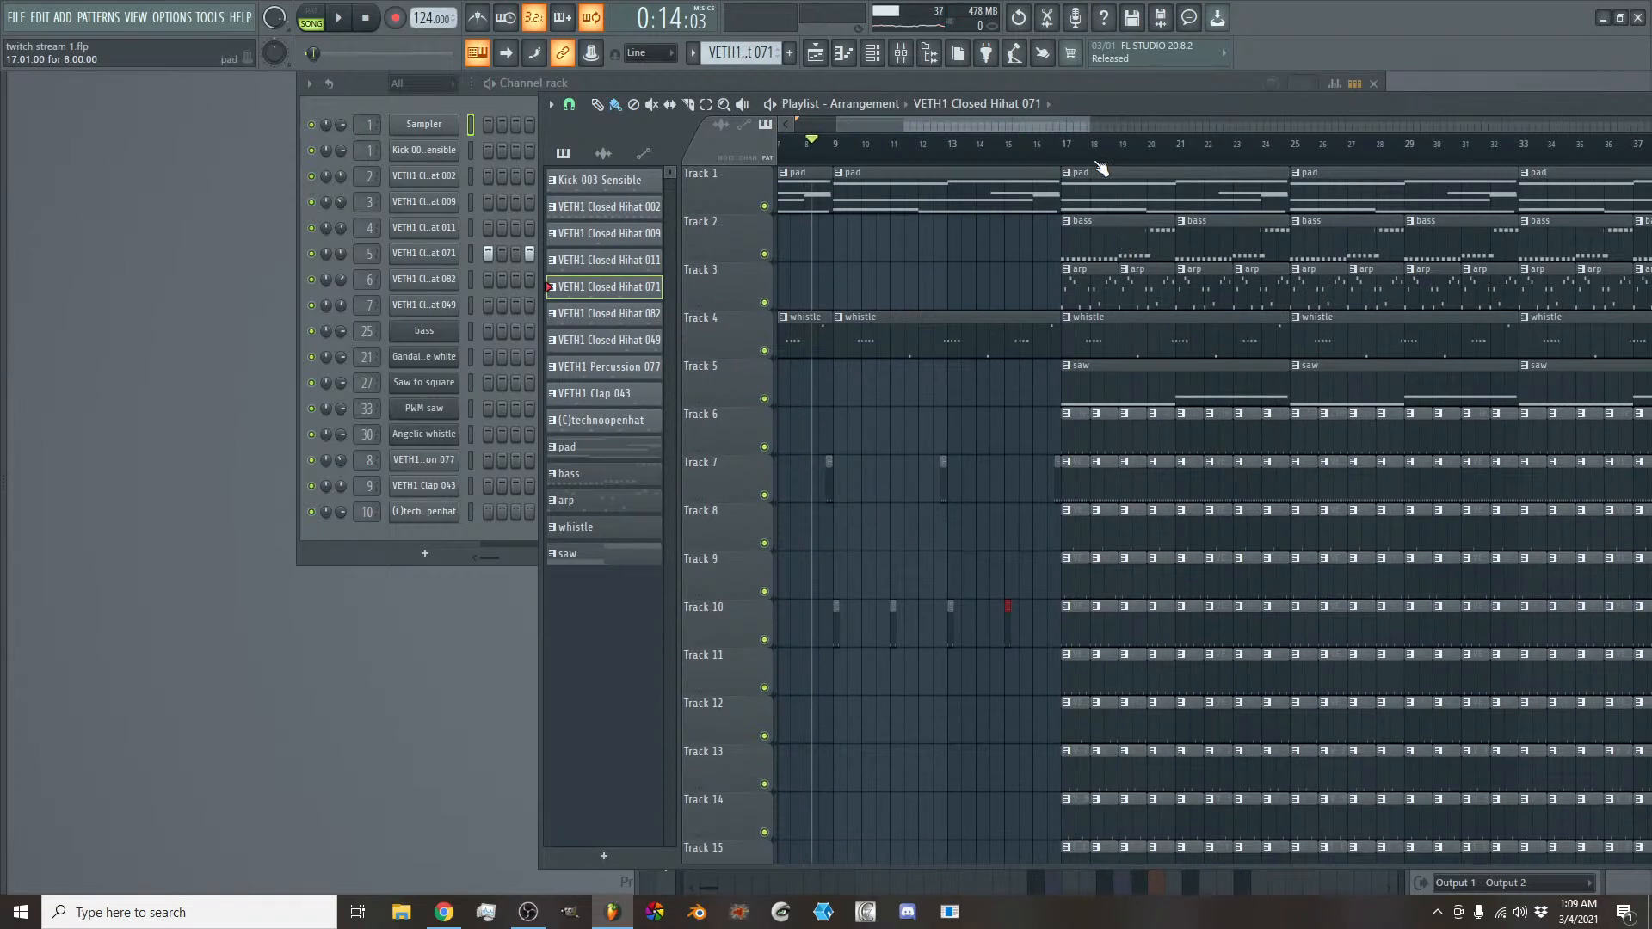
right_click(1119, 240)
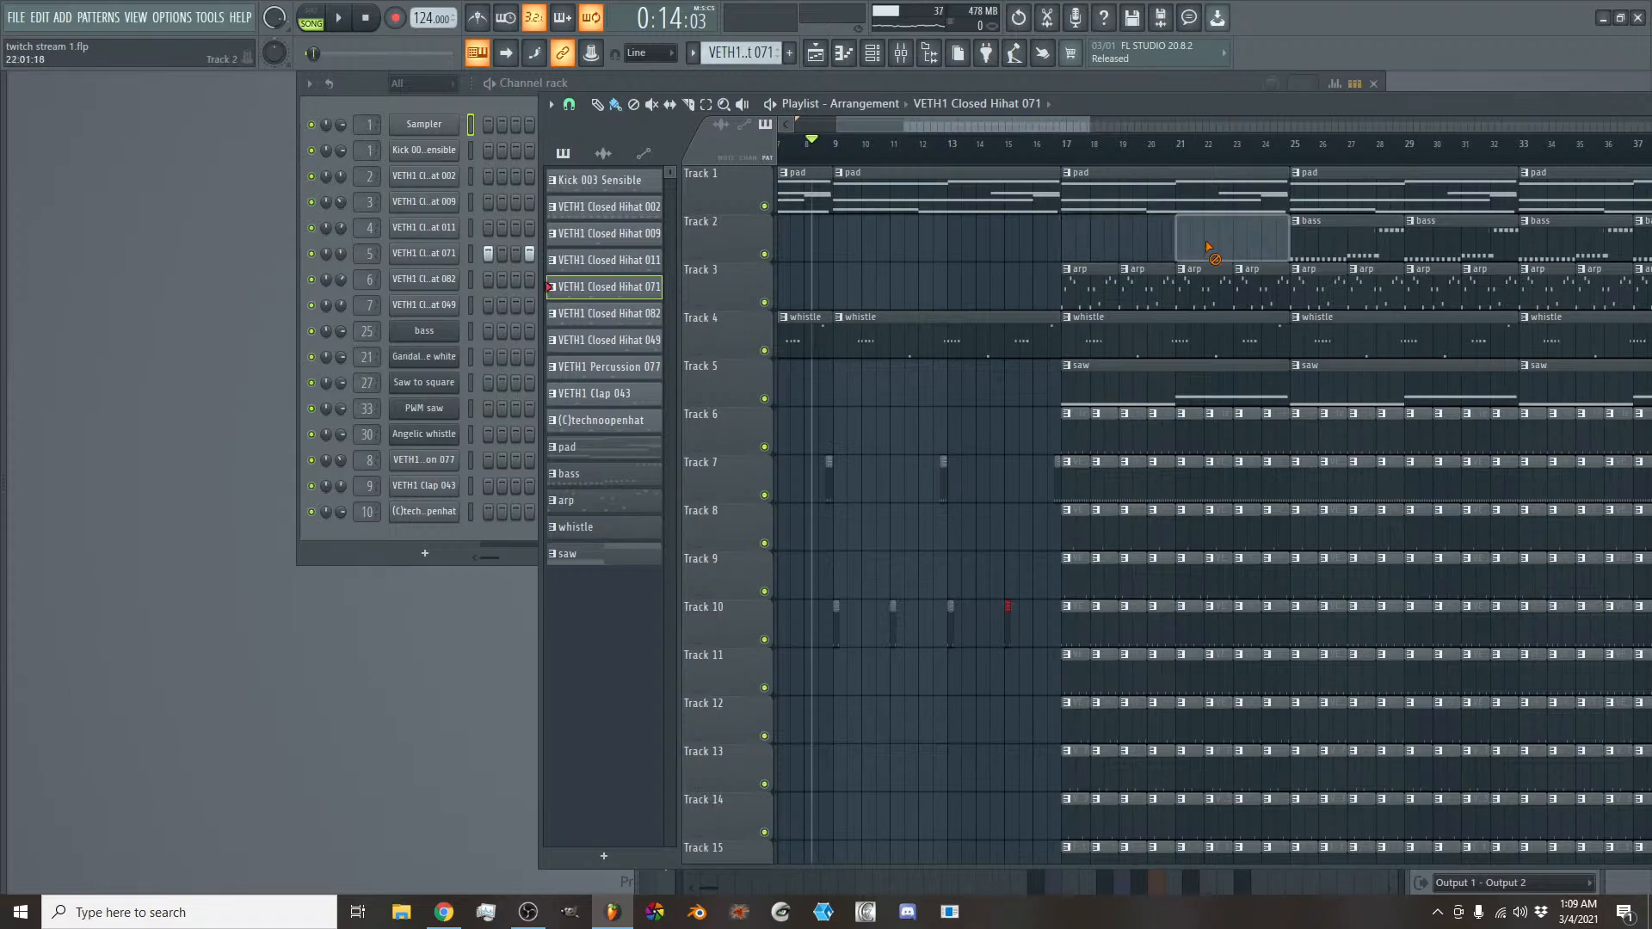
right_click(1235, 240)
right_click(1342, 241)
right_click(1449, 245)
- Set the timeline selection to bars 17 through 32 and delete the arp clips on Track 3 within it
scroll(1014, 126, "down", 4)
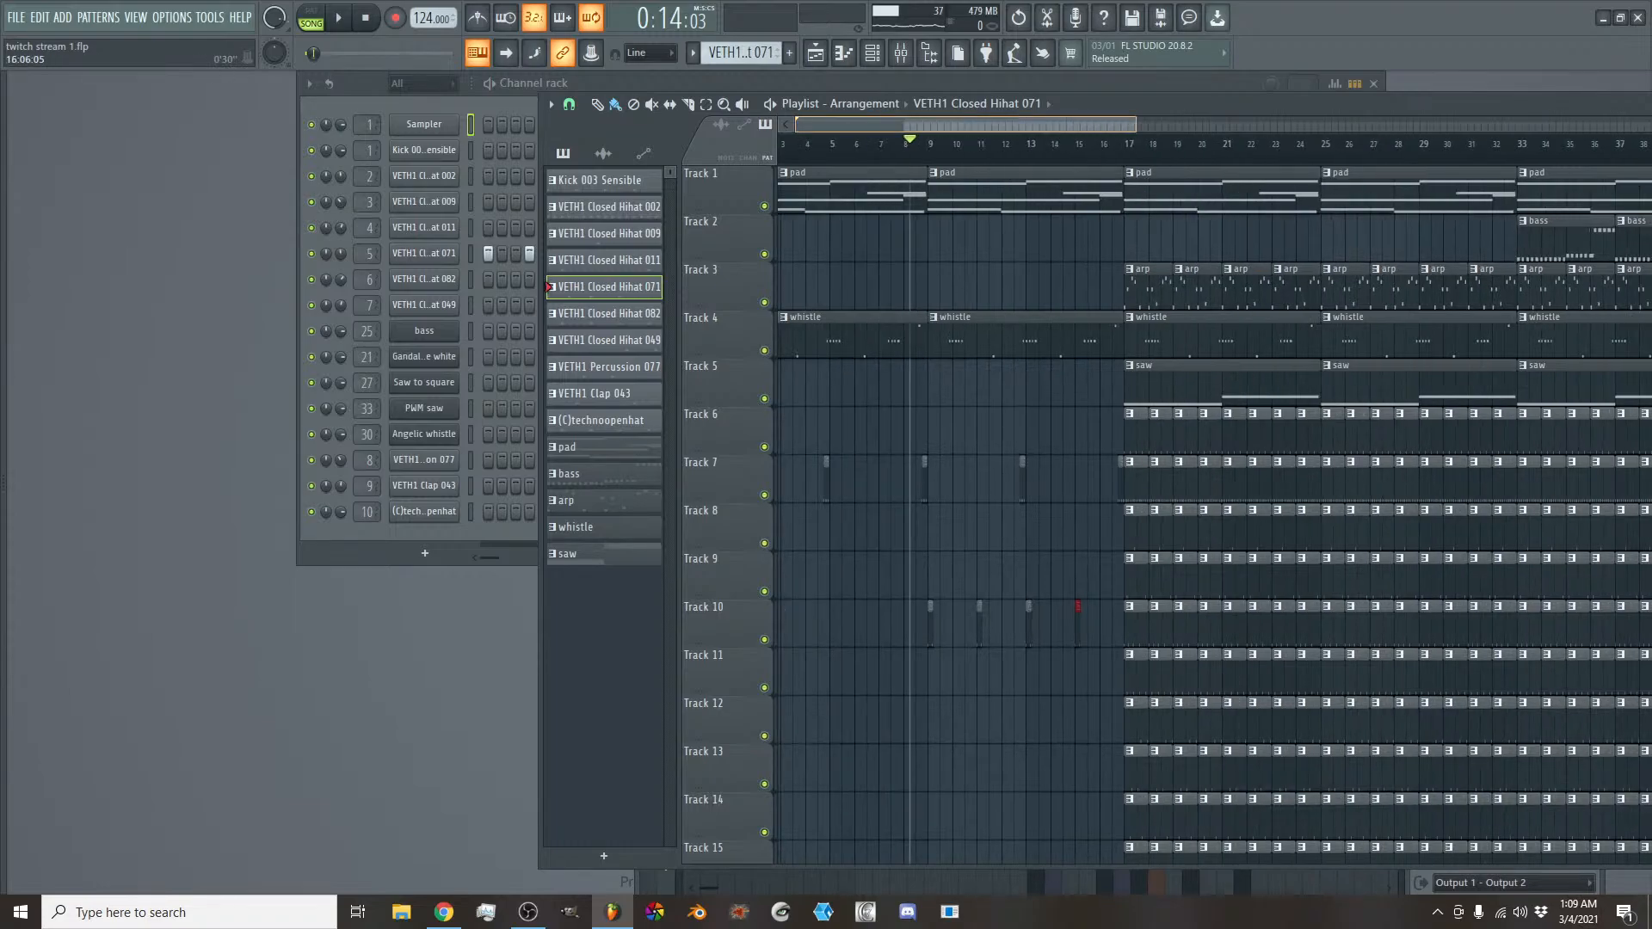
left_click_drag(1082, 120, 1023, 119)
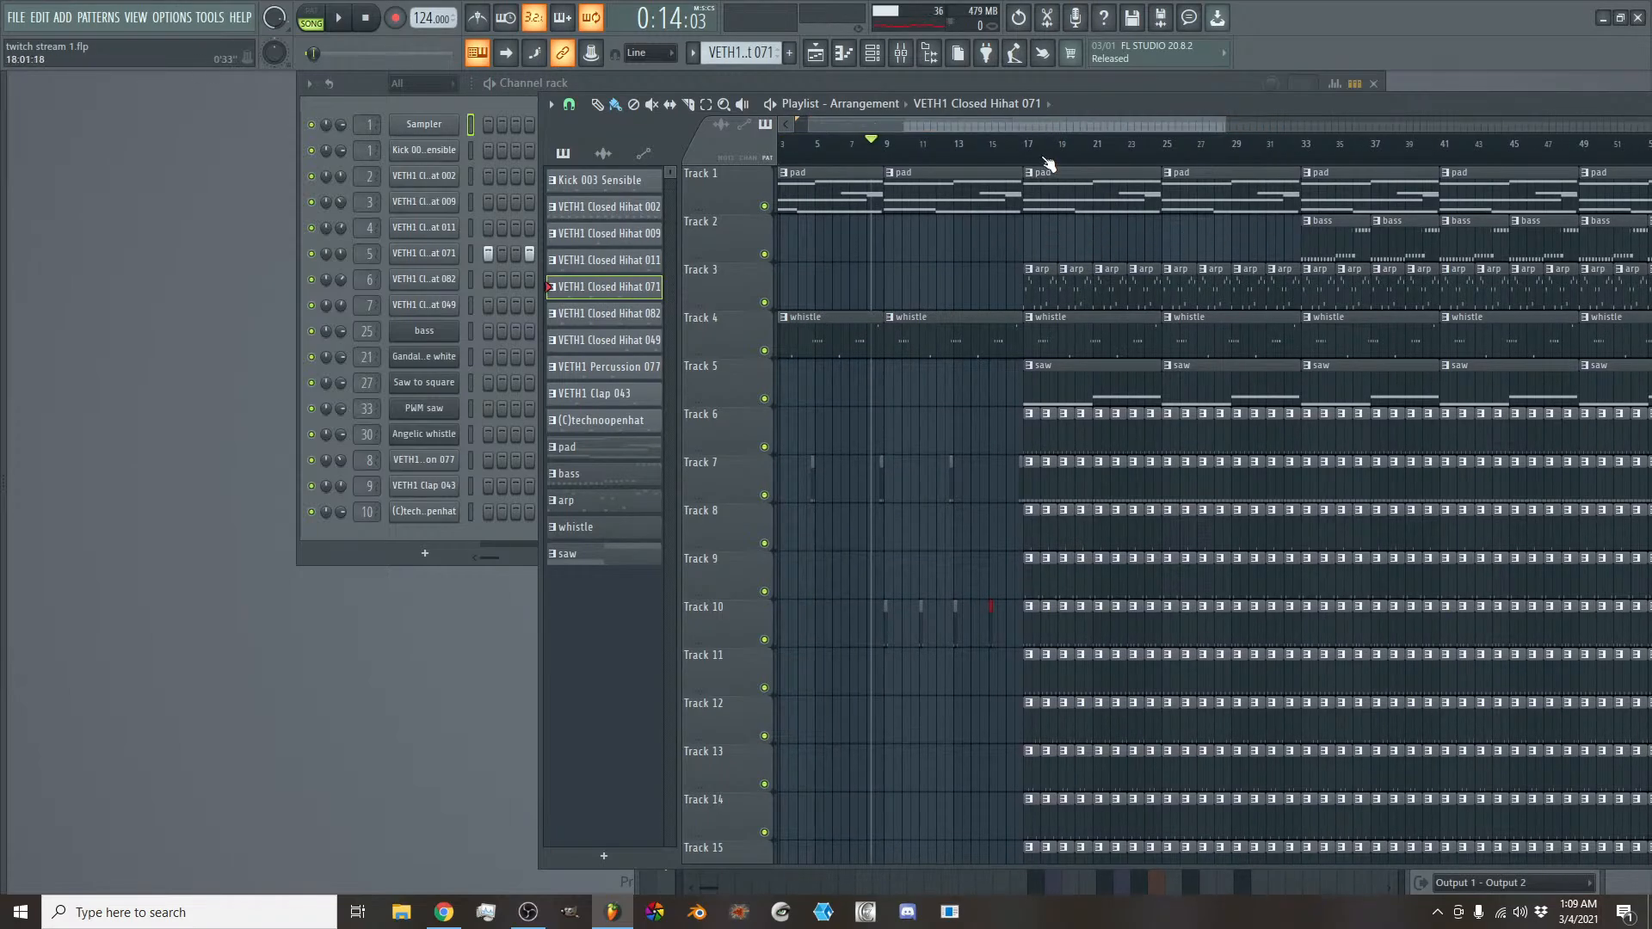
left_click_drag(1033, 152, 1301, 153)
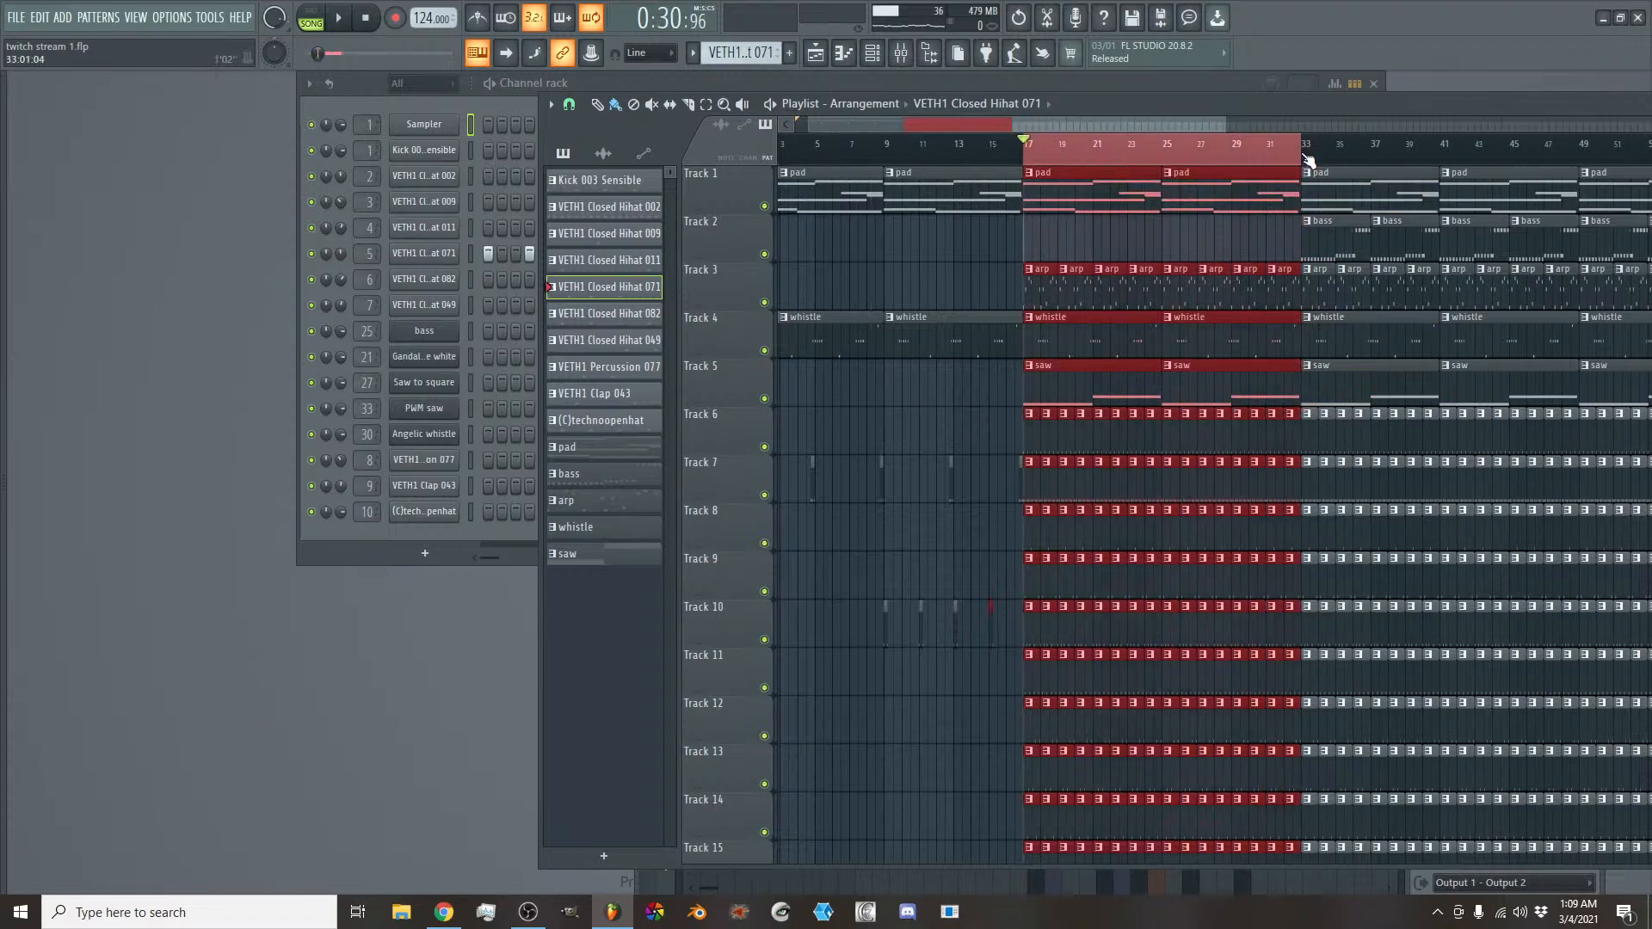
scroll(1213, 221, "down", 1)
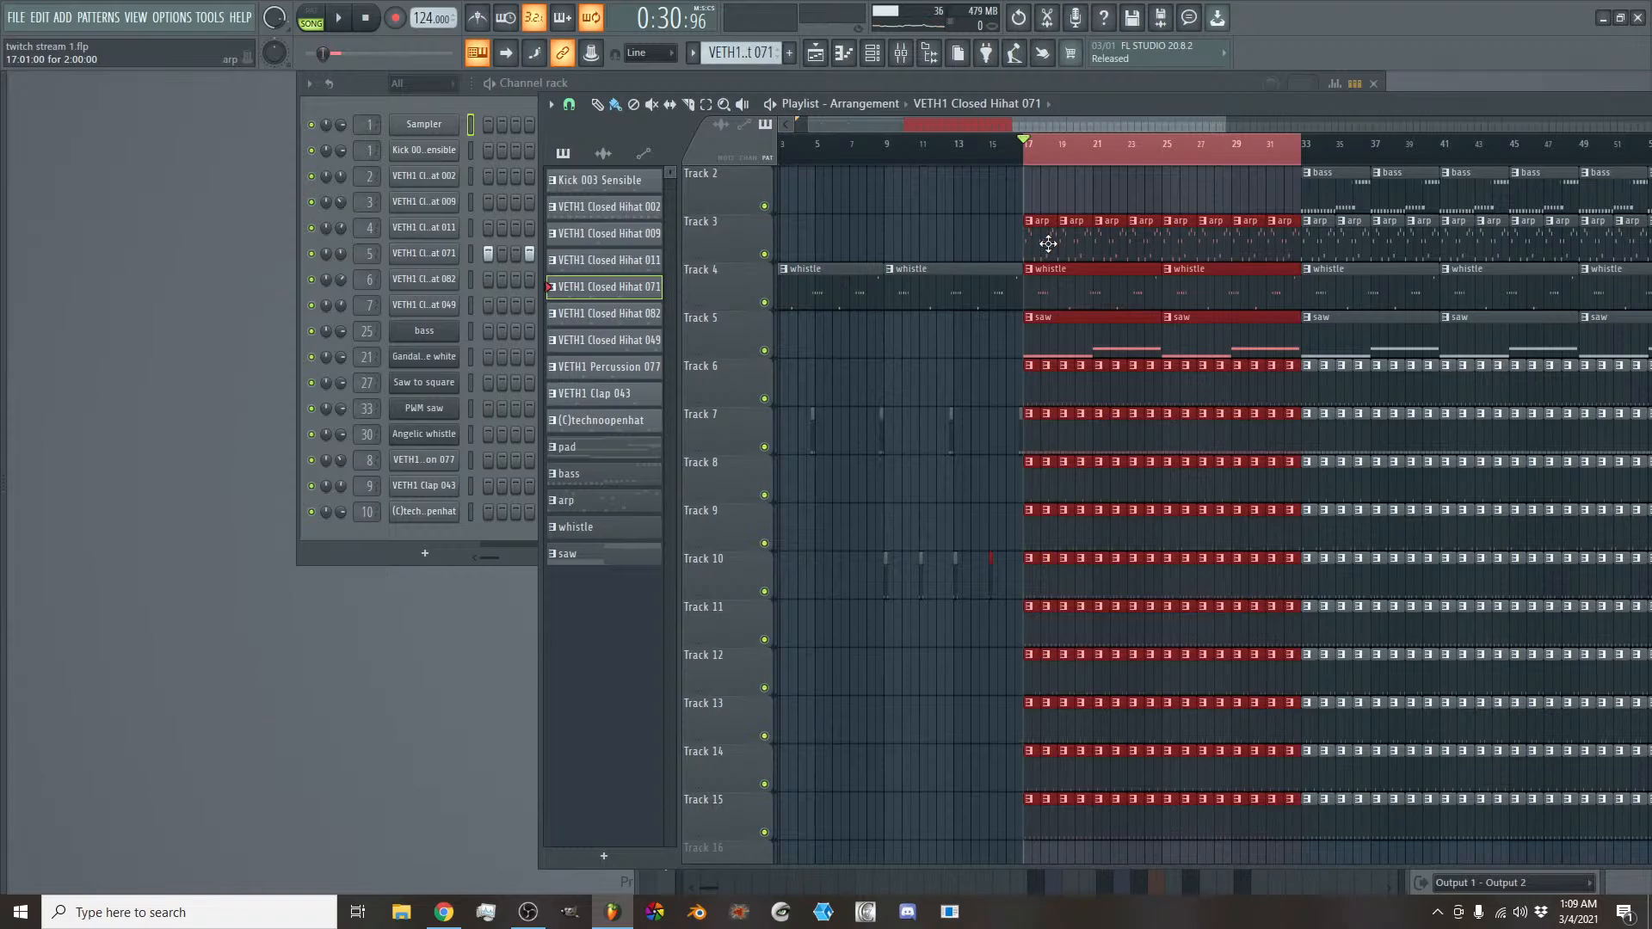
left_click_drag(1048, 244, 1252, 230)
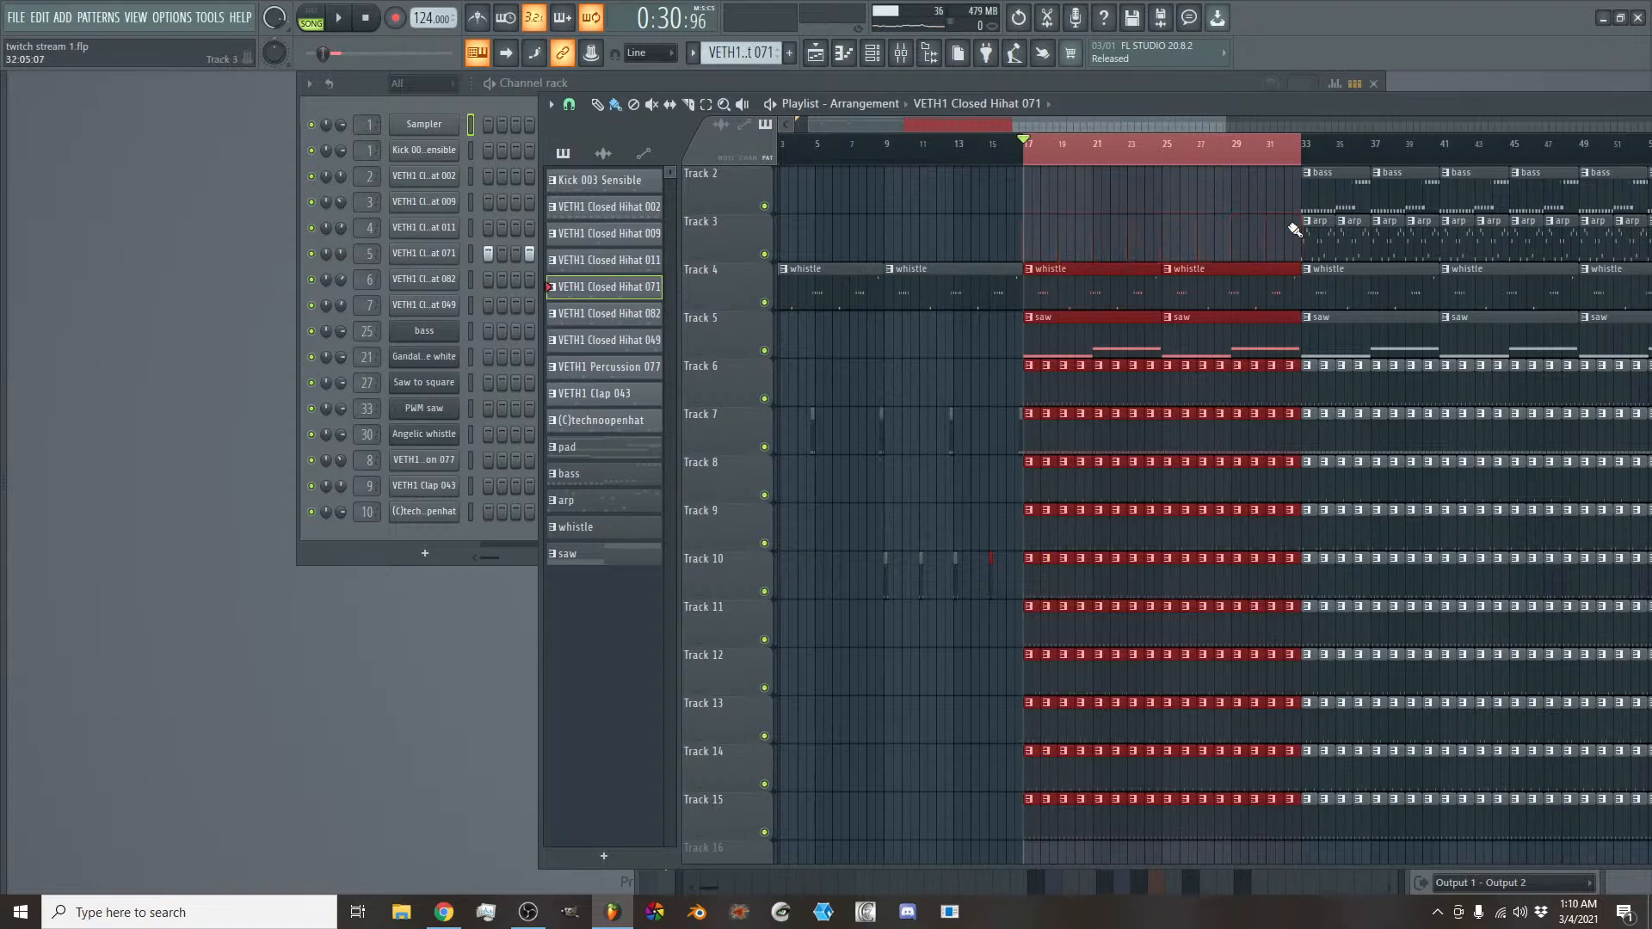
- Delete the clap and technoopenhat clips on Tracks 14 and 15 across bars 17 to 32, and play the start of the section
scroll(1072, 617, "down", 3)
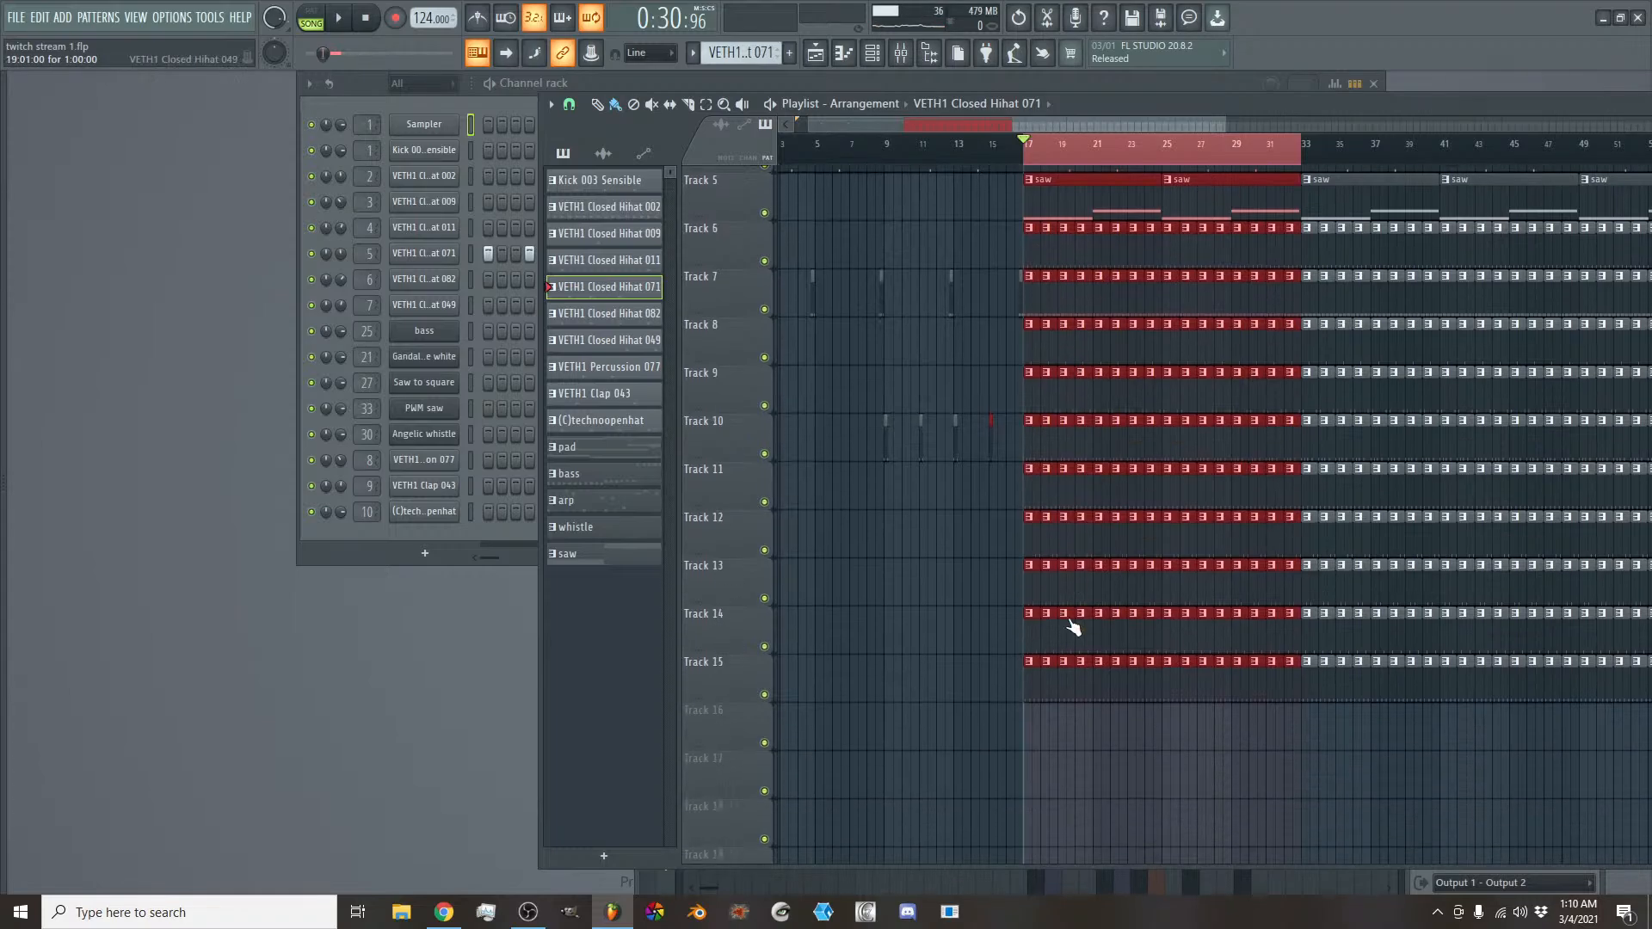
mouse_move(1034, 674)
left_mouse_down()
mouse_move(1298, 657)
mouse_move(1180, 621)
mouse_move(1024, 628)
left_mouse_up()
scroll(1102, 611, "up", 3)
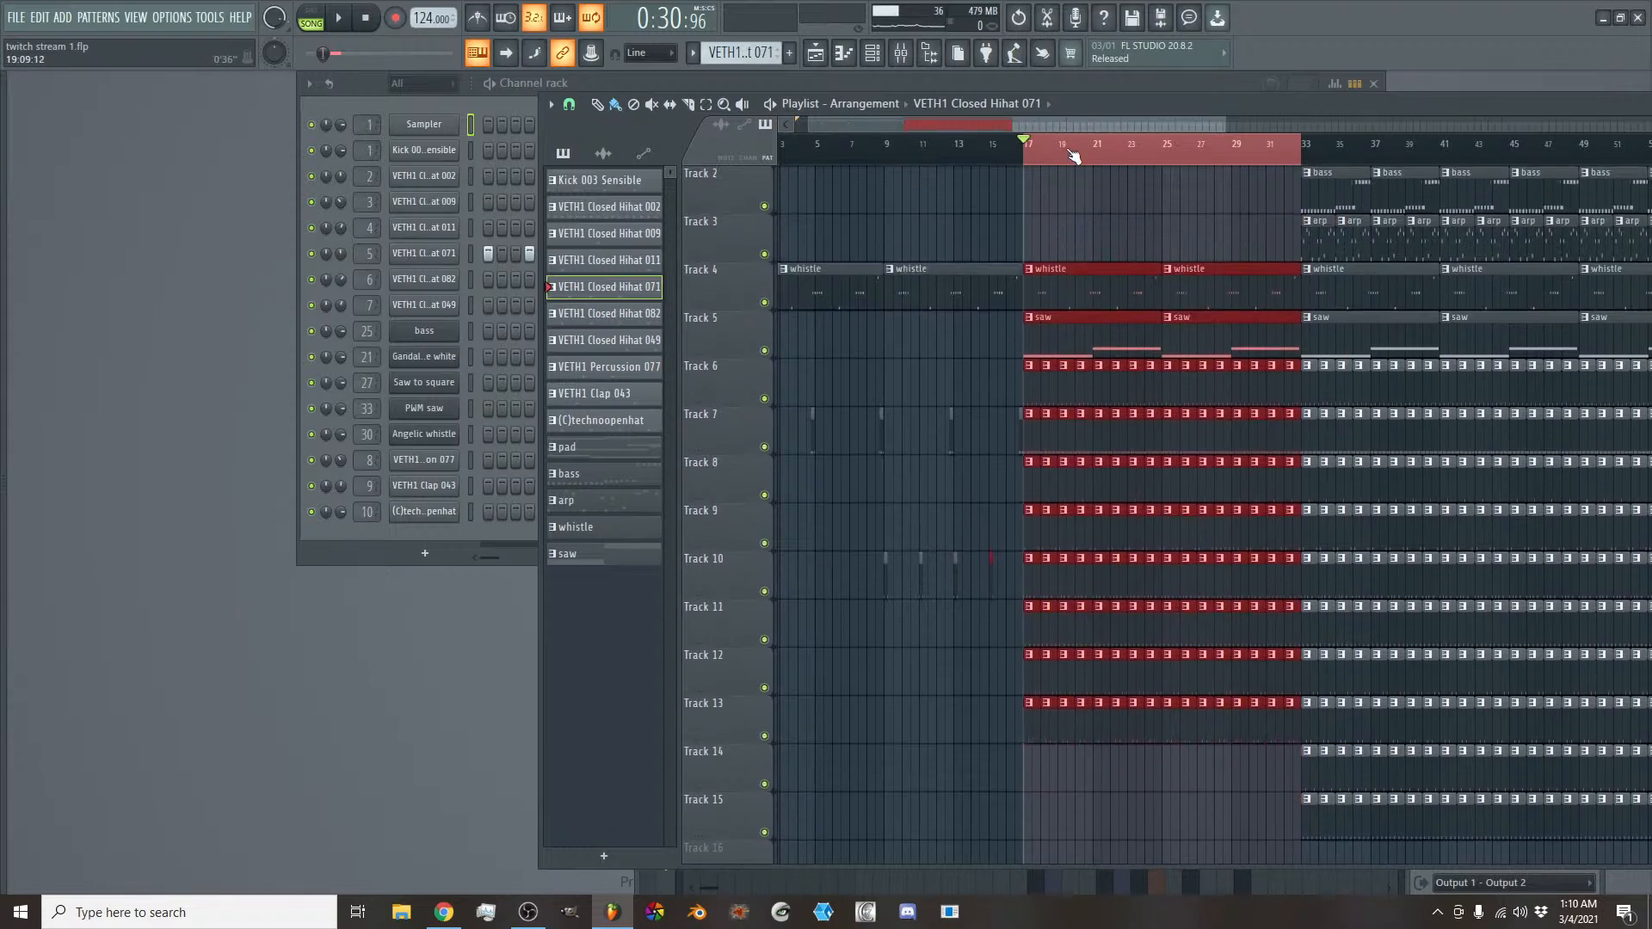
key("space")
scroll(1052, 129, "up", 3)
left_click_drag(1052, 133, 993, 128)
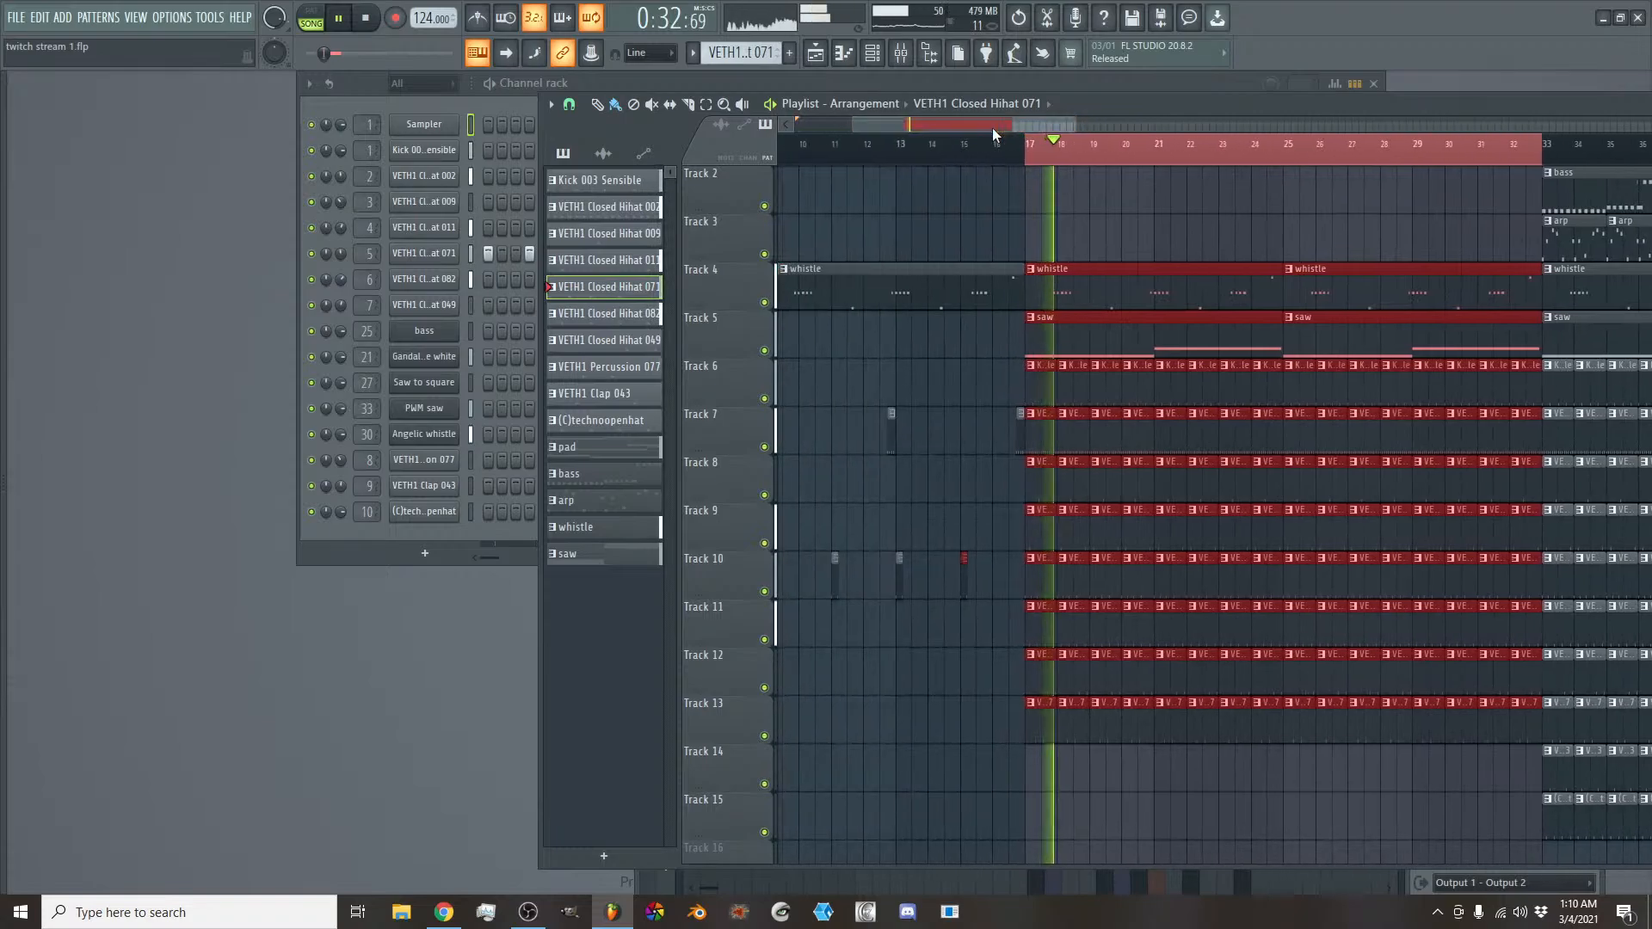
key("space")
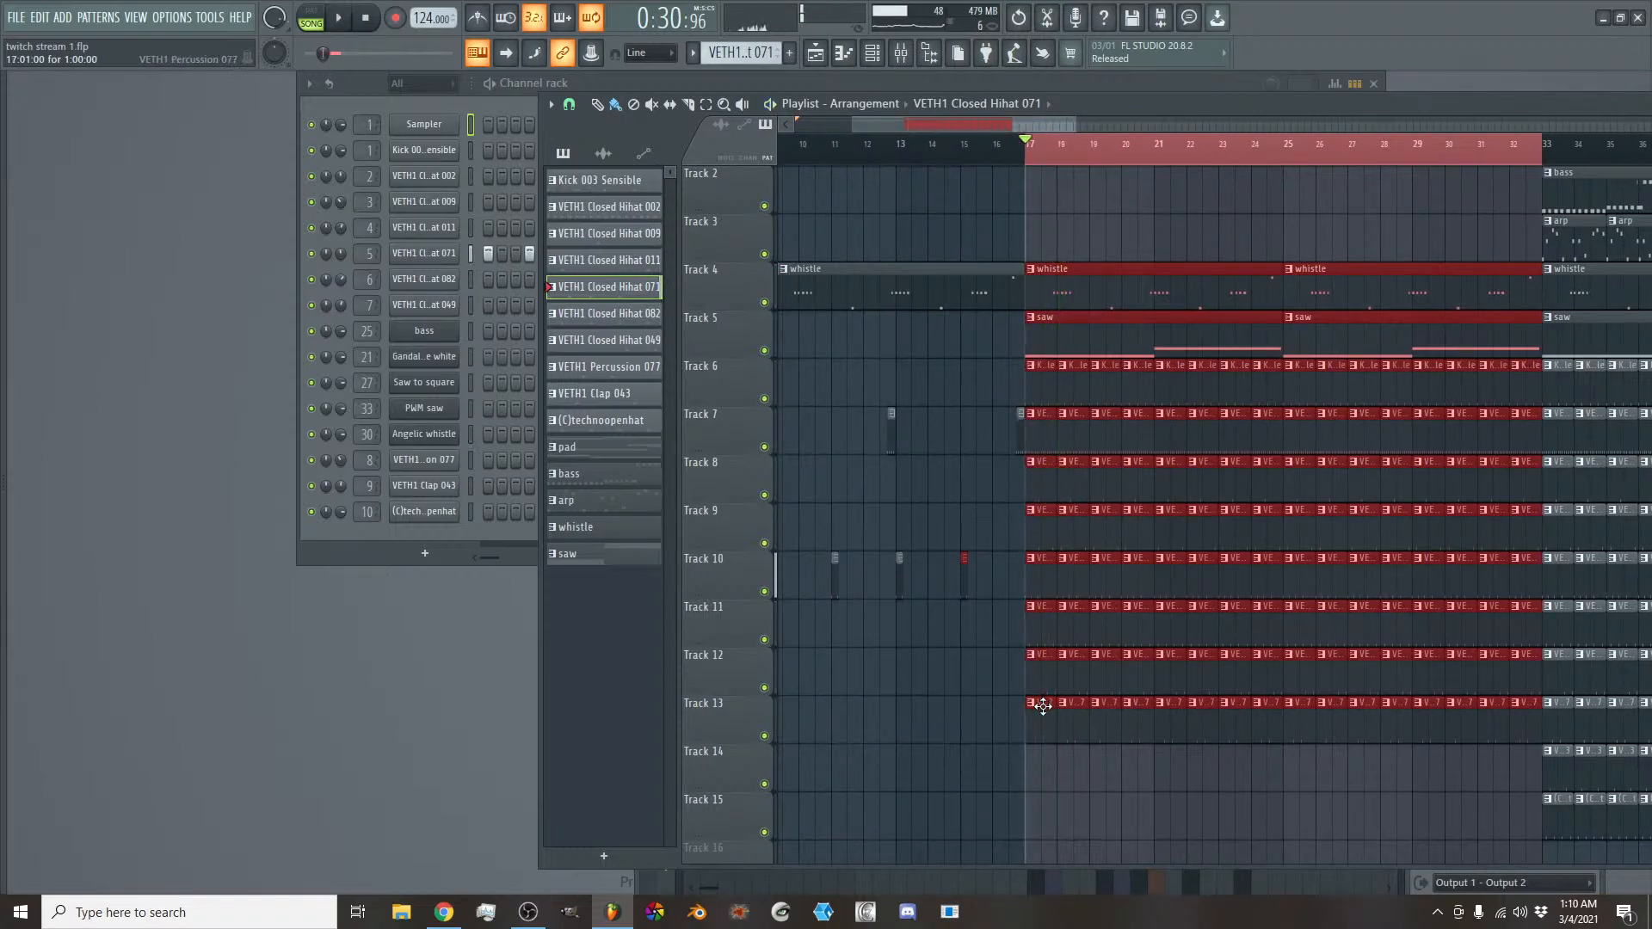
- Delete both saw clips on Track 5 in bars 17 to 32
scroll(1067, 496, "up", 1)
right_click(1080, 388)
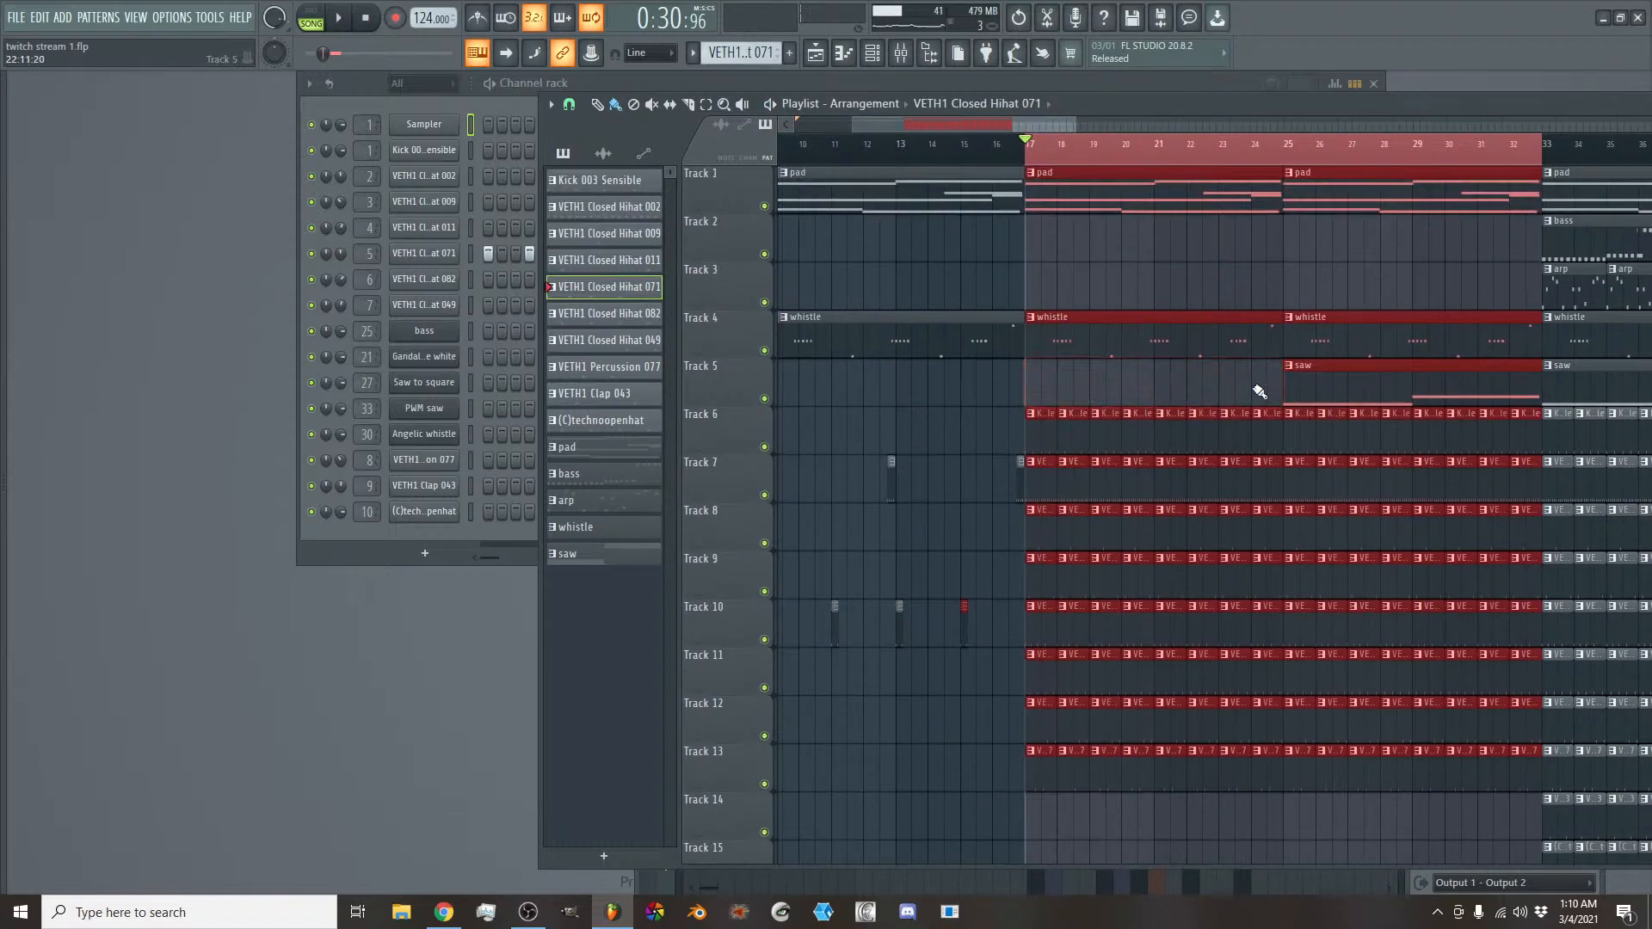
right_click(1316, 385)
- Listen to the section from bar 17 and delete the VETH1 Closed Hihat 071 clips on Track 10 in bars 17 to 24
key("space")
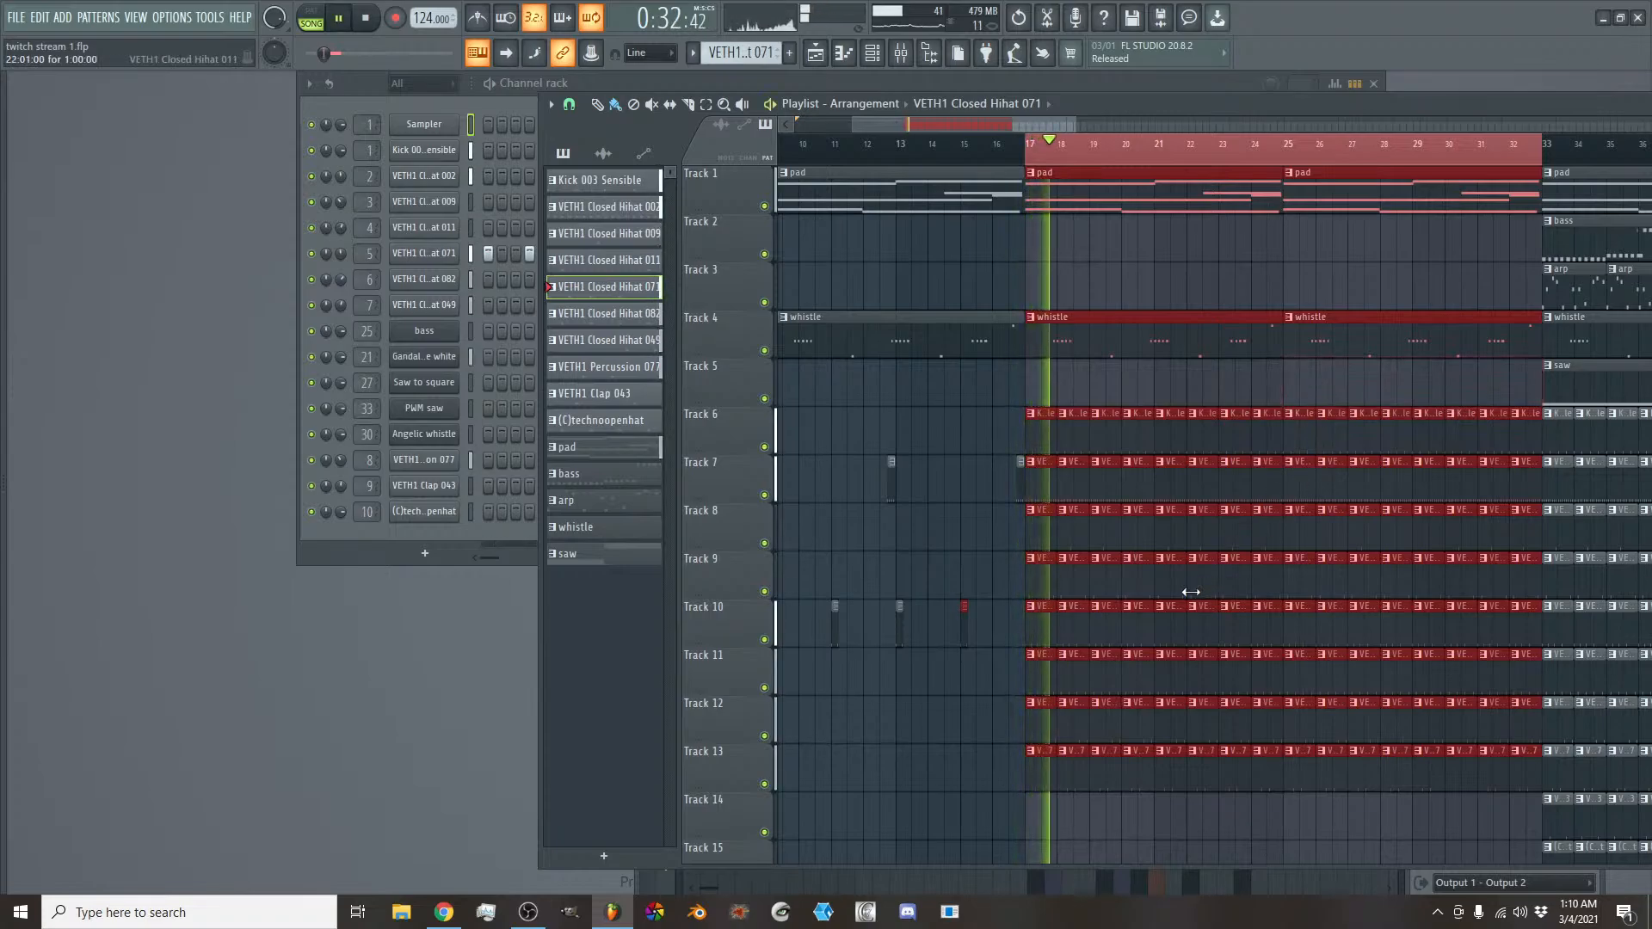
key("space")
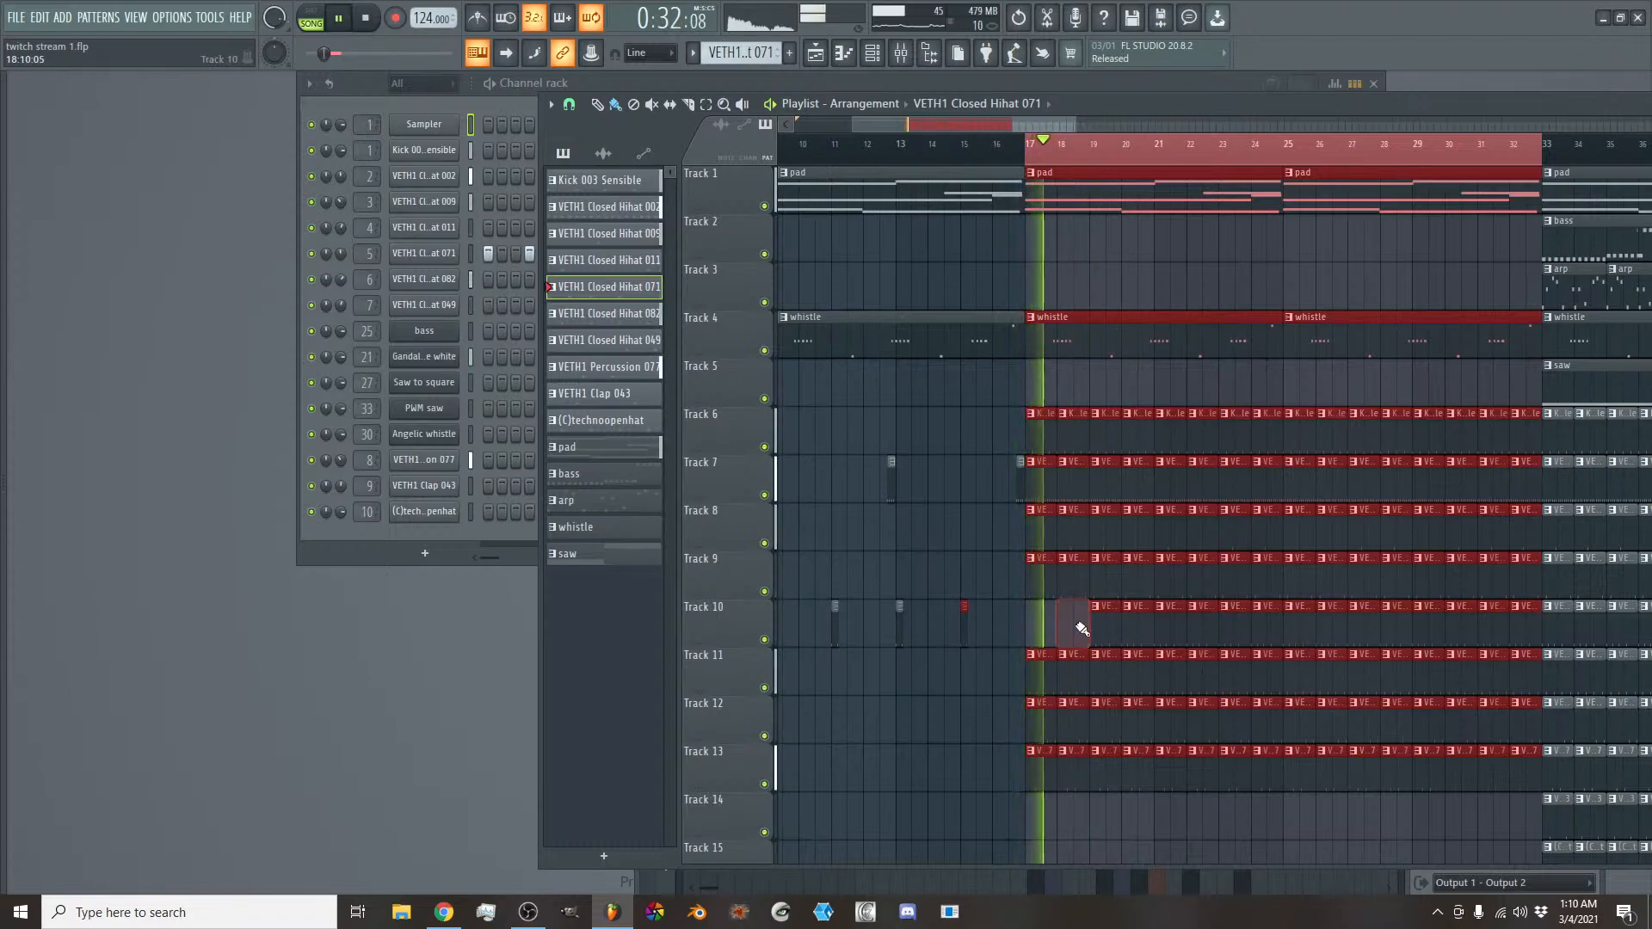
left_click_drag(1101, 628, 1215, 621)
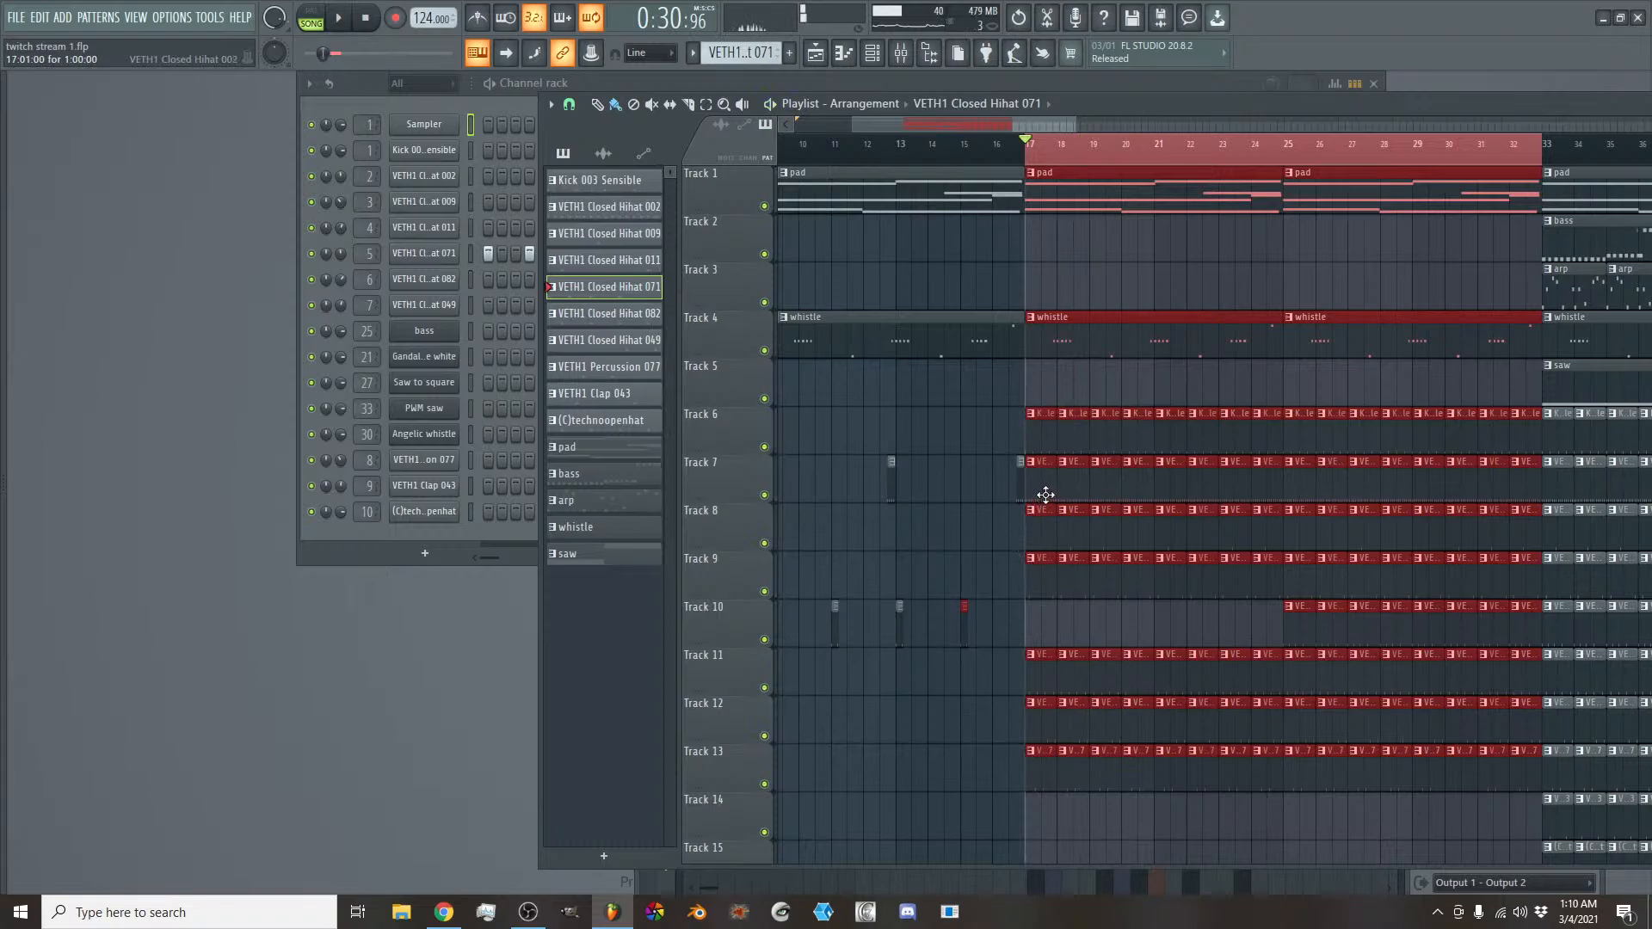
- Delete the VETH1 Closed Hihat 082 clips on Track 11 in bars 17 to 20 while playing the section
key("space")
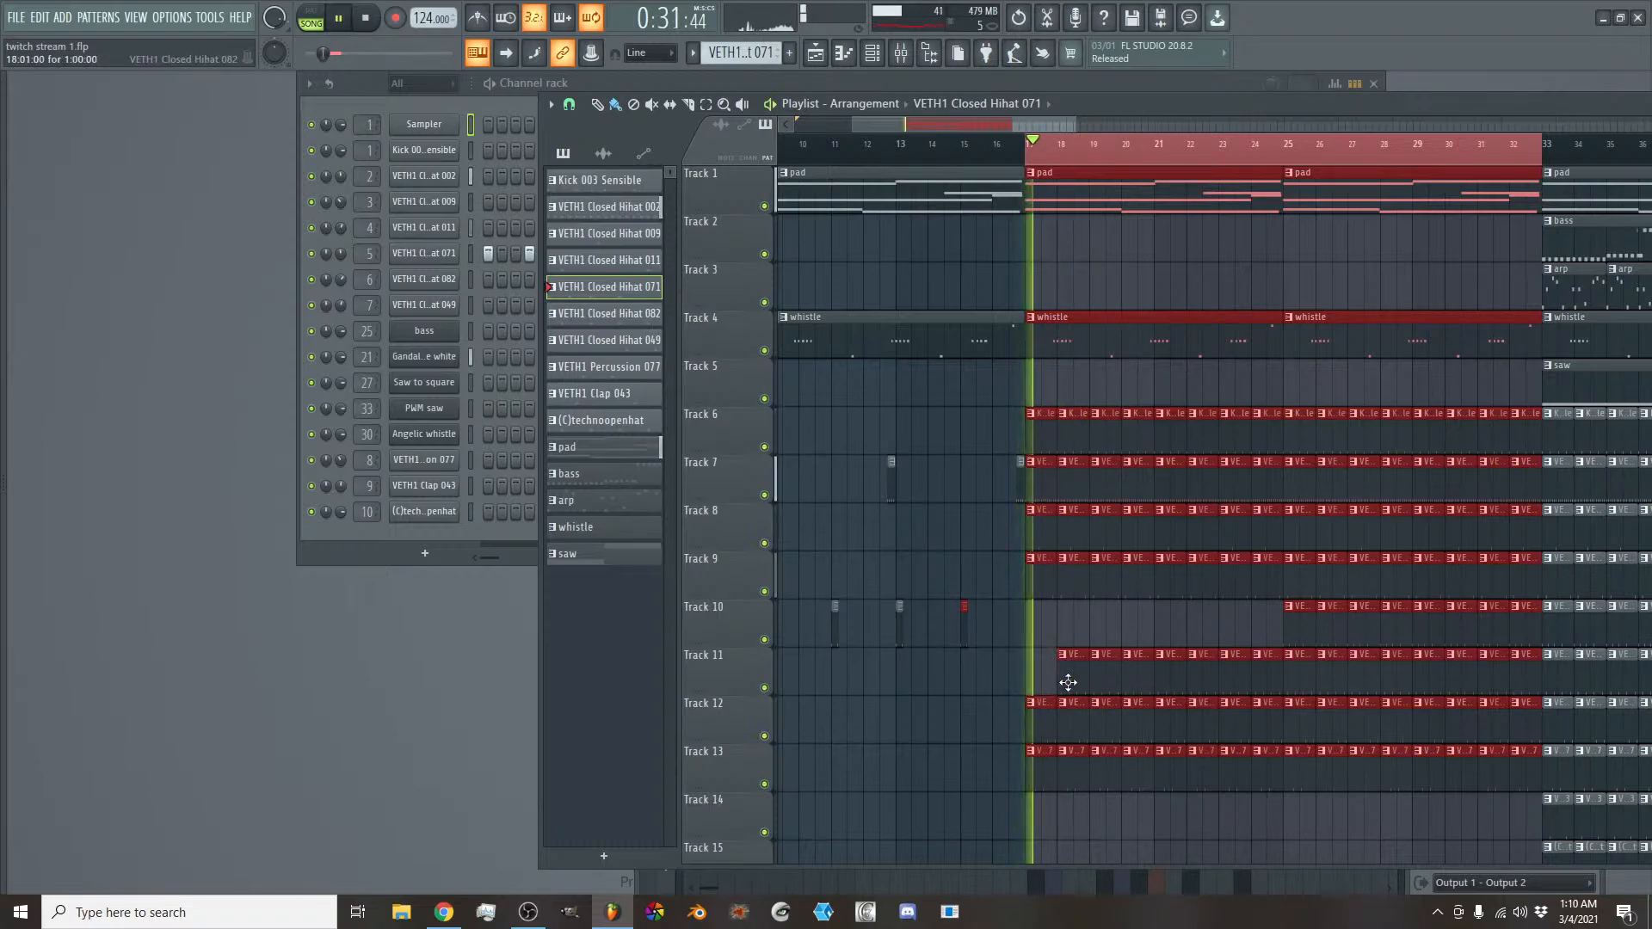
right_click(1077, 688)
right_click(1112, 678)
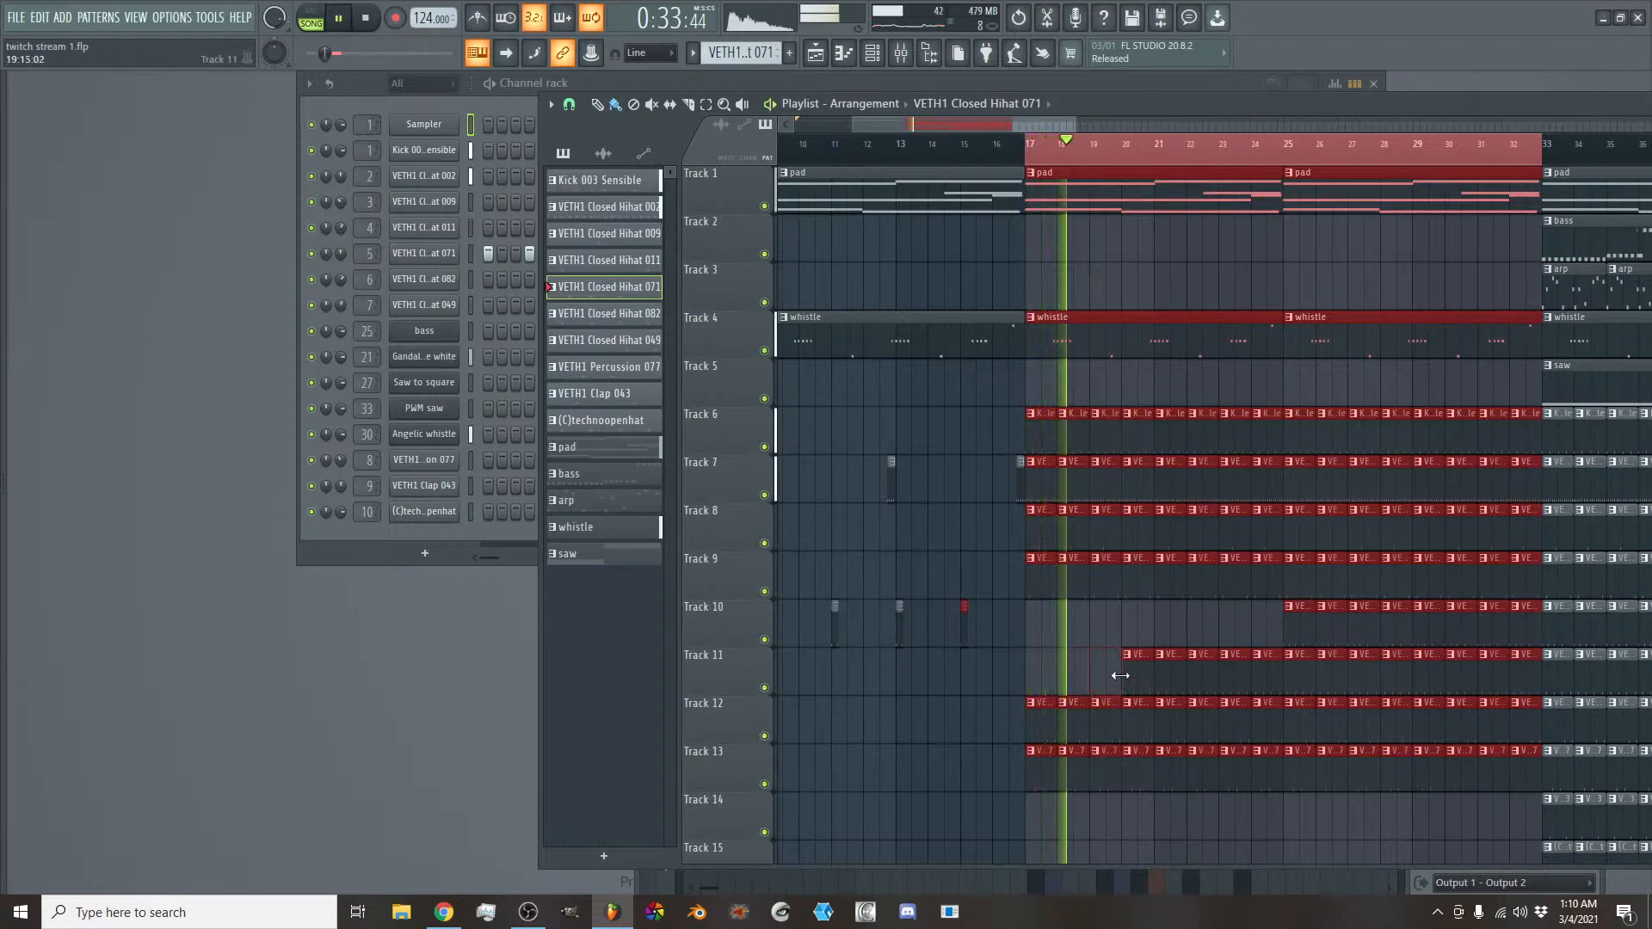
right_click(1134, 679)
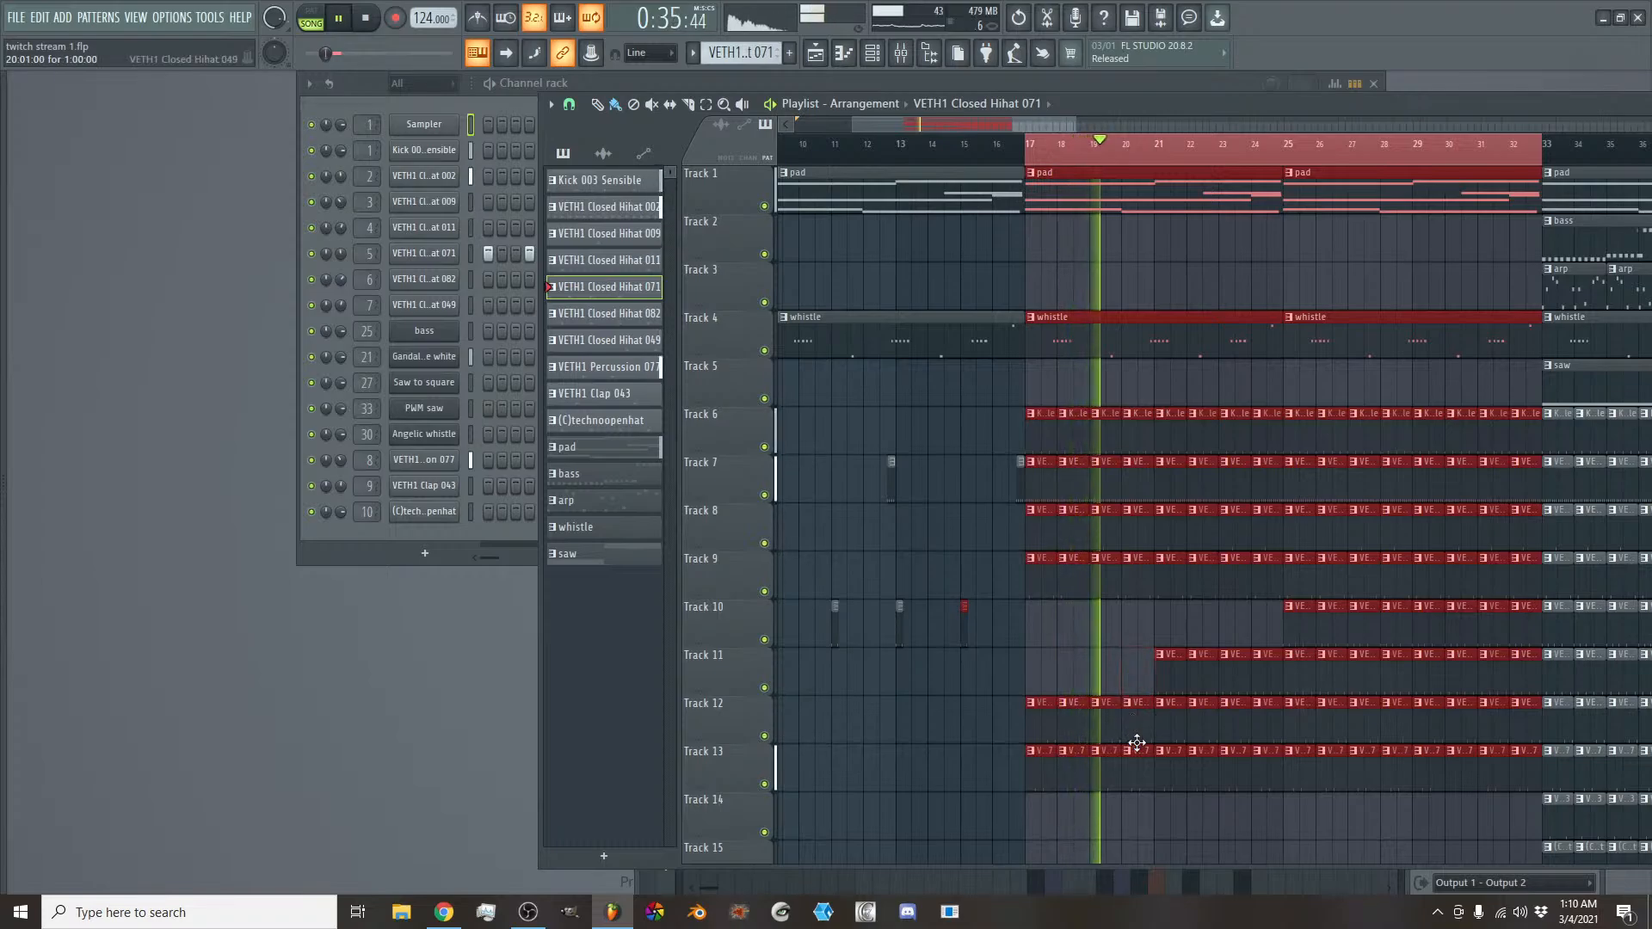
key("space")
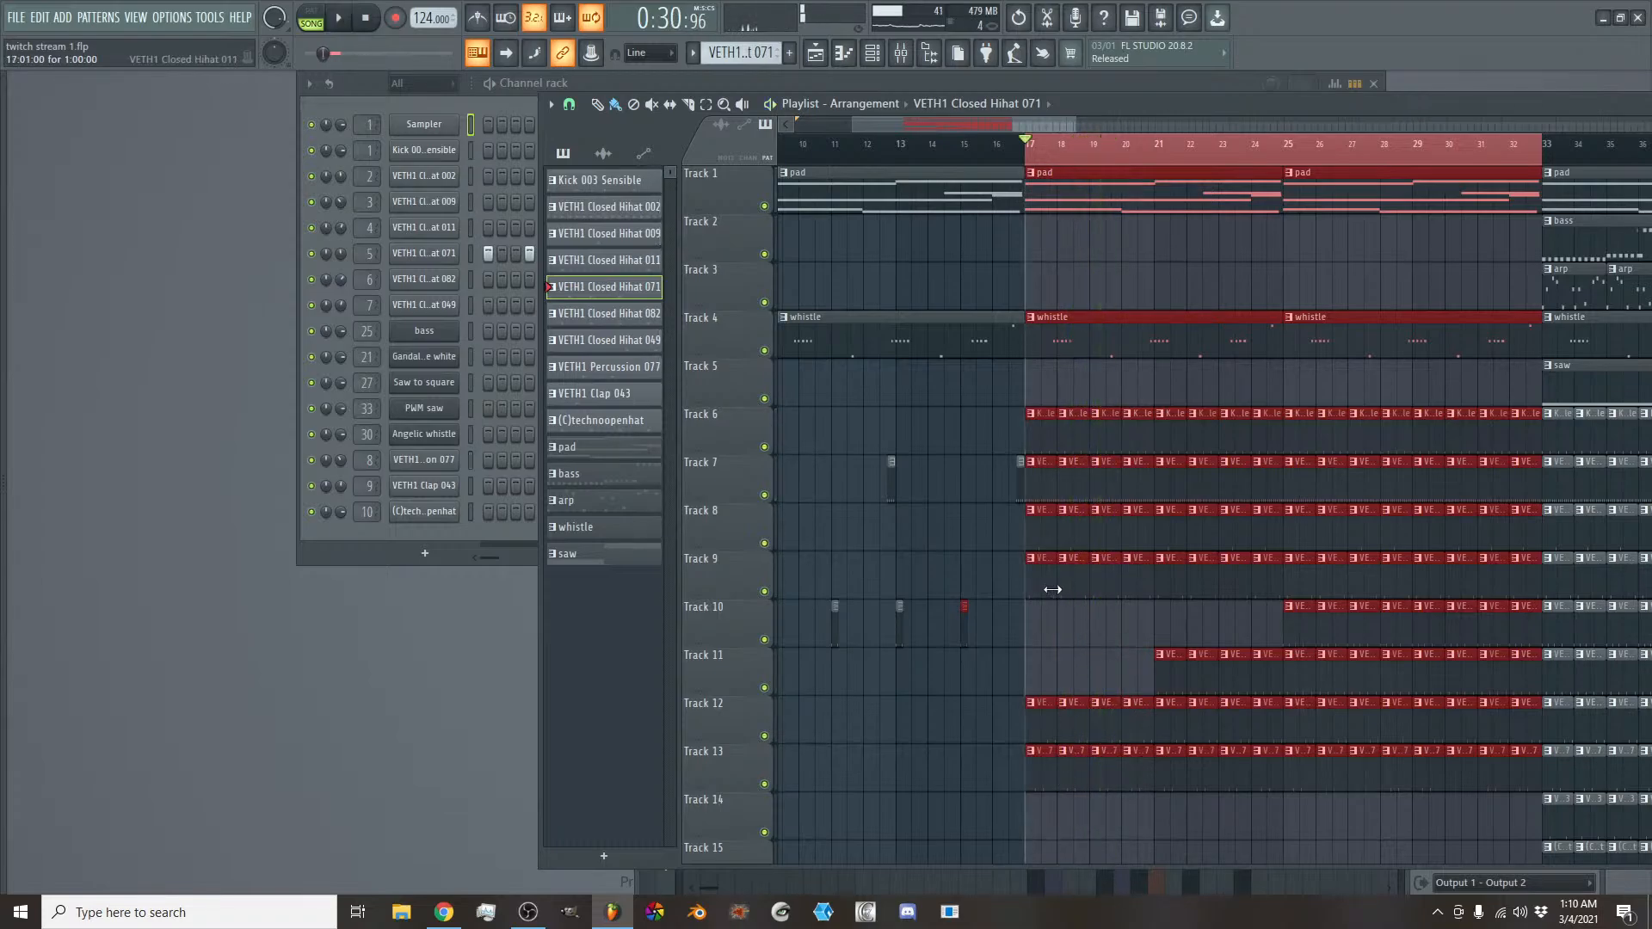
- Listen to the thinned-out drums from bar 17 with a closer view of the clips
key("space")
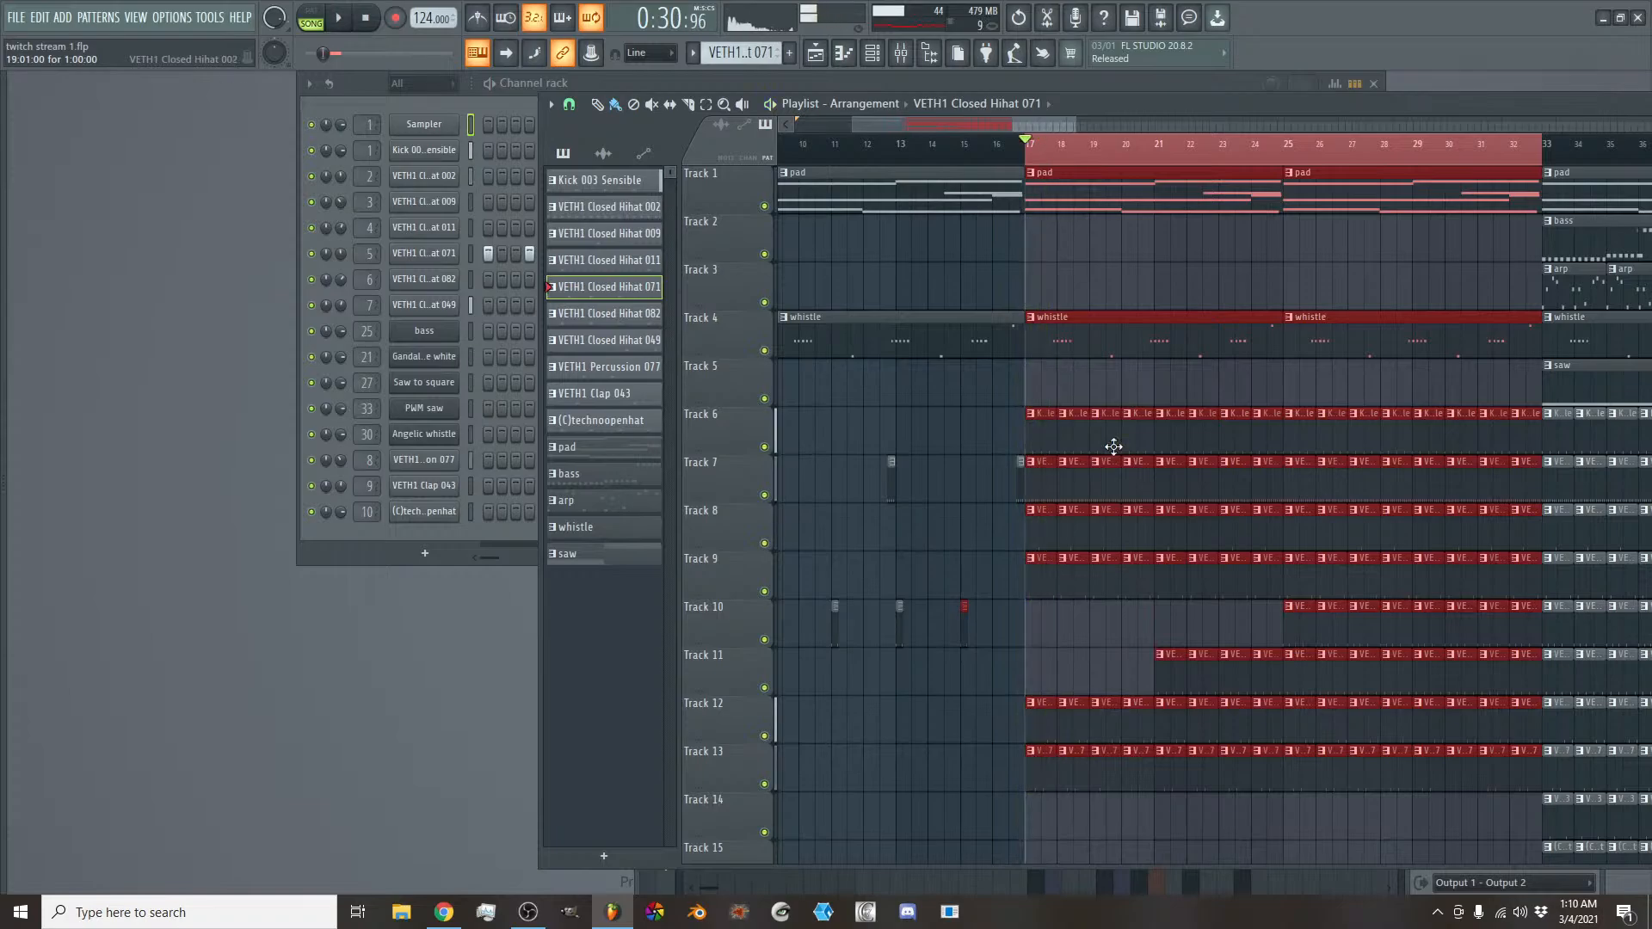
scroll(1002, 129, "up", 5)
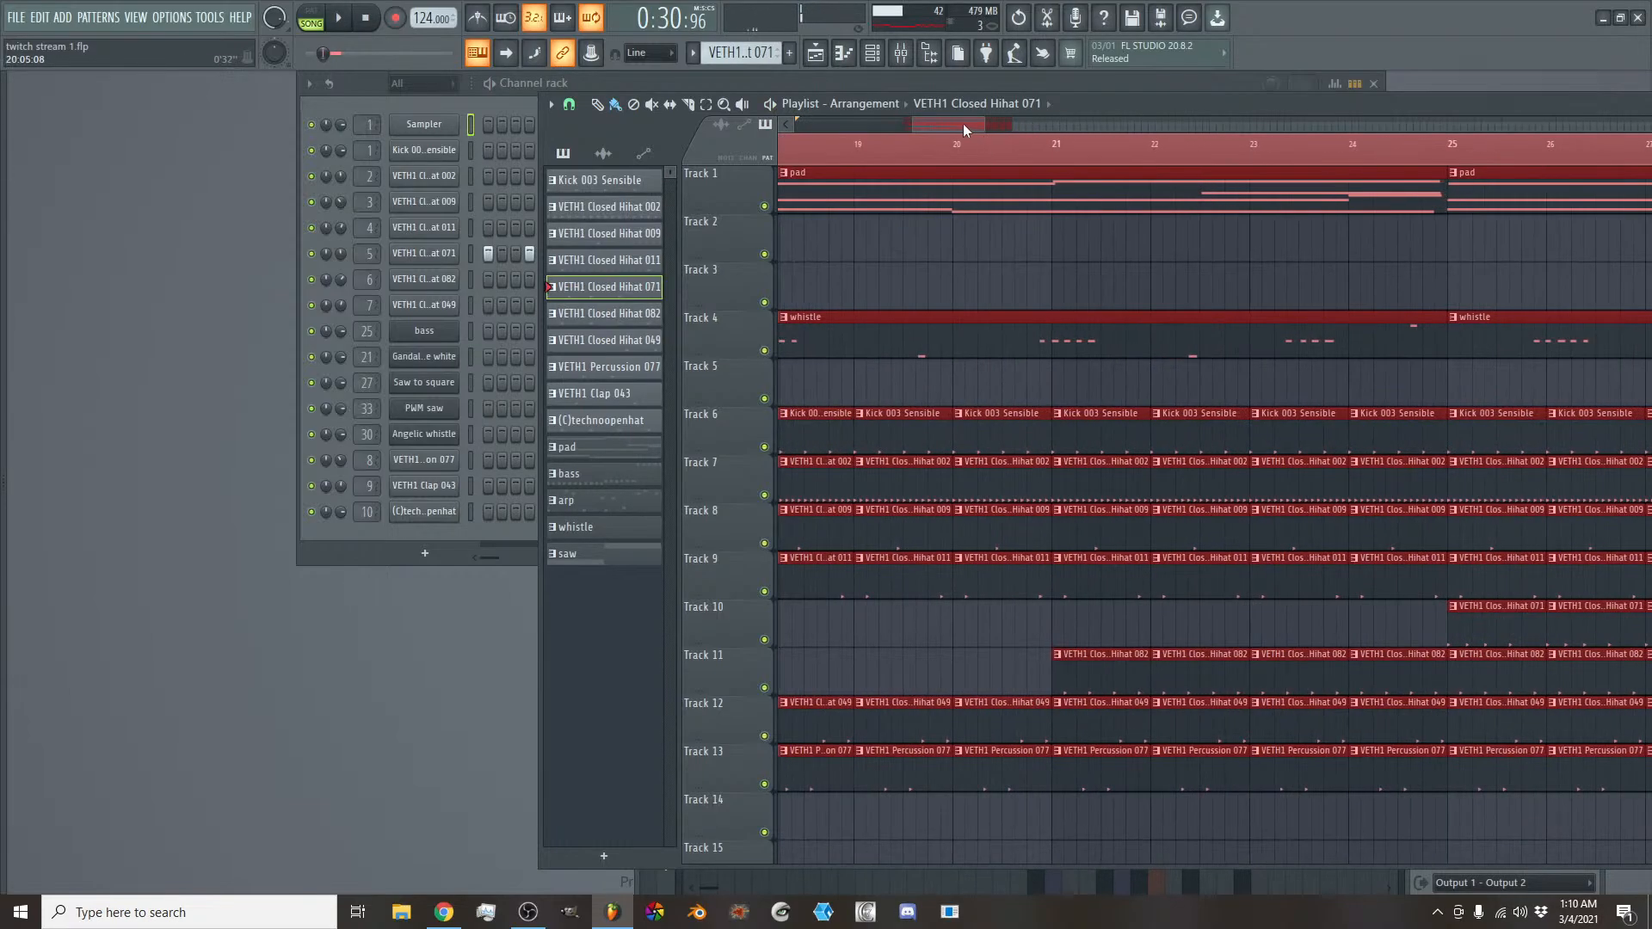
left_click_drag(962, 122, 946, 123)
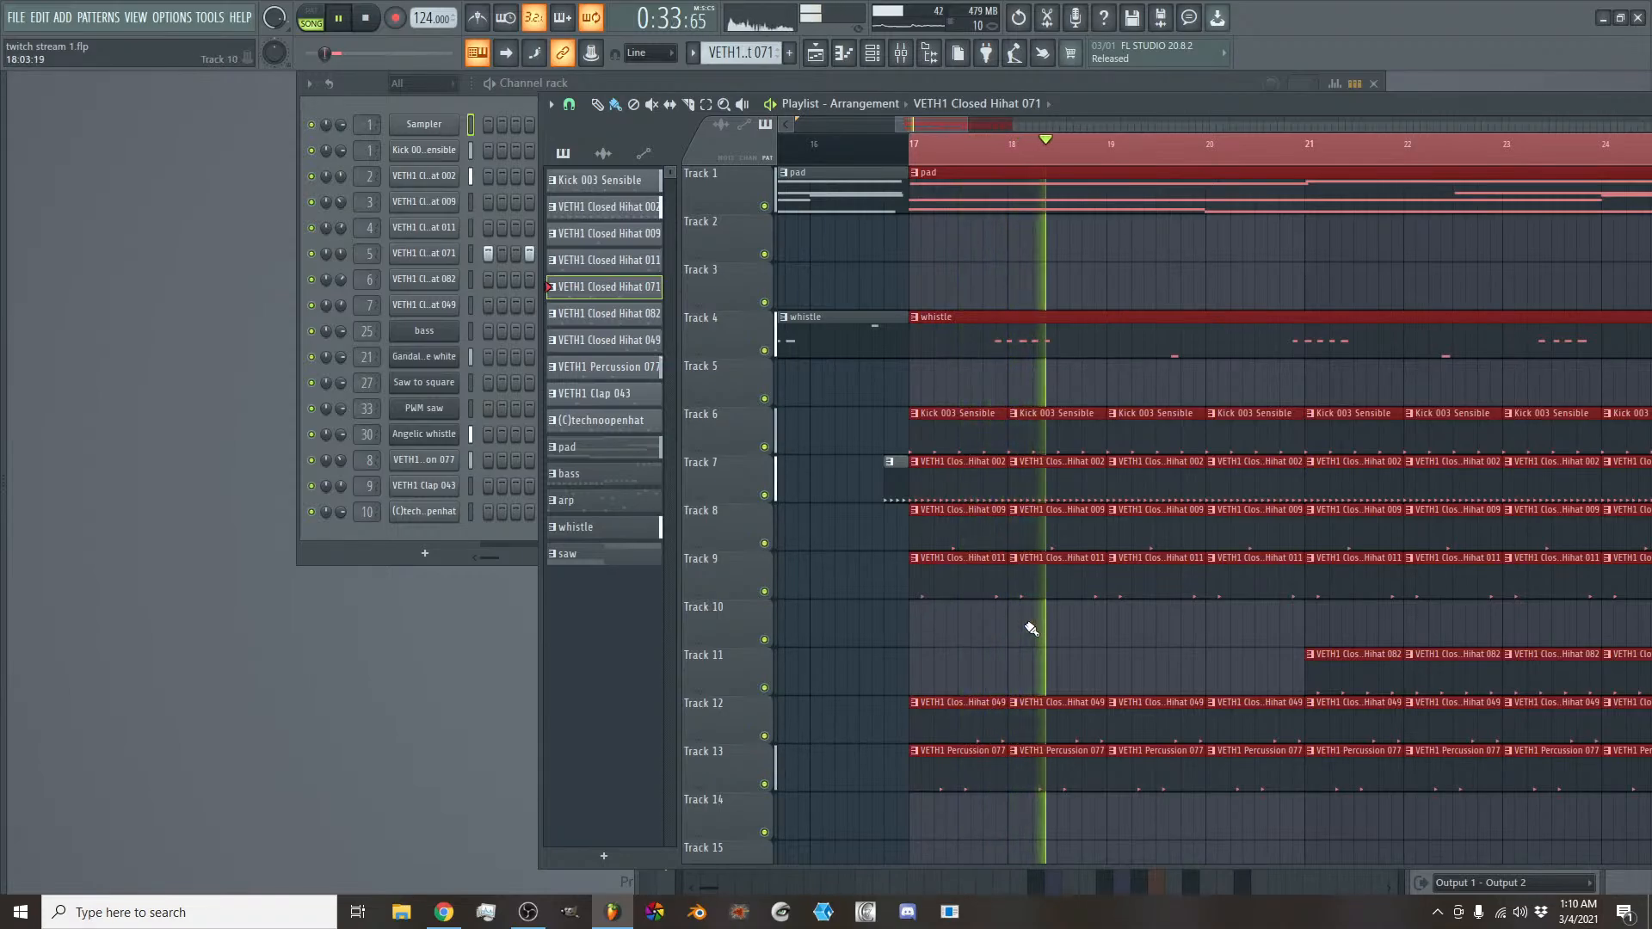
key("space")
- Try the section without the VETH1 Percussion 077 clips on Track 13 in bars 17 to 20, and restore them
left_click_drag(984, 777, 1260, 784)
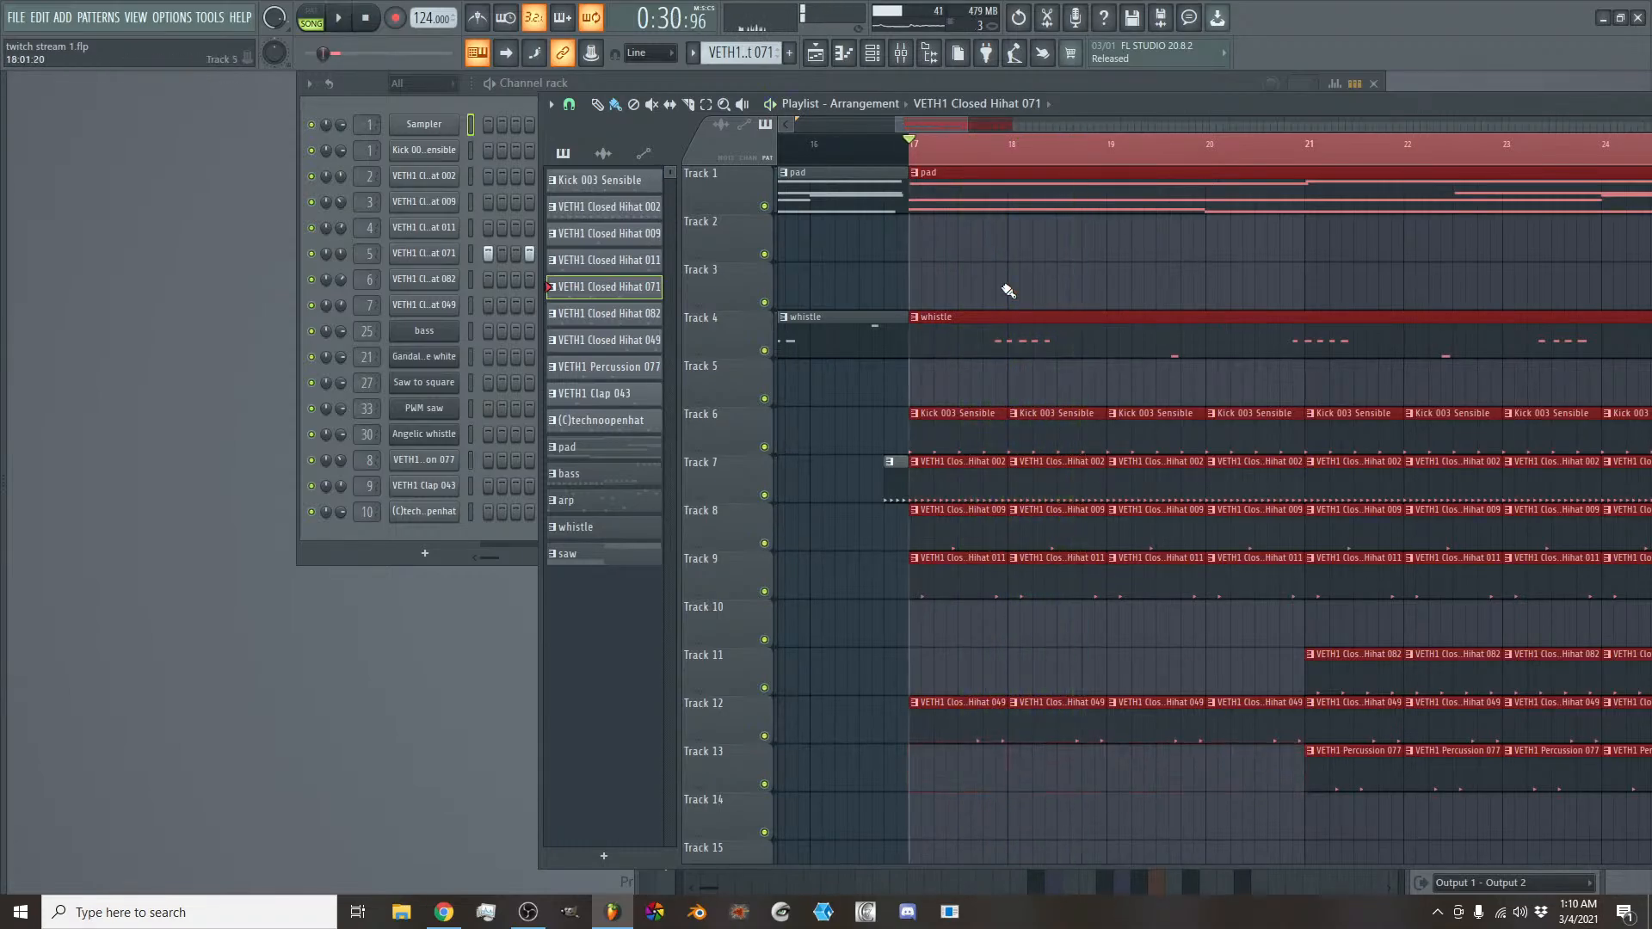
key("space")
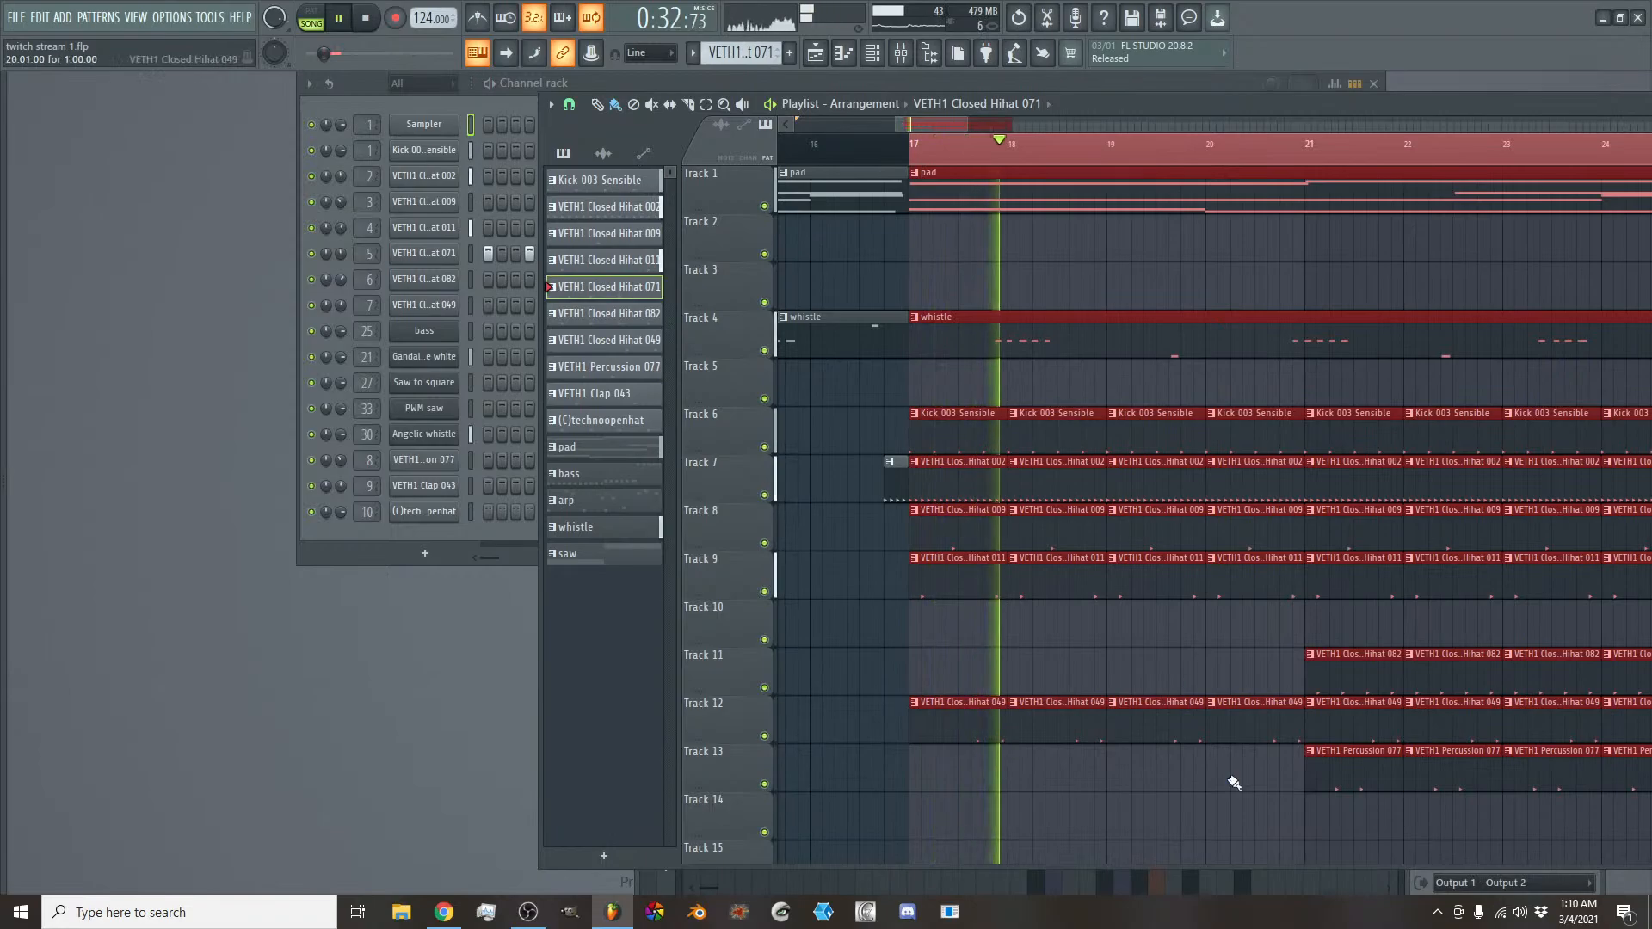
key("space")
left_click_drag(1336, 785, 1482, 792)
left_click_drag(1648, 790, 1274, 778)
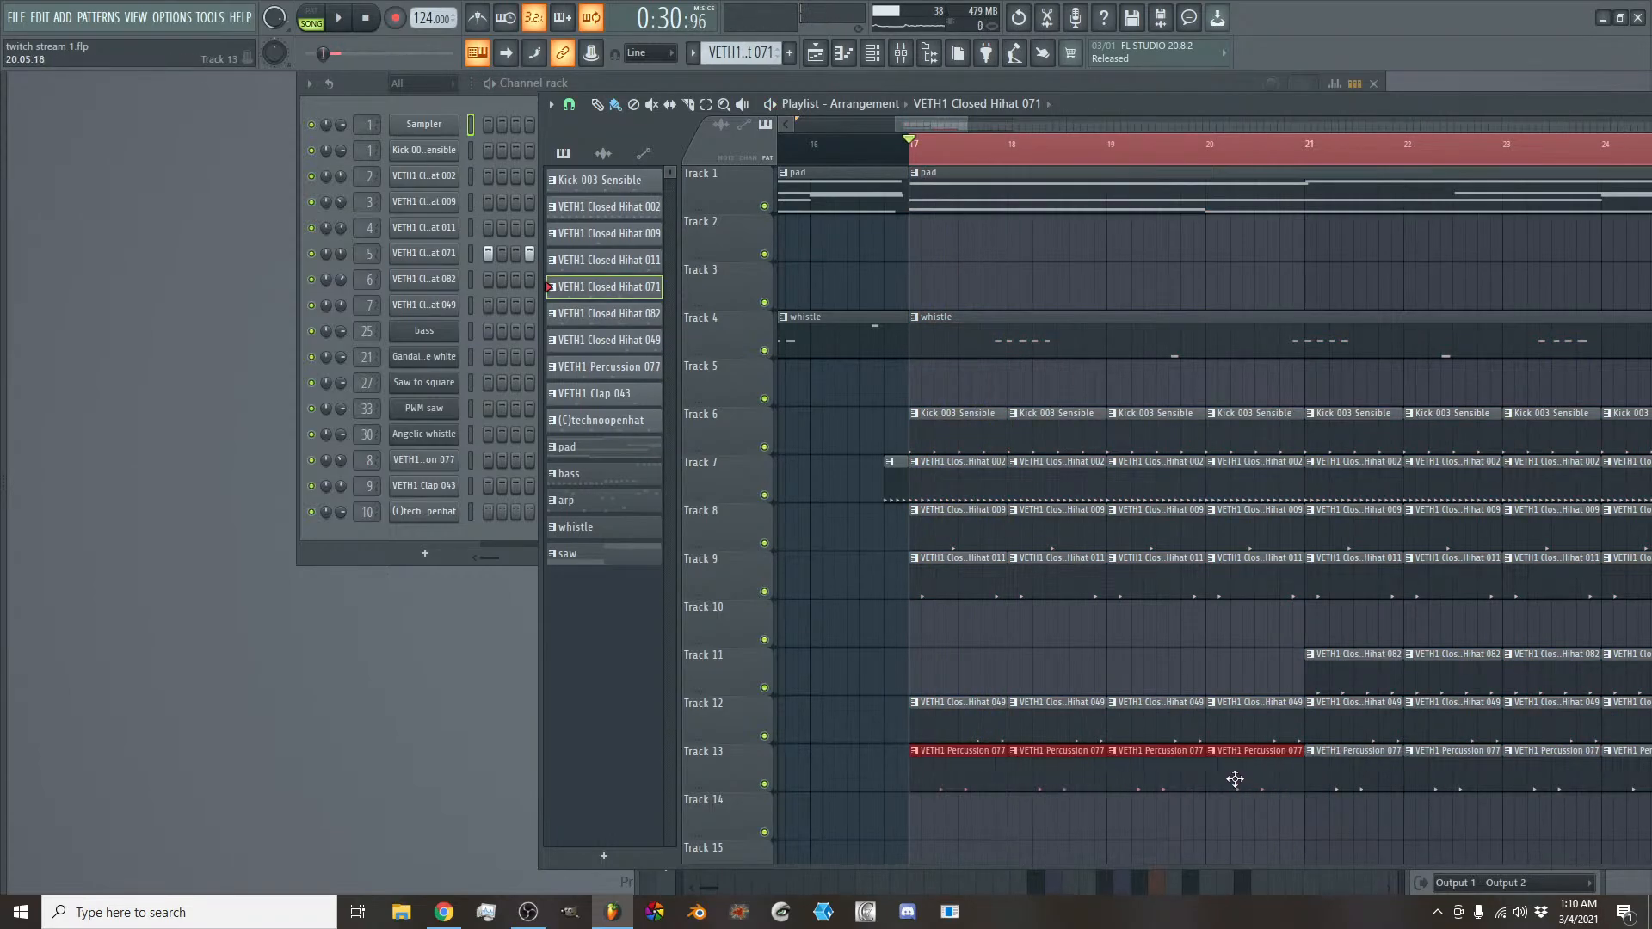
- Delete the VETH1 Percussion 077 clips on Track 13 at bars 18, 20, 22 and 24 while listening to the section
key("space")
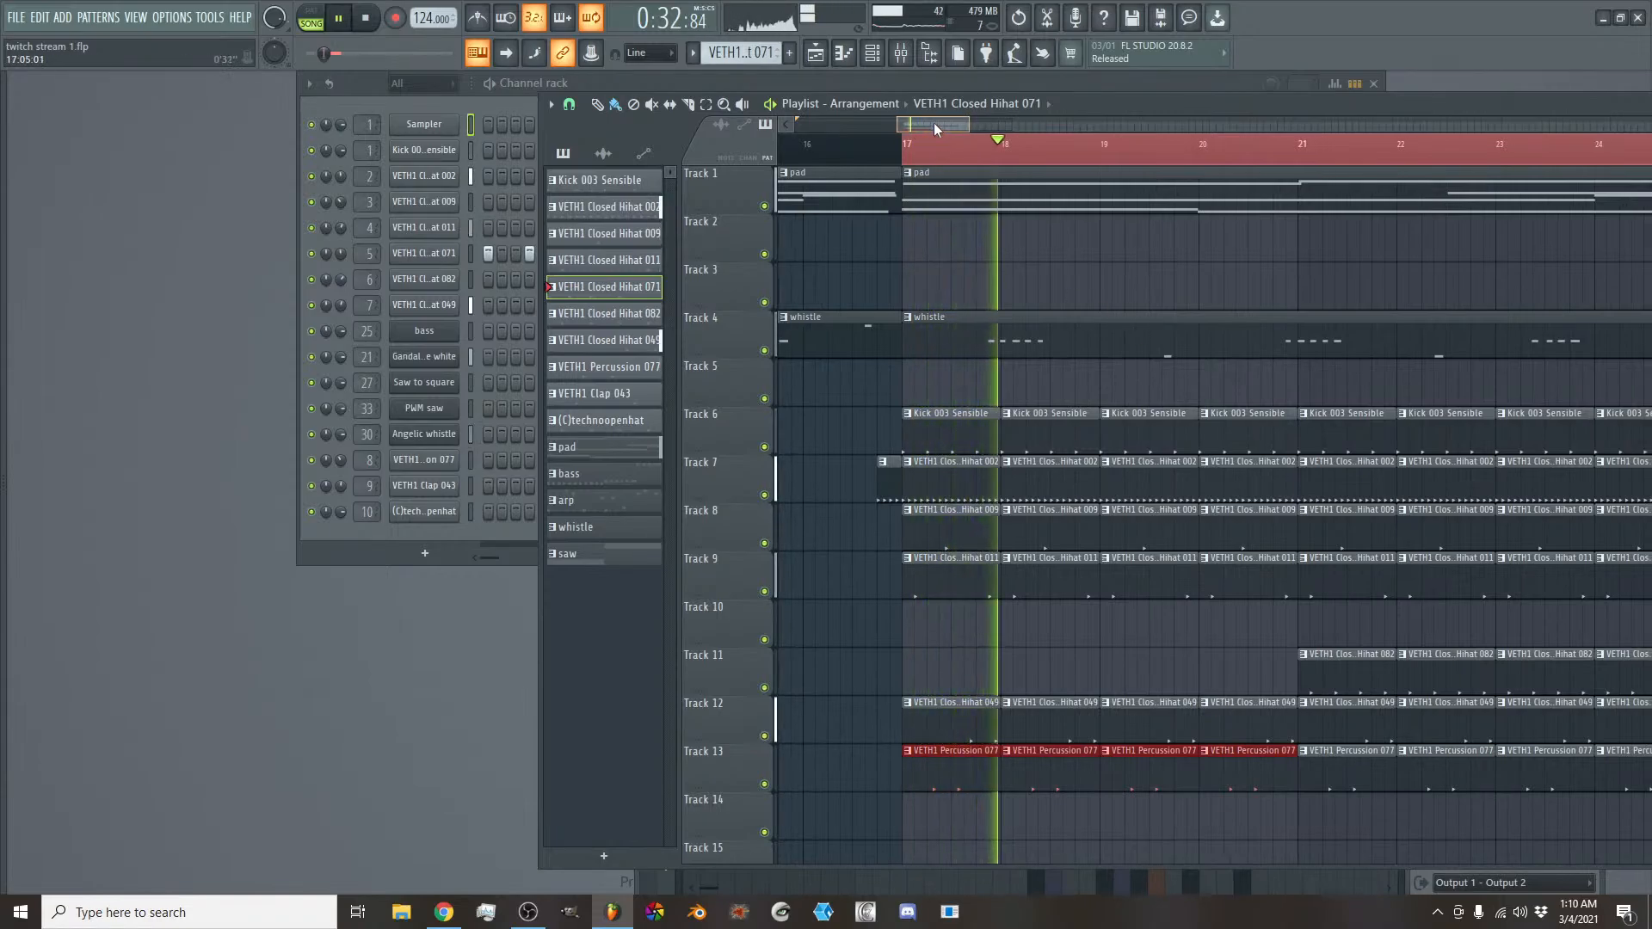
mouse_move(934, 123)
left_mouse_down()
mouse_move(899, 119)
mouse_move(930, 123)
left_mouse_up()
key("space")
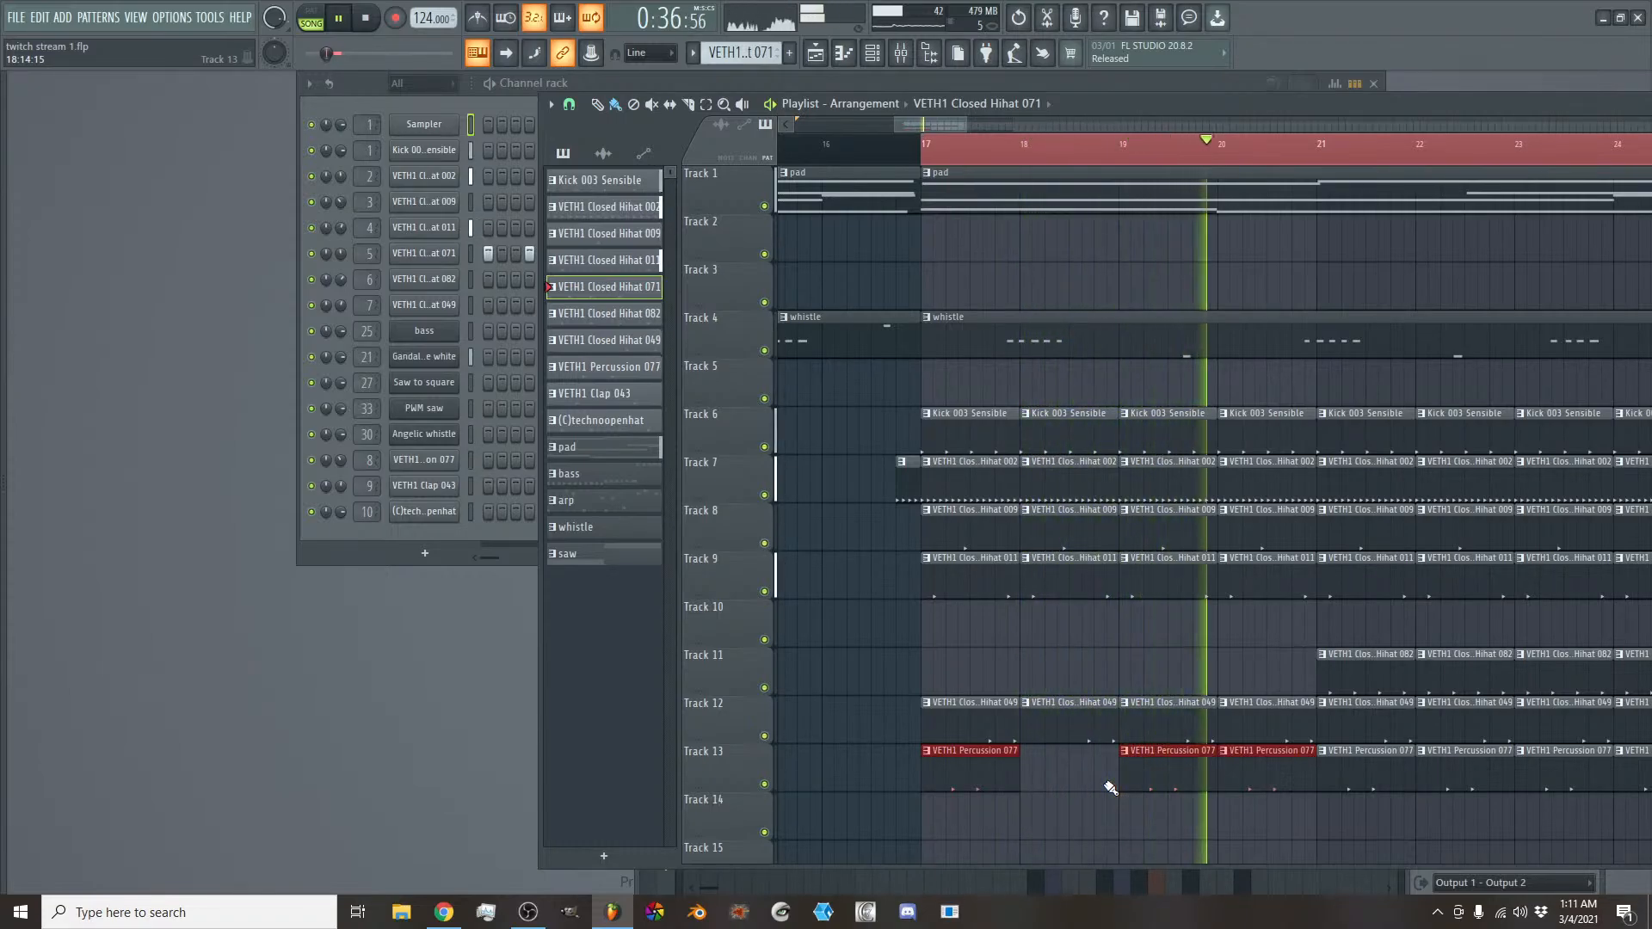
right_click(1245, 772)
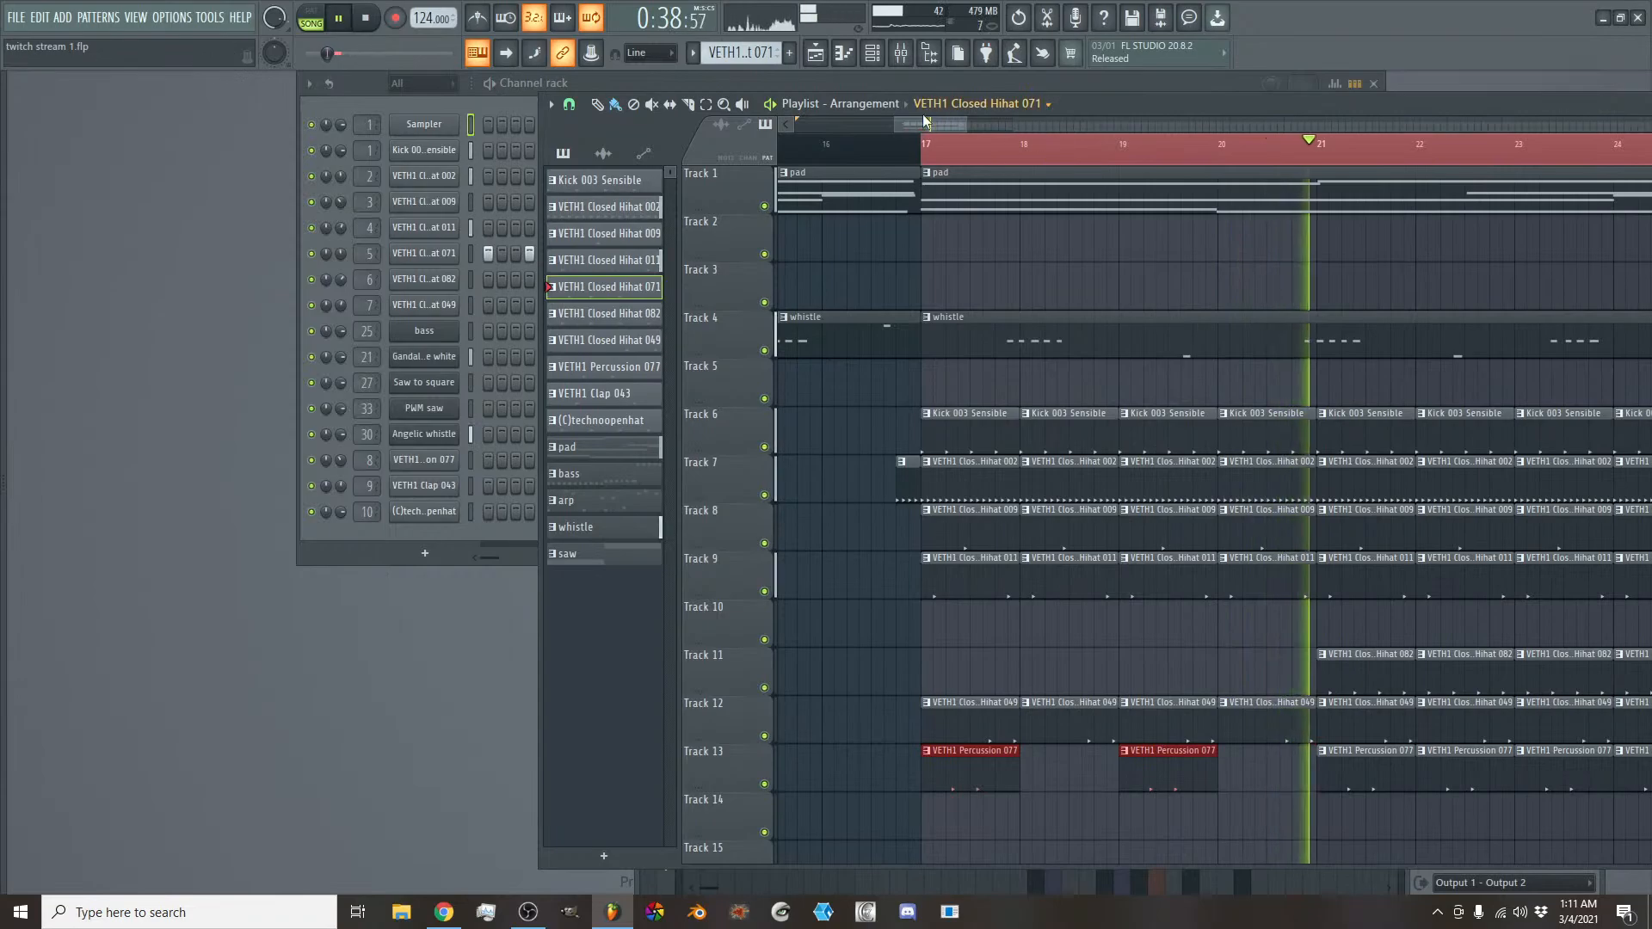
mouse_move(932, 128)
left_mouse_down()
mouse_move(999, 132)
mouse_move(964, 121)
left_mouse_up()
key("space")
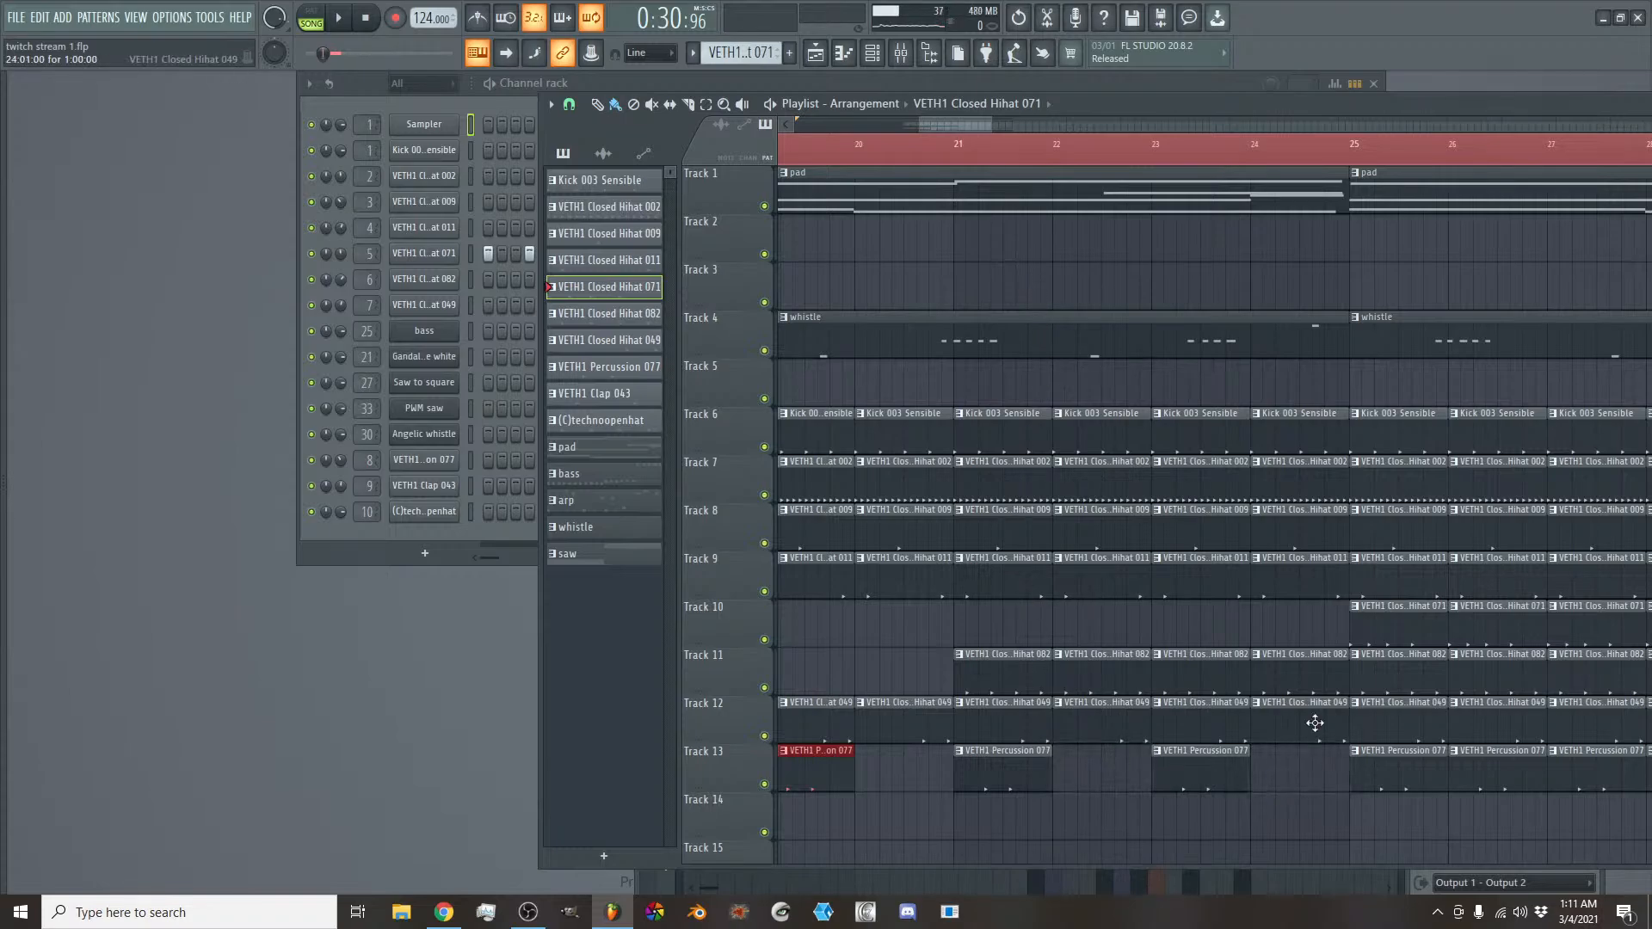
- Check the Kick 003 Sensible channel's sample settings and its mixer track
left_click(449, 151)
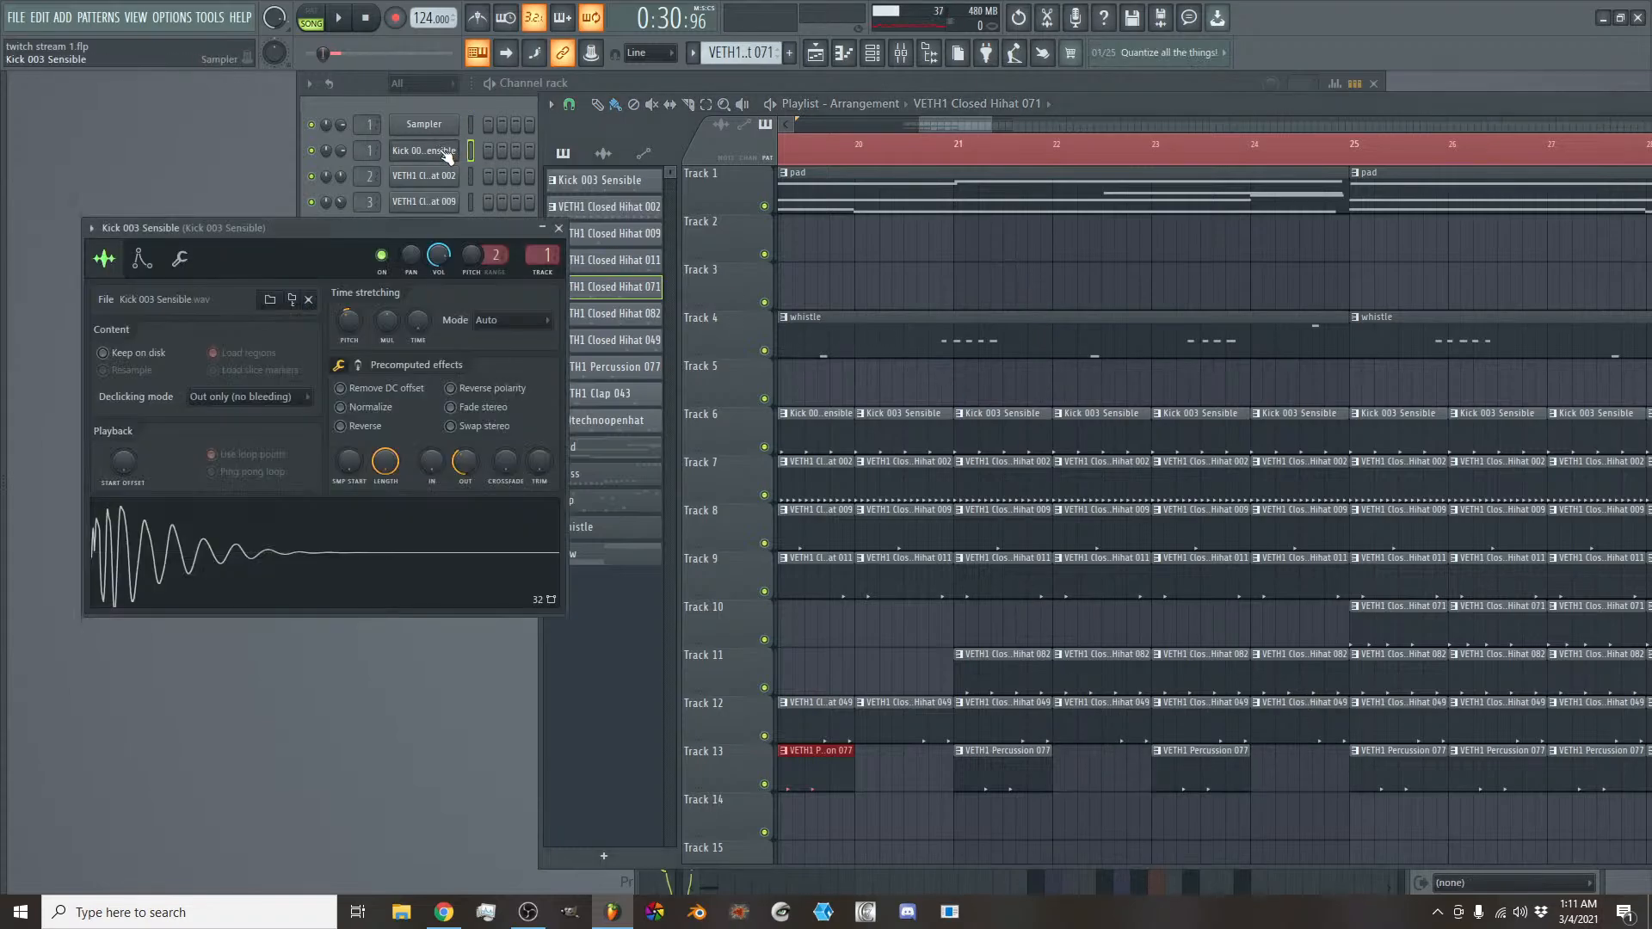
left_click_drag(364, 234, 895, 252)
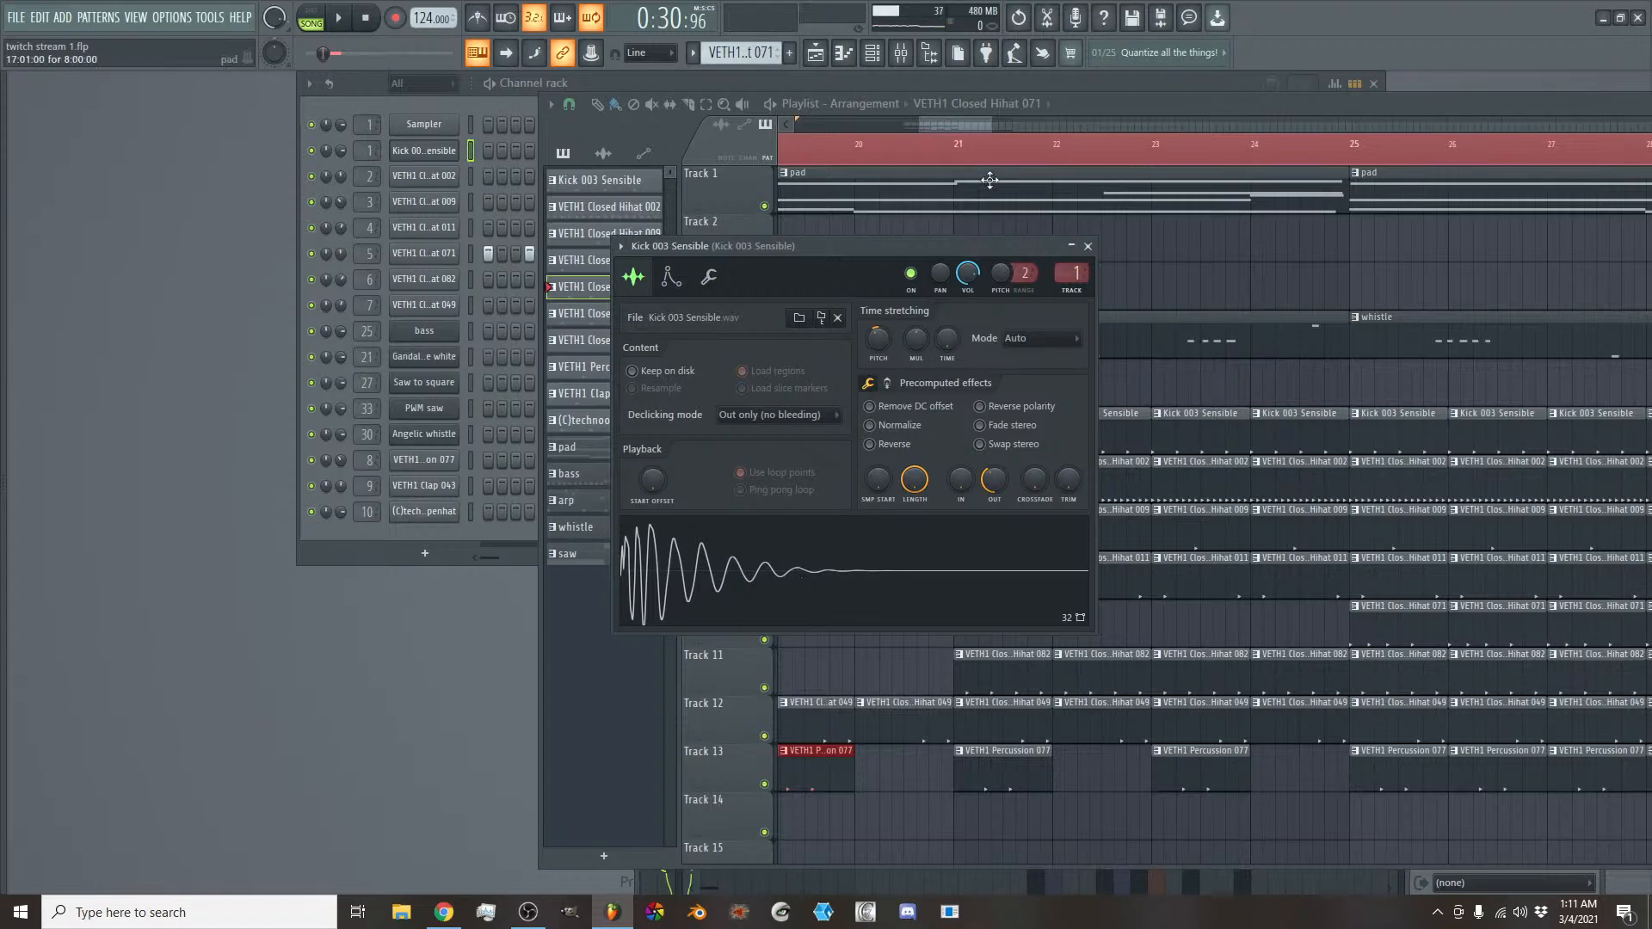
left_click(910, 56)
right_click(693, 577)
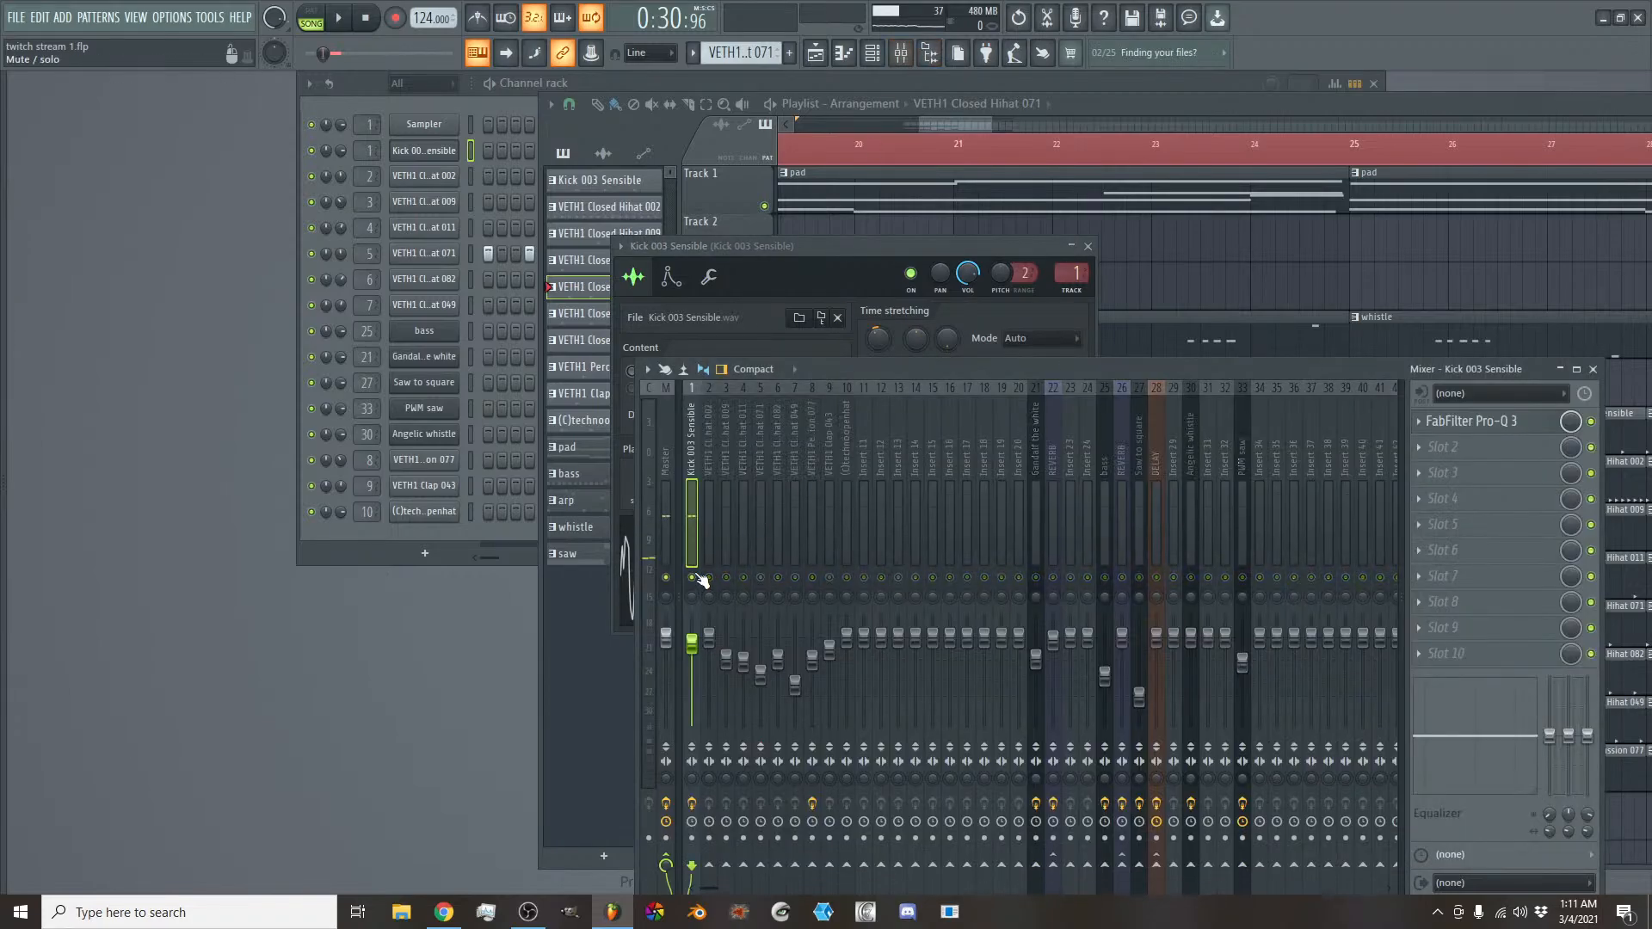
right_click(693, 579)
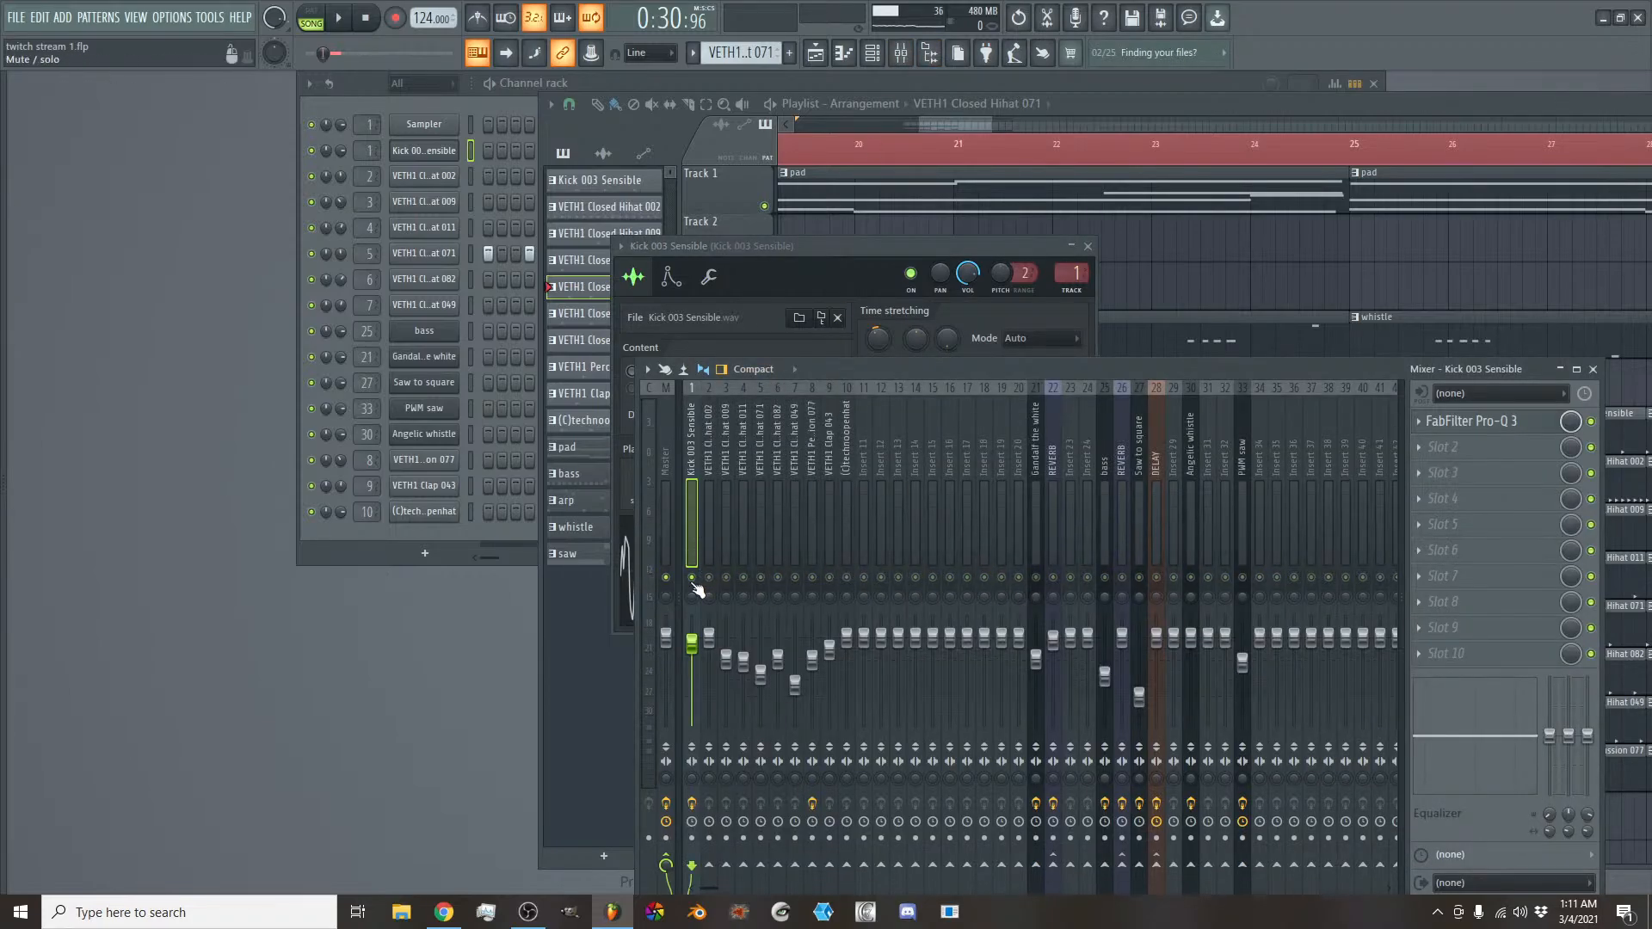
- Delete the VETH1 Closed Hihat 082 clips on Track 11 in bars 21 to 24 while playing from bar 17
left_click_drag(942, 124, 996, 126)
left_click(991, 142)
key("space")
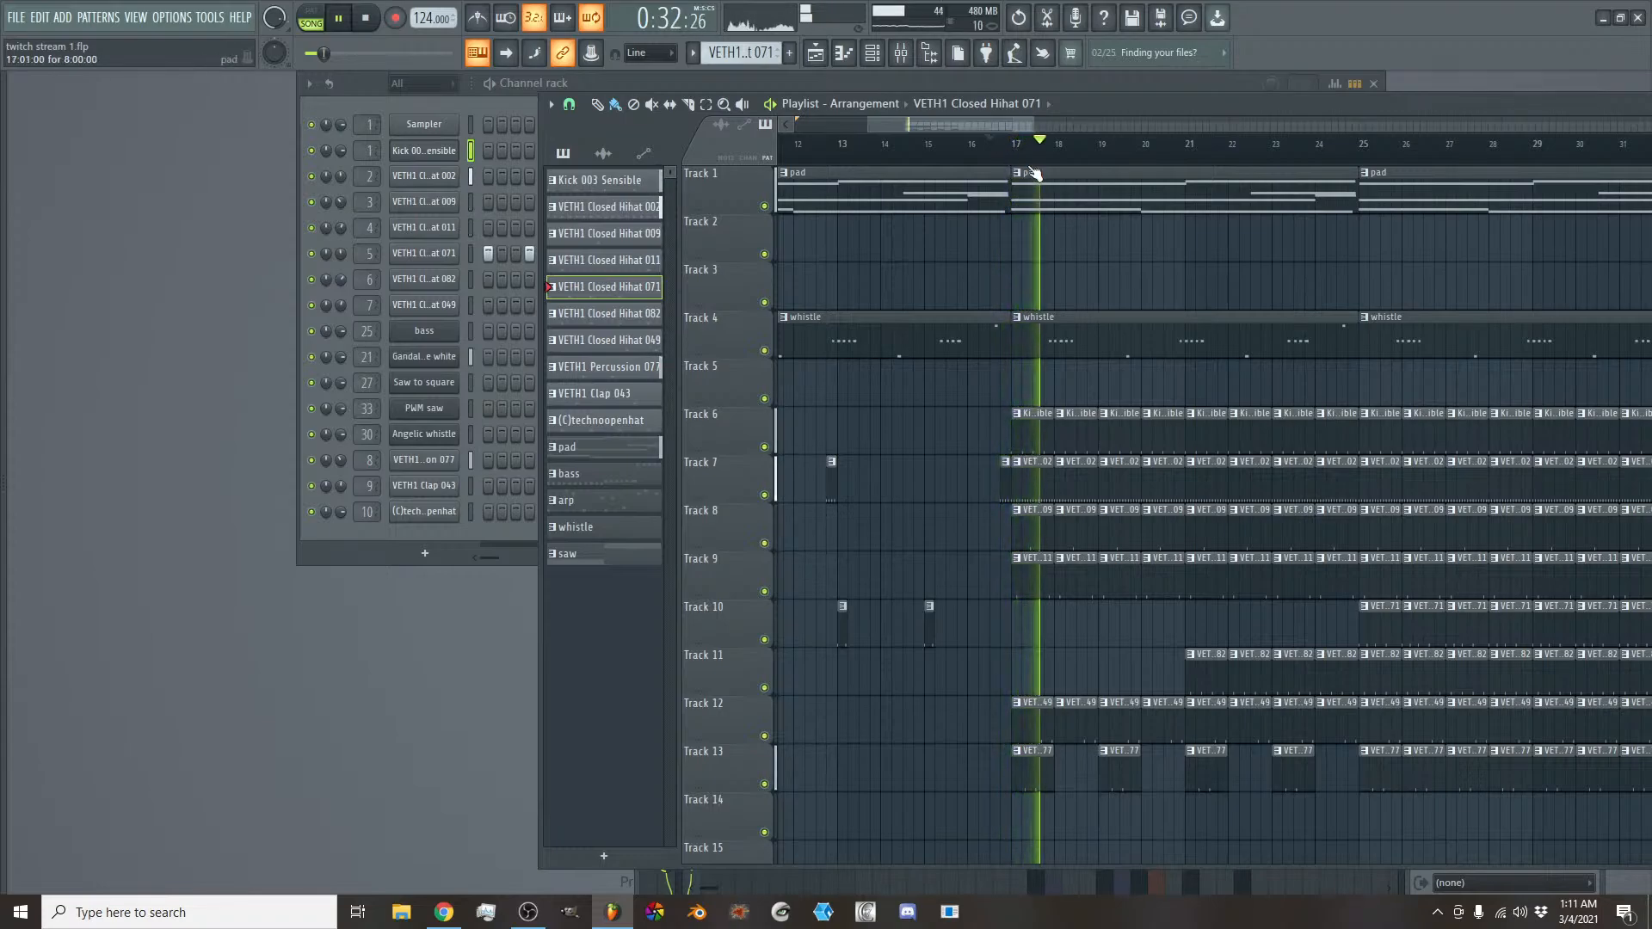
left_click_drag(999, 128, 1029, 122)
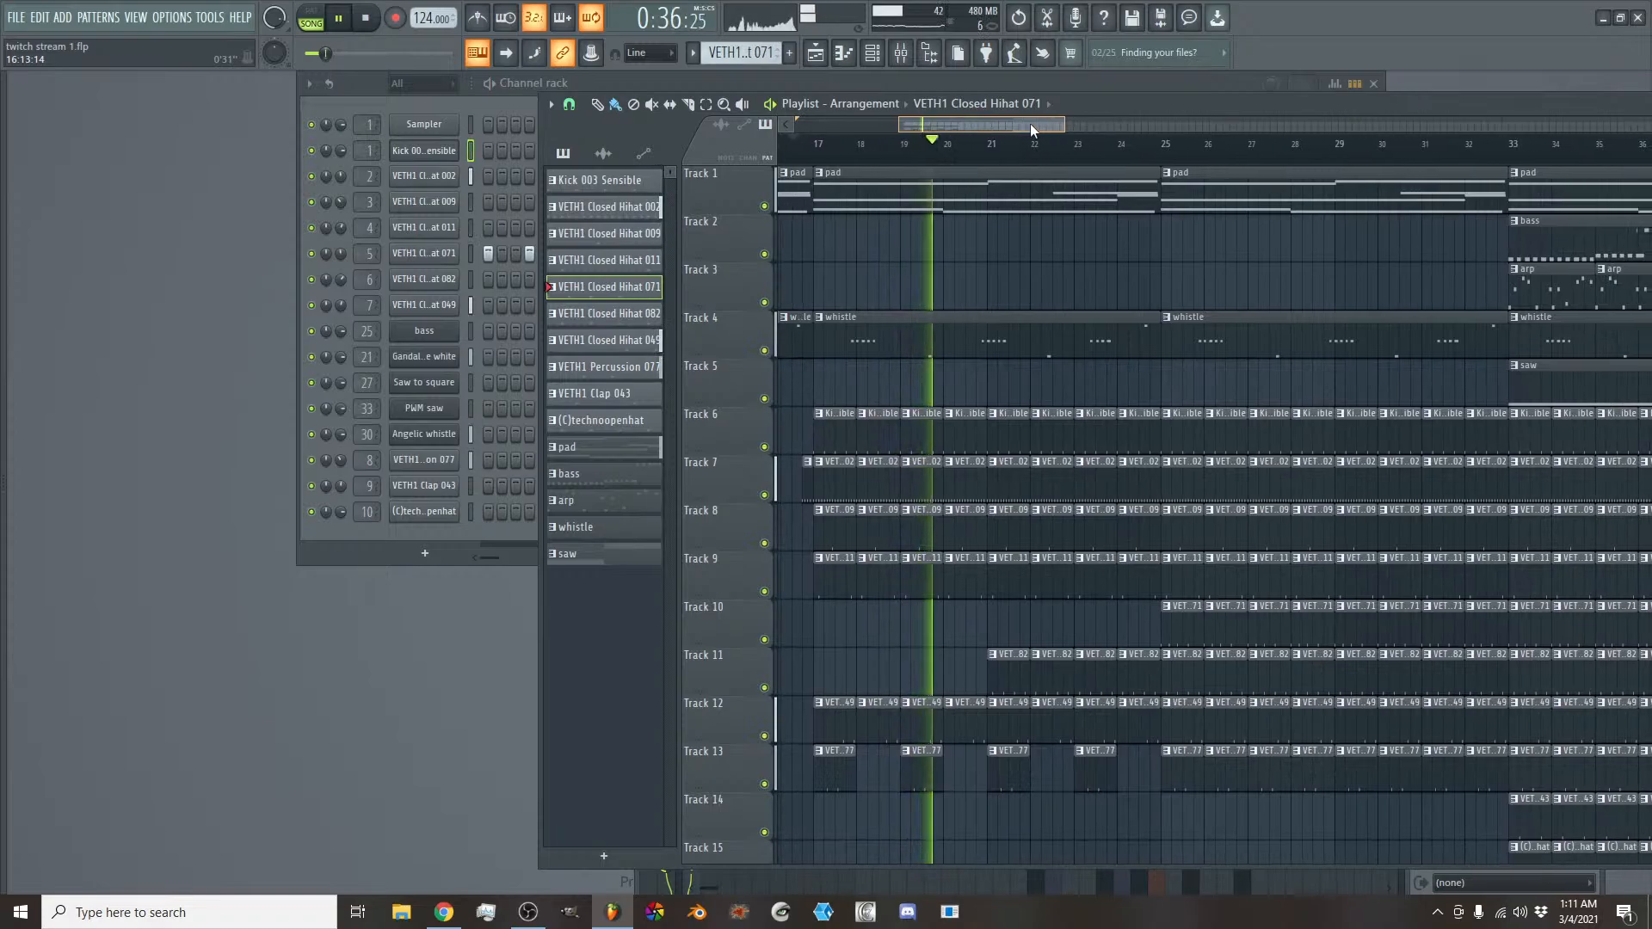
right_click(1024, 684)
right_click(1051, 679)
right_click(1094, 678)
right_click(1136, 676)
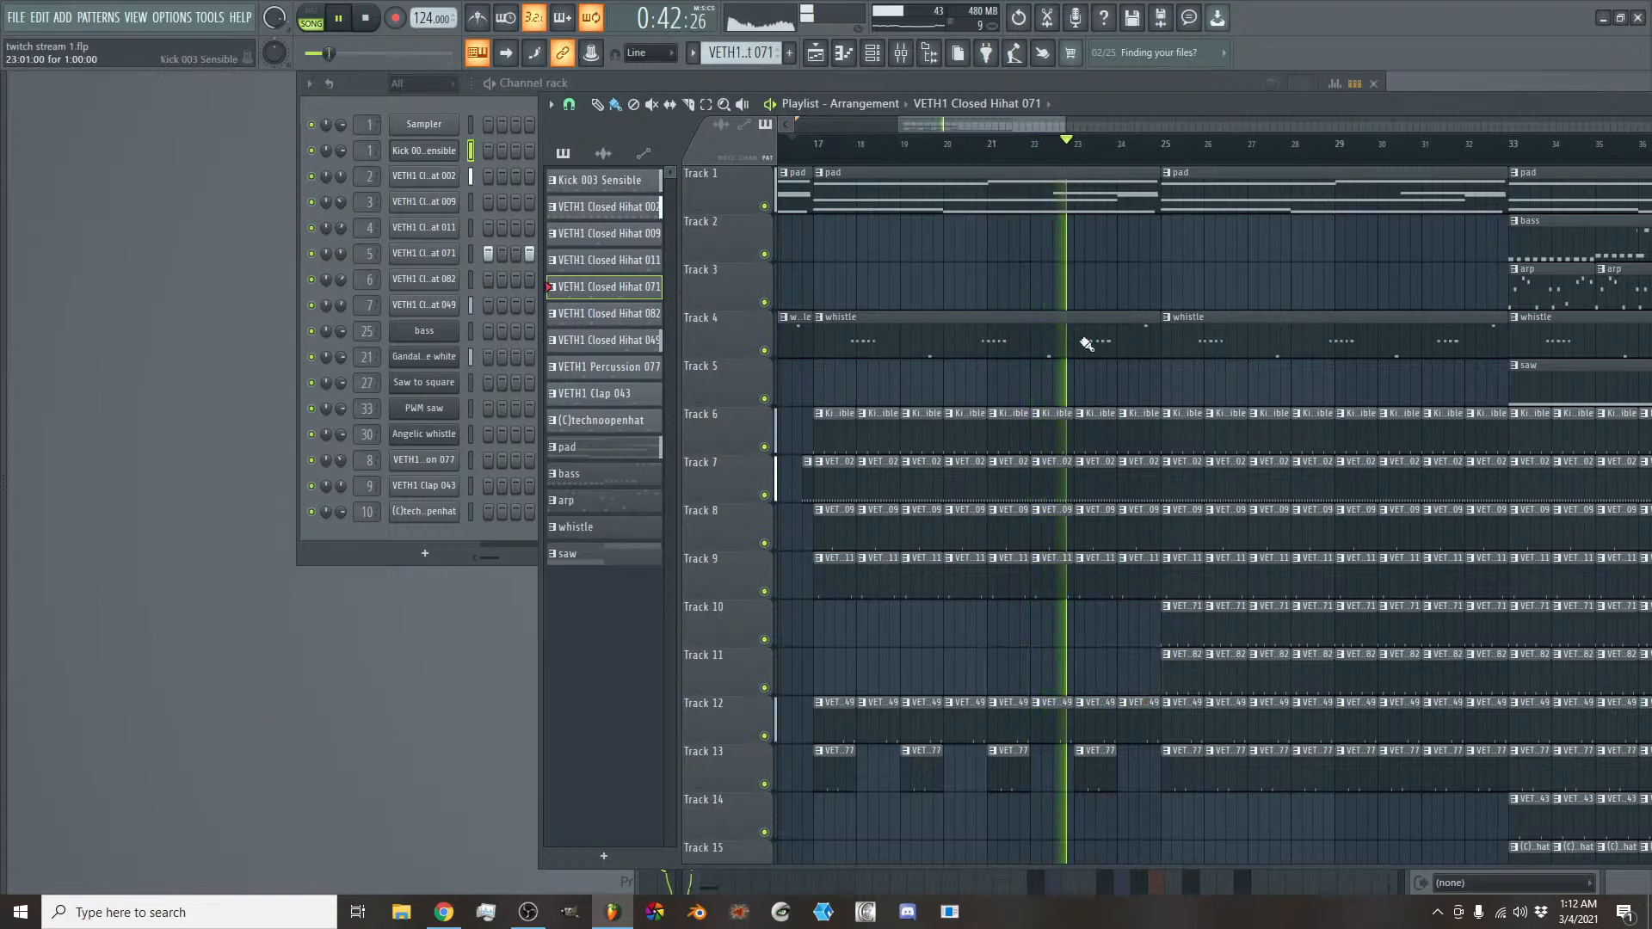
- Try the bass pattern on Track 2 with clips at bars 25 and 29
left_click_drag(1000, 124, 1023, 127)
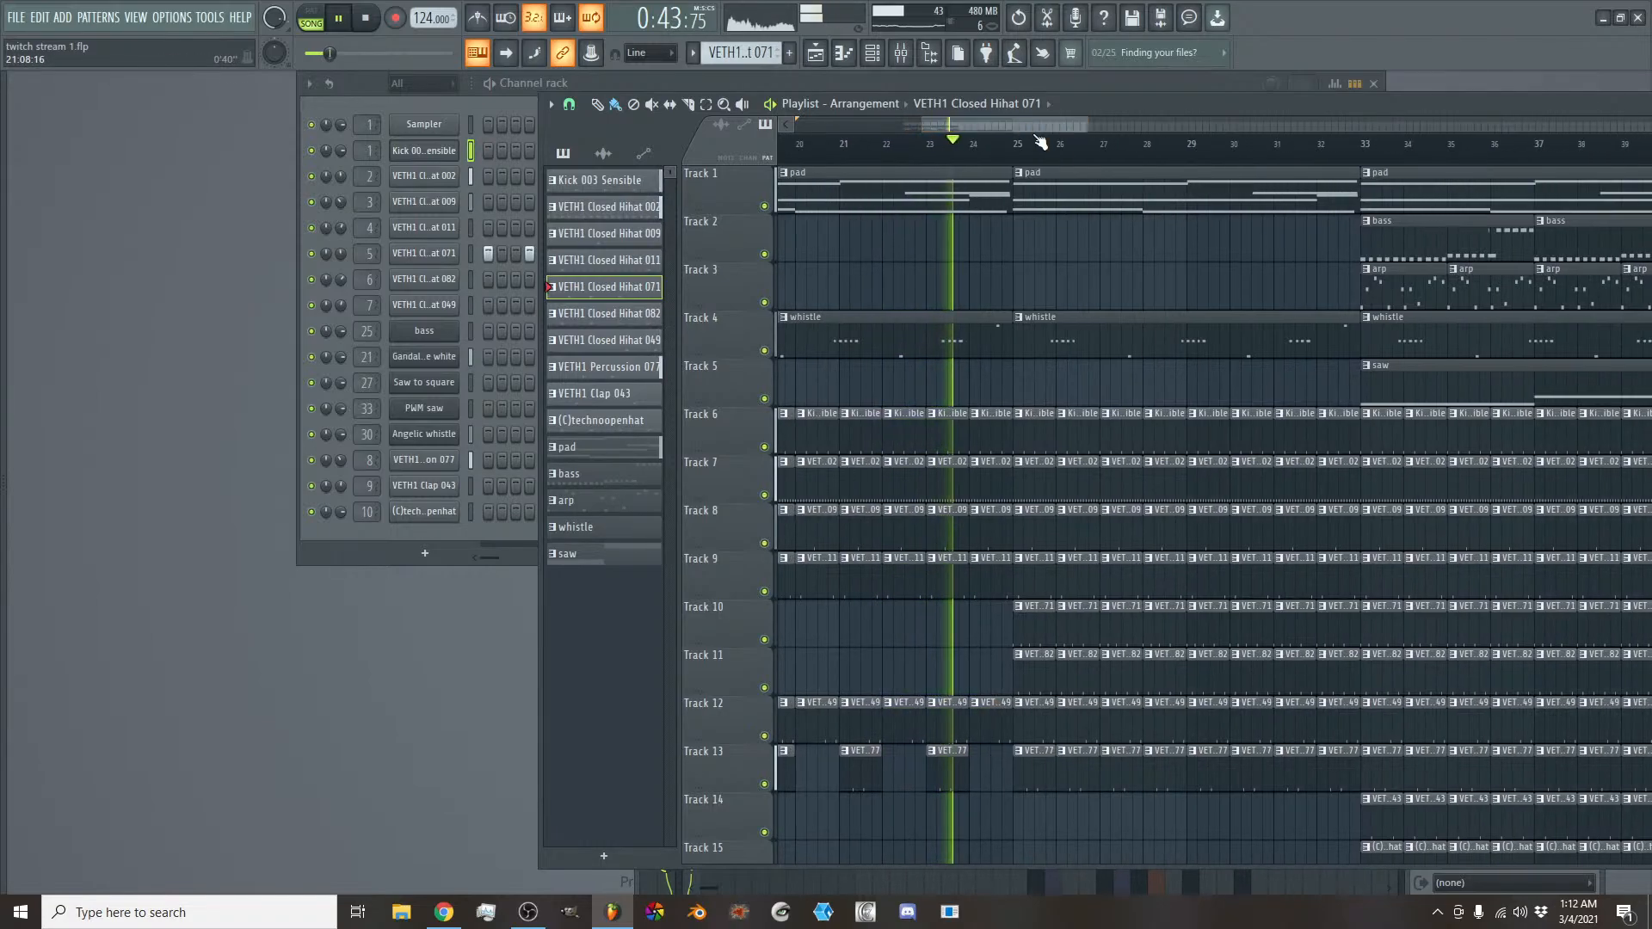
left_click(1393, 244)
left_click(1031, 244)
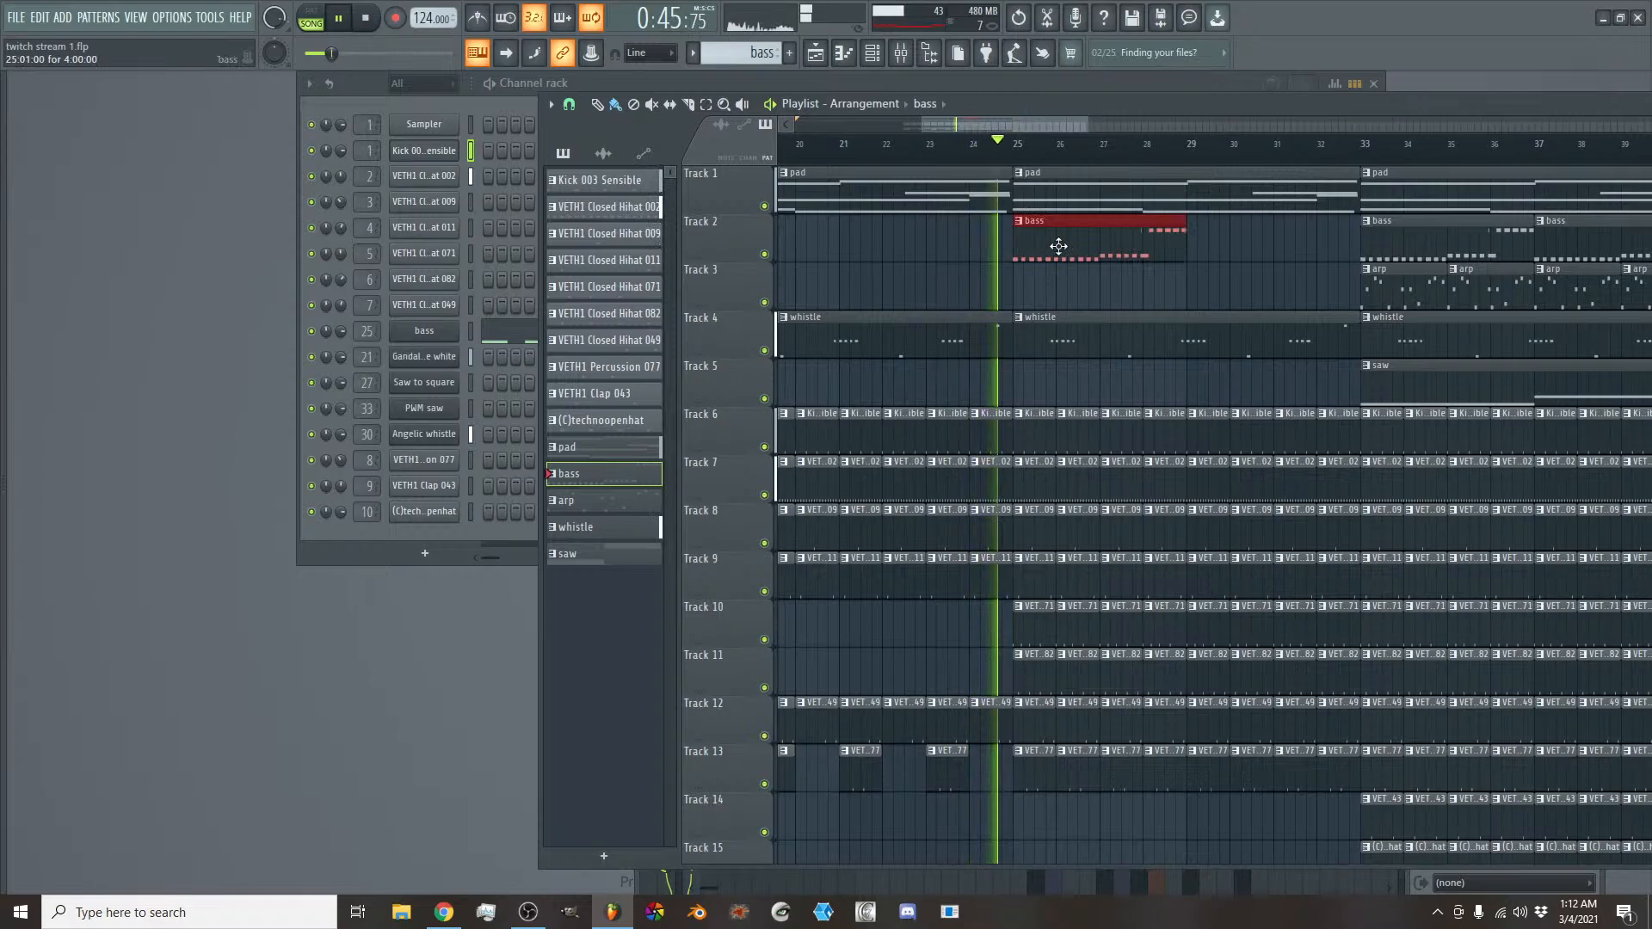
left_click(1195, 252)
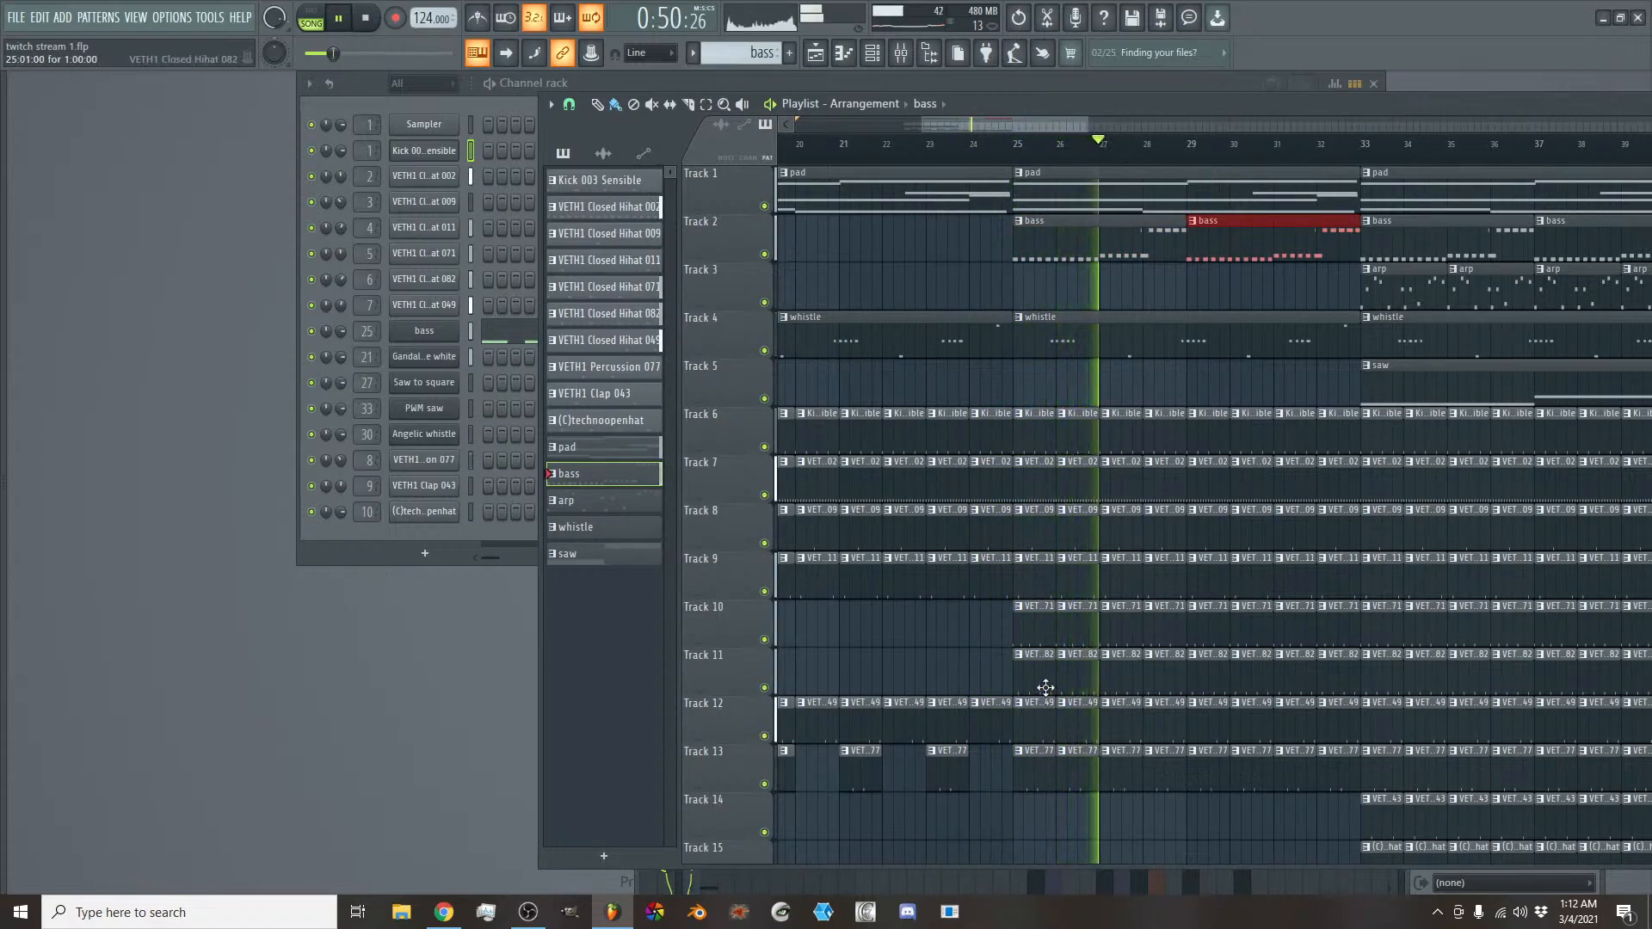
- Delete the VETH1 Closed Hihat 082 clips on Track 11 in bars 25 to 32, and stop playback after listening
left_click_drag(1045, 688, 1329, 678)
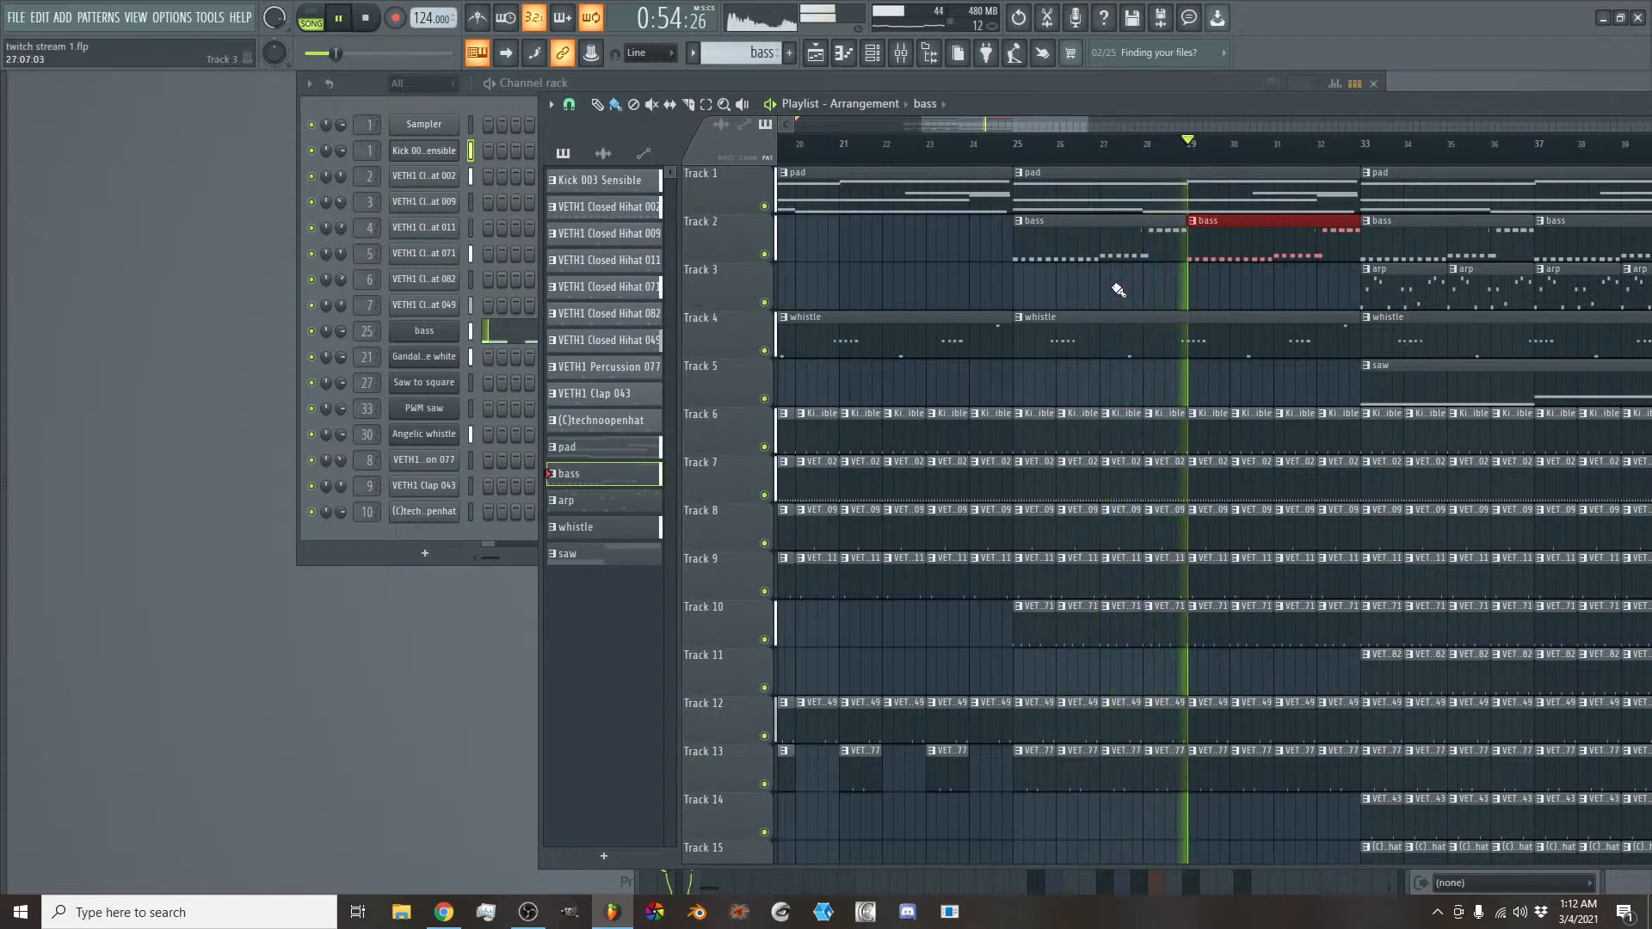
left_click_drag(1024, 120, 1043, 125)
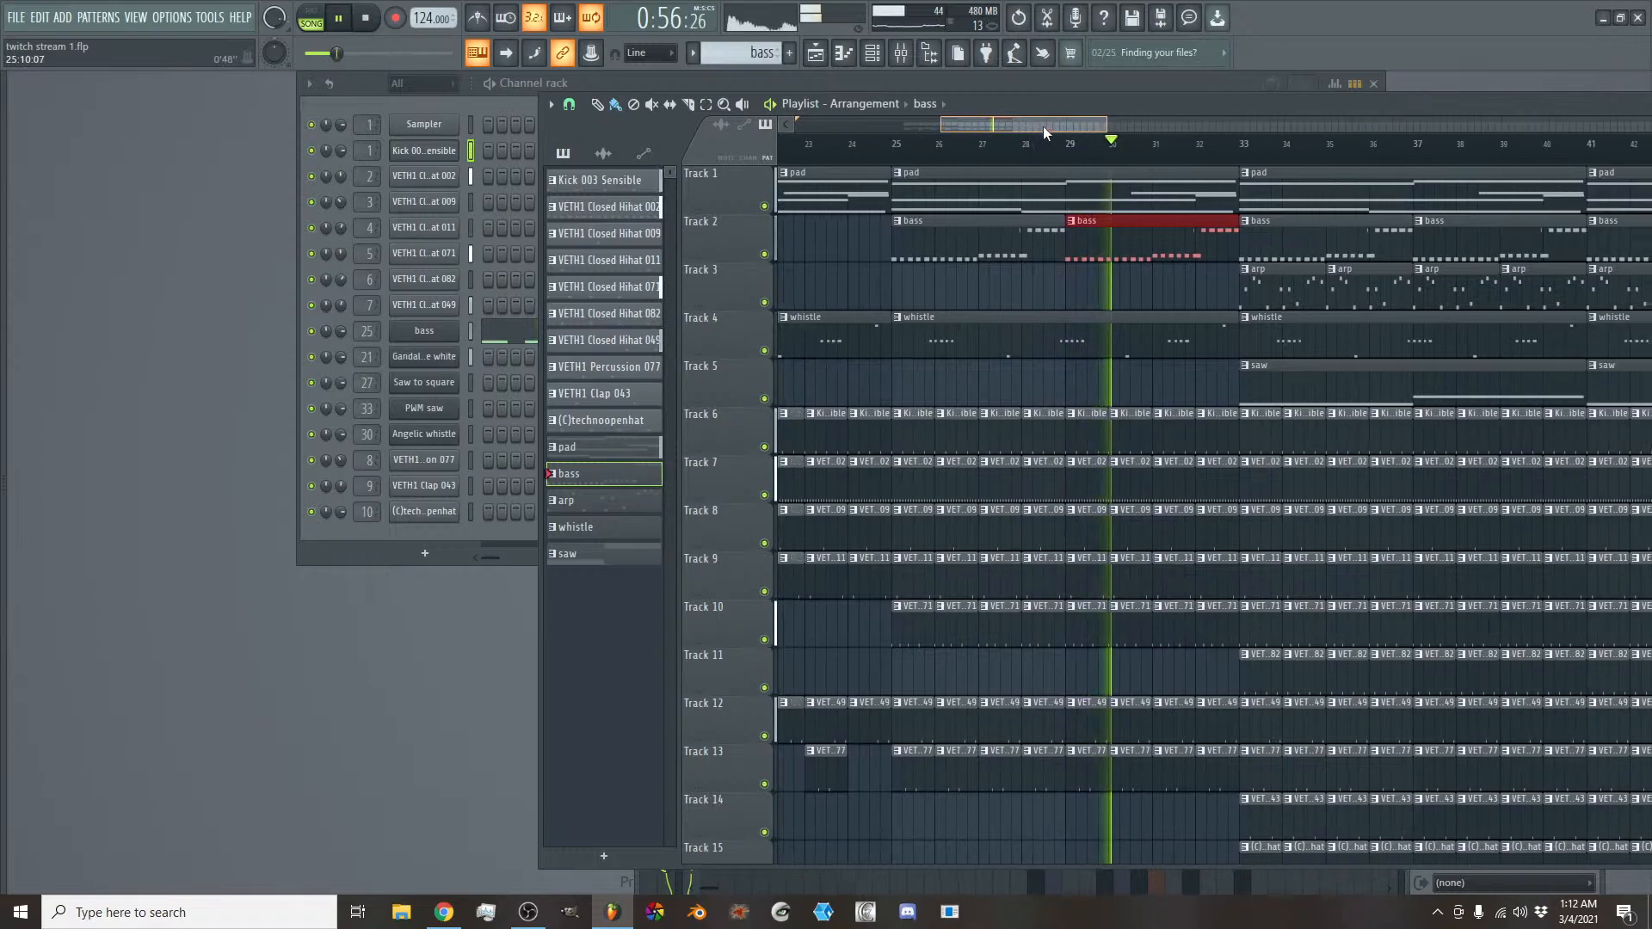
key("space")
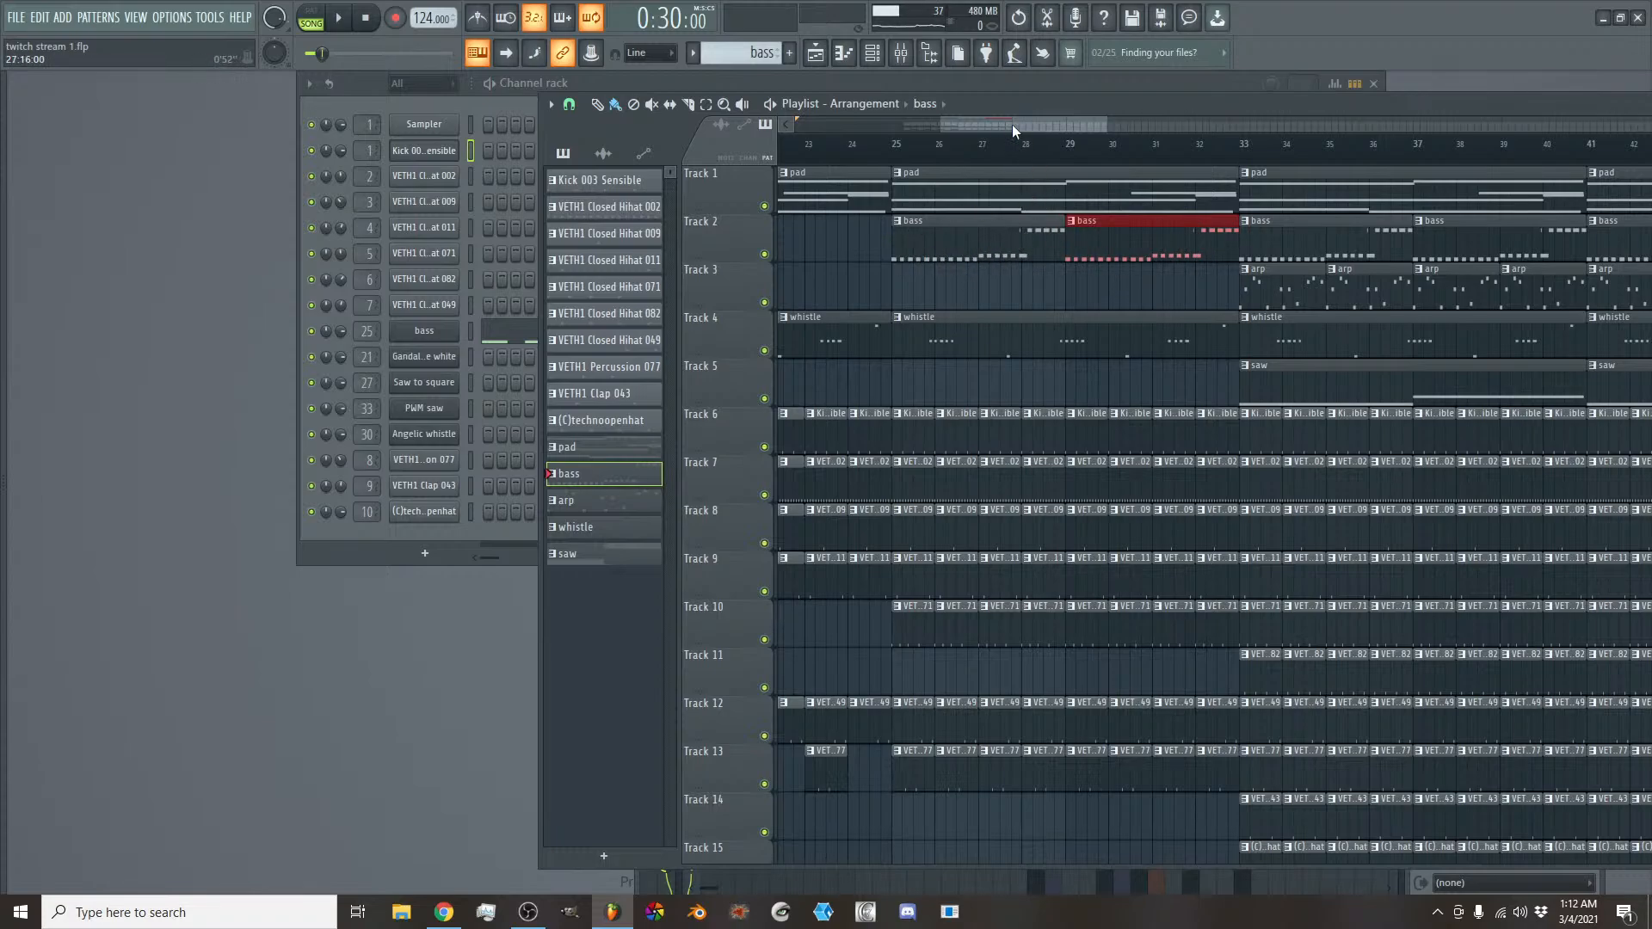
- Place an arp clip on Track 3 at bar 9 of the intro, shortened to one beat
mouse_move(1010, 127)
left_mouse_down()
mouse_move(889, 127)
mouse_move(834, 153)
left_mouse_up()
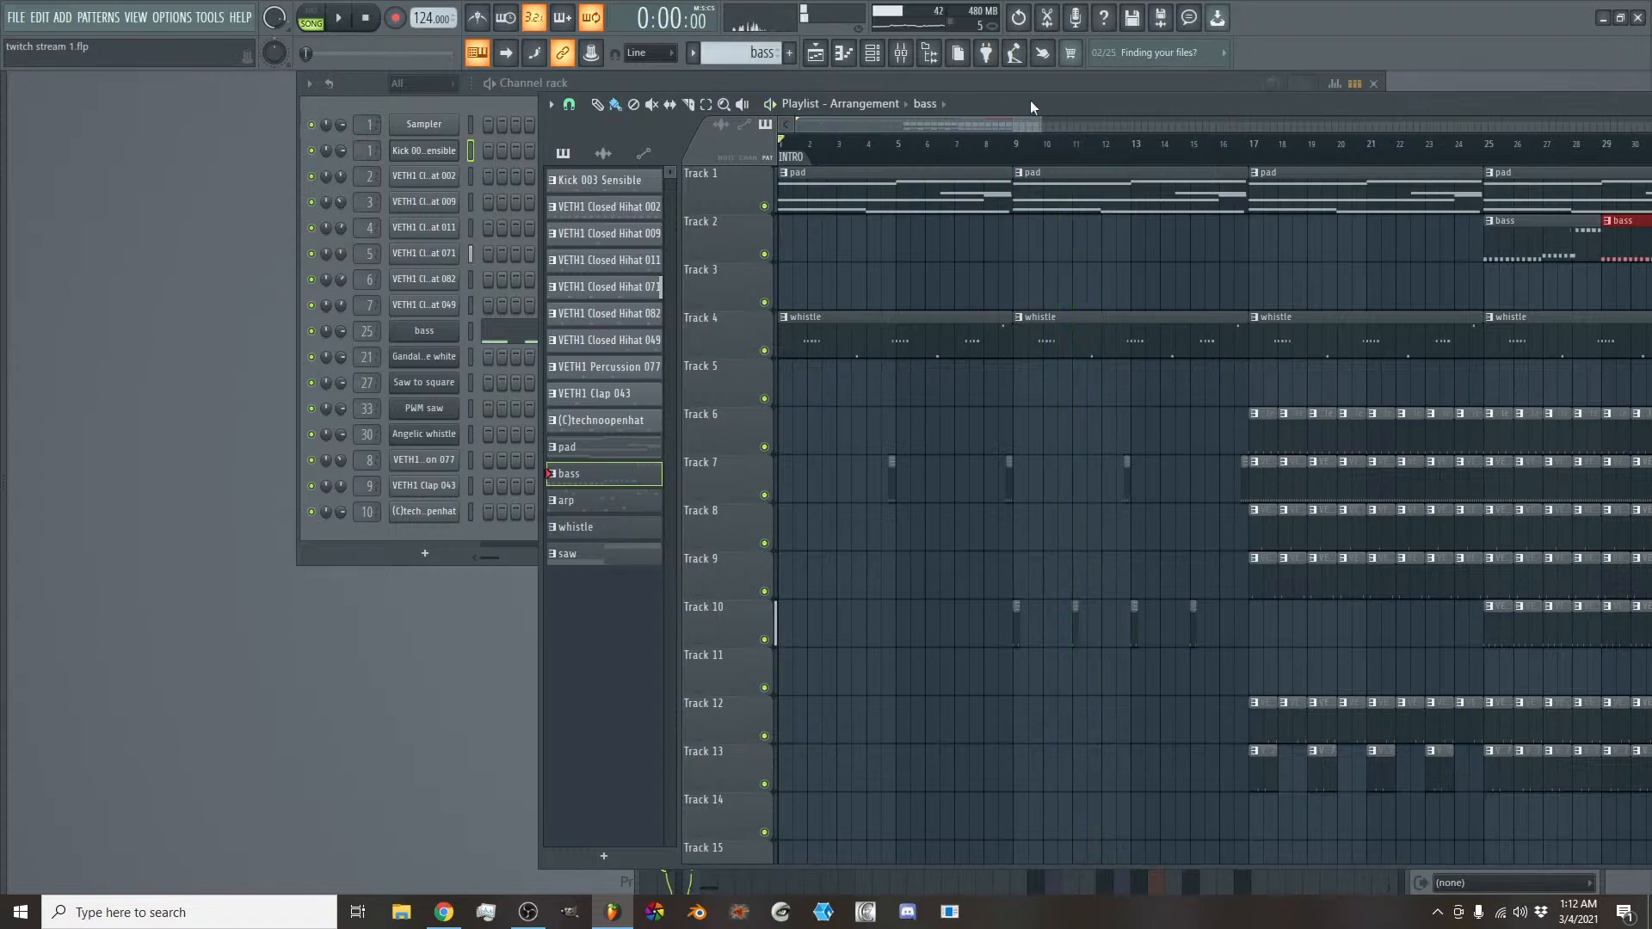
left_click_drag(1013, 125, 1122, 144)
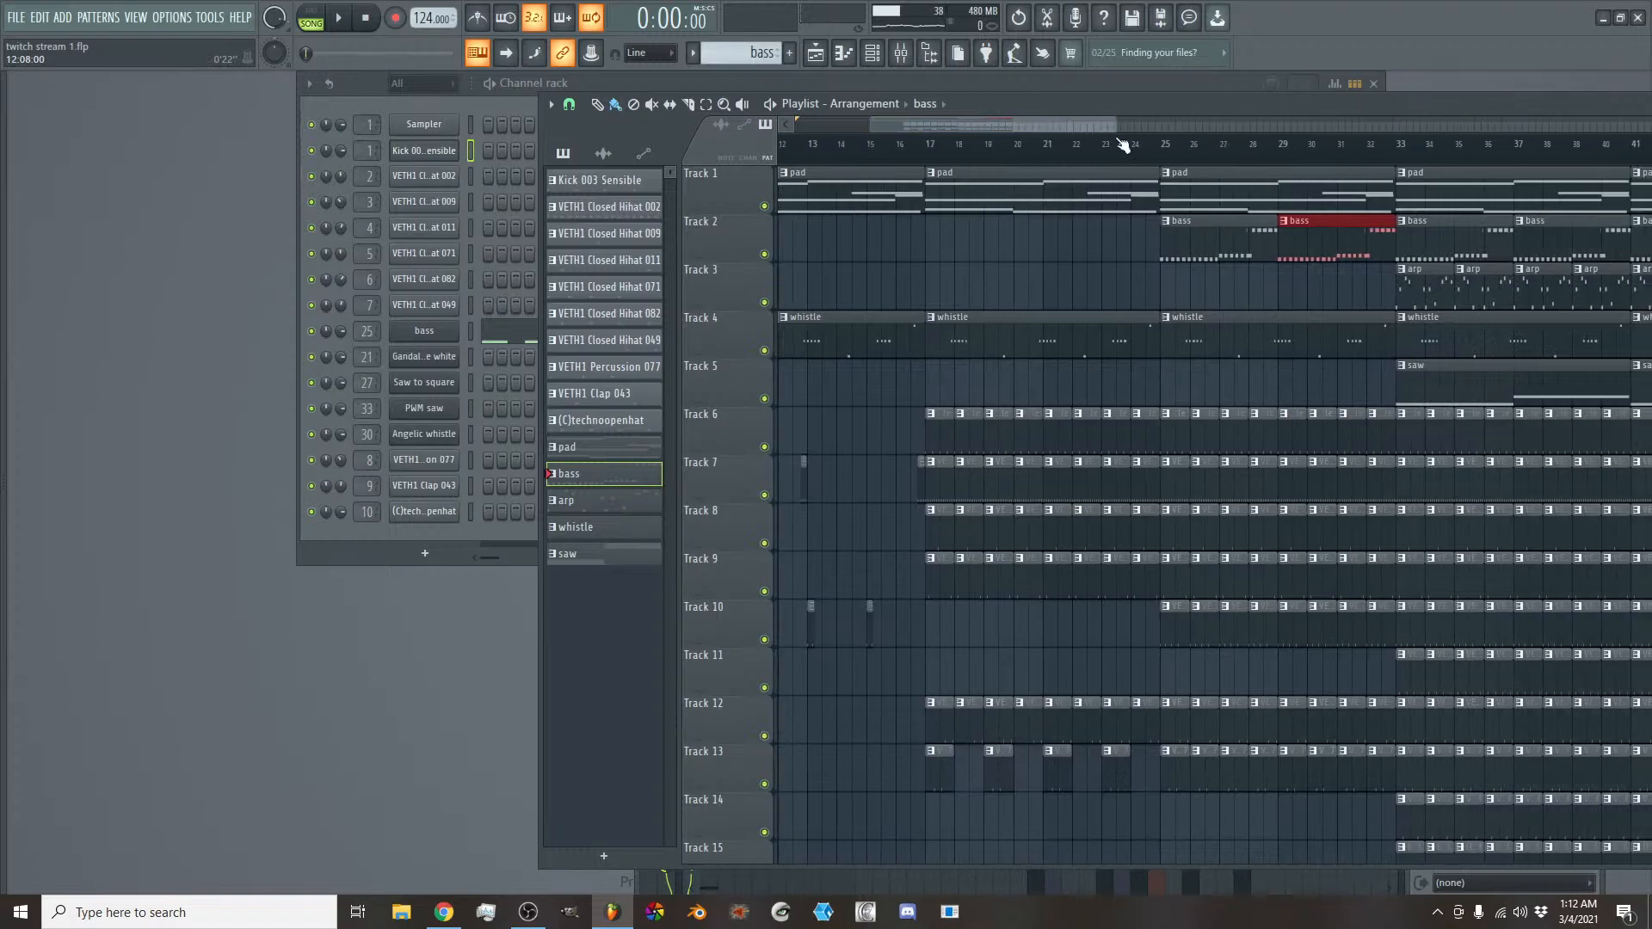
left_click_drag(1019, 125, 939, 130)
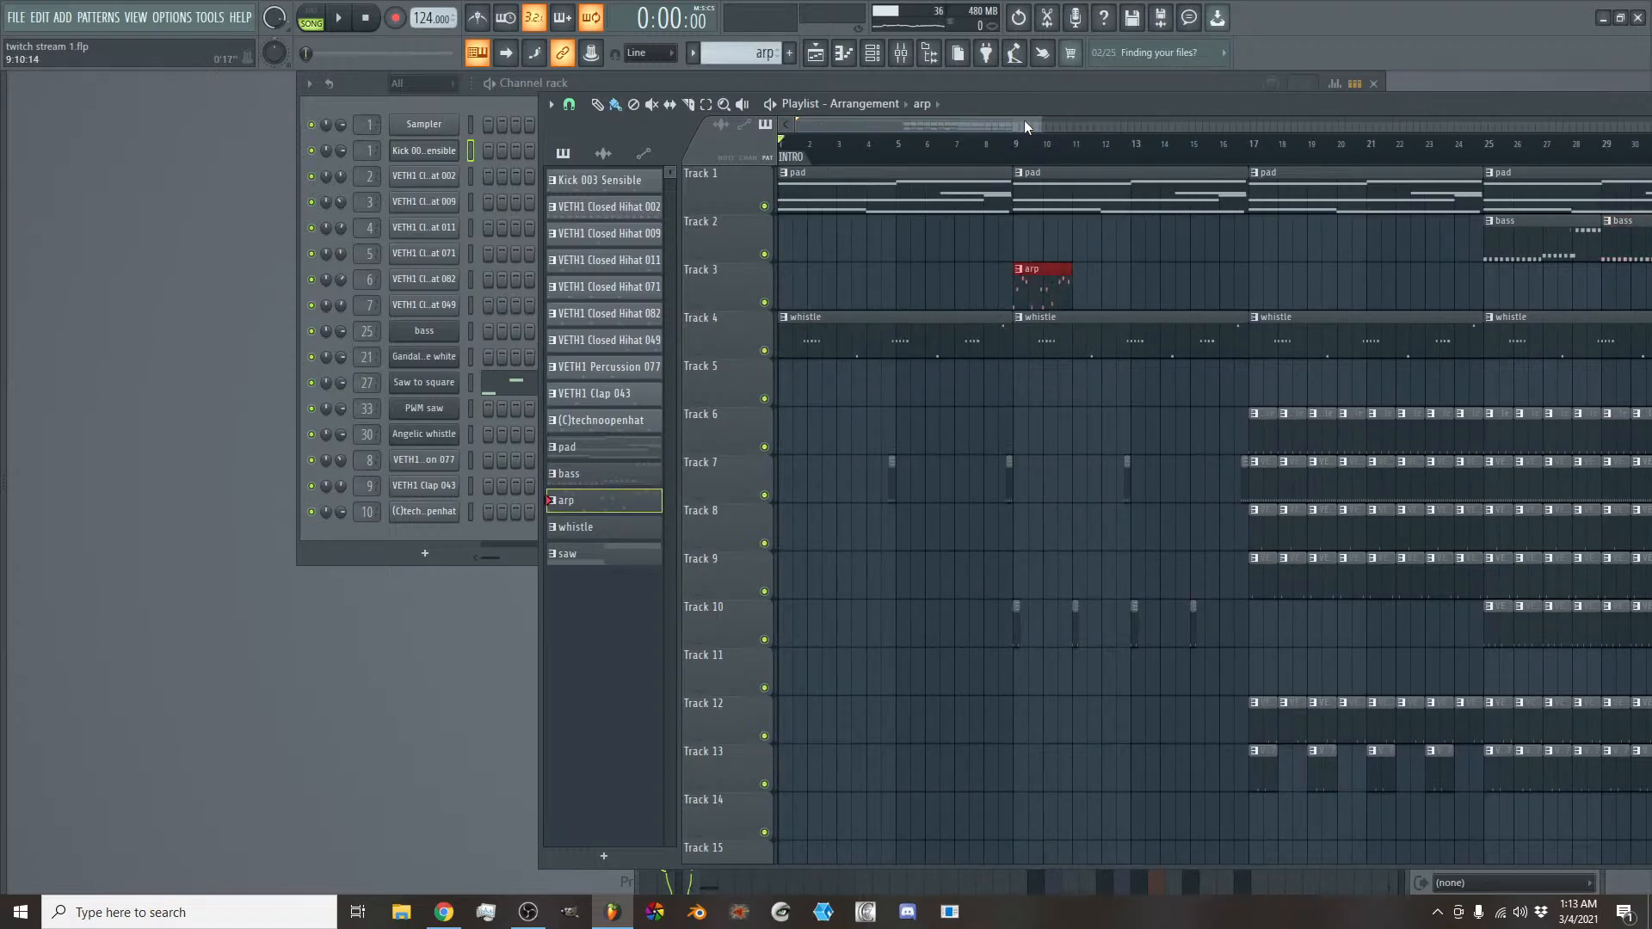
scroll(1024, 125, "up", 4)
left_click_drag(930, 126, 899, 130)
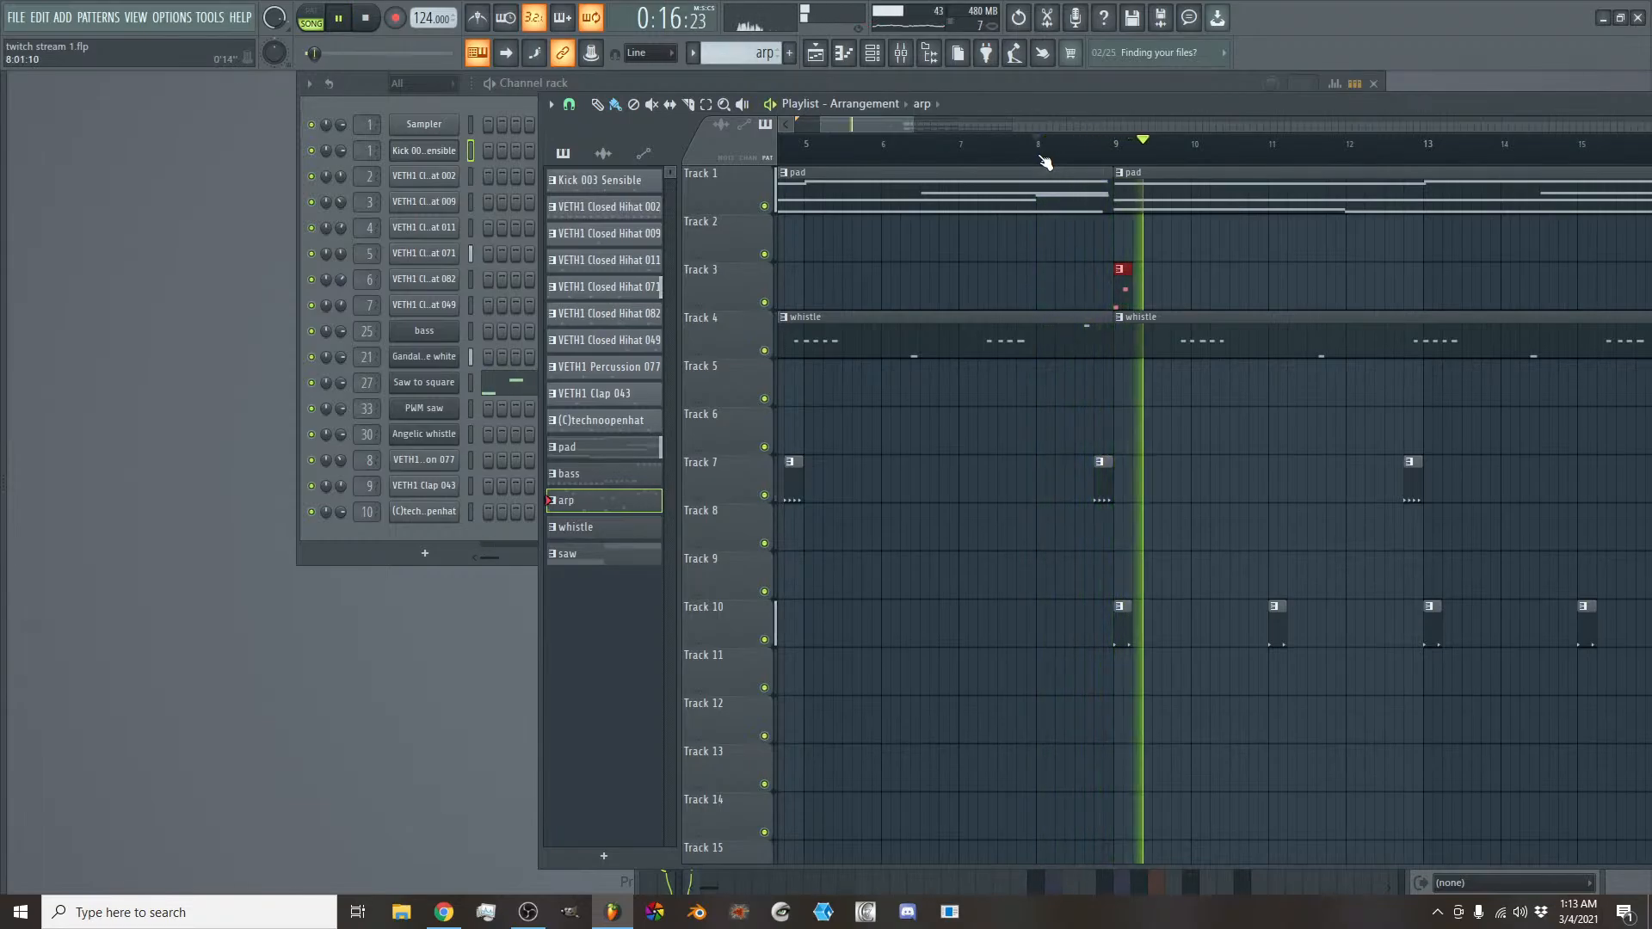
- Add an arp clip at bar 11 shortened to three beats, and duplicate both intro arp clips to bars 13 and 15
left_click(1272, 293)
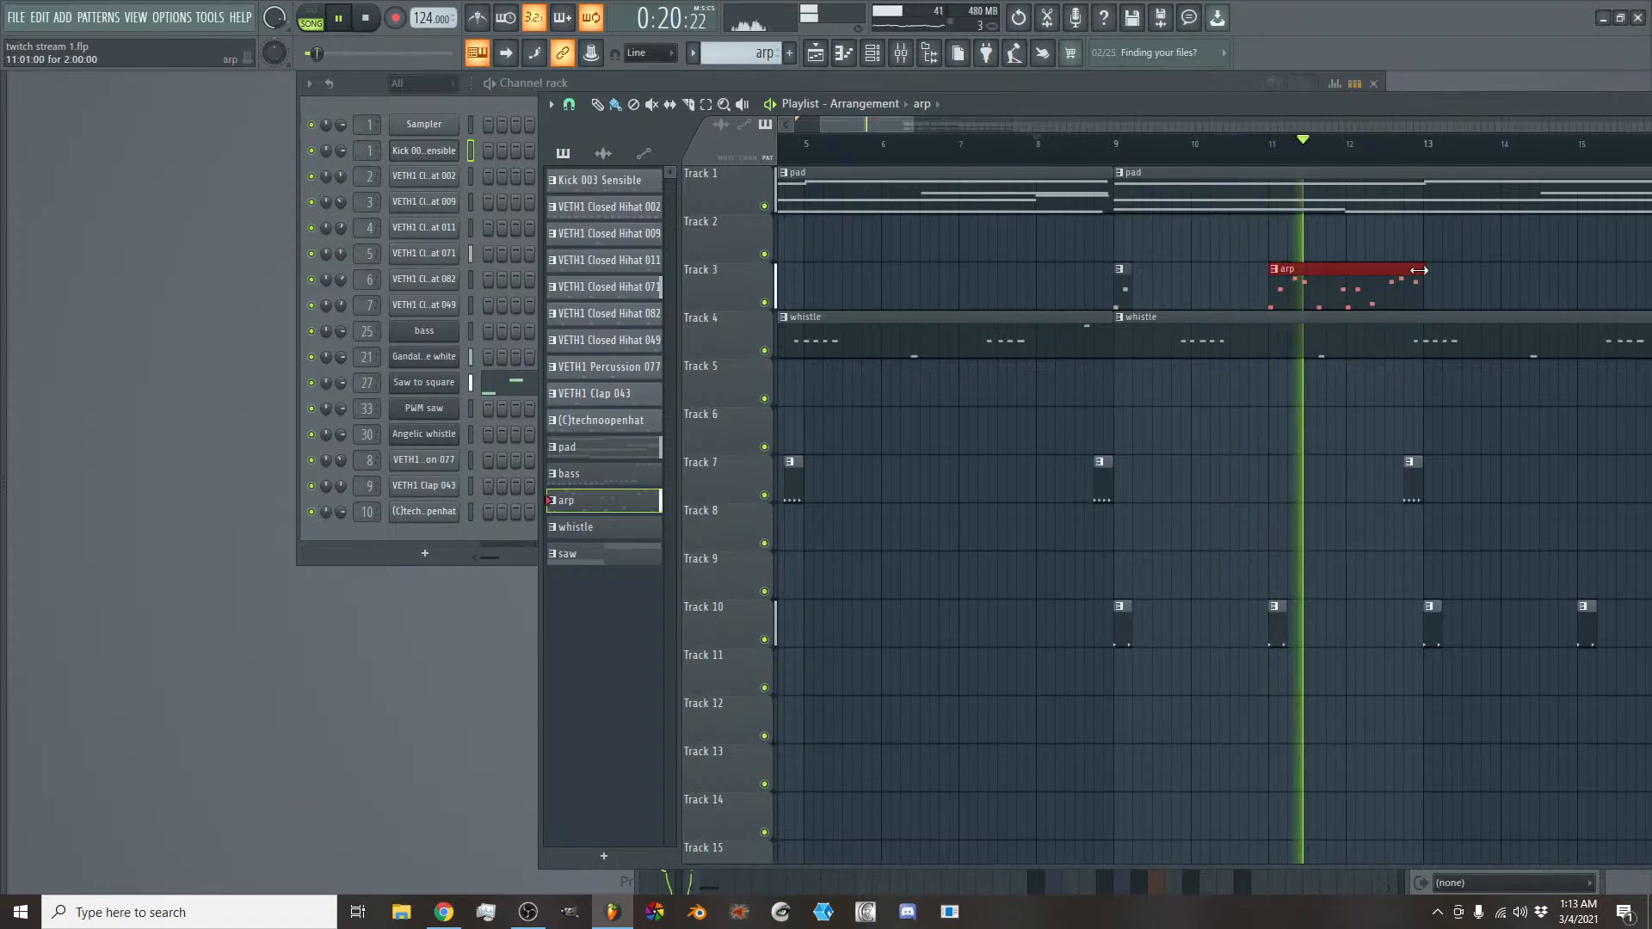
left_click_drag(1412, 270, 1132, 284)
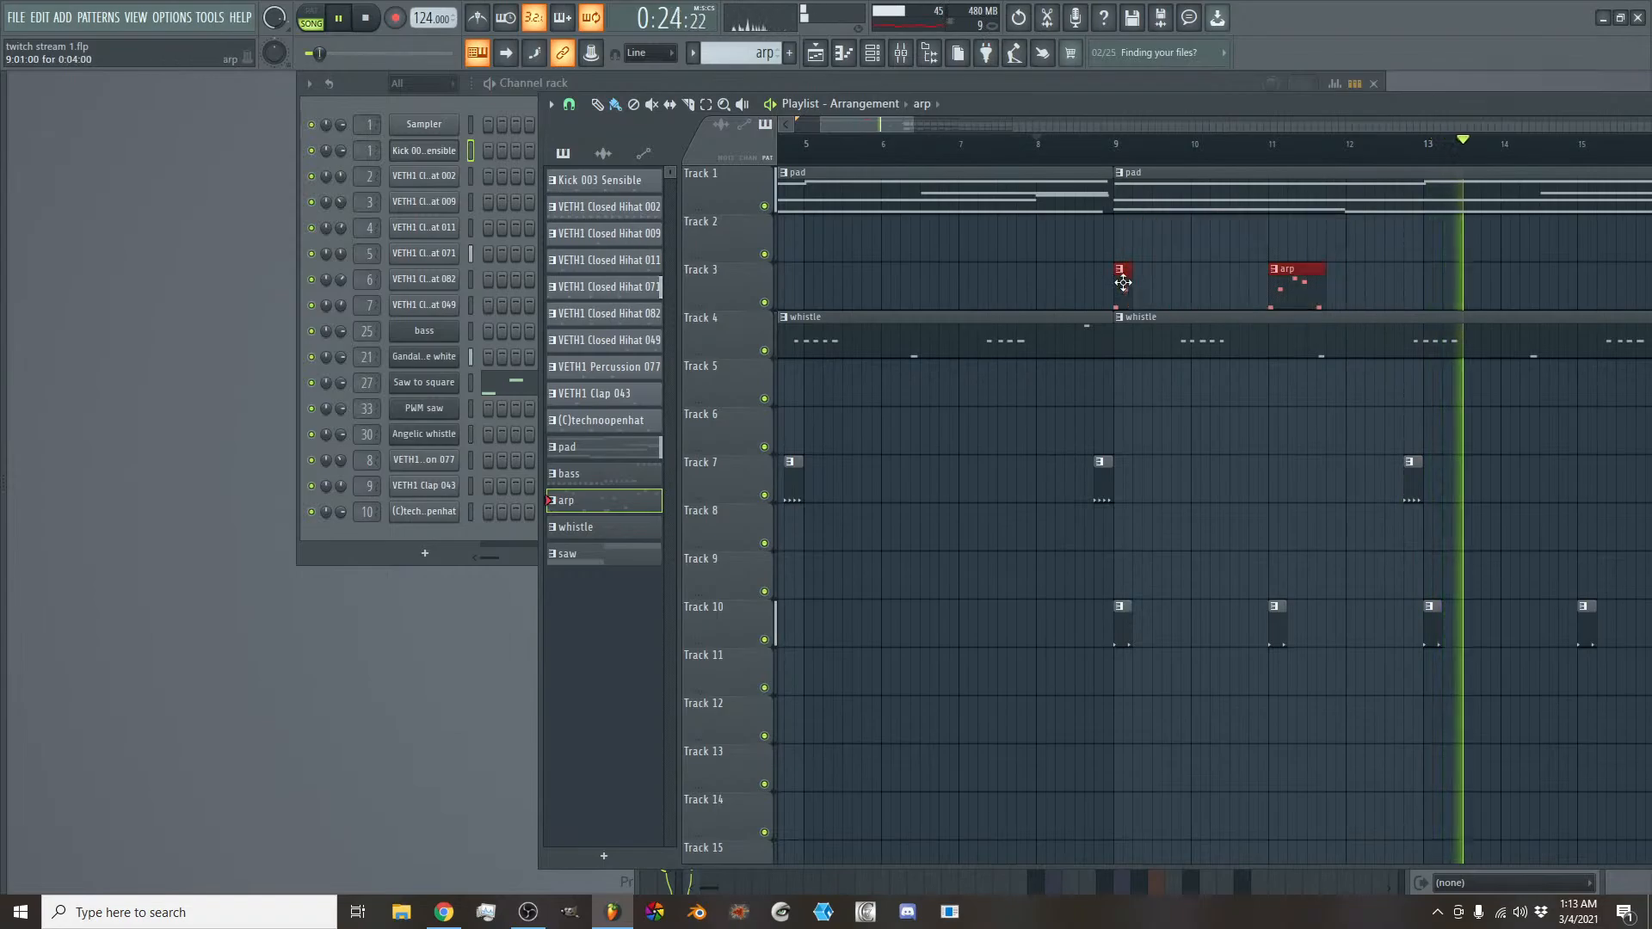
key("ctrl+b")
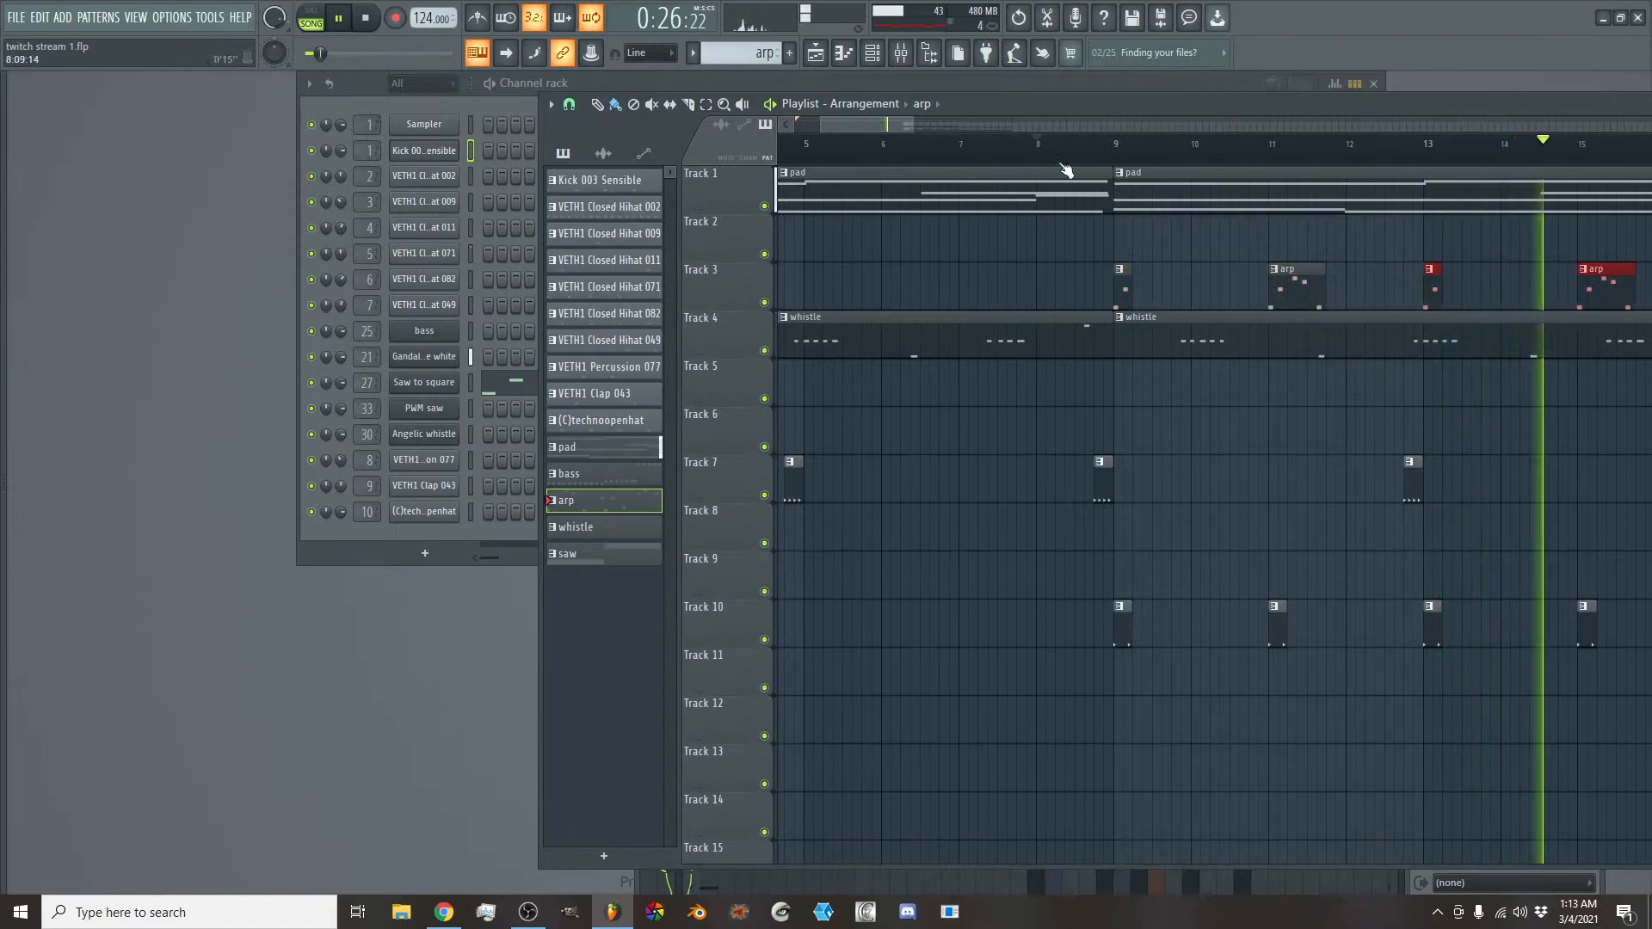
- Place an arp clip on Track 3 at bar 22 and shorten it to two beats
mouse_move(876, 129)
left_mouse_down()
mouse_move(921, 148)
mouse_move(901, 129)
mouse_move(977, 125)
mouse_move(900, 129)
left_mouse_up()
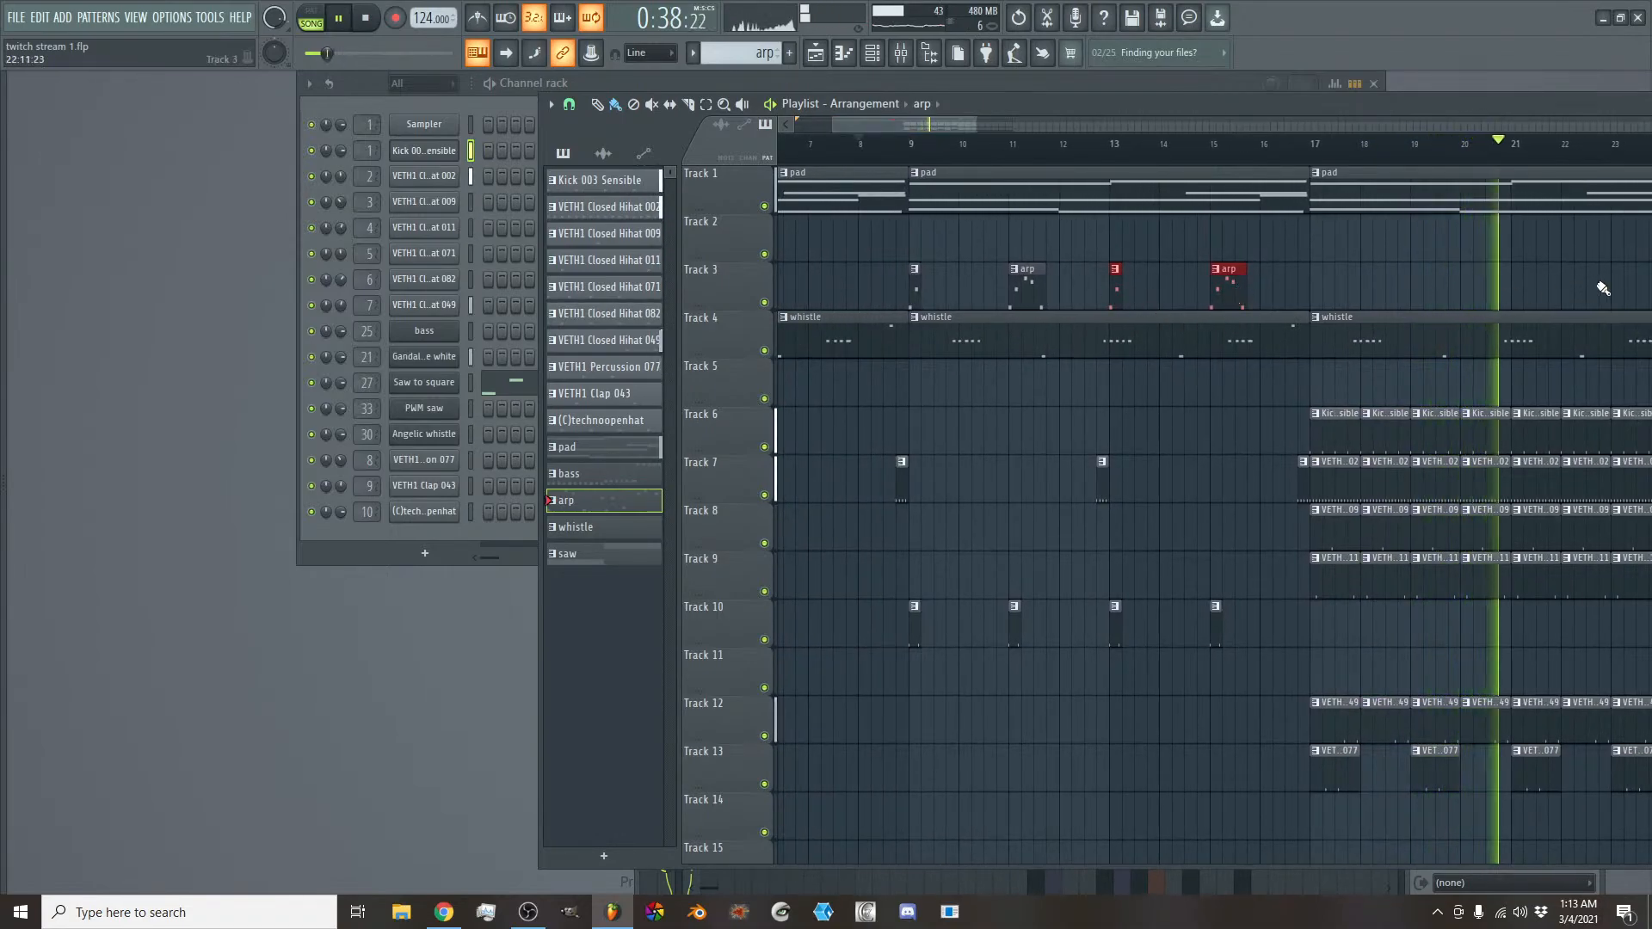
left_click(1567, 289)
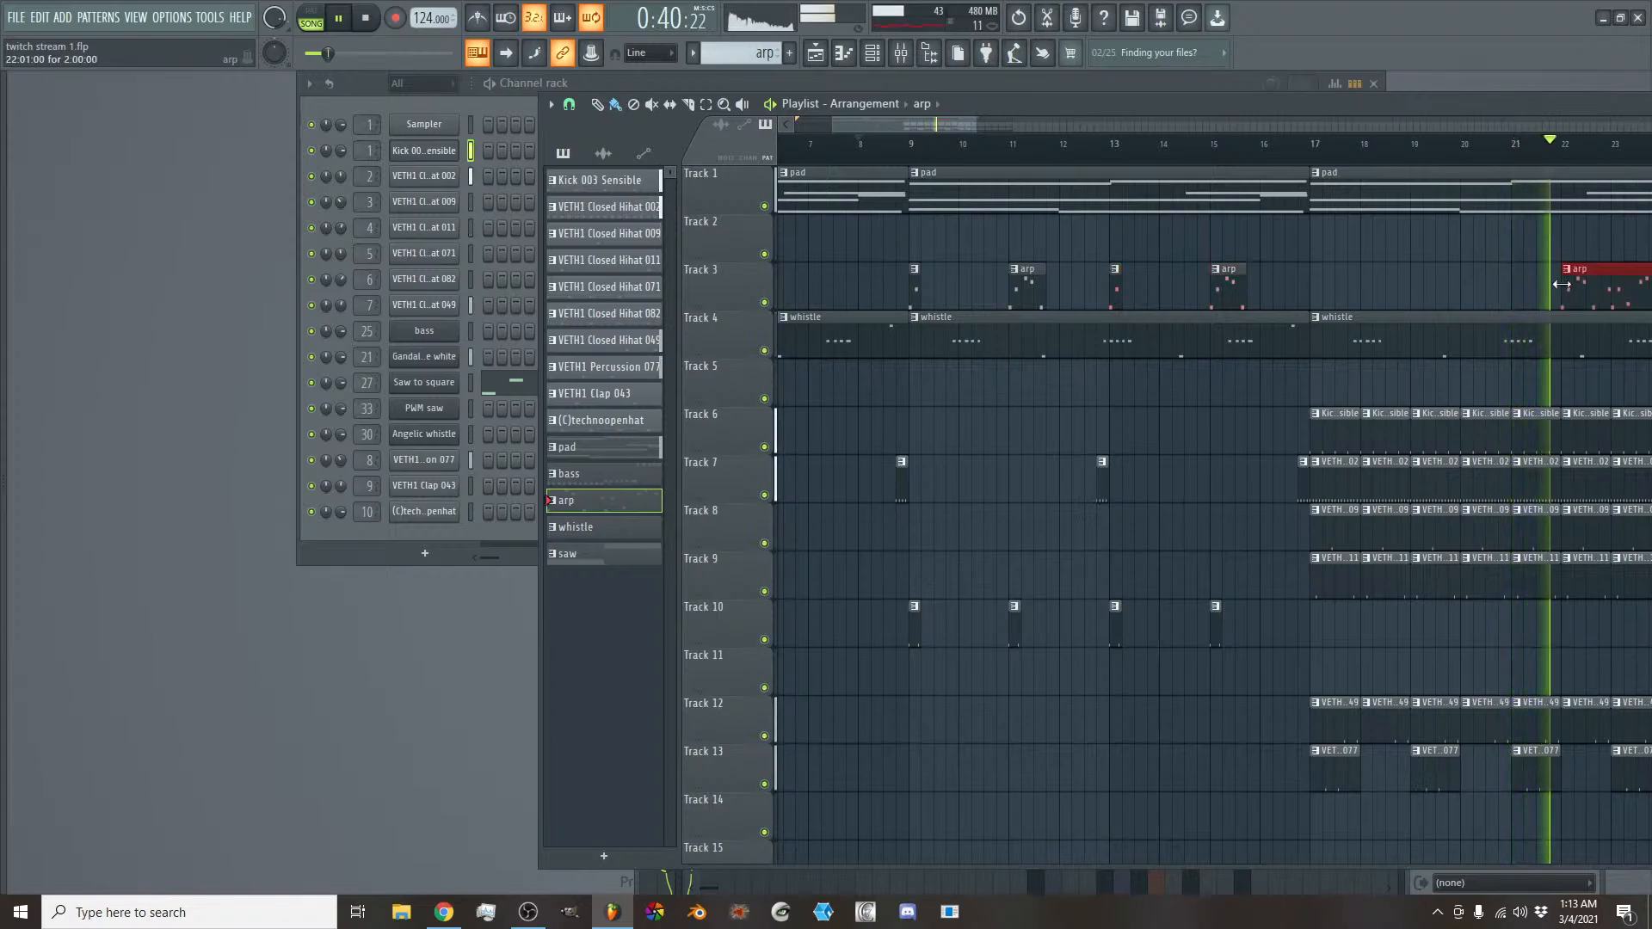
left_click_drag(897, 124, 978, 125)
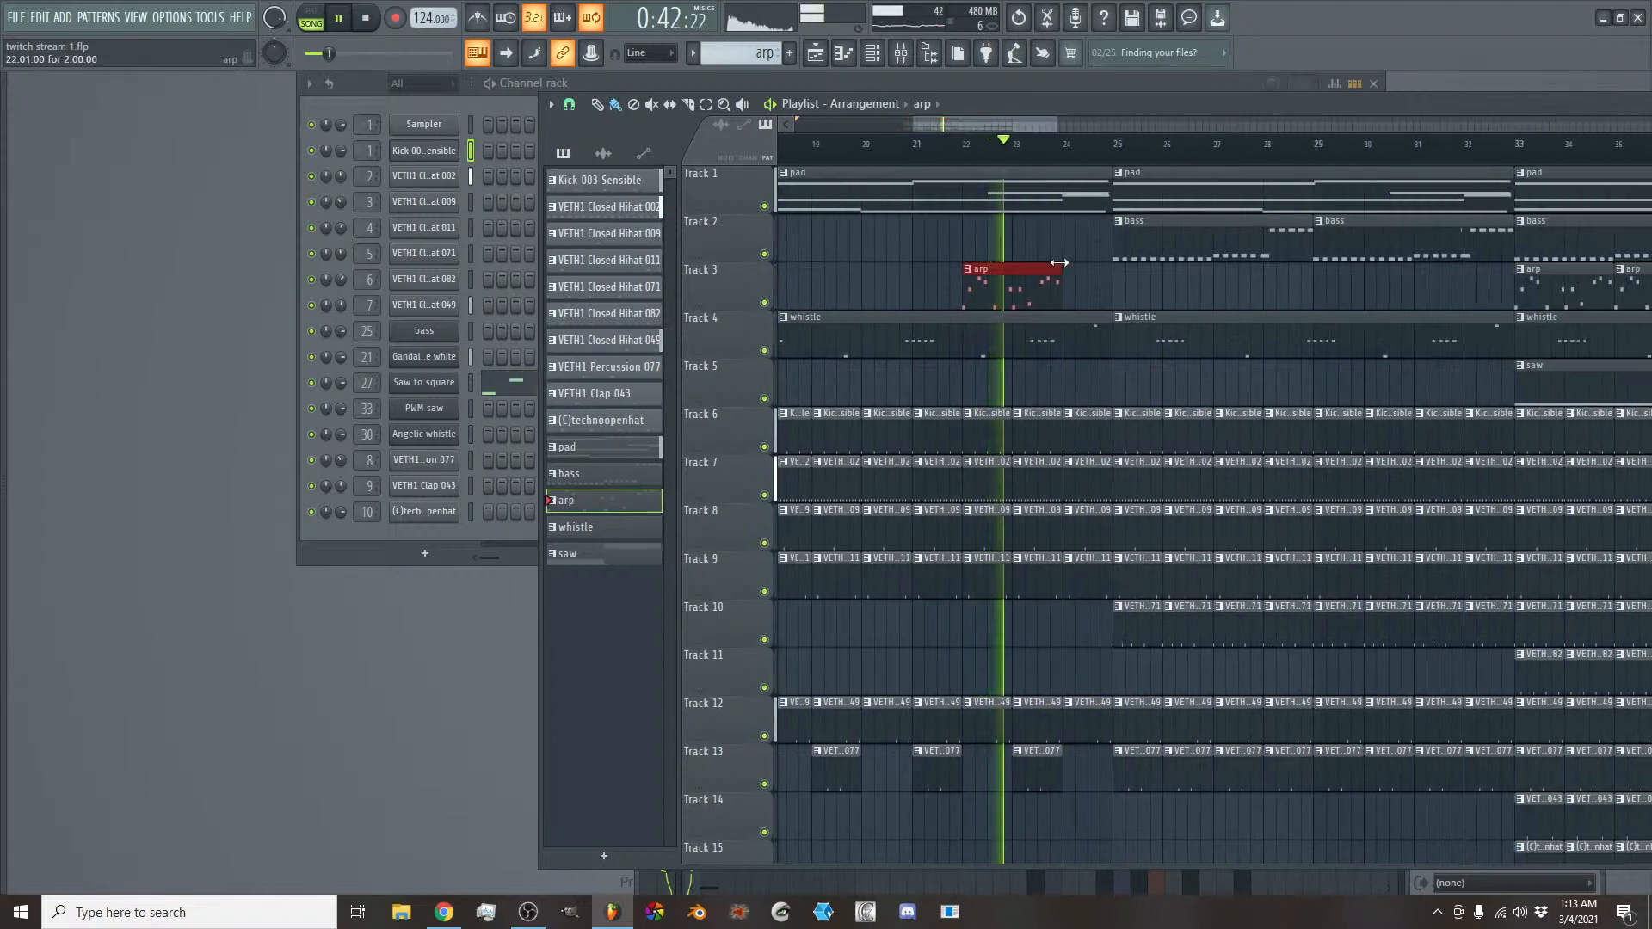
left_click_drag(1061, 272, 986, 275)
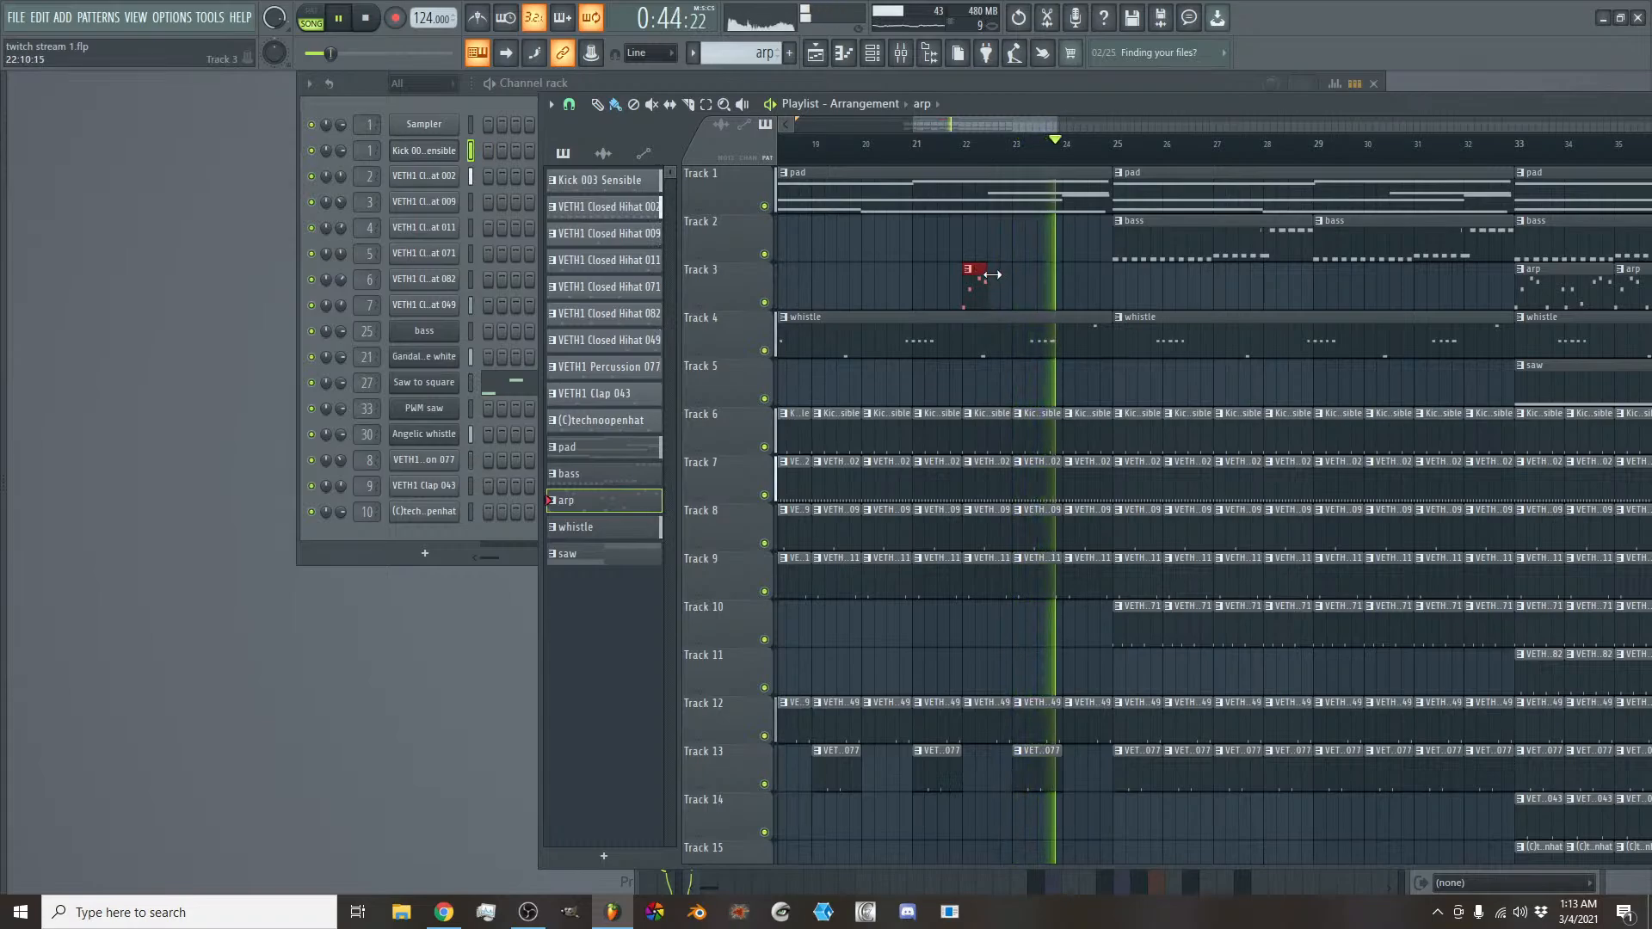
- Delete the bass clips on Track 2 at bars 25 and 29
left_click(1533, 279)
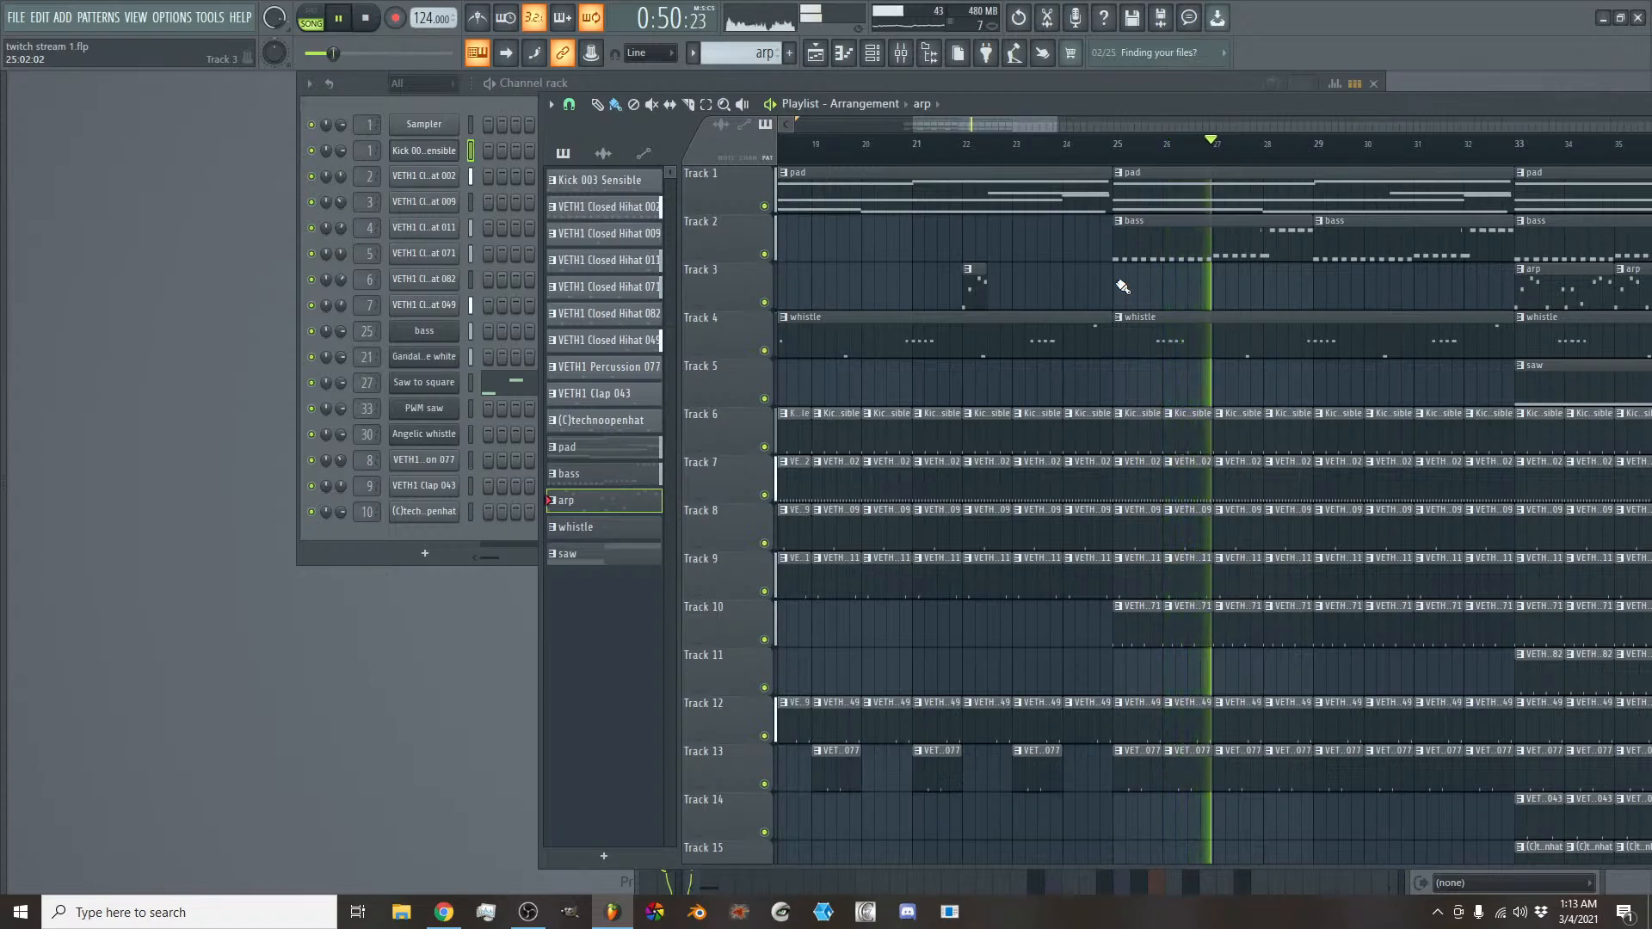
scroll(1001, 129, "down", 2)
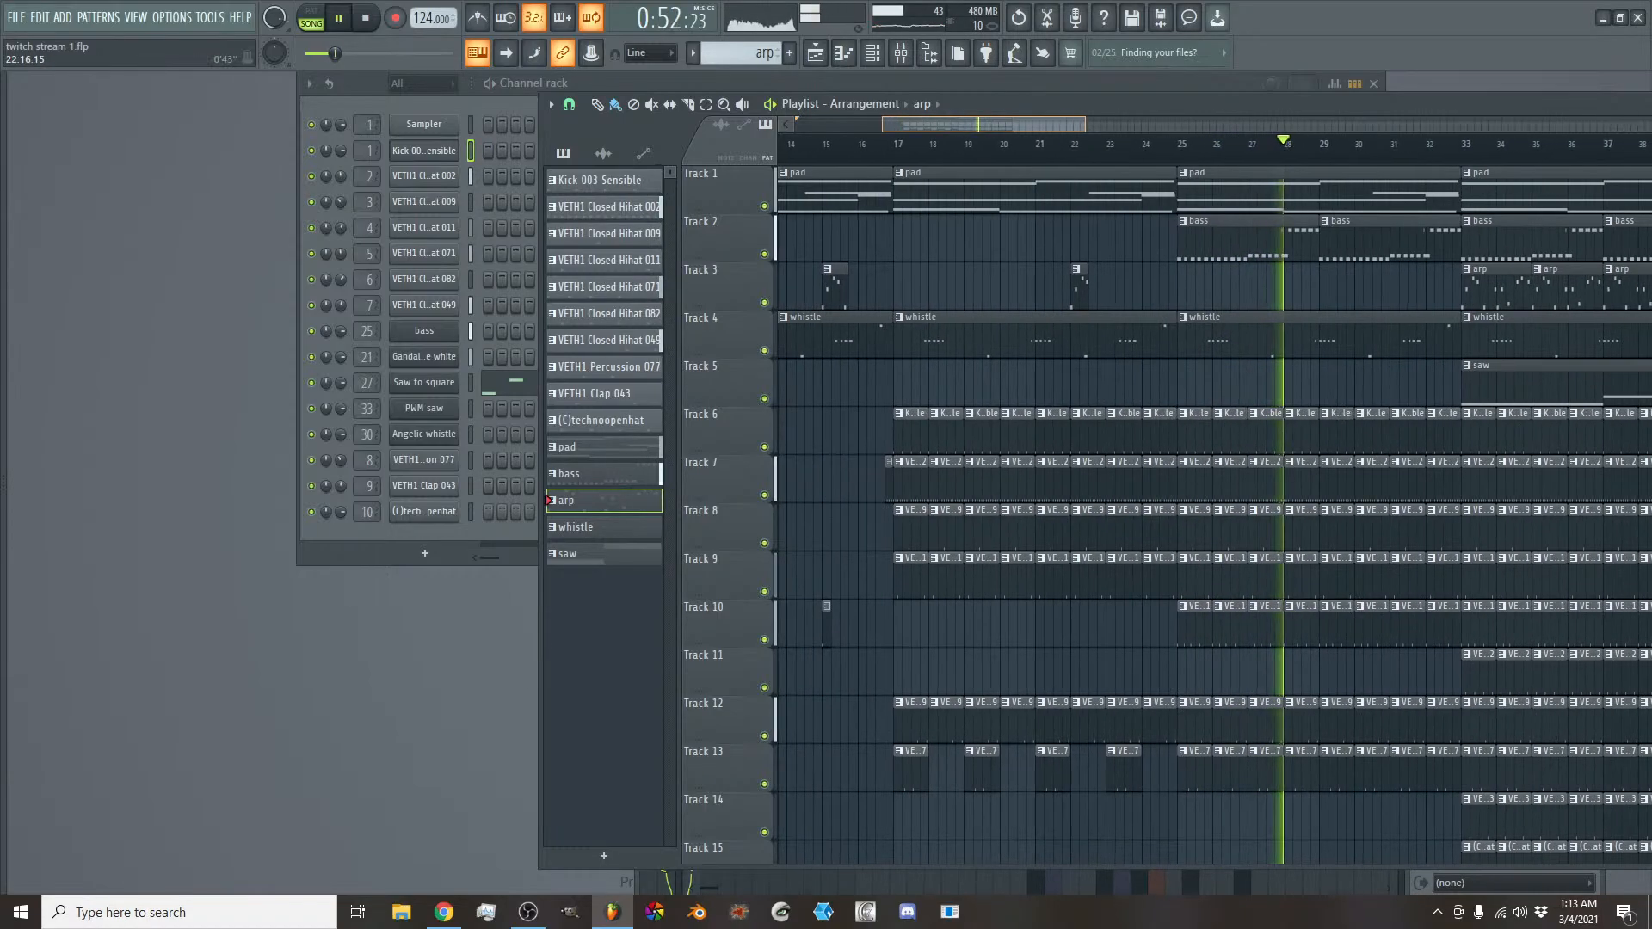
left_click_drag(1001, 126, 1024, 133)
left_click_drag(1025, 129, 1010, 129)
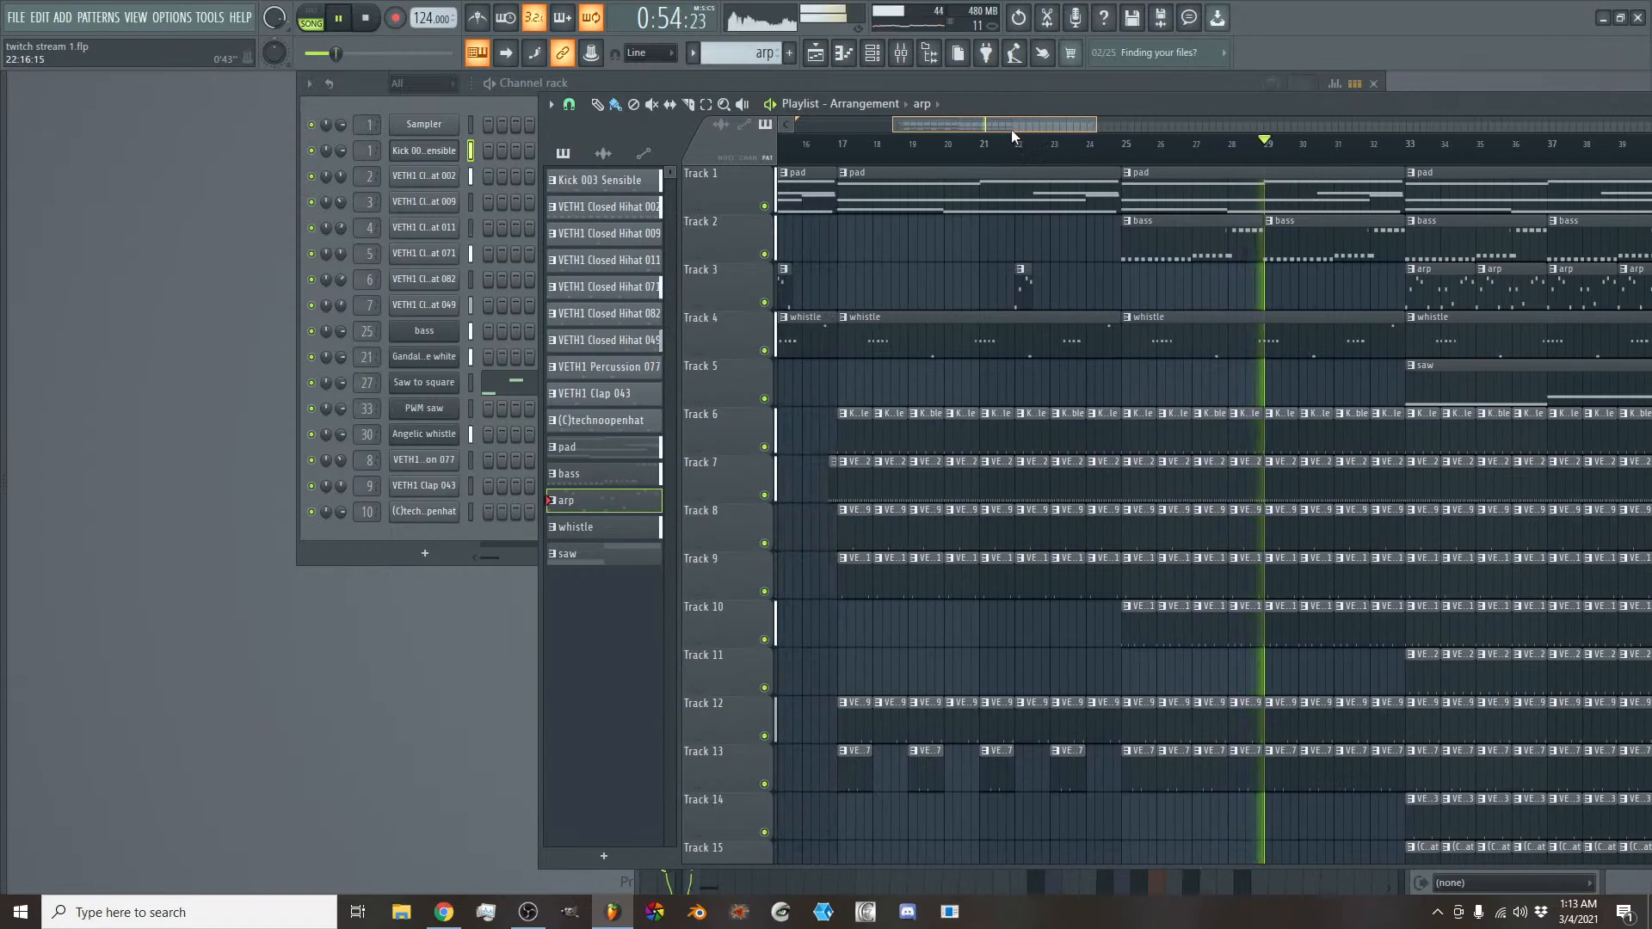
right_click(1165, 250)
right_click(1299, 260)
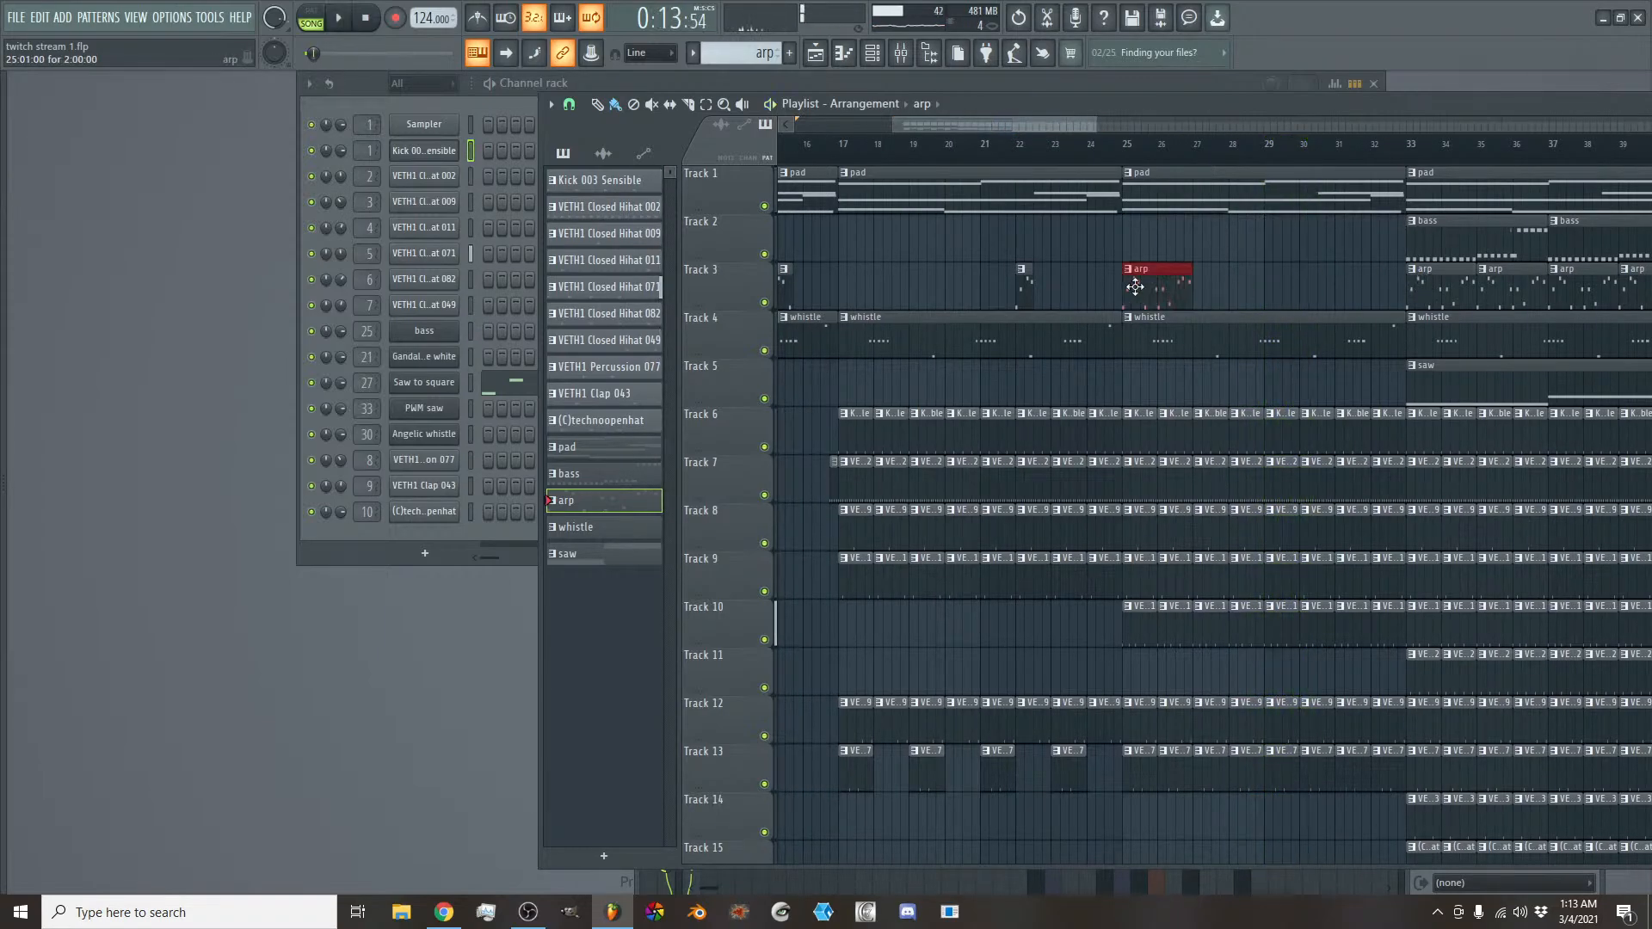
- Delete the full arp clips on Track 3 at bars 25, 27 and 29
right_click(1329, 293)
right_click(1230, 291)
right_click(1148, 289)
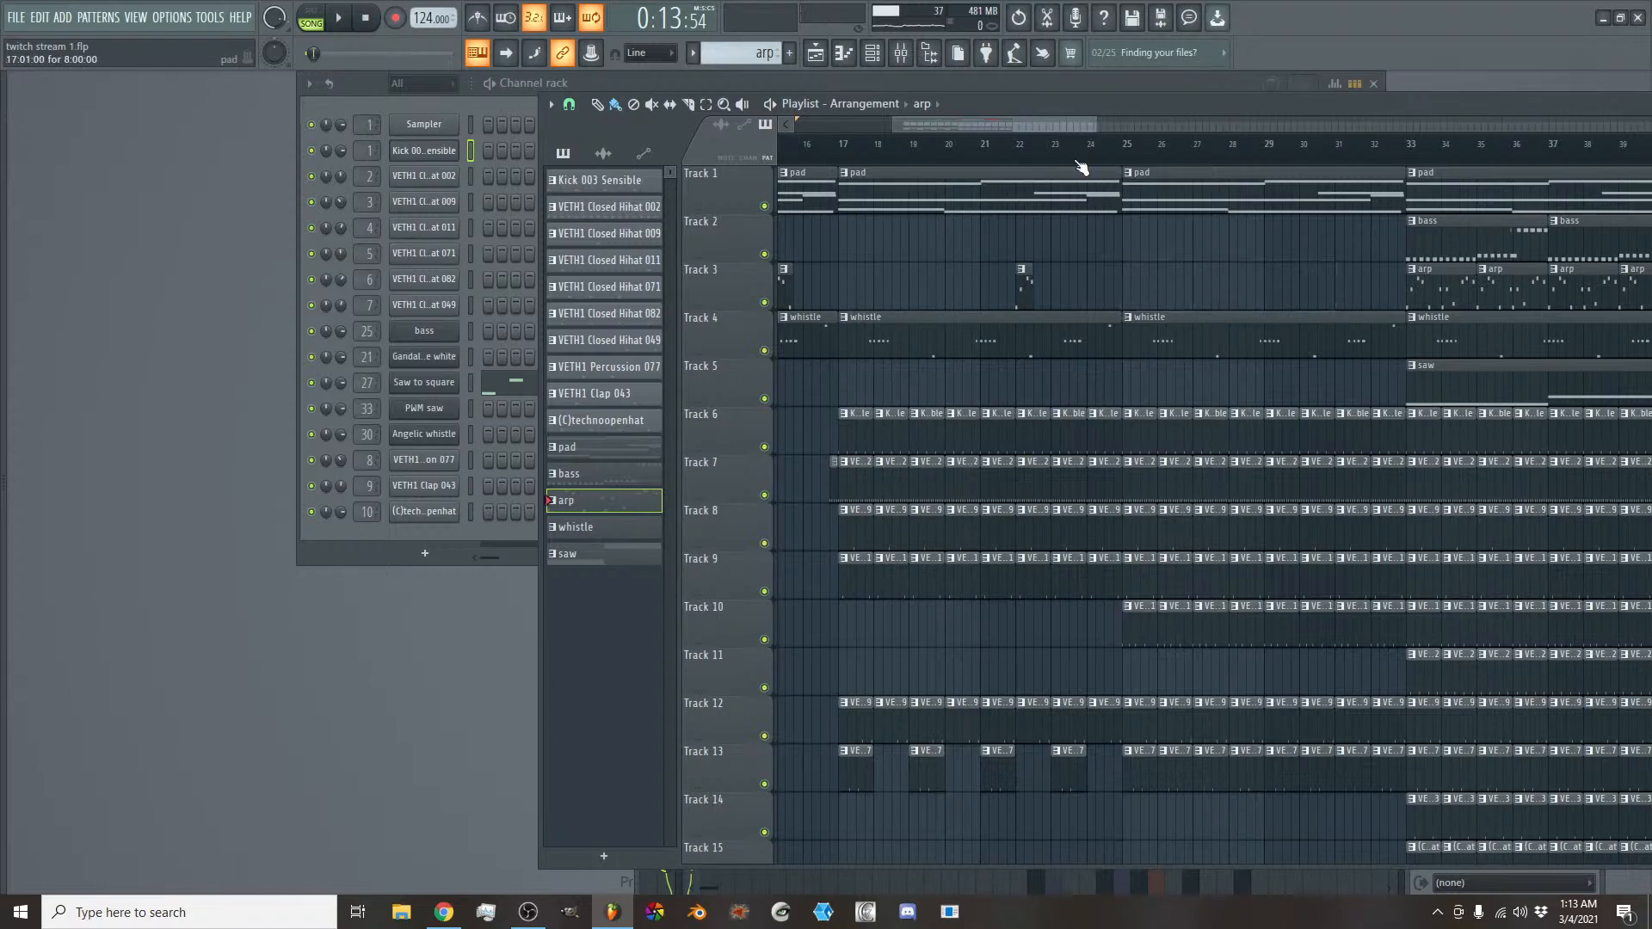
- Place a saw clip on Track 5 at bar 25 and shorten it to two beats while playing from bar 17
key("space")
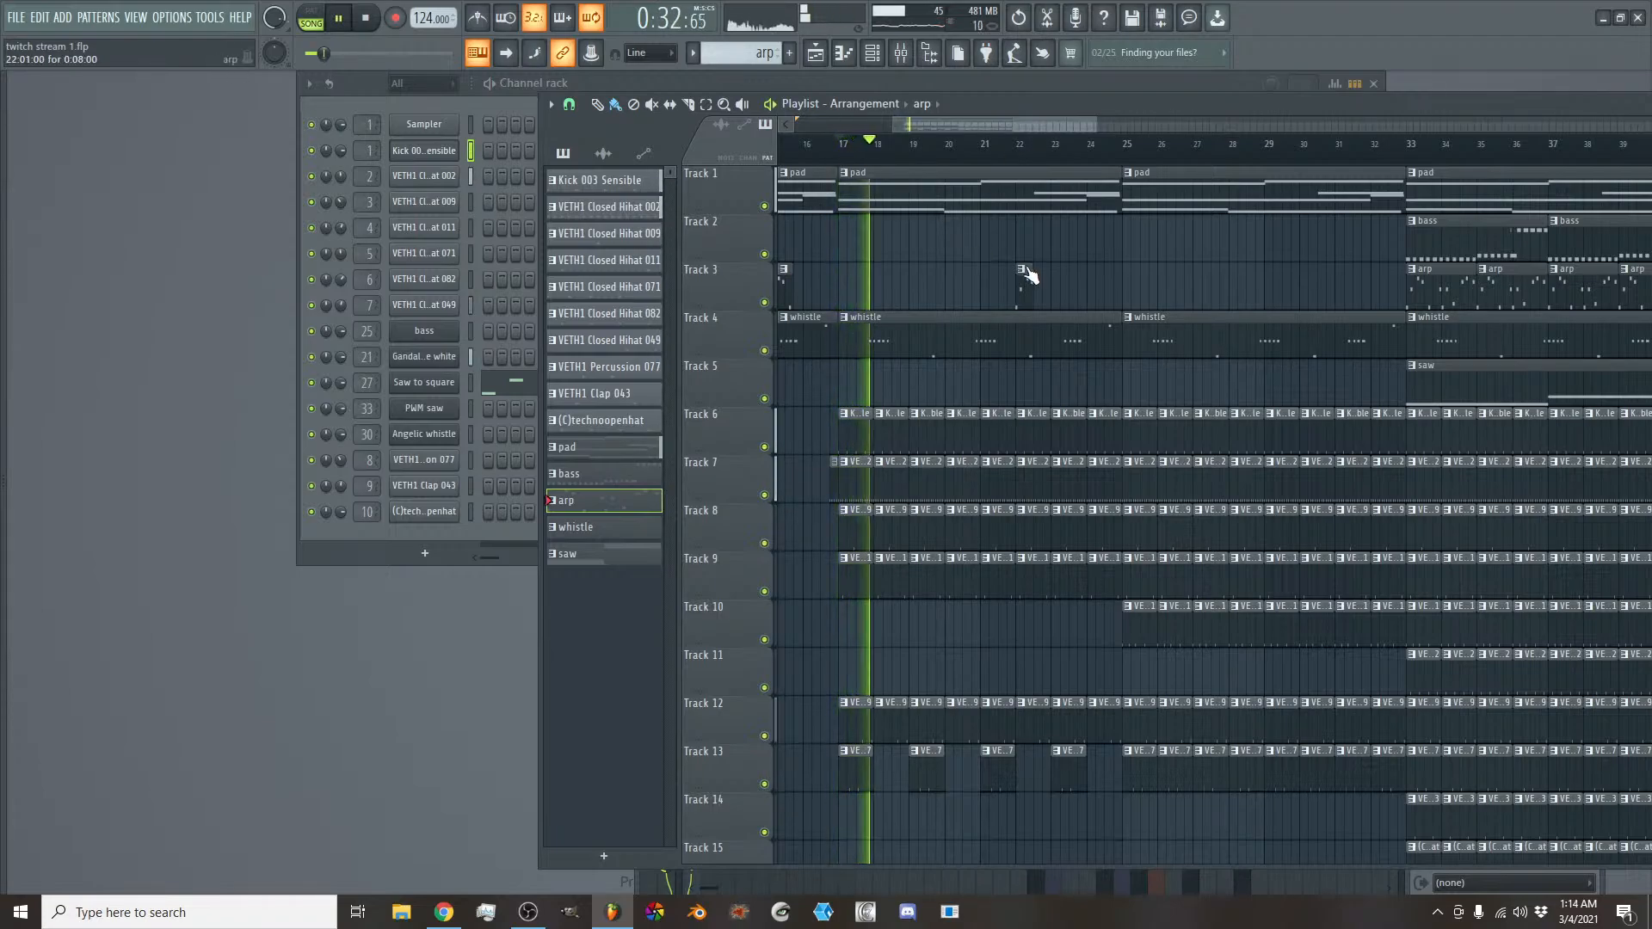
left_click(1424, 374)
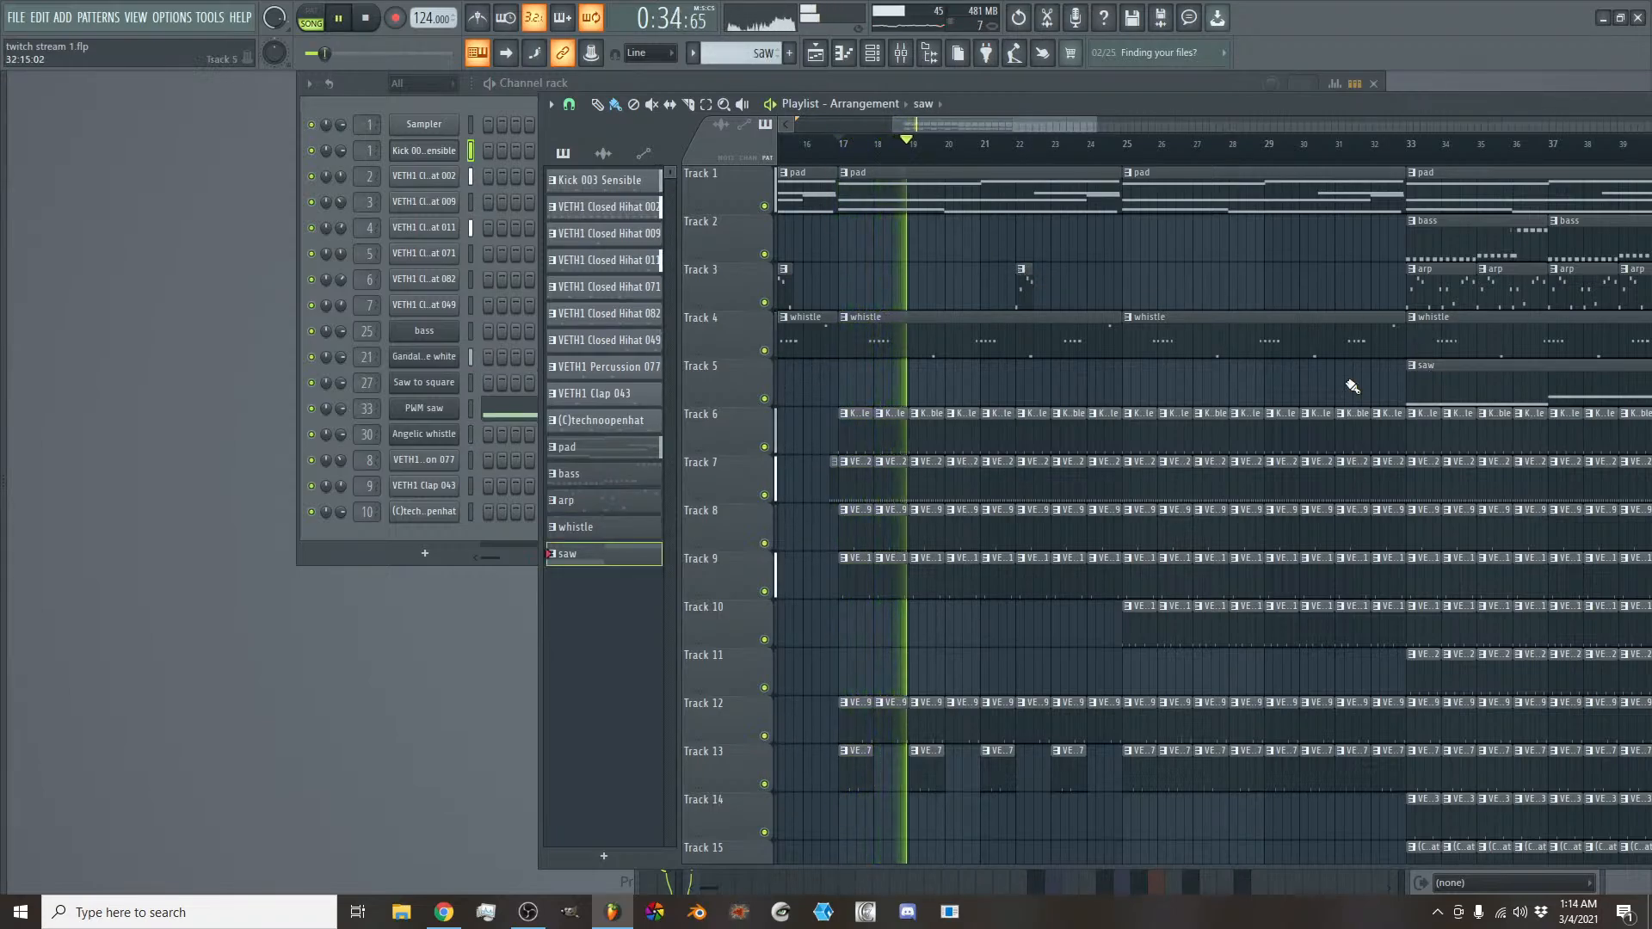
left_click_drag(1135, 381, 1306, 390)
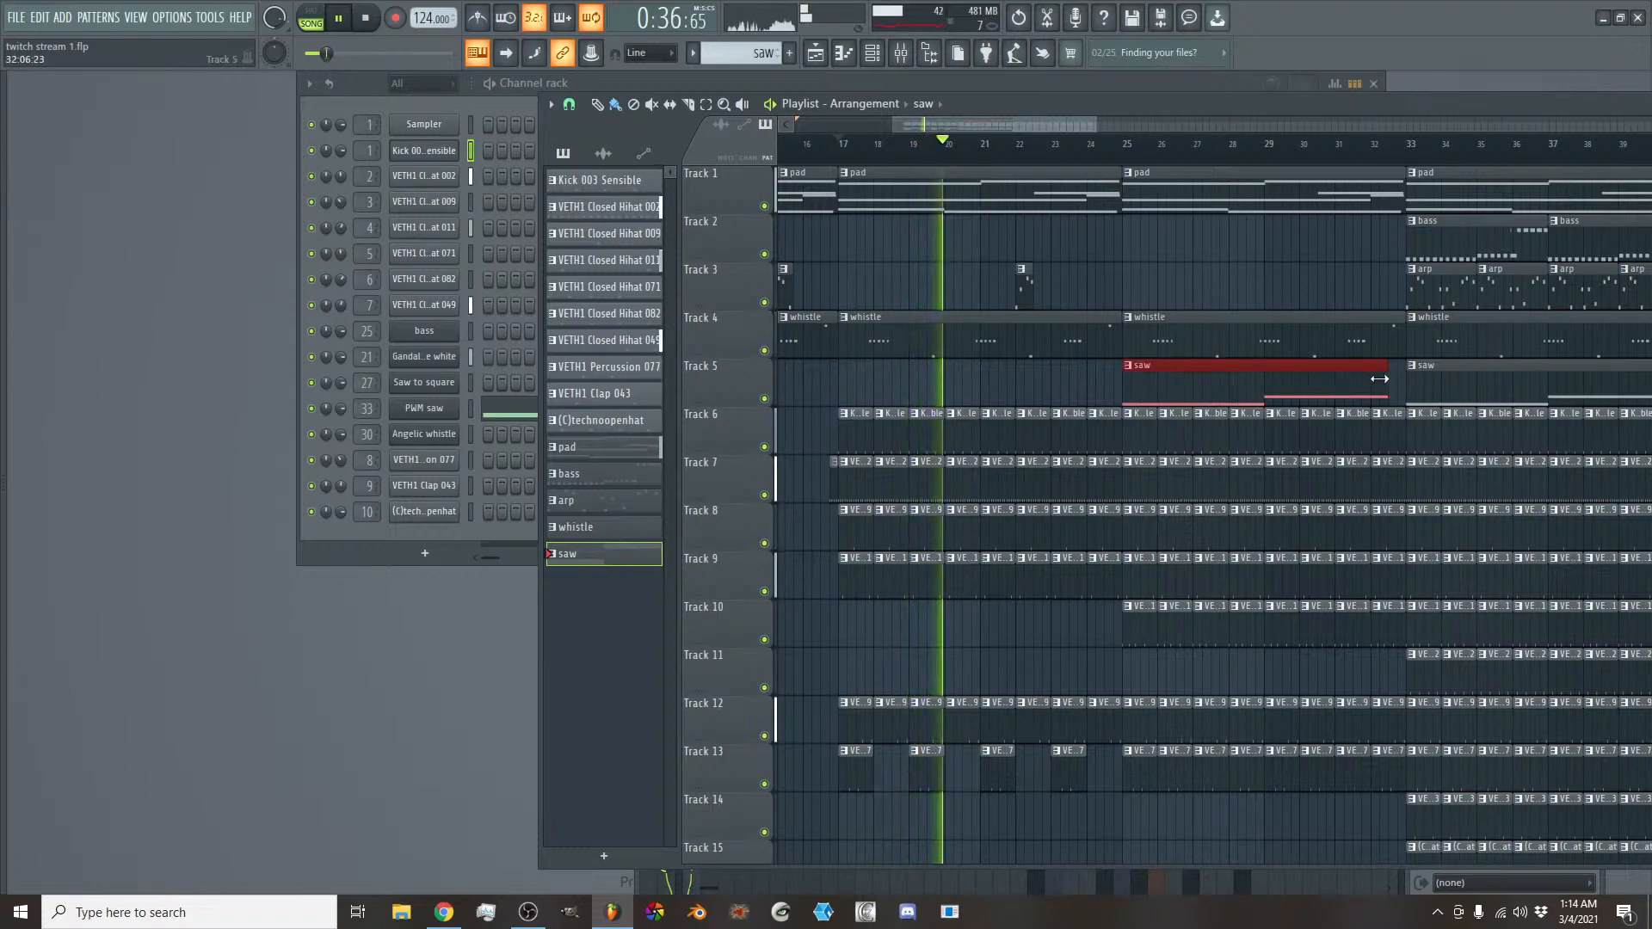
left_click_drag(1402, 368, 1155, 368)
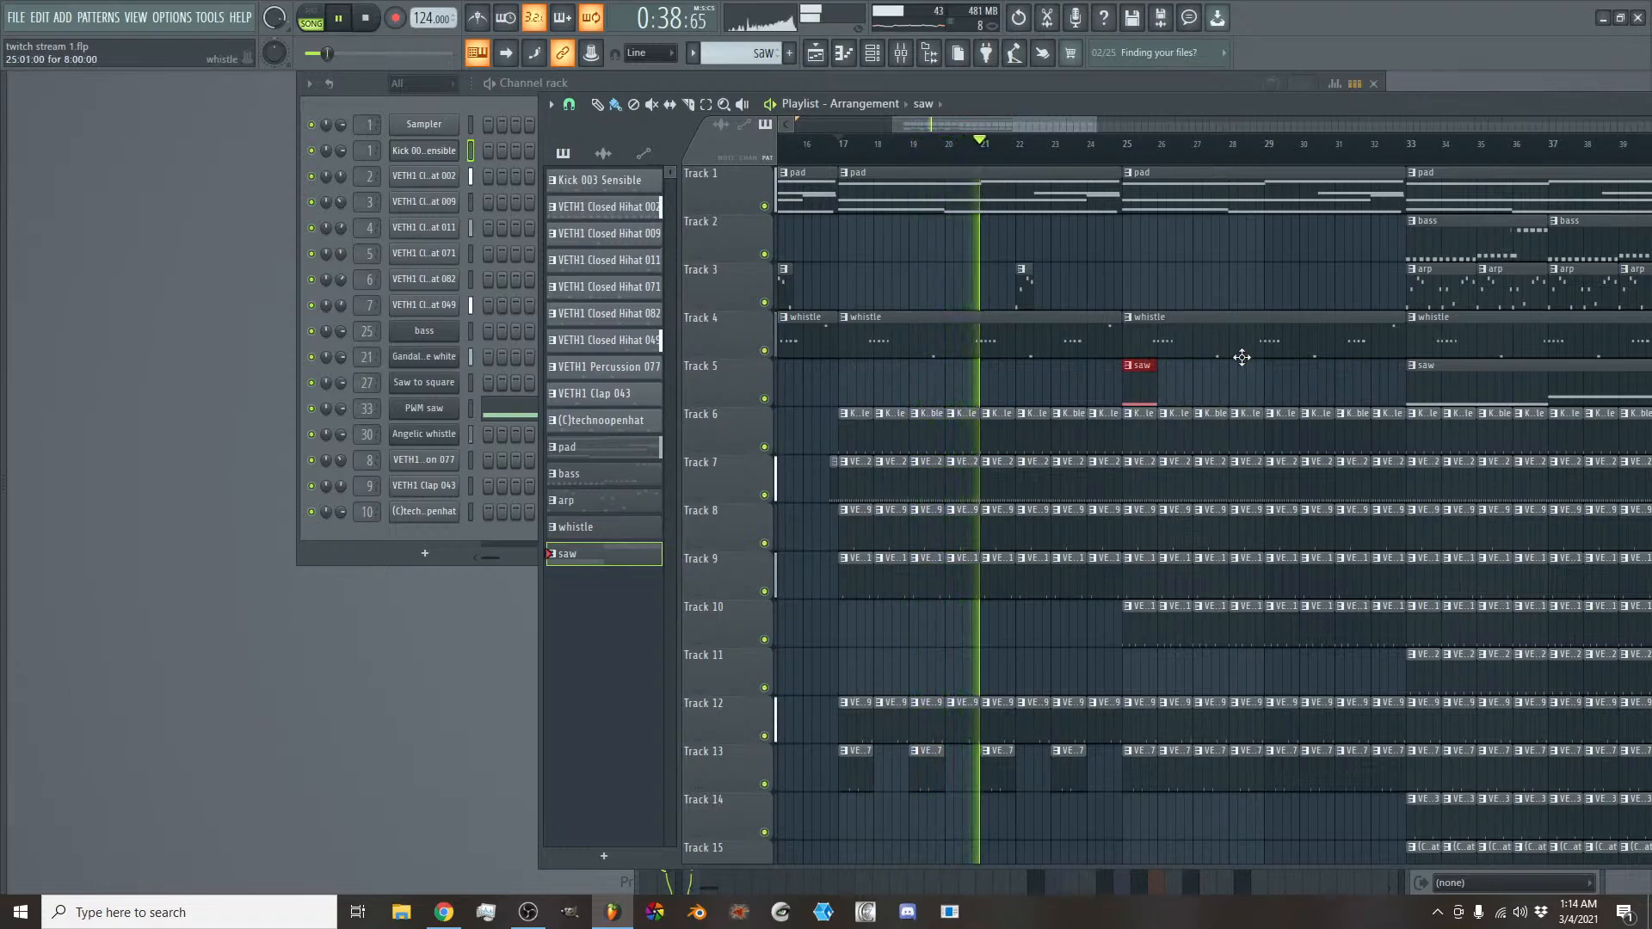
left_click_drag(1095, 125, 1055, 127)
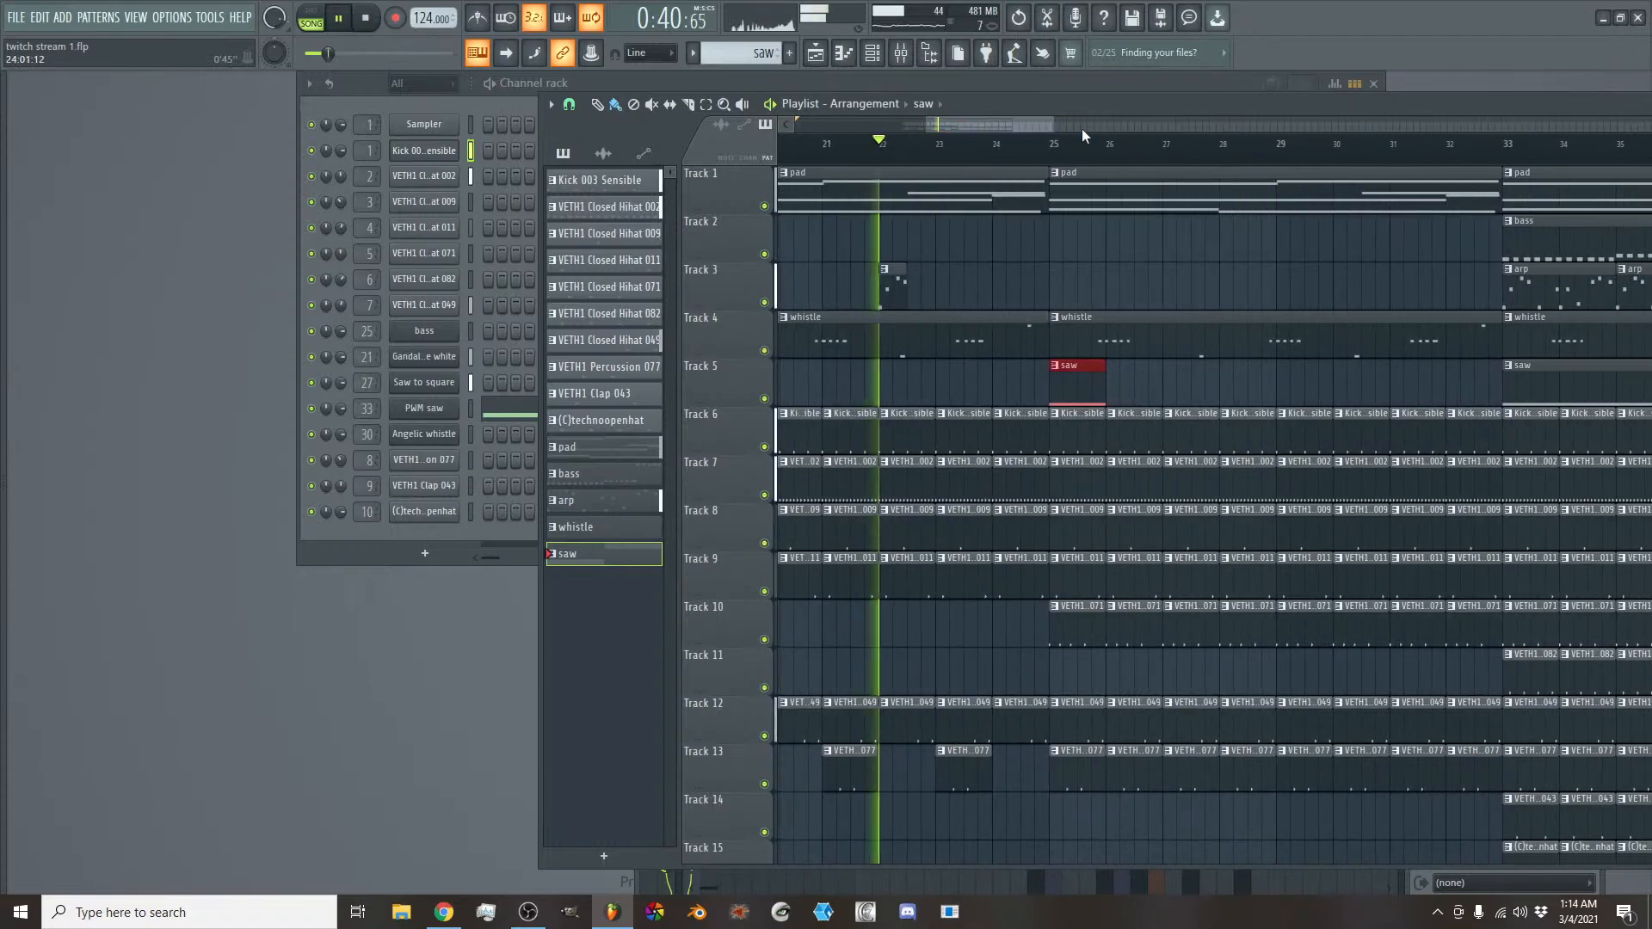
left_click_drag(1099, 380, 1077, 380)
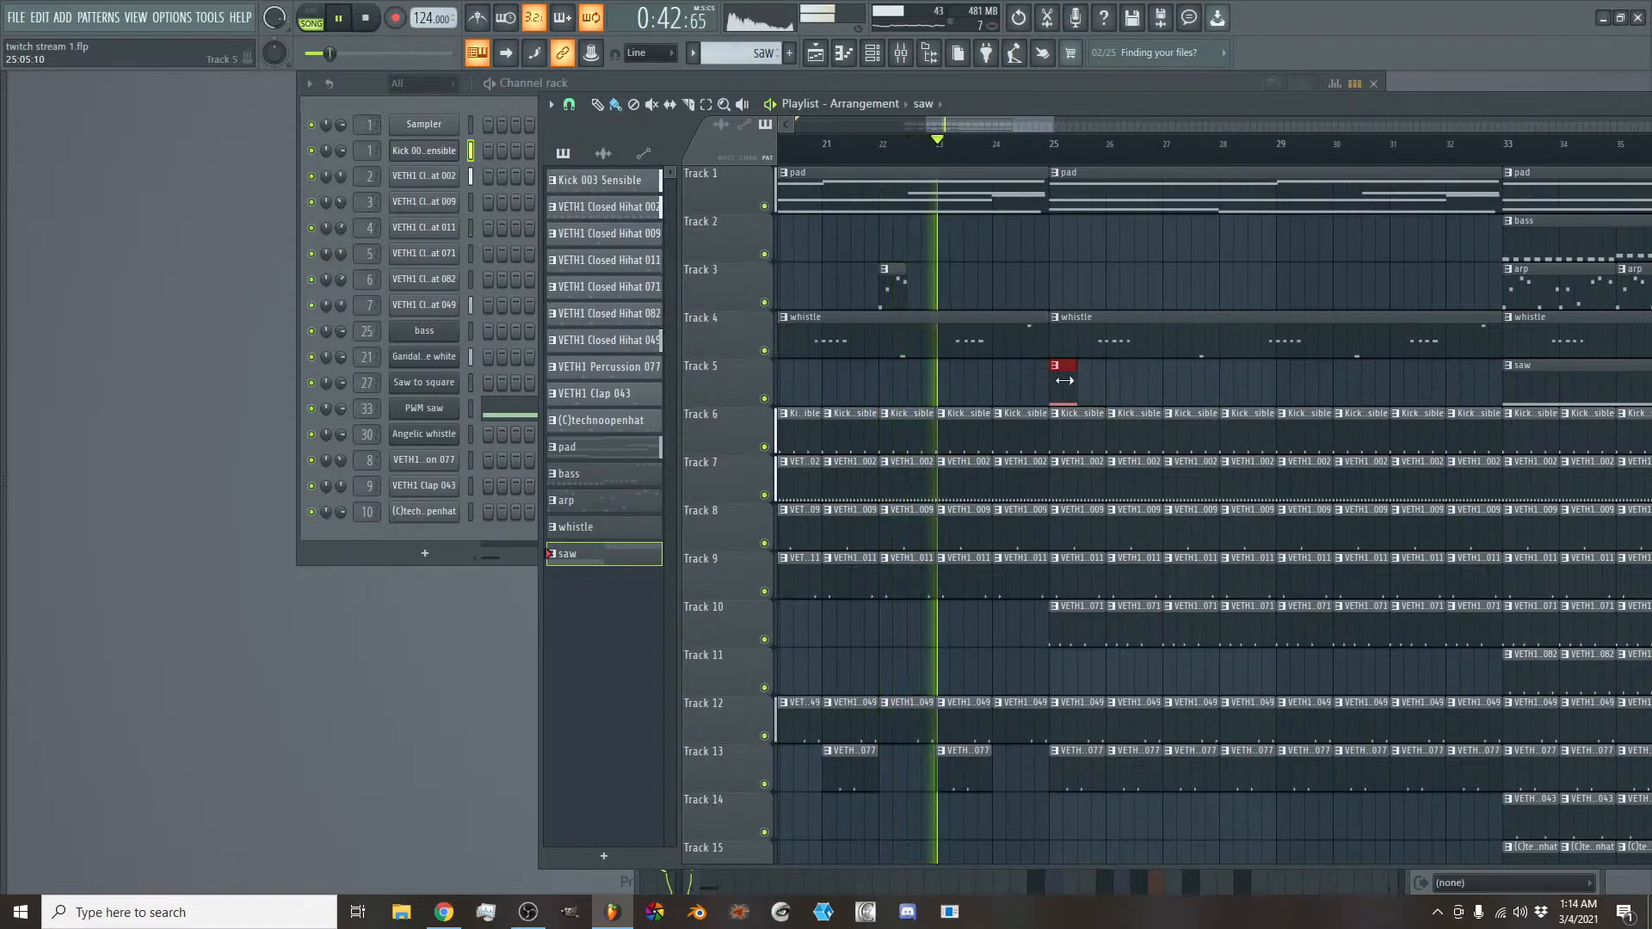
- Delete the Closed Hihat 071 clips on Track 10 in bars 25 to 32 and the percussion clips on Track 13 at bars 26, 28, 30 and 32
left_click(892, 277)
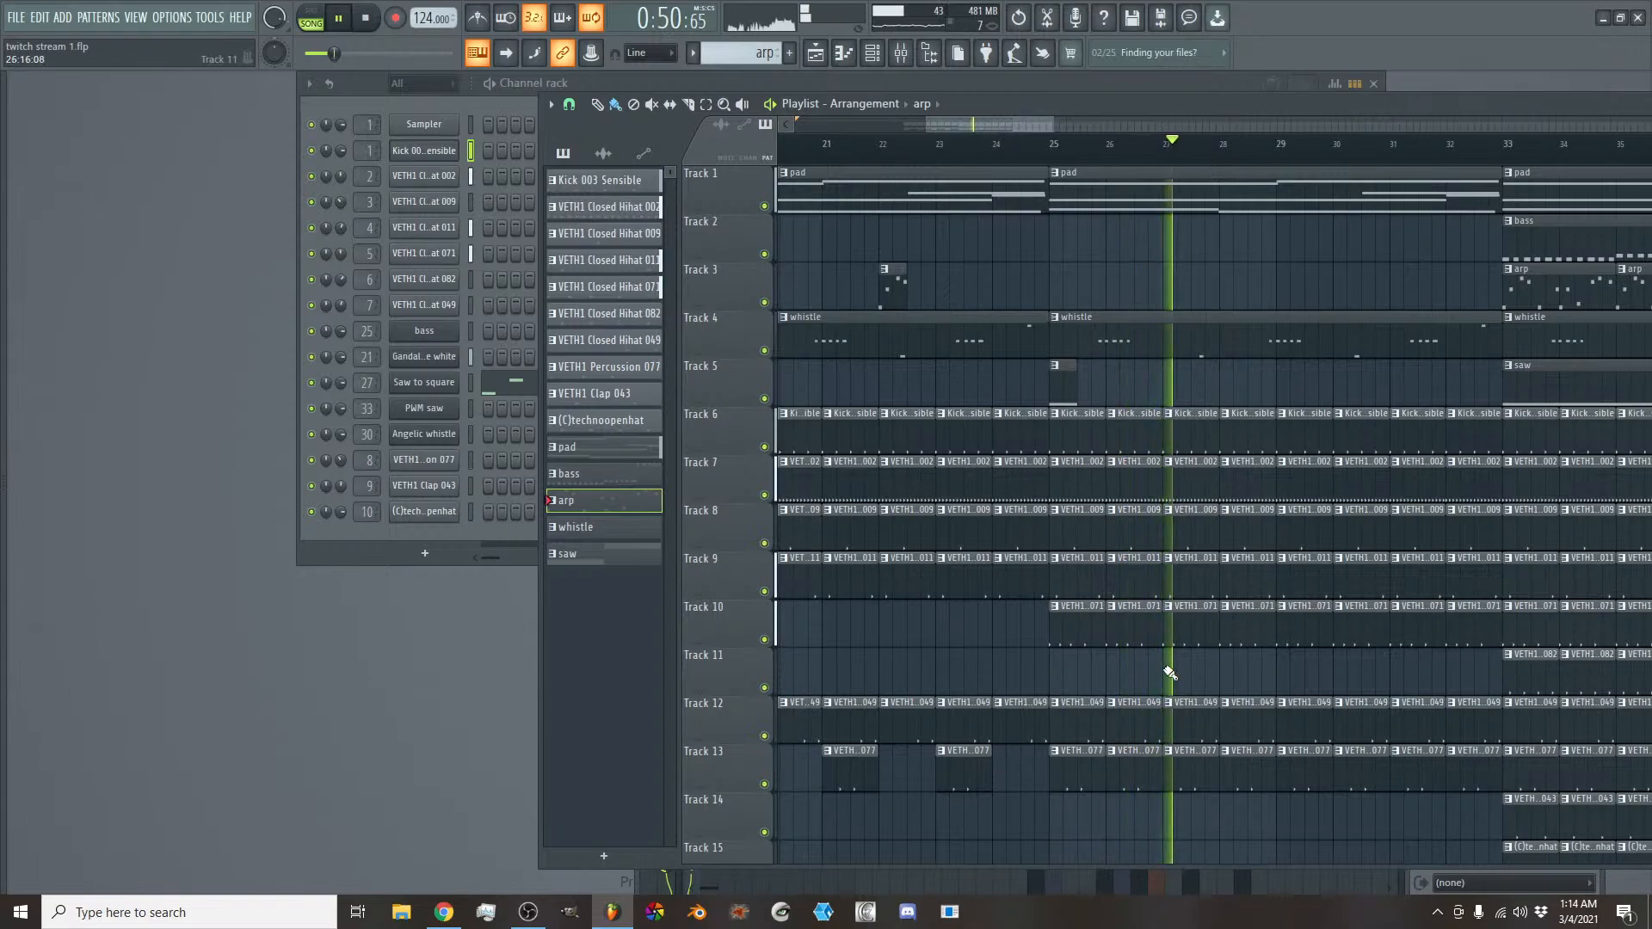
left_click_drag(1072, 629, 1461, 637)
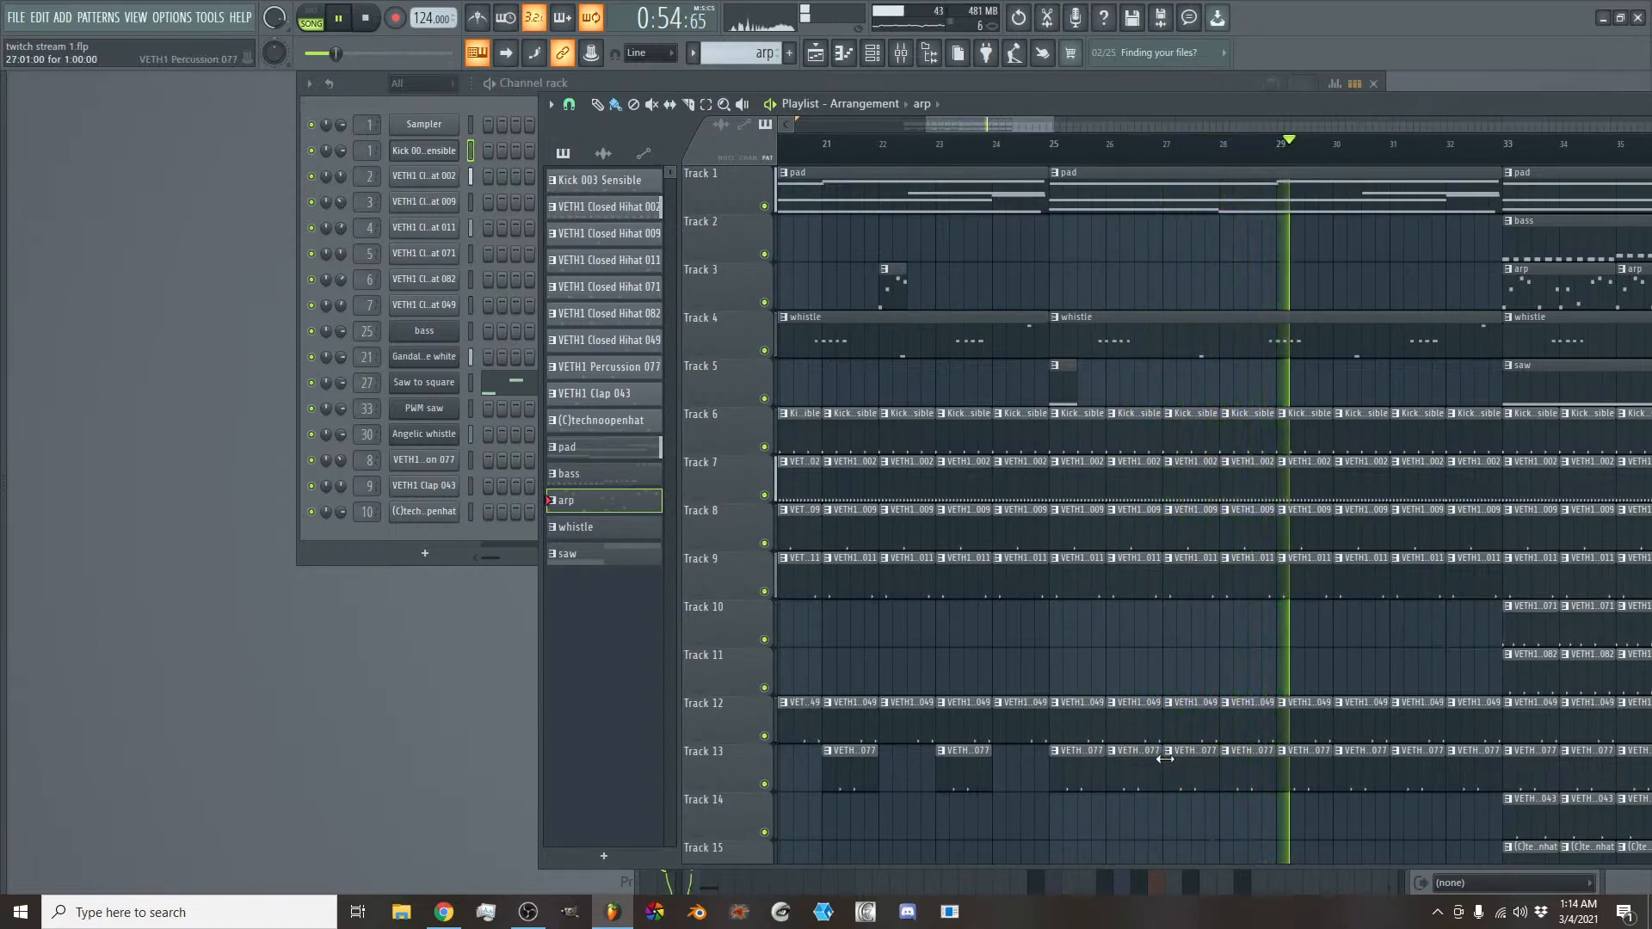
right_click(1139, 769)
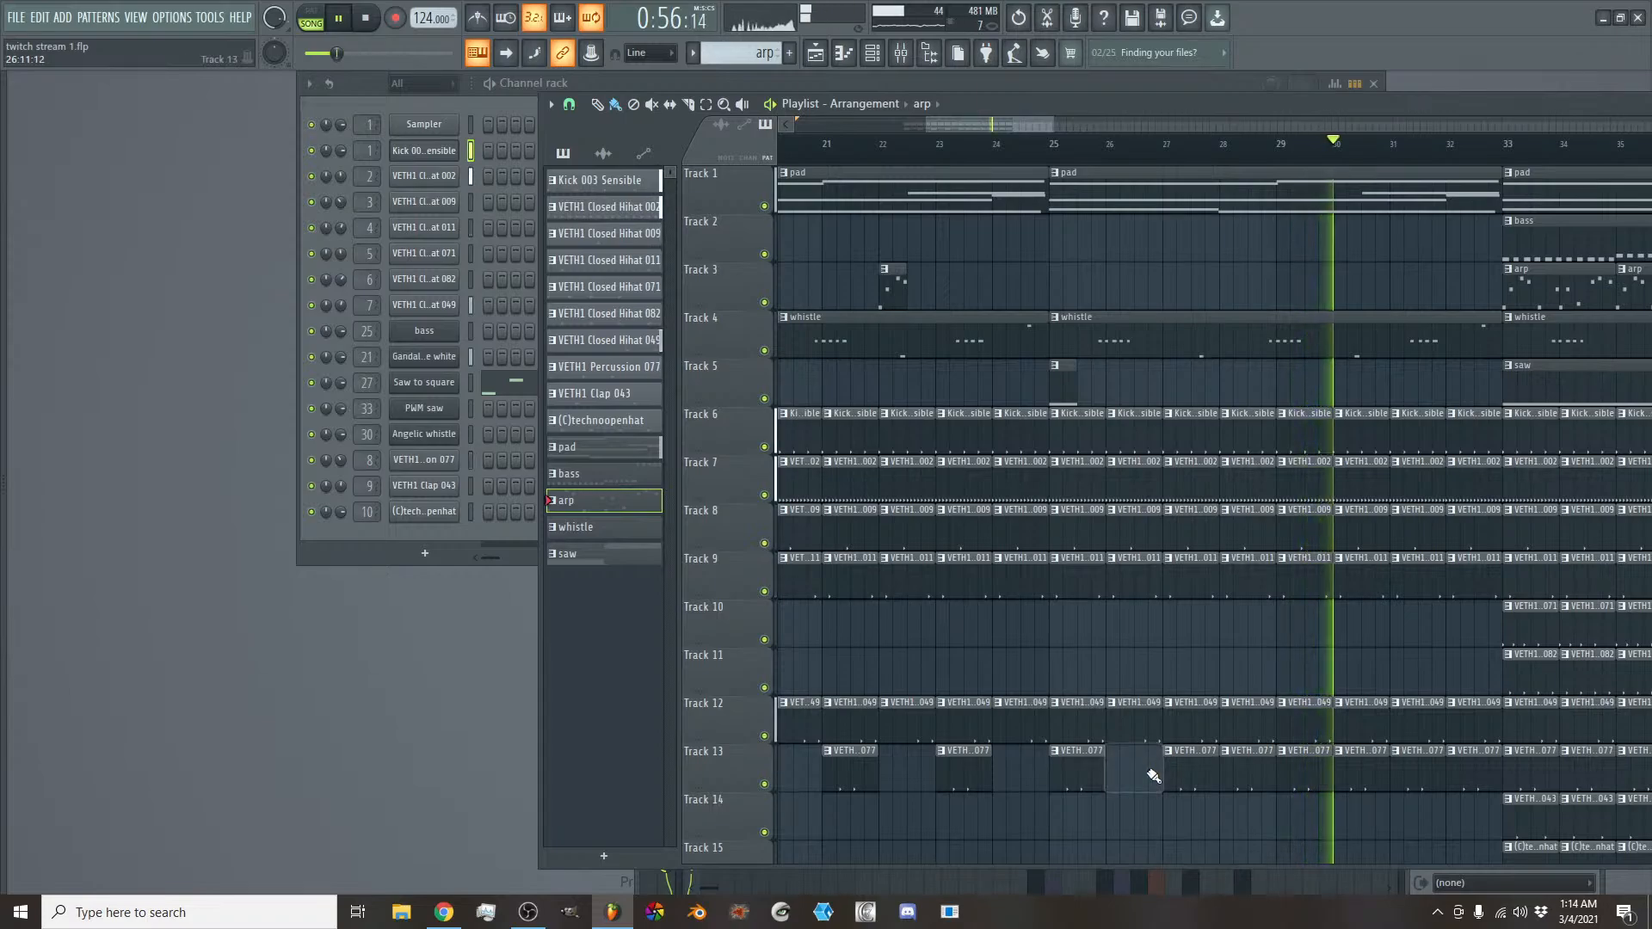
right_click(1261, 770)
right_click(1359, 770)
right_click(1474, 770)
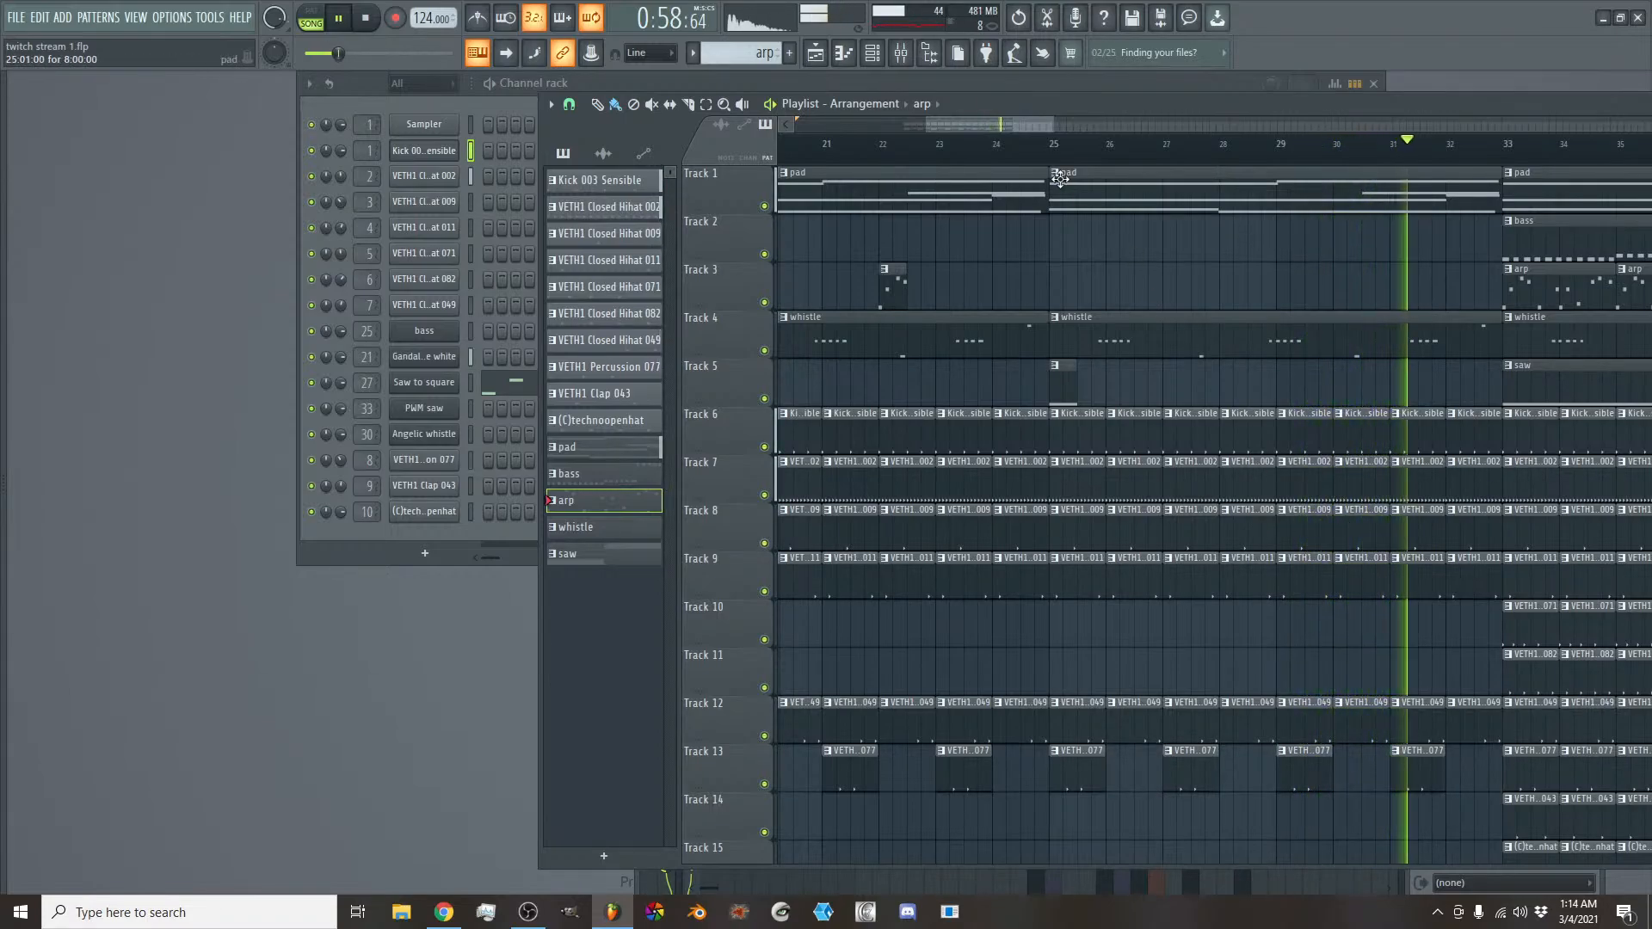
- Delete the kick clips on Track 6 in bars 33 to 40, the saw clip at bar 33 and the bass clips at bars 33 and 37
left_click_drag(995, 126, 1048, 127)
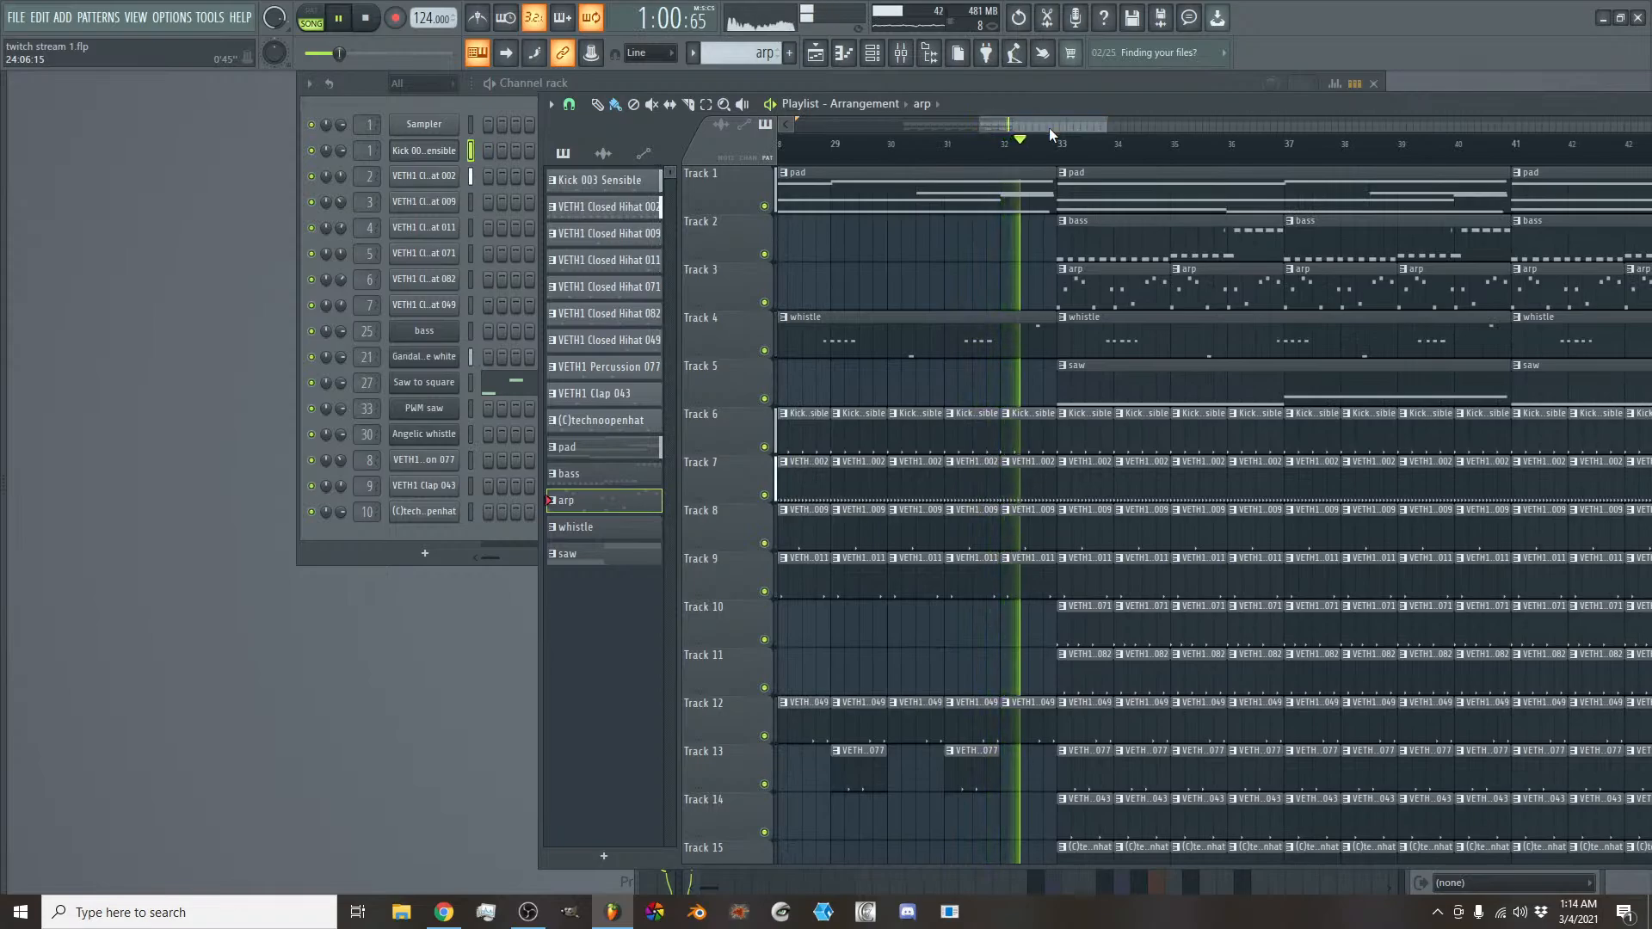
key("space")
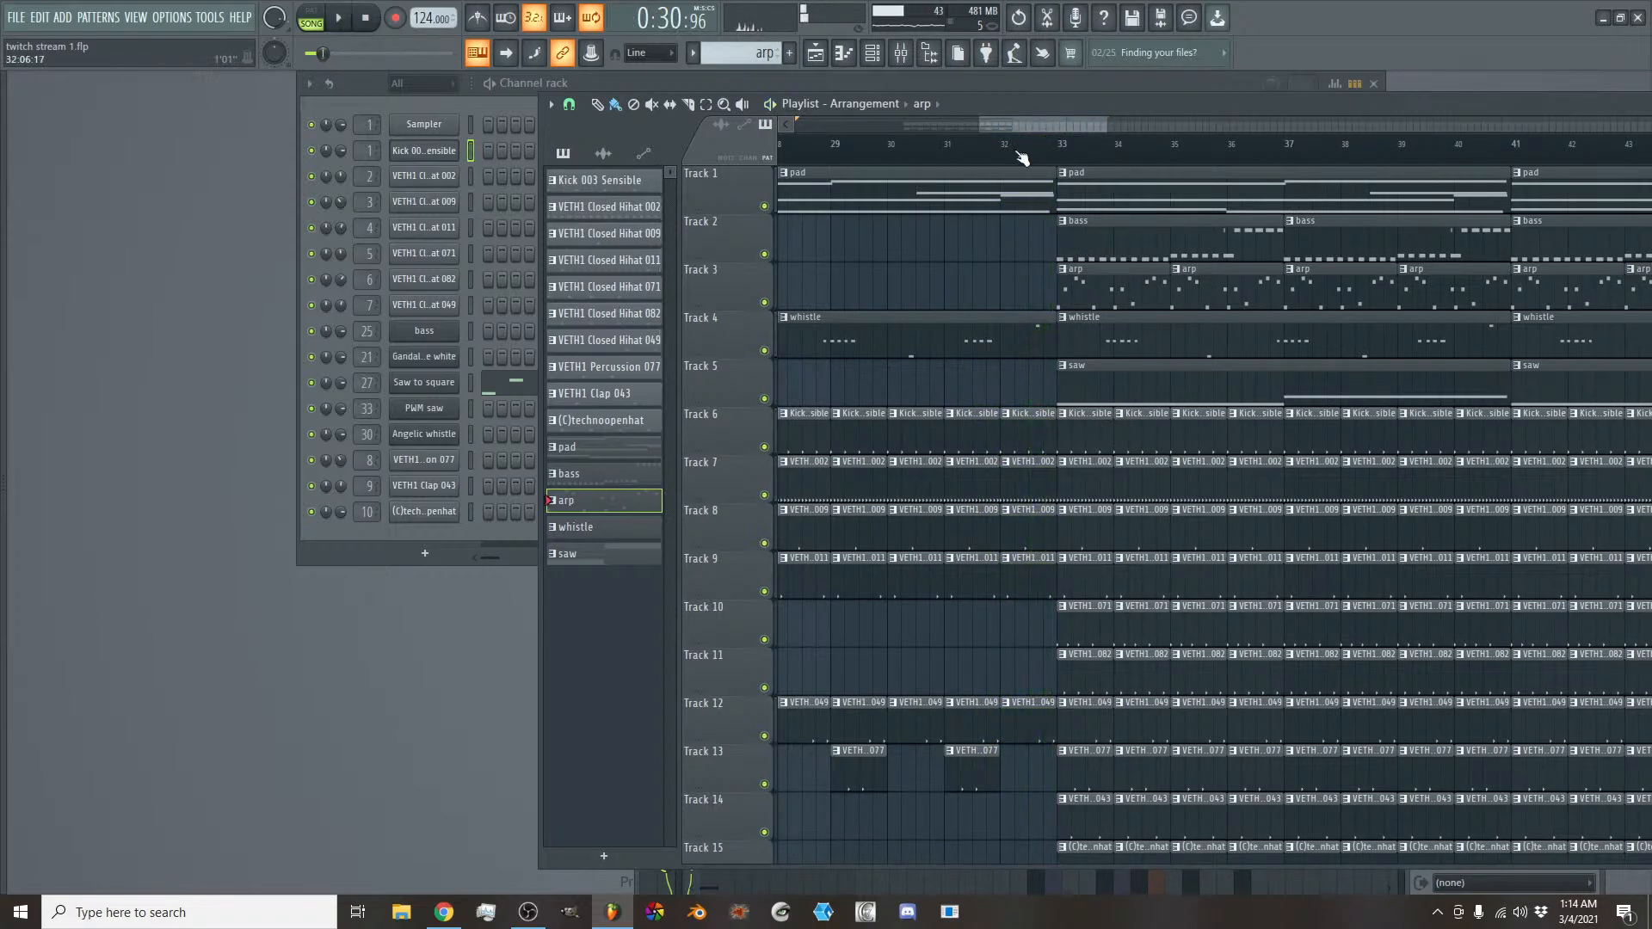
left_click_drag(1090, 441, 1448, 440)
right_click(1118, 384)
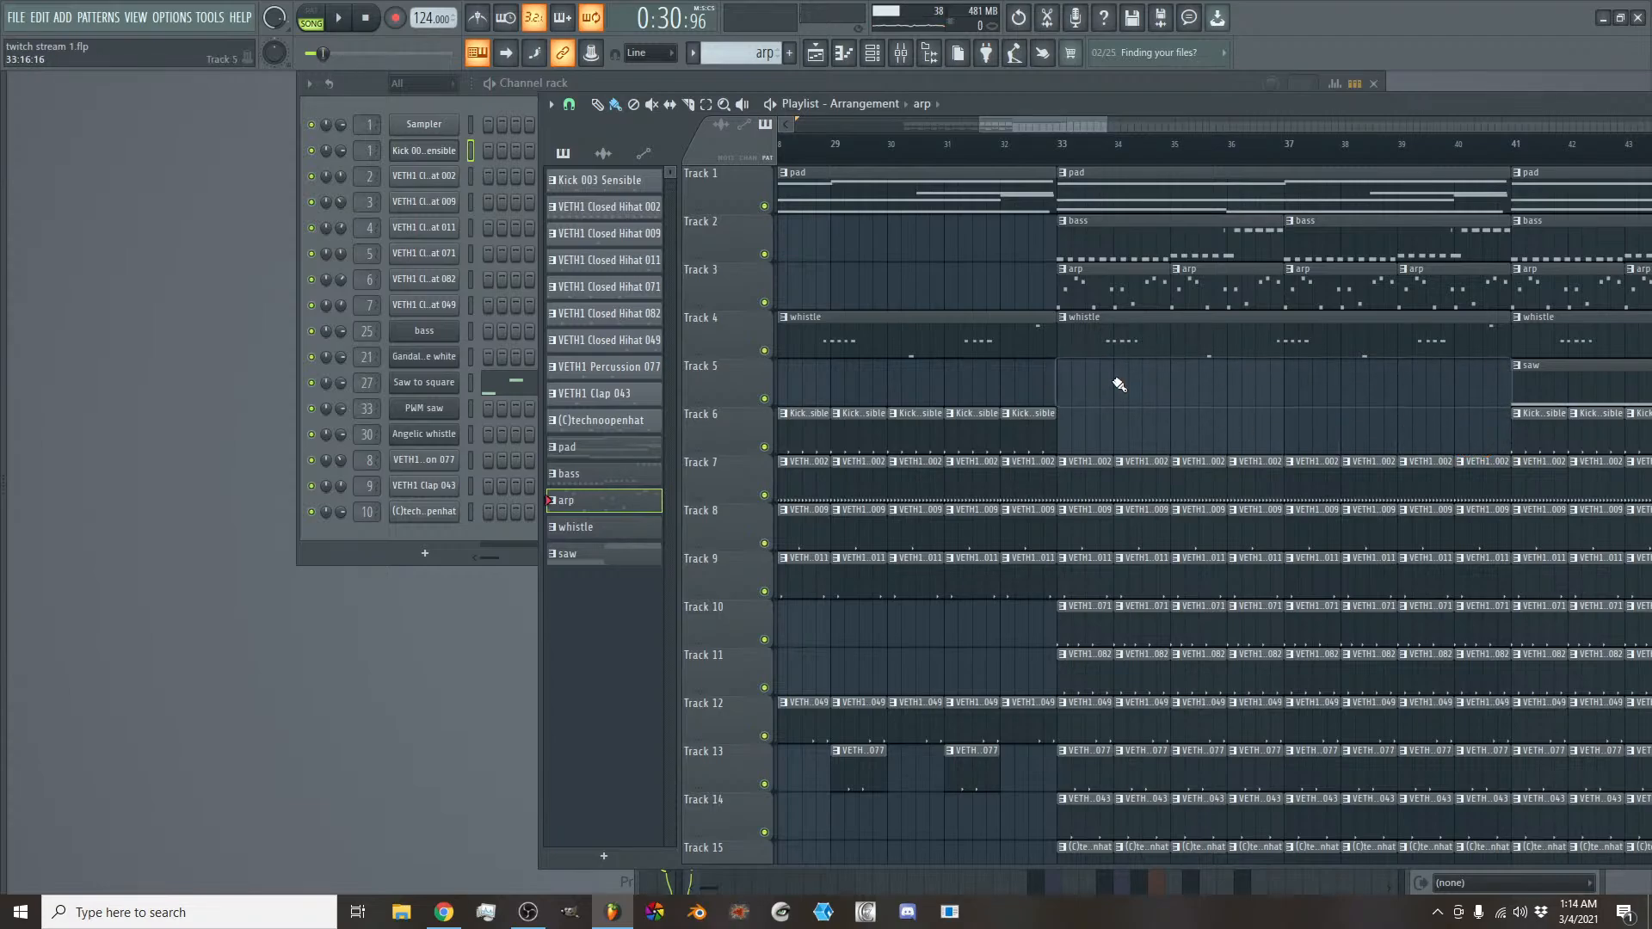
right_click(1148, 233)
right_click(1339, 241)
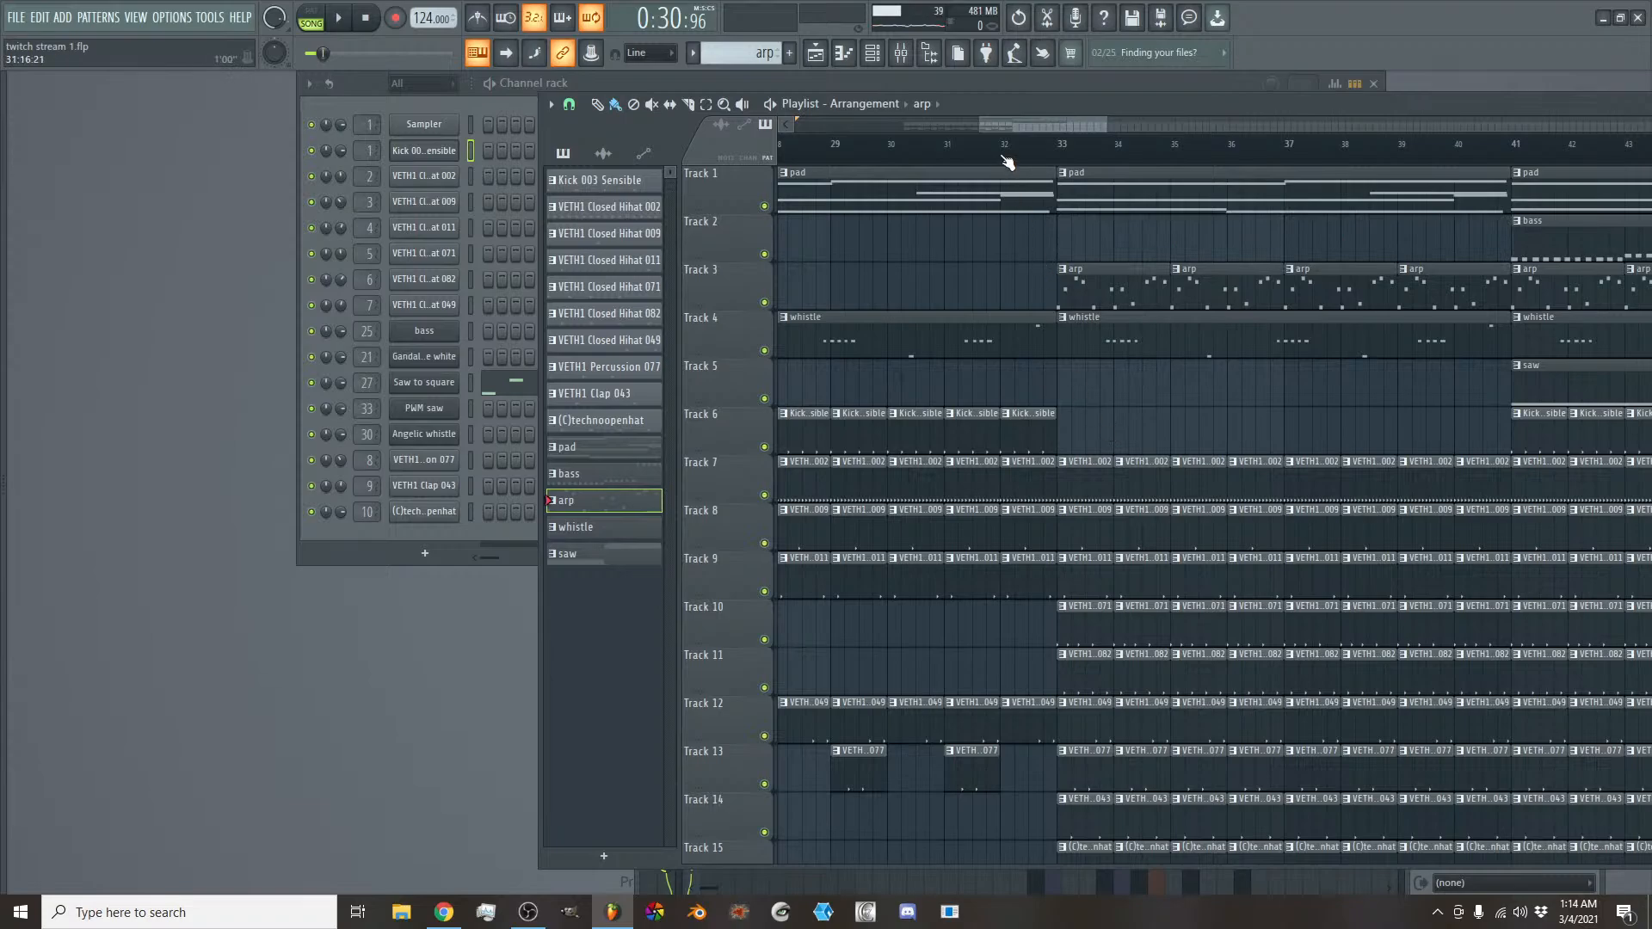
- Delete the Closed Hihat 071 and 082 clips on Tracks 10 and 11 in bars 33 to 40
scroll(1069, 571, "down", 2)
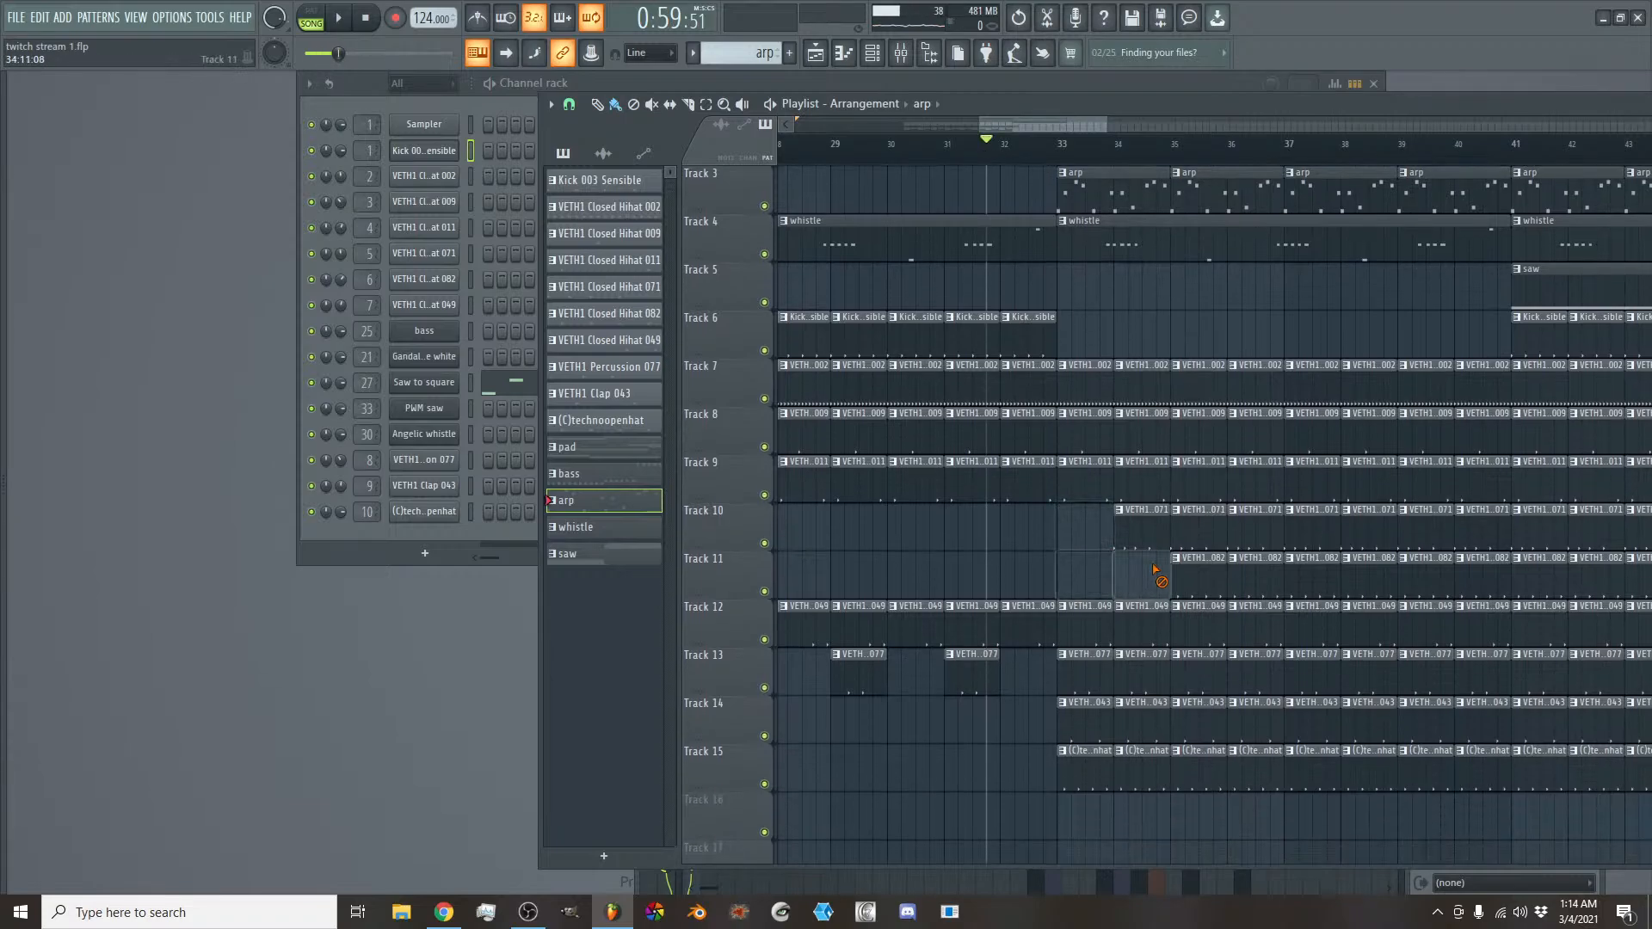
right_click(1473, 570)
right_click(1478, 540)
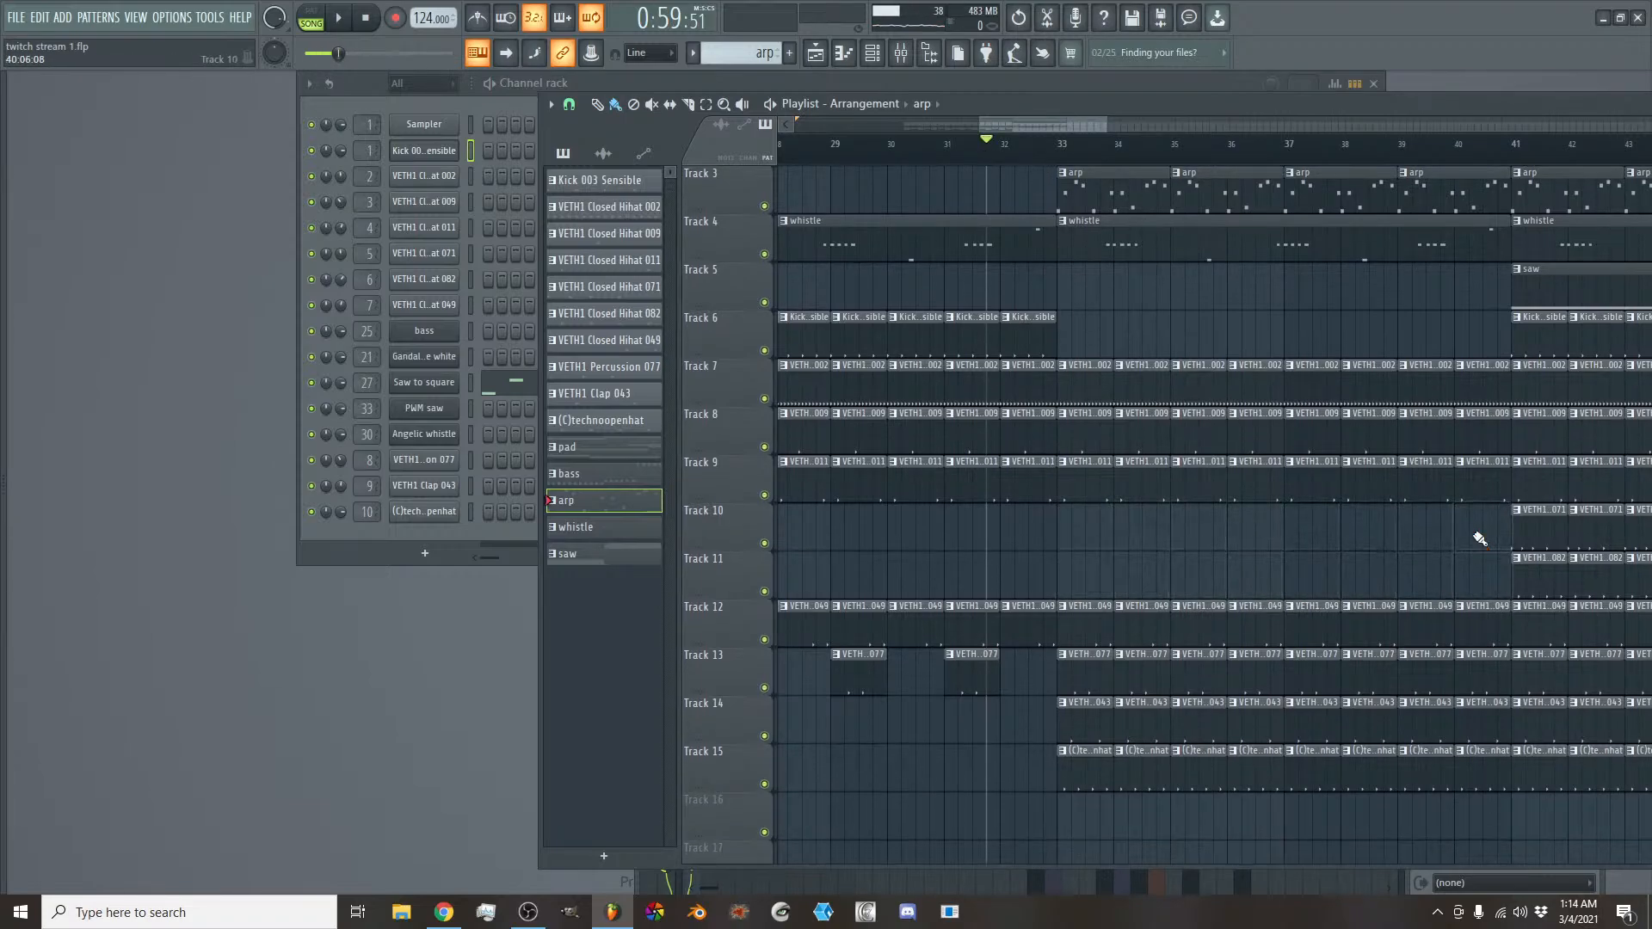
- Delete the open hat clips on Track 15 in bars 33 to 40
right_click(1090, 769)
right_click(1141, 769)
right_click(1198, 770)
right_click(1255, 770)
right_click(1311, 771)
right_click(1368, 771)
right_click(1425, 771)
right_click(1470, 772)
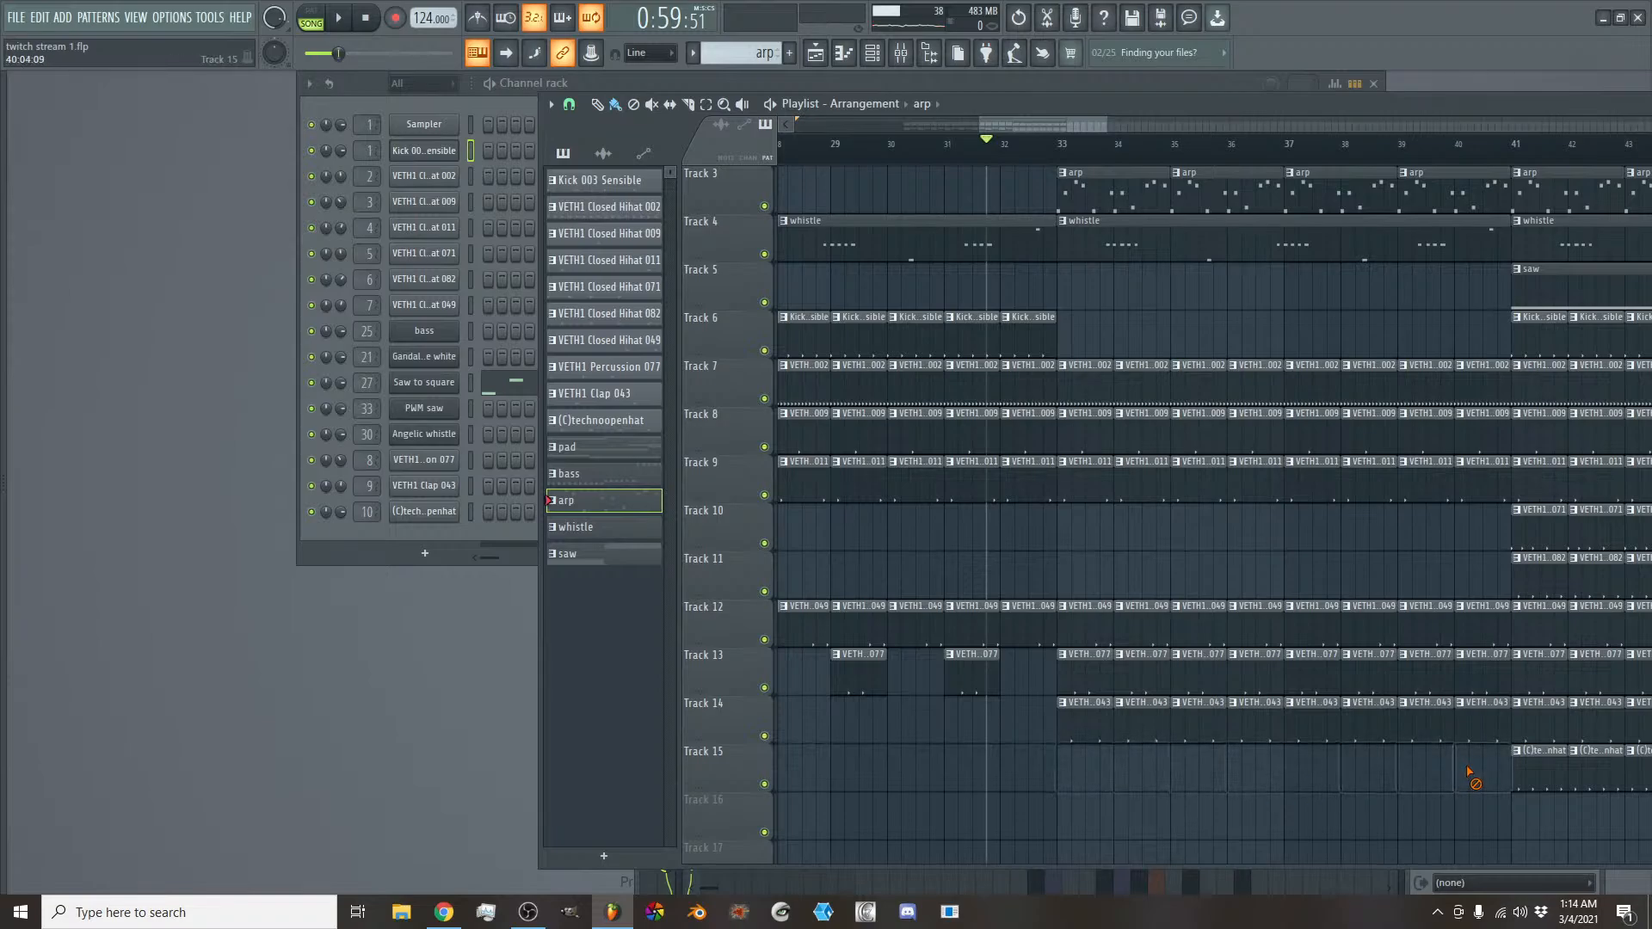
- Delete the clap clips on Track 14 in bars 33 to 40 and every second percussion clip on Track 13 in the same bars
right_click(1103, 741)
right_click(1141, 740)
right_click(1198, 738)
right_click(1255, 737)
right_click(1312, 736)
right_click(1369, 736)
right_click(1426, 733)
right_click(1472, 730)
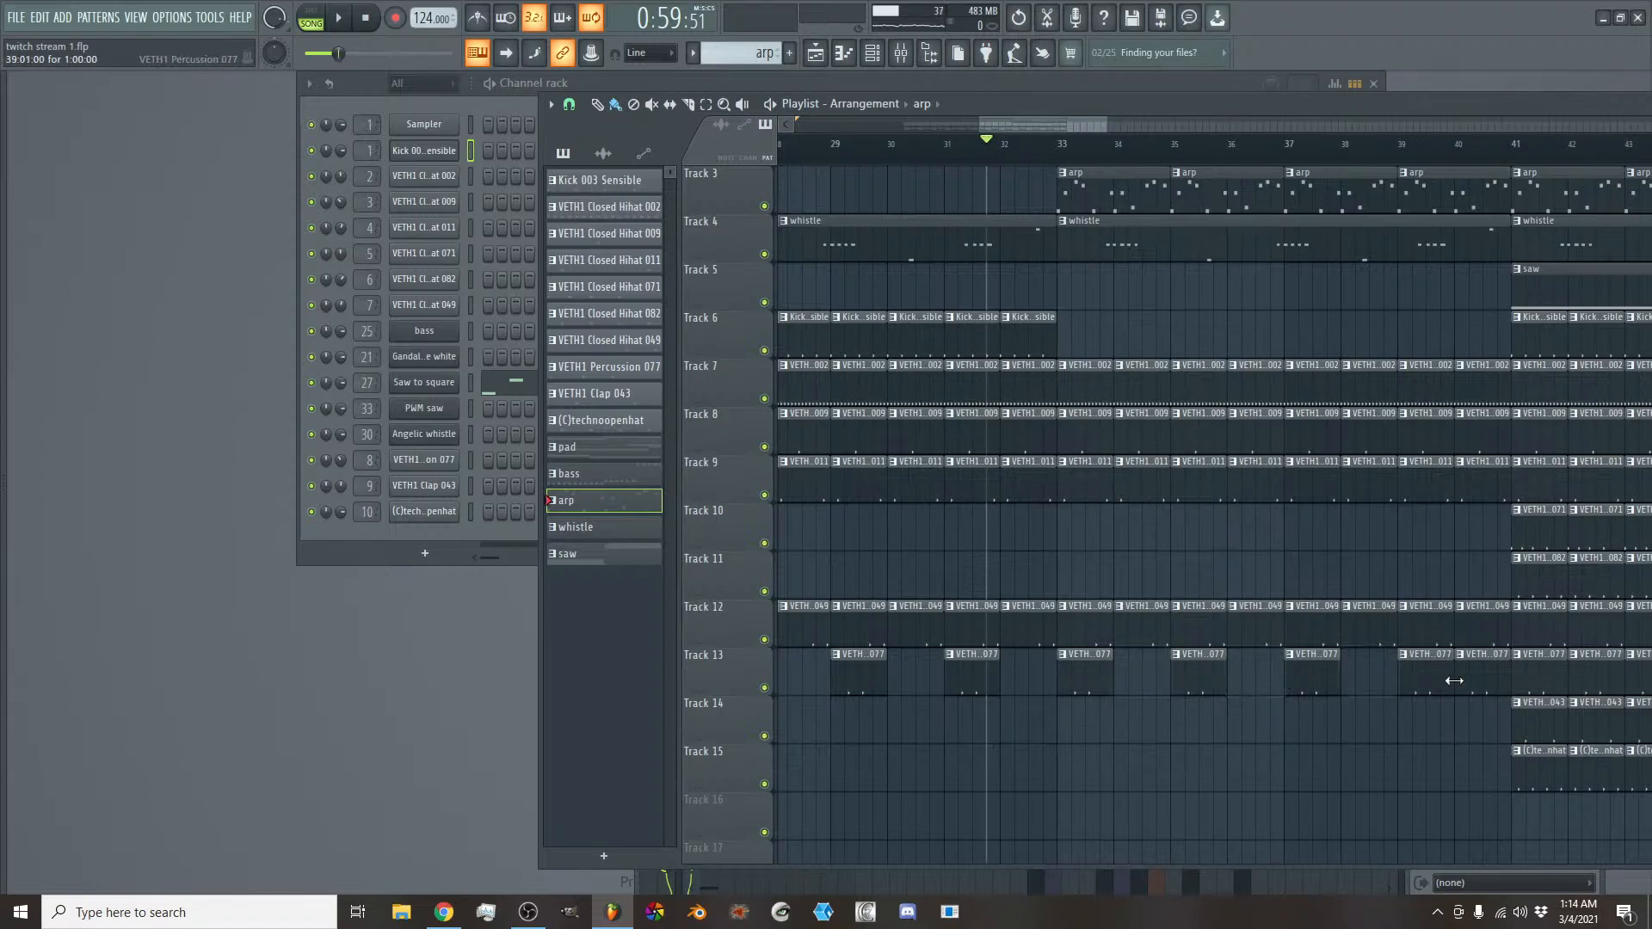
- Play the song into bar 33 and delete the bass clips on Track 2 at bars 41 and 45
scroll(1051, 134, "down", 2)
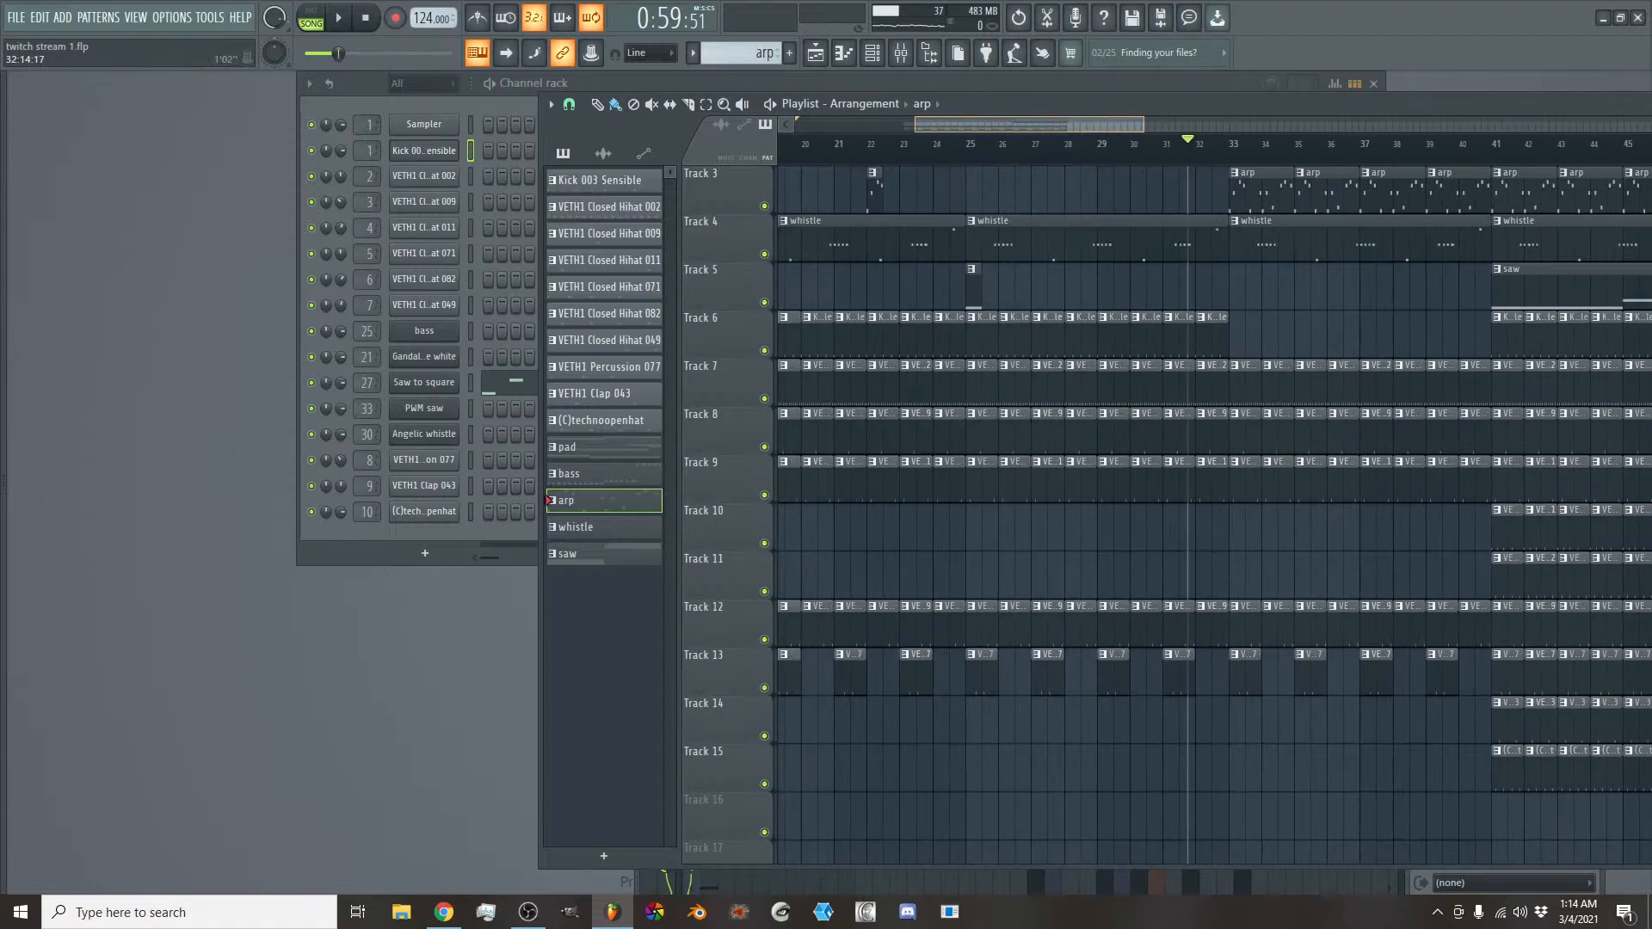
key("space")
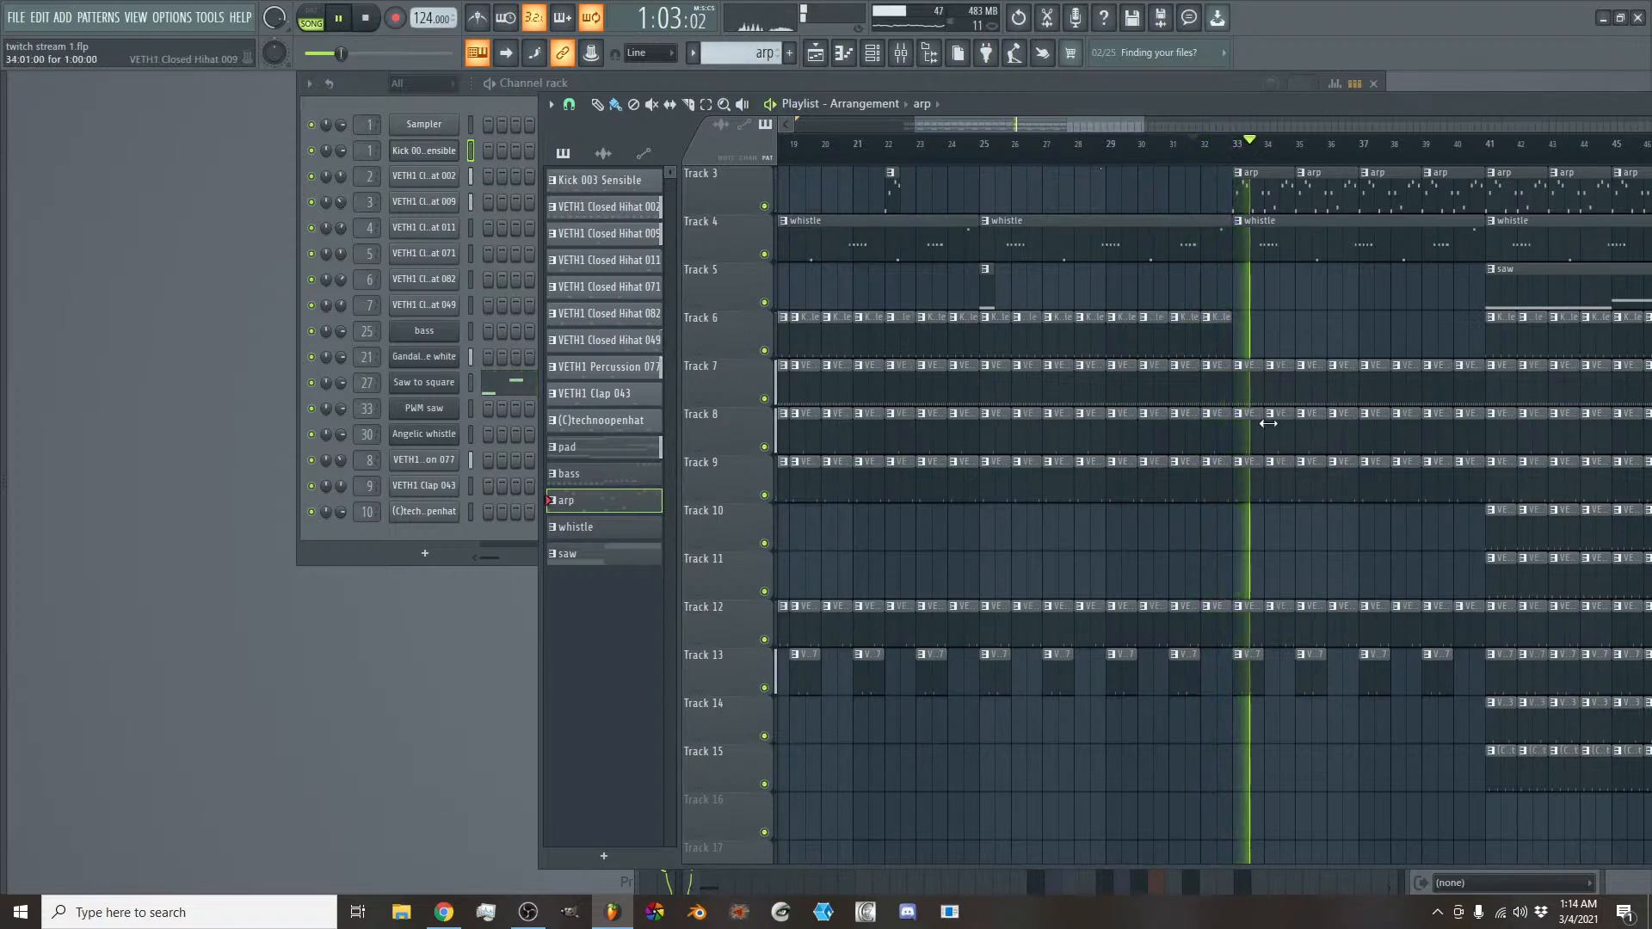
scroll(1270, 425, "up", 2)
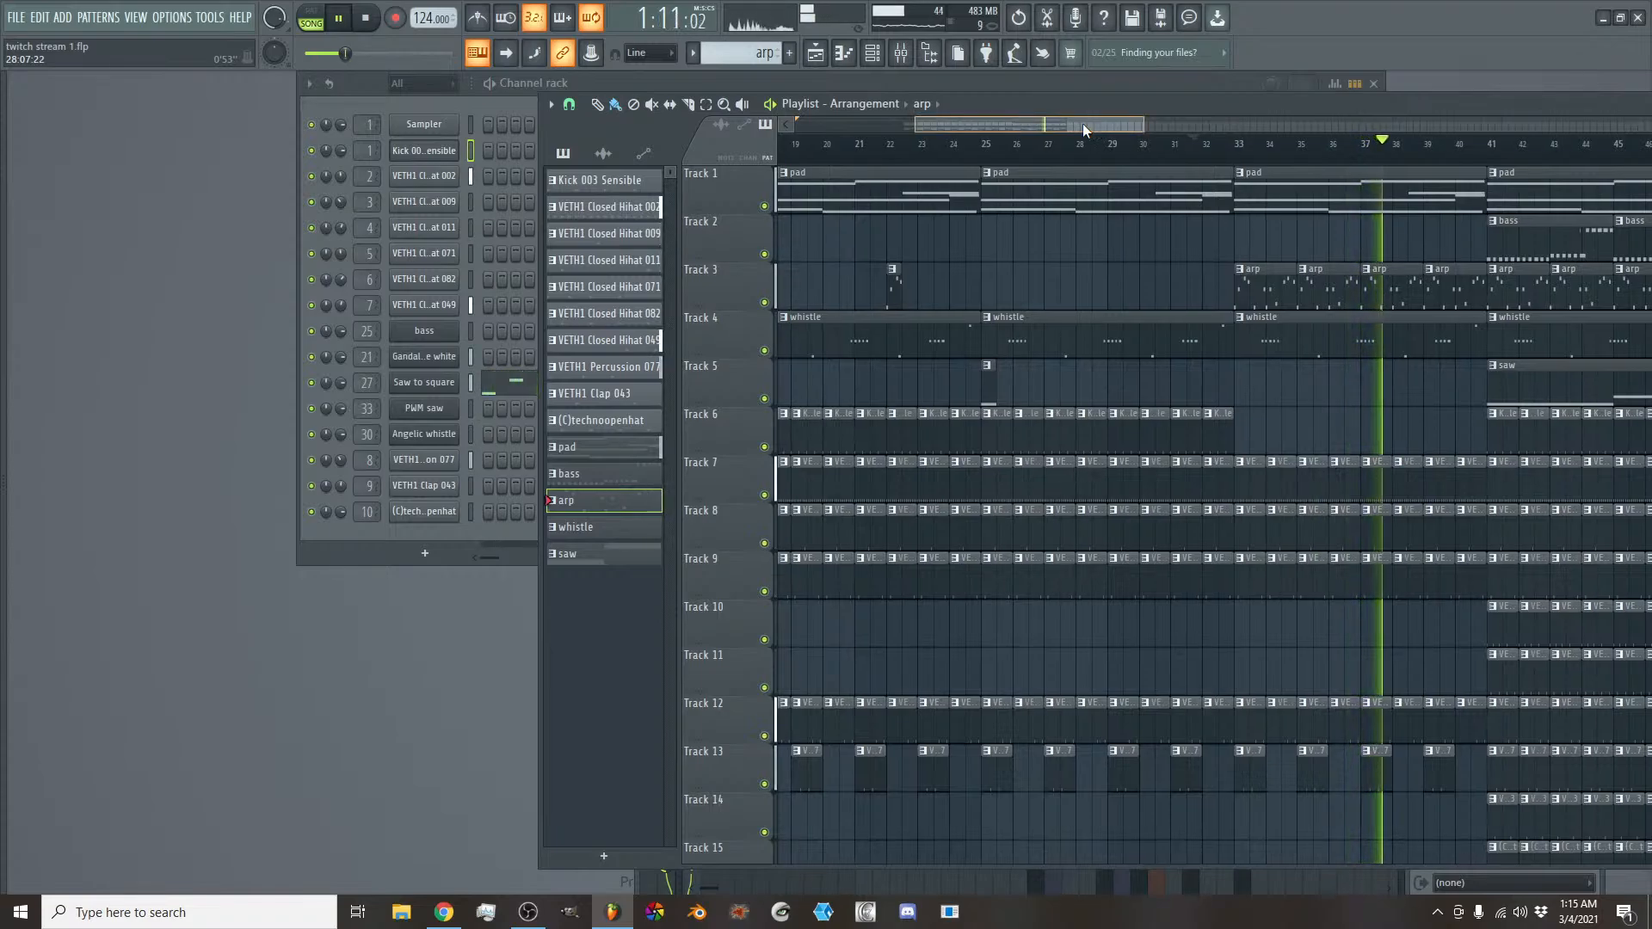
left_click_drag(1099, 128, 1177, 136)
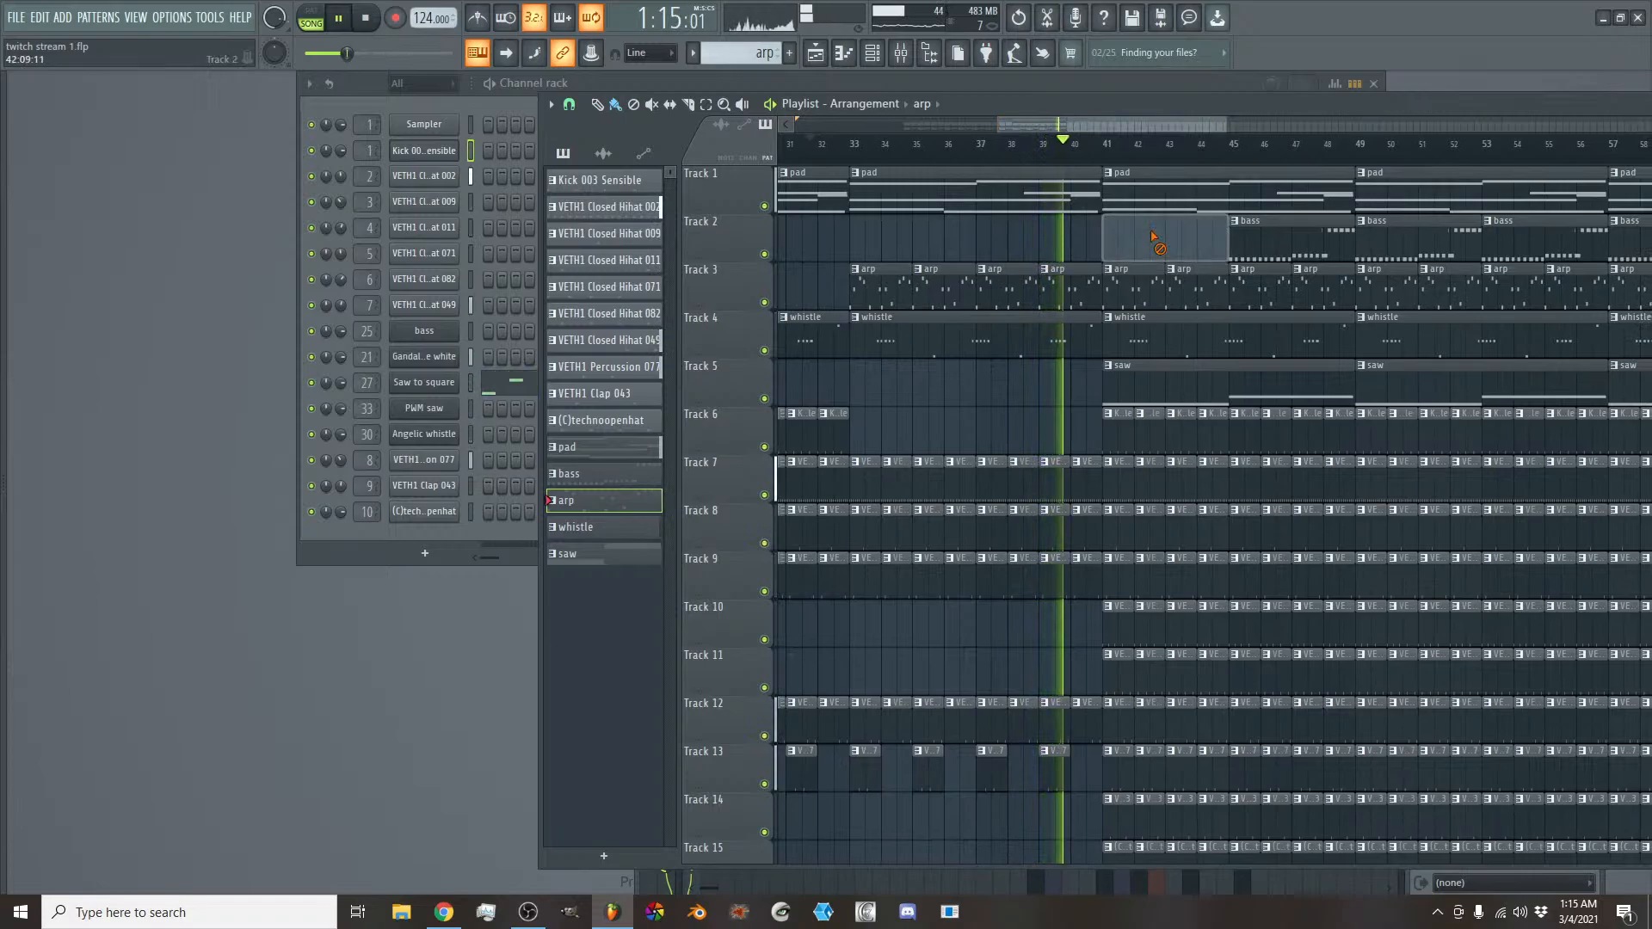
right_click(1150, 231)
right_click(1235, 240)
- Stop playback, place a bass clip on Track 2 at bar 17, and resume playing just before bar 33
key("space")
mouse_move(1102, 122)
left_mouse_down()
mouse_move(923, 121)
mouse_move(1085, 122)
left_mouse_up()
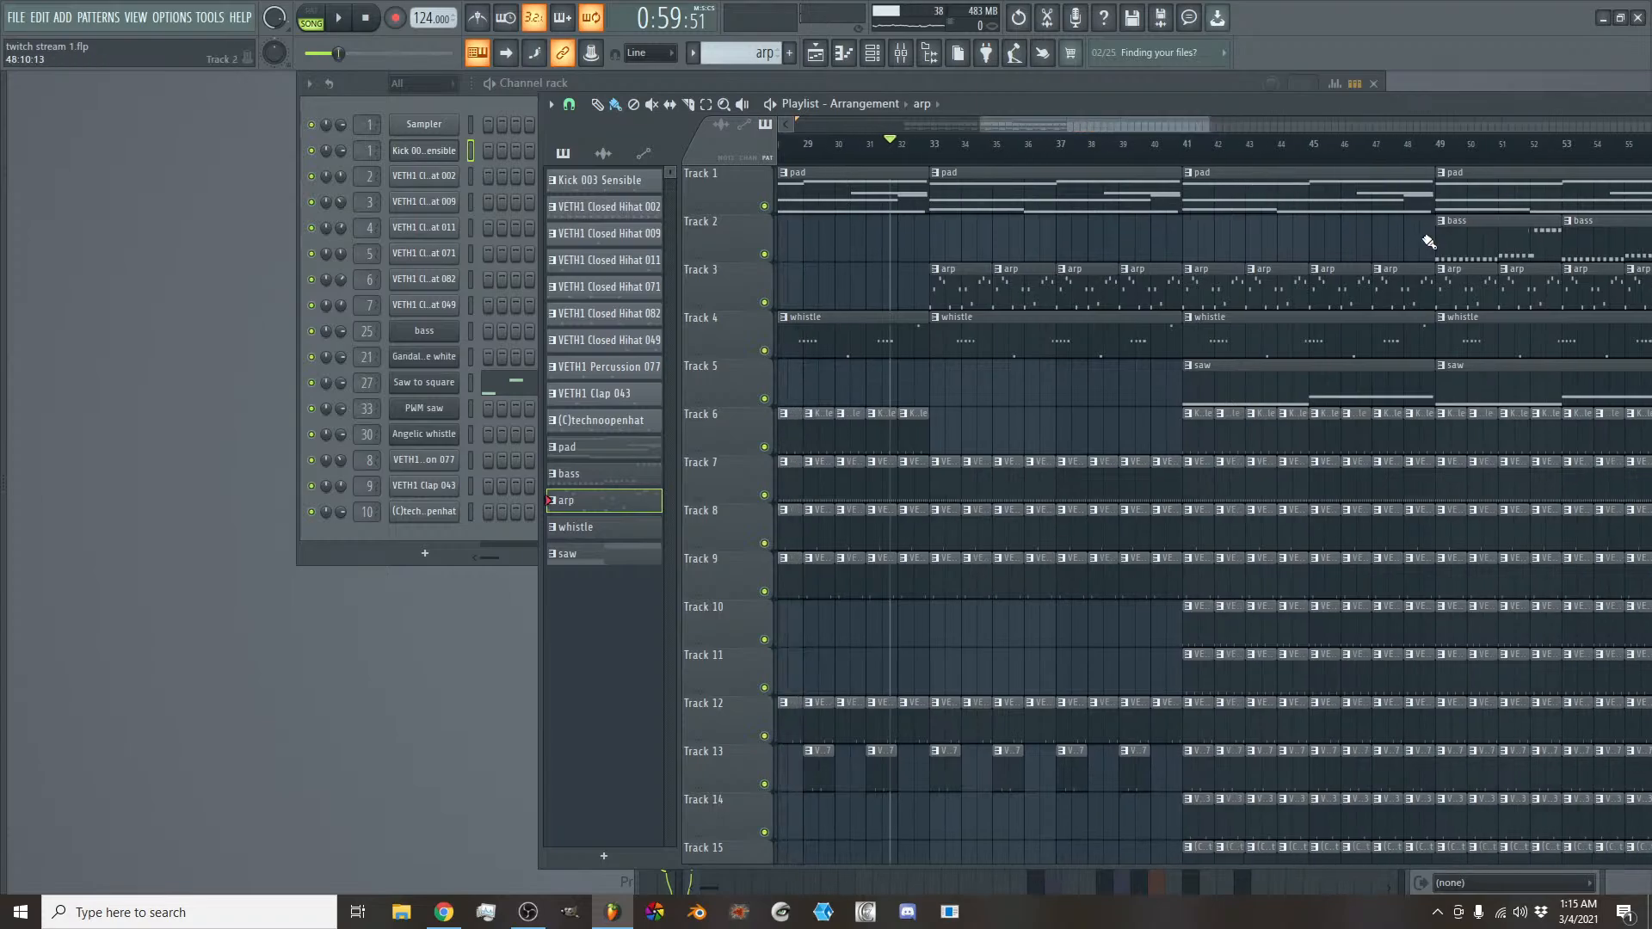
left_click_drag(1144, 126, 996, 131)
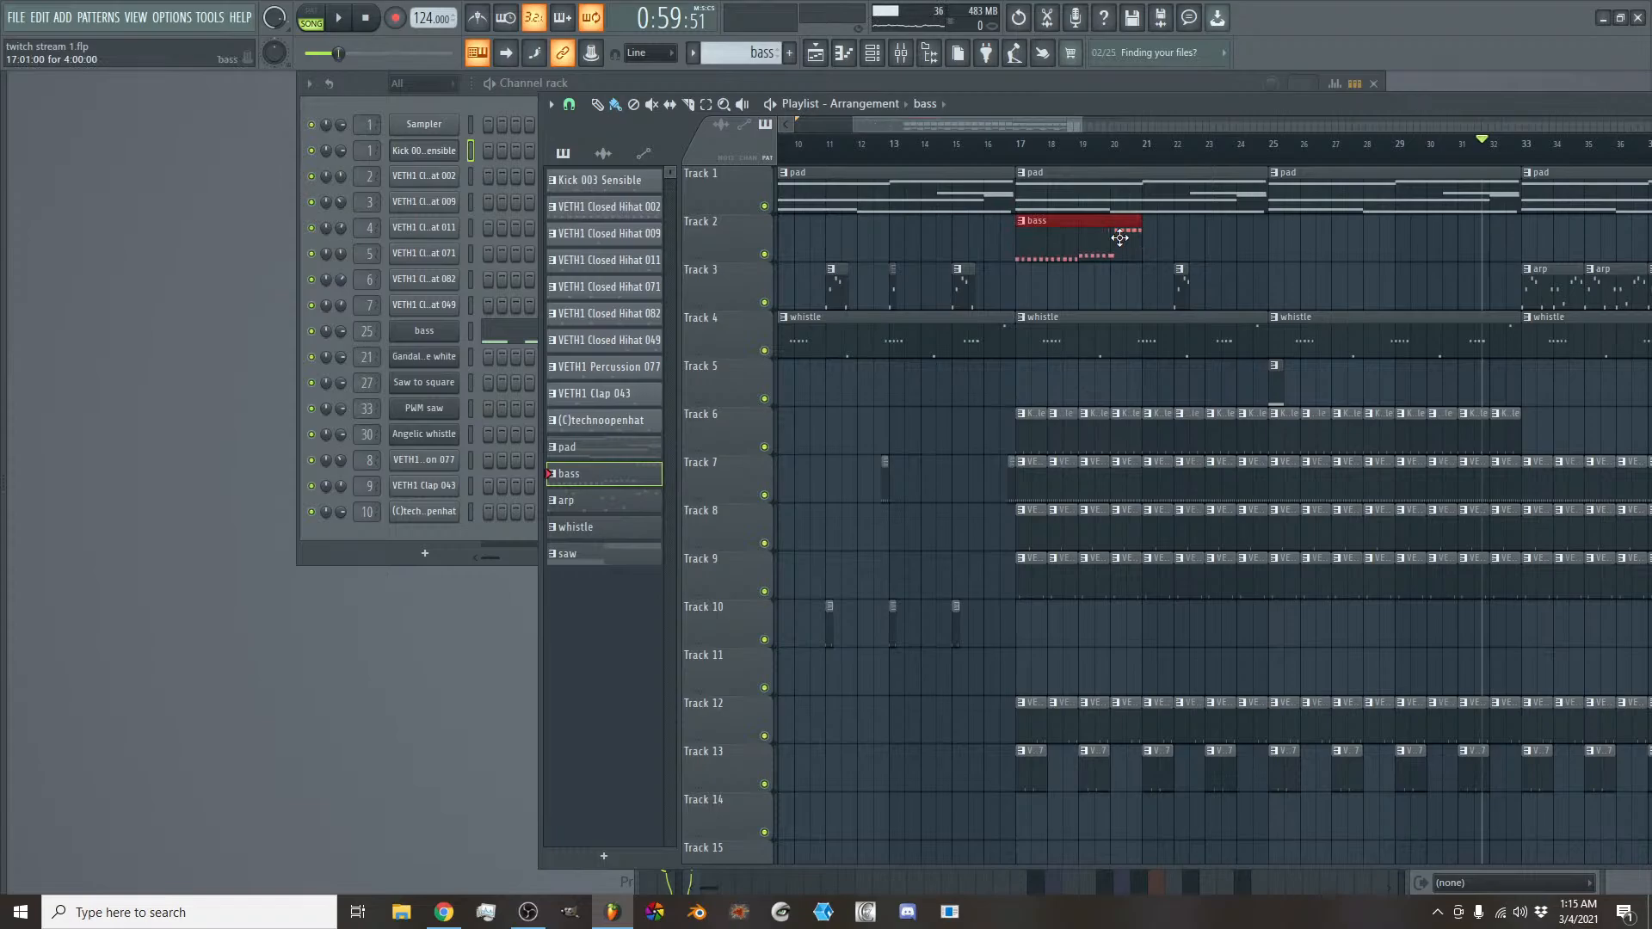
left_click_drag(1010, 126, 1039, 124)
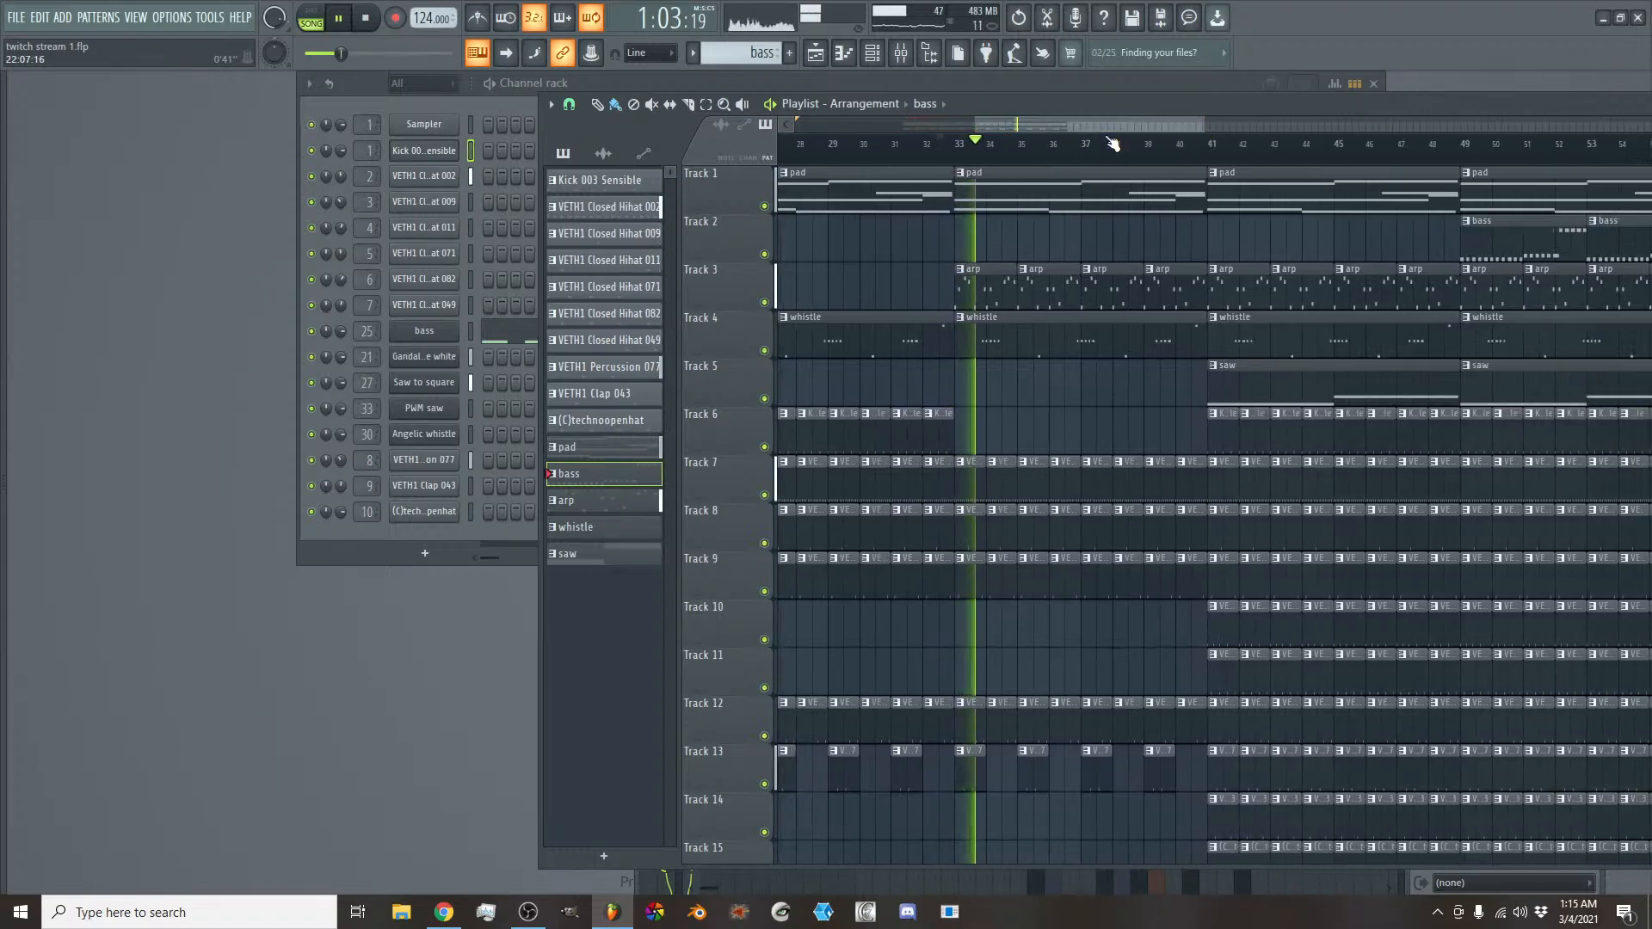
- Delete the saw clip at bar 41 and the kick, Closed Hihat 071 and Closed Hihat 082 clips in bars 41 to 48
mouse_move(1230, 391)
left_mouse_down()
mouse_move(1228, 432)
mouse_move(1442, 417)
left_mouse_up()
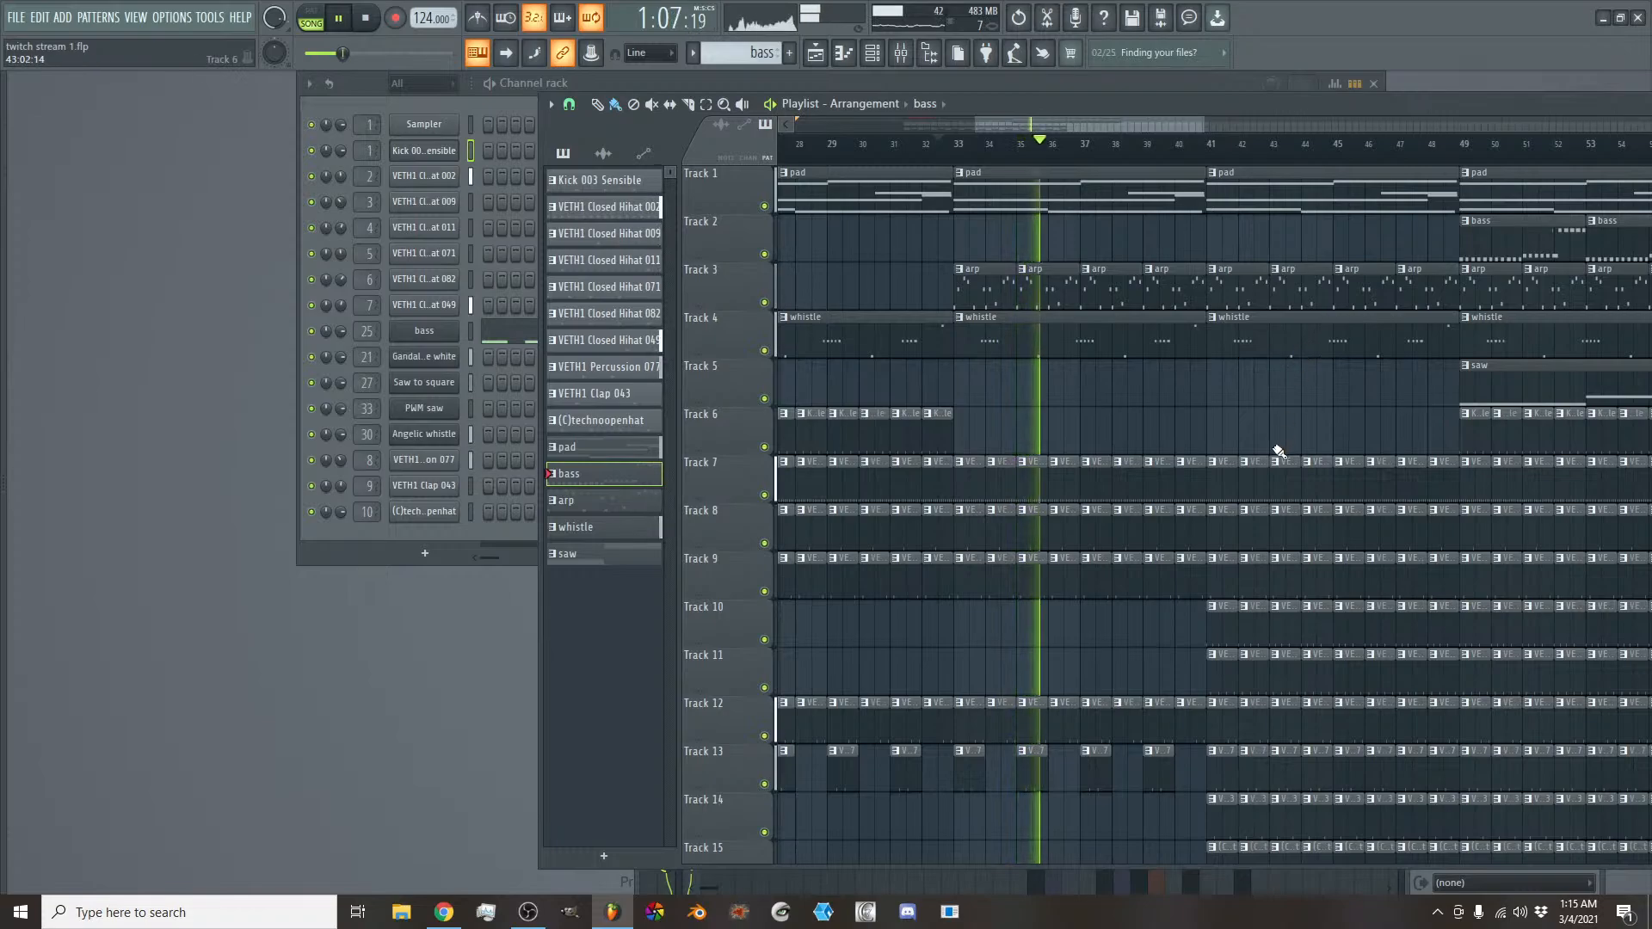
scroll(1278, 451, "down", 3)
mouse_move(1236, 479)
left_mouse_down()
mouse_move(1277, 521)
mouse_move(1346, 479)
mouse_move(1312, 527)
mouse_move(1365, 494)
mouse_move(1442, 516)
mouse_move(1442, 494)
left_mouse_up()
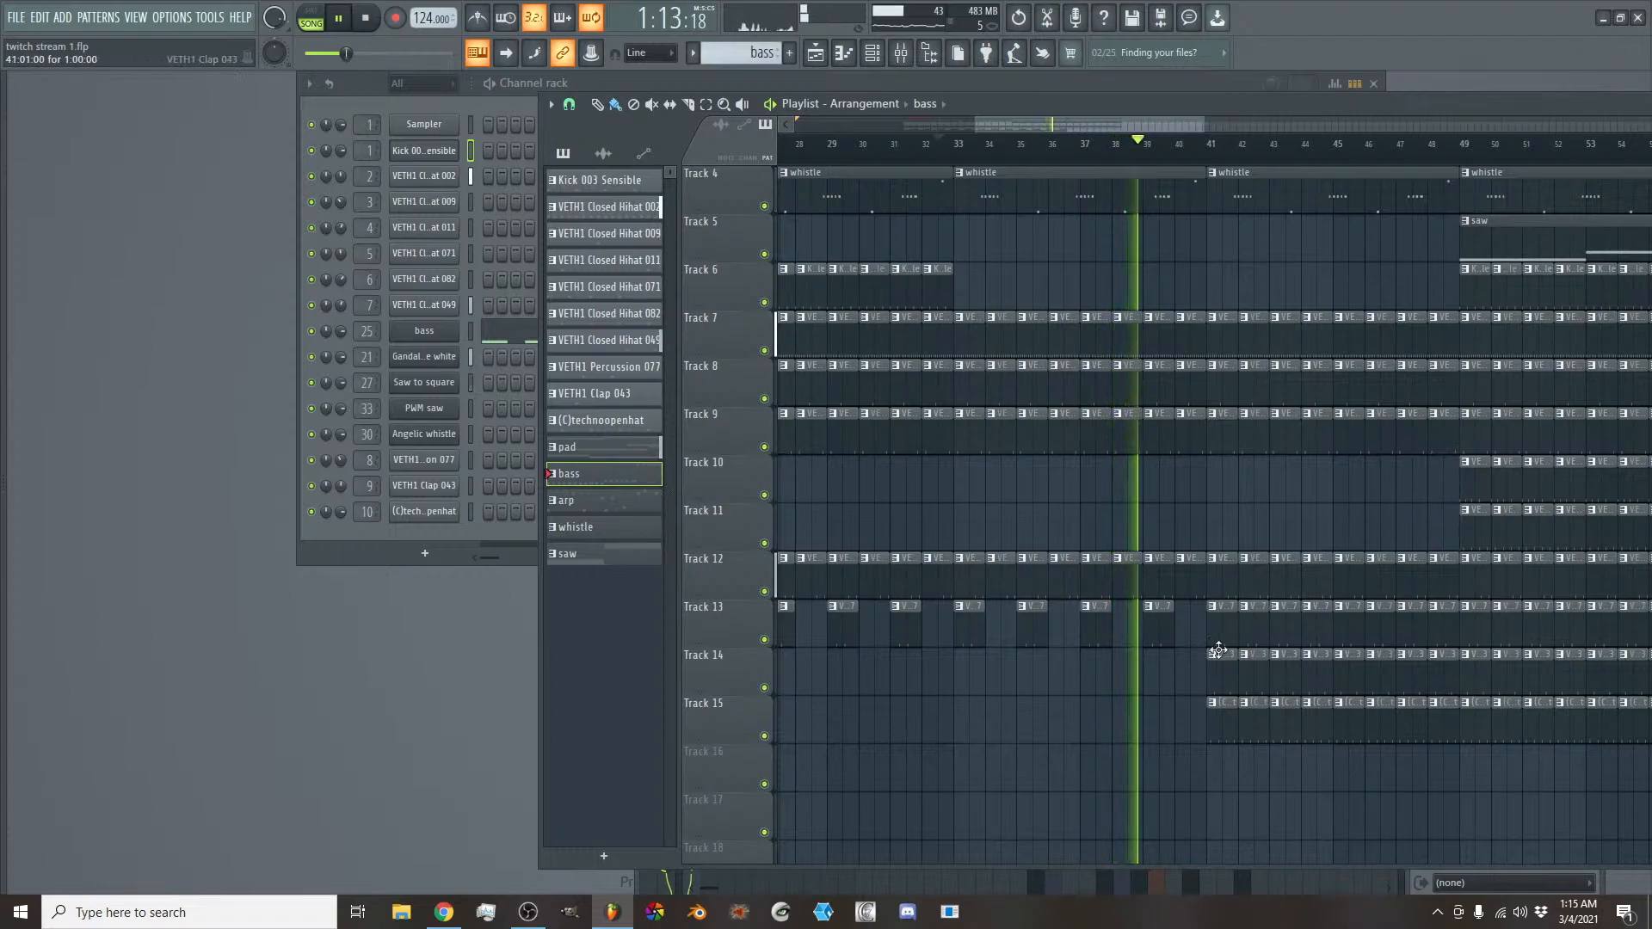
- Delete the clap and open hat clips on Tracks 14 and 15 in bars 41 to 48 and every second percussion clip on Track 13 there
mouse_move(1213, 671)
left_mouse_down()
mouse_move(1228, 715)
mouse_move(1281, 672)
mouse_move(1252, 714)
mouse_move(1316, 684)
mouse_move(1390, 714)
mouse_move(1427, 694)
mouse_move(1449, 723)
left_mouse_up()
scroll(1398, 679, "up", 3)
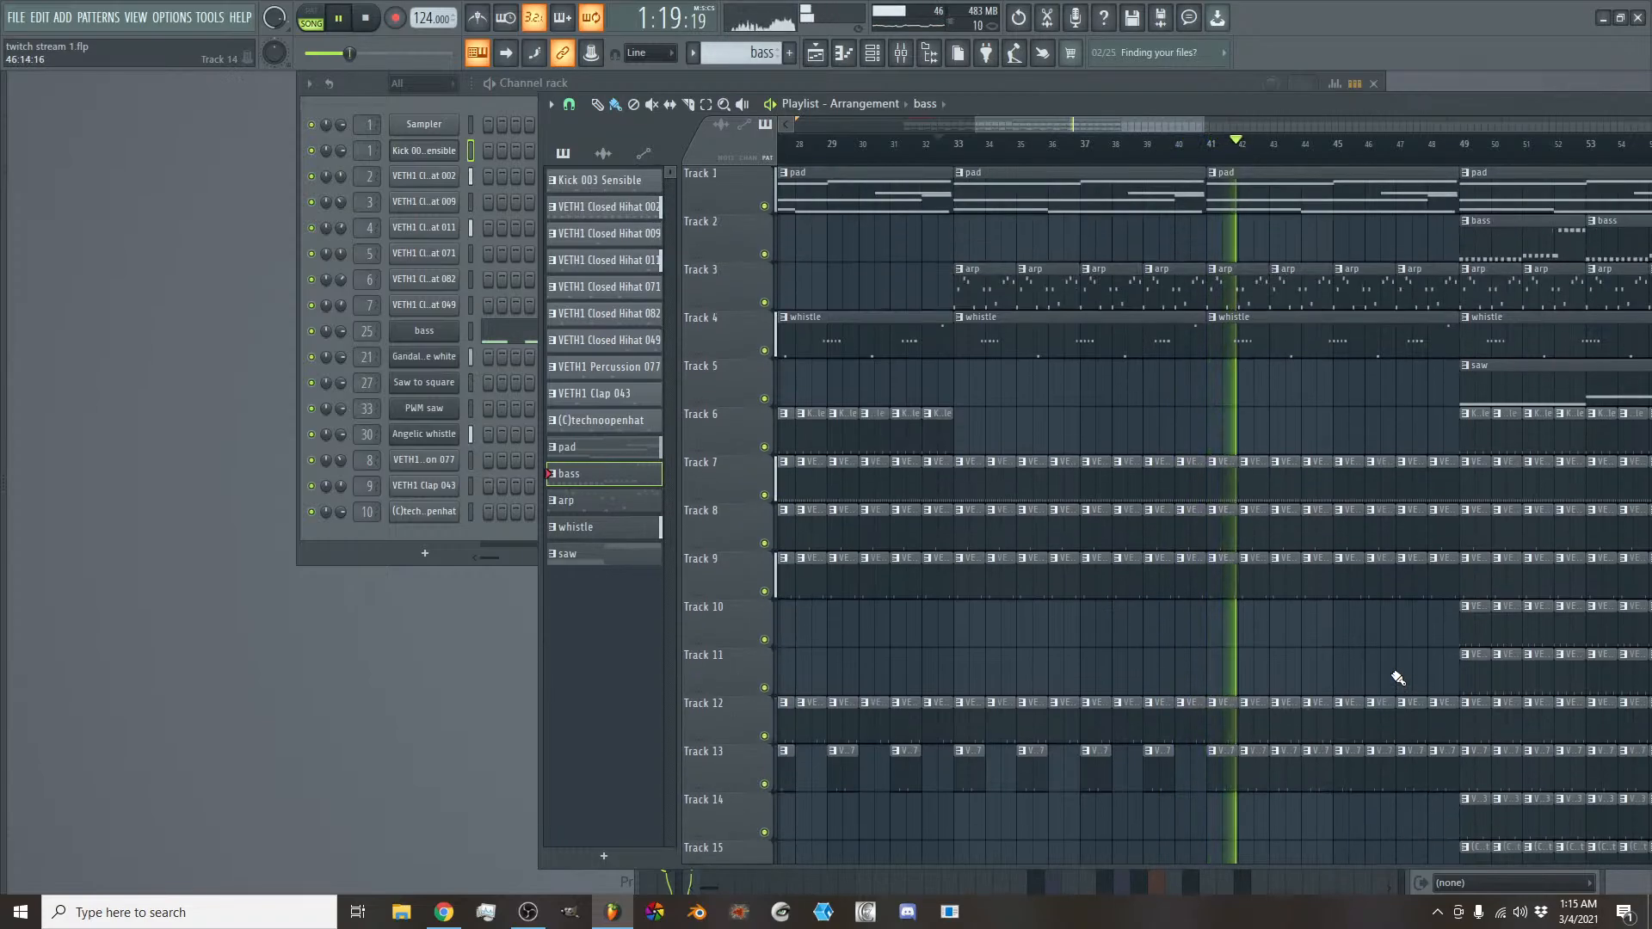
left_click_drag(1263, 777, 1441, 777)
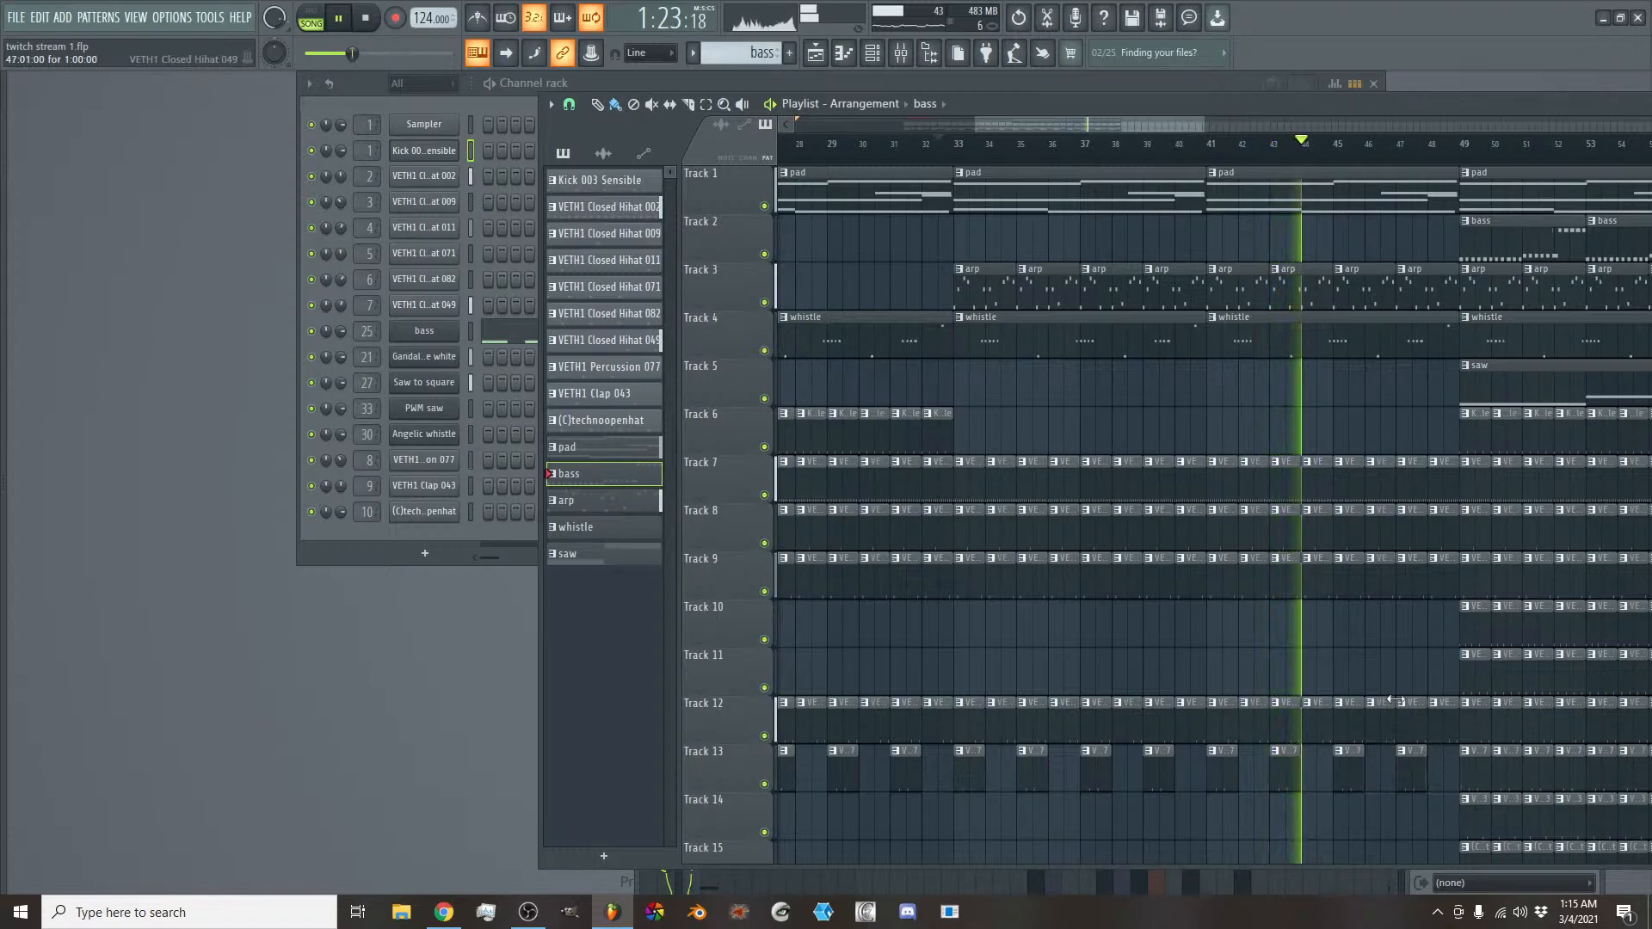
- Delete the saw clips on Track 5 at bars 49 and 57
left_click_drag(1101, 125, 1182, 127)
right_click(1136, 383)
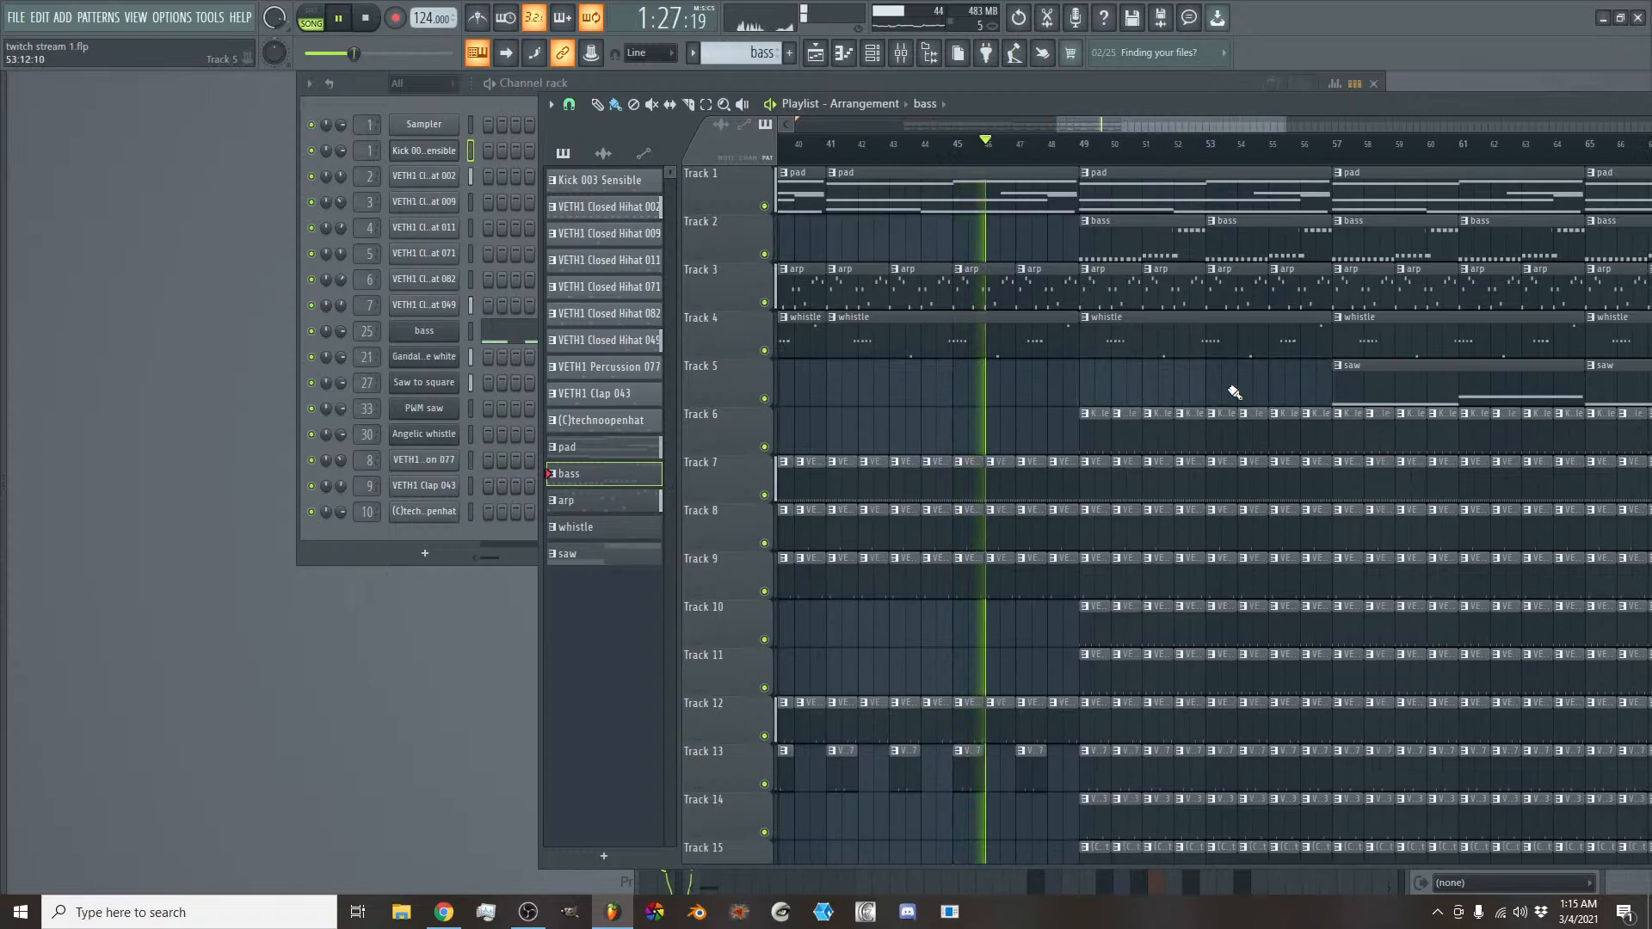
right_click(1357, 376)
- Listen to the transition into bar 49 and look over the drum tracks in that section
scroll(1346, 368, "down", 3)
scroll(1346, 368, "down", 2, "ctrl")
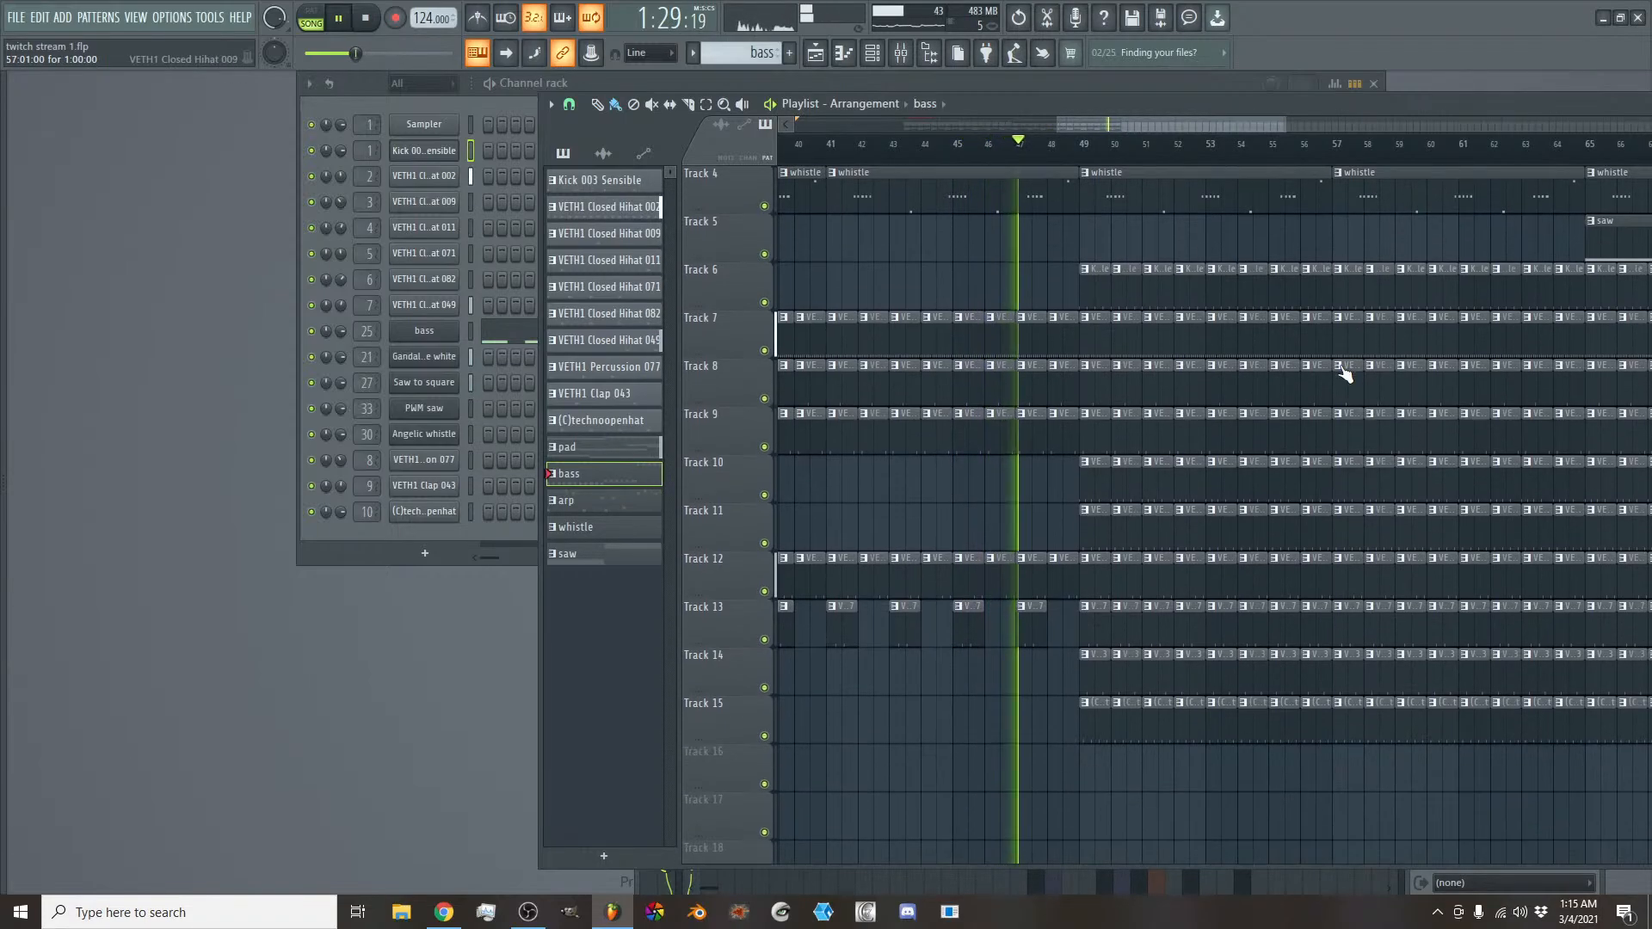
scroll(1254, 380, "up", 3)
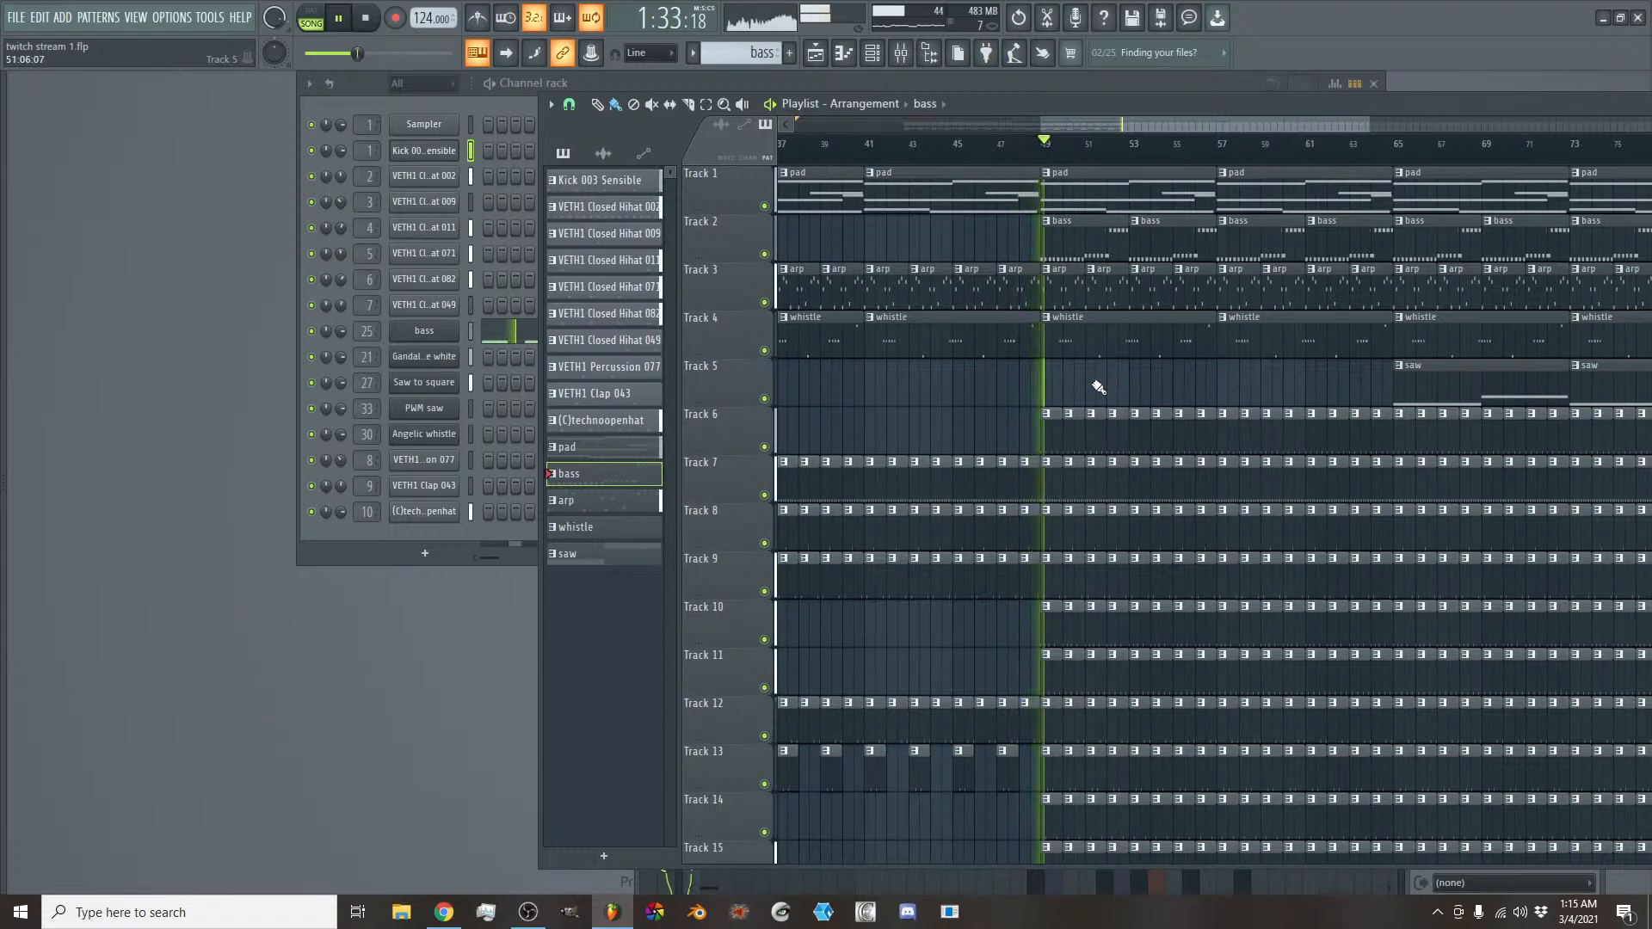
scroll(1099, 387, "down", 6)
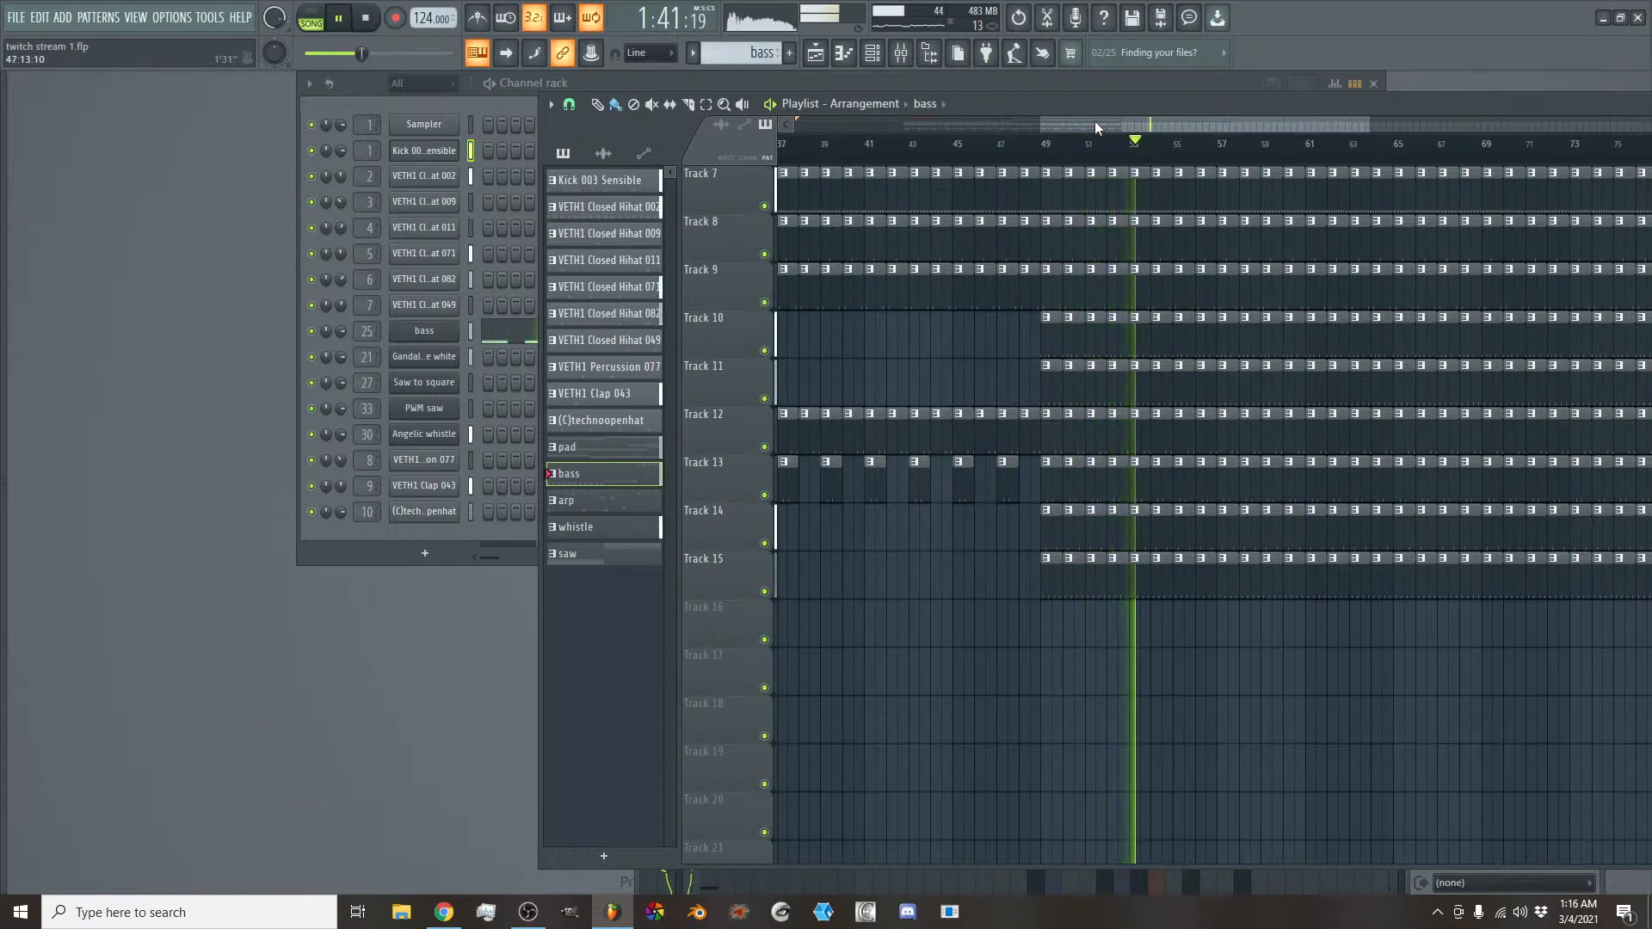
left_click_drag(1094, 120, 1117, 117)
scroll(1139, 321, "up", 2)
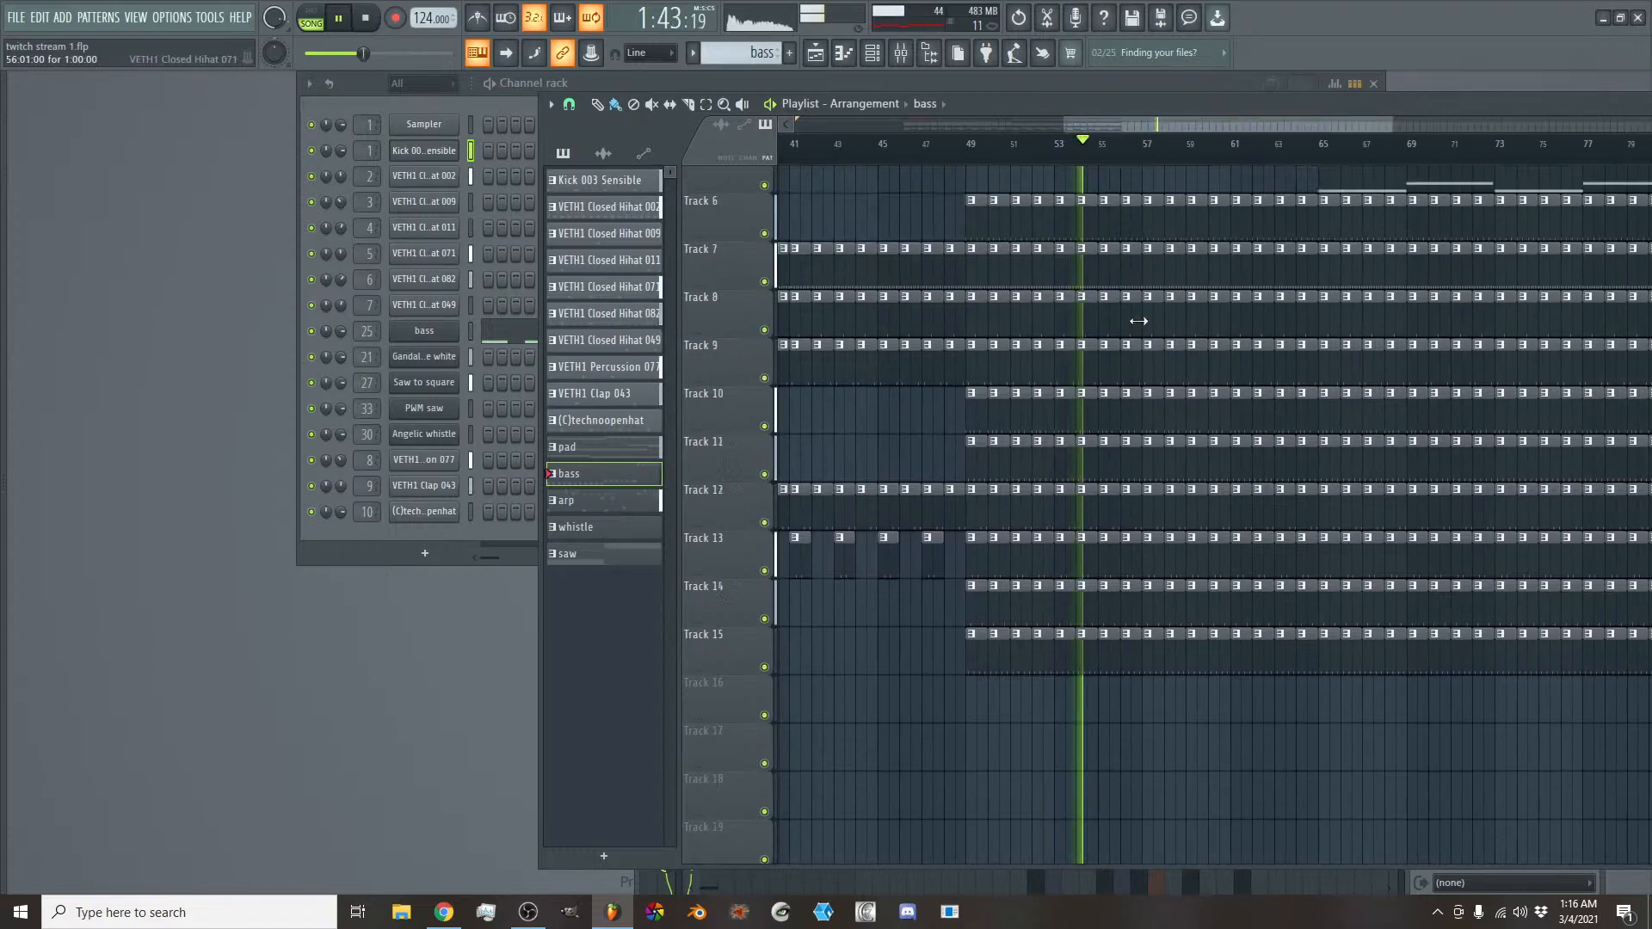
scroll(1144, 361, "down", 1)
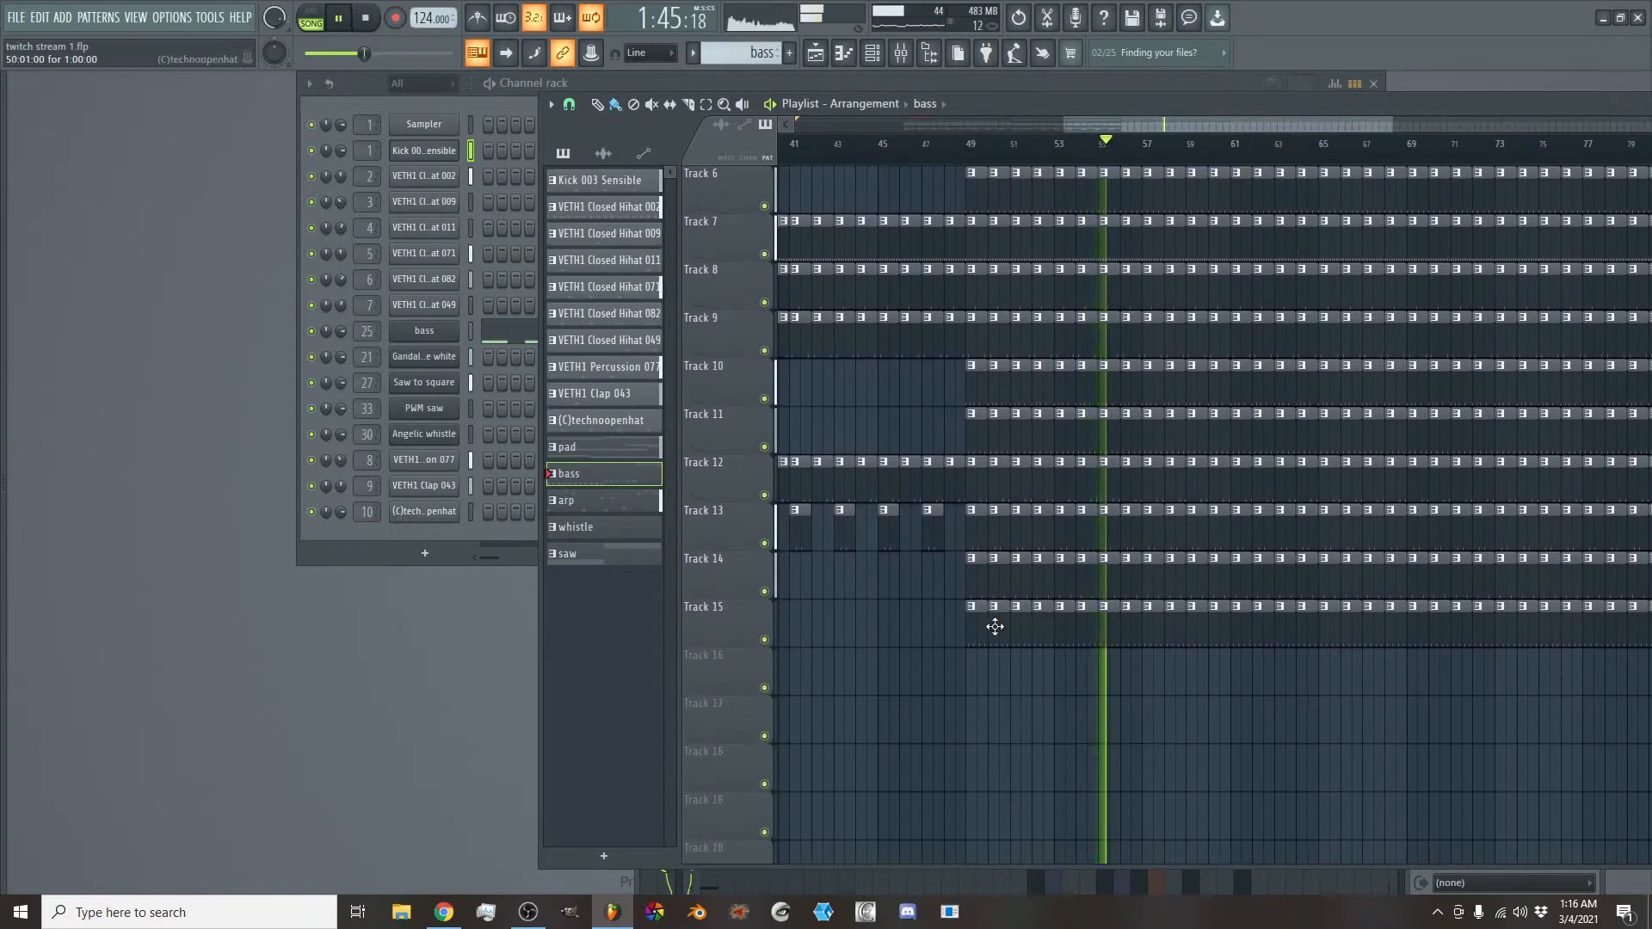
key("space")
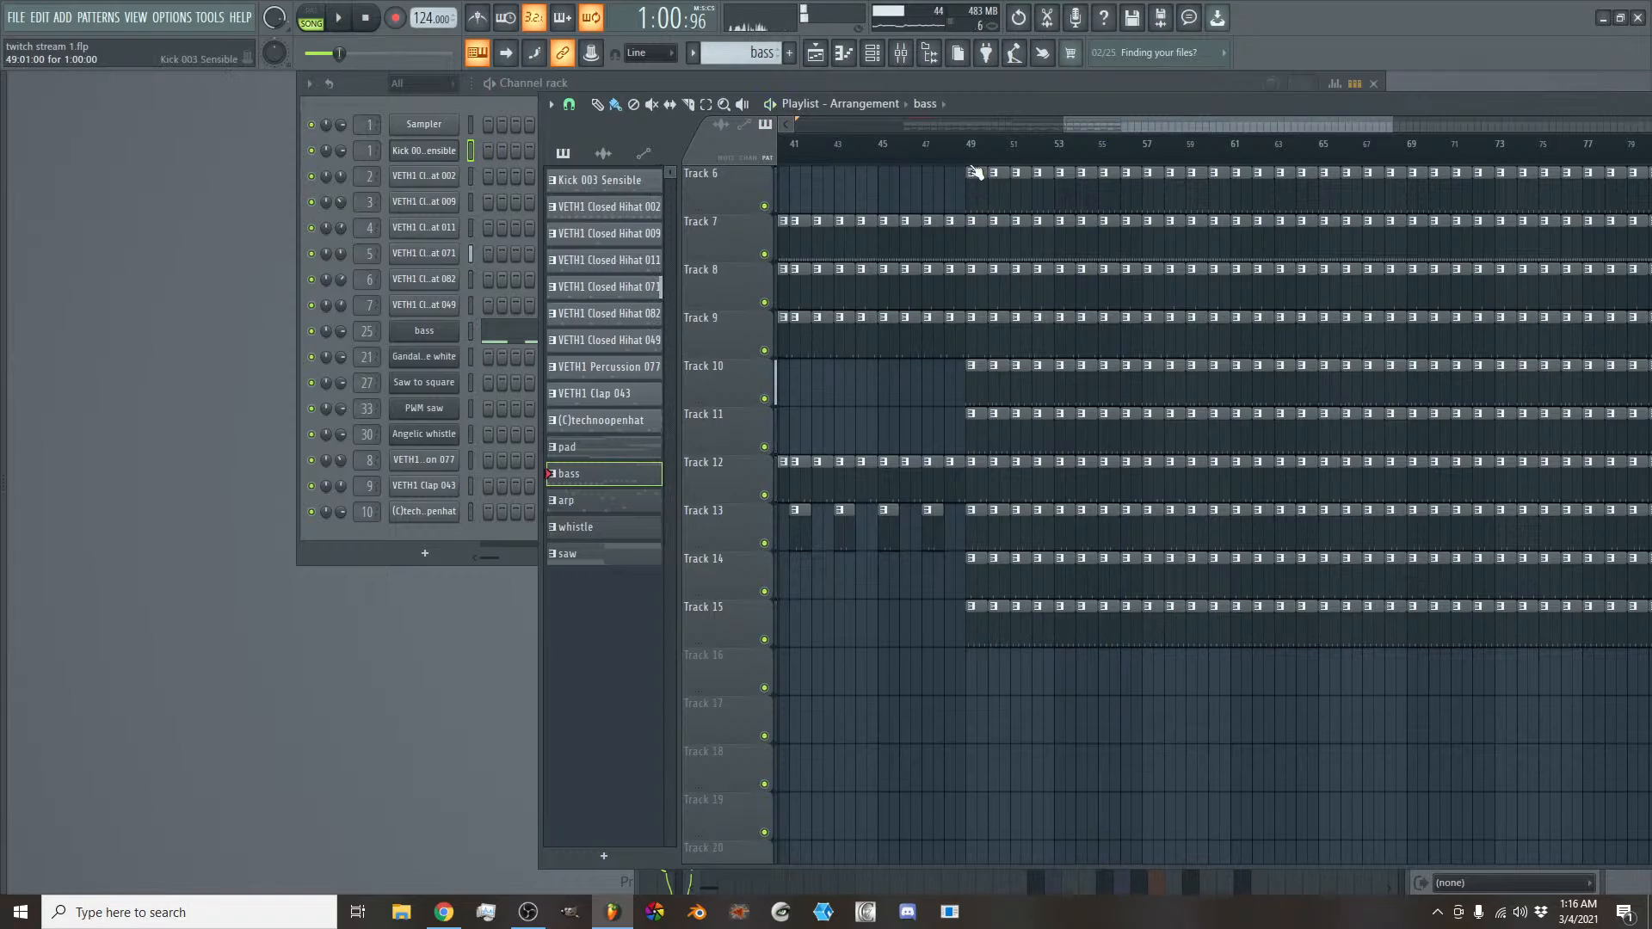
- Return to the start of the arrangement and insert an empty track above the pad track
left_click_drag(1108, 130, 828, 130)
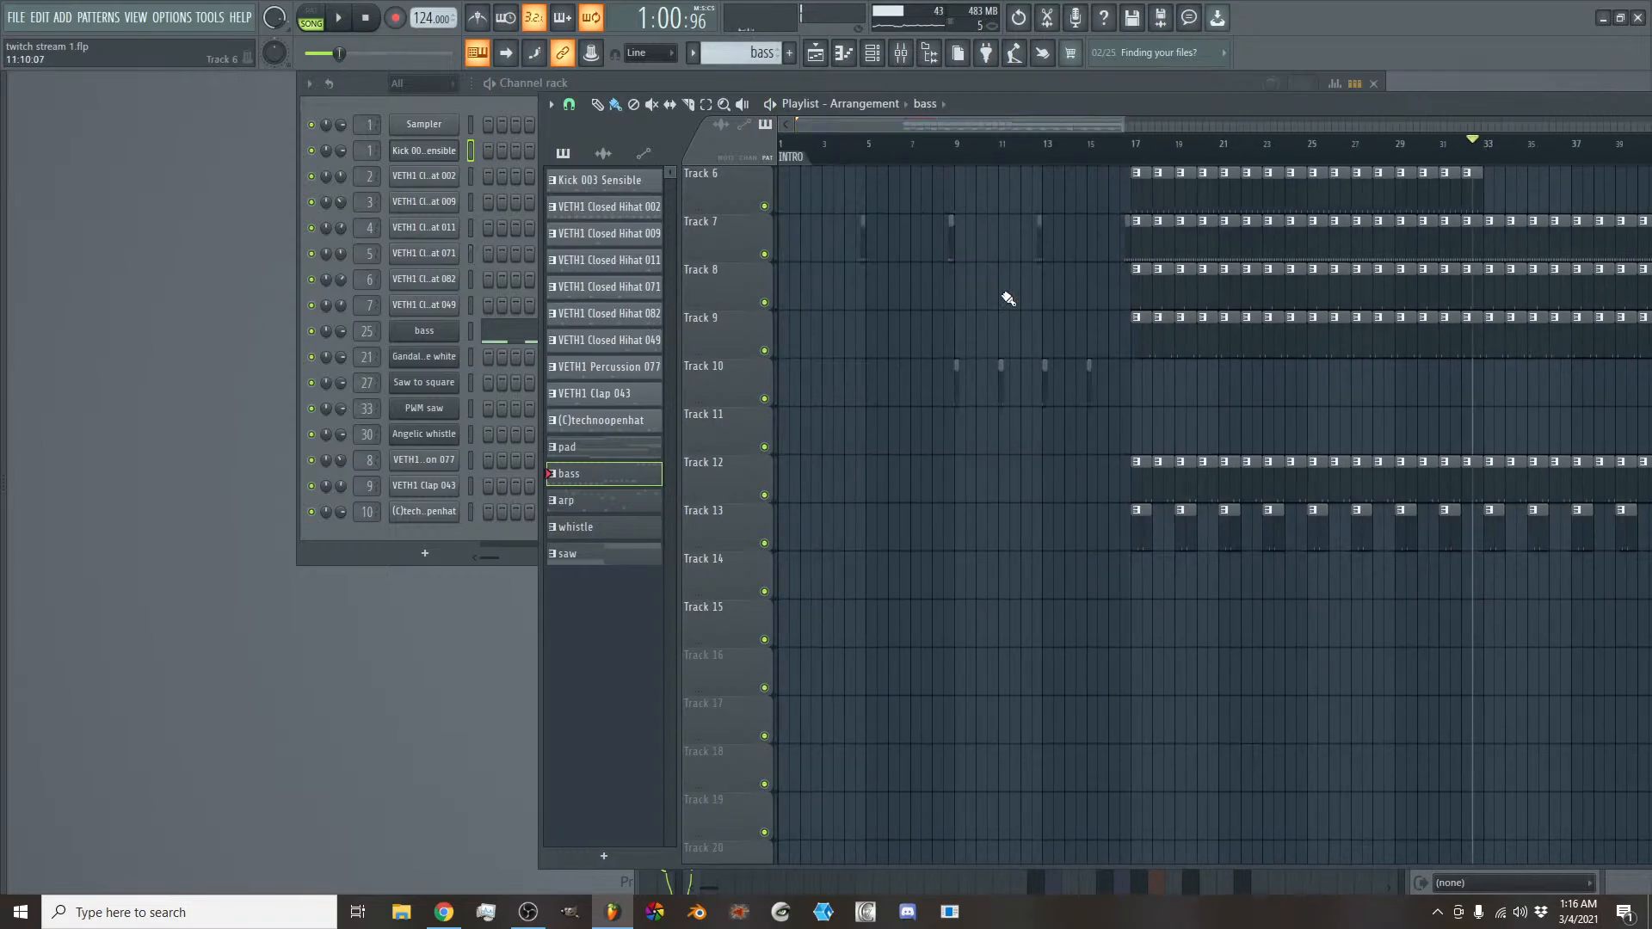
scroll(1058, 361, "up", 5)
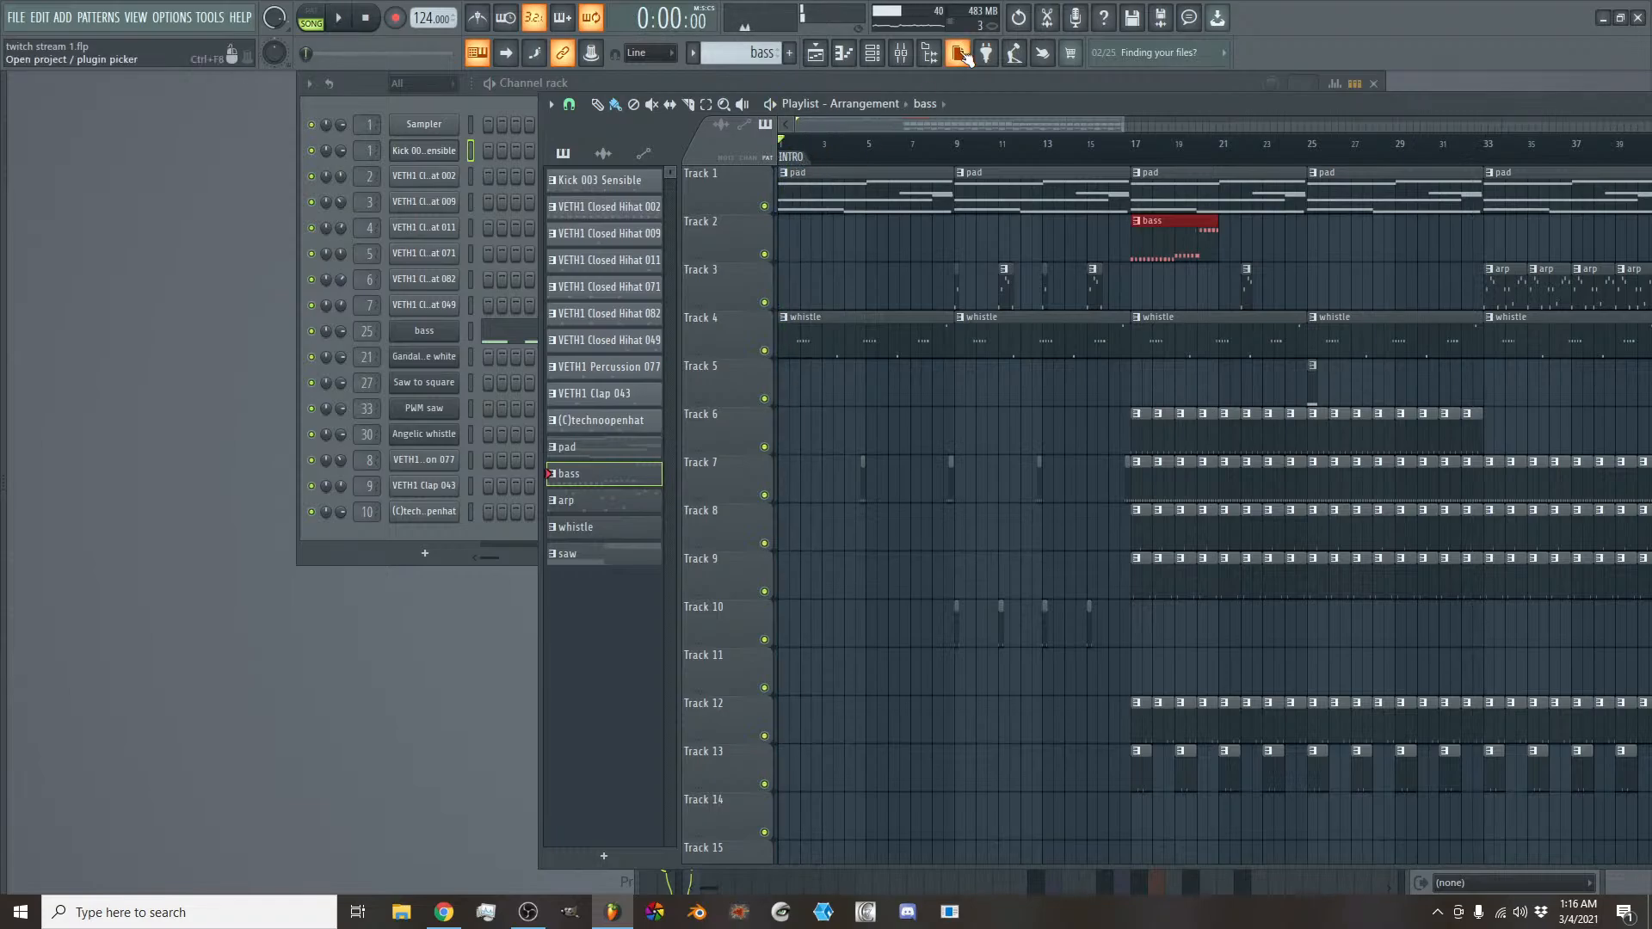
left_click(901, 55)
left_click(901, 55)
right_click(756, 187)
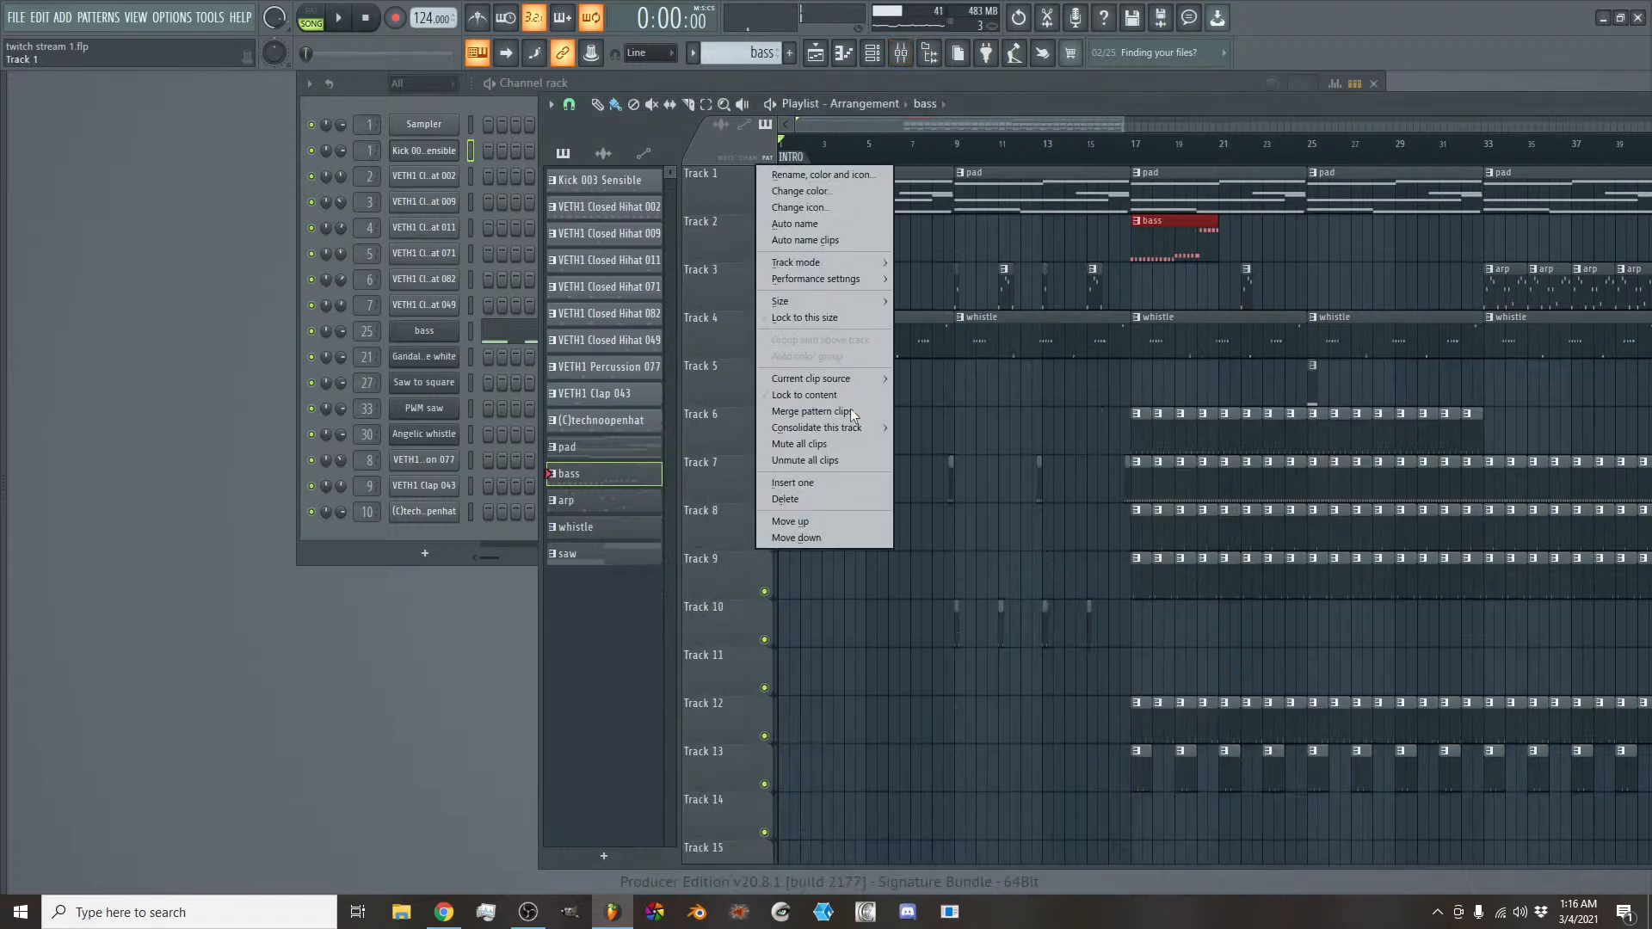
left_click(833, 483)
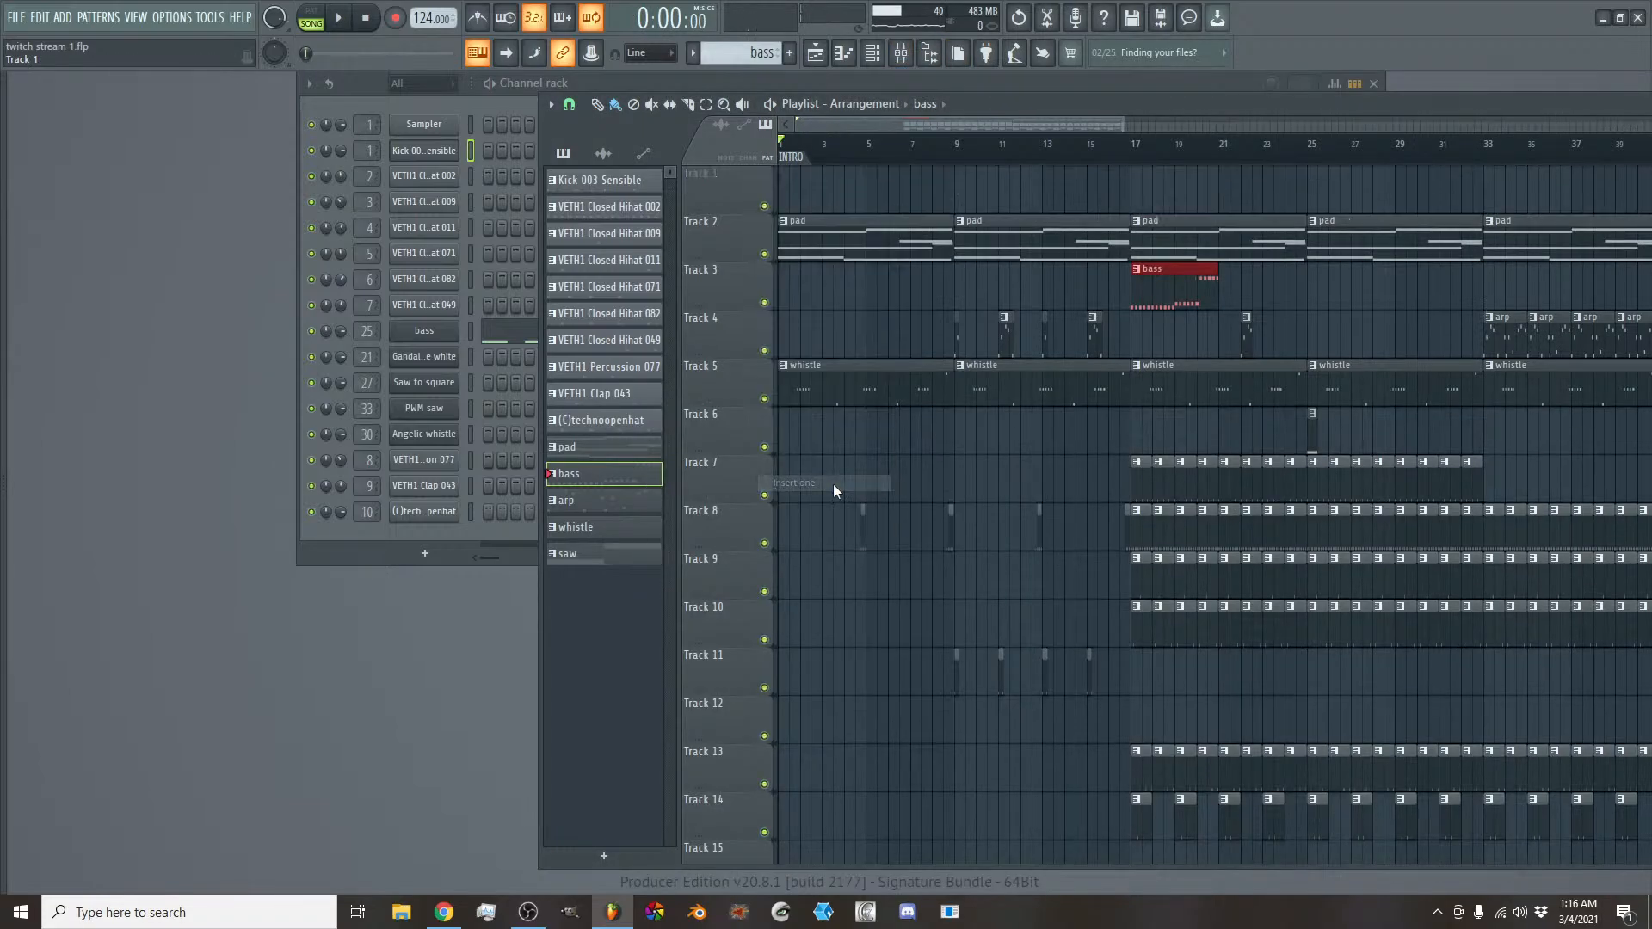
- Create an automation clip for the master volume on Track 1 and make that track much taller
left_click(903, 58)
right_click(664, 637)
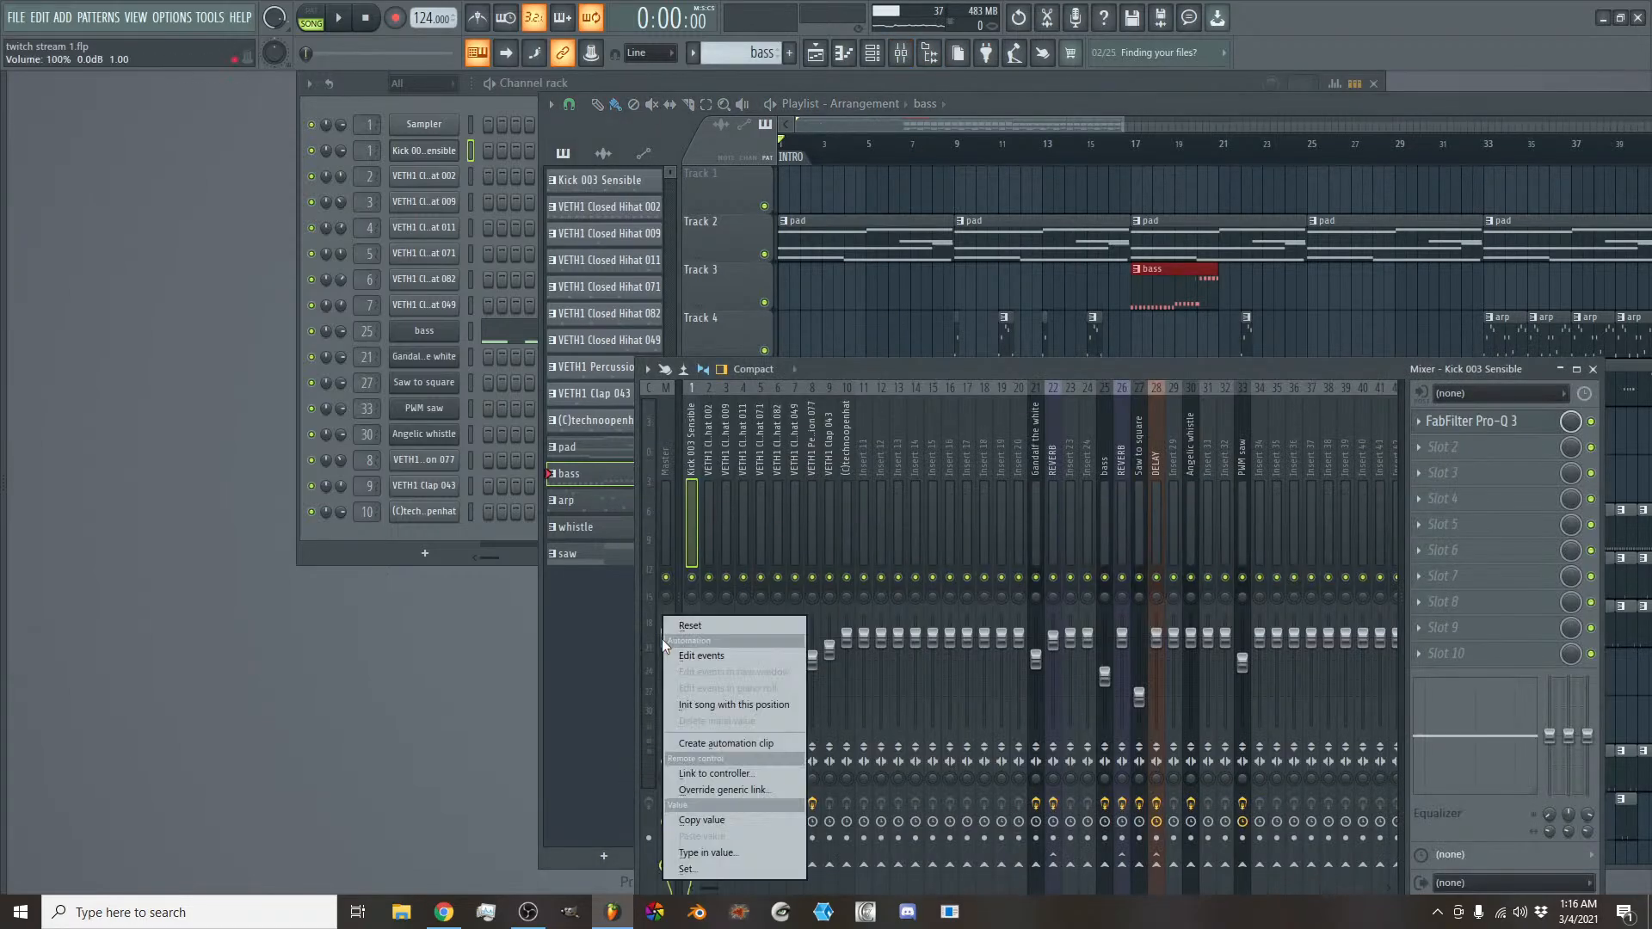
left_click(752, 745)
left_click(747, 199)
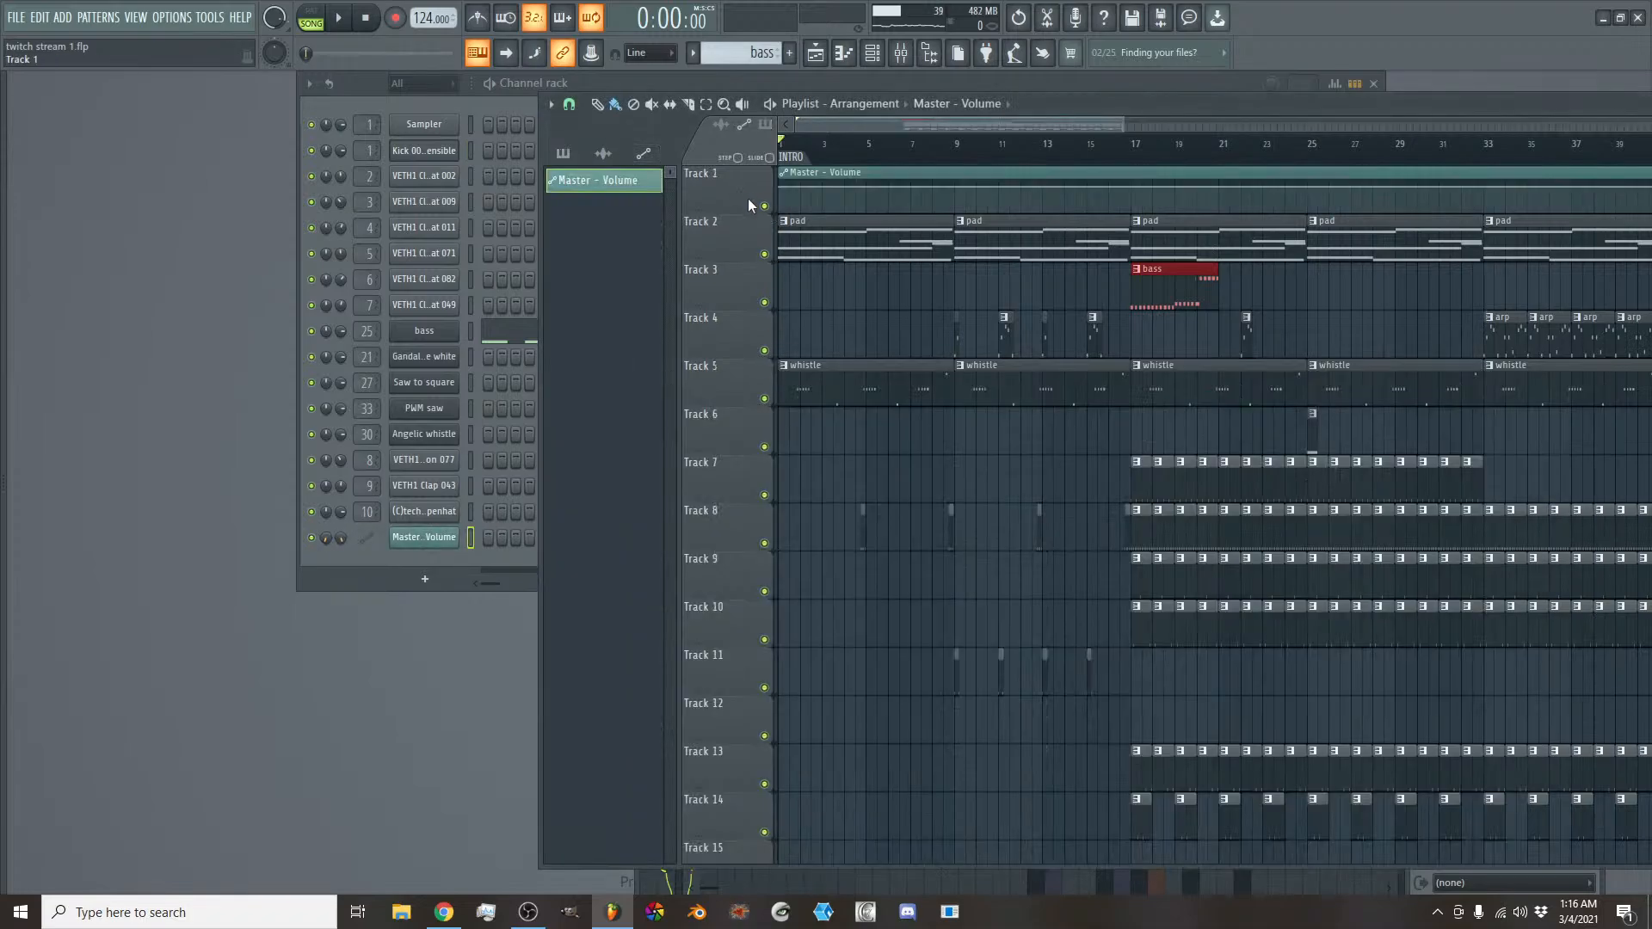
left_click_drag(741, 212, 746, 405)
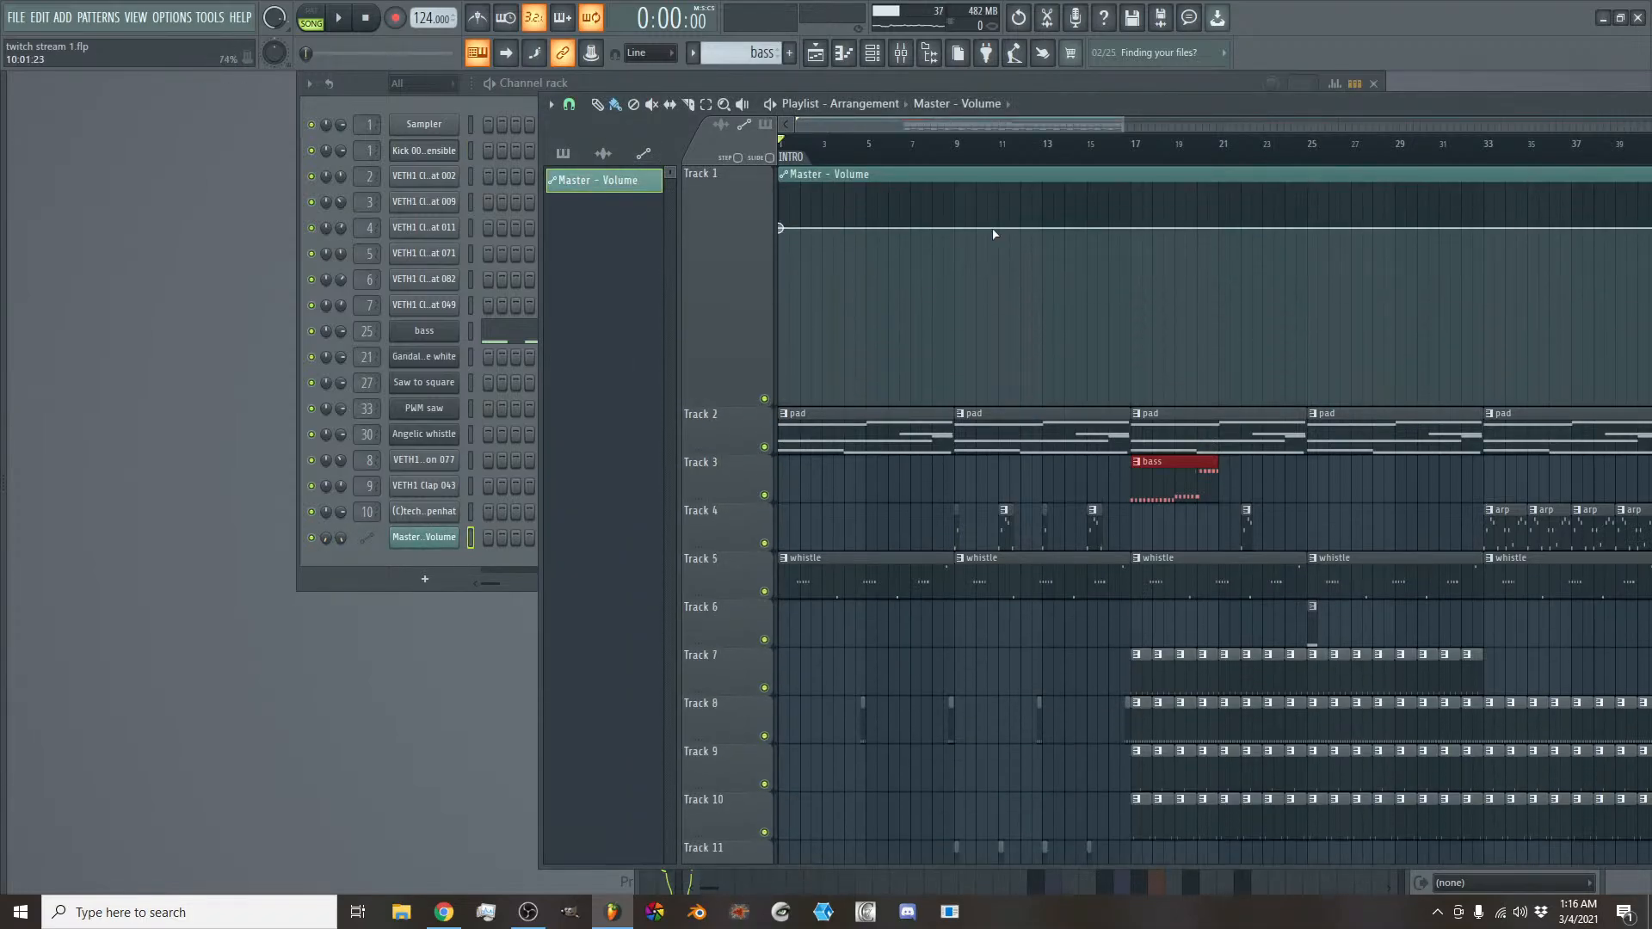
- Shape a curved master volume fade-in from zero at bar 1 to a point at bar 2 set to the copied 80% fader value
left_click(905, 57)
right_click(671, 643)
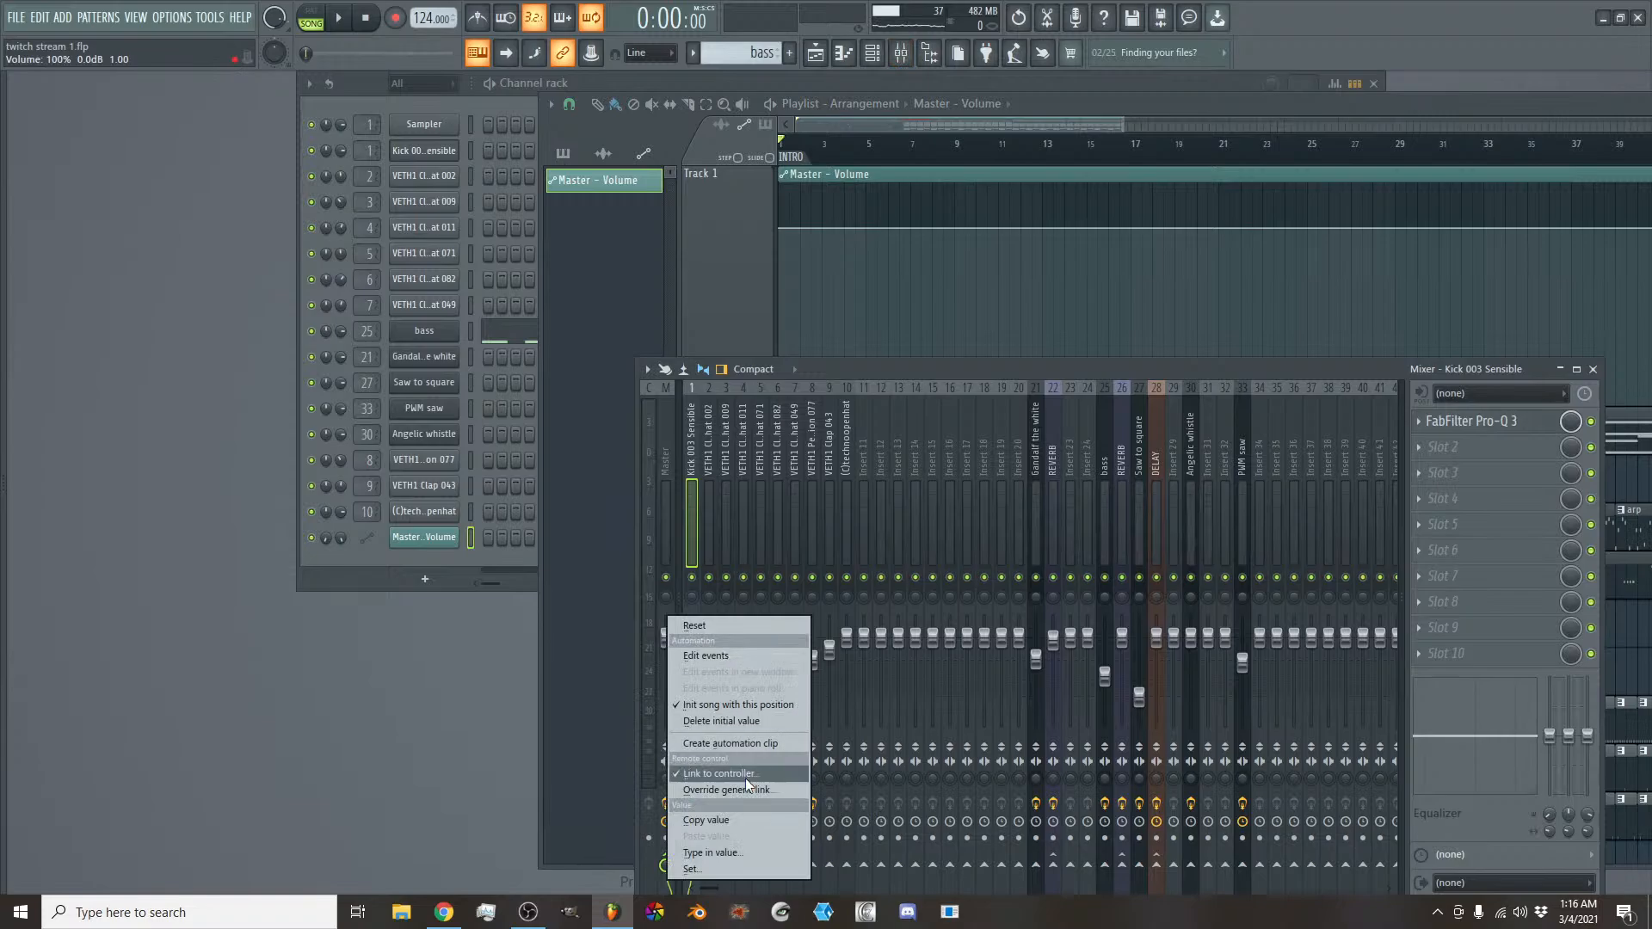
left_click(737, 814)
left_click(740, 243)
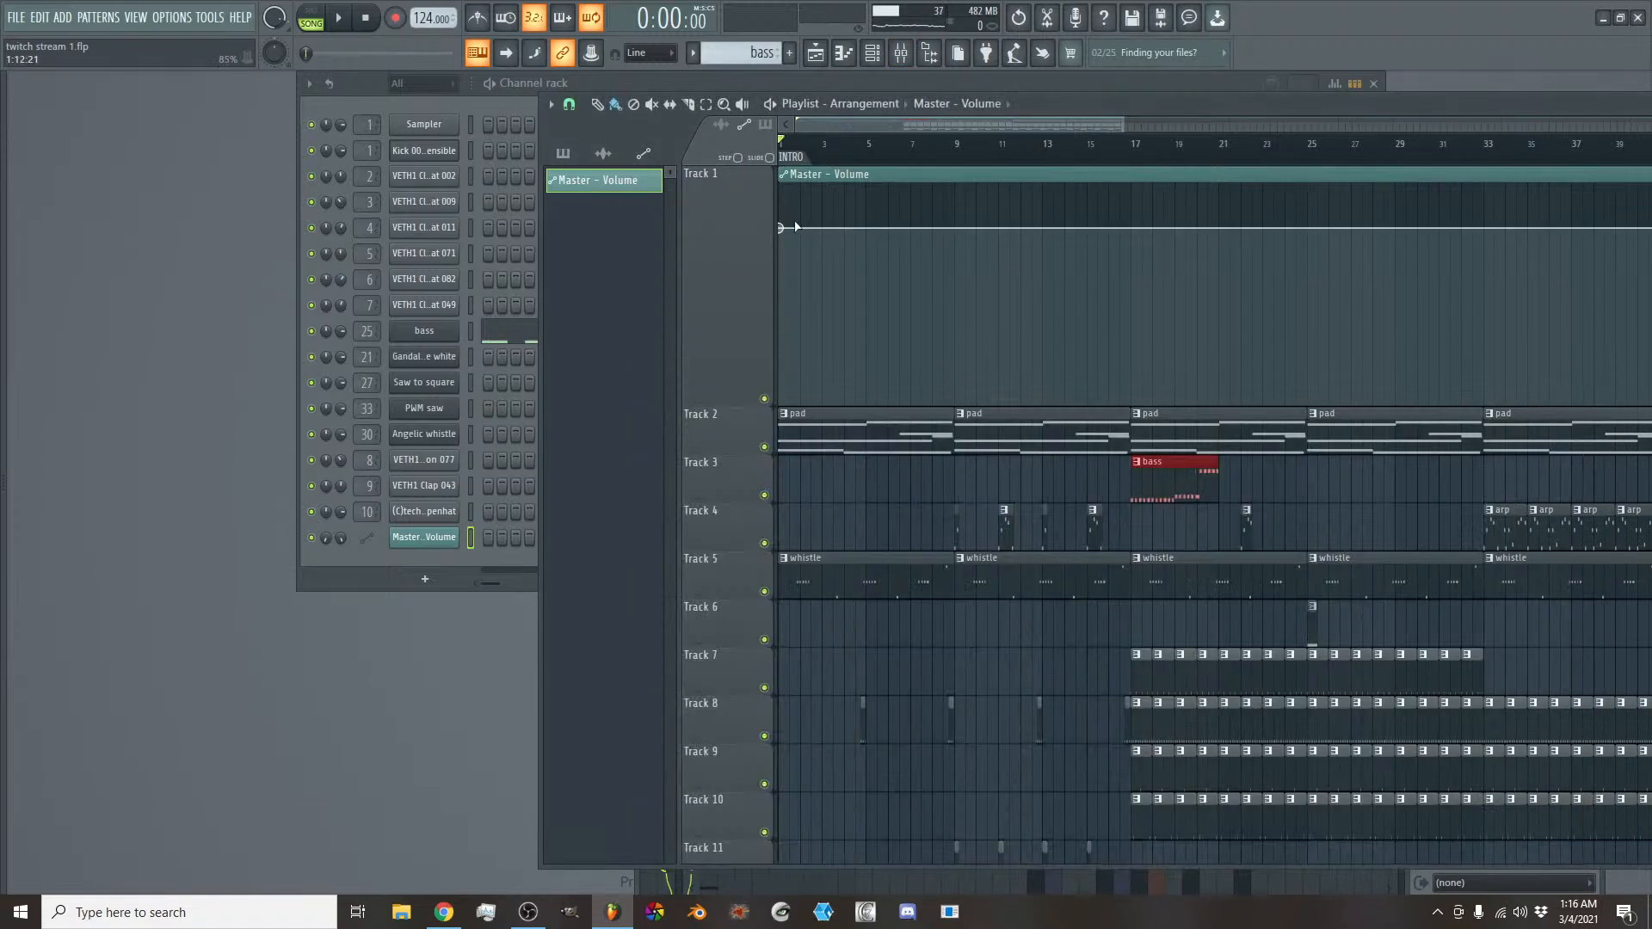
left_click_drag(785, 229, 735, 580)
left_click(799, 235)
right_click(799, 235)
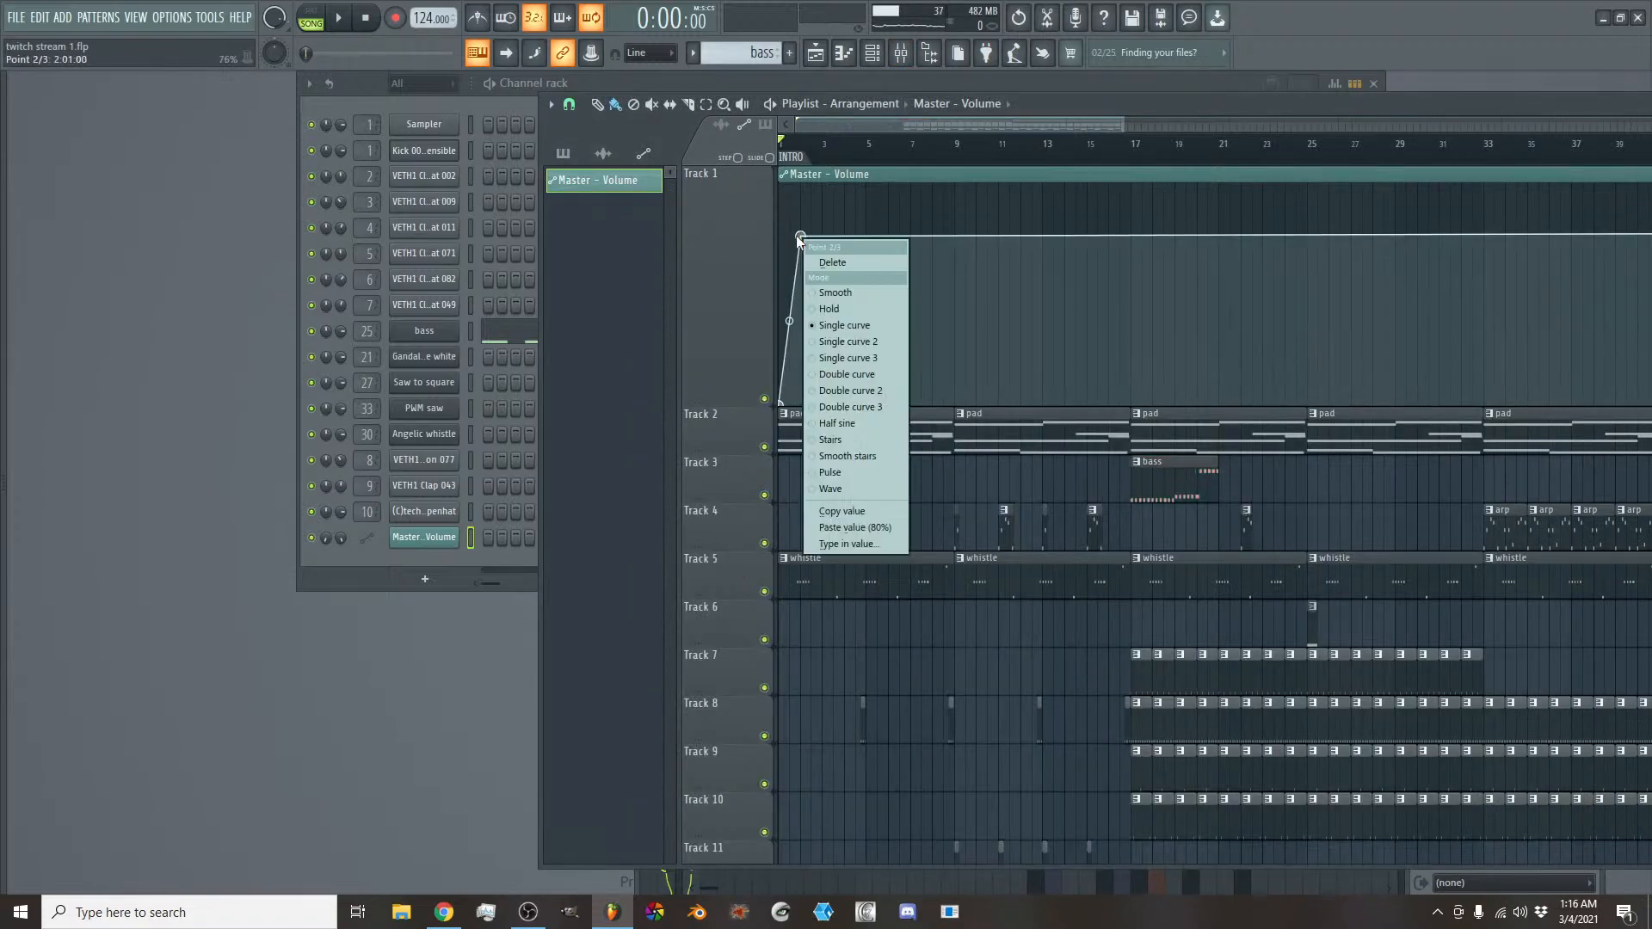
left_click(858, 525)
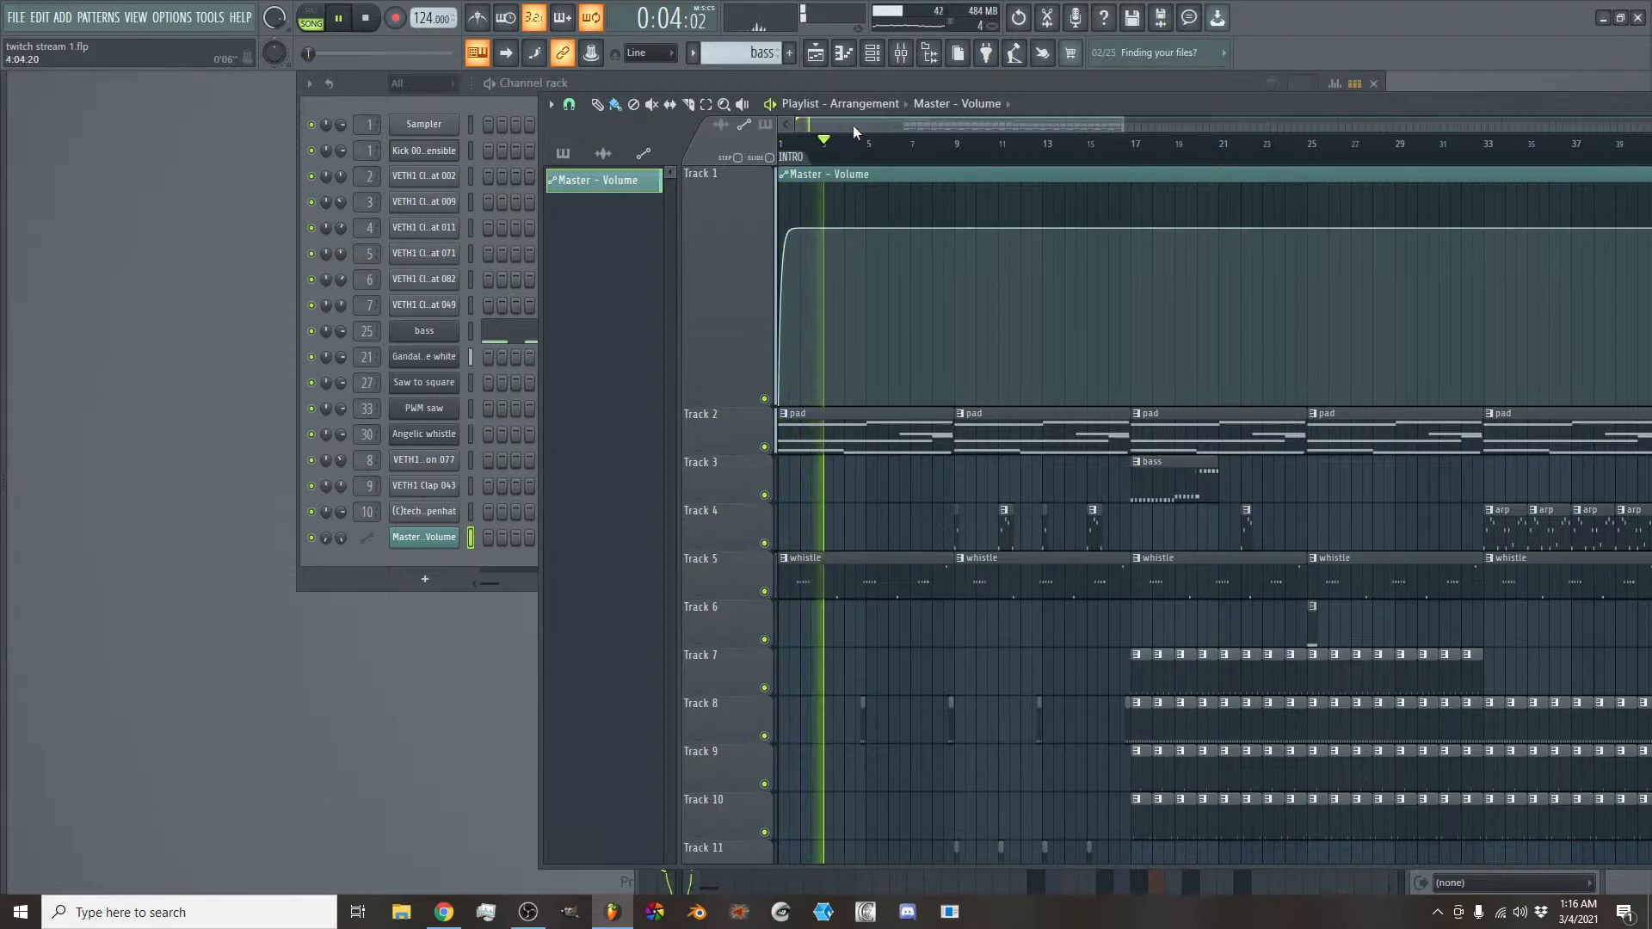
- Collapse Track 1 to its minimum height and set a playback loop over bars 8 and 9
left_click_drag(725, 407, 729, 211)
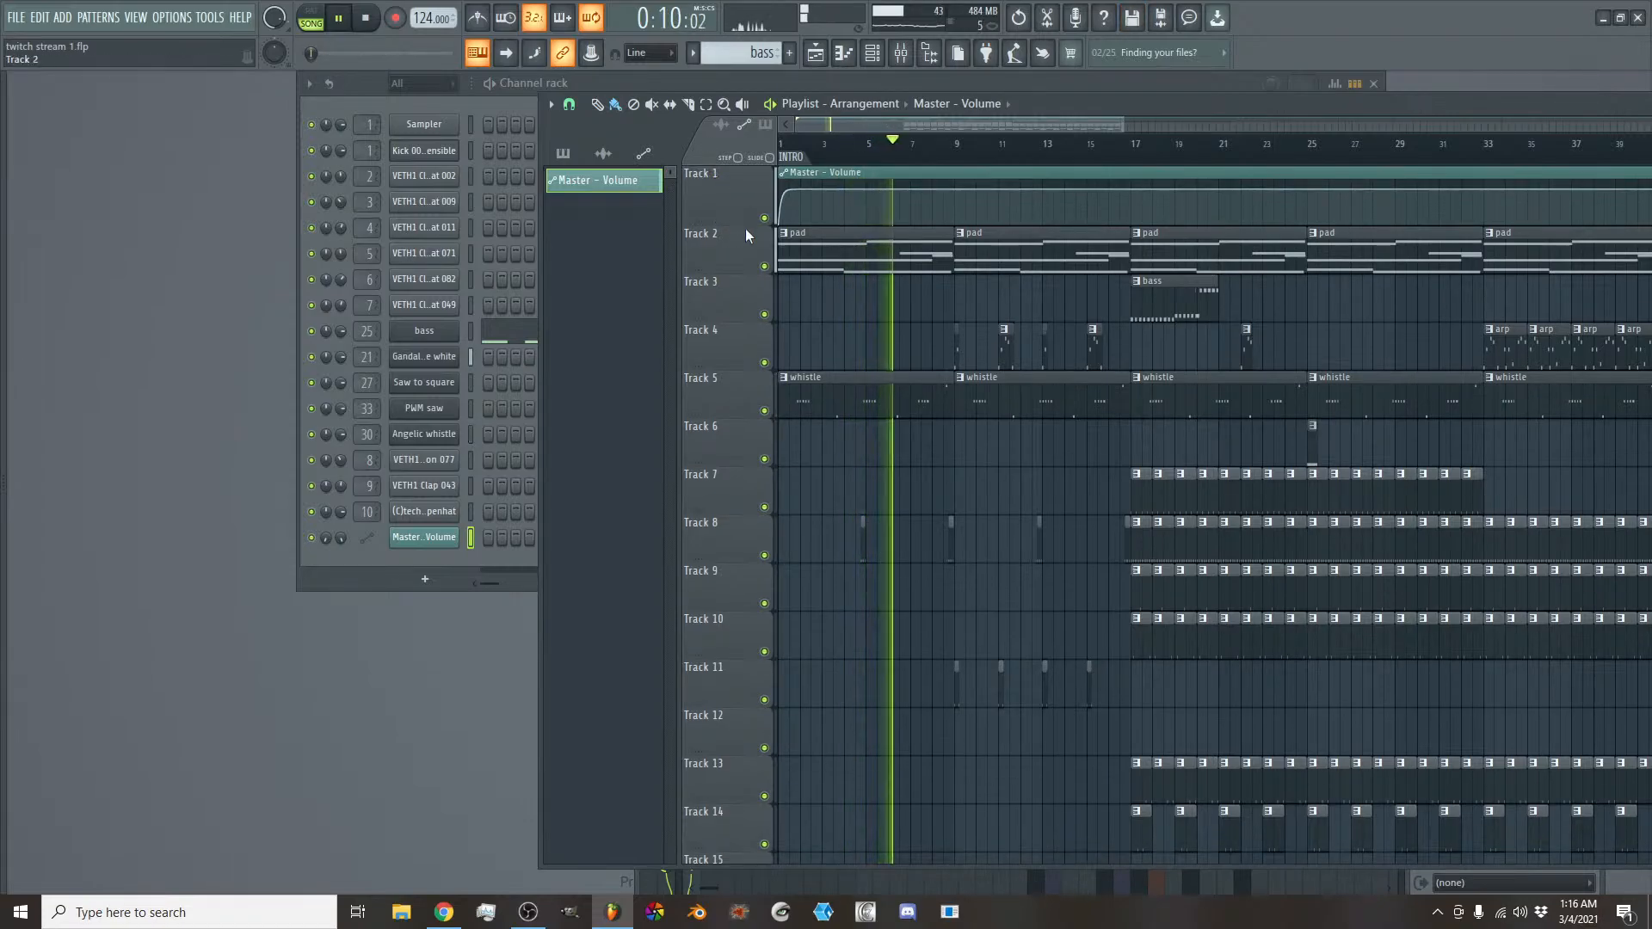
left_click_drag(737, 226, 736, 179)
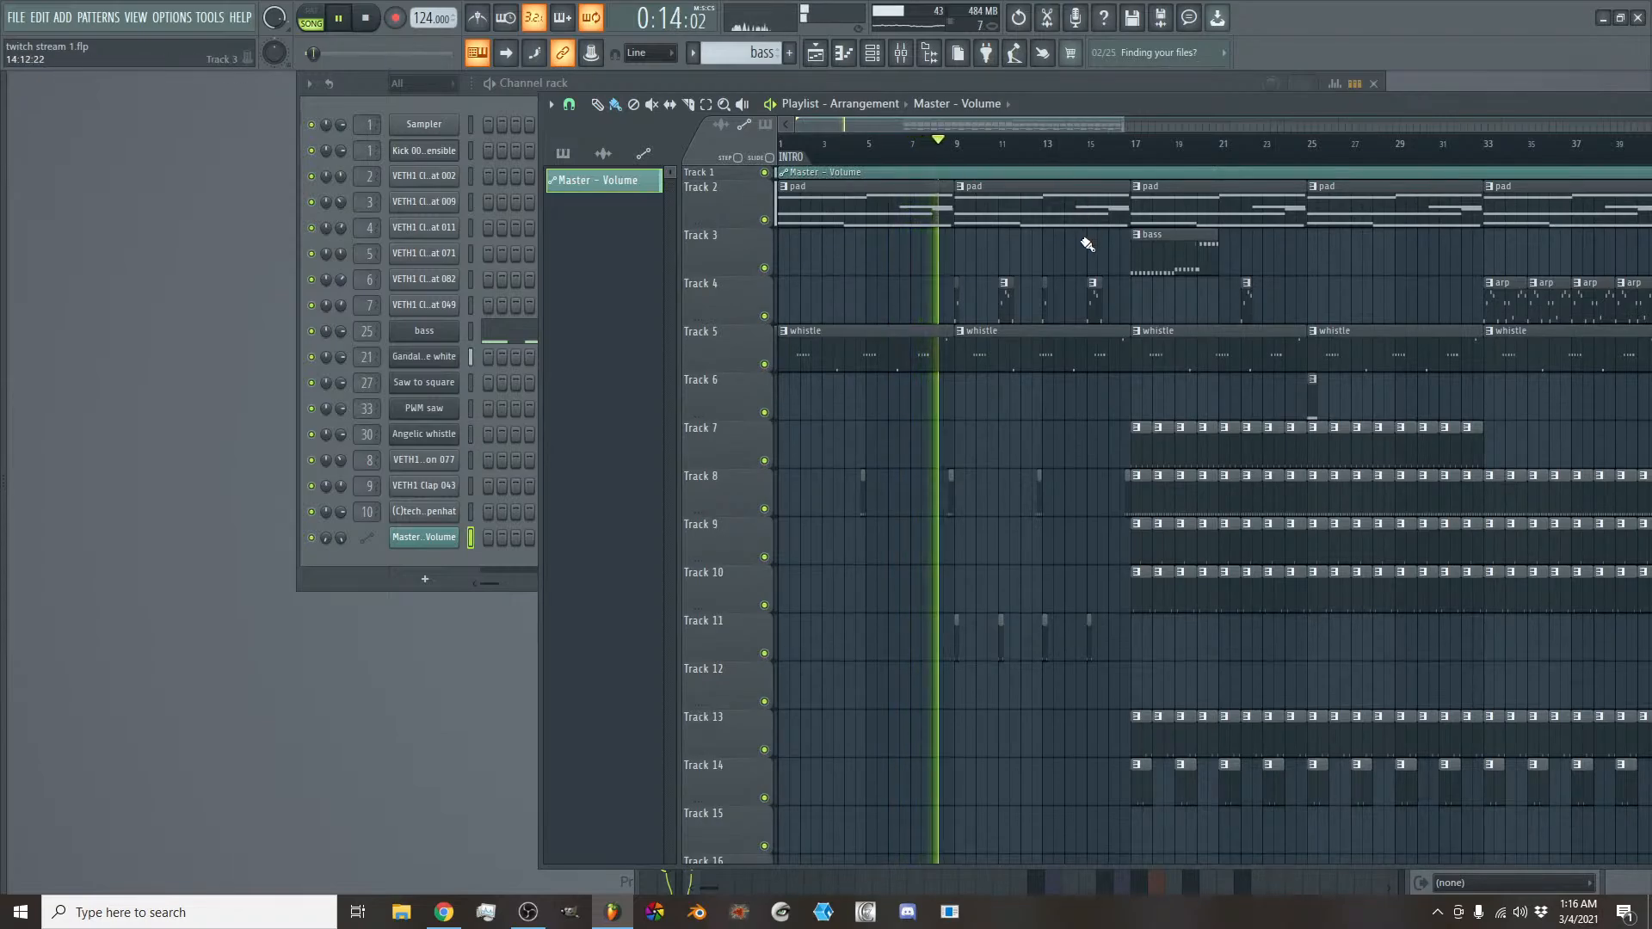
left_click(950, 148)
left_click_drag(950, 153, 986, 153)
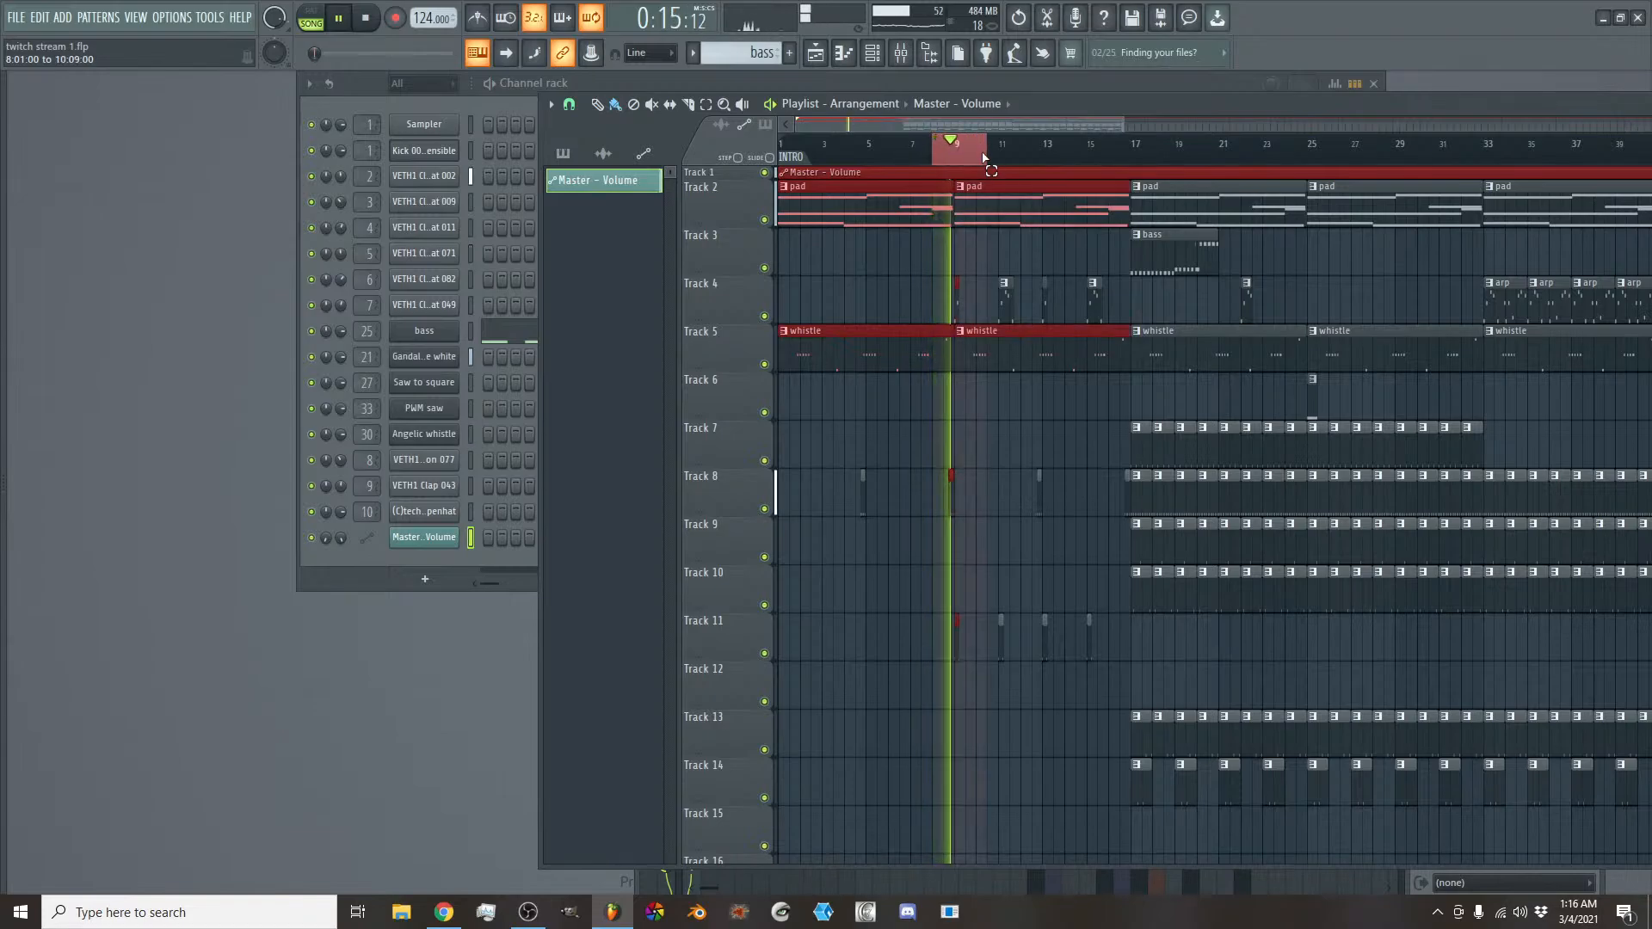
scroll(984, 287, "down", 4)
scroll(969, 122, "up", 2)
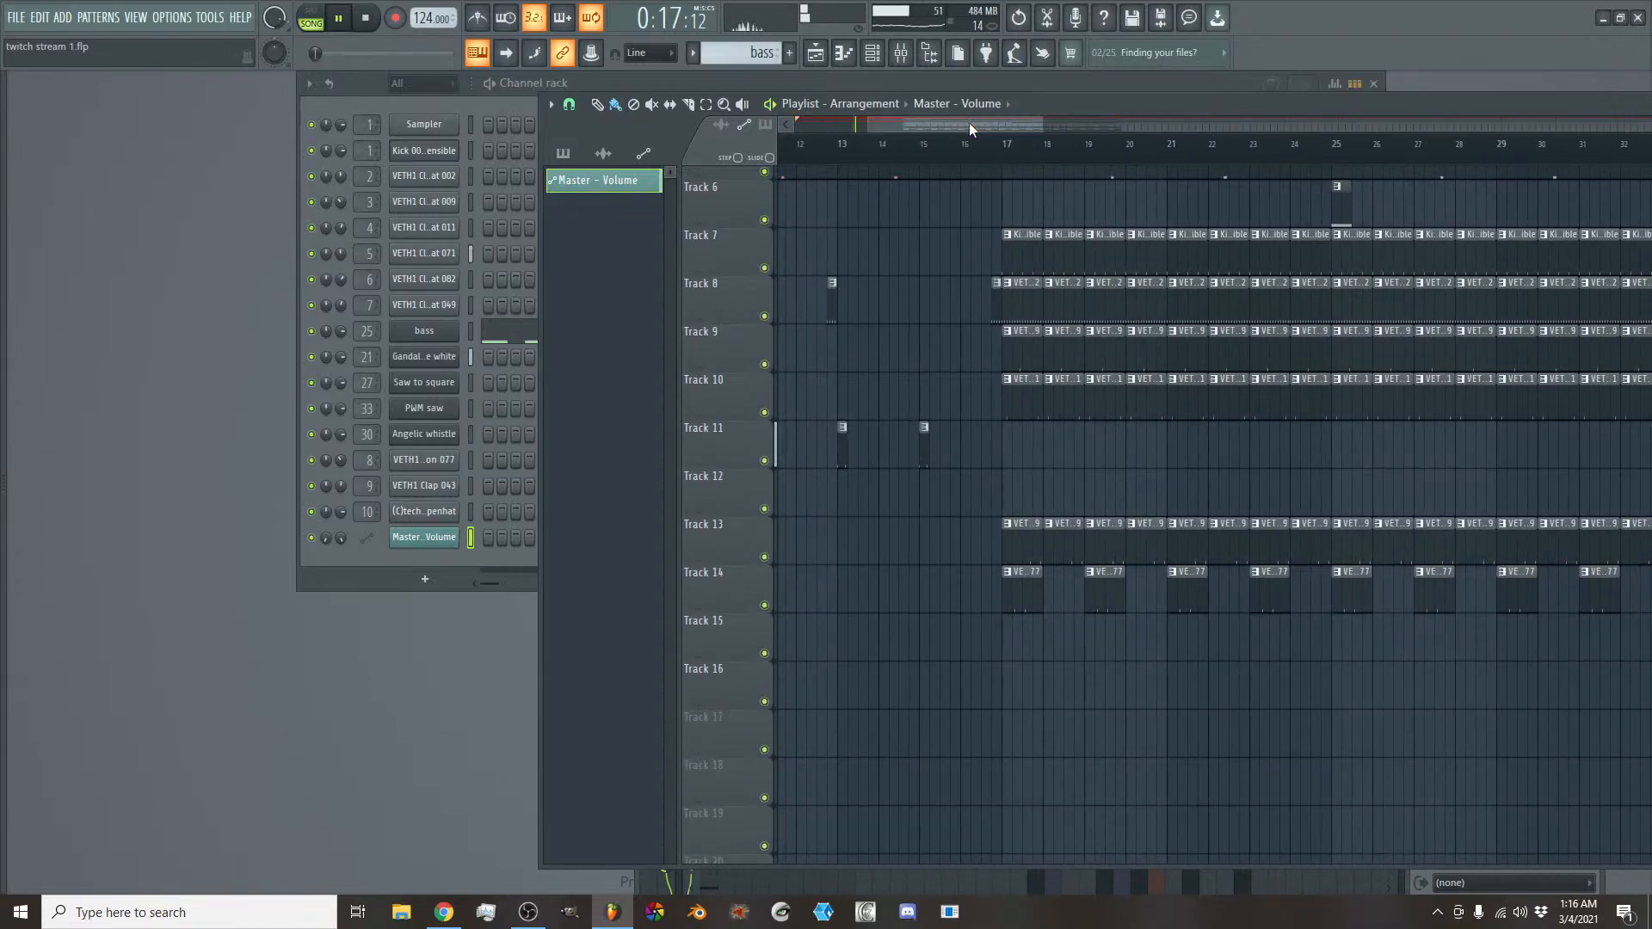
left_click_drag(969, 122, 922, 126)
- Browse the sample packs for a transition sound, checking Old Packs and the VES2 FX folder in the TECHNO pack
key("alt+F8")
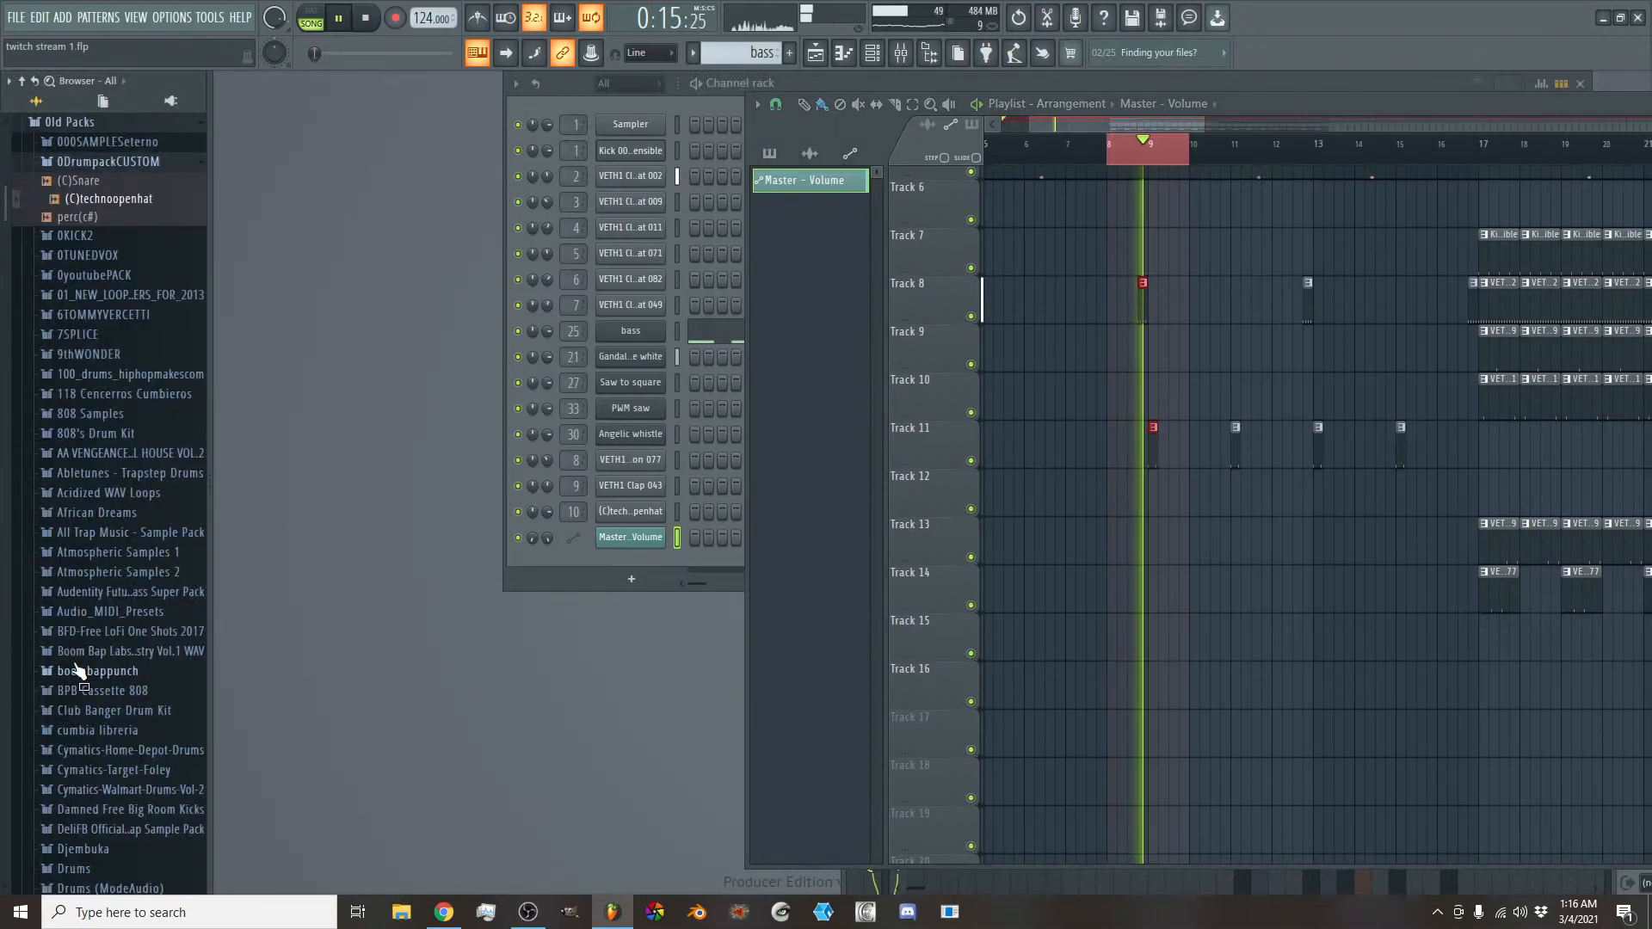
scroll(95, 689, "down", 15)
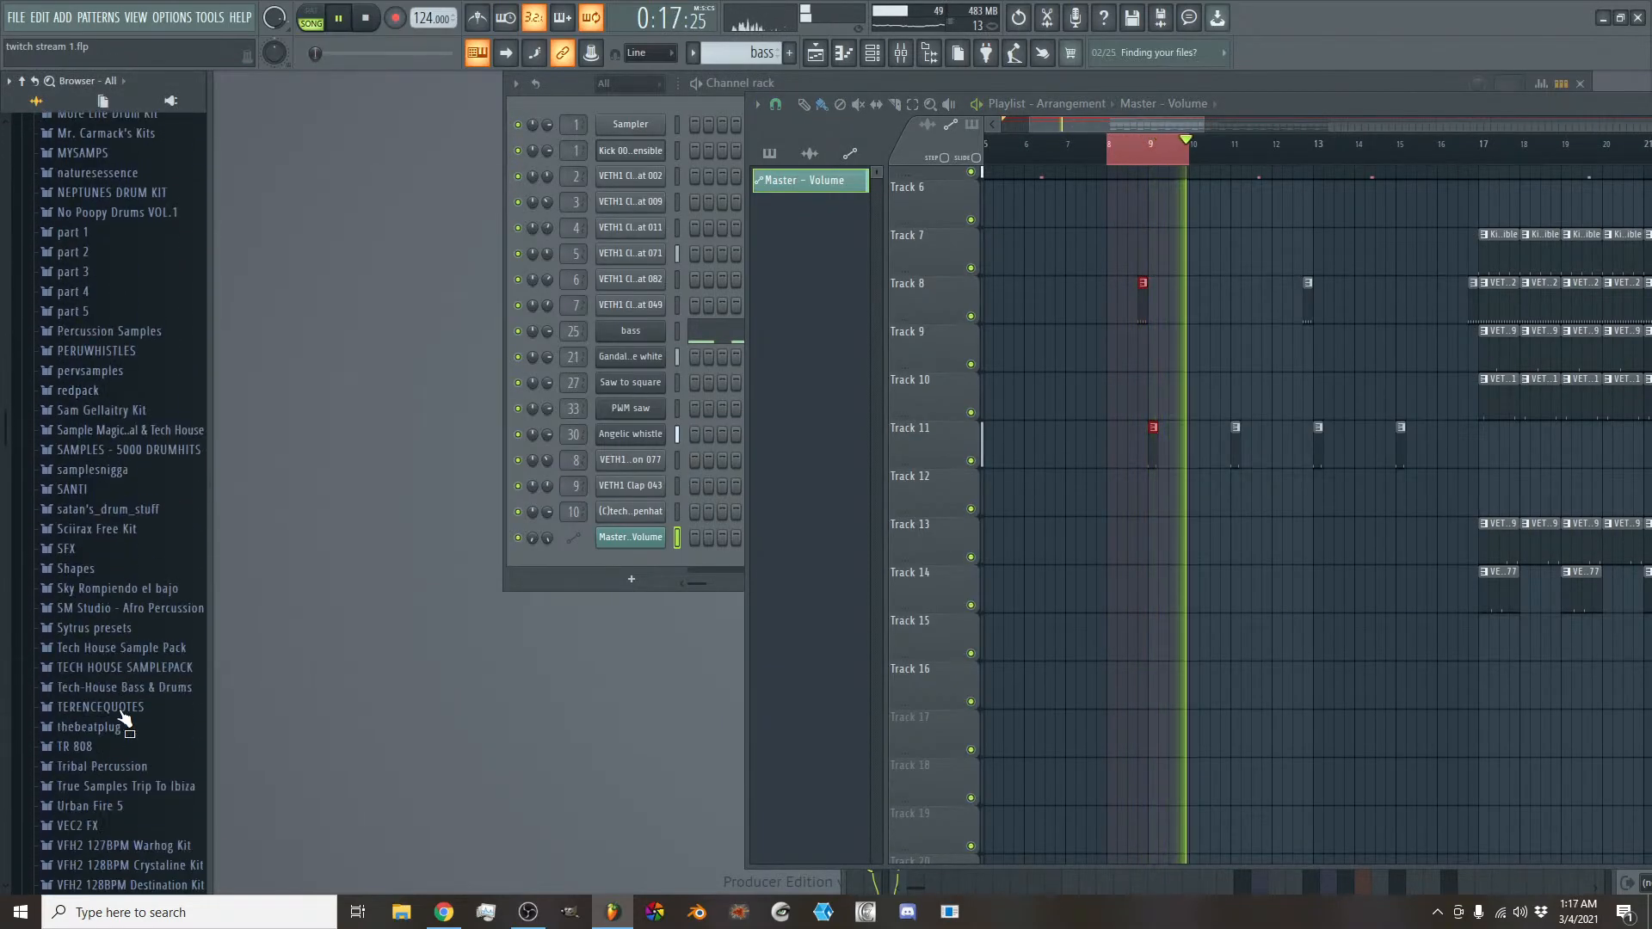
scroll(128, 736, "up", 2)
scroll(129, 736, "down", 2)
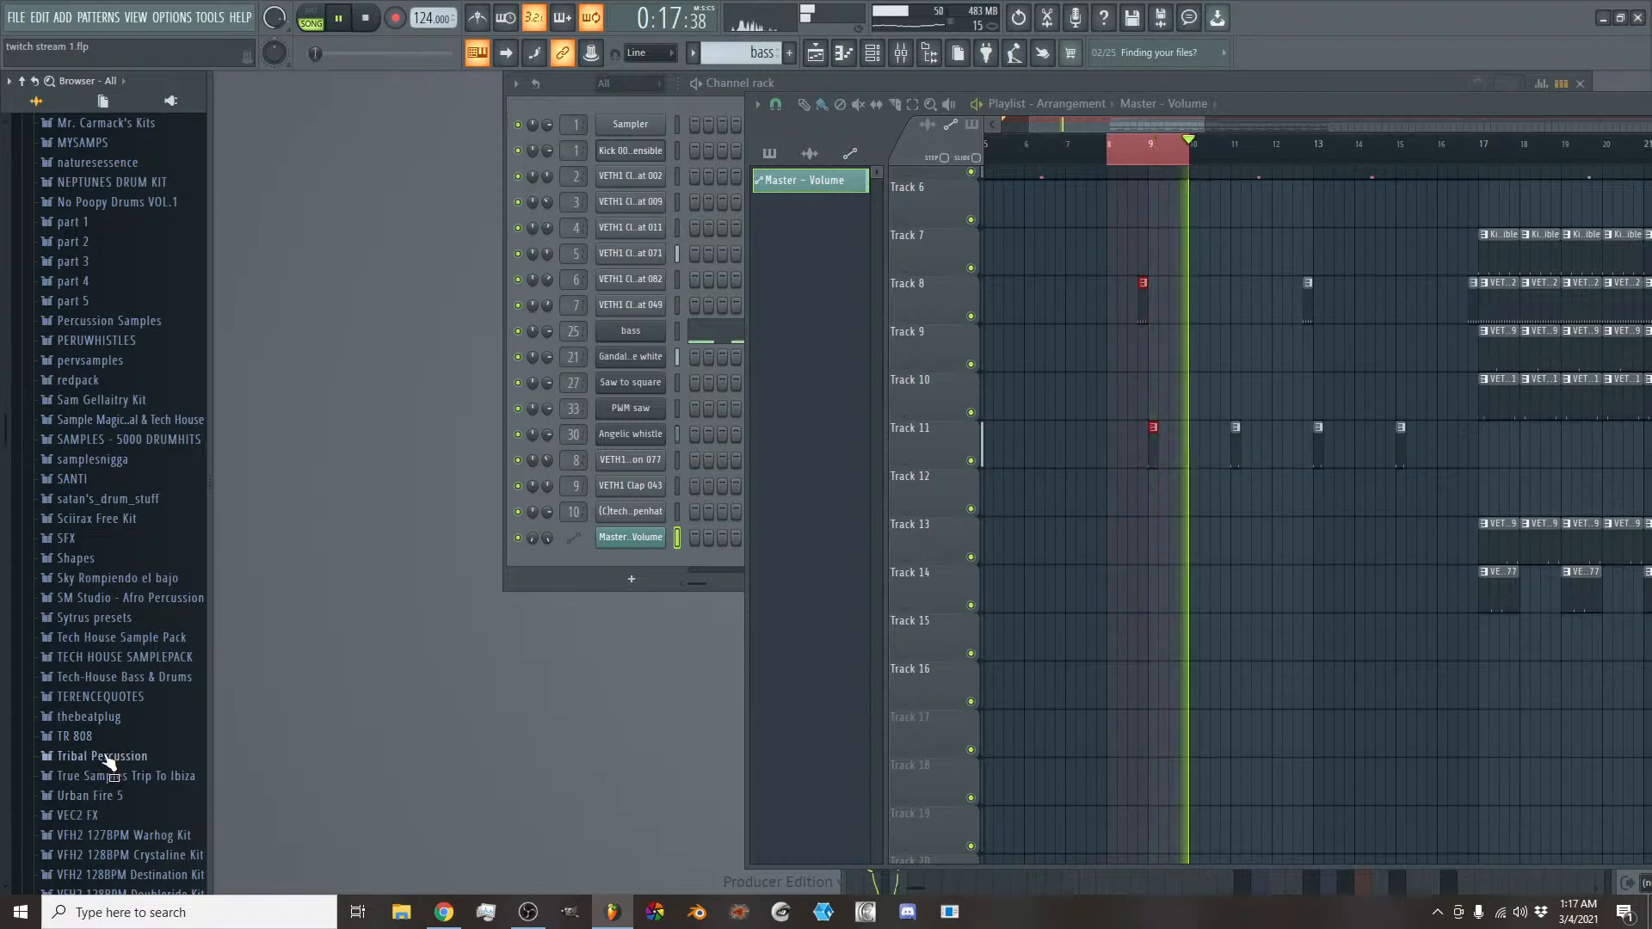
scroll(94, 516, "up", 9)
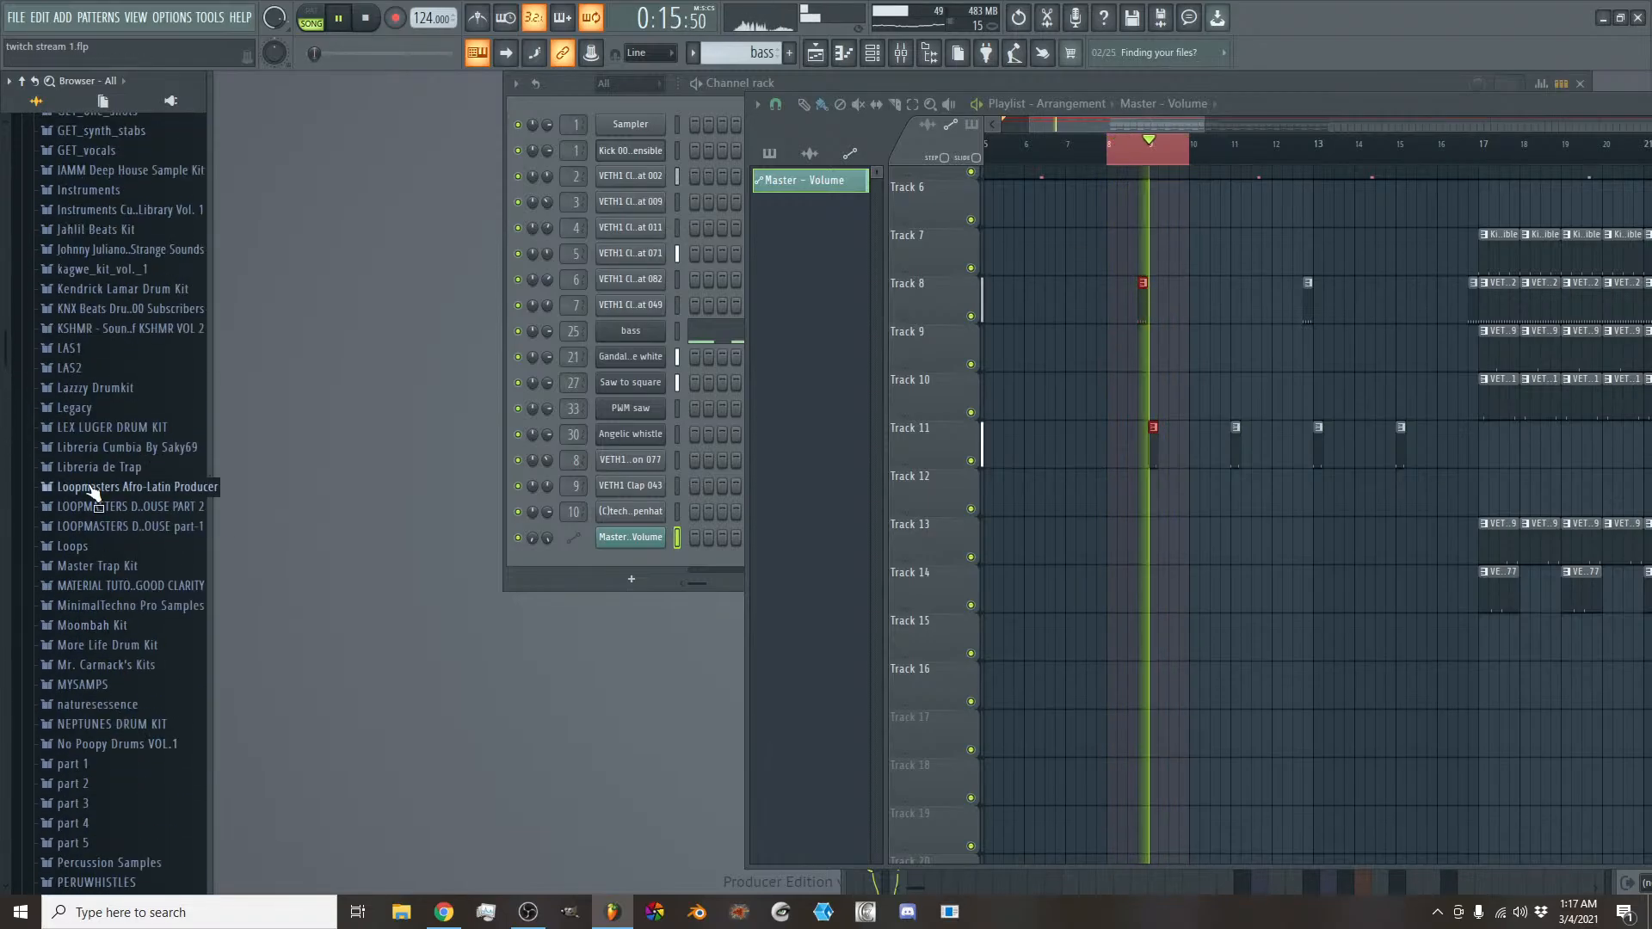
scroll(89, 488, "up", 20)
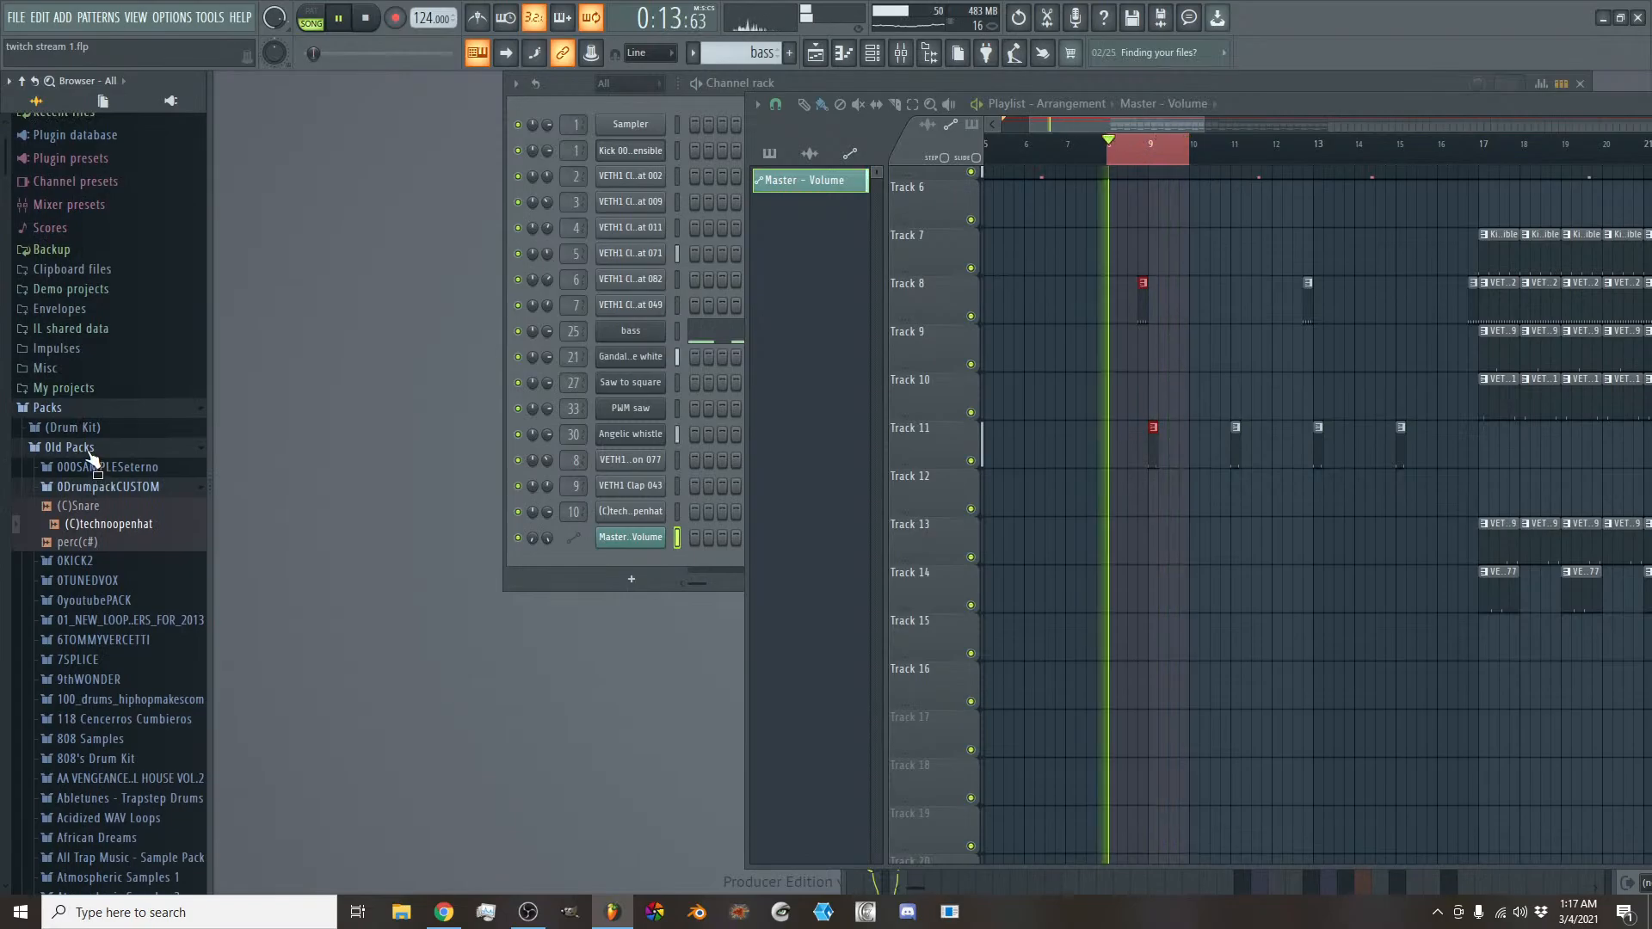
left_click(90, 451)
scroll(102, 585, "down", 10)
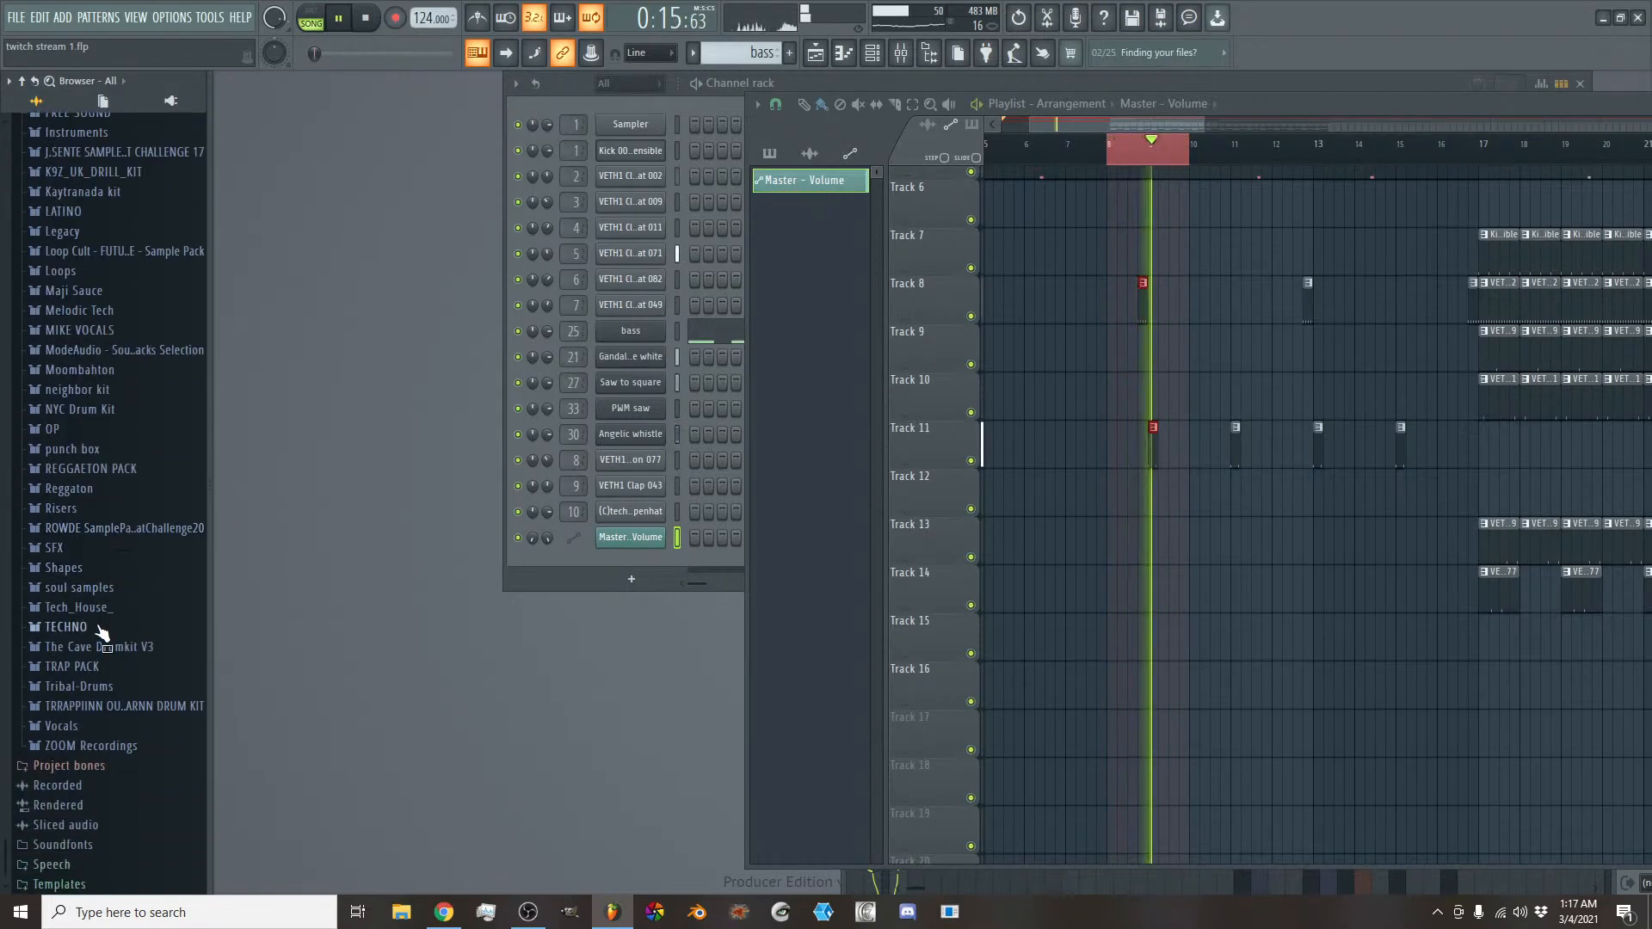
left_click(101, 631)
left_click(129, 574)
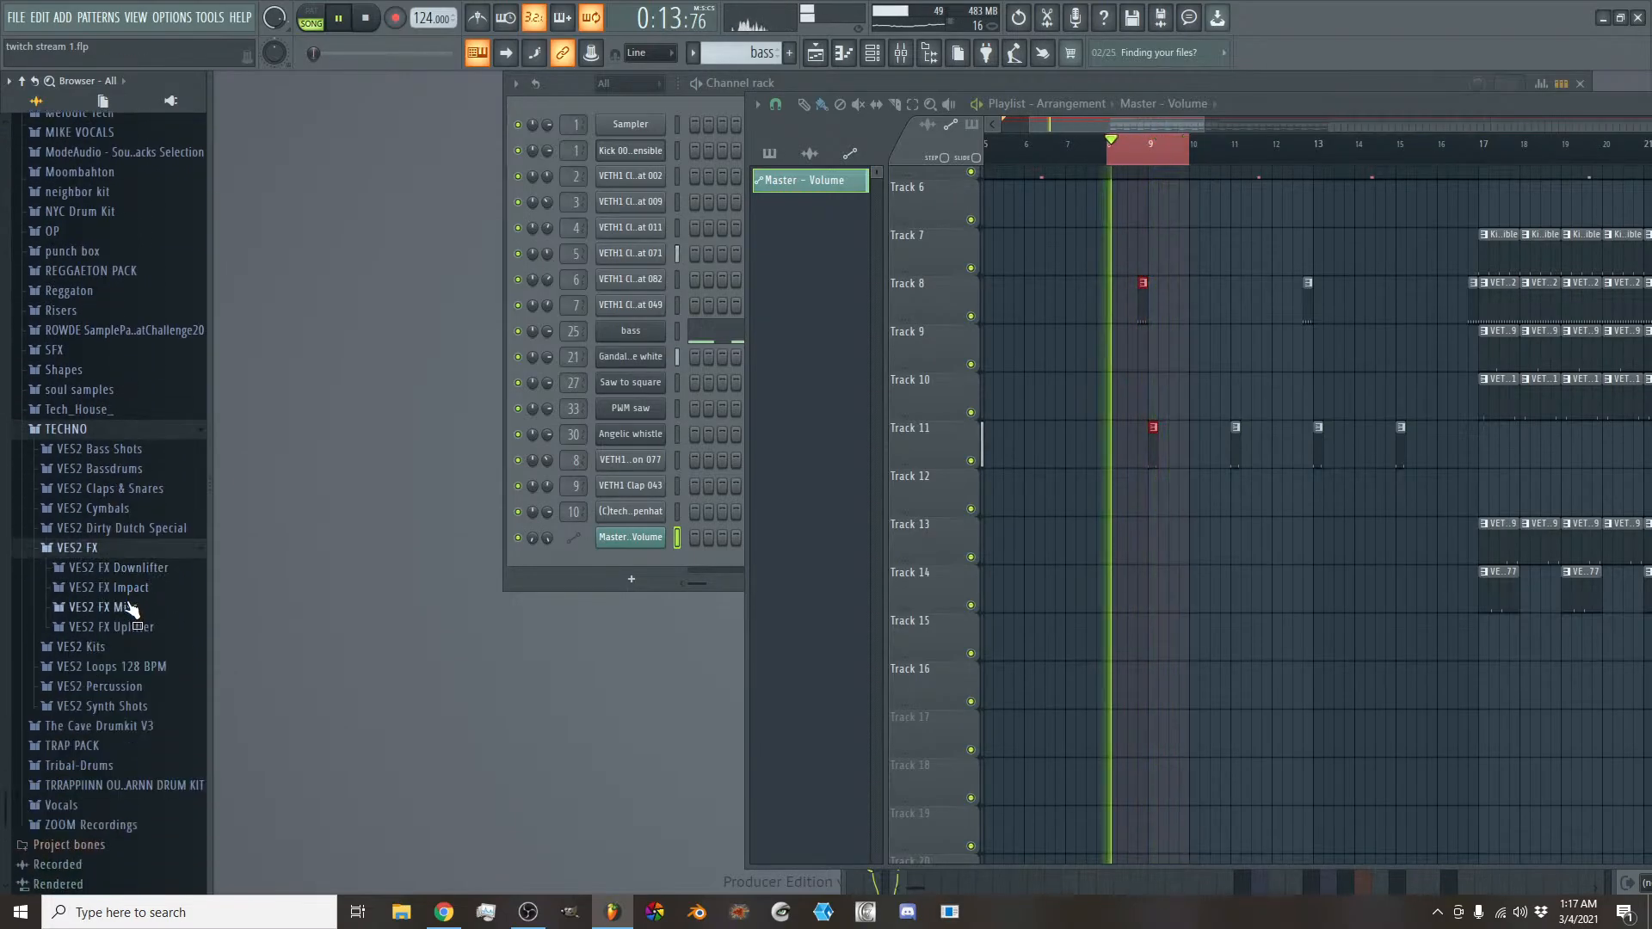
left_click(136, 548)
left_click(106, 429)
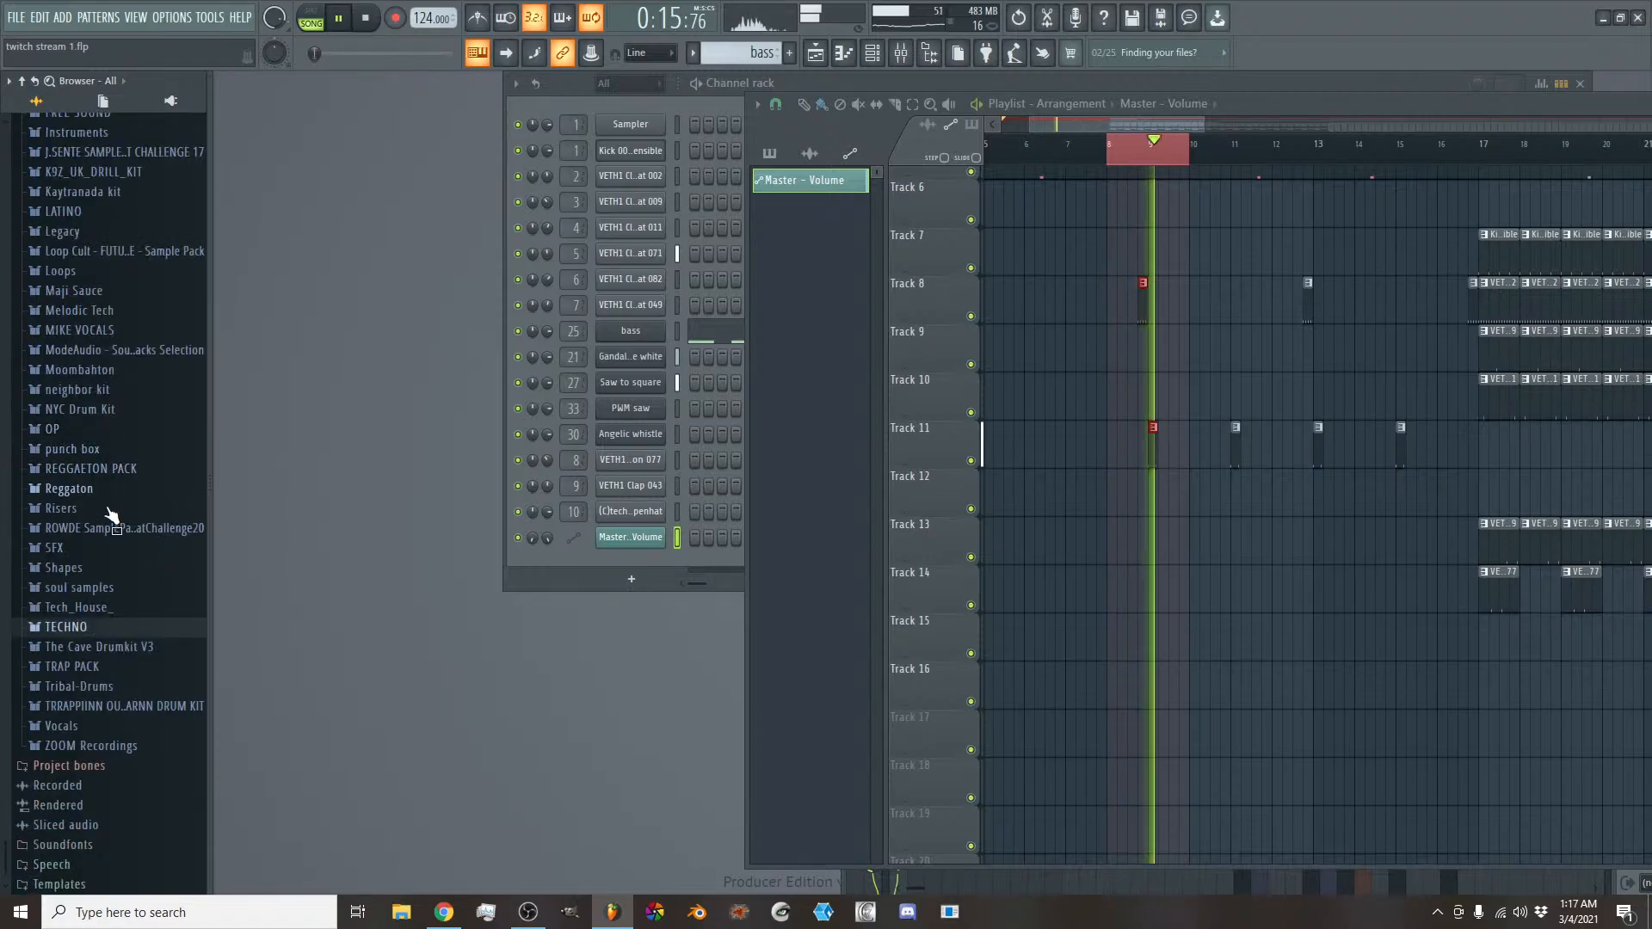
- Place the VETH1 Reverse FX 008 sample from the Tech_House_ pack's FX sounds on Track 13 just before bar 9
left_click(110, 614)
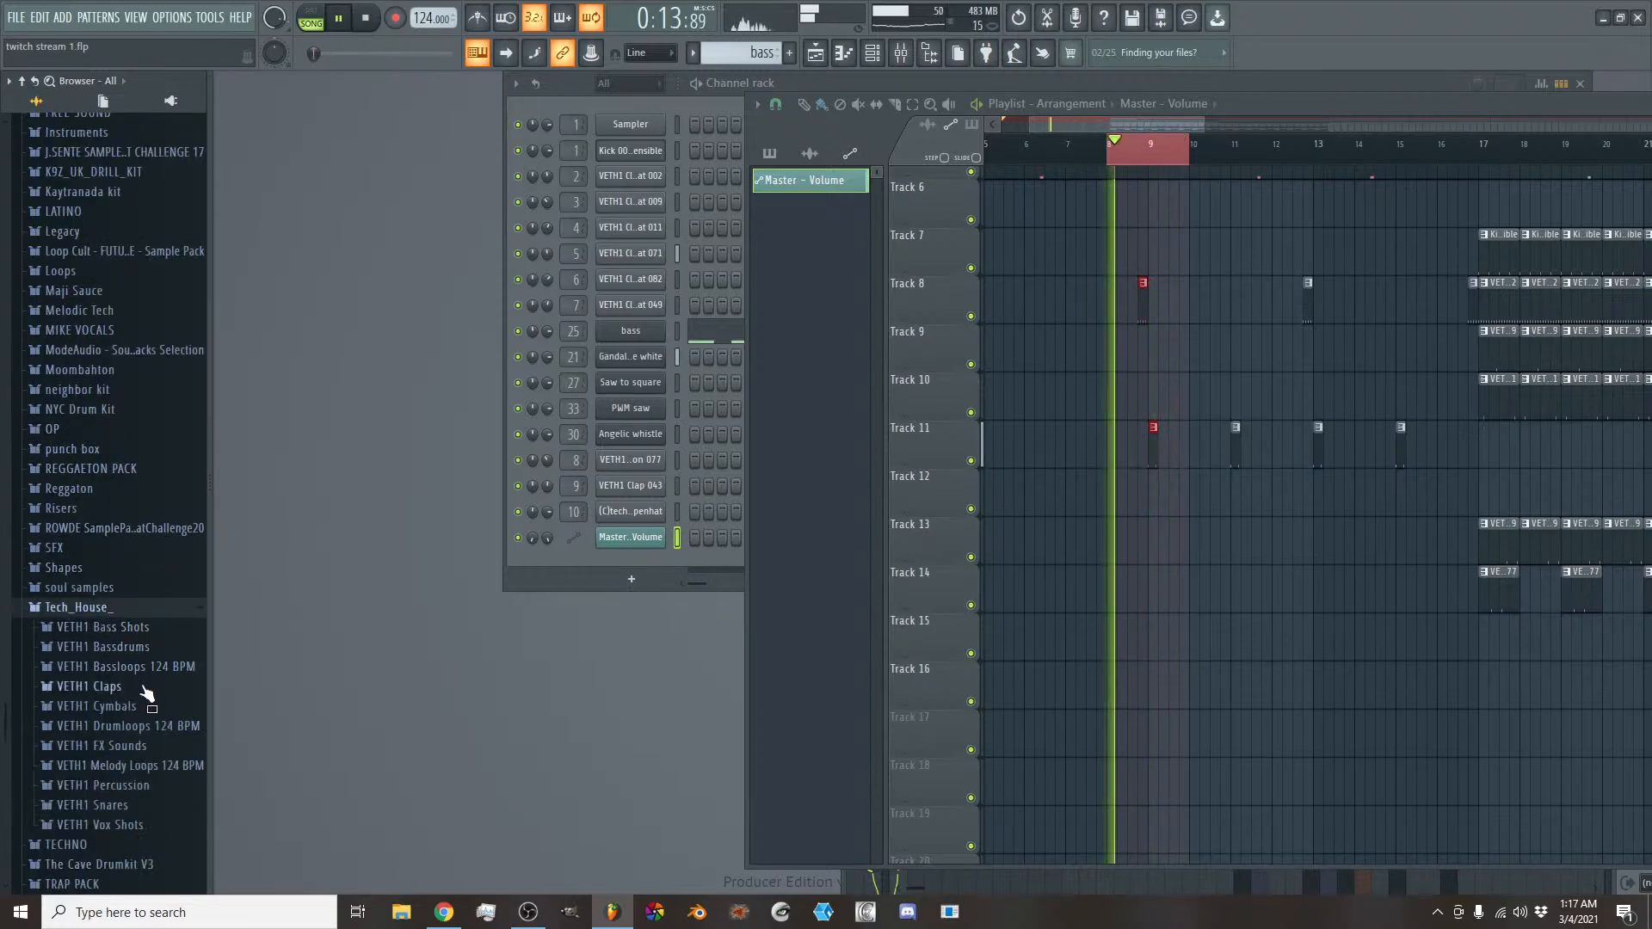
left_click(145, 705)
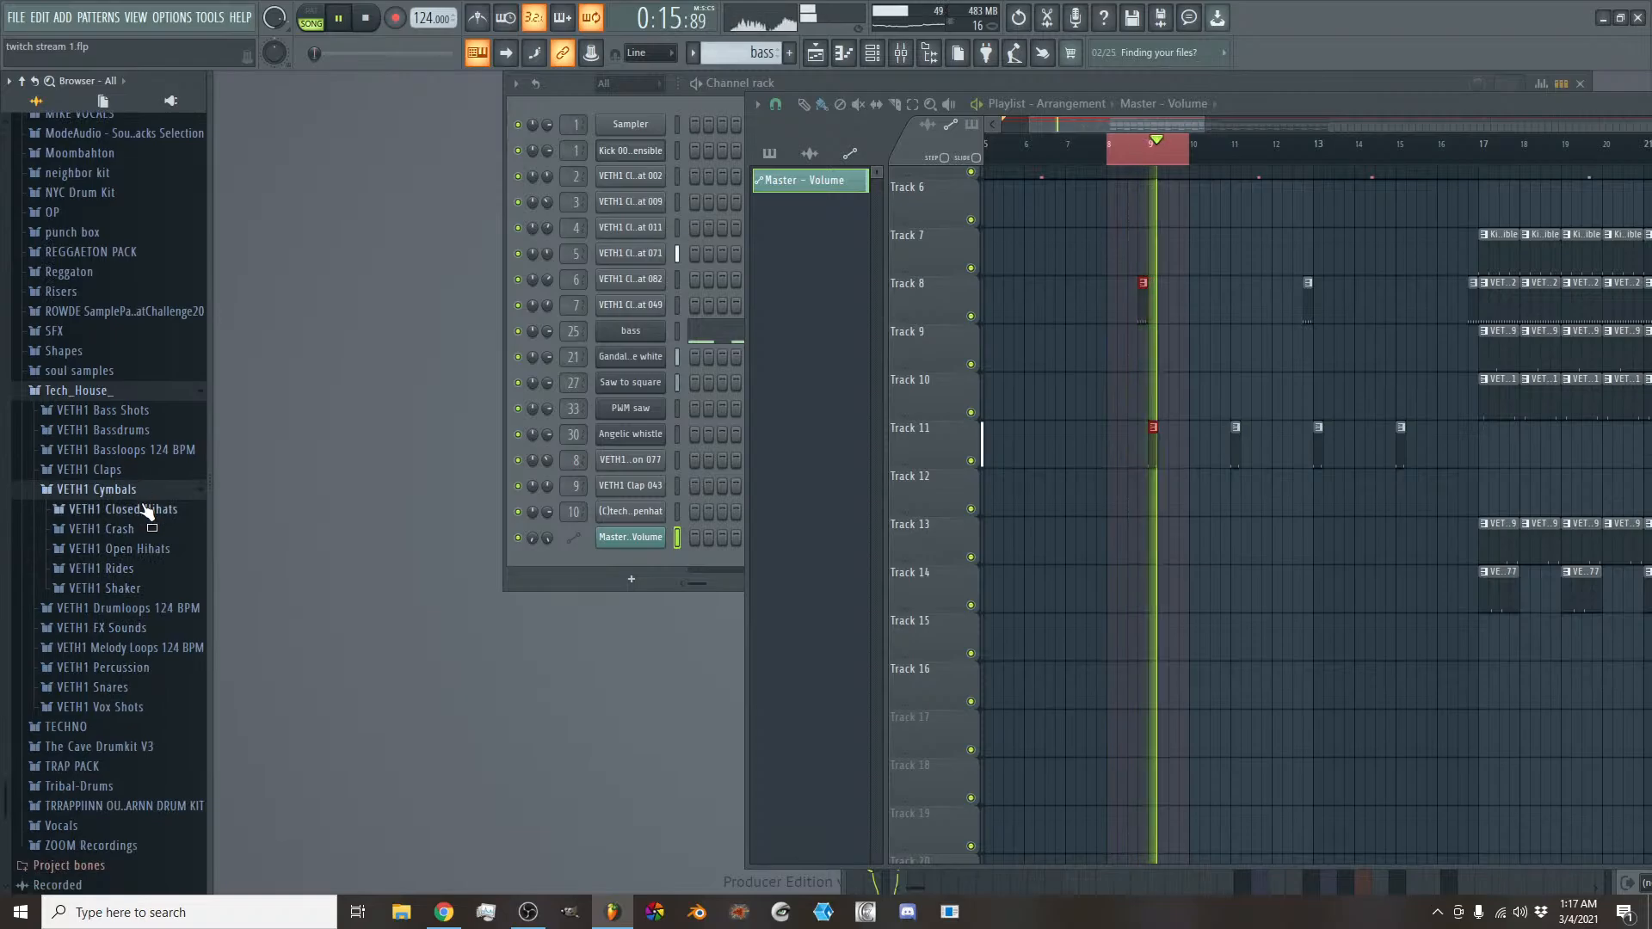
left_click(136, 521)
left_click(133, 417)
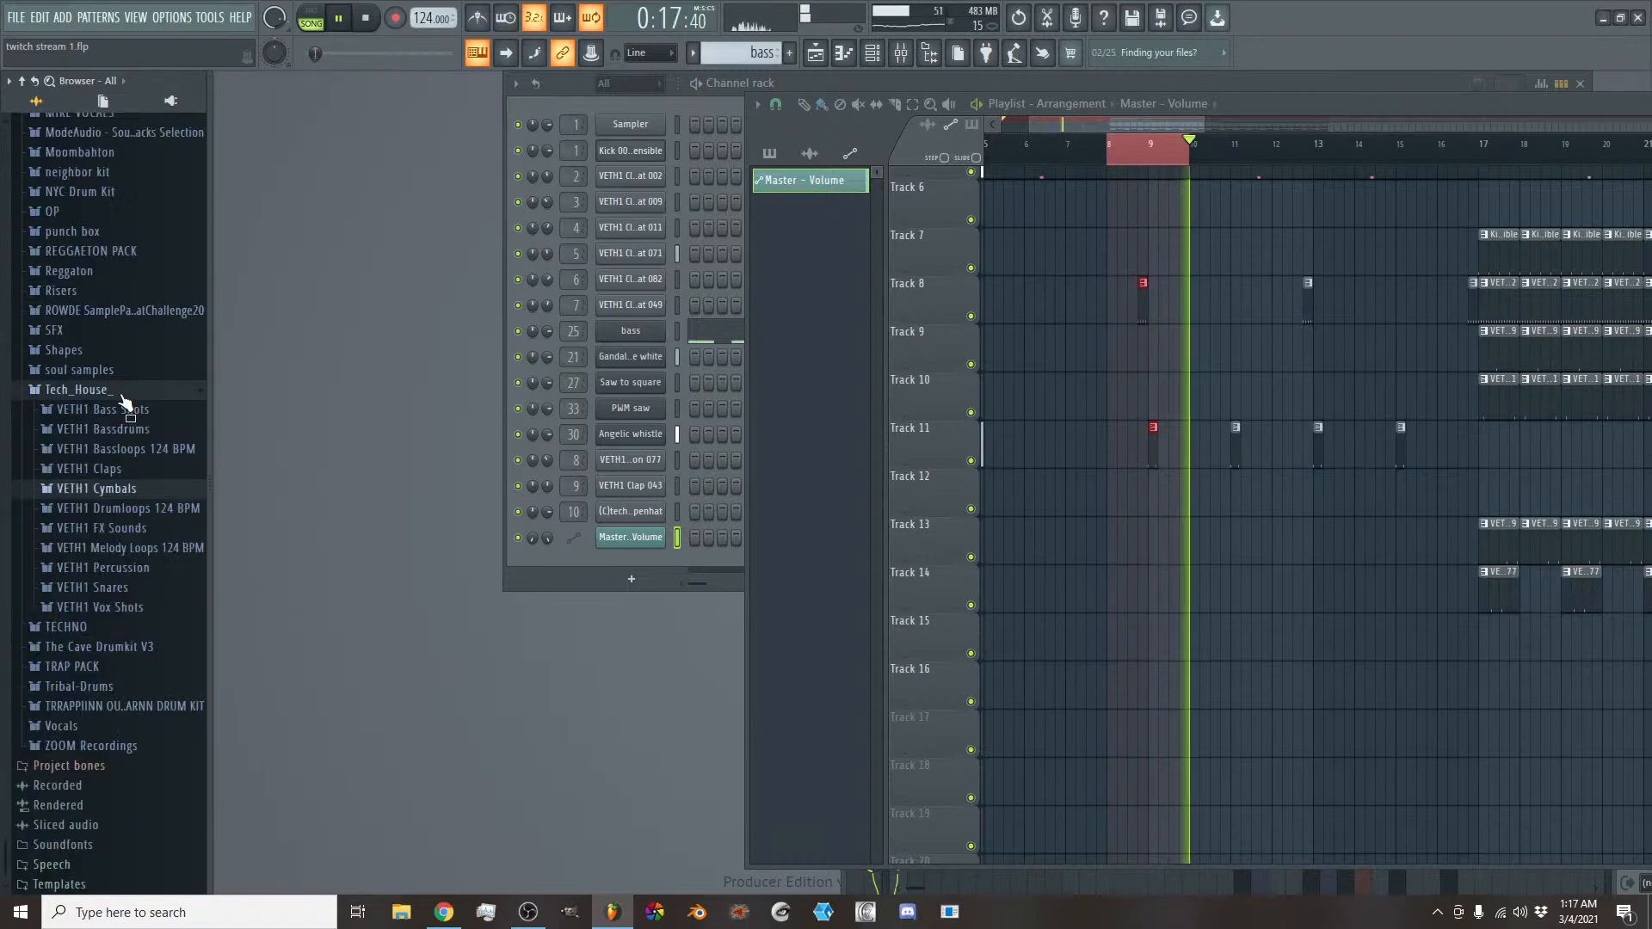
left_click(135, 529)
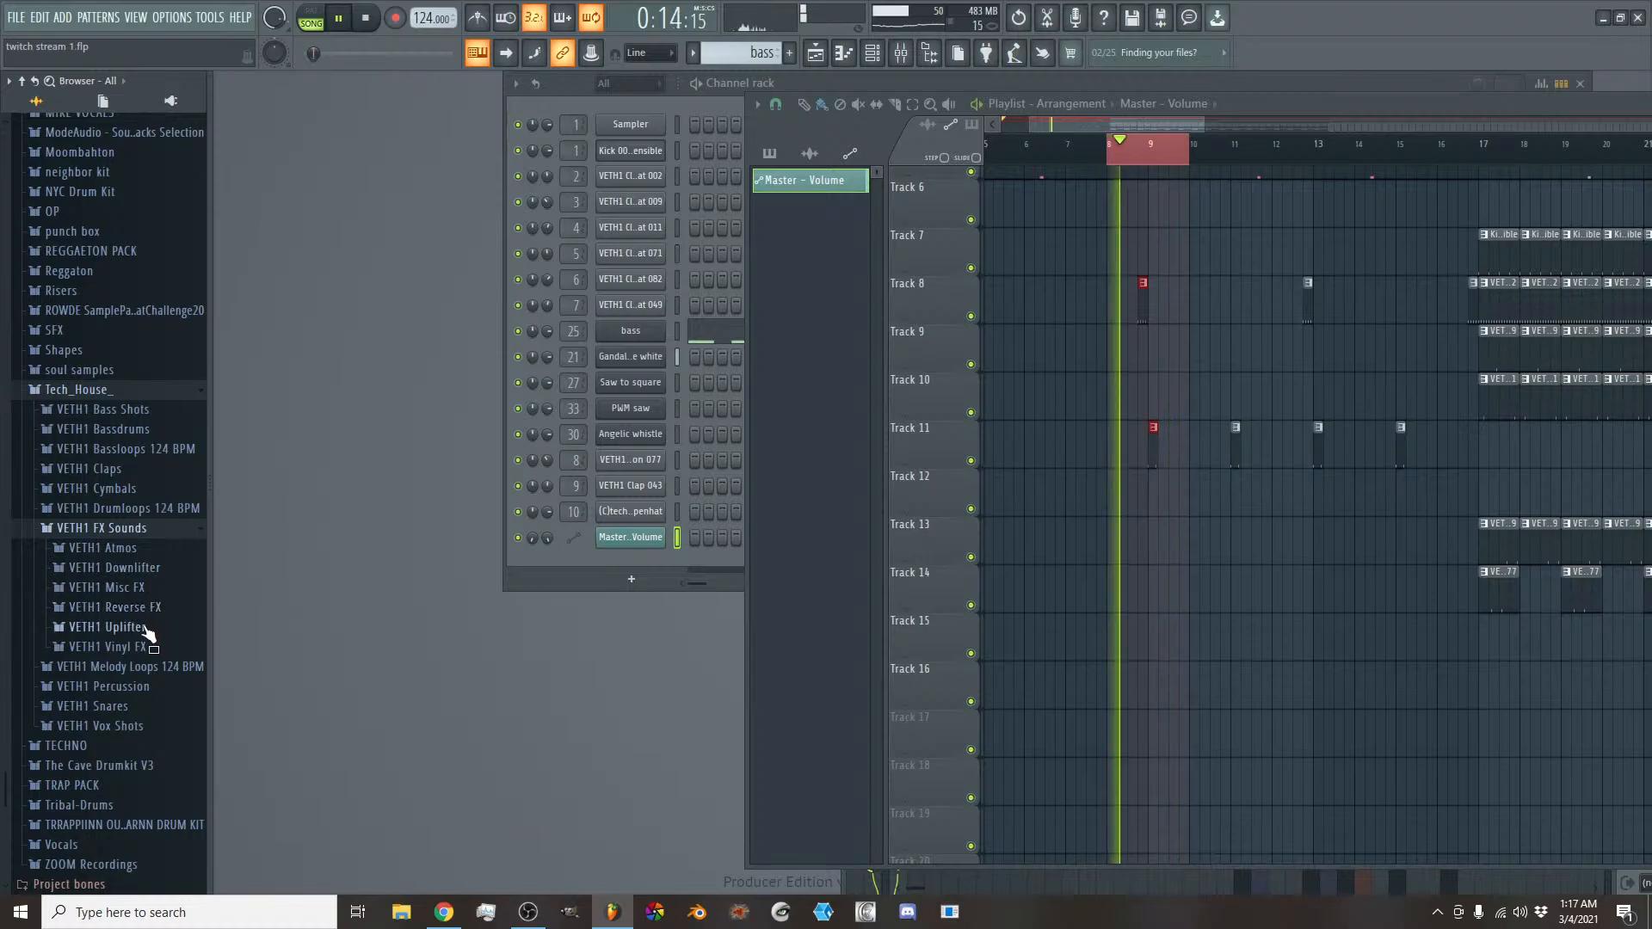
left_click(138, 607)
left_click_drag(144, 637, 932, 530)
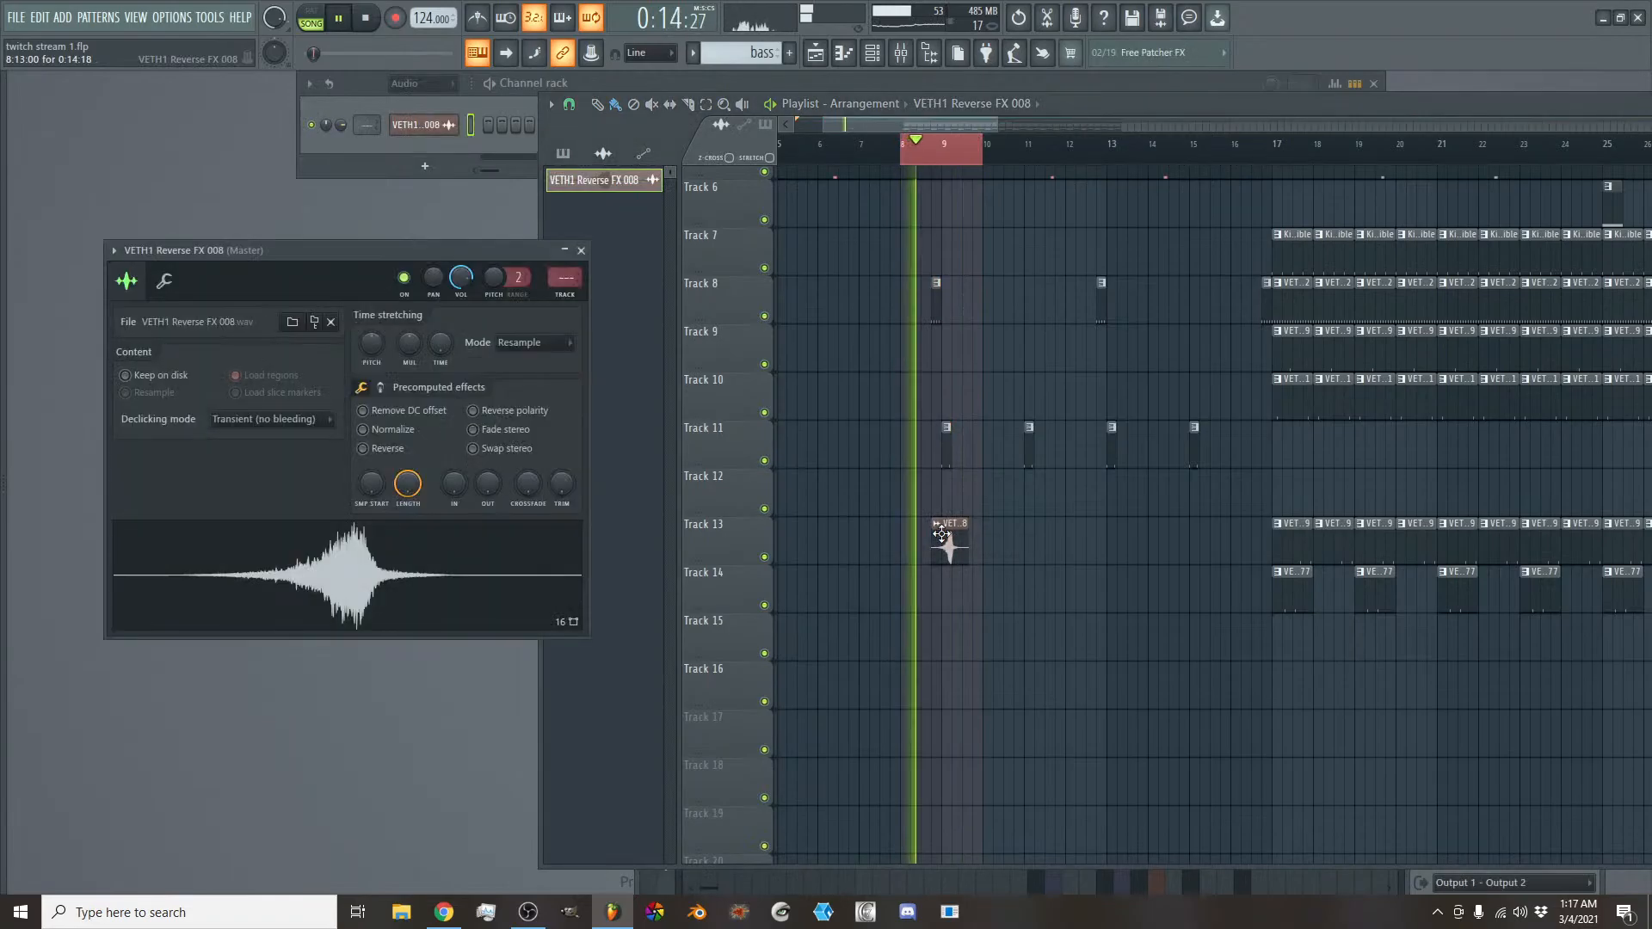
key("space")
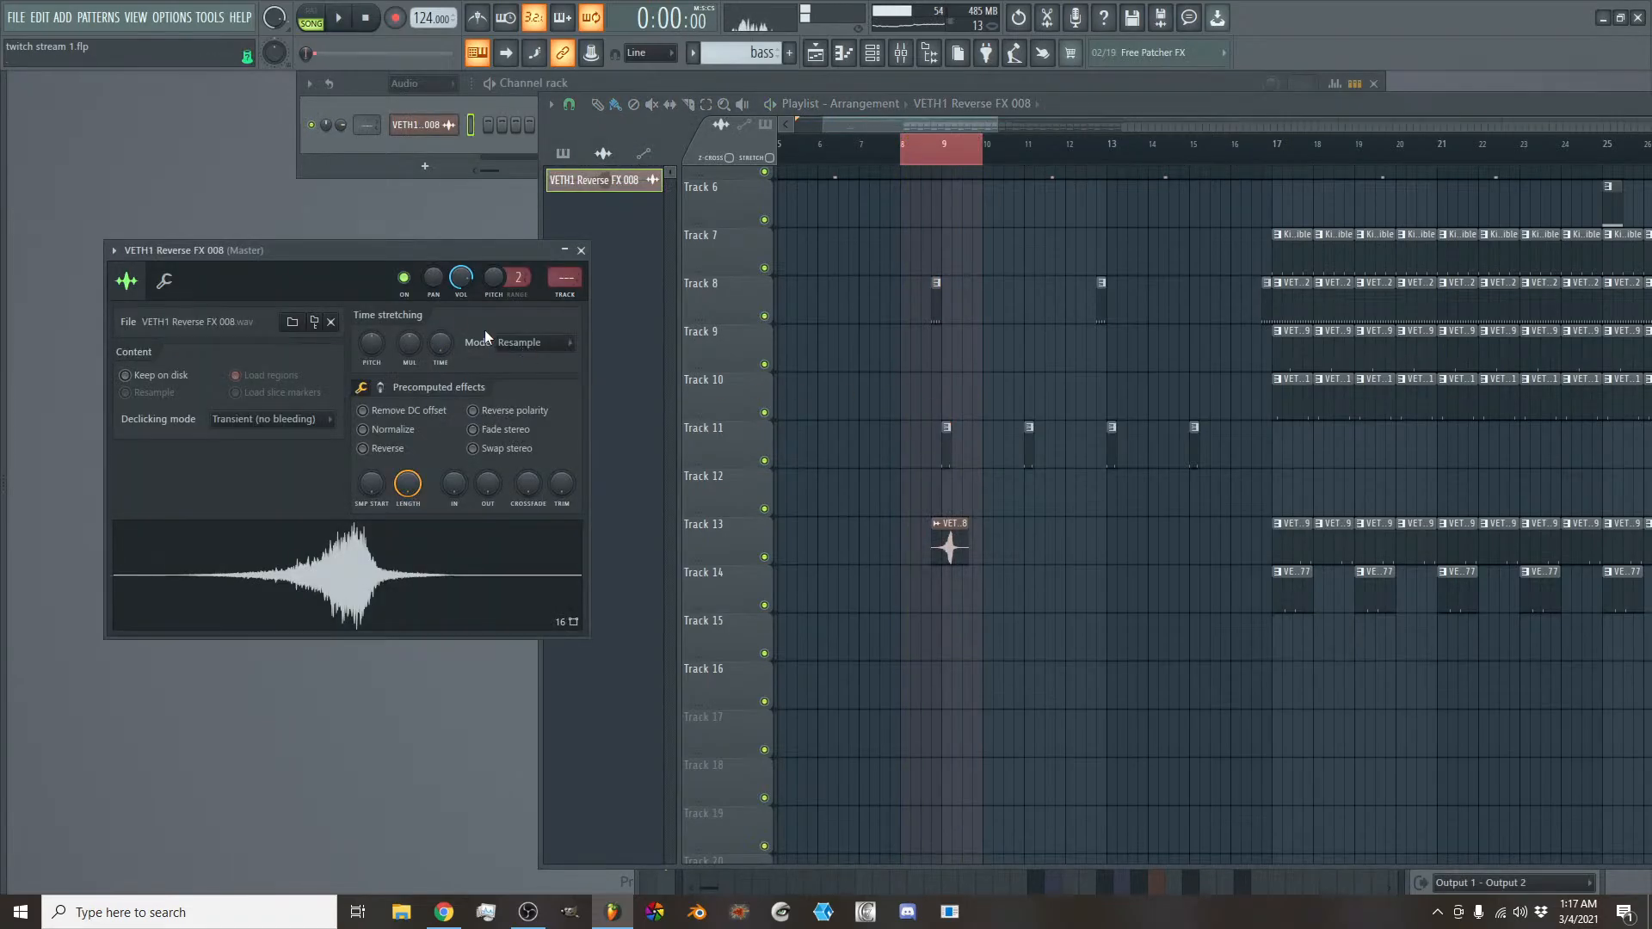
left_click(580, 251)
- Shift the reverse FX clip slightly earlier so its peak falls at bar 9, and listen to the loop
scroll(891, 129, "up", 4)
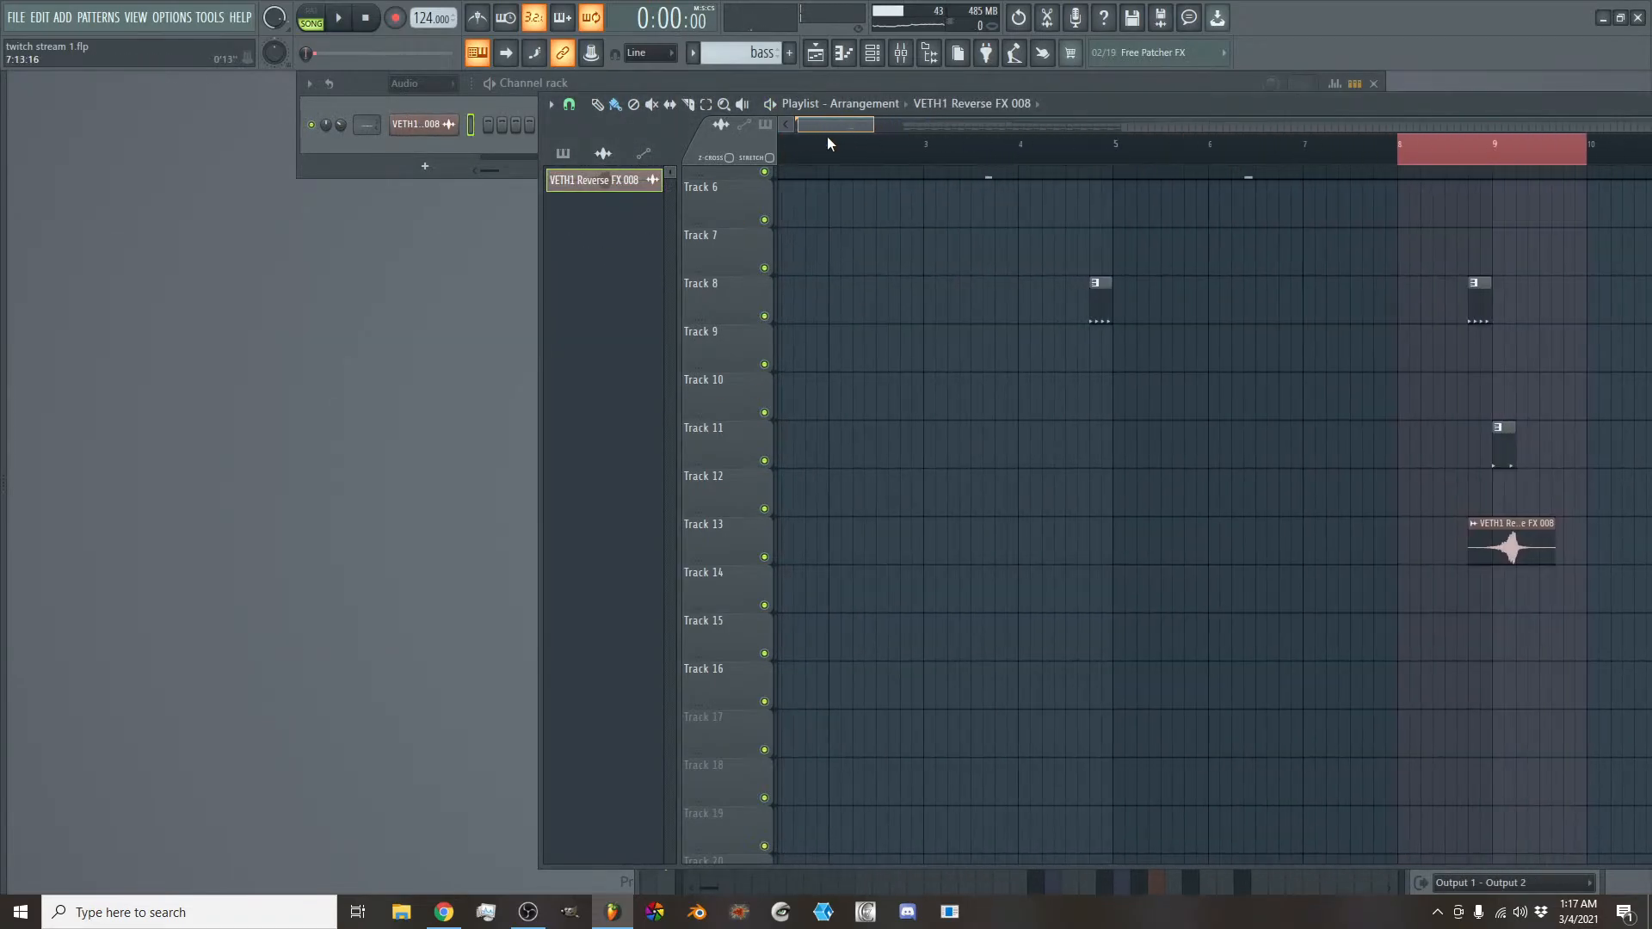
left_click_drag(1011, 526, 990, 526)
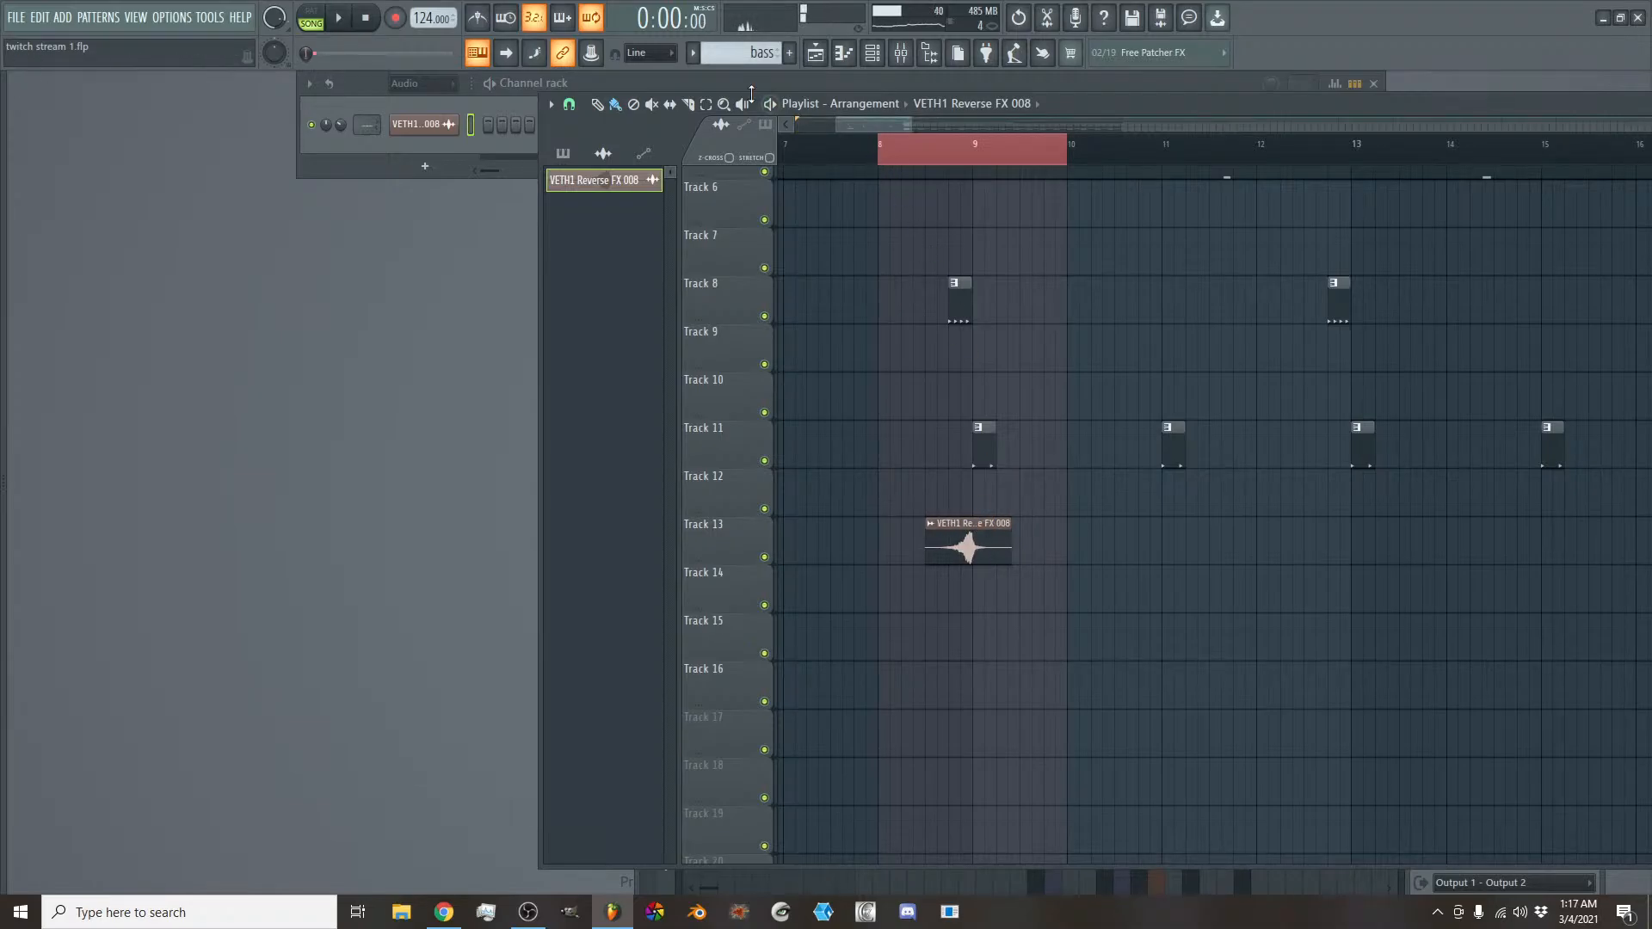
key("space")
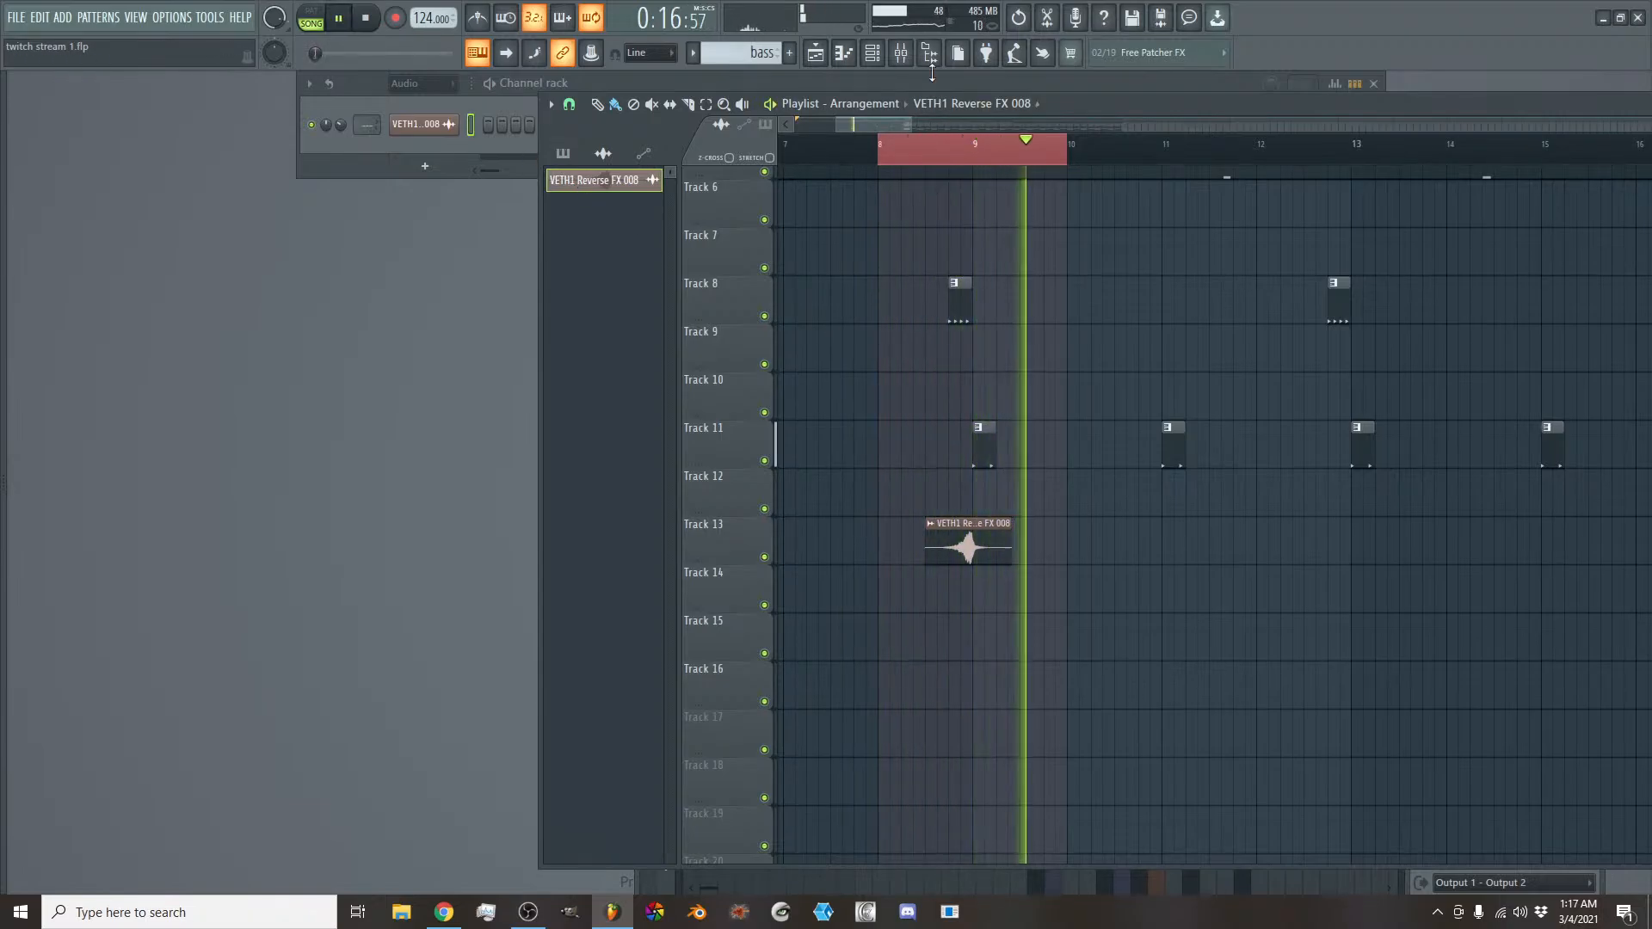
key("space")
- Route the reverse FX channel to mixer track 37 and lower that track's fader while checking the loop
left_click(910, 54)
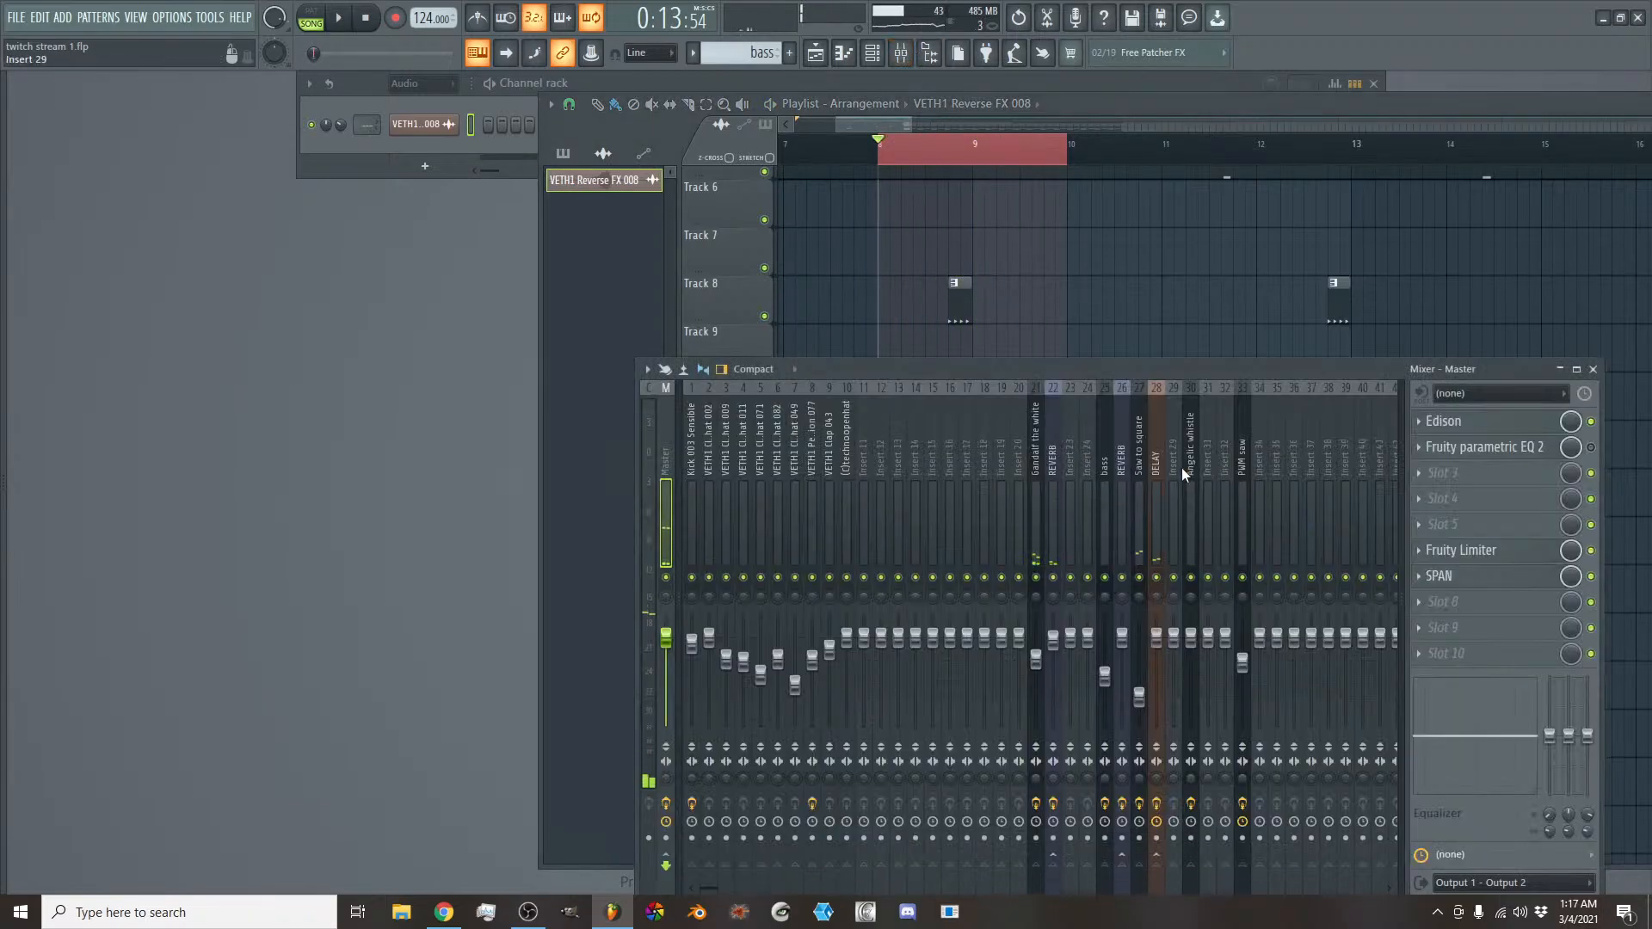
scroll(1178, 472, "down", 3)
right_click(1154, 509)
mouse_move(1302, 564)
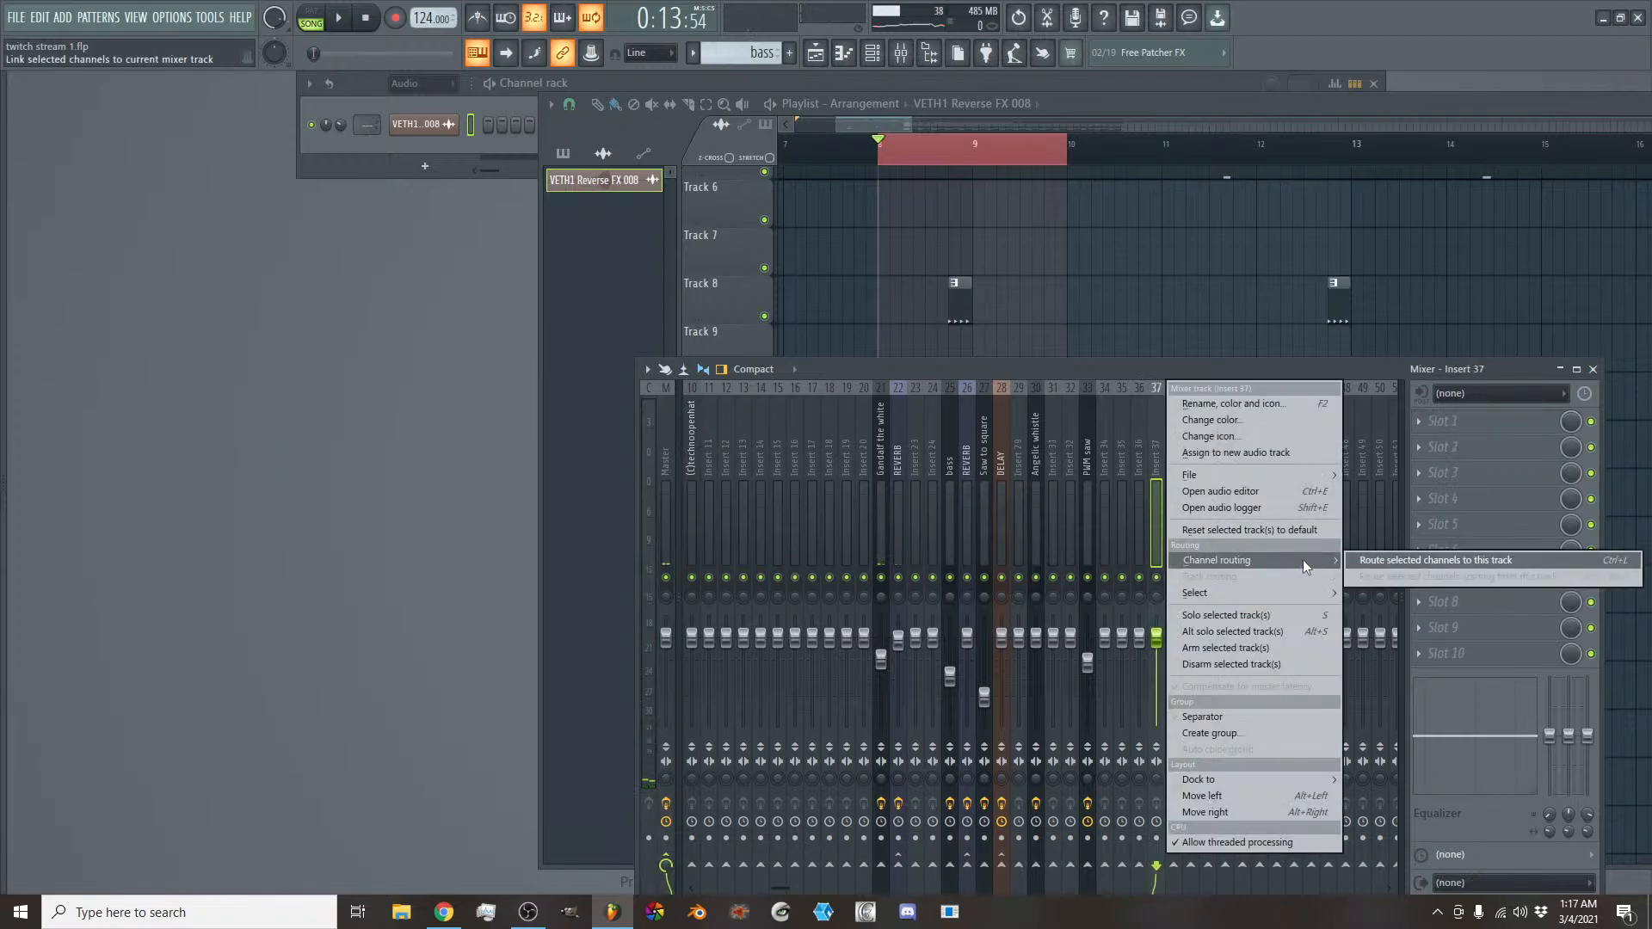
left_click(1366, 559)
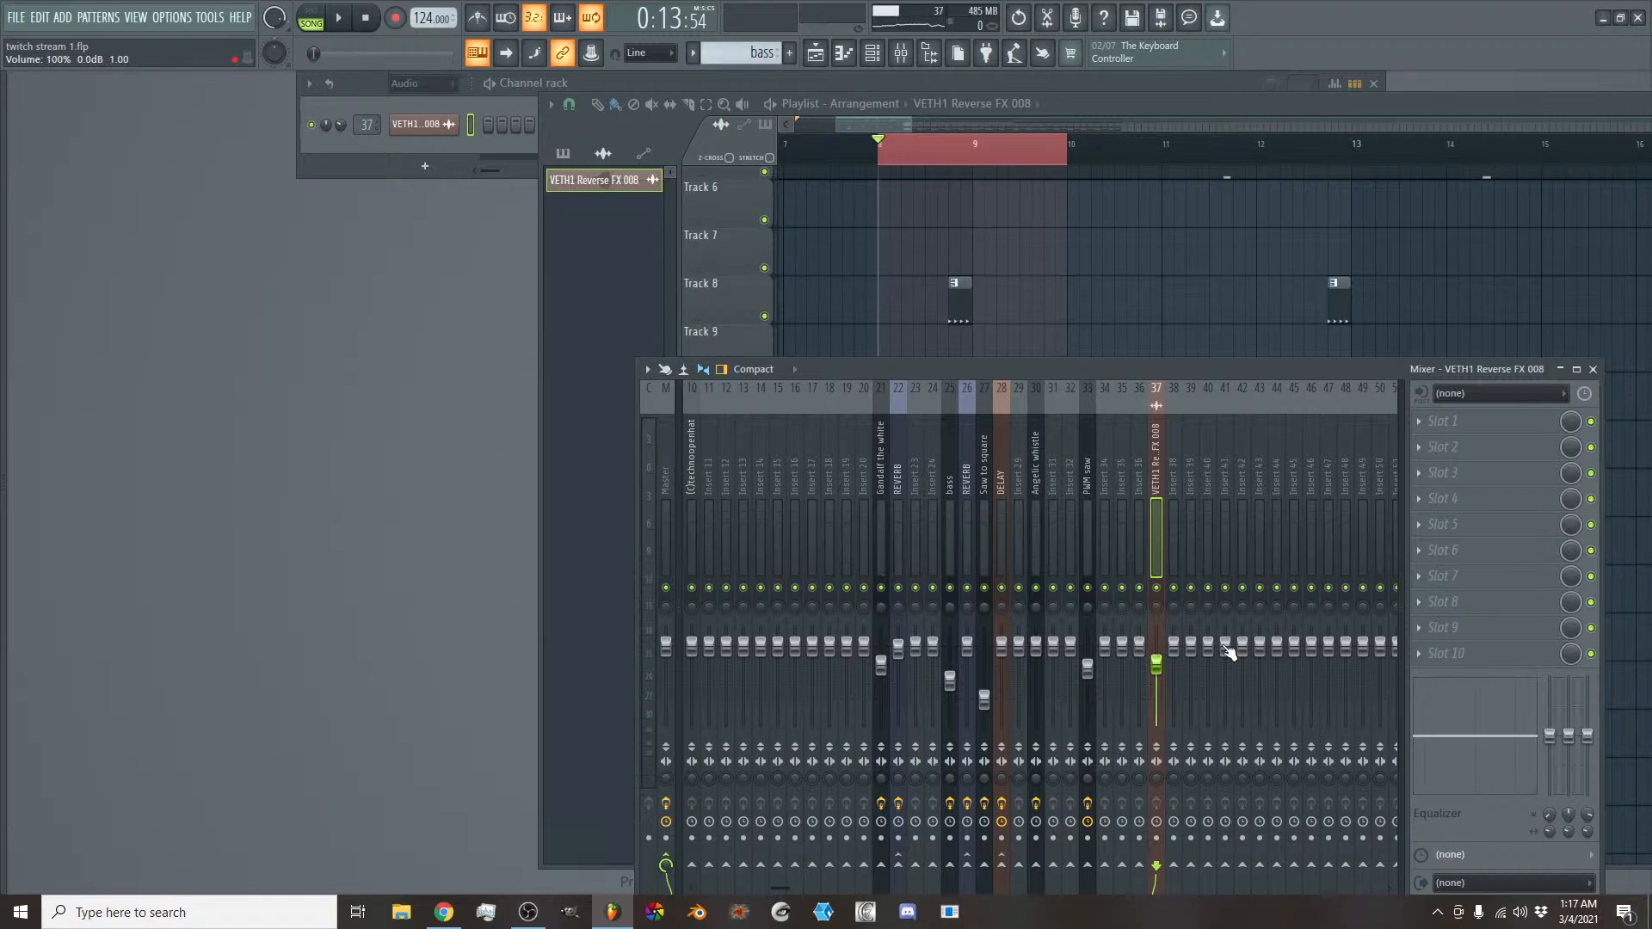
key("space")
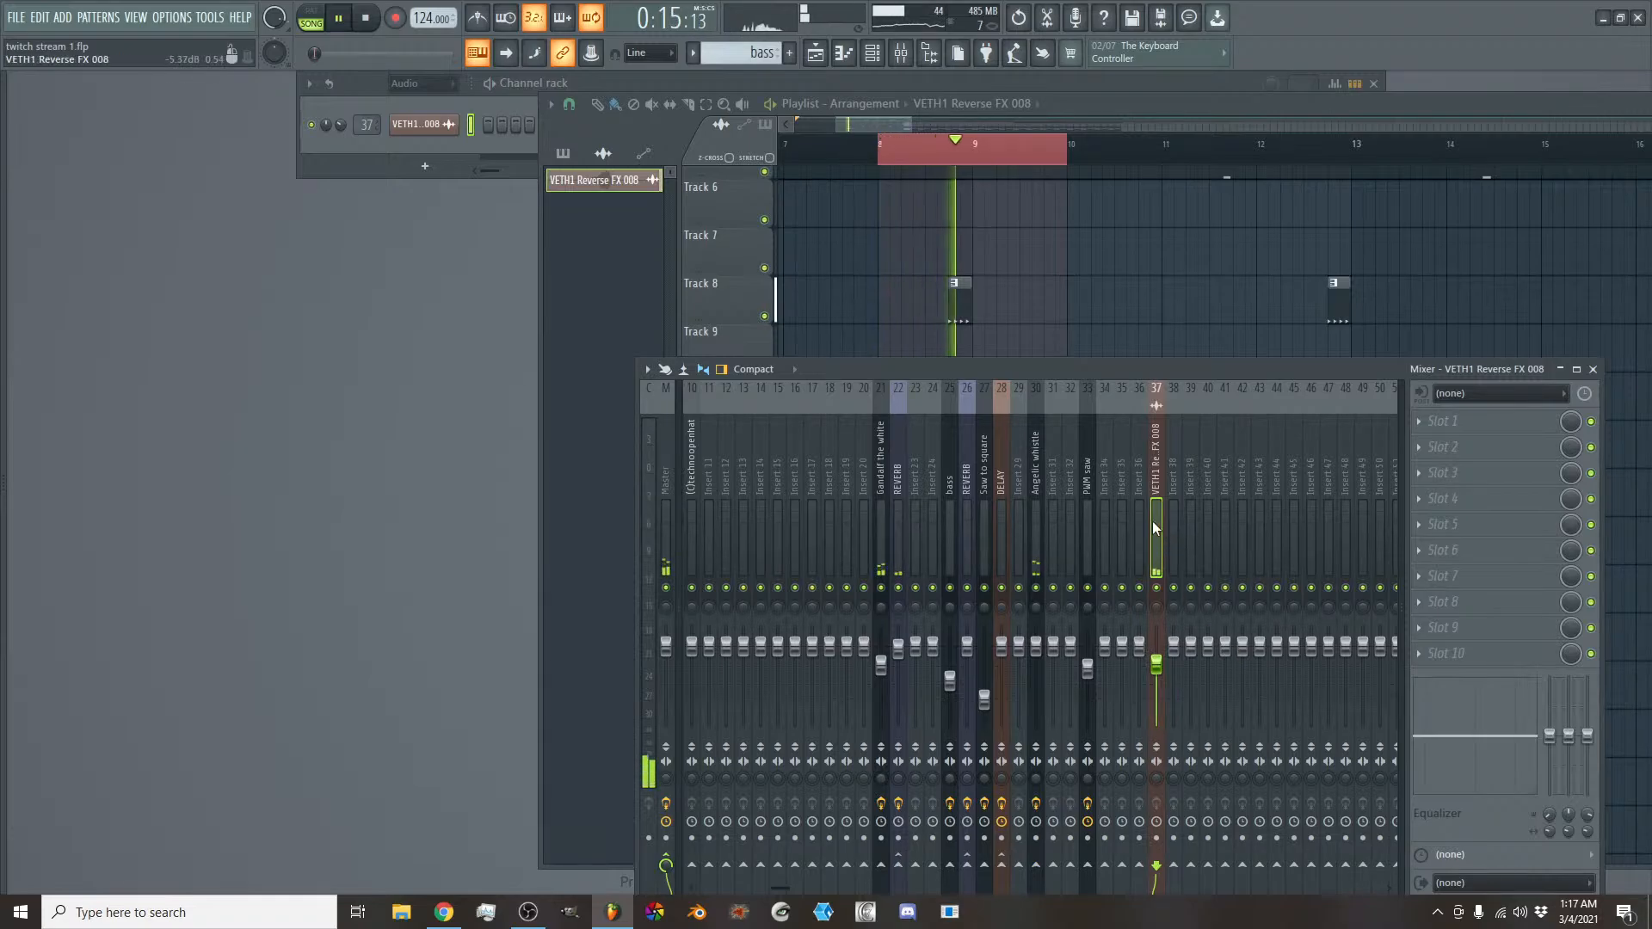
key("space")
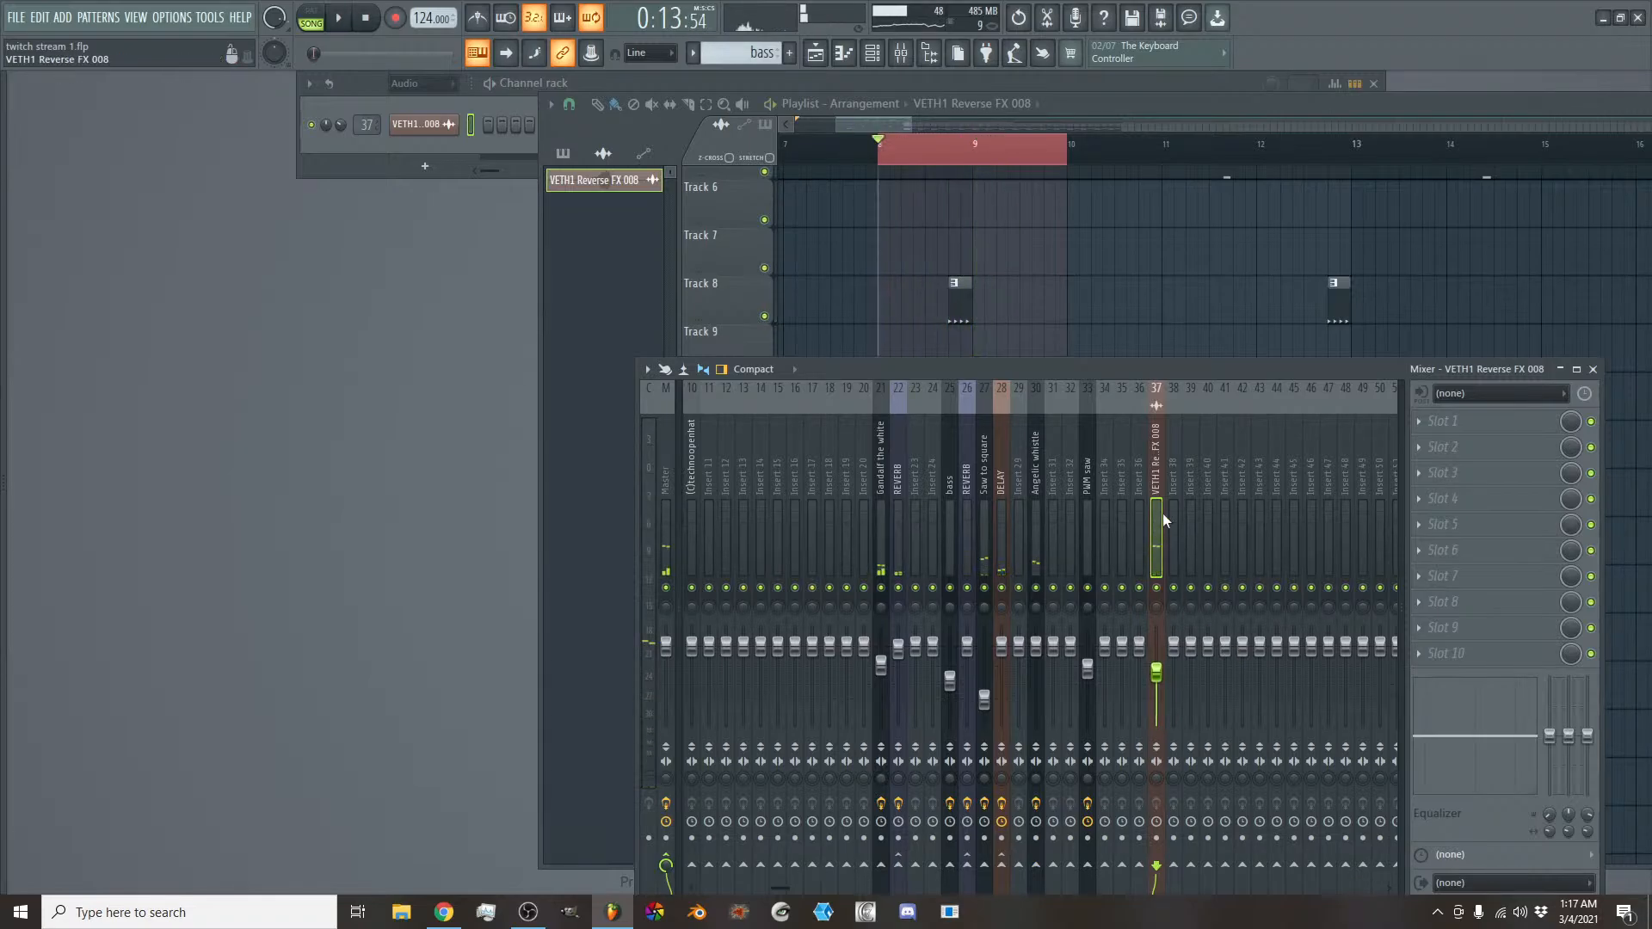
- Load the REVERB2 mixer track state on Insert 38, next to the reverse FX track
right_click(1174, 503)
mouse_move(1346, 475)
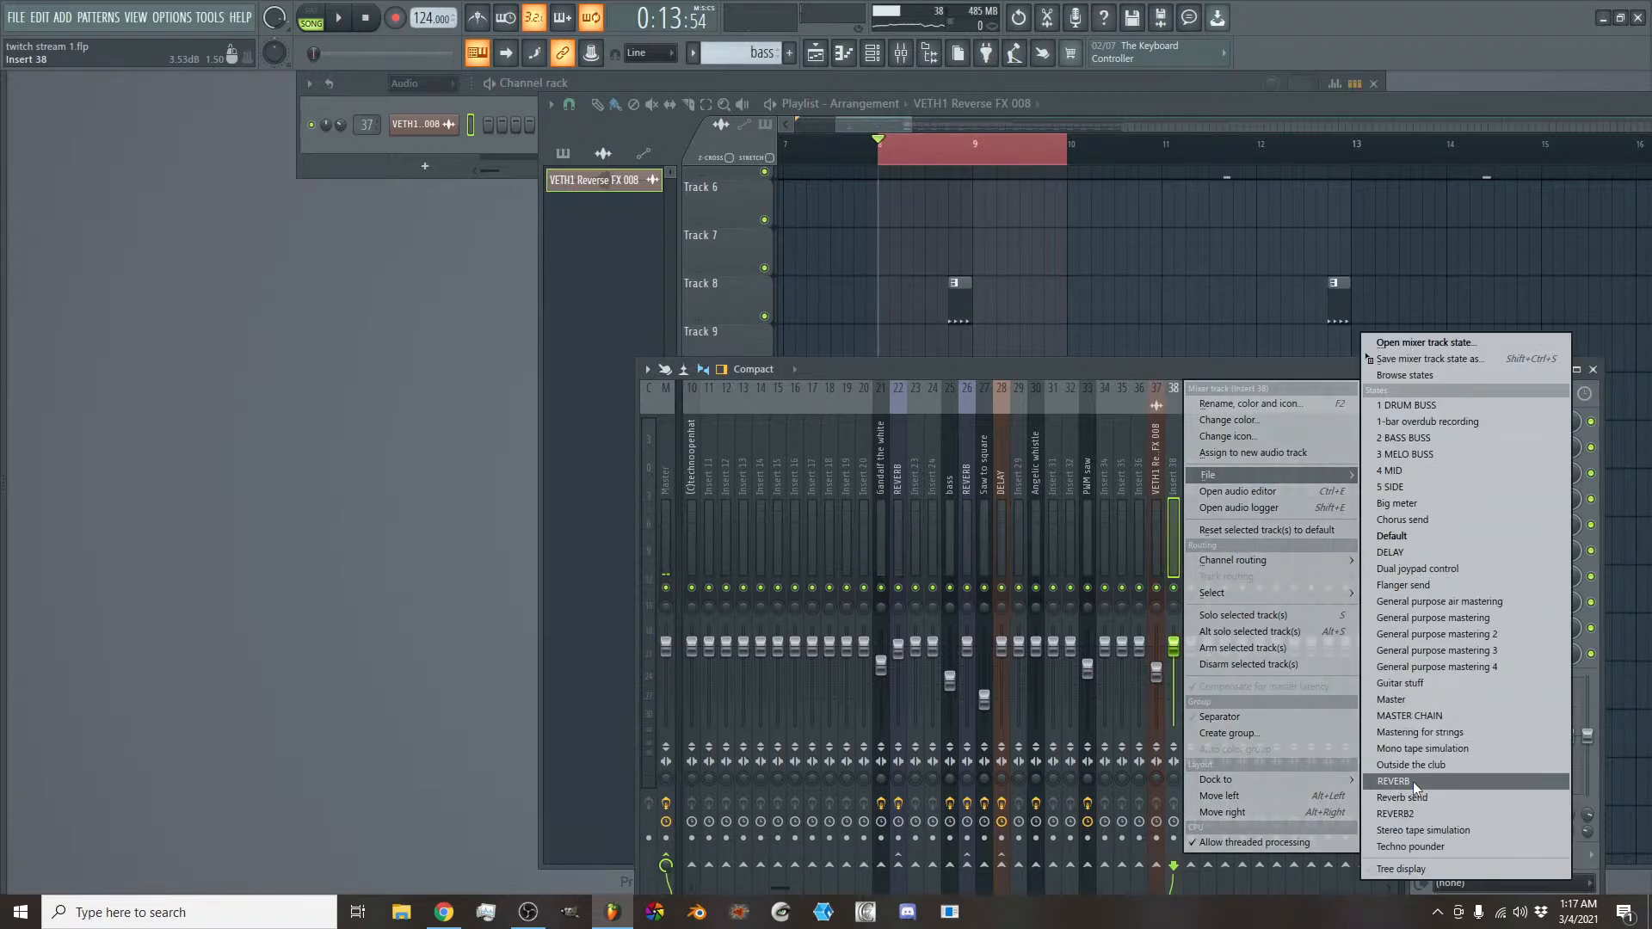
left_click(1423, 814)
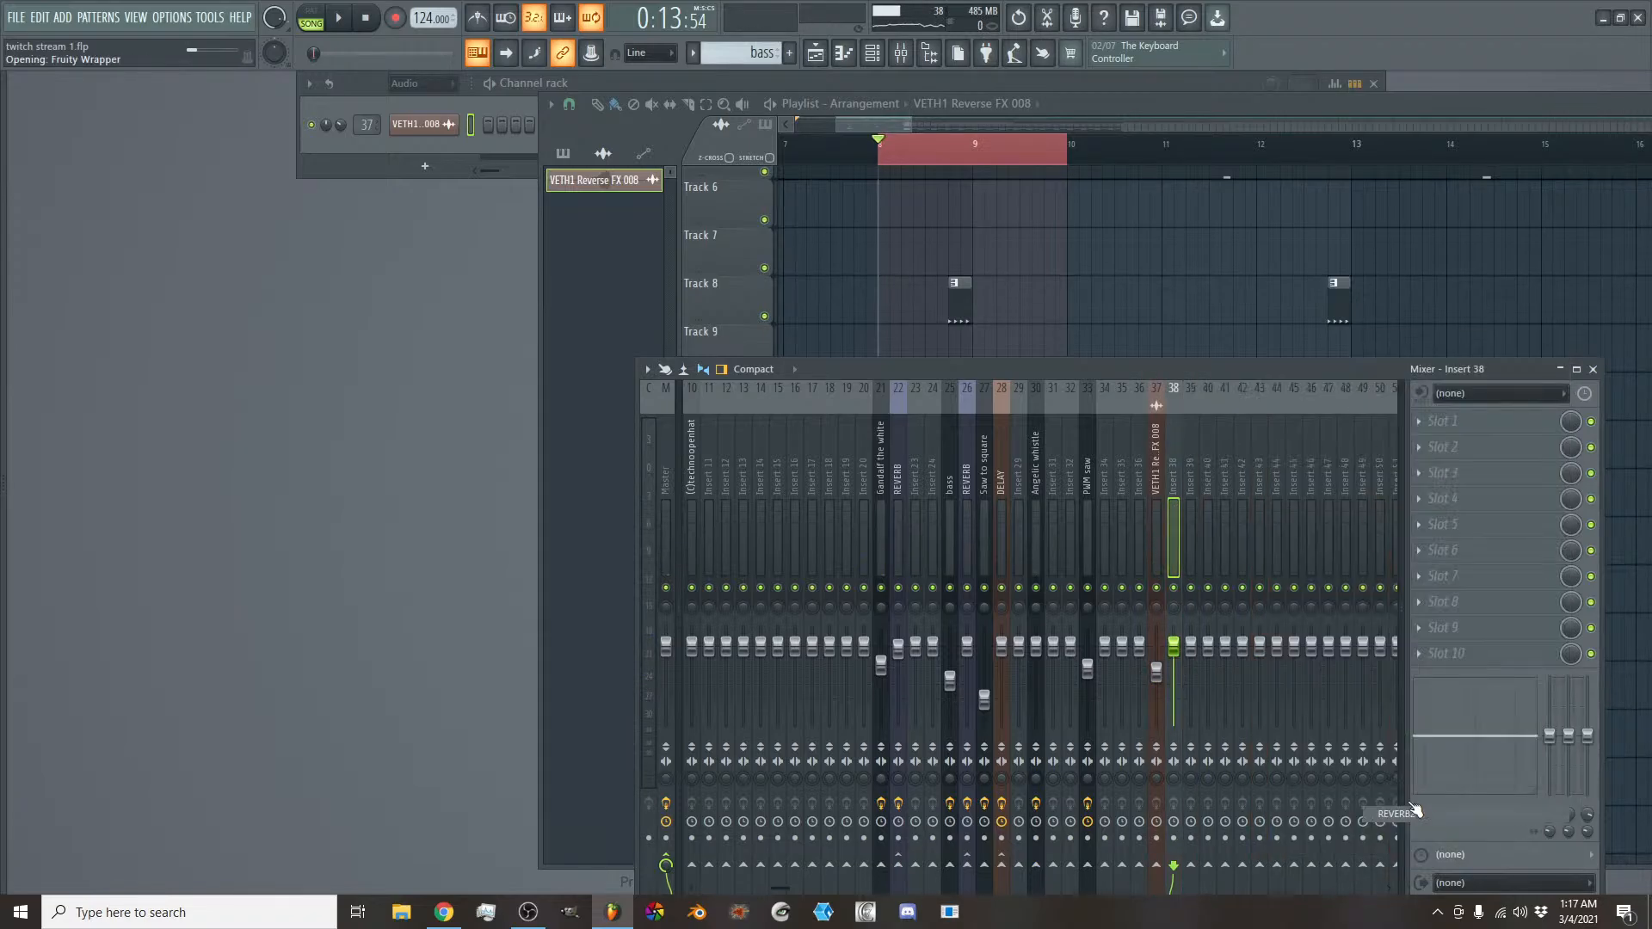
- Send the reverse FX track to the REVERB 2 track at 81% and play the loop
left_click(1159, 544)
left_click(1174, 864)
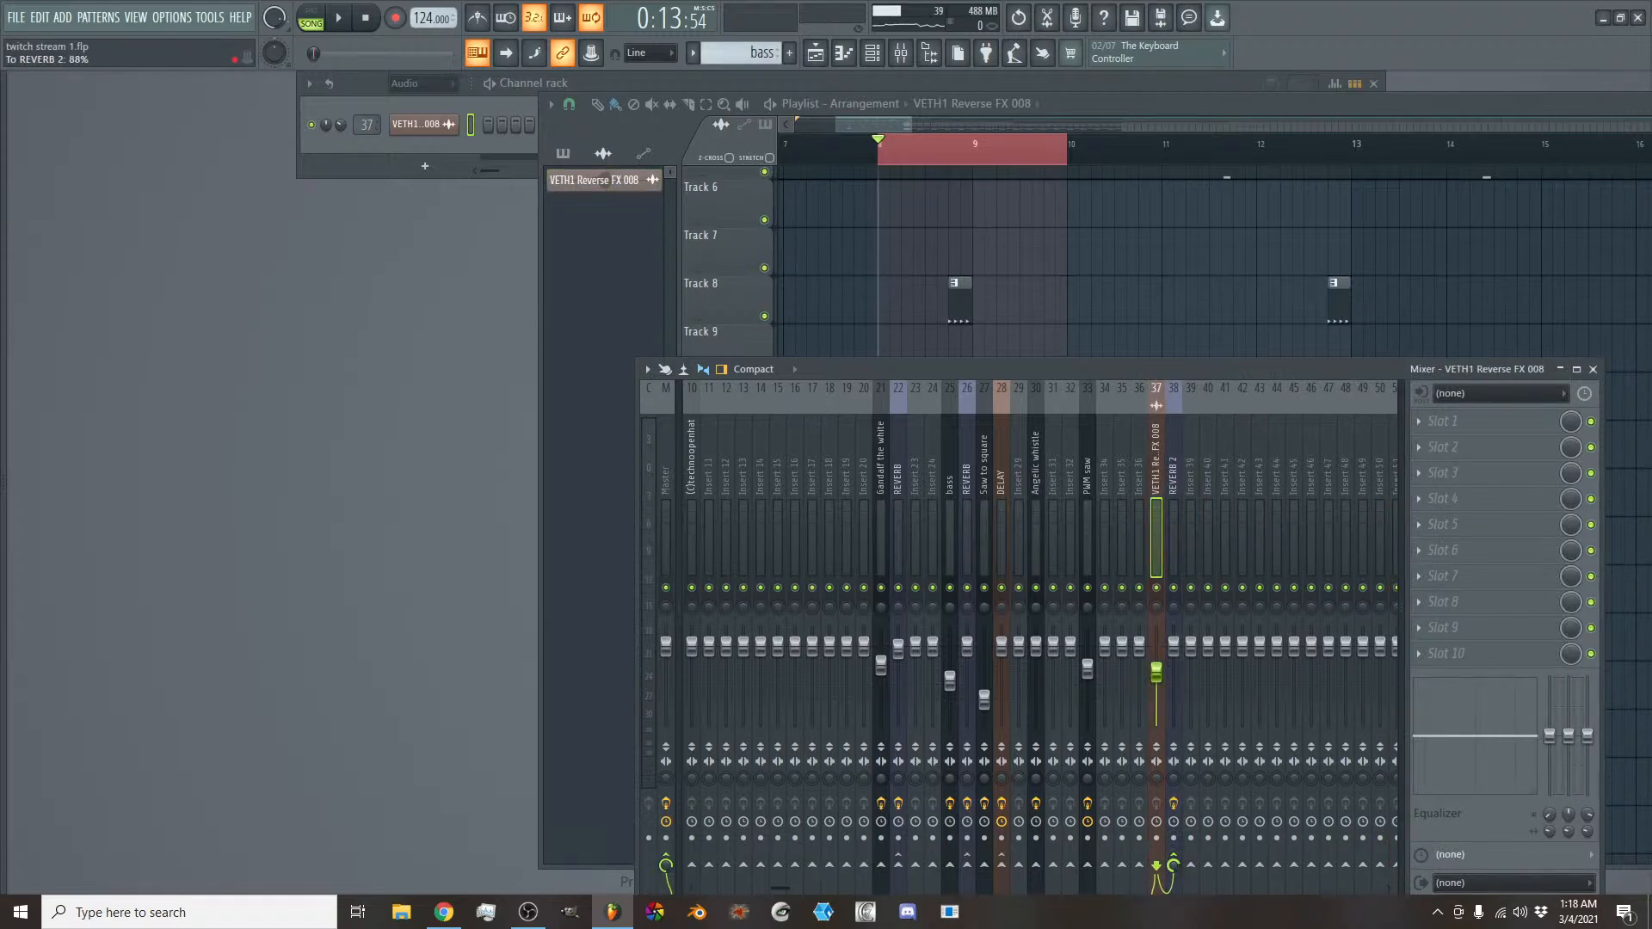
left_click_drag(1175, 867, 1174, 875)
key("space")
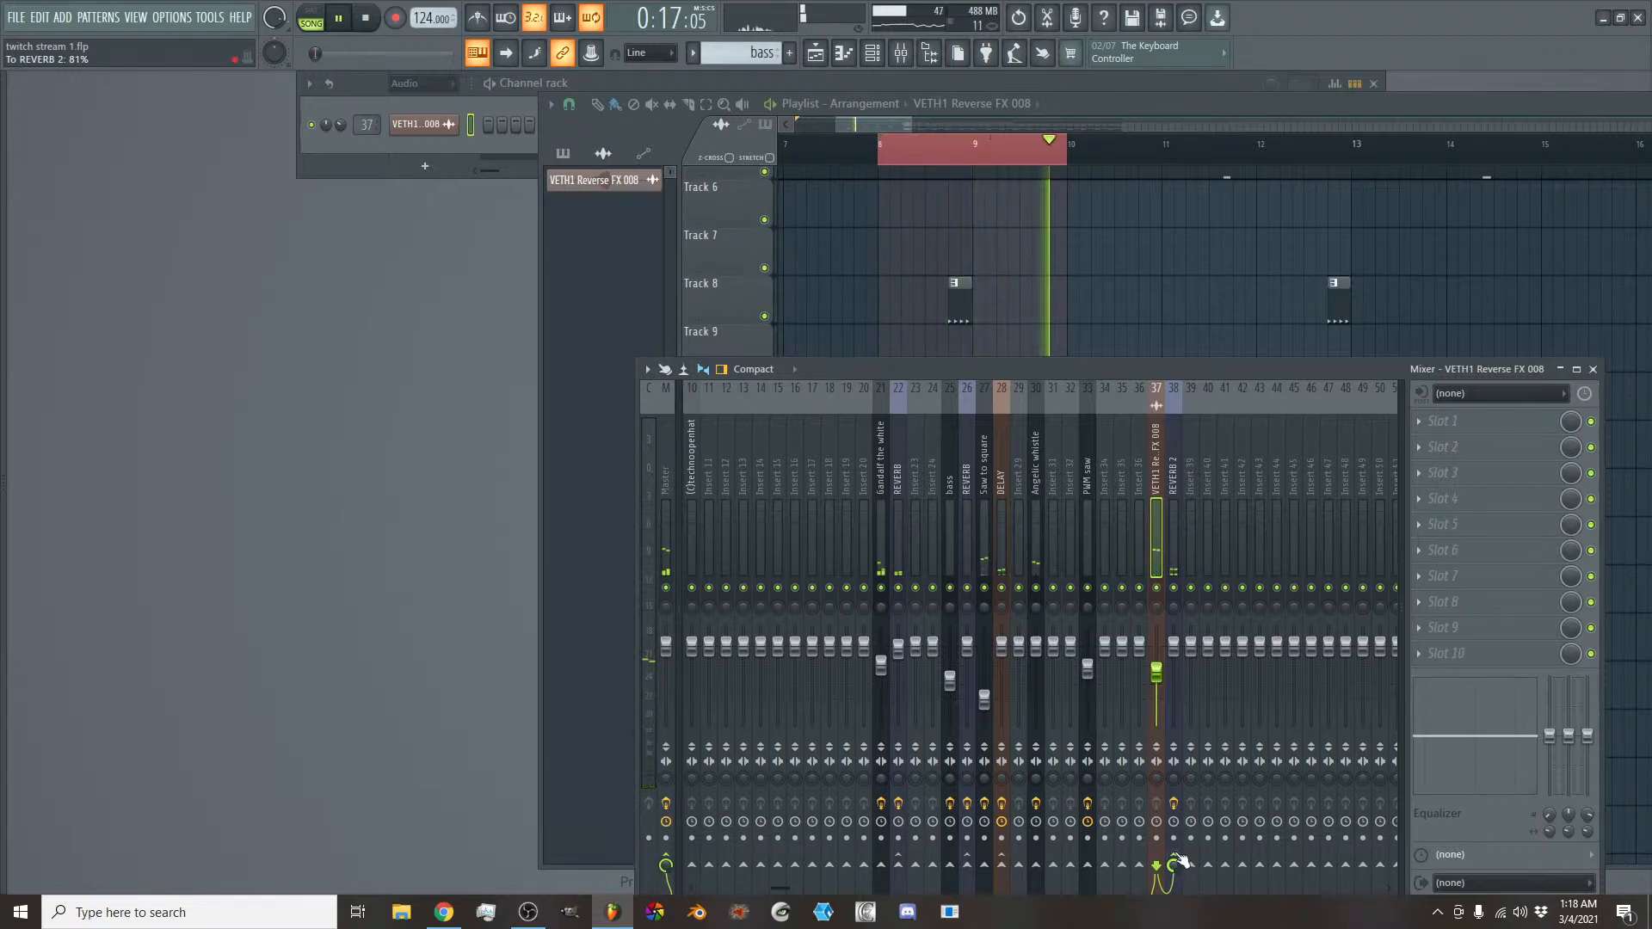
- Lower the reverse FX track's volume to 55% (-11.1 dB) while checking it in the loop
key("space")
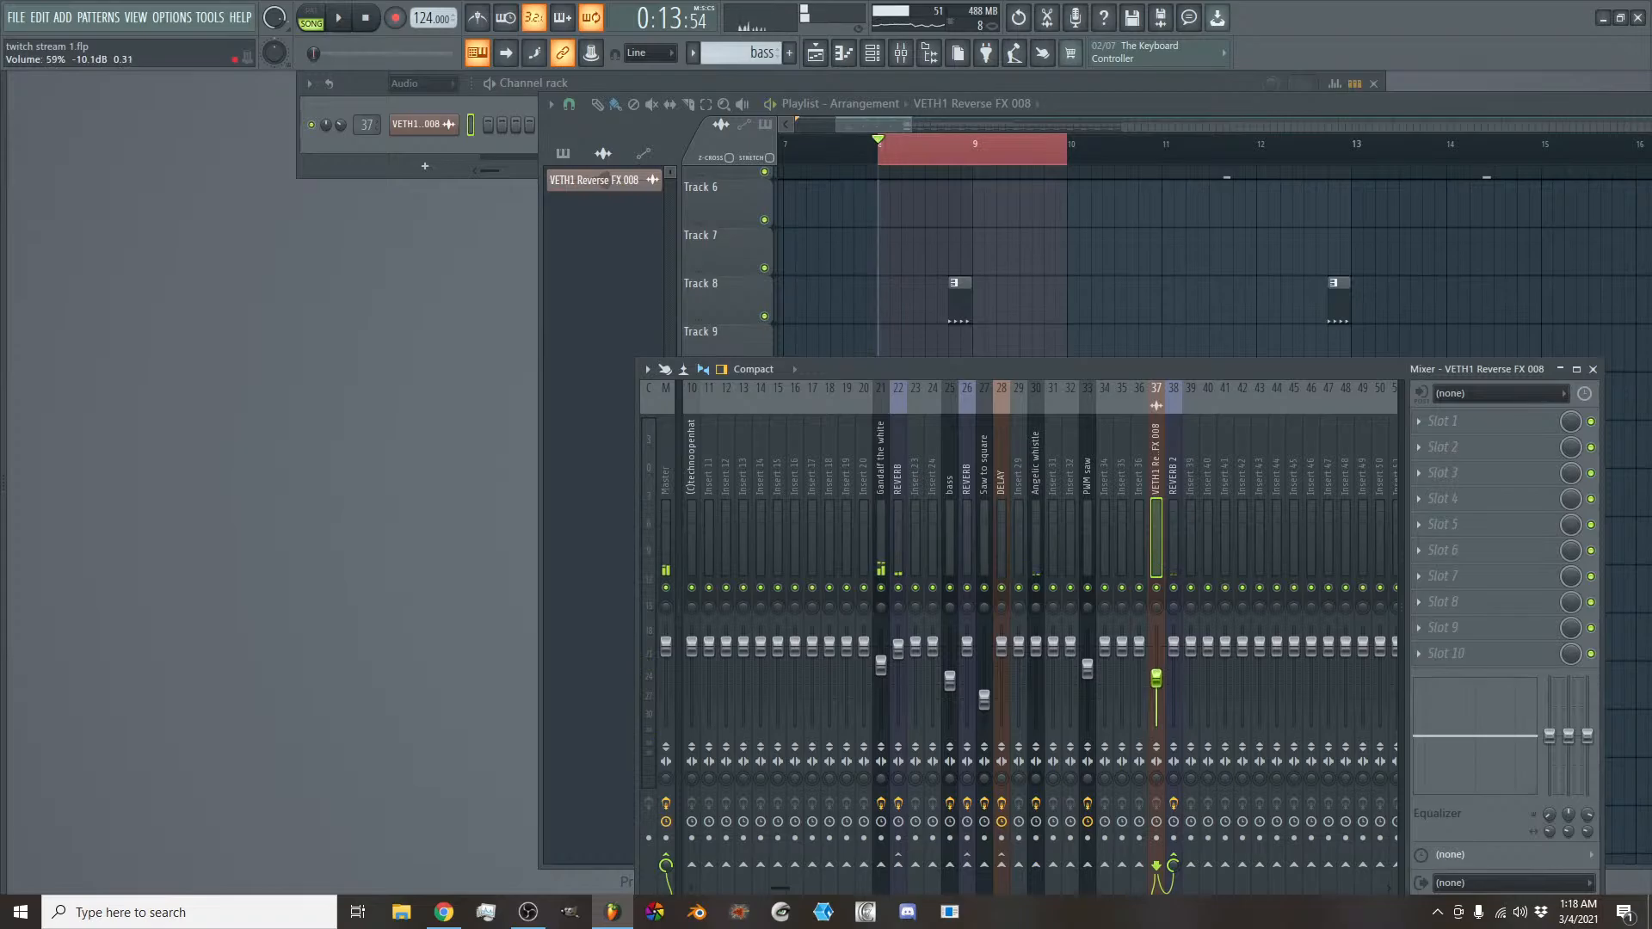
key("space")
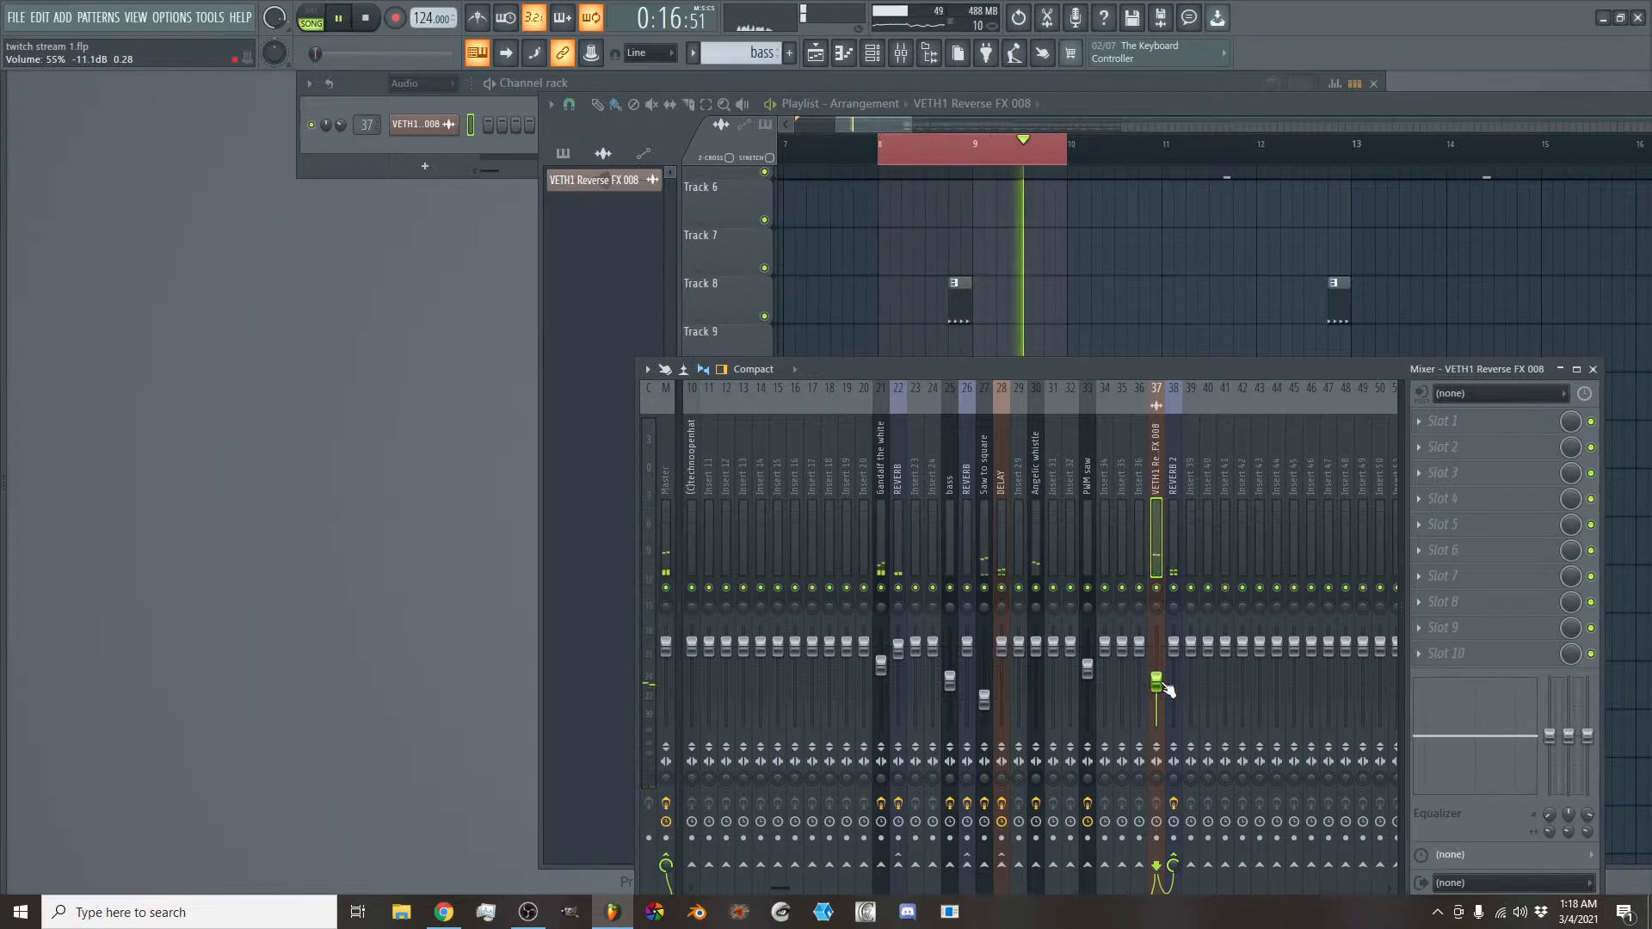
key("space")
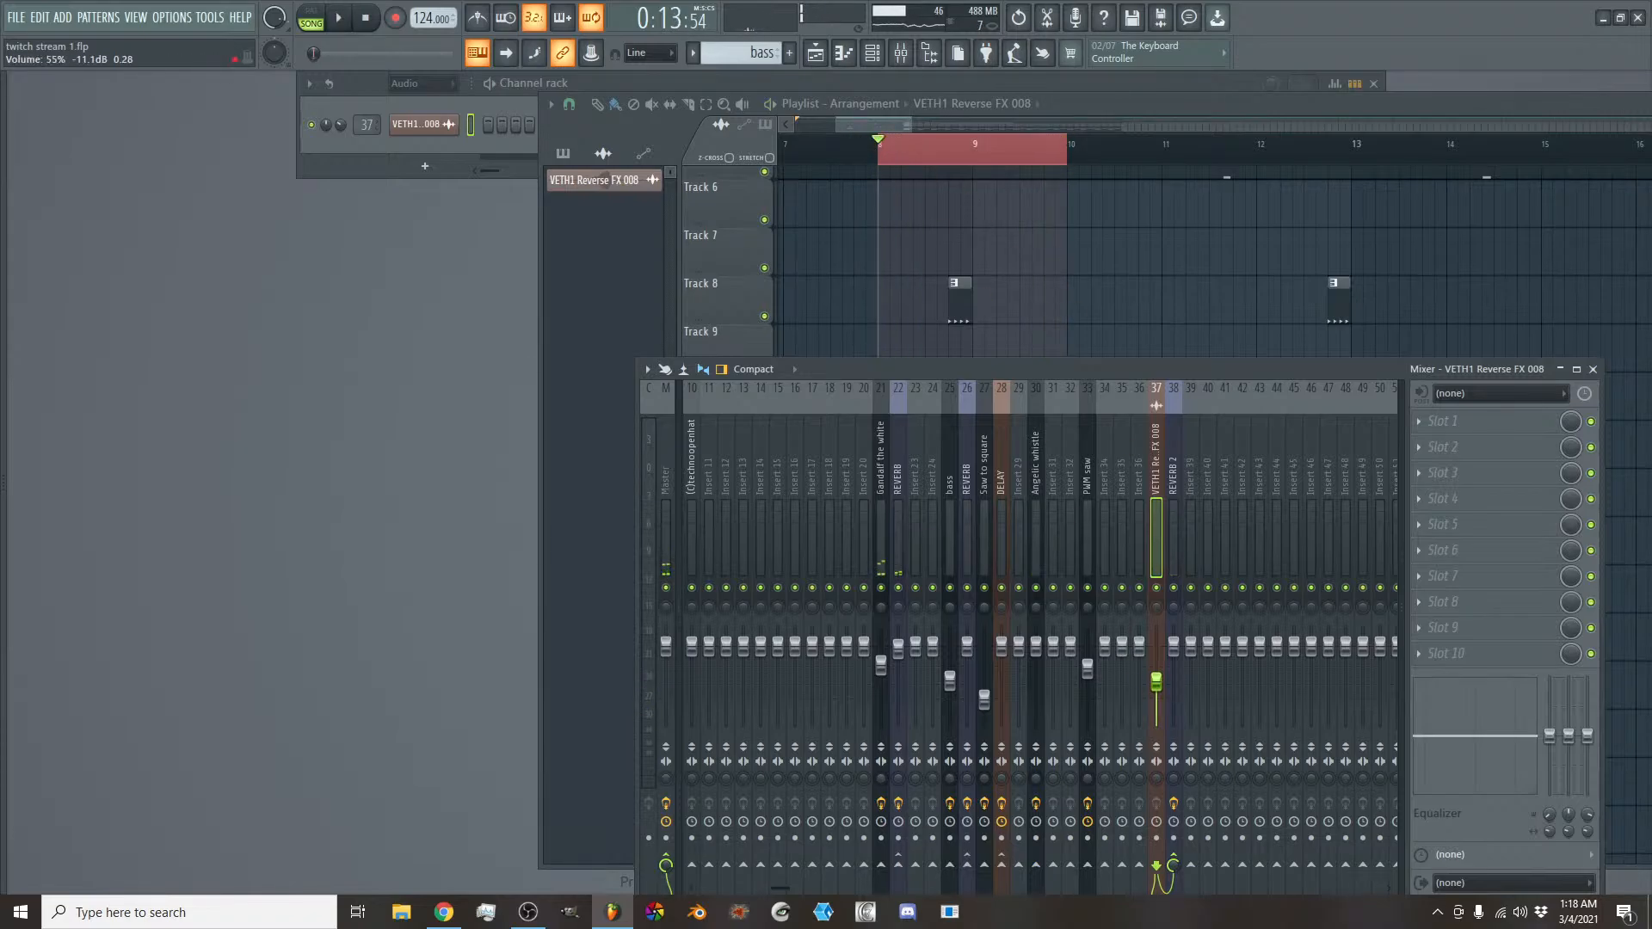
- Clear the loop region around bar 9 and listen to the intro from the start of the song
left_click_drag(874, 123, 860, 146)
right_click(859, 156)
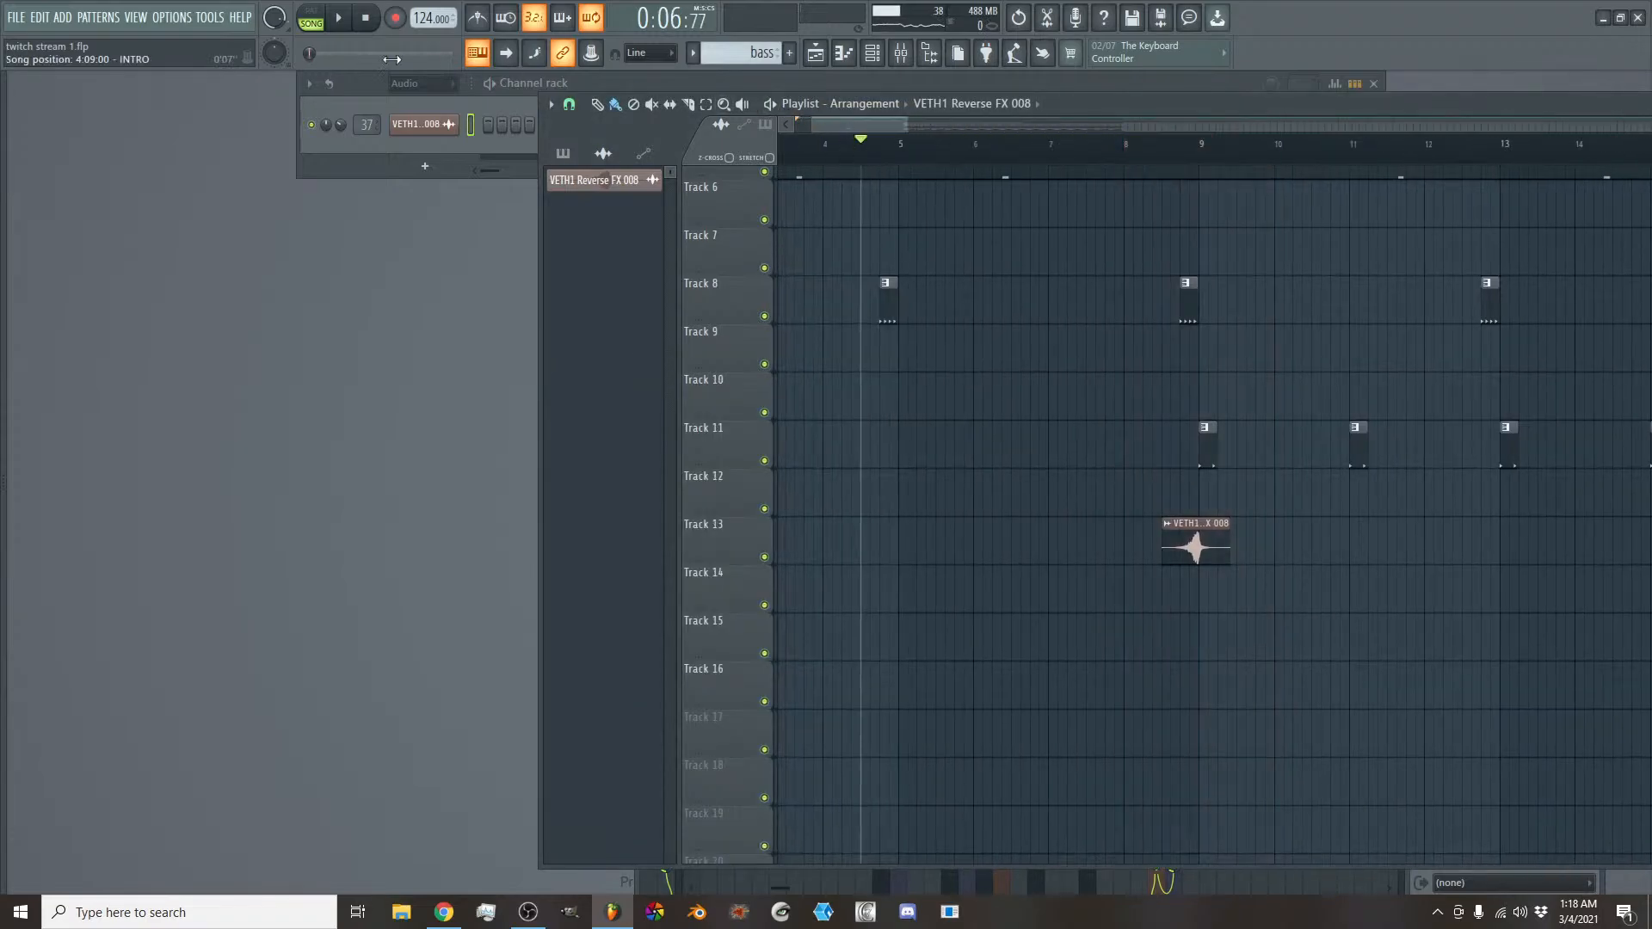
left_click(370, 22)
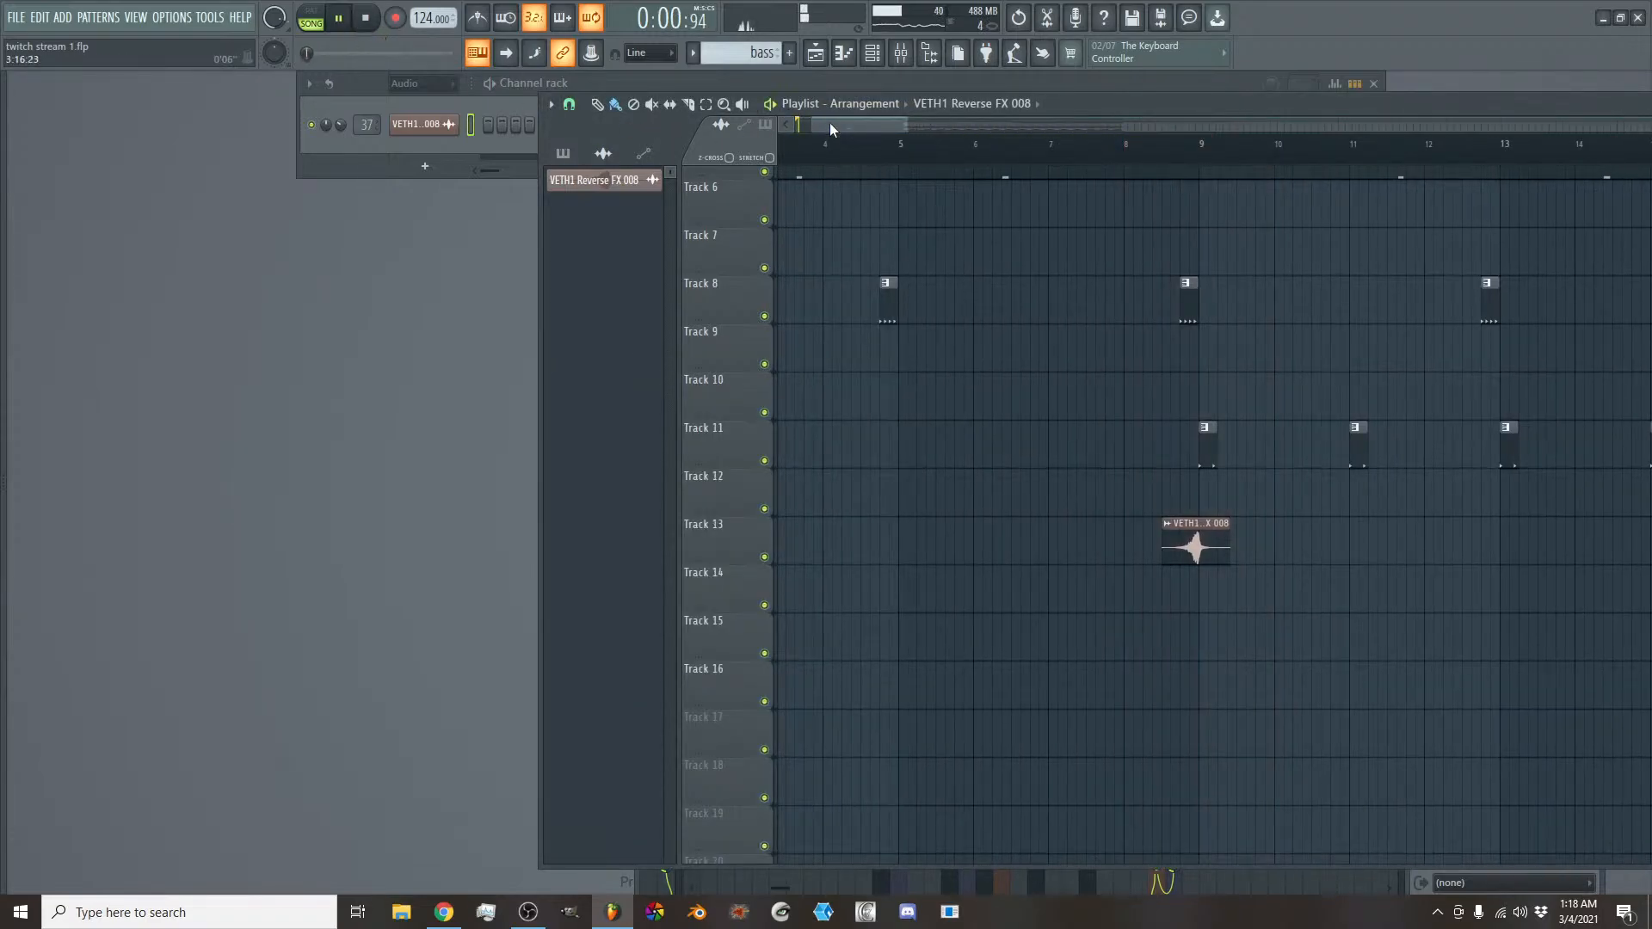
left_click_drag(829, 122, 810, 140)
scroll(1105, 478, "up", 2)
scroll(1106, 477, "up", 1)
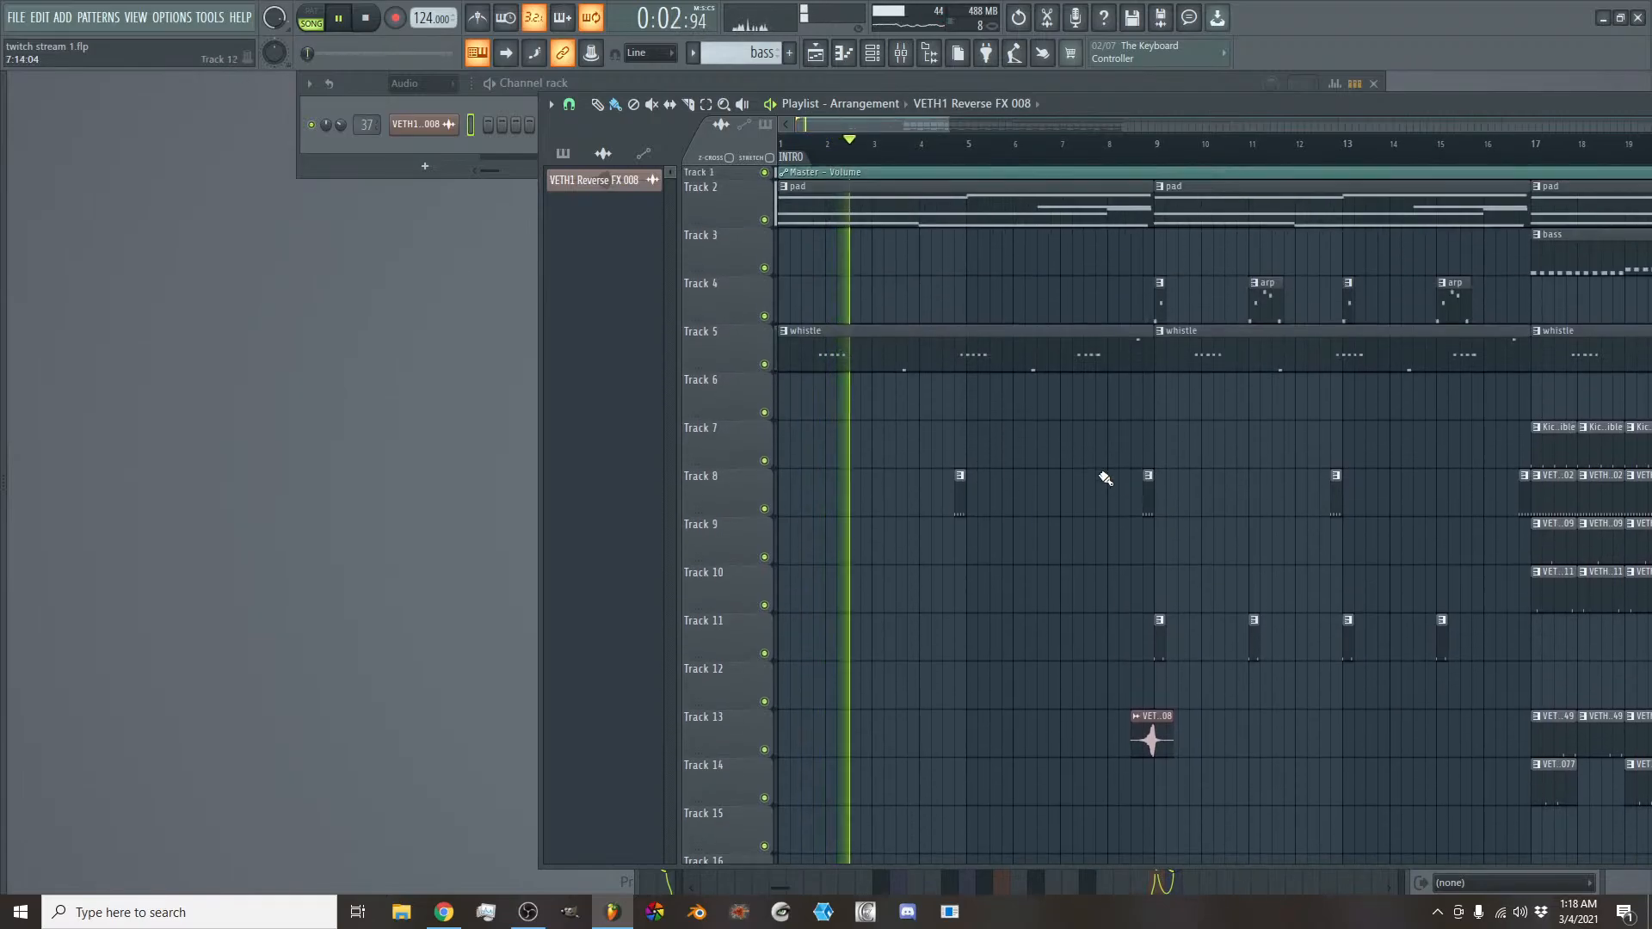
scroll(1105, 478, "down", 1)
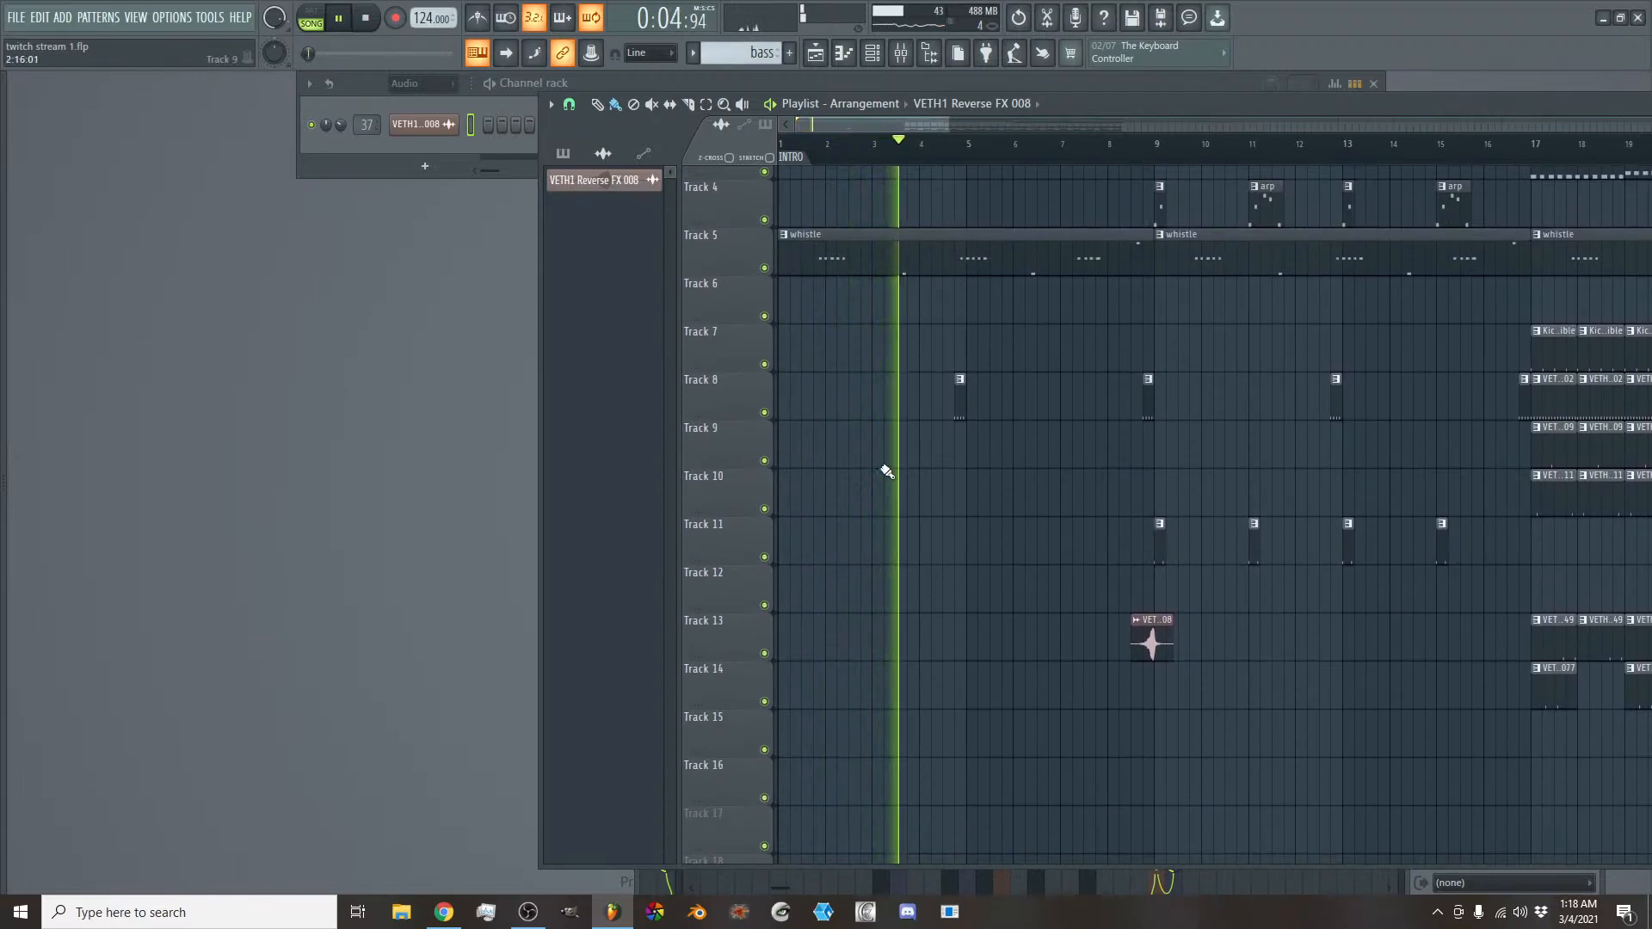
key("space")
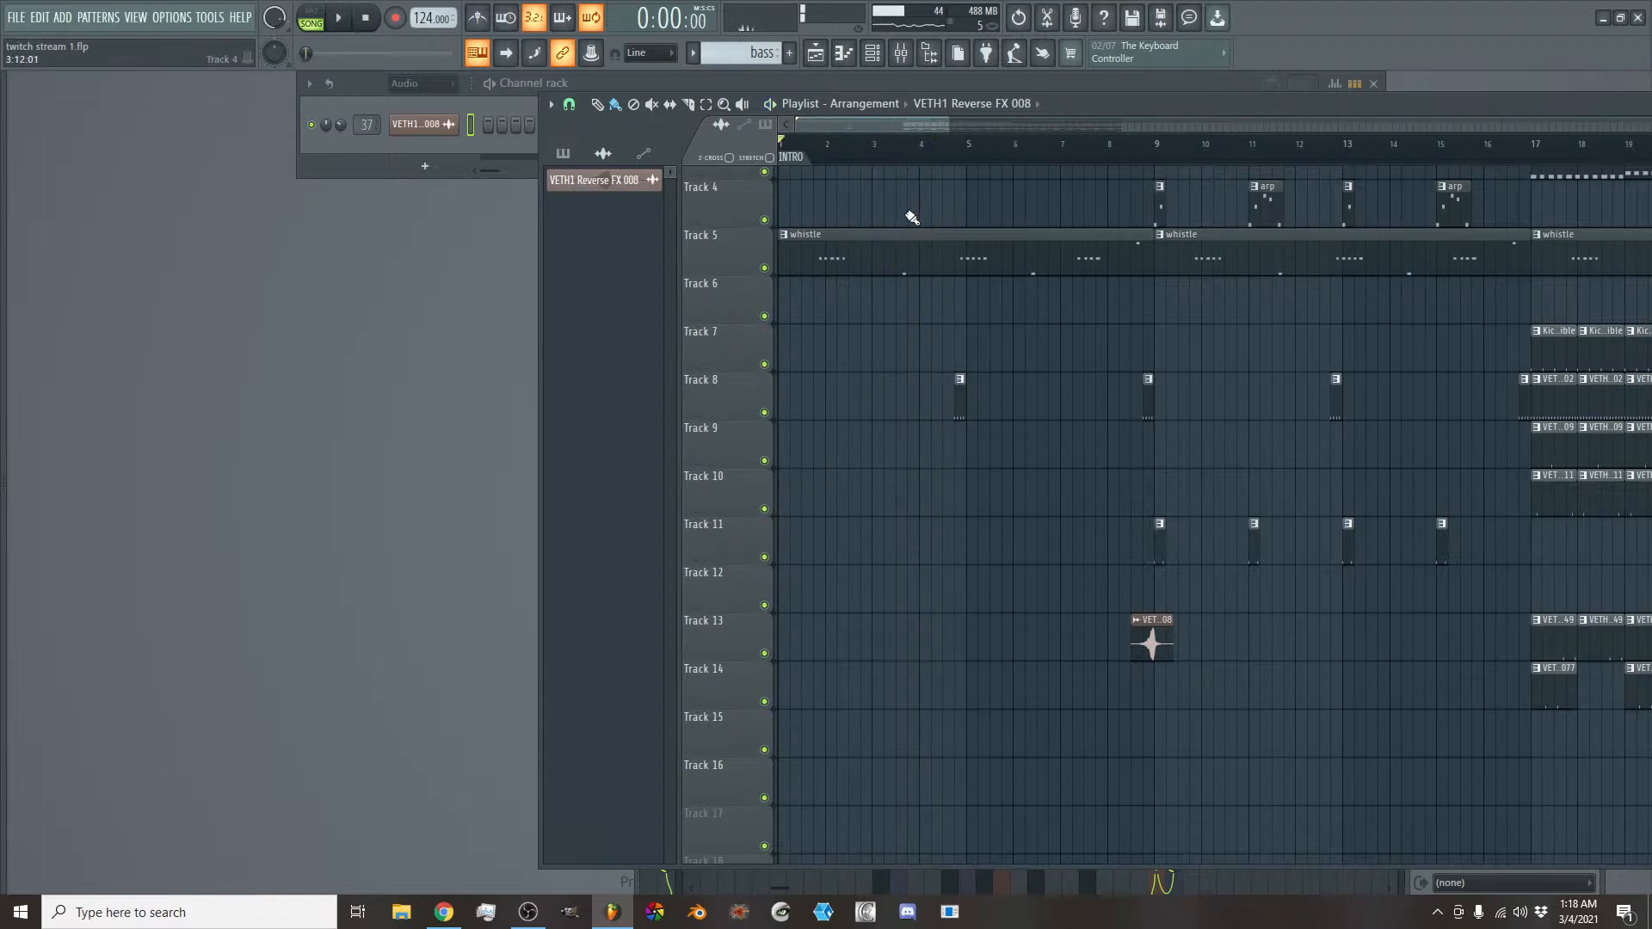
- Select the intro's first four bars as the loop region and open the ZOOM Recordings sample folder
left_click_drag(964, 144, 689, 142)
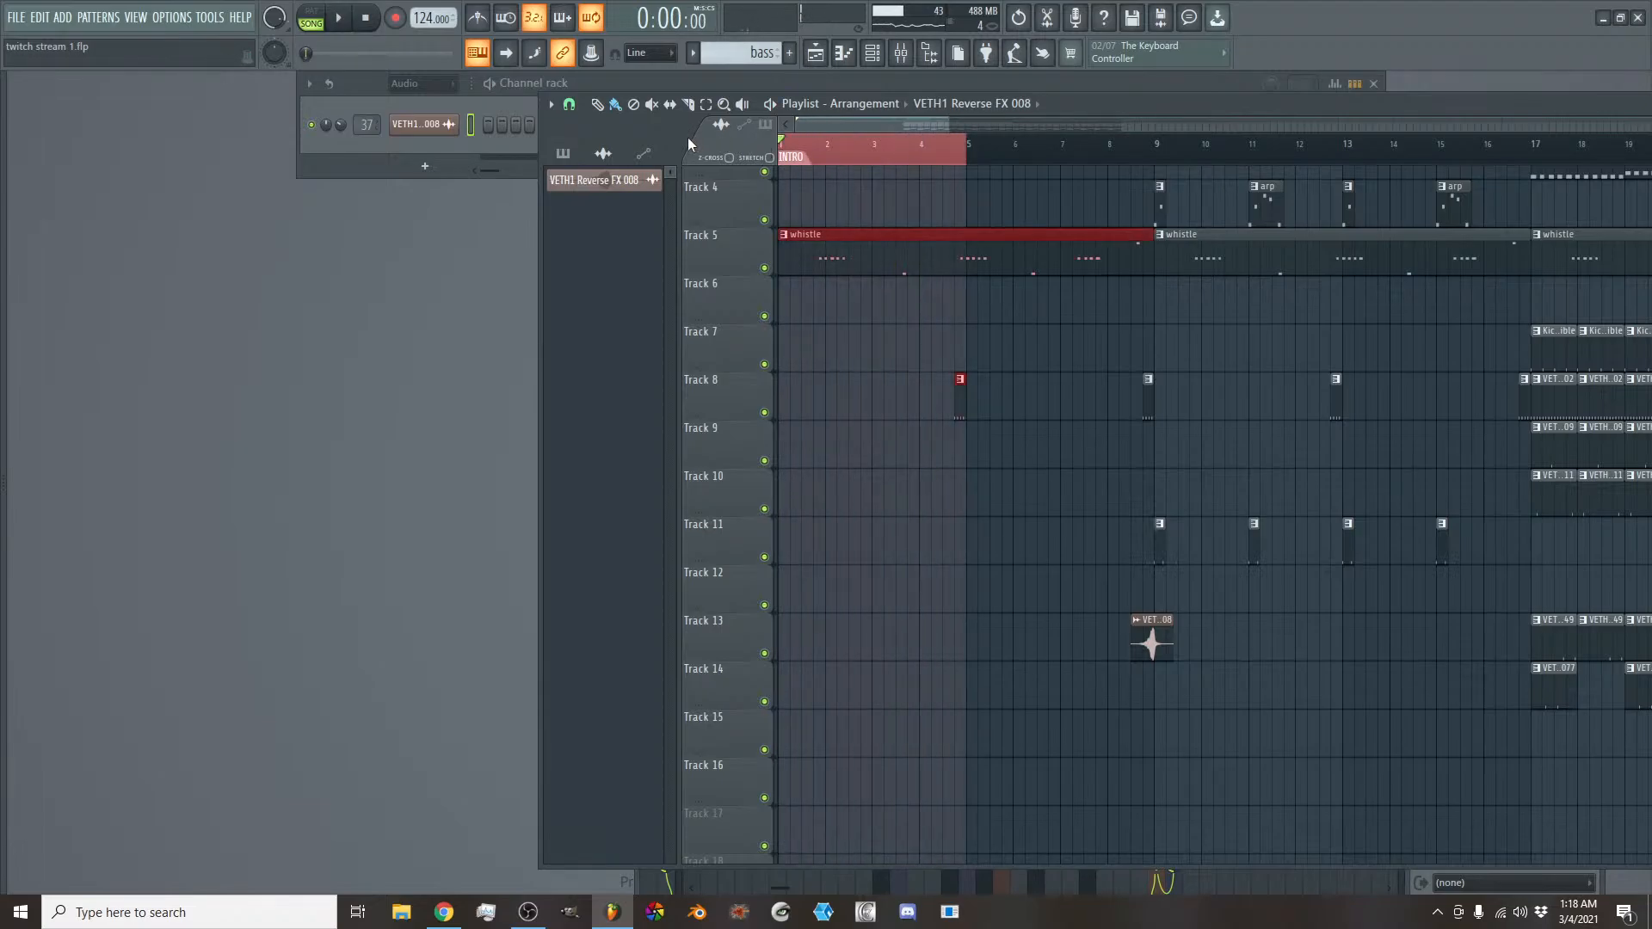
mouse_move(2, 354)
left_click(135, 505)
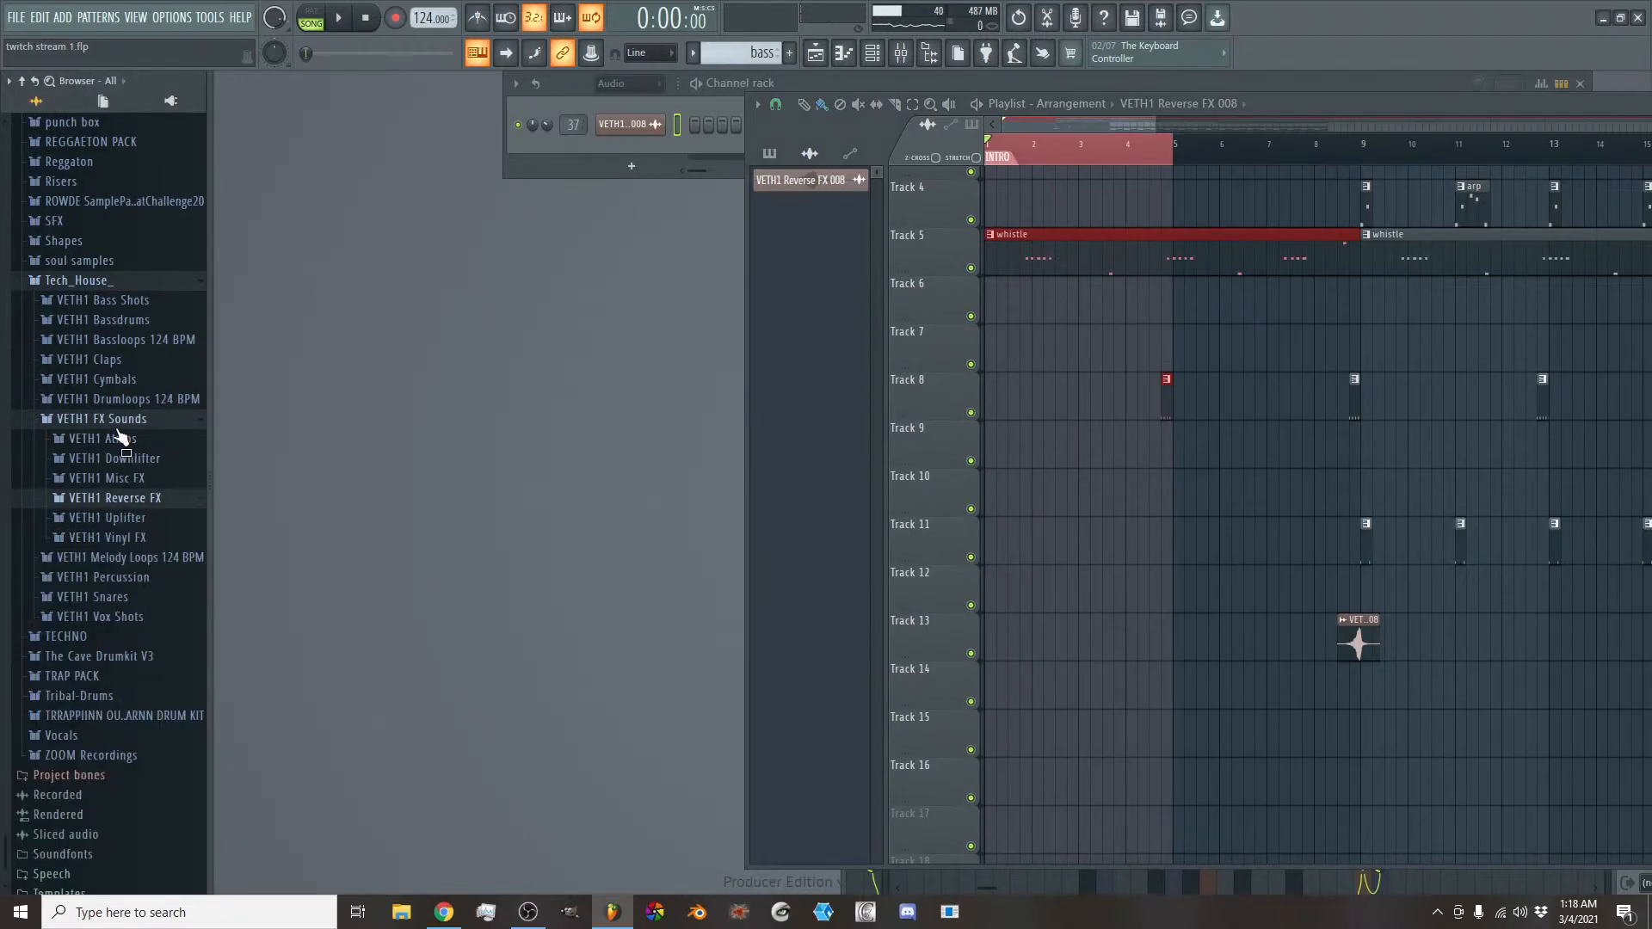
left_click(121, 422)
left_click(116, 392)
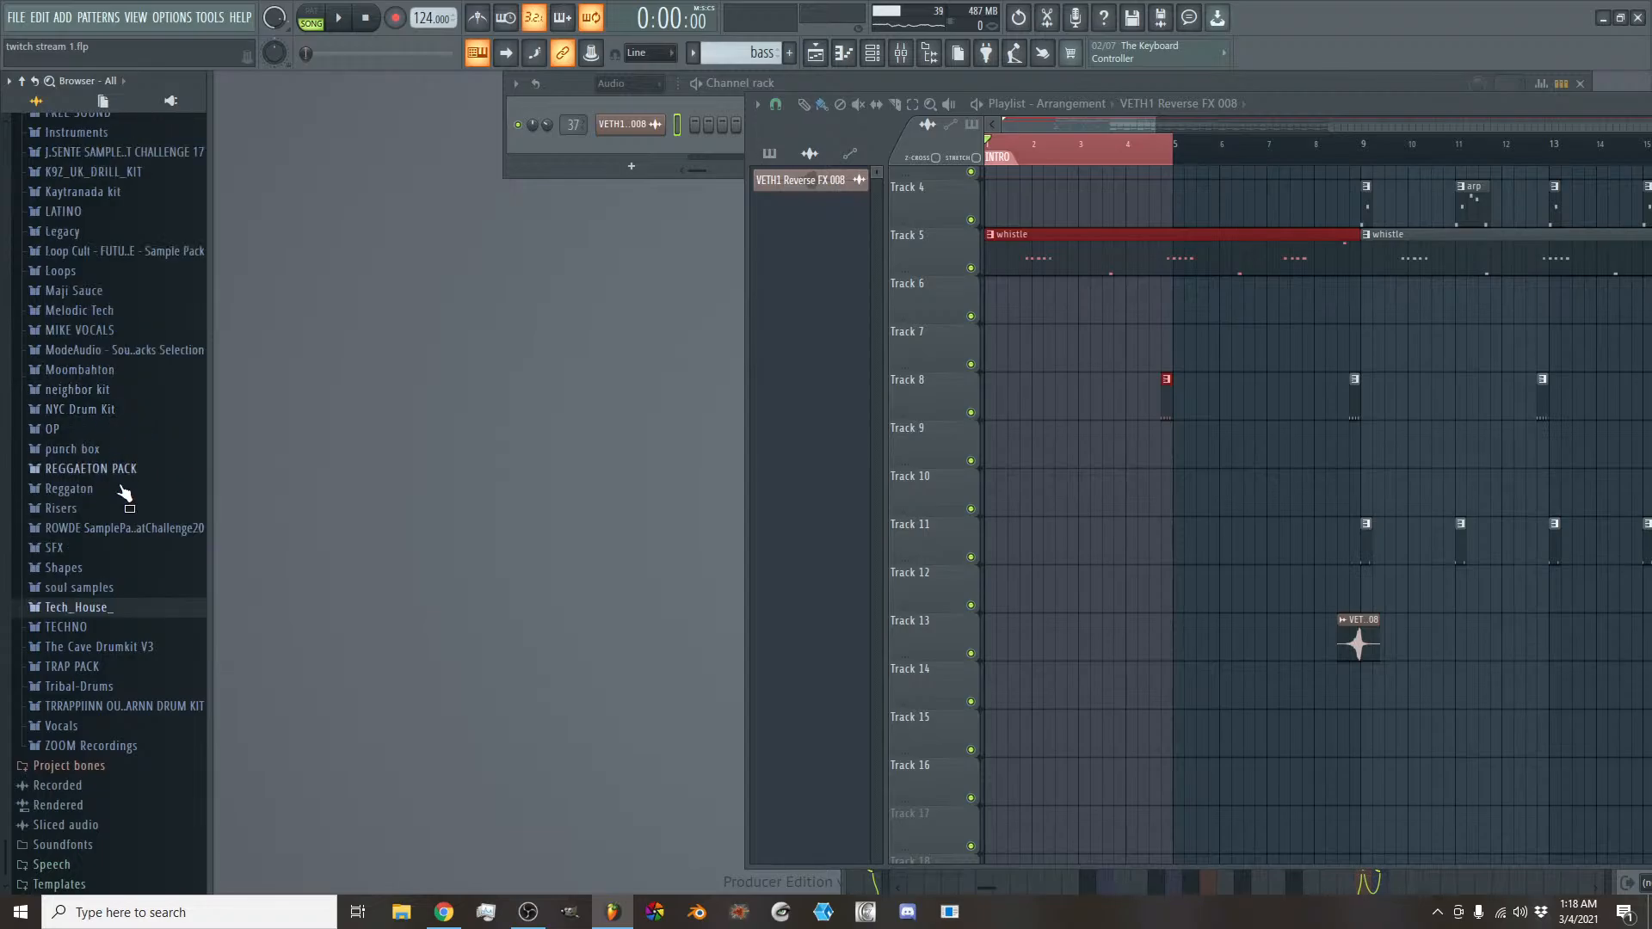
left_click(121, 742)
scroll(117, 671, "down", 6)
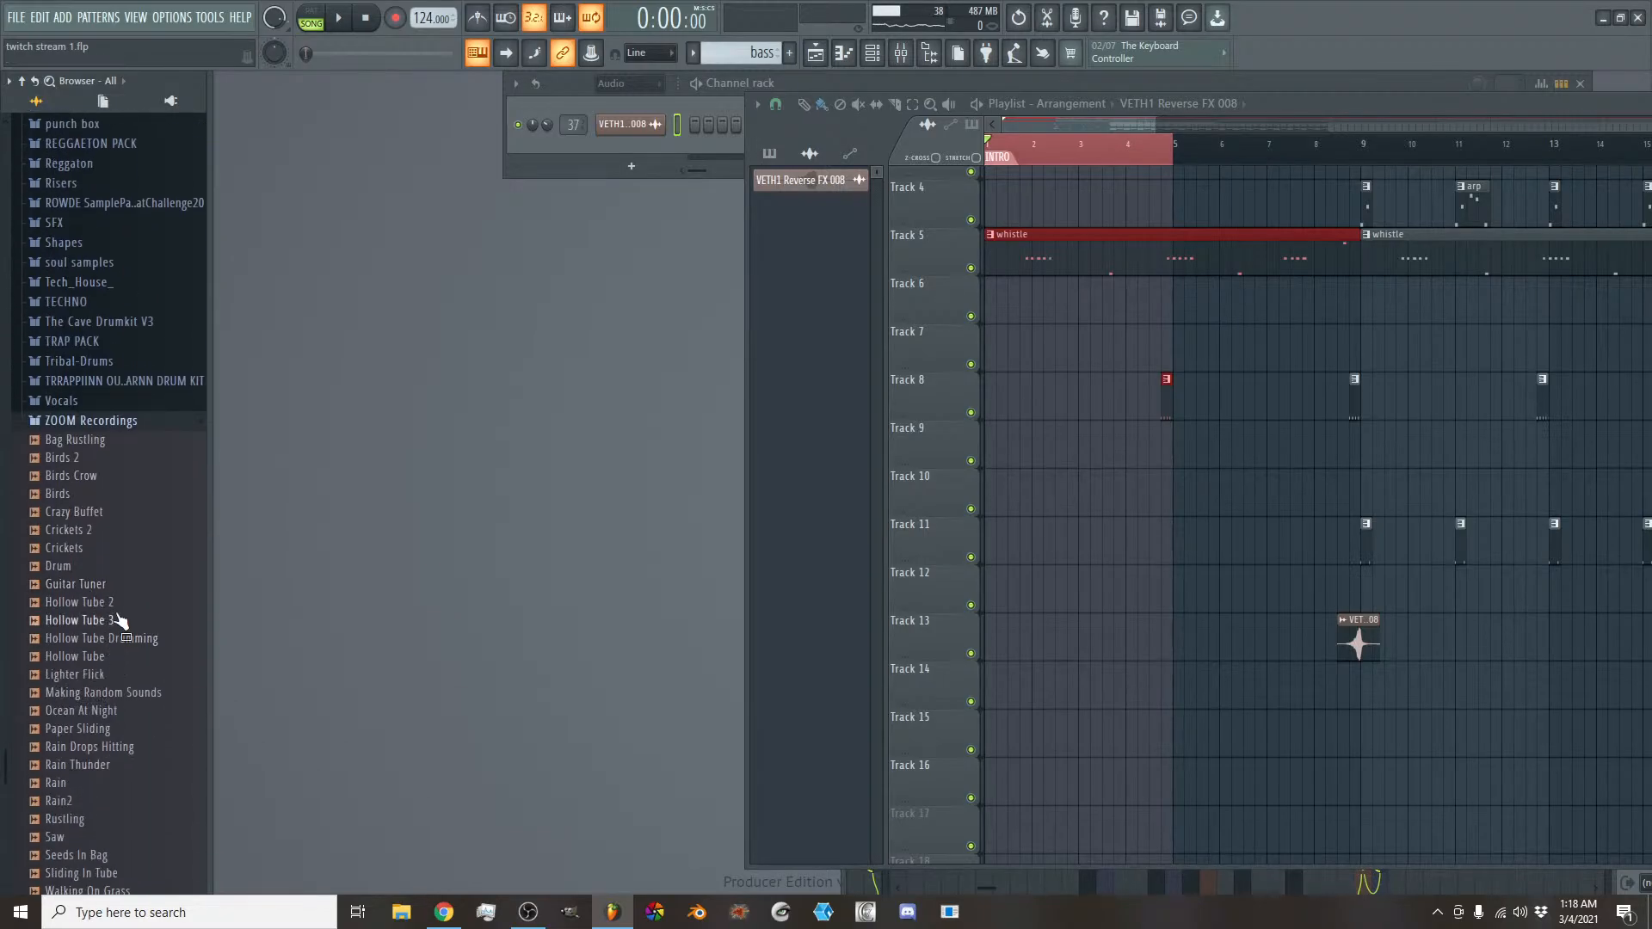
- Preview the Crazy Buffet, Crickets and Crickets 2 recordings, and place Crickets on Track 14 starting at bar 1
left_click(86, 512)
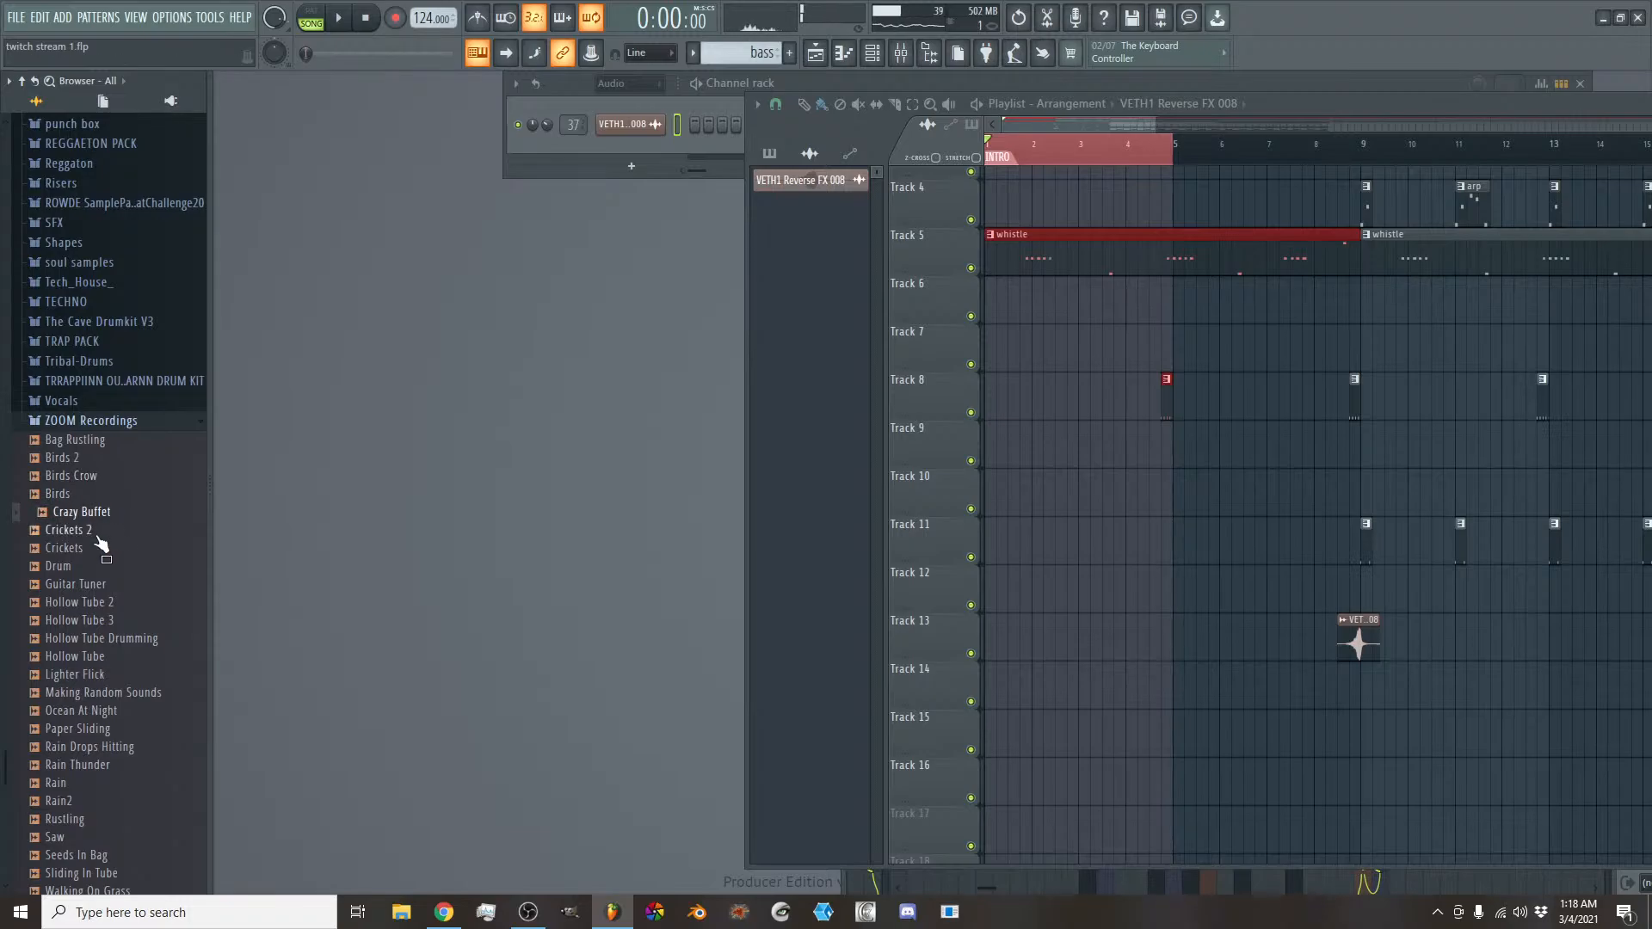
left_click(94, 547)
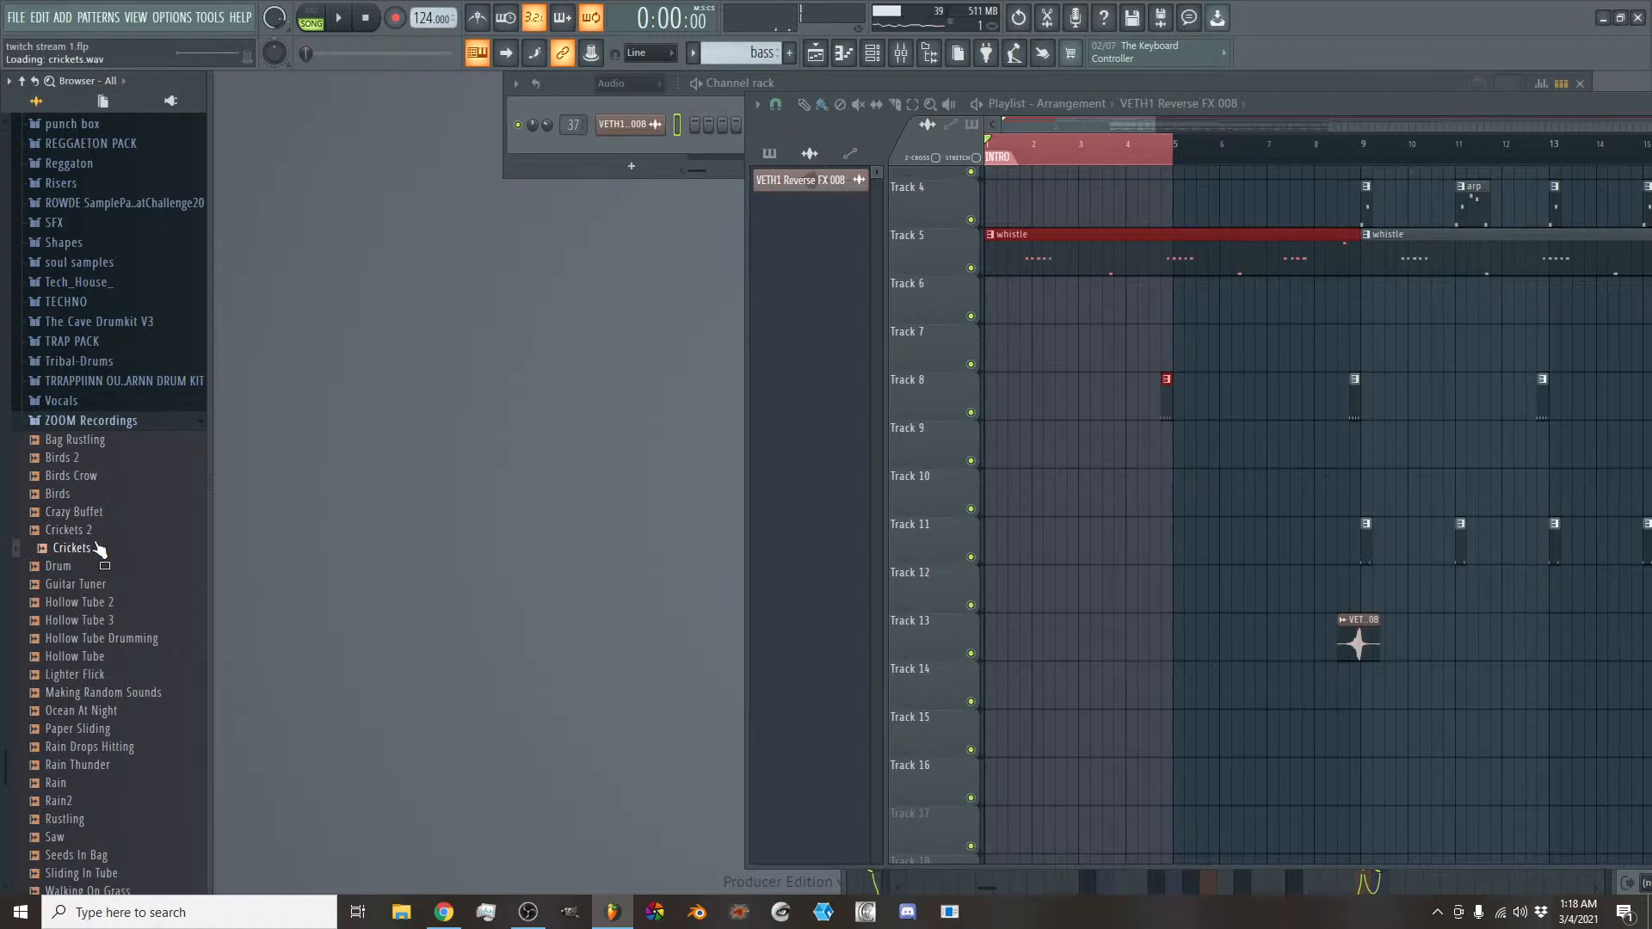
left_click(88, 530)
left_click(93, 550)
left_click_drag(91, 556, 786, 695)
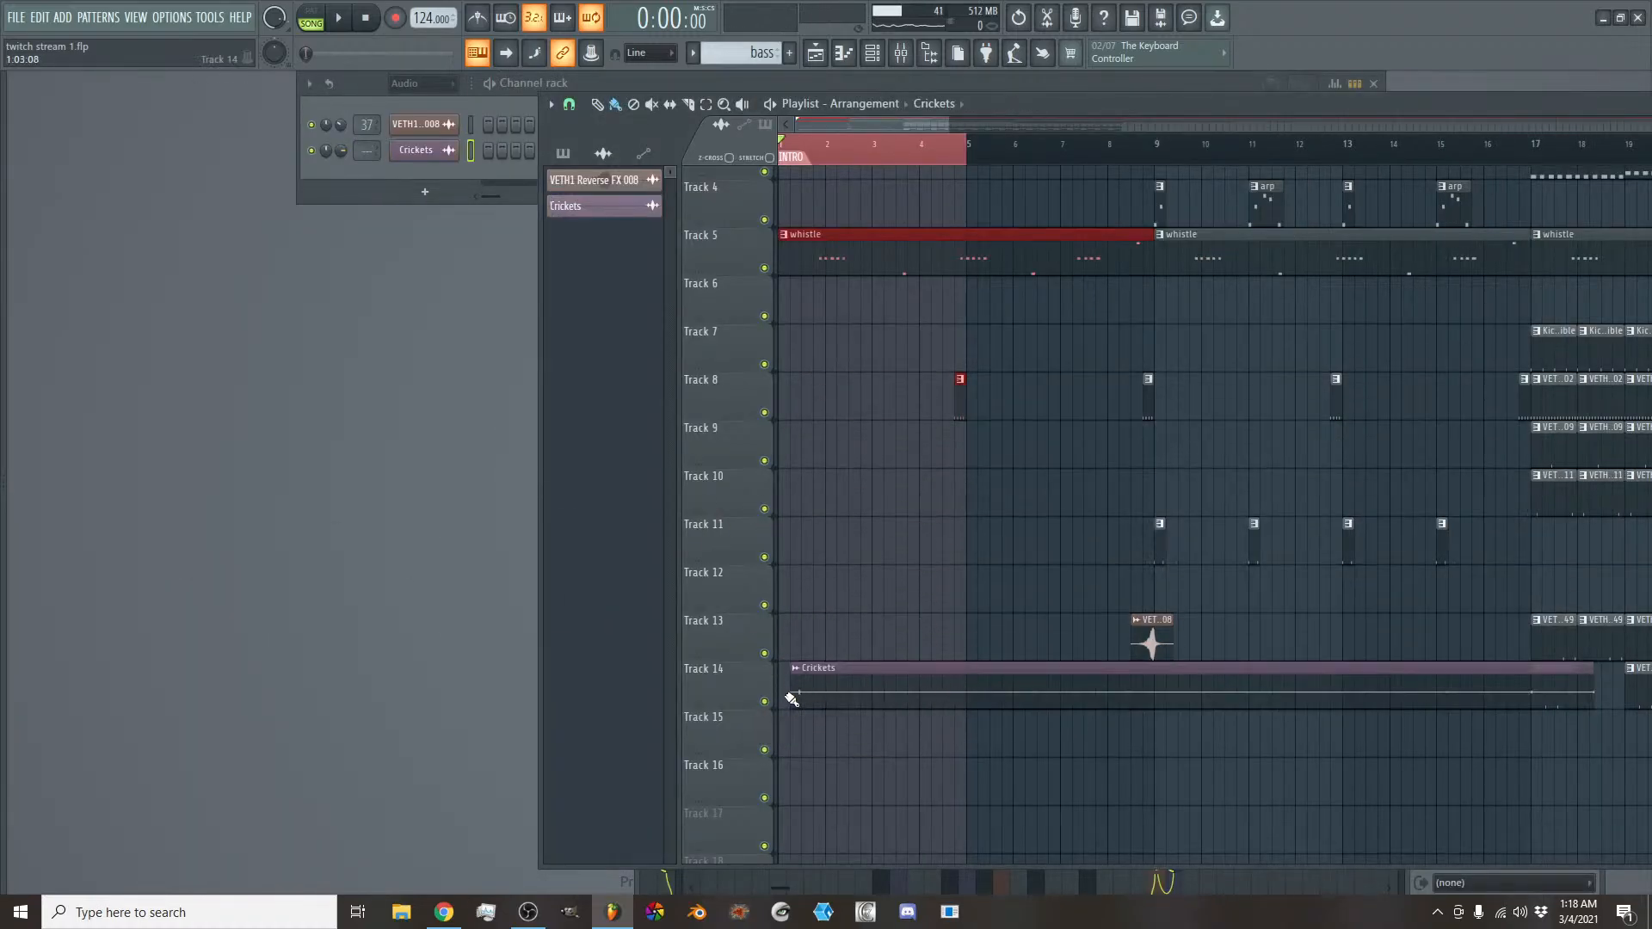
left_click_drag(839, 674, 801, 687)
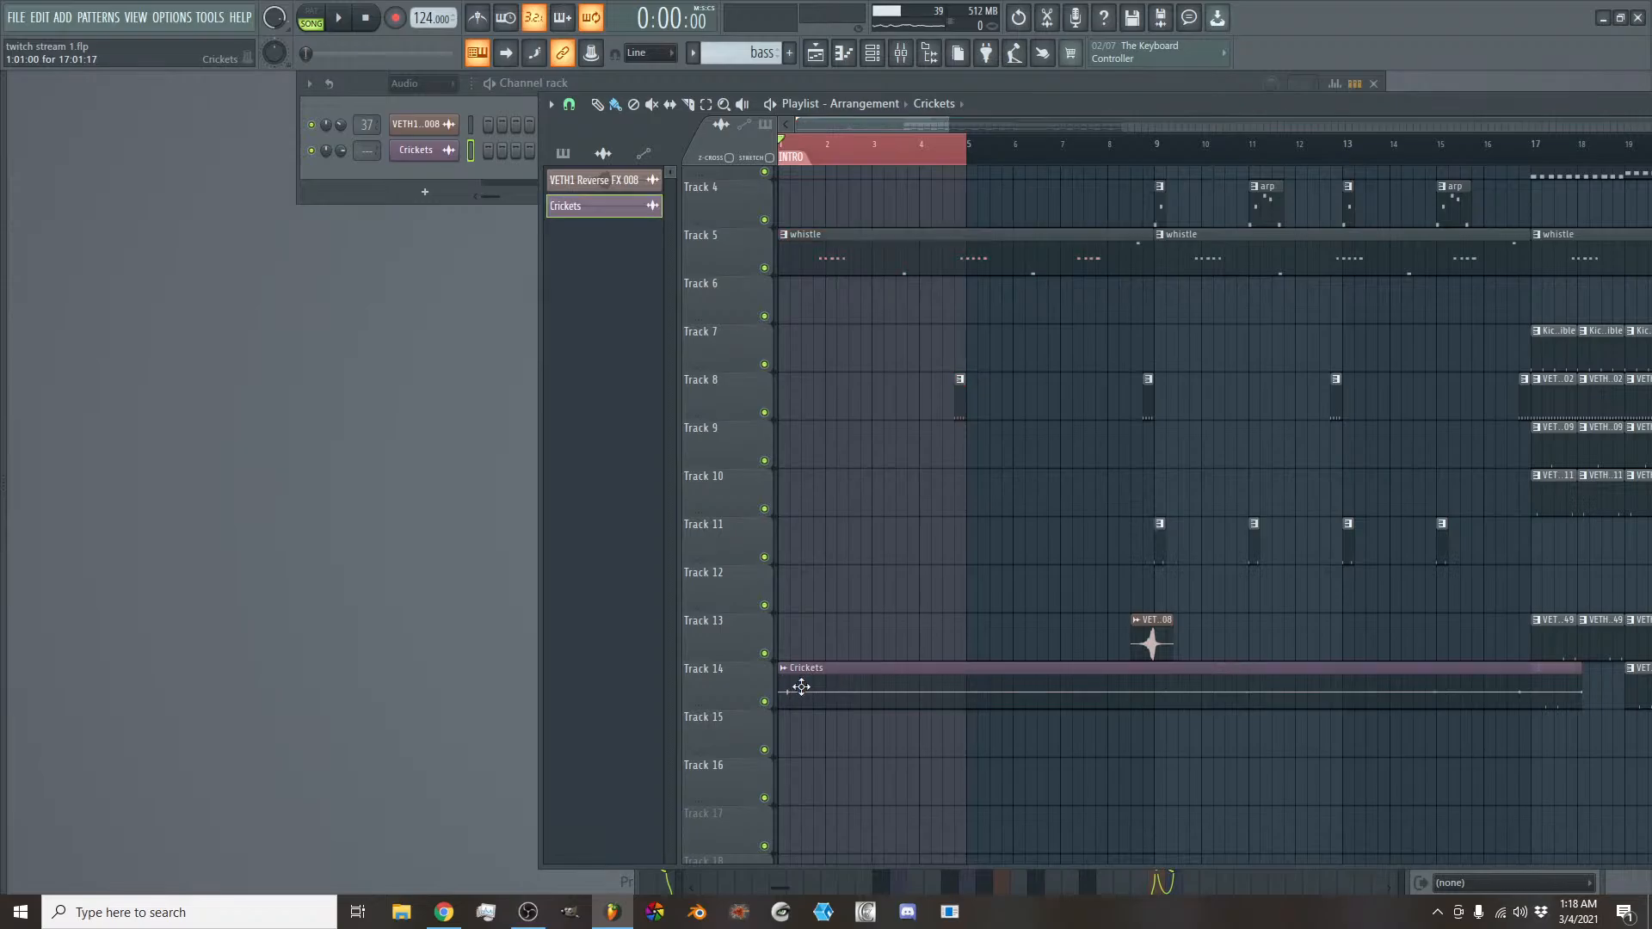
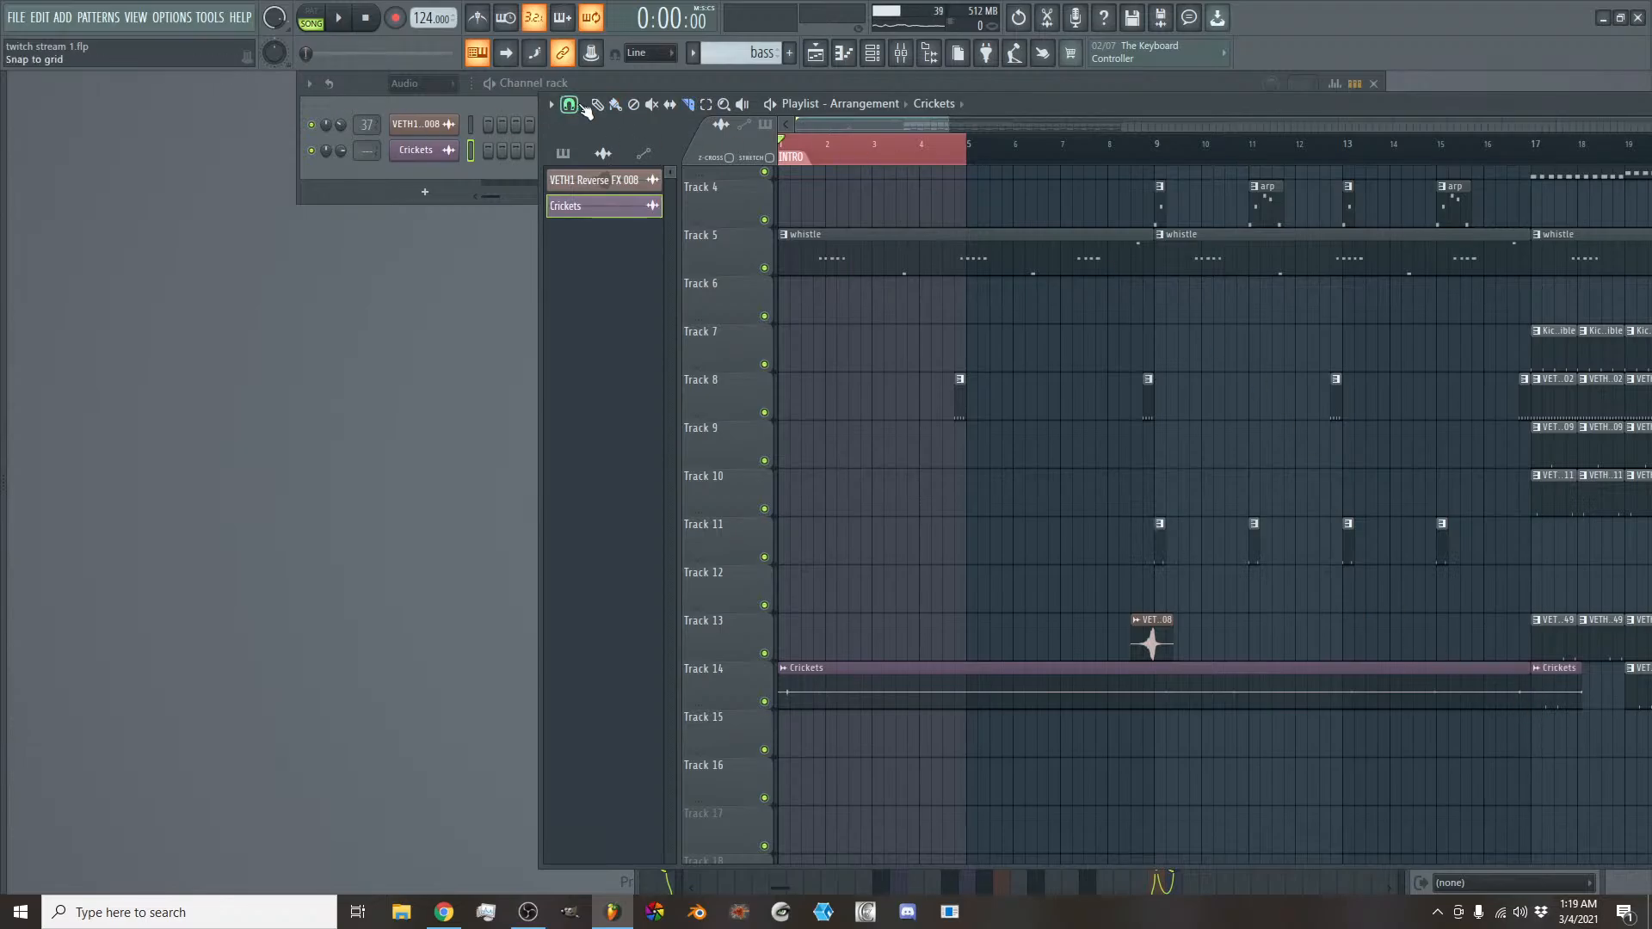
- Delete the repeated Crickets clip after bar 17 and move the intro Crickets clip down to Track 15
right_click(1547, 681)
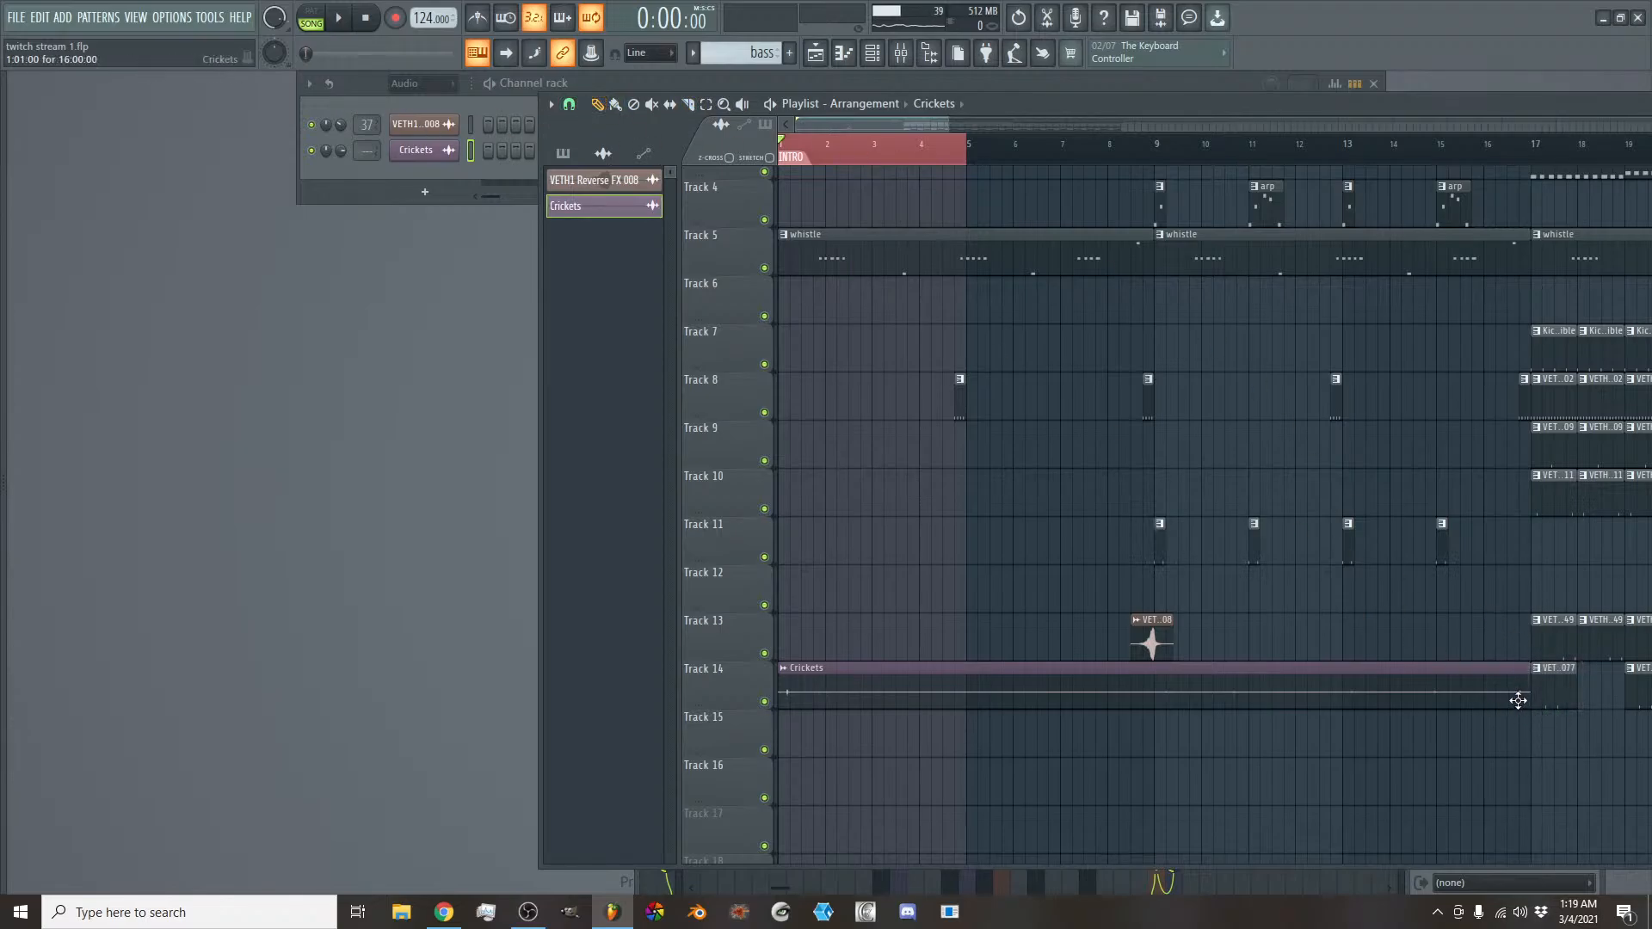
left_click_drag(1470, 677, 1449, 726)
scroll(1368, 654, "down", 3)
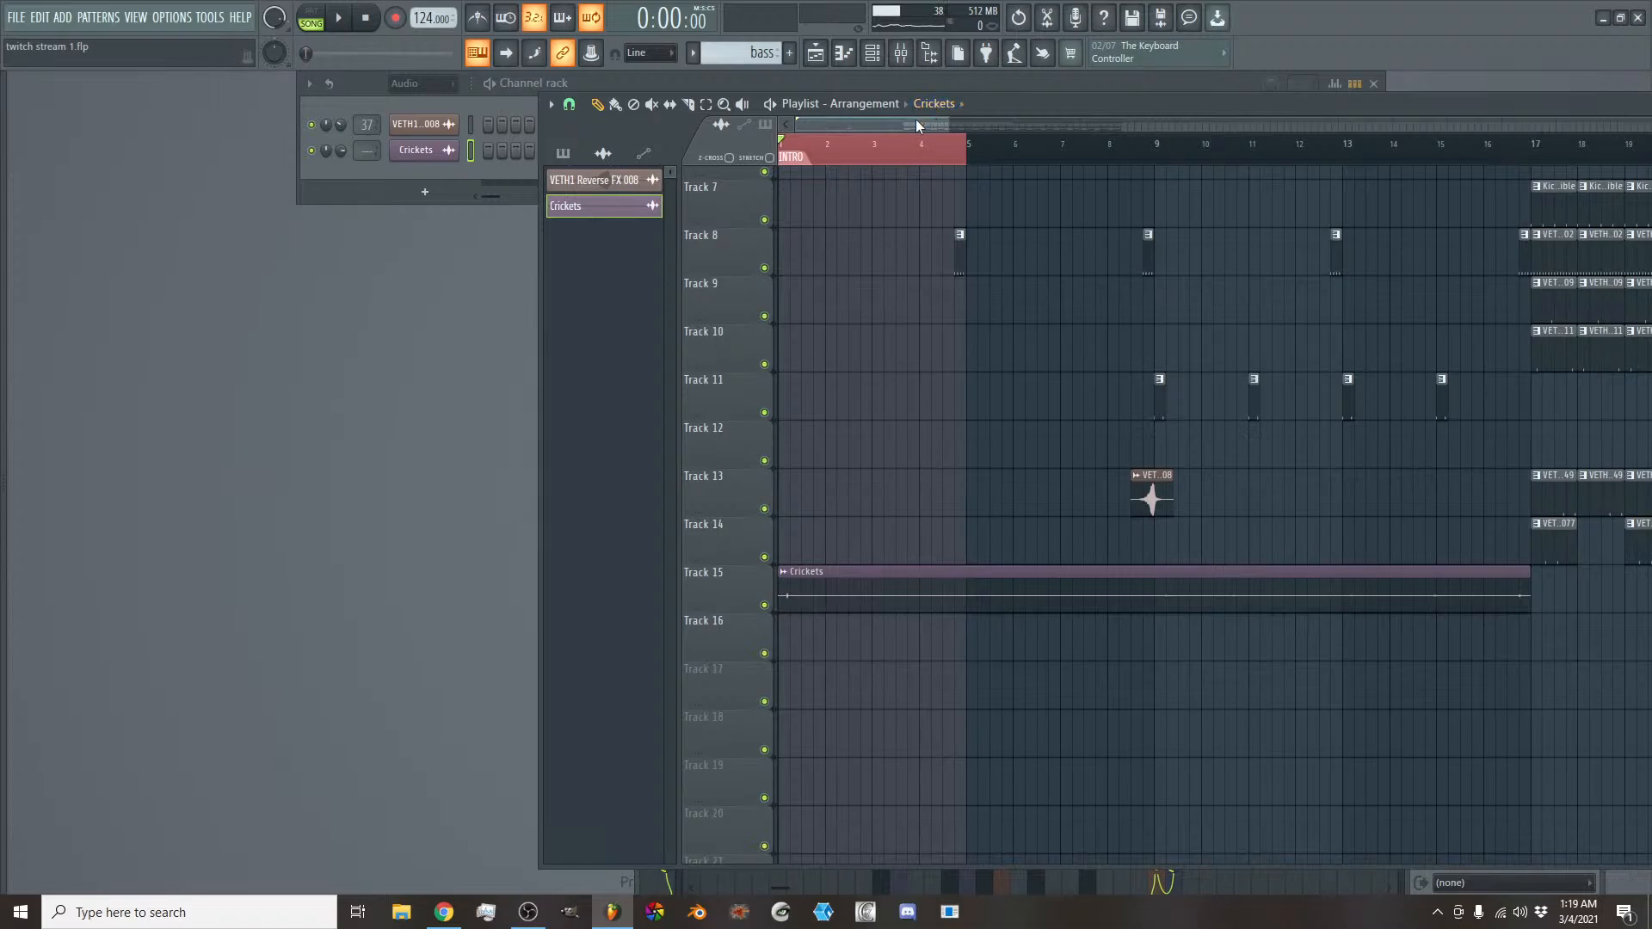
scroll(892, 487, "down", 6, "ctrl")
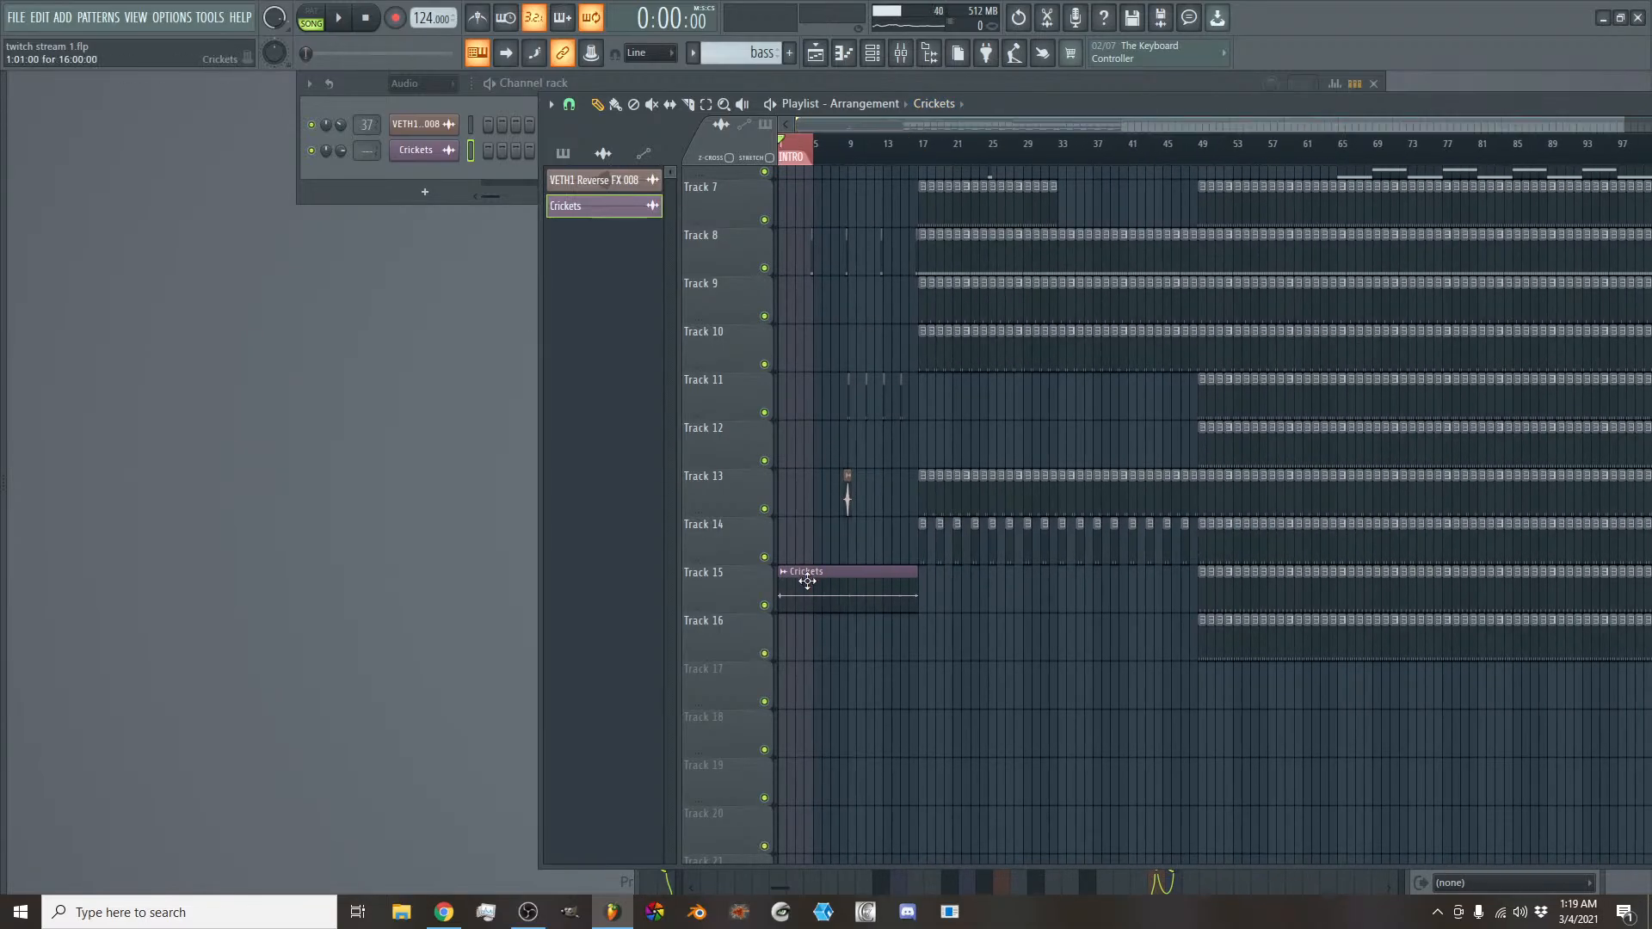
- Insert empty tracks at Track 2 and Track 3 above the pad, and place the Crickets clip on Track 2 at bar 1
scroll(886, 372, "up", 5)
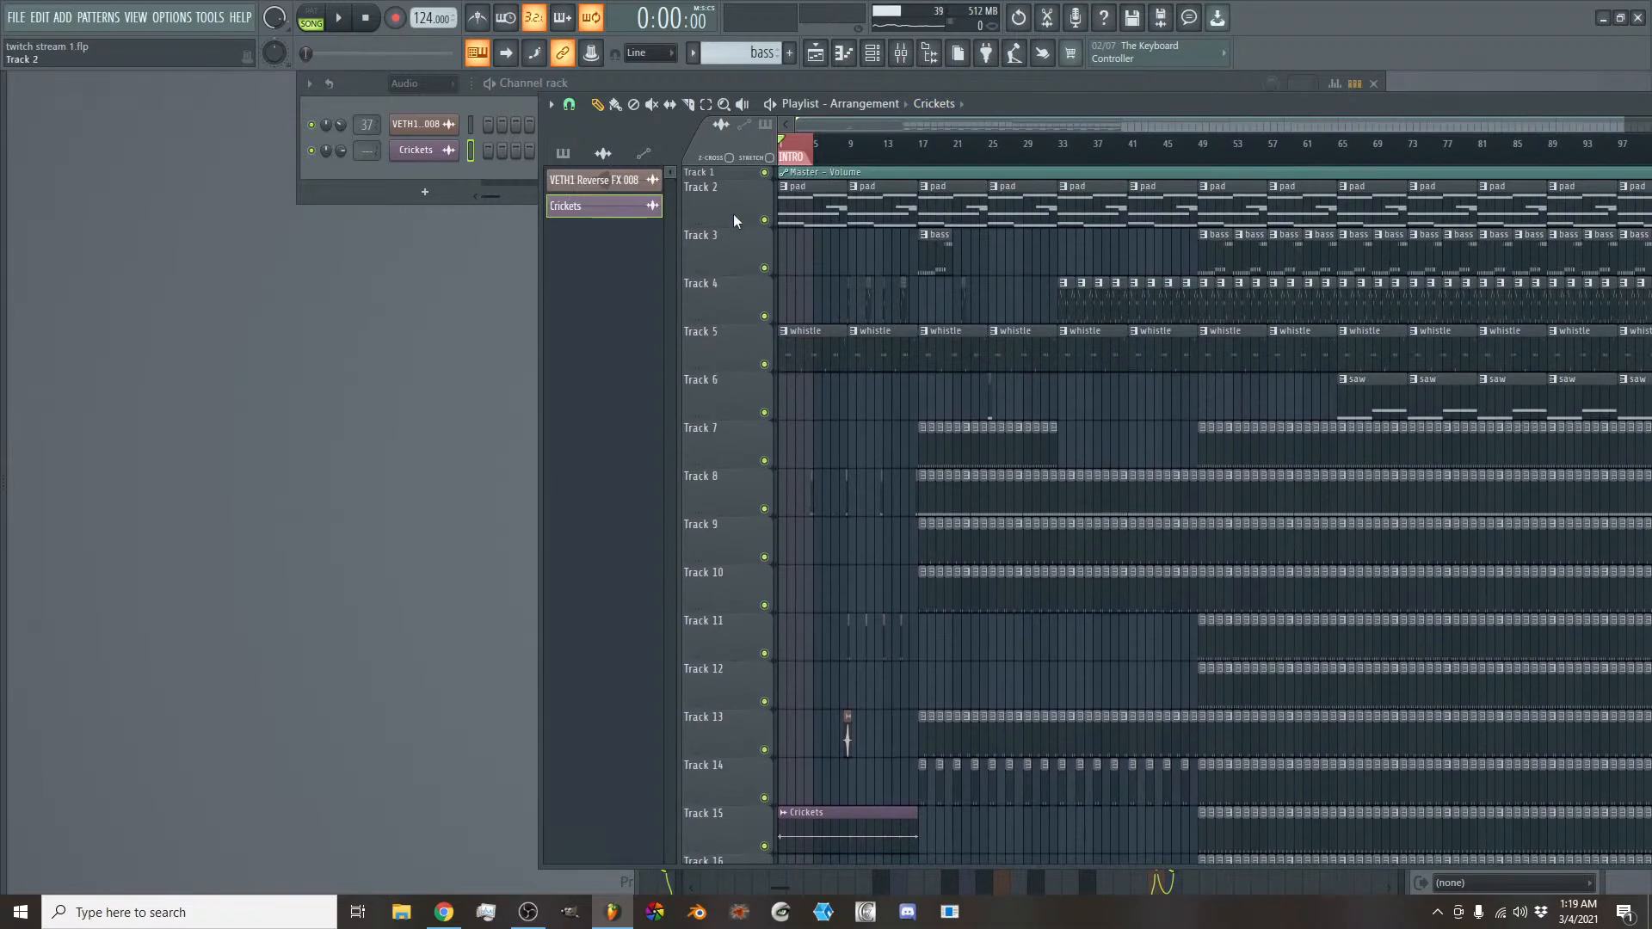
right_click(733, 220)
left_click(779, 496)
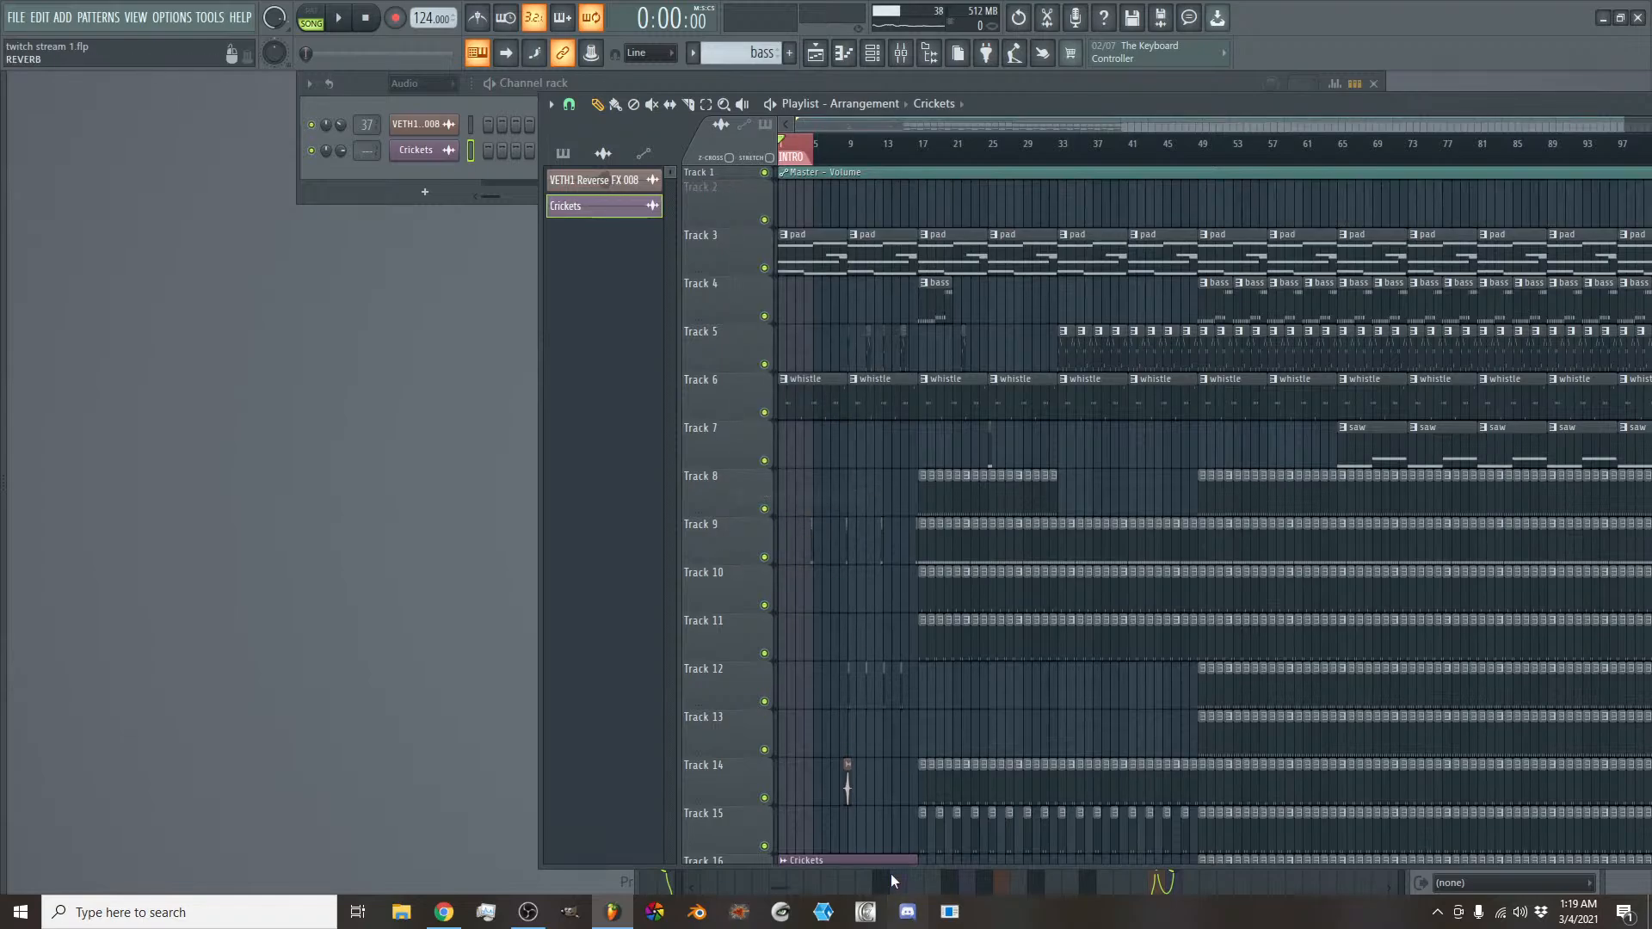
left_click_drag(877, 858, 814, 127)
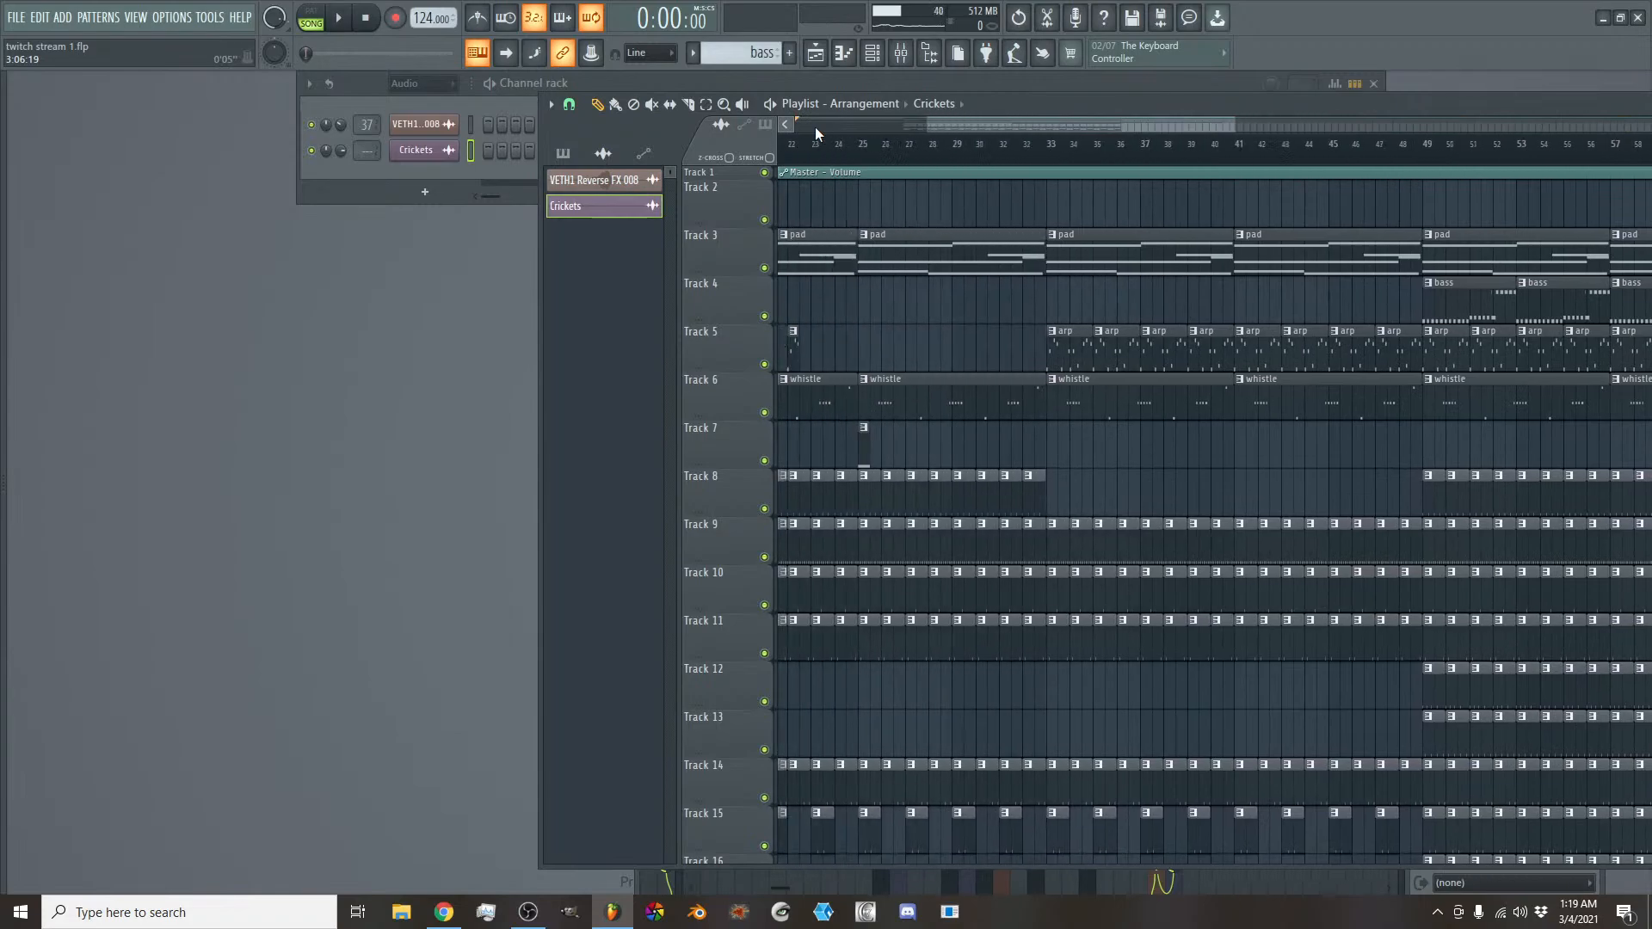
right_click(718, 238)
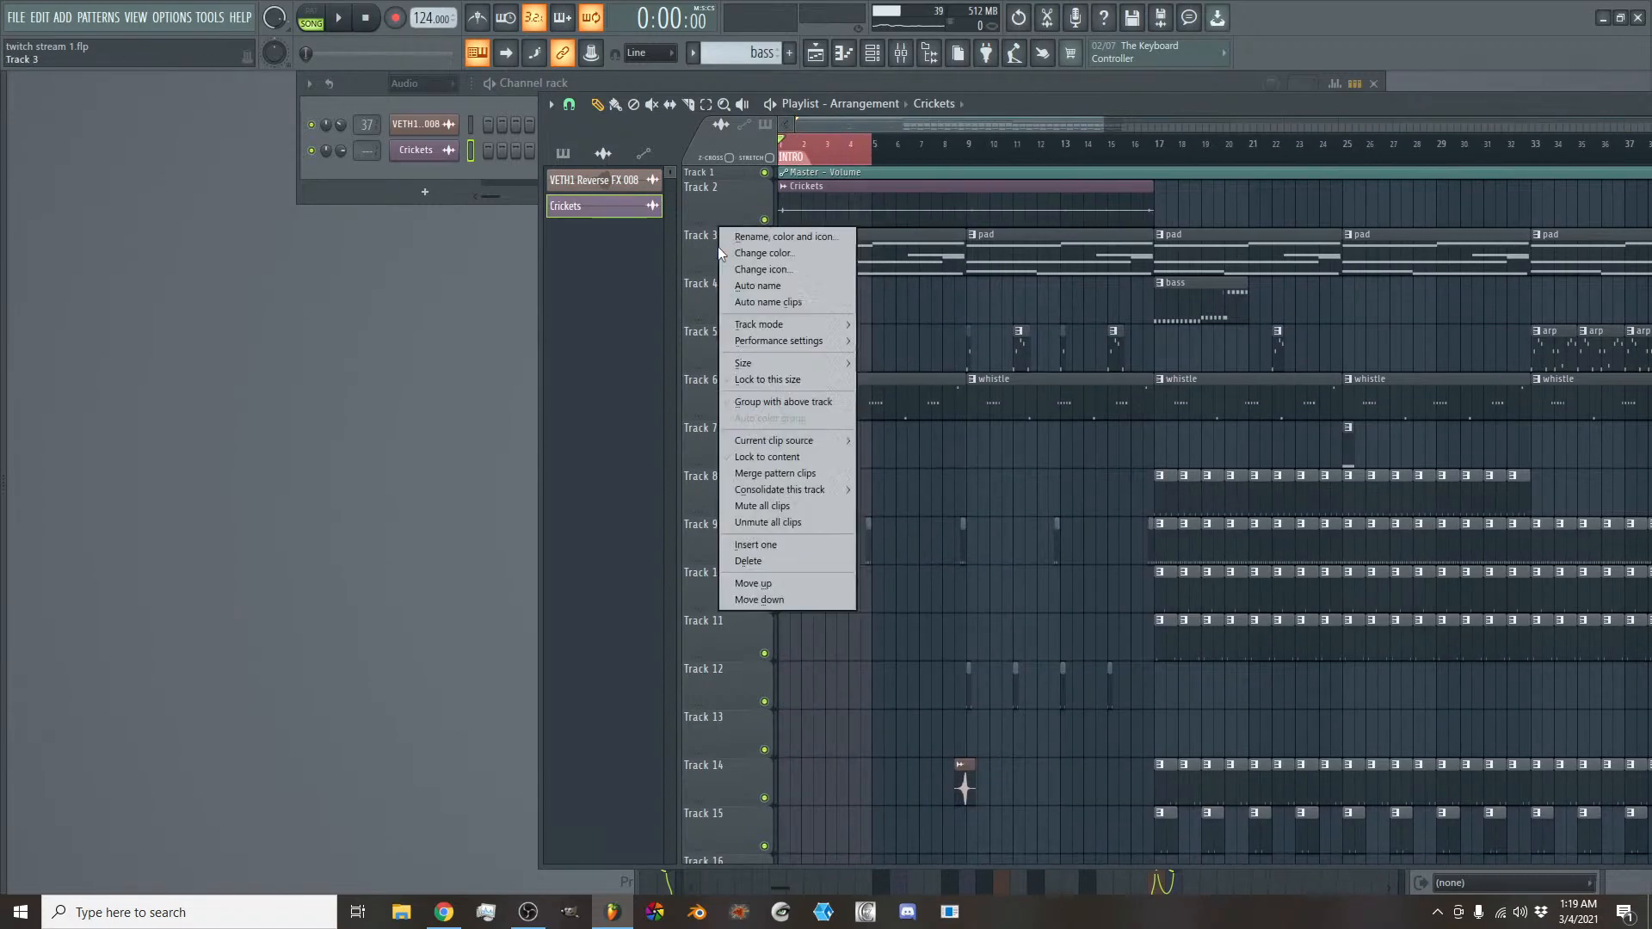
left_click(750, 545)
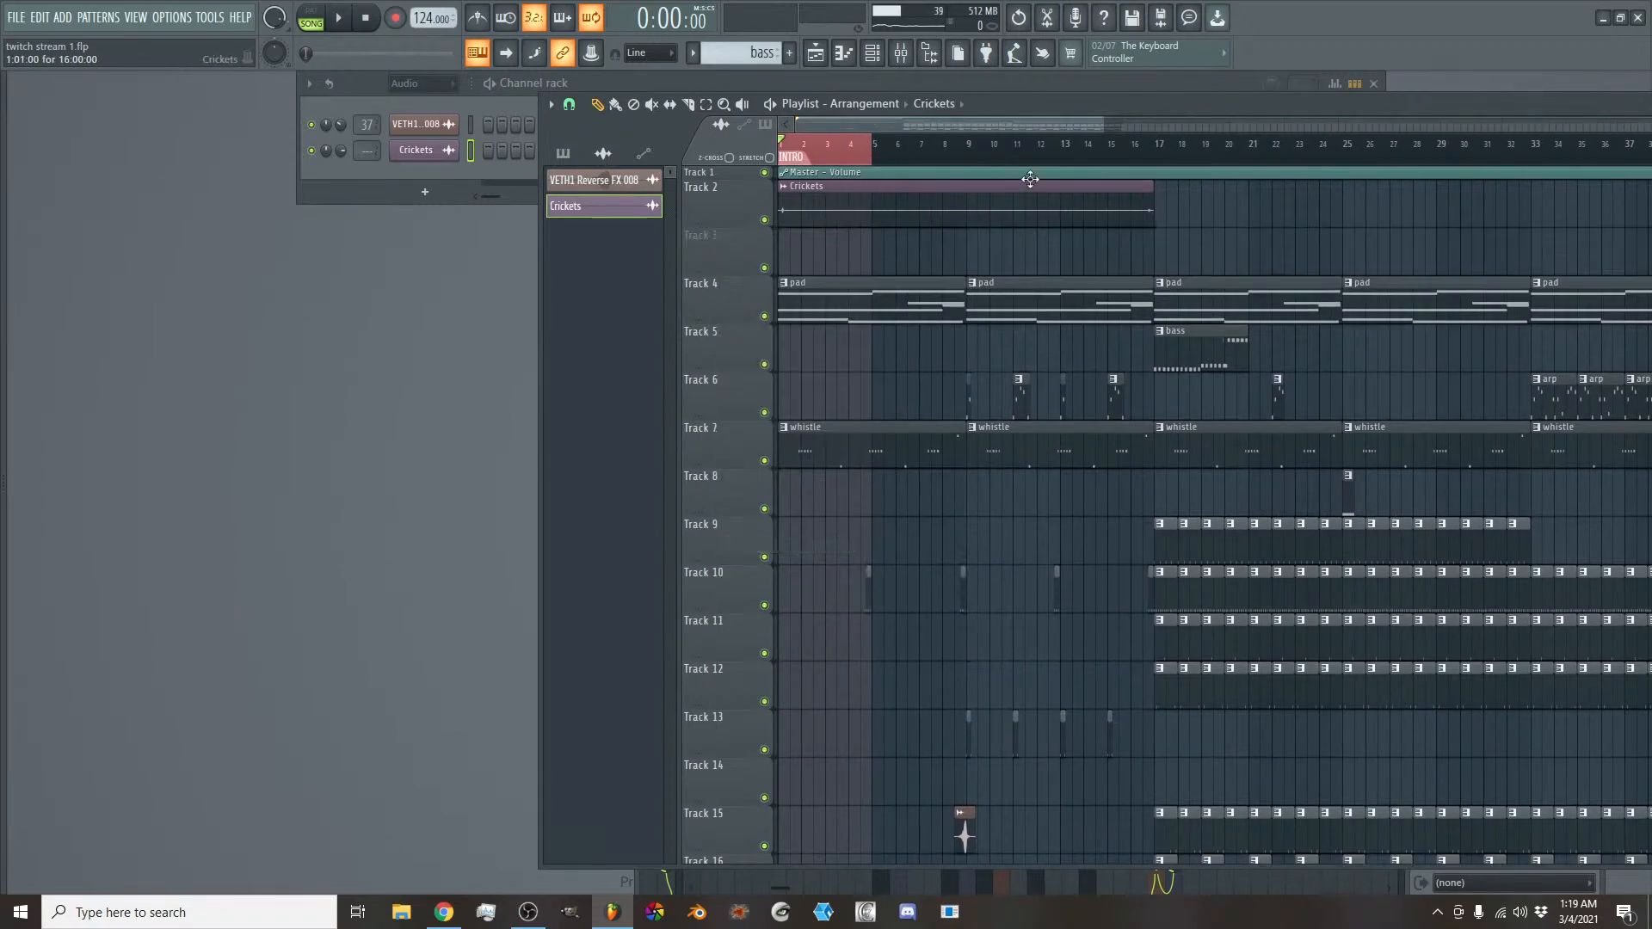
- Select bars 1 to 16 as the loop region and create a volume automation clip for the Crickets channel
mouse_move(1153, 151)
left_mouse_down()
mouse_move(1222, 159)
mouse_move(1163, 160)
left_mouse_up()
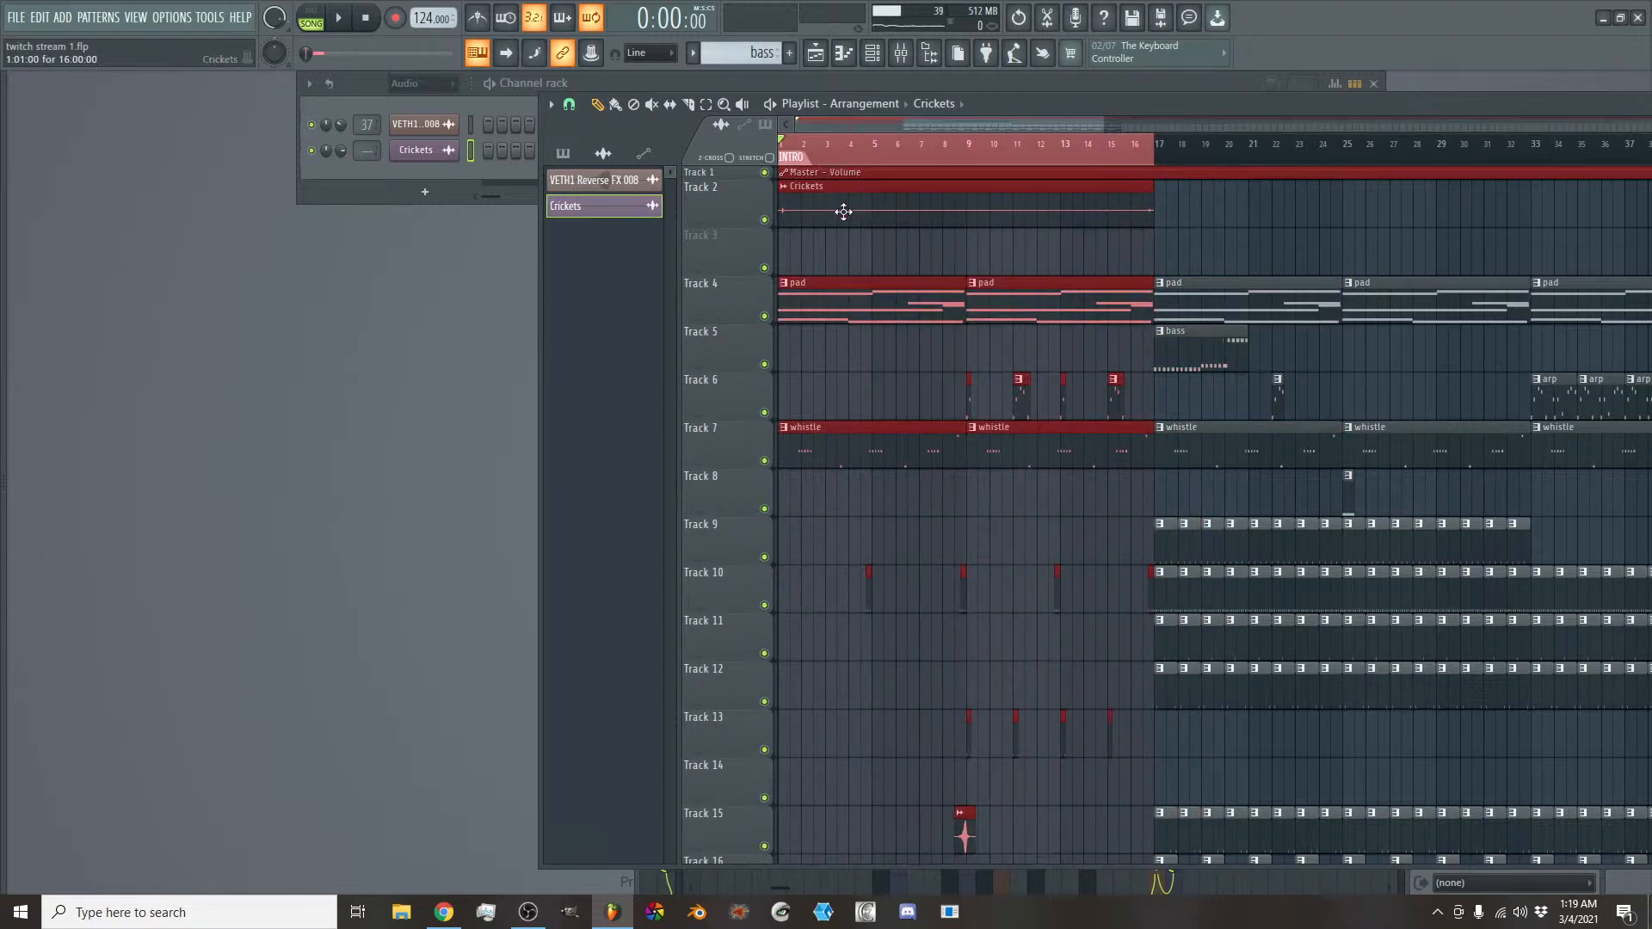
right_click(340, 151)
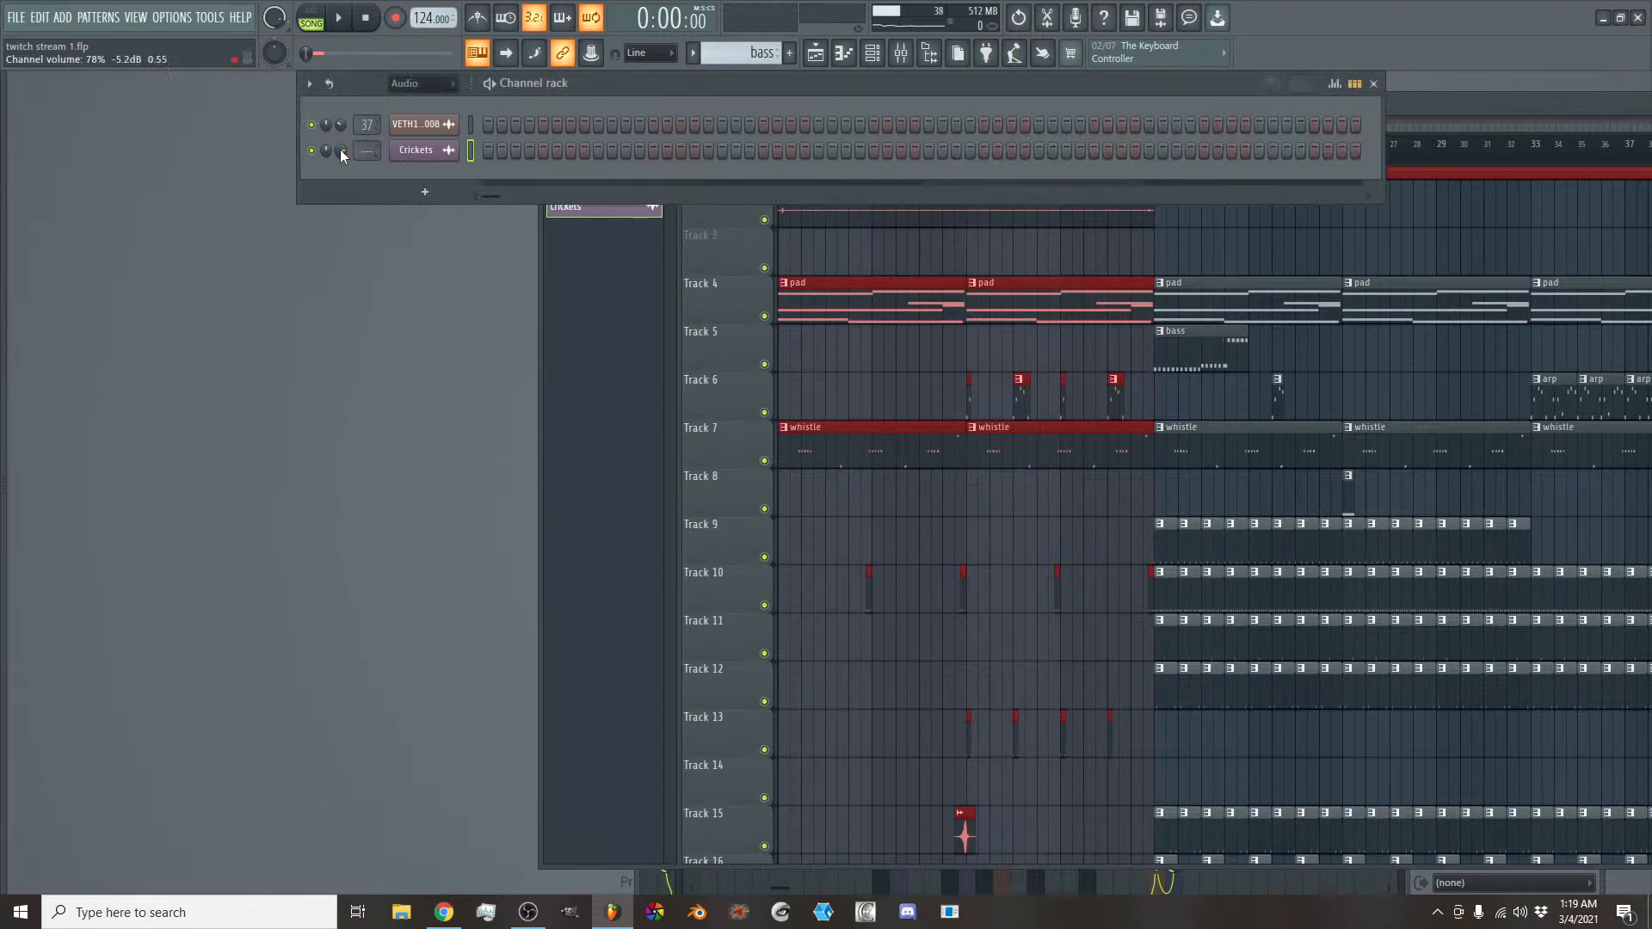
left_click(403, 278)
left_click(721, 263)
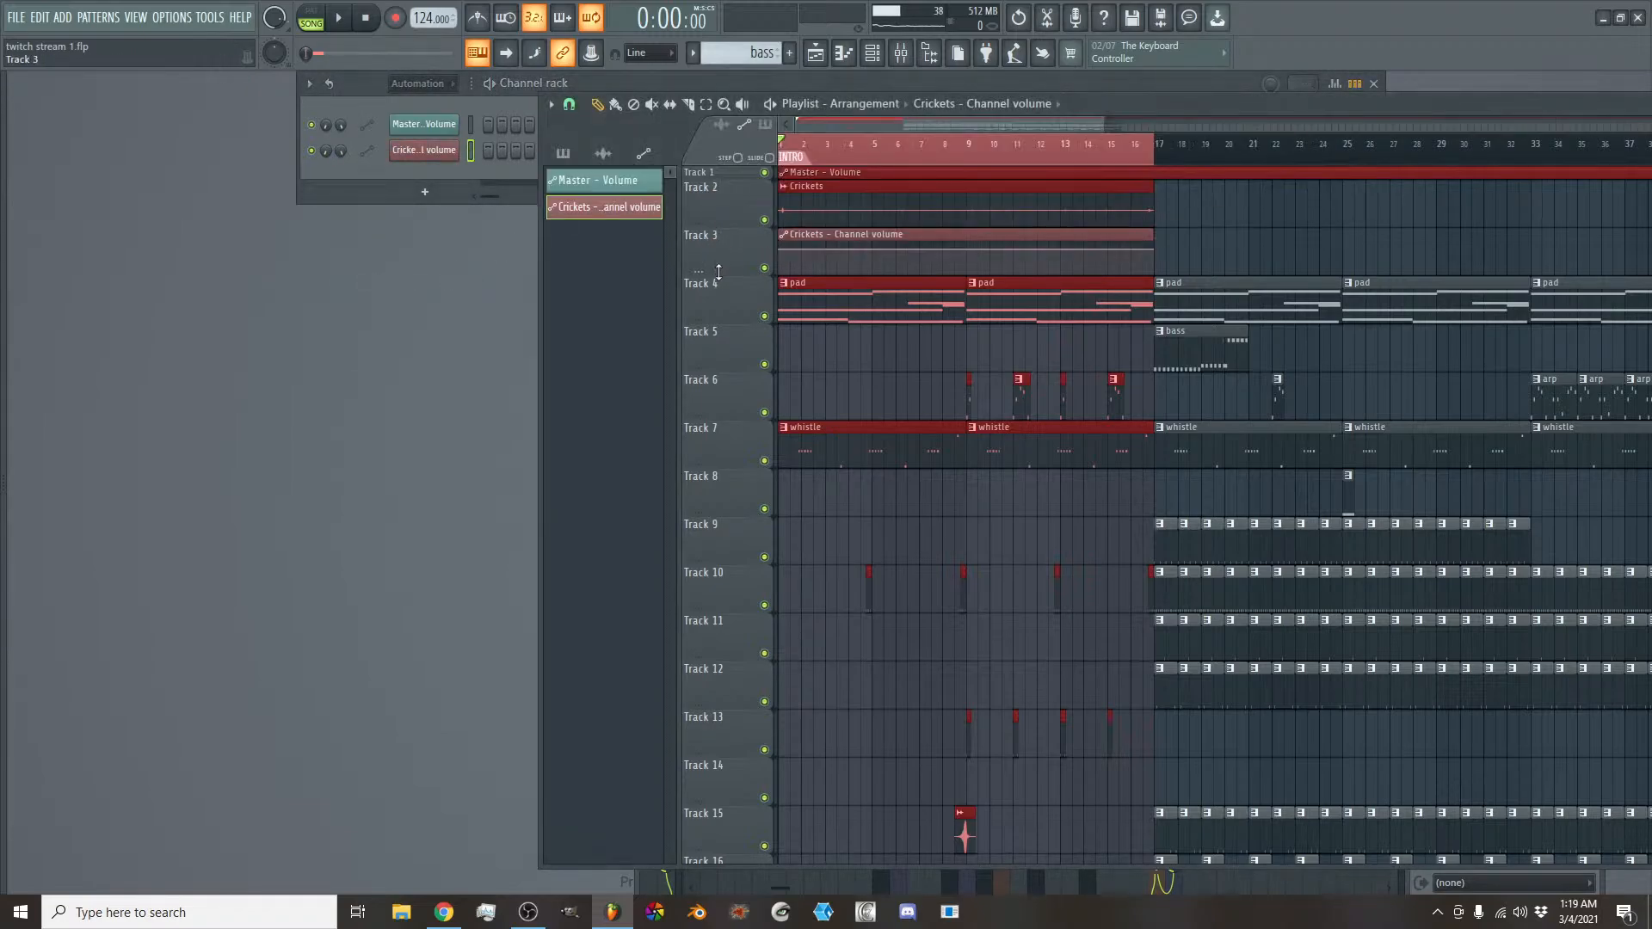
- Enlarge Track 3 and shape a curved fade-in up to about bar 2 in the Crickets volume automation, and start playback
left_click_drag(719, 272, 758, 367)
left_click_drag(784, 288, 782, 432)
left_click_drag(807, 320, 812, 359)
key("space")
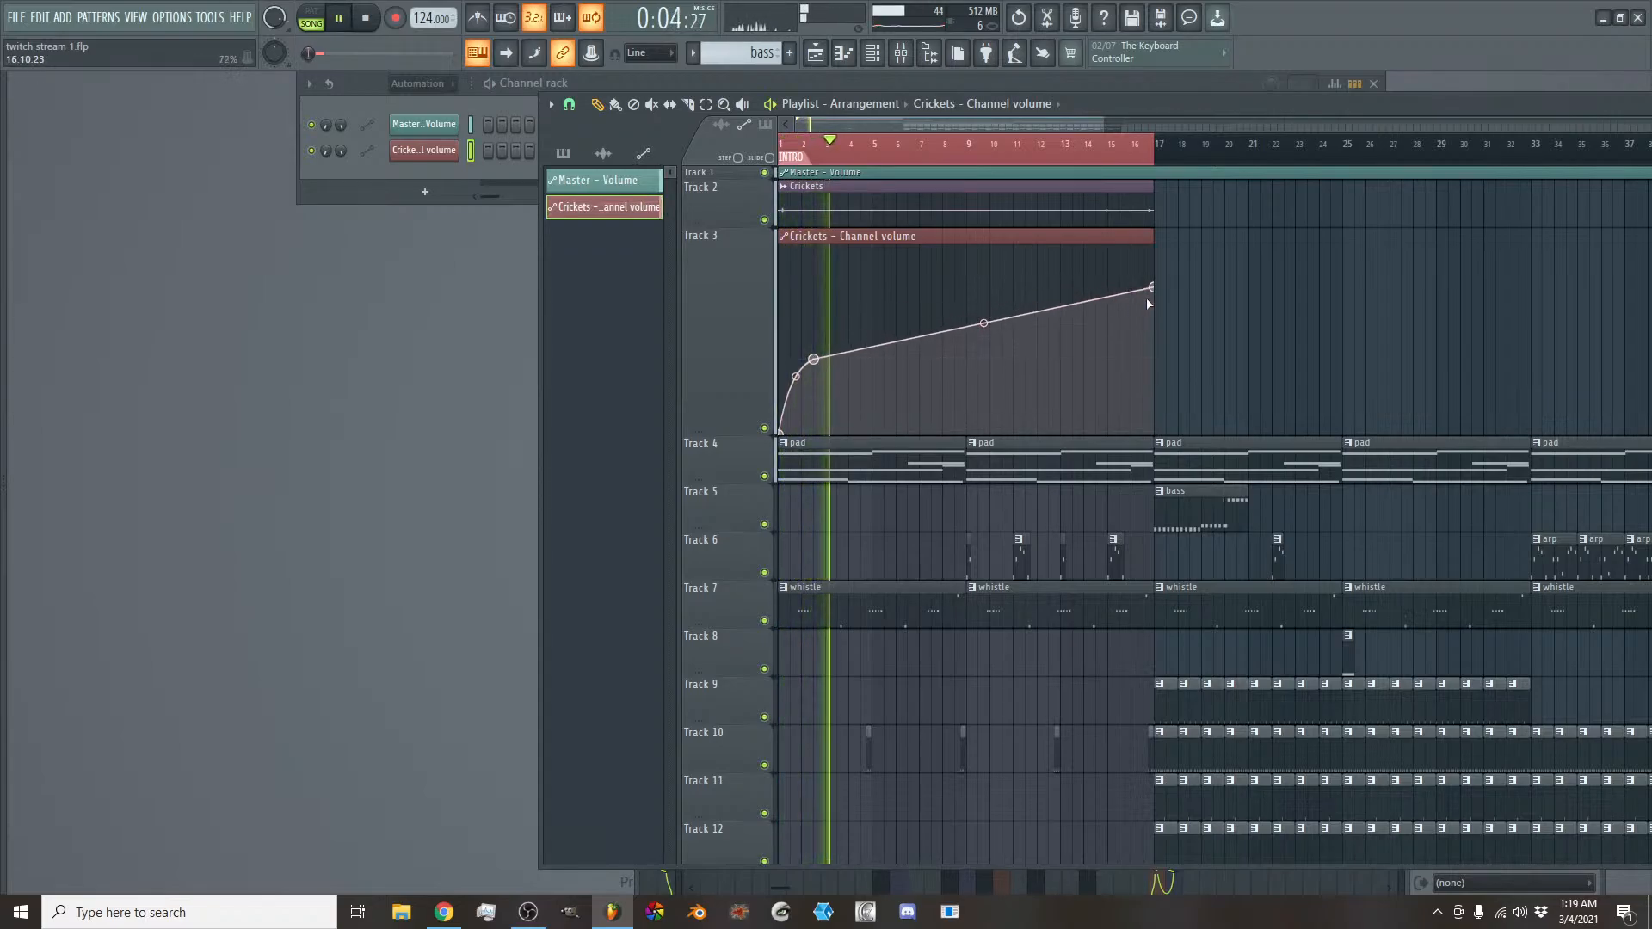
- Shape a curved fade-out from about bar 14 to bar 17 in the Crickets volume automation and lower its sustained level
left_click_drag(1151, 286, 1154, 362)
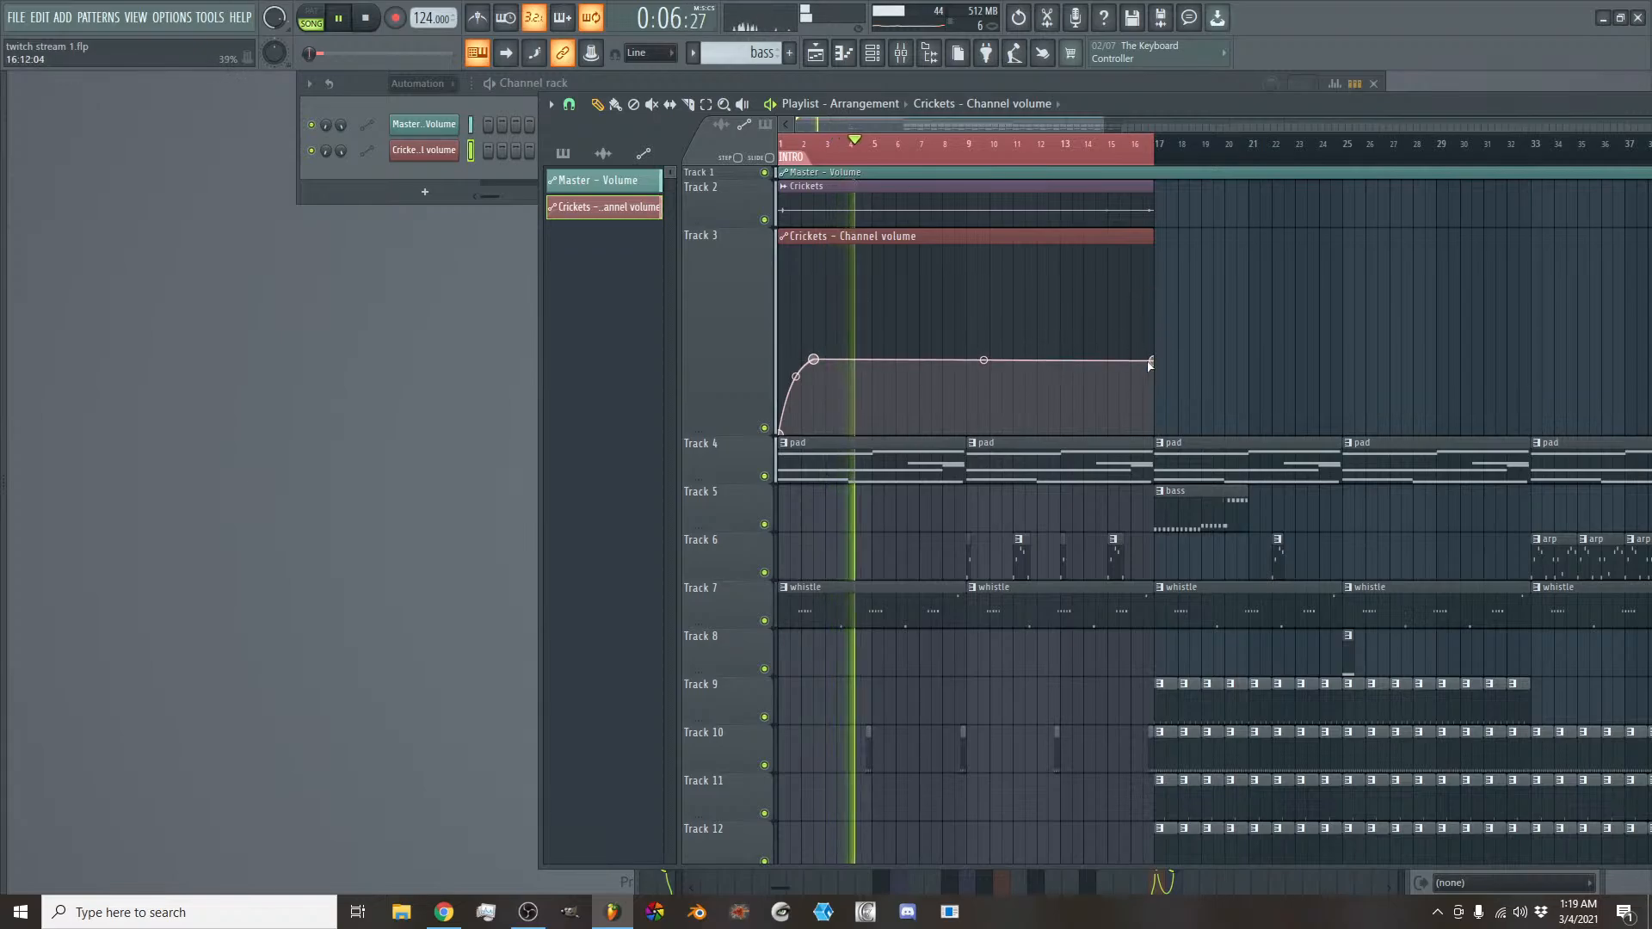
right_click(1107, 366)
left_click_drag(1151, 363, 1153, 433)
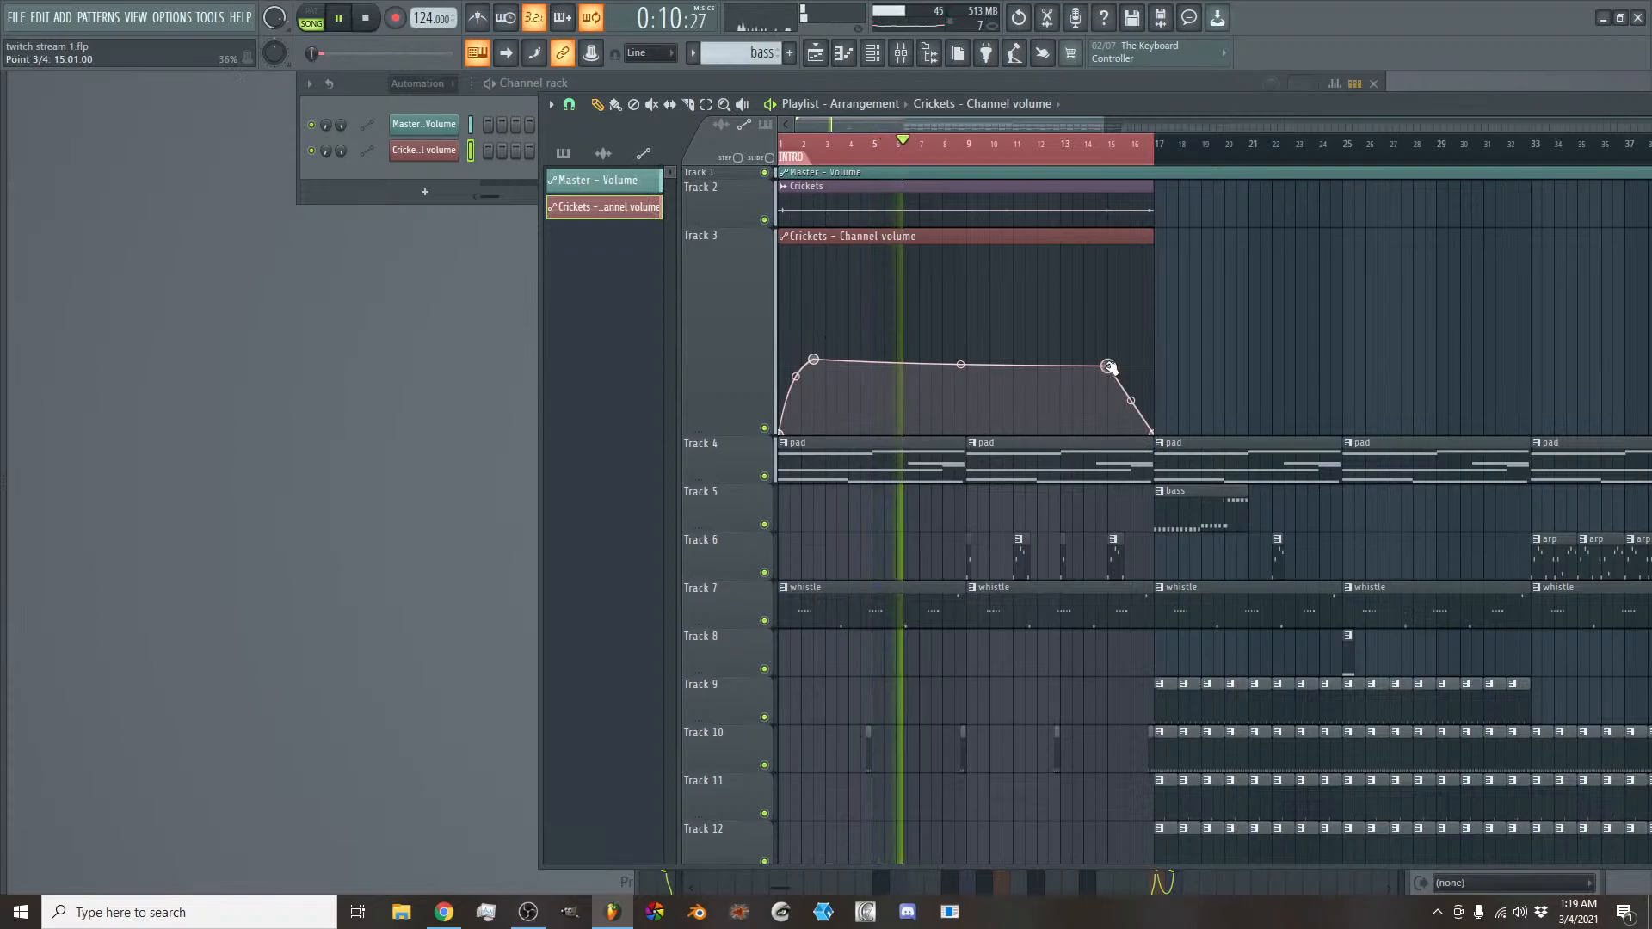
mouse_move(1107, 365)
left_mouse_down()
mouse_move(1082, 367)
mouse_move(1120, 374)
left_mouse_up()
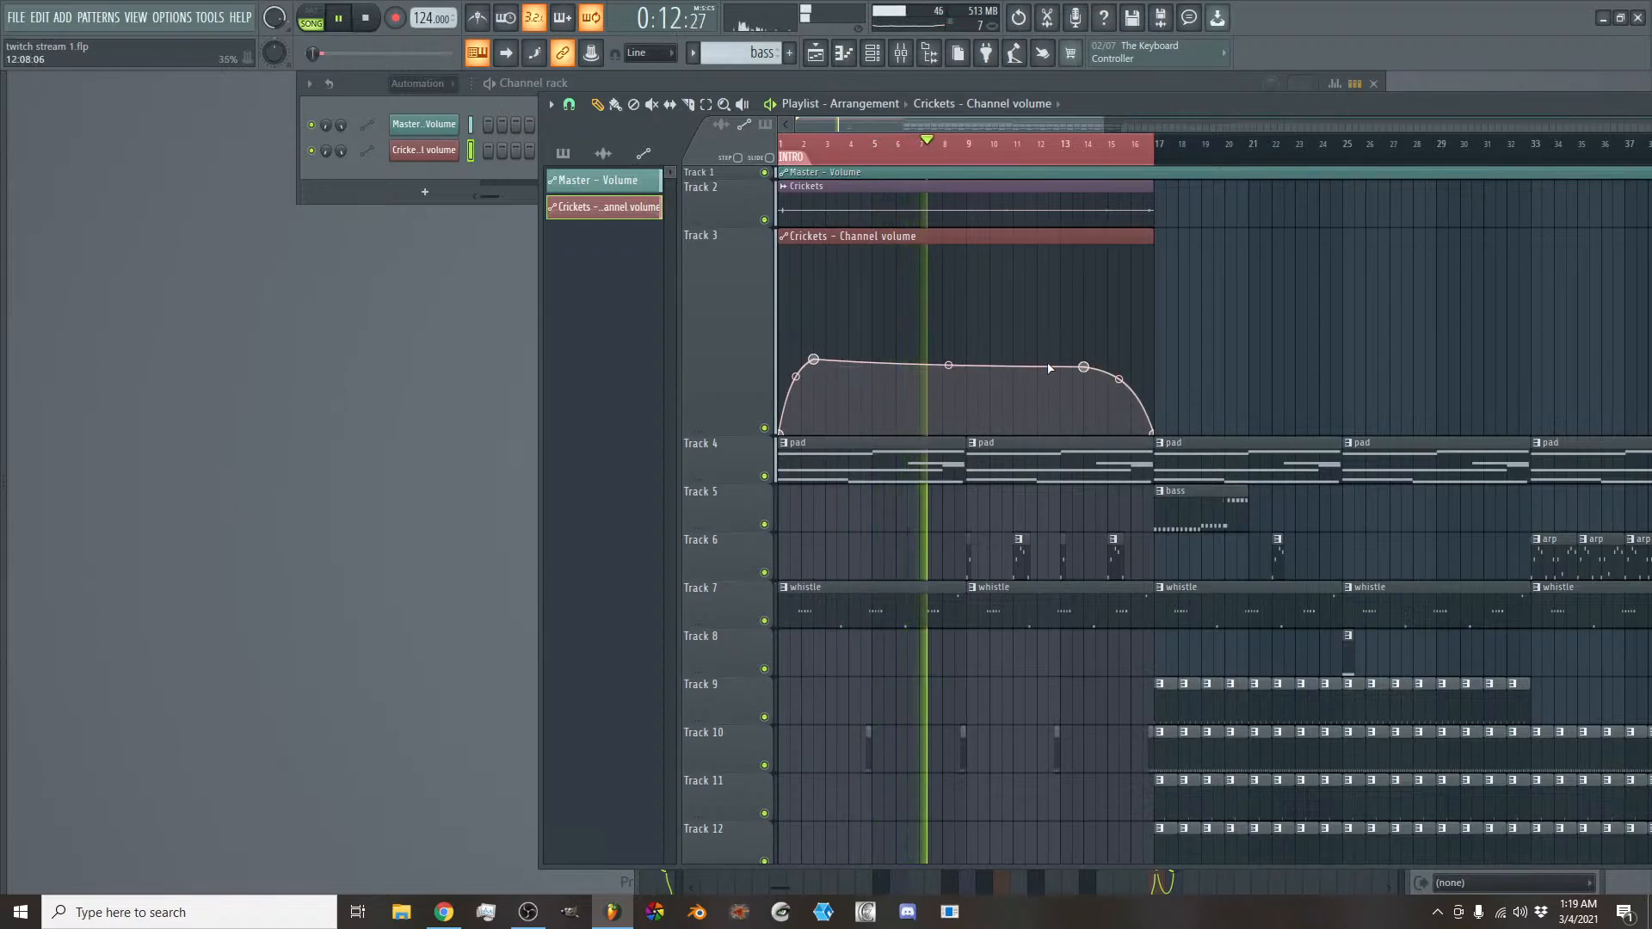
left_click_drag(814, 360, 814, 377)
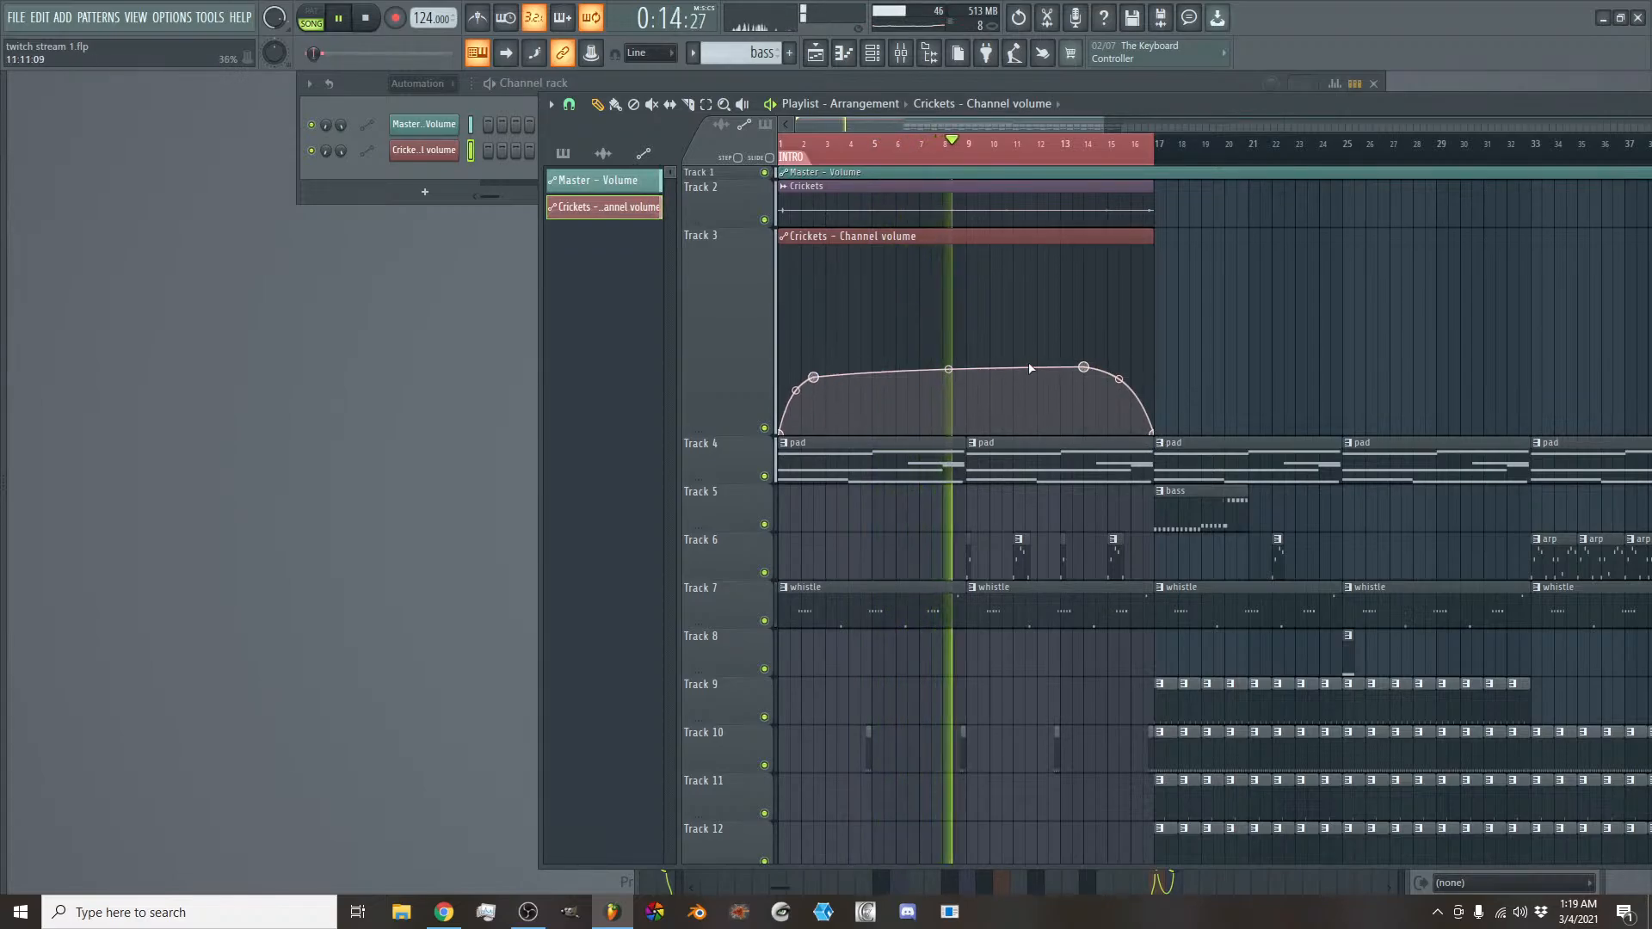
left_click_drag(1083, 368, 1086, 383)
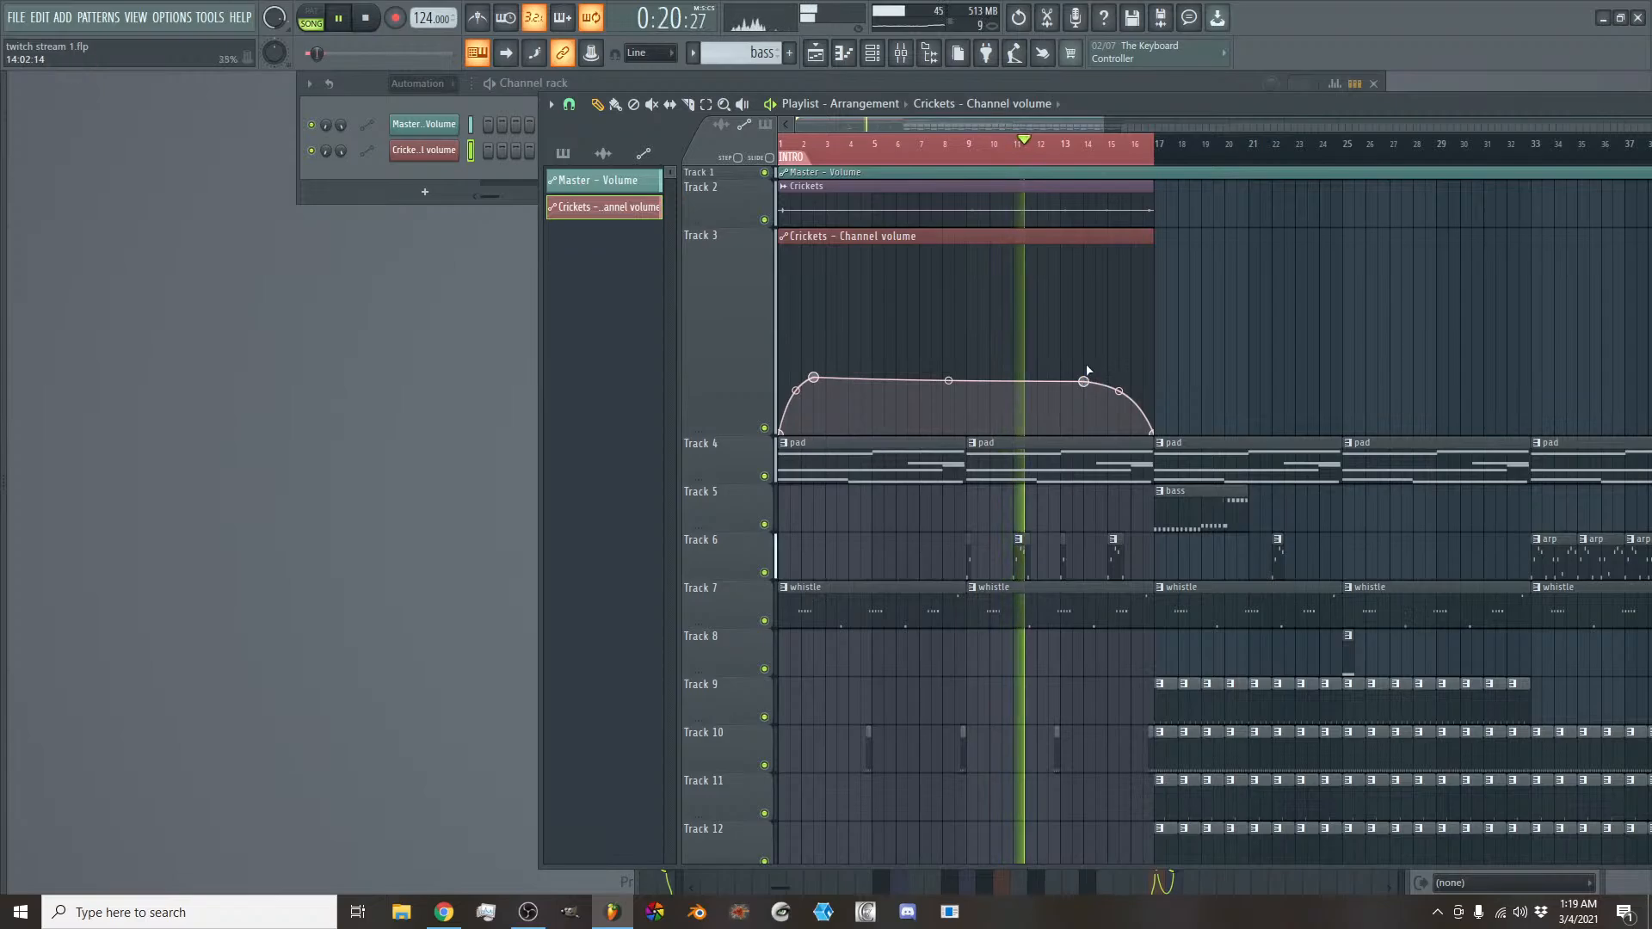
- Stop playback, route the Crickets audio channel to mixer track 39 and send it to REVERB 2 at about 51%
left_click(902, 53)
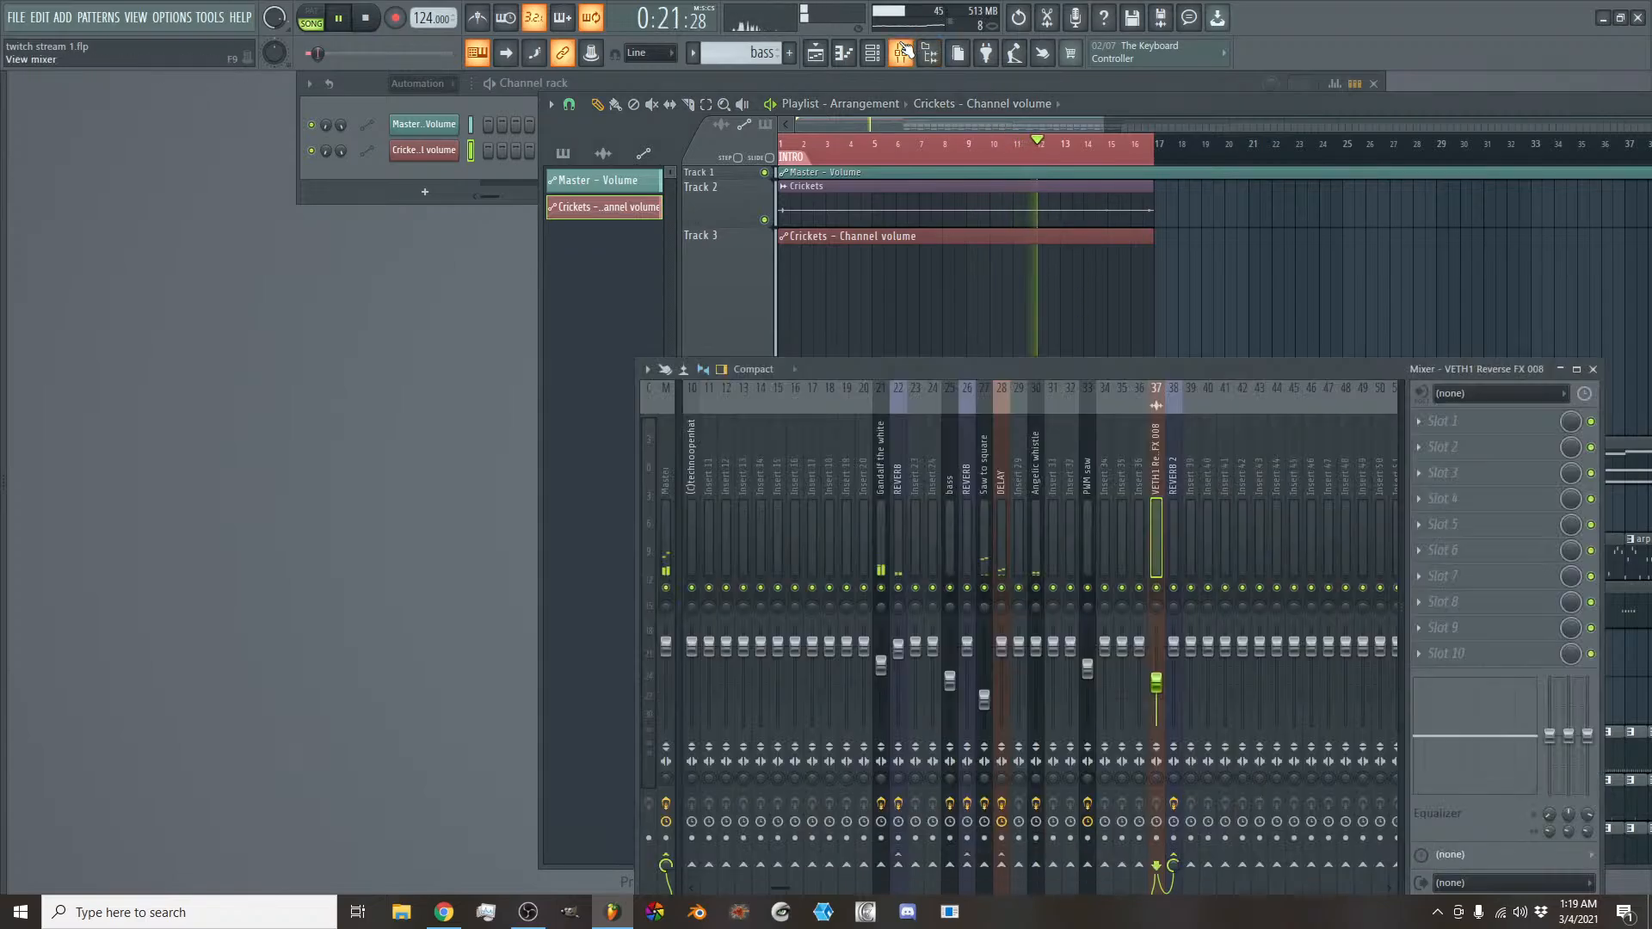
right_click(1191, 499)
mouse_move(1288, 560)
left_click(1159, 560)
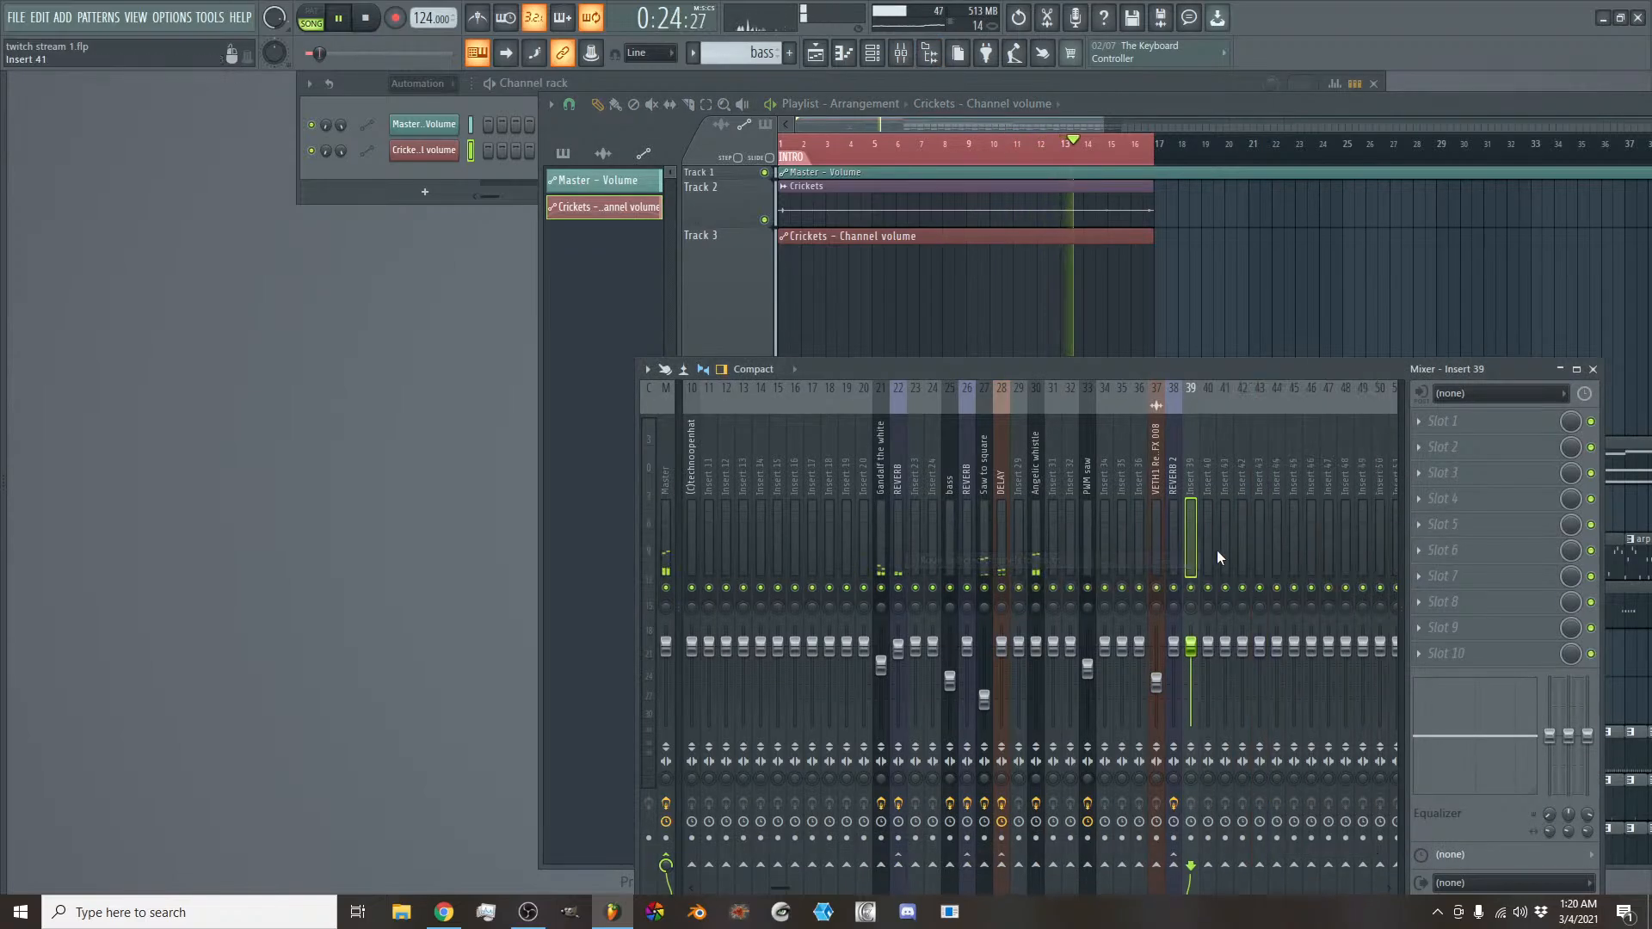
key("space")
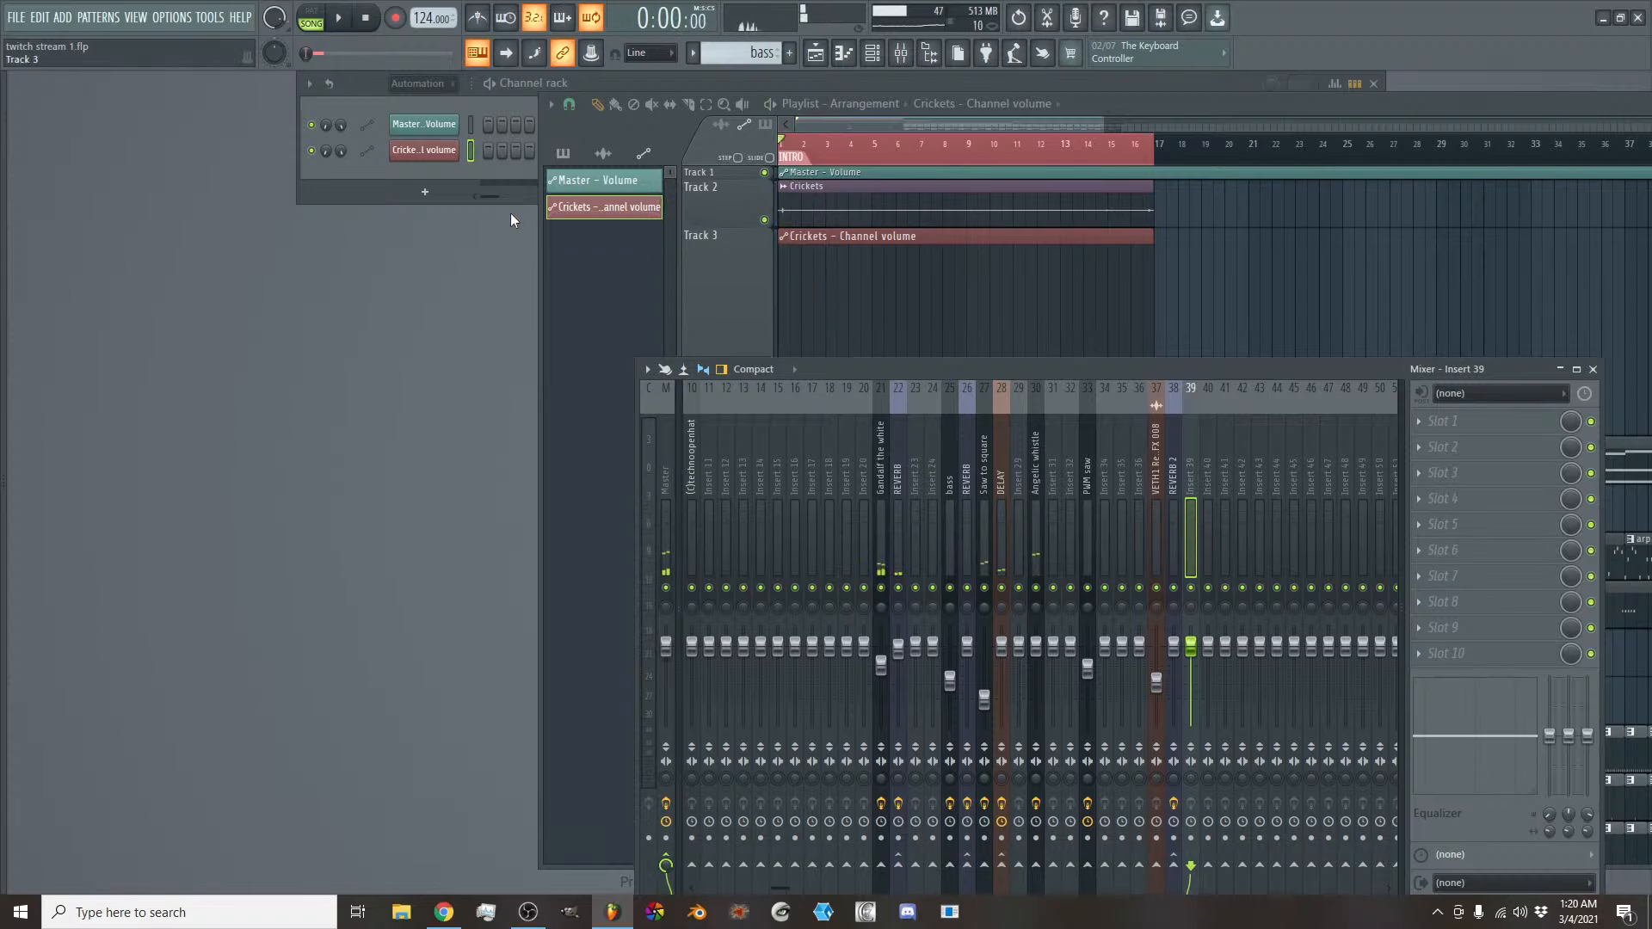
left_click(419, 84)
left_click(431, 124)
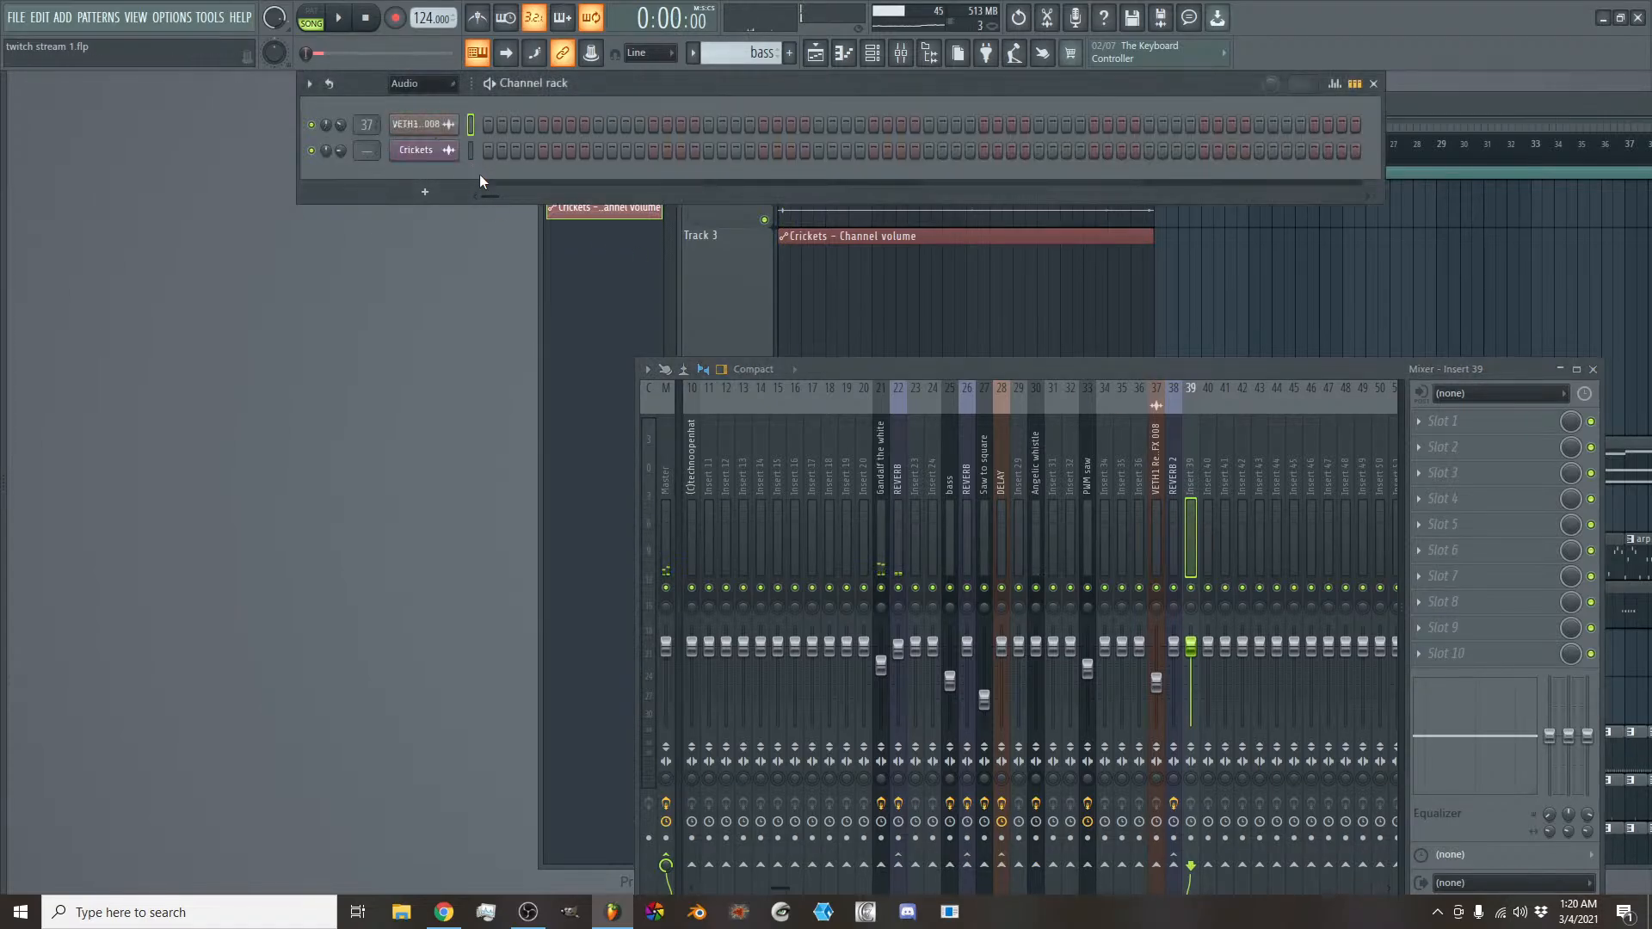
right_click(1206, 518)
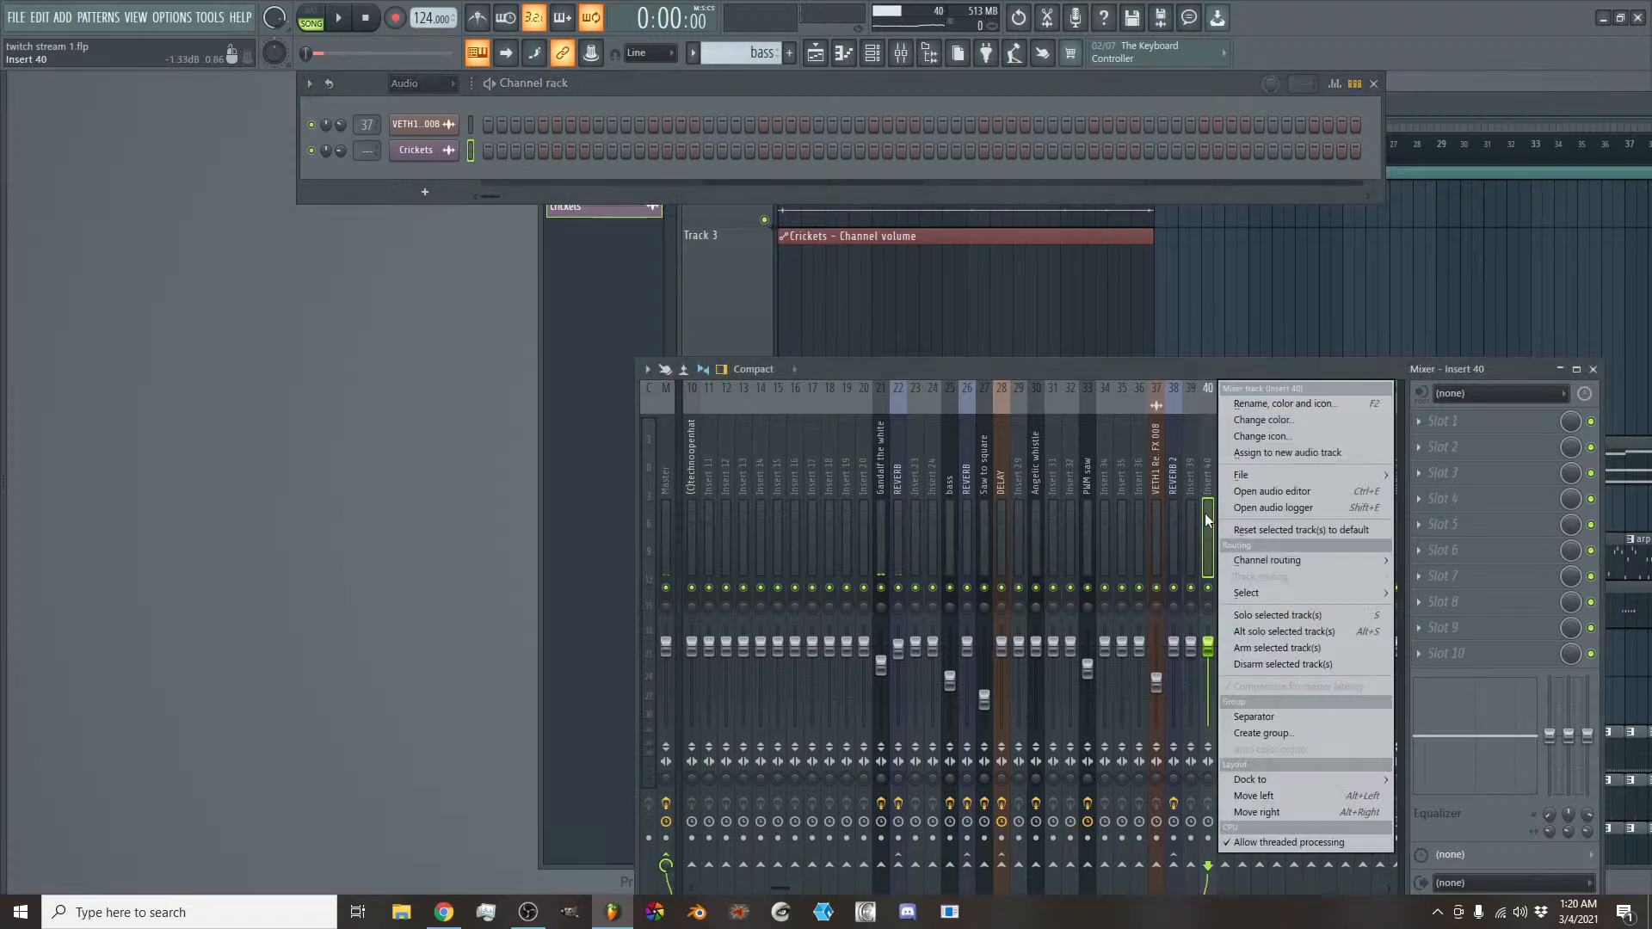
mouse_move(1272, 560)
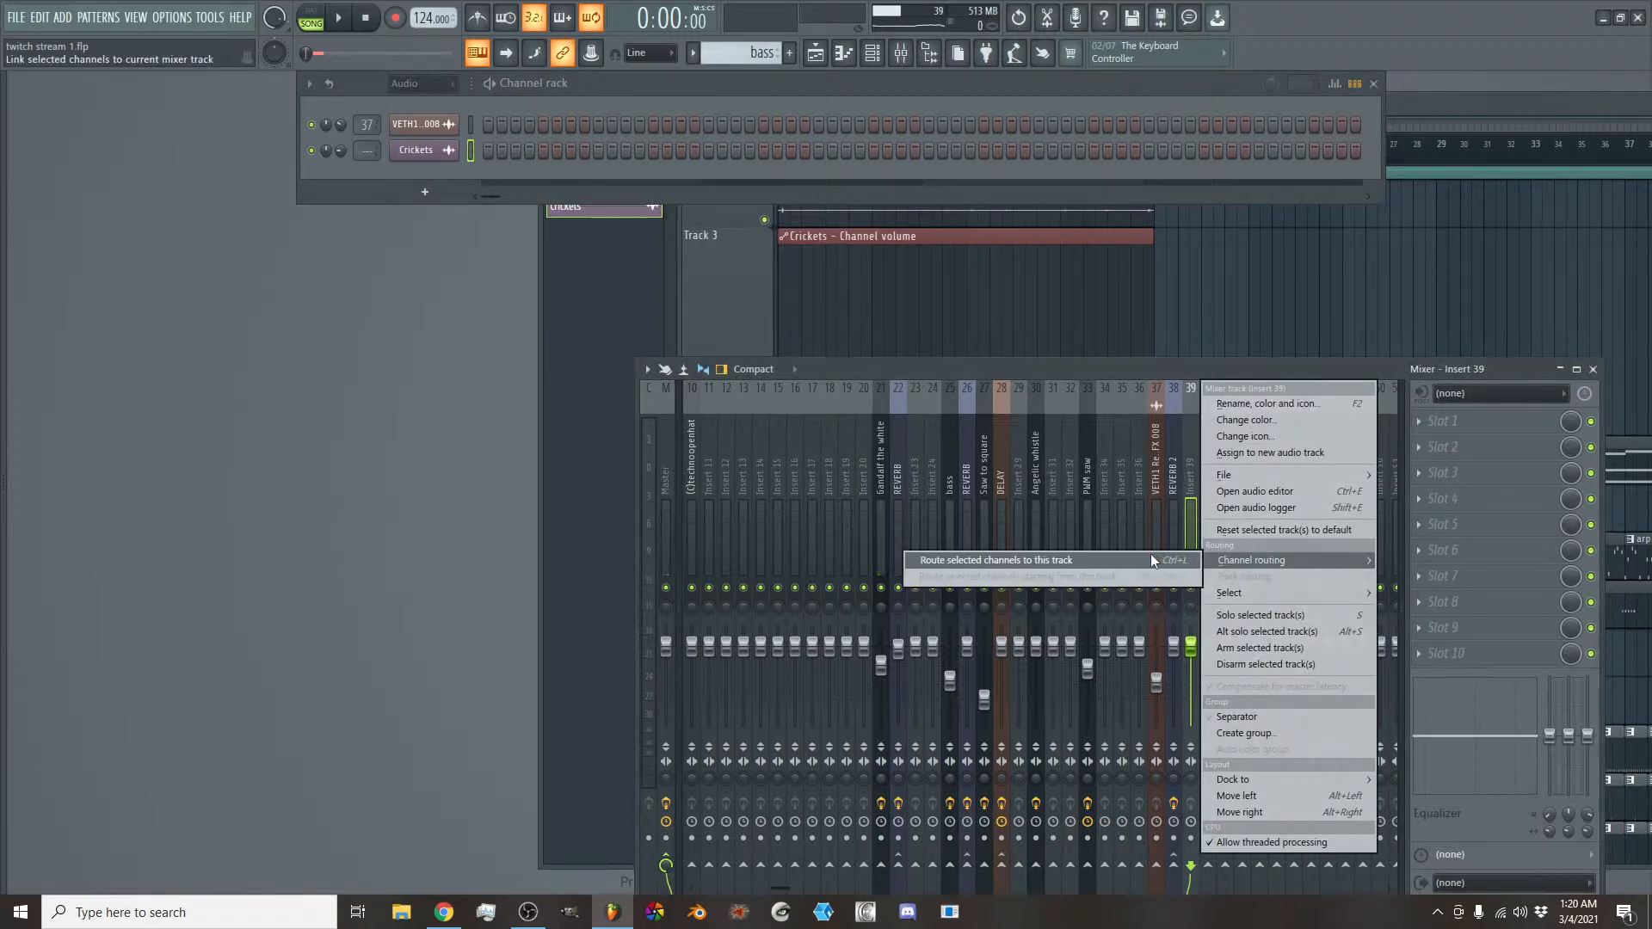
left_click(1149, 554)
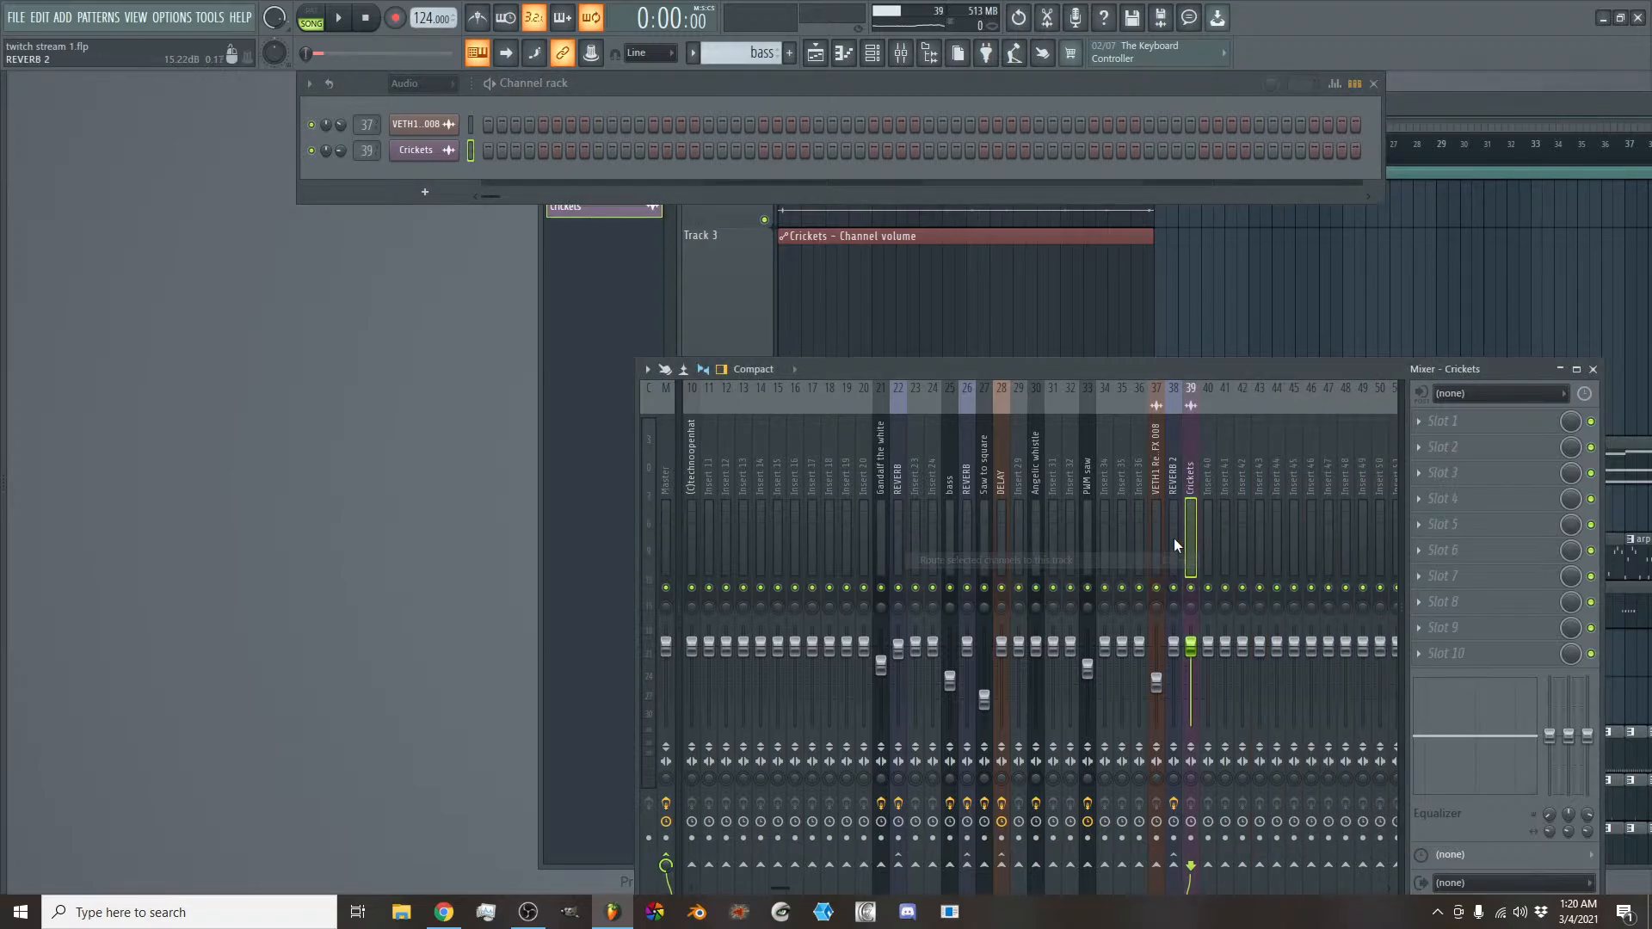
left_click(1174, 867)
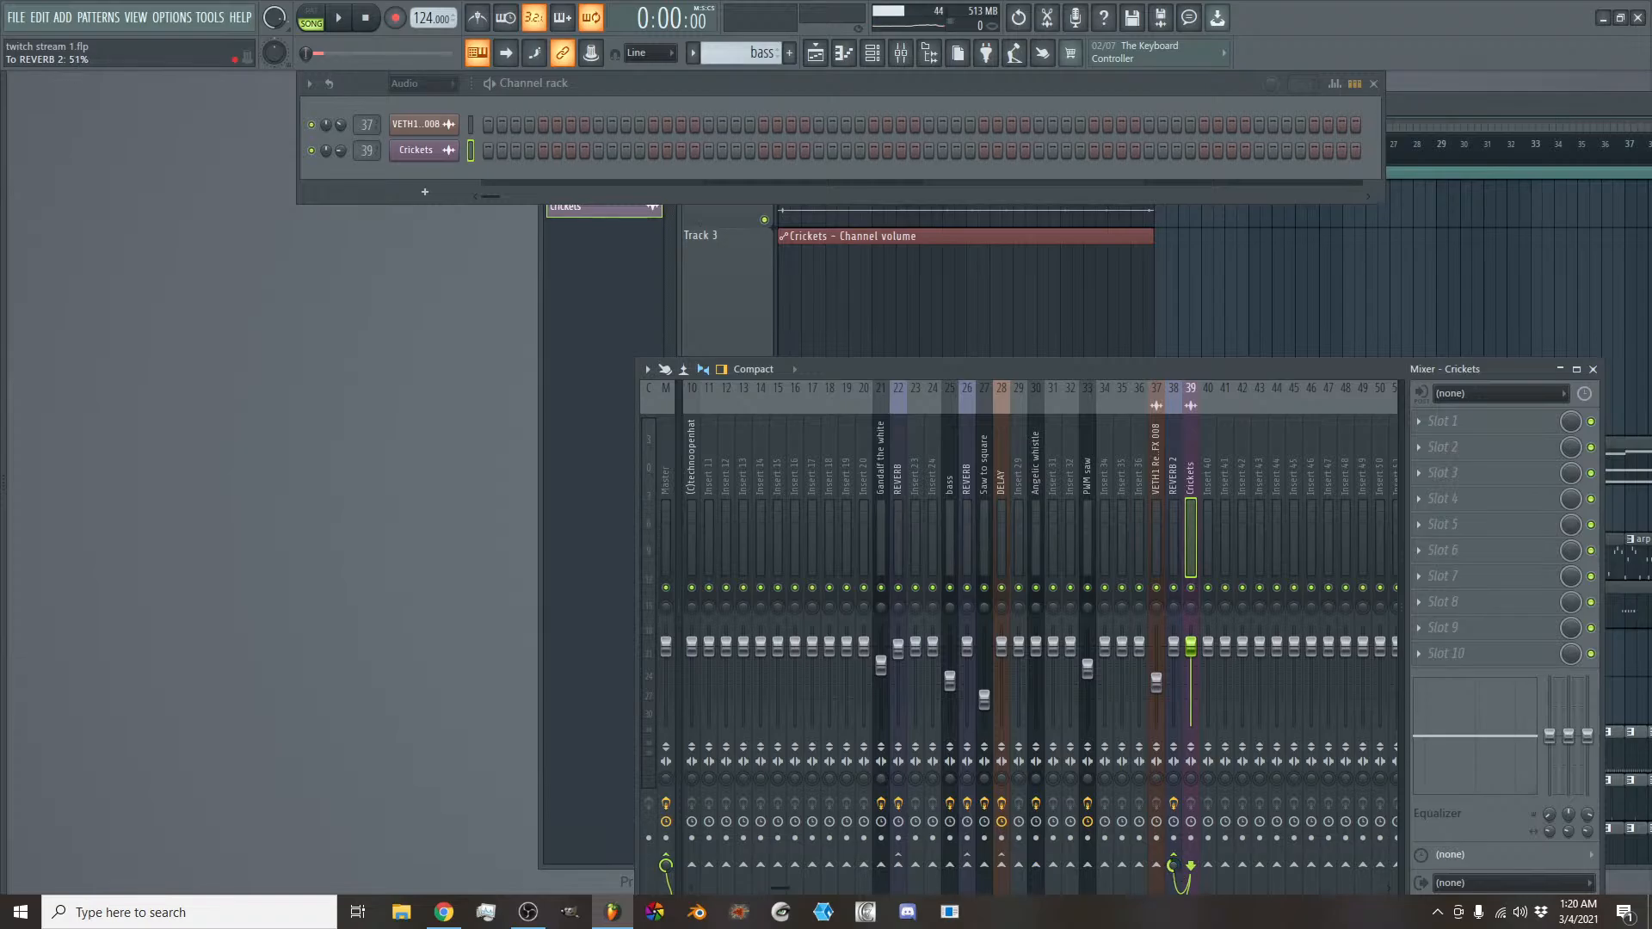
- Load the fx cut preset in Fruity Parametric EQ 2 on the REVERB 2 mixer track and close the plugin
left_click(1175, 504)
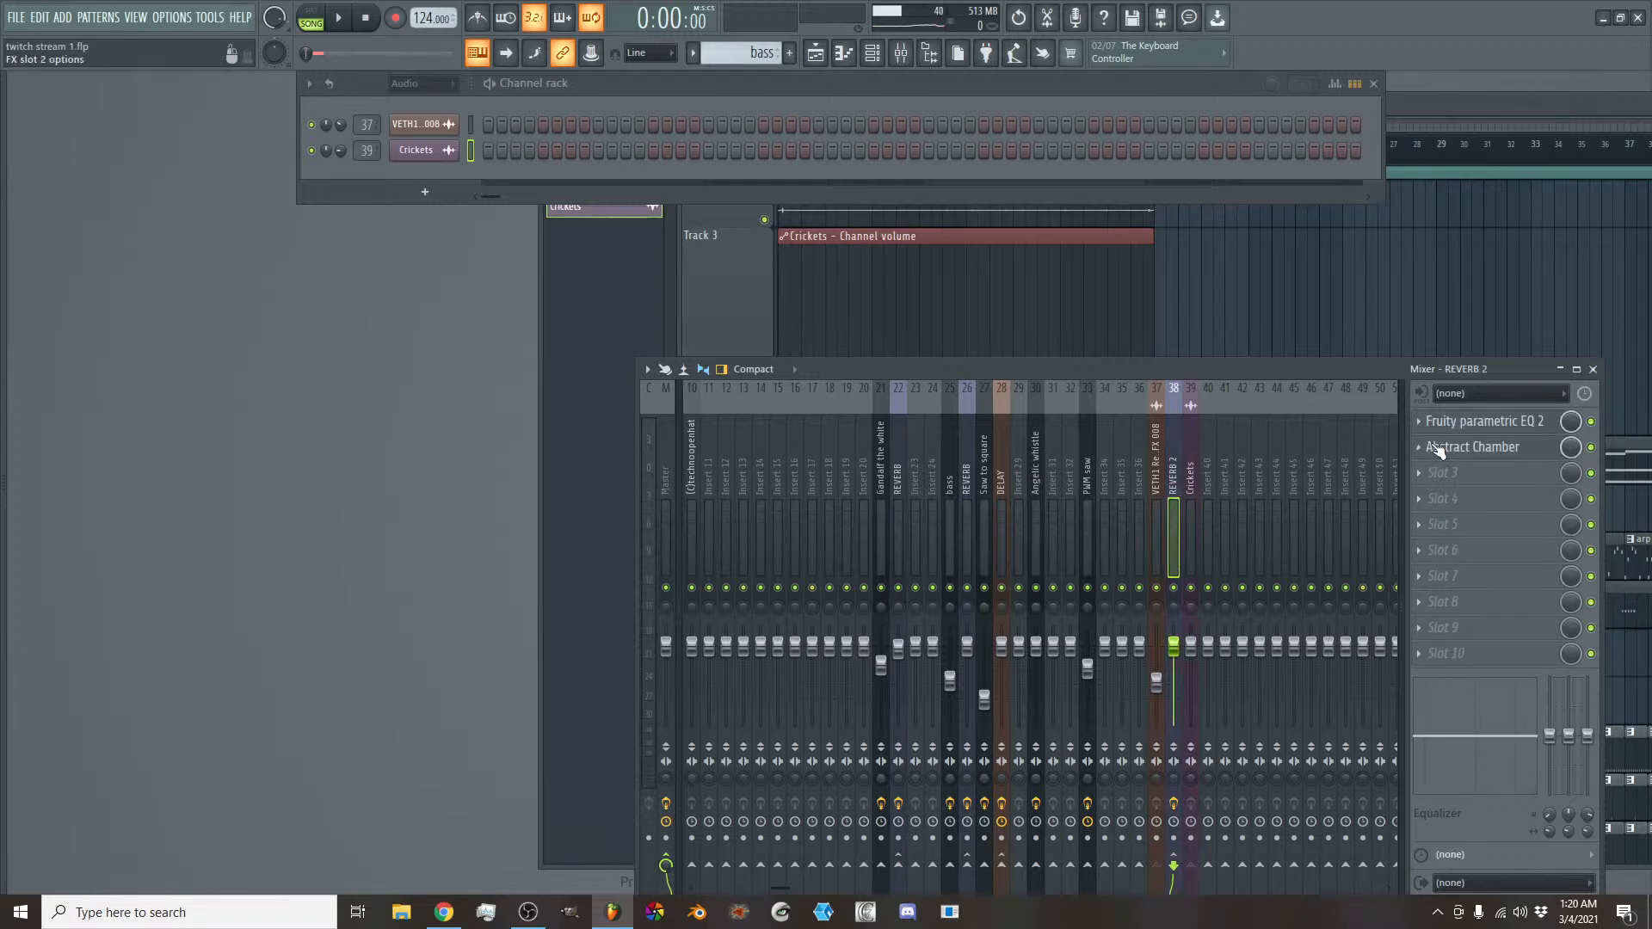
left_click(1501, 449)
left_click(1488, 423)
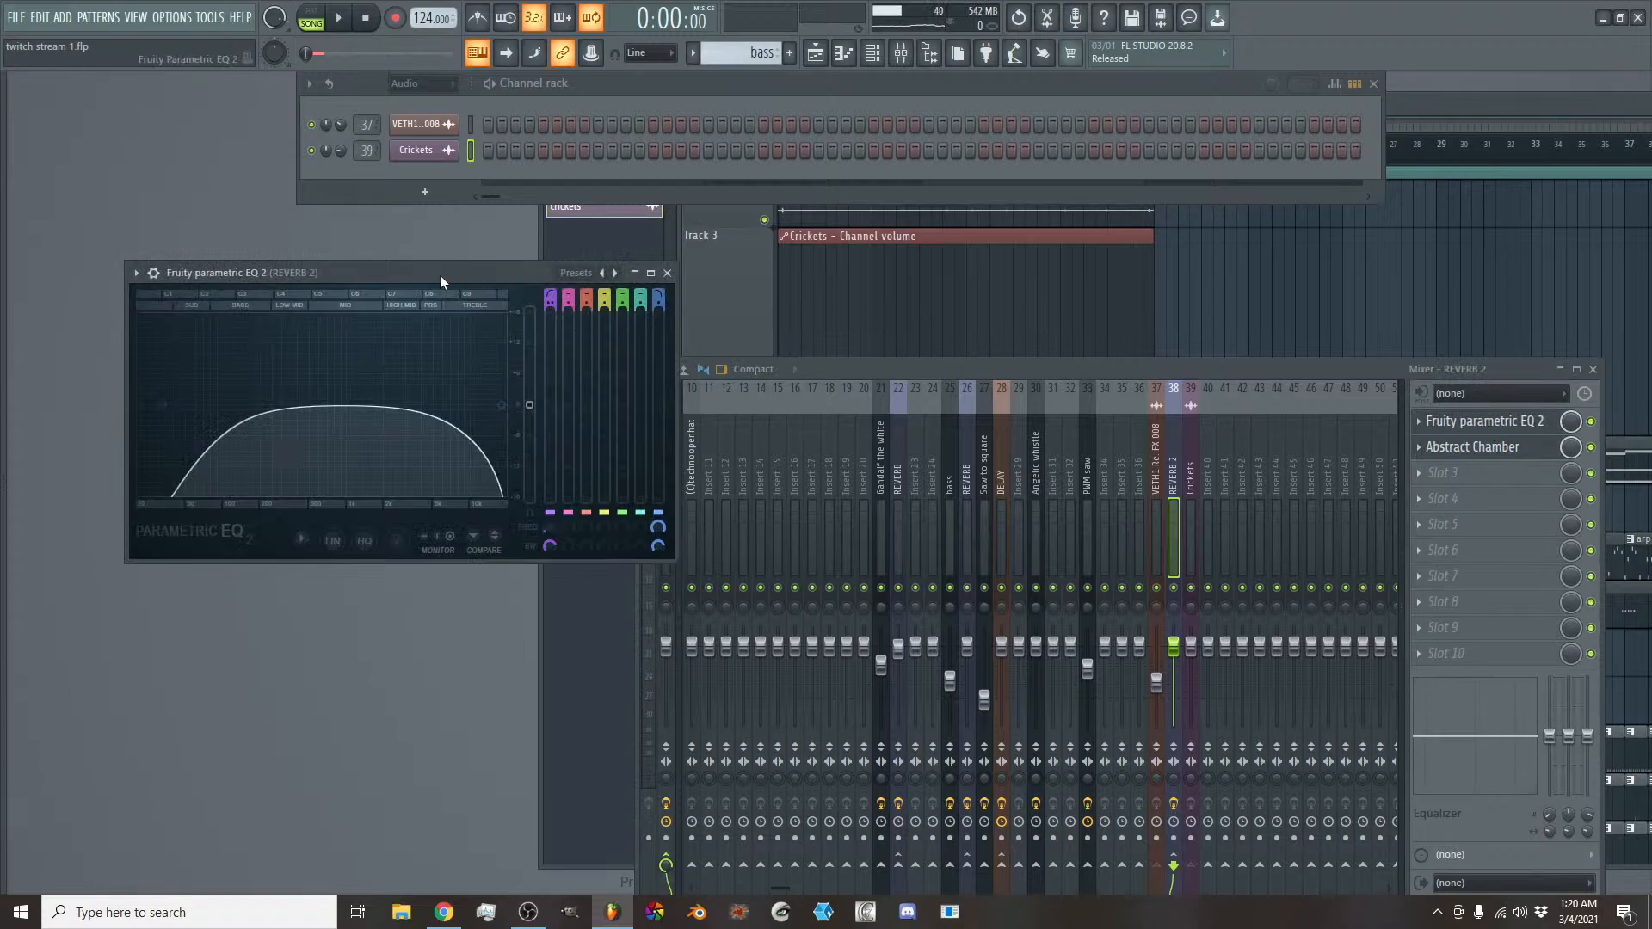
left_click_drag(441, 277, 661, 252)
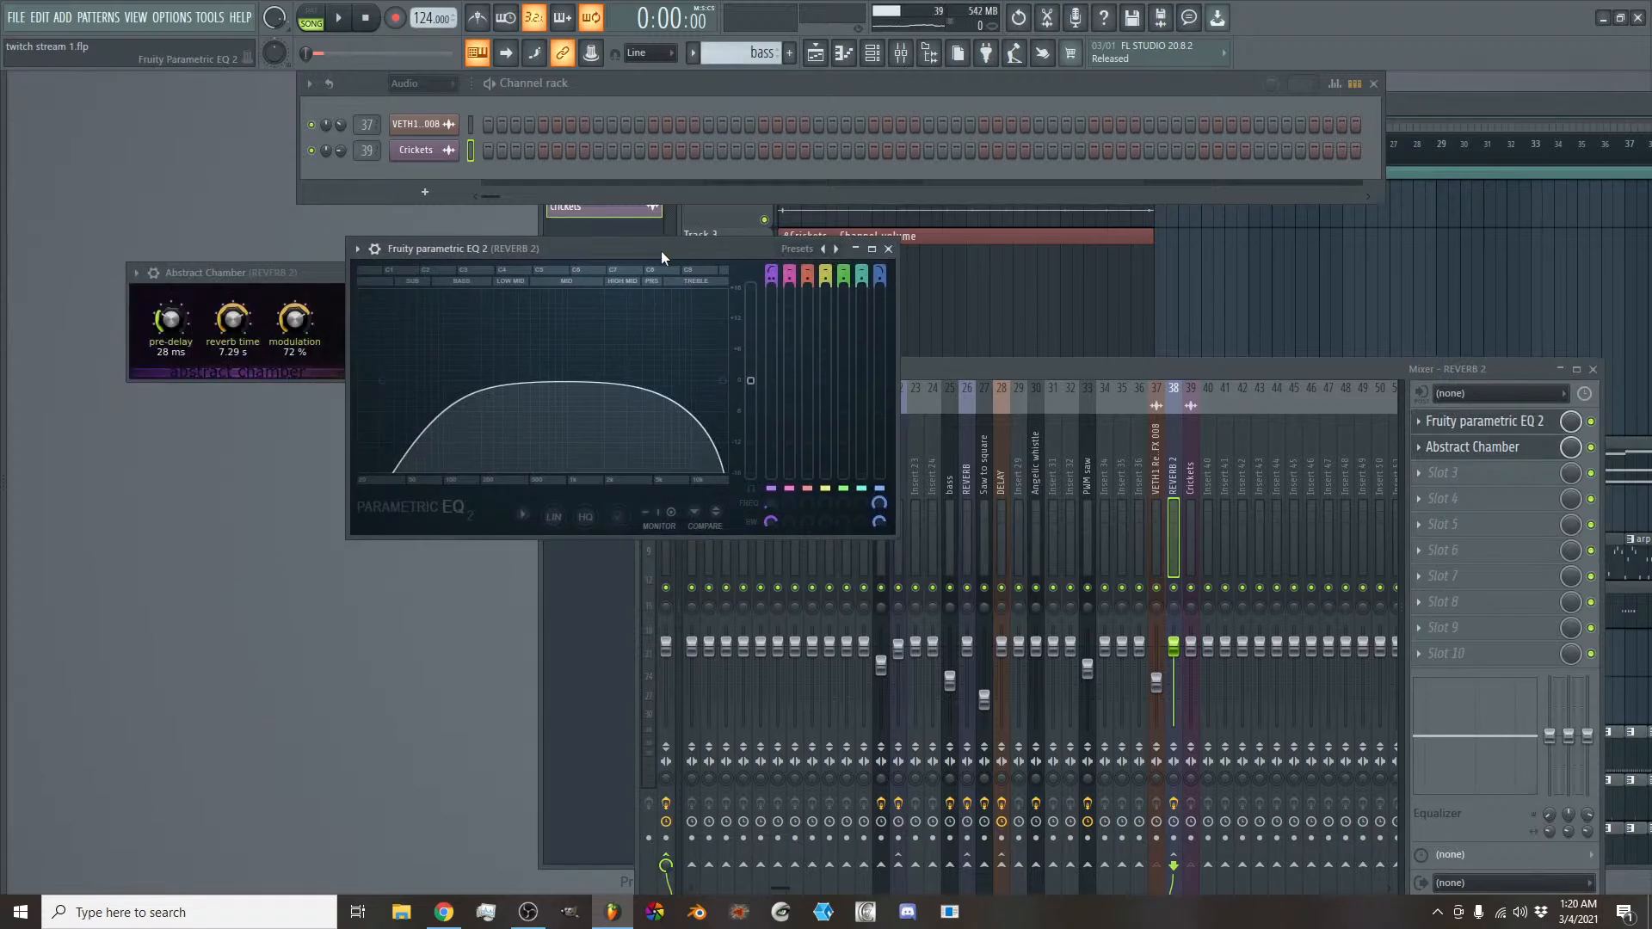
left_click(836, 248)
left_click(886, 278)
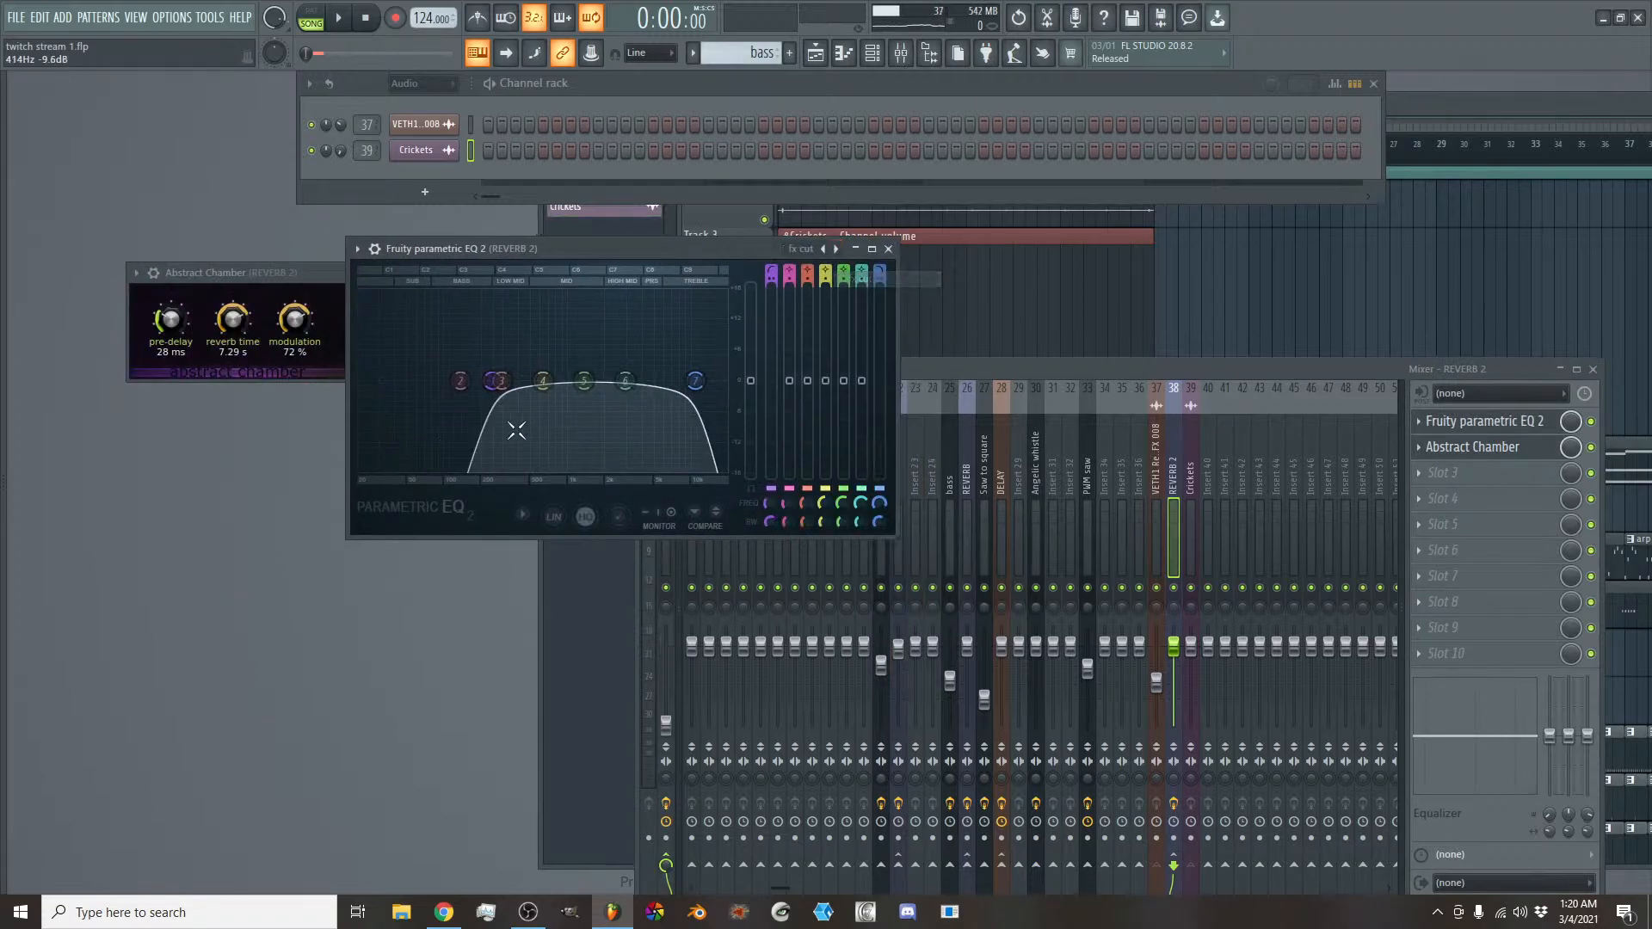
left_click(888, 248)
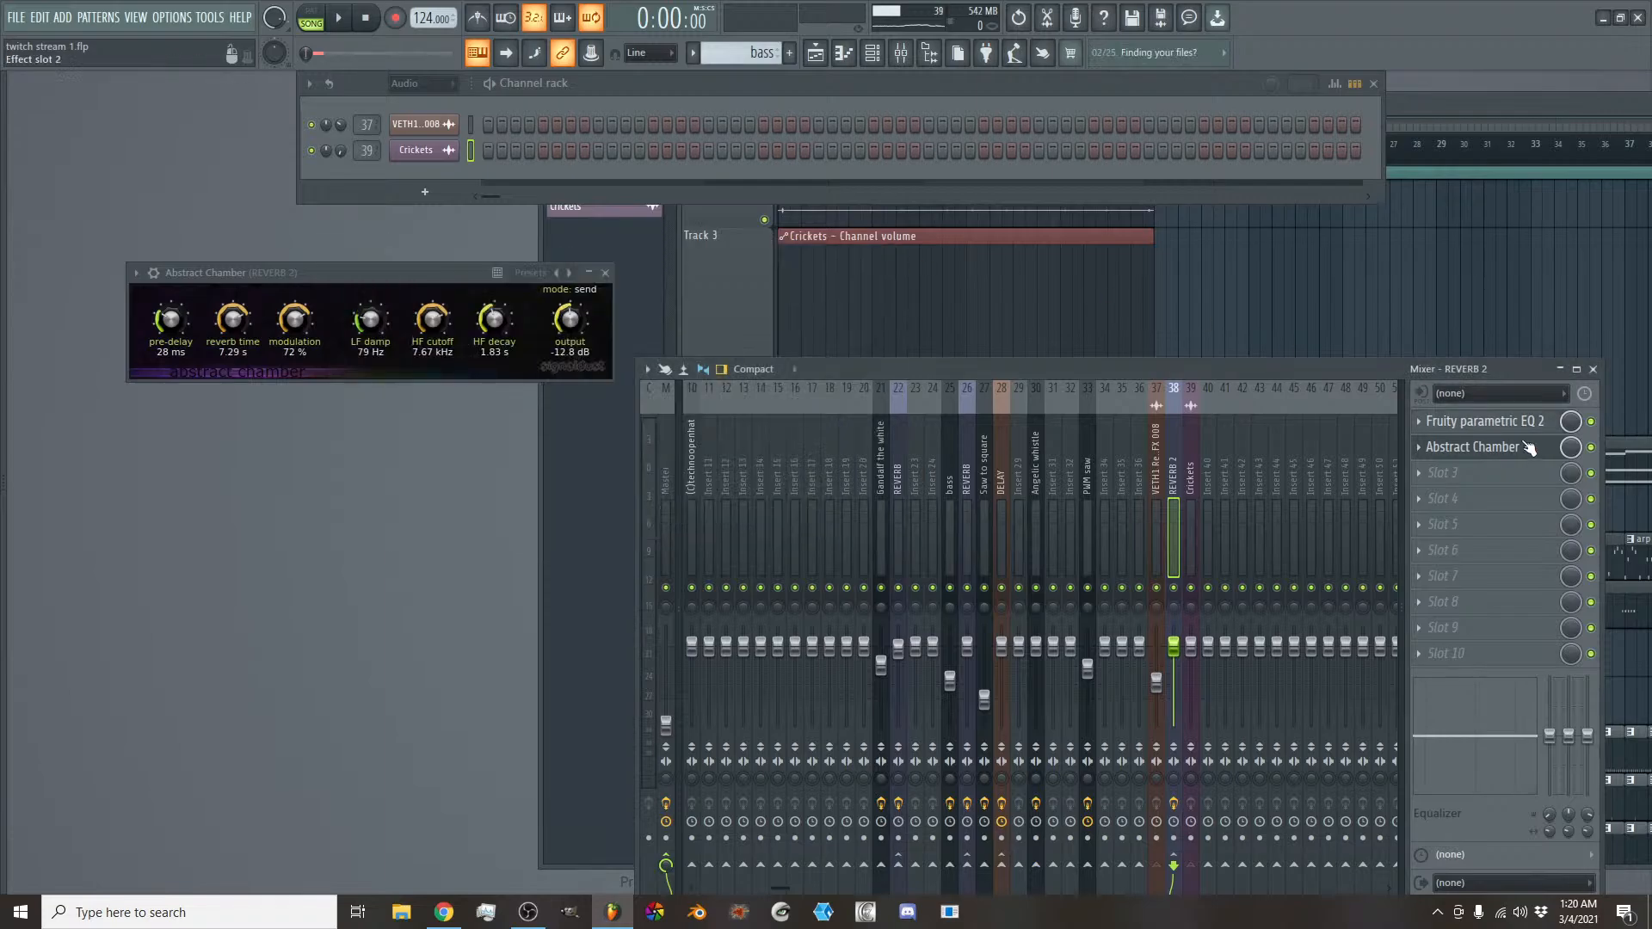
- Look through the Abstract Chamber presets on REVERB 2, and monitor the Crickets mixer track while playing the intro
left_click(1524, 447)
left_click(1524, 447)
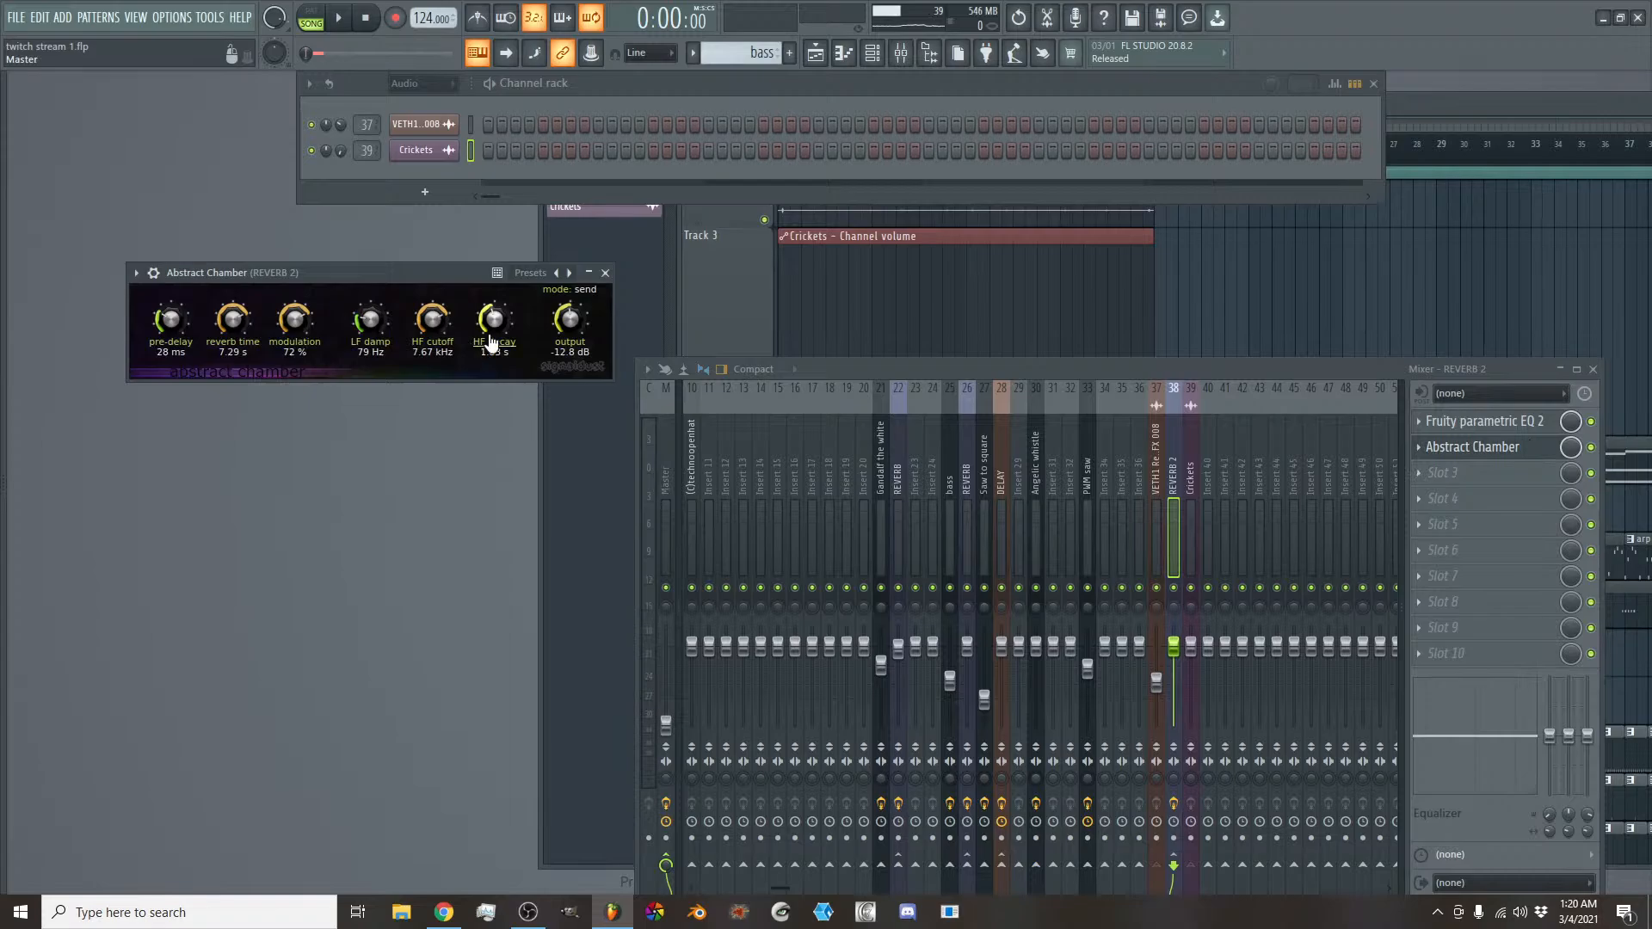
left_click_drag(529, 280, 727, 297)
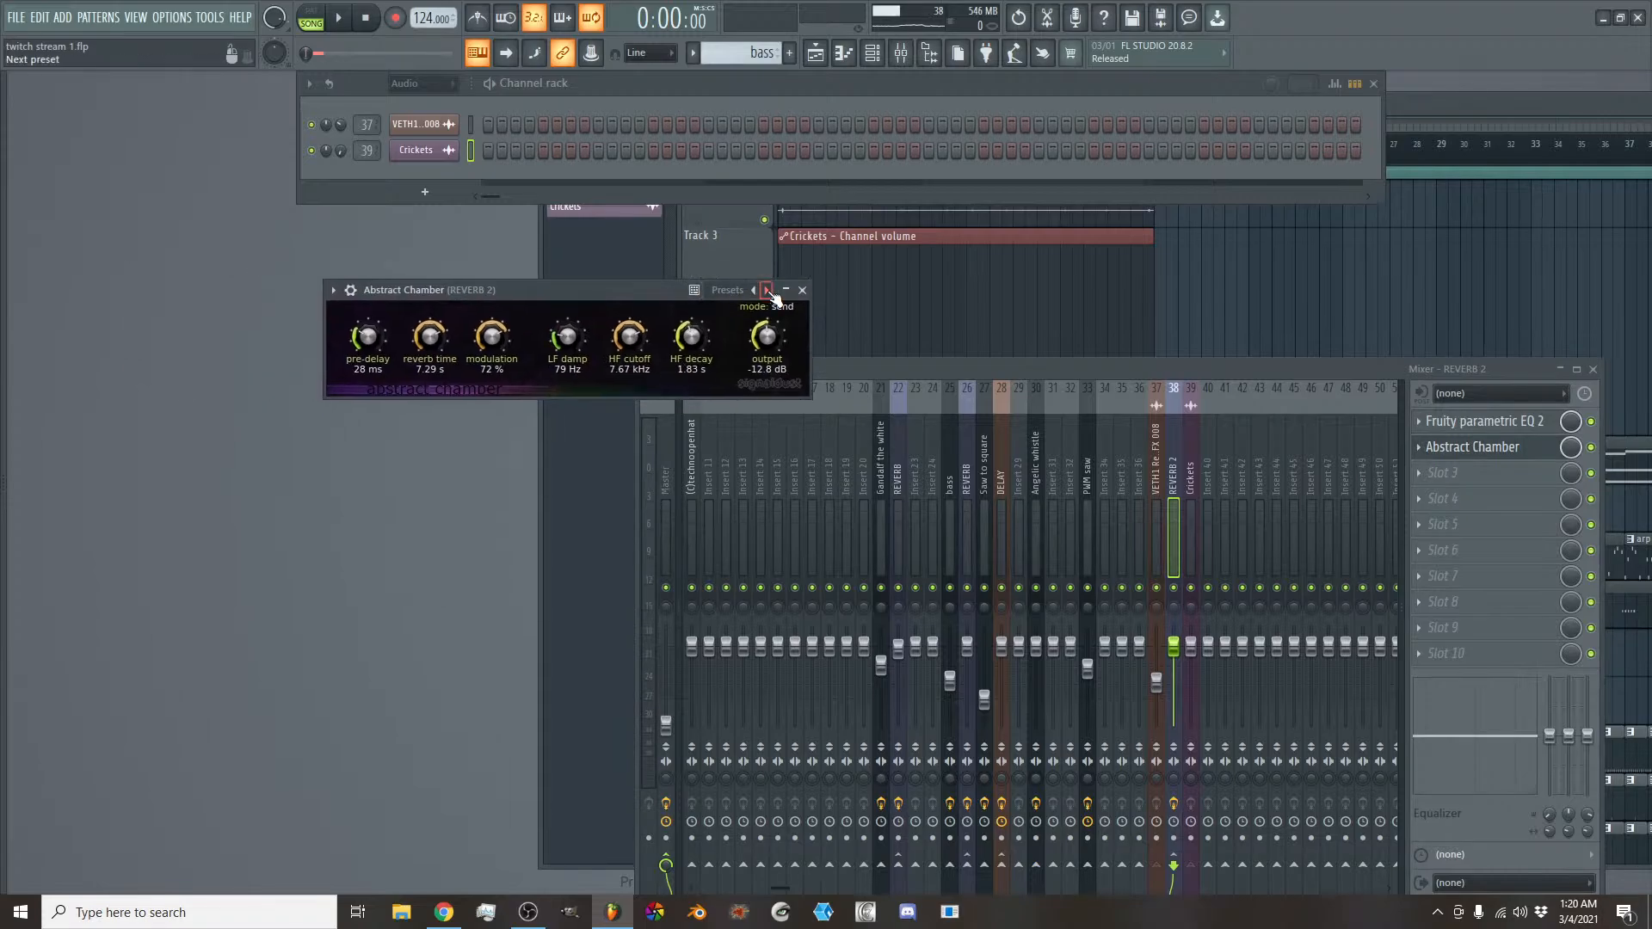
left_click(768, 290)
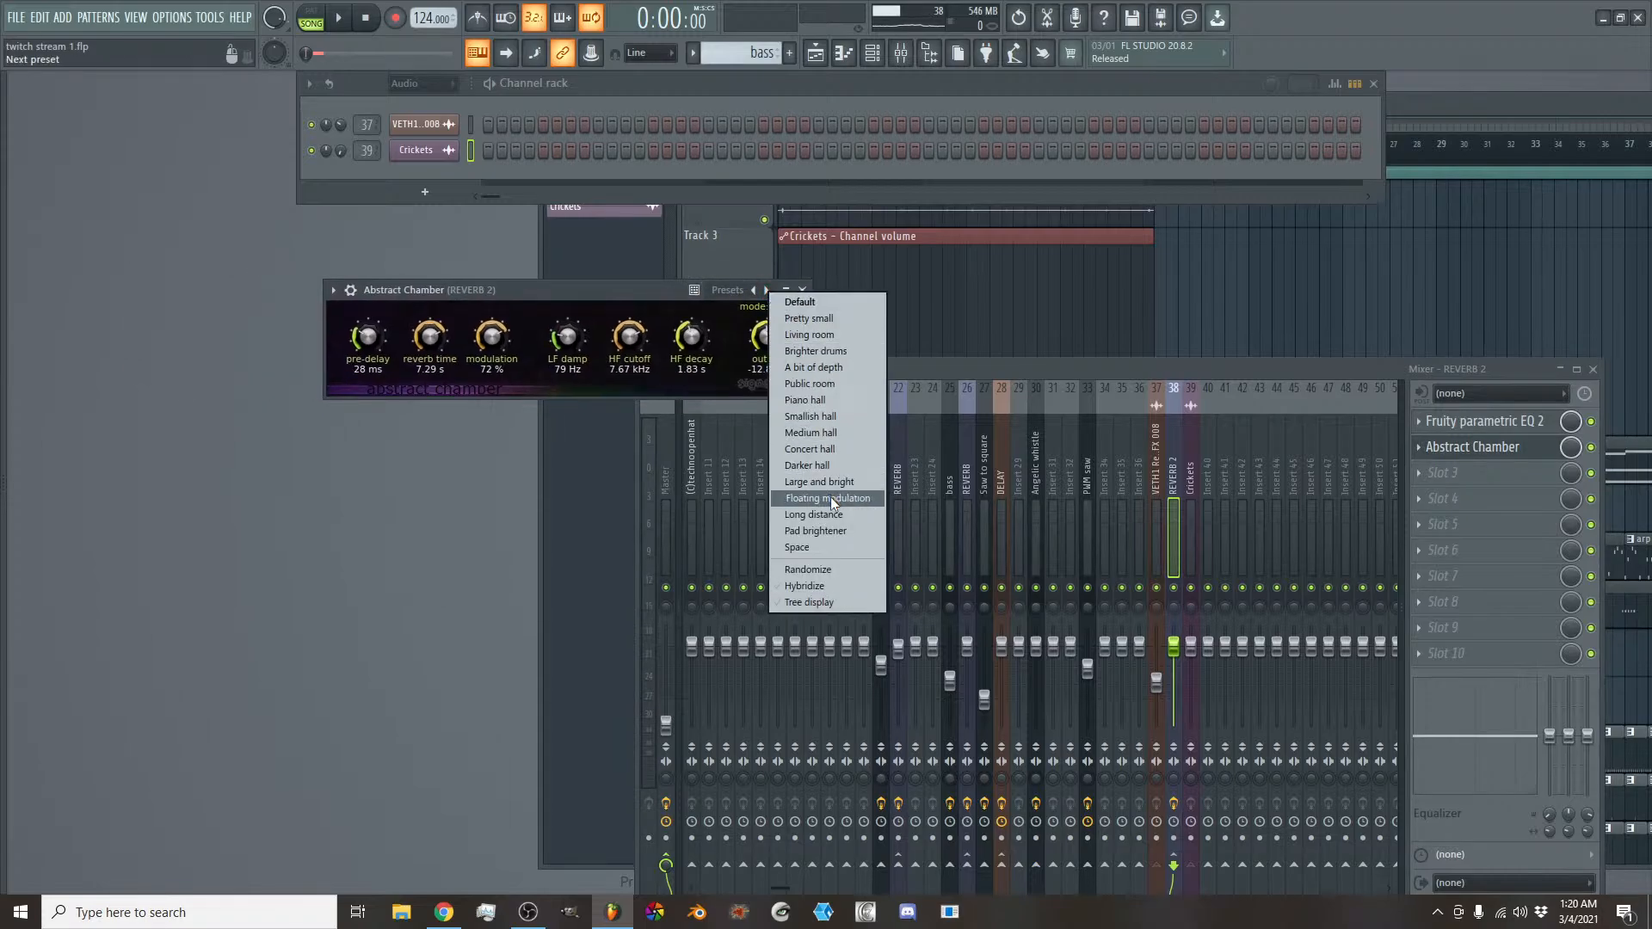
left_click(651, 290)
left_click(801, 290)
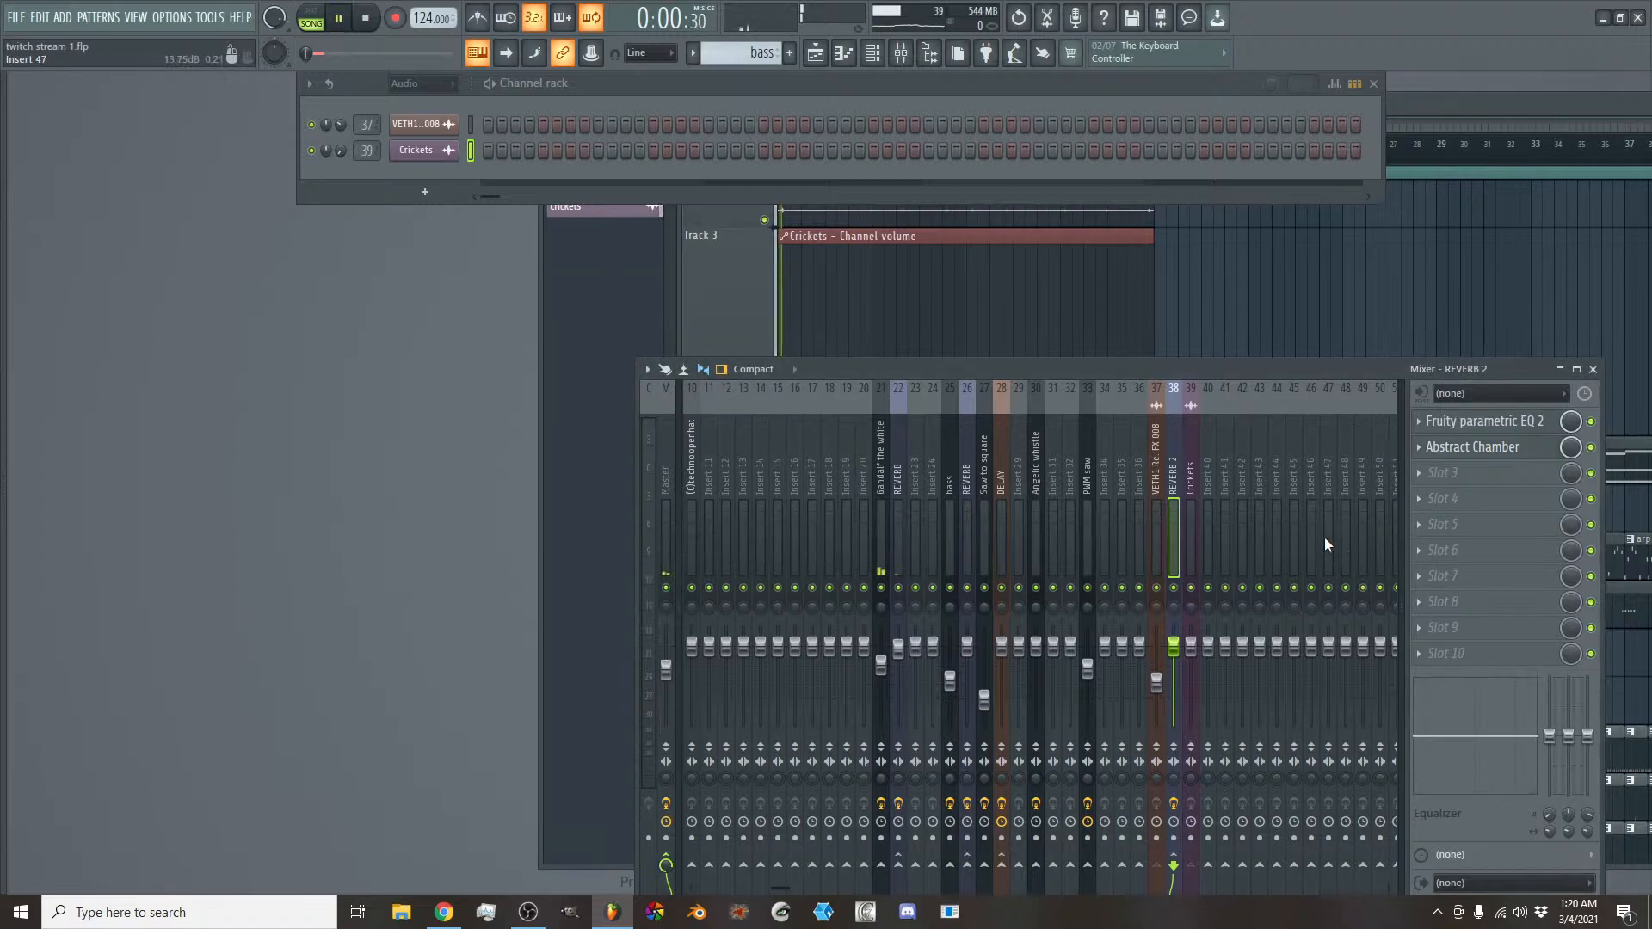
left_click(1199, 528)
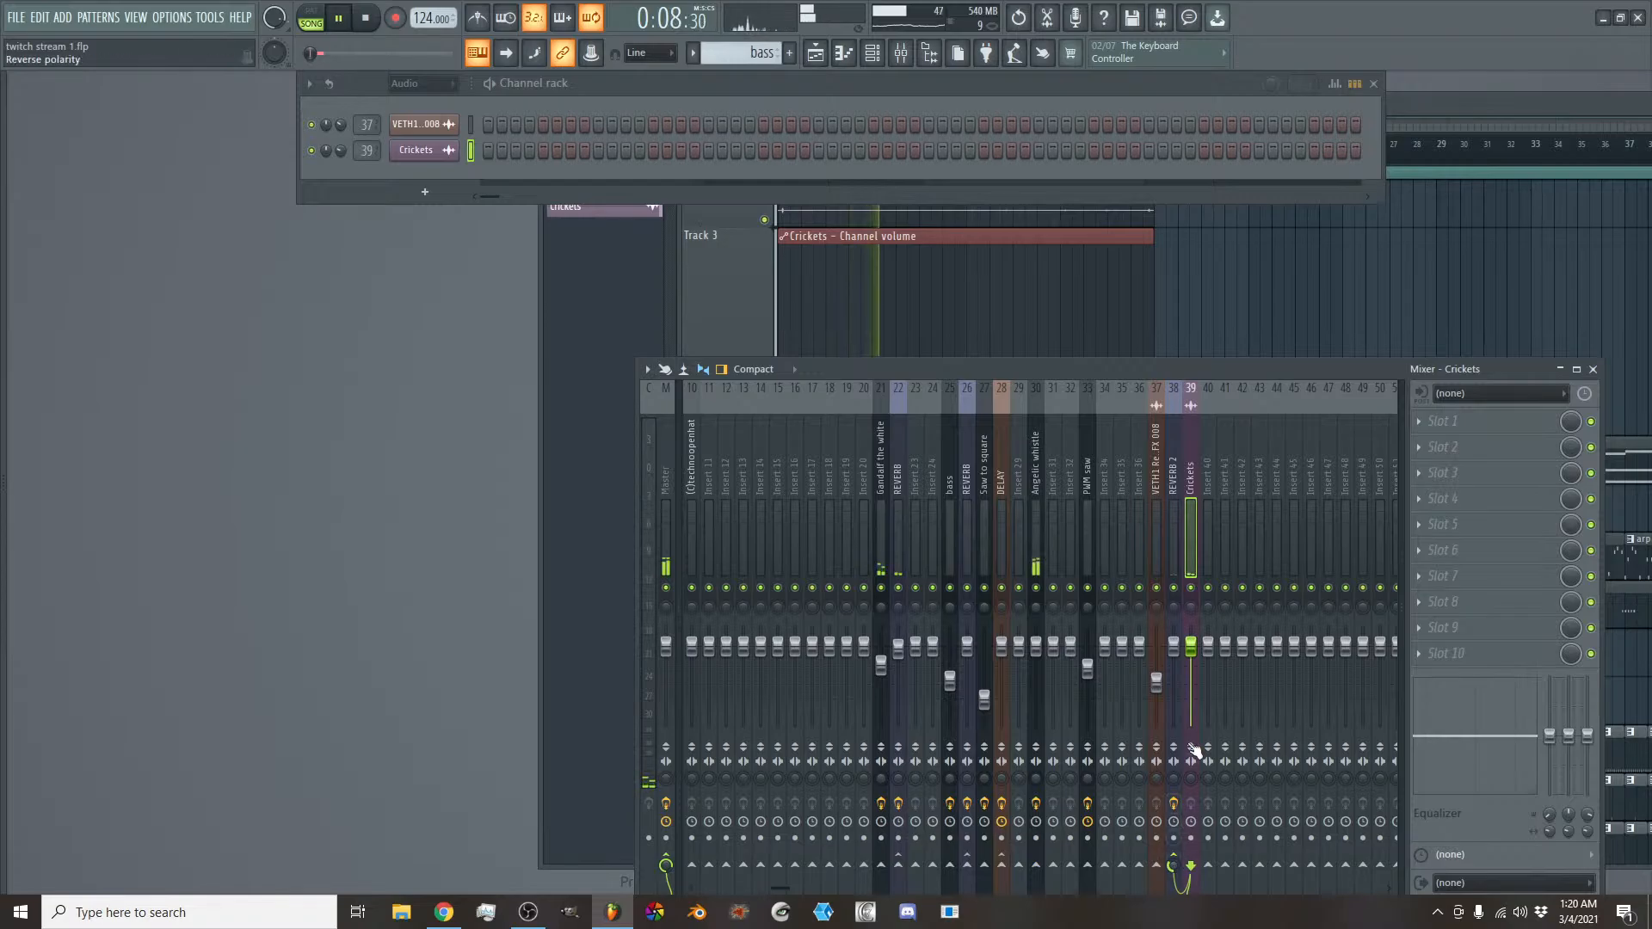
- Review the intro arrangement across the playlist tracks during playback, focusing on the sparse section around bars 8 to 16
left_click(756, 271)
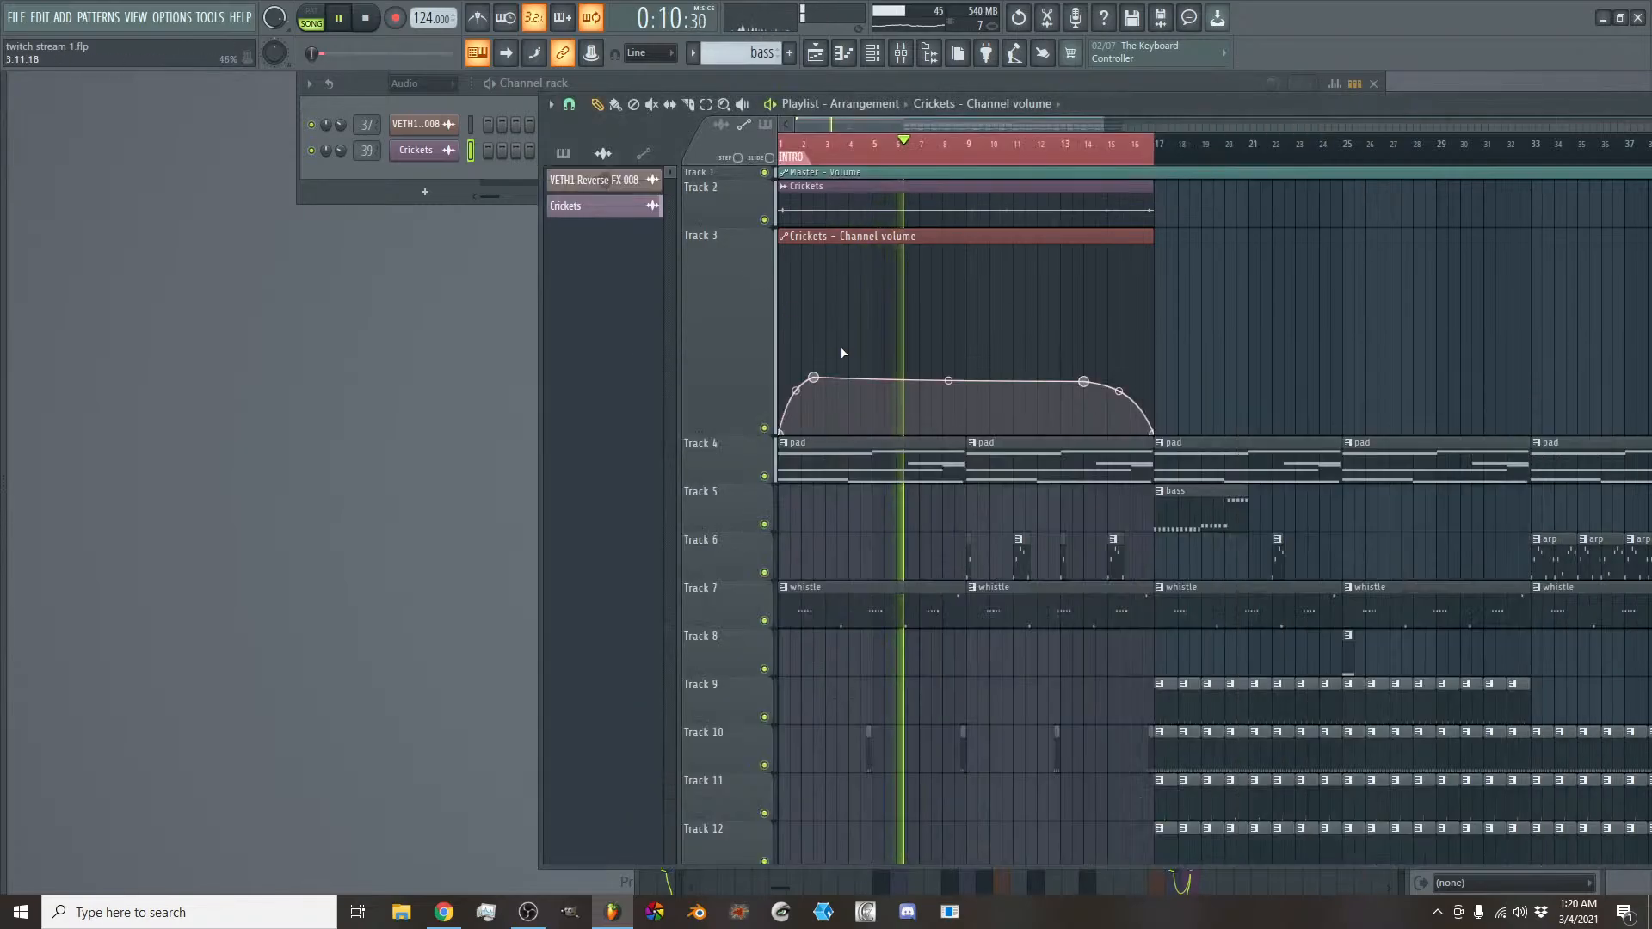
scroll(1000, 122, "right", 2)
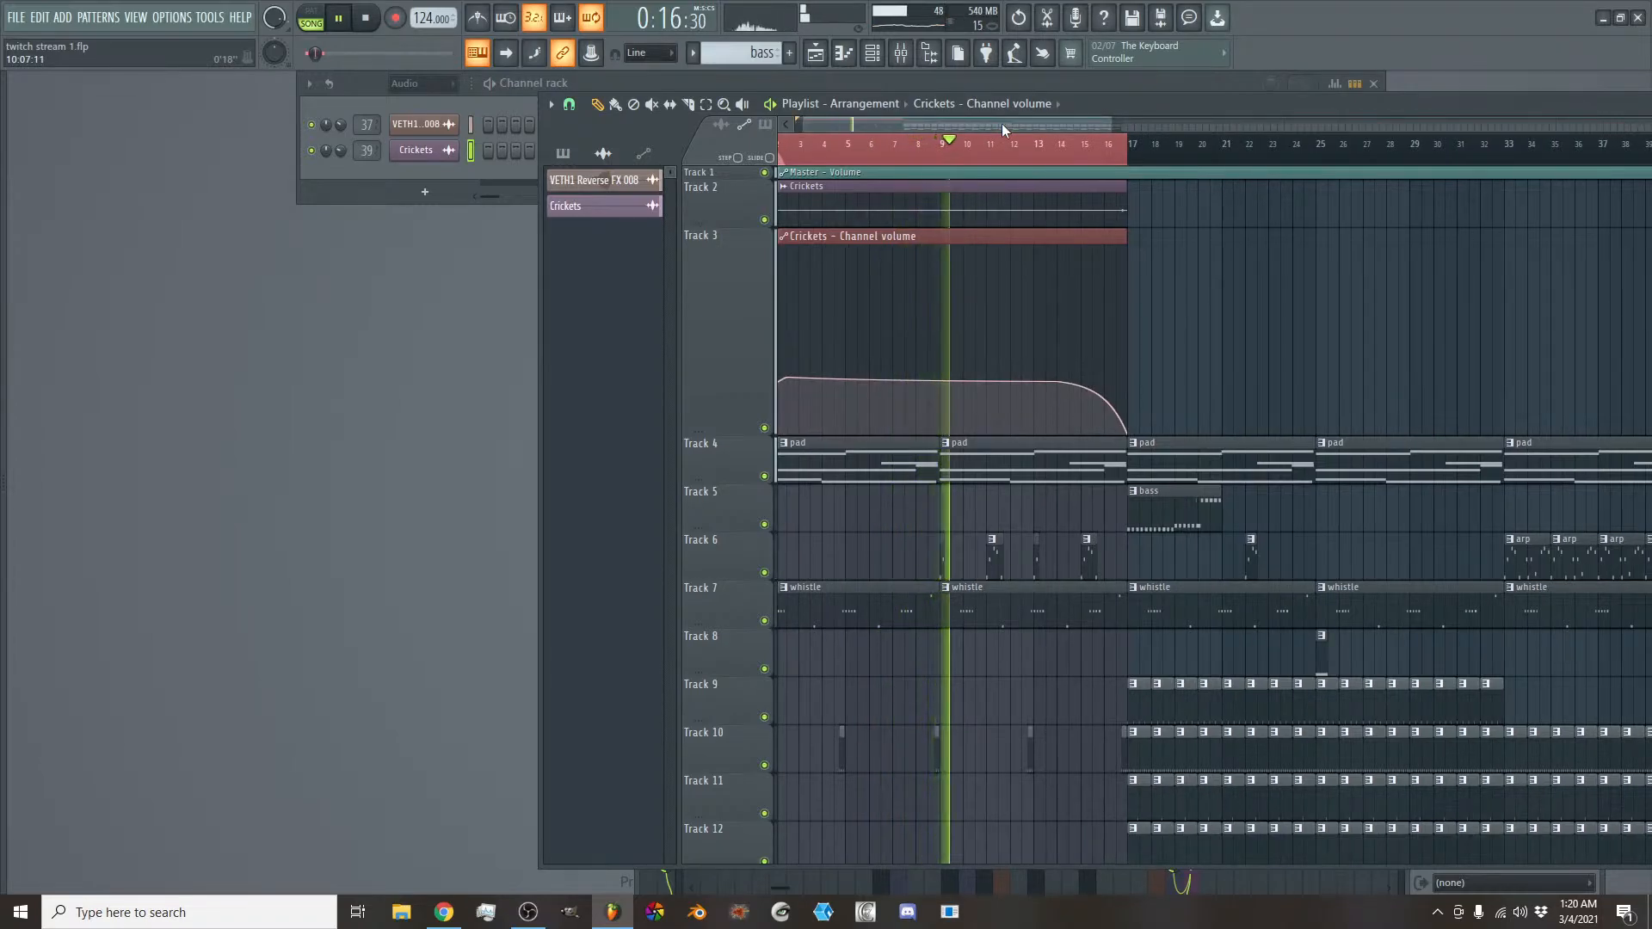
scroll(998, 318, "down", 5)
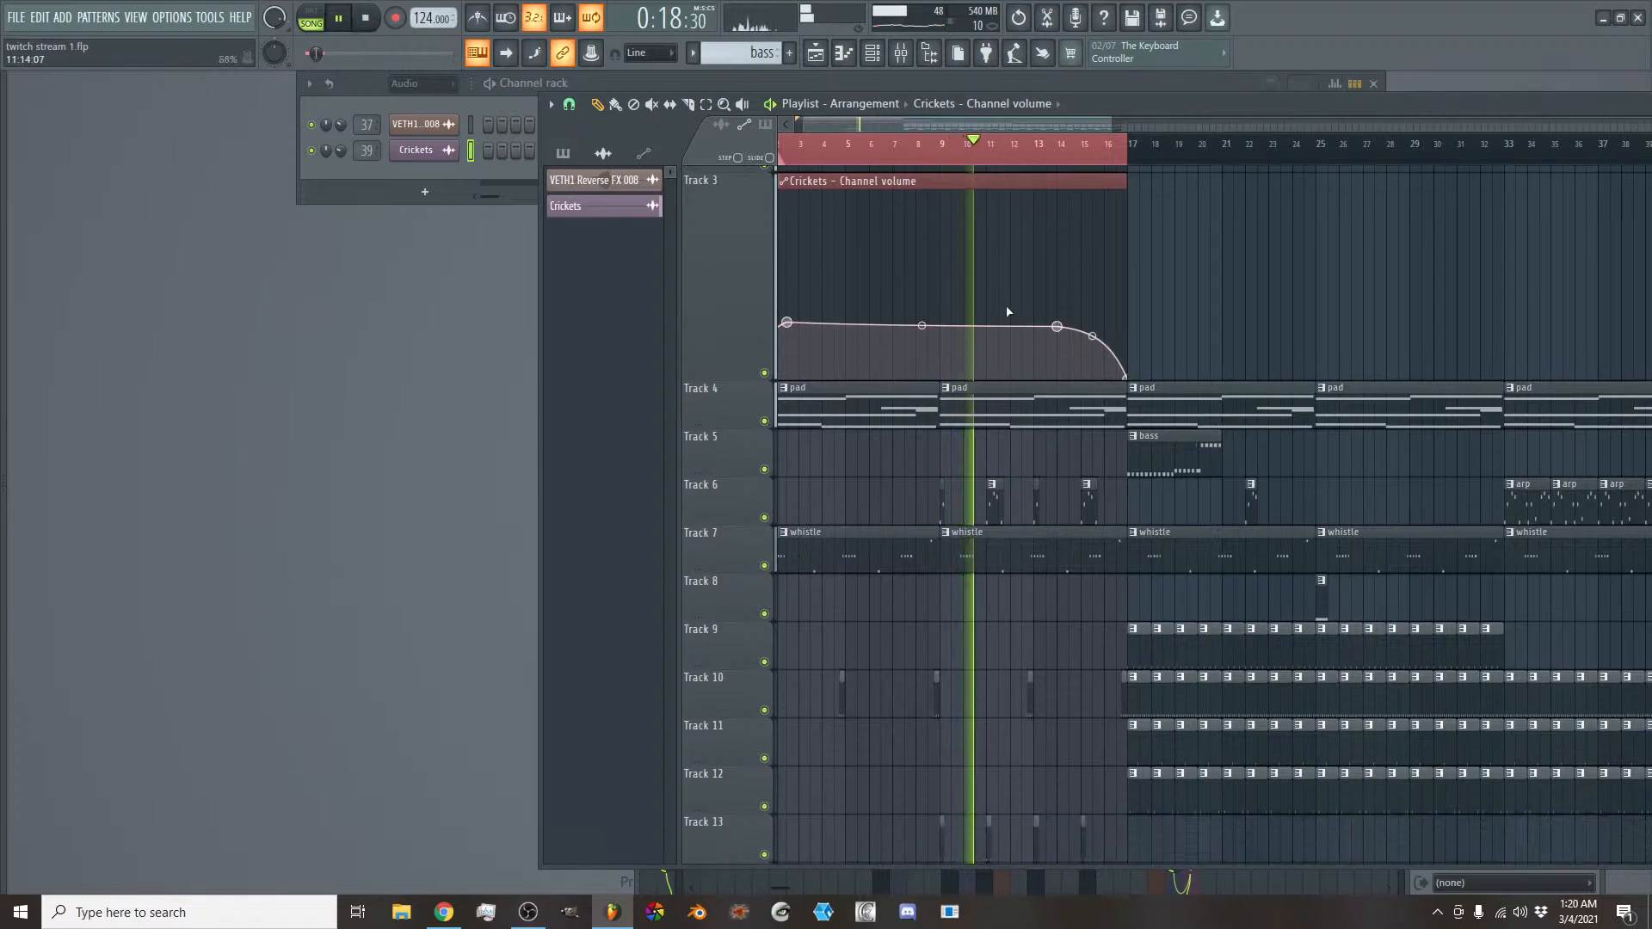
scroll(1005, 307, "down", 1)
scroll(995, 286, "up", 2)
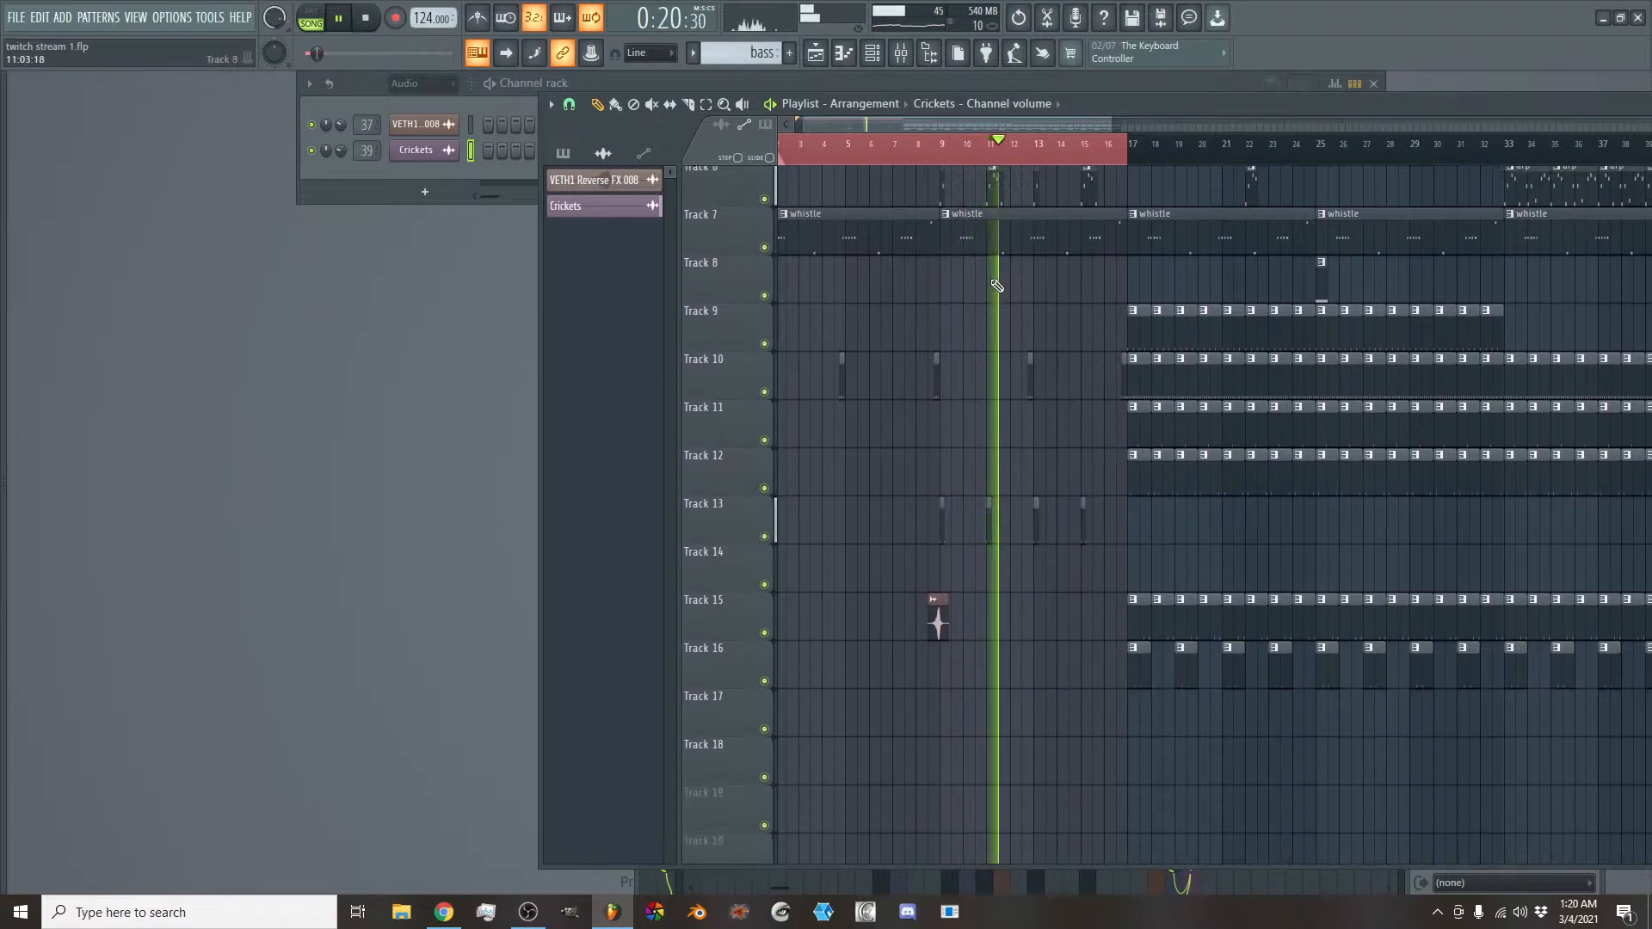
scroll(951, 126, "up", 5)
left_click_drag(952, 126, 890, 128)
key("space")
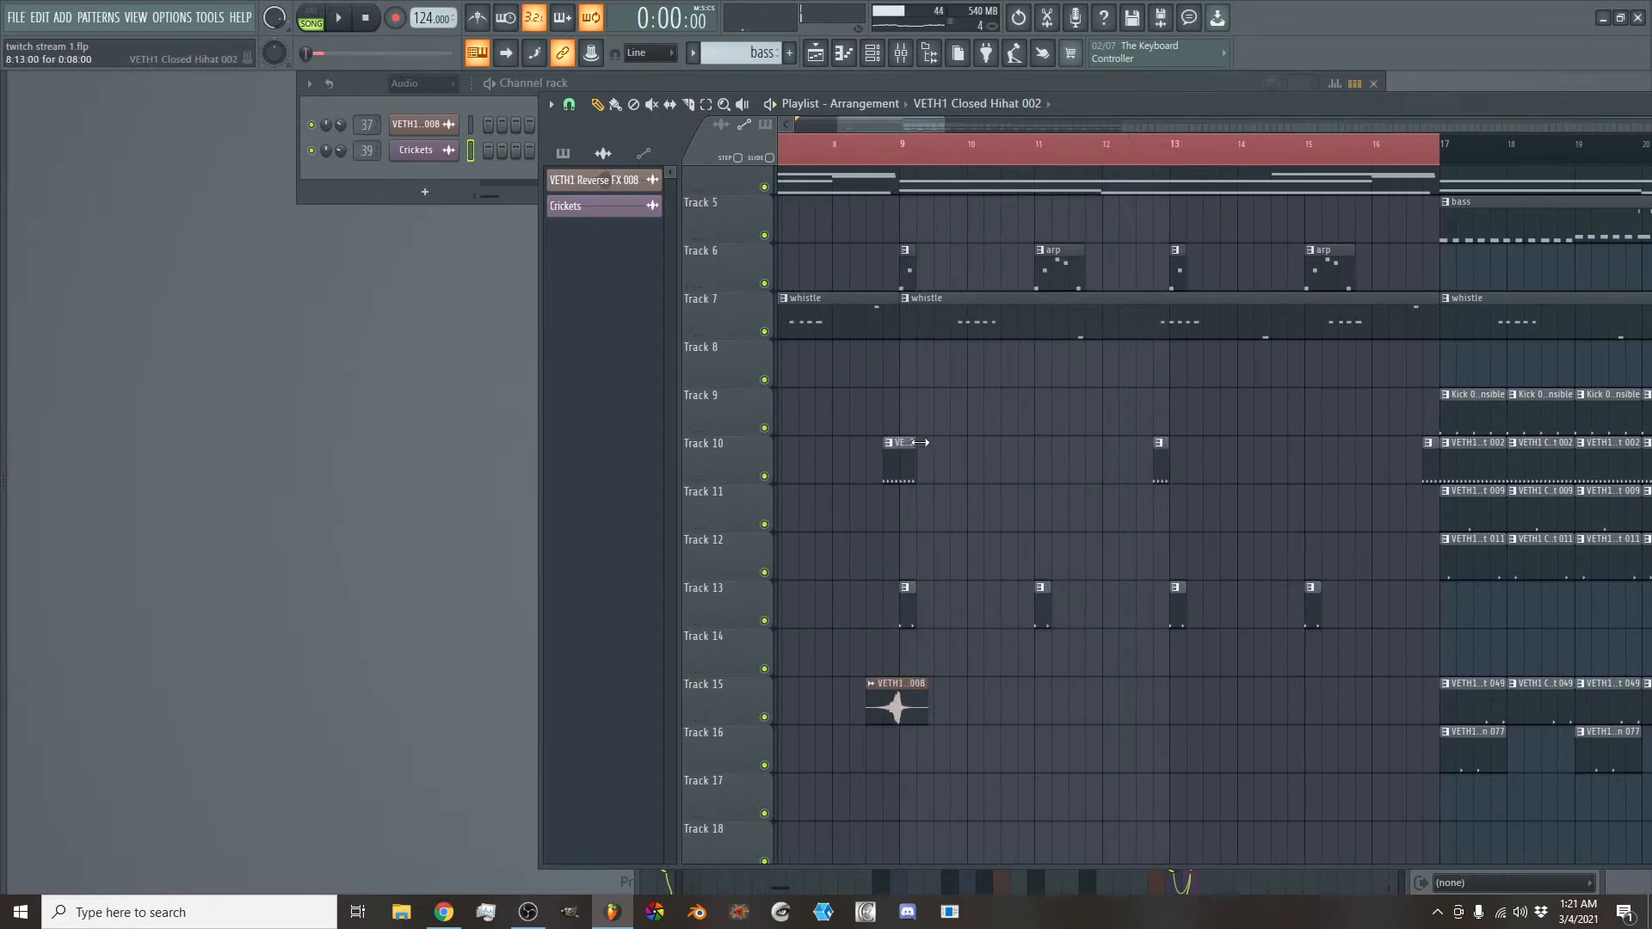
- Audition the section from just after bar 8 and trim the VETH1 Closed Hihat 002 clip on Track 10 to start at bar 9
left_click(849, 147)
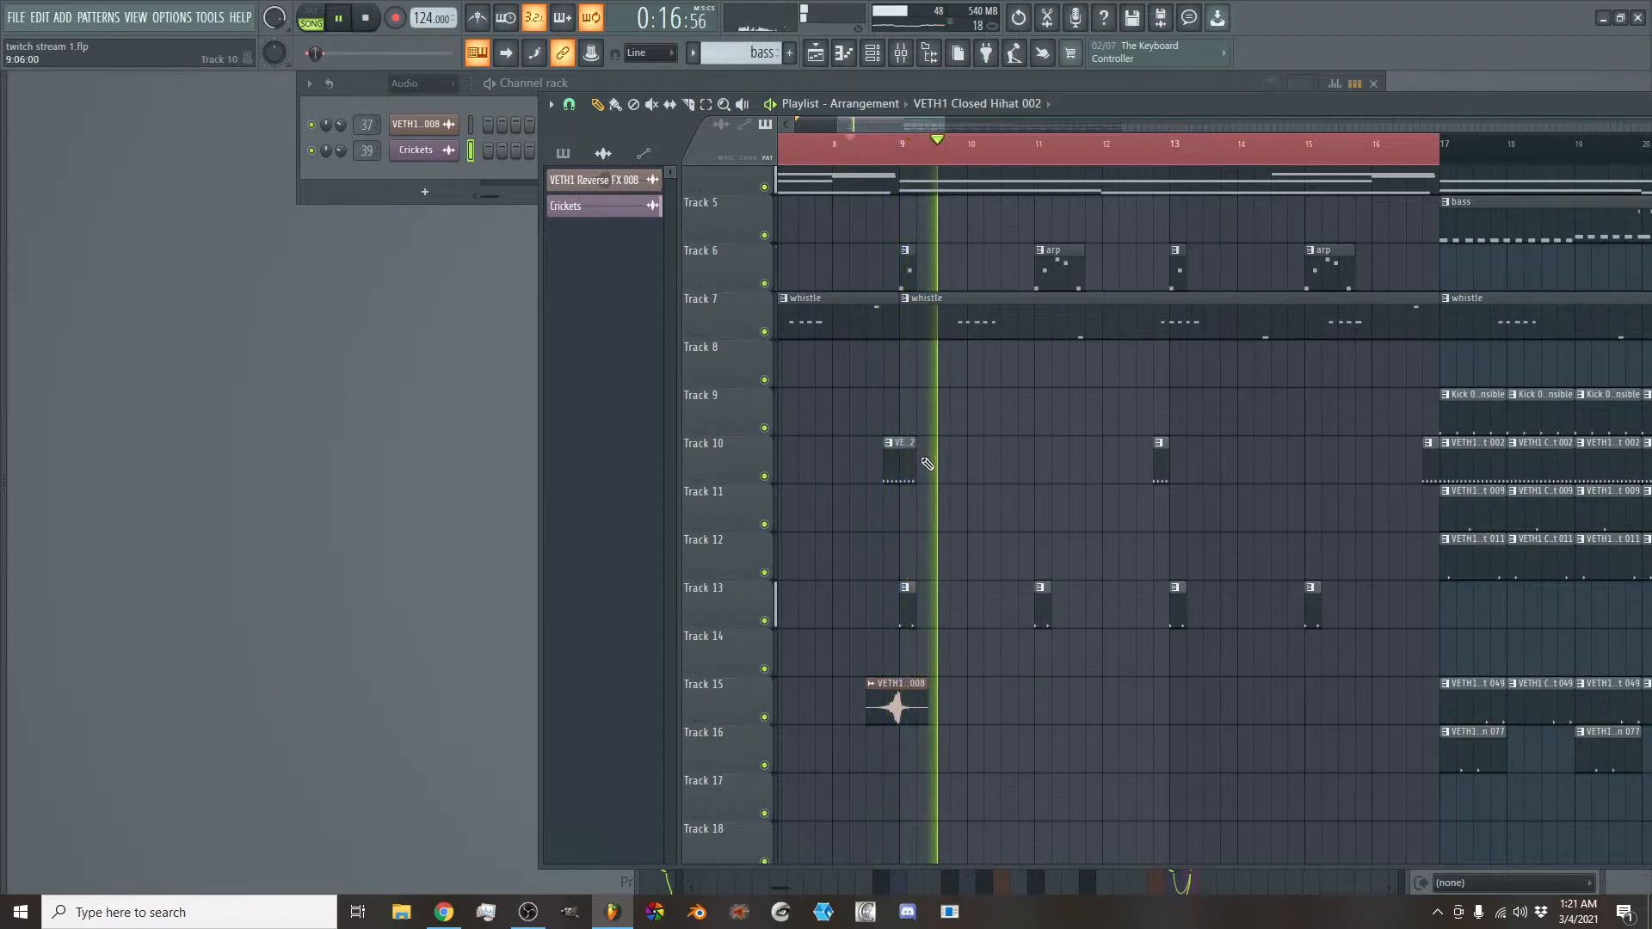
key("space")
key("space")
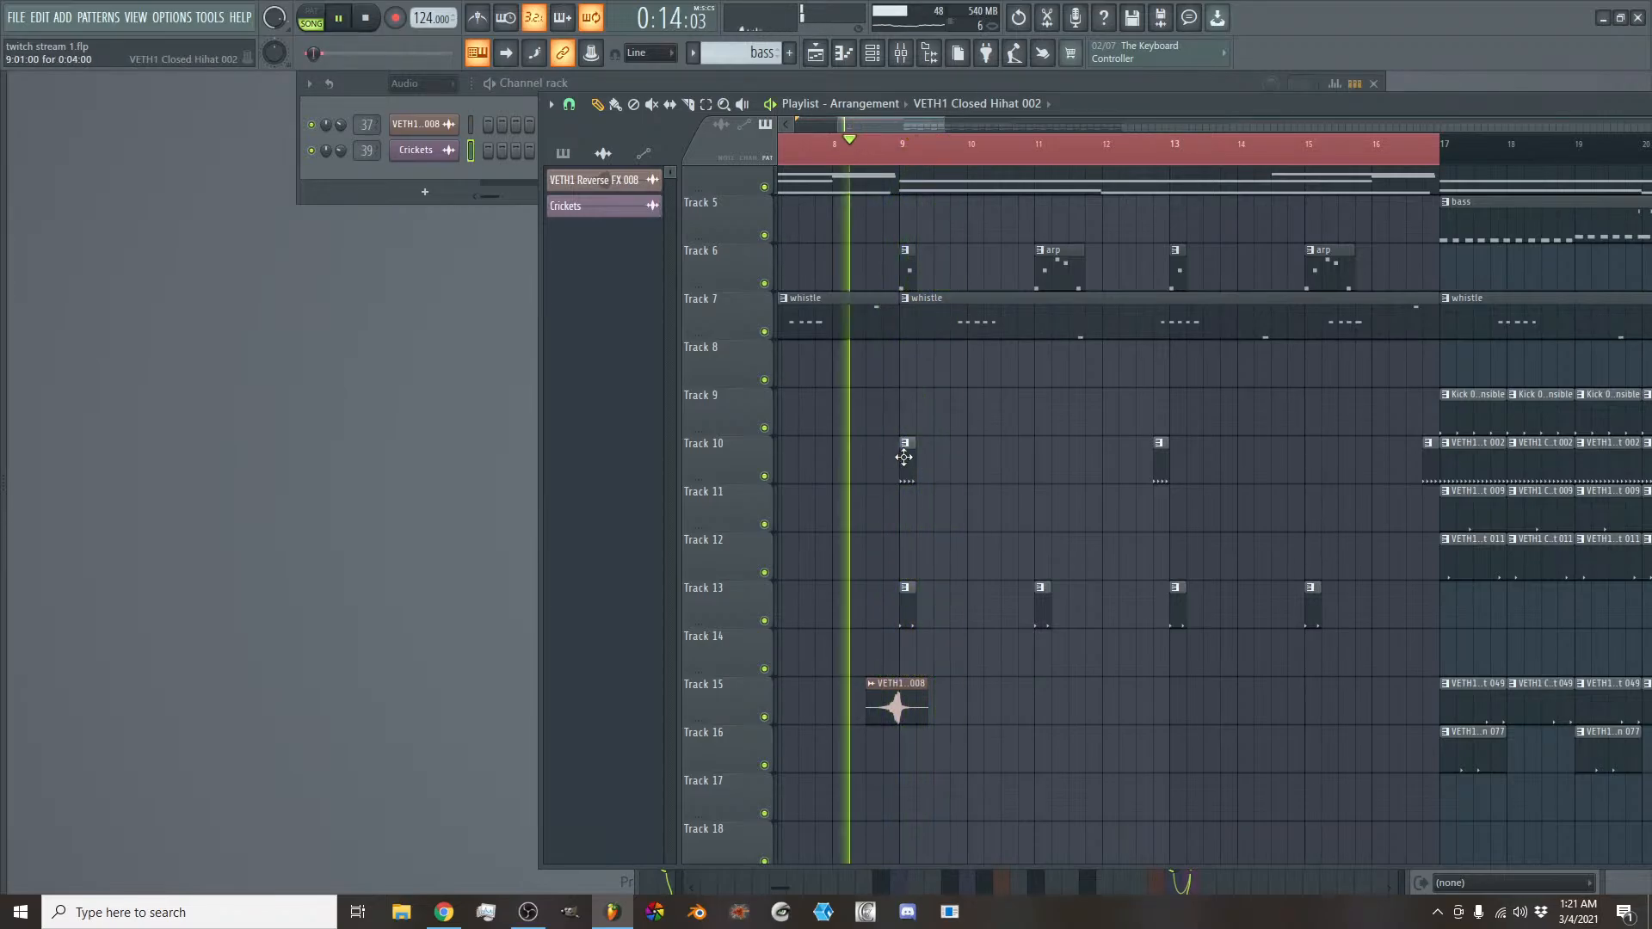
- Add one-beat VETH1 Closed Hihat 002 clips on Track 10 before bars 11 and 15, and fill in hats from beat 2 of bar 16
left_click(1029, 471)
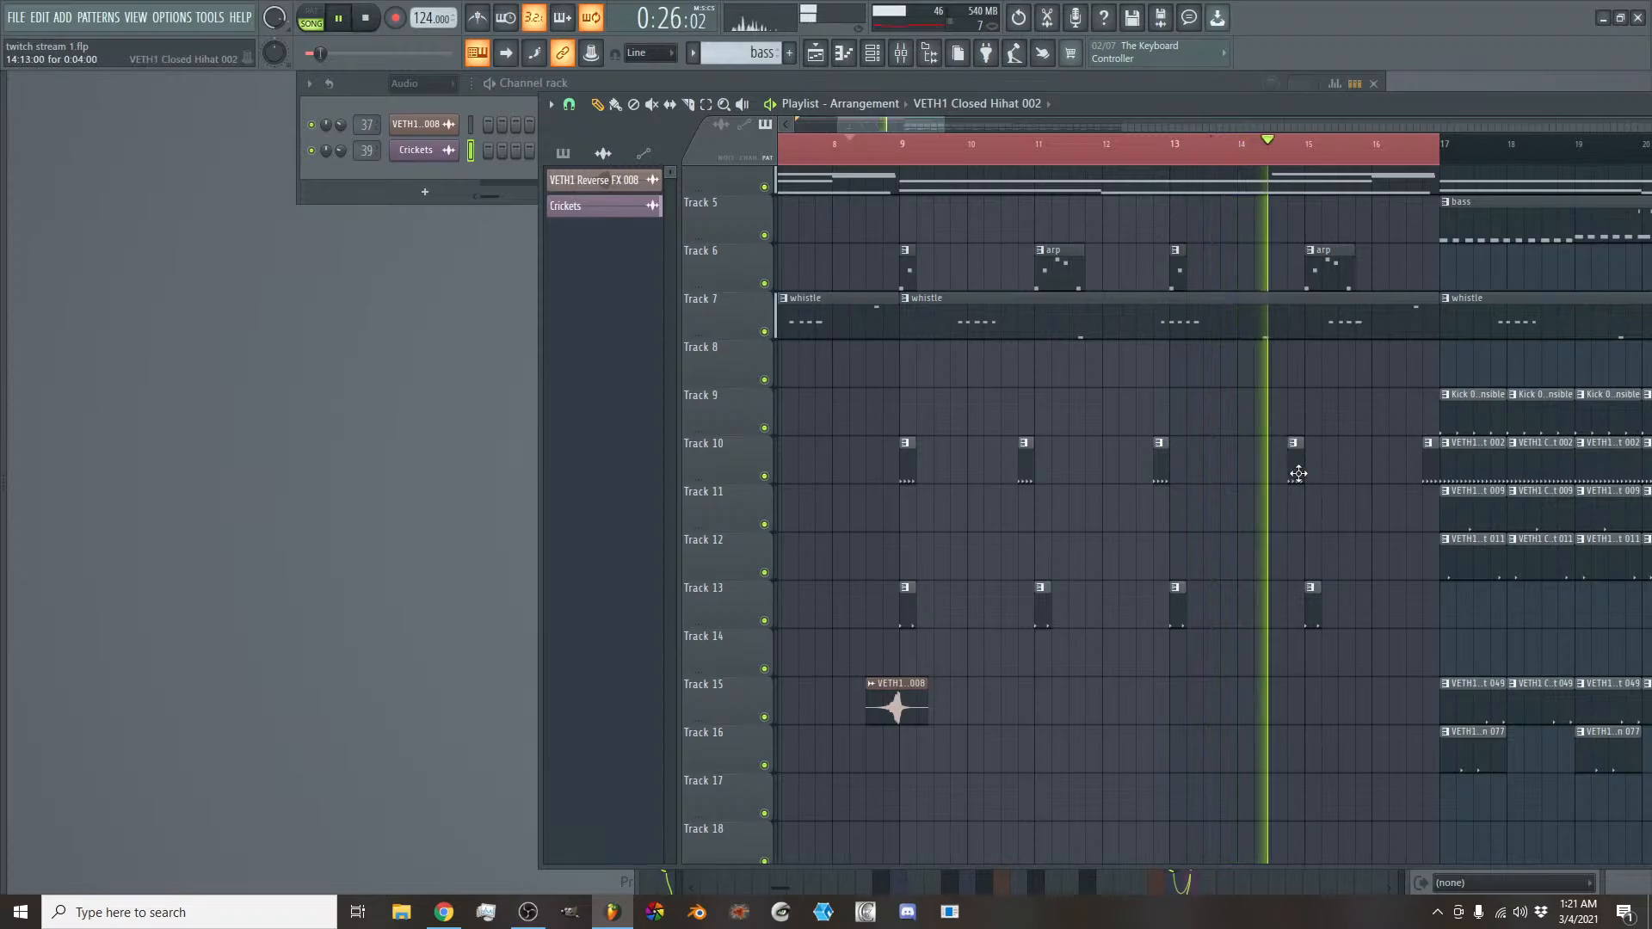
left_click(1290, 449)
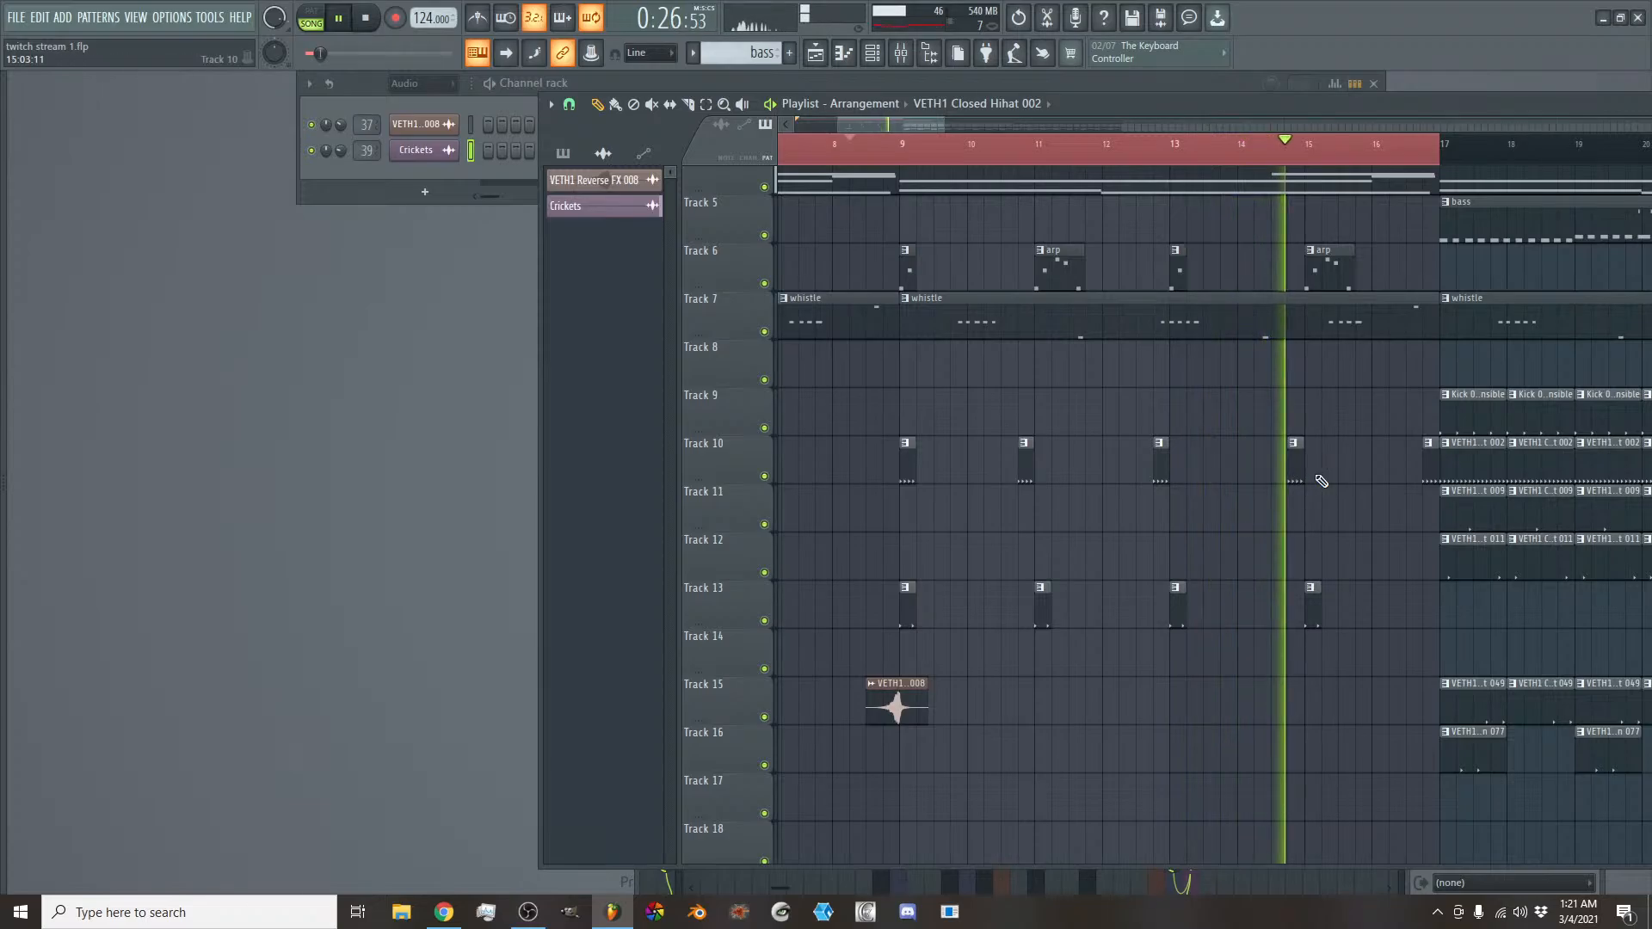
left_click(1393, 465)
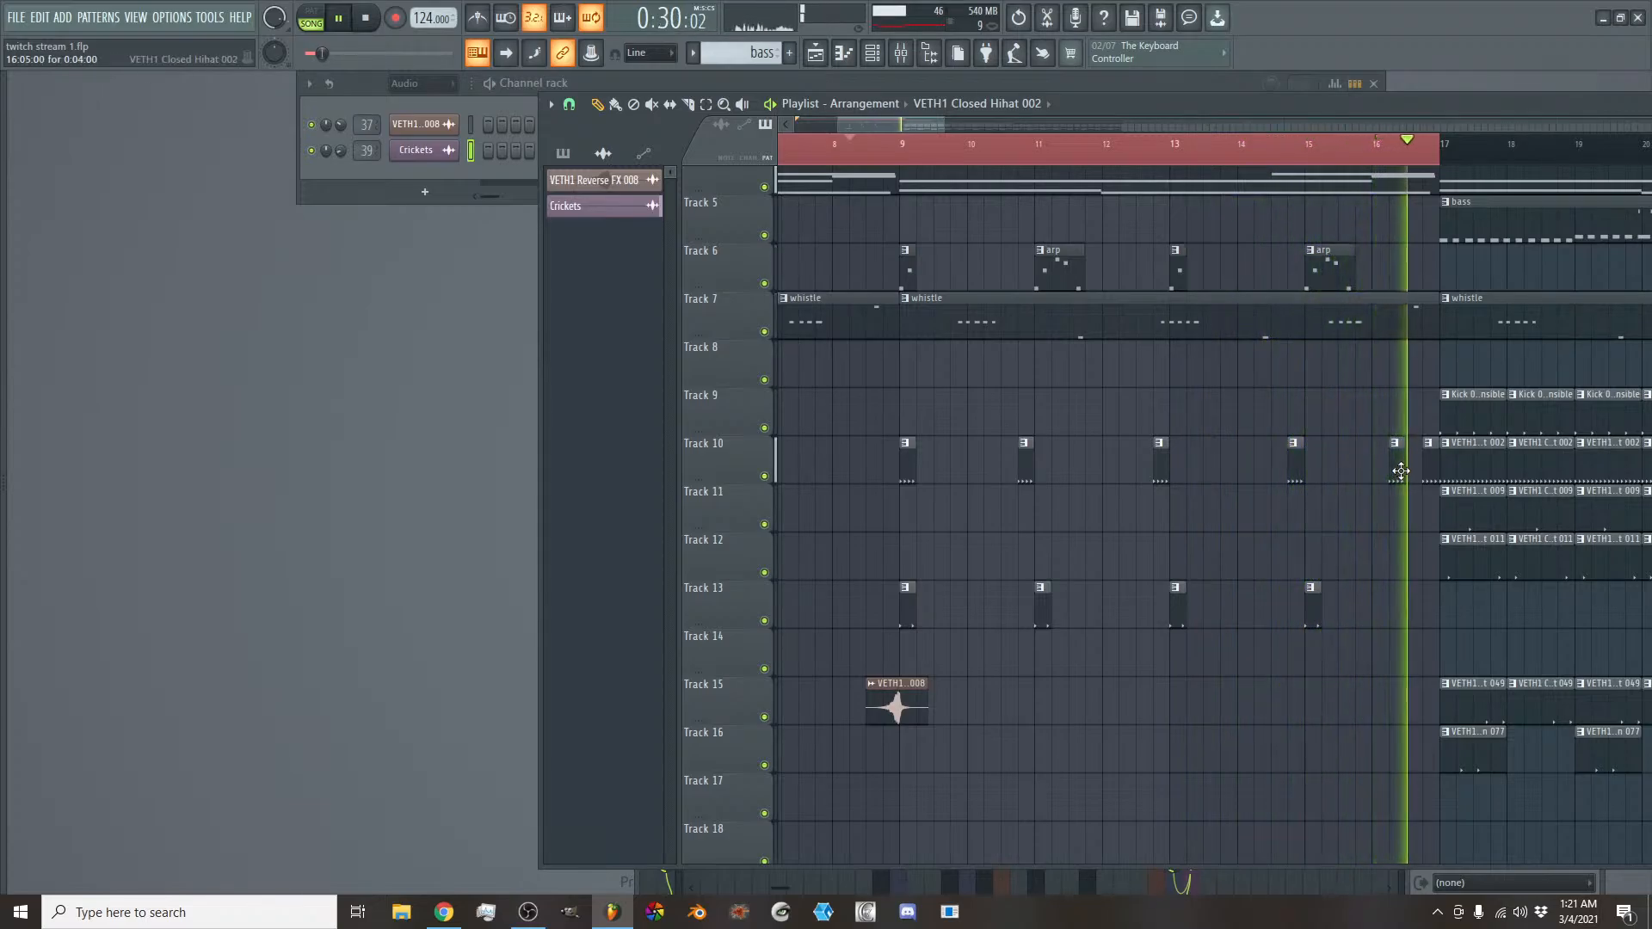
key("space")
left_click(1400, 470)
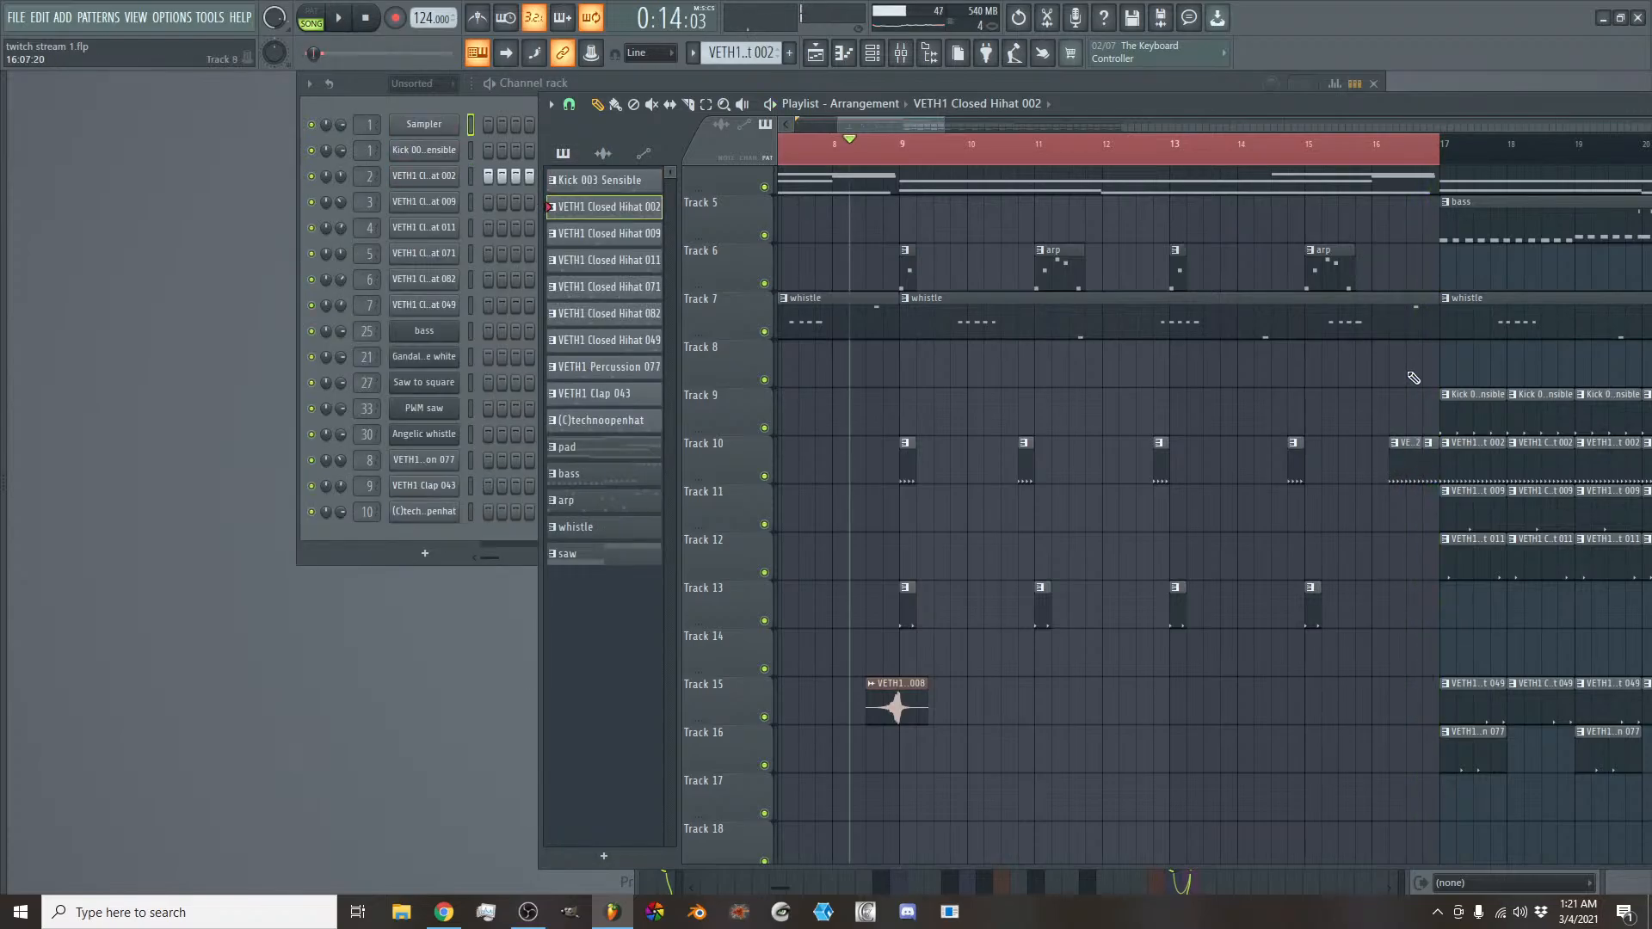
- Audition the end of the intro, select the range from beat 2 of bar 16 to bar 18, and loop it
key("space")
left_click(1340, 148)
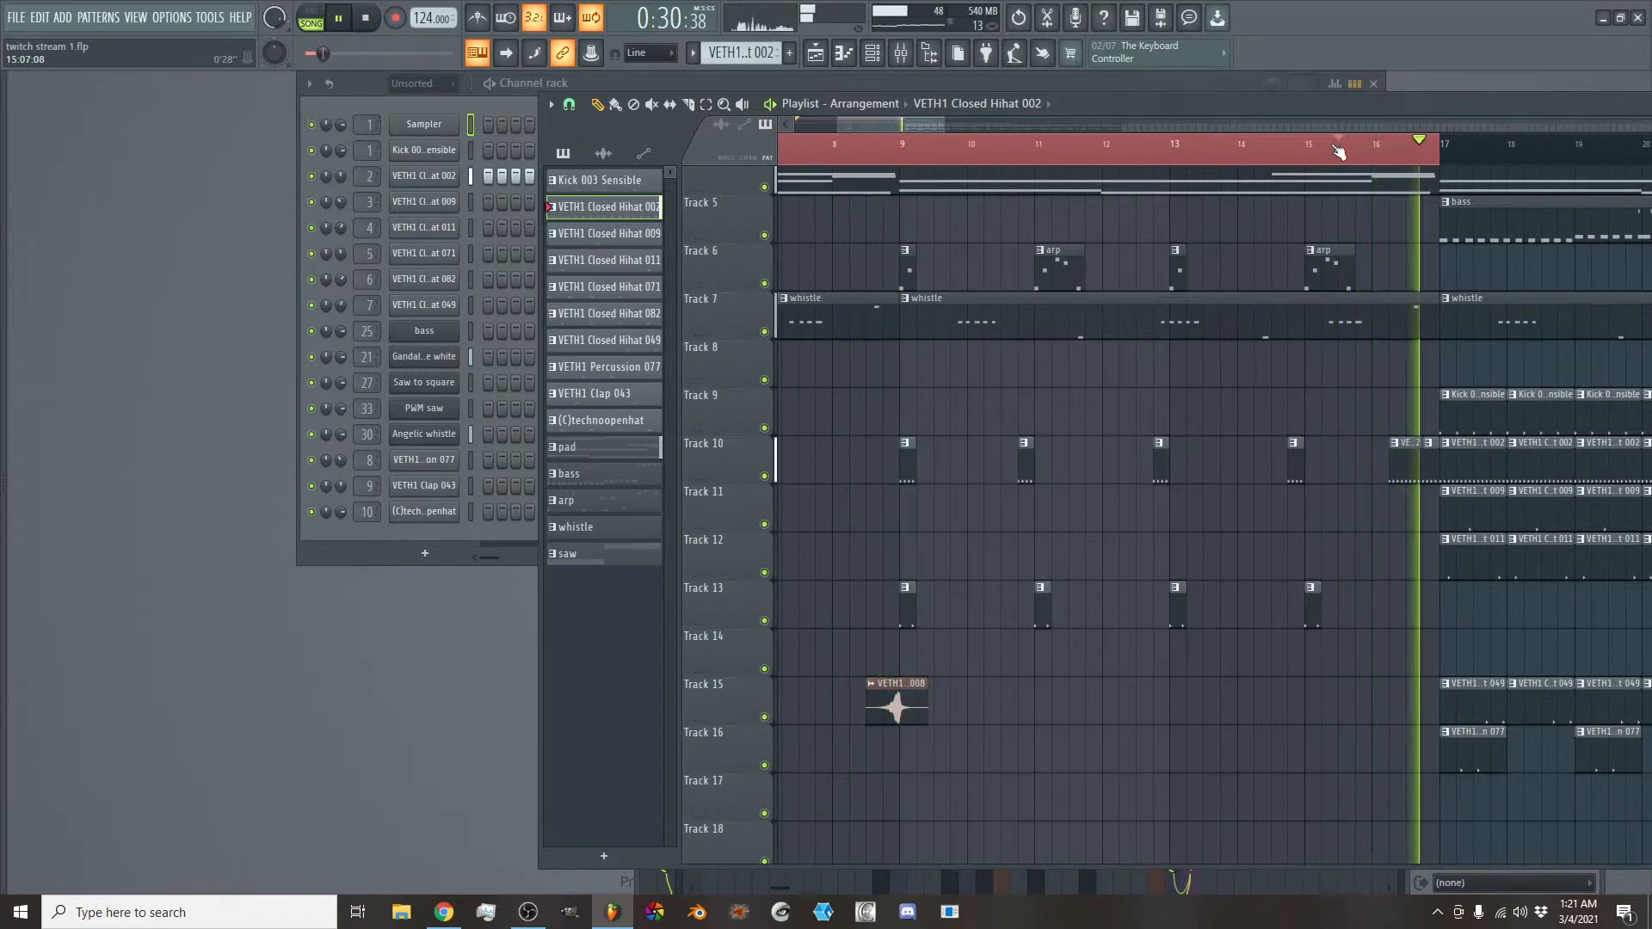
key("space")
scroll(892, 125, "down", 2)
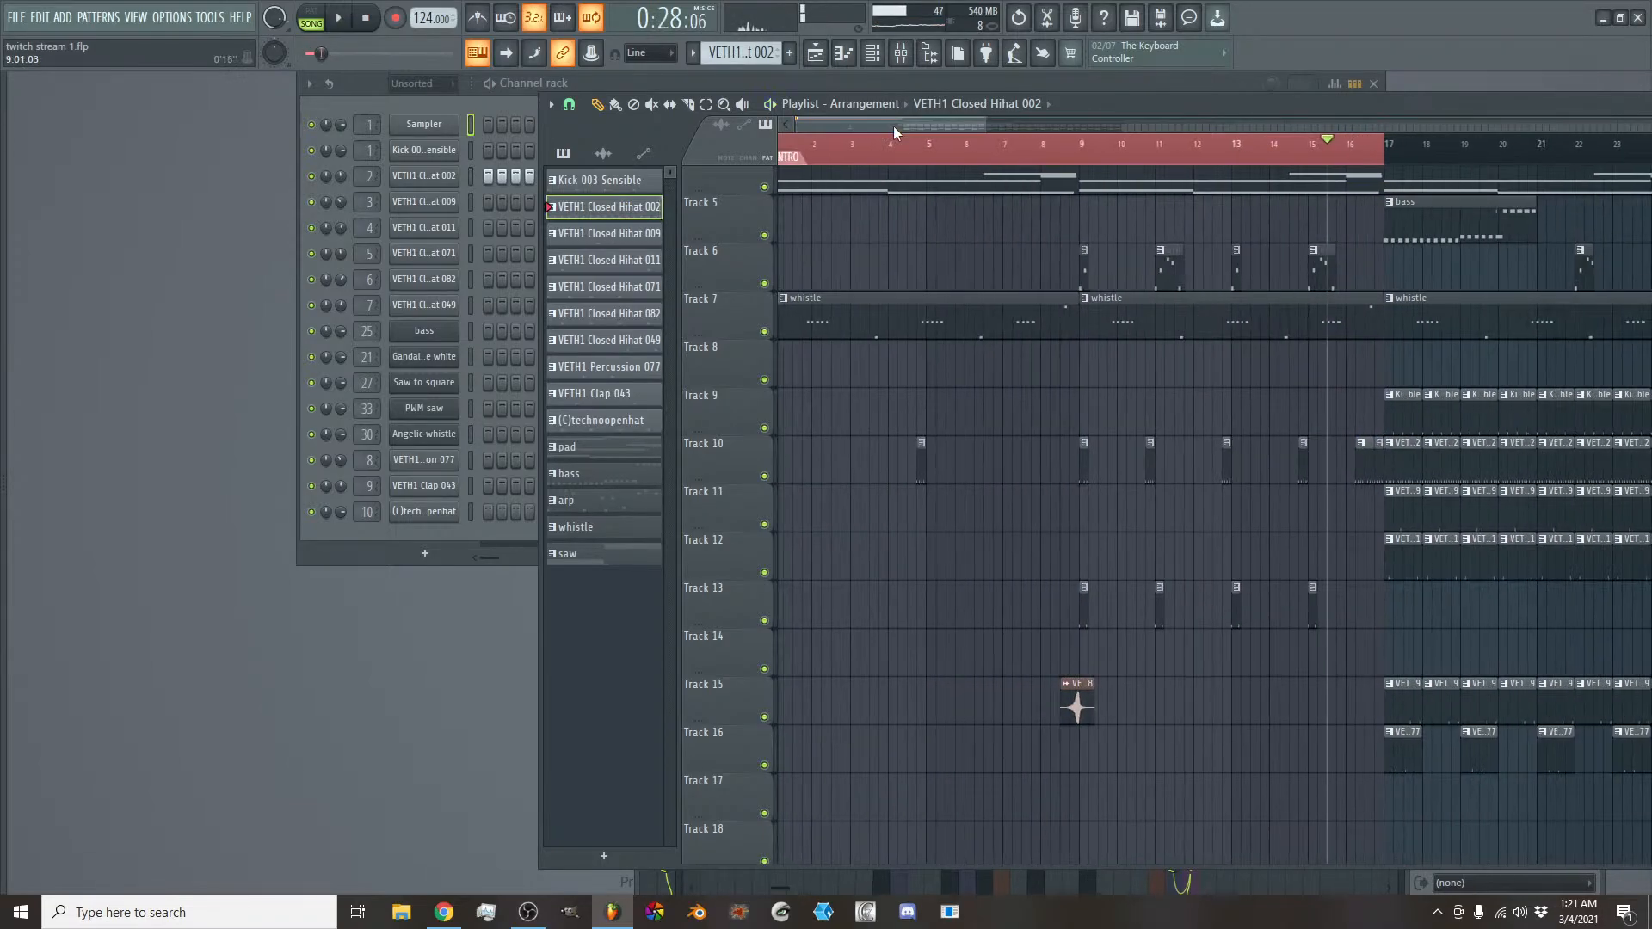
mouse_move(893, 126)
left_mouse_down()
mouse_move(930, 128)
mouse_move(932, 156)
mouse_move(1182, 162)
left_mouse_up()
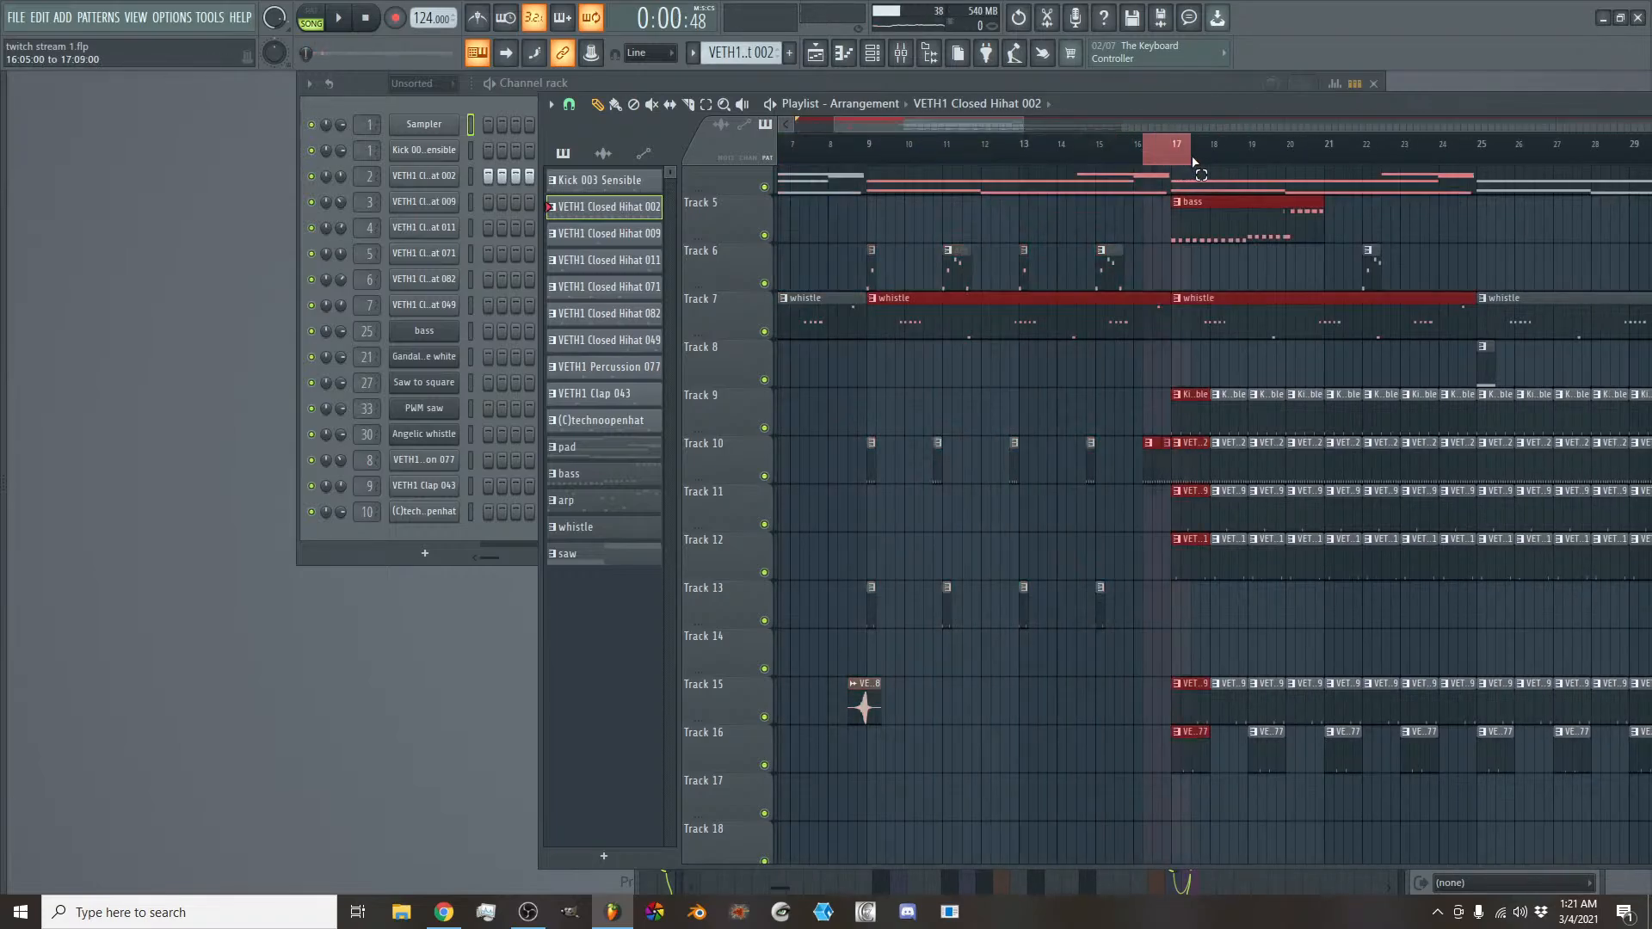
key("space")
scroll(1187, 362, "down", 4)
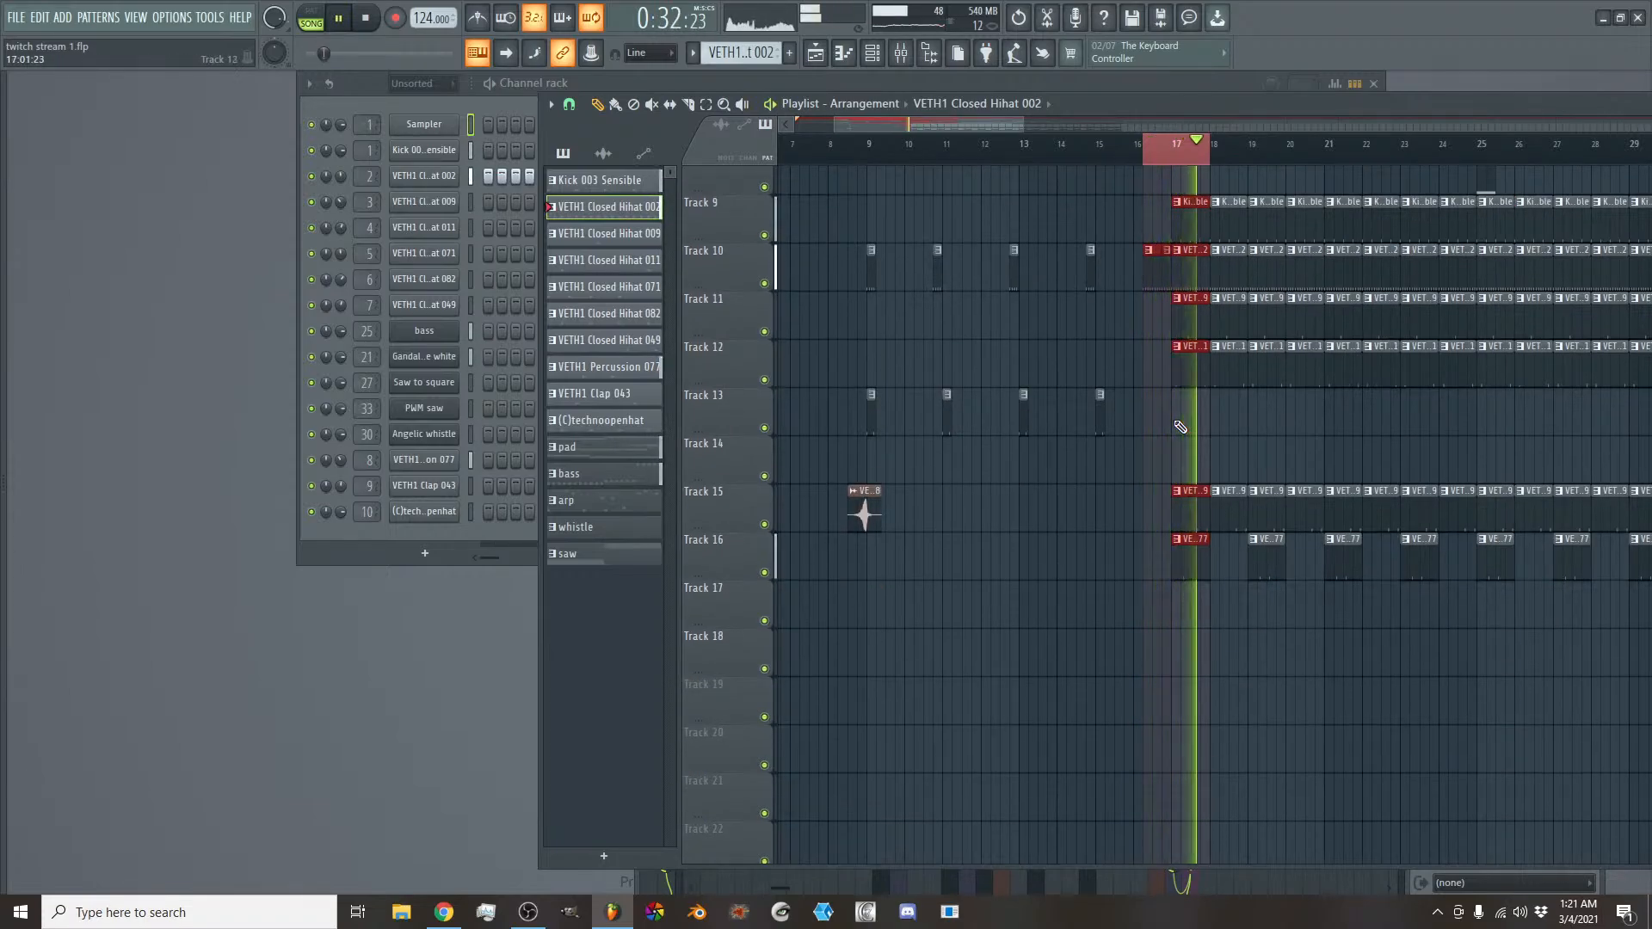
- Stop playback and open the VETH1 Reverse FX samples inside the VETH1 FX Sounds folder of the Tech_House_ pack
key("alt+F8")
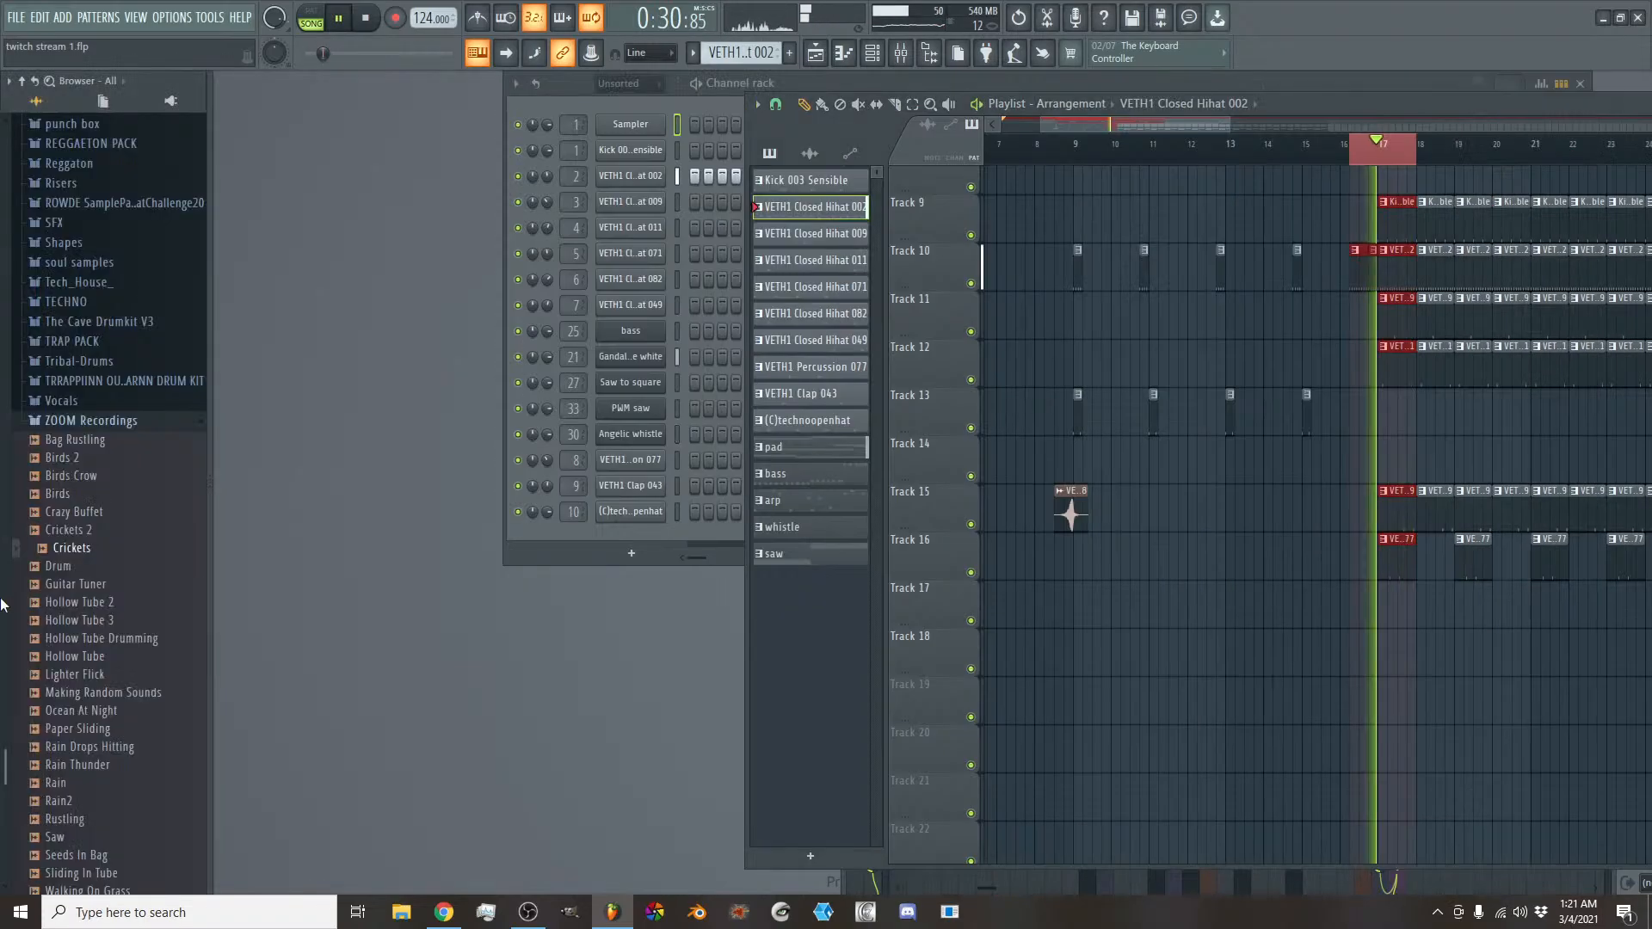
left_click(80, 427)
scroll(103, 494, "up", 5)
key("space")
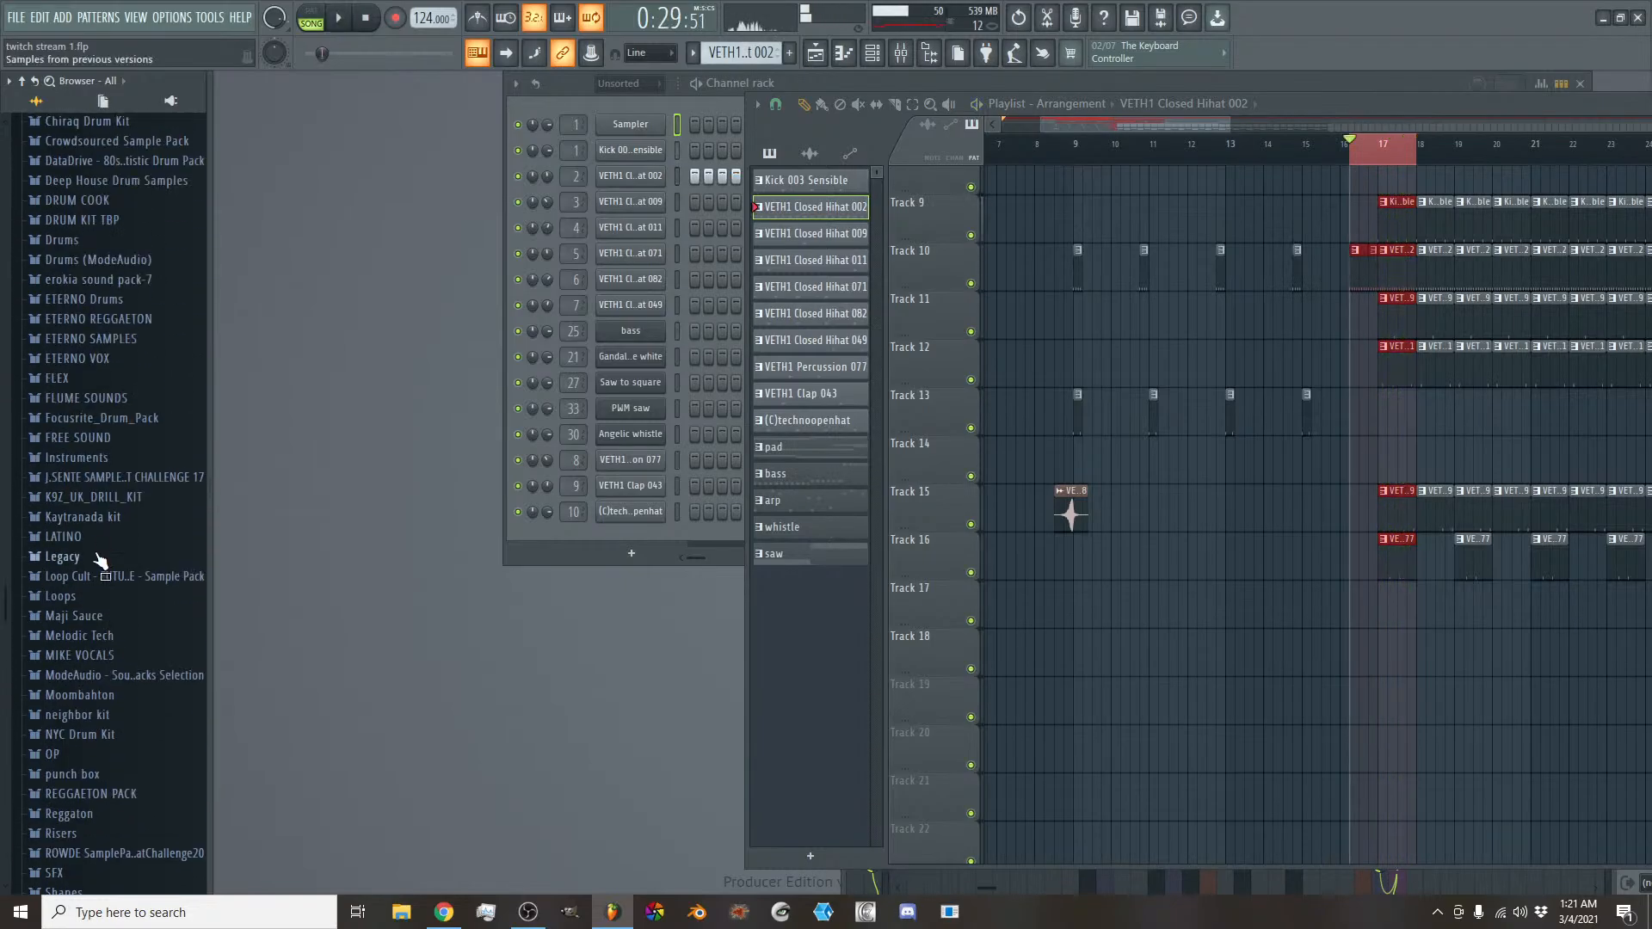
scroll(97, 509, "down", 5)
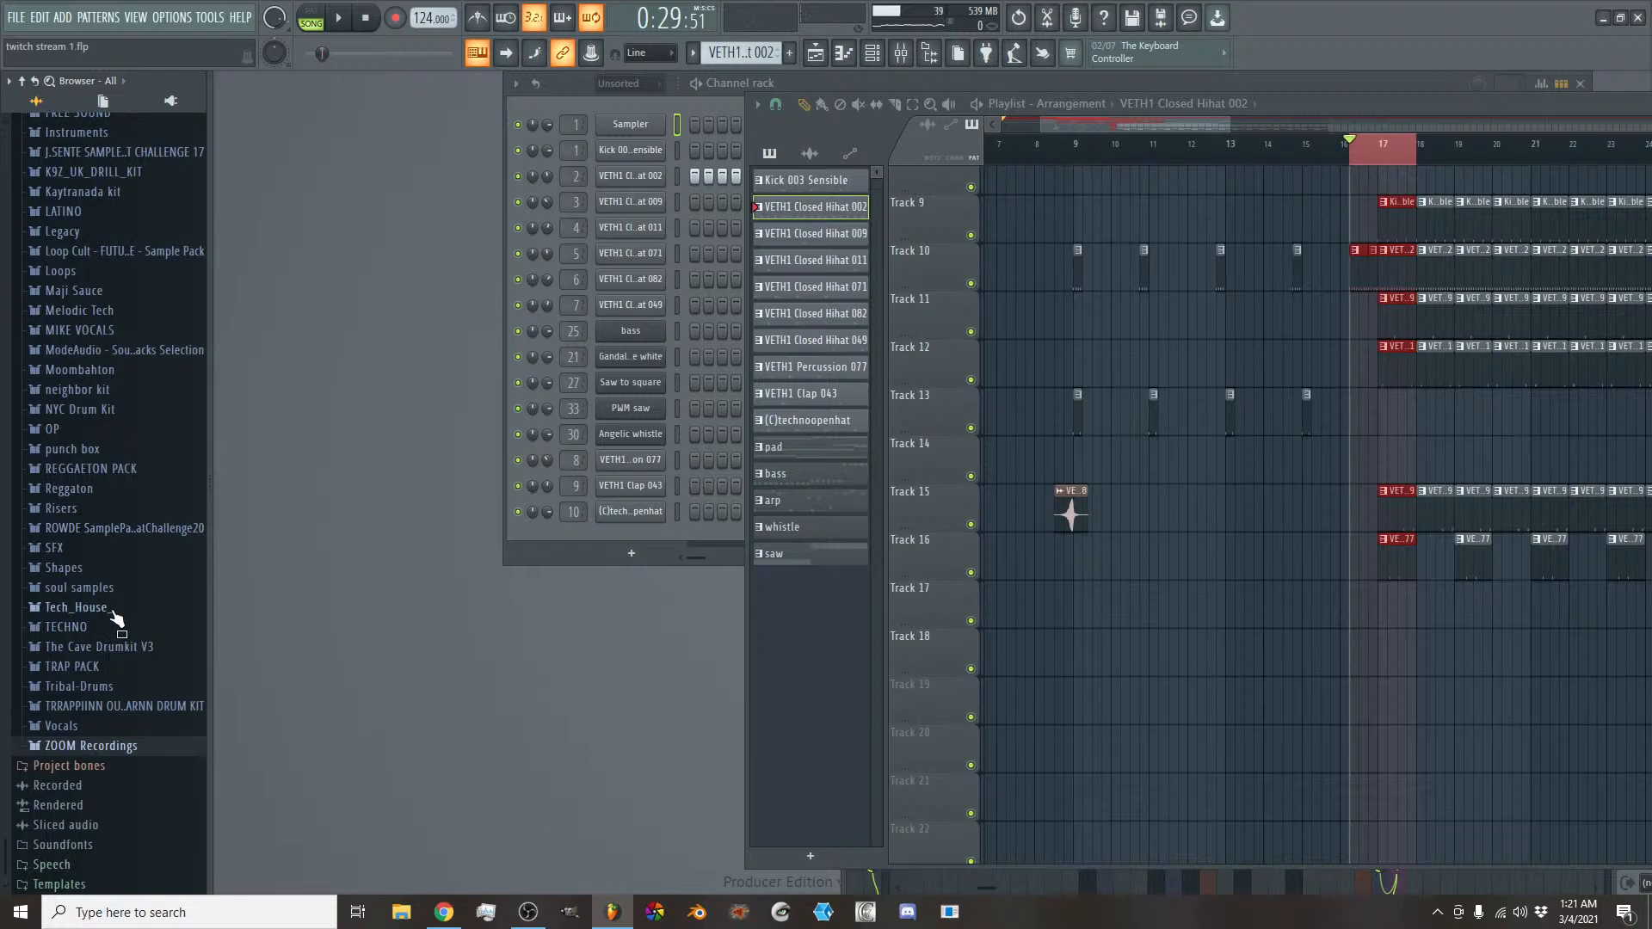
left_click(112, 608)
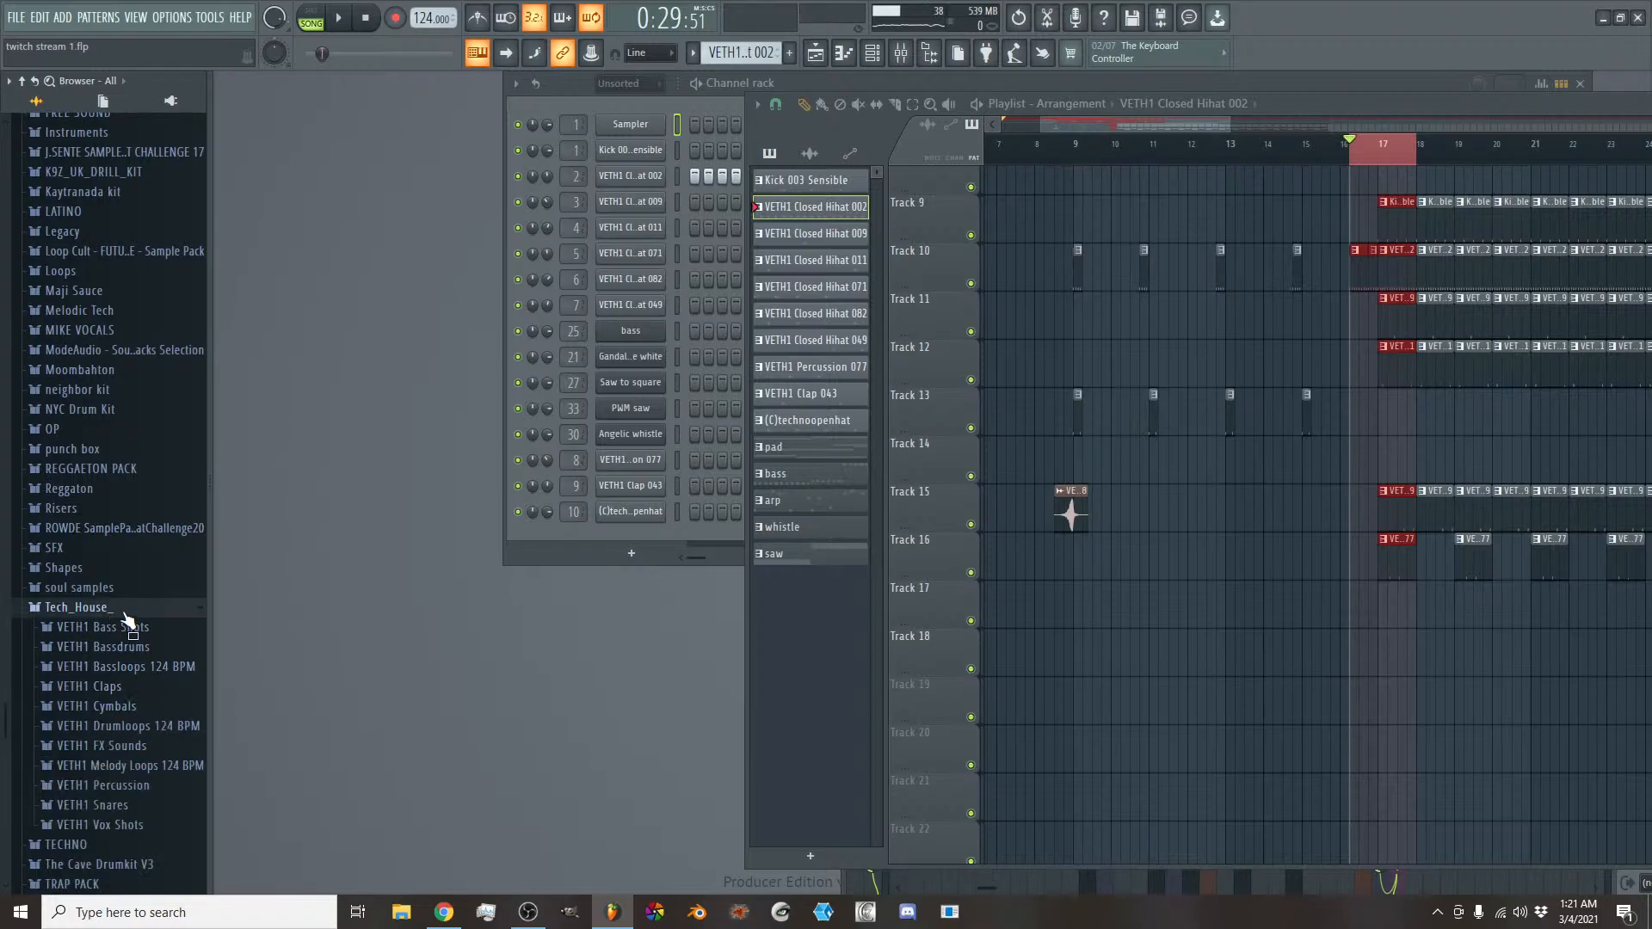
left_click(142, 747)
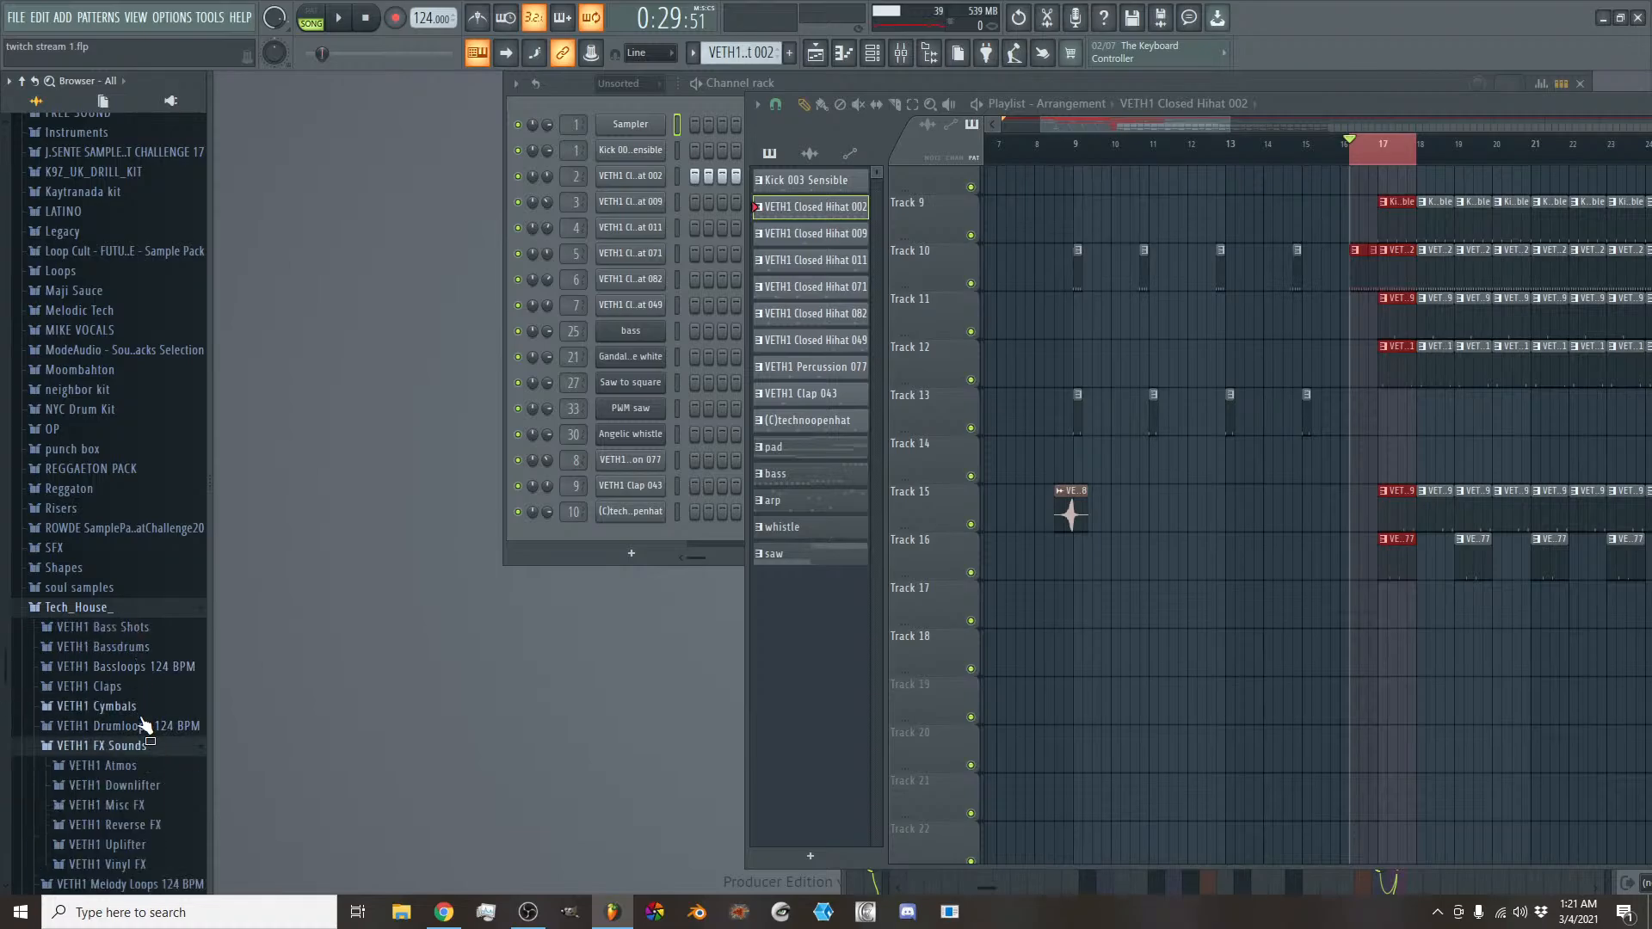
scroll(146, 726, "down", 4)
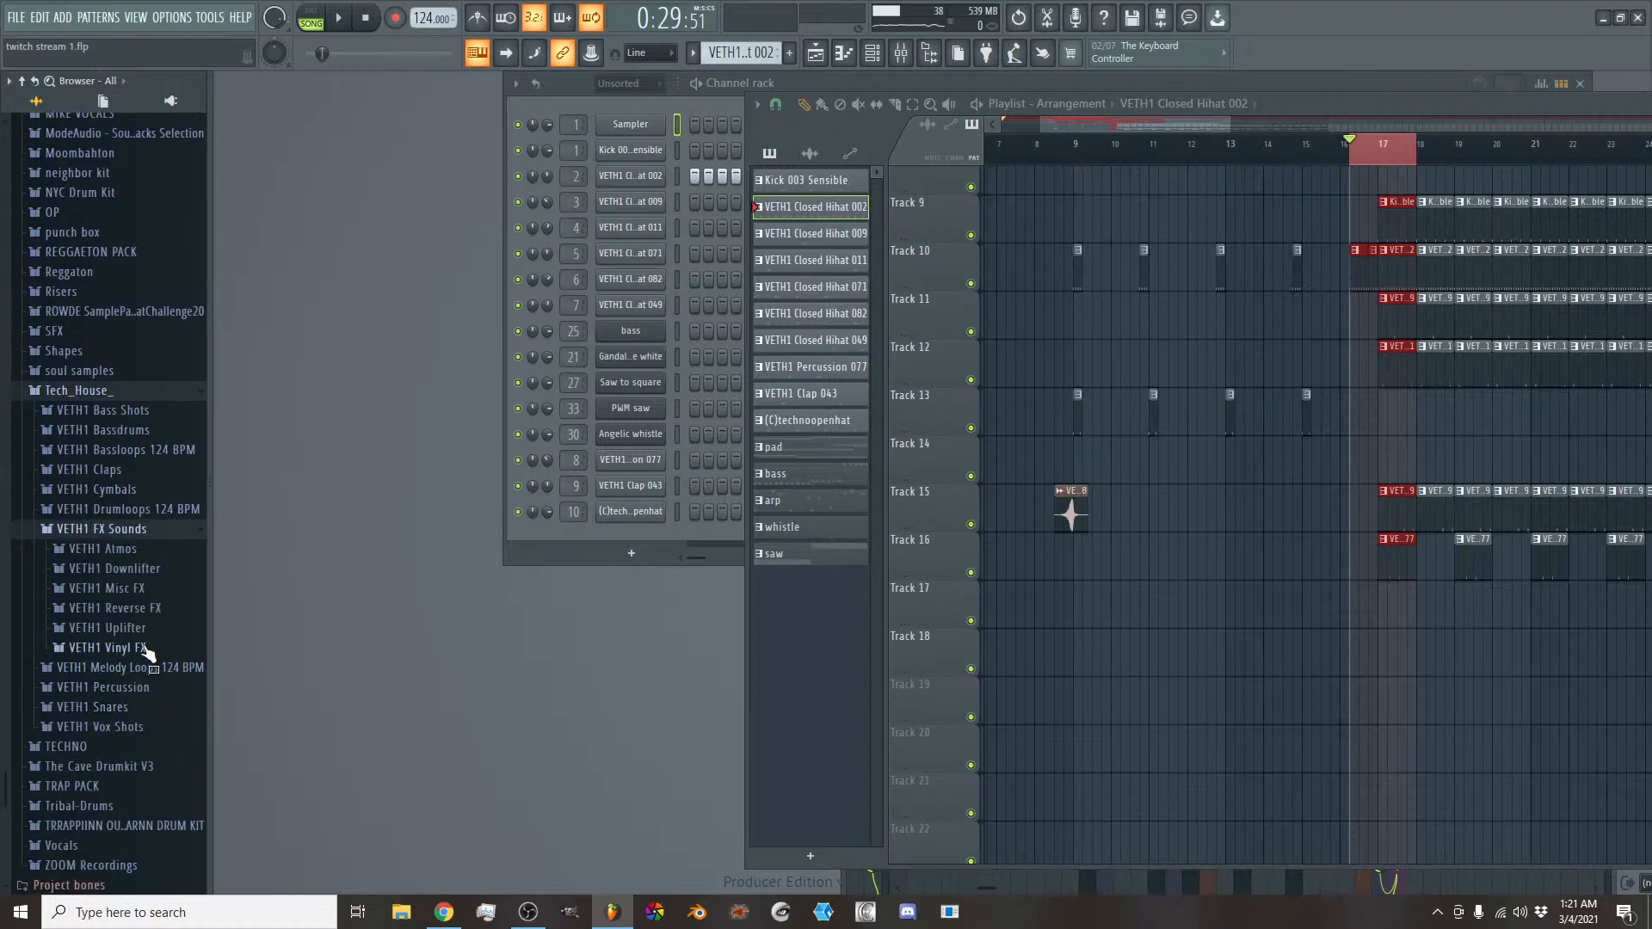
left_click(148, 609)
scroll(183, 609, "down", 2)
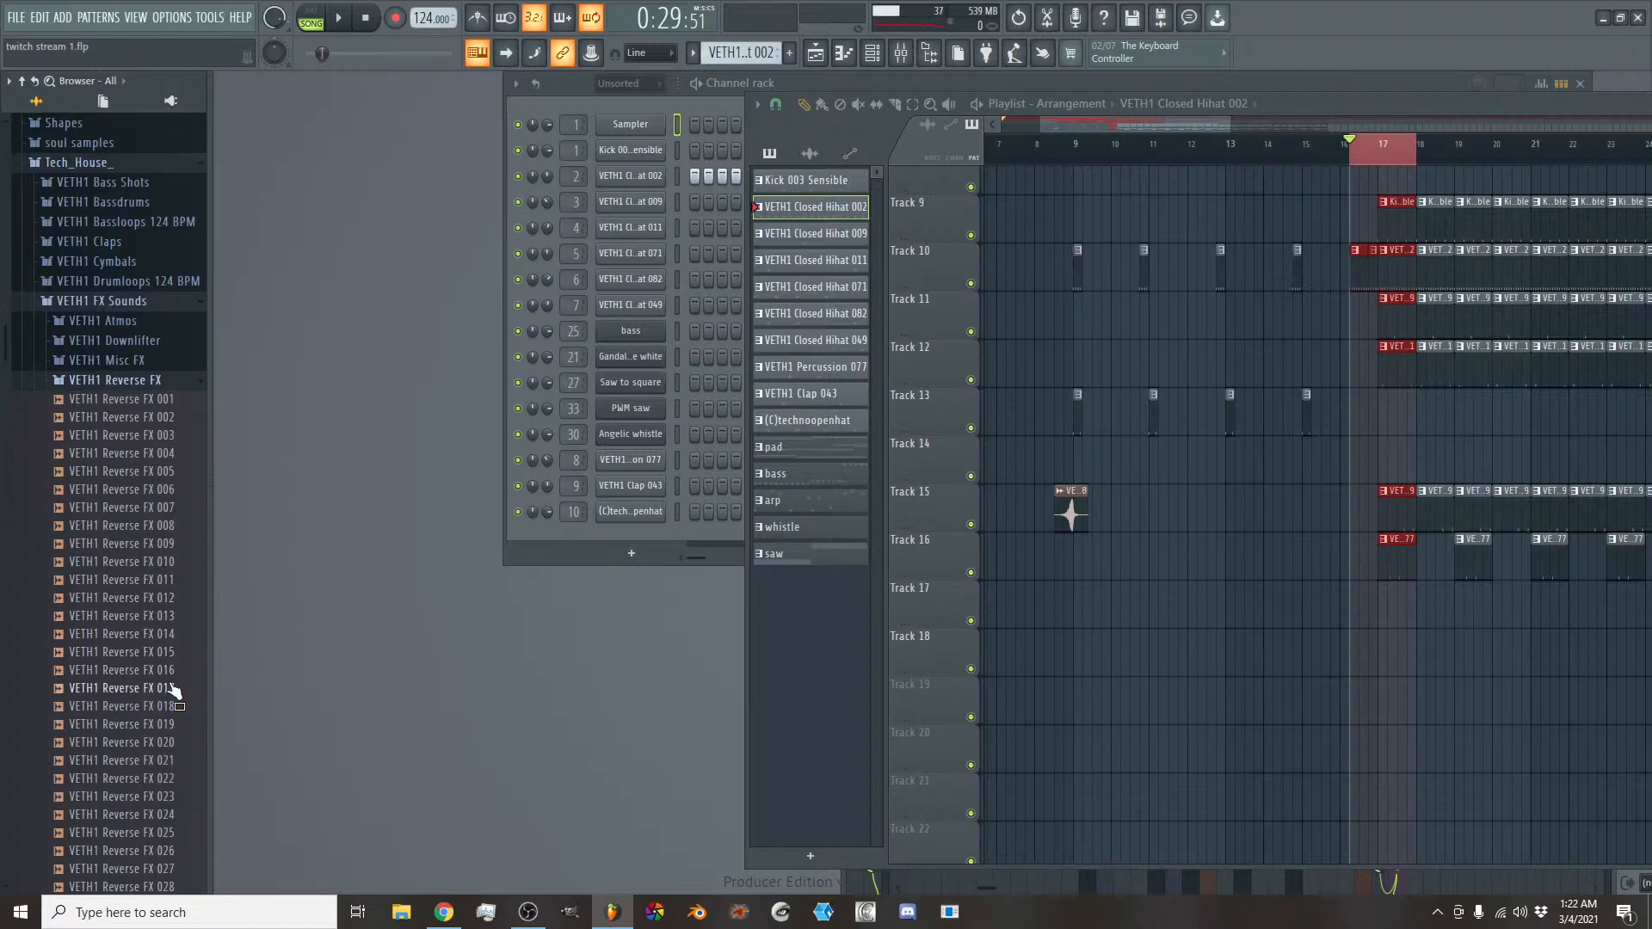
- Place the VETH1 Reverse FX 018 sample on Track 17 with its swell near bar 17 and audition it
left_click_drag(160, 713, 1125, 607)
left_click_drag(1212, 636, 1085, 612)
key("space")
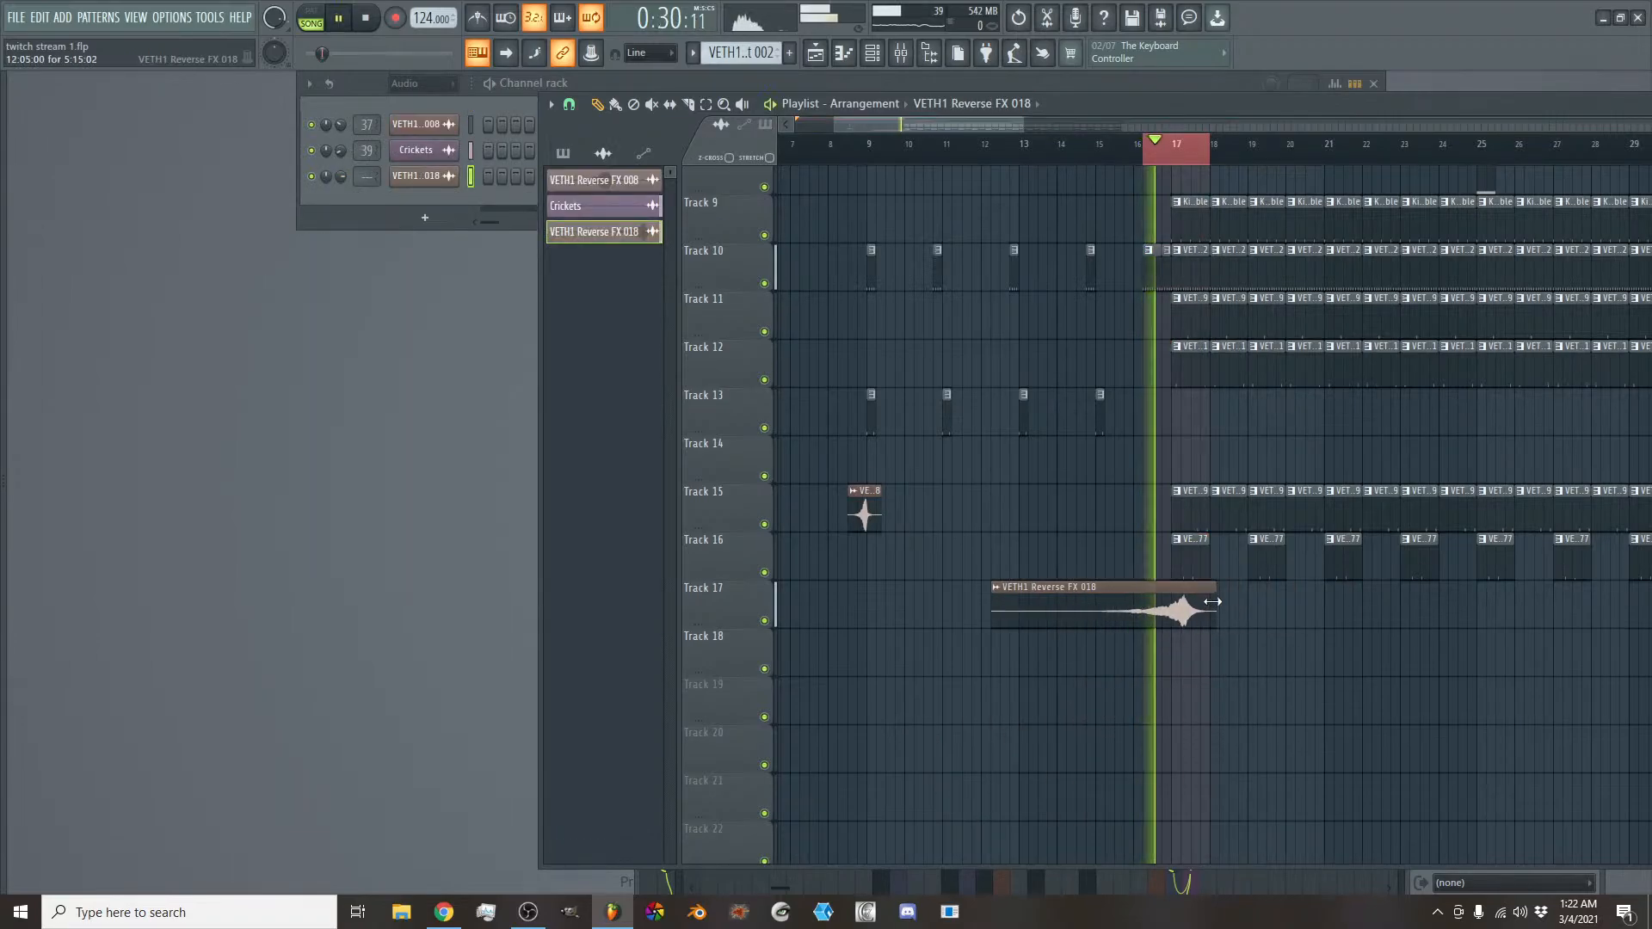
key("space")
- Set the VETH1 Reverse FX 018 channel volume to 21% and shift its clip to start at bar 12
double_click(1197, 601)
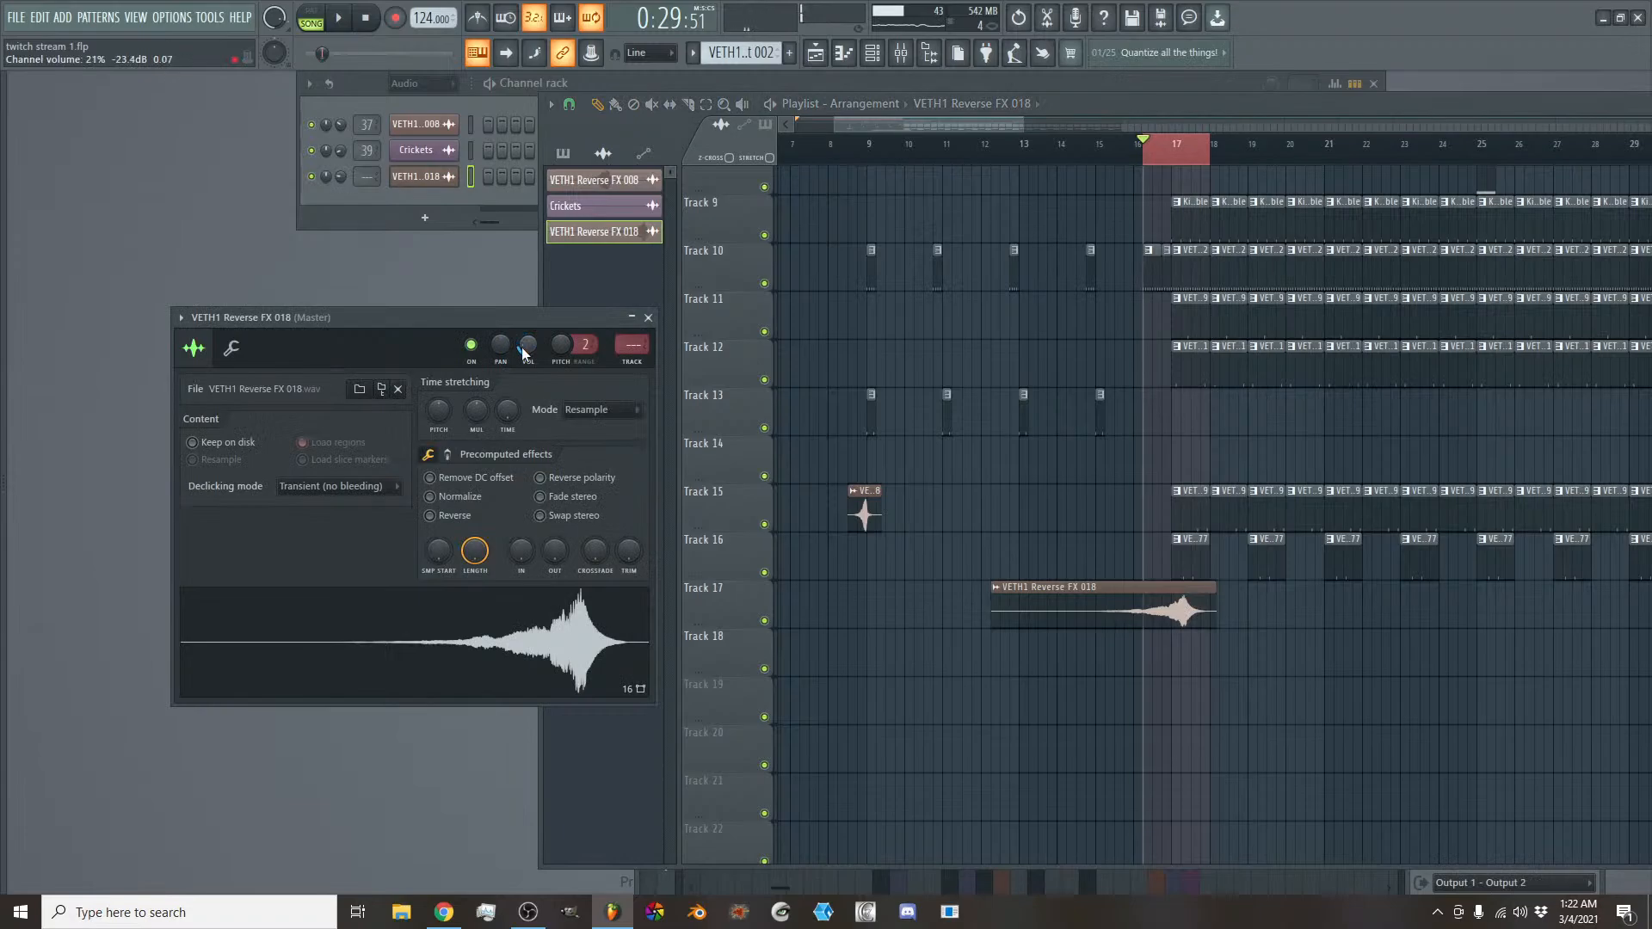
key("space")
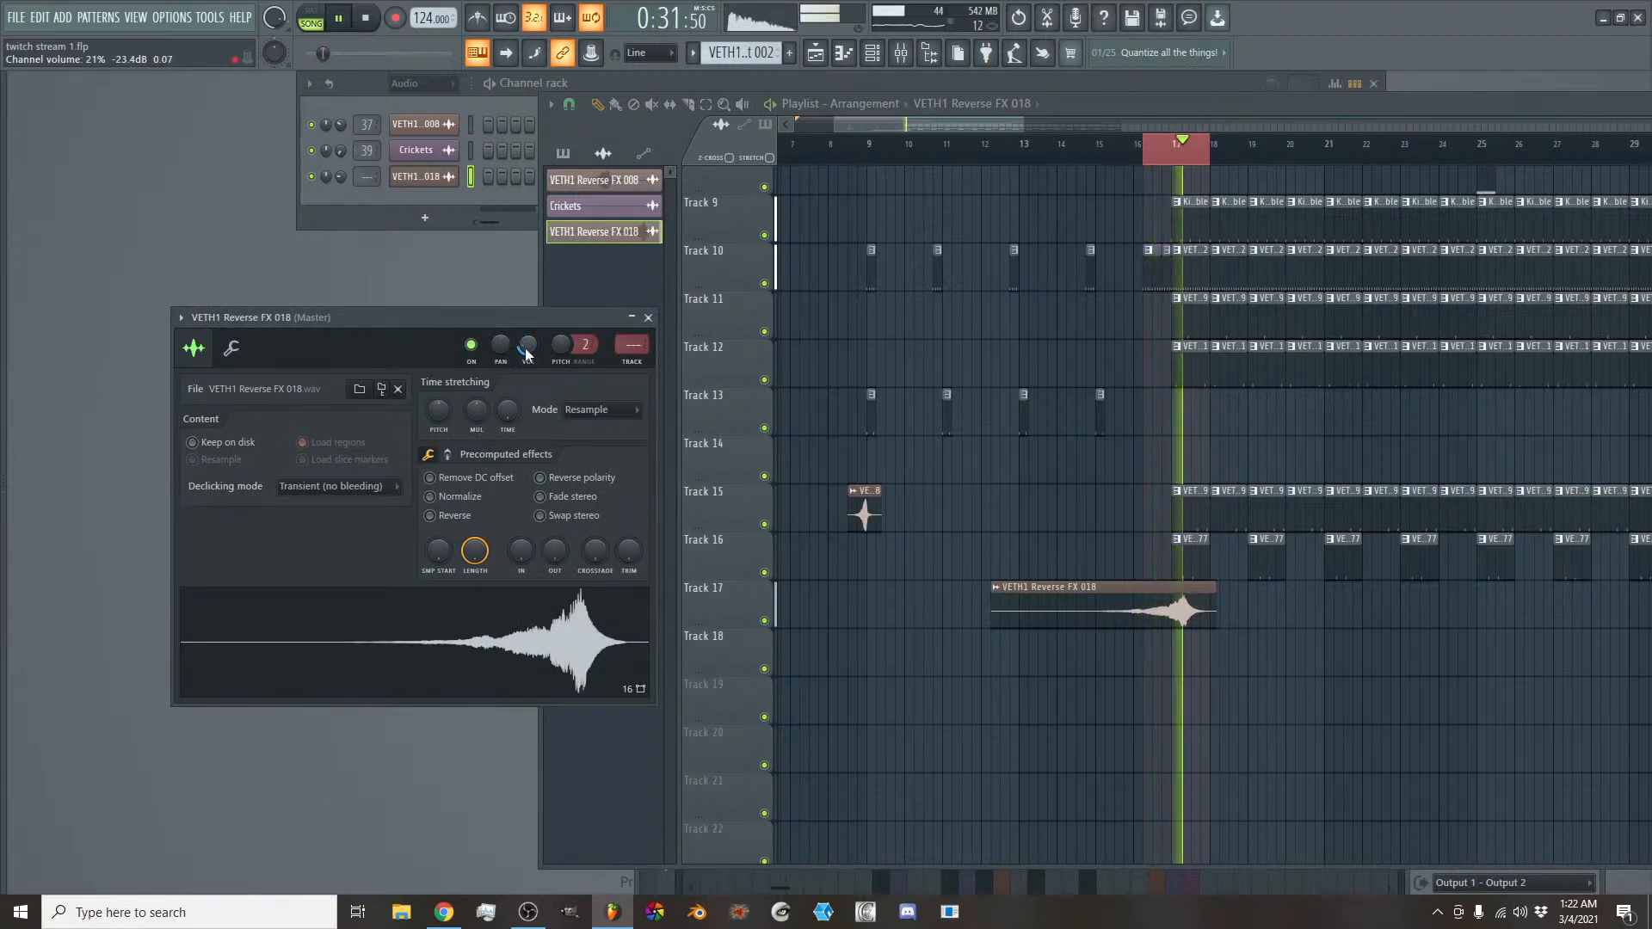
key("space")
left_click_drag(1149, 609, 1139, 609)
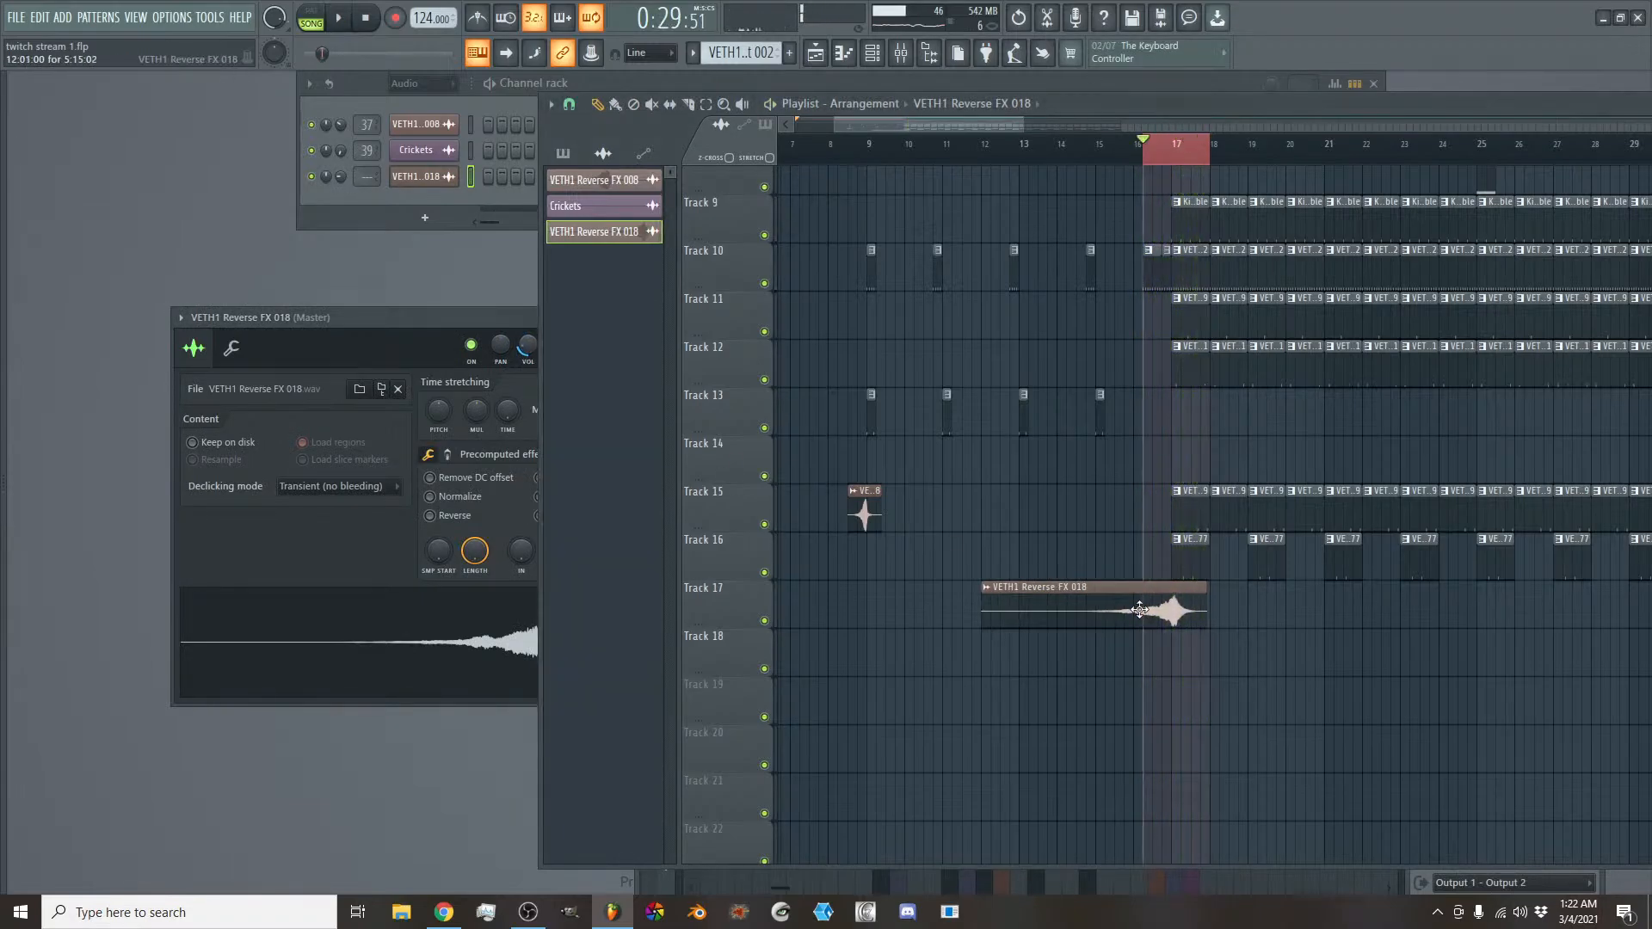
- Try adding slice markers to the VETH1 Reverse FX 018 sample in Edison, then close the editor
double_click(1137, 609)
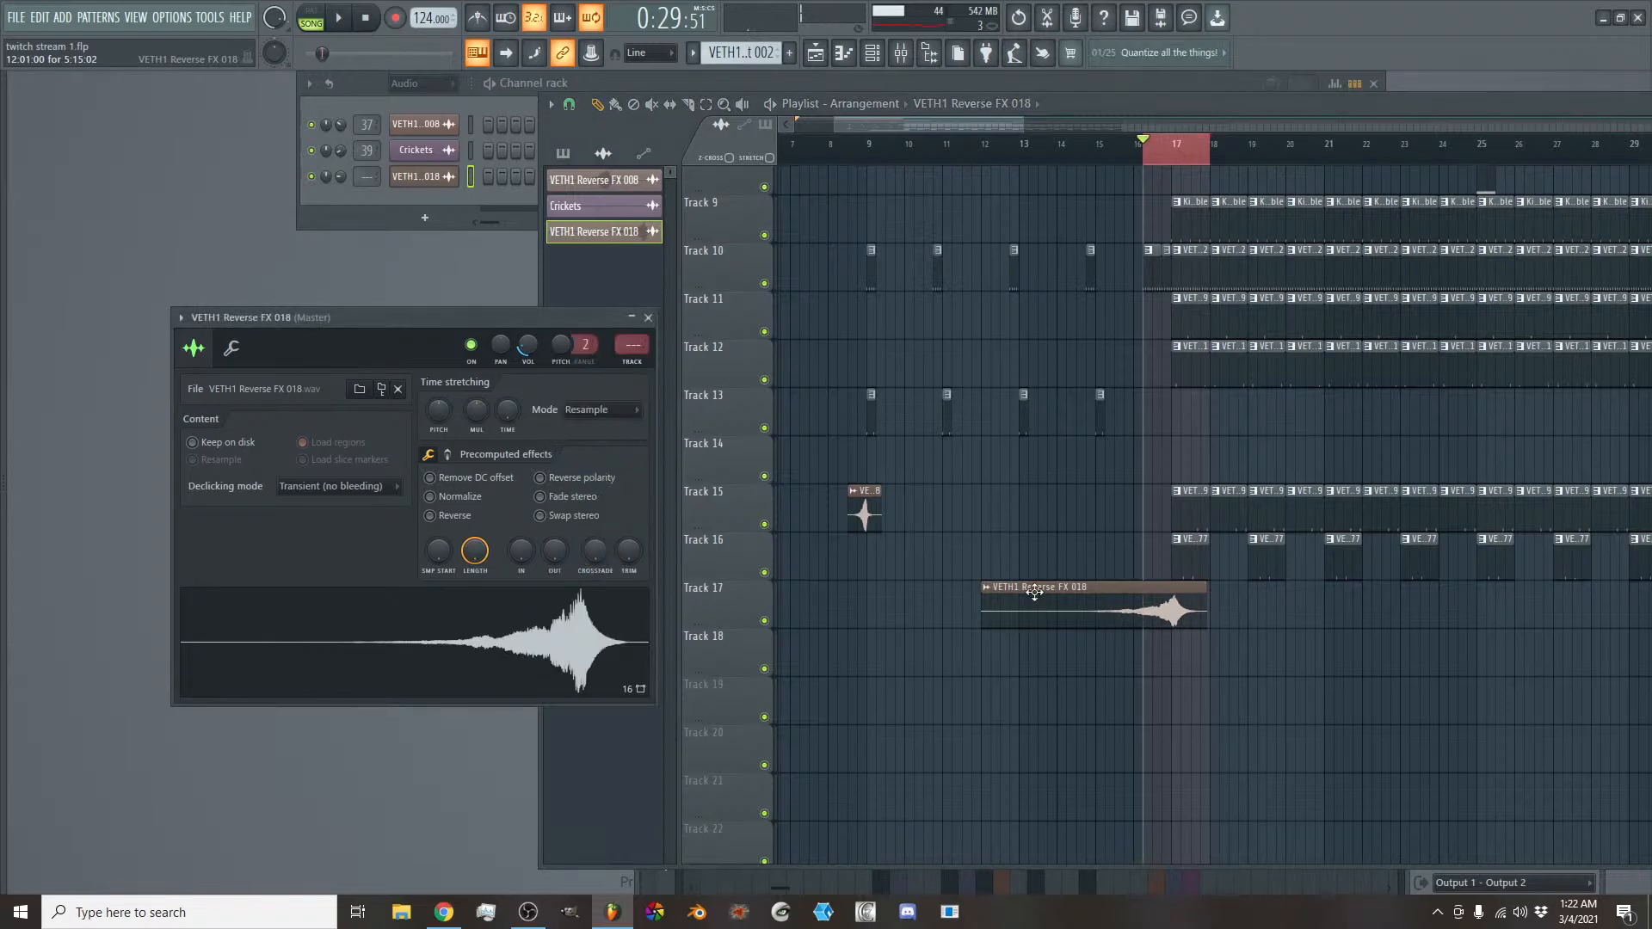
right_click(546, 635)
left_click(597, 683)
right_click(644, 549)
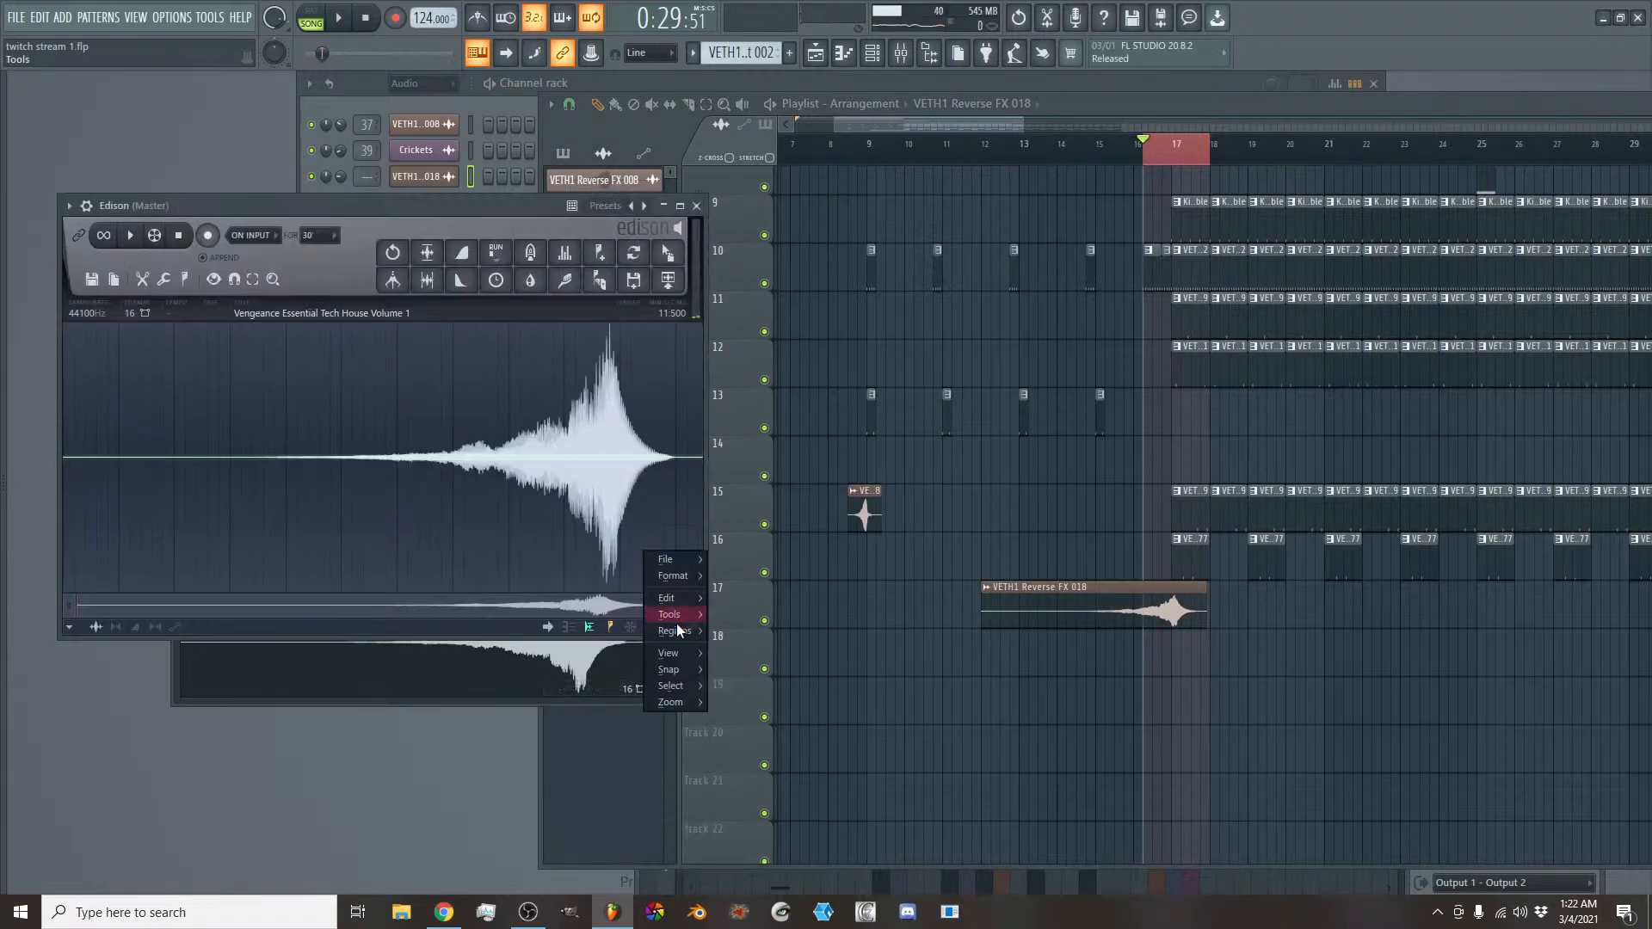
mouse_move(677, 628)
left_click(774, 815)
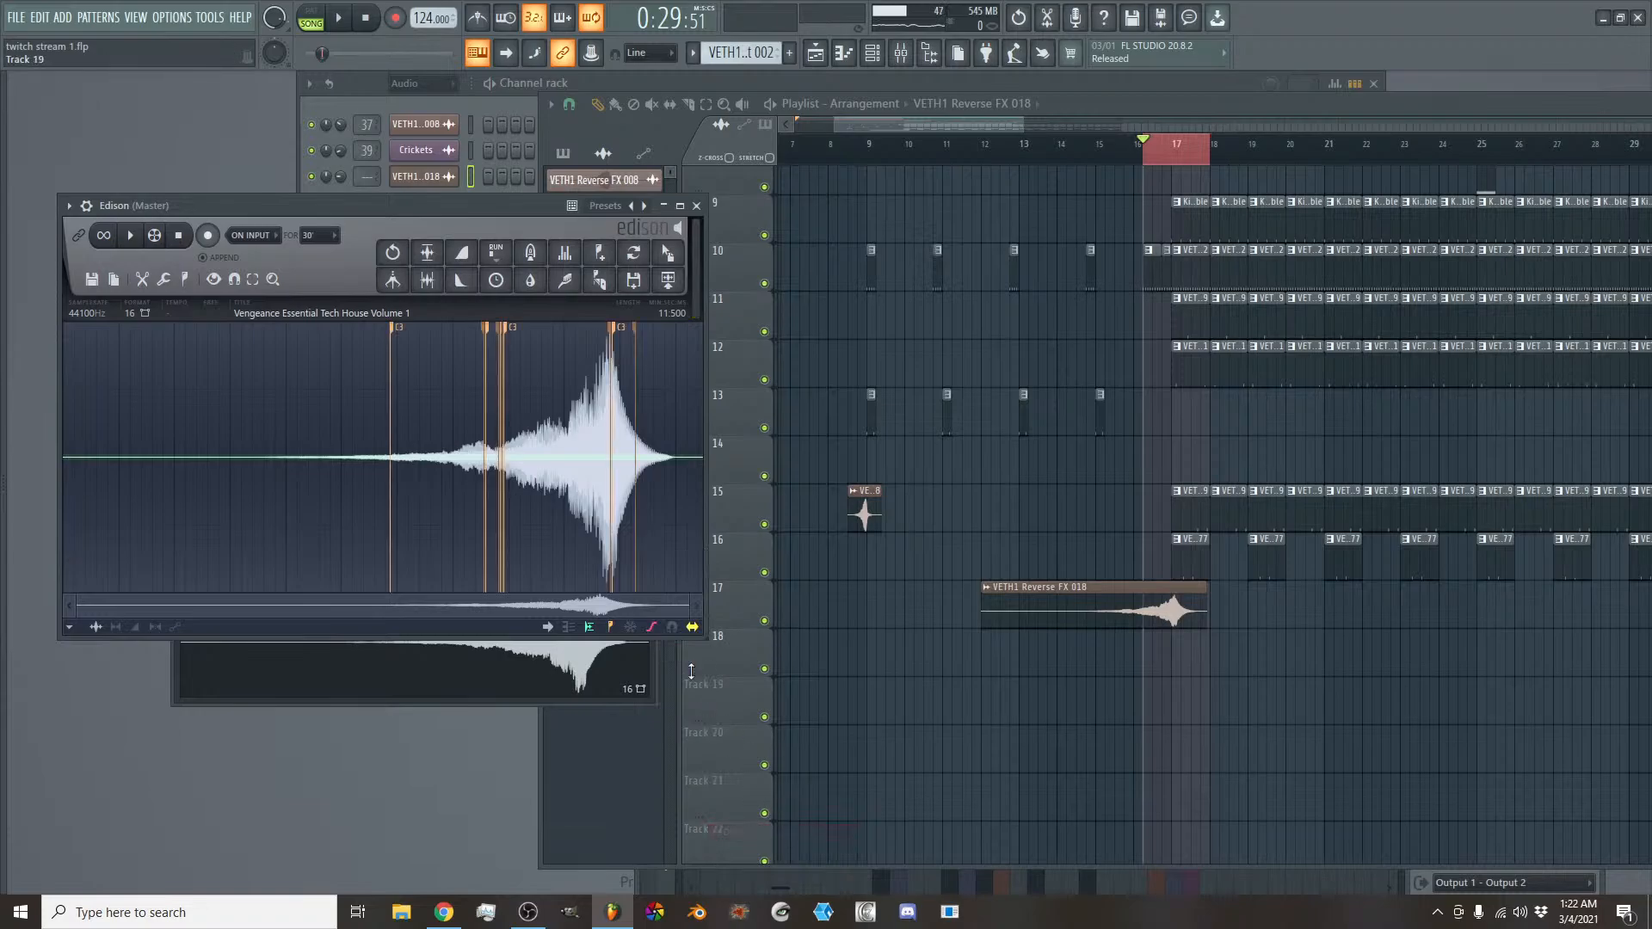
left_click(697, 206)
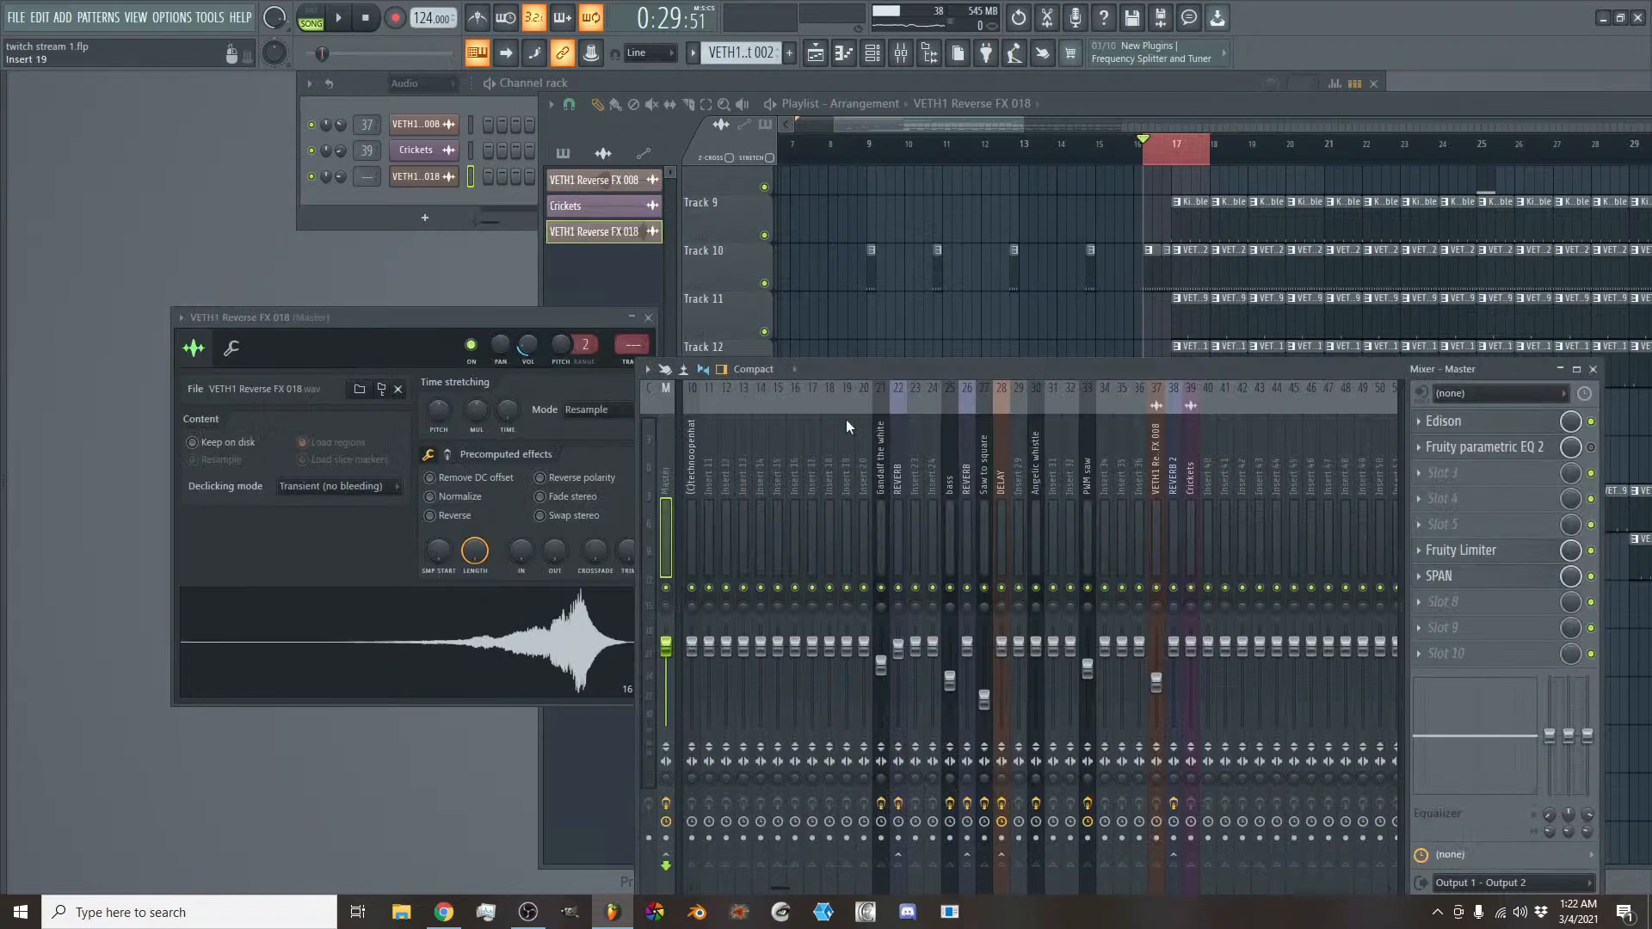
- Route the VETH1 Reverse FX 018 channel to mixer track 40, send it to REVERB 2, and return to the playlist
left_click(547, 322)
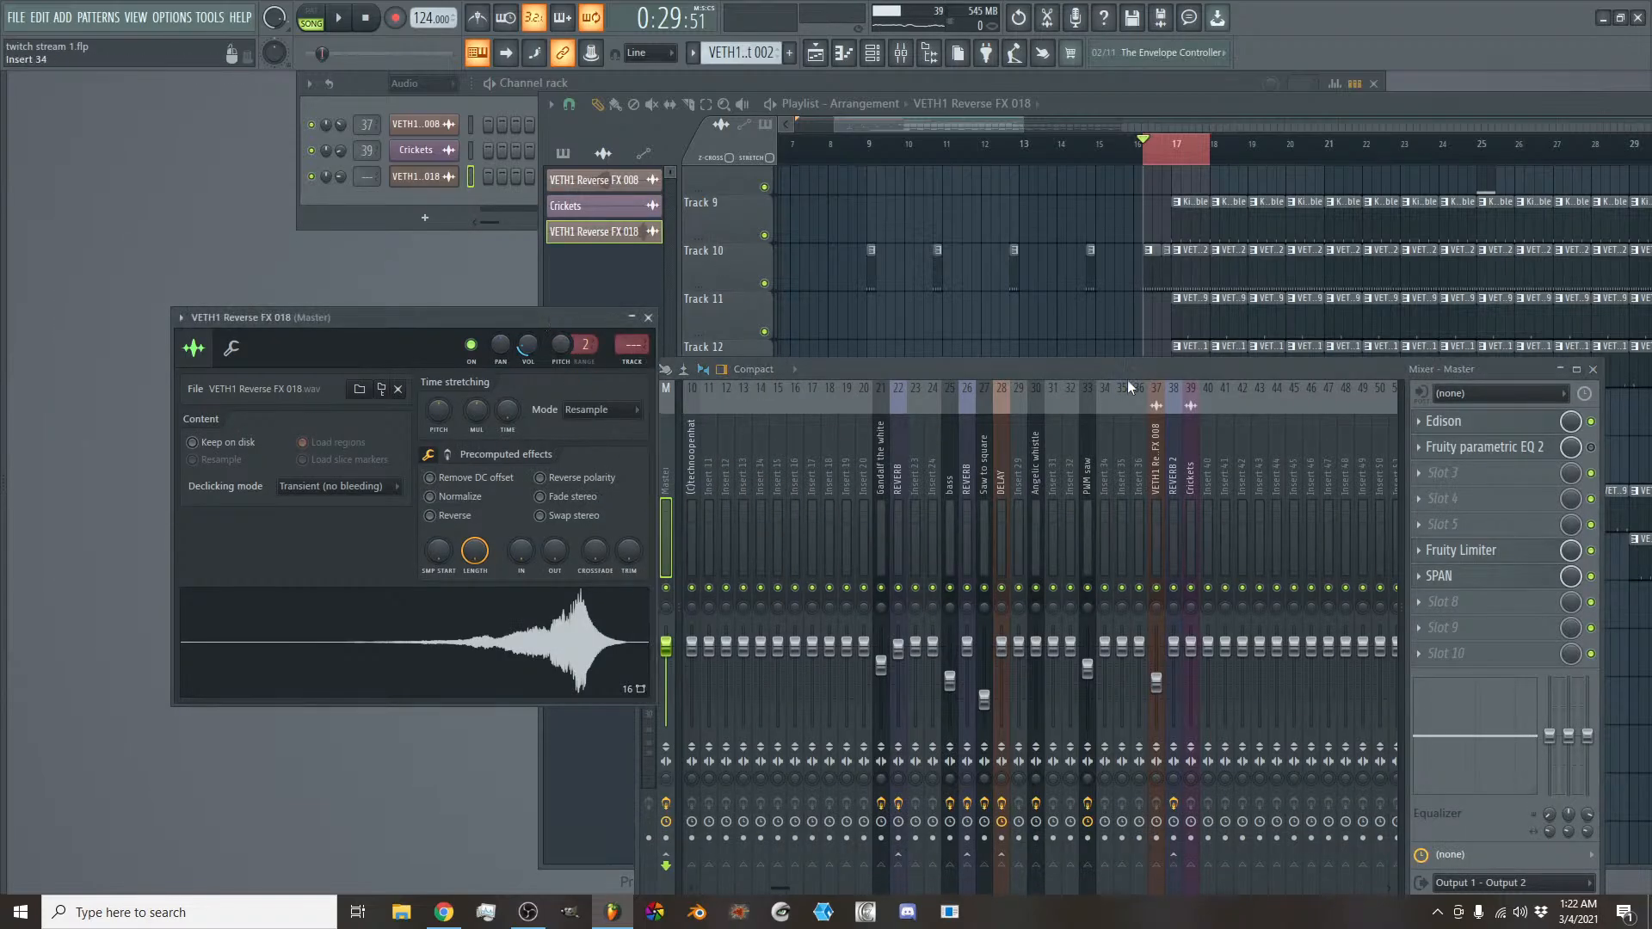
right_click(1201, 504)
mouse_move(1330, 563)
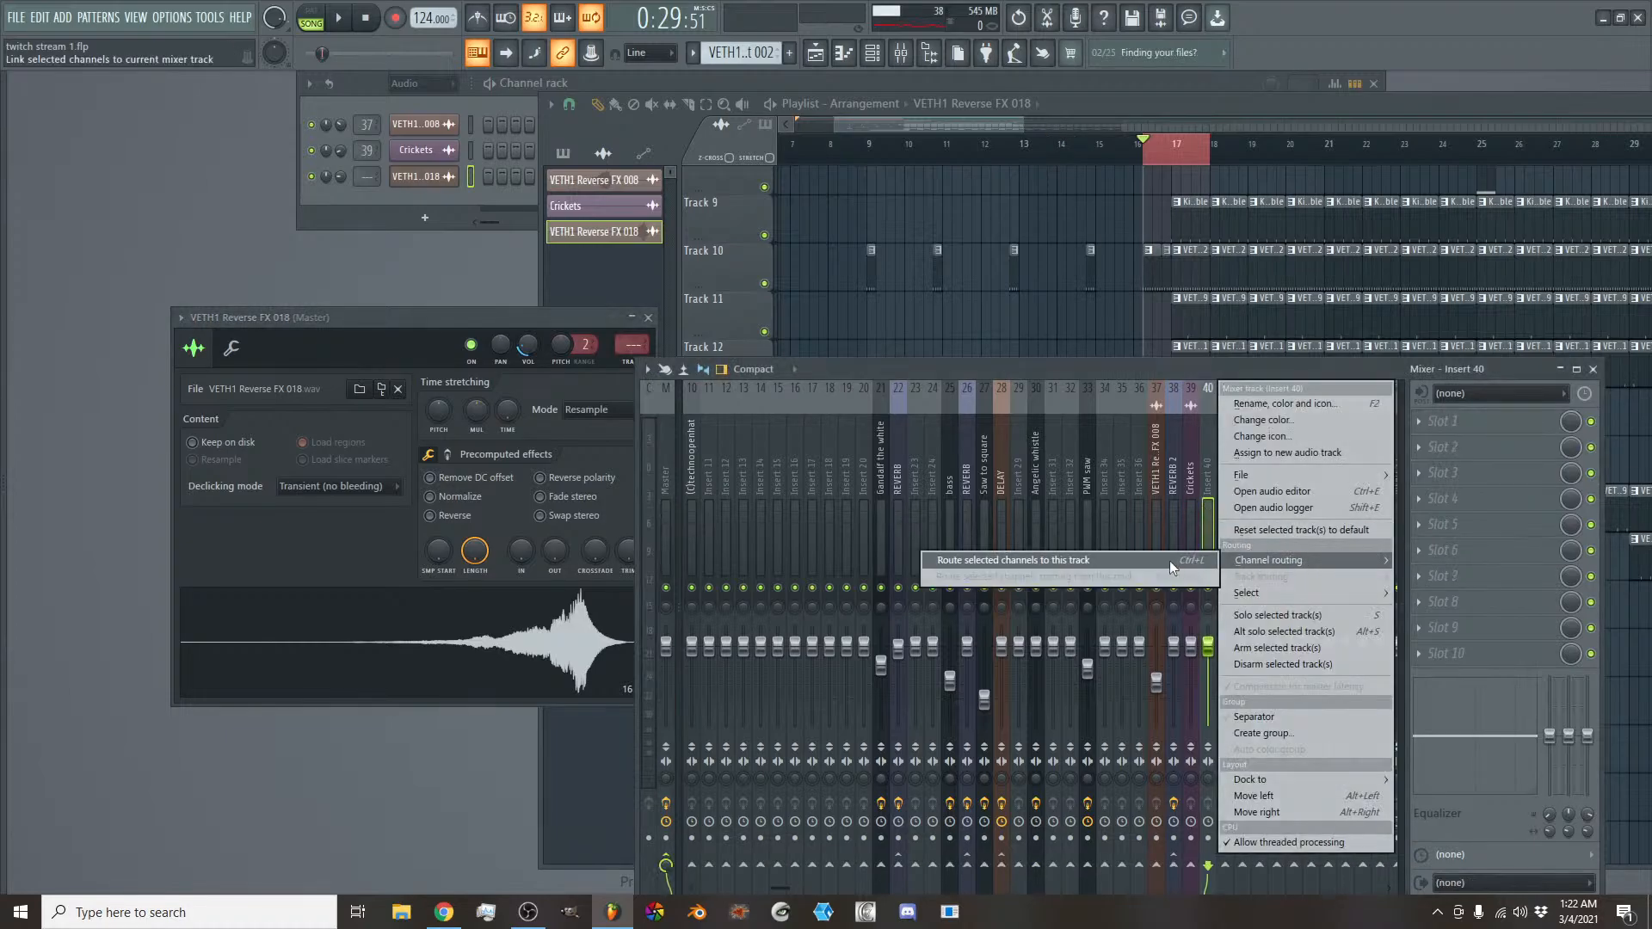
left_click(1169, 560)
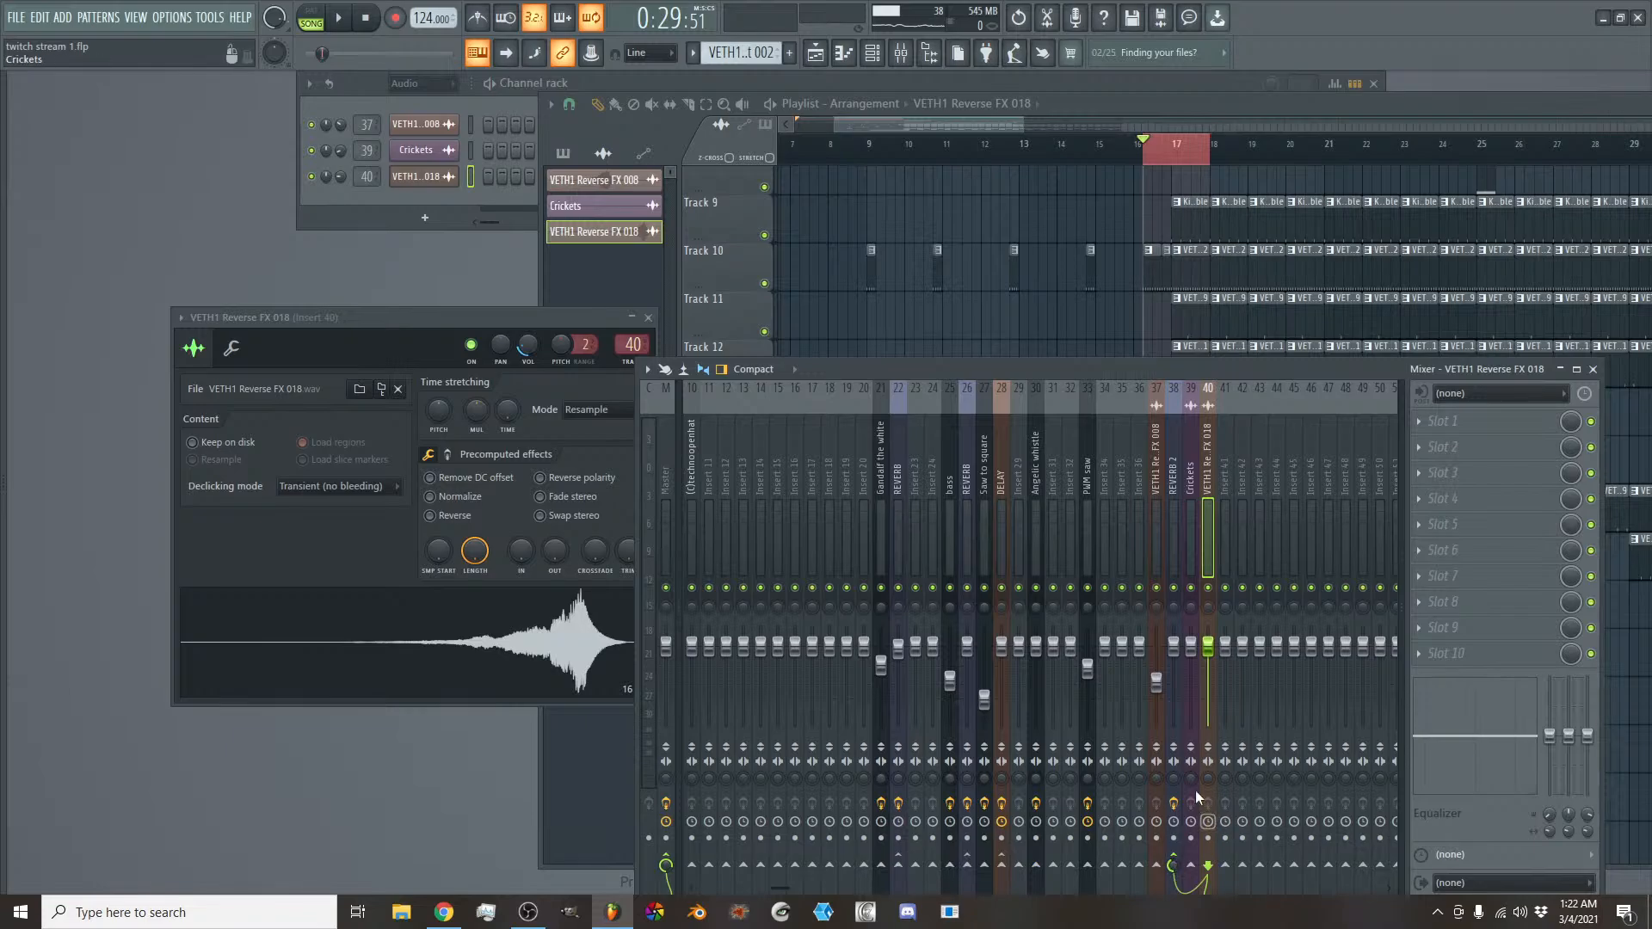
left_click(977, 117)
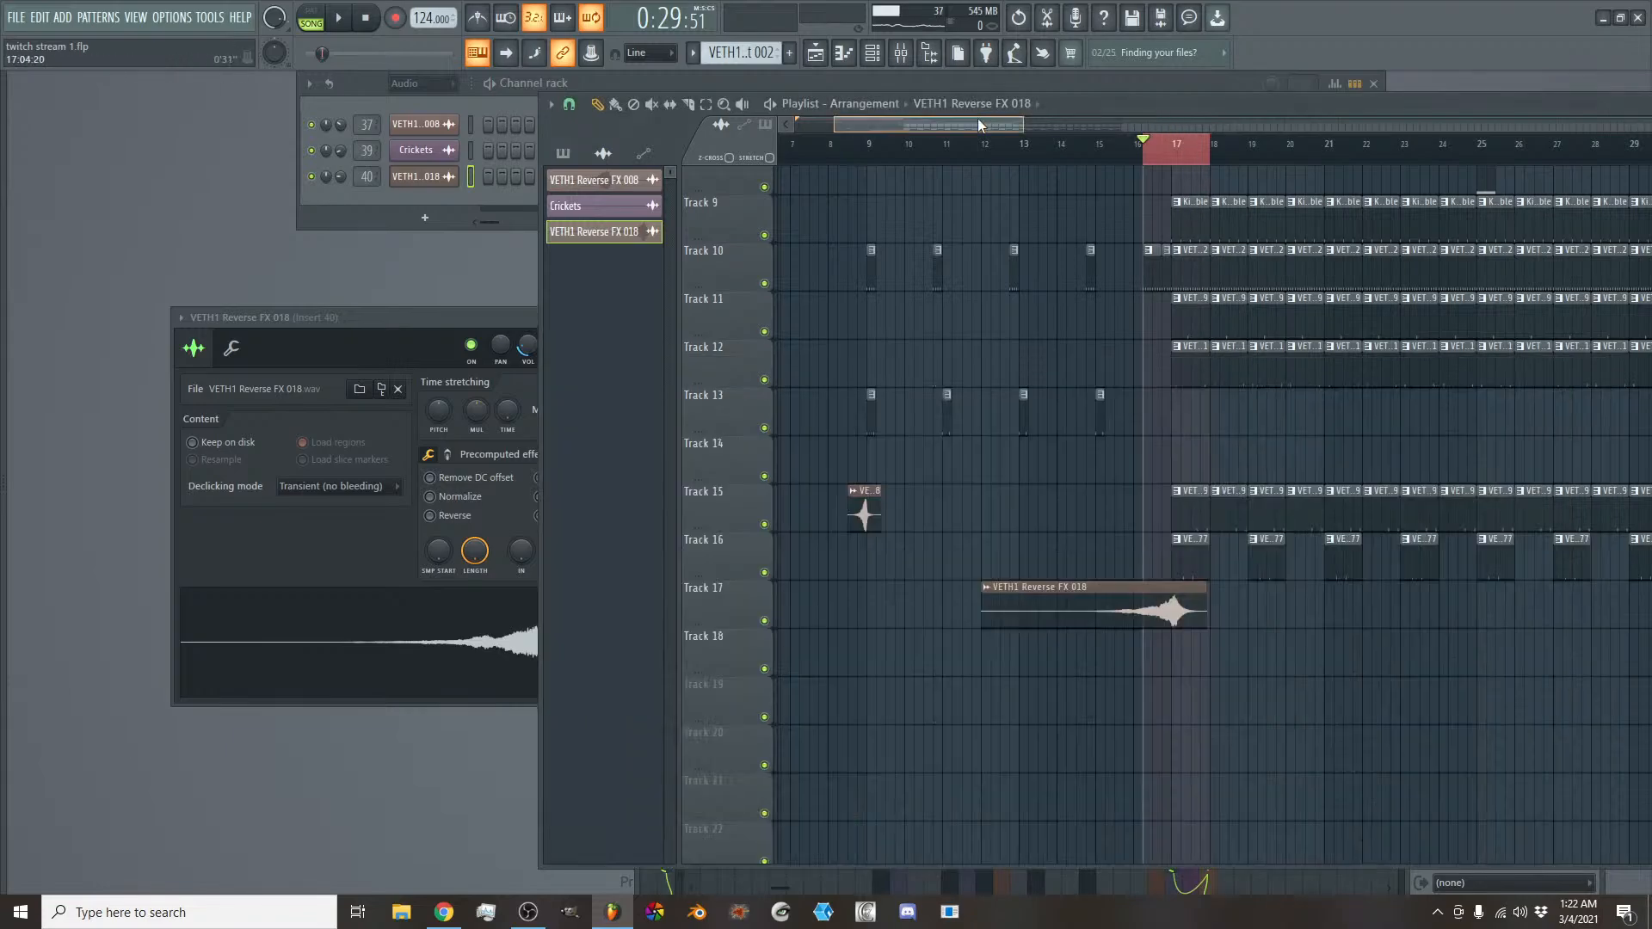
- Audition the looped transition around bar 17 and check how the reverse FX swell lines up with the drum entry
key("space")
key("space")
scroll(999, 128, "up", 4)
left_click_drag(972, 126, 960, 126)
key("space")
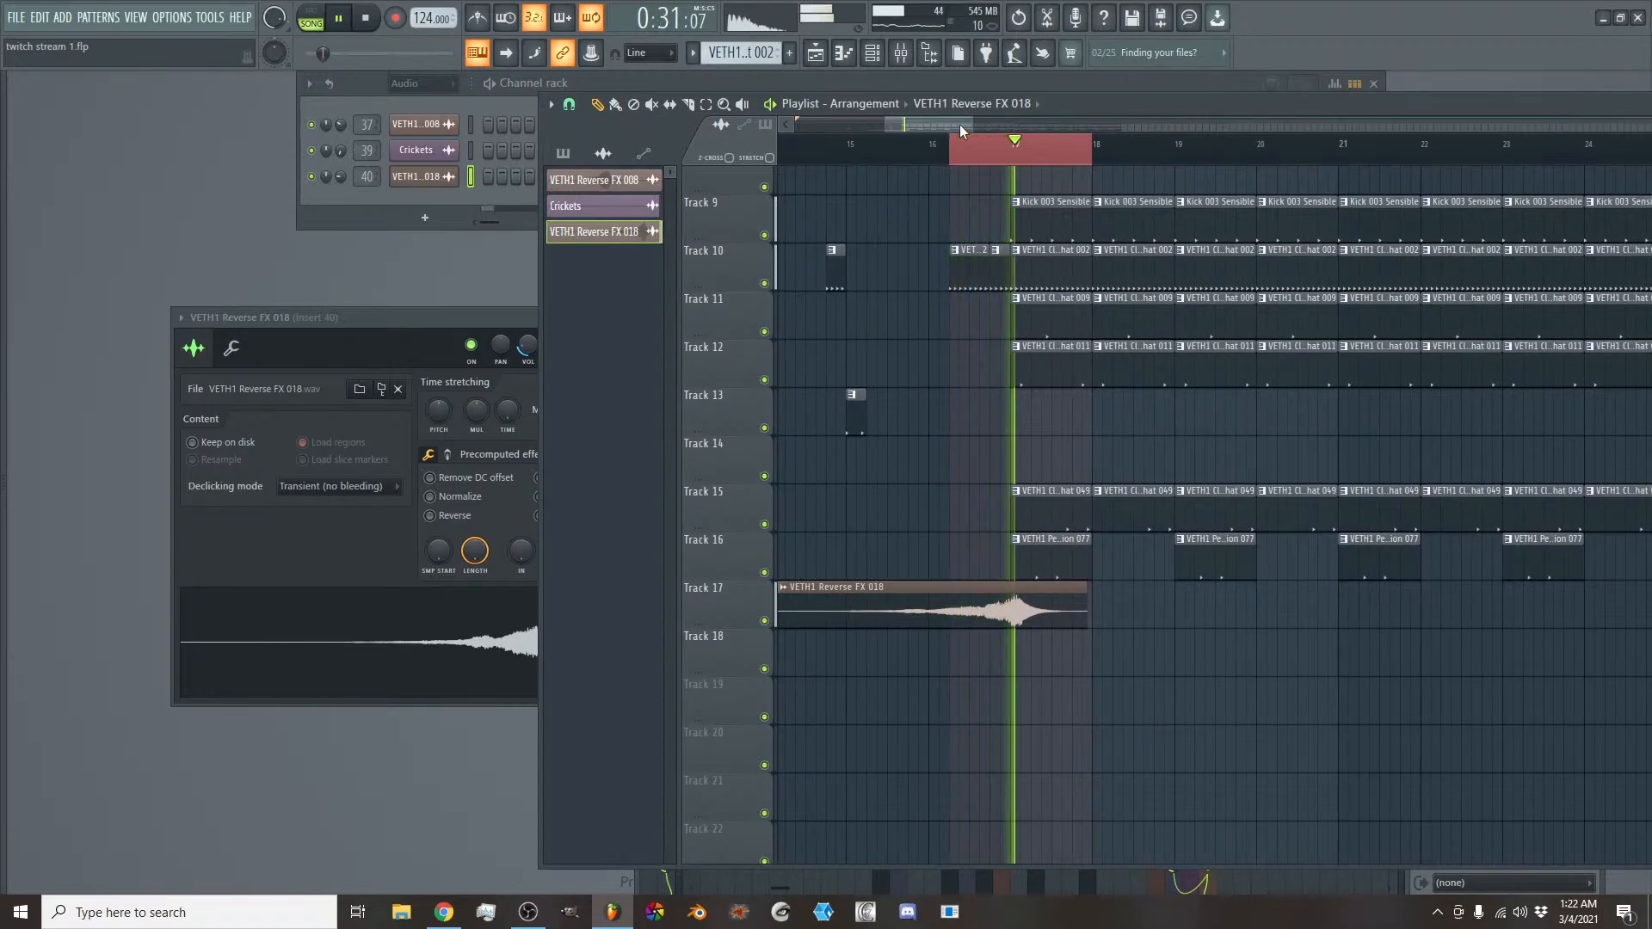
- Nudge the VETH1 Reverse FX 018 clip to start at 11:15:03 so its peak meets bar 17, auditioning the loop
key("space")
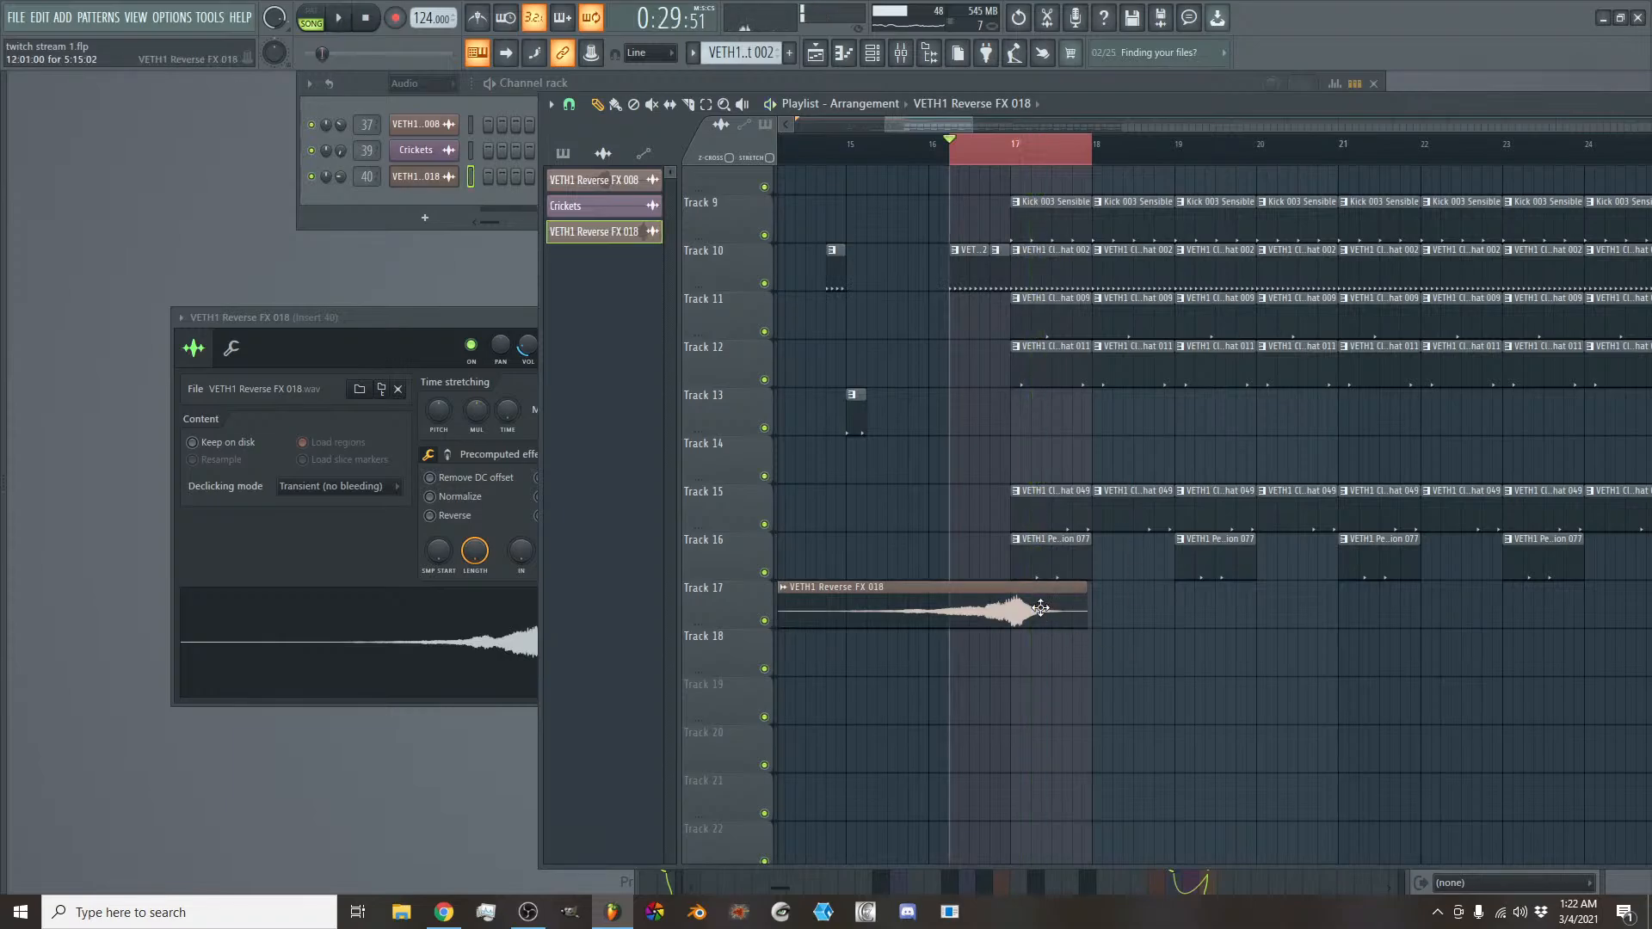
key("space")
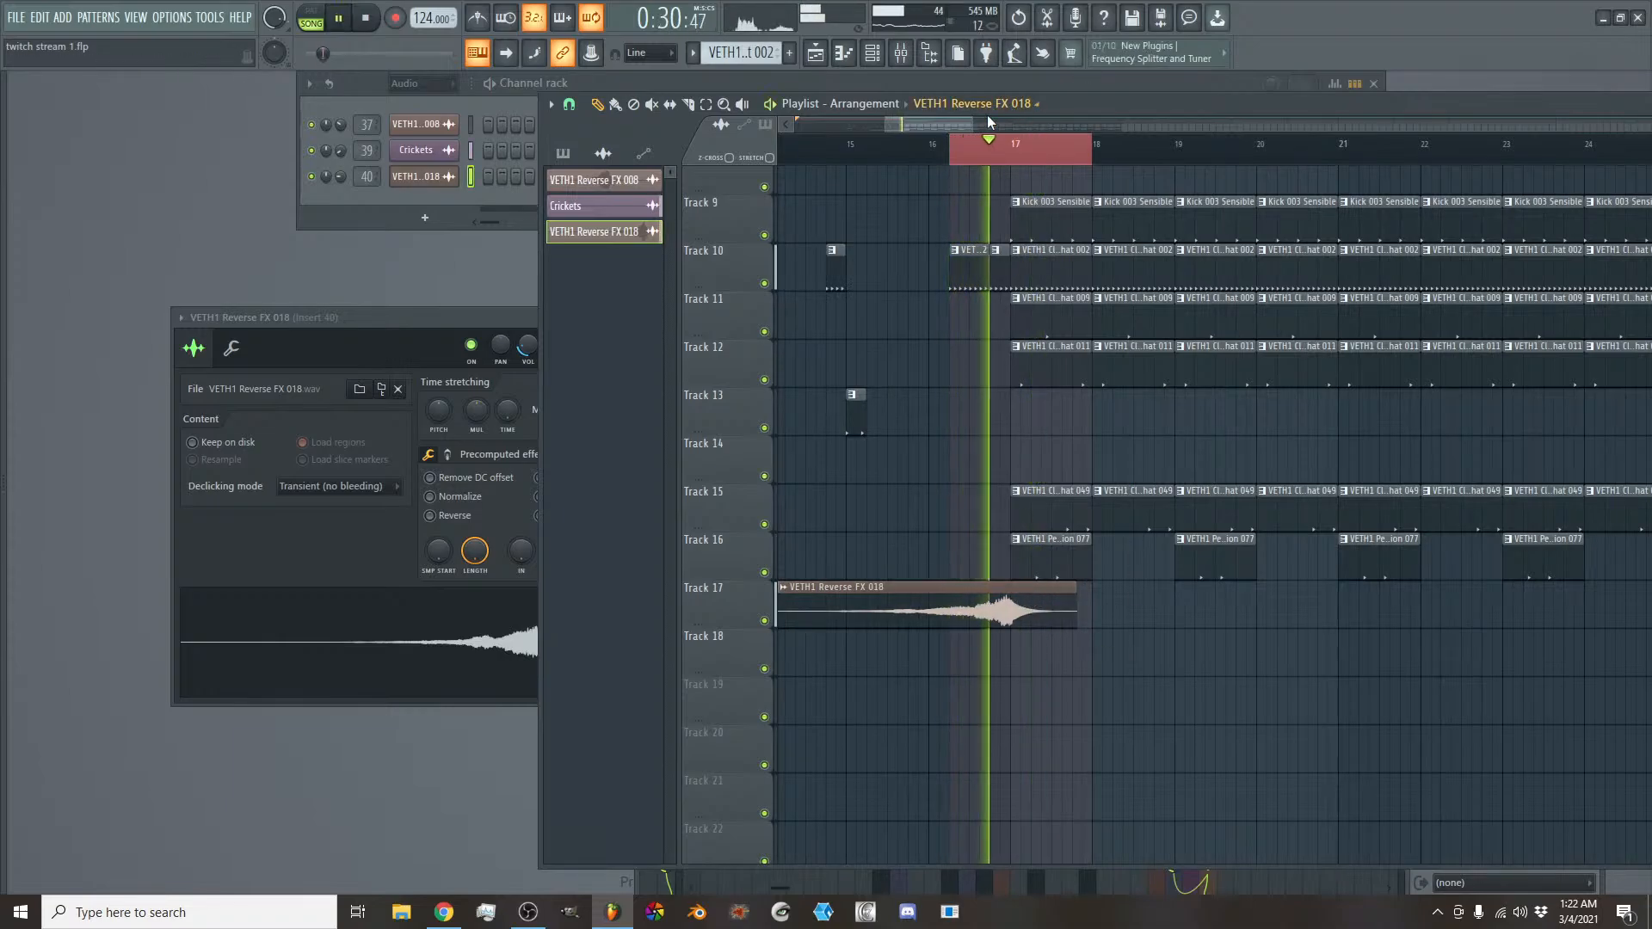
scroll(962, 122, "up", 2)
scroll(1087, 575, "up", 2)
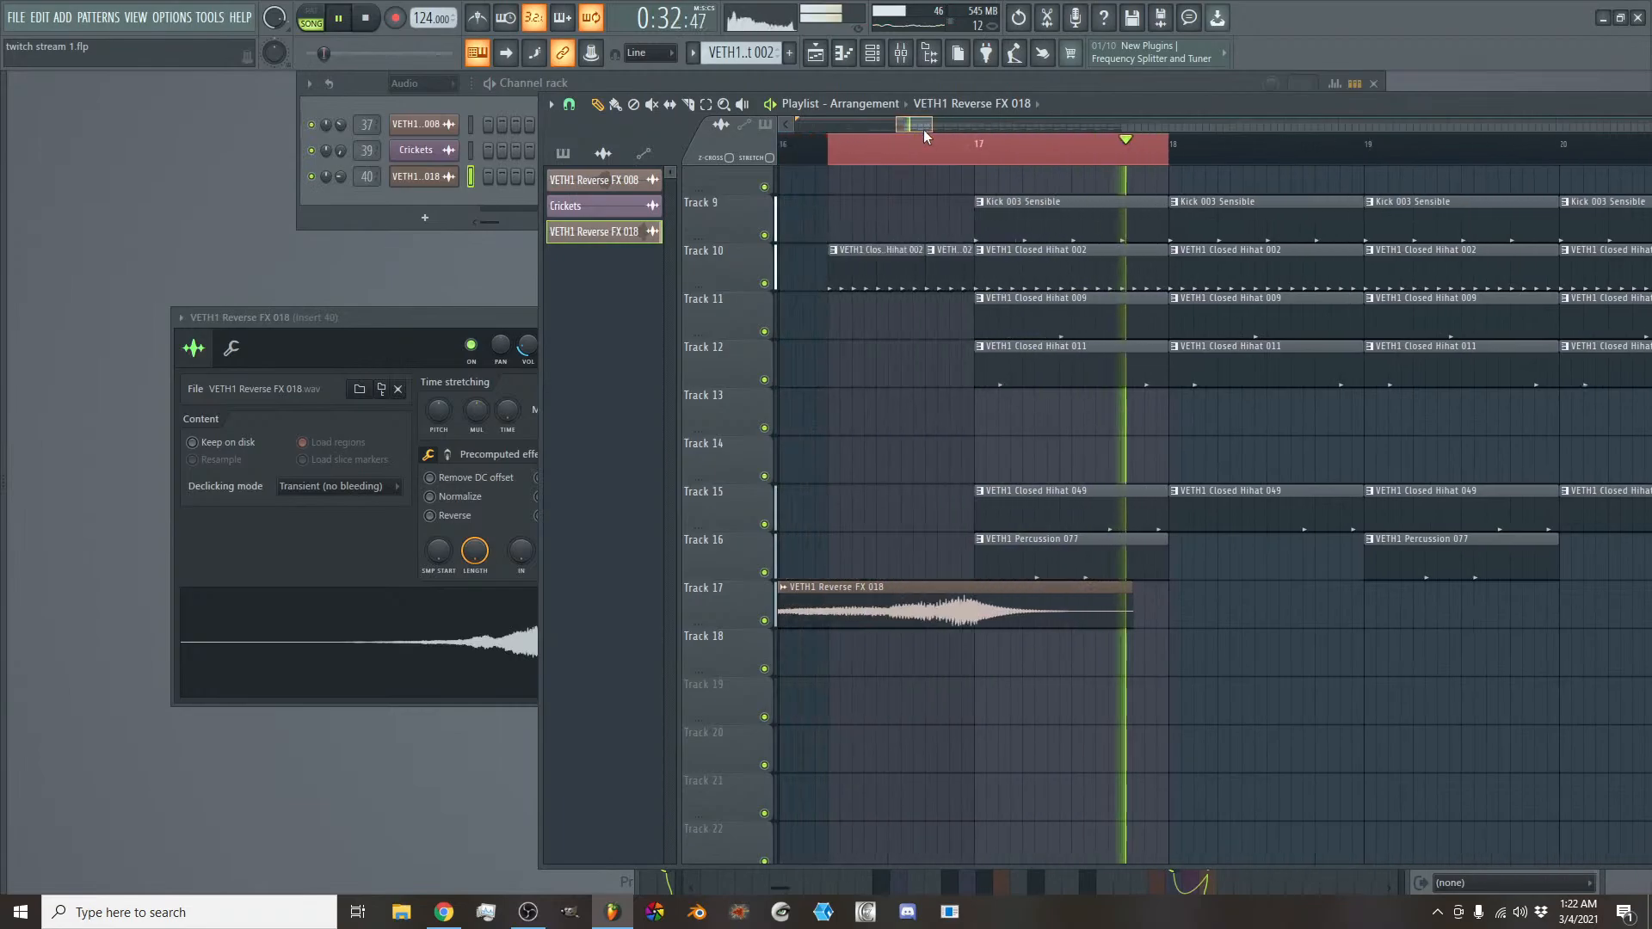
key("space")
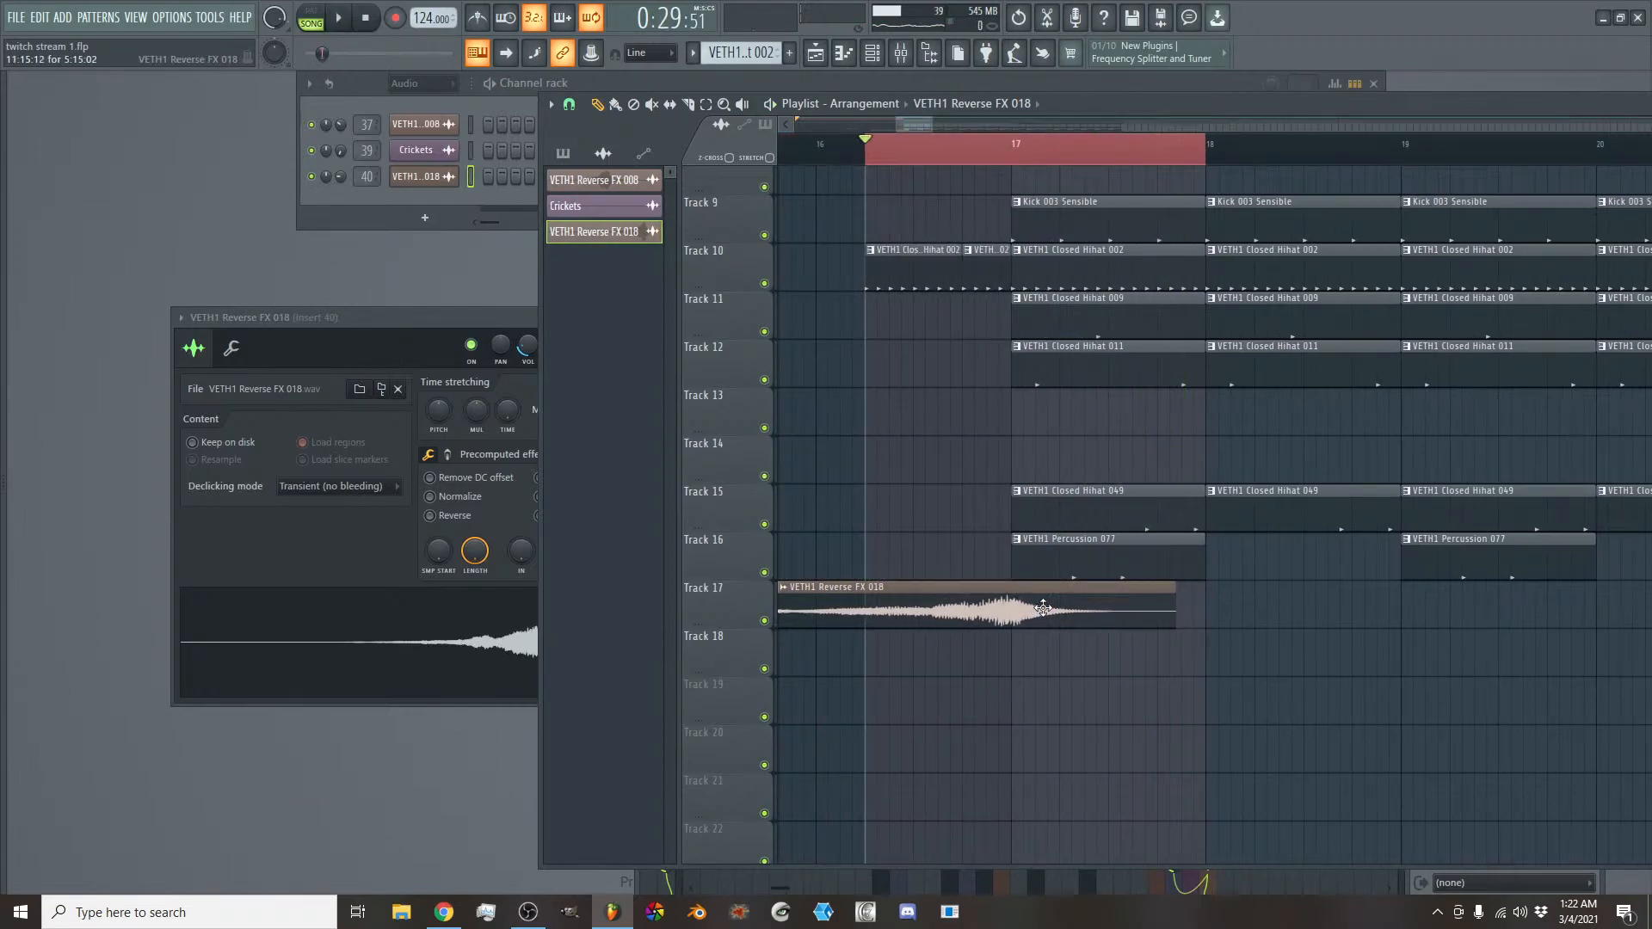
key("space")
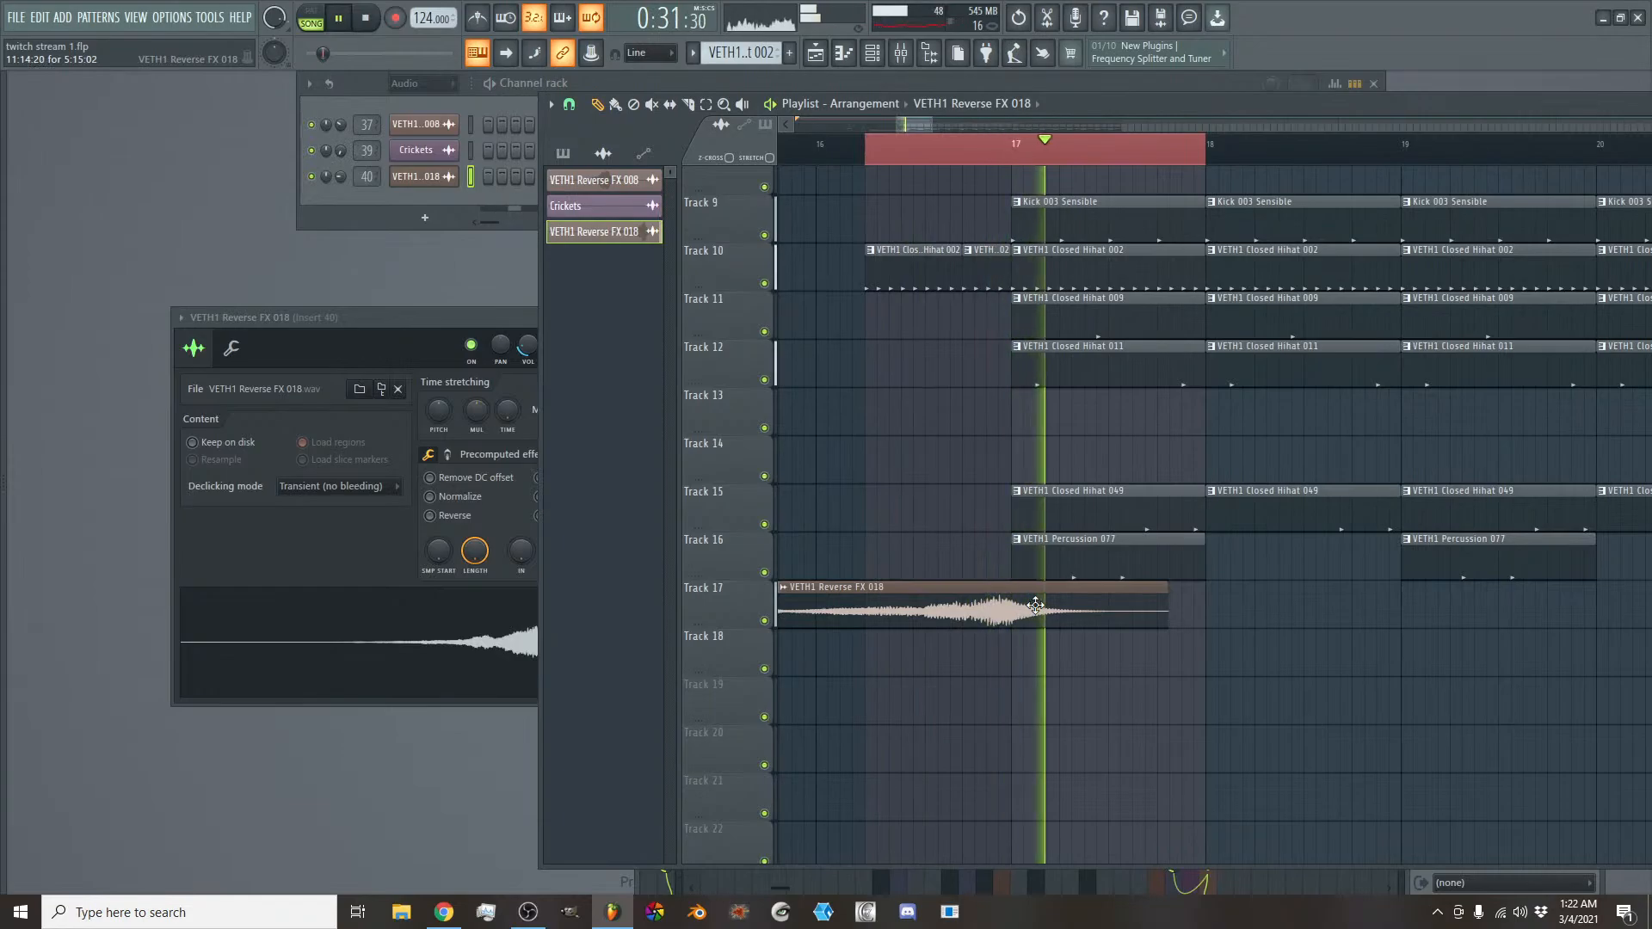
left_click_drag(1036, 603, 1043, 603)
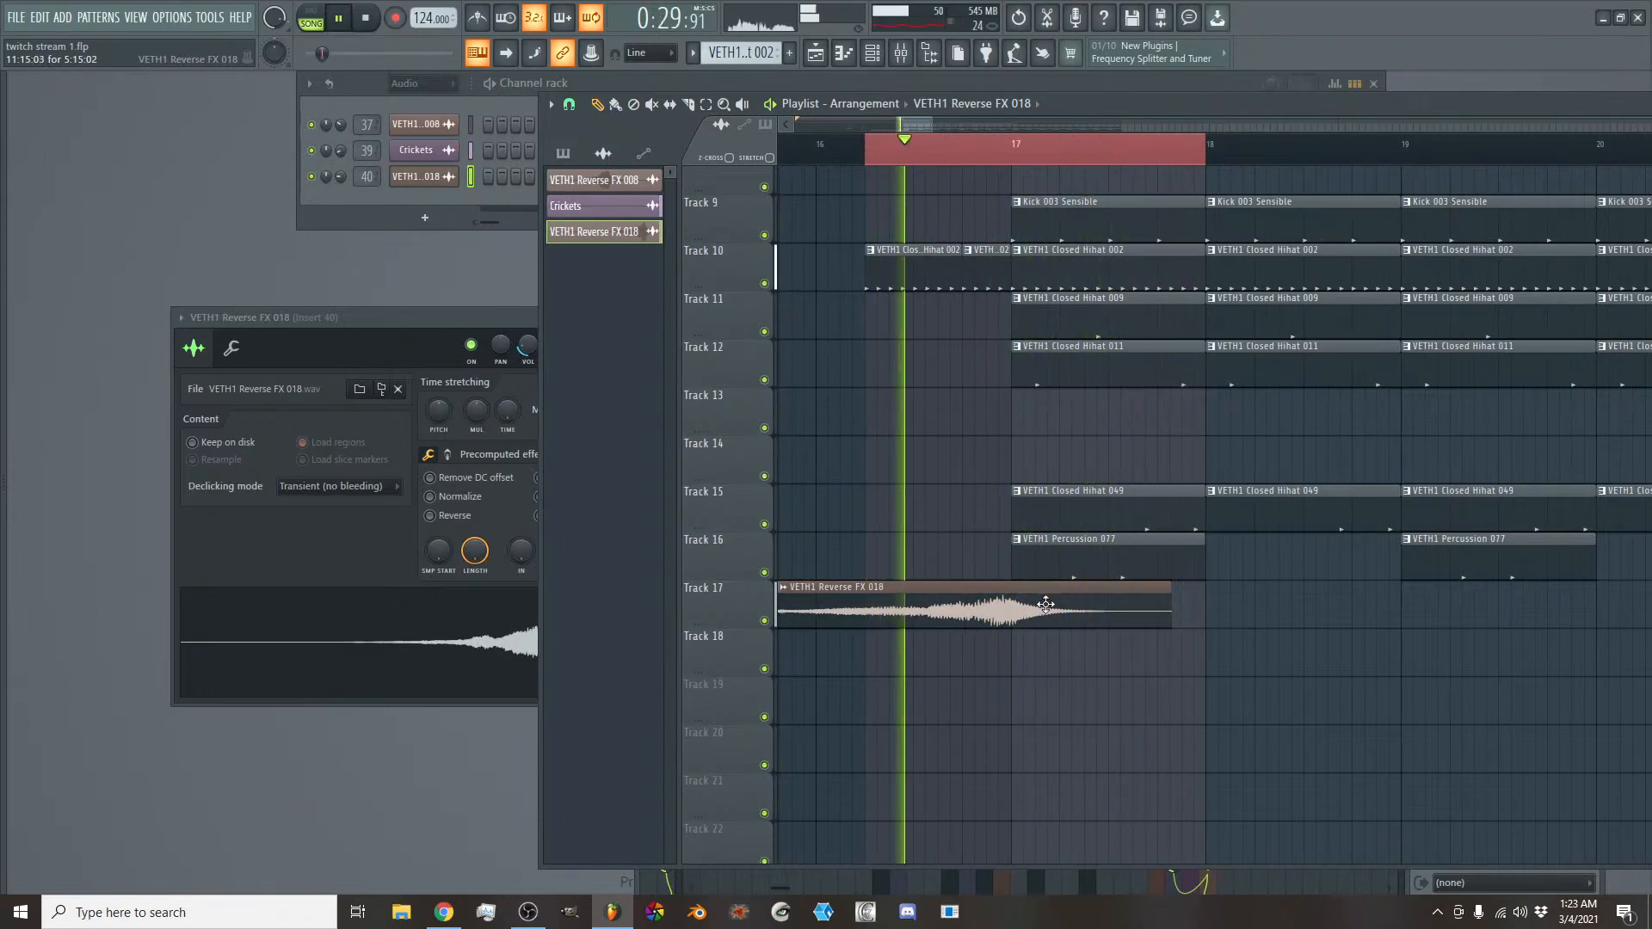
- On the VETH1 Reverse FX 018 mixer track, cut the low-shelf EQ band to -18 dB and lower the volume to 88%
double_click(1045, 604)
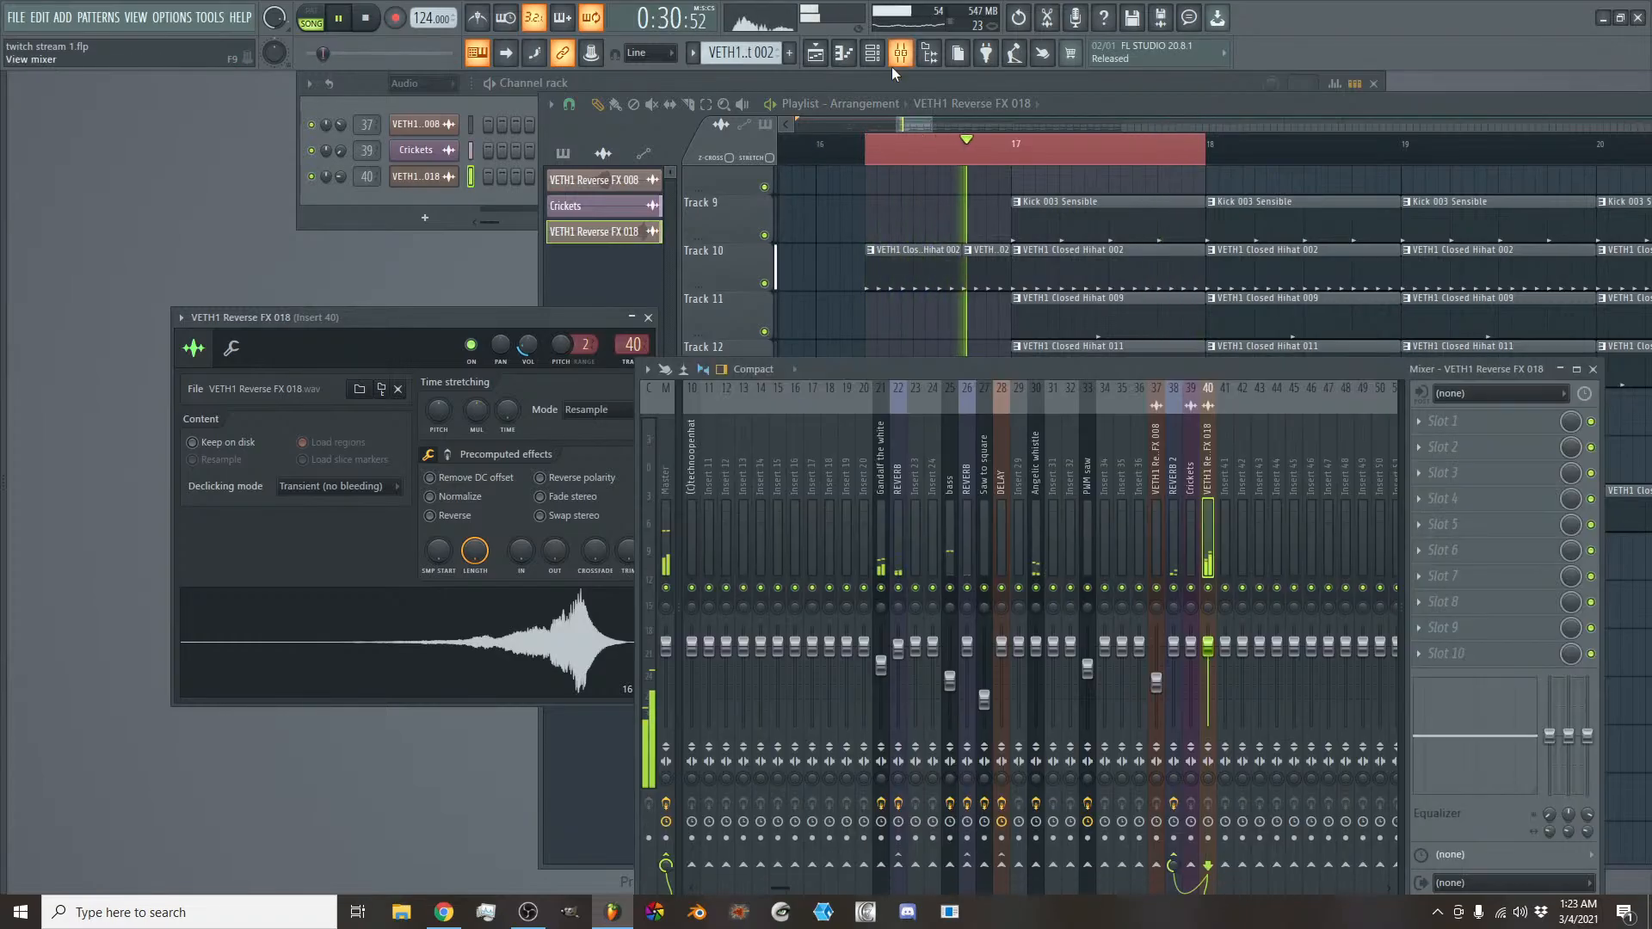
key("F9")
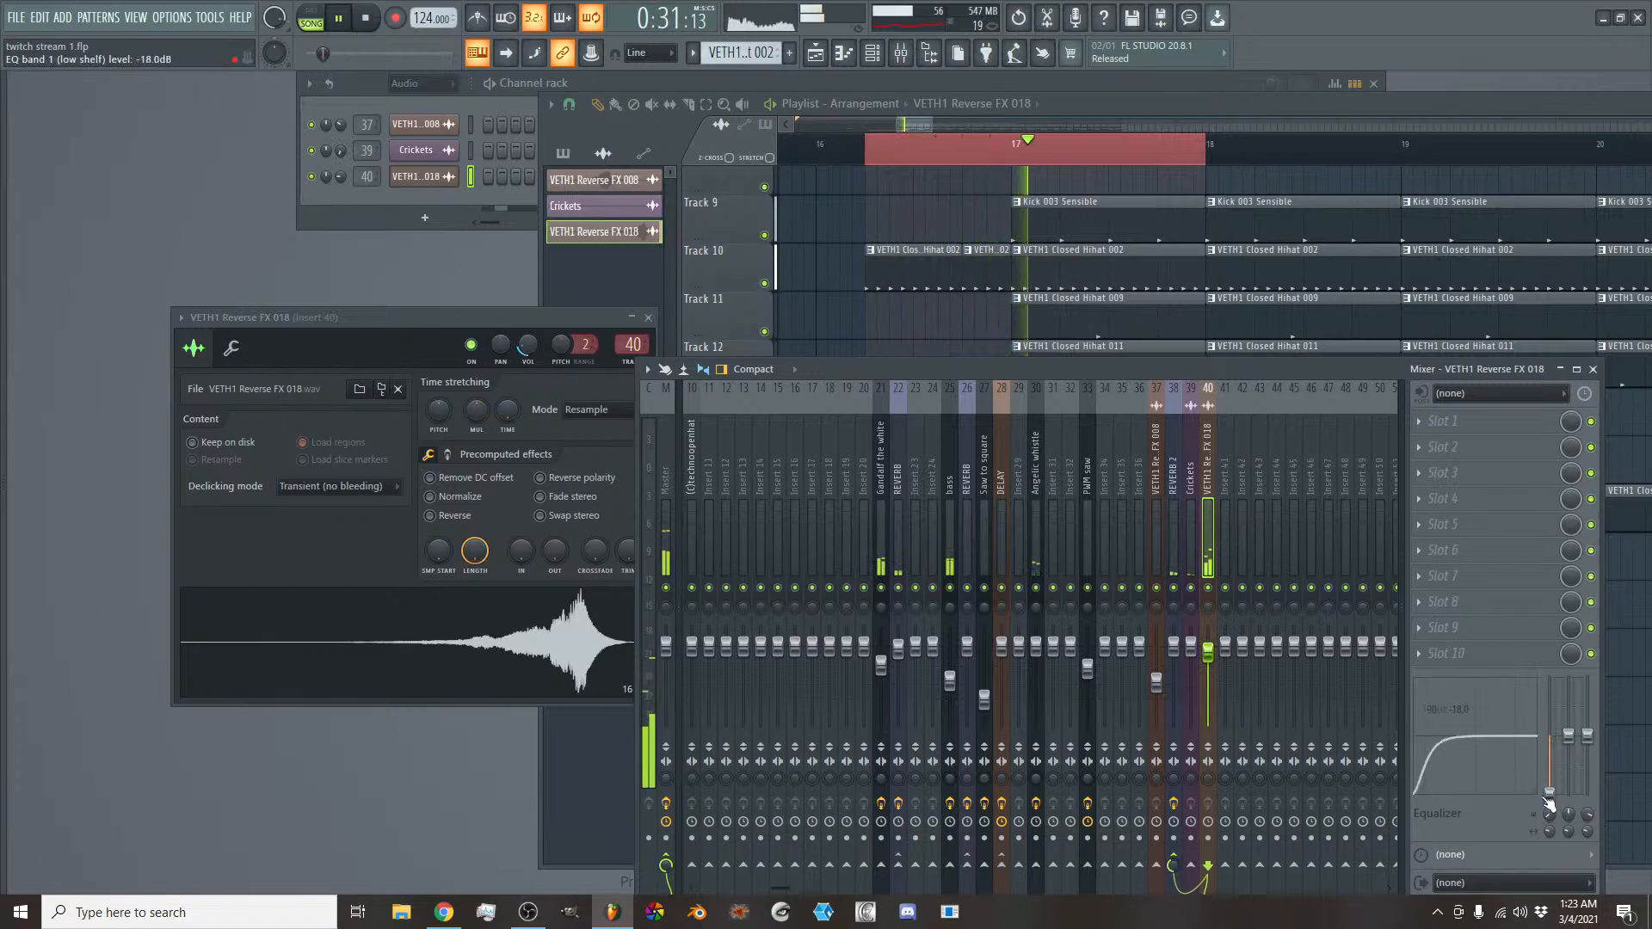
left_click_drag(1208, 651, 1220, 669)
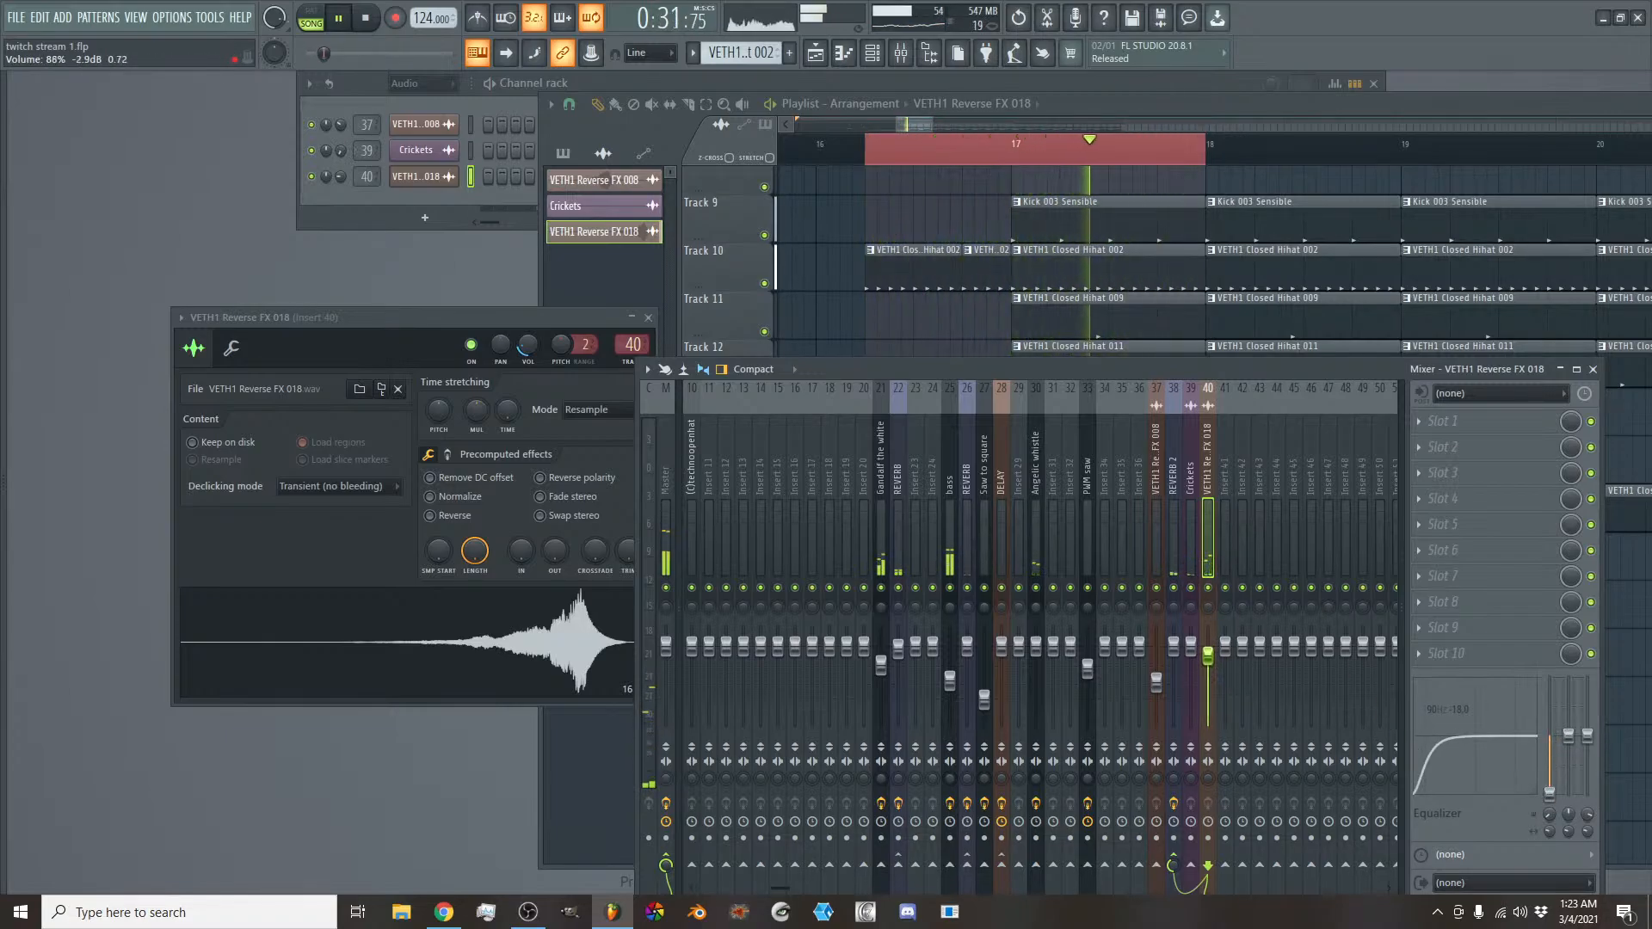
key("space")
- Load the DELAY preset on mixer track 41, send the VETH1 Reverse FX 018 track to it, and start playback
right_click(1230, 490)
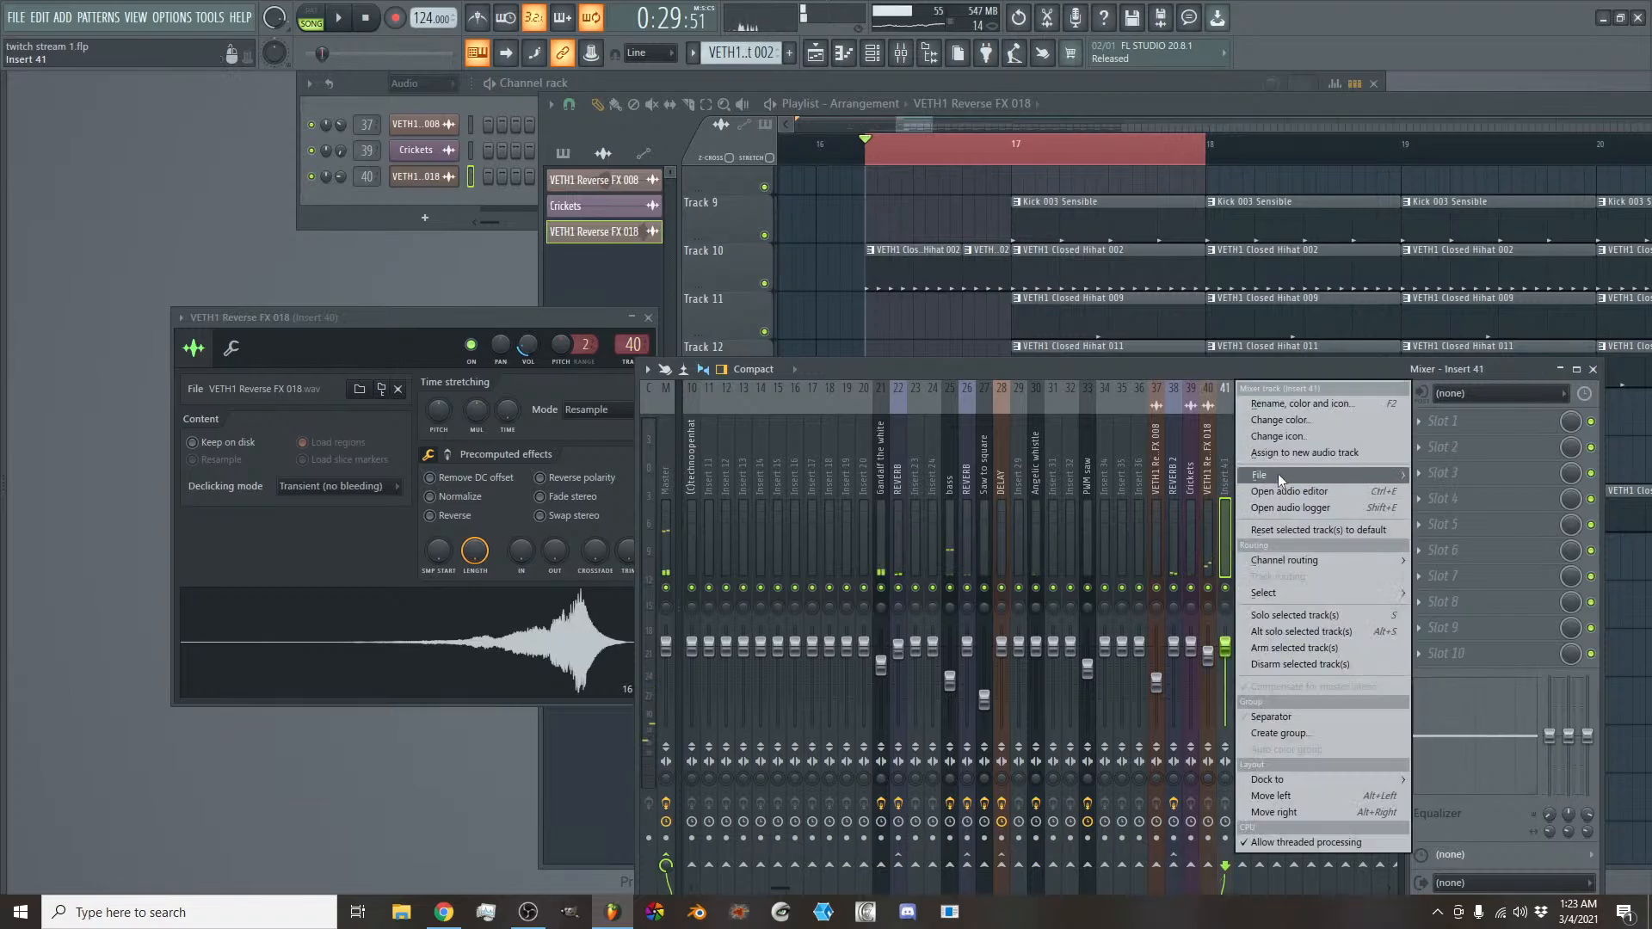
mouse_move(1280, 481)
left_click(1465, 555)
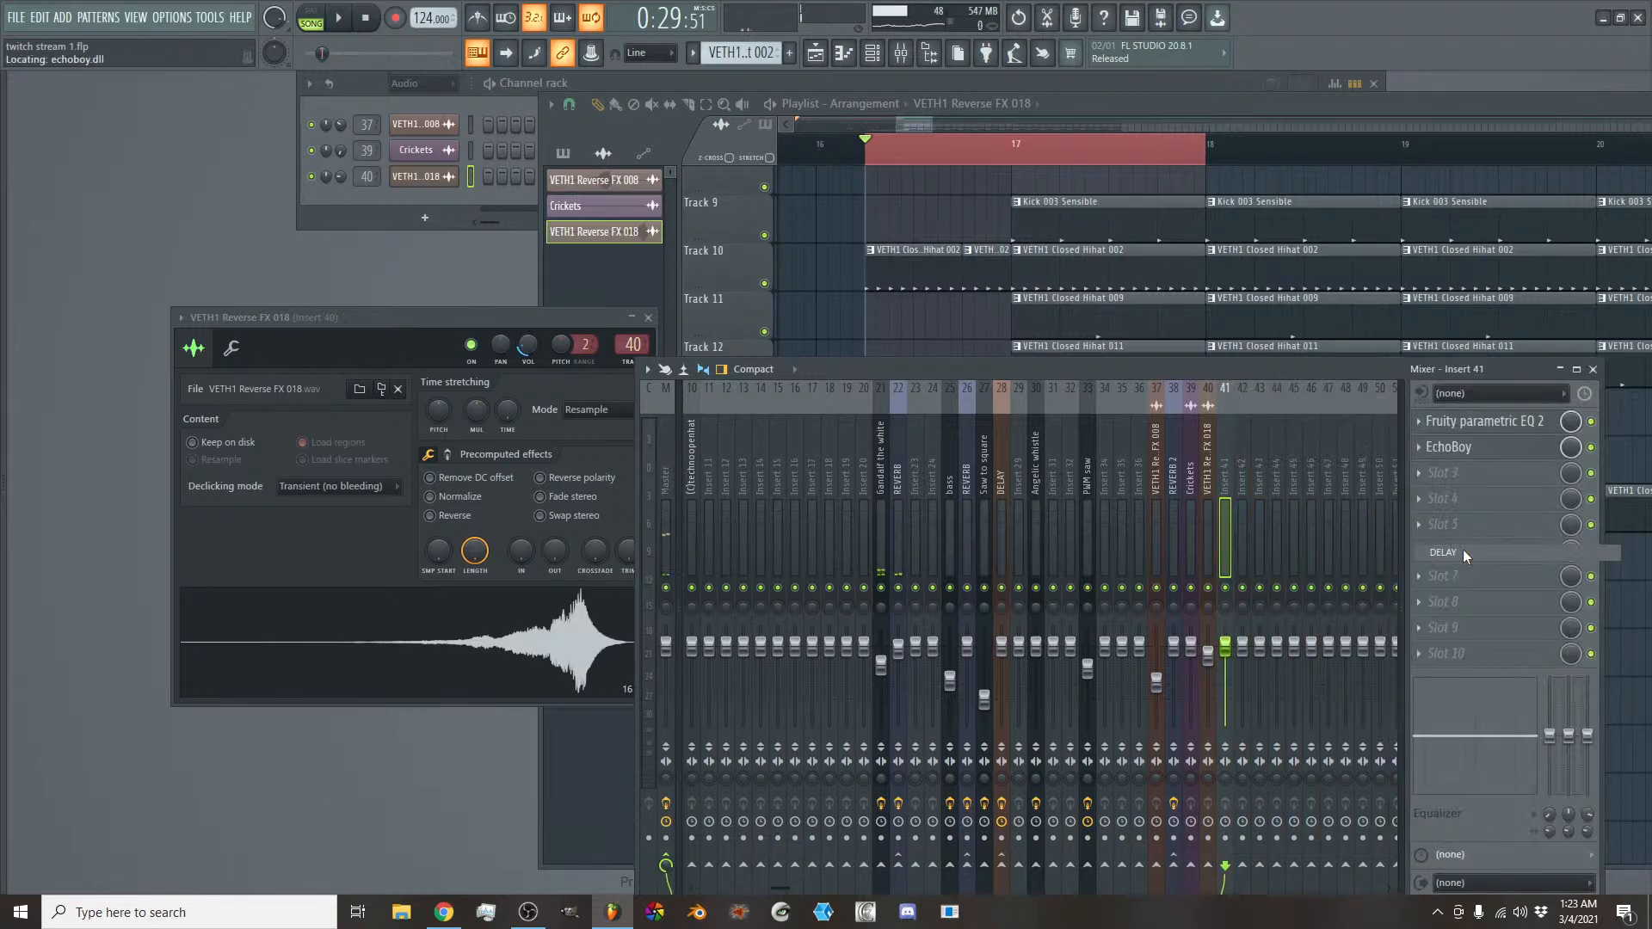
left_click(1209, 508)
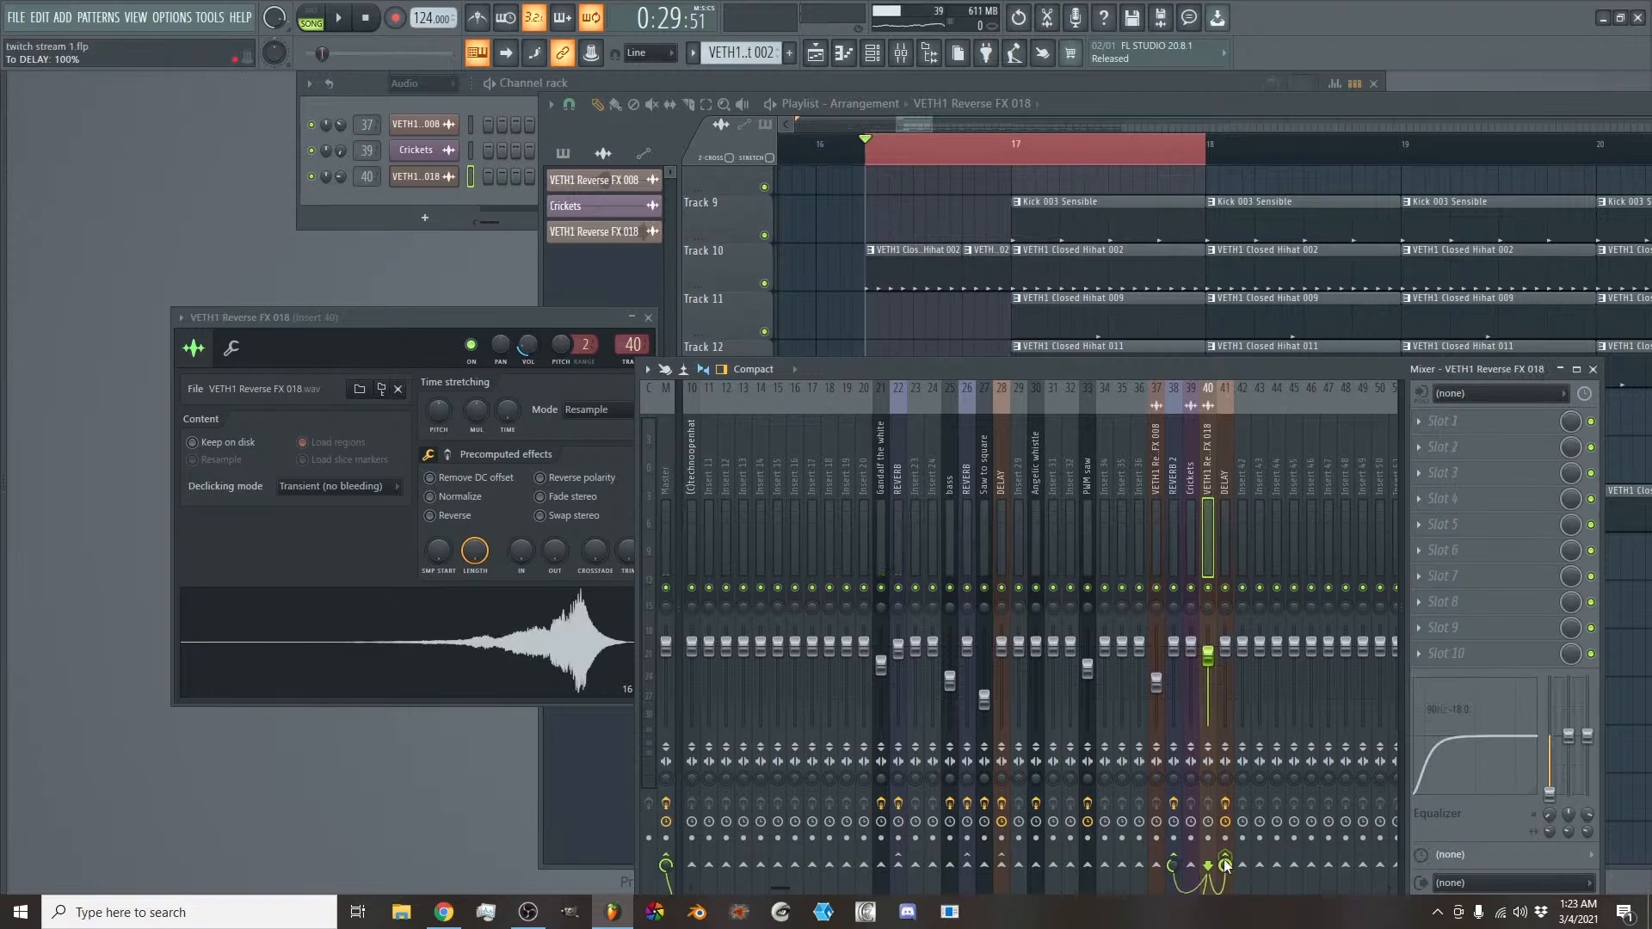
key("space")
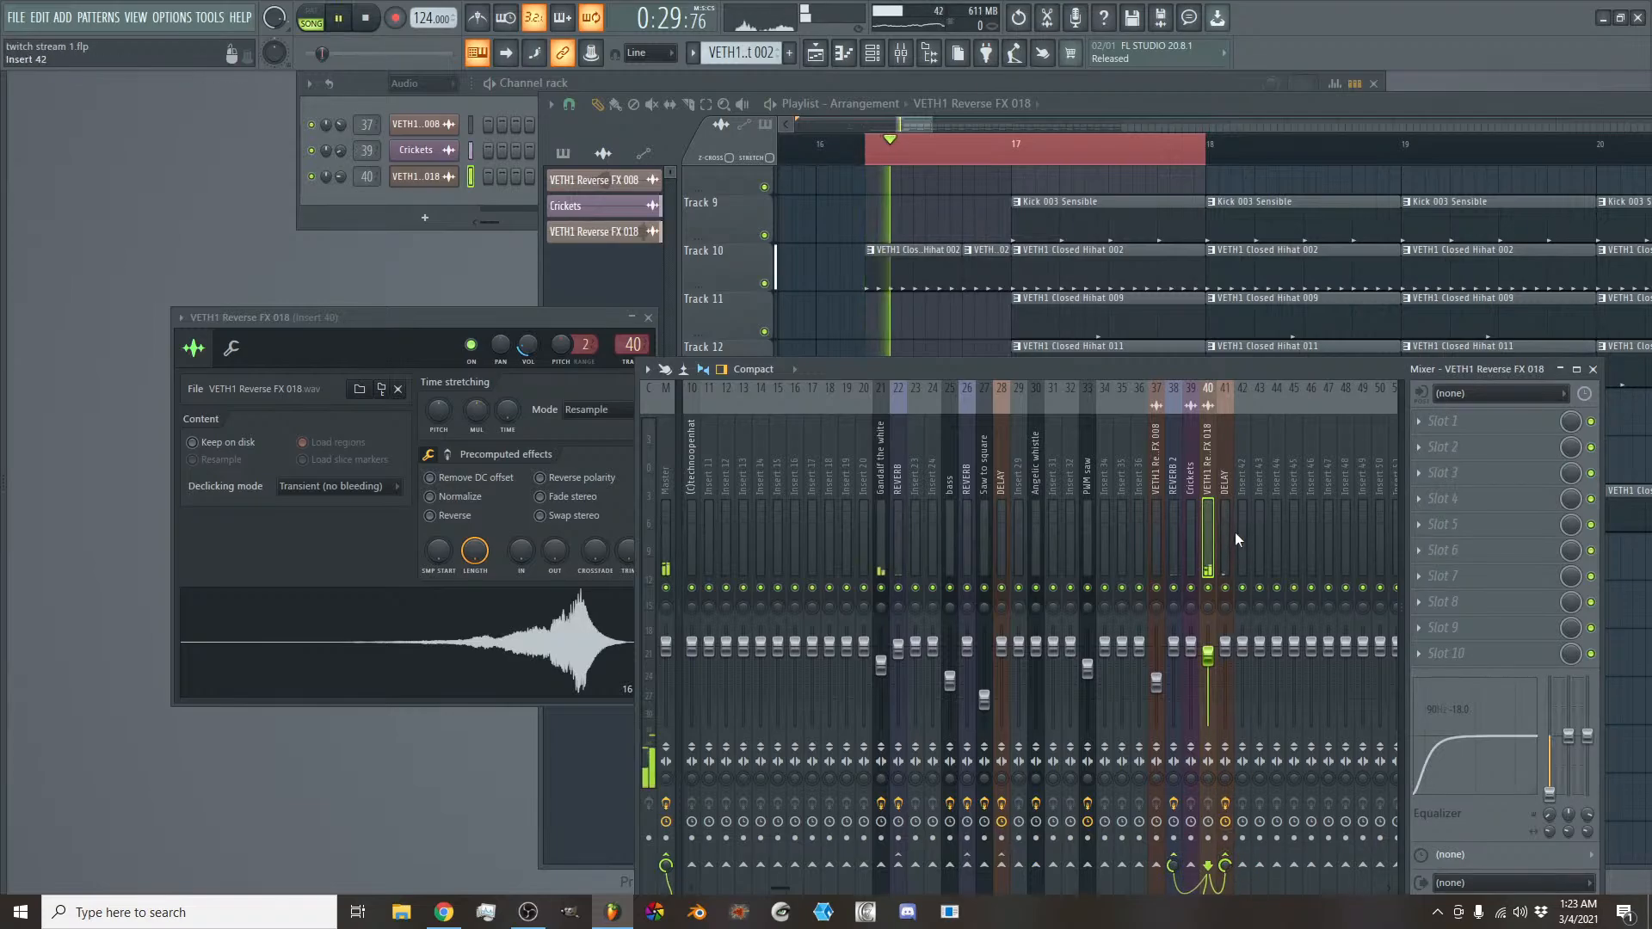
- Open EchoBoy on the DELAY track and set its feedback to 0.72 and its style to Transmitter
left_click(1225, 507)
left_click(1523, 447)
key("space")
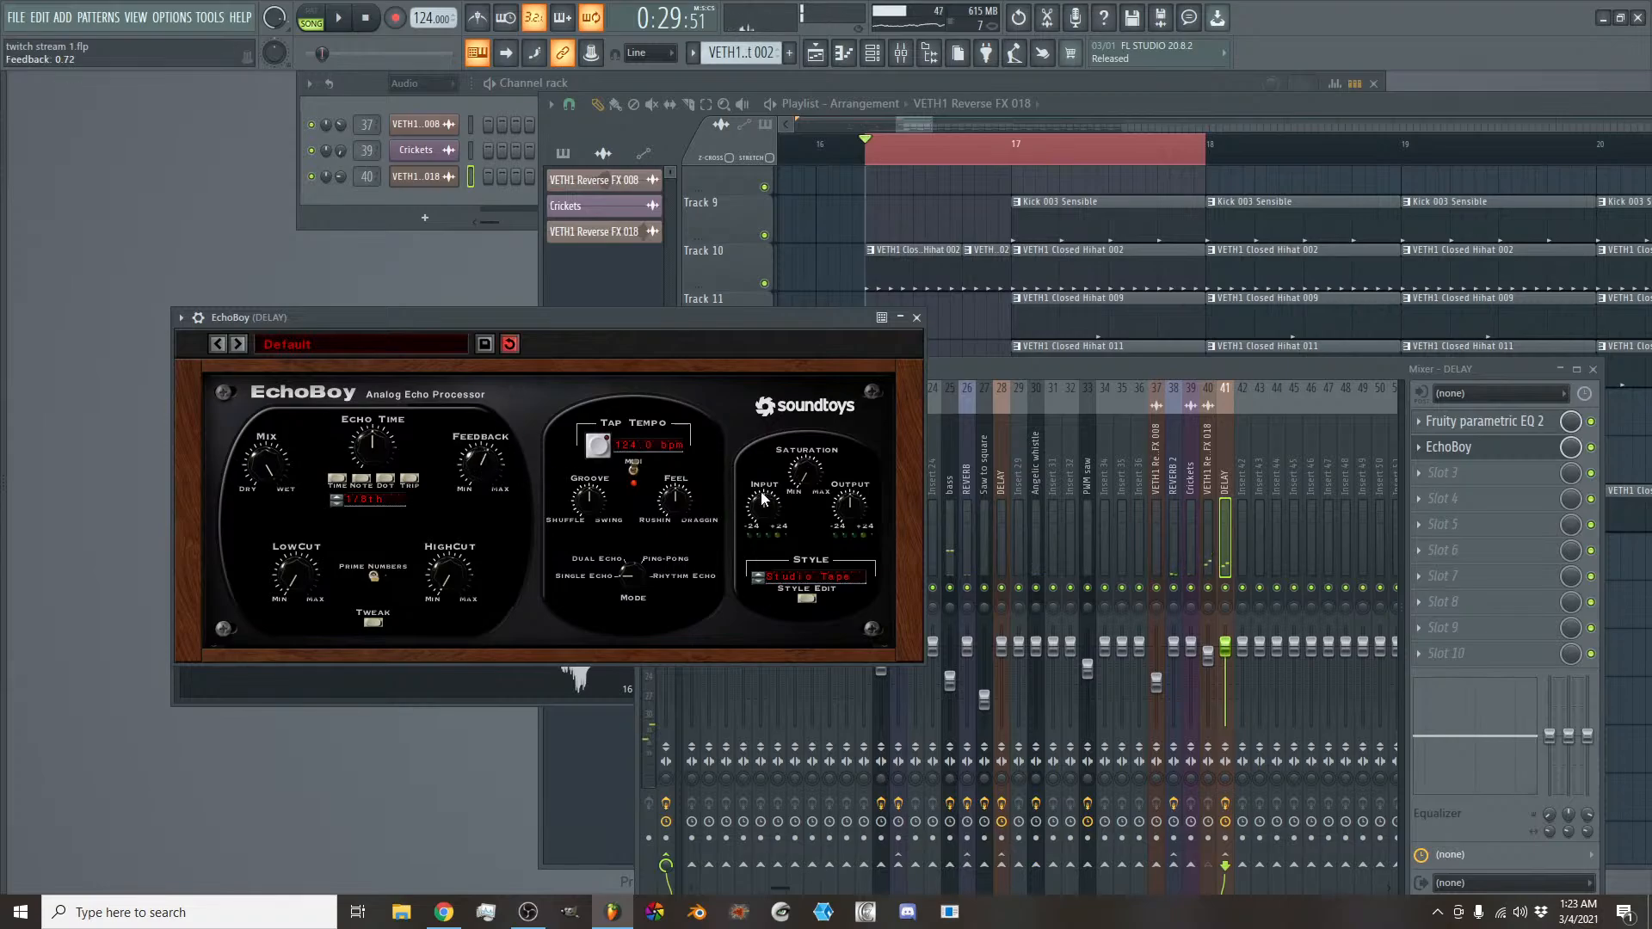
left_click(822, 580)
left_click(822, 596)
- Audition the delayed swell and reduce the VETH1 Reverse FX 018 track's send to DELAY to 88%
left_click(1107, 380)
key("space")
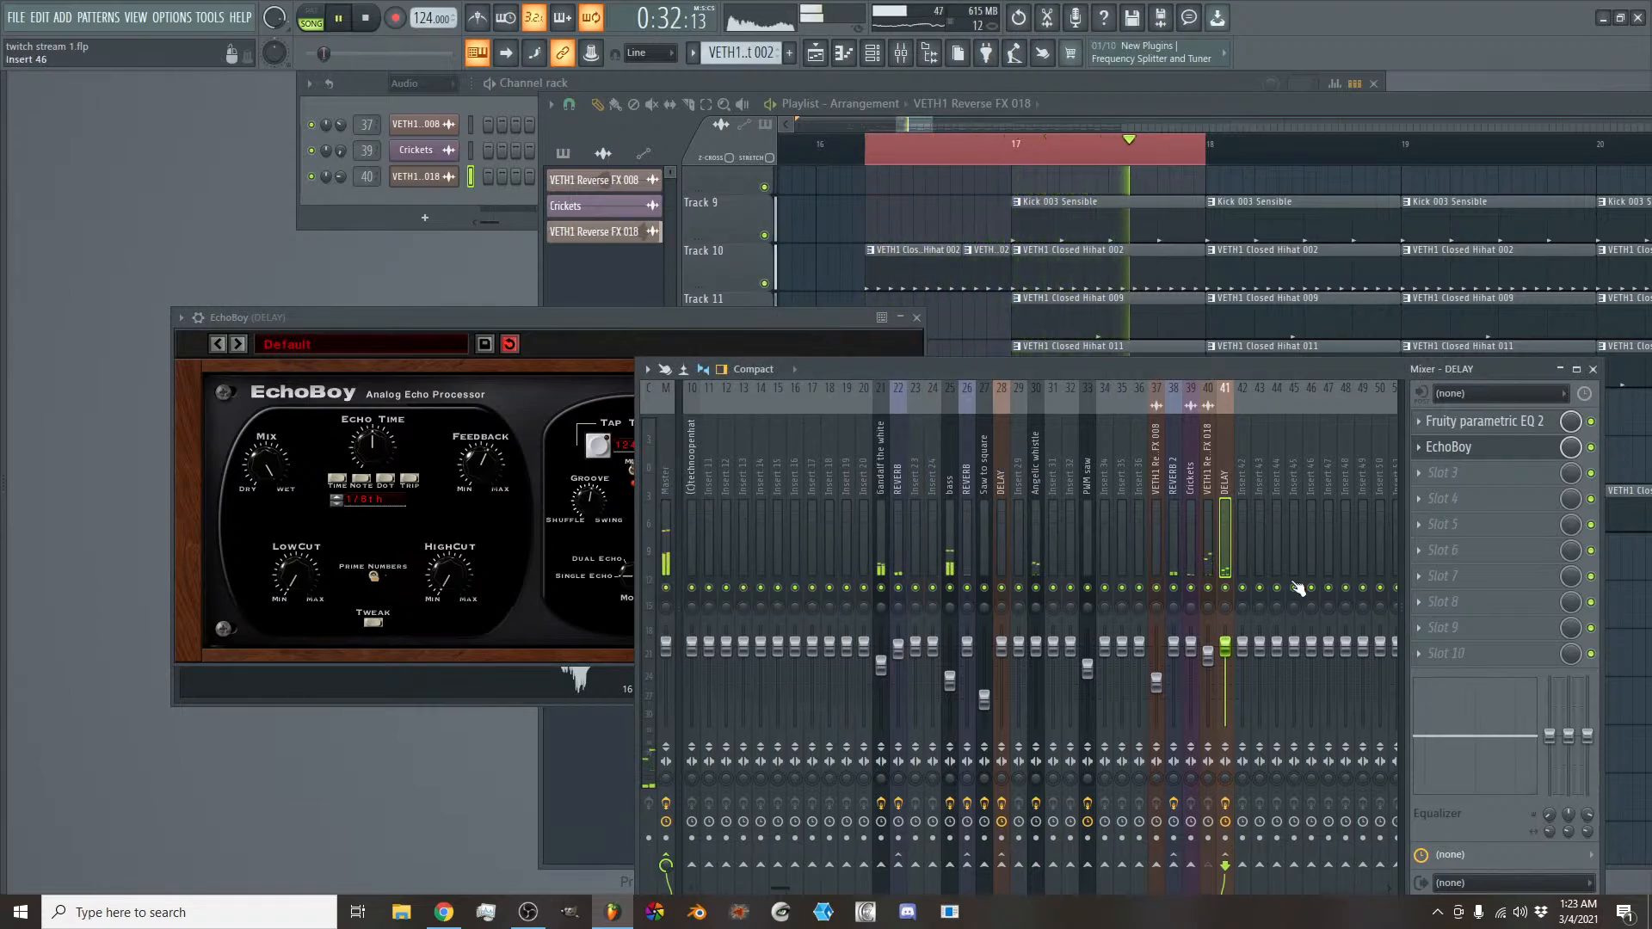
left_click(1213, 566)
key("space")
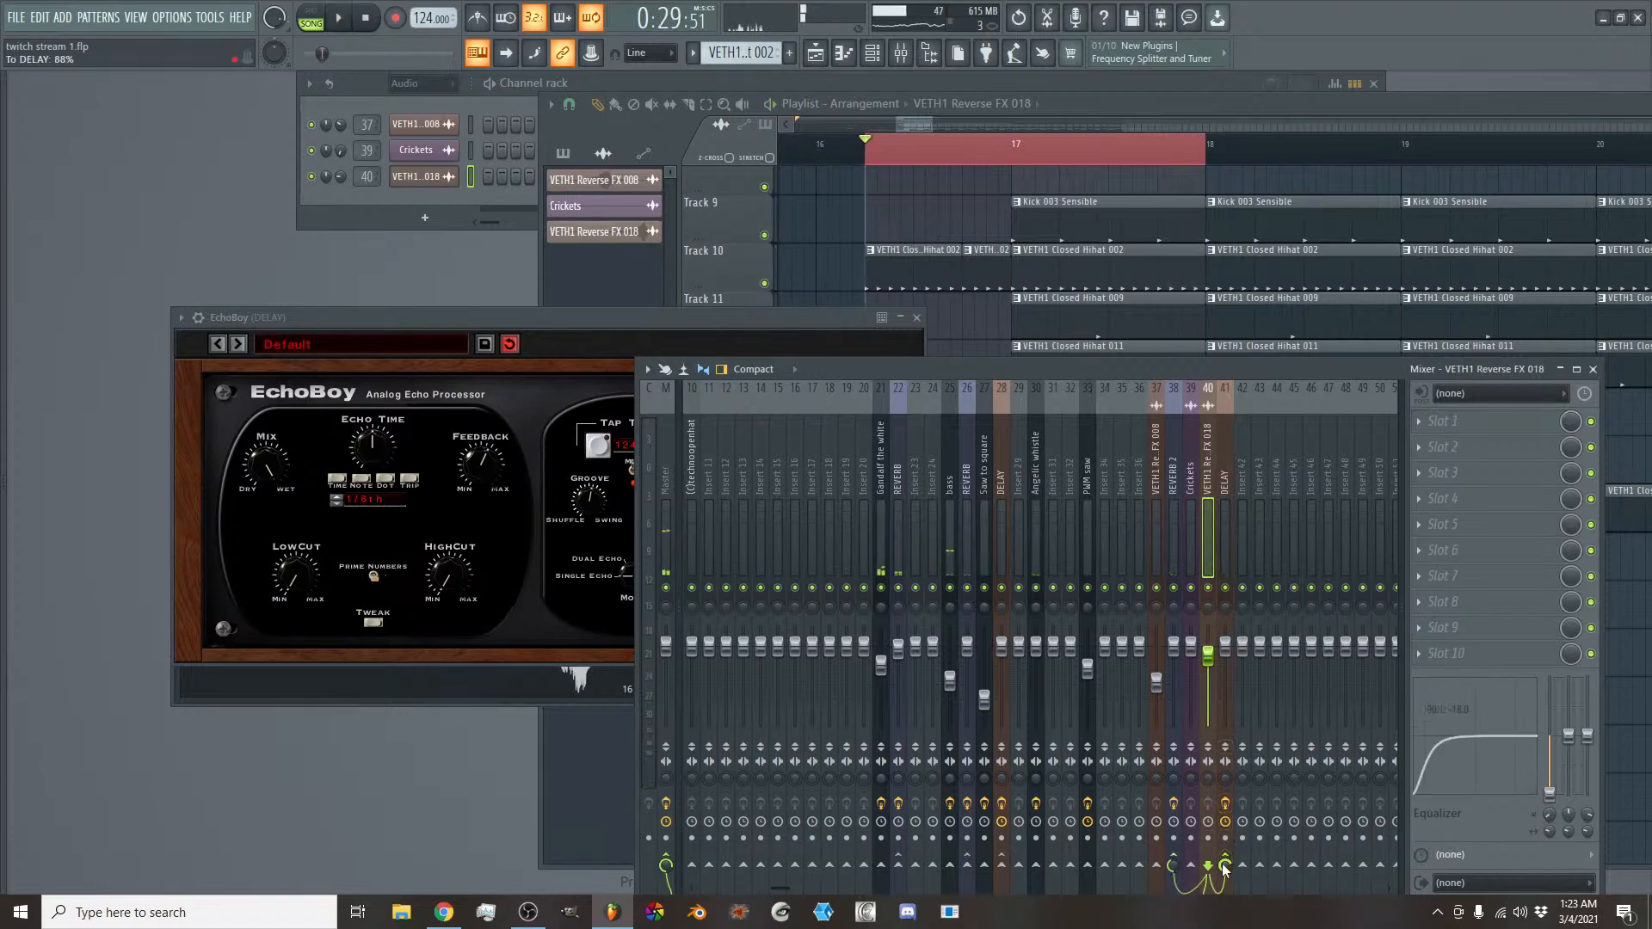
- Switch EchoBoy on the DELAY track to Ping-Pong mode and play the looped transition
left_click(532, 571)
left_click_drag(643, 575, 628, 520)
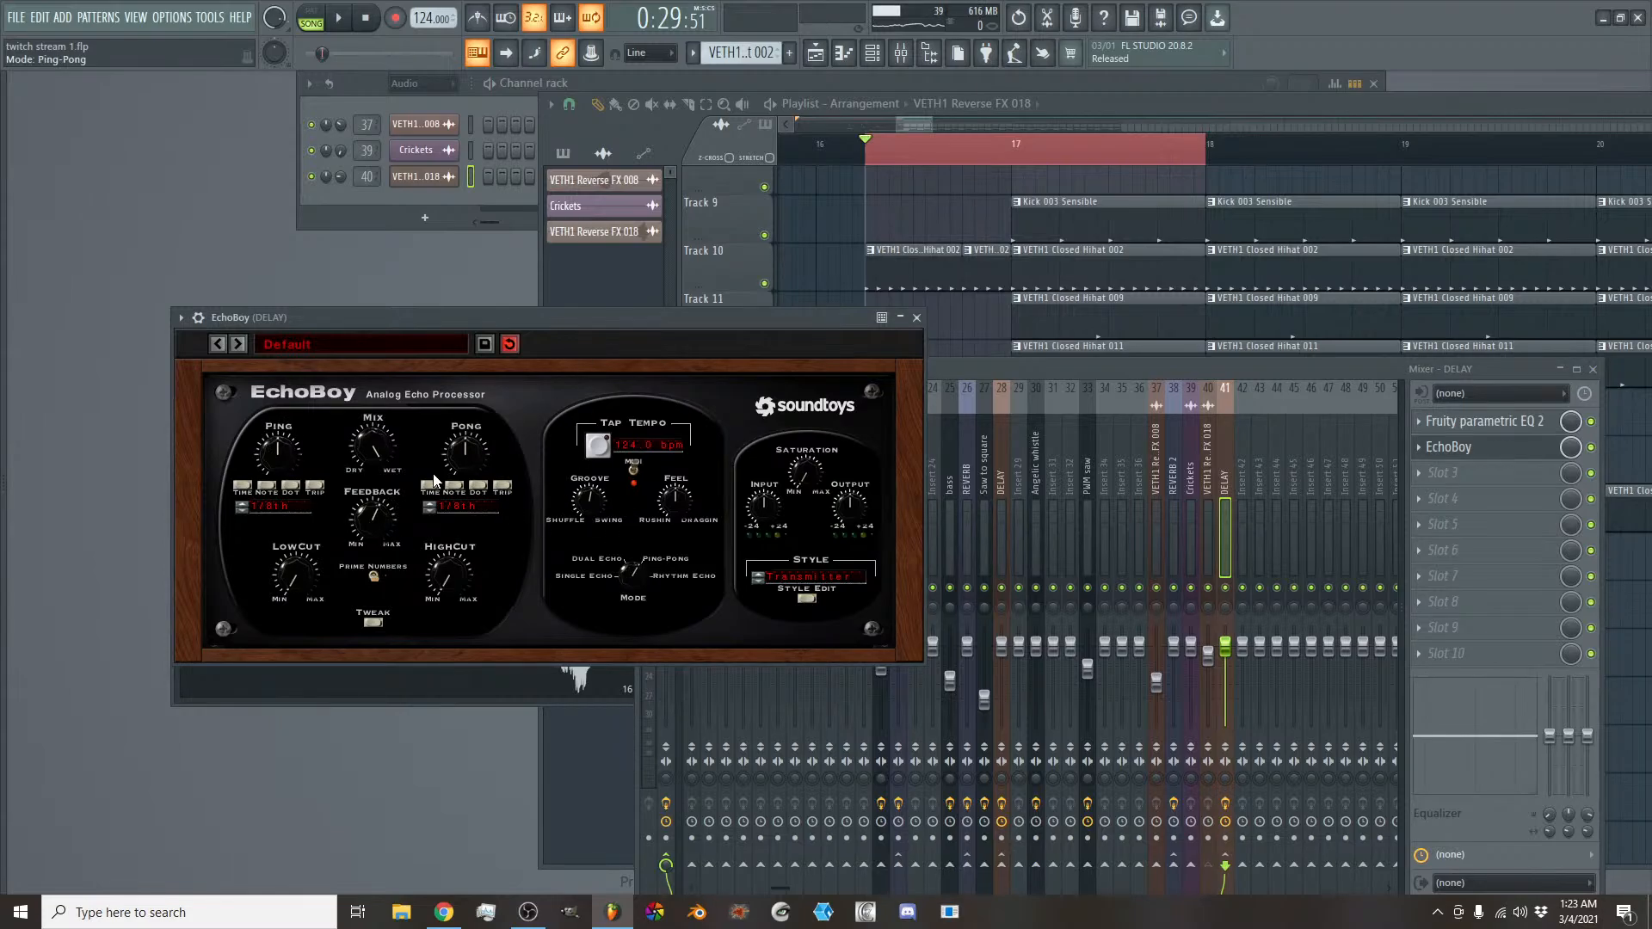
left_click(342, 20)
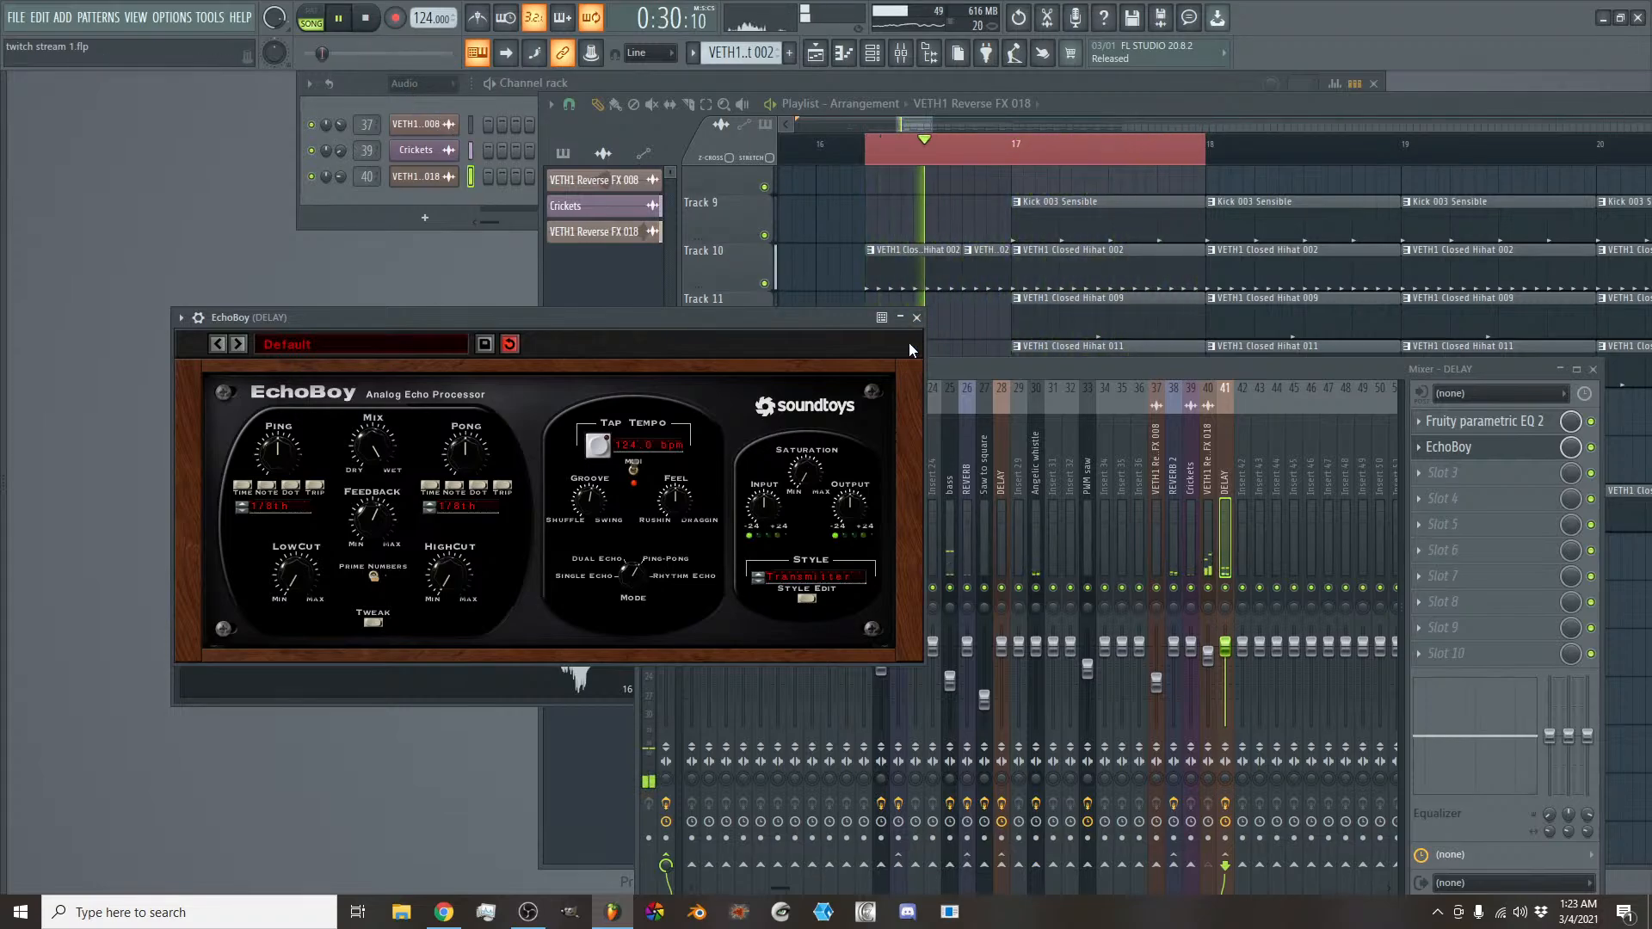
- Close EchoBoy and lower the VETH1 Reverse FX 018 mixer track's volume to 83%
left_click(916, 317)
left_click(1211, 611)
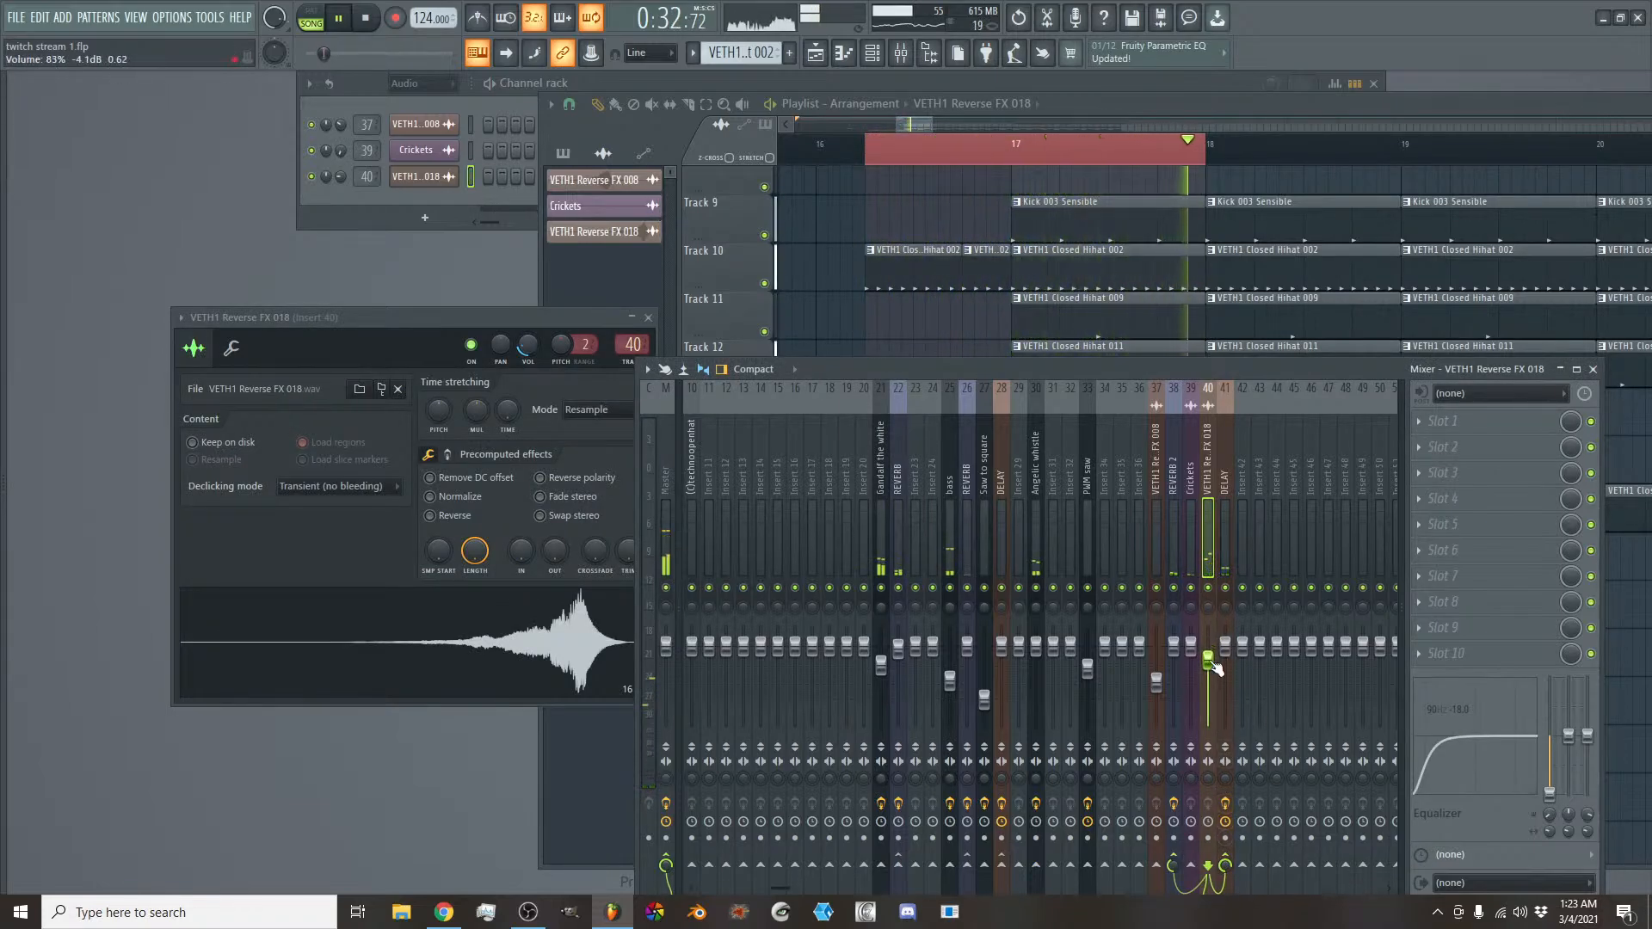
key("space")
- Clear the loop region around bar 17 and play the arrangement from the beginning
left_click(913, 122)
scroll(914, 120, "down", 3)
scroll(912, 117, "down", 5)
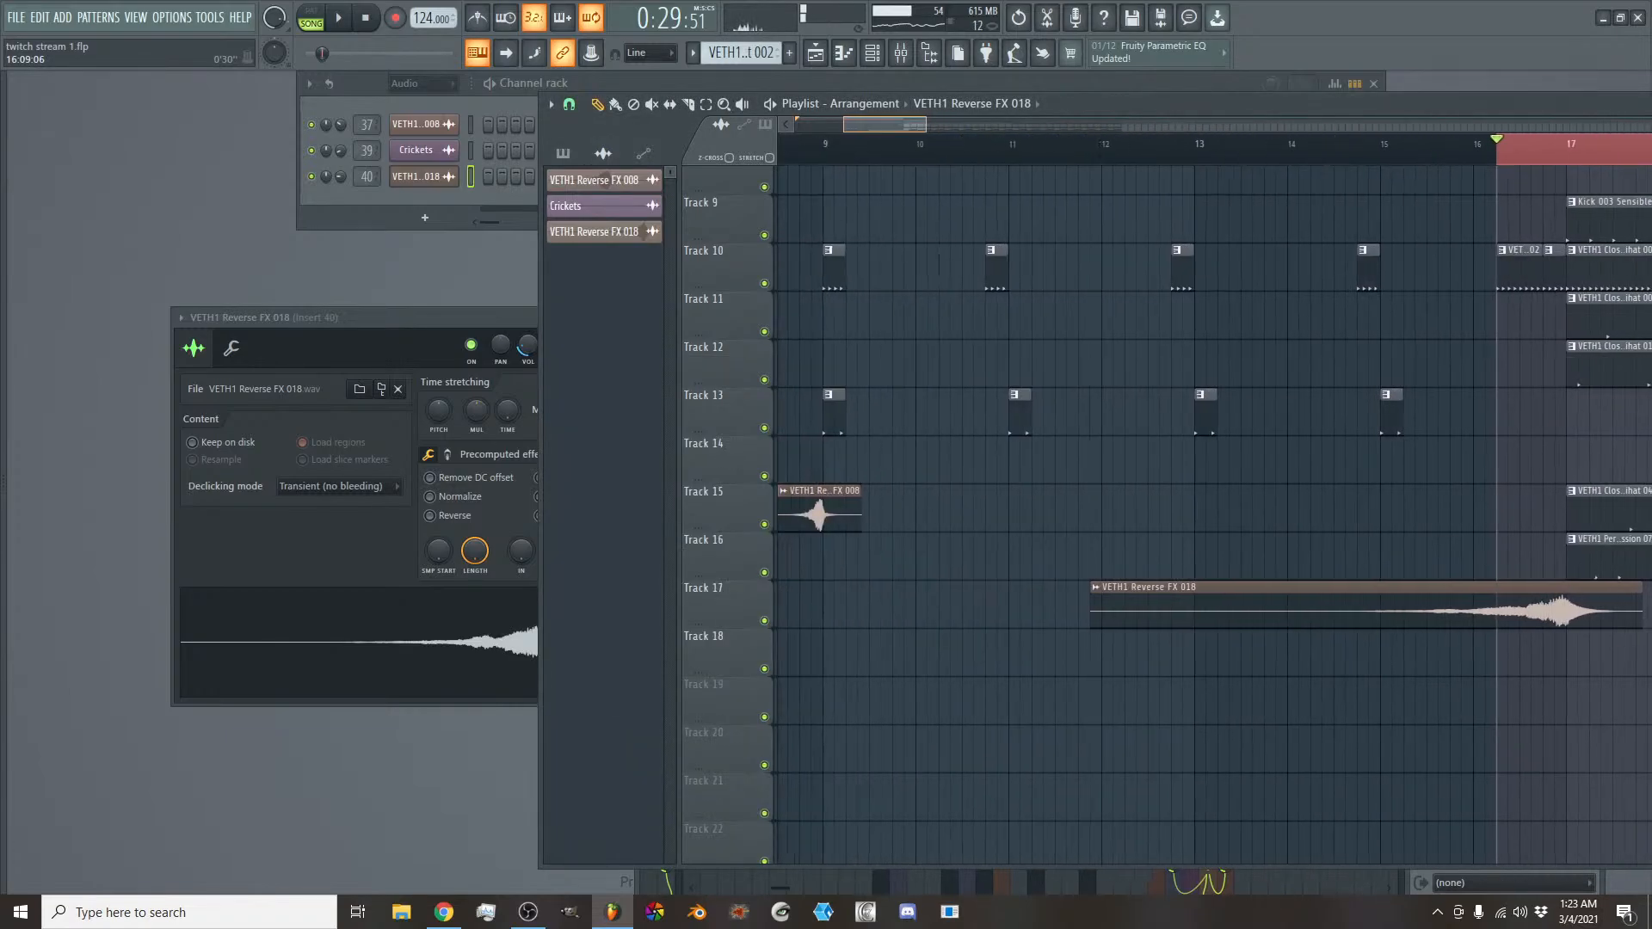
left_click_drag(817, 139, 774, 142)
key("space")
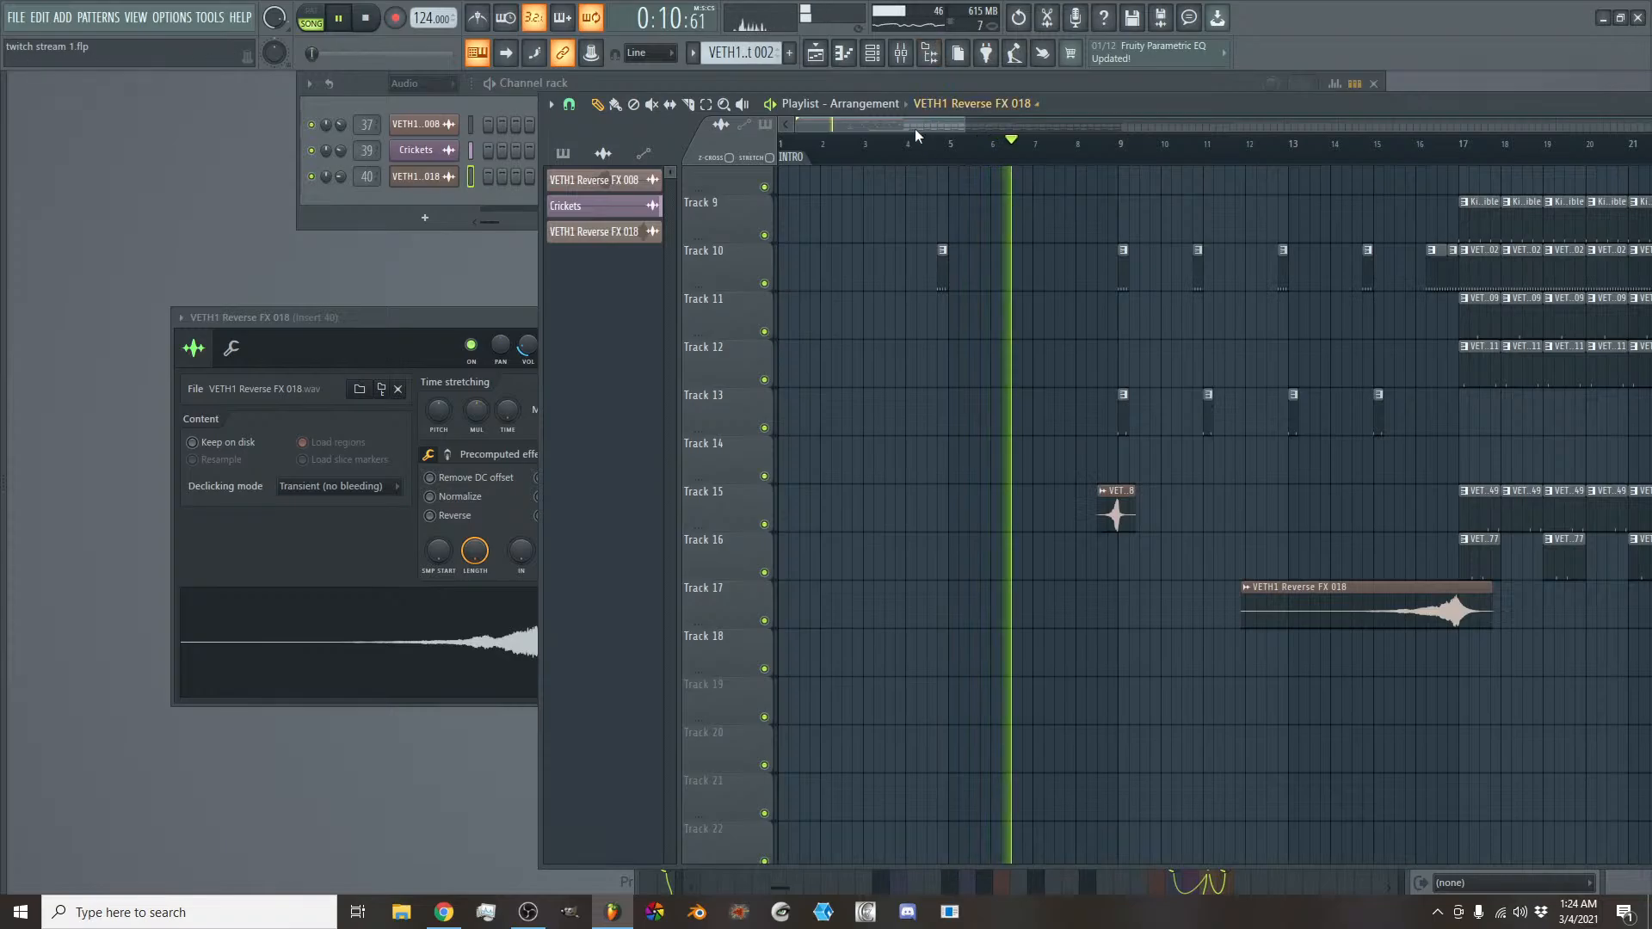
- Shrink the height of playlist Track 3, which holds the Crickets channel volume automation
left_click_drag(963, 124, 1220, 127)
scroll(1084, 418, "up", 2)
scroll(1084, 418, "up", 3)
scroll(747, 396, "up", 2)
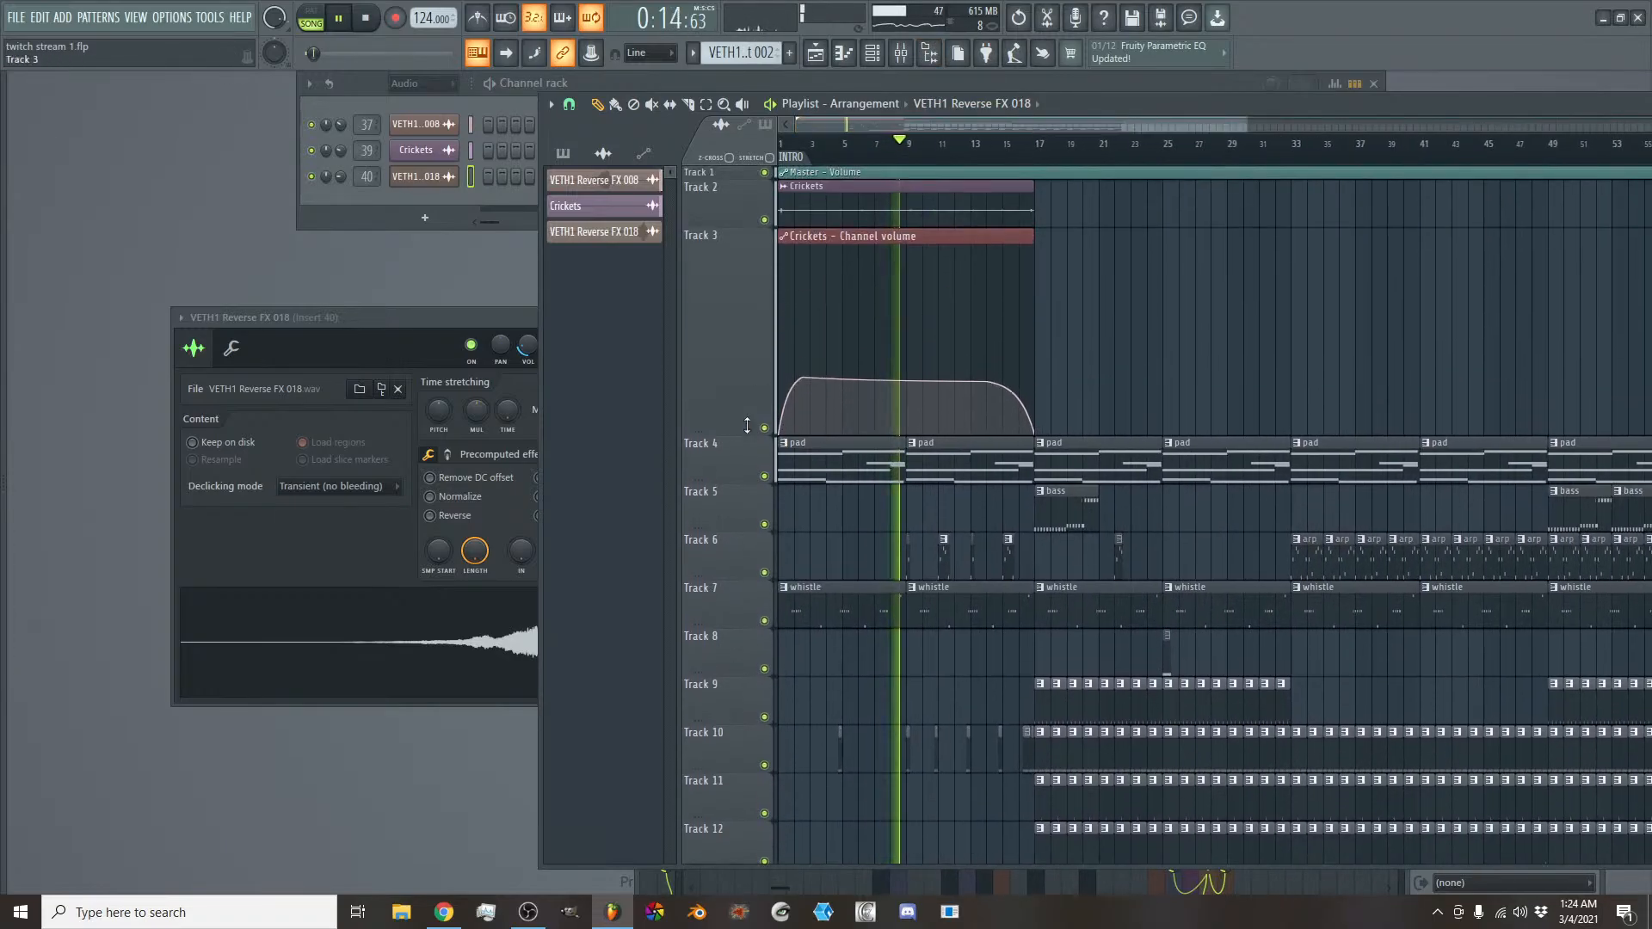
left_click_drag(746, 425, 736, 251)
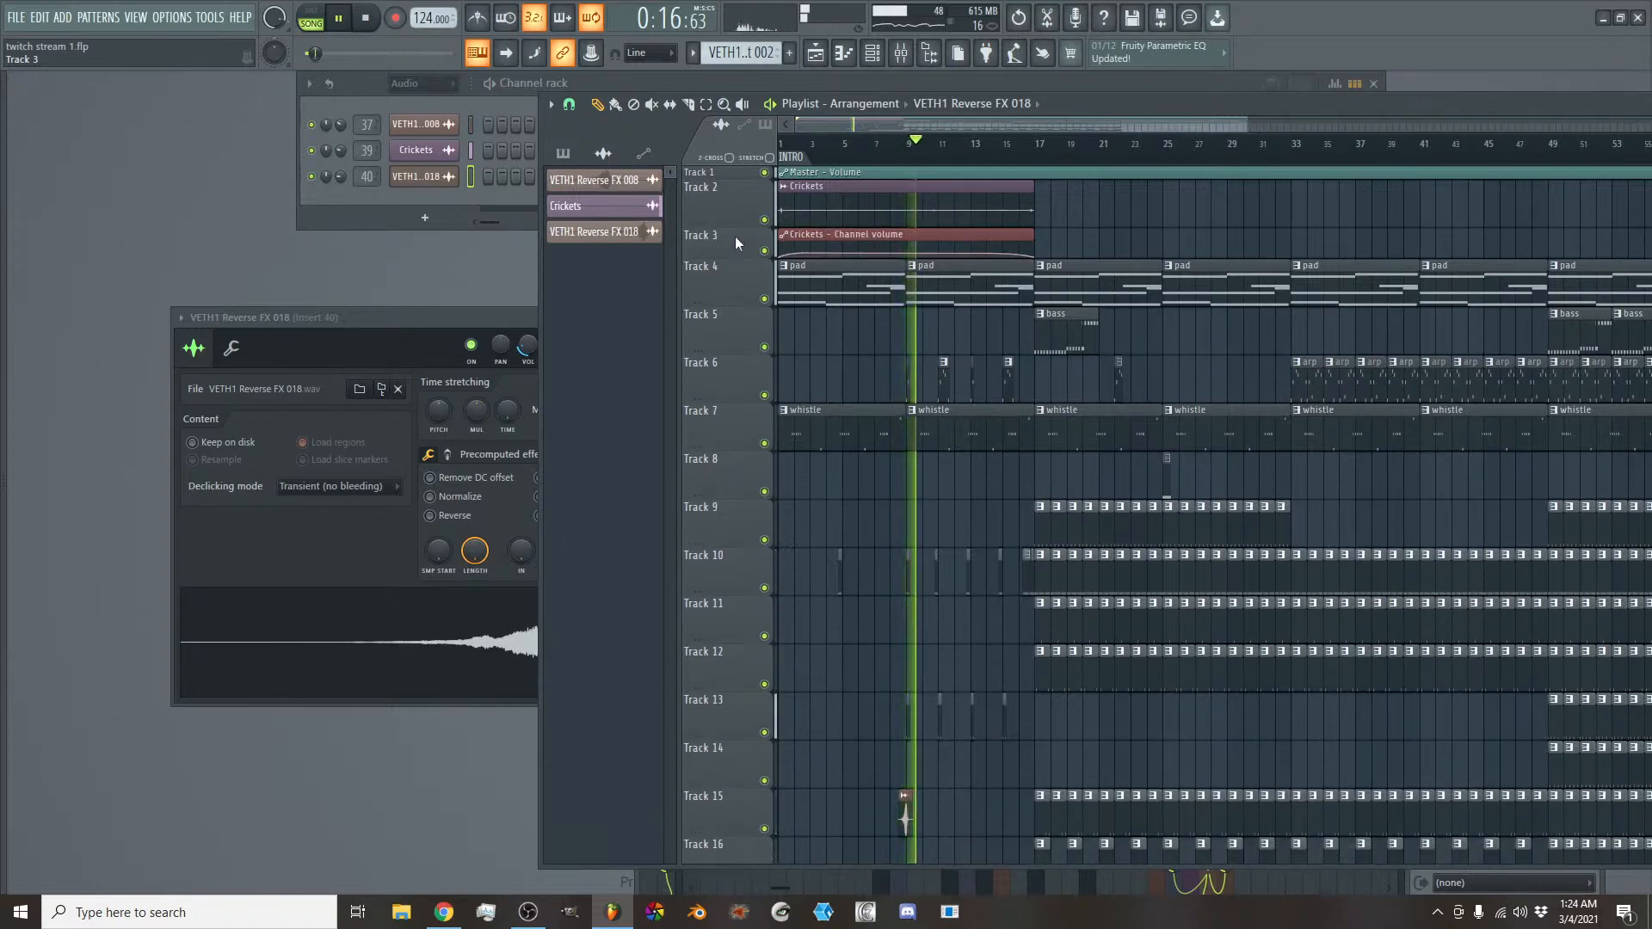
- Group Track 3 with the Crickets track above it and collapse the group
right_click(735, 236)
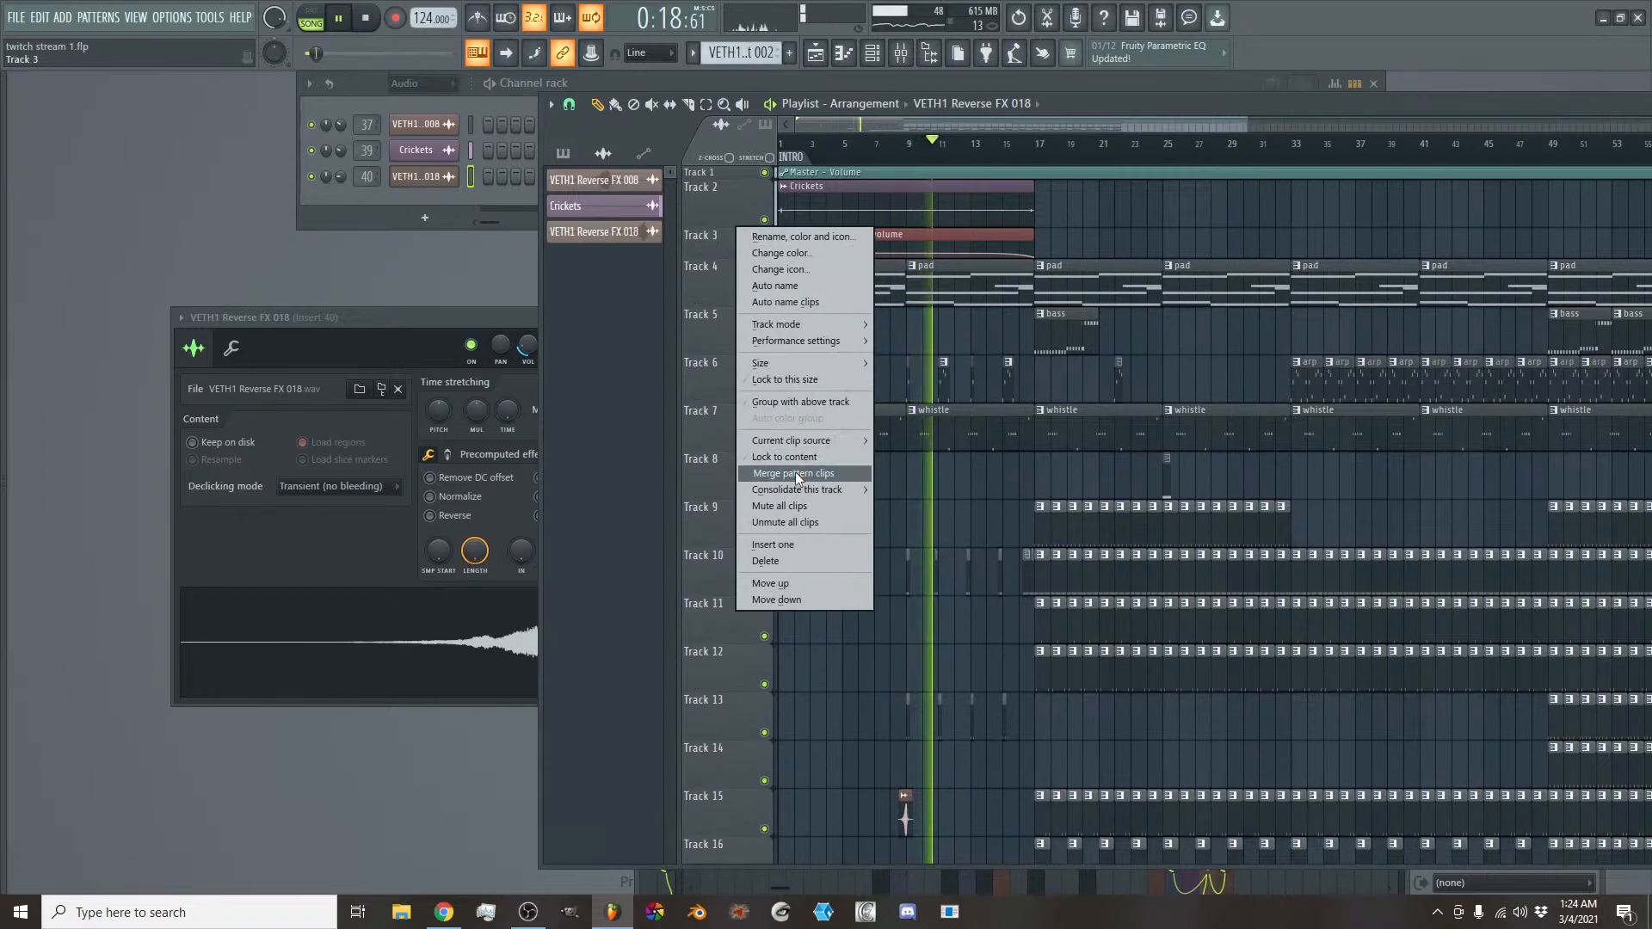
left_click(819, 402)
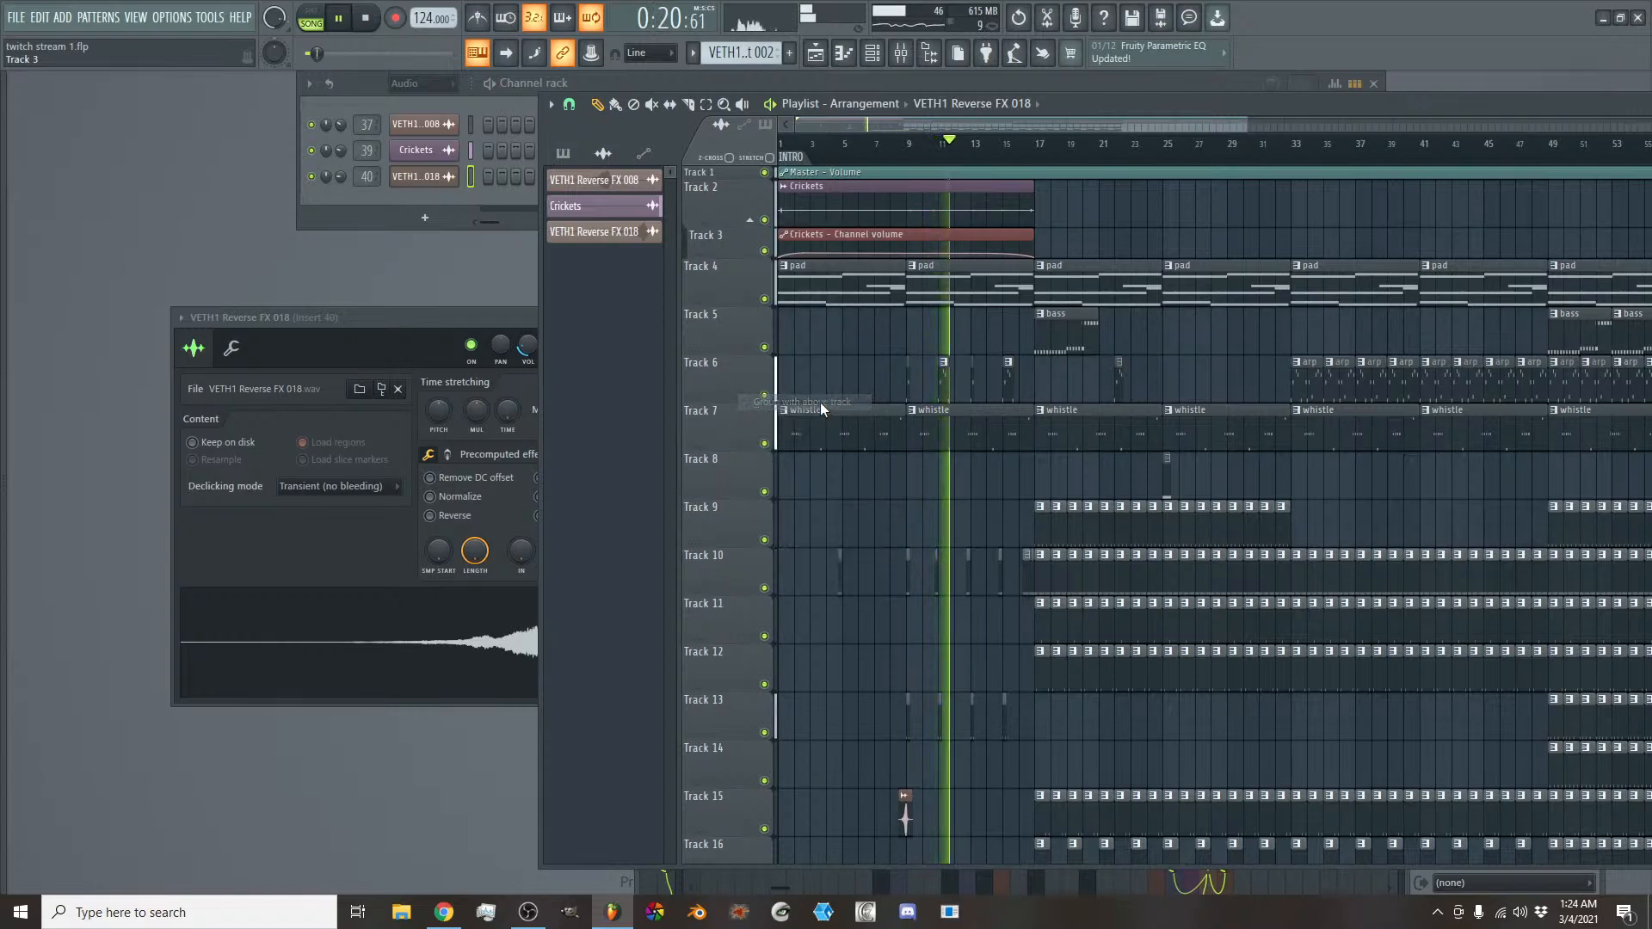
left_click(752, 222)
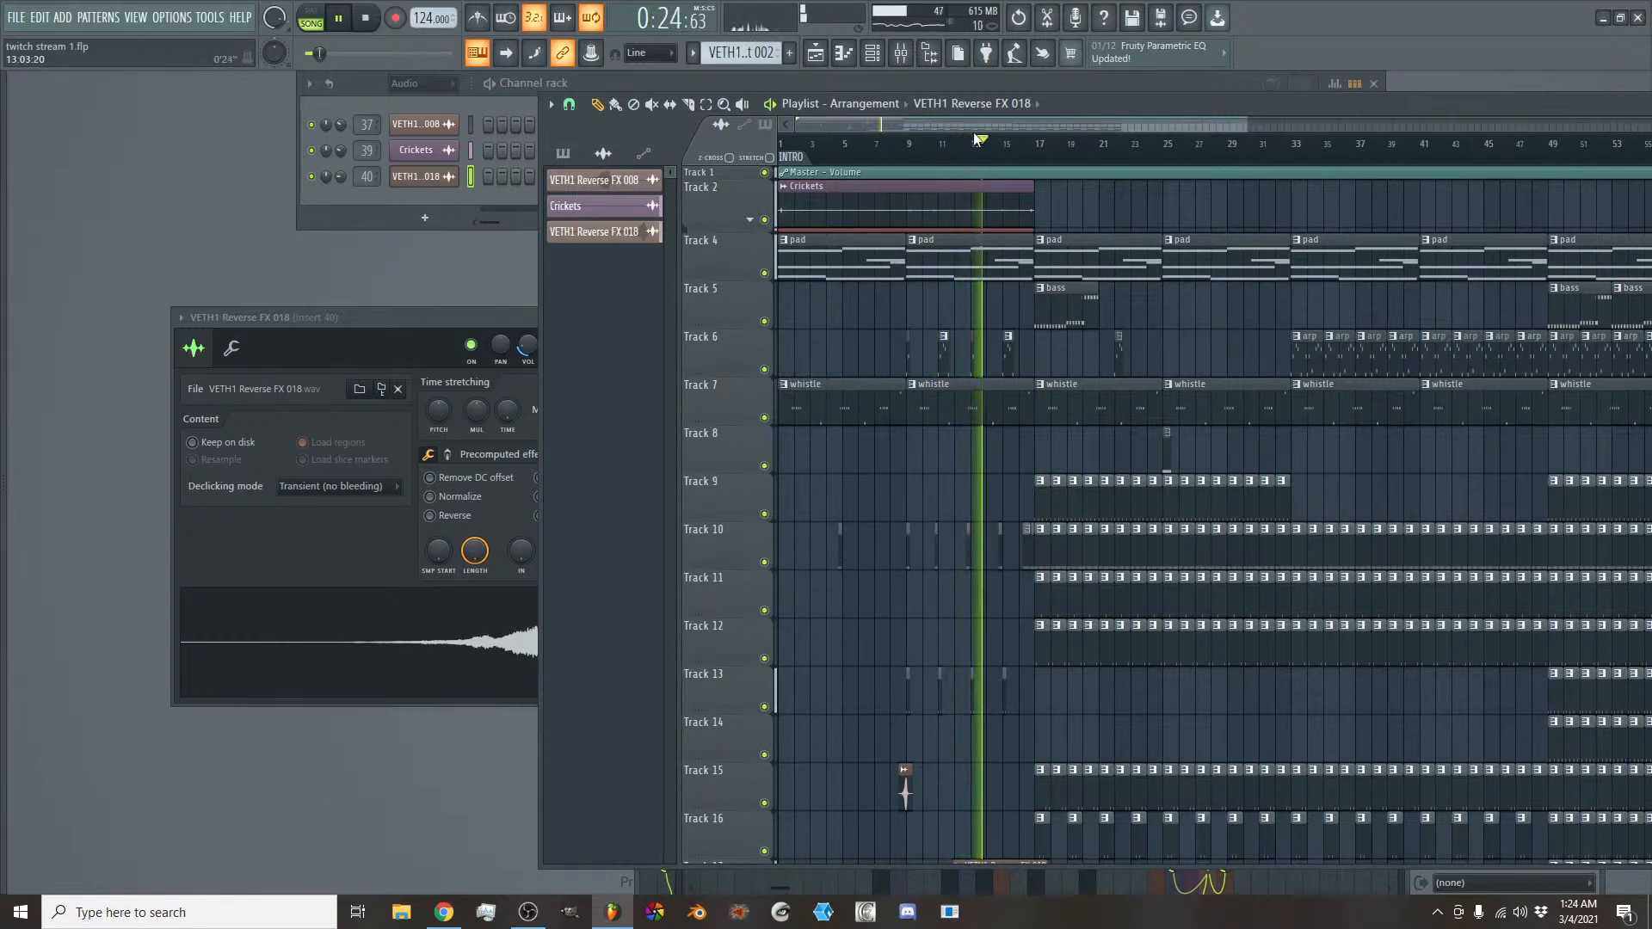
- Listen through the intro into the drum entry at bar 17 and check the mixer levels
scroll(978, 138, "down", 6)
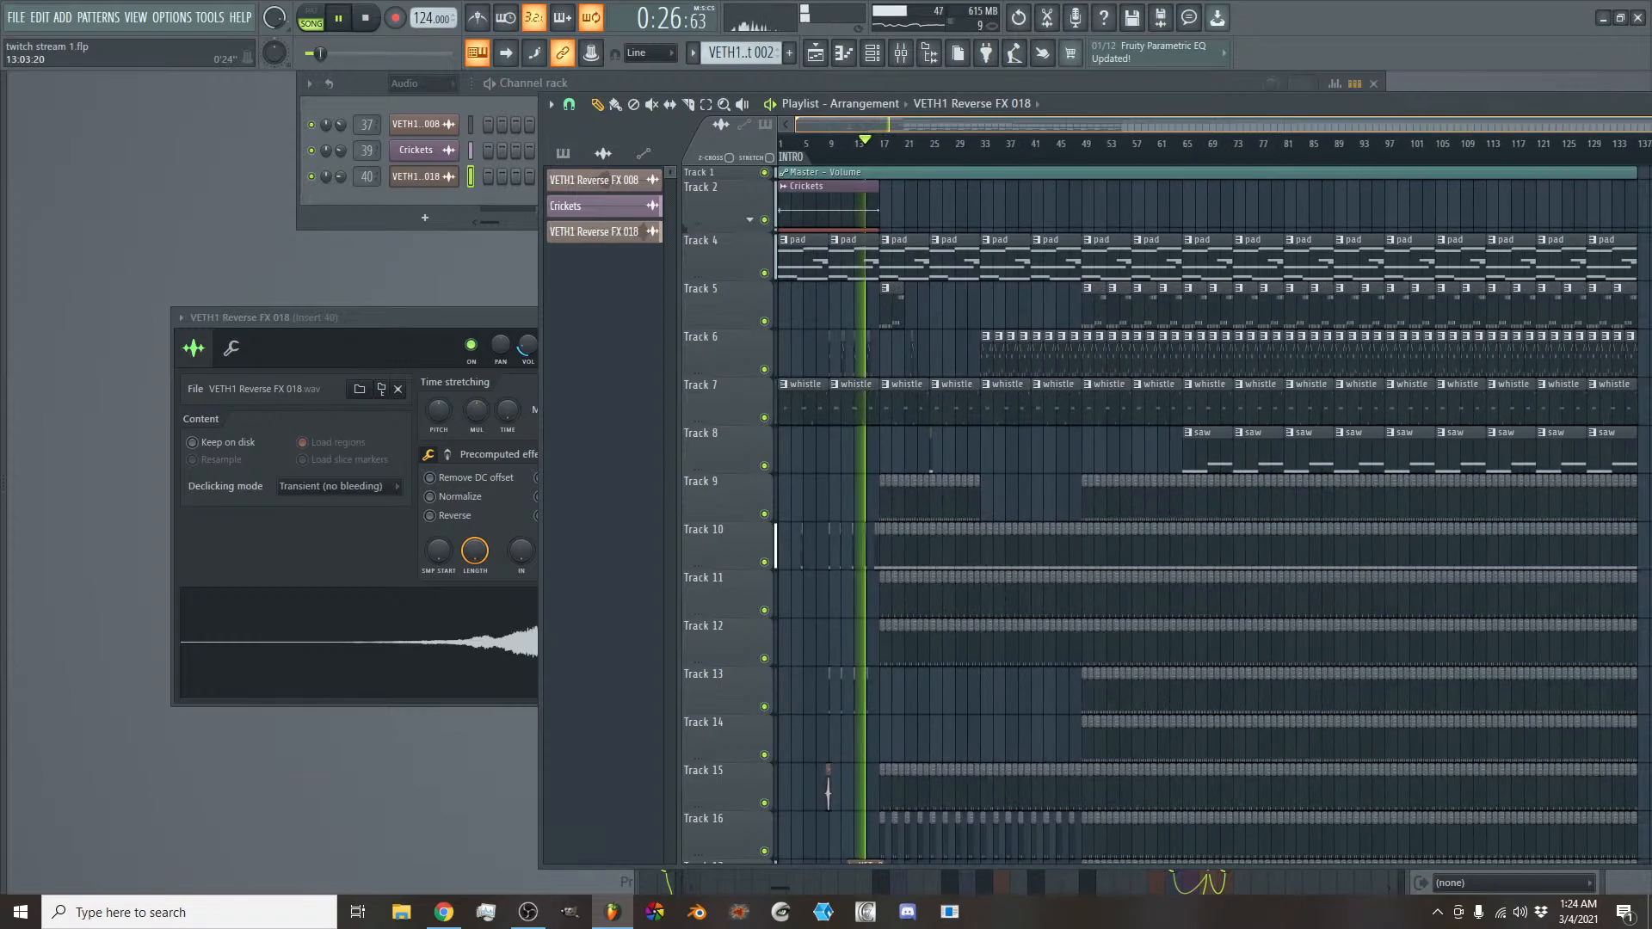
scroll(977, 137, "up", 6)
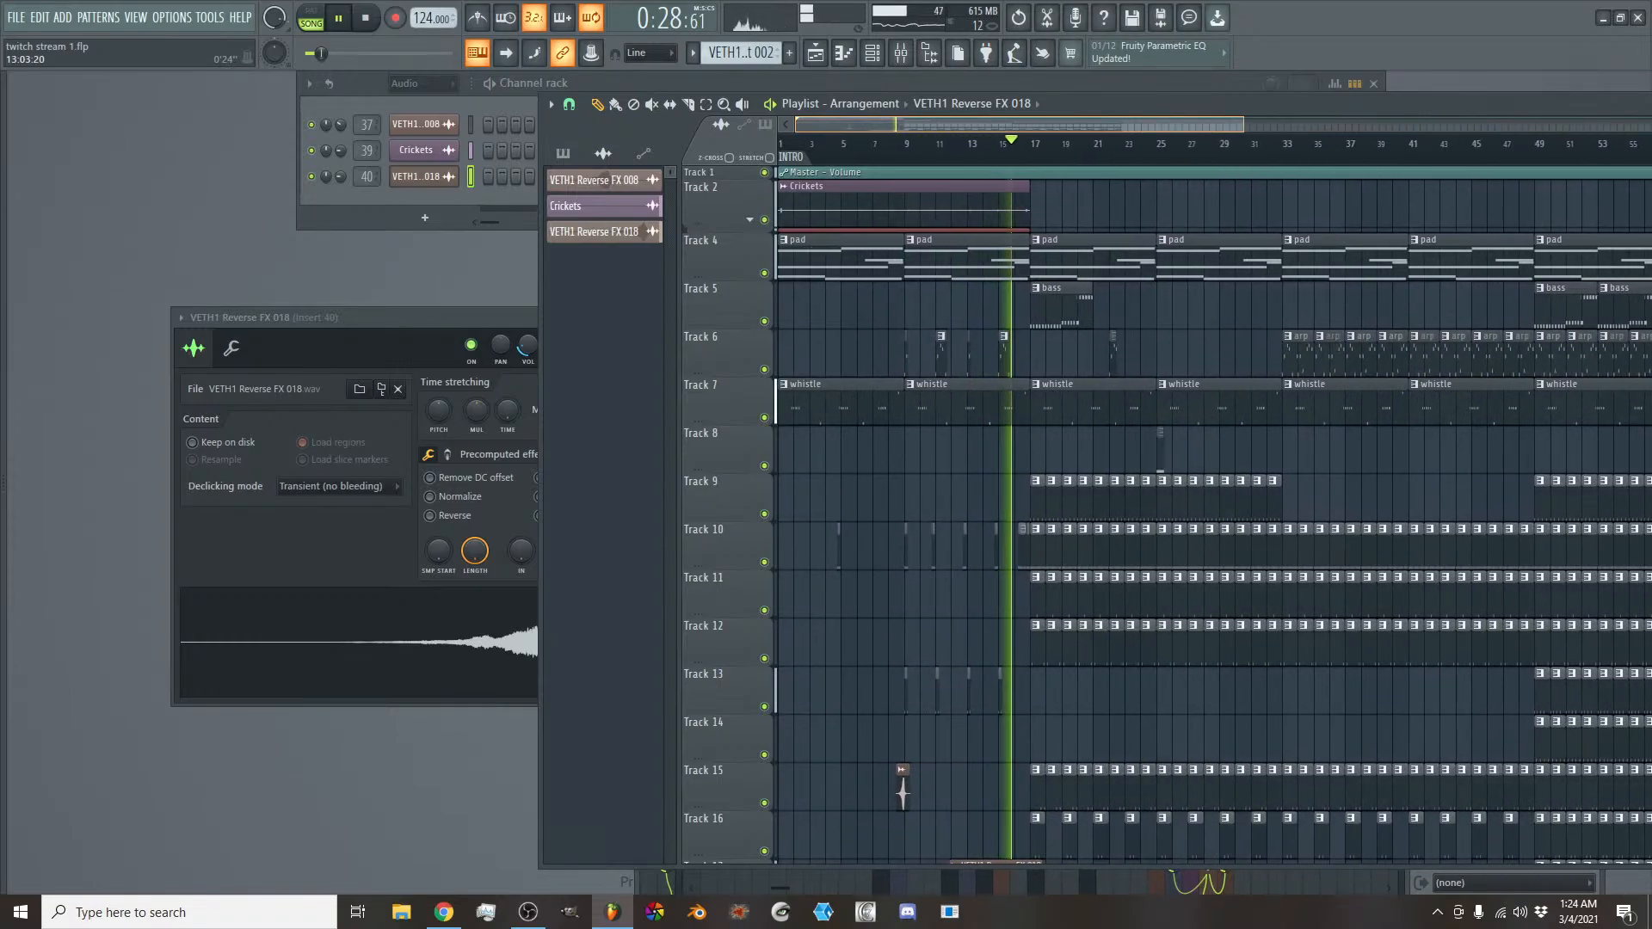
scroll(971, 121, "up", 1)
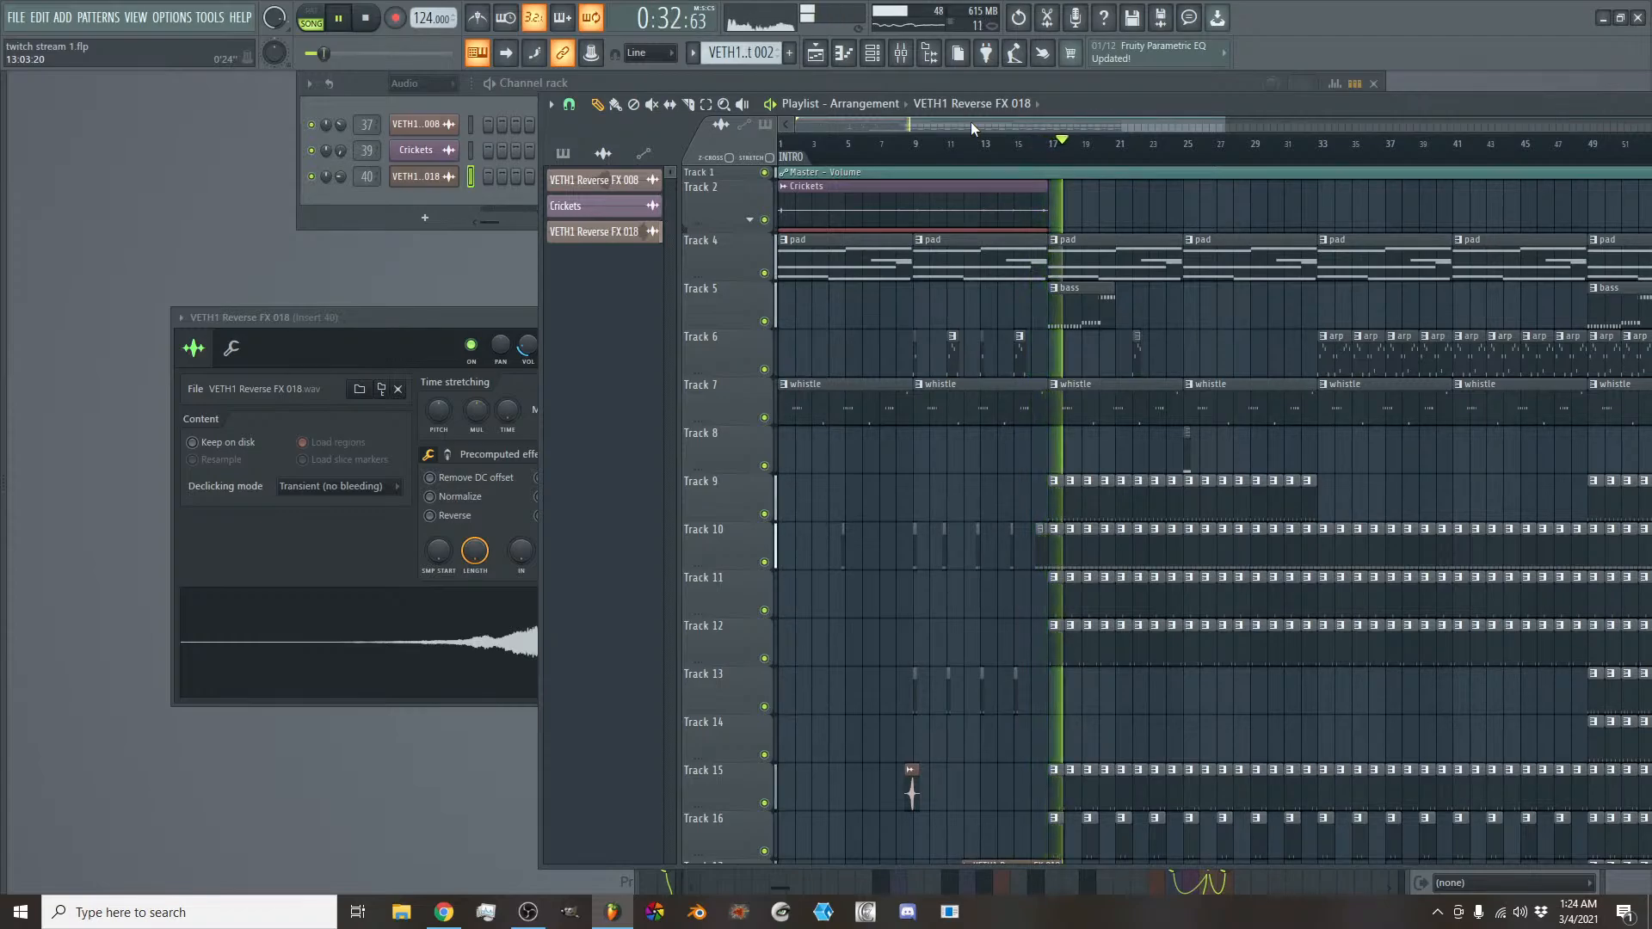
left_click(900, 52)
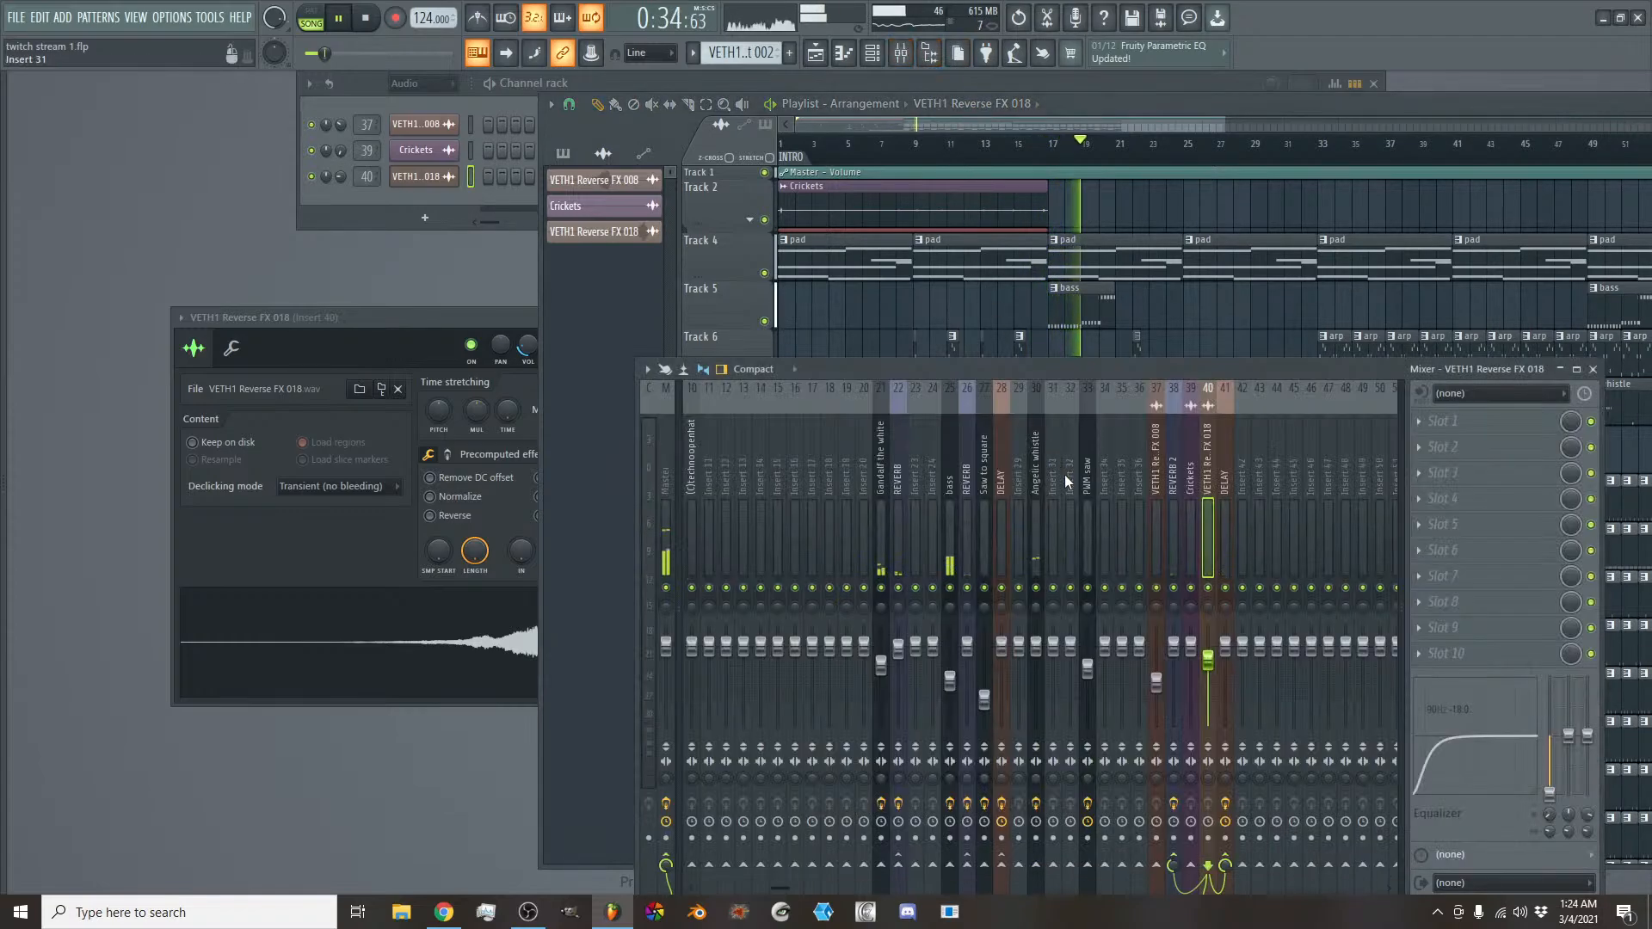
key("space")
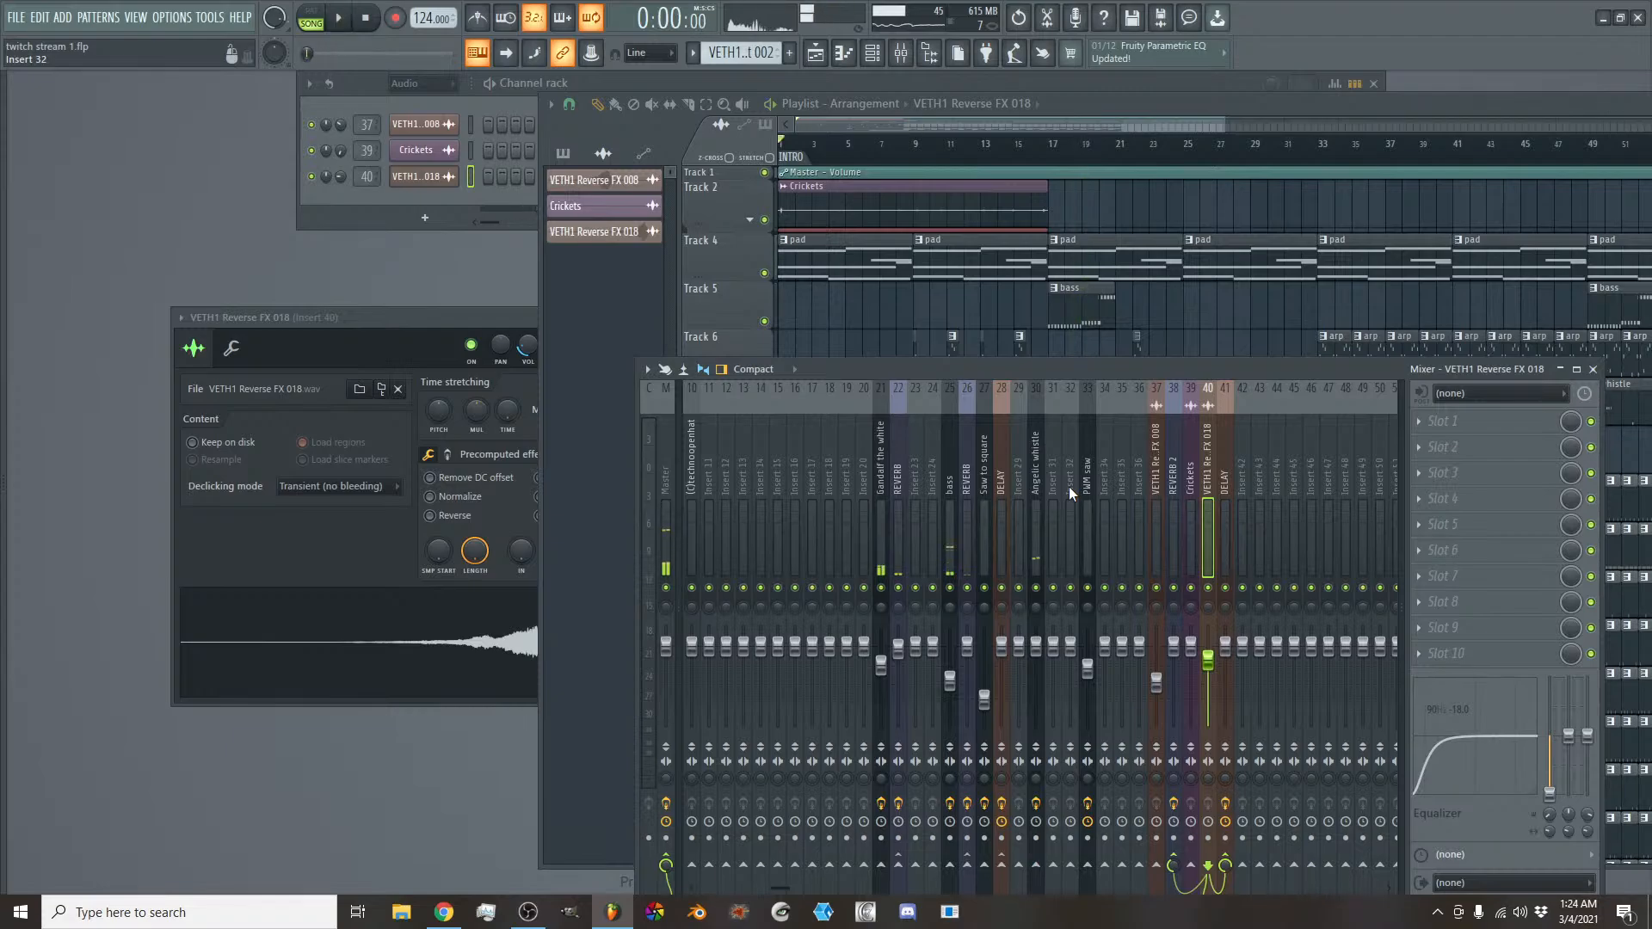
- Replay from just before bar 16 and raise the VETH1 Reverse FX 018 mixer fader back up
left_click(1032, 152)
key("space")
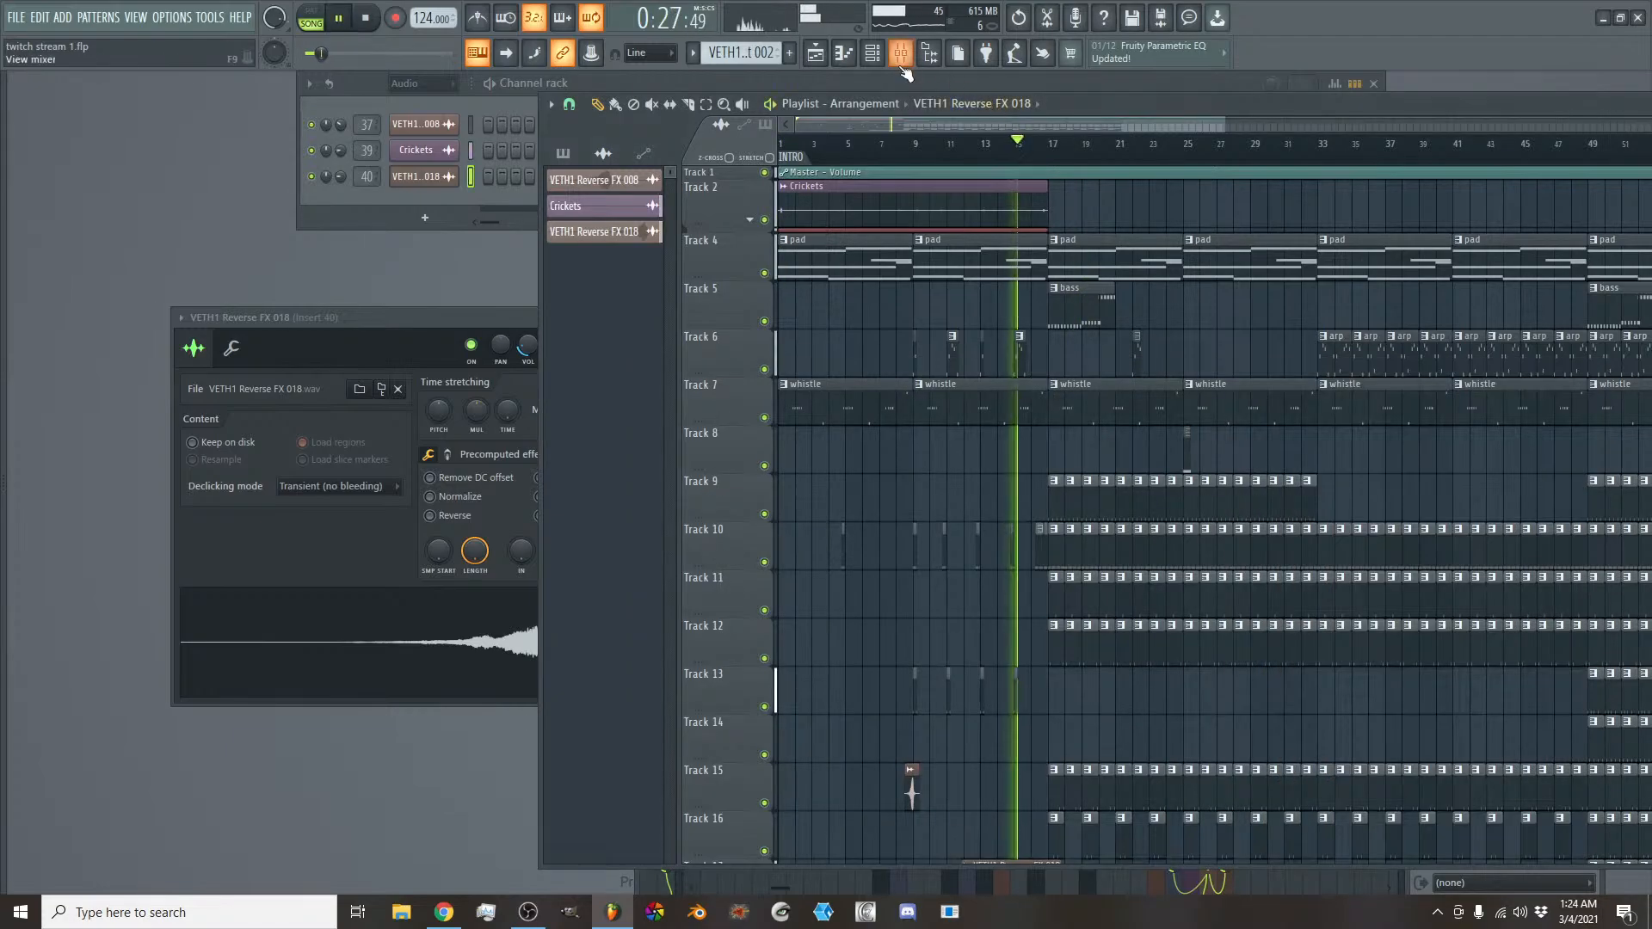
key("F9")
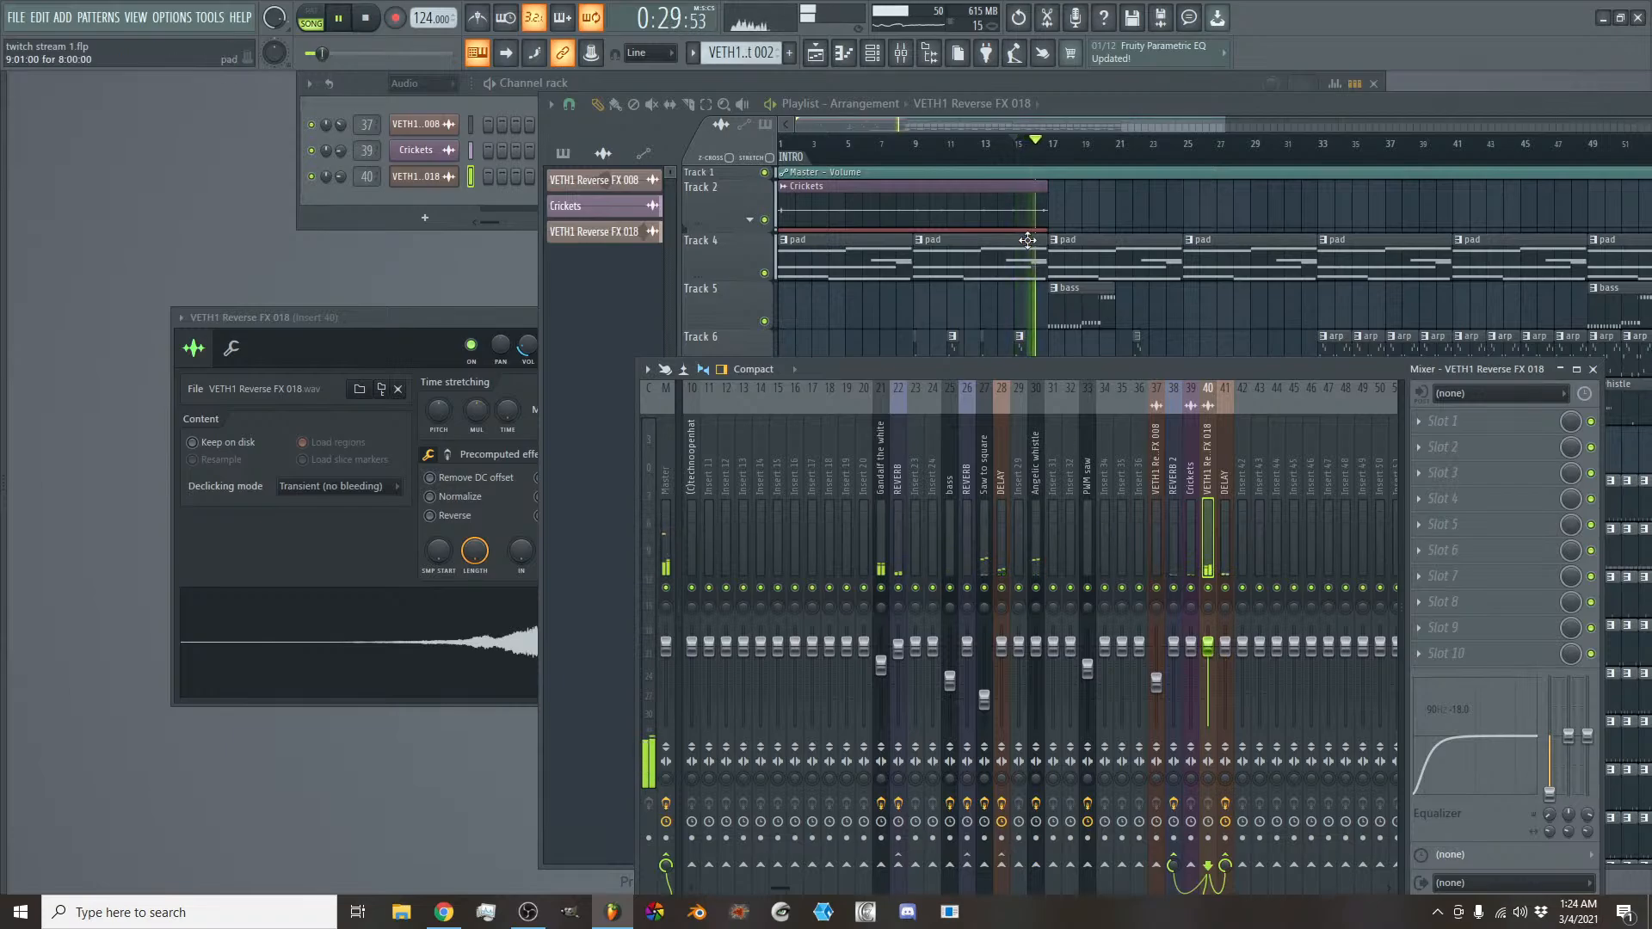
left_click(1023, 136)
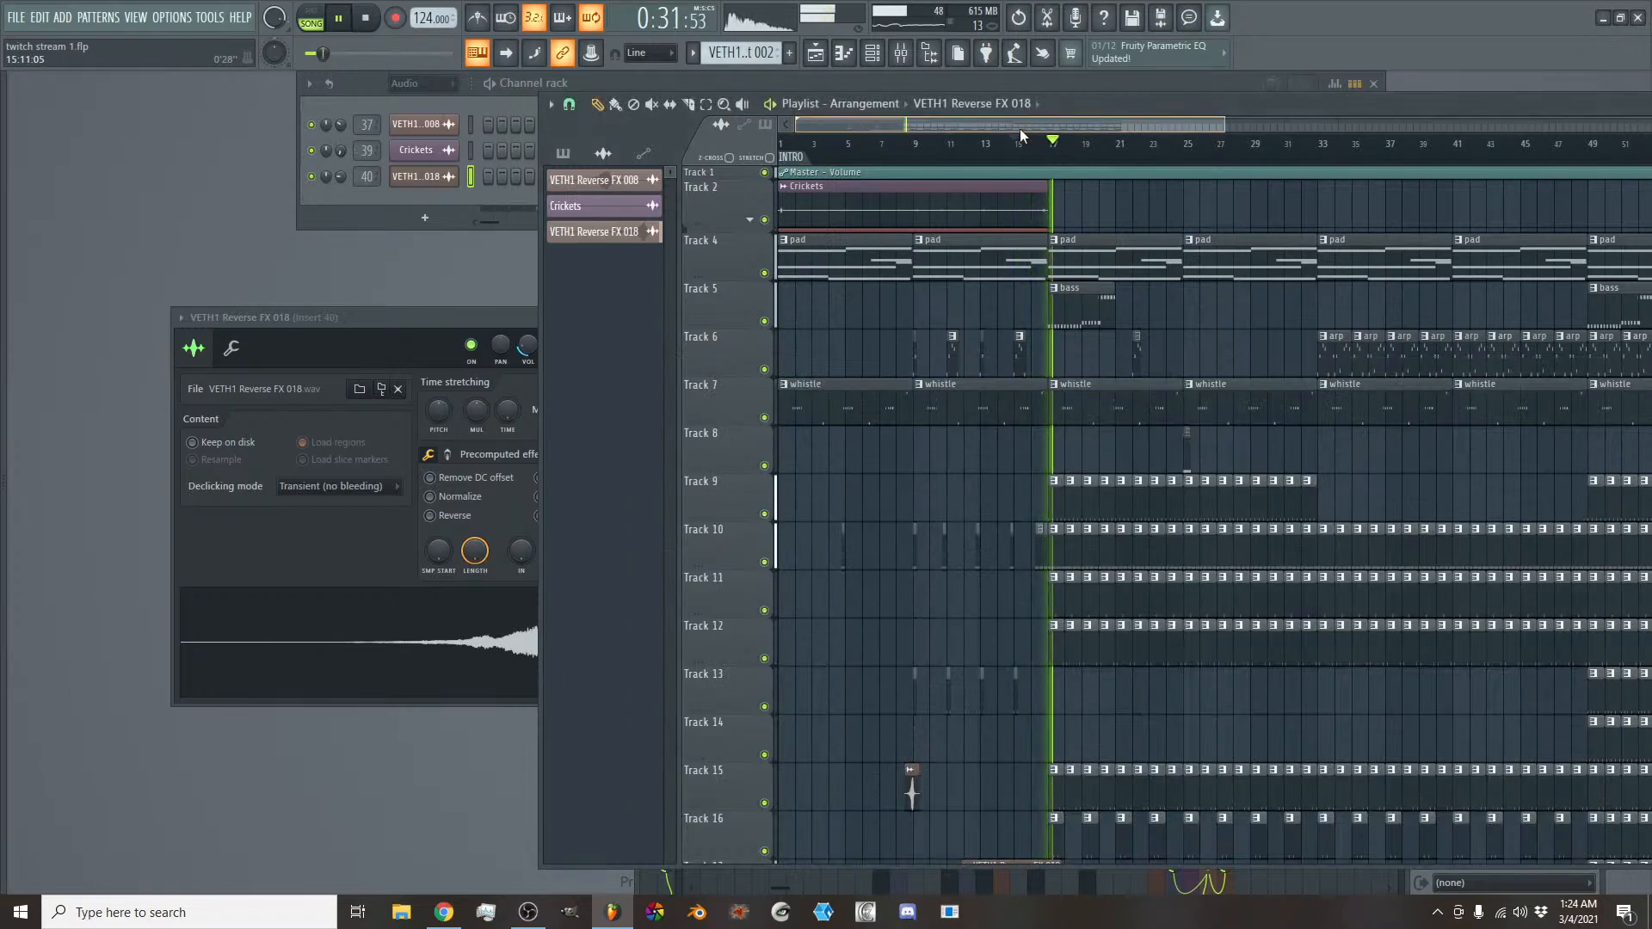
- Select bars 17 to 25 of the playlist as the loop region and stop playback
left_click_drag(1040, 134, 1142, 194)
key("space")
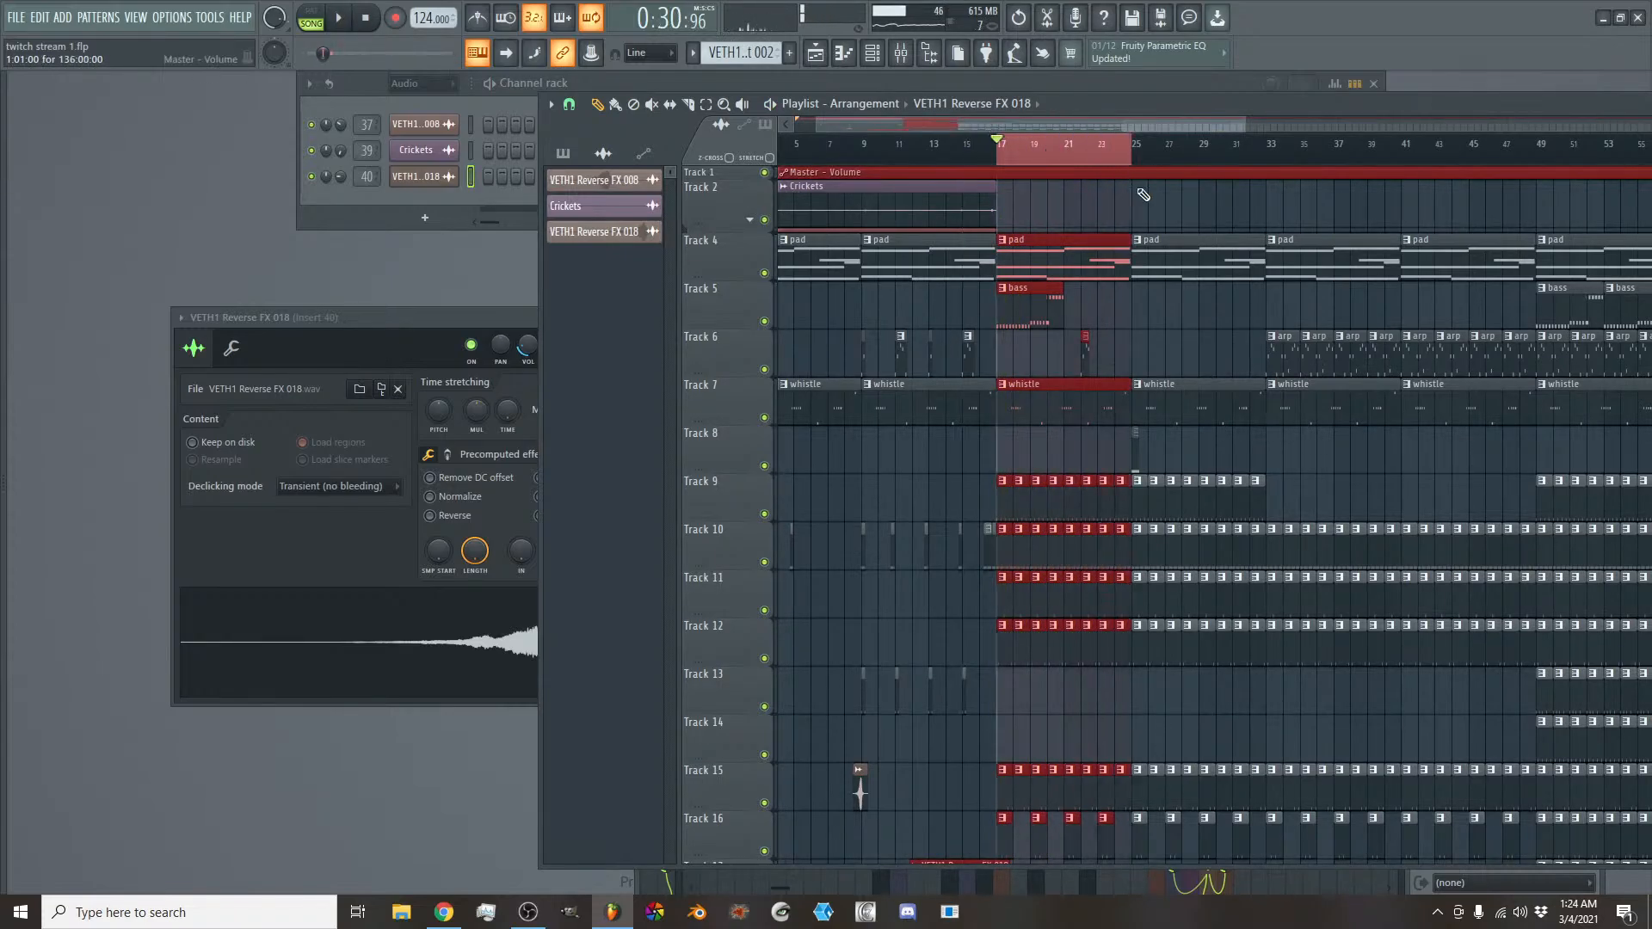
- Make the bass clip at bar 17 a unique pattern and shorten the loop region to bars 17 to 21
left_click(1003, 291)
left_click(1045, 314)
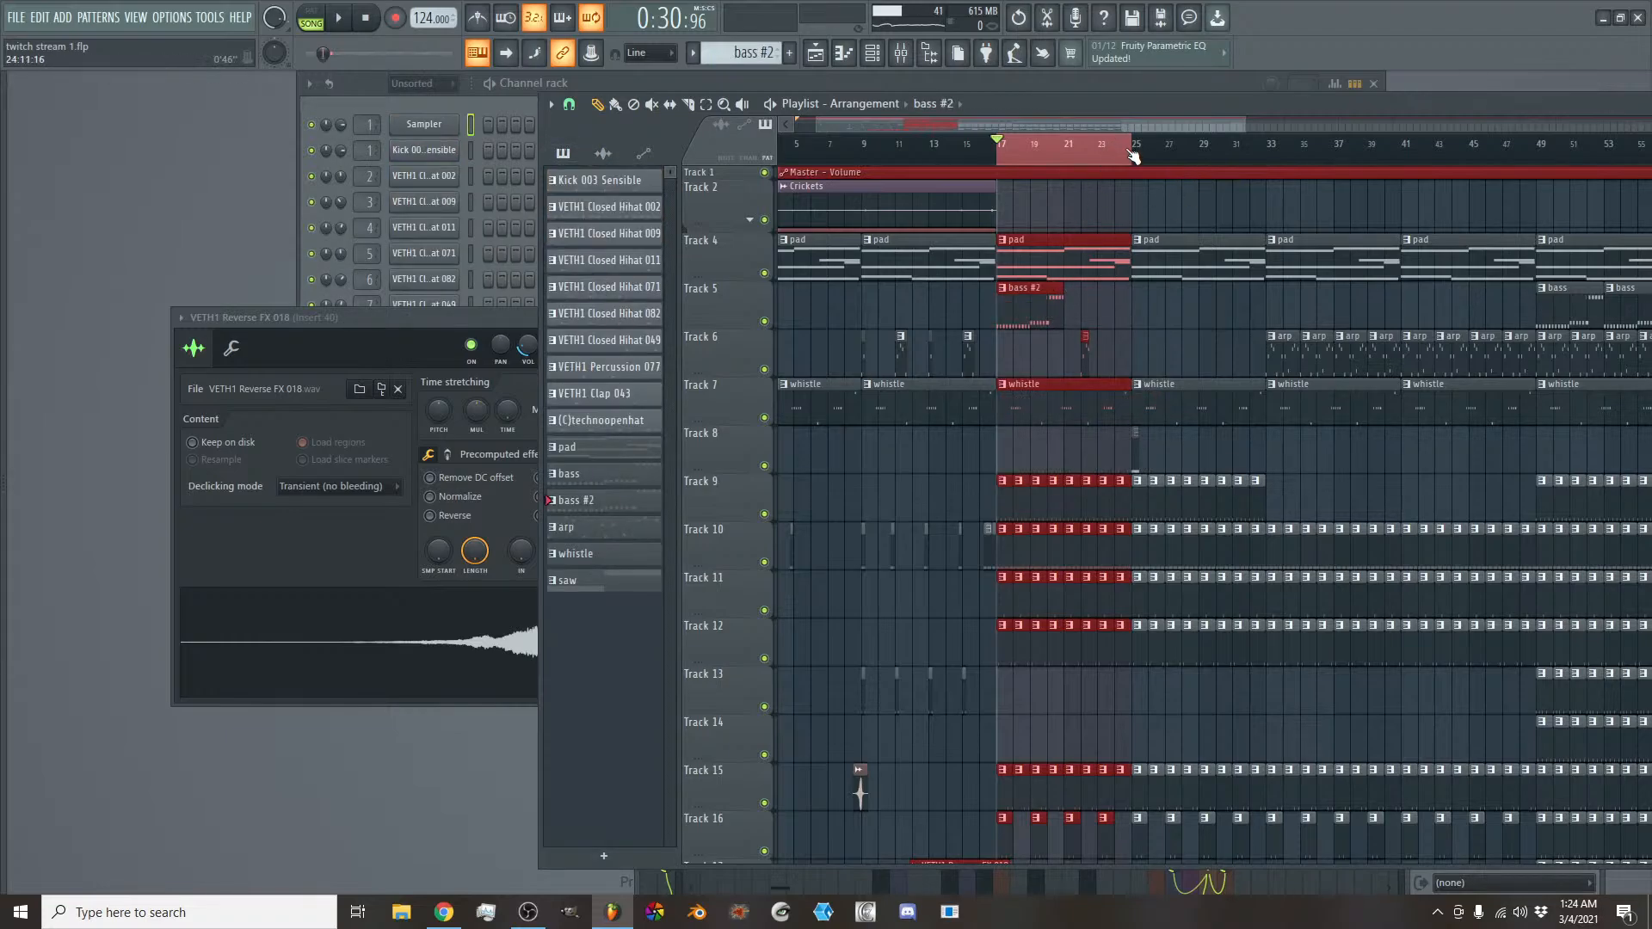
left_click_drag(1133, 155, 1070, 159)
scroll(965, 136, "up", 3)
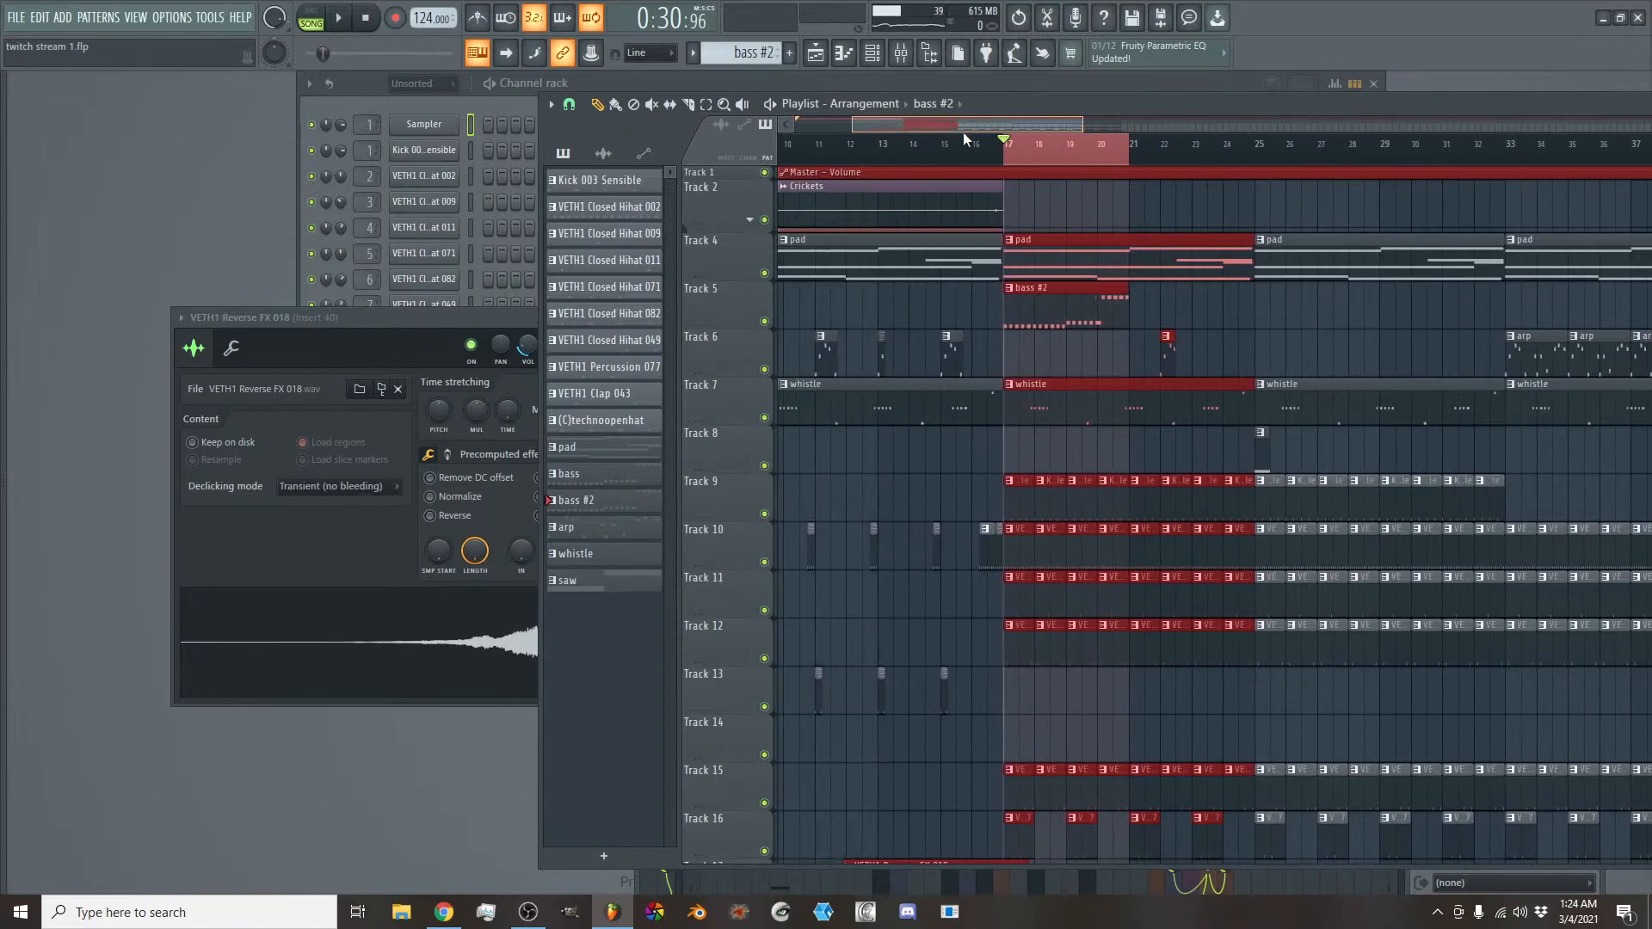
- Cut all notes from the bass #2 pattern in its piano roll and enlarge the note area
double_click(1096, 310)
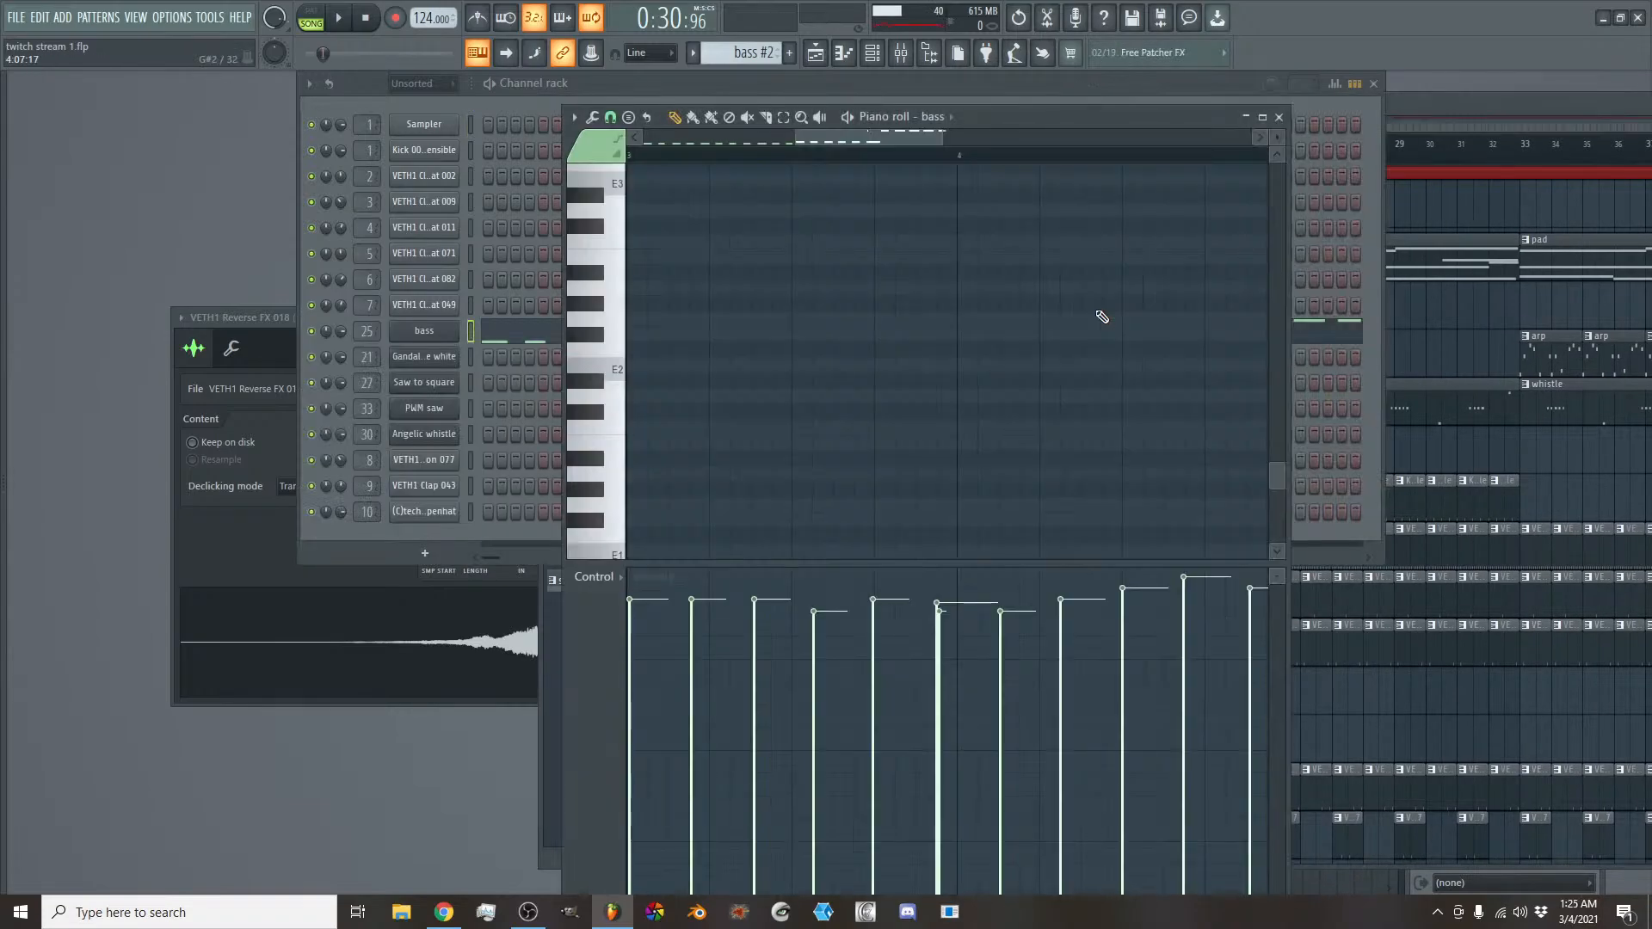
key("ctrl+x")
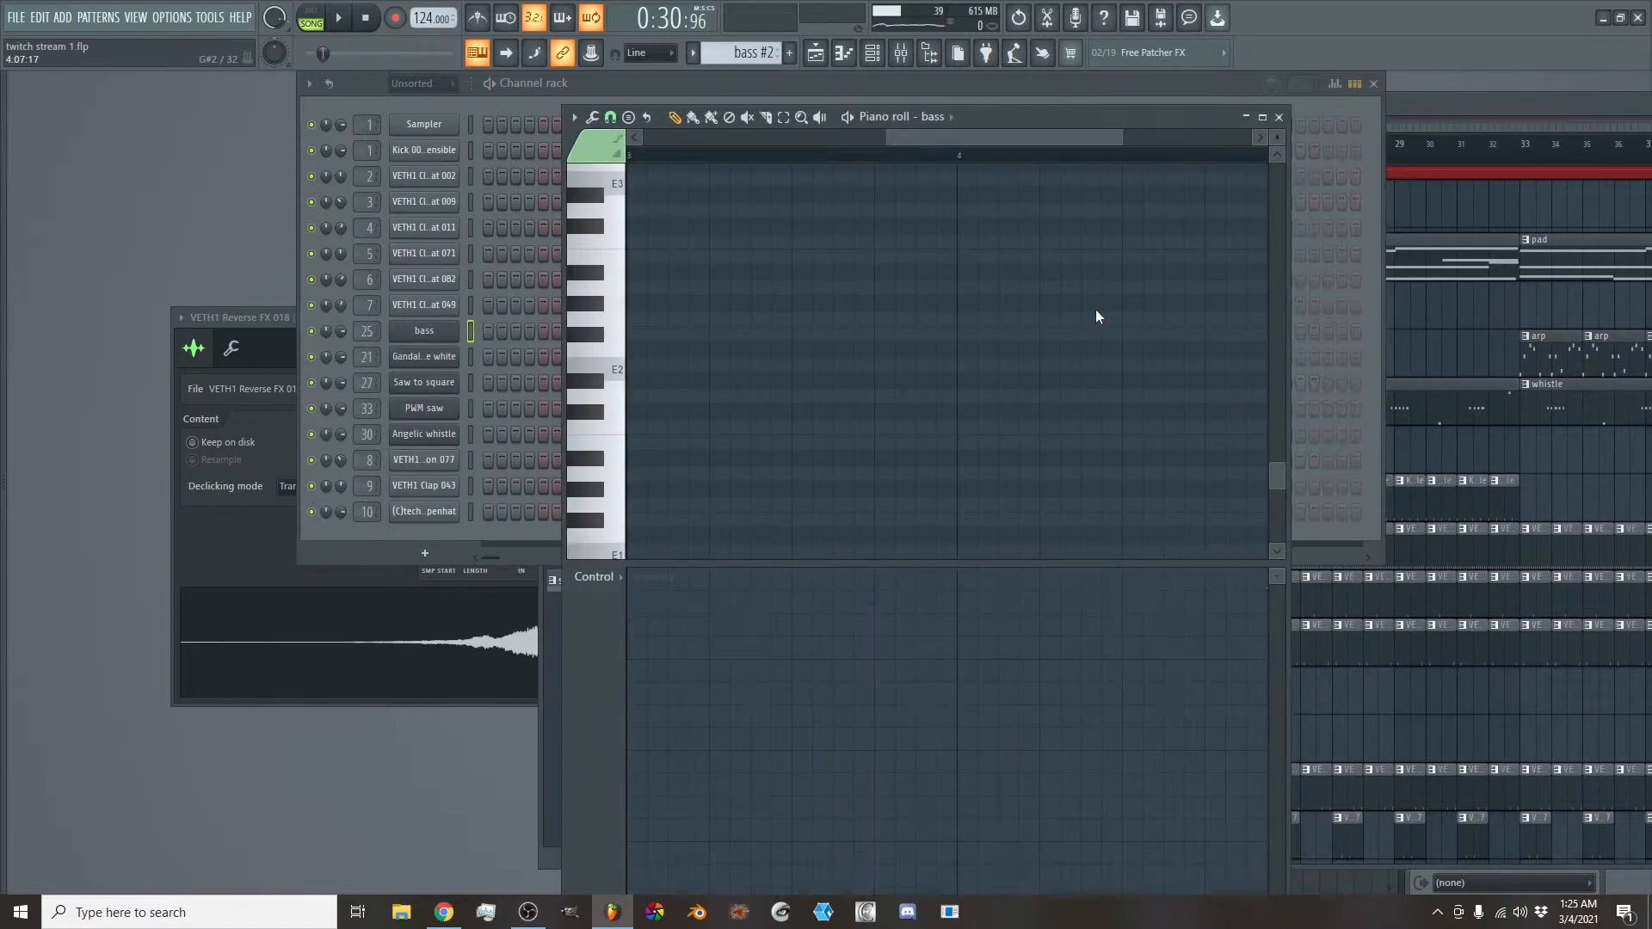
left_click_drag(1025, 136, 766, 138)
scroll(682, 136, "down", 2)
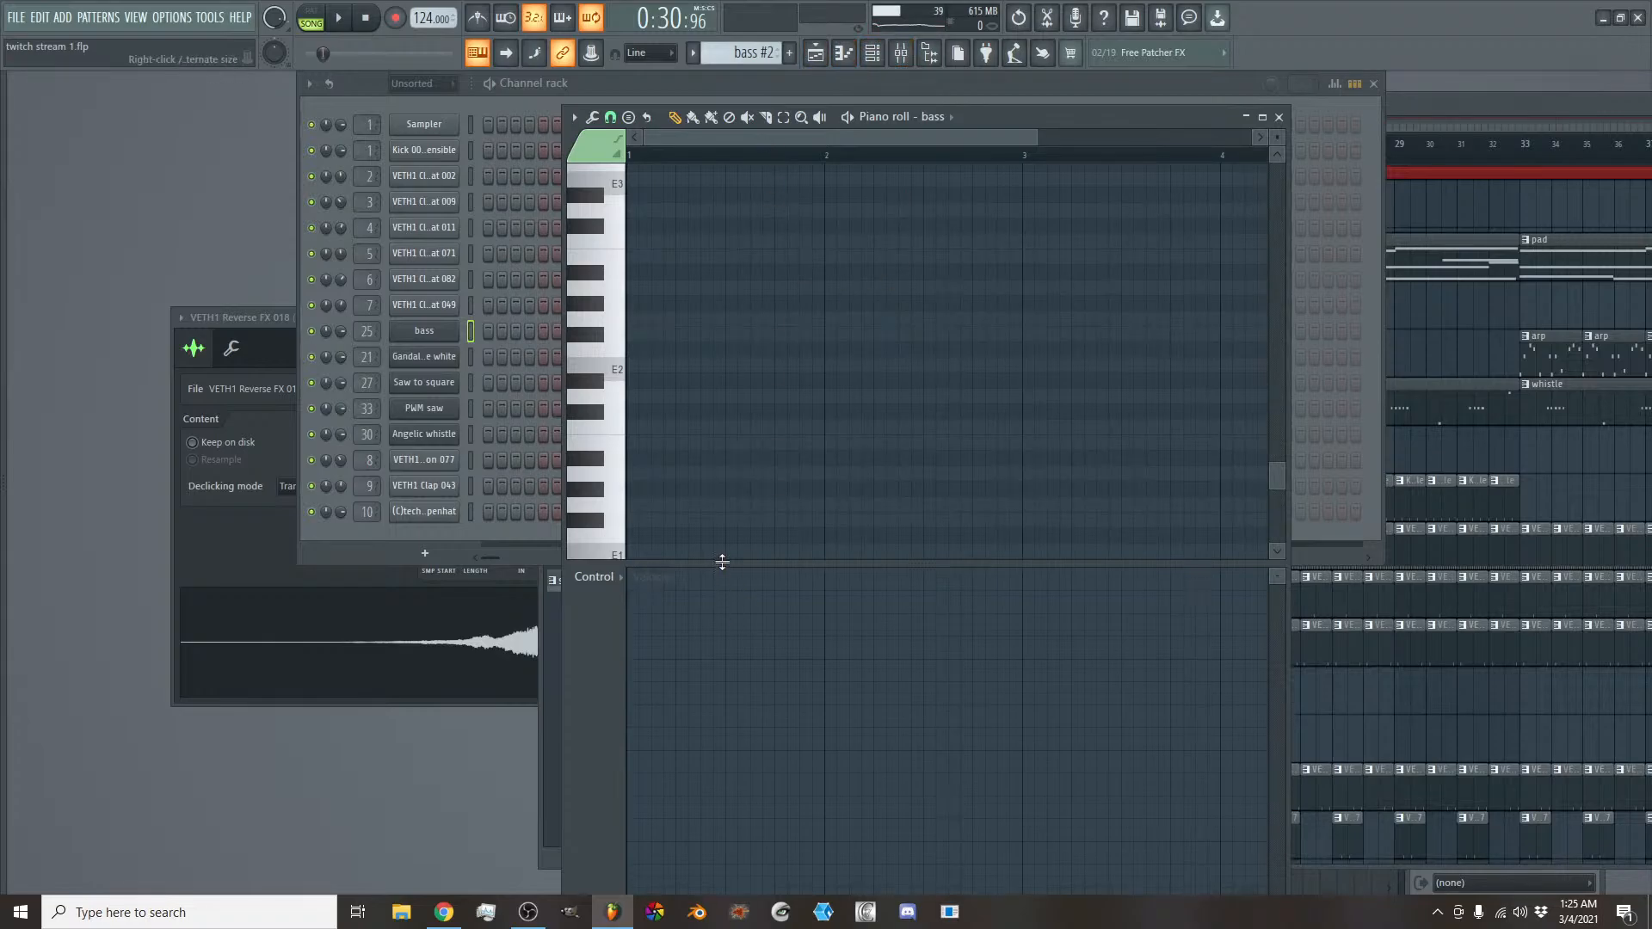
left_click_drag(722, 561, 722, 644)
key("space")
key("space")
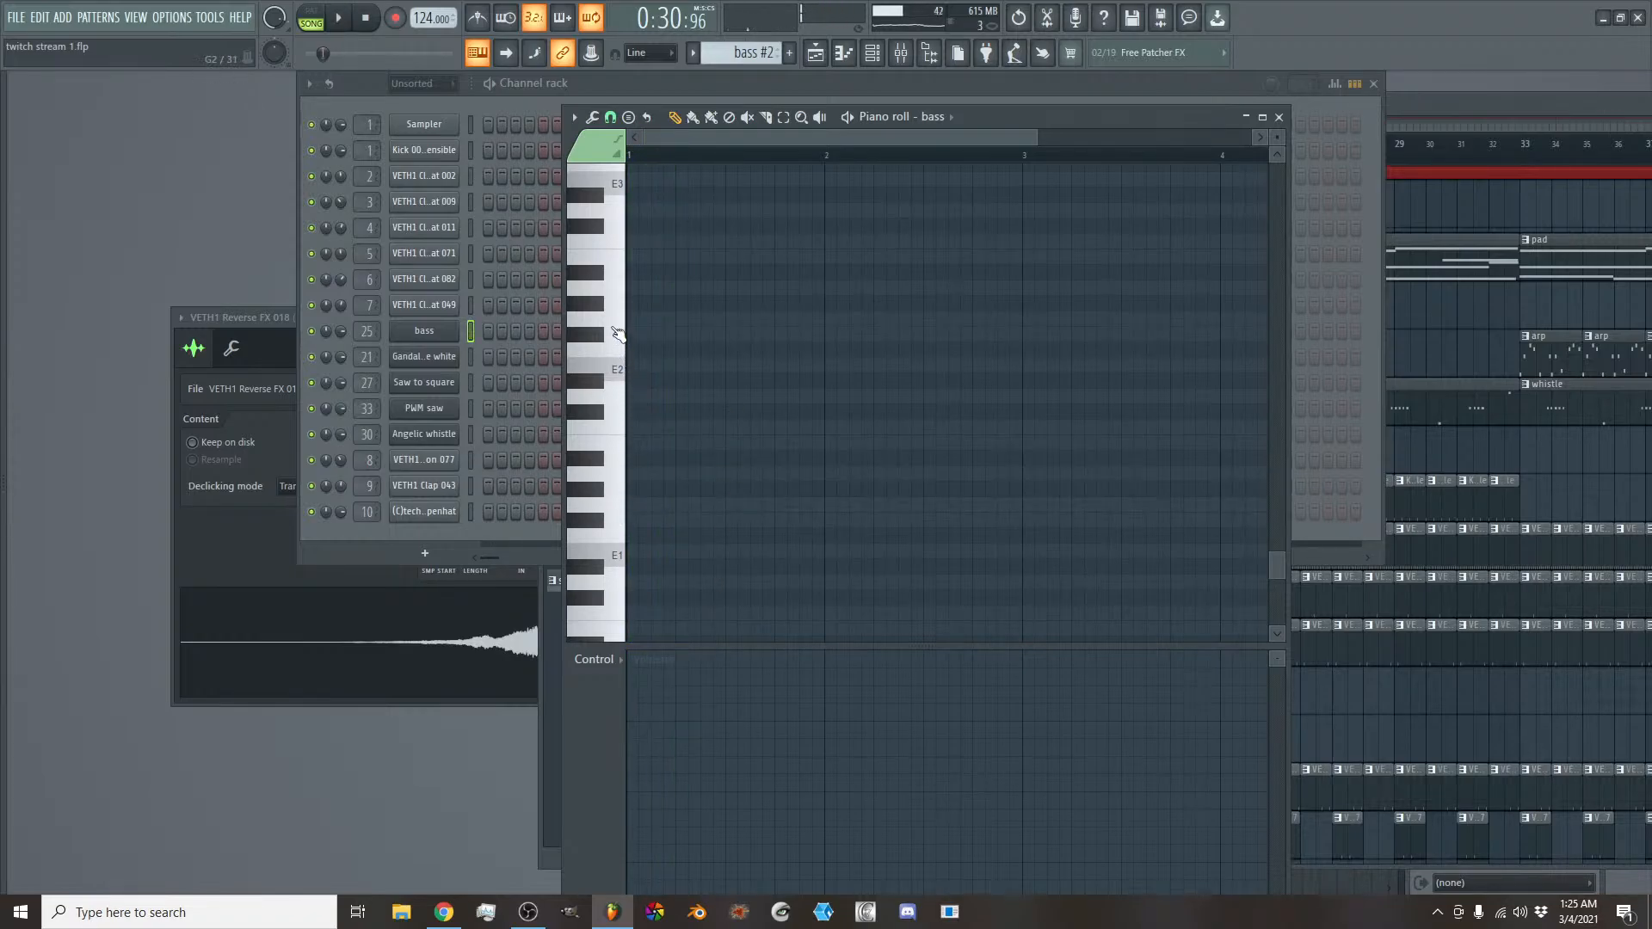
scroll(619, 340, "up", 2)
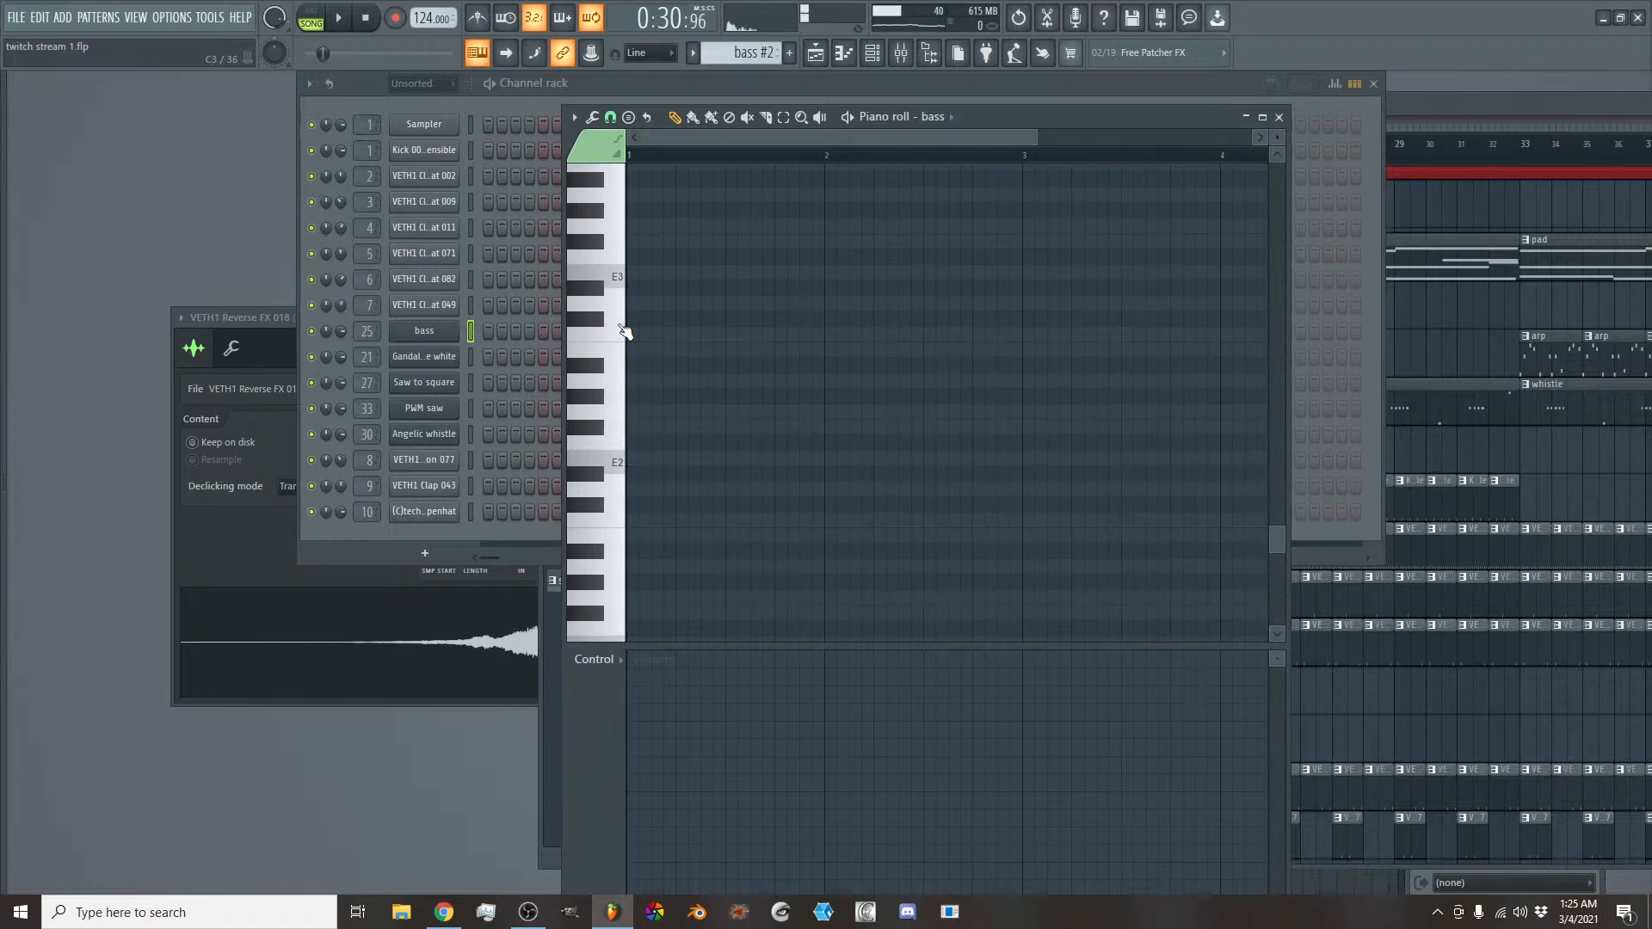
- Inspect the delay settings on the bass synth's effects page and close the plugin
left_click(447, 339)
left_click(912, 312)
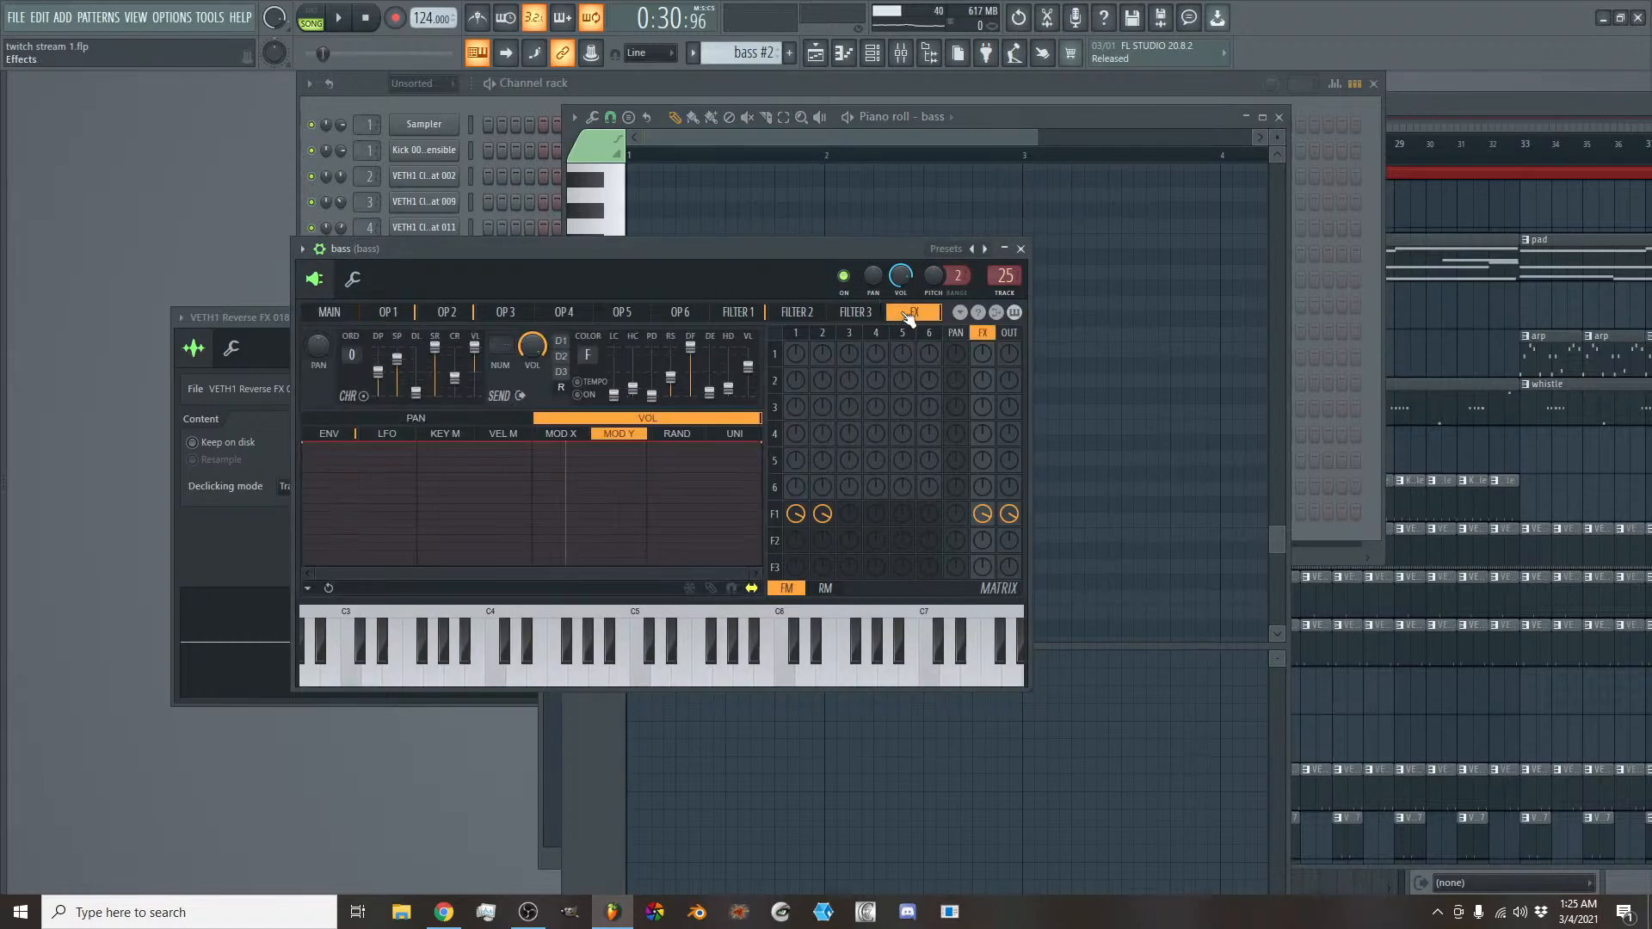
left_click(564, 372)
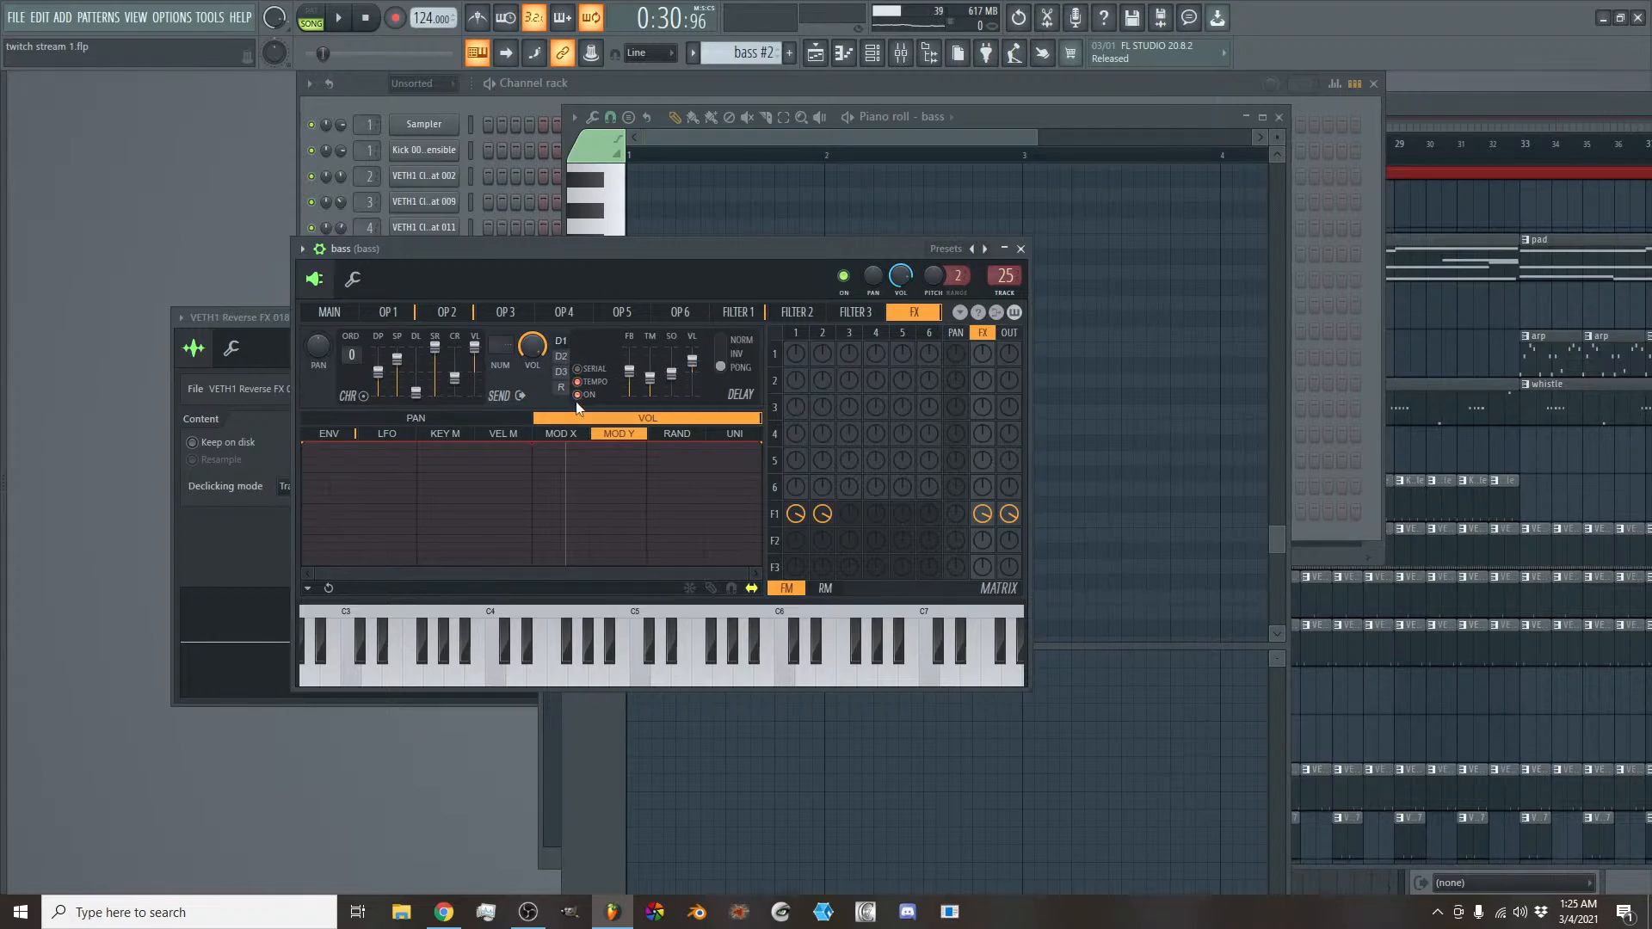
left_click(1020, 249)
- Draw two G3 notes early in bar 1 of the bass #2 pattern, making the first one longer
scroll(819, 137, "up", 2)
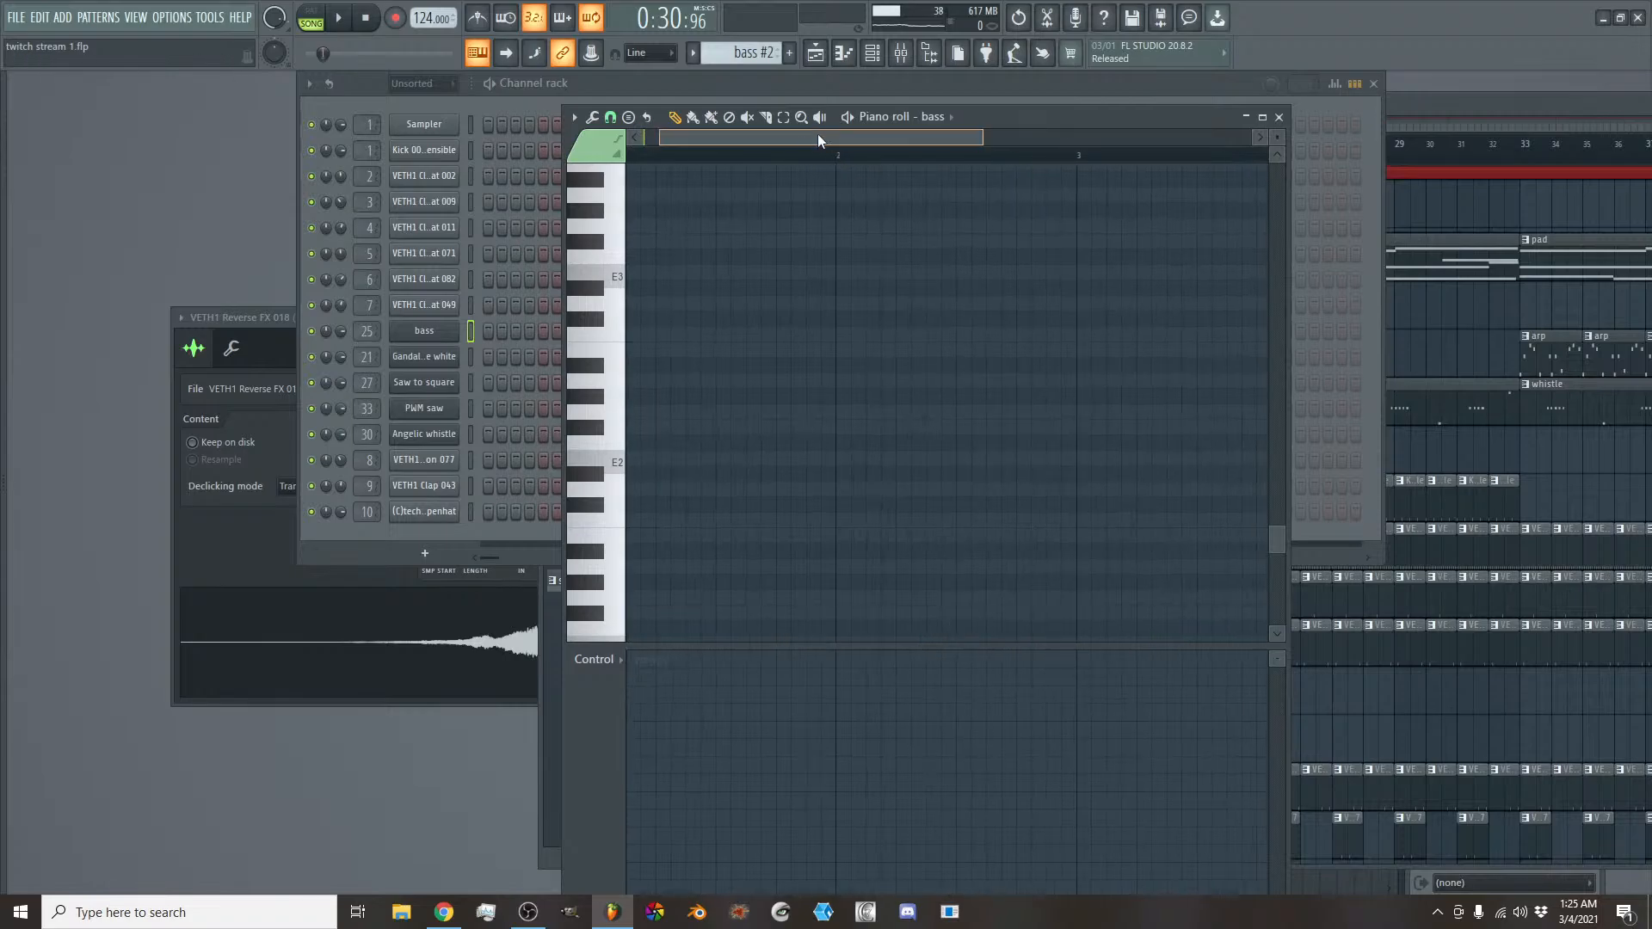
key("space")
key("space")
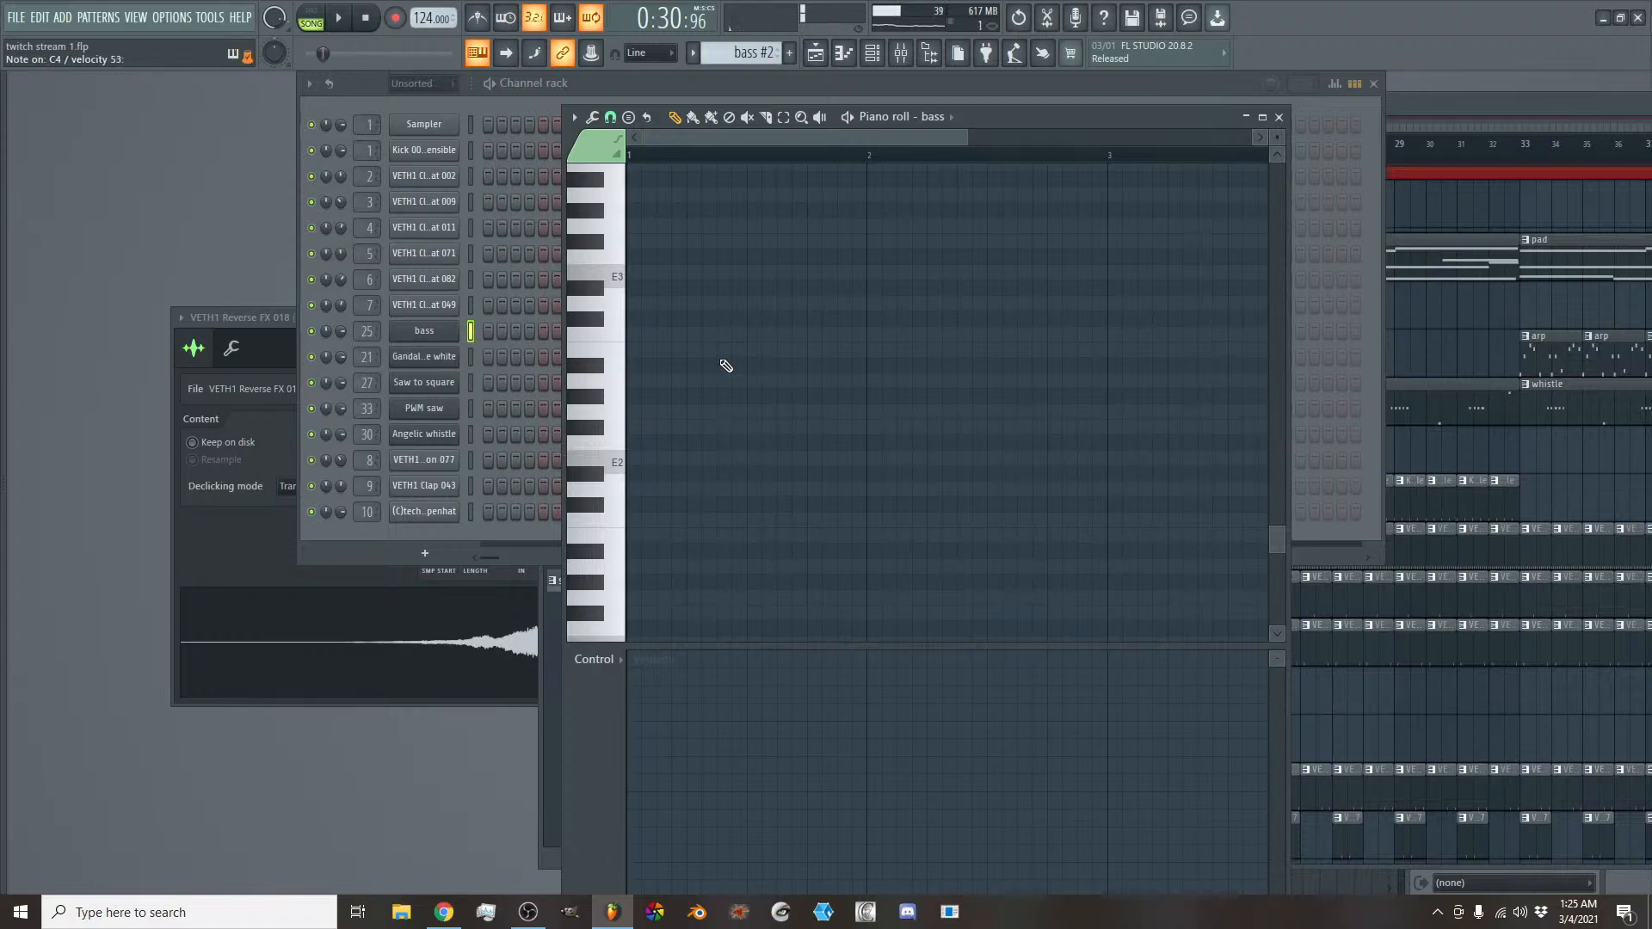
scroll(733, 529, "up", 6)
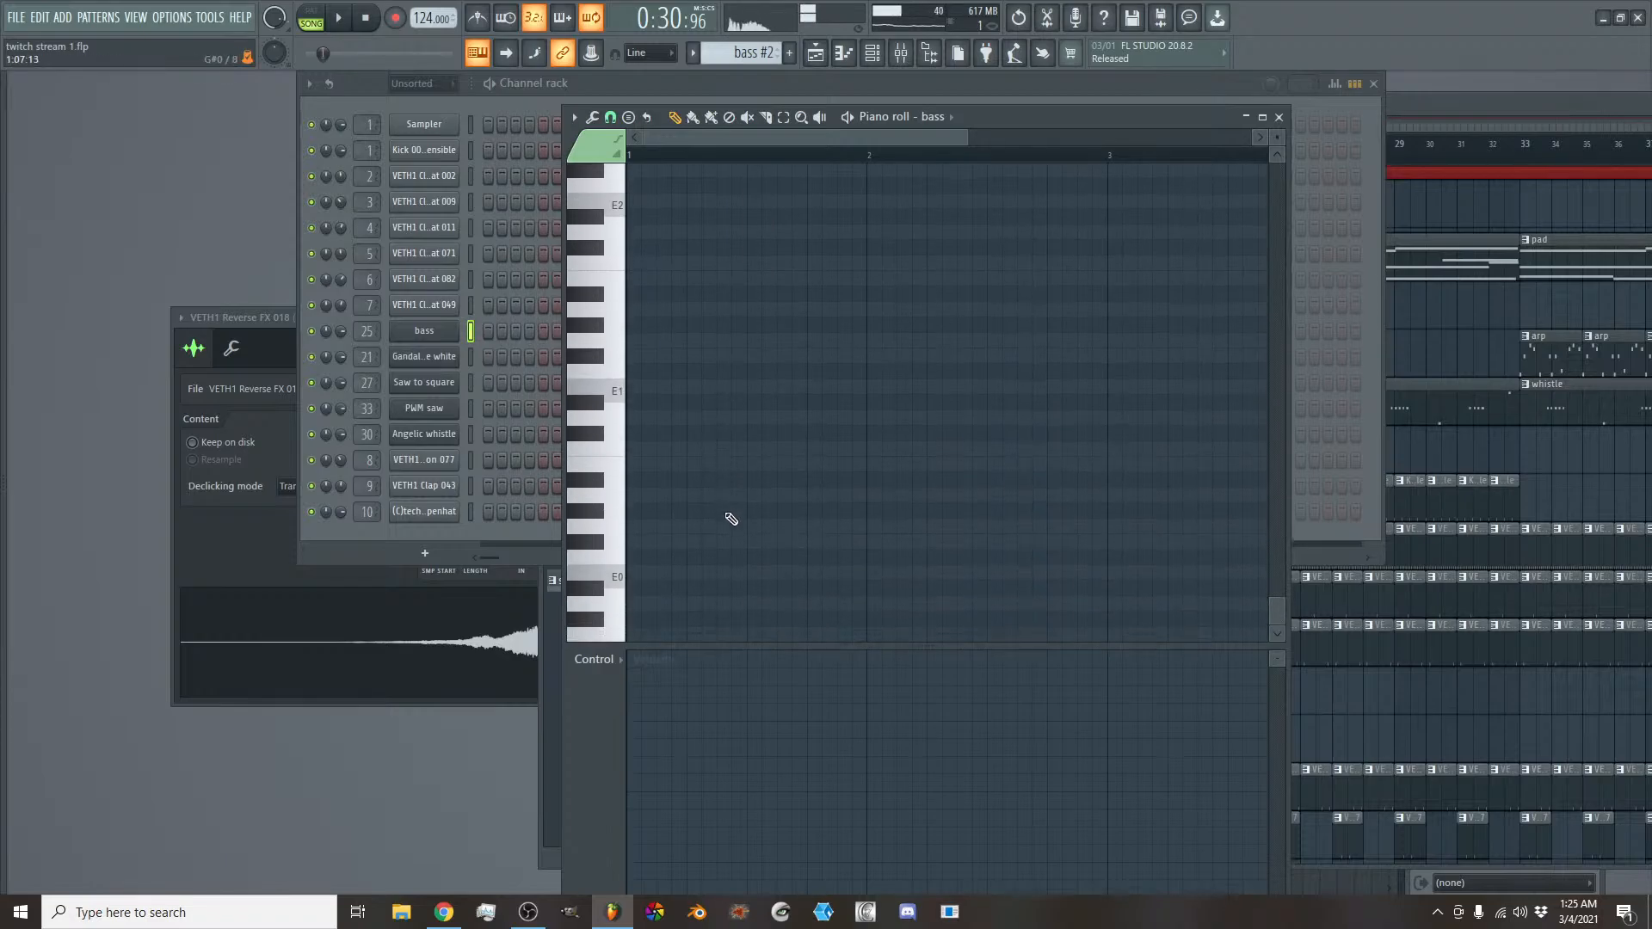
scroll(727, 498, "up", 4)
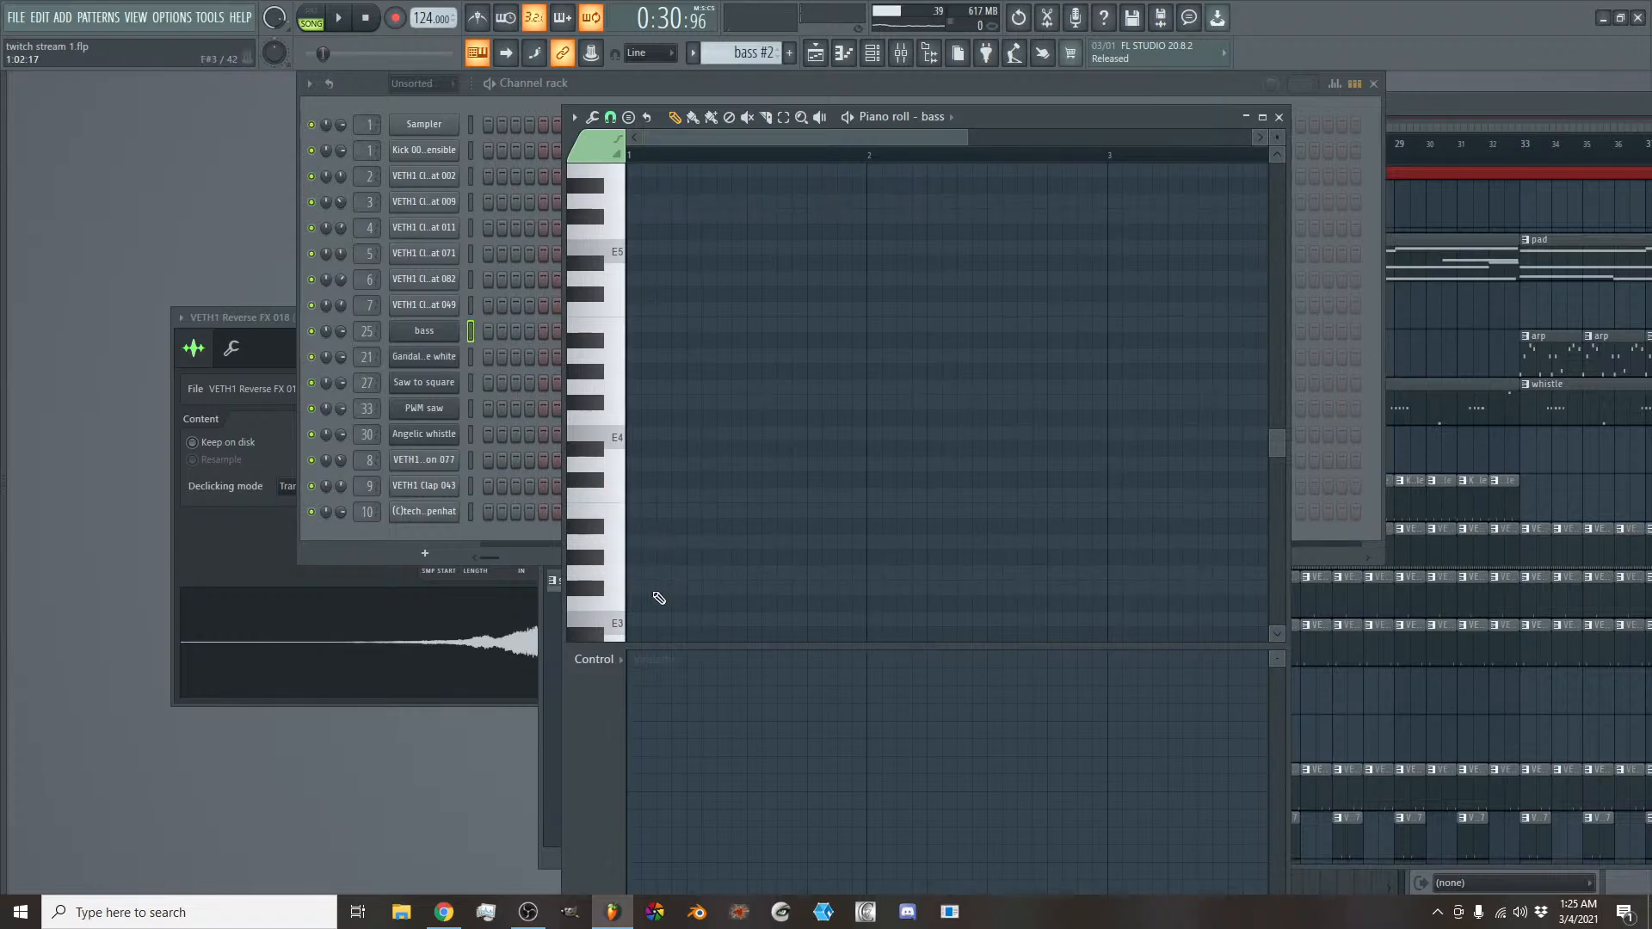
left_click(644, 573)
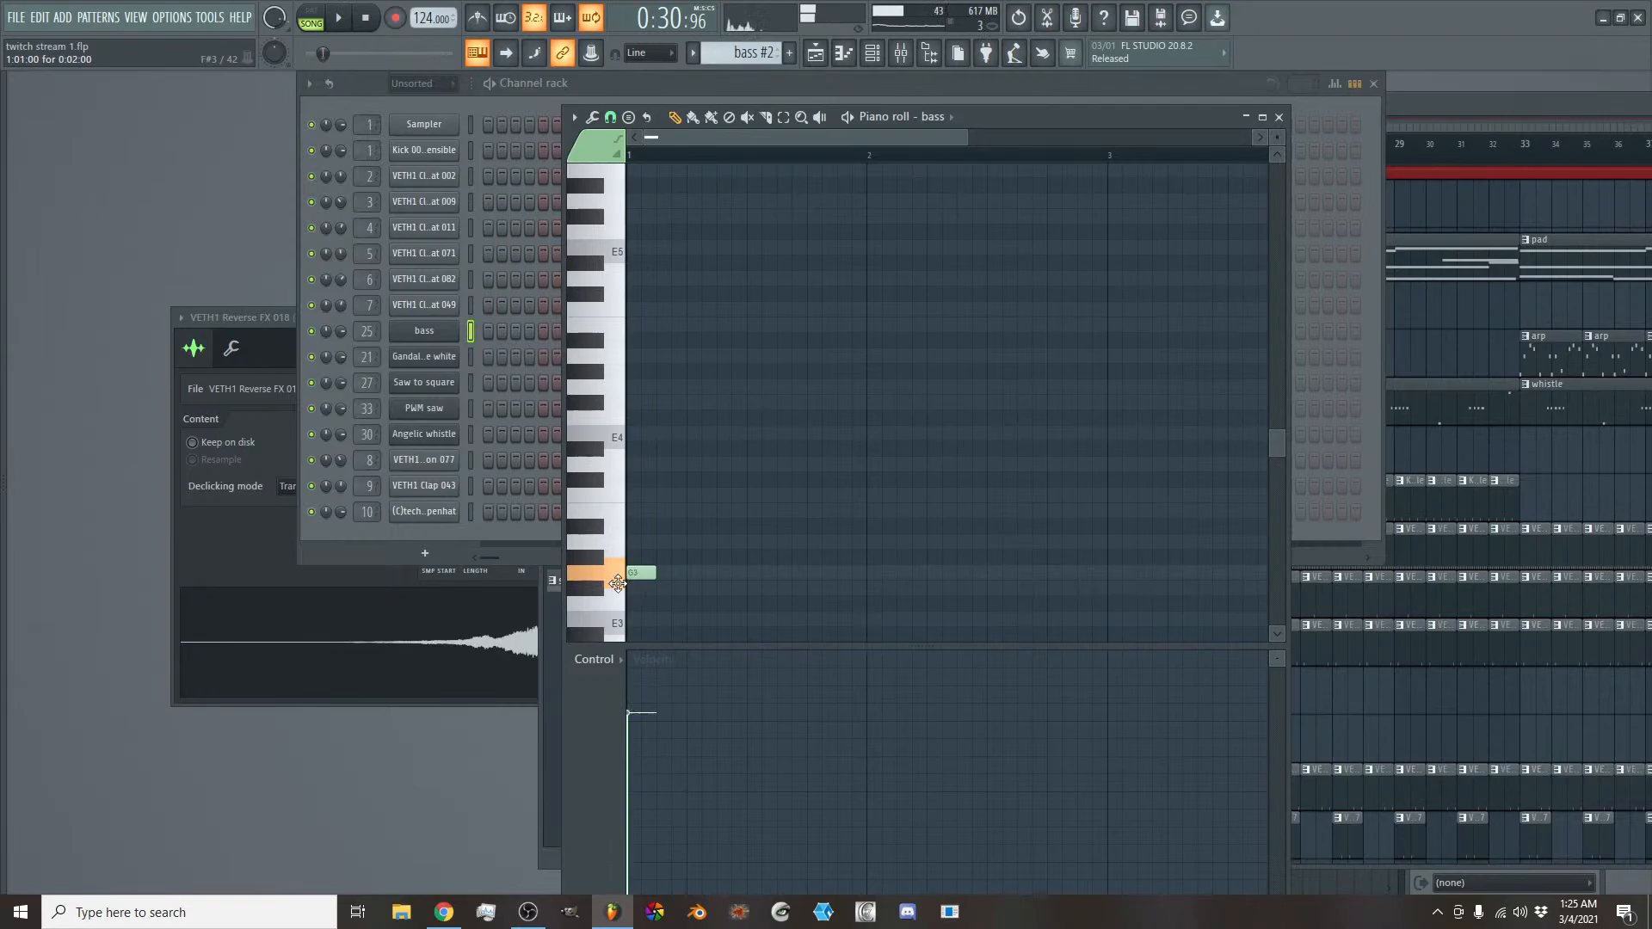
left_click(688, 574)
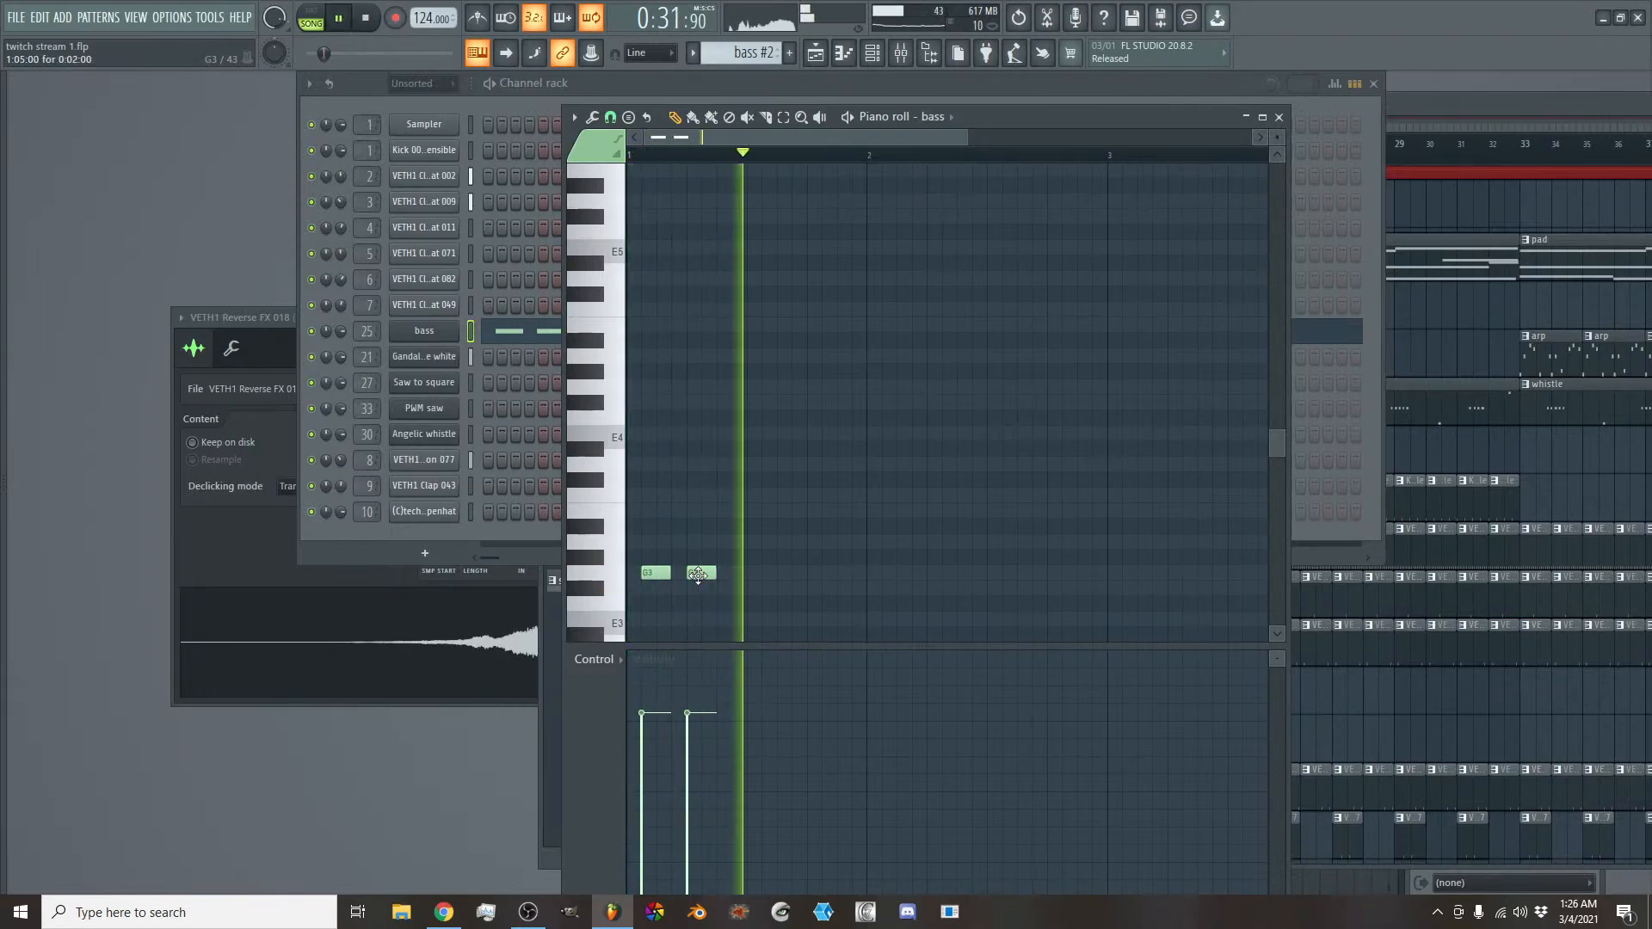
left_click_drag(696, 573, 711, 575)
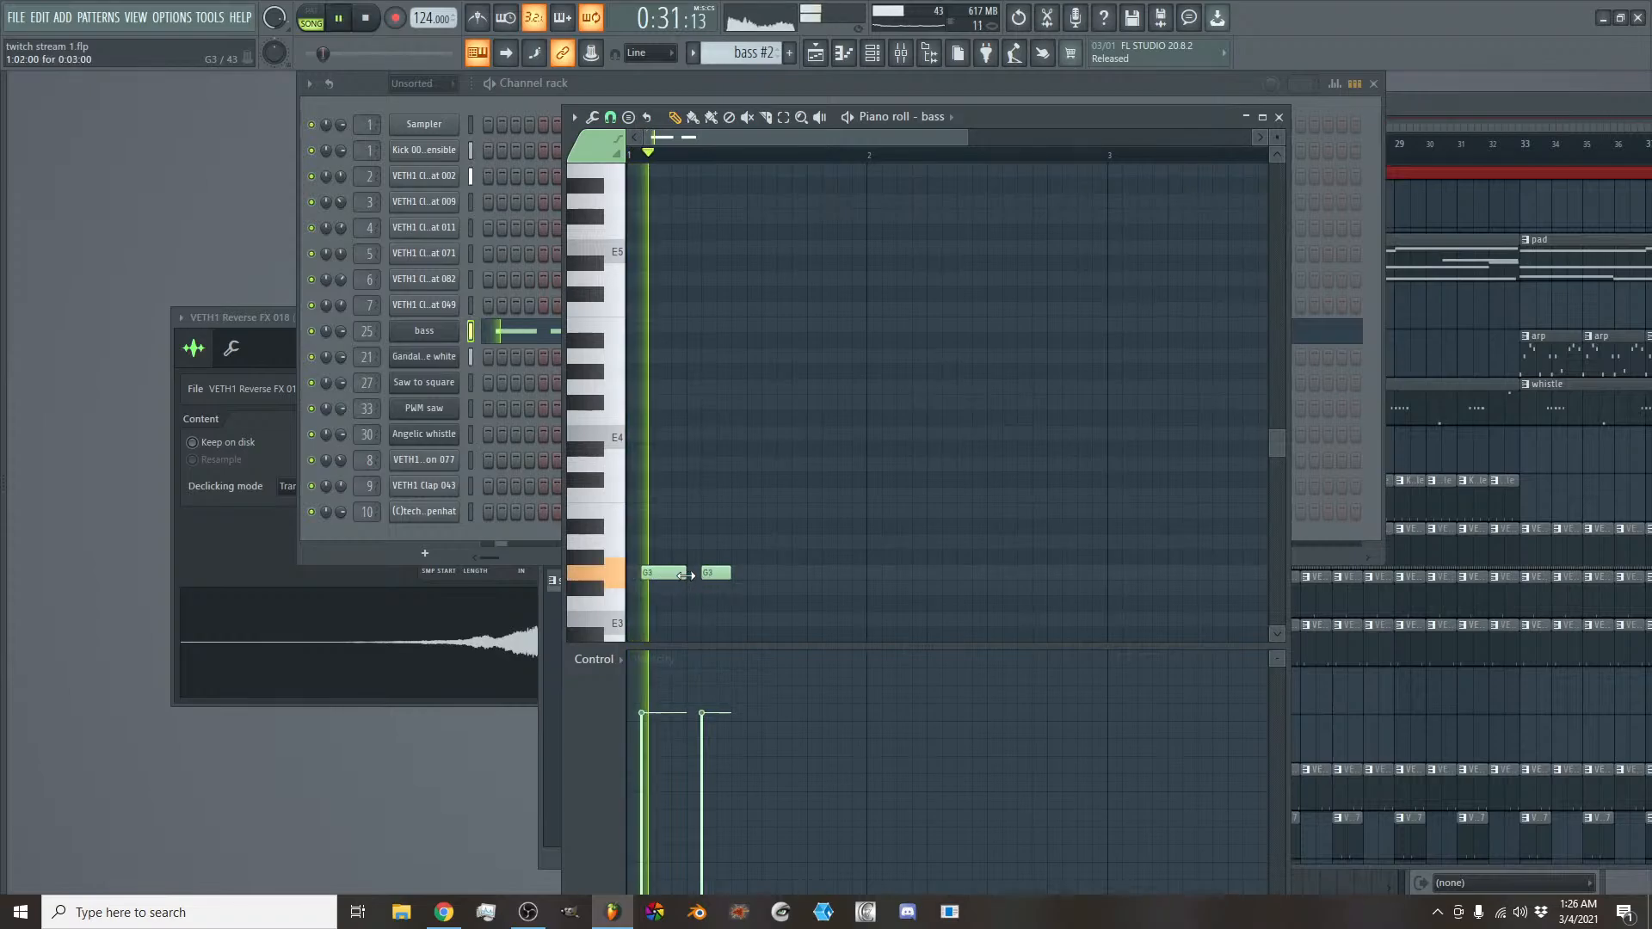
left_click_drag(670, 585, 686, 585)
- Retime the two G3 notes to the third and sixth steps of bar 1 and add another G3 on the eleventh
key("space")
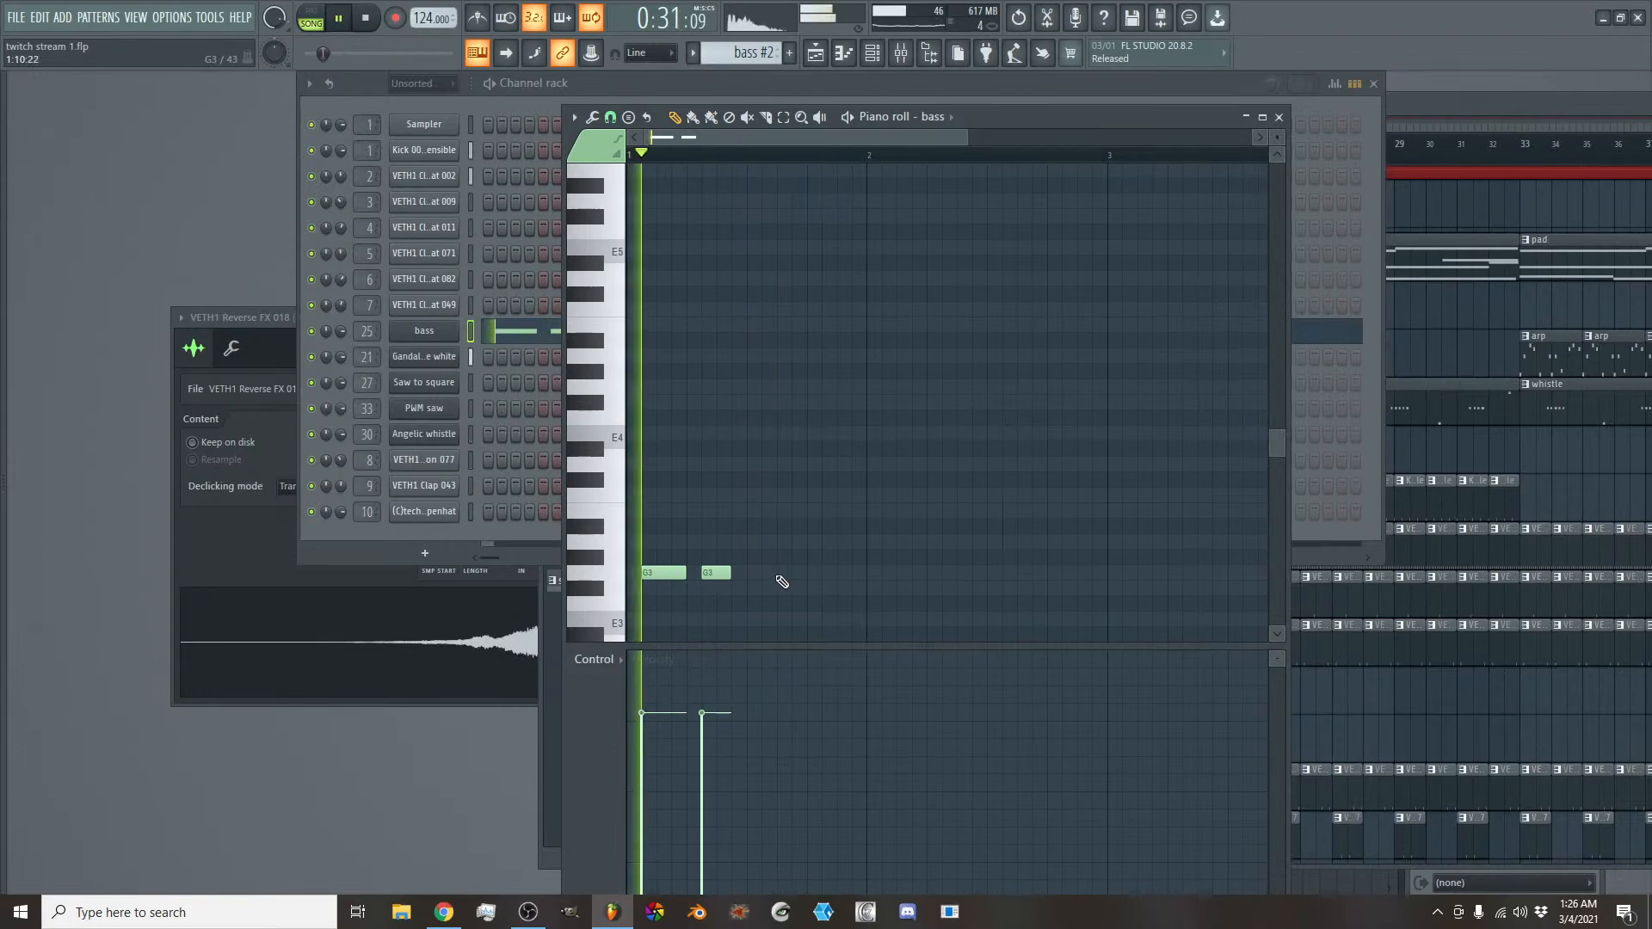
key("space")
left_click_drag(721, 574, 751, 576)
key("space")
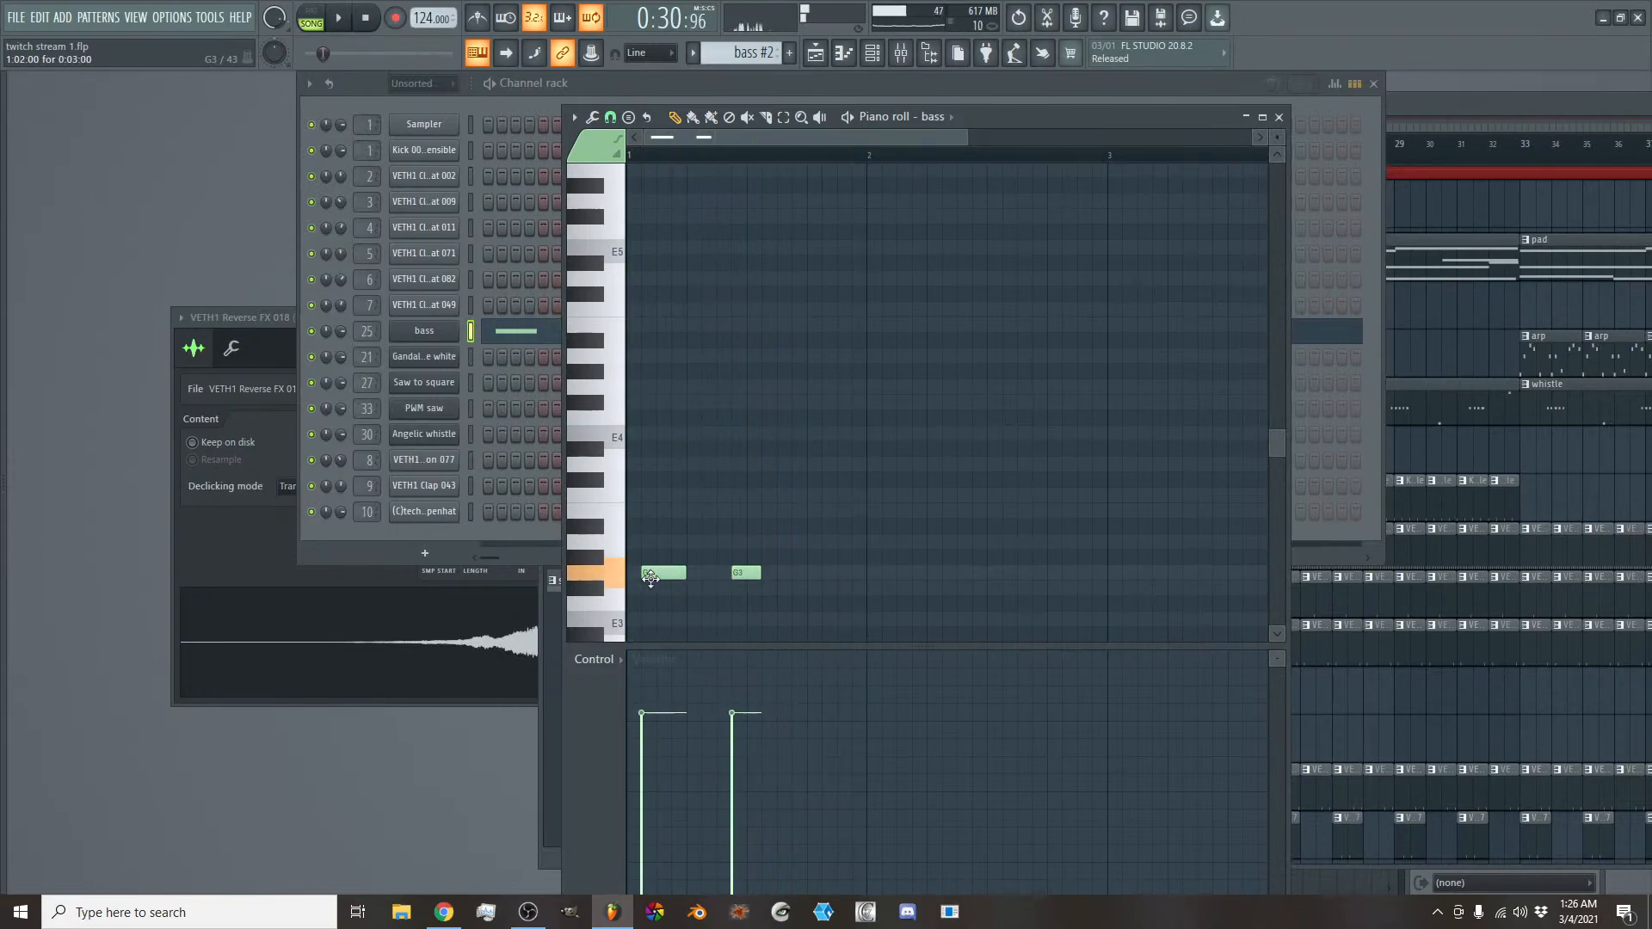
left_click_drag(641, 575, 657, 575)
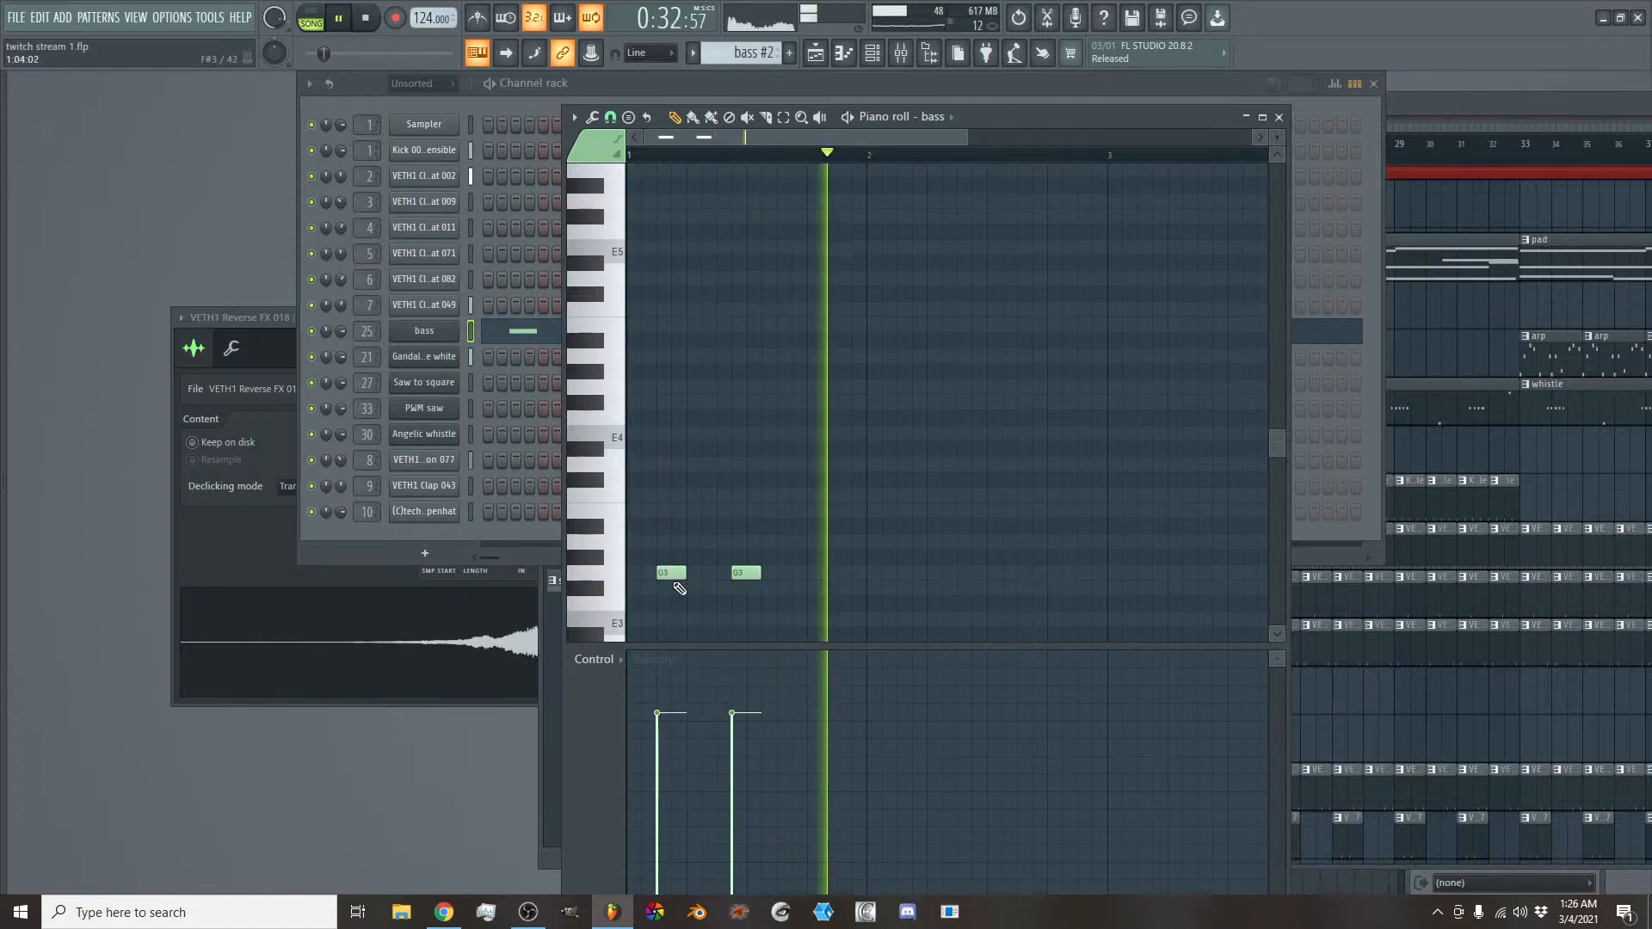
left_click_drag(665, 575, 821, 574)
key("space")
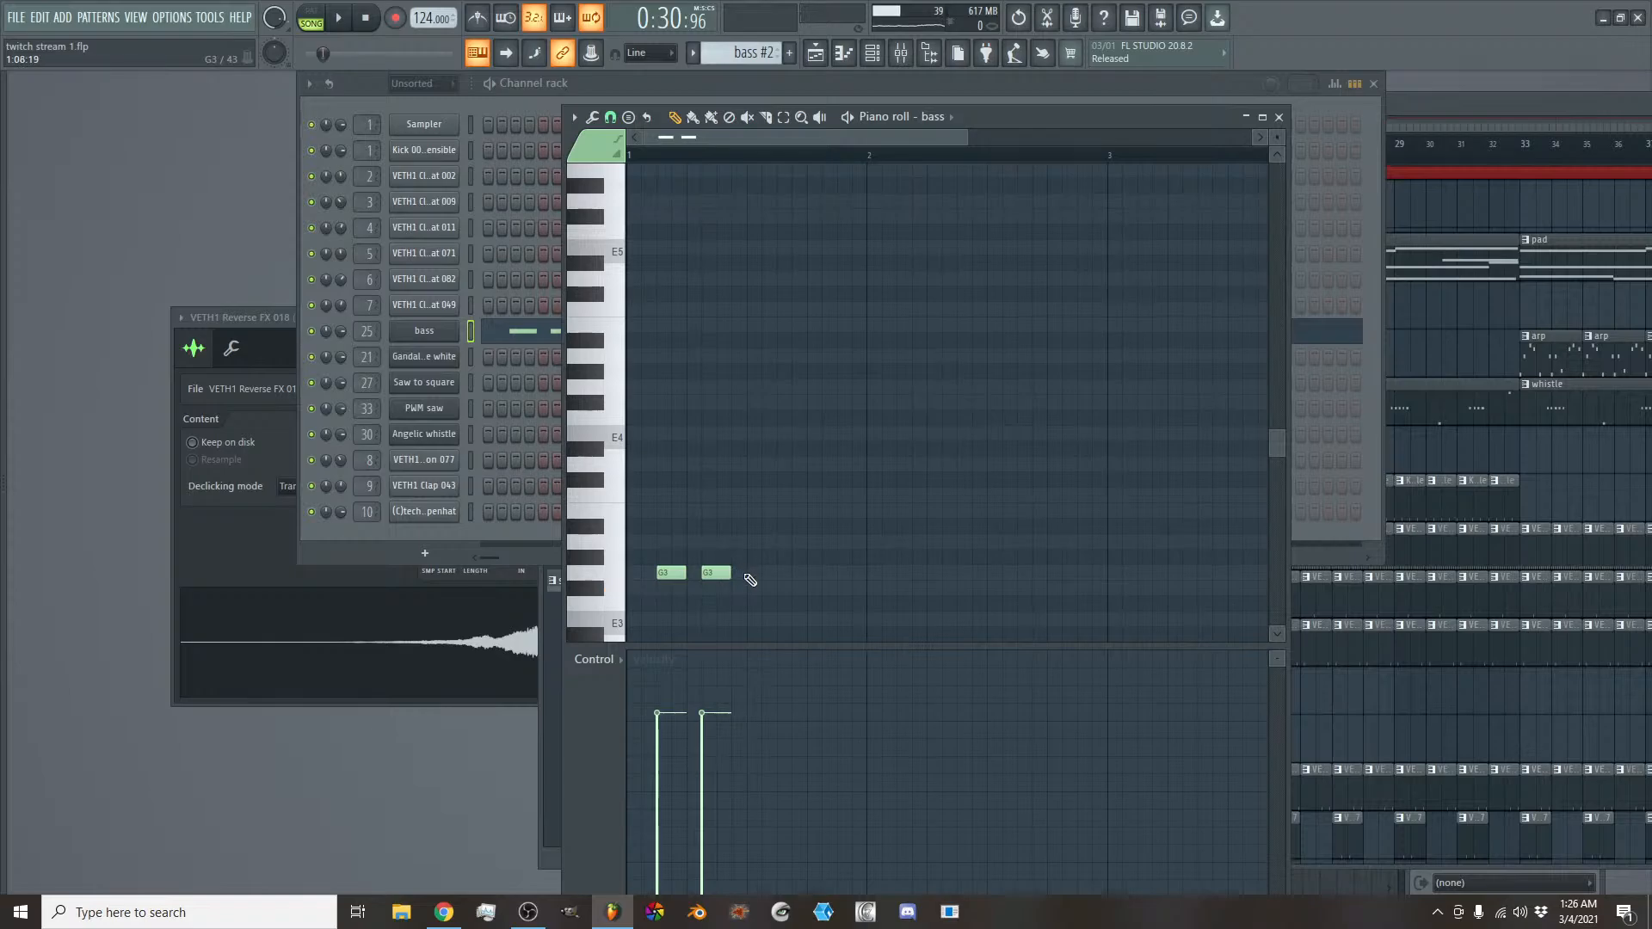
key("space")
left_click(782, 574)
- Try extra G3 notes at the end of bar 1 and in bar 2, and remove them again
left_click(853, 575)
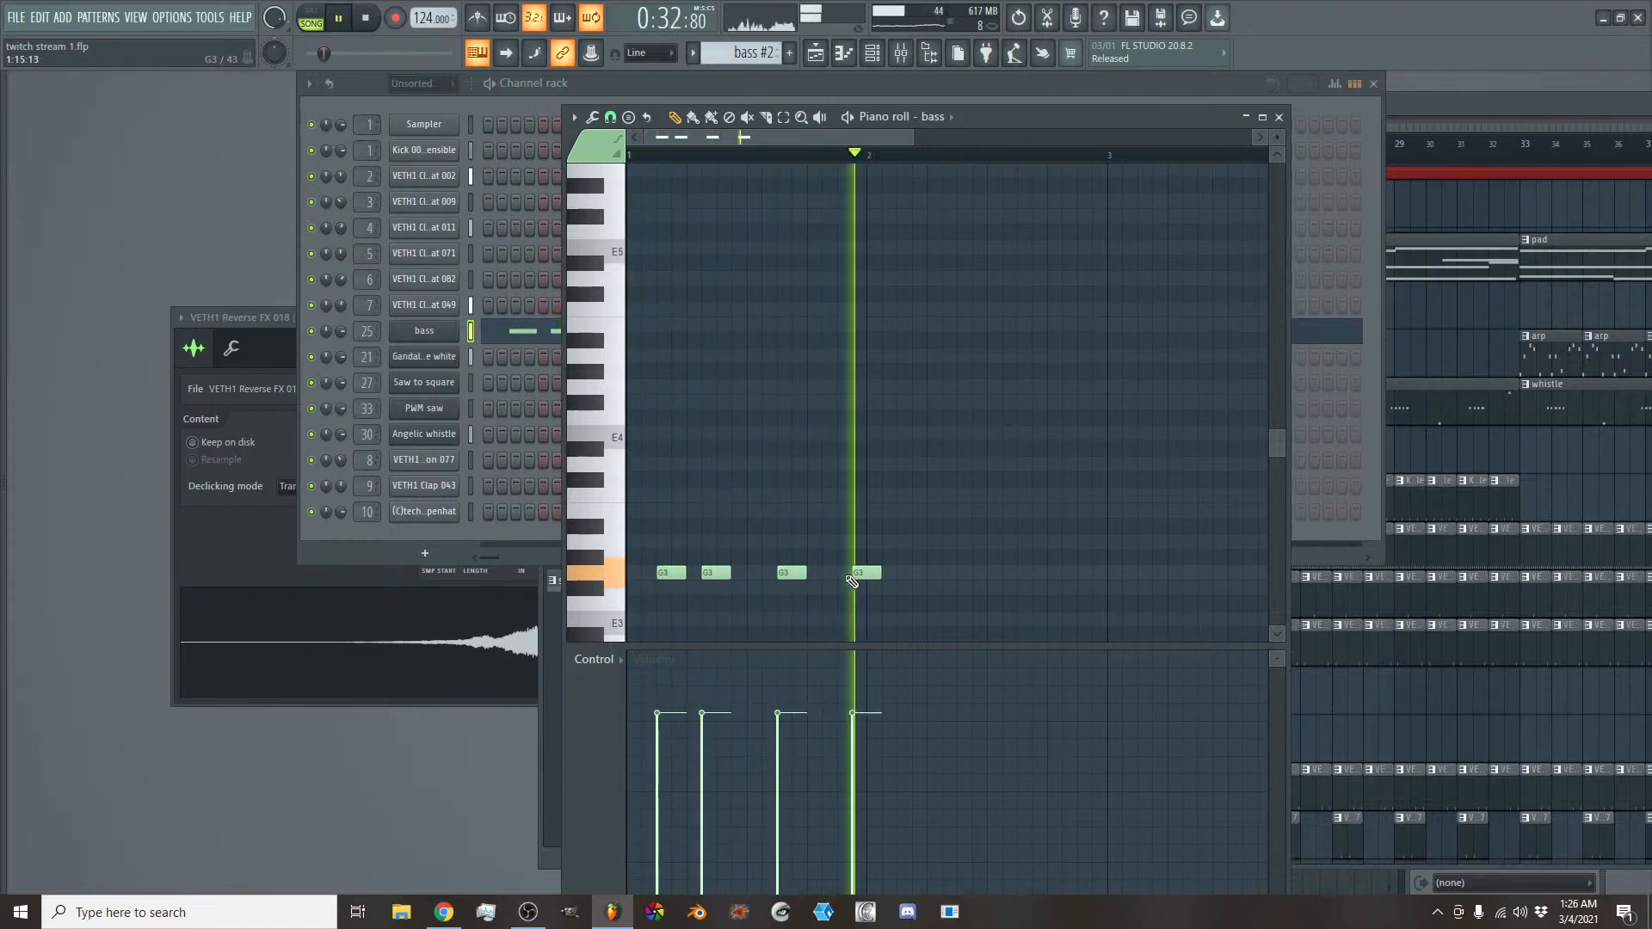
left_click_drag(852, 582, 821, 581)
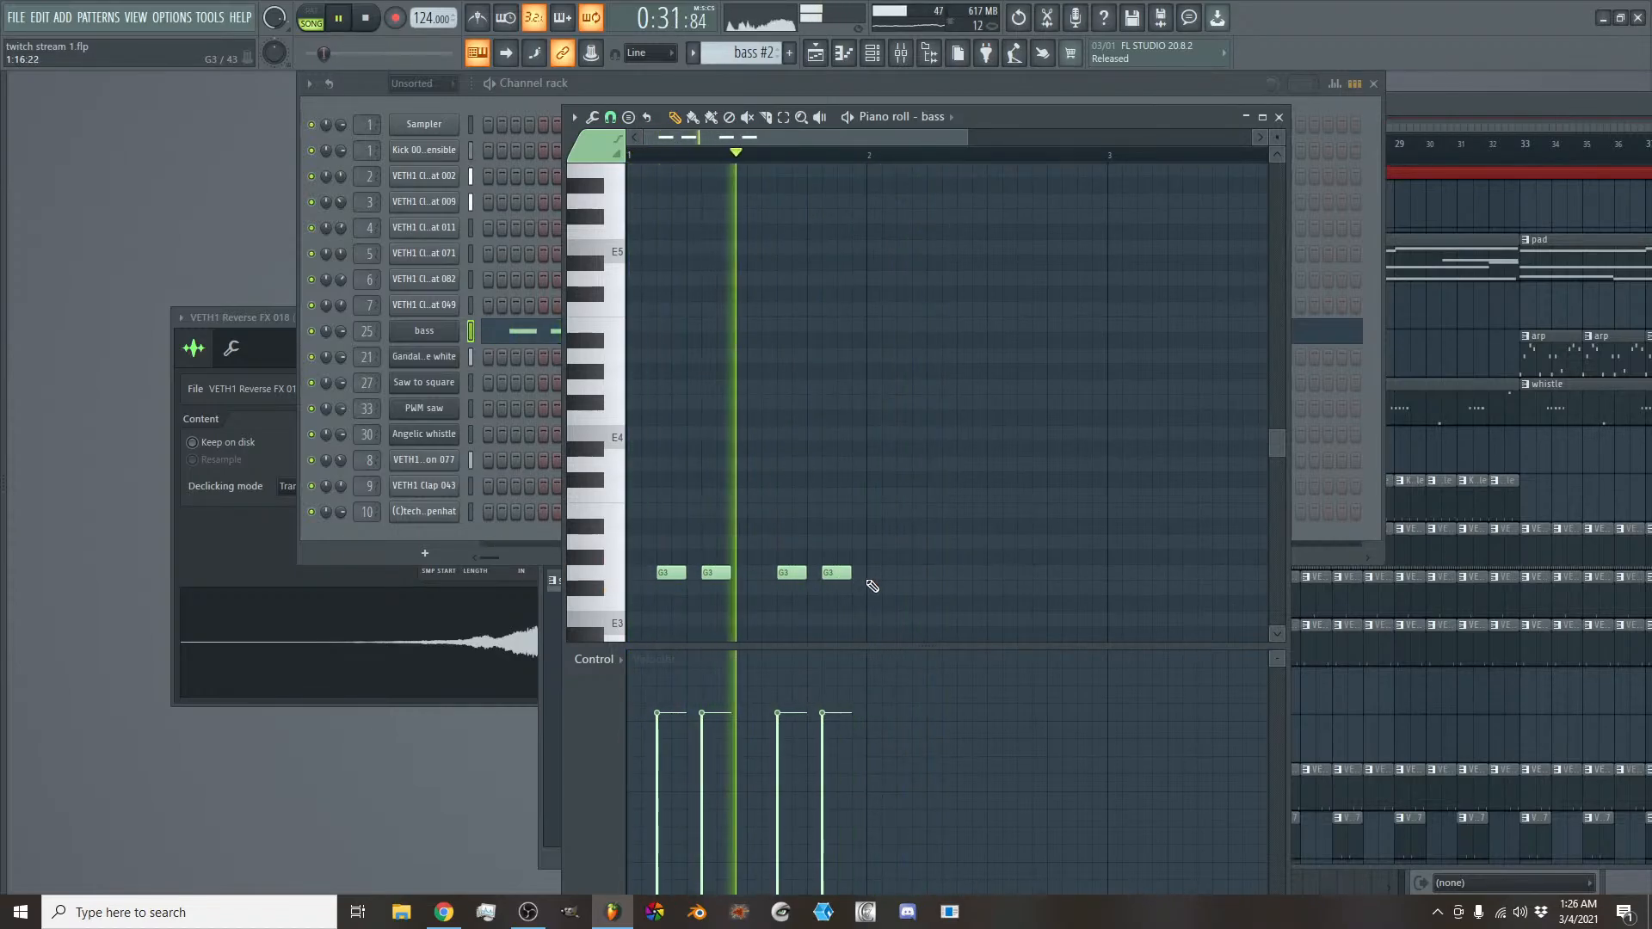
left_click(900, 575)
left_click(965, 574)
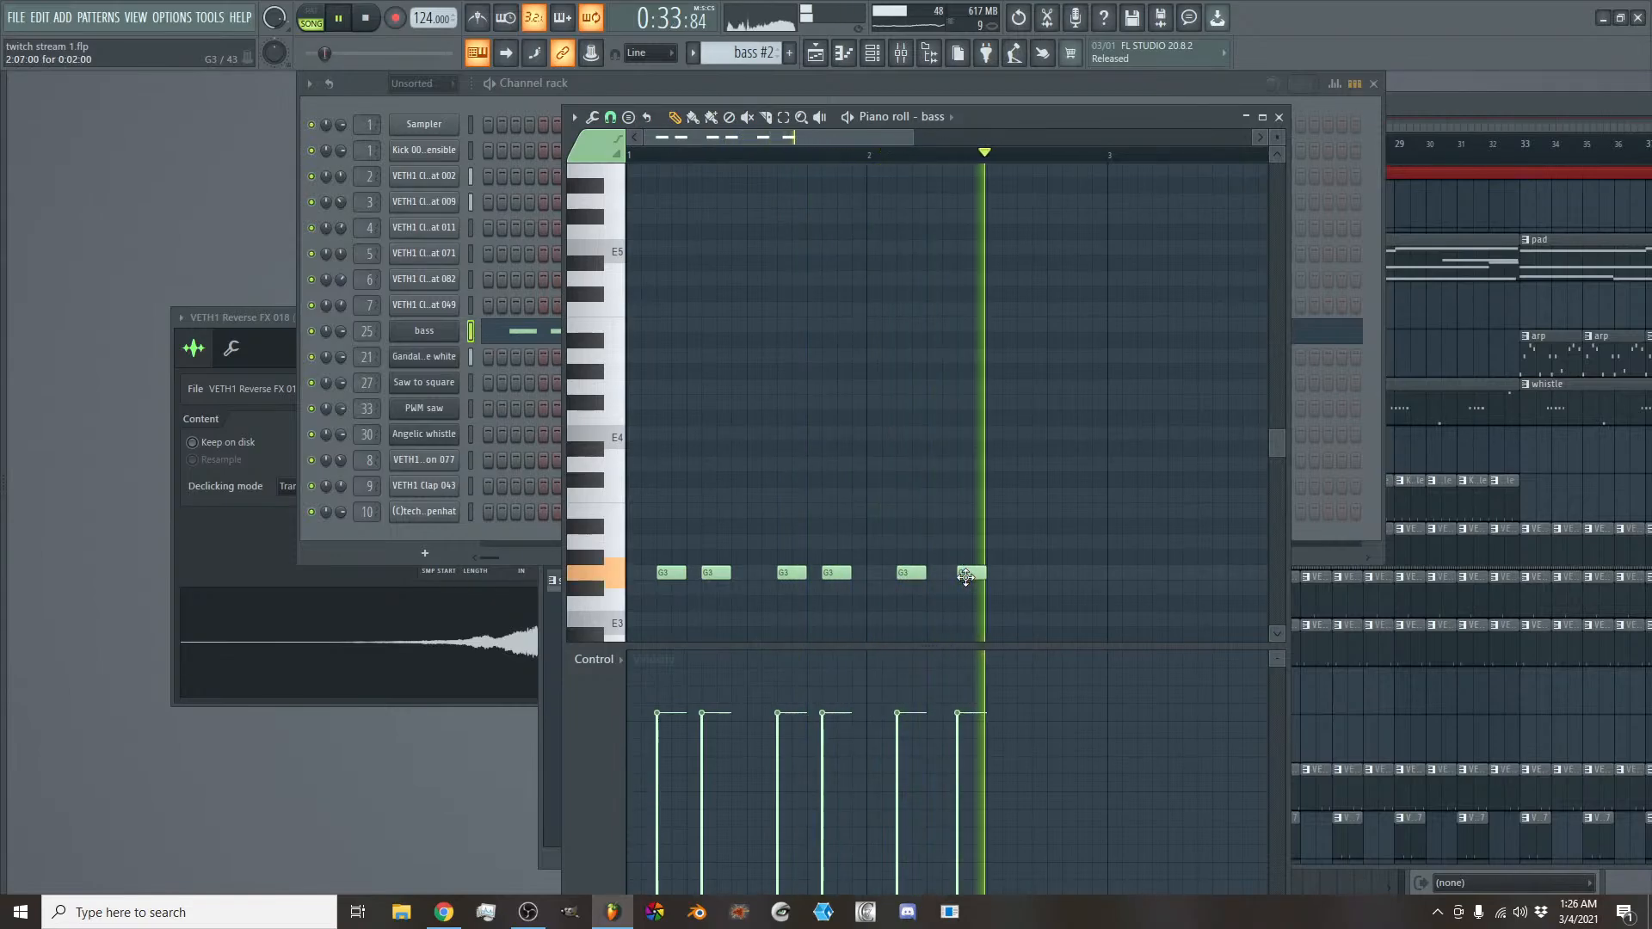
left_click_drag(833, 577, 864, 577)
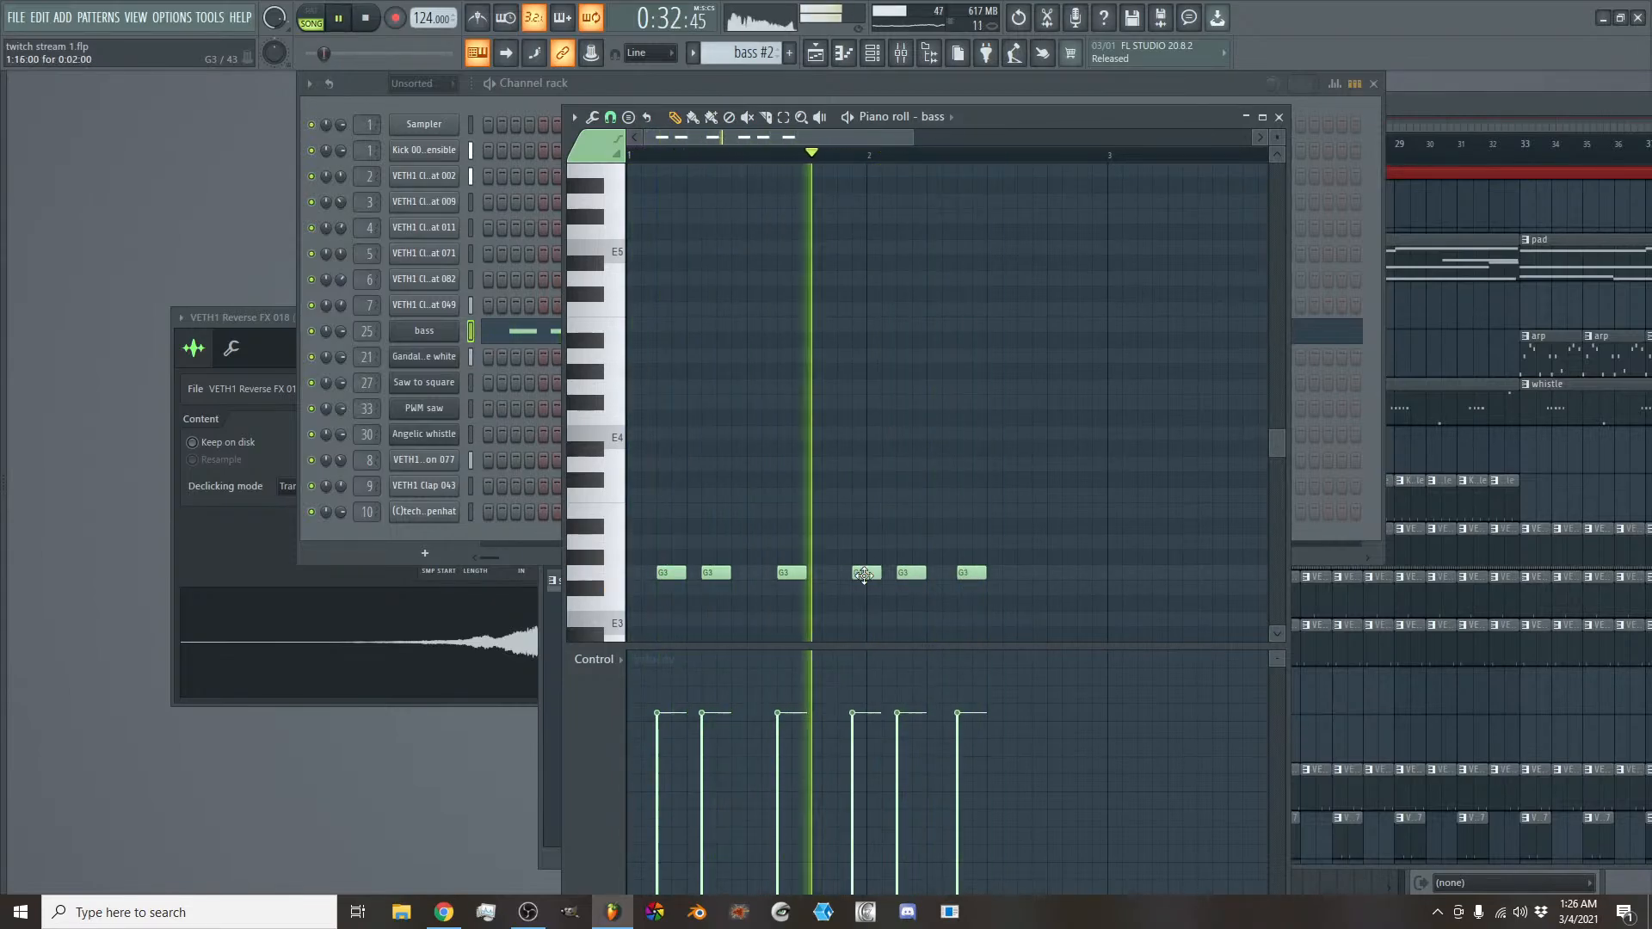
right_click(973, 572)
right_click(911, 572)
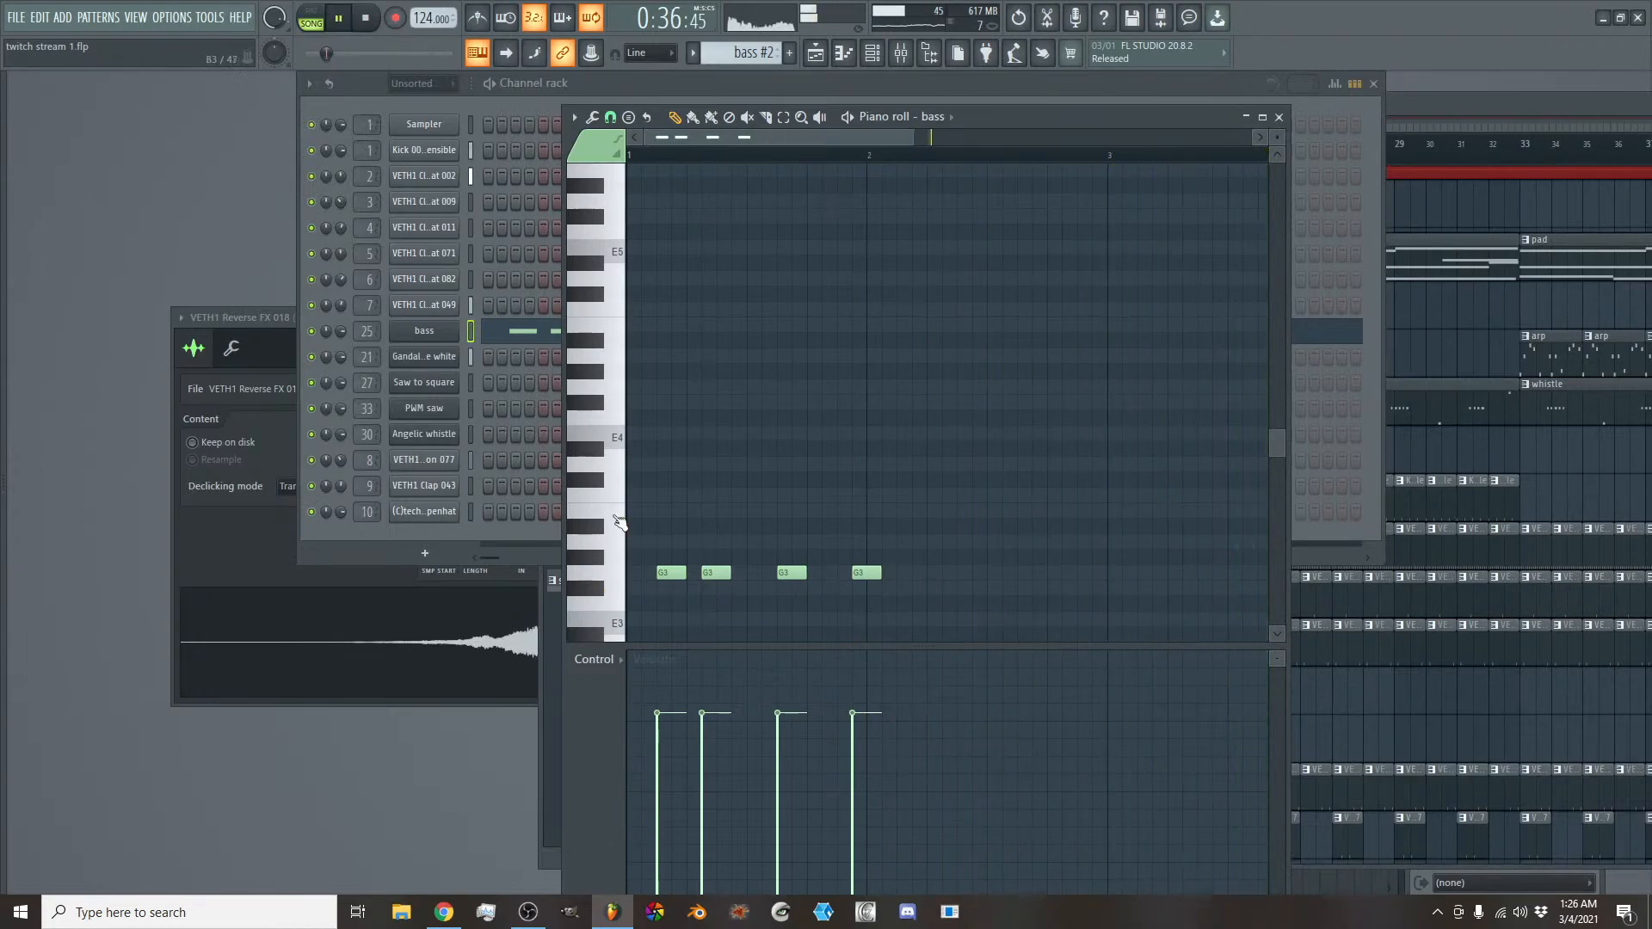
right_click(865, 572)
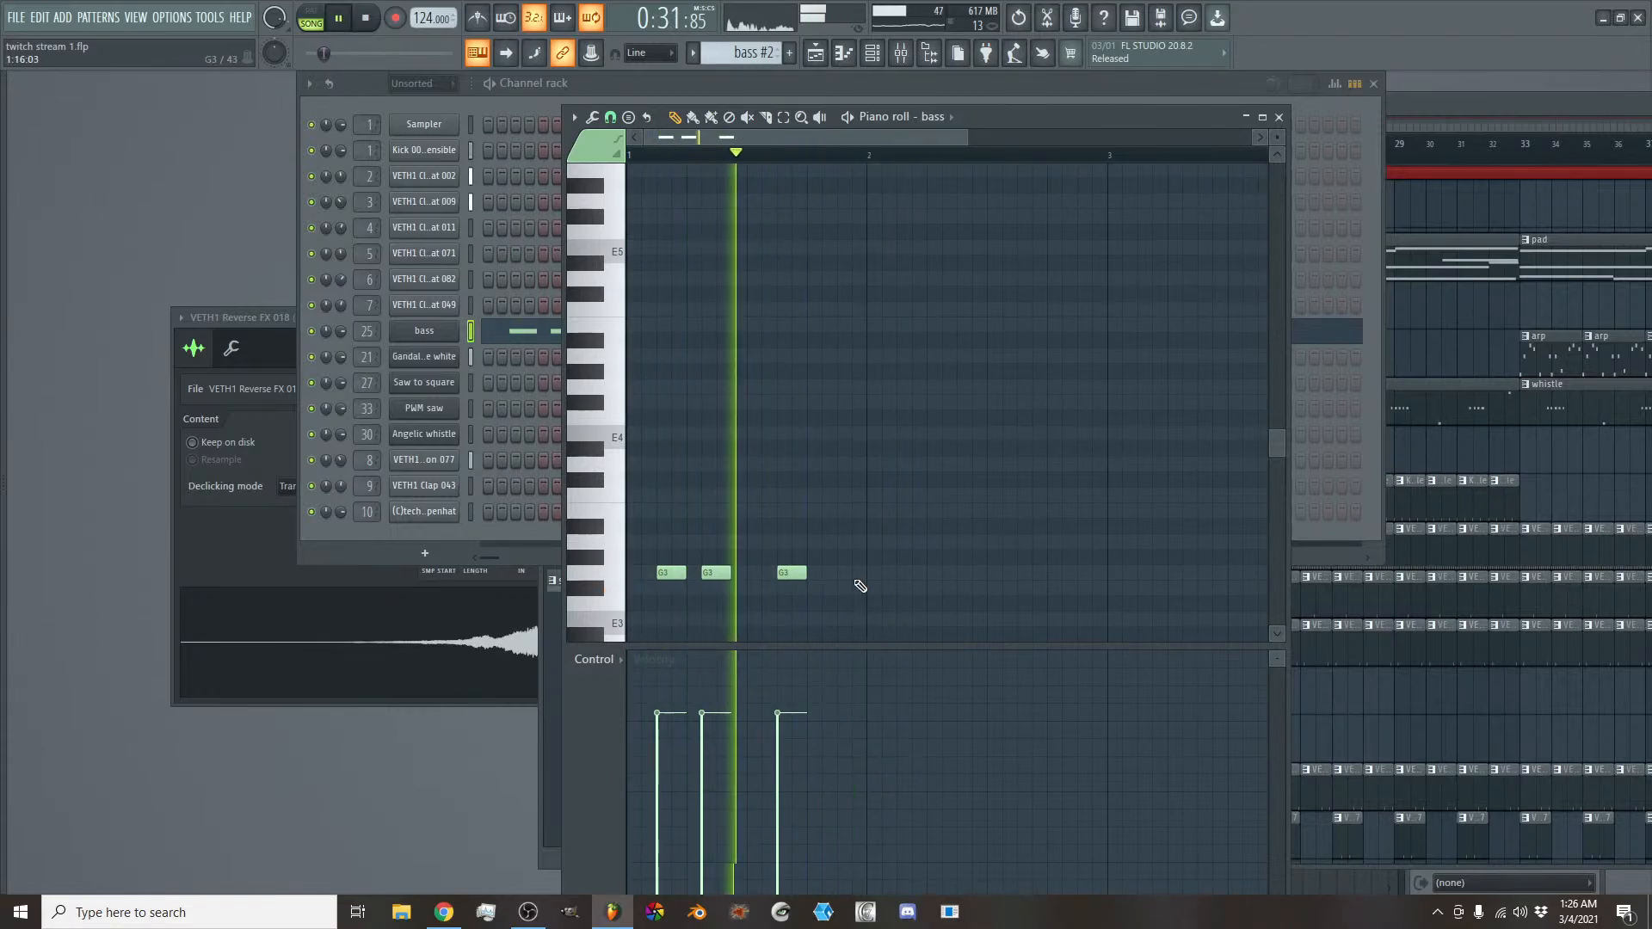
left_click(901, 573)
key("space")
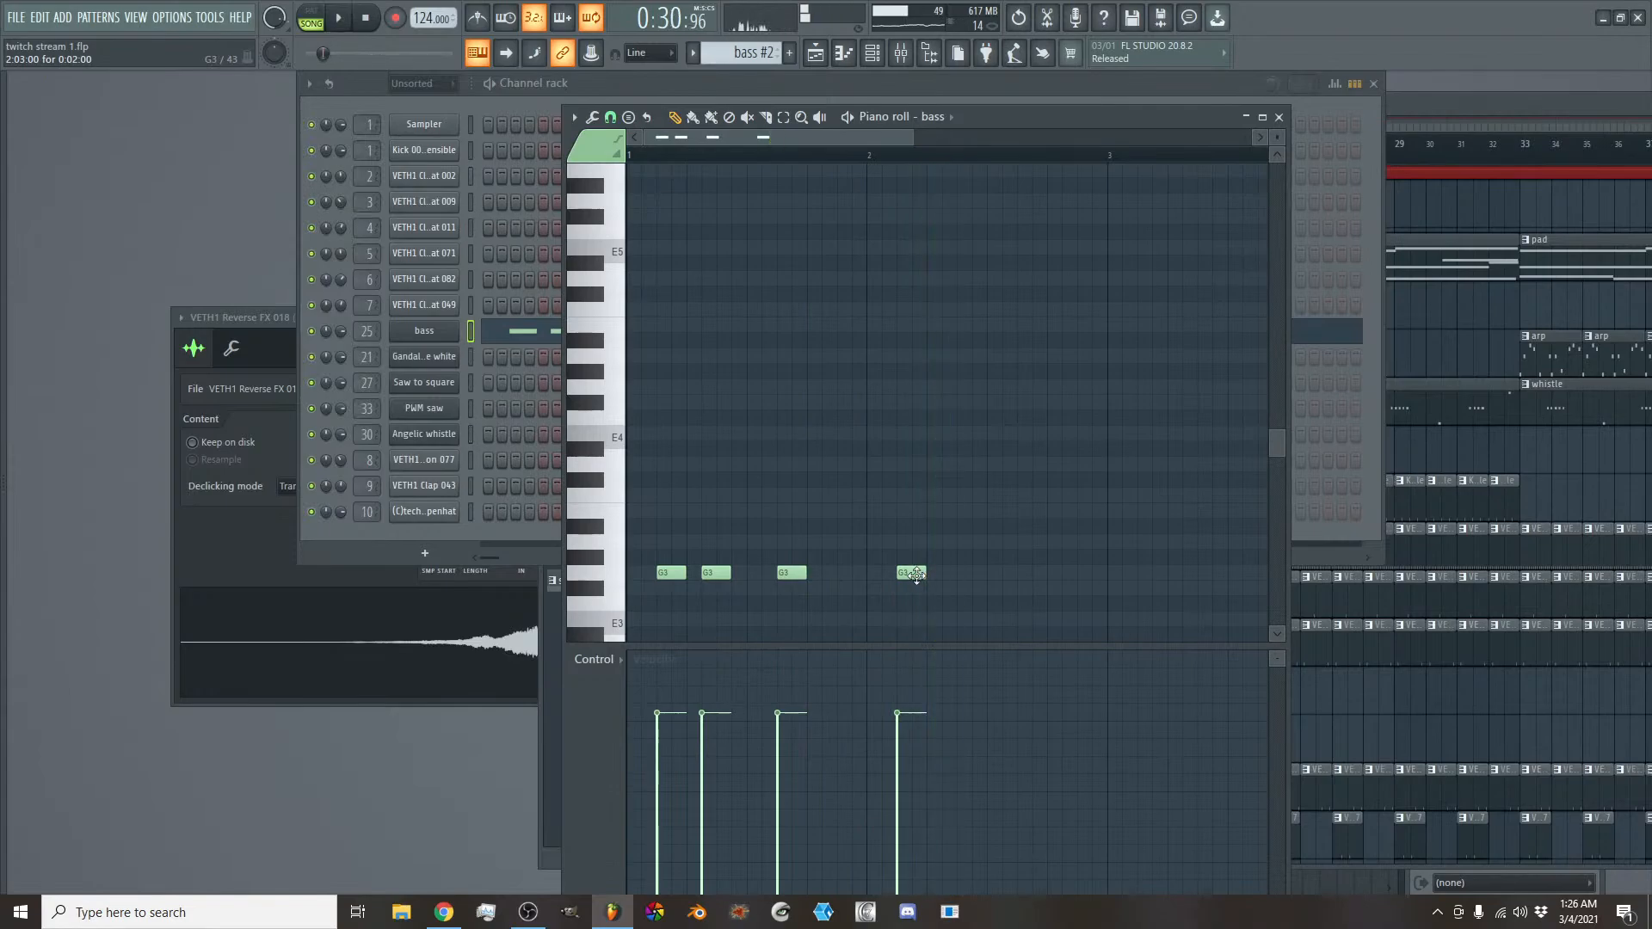
- Duplicate the three-note G3 figure from bar 1 across bars 2 to 4 and listen to the loop
left_click_drag(830, 578, 653, 585)
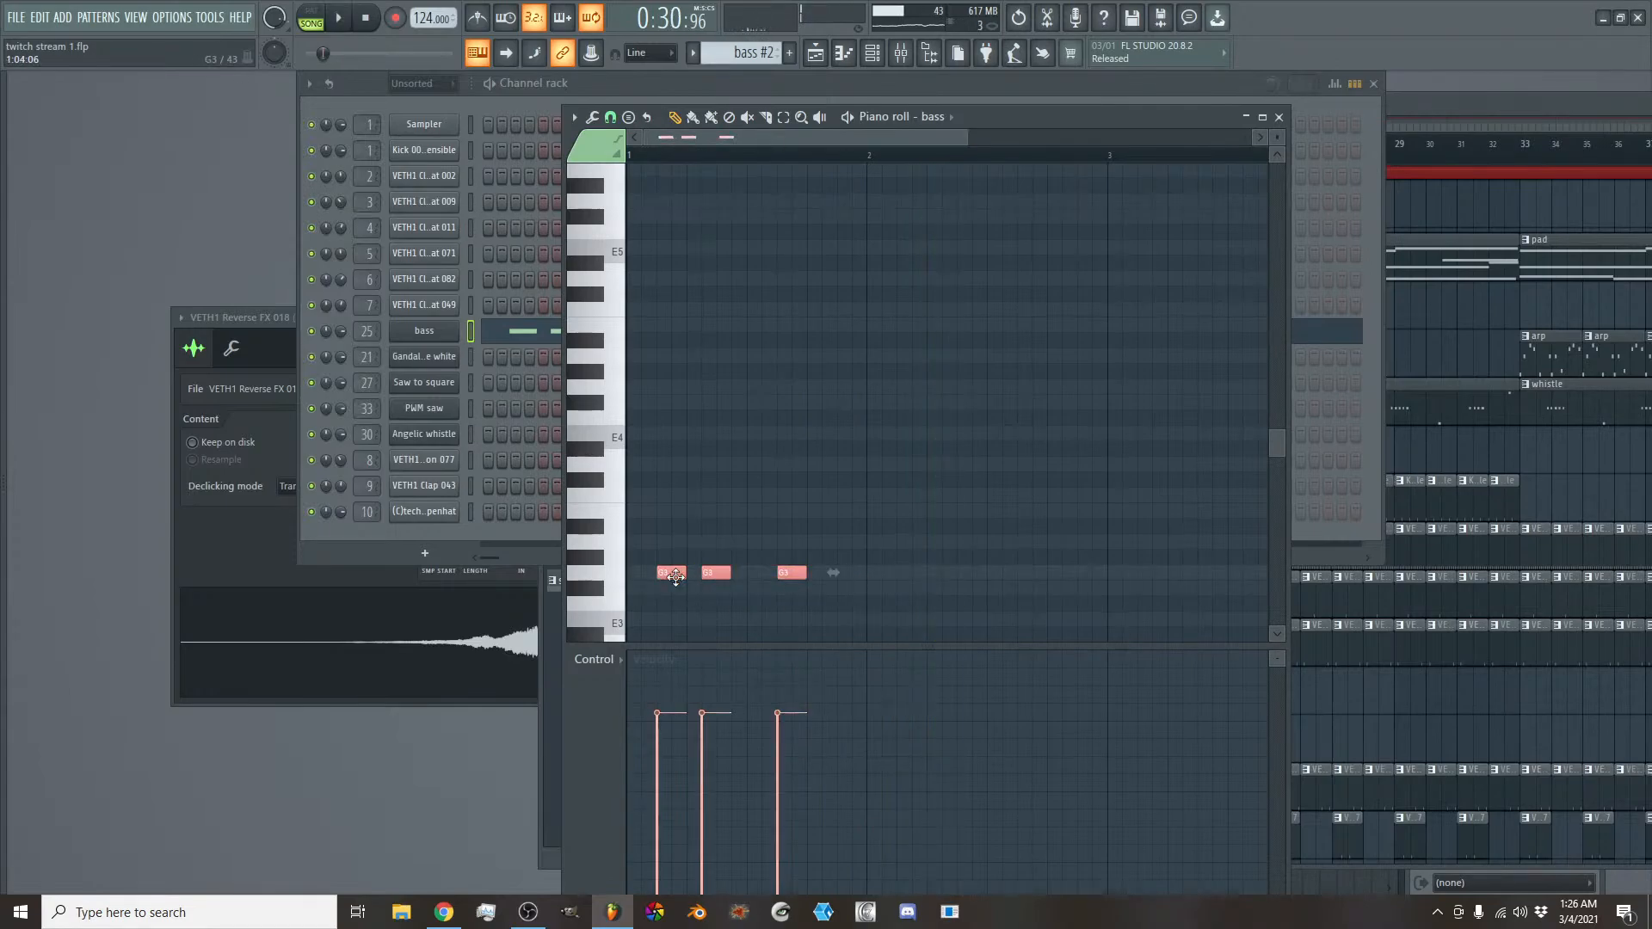
key("ctrl+b")
key("space")
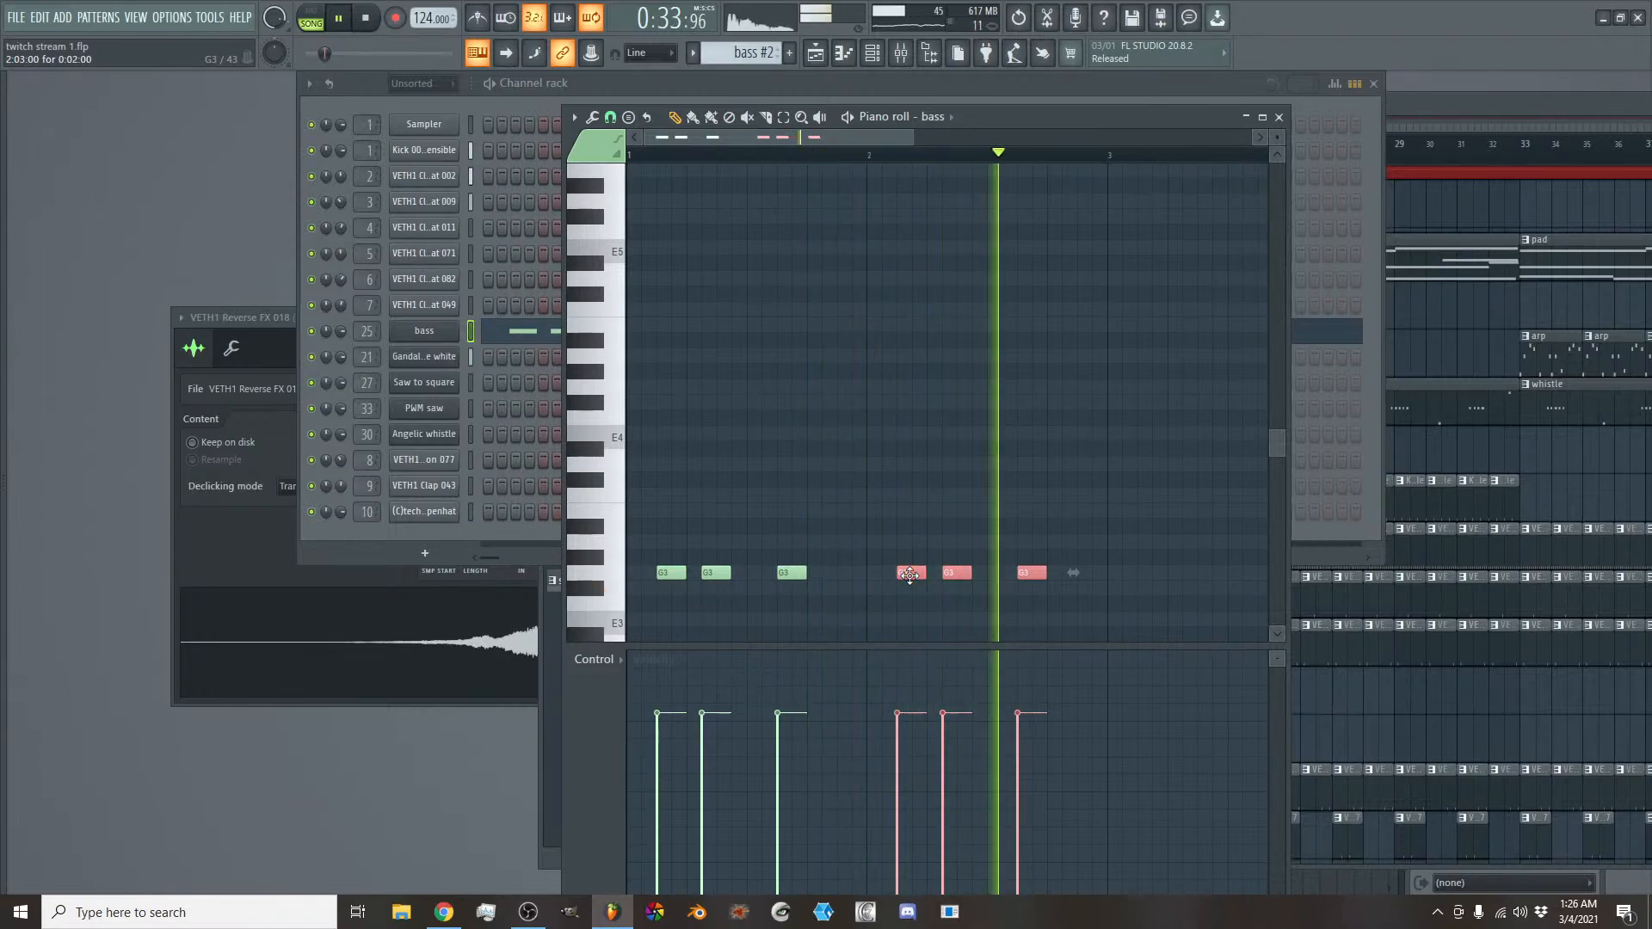
left_click_drag(1110, 555, 1157, 586)
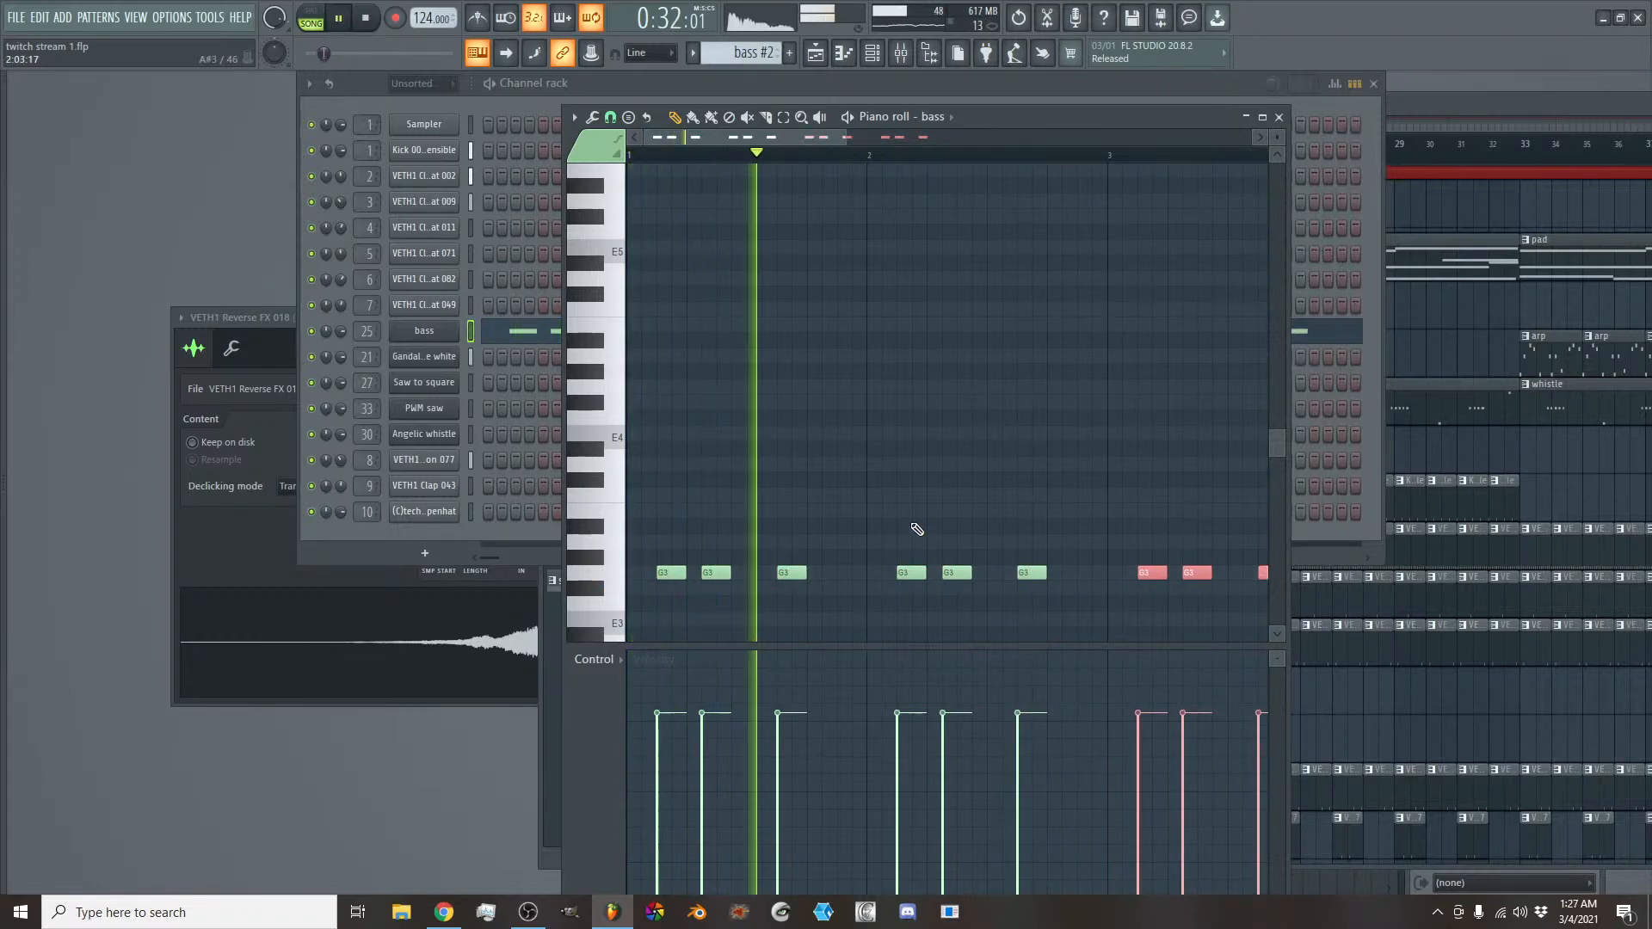
scroll(781, 134, "down", 2)
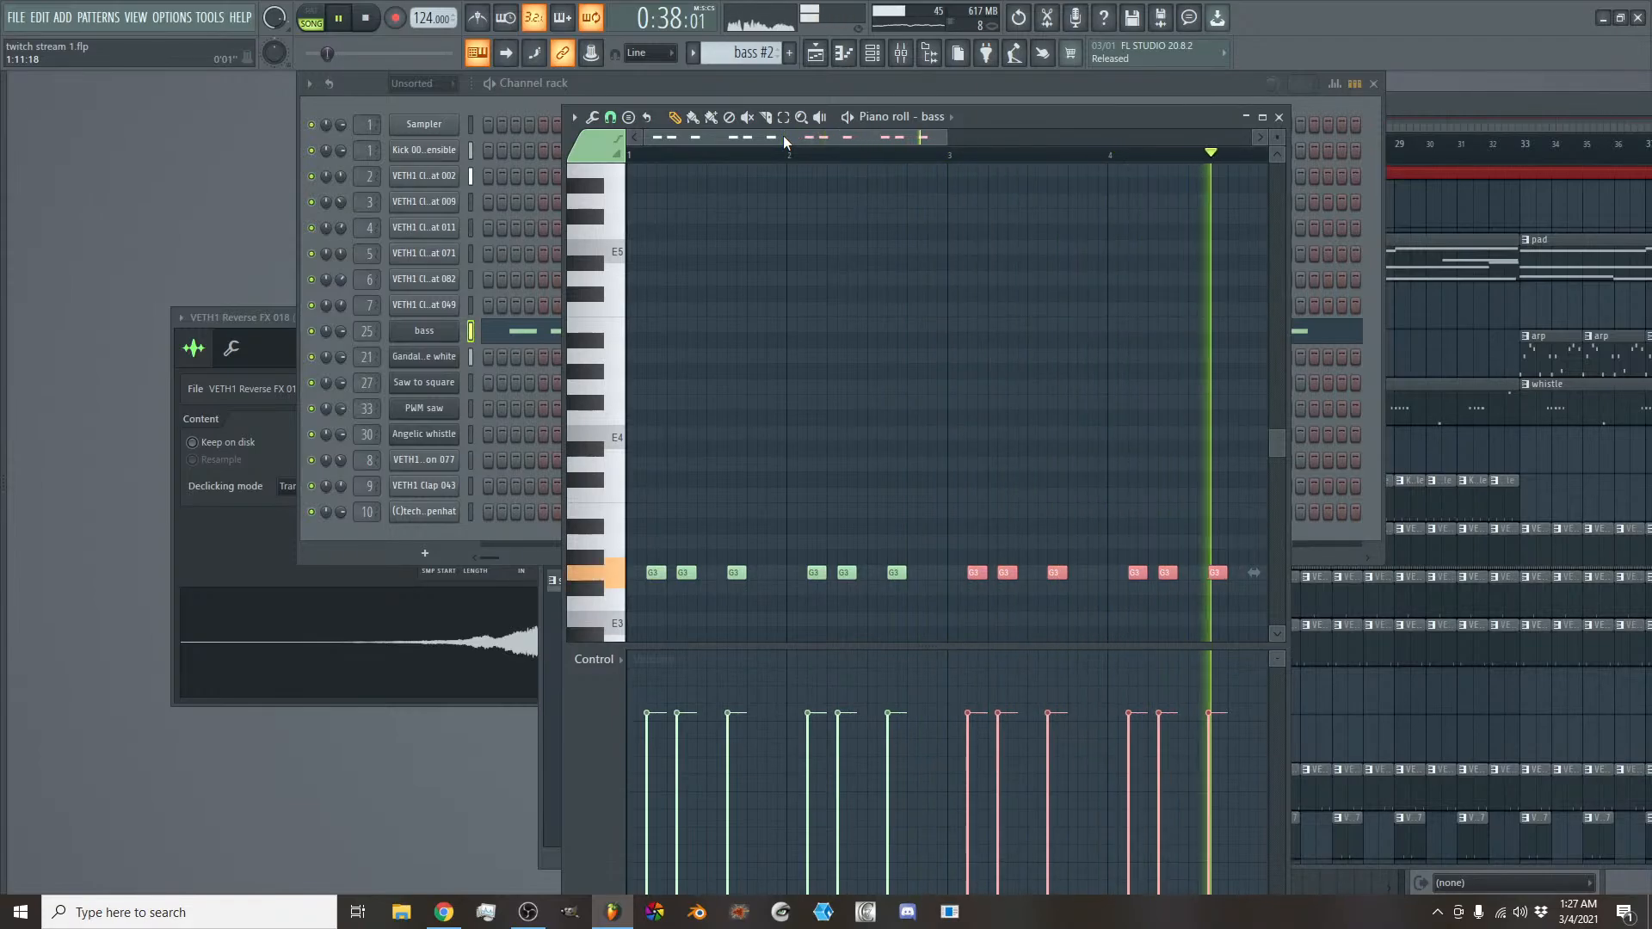
- Place a second bass #2 clip at bar 21 on Track 5 and extend the loop region to bars 17 to 25
left_click(816, 55)
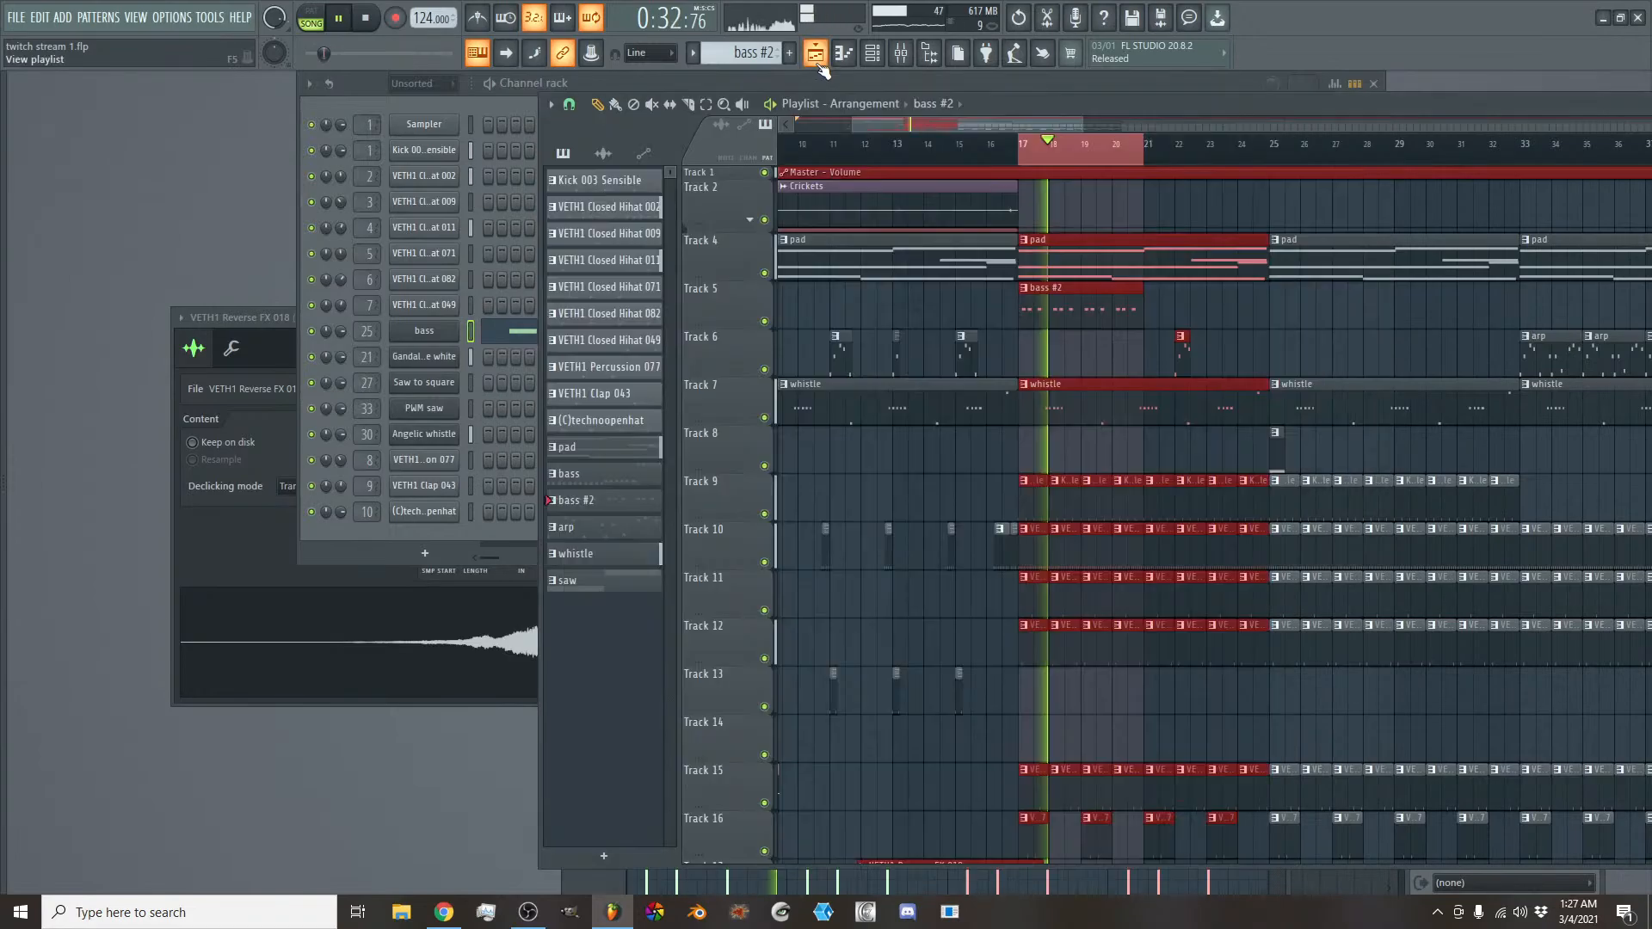
left_click(1152, 305)
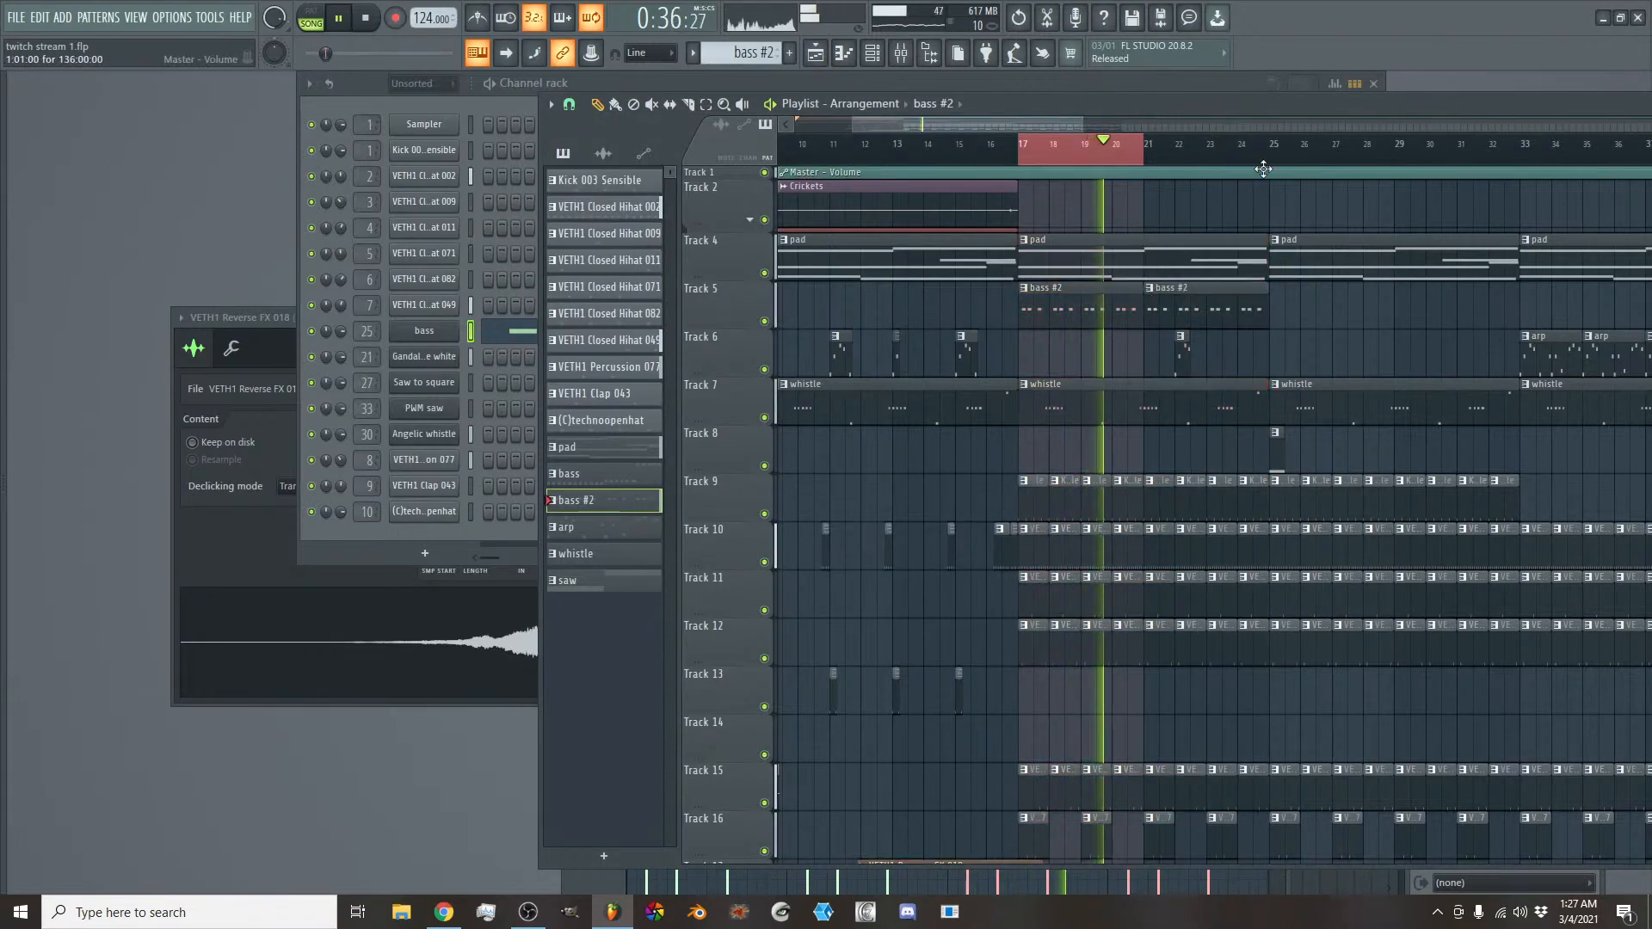
right_click(1274, 153)
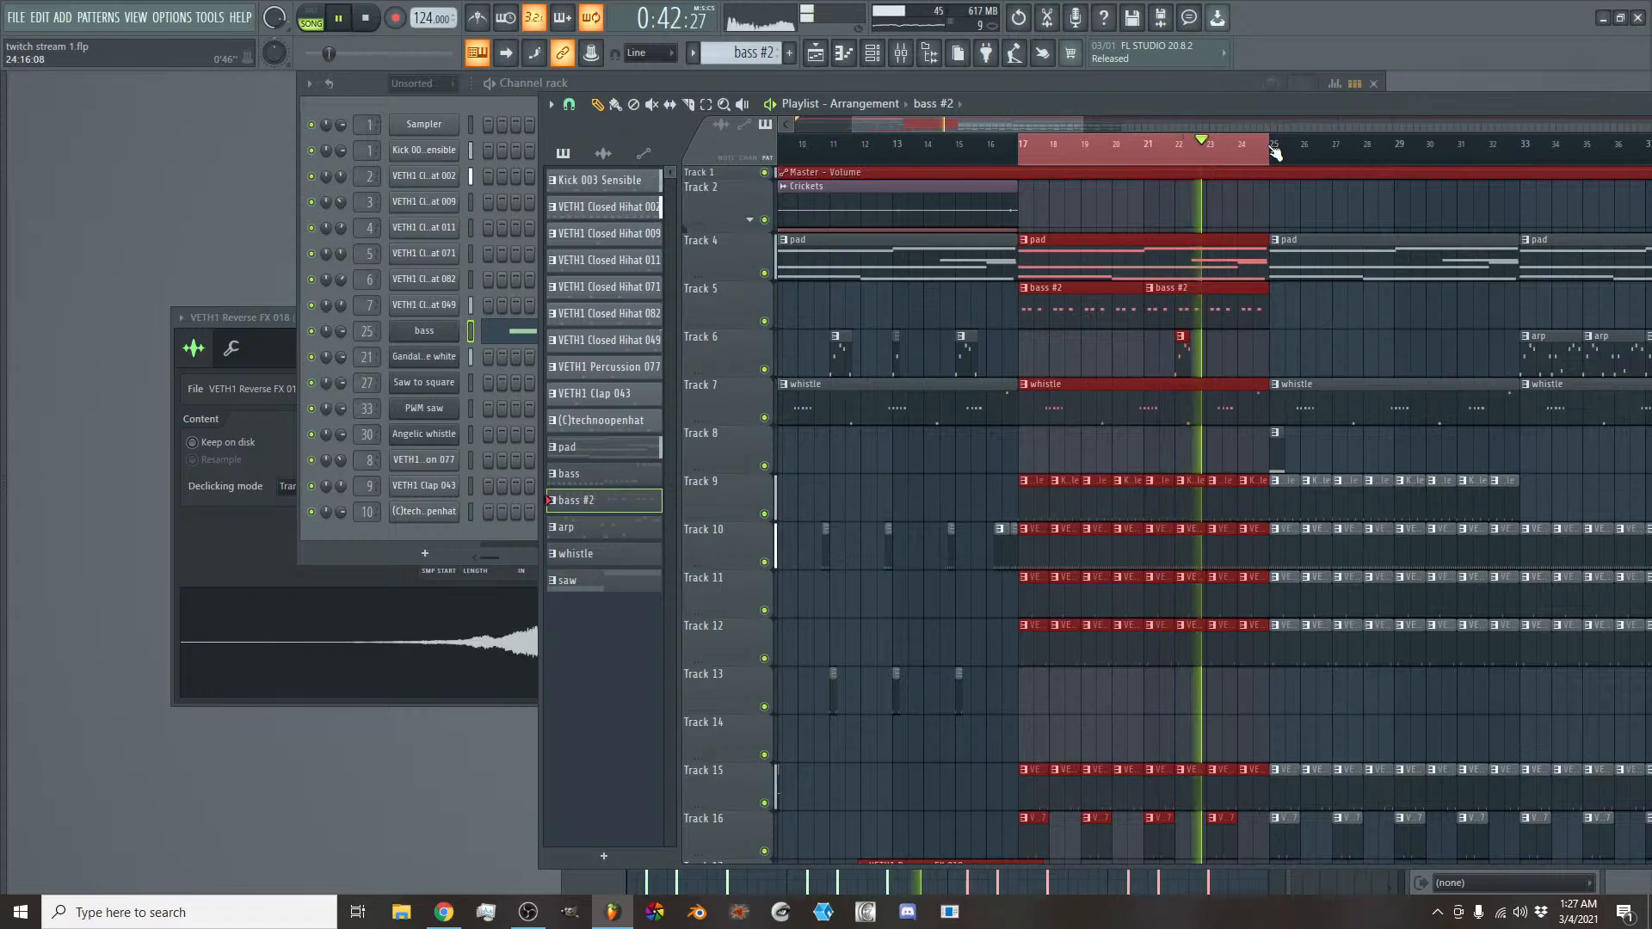
scroll(1009, 119, "down", 2)
key("space")
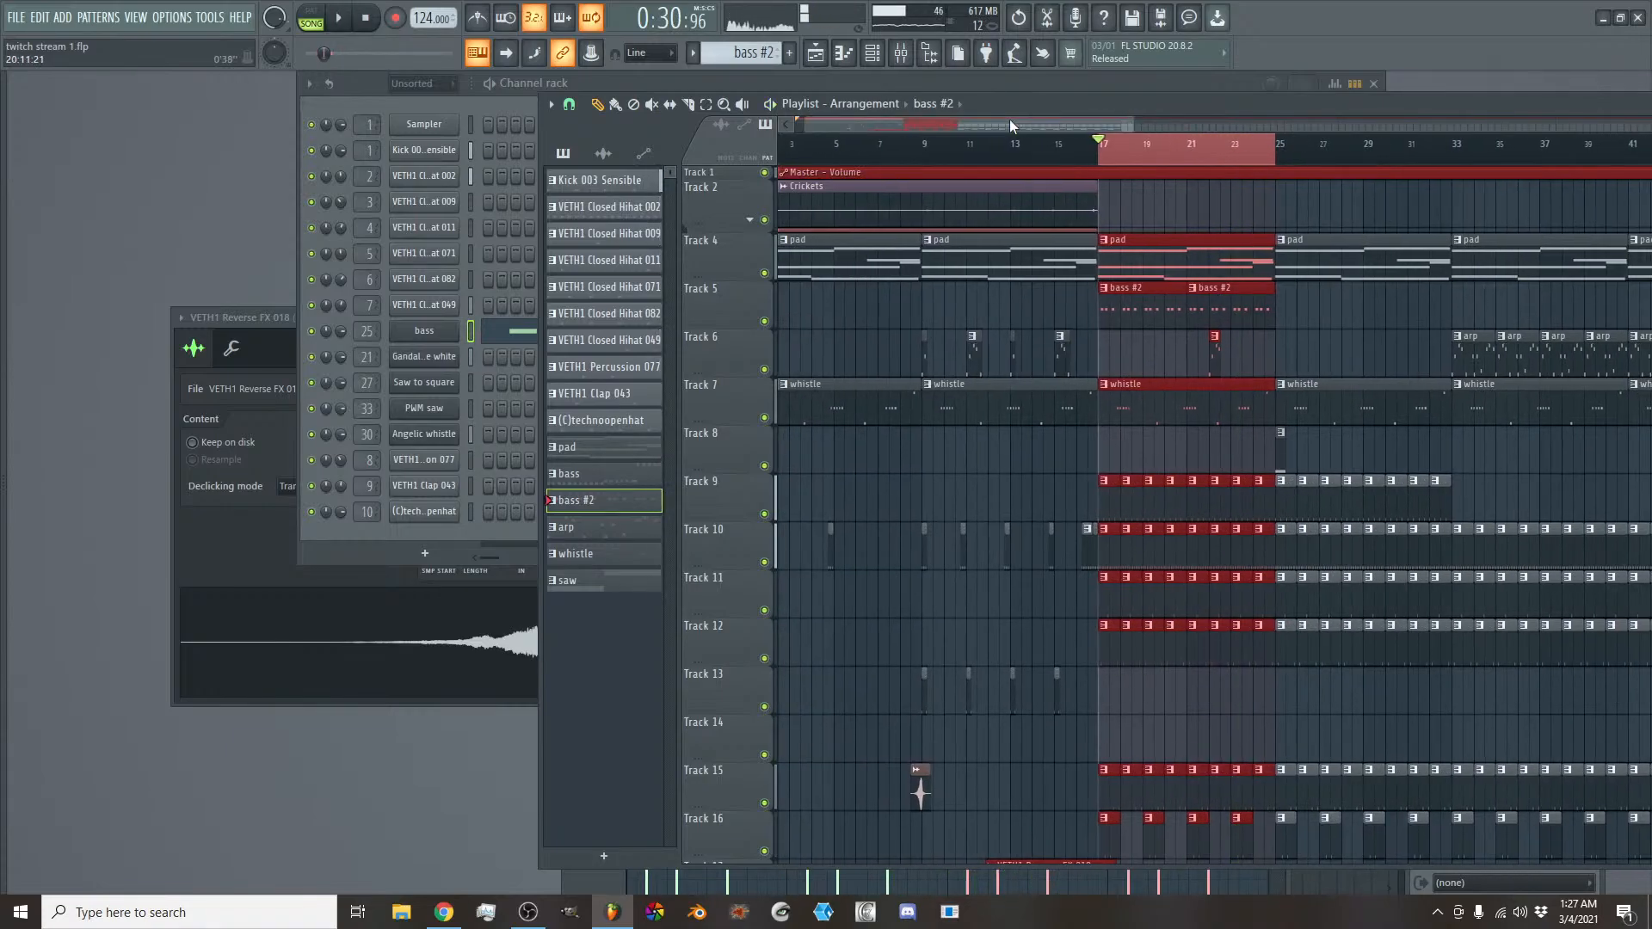
- Duplicate the bass #2 clips on Track 5 so they fill bars 25 to 49
left_click_drag(1228, 308, 1325, 301)
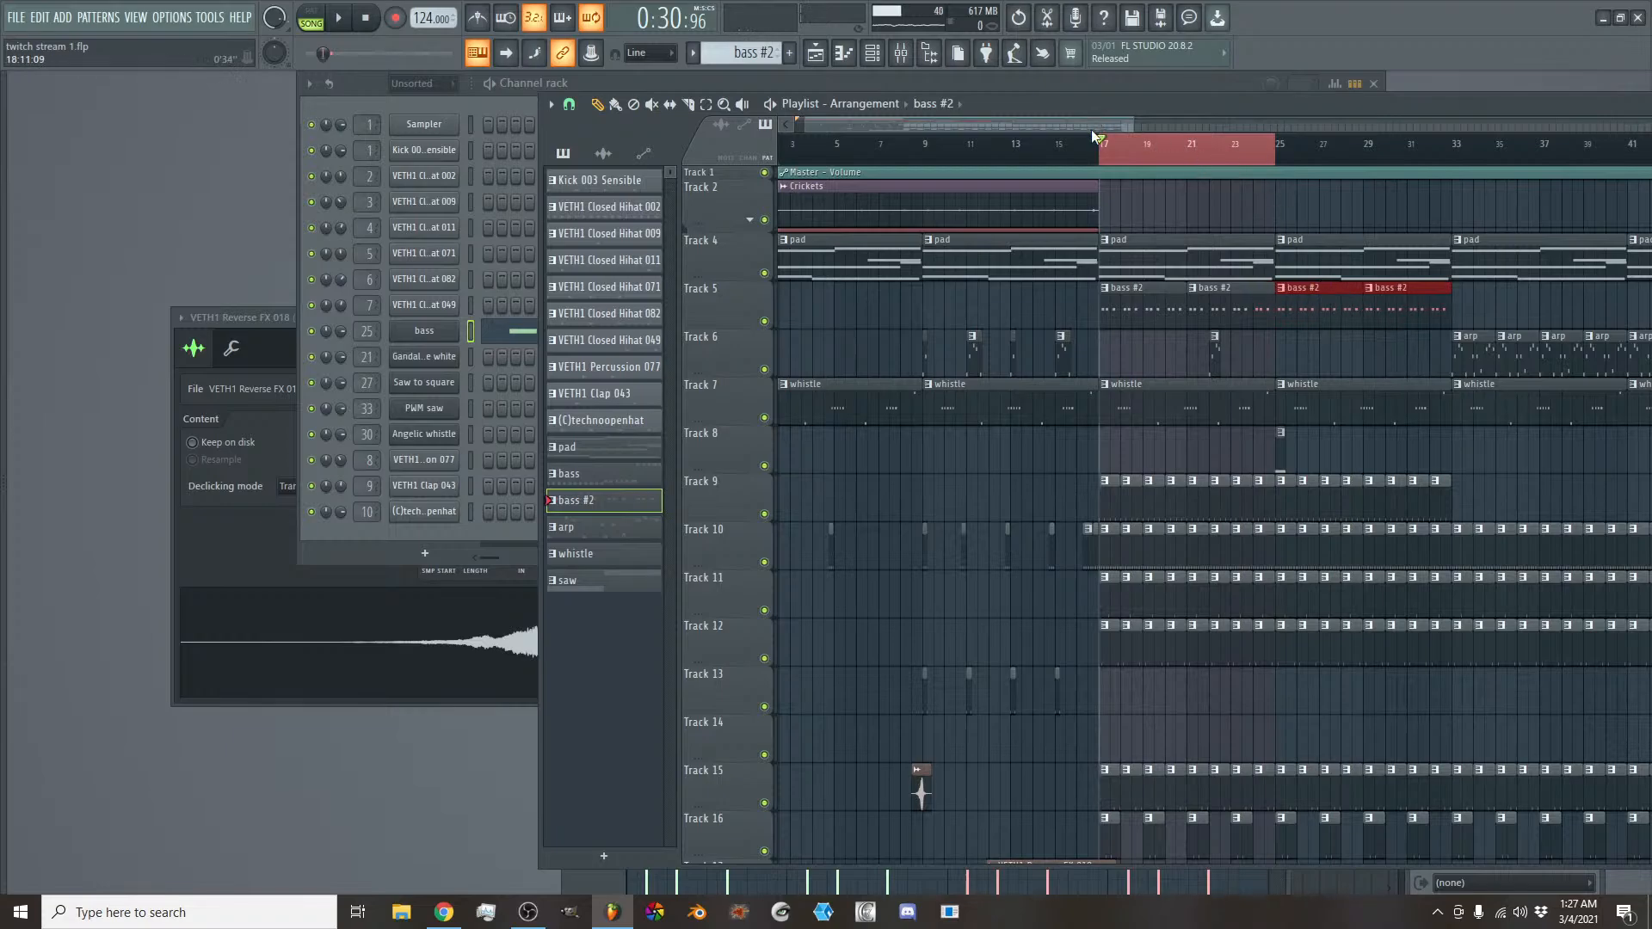
left_click_drag(1093, 131, 1203, 126)
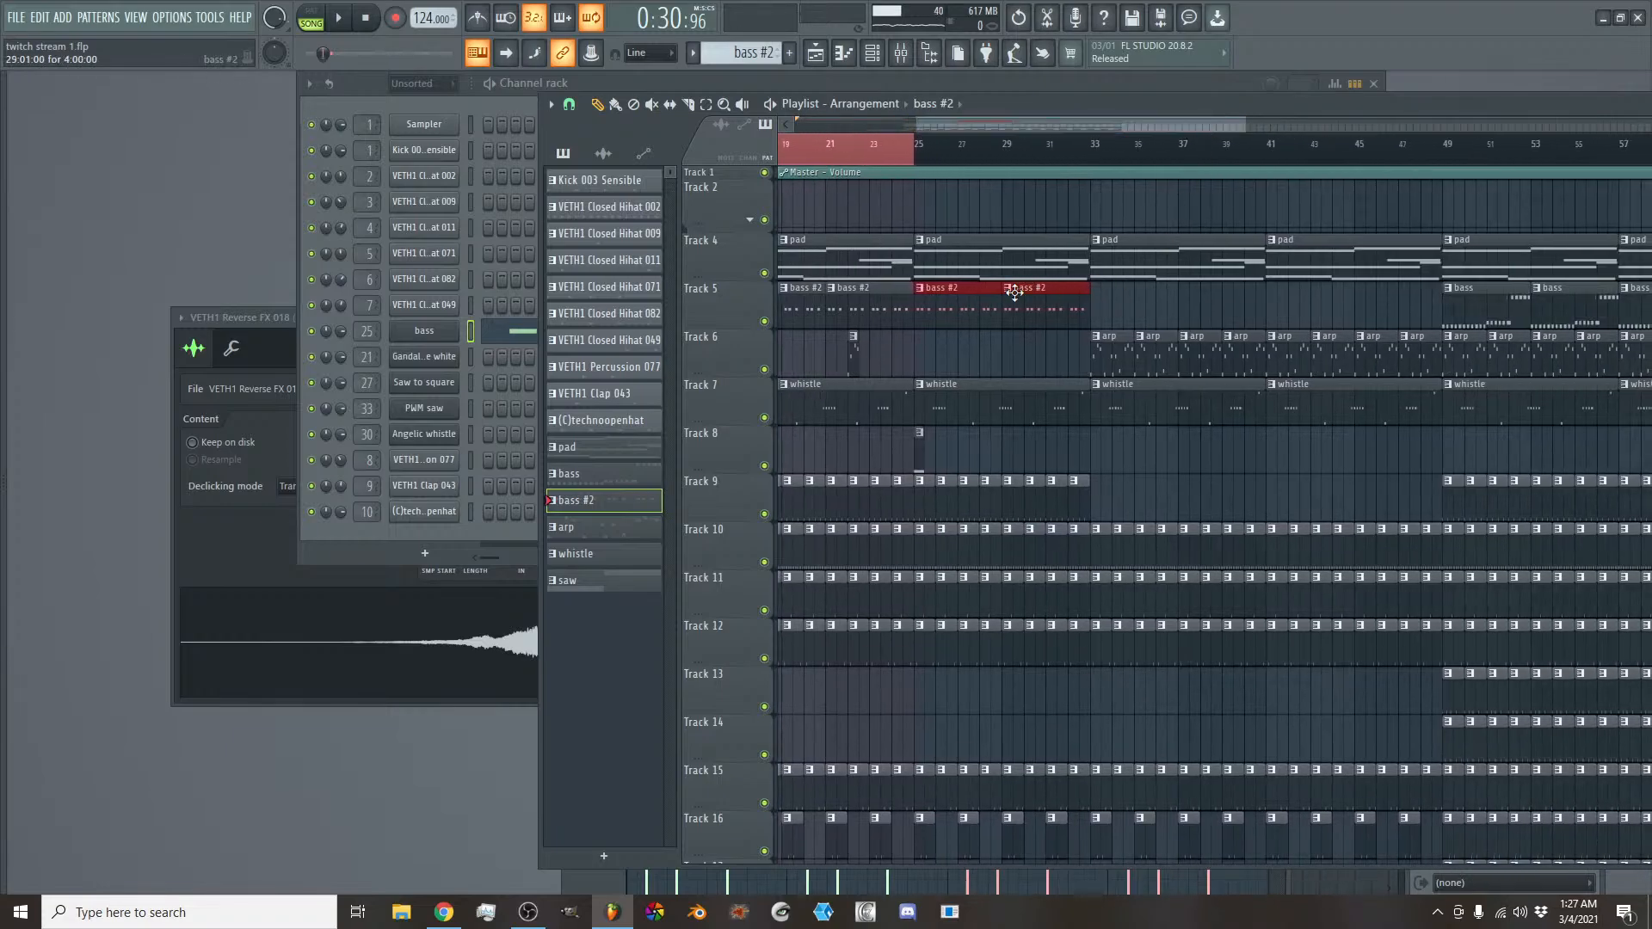
left_click_drag(1048, 302, 1150, 280)
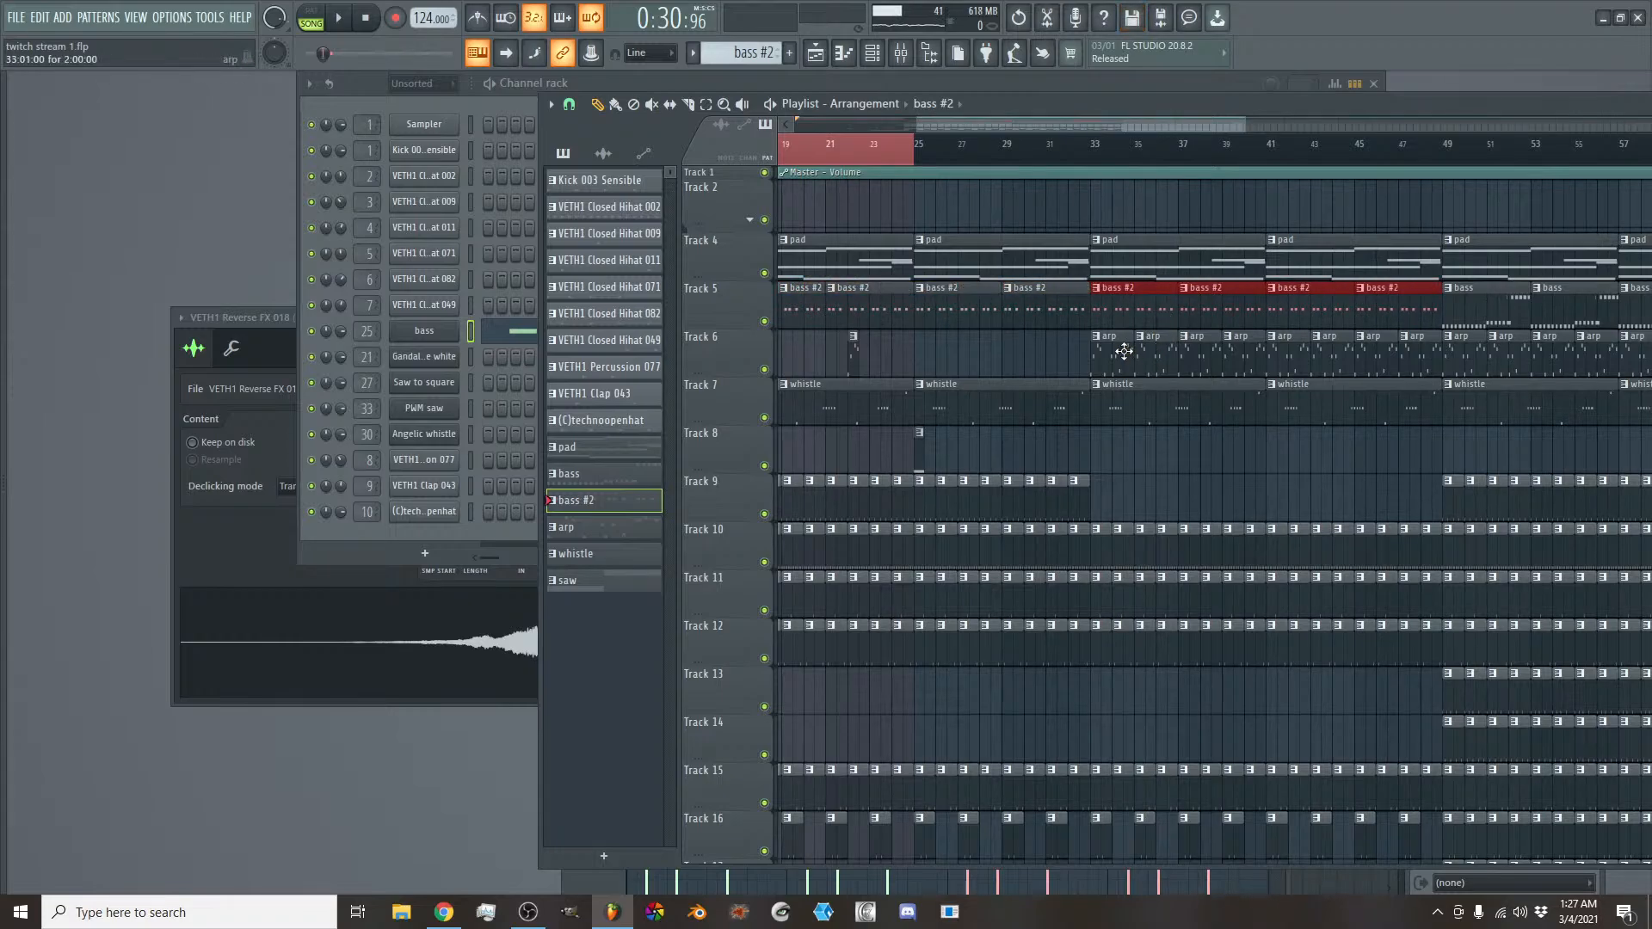
- Extend the playlist loop region to cover bars 17 to 49 and play it
left_click_drag(1094, 148, 1109, 218)
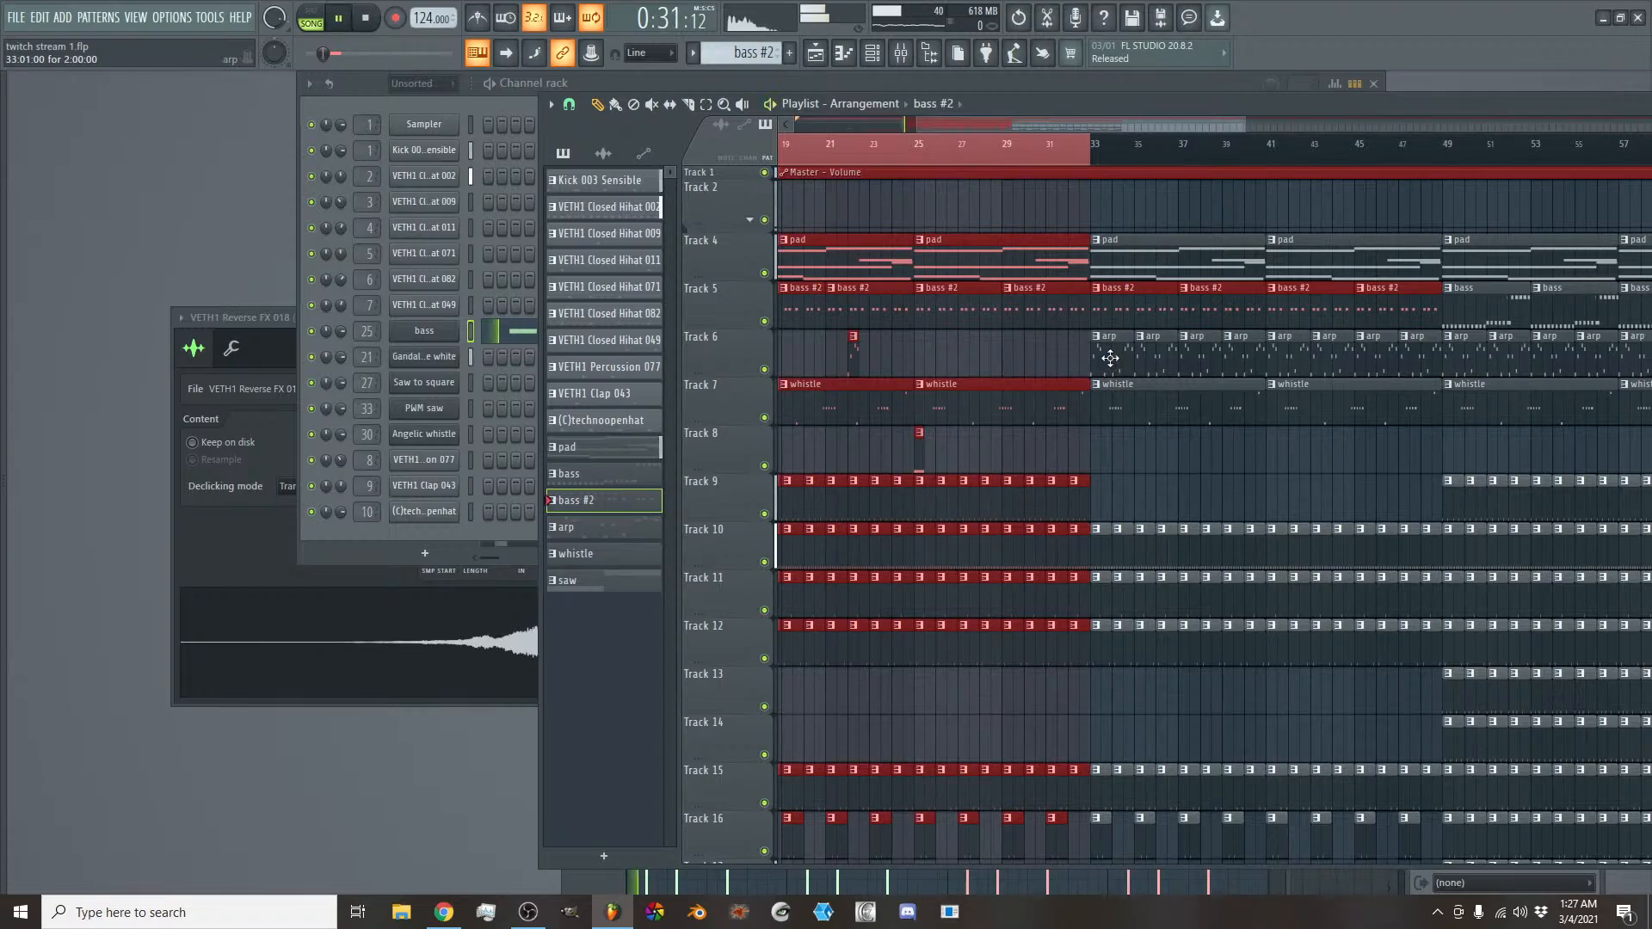
scroll(1309, 148, "down", 2)
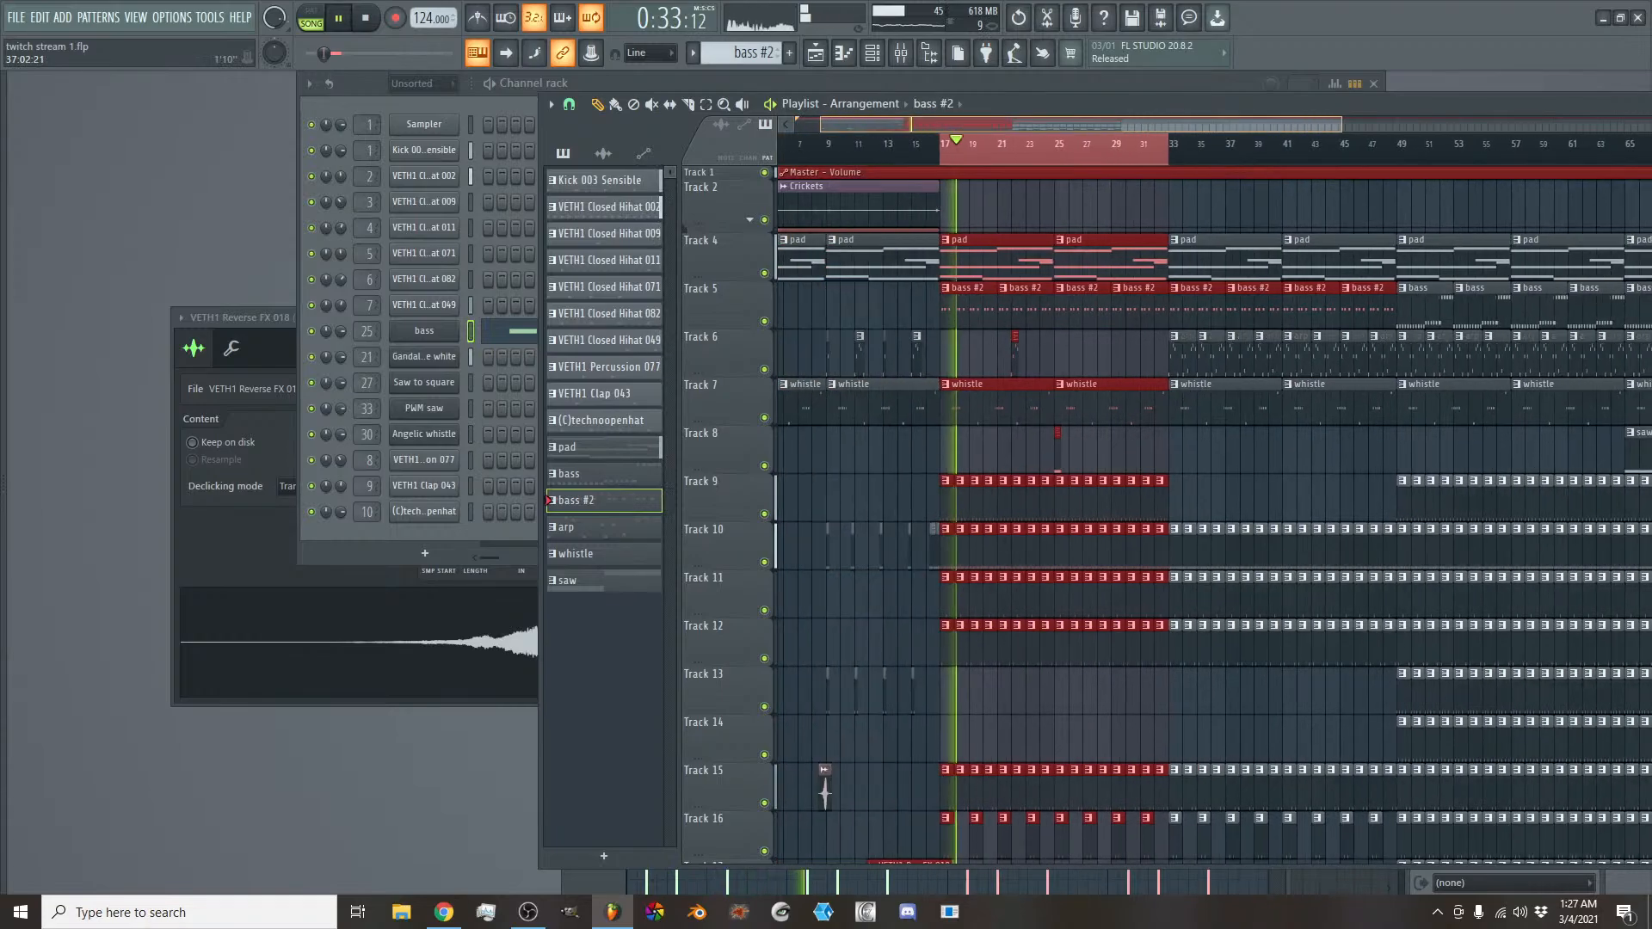
left_click(1396, 146, "ctrl+shift")
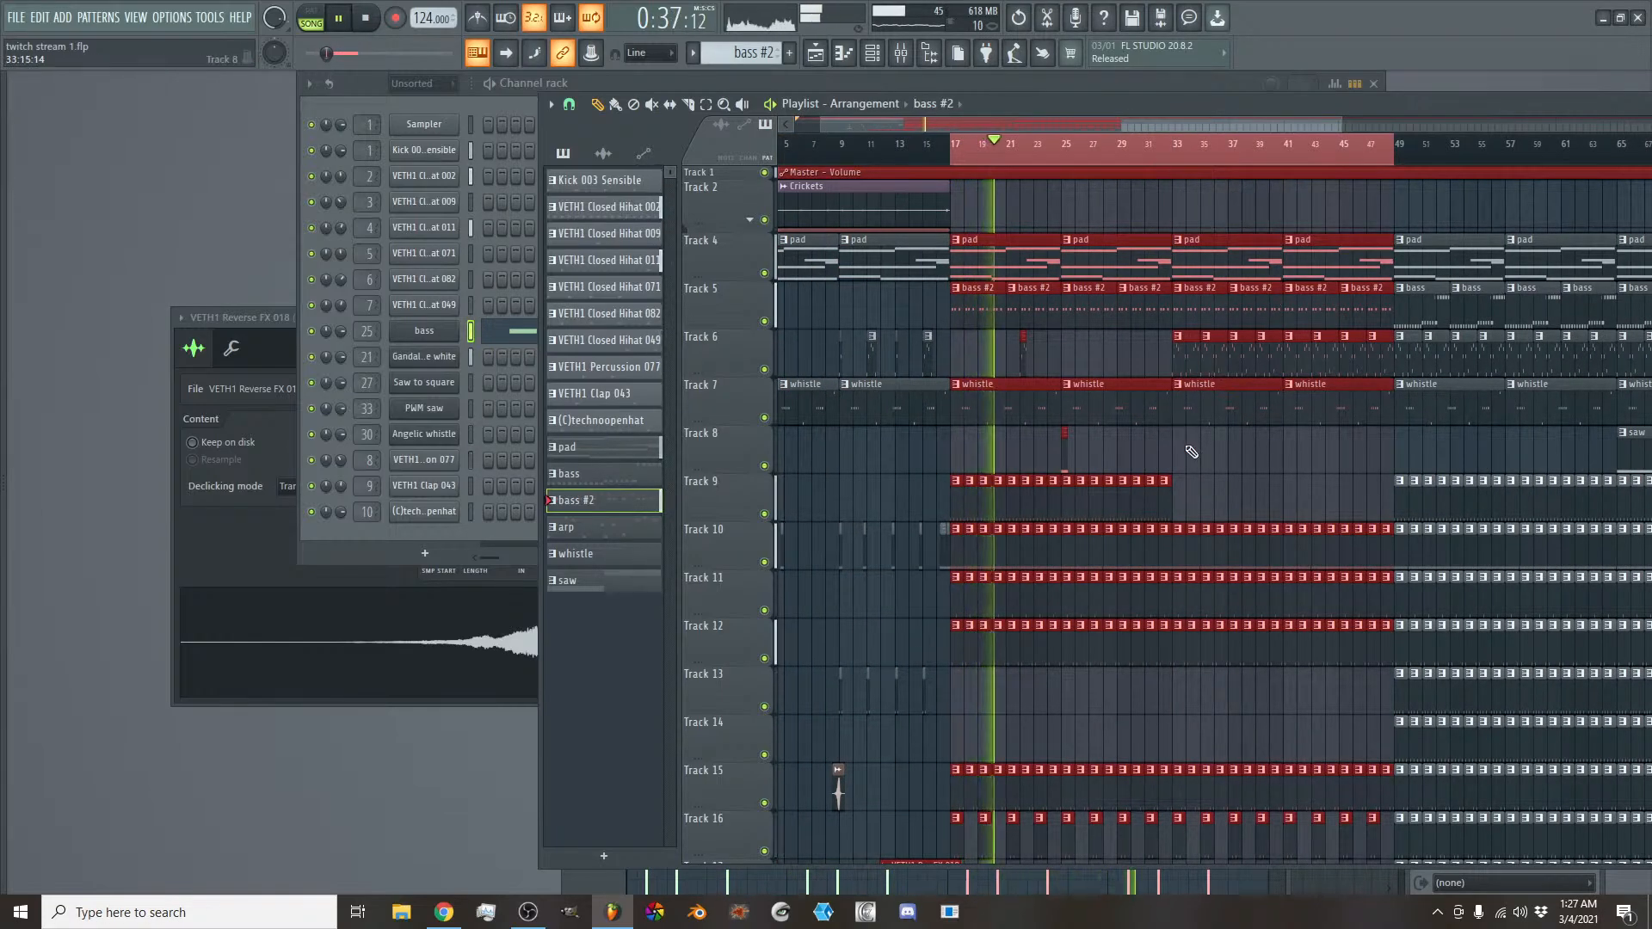
- Copy the Kick 003 Sensible clips on Track 9 into the empty bars 33 to 49
left_click_drag(1177, 495, 1068, 503)
mouse_move(1177, 499)
left_mouse_down()
mouse_move(951, 497)
mouse_move(1180, 501)
left_mouse_up()
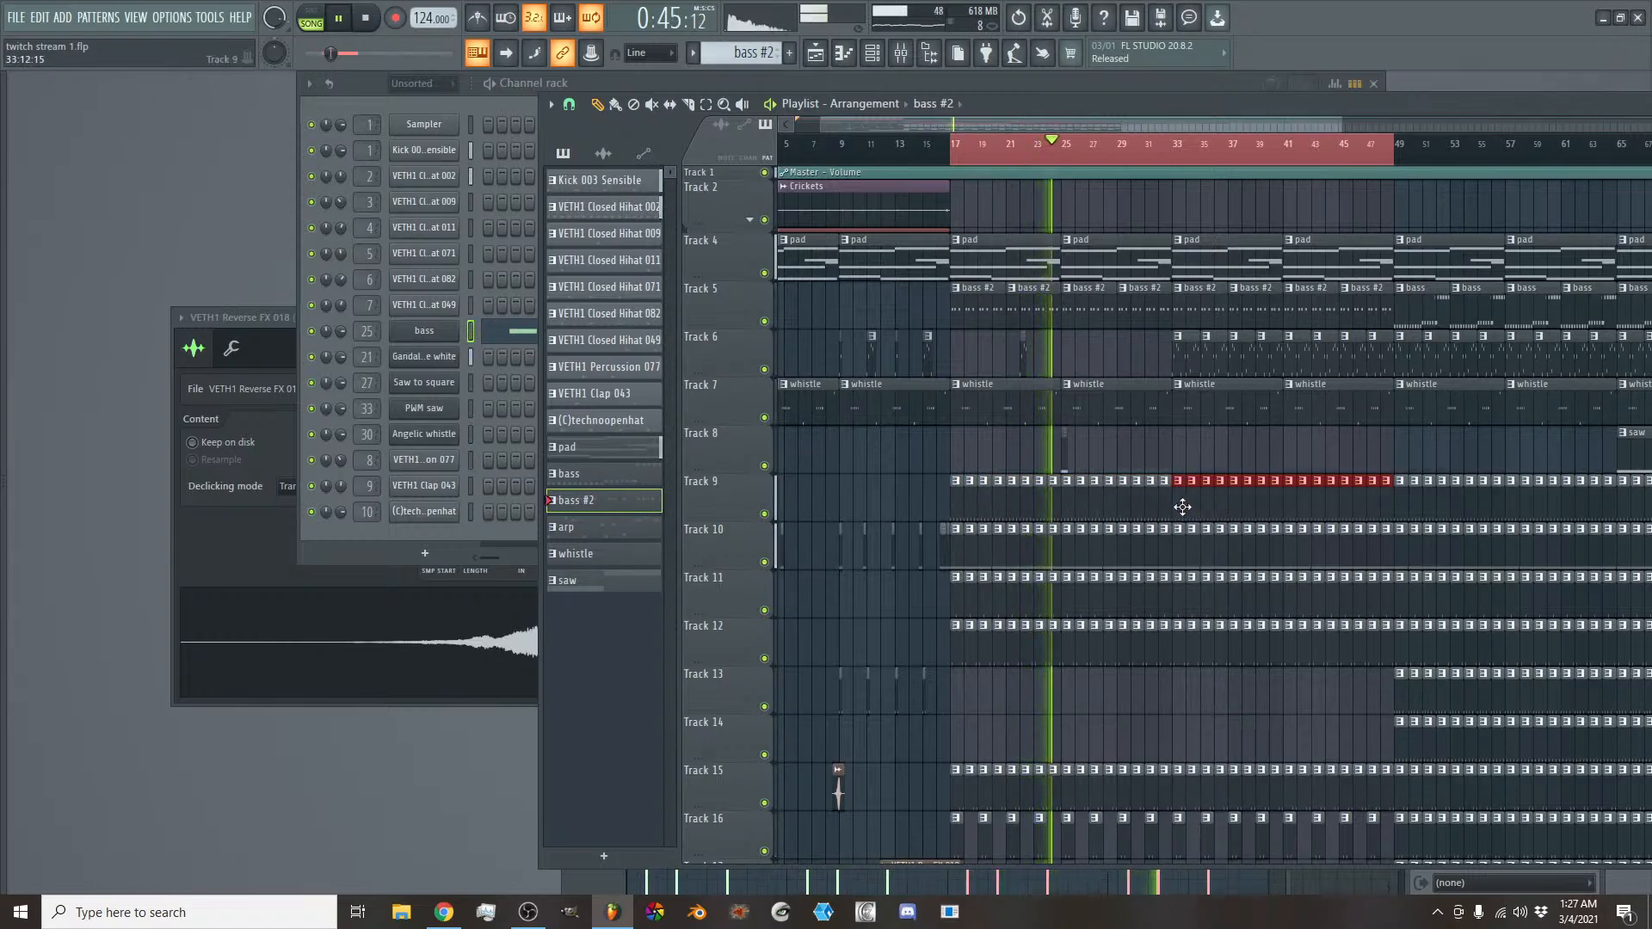
scroll(1182, 507, "down", 4)
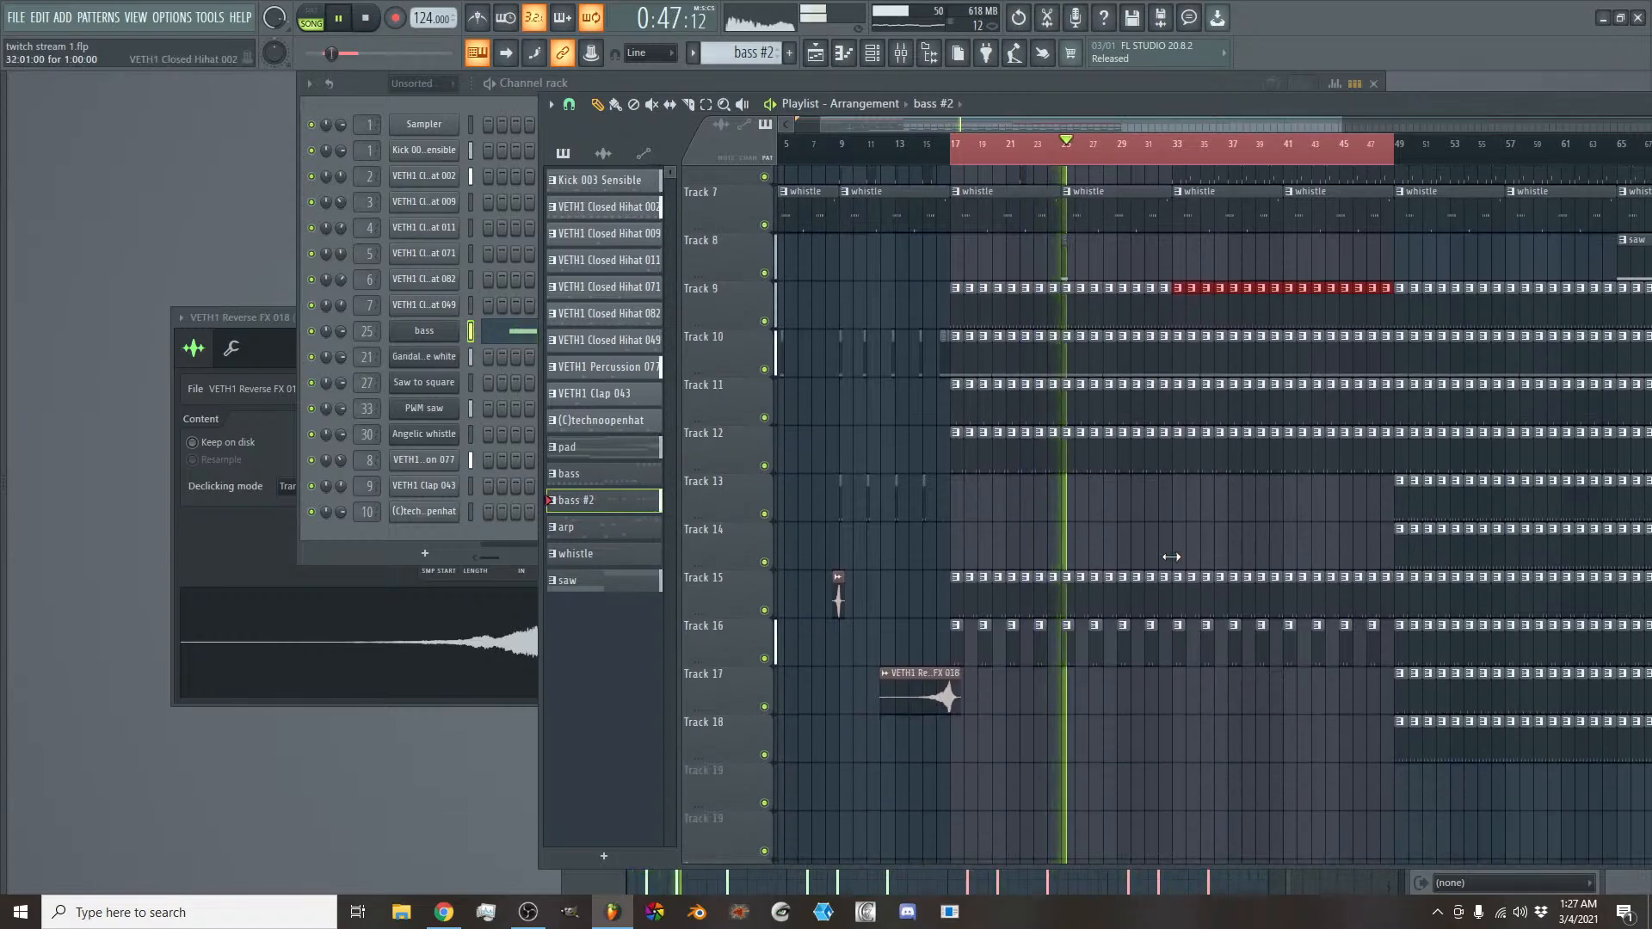
scroll(1171, 557, "up", 4)
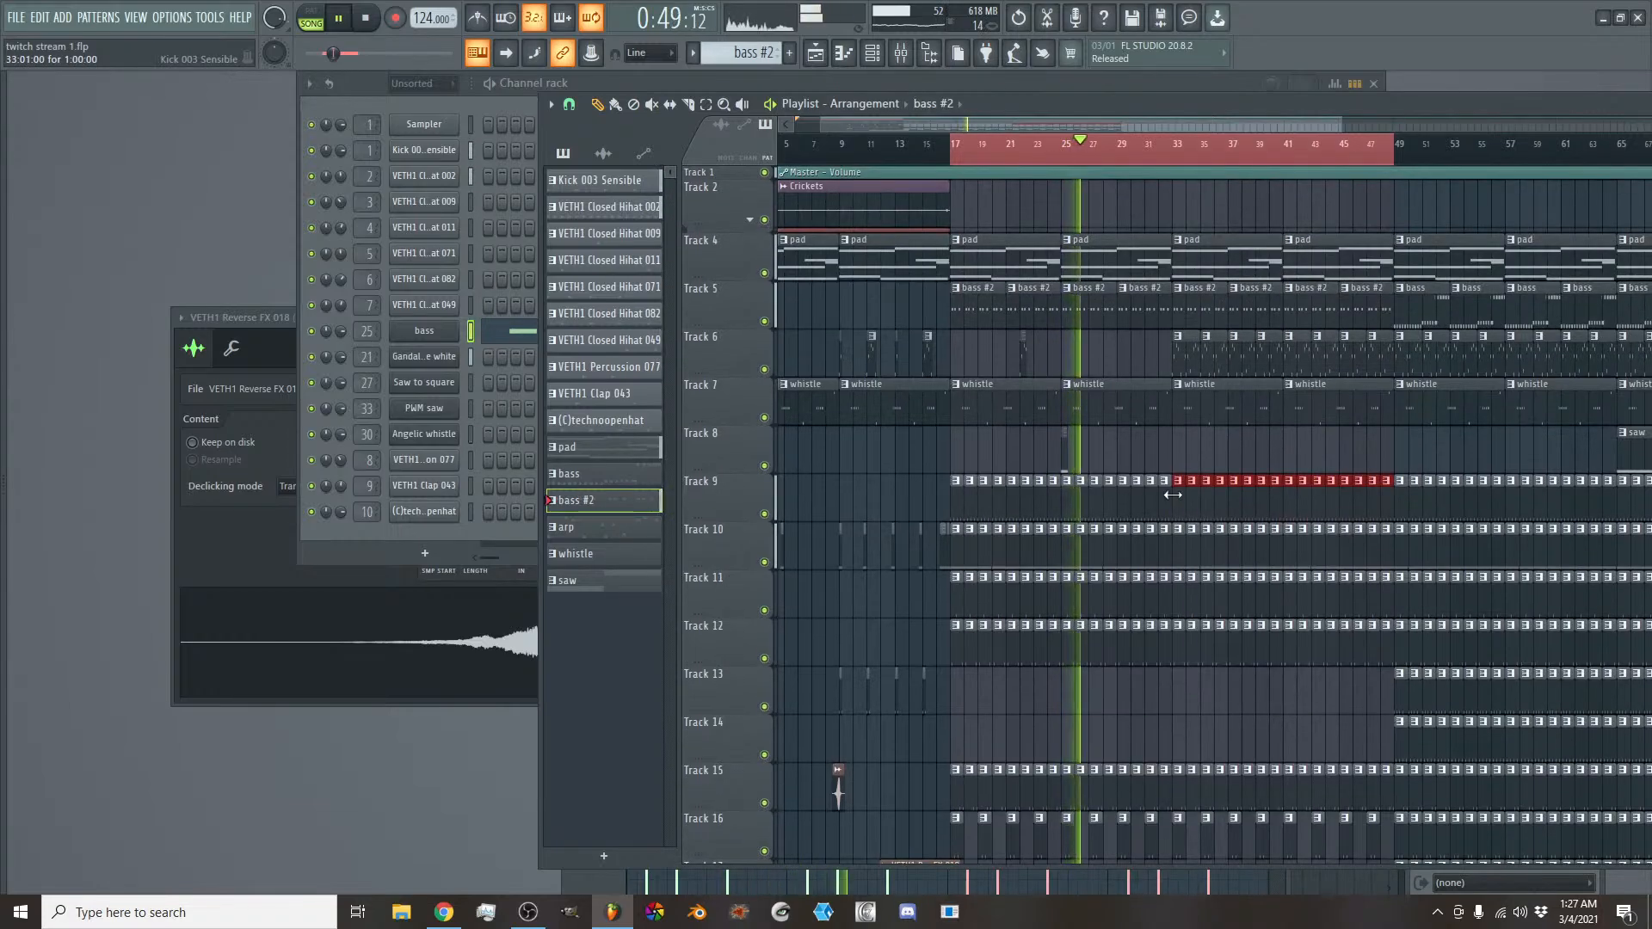
- Shorten the saw clip at bar 25 on Track 8 to four steps and listen to the passage around it
scroll(1157, 121, "up", 5)
key("space")
left_click_drag(1081, 126, 1010, 127)
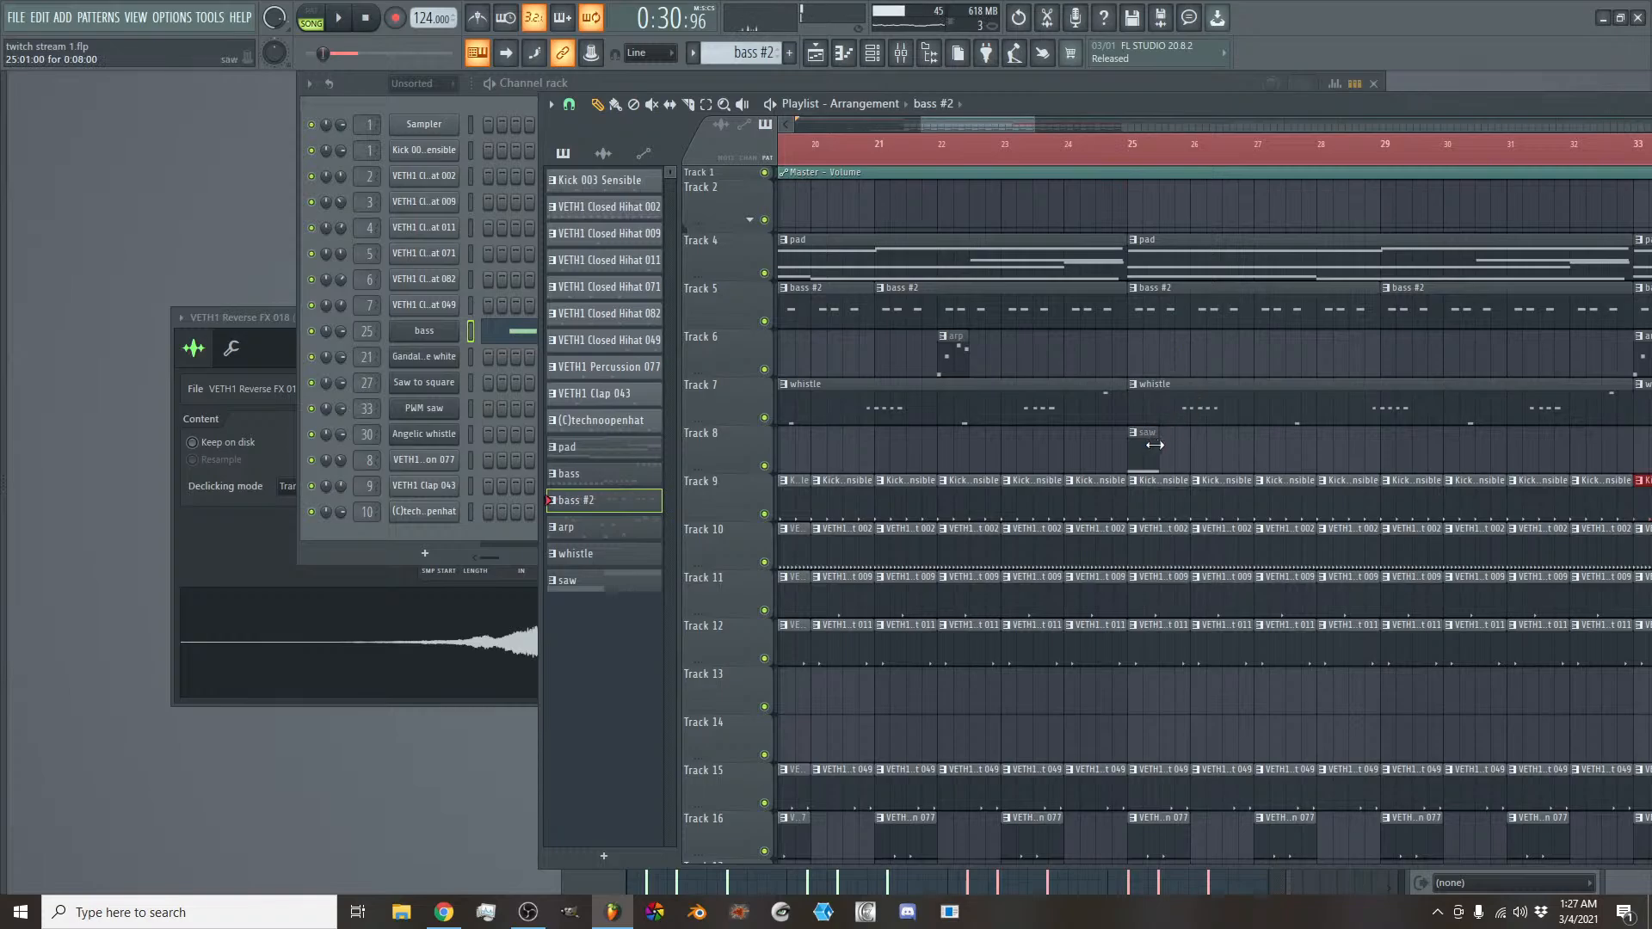
key("space")
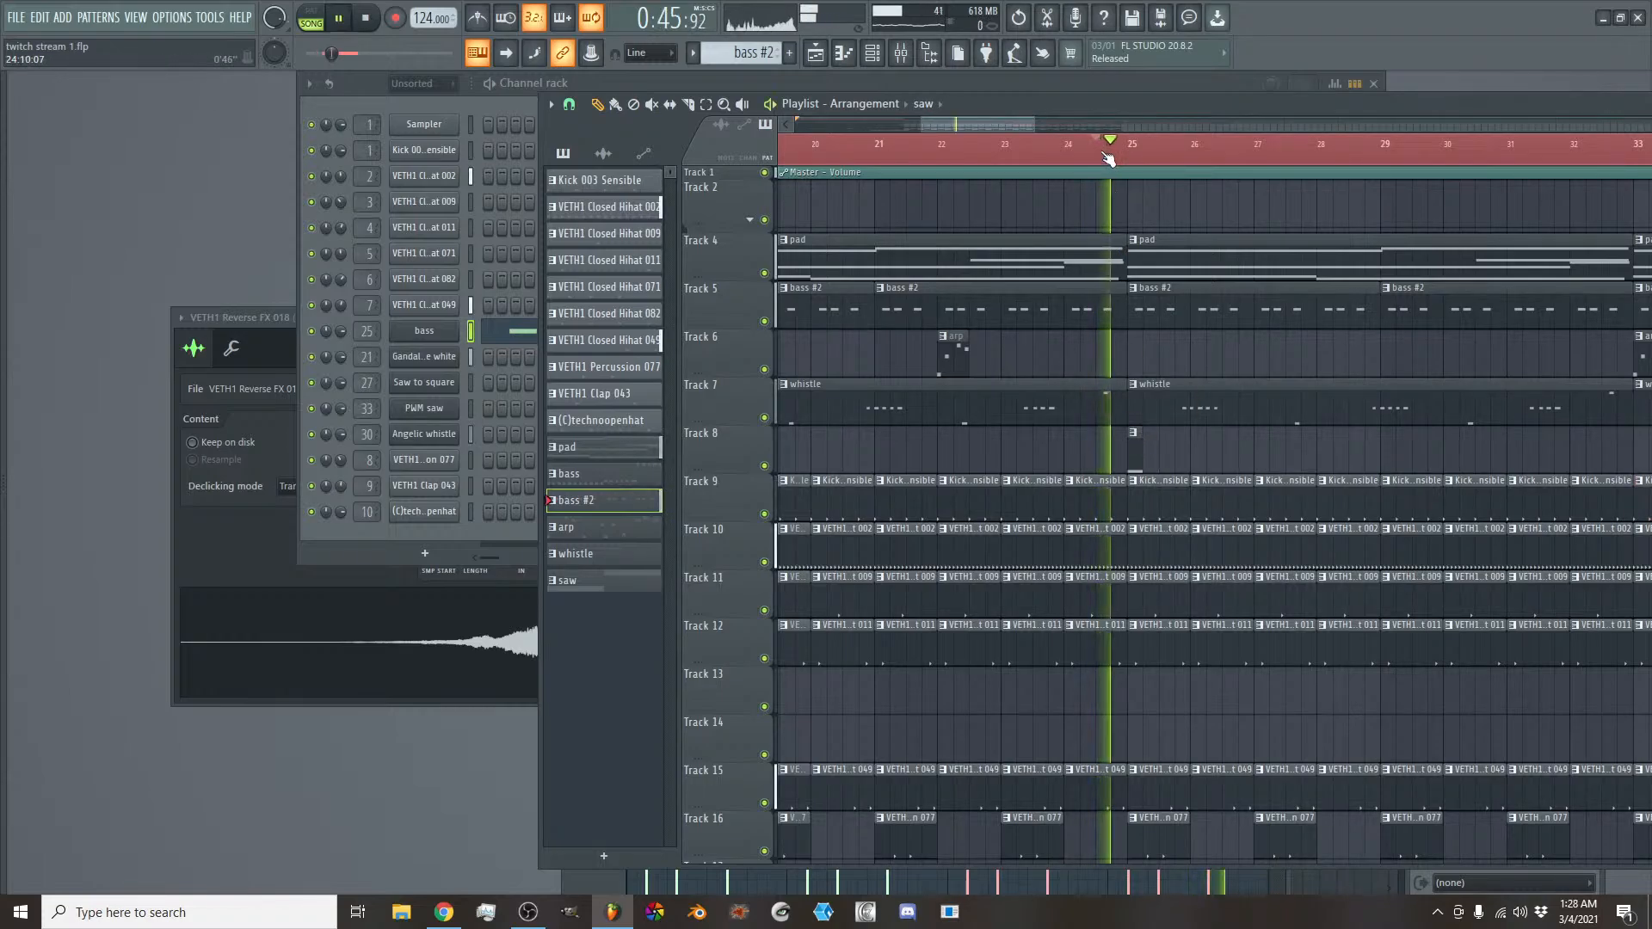
left_click_drag(1016, 122, 1045, 125)
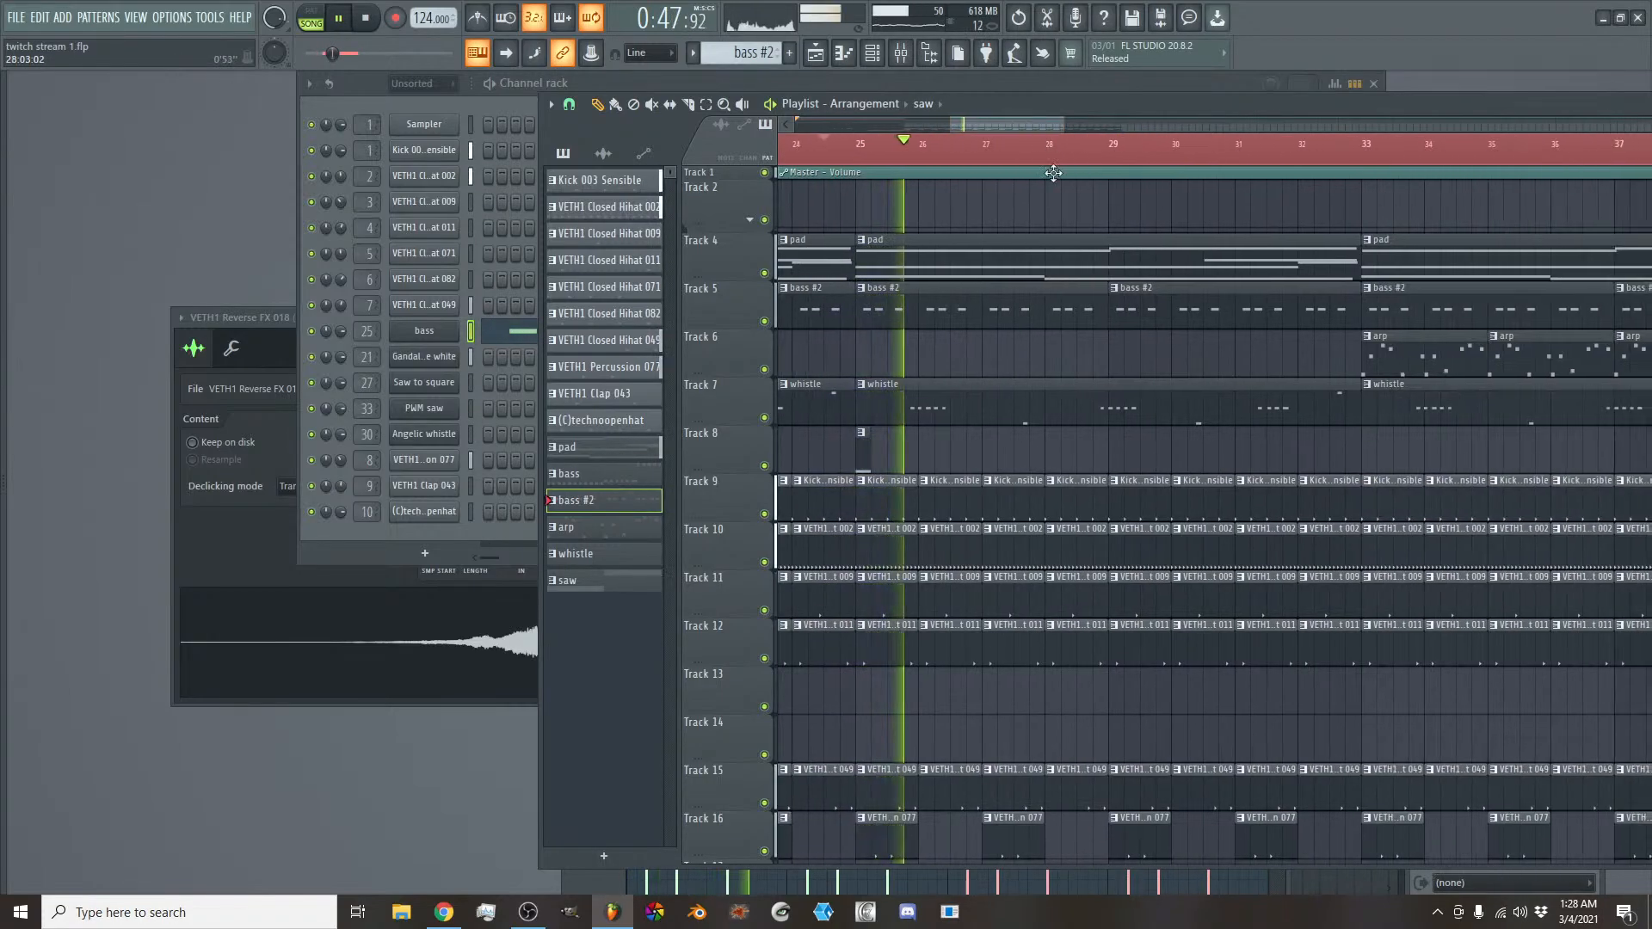
key("space")
key("space")
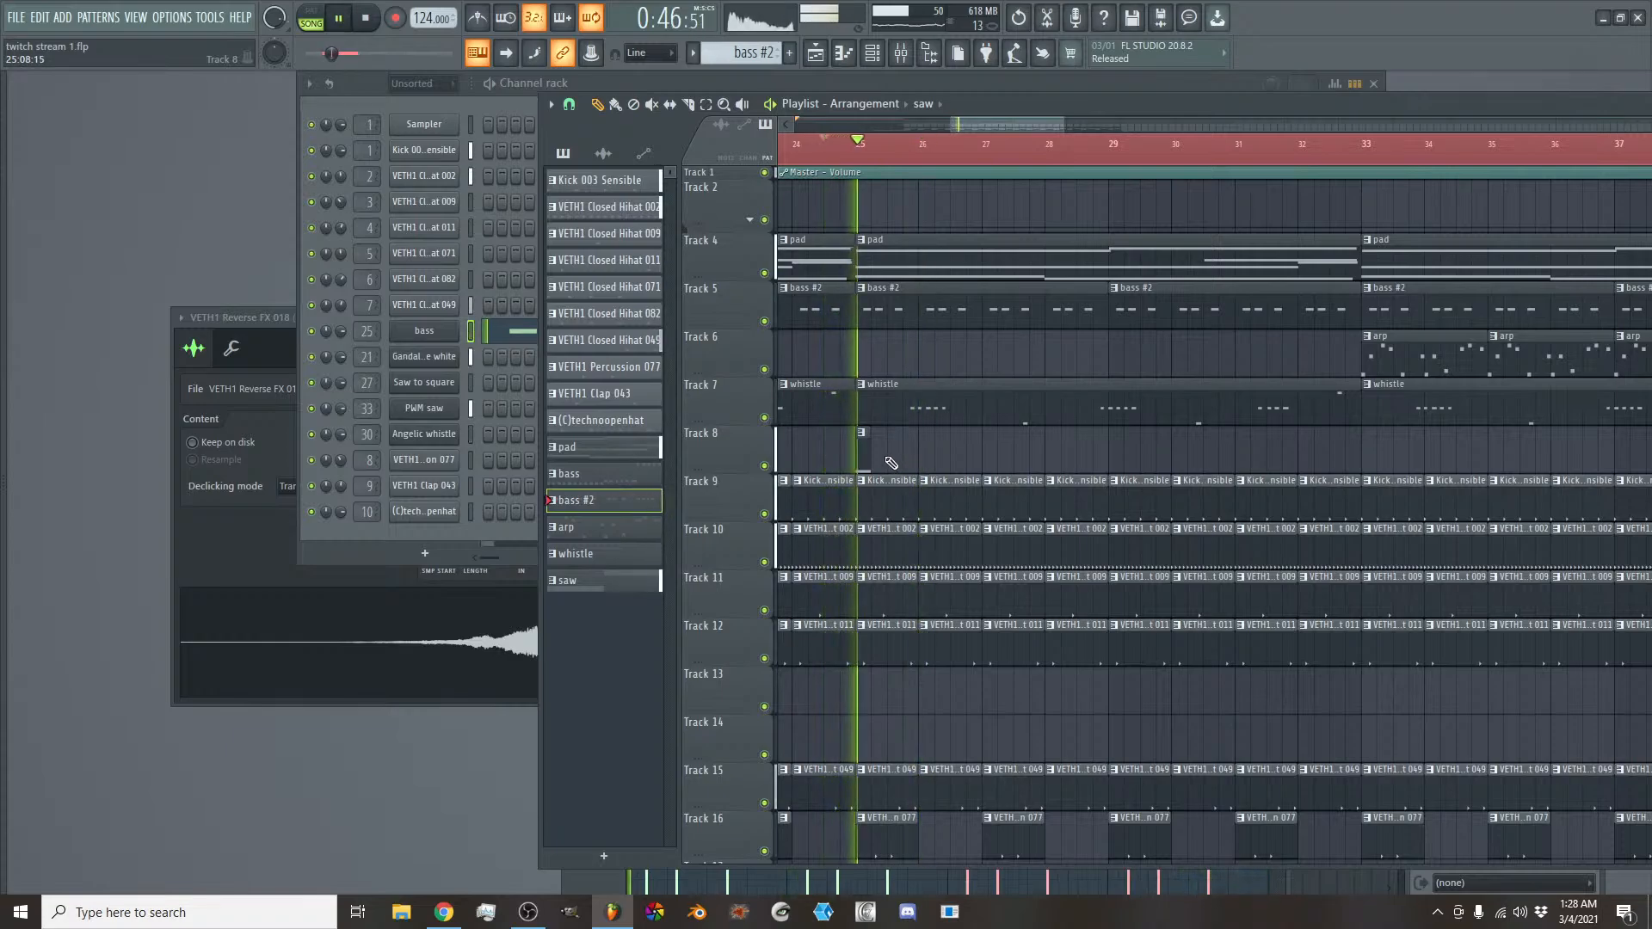
- Trim the saw clip at bar 25 further, down to a single step, and play it back
scroll(979, 122, "up", 5)
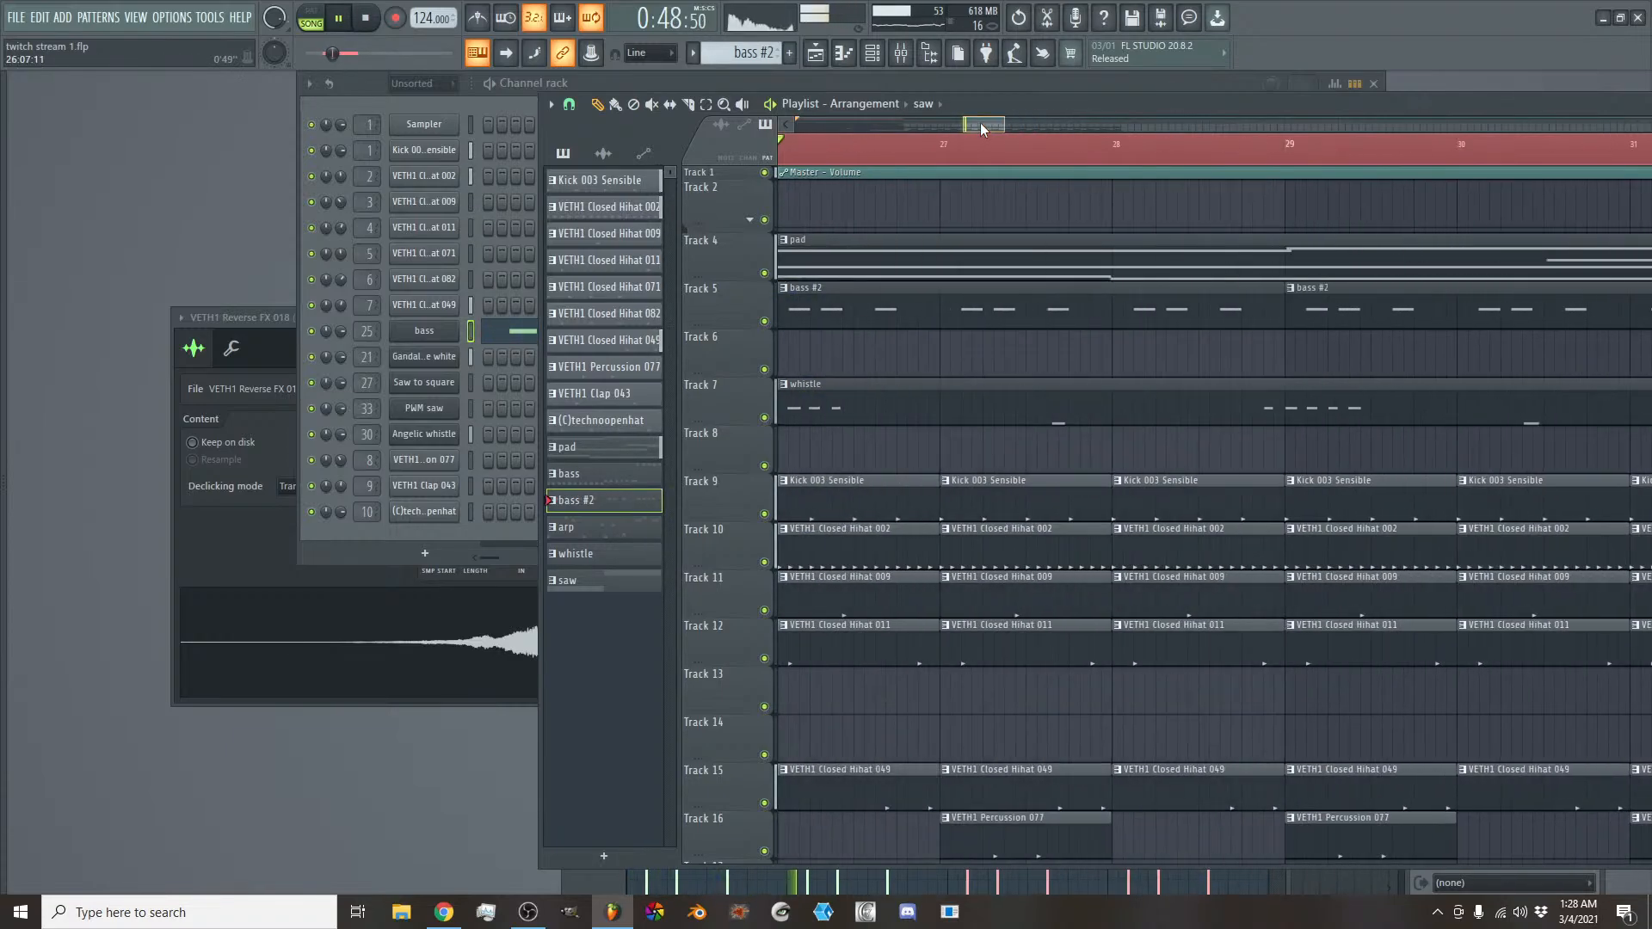
mouse_move(979, 122)
left_mouse_down()
mouse_move(967, 137)
mouse_move(953, 122)
mouse_move(967, 123)
left_mouse_up()
key("space")
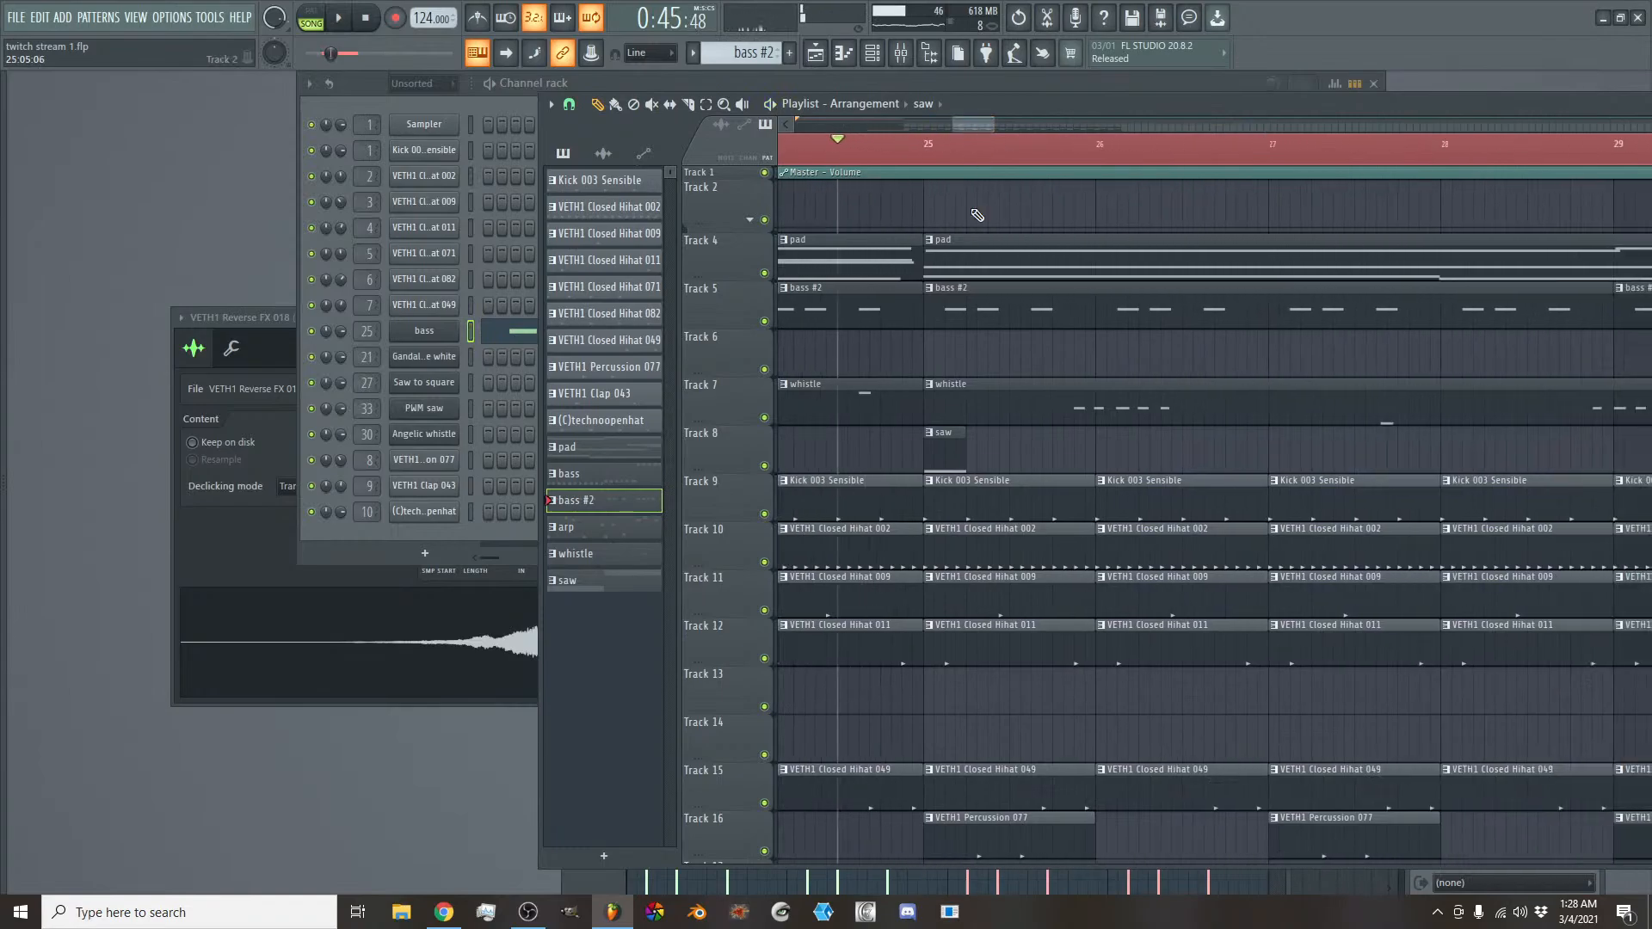
key("space")
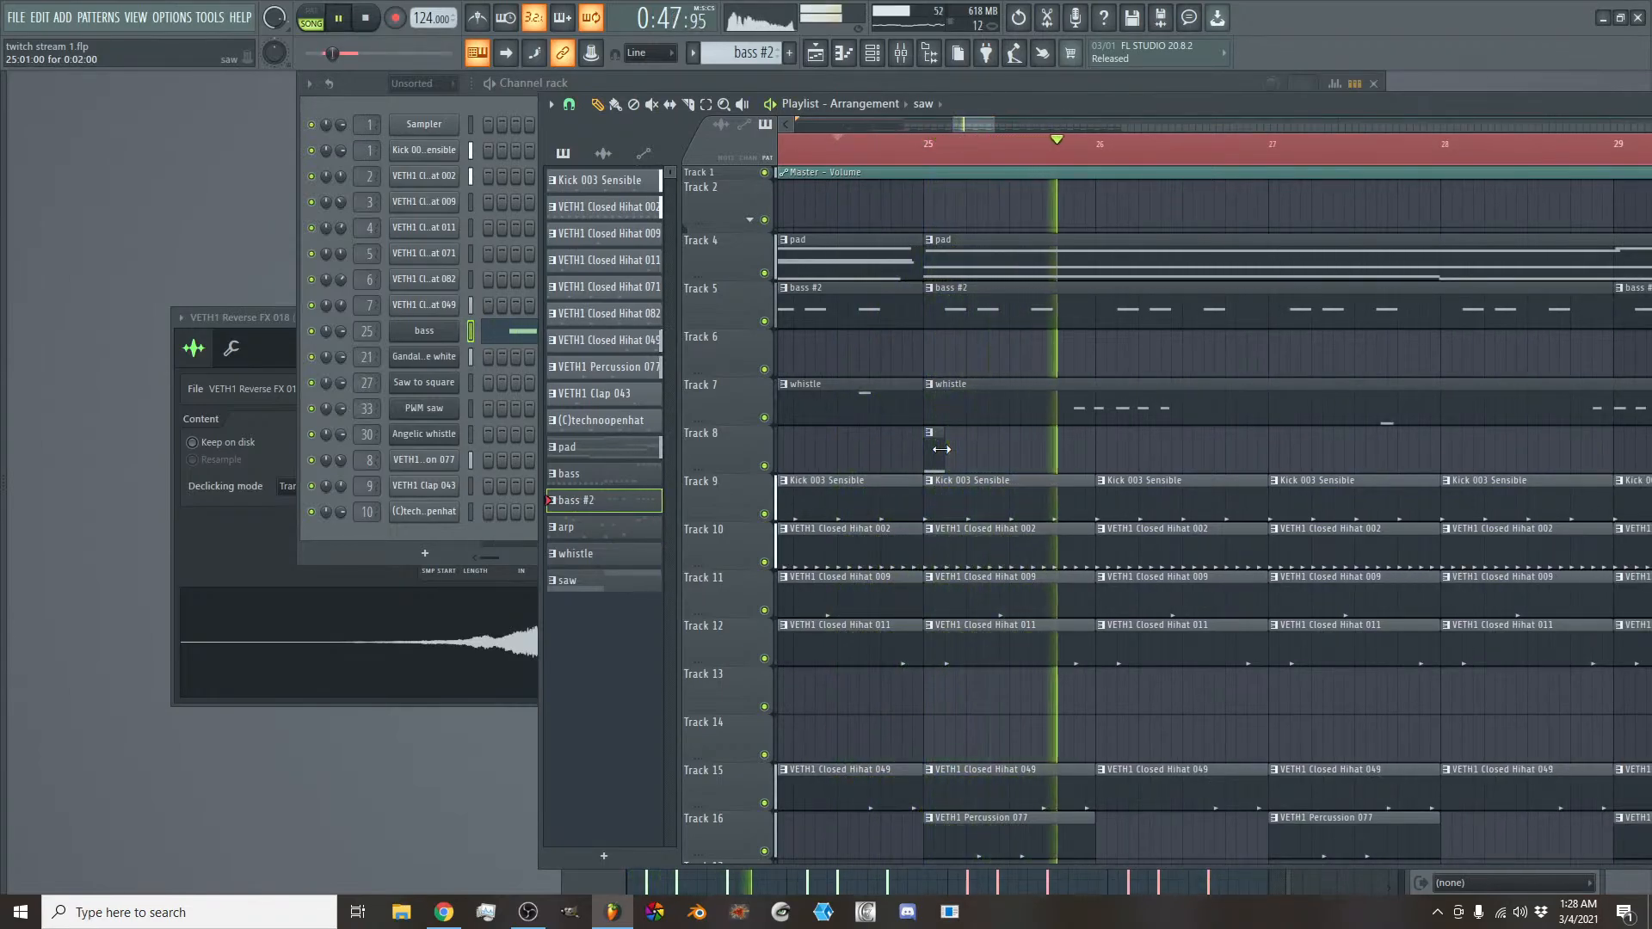
key("space")
left_click_drag(941, 449, 930, 449)
key("space")
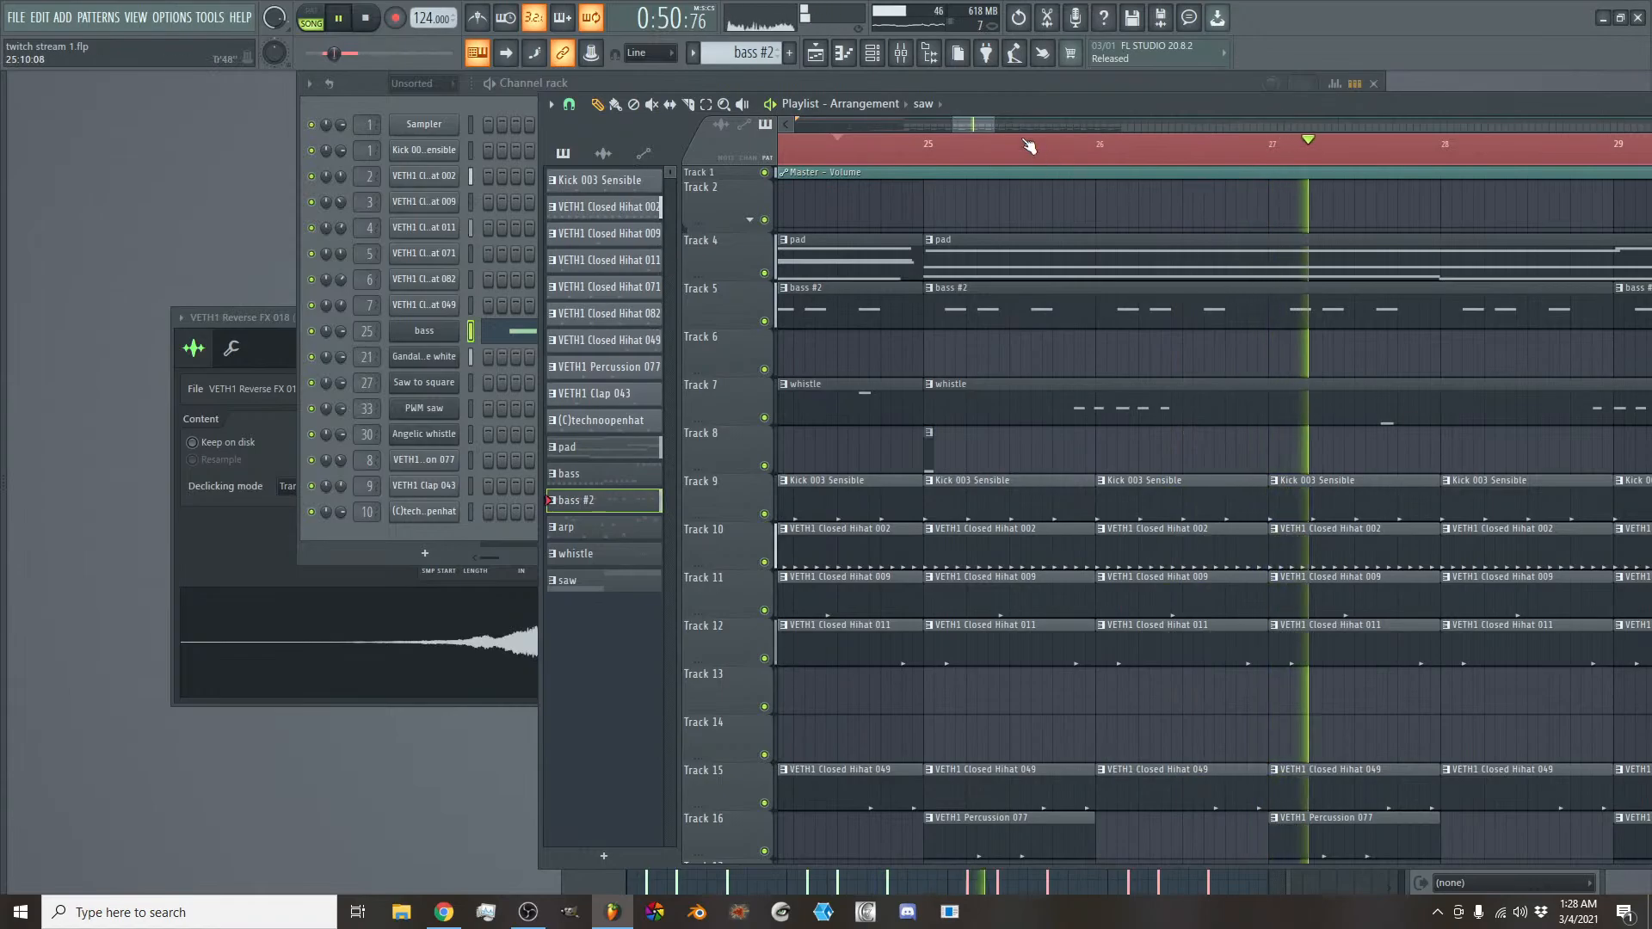
- Place a one-step saw clip at bar 29 on Track 8 and add another starting one step before the bar
scroll(979, 126, "down", 4)
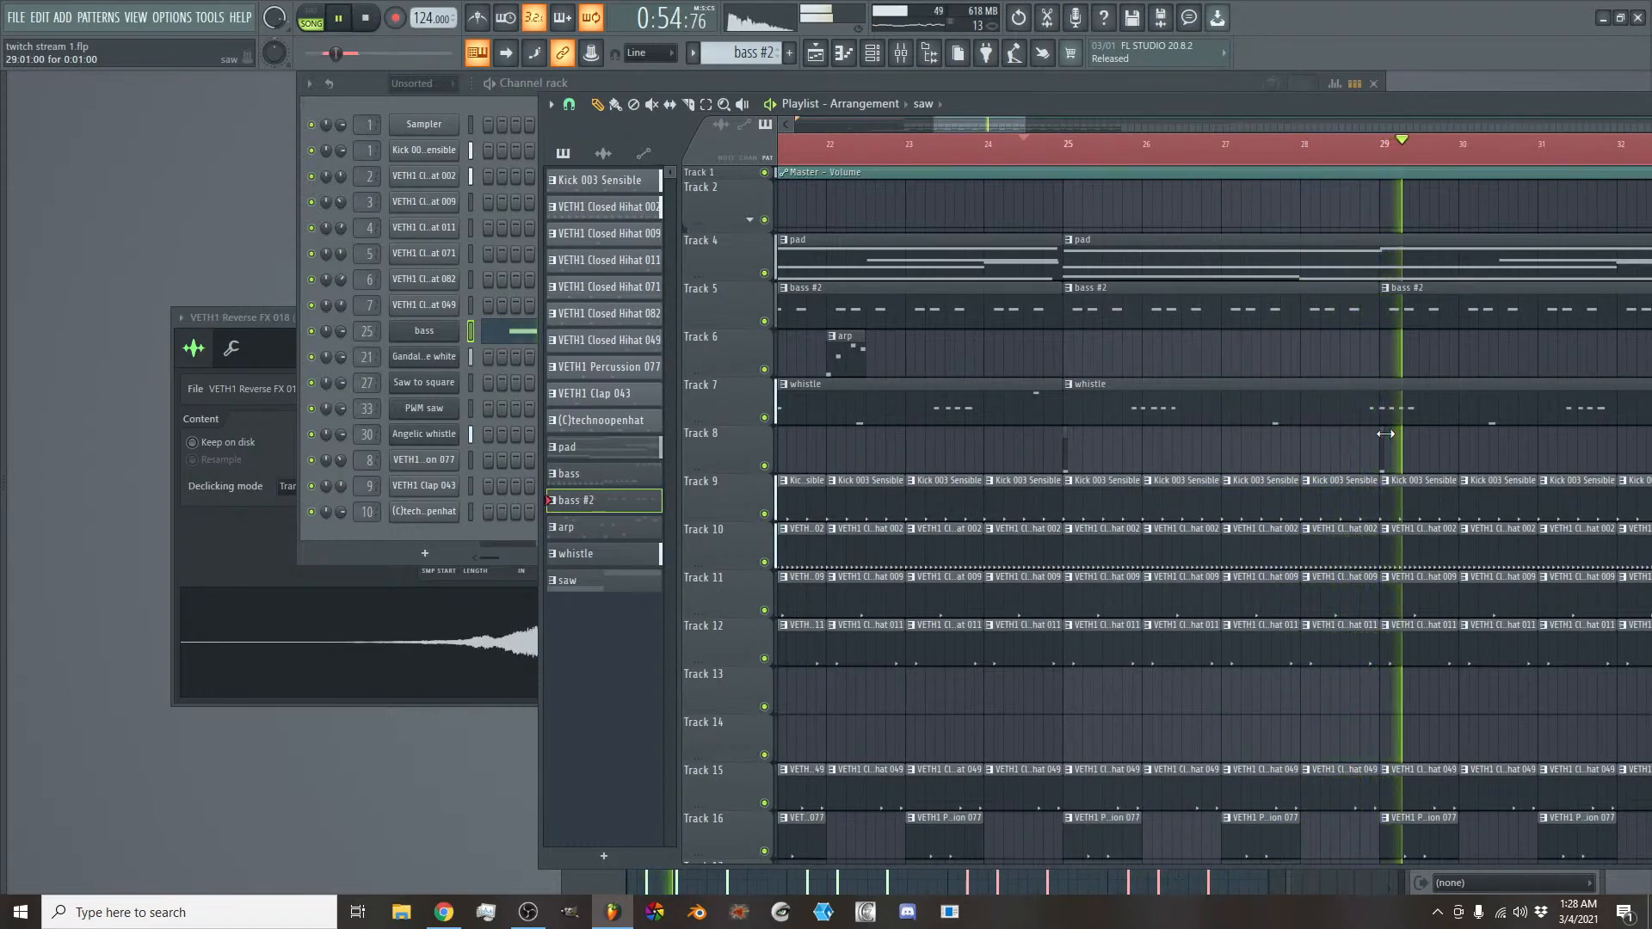
scroll(968, 125, "up", 4)
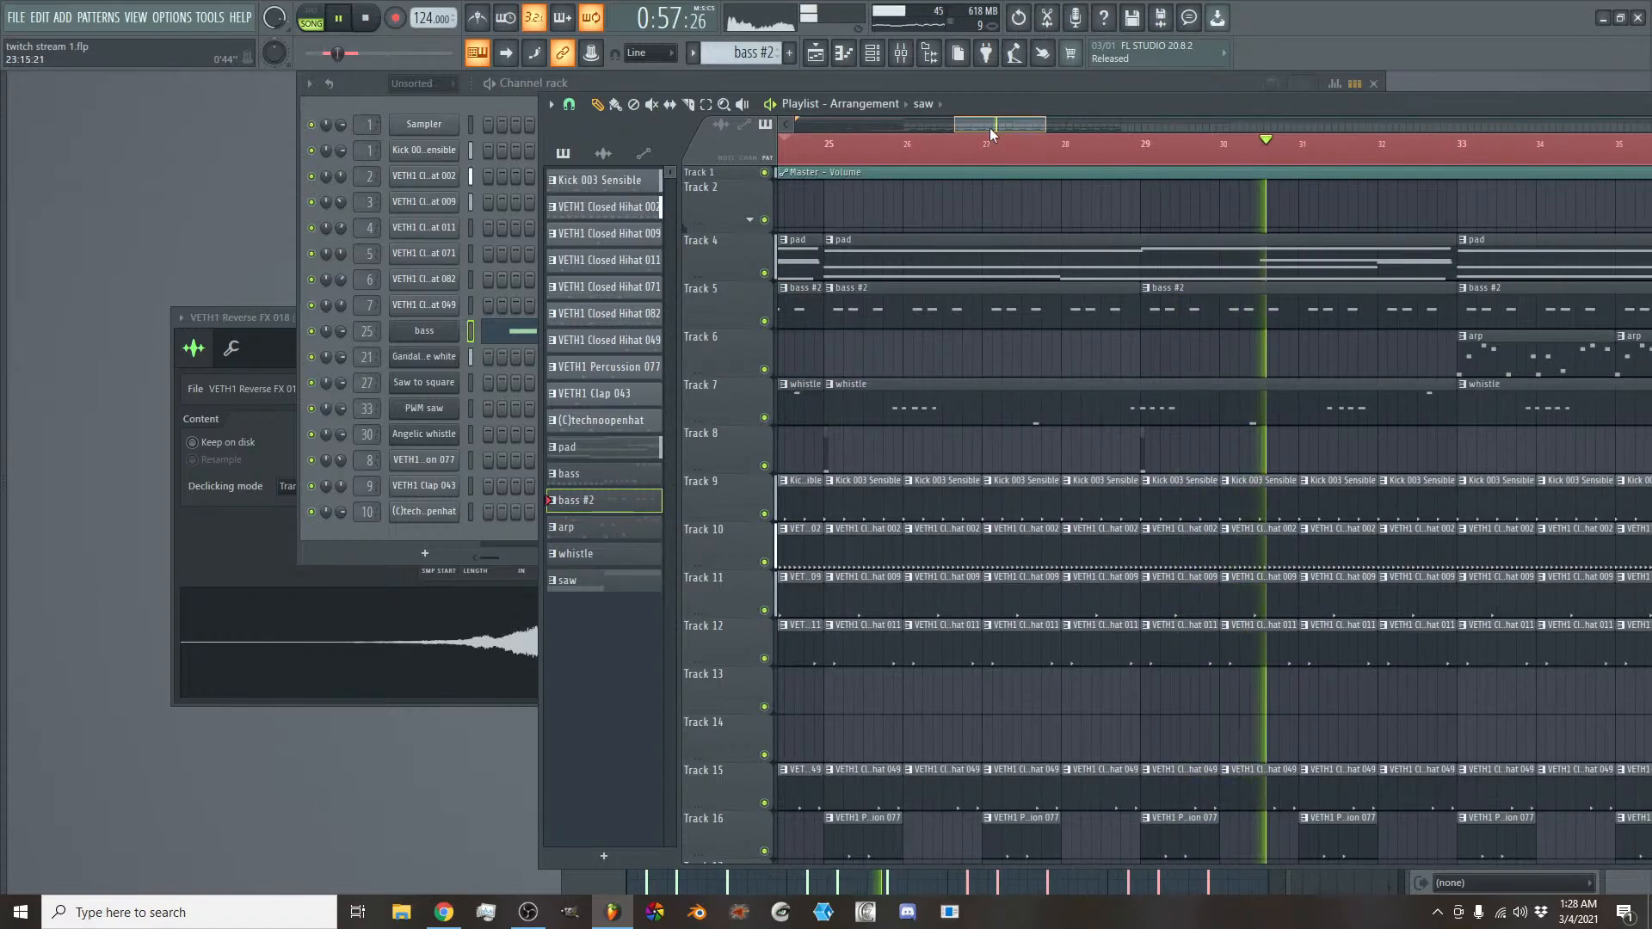
key("space")
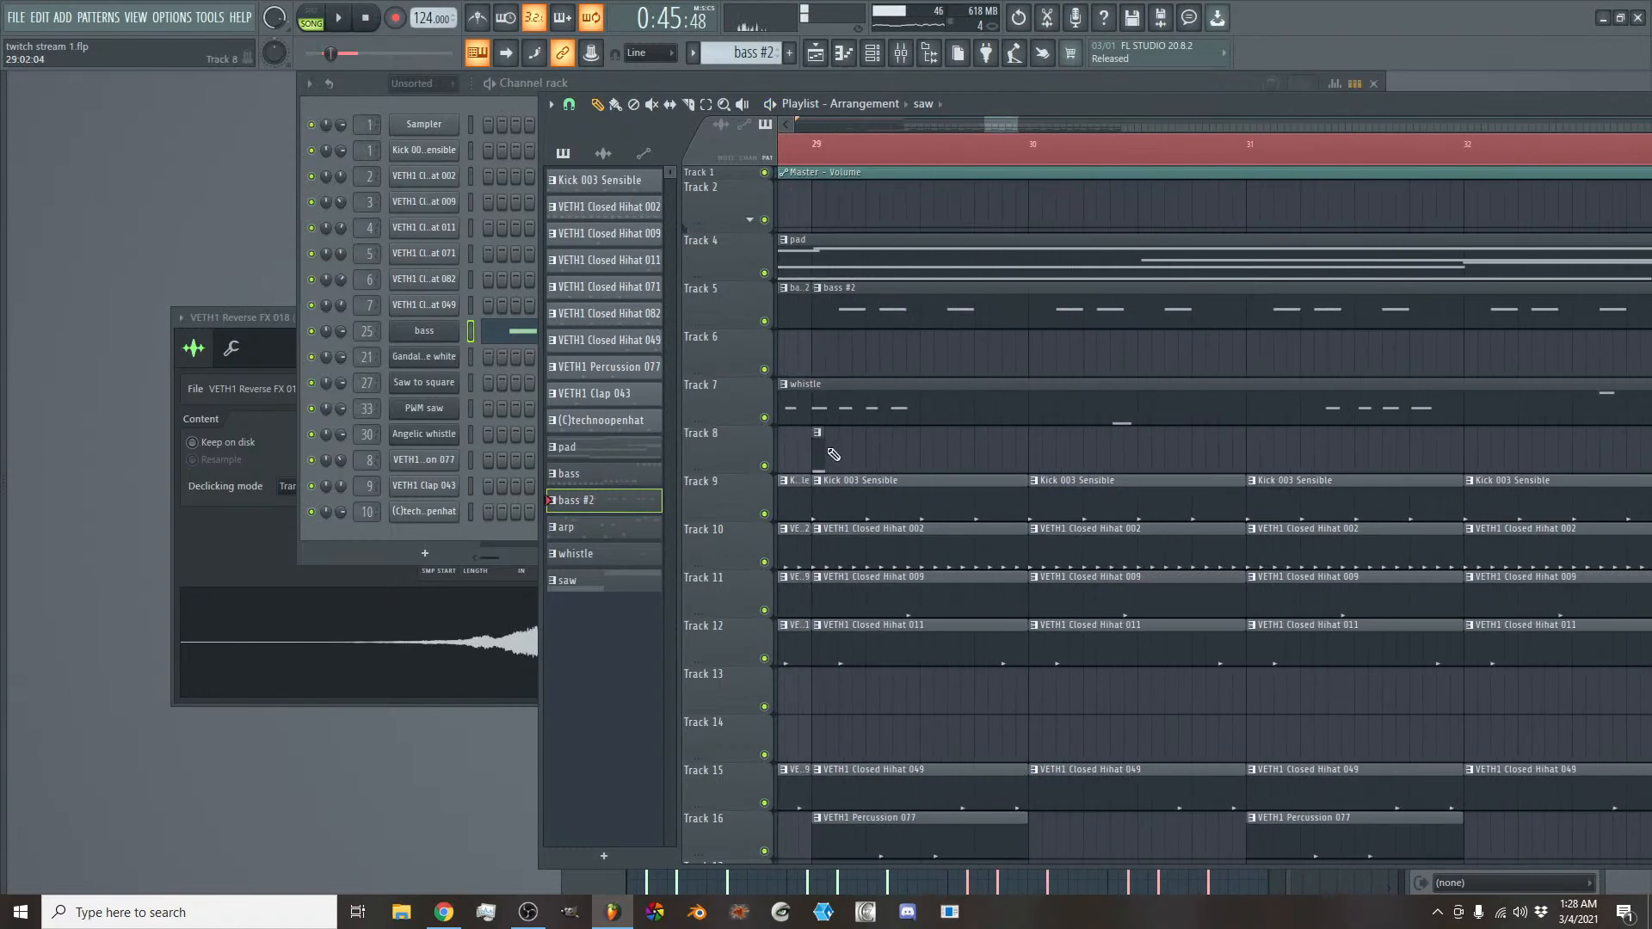
left_click(809, 447)
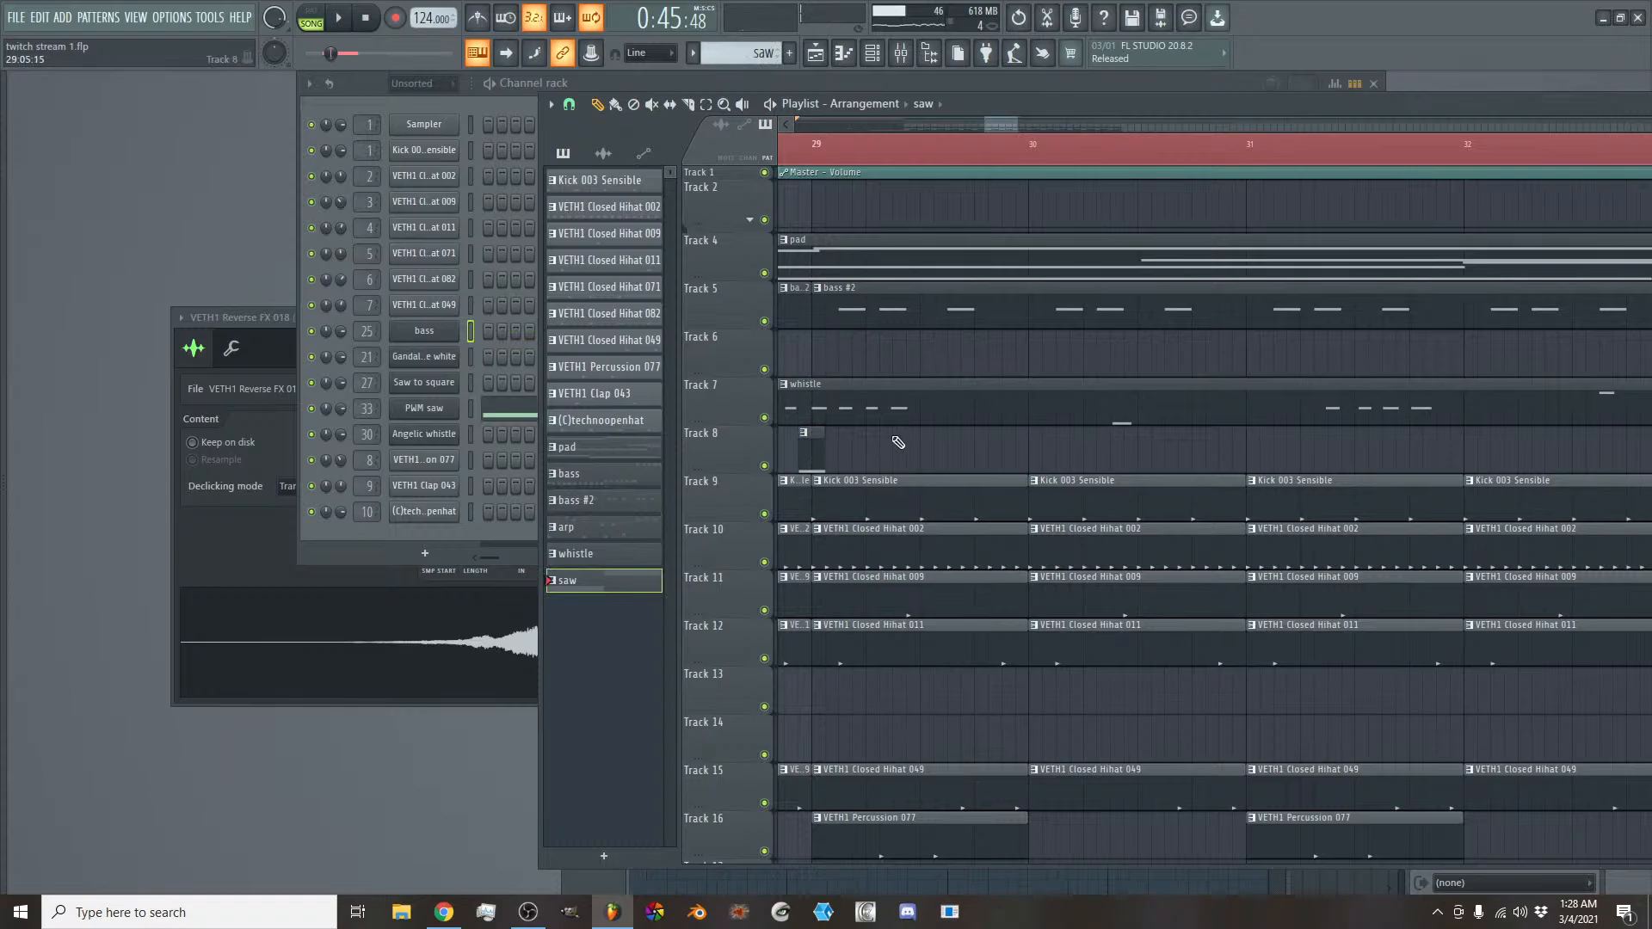
scroll(997, 126, "down", 3)
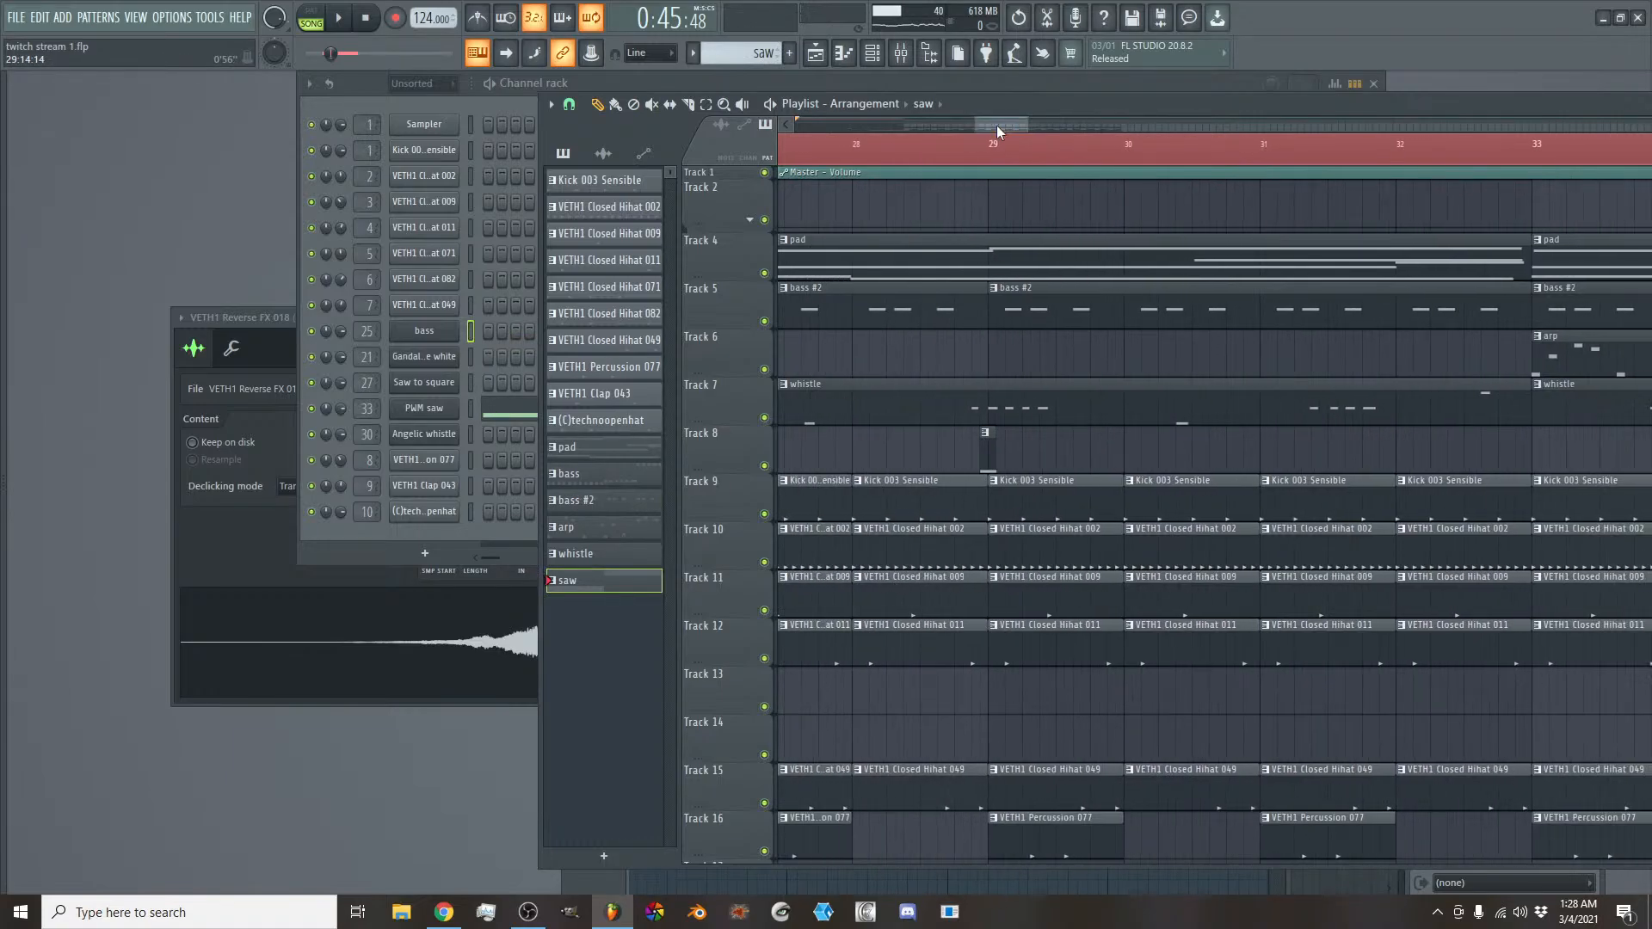
- Add an arp clip at bar 29 on Track 6, shorten it to about half a bar and listen to it
scroll(1013, 127, "down", 2)
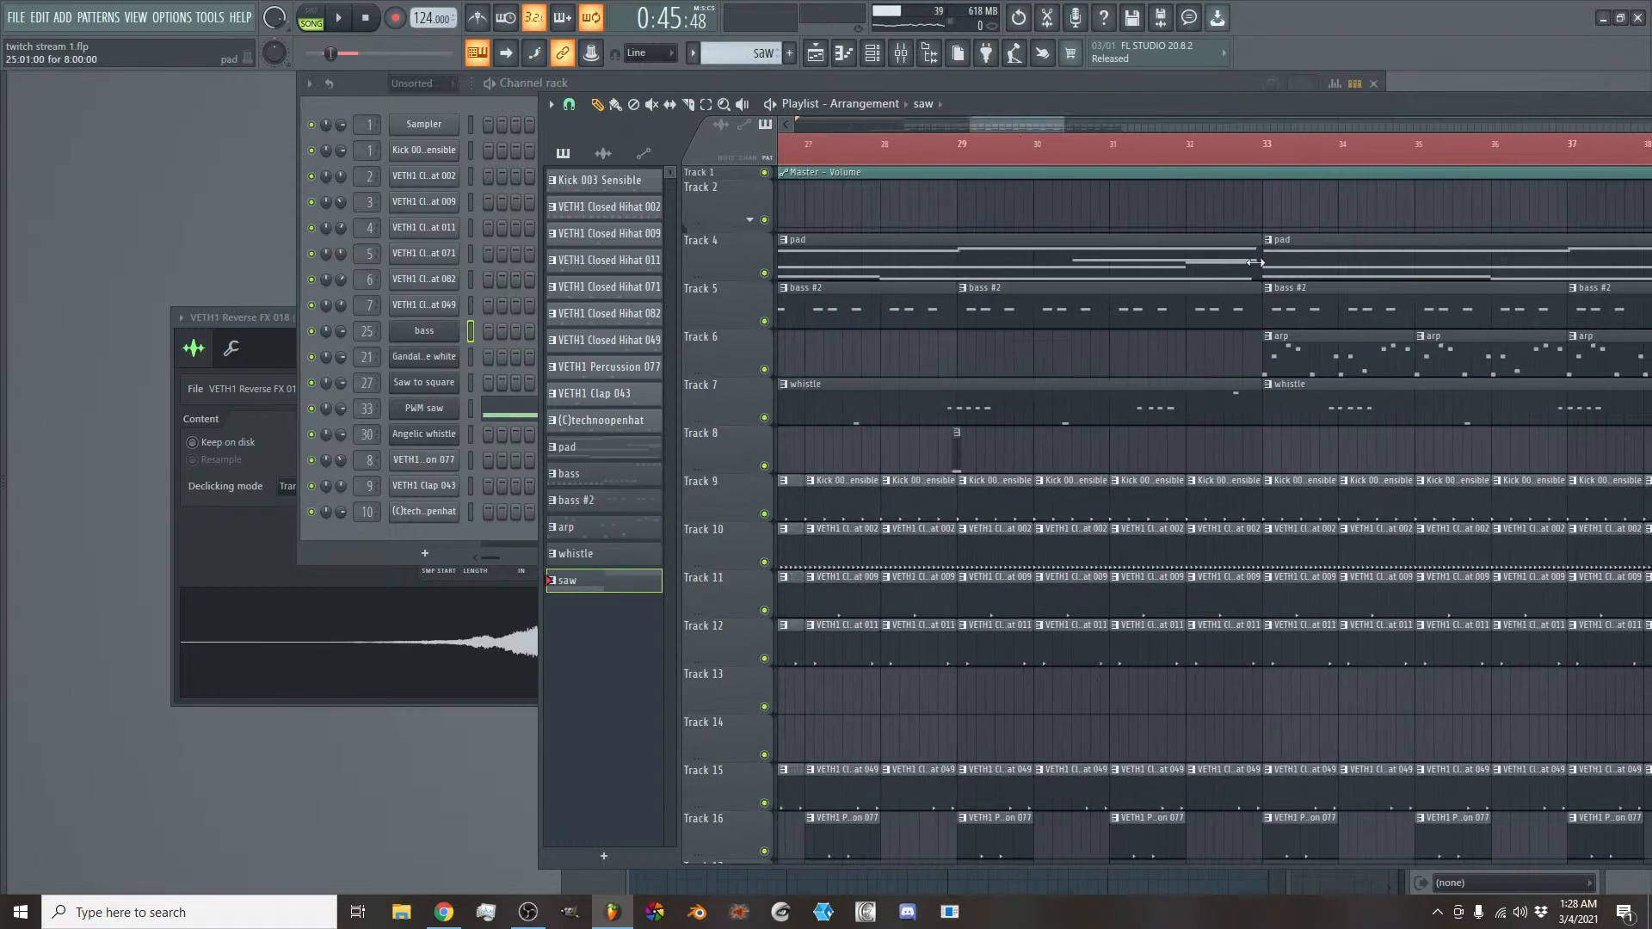
left_click(1334, 360)
left_click(974, 358)
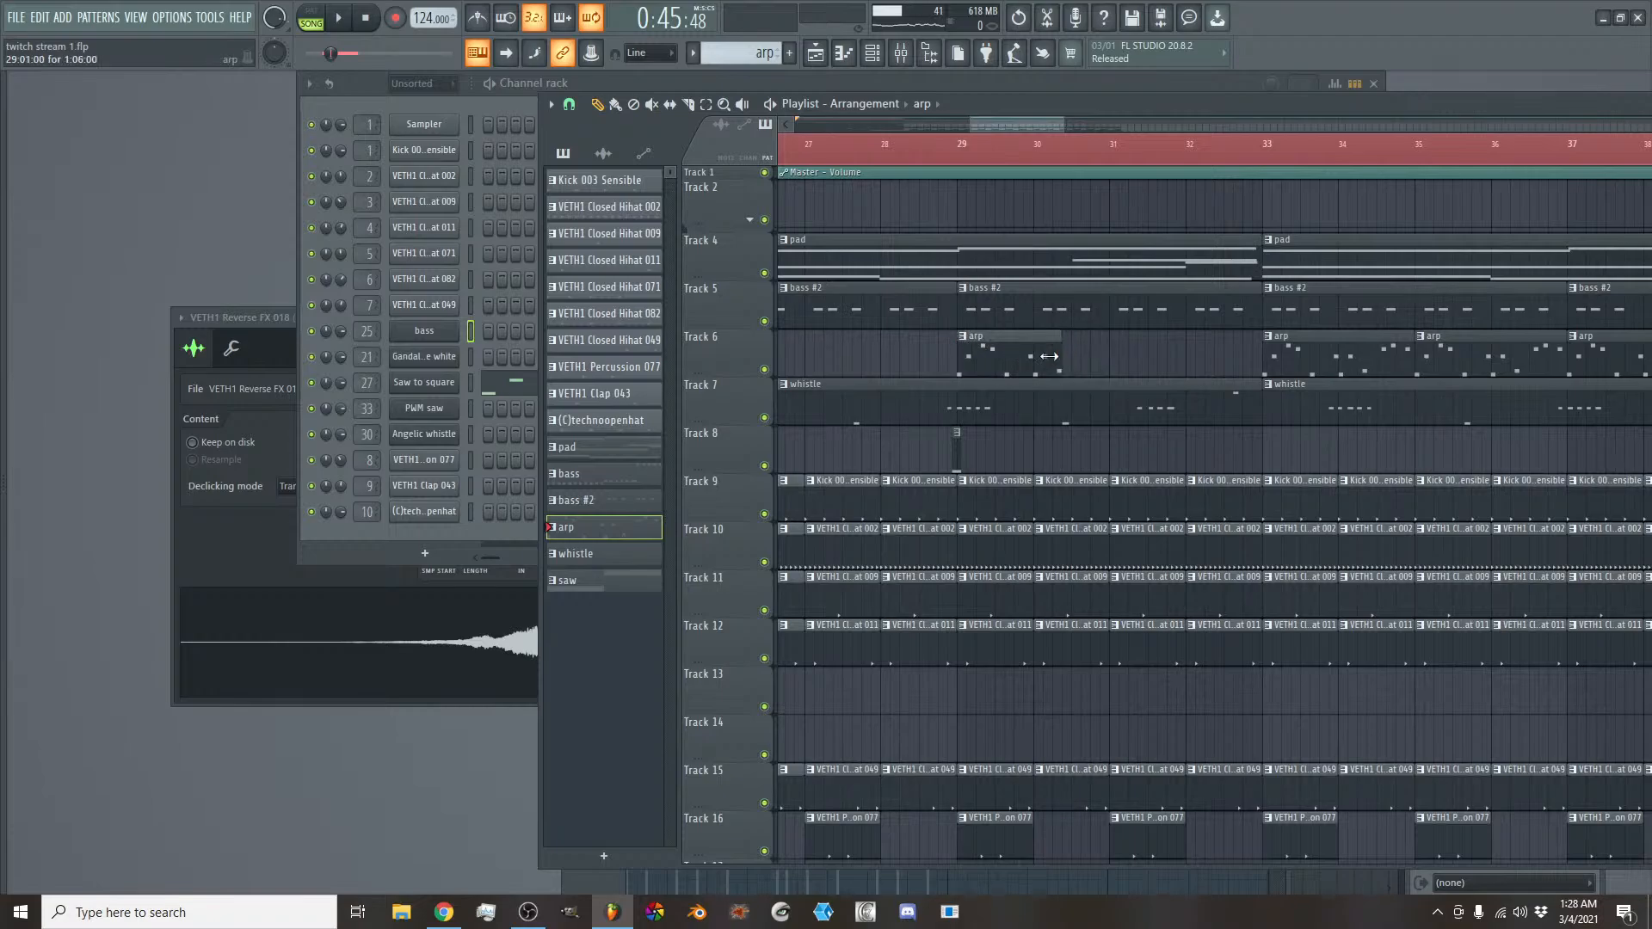
scroll(999, 131, "down", 4)
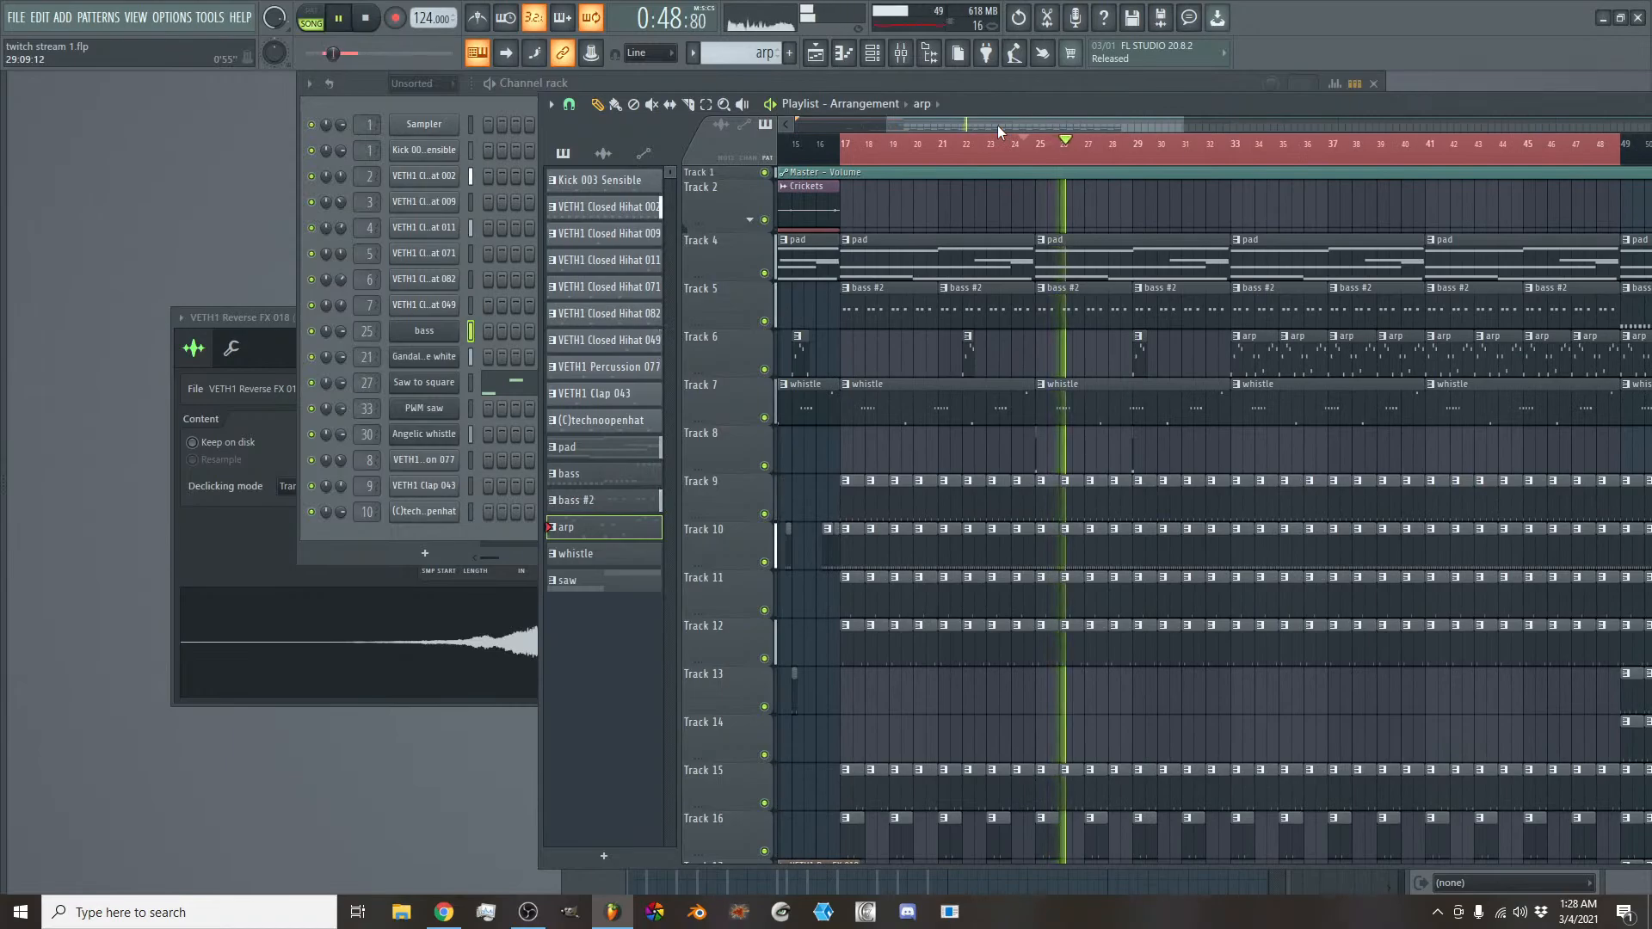
left_click_drag(997, 126, 1049, 117)
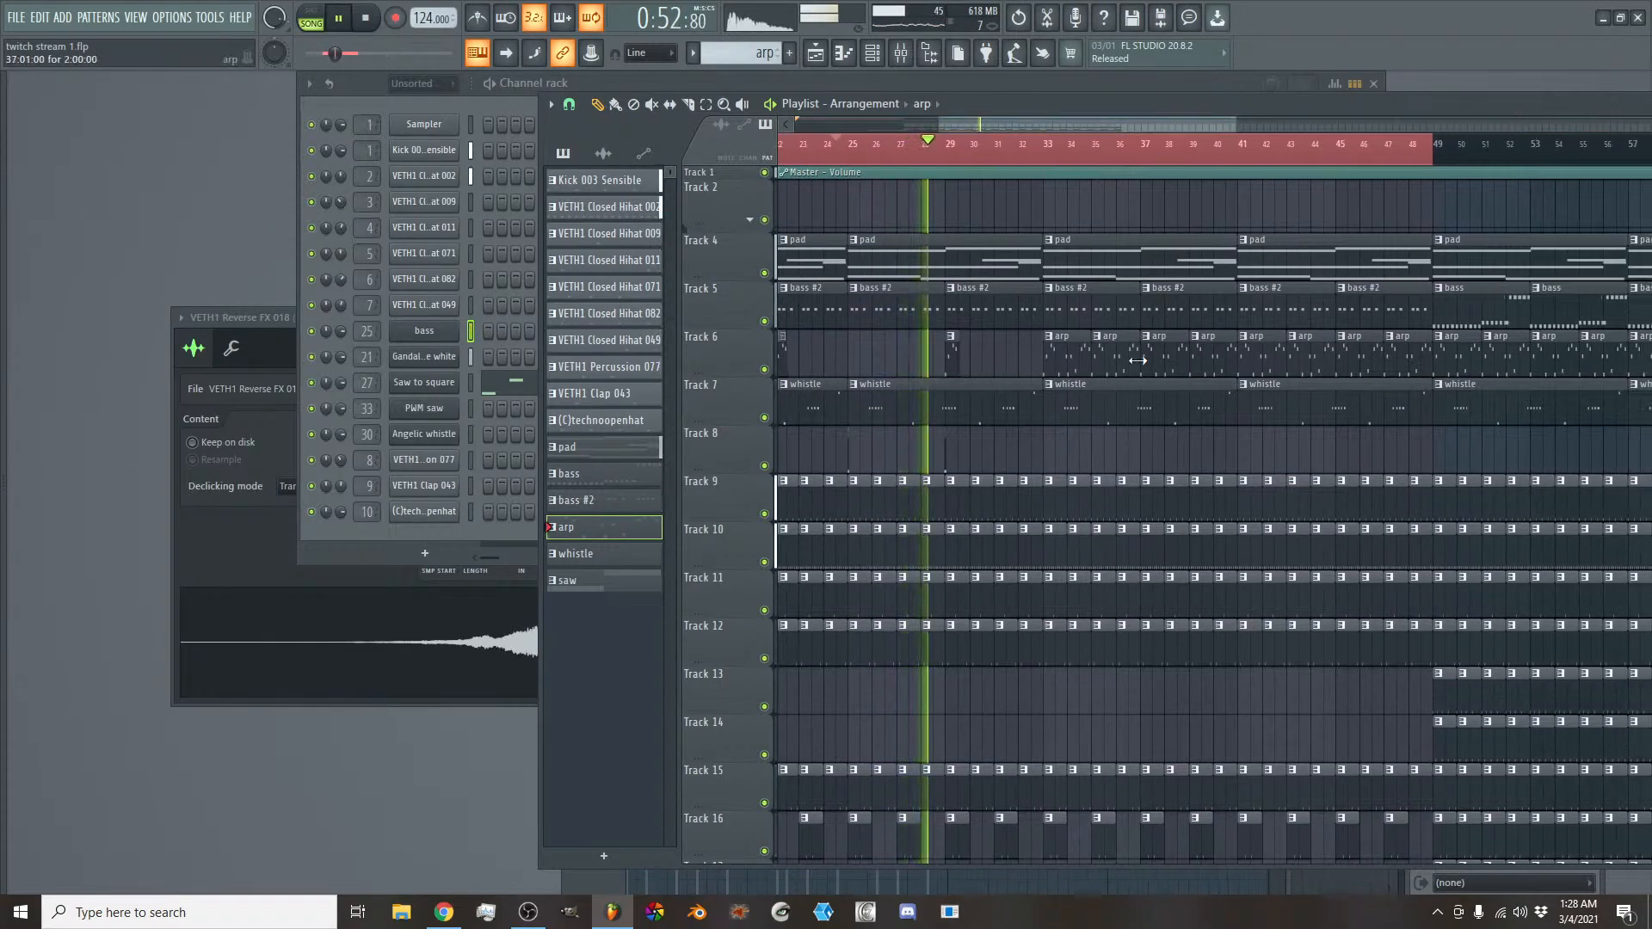
key("space")
- Insert an empty track below the arp track and create a channel volume automation clip for Saw to square
right_click(748, 411)
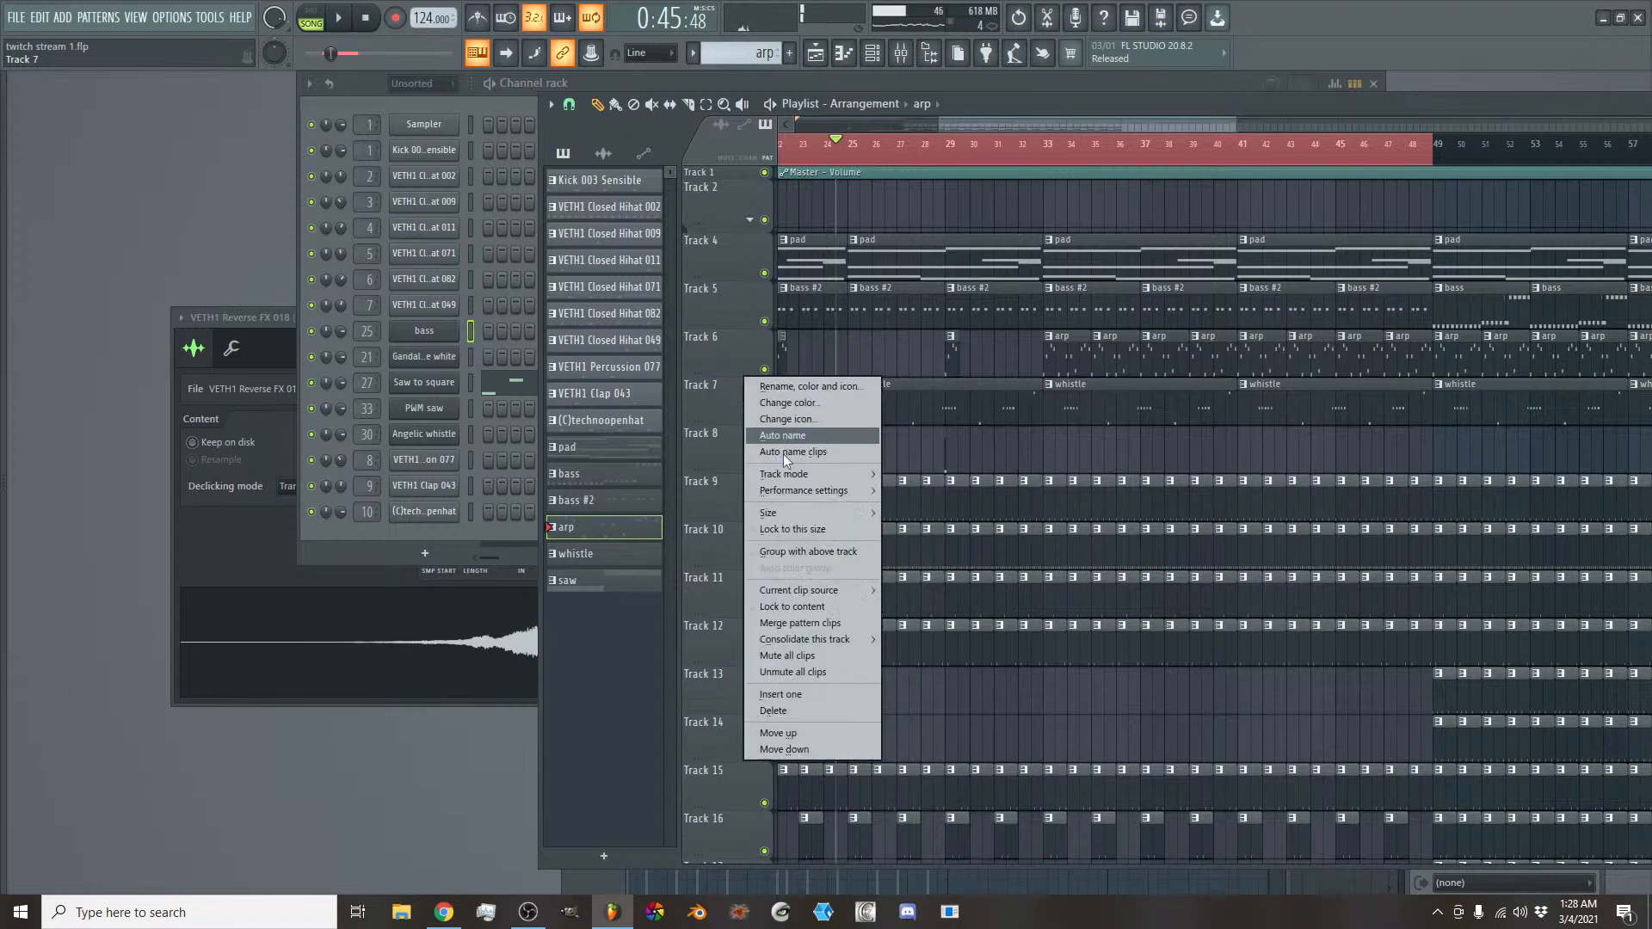
left_click(803, 690)
double_click(1068, 348)
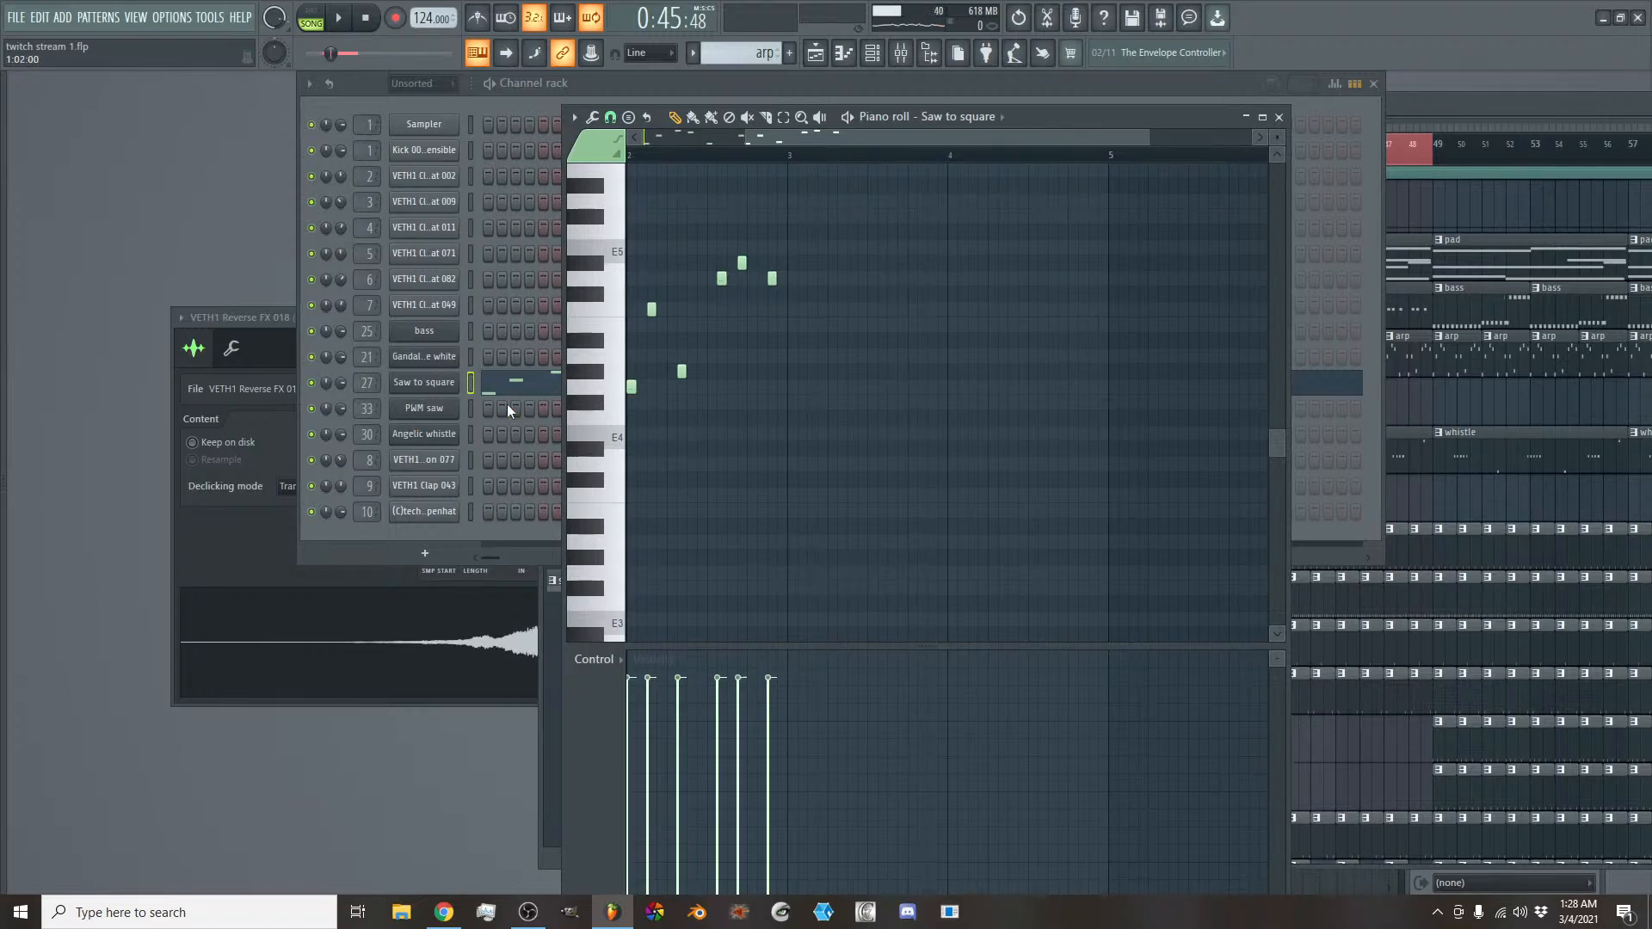
right_click(338, 390)
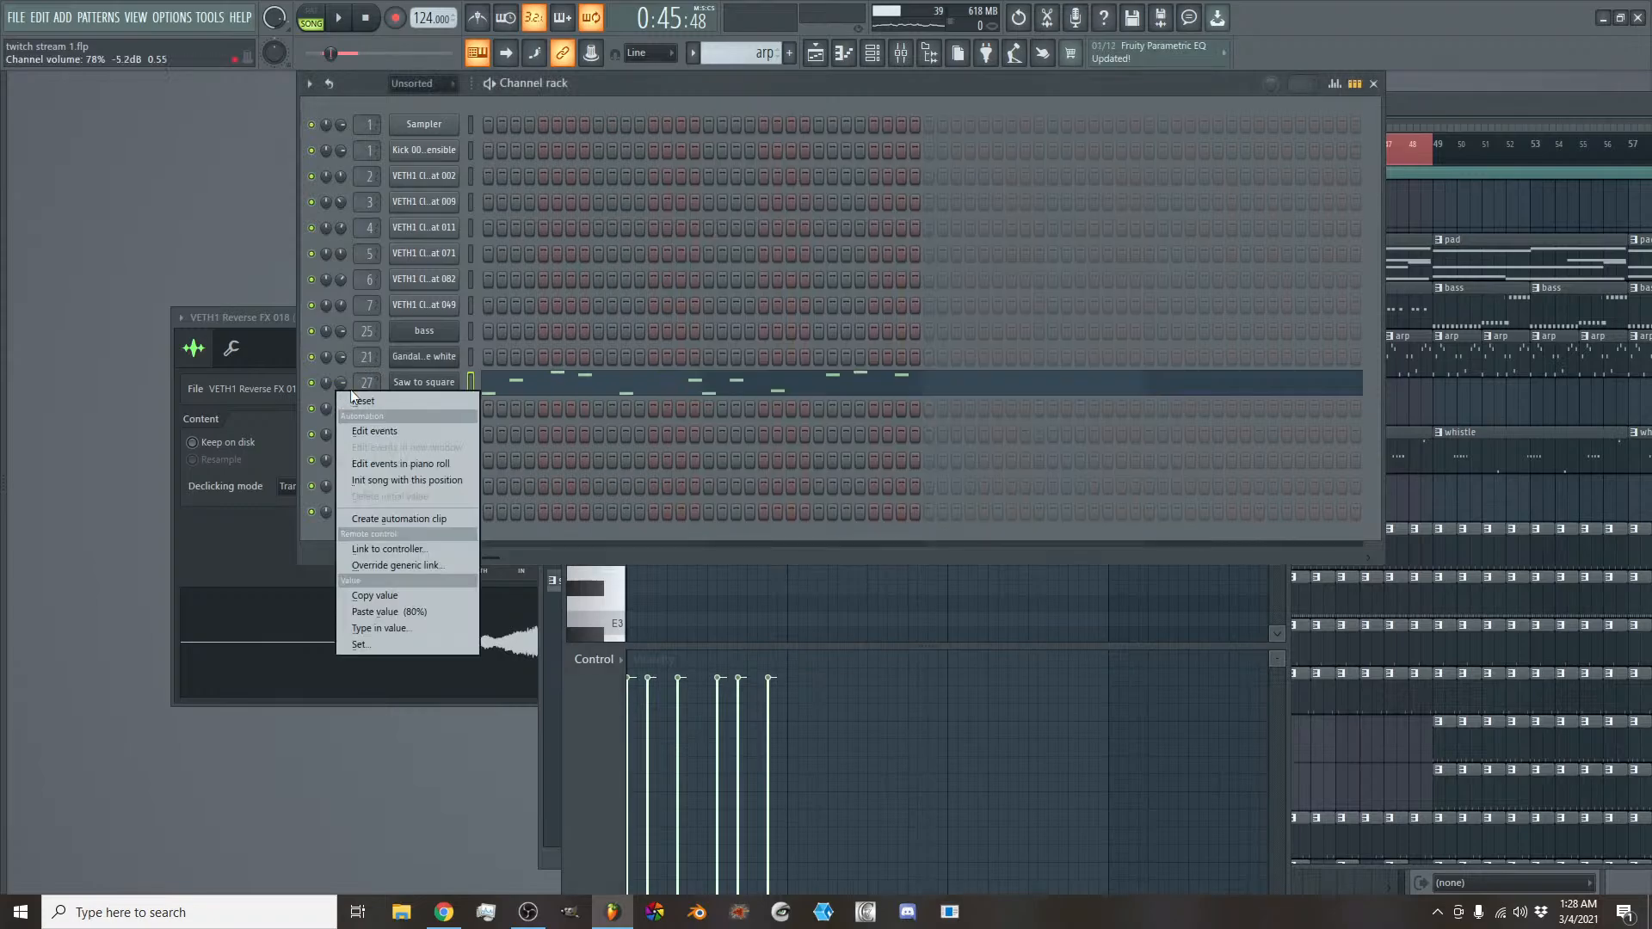
left_click(399, 519)
left_click(1396, 123)
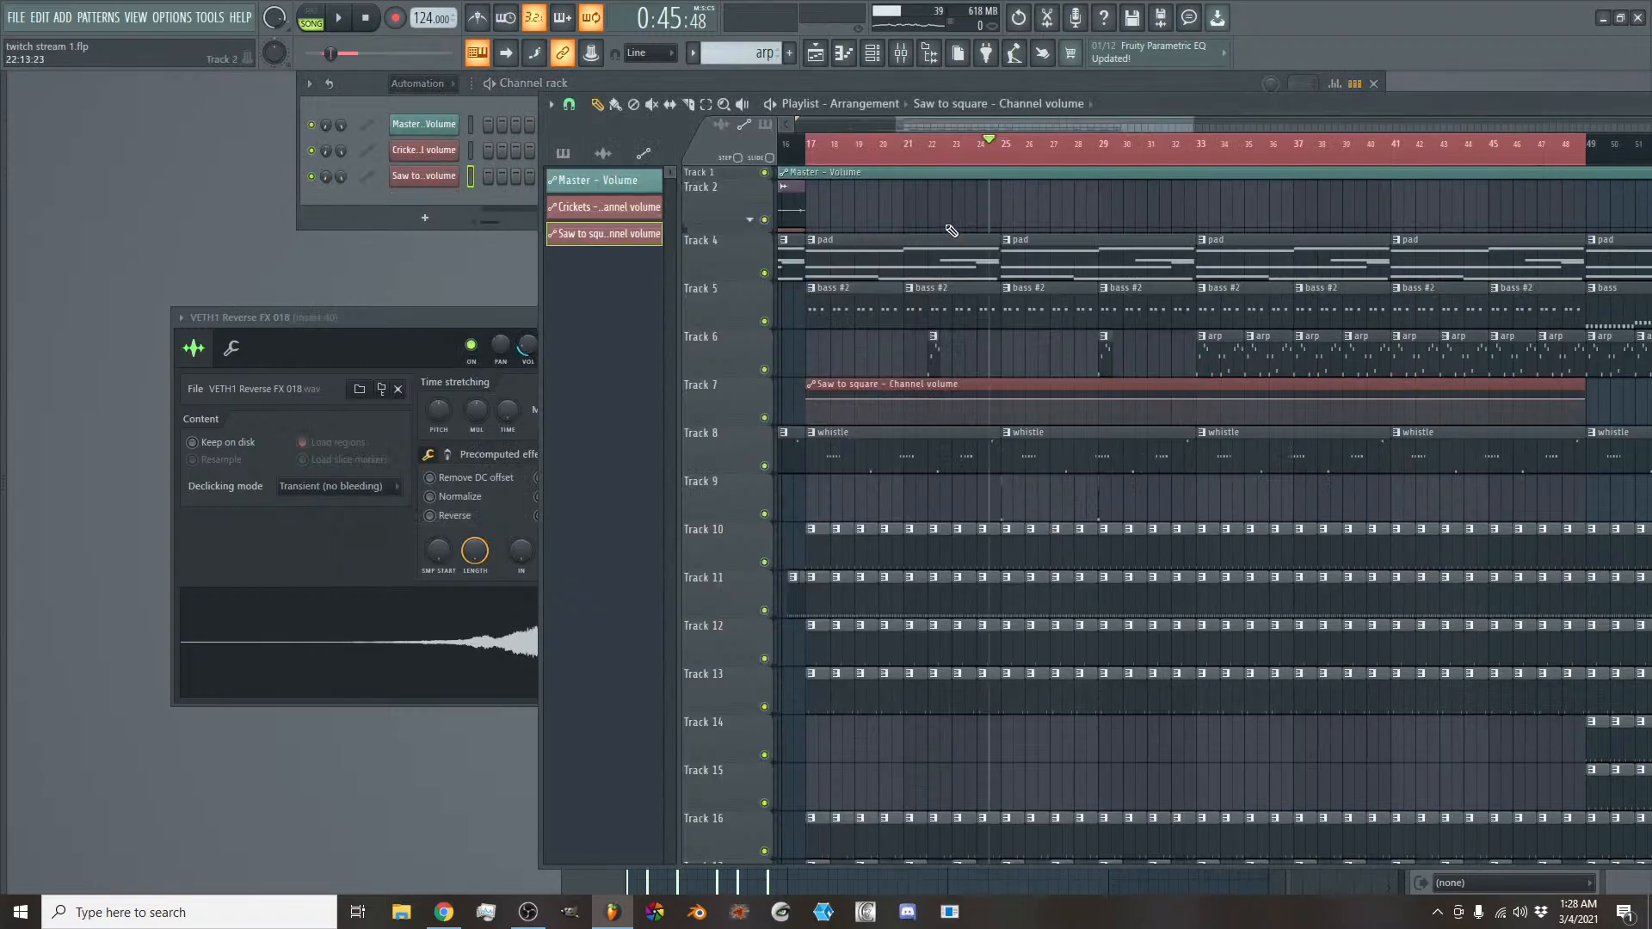
- Move the Saw to square volume automation clip to start at bar 1 and enlarge the height of Track 7
scroll(976, 125, "down", 2)
left_click_drag(976, 125, 930, 125)
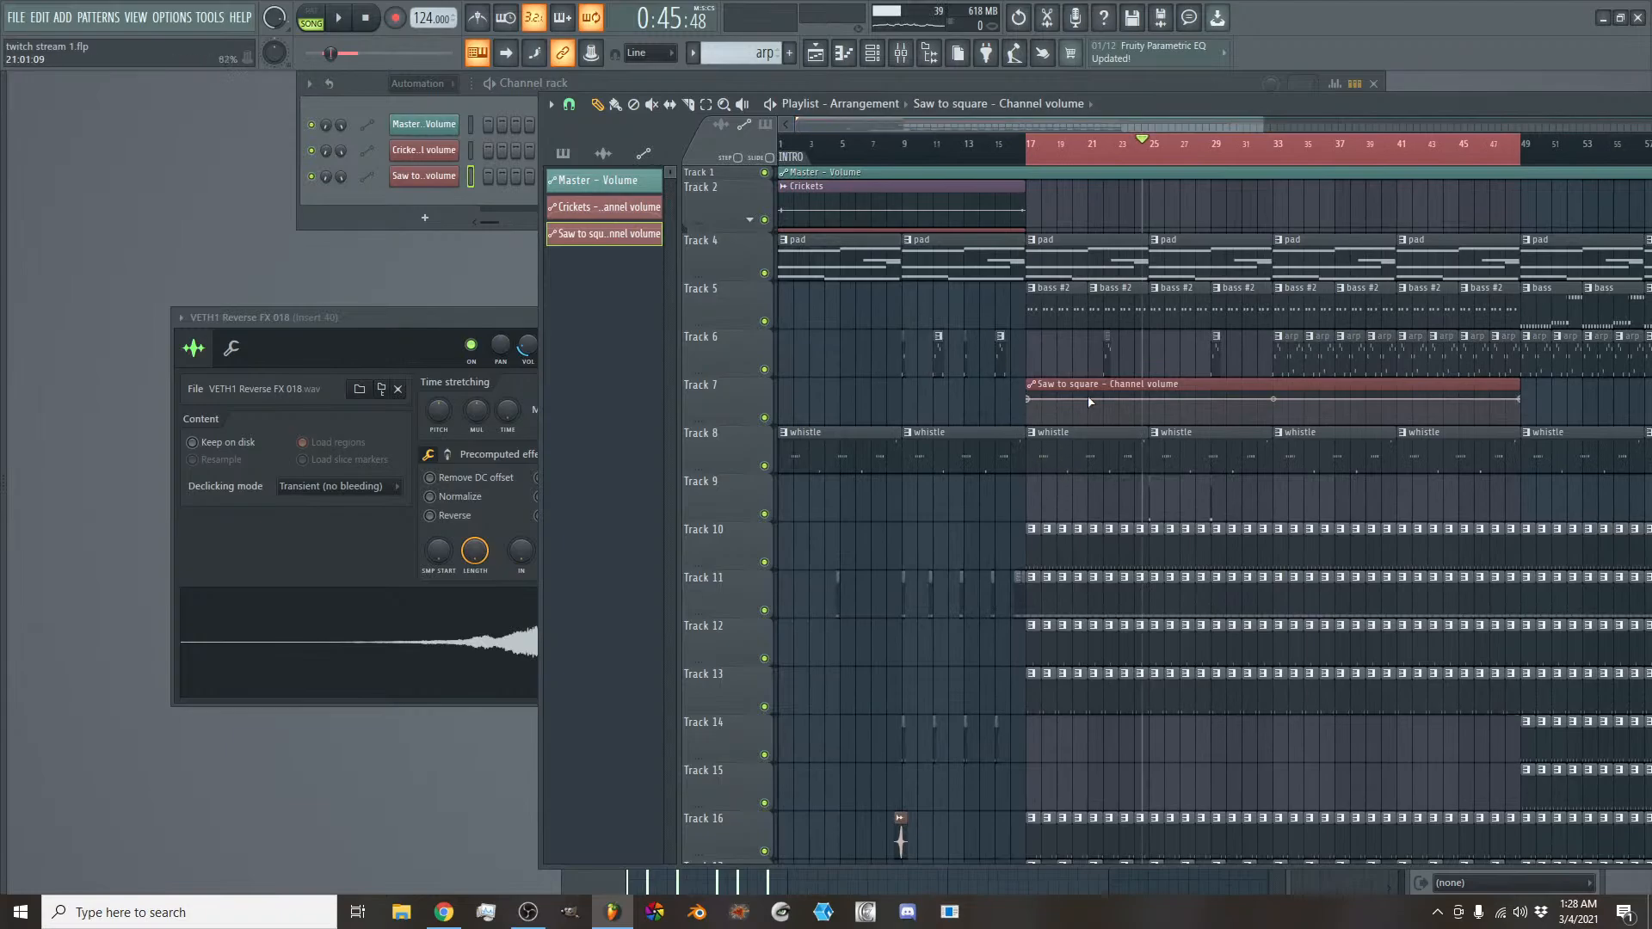
left_click_drag(1085, 384, 699, 365)
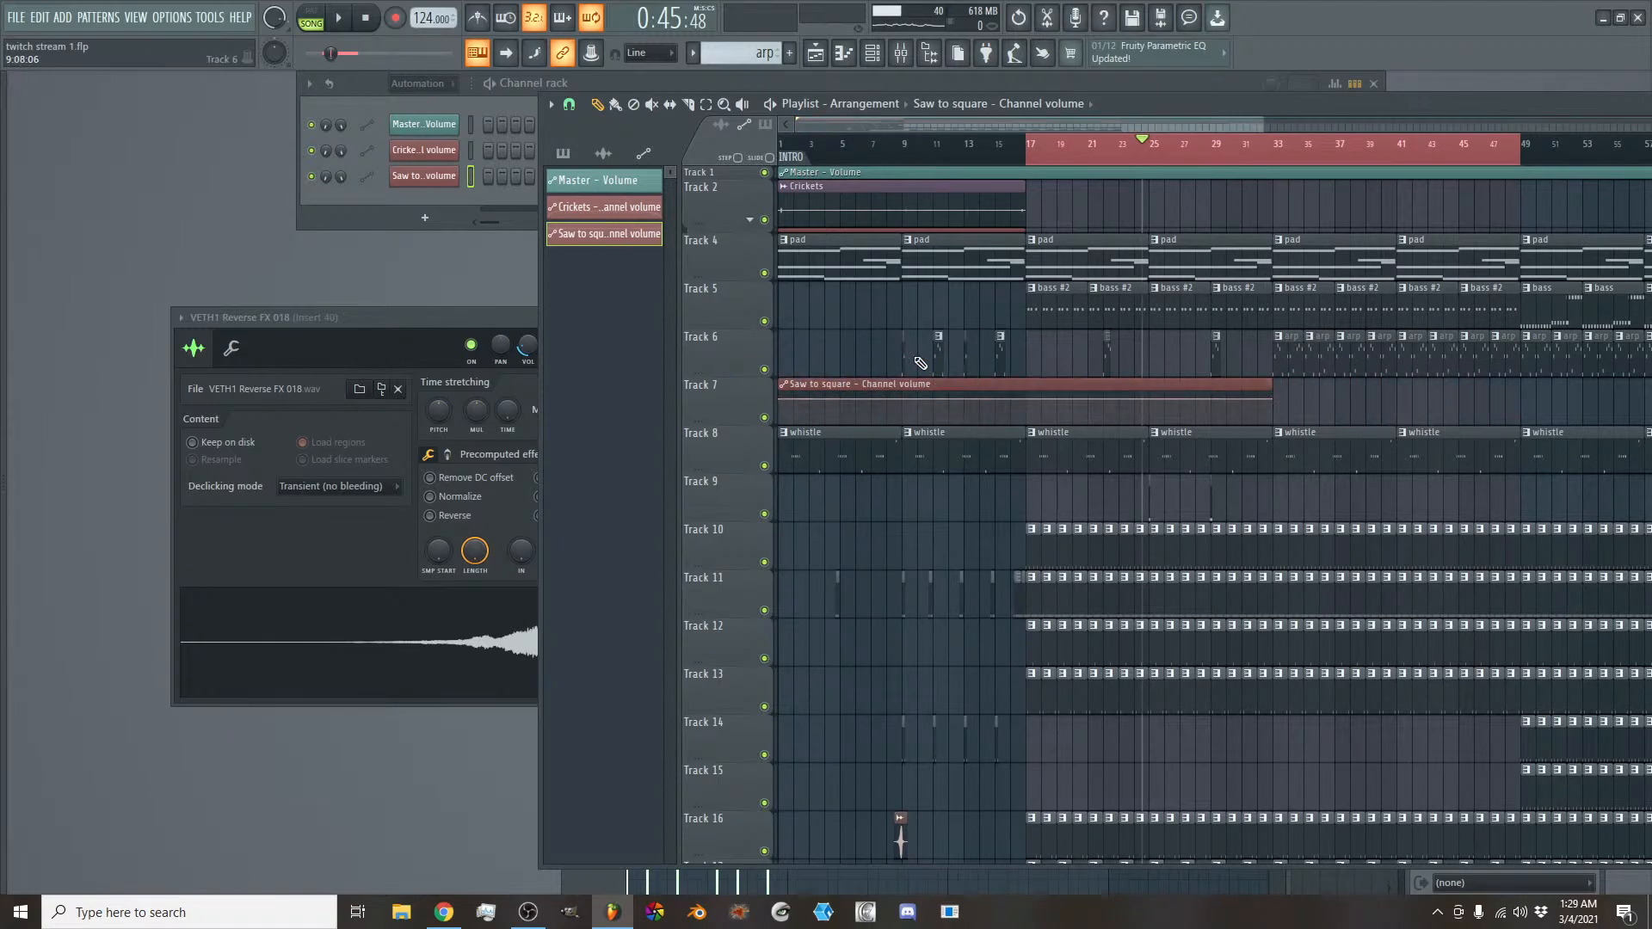
left_click_drag(745, 423, 744, 830)
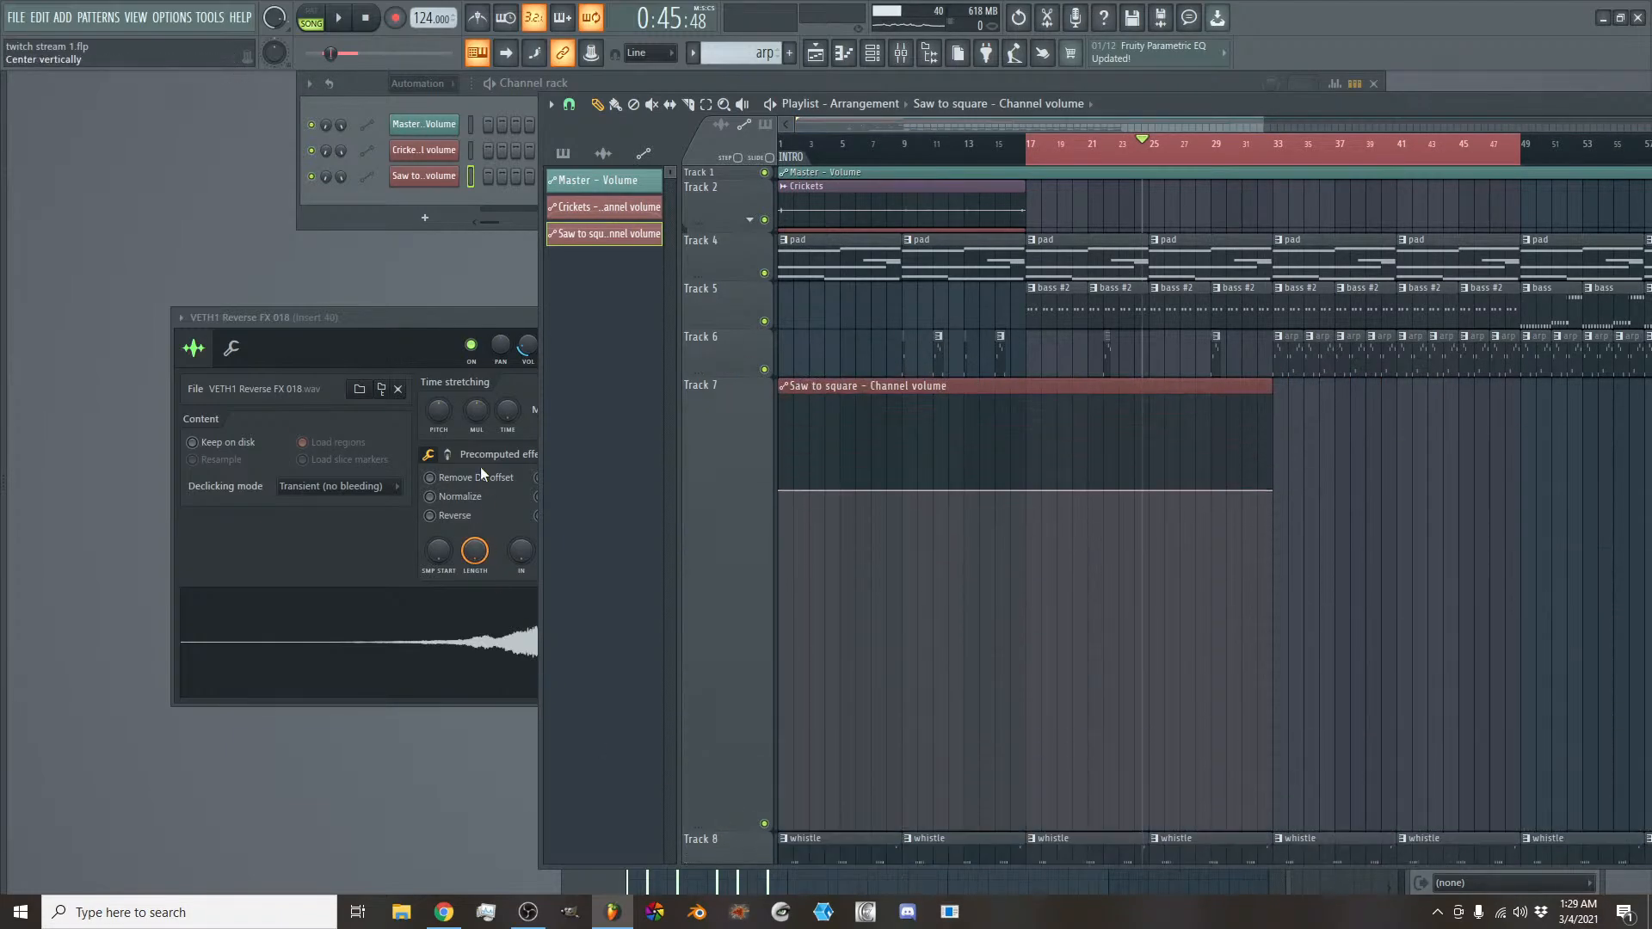
- Display the unsorted channels and copy the Saw to square channel's volume value, then briefly play the song
left_click(417, 83)
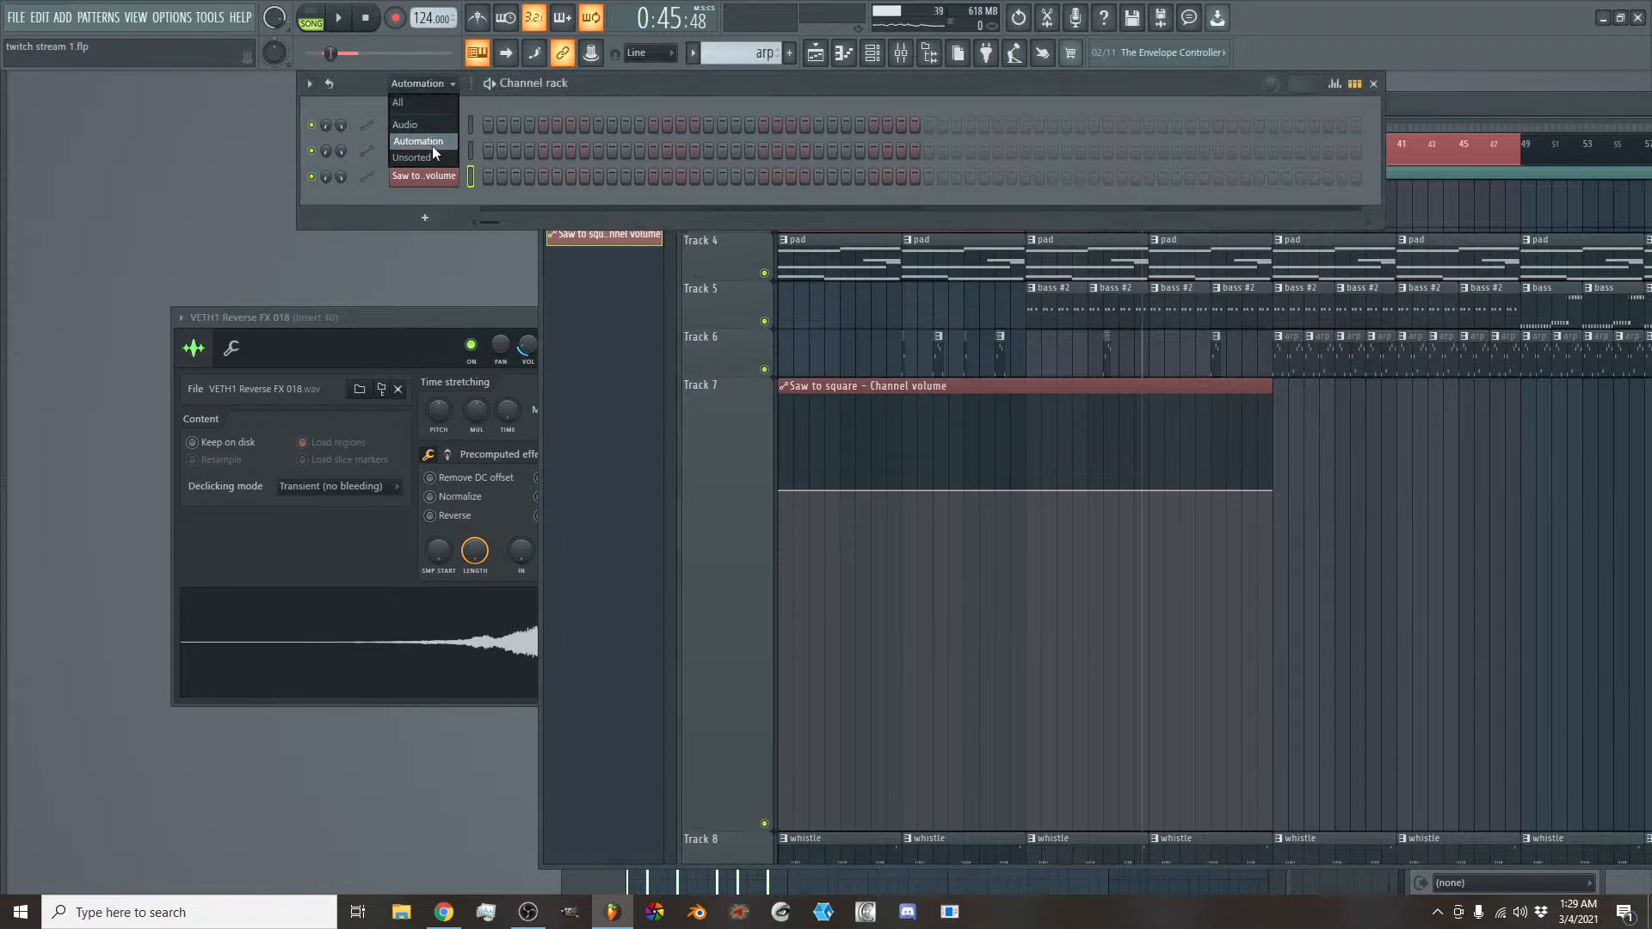
left_click(432, 151)
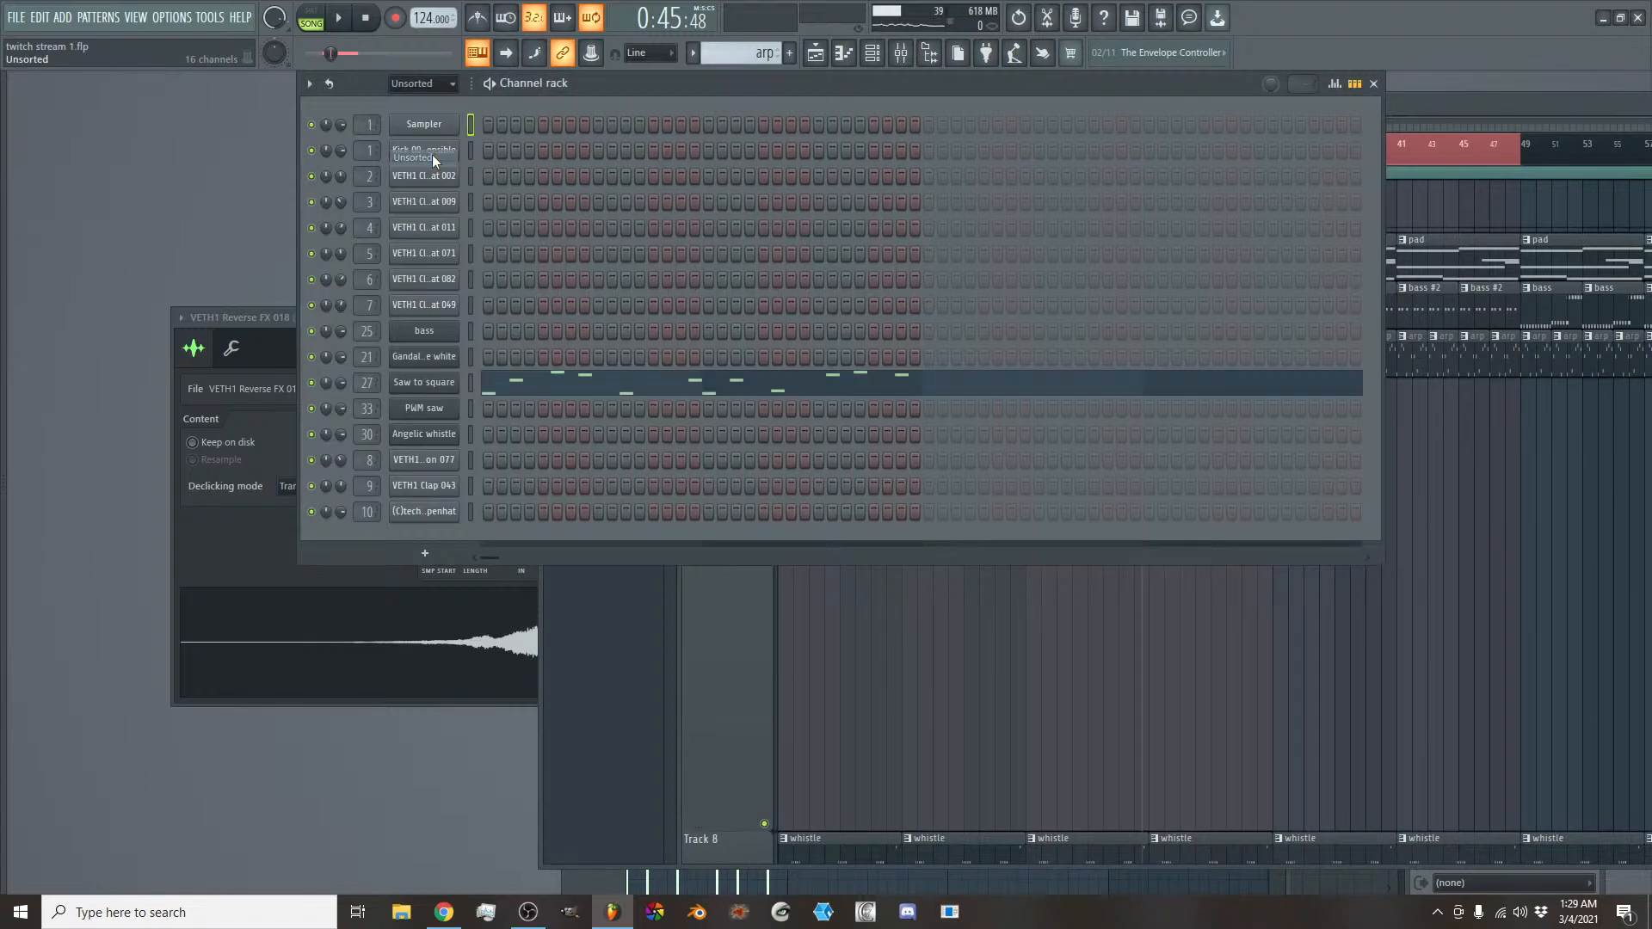
right_click(342, 384)
left_click(412, 585)
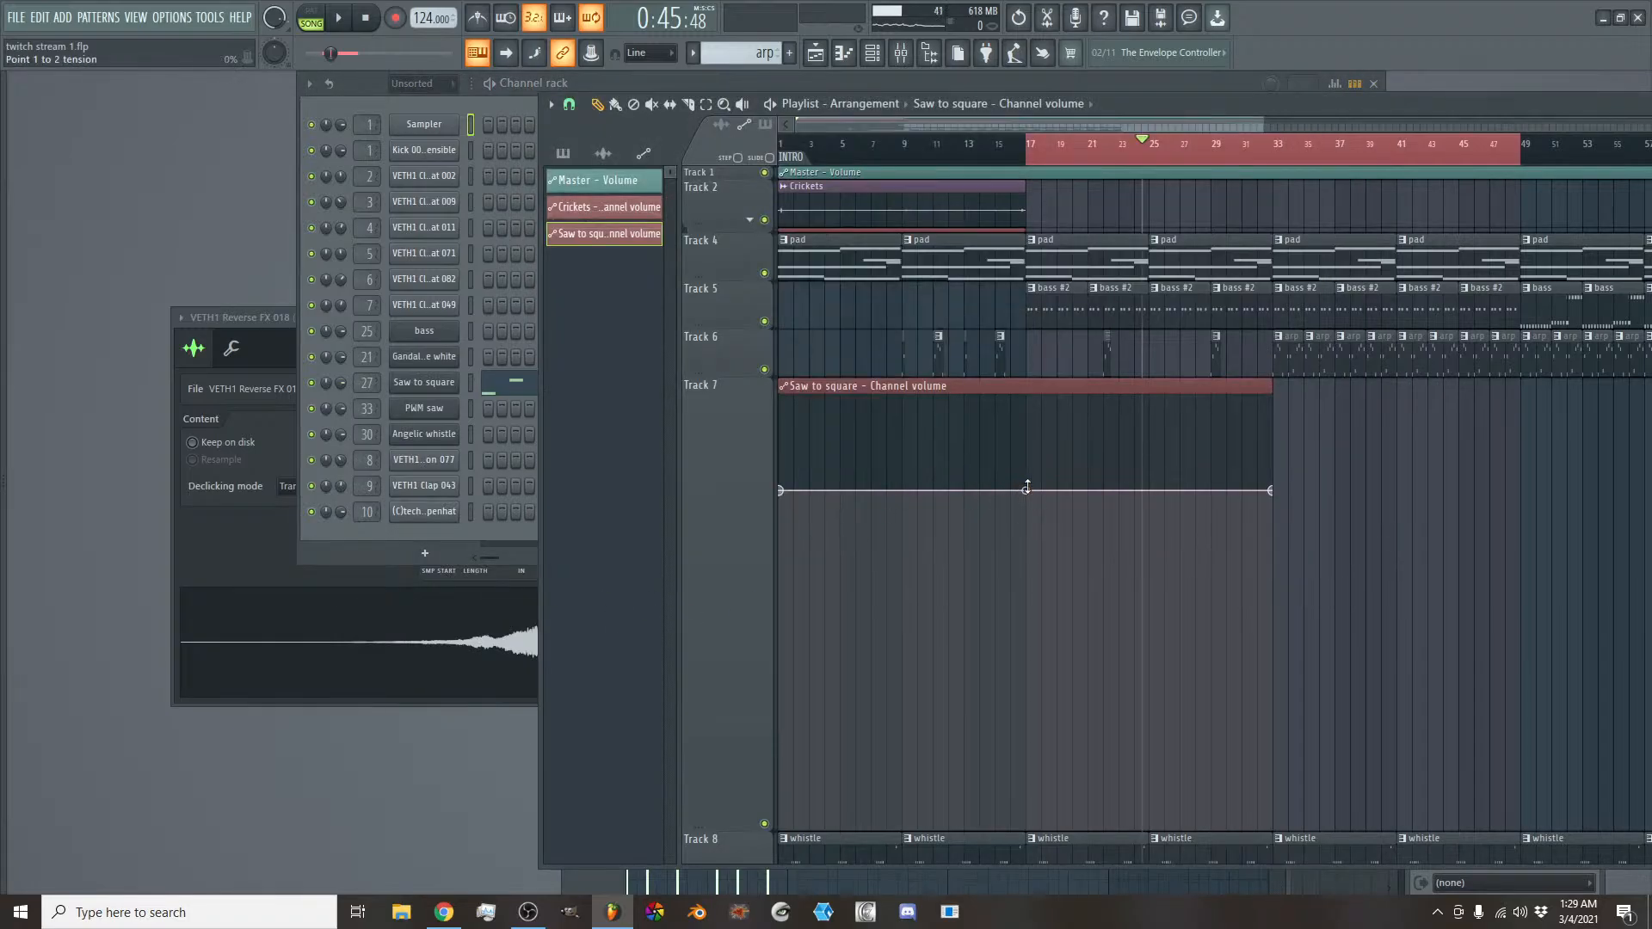
key("space")
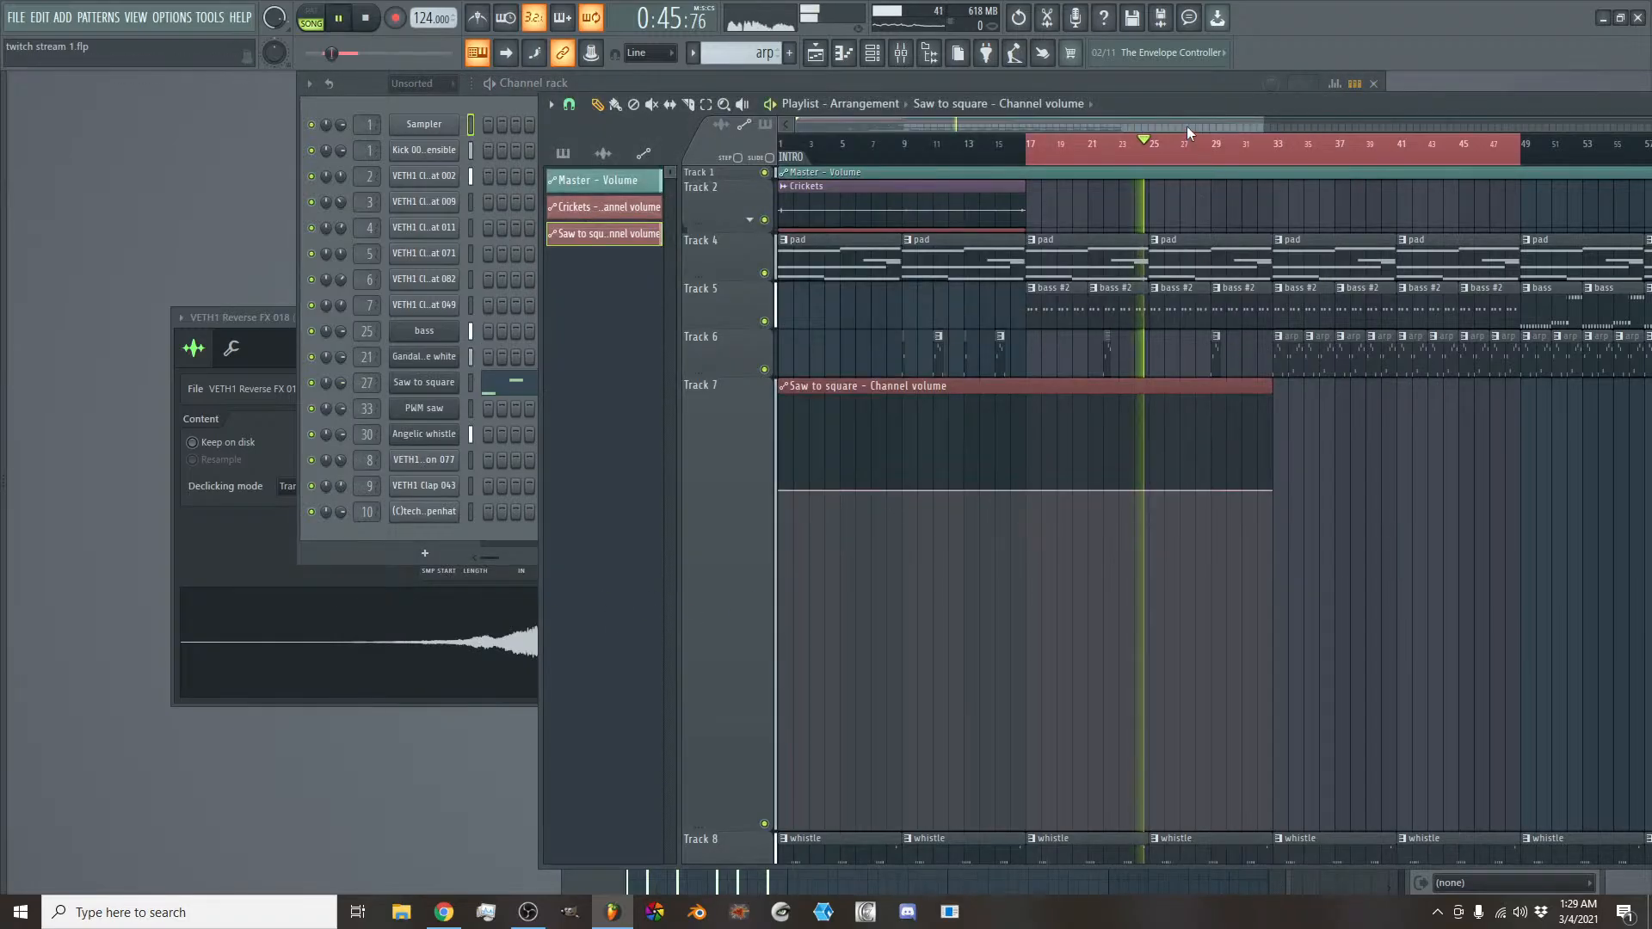
key("space")
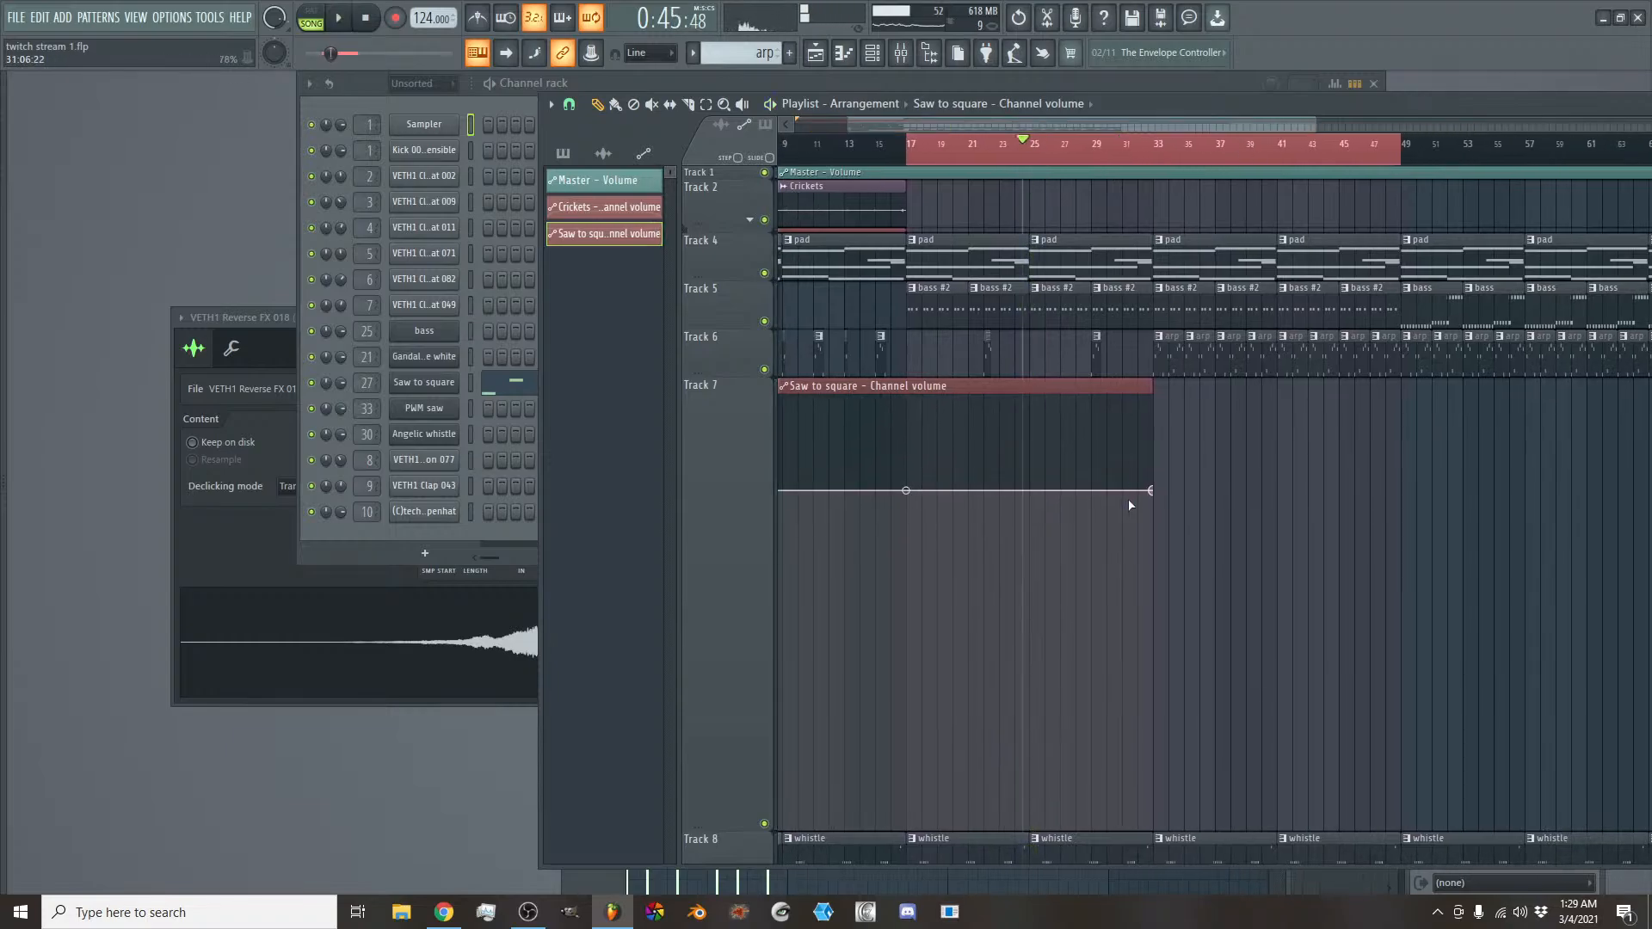
- Extend the Saw to square volume clip to bar 52, drop its level at bar 33 and add a point at bar 49 at the original level
left_click_drag(1153, 387, 1285, 388)
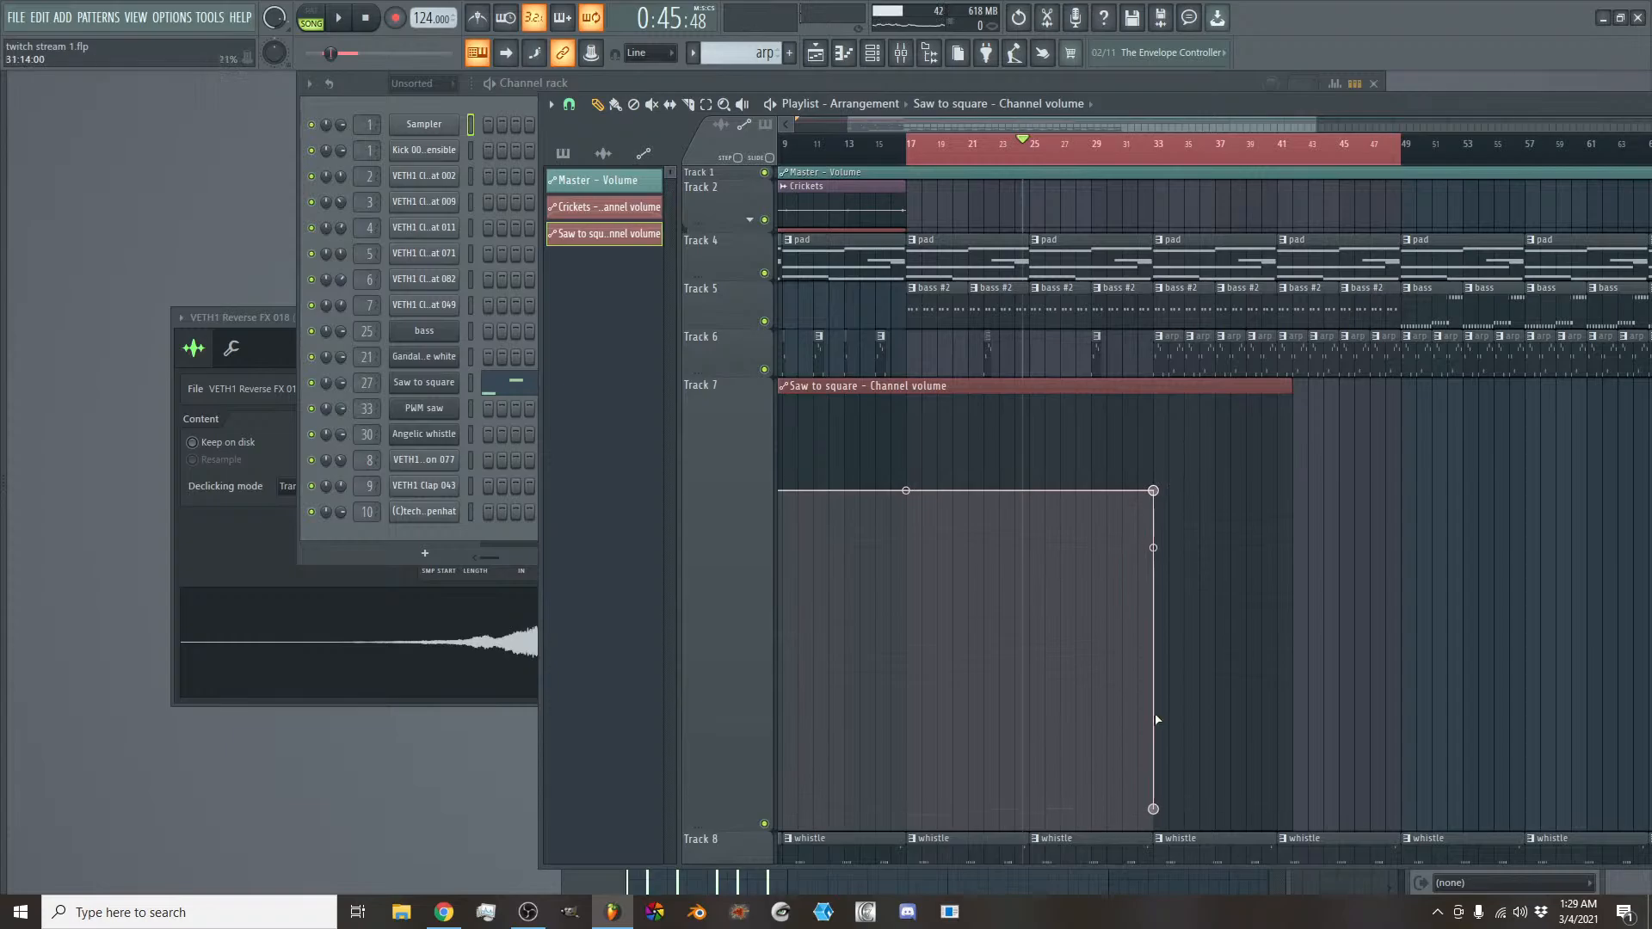
left_click_drag(1290, 386, 1447, 387)
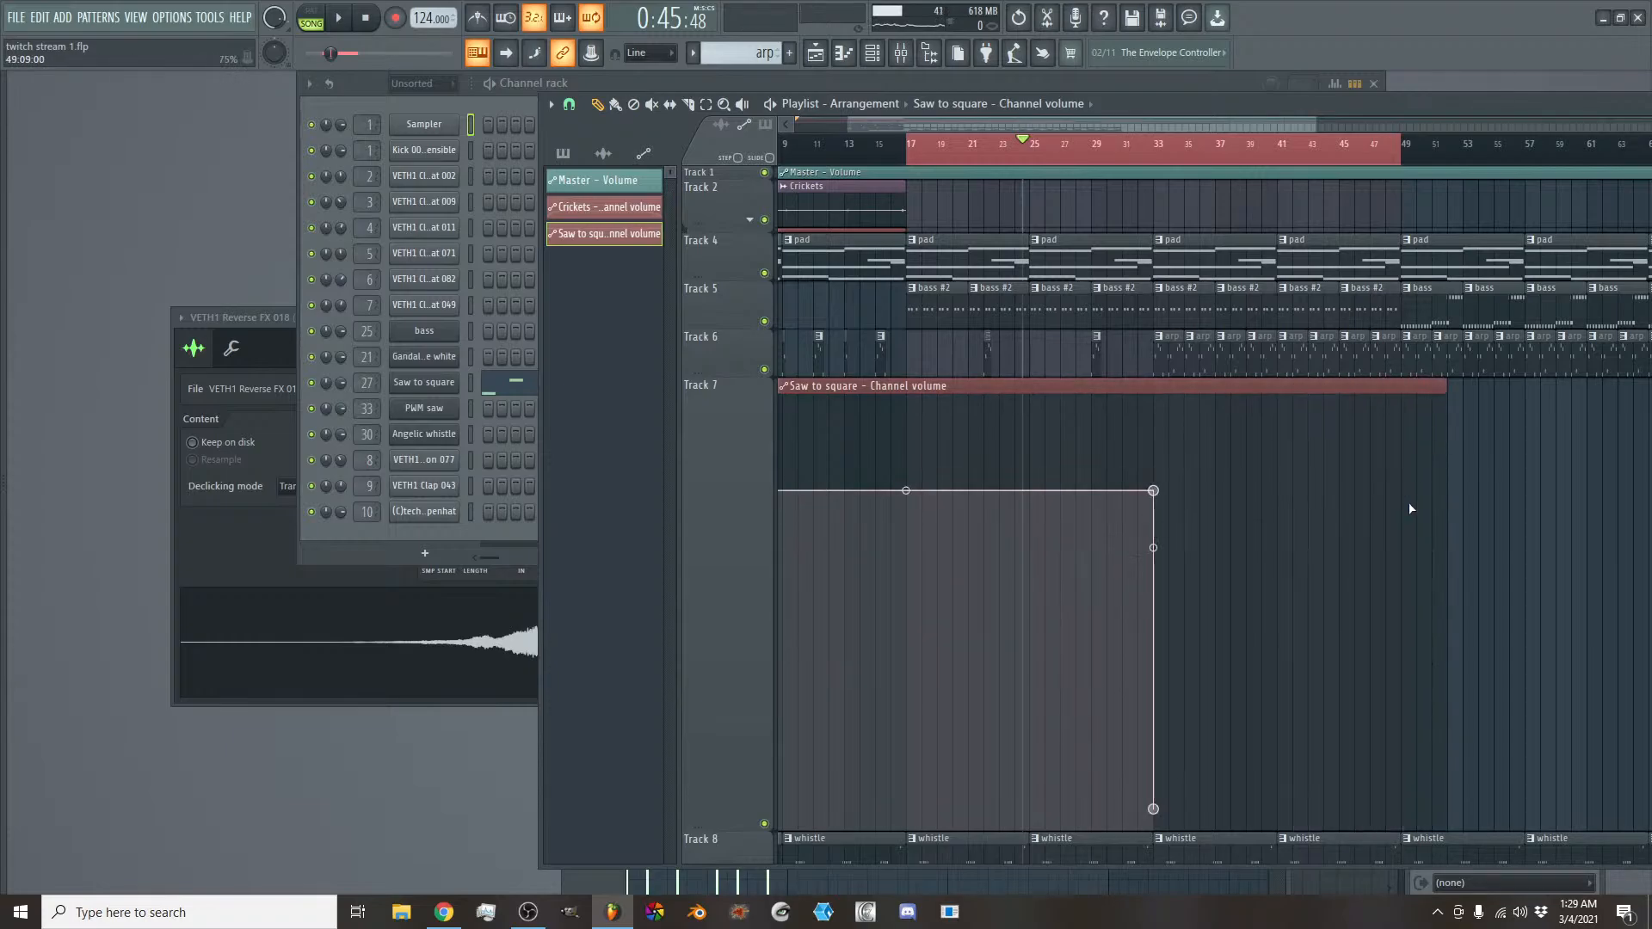
left_click(1400, 470)
right_click(1400, 471)
left_click(1446, 754)
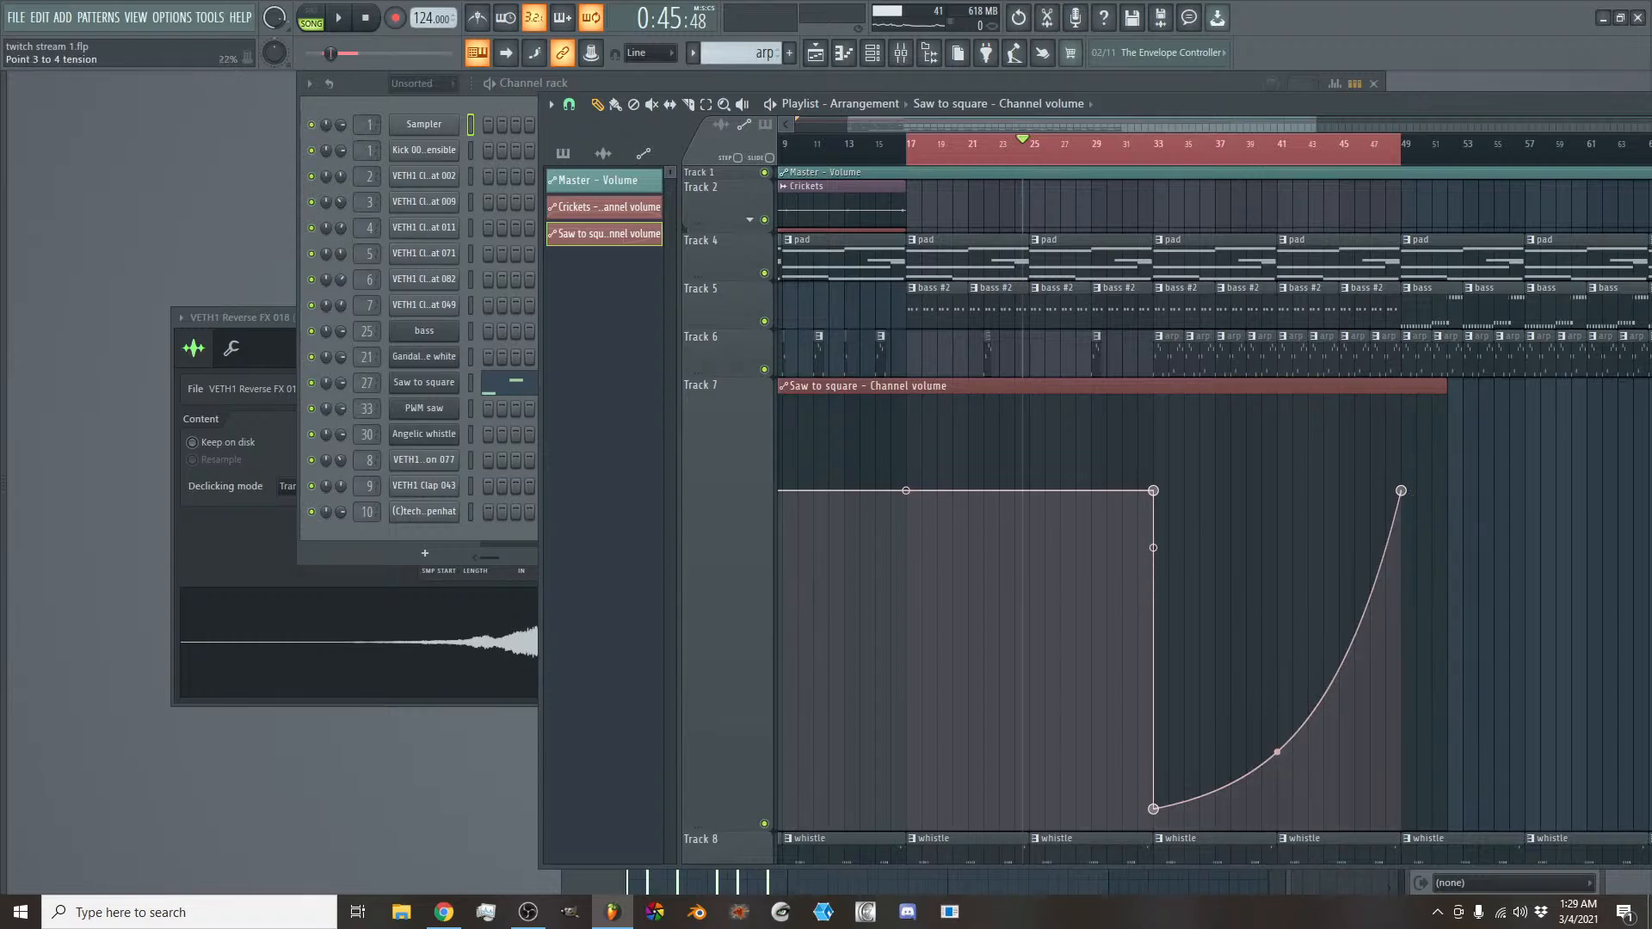
- Bend the volume ramp between bars 33 and 49 upward so it rises faster, and listen to the arp build-up
left_click_drag(1277, 752, 1276, 588)
key("space")
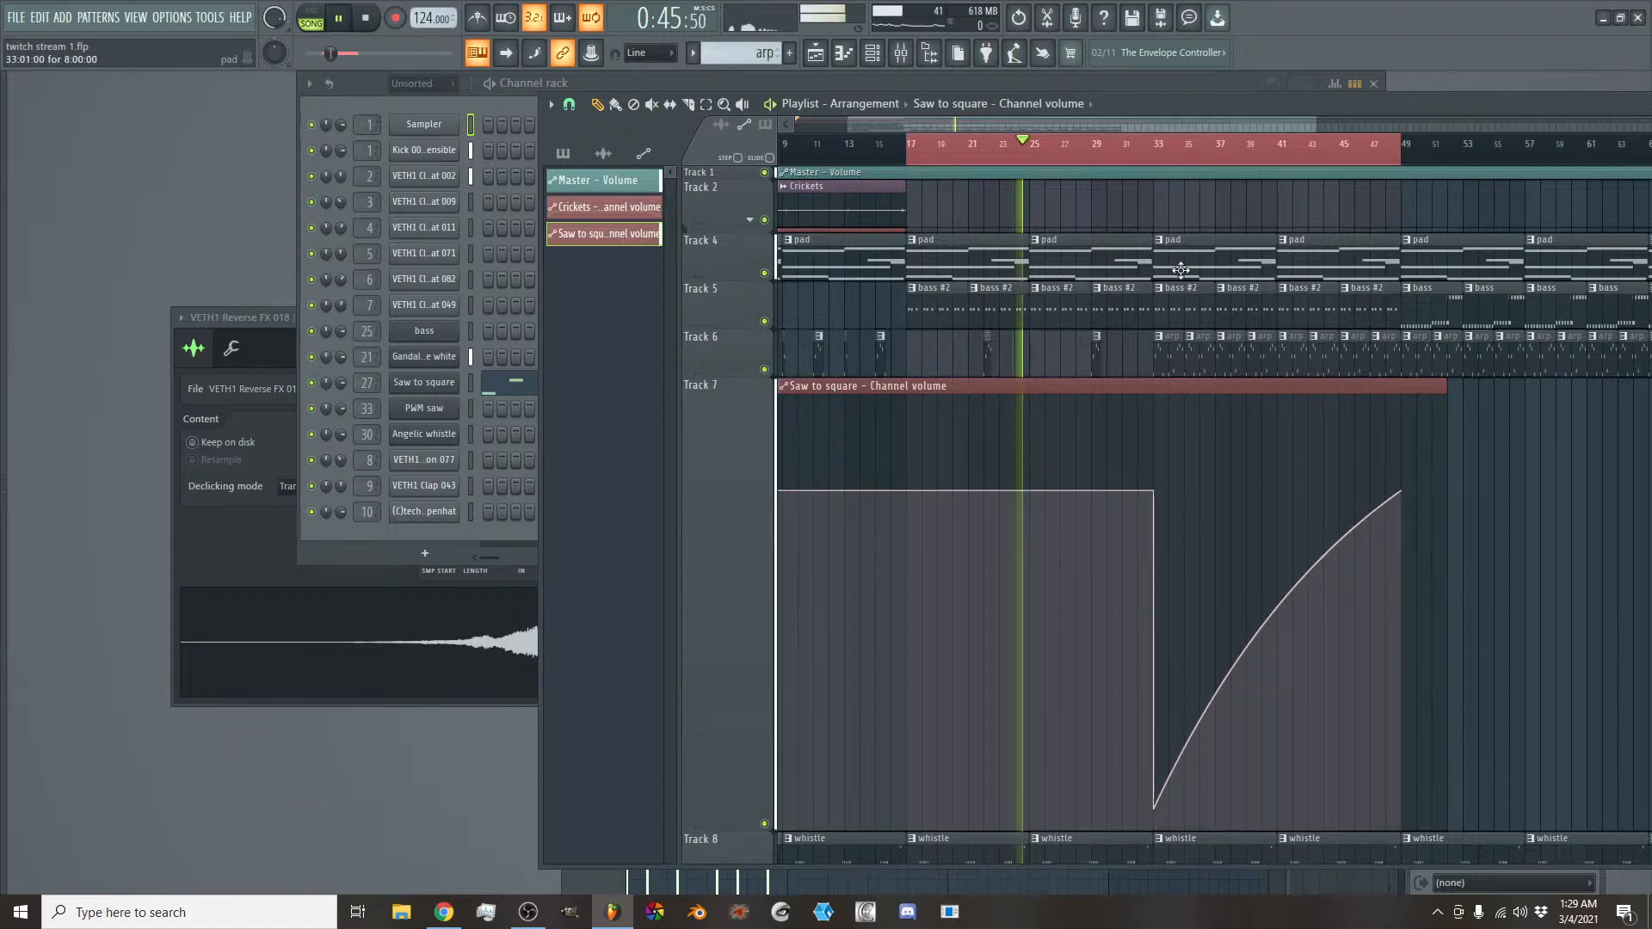
scroll(1111, 122, "up", 3)
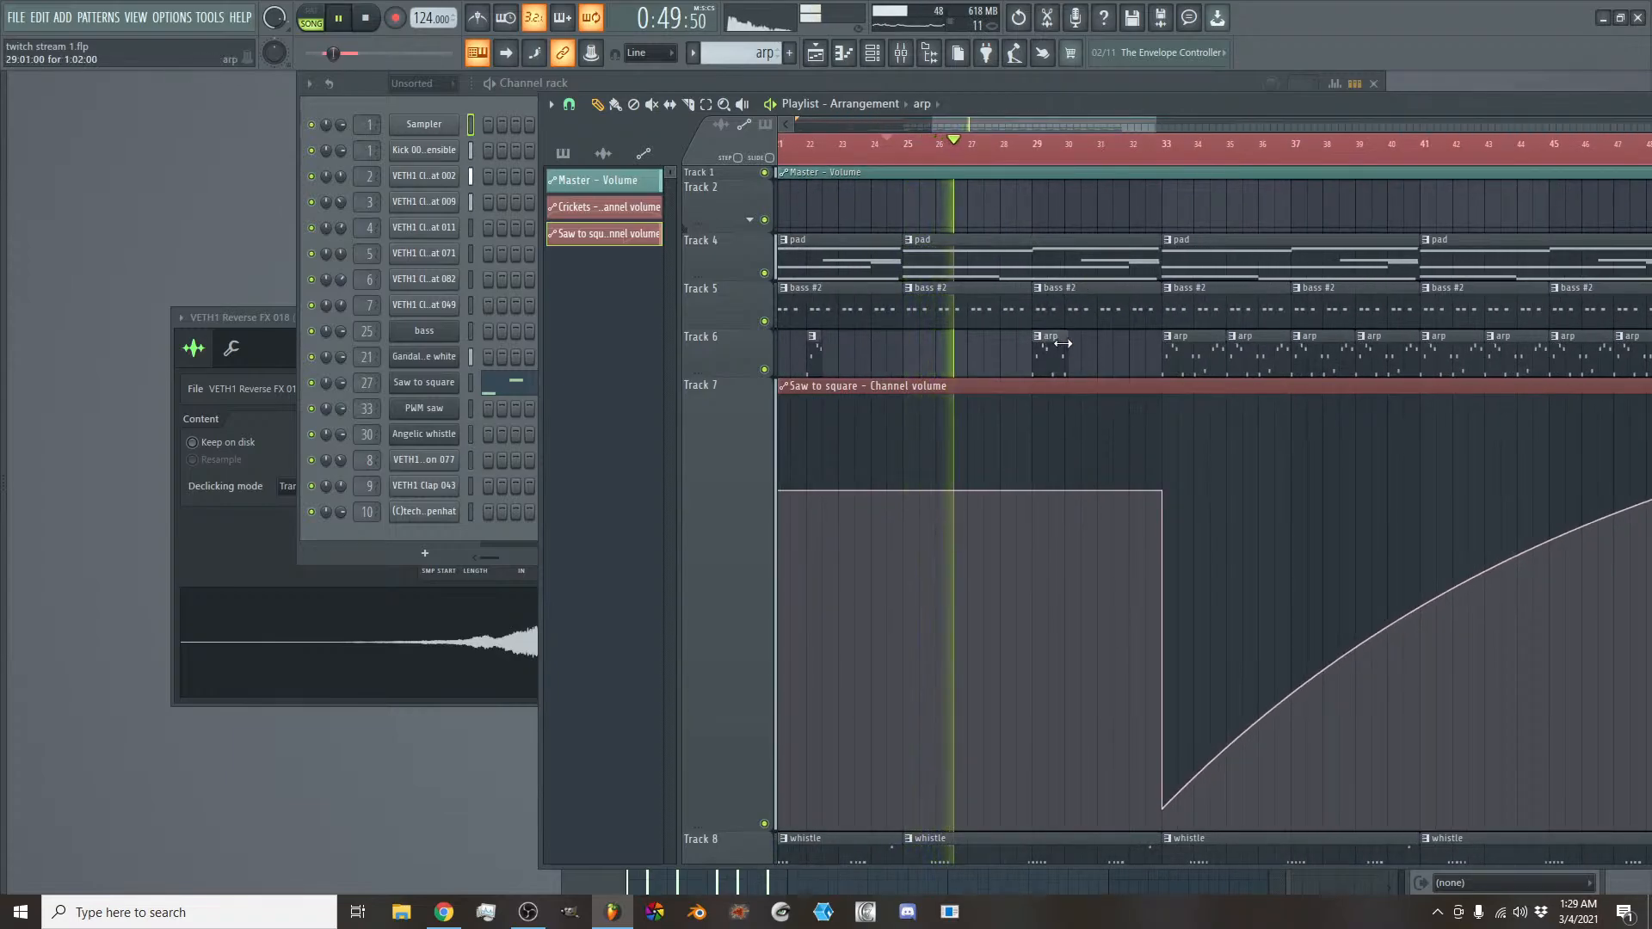
left_click_drag(1050, 121, 1070, 121)
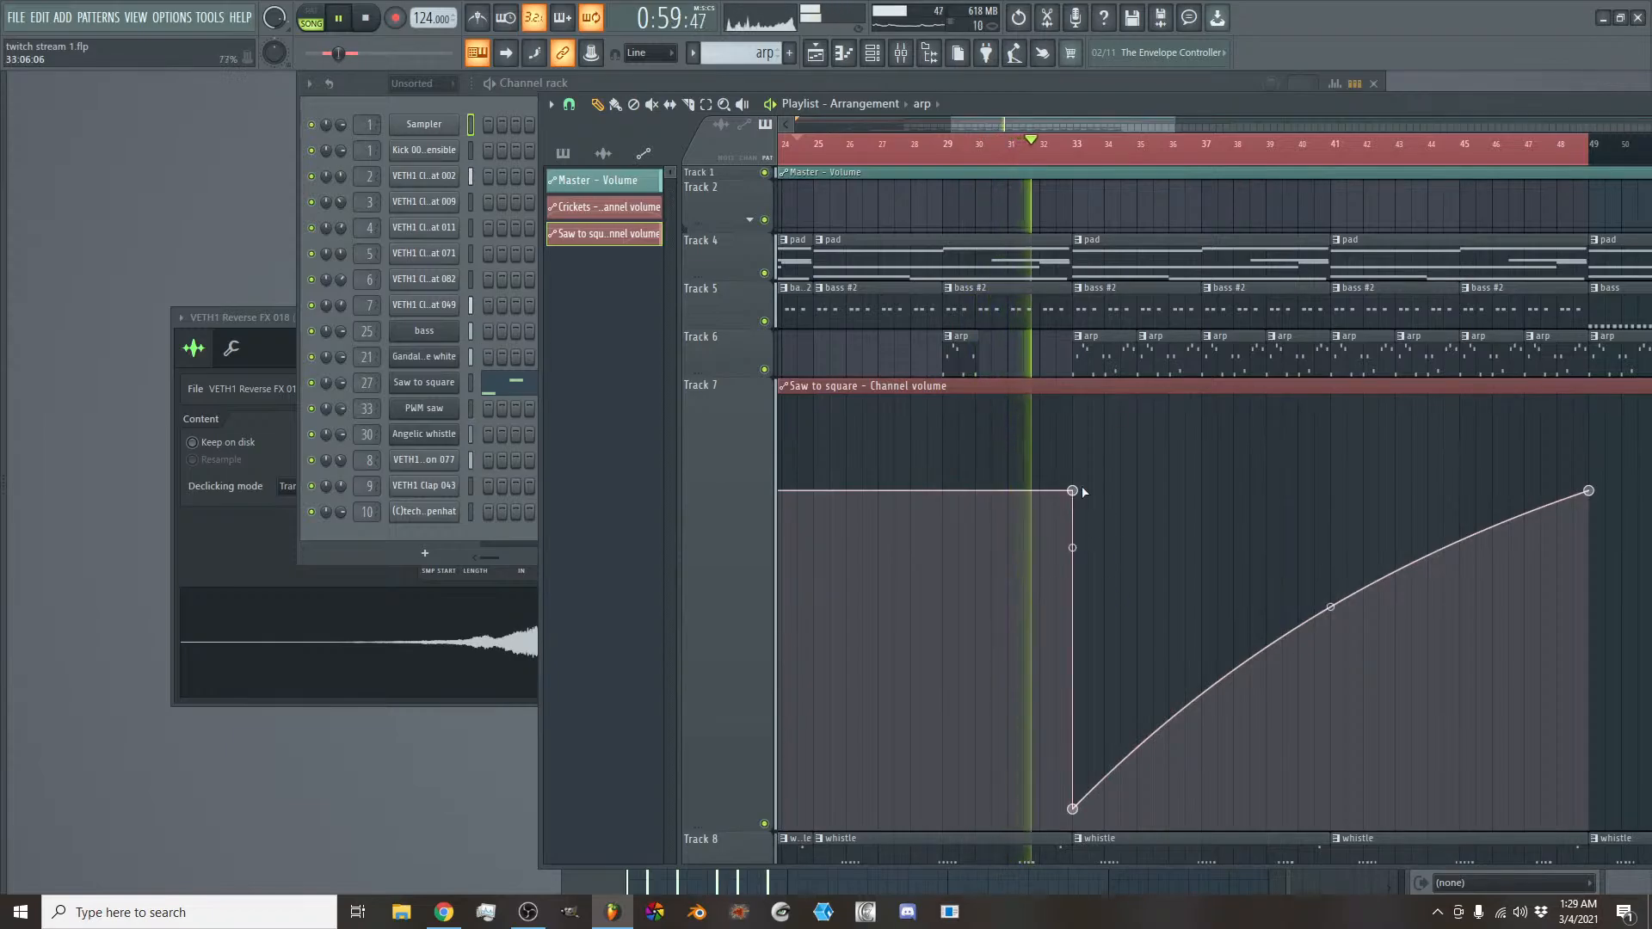
scroll(1063, 363, "down", 3)
scroll(1063, 362, "down", 11)
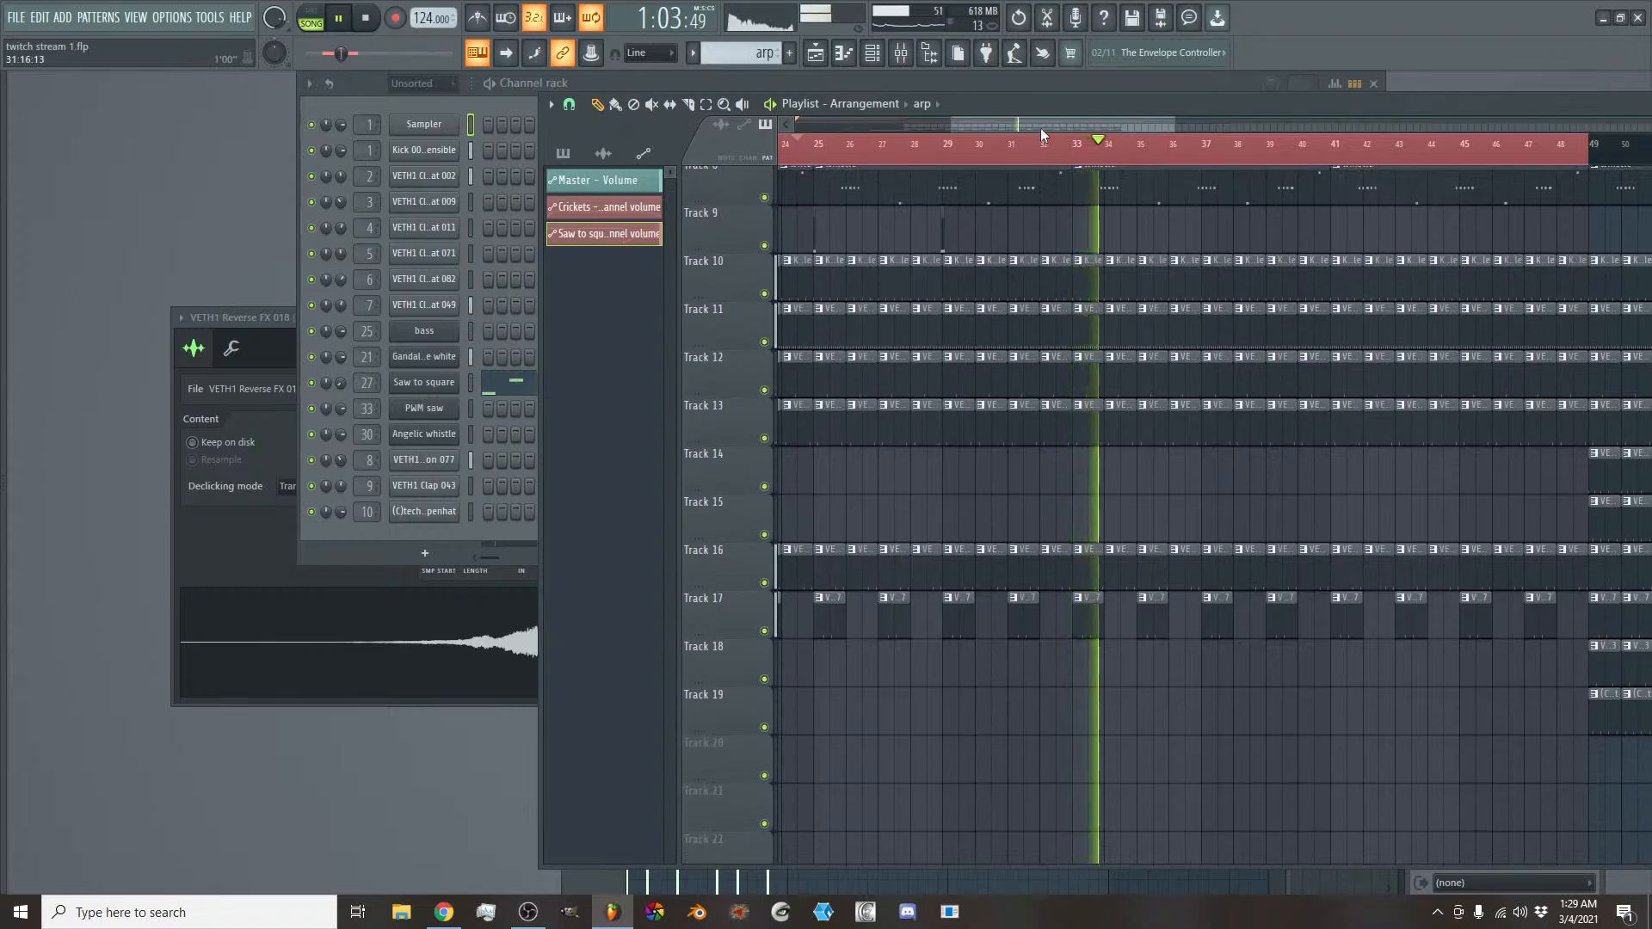
mouse_move(1040, 127)
left_mouse_down()
mouse_move(1082, 125)
mouse_move(1067, 127)
left_mouse_up()
scroll(1045, 473, "up", 5)
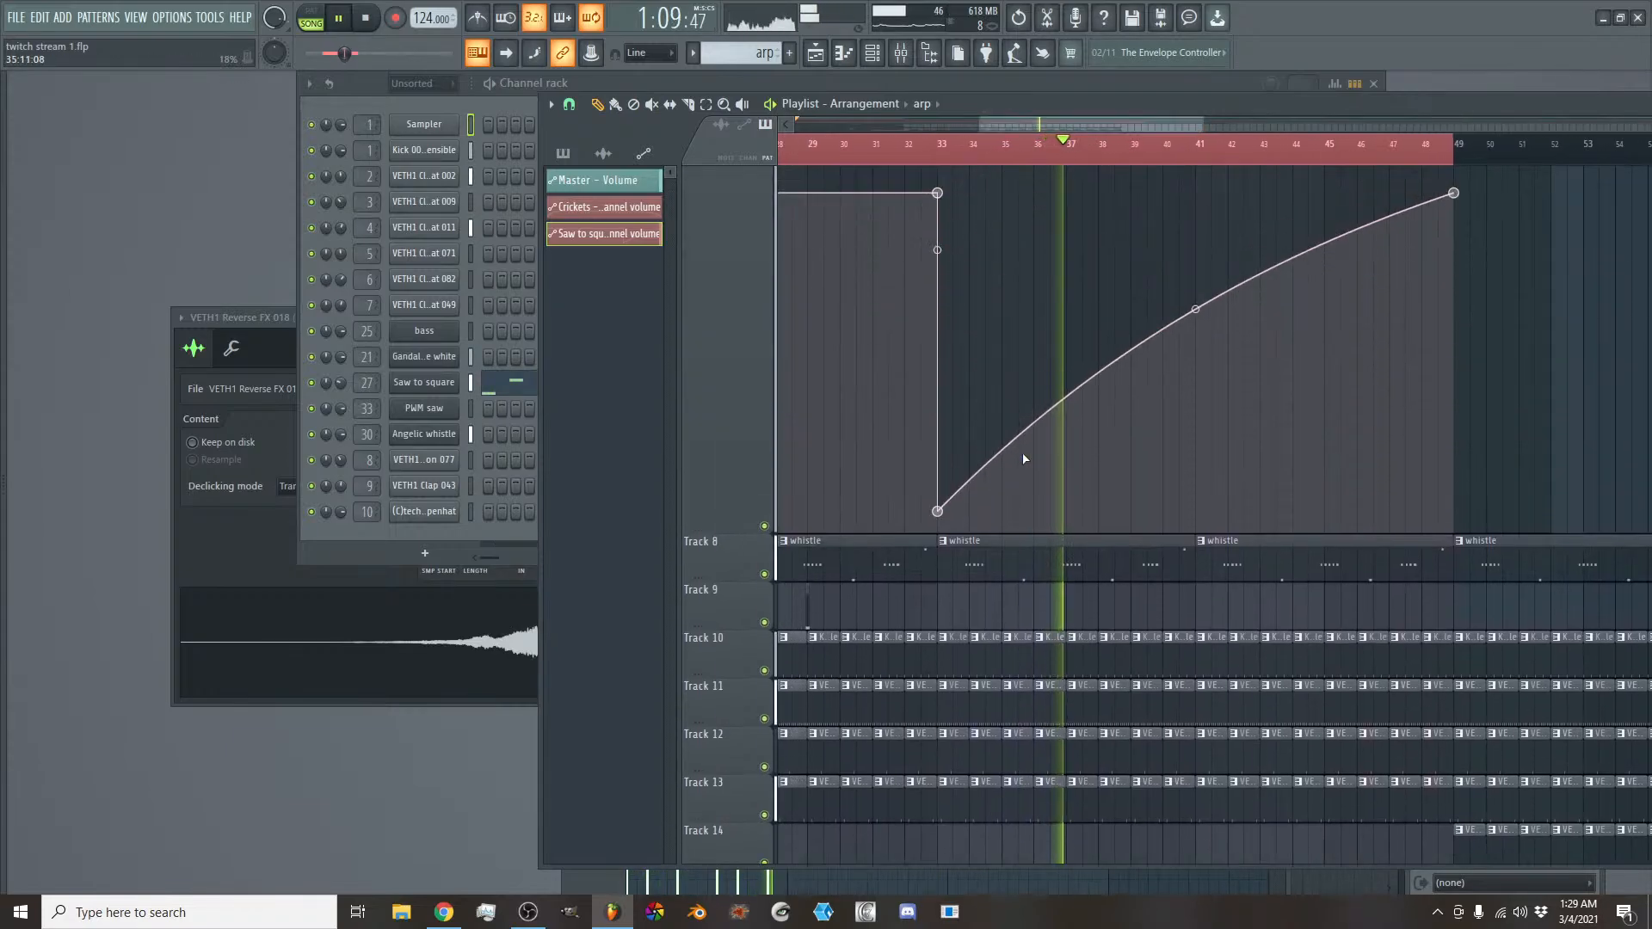
key("space")
- Raise the low automation point at bar 33 to about half the preceding level and listen to the section
left_click_drag(942, 707, 941, 560)
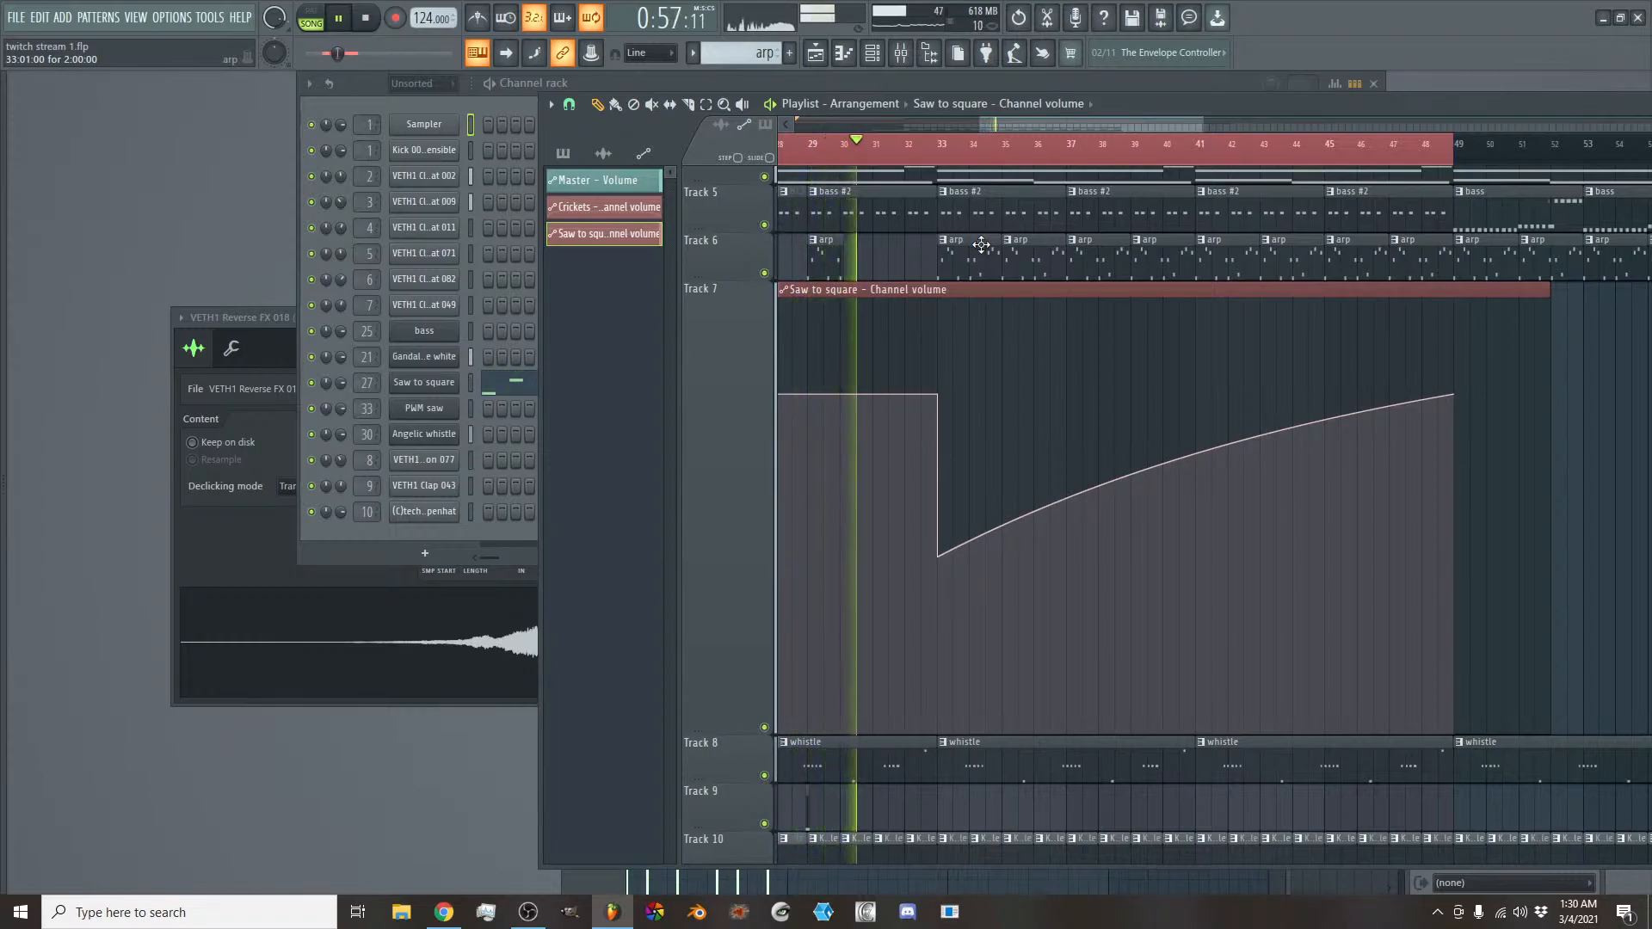
scroll(969, 334, "down", 2)
scroll(969, 333, "down", 7)
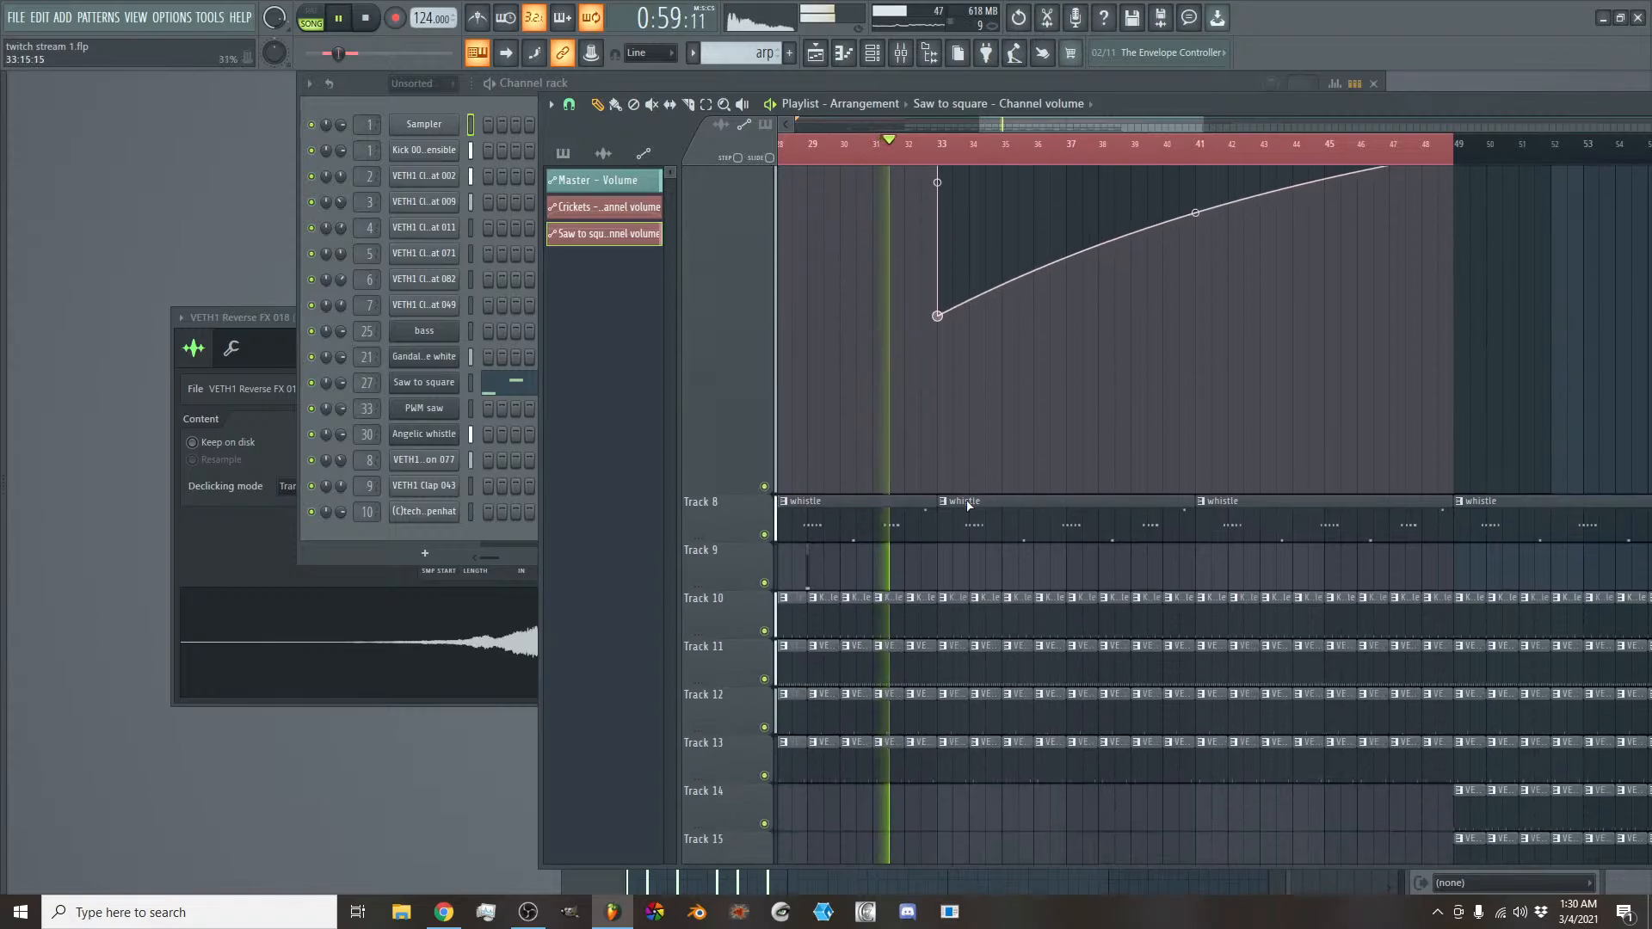
key("space")
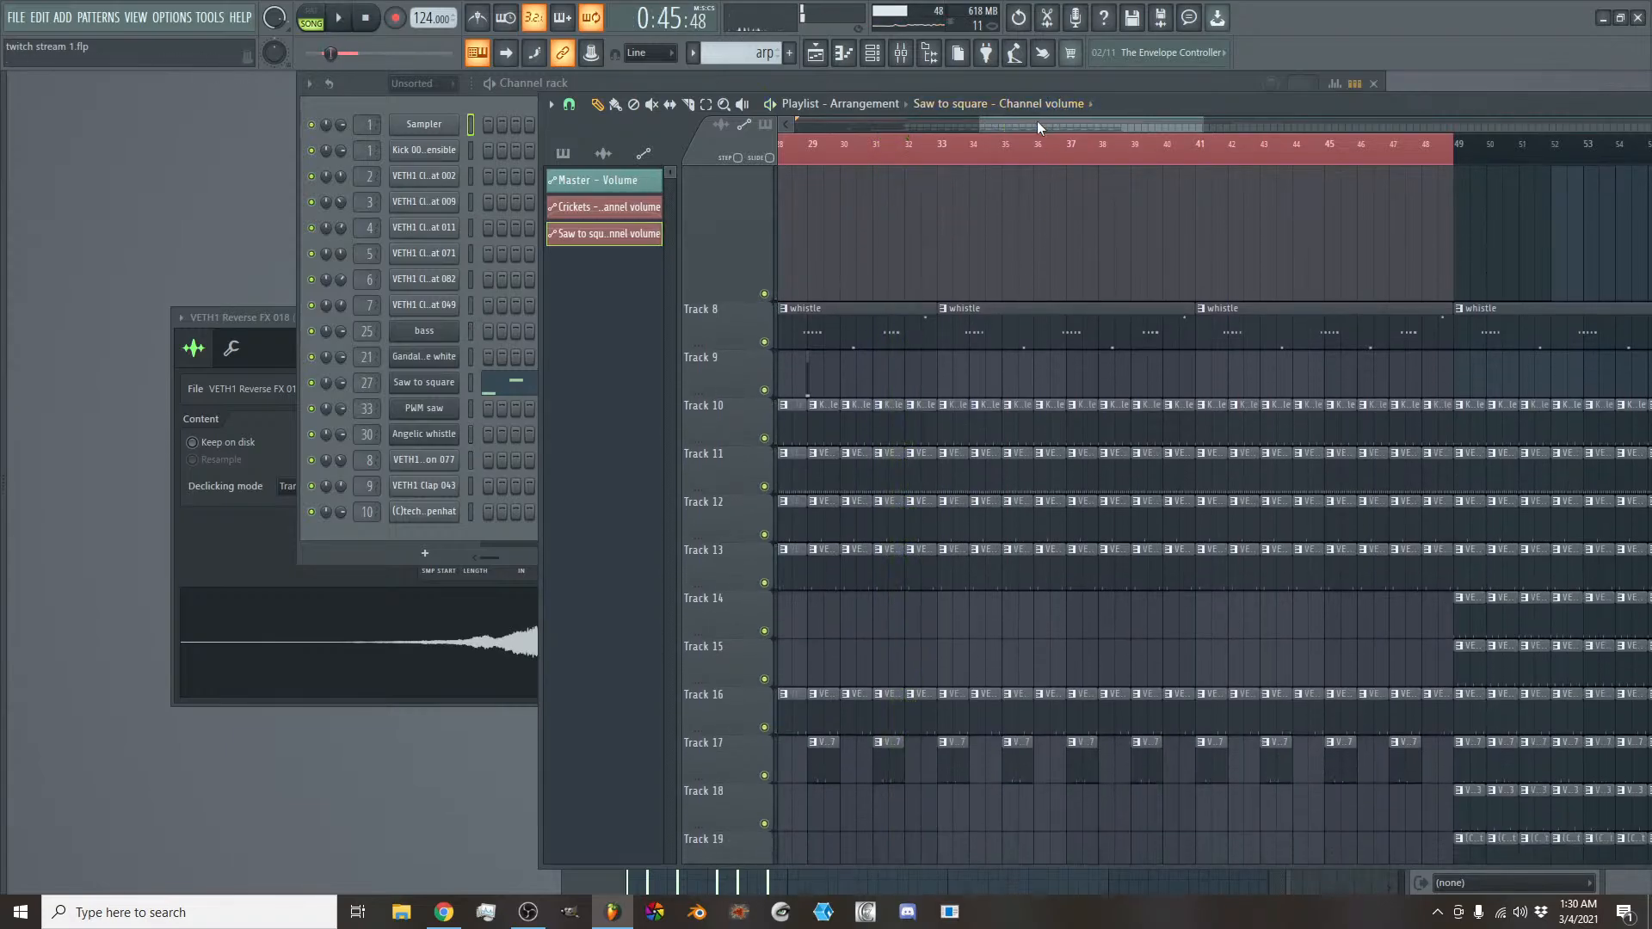
- Place a VETH1 Reverse FX 008 clip on Track 9 at 32:09 so it swells into bar 33
left_click_drag(1036, 121, 1020, 126)
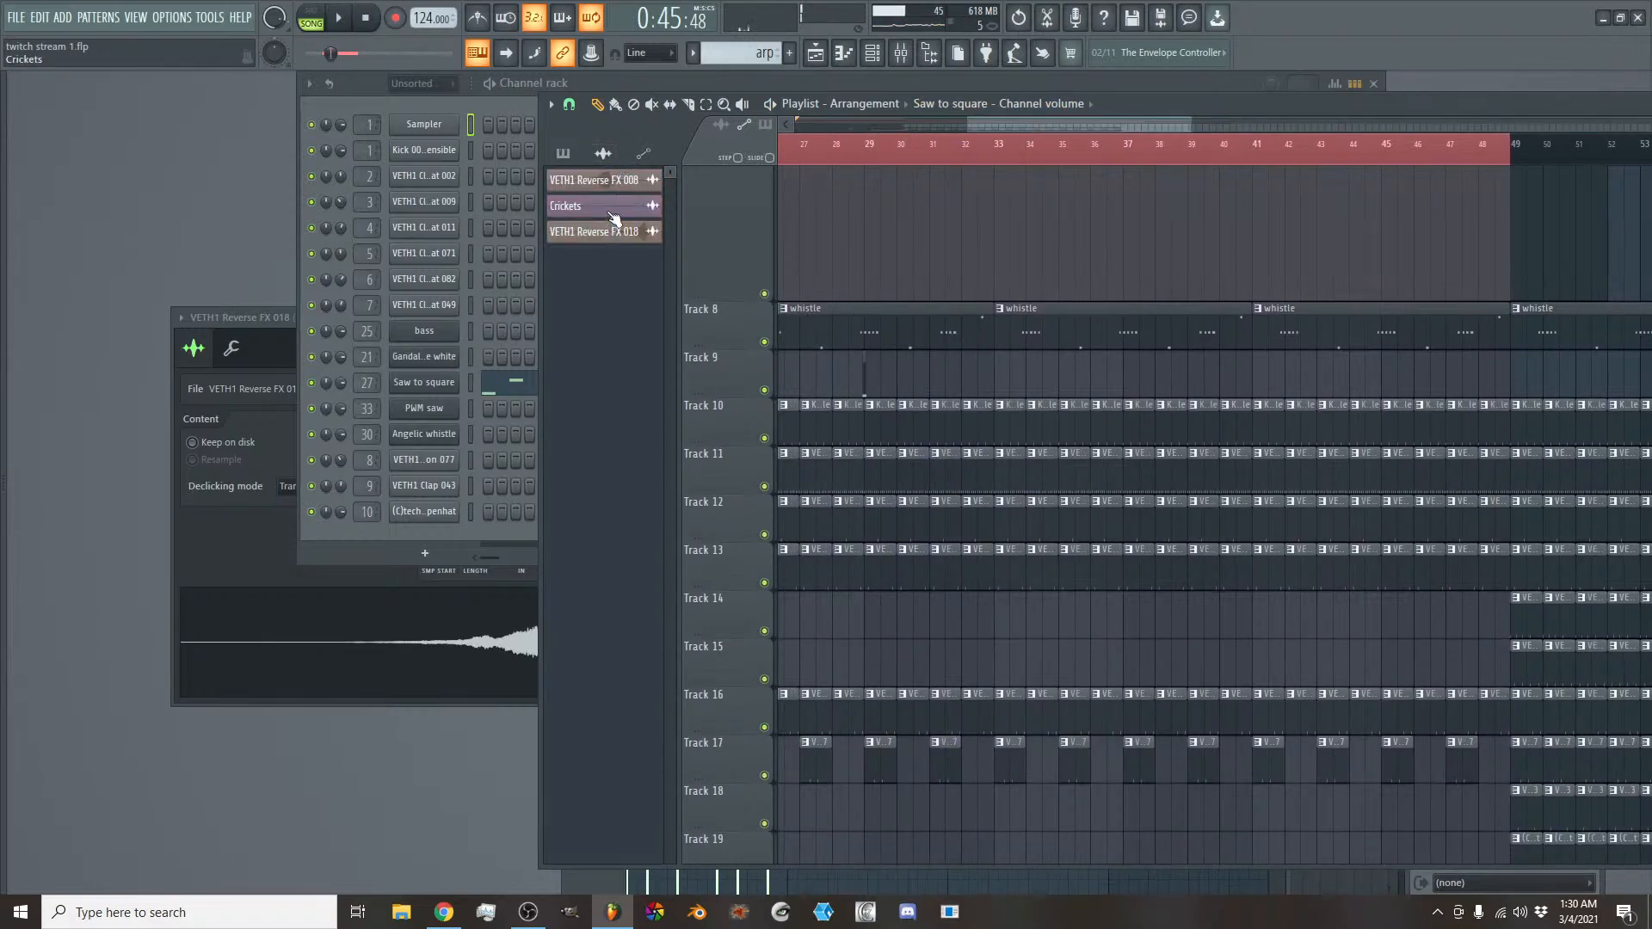
left_click(610, 189)
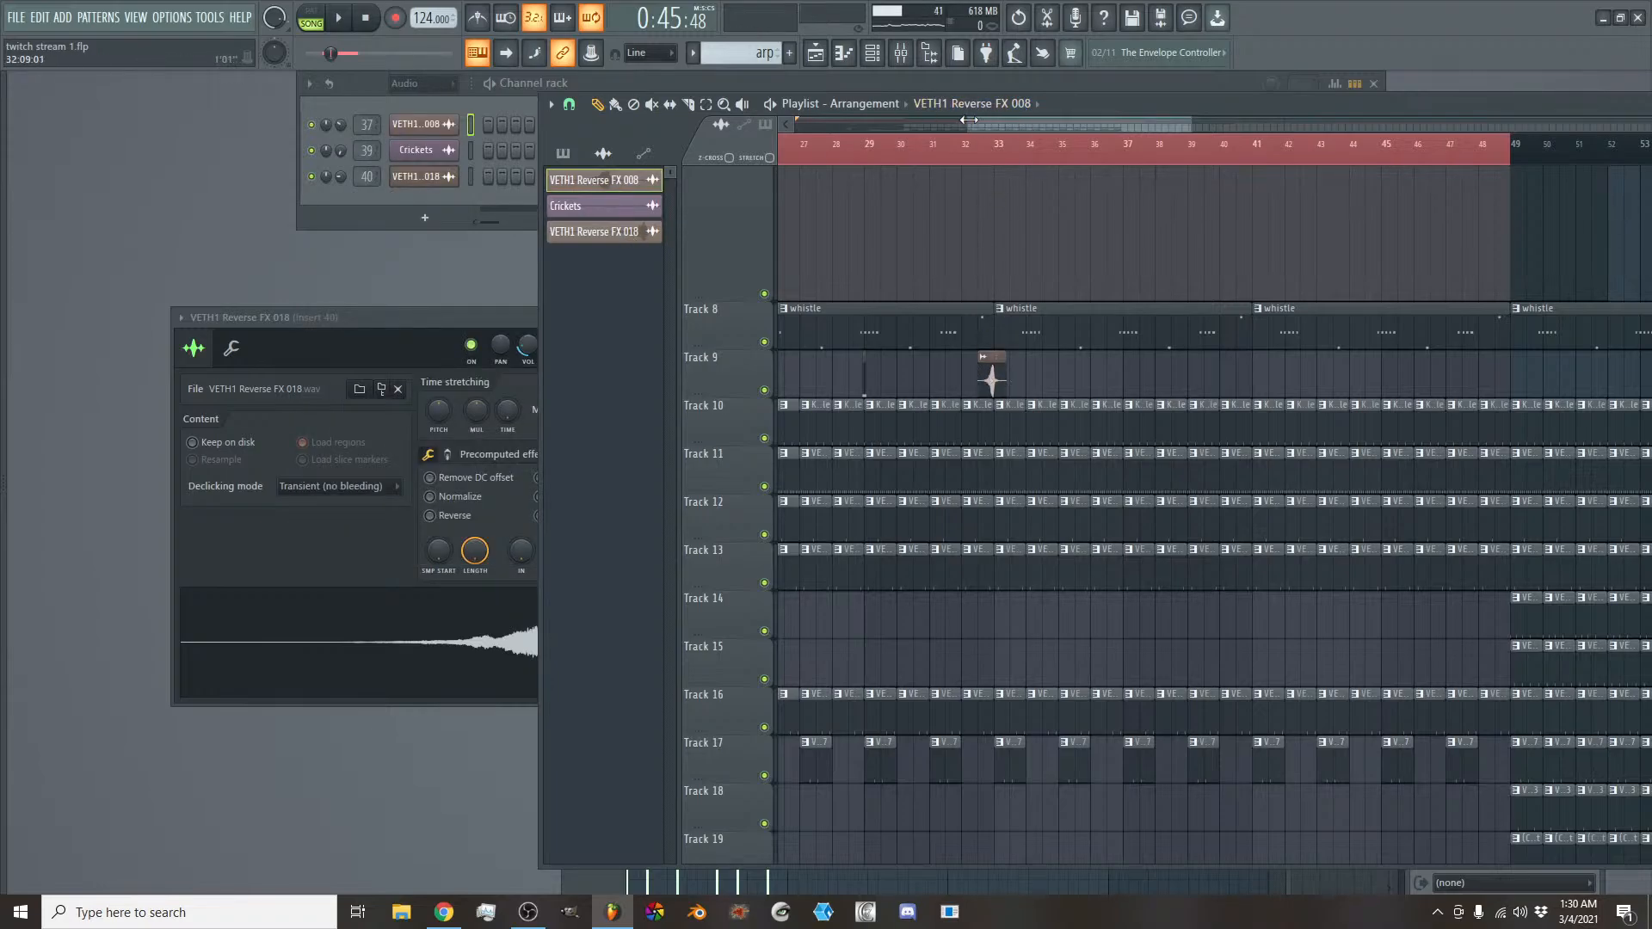
scroll(970, 121, "up", 5)
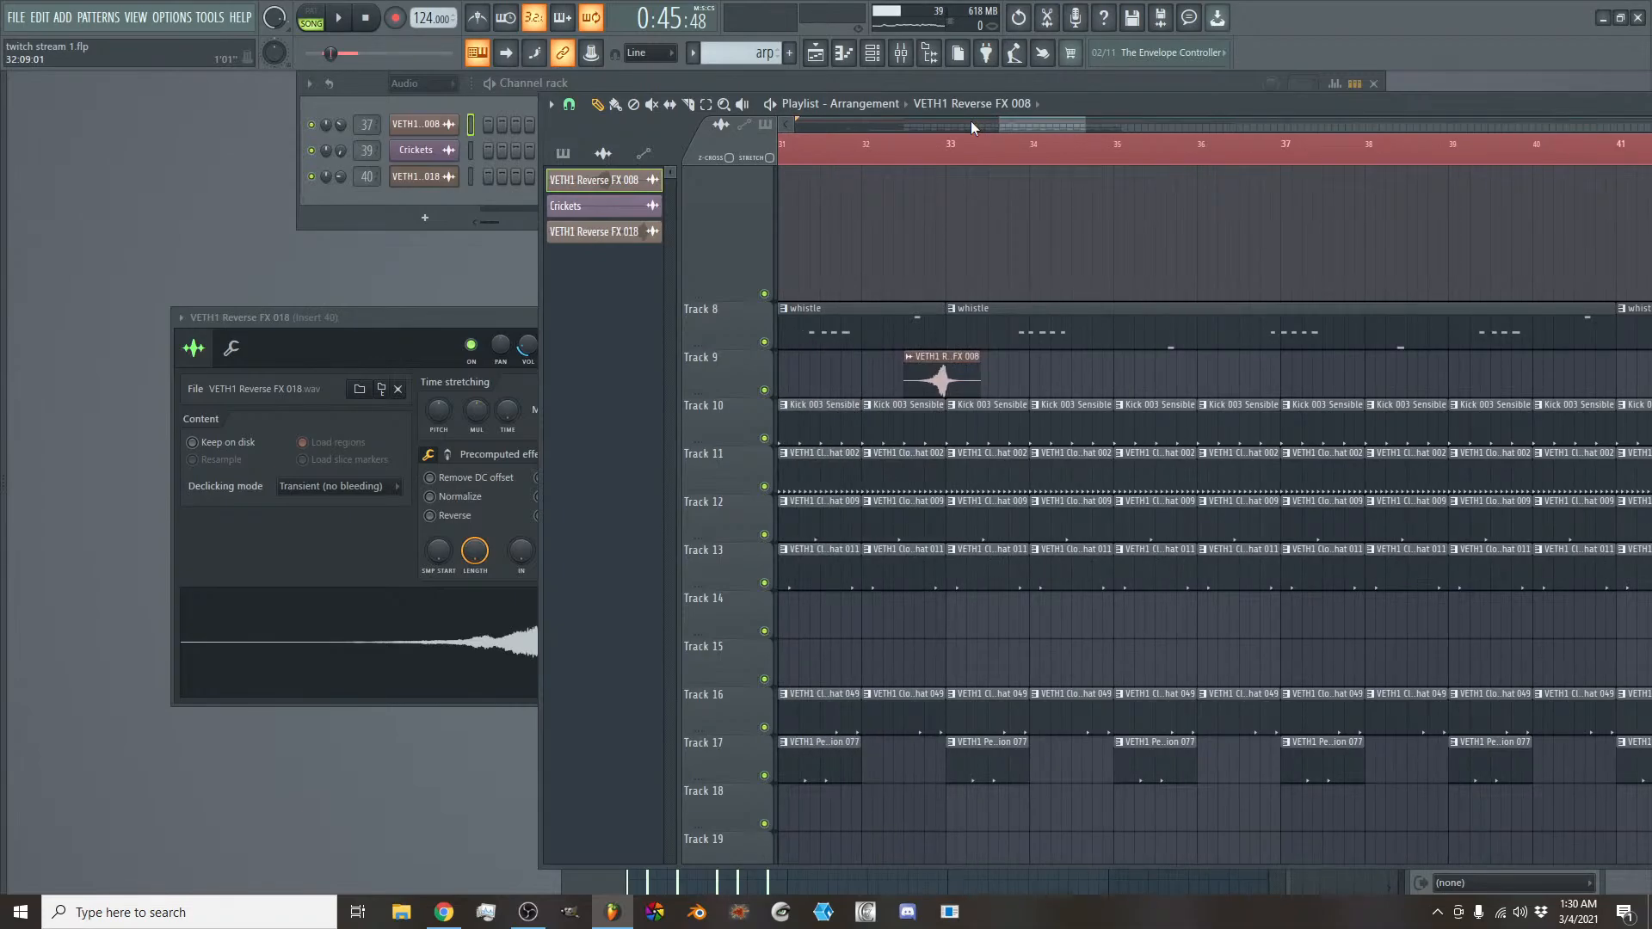
- Select the VETH1 Closed Hihat 002 pattern and examine its note velocities in the piano roll
left_click(902, 54)
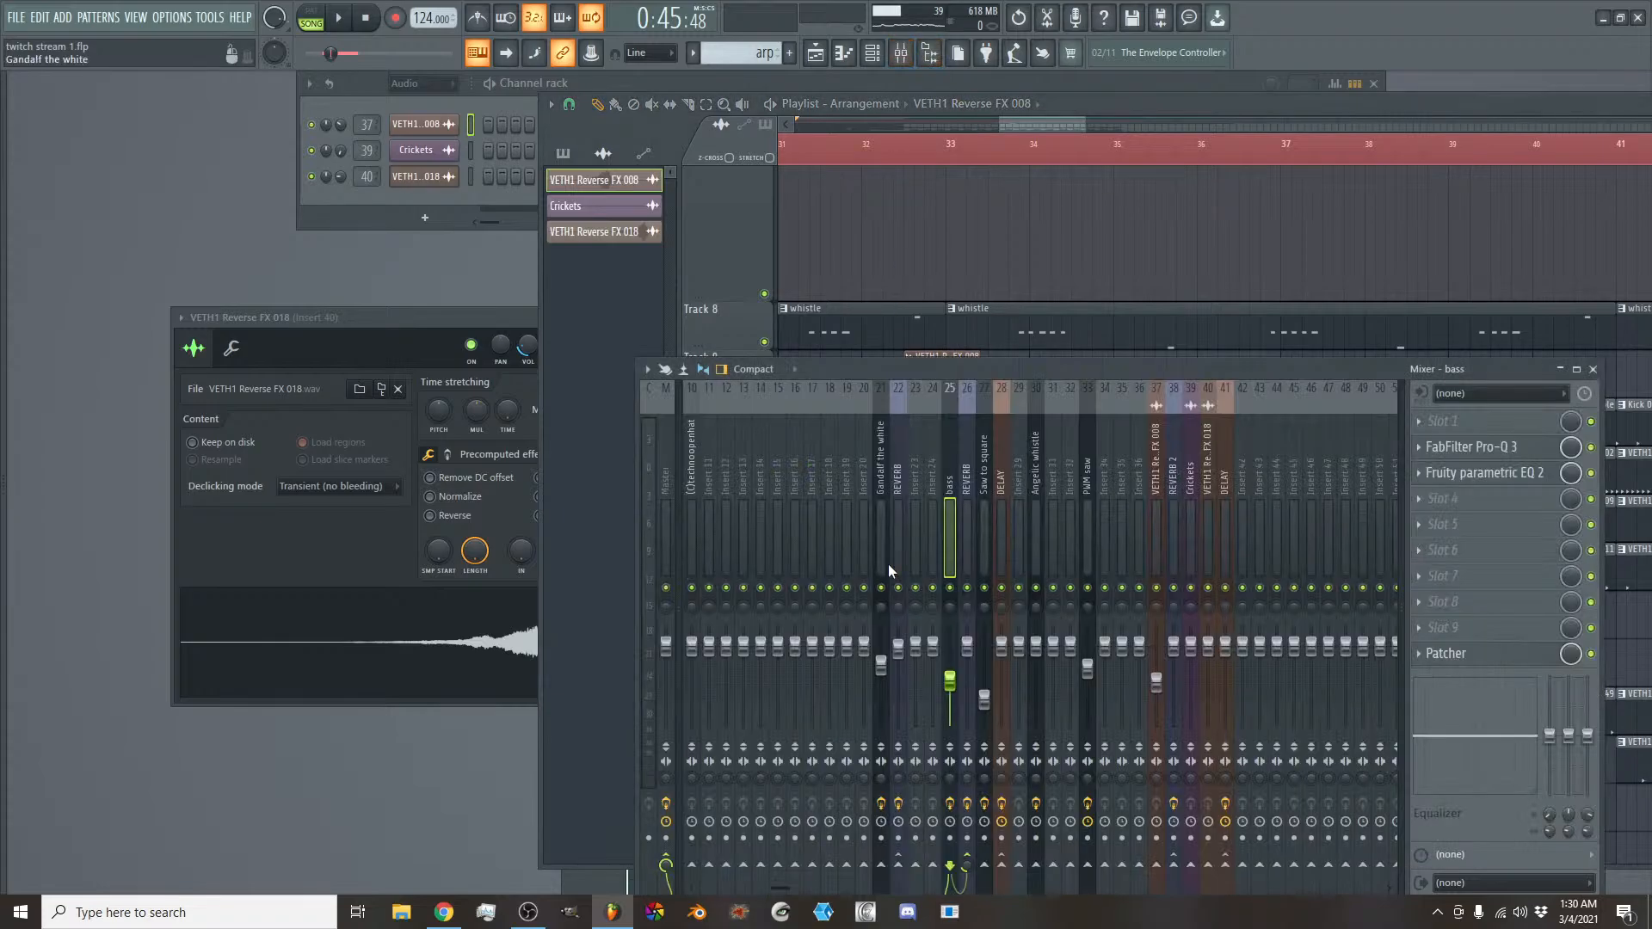
left_click(762, 57)
left_click(827, 84)
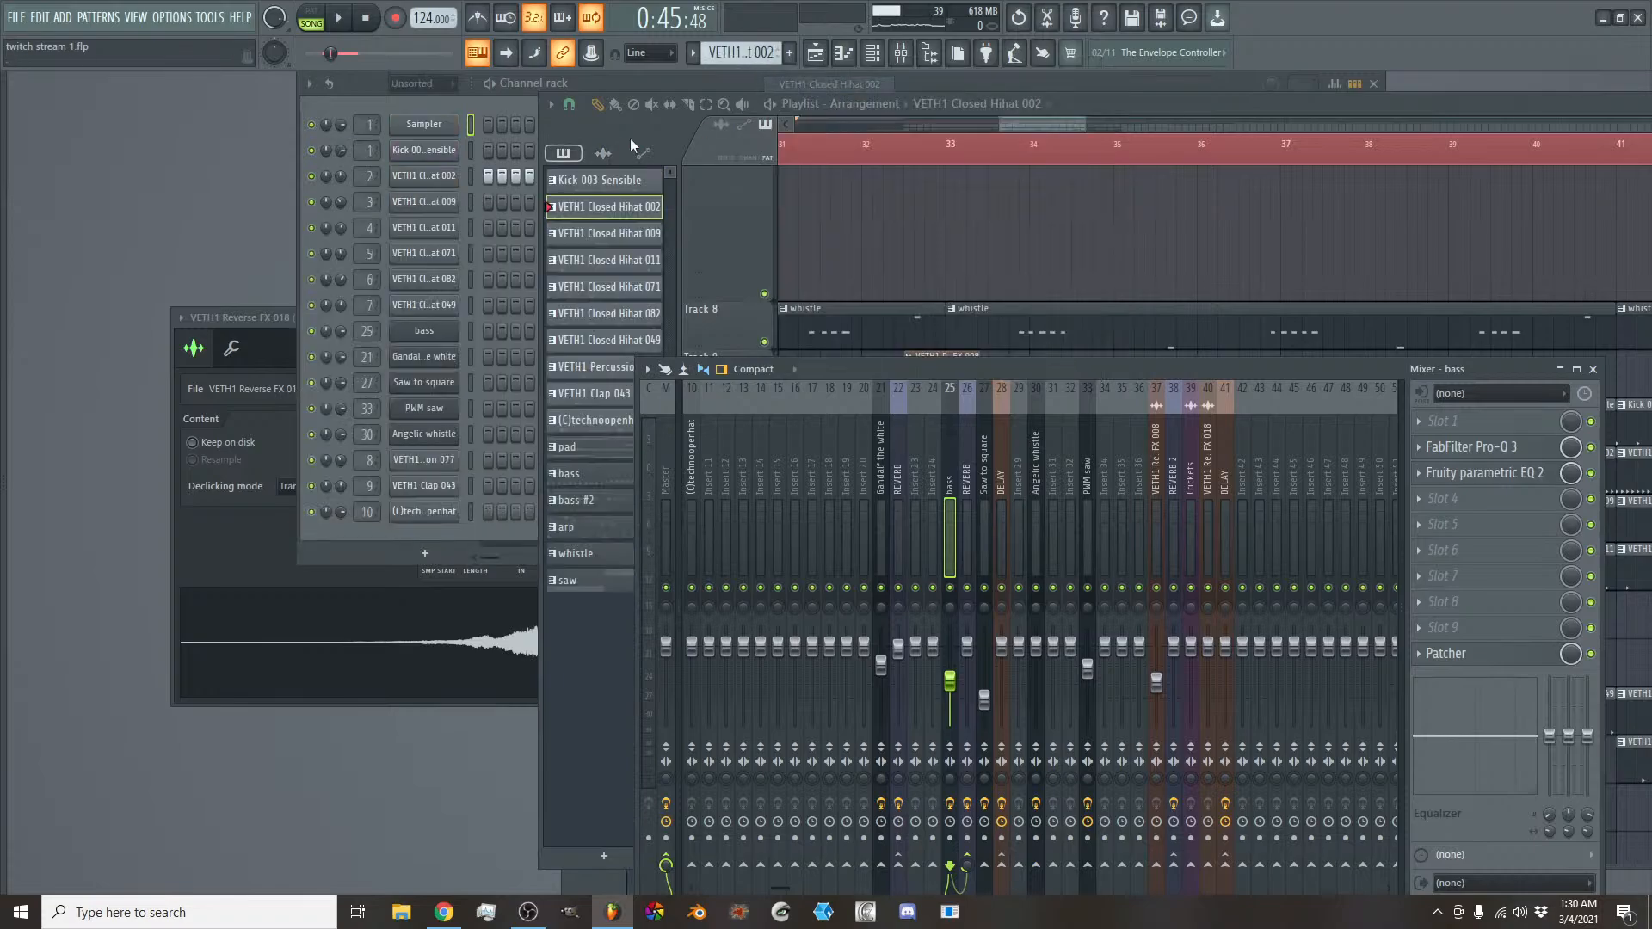
right_click(445, 180)
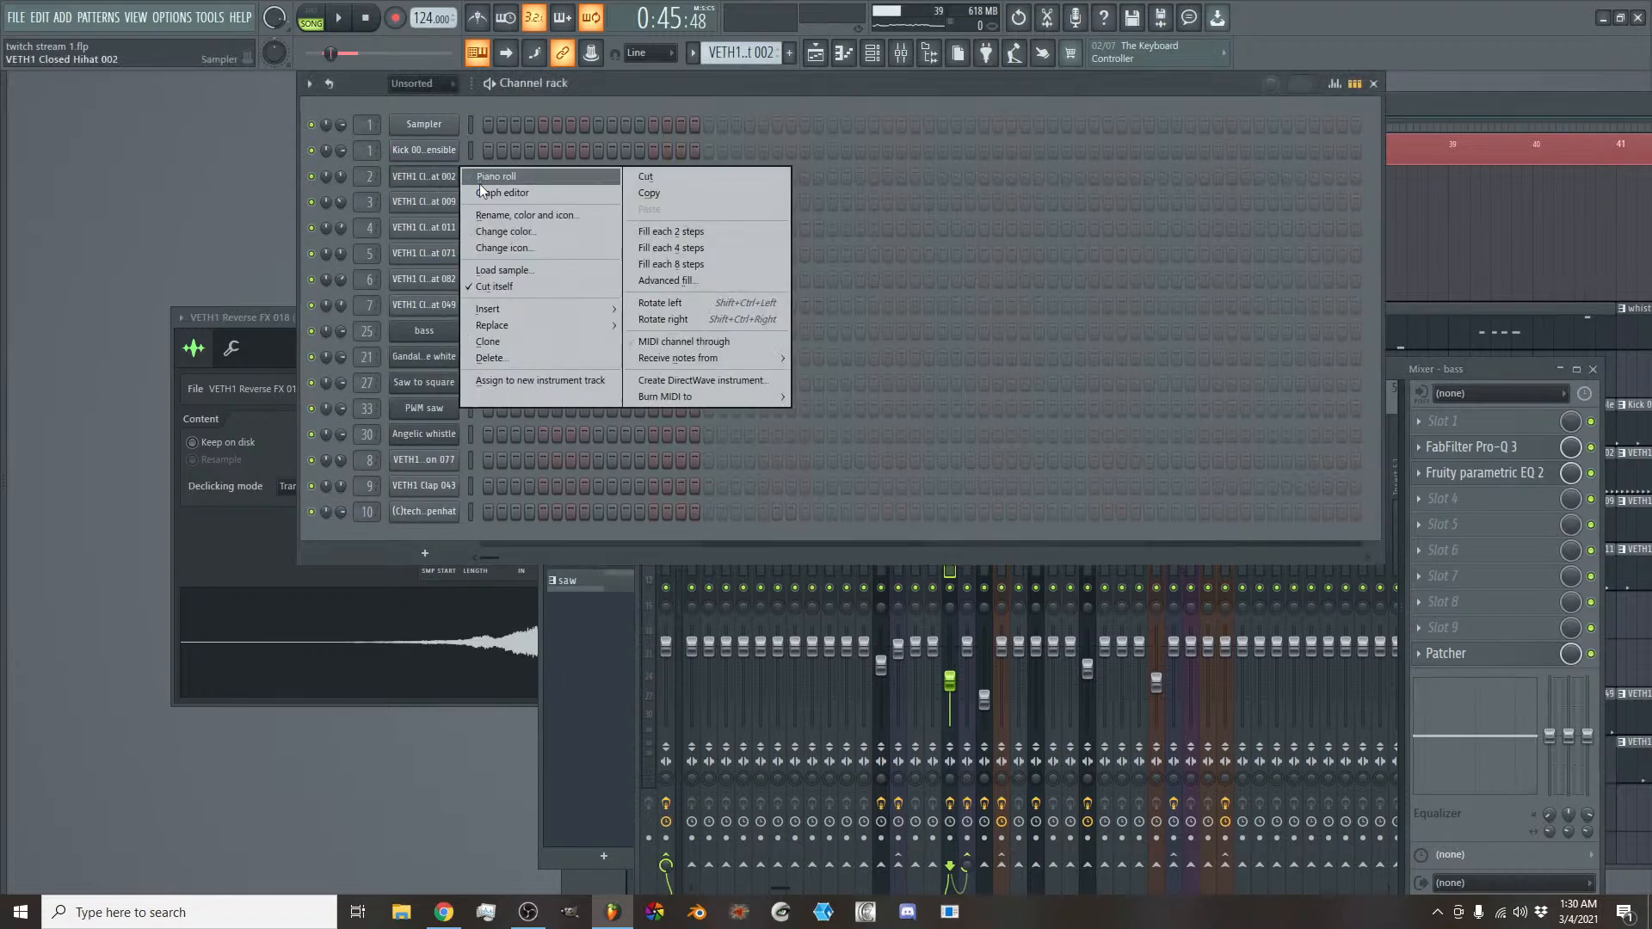
left_click(478, 184)
left_click(617, 667)
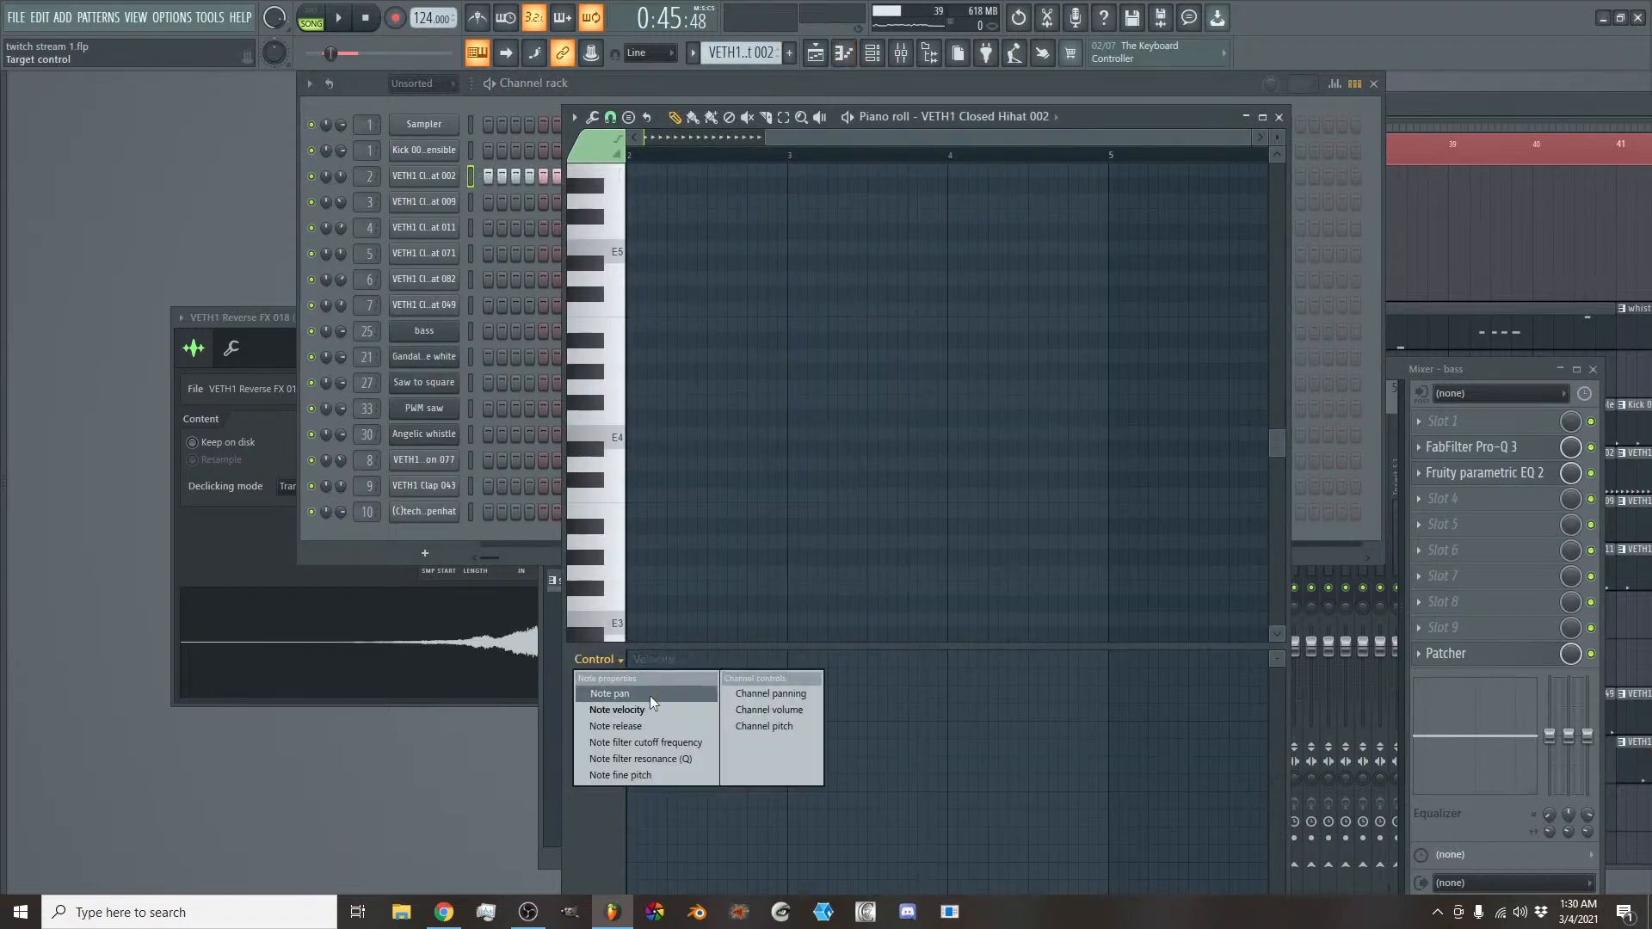
left_click(657, 705)
left_click_drag(875, 142, 417, 144)
scroll(800, 142, "up", 4)
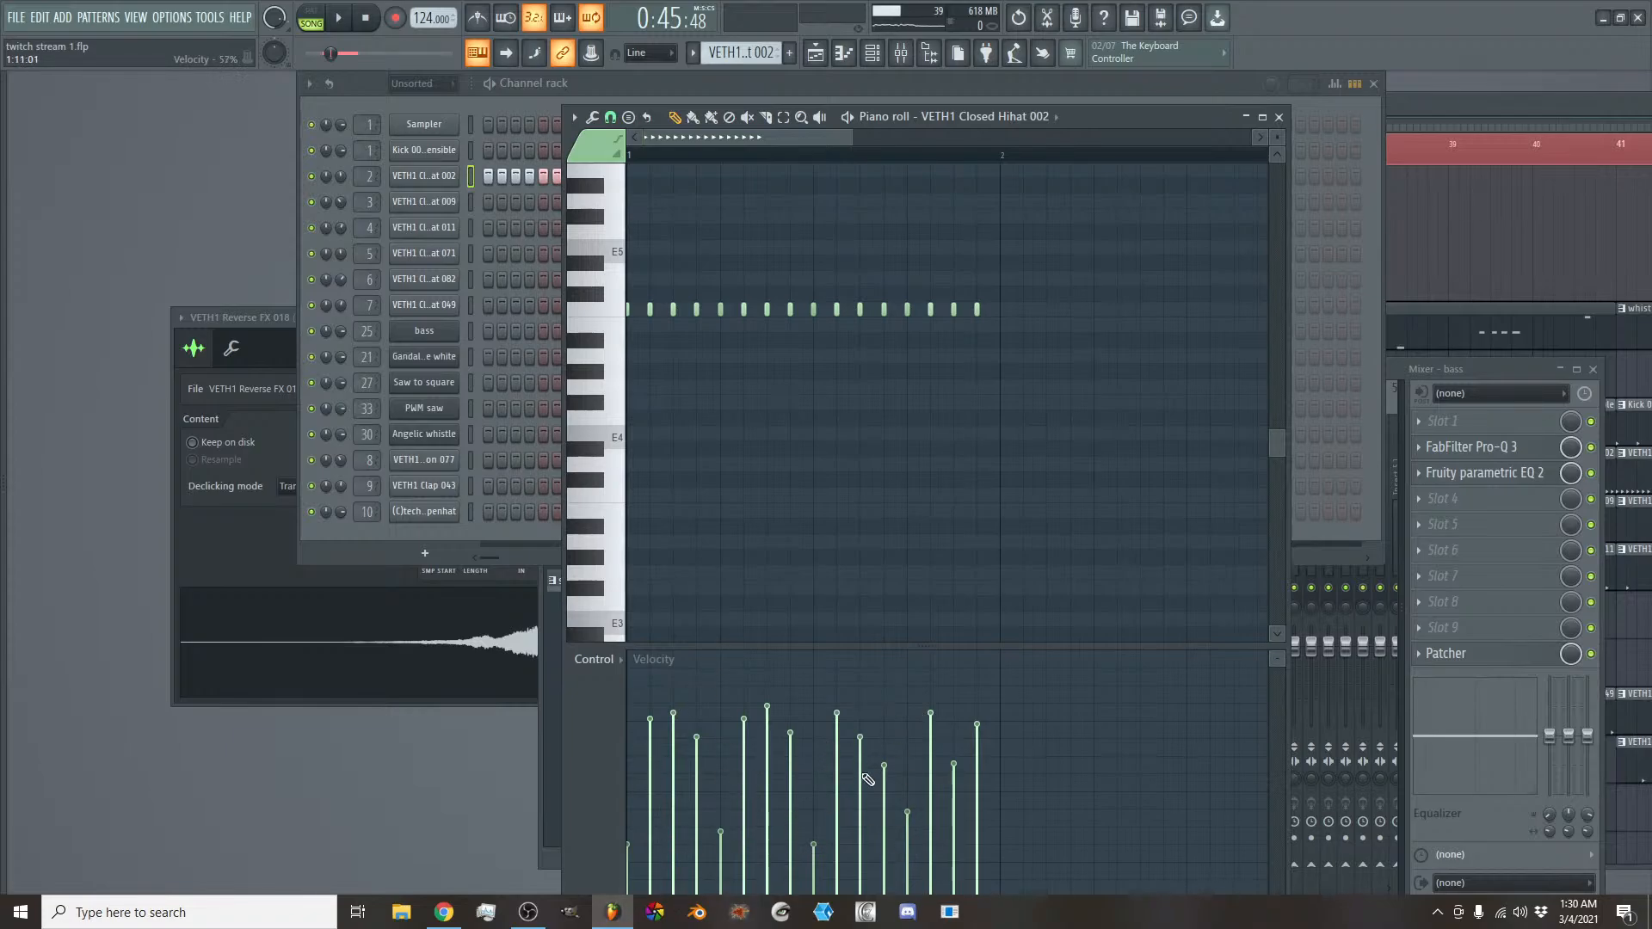
- Open the Patcher effect on the Saw to square mixer track to examine its mid/side routing
left_click(1398, 381)
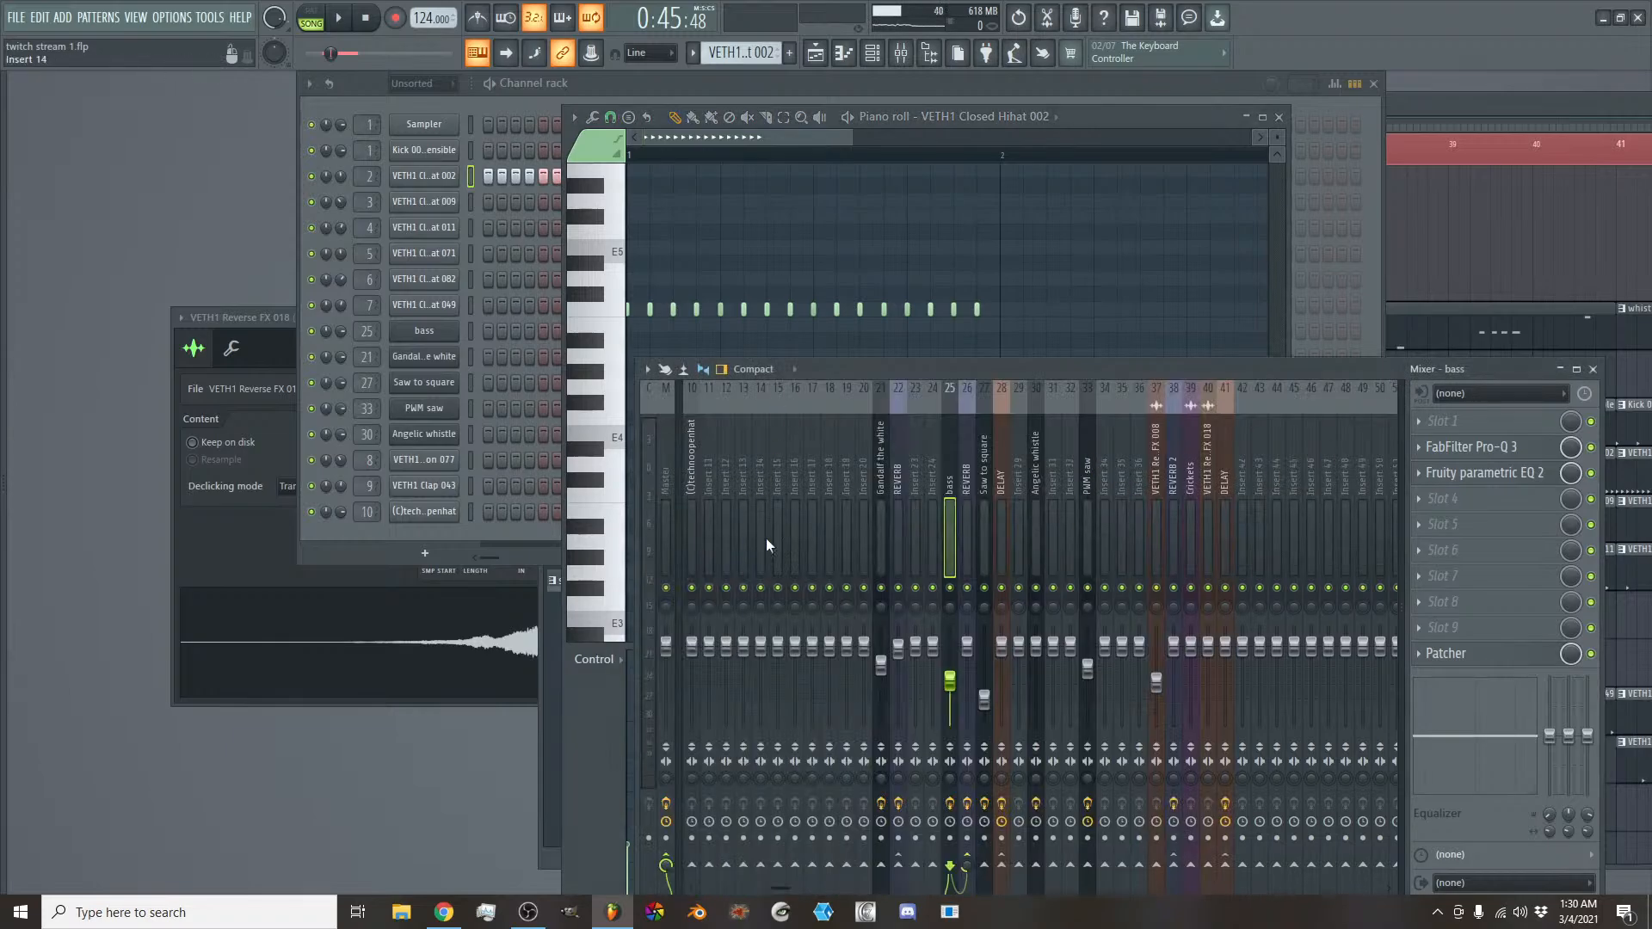
left_click(616, 697)
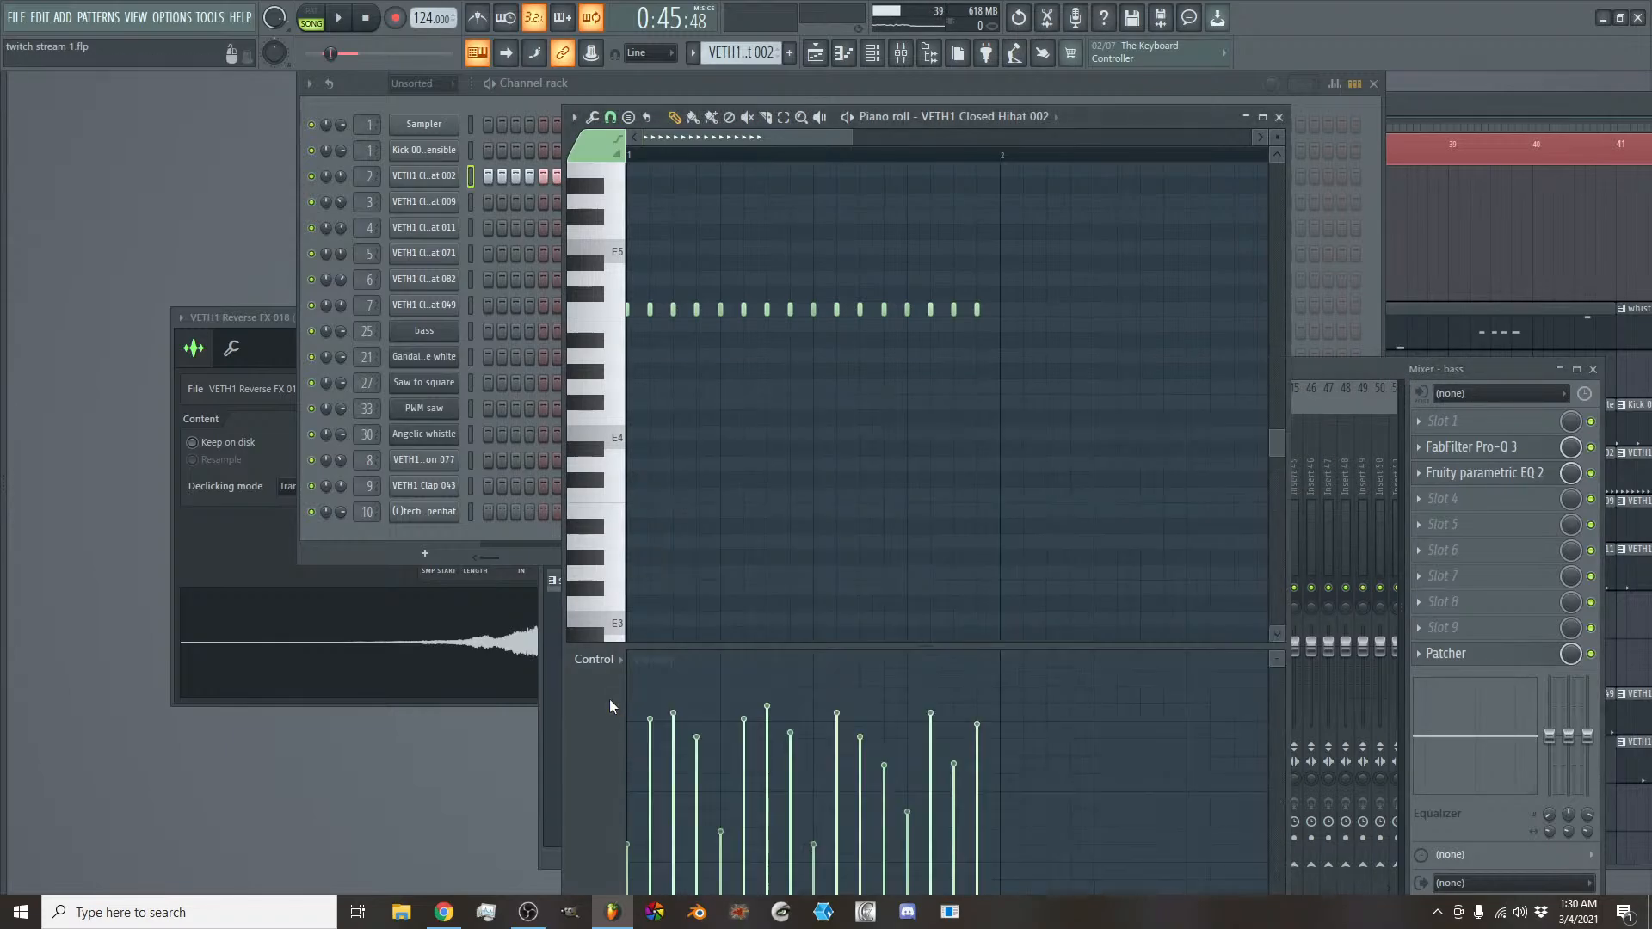
left_click(1369, 364)
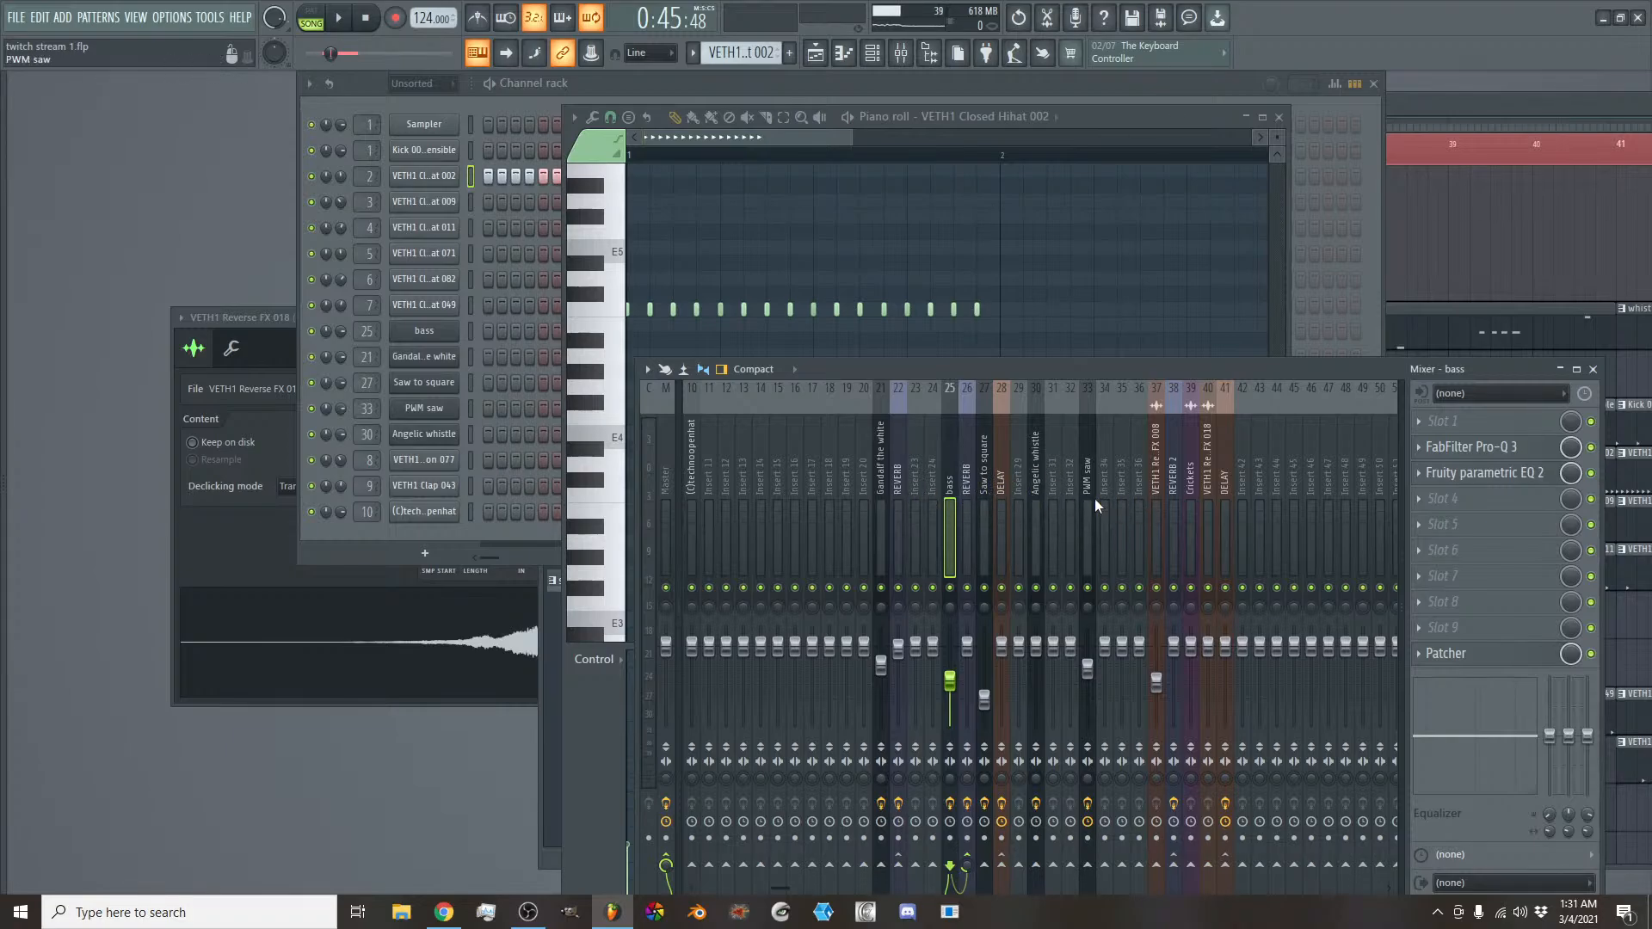
left_click(985, 487)
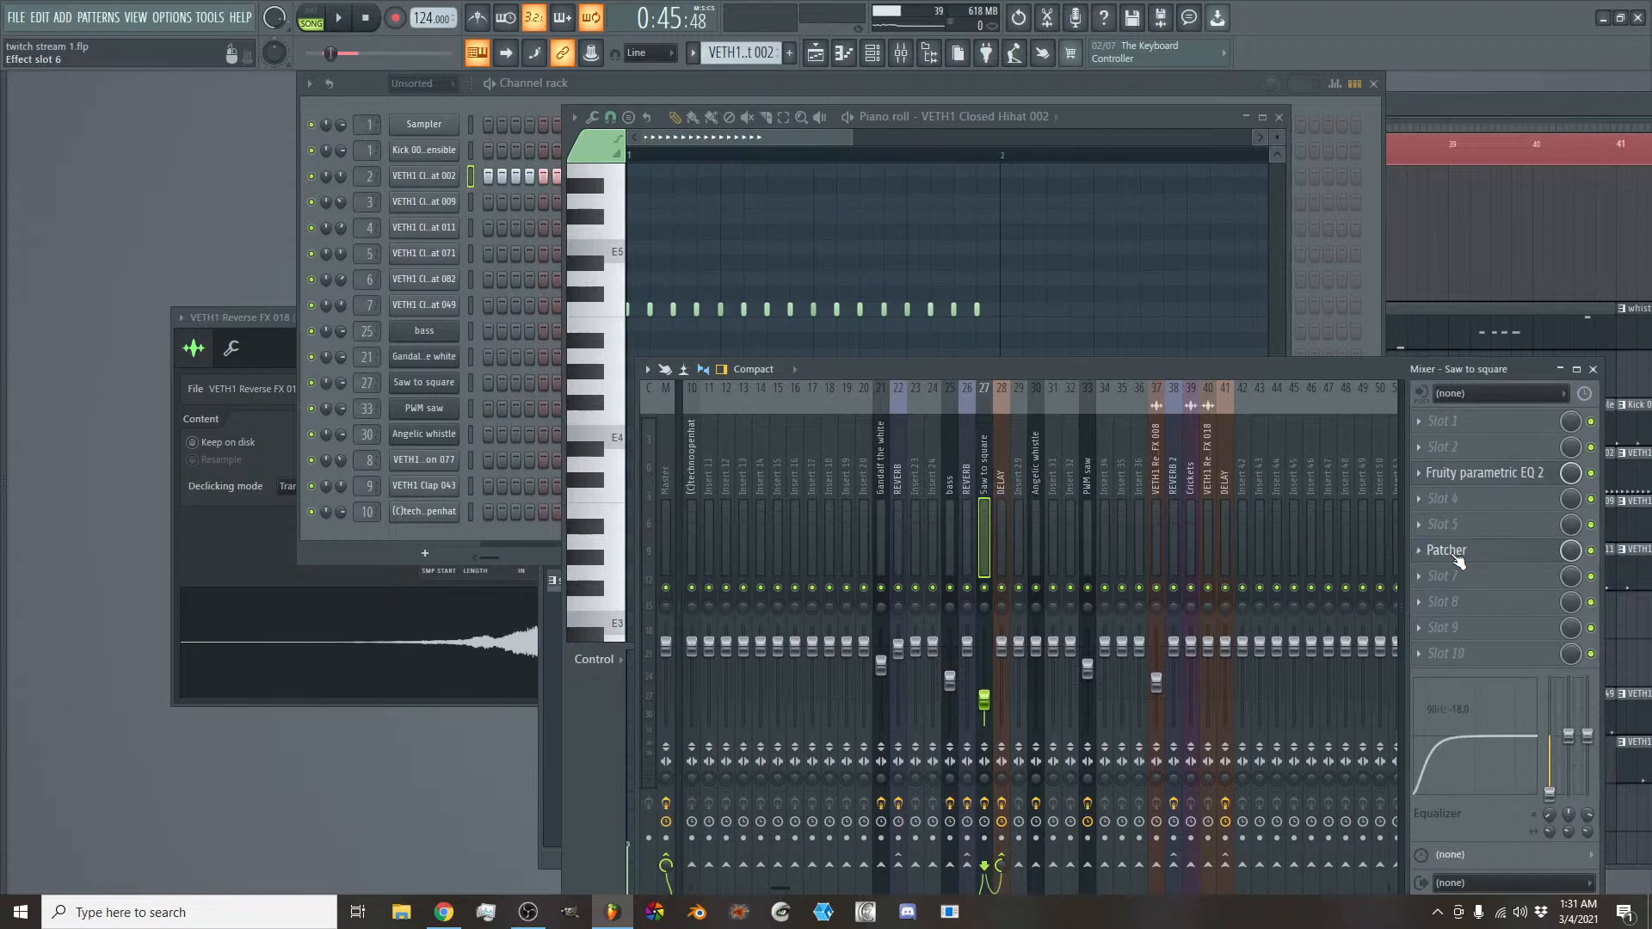
key("space")
left_click(1457, 554)
left_click(1457, 554)
left_click(1459, 557)
left_click_drag(366, 277, 890, 250)
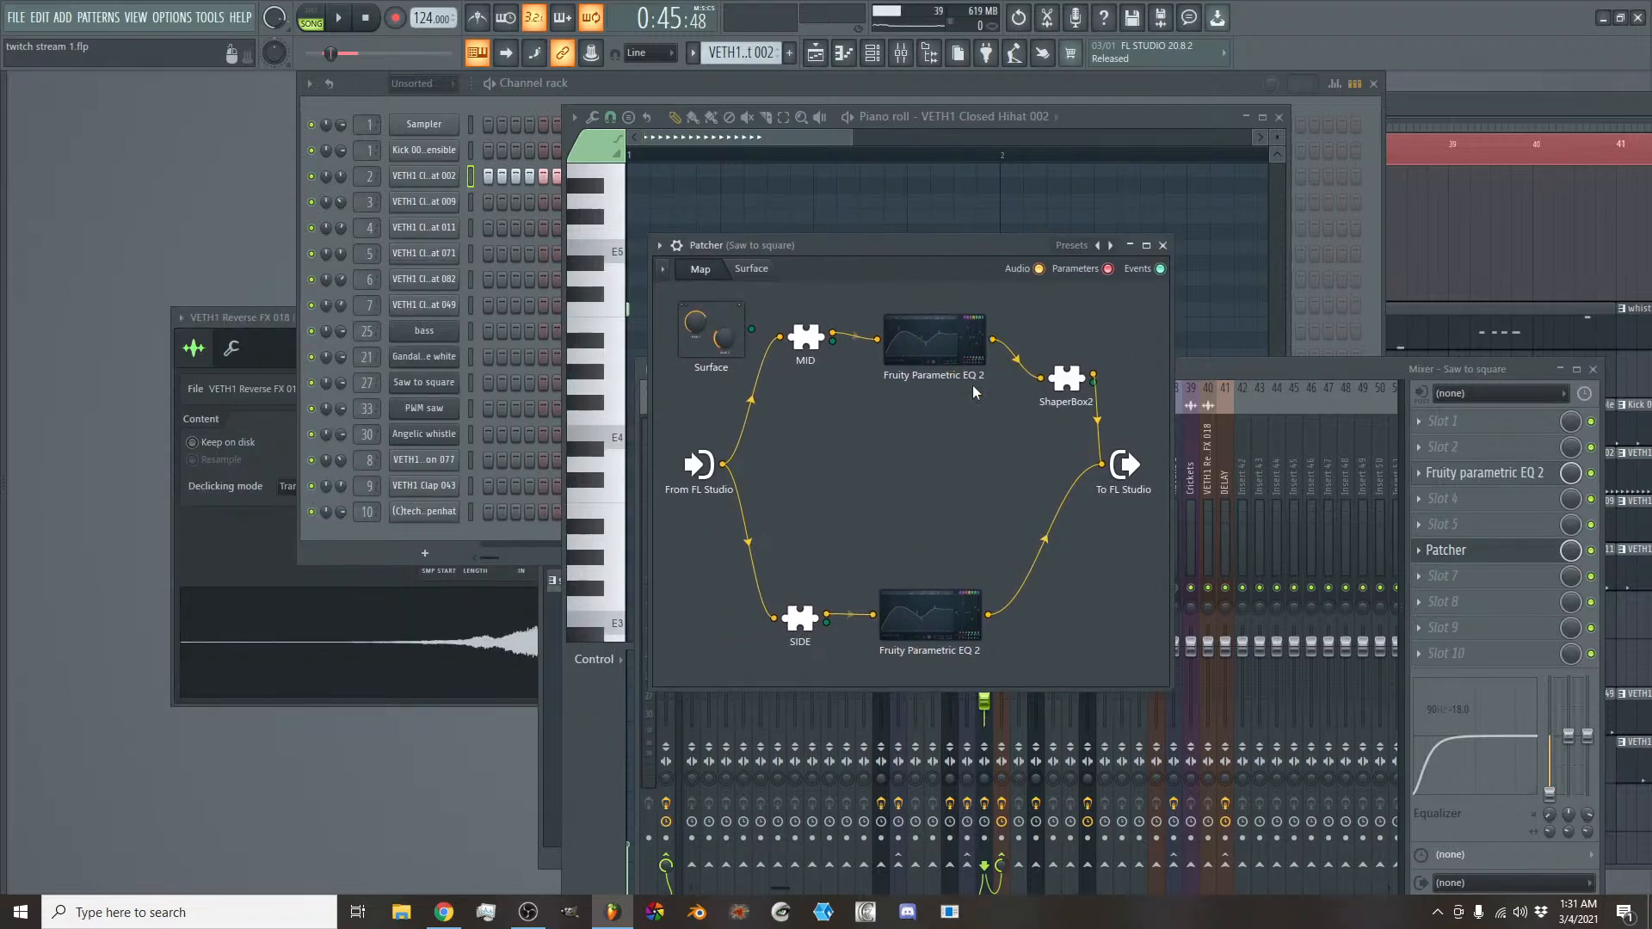
- Reposition the ShaperBox2 and mid-branch Fruity Parametric EQ 2 modules in the Patcher map and close Patcher
left_click_drag(1067, 396, 1060, 364)
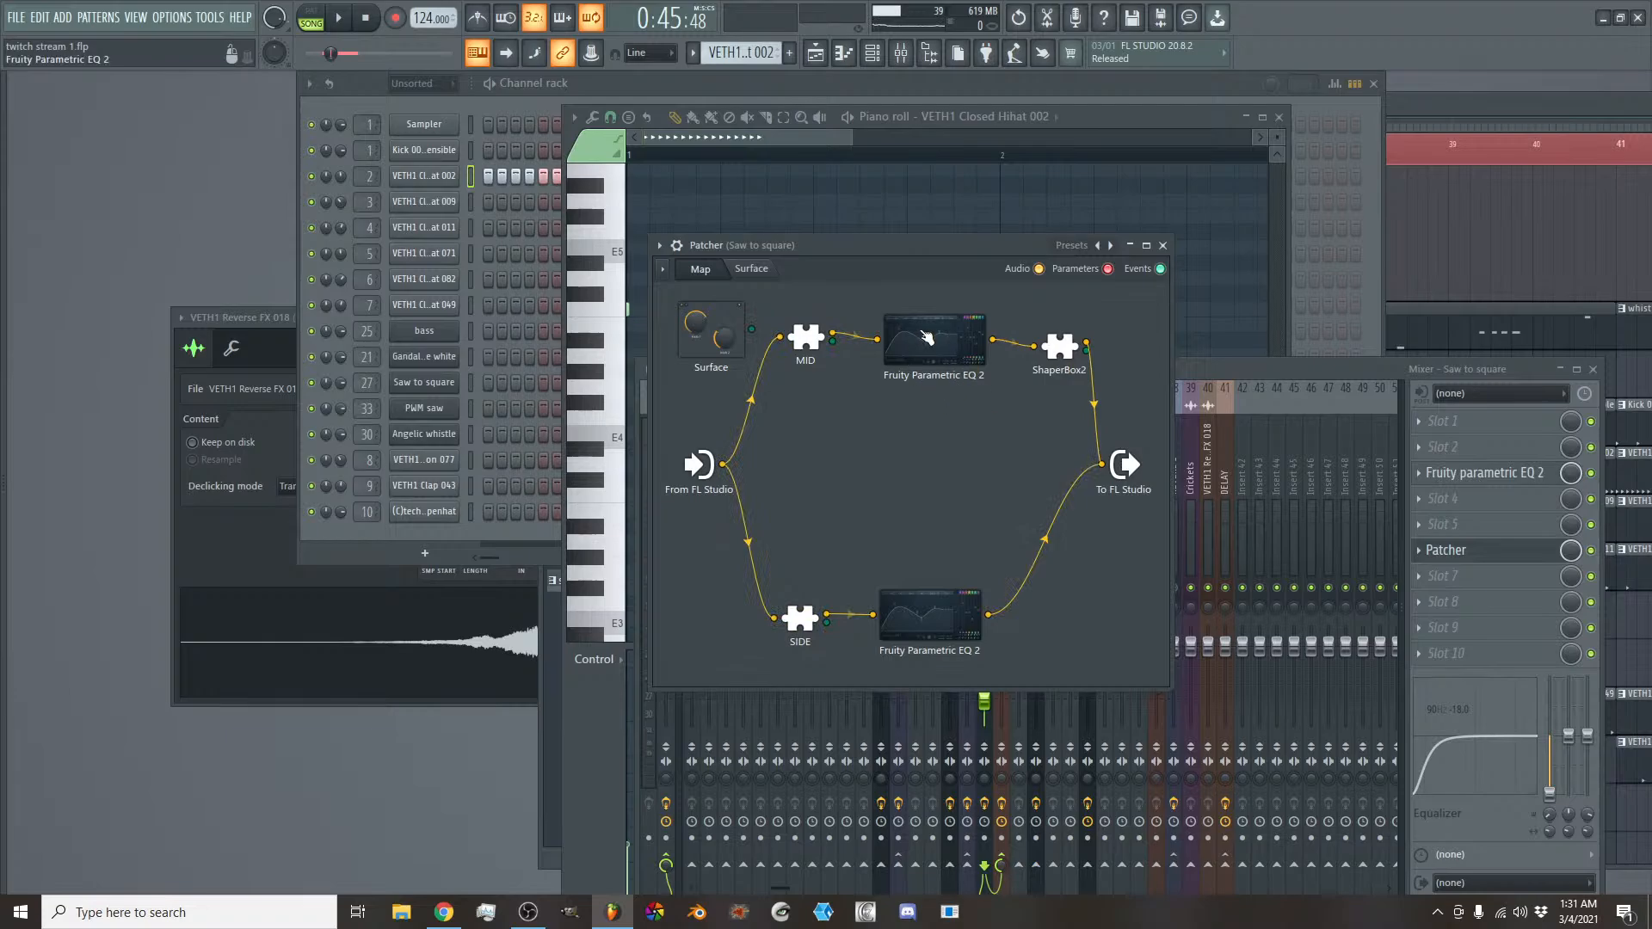
left_click_drag(926, 337, 910, 321)
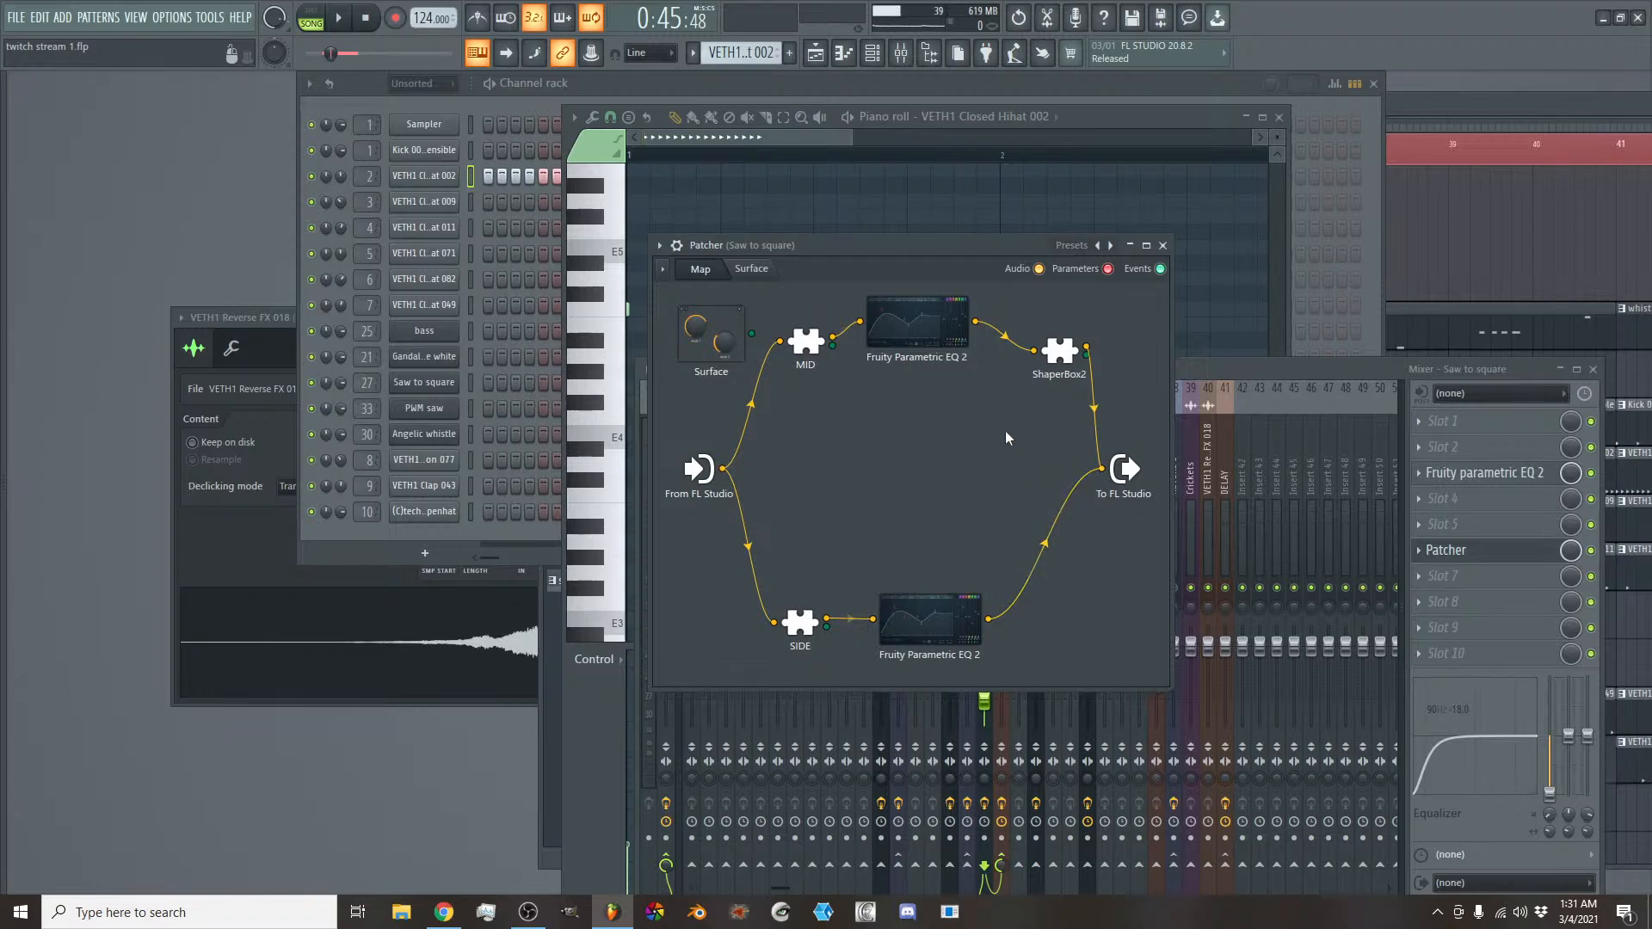
left_click(1162, 246)
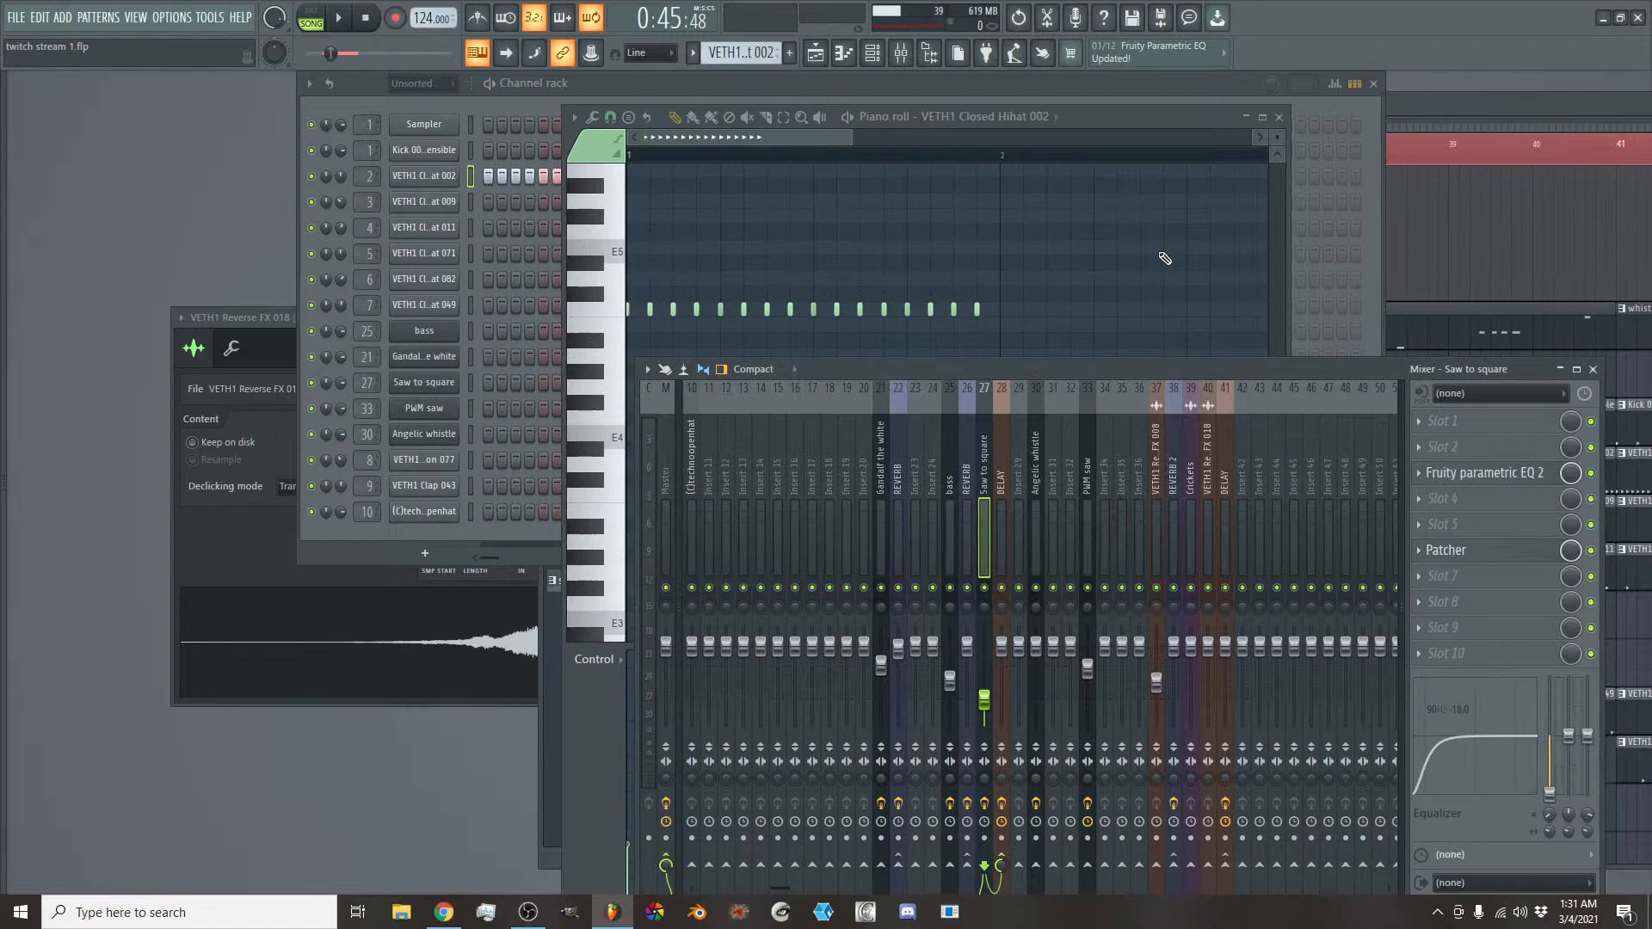
- Close the hi-hat piano roll and return to the playlist around bars 25 to 39
left_click(797, 141)
left_click(1282, 115)
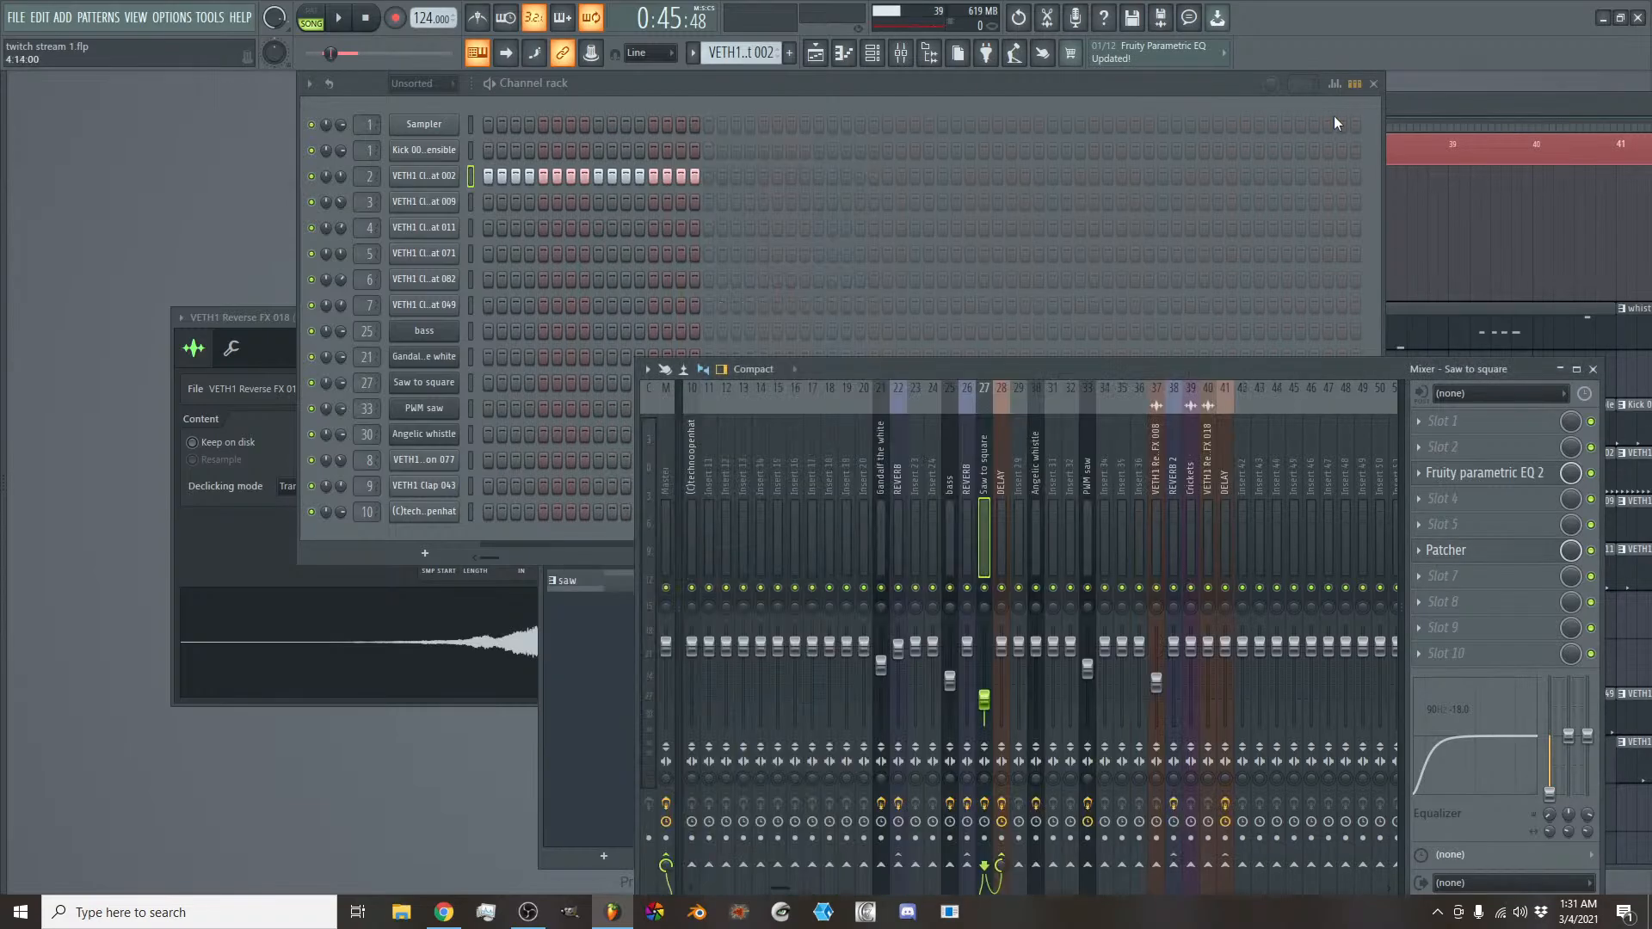
left_click(1471, 111)
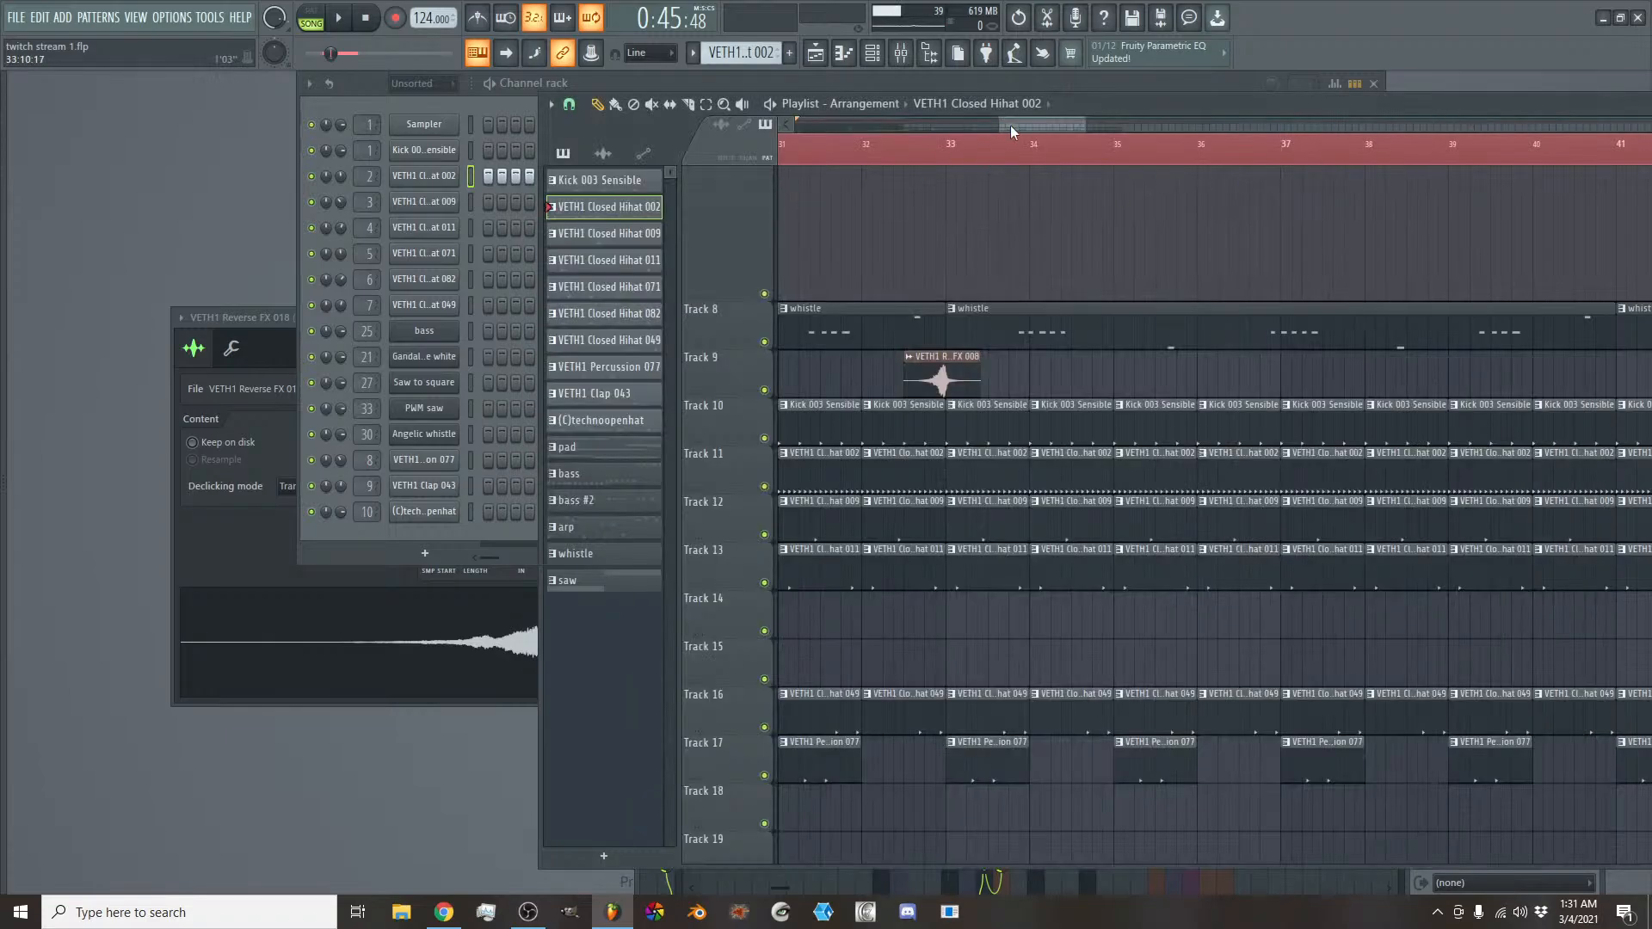
scroll(1009, 124, "down", 5)
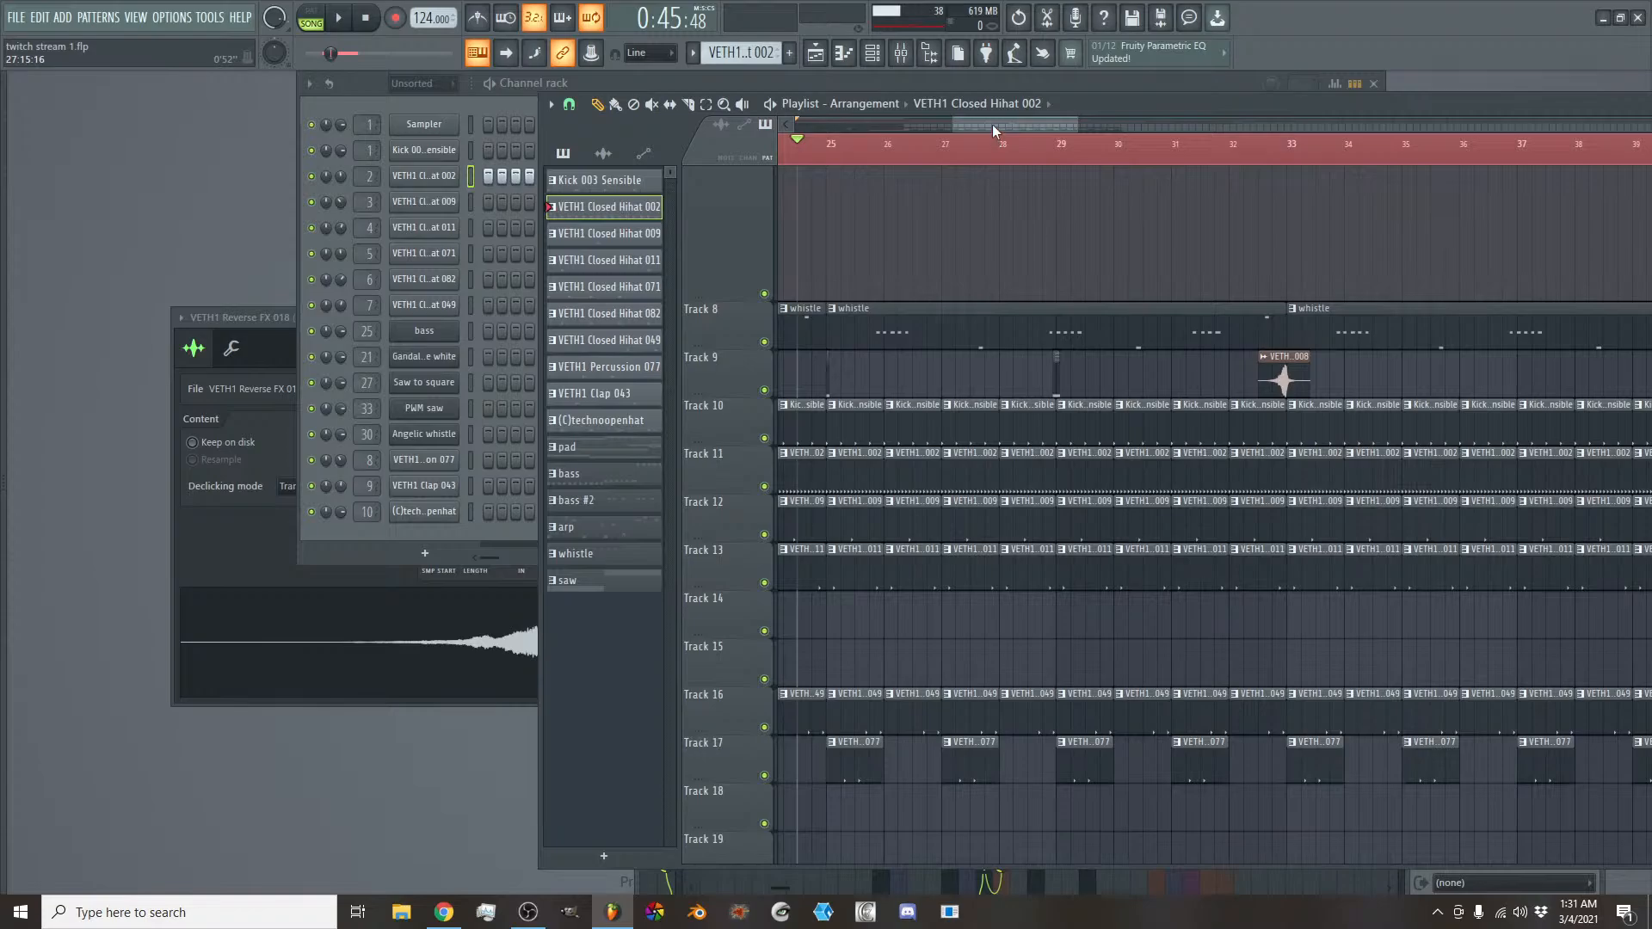
- Play the song from about bar 31 and examine the track layers and arp volume automation up to bar 49
left_click_drag(993, 124, 1015, 122)
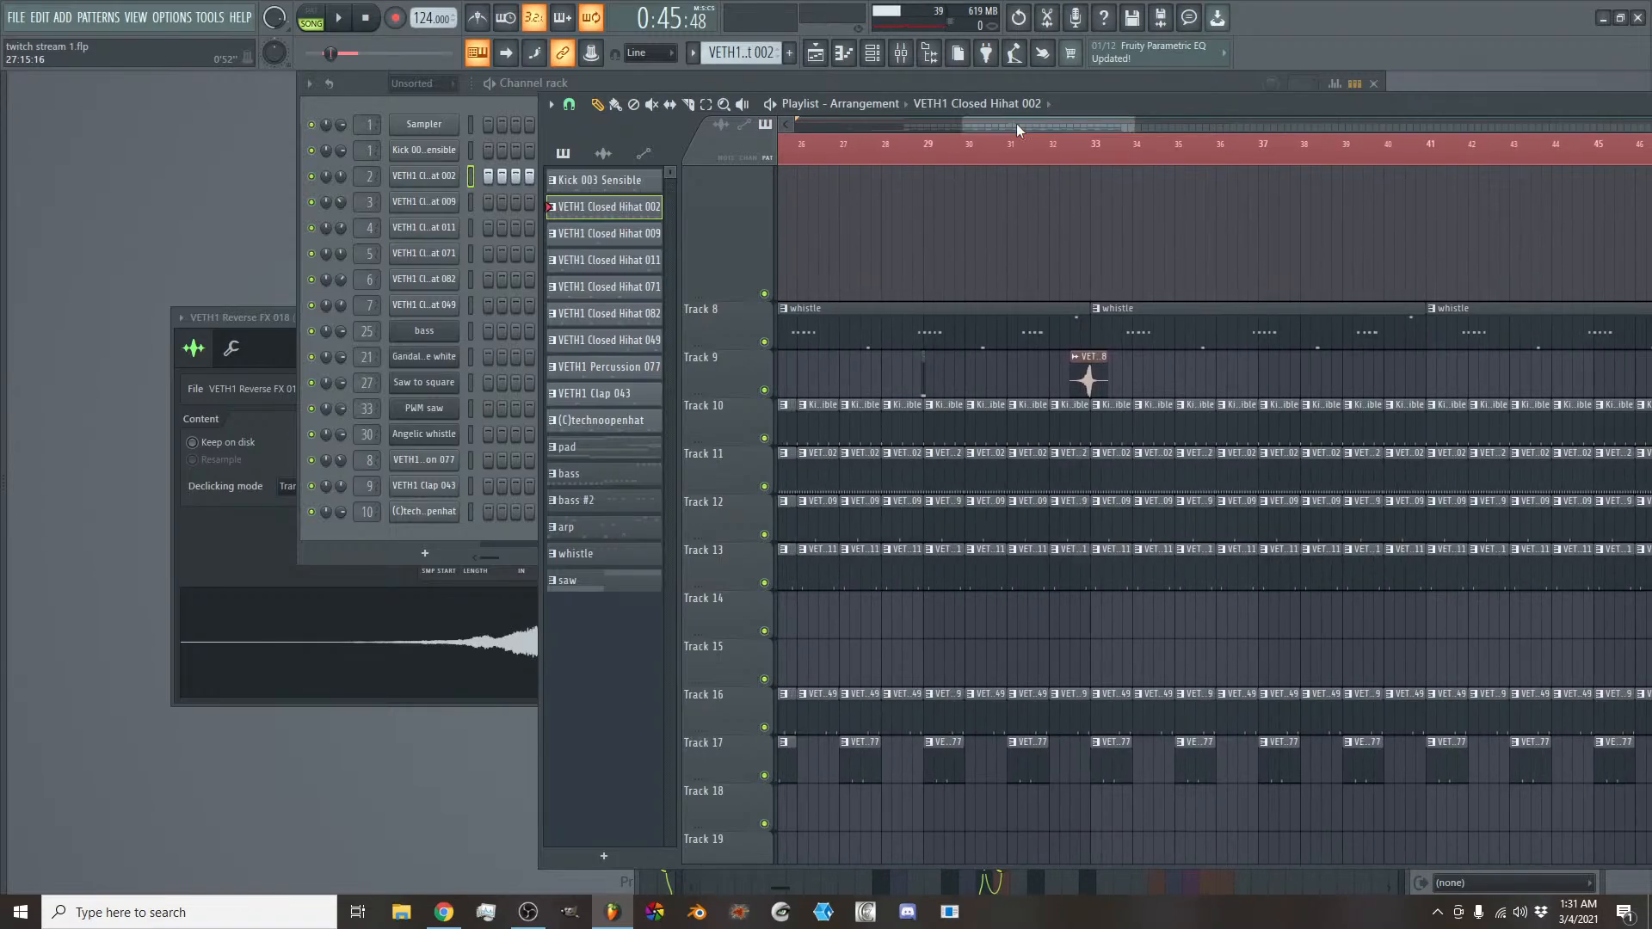
scroll(1023, 122, "down", 2)
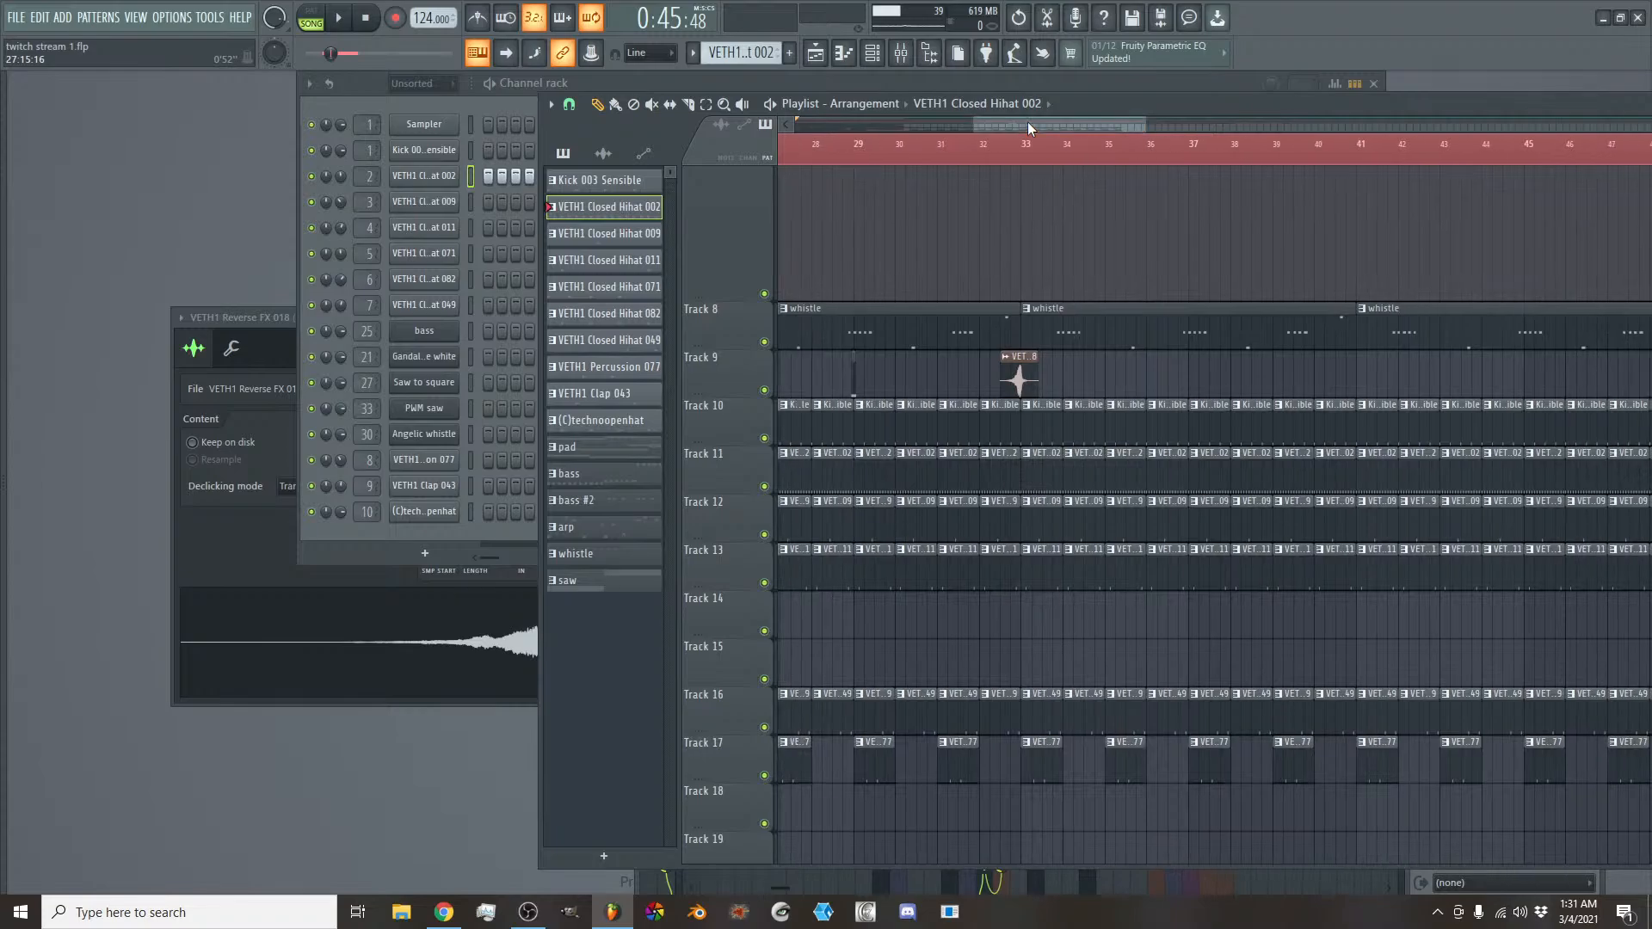
key("space")
left_click(963, 143)
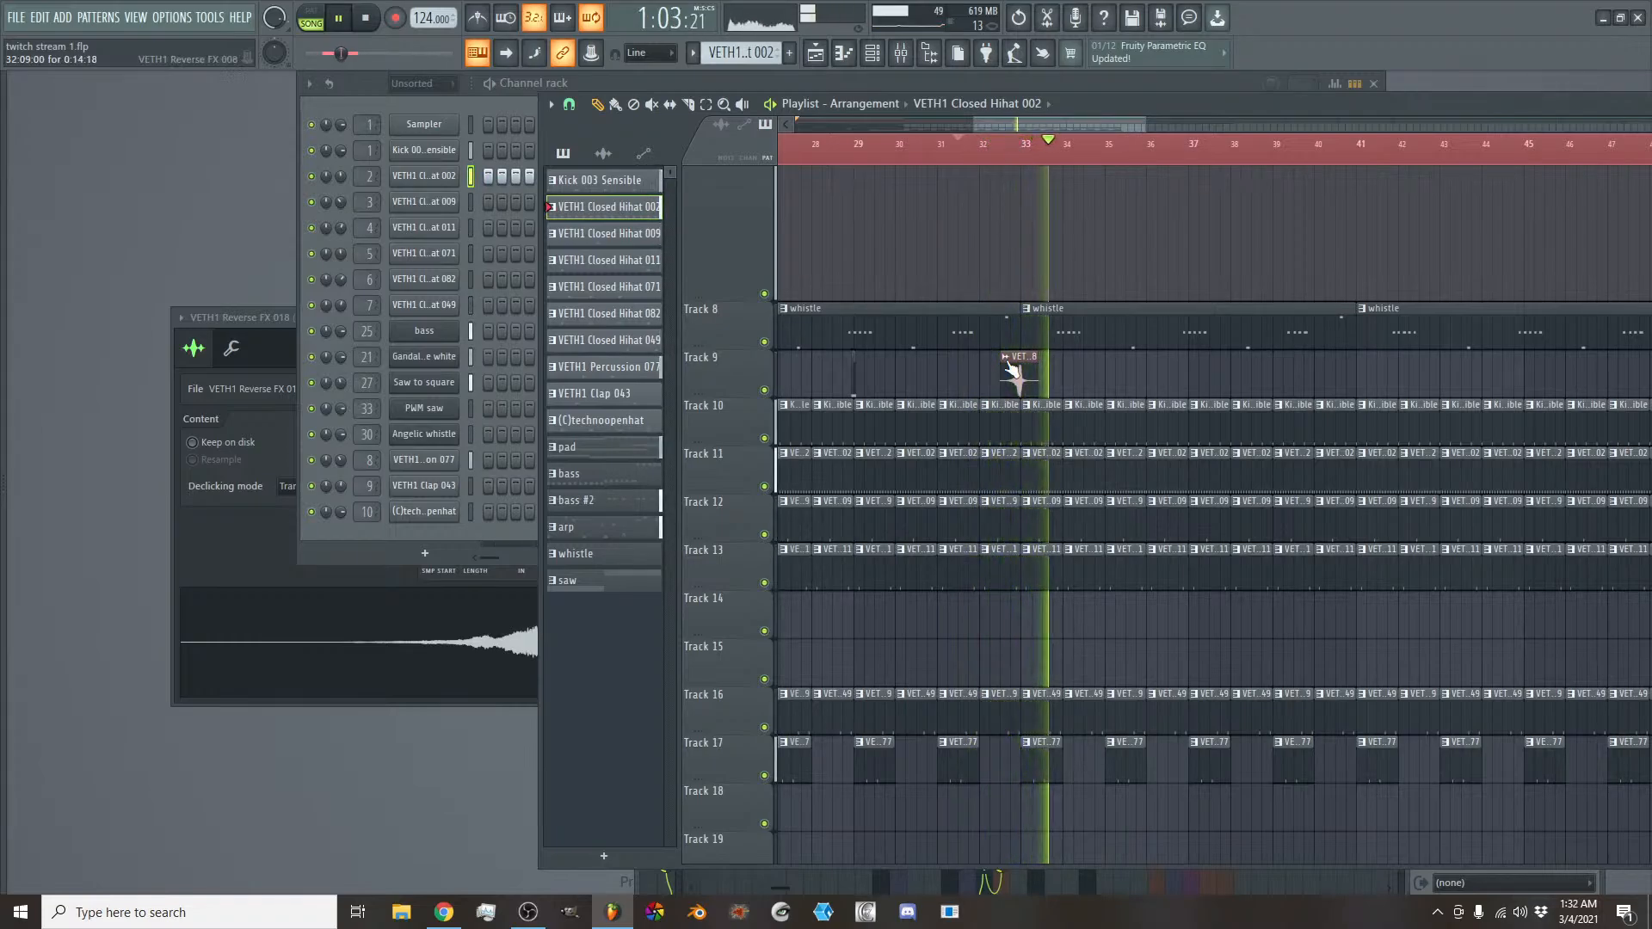
scroll(1005, 381, "down", 3)
scroll(1006, 379, "up", 3)
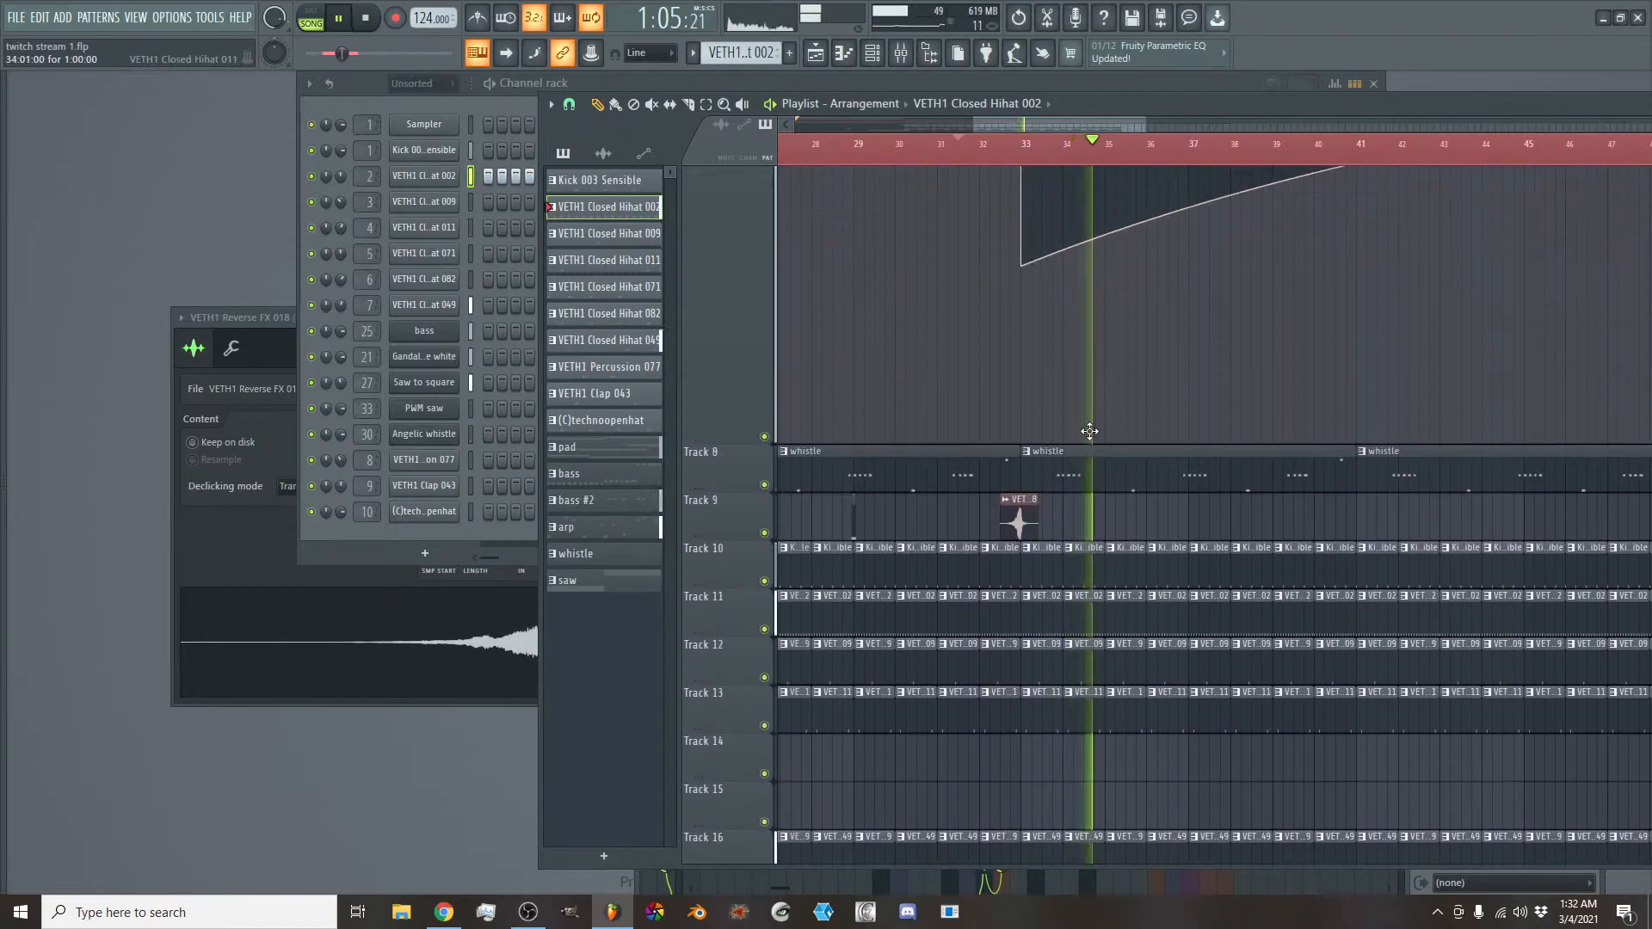
left_click_drag(1071, 126, 1104, 127)
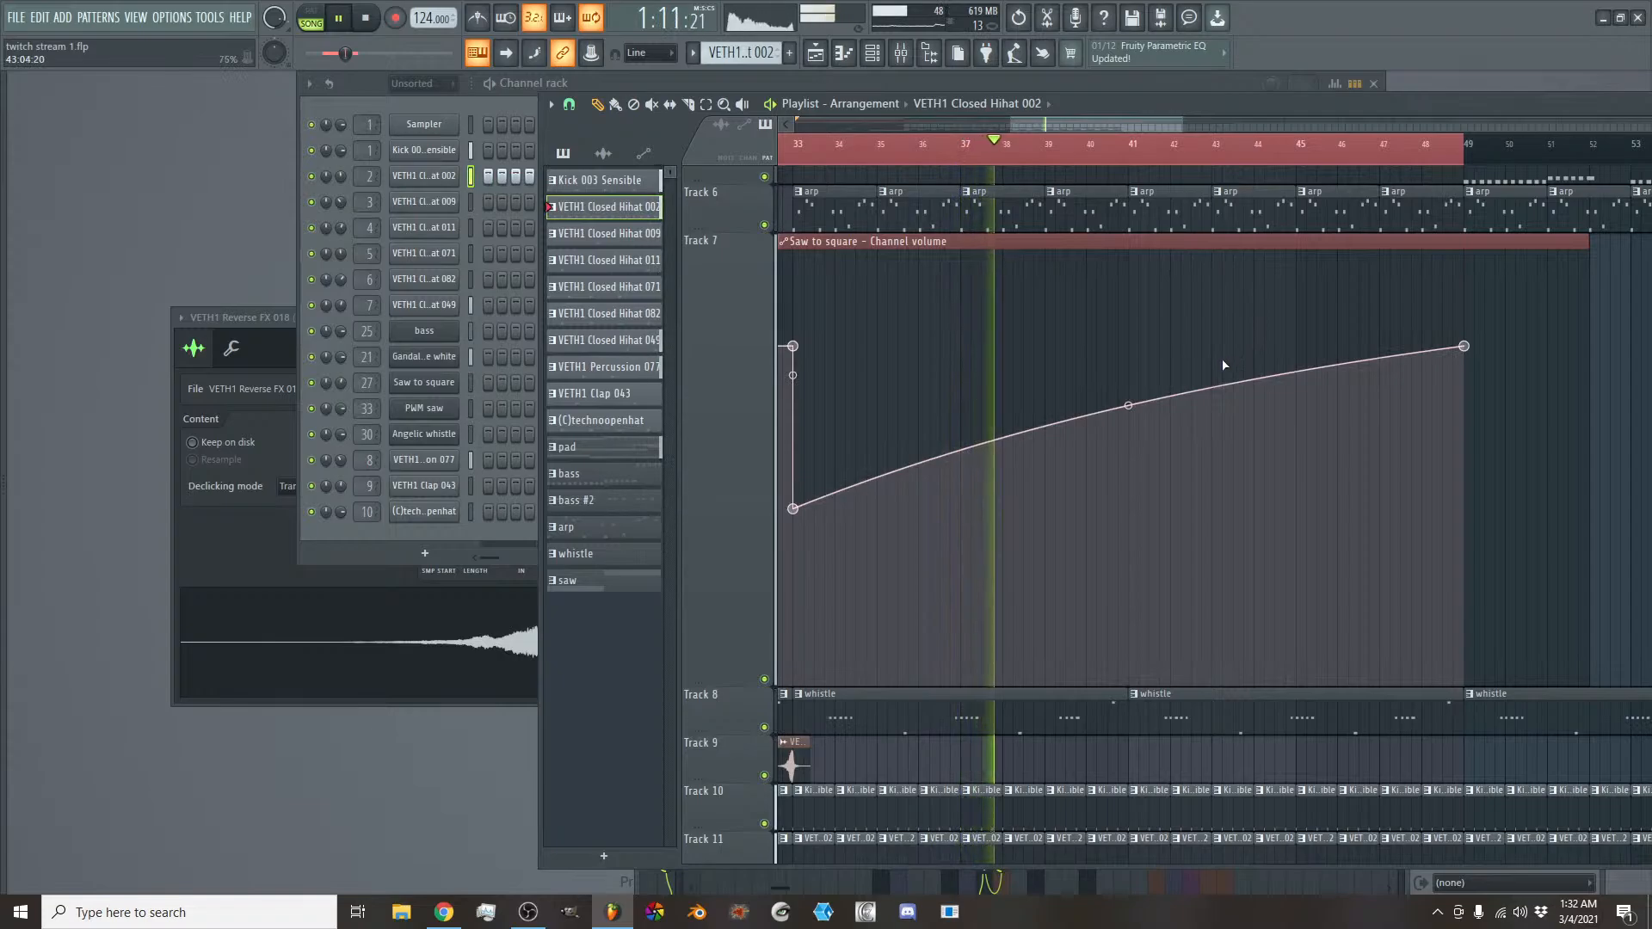
scroll(1282, 501, "up", 2)
scroll(1282, 500, "up", 1)
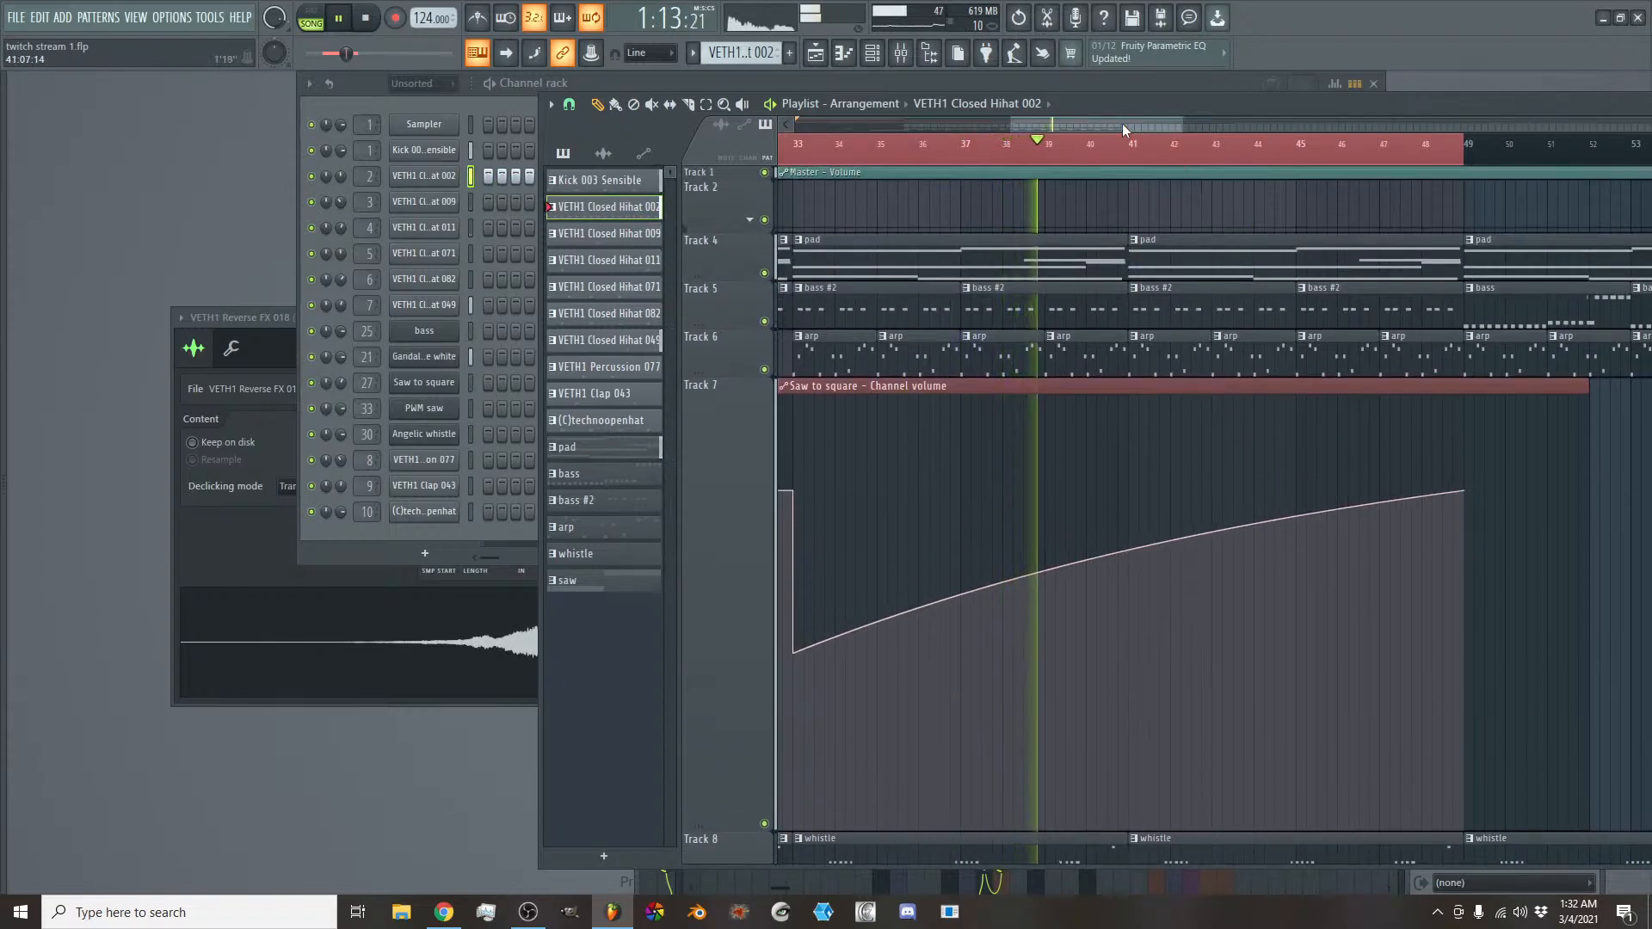
mouse_move(1122, 124)
left_mouse_down()
mouse_move(1137, 126)
mouse_move(1121, 124)
left_mouse_up()
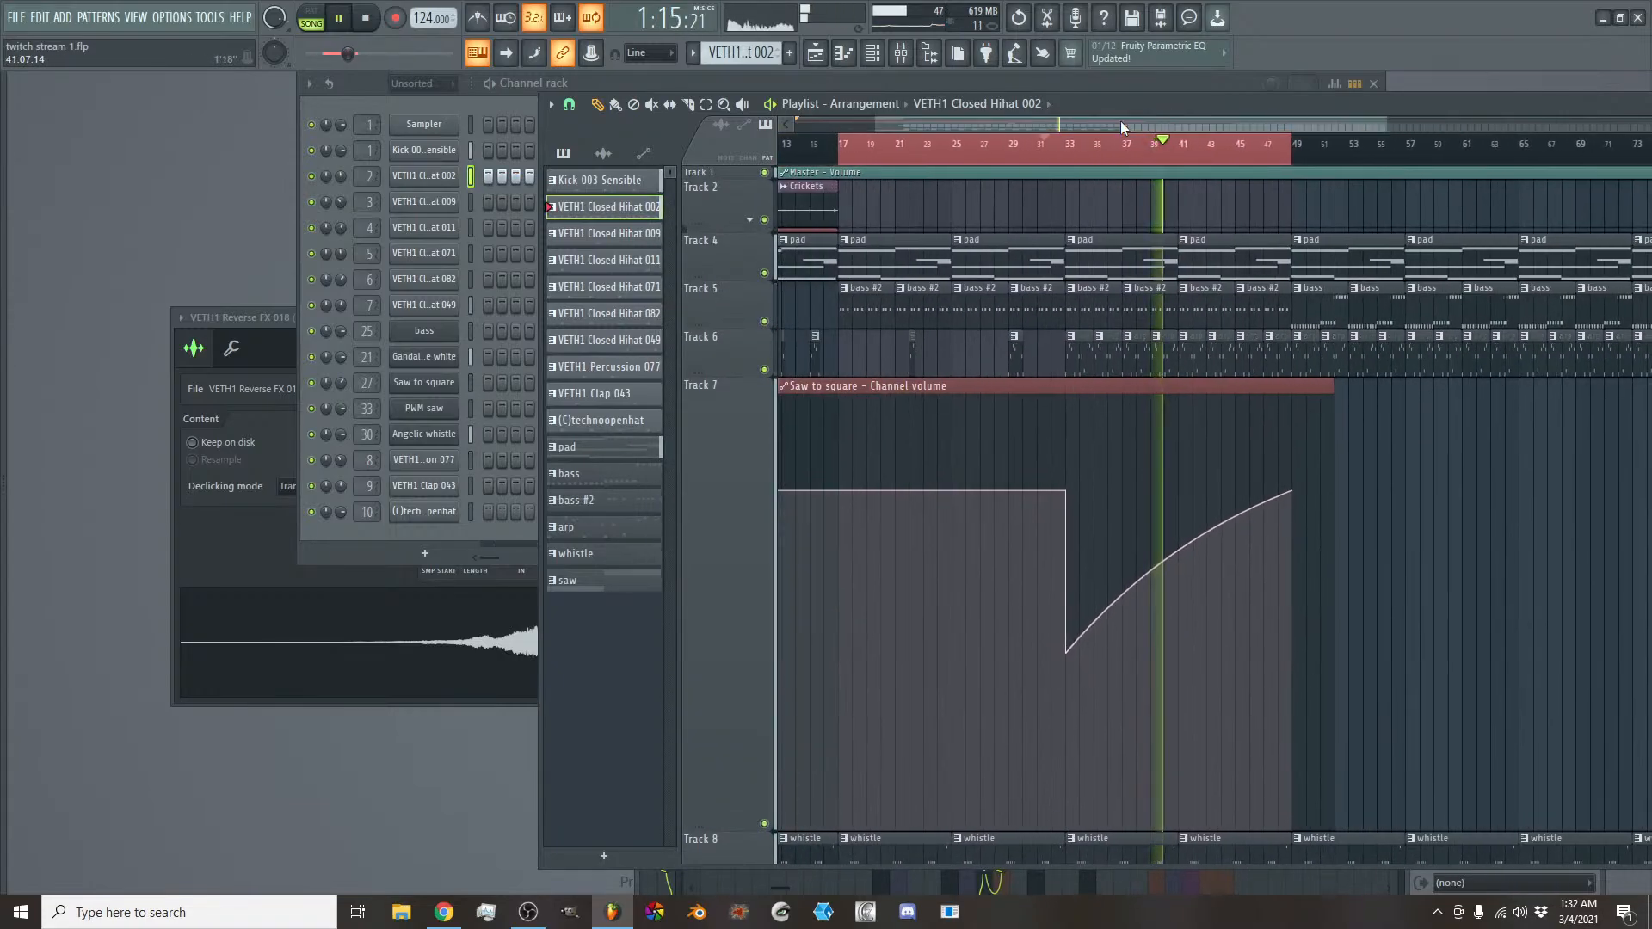
scroll(1242, 416, "down", 7)
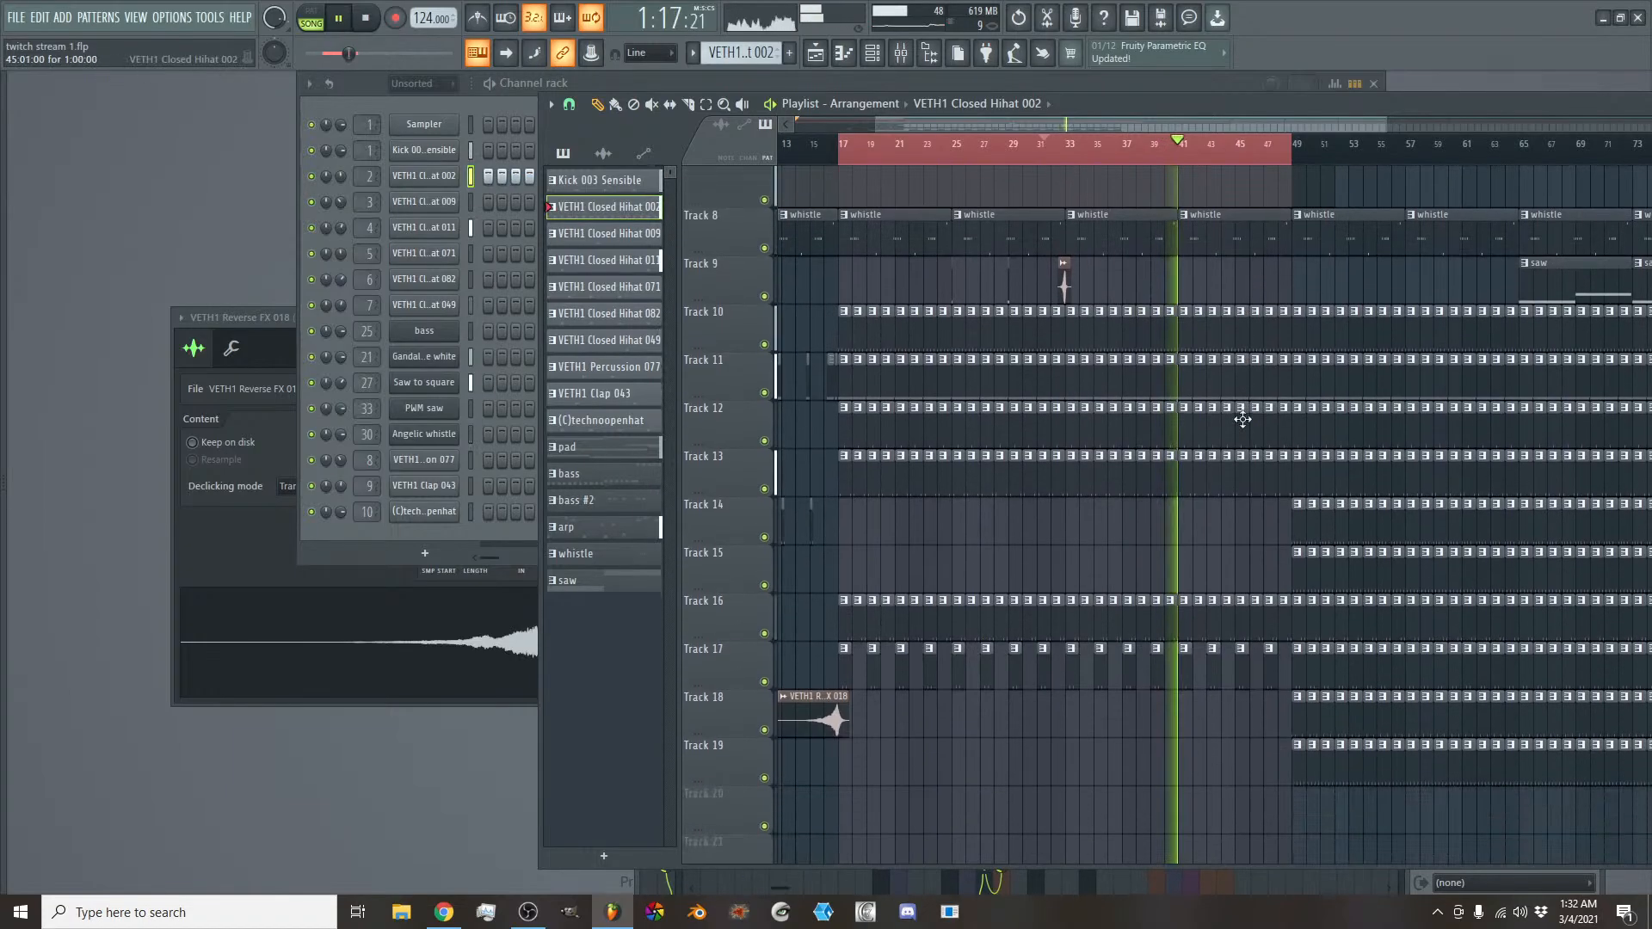
key("space")
- Extend the VETH1 Closed Hihat 082 clips on Track 15 backwards to fill bars 33 to 49
scroll(1151, 124, "up", 2)
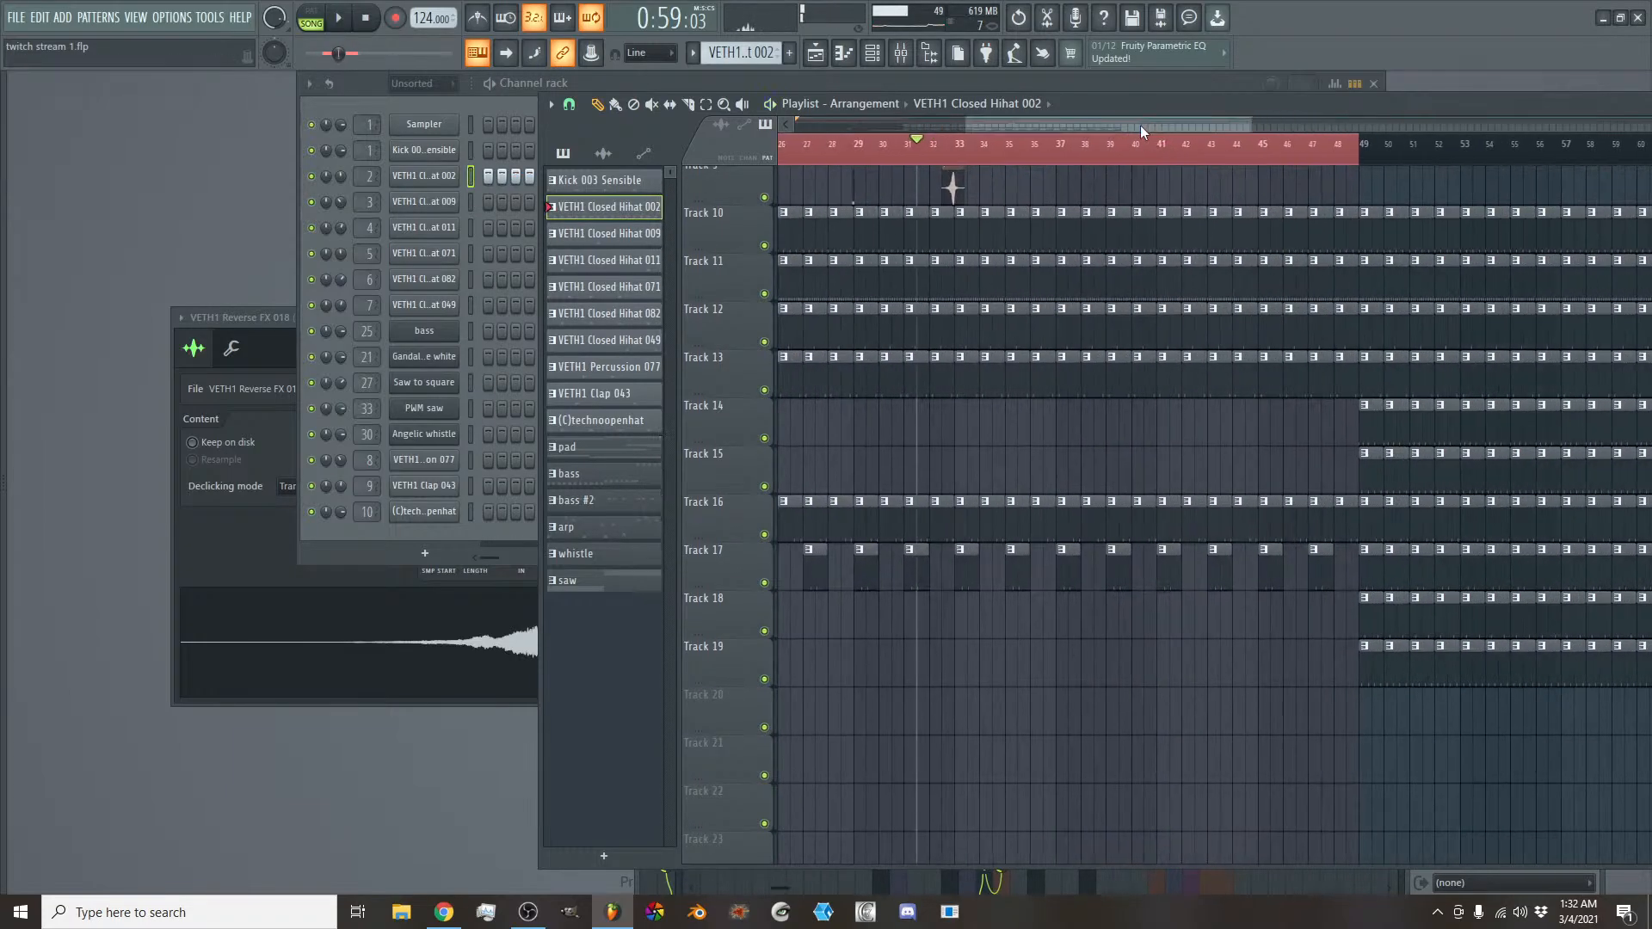
right_click(1365, 424, "alt")
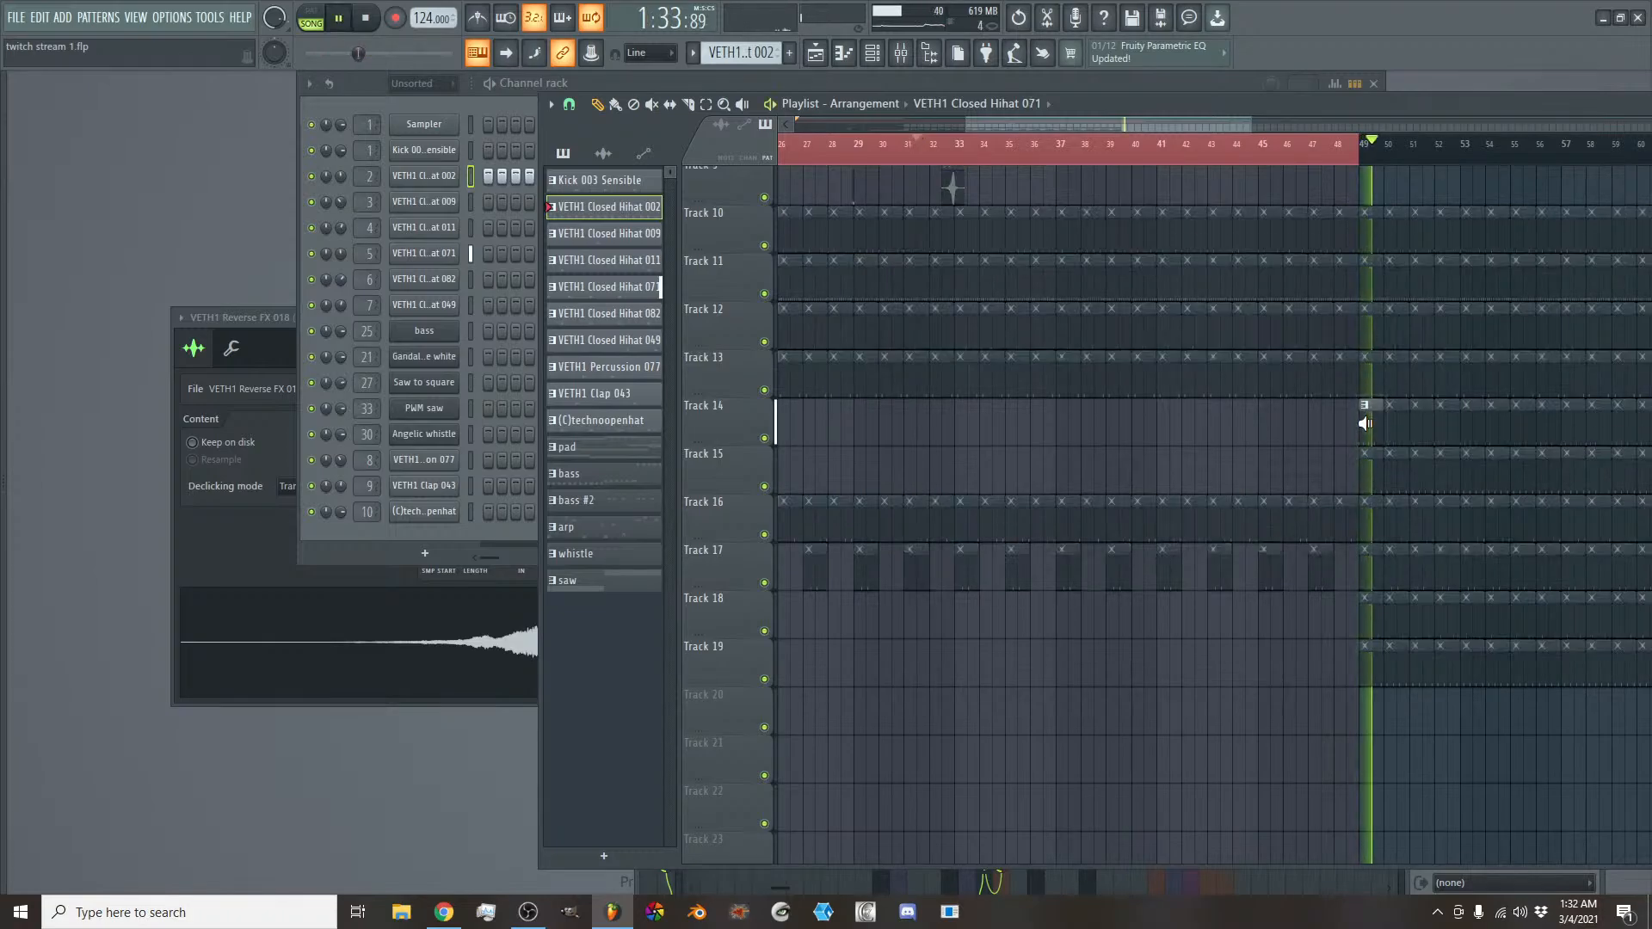
right_click(1371, 471, "alt")
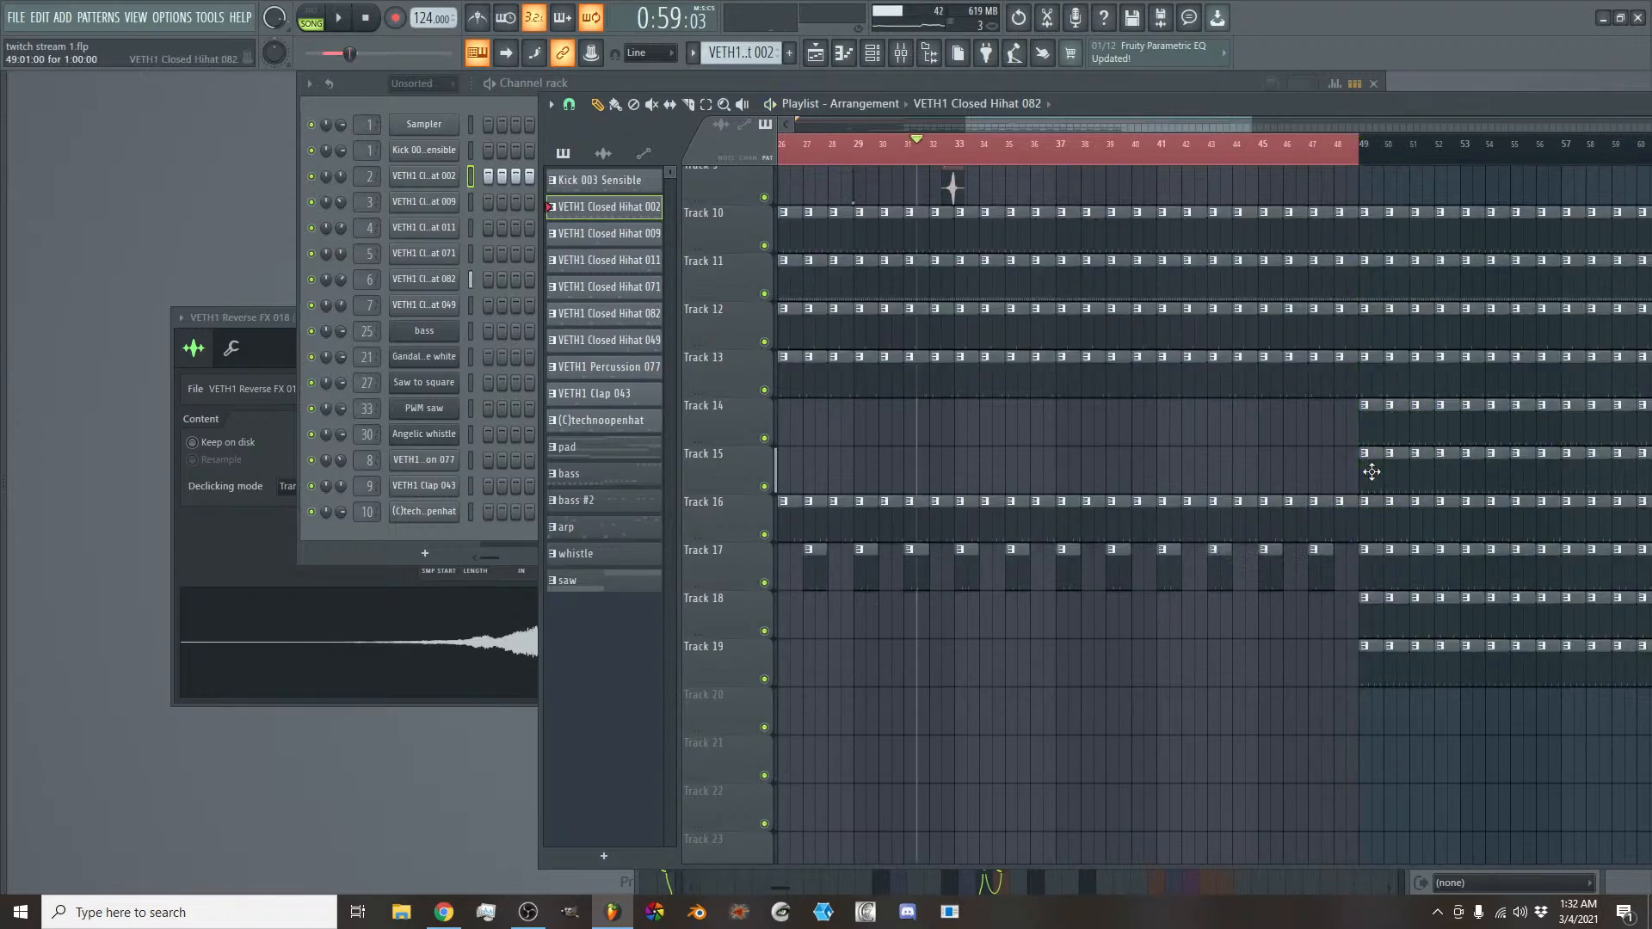
mouse_move(1367, 483)
left_mouse_down()
mouse_move(1564, 471)
mouse_move(1559, 486)
mouse_move(1145, 468)
mouse_move(1342, 485)
left_mouse_up()
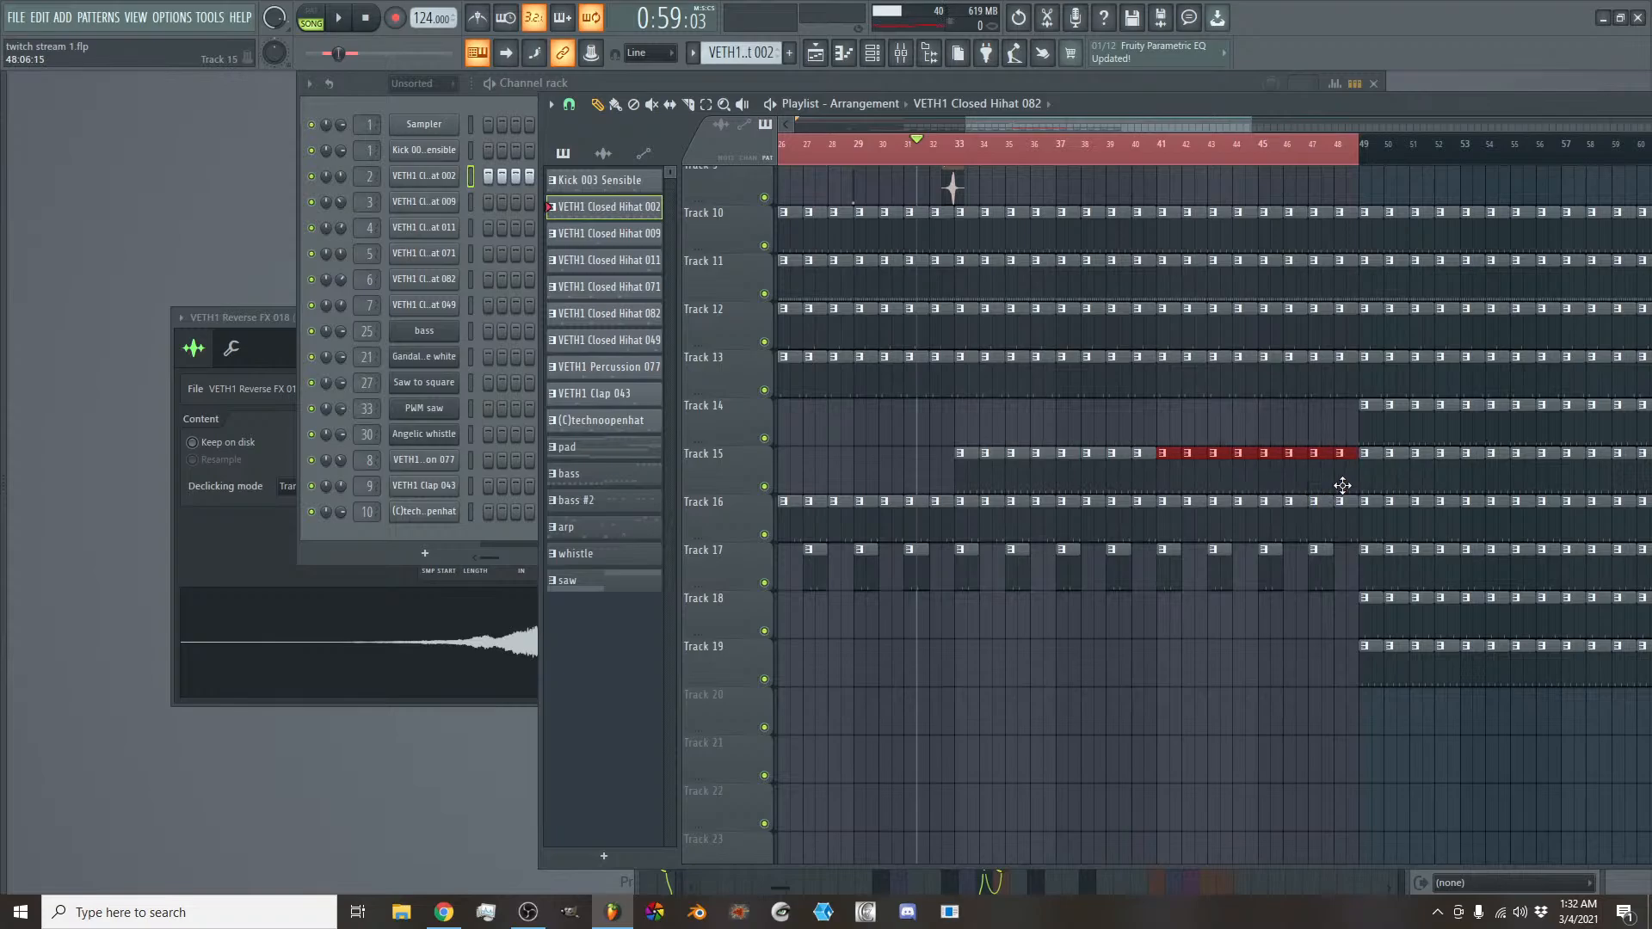
- Play back the build-up from bar 31 to review the extended hi-hat layer against the arp volume automation
key("space")
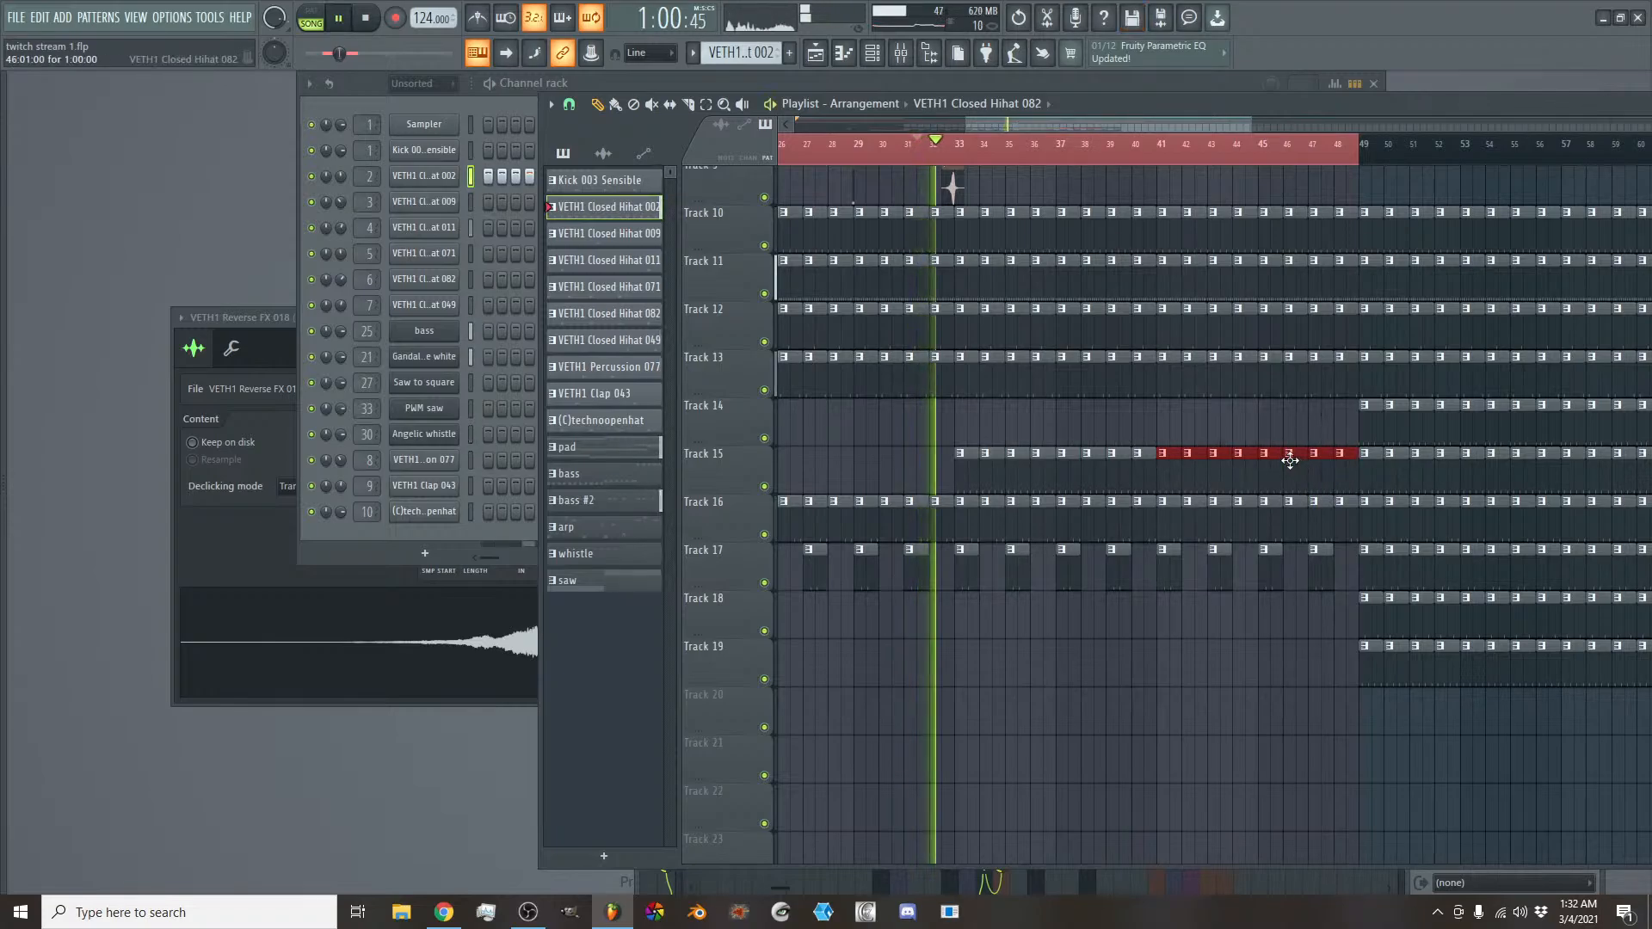
scroll(1091, 116, "down", 3)
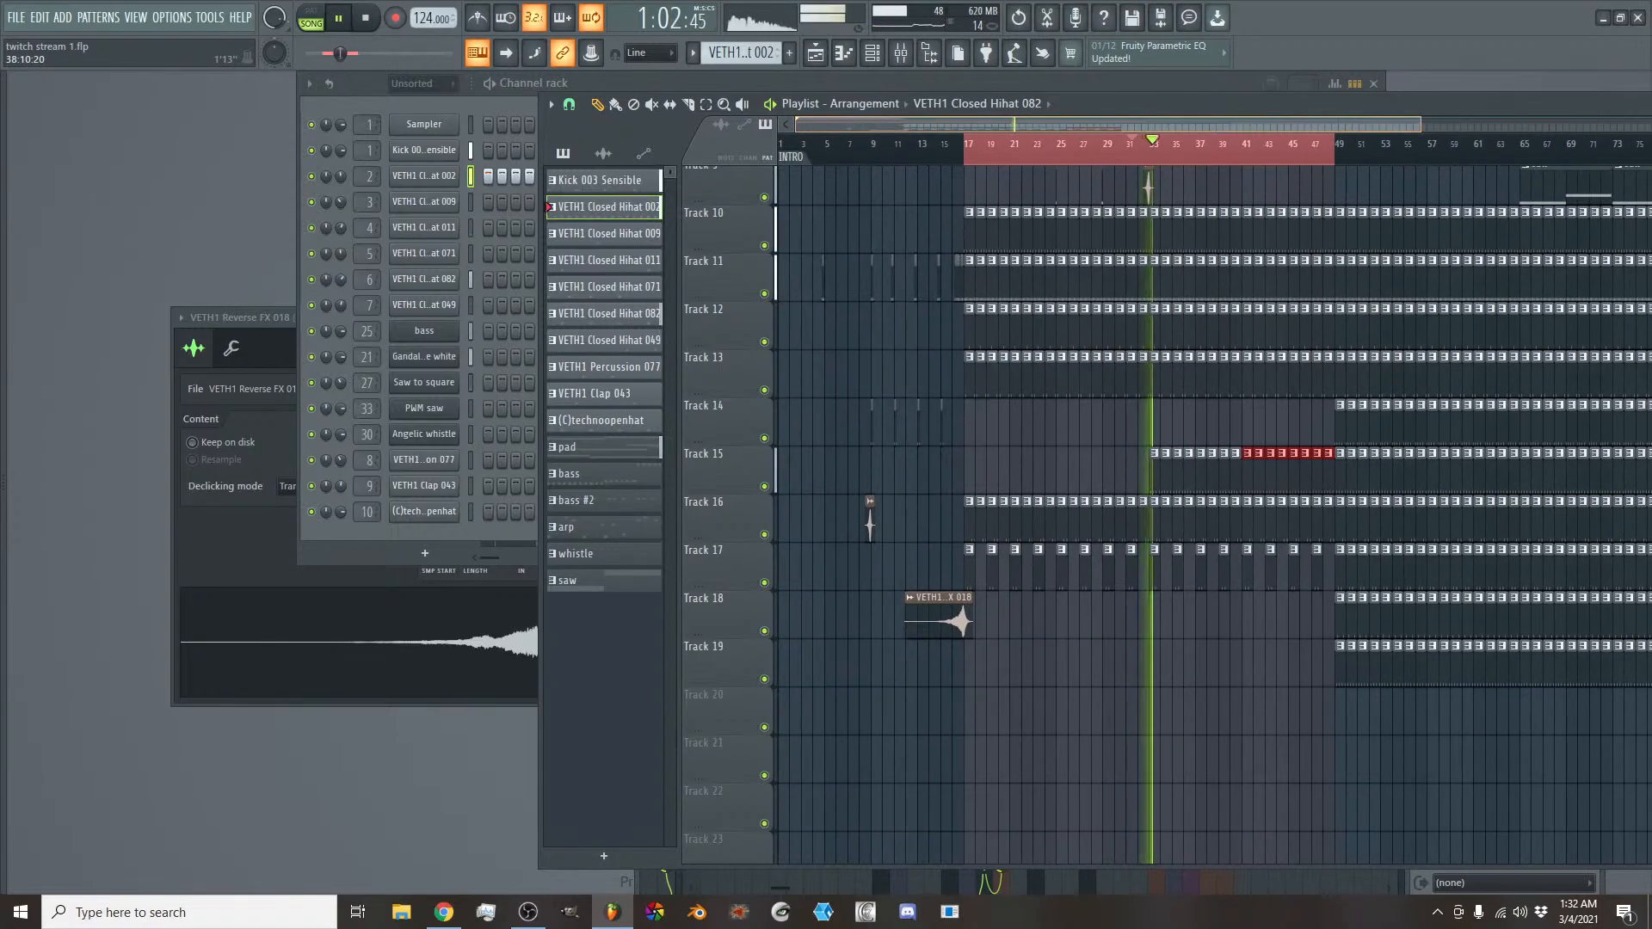
left_click_drag(1091, 119, 1168, 121)
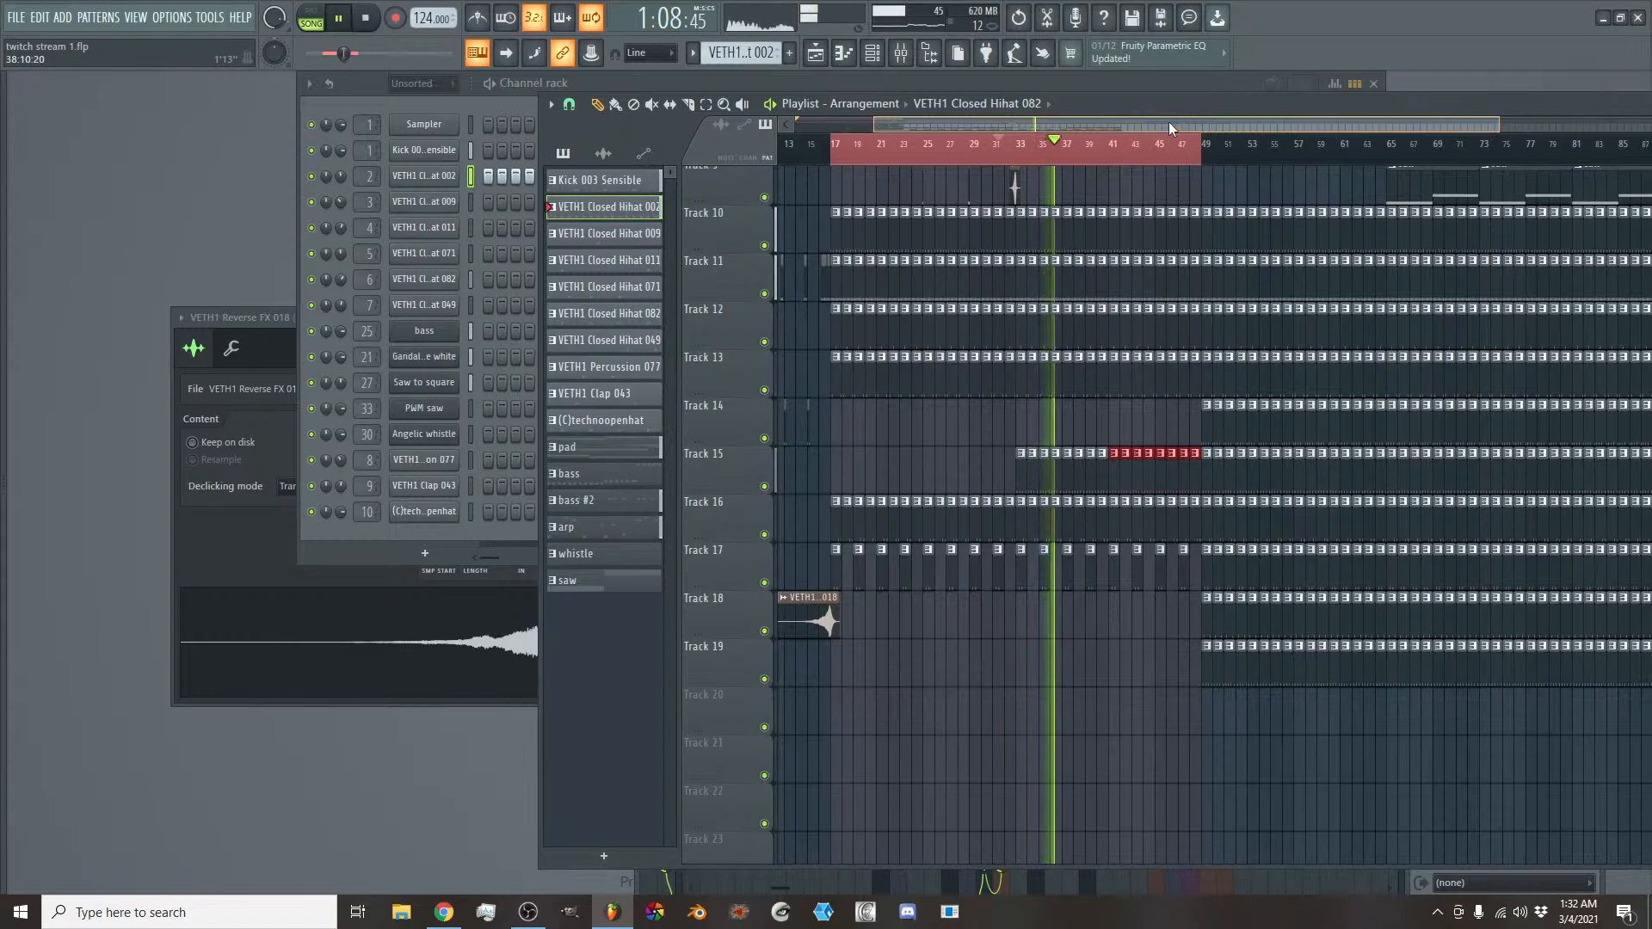
scroll(1256, 323, "up", 5)
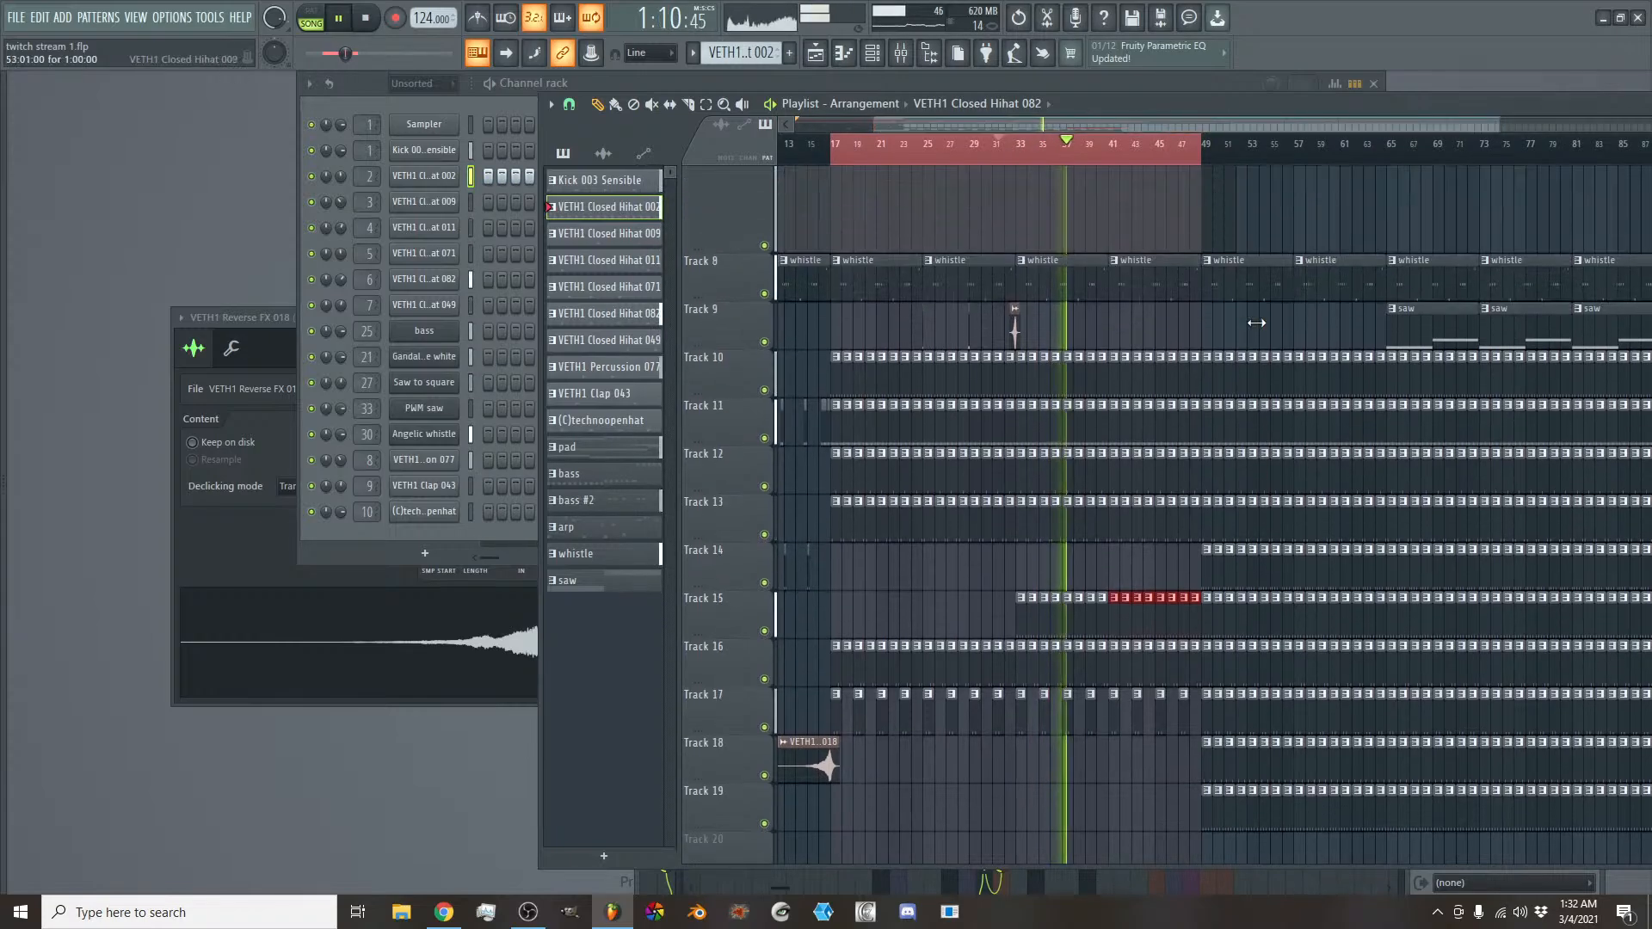
scroll(1256, 322, "up", 8)
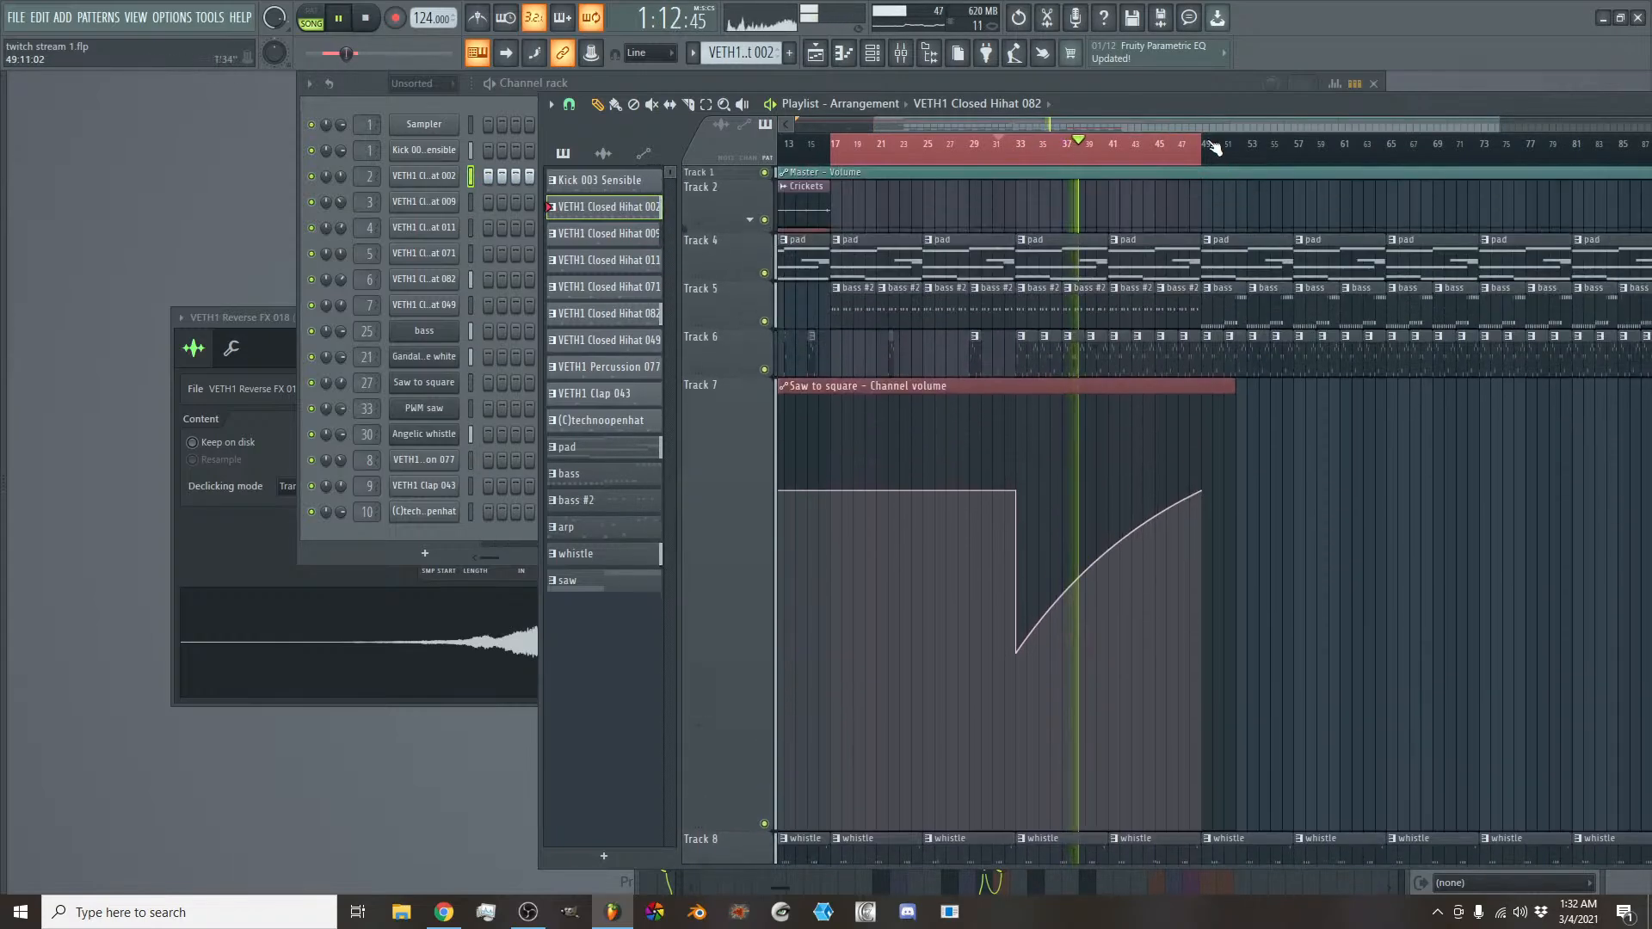
left_click_drag(1200, 126, 1225, 129)
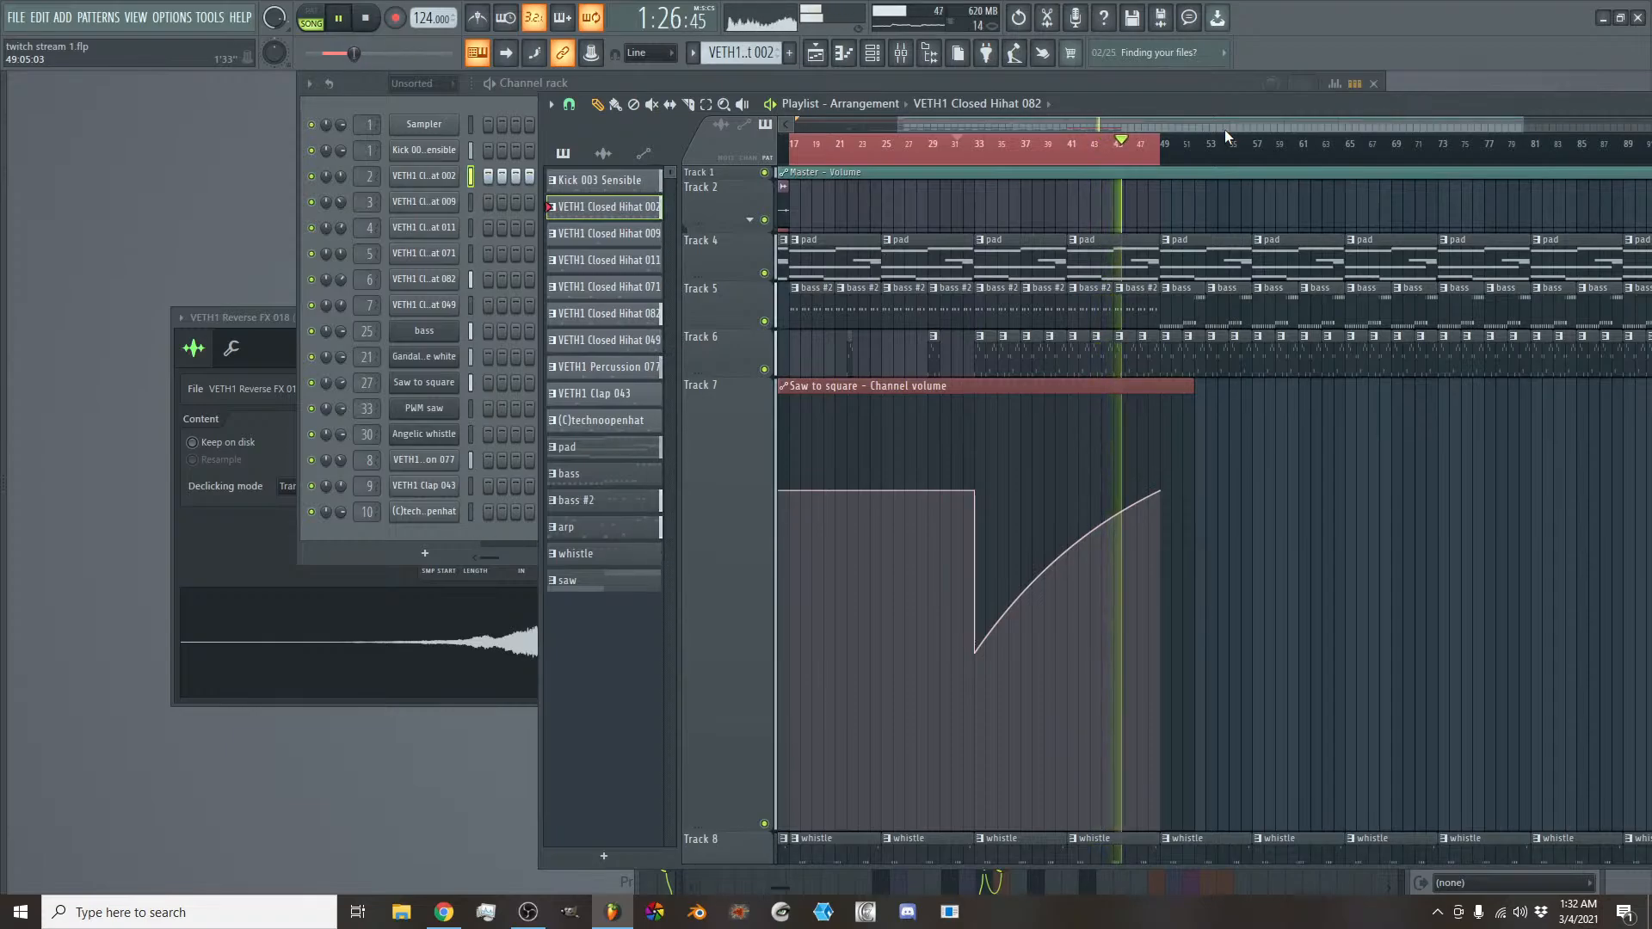
key("space")
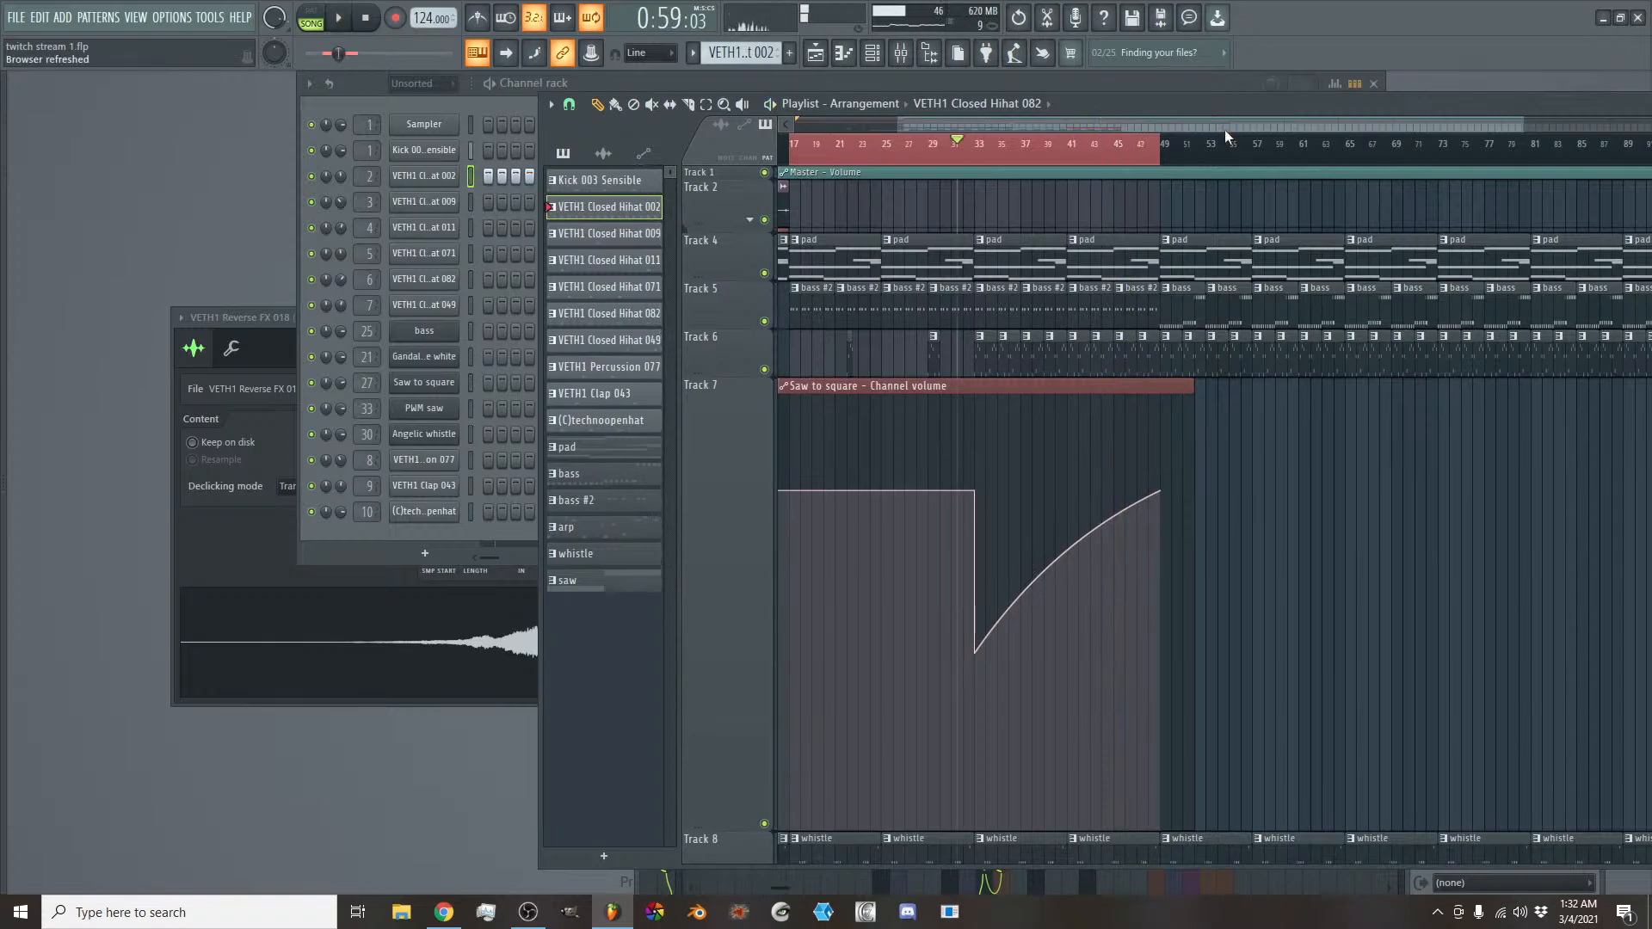
- Delete the low point at bar 33 of the Saw to square channel volume automation and shrink Track 7's height
right_click(975, 653)
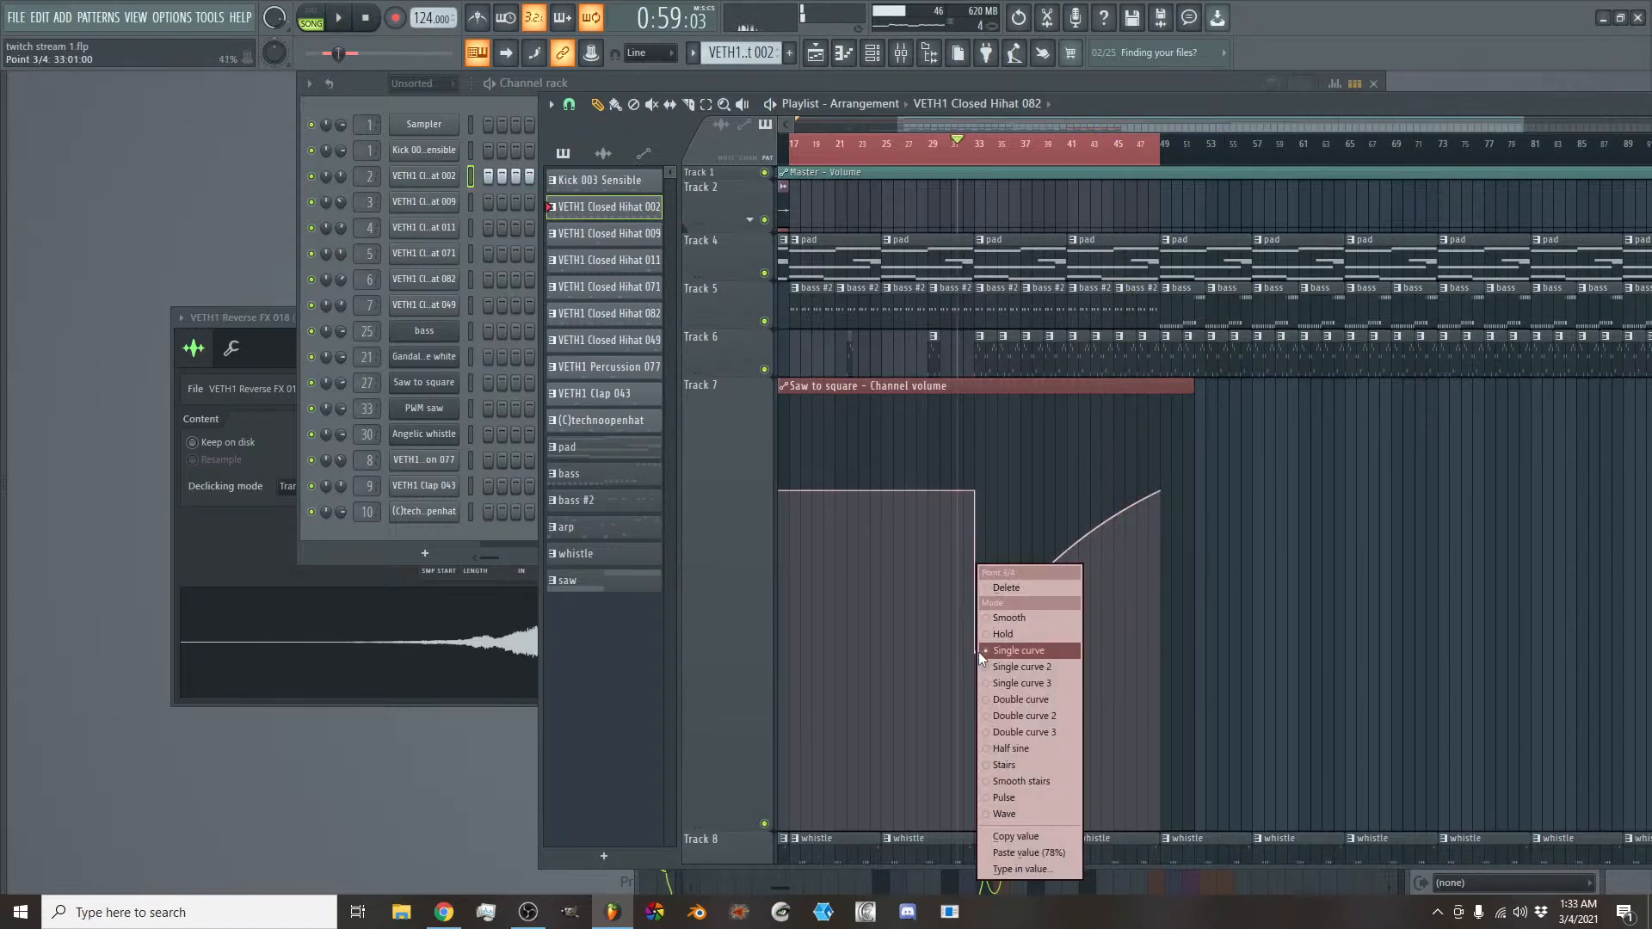
left_click(1011, 589)
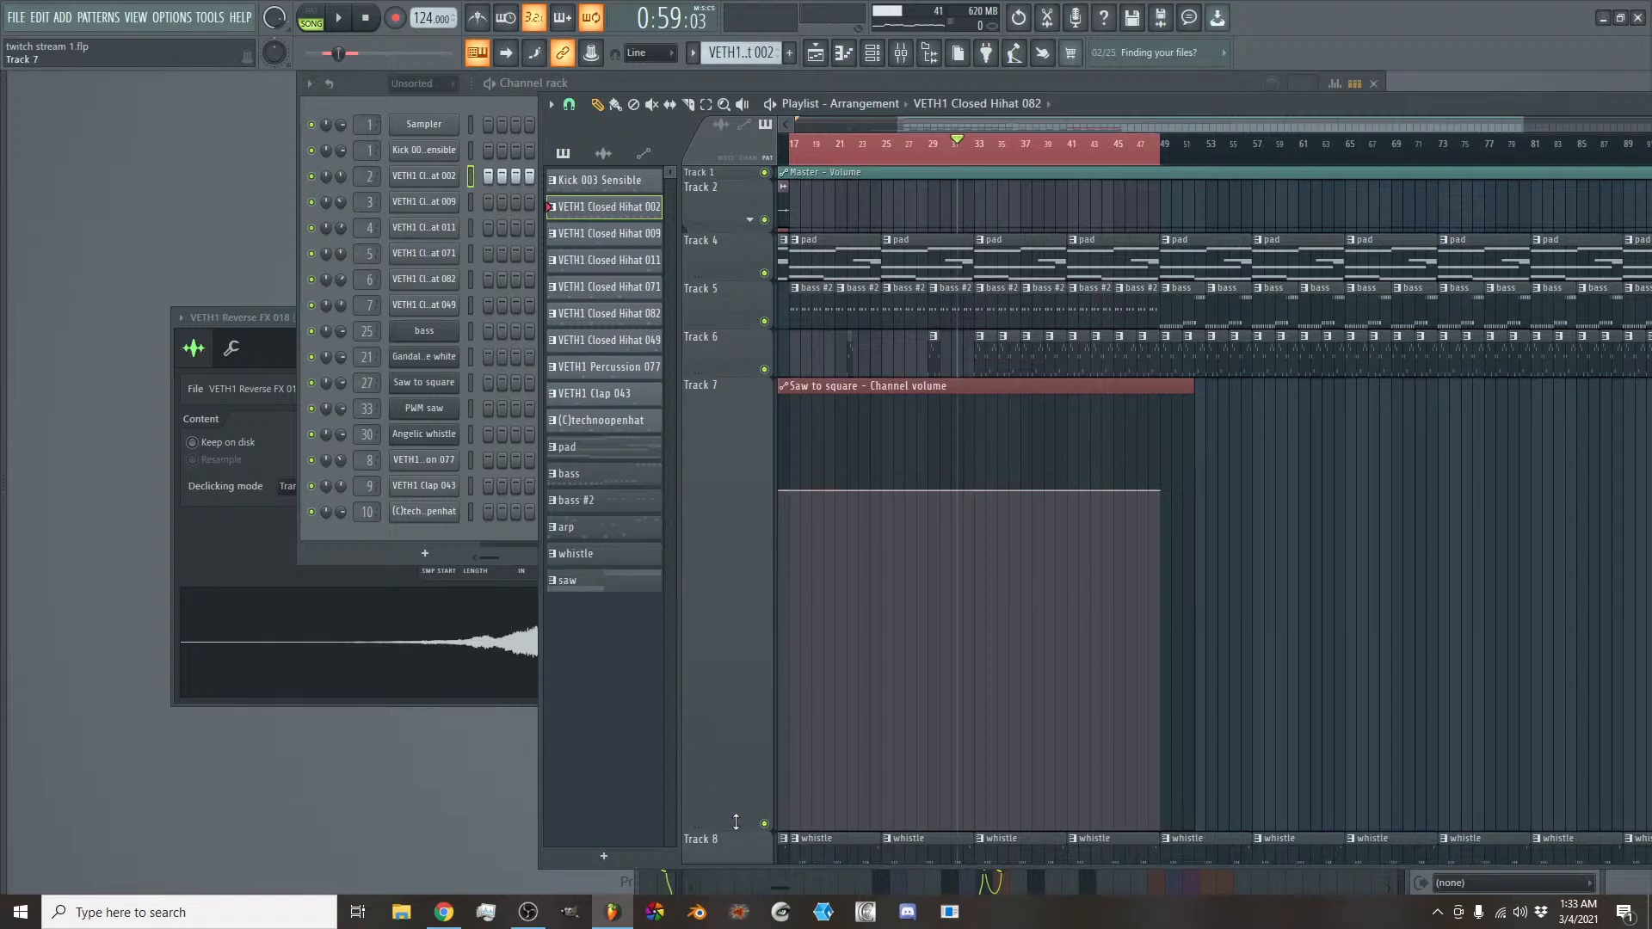
left_click_drag(736, 821, 740, 435)
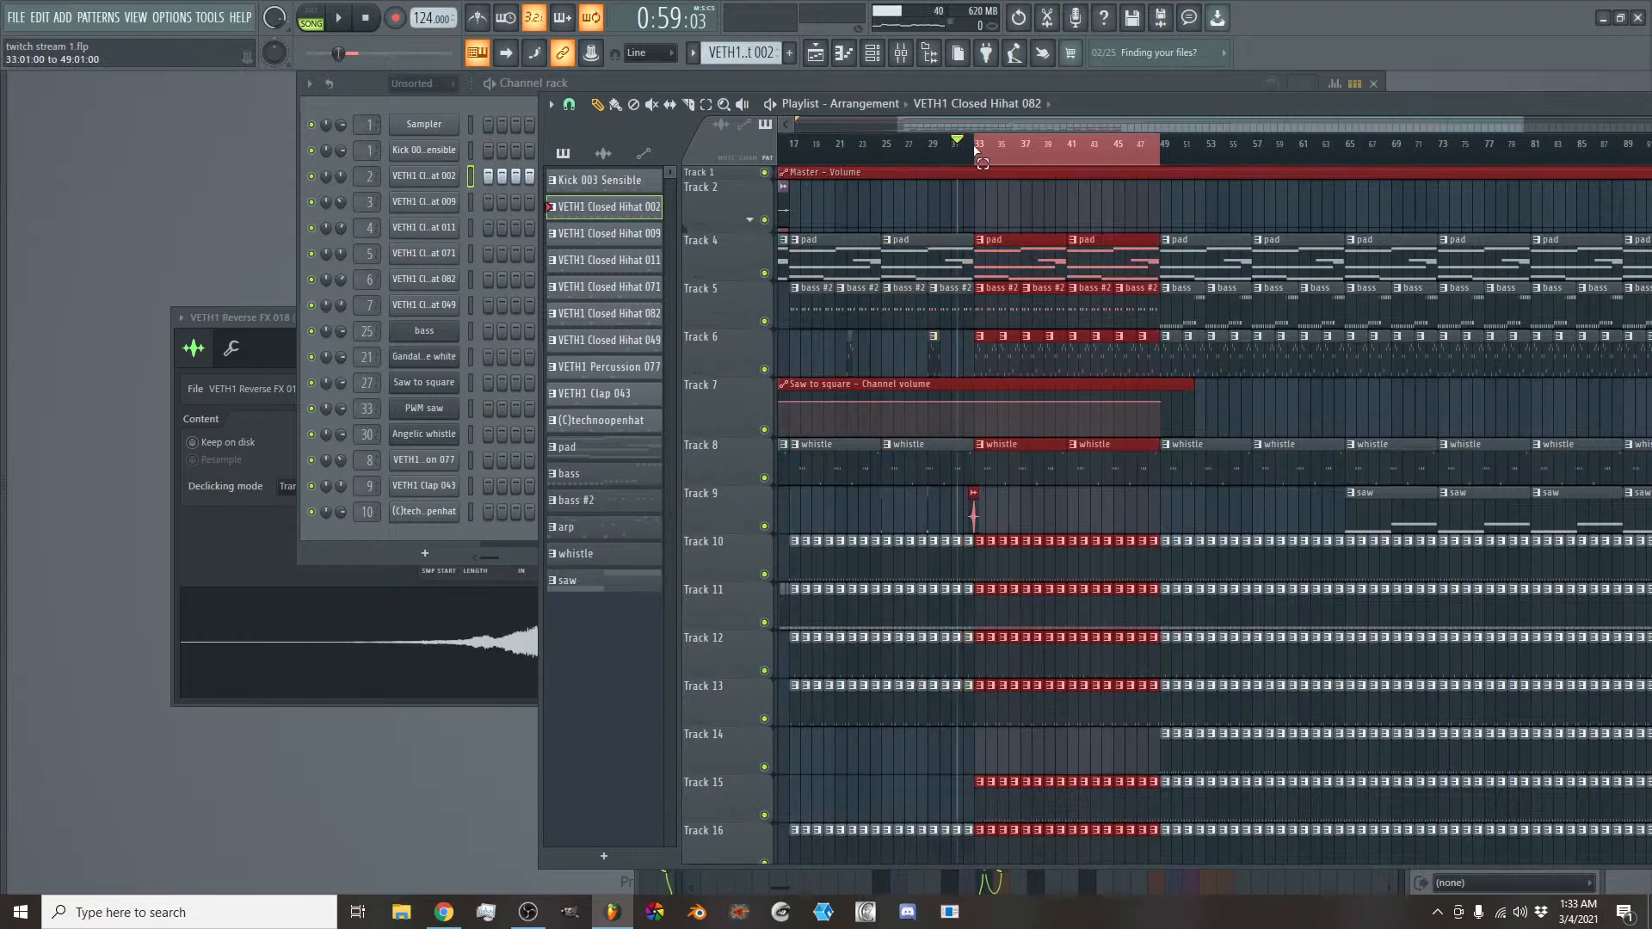
- Loop bars 33 to 37 during playback and set Modulation X of the Saw to square synth to about 24%
left_click_drag(977, 146, 1026, 158)
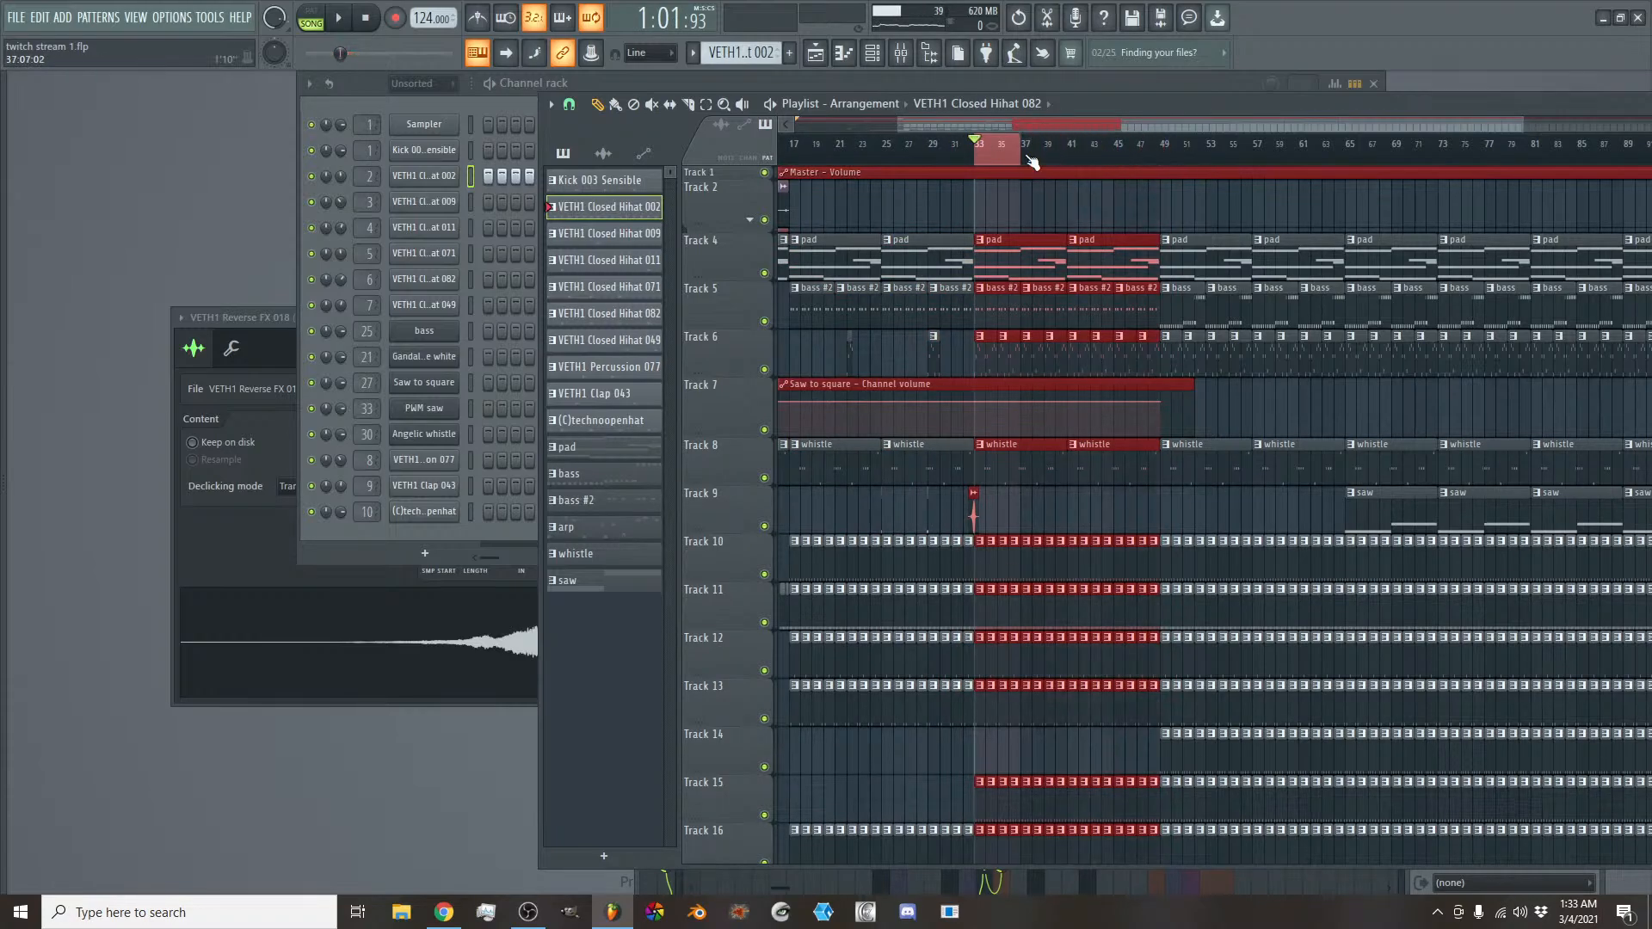
key("space")
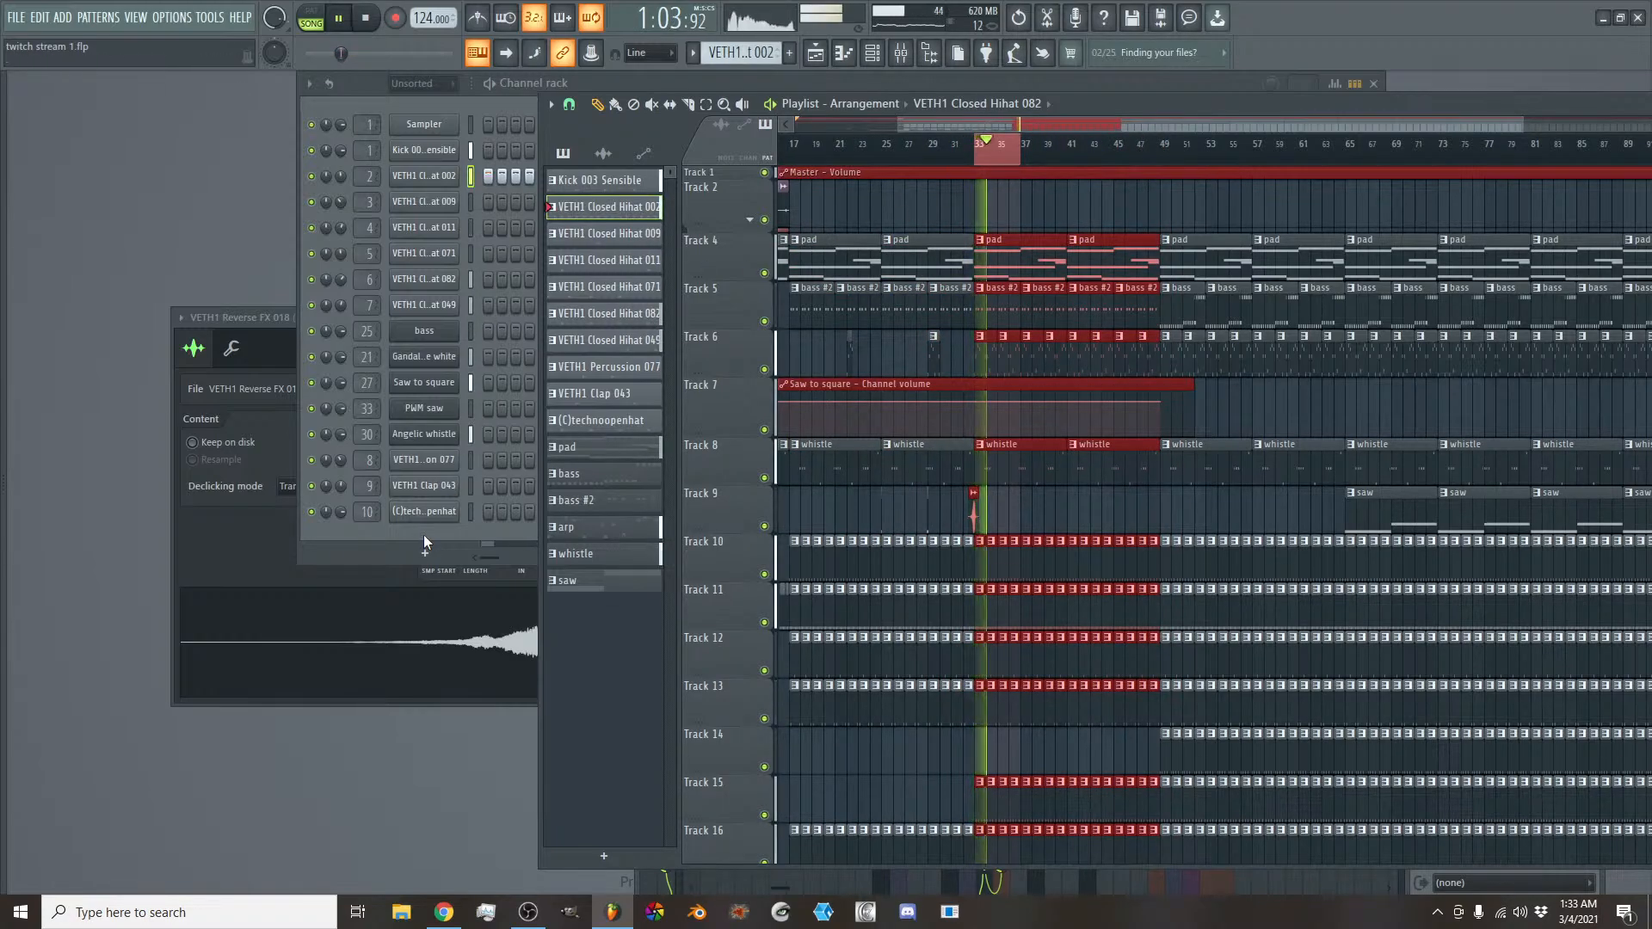
left_click(435, 385)
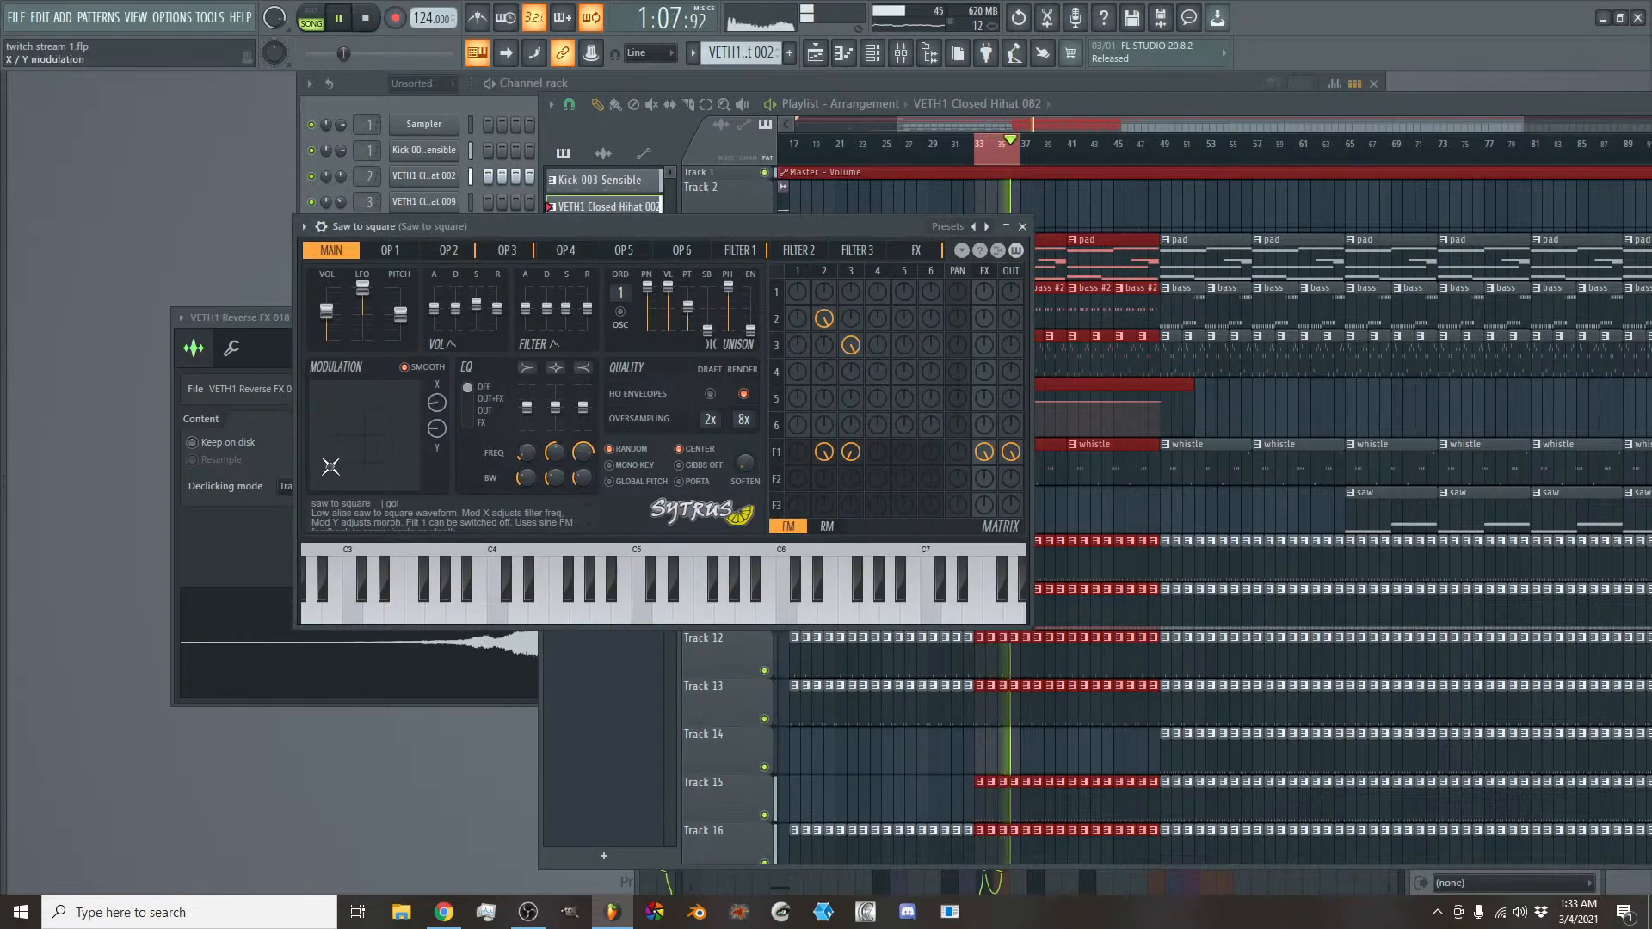
mouse_move(330, 466)
left_mouse_down()
mouse_move(398, 420)
mouse_move(316, 465)
mouse_move(395, 459)
mouse_move(336, 460)
mouse_move(338, 478)
mouse_move(342, 404)
mouse_move(337, 456)
mouse_move(318, 463)
mouse_move(341, 462)
left_mouse_up()
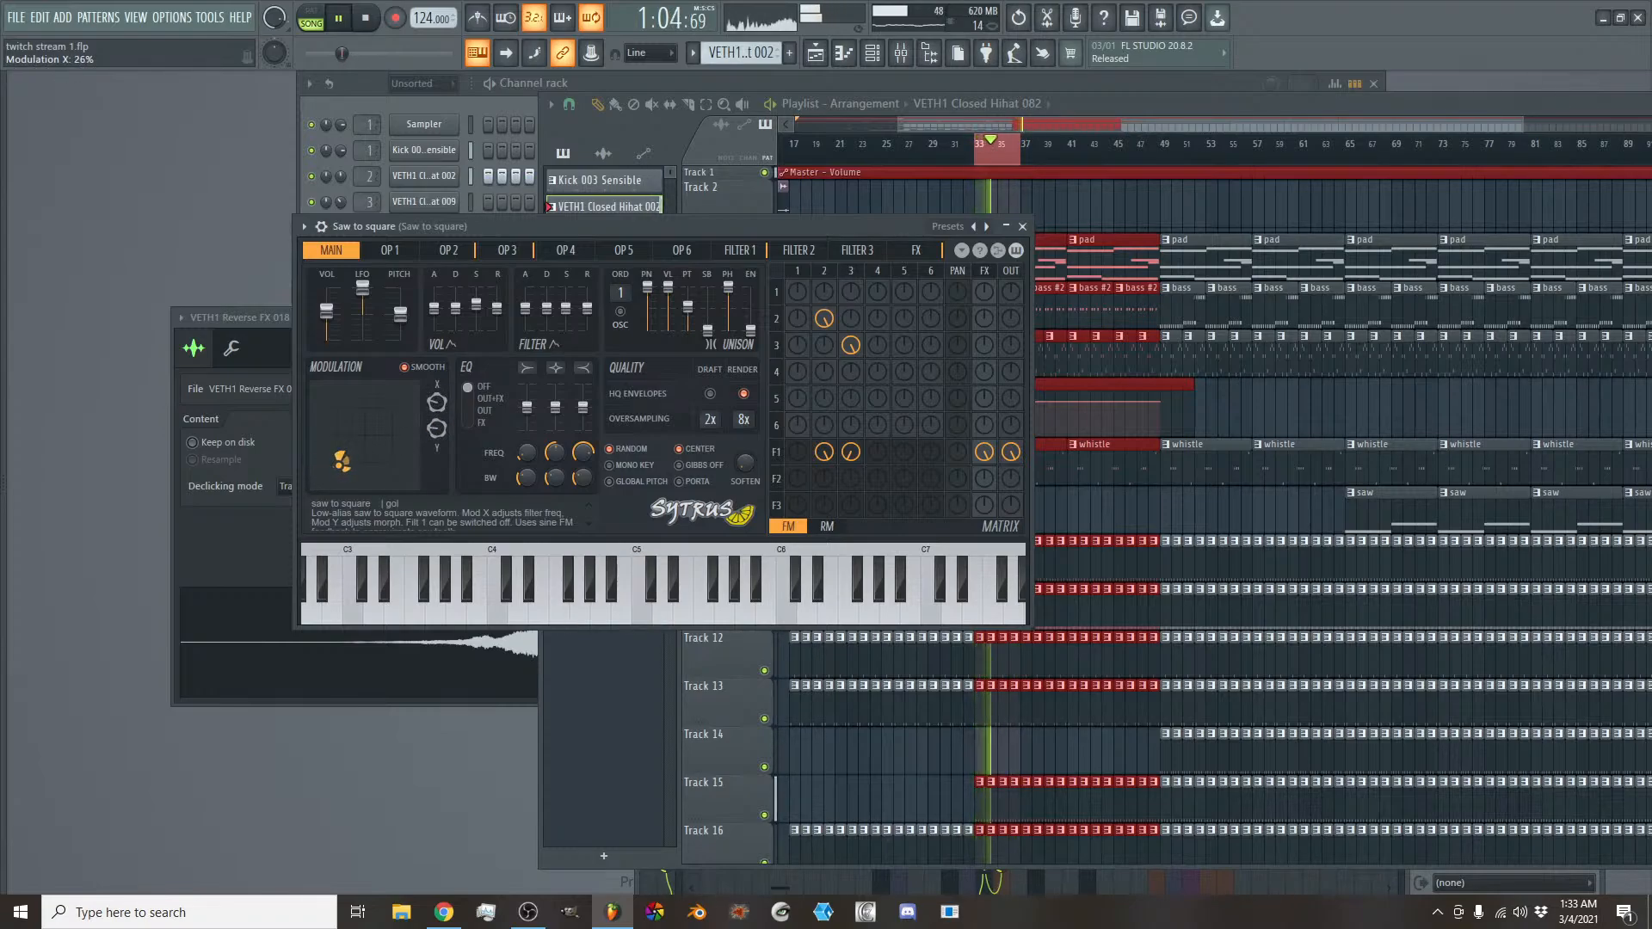
- Copy the Modulation X value and create an automation clip for that control
right_click(442, 406)
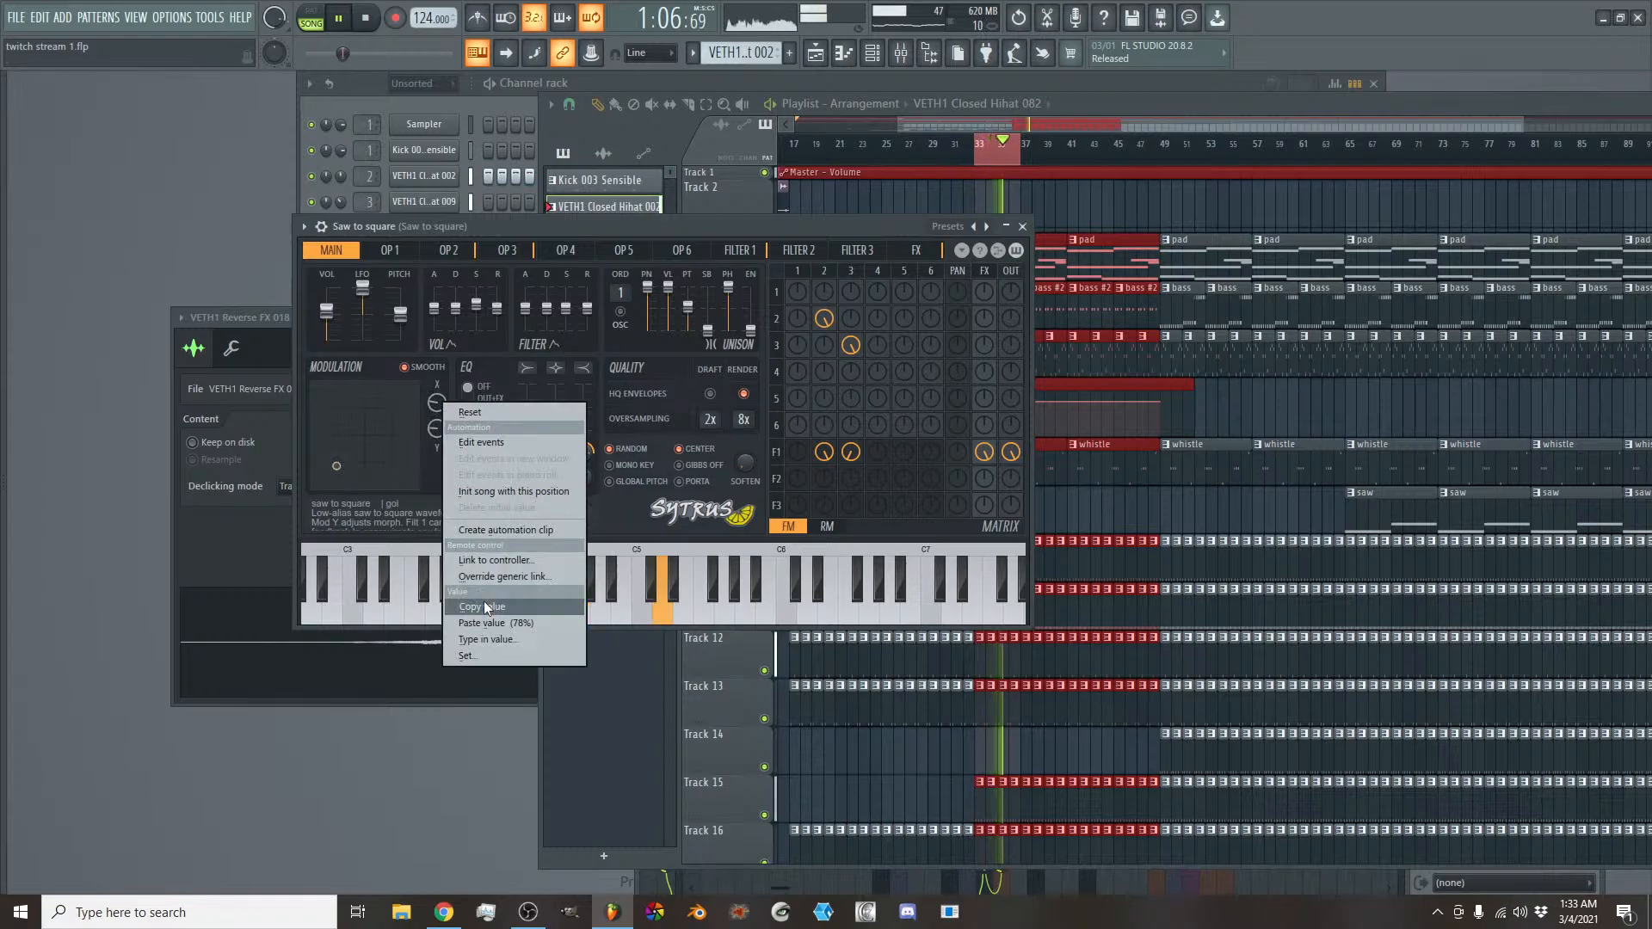
left_click(484, 601)
right_click(439, 407)
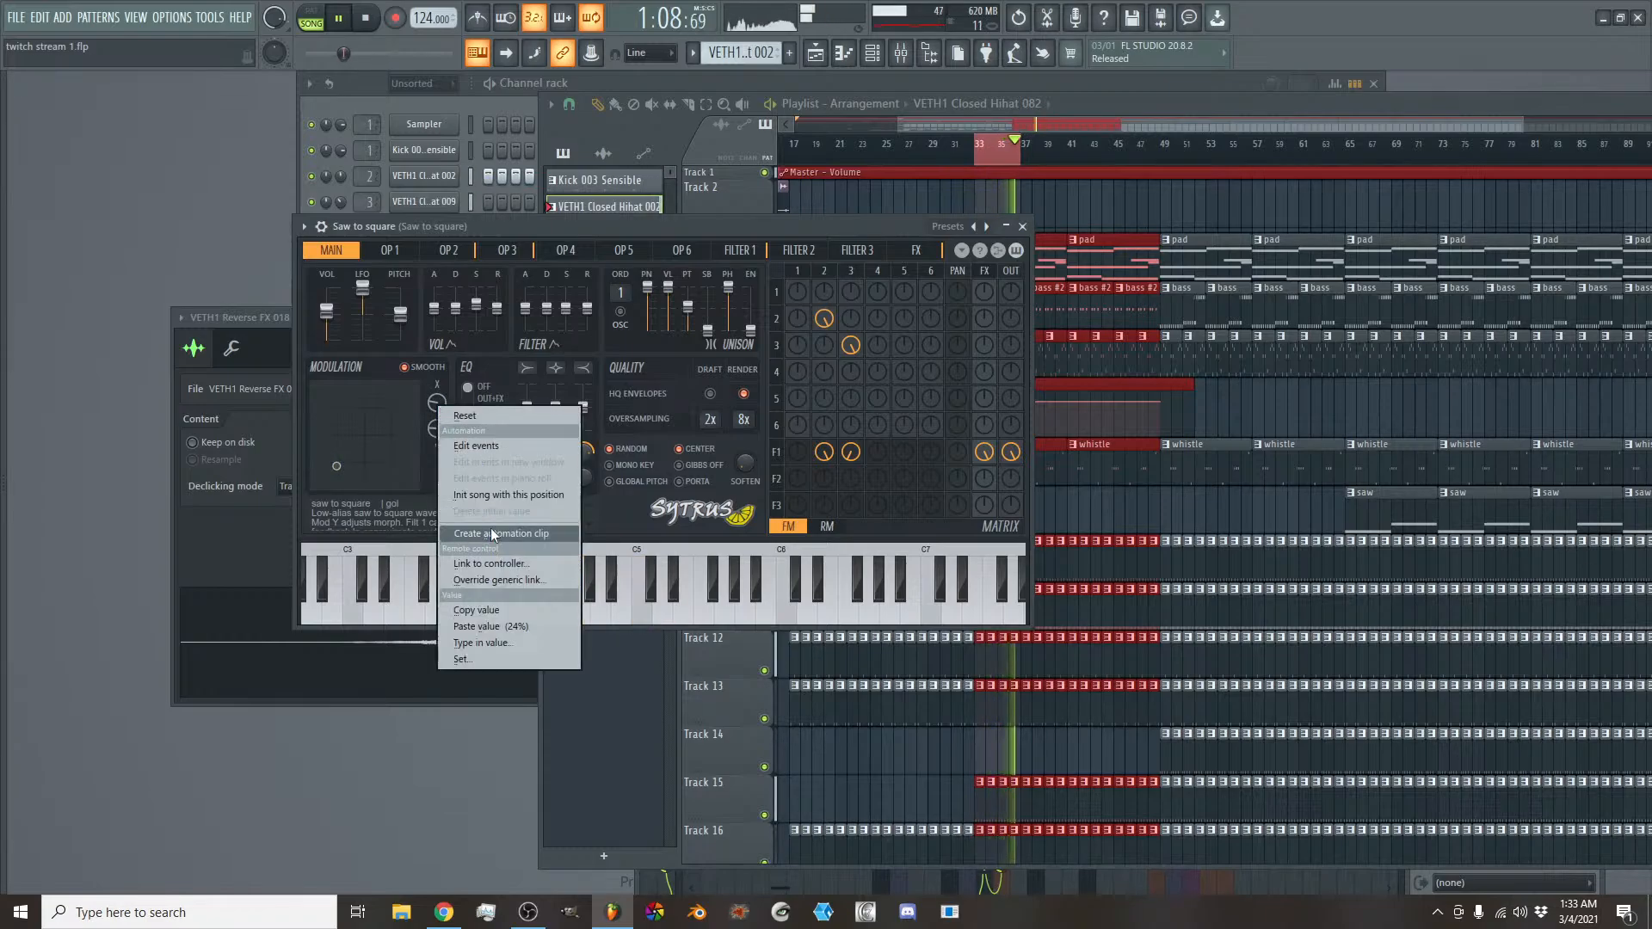
left_click(491, 528)
left_click(1019, 122)
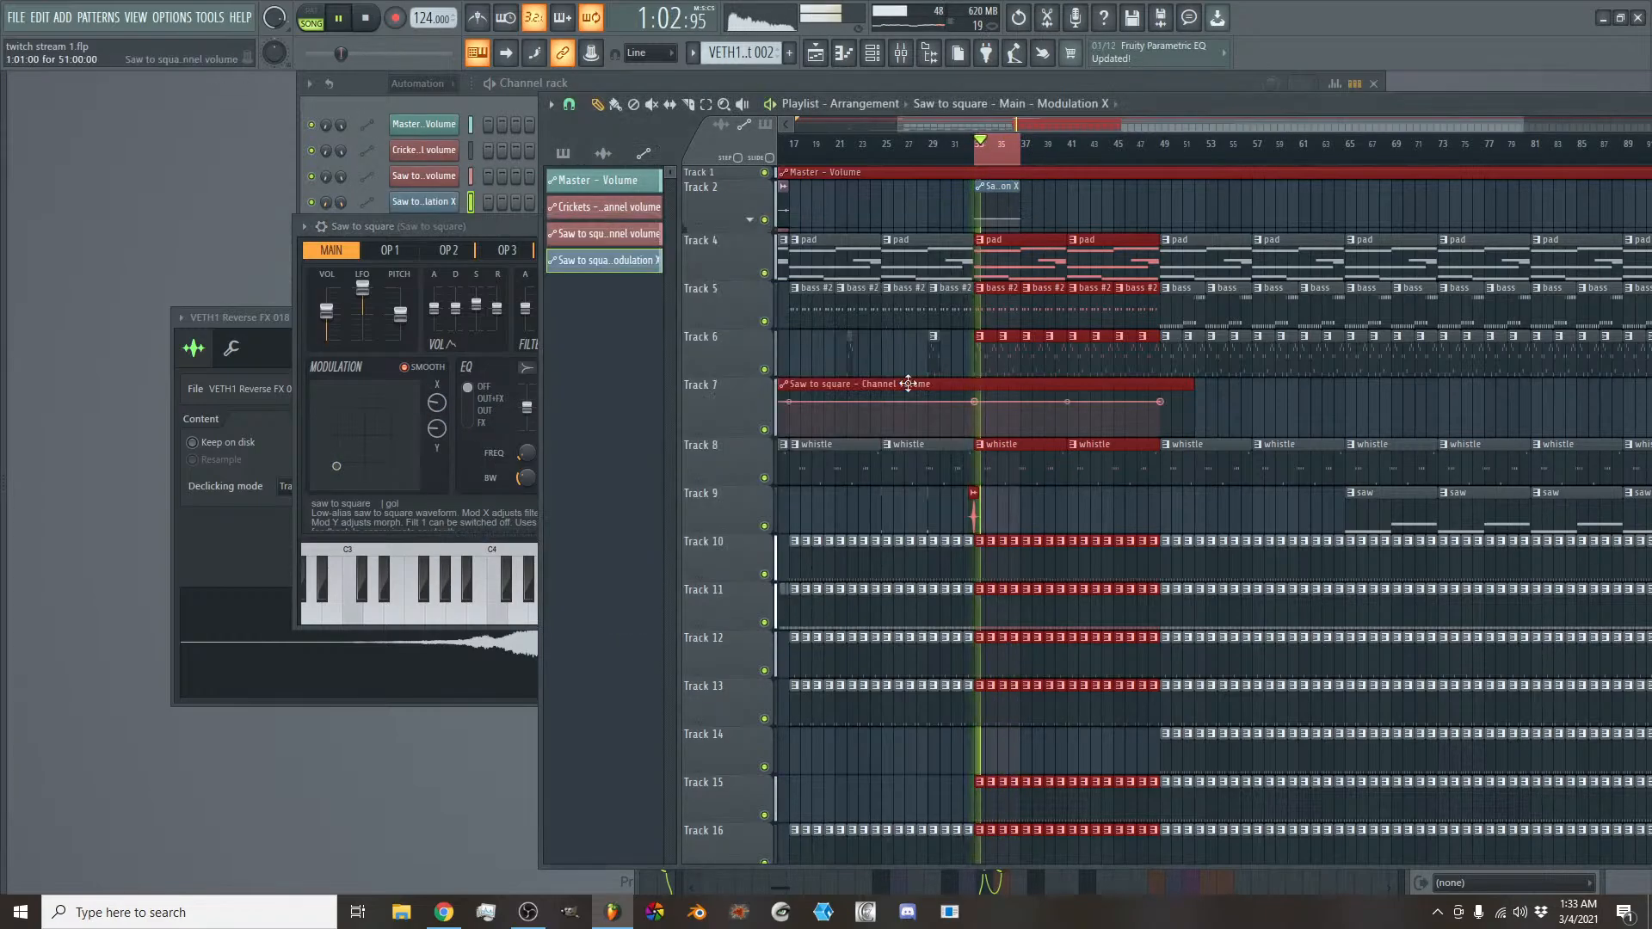
- Insert an empty track above the whistle track and move the Modulation X automation clip onto it, starting at bar 1
right_click(751, 460)
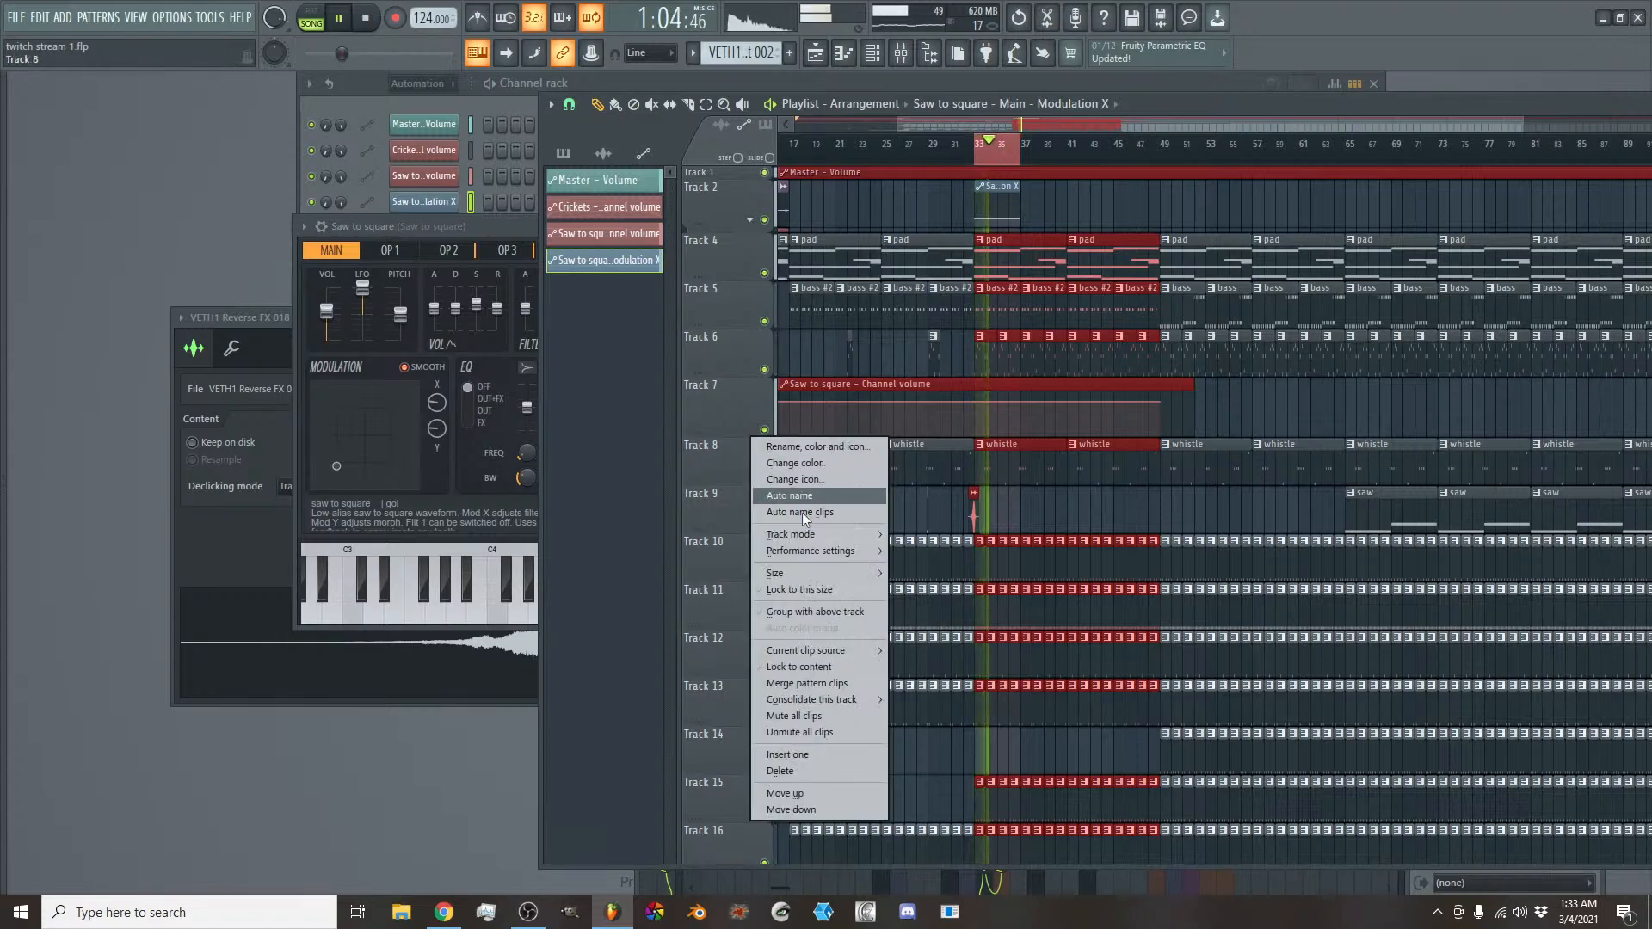
left_click(799, 757)
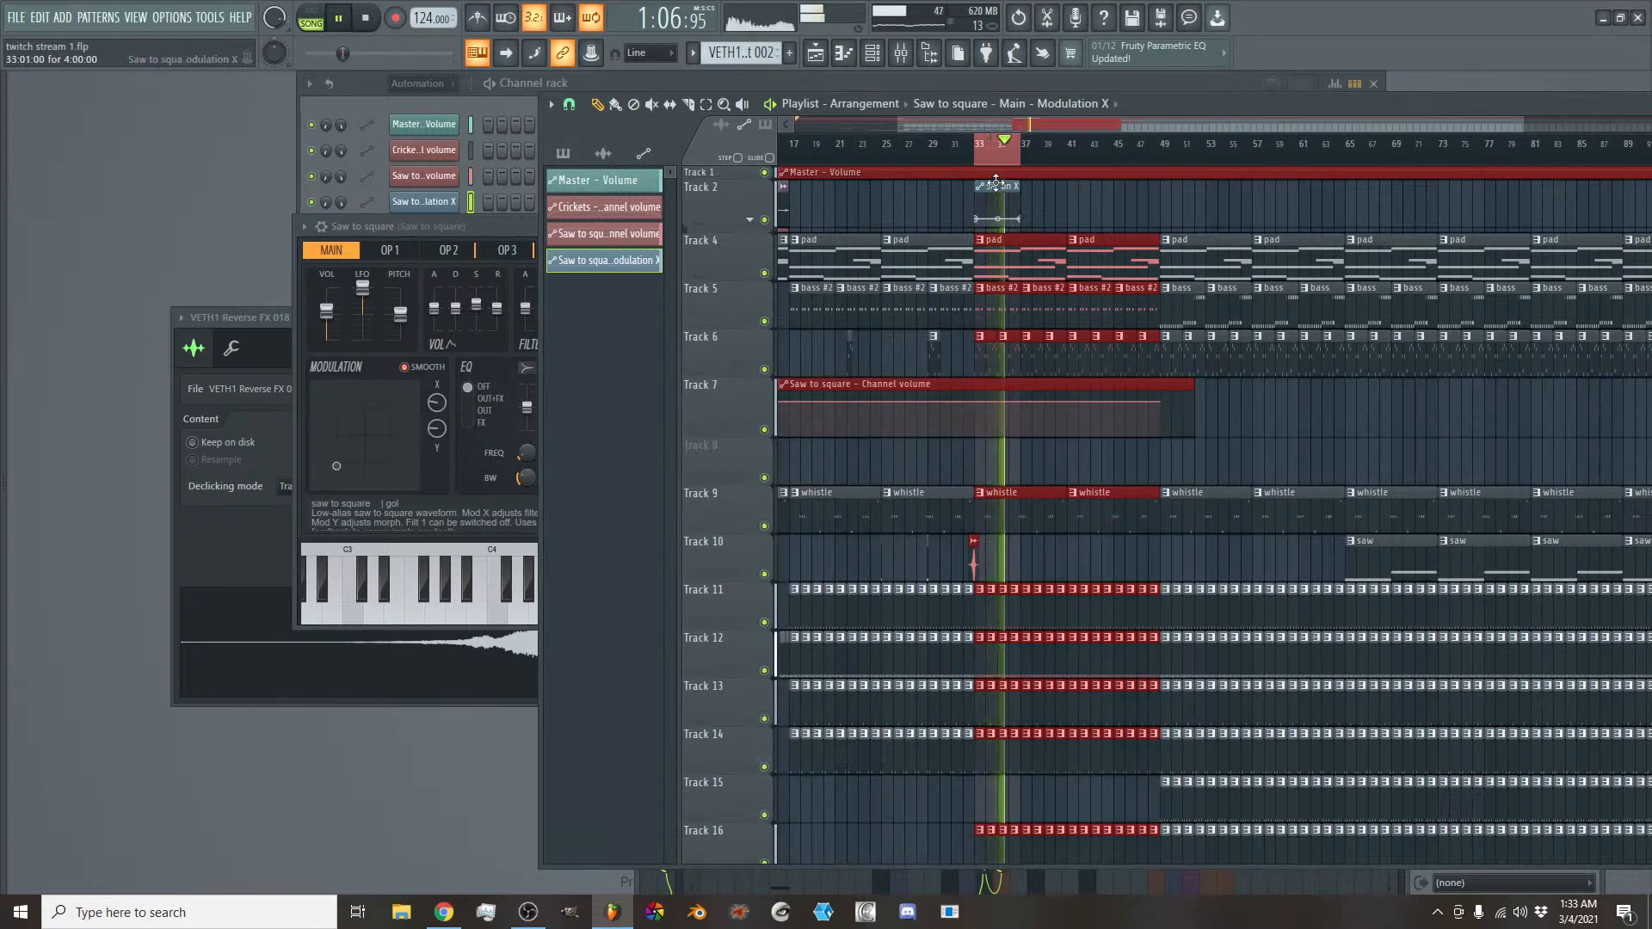
left_click_drag(996, 200, 995, 457)
left_click_drag(997, 447, 837, 468)
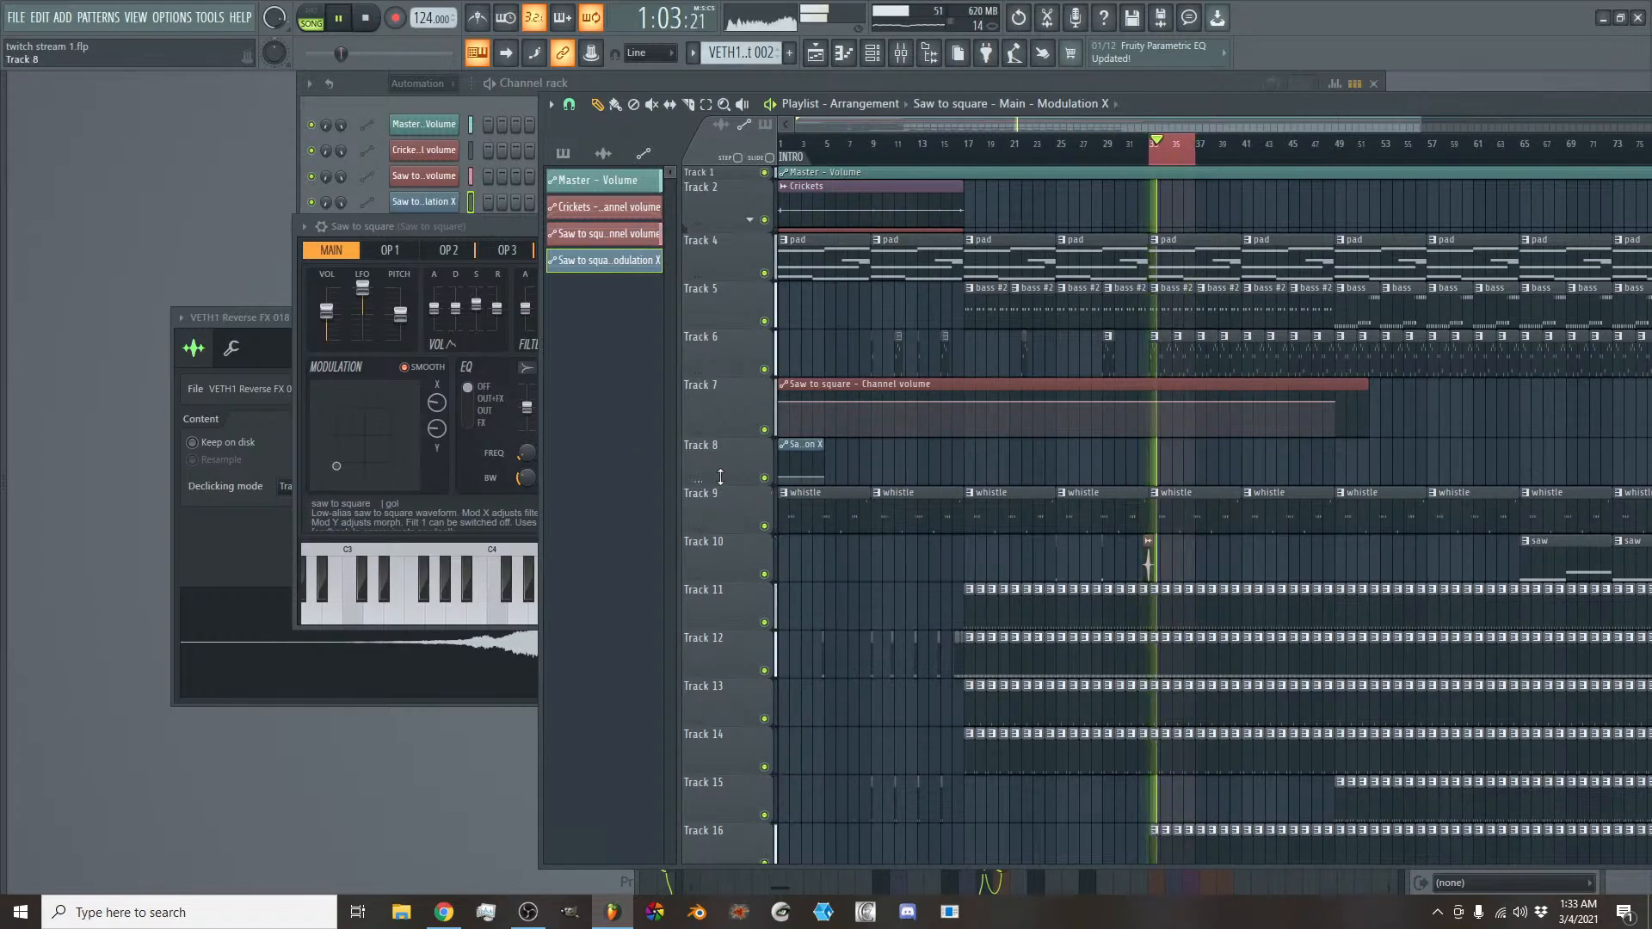
- Enlarge Track 8, extend the Modulation X clip to bar 64, and add a point at bar 33 with the copied 24% value
left_click_drag(720, 476, 722, 796)
left_click_drag(824, 482, 1497, 483)
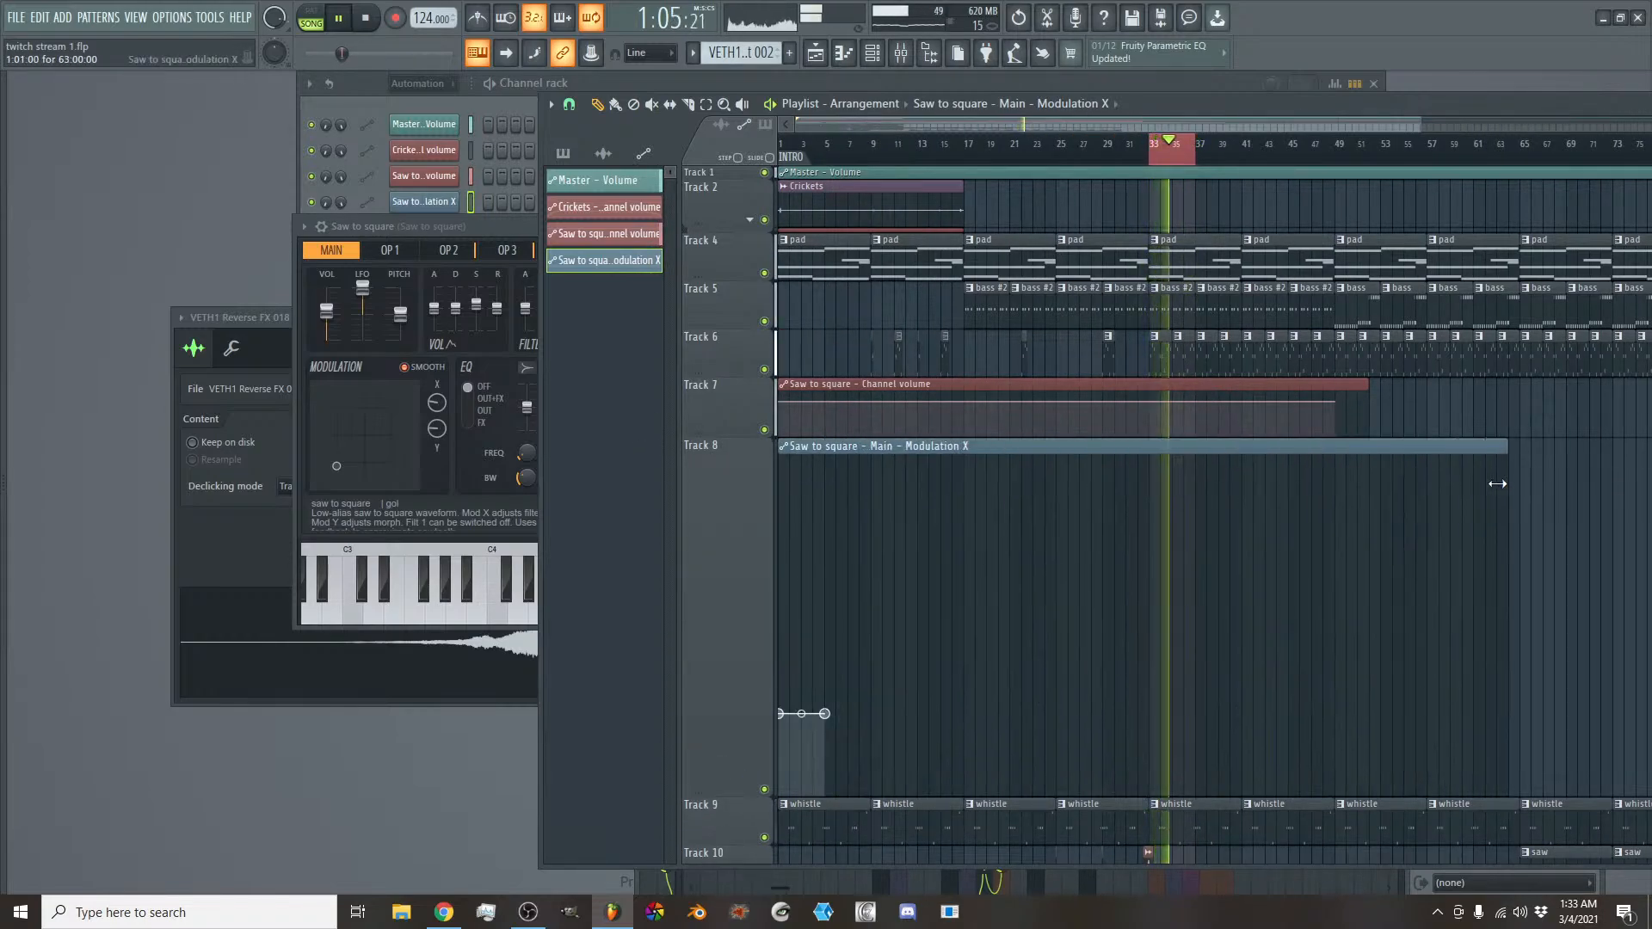
left_click(1150, 685)
right_click(1149, 686)
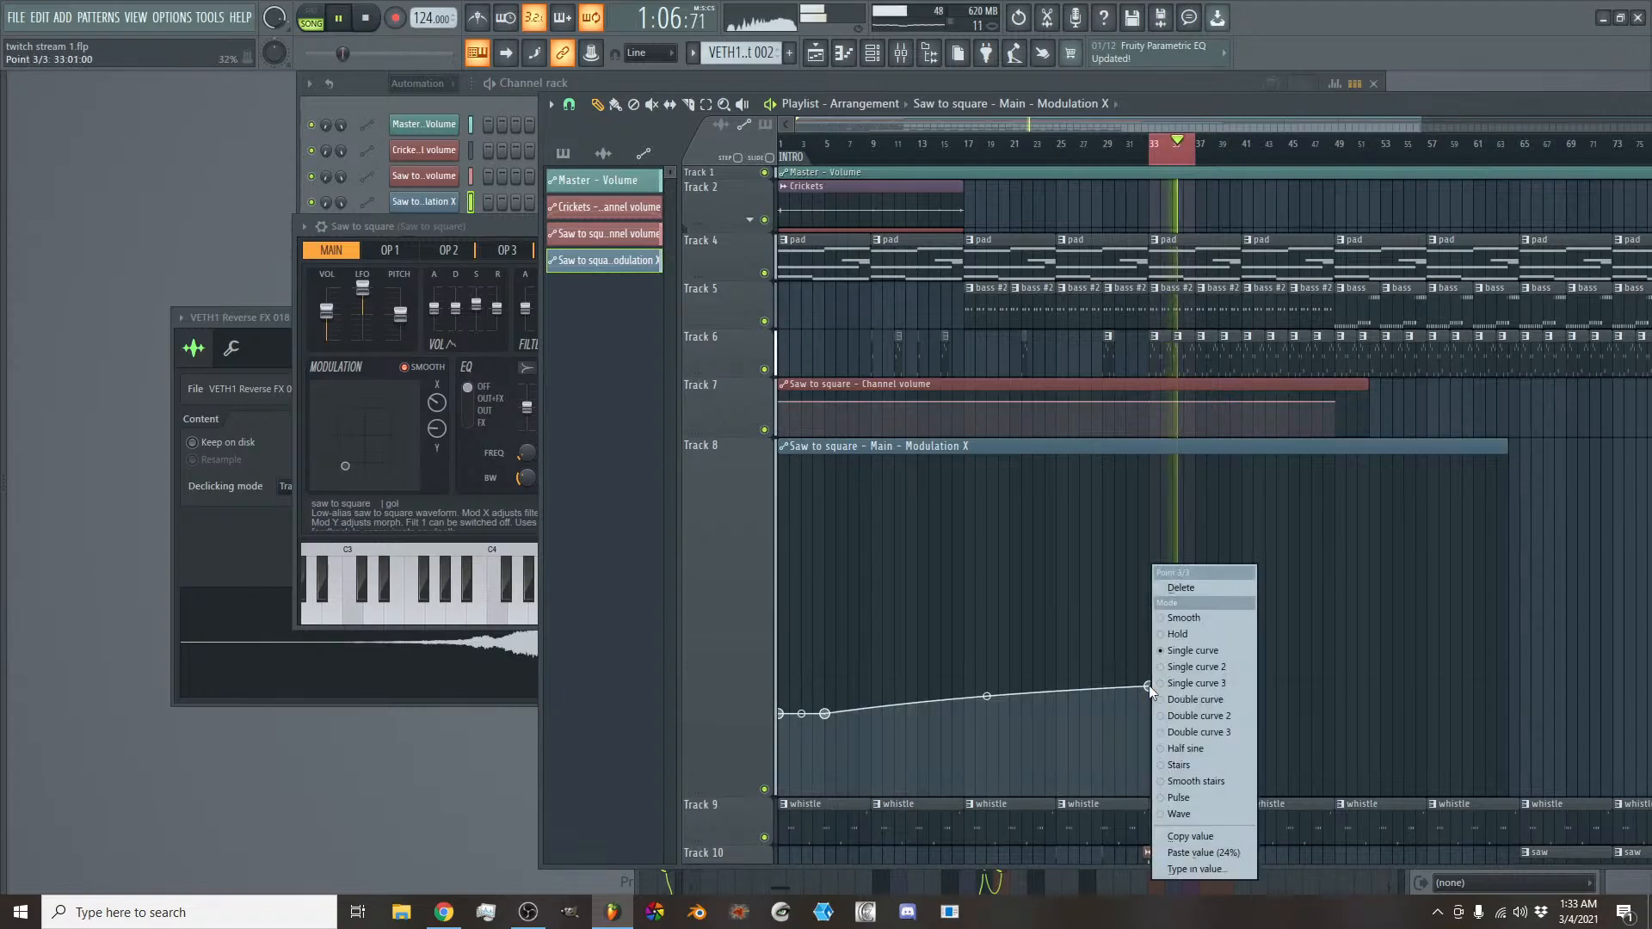
left_click(1205, 850)
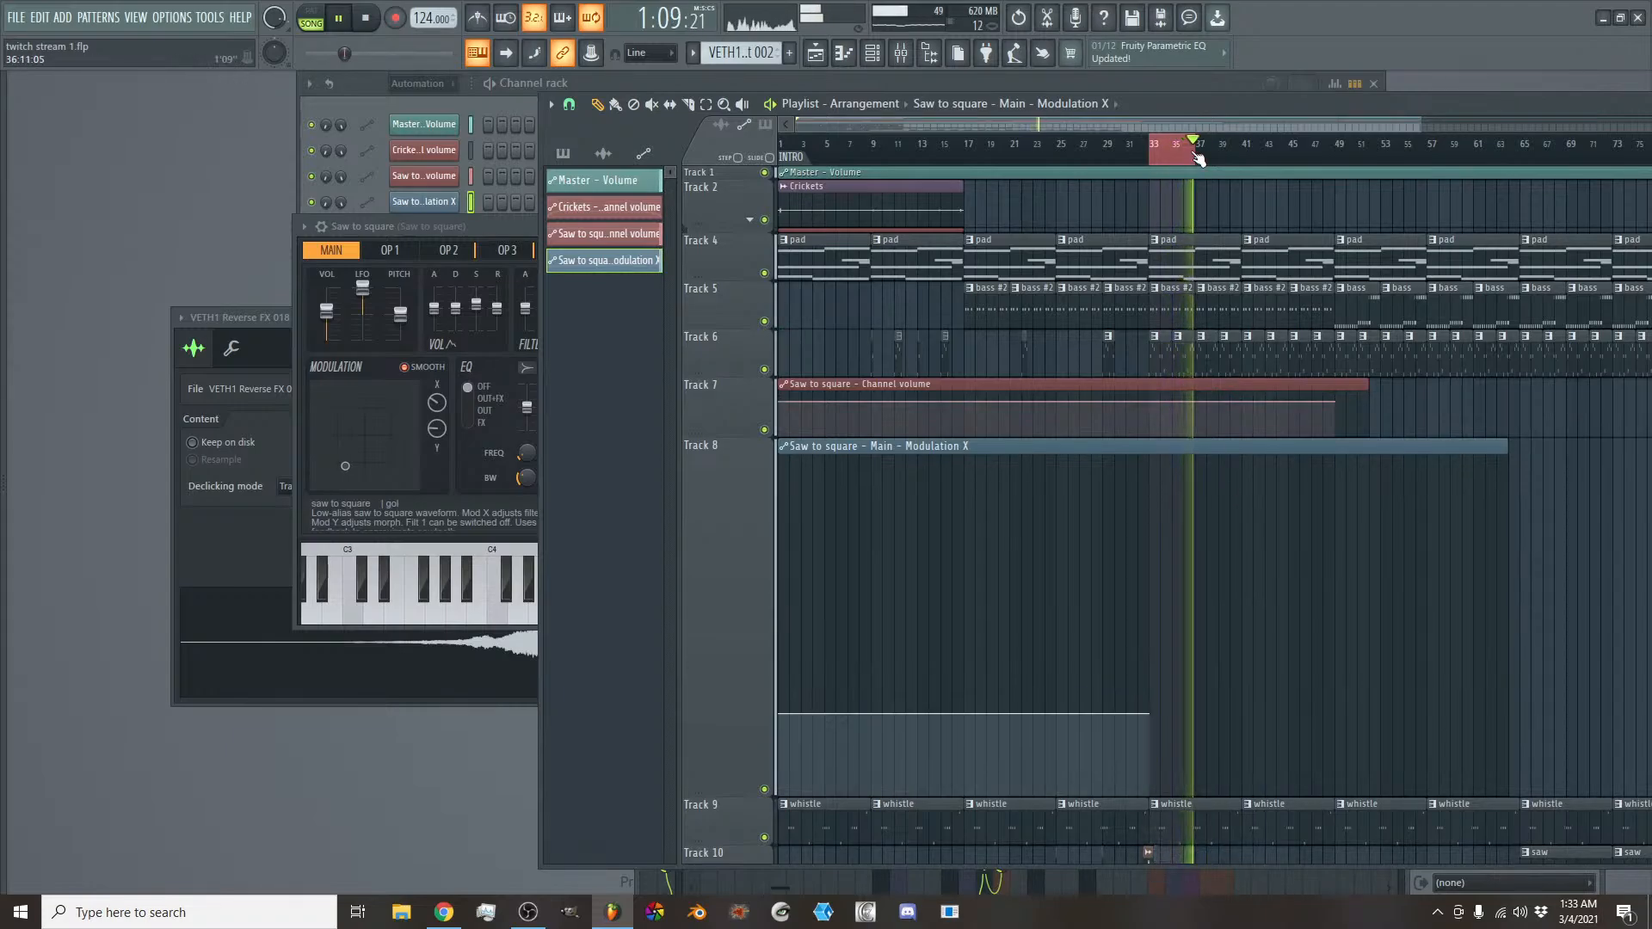
- Stop playback and bring bars 25 to 53 of the Modulation X automation clip into close view
key("space")
scroll(1195, 122, "up", 4)
left_click_drag(1170, 126, 1168, 128)
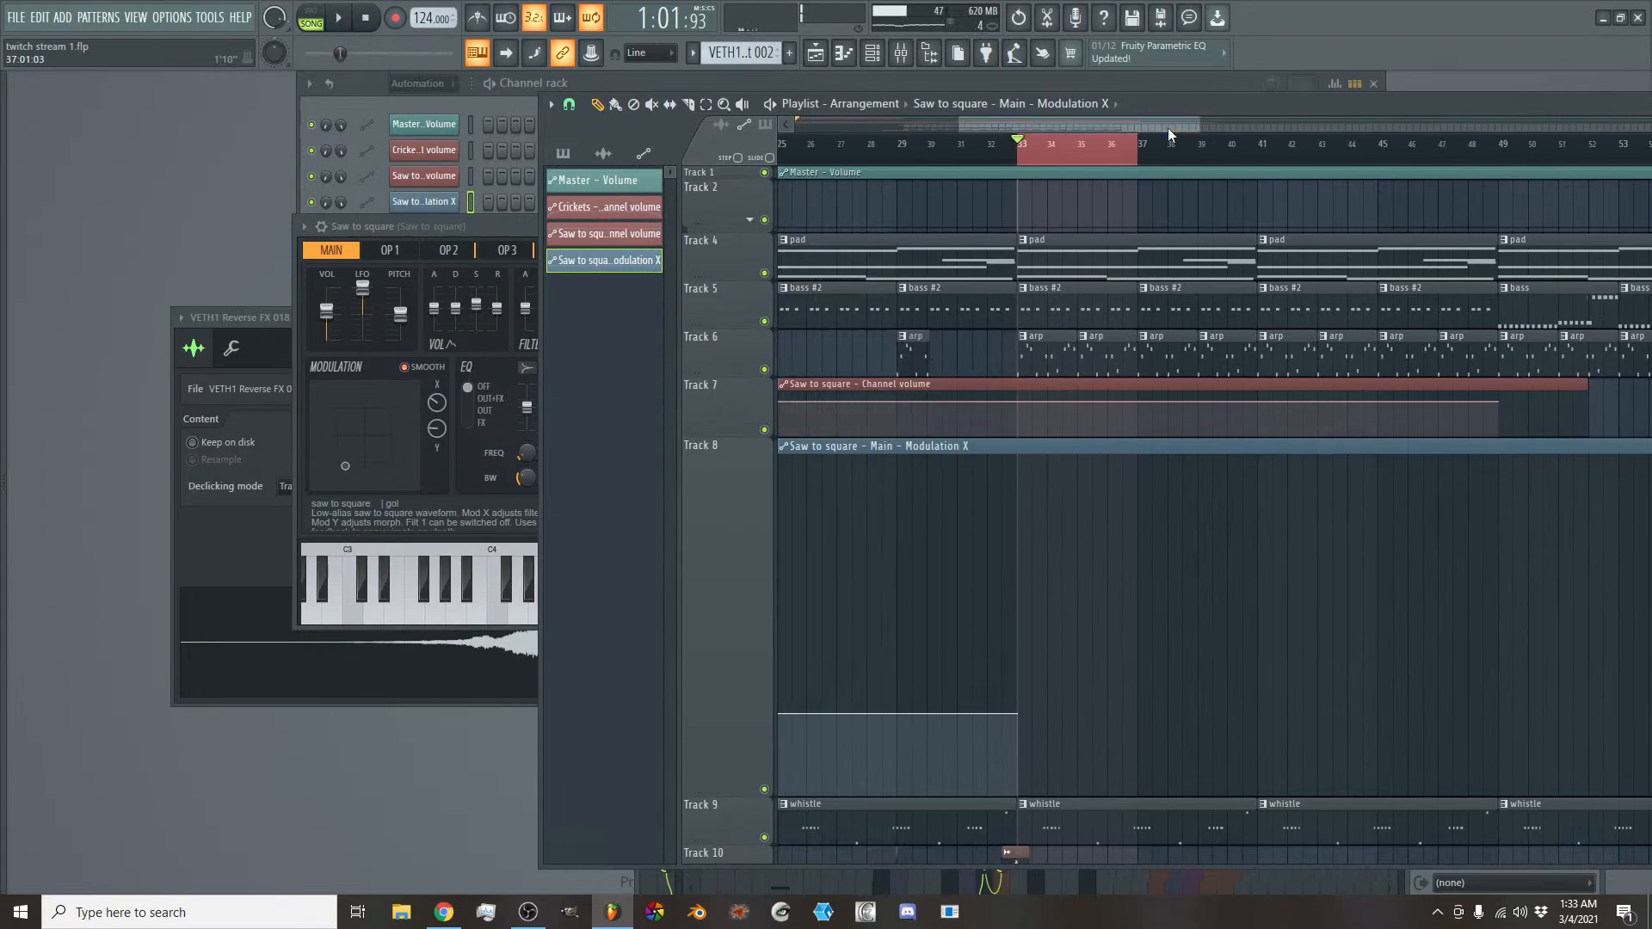
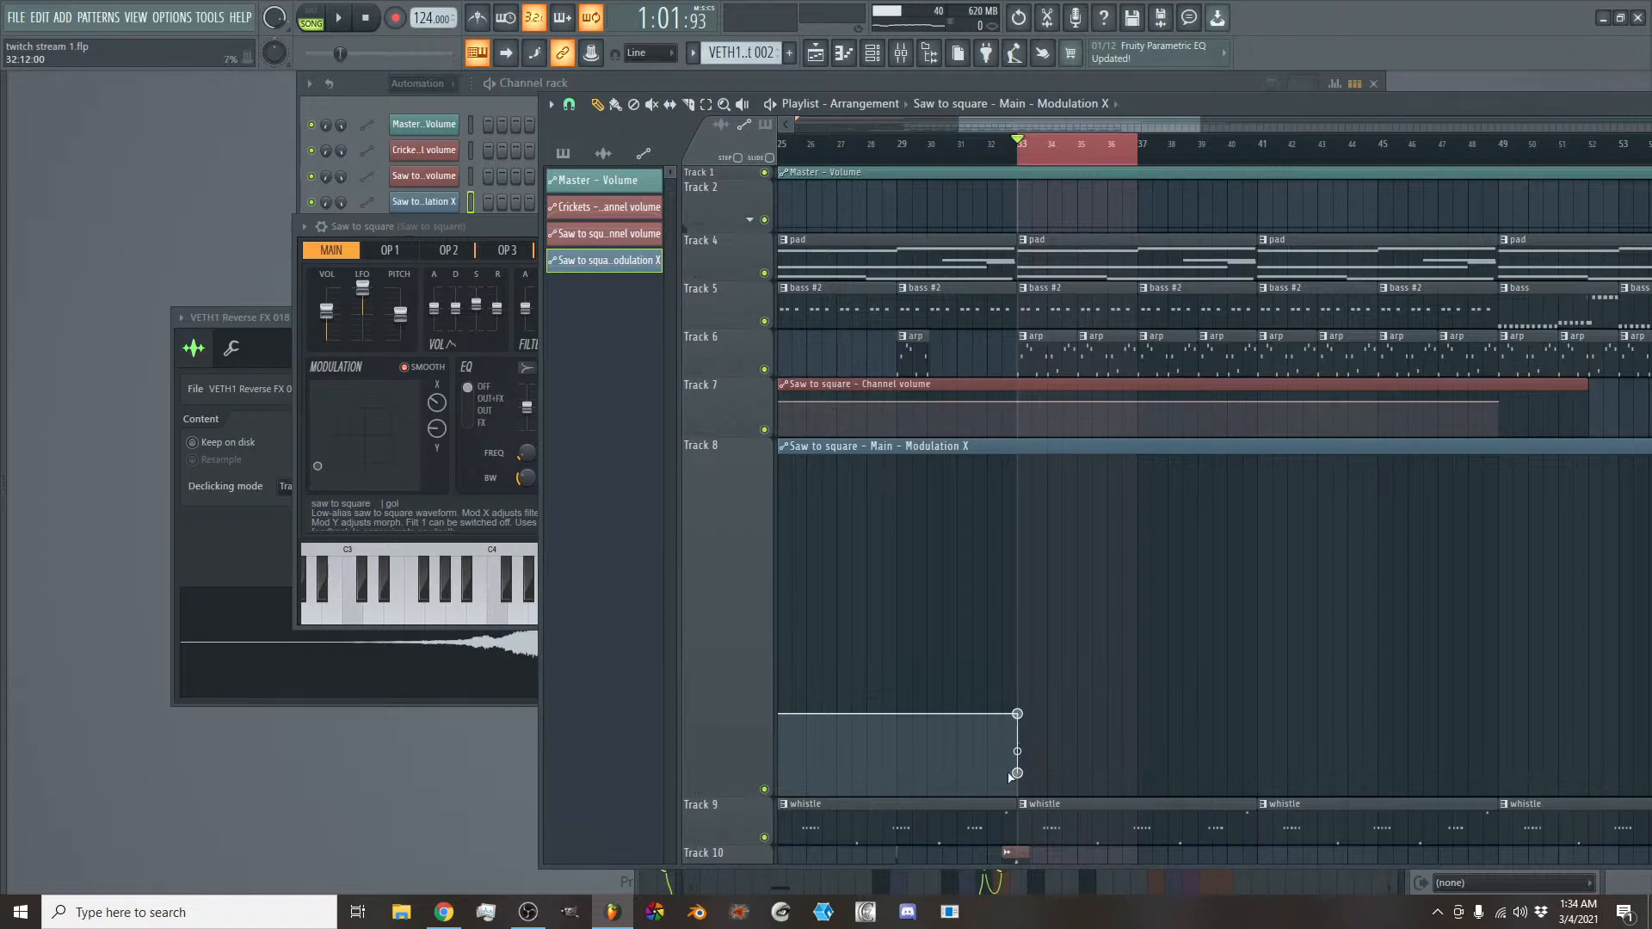
- Extend the playlist time selection so it spans bars 33 to 49
key("space")
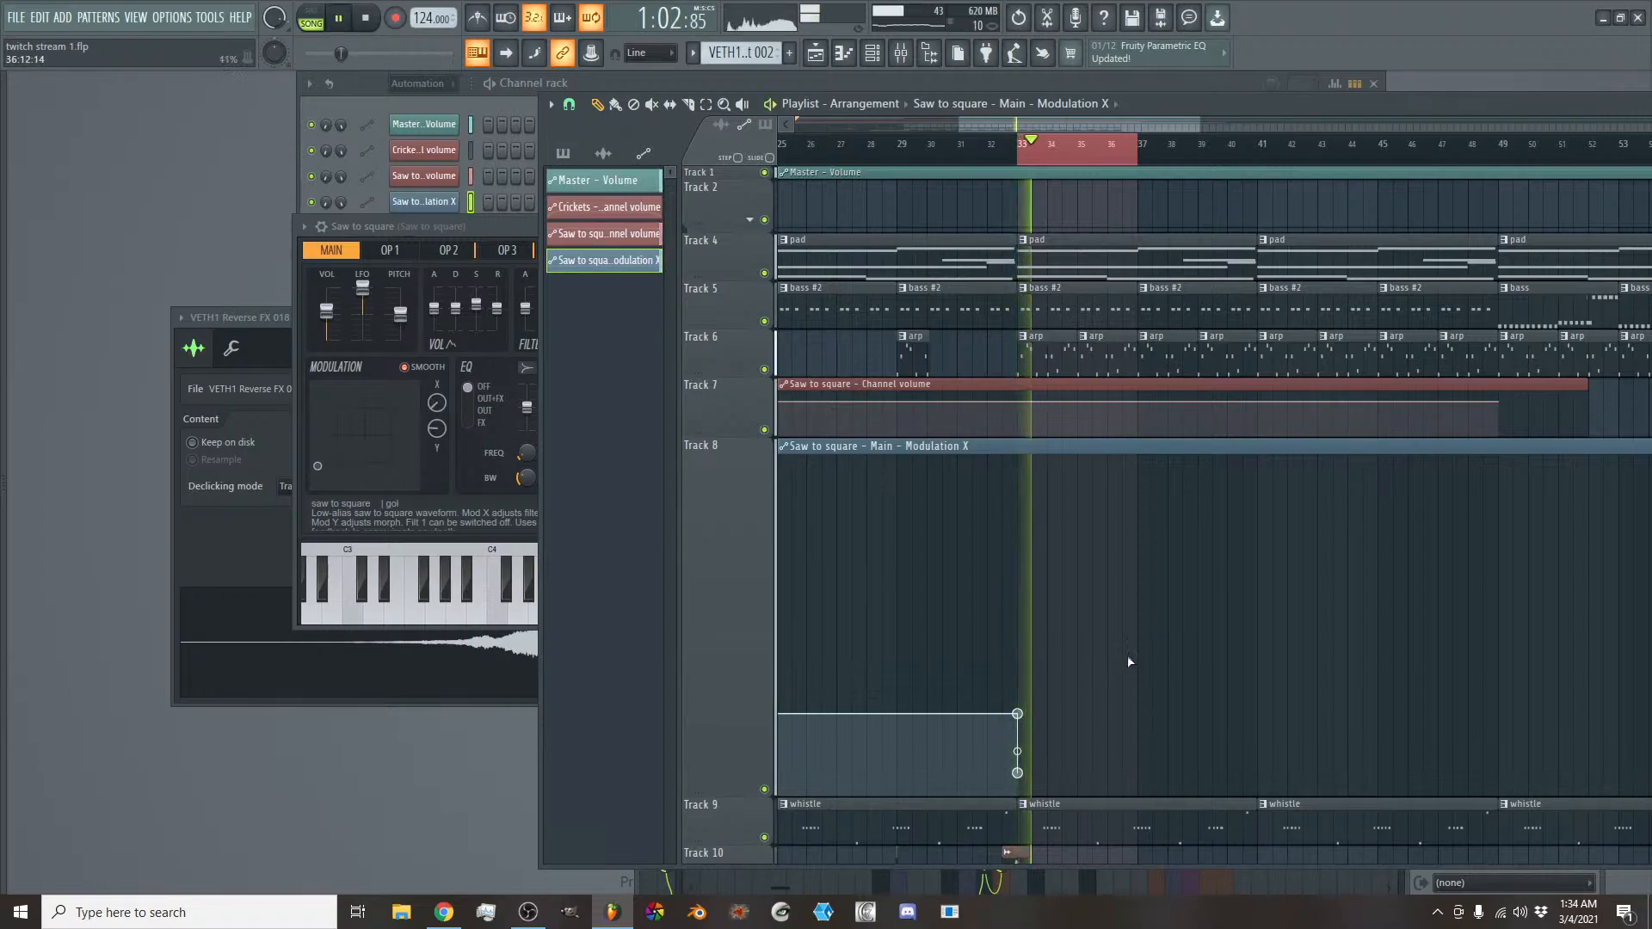
key("space")
scroll(1091, 296, "right", 2)
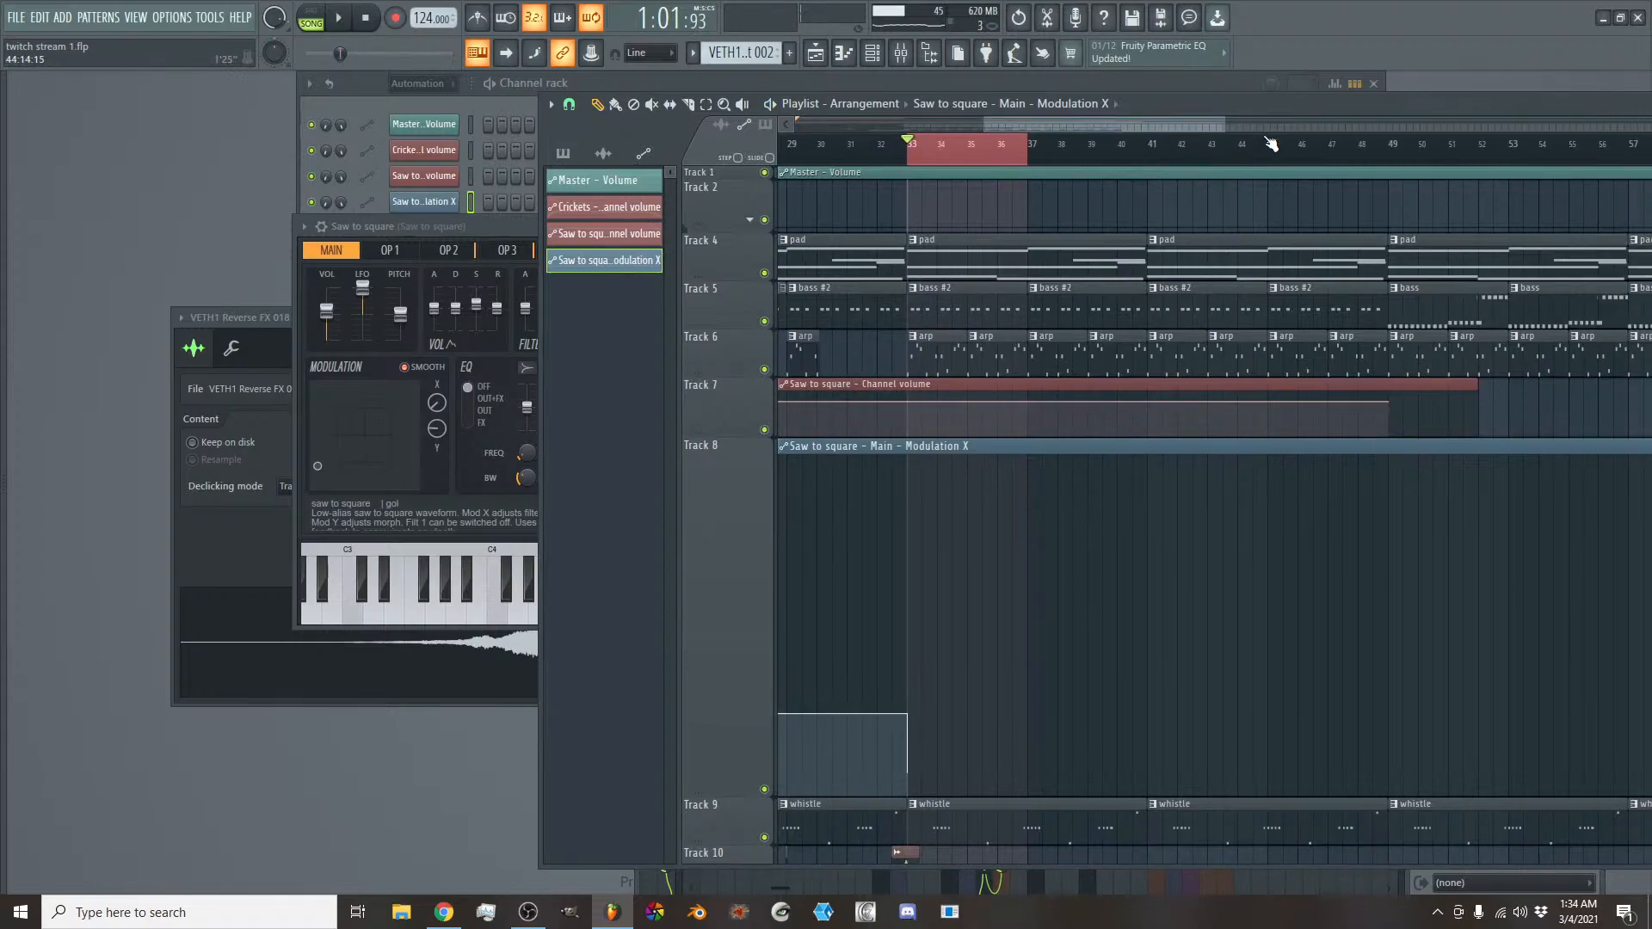
left_click_drag(1270, 143, 1382, 145)
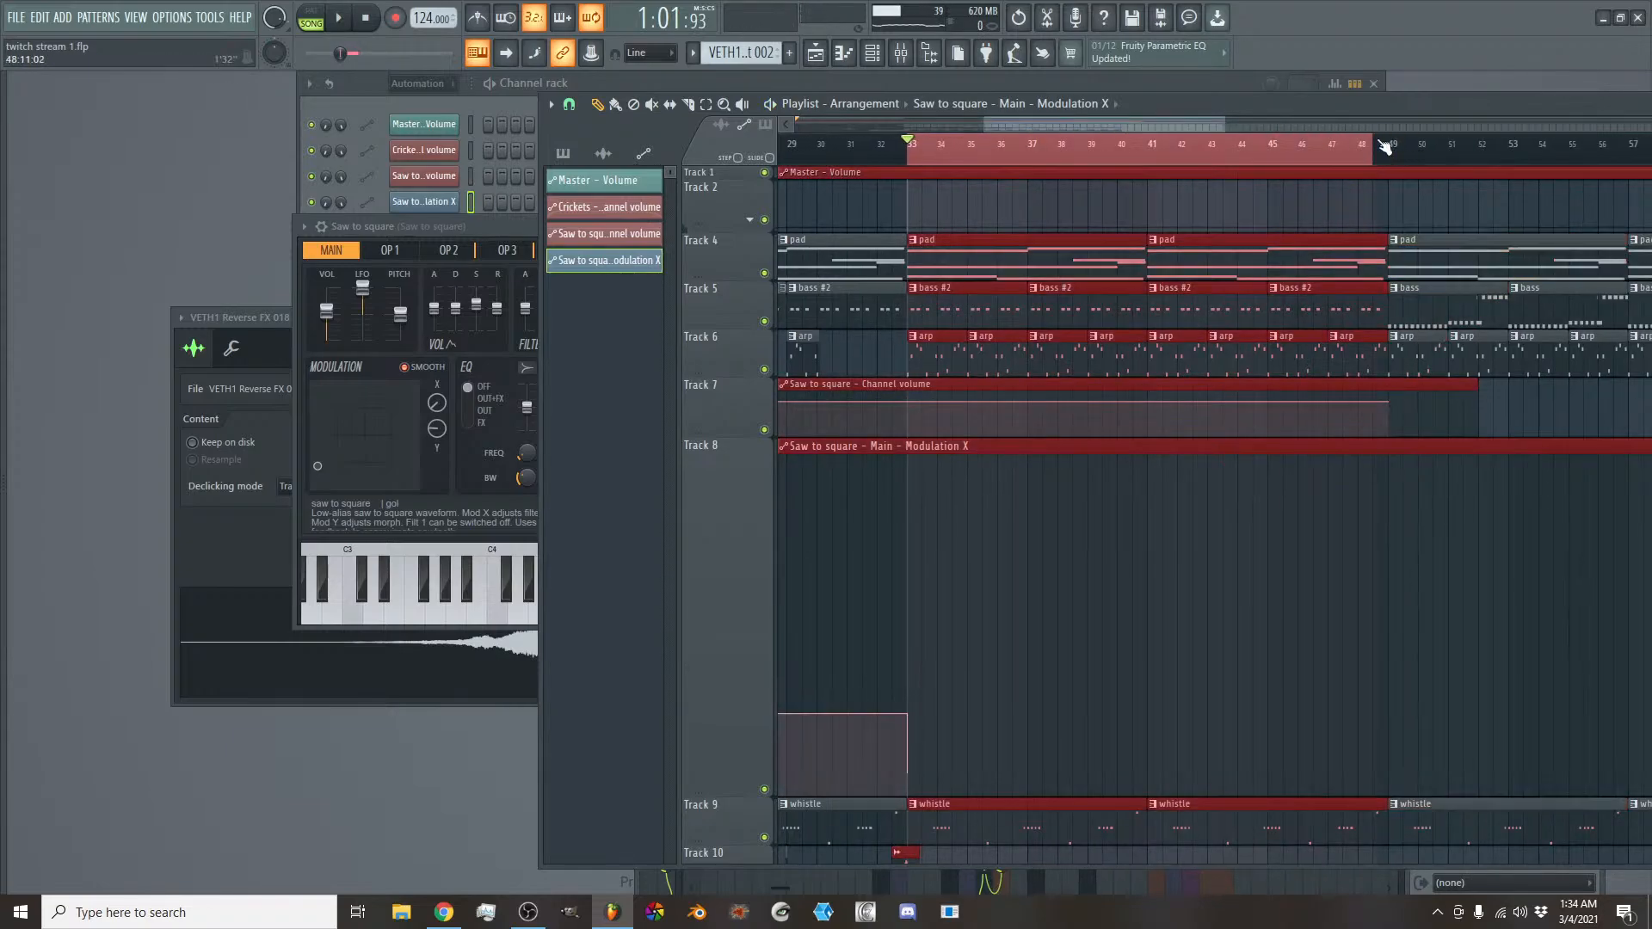
scroll(1377, 146, "down", 4)
scroll(1161, 244, "down", 5)
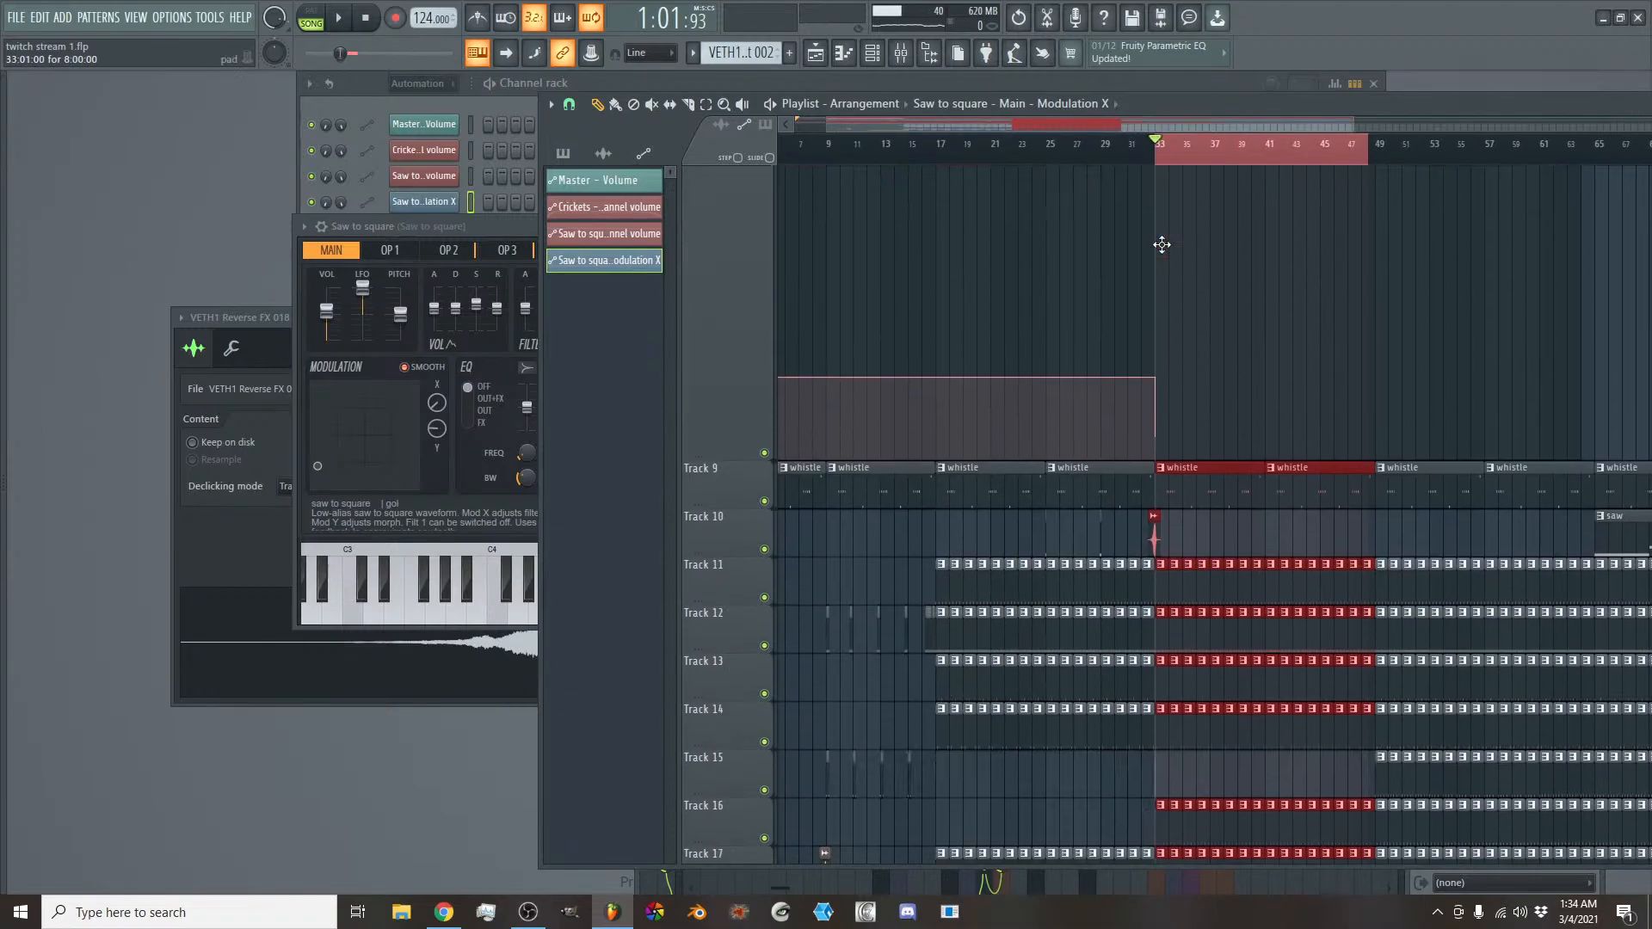
scroll(1161, 244, "down", 3)
scroll(1162, 244, "up", 3)
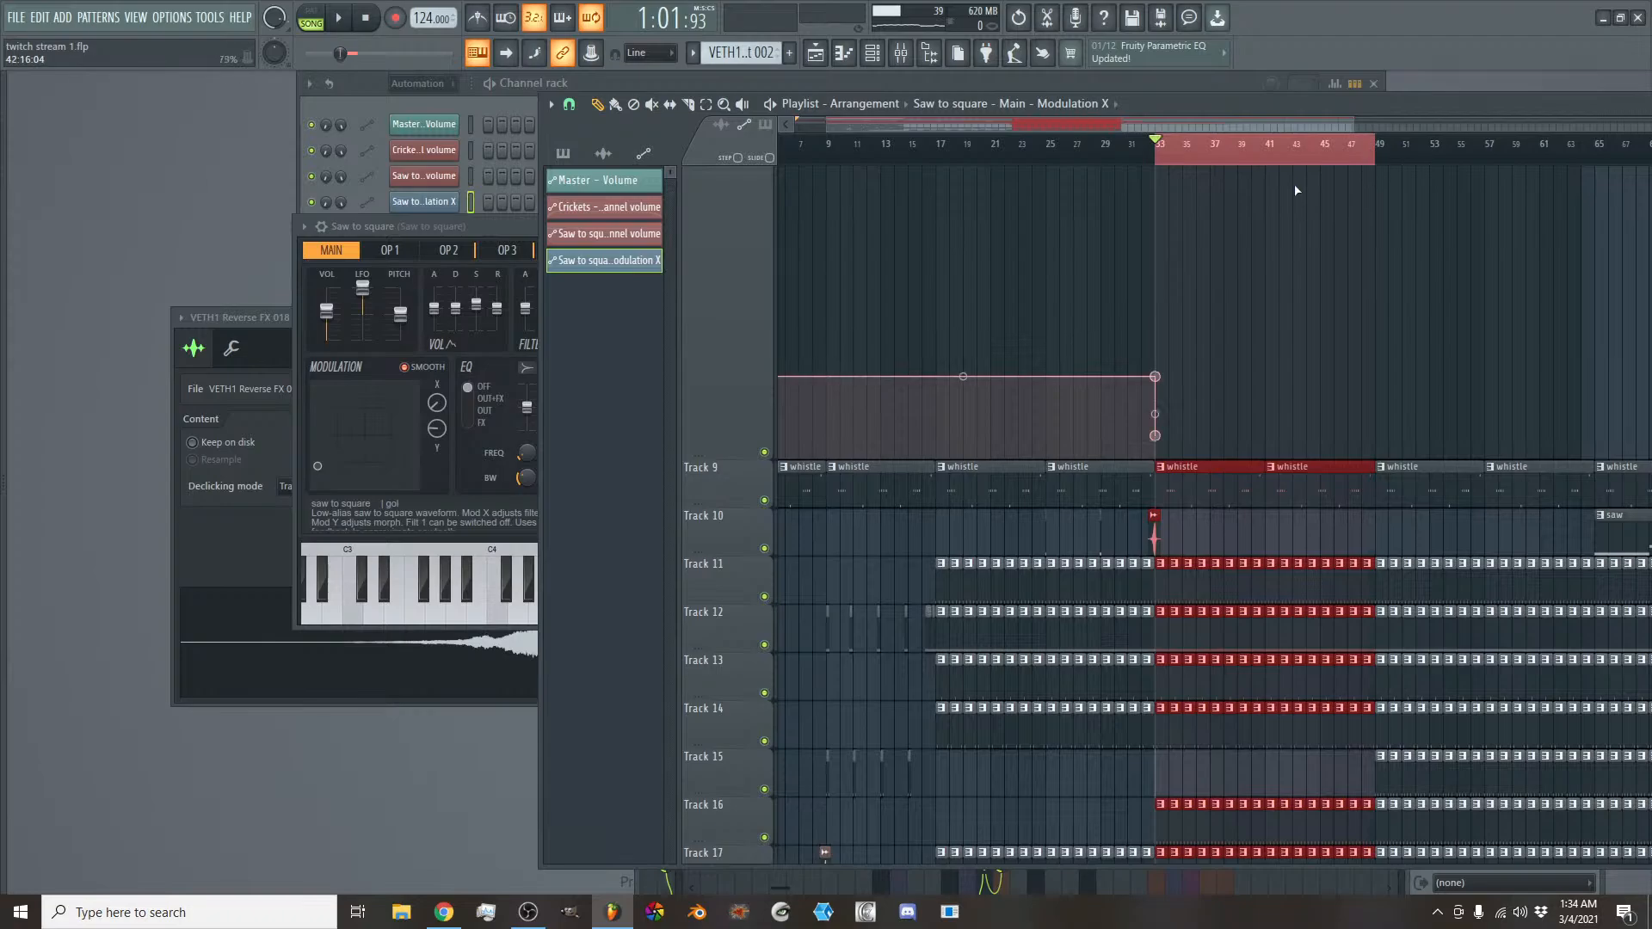
scroll(1241, 137, "up", 5)
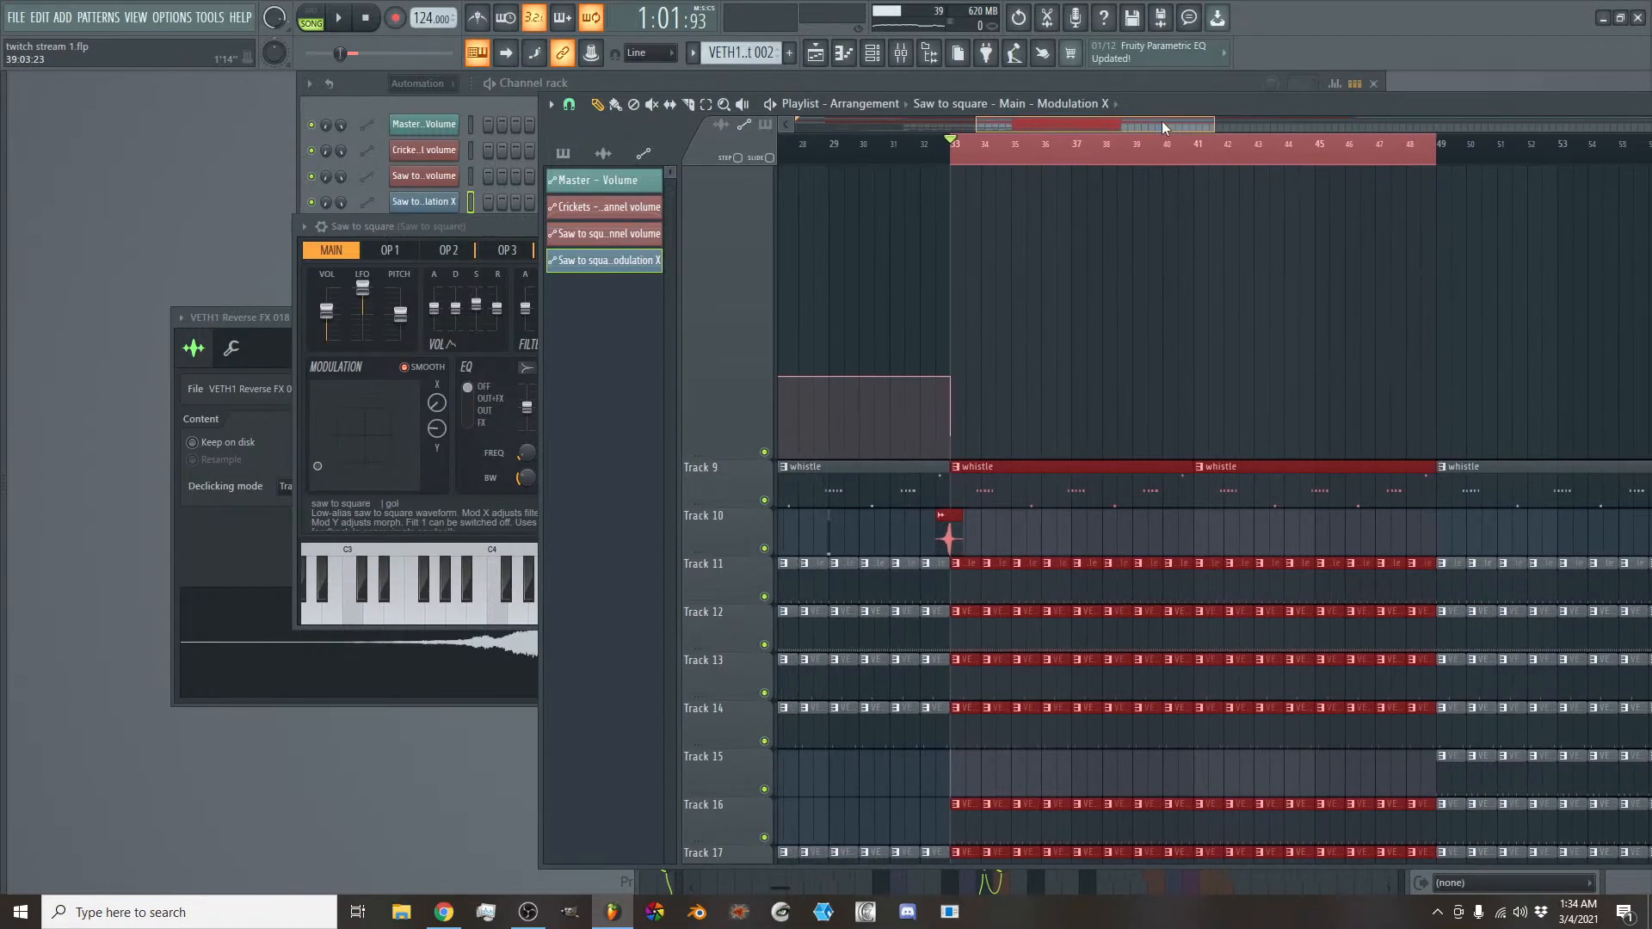
scroll(1054, 305, "up", 4)
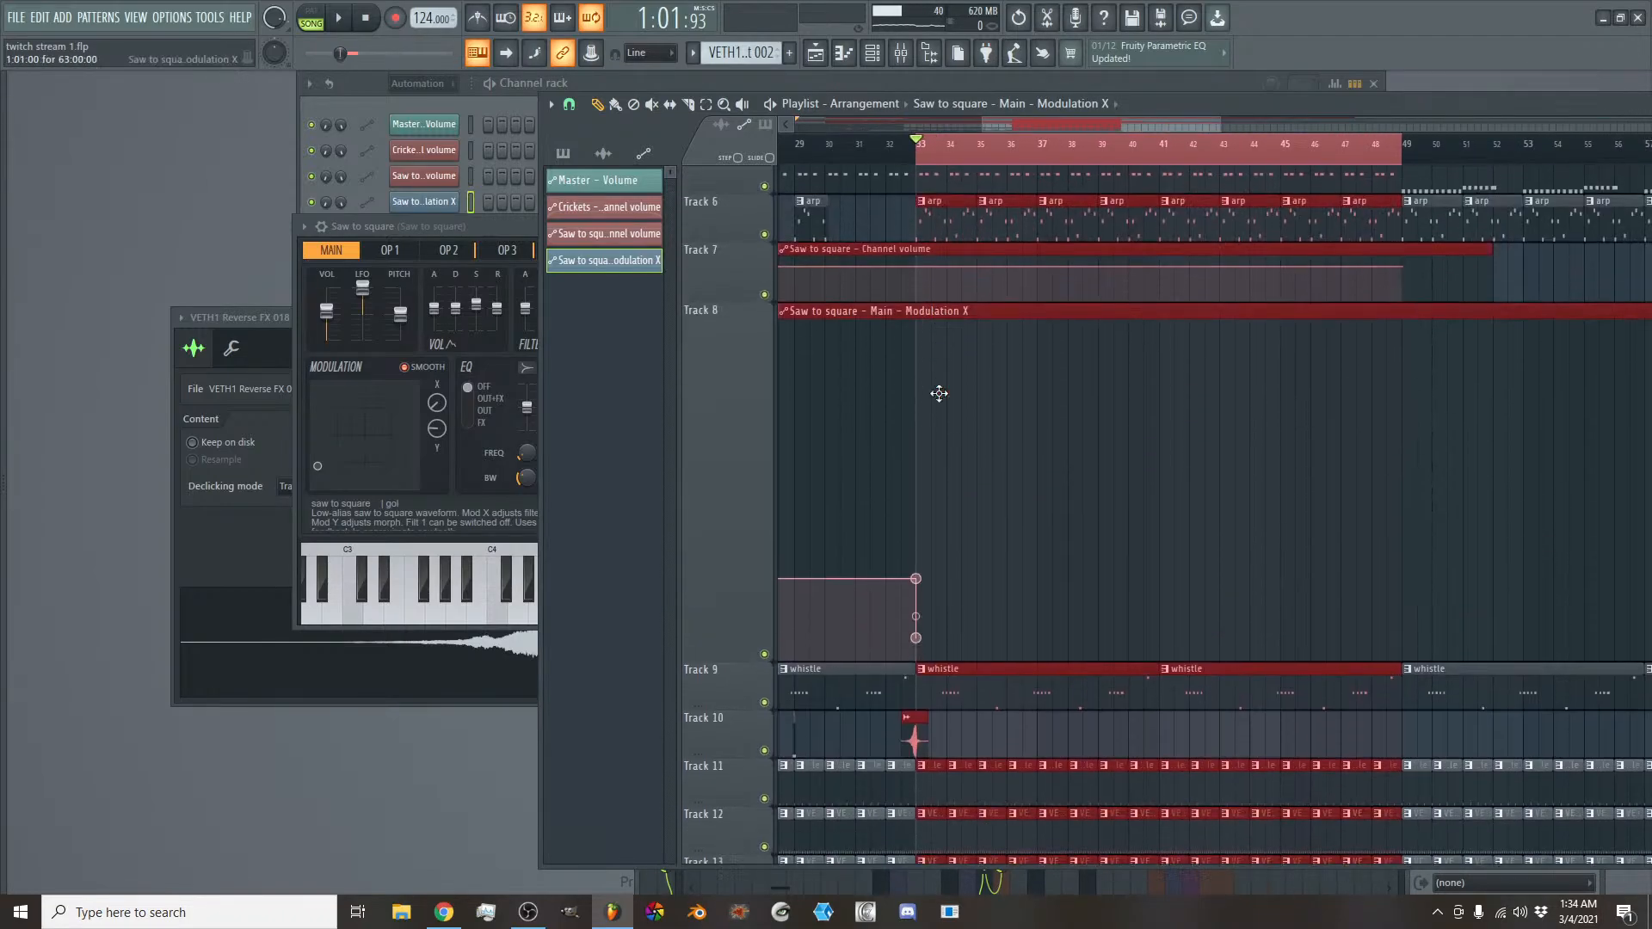
- Add a point to the Modulation X automation after bar 33 and place it at bar 49, at about 76%
key("space")
left_click(1022, 538)
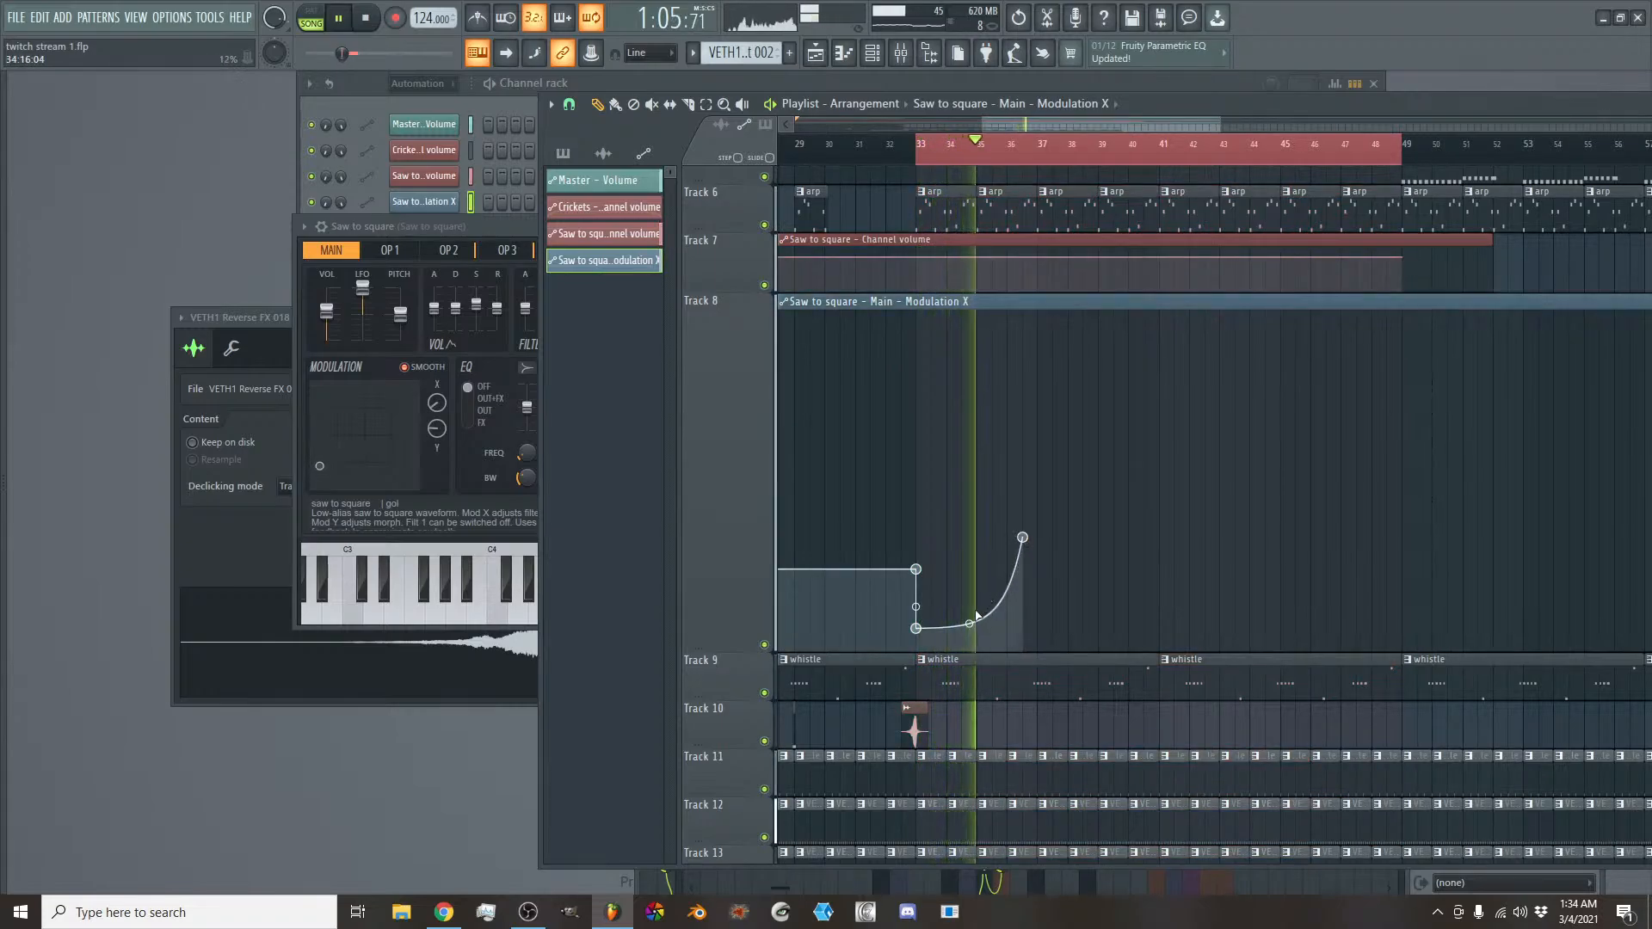
left_click_drag(1022, 538, 1159, 533)
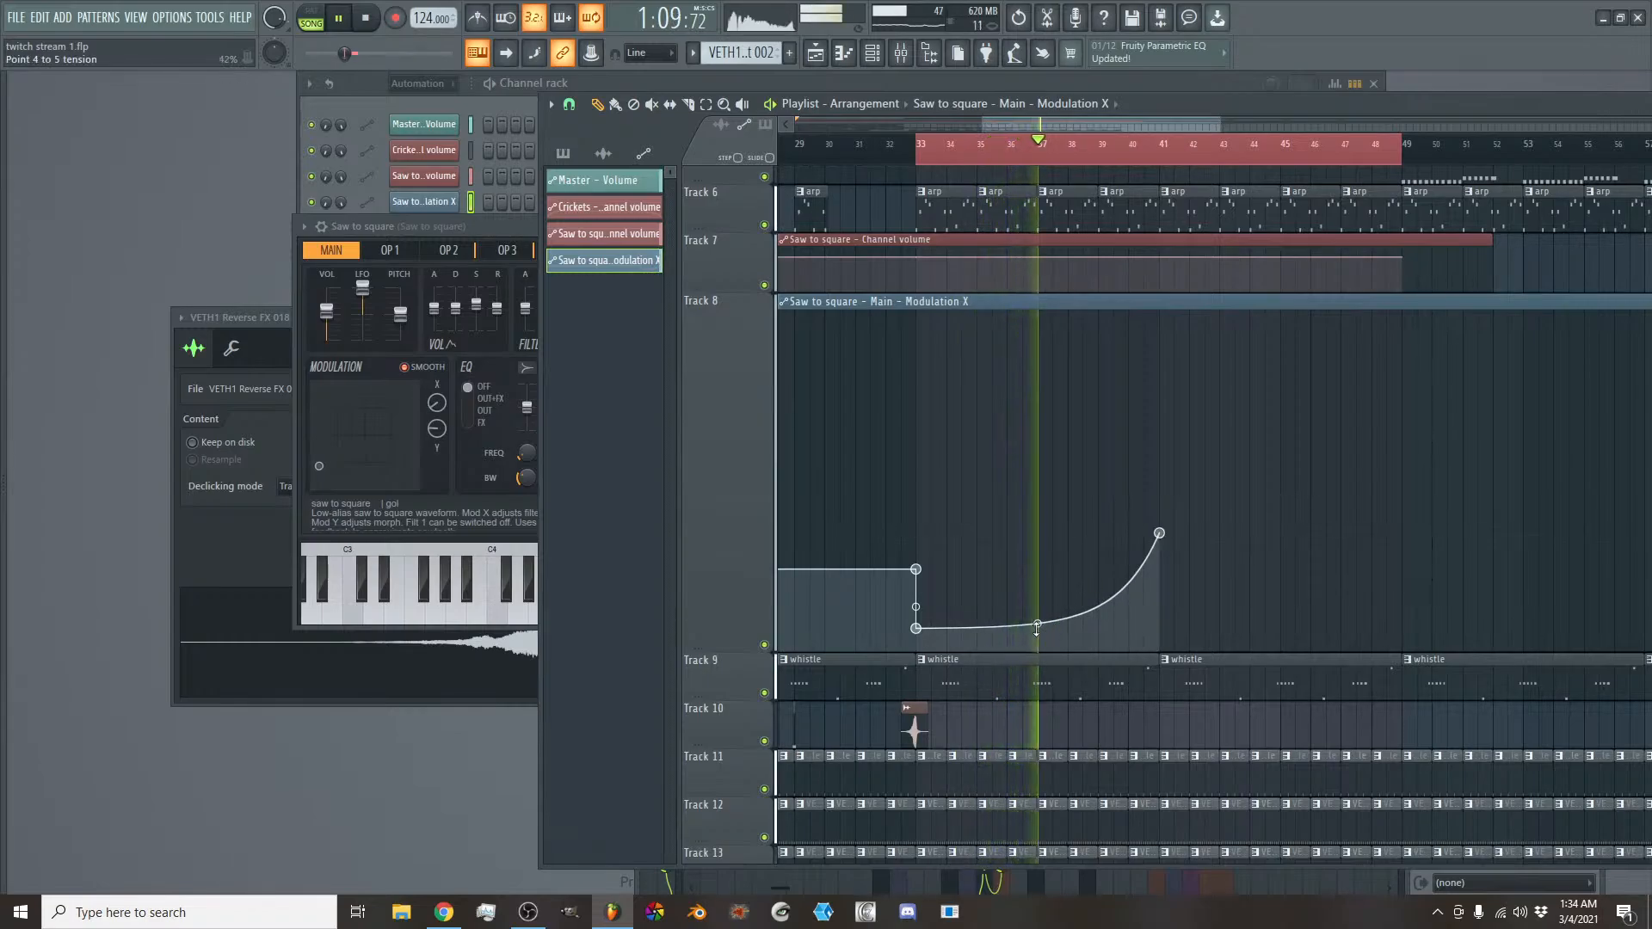
key("space")
left_click_drag(1158, 533, 1404, 419)
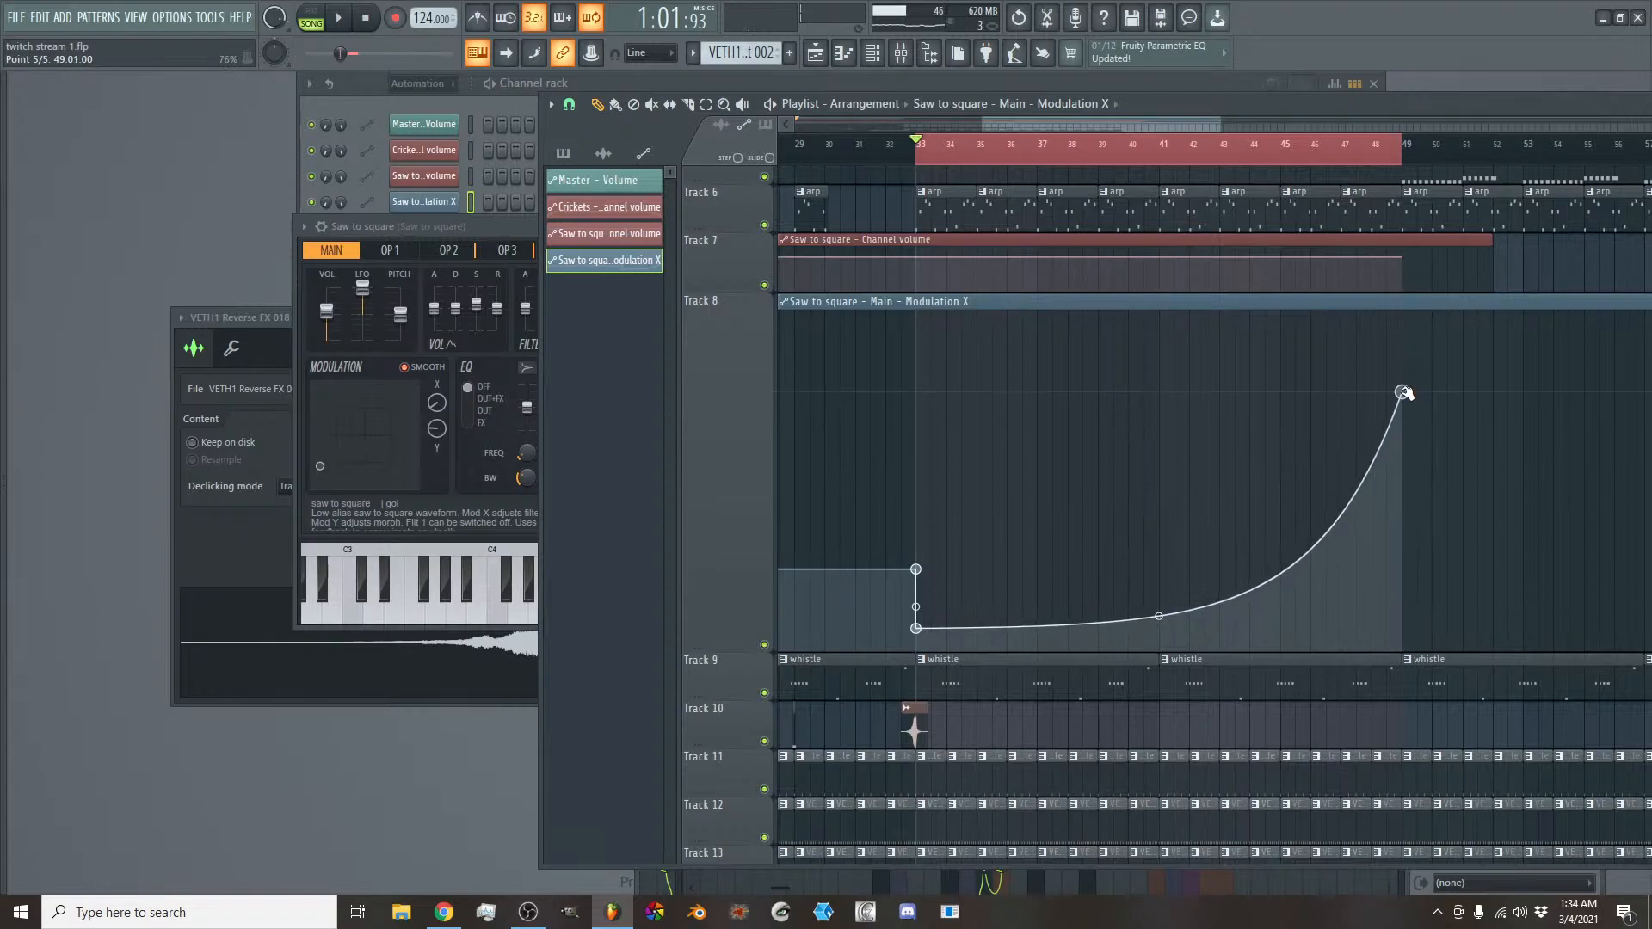
- Raise the bar 49 automation point and ease the curve from bar 33 to about 11% tension while listening
right_click(1157, 618)
left_click_drag(1155, 497, 1159, 570)
key("space")
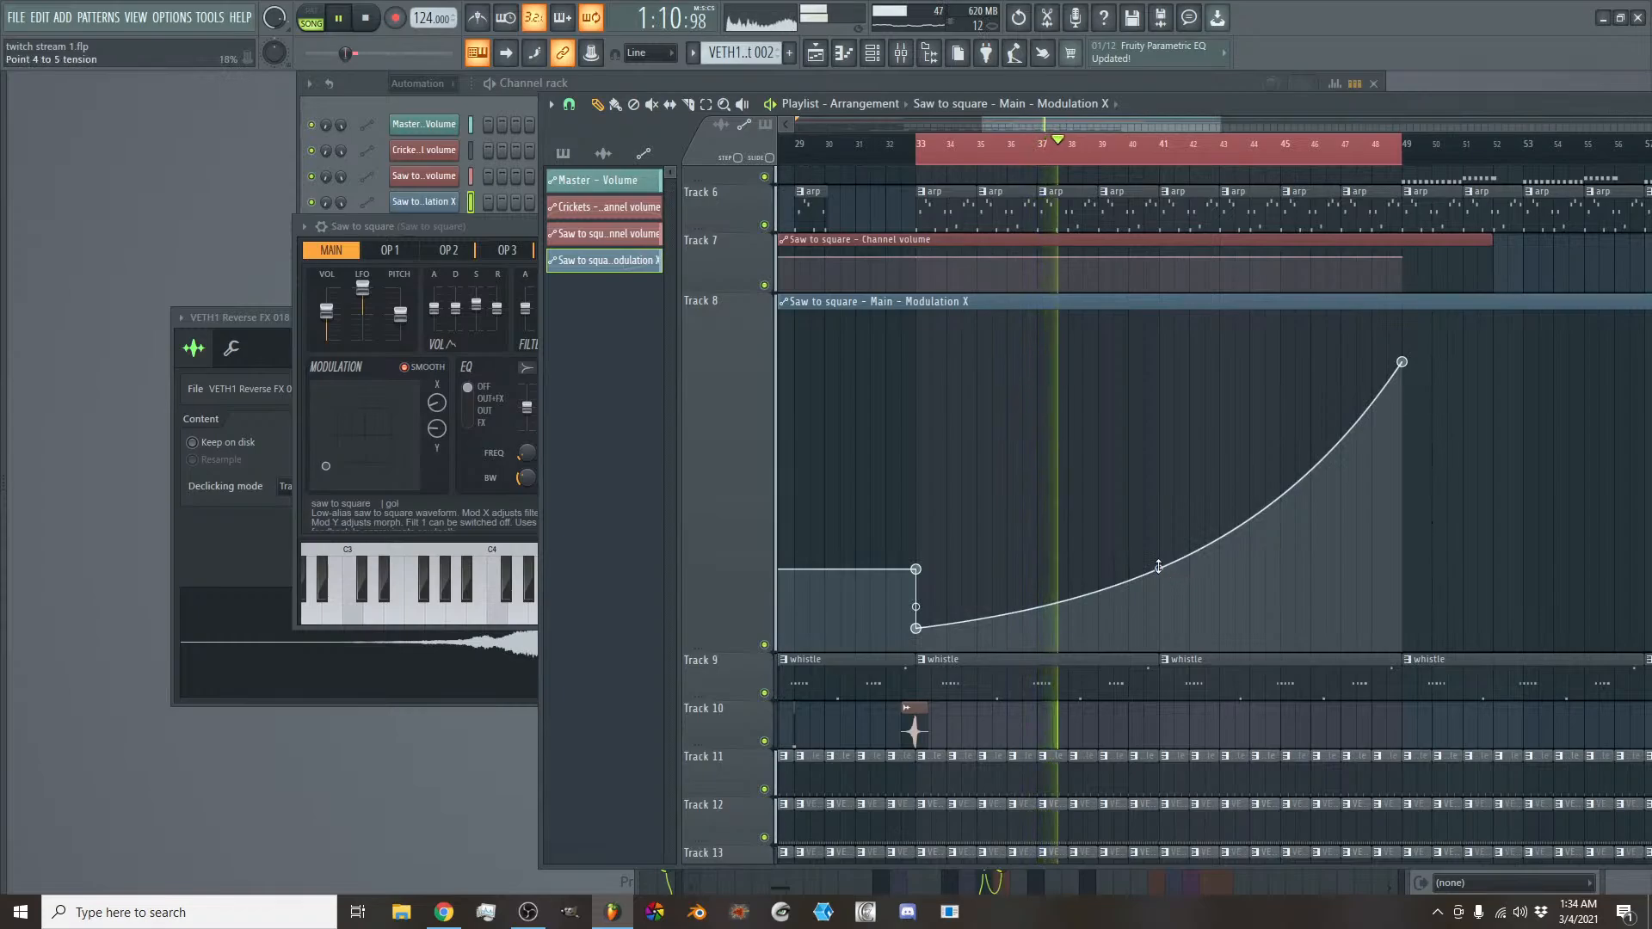
left_click_drag(1158, 566, 1158, 543)
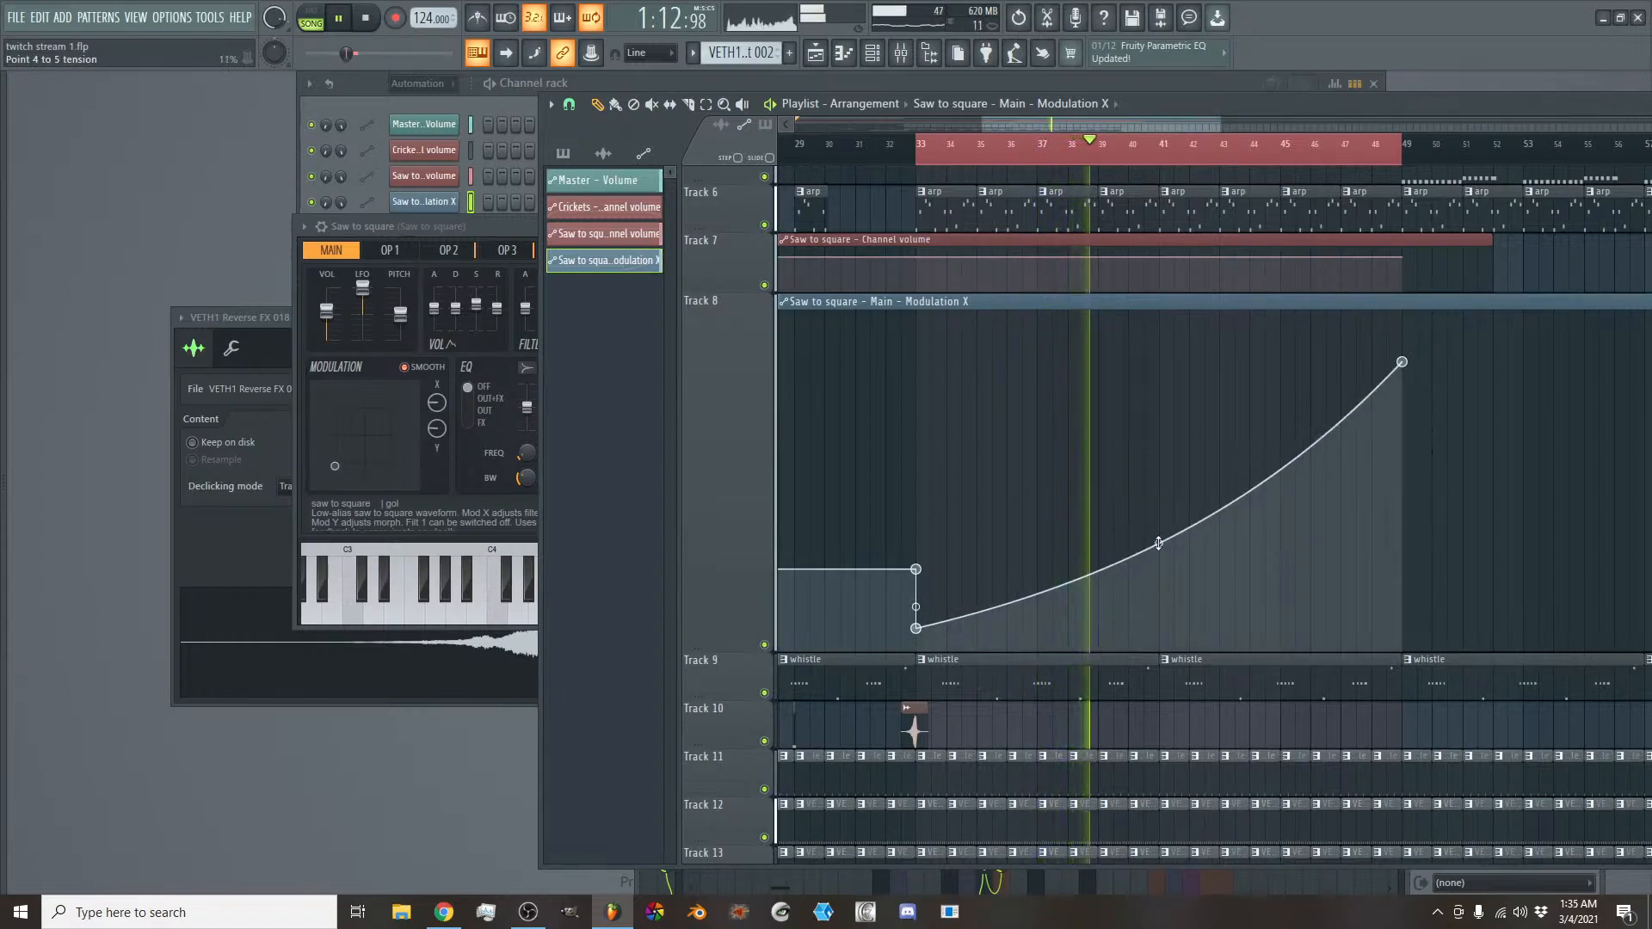
- Remove the kick clips at bars 49 to 51 on Track 11
scroll(1168, 568, "down", 2)
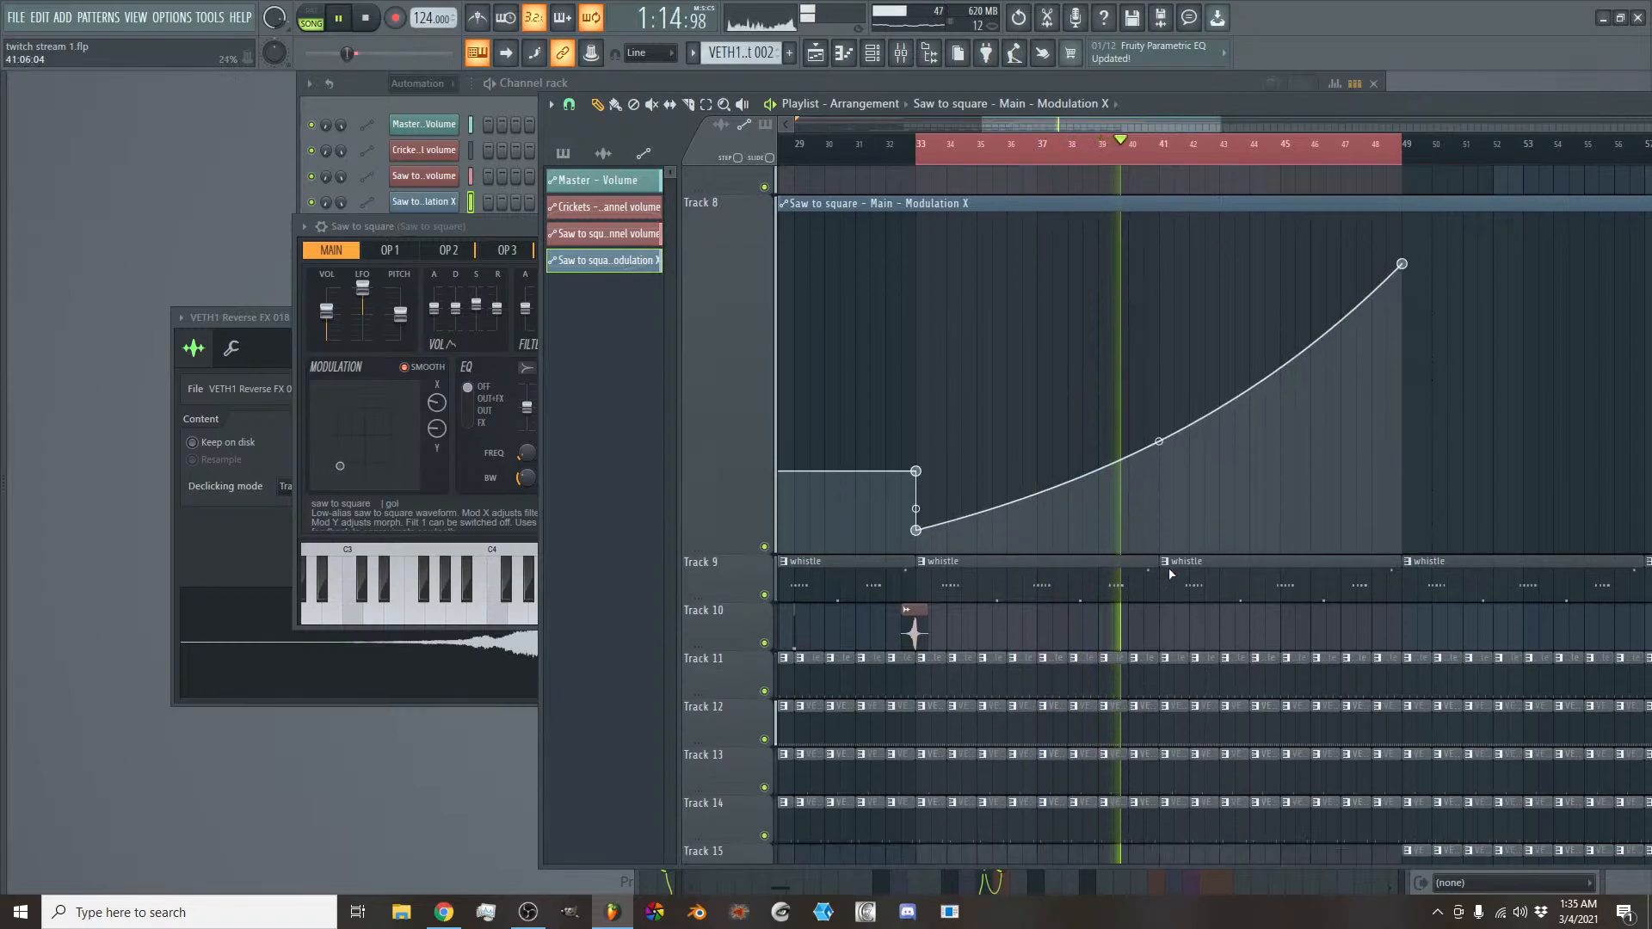
scroll(1168, 567, "down", 1)
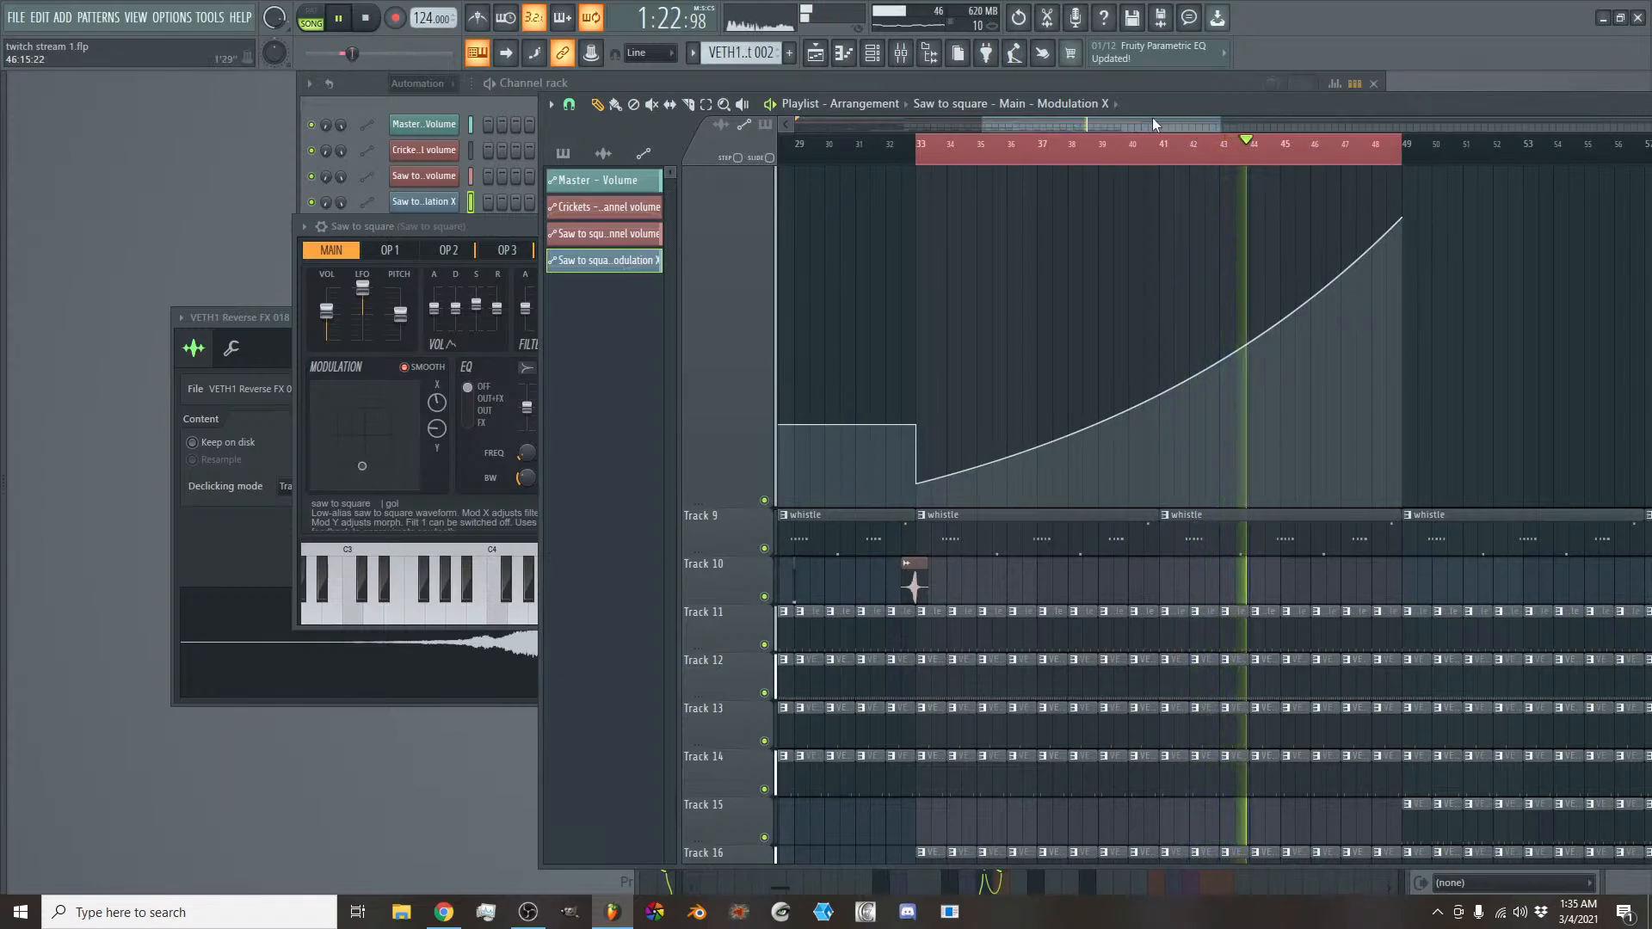
left_click_drag(1154, 120, 1211, 124)
right_click(1236, 142)
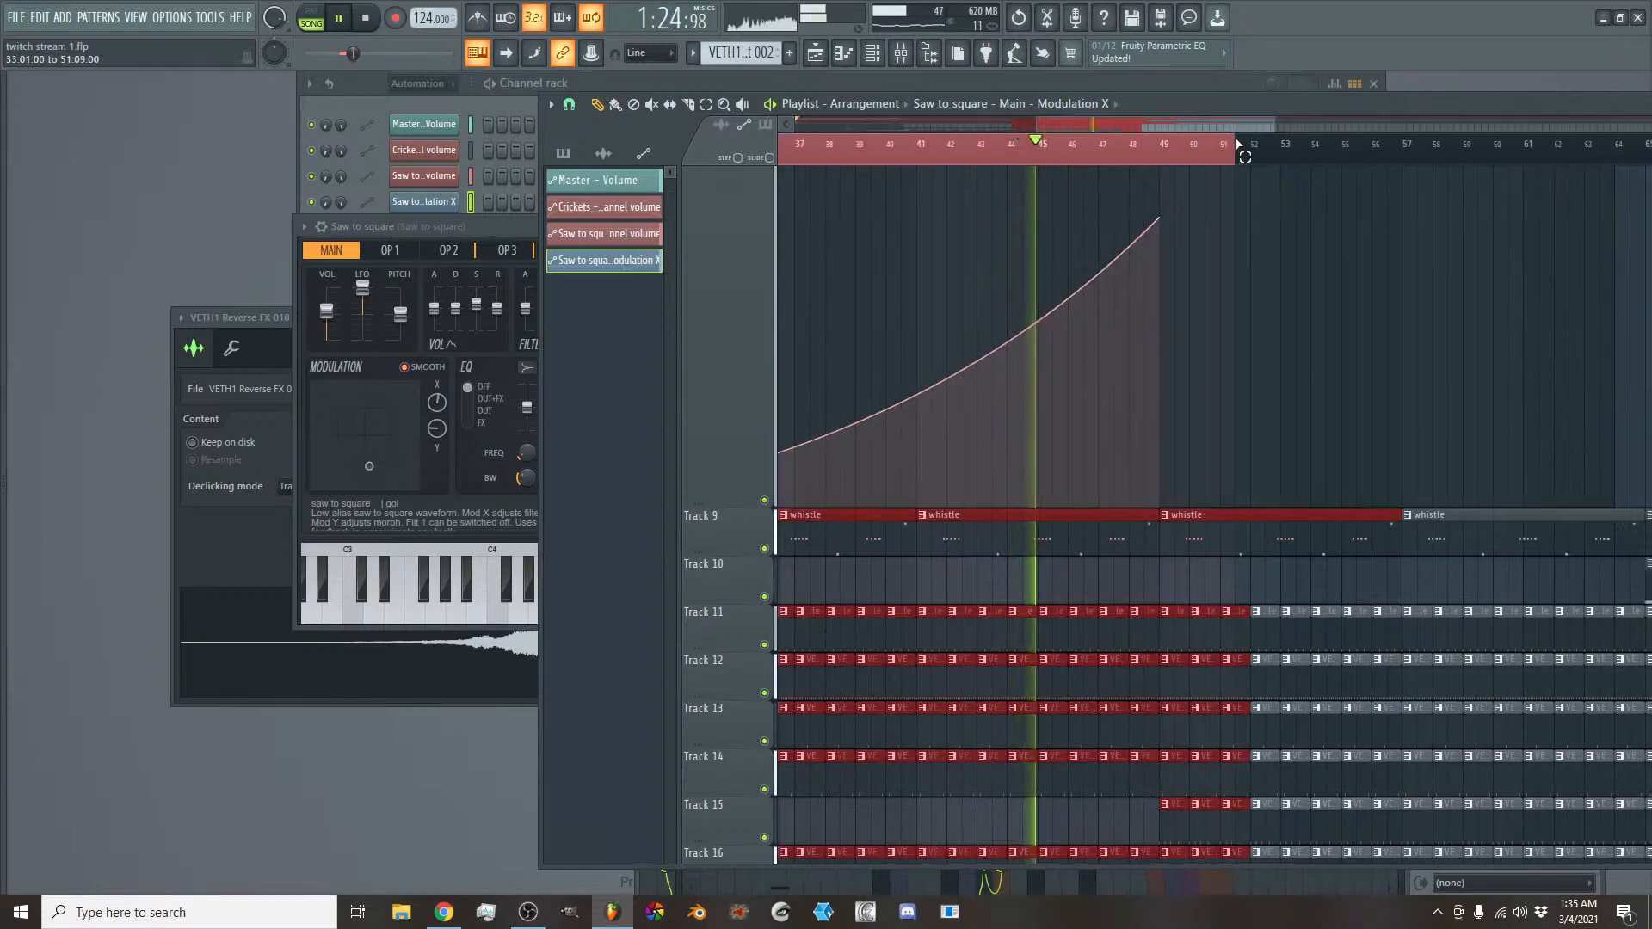
right_click(1179, 627)
right_click(1199, 625)
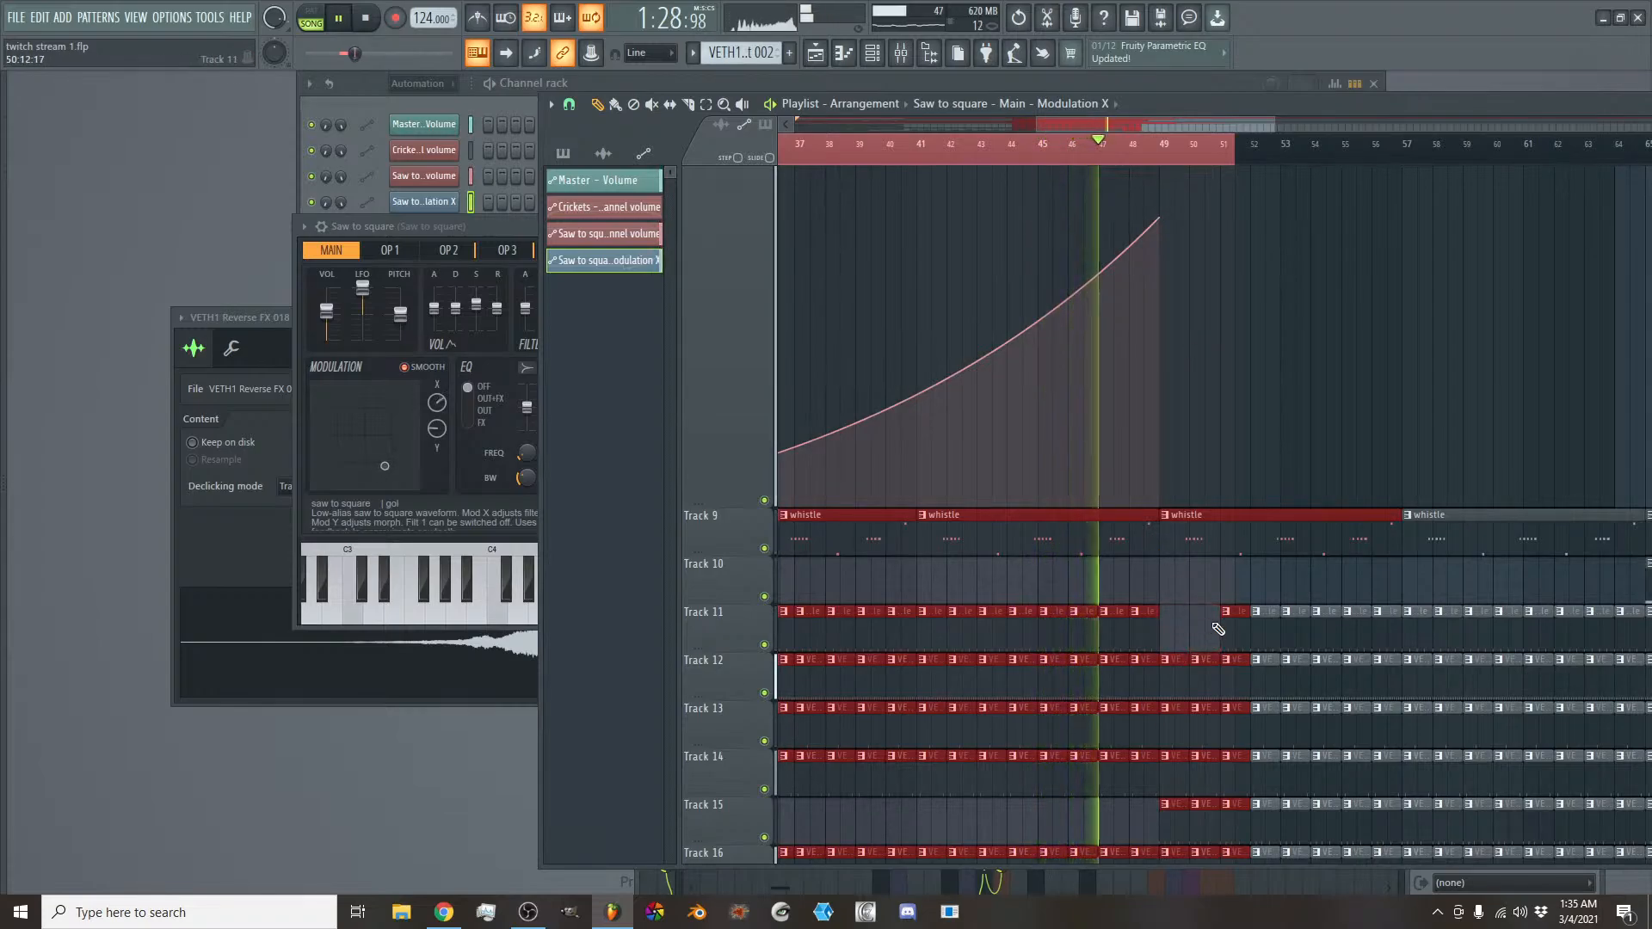
right_click(1236, 629)
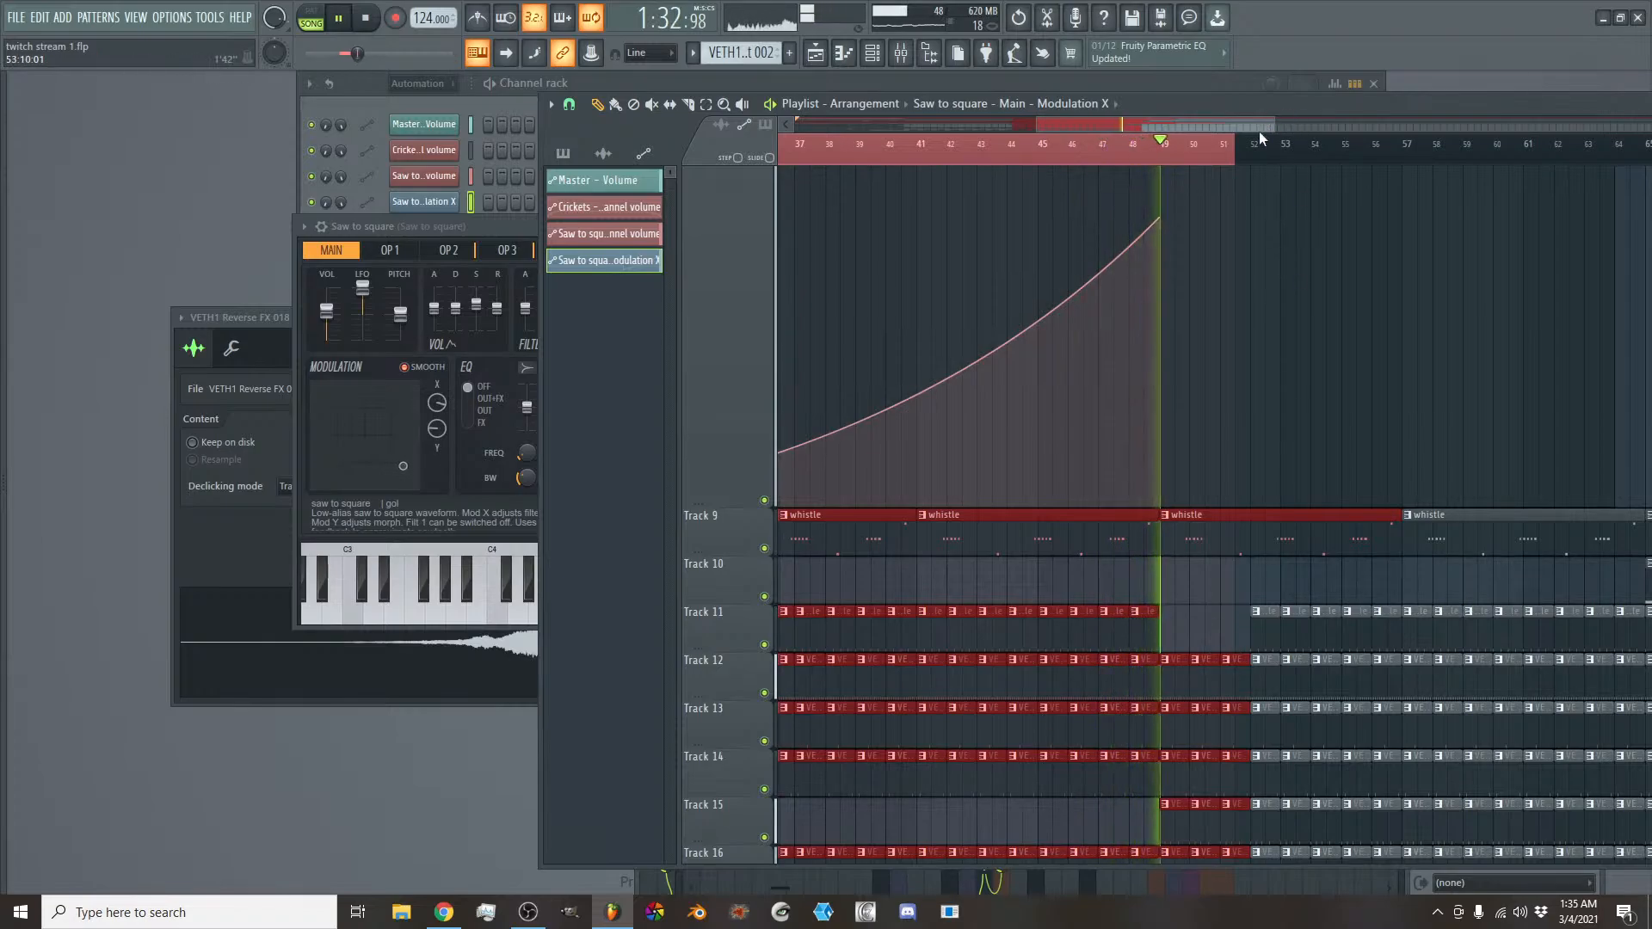
- Delete the two bass clips between bars 49 and 57 on Track 5
scroll(1225, 512, "up", 6)
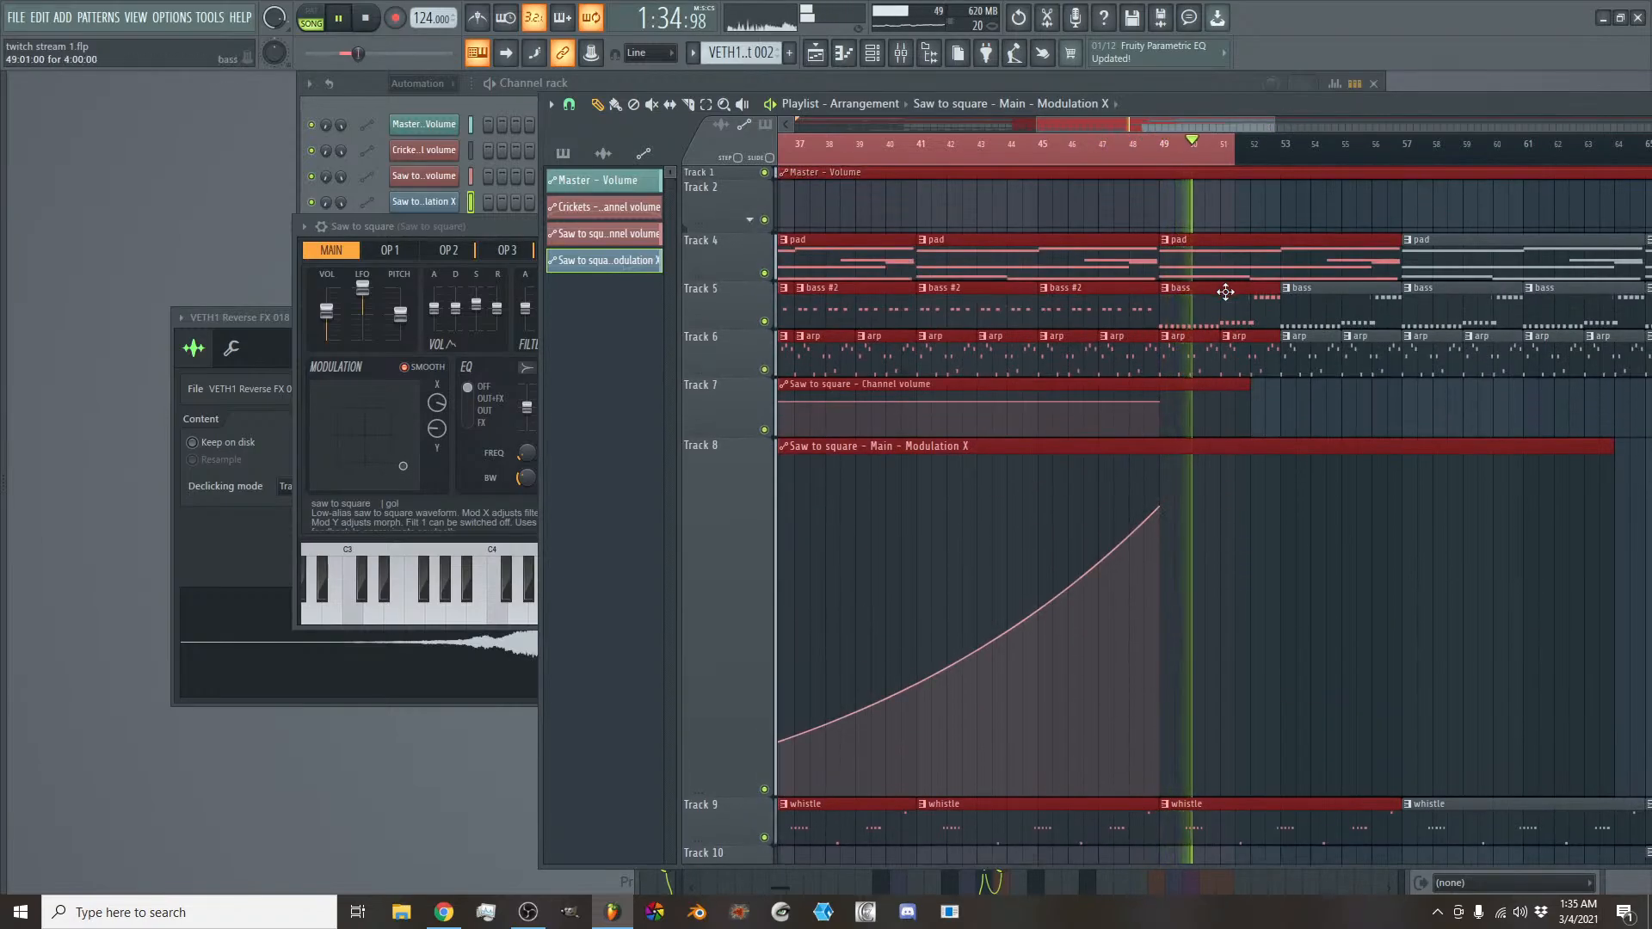
right_click(1225, 292)
right_click(1292, 290)
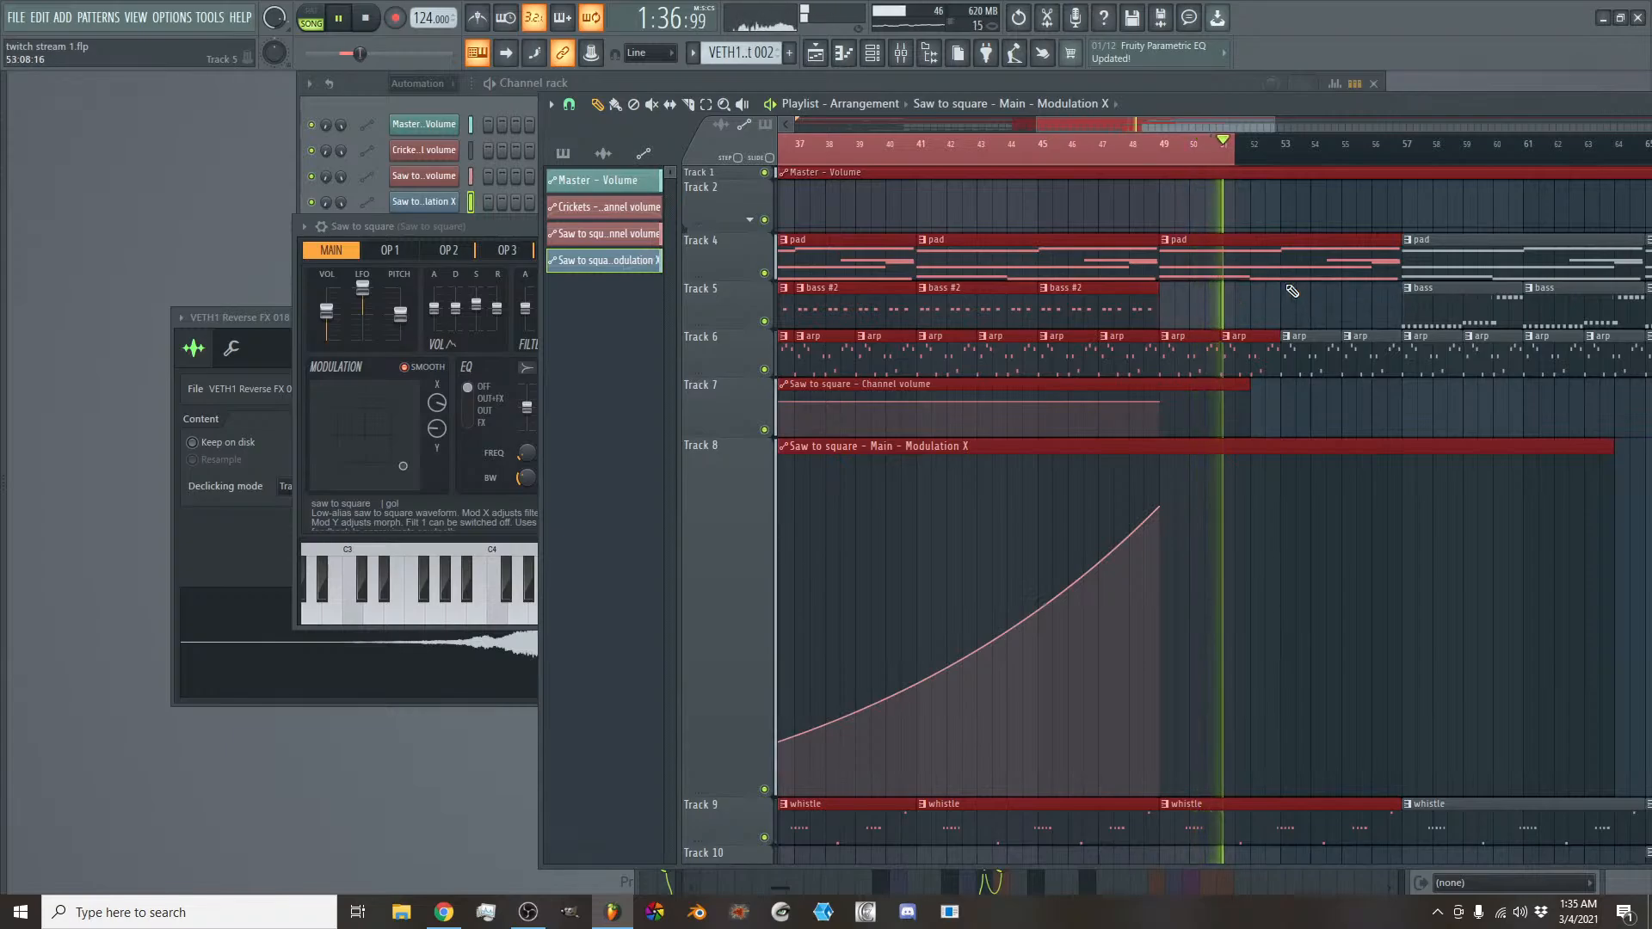
- Clear the time selection and audition the song from around bar 47 into the section starting at bar 49
left_click(1096, 122)
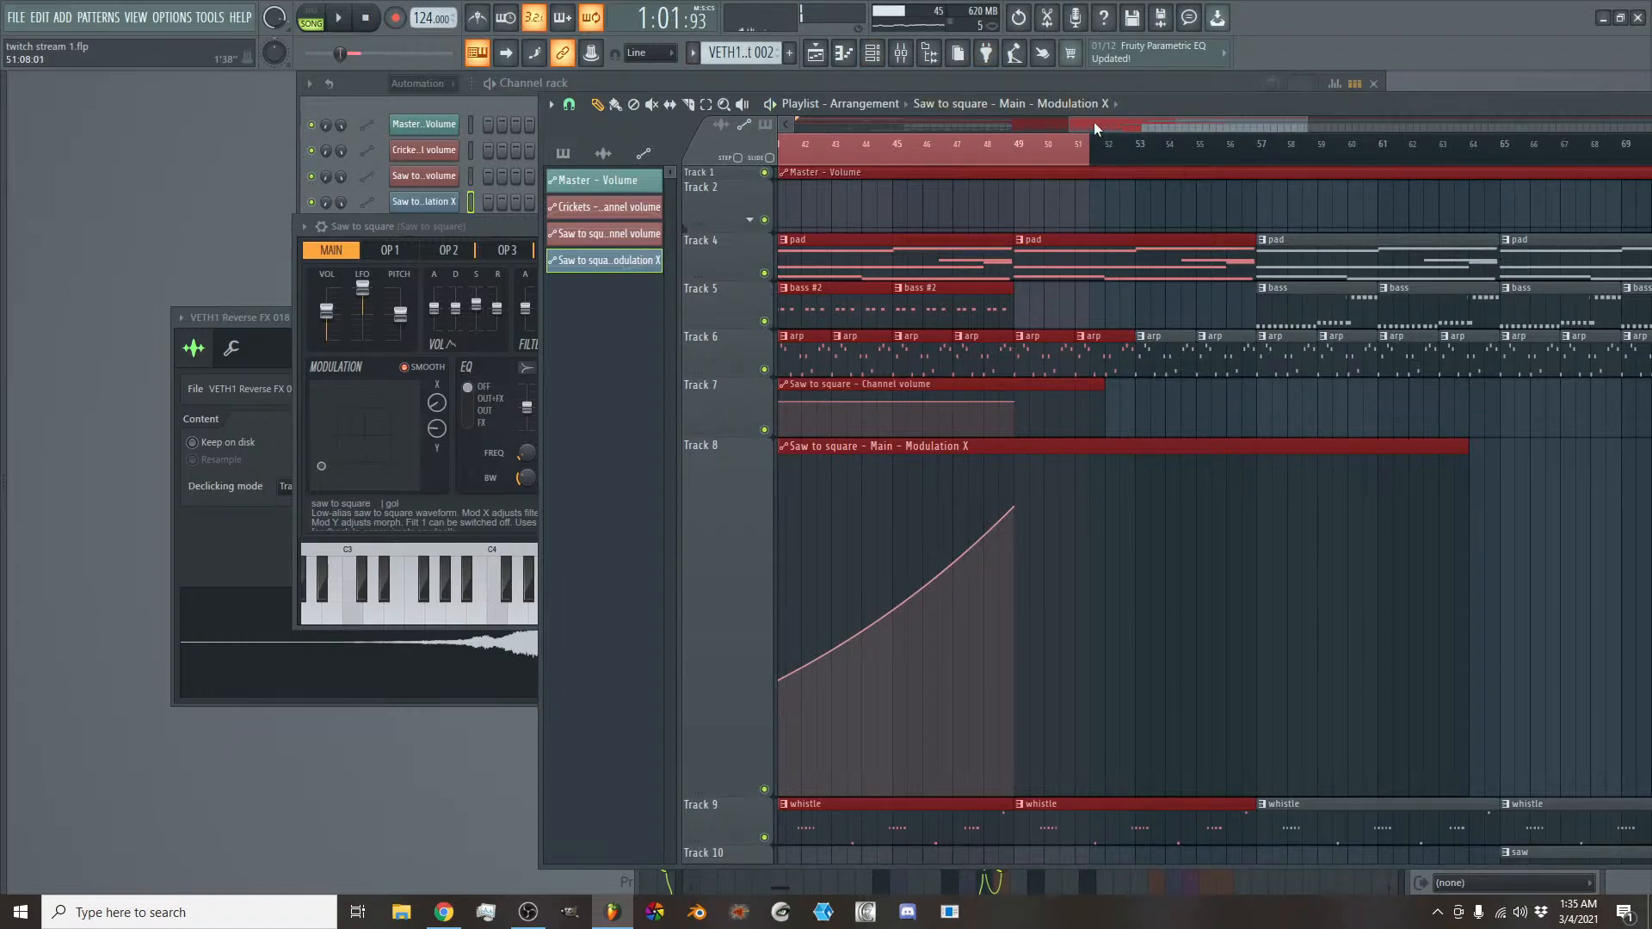
mouse_move(1092, 122)
left_mouse_down()
mouse_move(1075, 122)
mouse_move(1092, 121)
left_mouse_up()
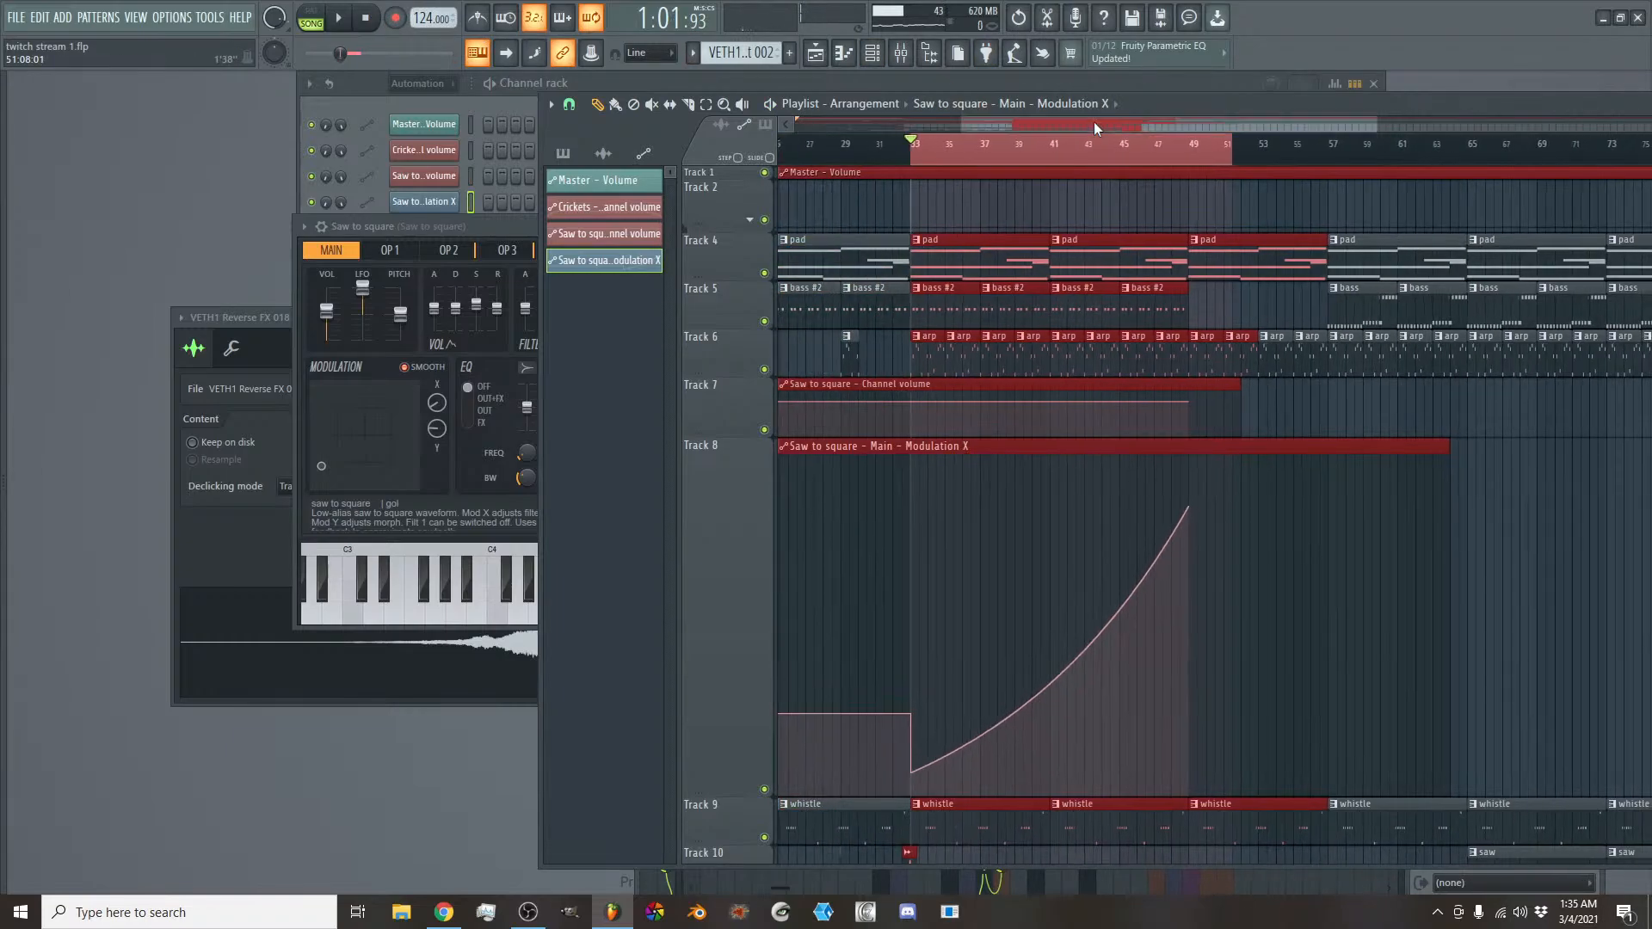
left_click(1028, 126)
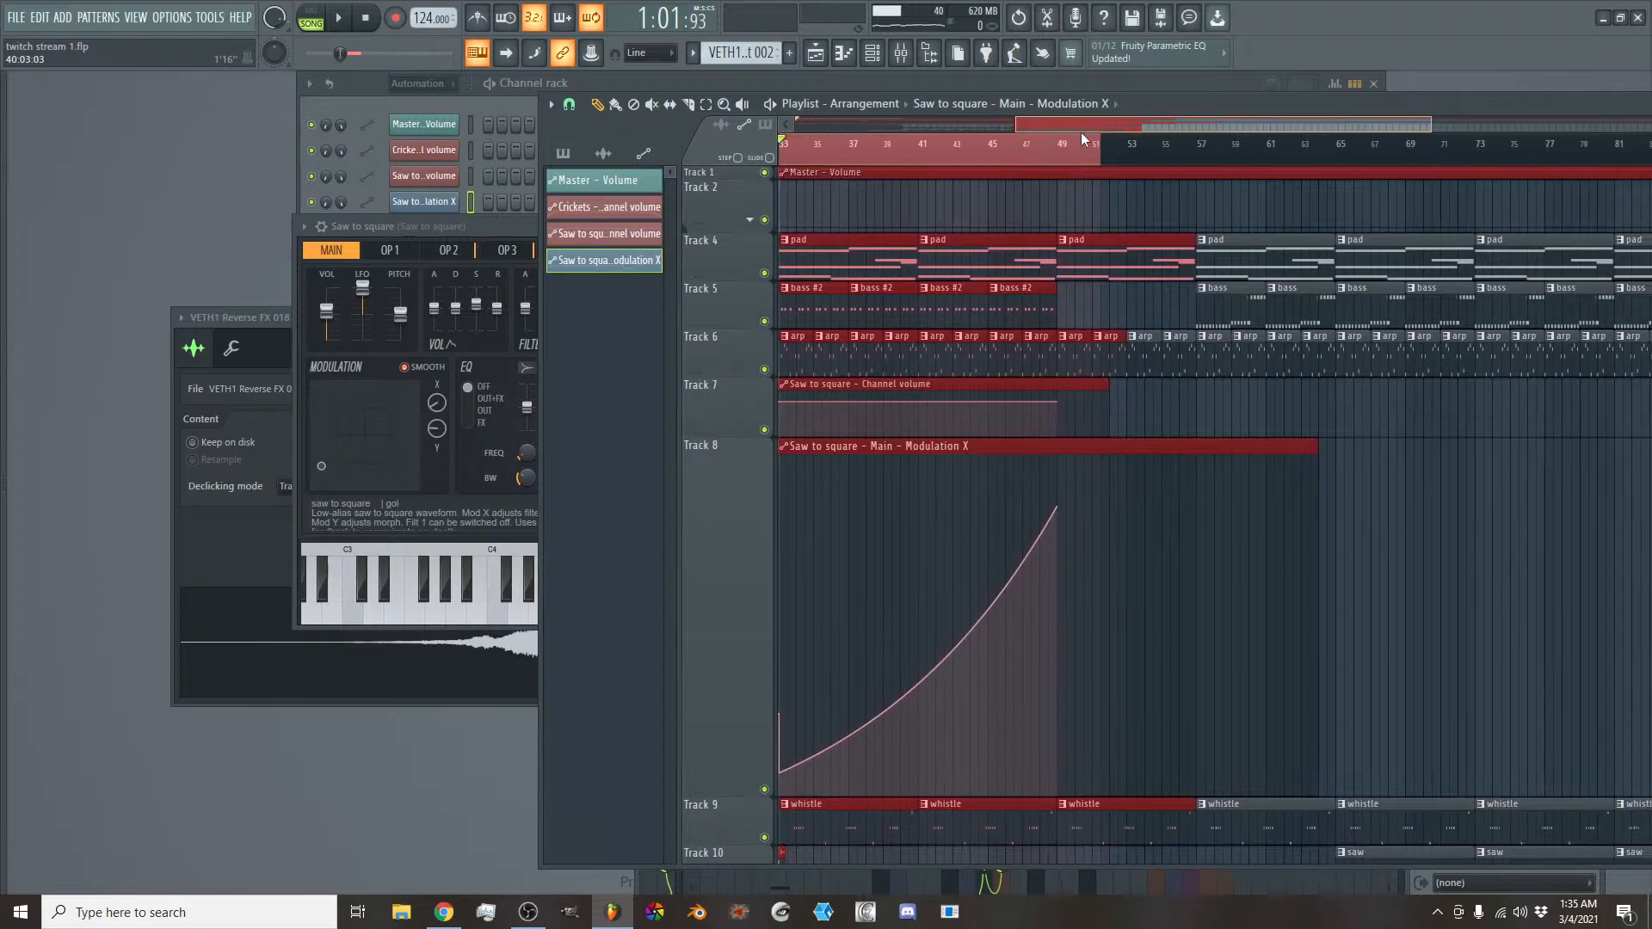
left_click(1041, 149)
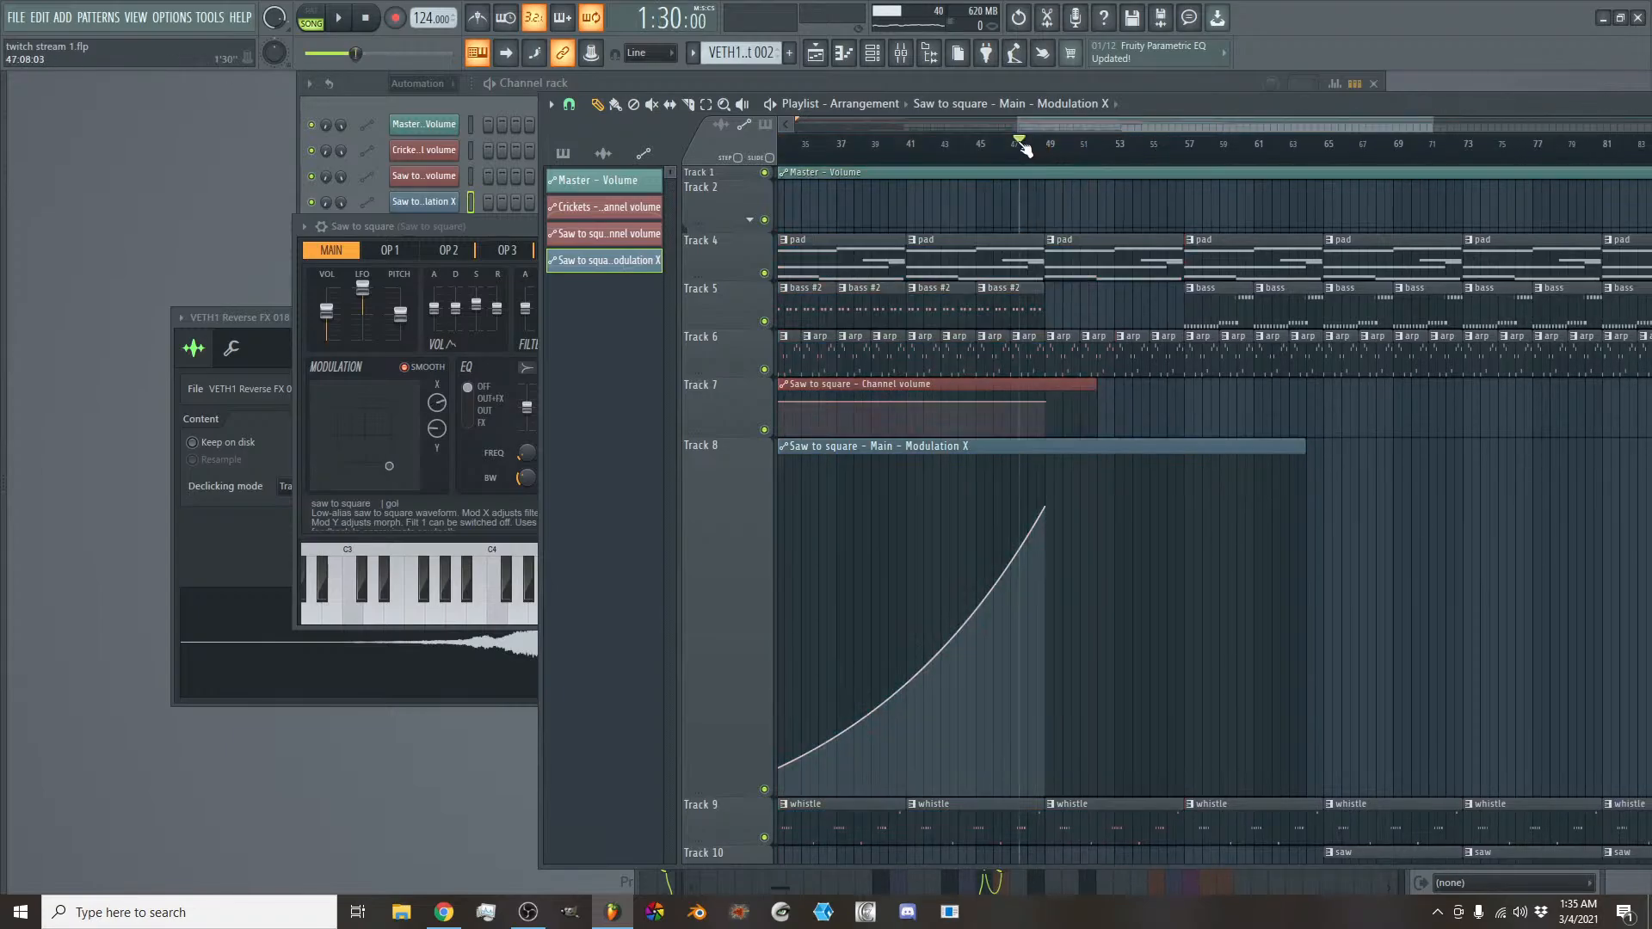
key("space")
scroll(1151, 344, "down", 6)
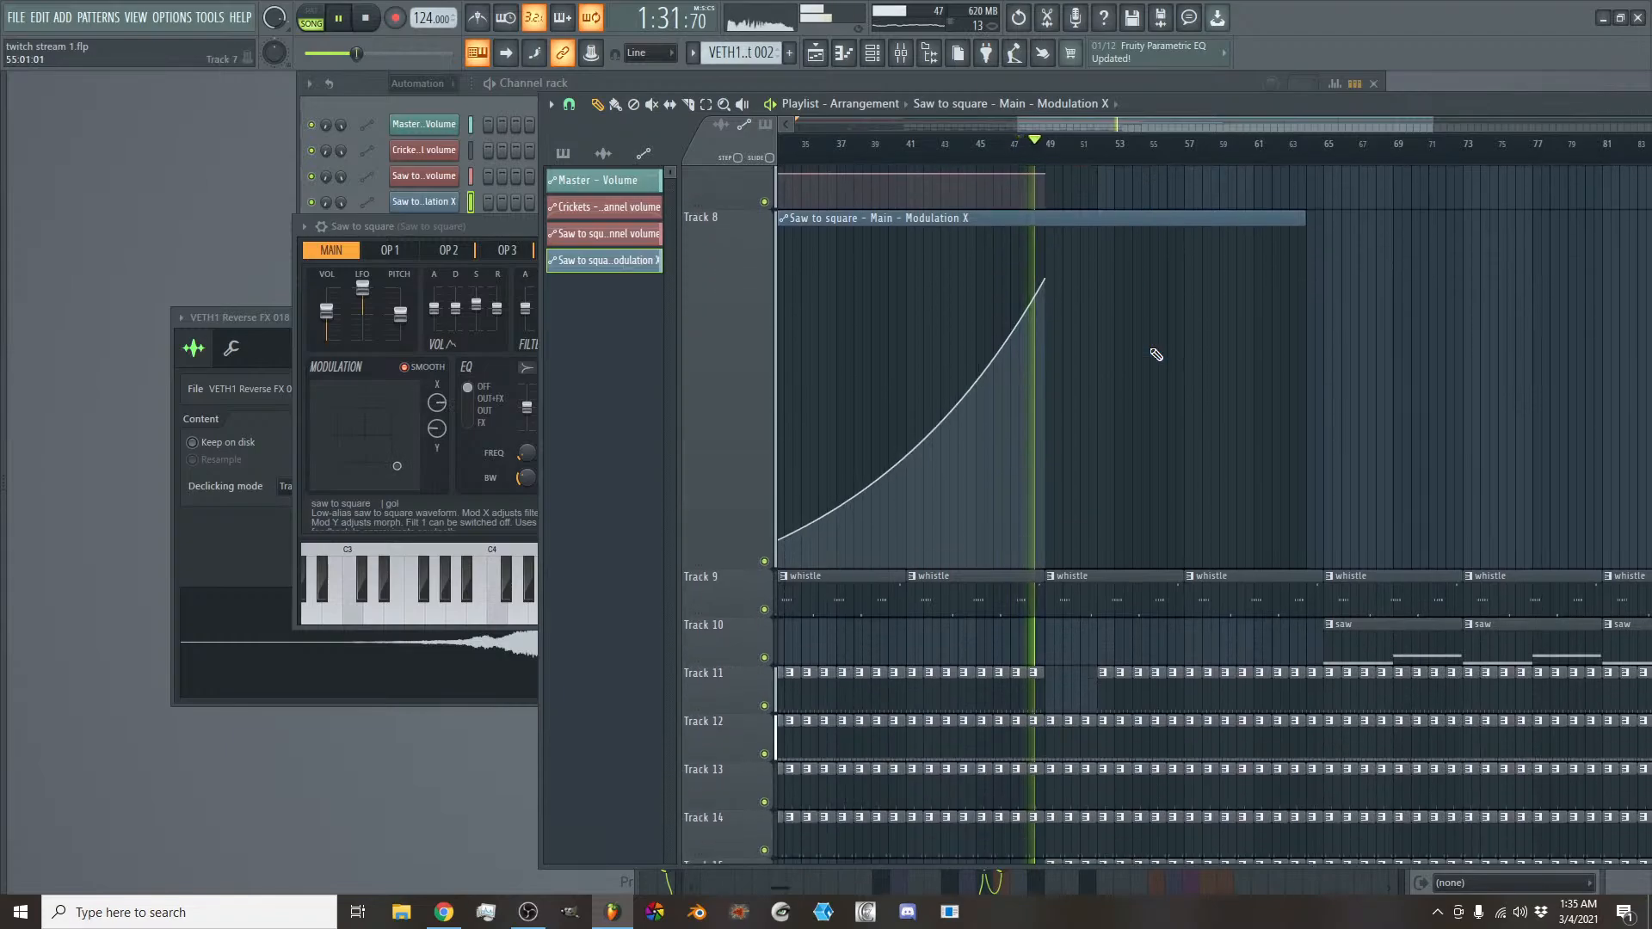
scroll(1107, 674, "down", 6)
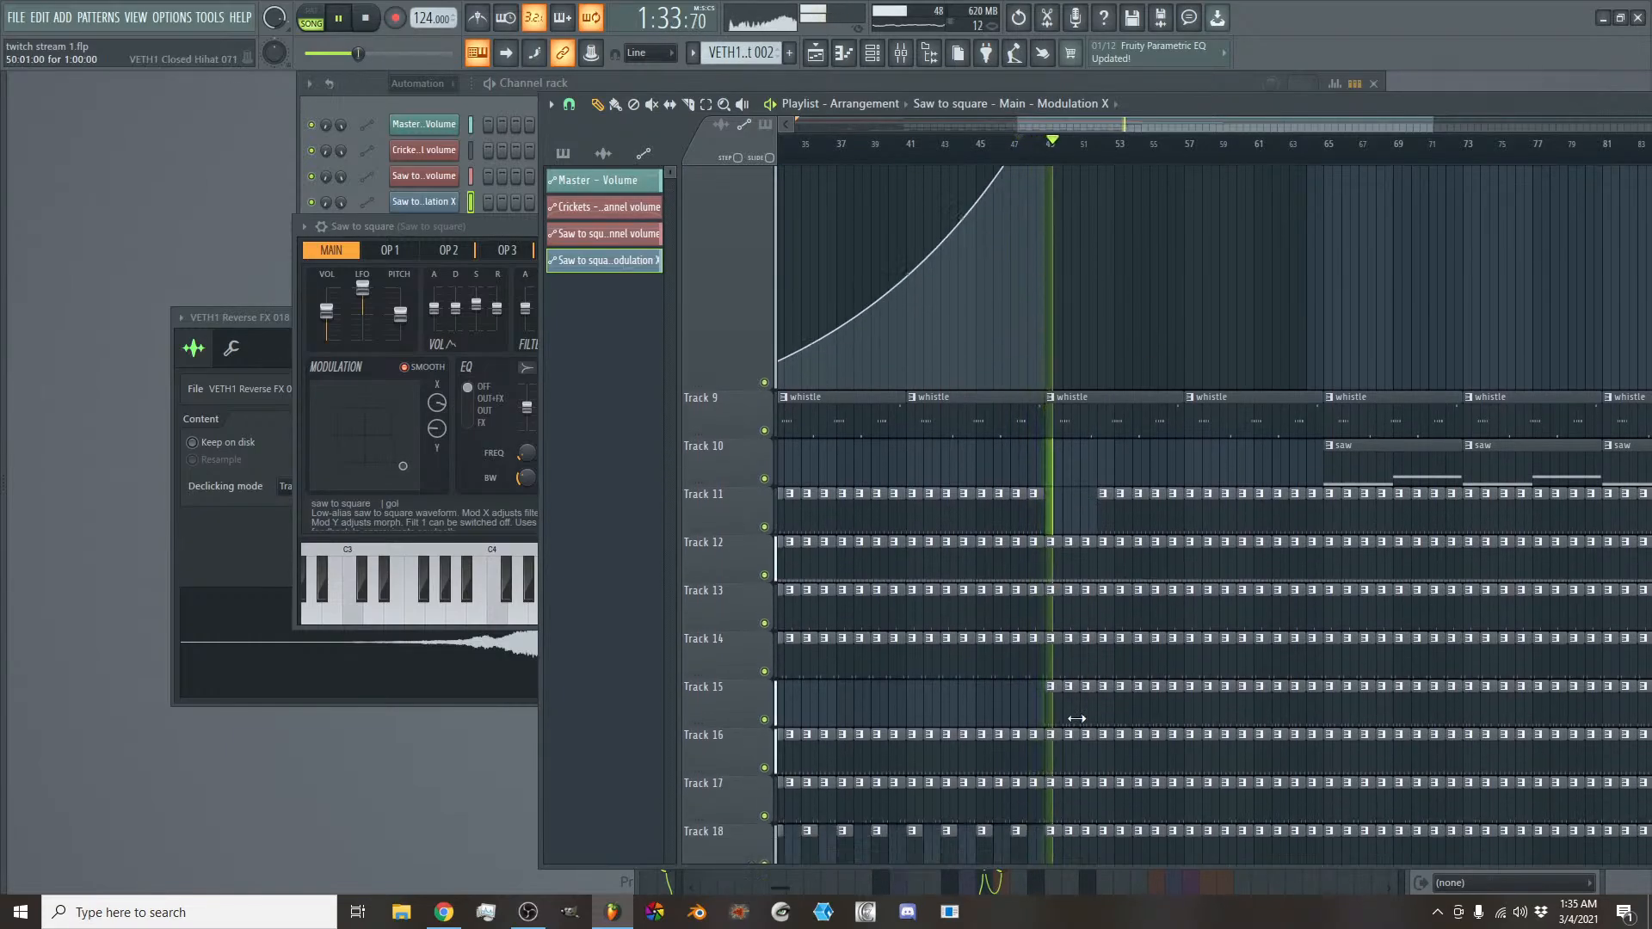
key("space")
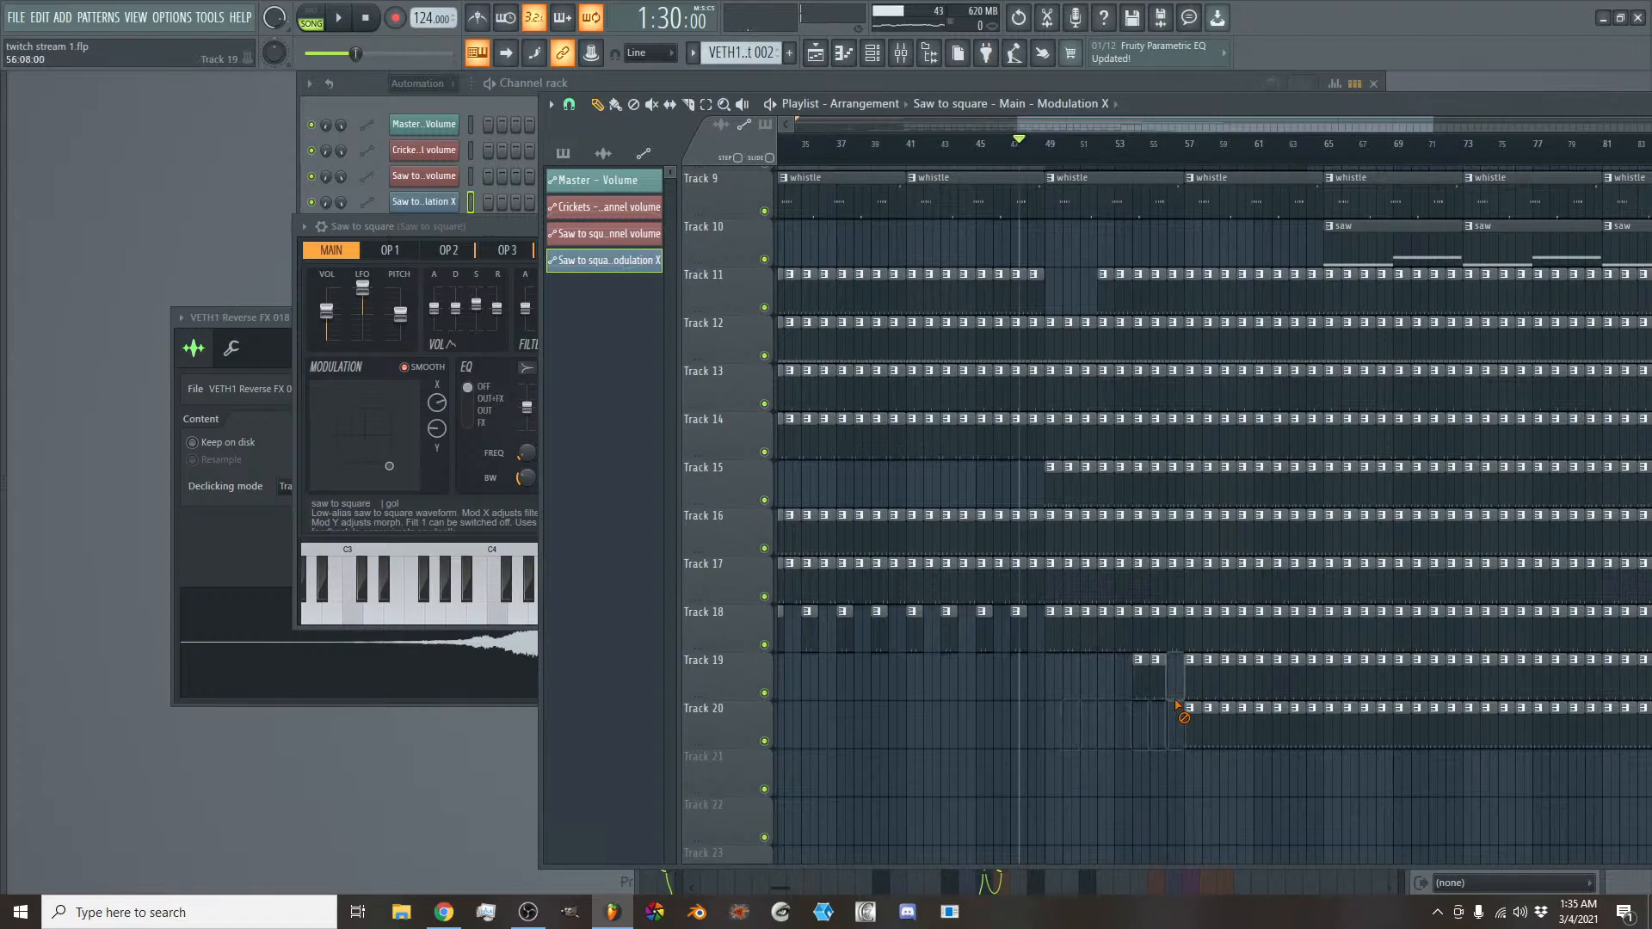
- Erase the clips before bar 65 on Tracks 19 and 20, and the kick clips from bar 52 to 65 on Track 11
left_click_drag(1234, 695, 1196, 729)
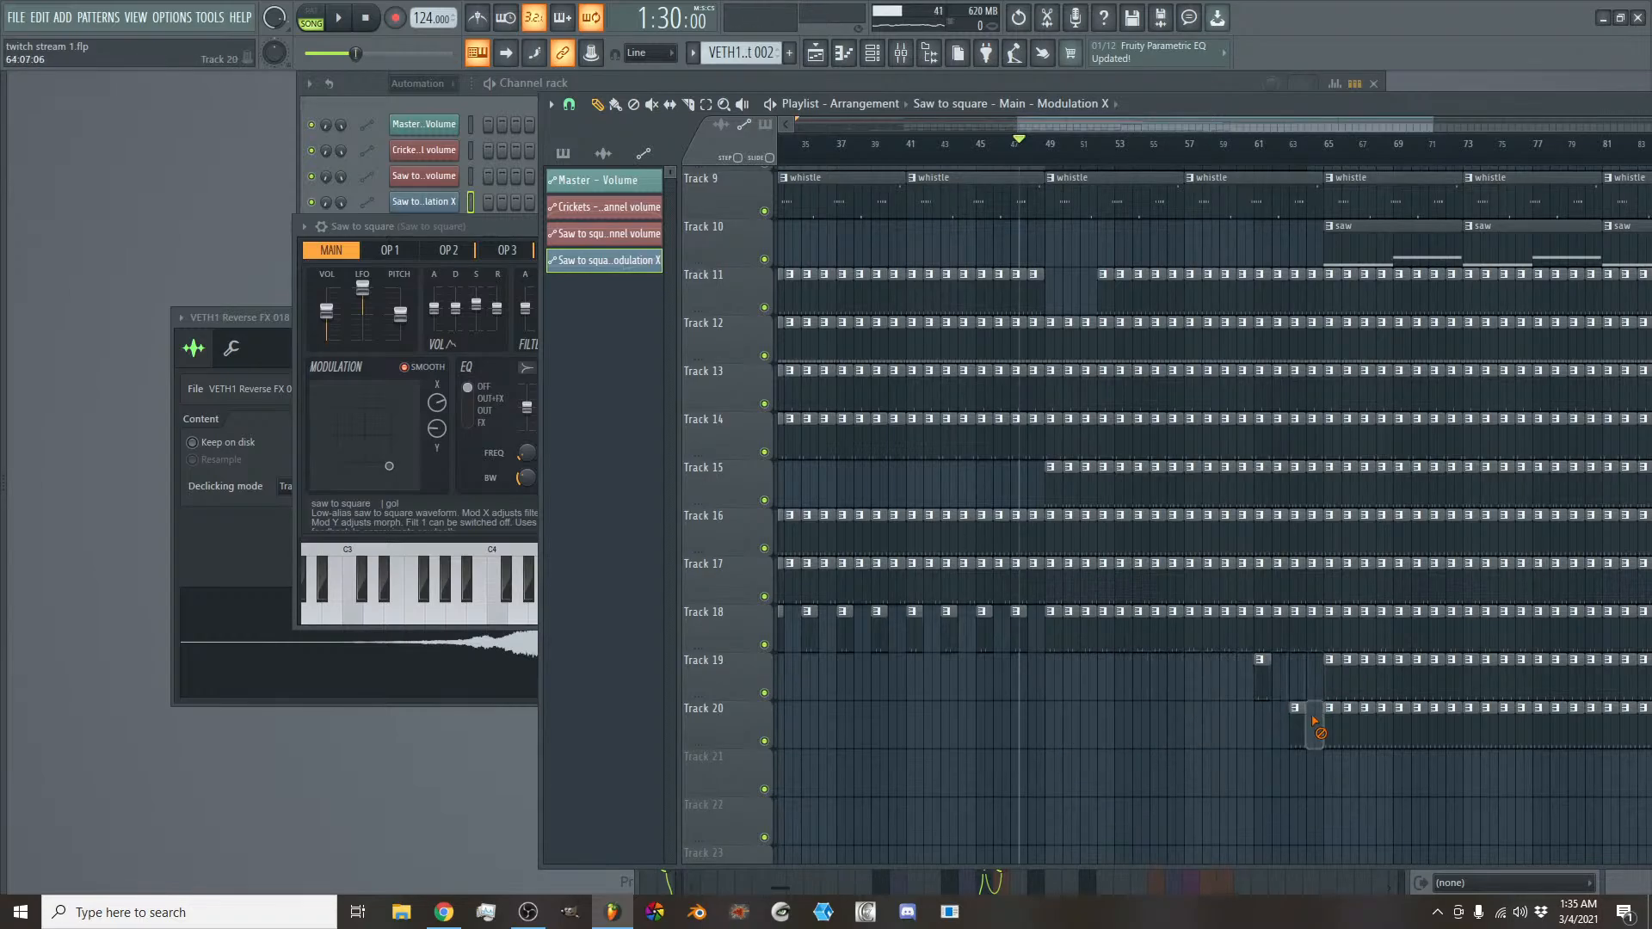
key("space")
scroll(1247, 654, "up", 4)
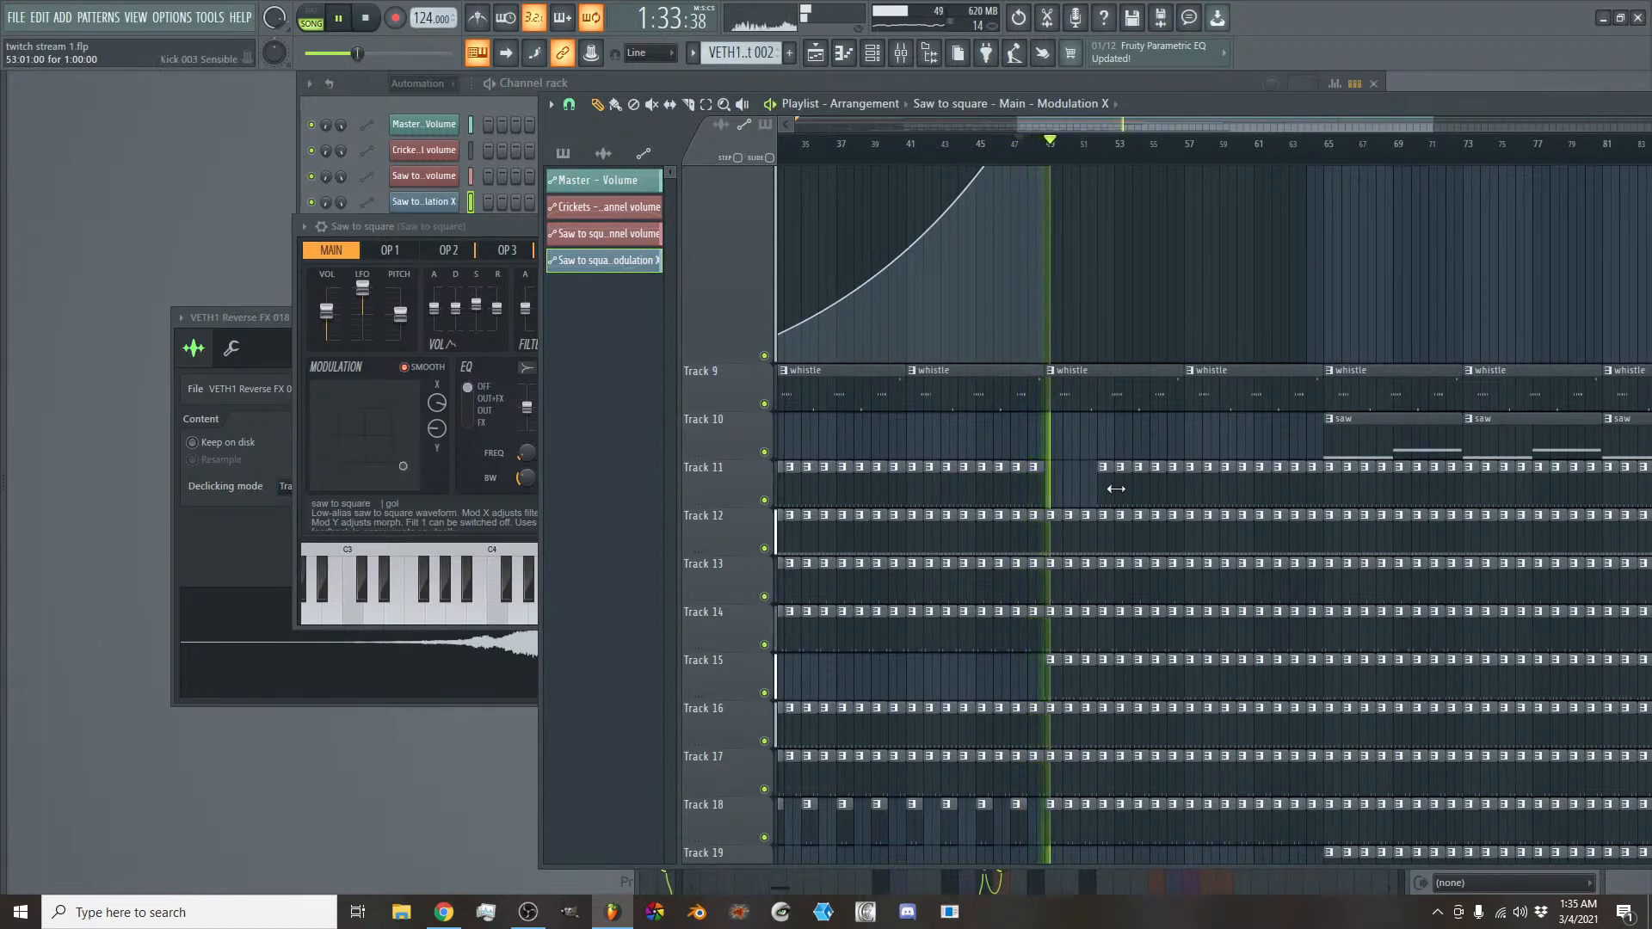
left_click_drag(1106, 472, 1321, 495)
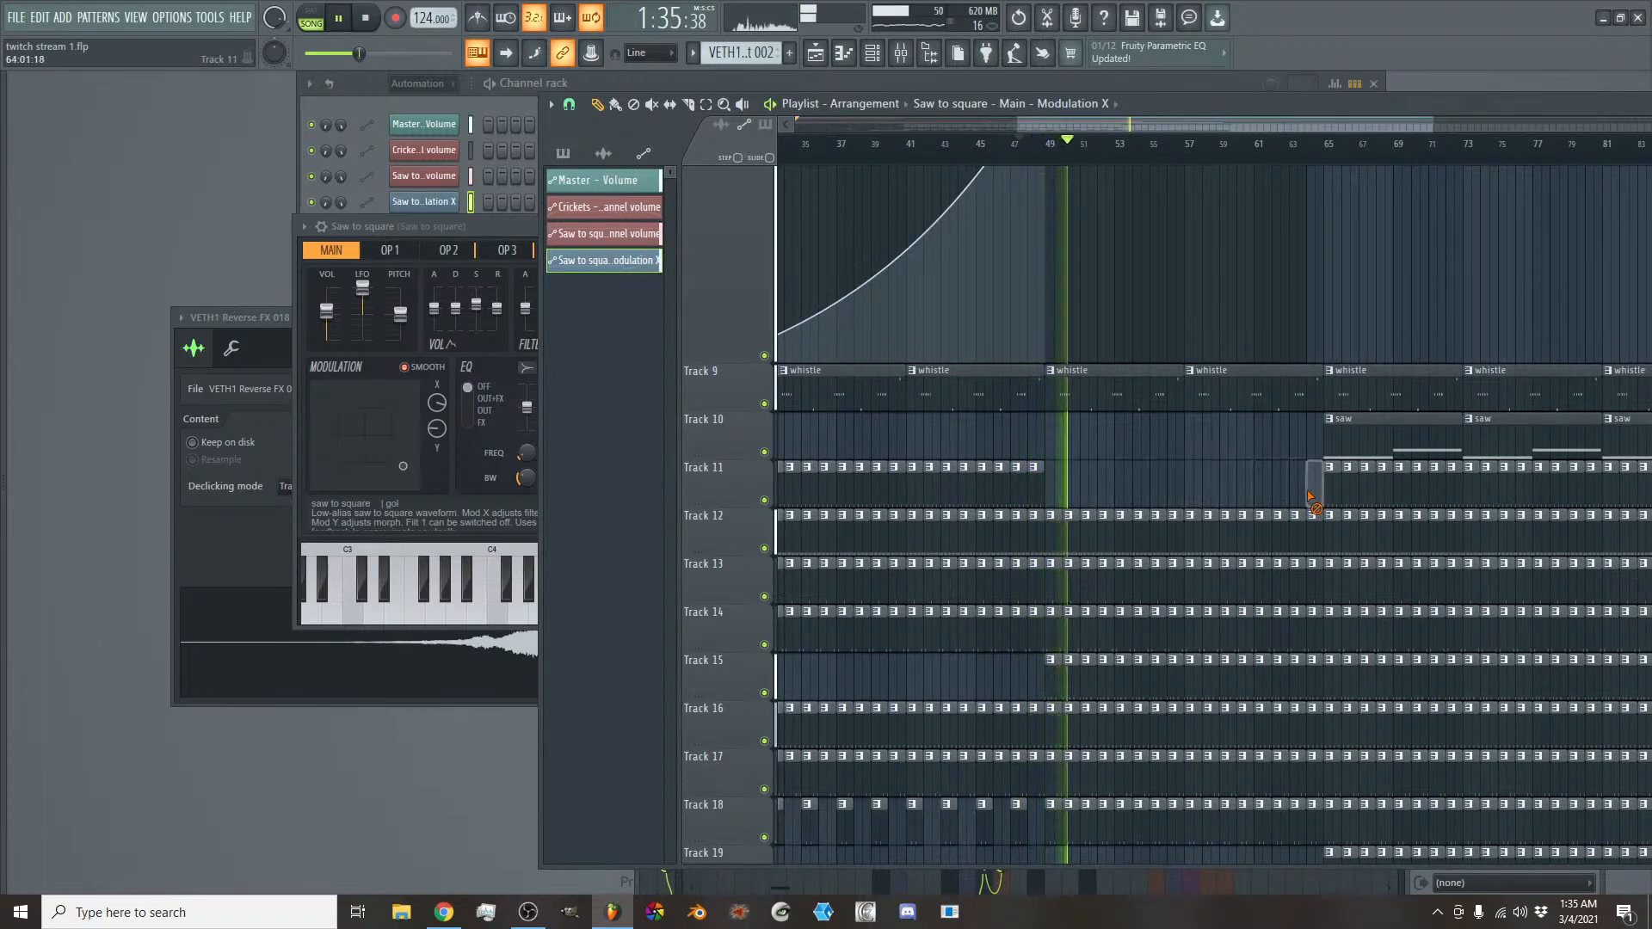
- Delete all percussion clips on Track 18 between bars 49 and 65
scroll(1239, 523, "down", 3)
right_click(1074, 686)
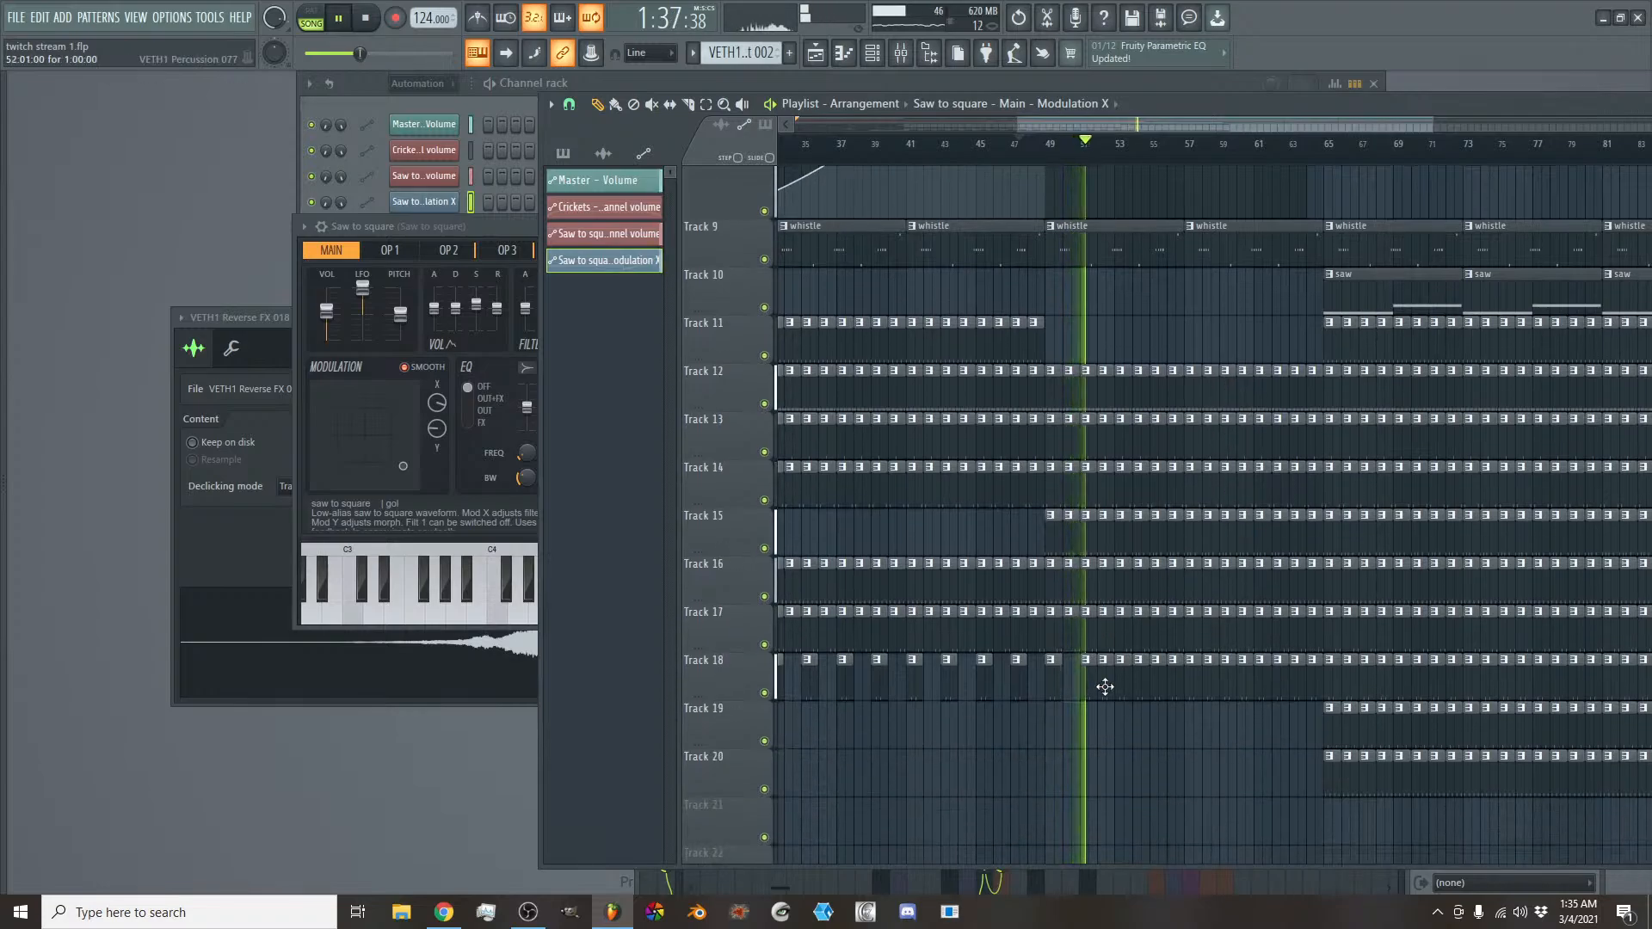
right_click(1106, 686)
right_click(1143, 686)
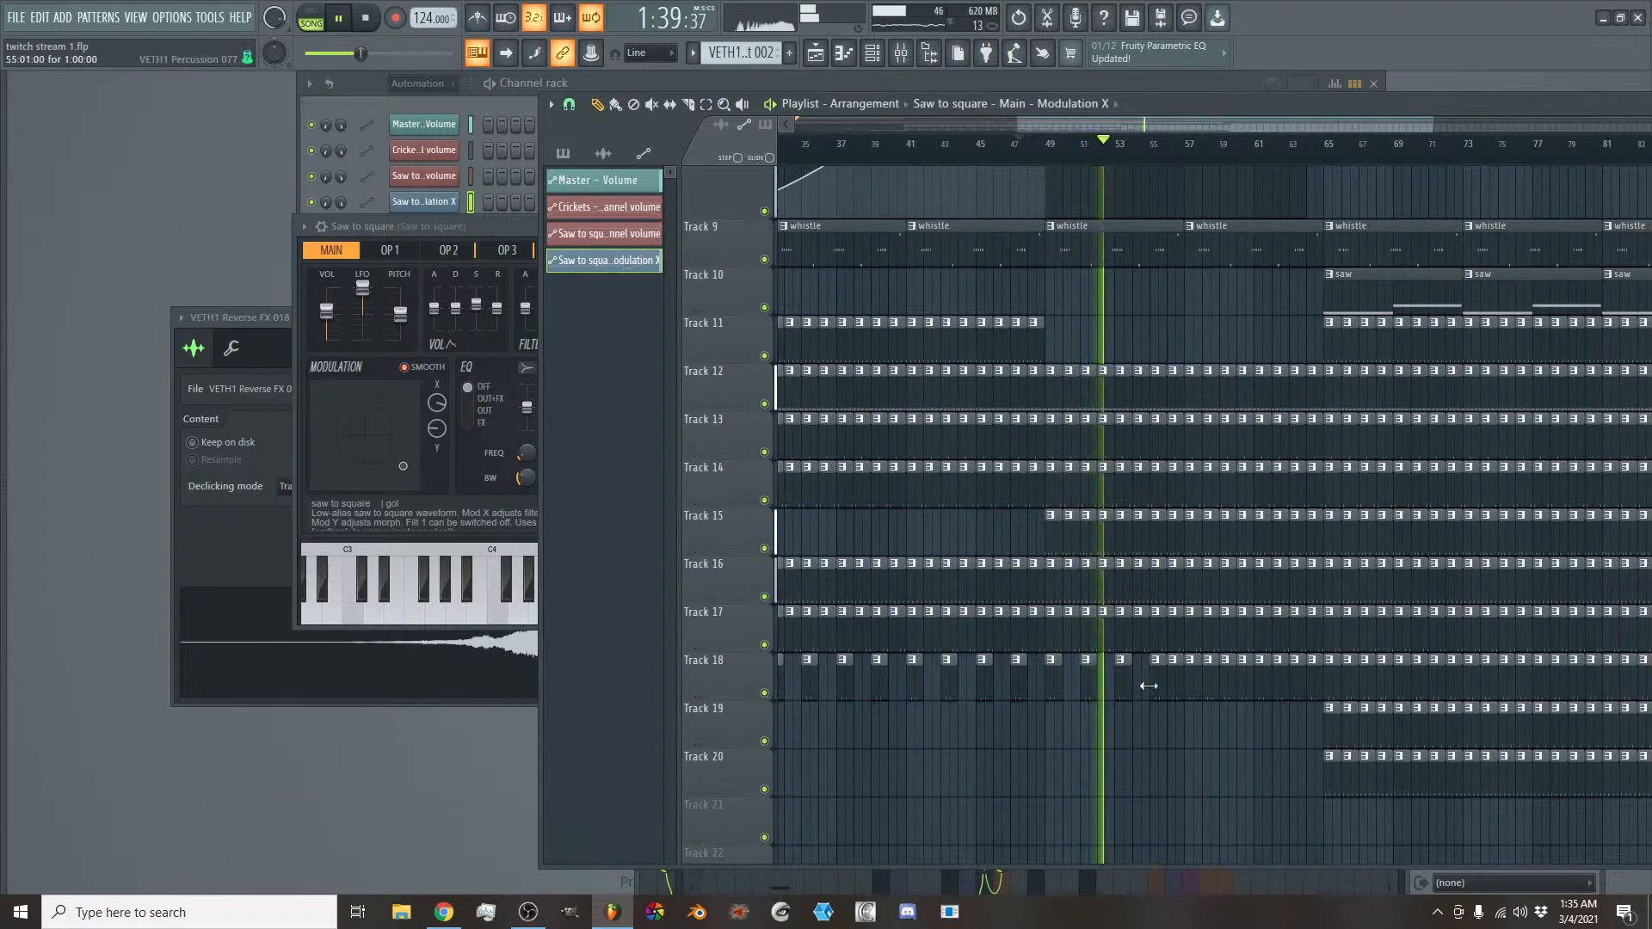
right_click(1118, 686)
right_click(1091, 686)
right_click(1158, 686)
right_click(1172, 686)
right_click(1190, 686)
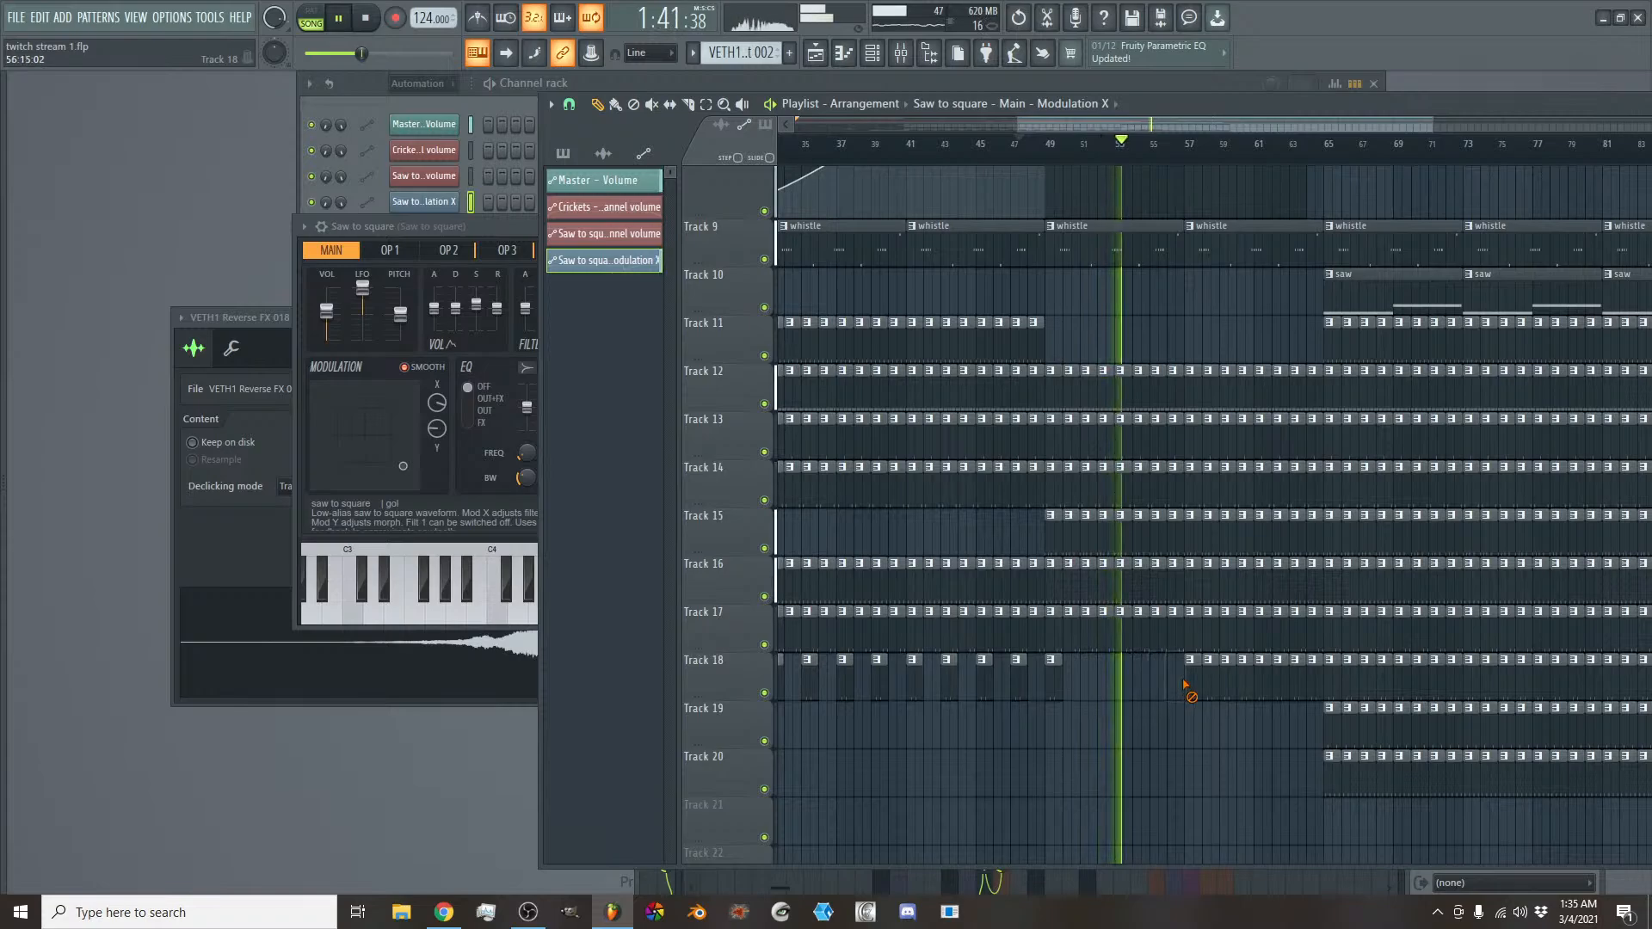
right_click(1207, 685)
right_click(1225, 686)
right_click(1242, 686)
right_click(1259, 685)
right_click(1277, 686)
right_click(1293, 686)
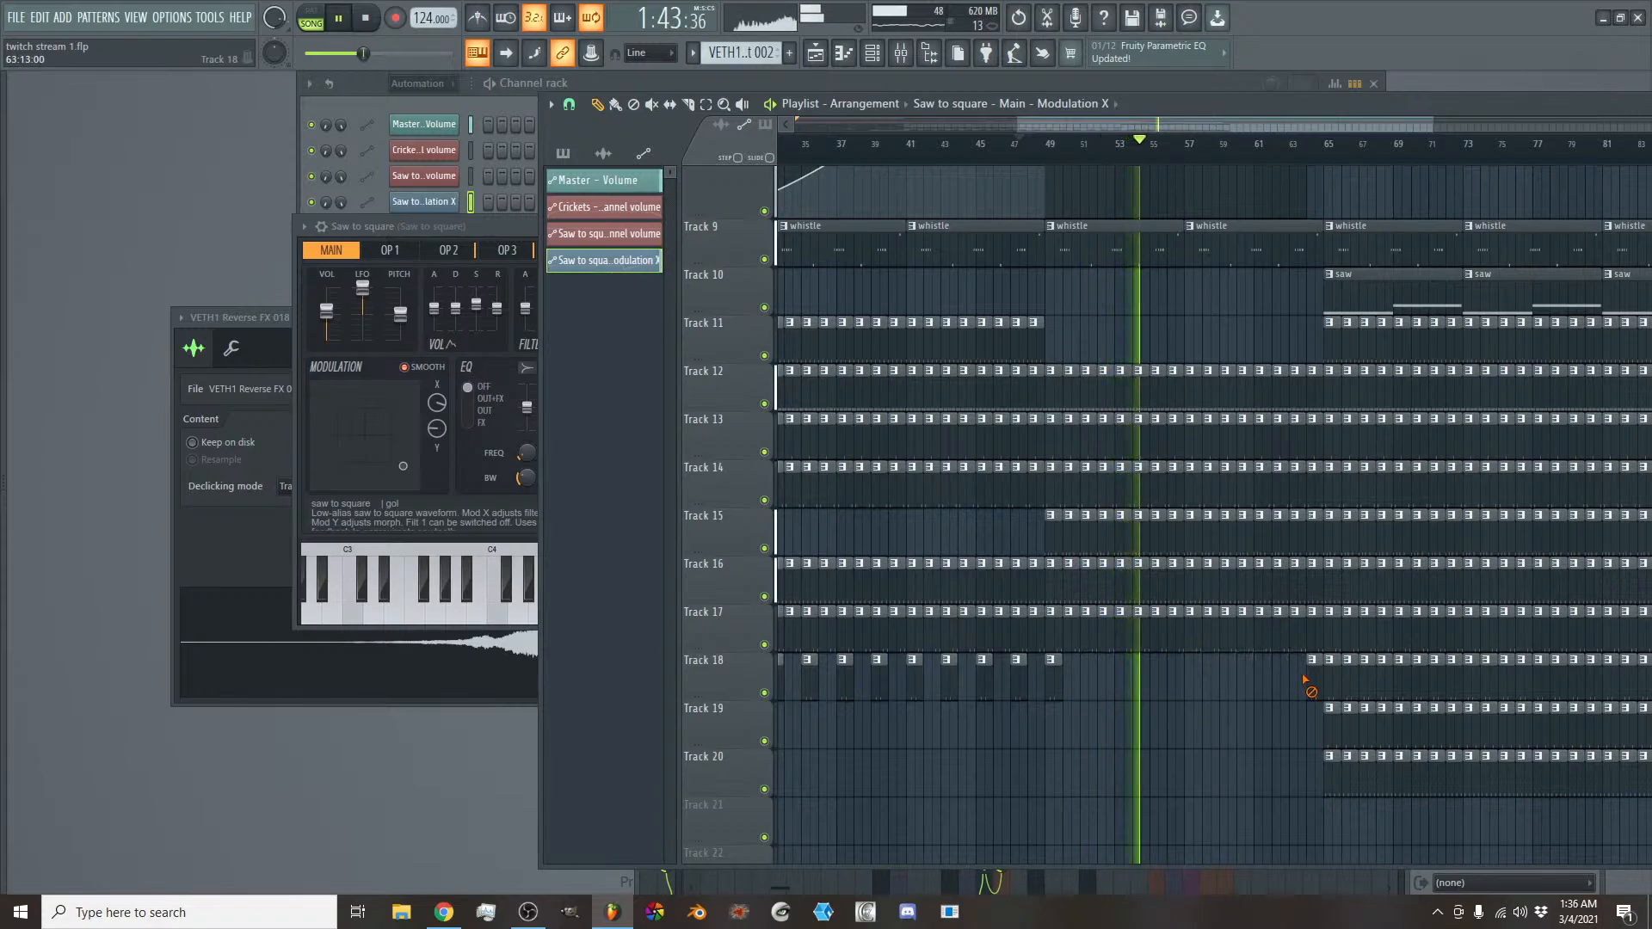
right_click(1063, 692)
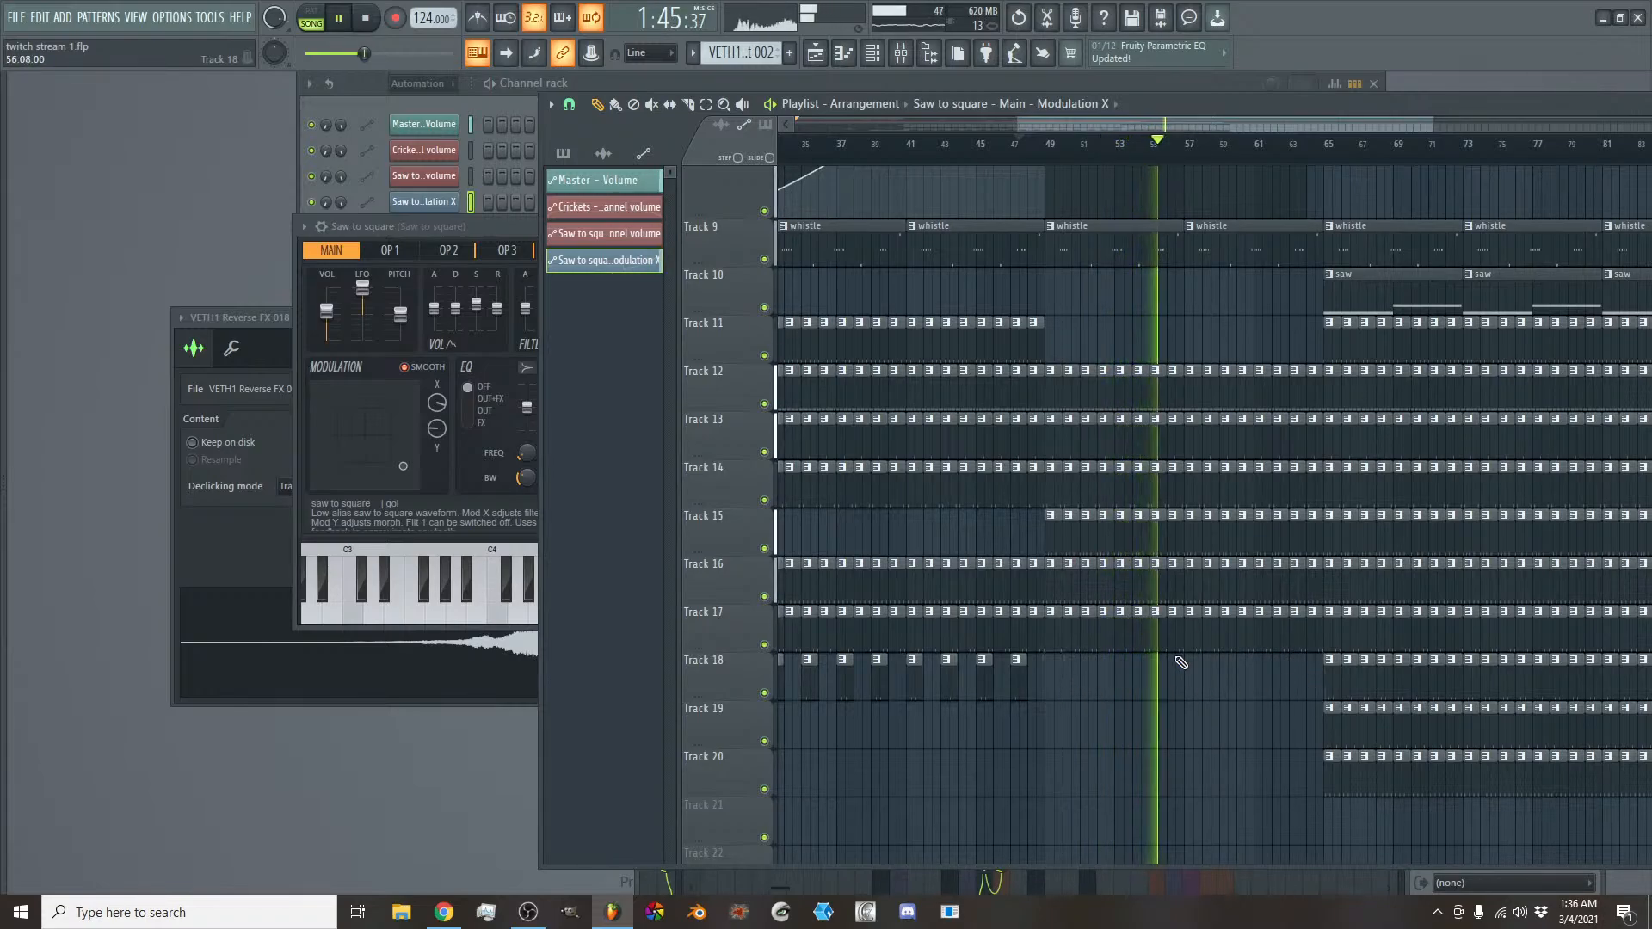
- Move the Modulation X automation's end point to bar 57 and bend the falling curve after bar 49 into a late, steep drop
scroll(1175, 443, "up", 4)
left_click_drag(1177, 444, 1198, 480)
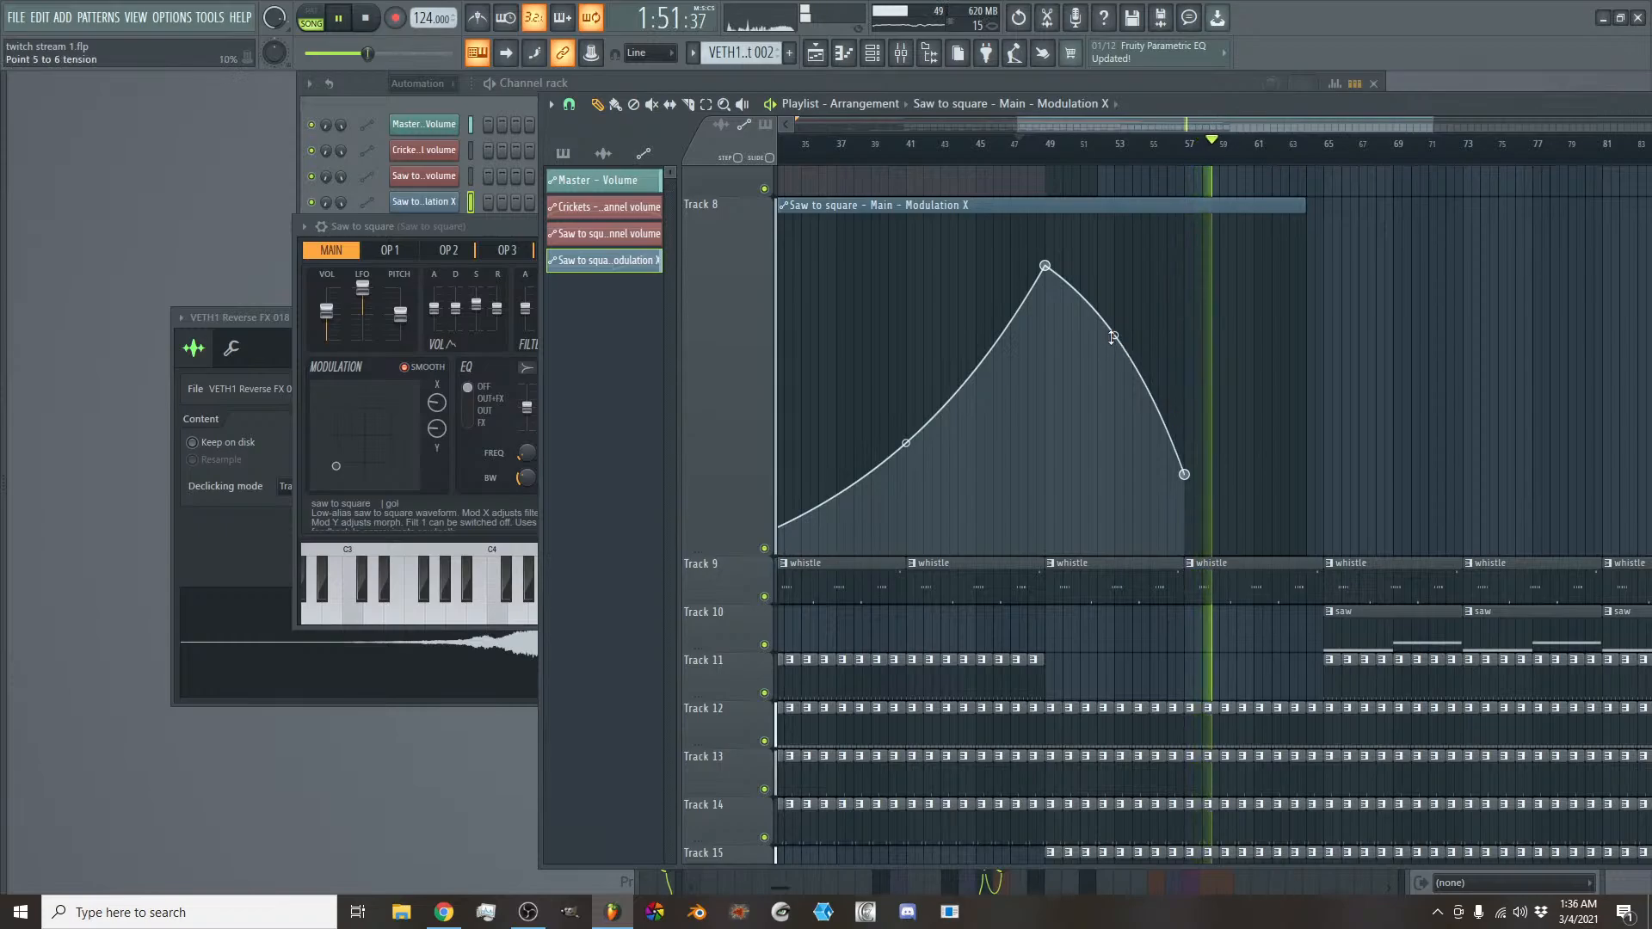
left_click_drag(1114, 335, 1114, 285)
scroll(1196, 422, "down", 4)
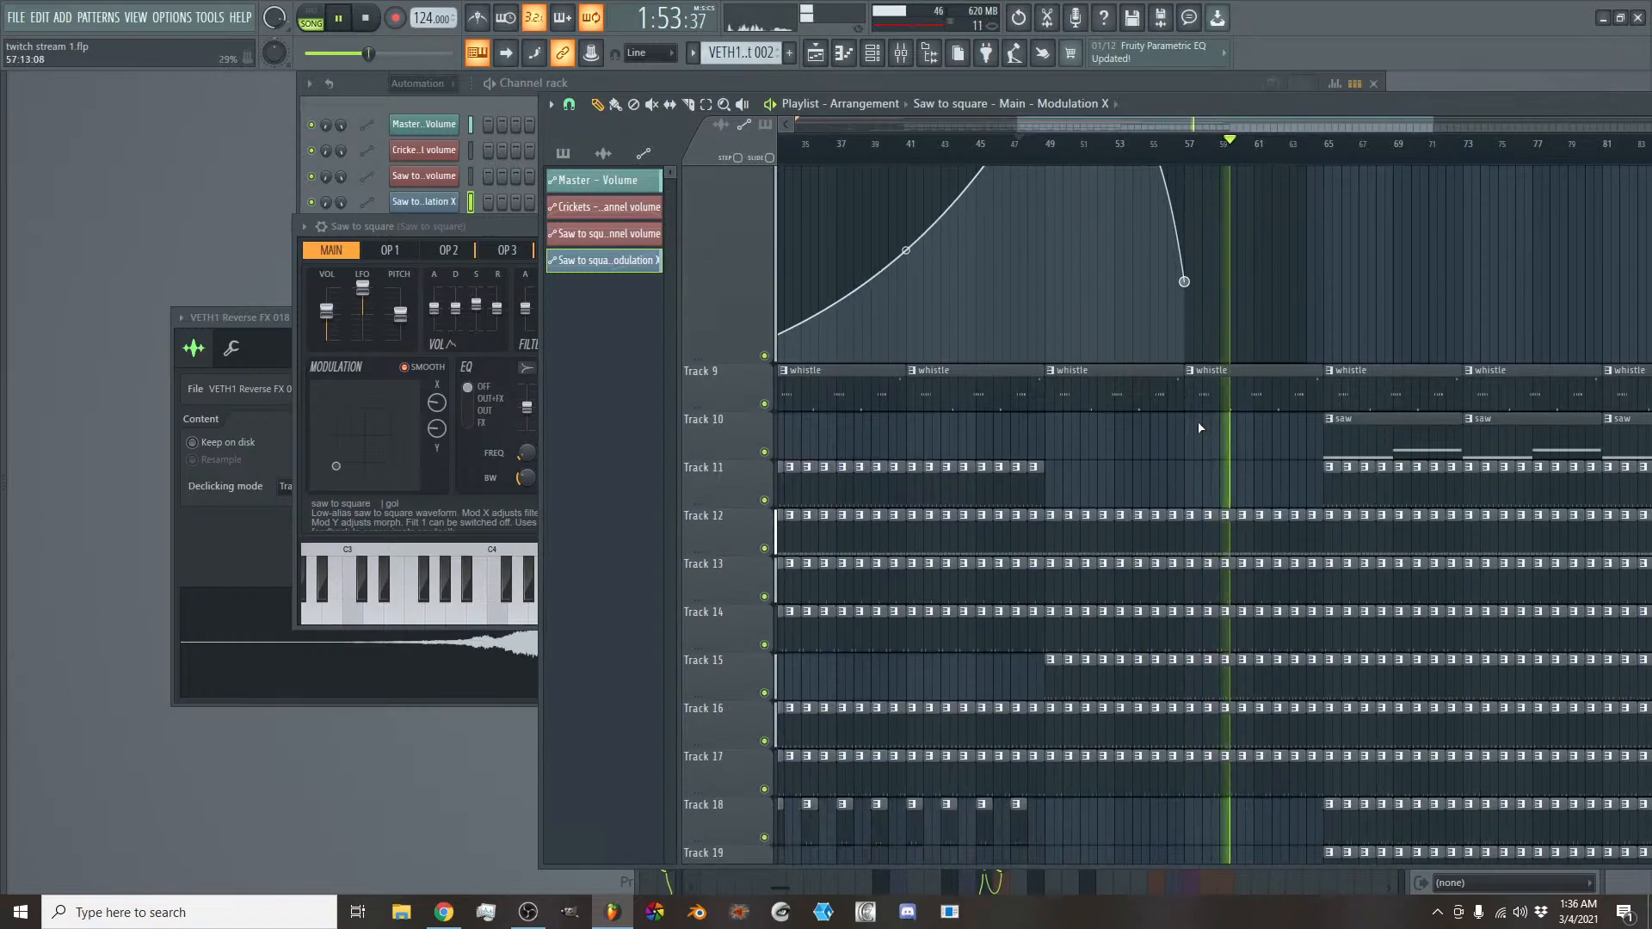
- Delete the bass clips between bars 57 and 65 on Track 5 and extend the Modulation X automation clip to bar 65
scroll(1205, 405, "up", 9)
right_click(1238, 318)
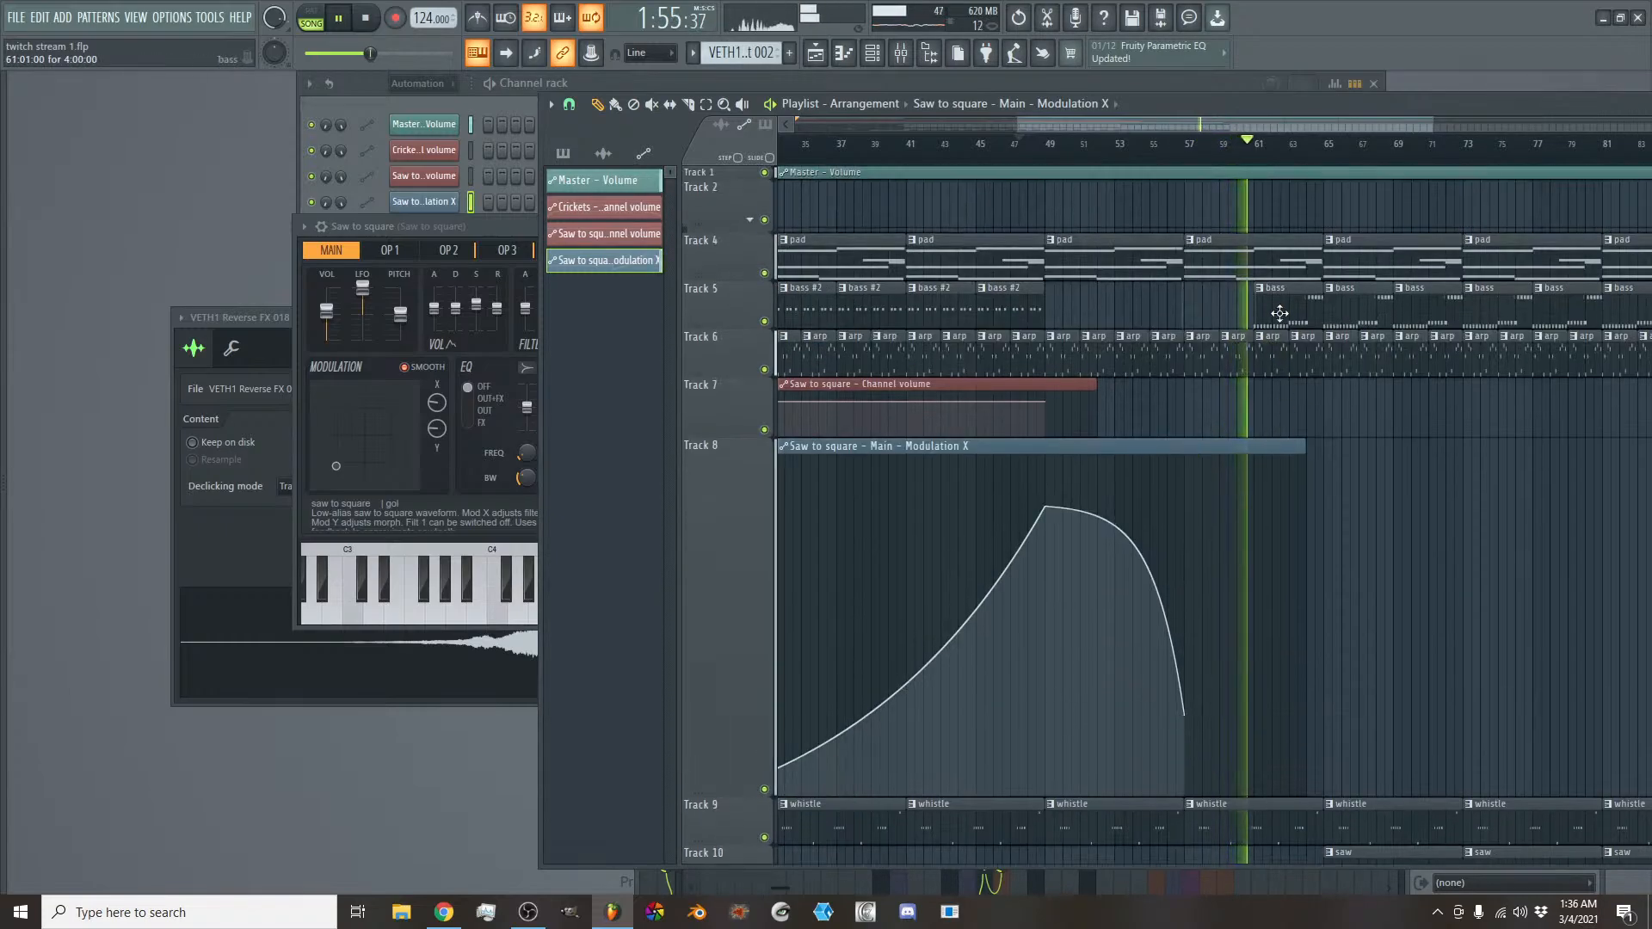
right_click(1281, 312)
left_click_drag(1312, 444, 1322, 444)
scroll(1320, 457, "down", 3)
scroll(1322, 456, "down", 4)
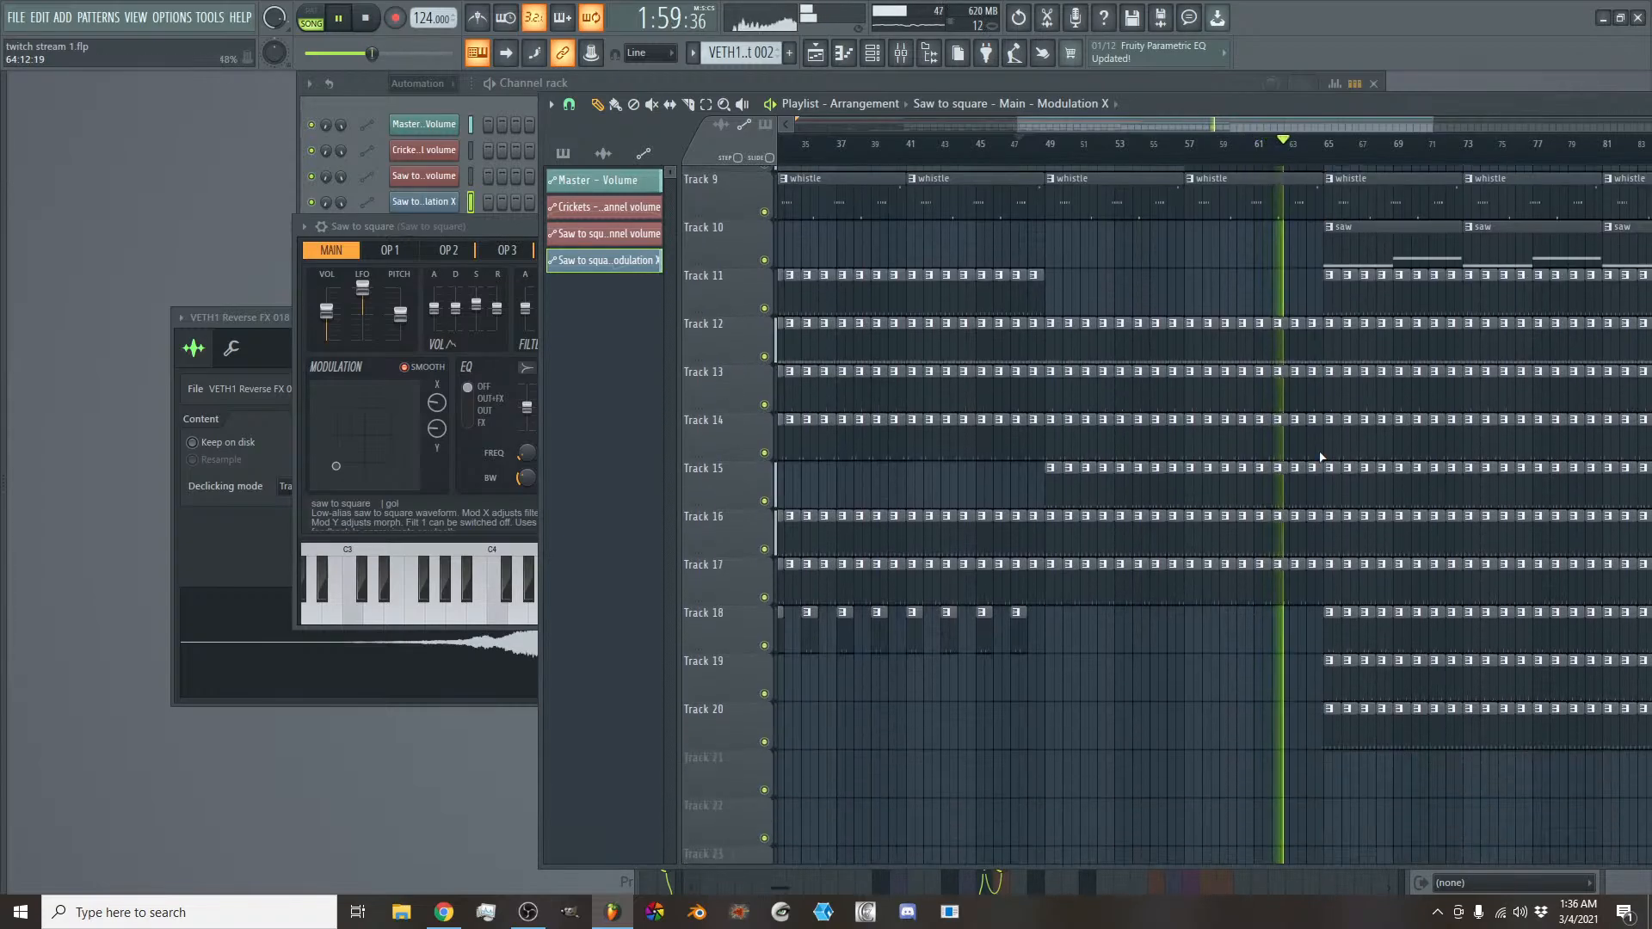
scroll(1322, 457, "up", 4)
scroll(1321, 456, "up", 3)
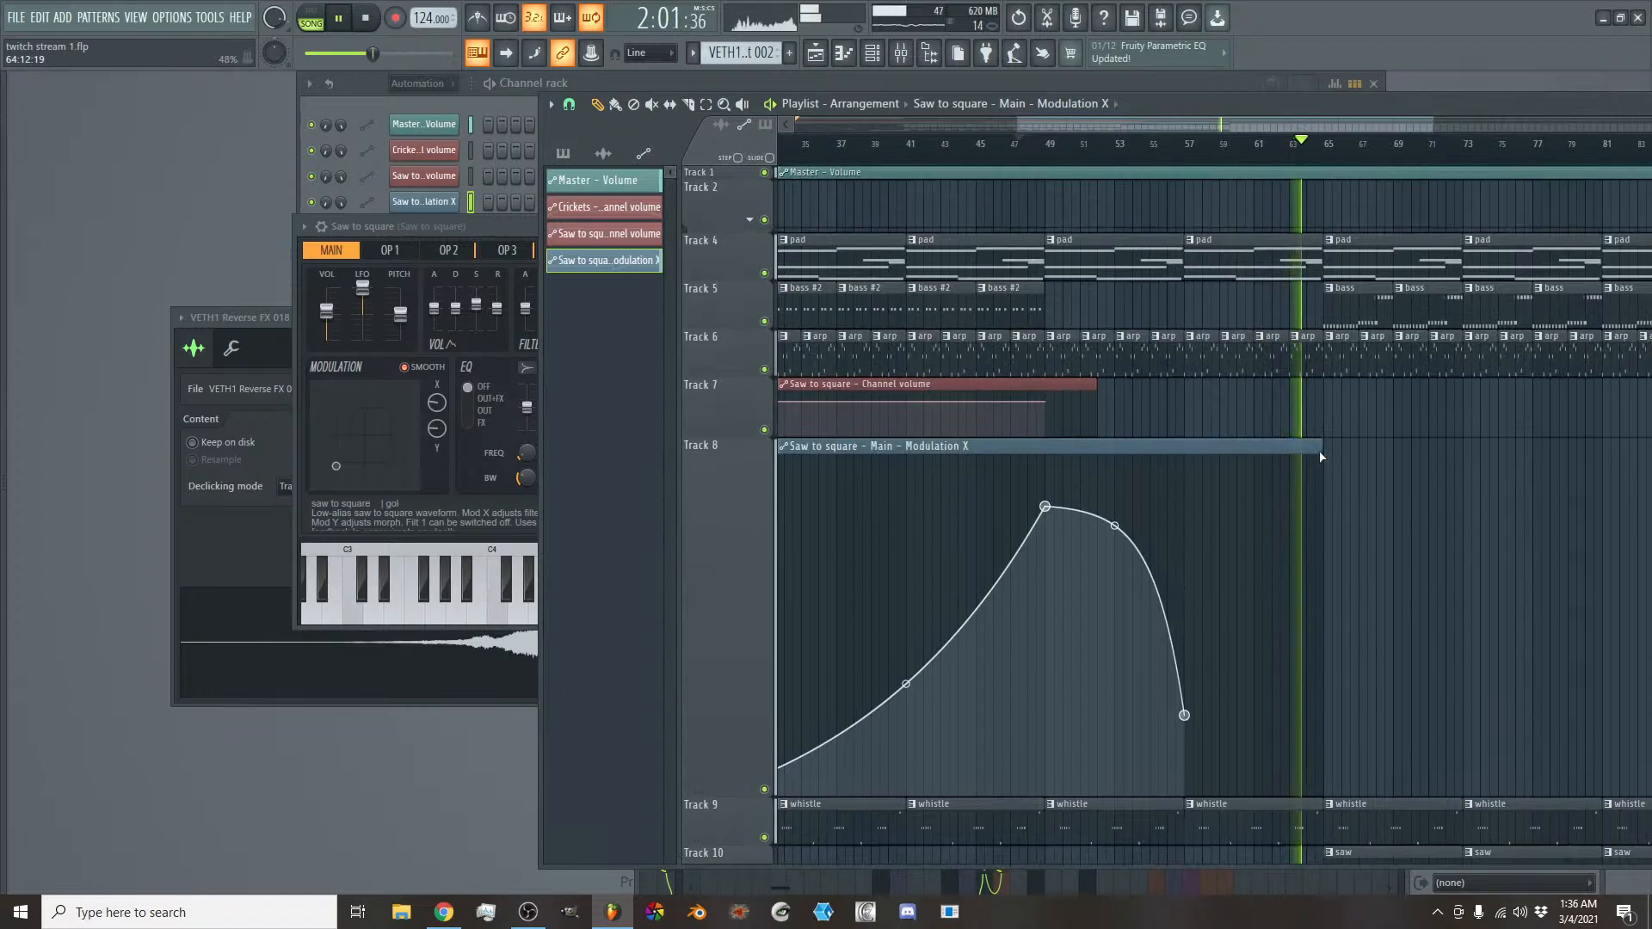
- Stop playback and set the time selection to bars 57 through 65
key("space")
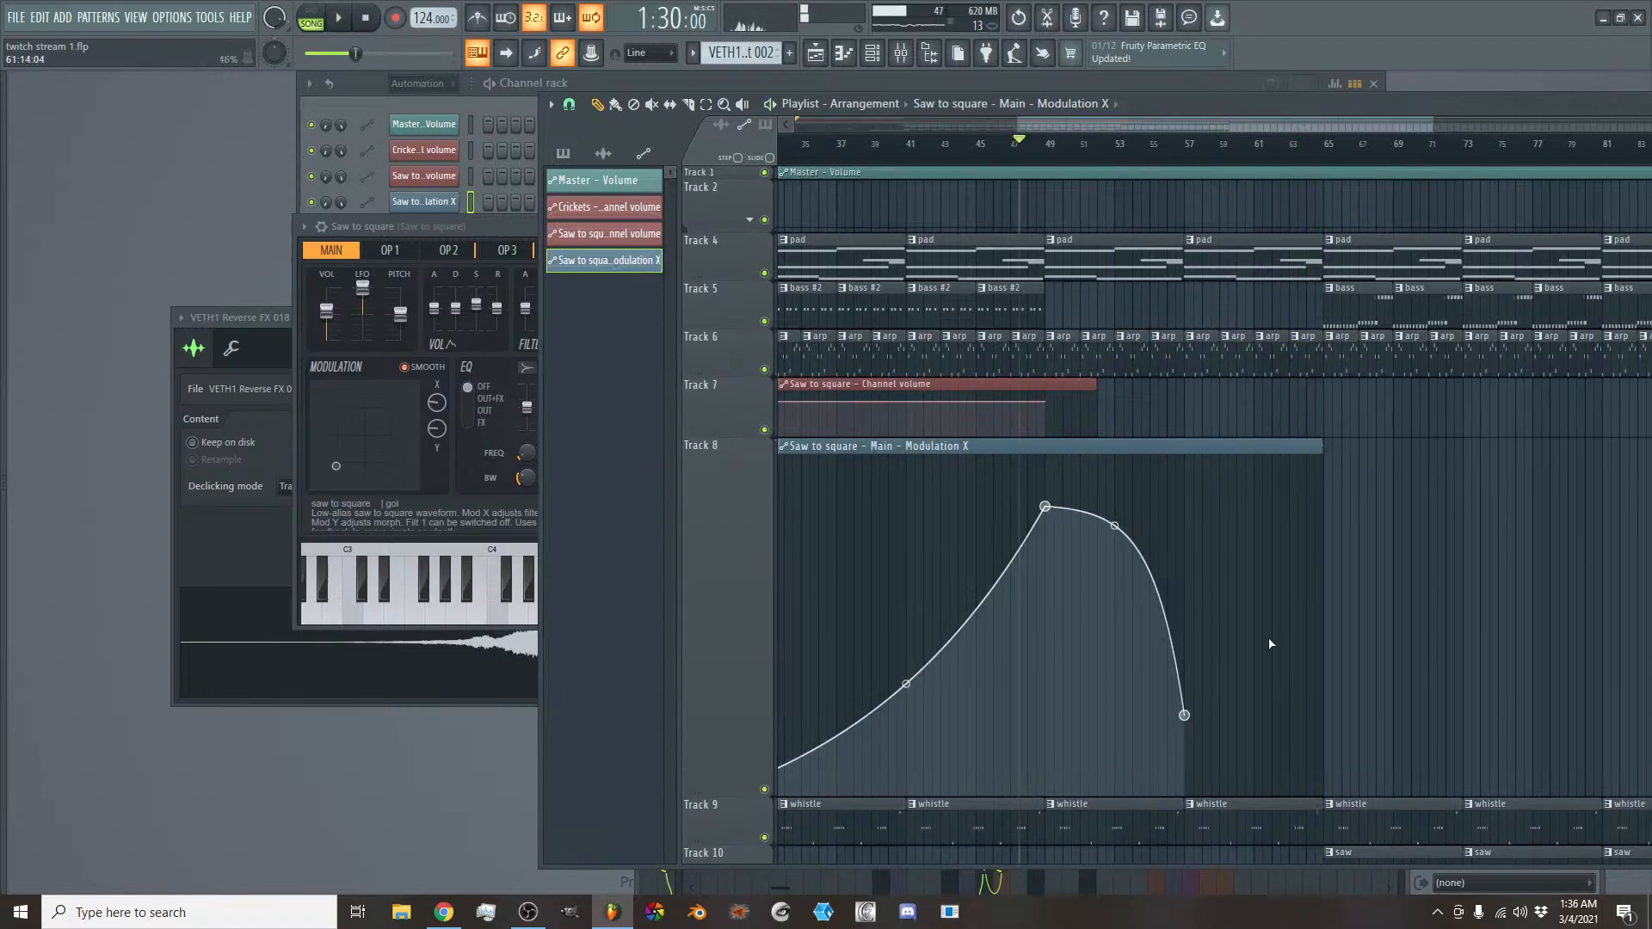
scroll(1268, 636, "down", 3)
scroll(1174, 267, "up", 4)
left_click_drag(1185, 148, 1303, 169)
- Audition samples in the VETH1 Uplifter folder and place VETH1 Uplifter 079 on Track 7, starting at 55:09:00
mouse_move(3, 544)
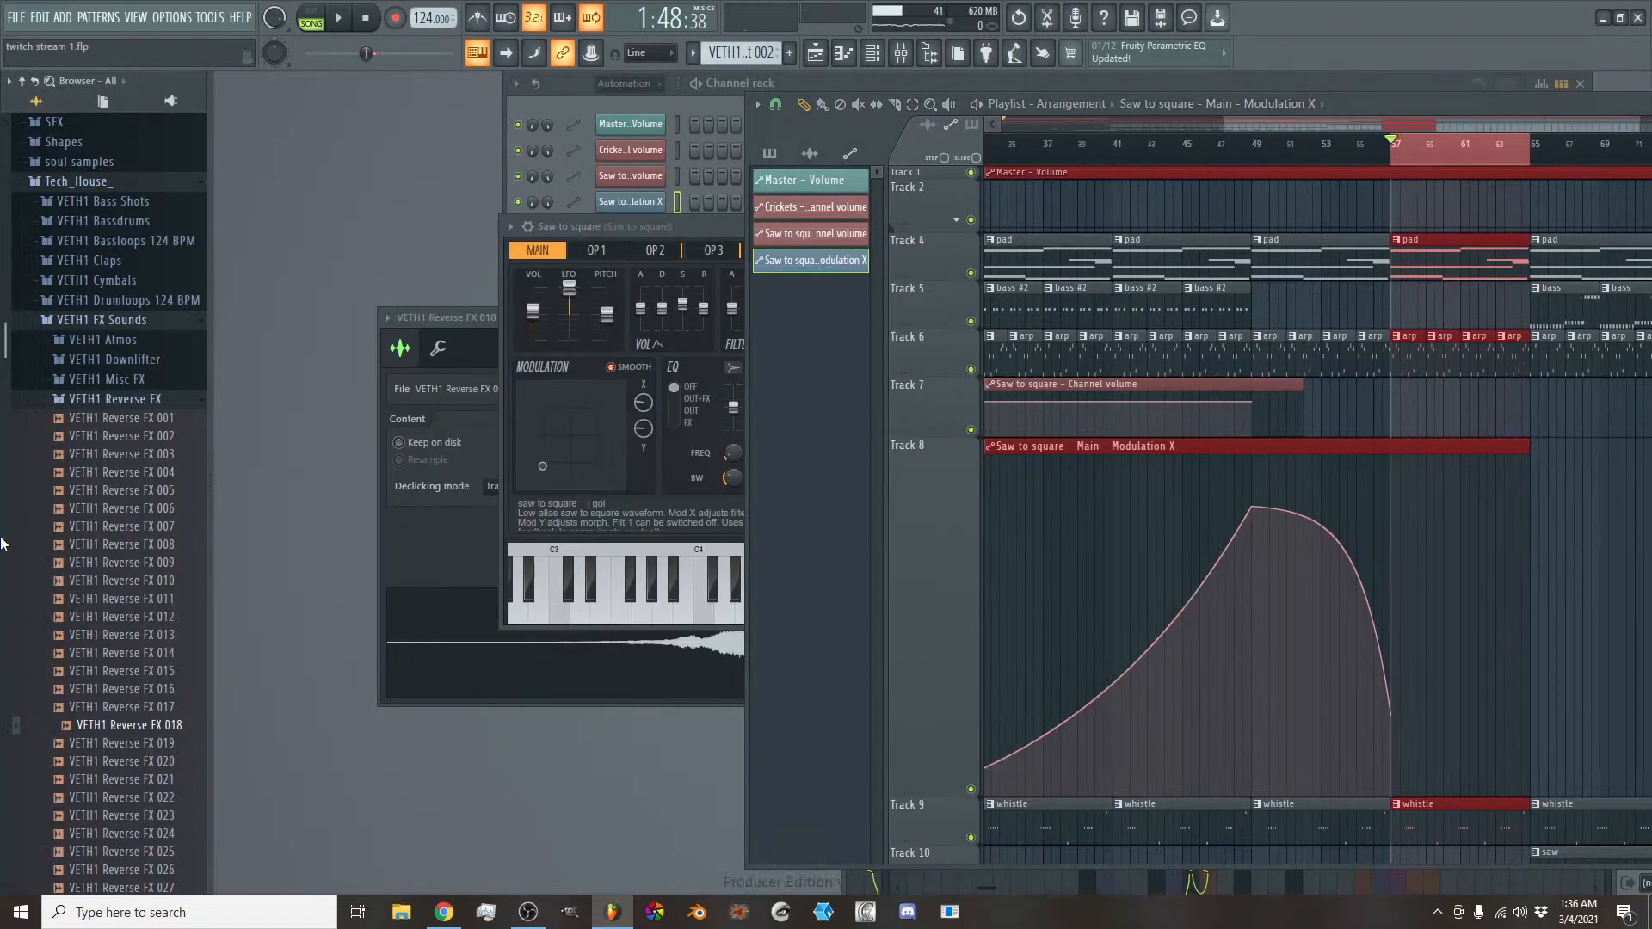
left_click(142, 401)
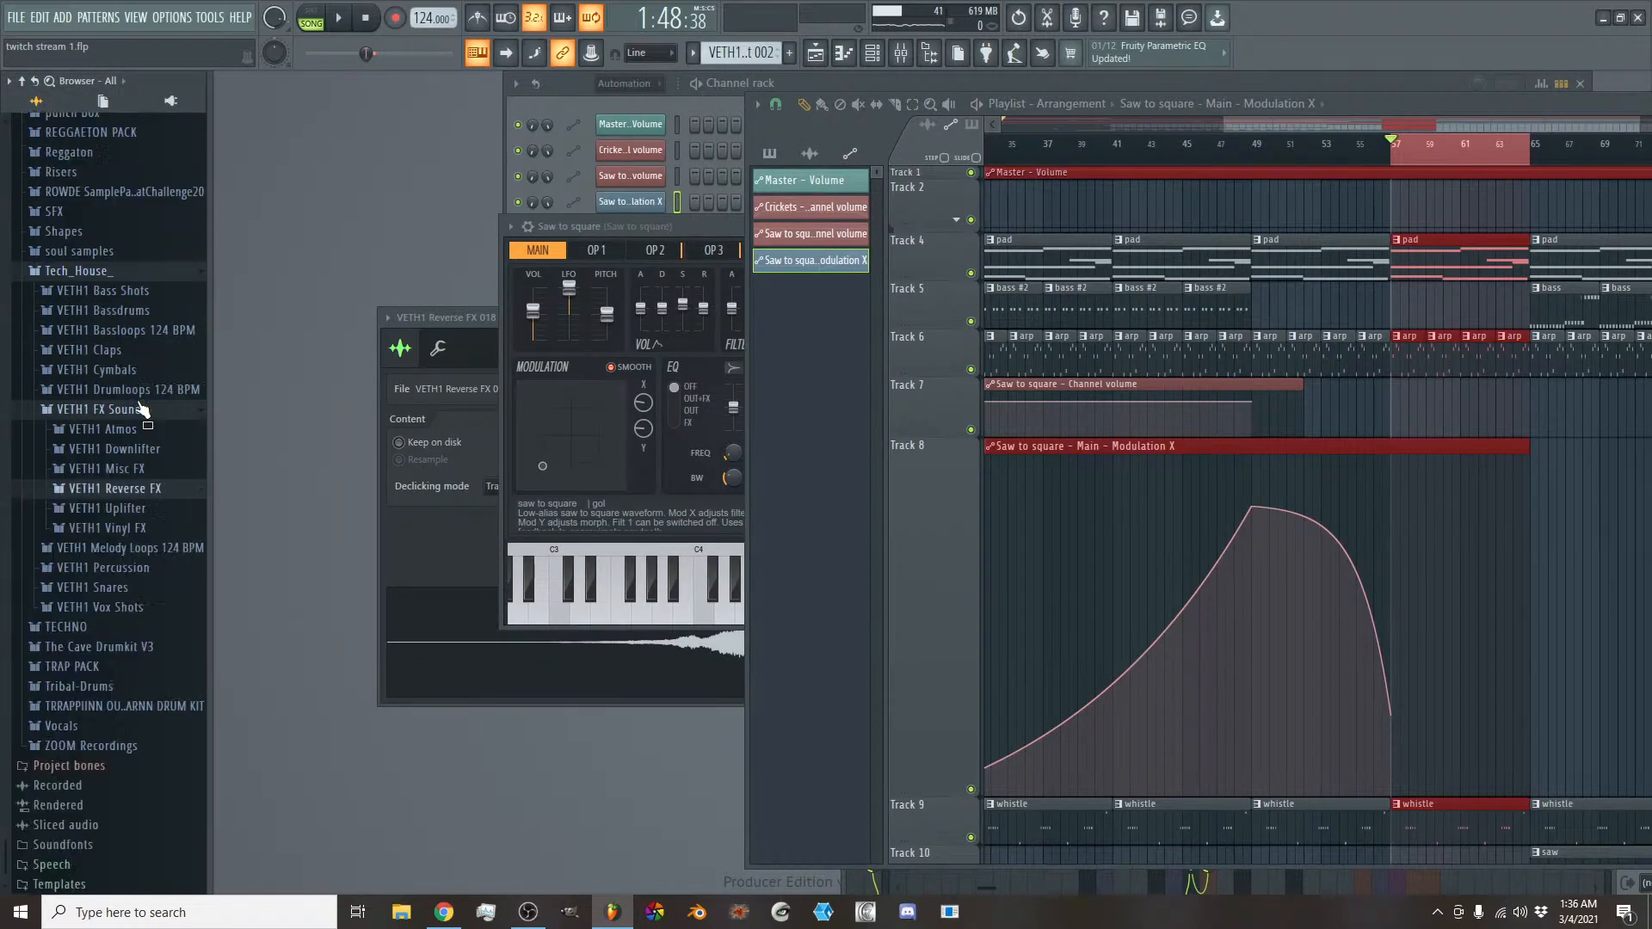
left_click(130, 514)
scroll(145, 536, "down", 4)
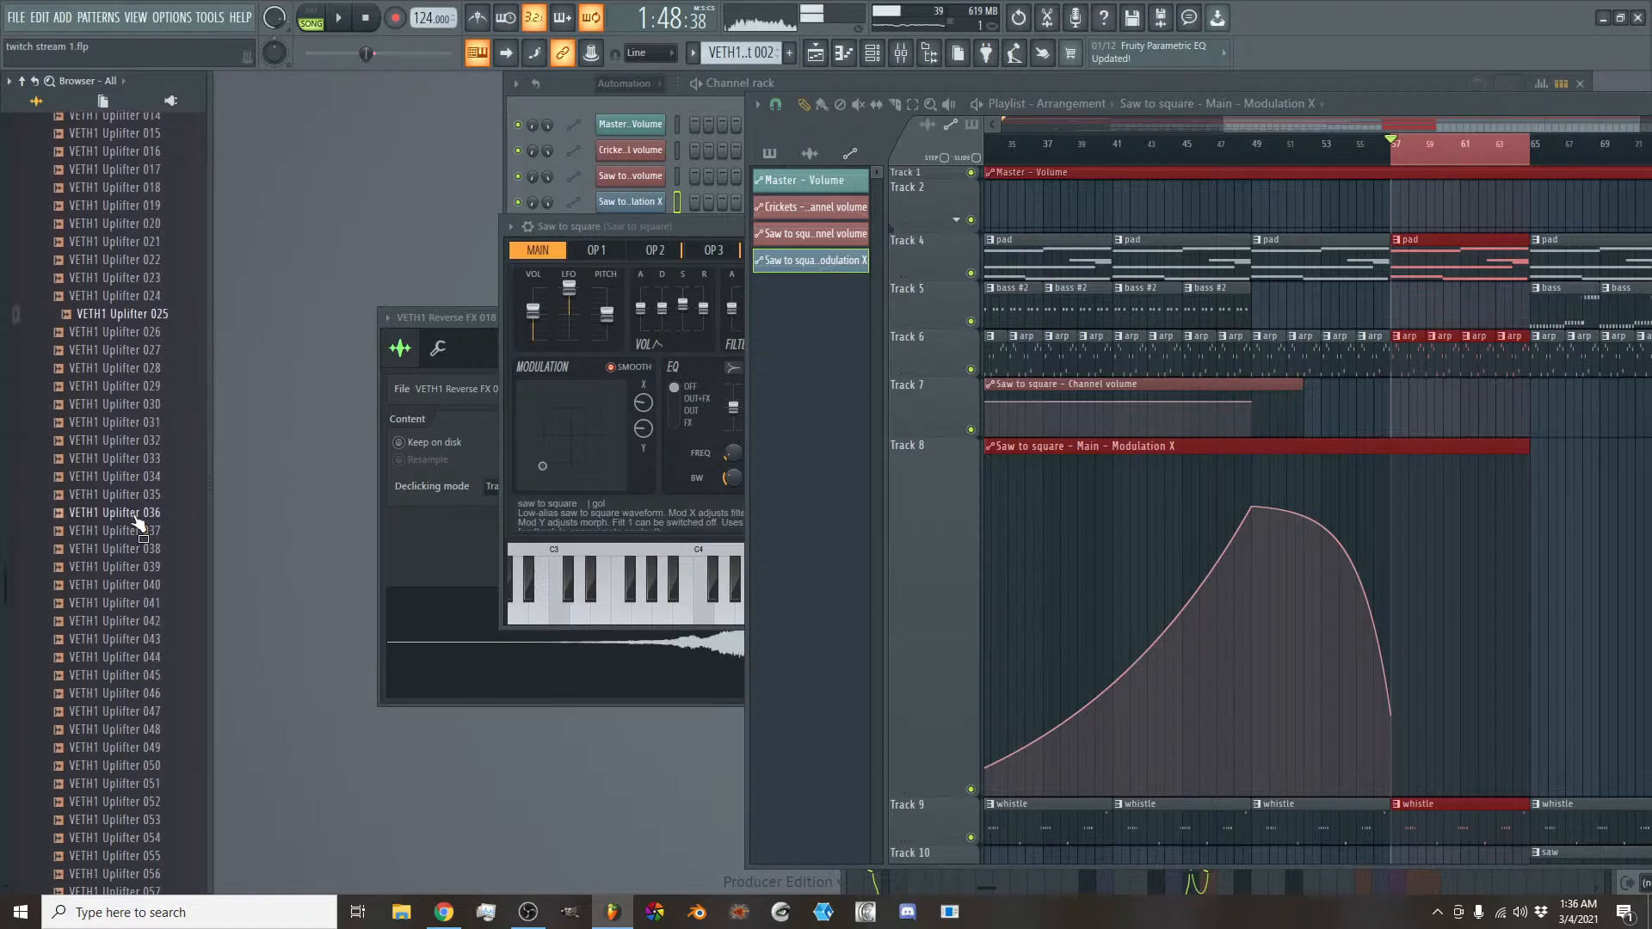
scroll(135, 559, "down", 6)
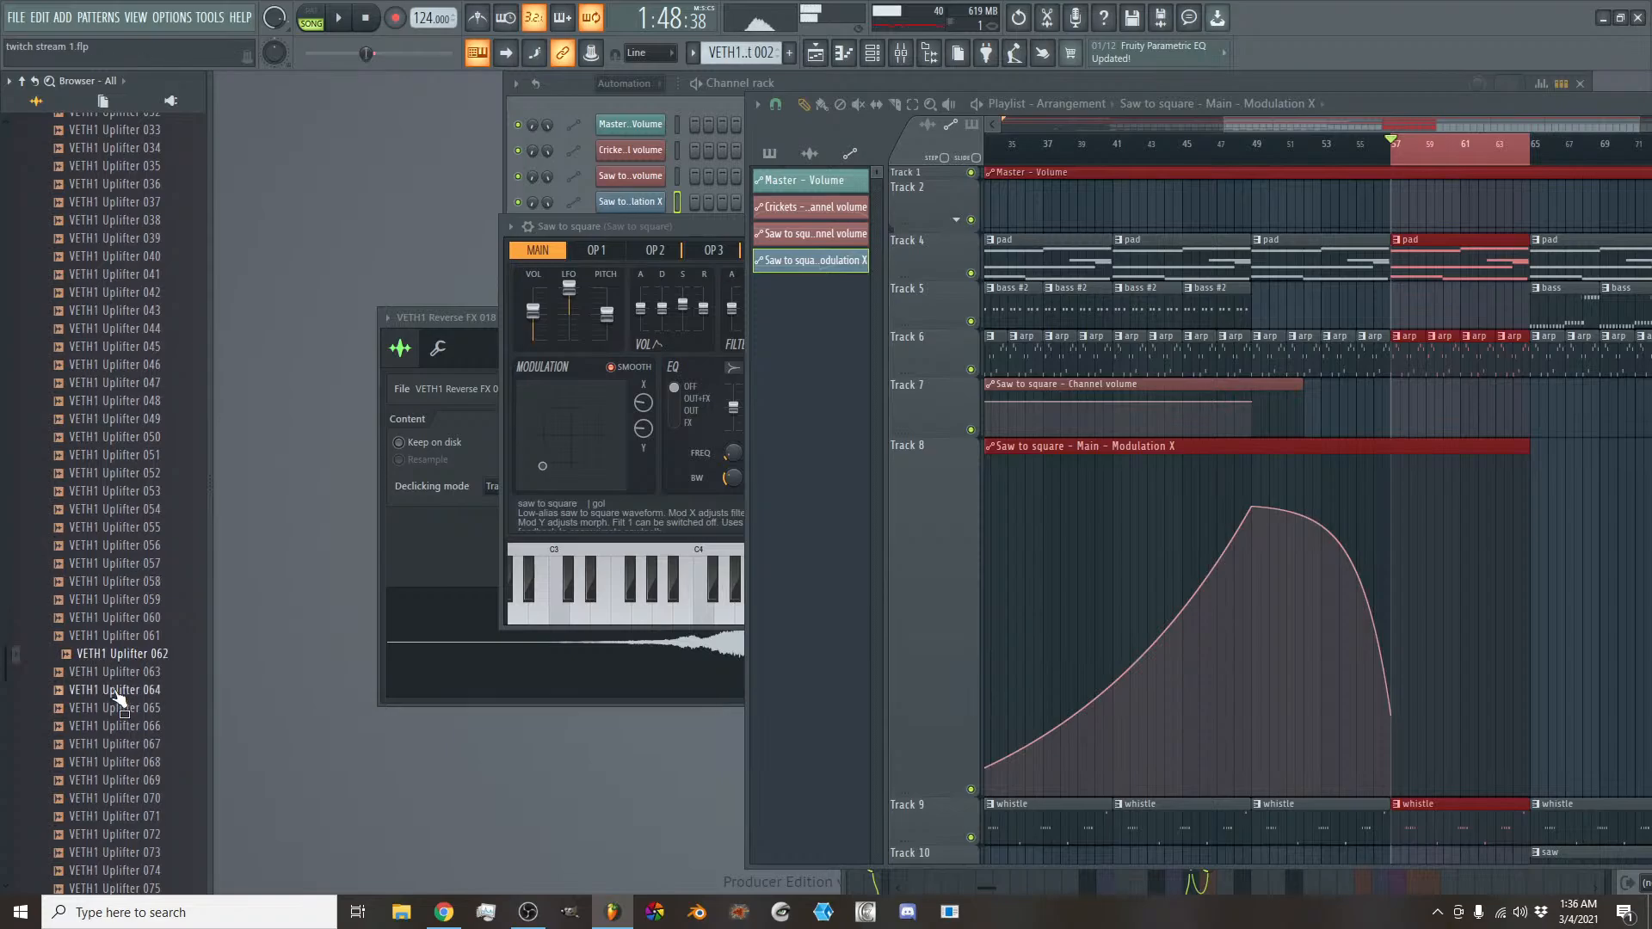
scroll(131, 732, "down", 6)
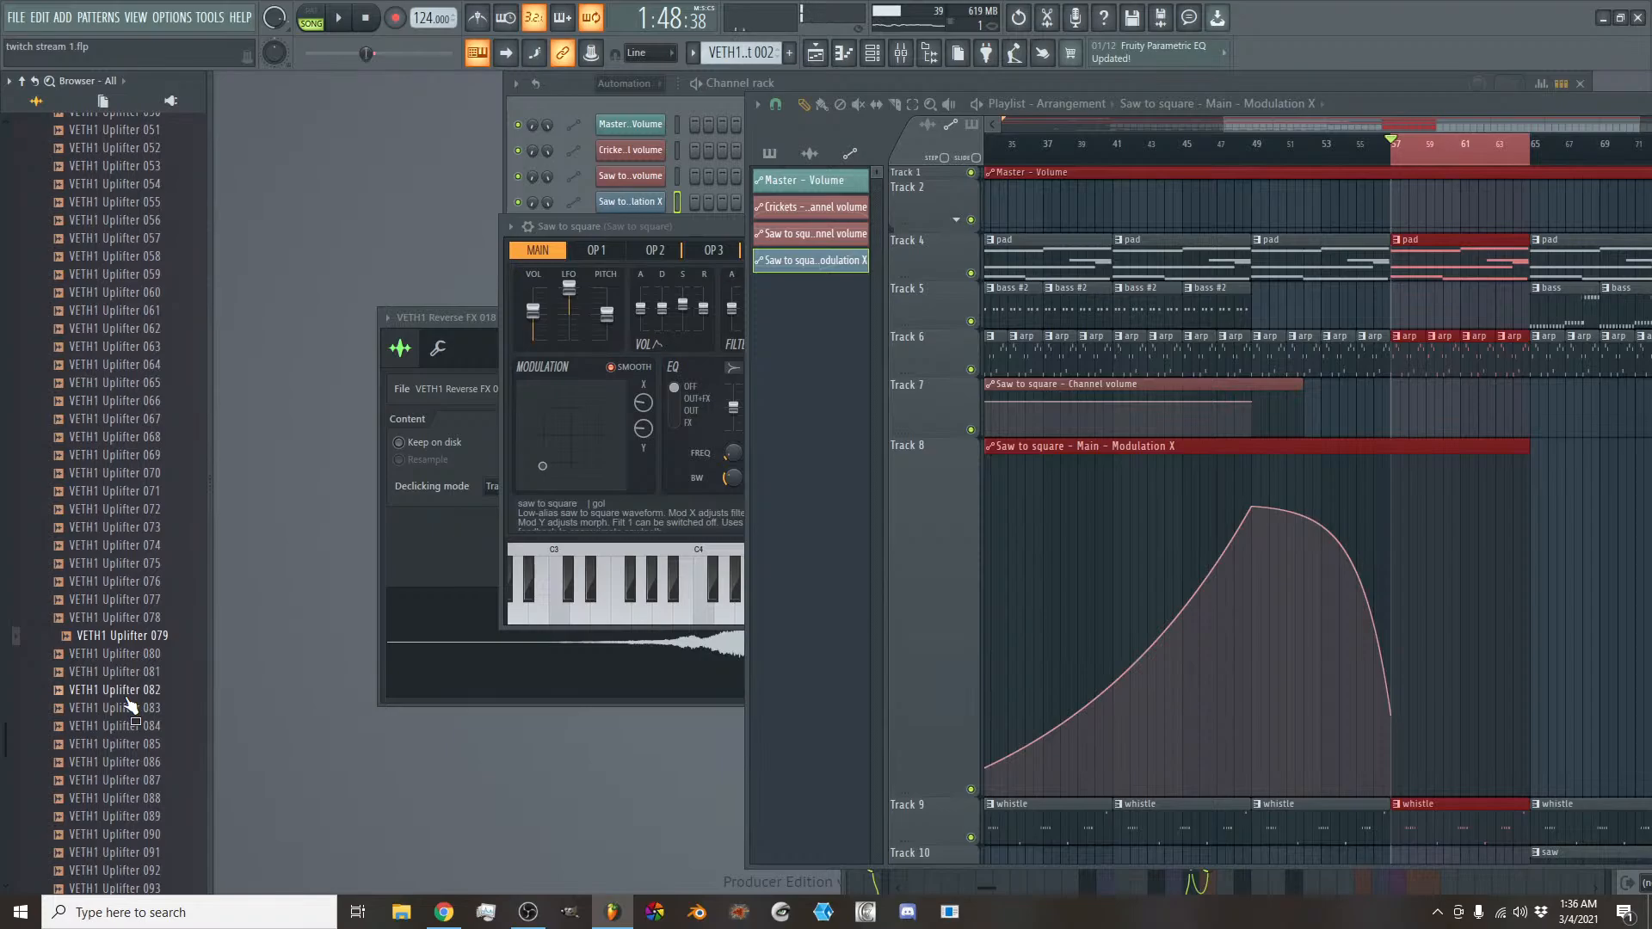
left_click_drag(120, 641, 1187, 383)
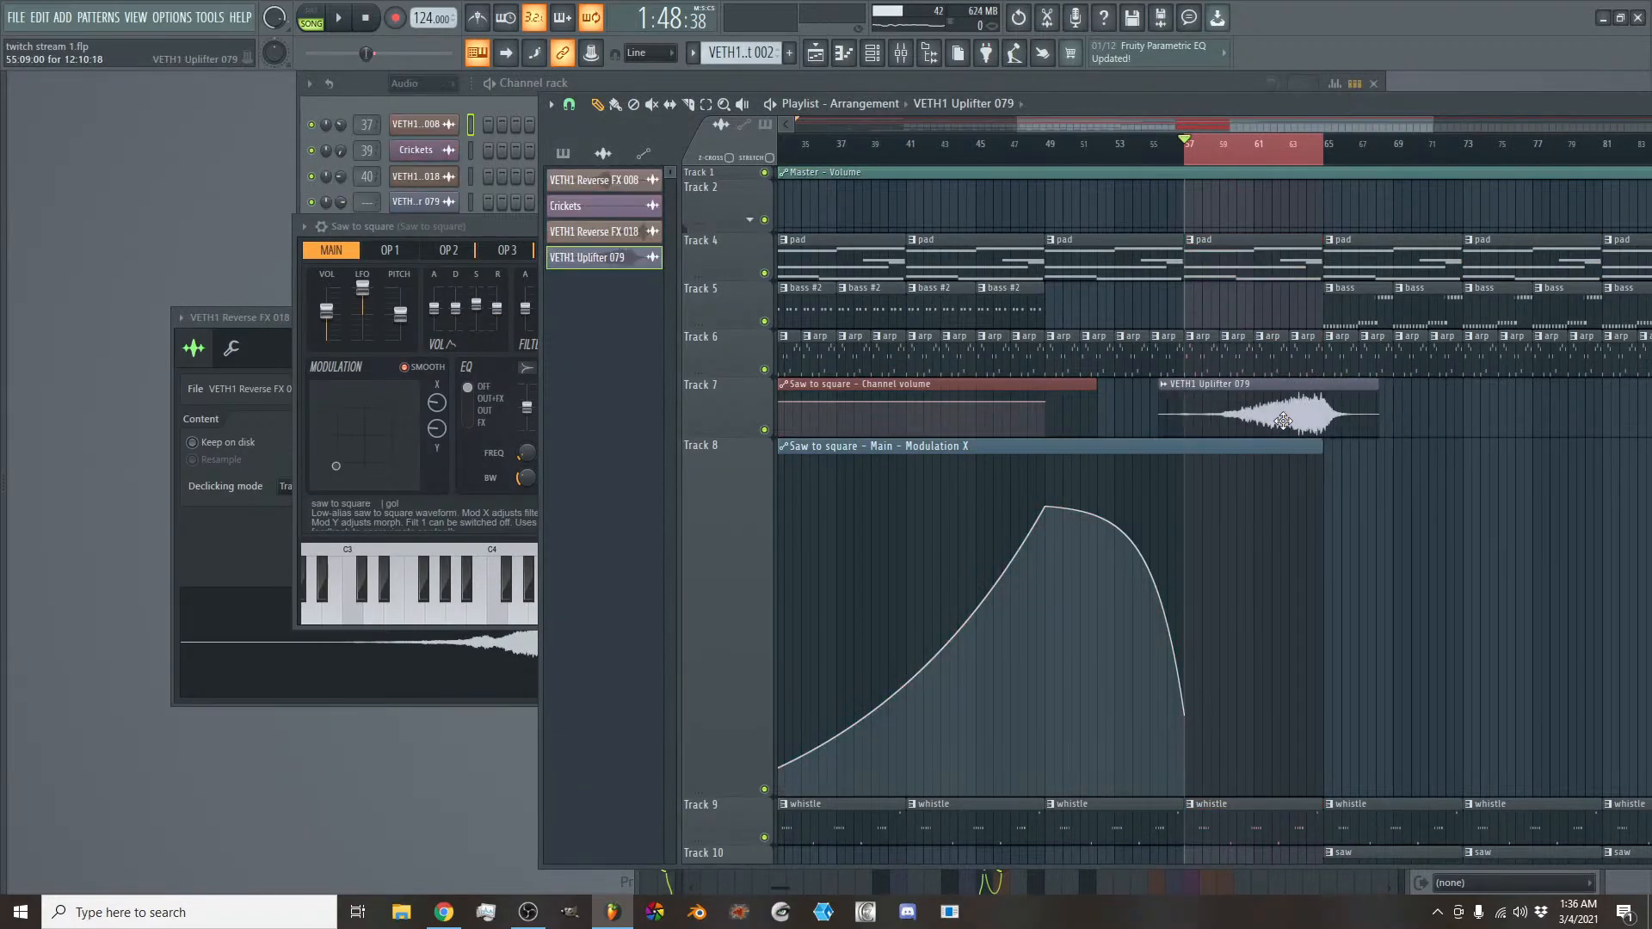
left_click_drag(1284, 420, 1276, 420)
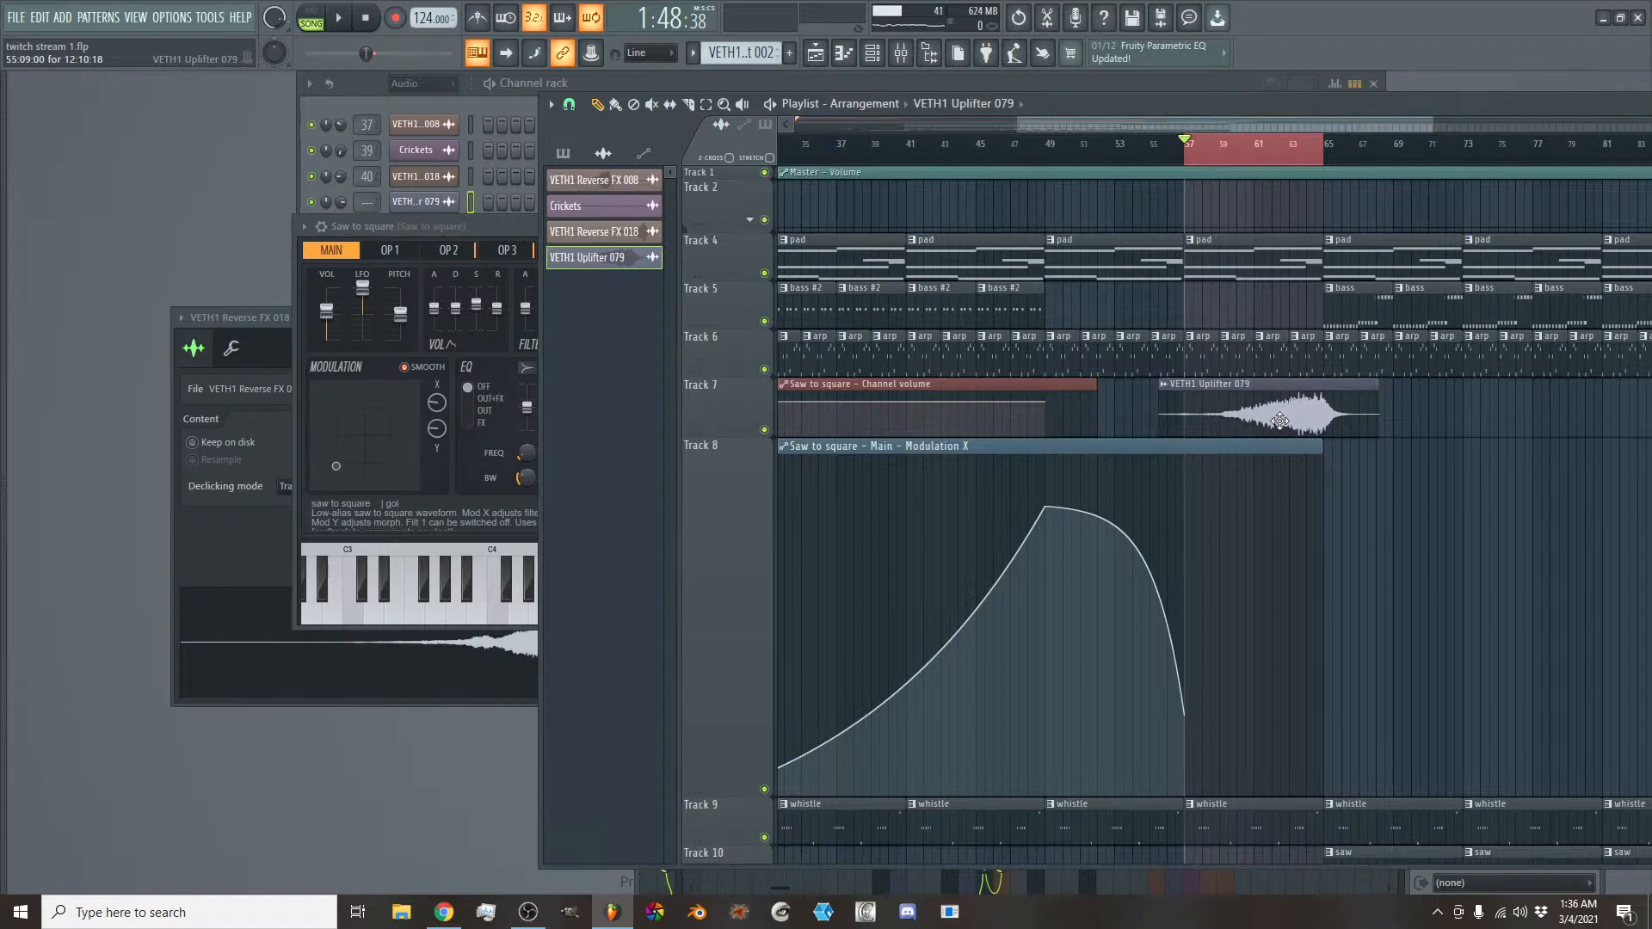
- Play the section, open the VETH1 Uplifter 079 channel settings, and set the time selection from bar 57 to about bar 68
key("space")
double_click(1306, 415)
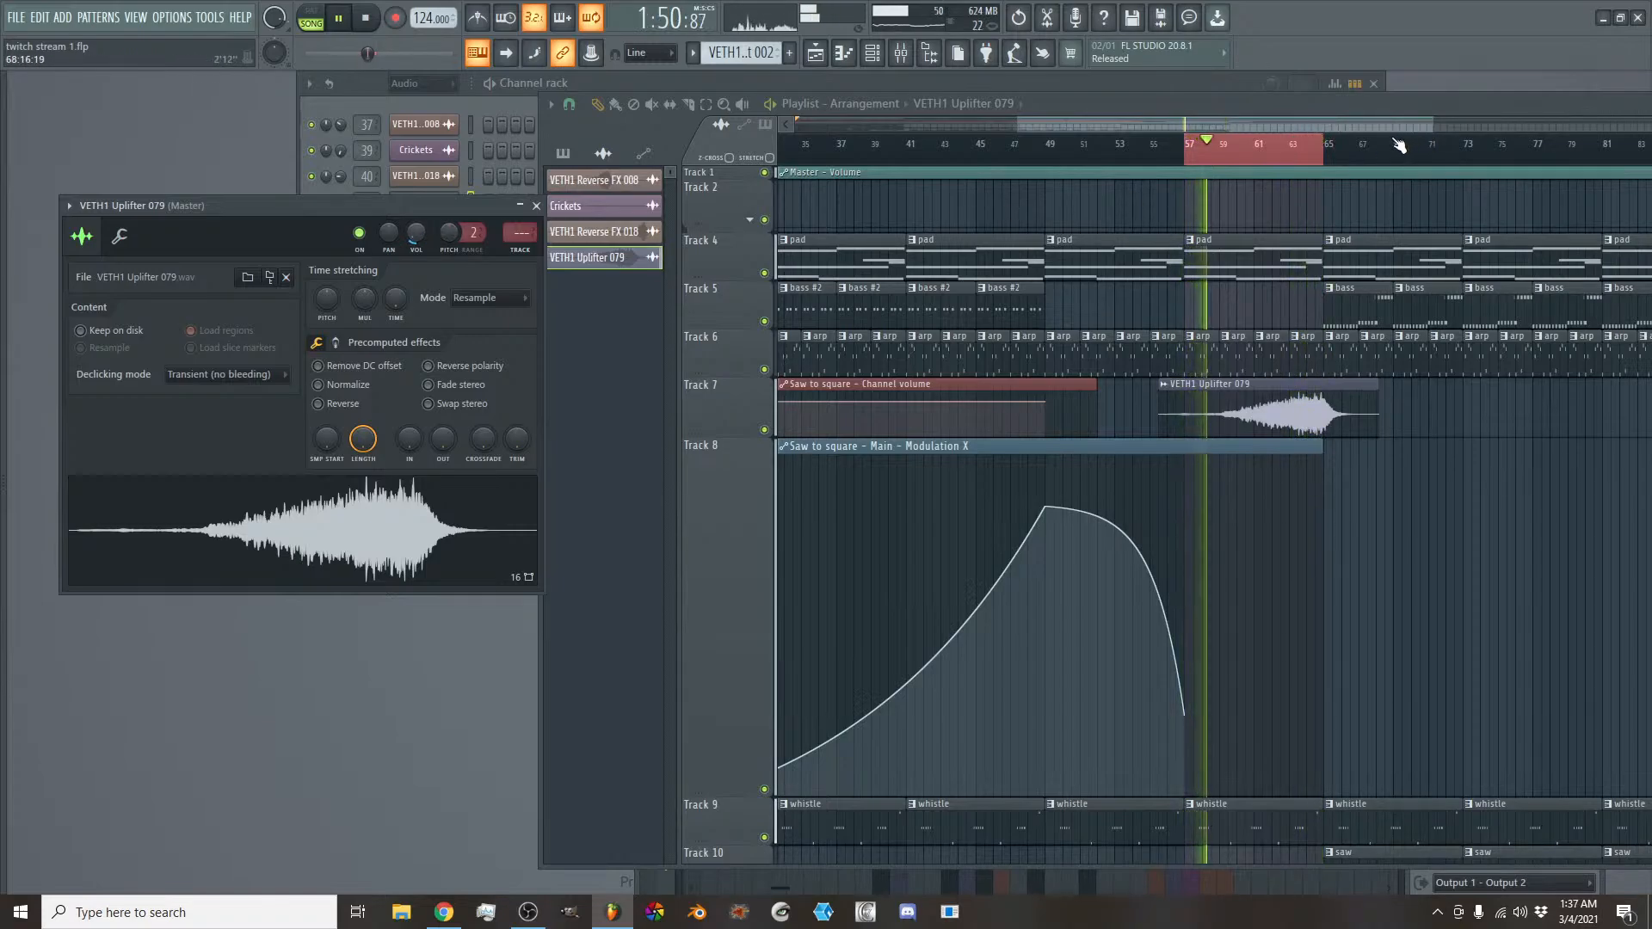
left_click_drag(1399, 144, 1394, 148)
scroll(1369, 126, "up", 4)
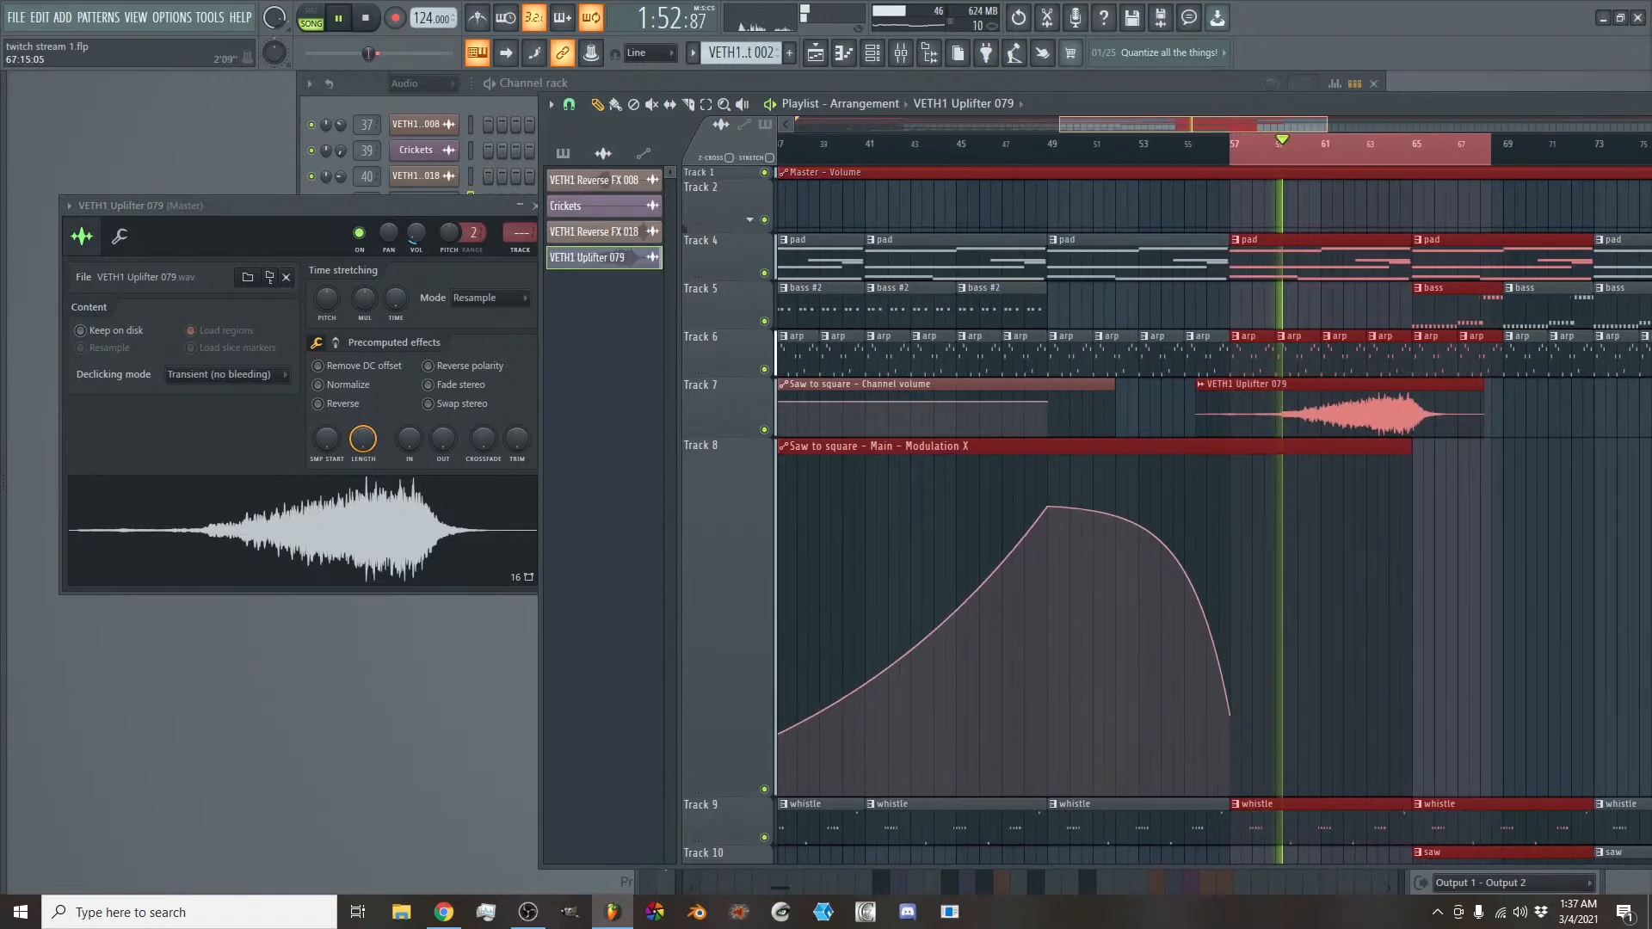
- Delete the clips between bars 65 and 69 on Track 20
scroll(1364, 271, "down", 6)
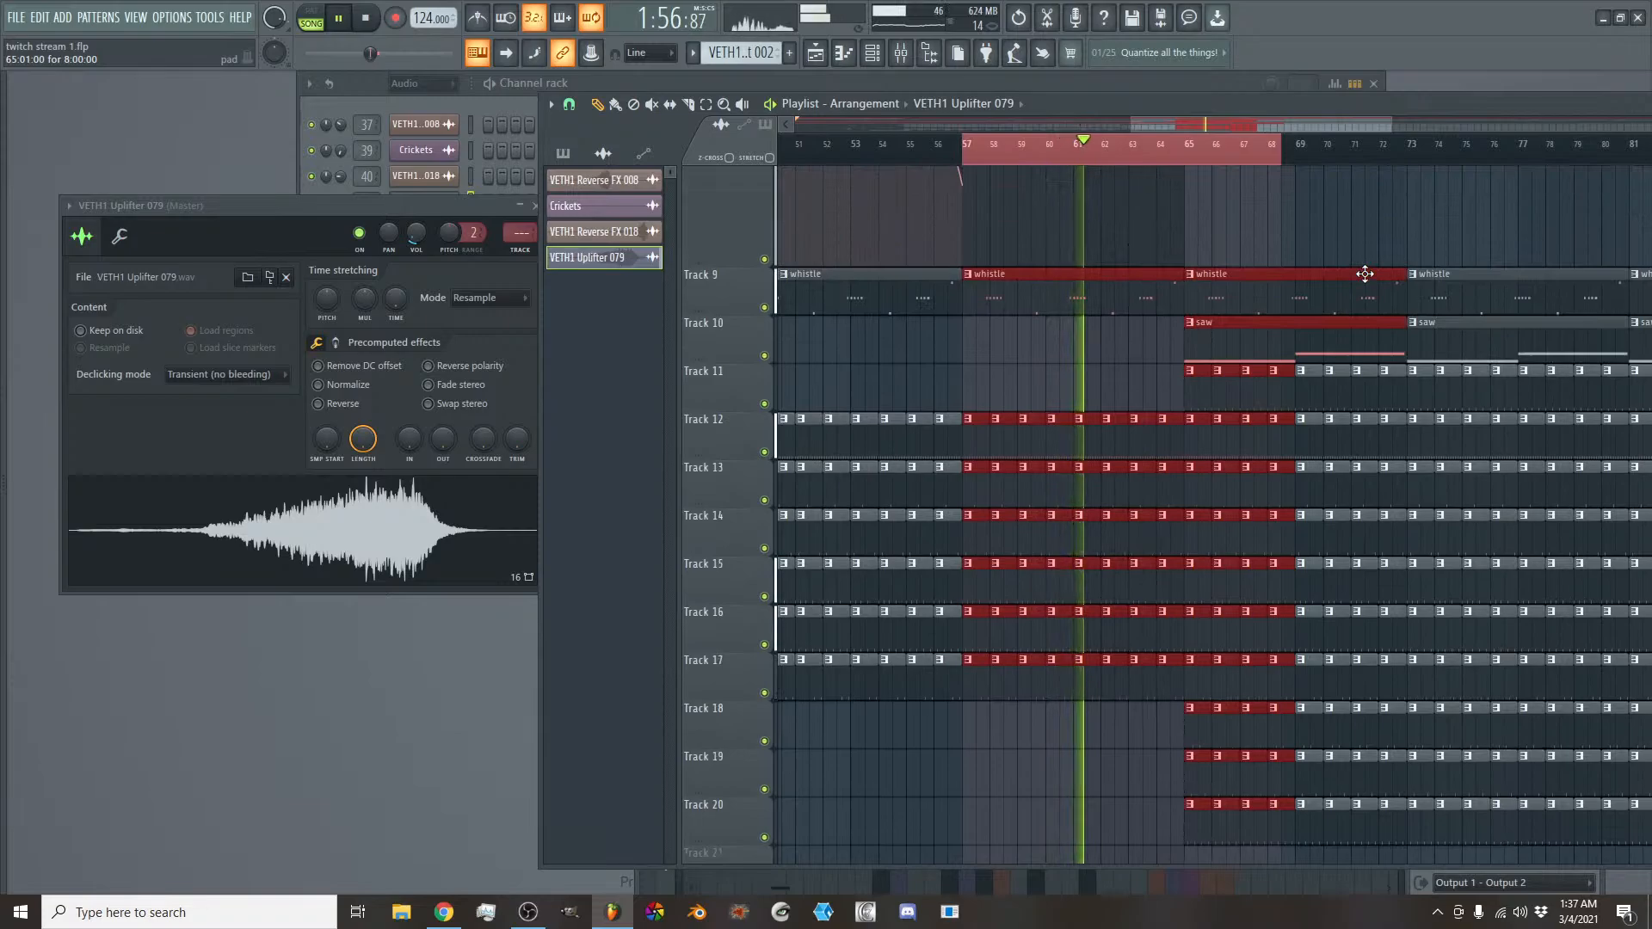
scroll(1262, 516, "down", 3)
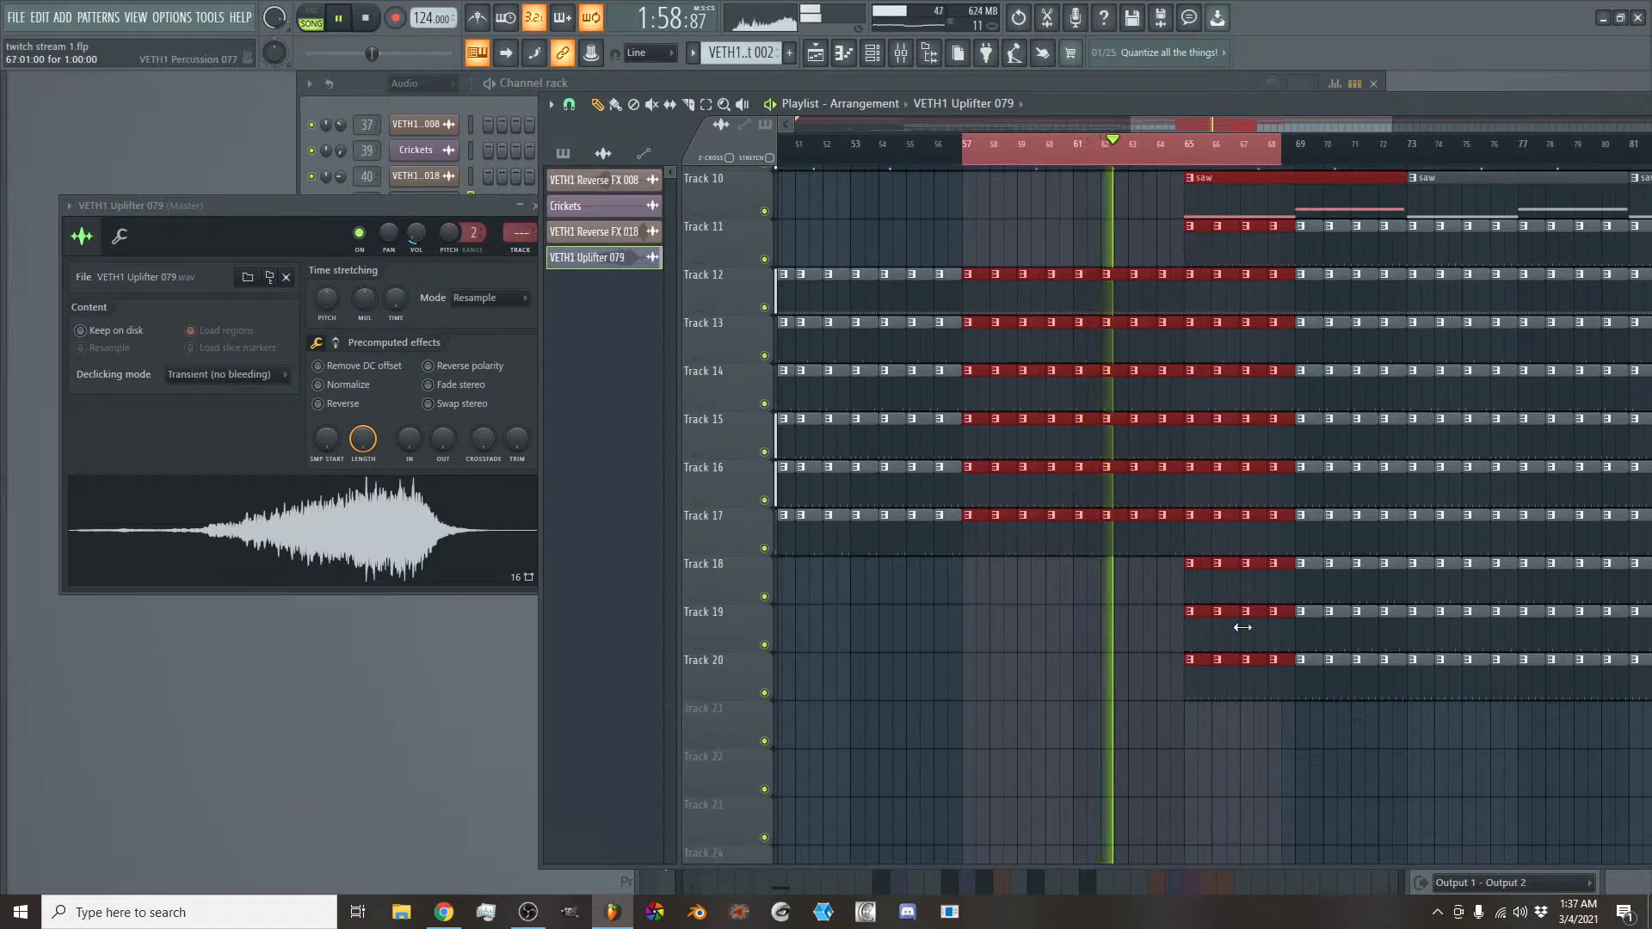
right_click(1204, 674)
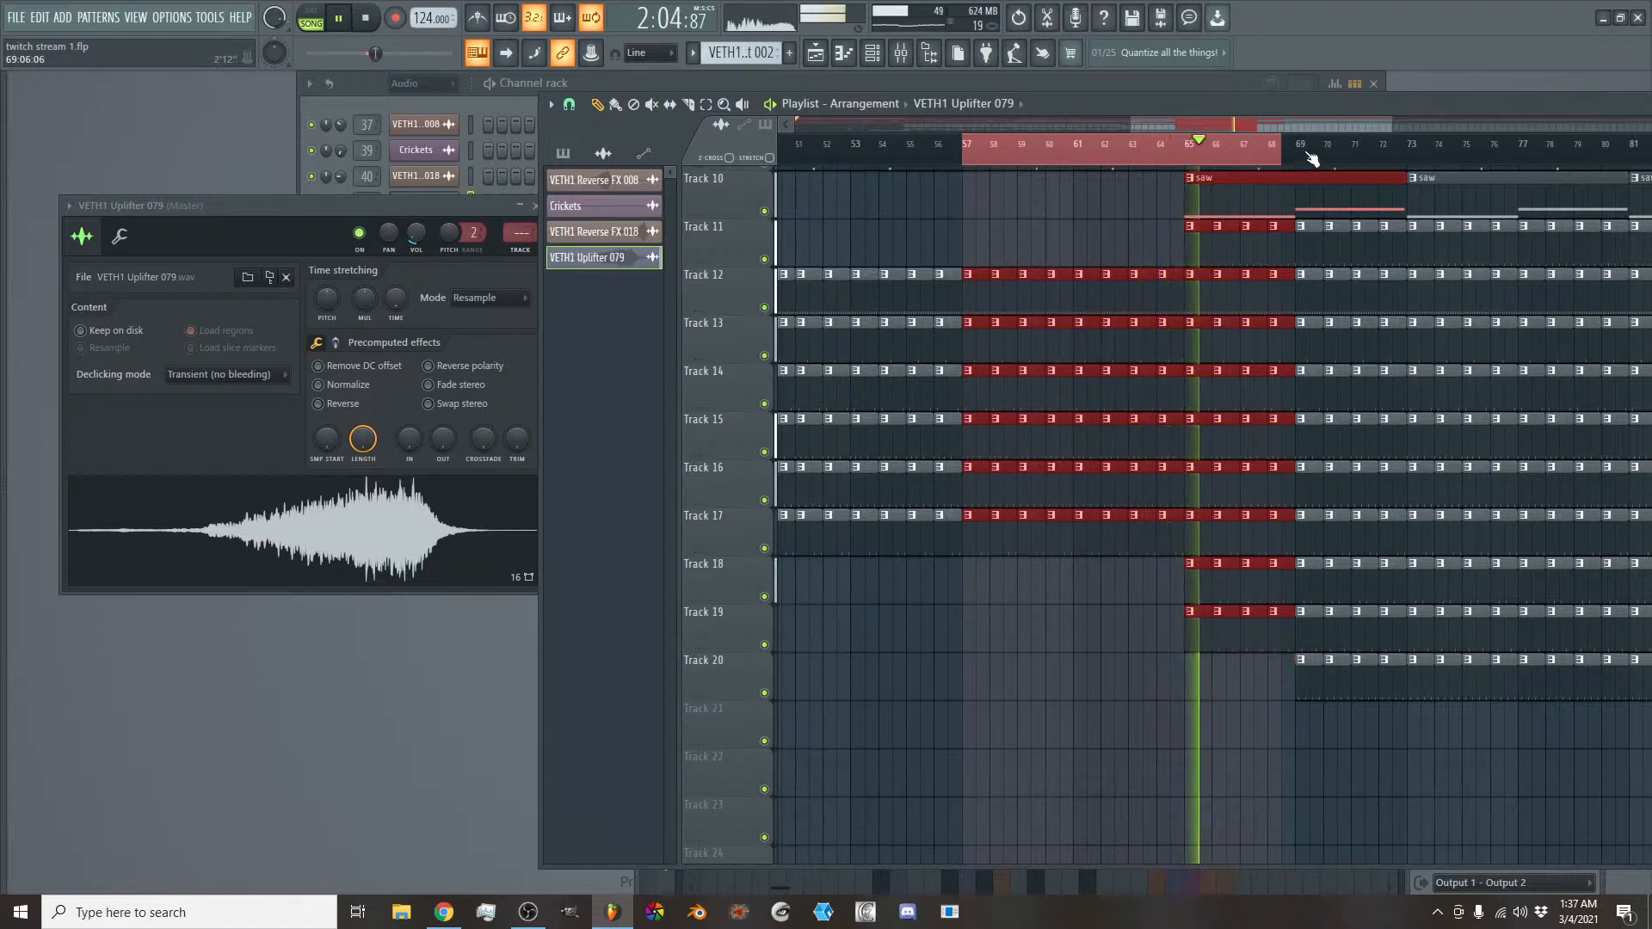
- Shift the VETH1 Uplifter 079 clip on Track 7 earlier to start at 55:05:00 and audition the transition into bar 65
scroll(1279, 342, "up", 5)
scroll(1218, 369, "up", 3)
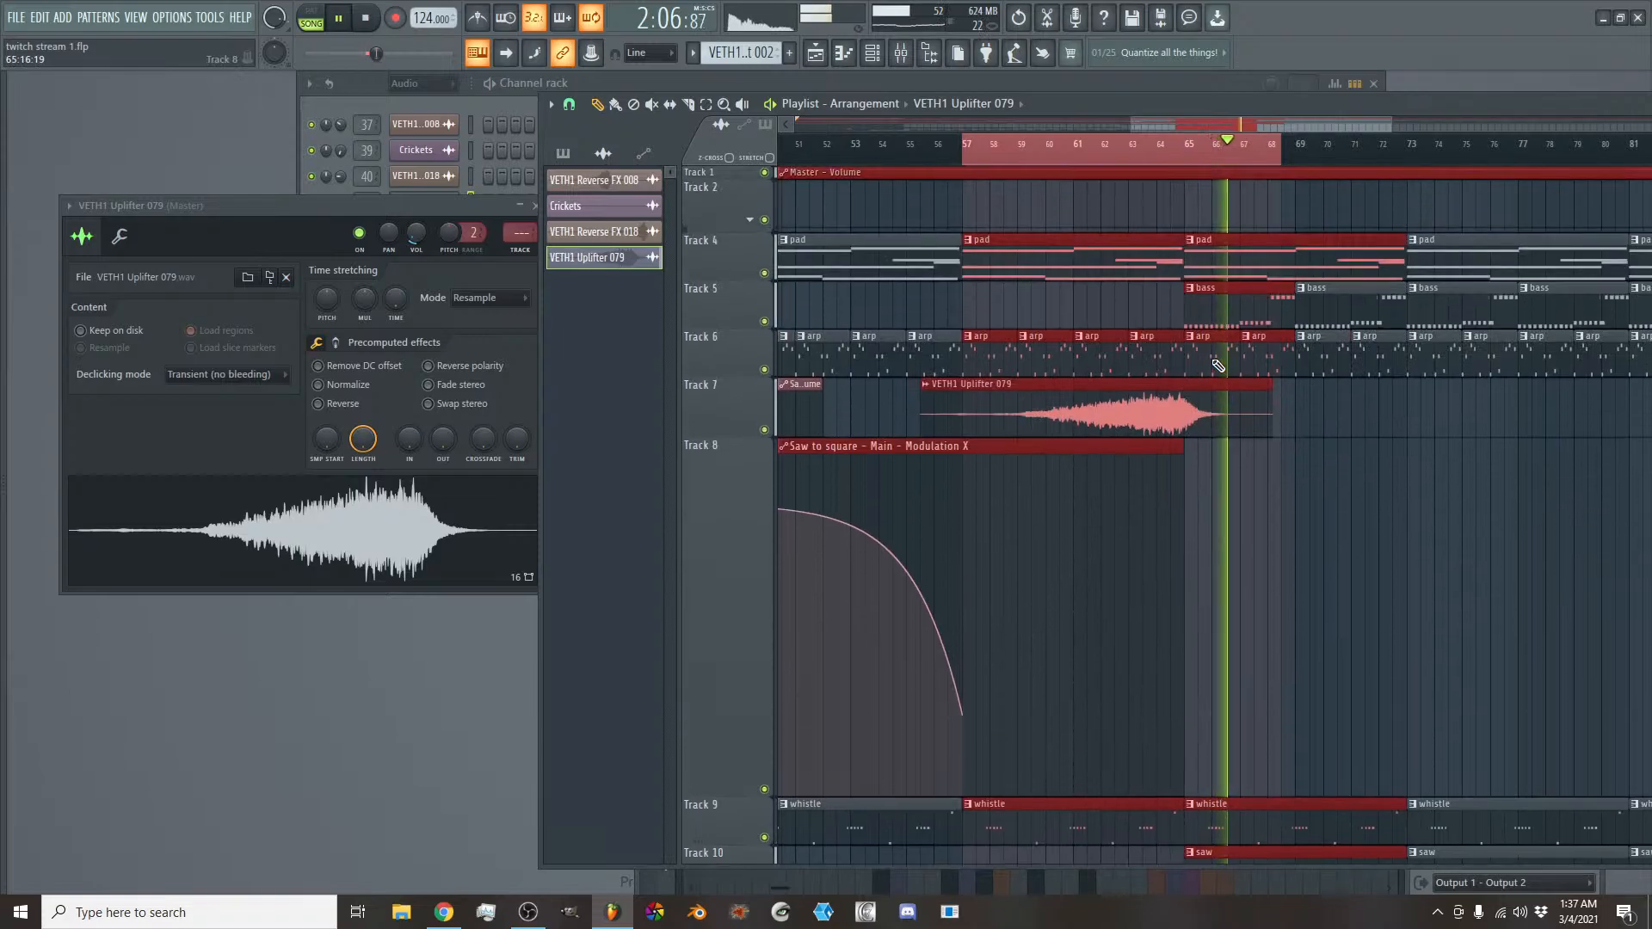
scroll(1206, 122, "up", 3)
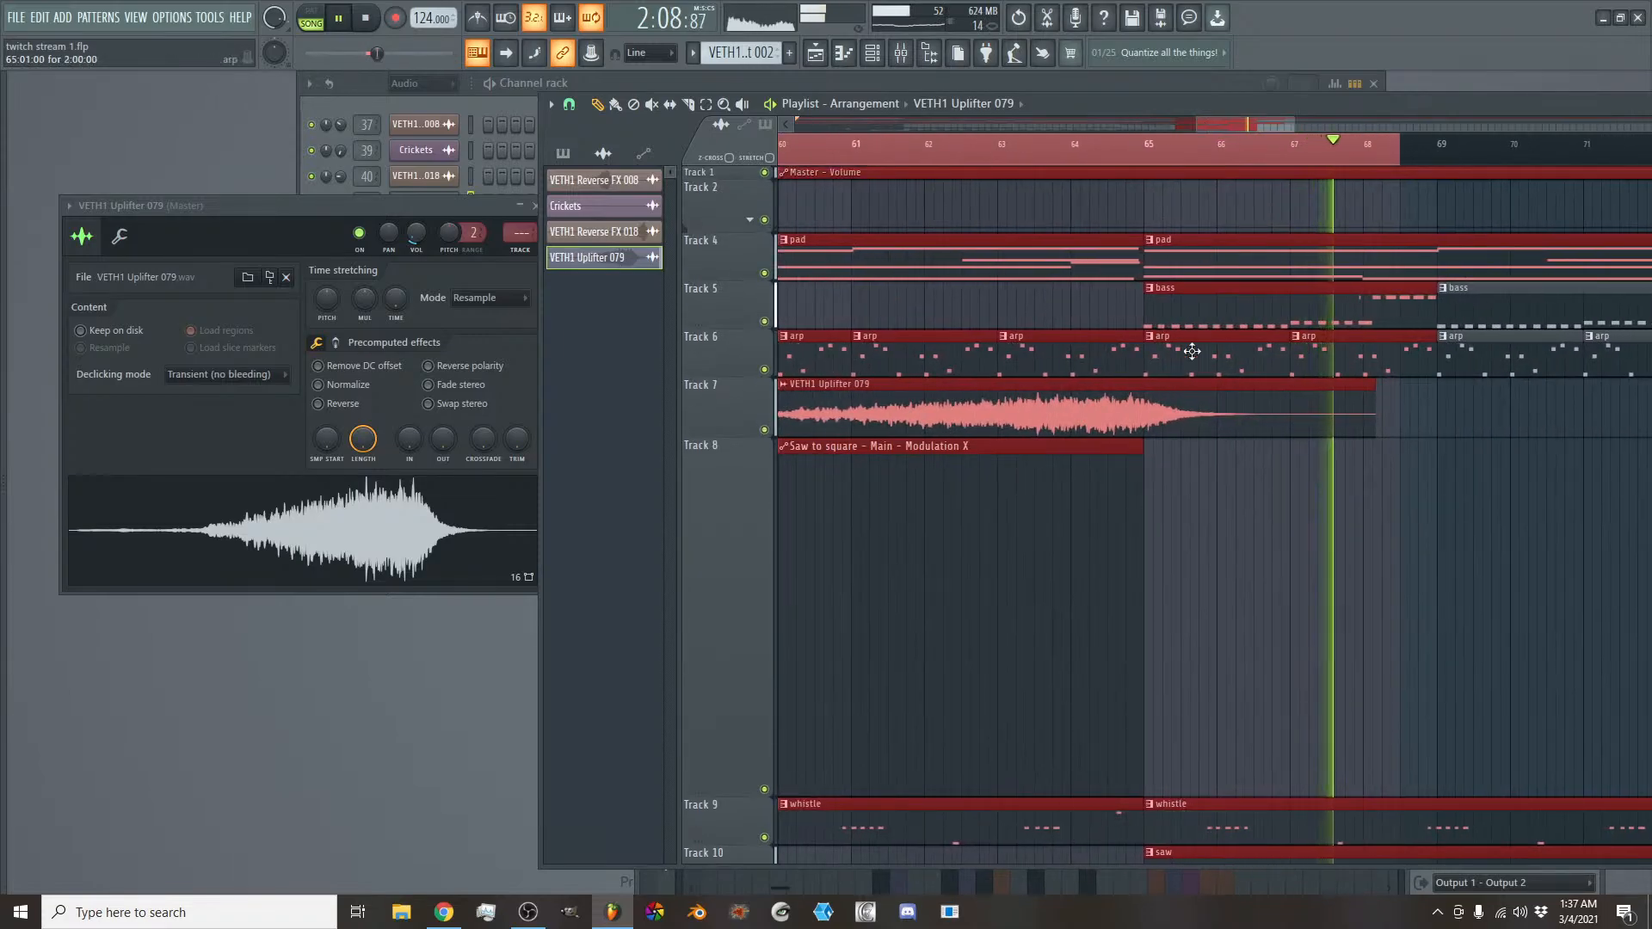
key("space")
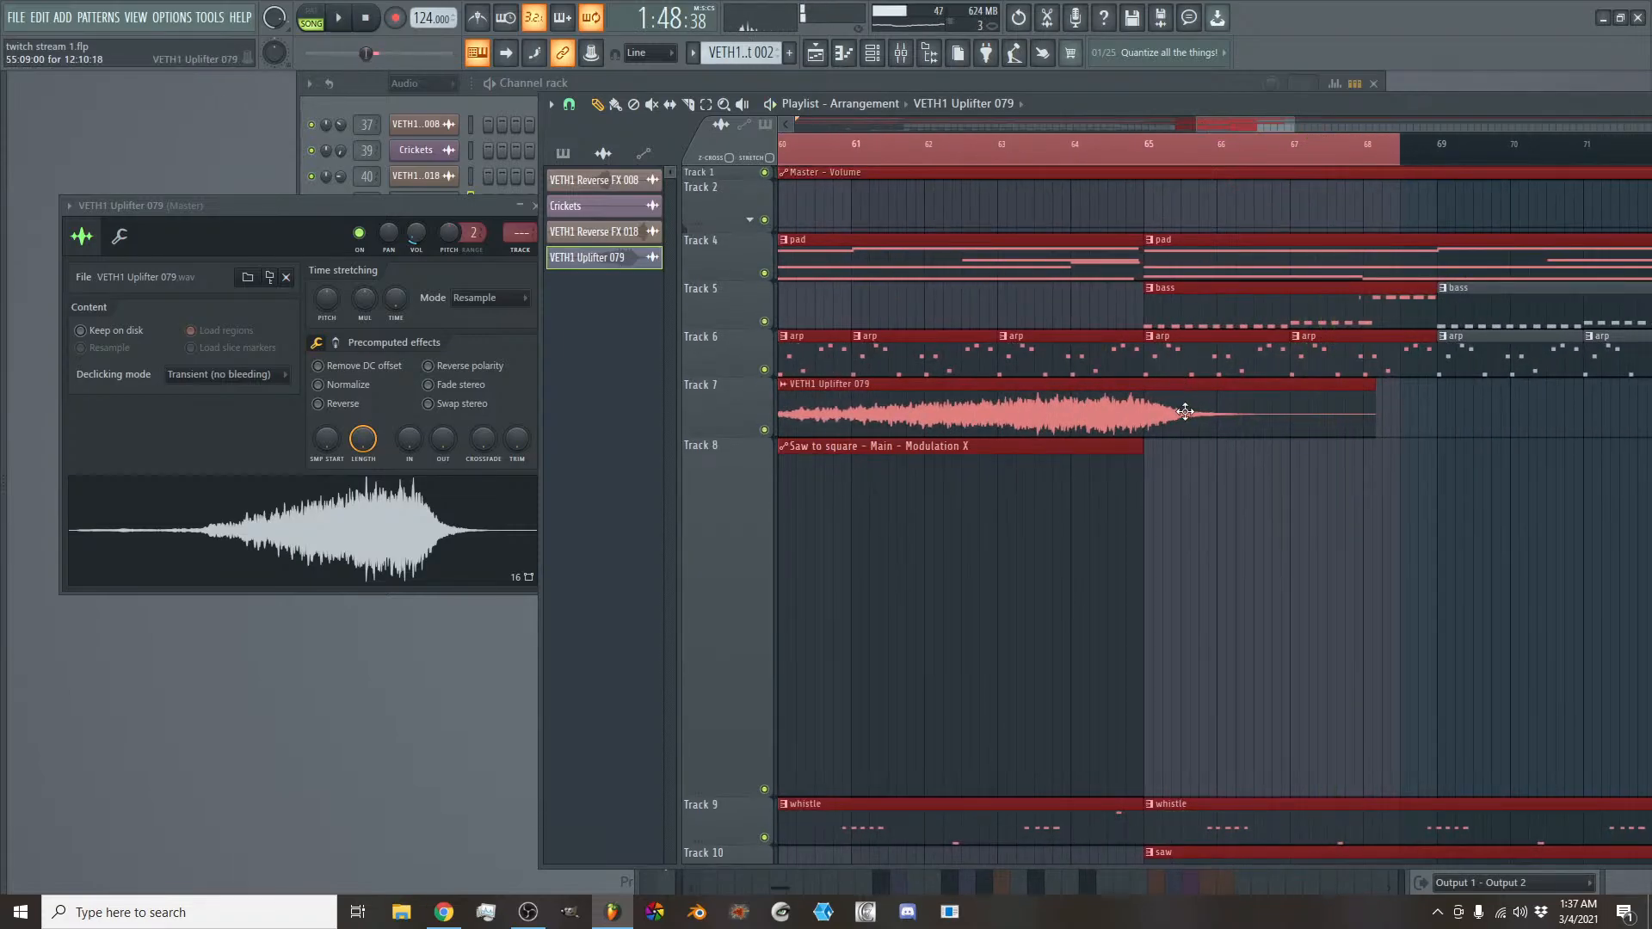
left_click_drag(1184, 411, 1178, 392)
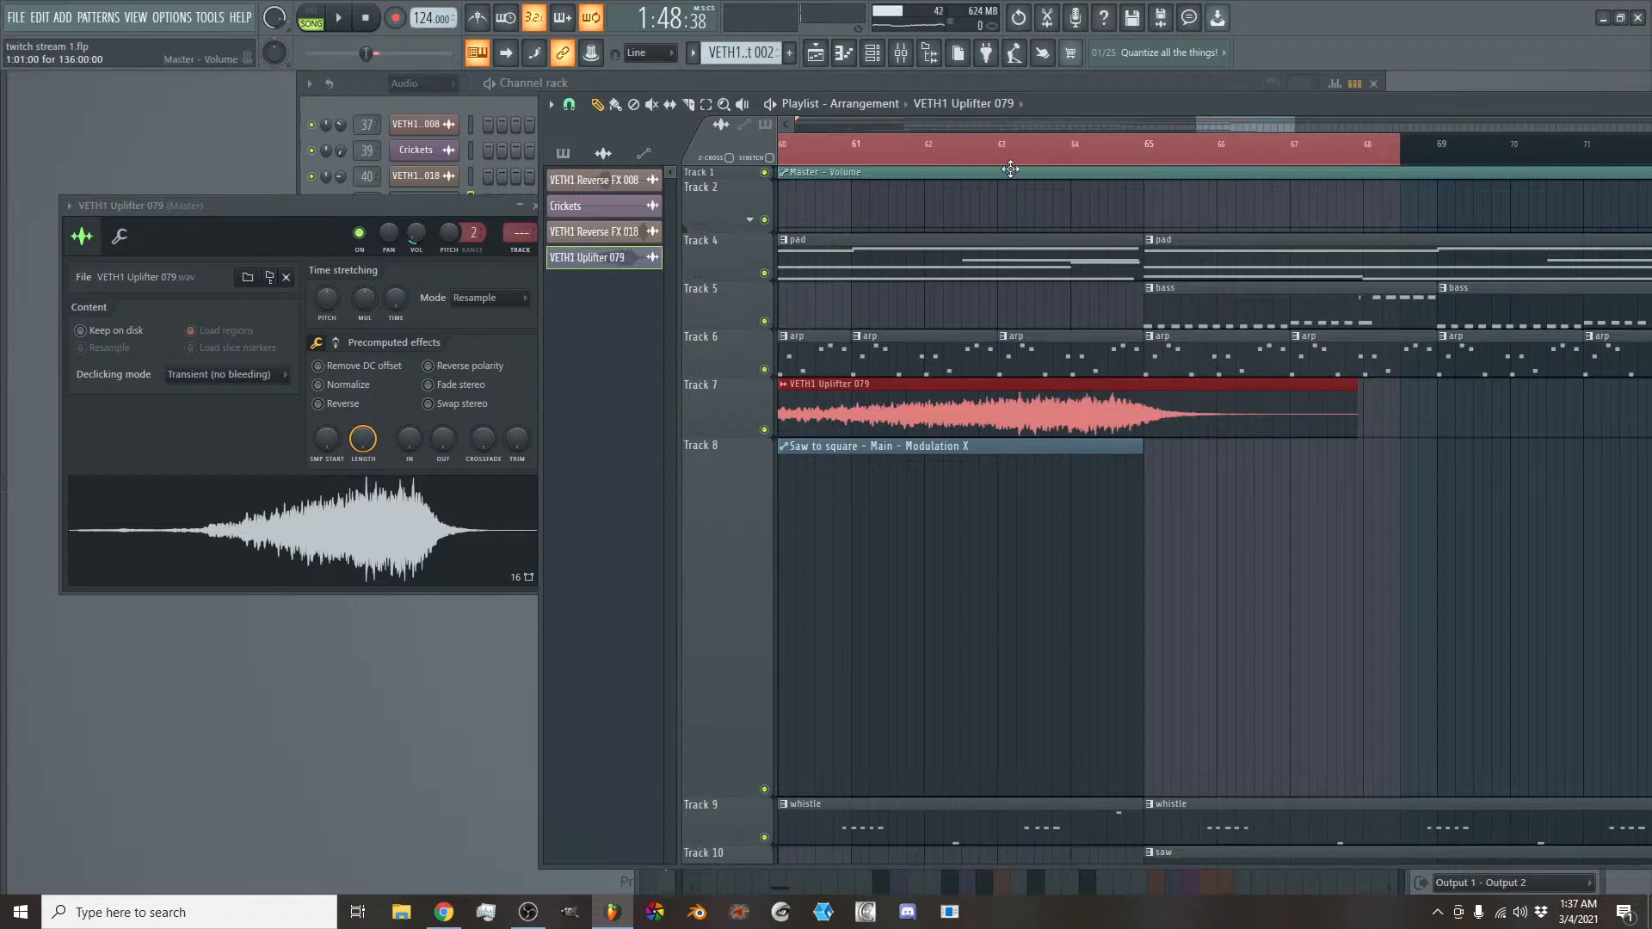
left_click(1041, 154)
key("space")
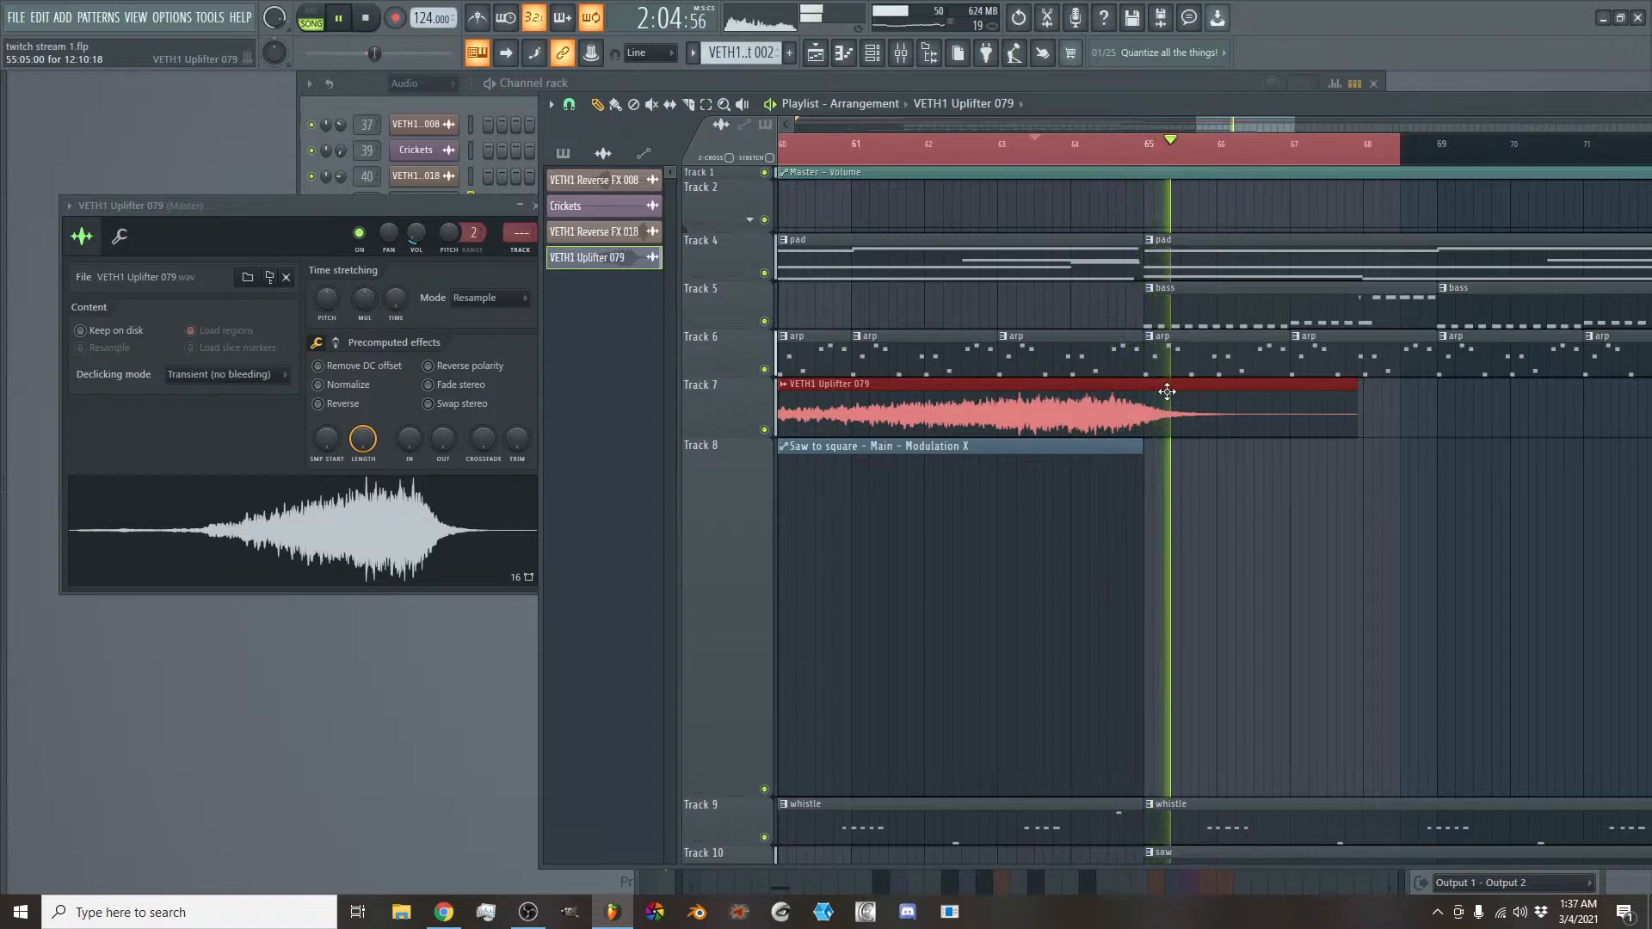
key("space")
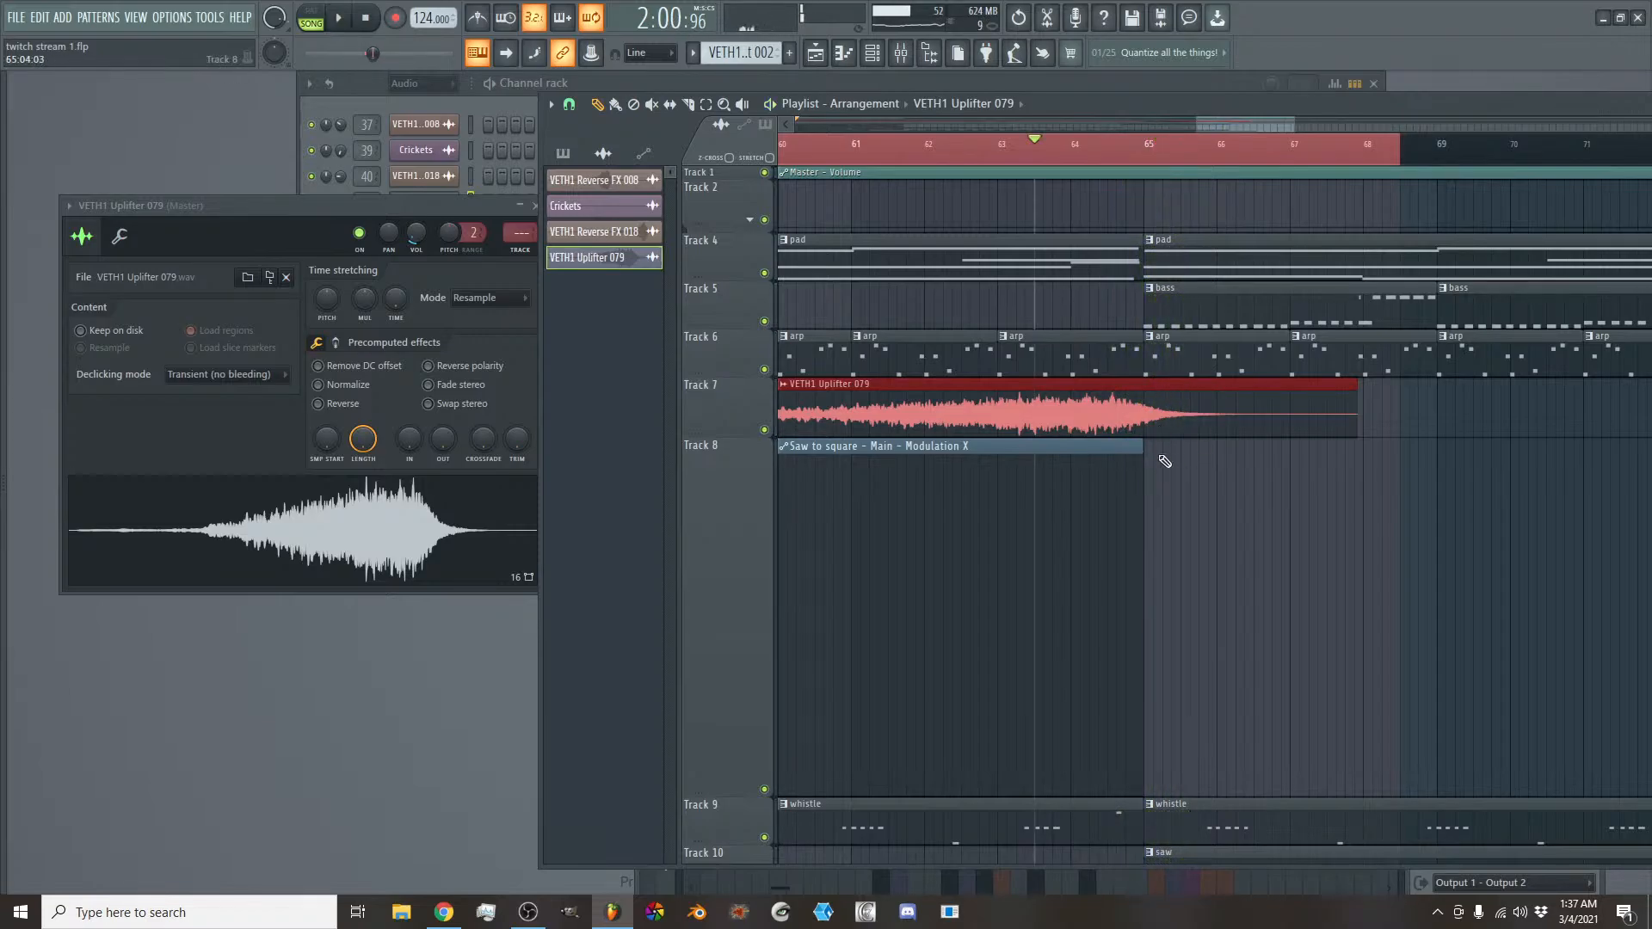
- Close the Tech_House sample folders and open the VES2 FX Impact folder inside the TECHNO pack's VES2 FX
left_click(4, 509)
scroll(127, 605, "up", 12)
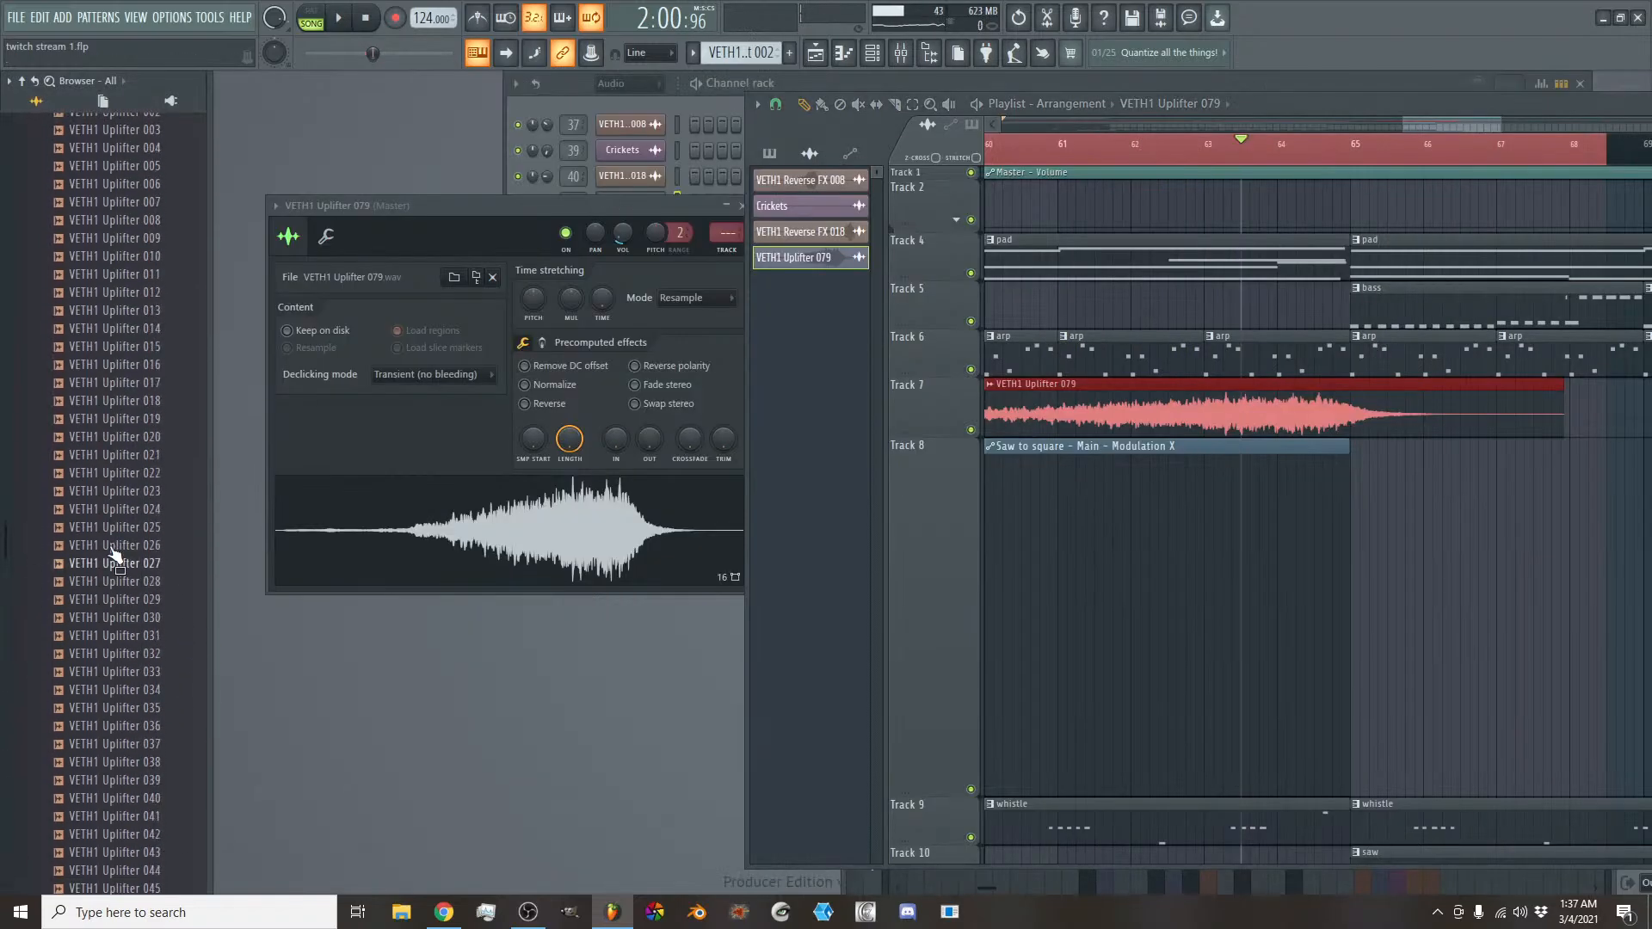
scroll(114, 558, "up", 8)
left_click(124, 510)
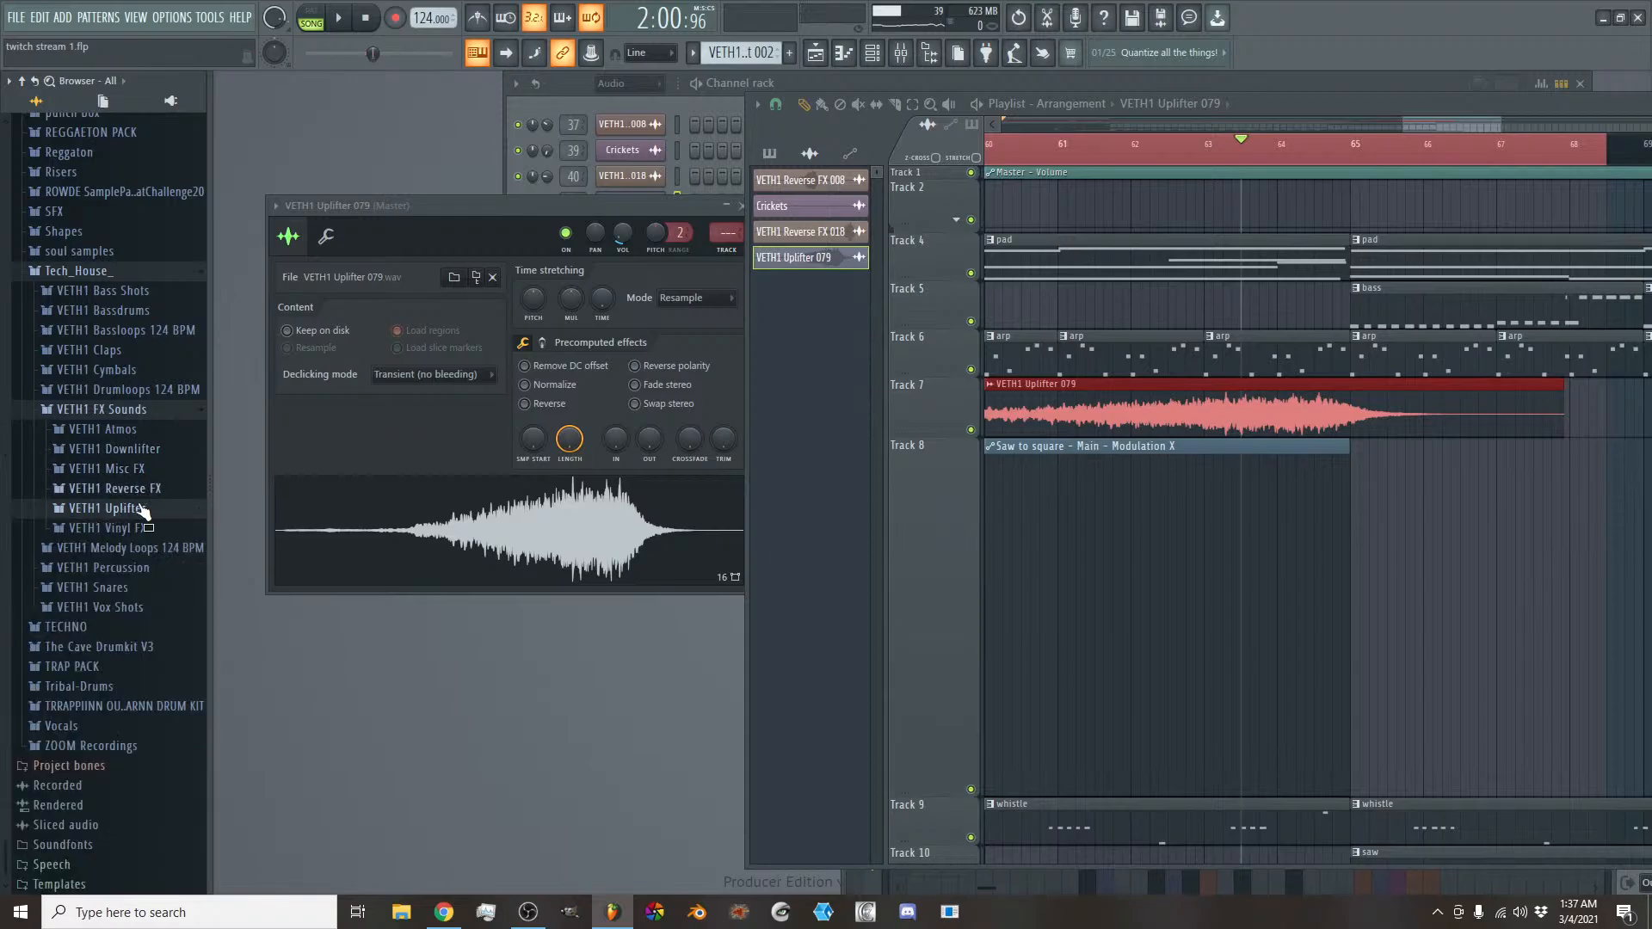
left_click(110, 413)
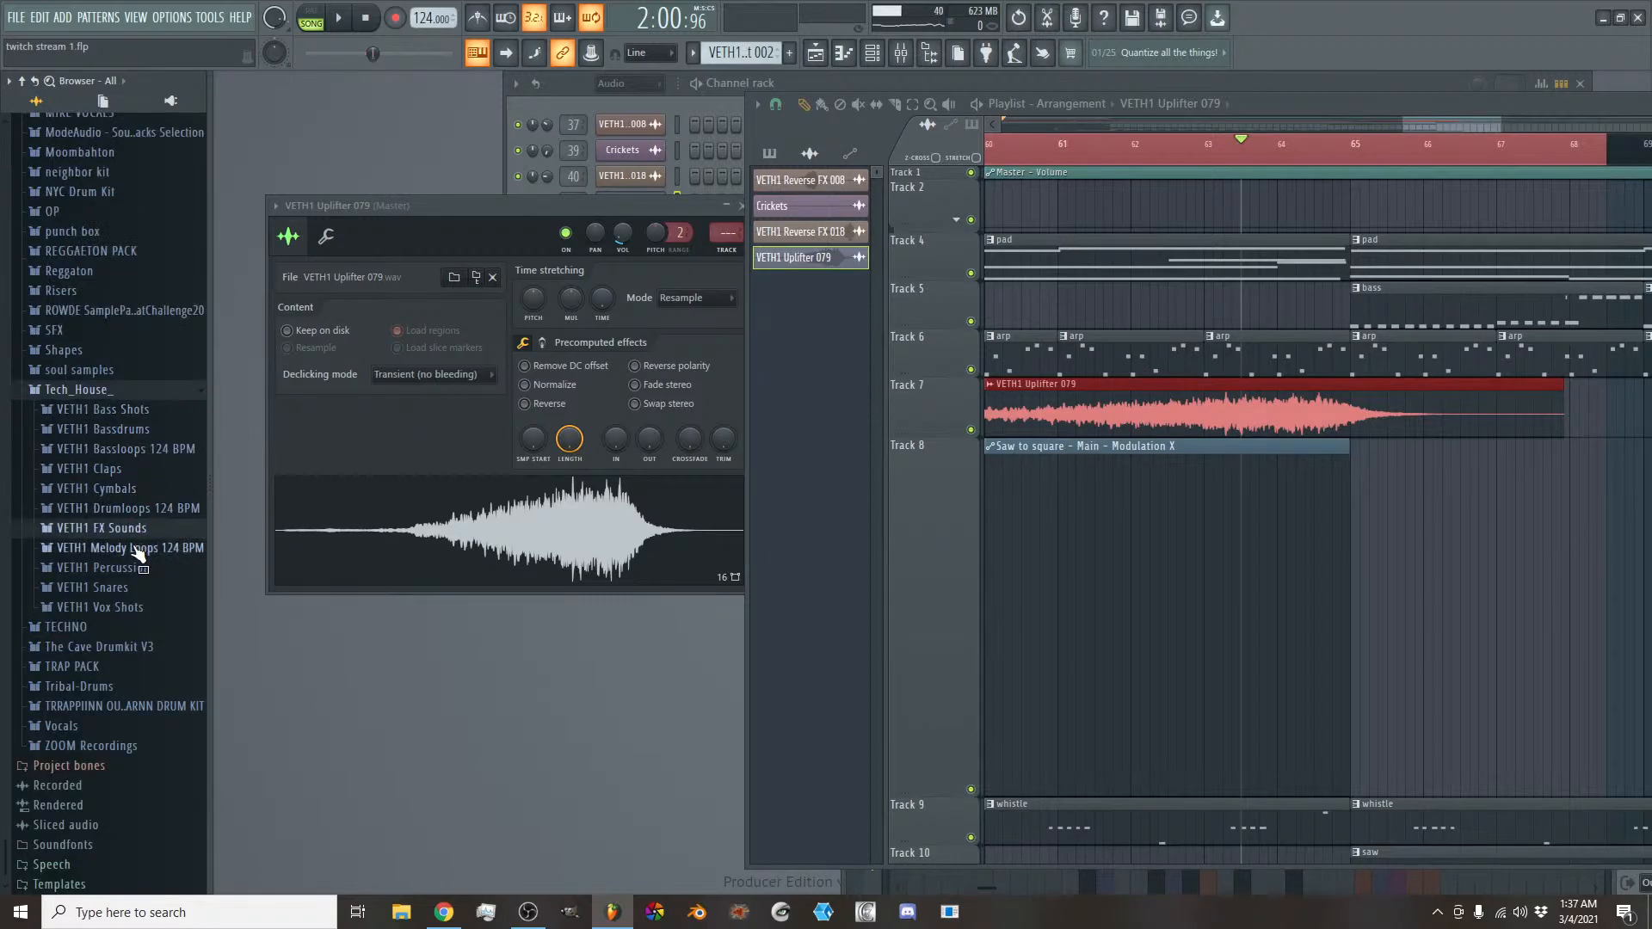
left_click(114, 390)
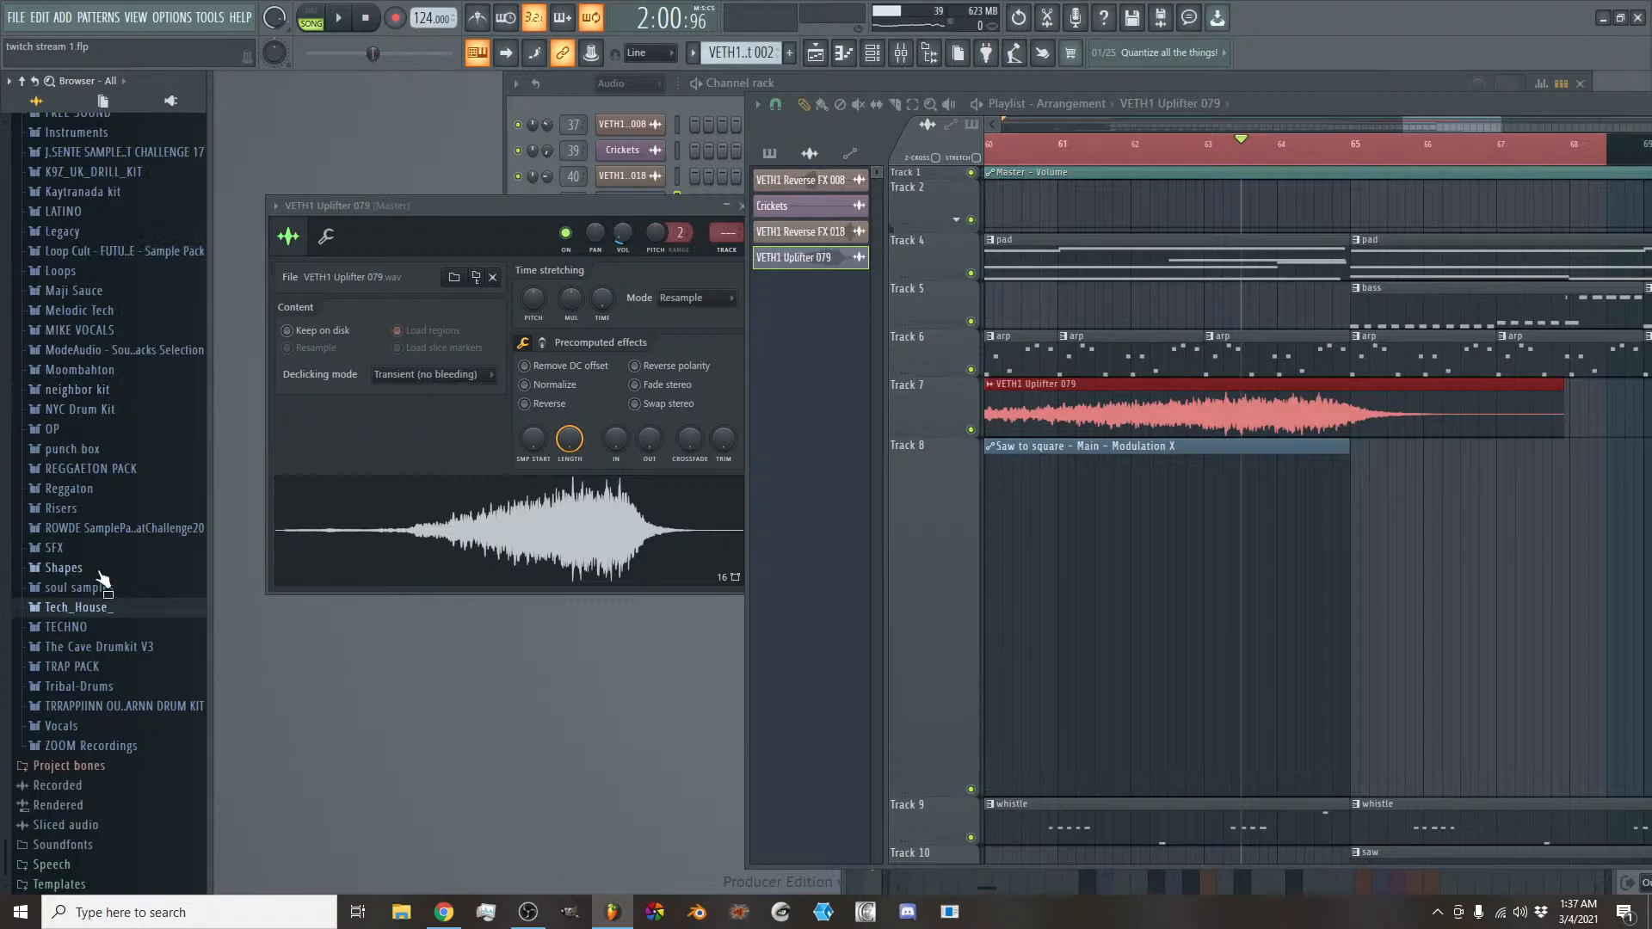
left_click(99, 628)
left_click(120, 639)
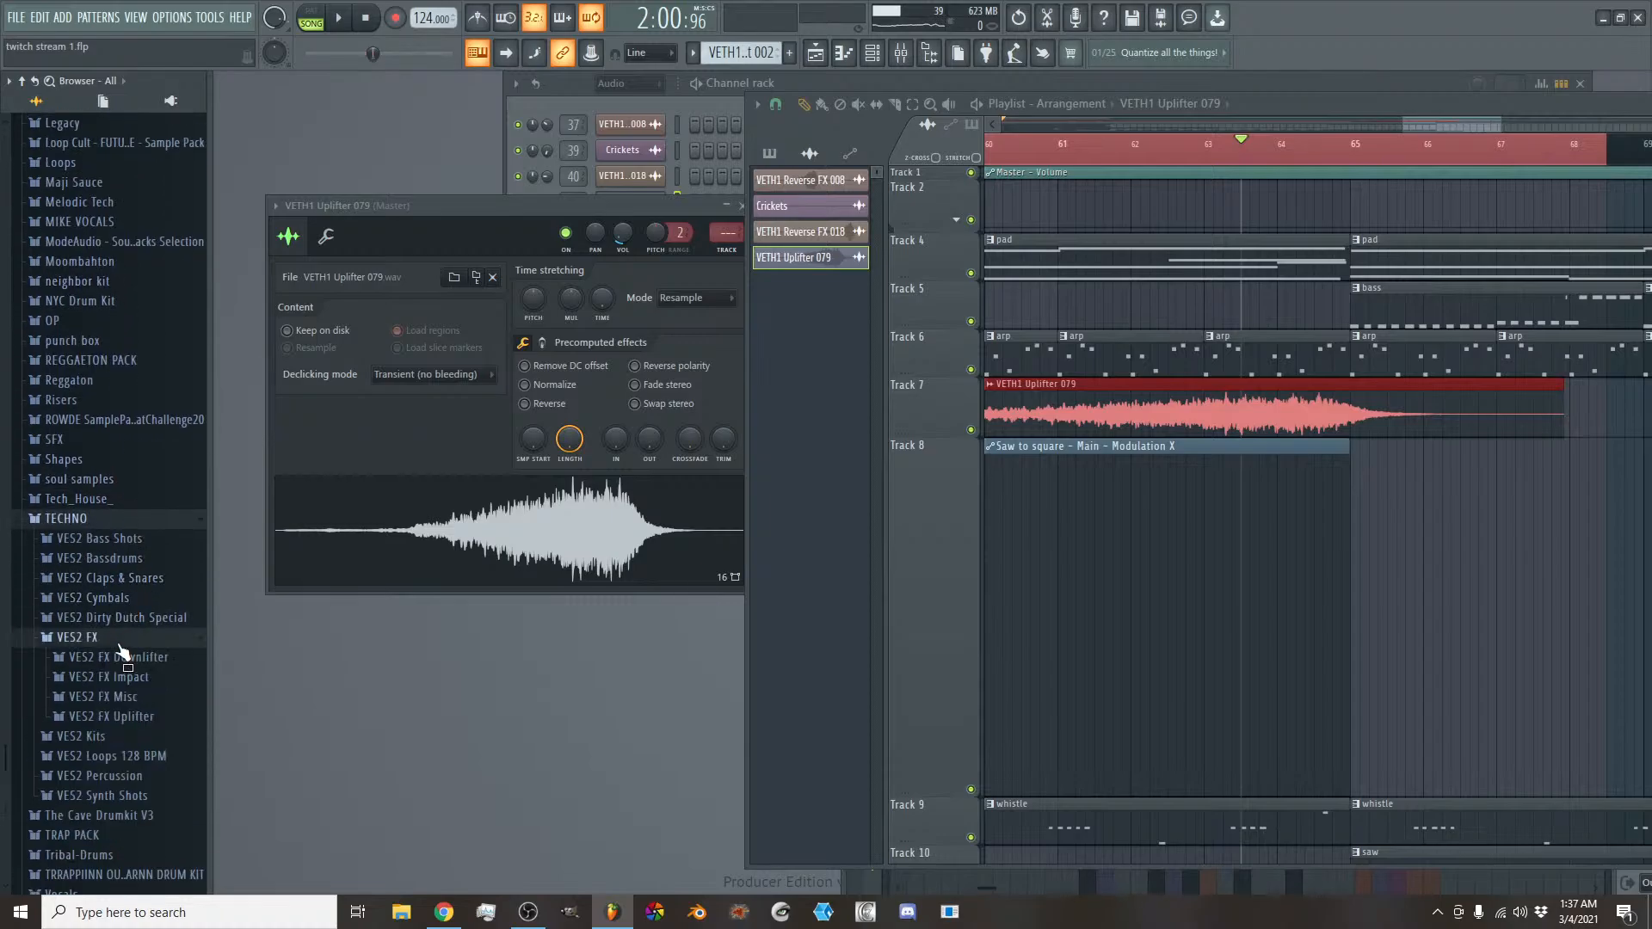
left_click(130, 679)
- Audition the VES2 FX Impact samples, from Impact 23 through the 60s, to find one for the transition
left_click(134, 708)
scroll(139, 612, "down", 5)
left_click(140, 603)
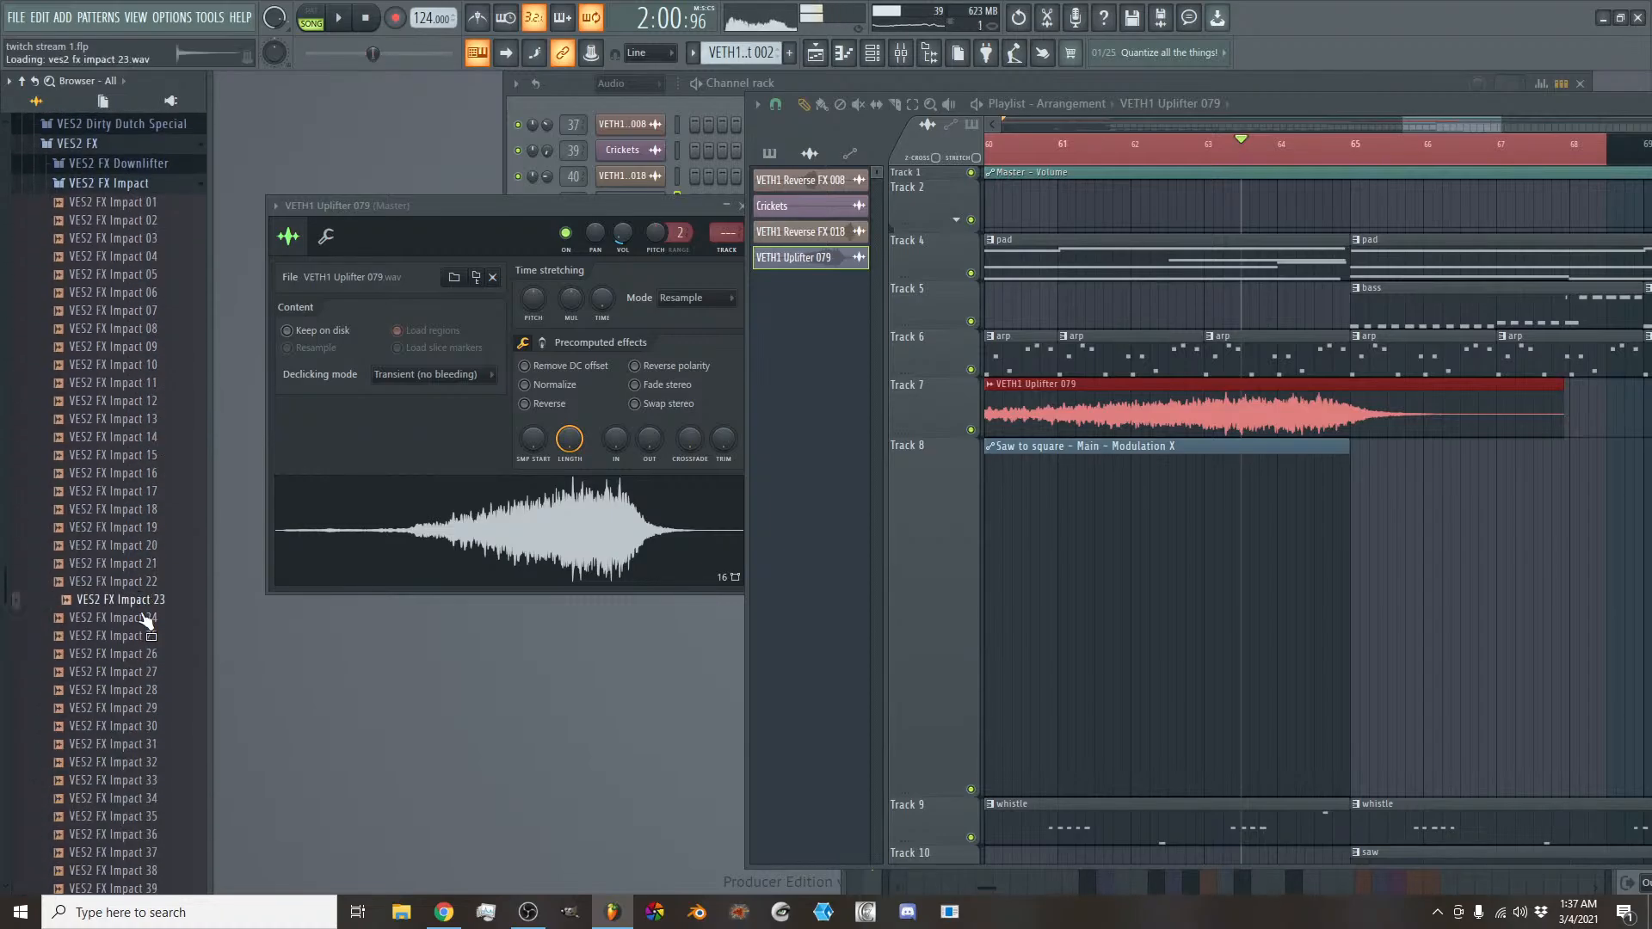
left_click(140, 657)
left_click(150, 714)
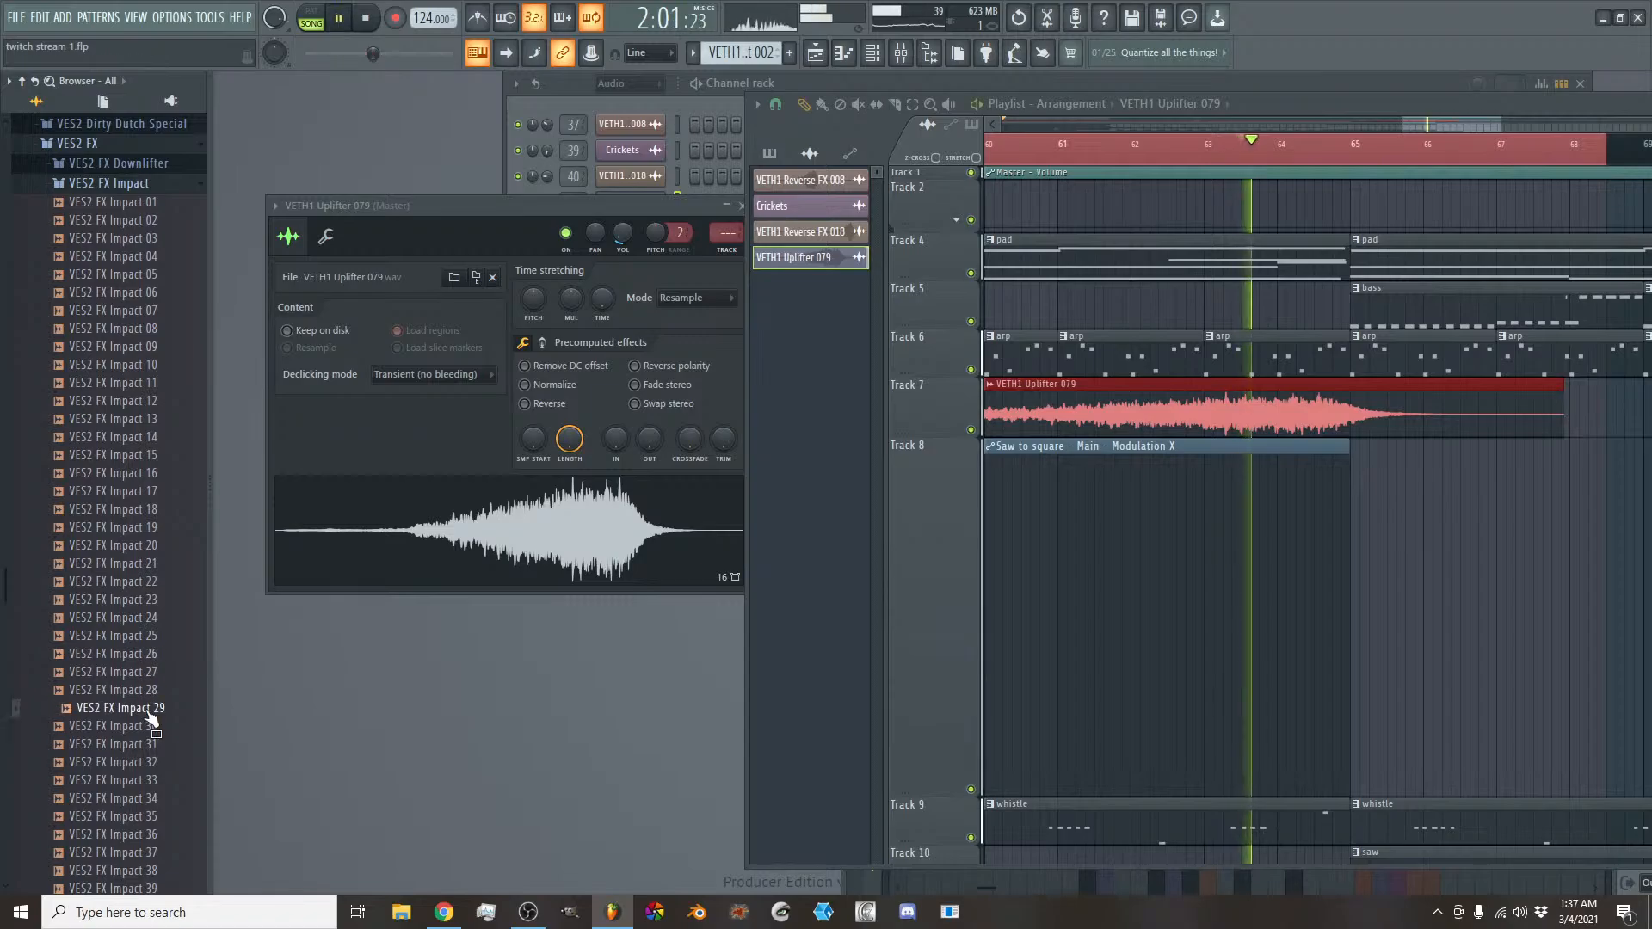
scroll(151, 714, "down", 4)
left_click(150, 641)
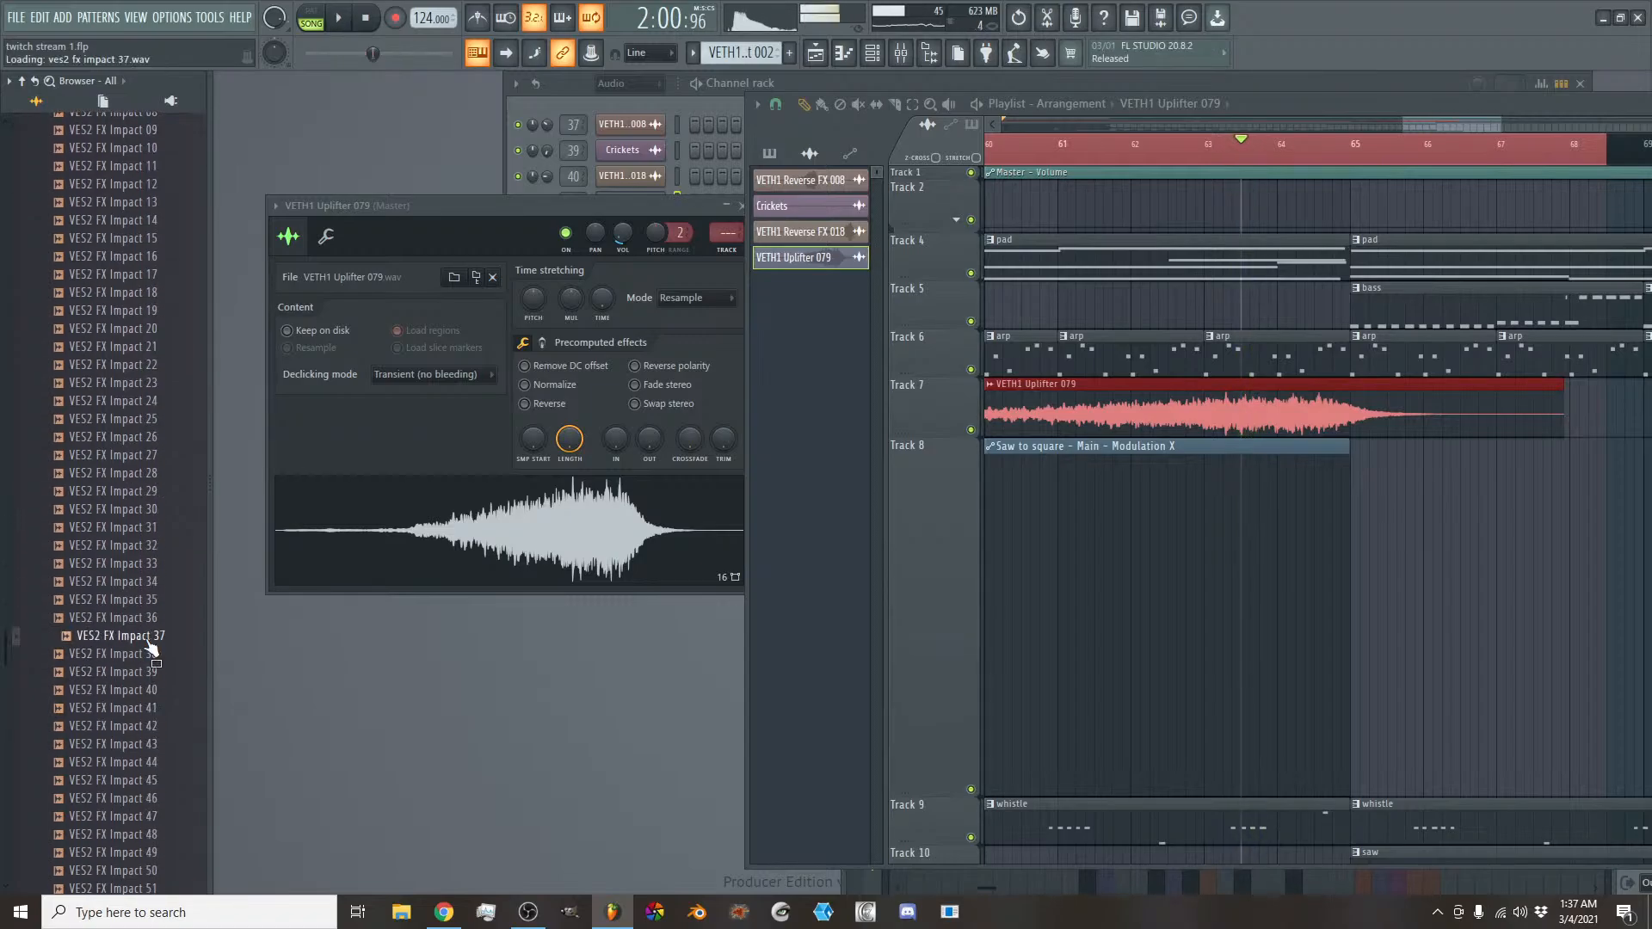
left_click(149, 696)
scroll(153, 702, "down", 4)
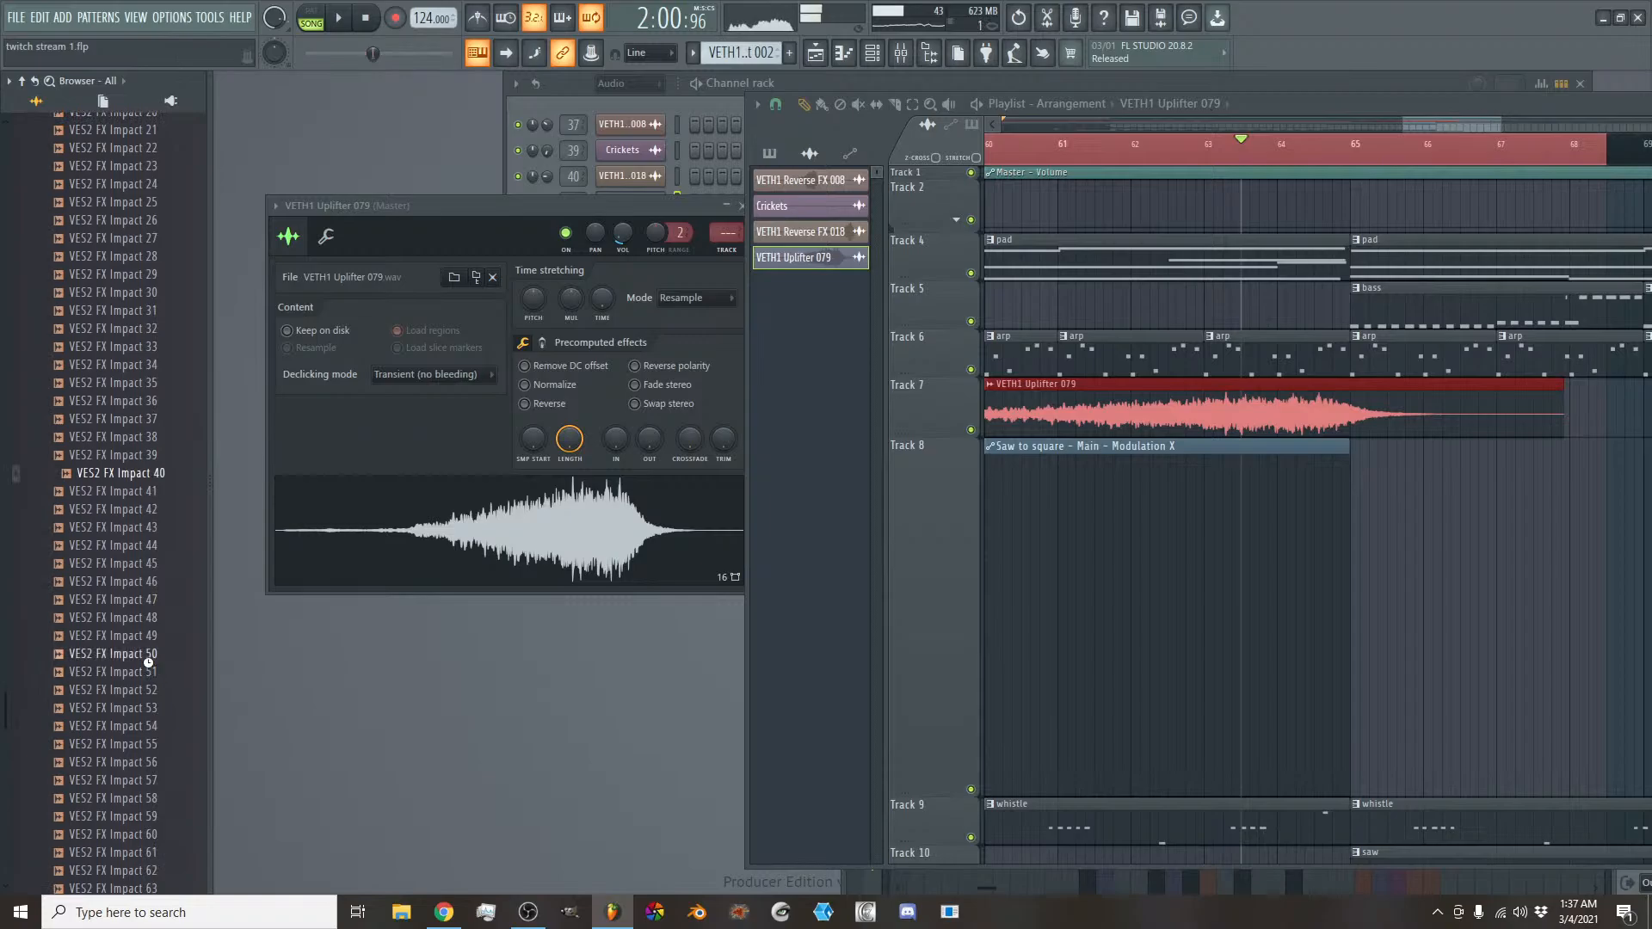
left_click(148, 655)
left_click(149, 676)
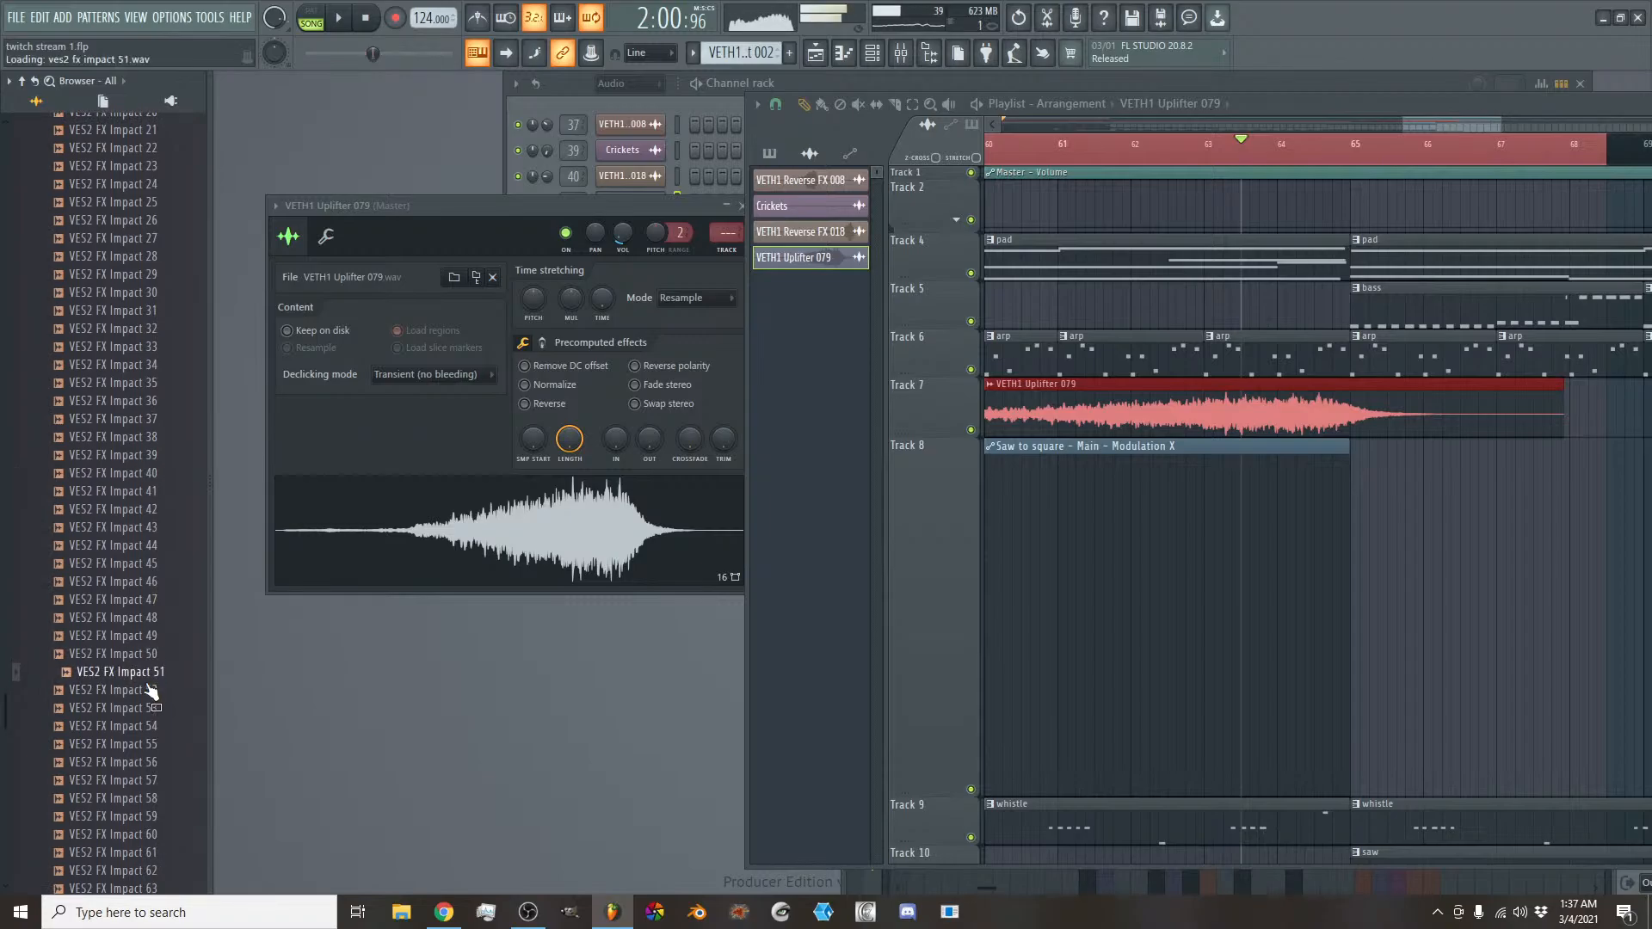
left_click(149, 708)
left_click(150, 727)
left_click(152, 762)
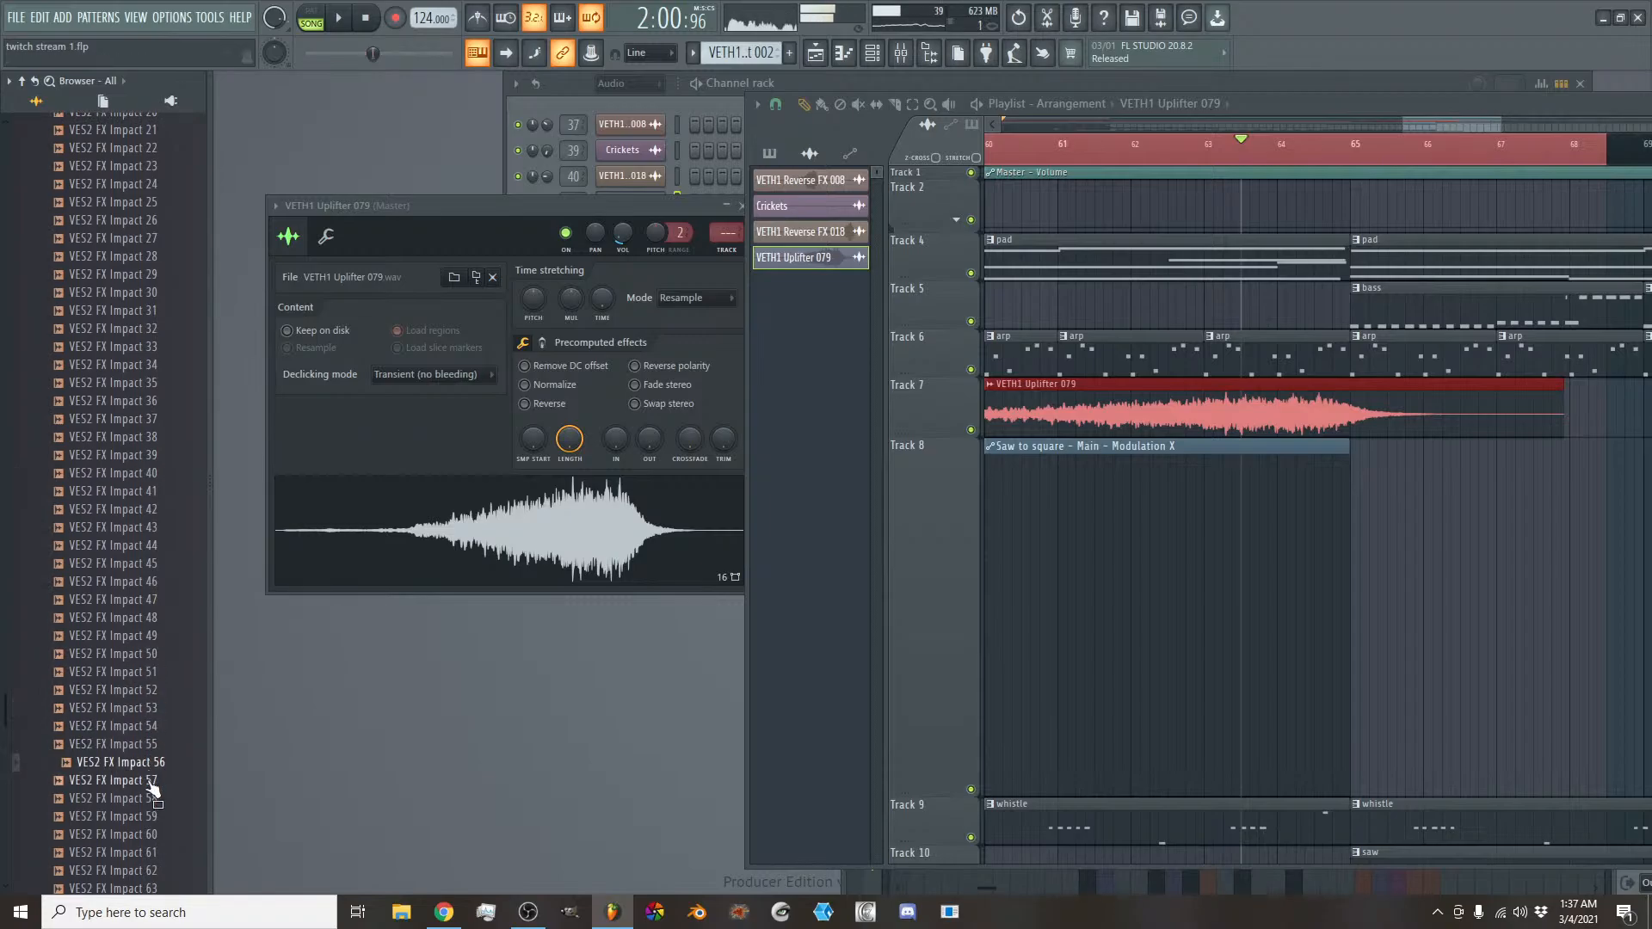
left_click(154, 781)
left_click(153, 816)
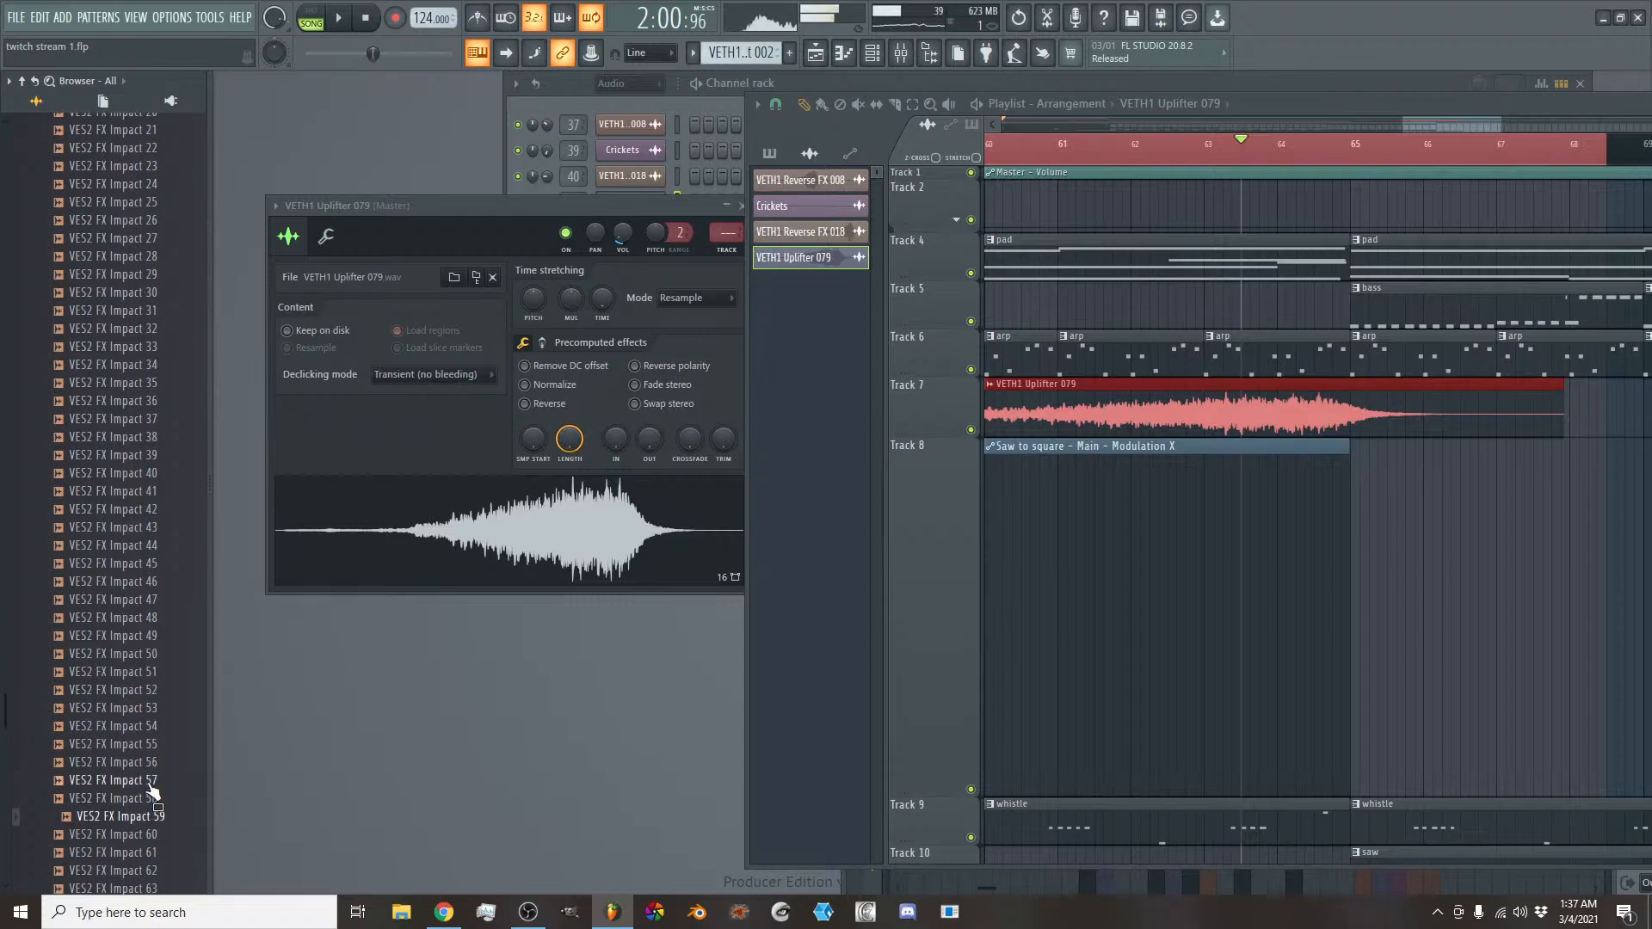
scroll(152, 791, "down", 4)
left_click(150, 677)
left_click(157, 710)
scroll(155, 603, "up", 2)
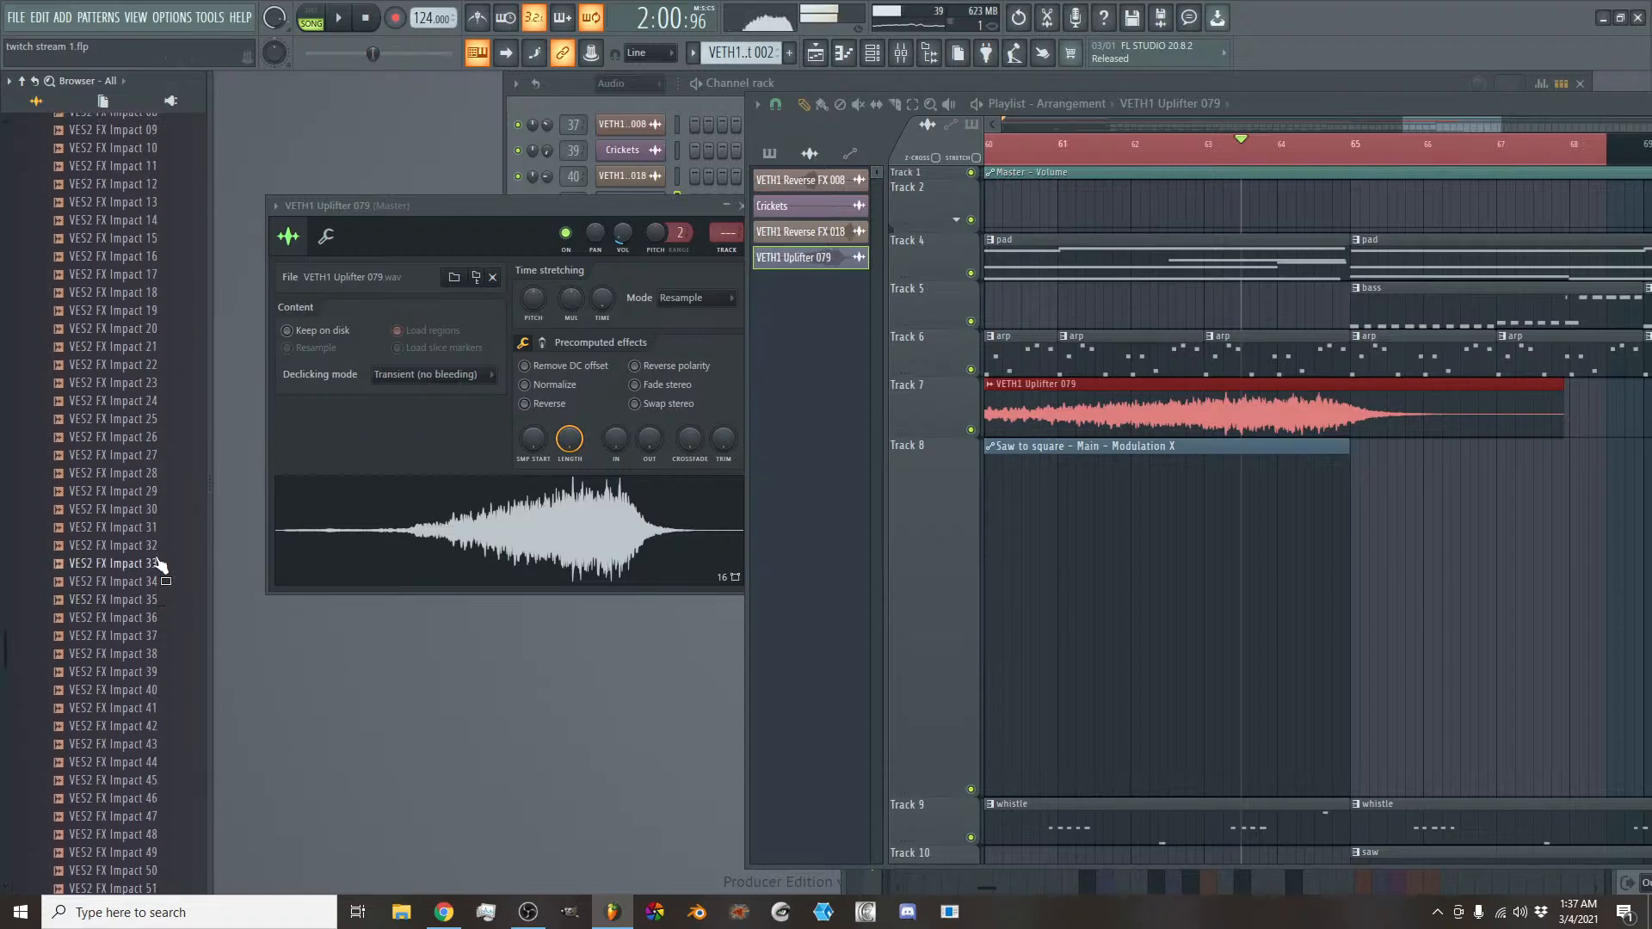
- Place VES2 FX Impact 65 on Track 8 at bar 65 and lower its channel volume to about 23% during playback
left_click_drag(130, 826, 1147, 509)
left_click(1180, 522)
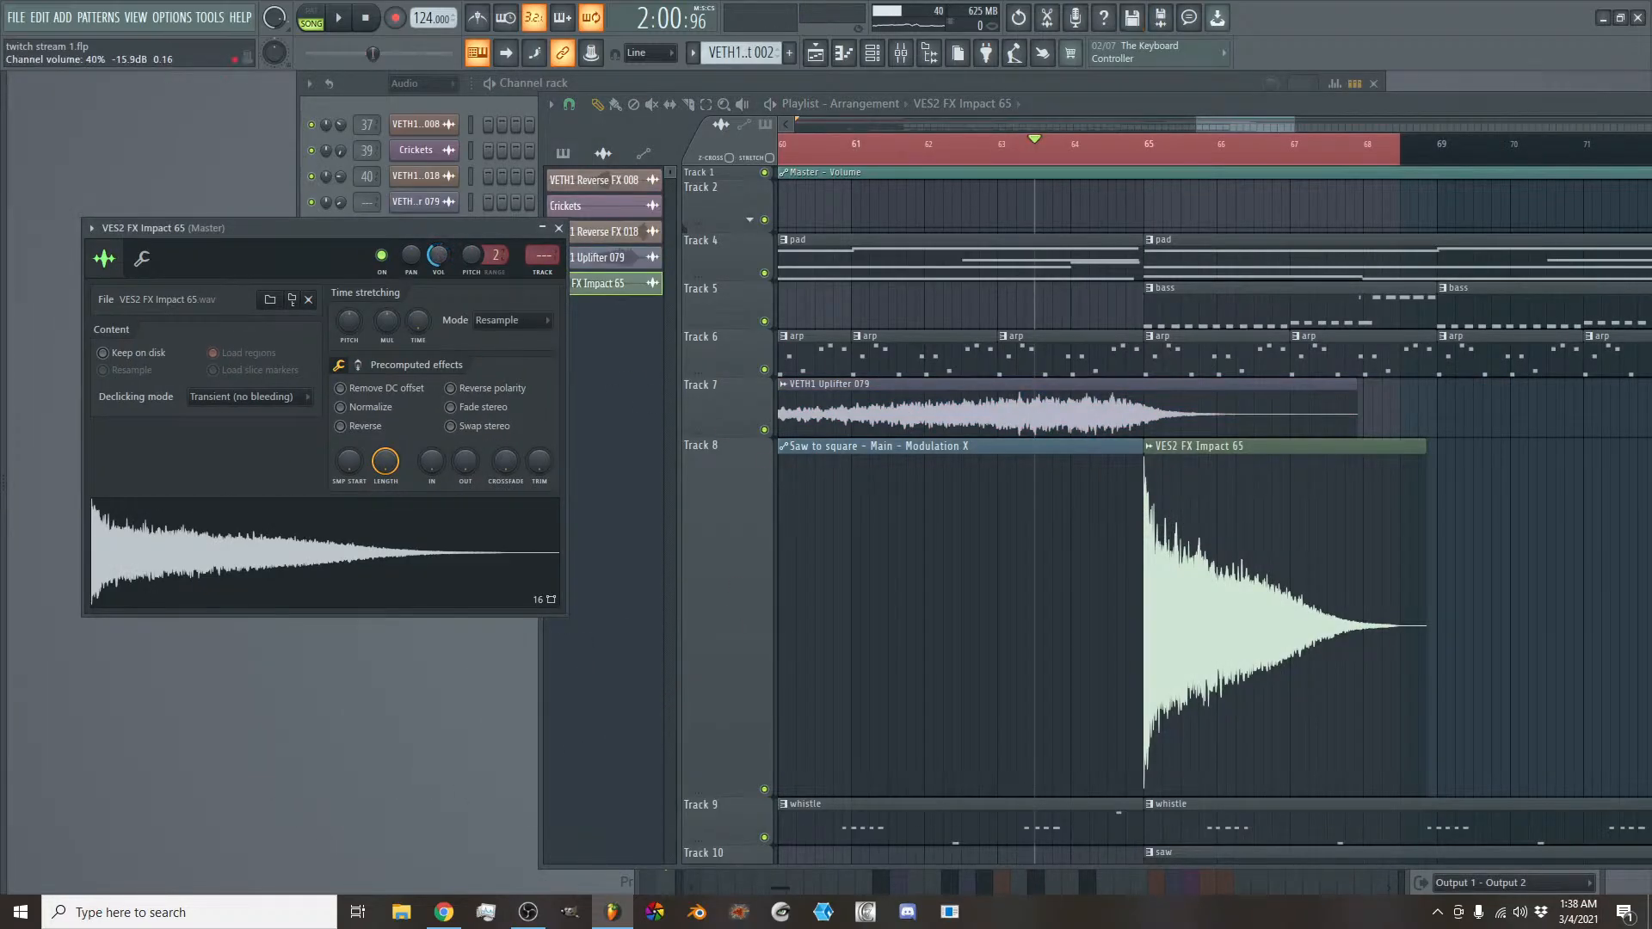
key("space")
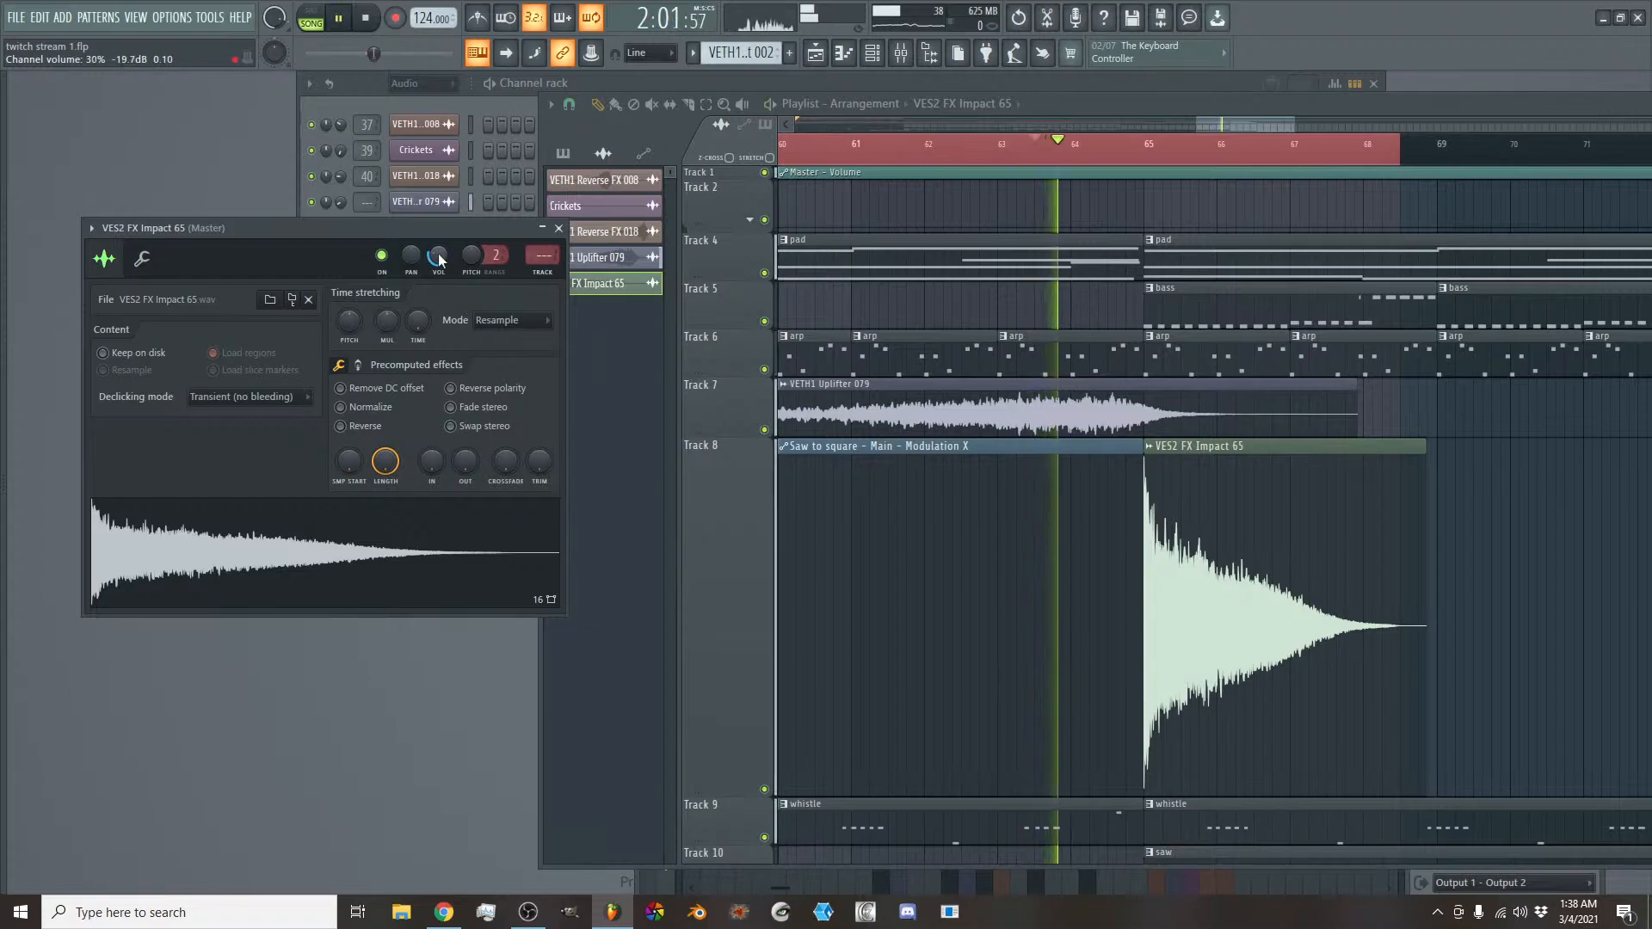
left_click_drag(439, 257, 439, 269)
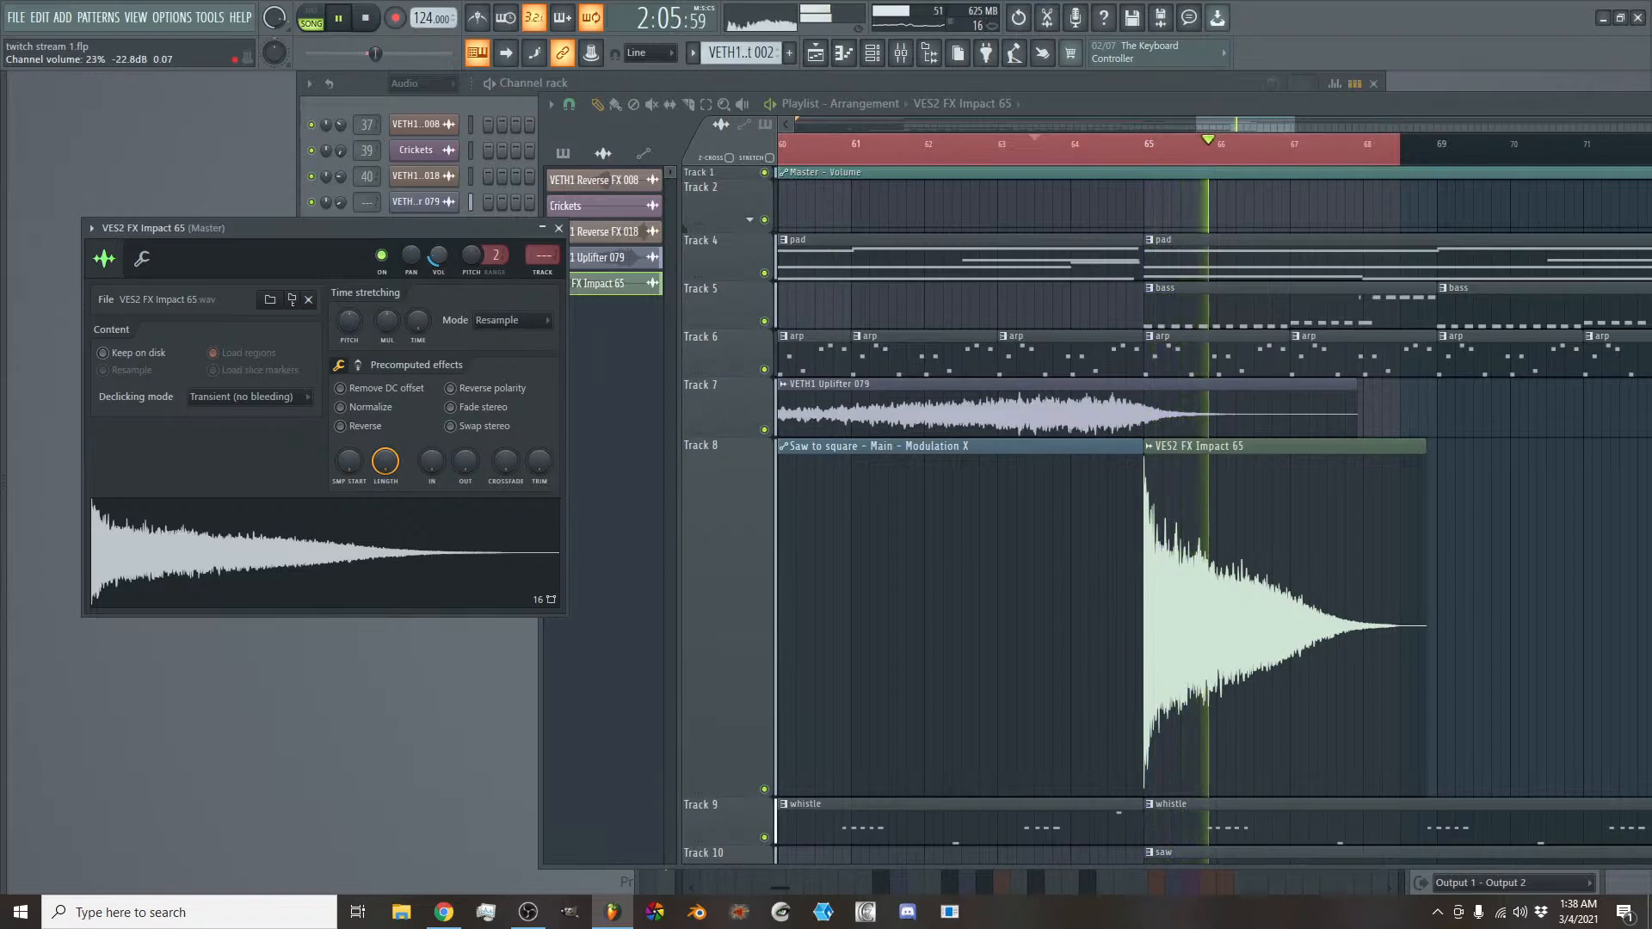
left_click_drag(438, 257, 438, 265)
key("space")
key("space")
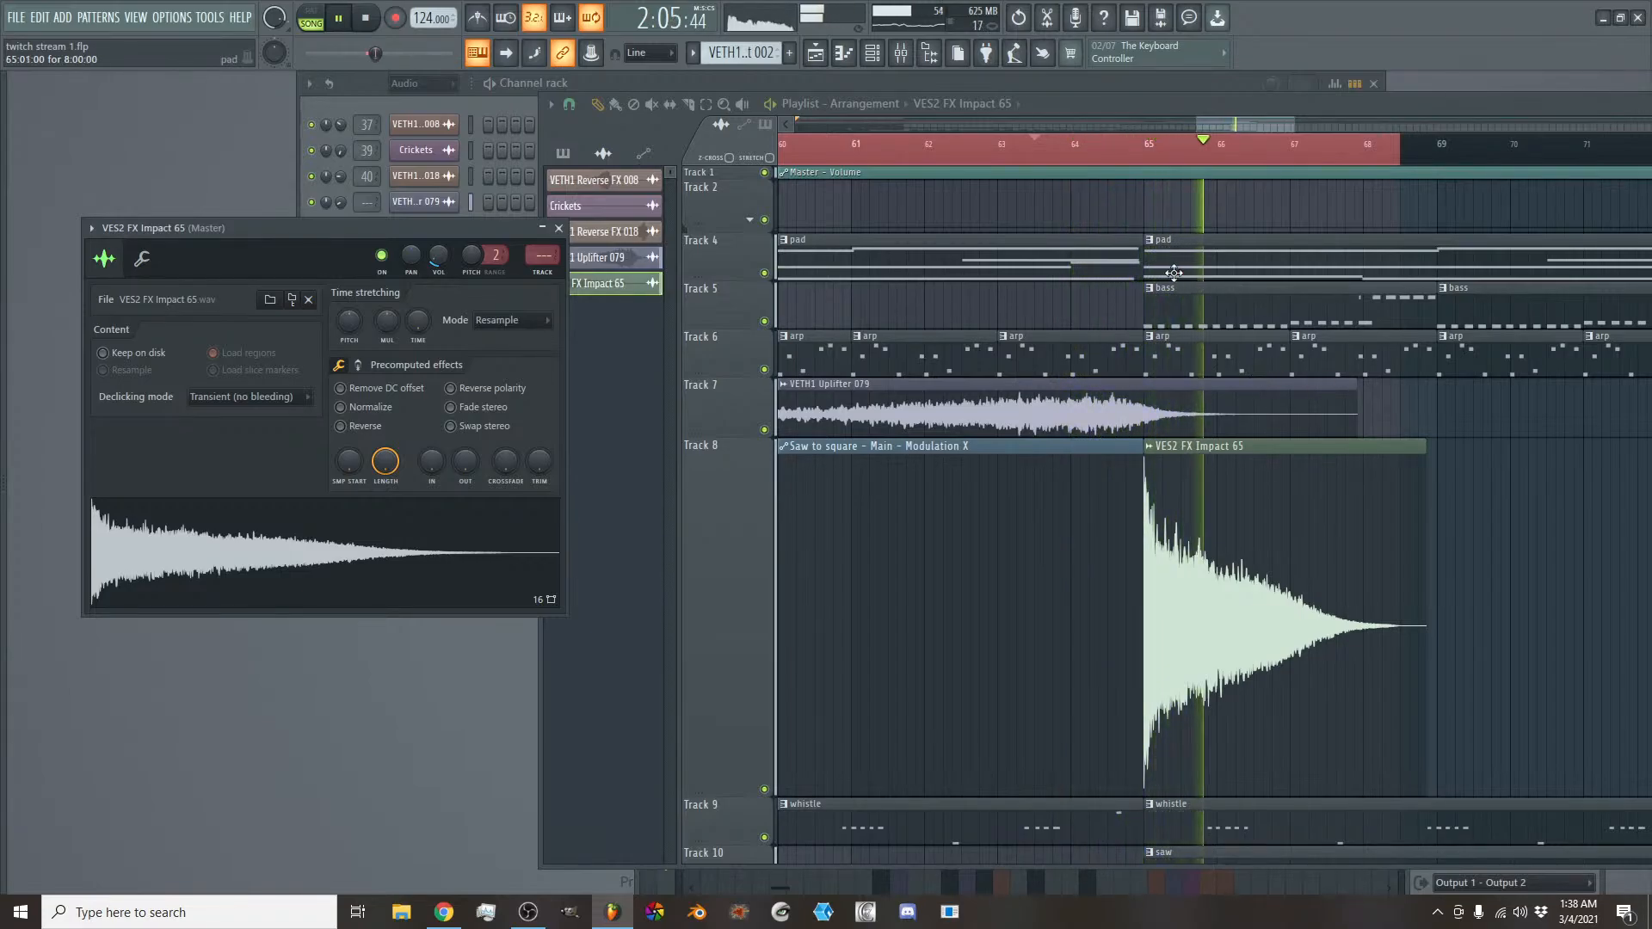
- Route the VES2 FX Impact 65 channel to mixer insert 43 and return to the playlist
left_click(909, 60)
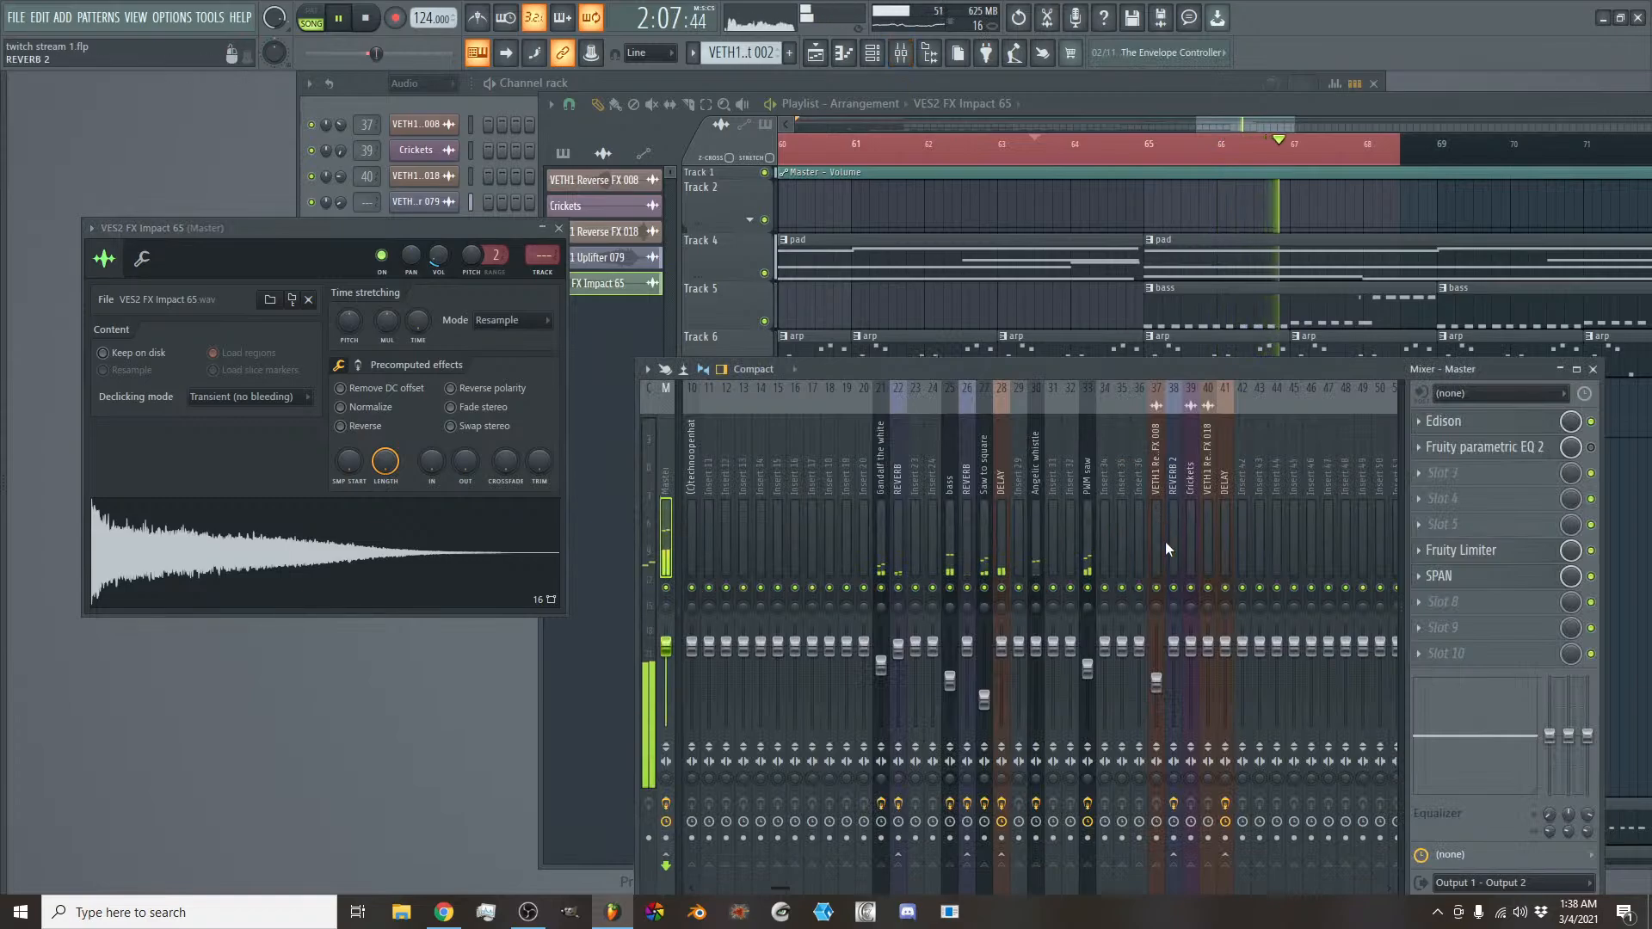
right_click(1257, 524)
mouse_move(1354, 560)
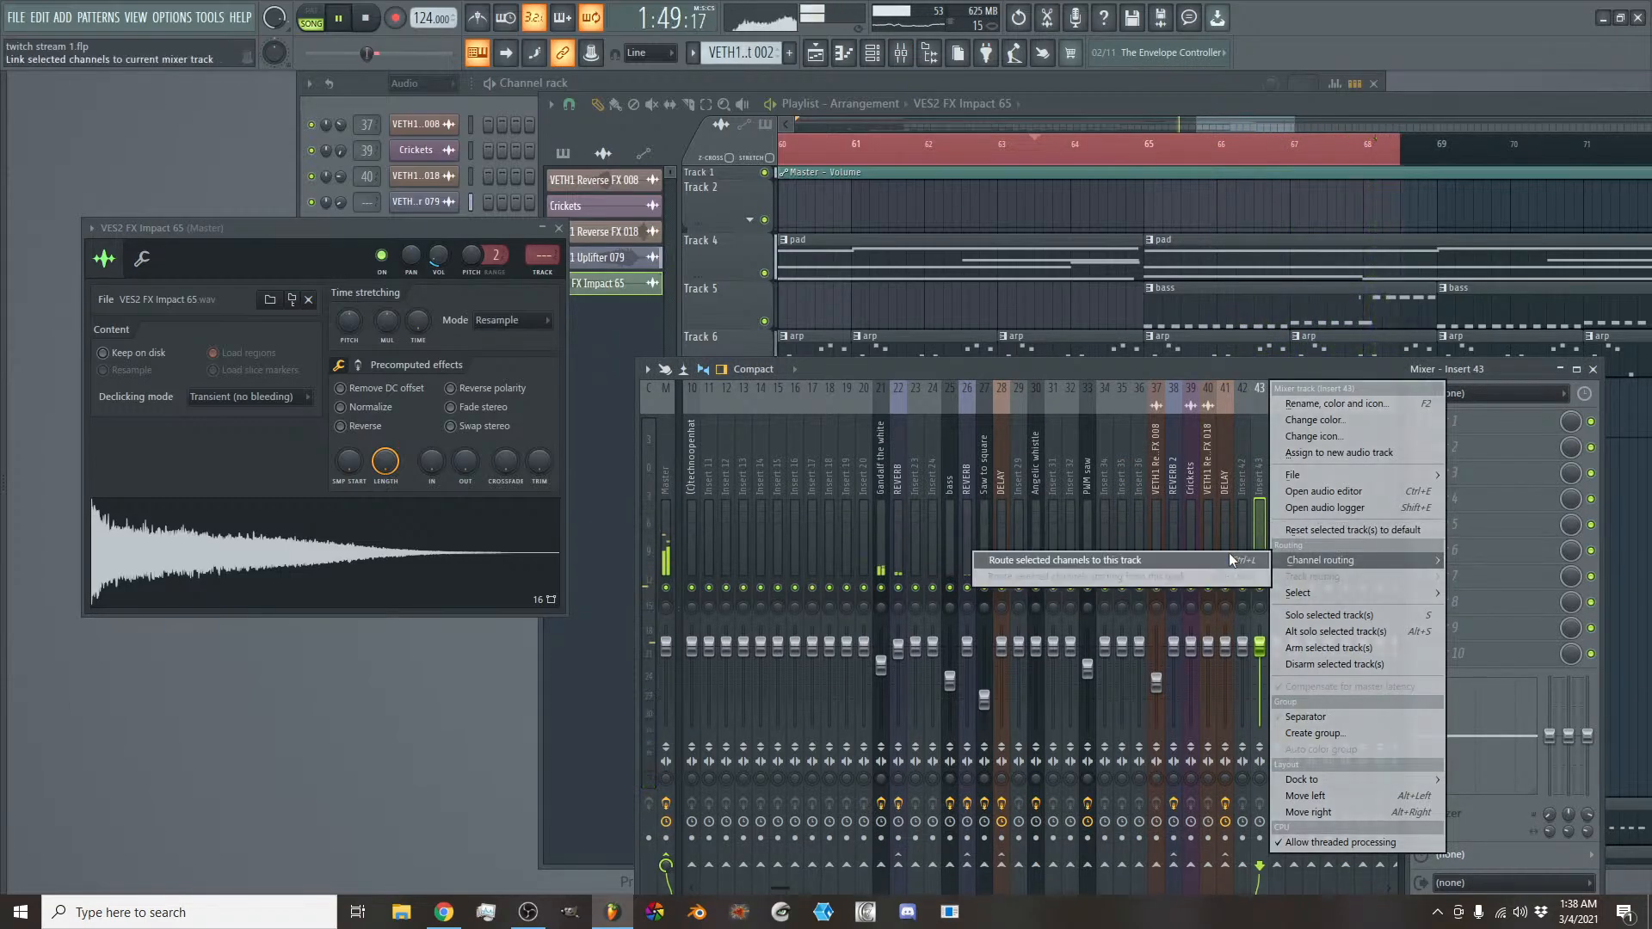
left_click(1228, 552)
key("F9")
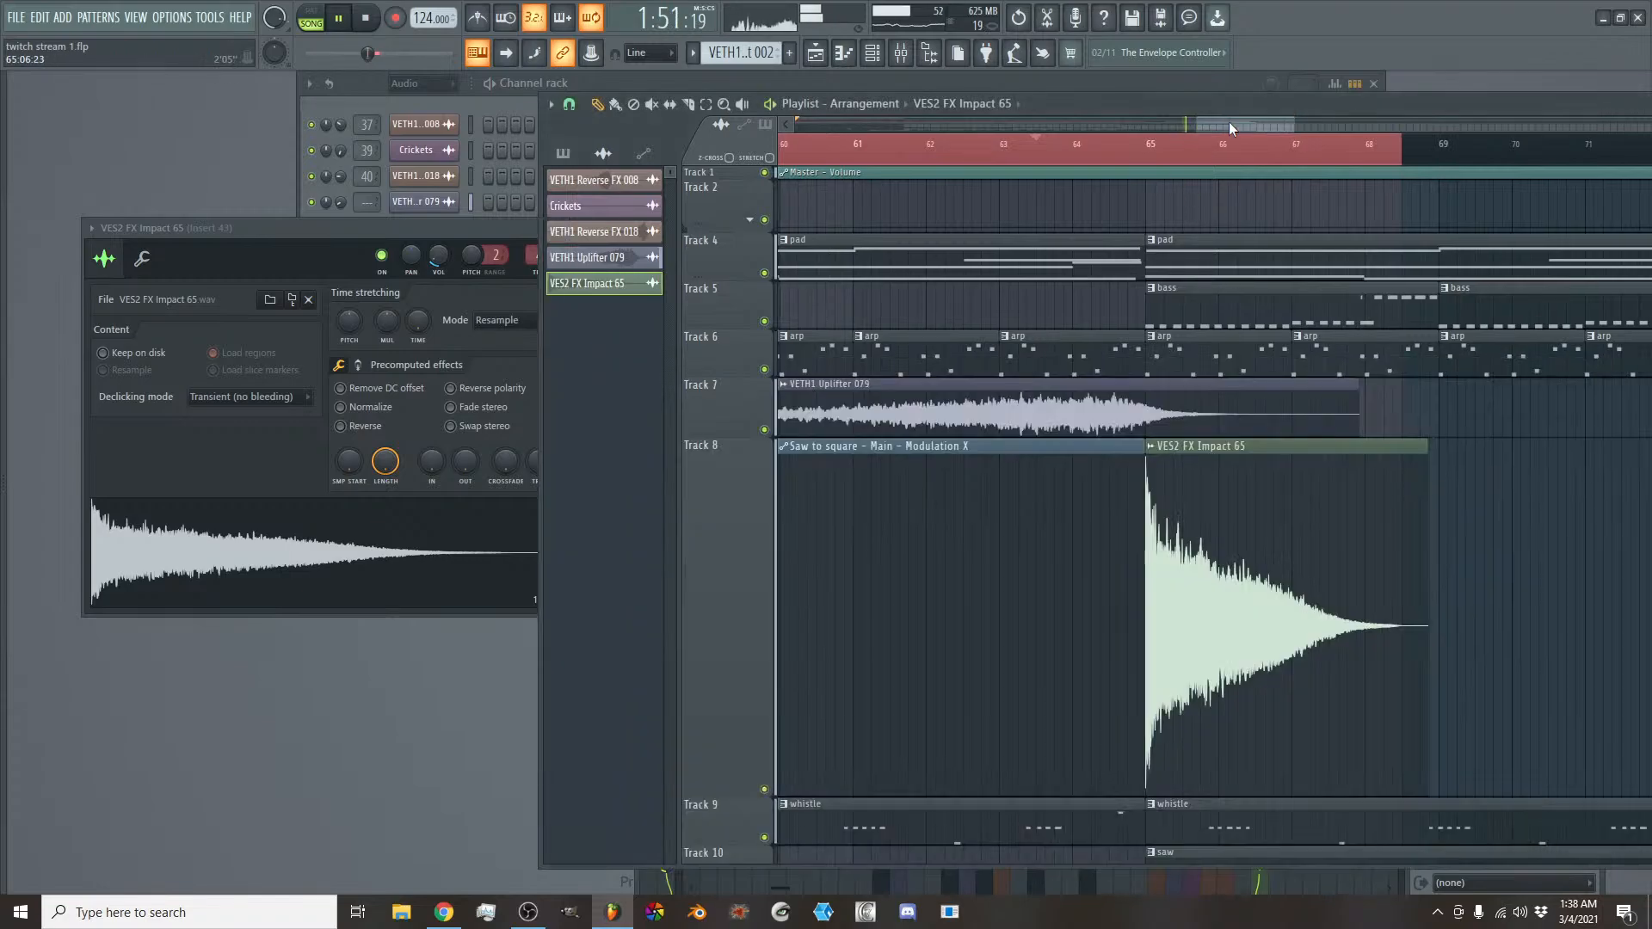
- Select the VETH1 Uplifter 079 clip on Track 7 and route its channel to mixer insert 42
left_click(1100, 406)
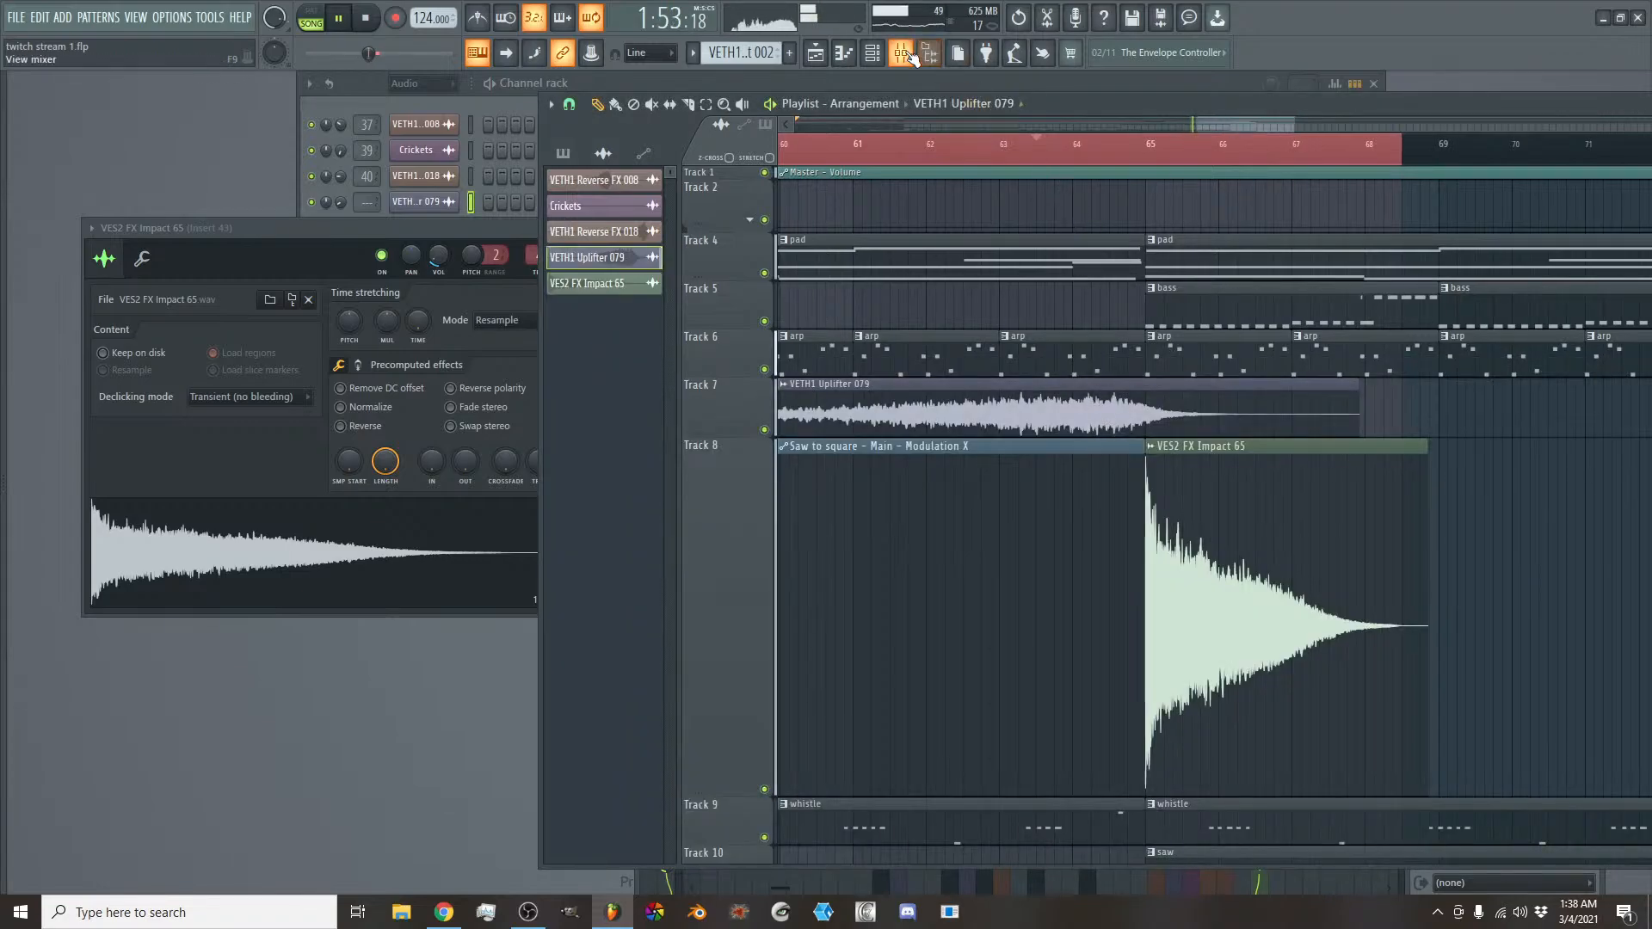
key("F9")
right_click(1244, 508)
mouse_move(1330, 560)
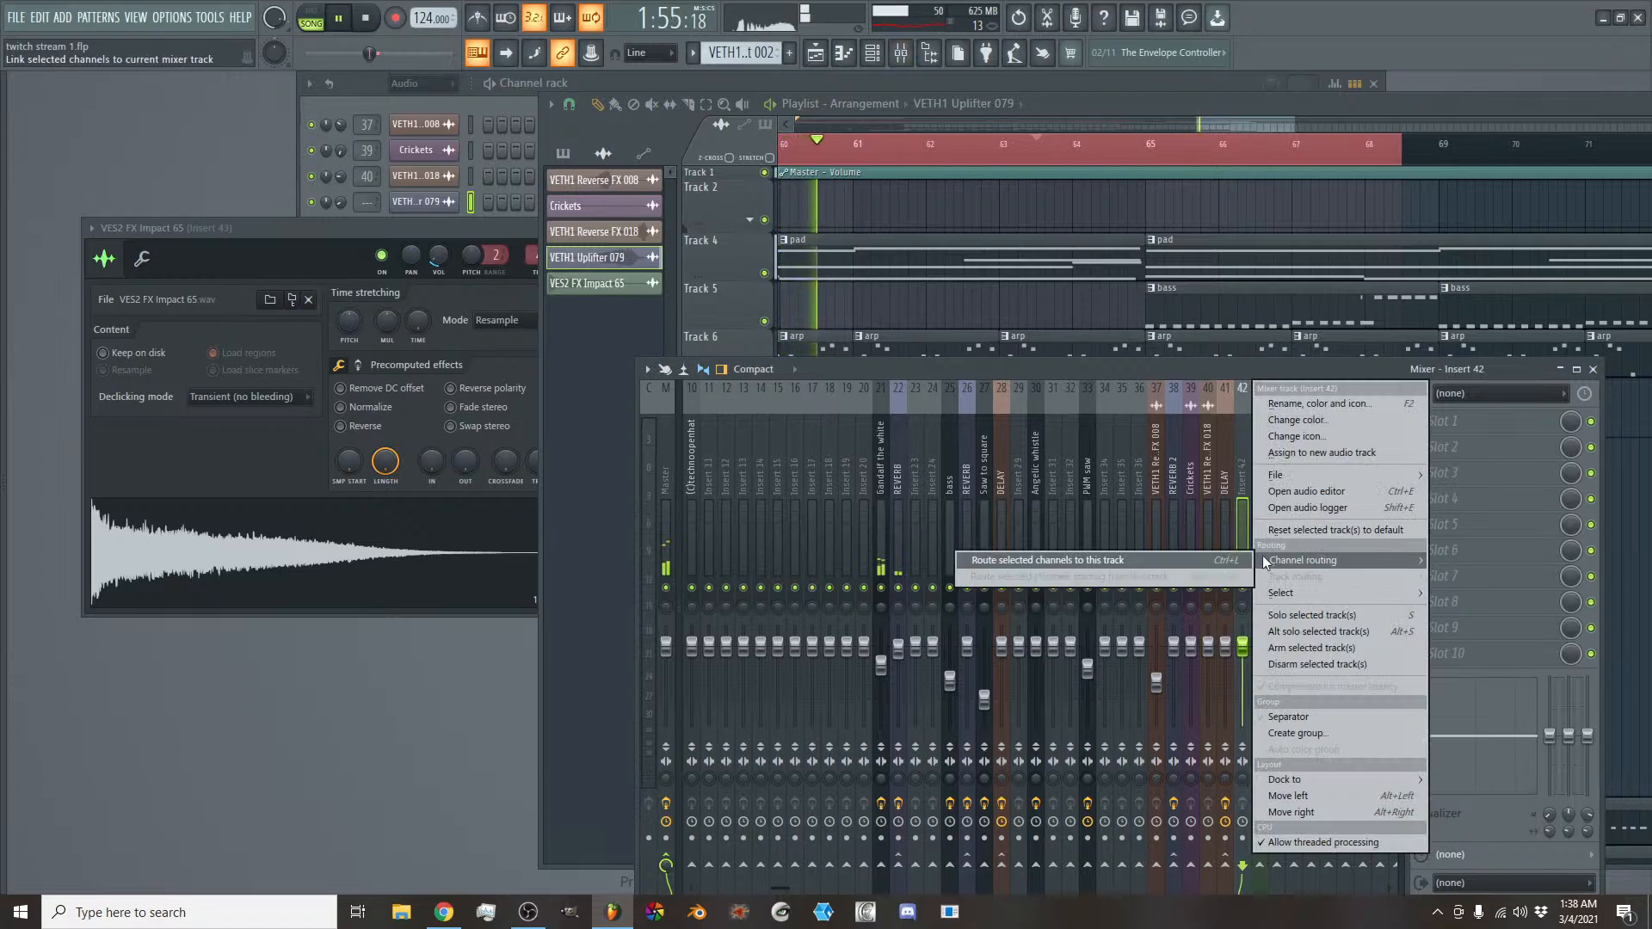
left_click(1233, 555)
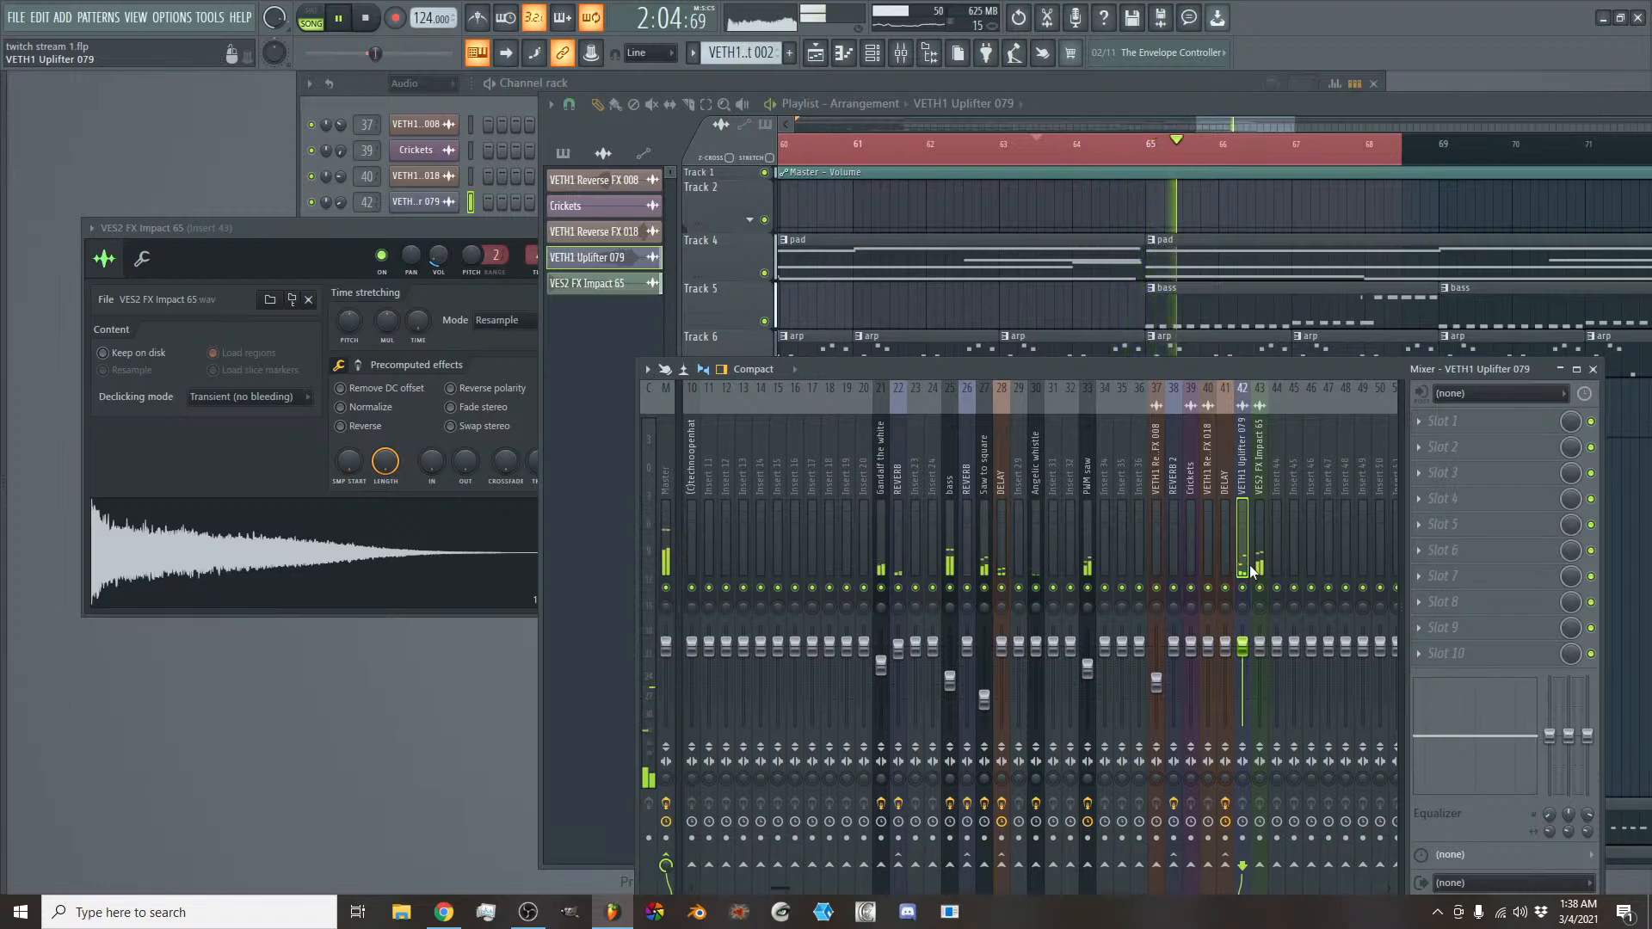
- Make the mixer window taller, audition the transition, and slightly lower the VES2 FX Impact 65 track's fader
key("space")
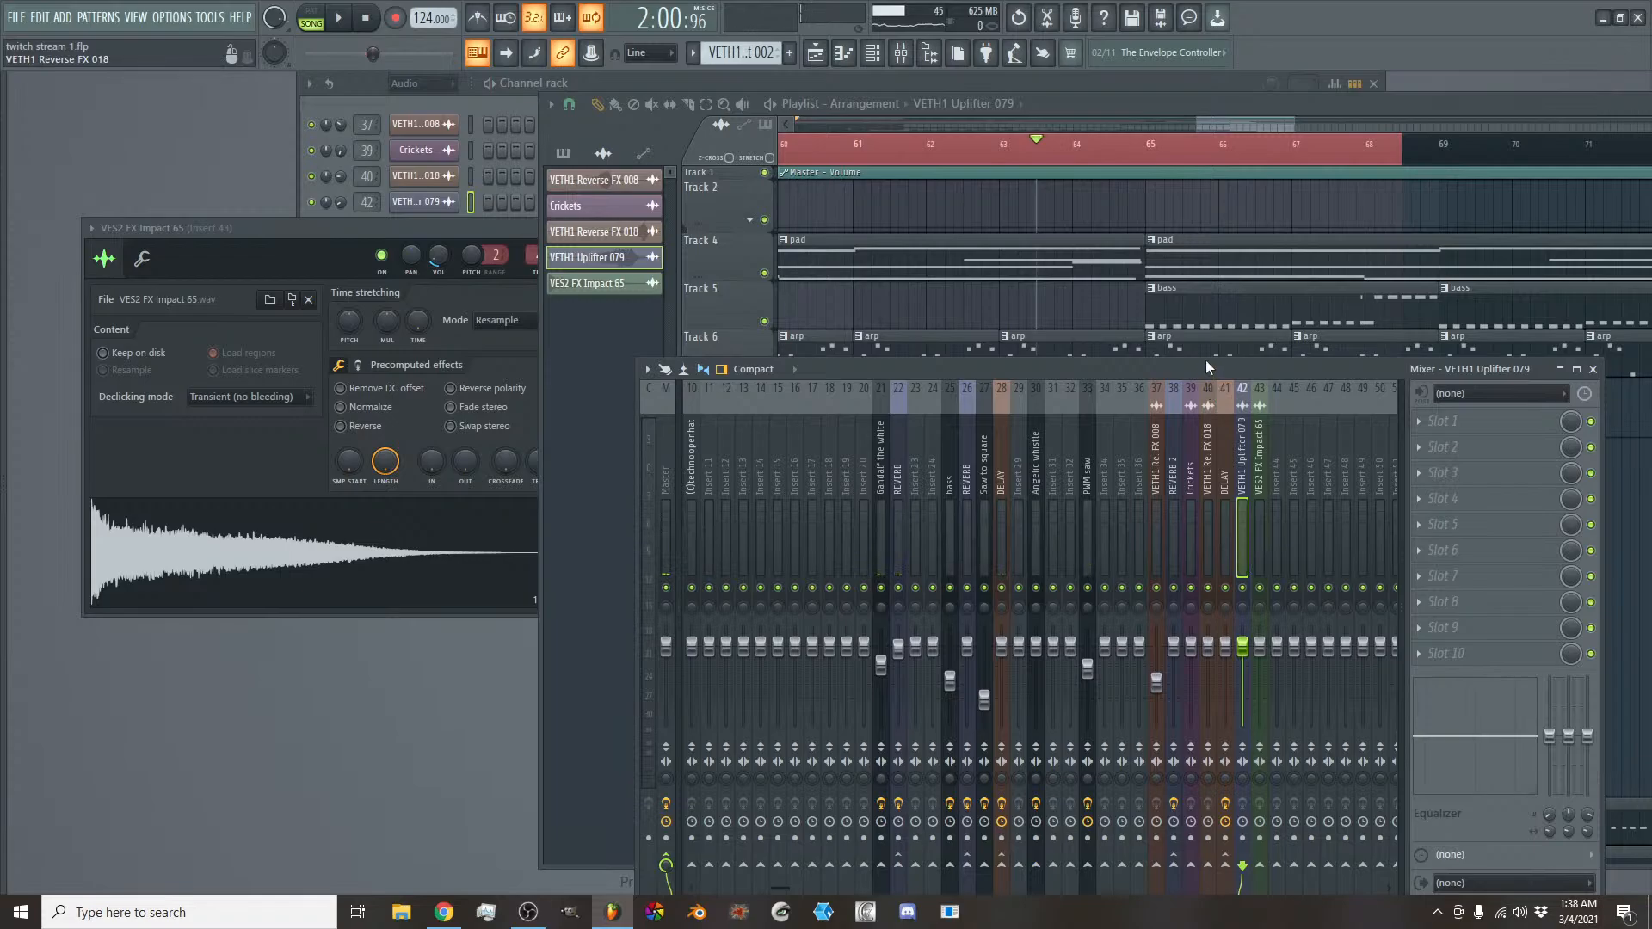
left_click_drag(1204, 361, 1188, 252)
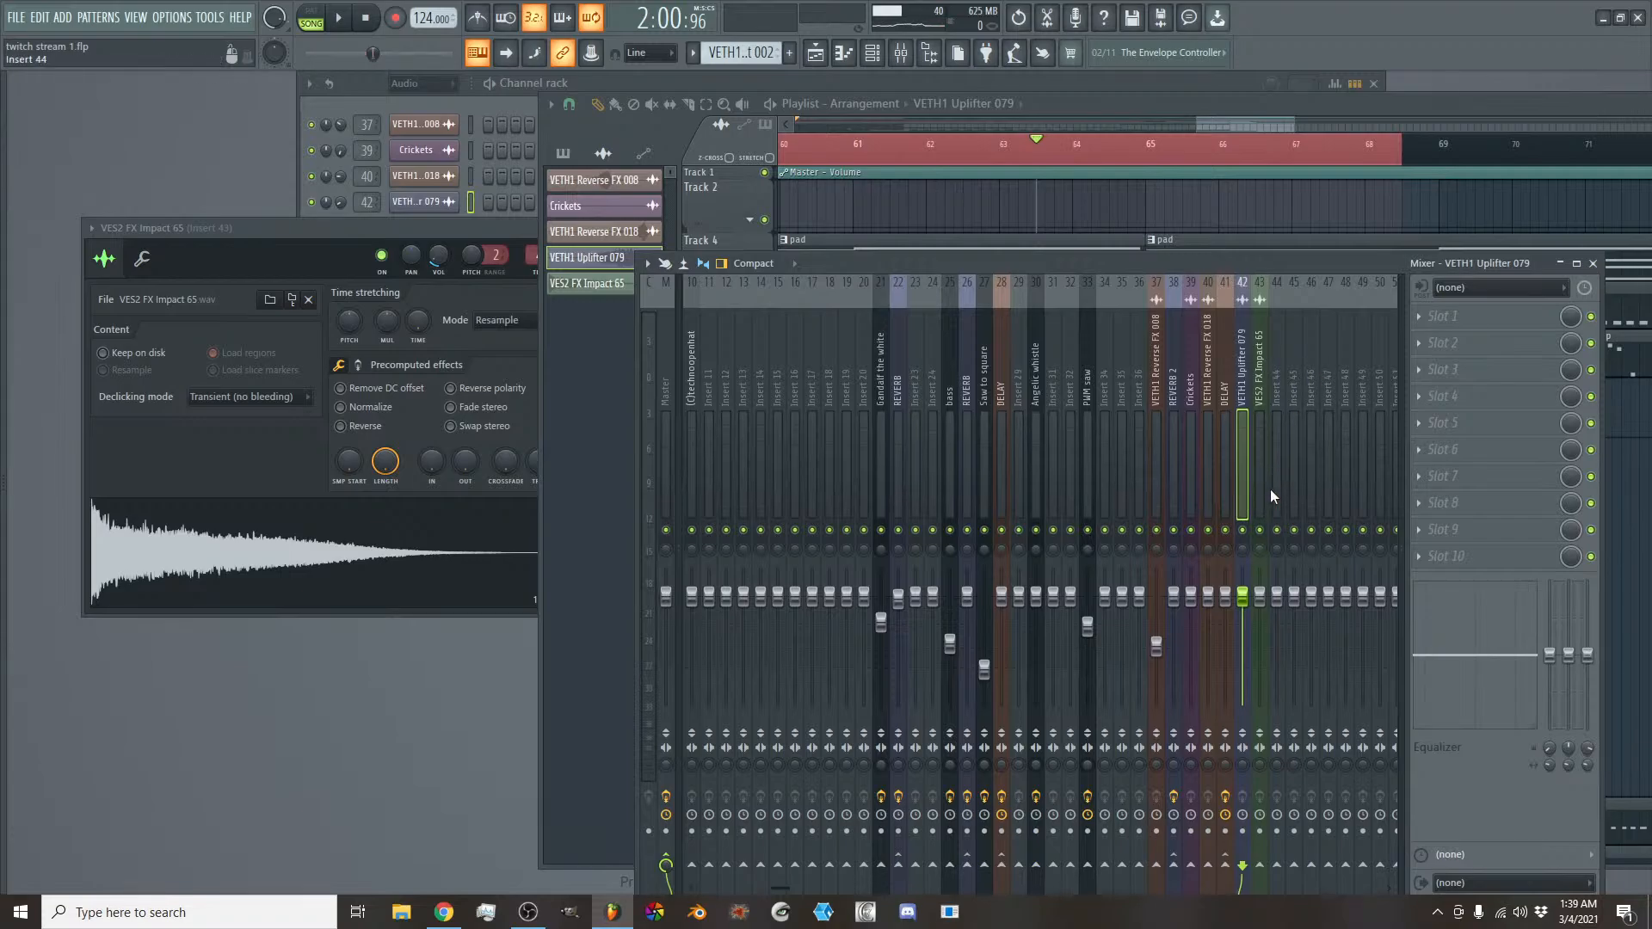
key("space")
key("space")
key("space")
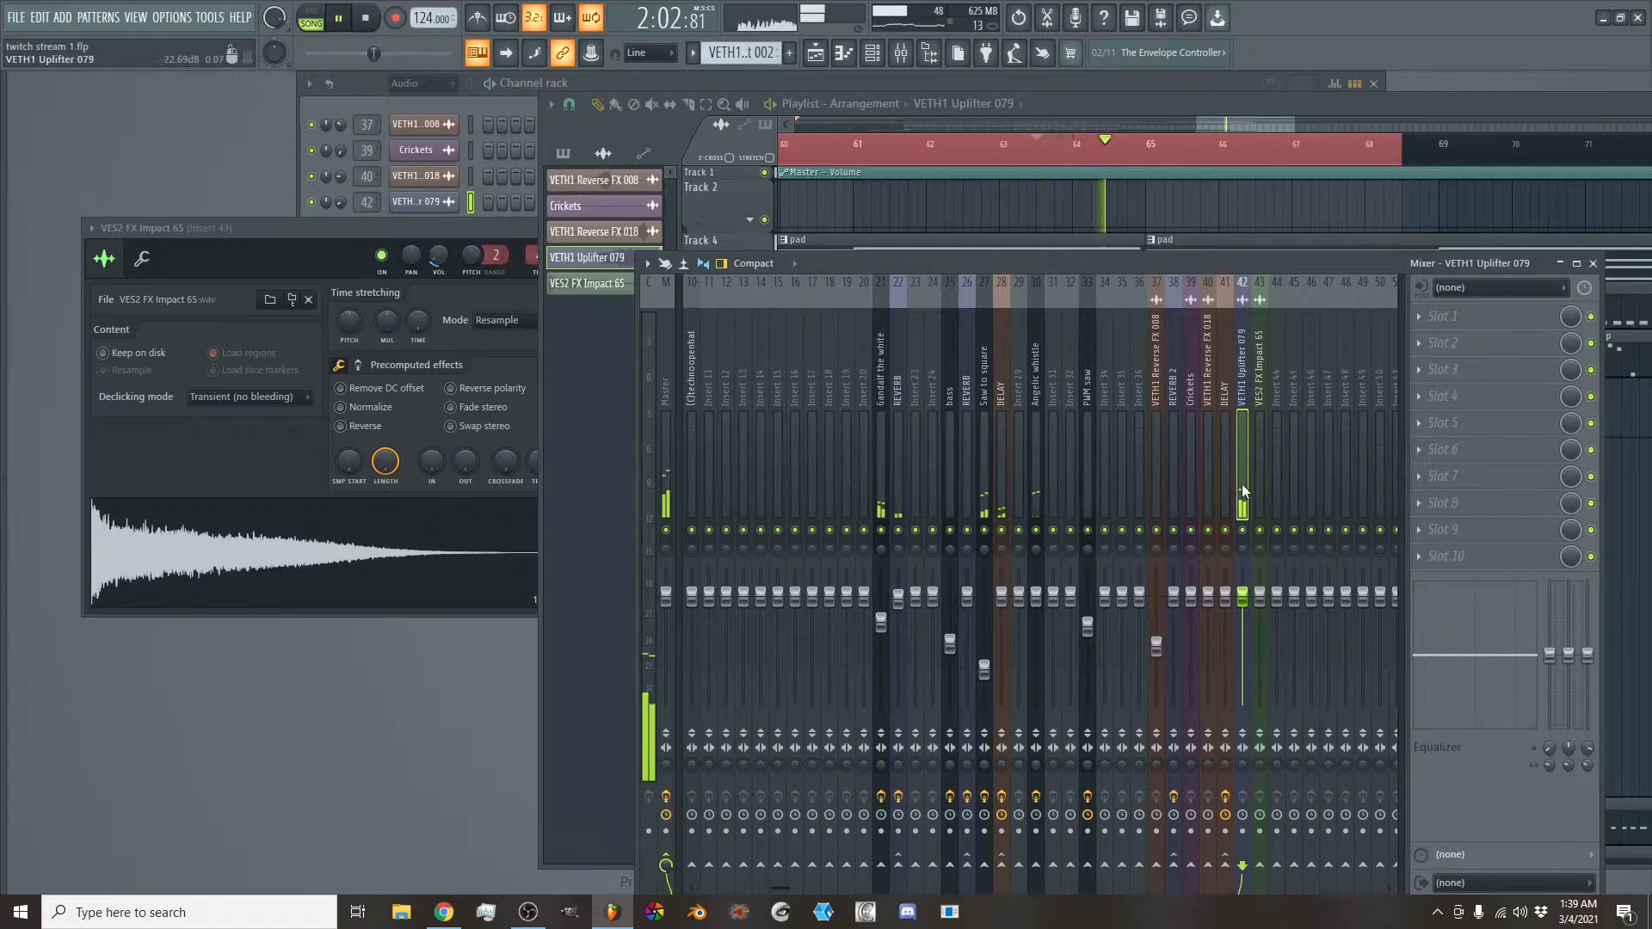
key("space")
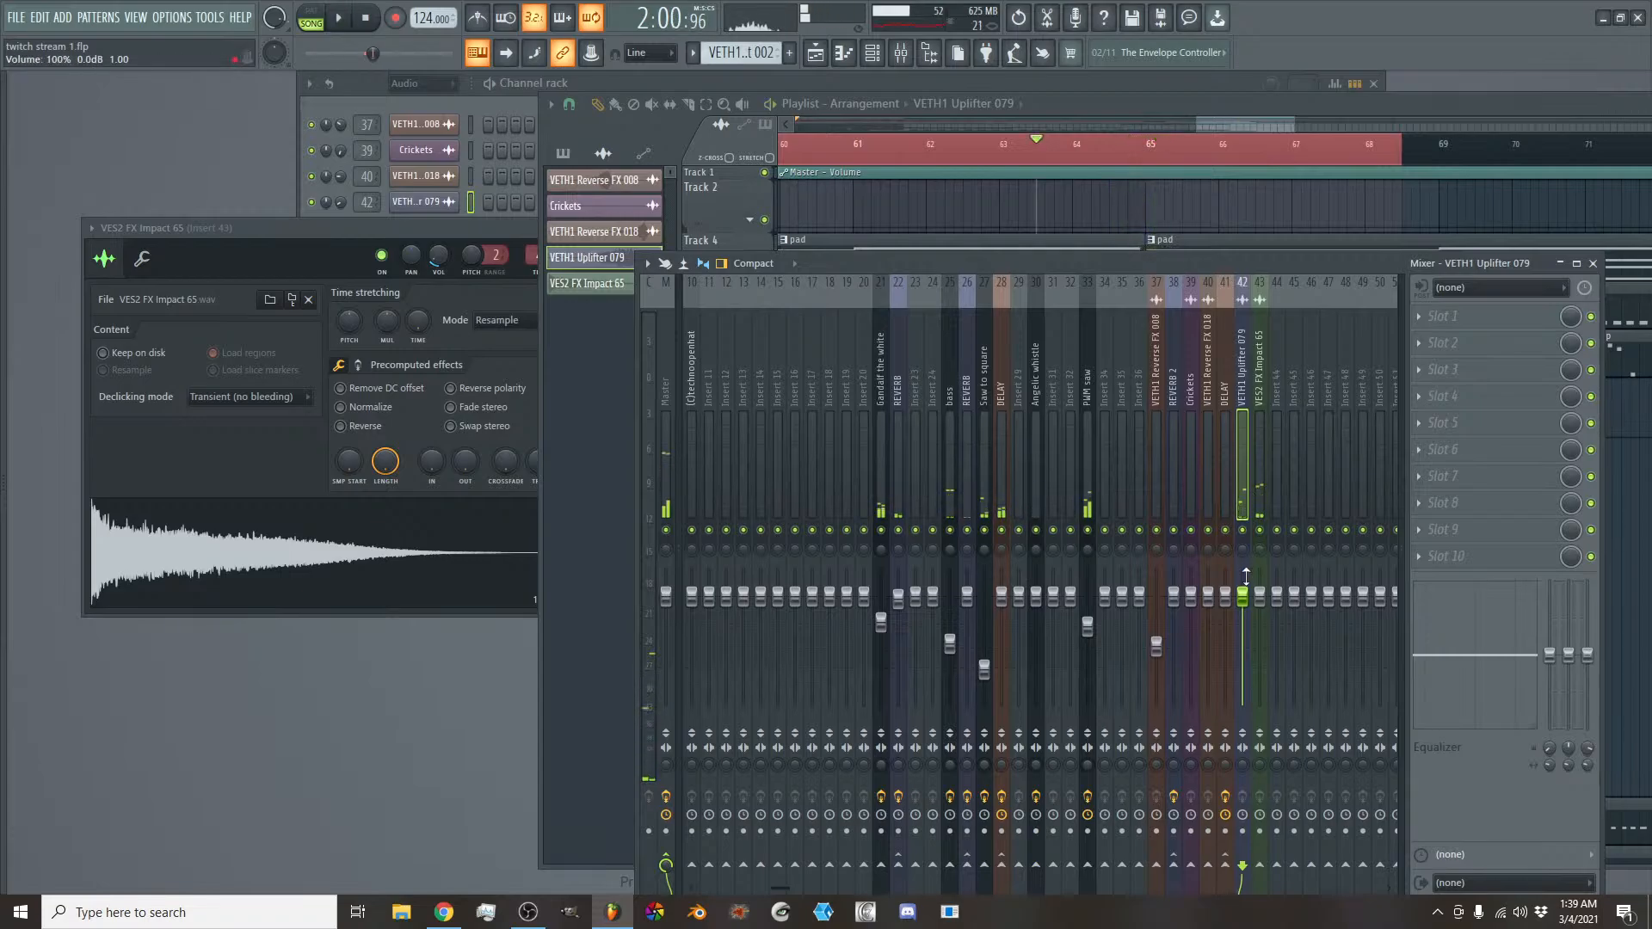
left_click_drag(1254, 603, 1259, 602)
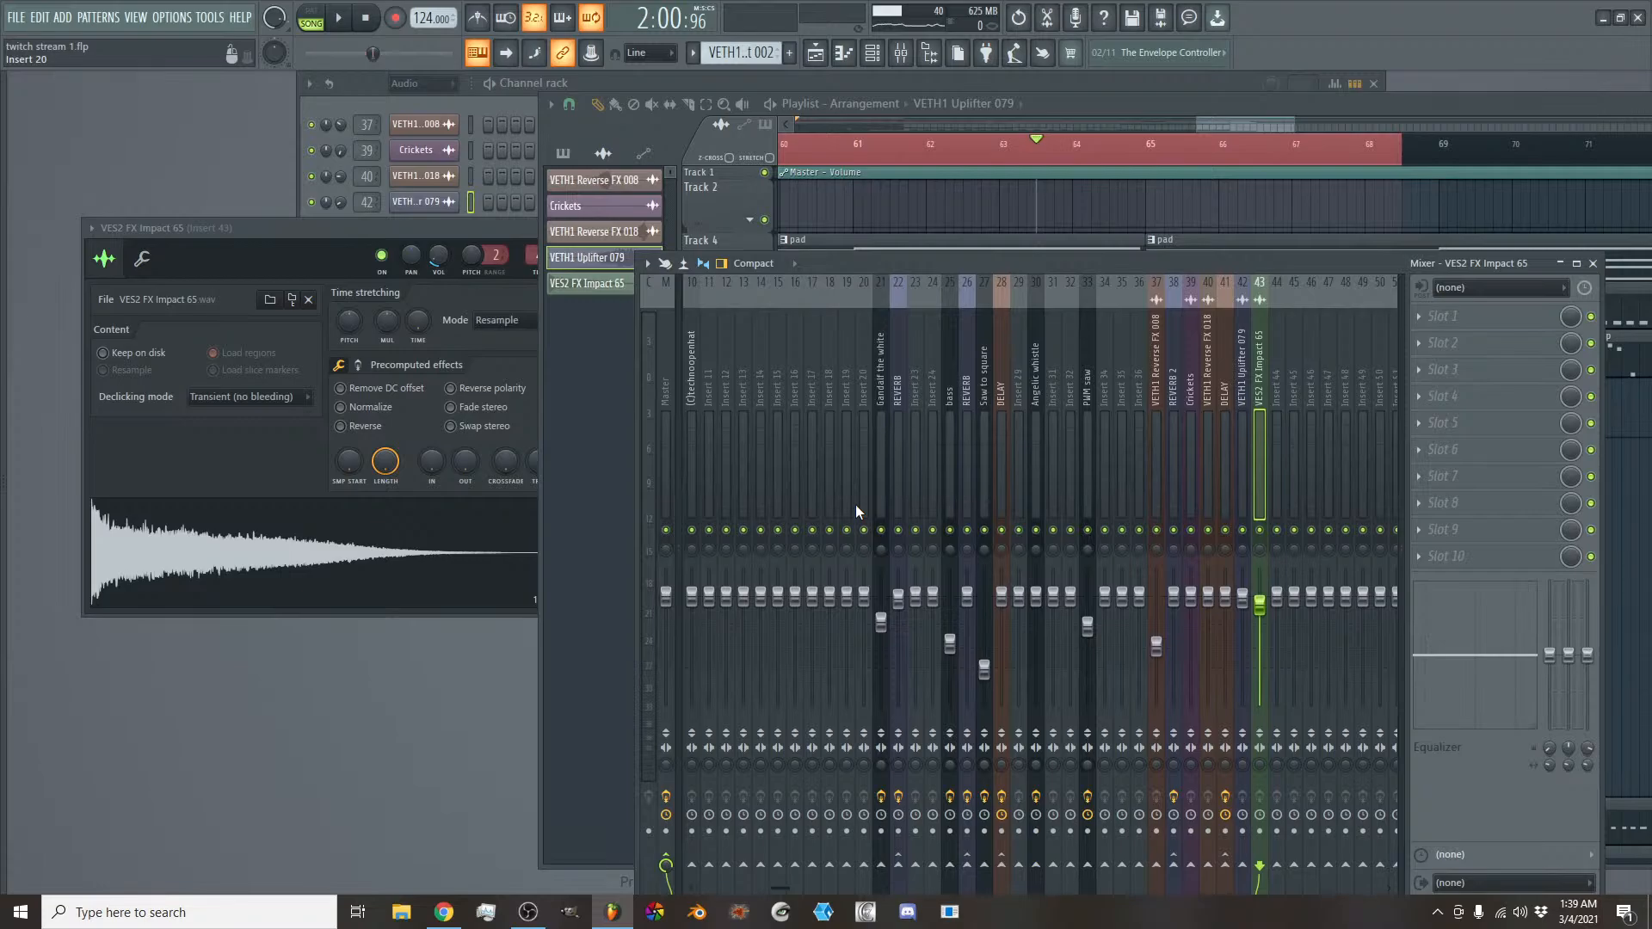
- Play the transition again and slightly lower the bass track's mixer fader
left_click(1205, 454)
key("space")
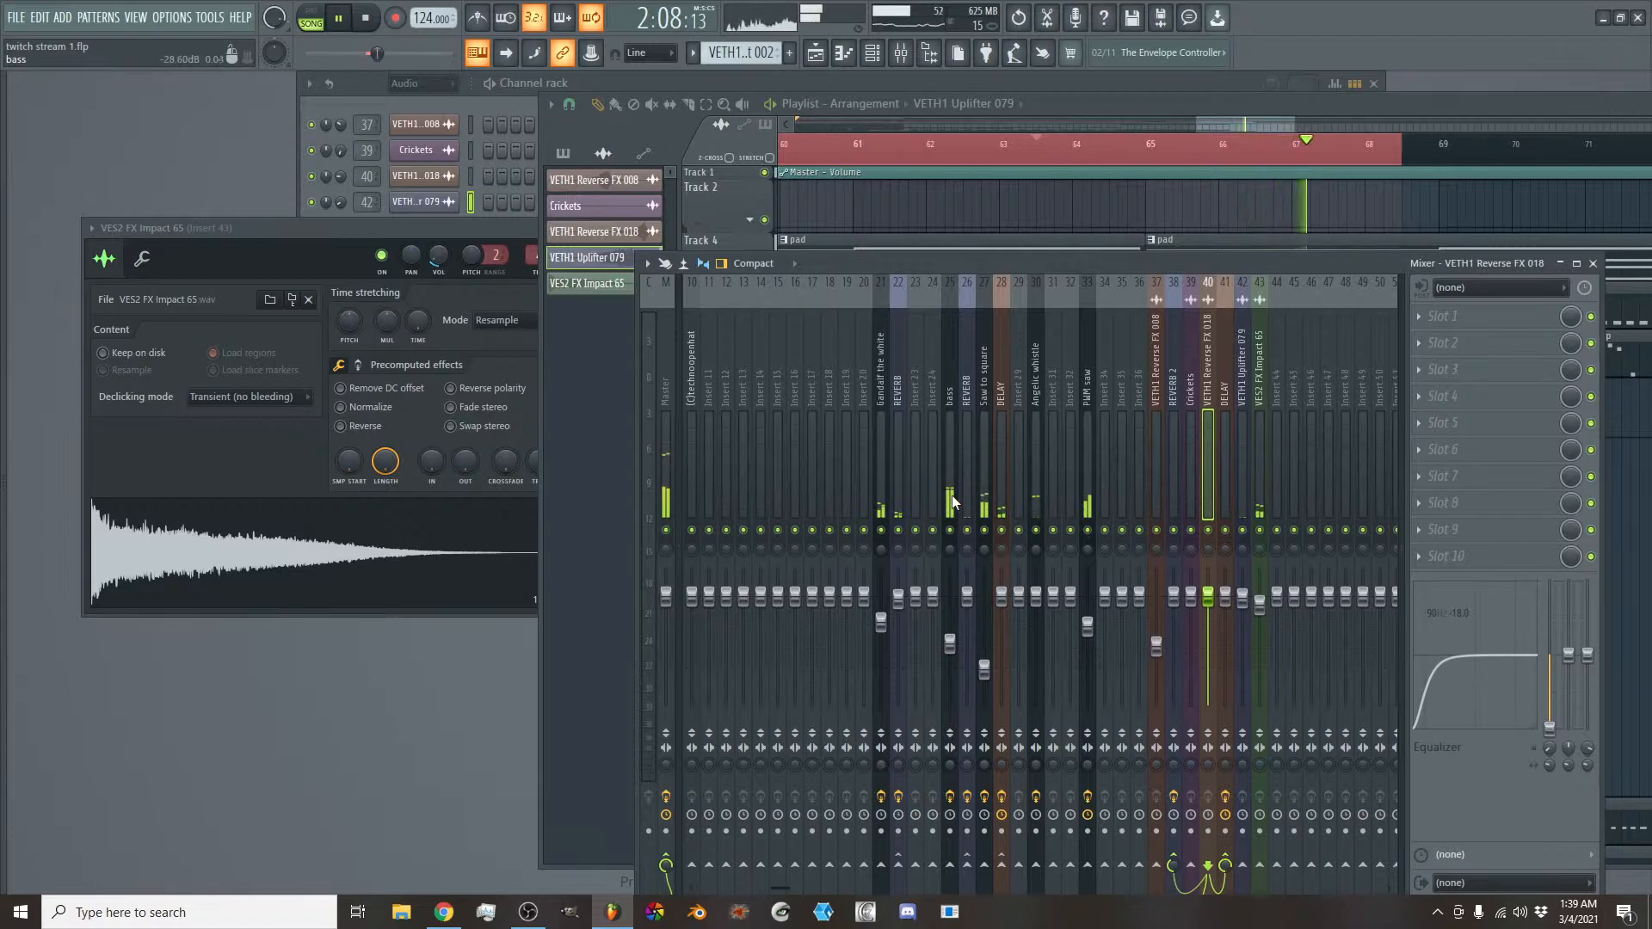
key("space")
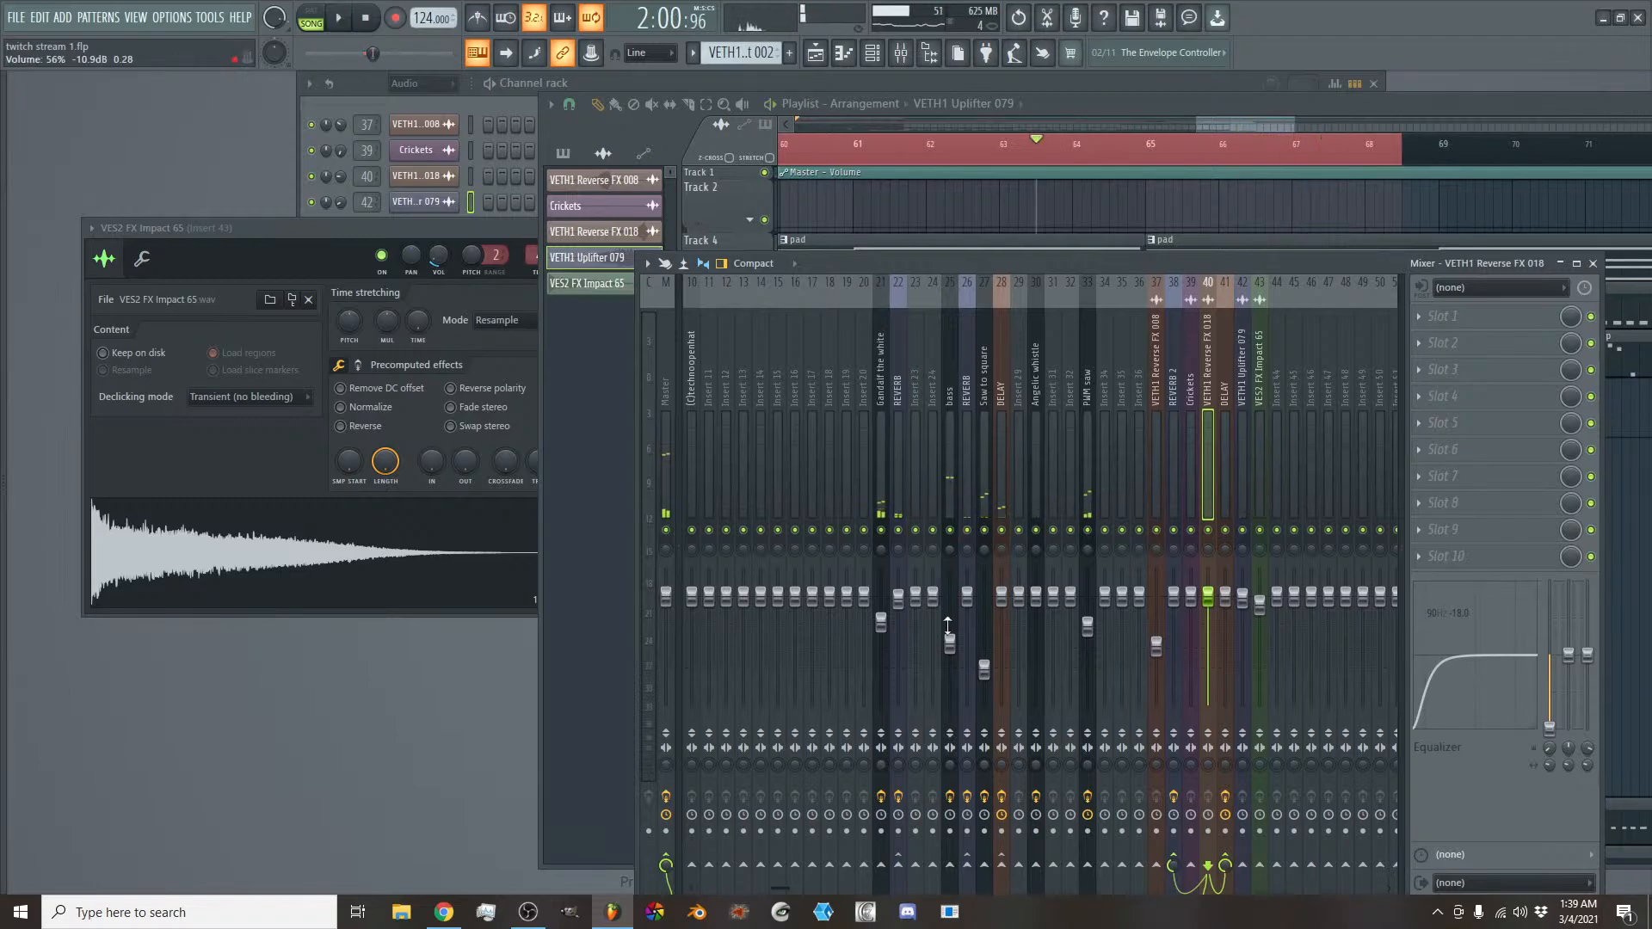
left_click_drag(950, 644, 949, 644)
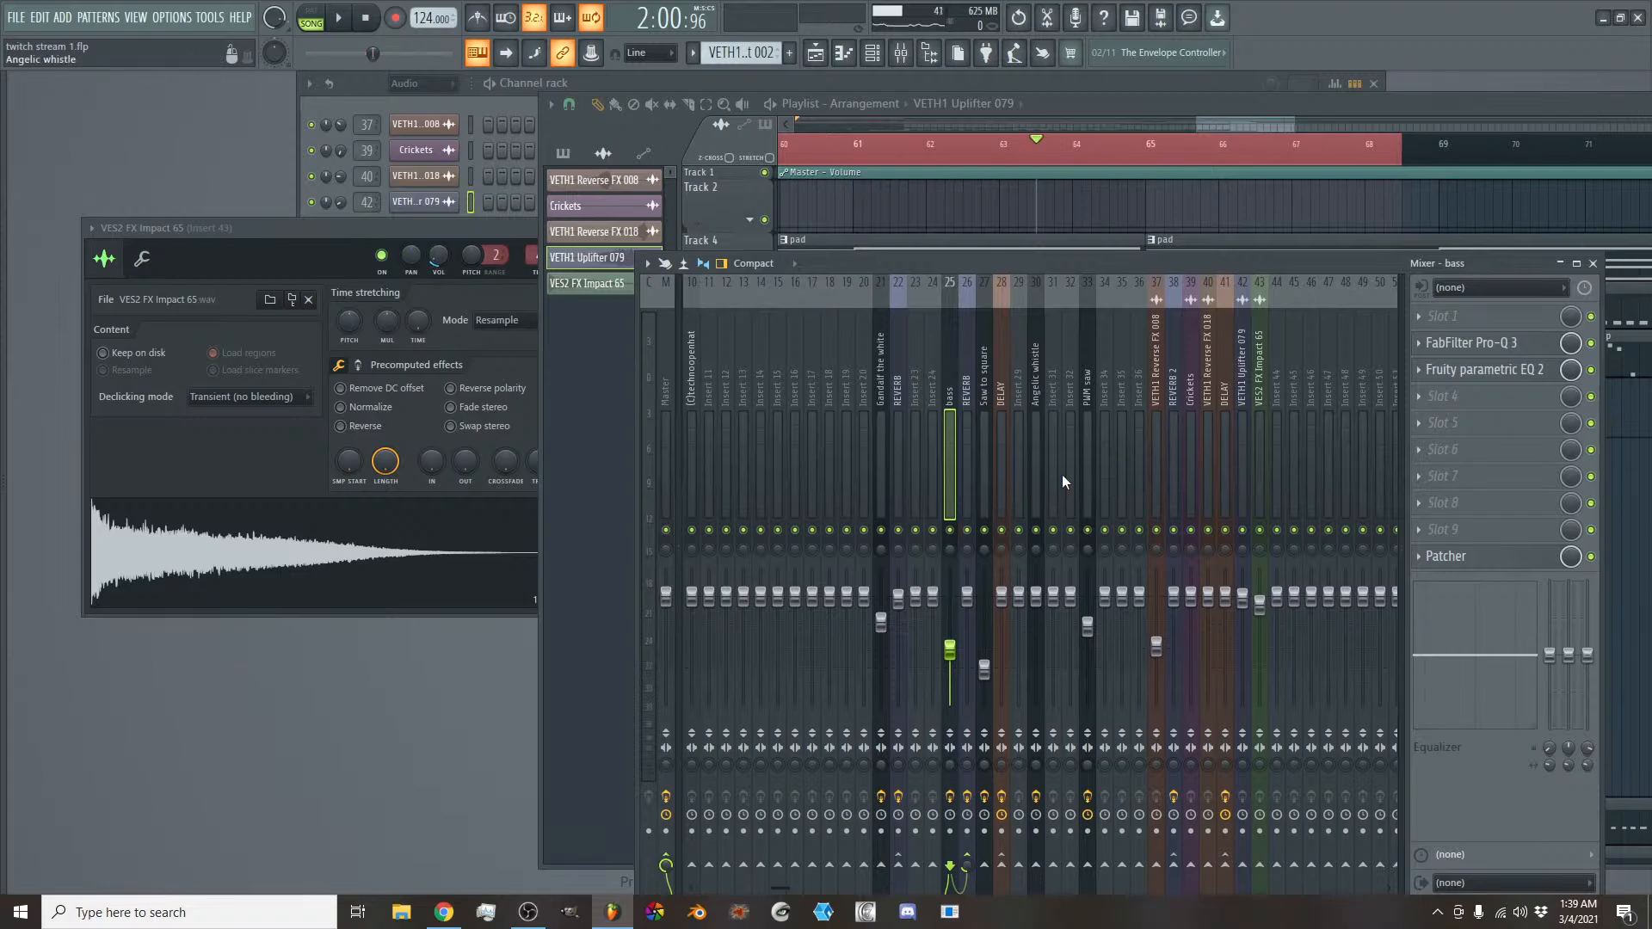
- Play the section repeatedly and check the levels of the drum, synth and effect tracks in the mixer
scroll(1020, 395, "left", 5)
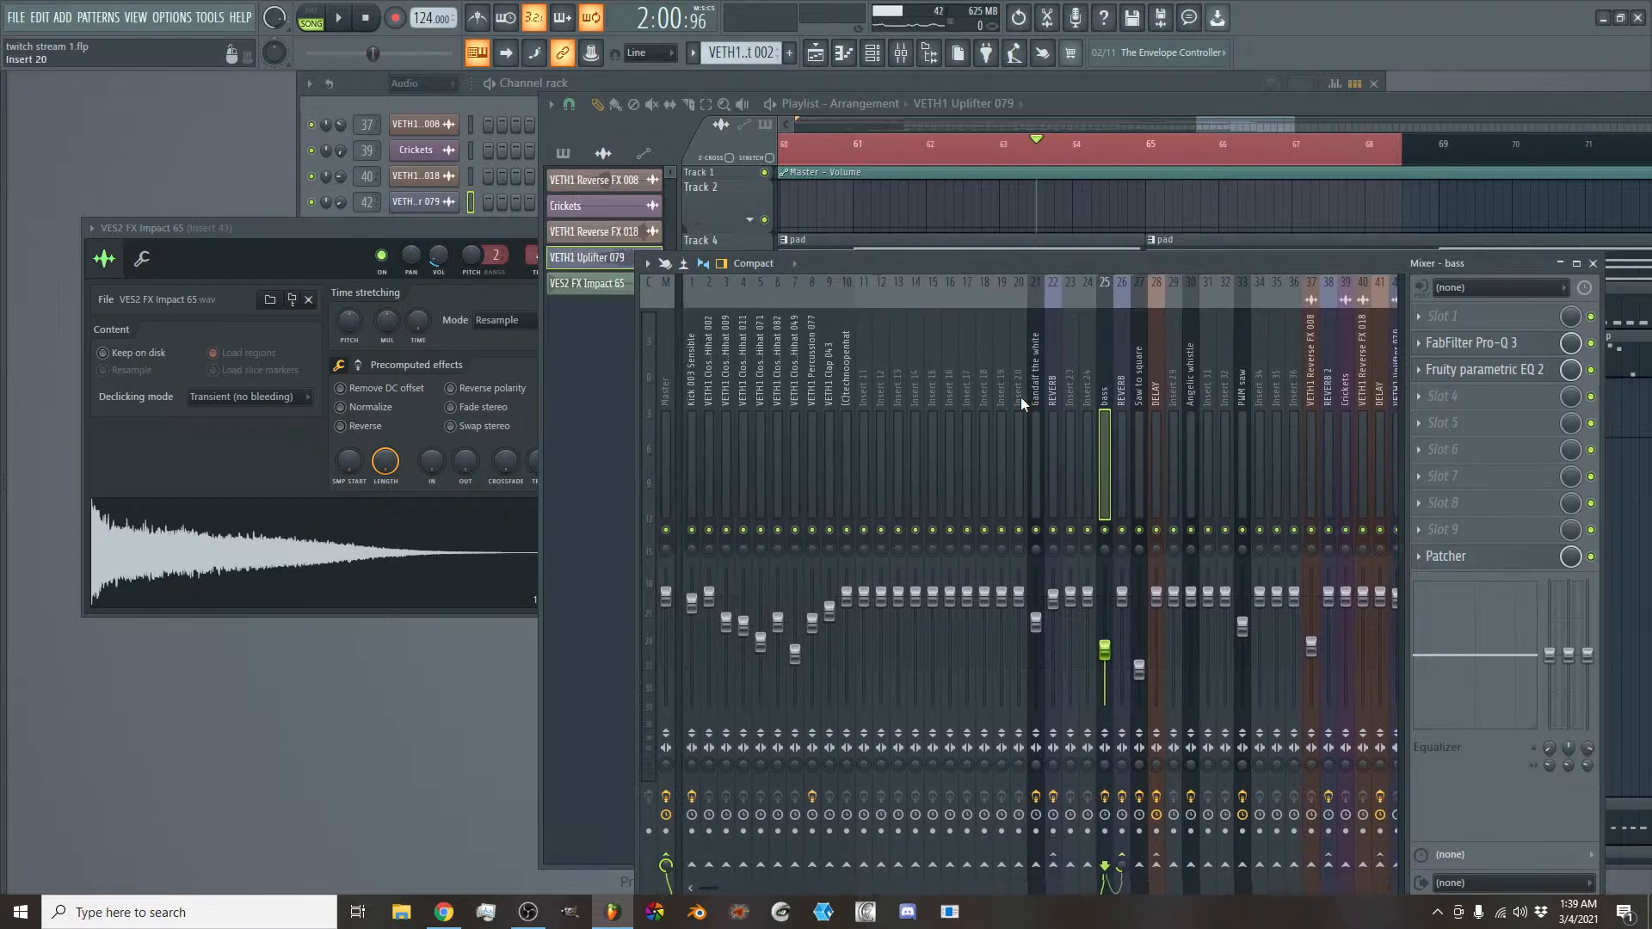
key("space")
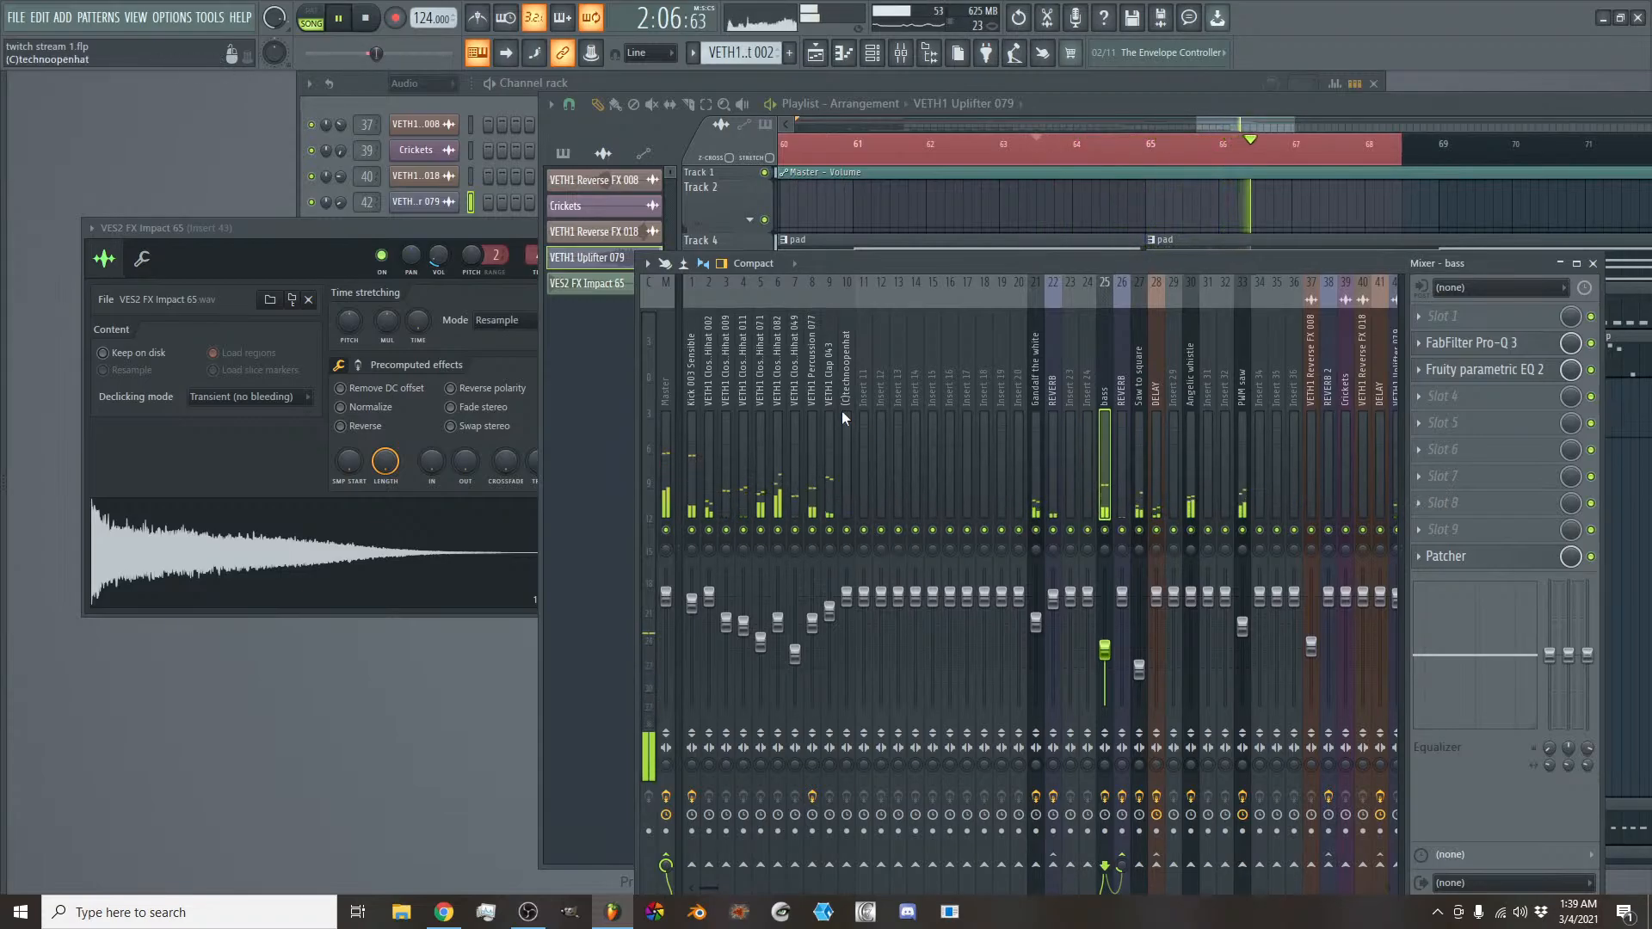
scroll(936, 430, "right", 6)
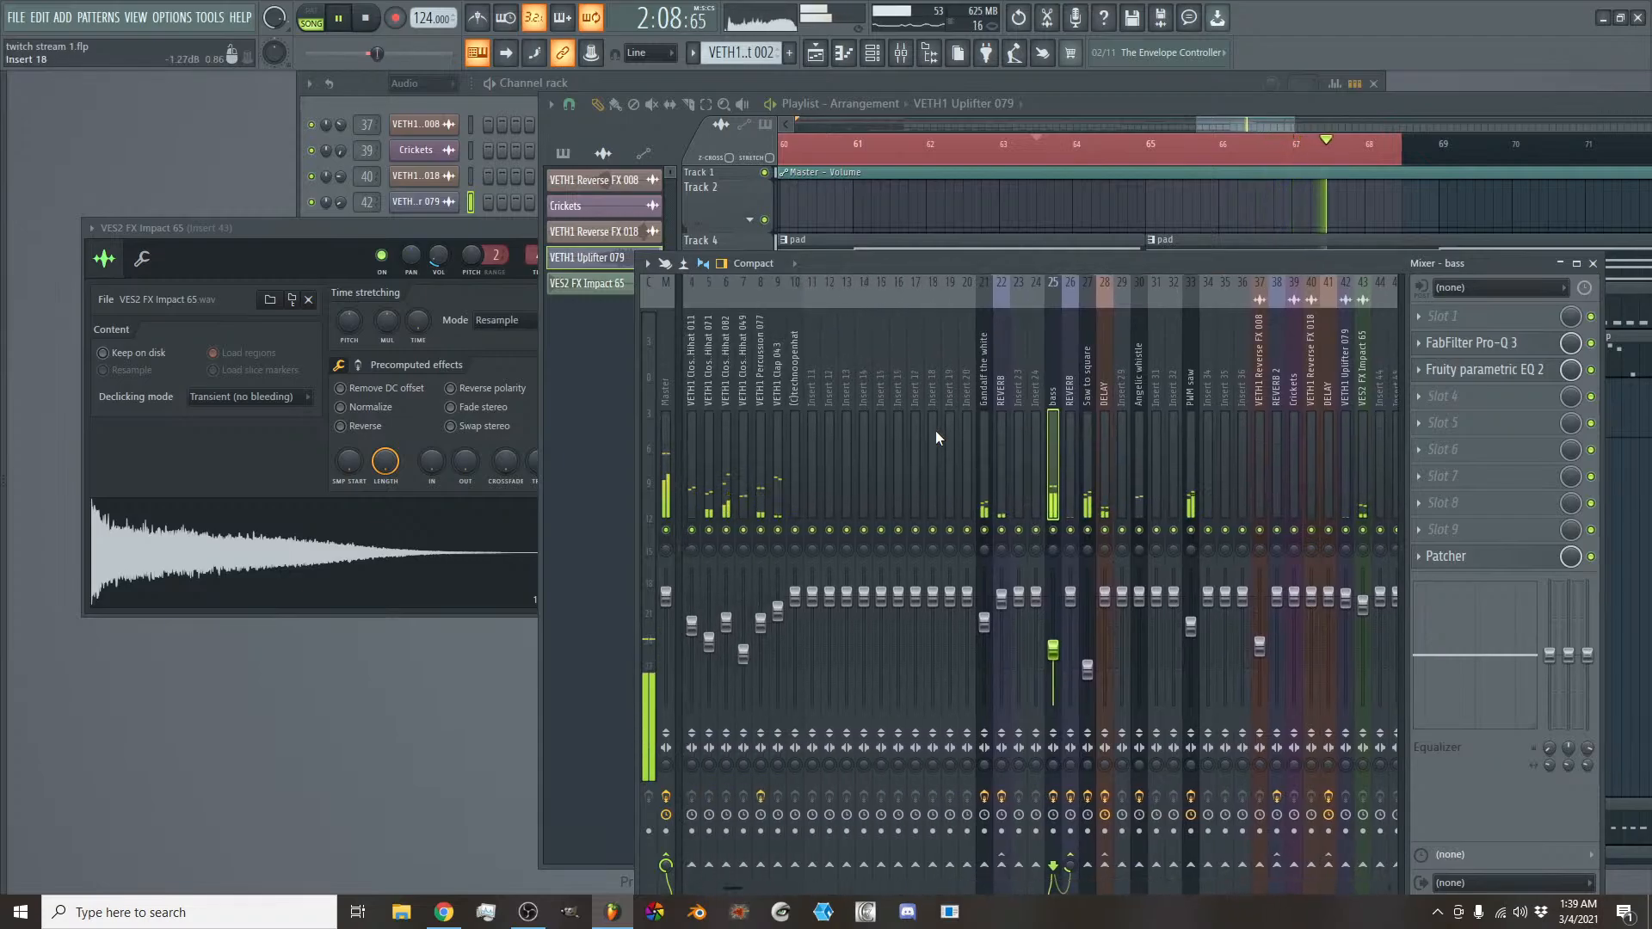
scroll(935, 430, "left", 6)
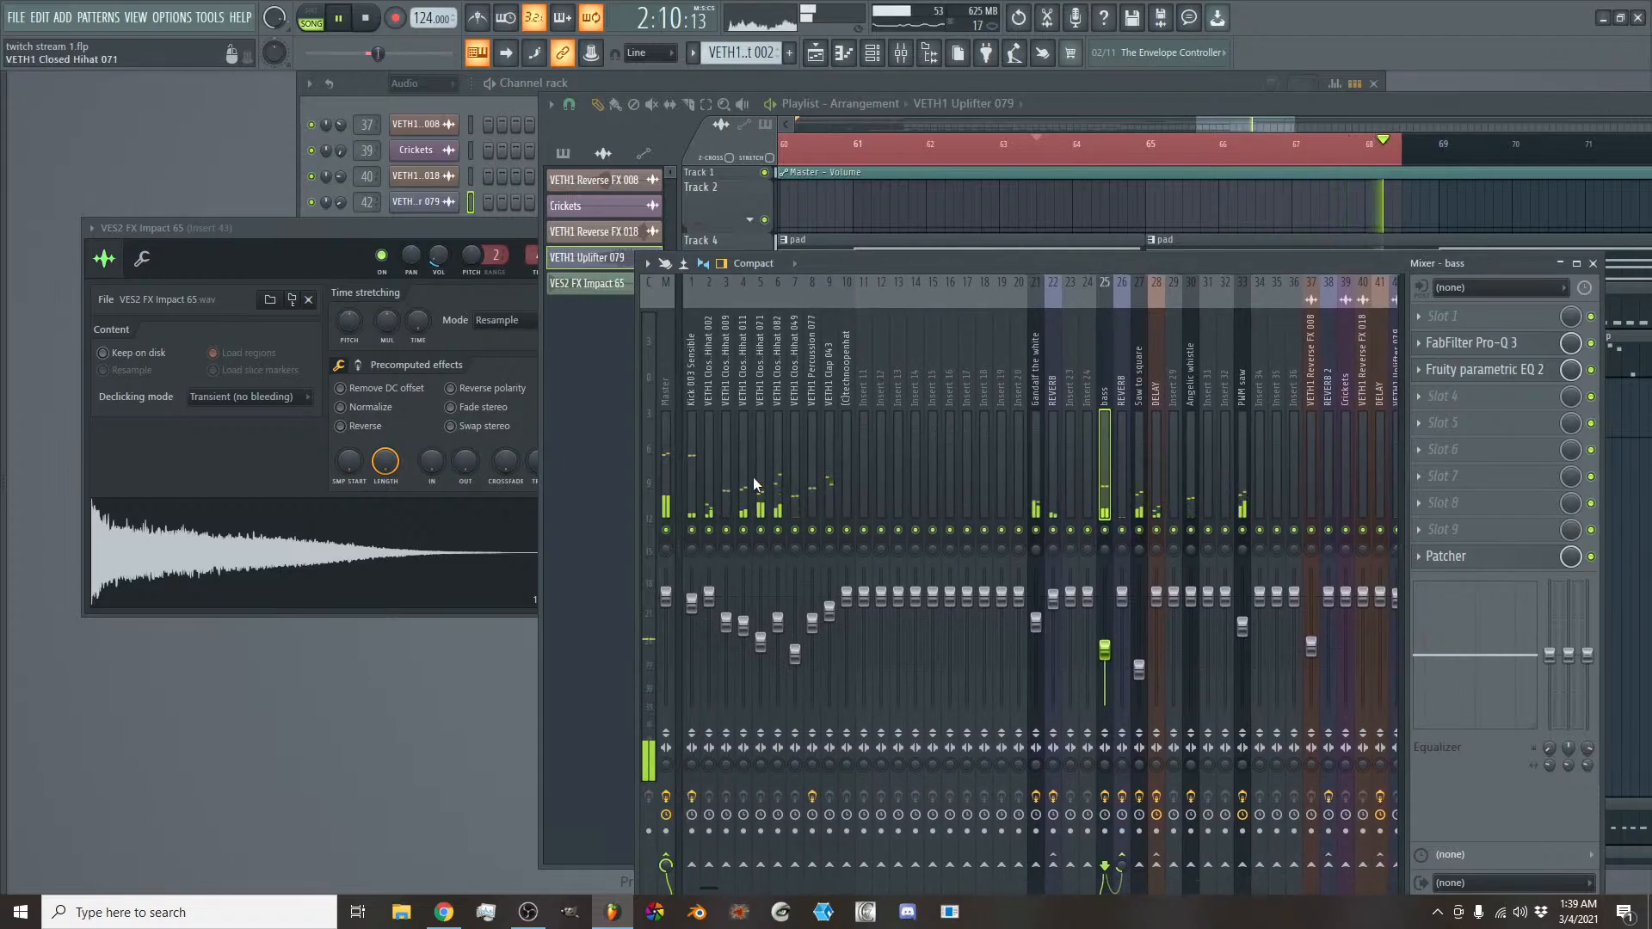
key("space")
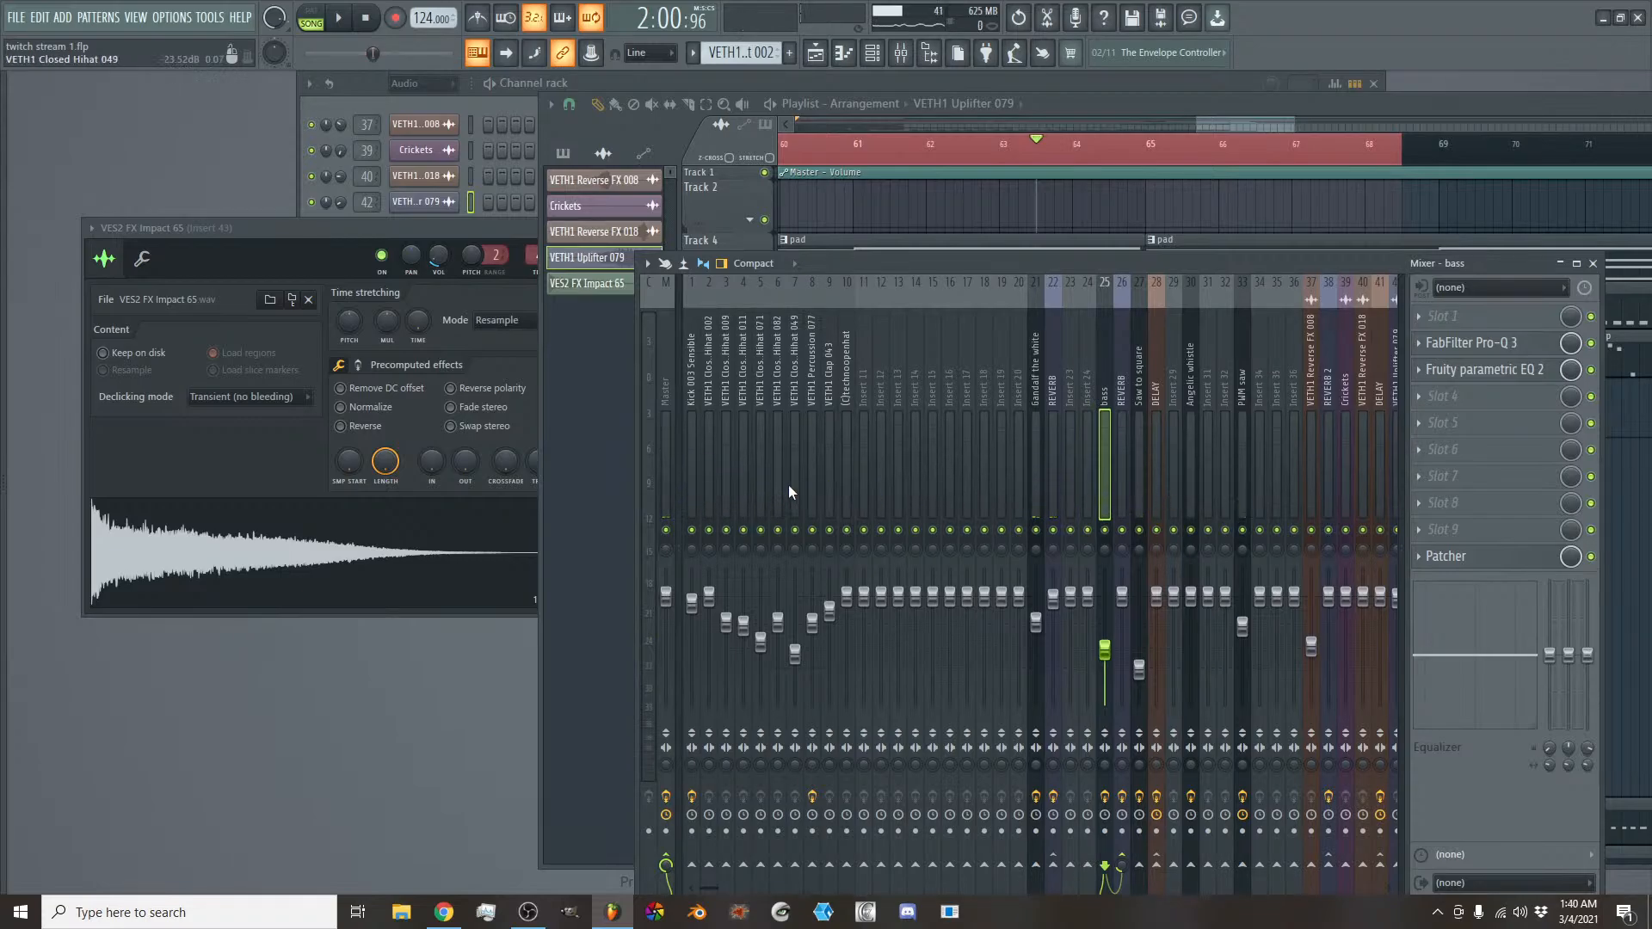
key("space")
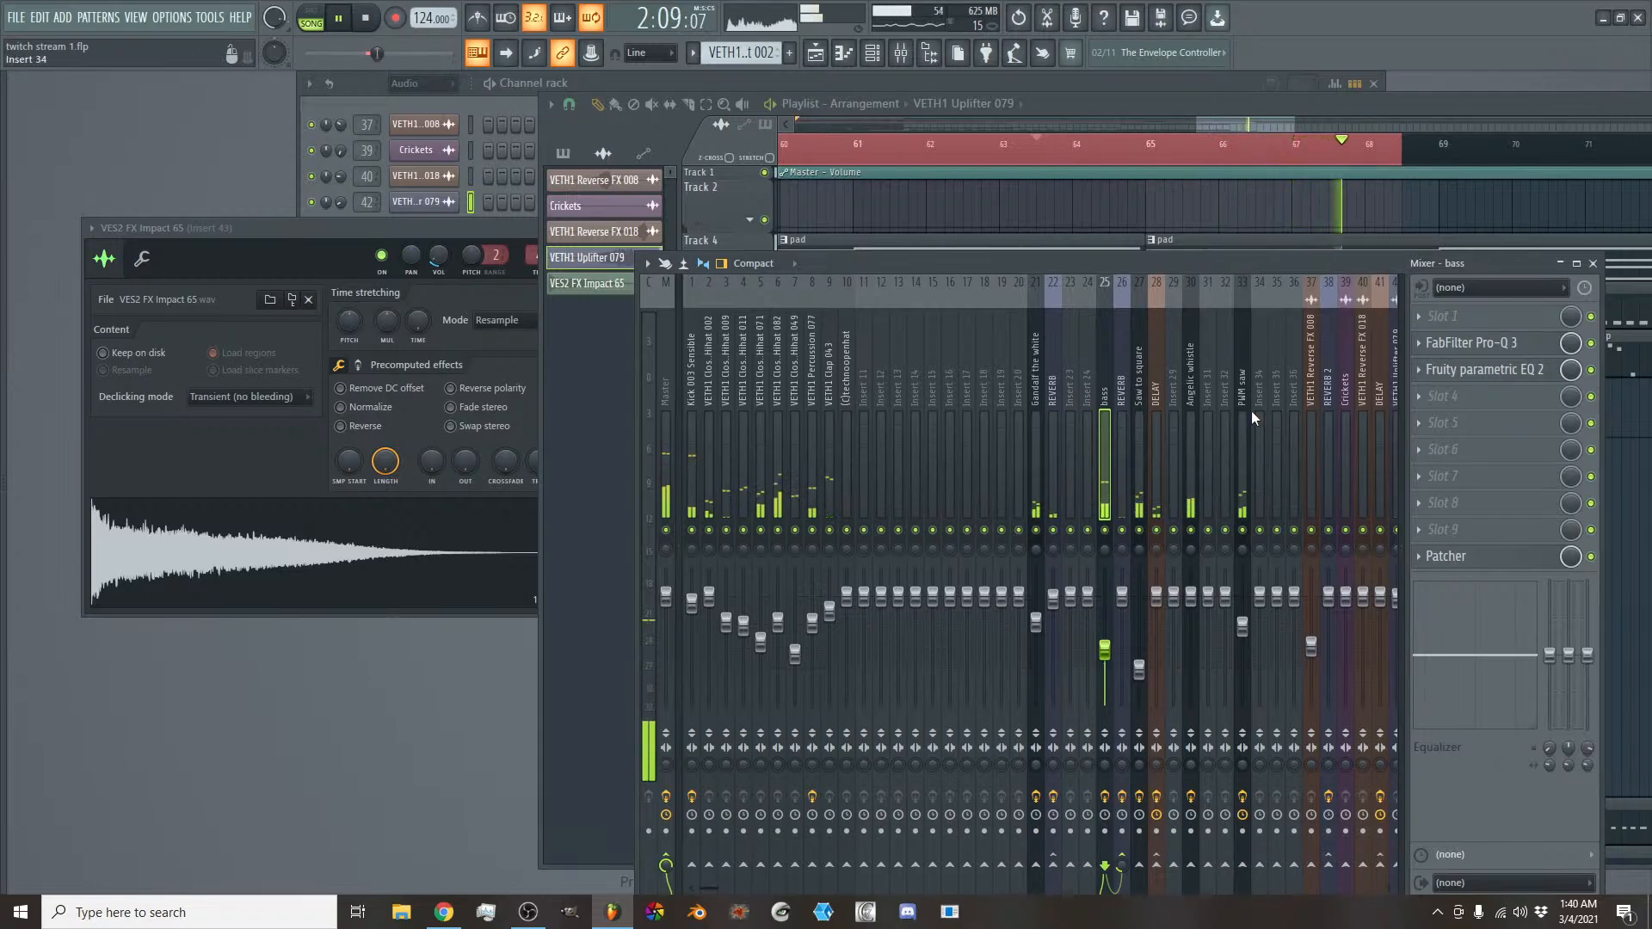
key("space")
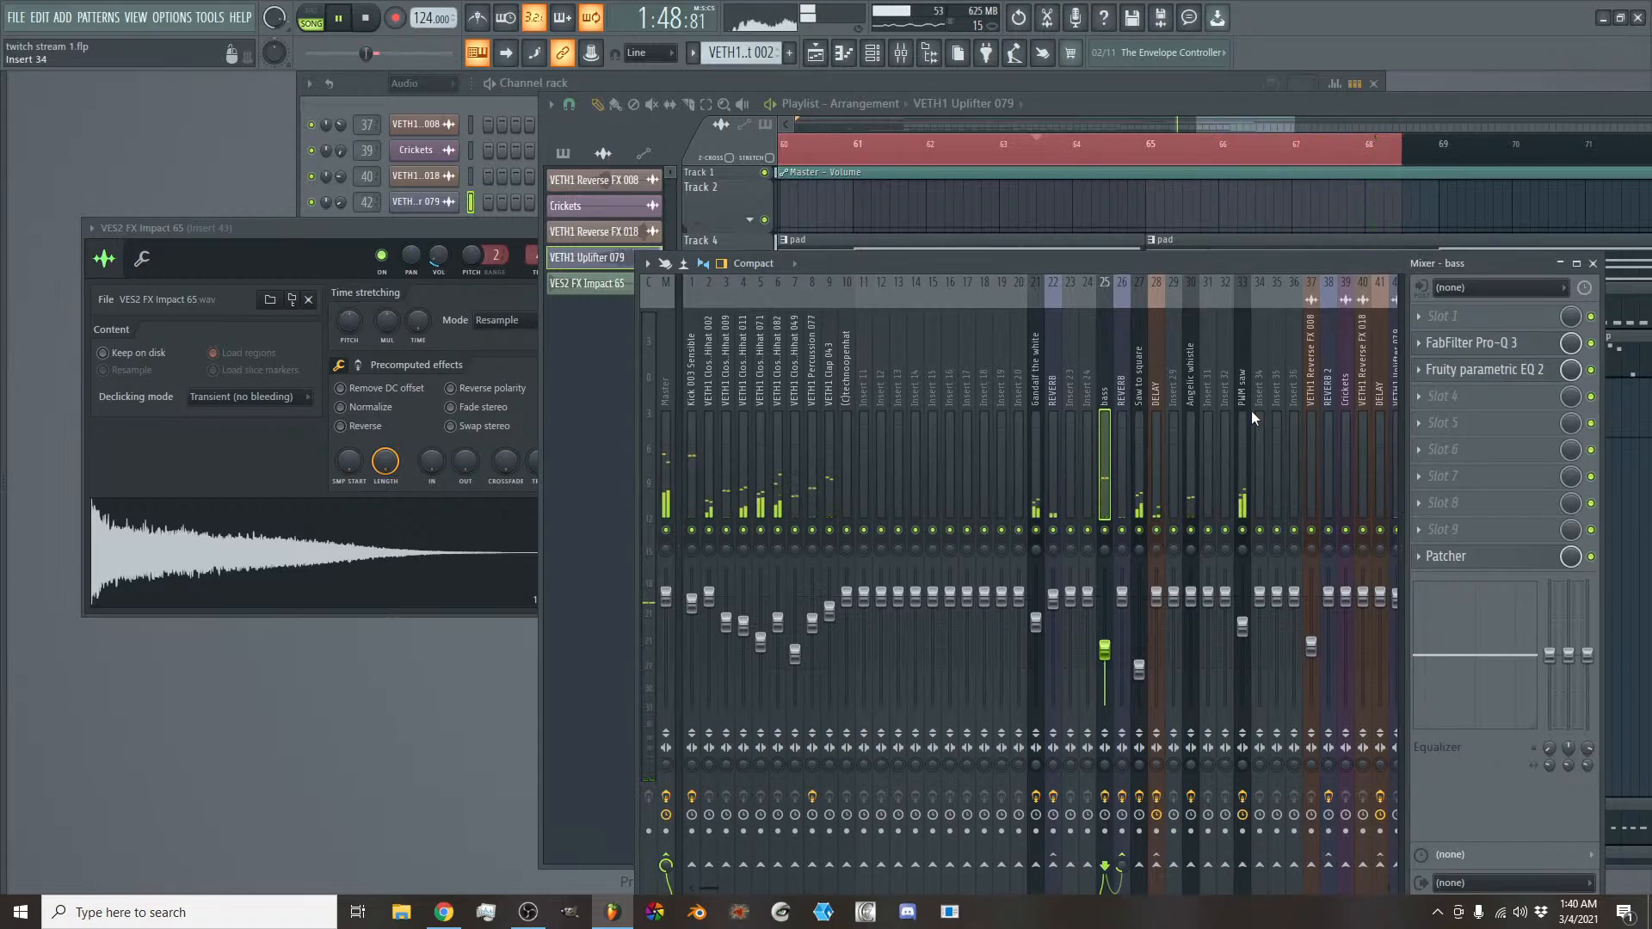
- Inspect the effect chains of the REVERB tracks, the Kick 003 Sensible track and the Master
left_click(1141, 448)
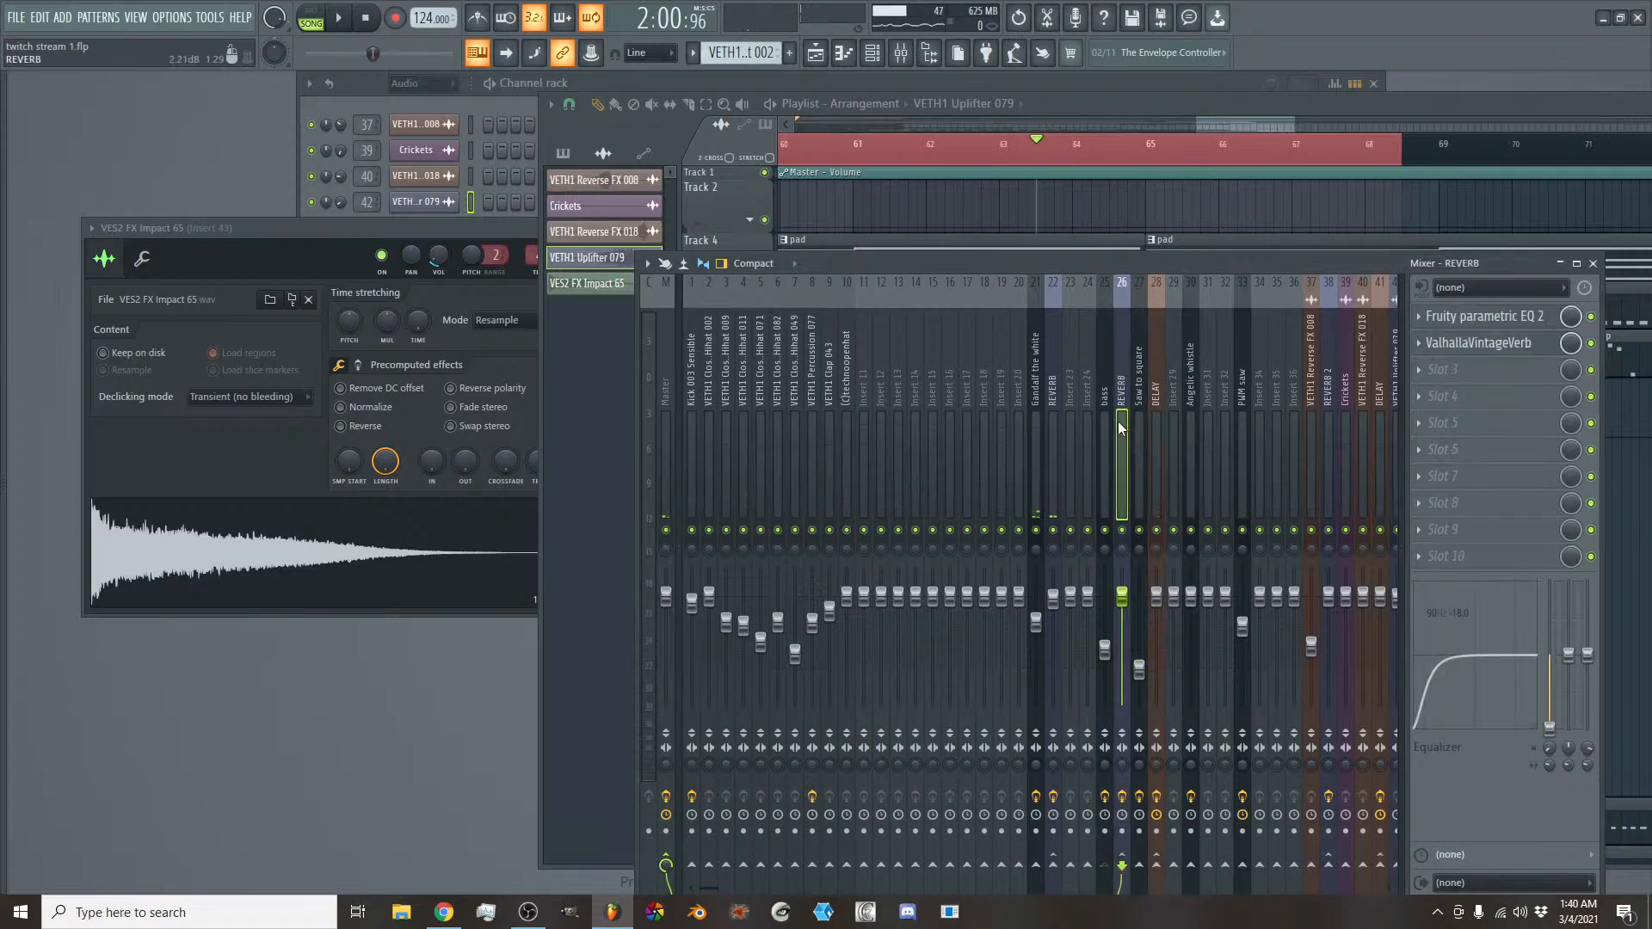
left_click(1051, 432)
left_click(693, 427)
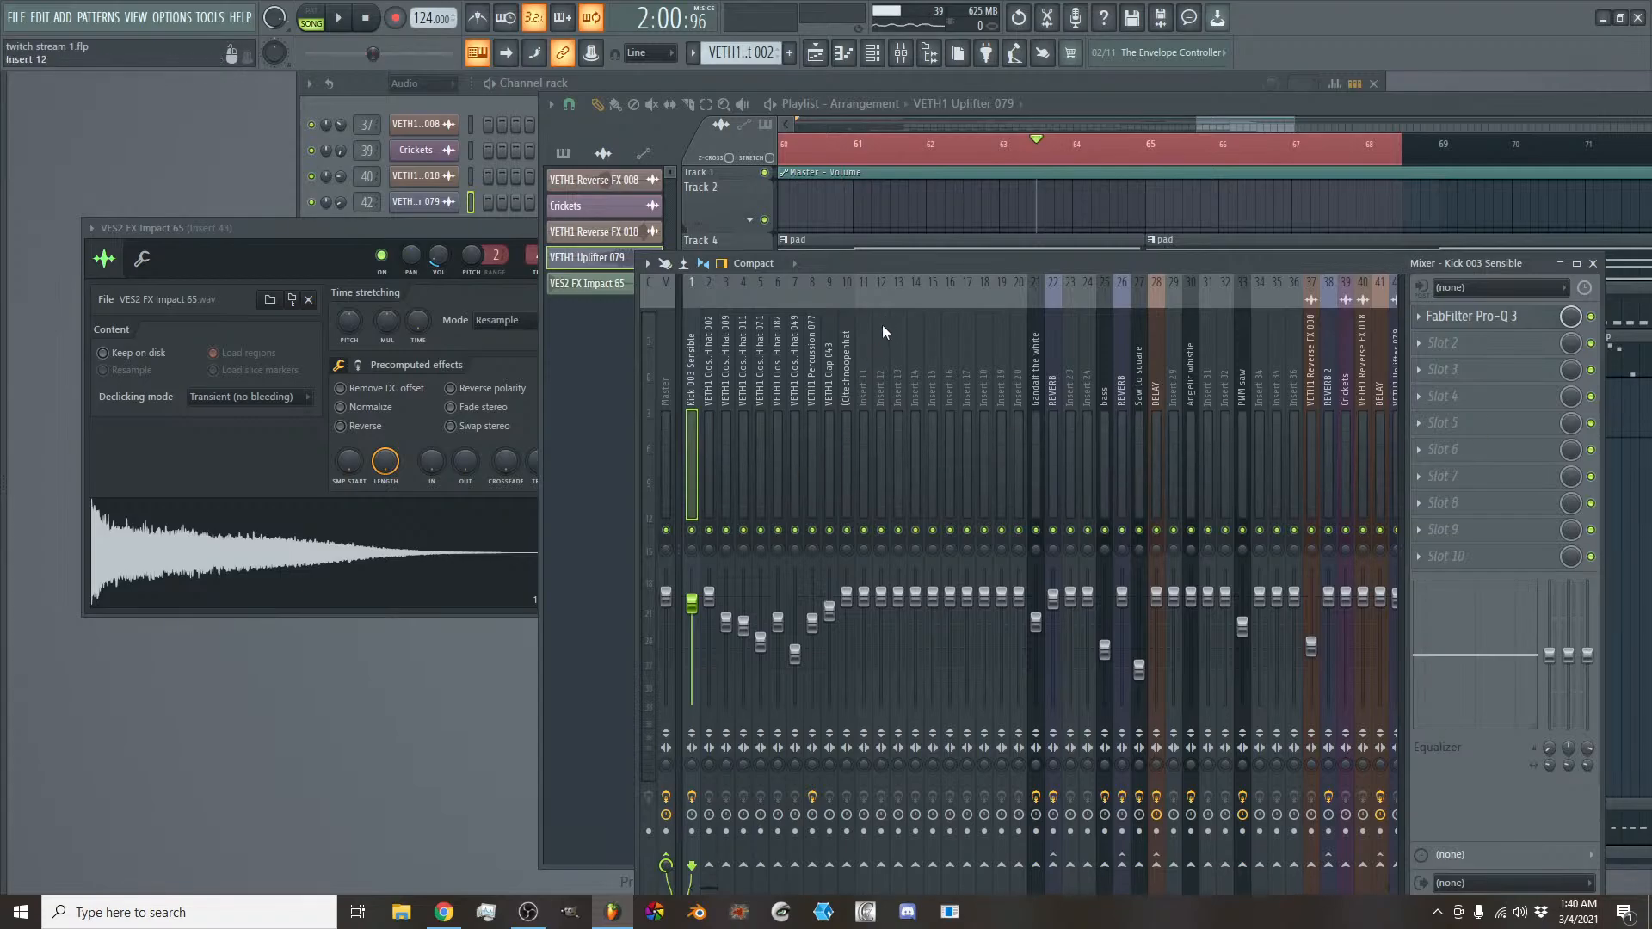
left_click(663, 389)
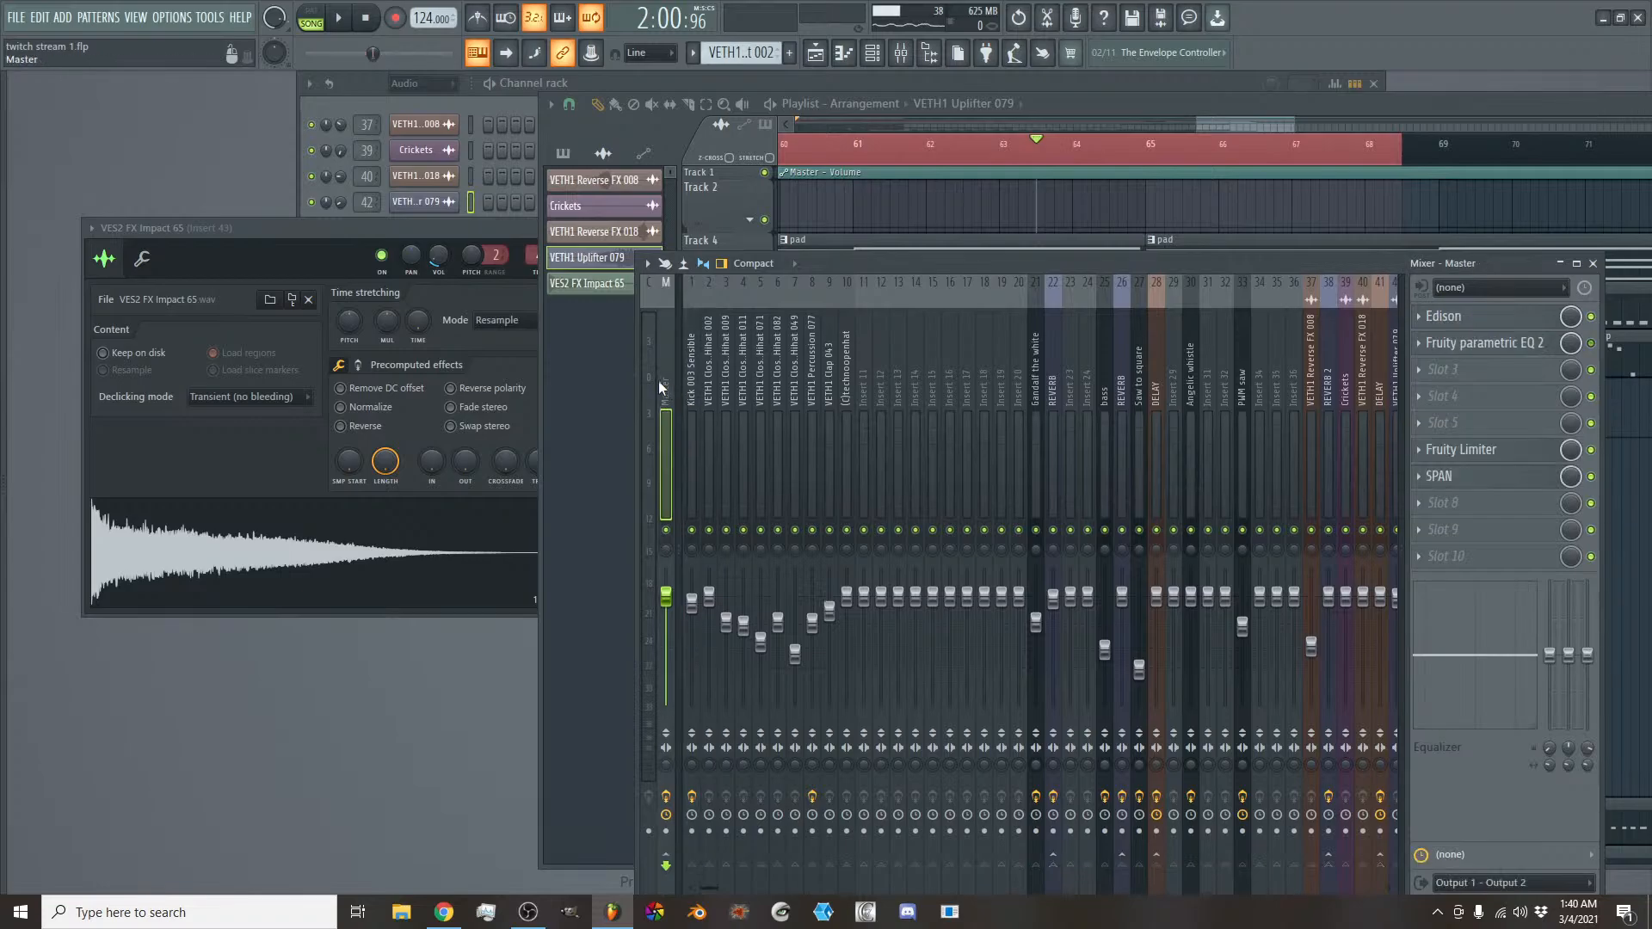
- Open the SPAN analyser on the Master and play the section to examine its frequency spectrum
left_click(1459, 484)
left_click_drag(487, 363, 1005, 347)
key("space")
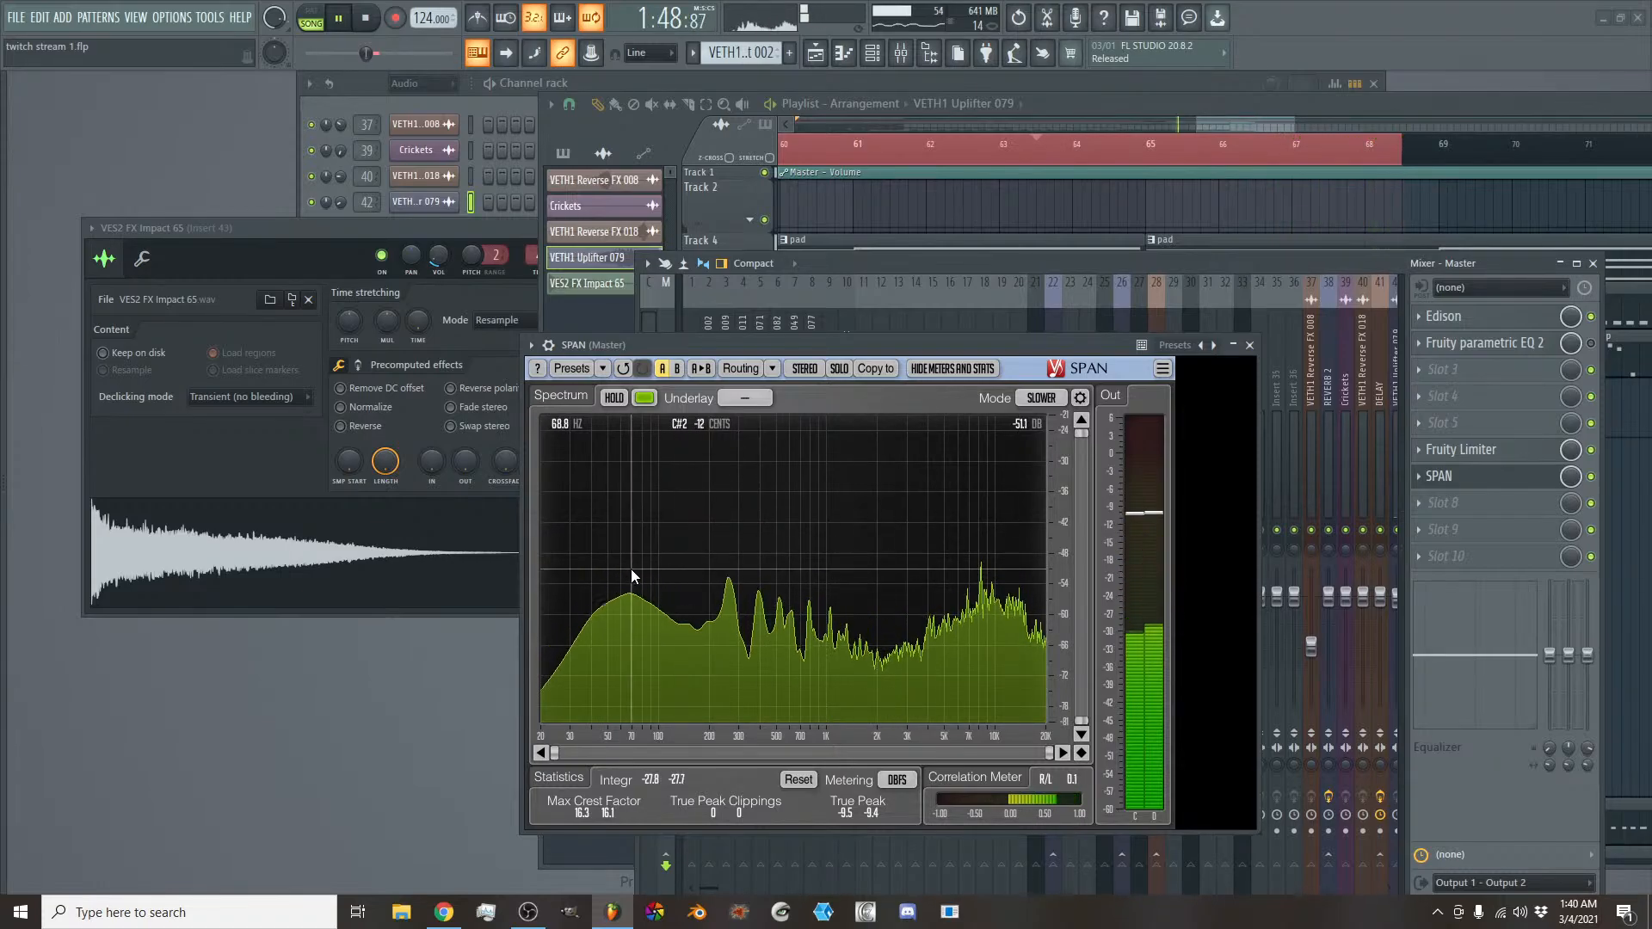
key("space")
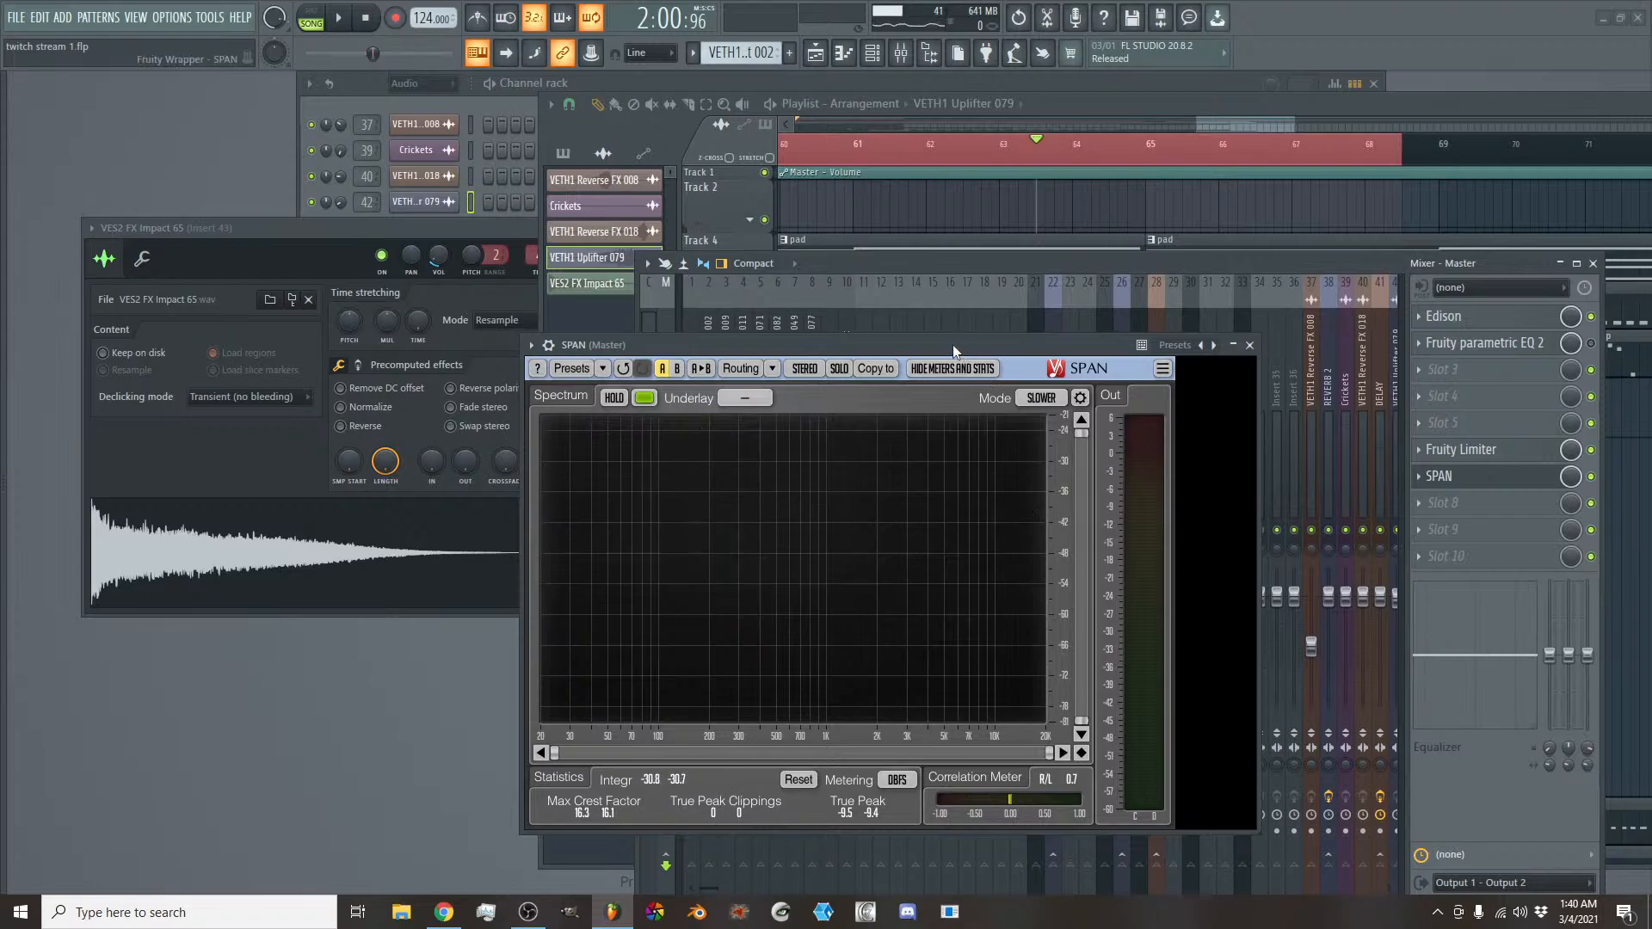
left_click_drag(953, 344, 987, 311)
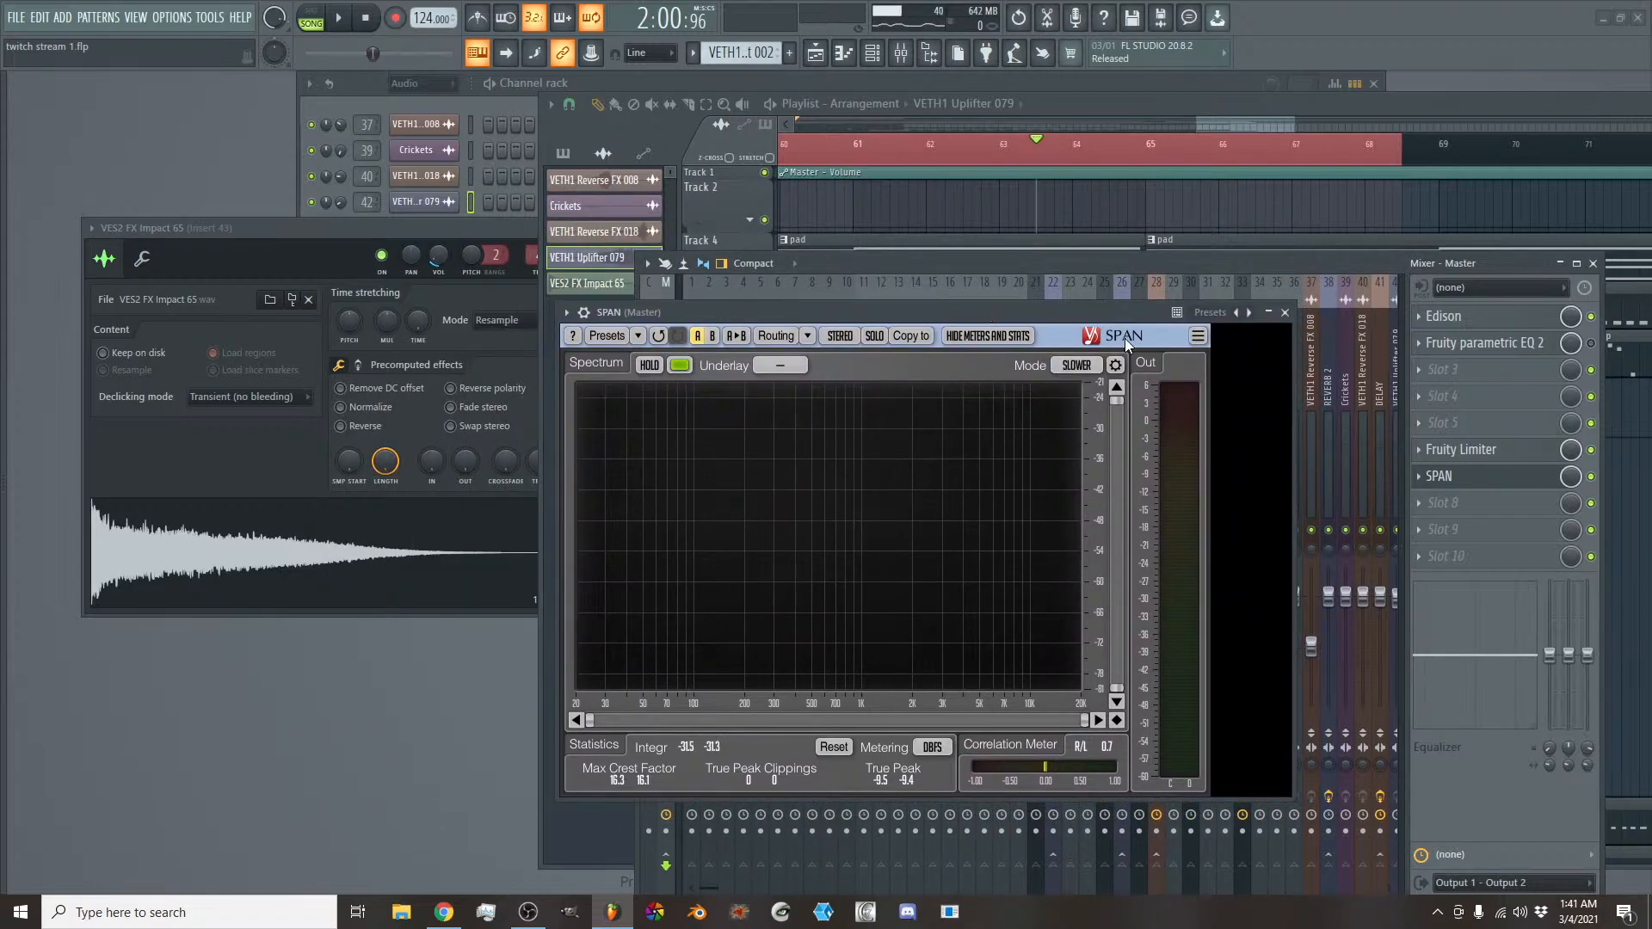
- Choose the Slower mode in SPAN, play the section again to check the spectrum, and close the analyser
left_click(1077, 365)
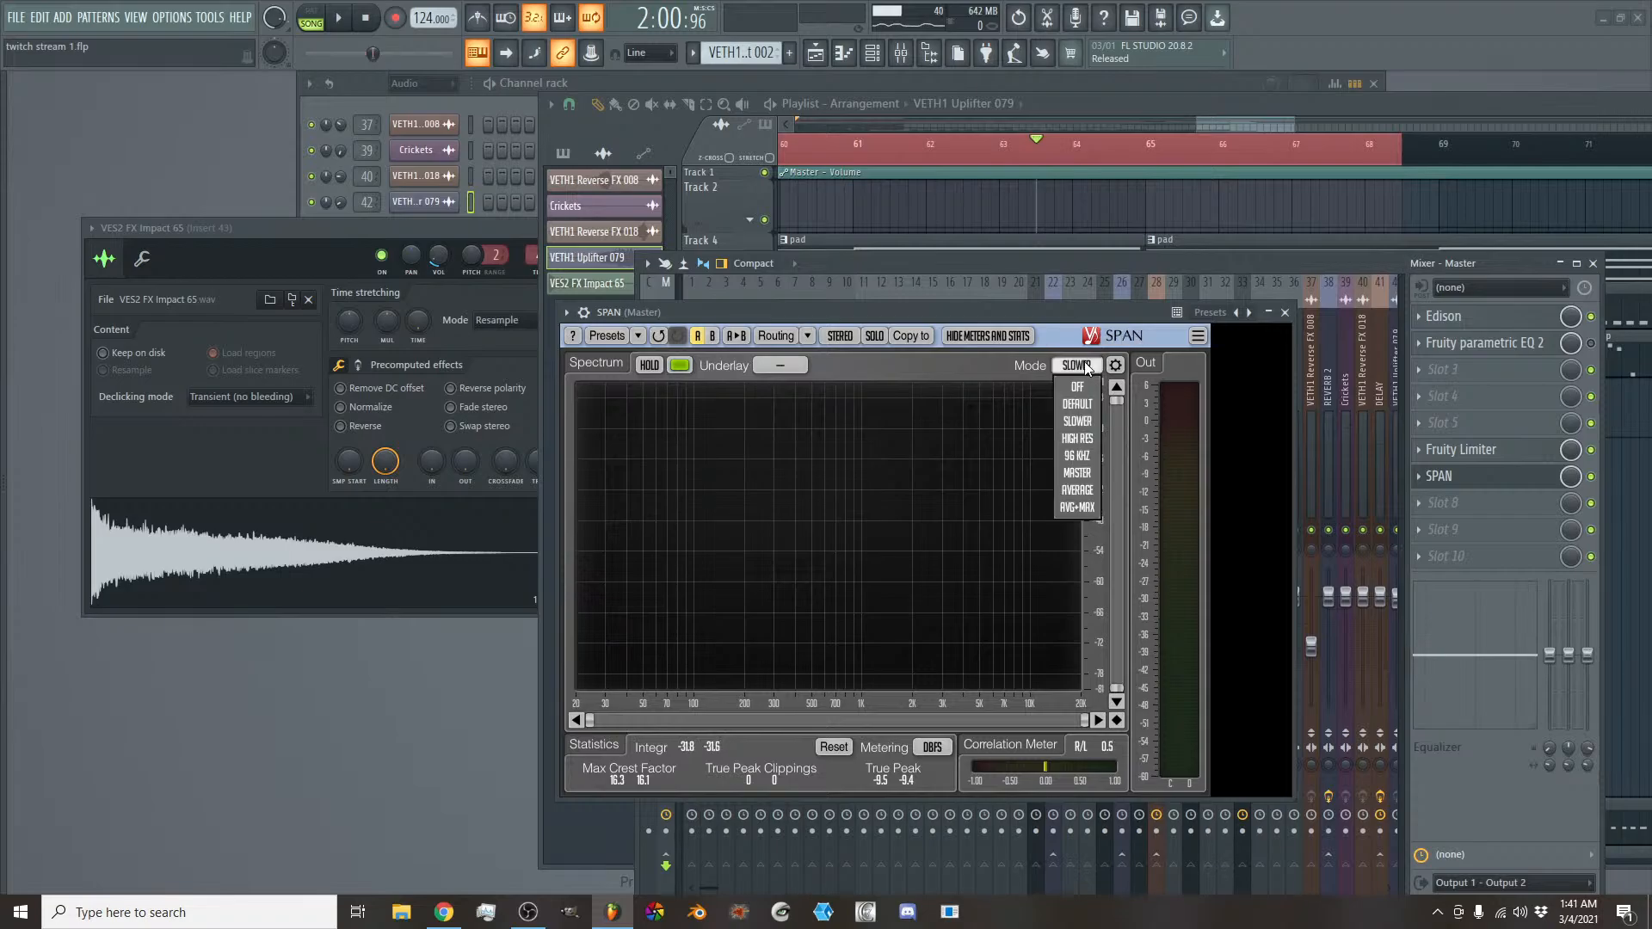
left_click(1086, 420)
key("space")
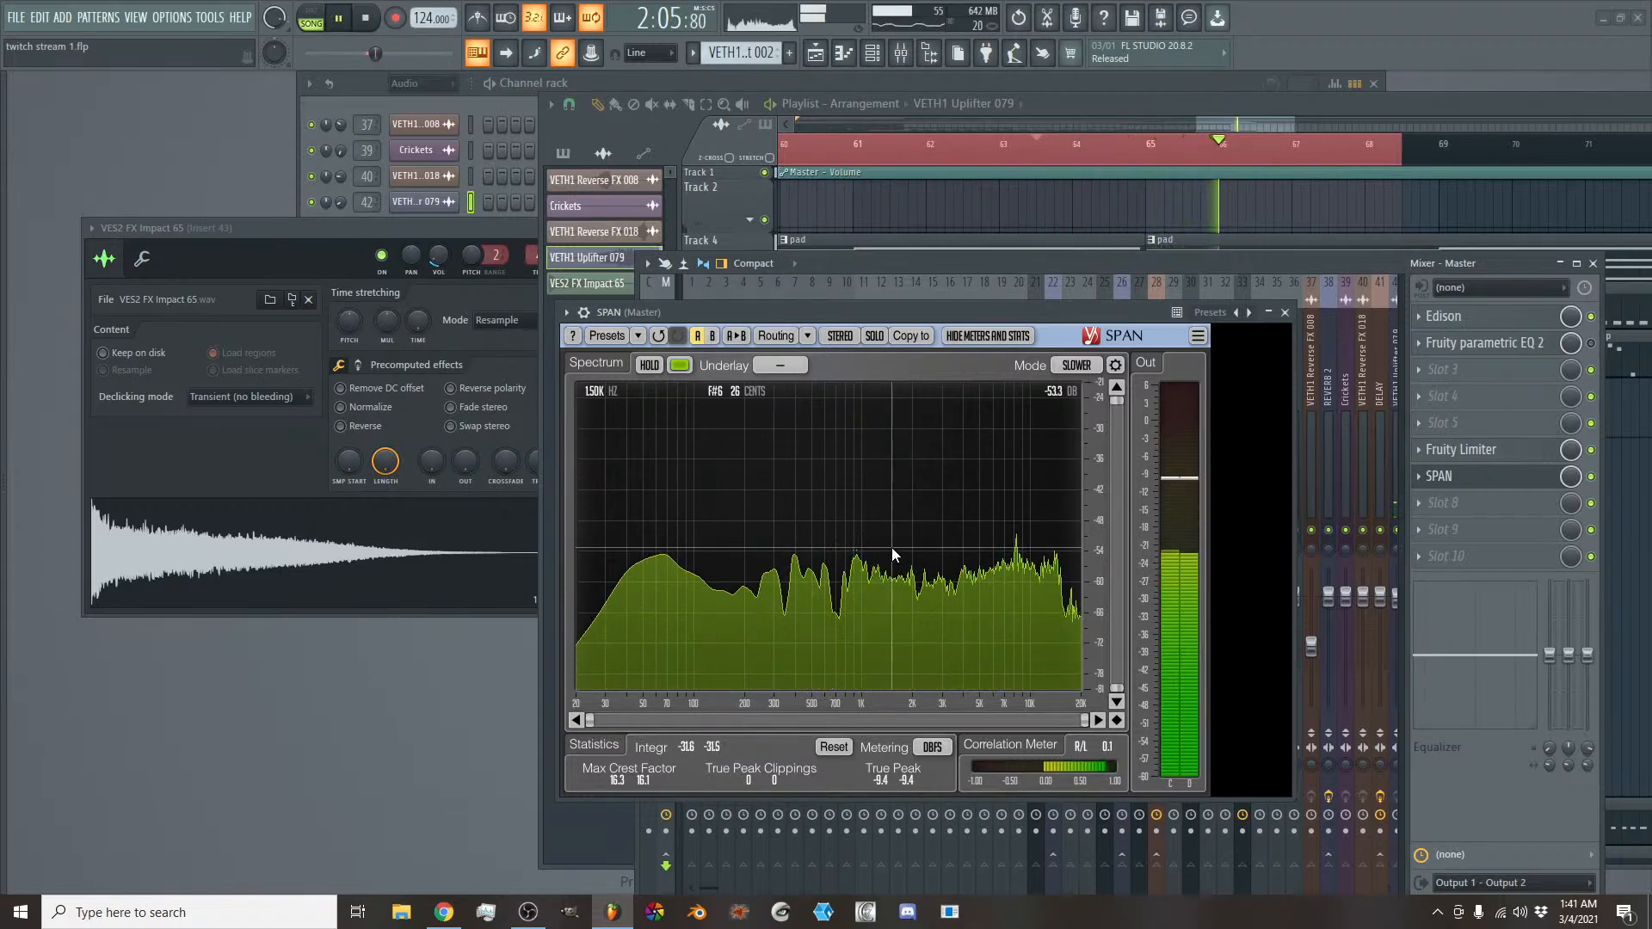
key("space")
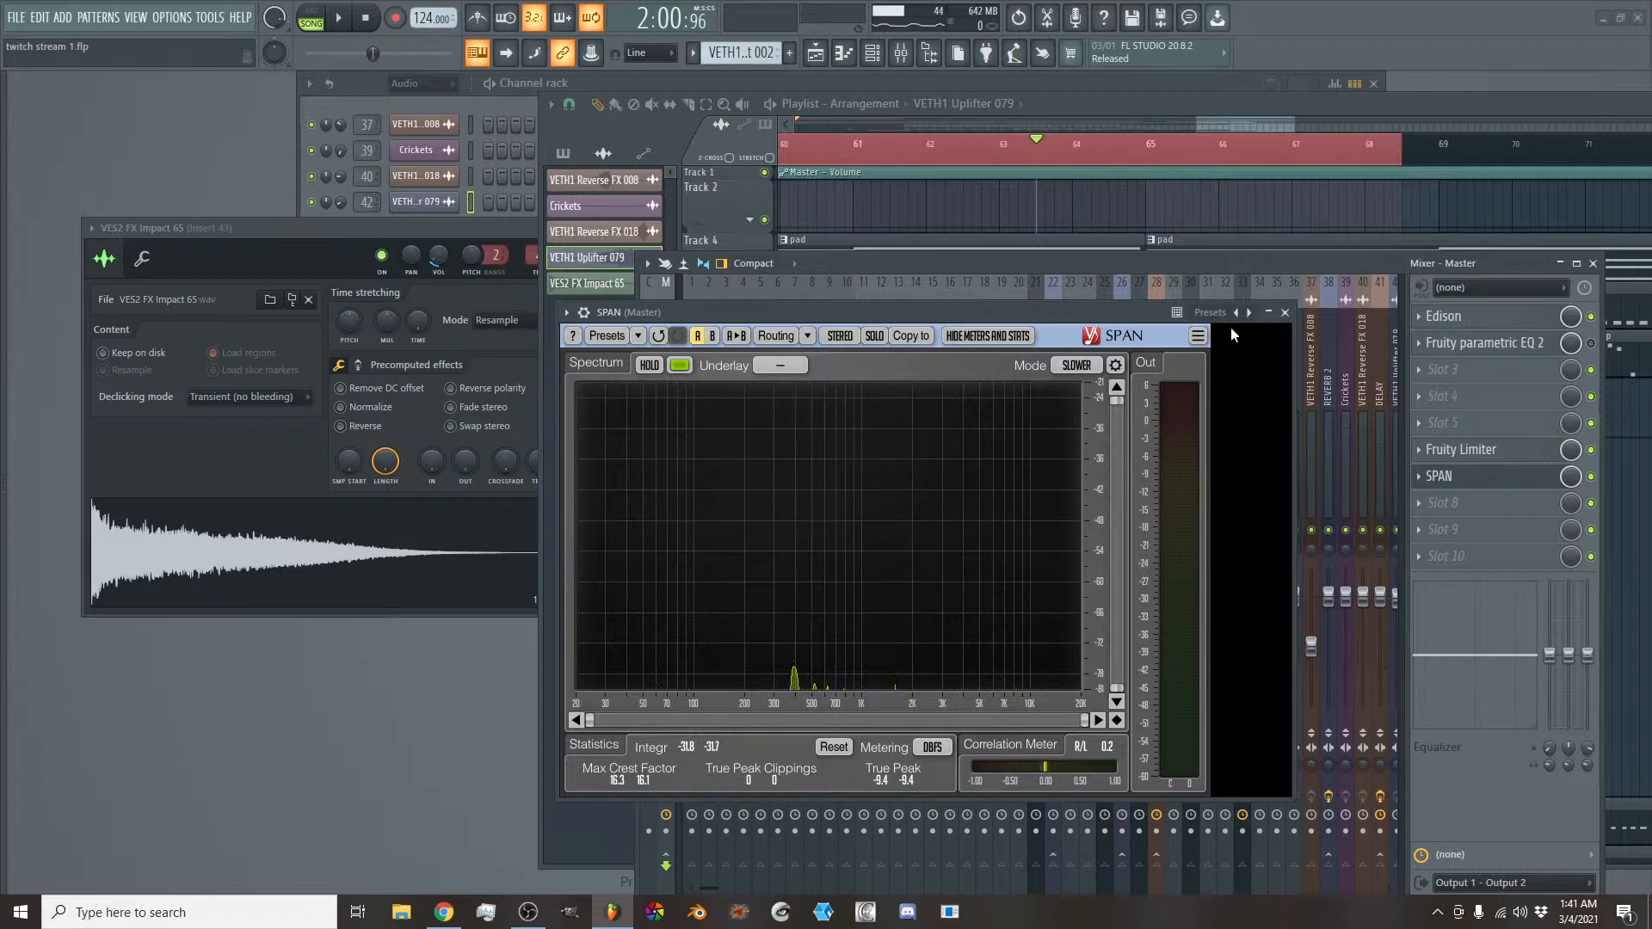
left_click(1284, 312)
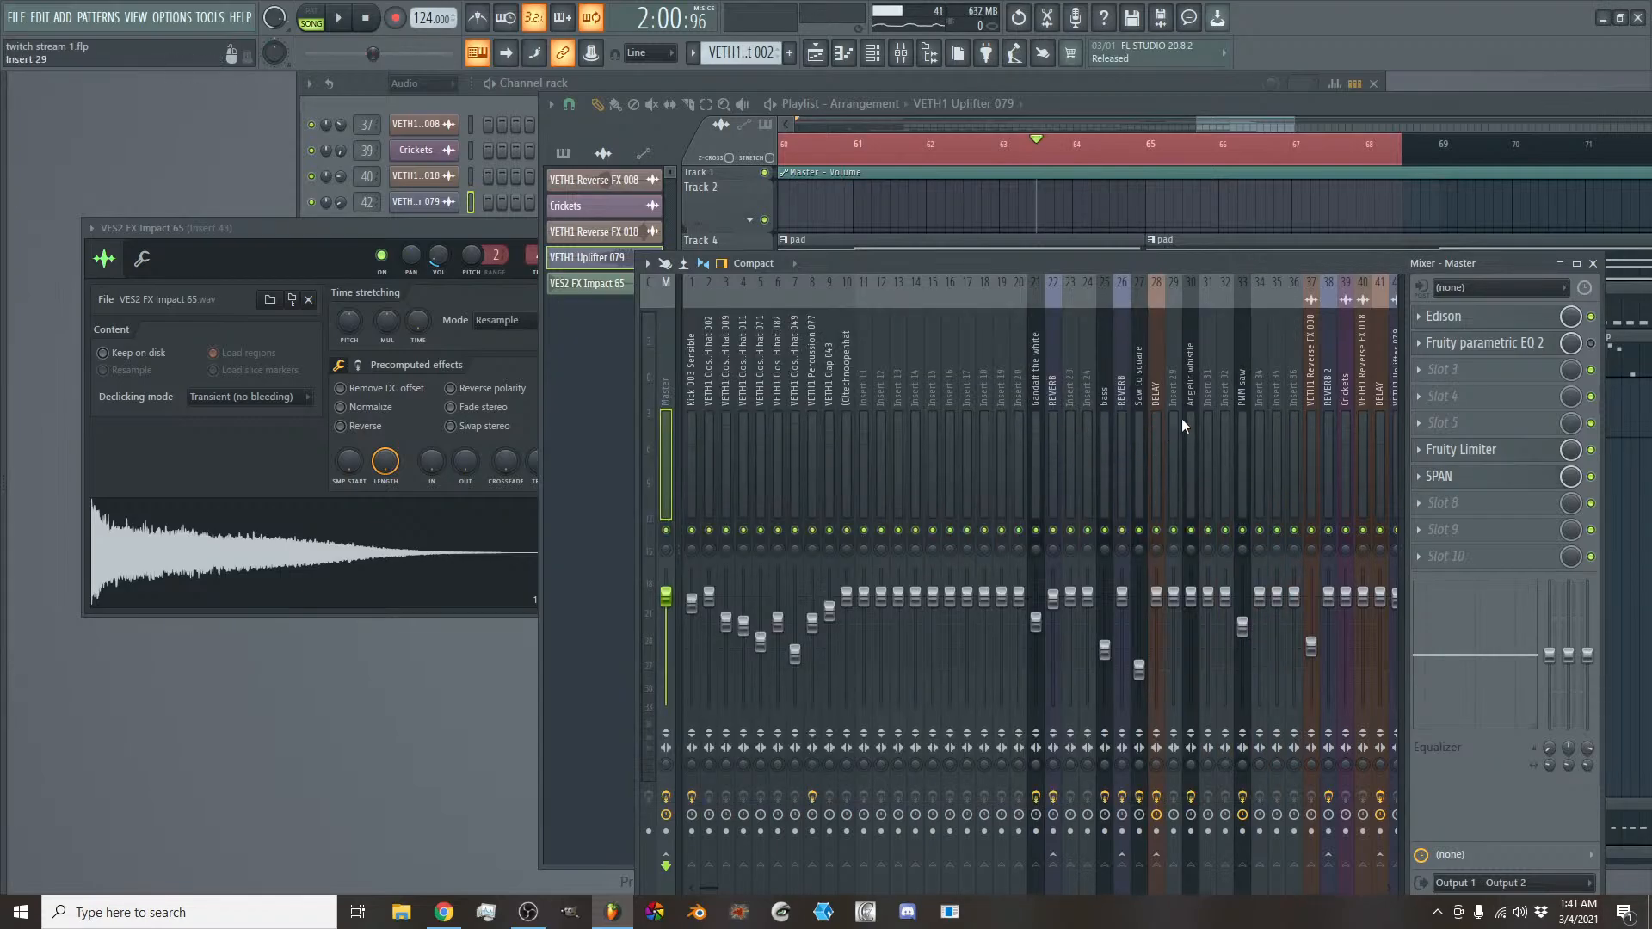
- Inspect the Fruity parametric EQ 2 curve on the Angelic whistle track
left_click(1191, 391)
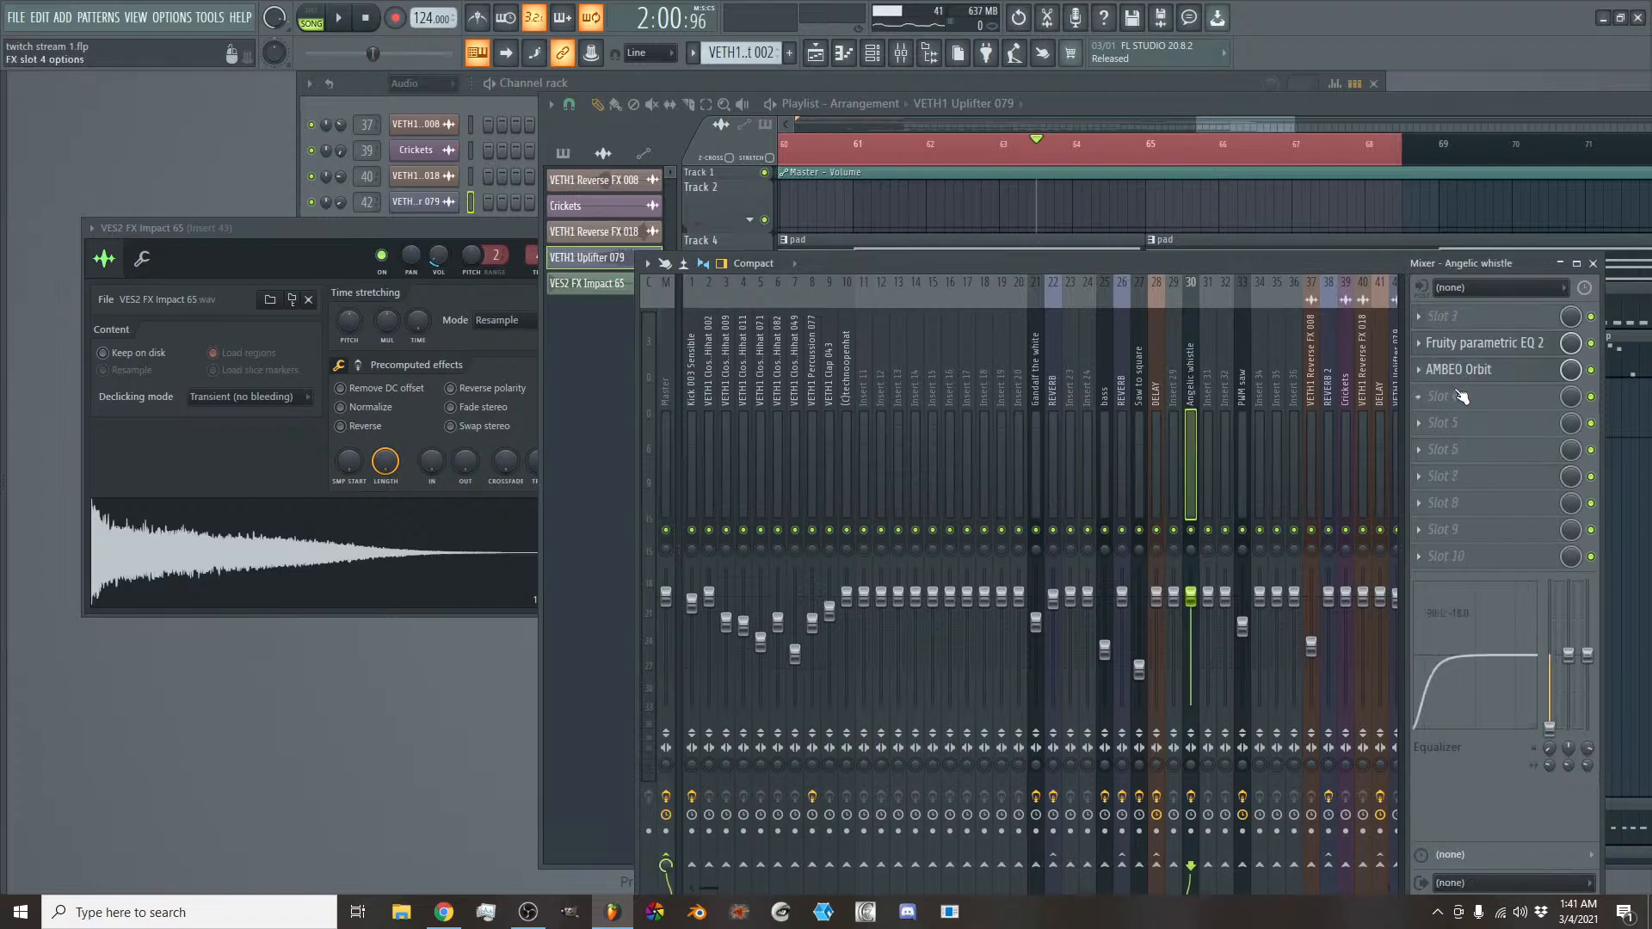
left_click(1499, 345)
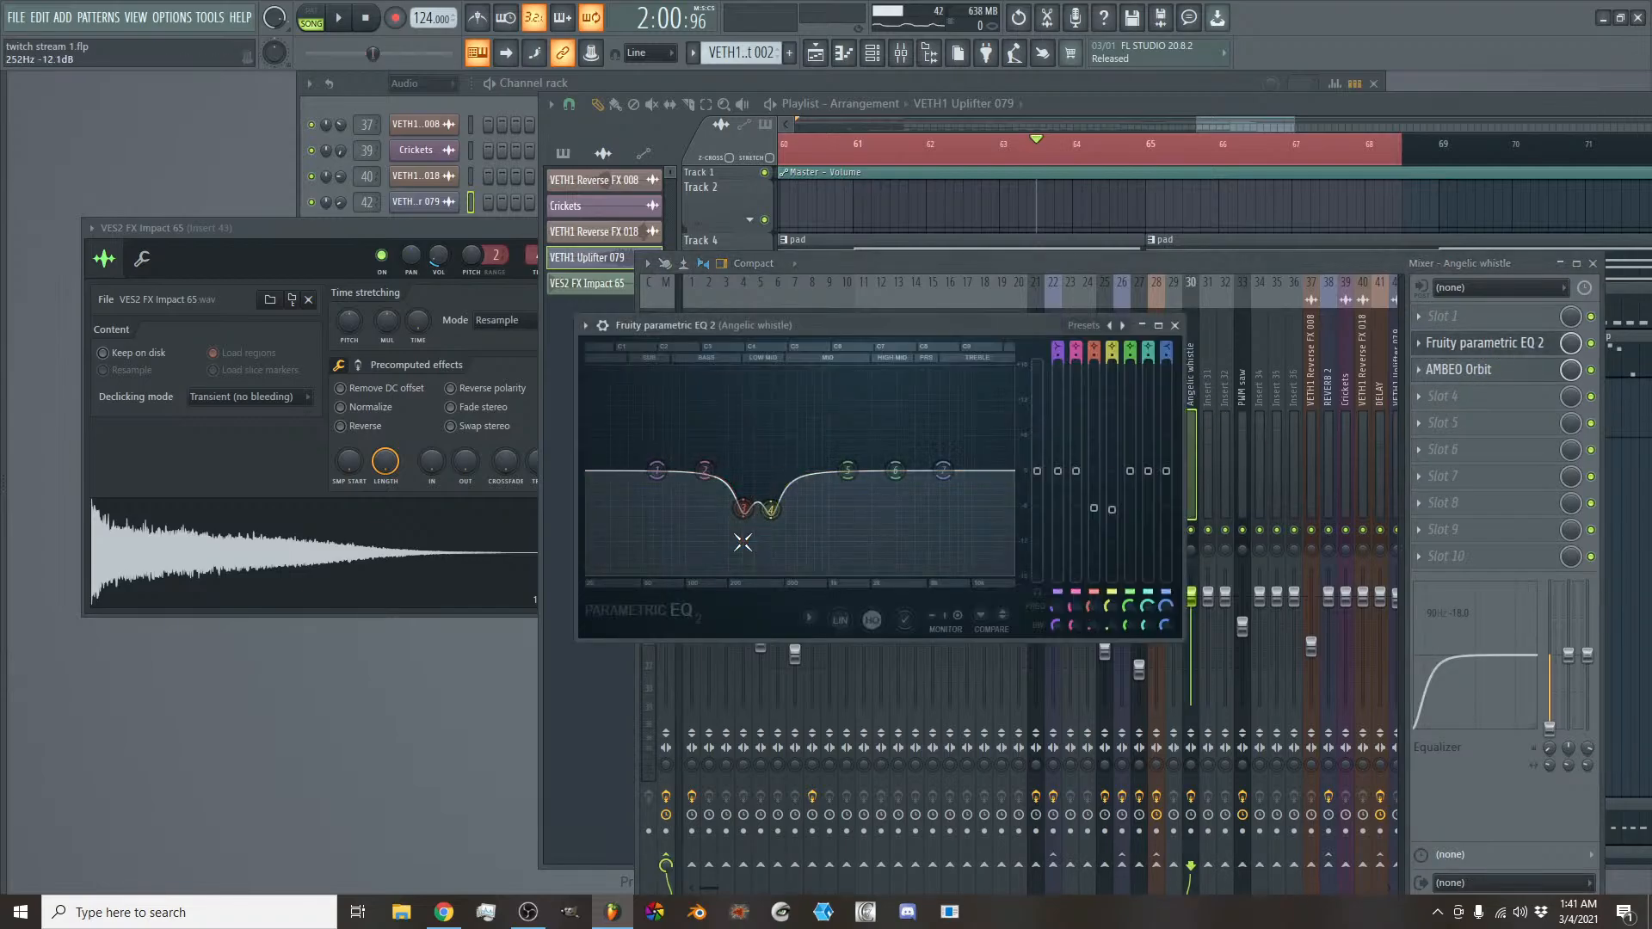
left_click(1174, 326)
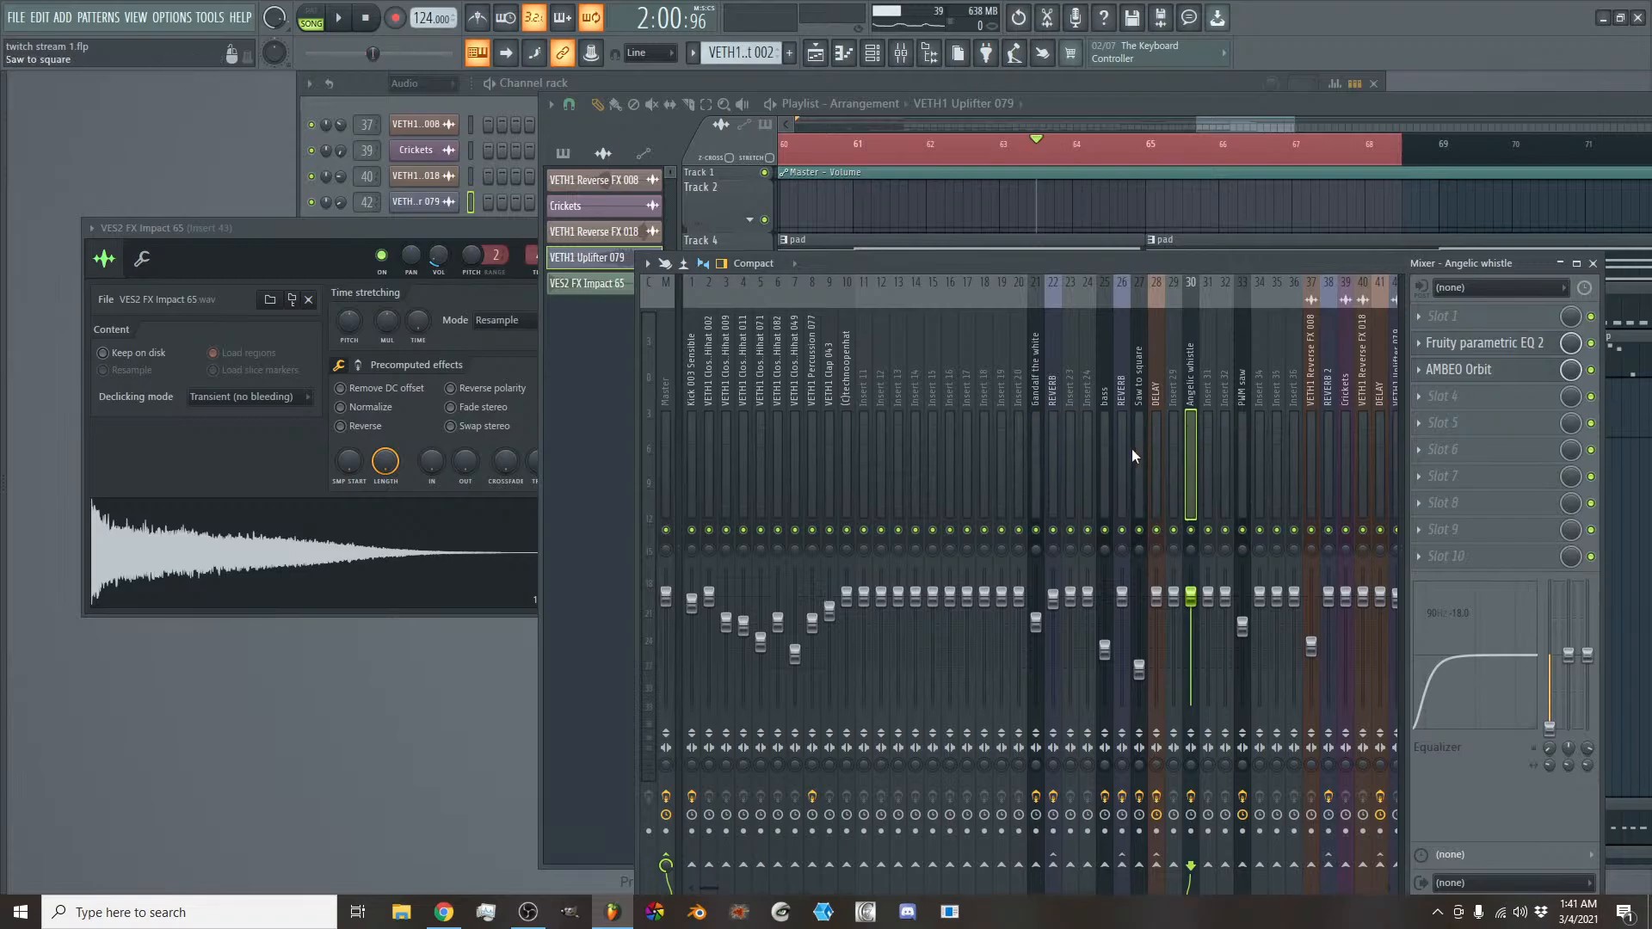
- Reopen SPAN on the Master, play the section and hold the spectrum to examine its peaks
left_click(668, 425)
left_click(1477, 476)
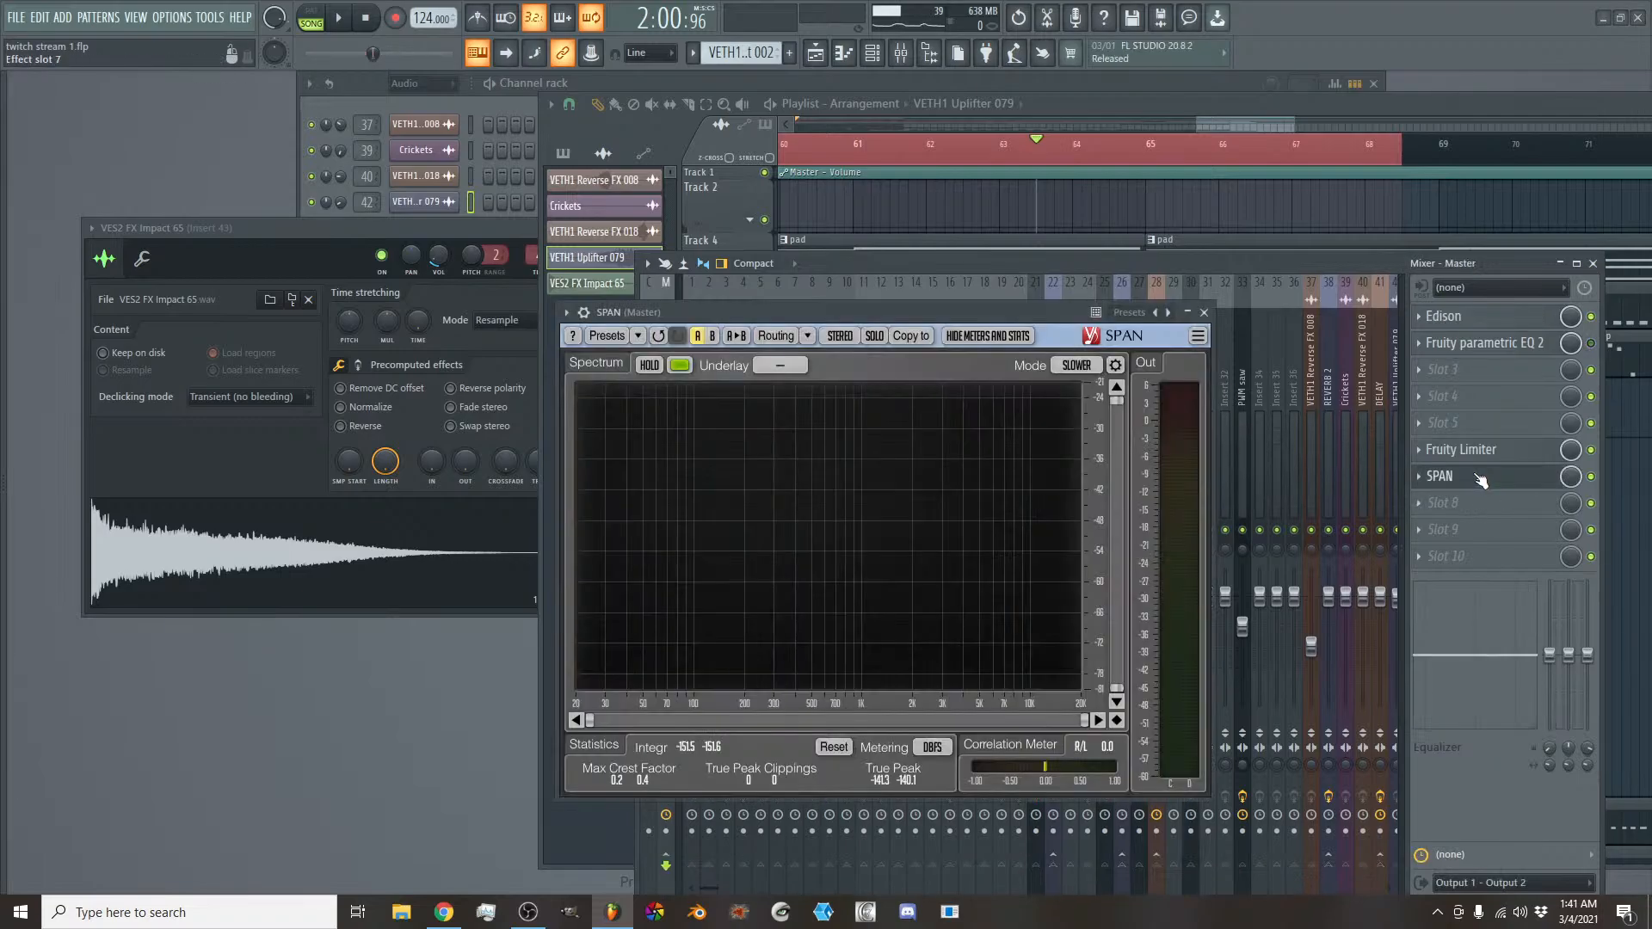
key("space")
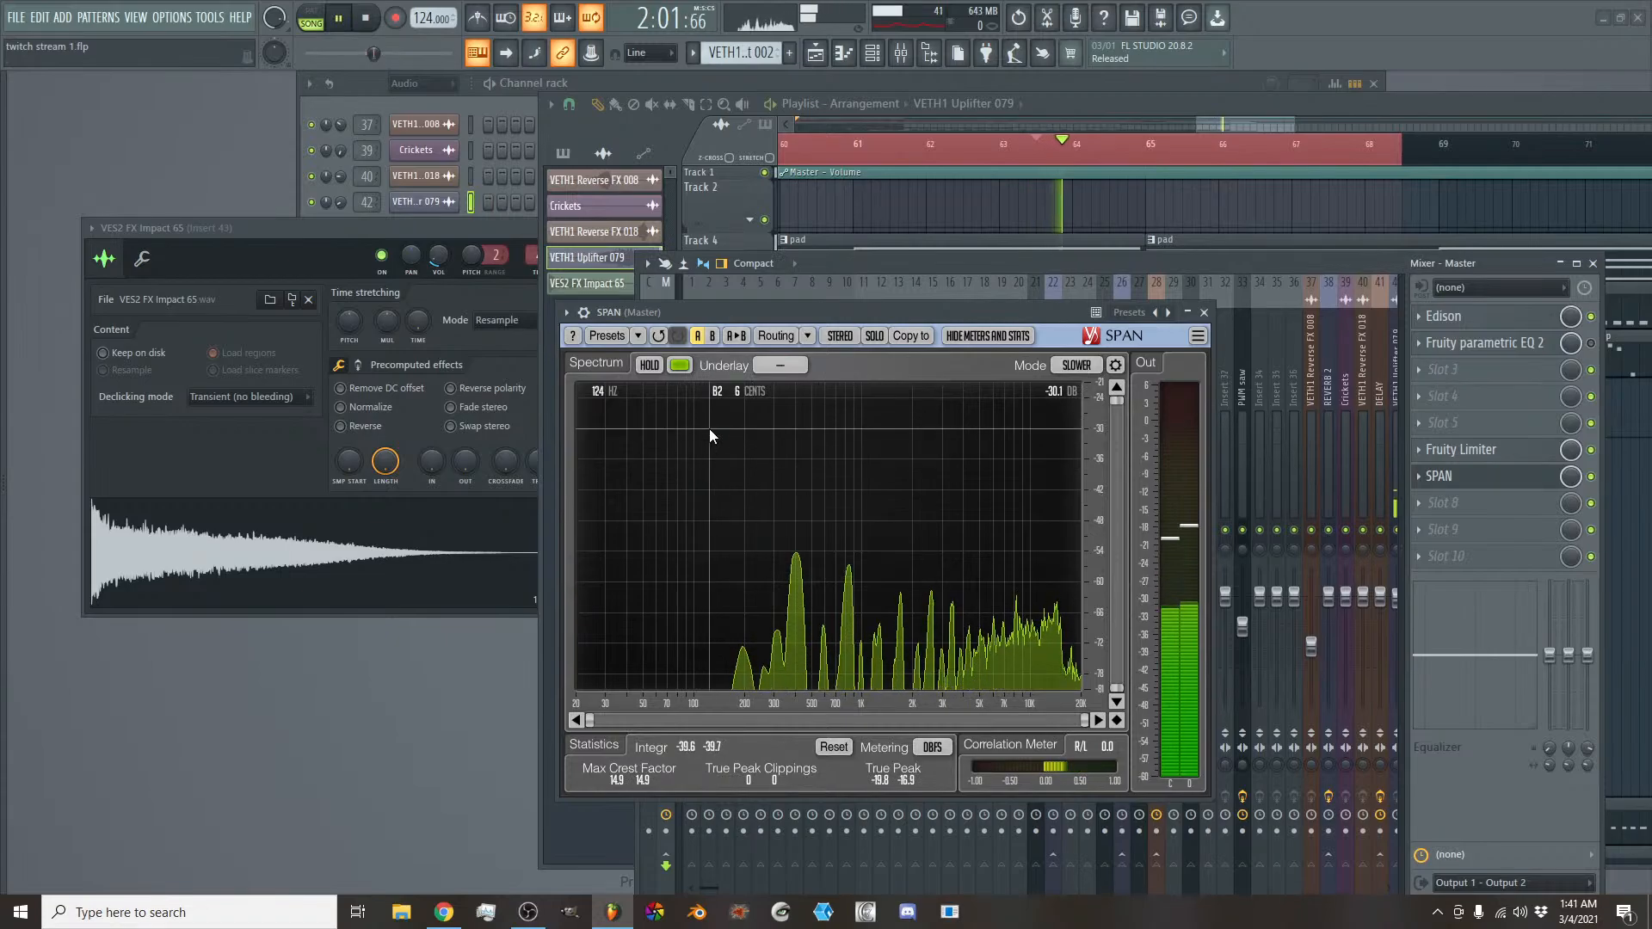
left_click(650, 364)
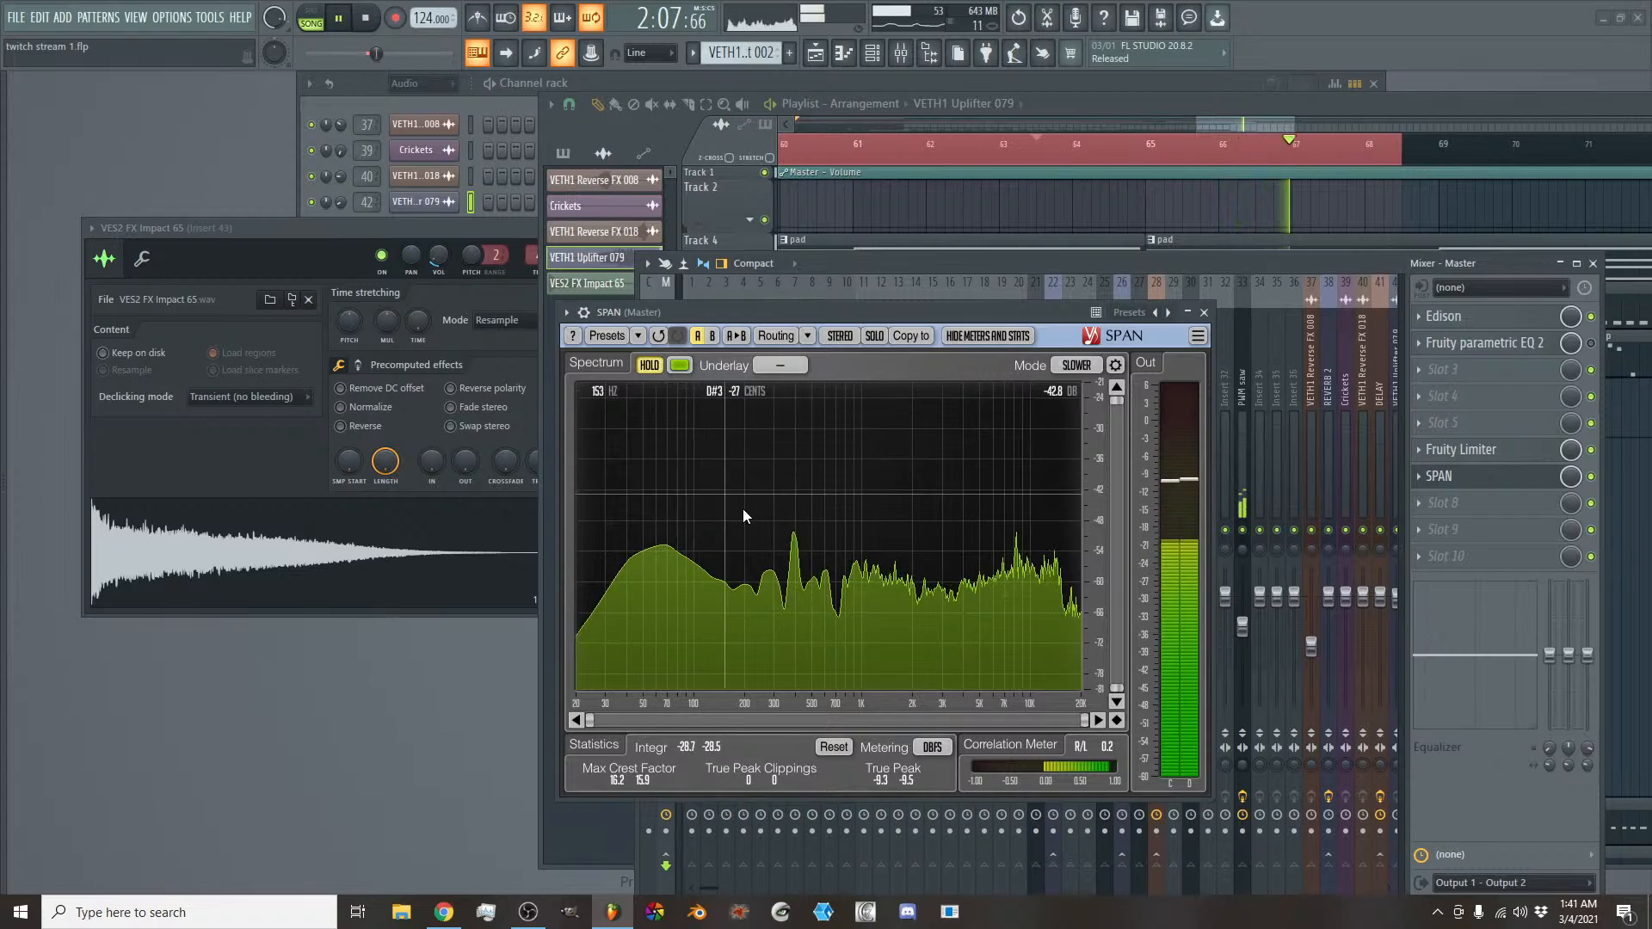
left_click(651, 365)
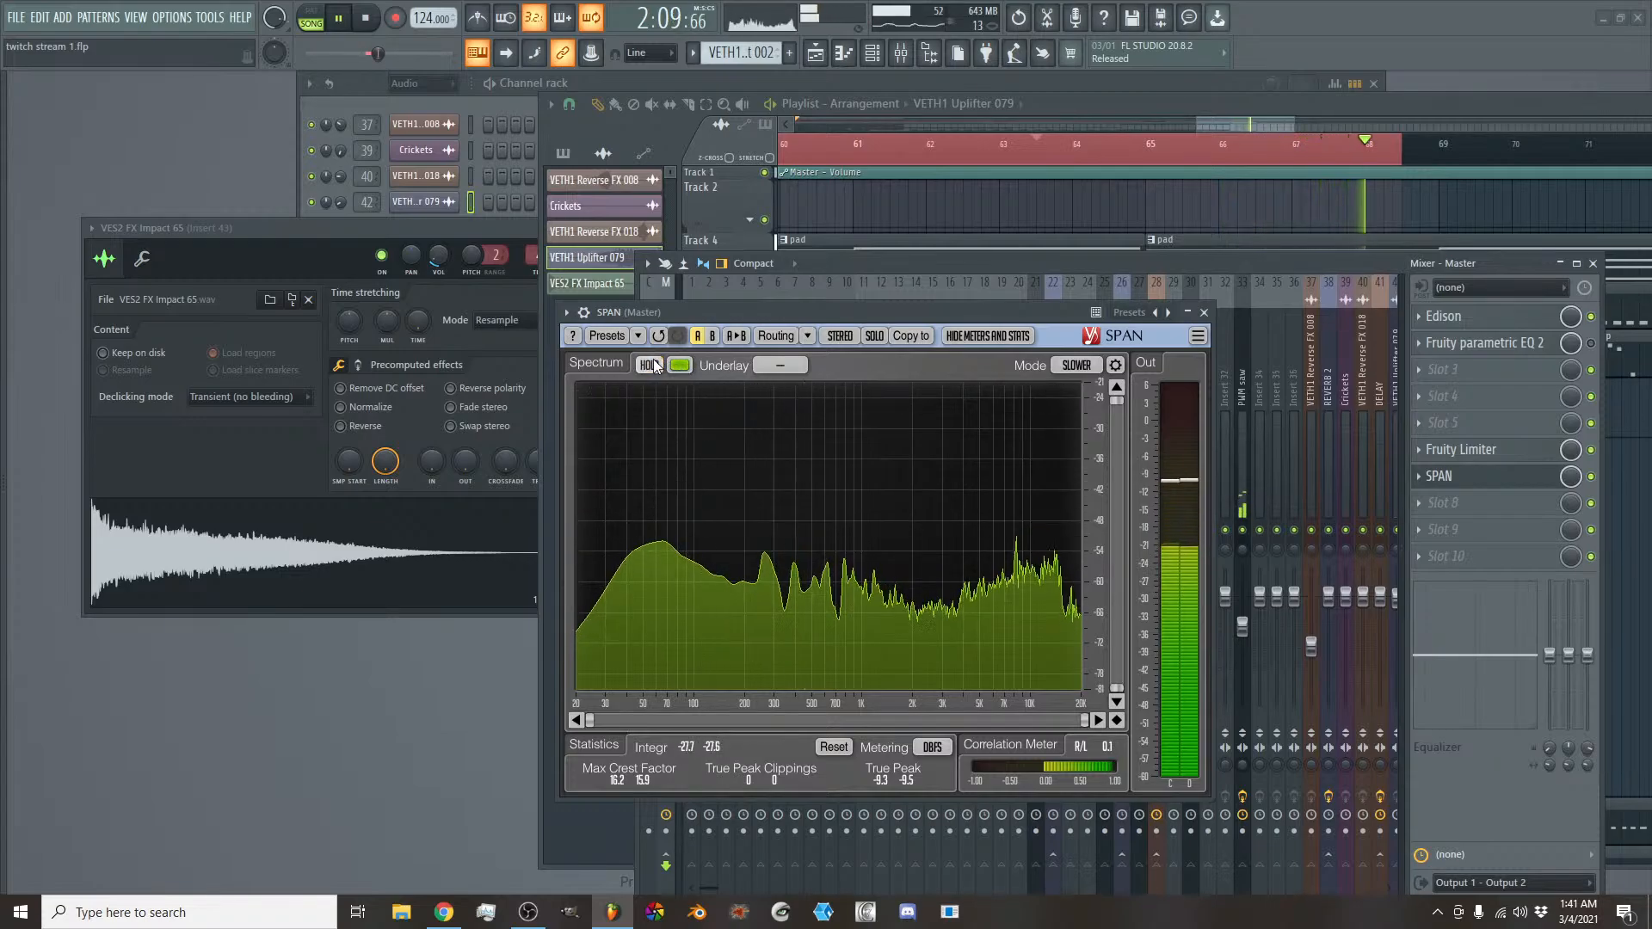
left_click(651, 364)
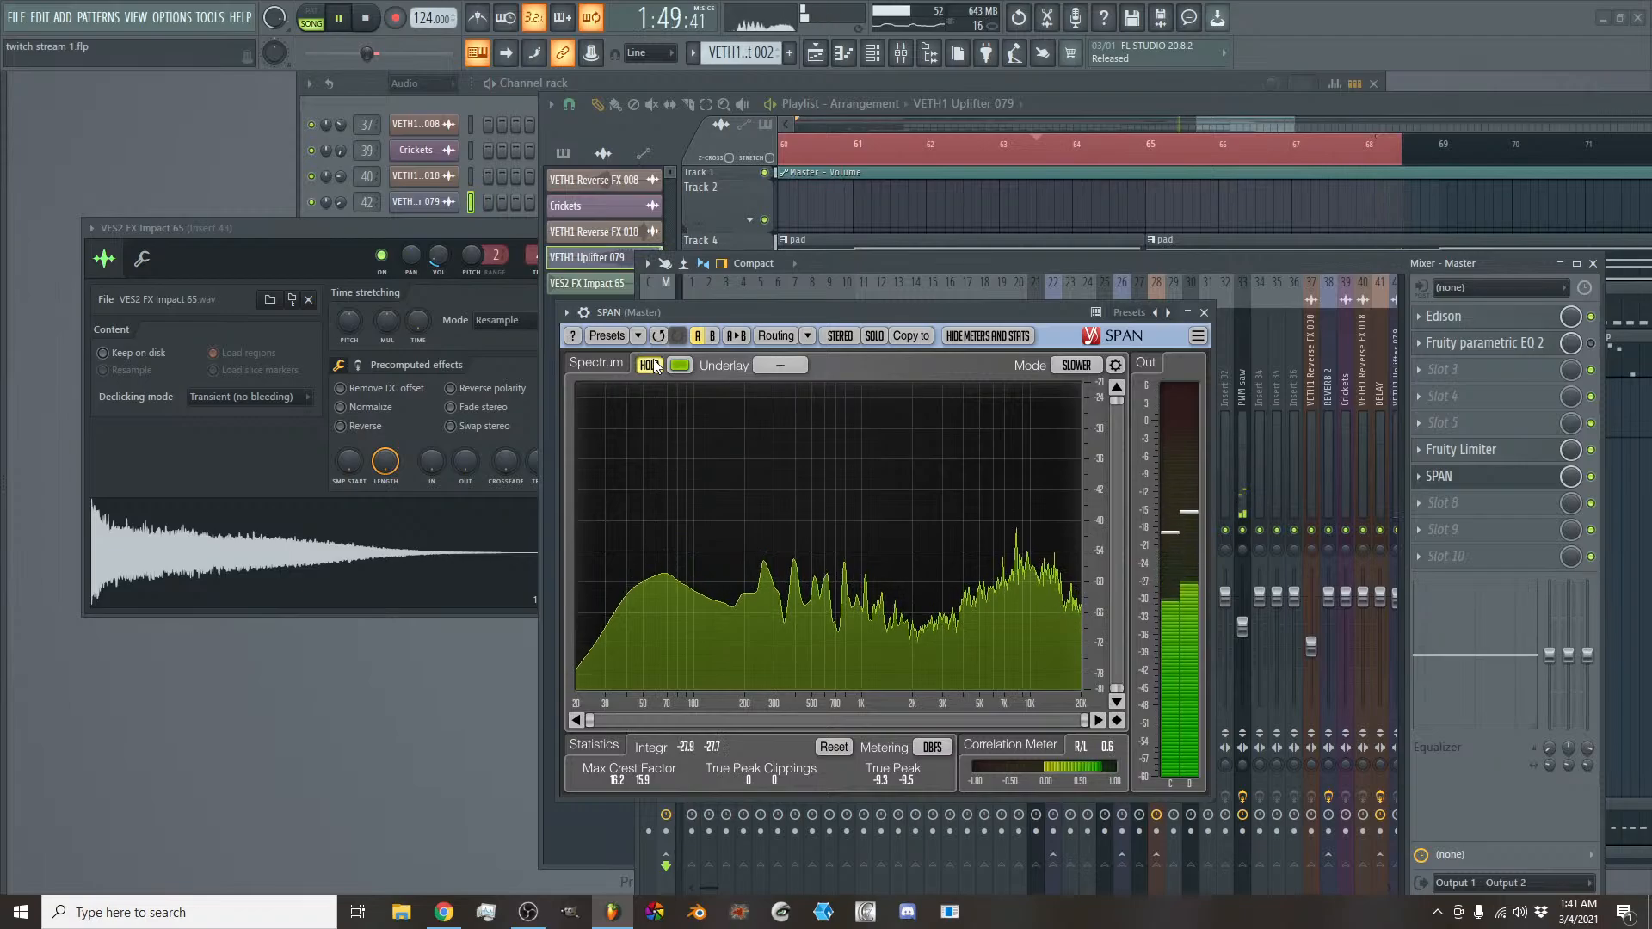
key("space")
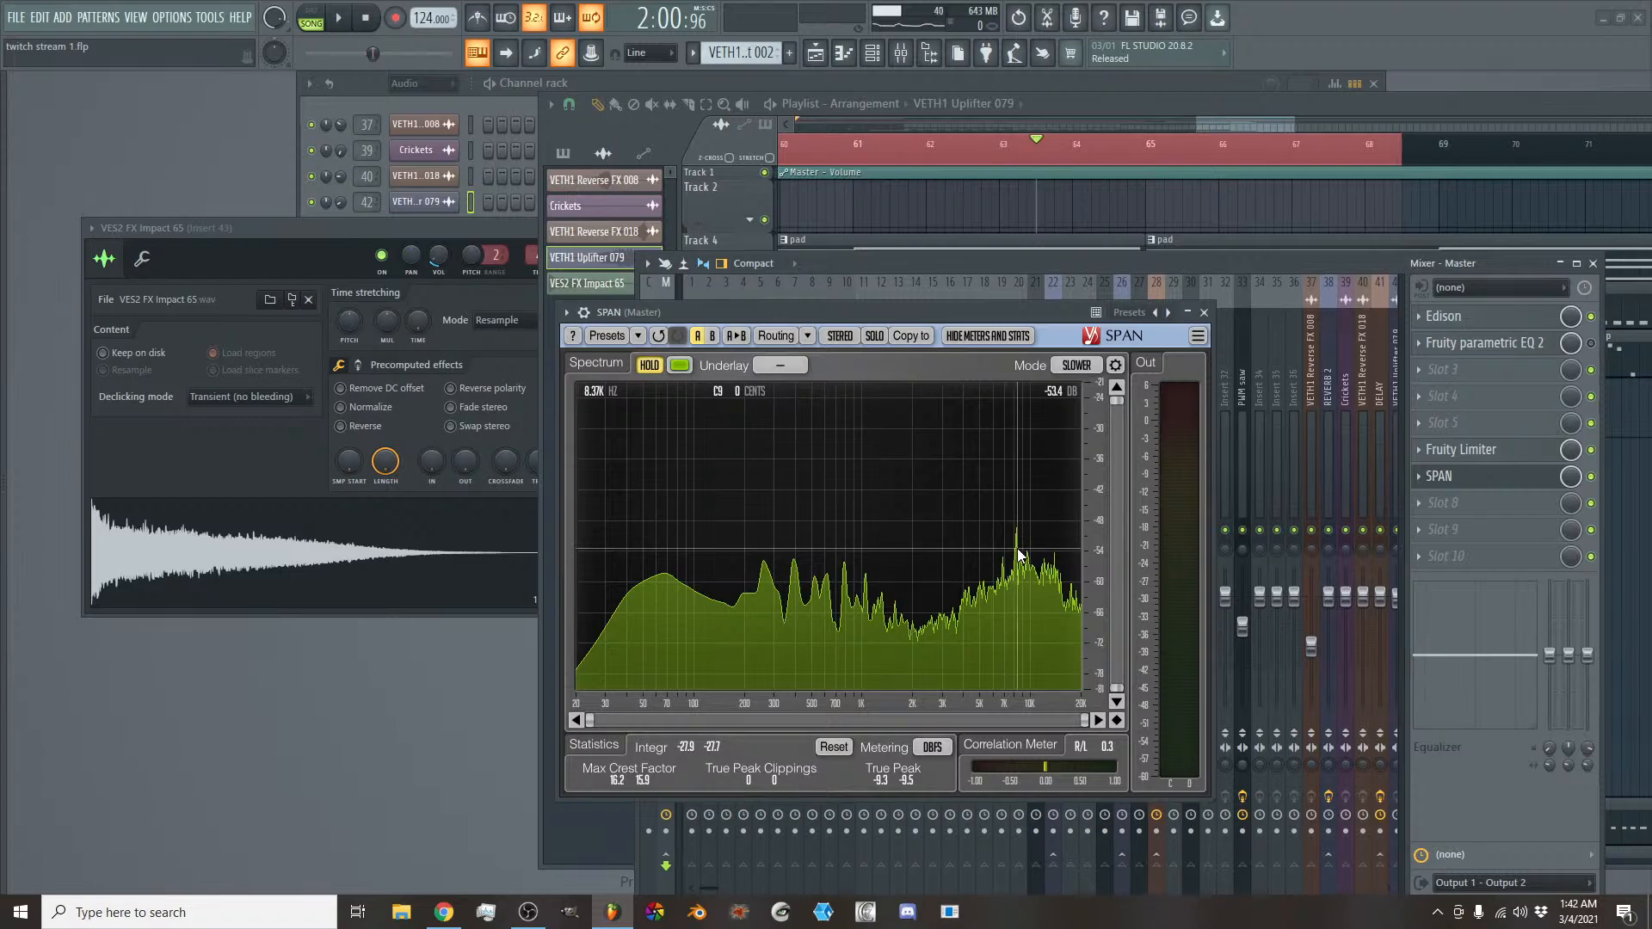
left_click(1204, 313)
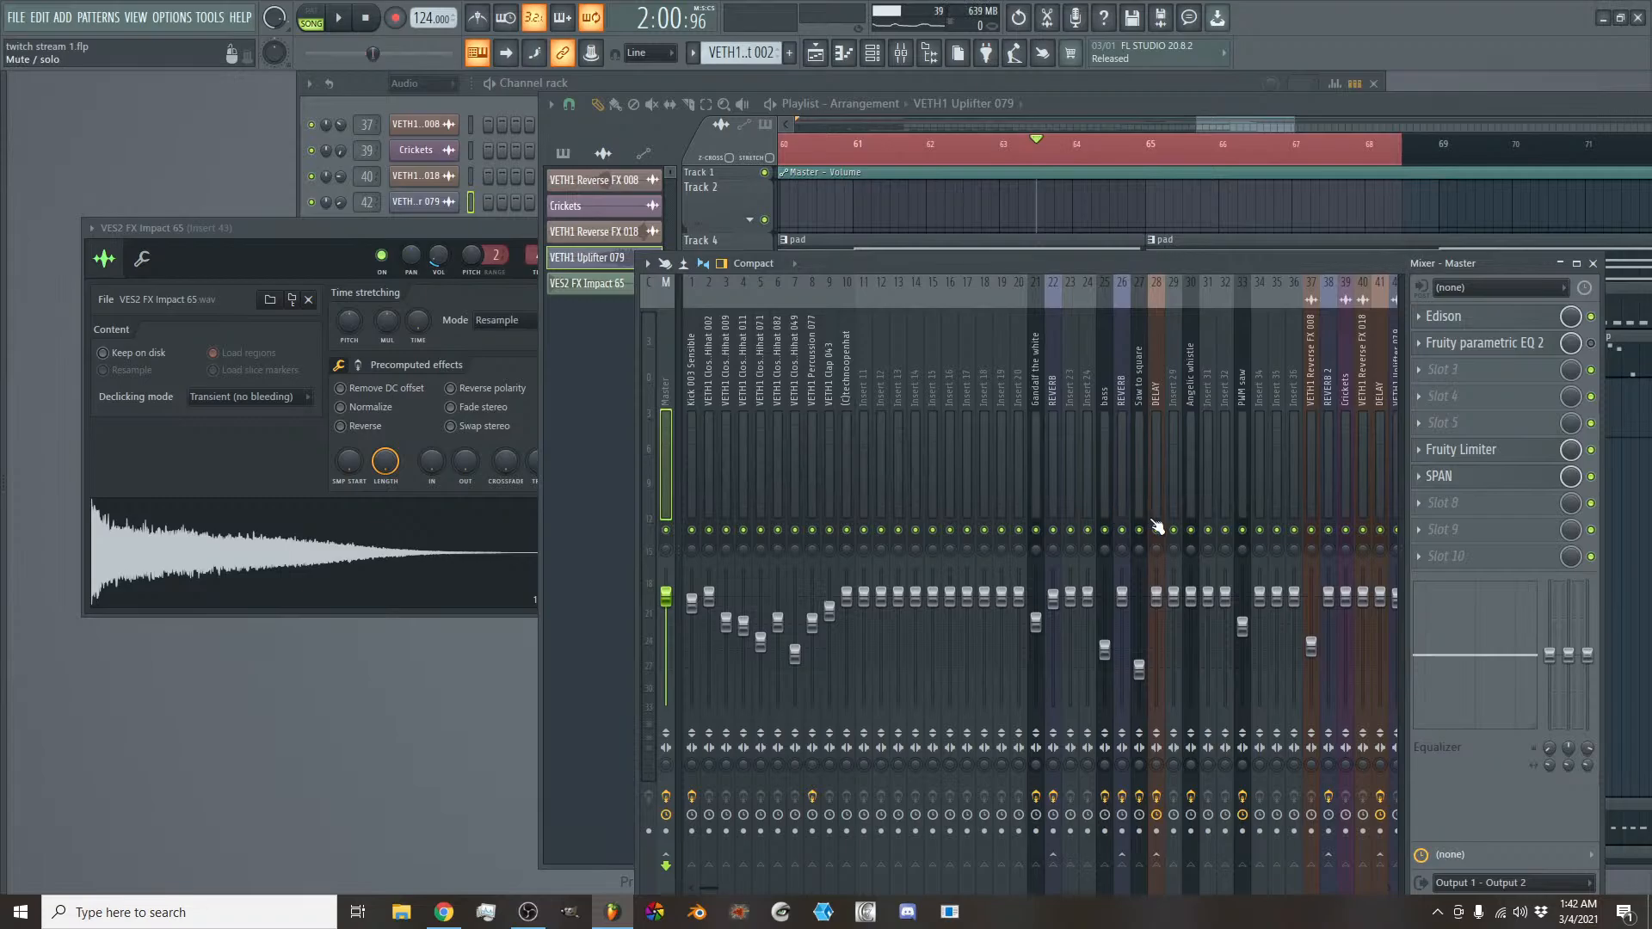
left_click(1472, 475)
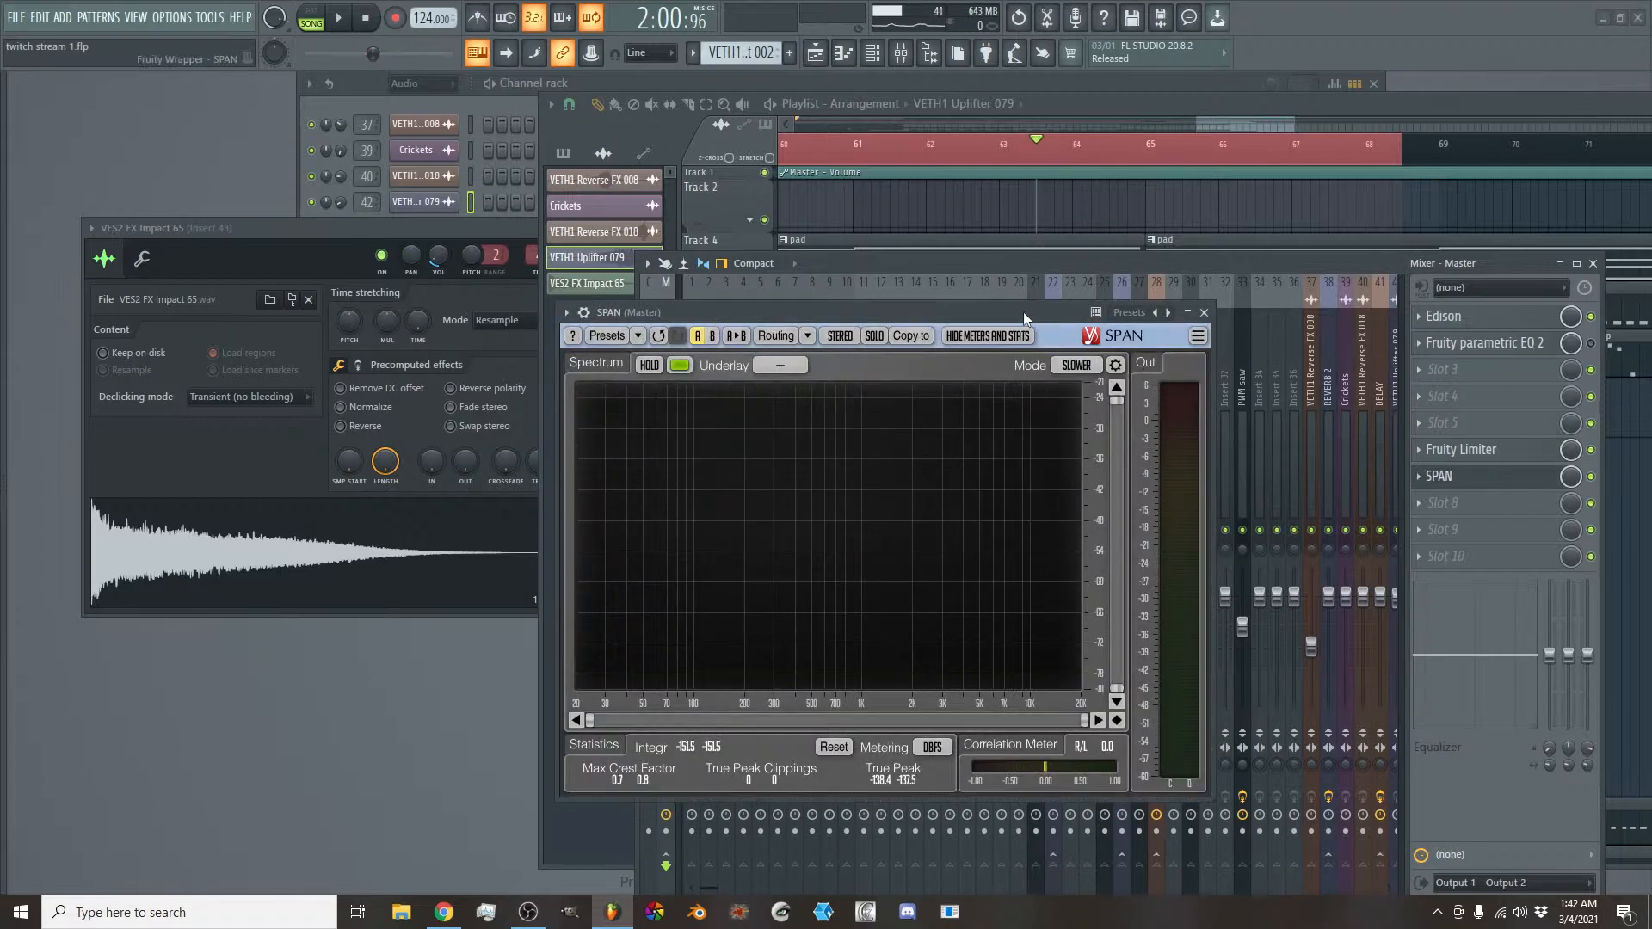
left_click_drag(1024, 311, 940, 286)
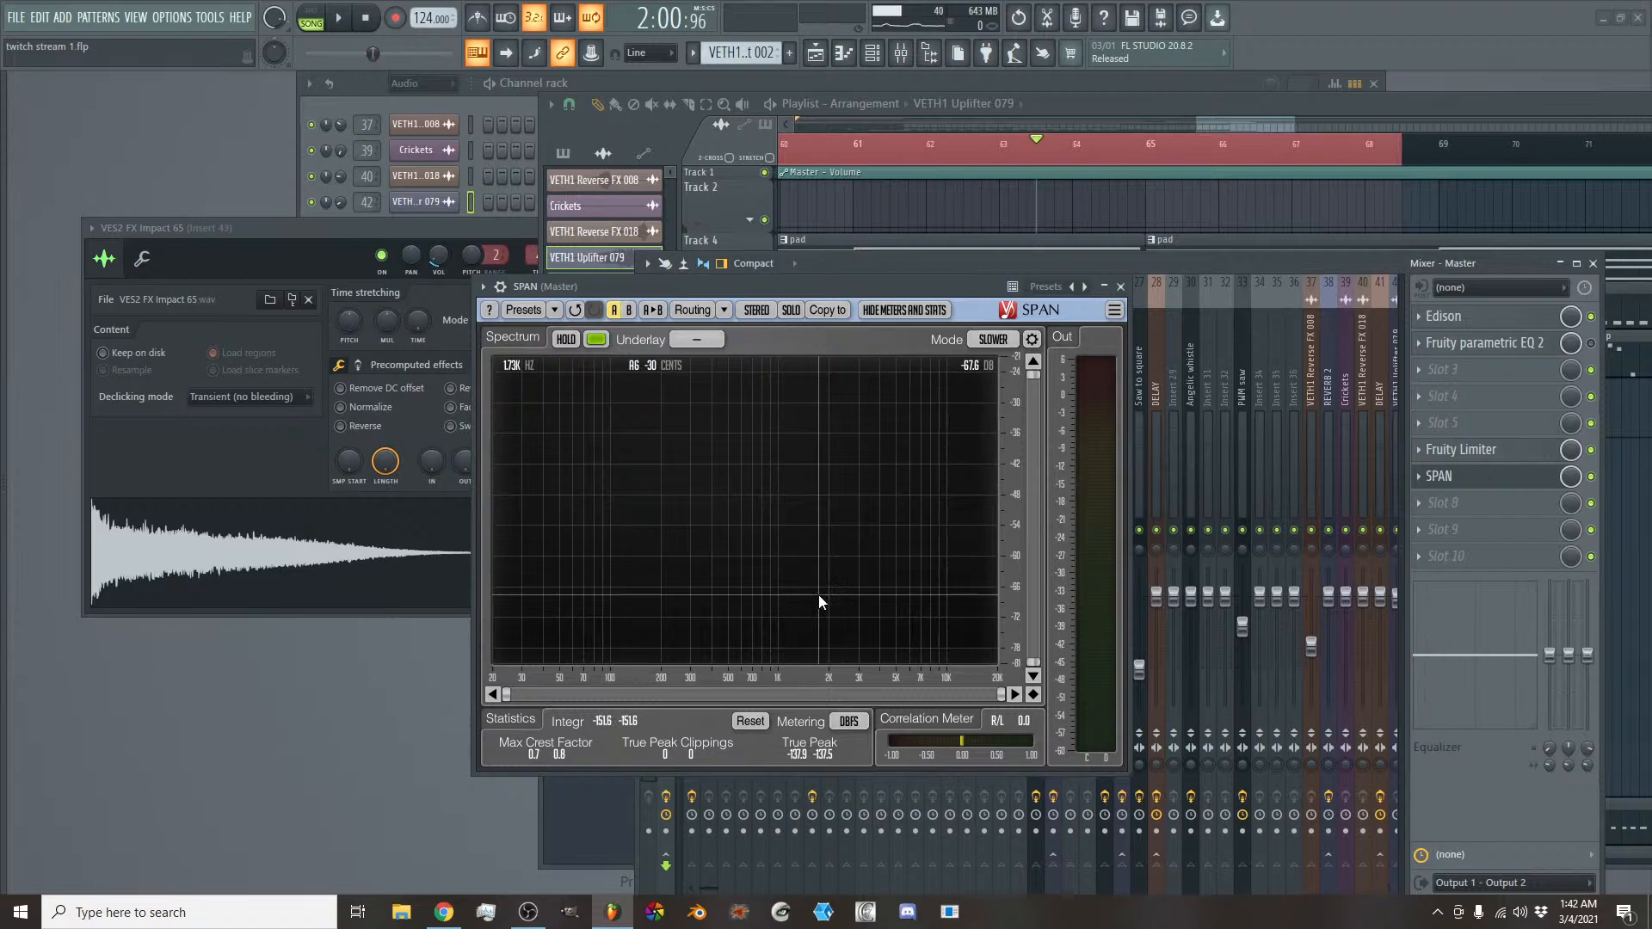
left_click_drag(979, 280, 1038, 320)
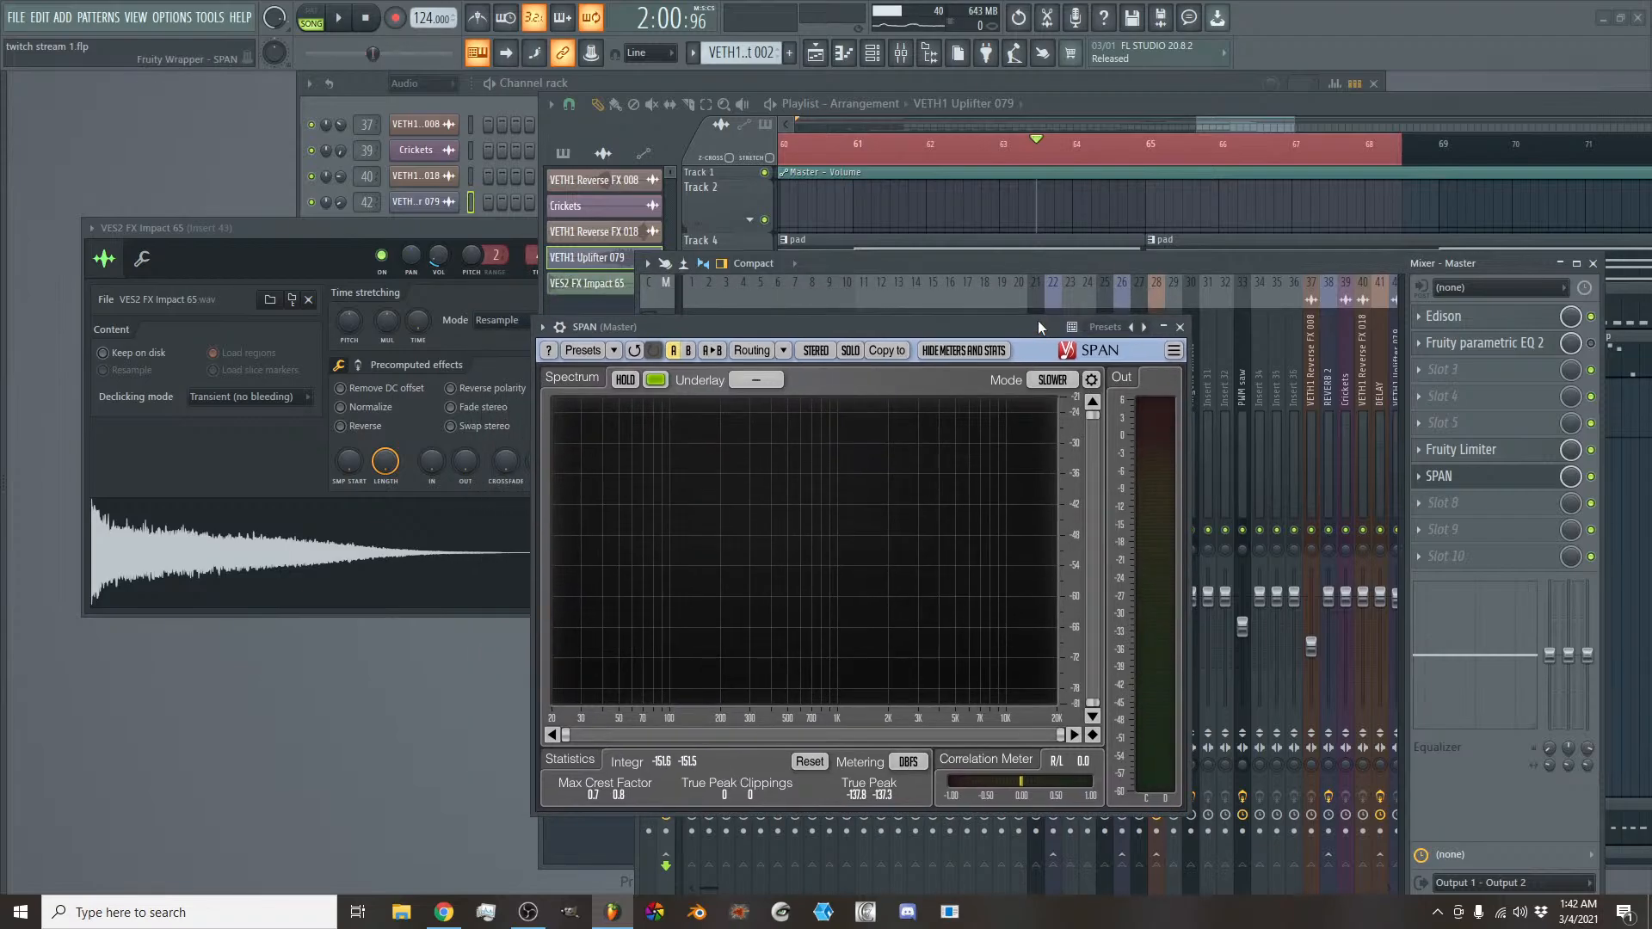
left_click(1180, 327)
- Play the transition, slightly lower the VETH1 Uplifter 079 track's mixer fader, and hide the mixer
key("space")
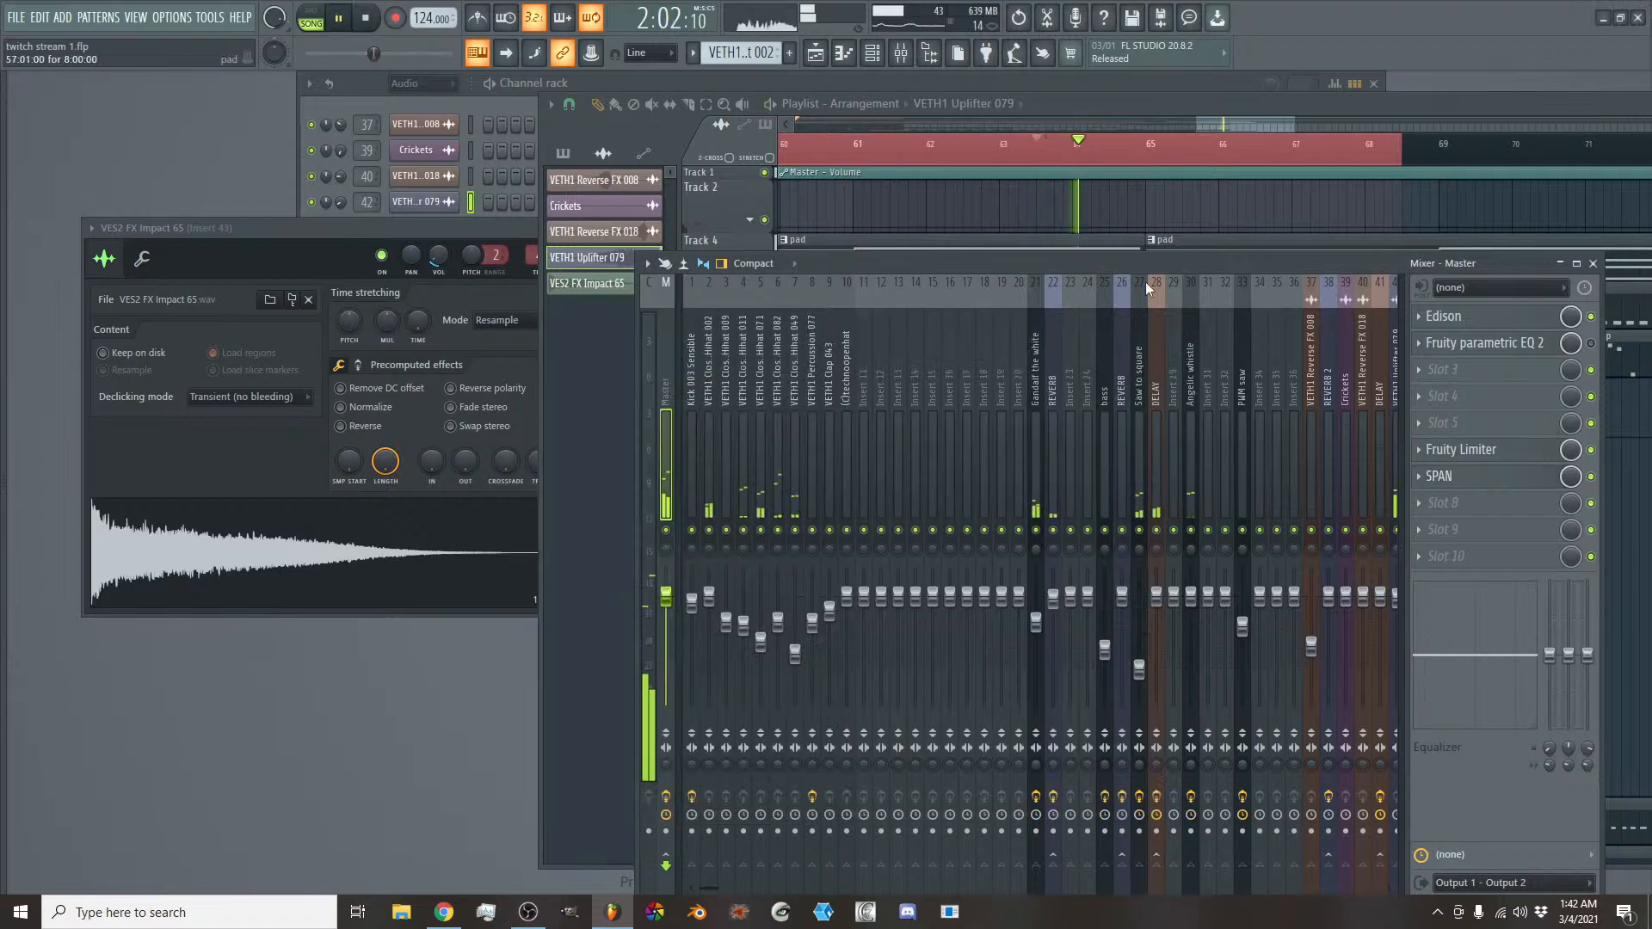
scroll(1258, 425, "down", 3)
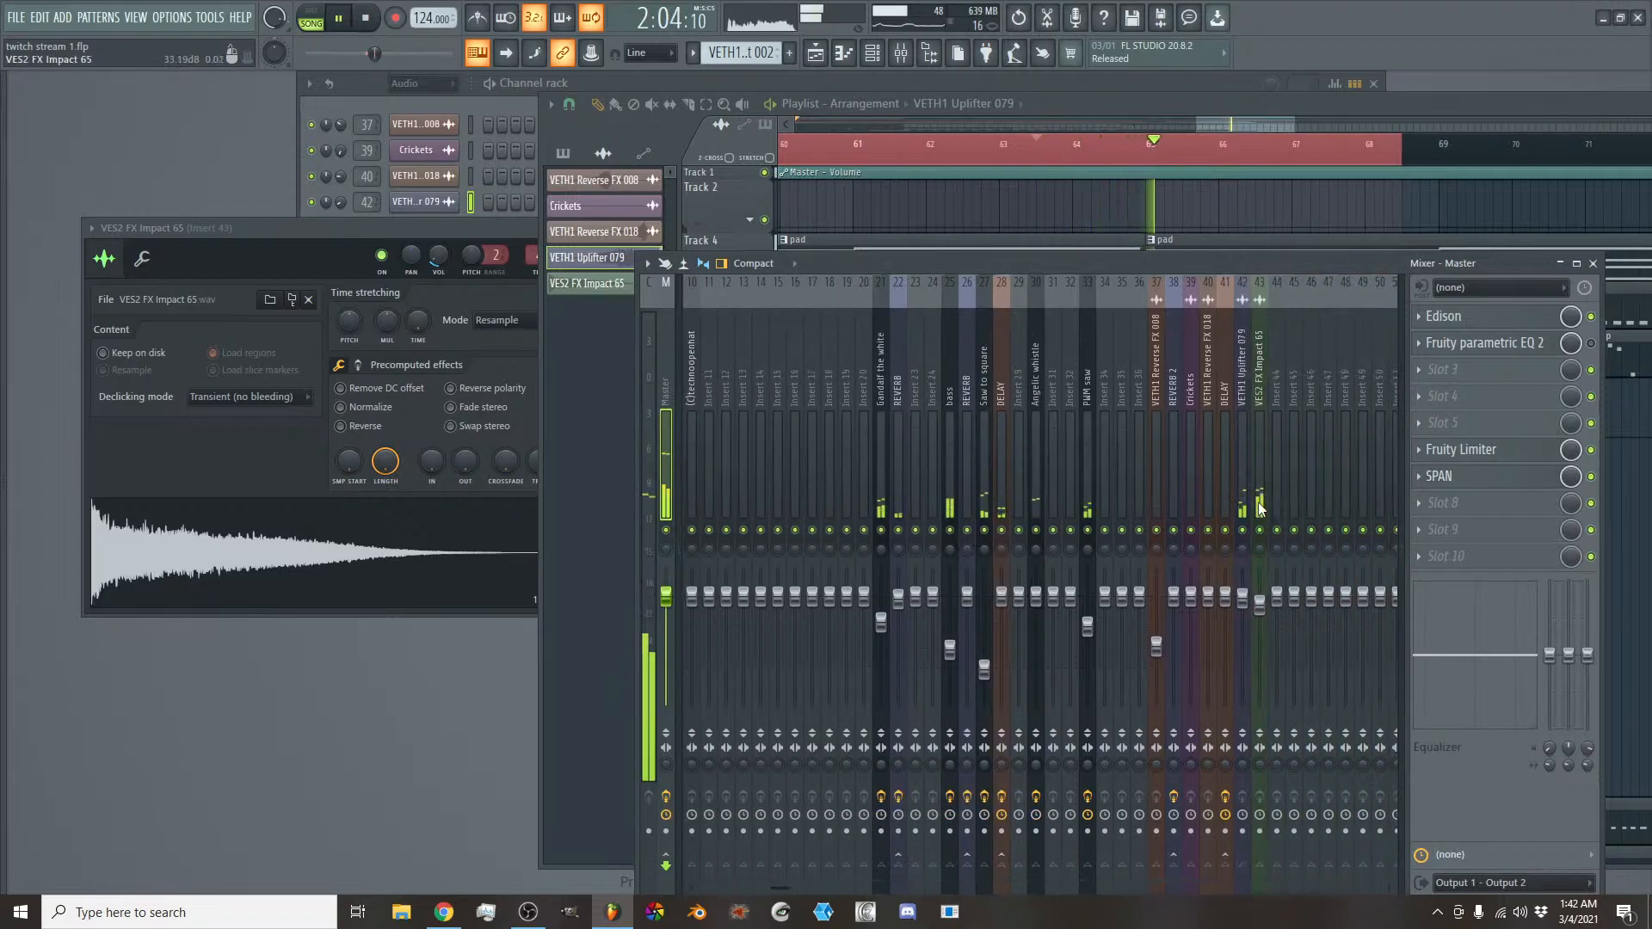
left_click(1244, 594)
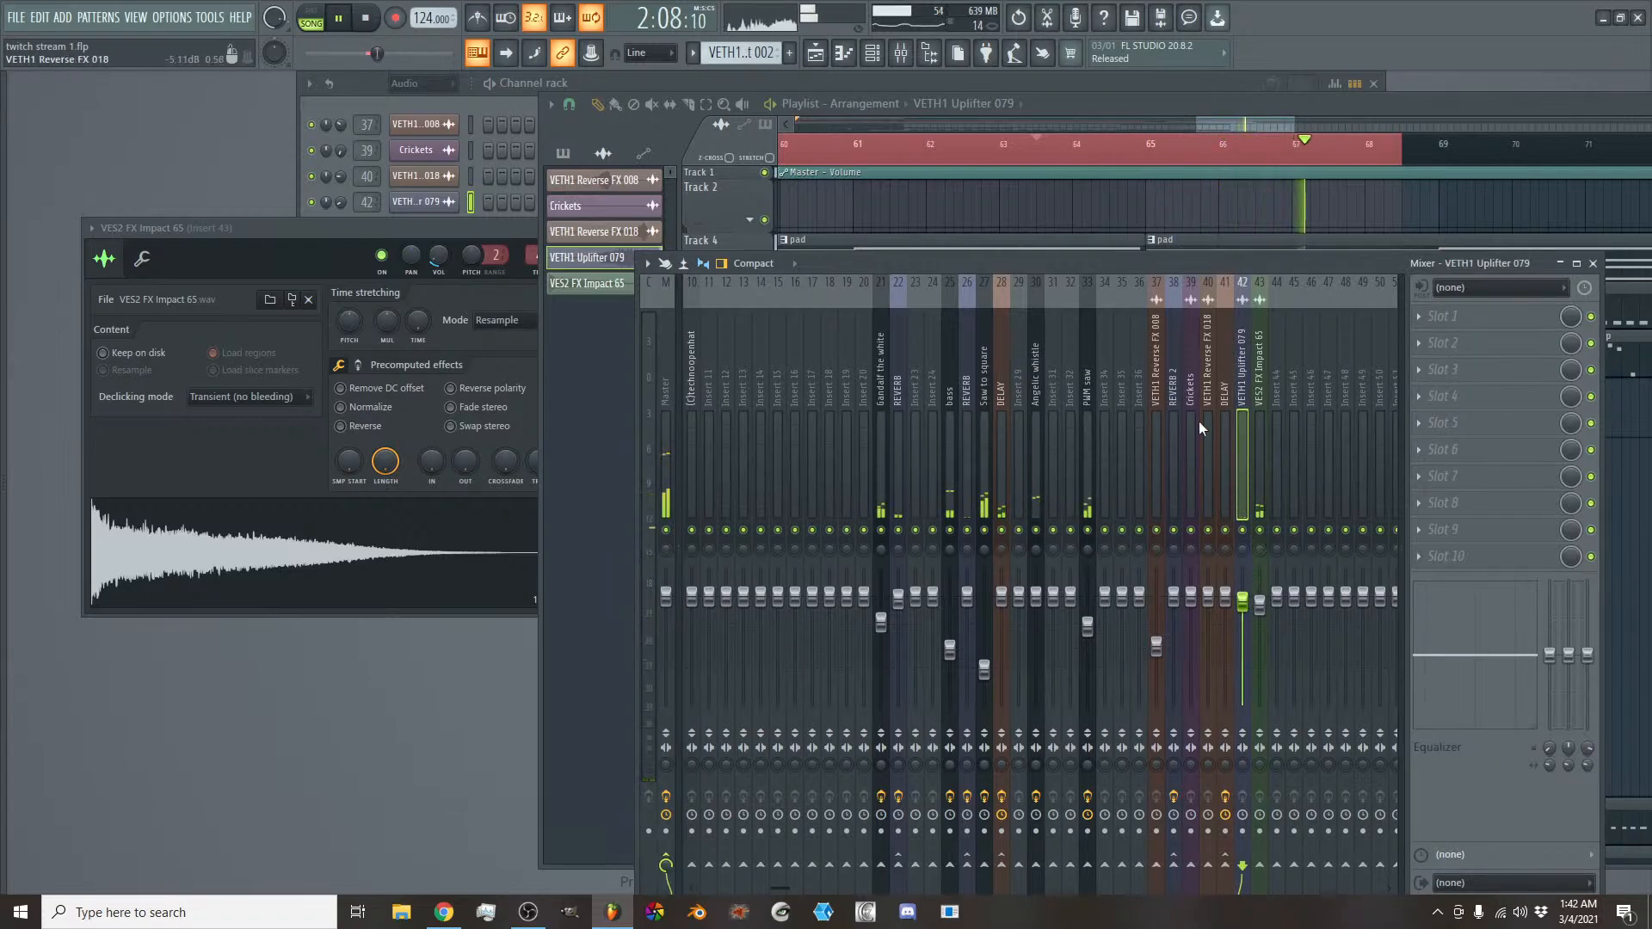
key("F9")
scroll(1226, 125, "down", 3)
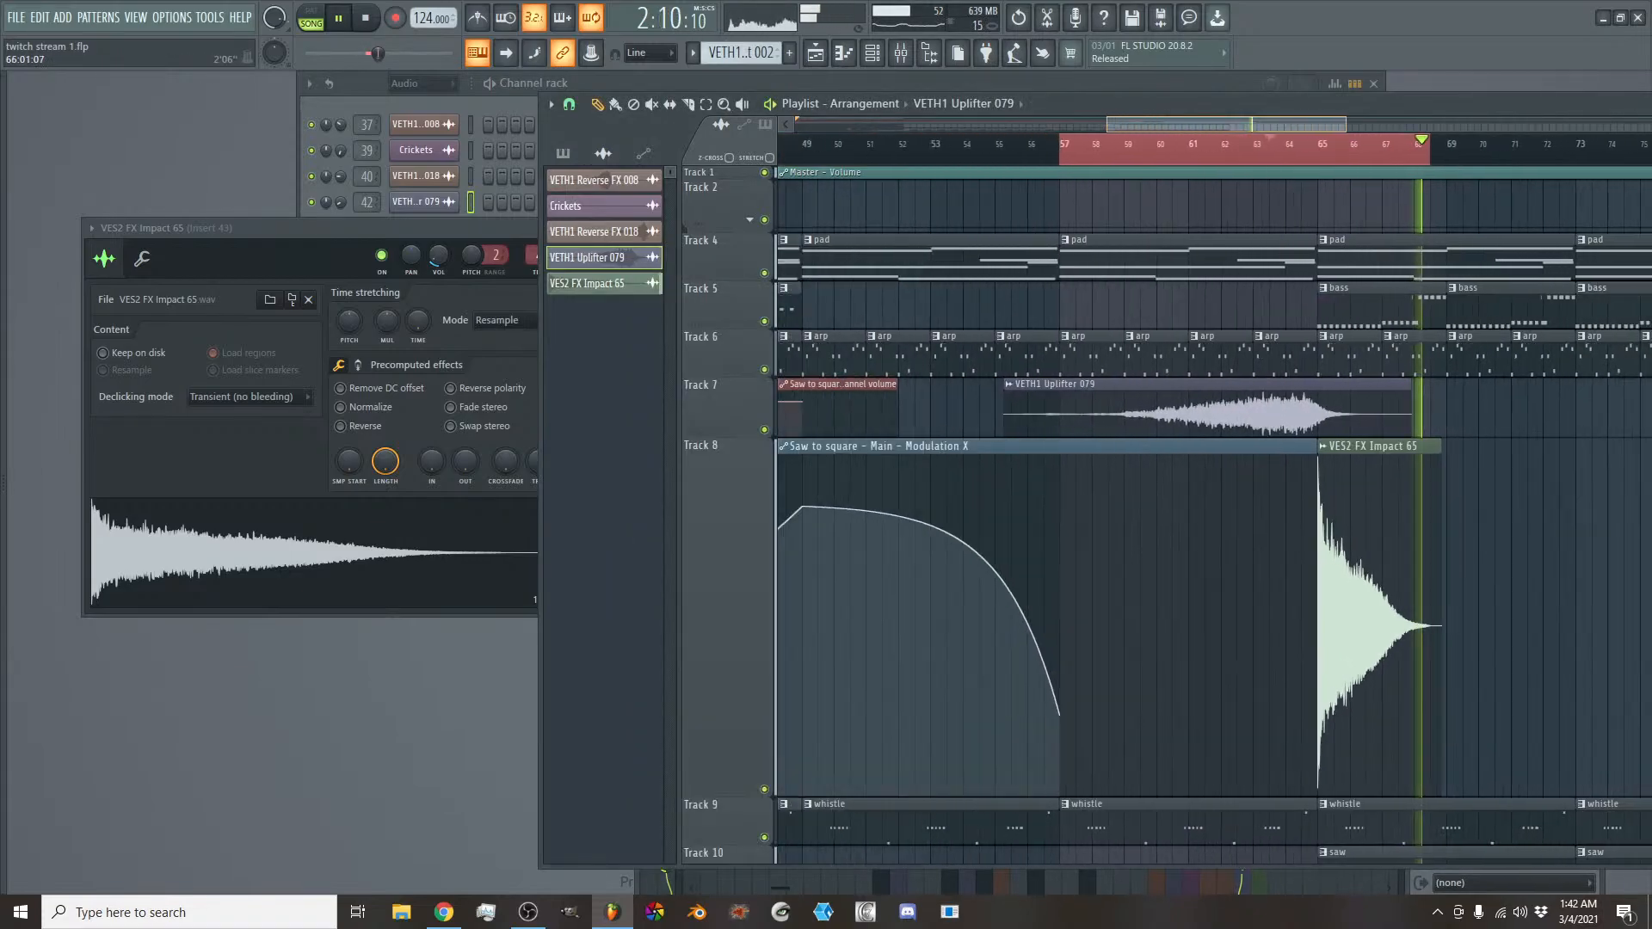
key("space")
- Return the playhead to the start of the song and clear the time selection around the transition
scroll(1220, 128, "down", 3)
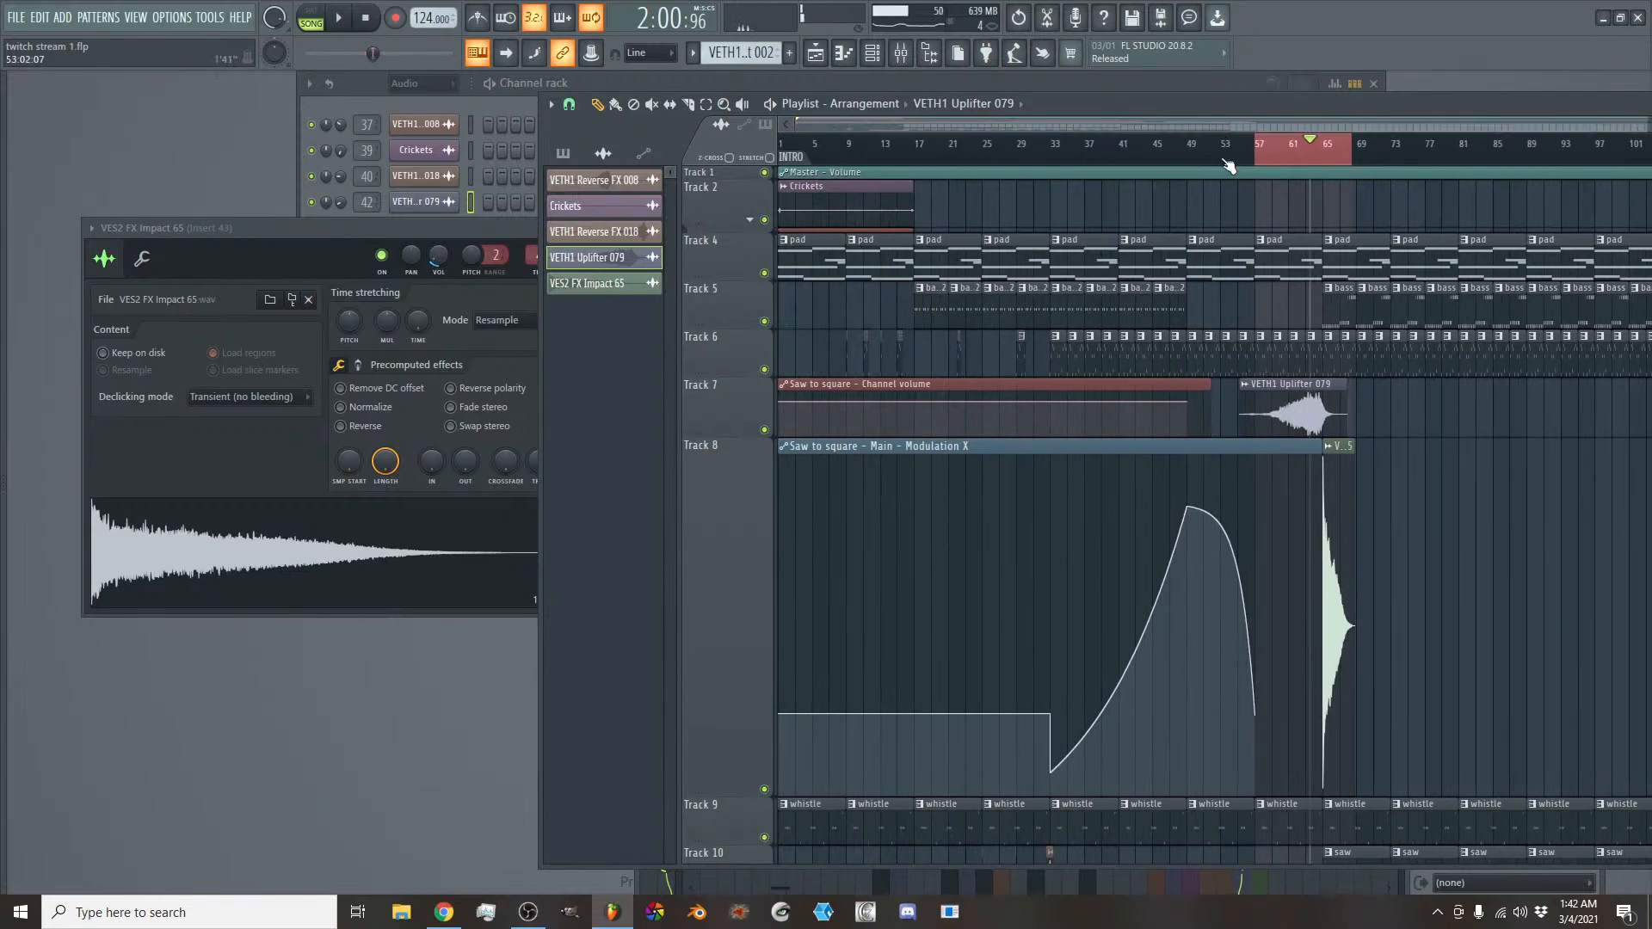
scroll(1224, 287, "down", 2)
scroll(1221, 287, "down", 2)
scroll(1104, 267, "up", 4)
left_click(804, 163)
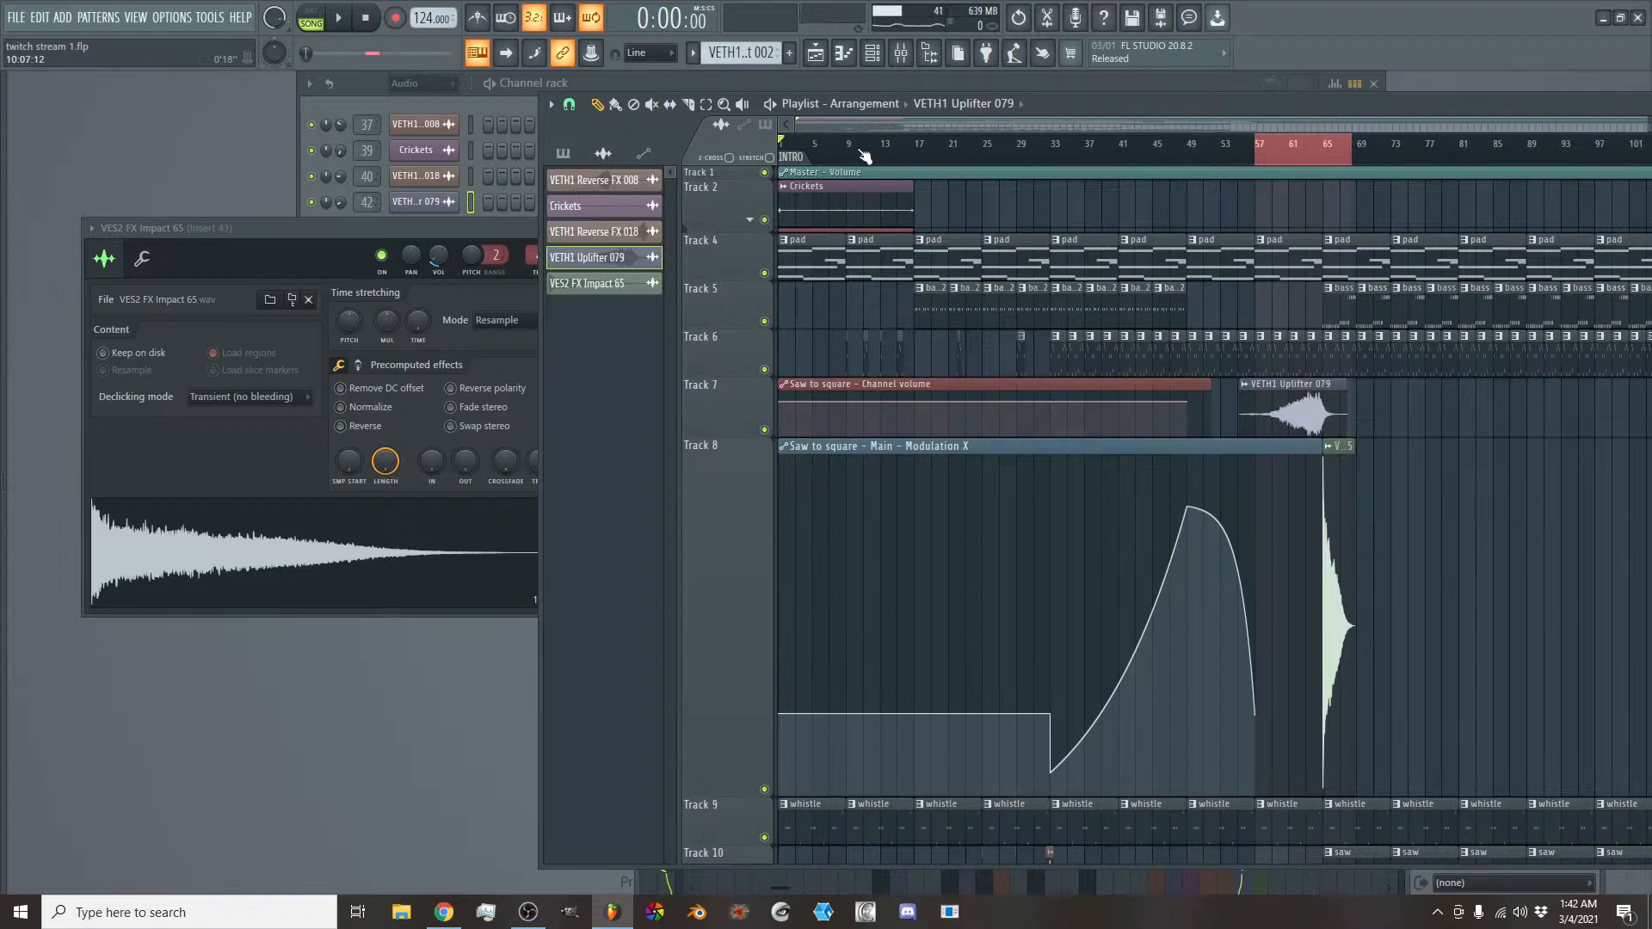
left_click(838, 155)
left_click(781, 140)
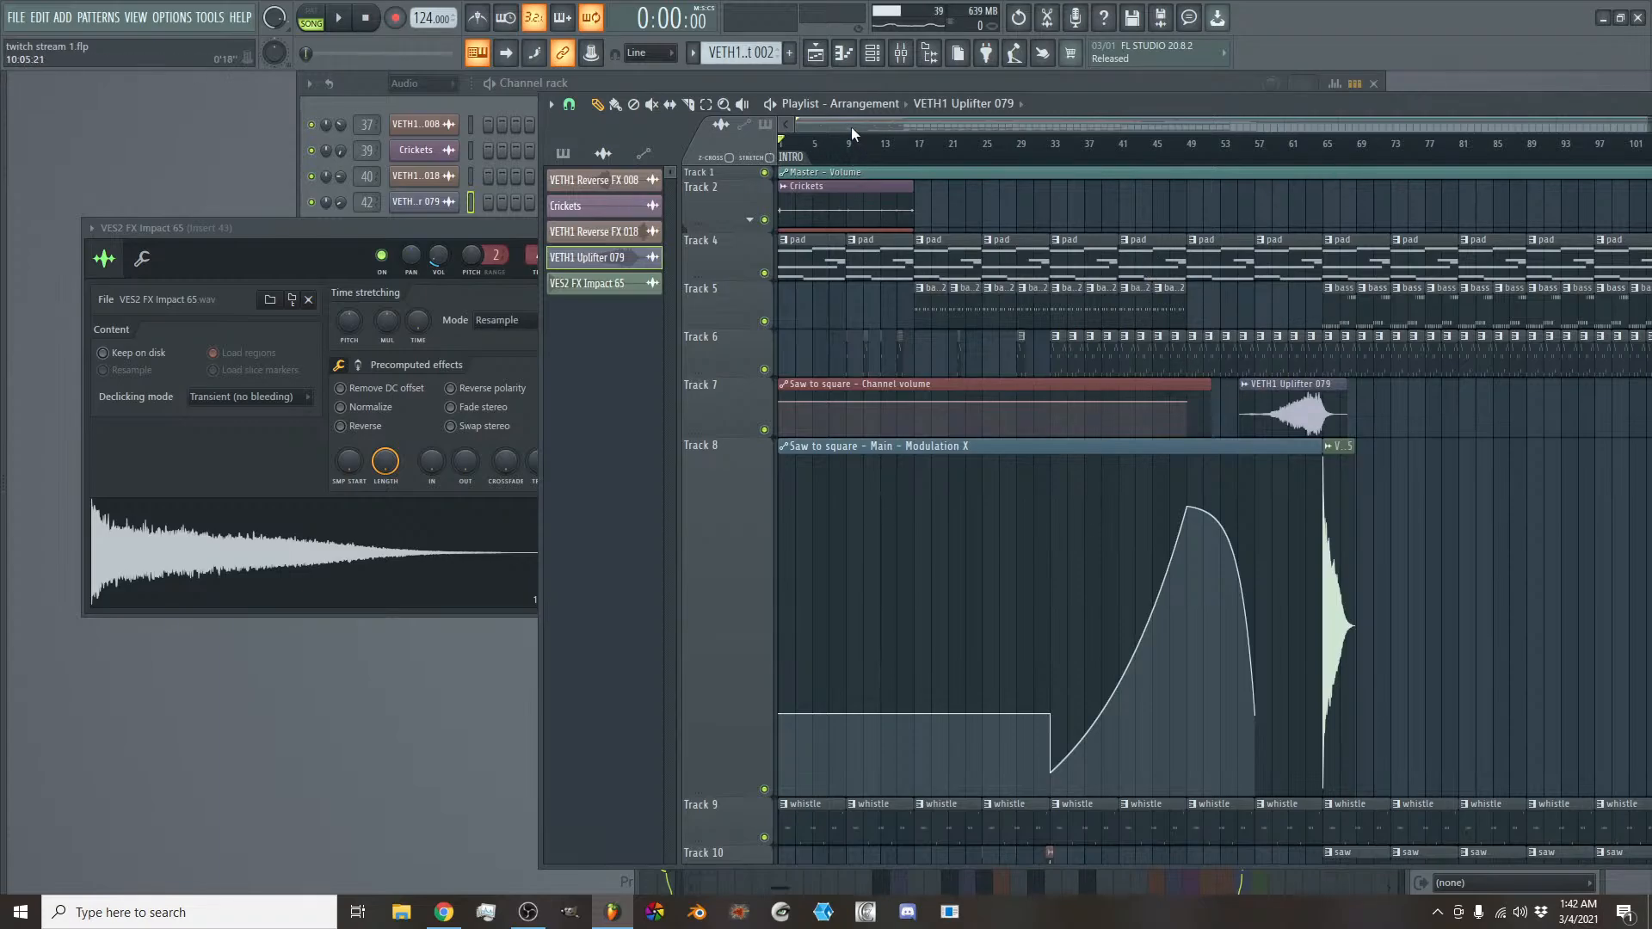
scroll(850, 126, "down", 2)
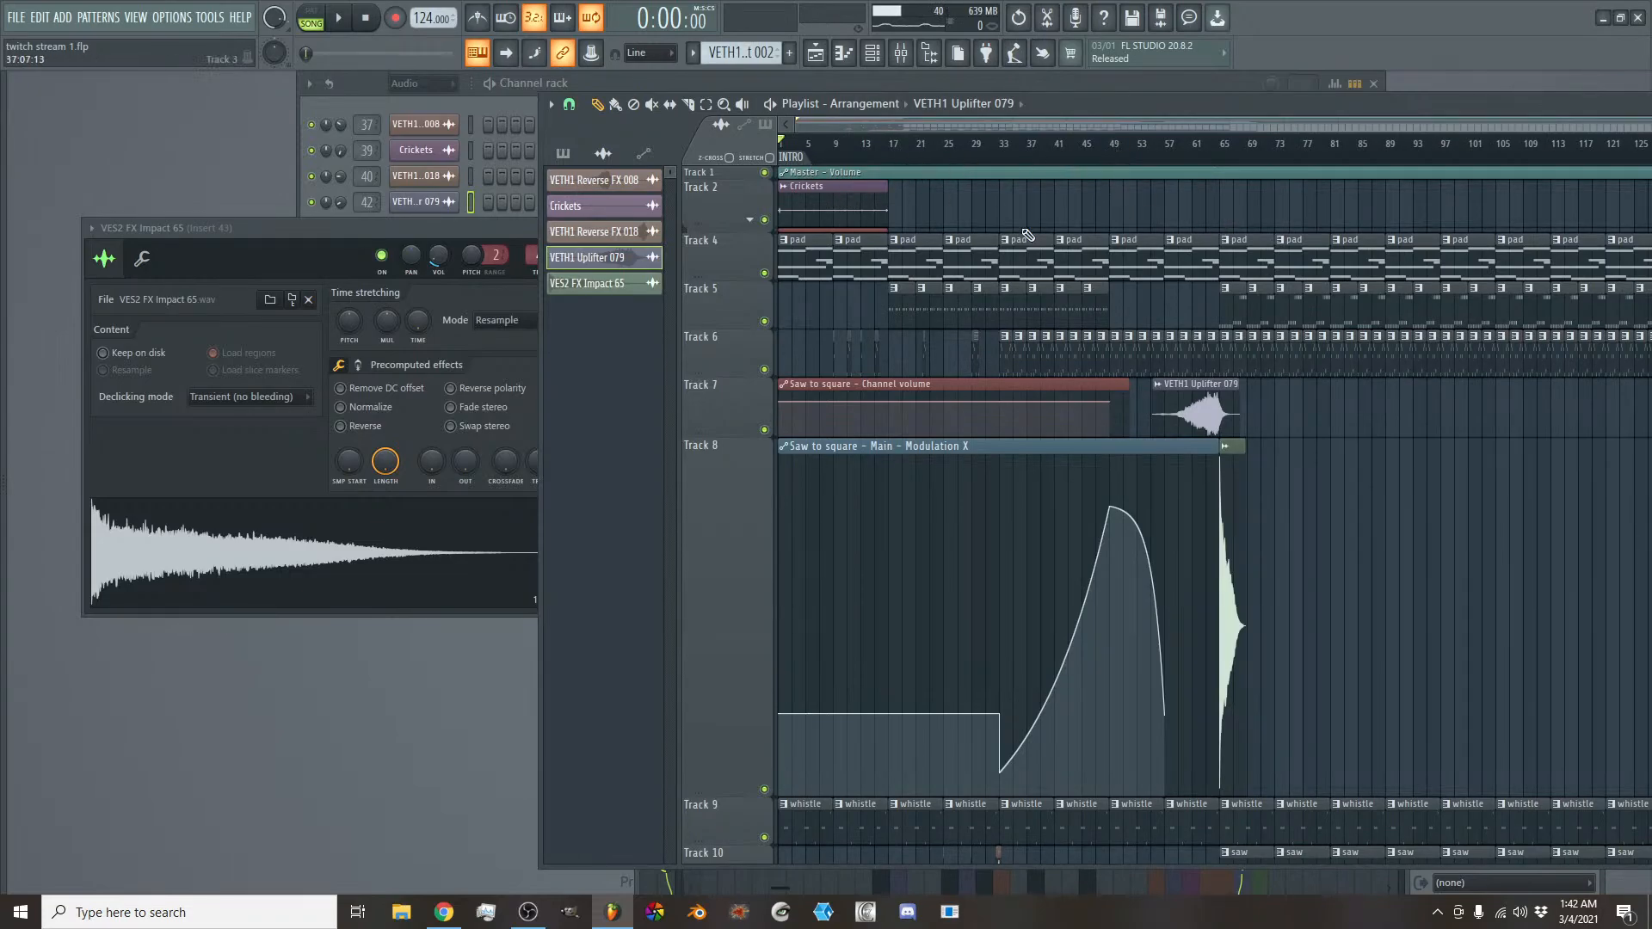
scroll(1143, 122, "up", 3)
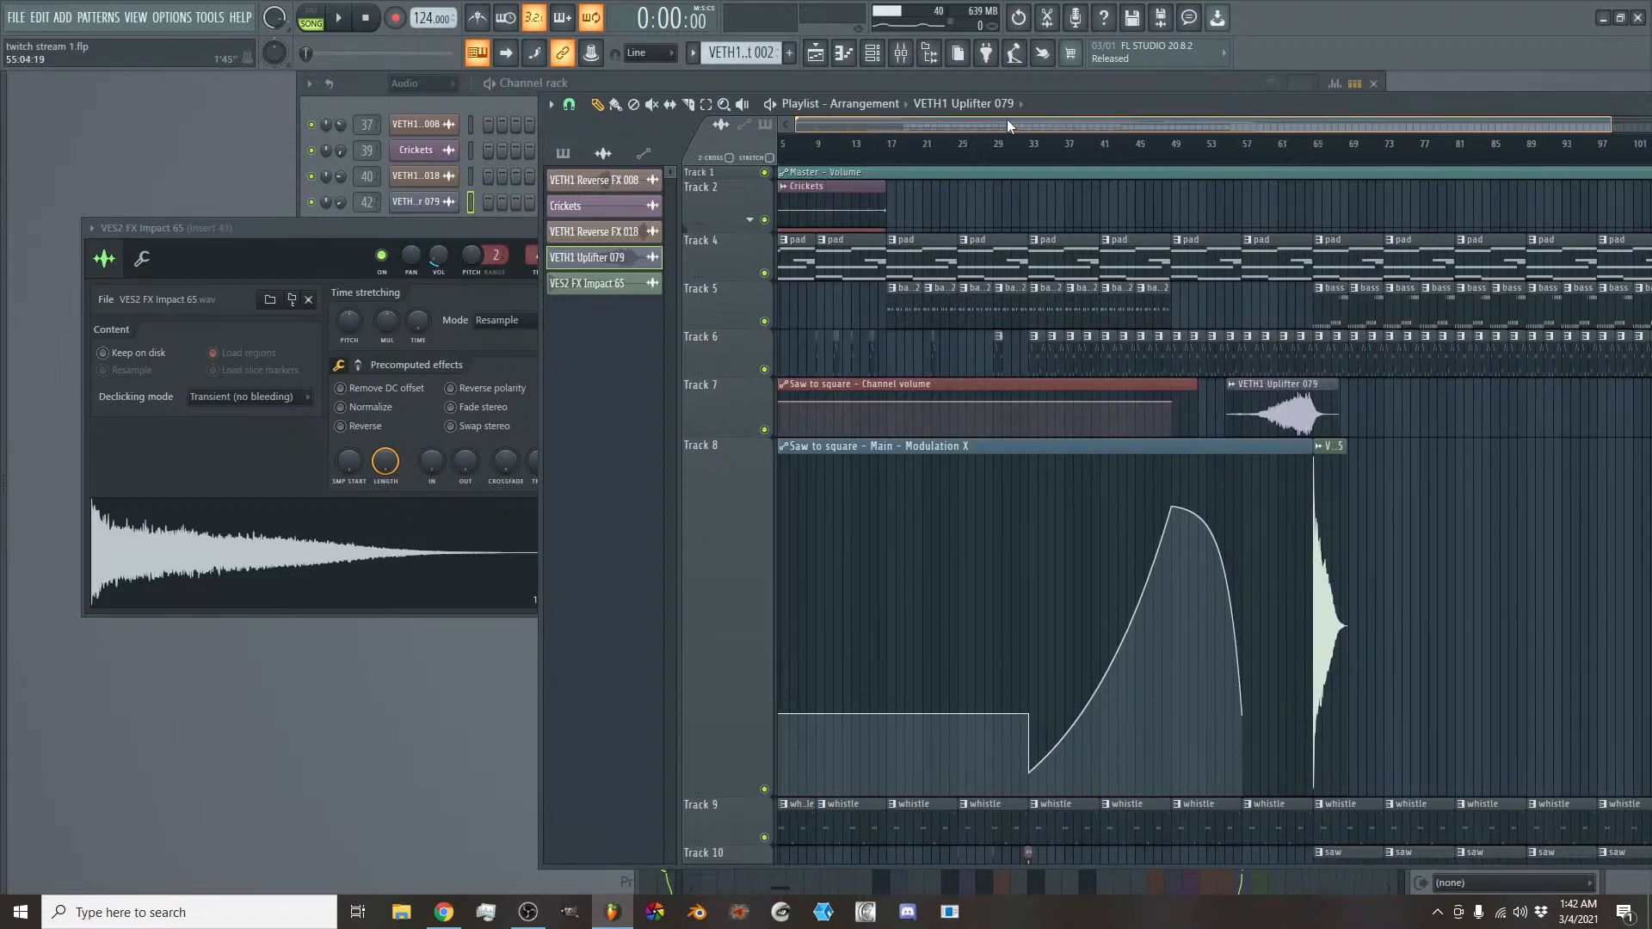
scroll(987, 123, "up", 3)
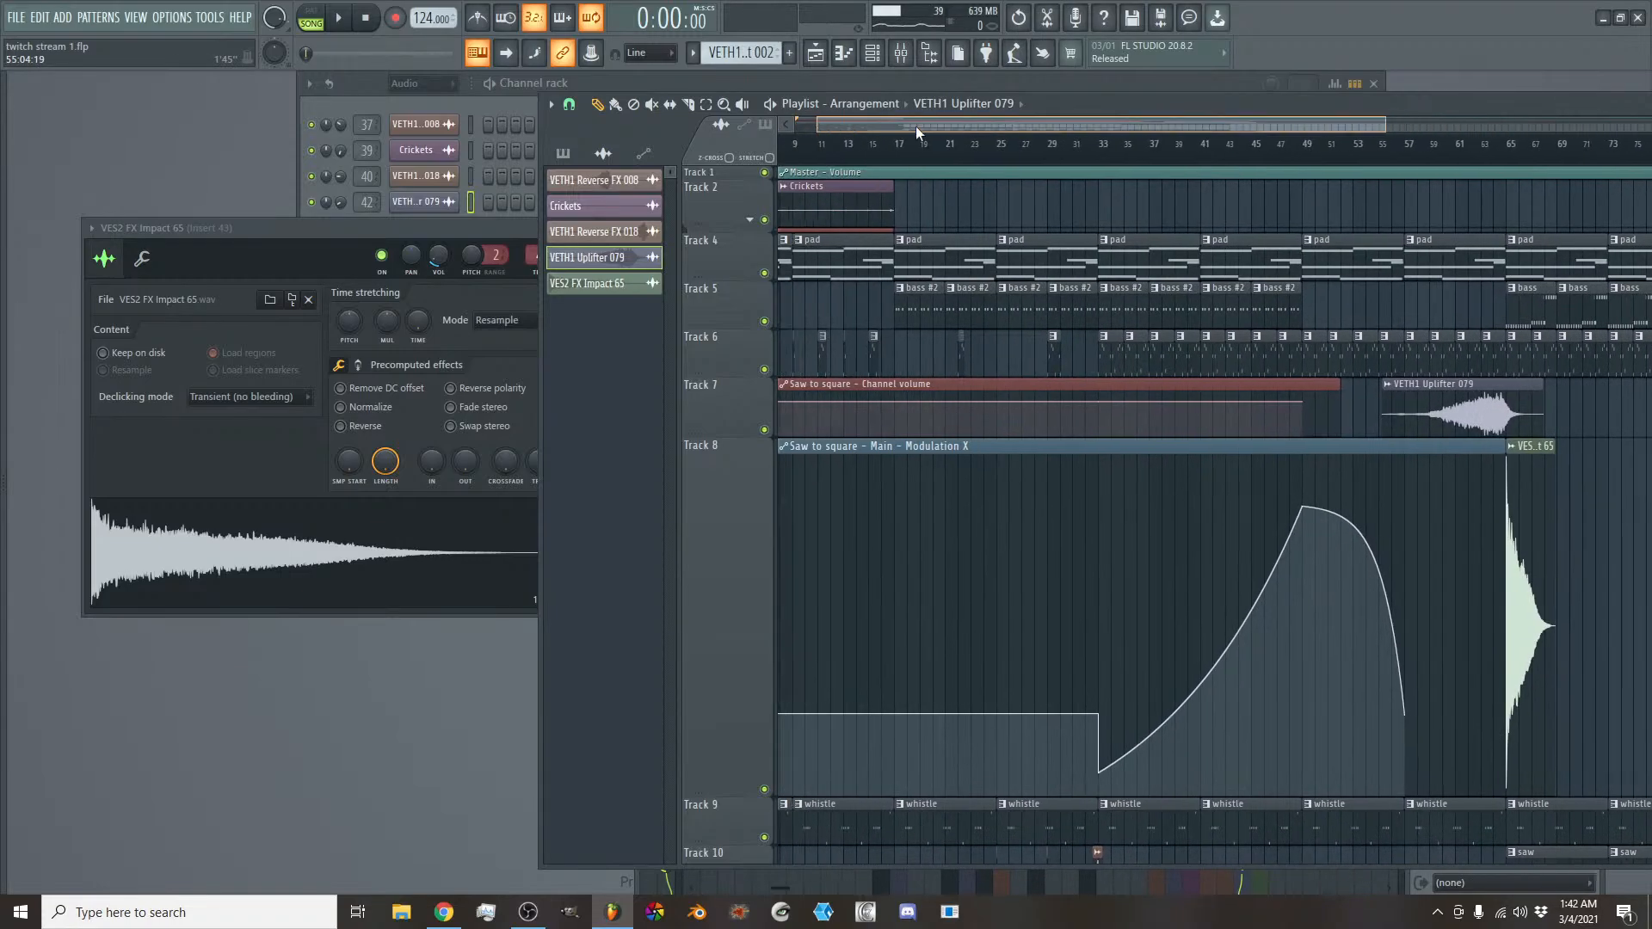
left_click_drag(987, 152, 616, 68)
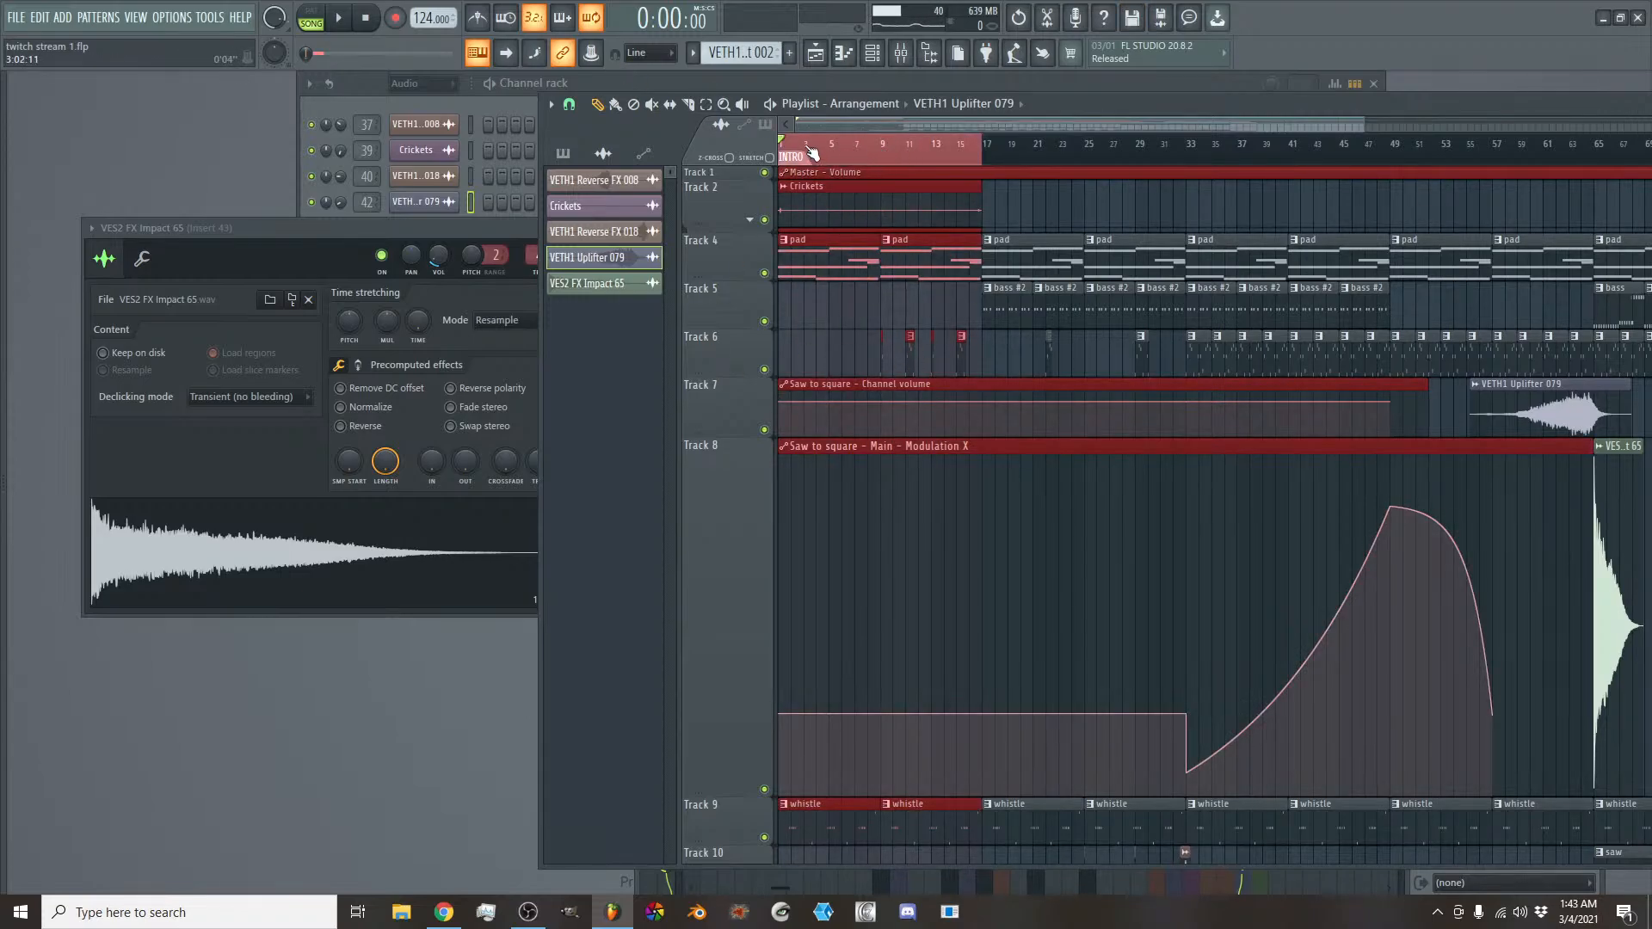
mouse_move(974, 152)
left_mouse_down()
mouse_move(1148, 152)
mouse_move(981, 145)
left_mouse_up()
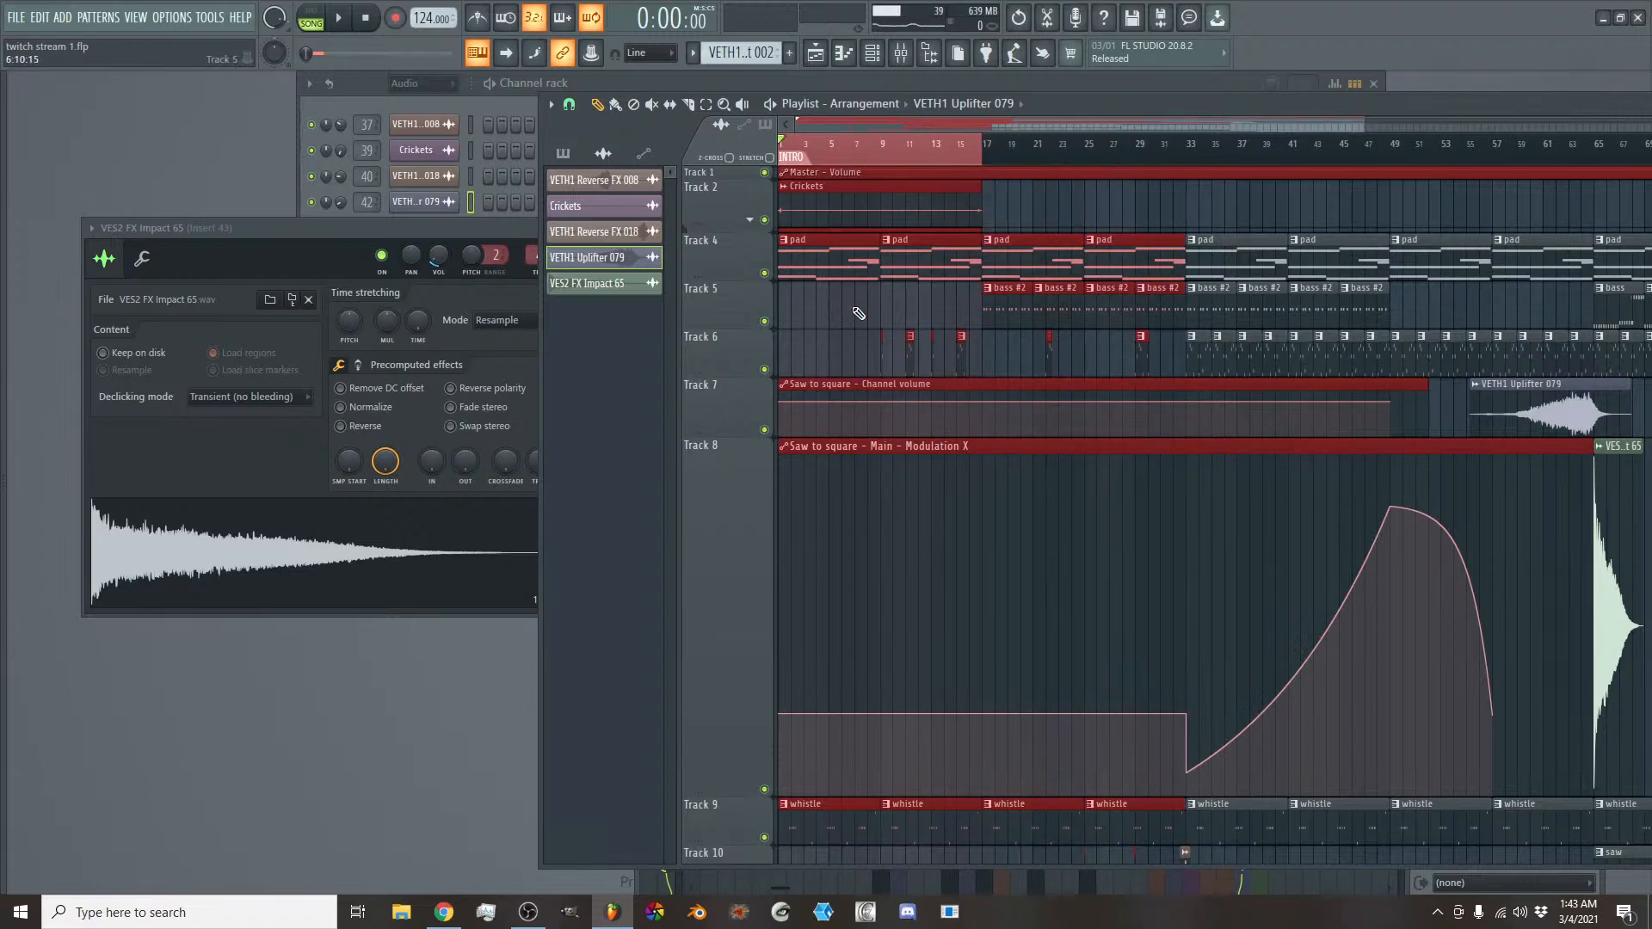
left_click(905, 148)
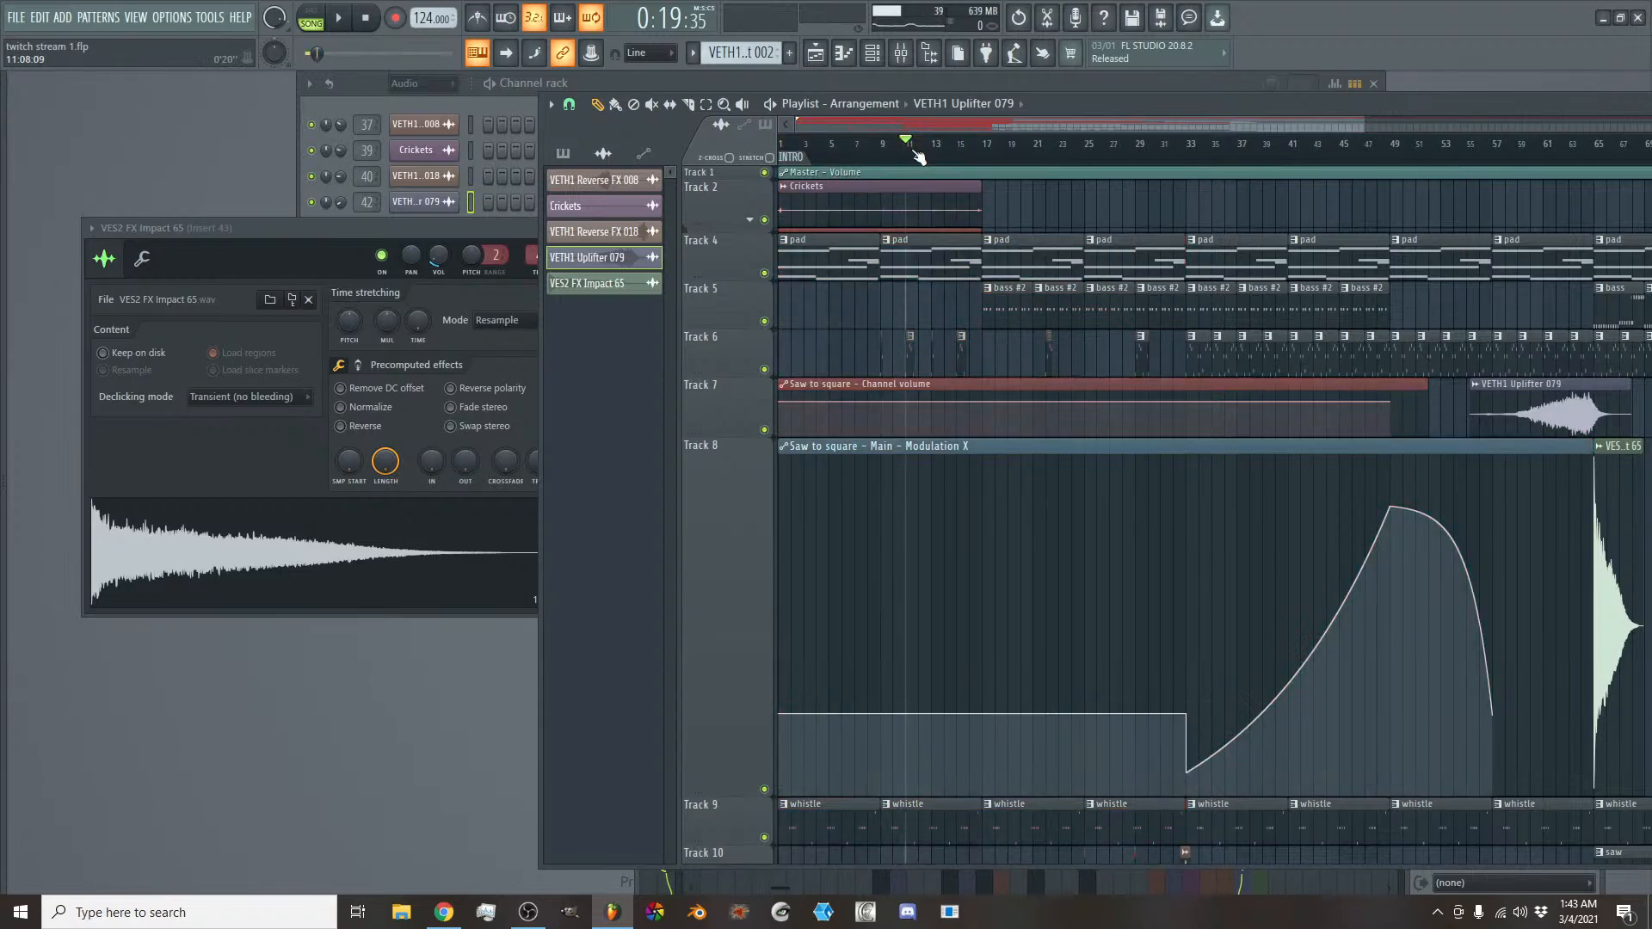
scroll(933, 126, "down", 2)
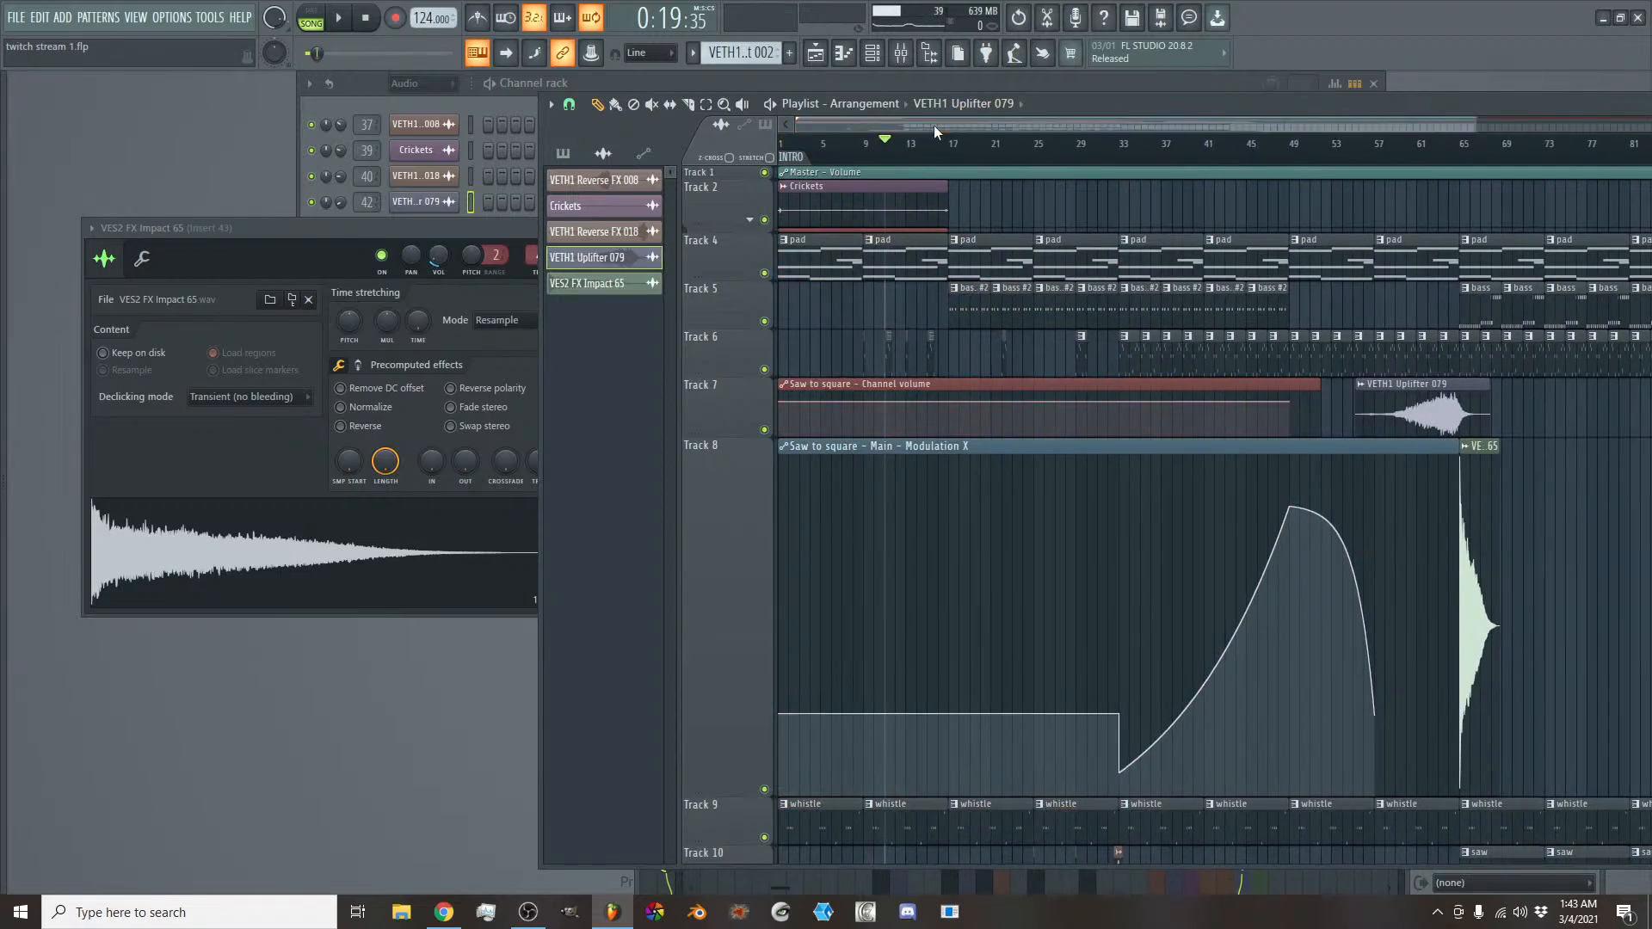
left_click_drag(824, 150, 756, 138)
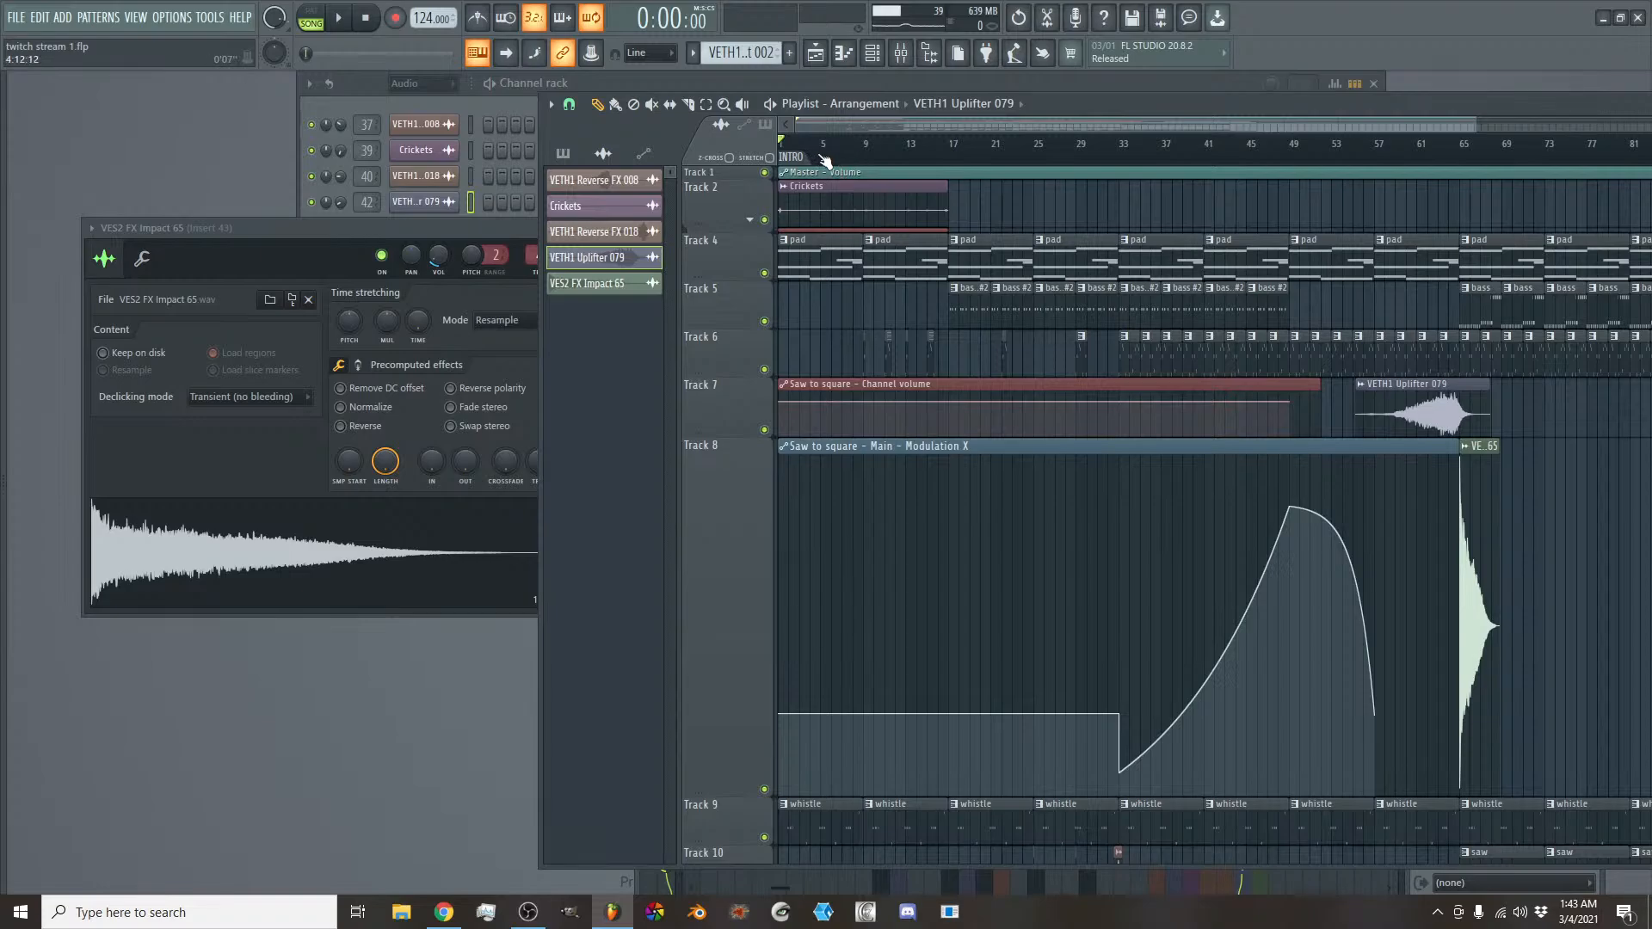
- Play the song from the start and reduce the heights of Track 8 and Track 7 in the playlist
key("space")
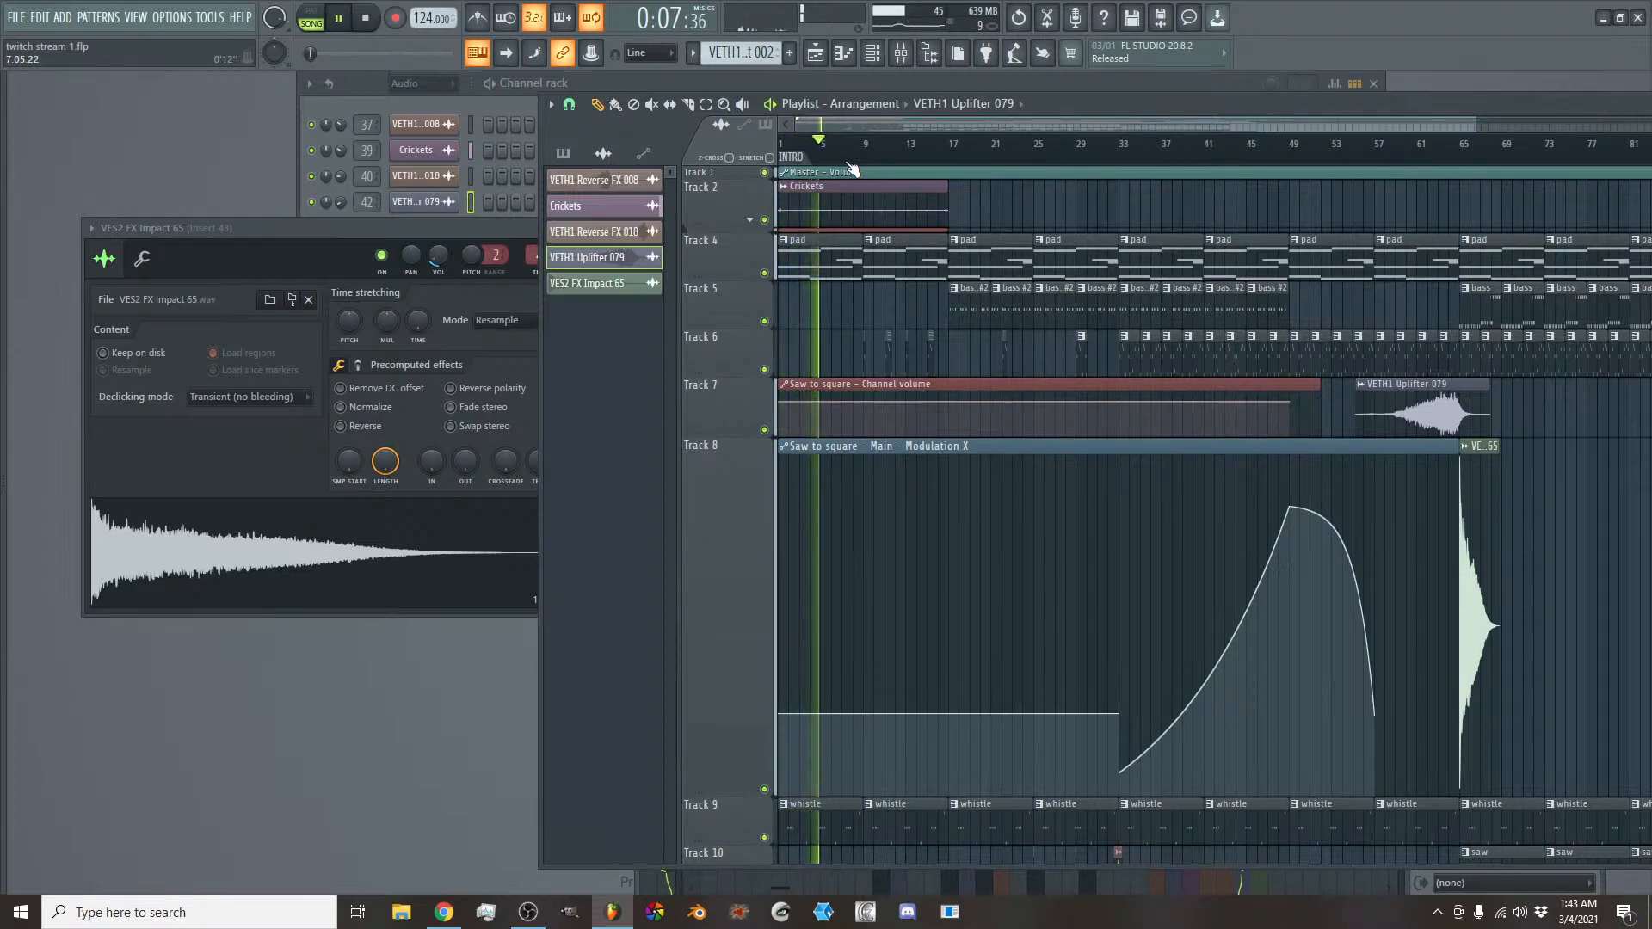
left_click_drag(736, 793, 736, 490)
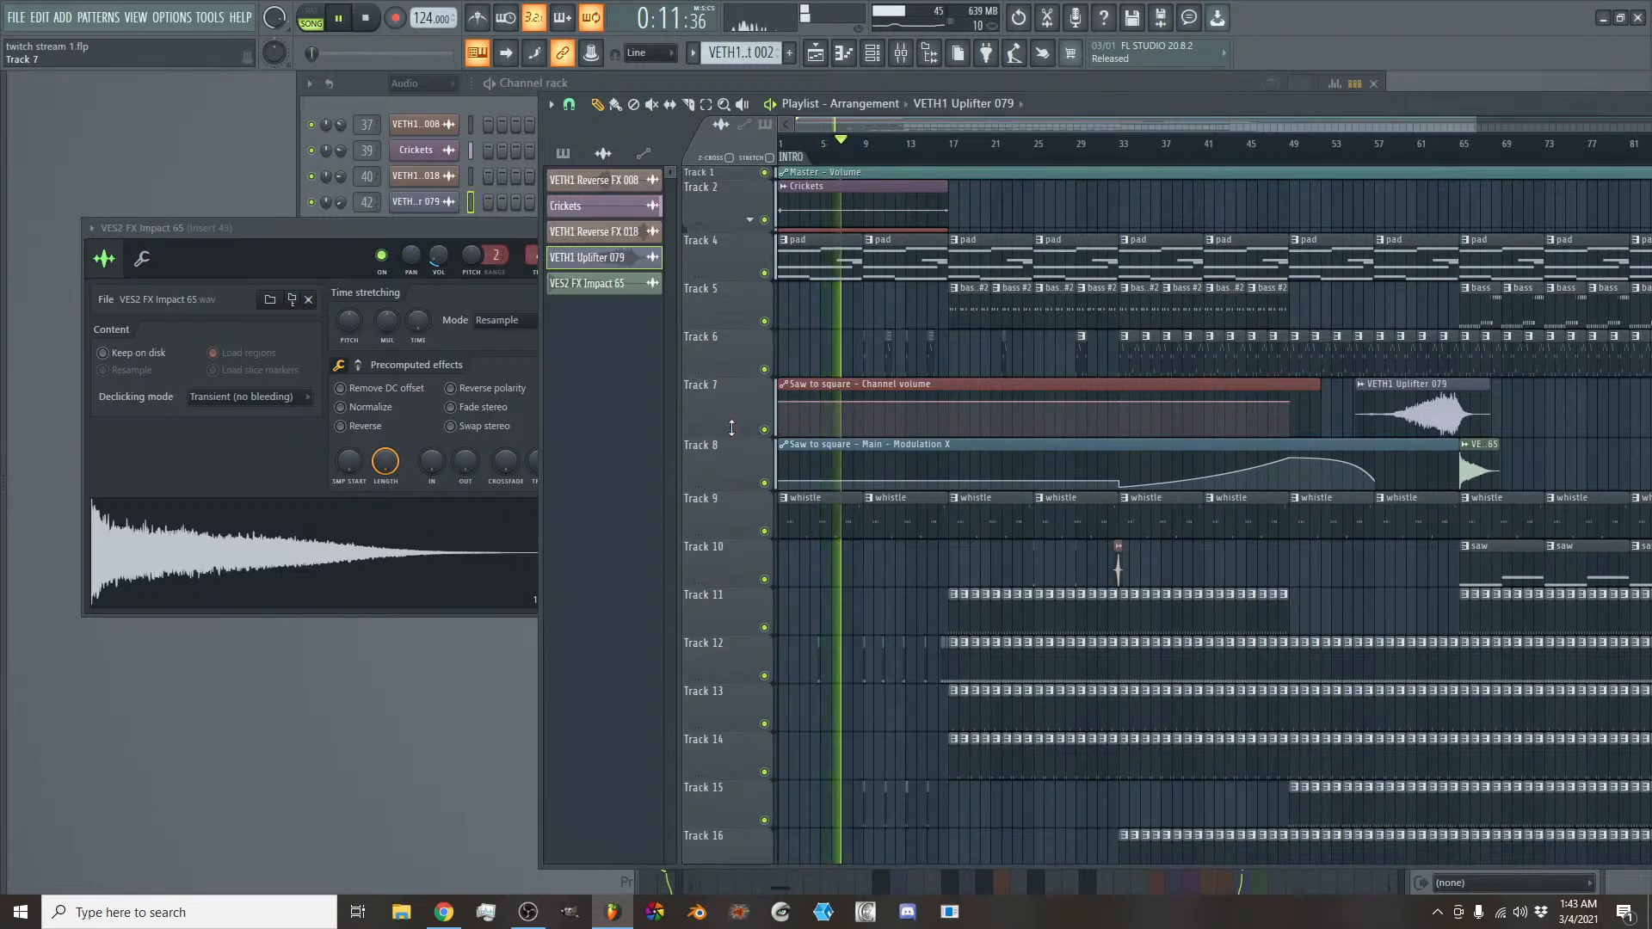
left_click_drag(731, 426, 731, 403)
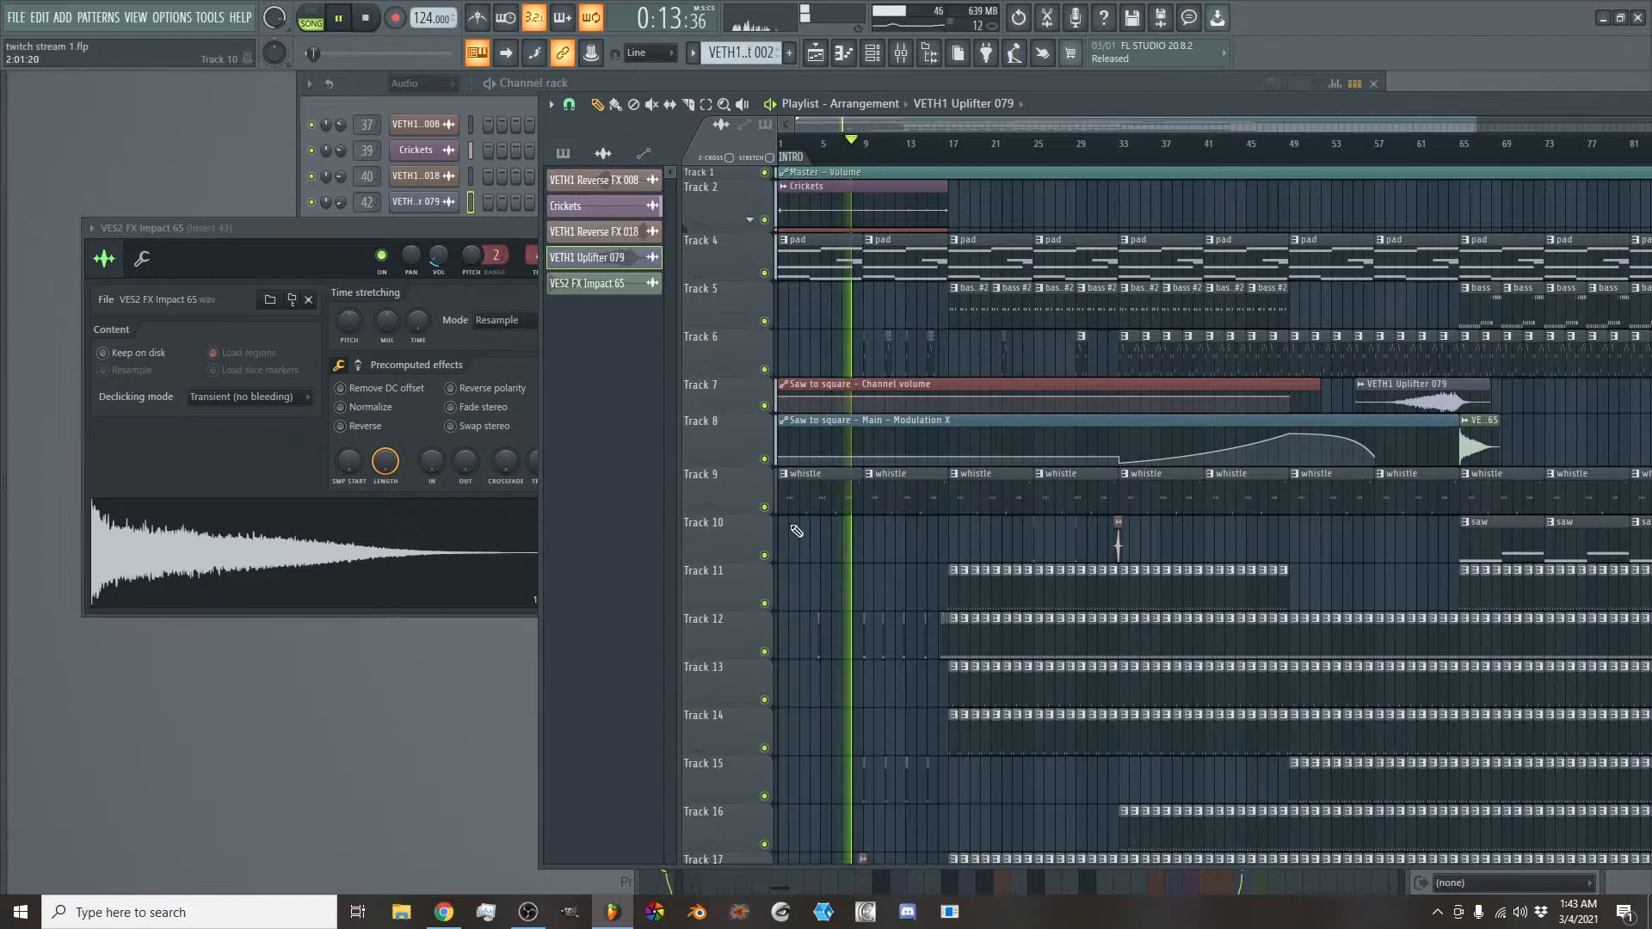
- Review the whole arrangement across all tracks while the song plays
scroll(842, 622, "down", 4)
scroll(843, 623, "down", 2)
scroll(842, 622, "up", 6)
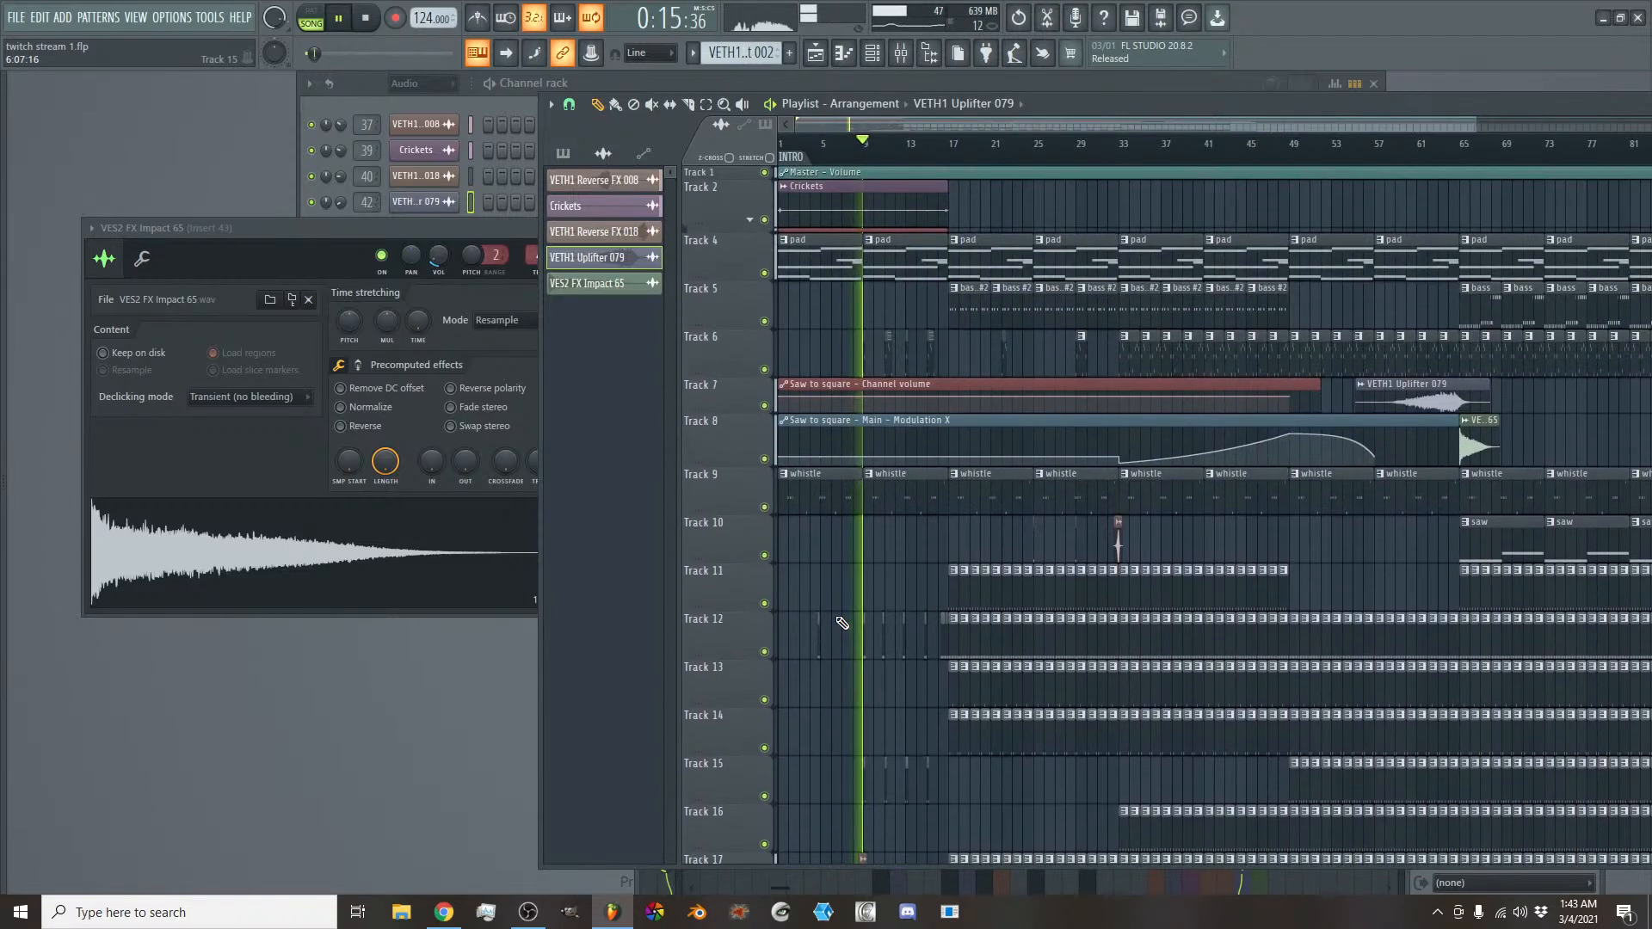
scroll(842, 622, "down", 3)
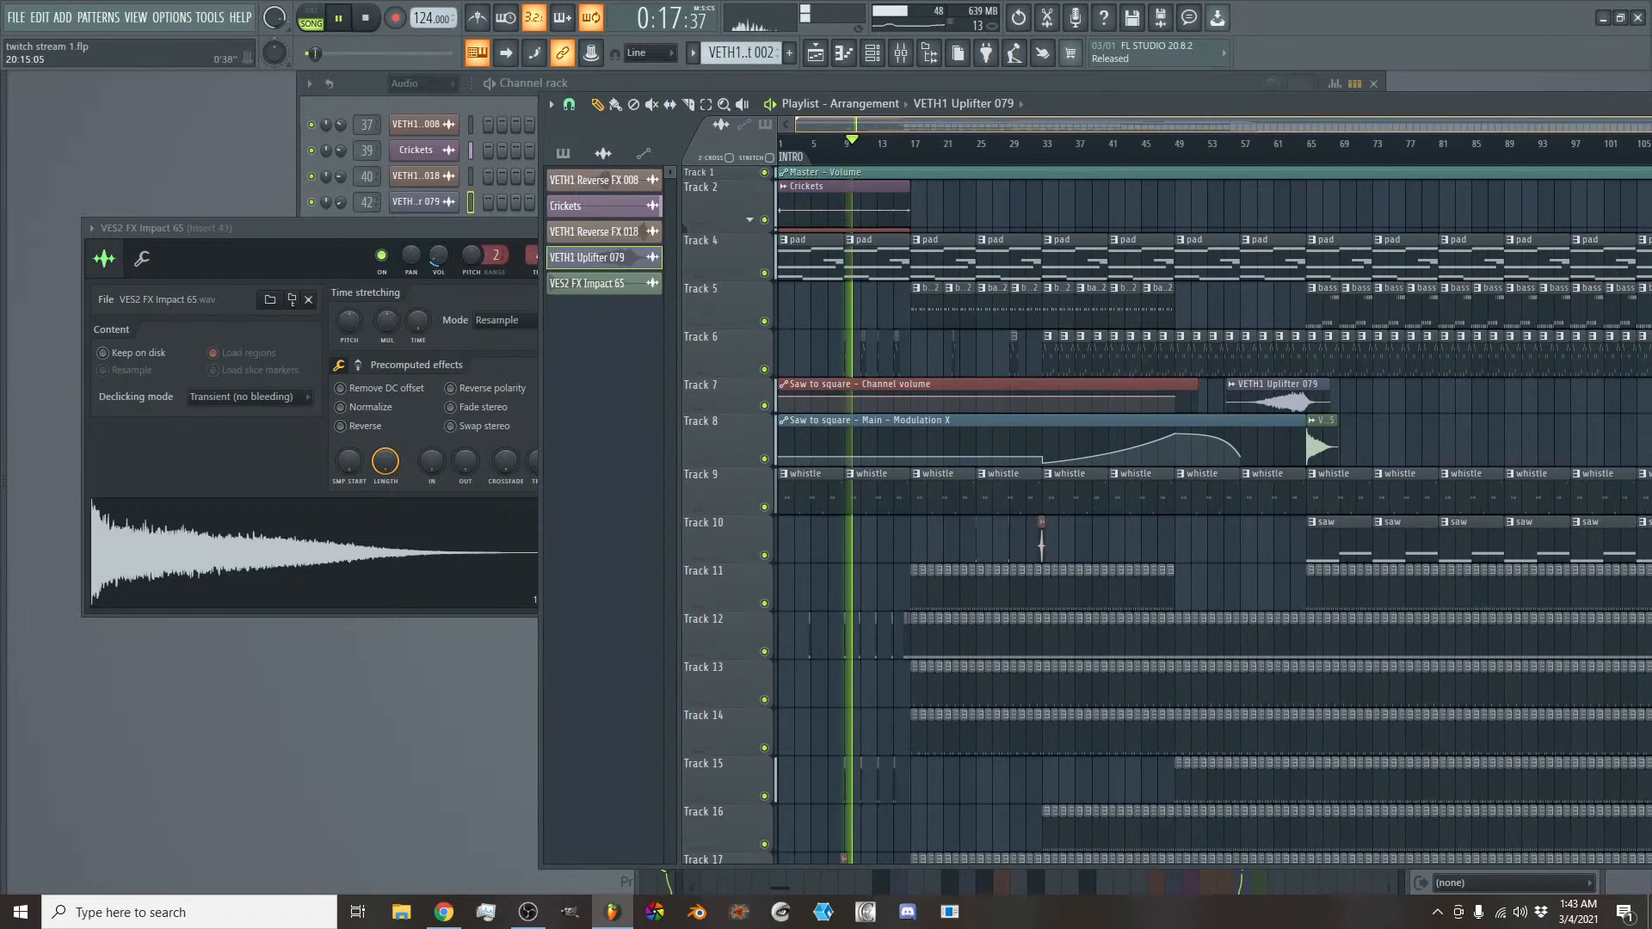
scroll(1113, 426, "down", 2)
scroll(975, 448, "down", 5)
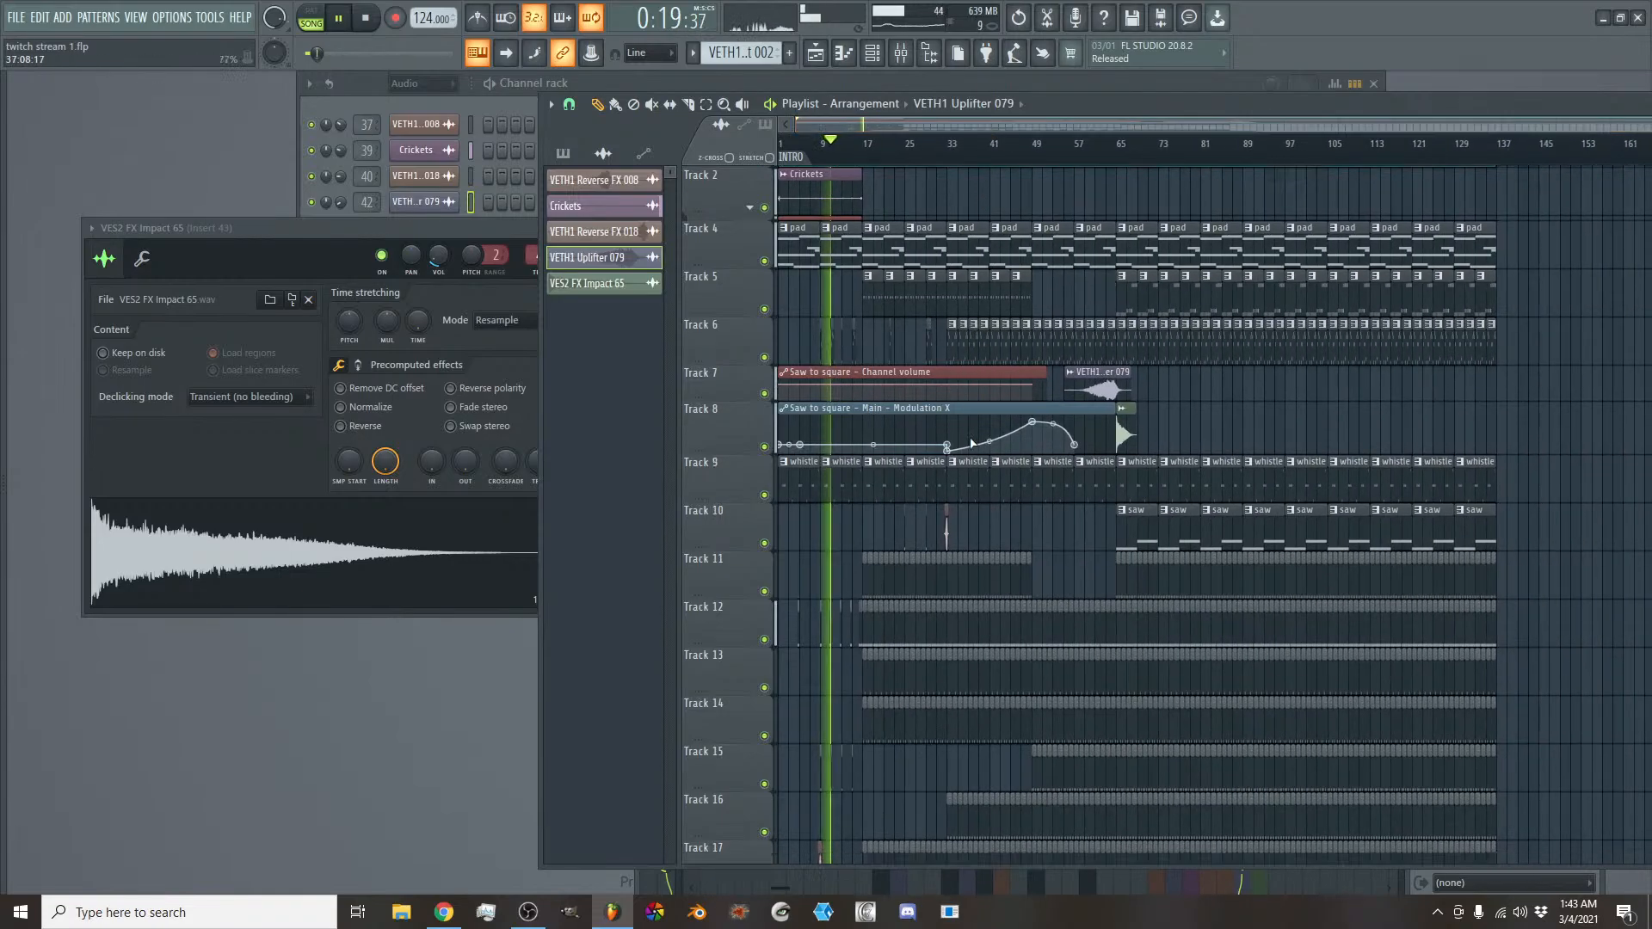
scroll(975, 448, "down", 2)
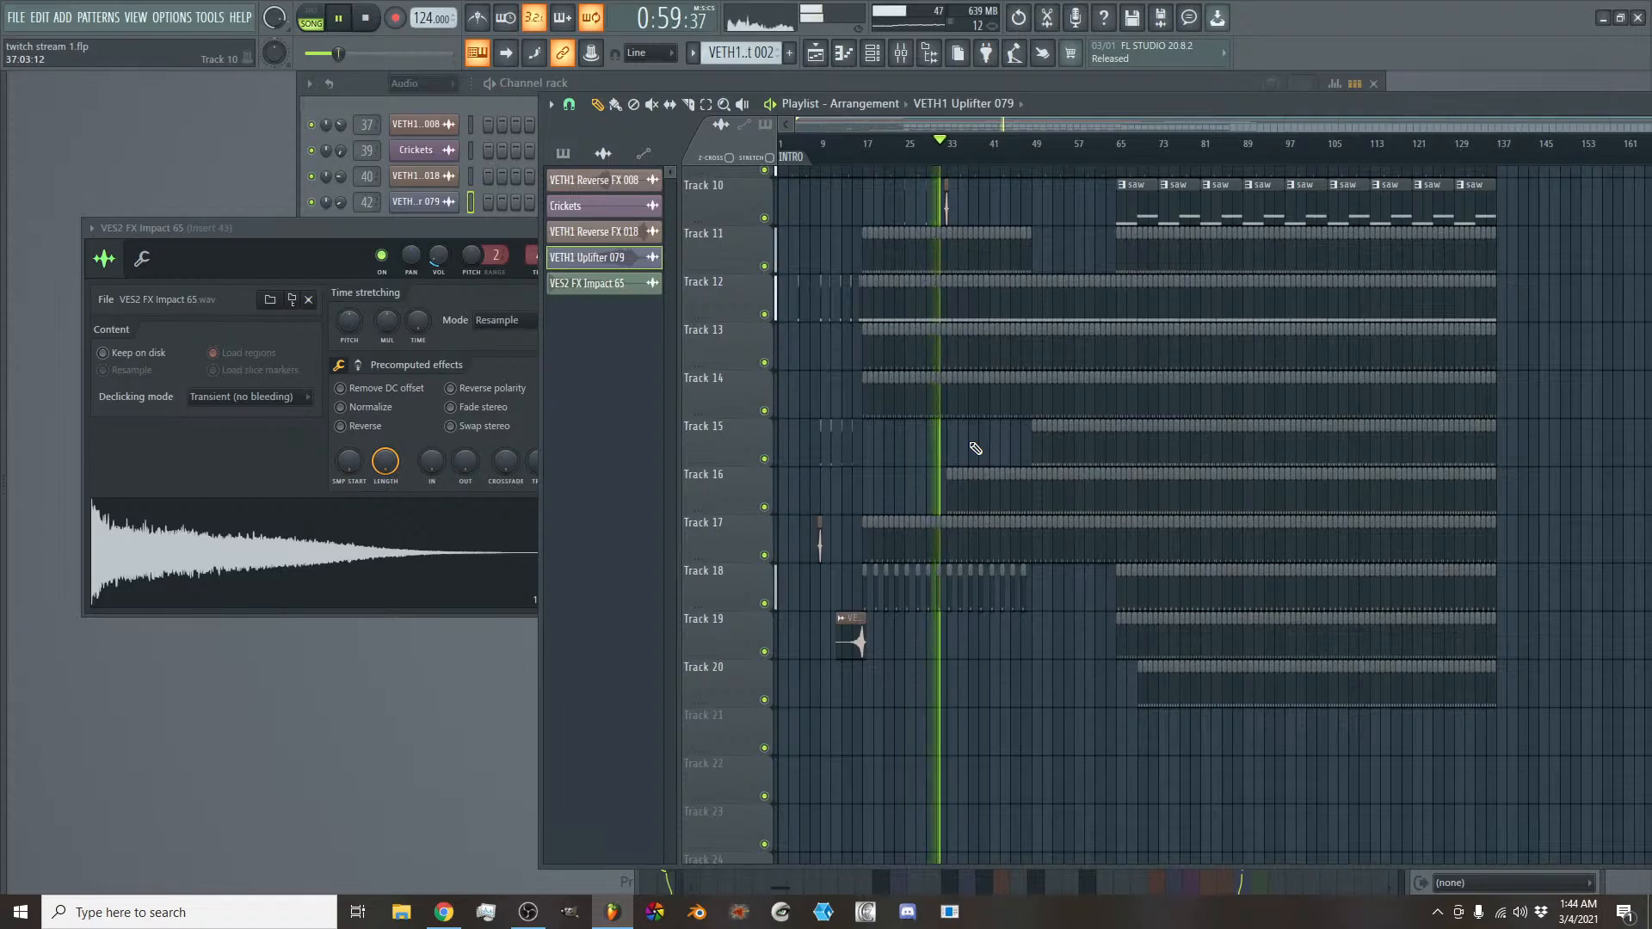
scroll(976, 448, "up", 4)
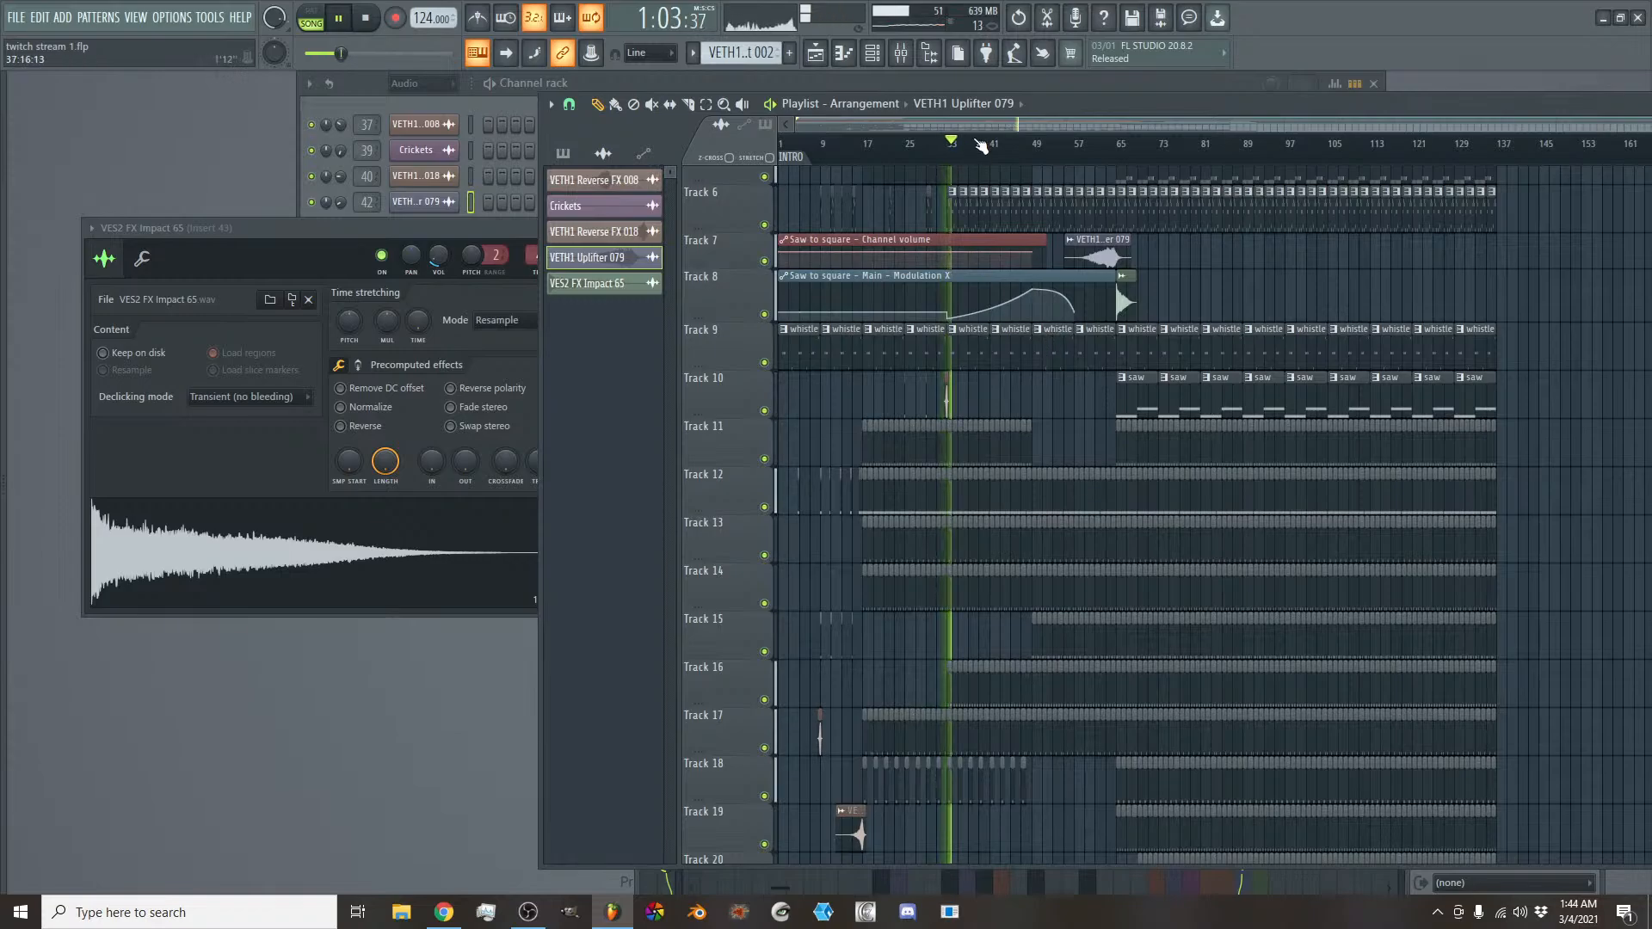
- Enlarge Track 8 and add points to the Modulation X automation, forming a sharp spike at bar 36 that drops to 19% at bar 37
scroll(975, 133, "up", 4)
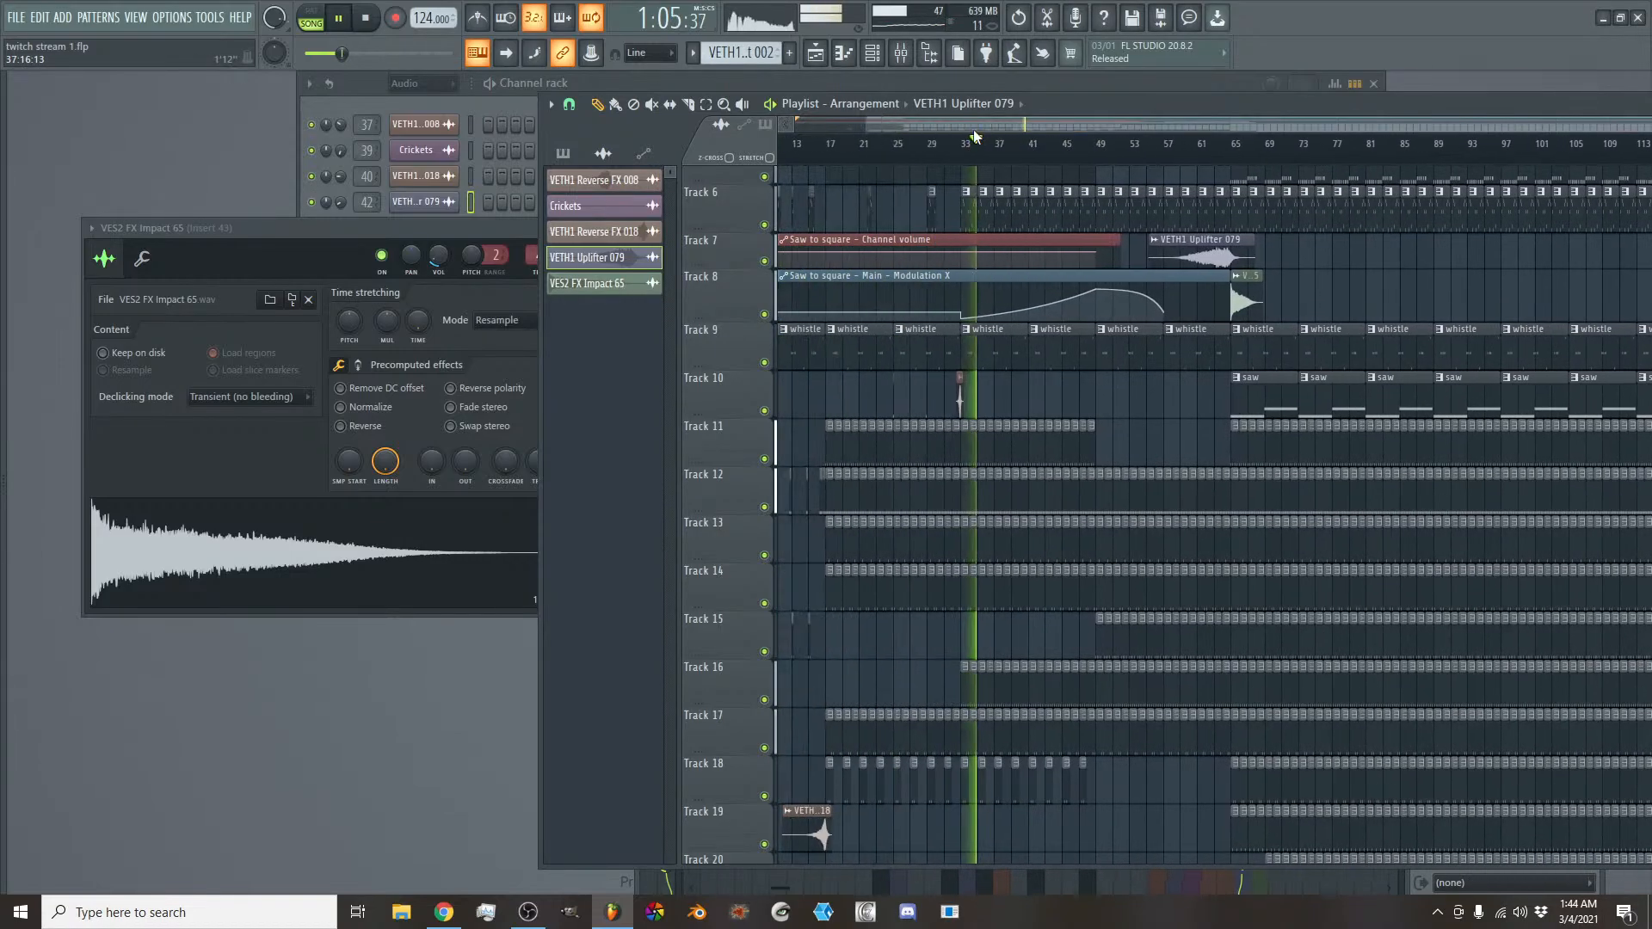
scroll(973, 129, "up", 2)
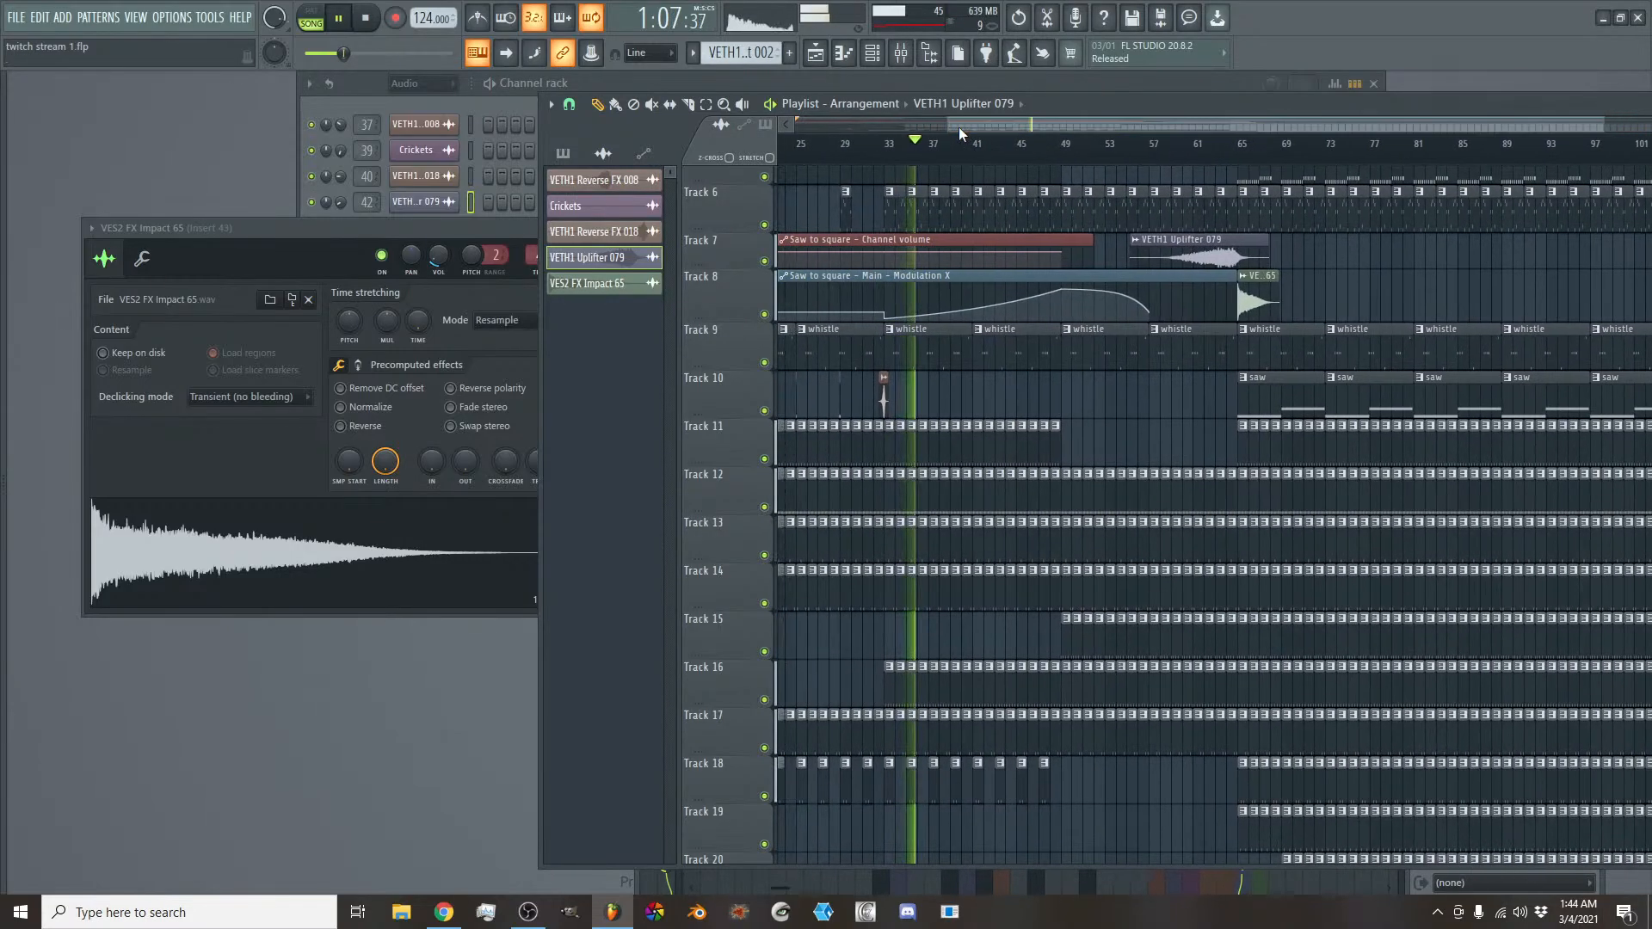
left_click_drag(712, 322, 712, 641)
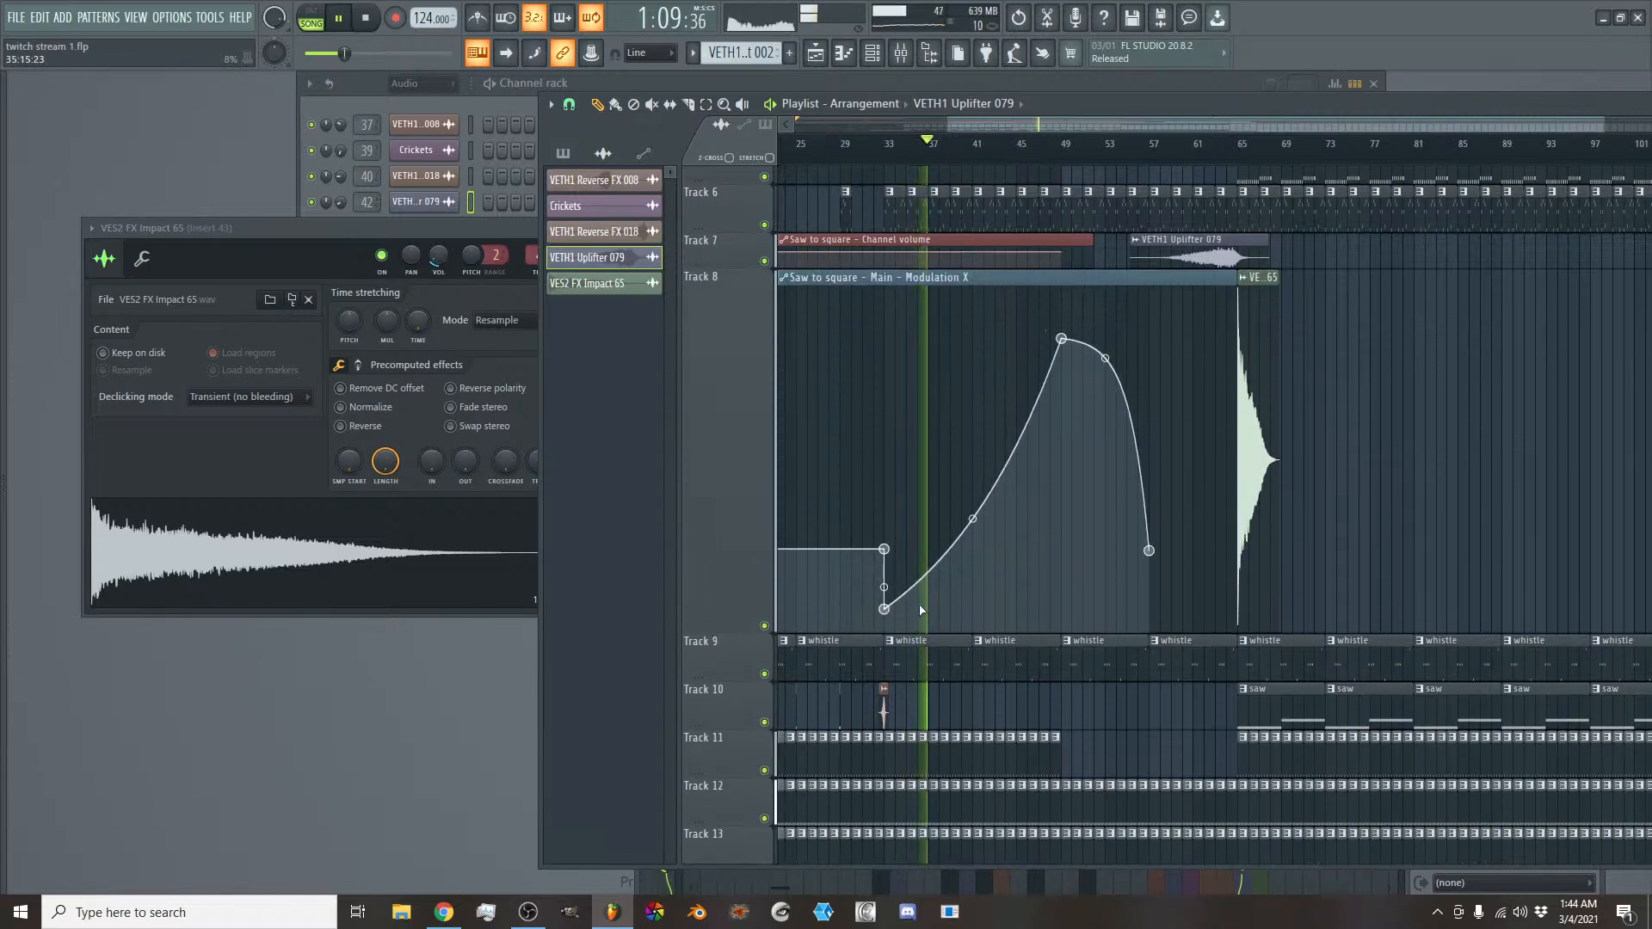
right_click(920, 574)
right_click(950, 353)
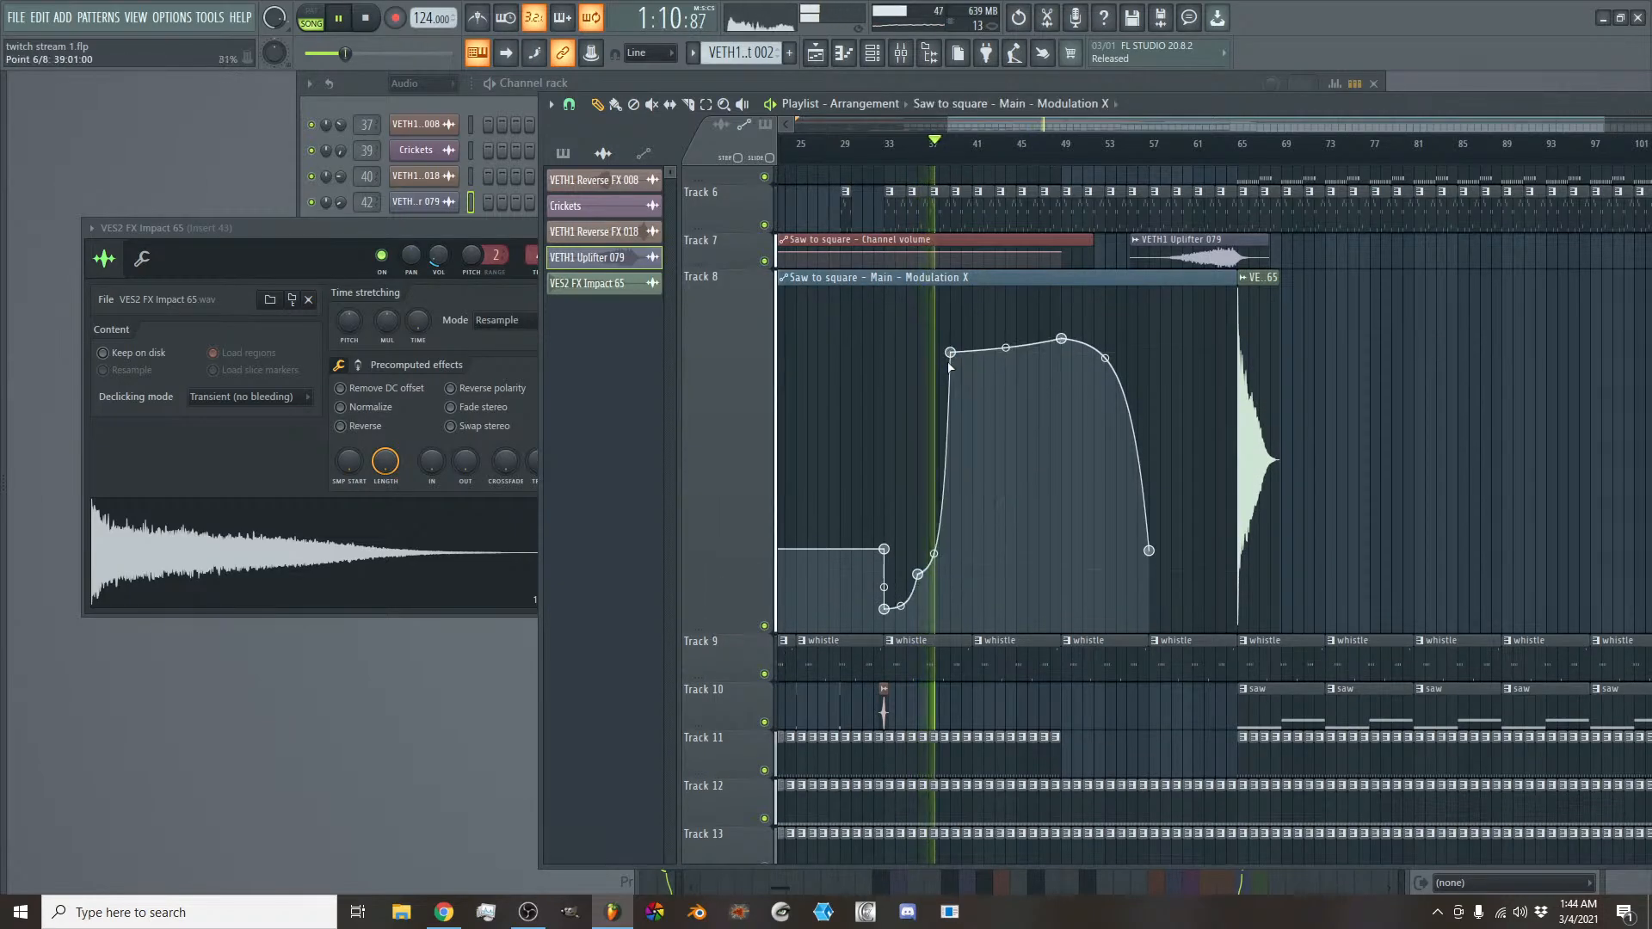
right_click(952, 550)
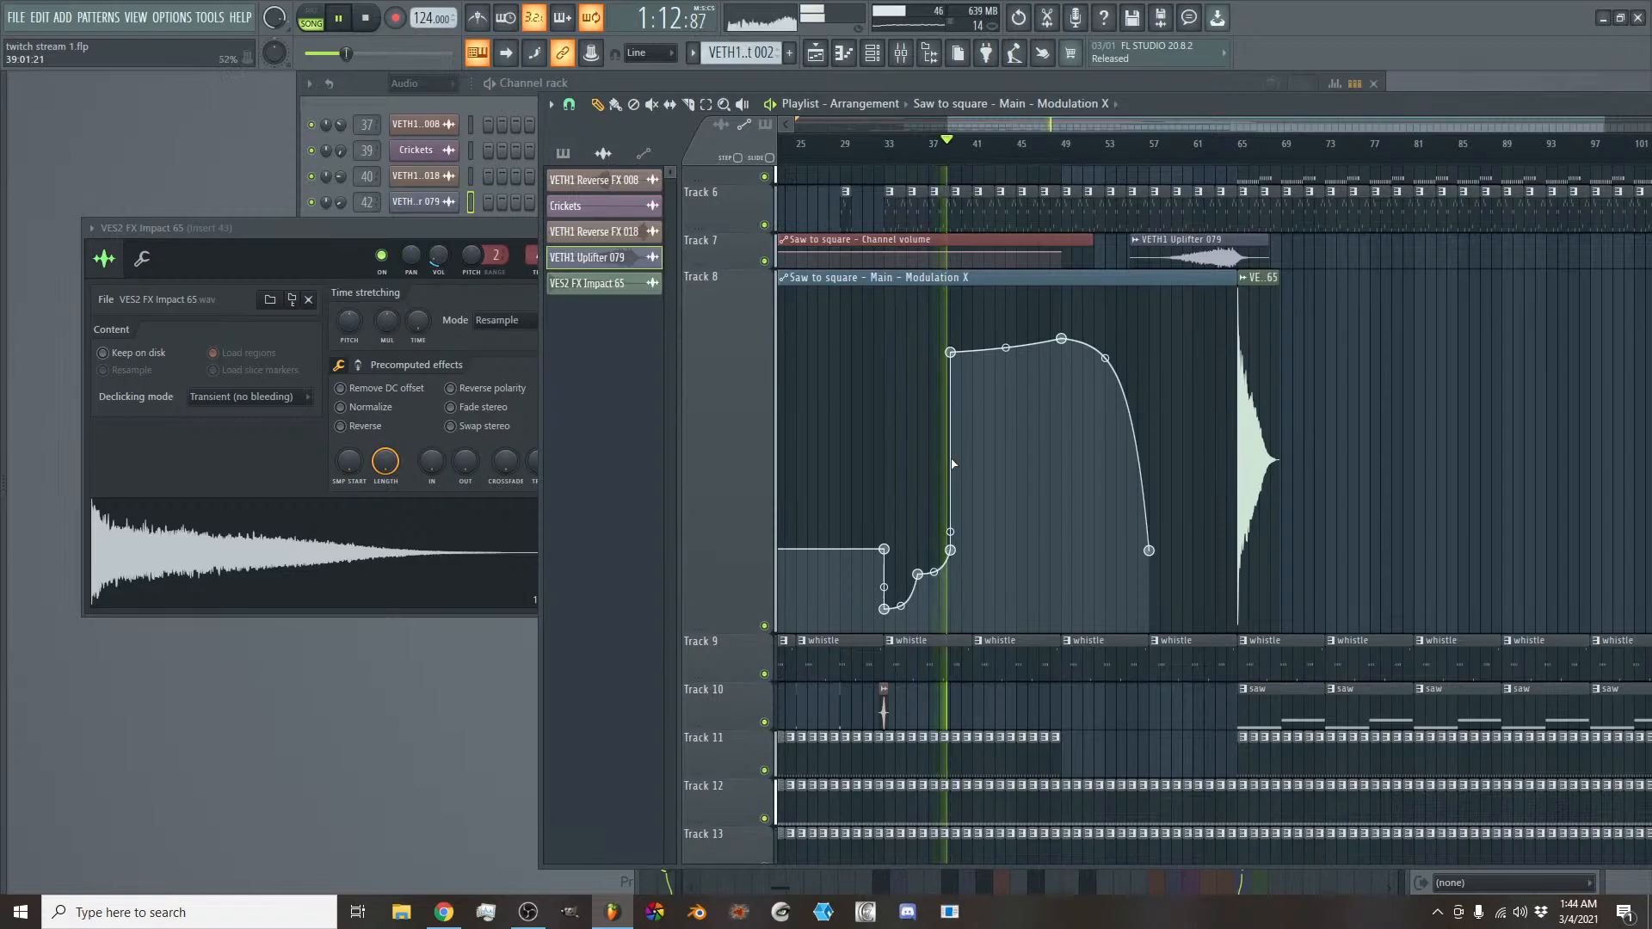
right_click(952, 553)
left_click(977, 572)
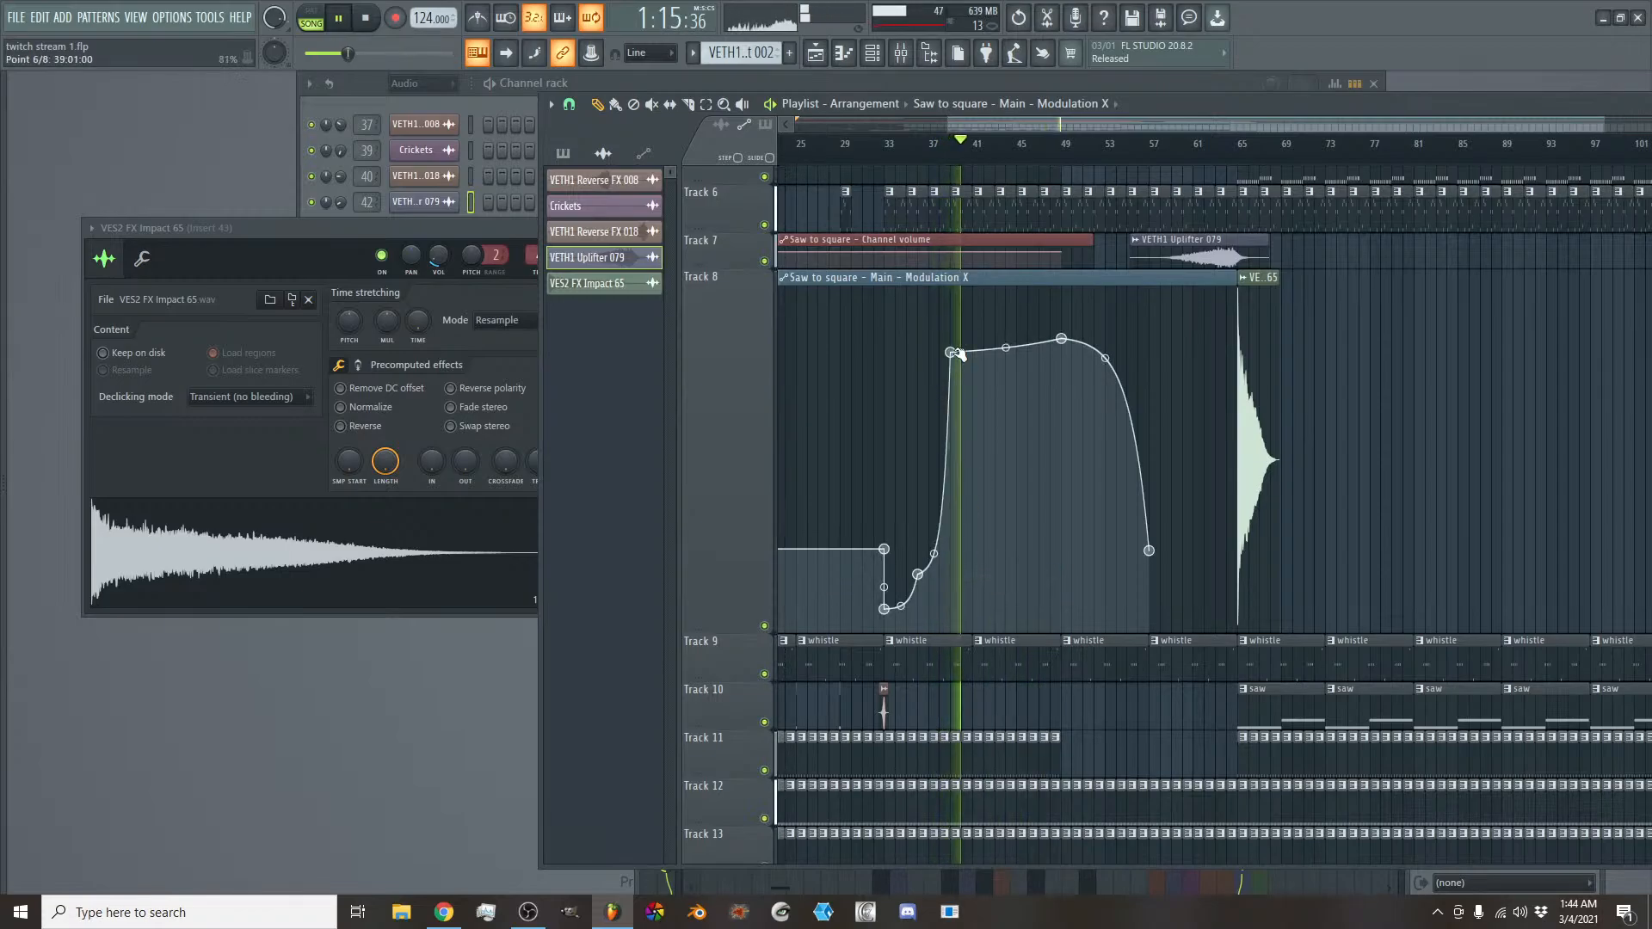
left_click_drag(950, 352, 917, 417)
right_click(930, 568)
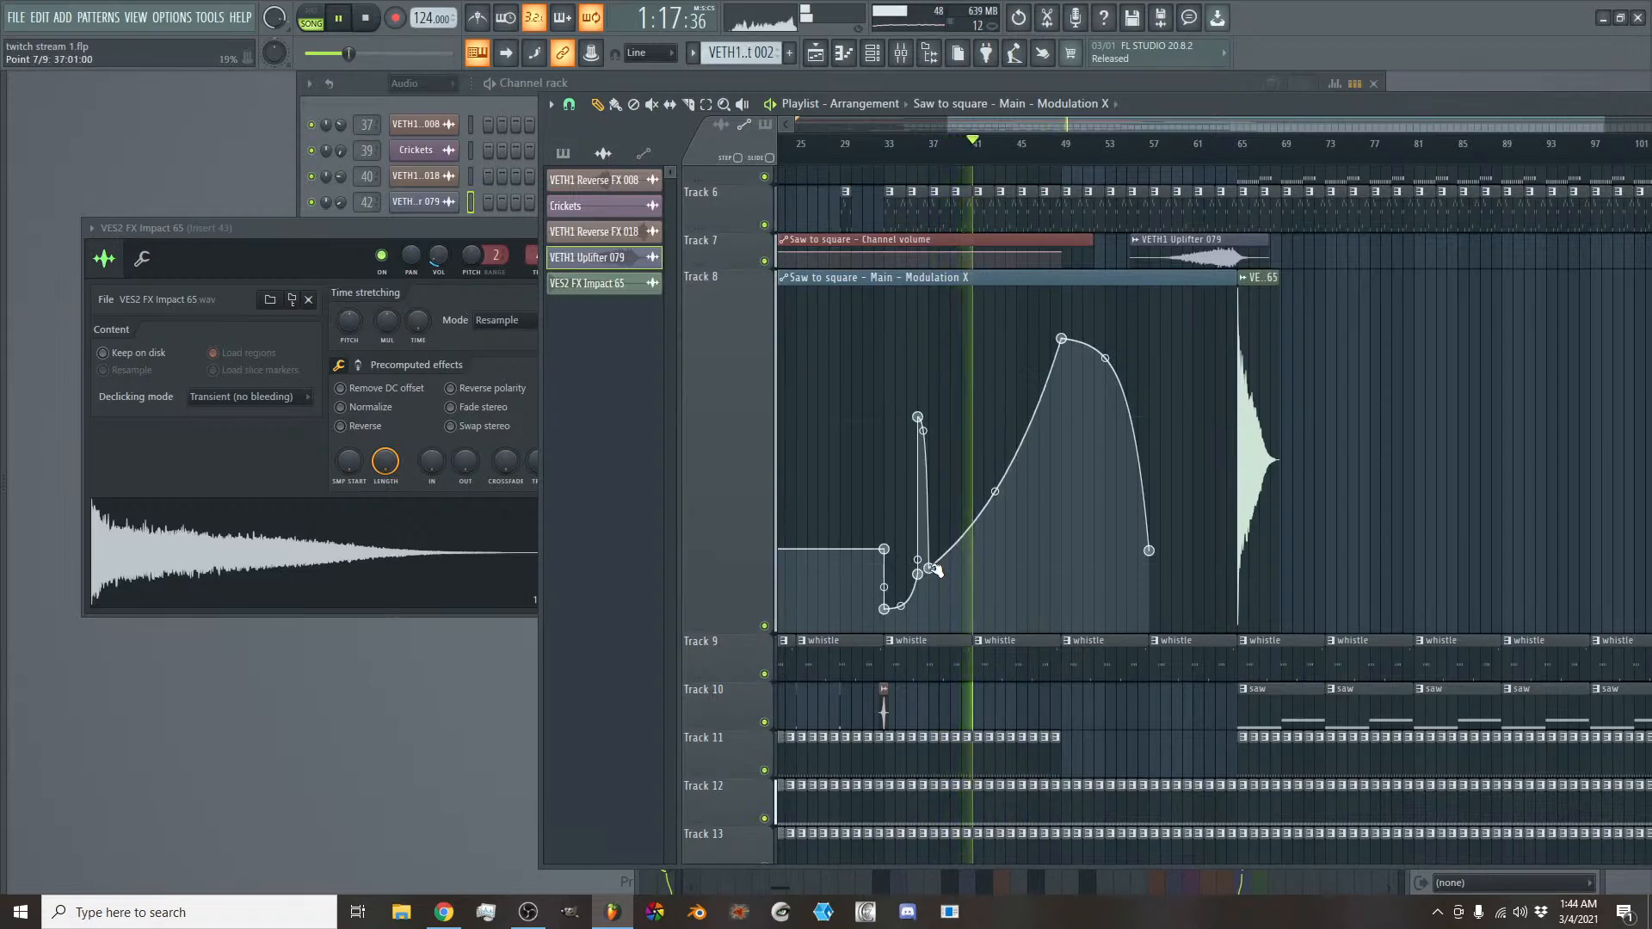
- Add Modulation X automation points at bar 41, a vertical jump at bar 44 and a shallow dip at bar 46
right_click(973, 528)
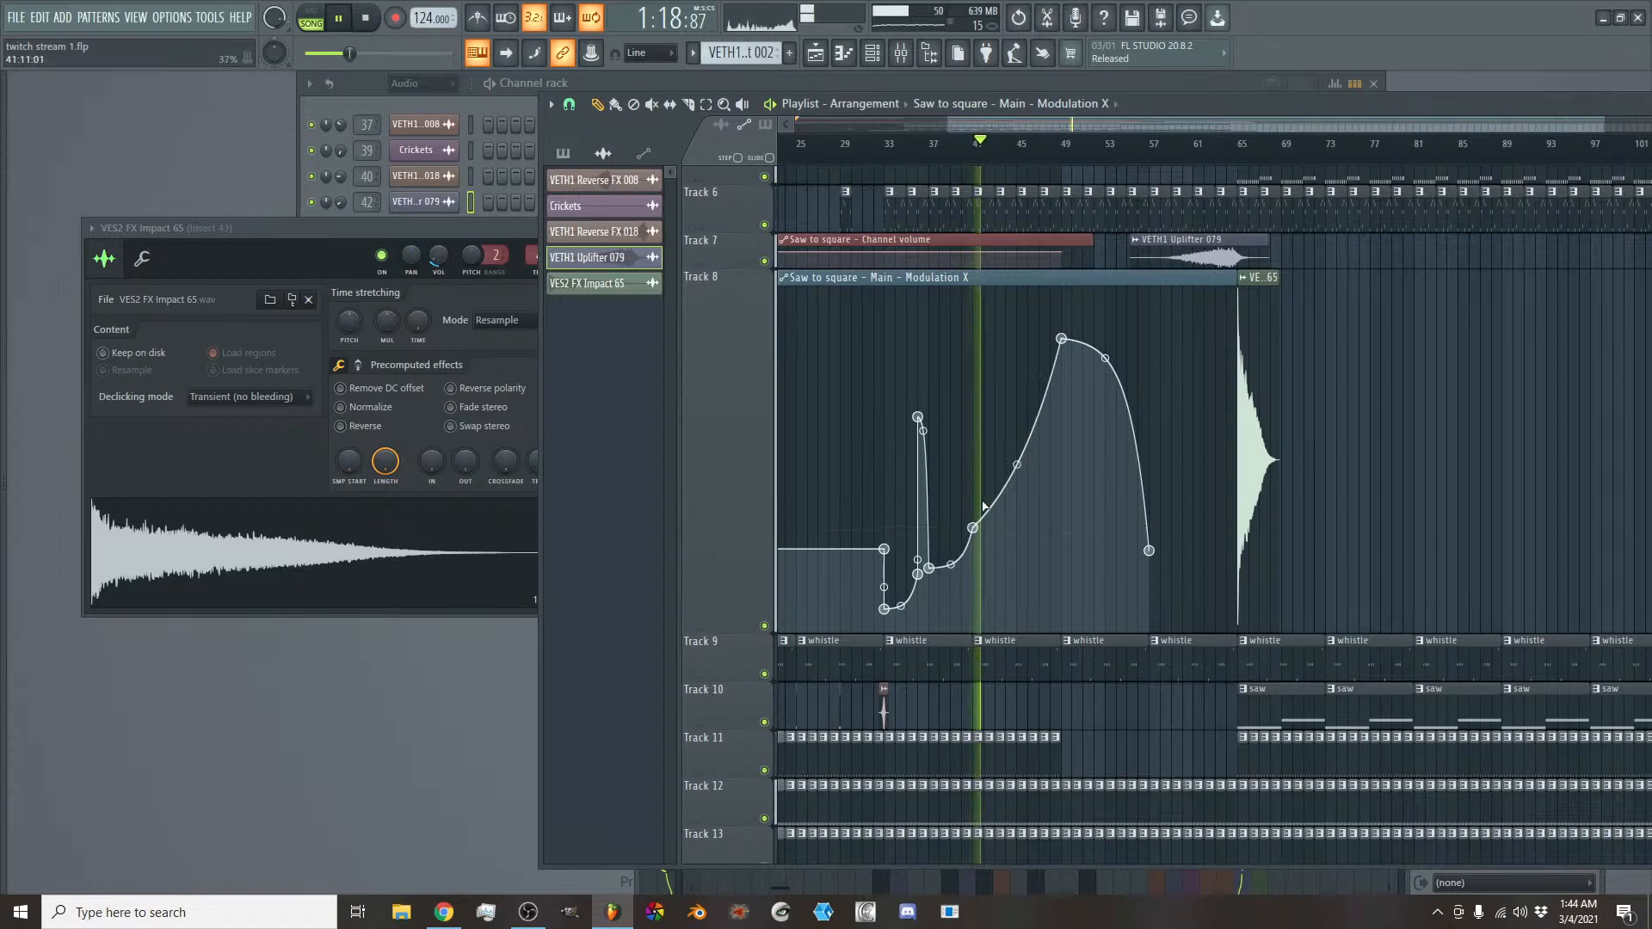
right_click(1006, 403)
right_click(1007, 501)
right_click(1028, 459)
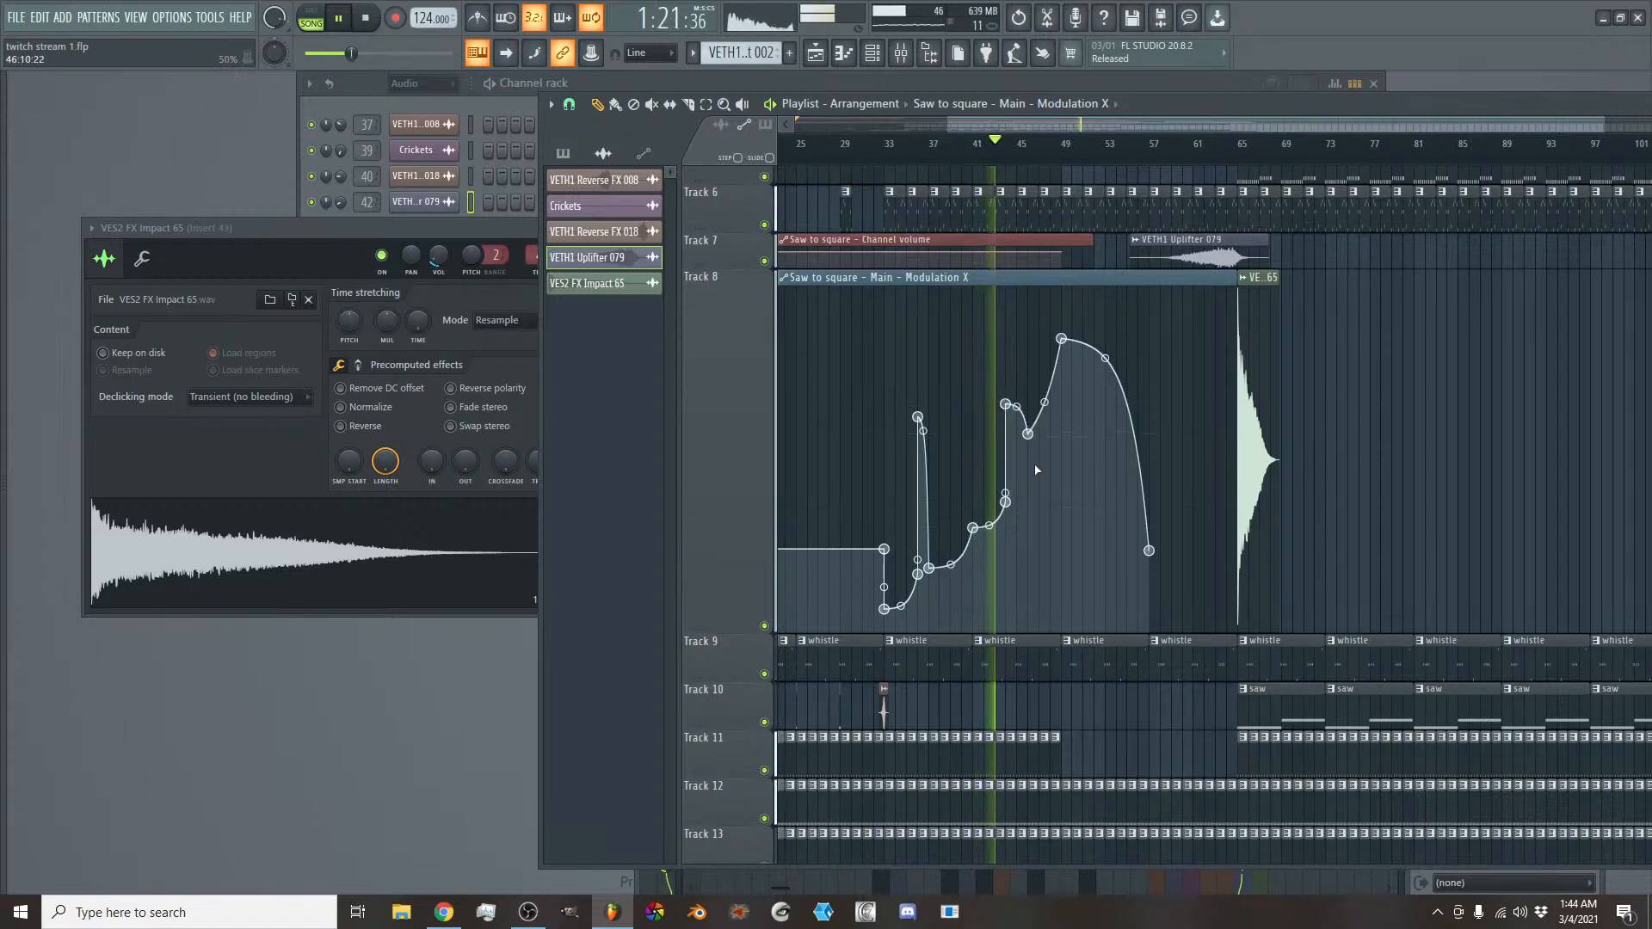
left_click_drag(1029, 460, 1028, 464)
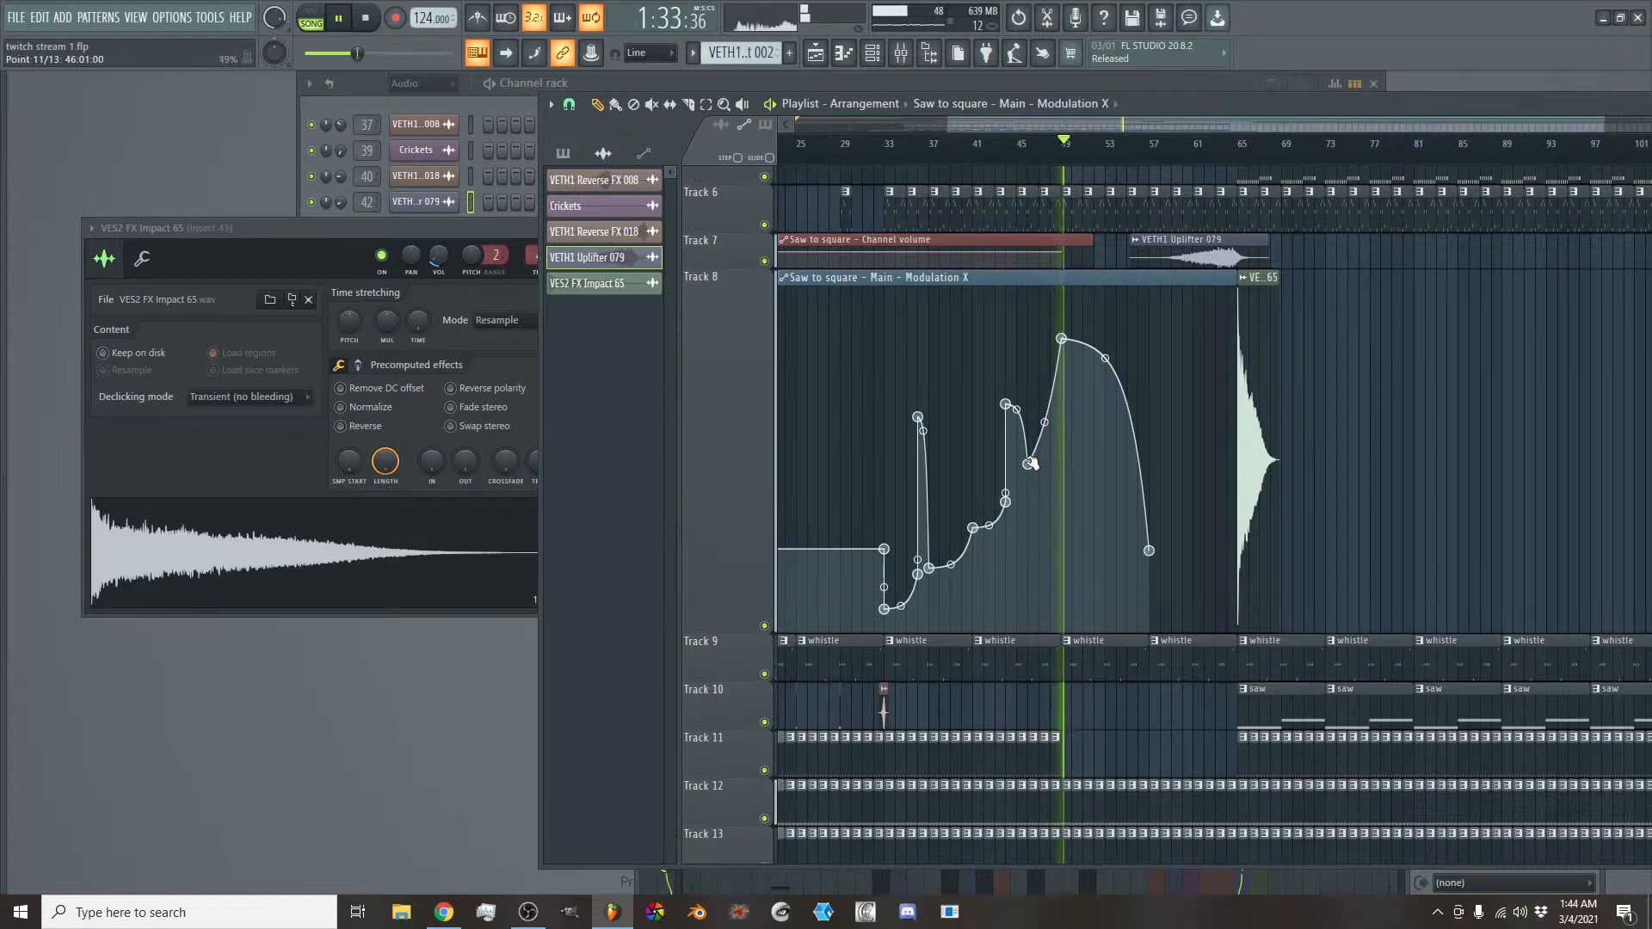
left_click_drag(1031, 464, 1030, 437)
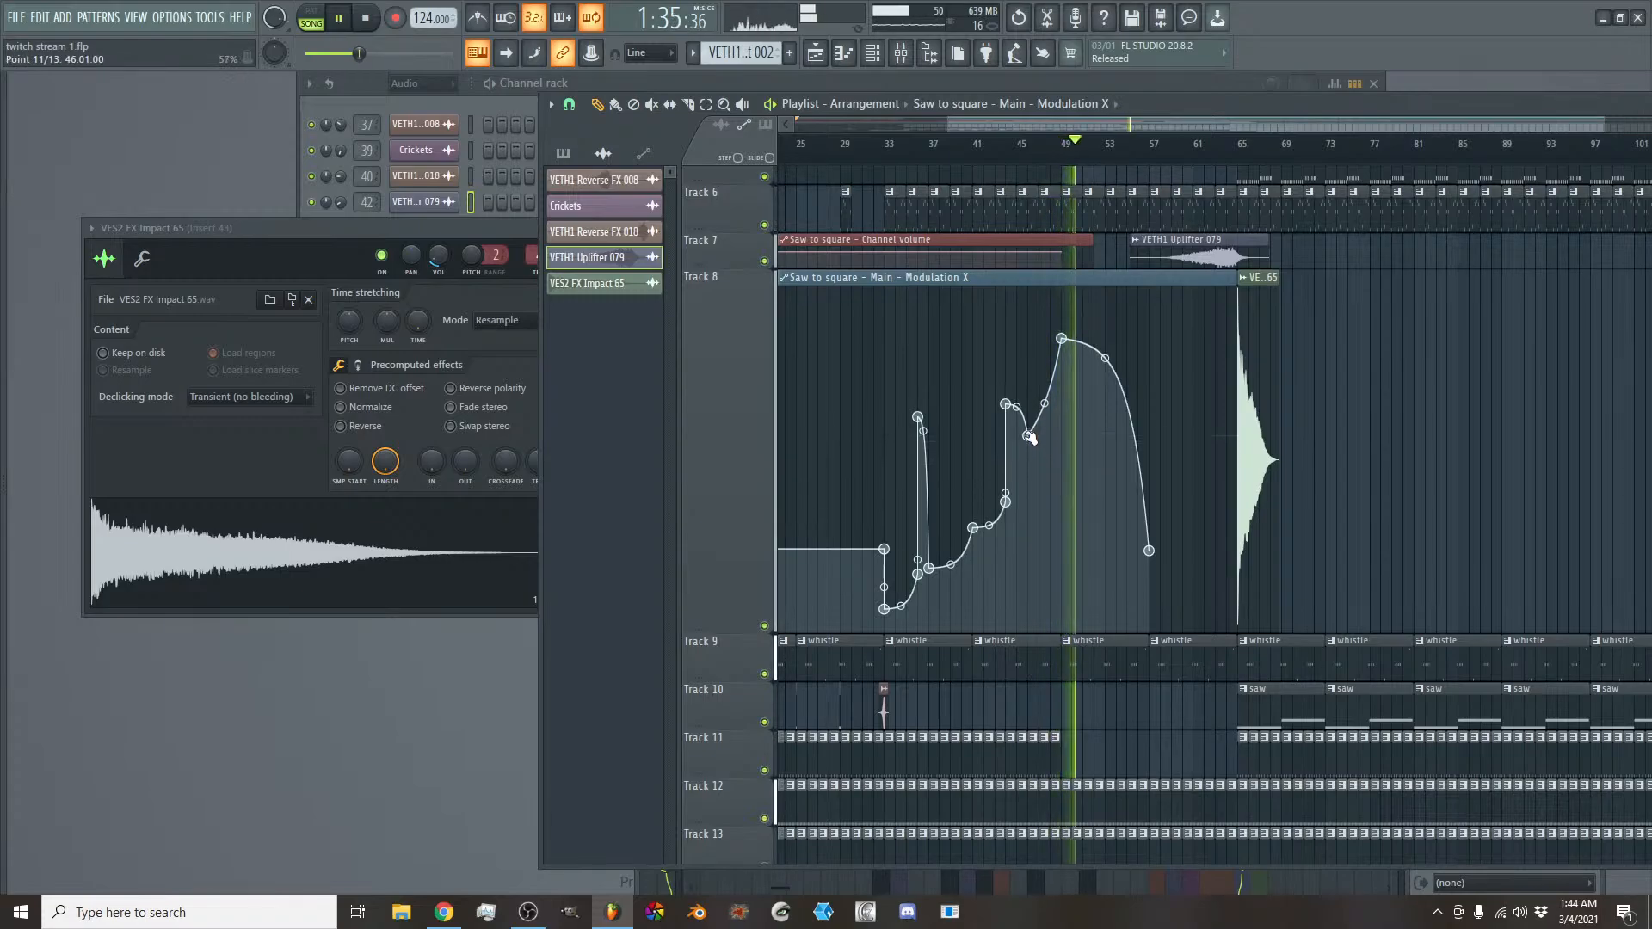
- Shape a small peak at bar 41 with a dip just after it, and extend the last Modulation X point to bar 61
left_click_drag(976, 525, 973, 491)
right_click(985, 522)
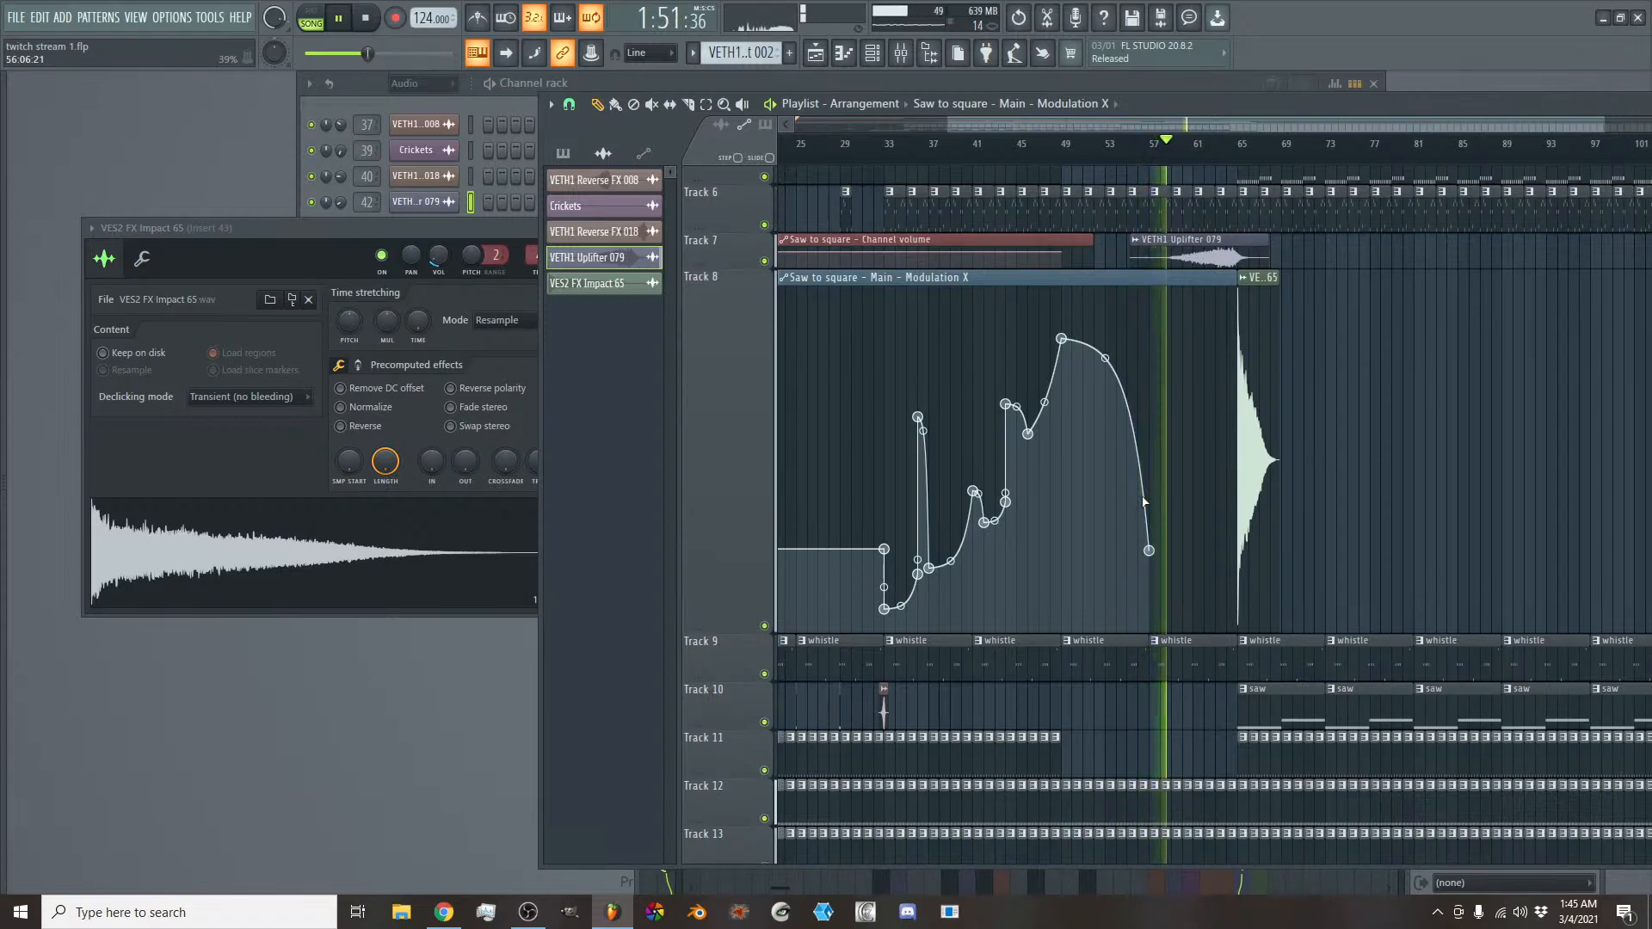
left_click_drag(1112, 126, 1166, 127)
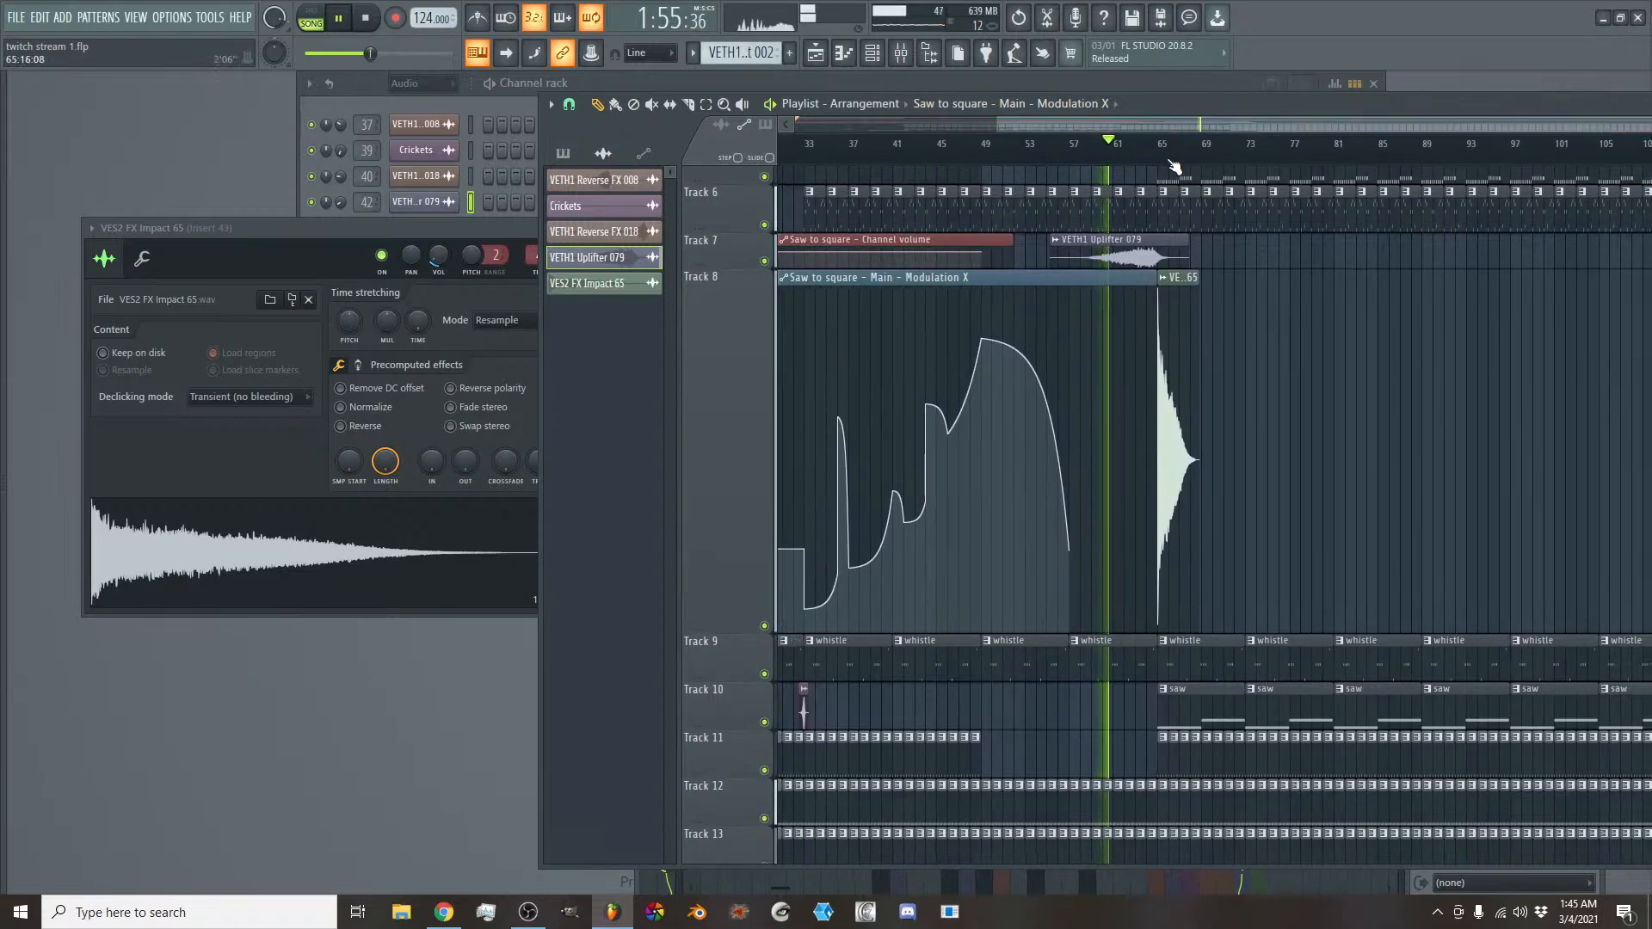
left_click_drag(1069, 550, 1113, 551)
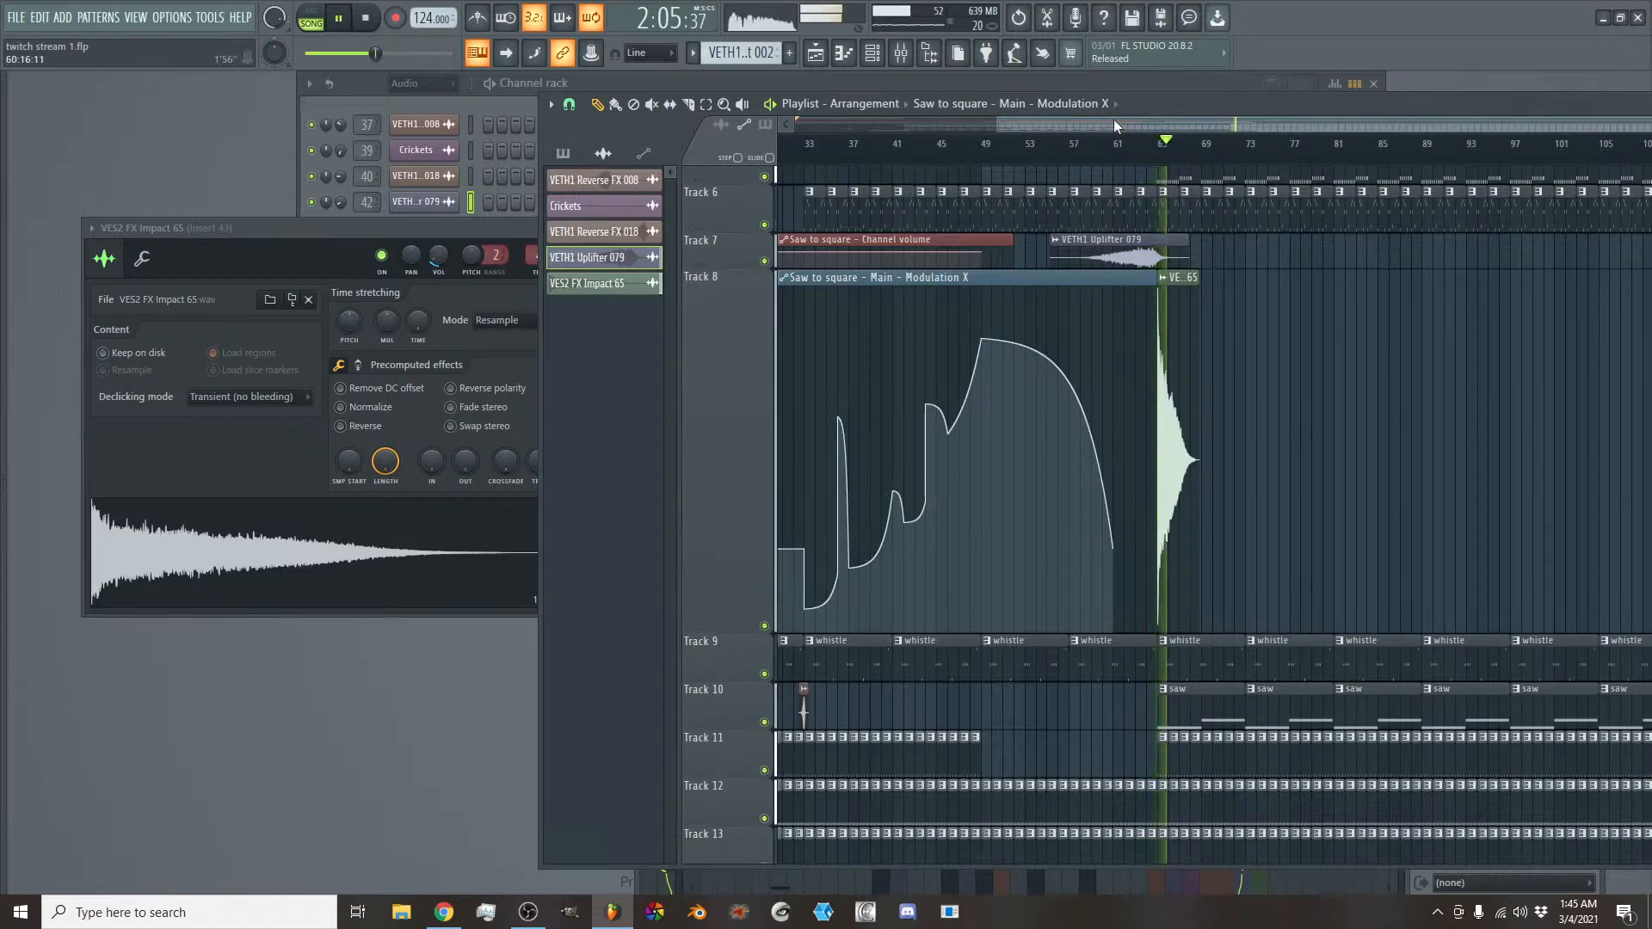
- Remove the (C)technoopenhat clips before bar 73 on Track 20, listen through the section and stop playback
left_click_drag(1113, 120, 1201, 124)
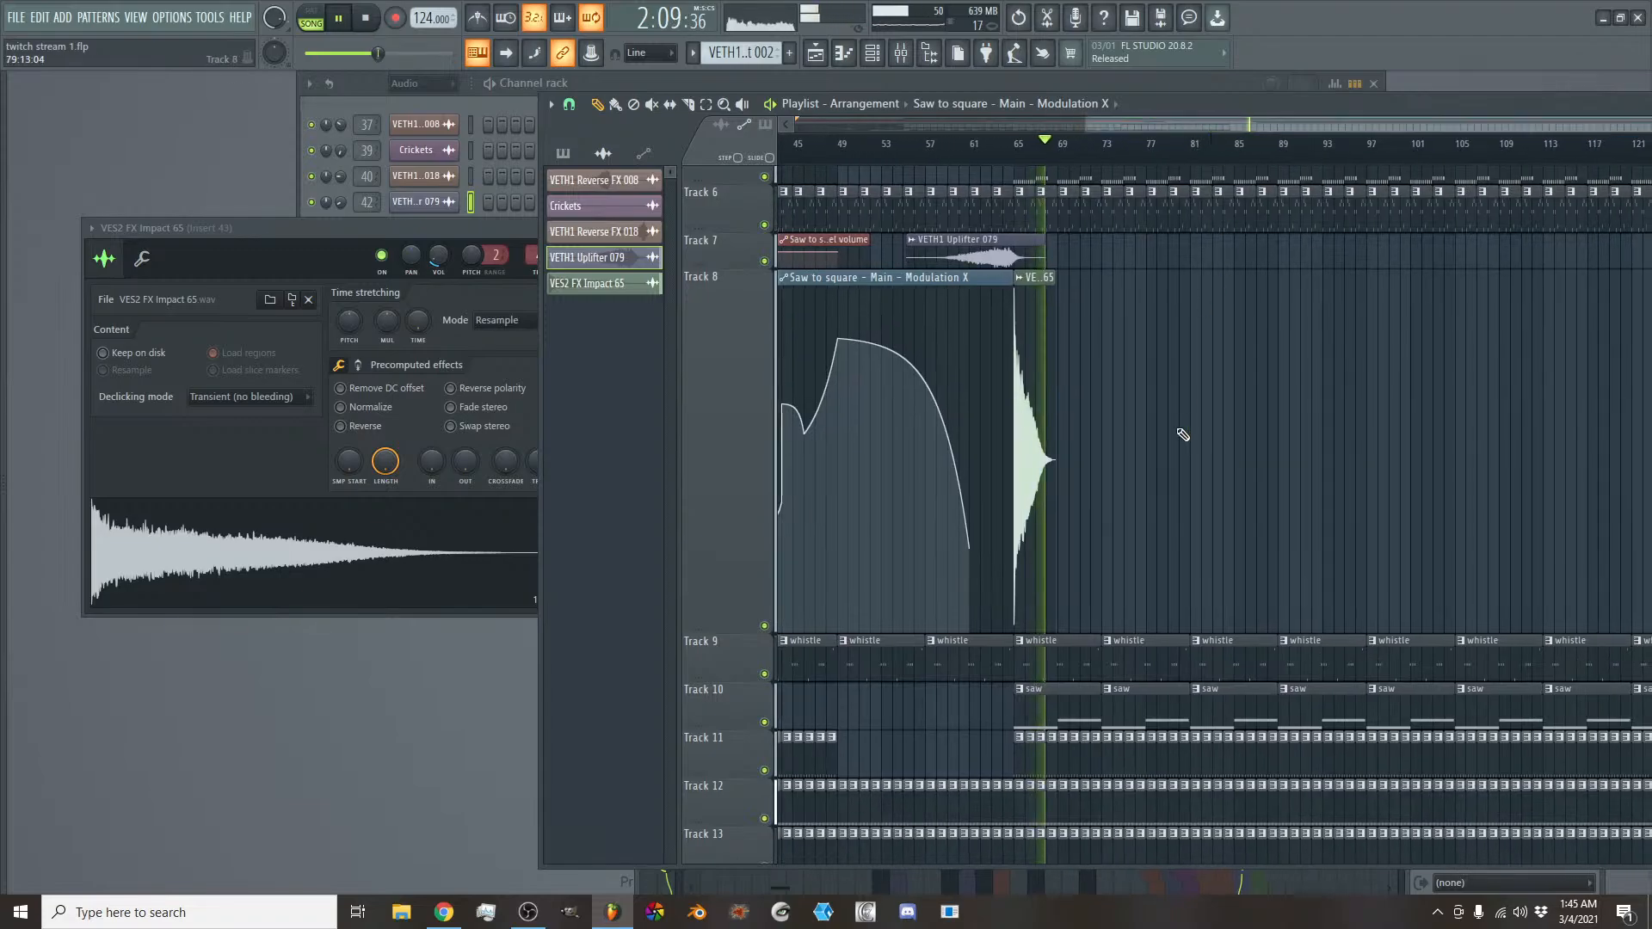
scroll(1180, 434, "down", 5)
left_click_drag(1059, 653, 1116, 660)
left_click(1120, 660)
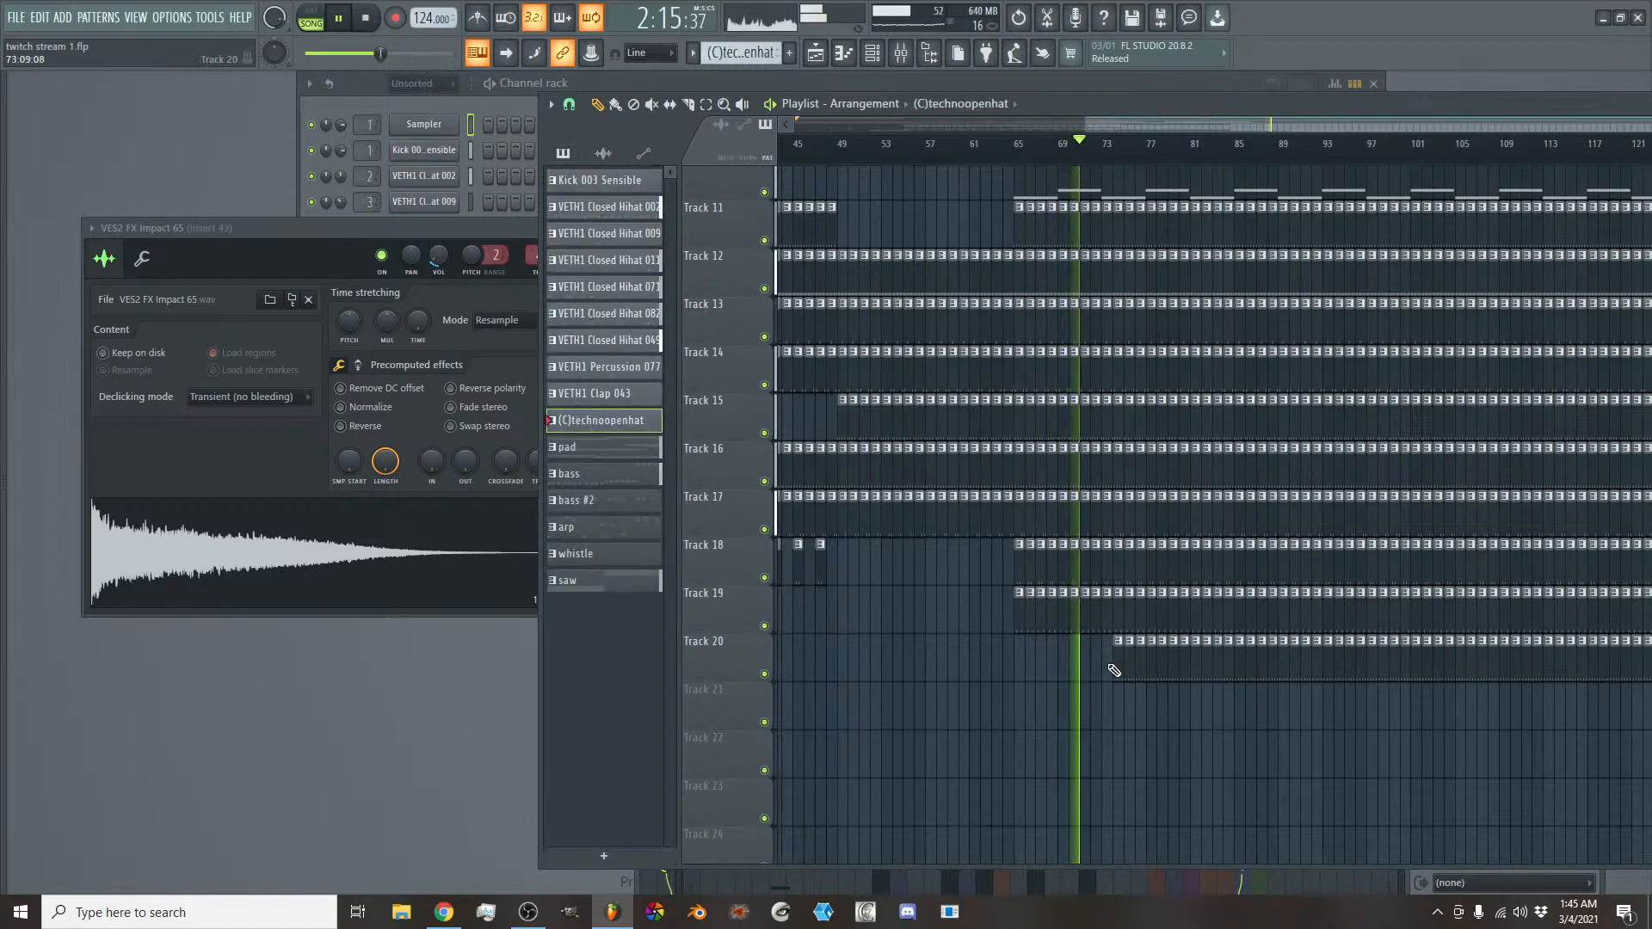
scroll(1104, 664, "up", 5)
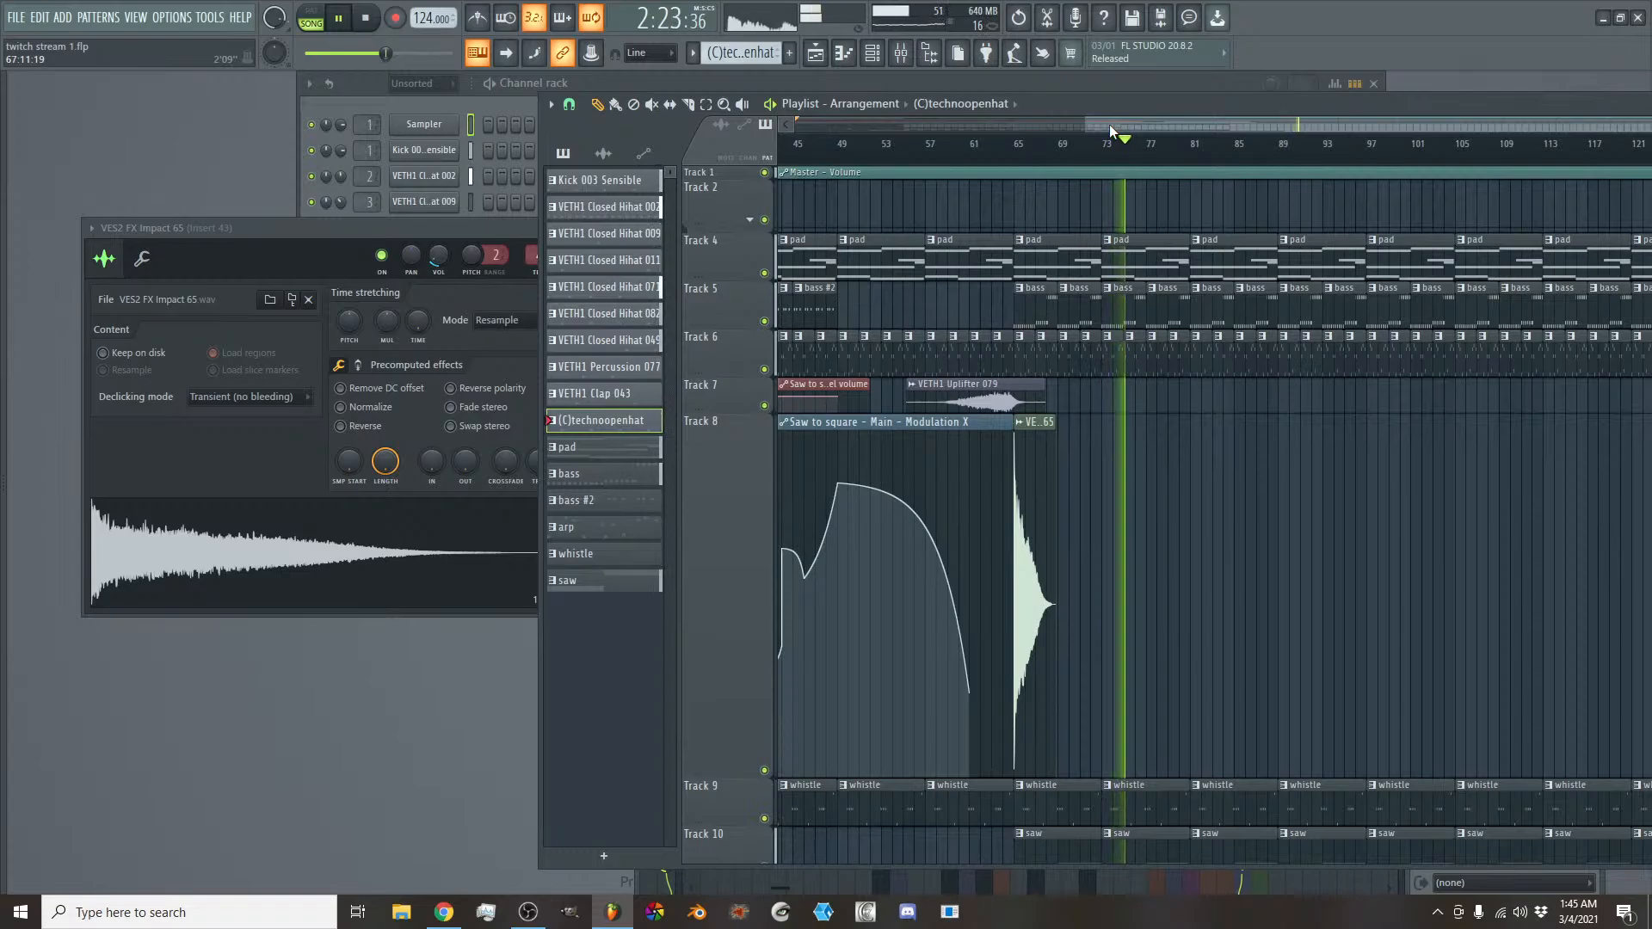
scroll(1082, 271, "down", 5)
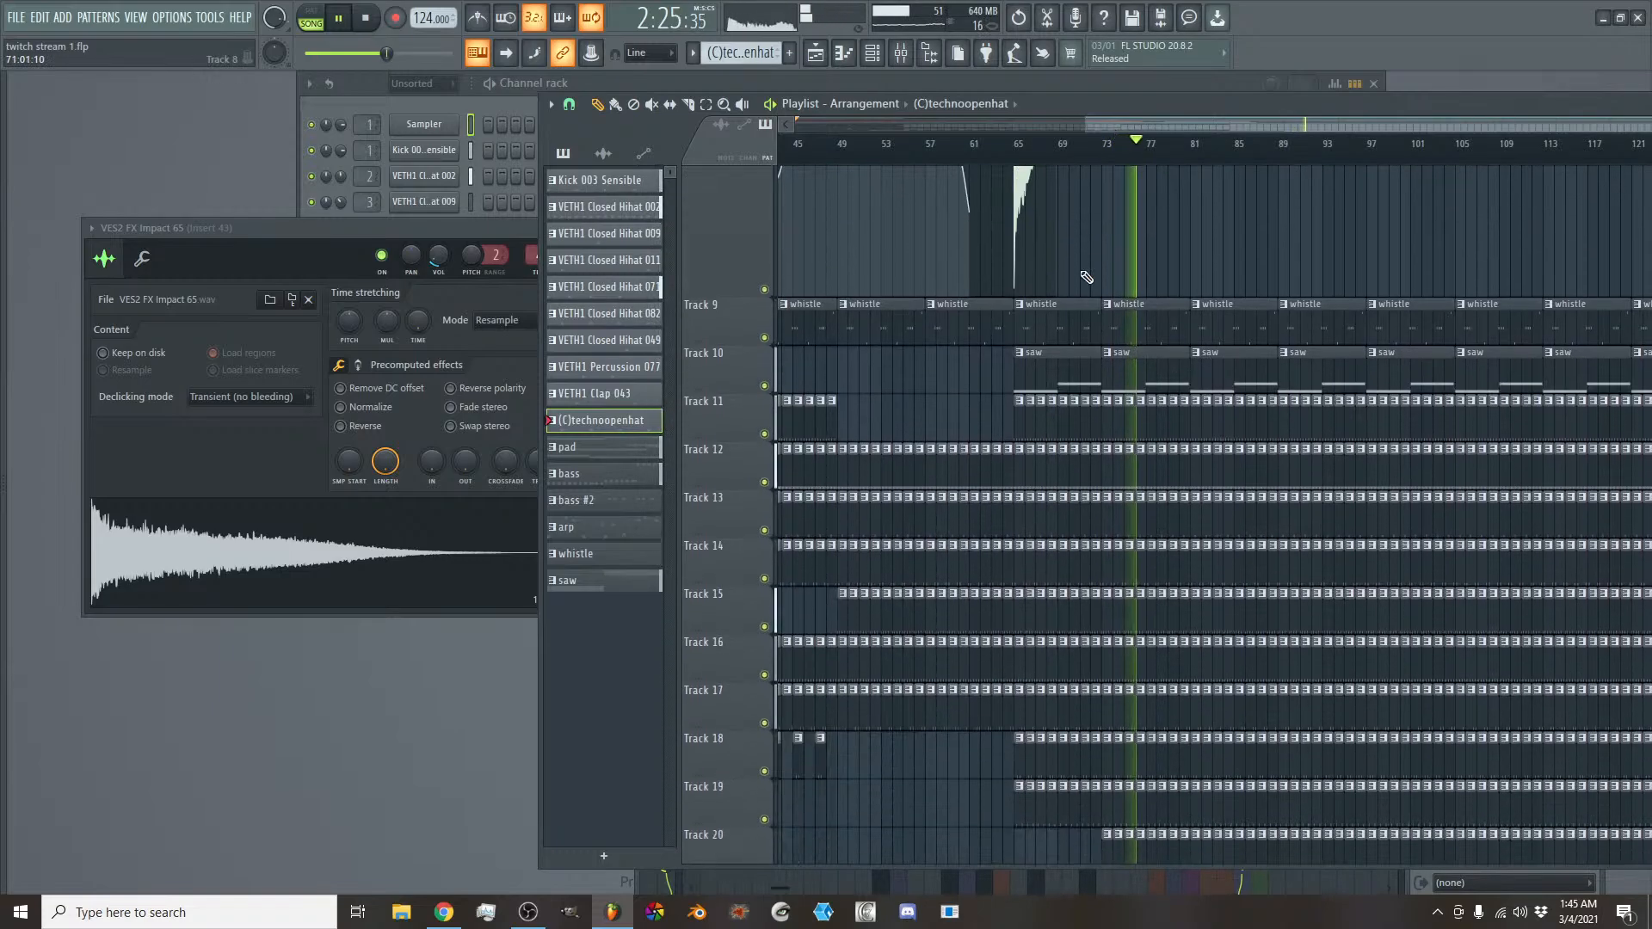
scroll(1086, 277, "down", 2)
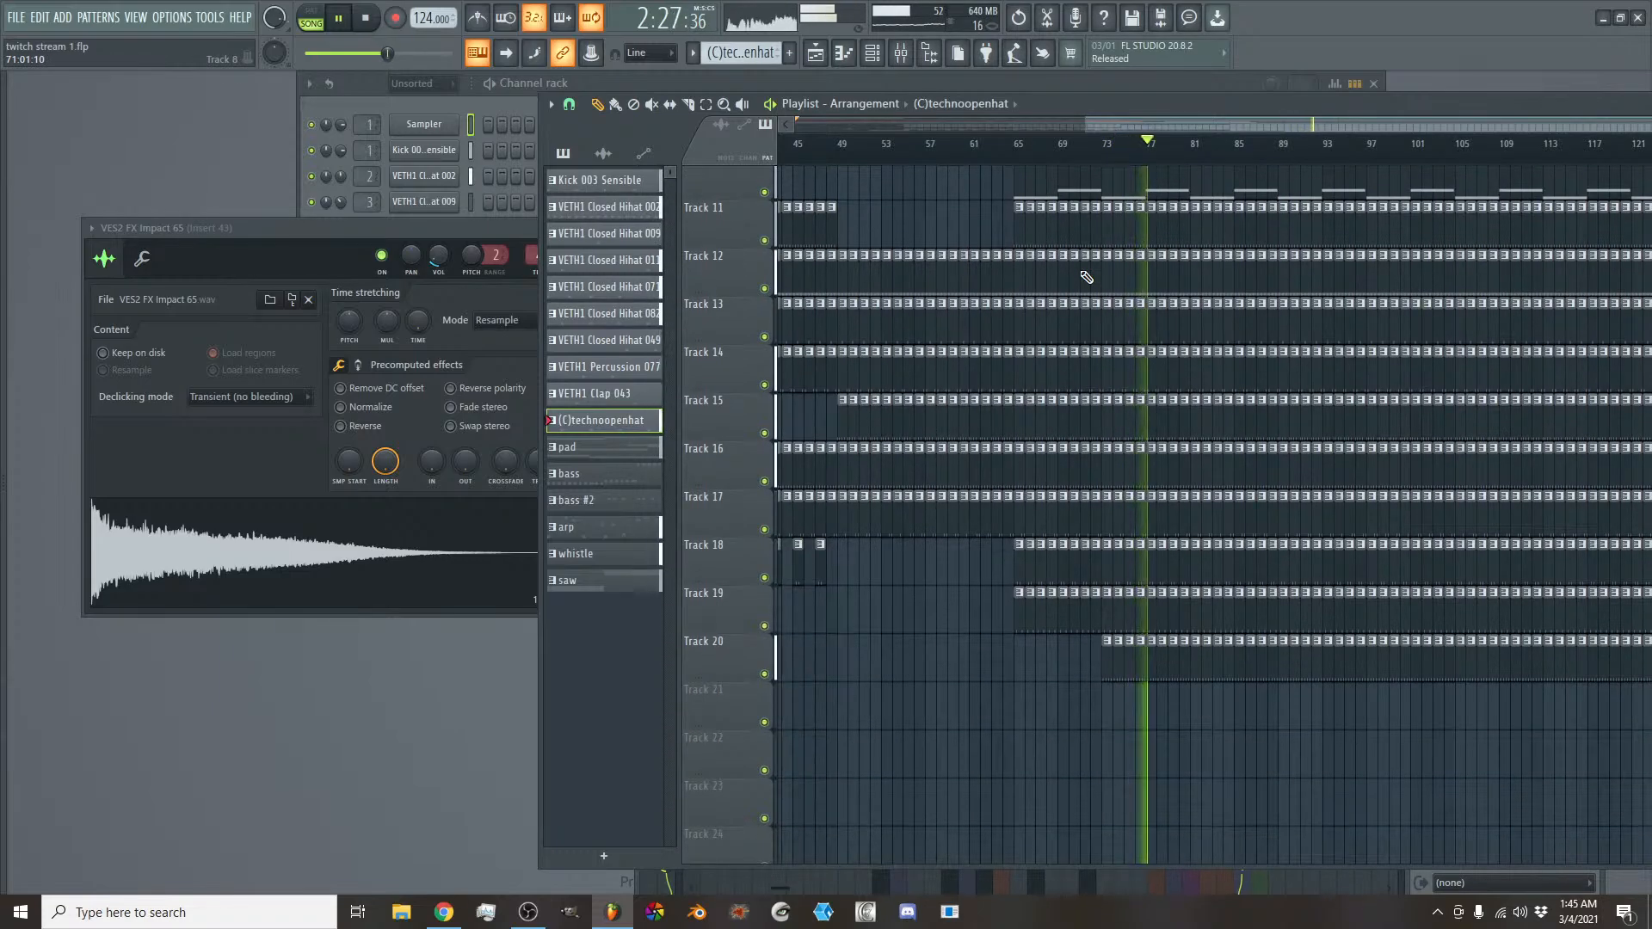
scroll(1086, 277, "up", 6)
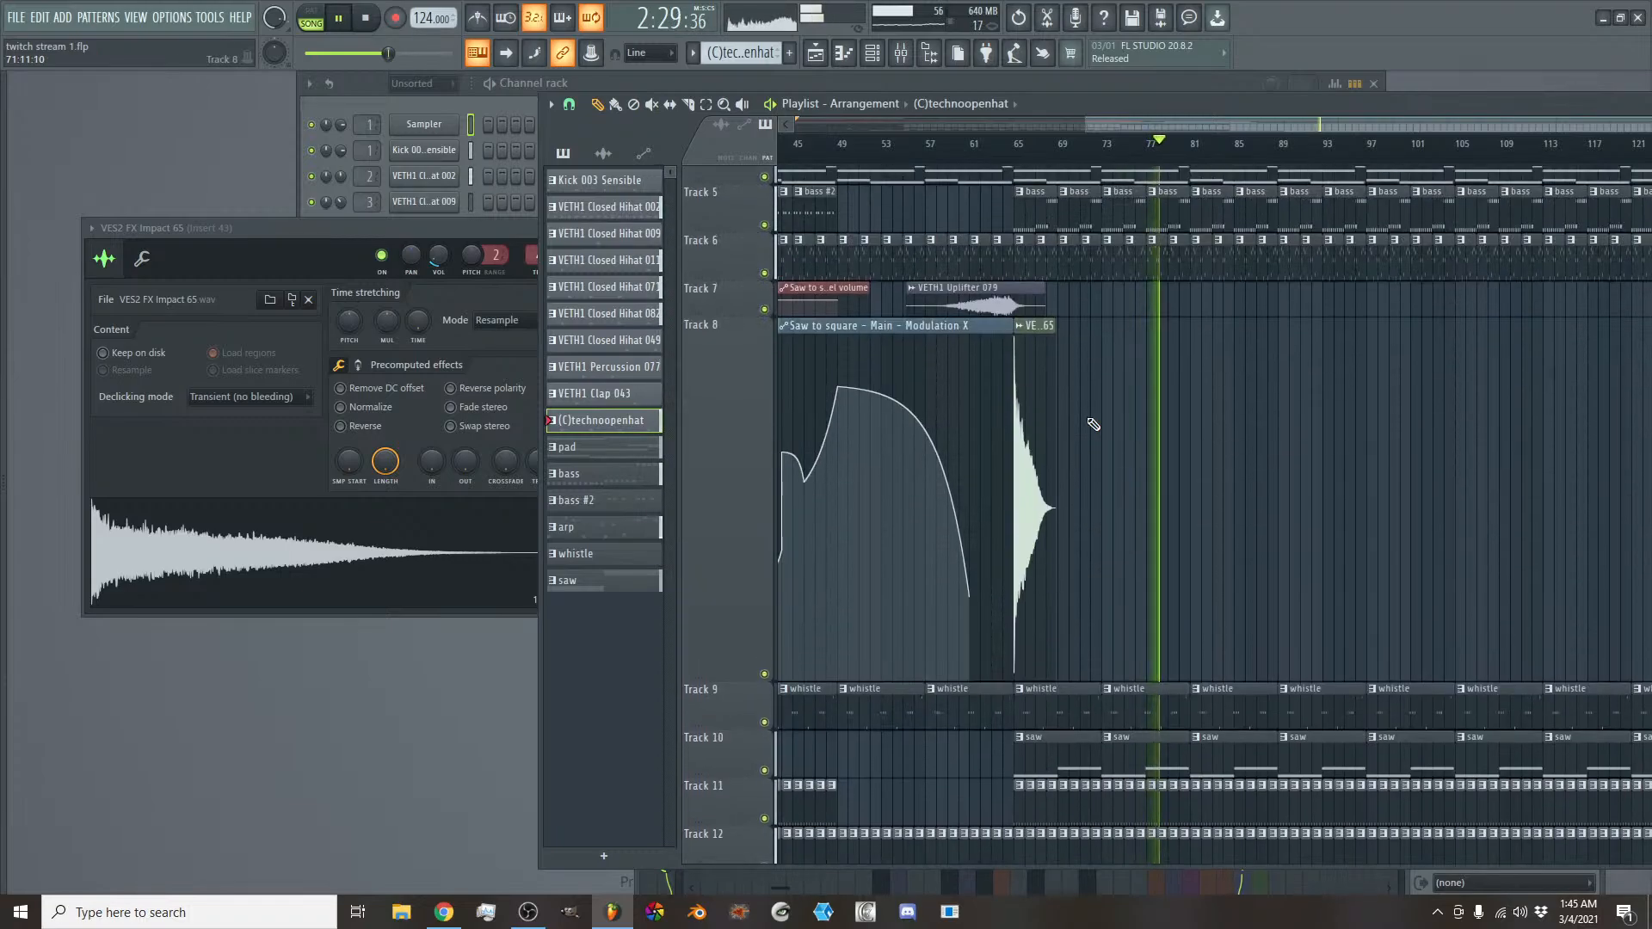
key("space")
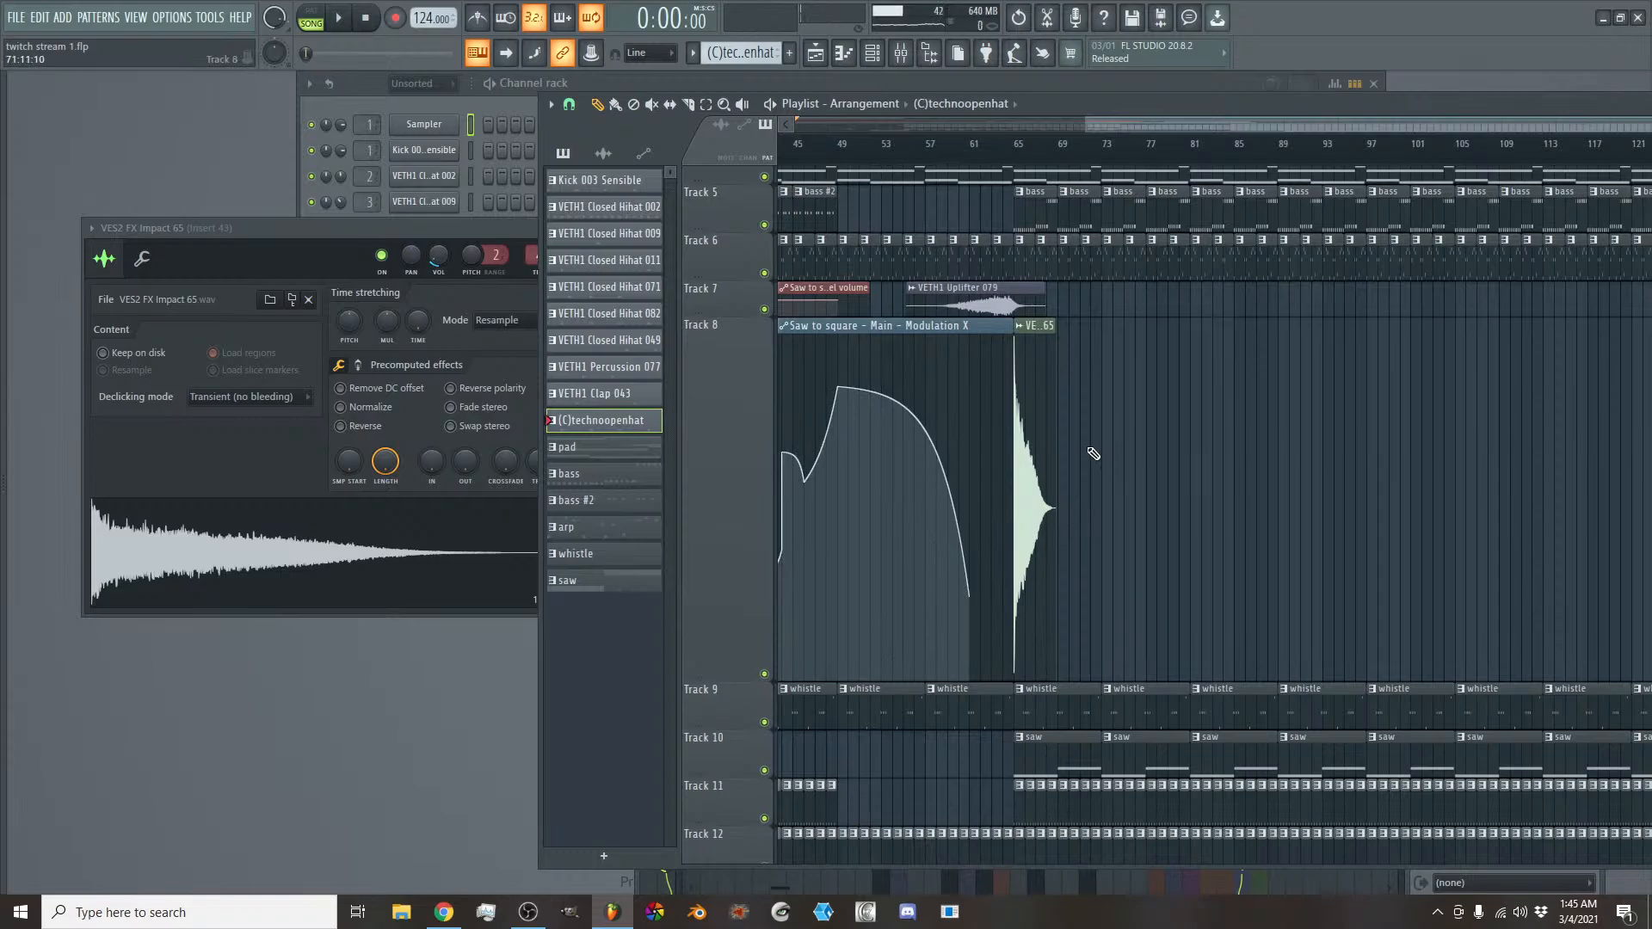
- Insert an empty track at Track 8 and move the VES2 FX Impact 65 clip up onto it, keeping it at bar 65
right_click(741, 383)
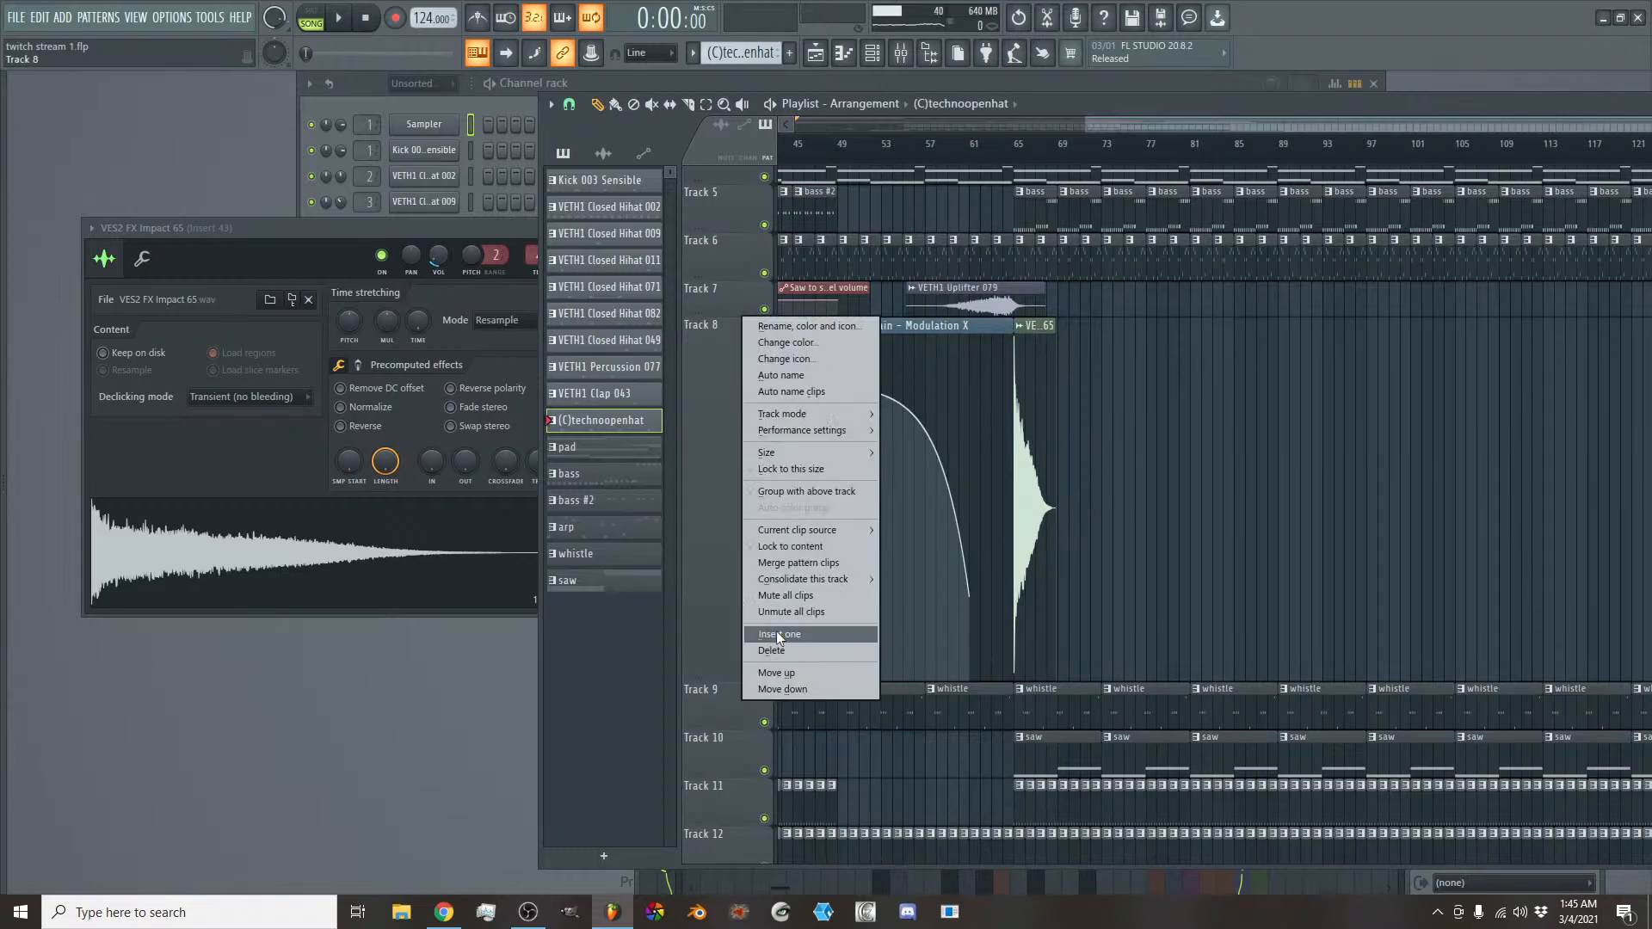
left_click(776, 634)
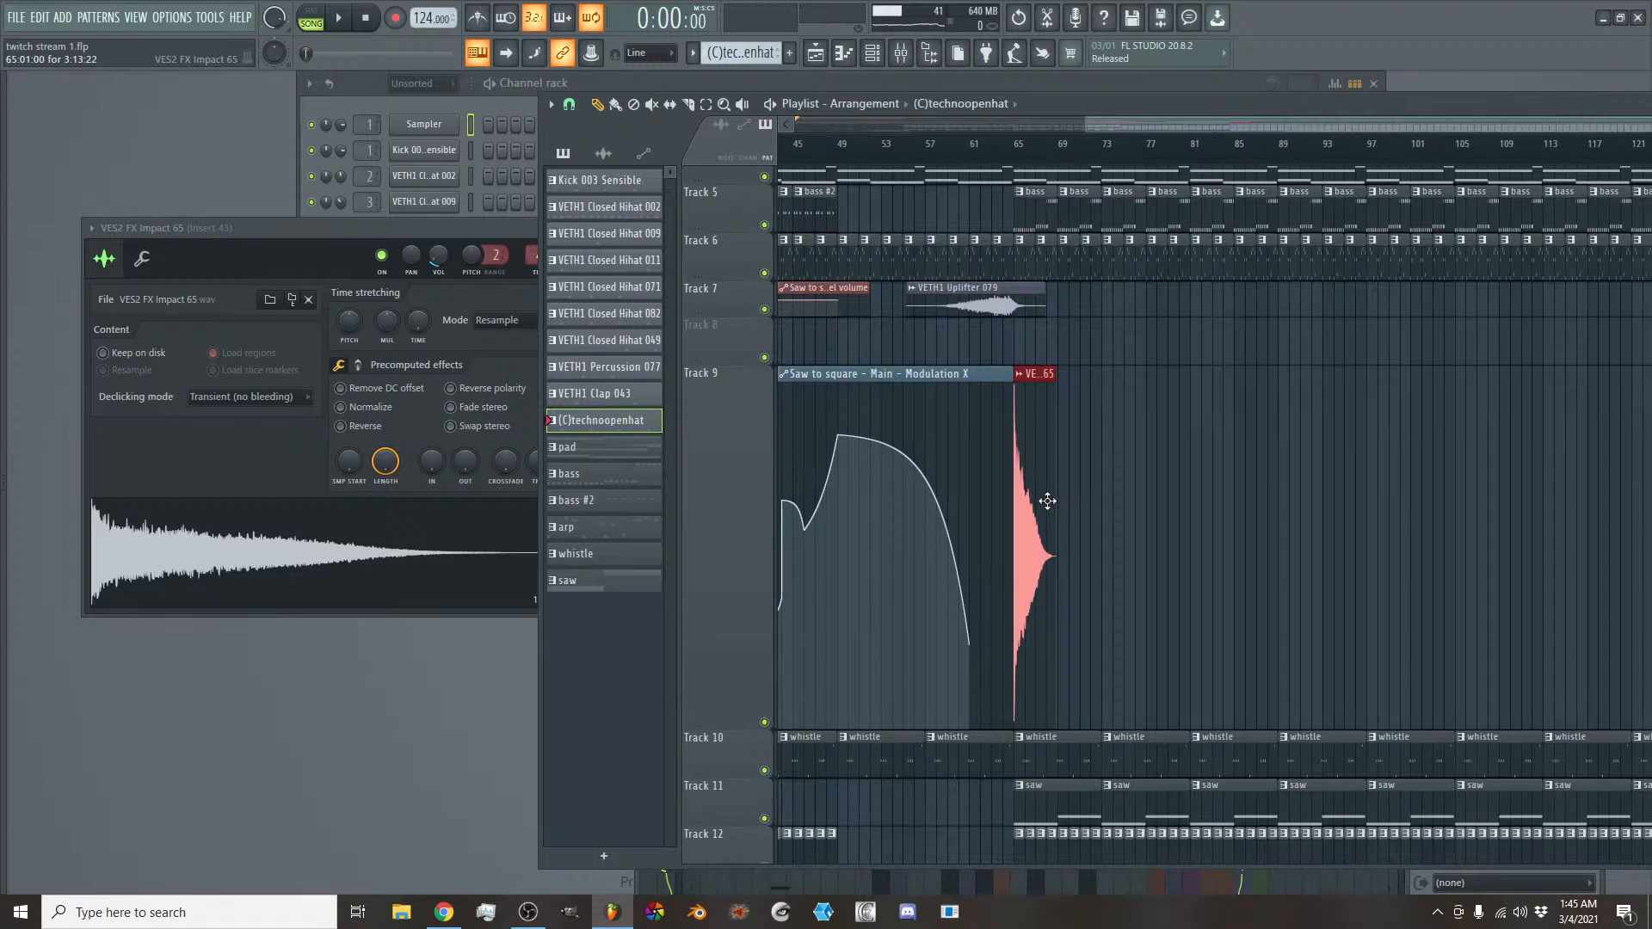
key("shift+Up")
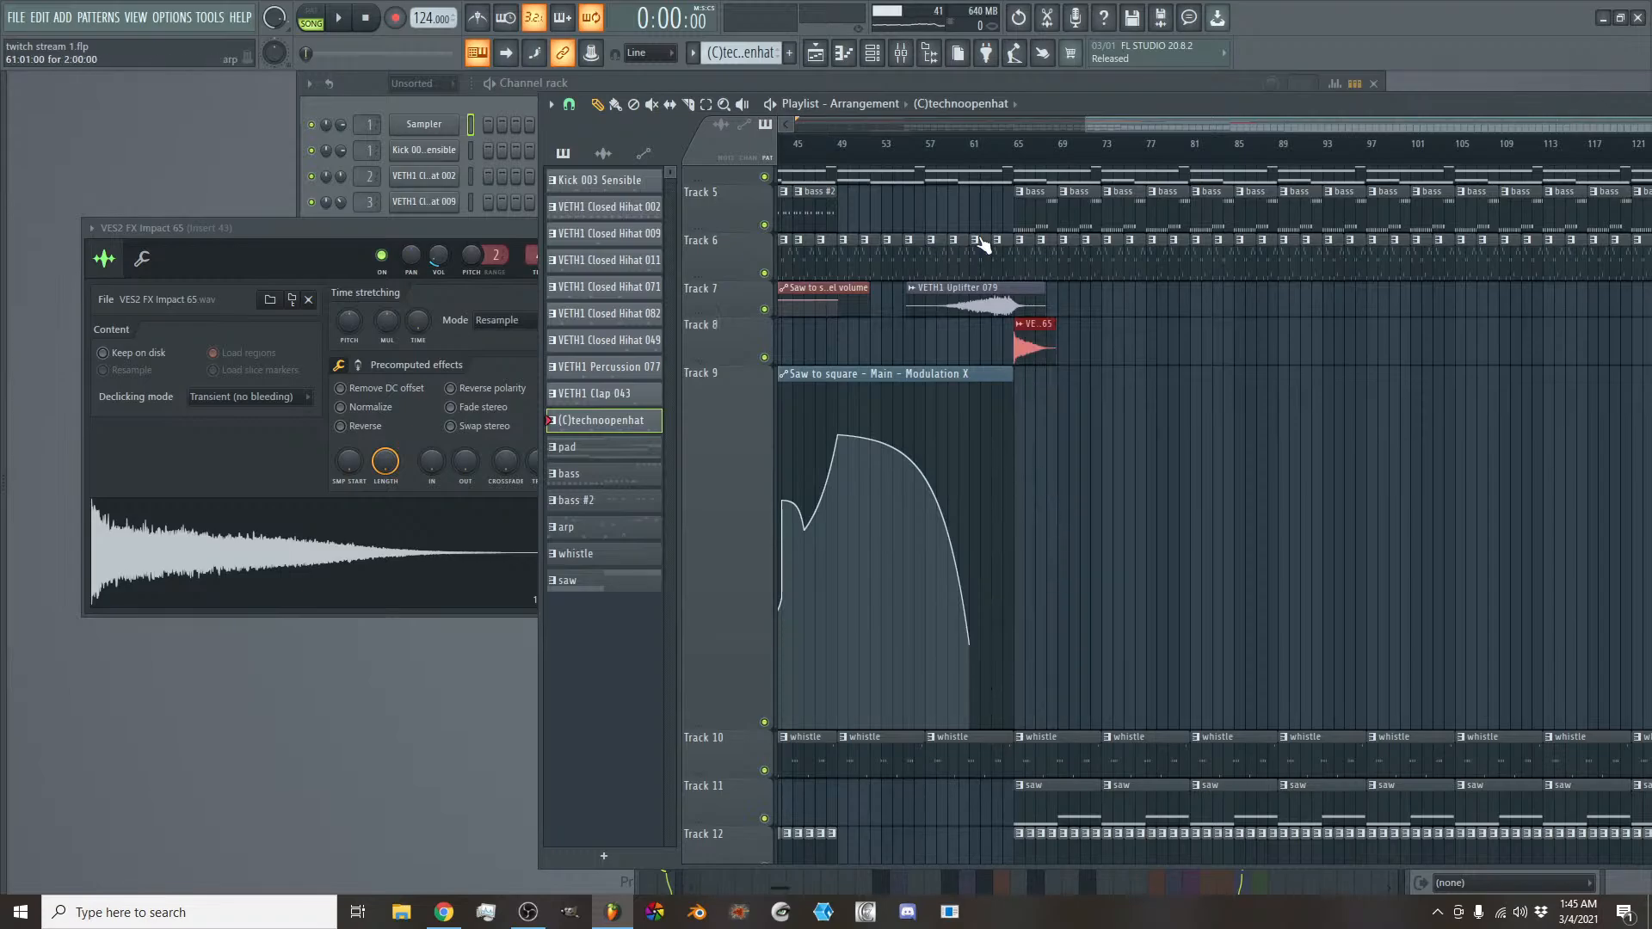
- Insert another empty track at Track 8 and move the VETH1 Uplifter 079 clip down from Track 7 onto it
right_click(730, 320)
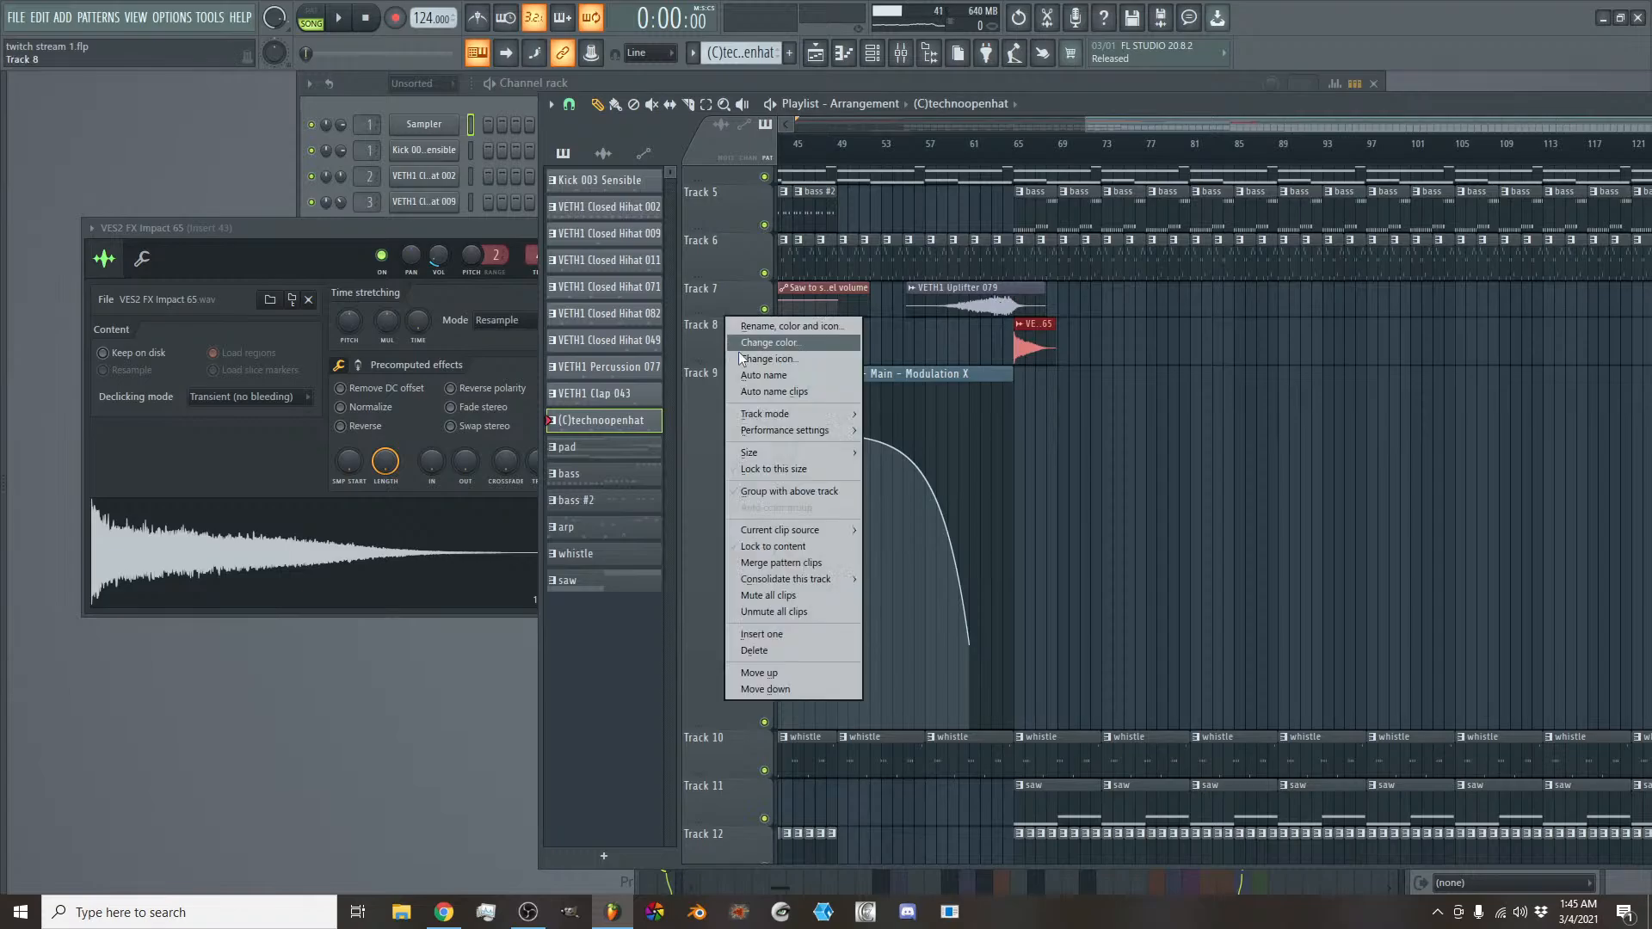
left_click(774, 634)
left_click(997, 302, "ctrl")
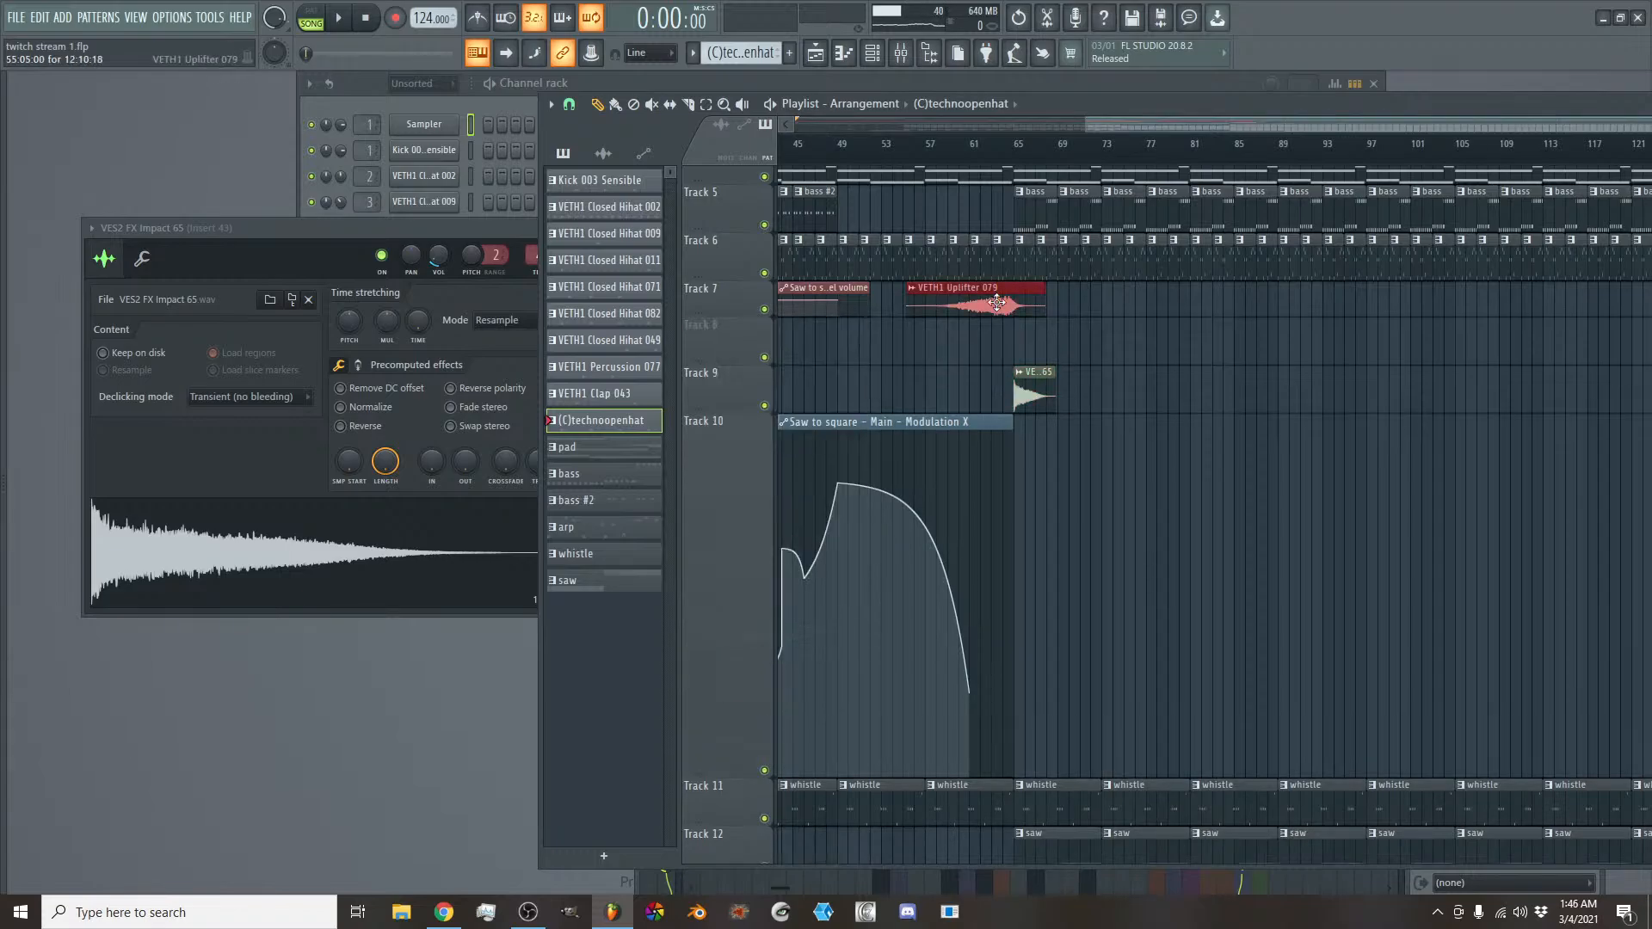
key("shift+Down")
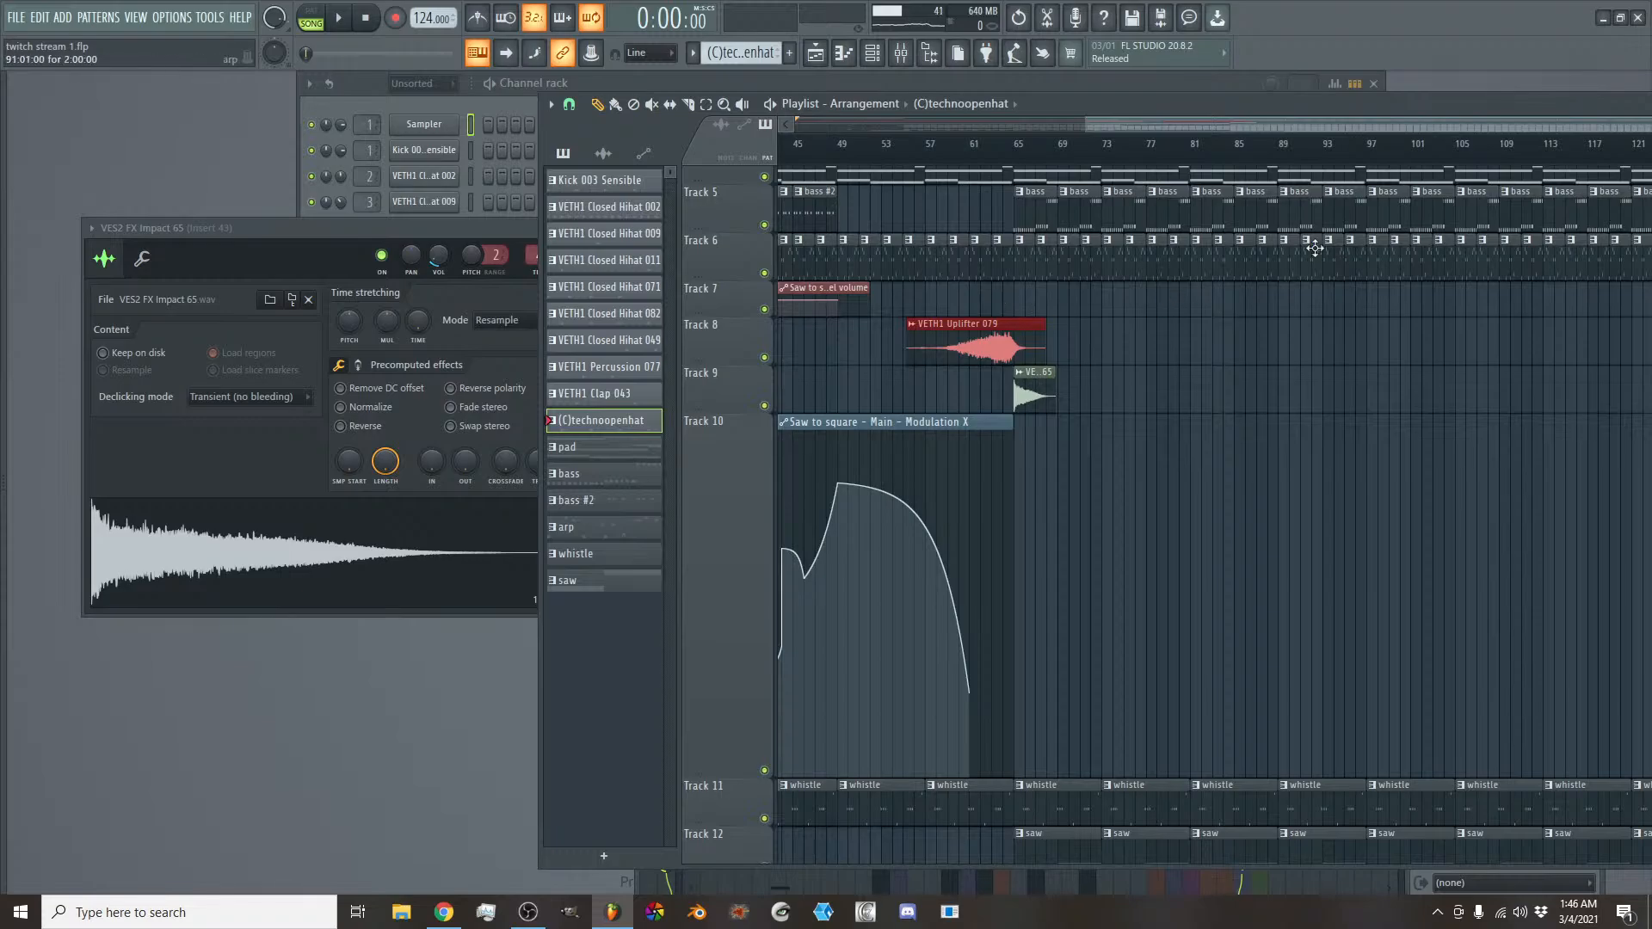
- Extend the Saw to square Modulation X clip to bar 70, add a rising point at bar 65 and play from just before it
left_click_drag(1013, 427, 1068, 426)
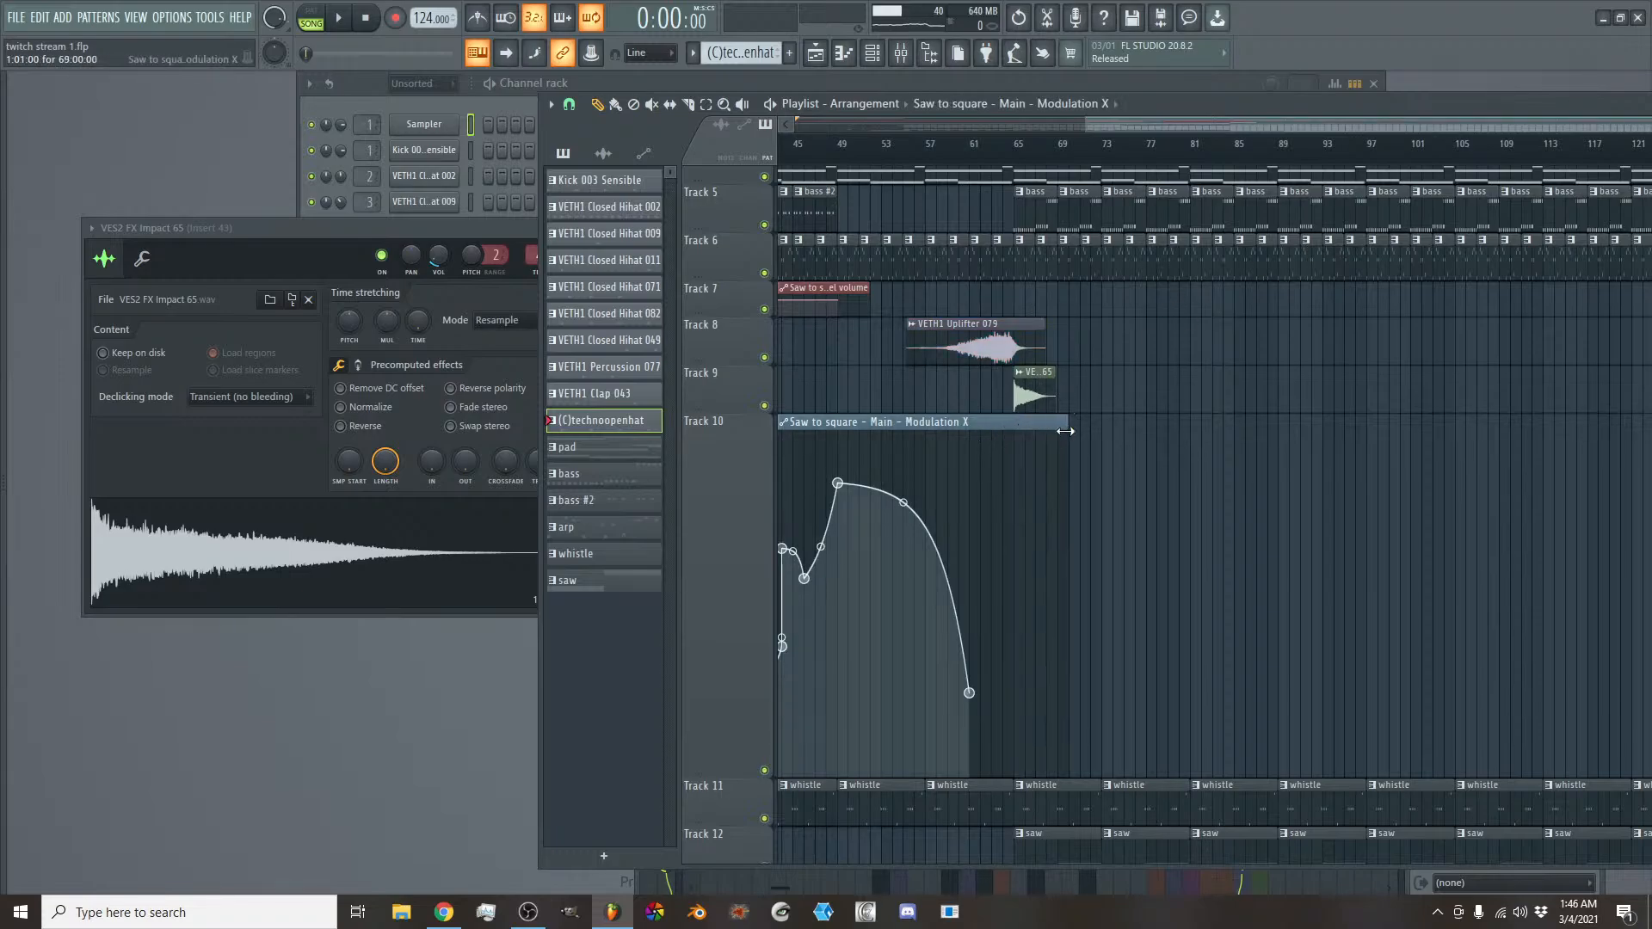
right_click(1015, 560)
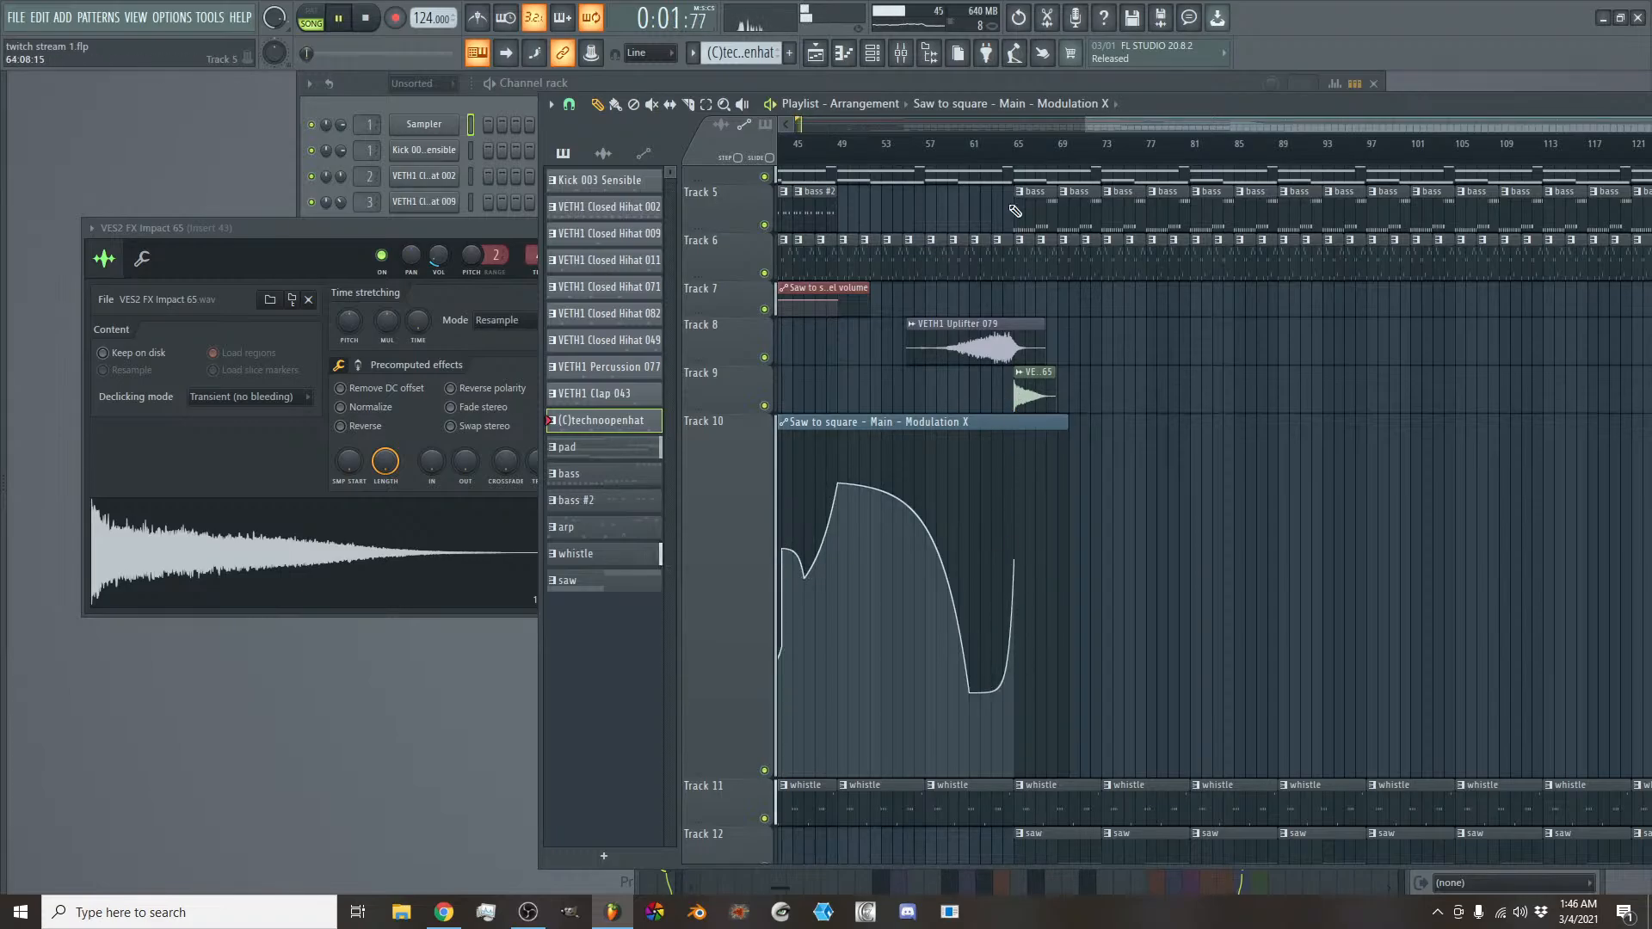
left_click(1001, 152)
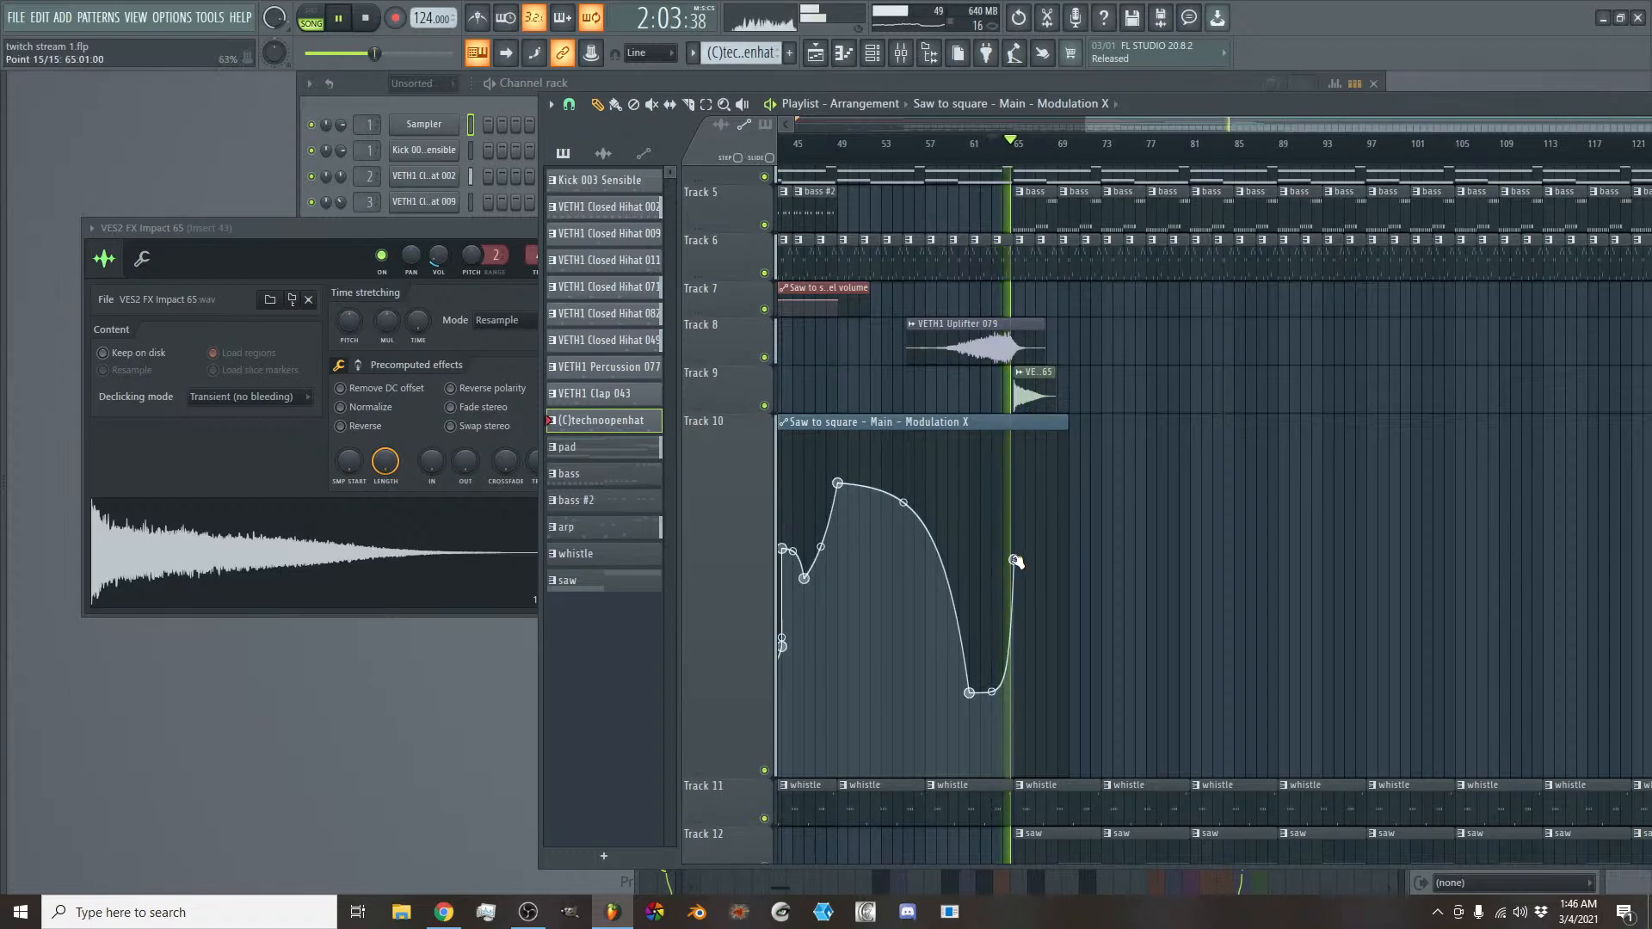
scroll(1106, 516, "down", 5)
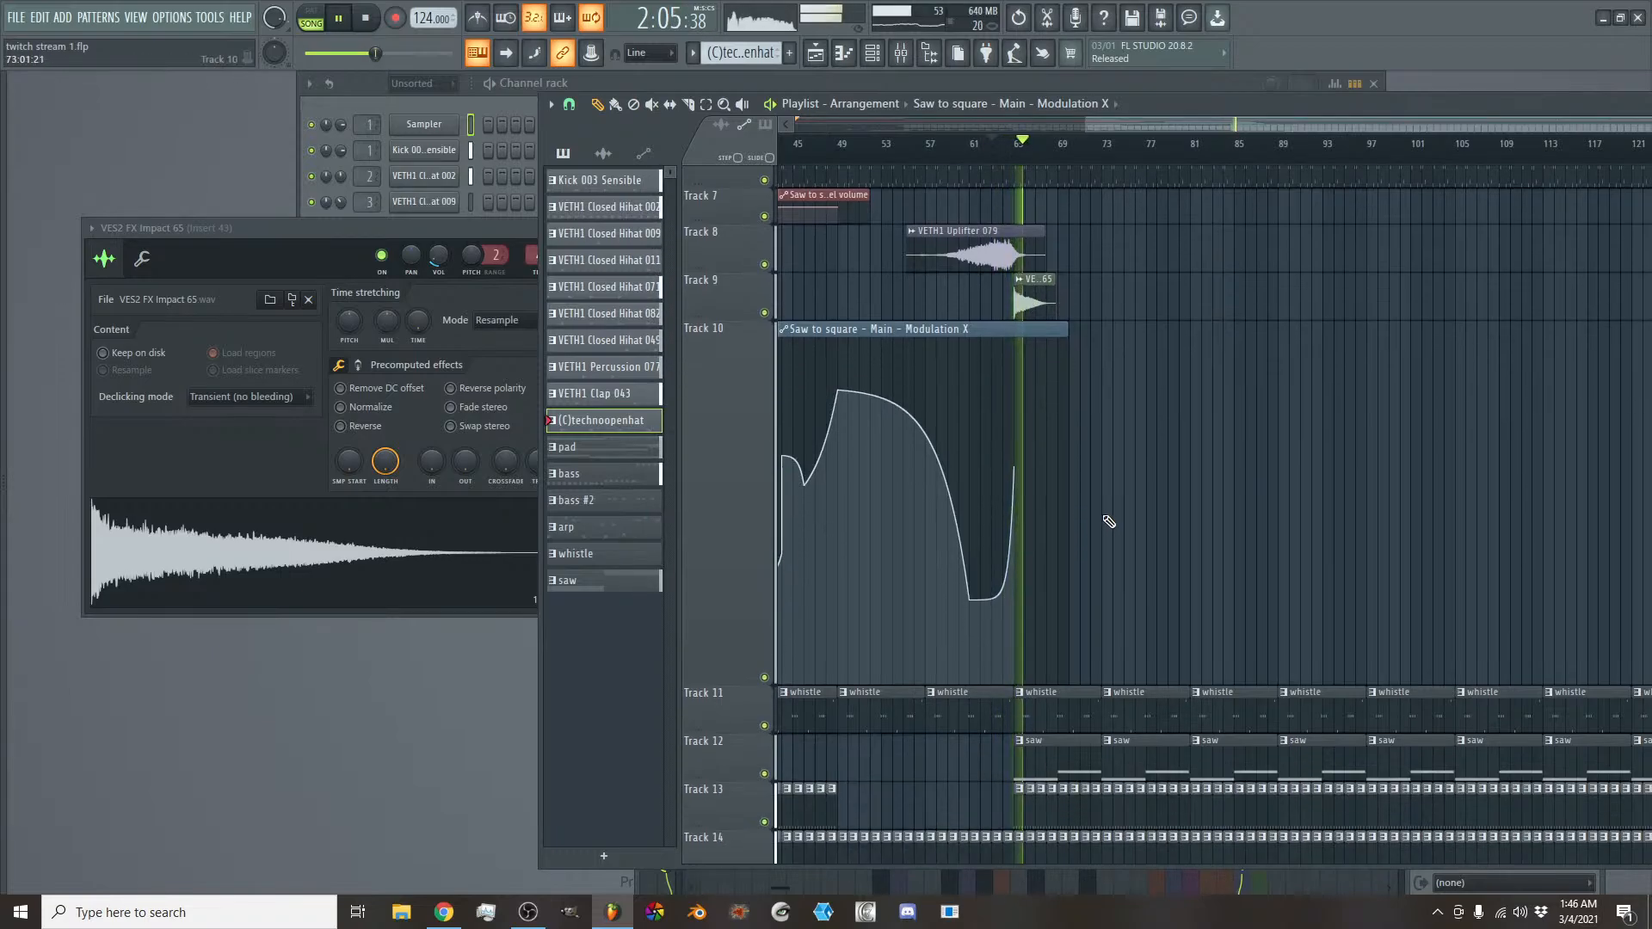
scroll(1109, 515, "down", 6)
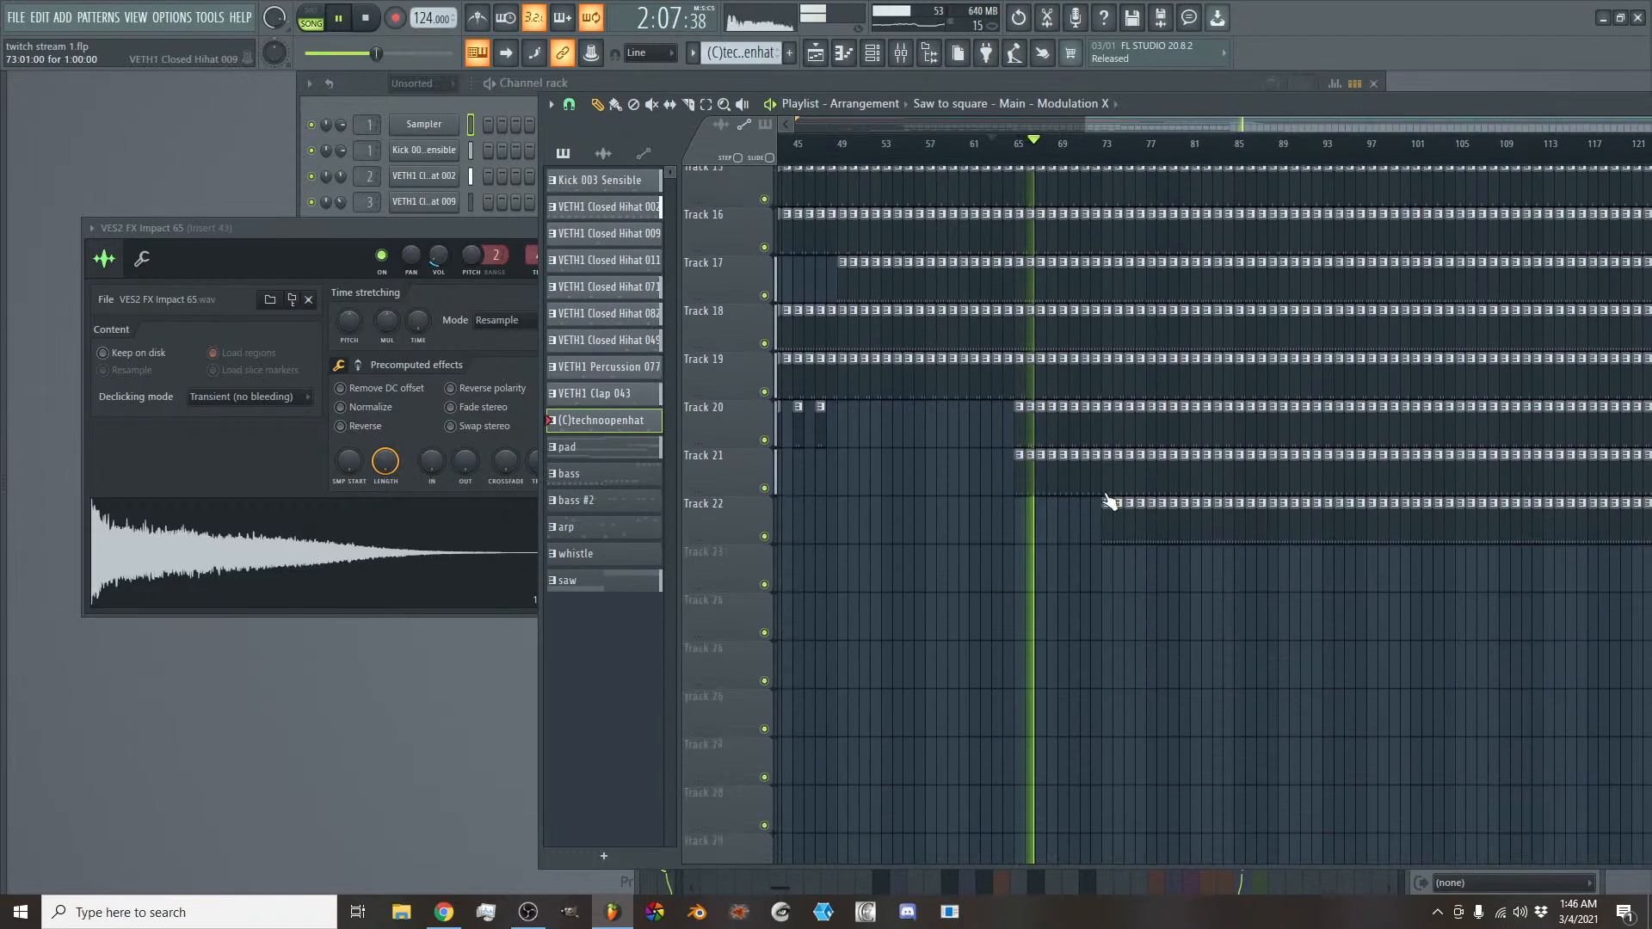
scroll(1109, 490, "up", 9)
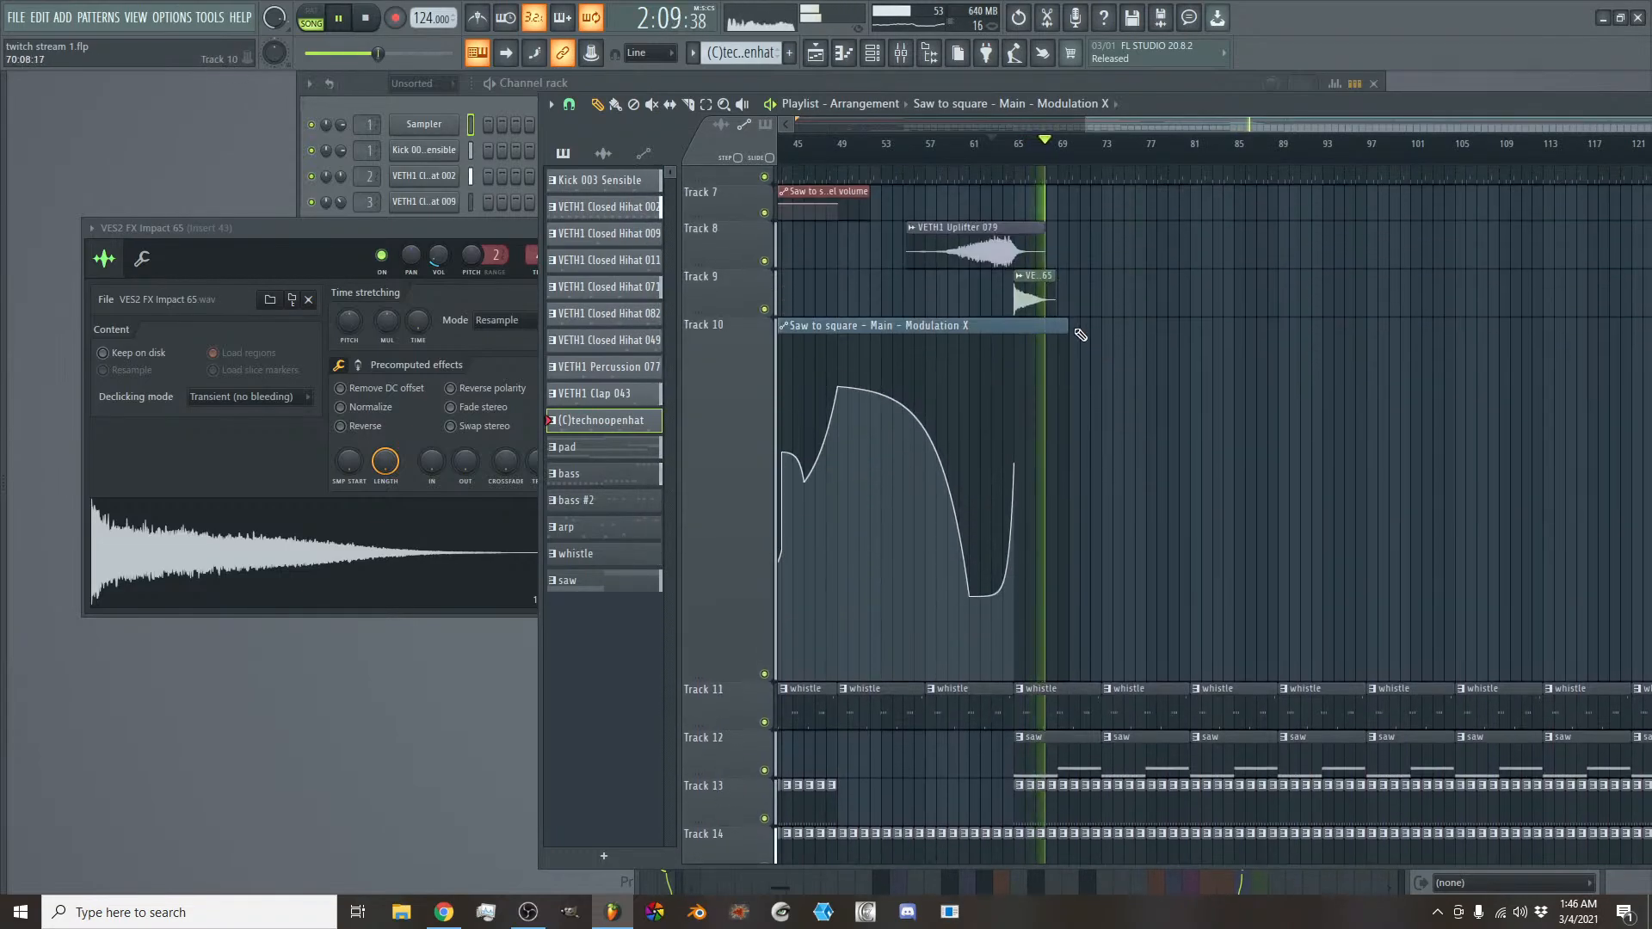
- Extend the Modulation X clip to bar 86 and add a dip at bar 70, a peak at bar 72 and a lower point at bar 74
left_click_drag(1068, 328, 1247, 340)
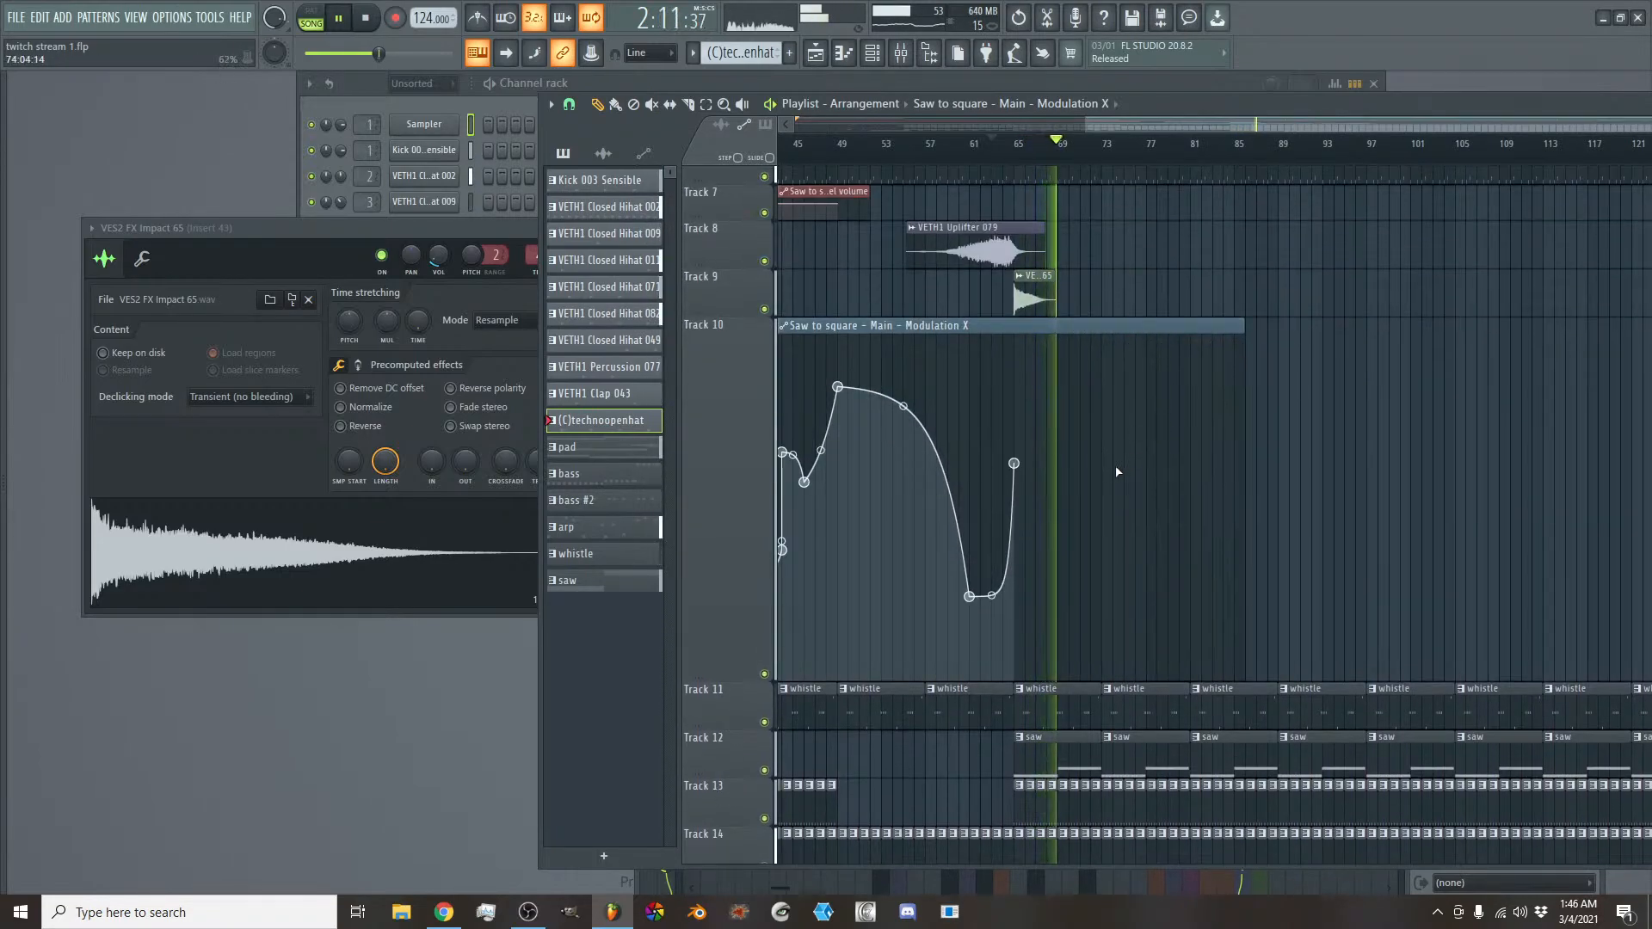
left_click(1069, 516)
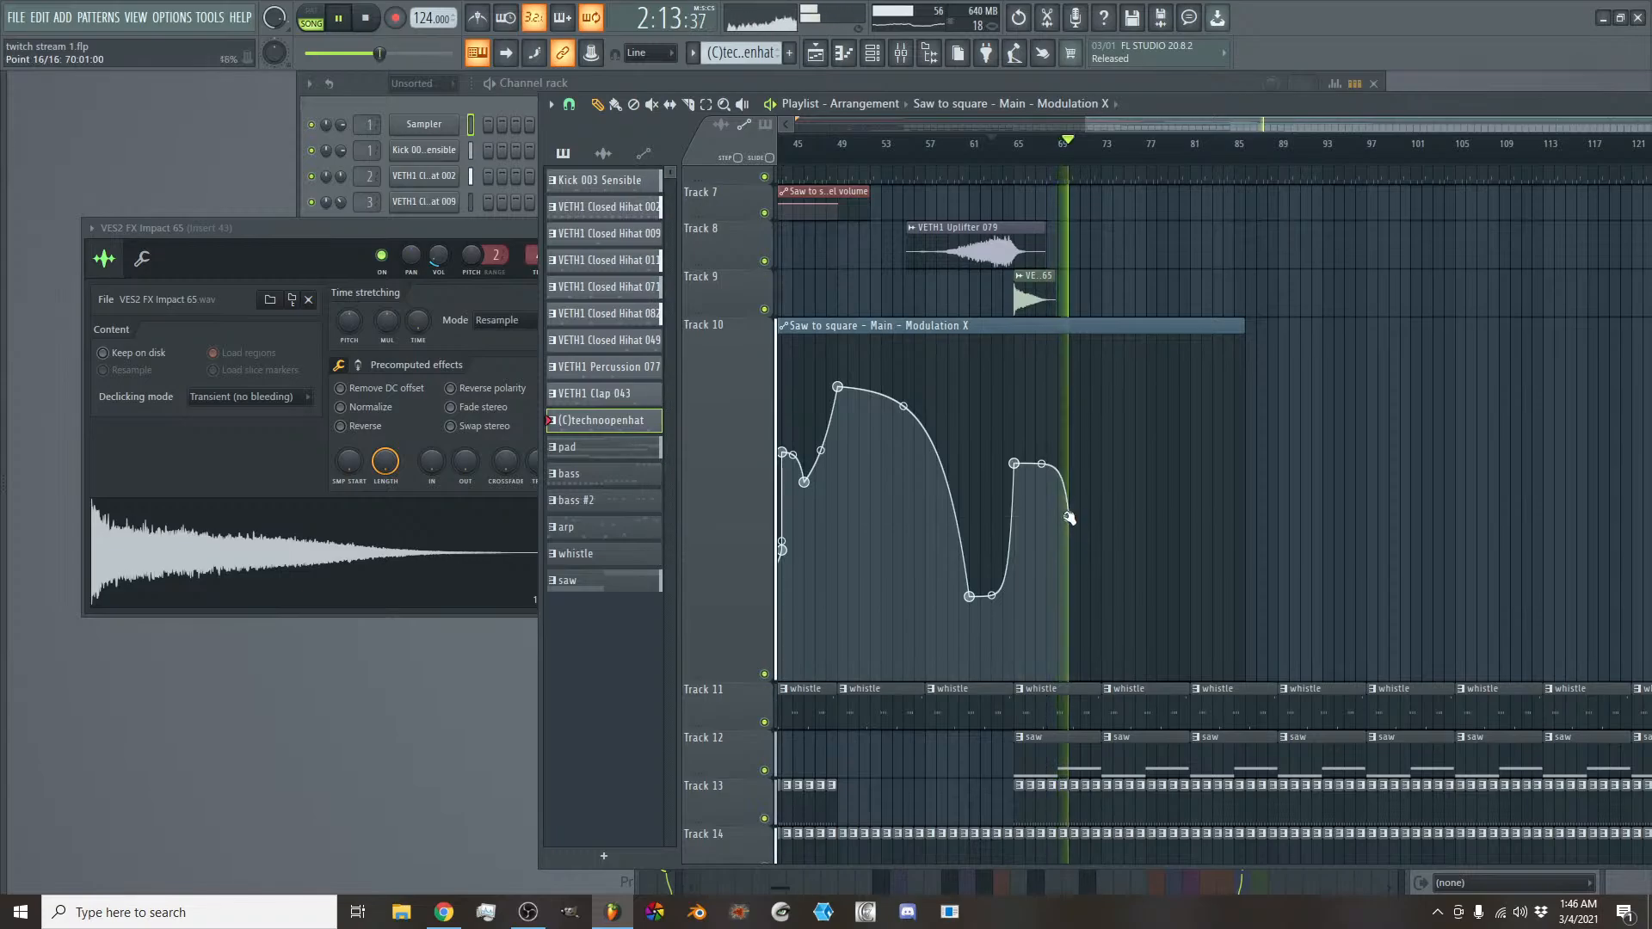
left_click(1089, 412)
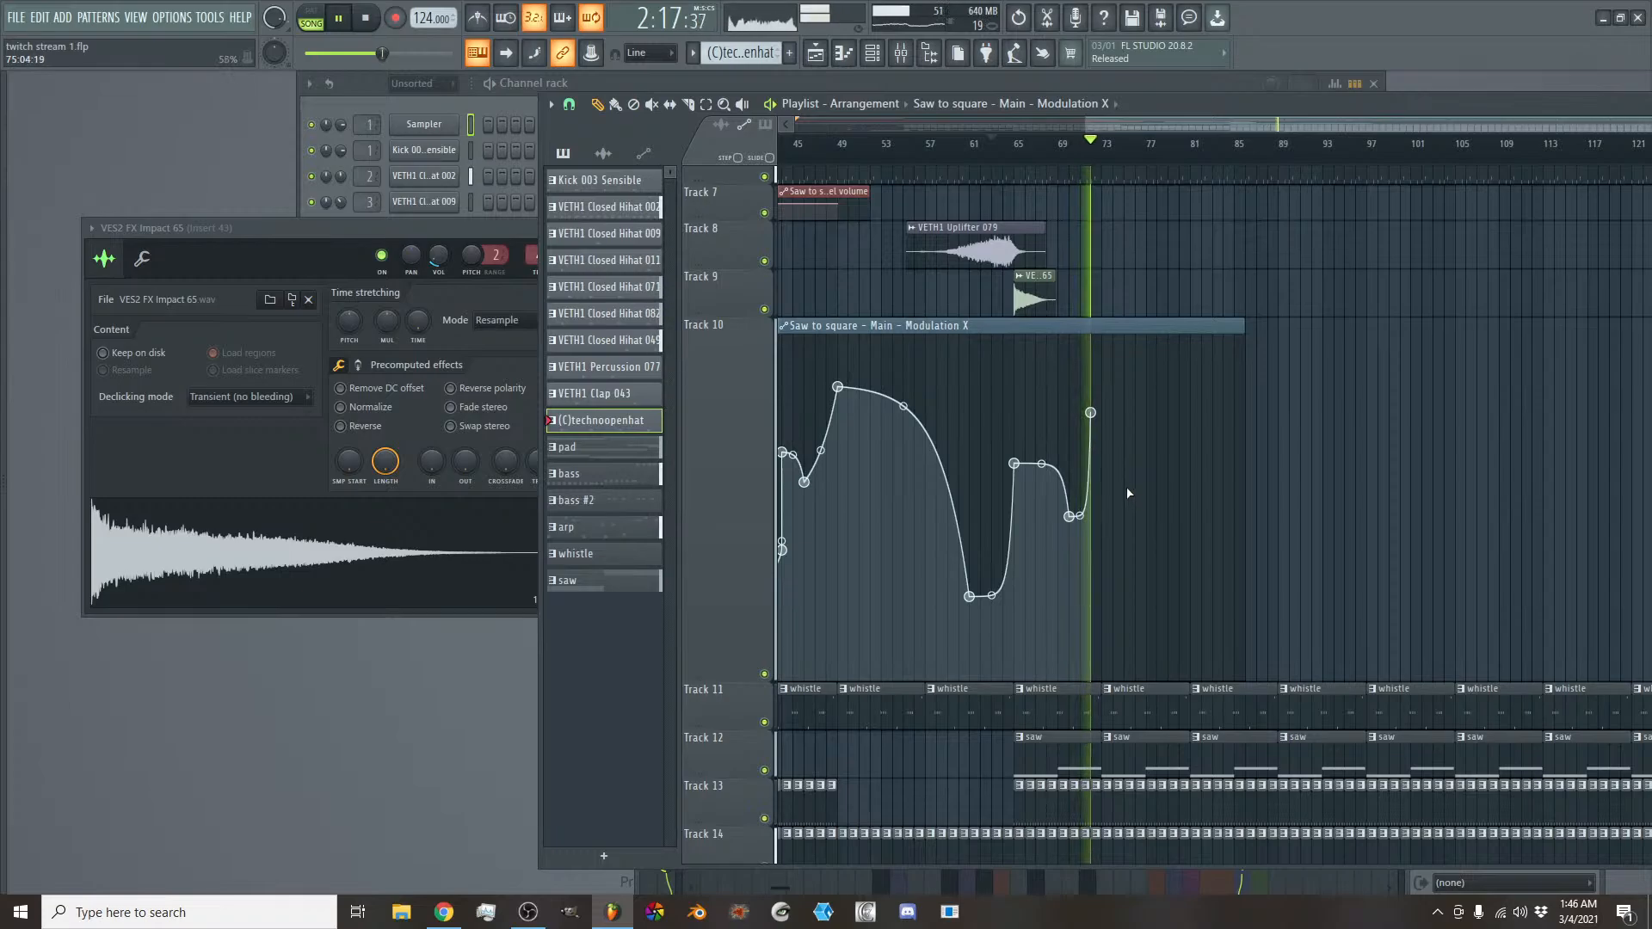
left_click(1123, 477)
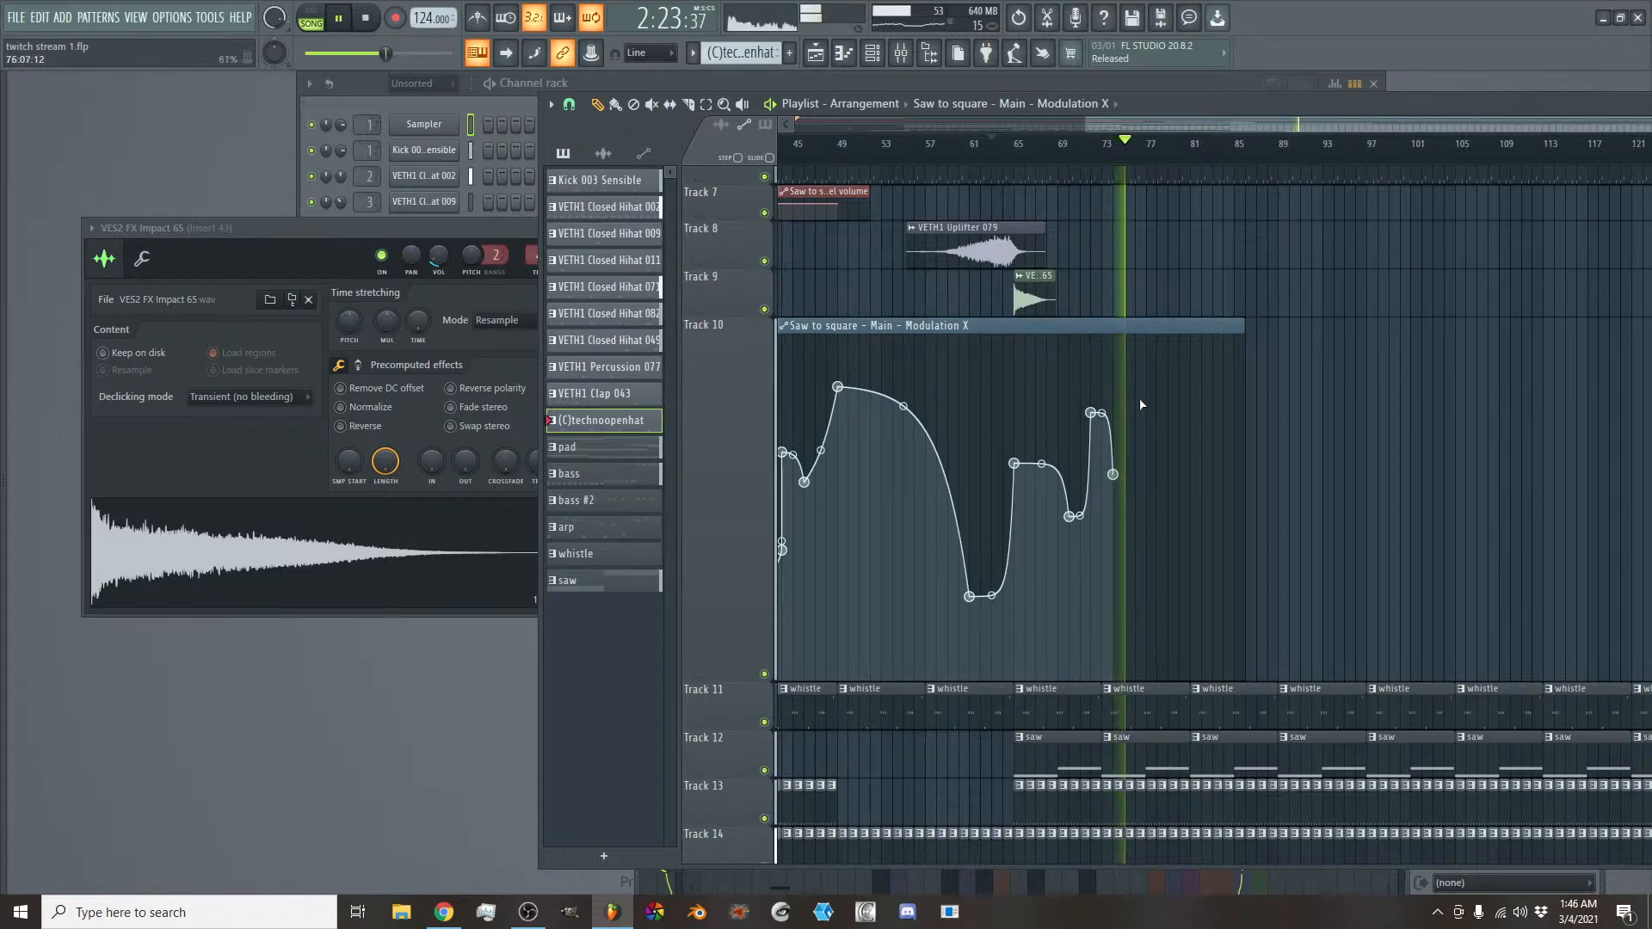
- Continue the Modulation X curve with a dip at bar 76, a peak at bar 77, and falling points at bars 80 and 81
left_click(1134, 524)
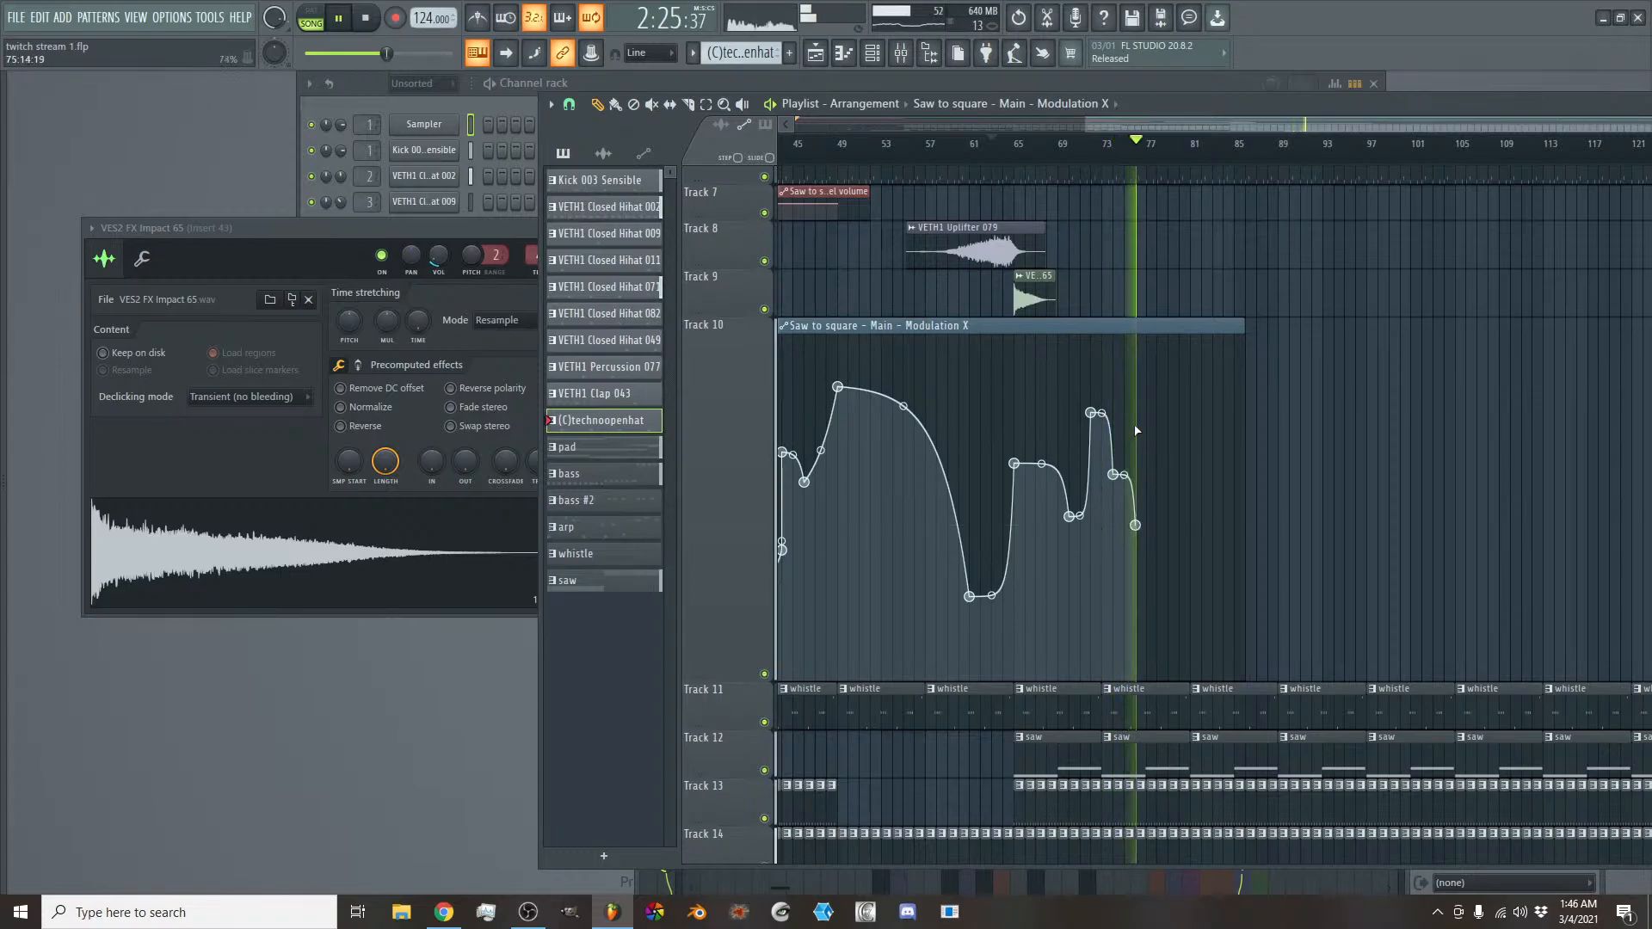
left_click(1146, 397)
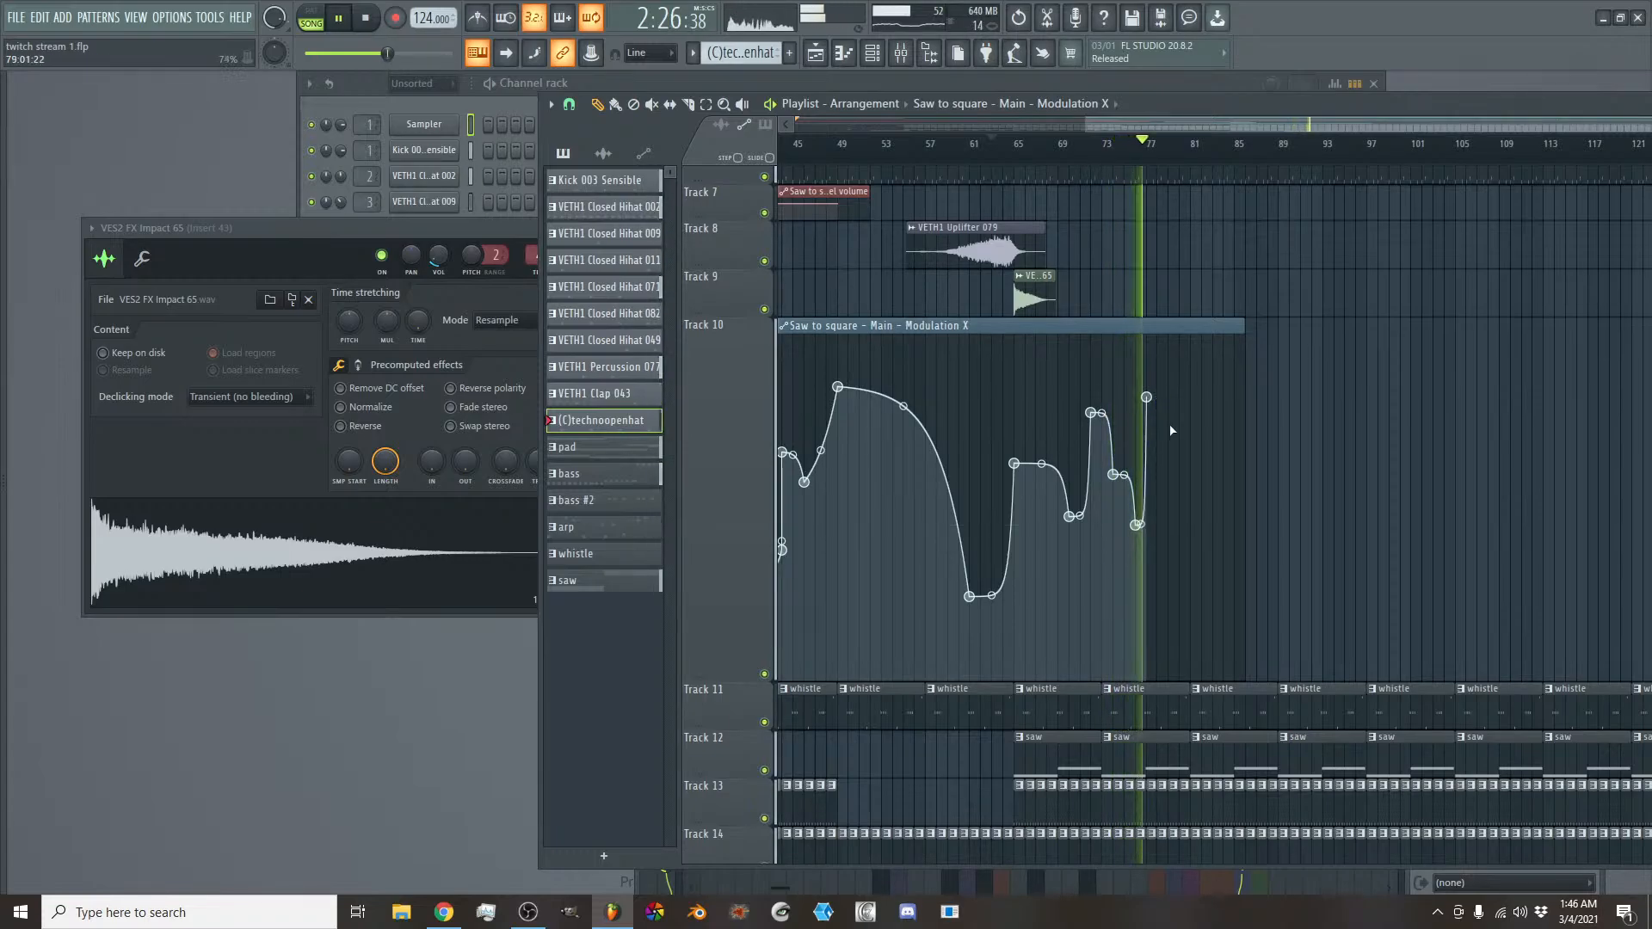
left_click(1179, 515)
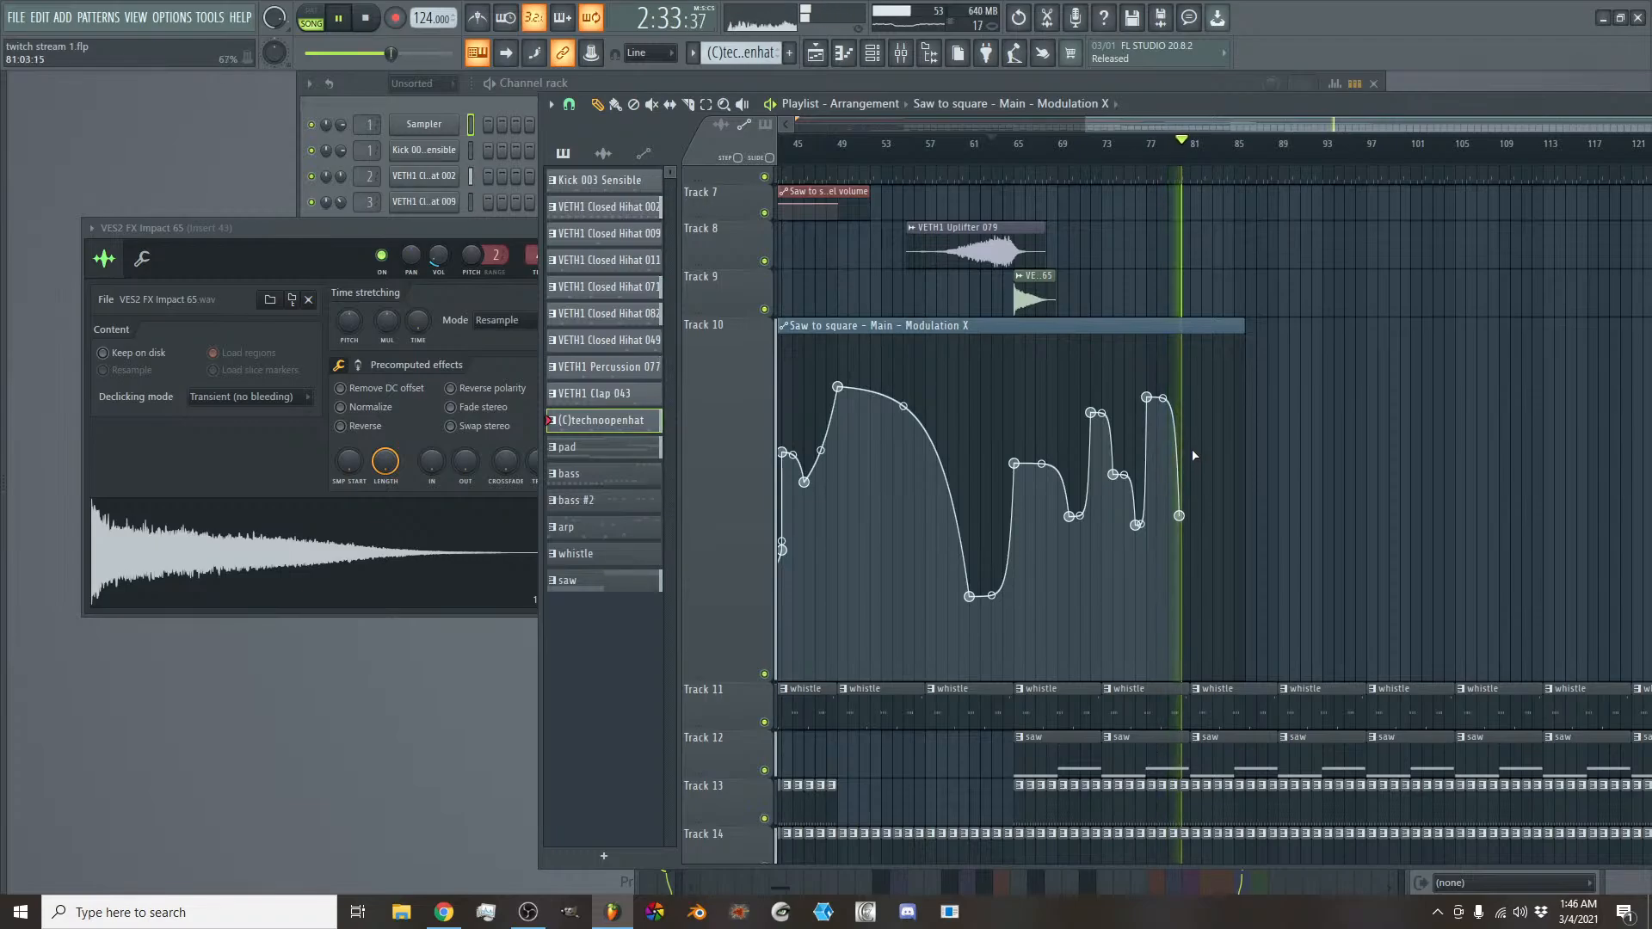
left_click(1190, 619)
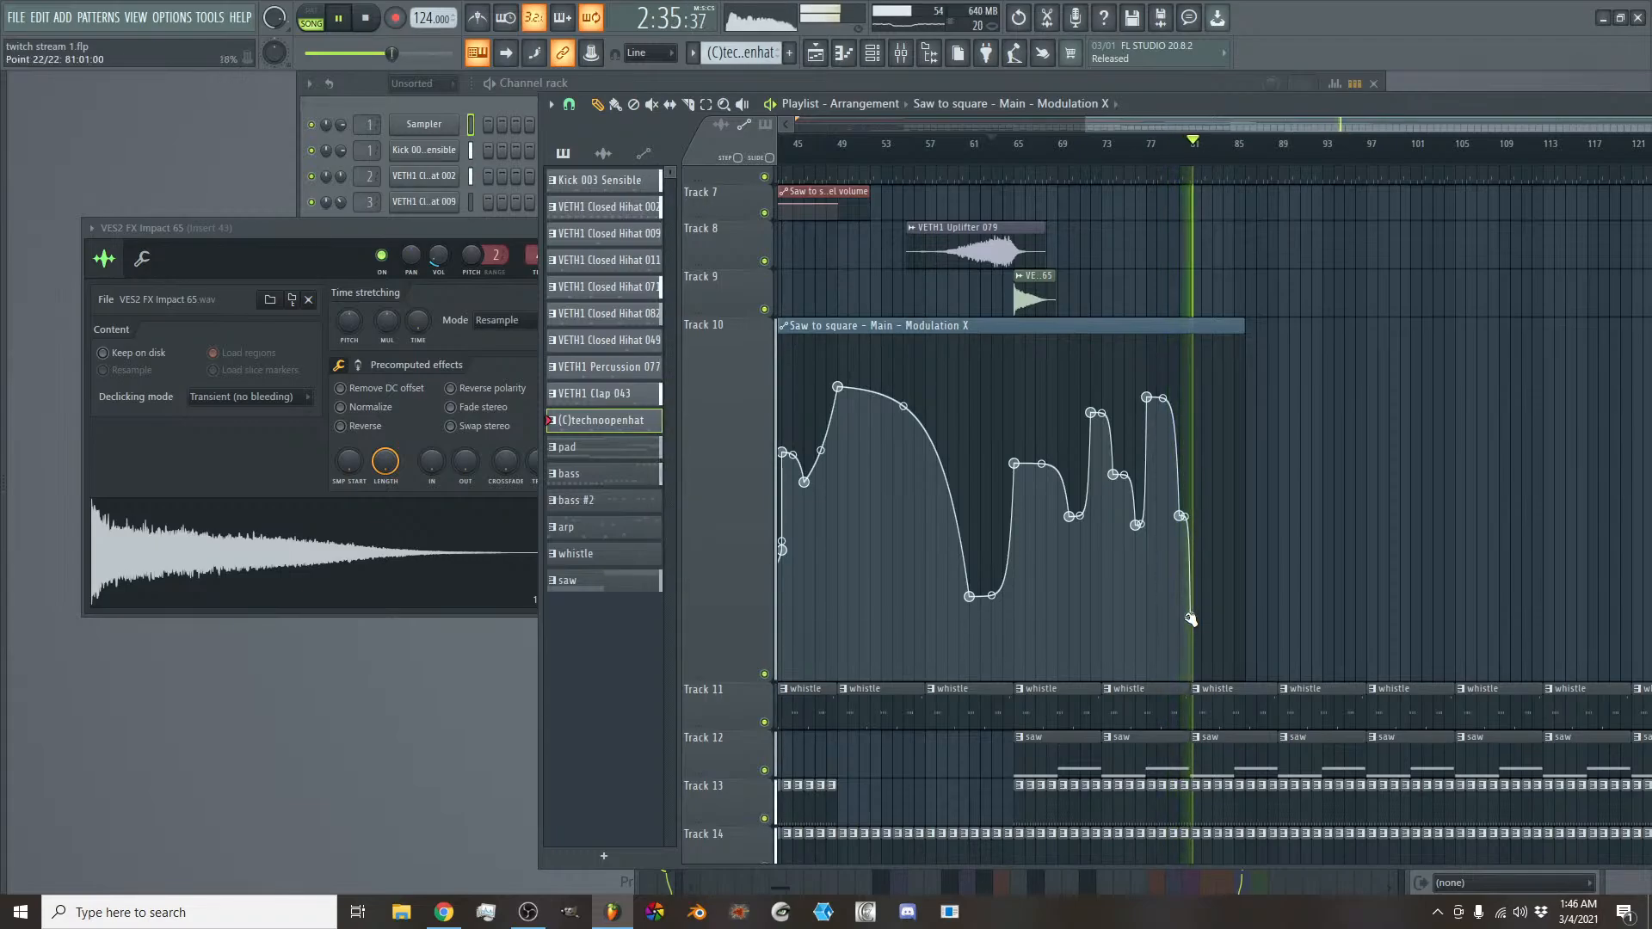
scroll(1204, 559, "down", 5)
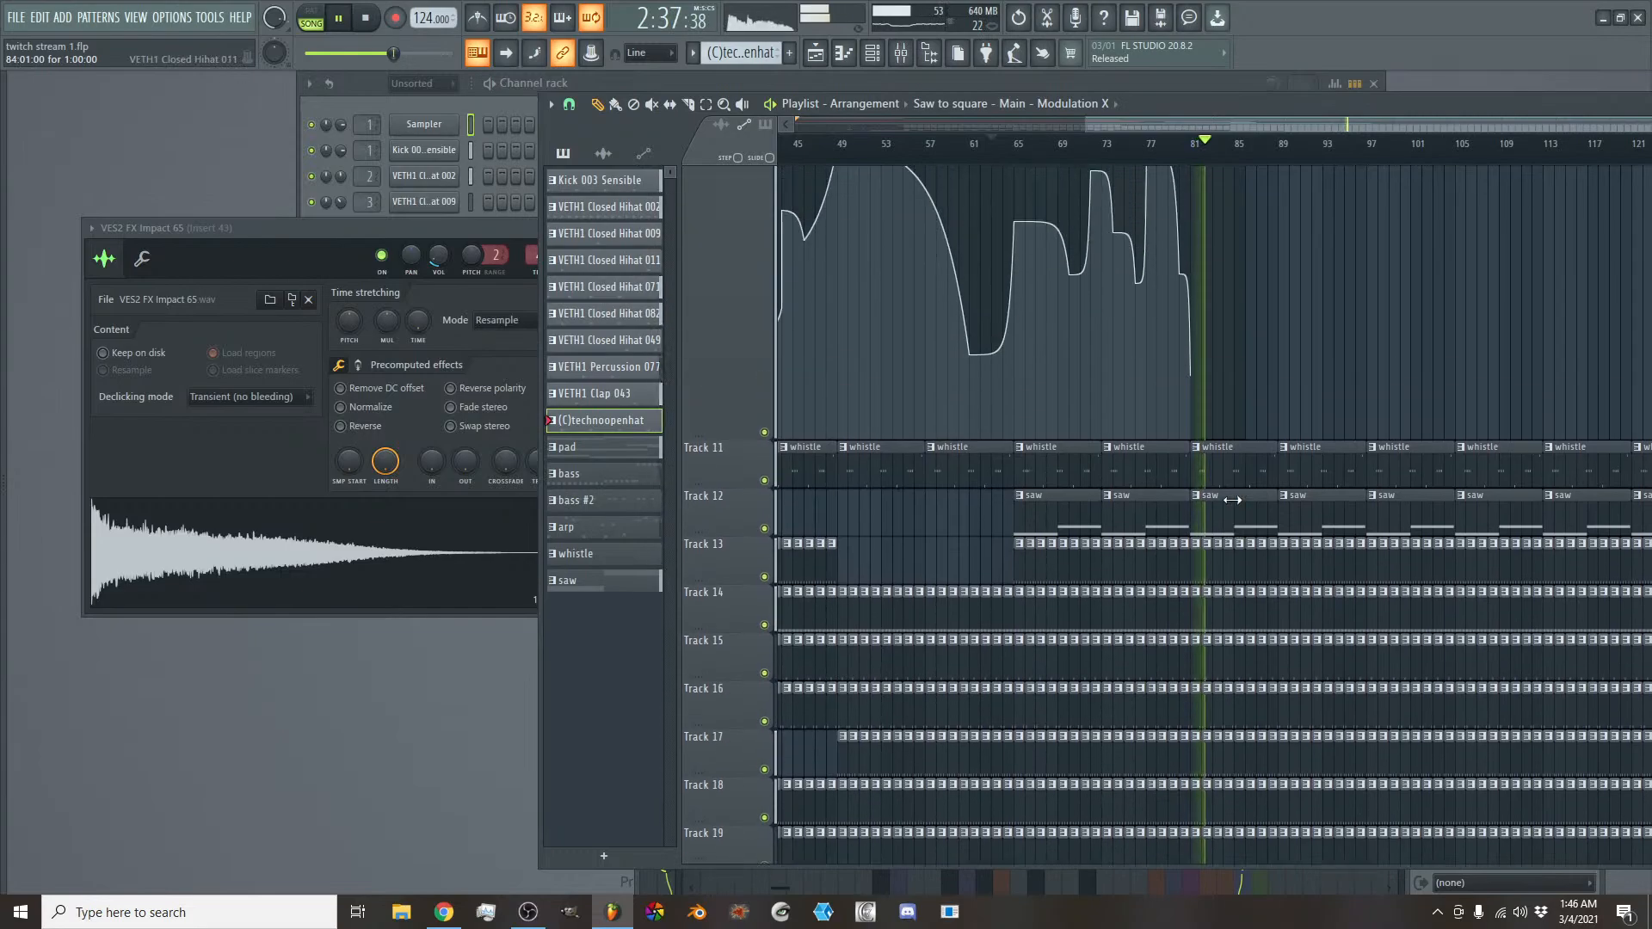
scroll(1234, 495, "up", 8)
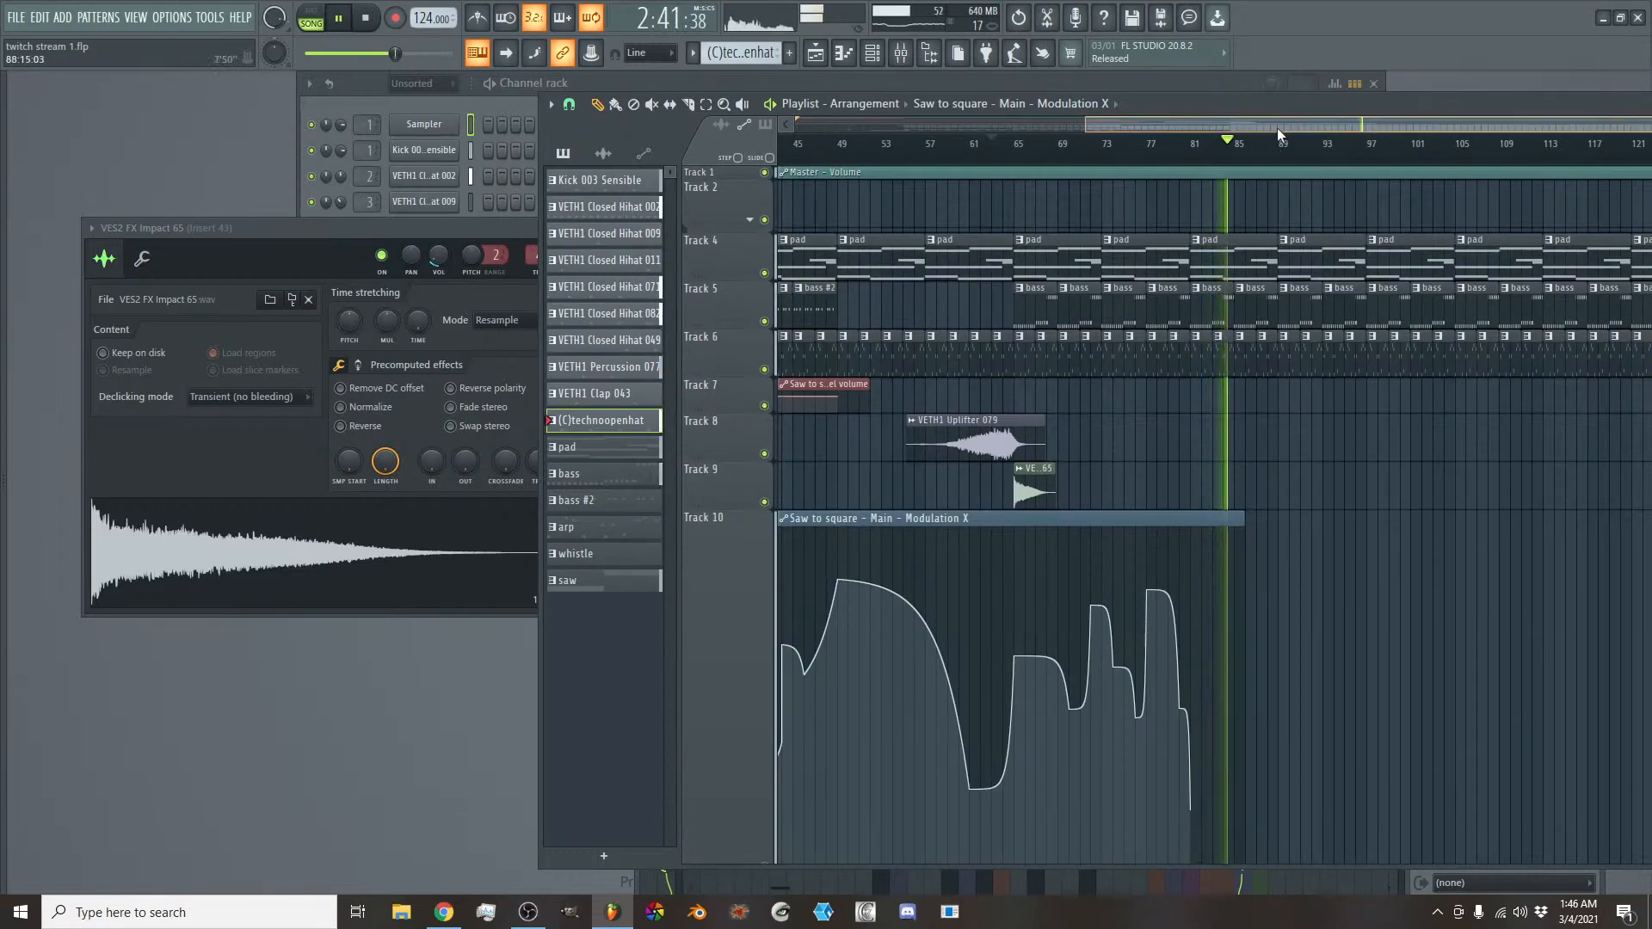
- Extend the Modulation X clip to bar 97, add a lower point at bar 89, listen on and stop playback
left_click_drag(1278, 131, 1338, 131)
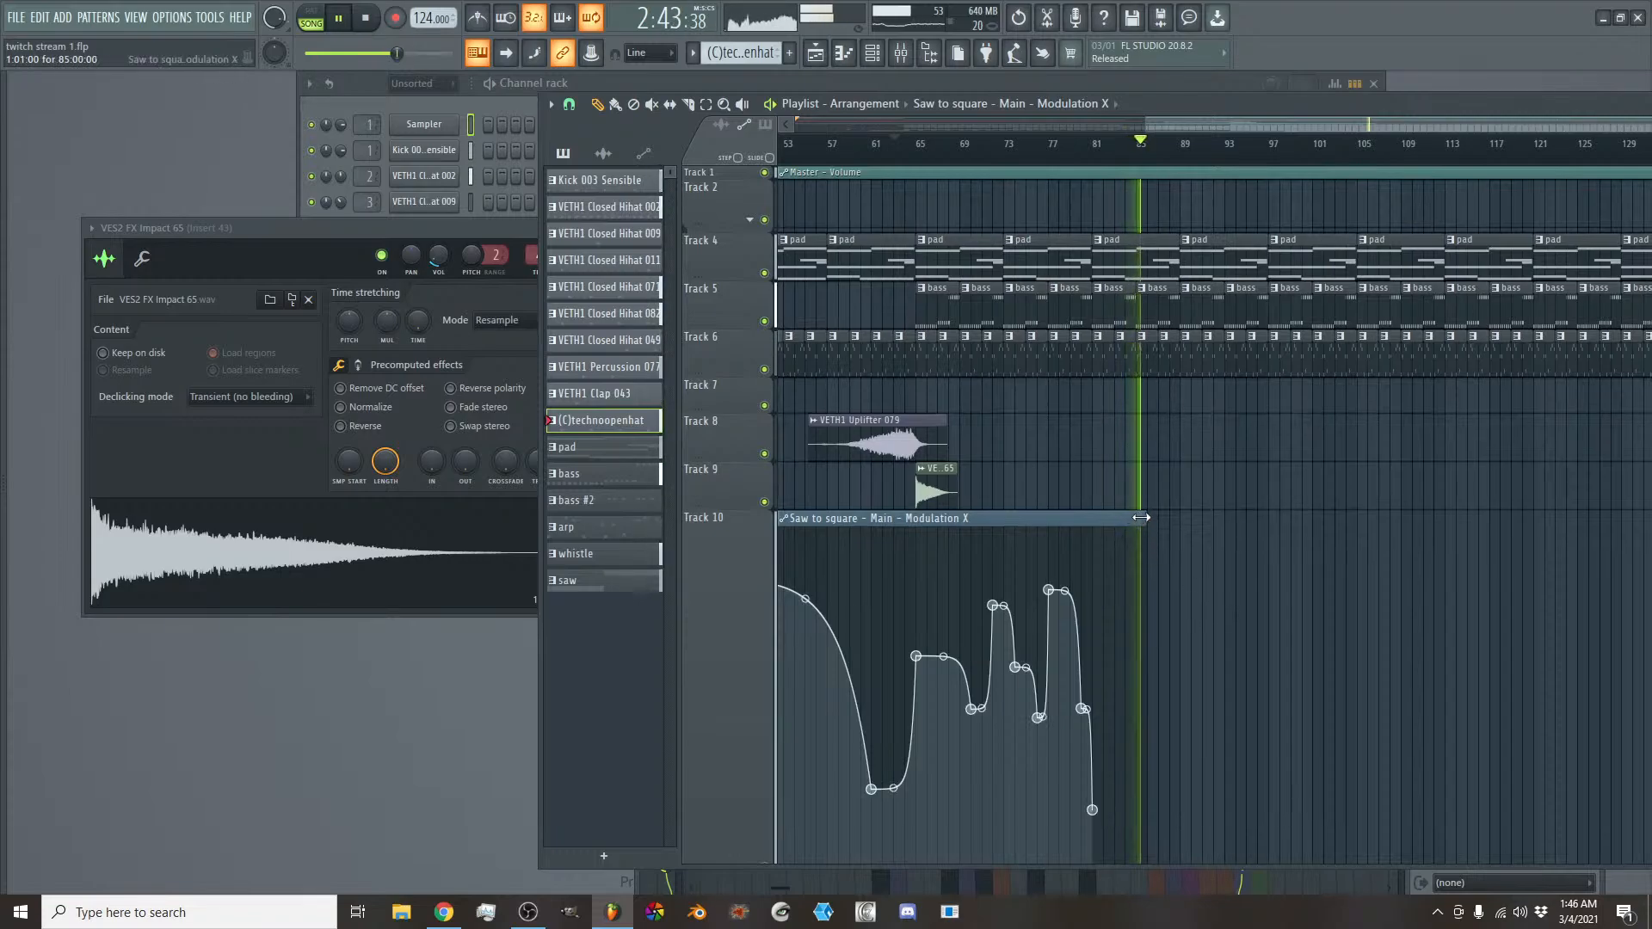
left_click_drag(1141, 518, 1267, 518)
scroll(1232, 592, "down", 3)
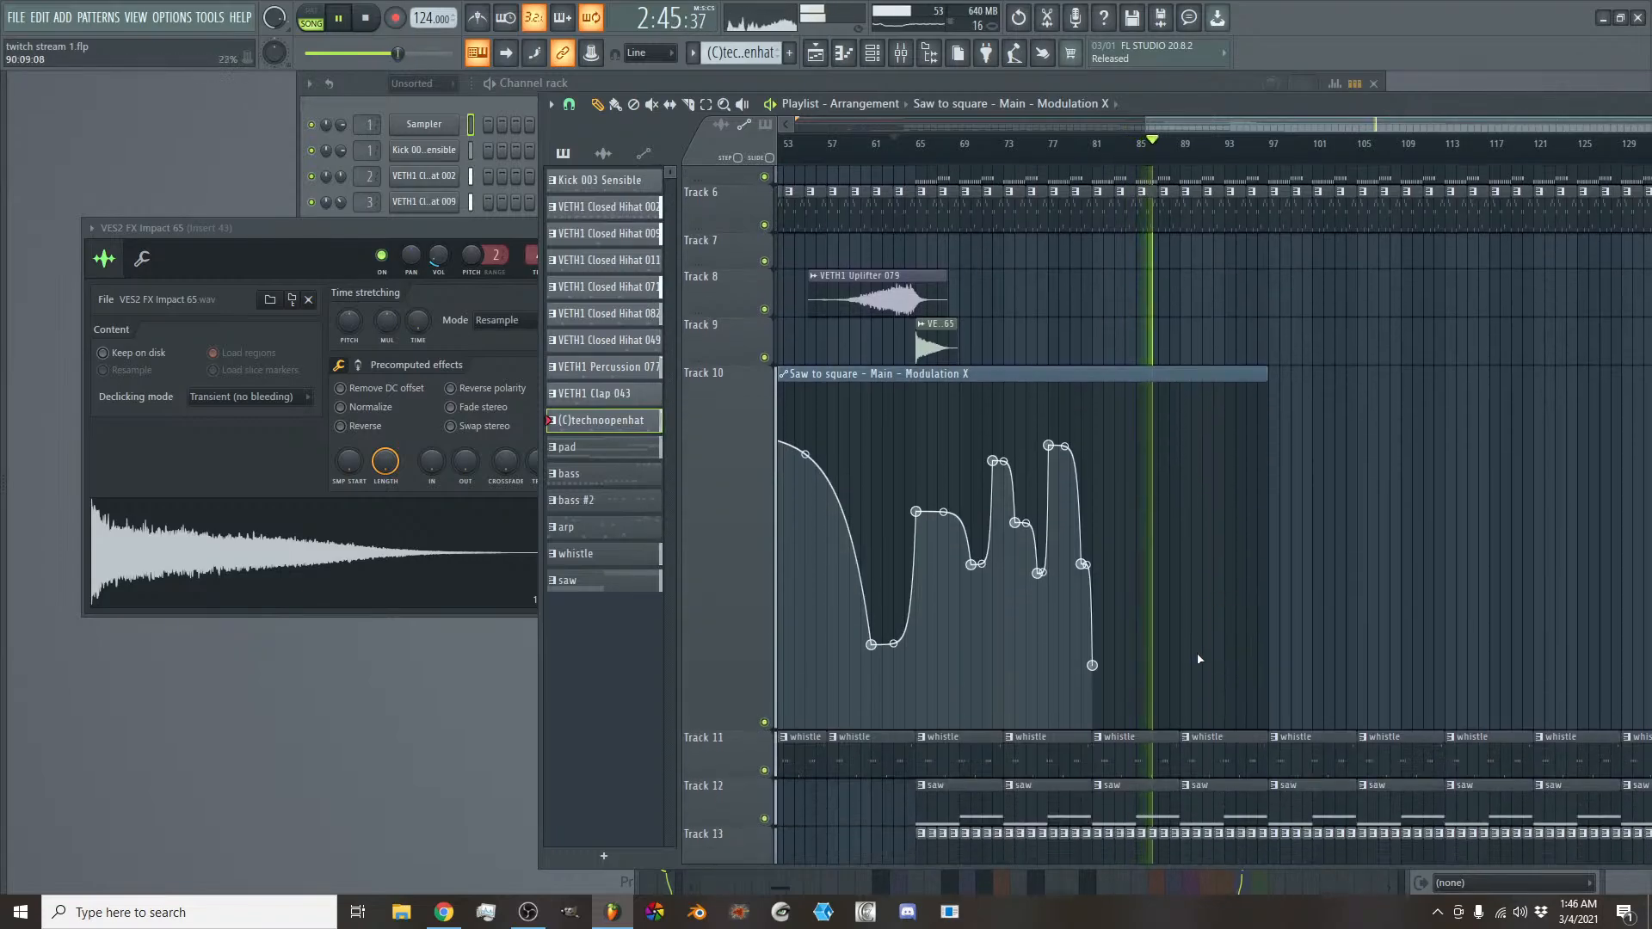
left_click(1180, 712)
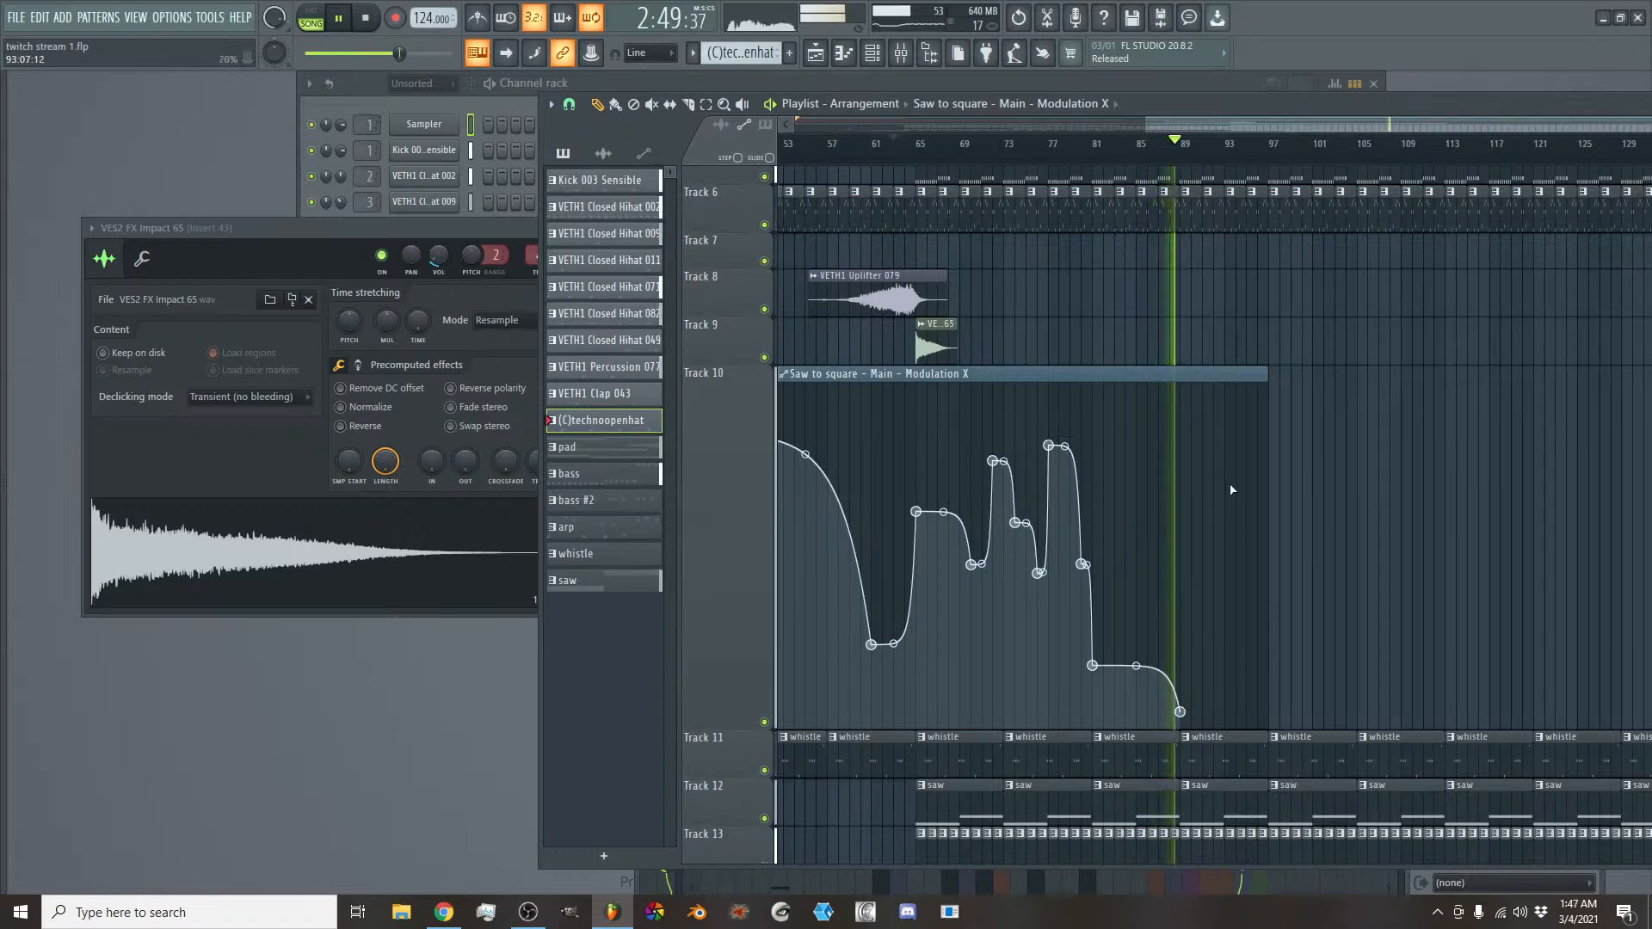
scroll(1239, 477, "up", 3)
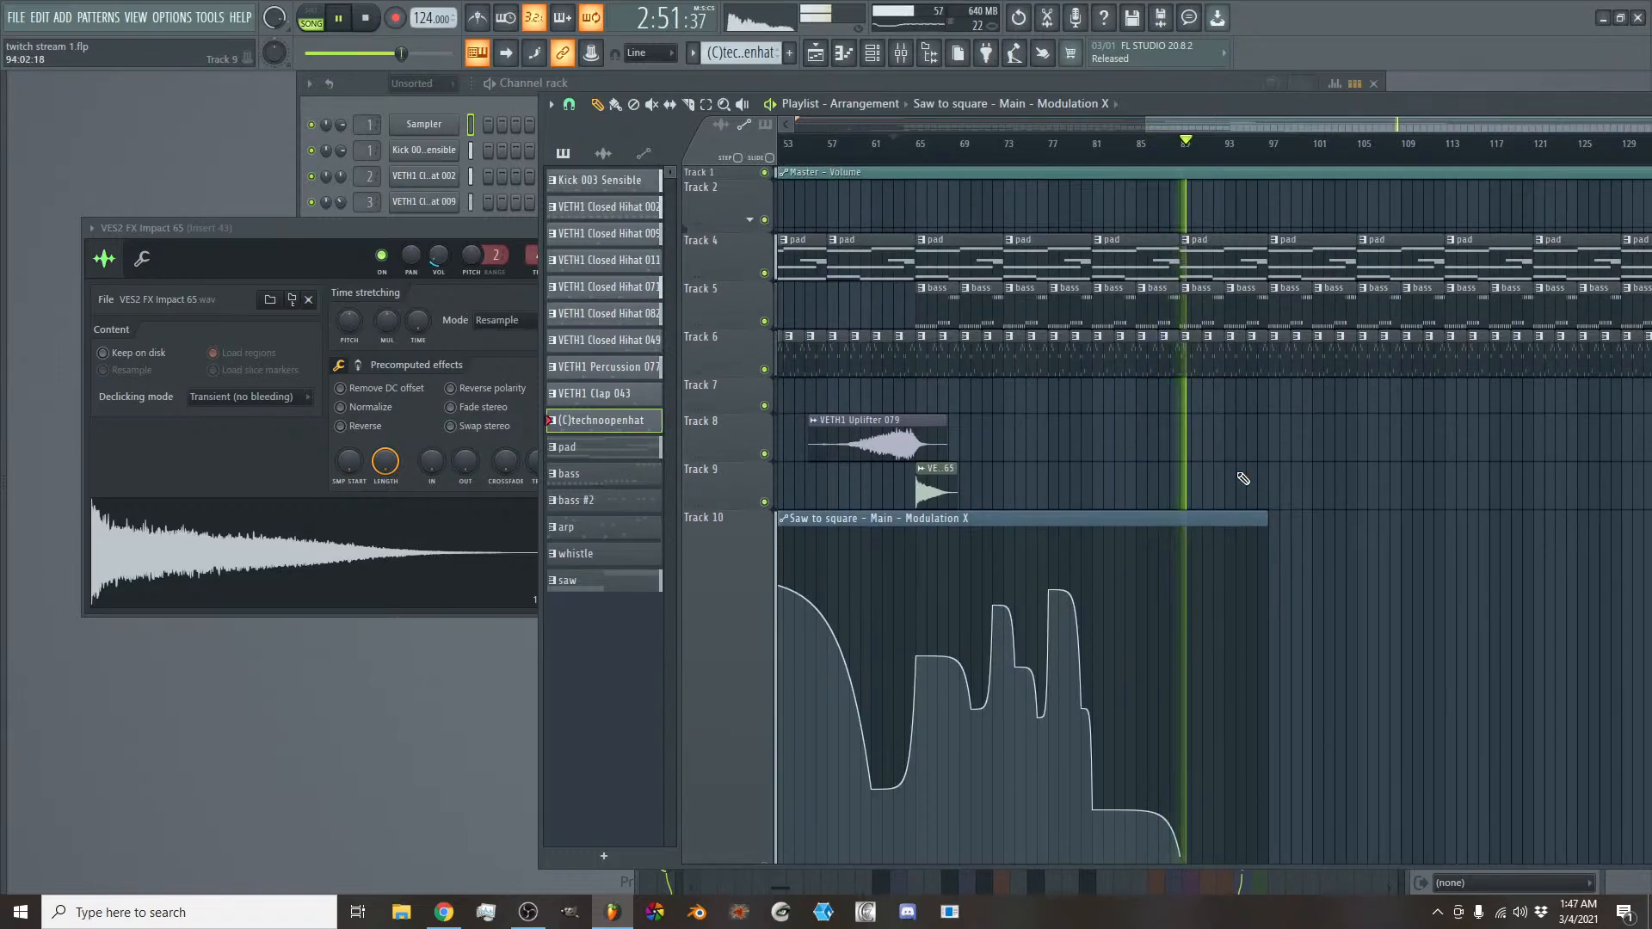
scroll(1242, 479, "down", 7)
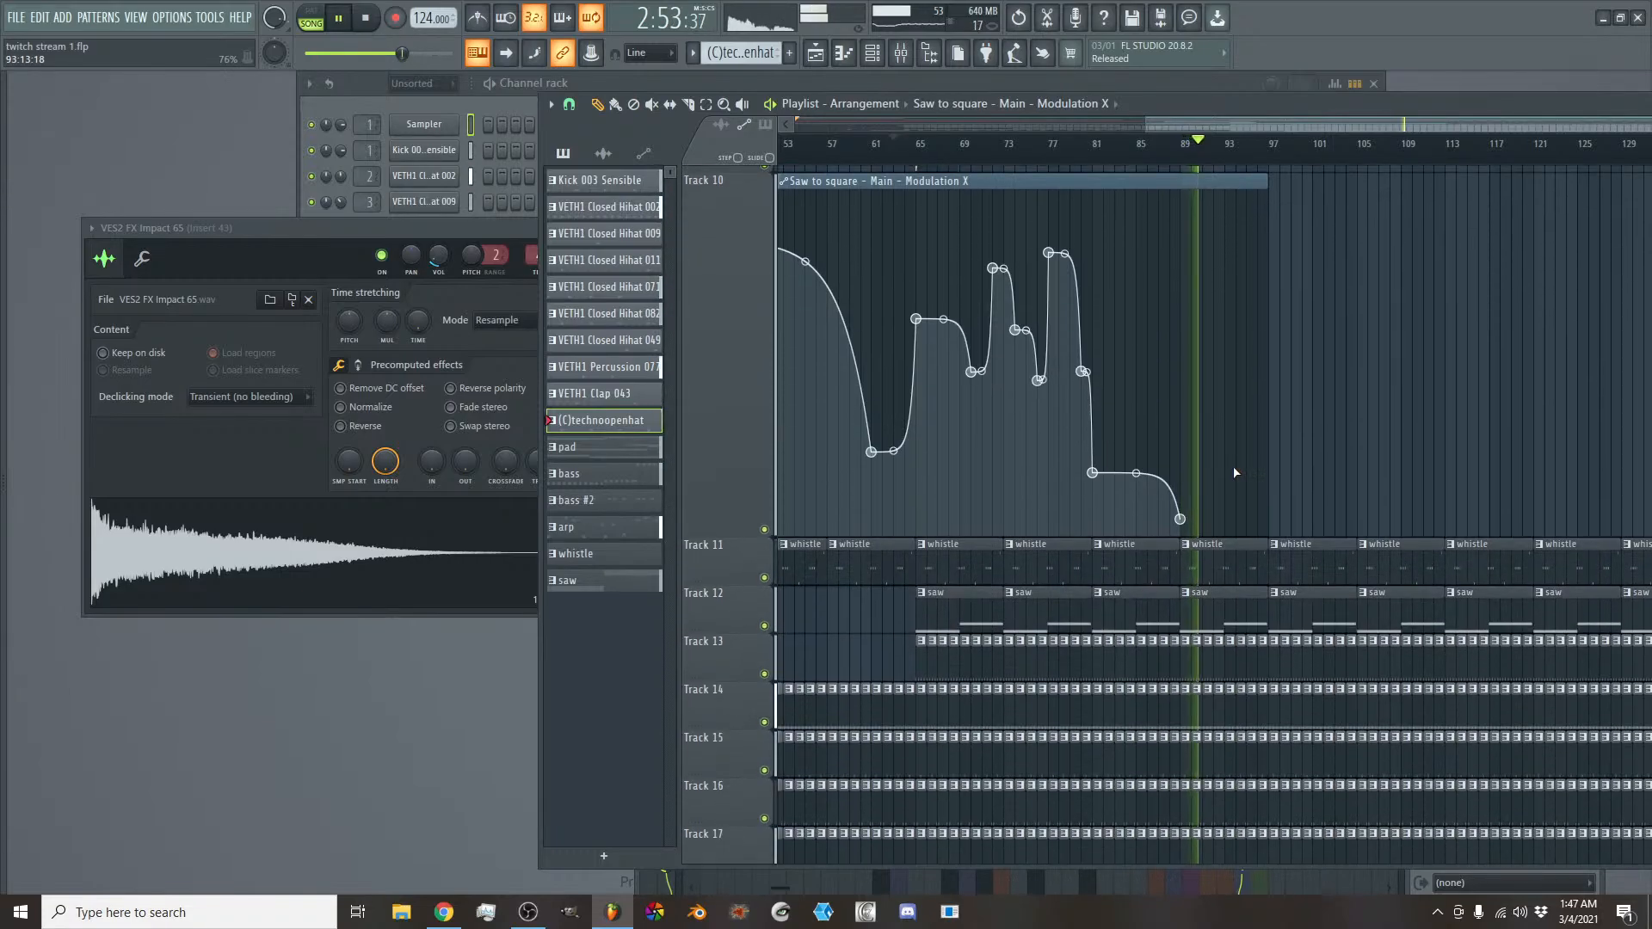
scroll(1236, 456, "up", 7)
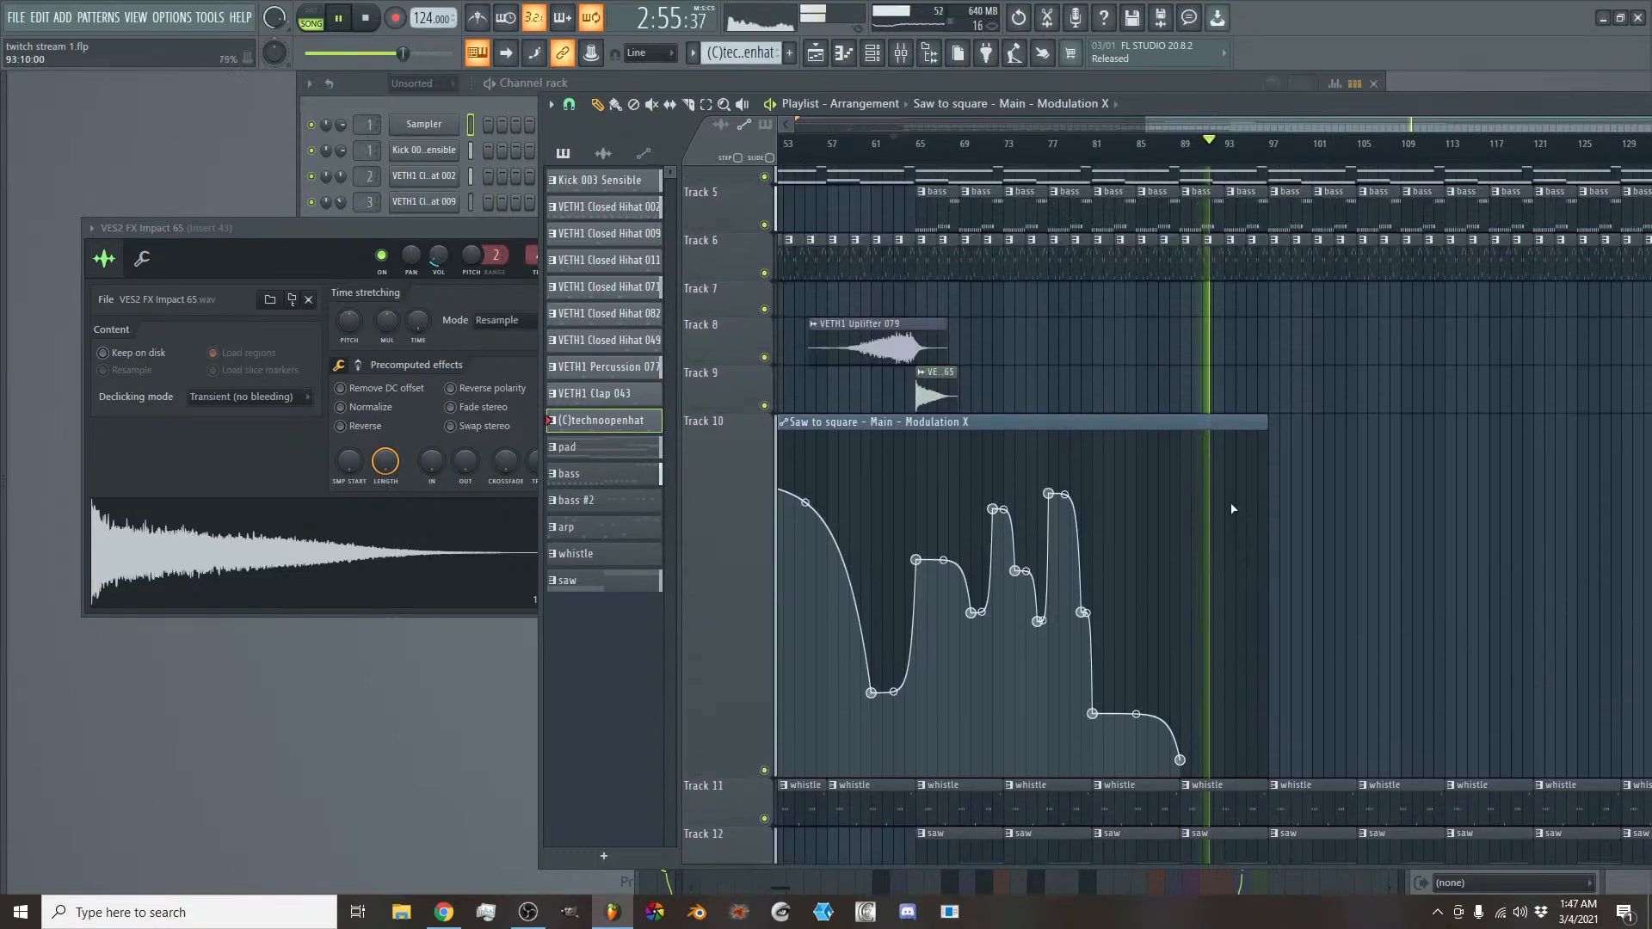
key("space")
- Remove the saw clips on Track 12 from bar 89 up to bar 121 and restart playback
scroll(1237, 422, "down", 4)
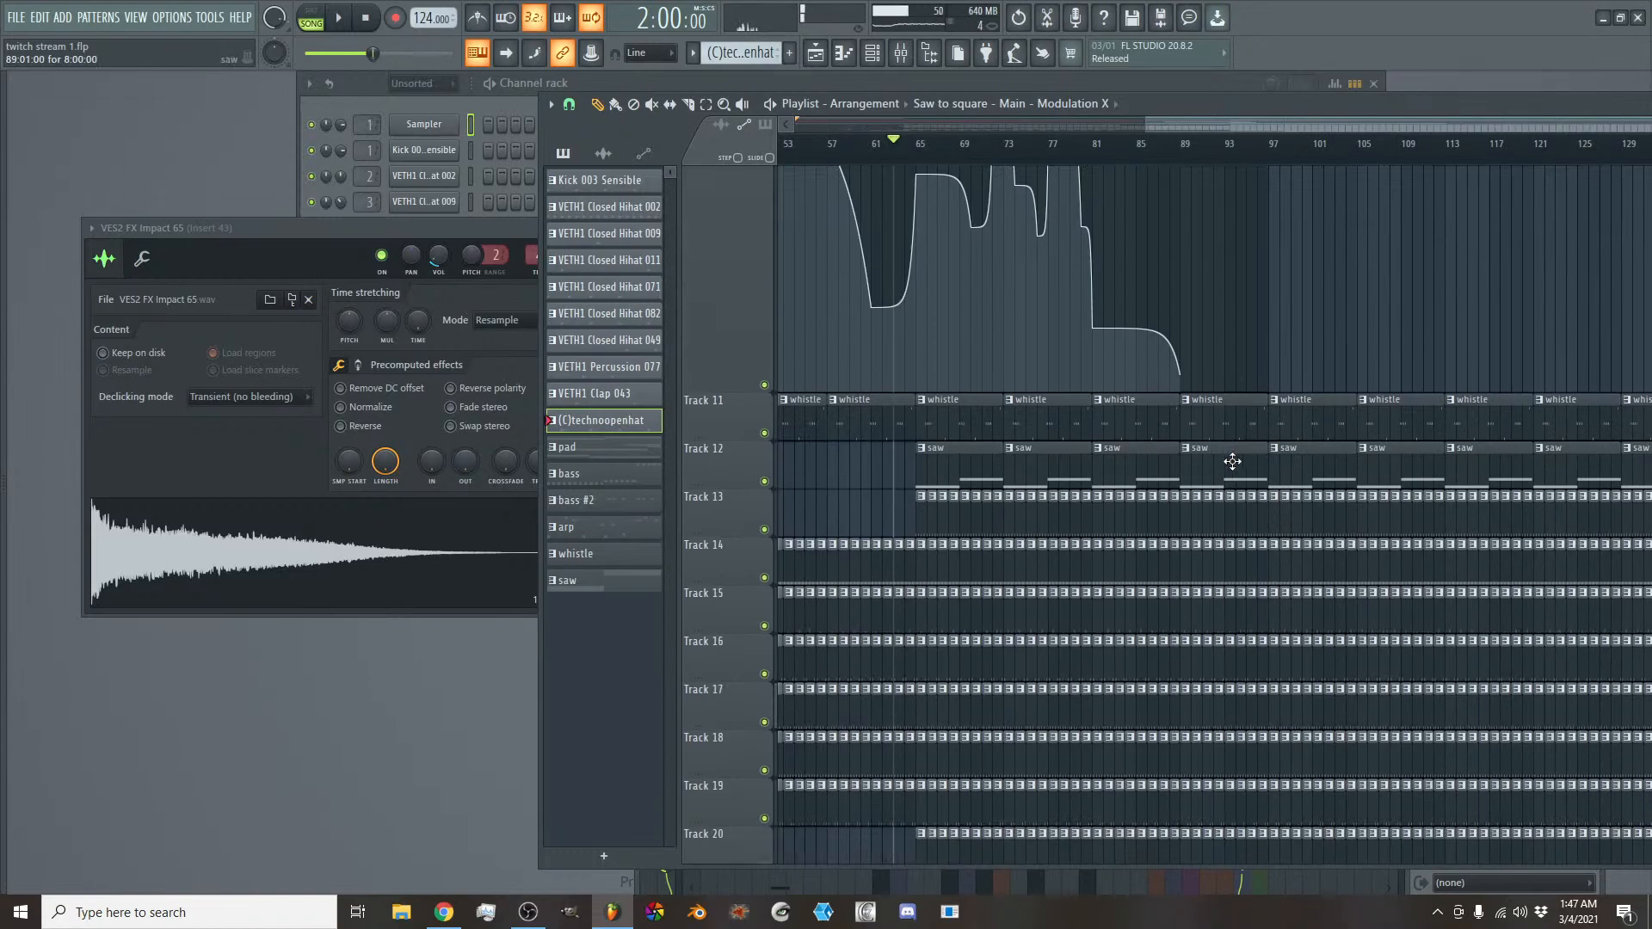
left_click_drag(1231, 462, 1470, 468)
right_click(1470, 468)
key("space")
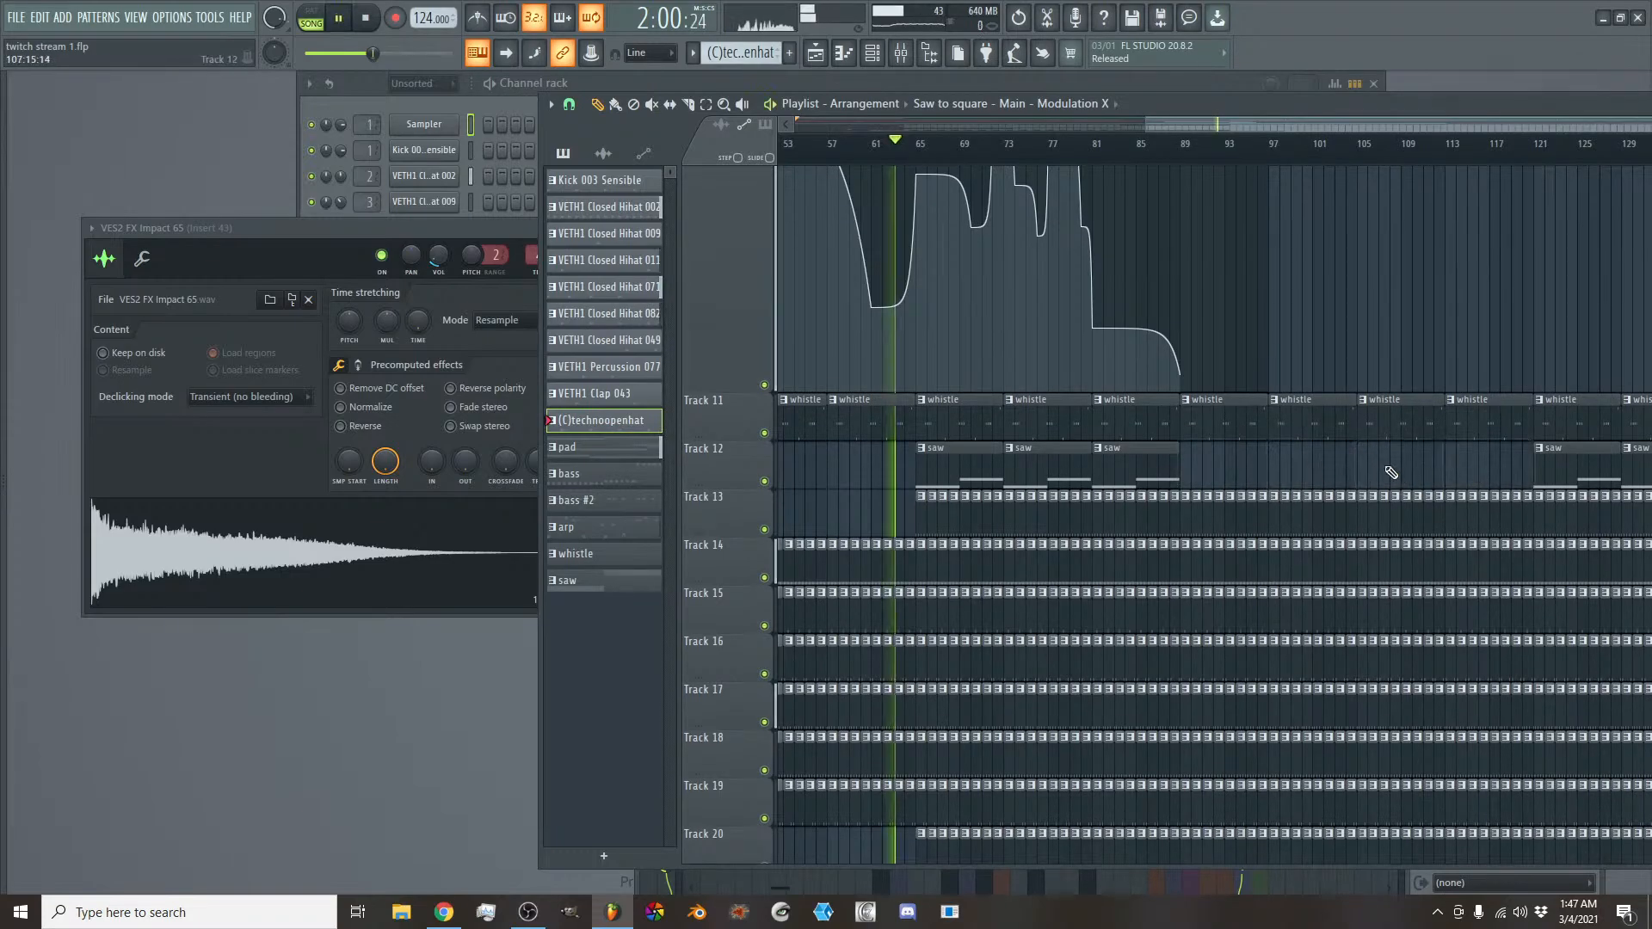
- Play from about bar 86 and remove the VETH1 Clap 043 clips on Track 21 from bar 89 up to bar 105
left_click(1147, 148)
scroll(1298, 410, "up", 2)
scroll(1298, 410, "up", 2)
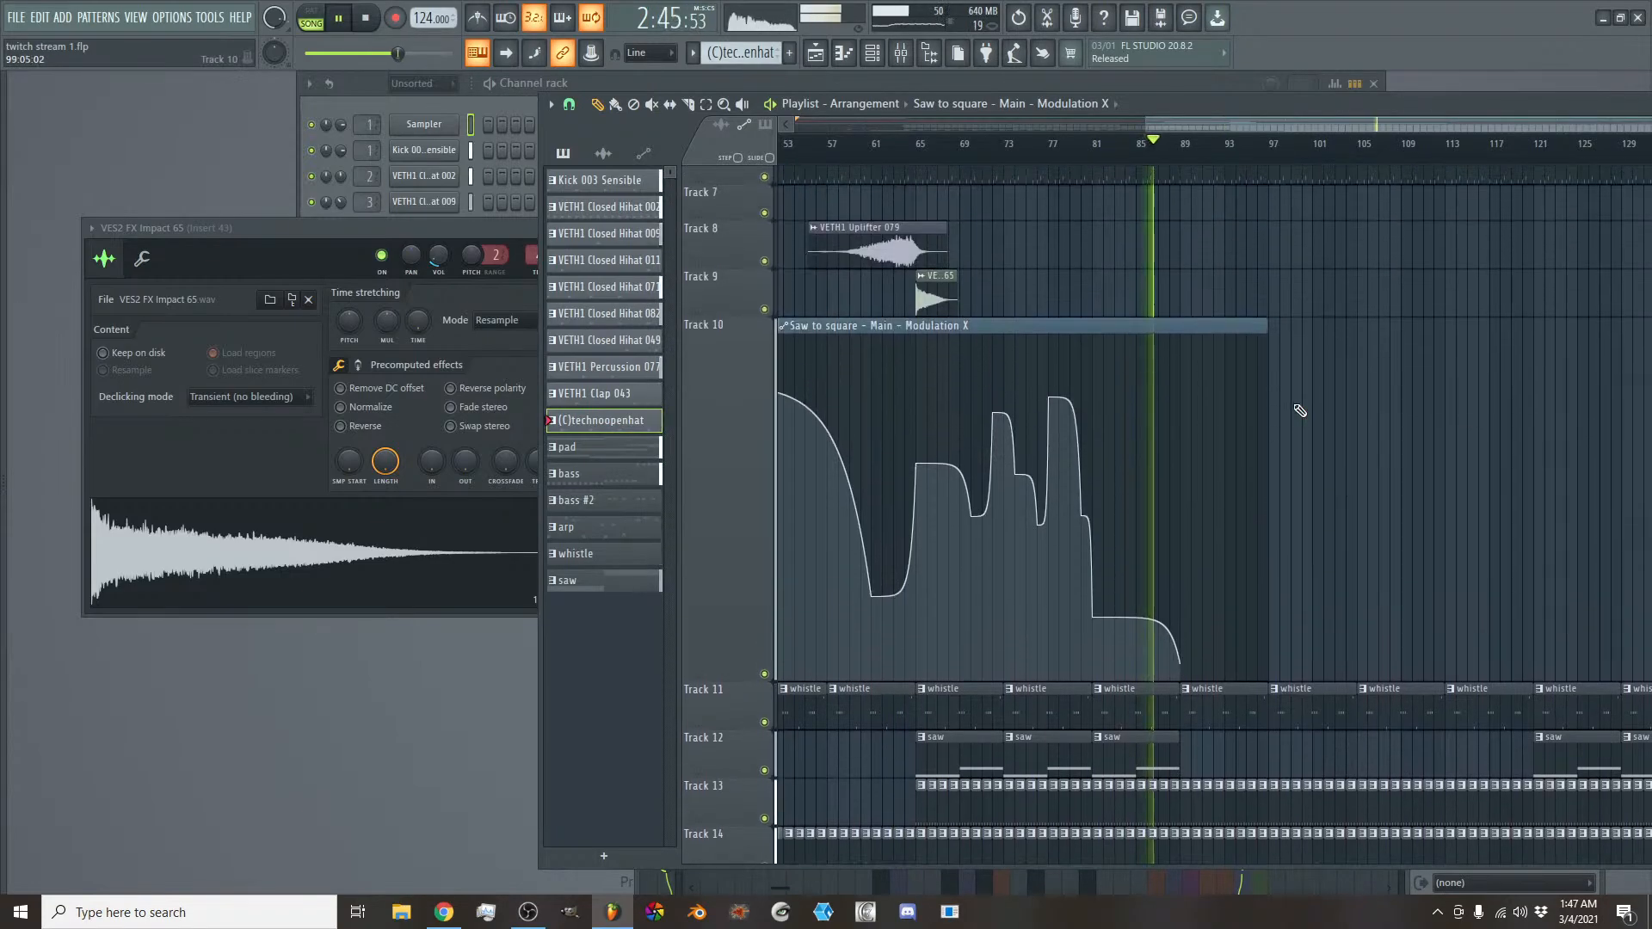
scroll(1245, 466, "down", 5)
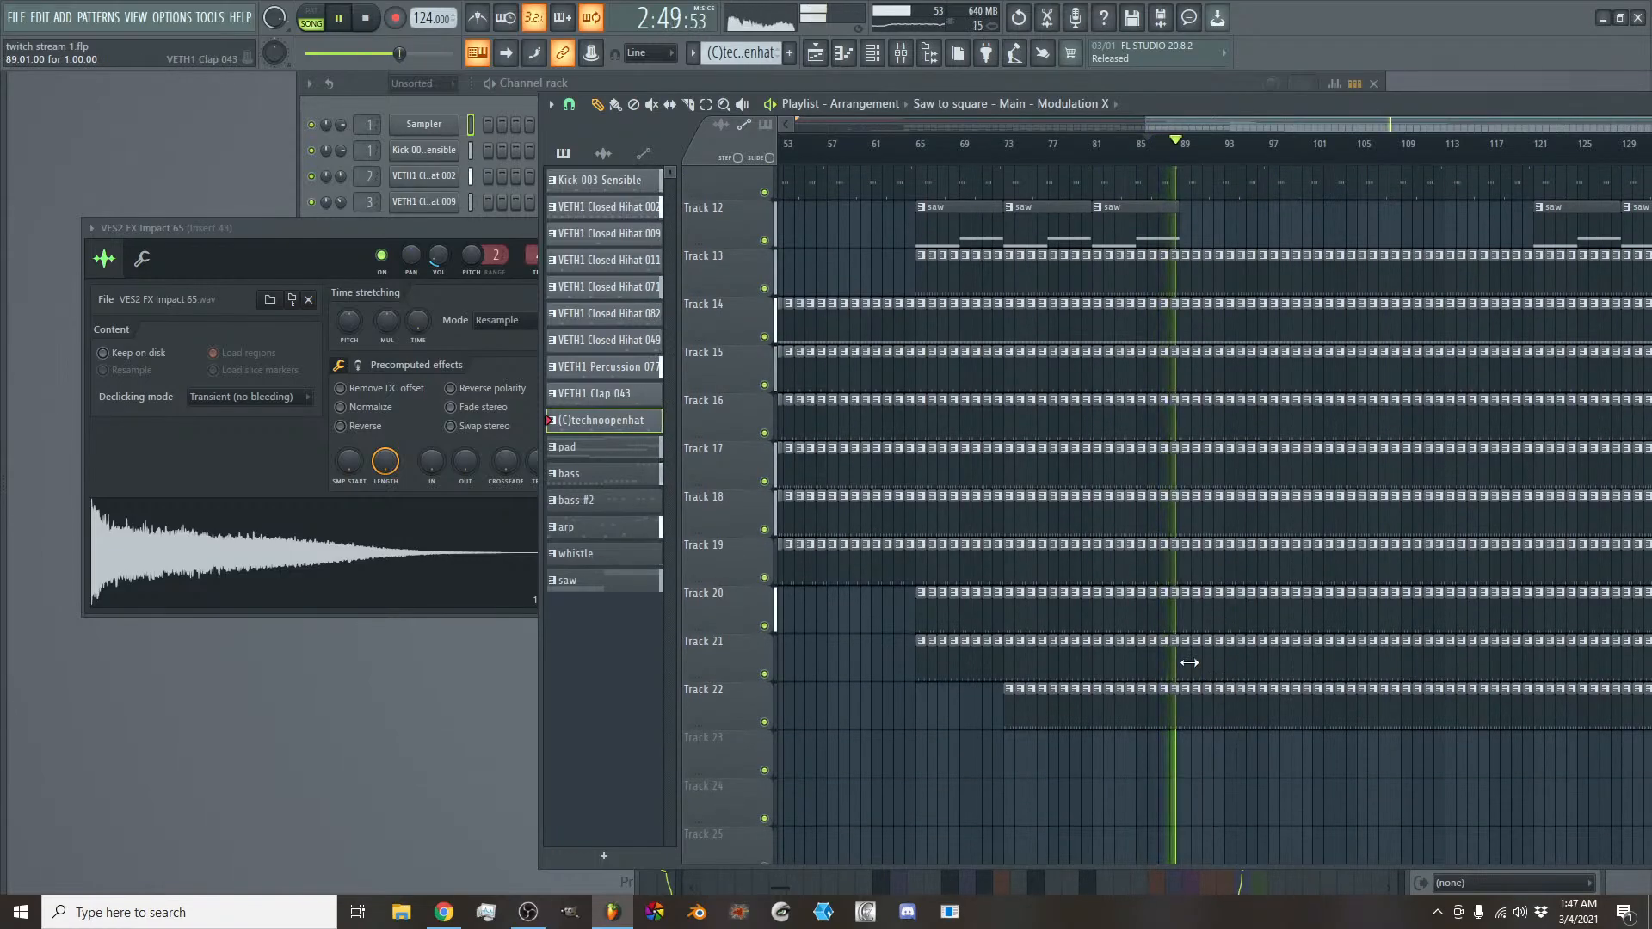
left_click_drag(1188, 660, 1347, 666)
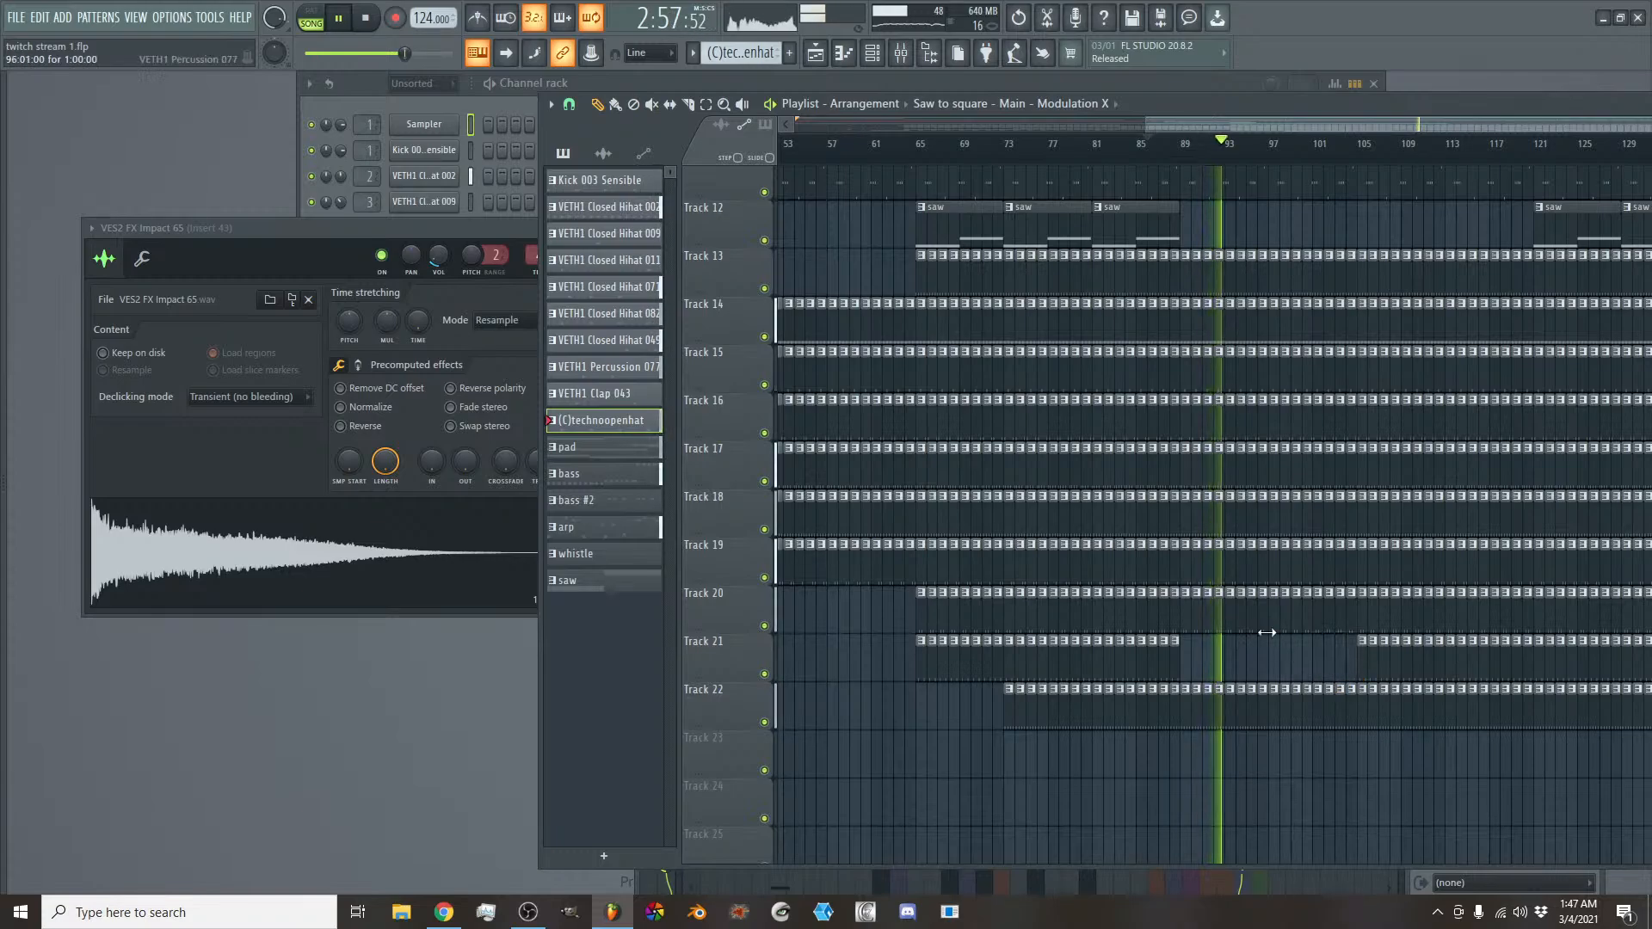
- Remove the arp clips on Track 6 from bar 97 up to bar 113 while the song plays
scroll(1256, 624, "up", 4)
scroll(1255, 619, "up", 8)
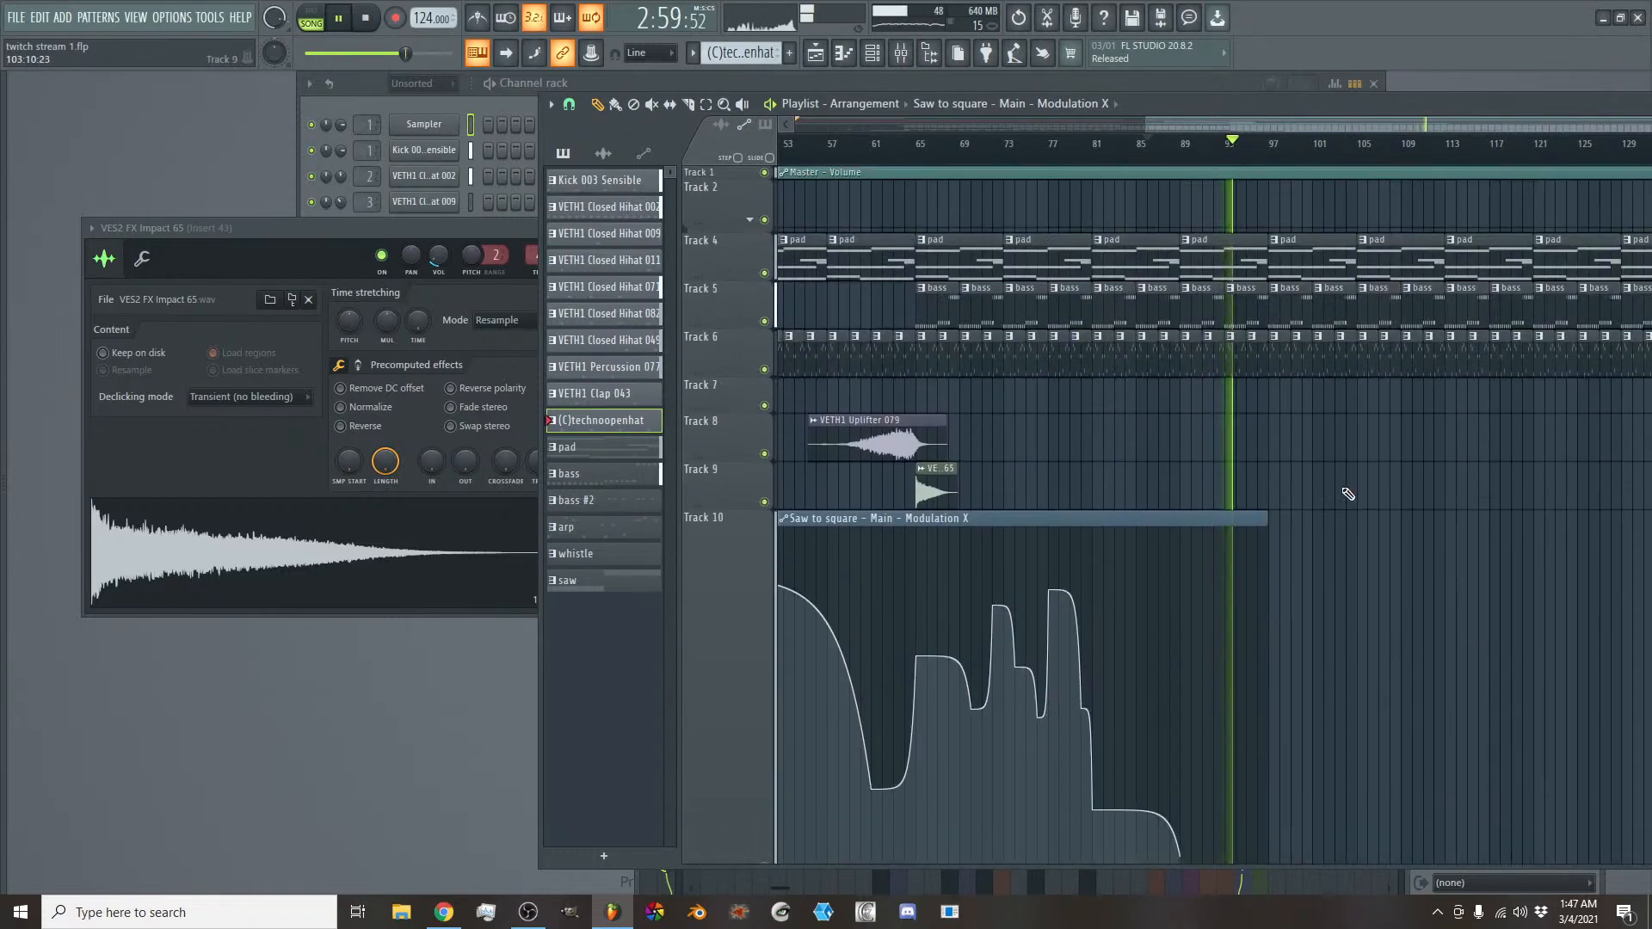
scroll(1346, 446, "down", 7)
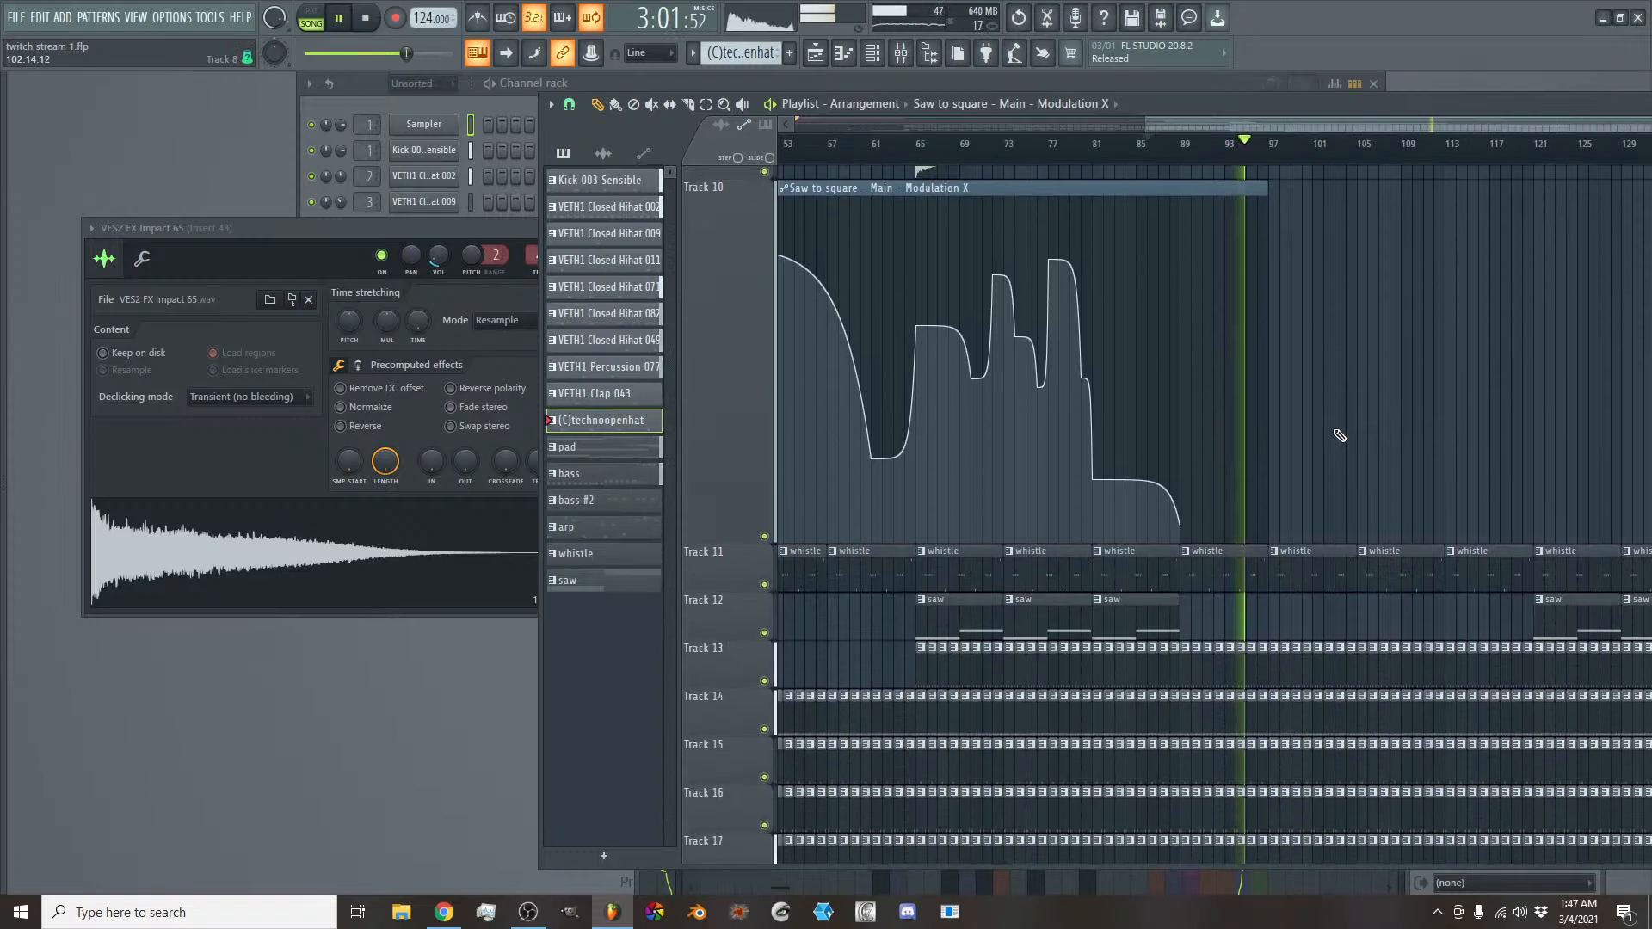
scroll(1327, 545, "up", 7)
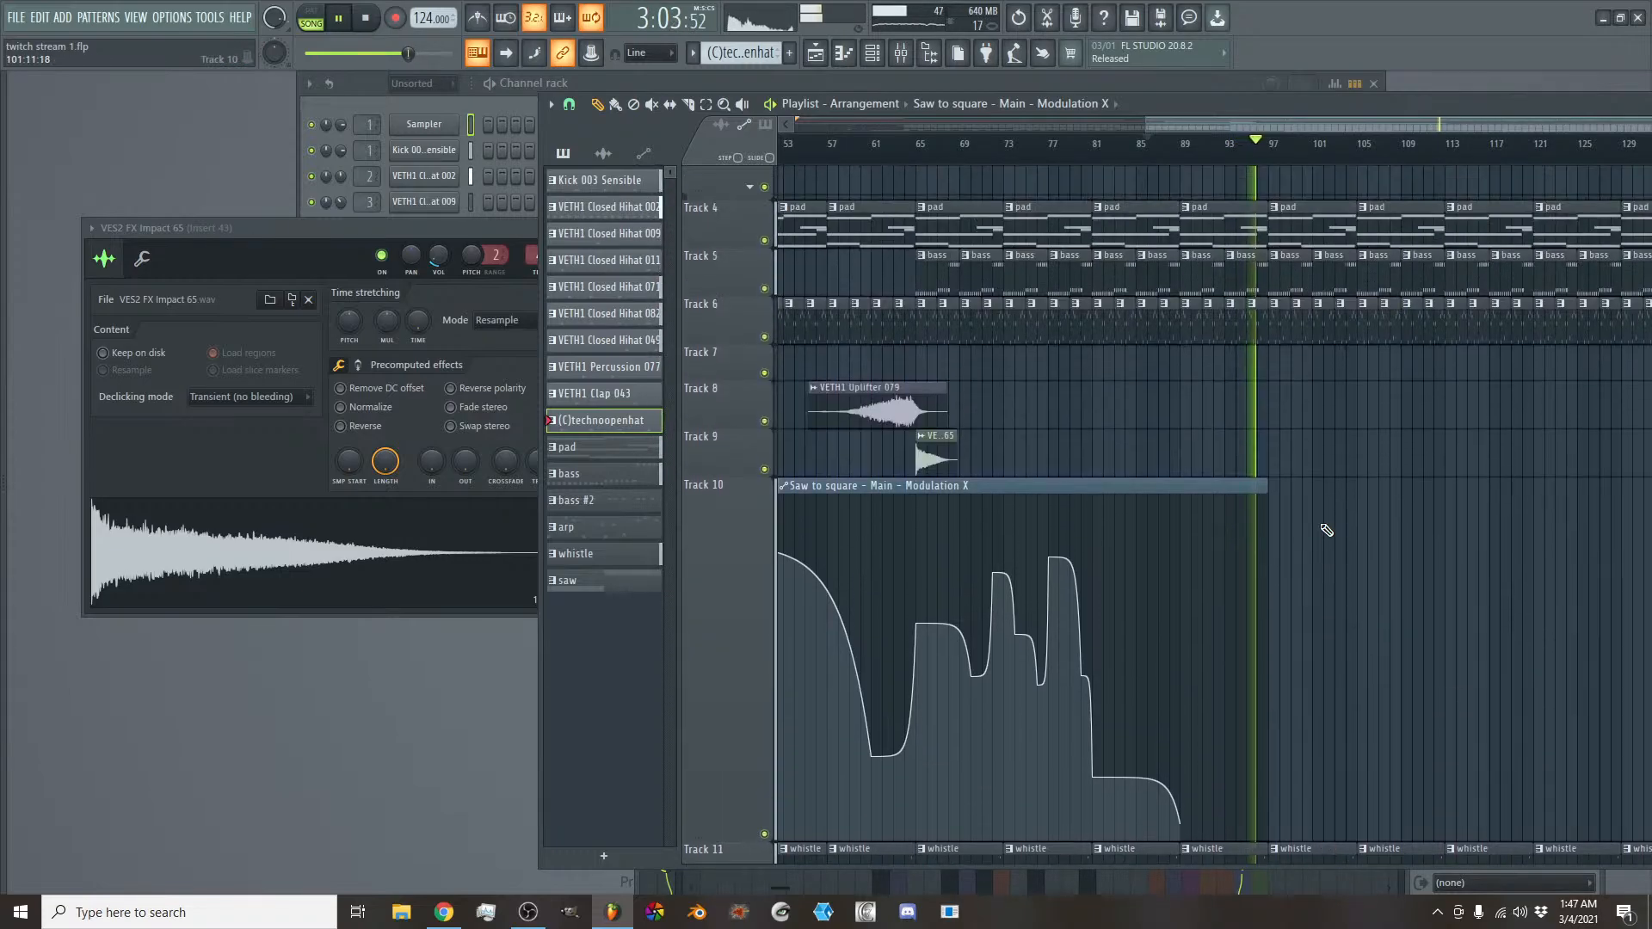
right_click(1281, 366)
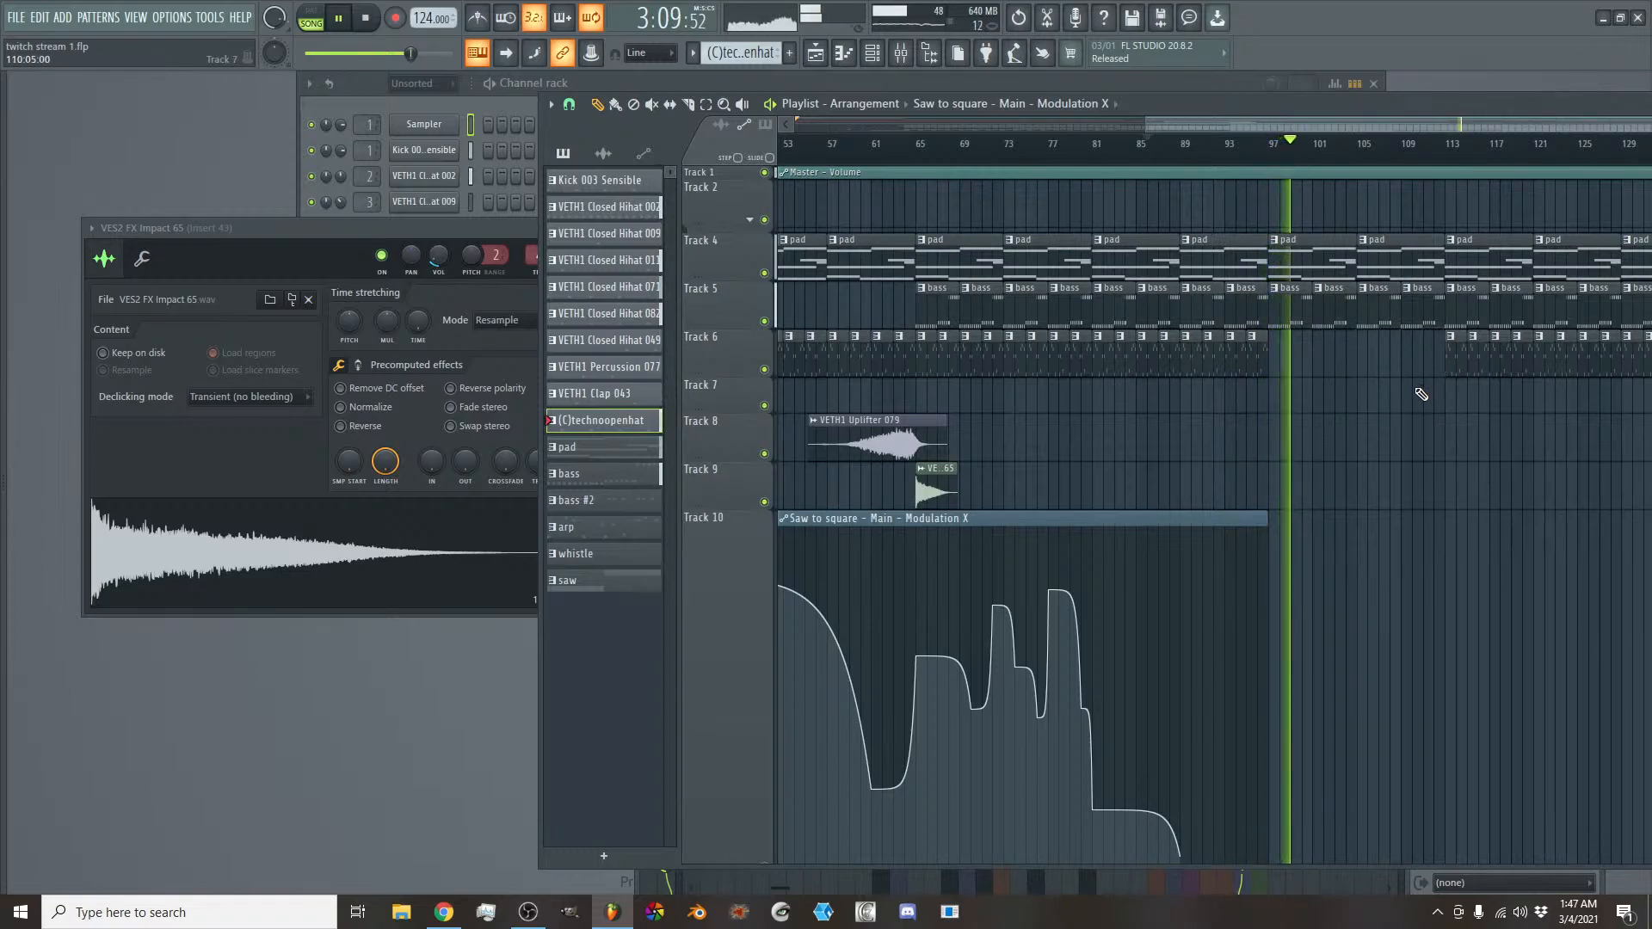
- Remove the VETH1 Clap 043 clips on Track 21 and the (C)technoopenhat clips on Track 22 from bar 105 up to bar 114
scroll(1417, 394, "down", 5)
scroll(1418, 394, "down", 5)
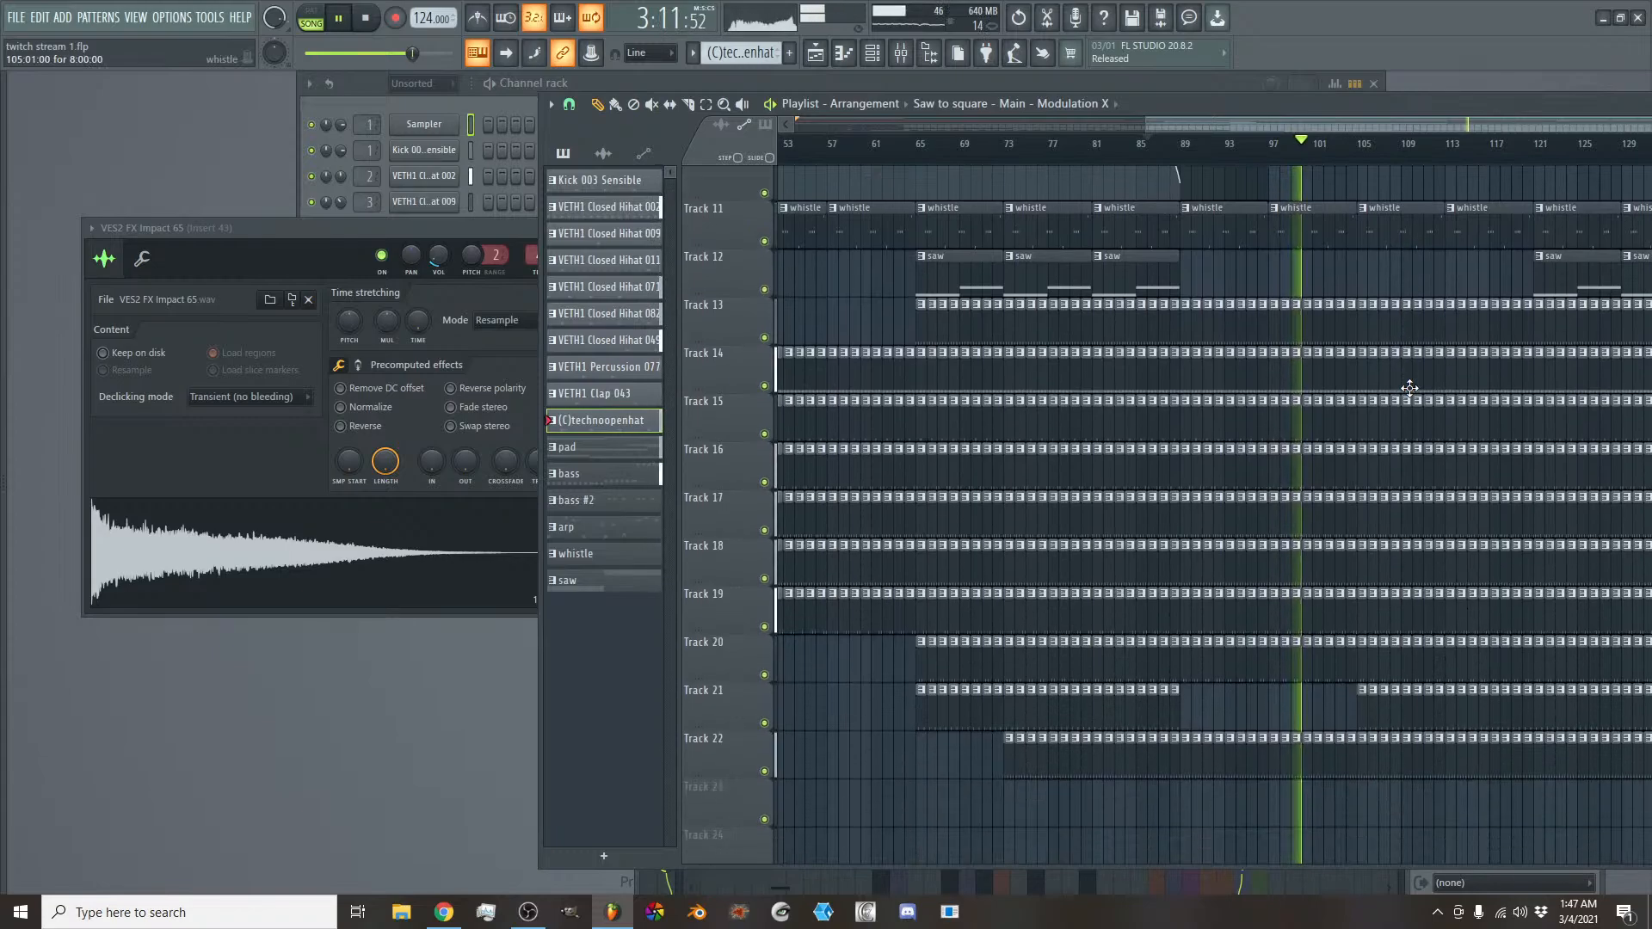
scroll(1409, 388, "down", 2)
scroll(1409, 388, "up", 3)
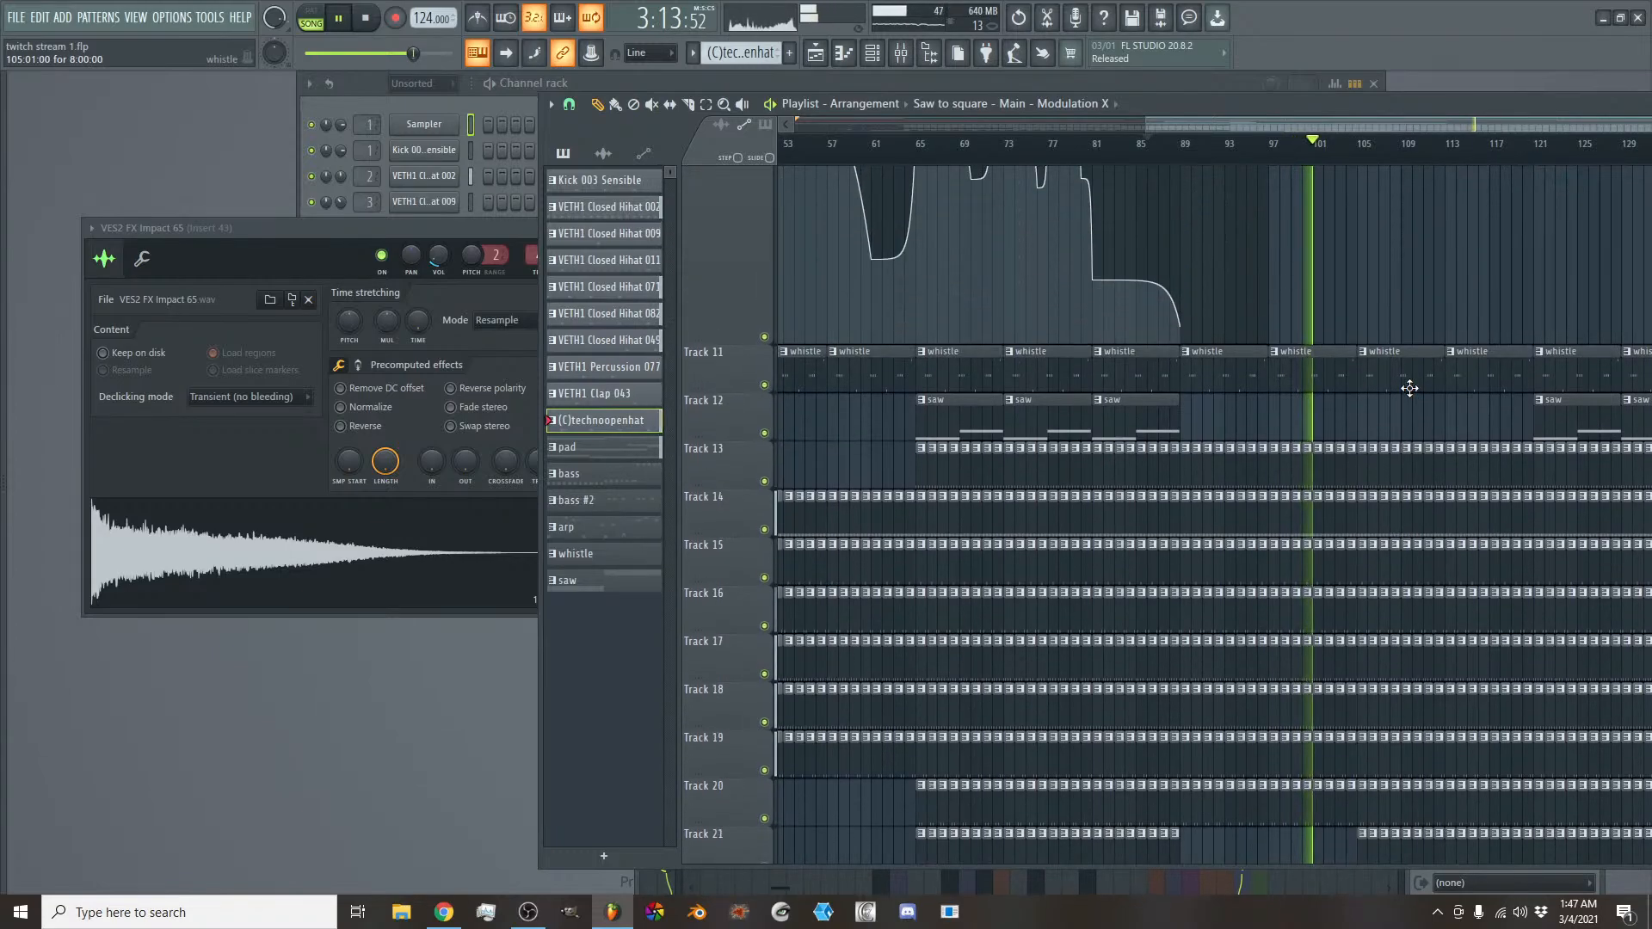
scroll(1409, 388, "down", 1)
scroll(1409, 388, "down", 5)
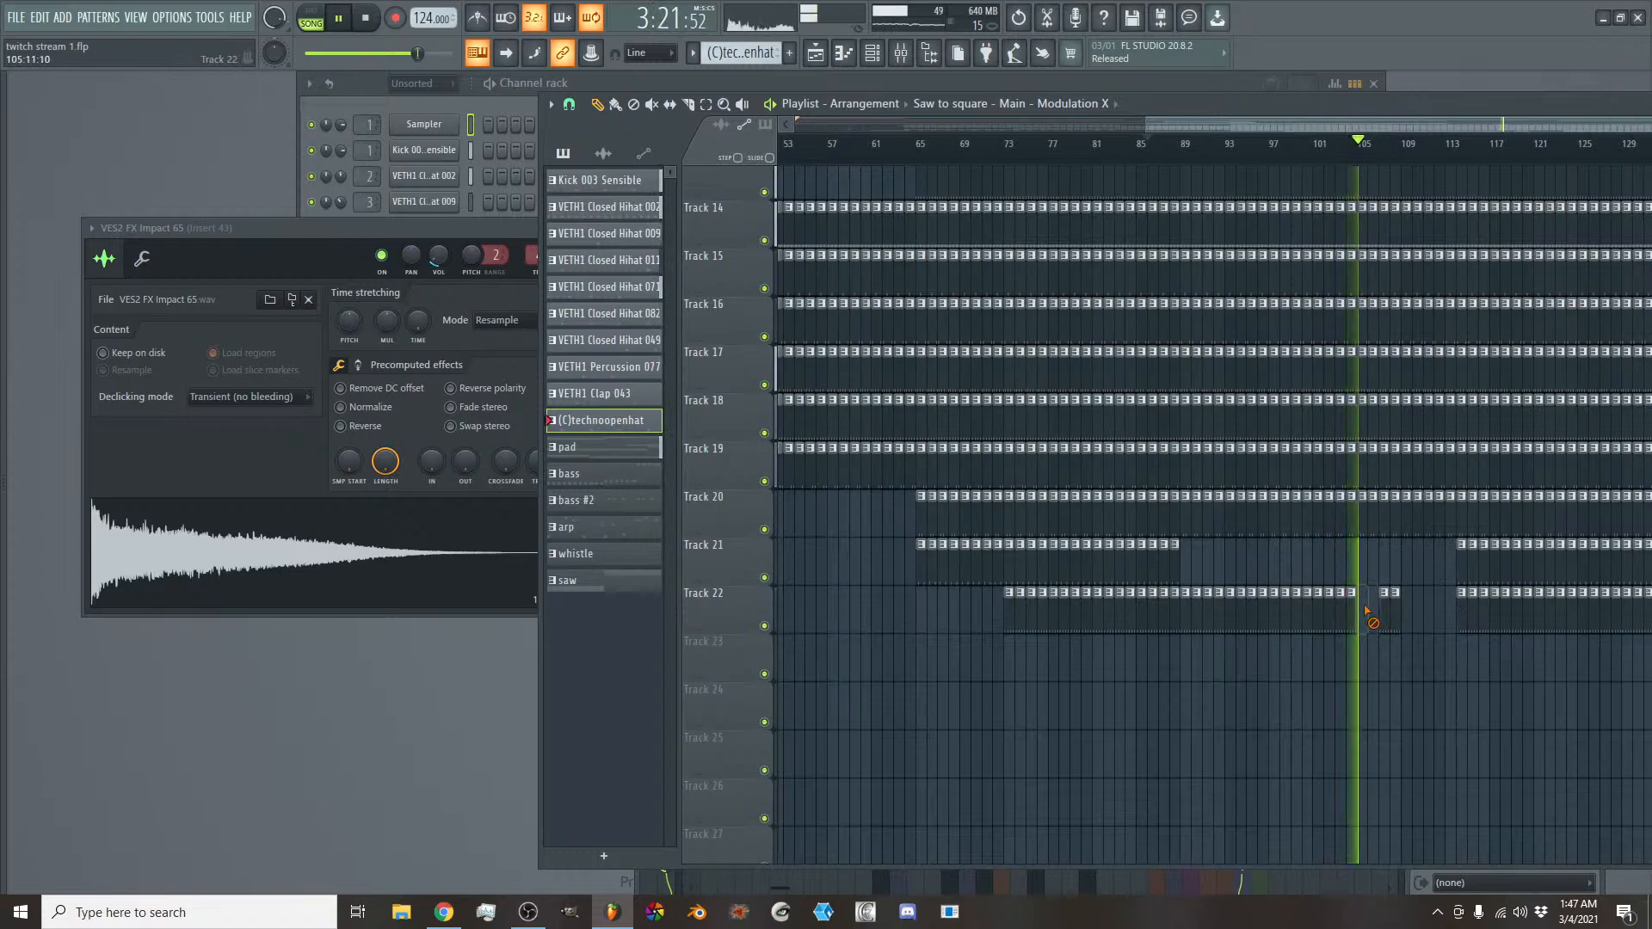
scroll(1398, 593, "up", 1)
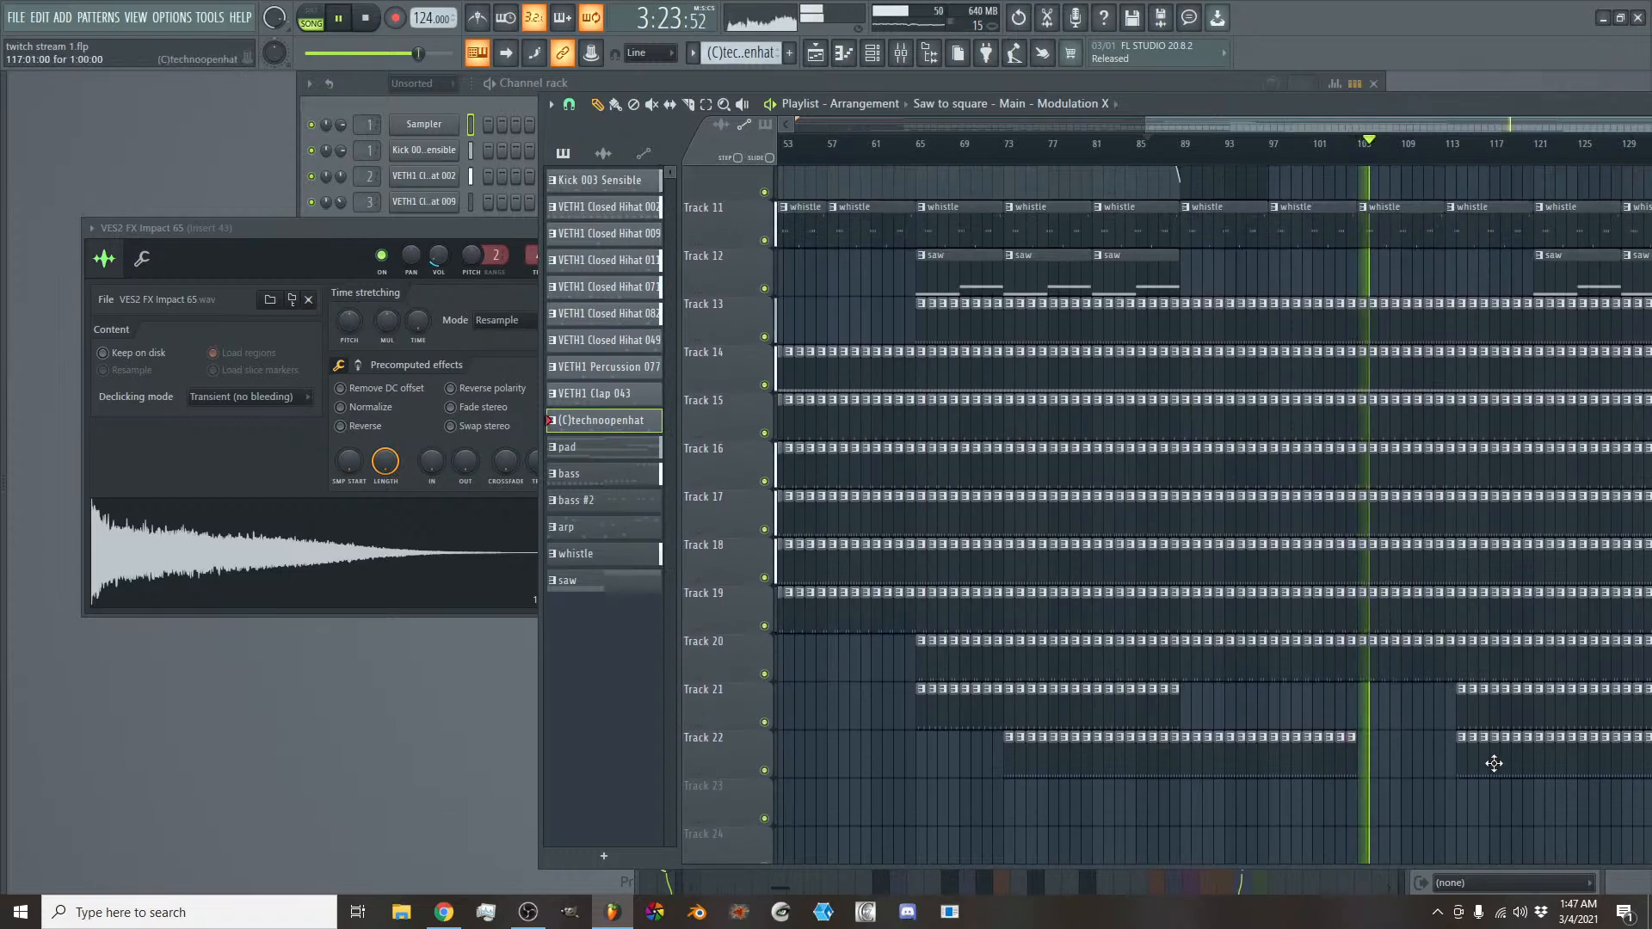
- Remove the drum clips on Track 13 from bar 113 up to bar 121 and on Tracks 21 and 22 from bar 114 up to bar 121
scroll(1489, 763, "up", 4)
scroll(1445, 602, "up", 6)
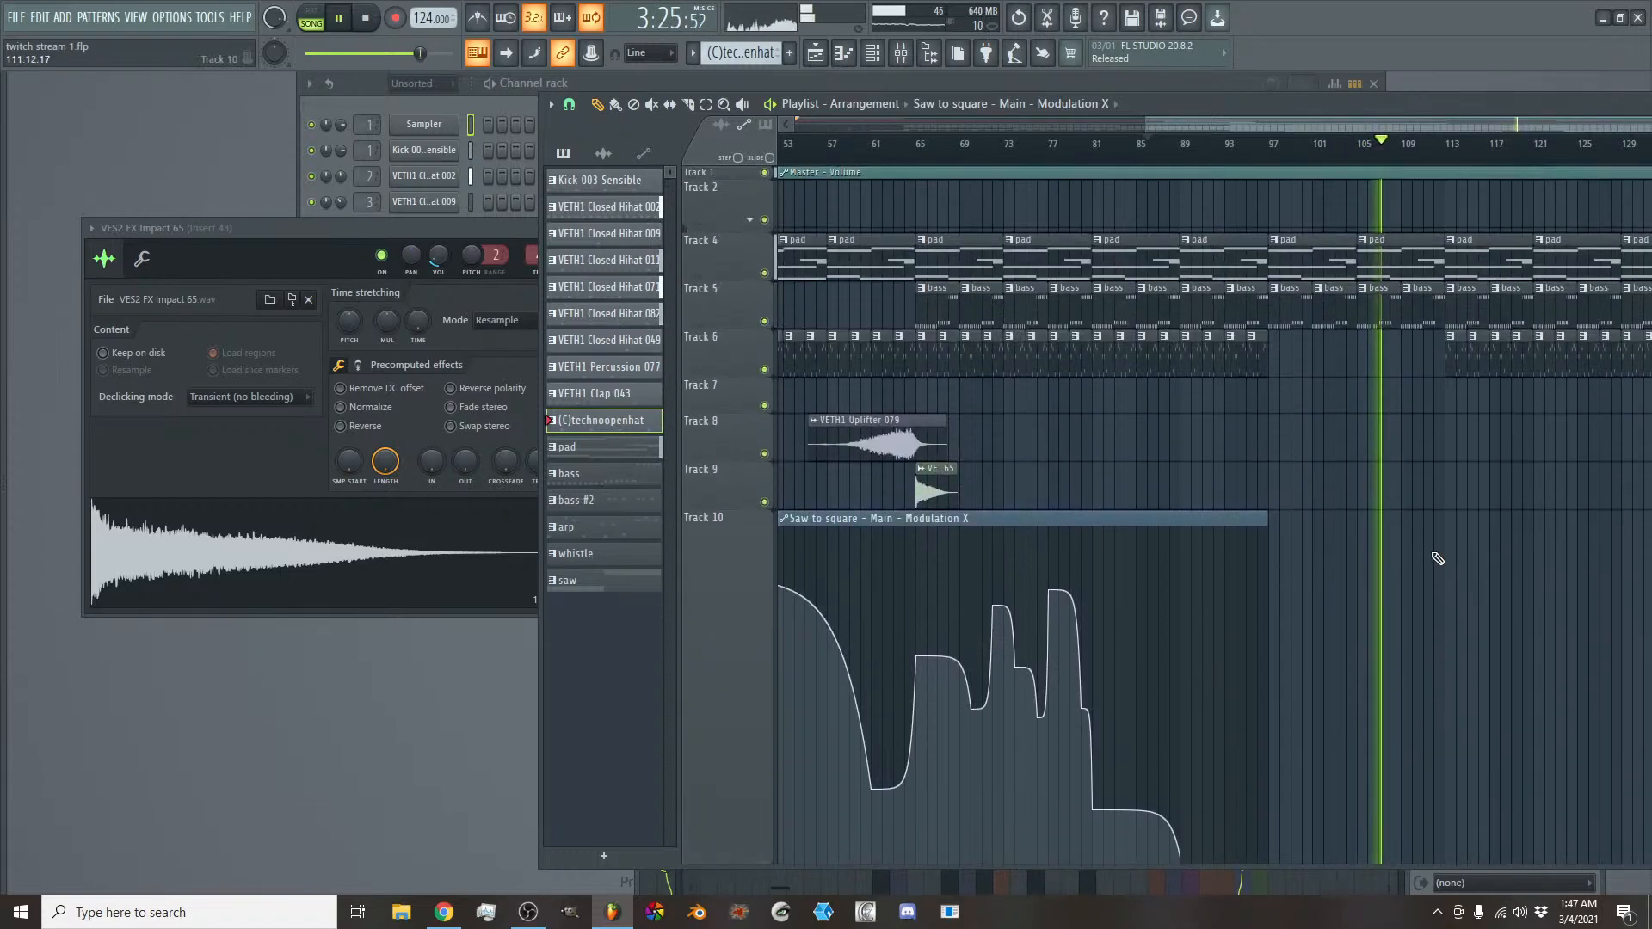
scroll(1437, 560, "down", 9)
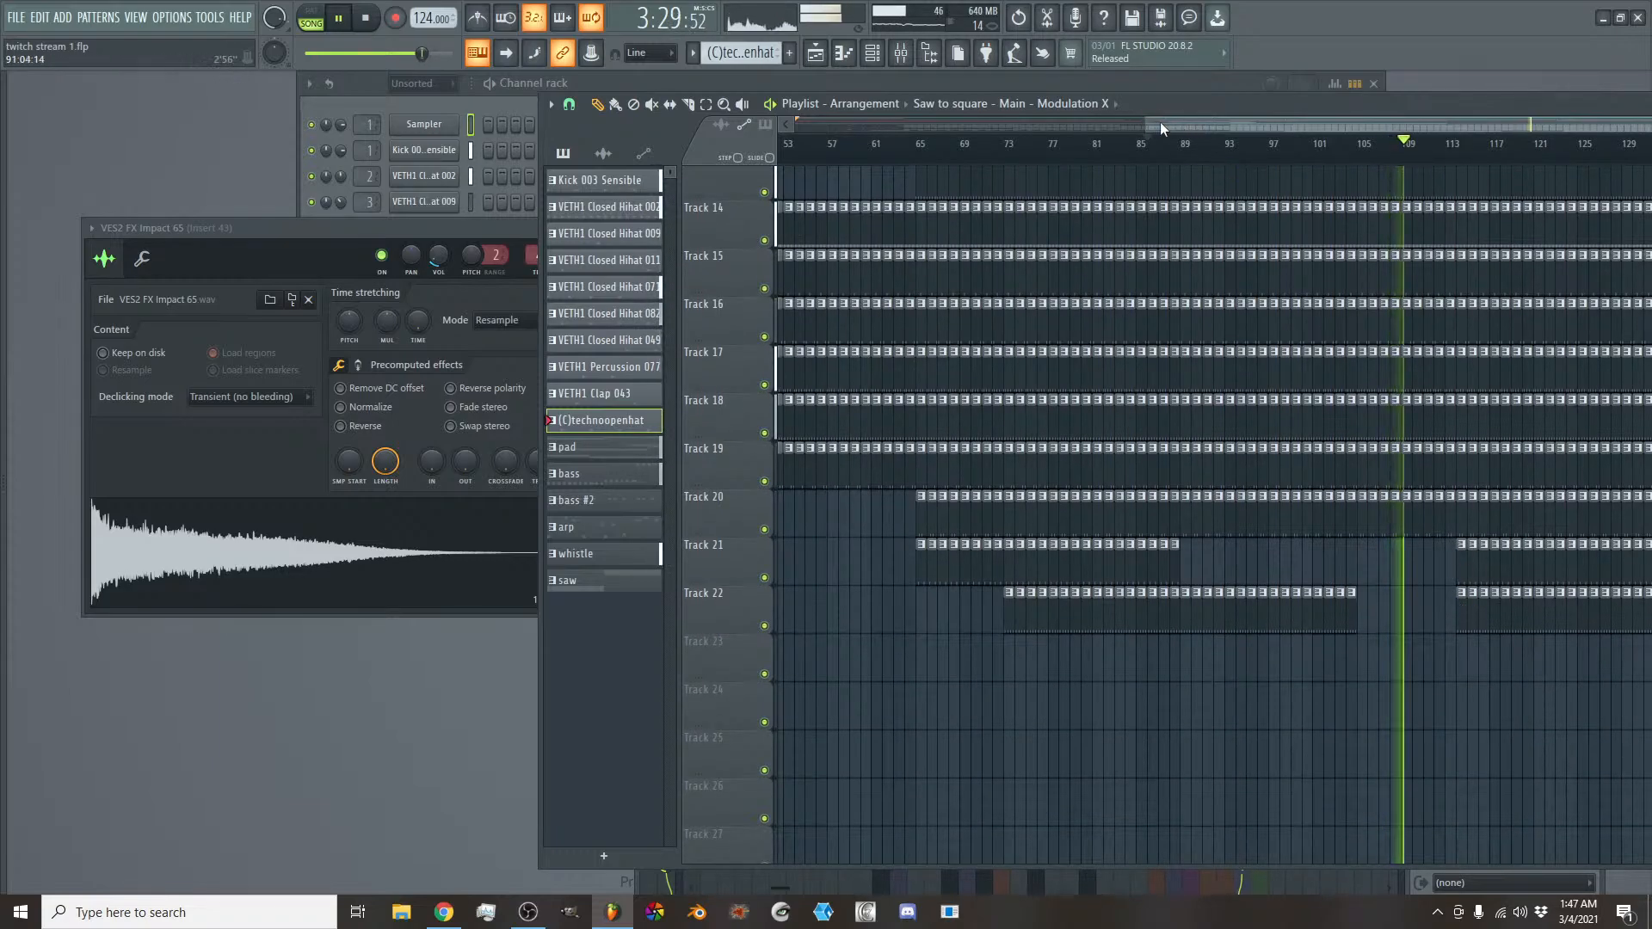
left_click_drag(1160, 122, 1306, 144)
scroll(1262, 428, "up", 2)
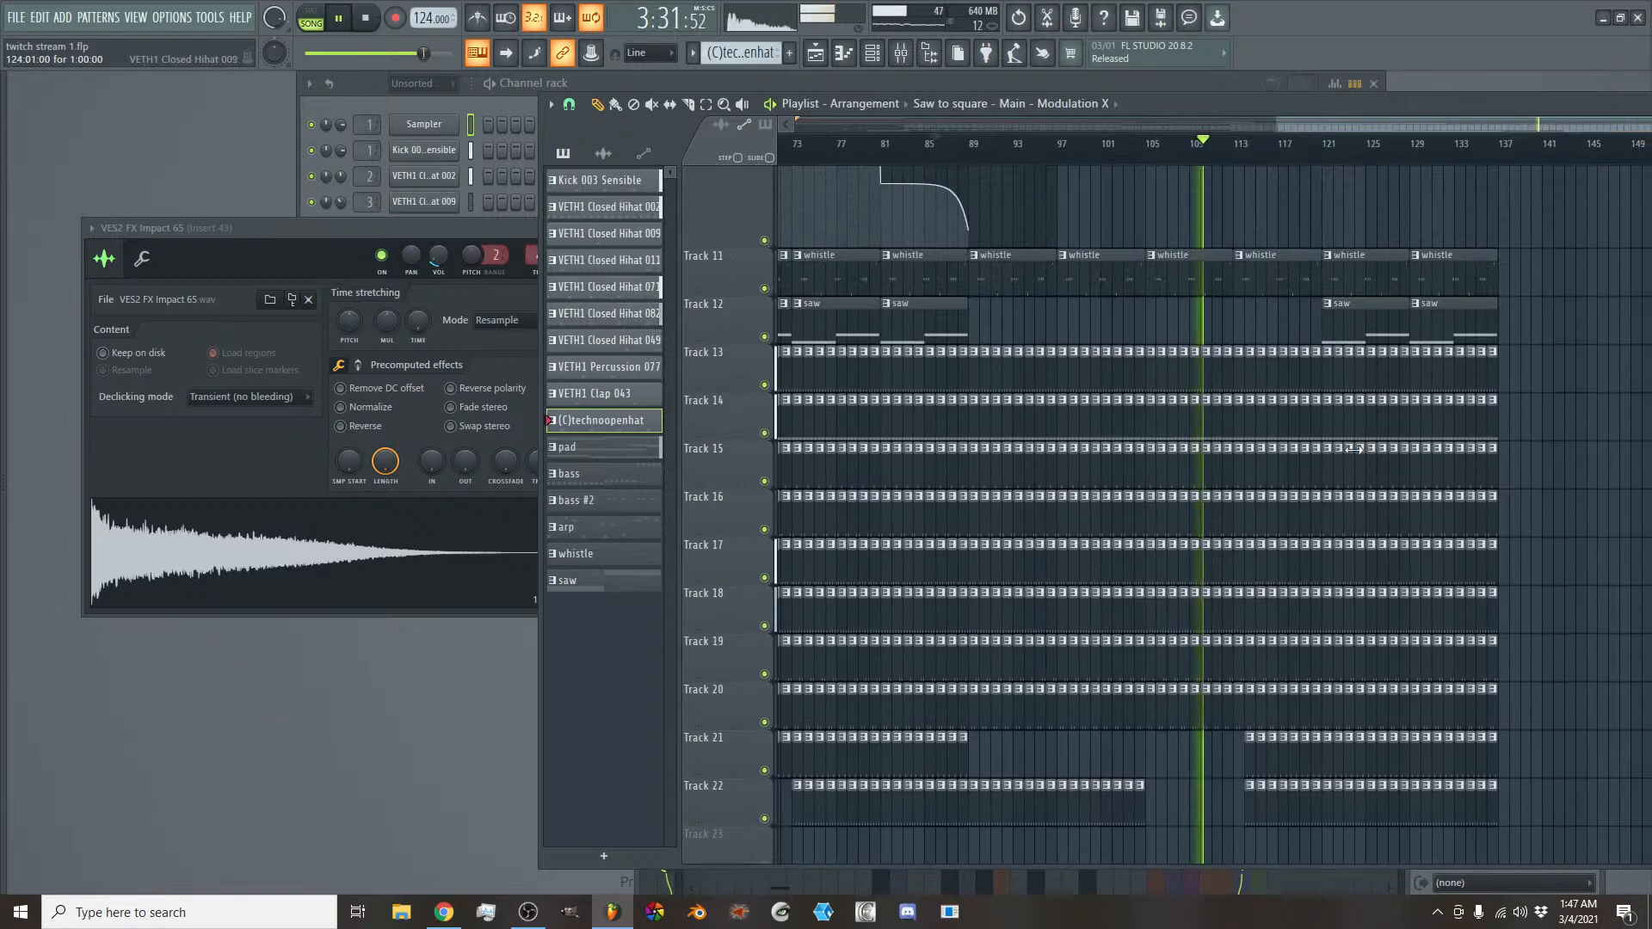
left_click_drag(1238, 360, 1323, 360)
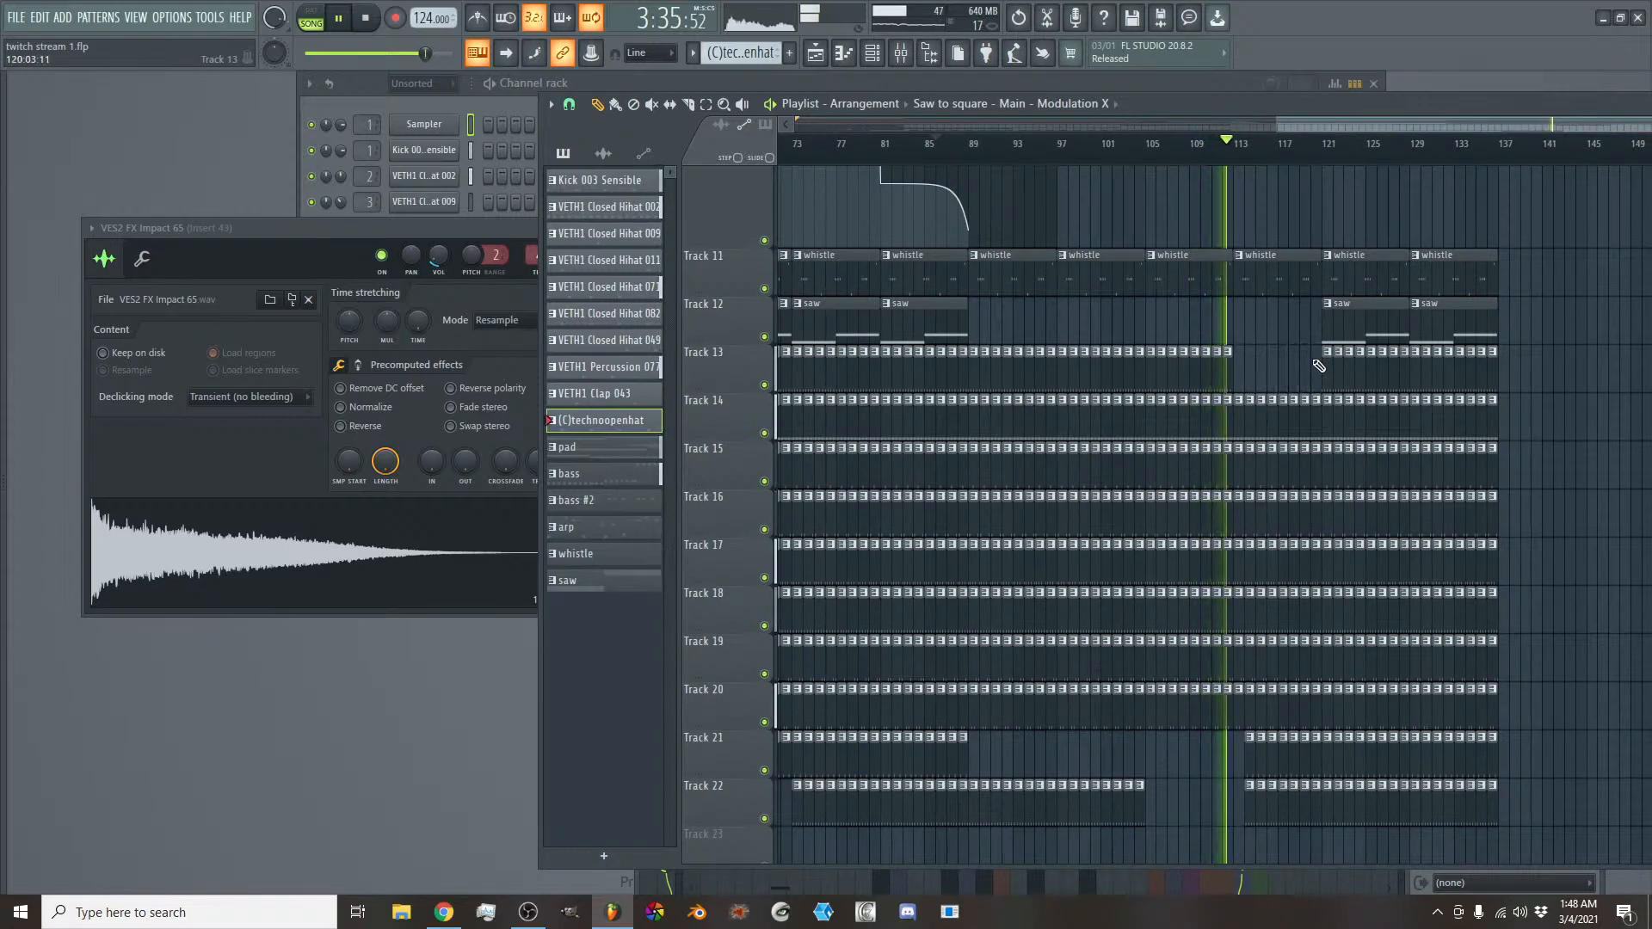
mouse_move(1246, 752)
left_mouse_down()
mouse_move(1272, 757)
mouse_move(1264, 789)
mouse_move(1297, 772)
mouse_move(1300, 785)
left_mouse_up()
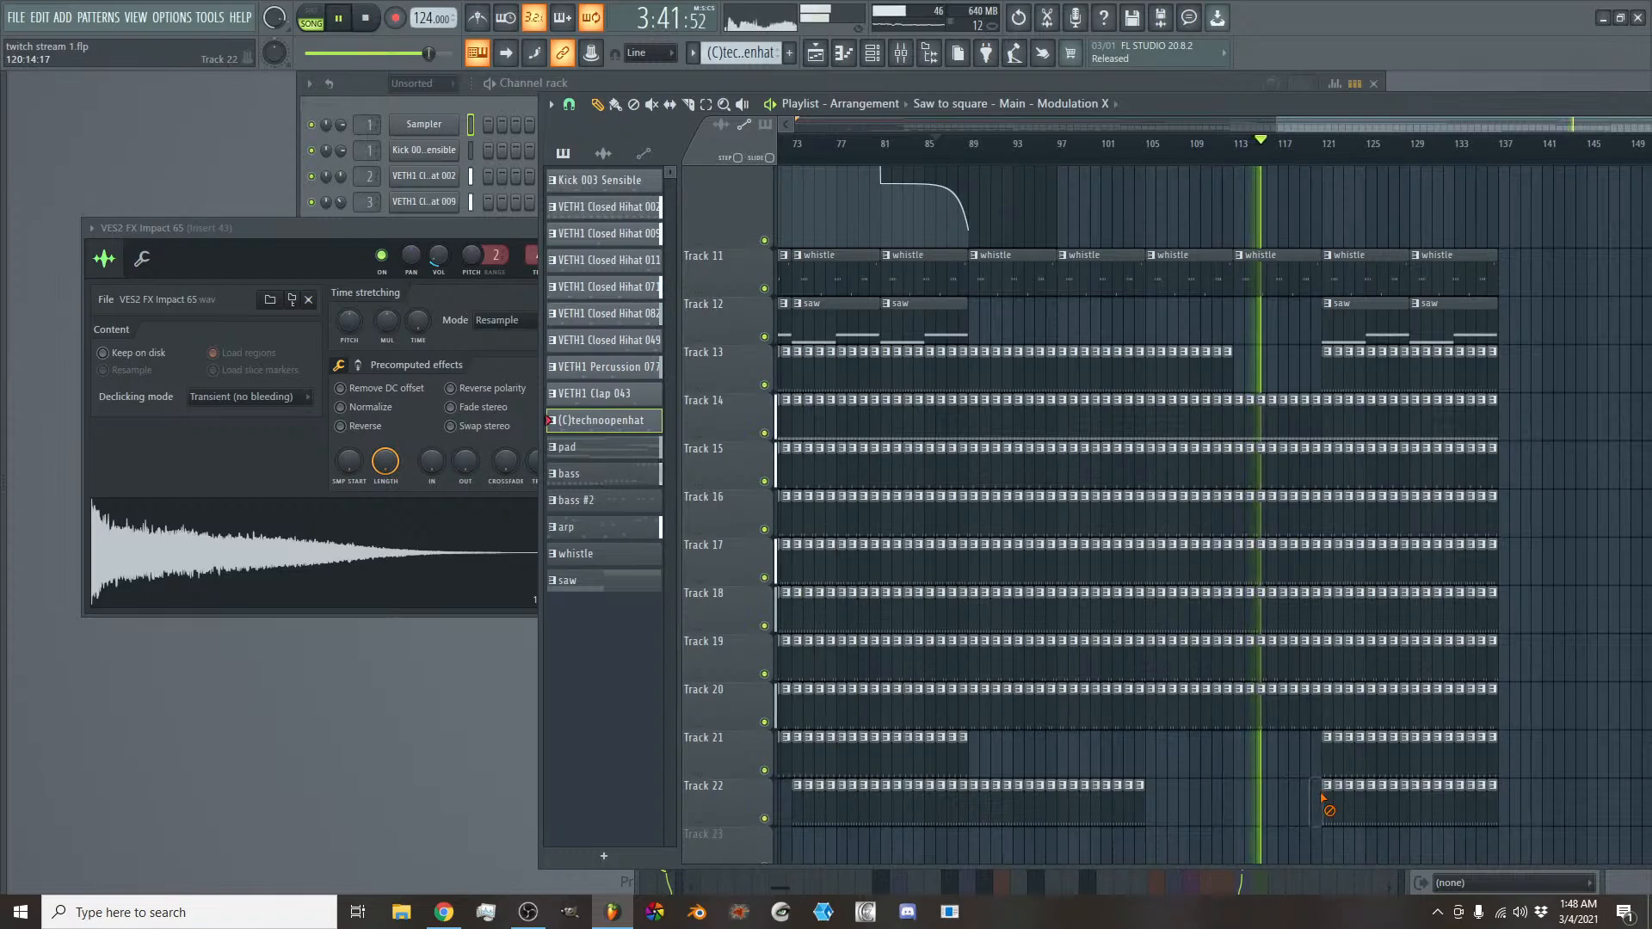
- Extend the Modulation X automation on Track 10 to about bar 125, keeping it low until bar 113 and curving it steeply up to bar 121
scroll(1294, 626, "up", 4)
scroll(1295, 625, "up", 3)
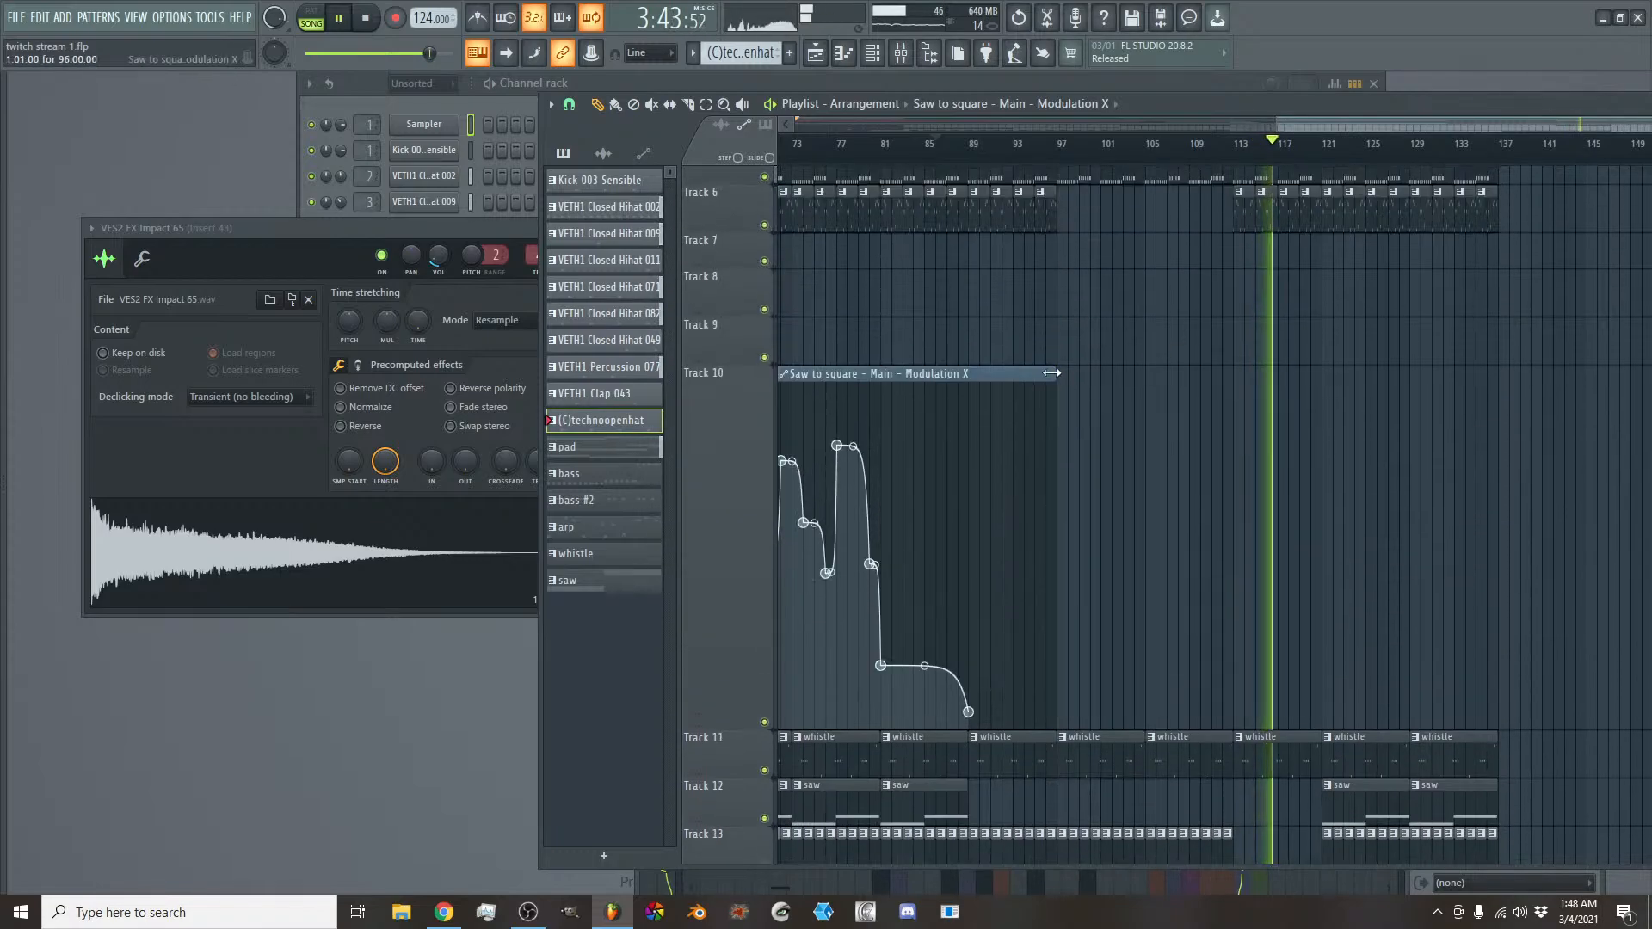
left_click_drag(1055, 374, 1365, 413)
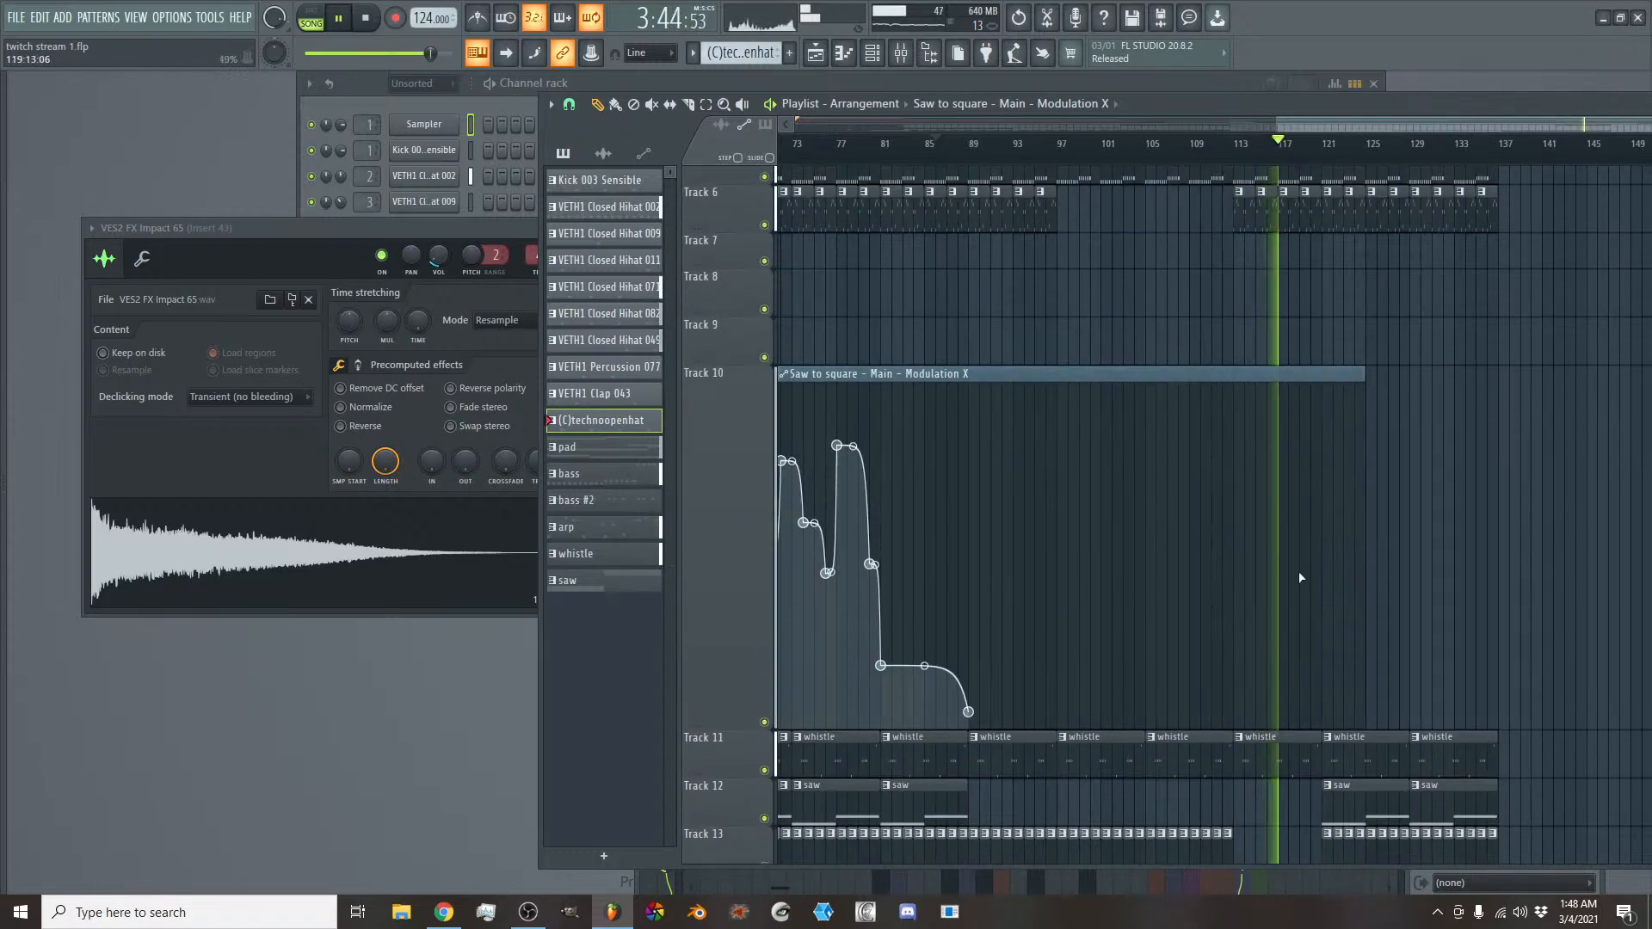
right_click(1233, 708)
right_click(1301, 620)
left_click_drag(1300, 620, 1321, 582)
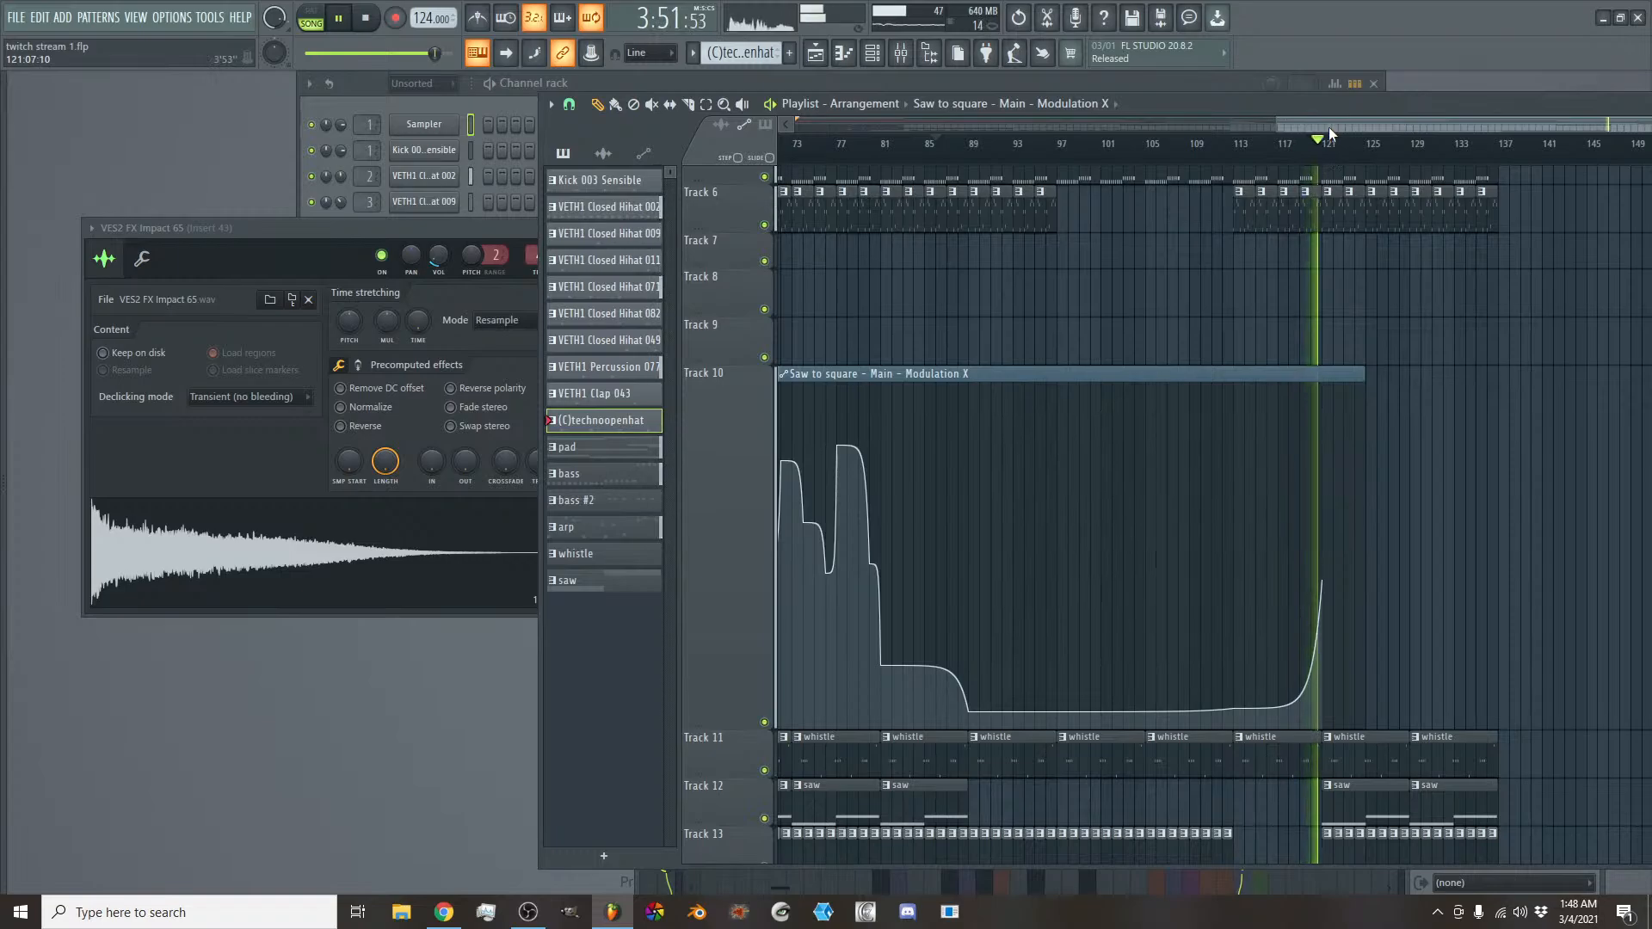
- Duplicate the pad, bass and arp clips on Tracks 4 to 6 so they continue from bar 137 up to bar 153
left_click_drag(1329, 129, 1421, 112)
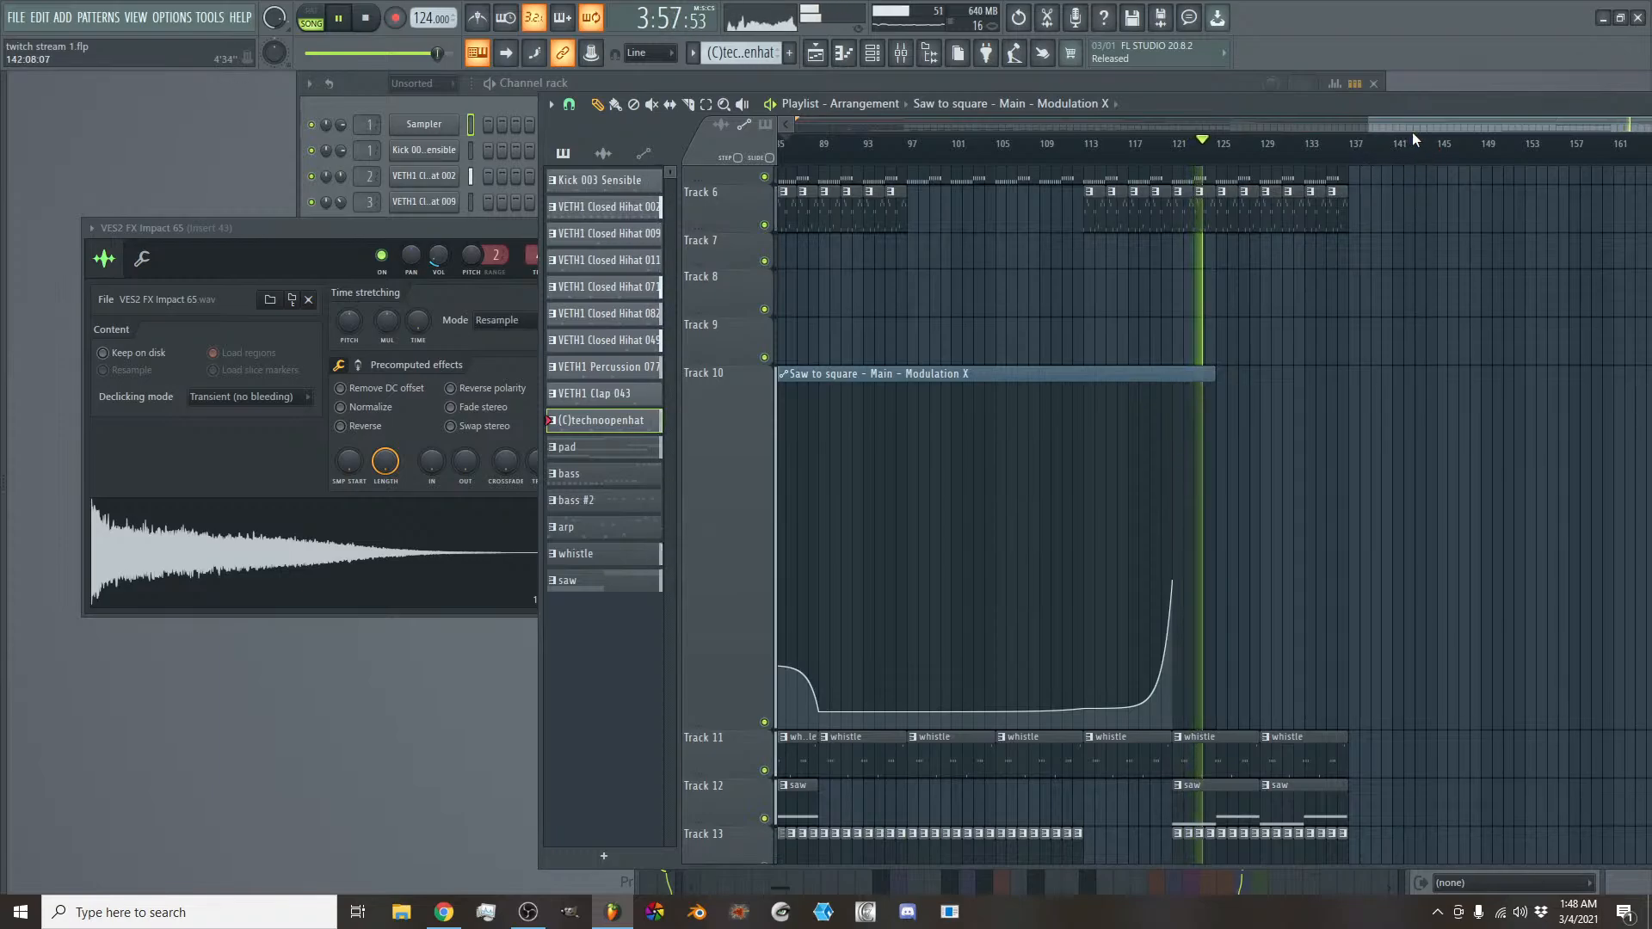
scroll(1409, 238, "up", 3)
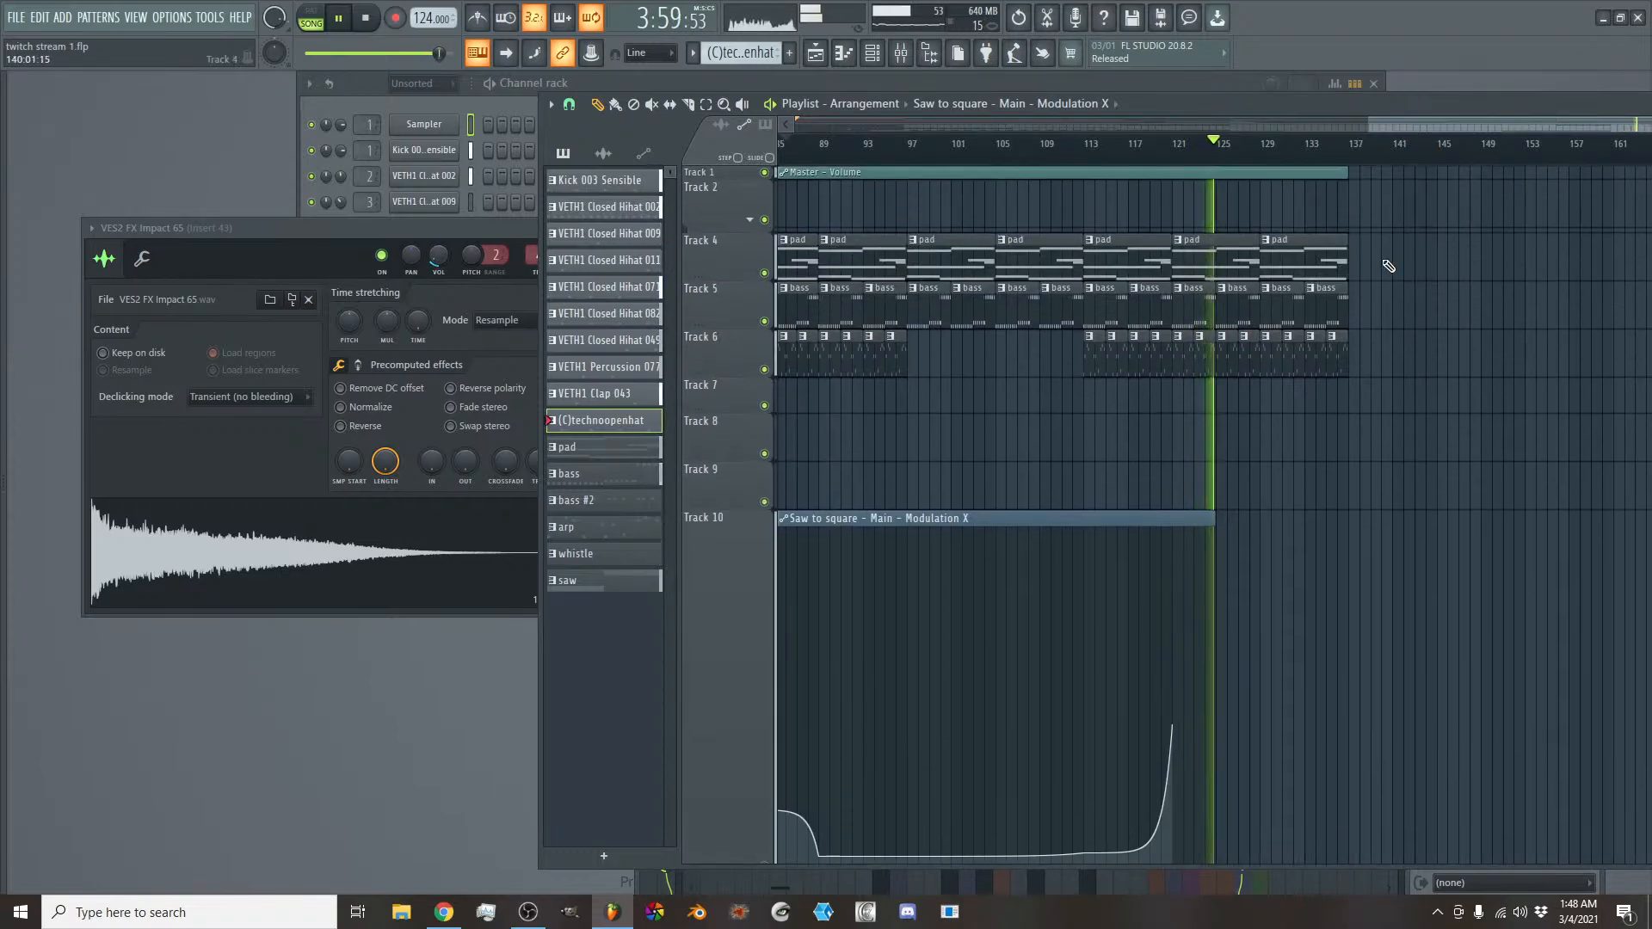
left_click_drag(1380, 235, 1360, 358)
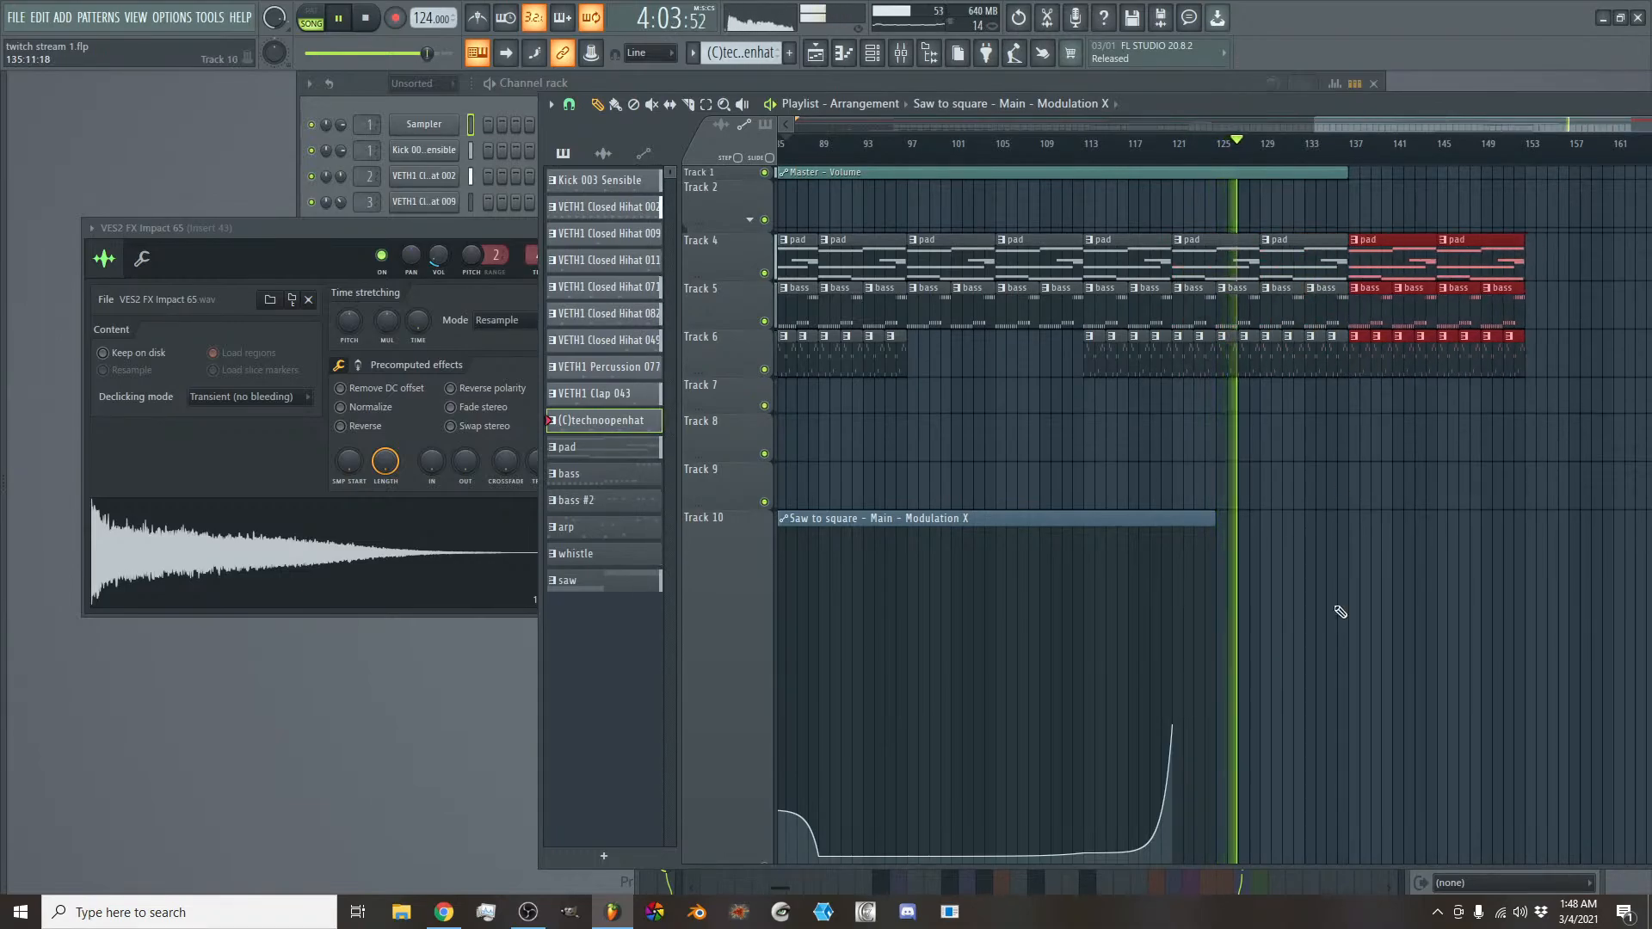
- Extend the Modulation X automation to bar 137 and add a peak at bar 129, a sharp drop, and a second peak around bar 132
left_click_drag(1214, 519, 1347, 540)
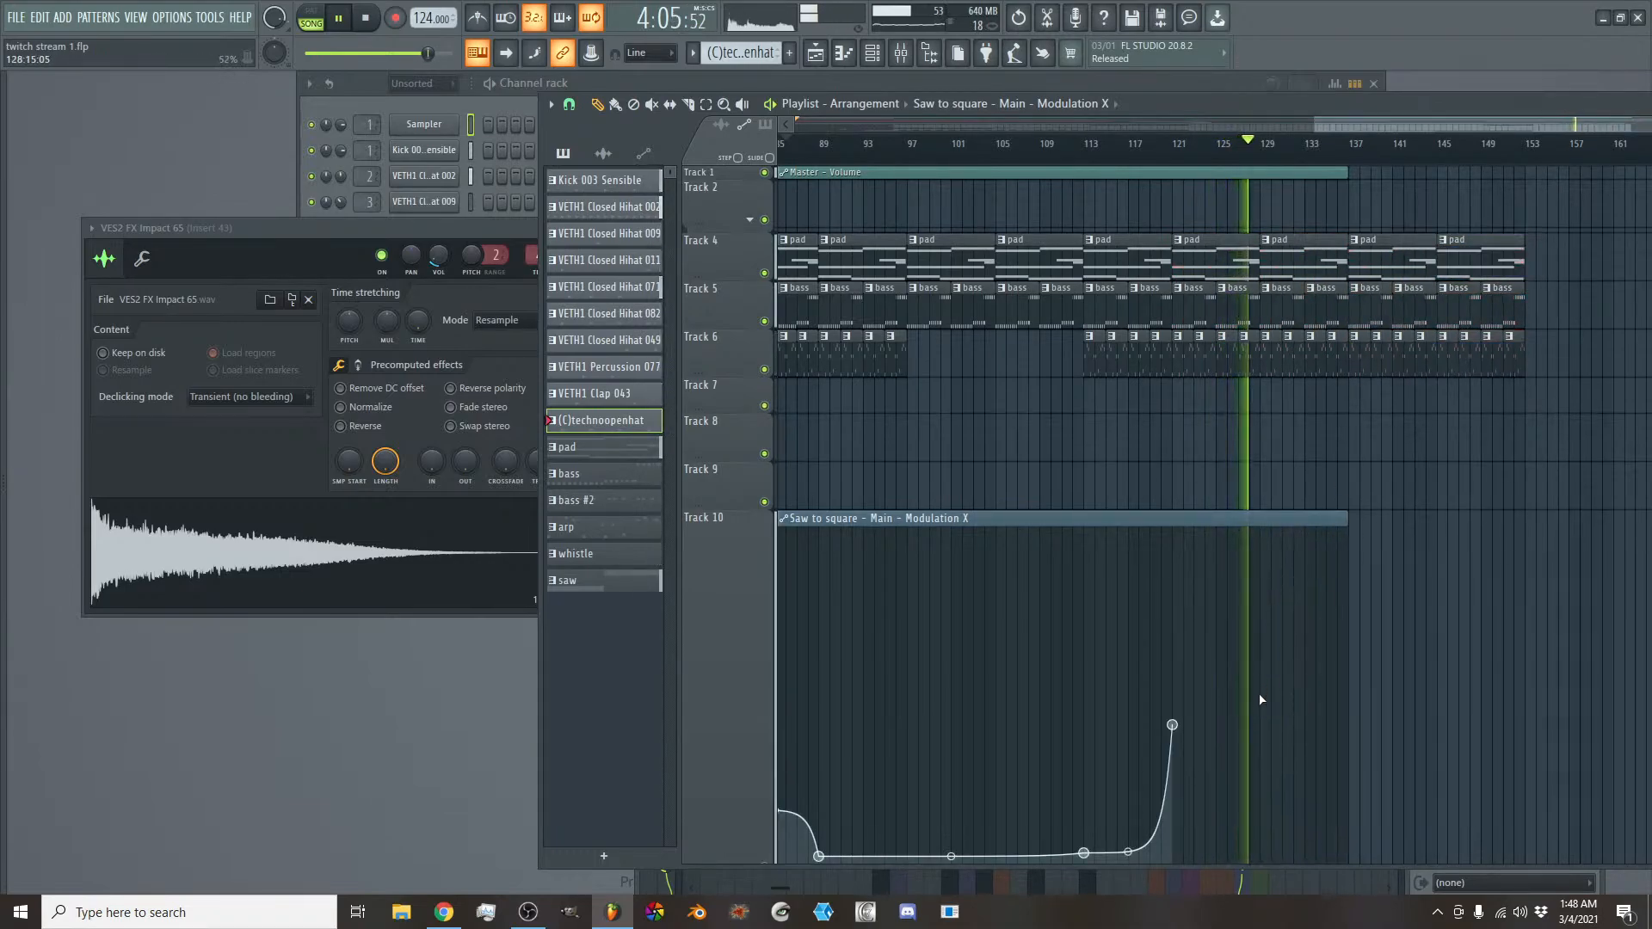
left_click(1259, 724)
left_click_drag(1259, 723, 1259, 627)
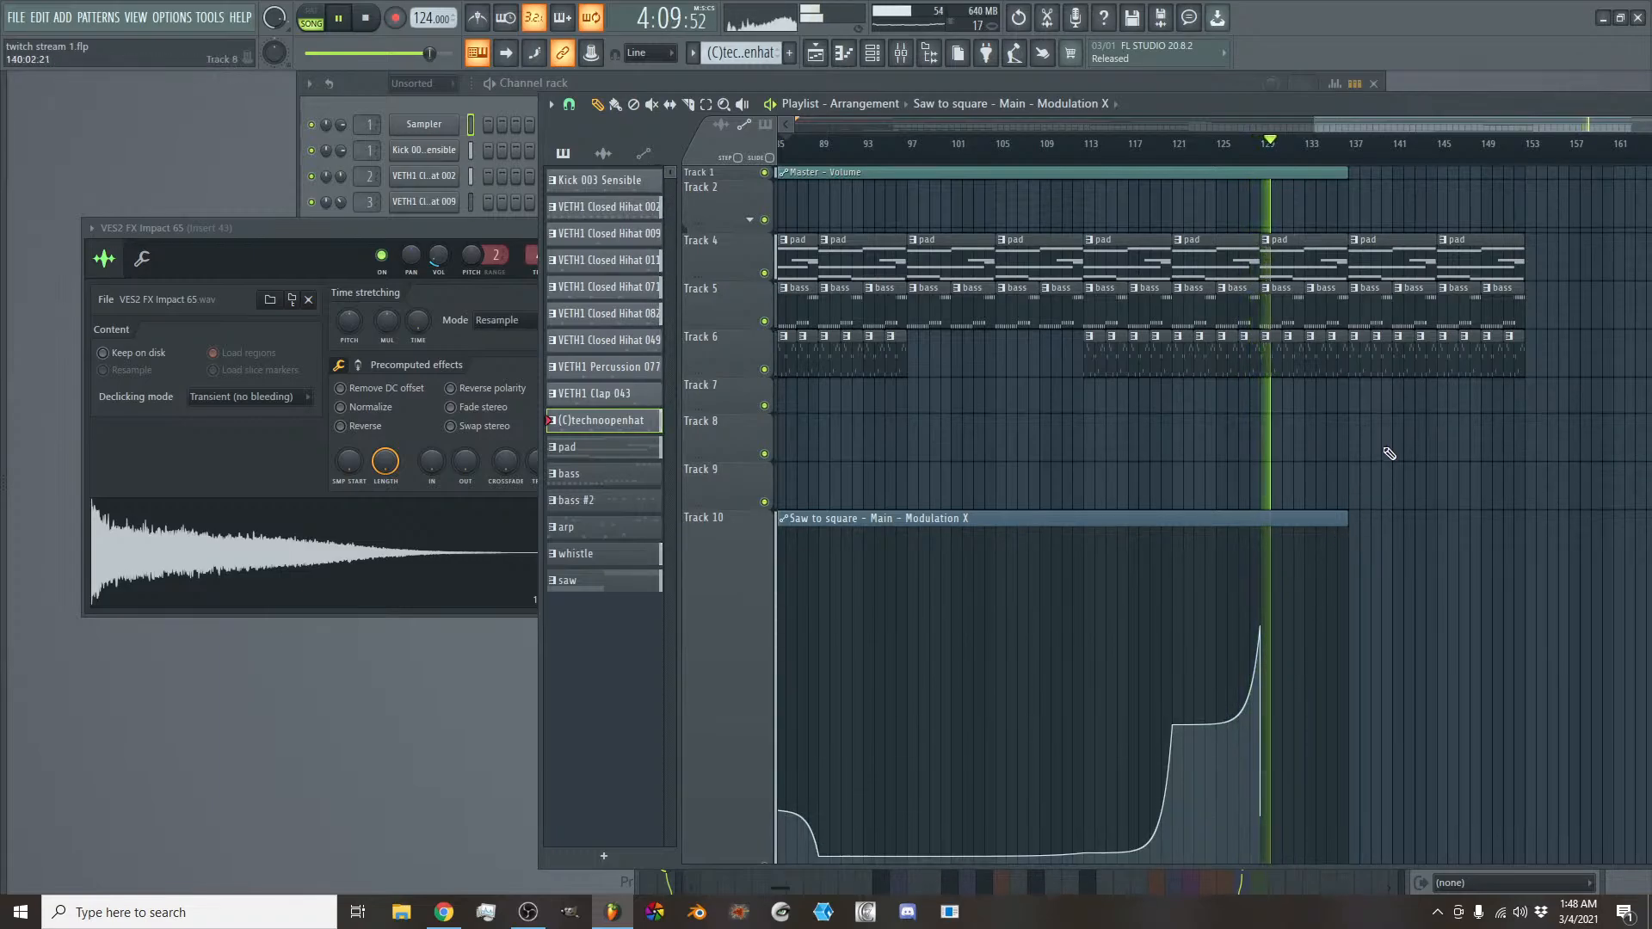
right_click(1297, 638)
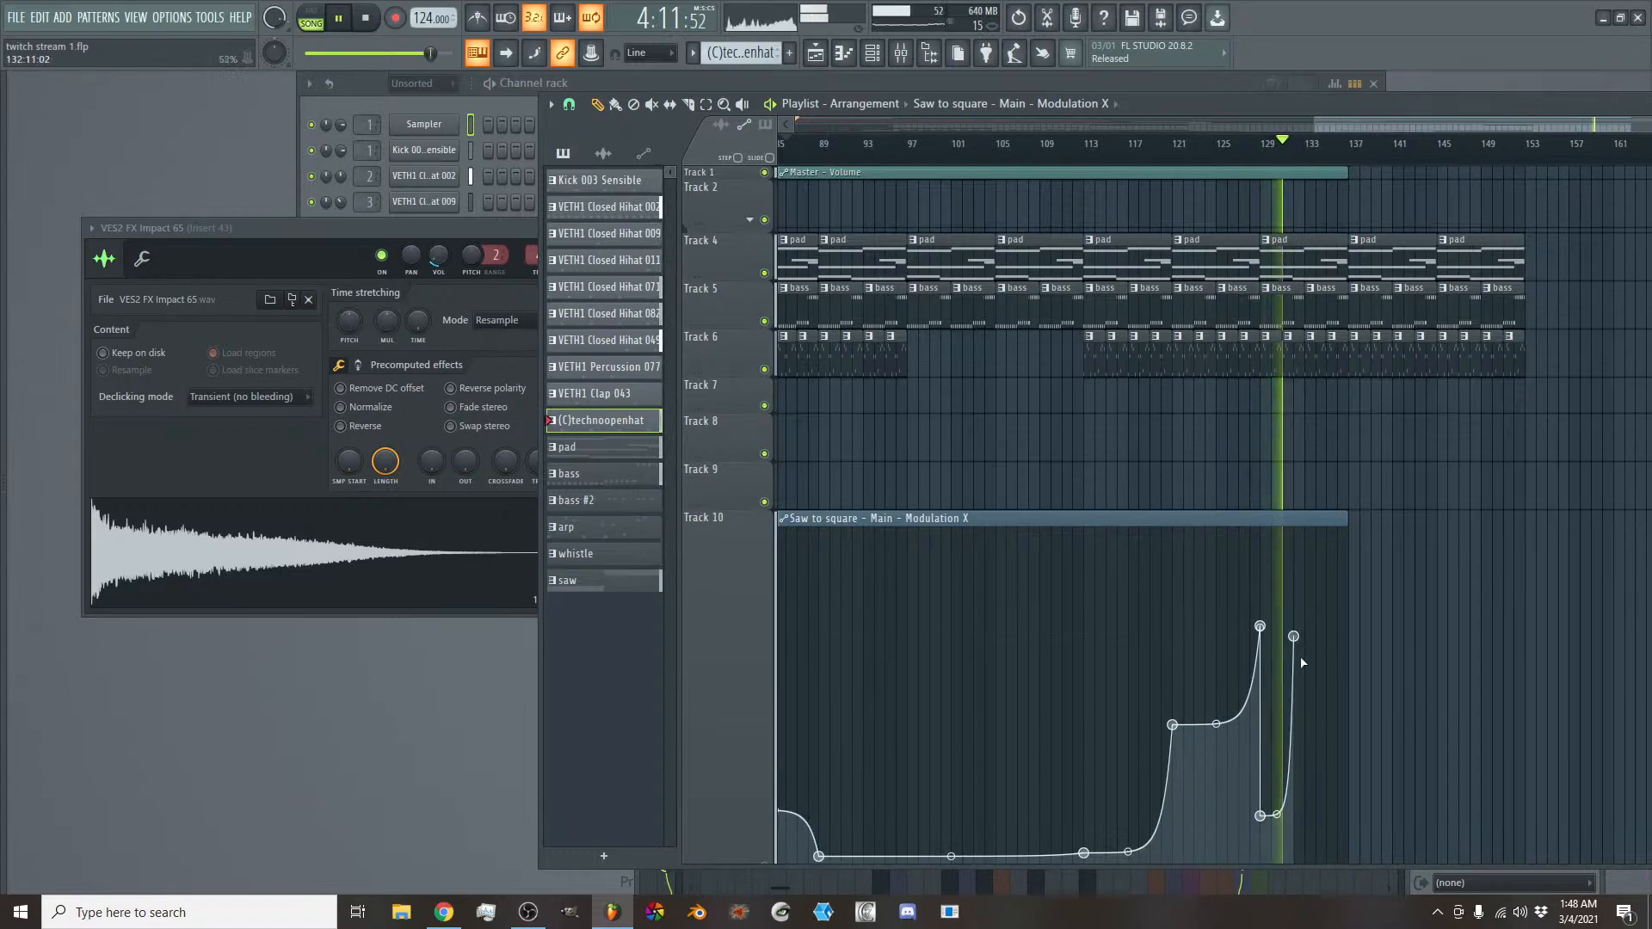
right_click(1308, 790)
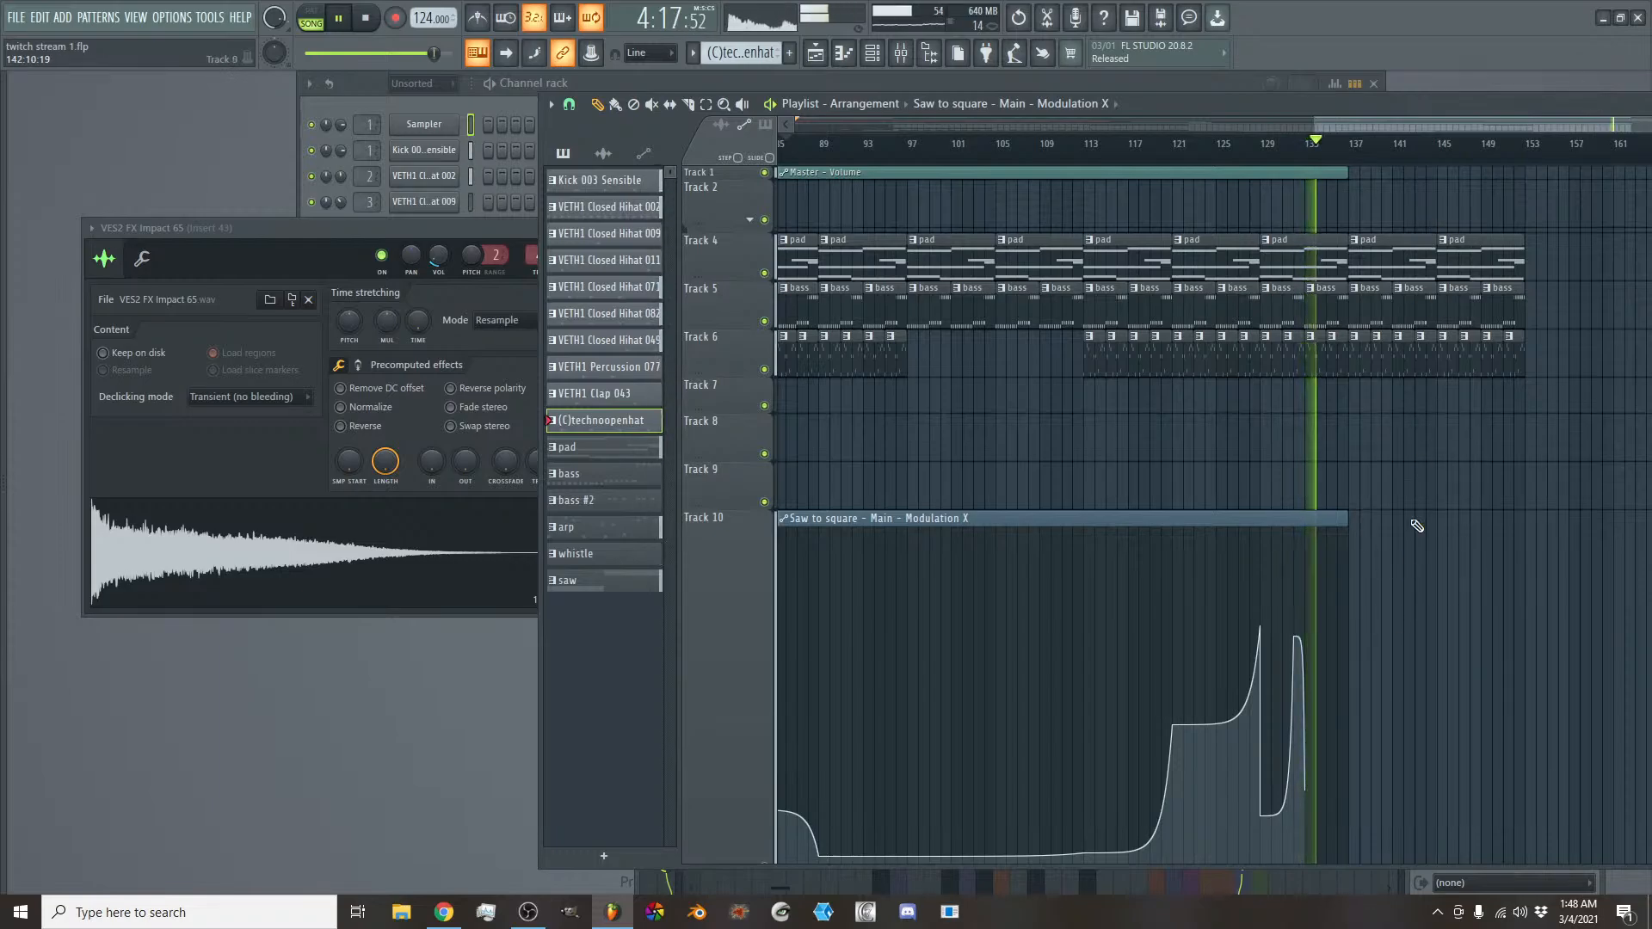
- Try to duplicate the last eight bars of whistle, saw and drum clips on Tracks 11 to 22 twice, and undo the copies
scroll(1410, 550, "down", 5)
left_click_drag(1378, 422, 1273, 852)
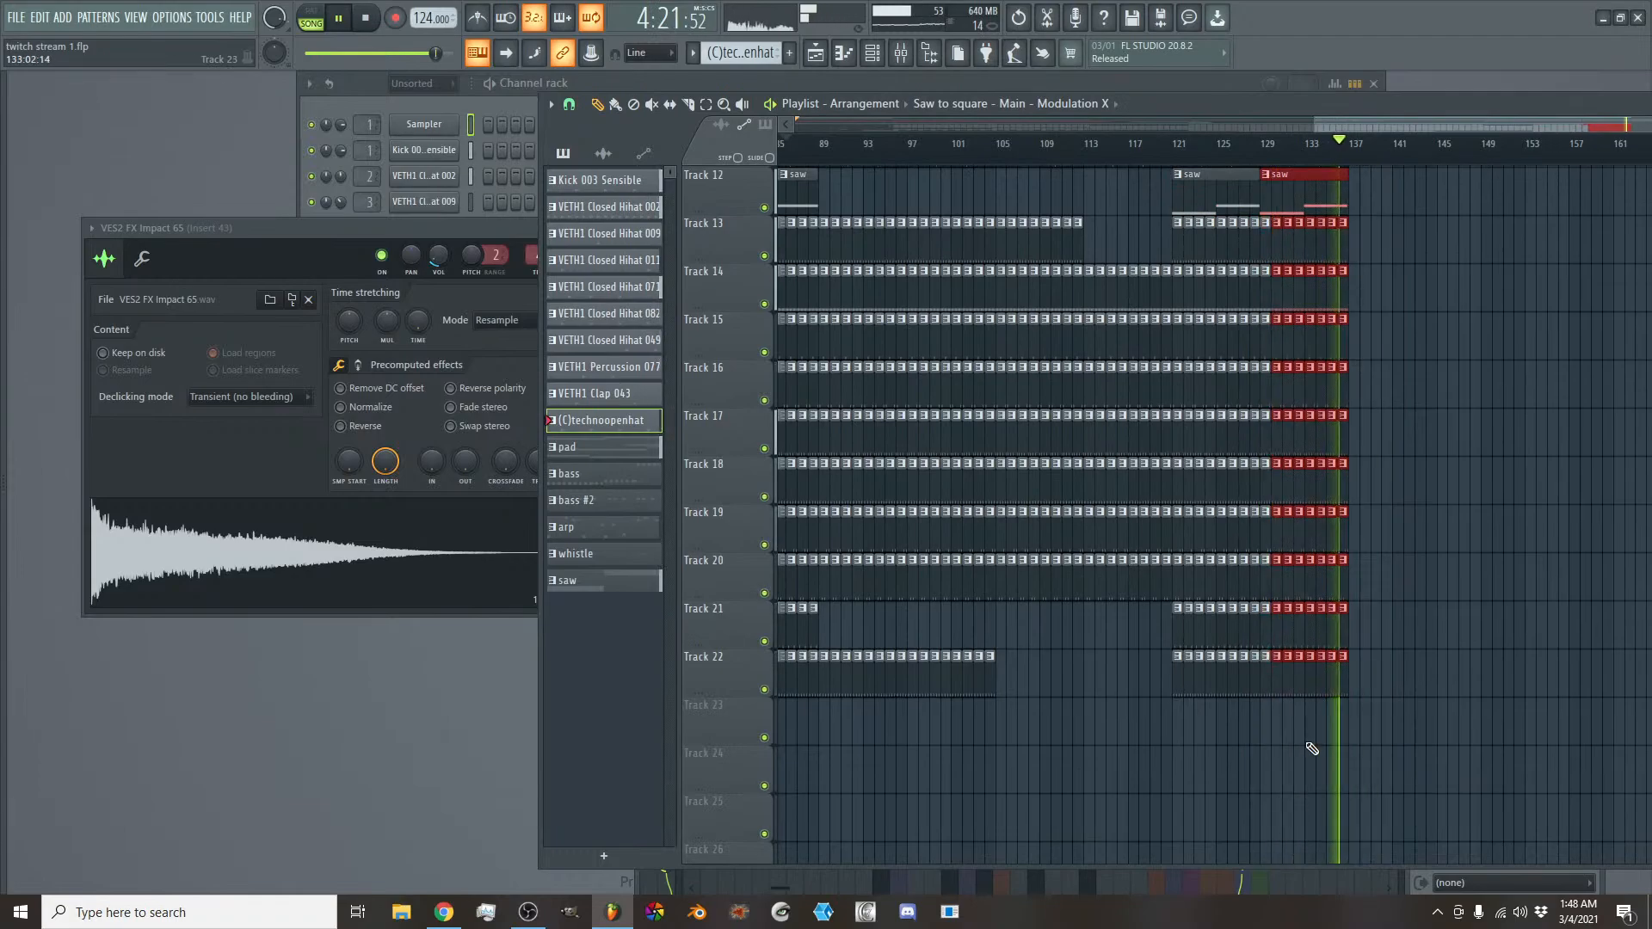
left_click_drag(1277, 668, 1354, 670)
scroll(1460, 695, "up", 3)
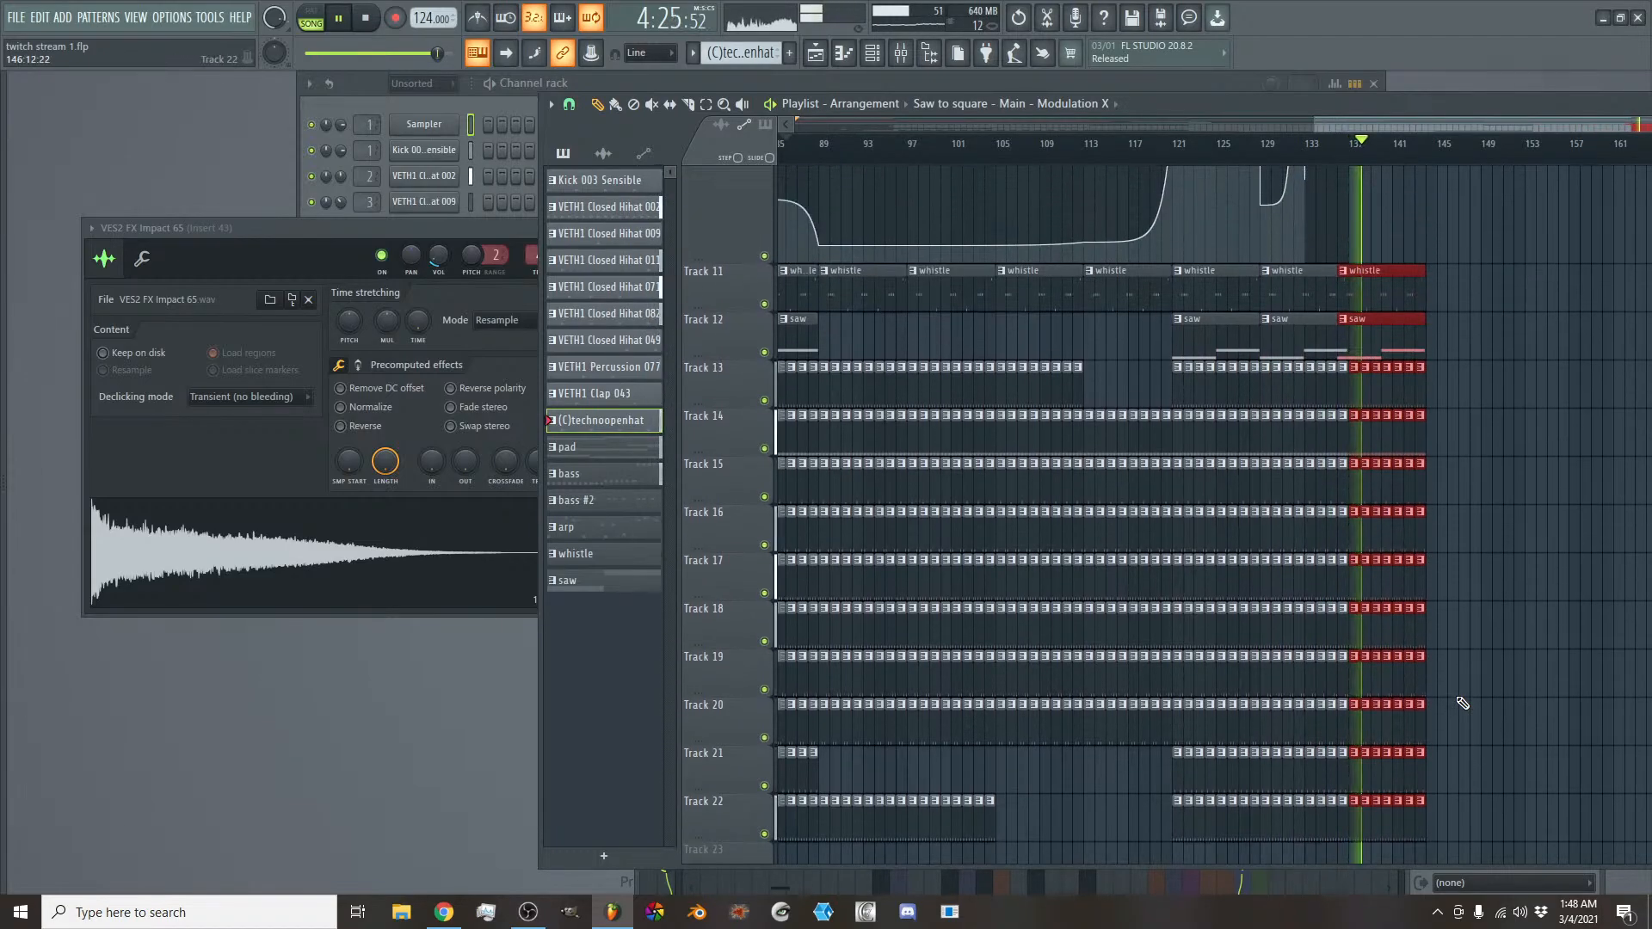
left_click_drag(1378, 342, 1465, 360)
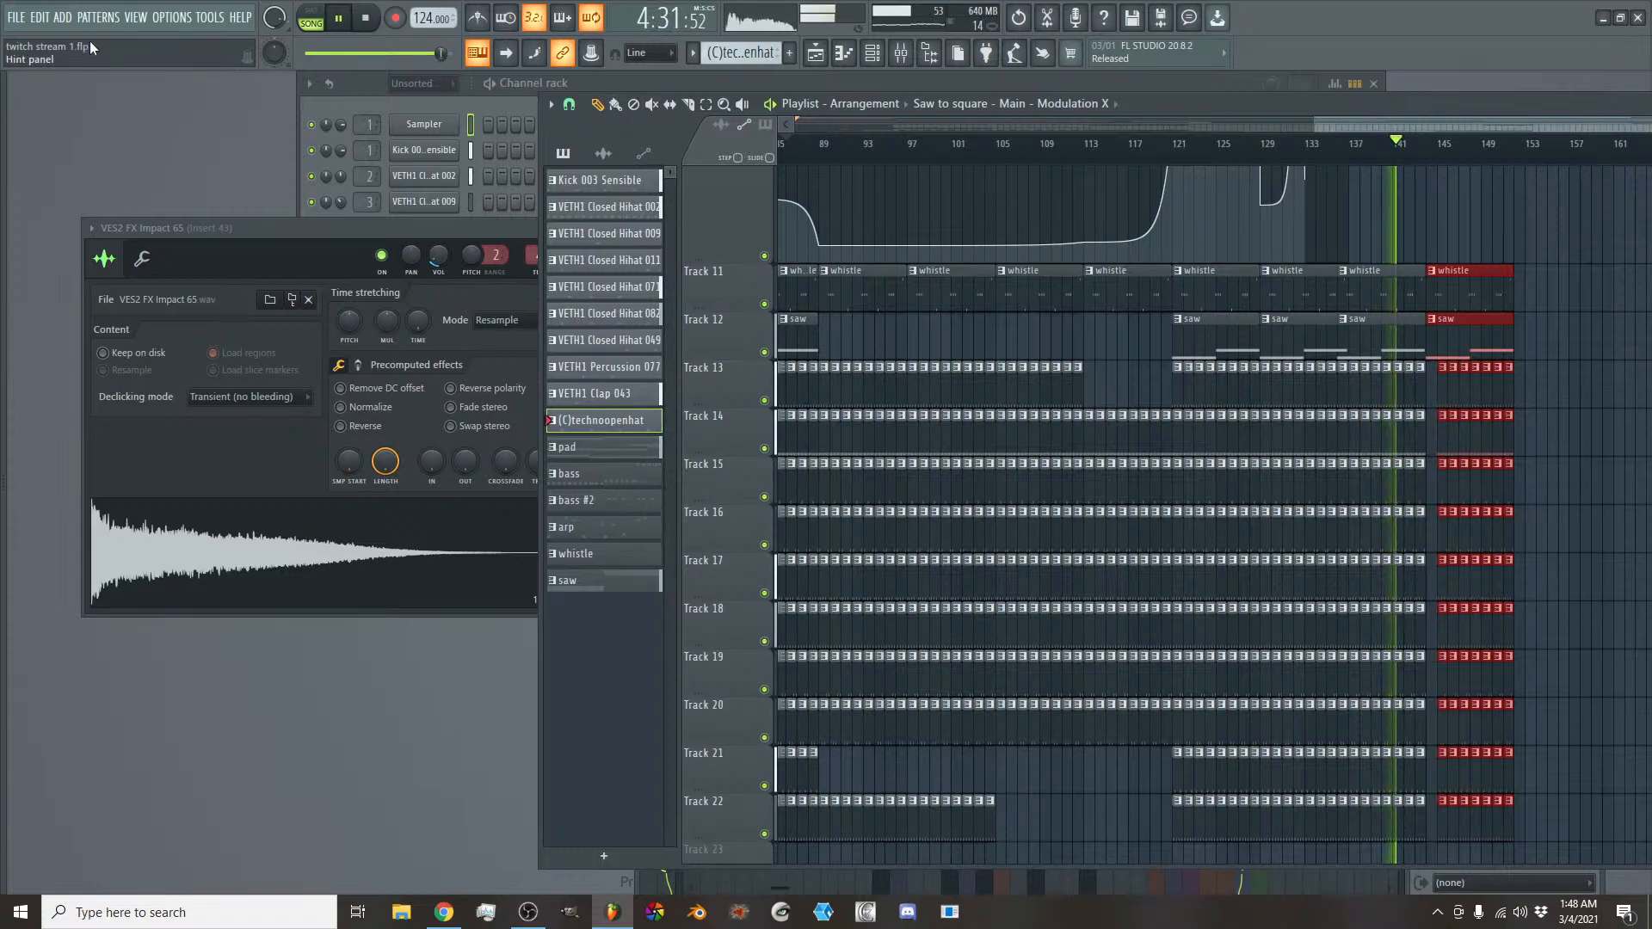
left_click(40, 17)
left_click(52, 43)
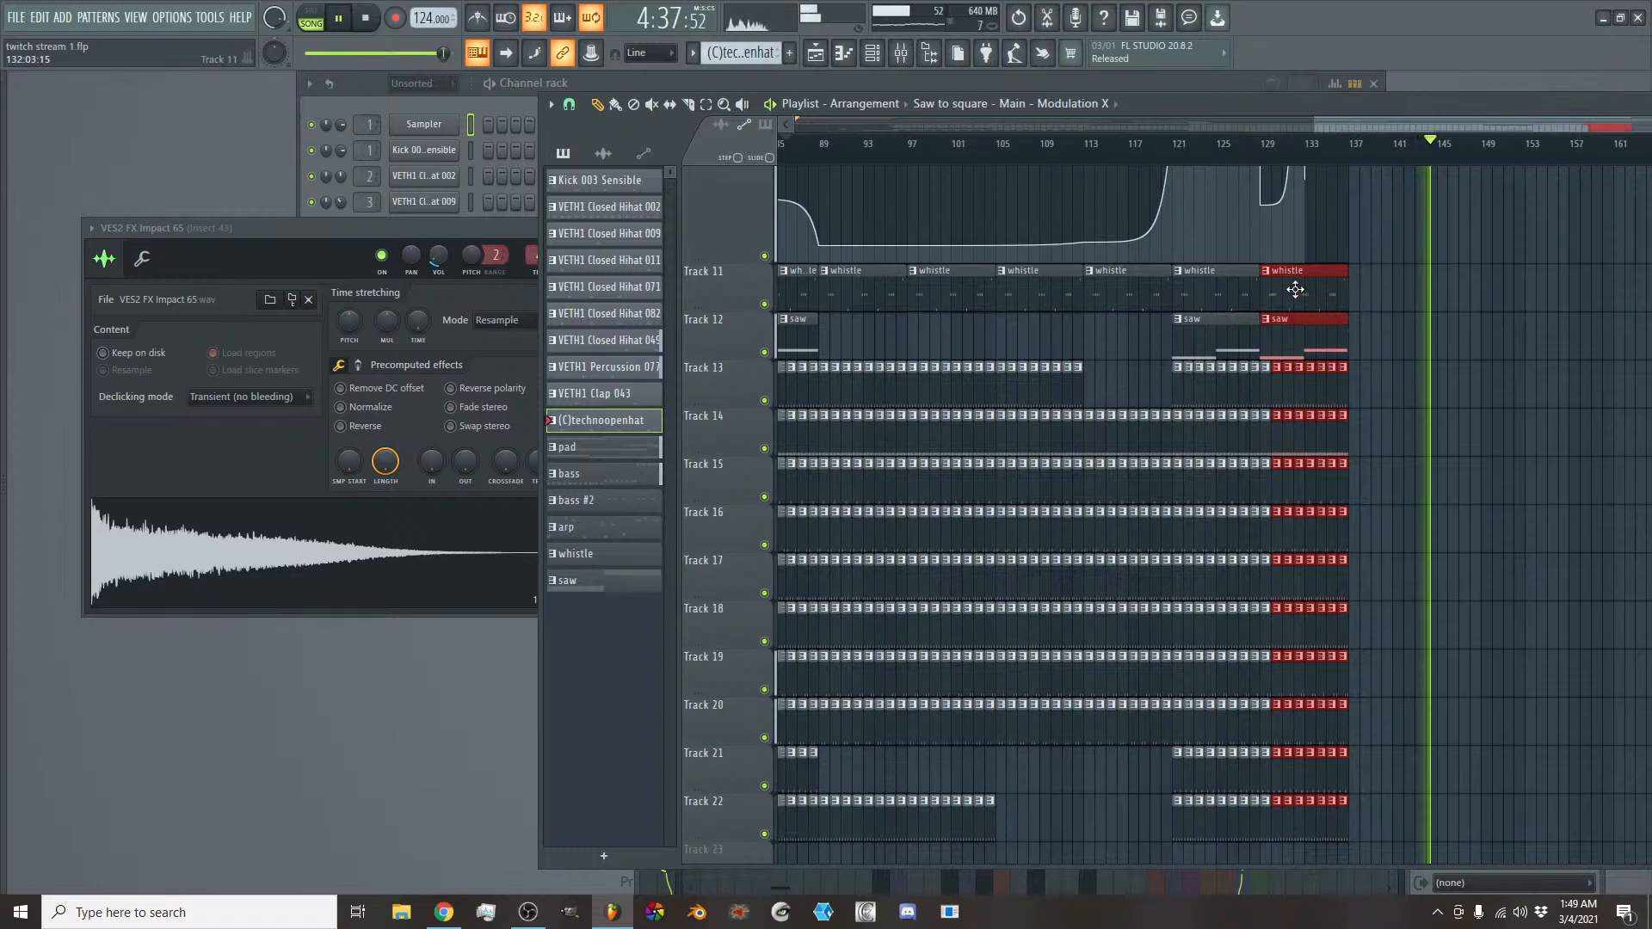
- Place a copy of the selected whistle, saw and drum clips so the whistle and saw start at bar 145, and stop playback
left_click_drag(1292, 283, 1474, 298)
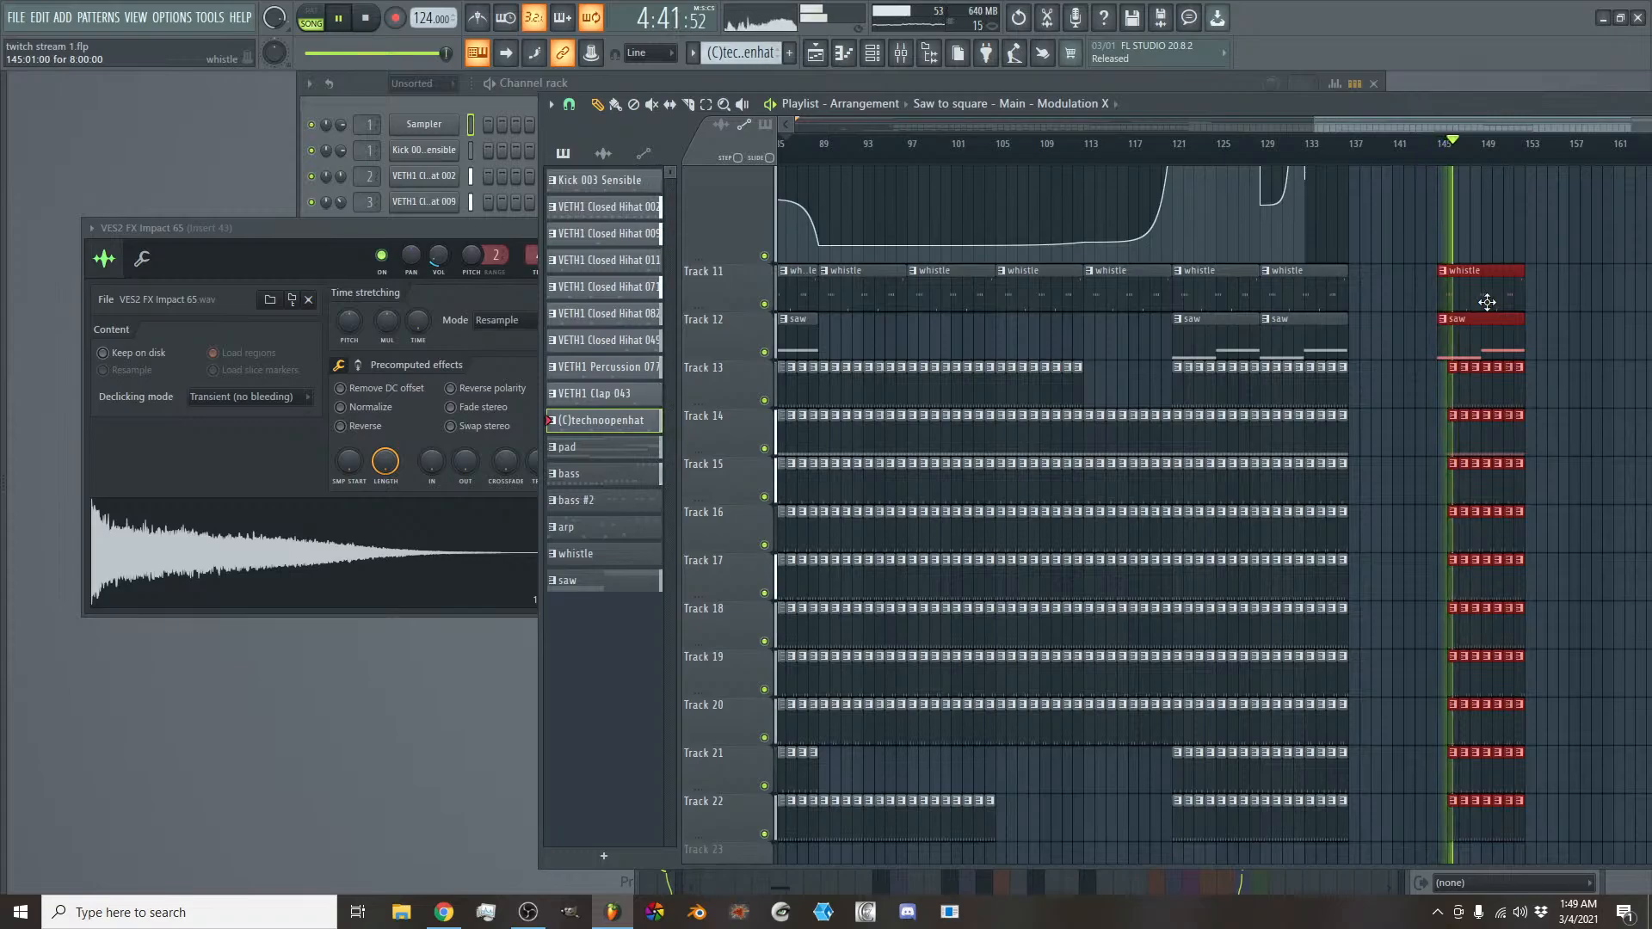
scroll(1373, 126, "up", 4)
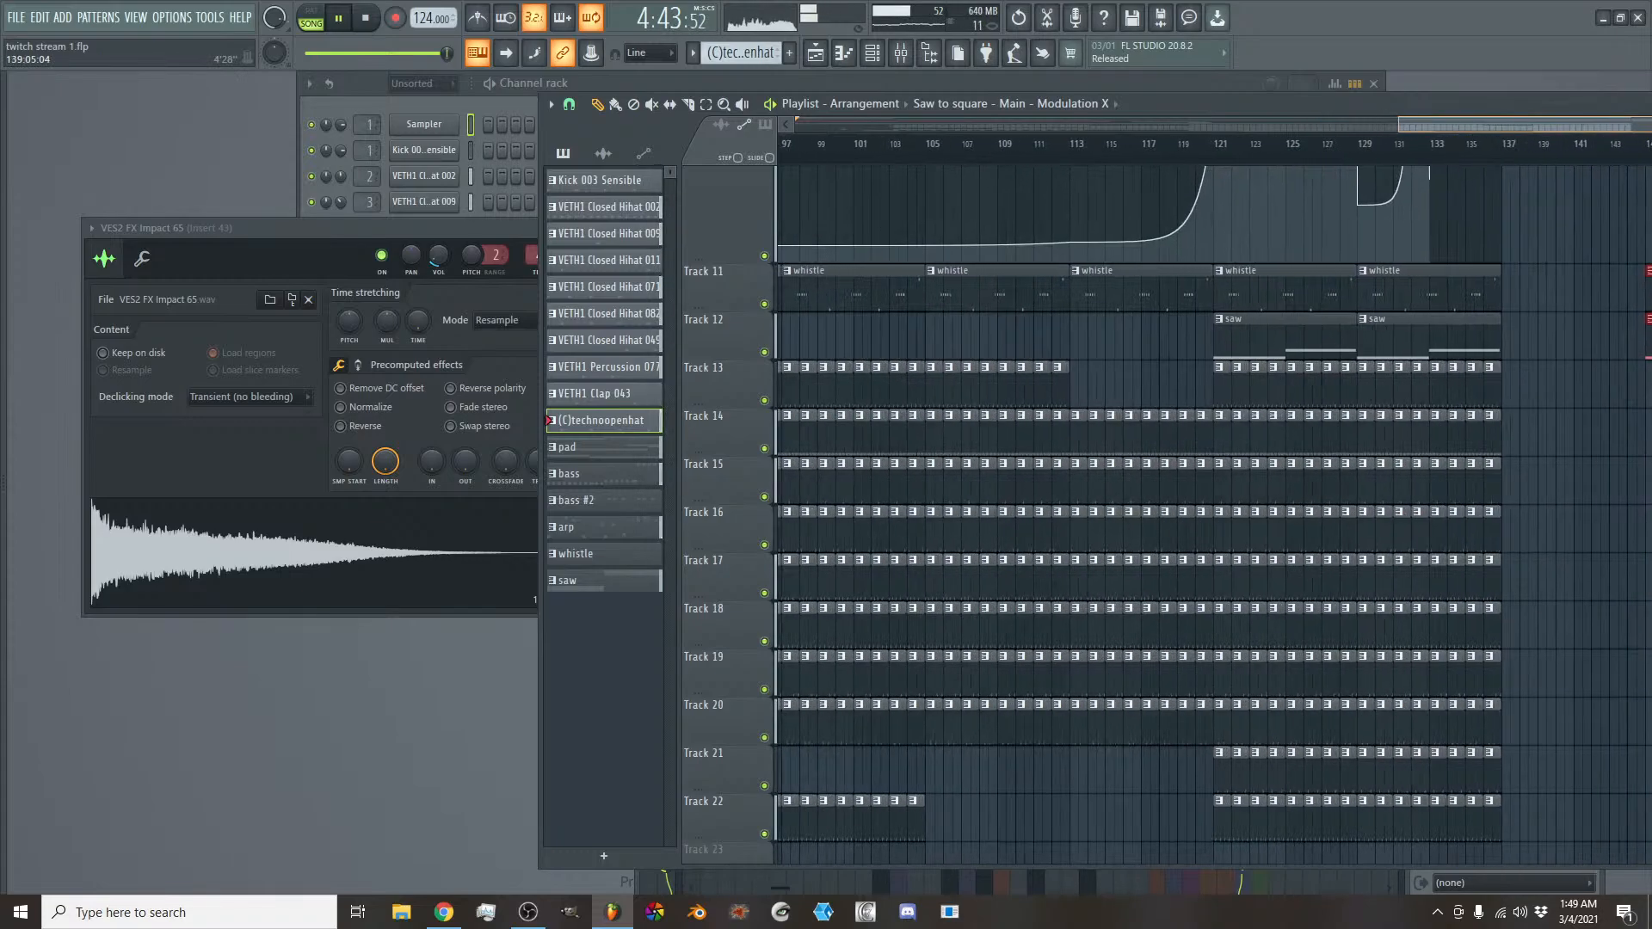
left_click_drag(1442, 125, 1564, 142)
key("space")
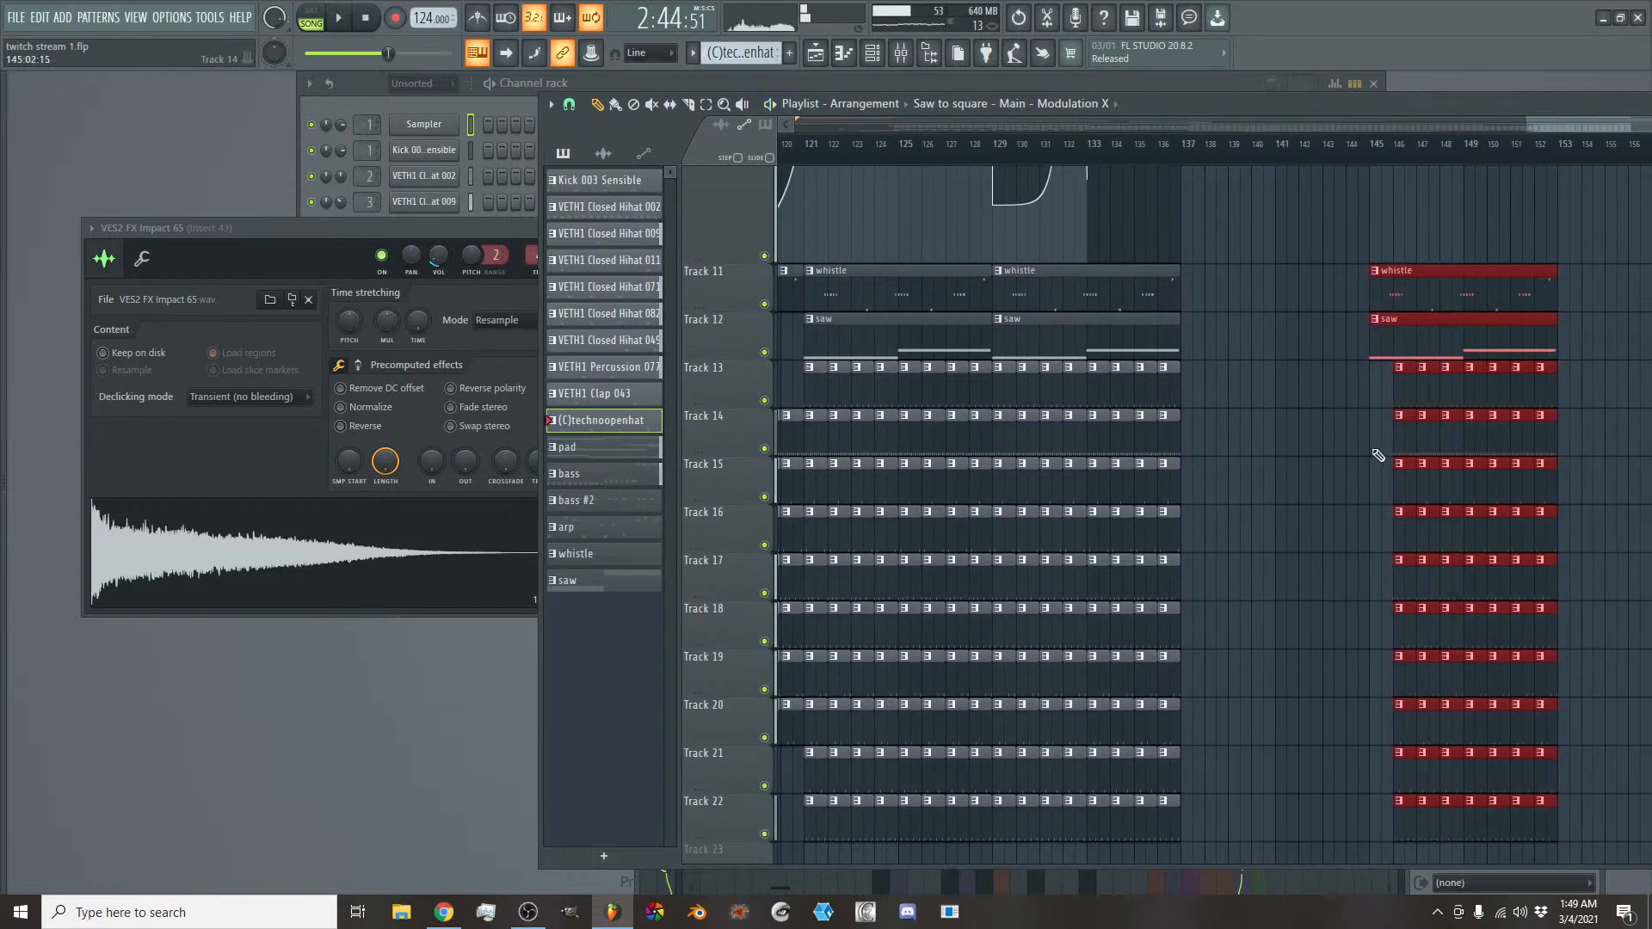
- Fill the drum gap at bar 145 on Tracks 13 to 22 with copied clips and delete the extra copies in bar 144
left_click_drag(1397, 382, 1358, 808)
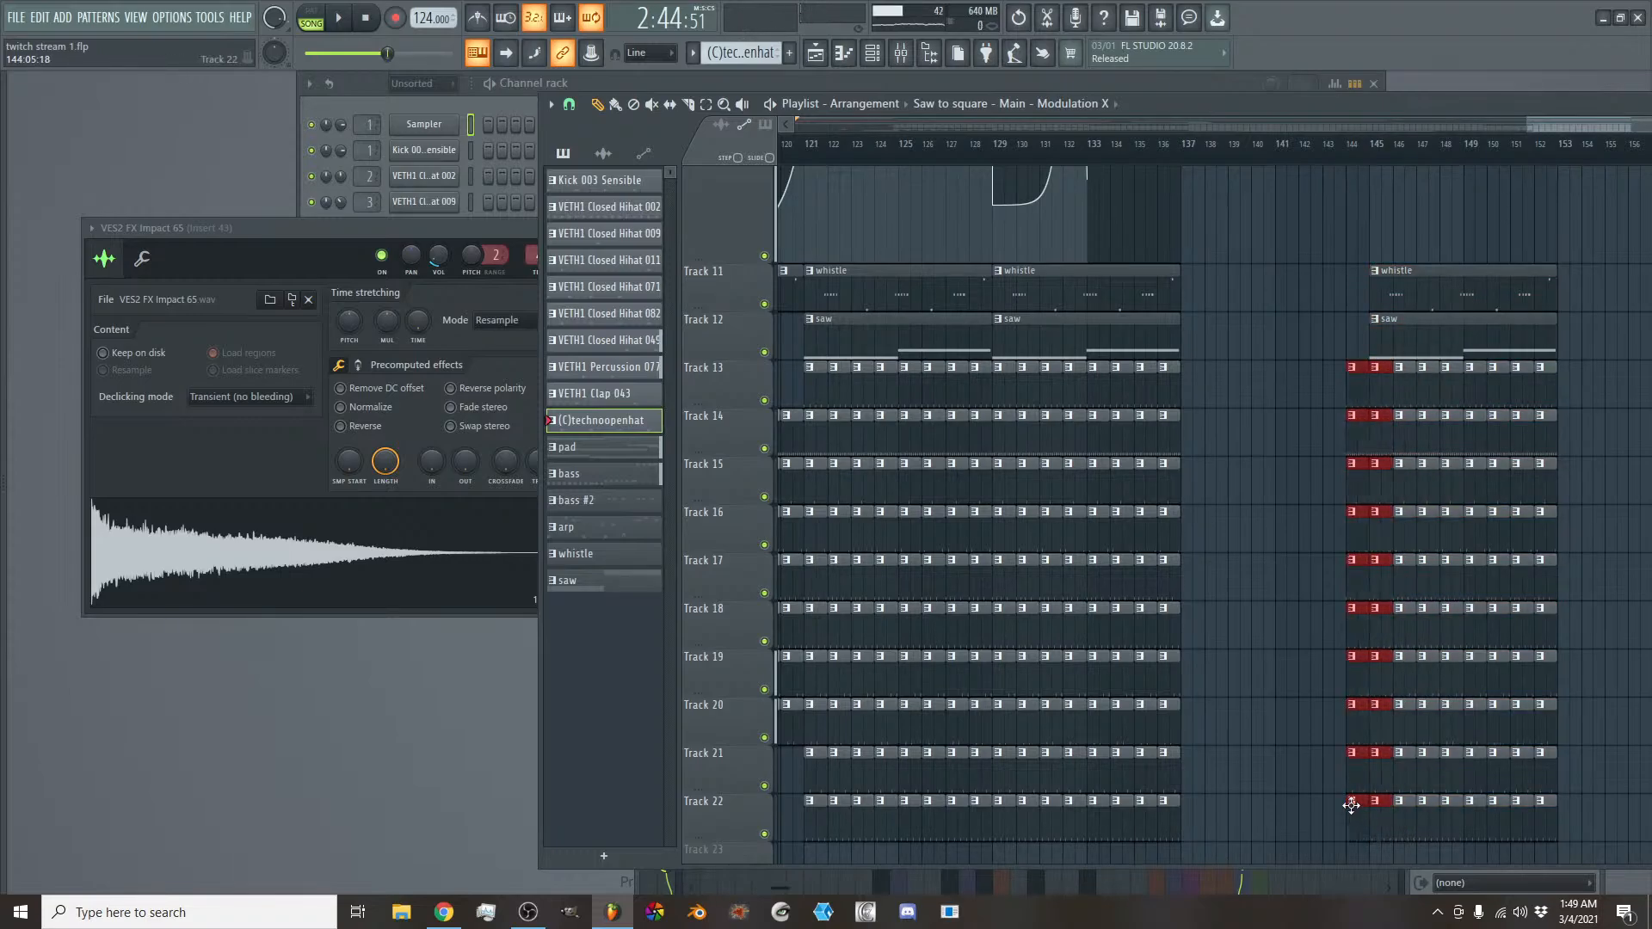
left_click_drag(1342, 552, 1355, 777)
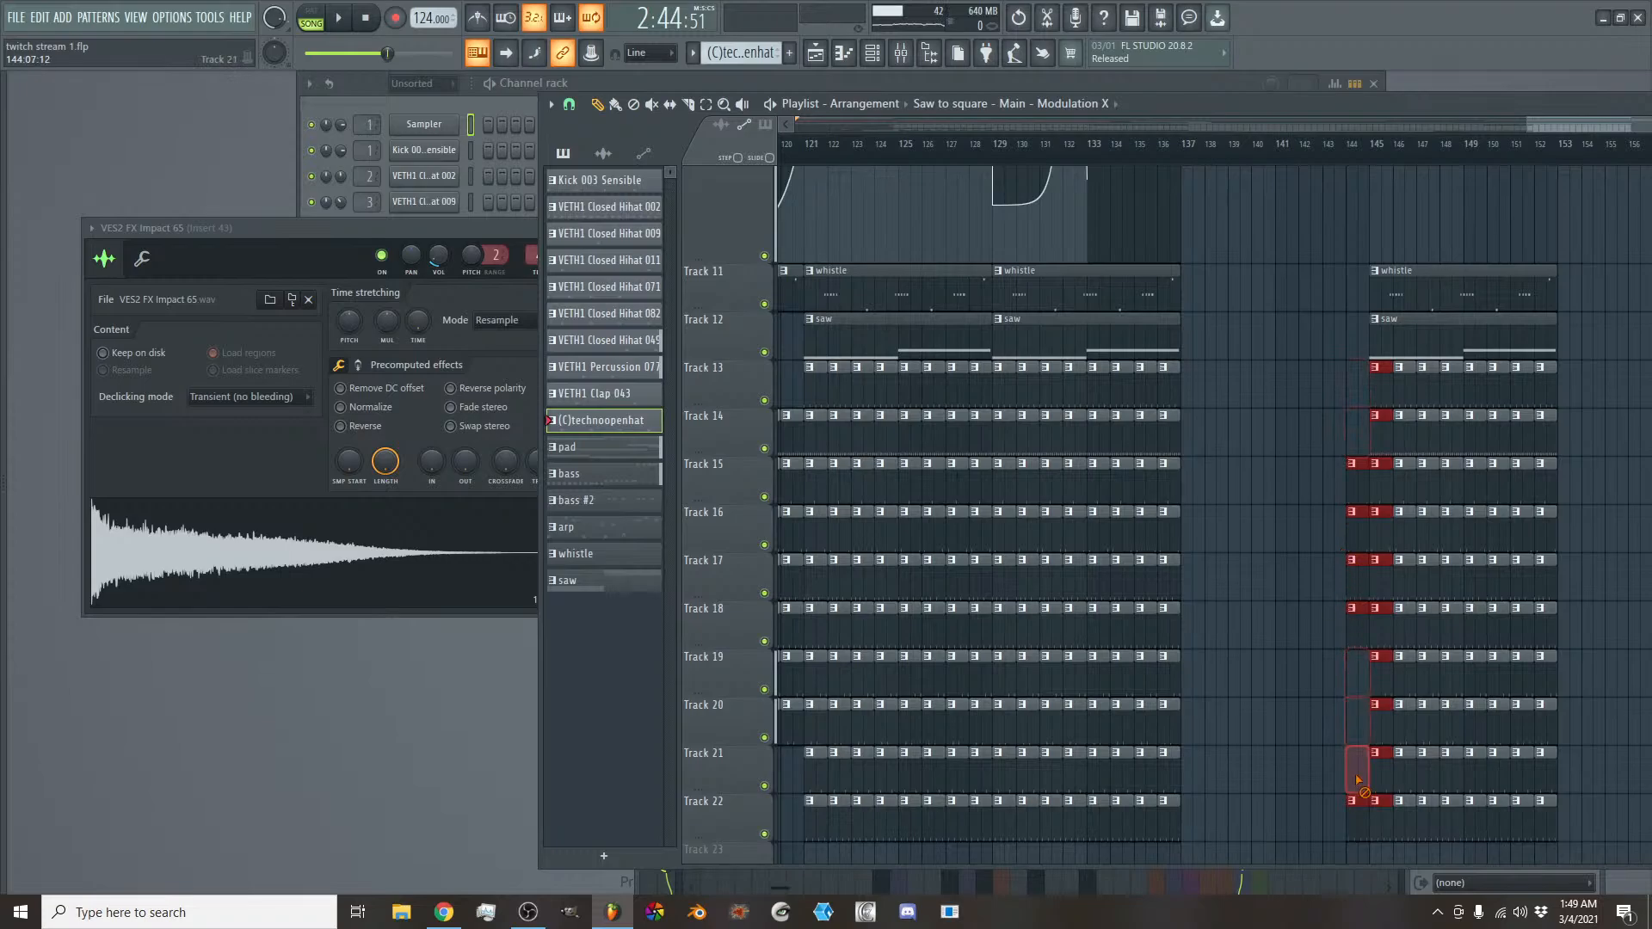
left_click(1351, 464)
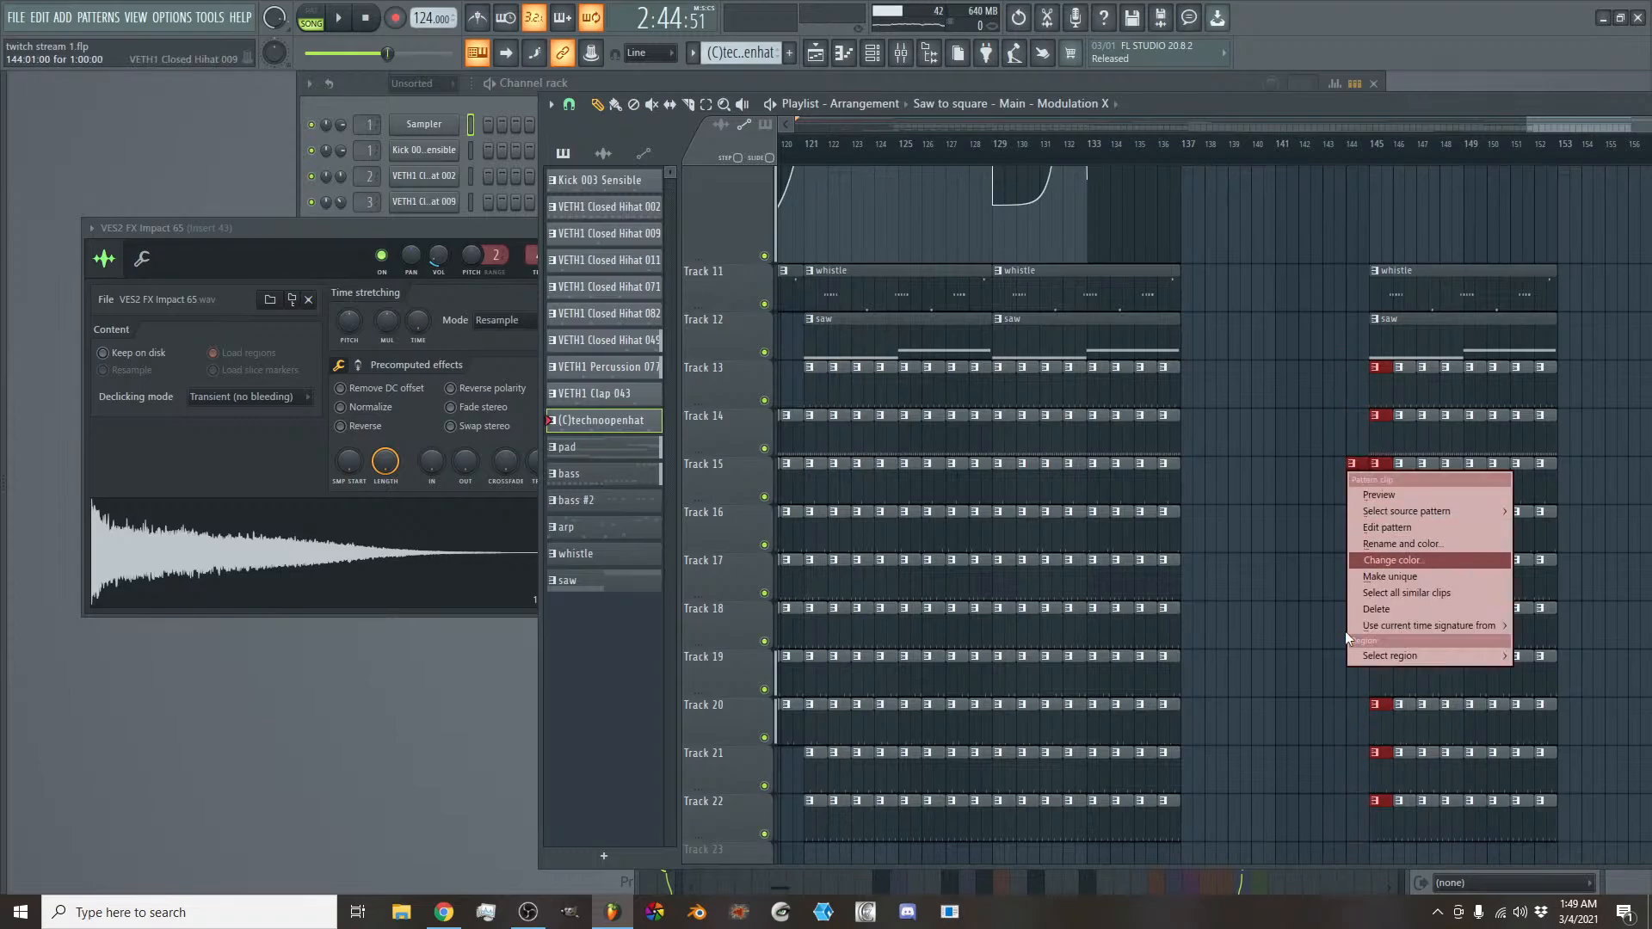
right_click(1328, 458)
left_click_drag(1352, 449, 1353, 617)
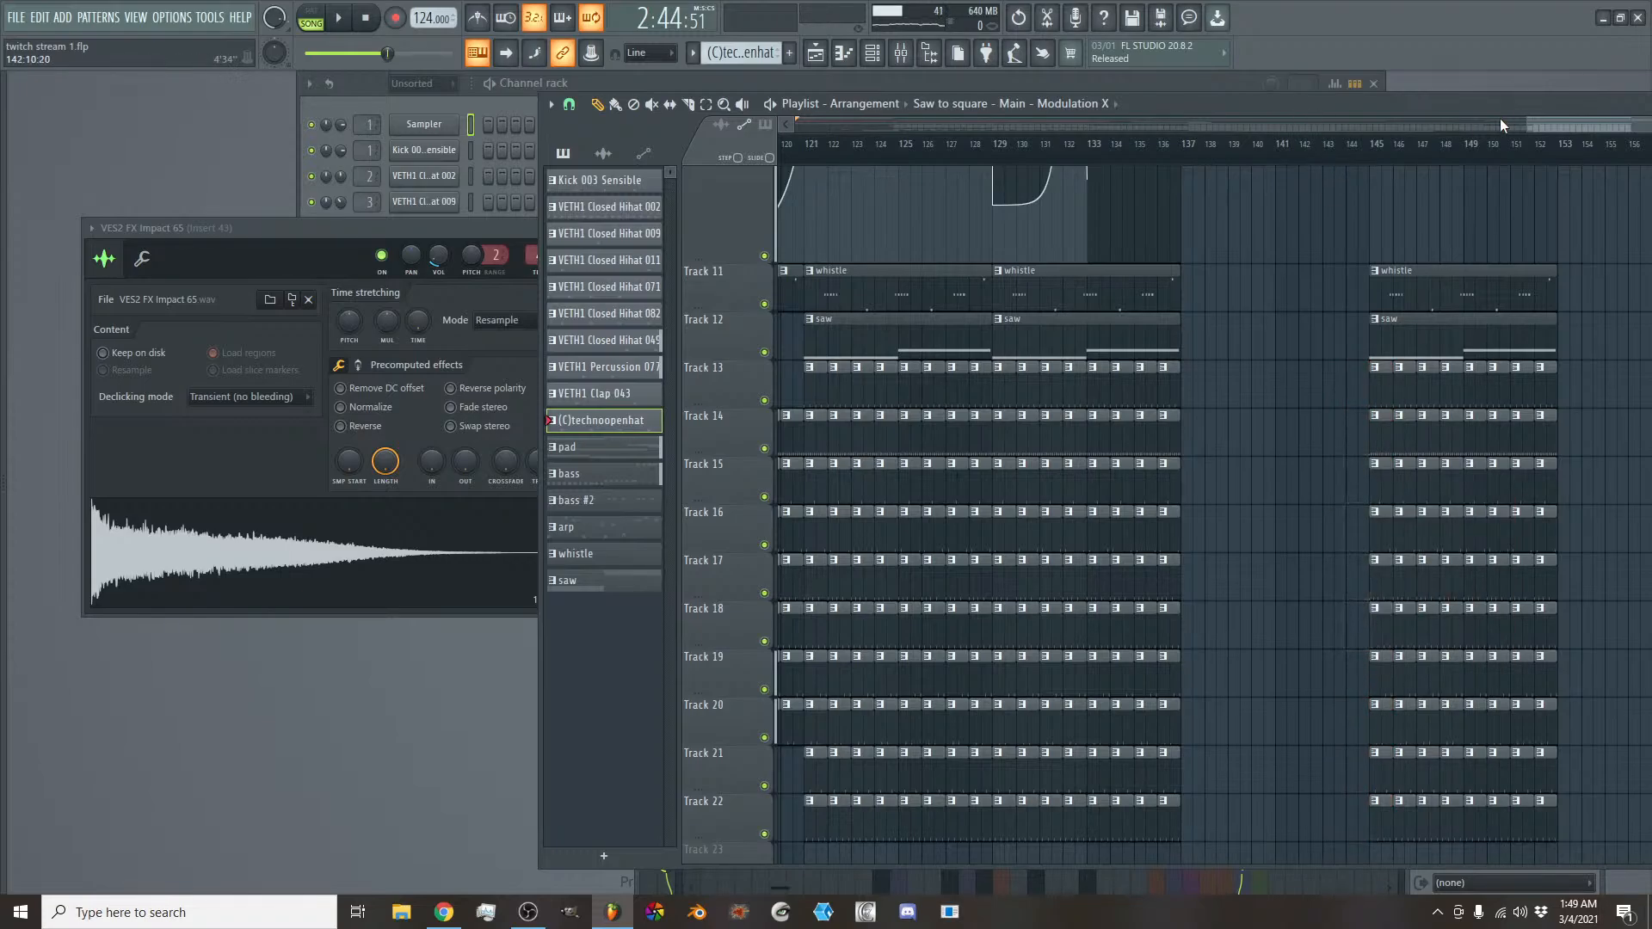
- Show the whole song in the playlist and greatly reduce the height of the Modulation X automation on Track 10
scroll(1499, 124, "down", 4)
scroll(1542, 290, "up", 5)
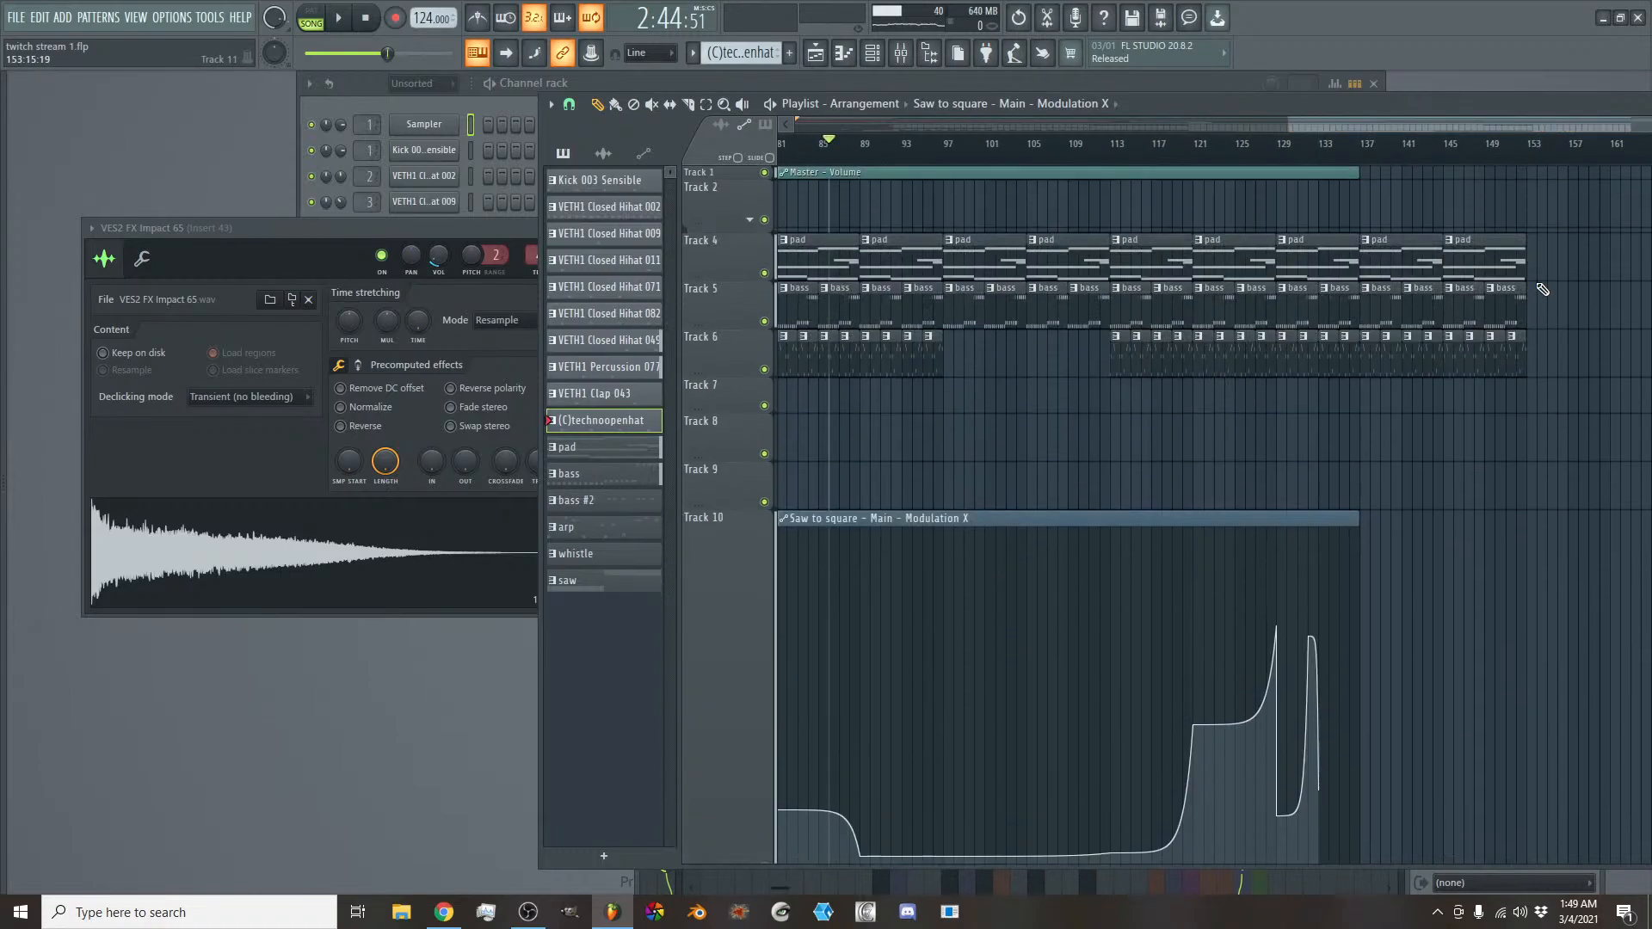
scroll(1406, 138, "down", 4)
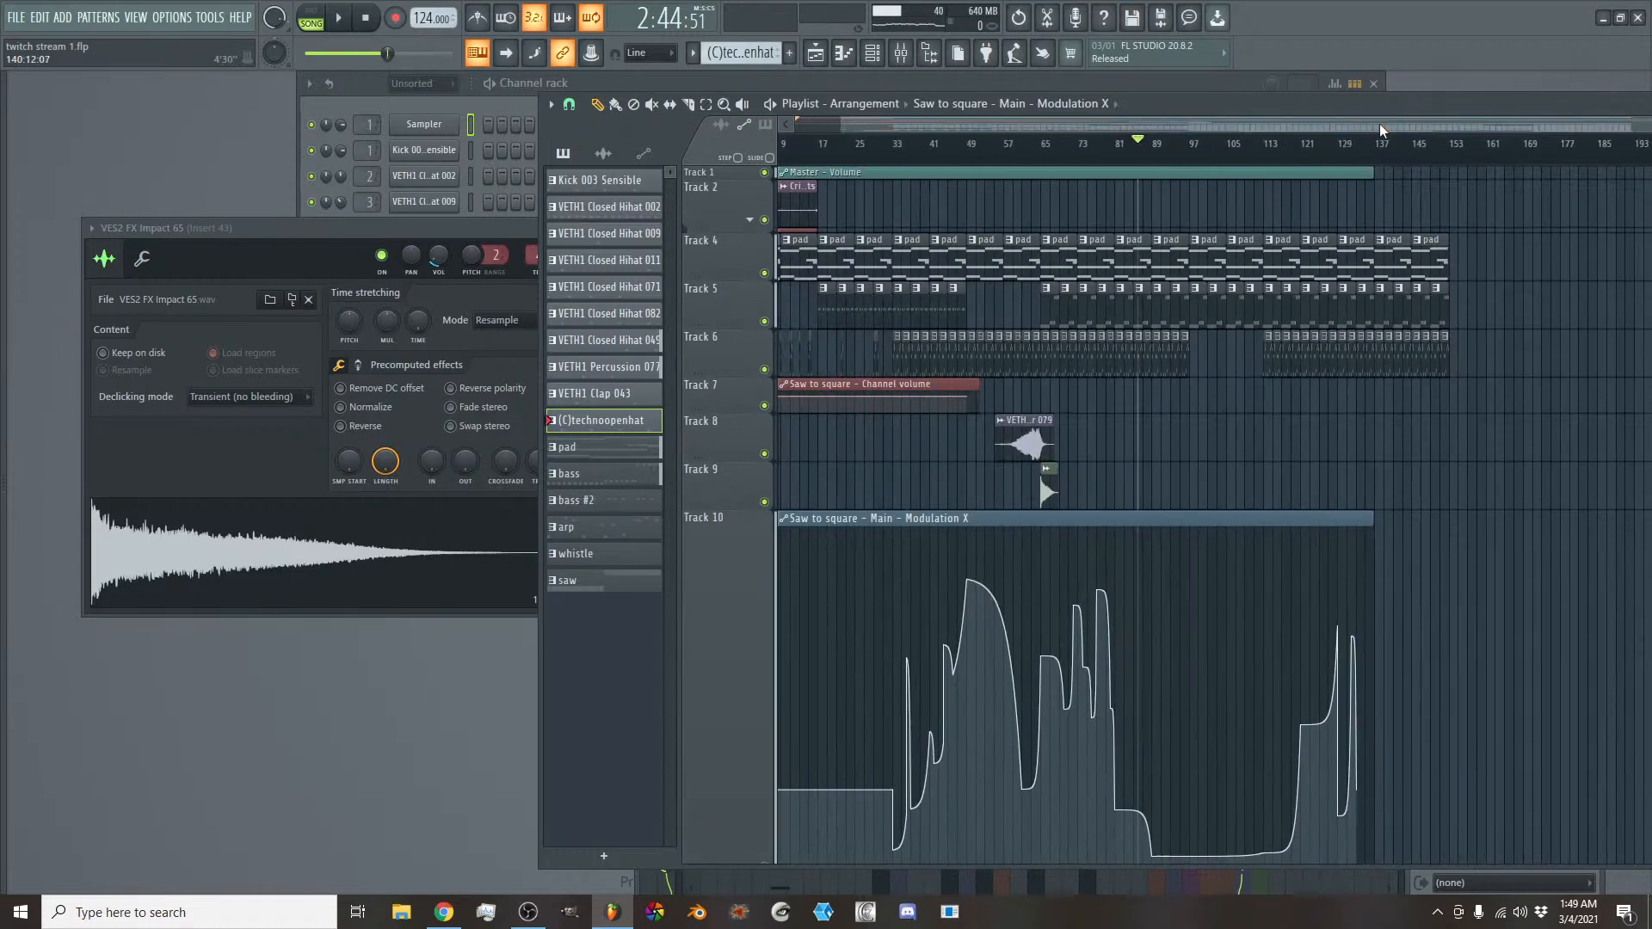
scroll(796, 600, "down", 1)
scroll(795, 600, "down", 2)
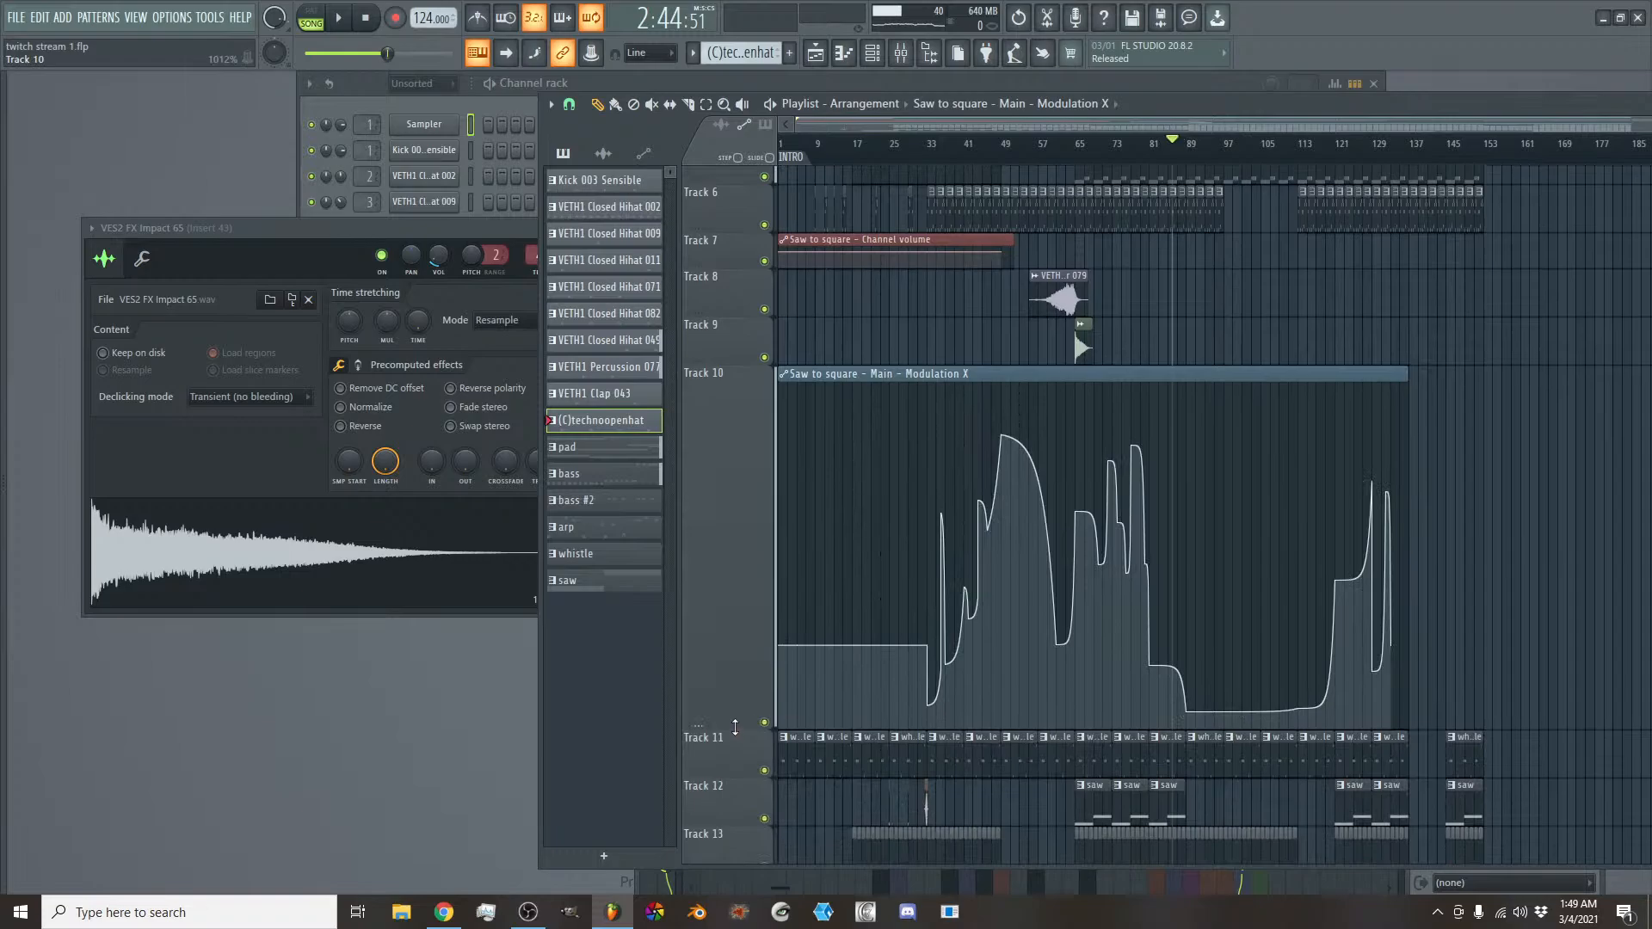
left_click_drag(735, 727, 731, 424)
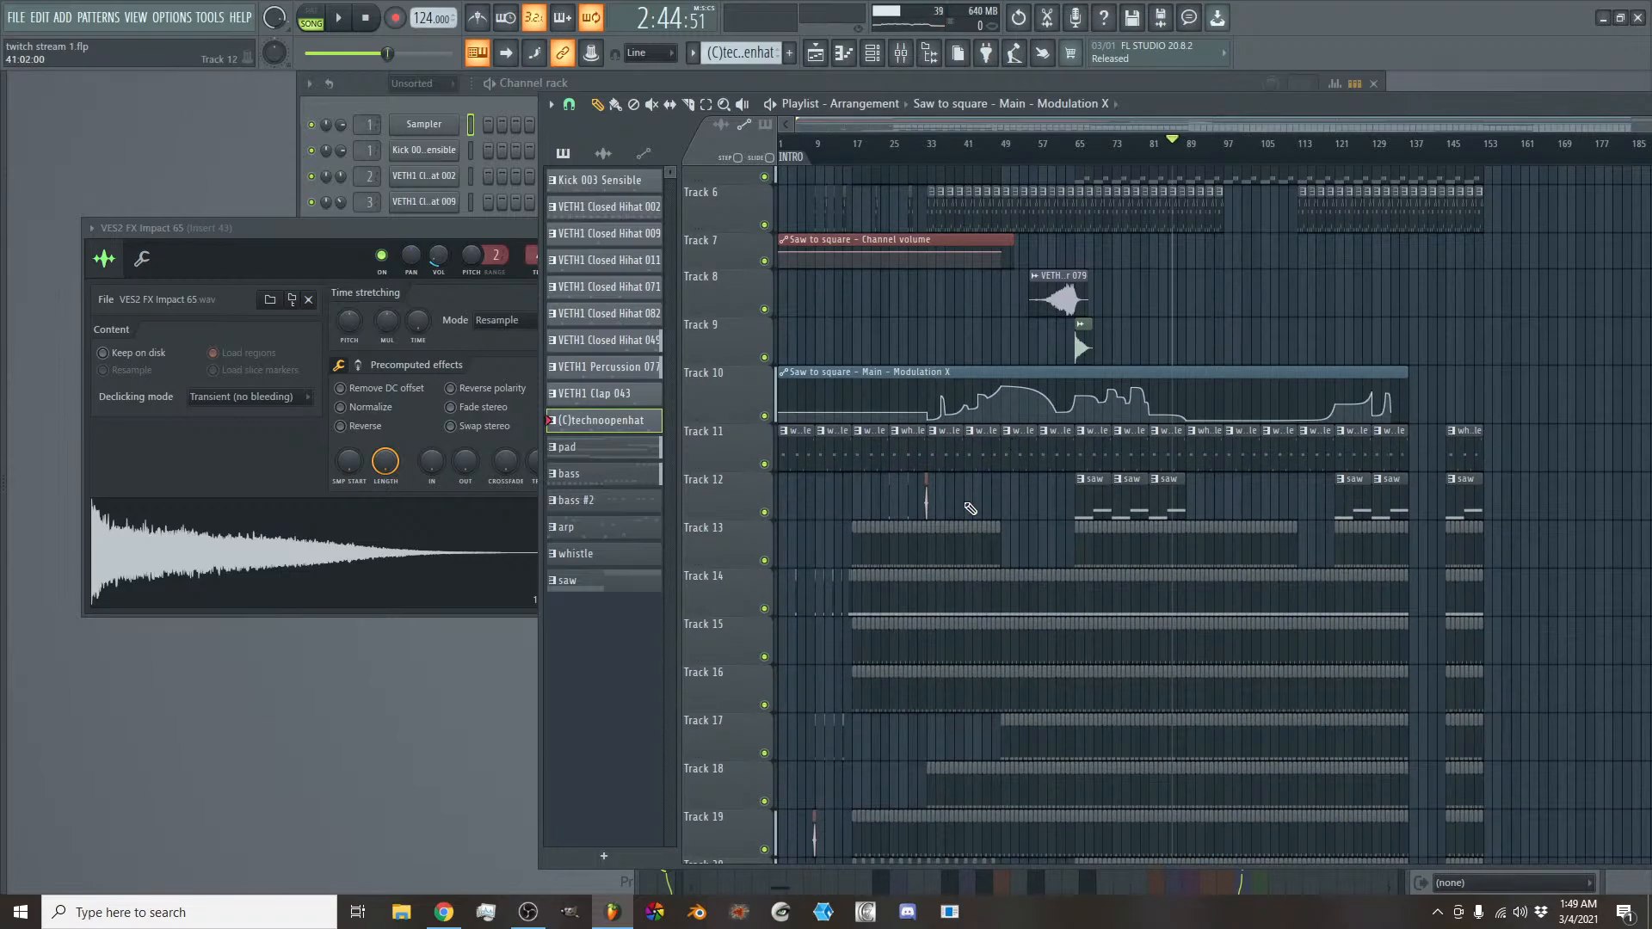
- Review the arrangement across all tracks and shrink Track 10 further so it is shorter than its neighbouring tracks
scroll(970, 508, "down", 3)
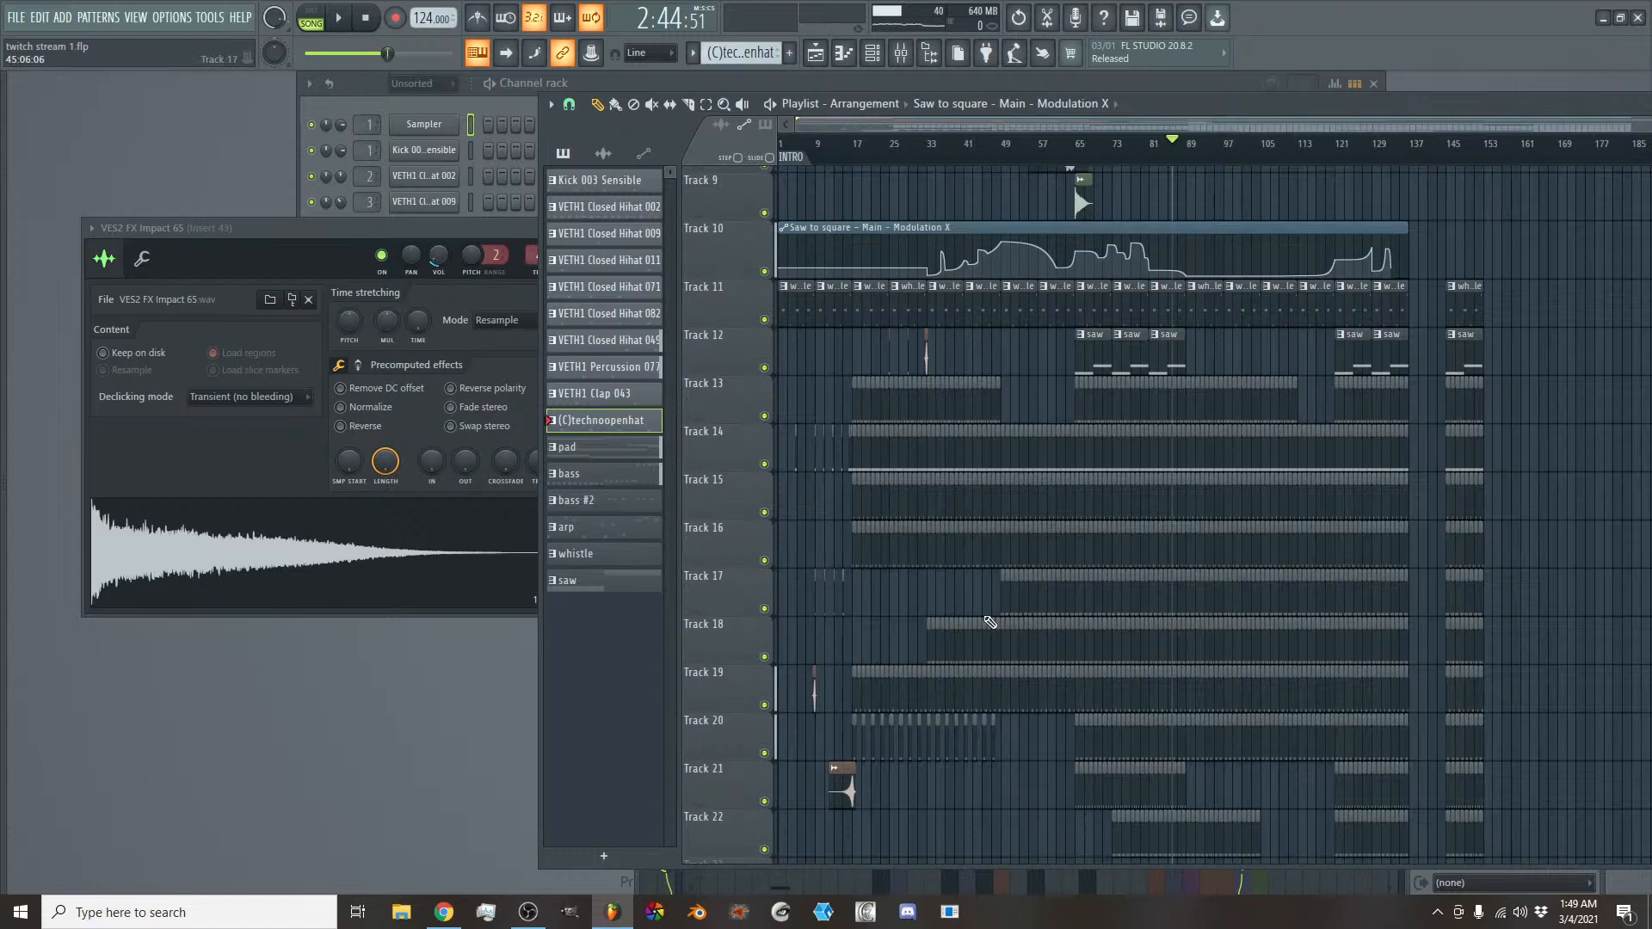
scroll(994, 632, "down", 4)
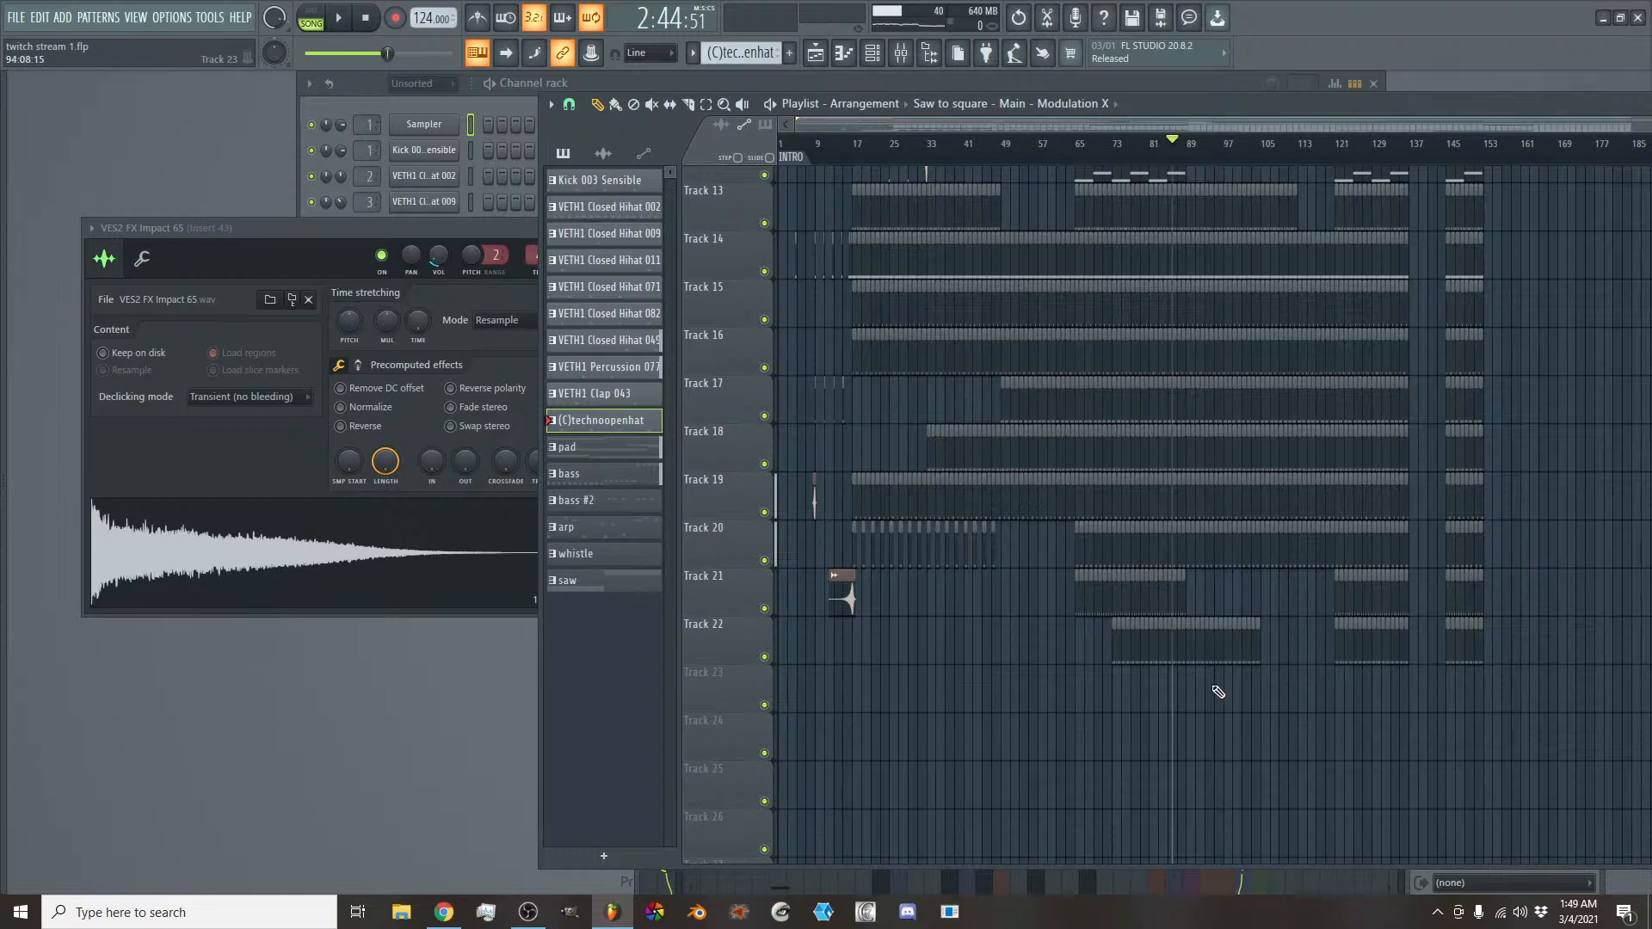
scroll(1368, 713, "up", 9)
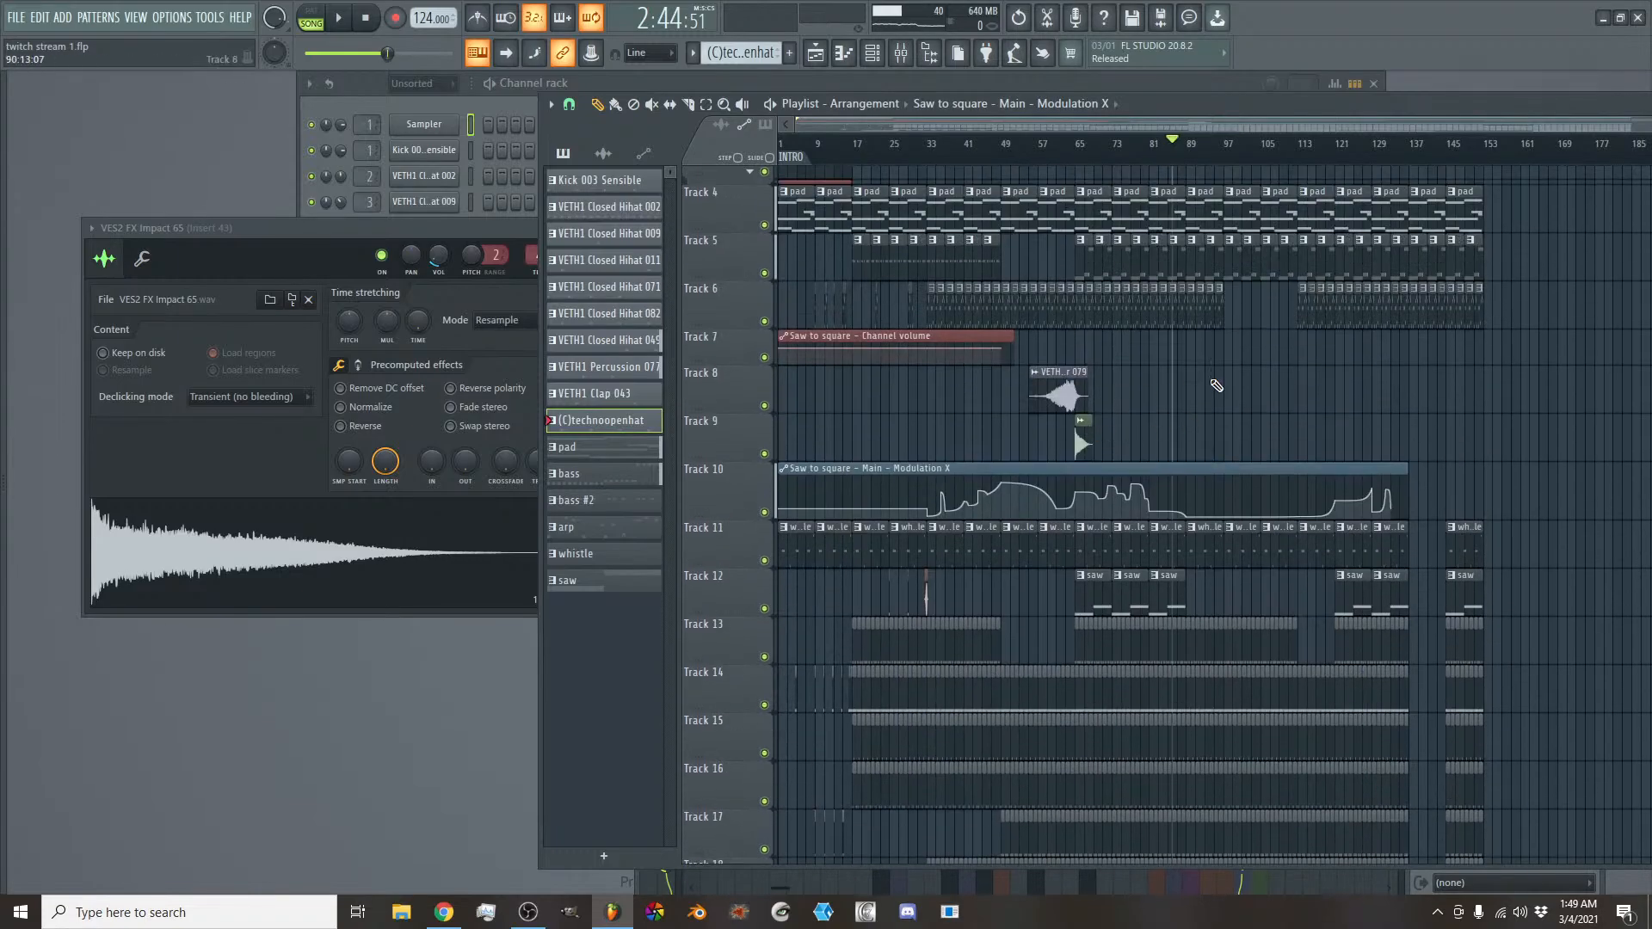
mouse_move(1182, 464)
left_click_drag(745, 514, 736, 489)
scroll(787, 510, "down", 8)
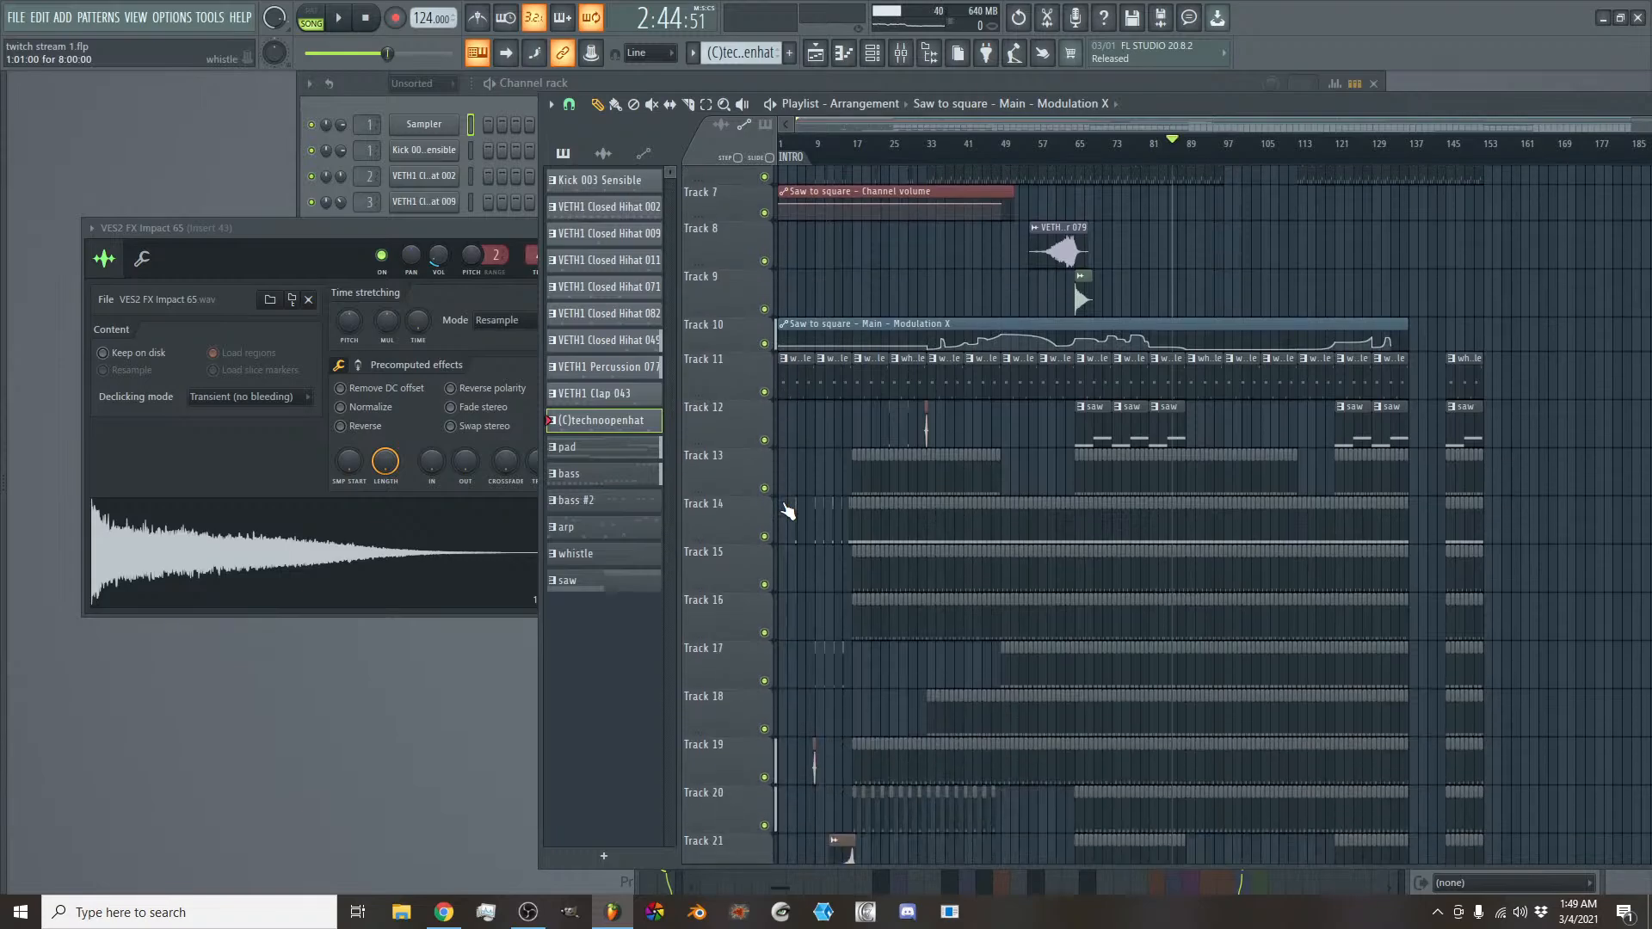
scroll(787, 677, "up", 8)
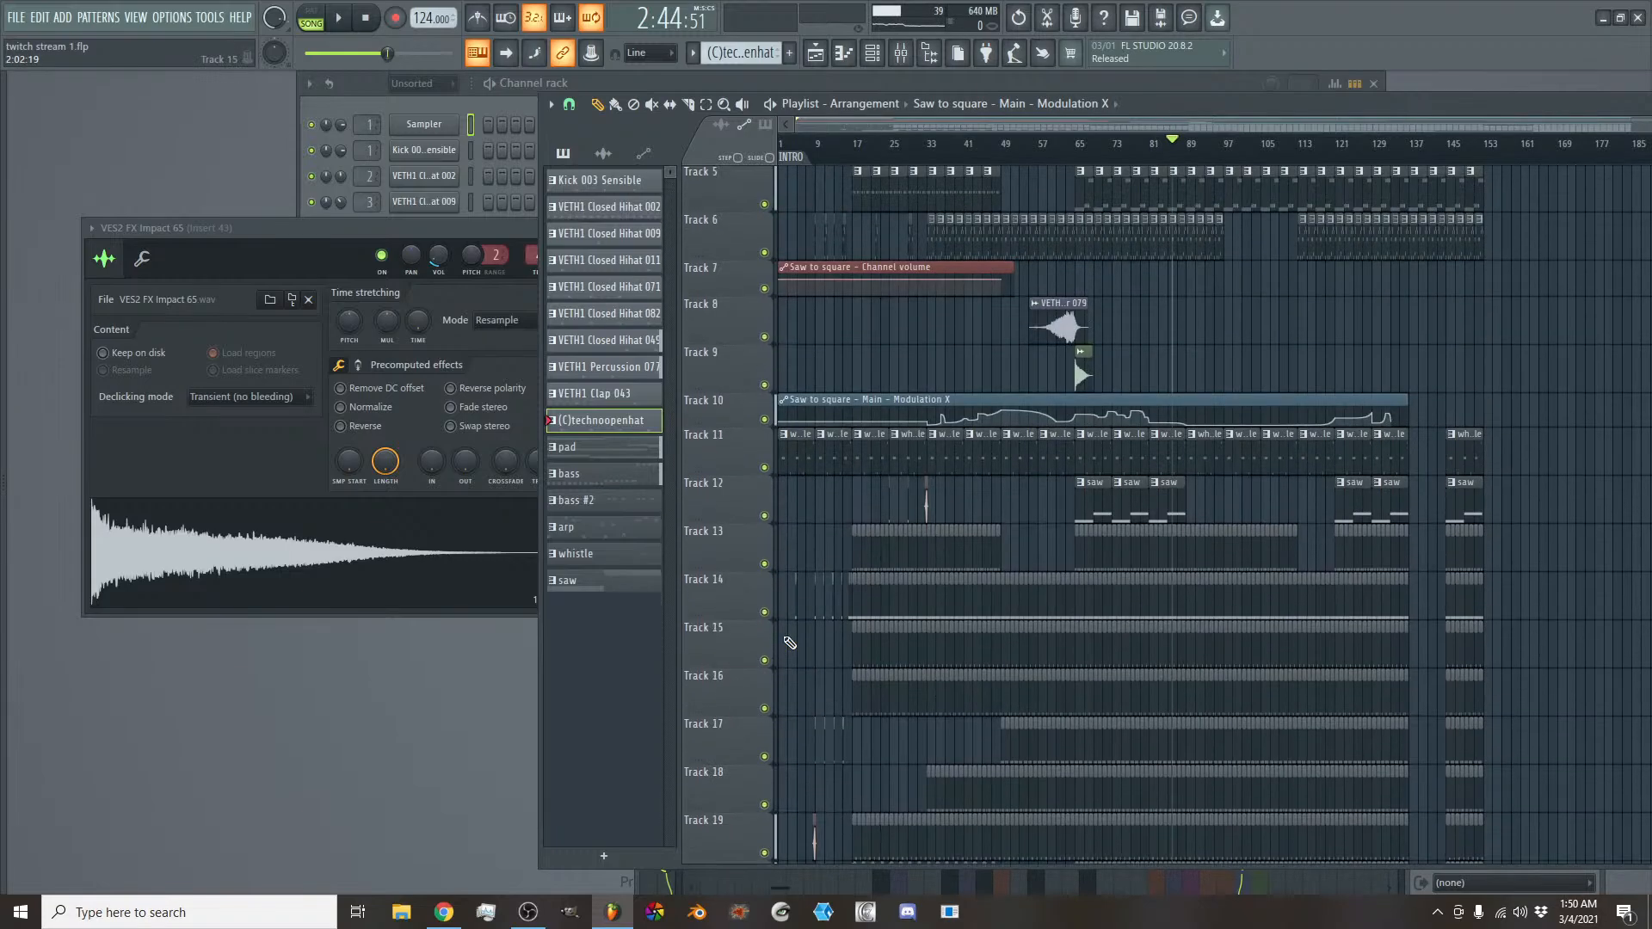
- Enlarge the Modulation X automation's Track 10 to about one and a half times its neighbours' height, and check the song time near bar 151
left_click_drag(740, 538, 741, 577)
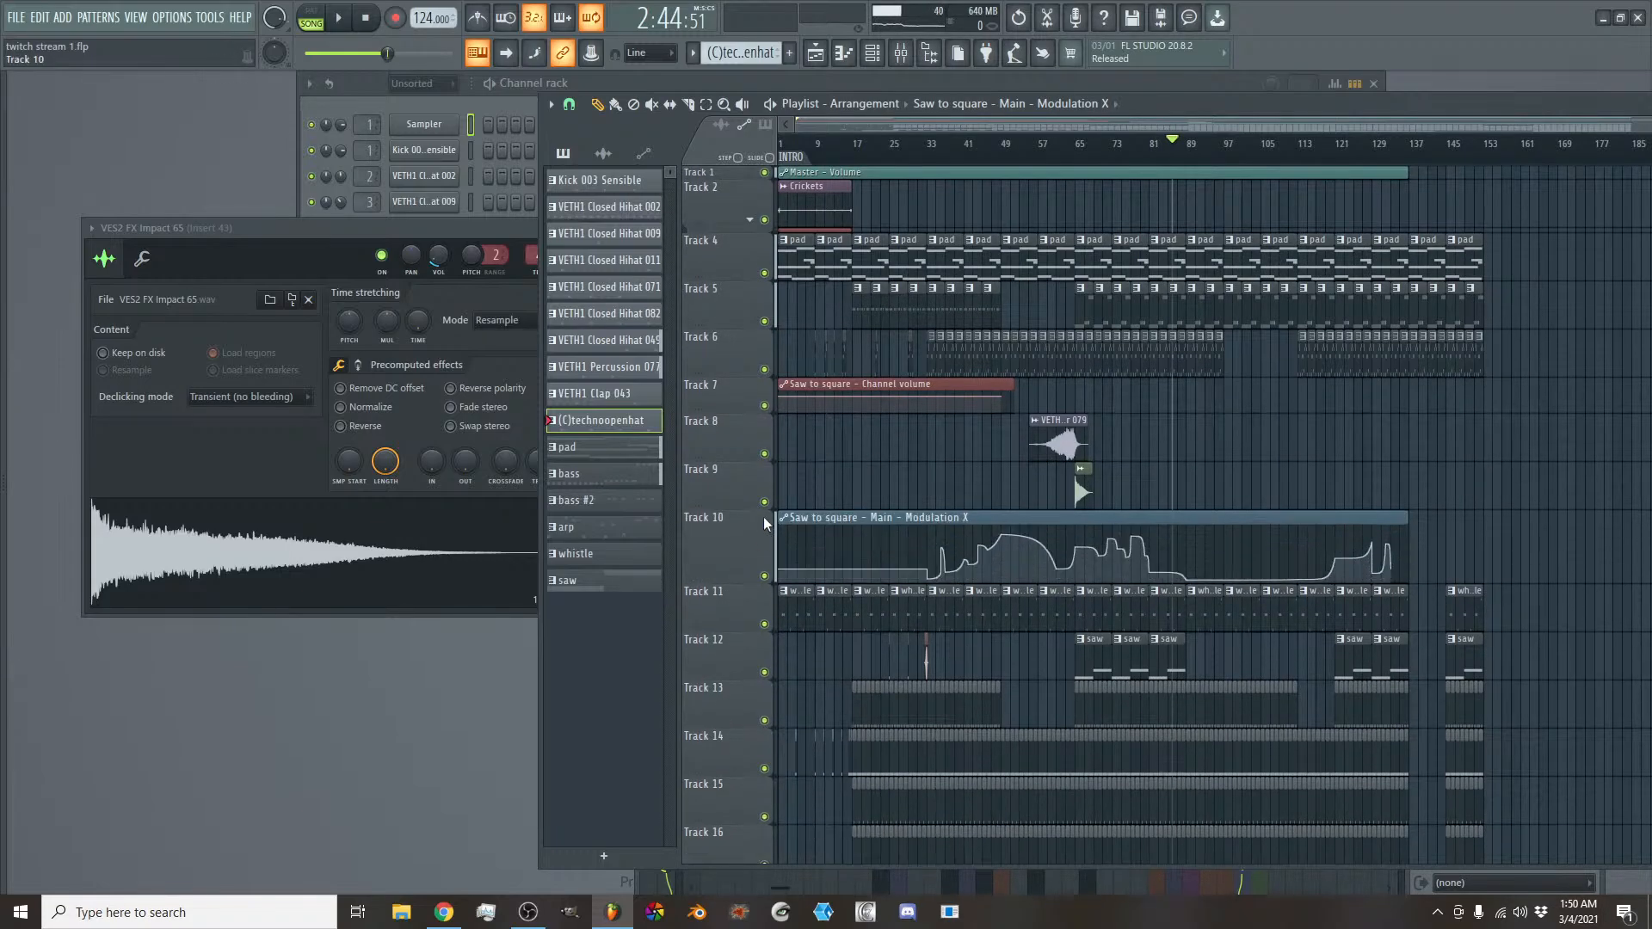
left_click(1438, 145)
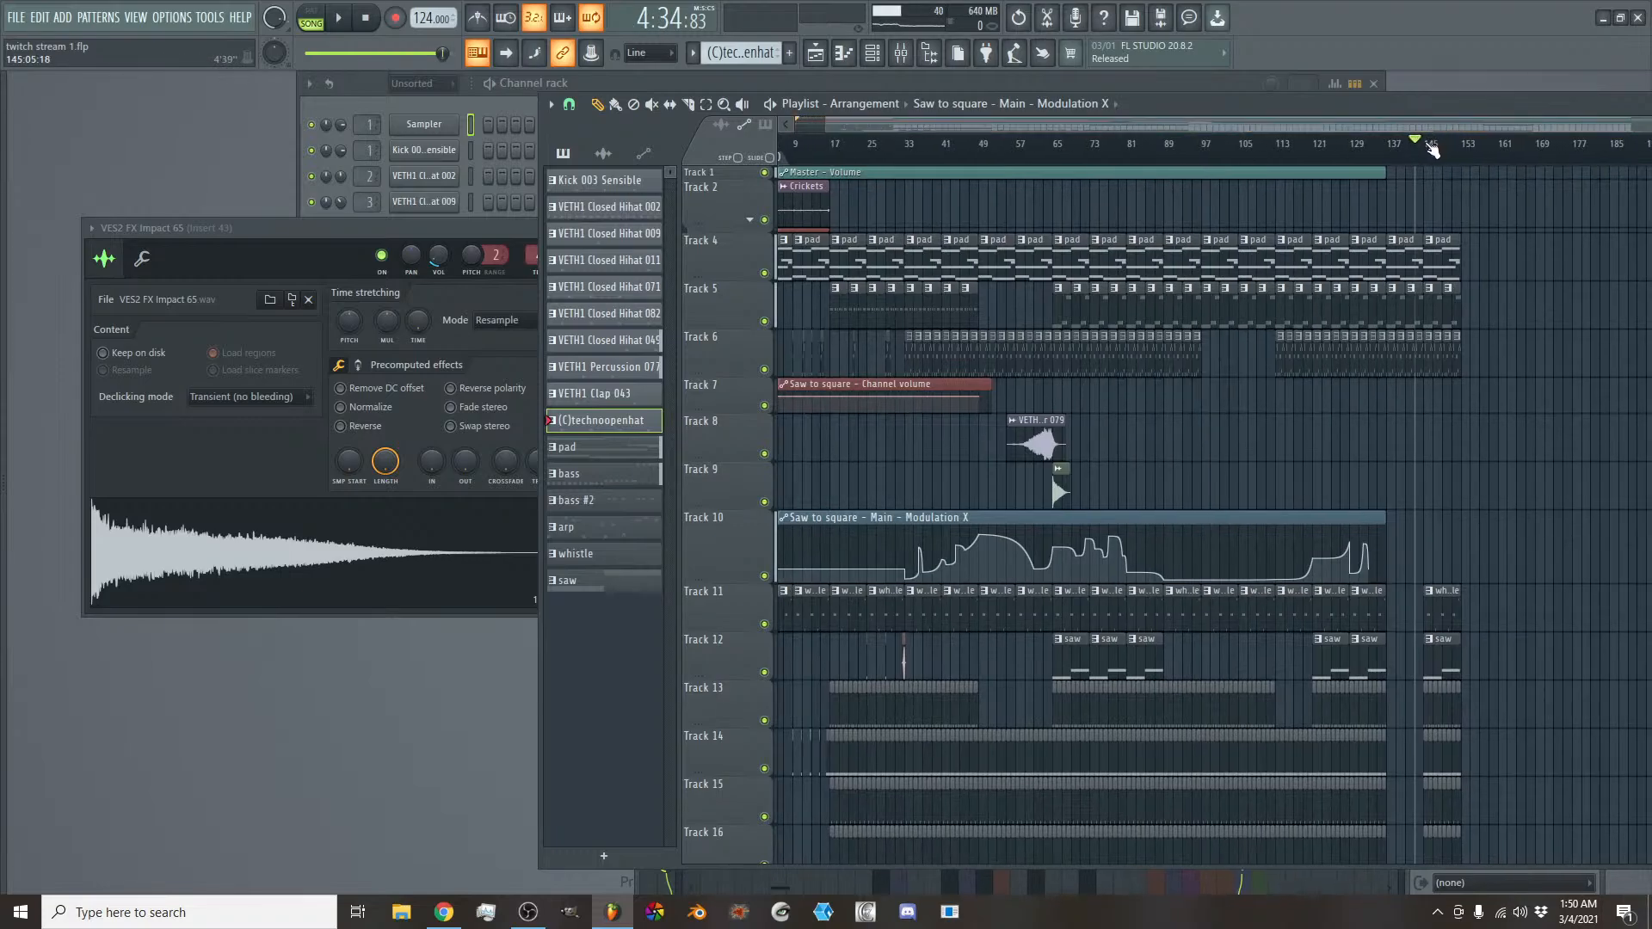
left_click_drag(1431, 150, 1465, 146)
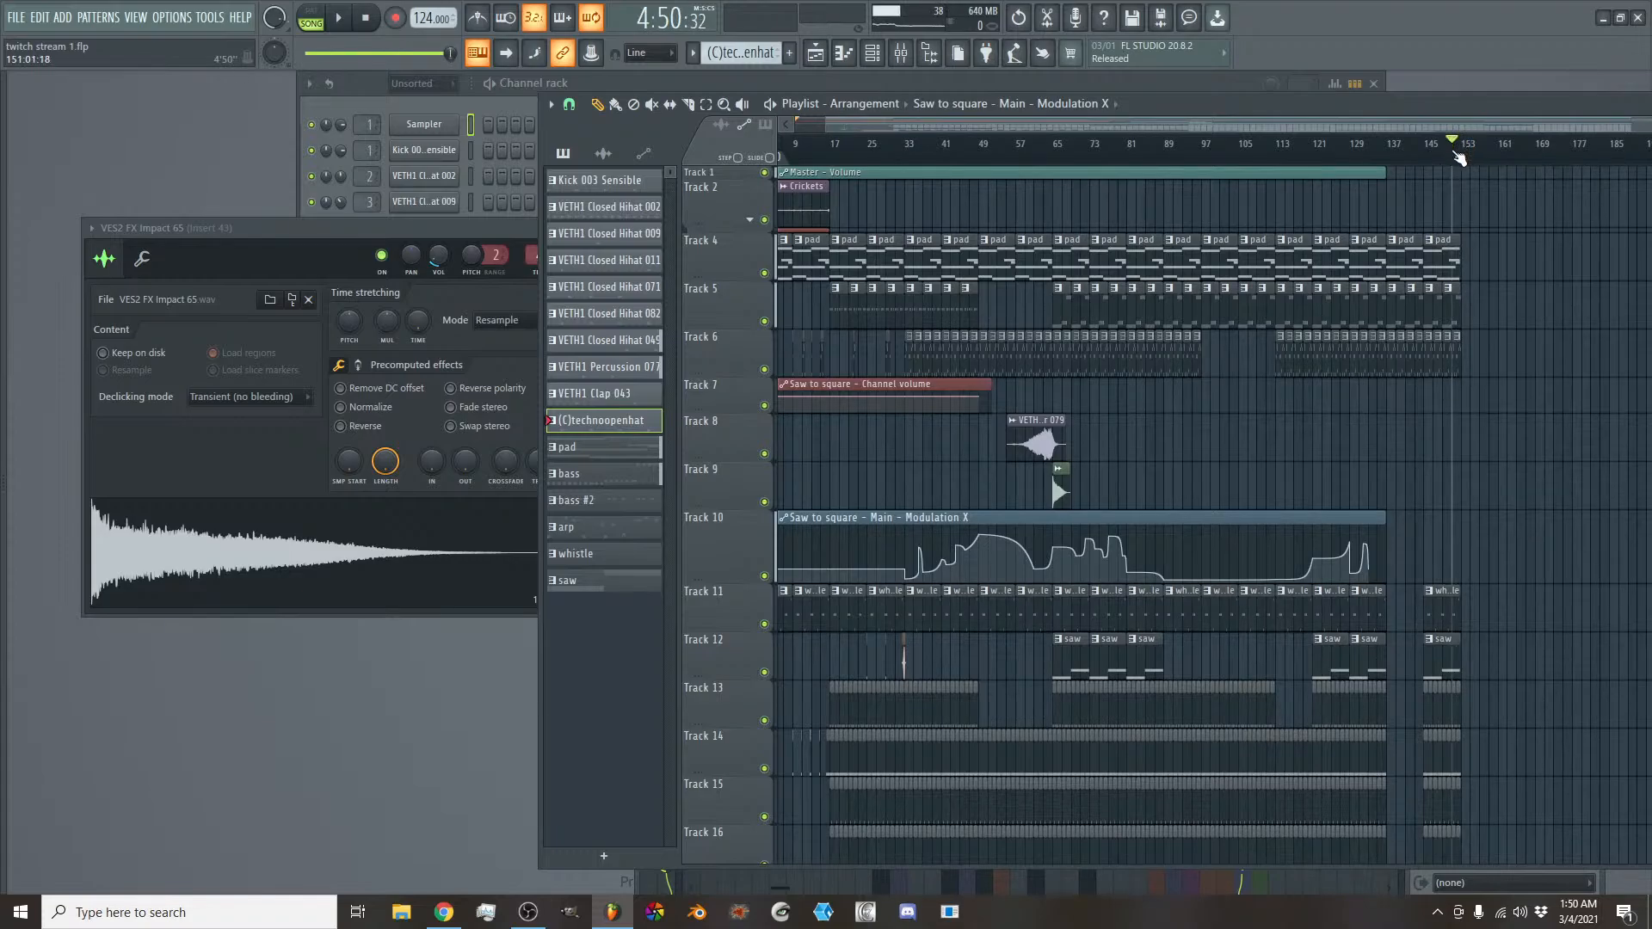
- Review the whole arrangement from the intro to the last clips and return the playhead to the start of bar 1
left_click_drag(1316, 127, 868, 122)
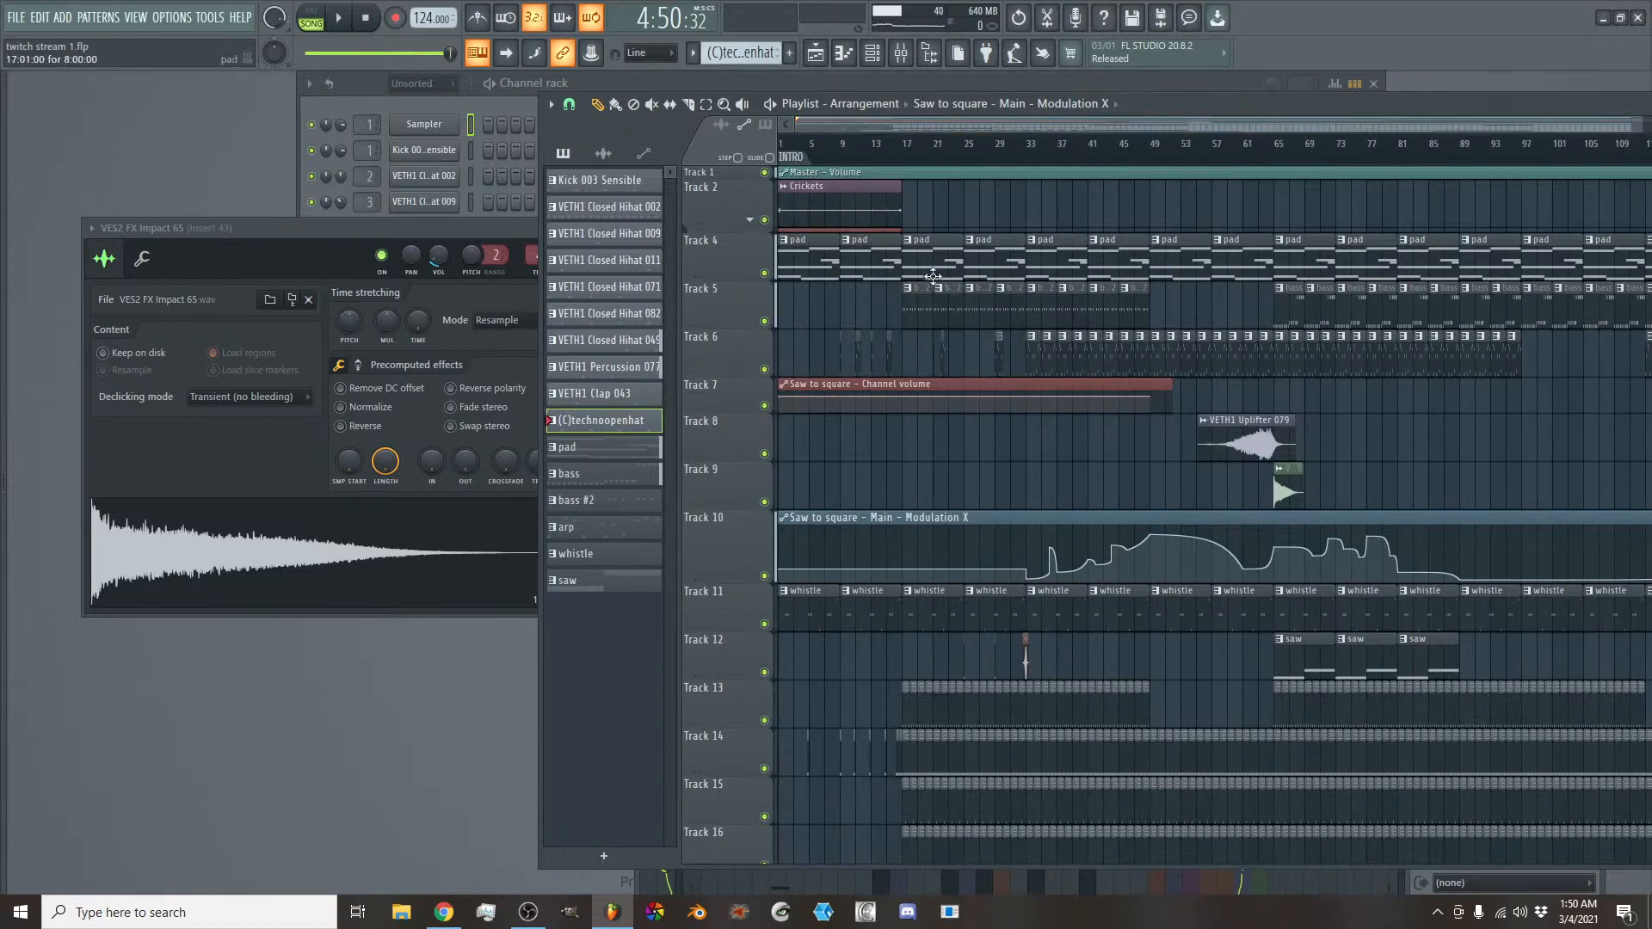
scroll(866, 126, "down", 4)
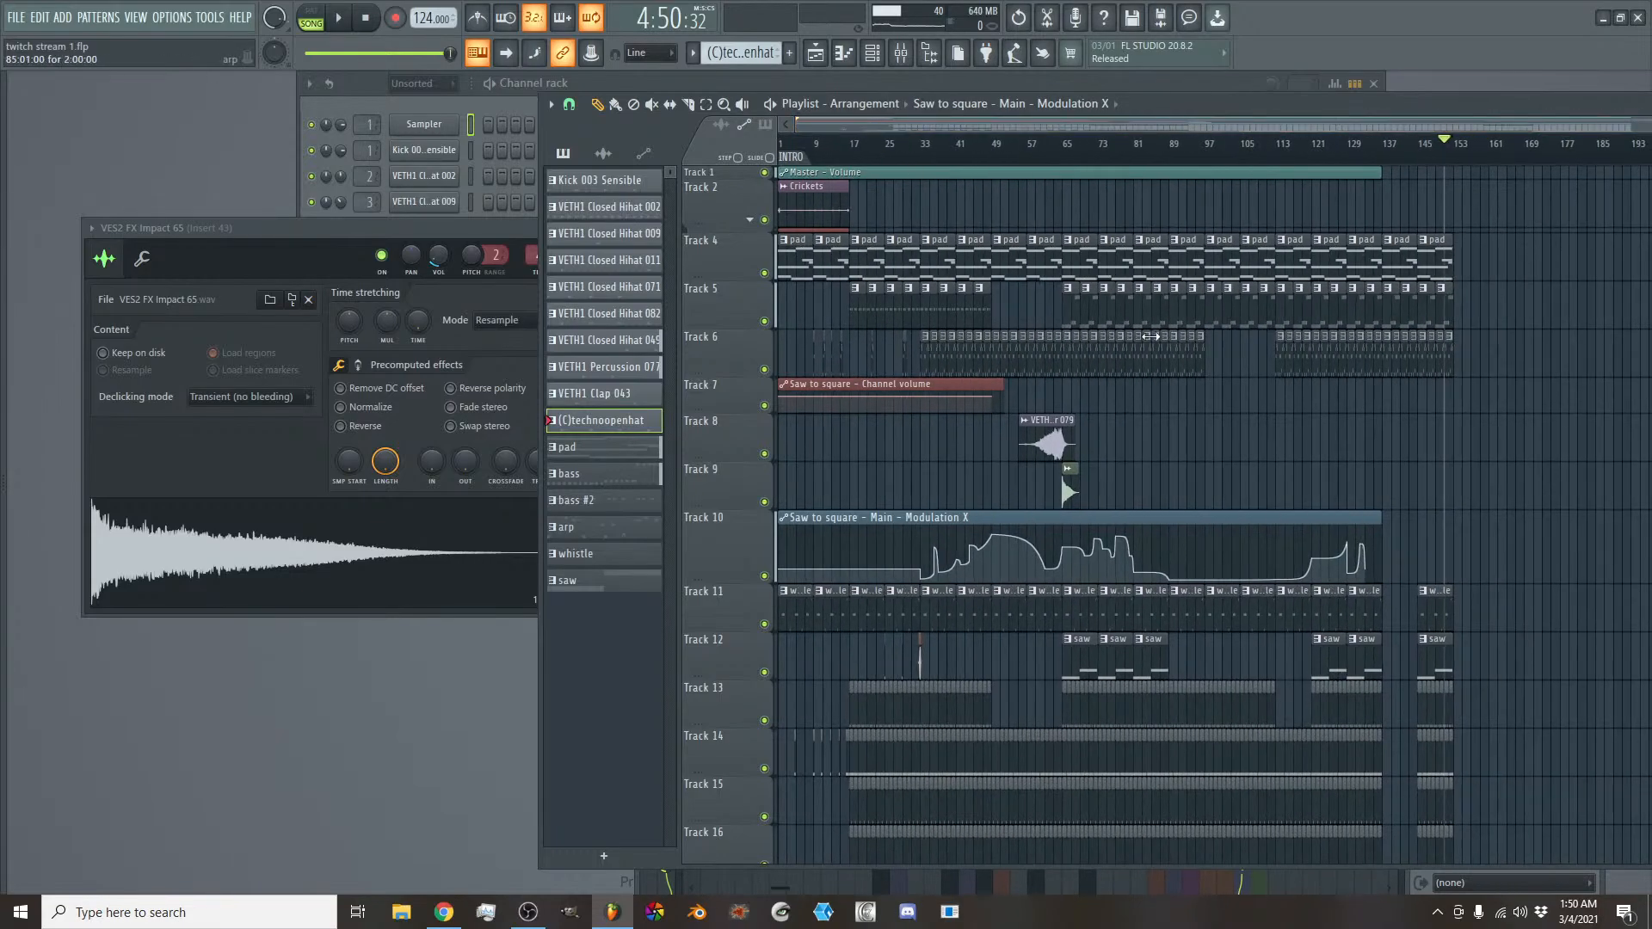
left_click_drag(809, 153, 777, 148)
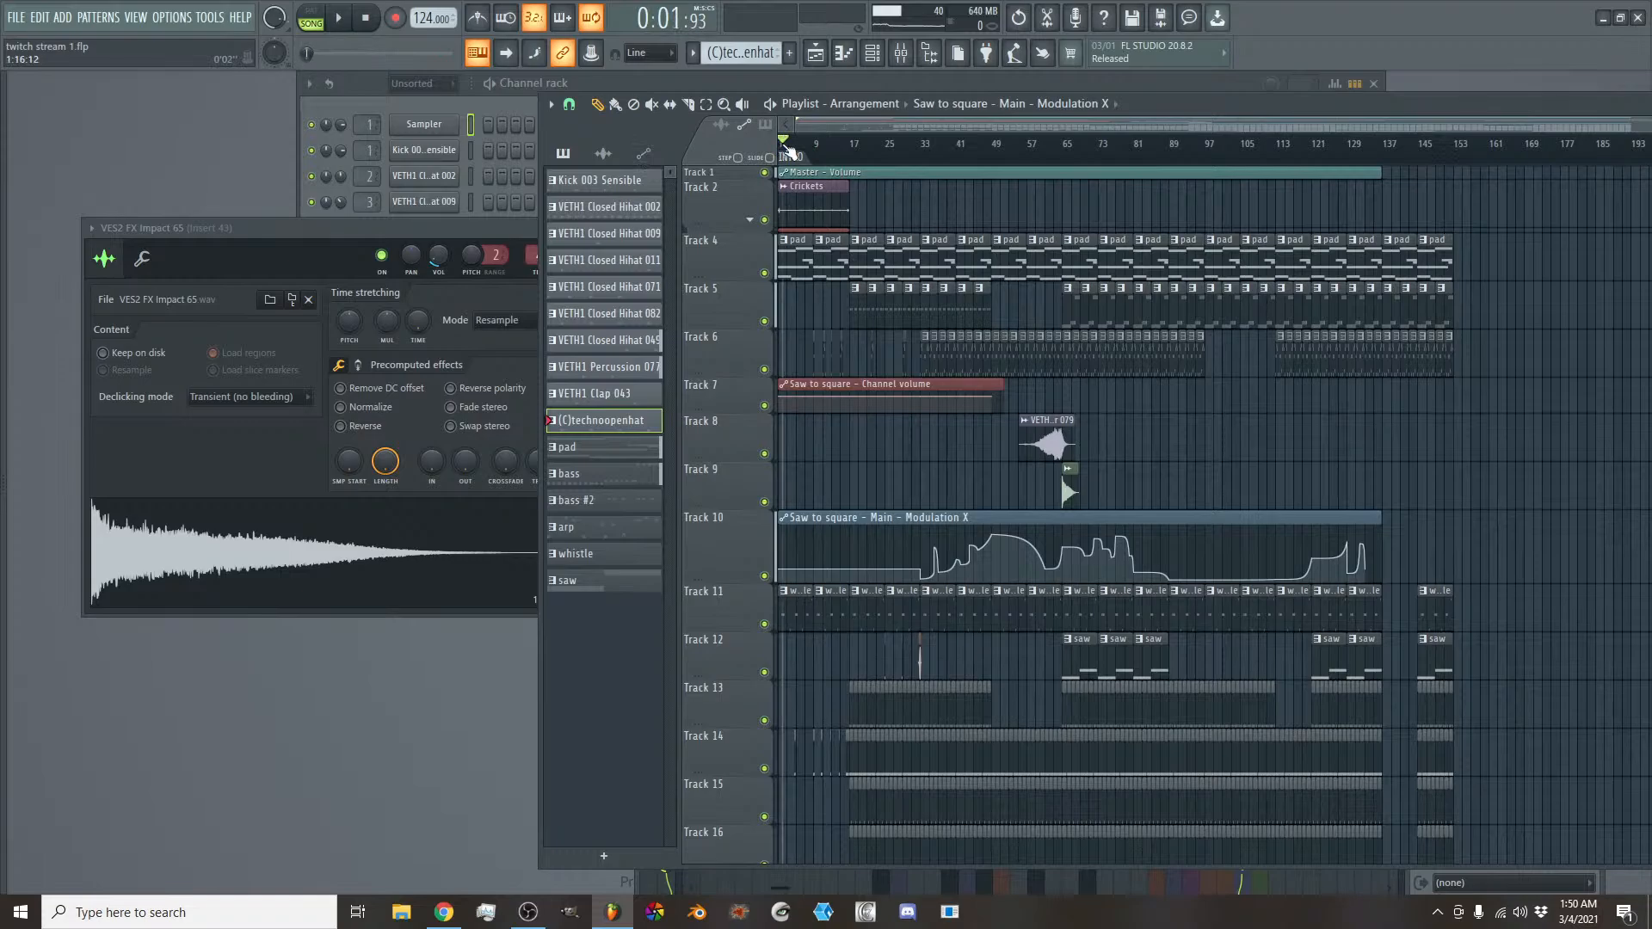
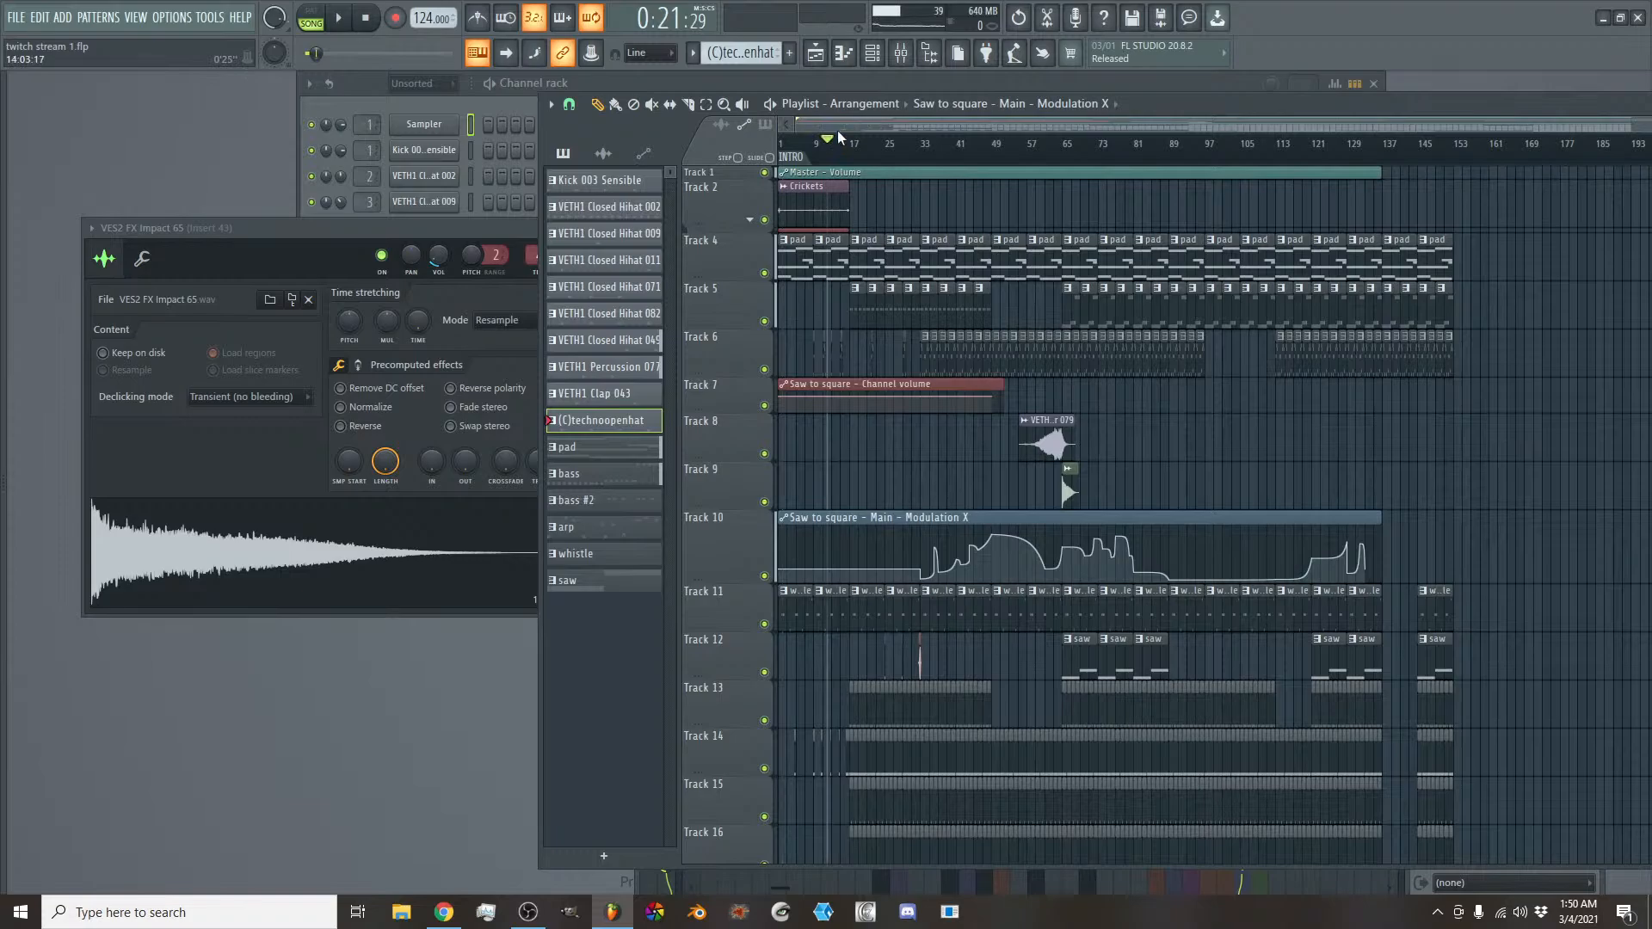
- Review the whole arrangement down to the last used track, and look briefly at the mixer and the channel rack
left_click(781, 142)
scroll(815, 127, "down", 2)
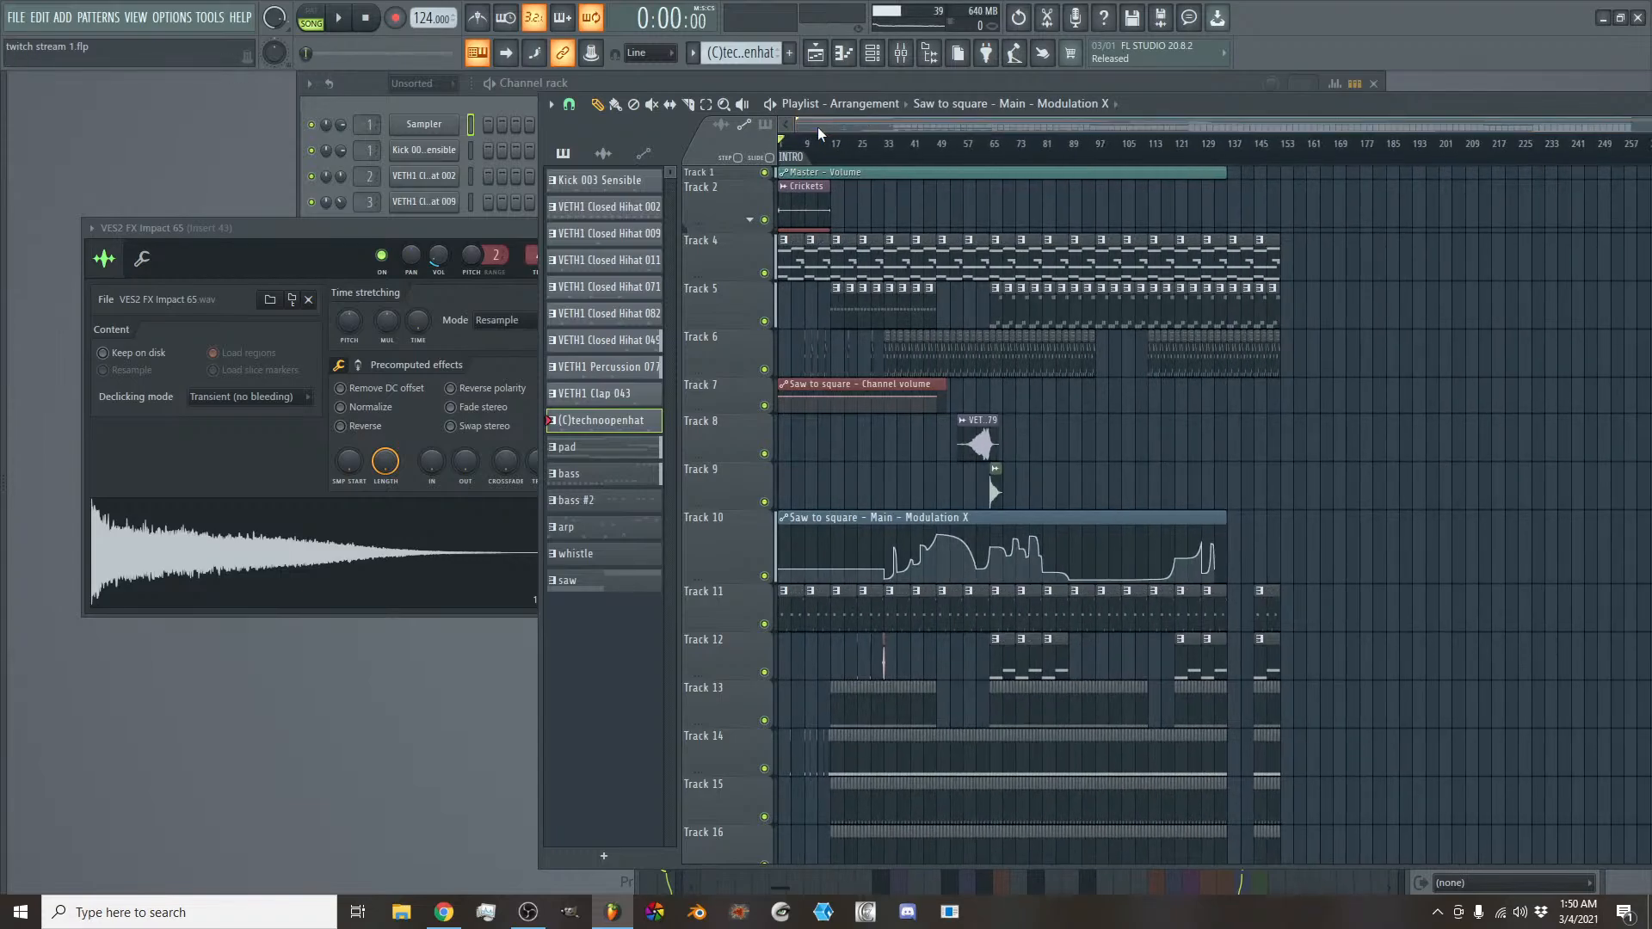
scroll(862, 387, "down", 1)
scroll(867, 391, "down", 10)
scroll(918, 435, "up", 9)
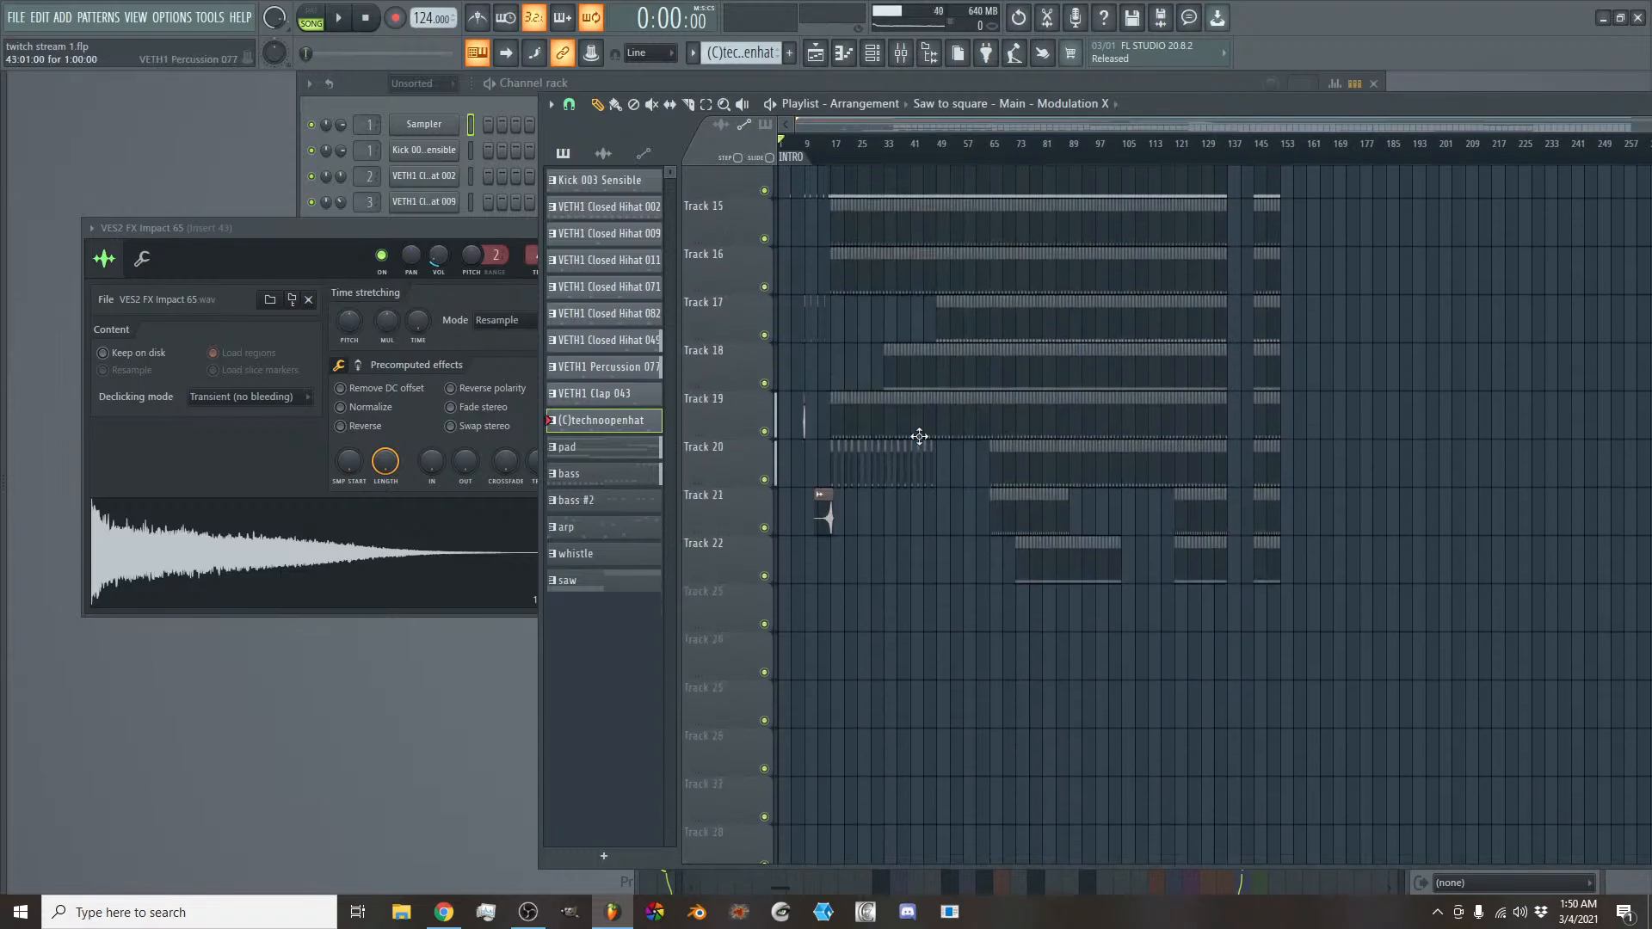
scroll(911, 404, "up", 2)
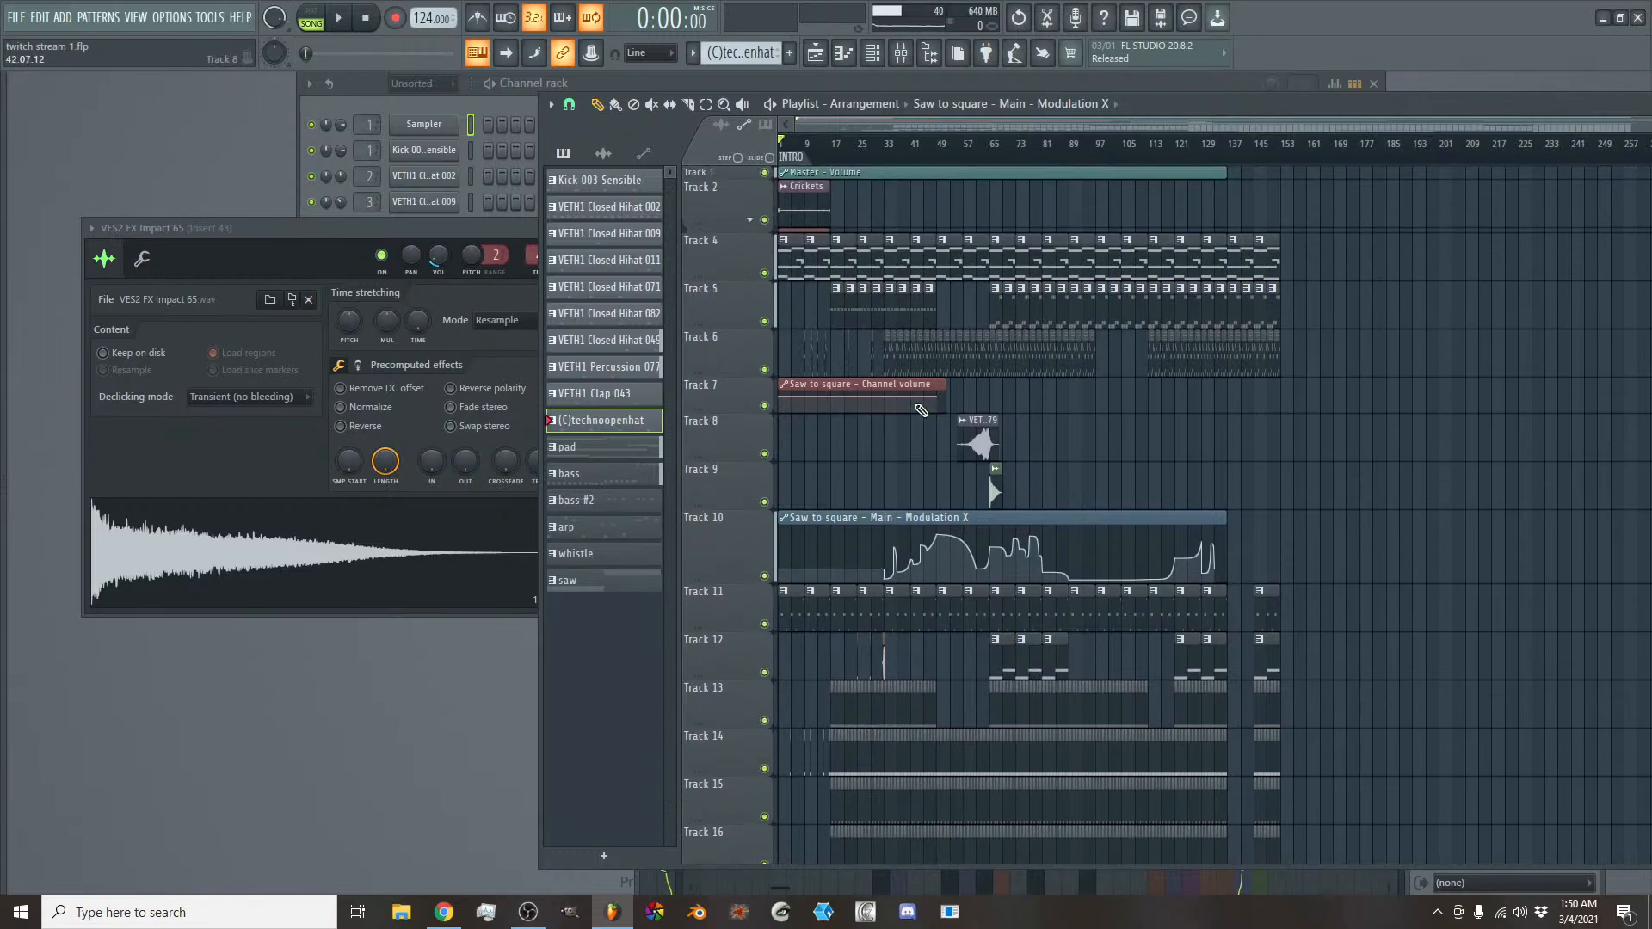
left_click(899, 52)
left_click(850, 122)
scroll(829, 495, "down", 2)
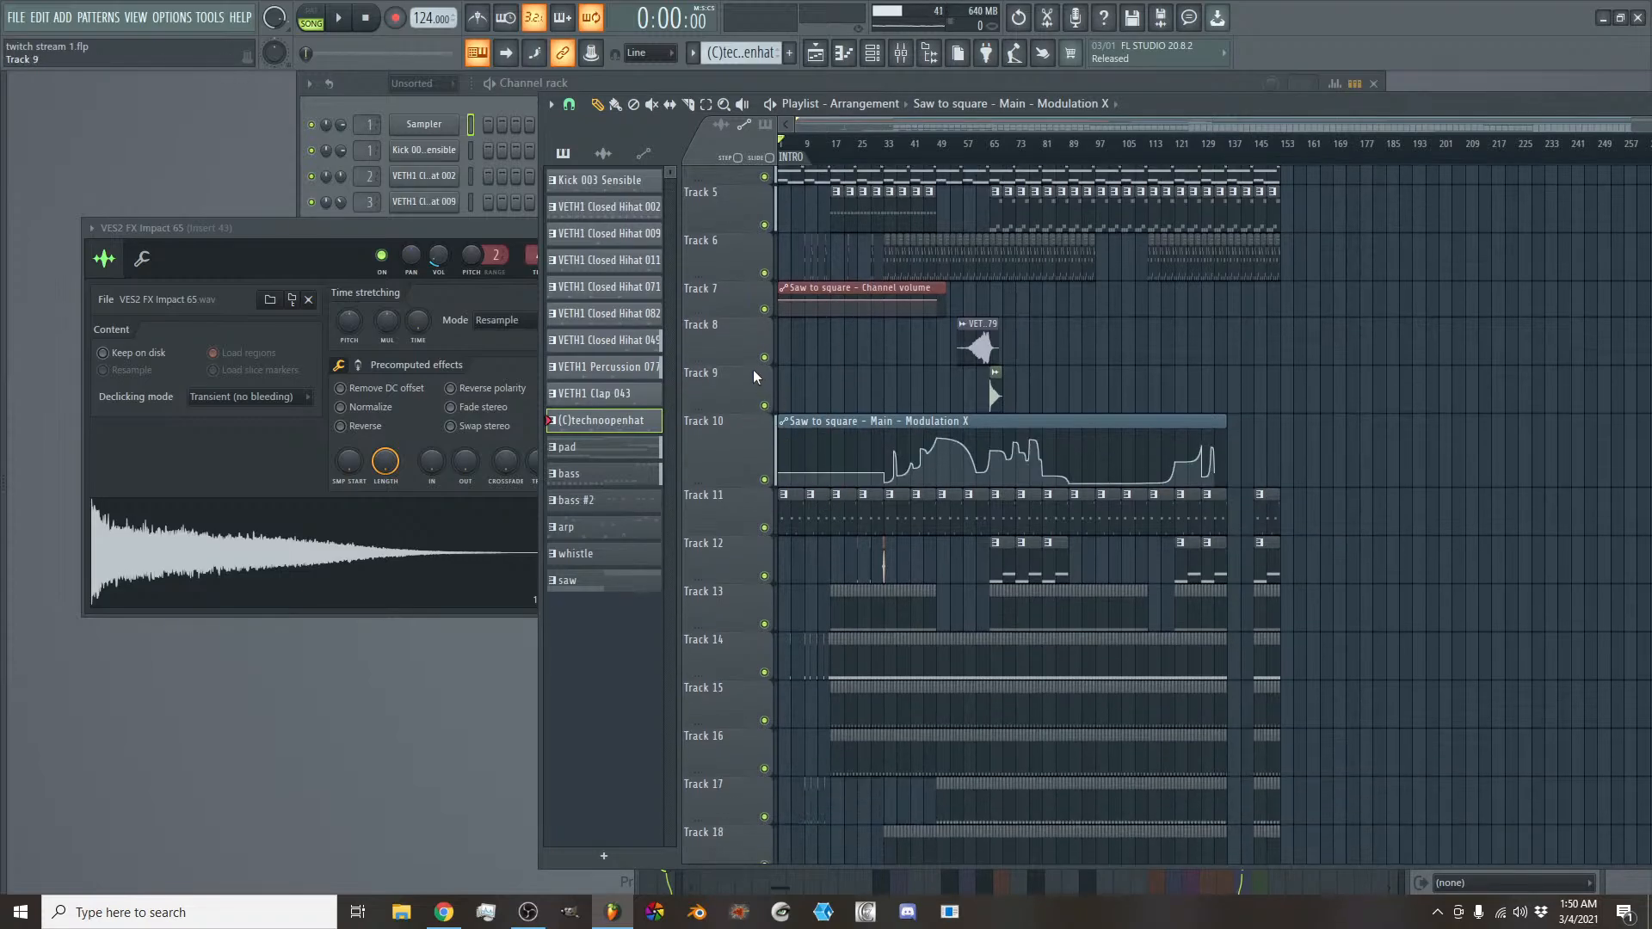
left_click(492, 107)
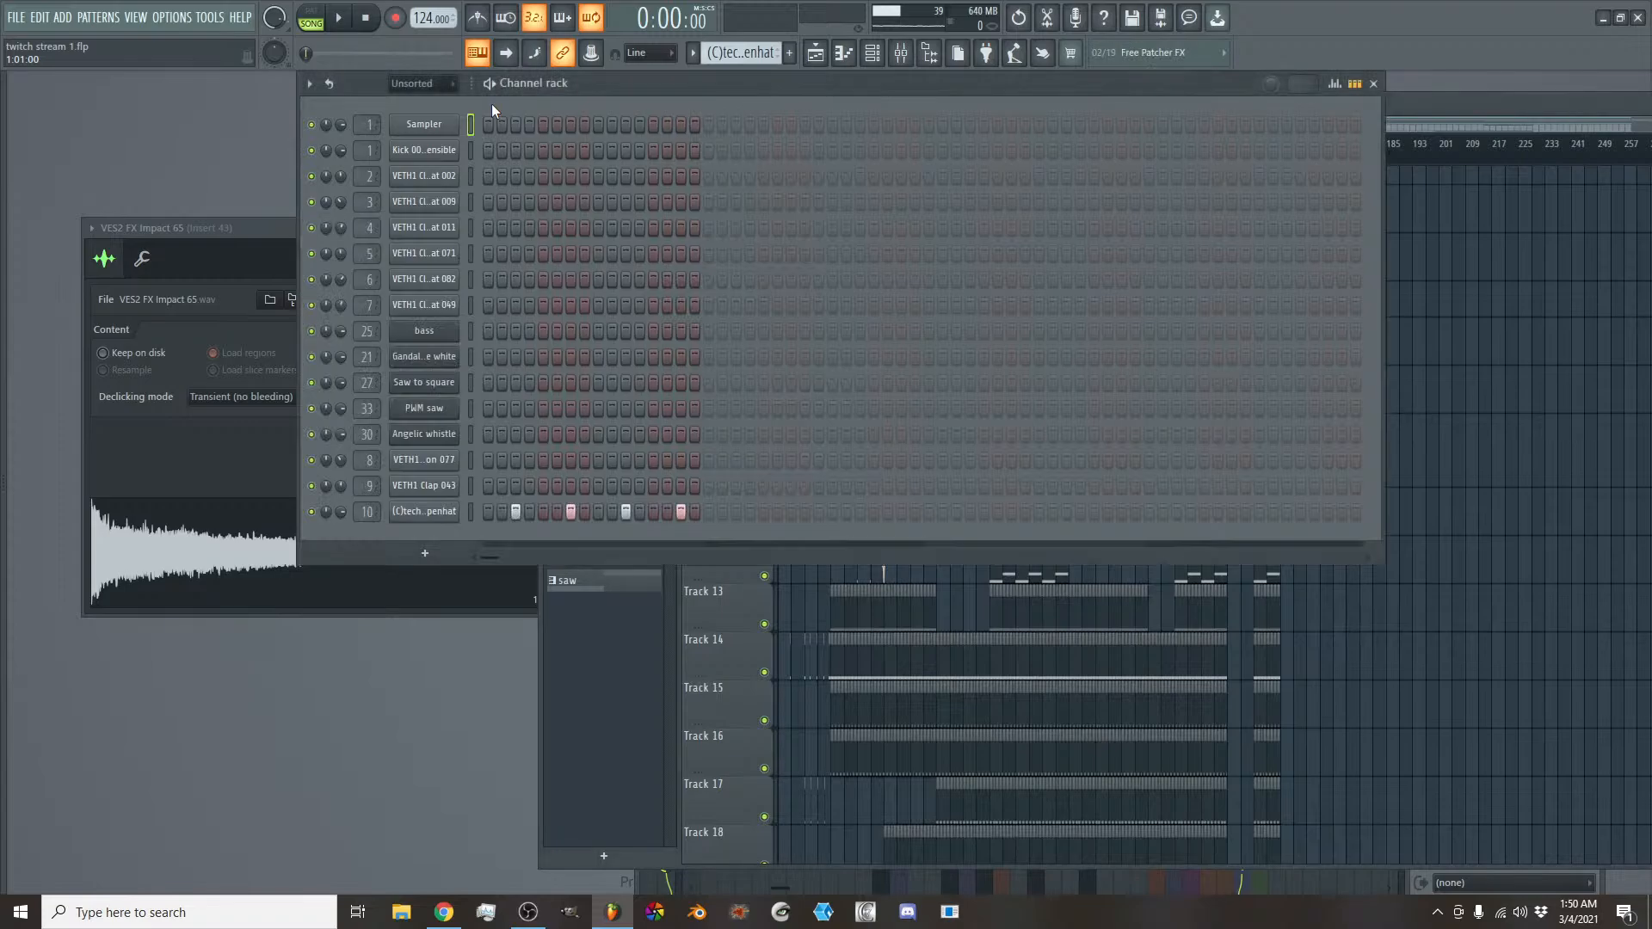
left_click(741, 653)
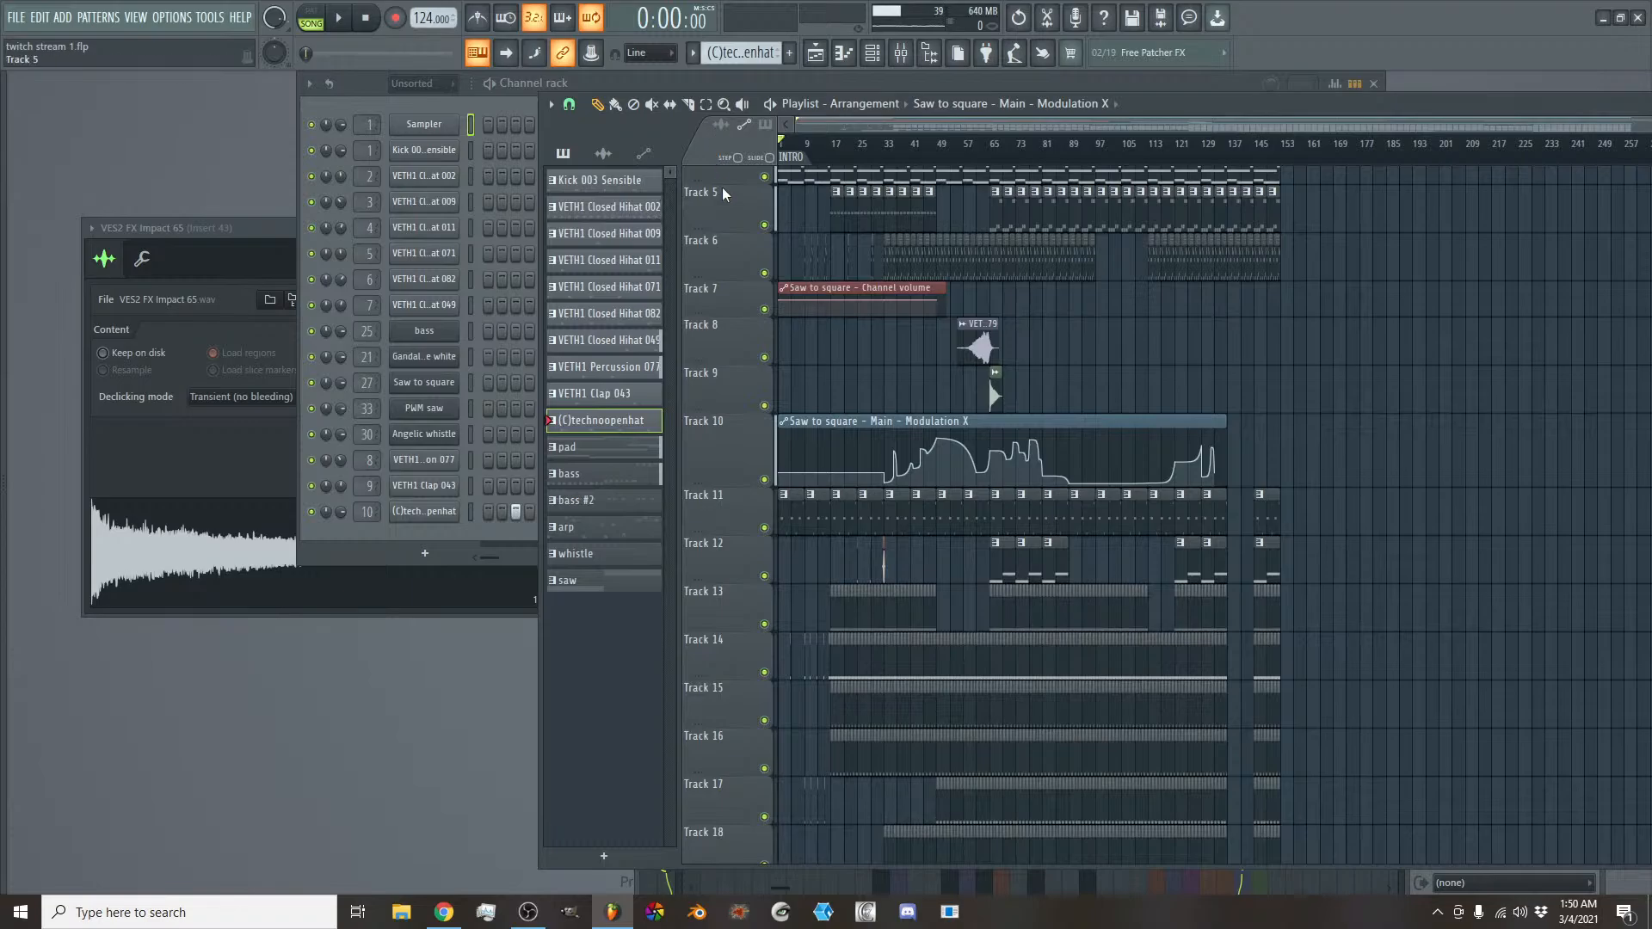
scroll(729, 201, "up", 2)
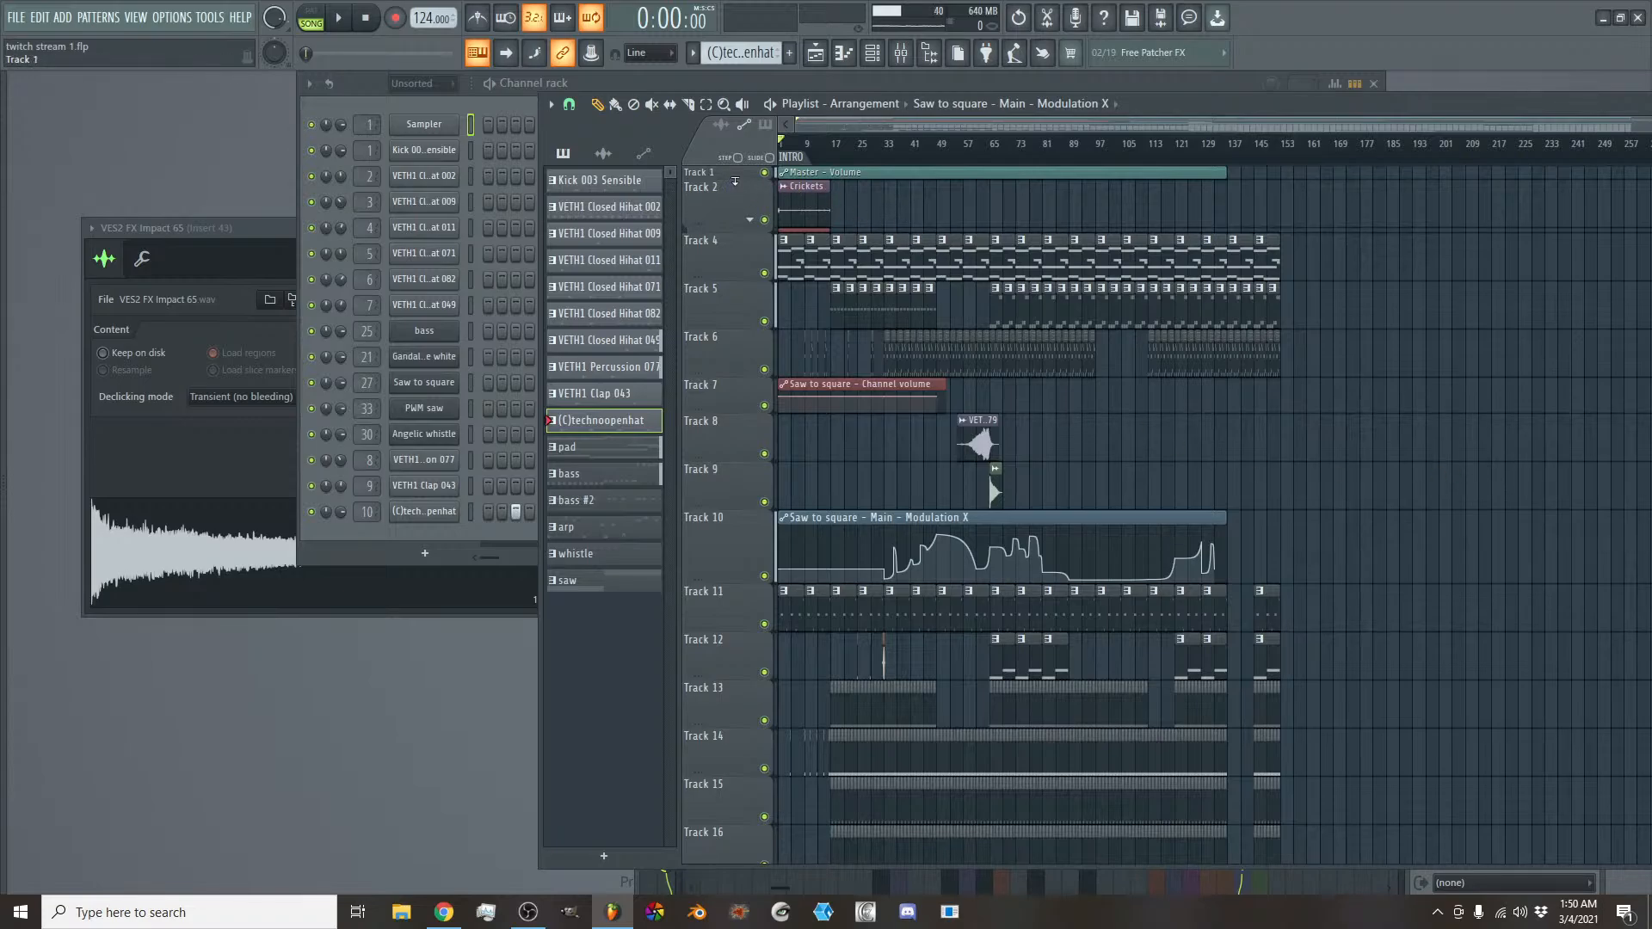
- Make Track 1 slightly taller so its Master - Volume automation curve is readable, and close that automation clip's settings window
left_click_drag(734, 181, 735, 221)
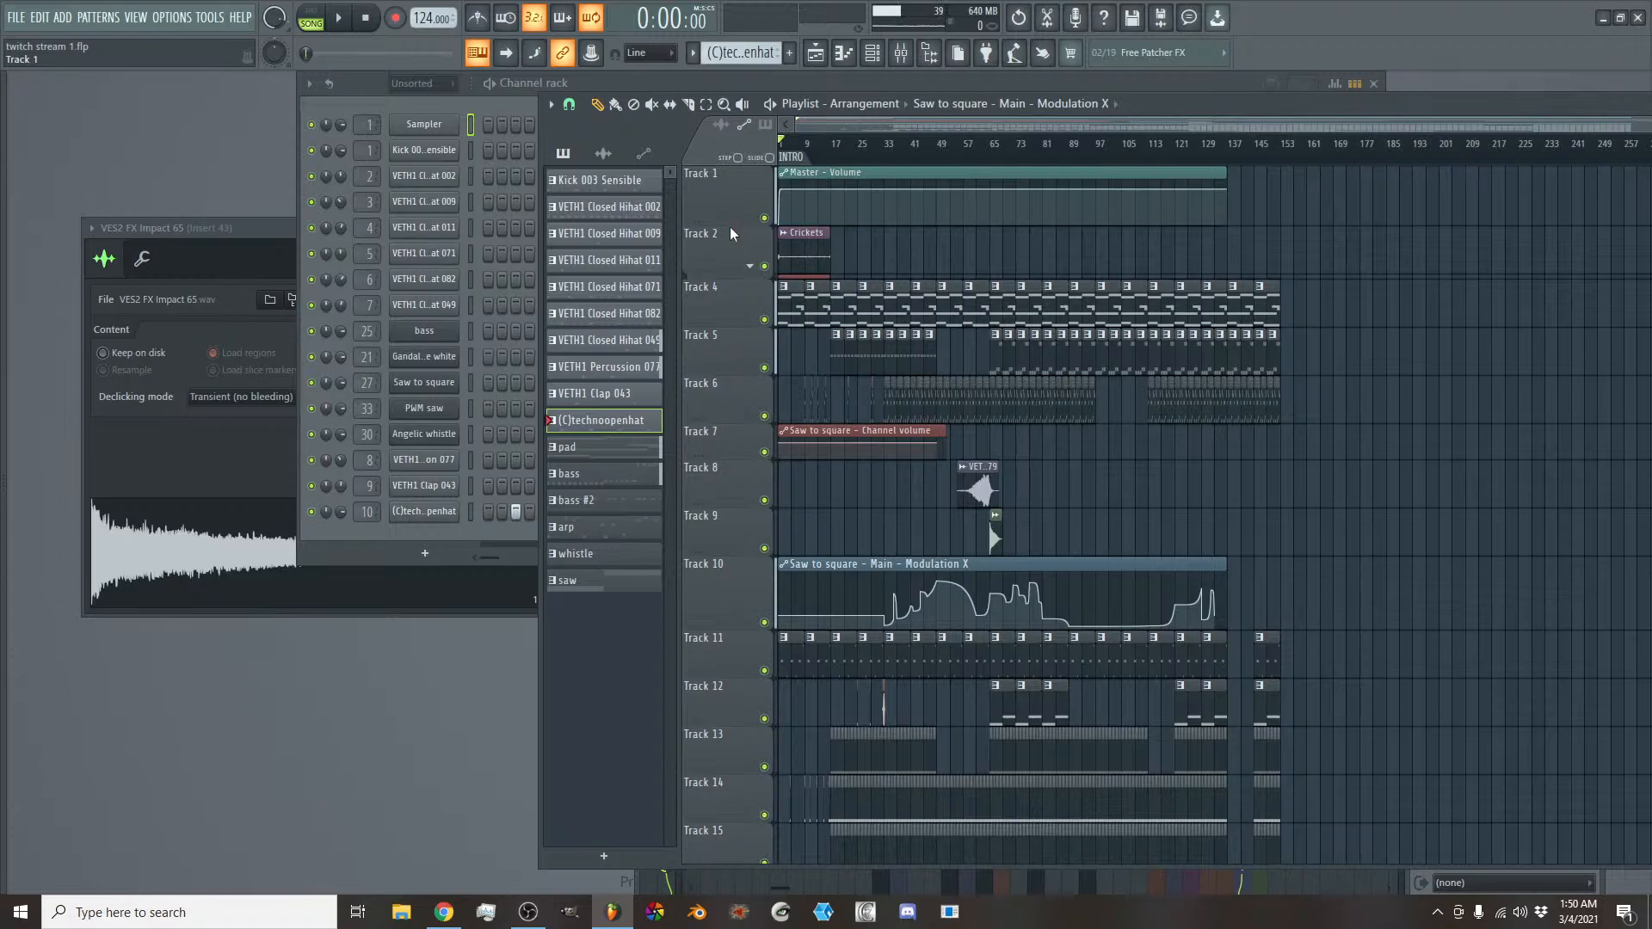
double_click(730, 213)
left_click(729, 212)
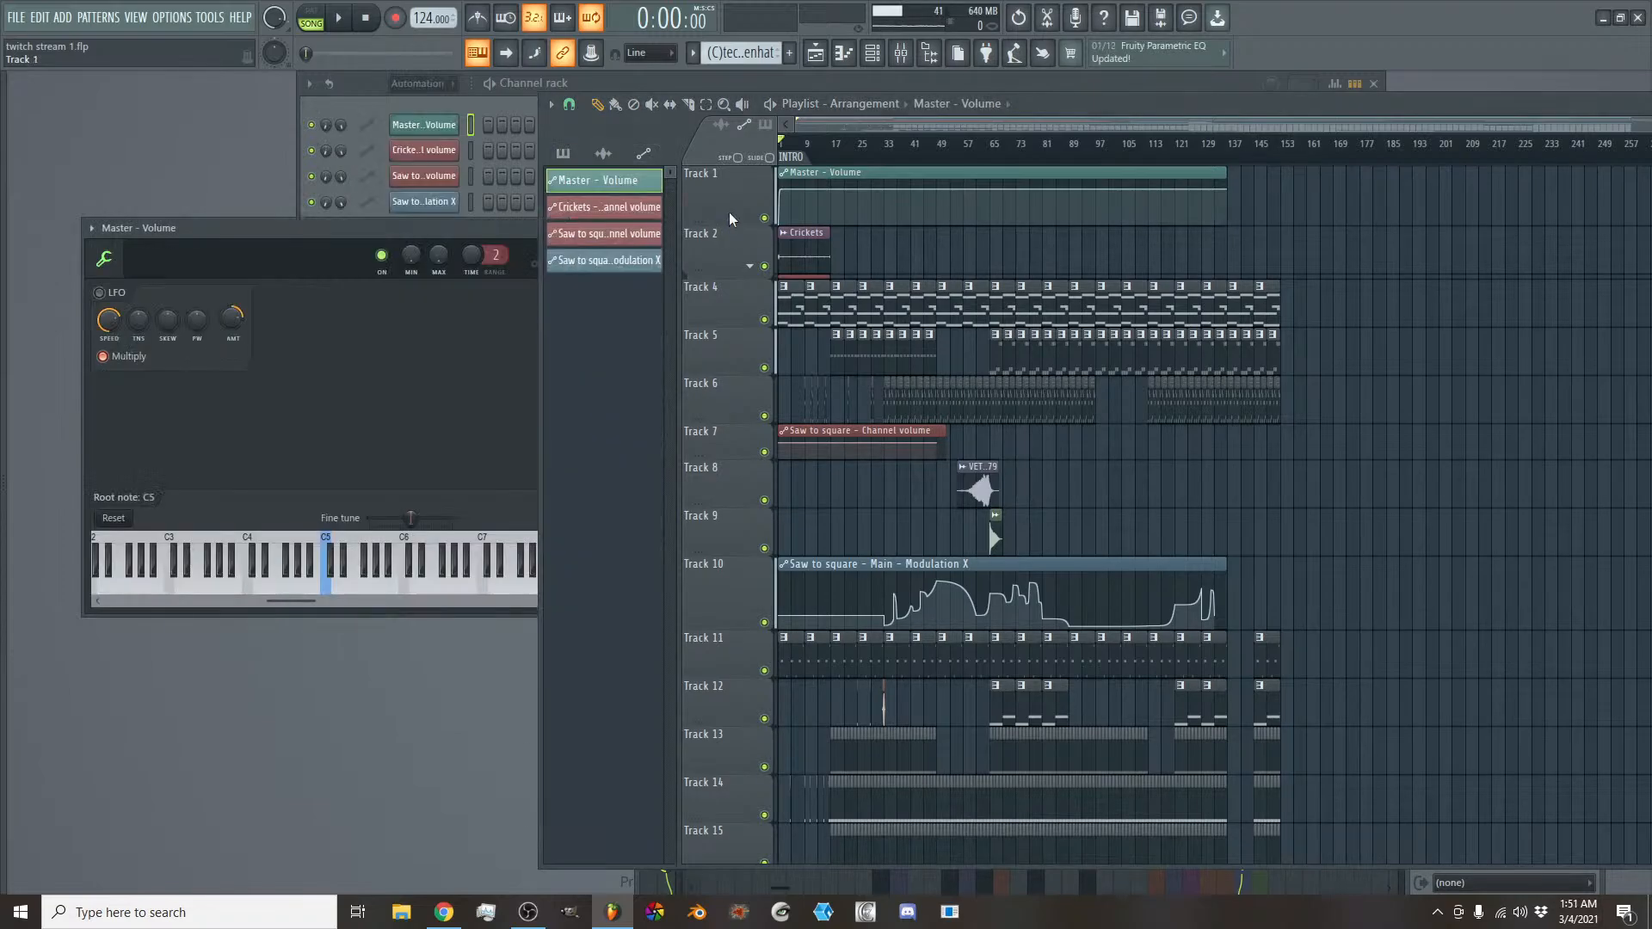
left_click(502, 236)
left_click(558, 228)
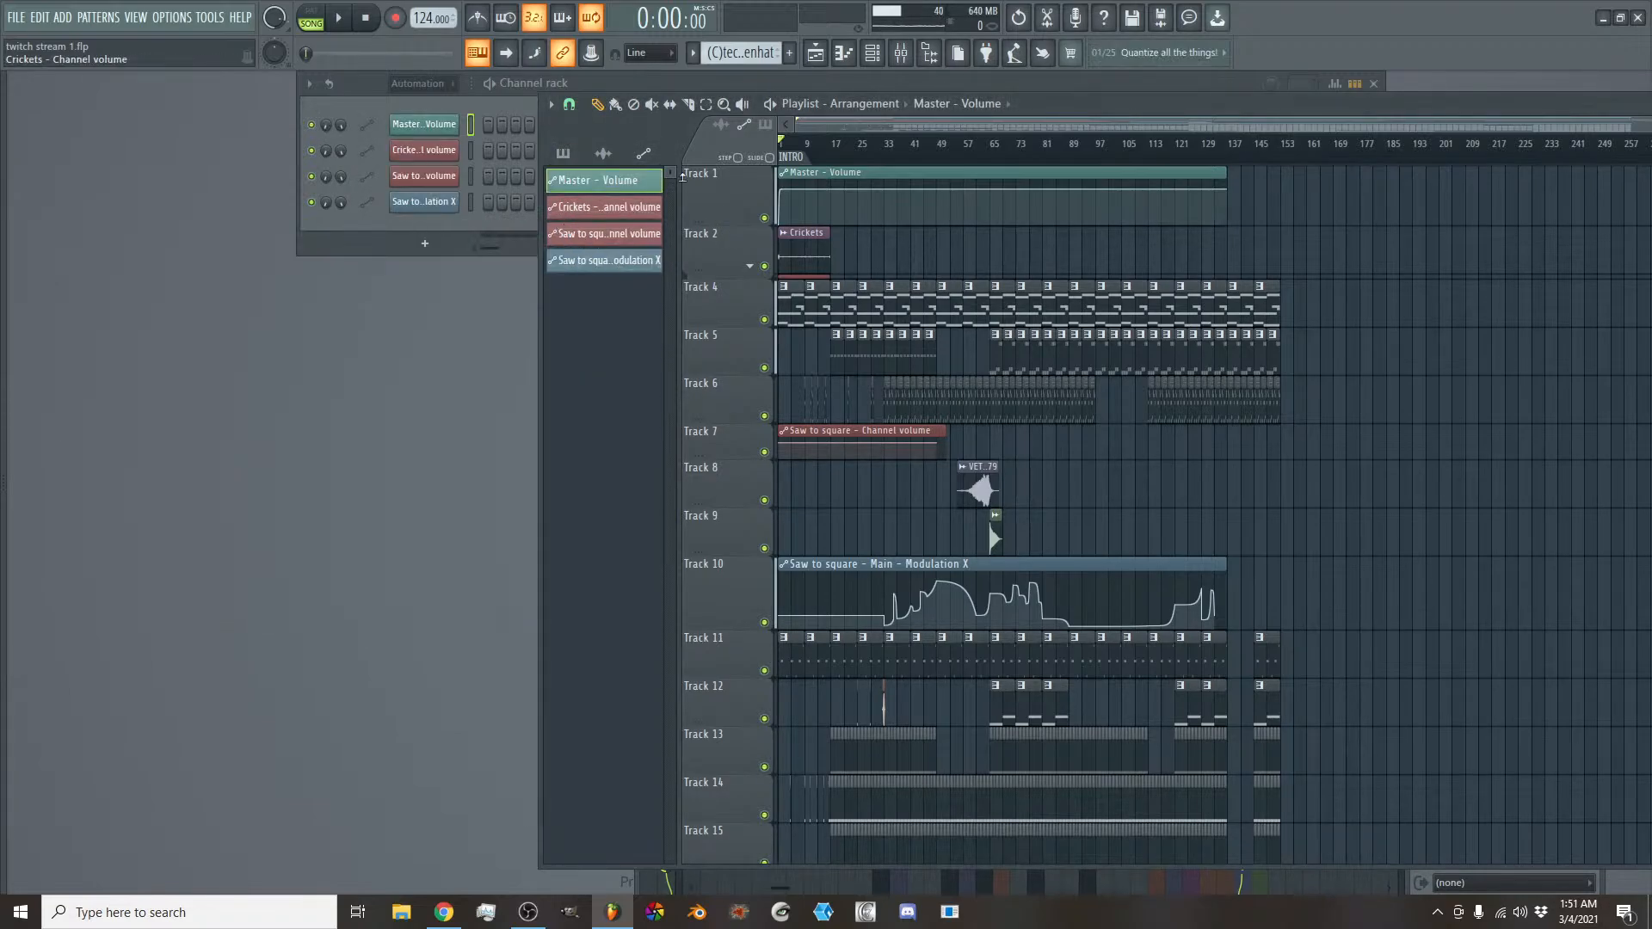
left_click_drag(732, 227, 730, 198)
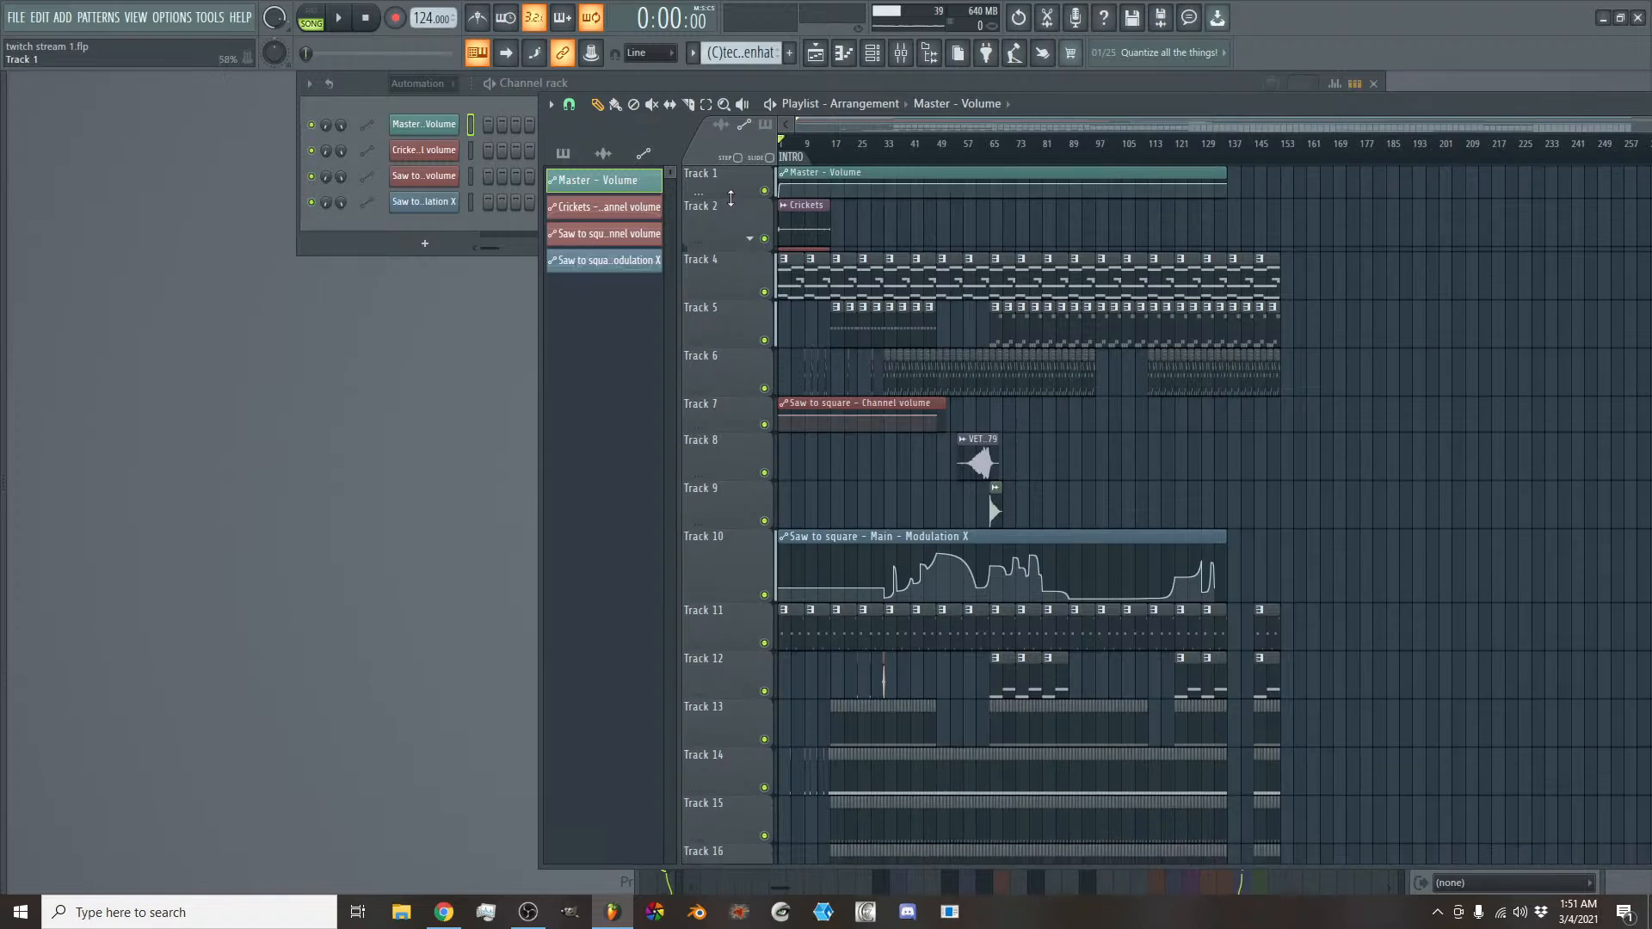
- Replace the two bass clips between bars 121 and 129 on Track 5 with two bass #2 clips
scroll(753, 422, "down", 6)
scroll(743, 364, "up", 6)
scroll(1124, 124, "up", 4)
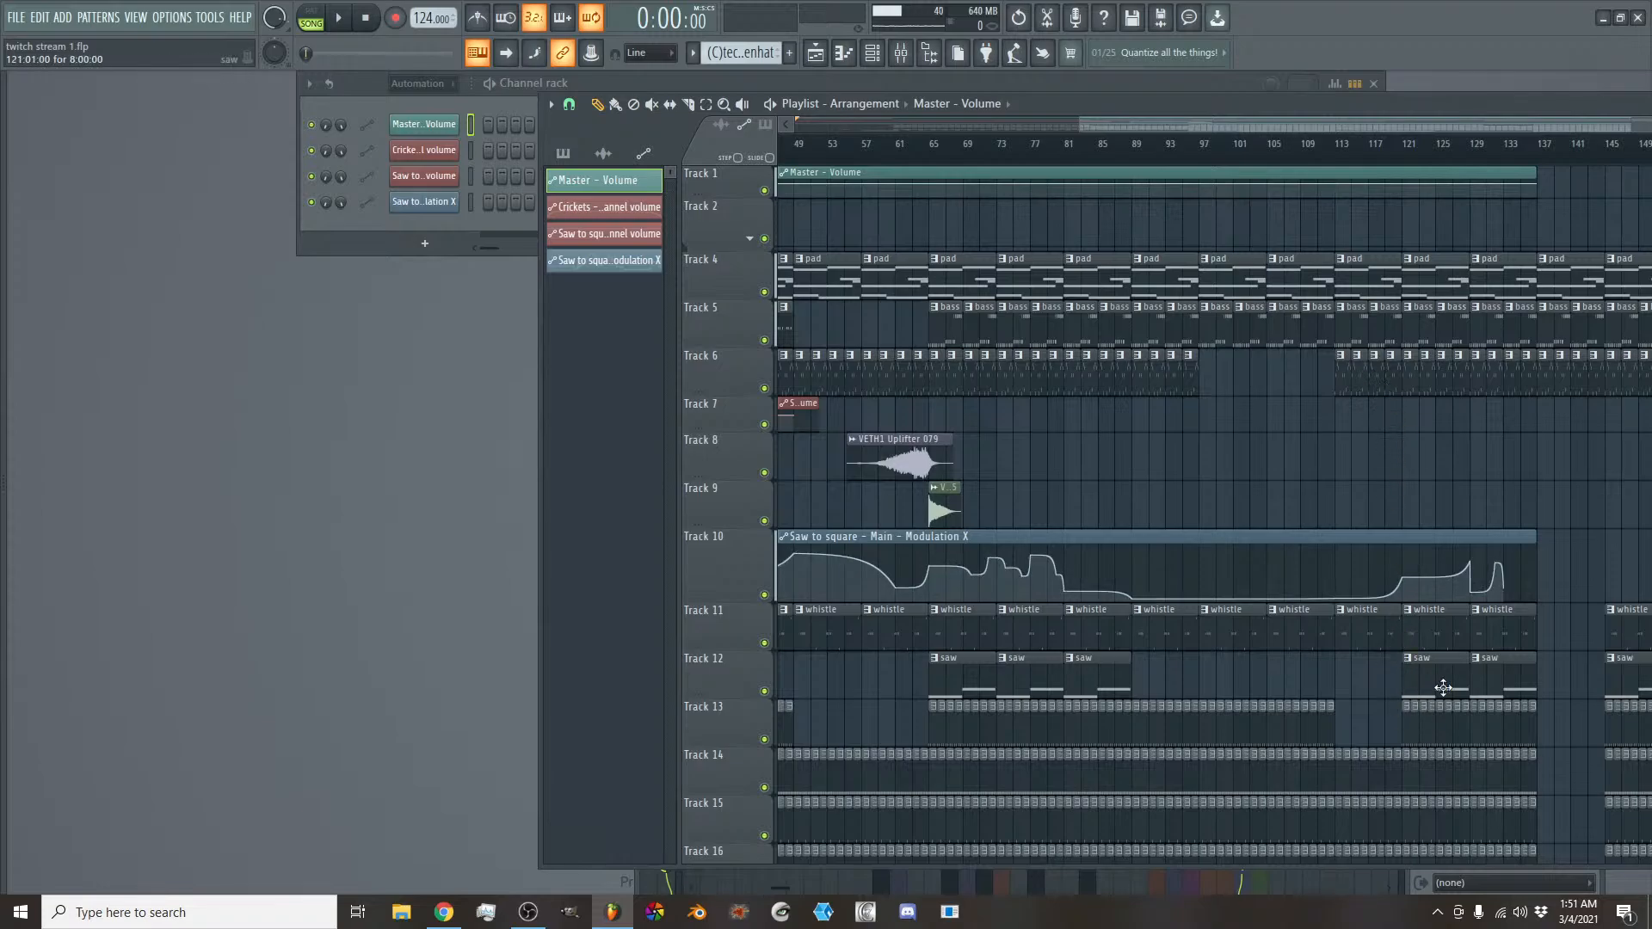
left_click_drag(1124, 119, 1291, 139)
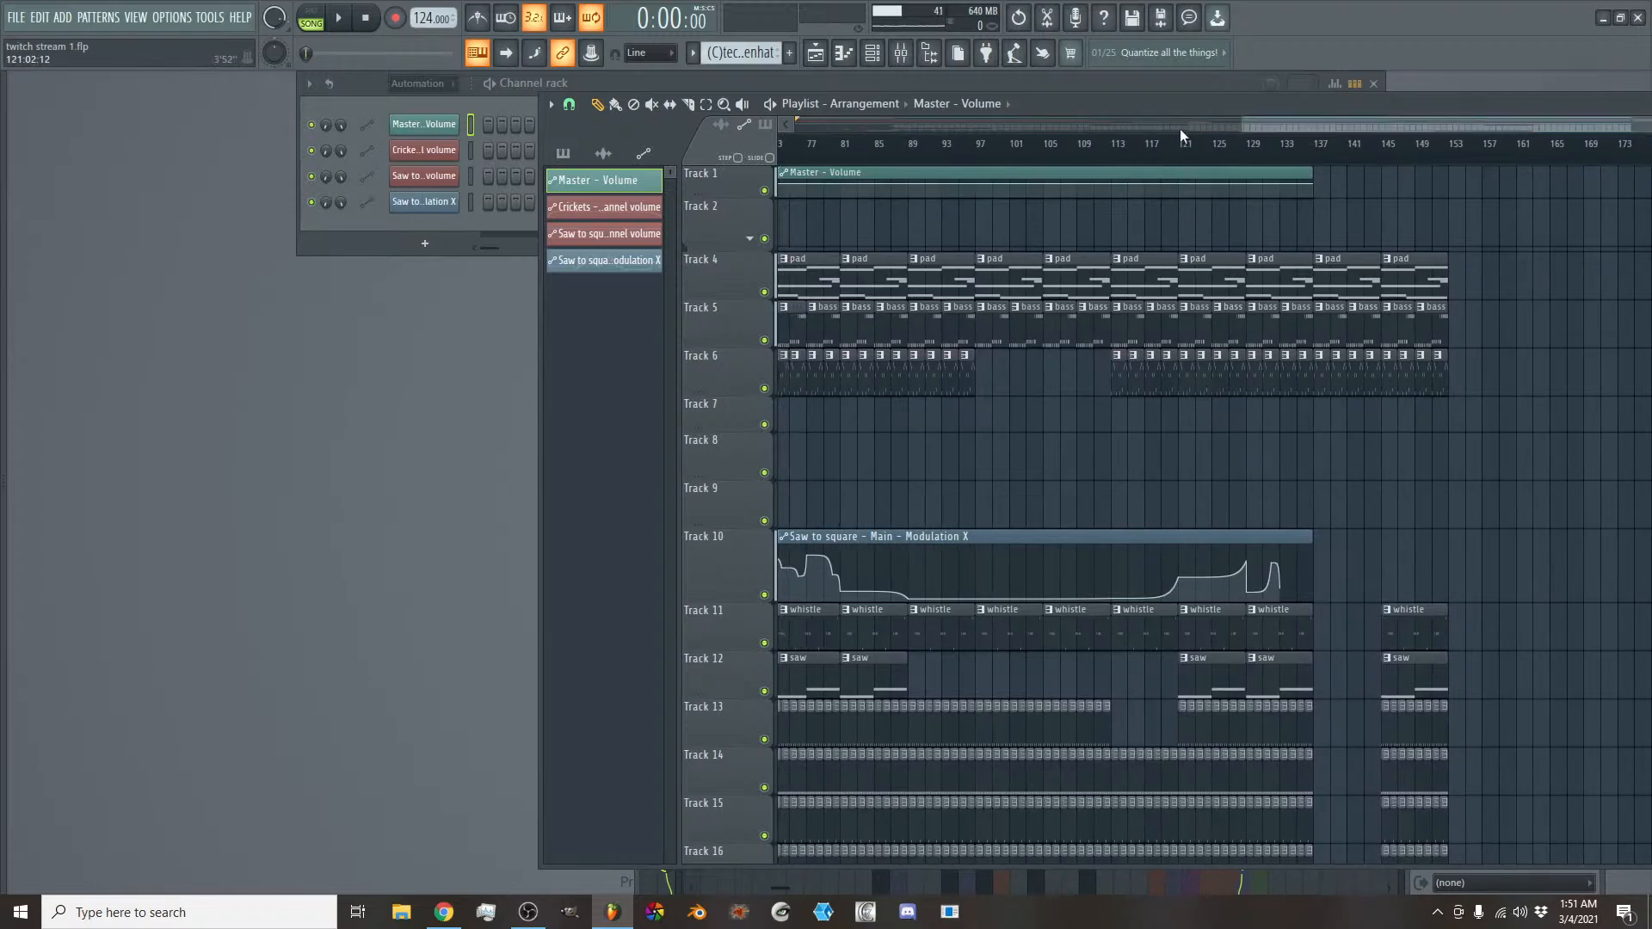
scroll(1265, 131, "up", 3)
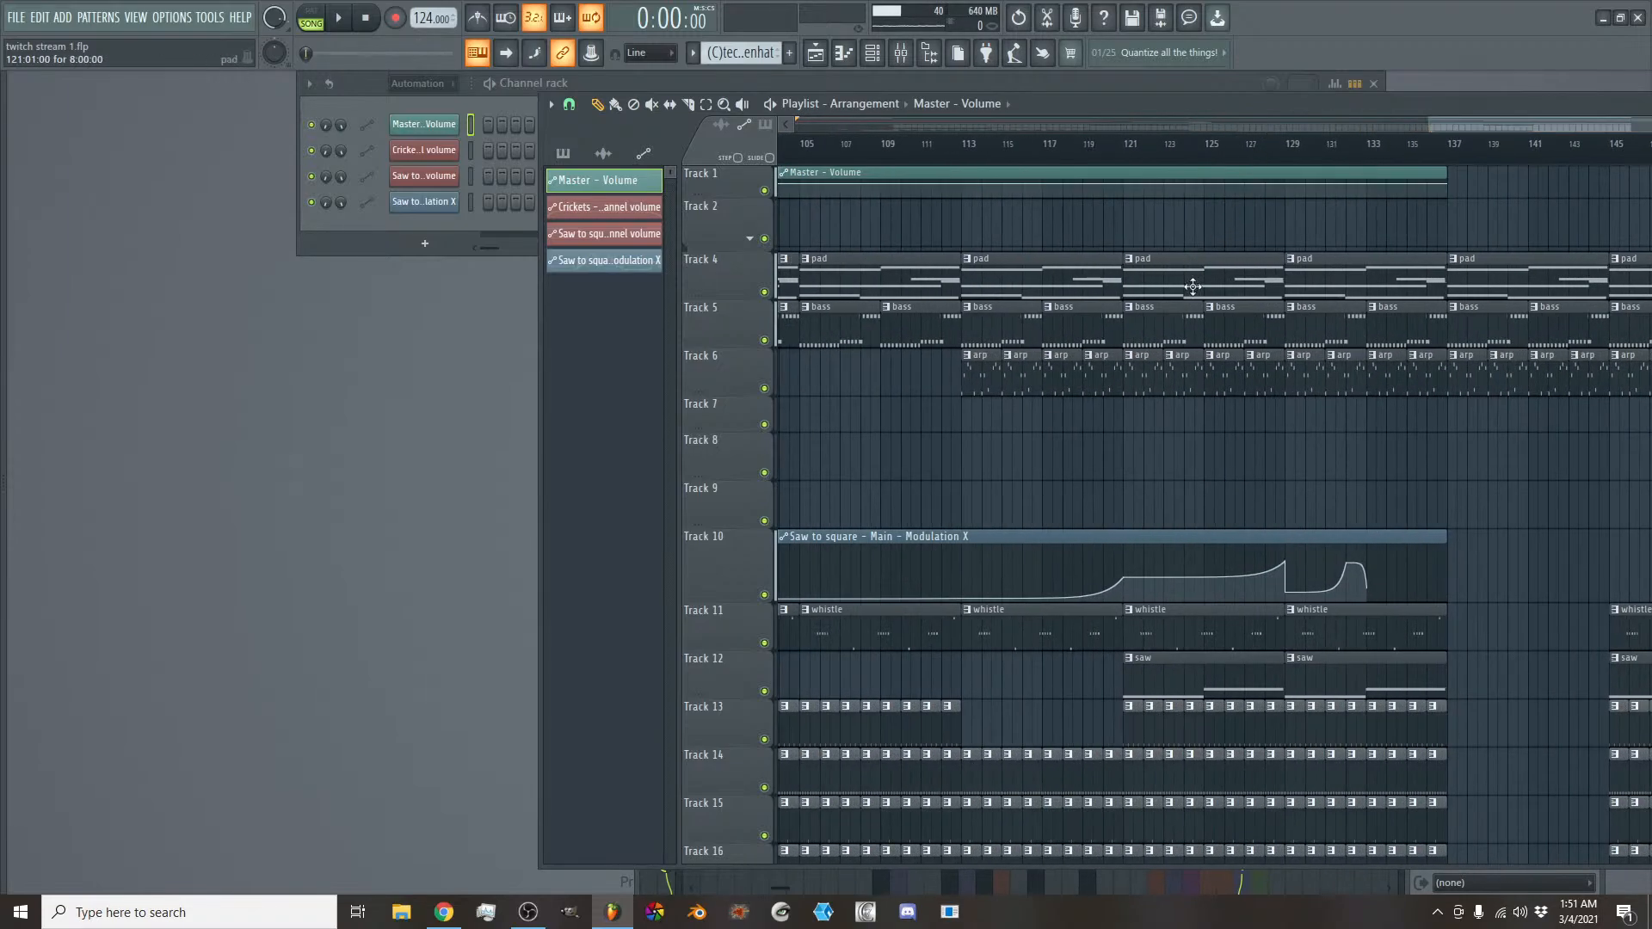
right_click(1153, 324)
right_click(1210, 325)
left_click(565, 155)
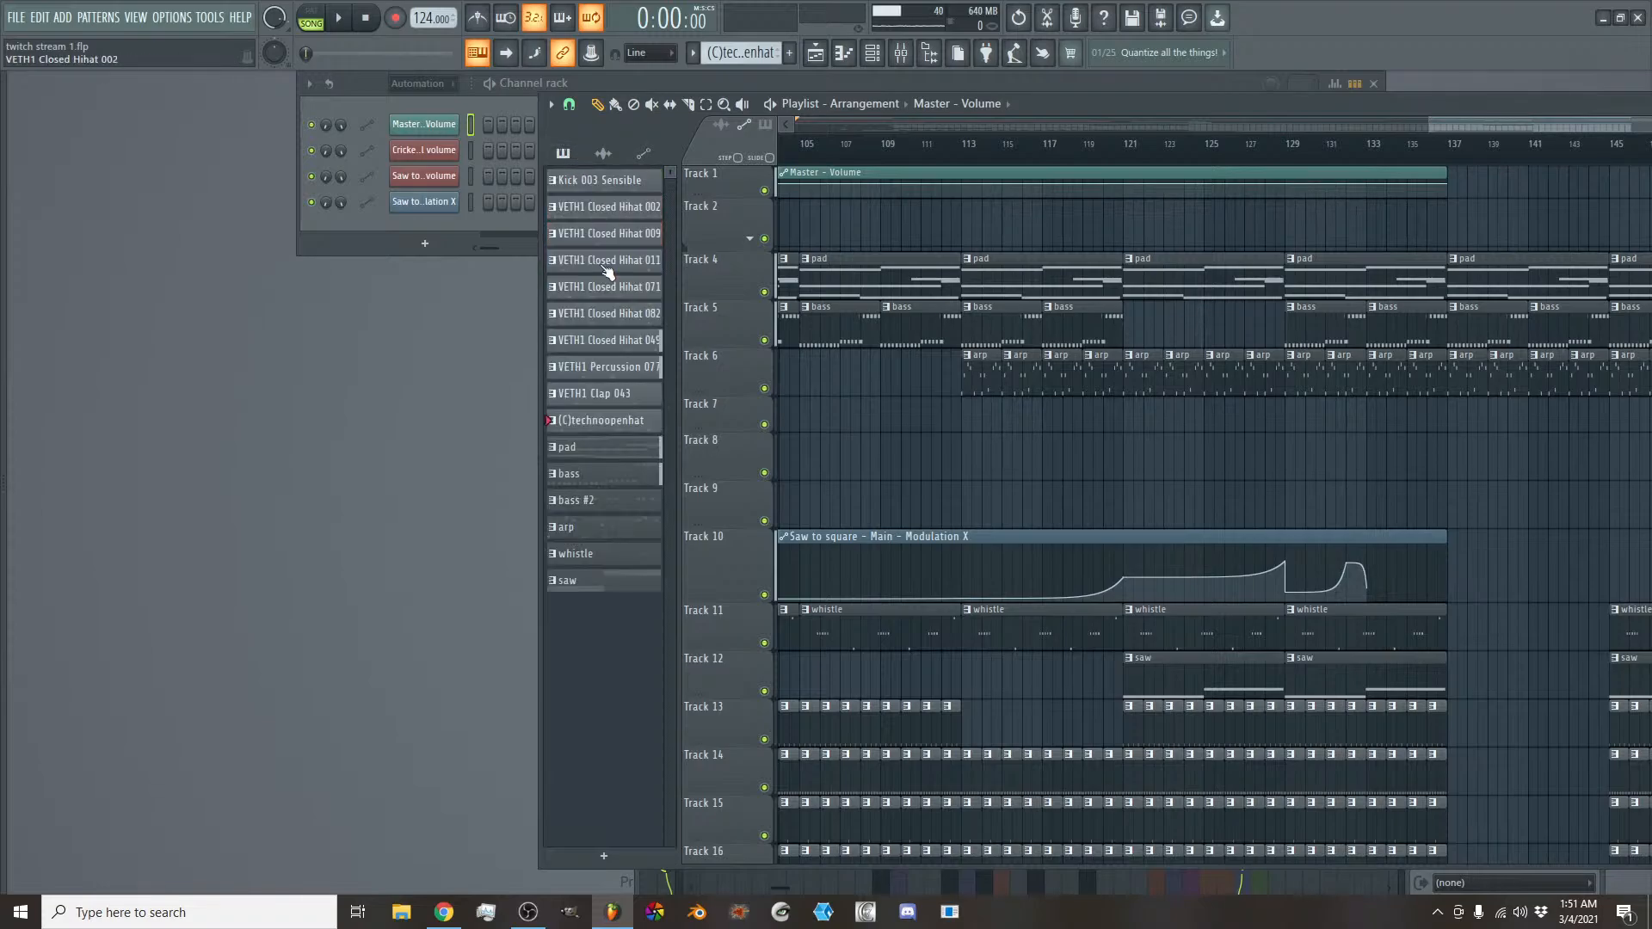
left_click(609, 505)
left_click(1135, 326)
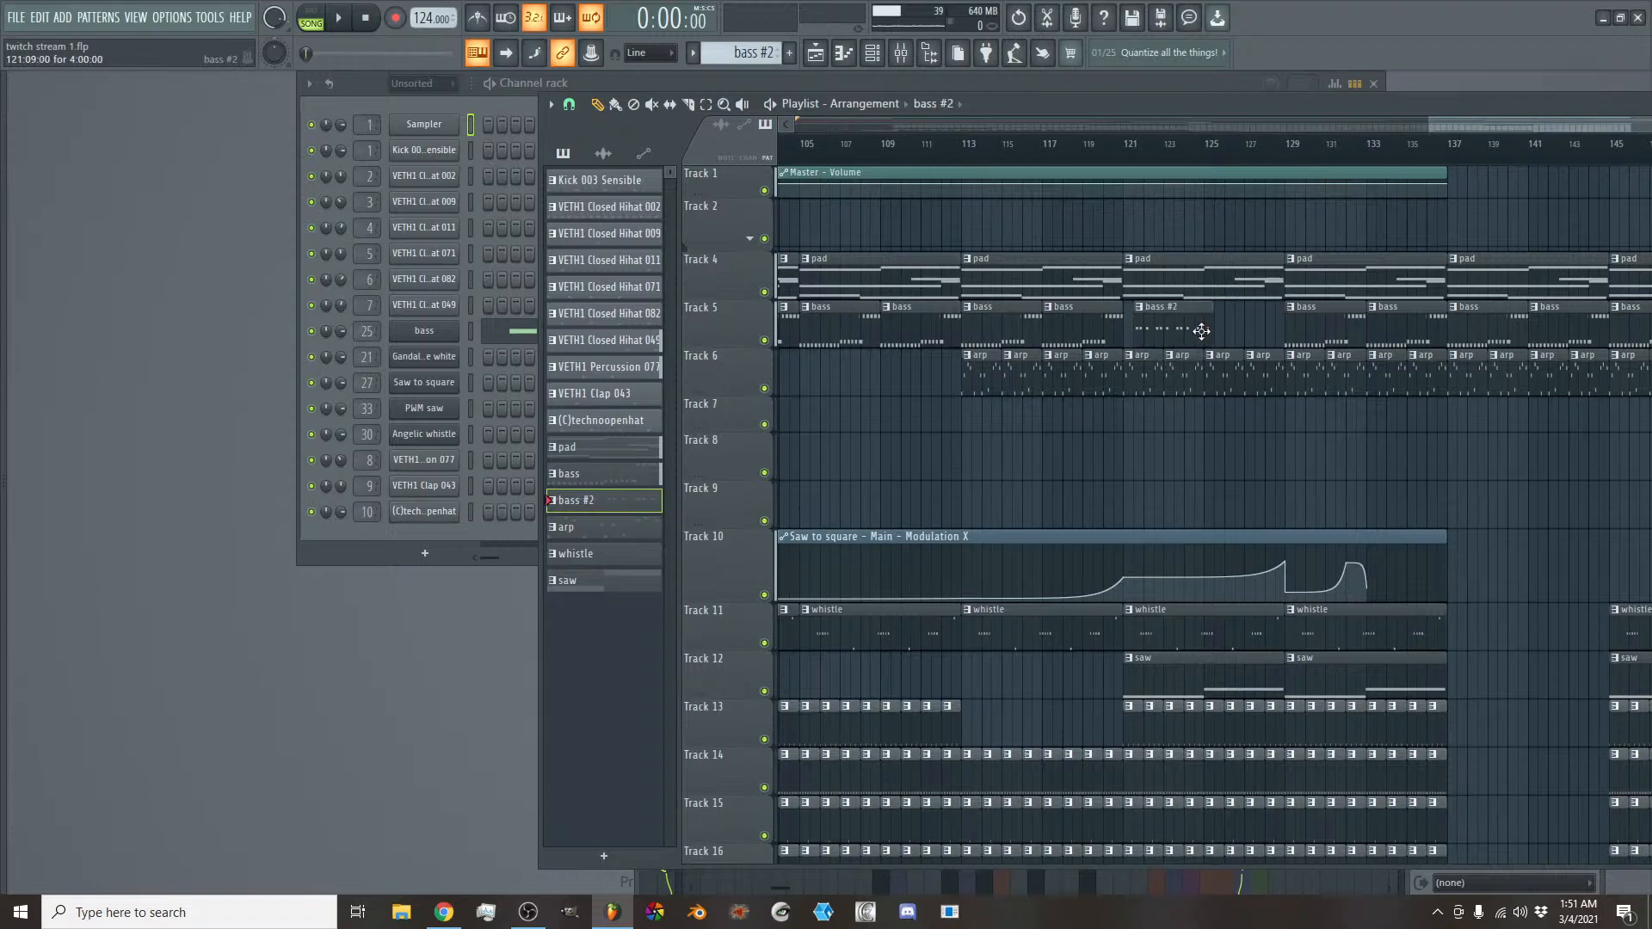
left_click(1212, 328)
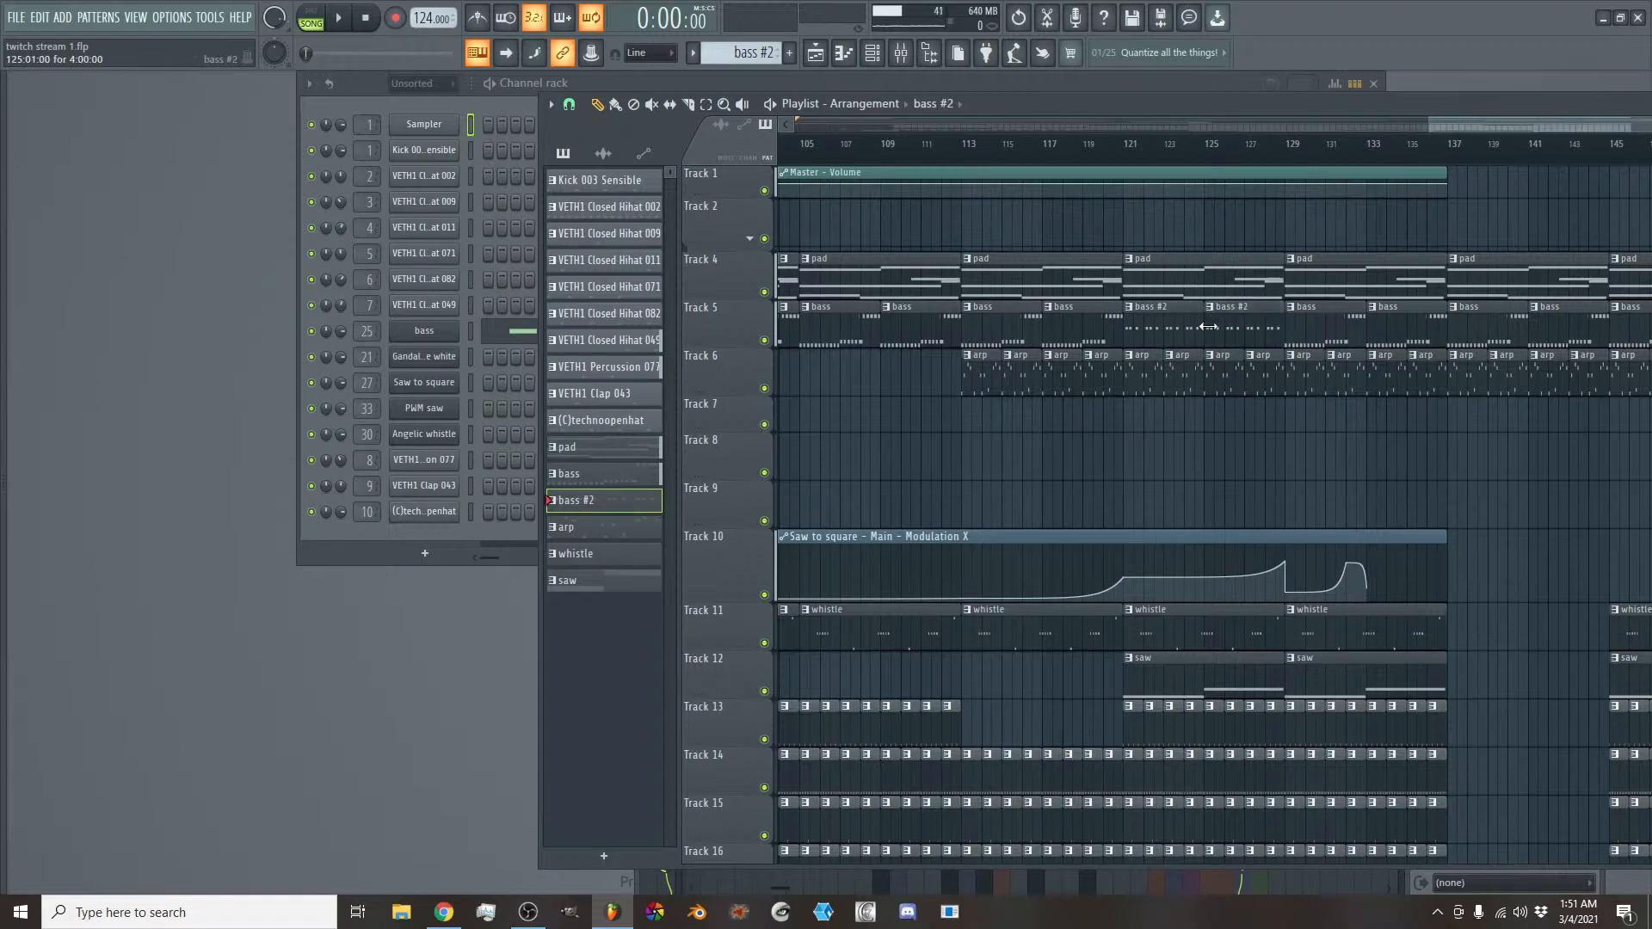
- Delete the remaining bass pattern clips on Track 5 from bar 129 to the end at bar 153
right_click(1327, 318)
right_click(1386, 324)
right_click(1463, 332)
right_click(1540, 331)
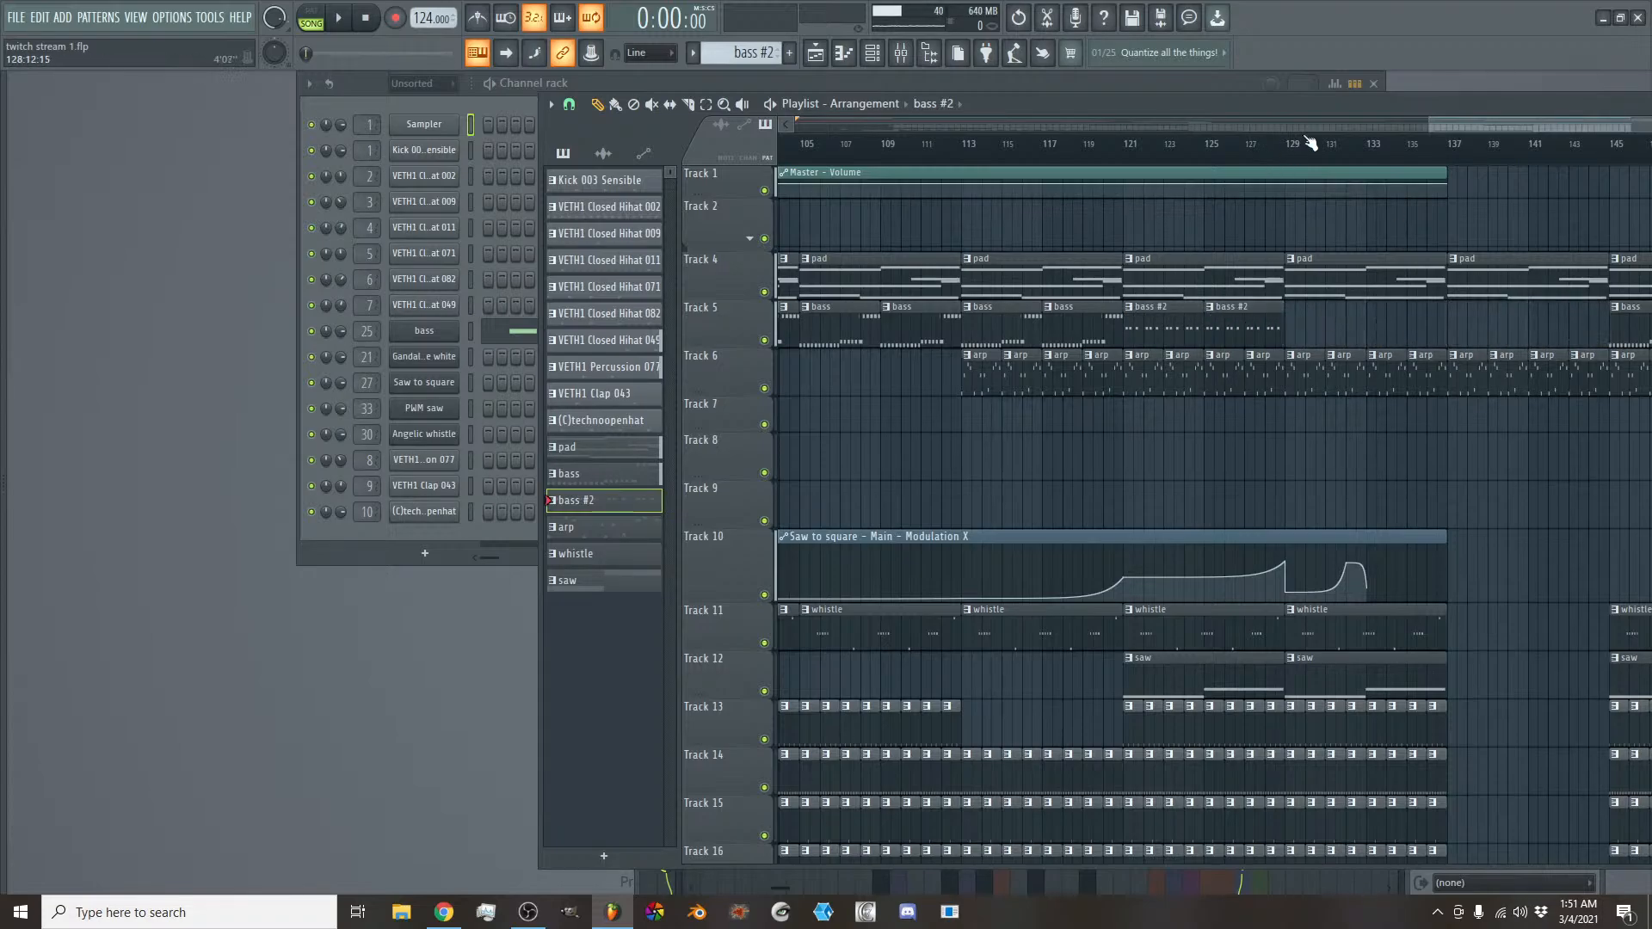
scroll(1309, 144, "down", 5)
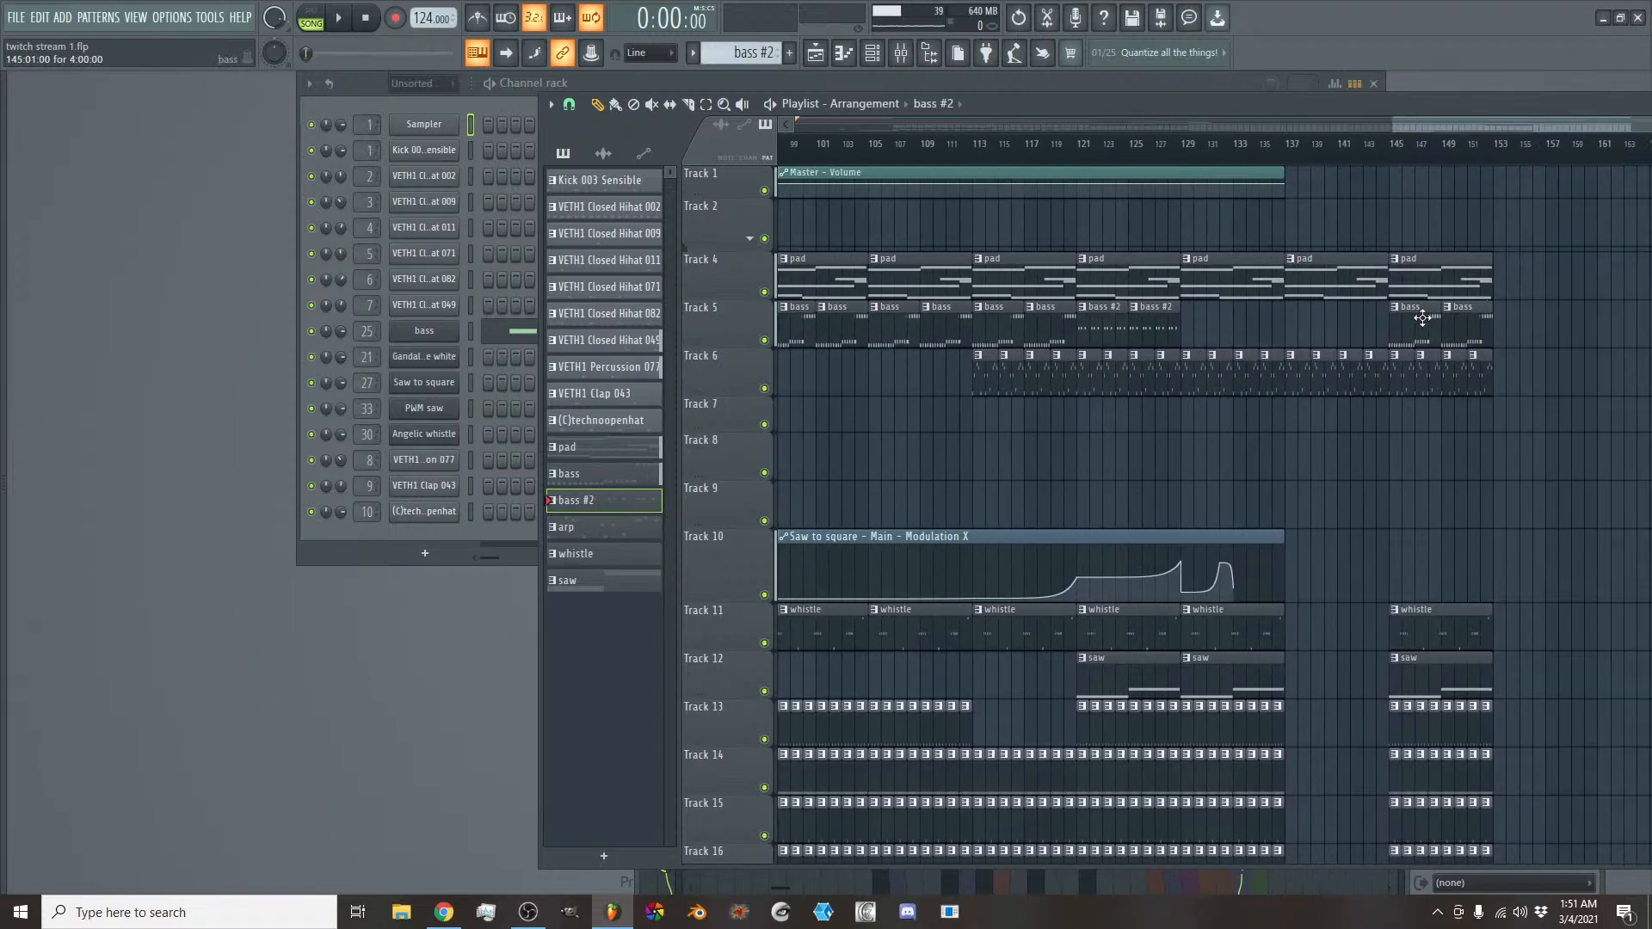
right_click(1422, 319)
right_click(1466, 323)
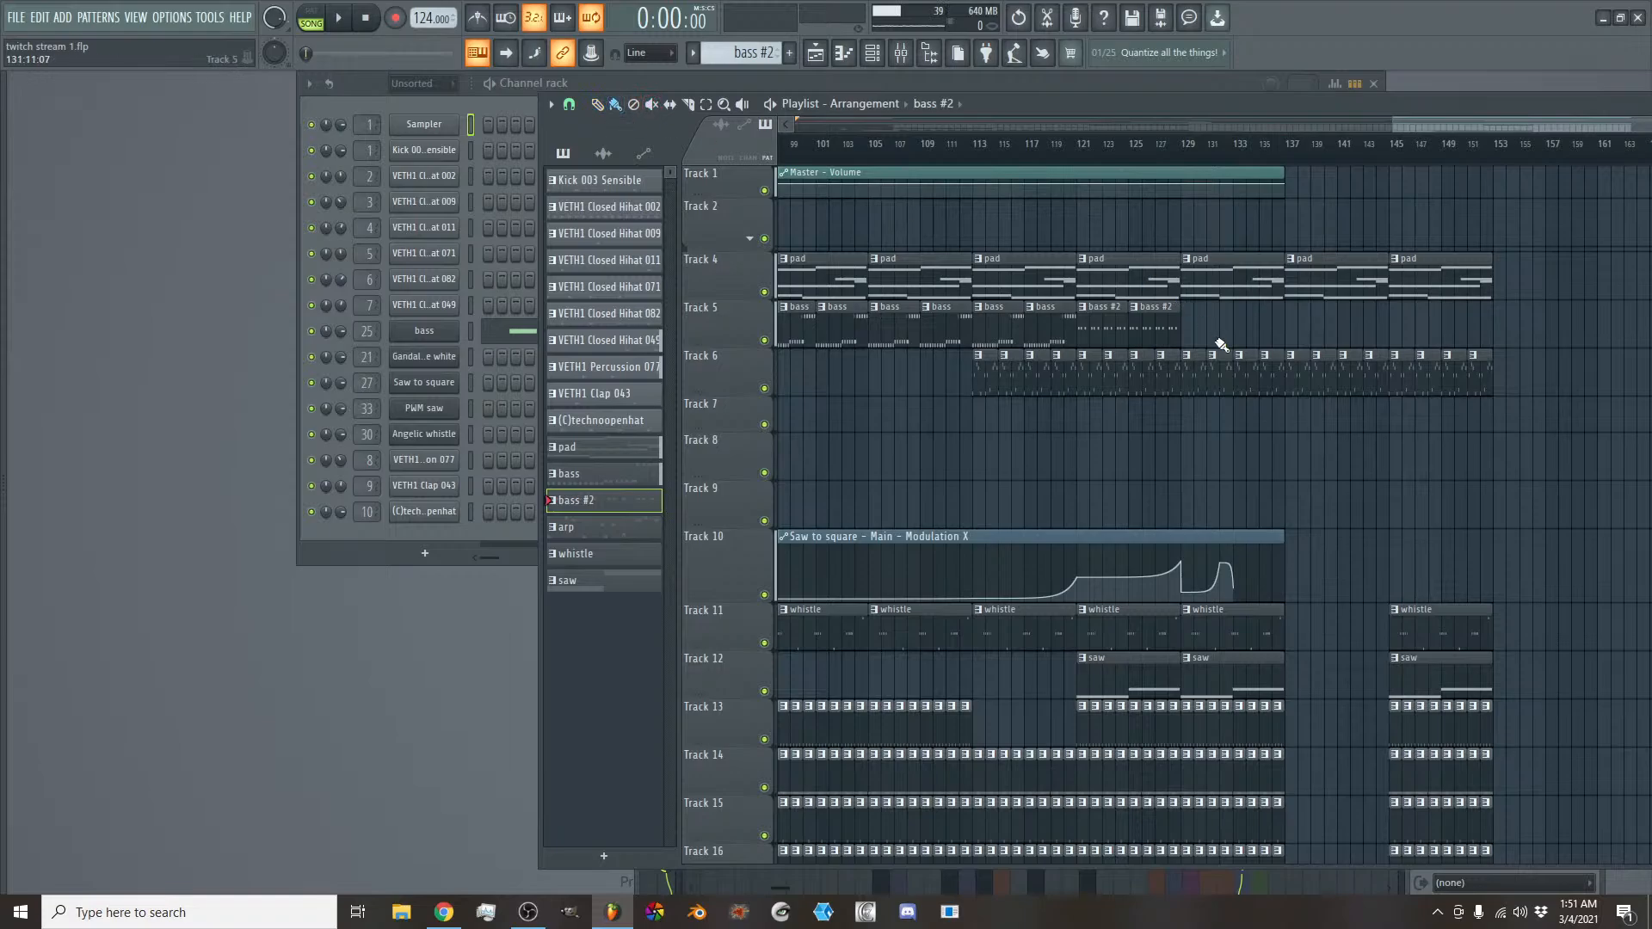
- Fill Track 5 with bass #2 clips from bar 129 to bar 153, removing the extra ones past the end
left_click_drag(1190, 323, 1639, 325)
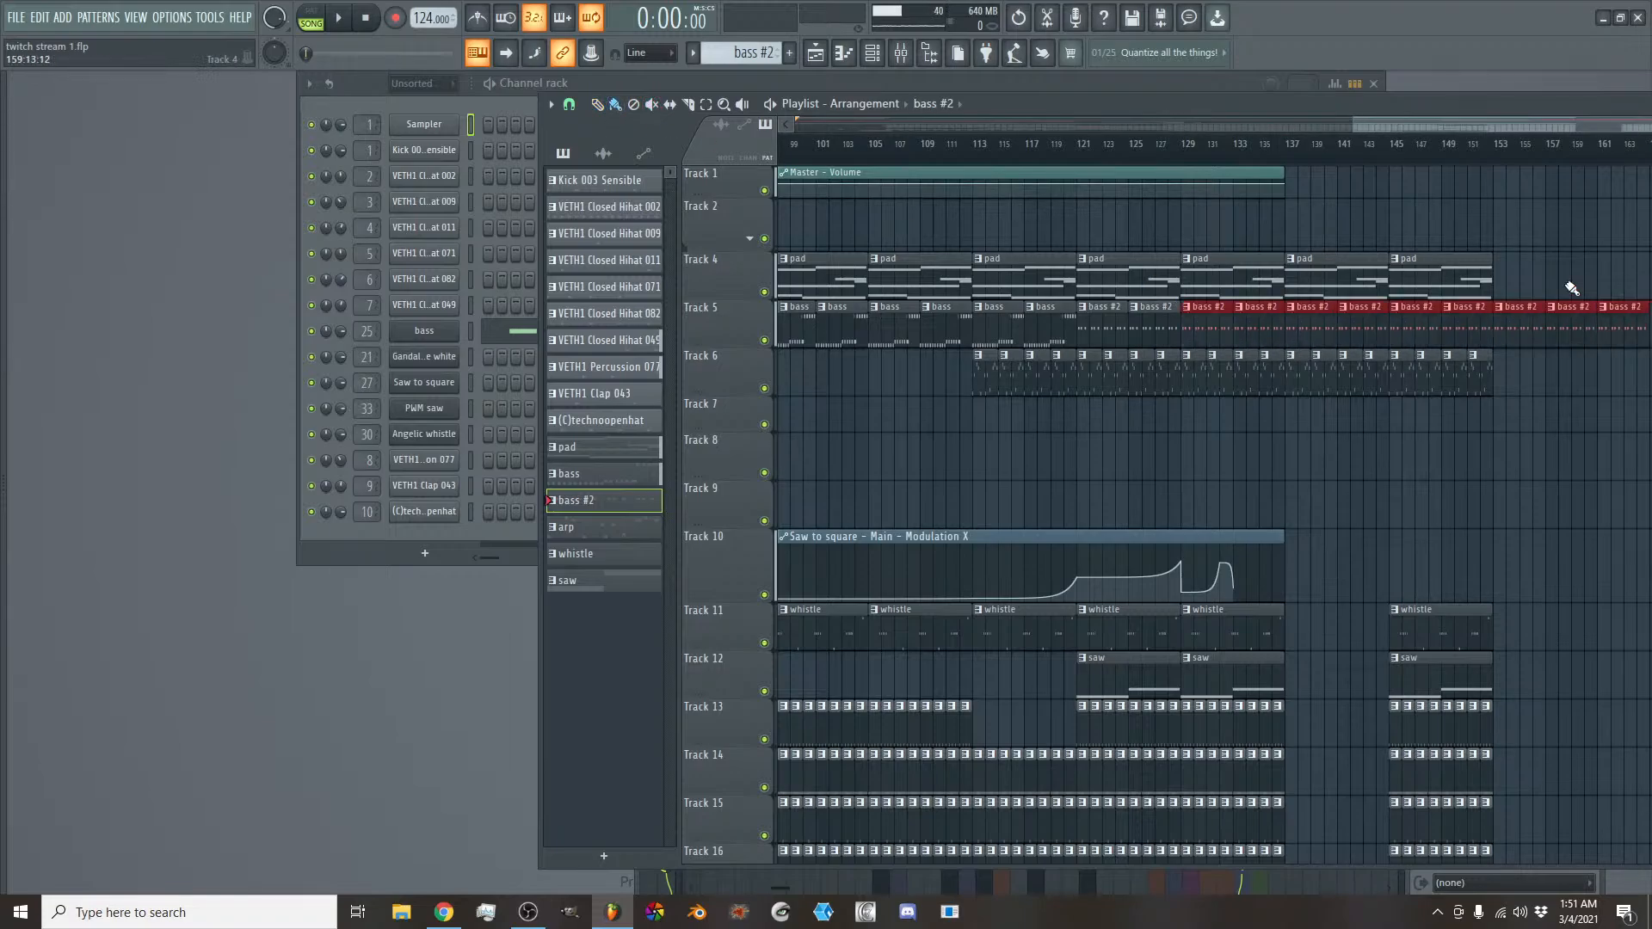
left_click_drag(1378, 127, 1412, 126)
right_click(1469, 329)
right_click(1511, 329)
right_click(1555, 327)
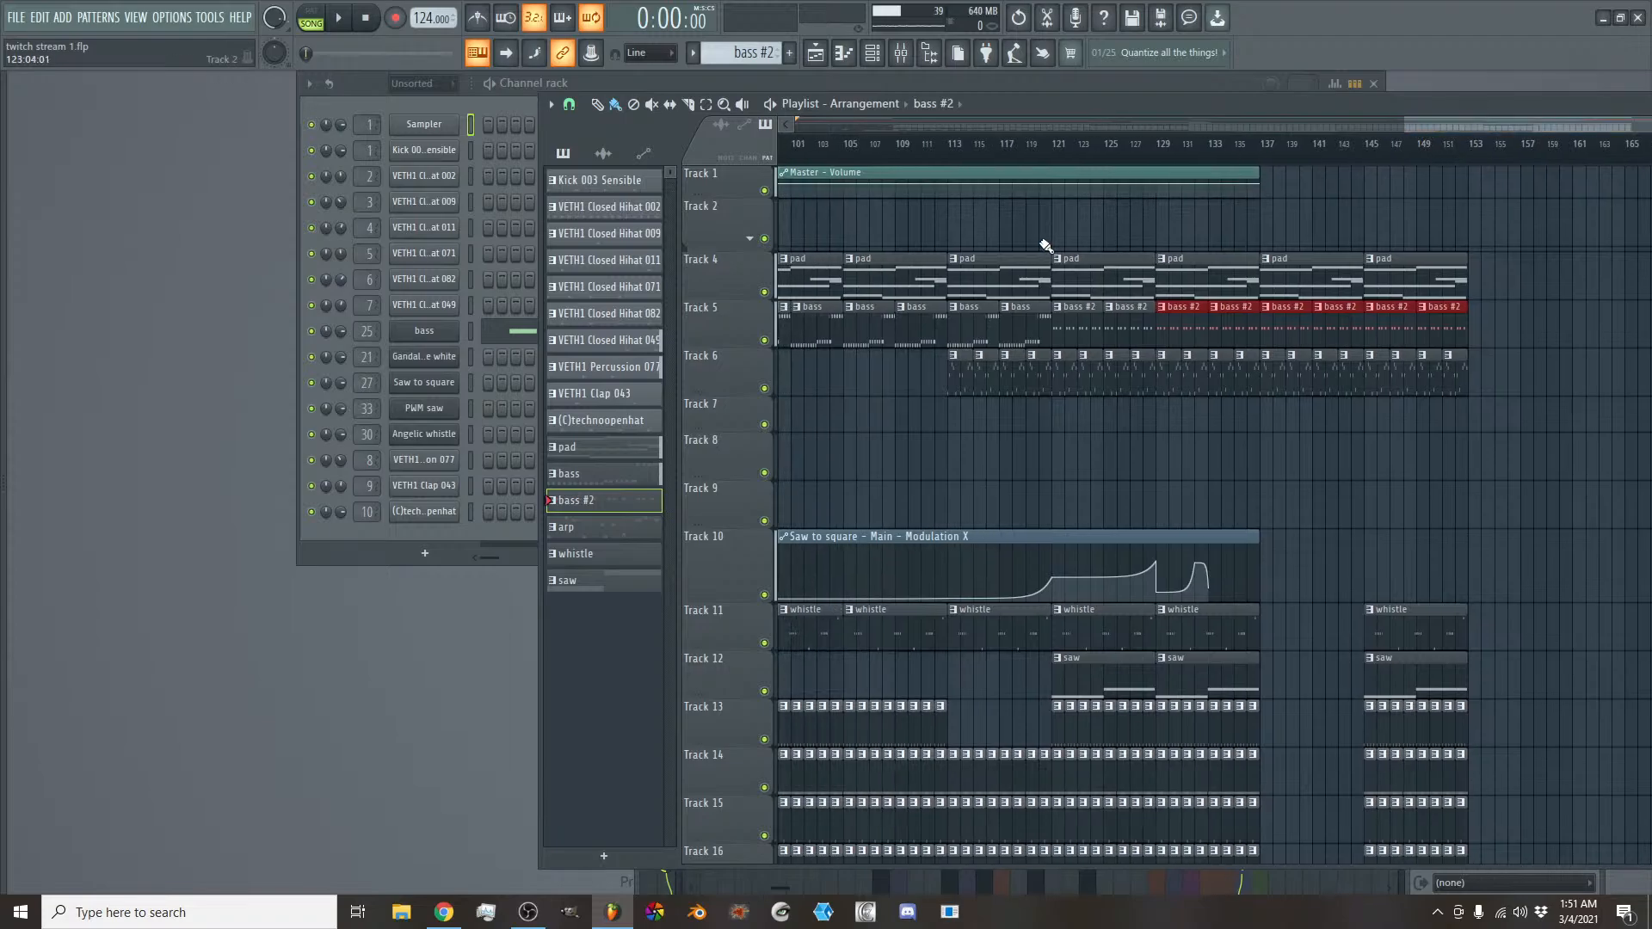
- Place the VETH1 Reverse FX 018 sample on Track 8 so that it swells into bar 137
left_click(603, 153)
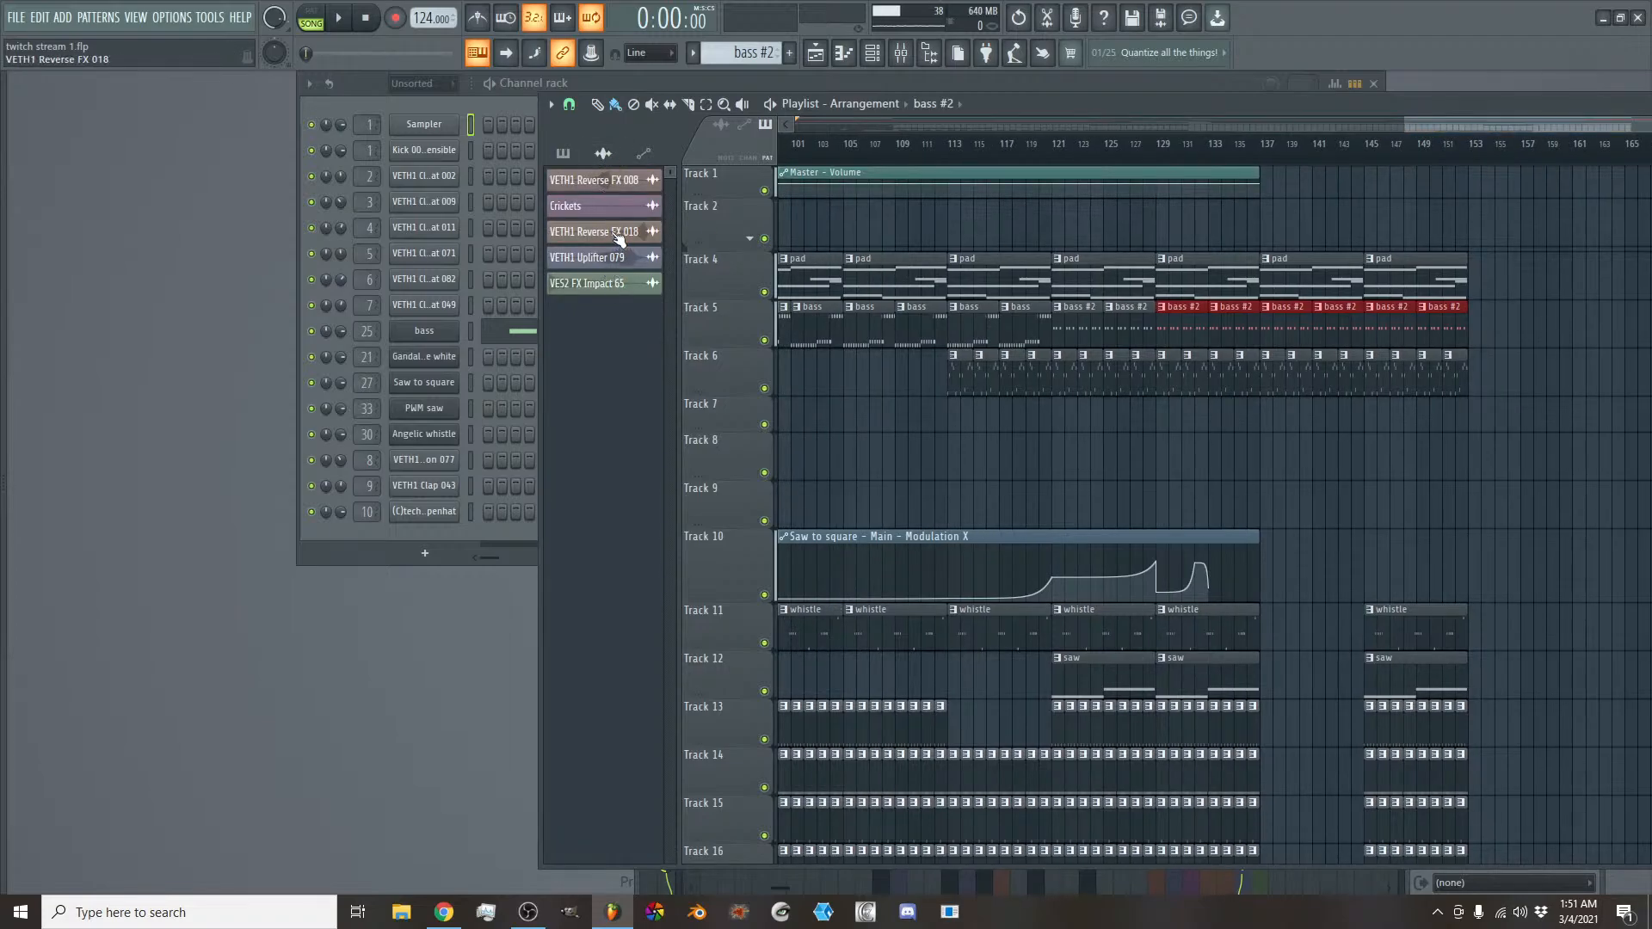
left_click(619, 237)
left_click_drag(1273, 444, 1225, 454)
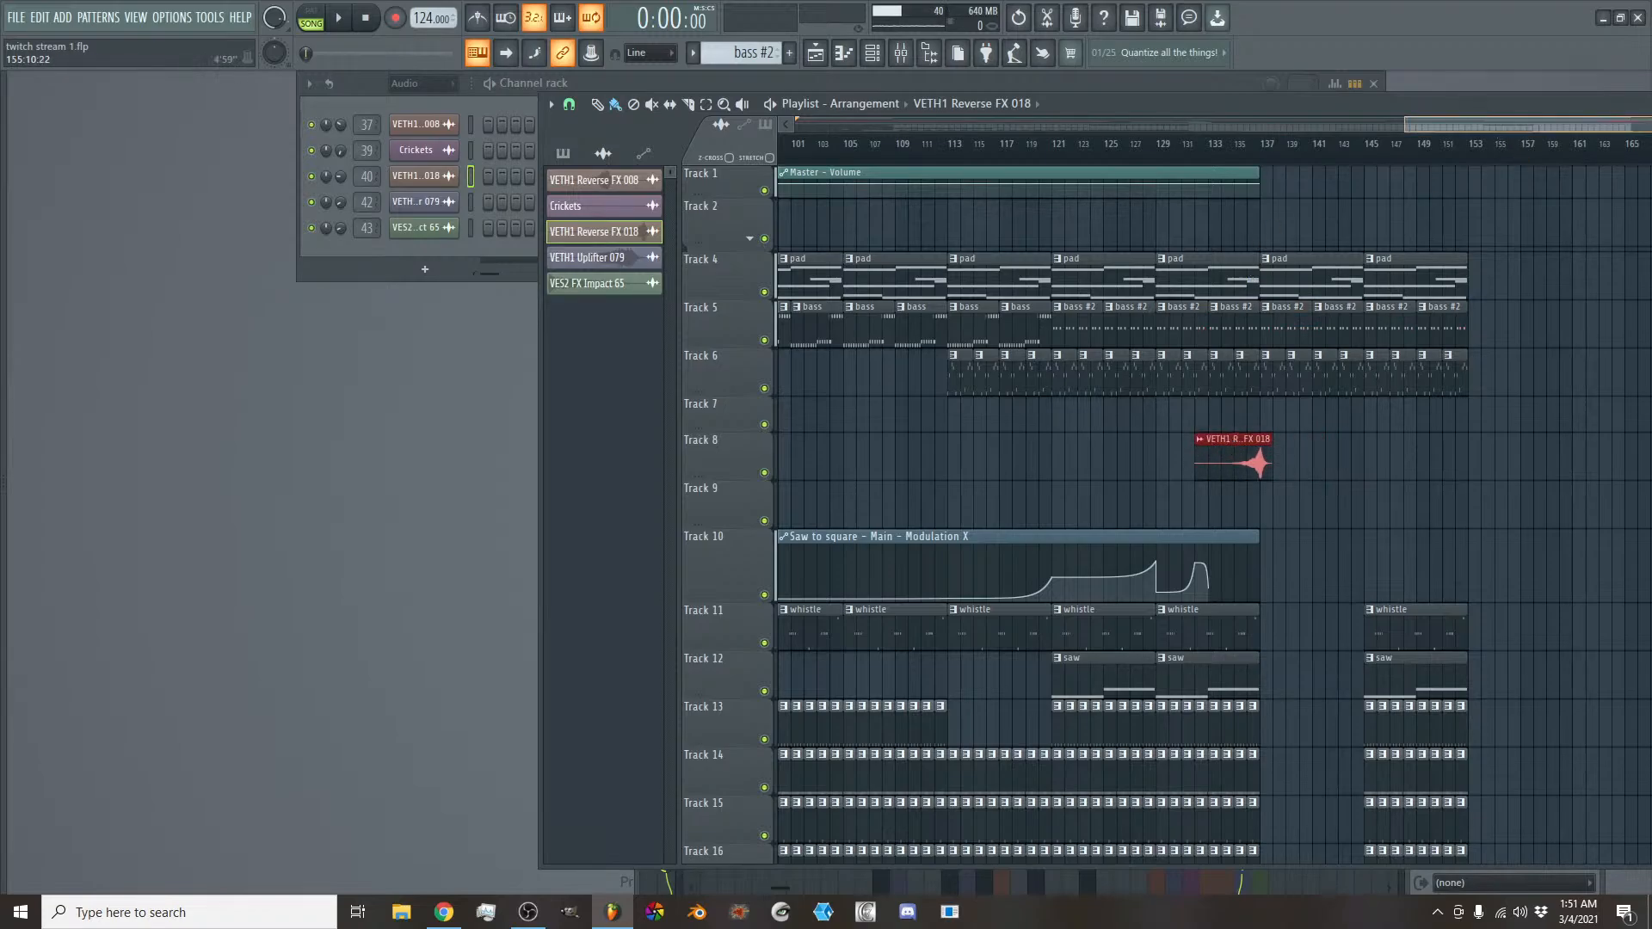
- Shrink the Modulation X automation's Track 10 to slightly below its neighbours' height and start playing the song from bar 1
scroll(1495, 128, "down", 2)
left_click_drag(1486, 125, 1217, 158)
scroll(1169, 131, "down", 1)
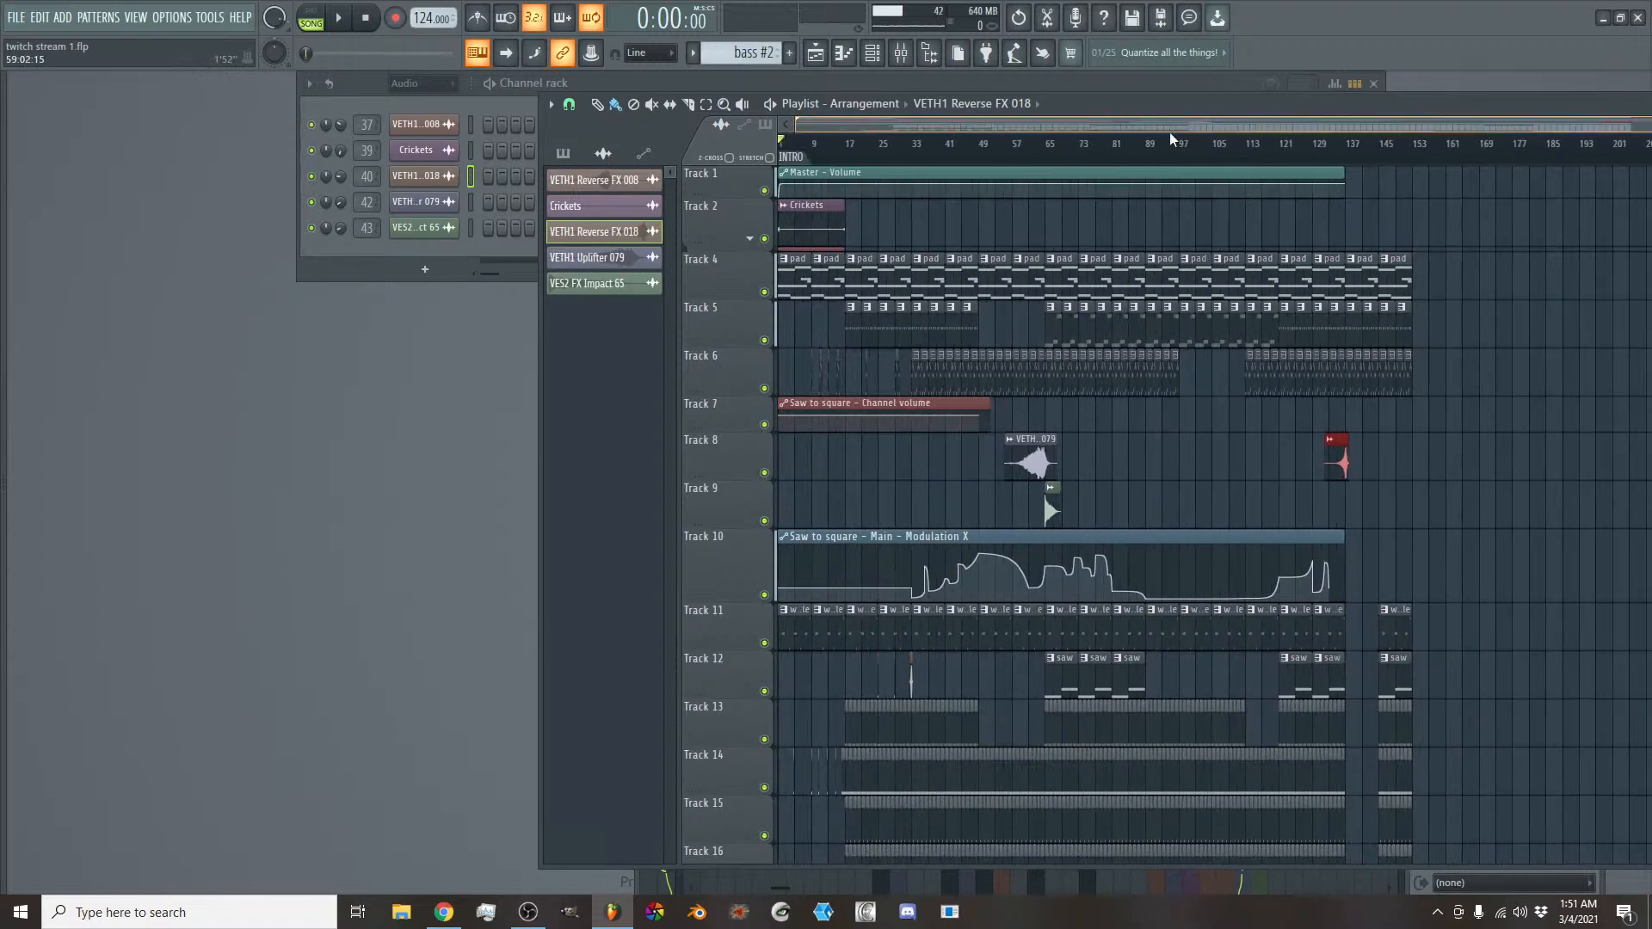
scroll(748, 402, "down", 7)
scroll(748, 403, "up", 3)
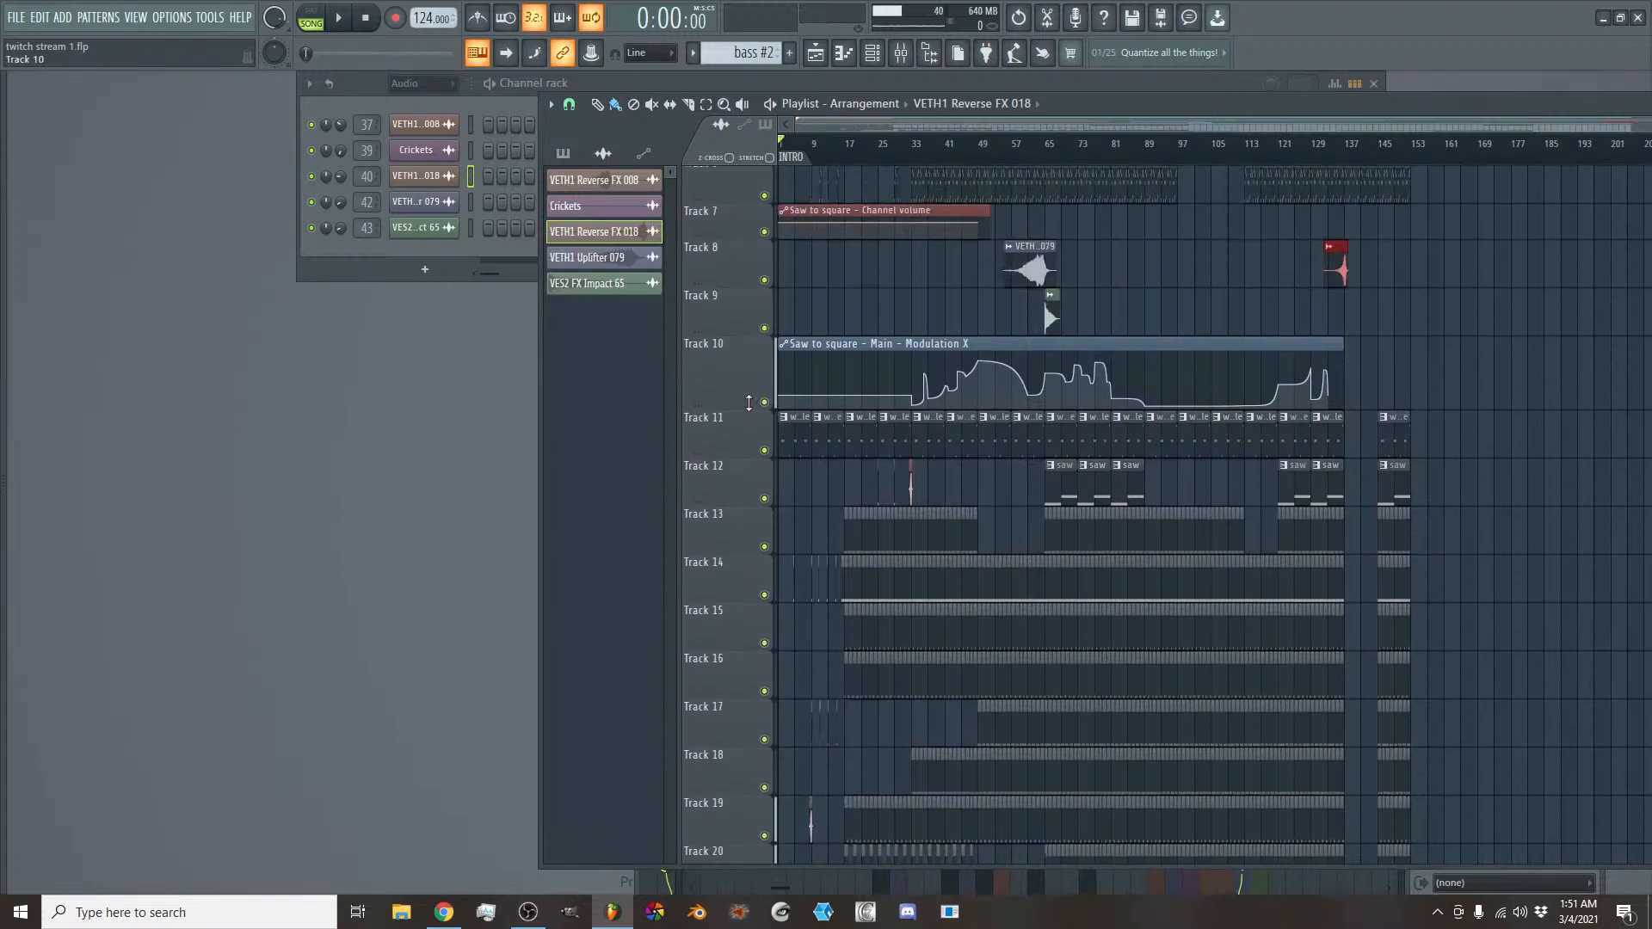
scroll(899, 479, "down", 9)
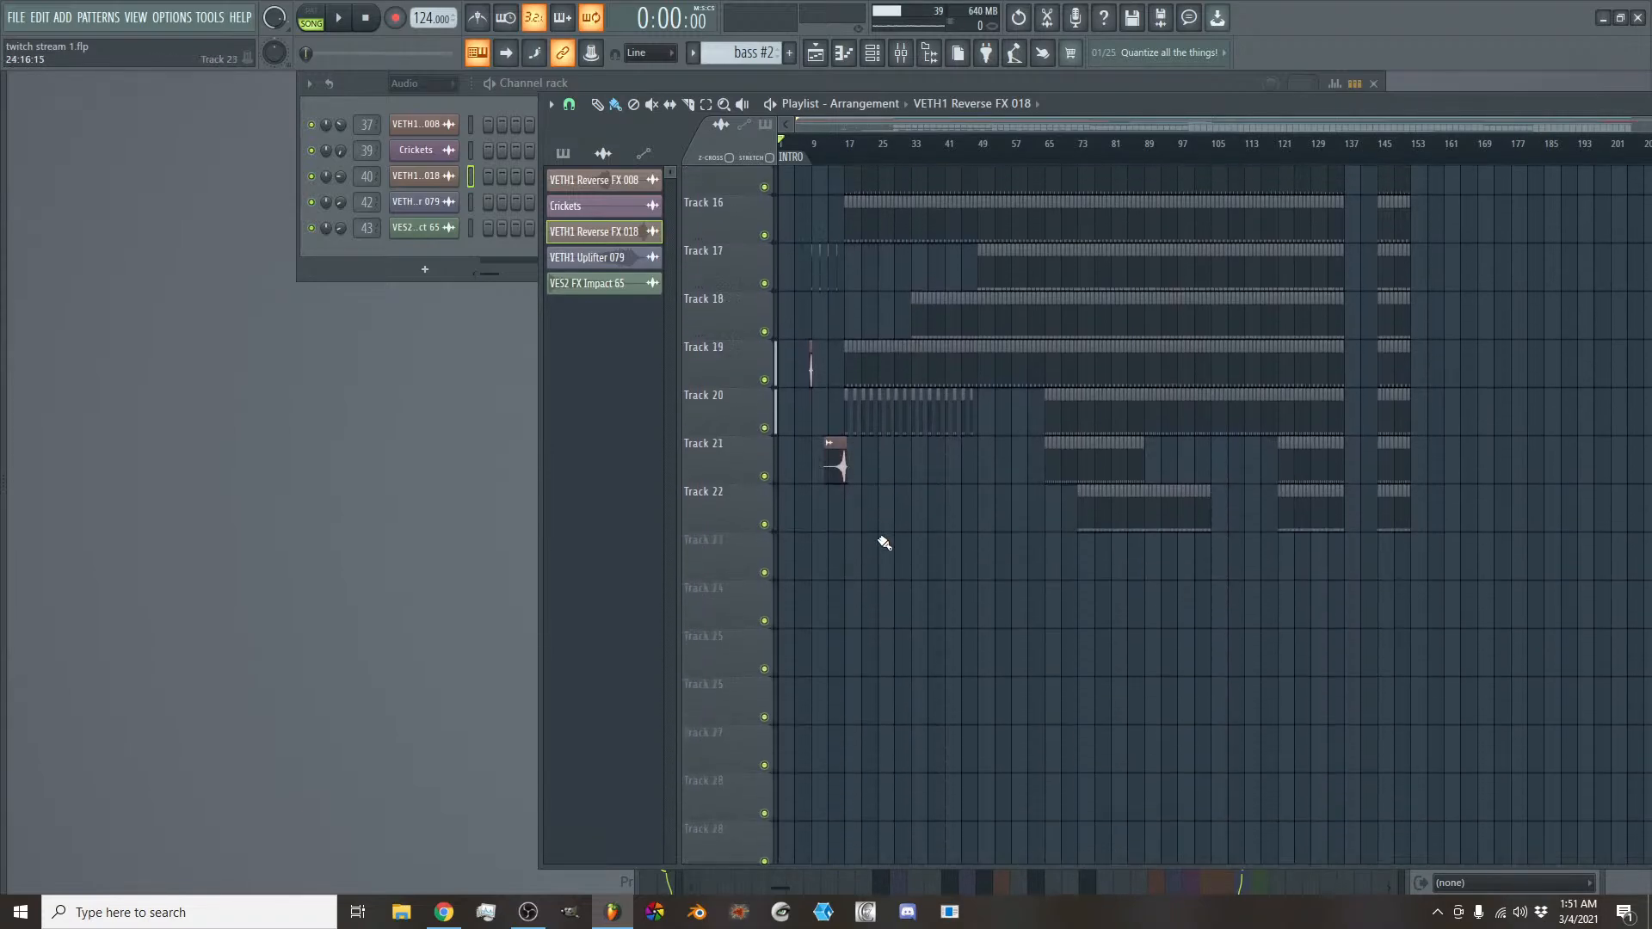
scroll(884, 542, "up", 15)
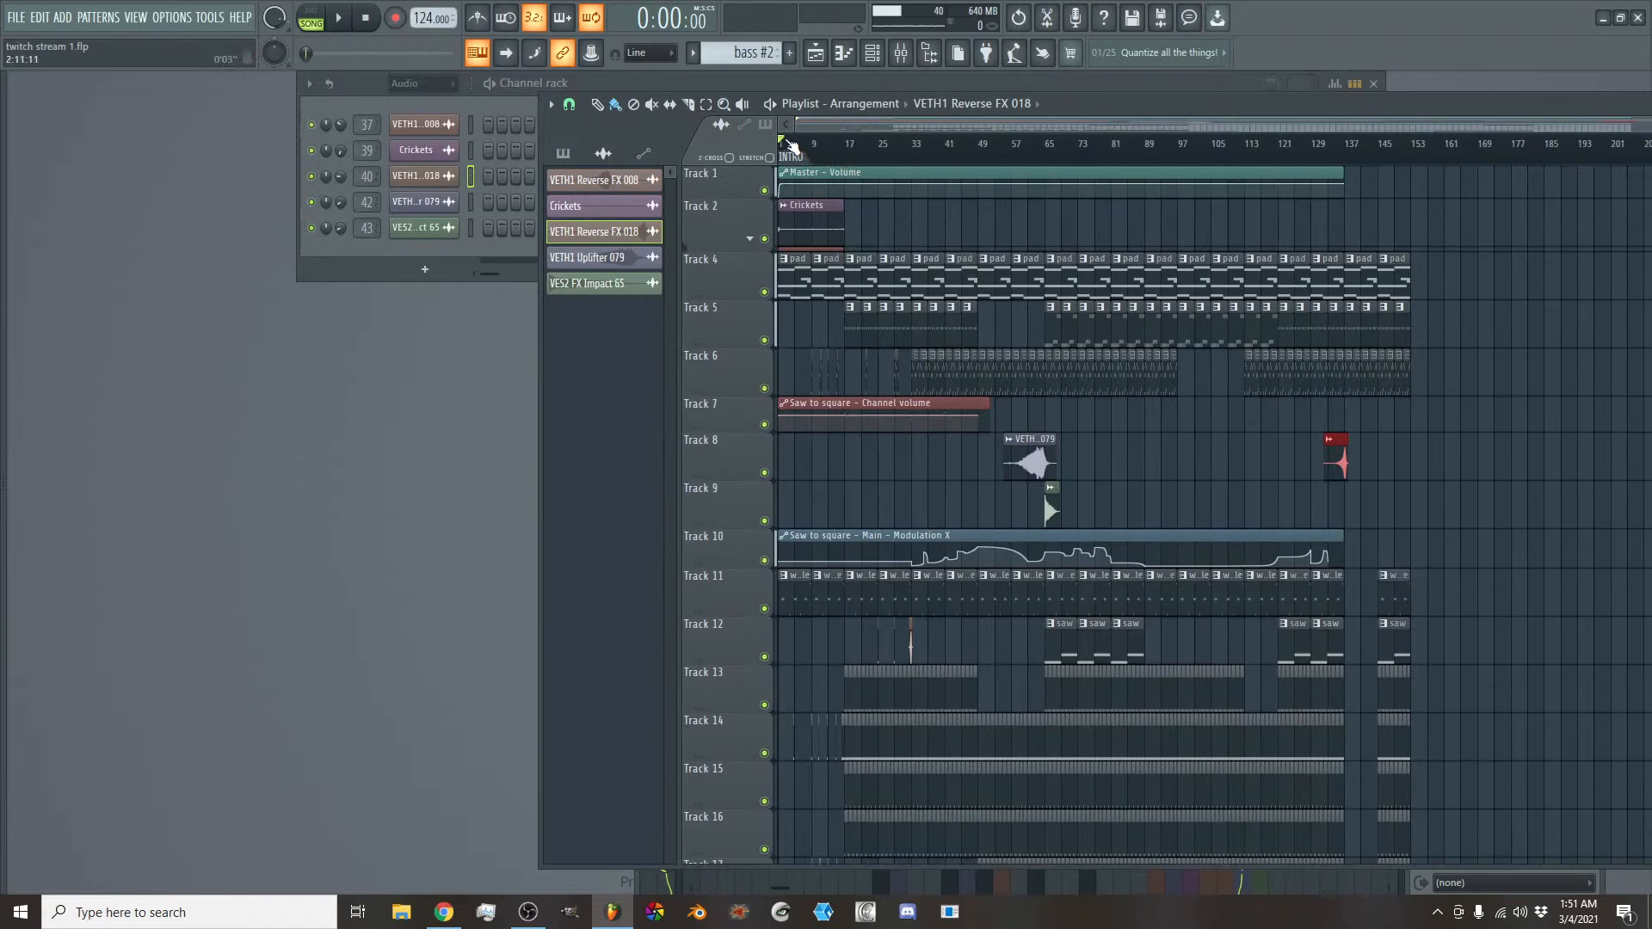
key("space")
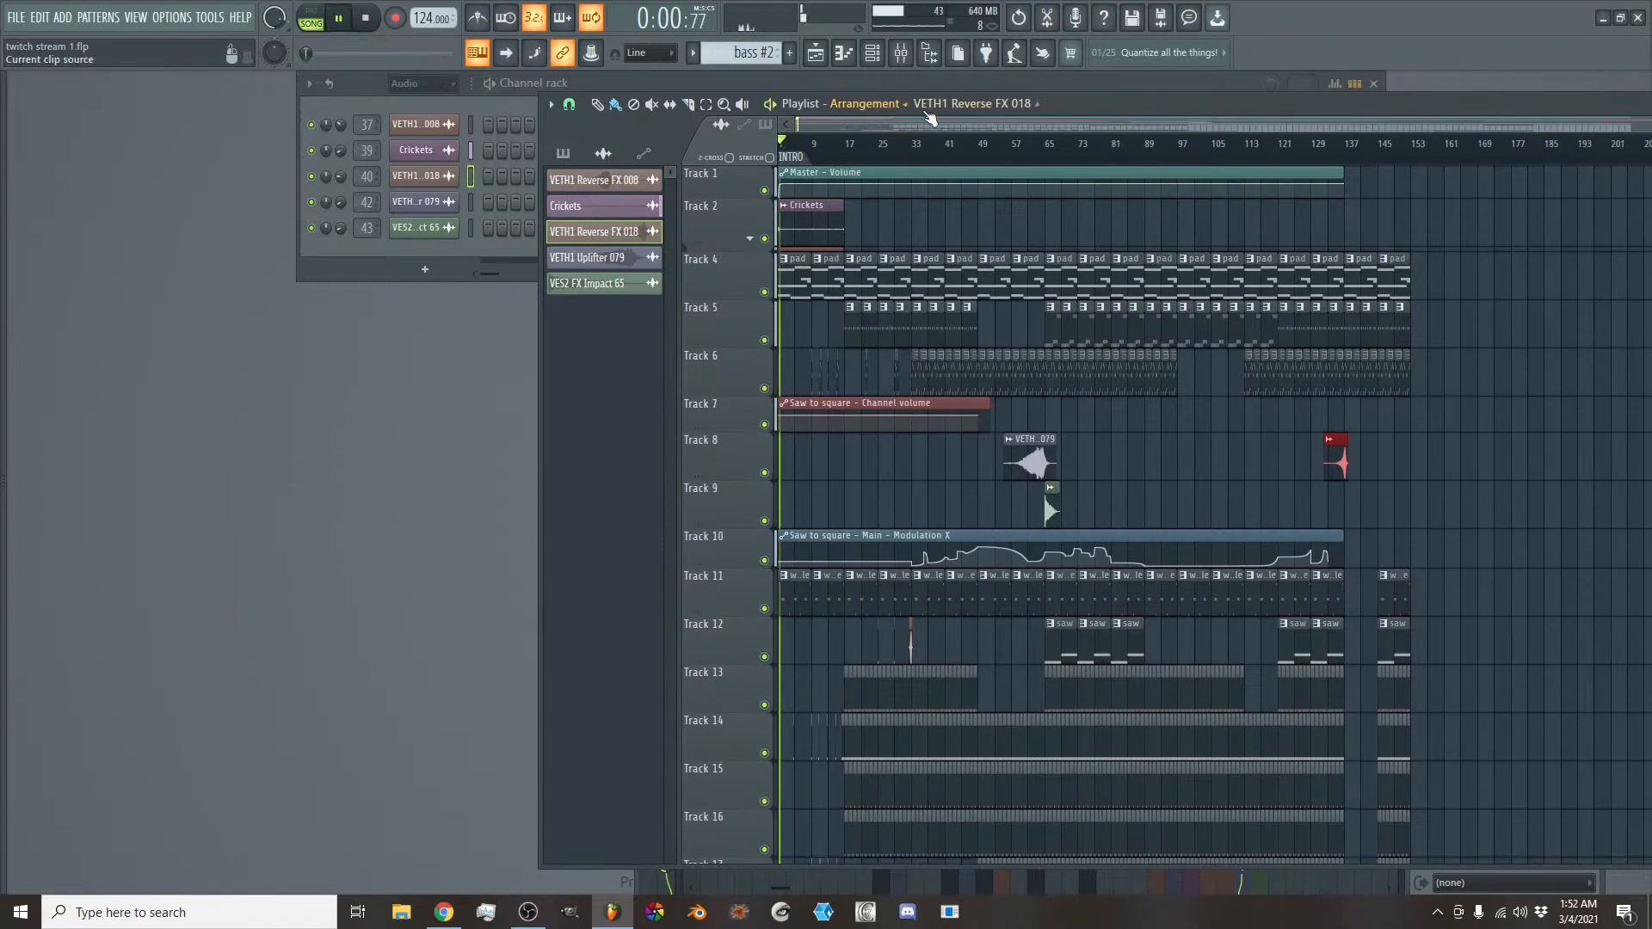
- Duplicate the whole block of clips at bars 145–153 on Tracks 4 to 22 three times, extending the section to bar 177
left_click_drag(932, 120, 1094, 143)
scroll(1249, 129, "up", 4)
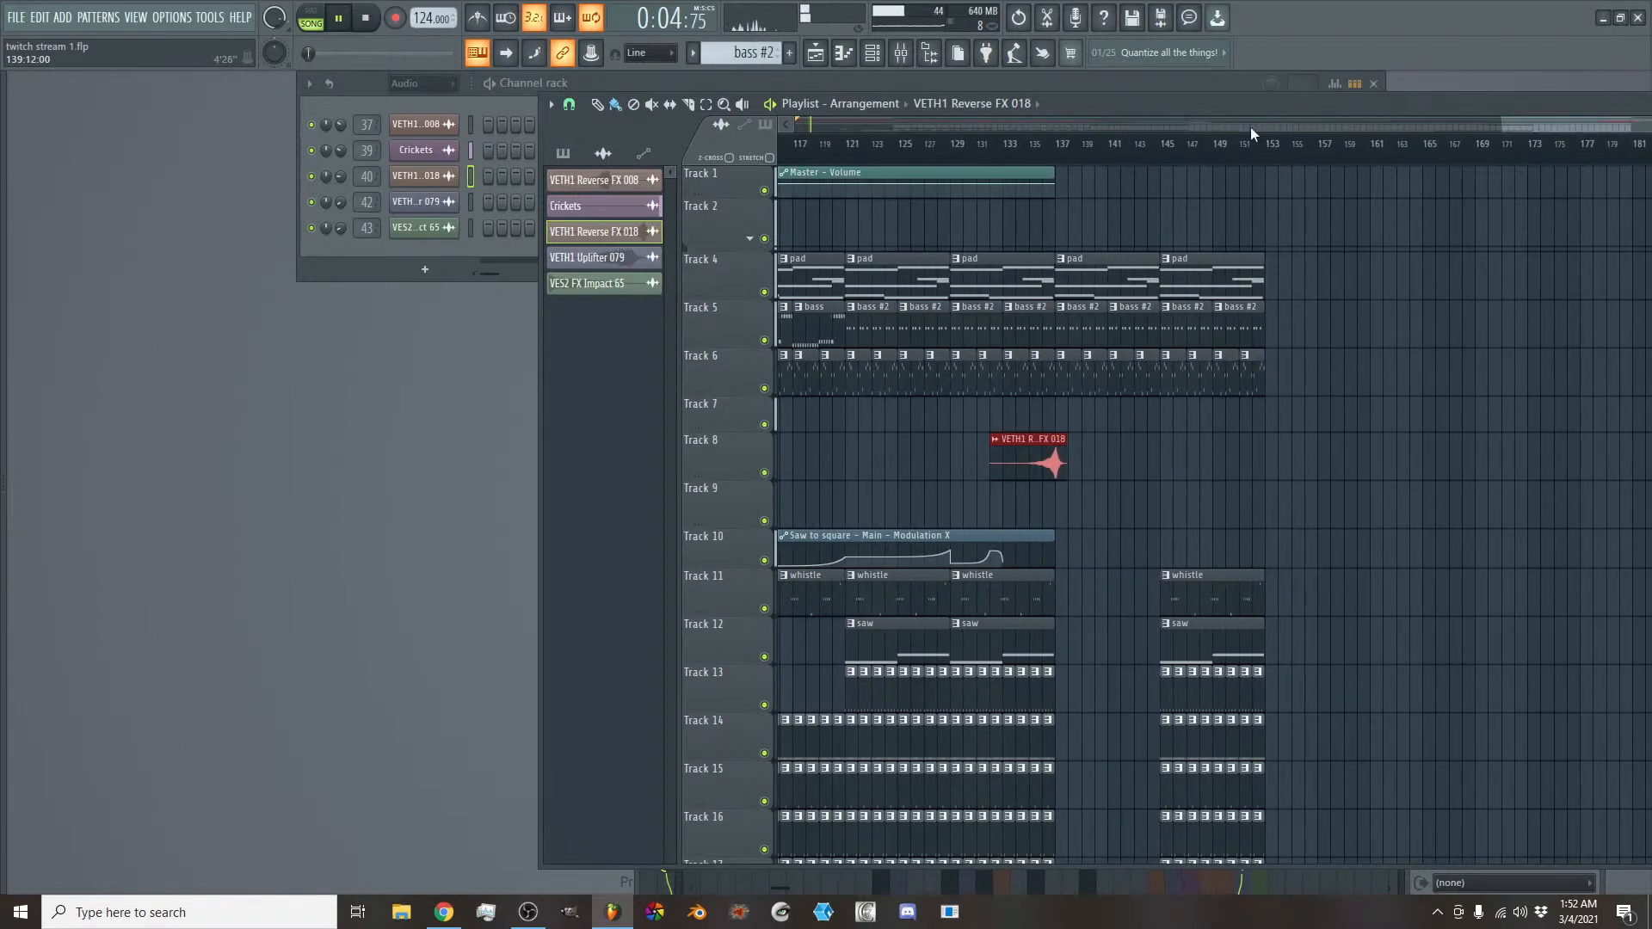
left_click_drag(1292, 283, 1171, 843)
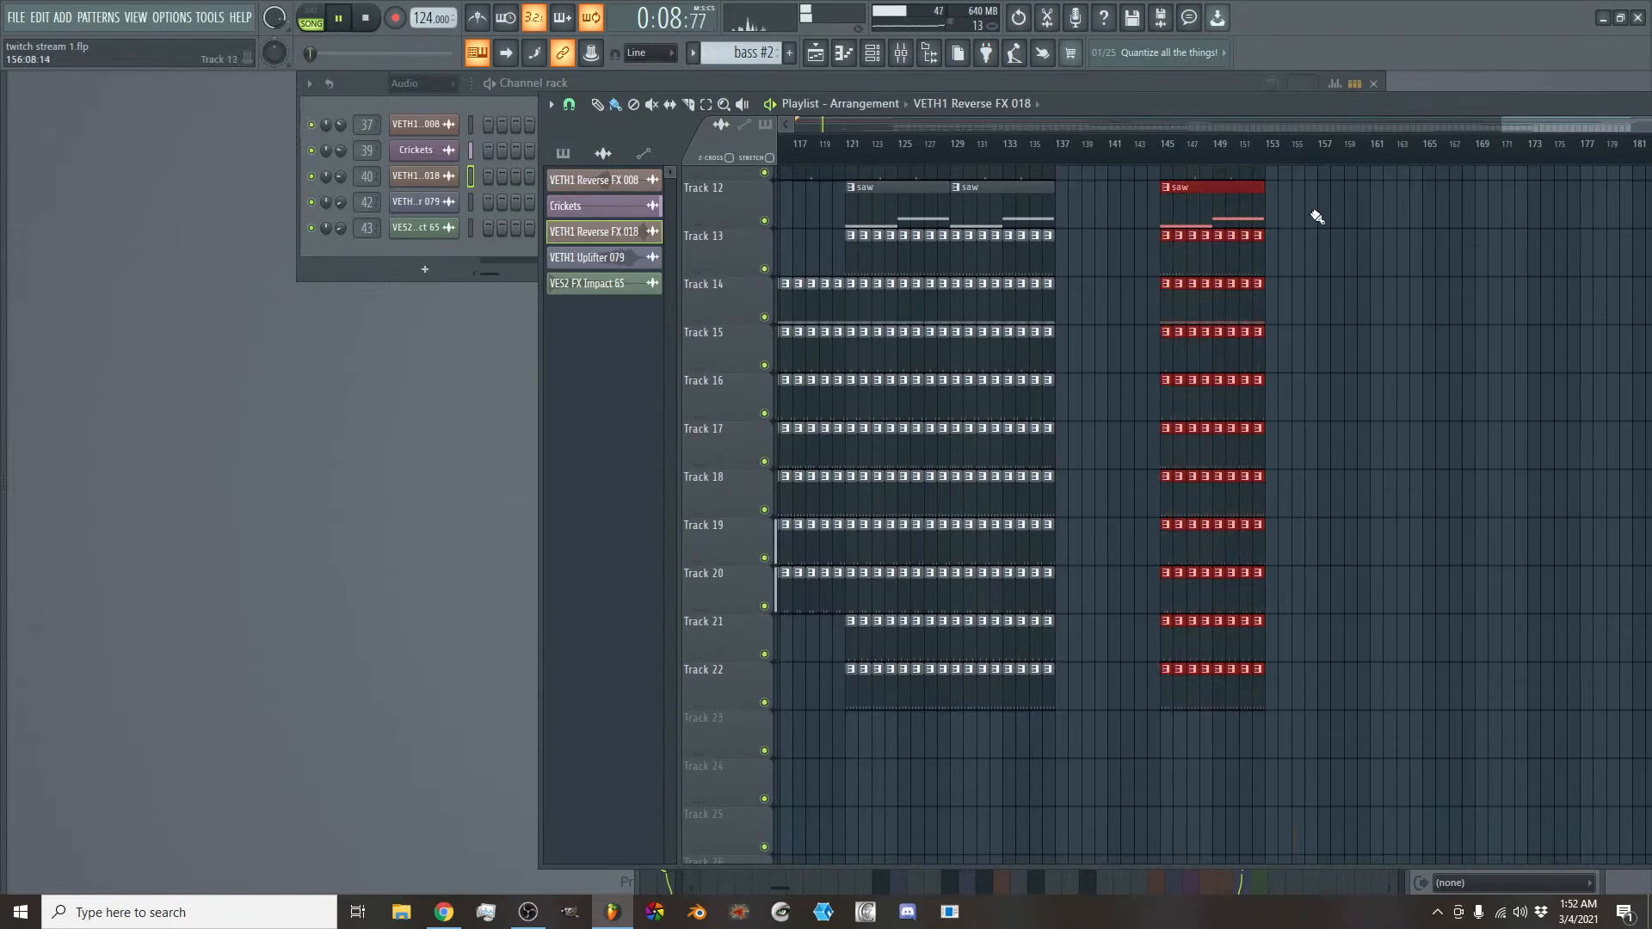
scroll(1253, 276, "up", 5)
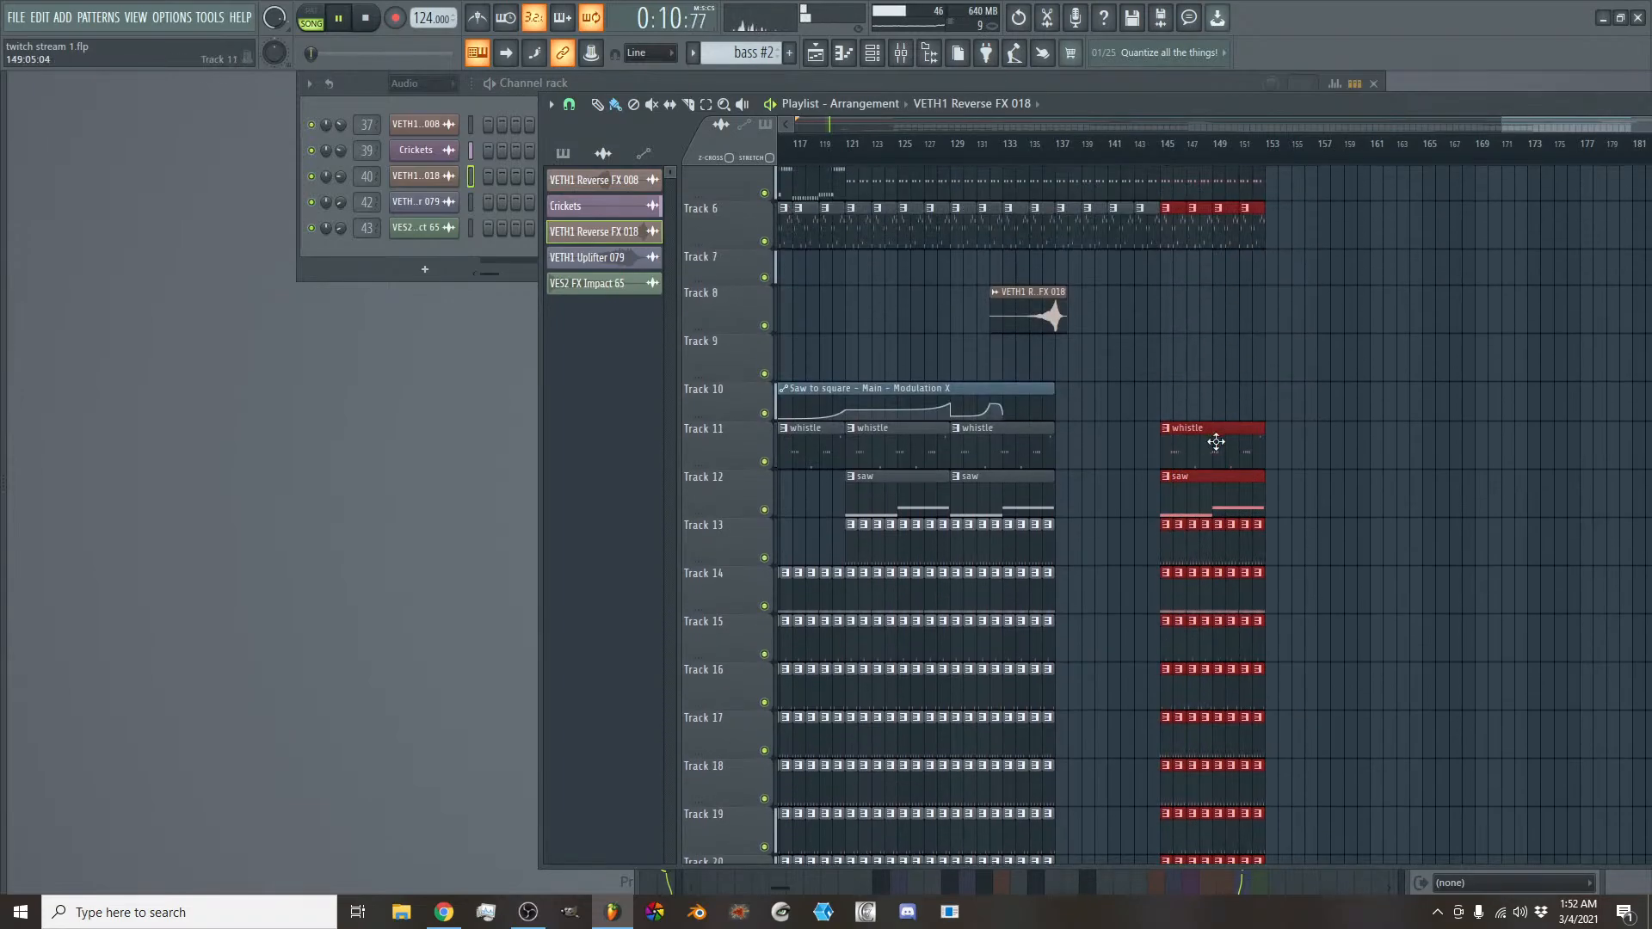
left_click_drag(1216, 441, 1530, 438)
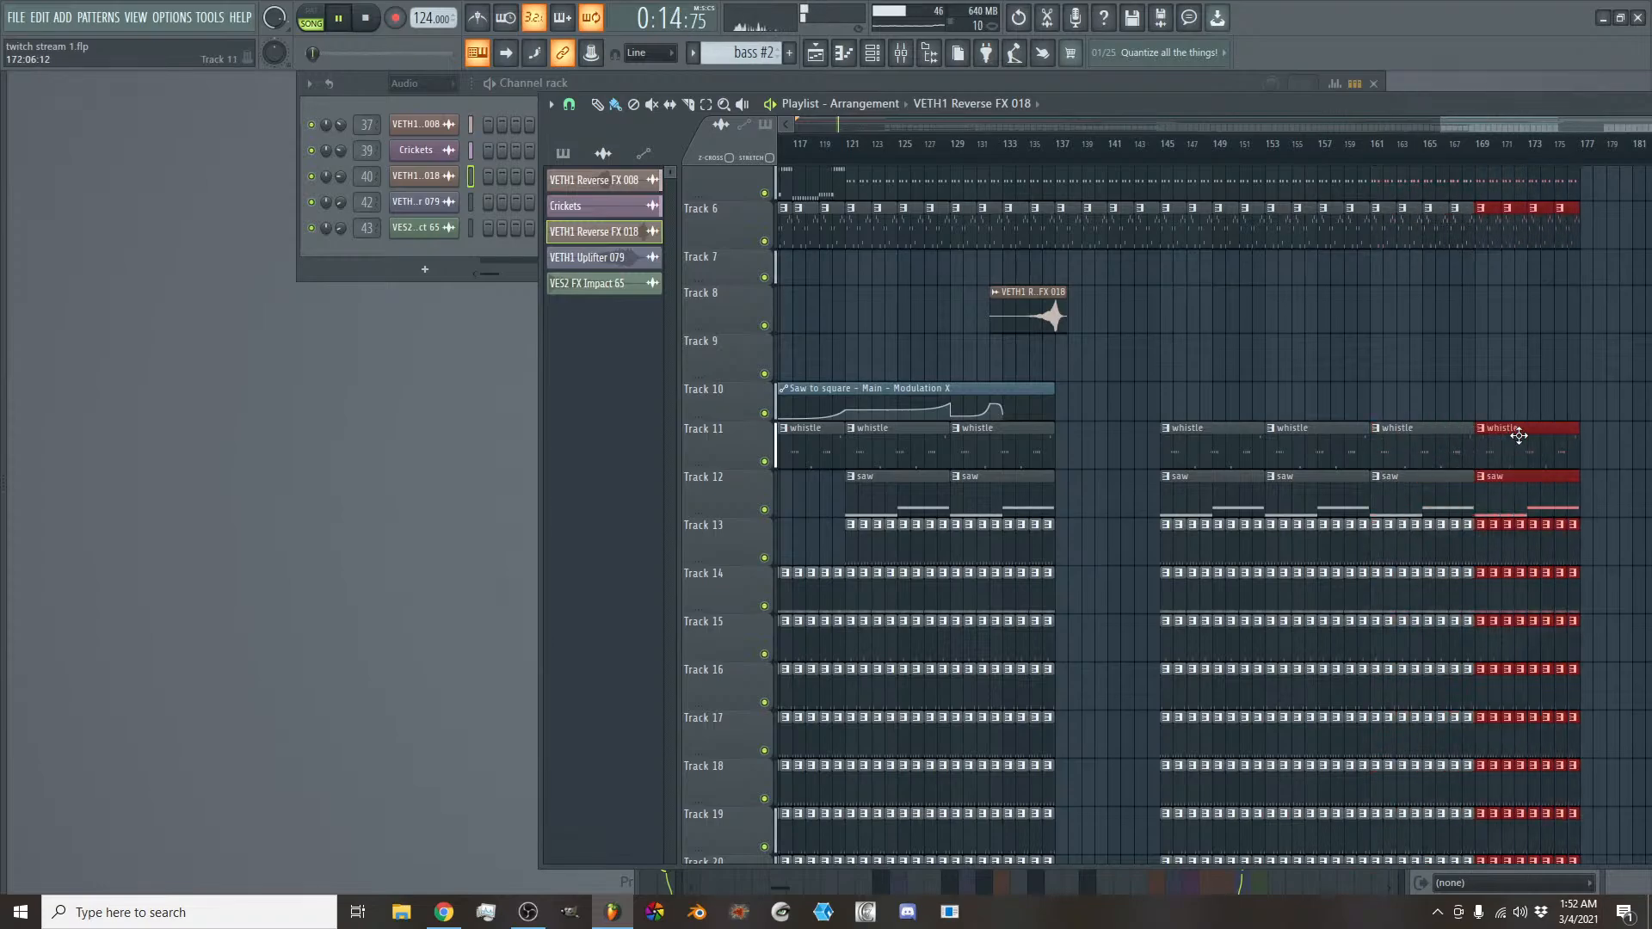
- Extend the Master - Volume automation clip on Track 1 to bar 177
scroll(1499, 375, "up", 3)
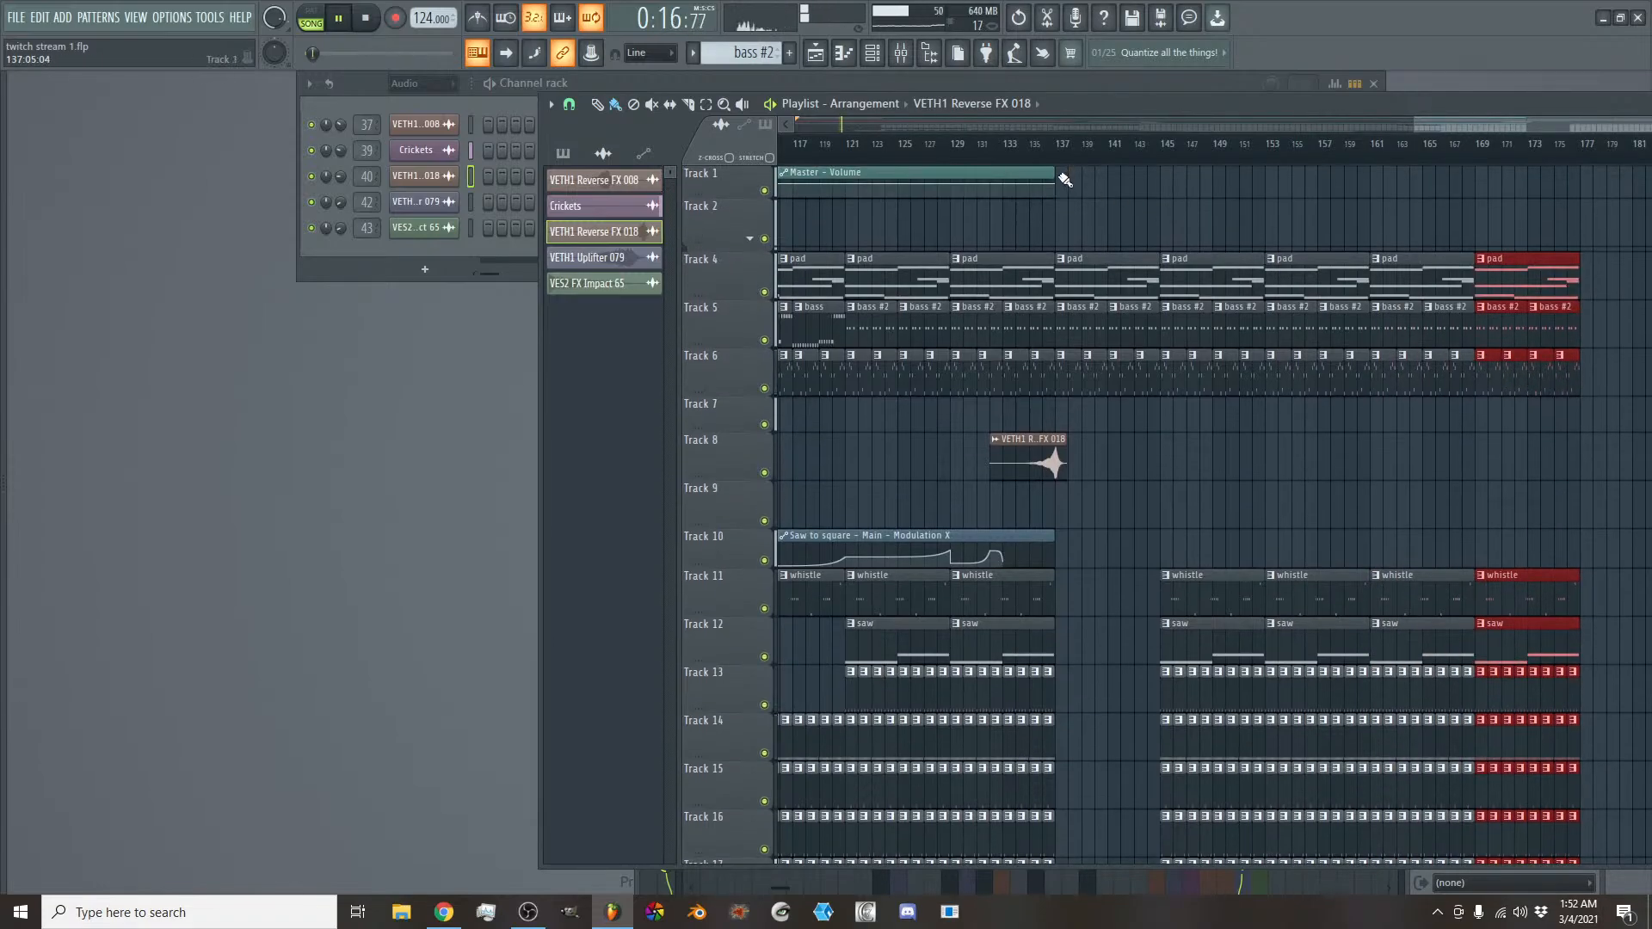
left_click_drag(1065, 179, 1564, 174)
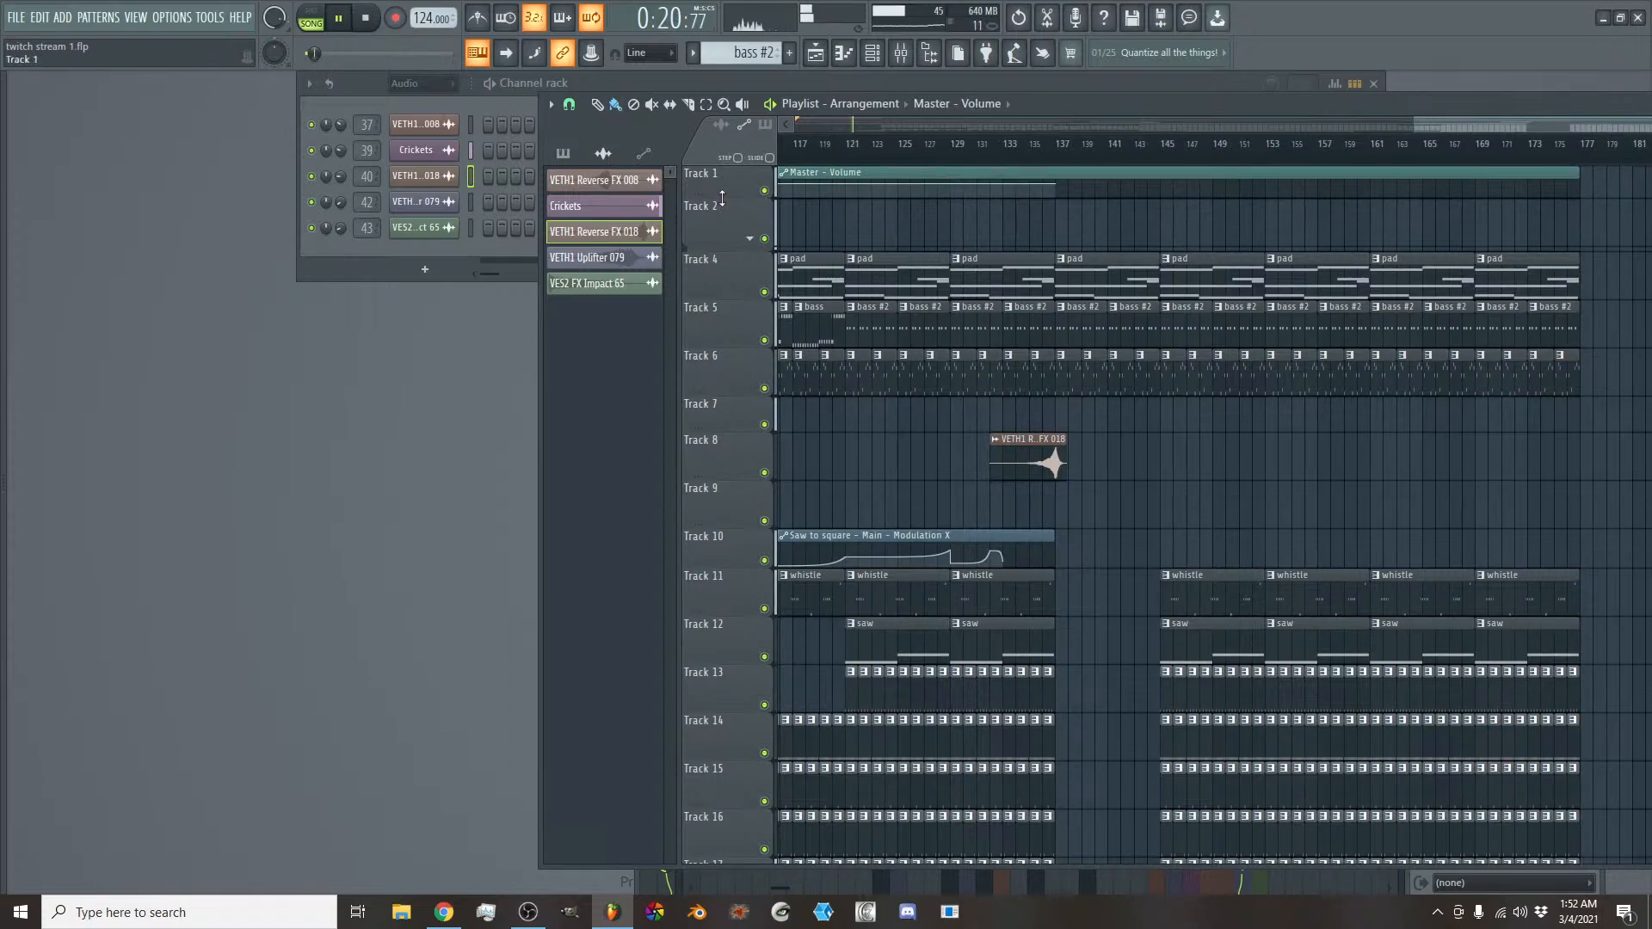
- Enlarge Track 1 and add a Master - Volume automation point at bar 161 with the bar 137 point's 80% value copied onto it
left_click_drag(720, 201, 674, 784)
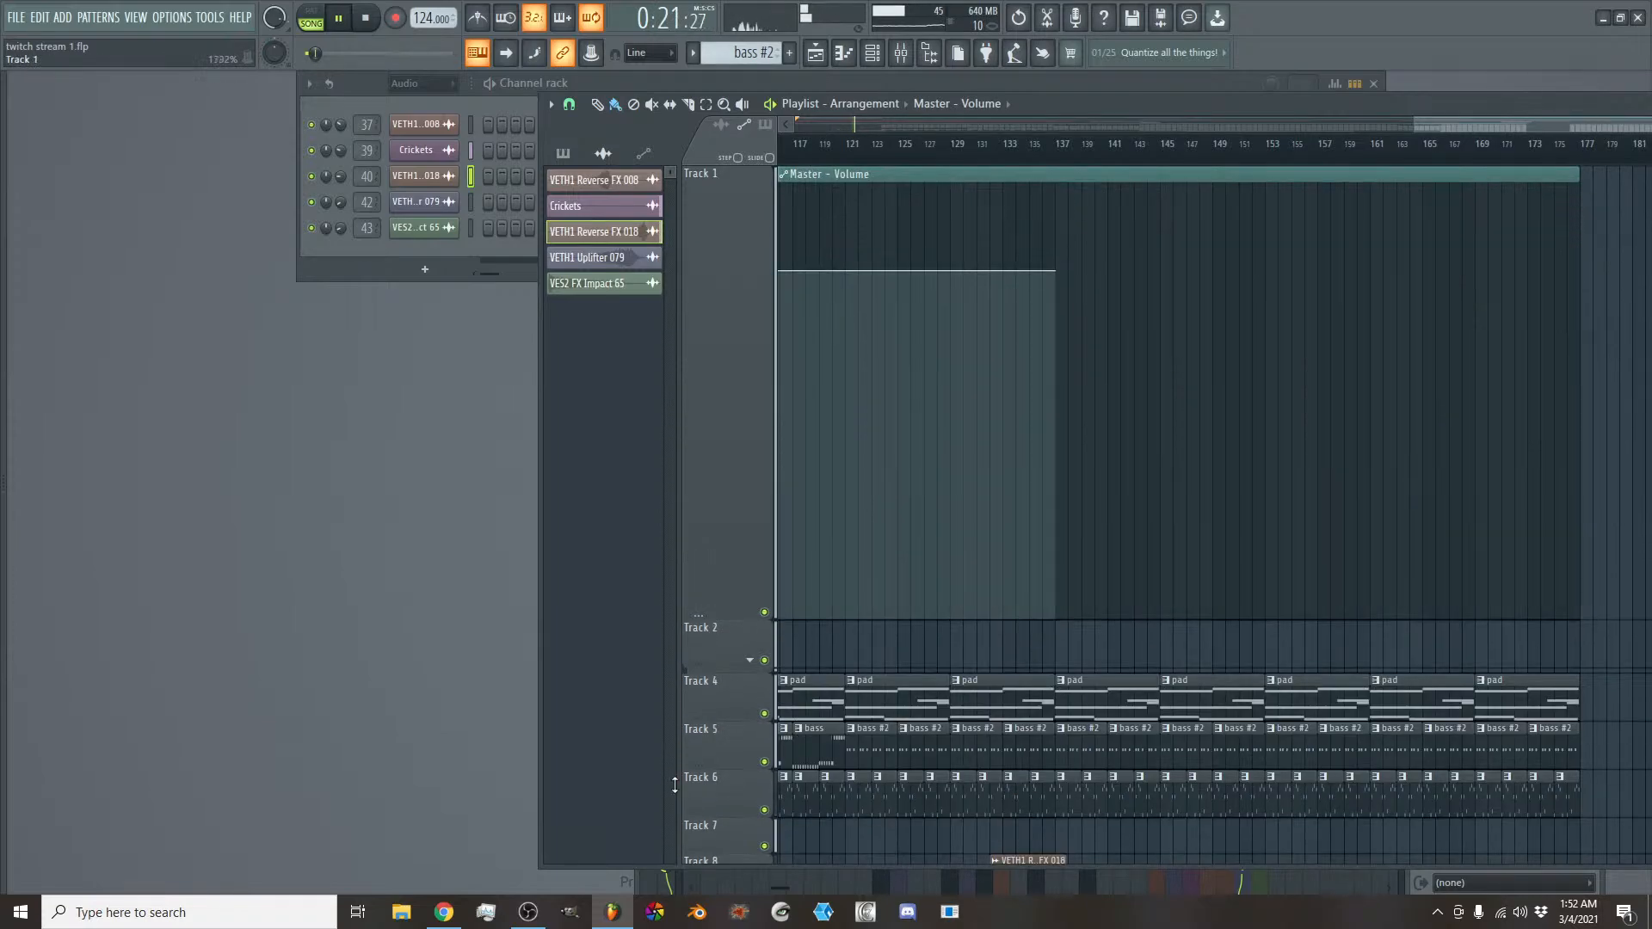
right_click(1055, 272)
left_click(1115, 540)
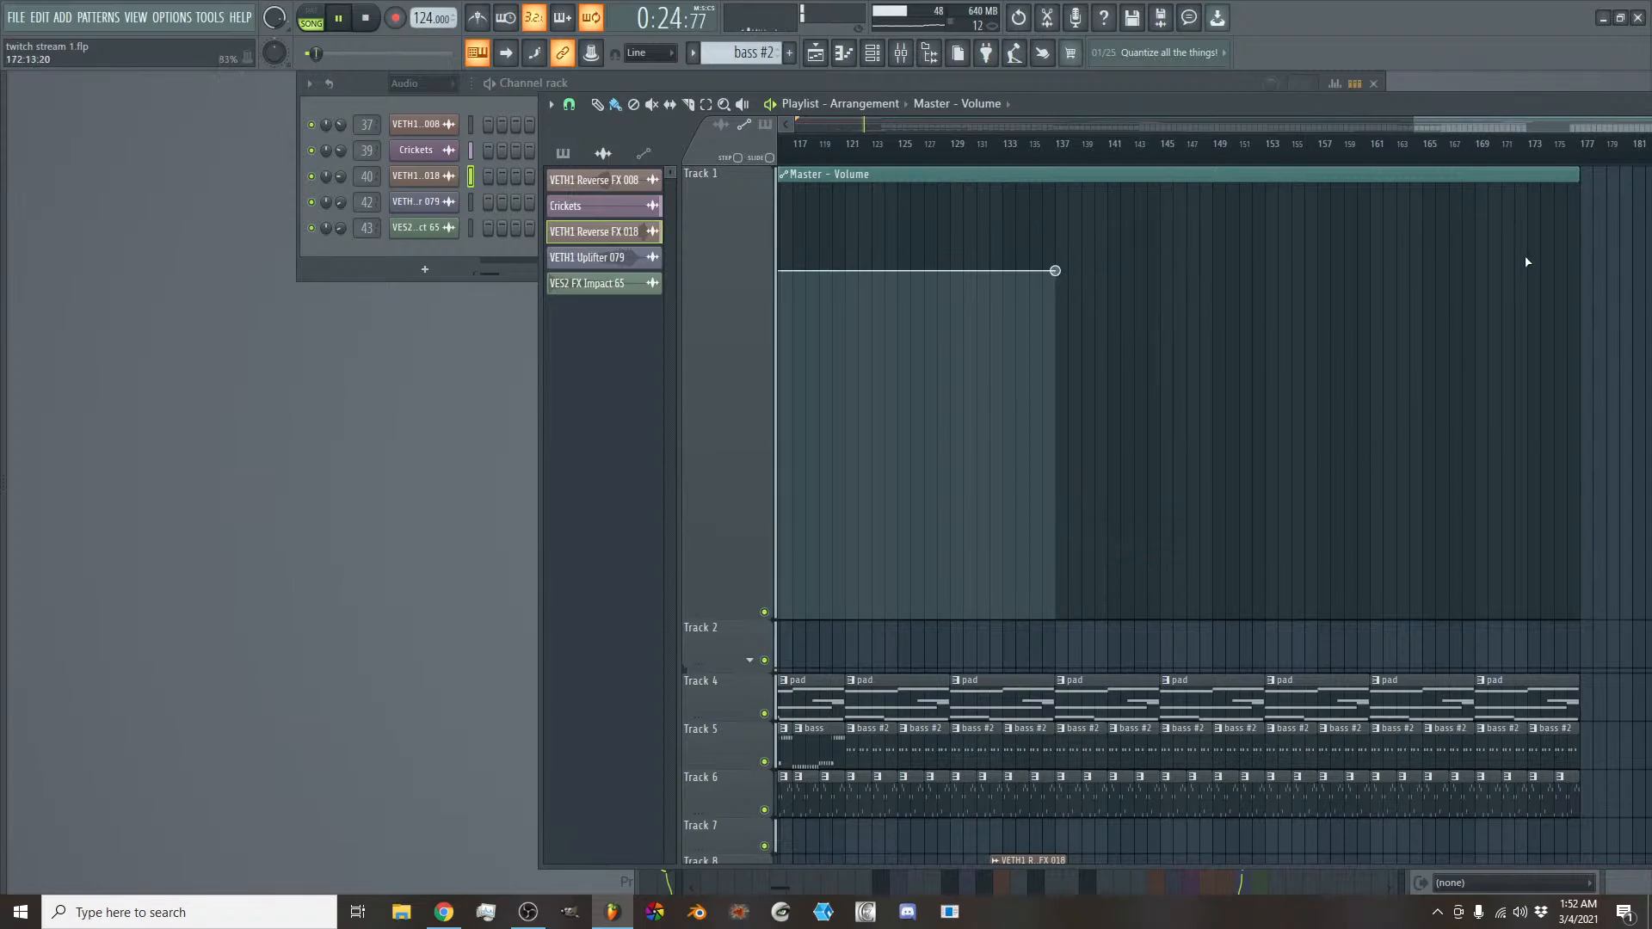
scroll(1380, 284, "down", 4)
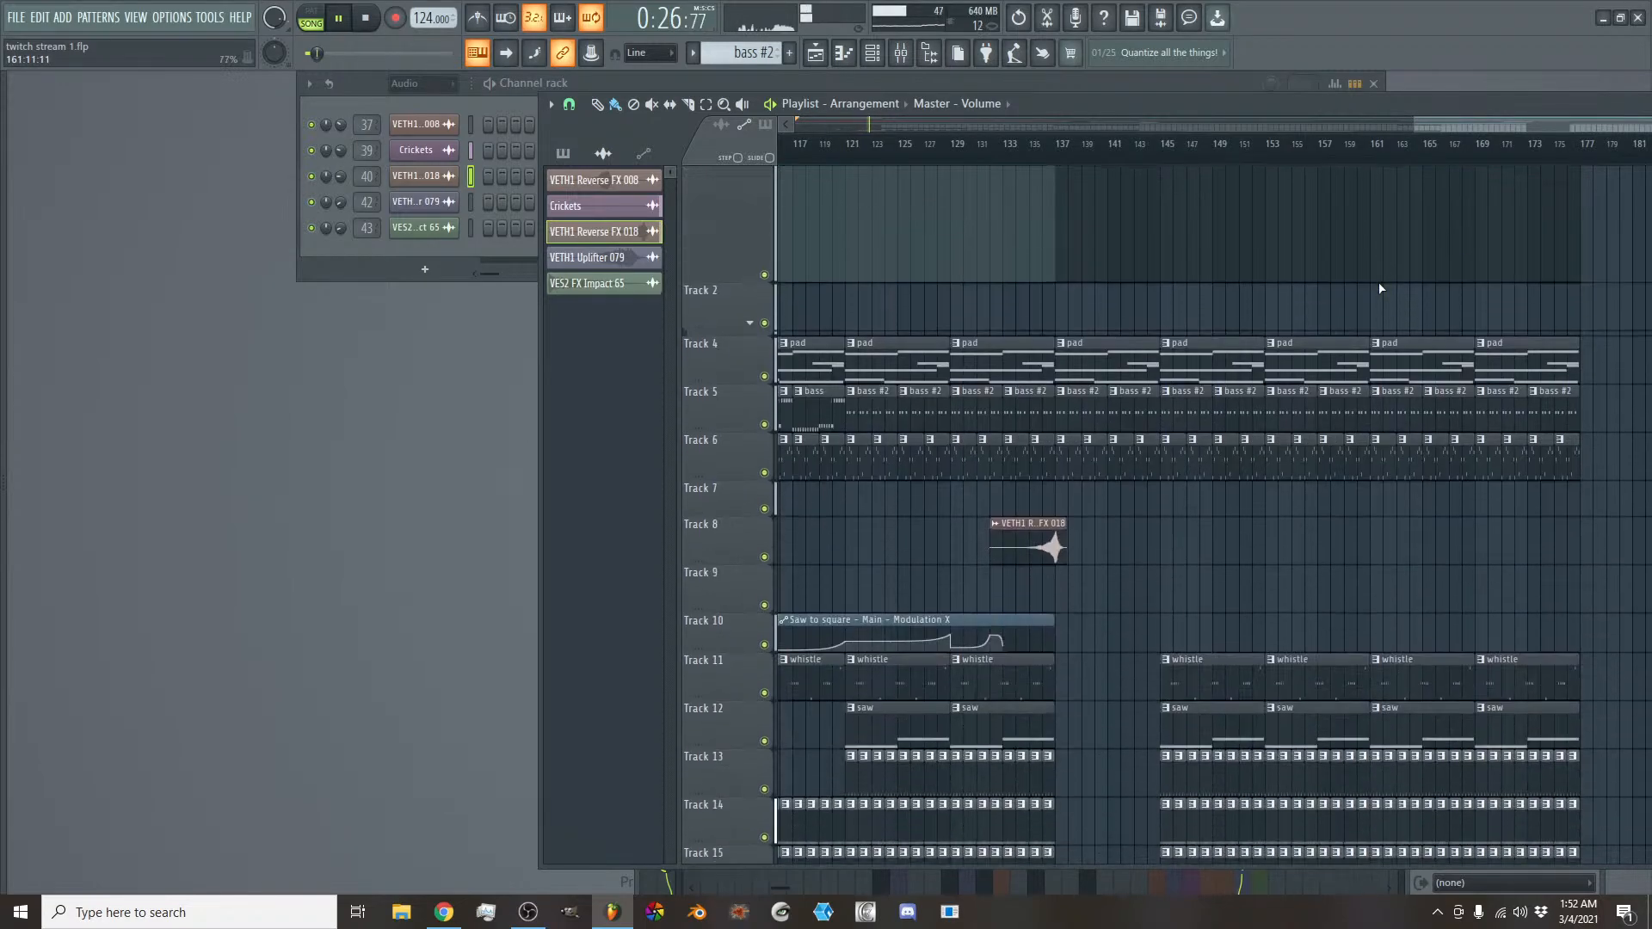
scroll(1379, 284, "up", 4)
left_click(1374, 272)
right_click(1372, 267)
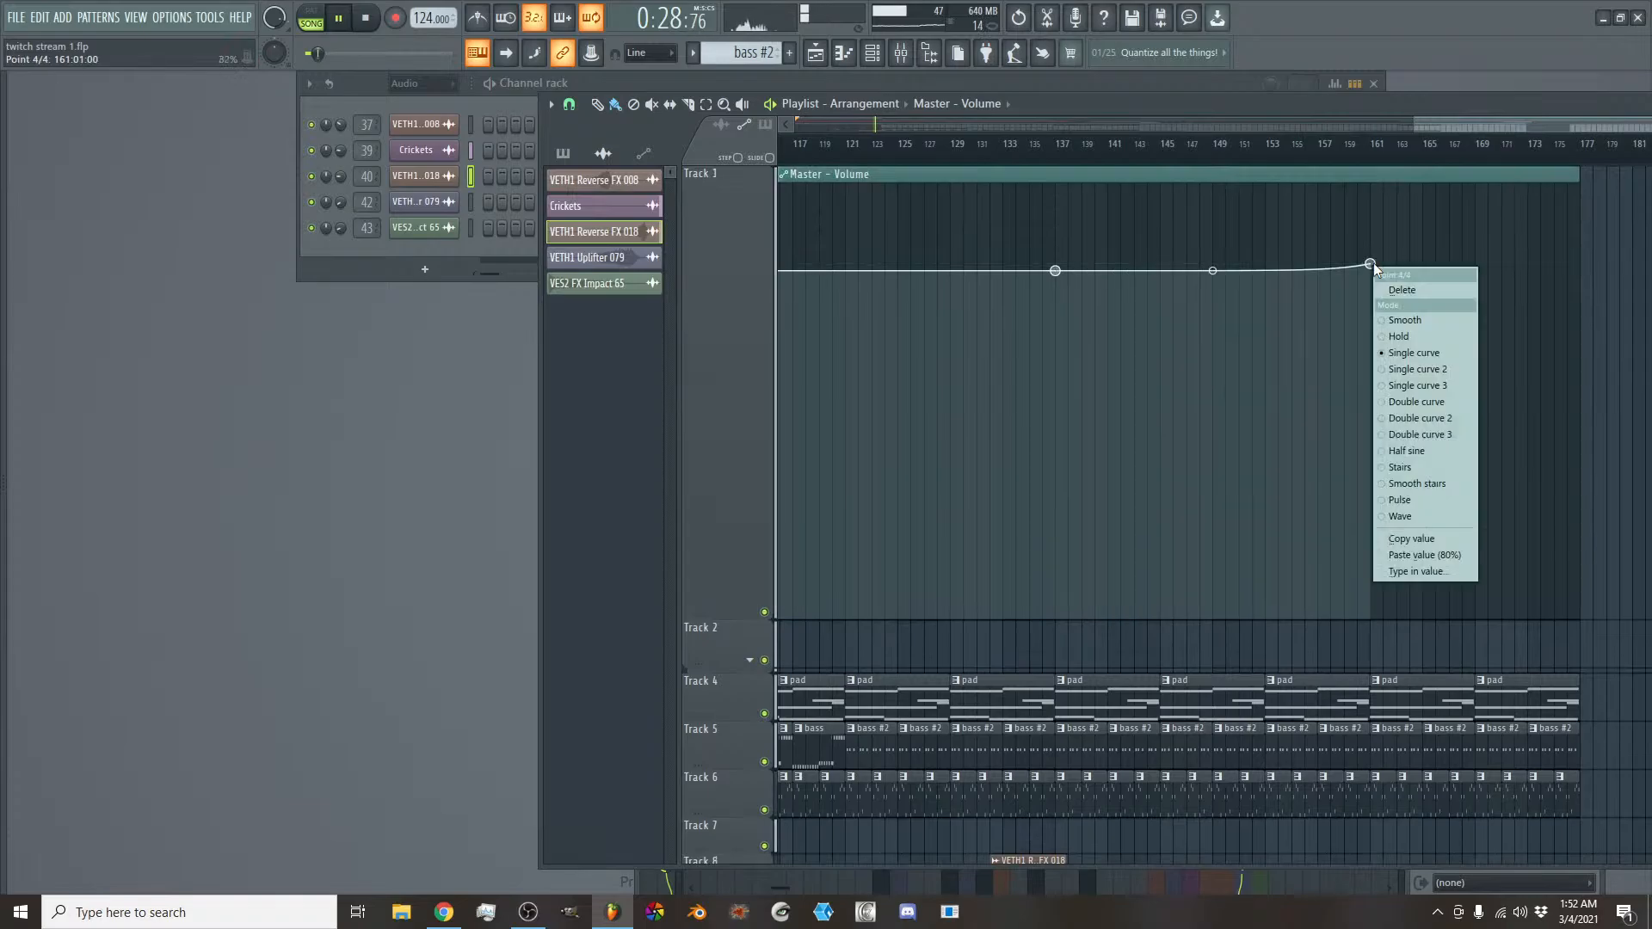
left_click(1437, 557)
- Fade the Master - Volume automation from bar 161 down to zero at bar 177 and soften the curve to about 42% tension
right_click(1565, 412)
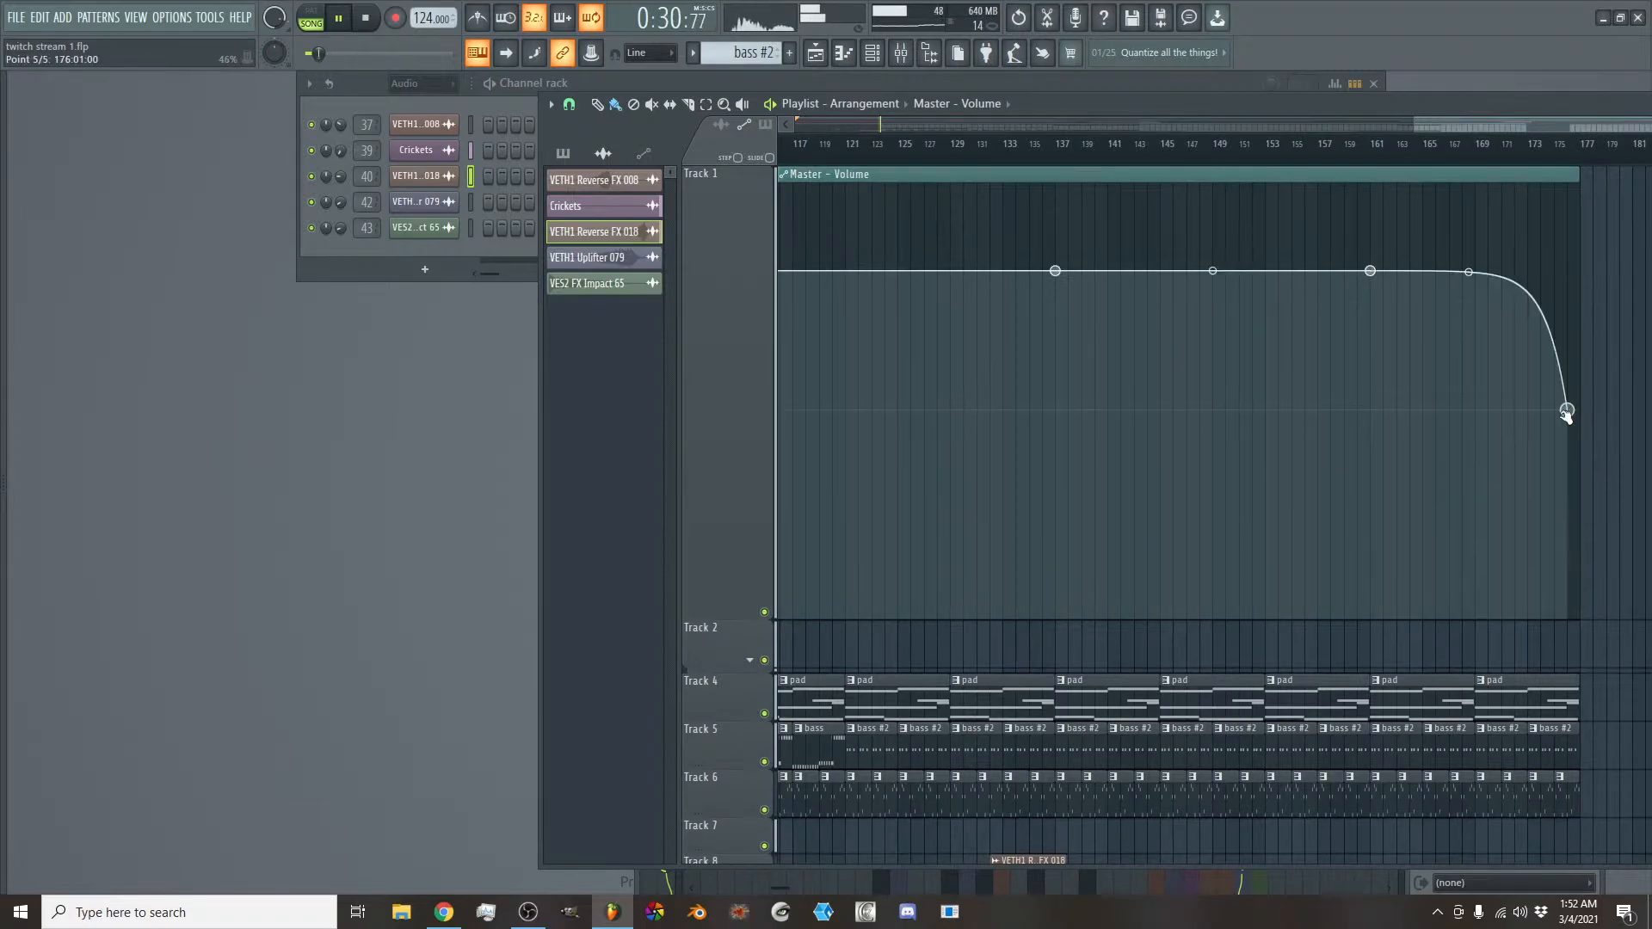
left_click_drag(1566, 411, 1579, 666)
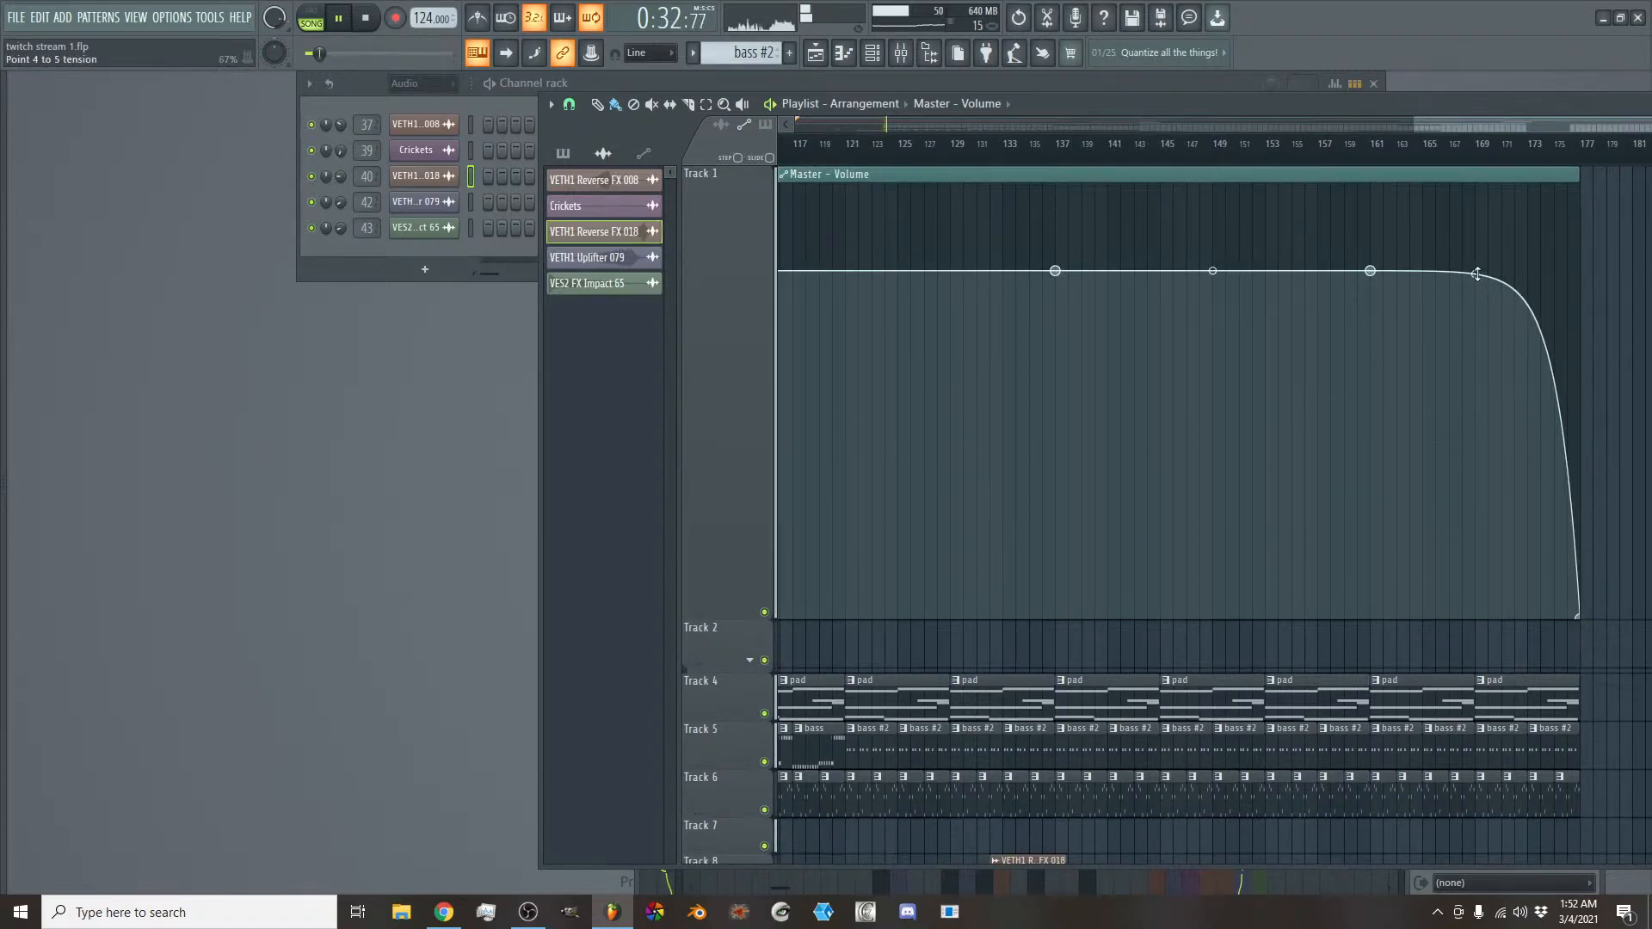
left_click_drag(1476, 273, 1474, 286)
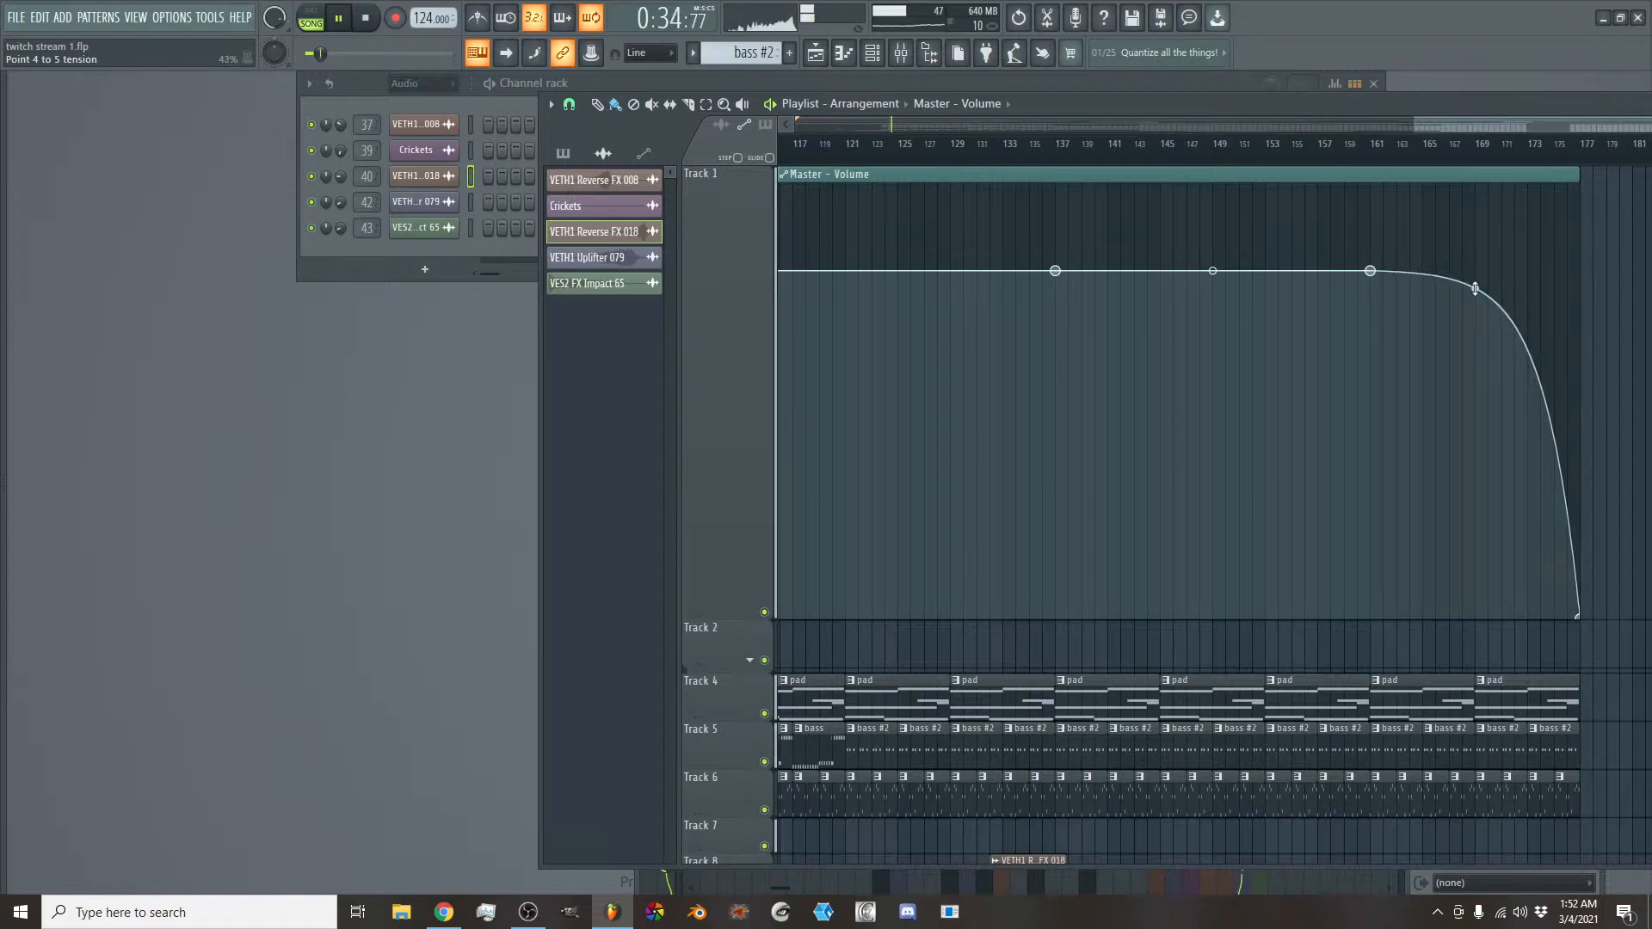
right_click(1371, 272)
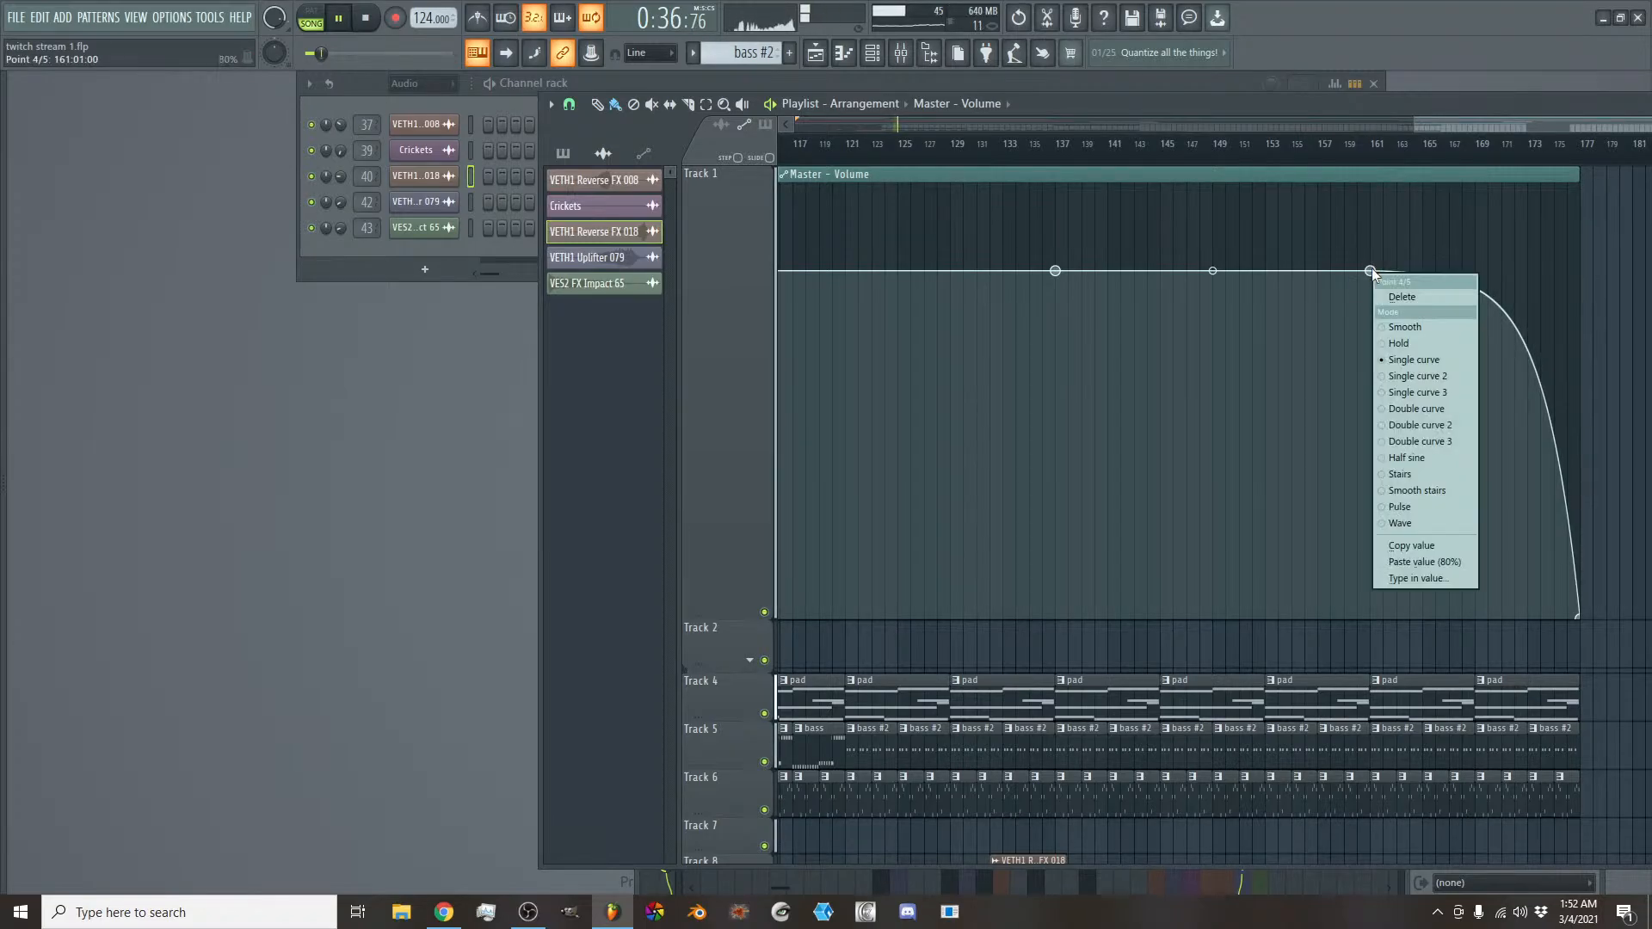
left_click(1447, 123)
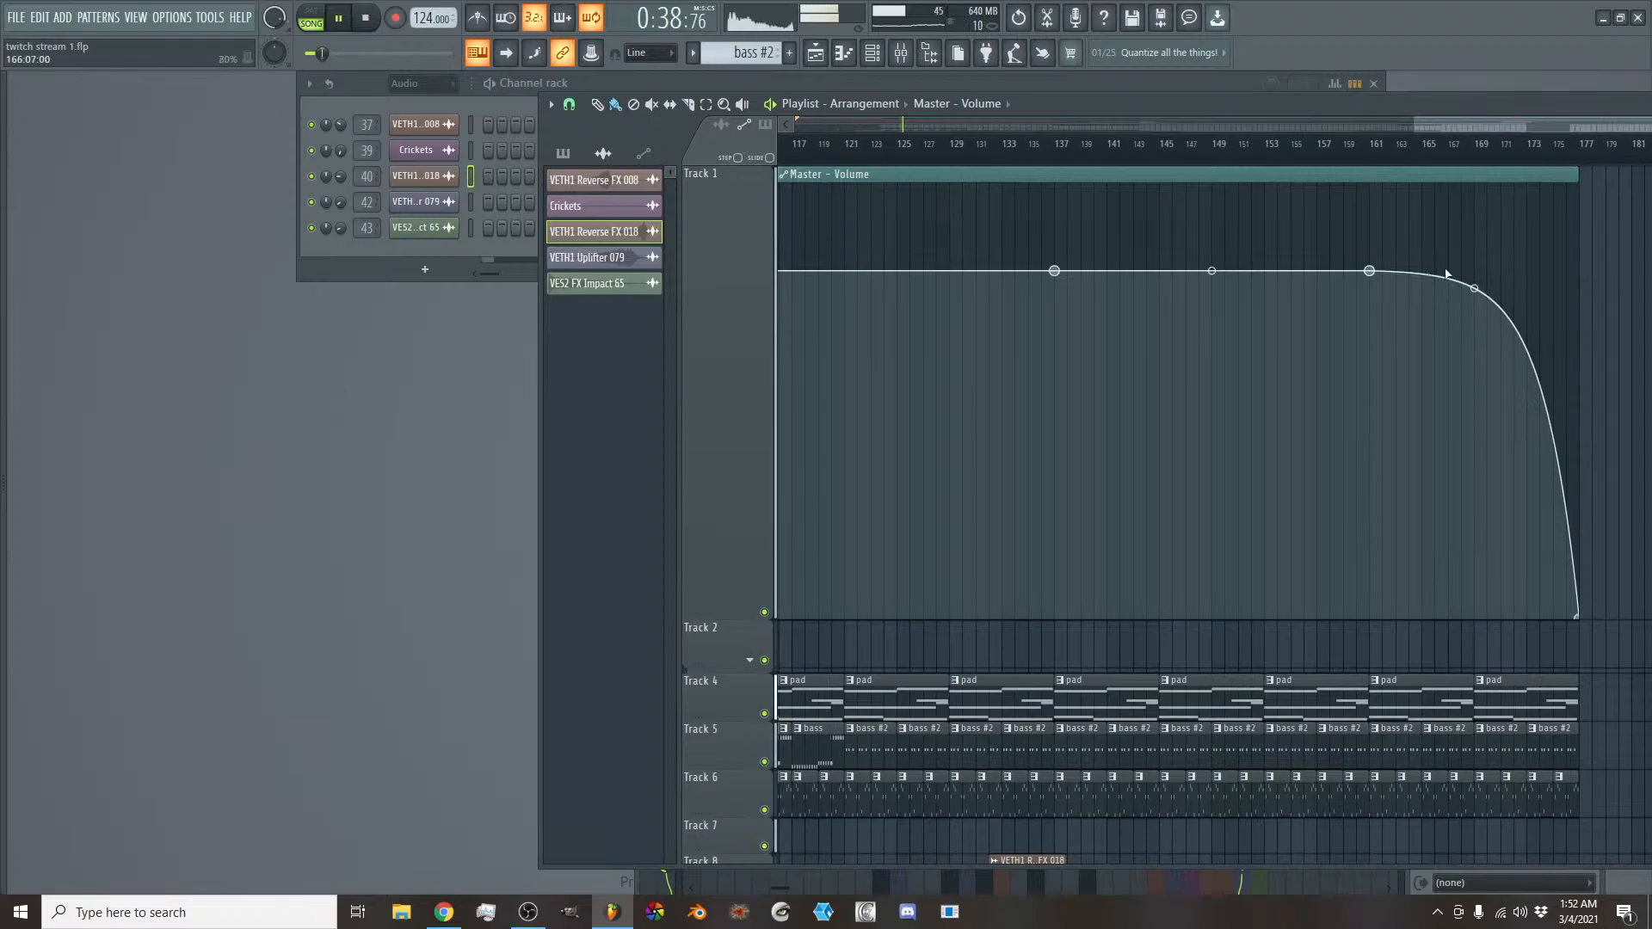
left_click_drag(1472, 285, 1485, 130)
scroll(1485, 131, "down", 4)
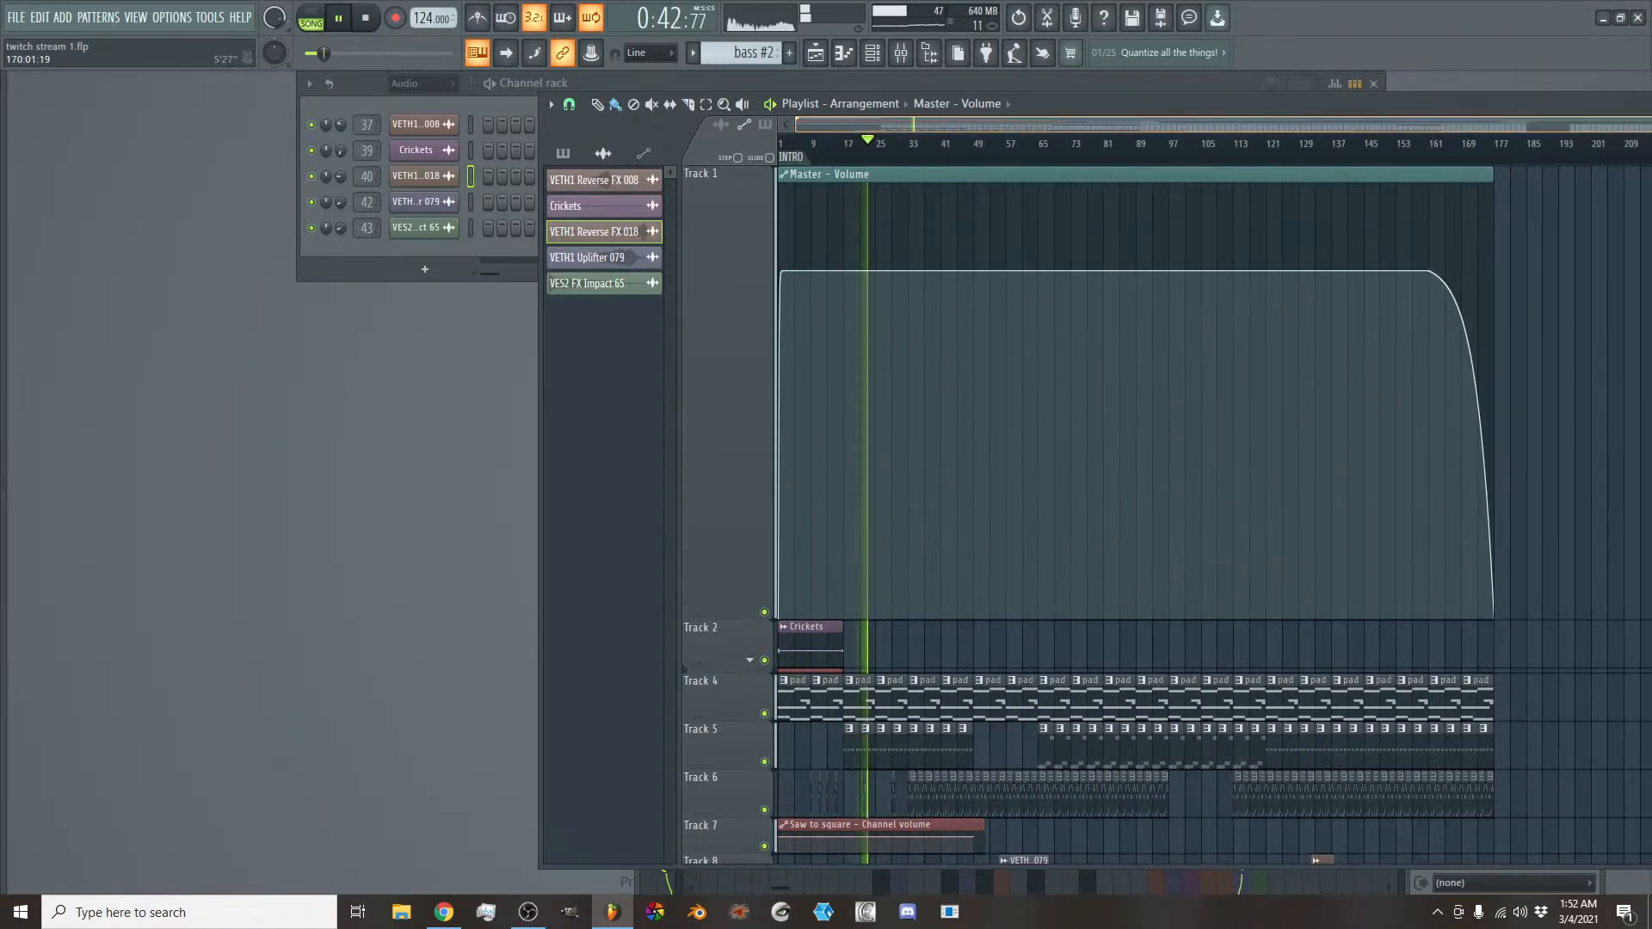
- Shrink Track 1 back to a small height and look over the arrangement down to Track 22
left_click_drag(745, 605, 697, 257)
scroll(860, 508, "down", 7)
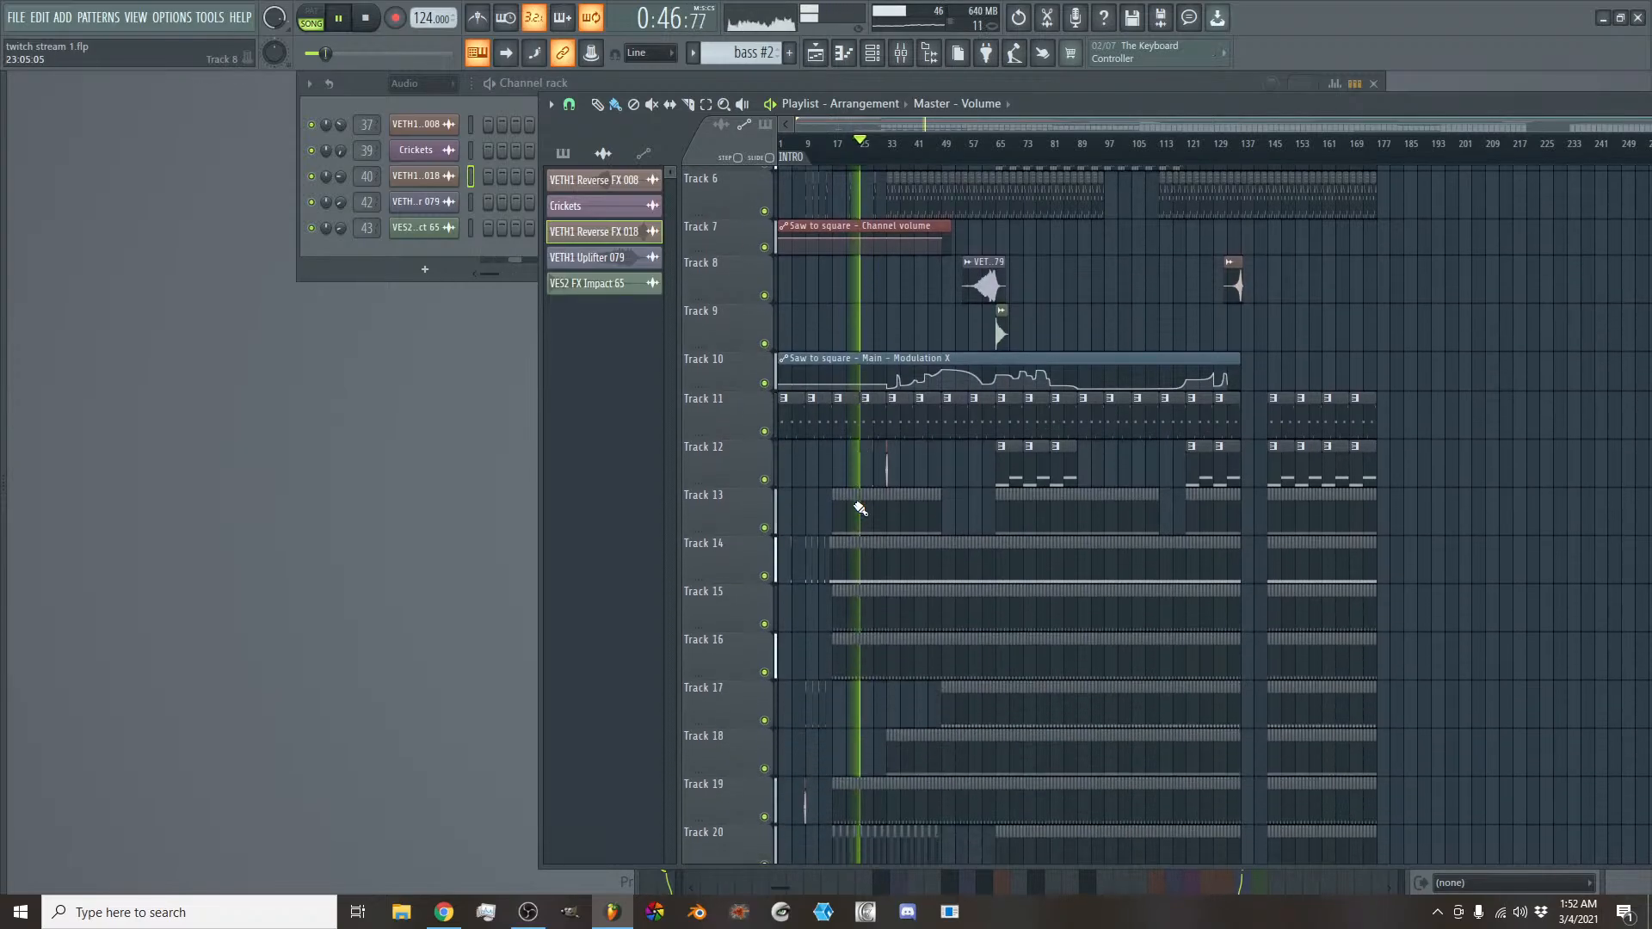
scroll(860, 508, "down", 3)
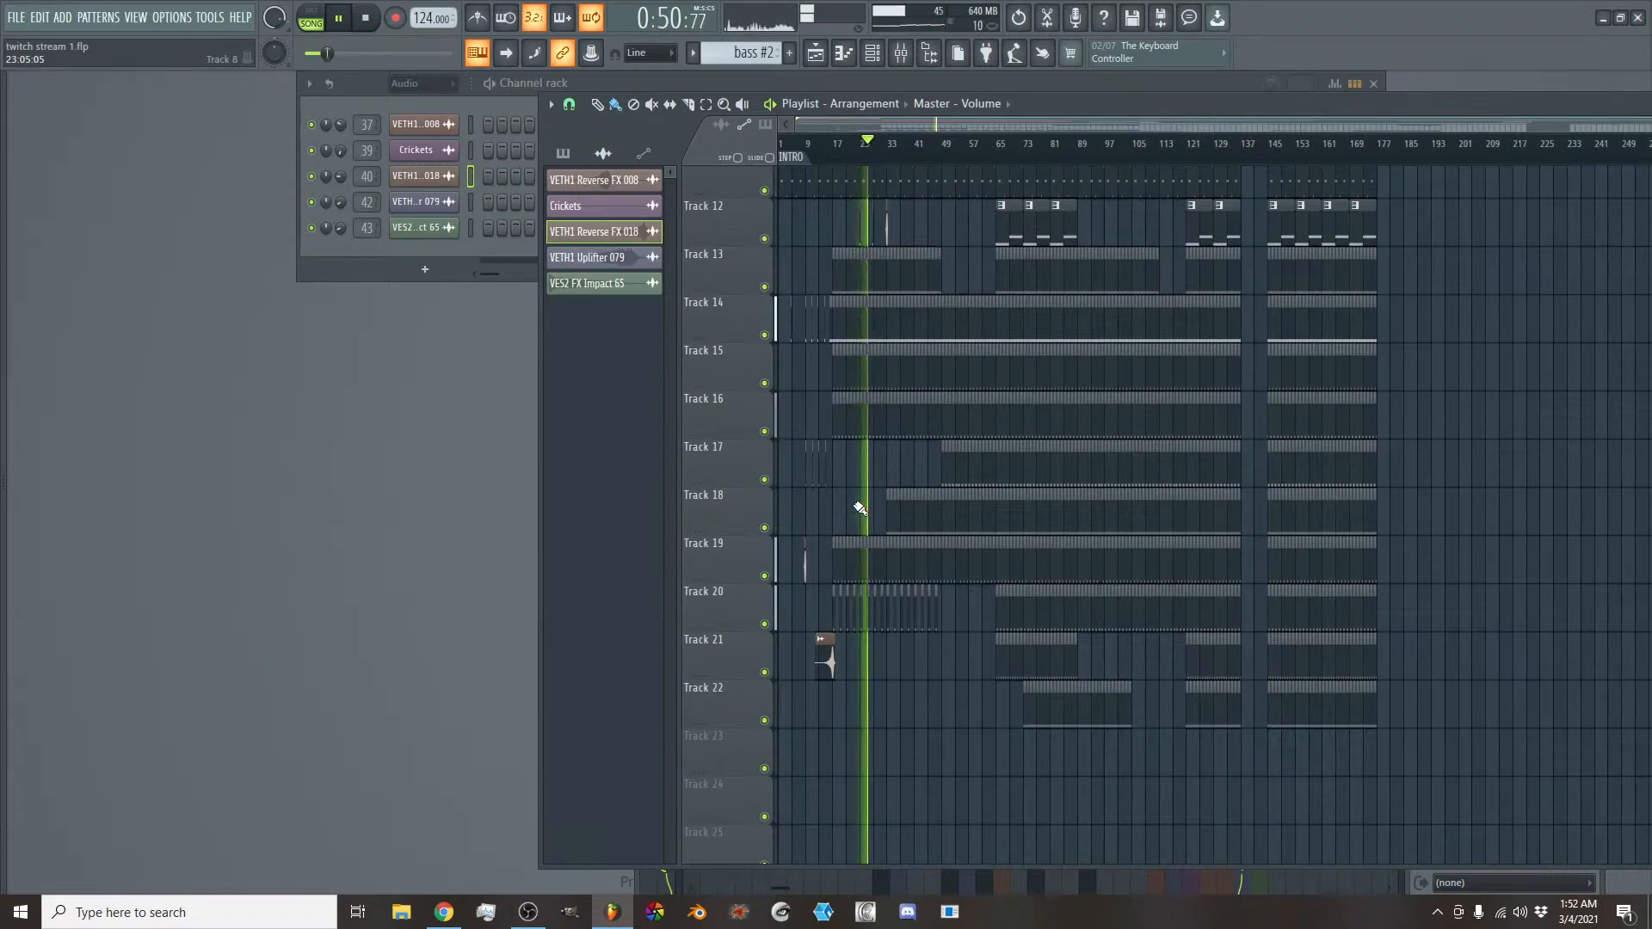
scroll(1040, 616, "up", 10)
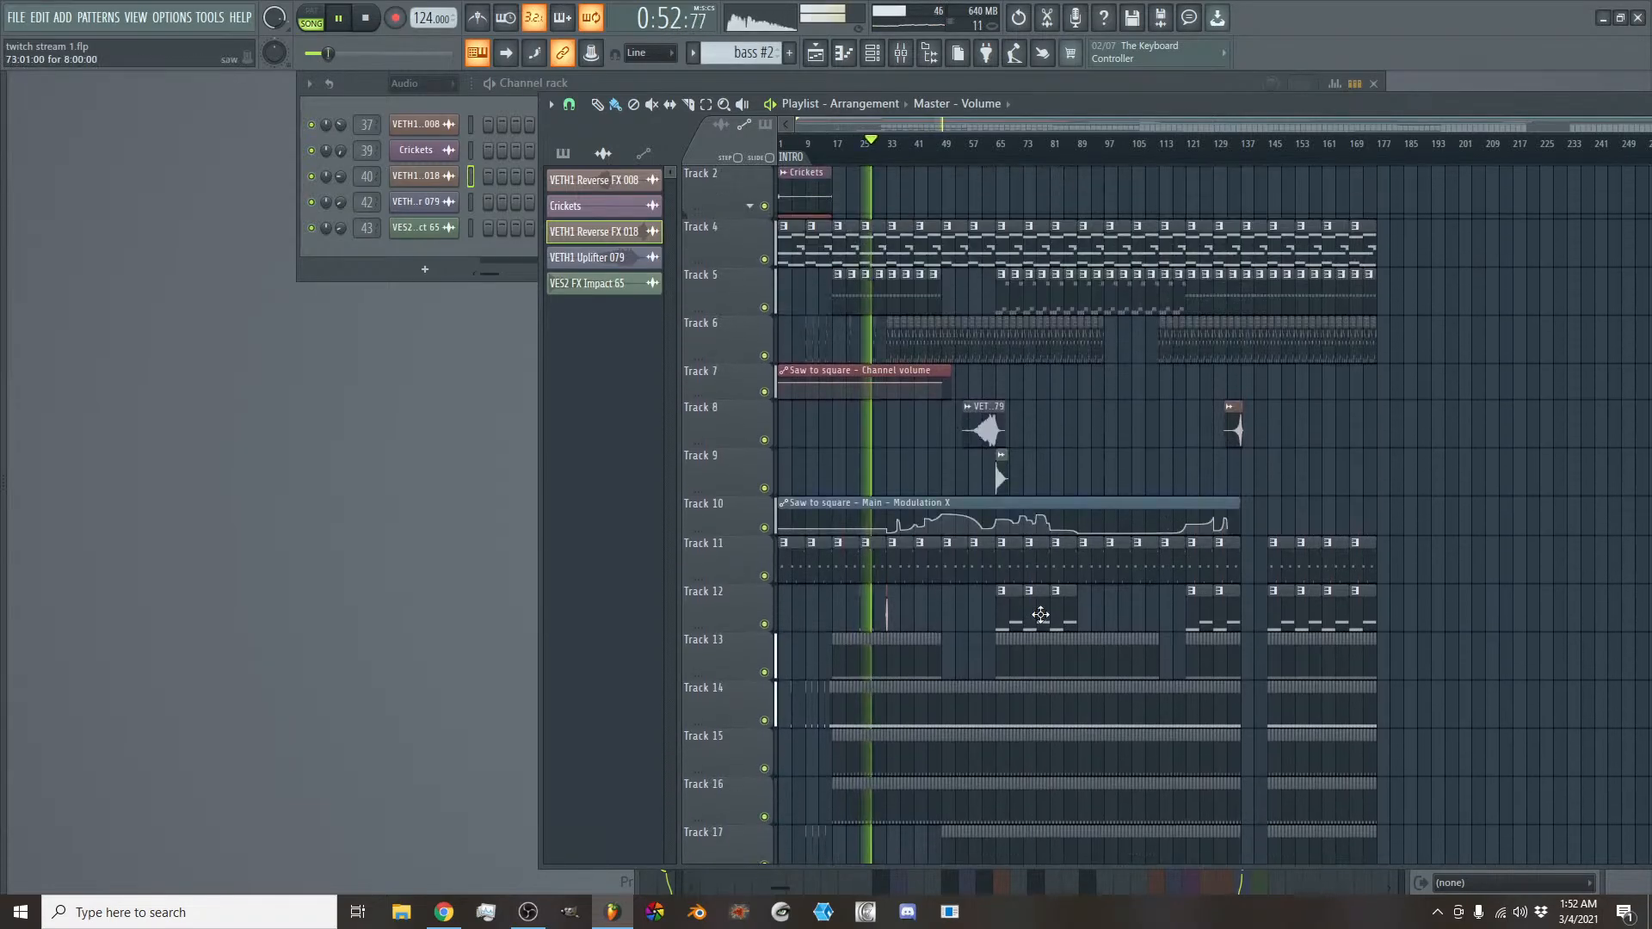
scroll(1040, 616, "down", 1)
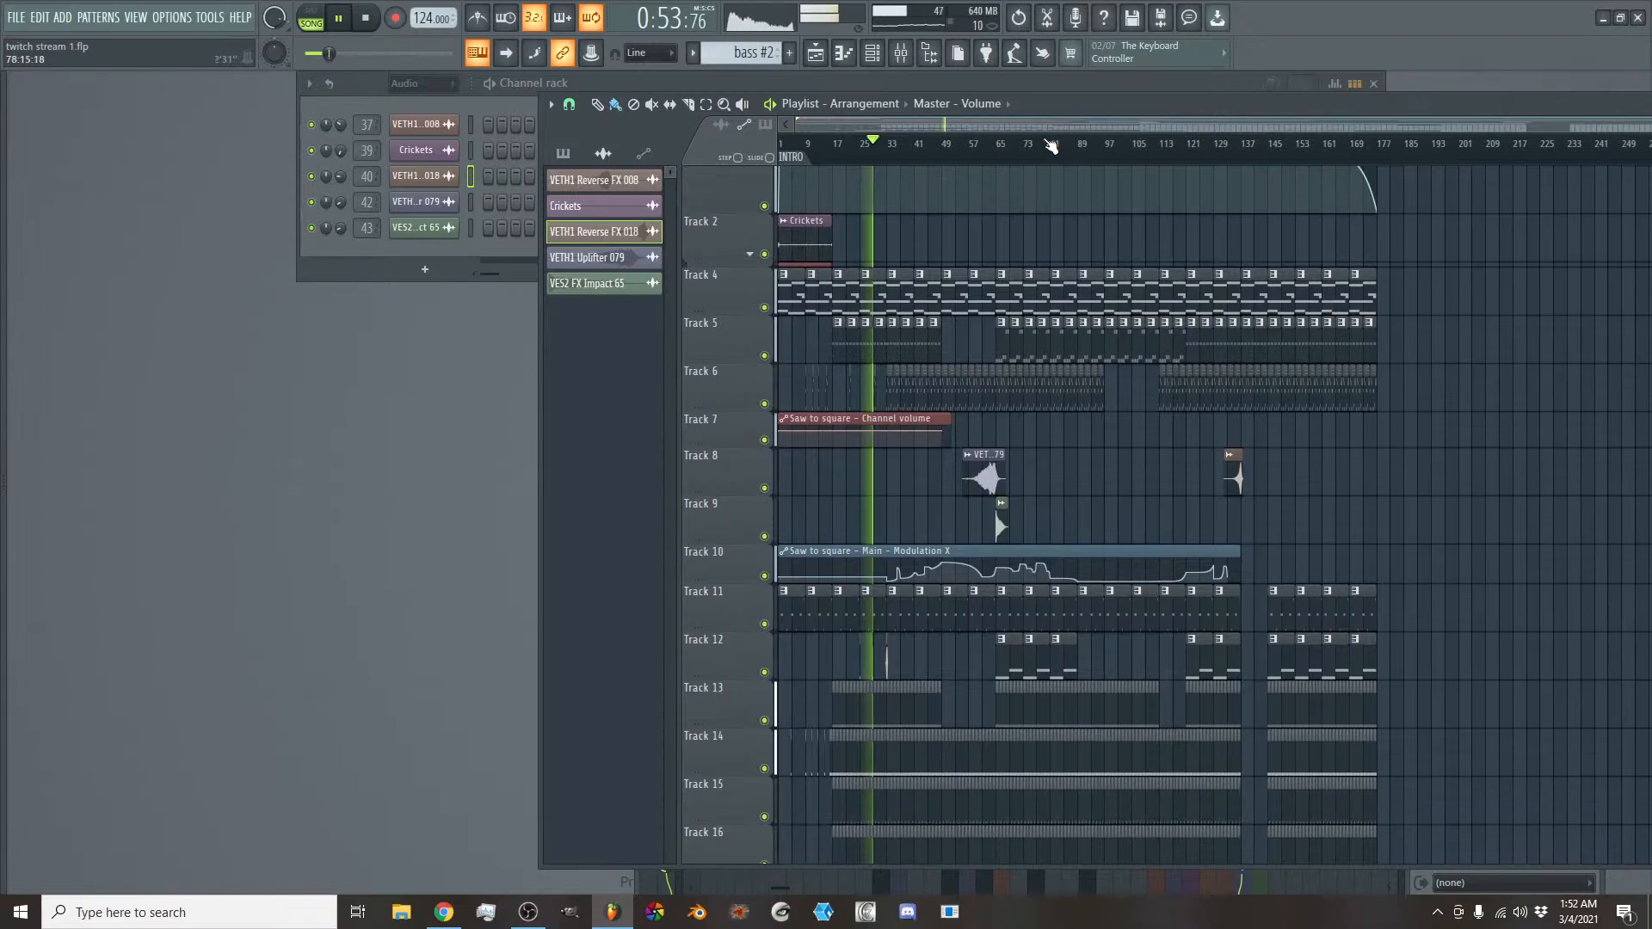
- Load MSED into slot 8 of the Master mixer track and move its window clear of the effect slots
left_click(902, 53)
left_click(663, 391)
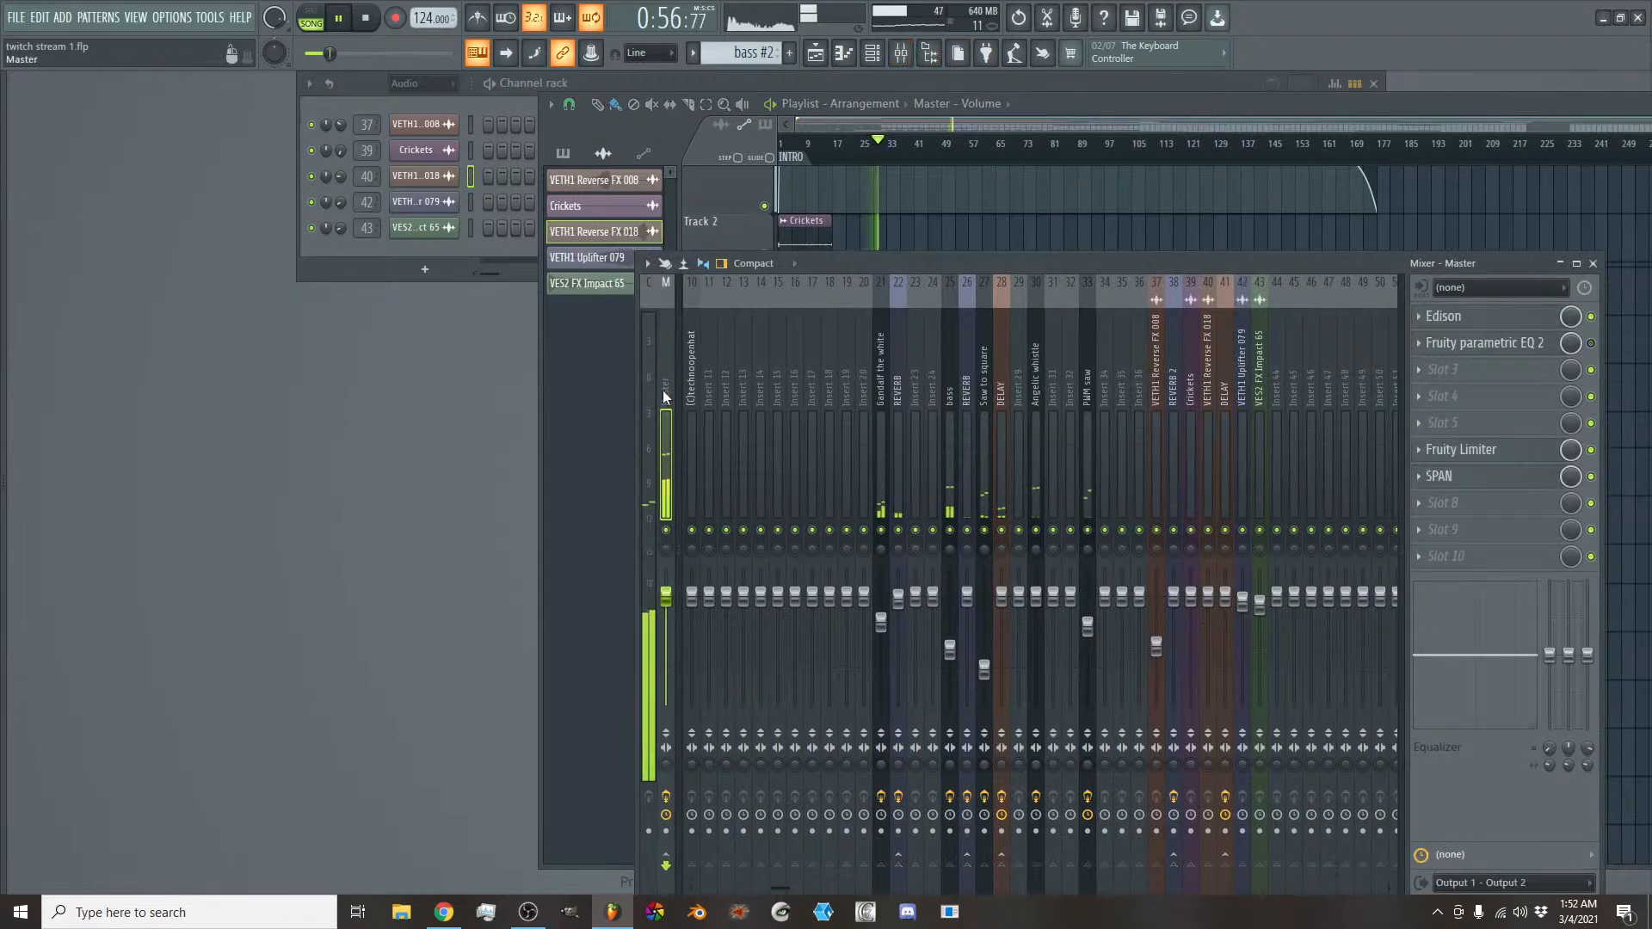
left_click(1483, 504)
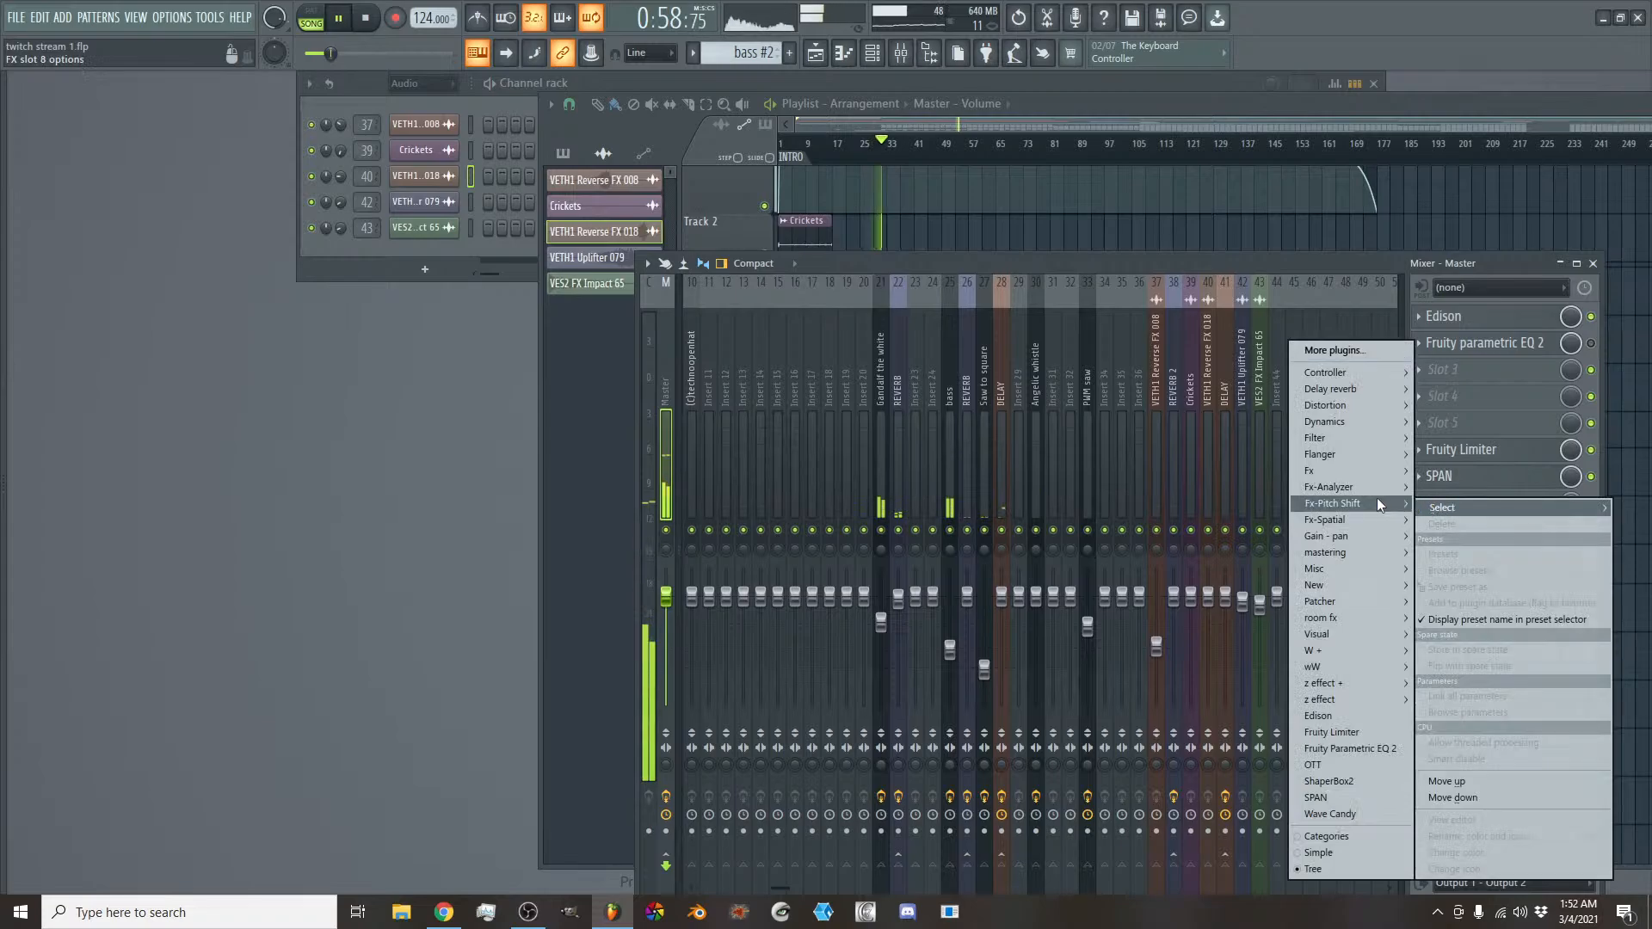
mouse_move(1346, 485)
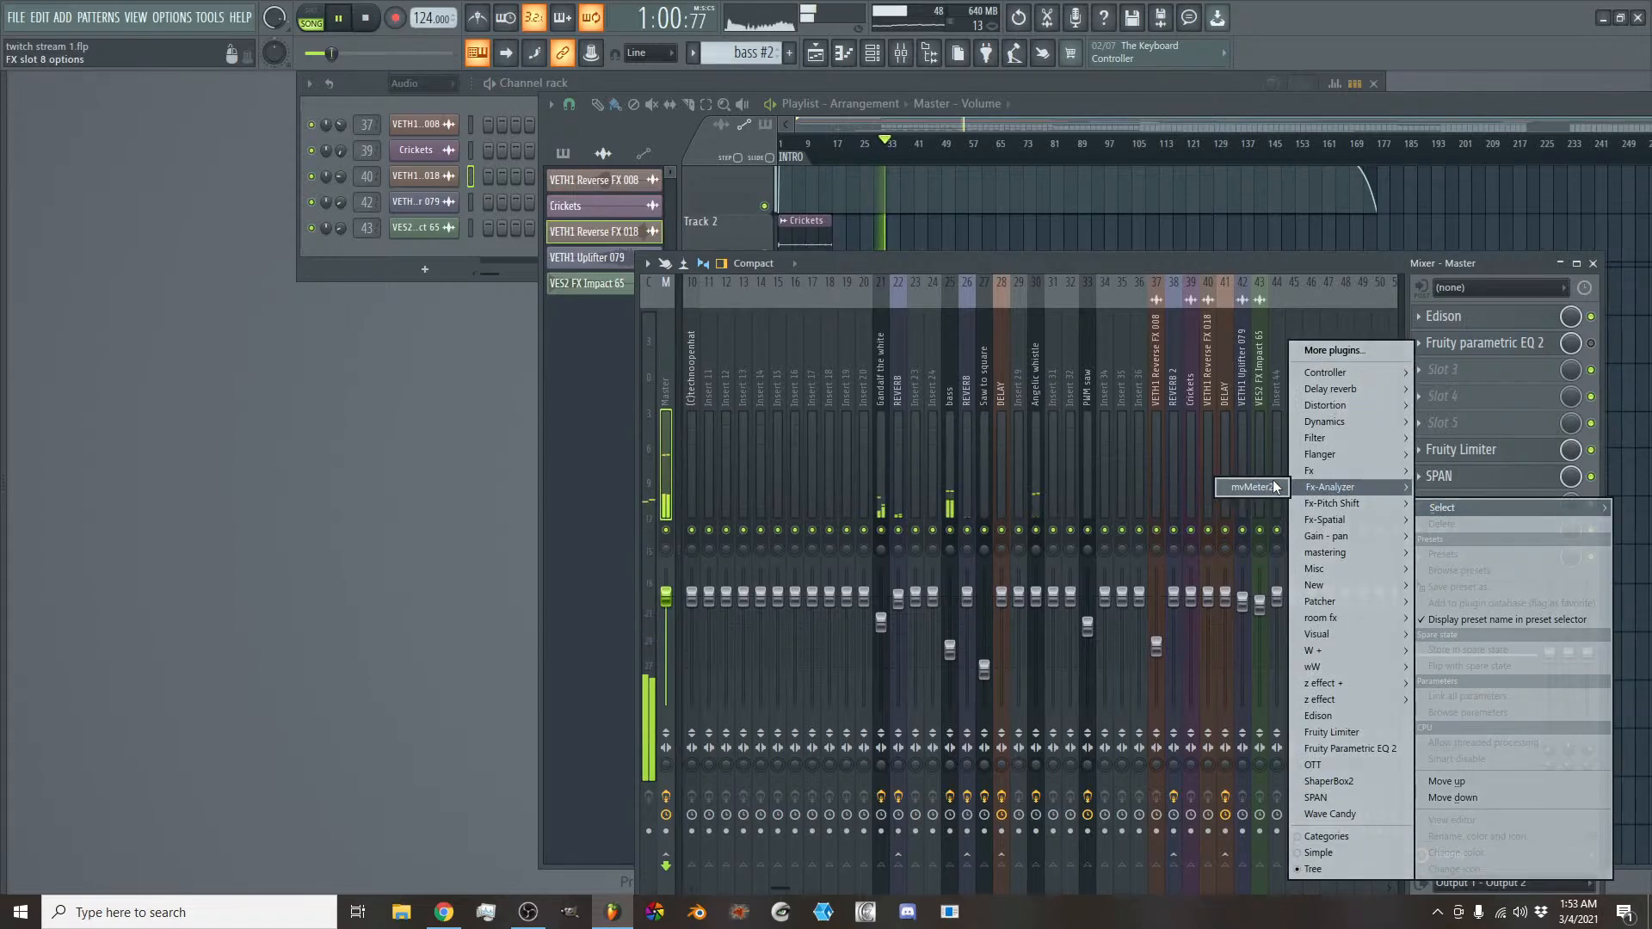
mouse_move(1344, 519)
left_click(1280, 519)
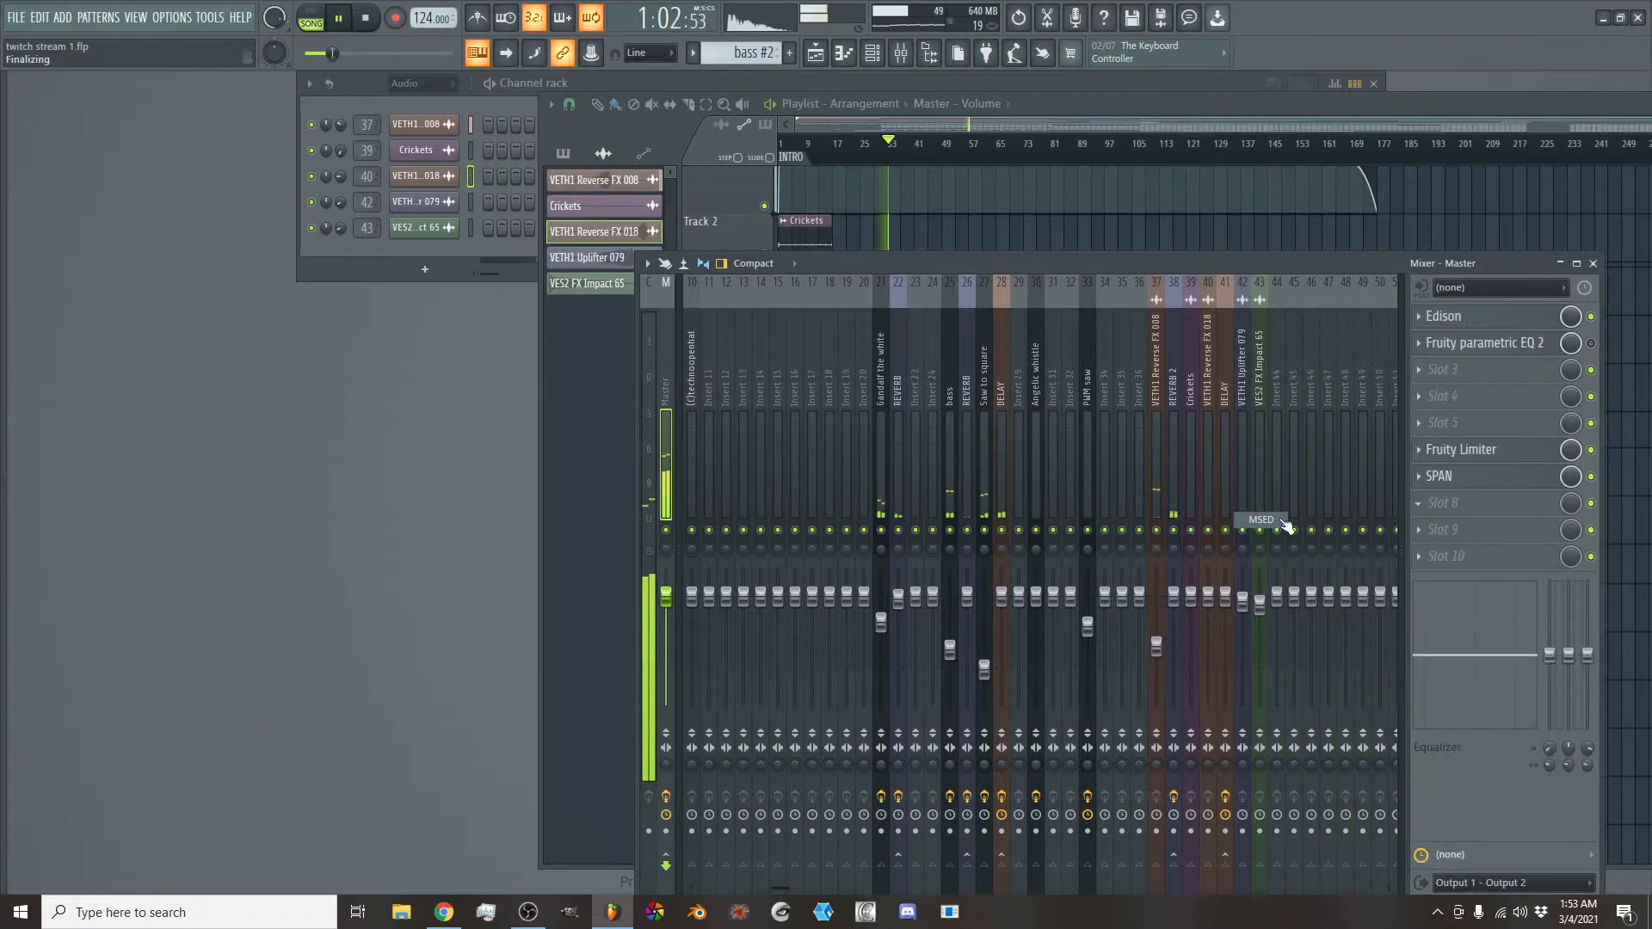
left_click_drag(287, 183, 1362, 38)
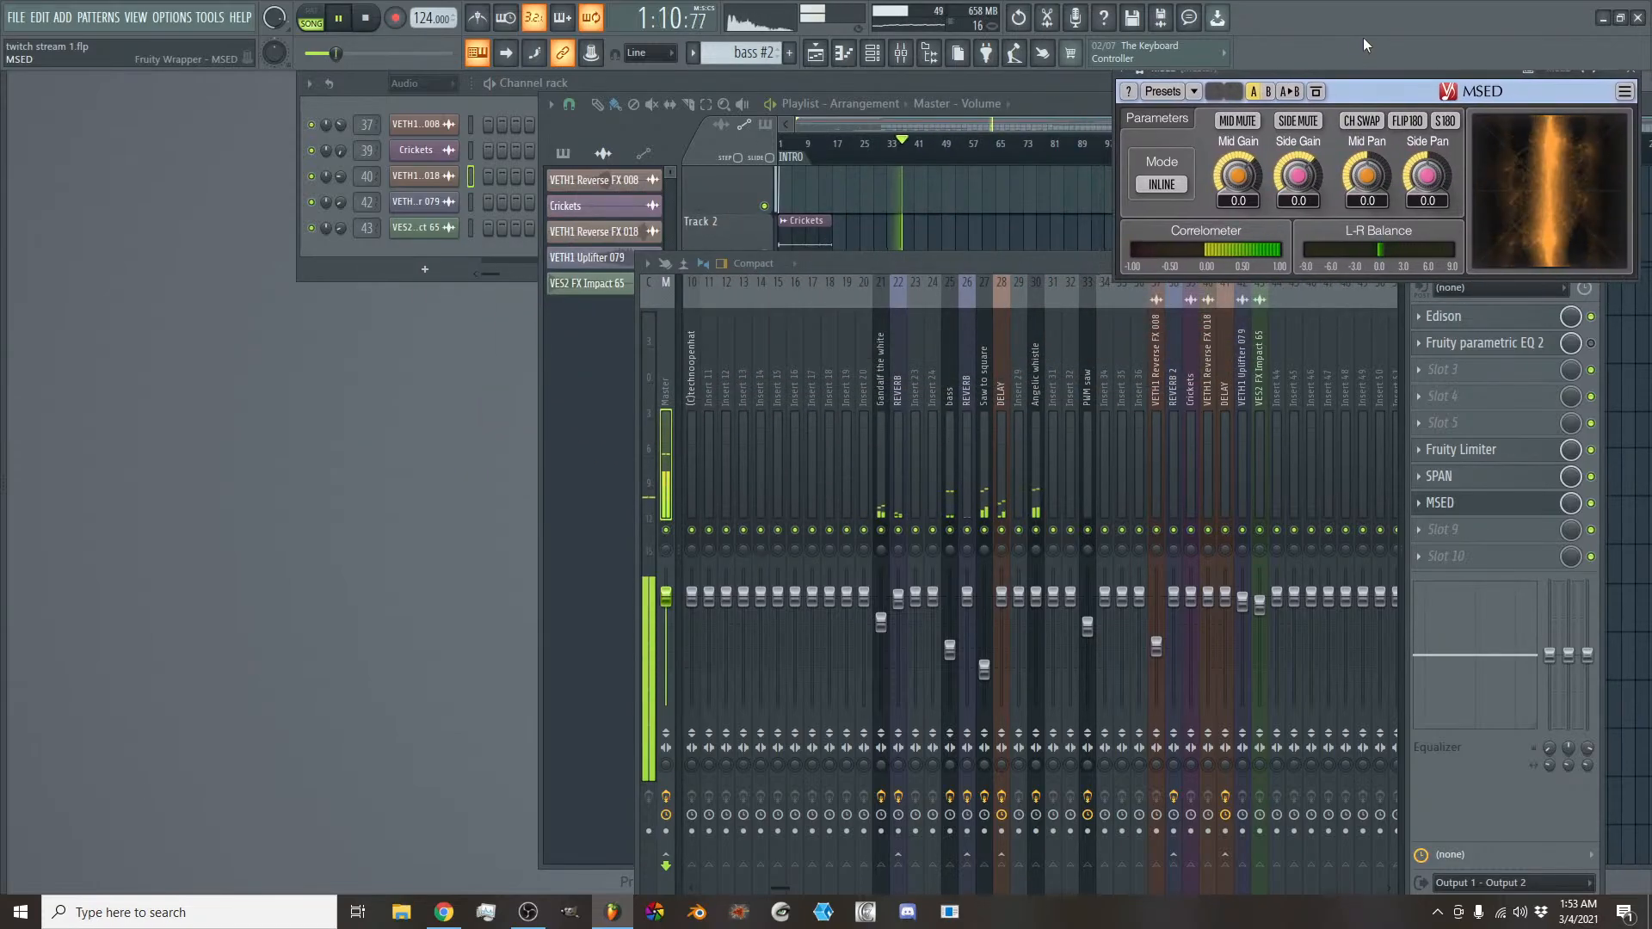
- Open the Master track's SPAN analyzer, move it off the mixer tracks and stop playback
left_click(1451, 485)
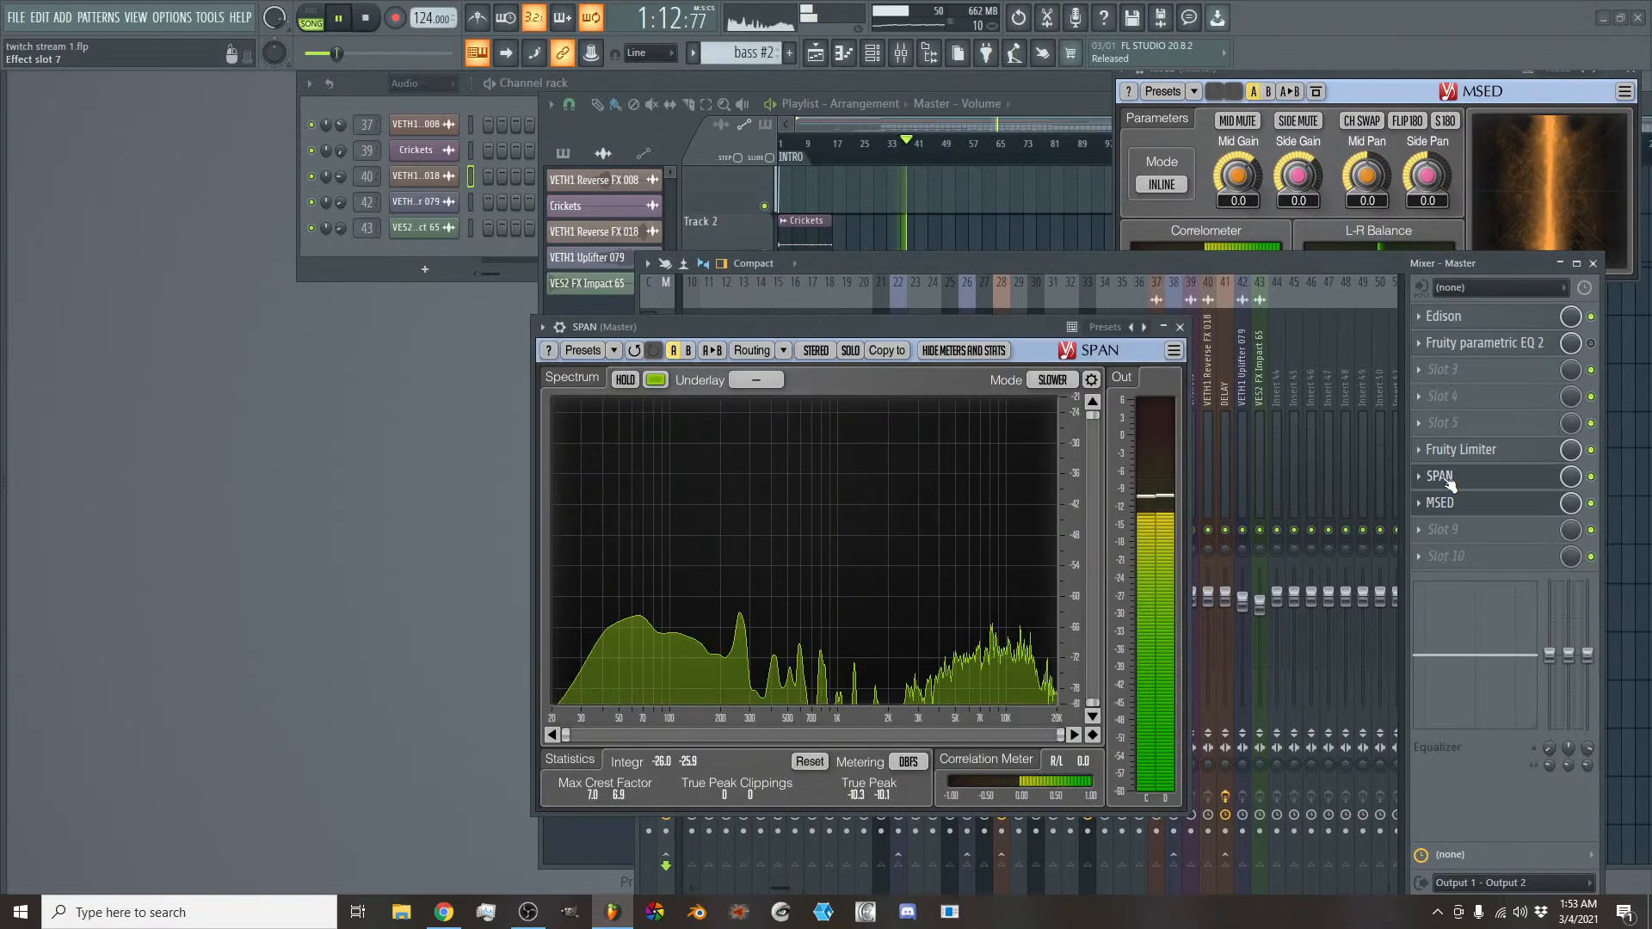
left_click_drag(865, 326, 524, 301)
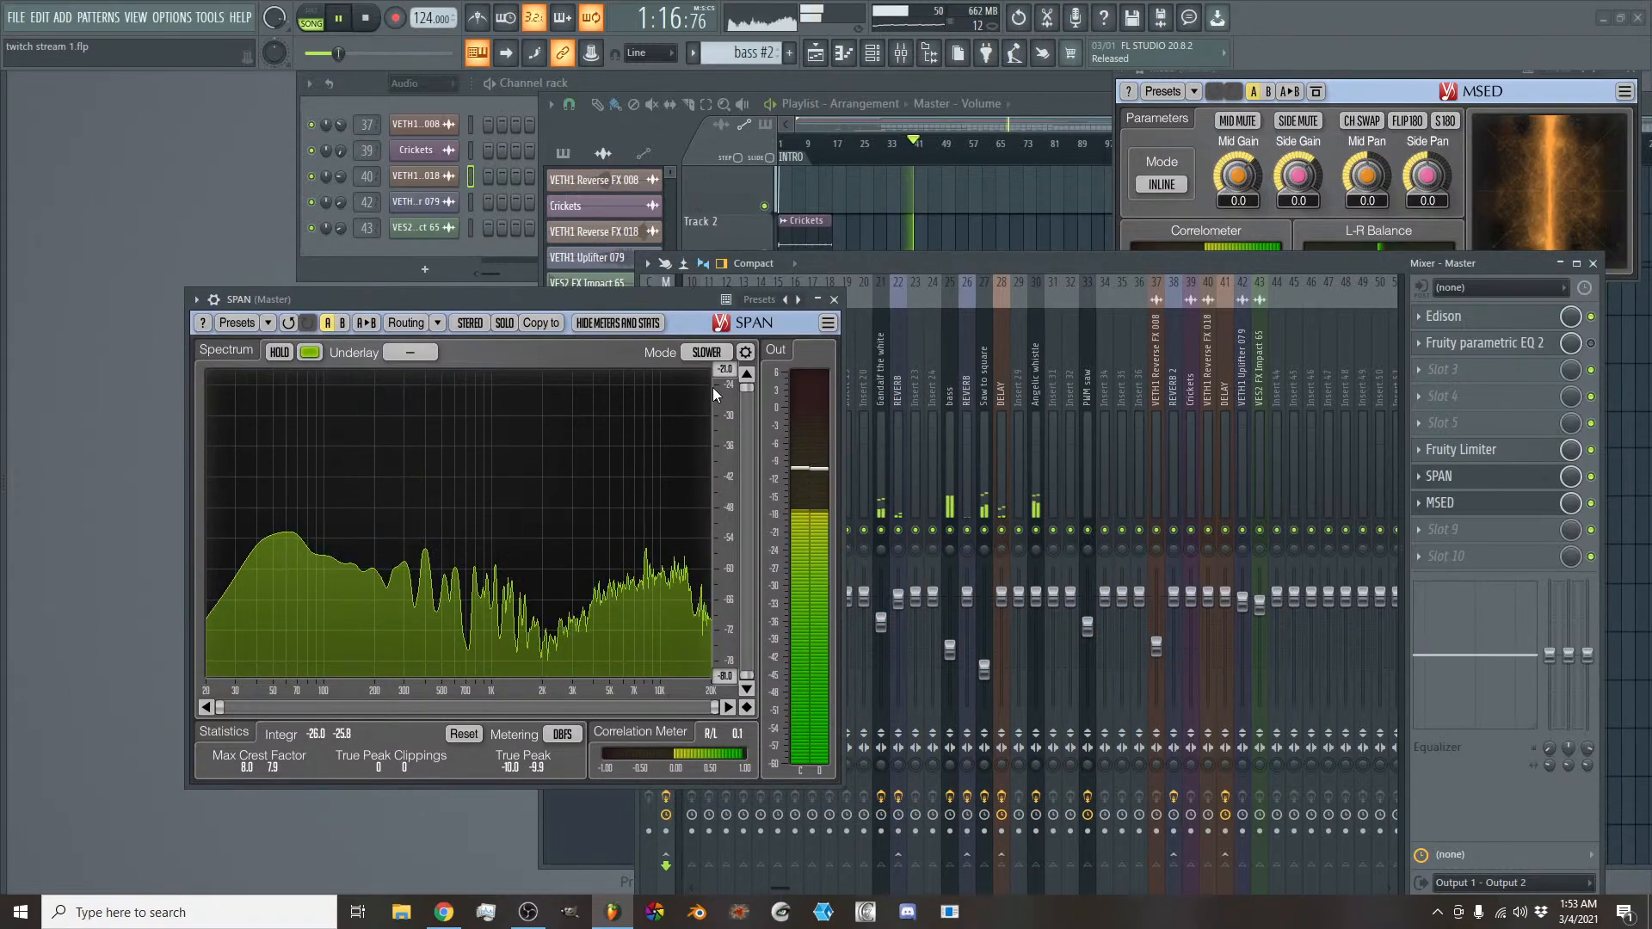
key("space")
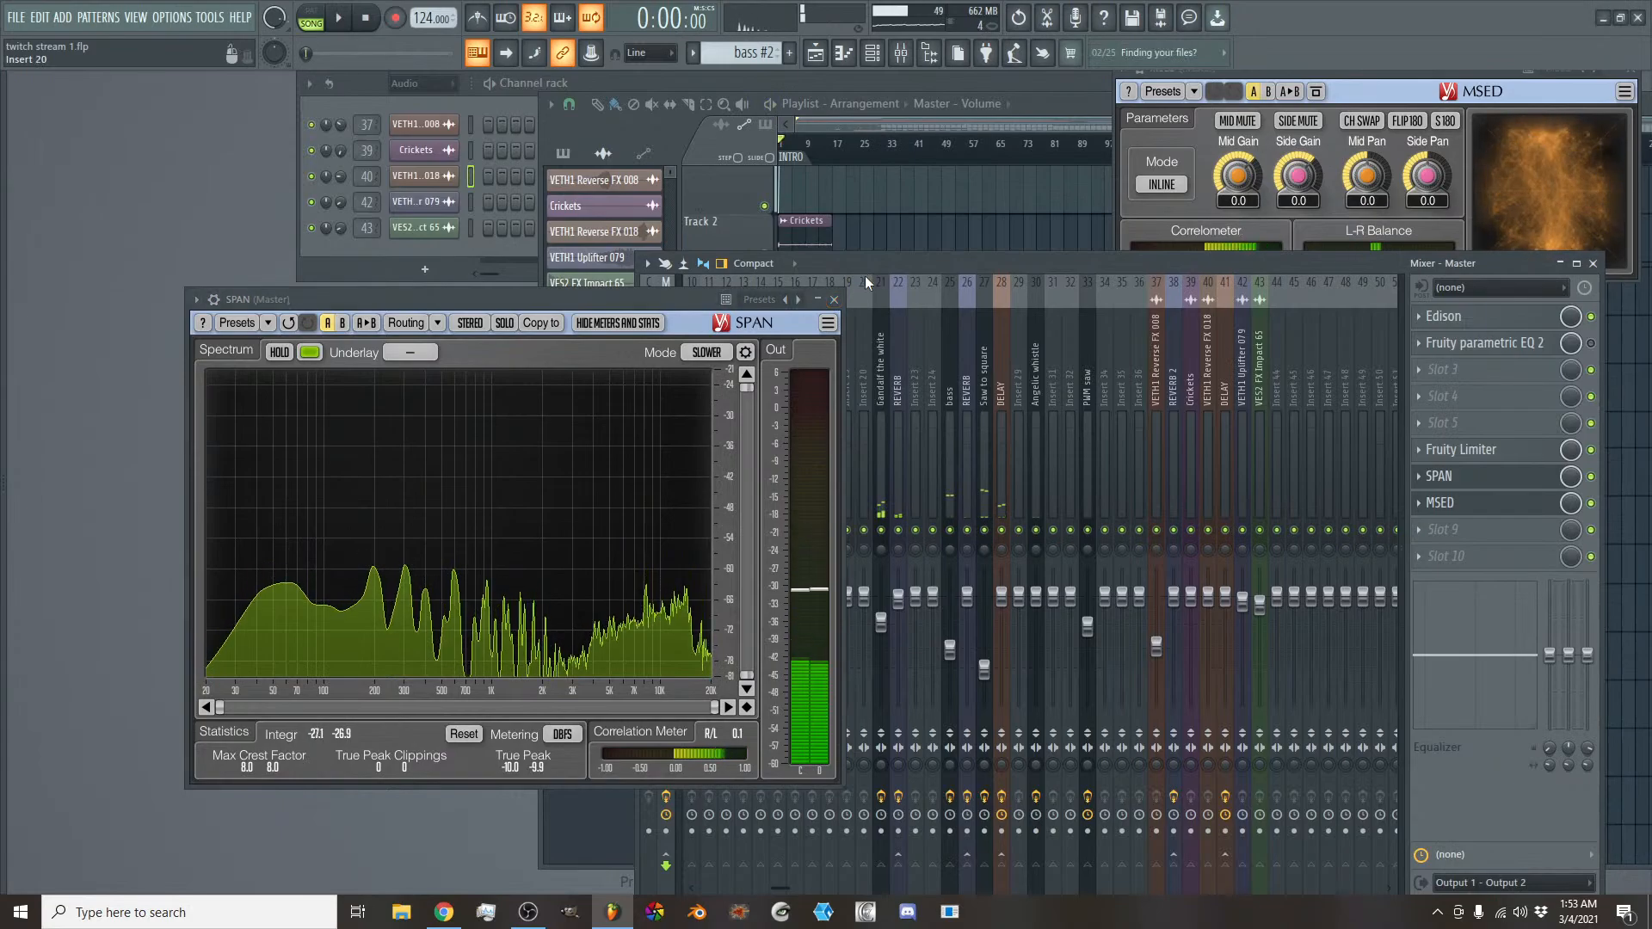
left_click_drag(703, 300, 522, 301)
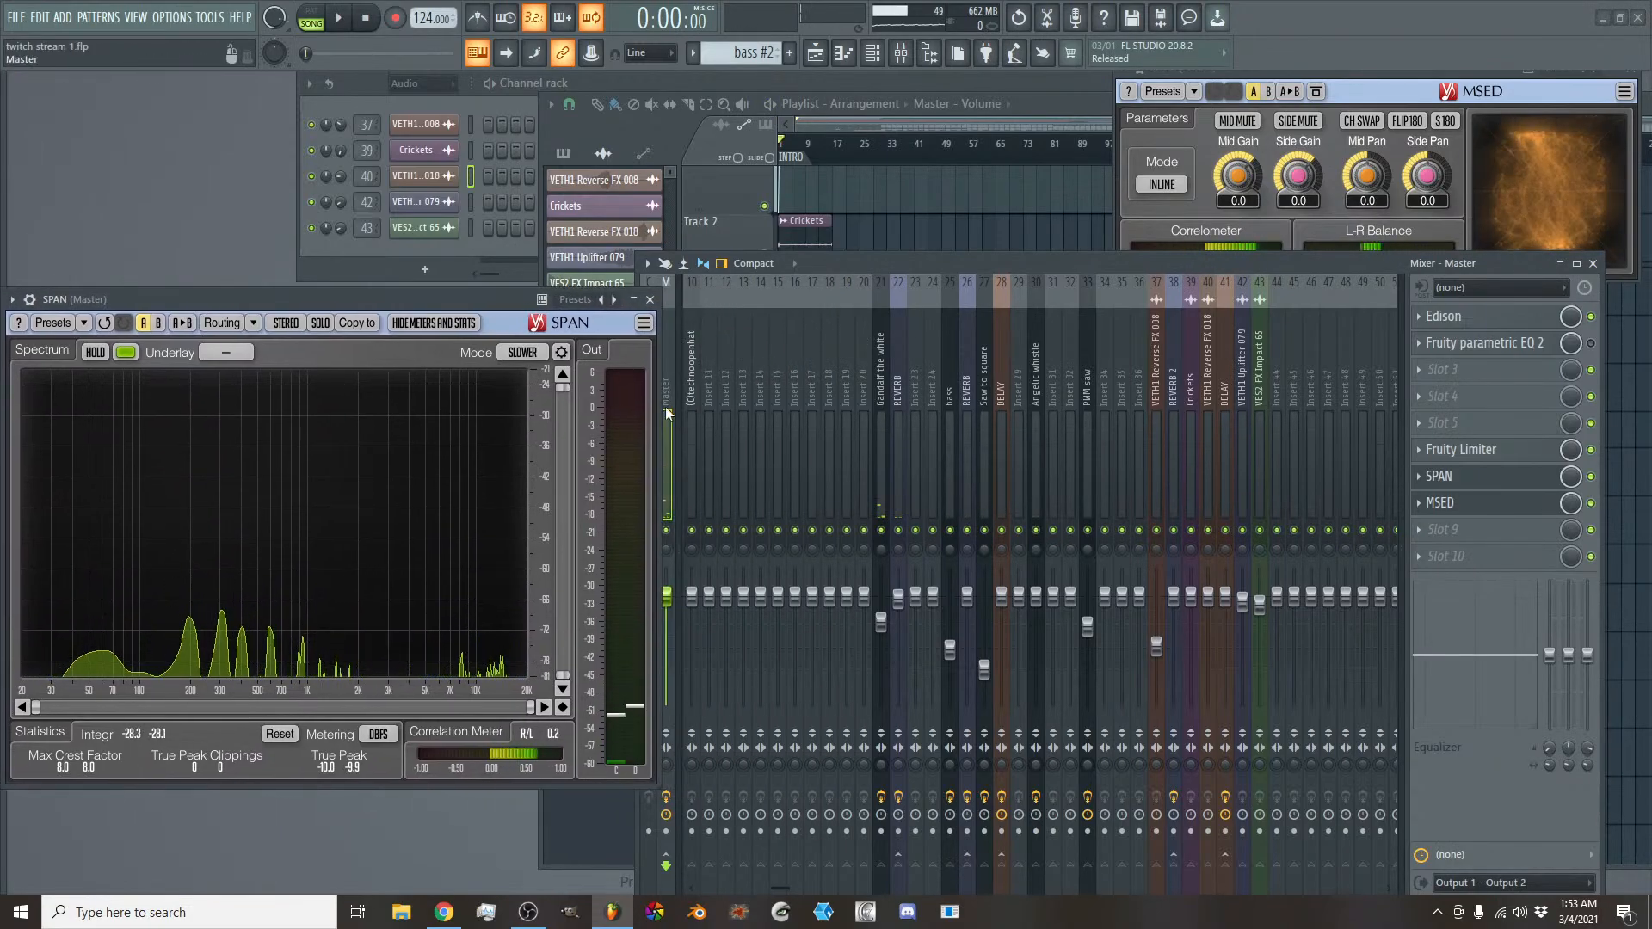
- Open the Master's Fruity Limiter, arrange it beside SPAN and play the song from the start
left_click(1459, 451)
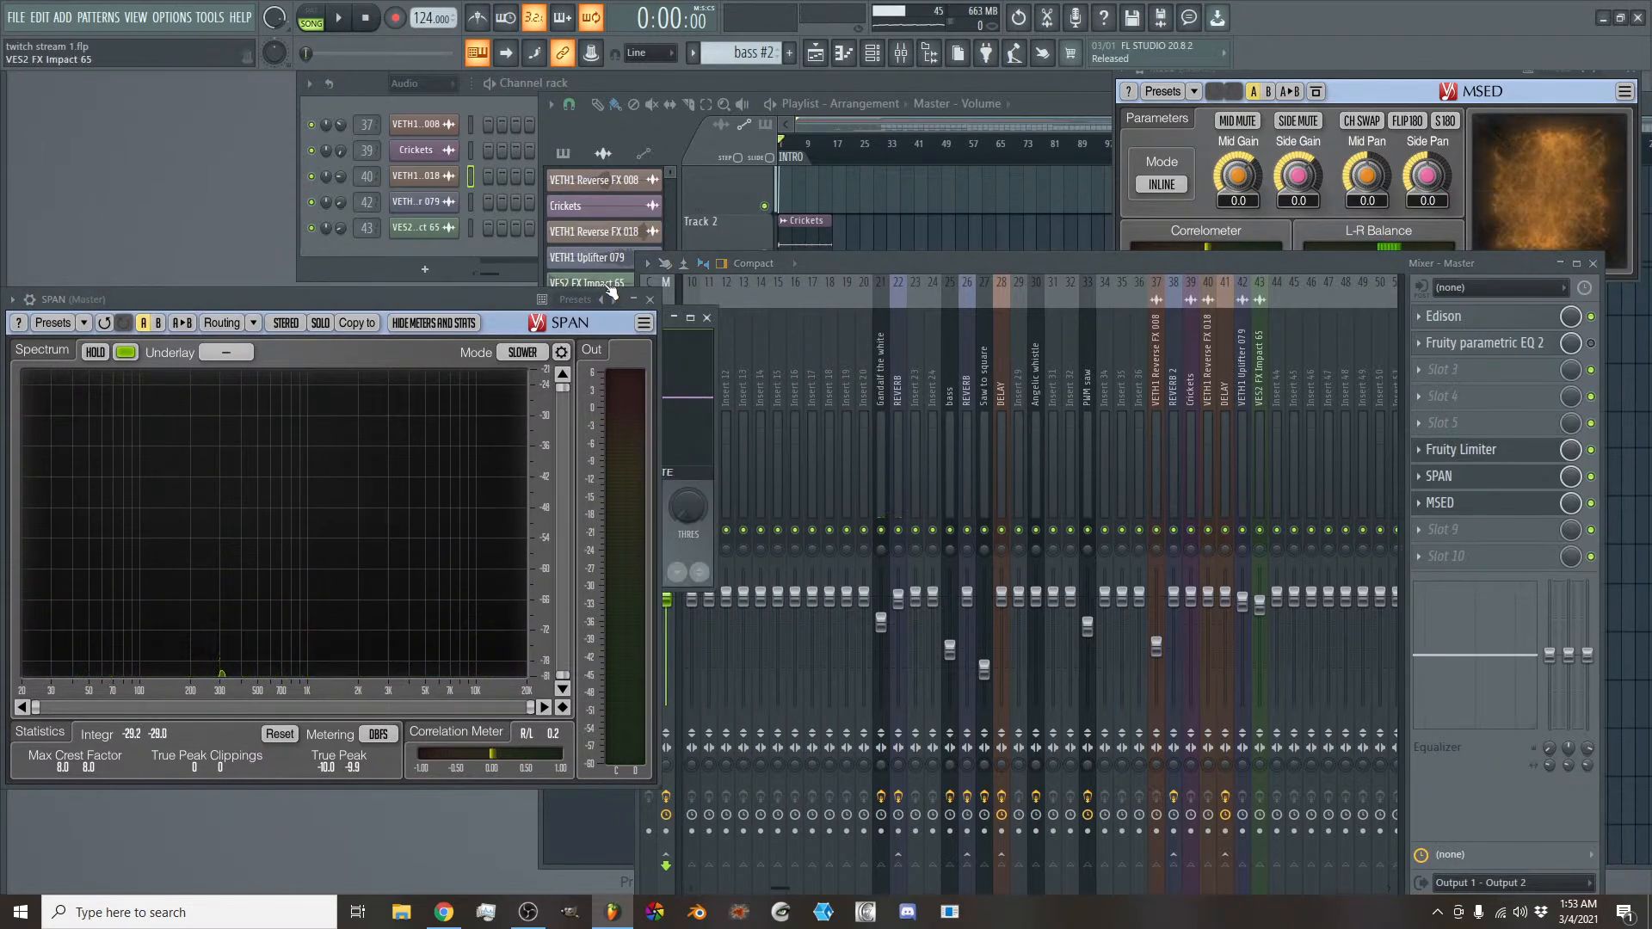
left_click_drag(487, 303, 494, 418)
left_click_drag(496, 330, 1056, 359)
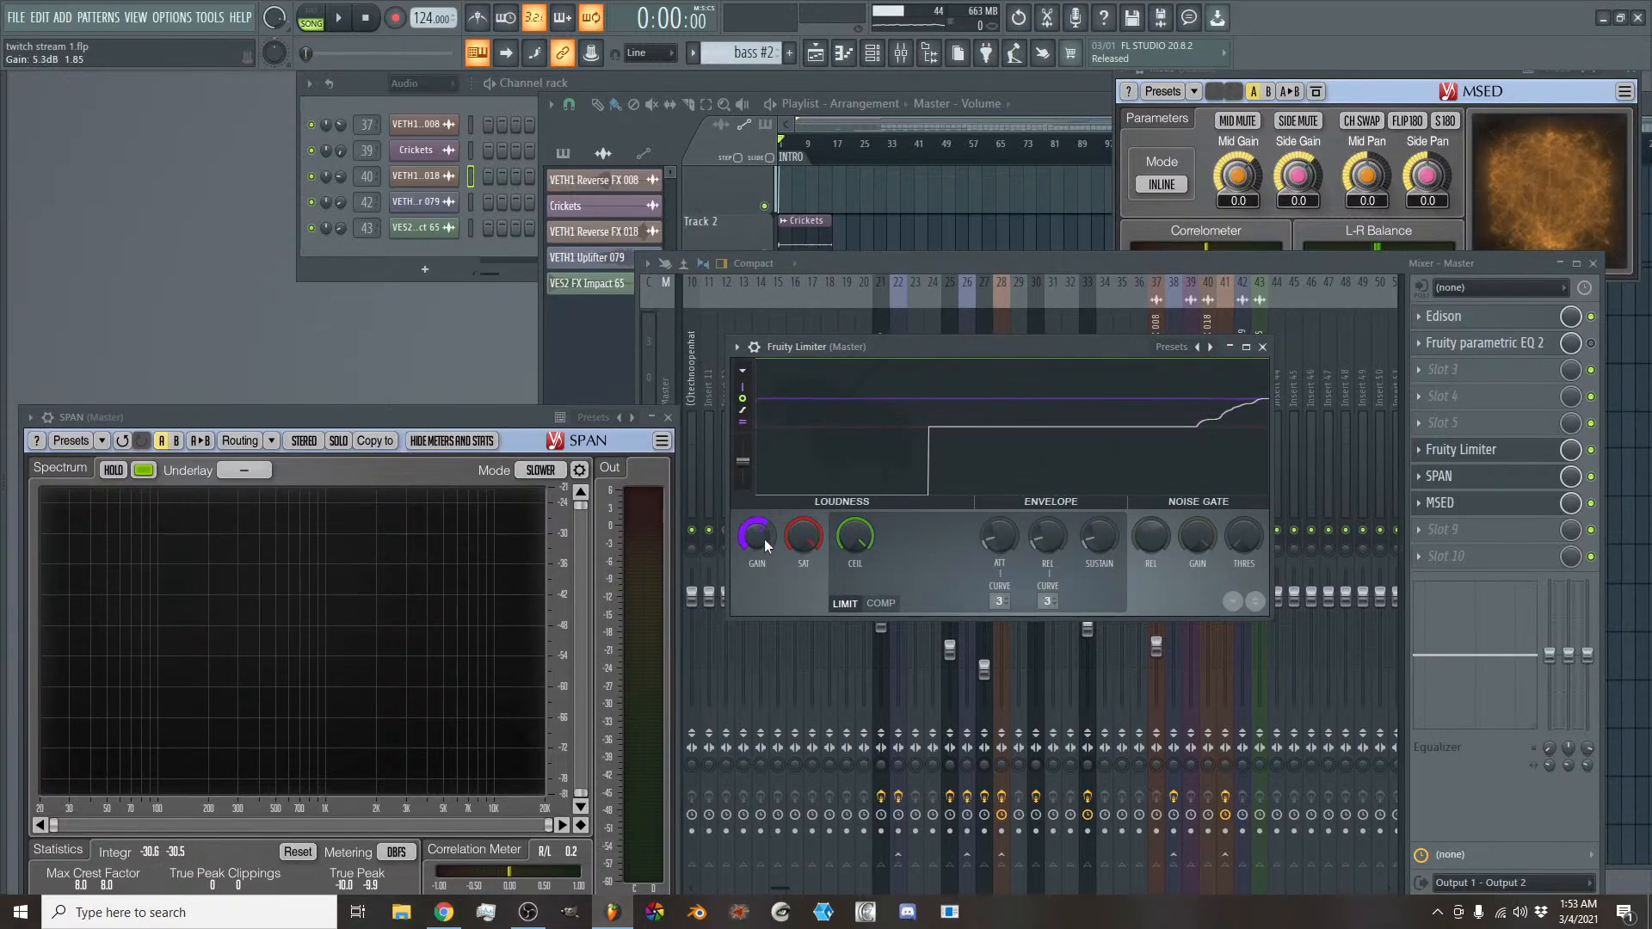
left_click_drag(447, 417, 467, 319)
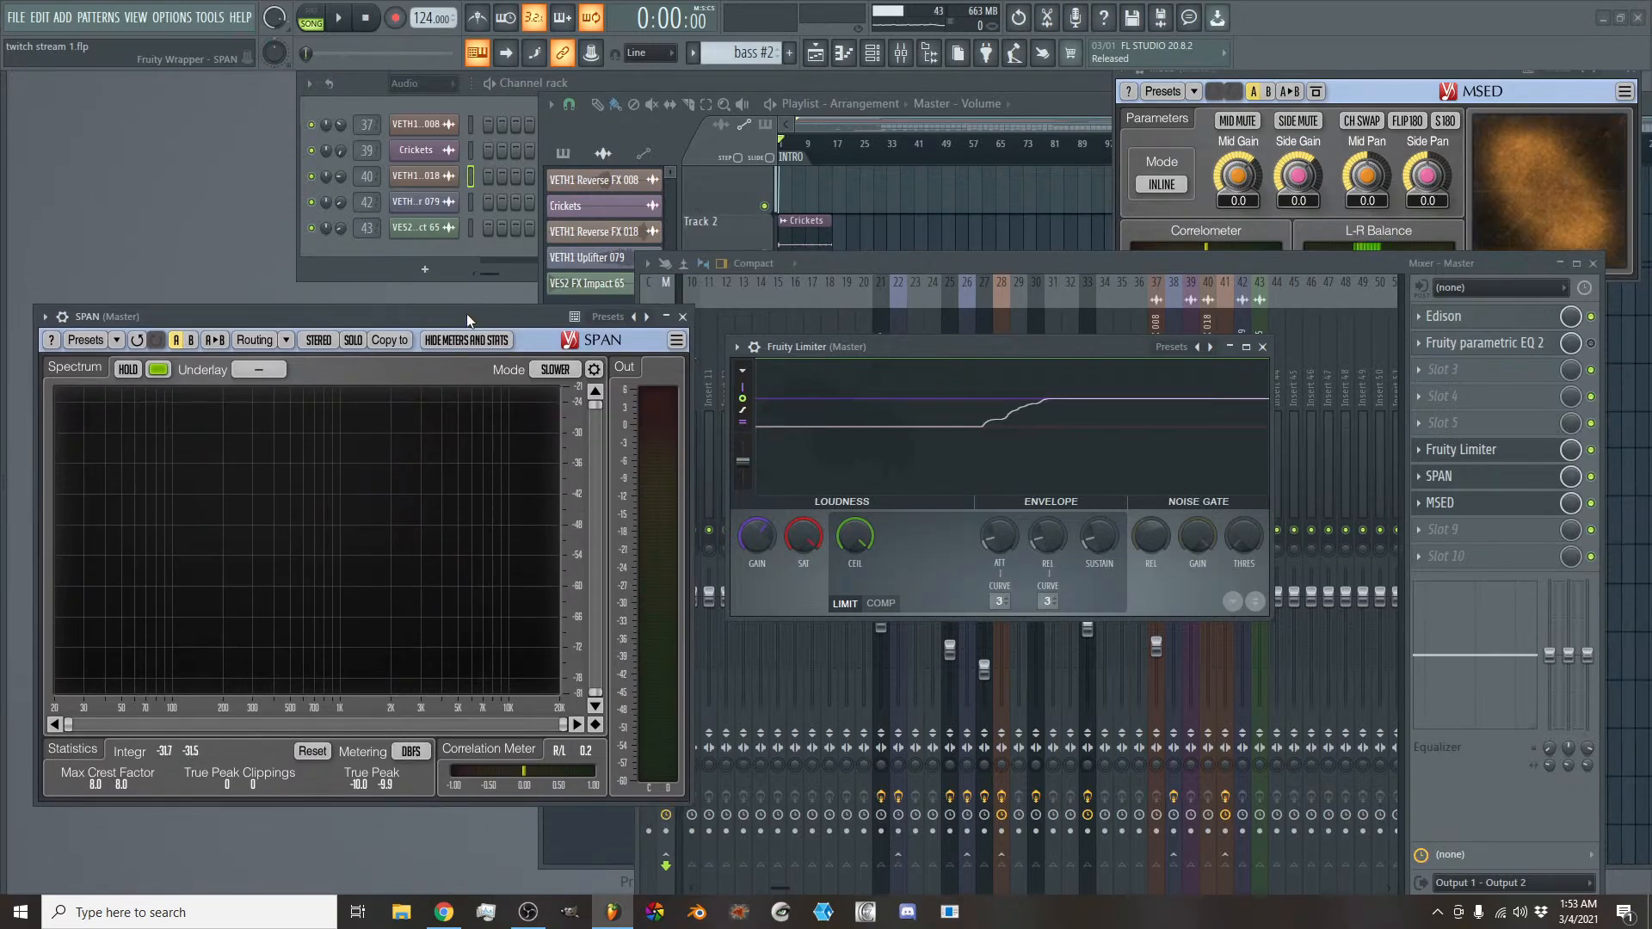
key("space")
left_click_drag(763, 544, 763, 546)
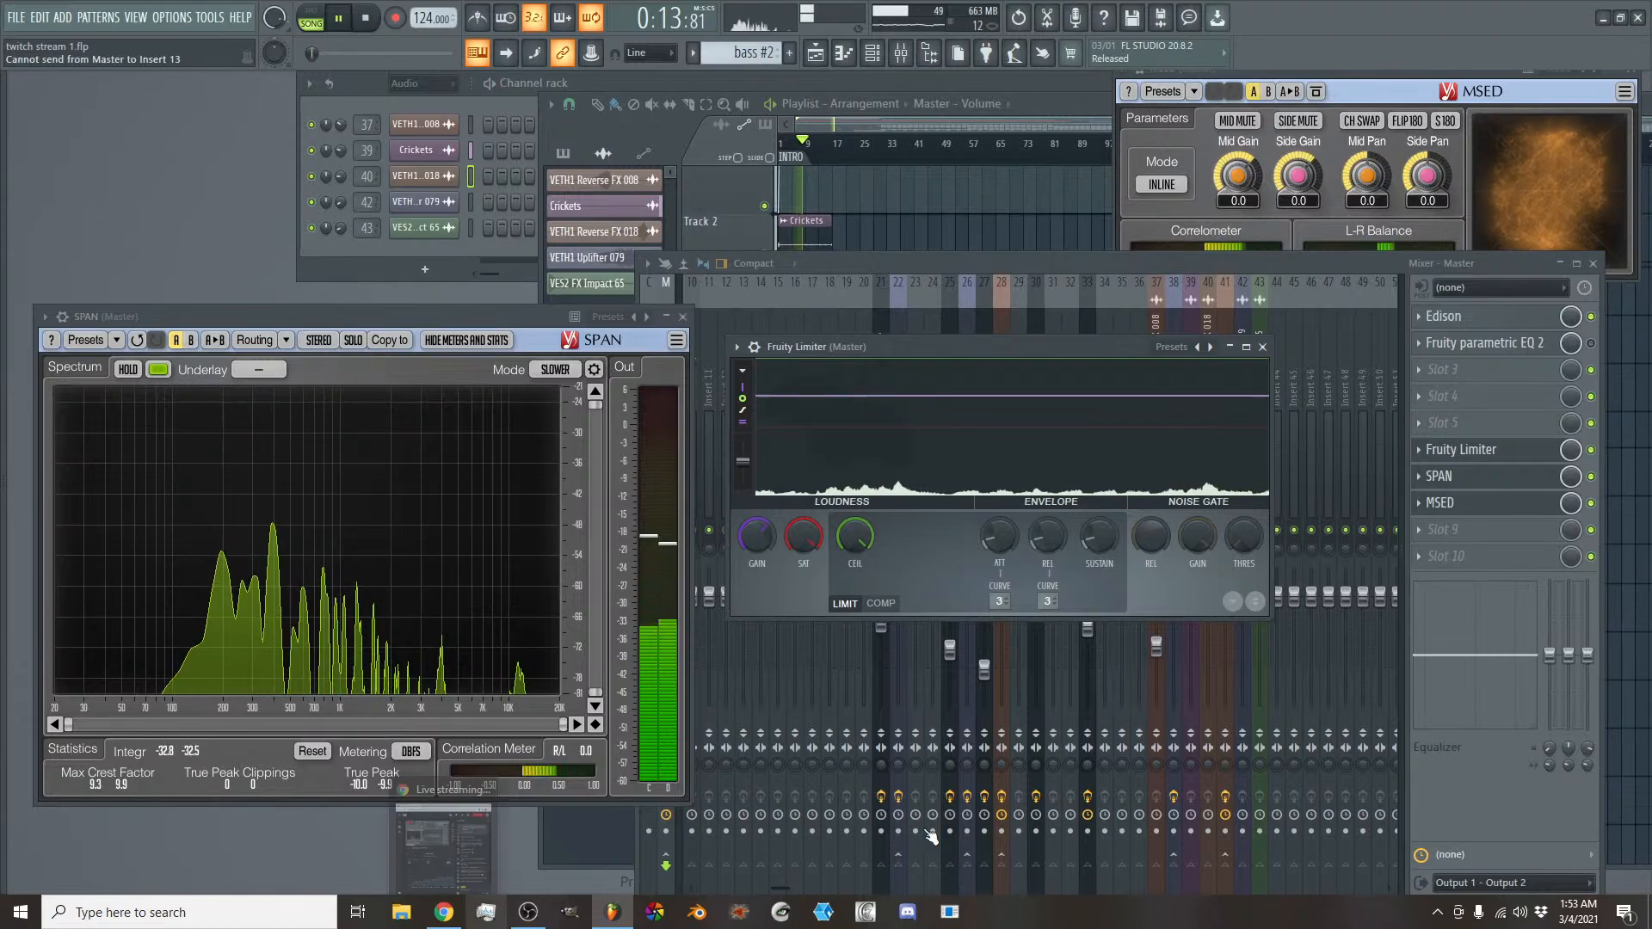
- Detach the MSED window and move it up above the mixer's effect slots
left_click(1234, 80)
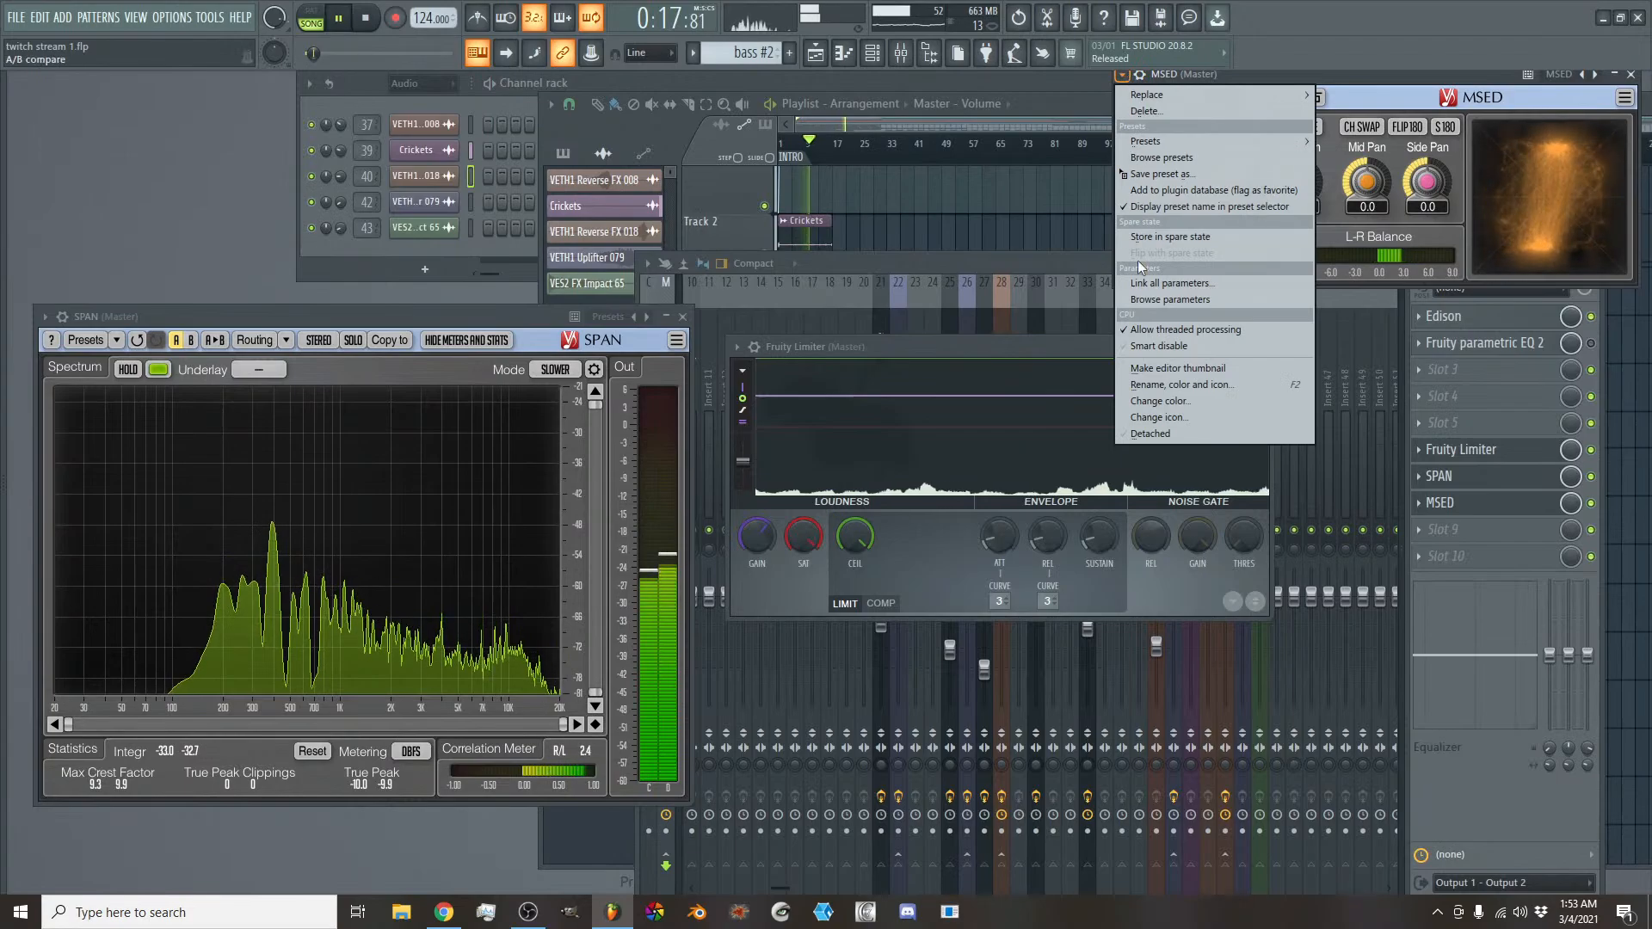
left_click(1170, 430)
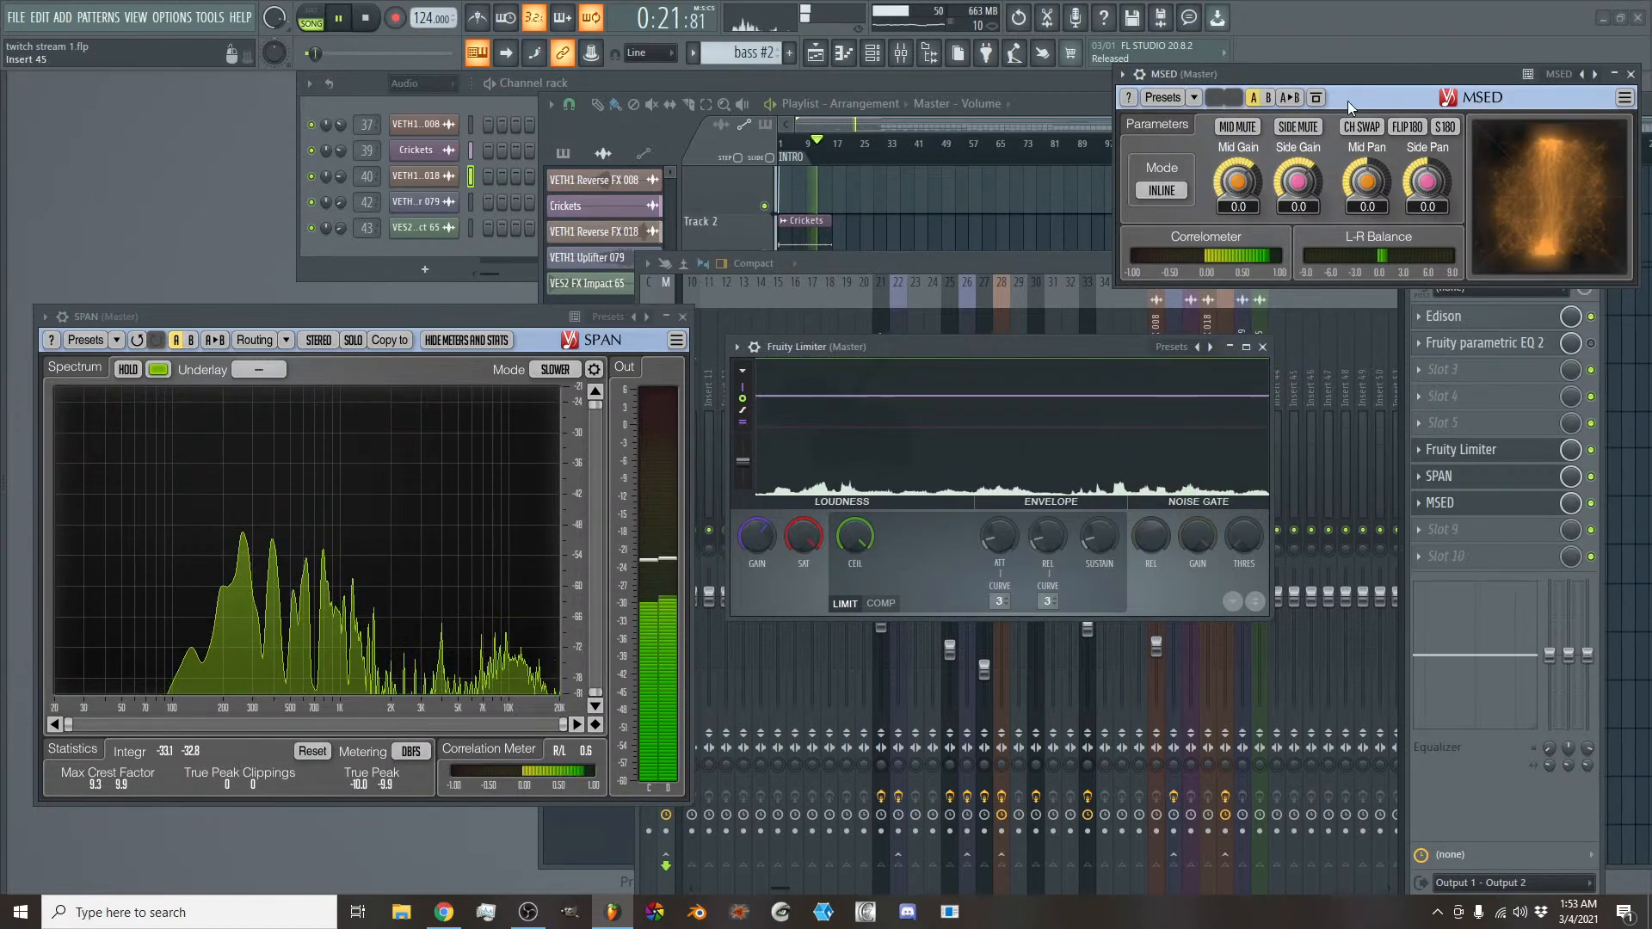
left_click_drag(1363, 72, 1376, 12)
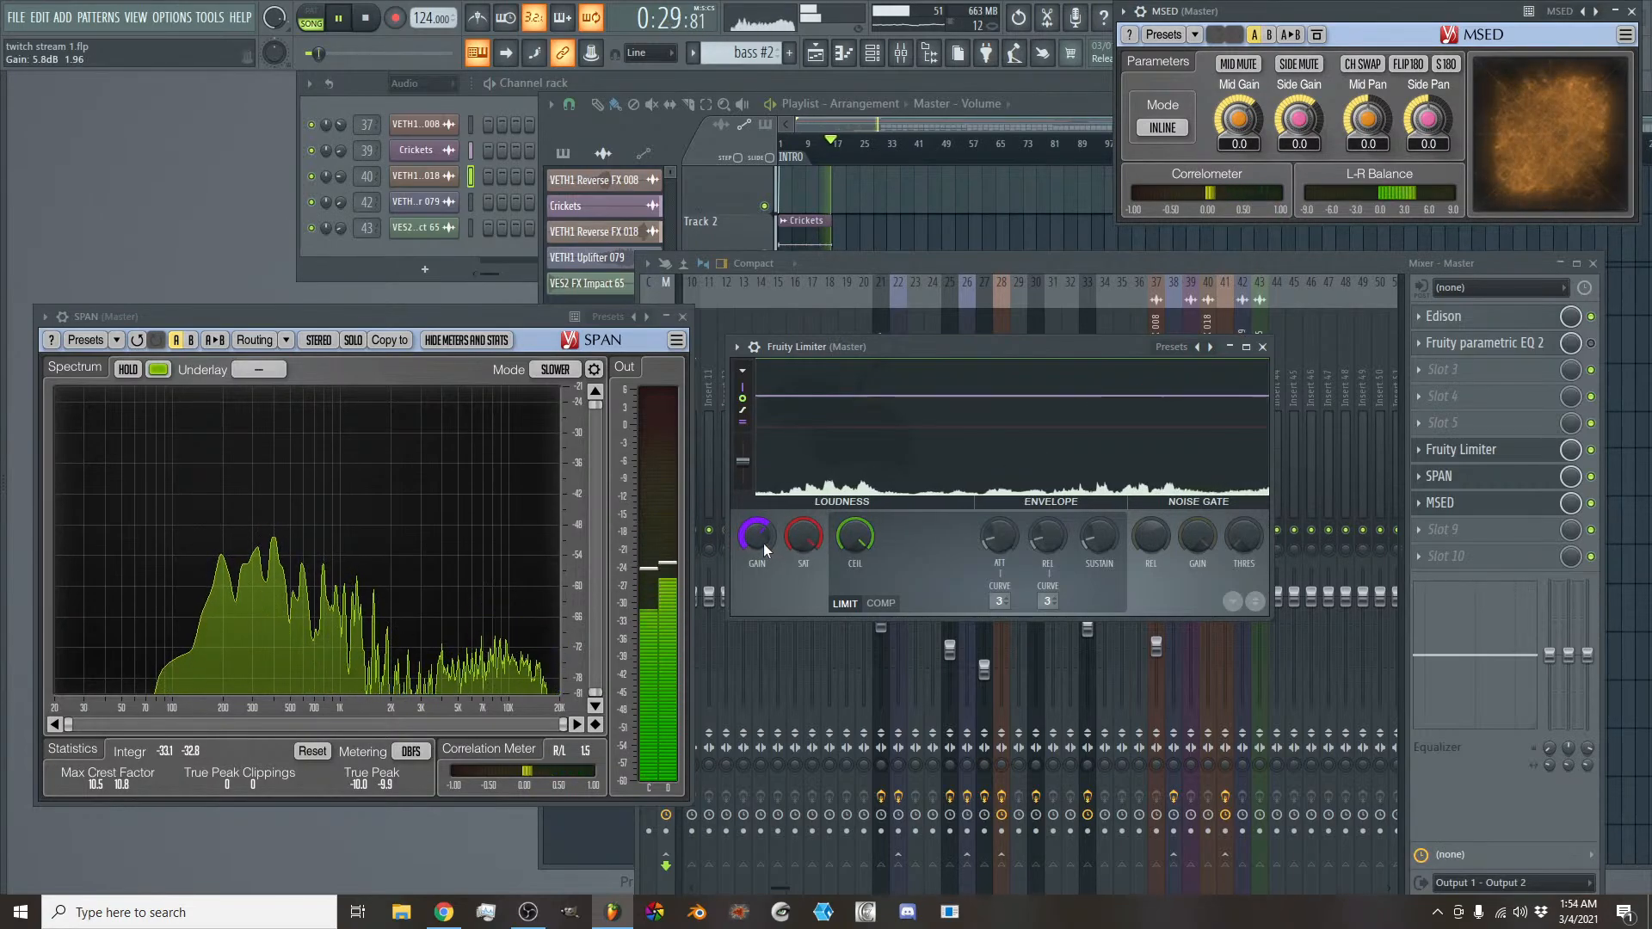
- Raise the Fruity Limiter gain on the Master to 7.1 dB and bring the playlist back to the front
left_click_drag(763, 544, 762, 526)
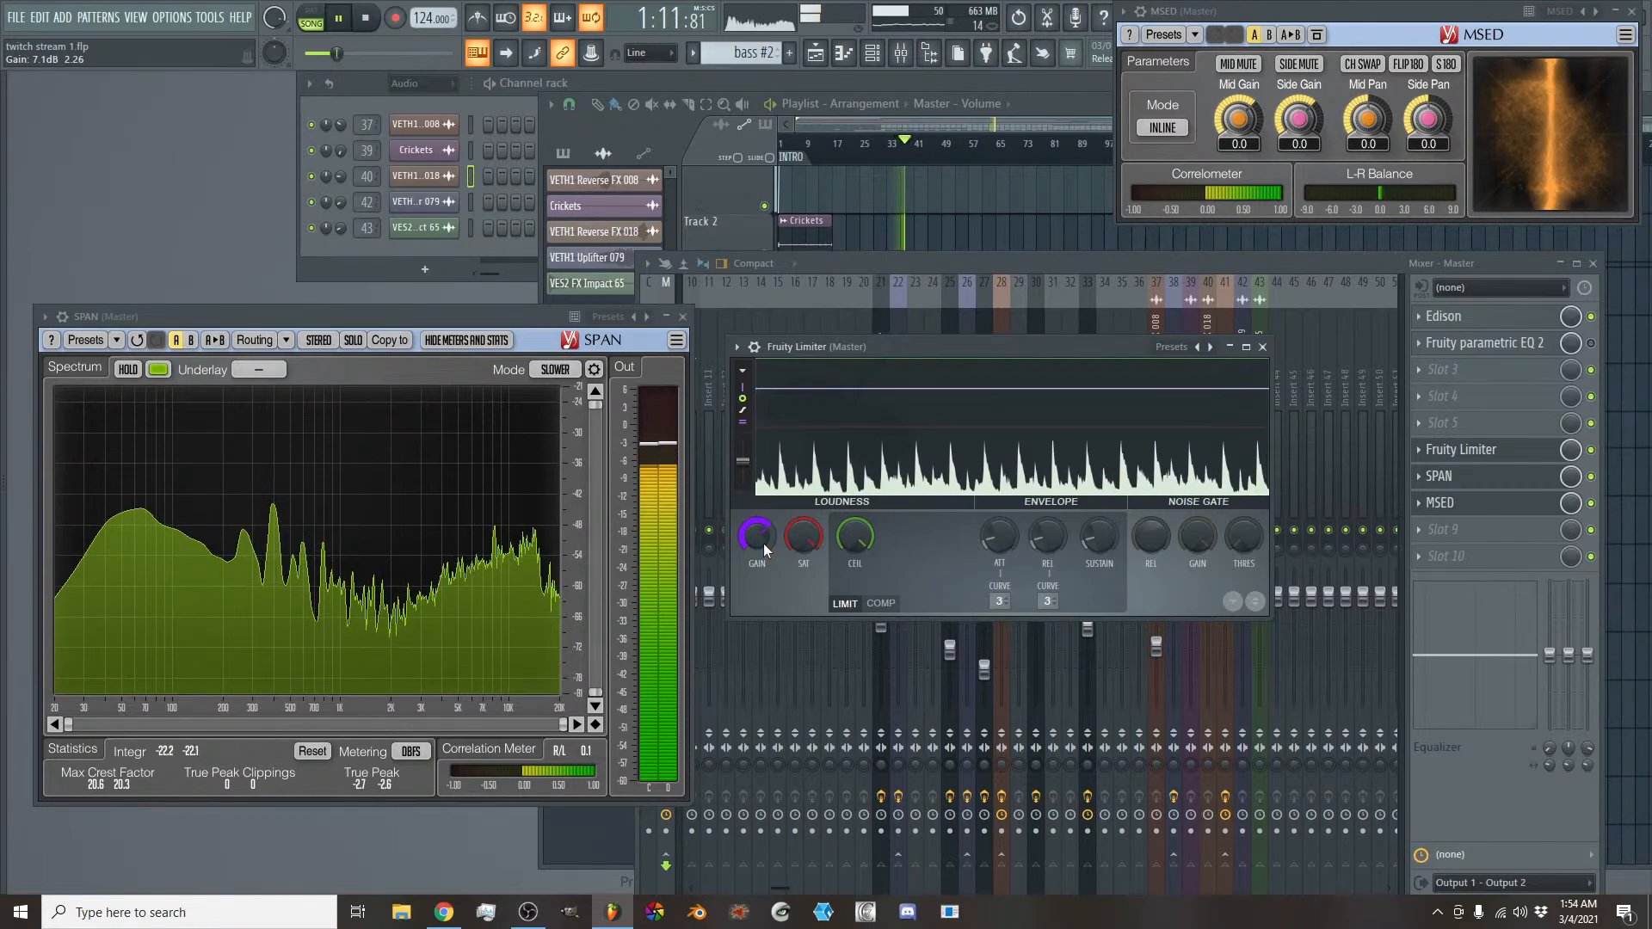
left_click(1009, 110)
left_click(1046, 98)
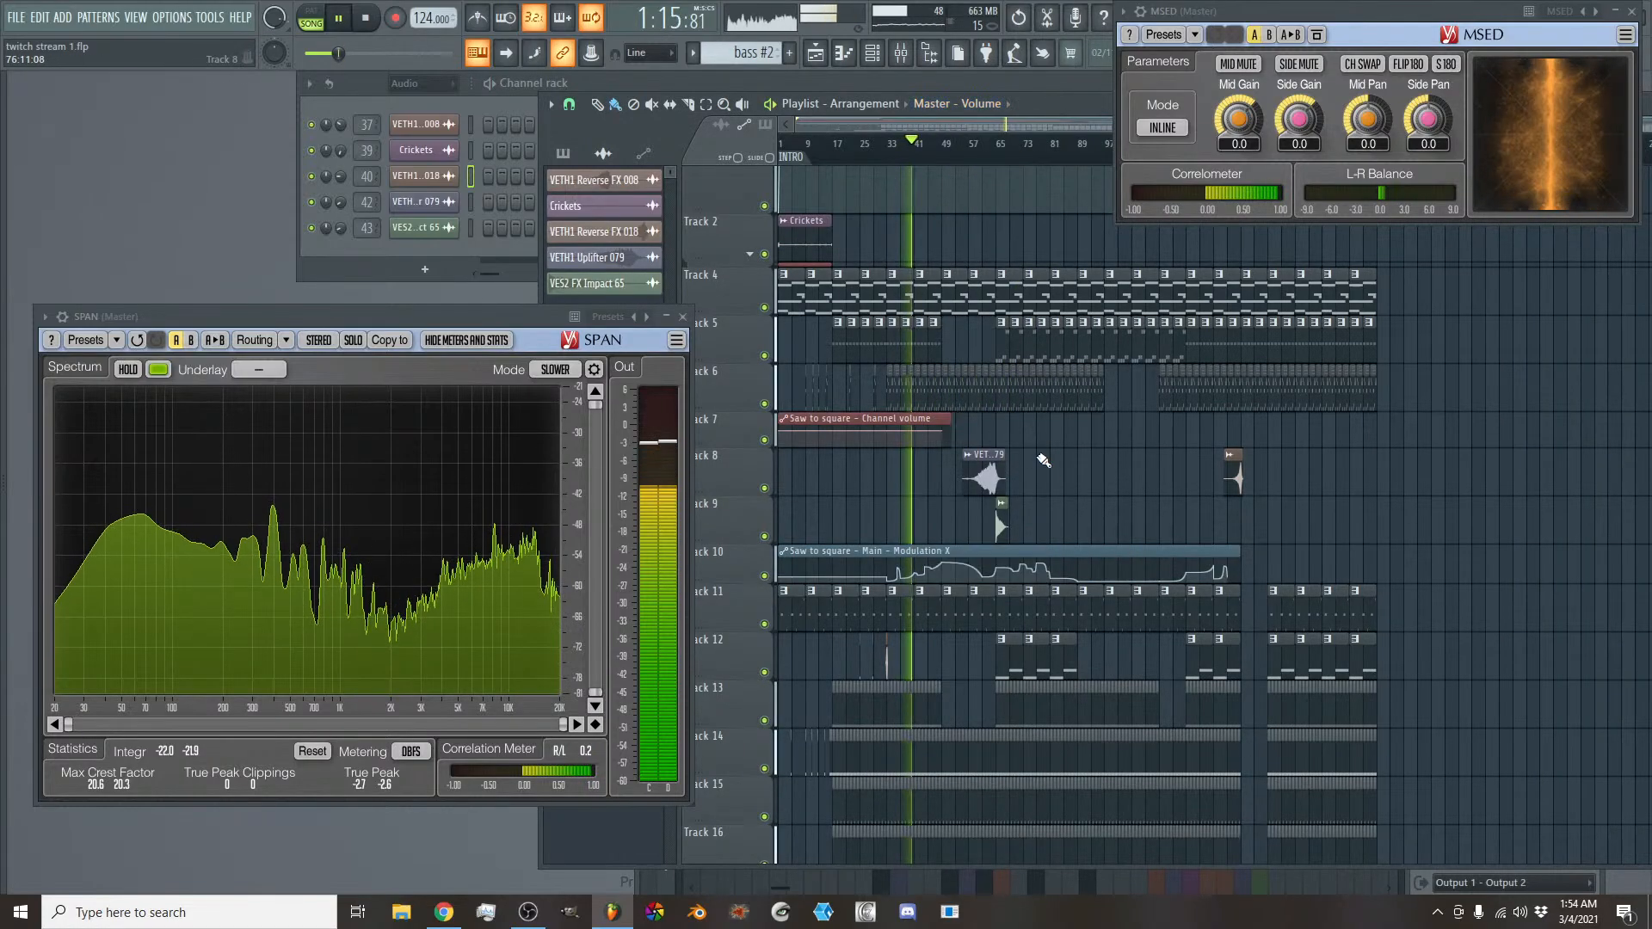
- Fill Track 22 with the (C)technoopenhat pattern from bar 65 up to the existing clips at bar 73
scroll(1048, 480, "down", 11)
scroll(1053, 486, "up", 9)
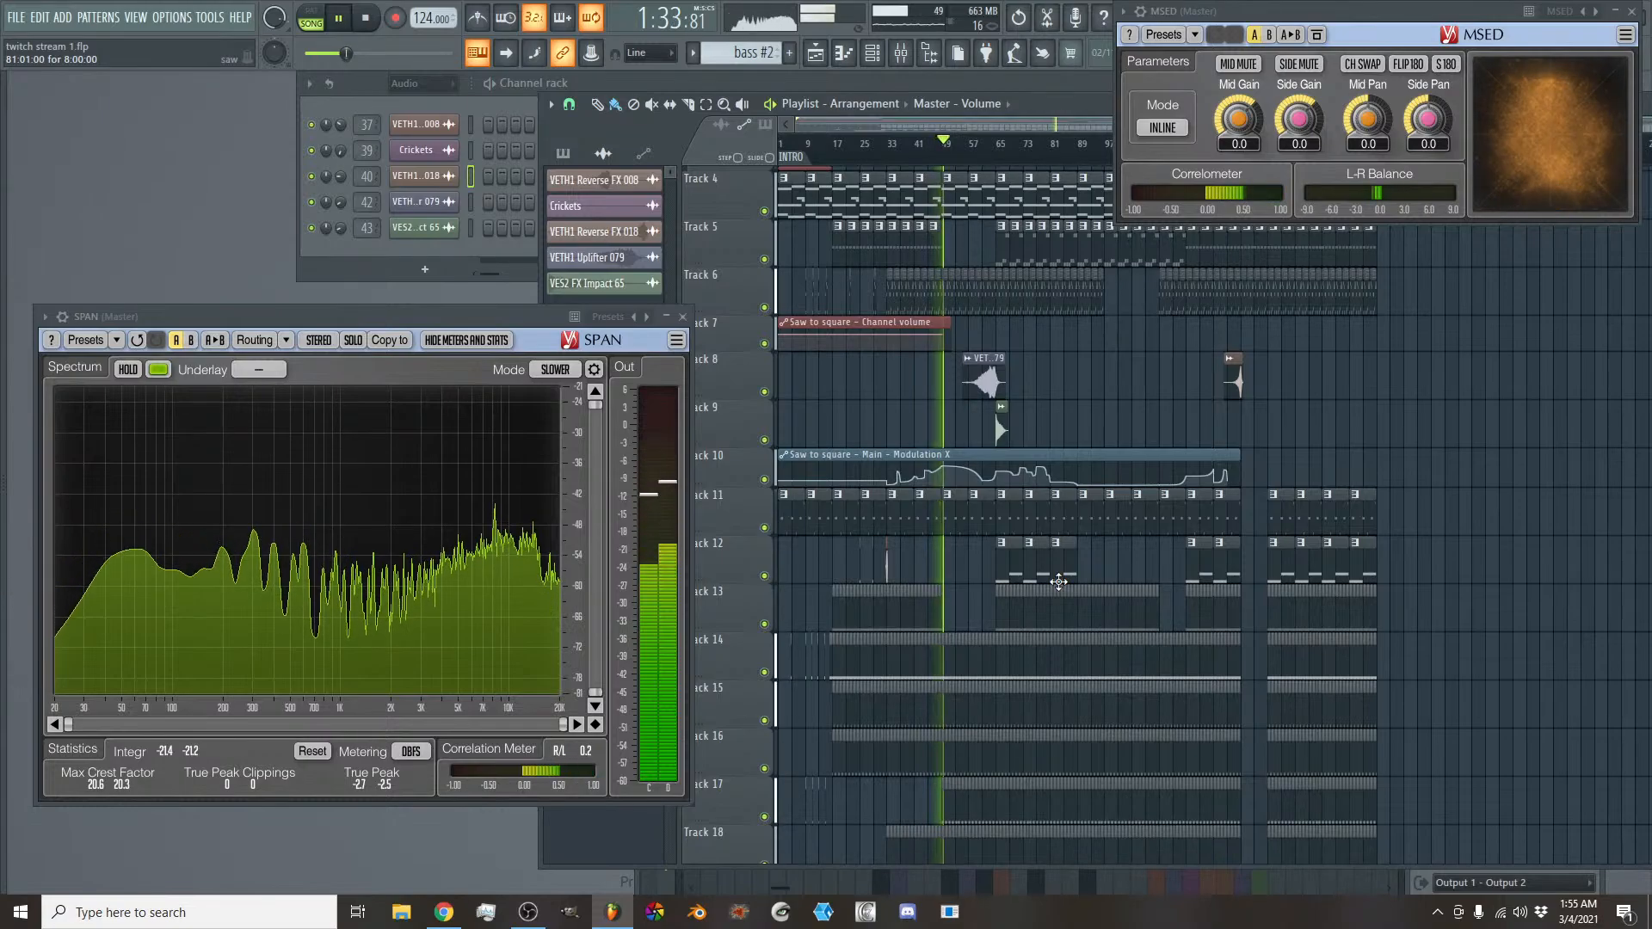
scroll(1058, 581, "down", 5)
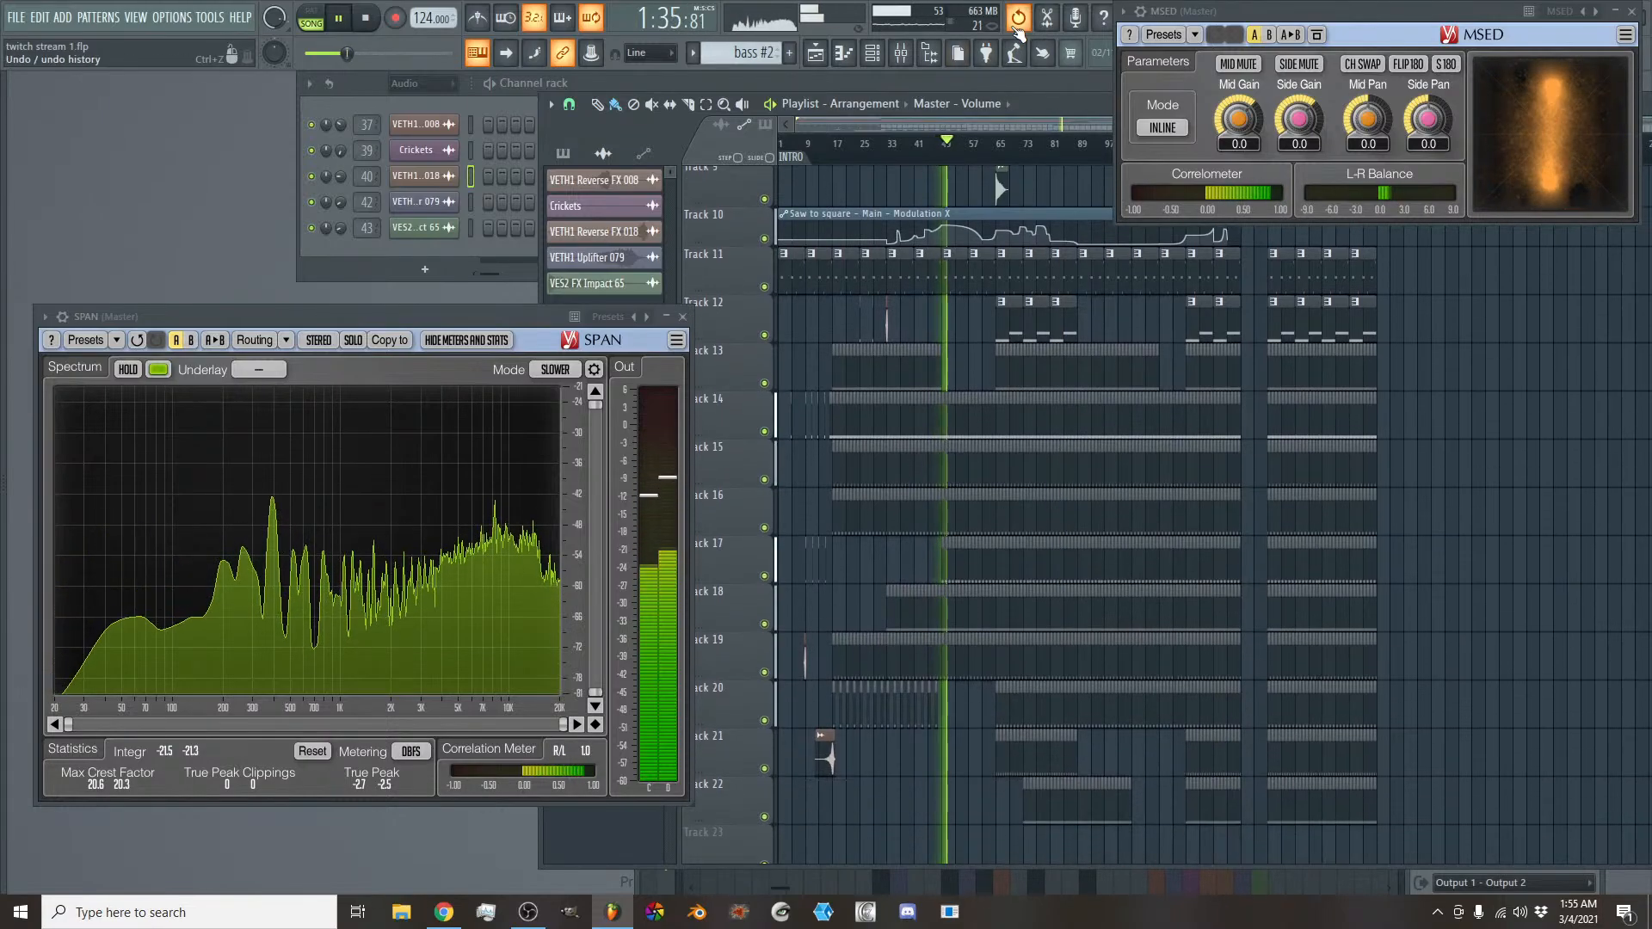
scroll(1035, 117, "up", 3)
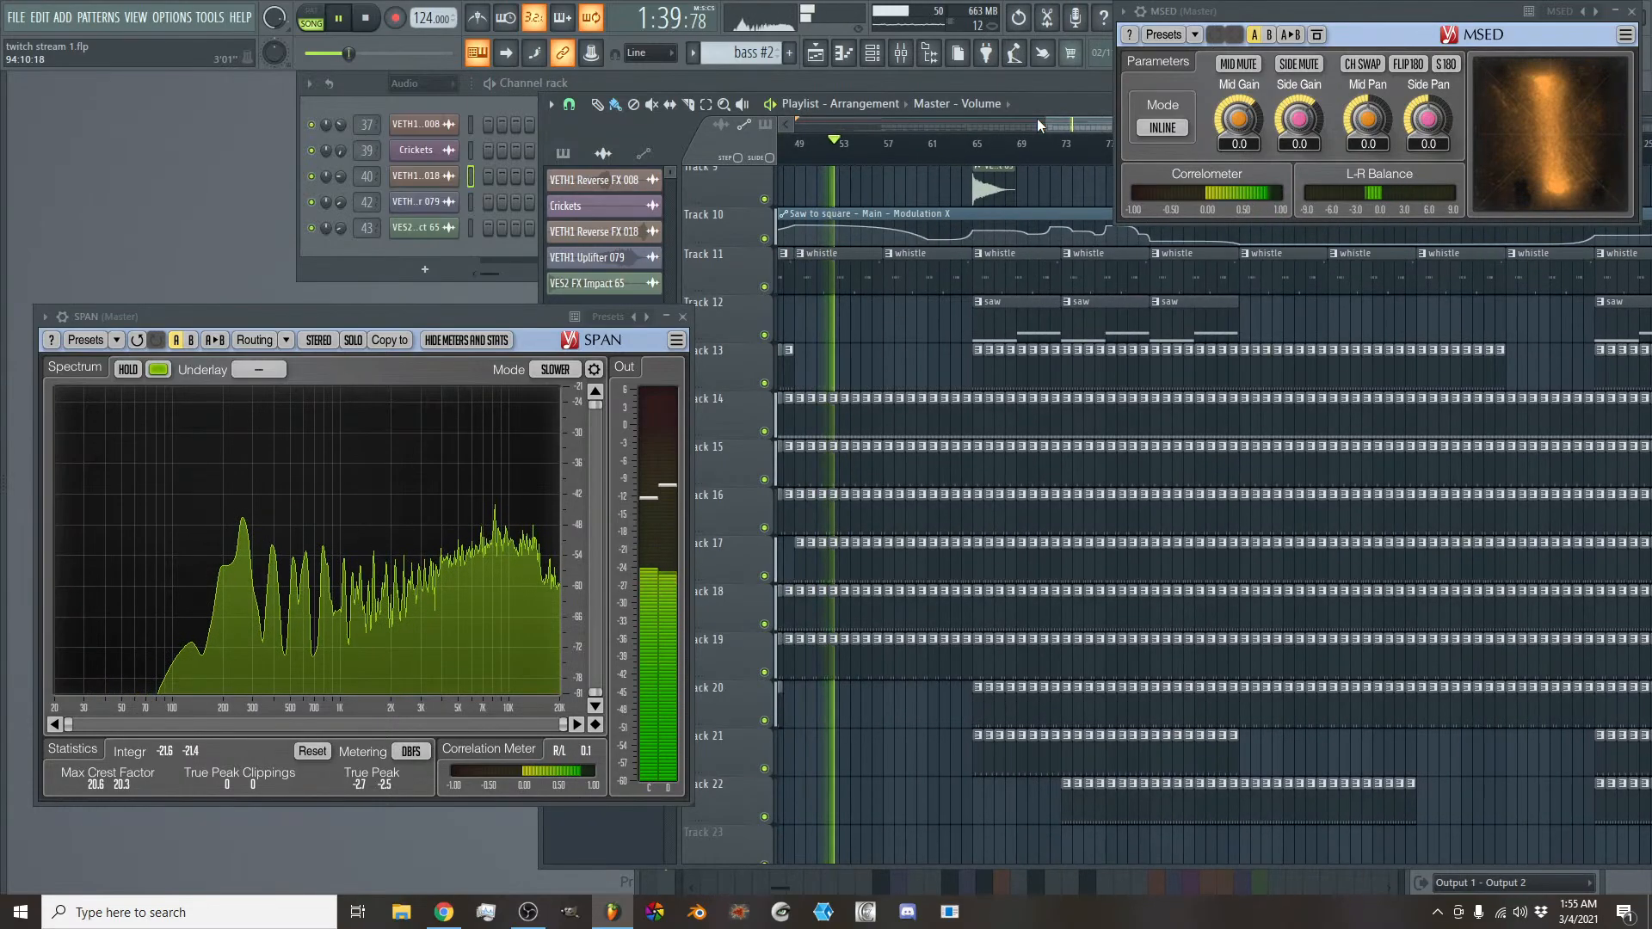
left_click(1068, 808)
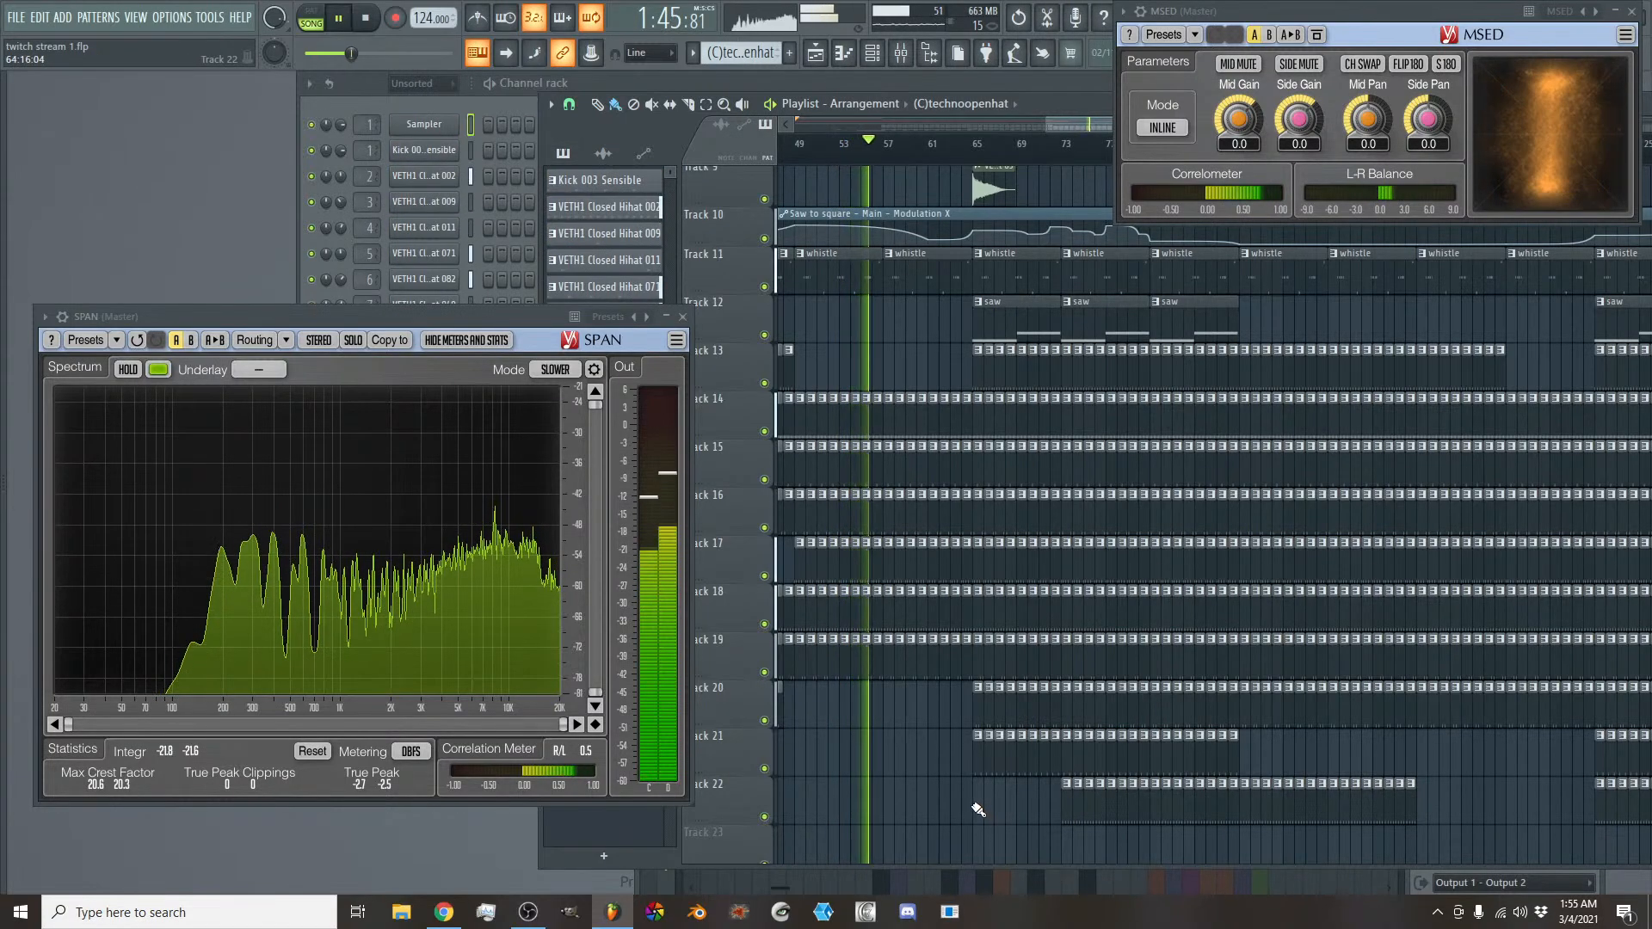
left_click_drag(981, 810, 1055, 815)
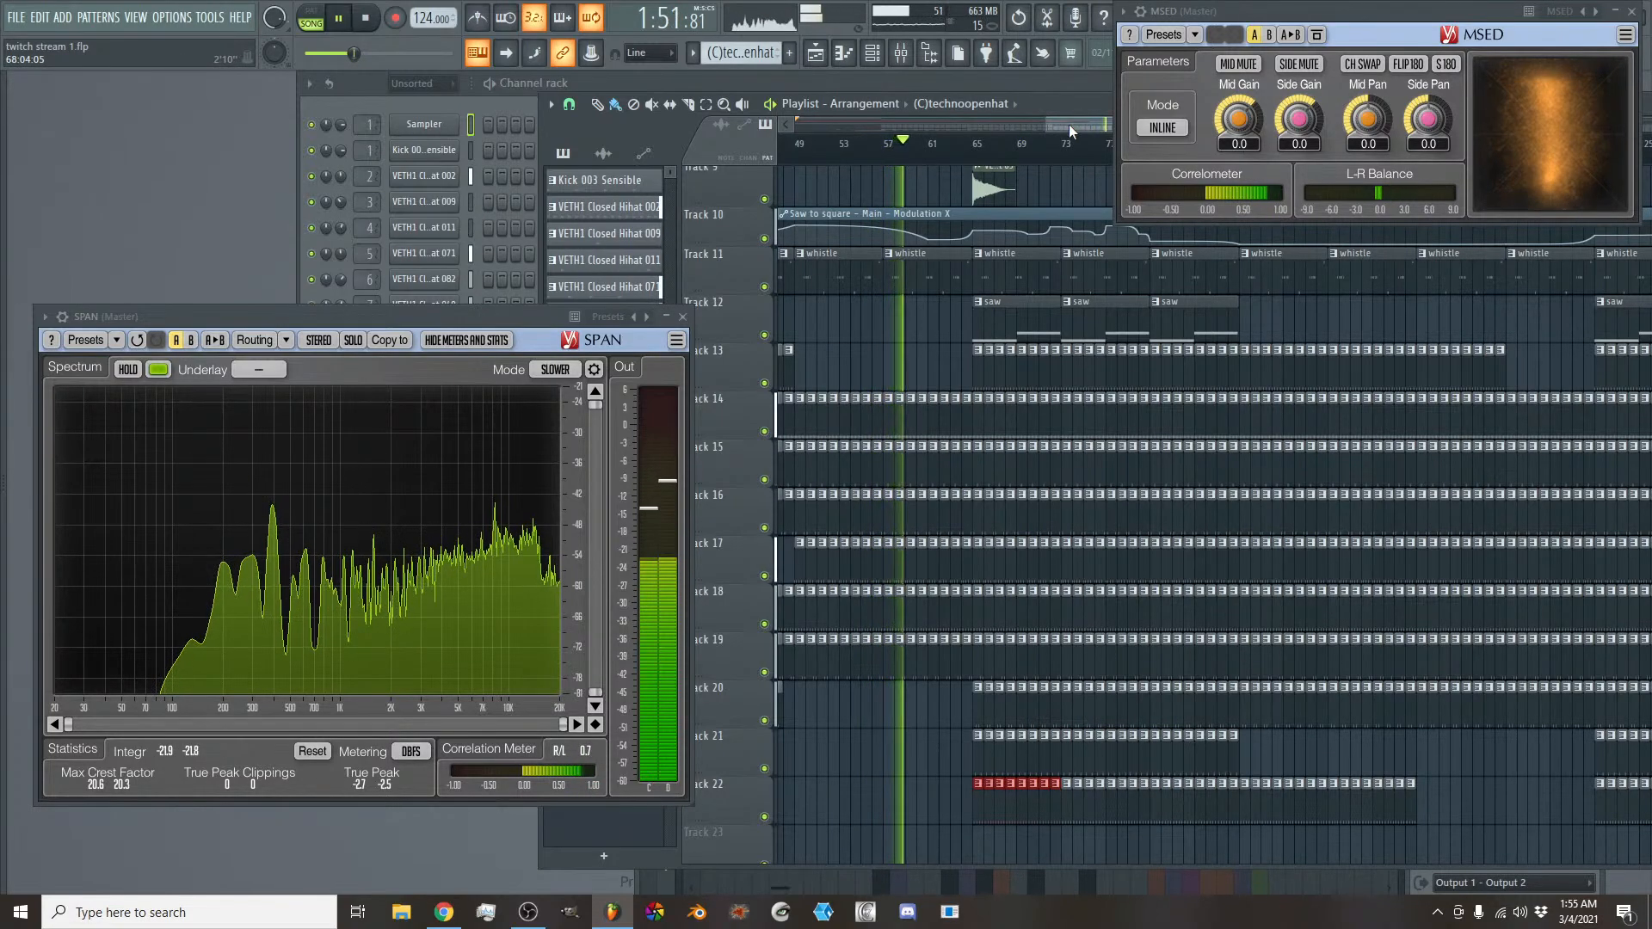
- Listen through the middle of the arrangement while reviewing its tracks and the level and stereo meters
mouse_move(1069, 125)
left_mouse_down()
mouse_move(1042, 126)
mouse_move(1057, 126)
left_mouse_up()
scroll(1060, 454, "up", 4)
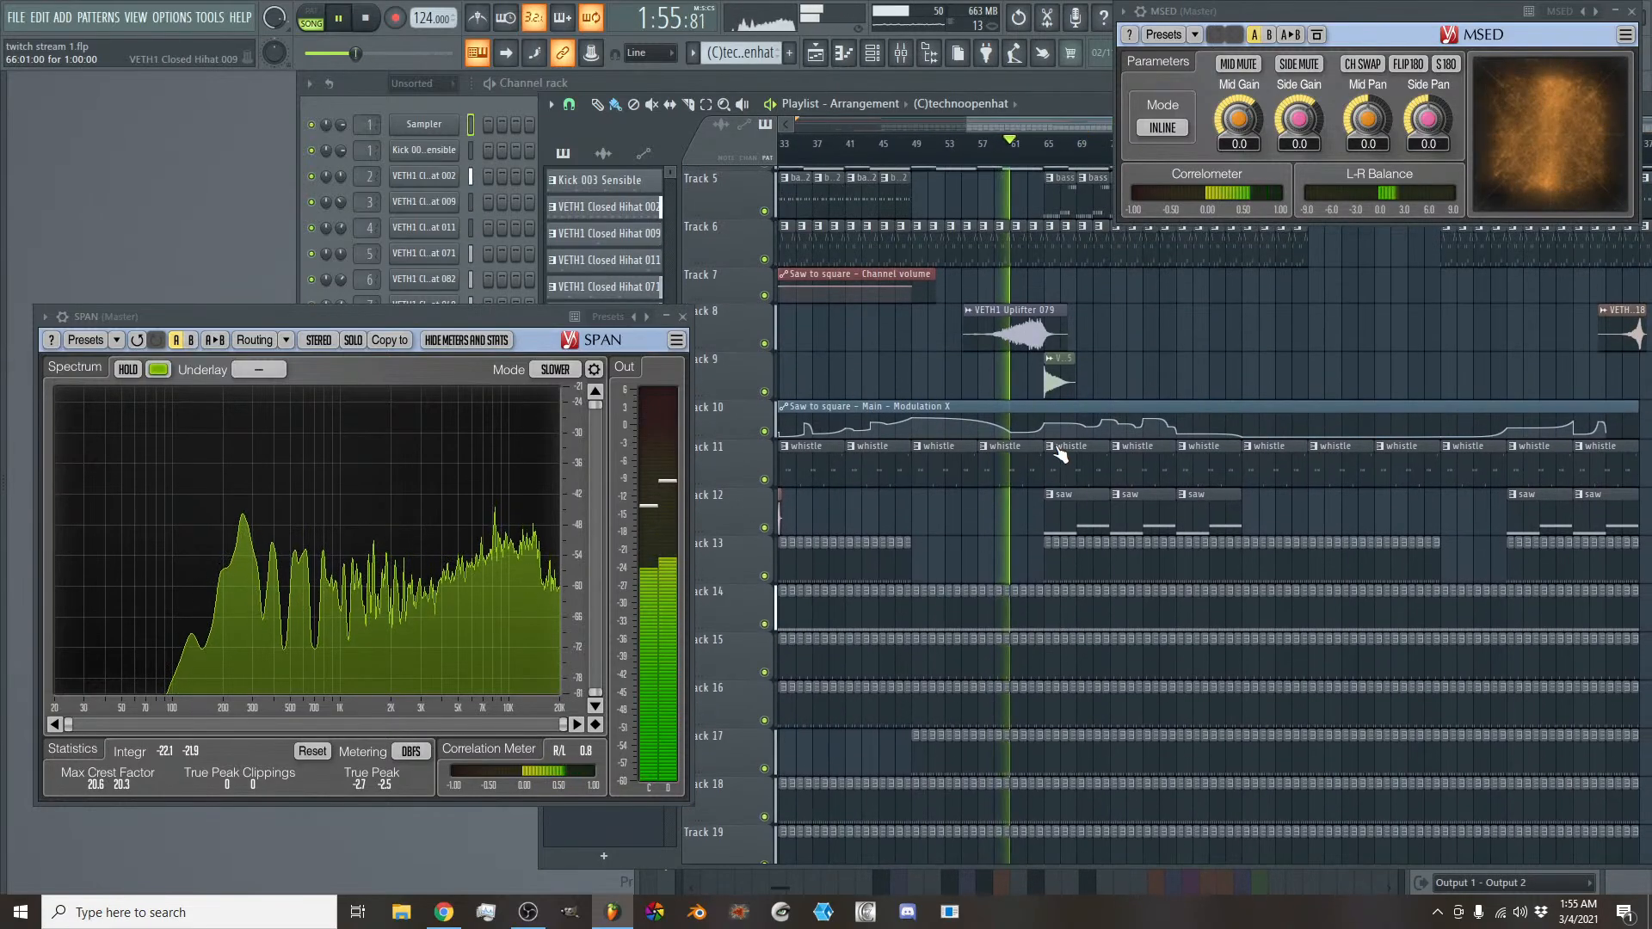
scroll(1059, 453, "up", 3)
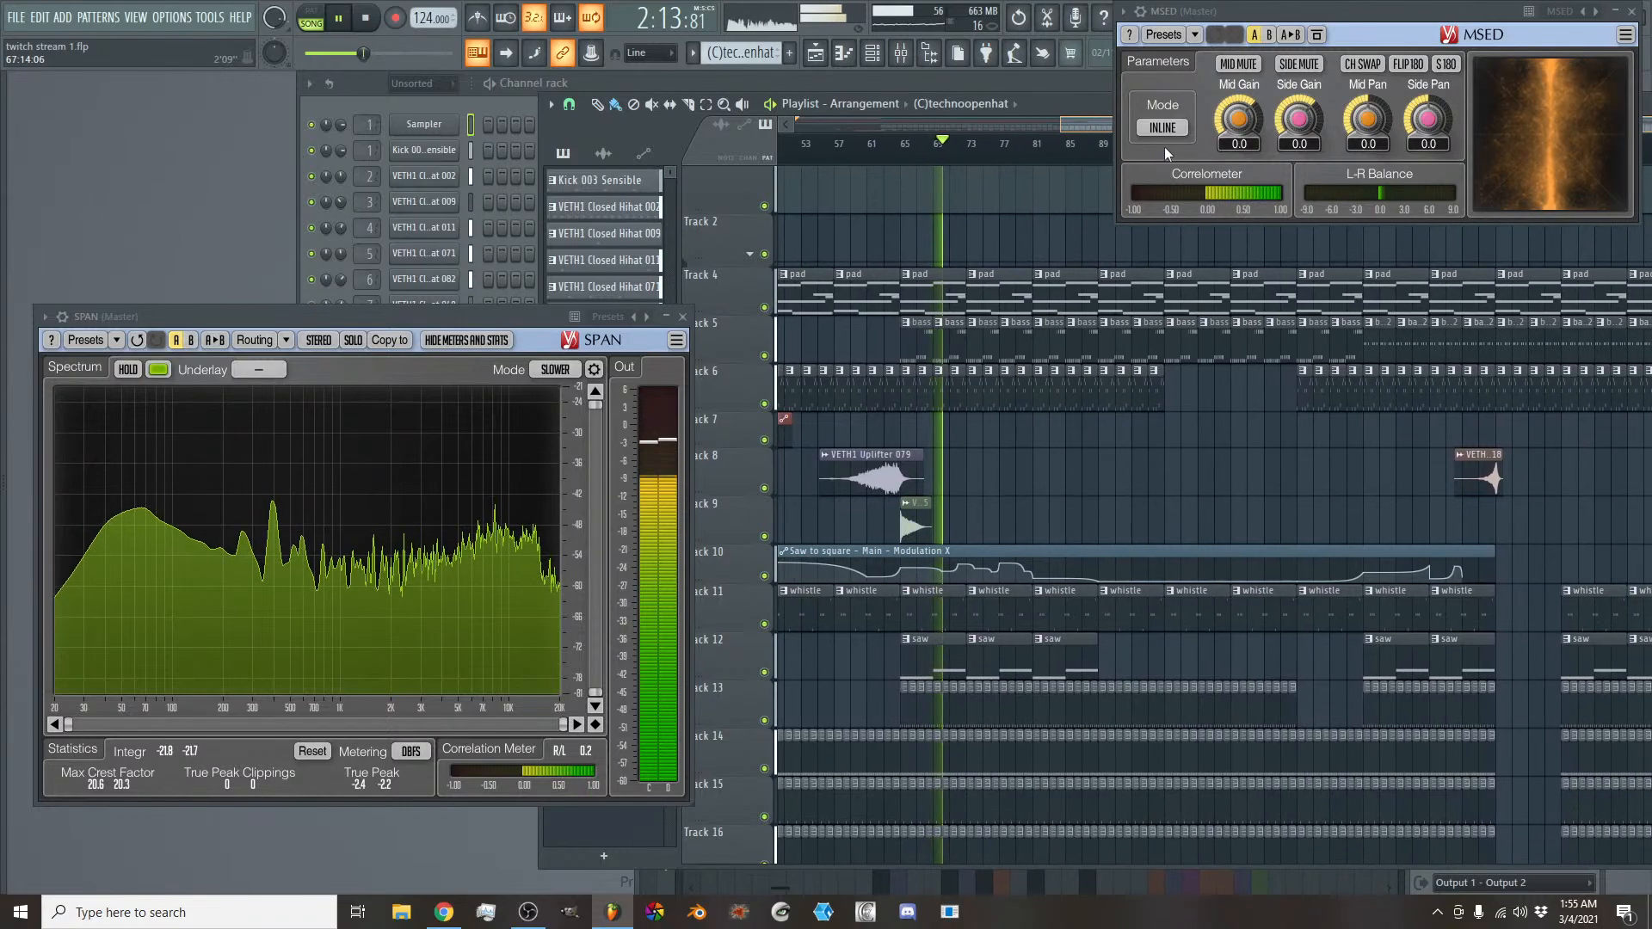
left_click_drag(1062, 126, 757, 125)
scroll(1123, 486, "up", 1)
scroll(1124, 486, "down", 1)
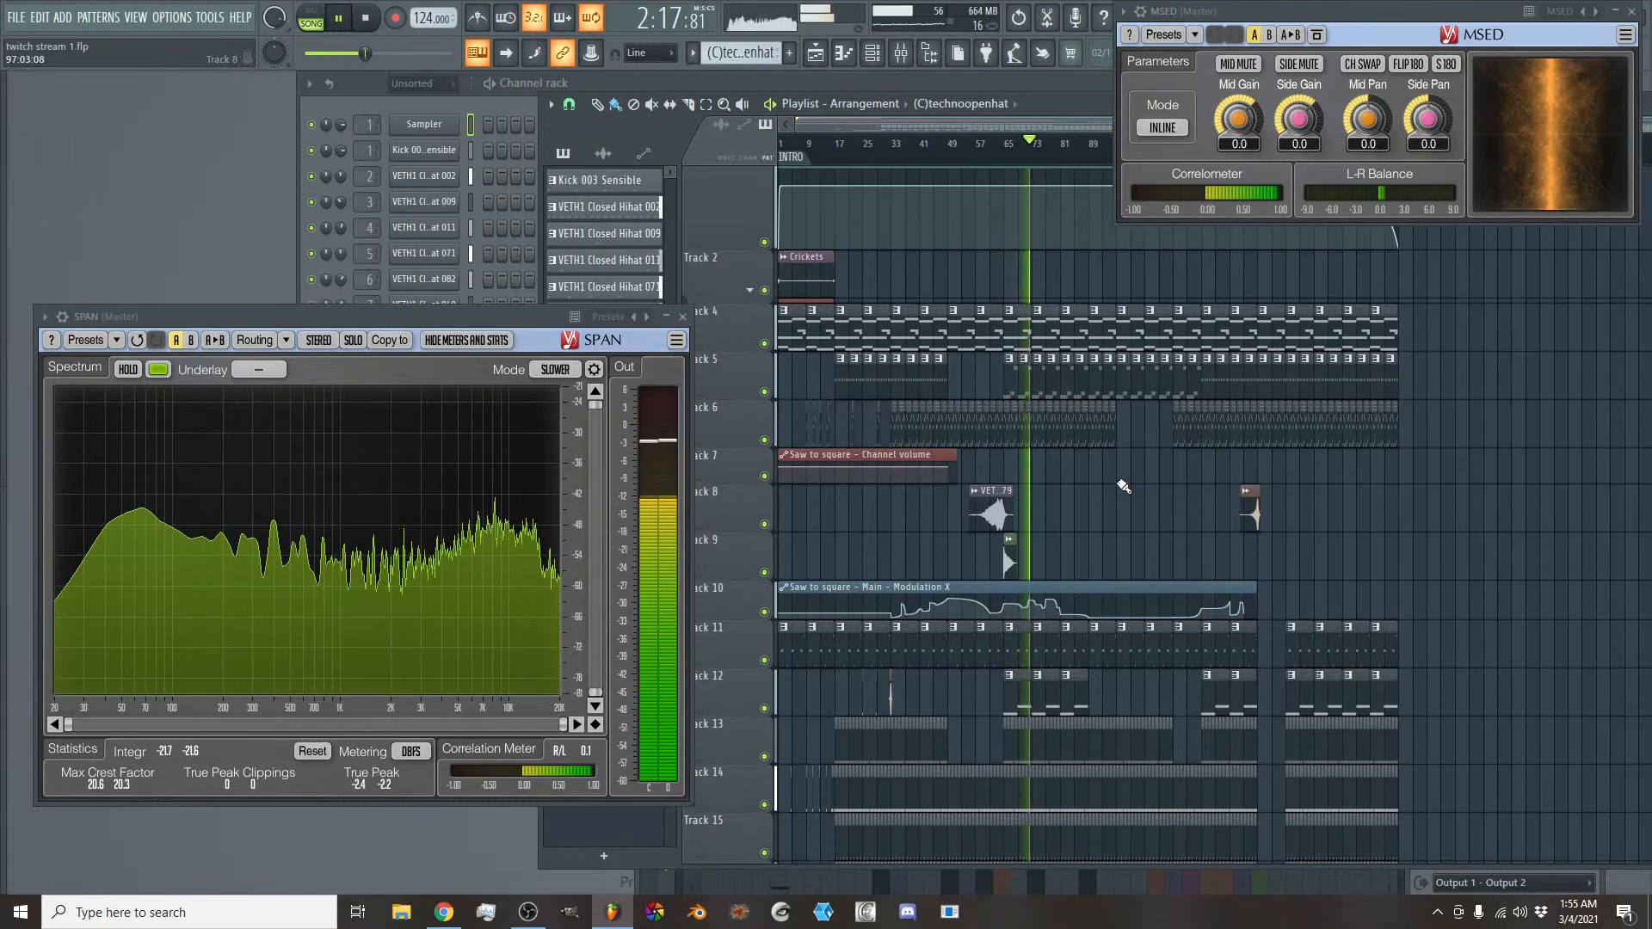
scroll(1124, 486, "down", 2)
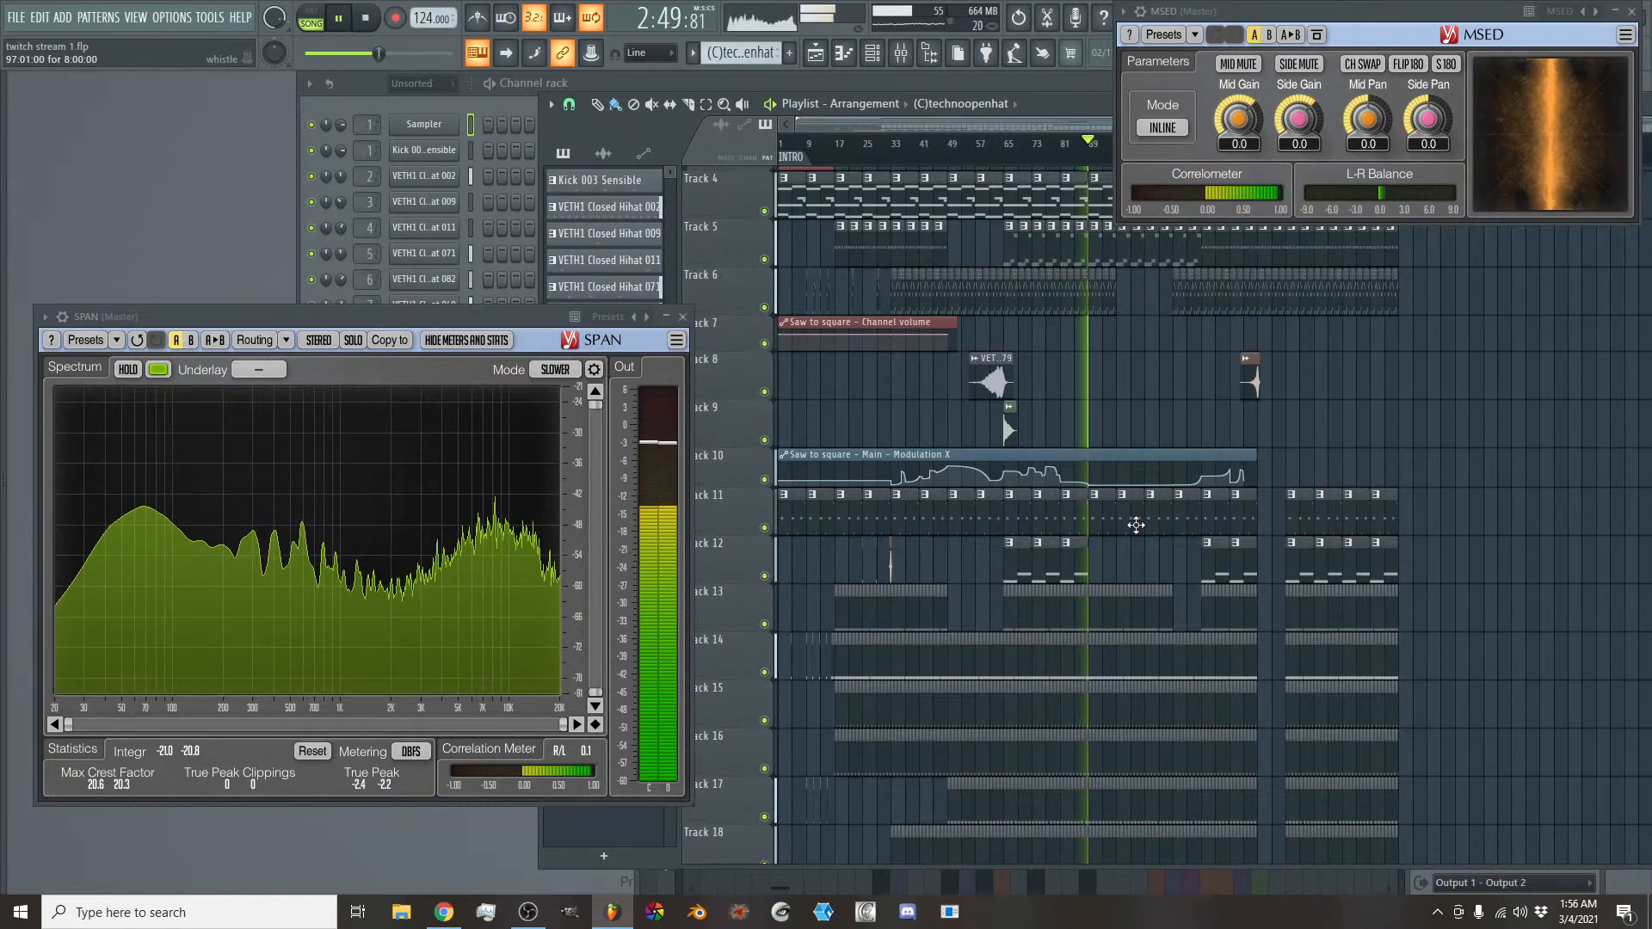
scroll(1137, 551, "down", 9)
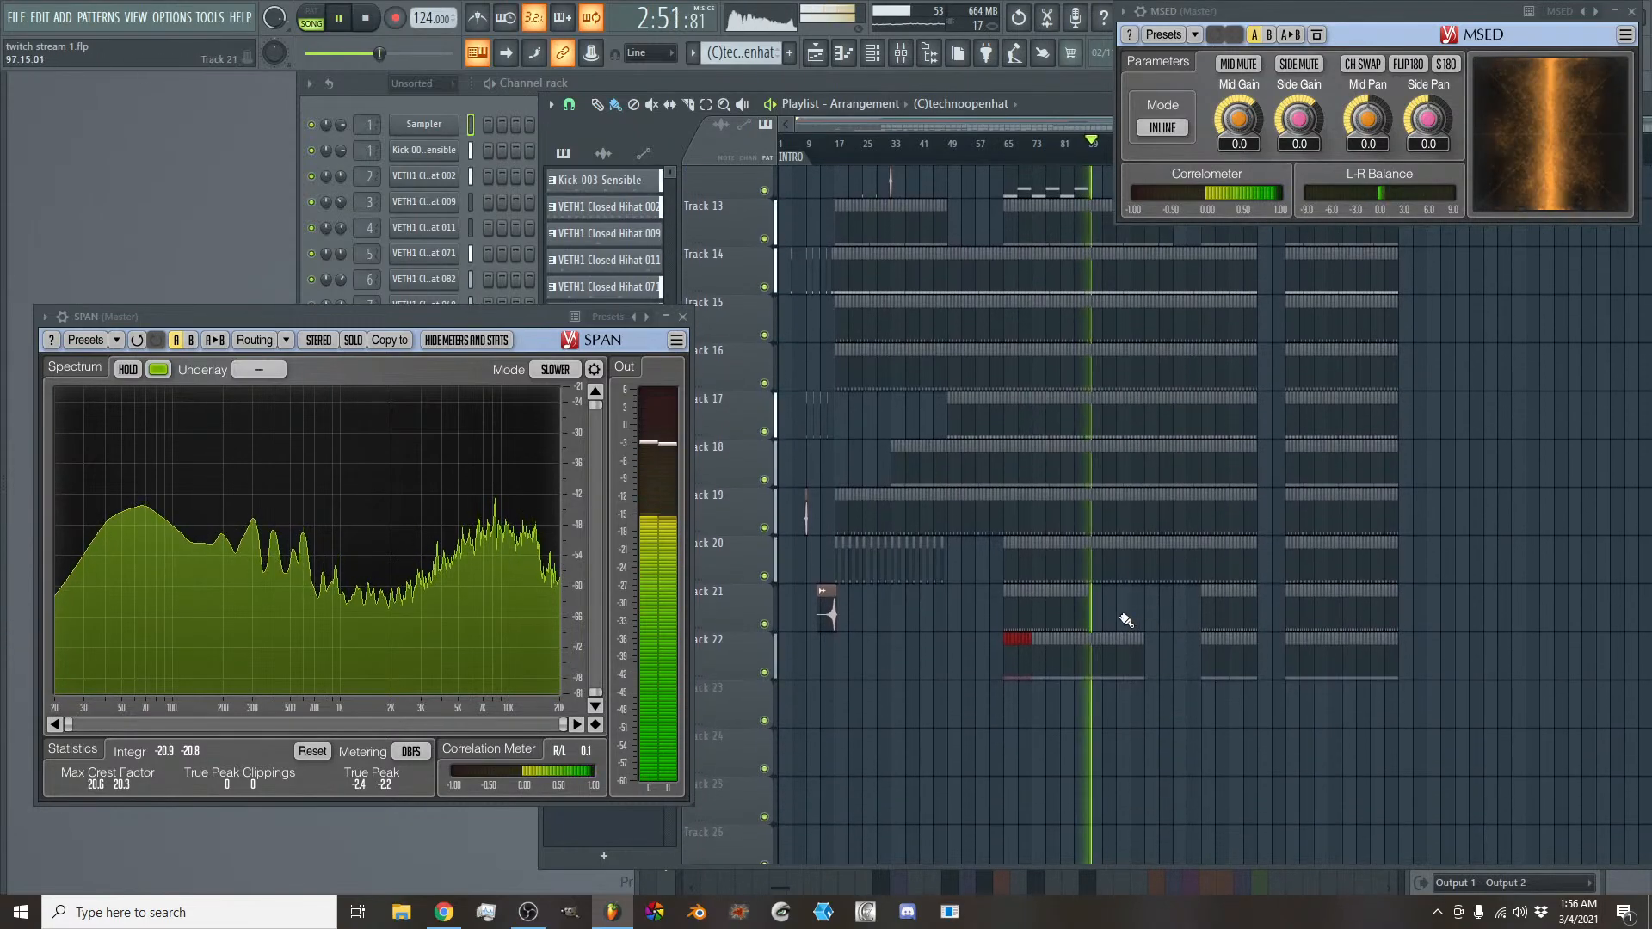
scroll(1154, 617, "up", 1)
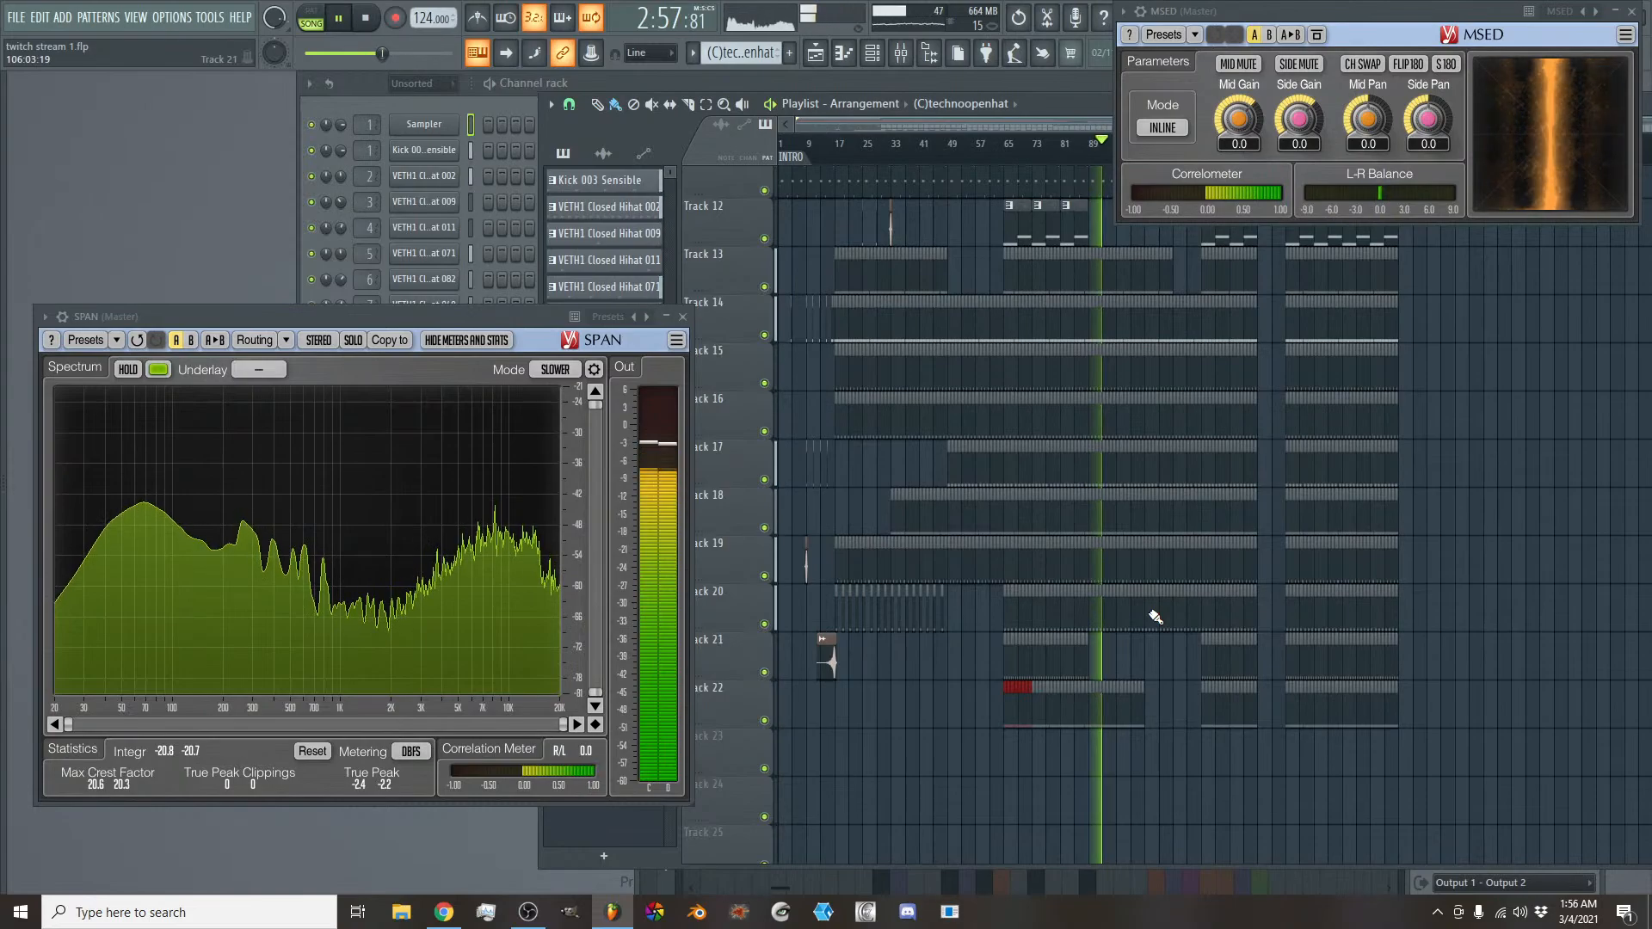
scroll(1155, 616, "up", 6)
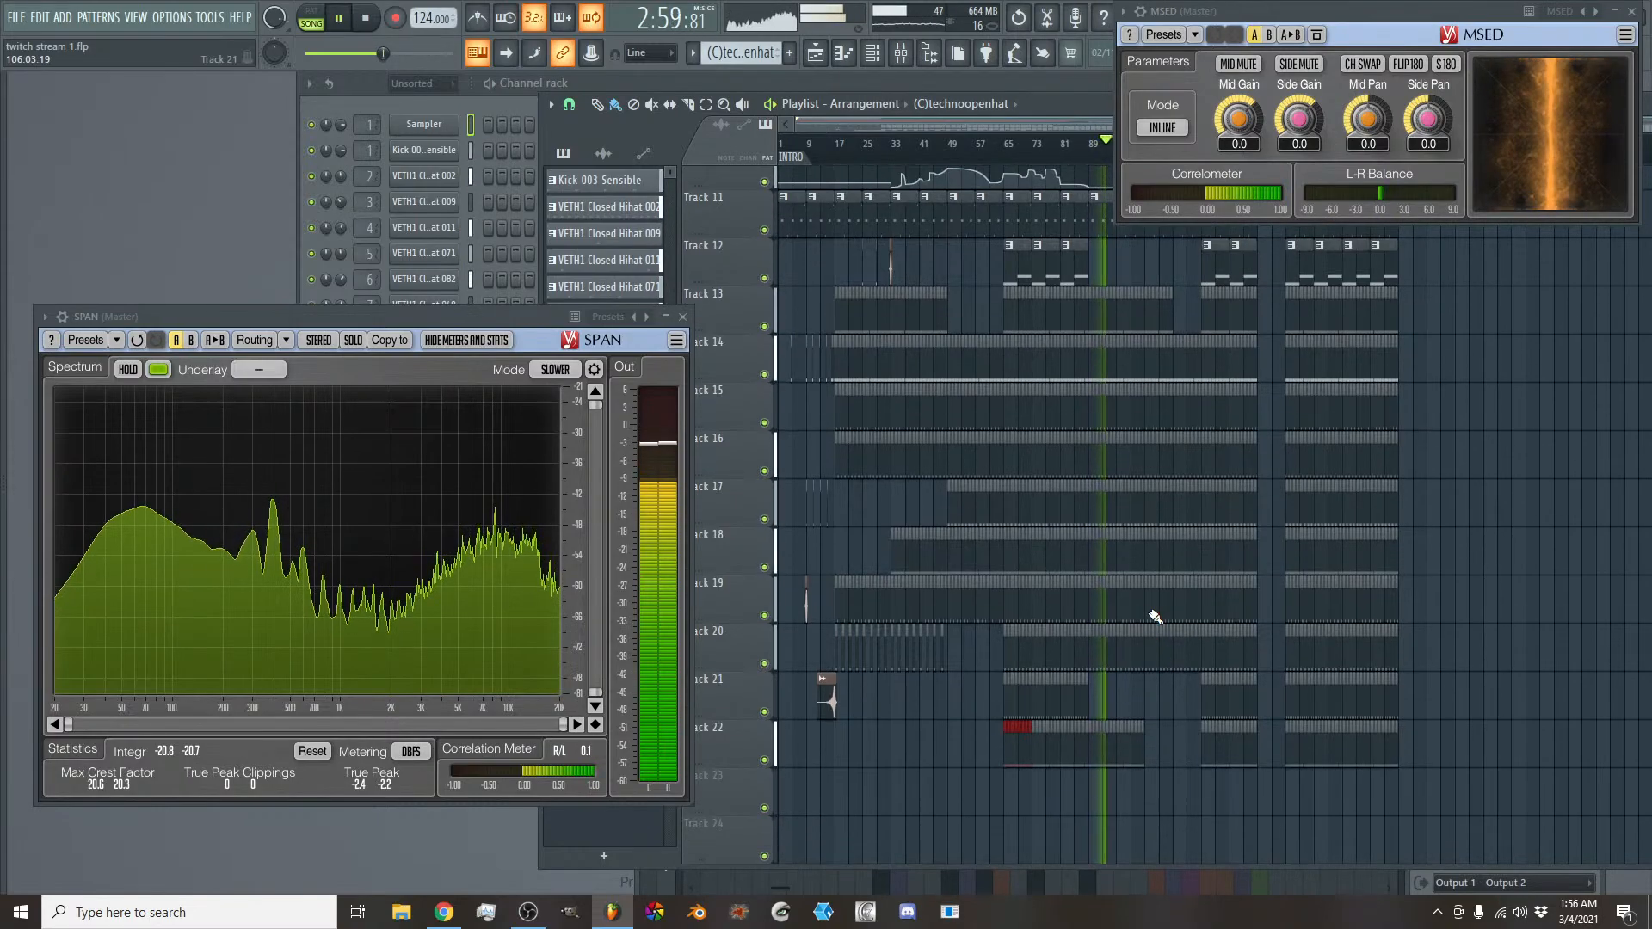
- Move the MSED window directly above SPAN so it no longer covers the playlist
scroll(1155, 617, "up", 3)
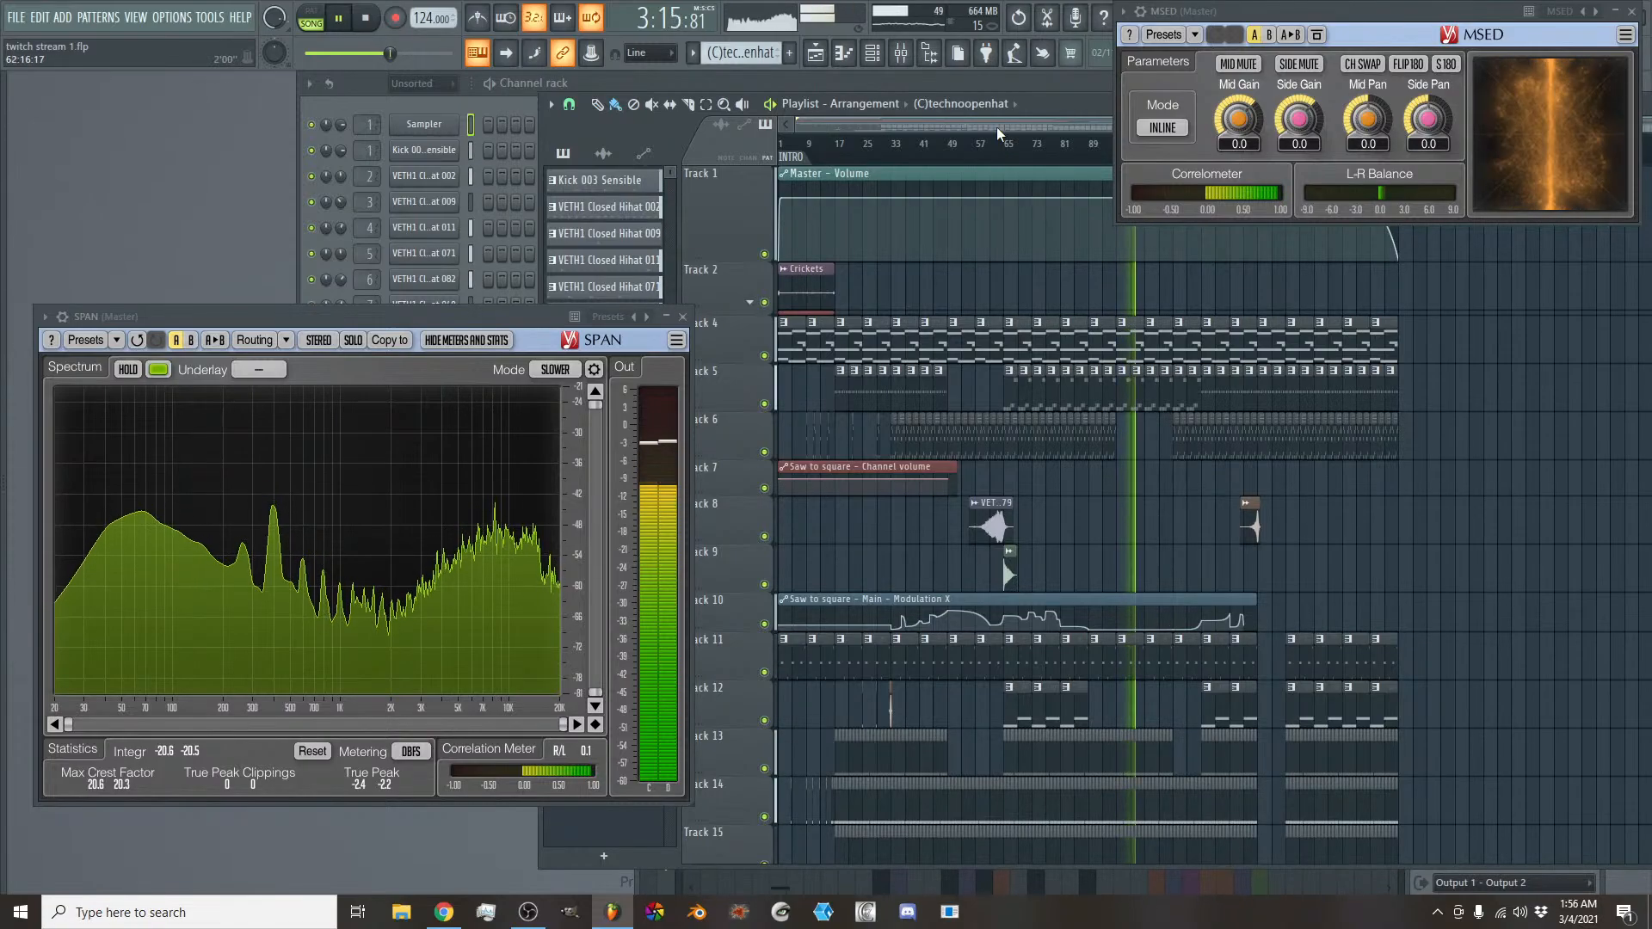
scroll(996, 126, "up", 3)
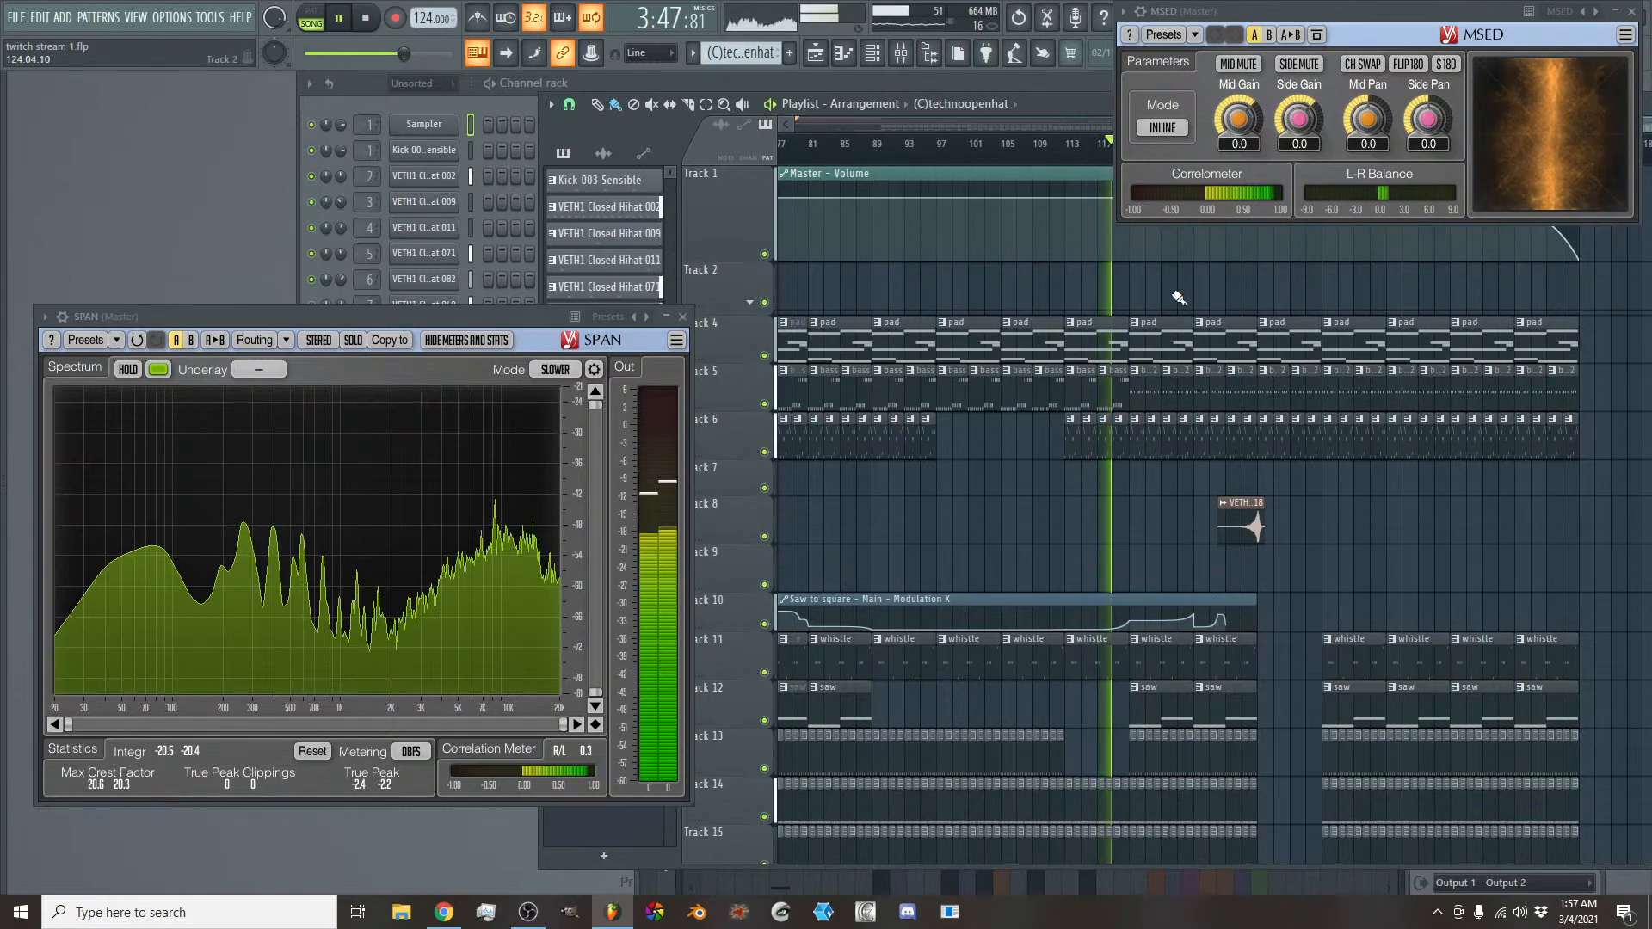
left_click_drag(1371, 9, 270, 86)
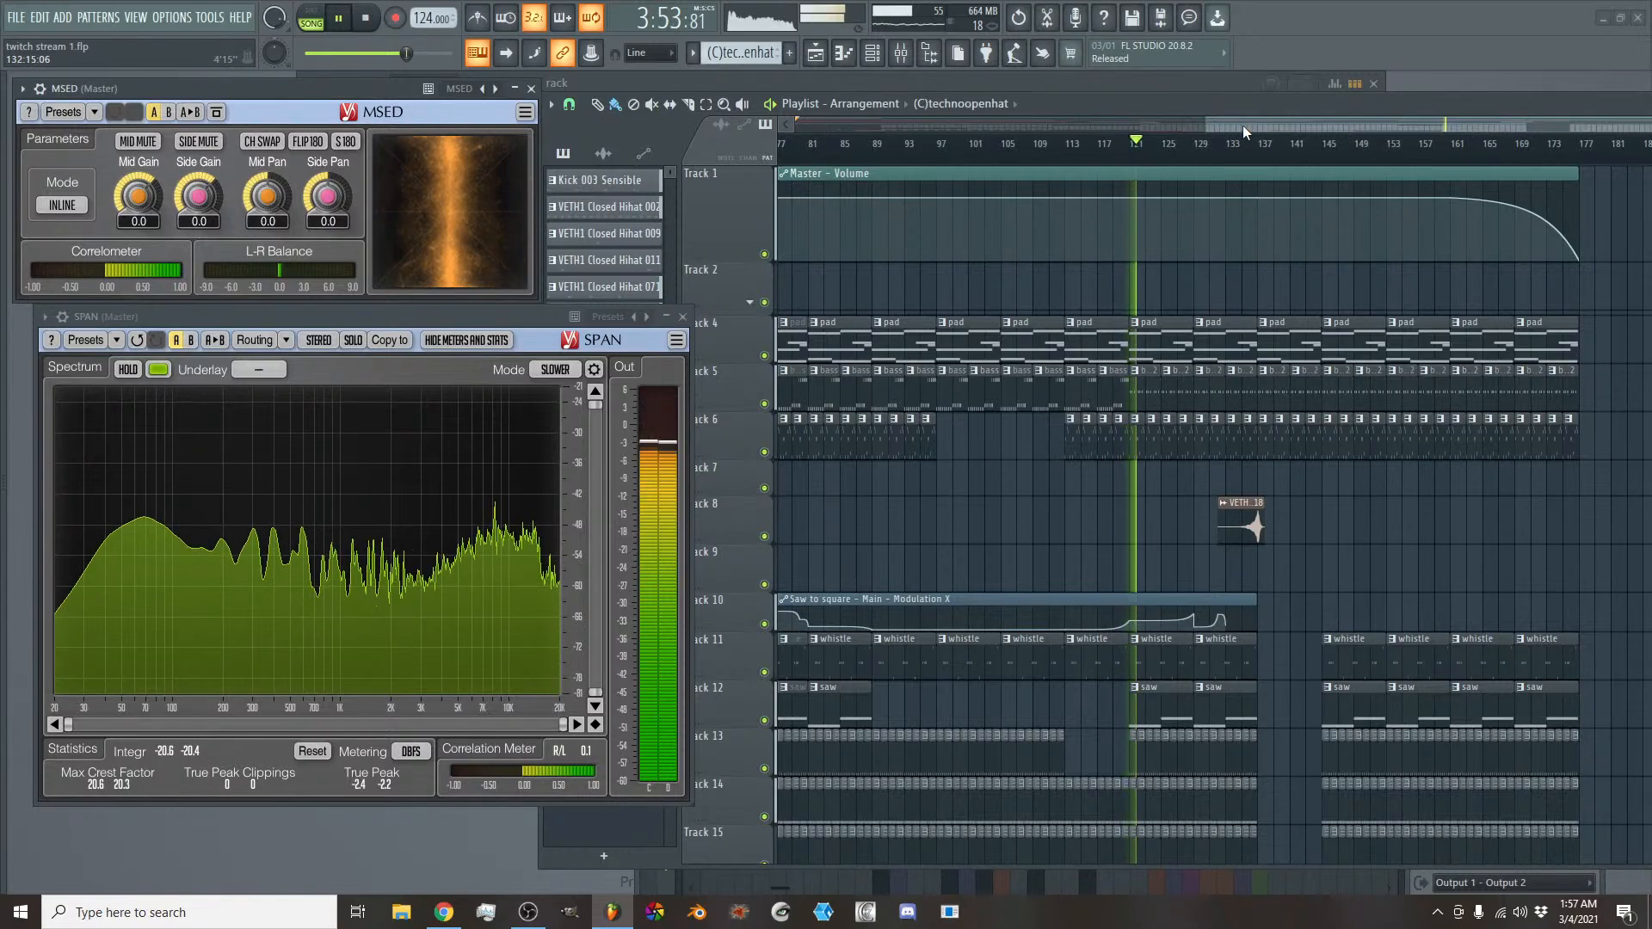
- Delete the arp clips on Track 6 from bar 145 to the end of the song
left_click_drag(1242, 125, 1365, 127)
scroll(1306, 379, "down", 3)
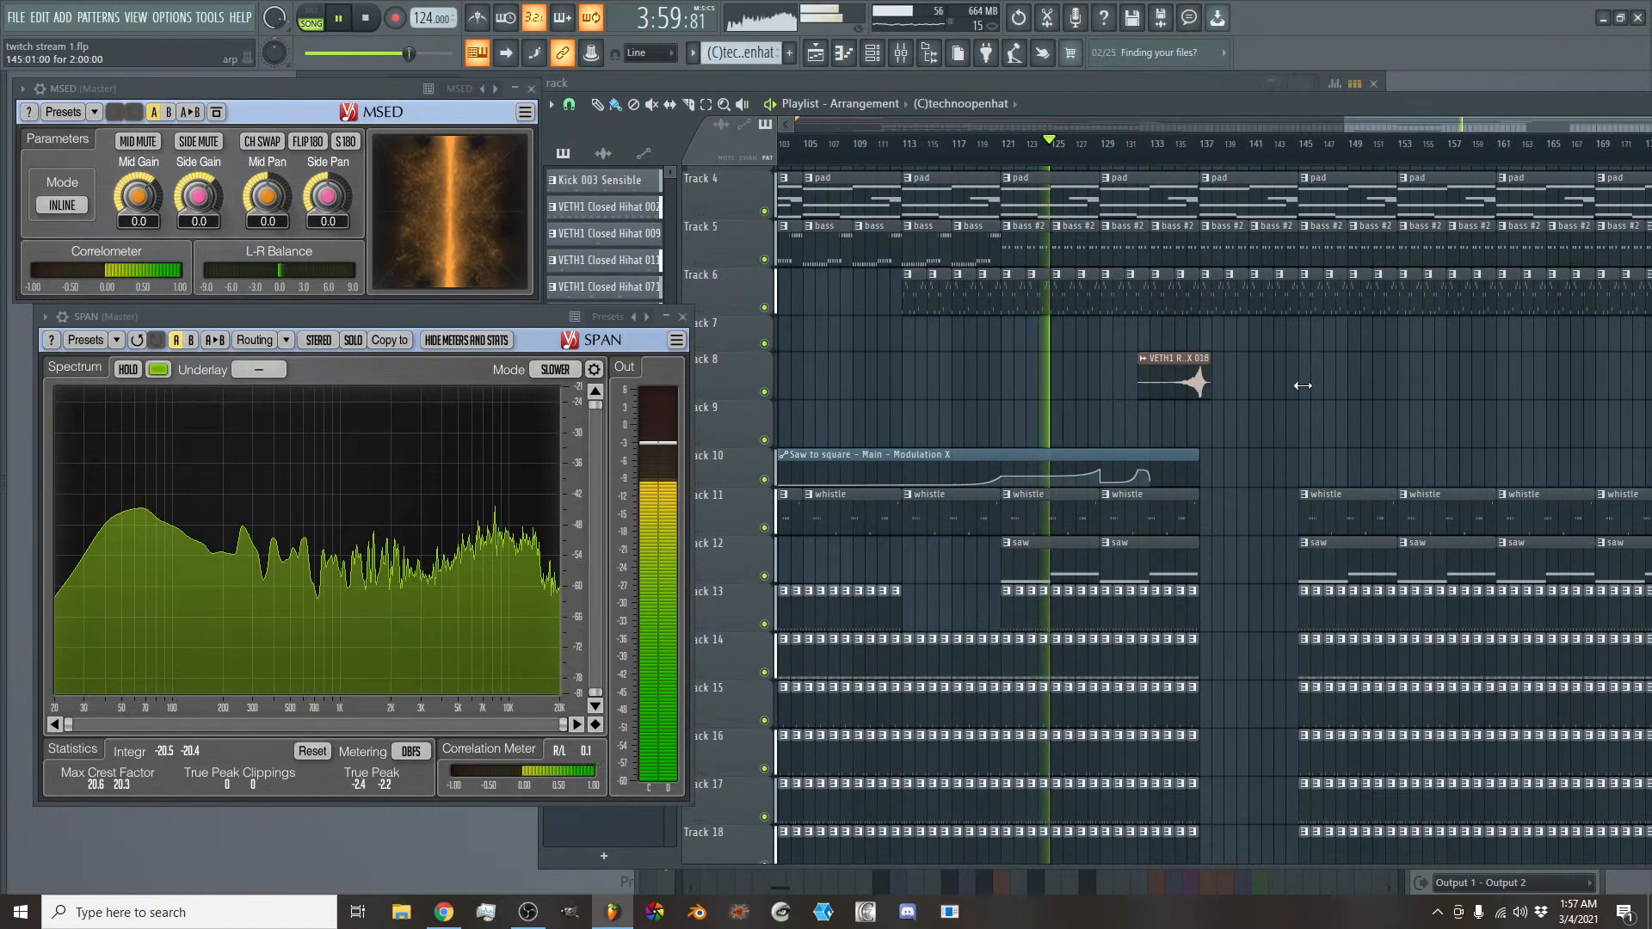
scroll(1236, 446, "down", 2)
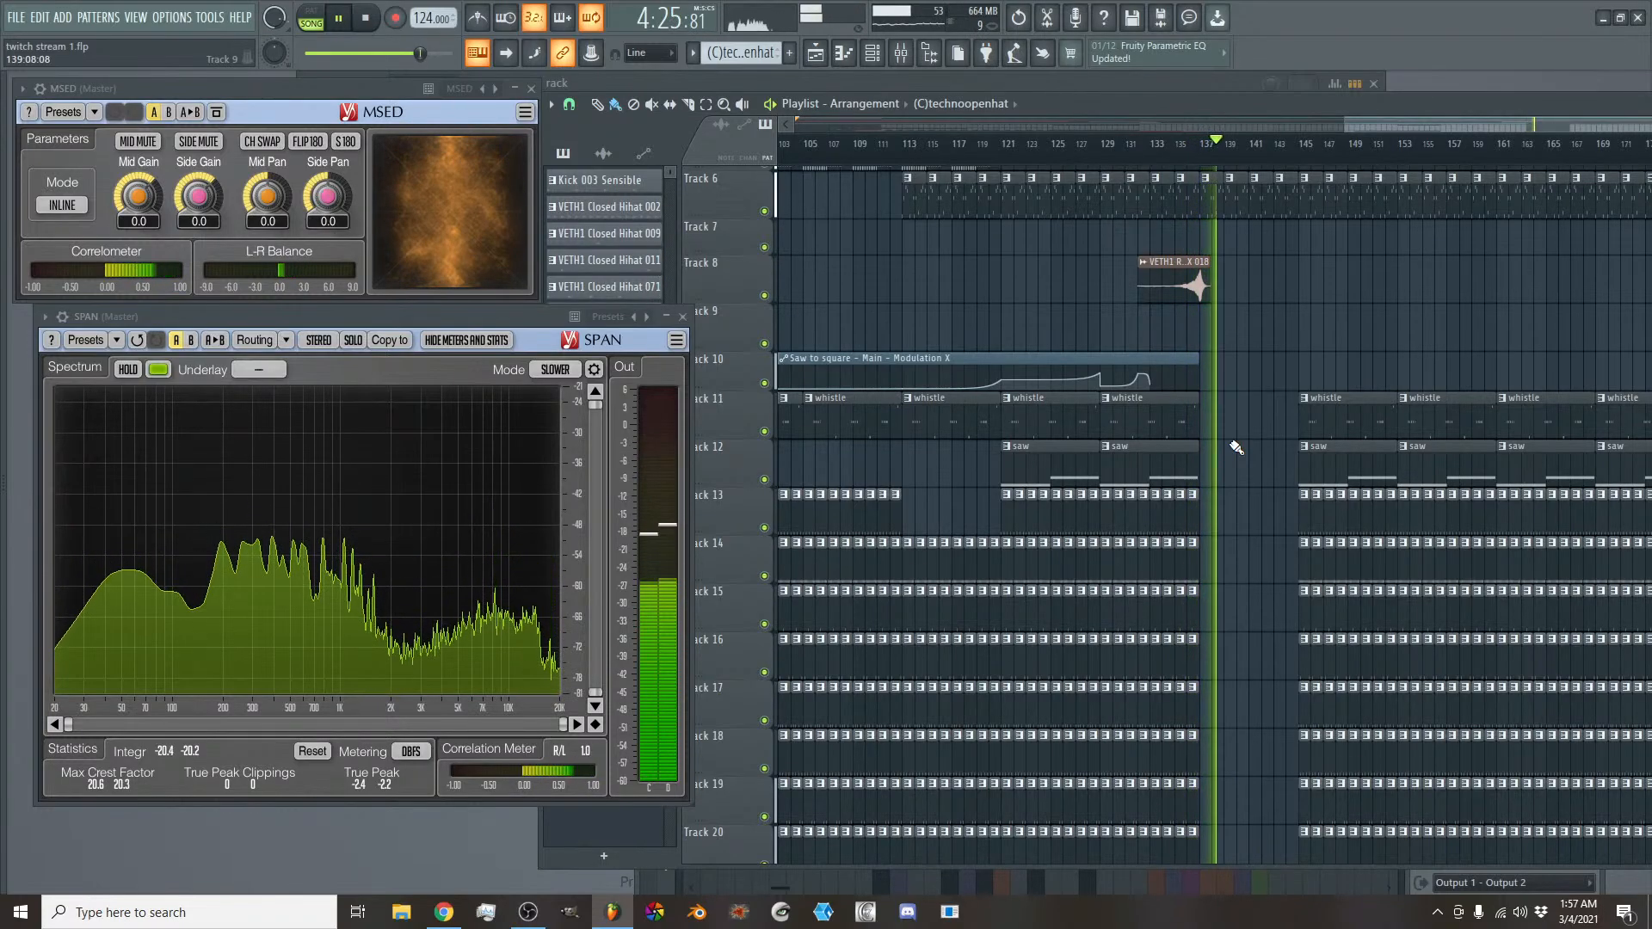
left_click_drag(1400, 131, 1469, 148)
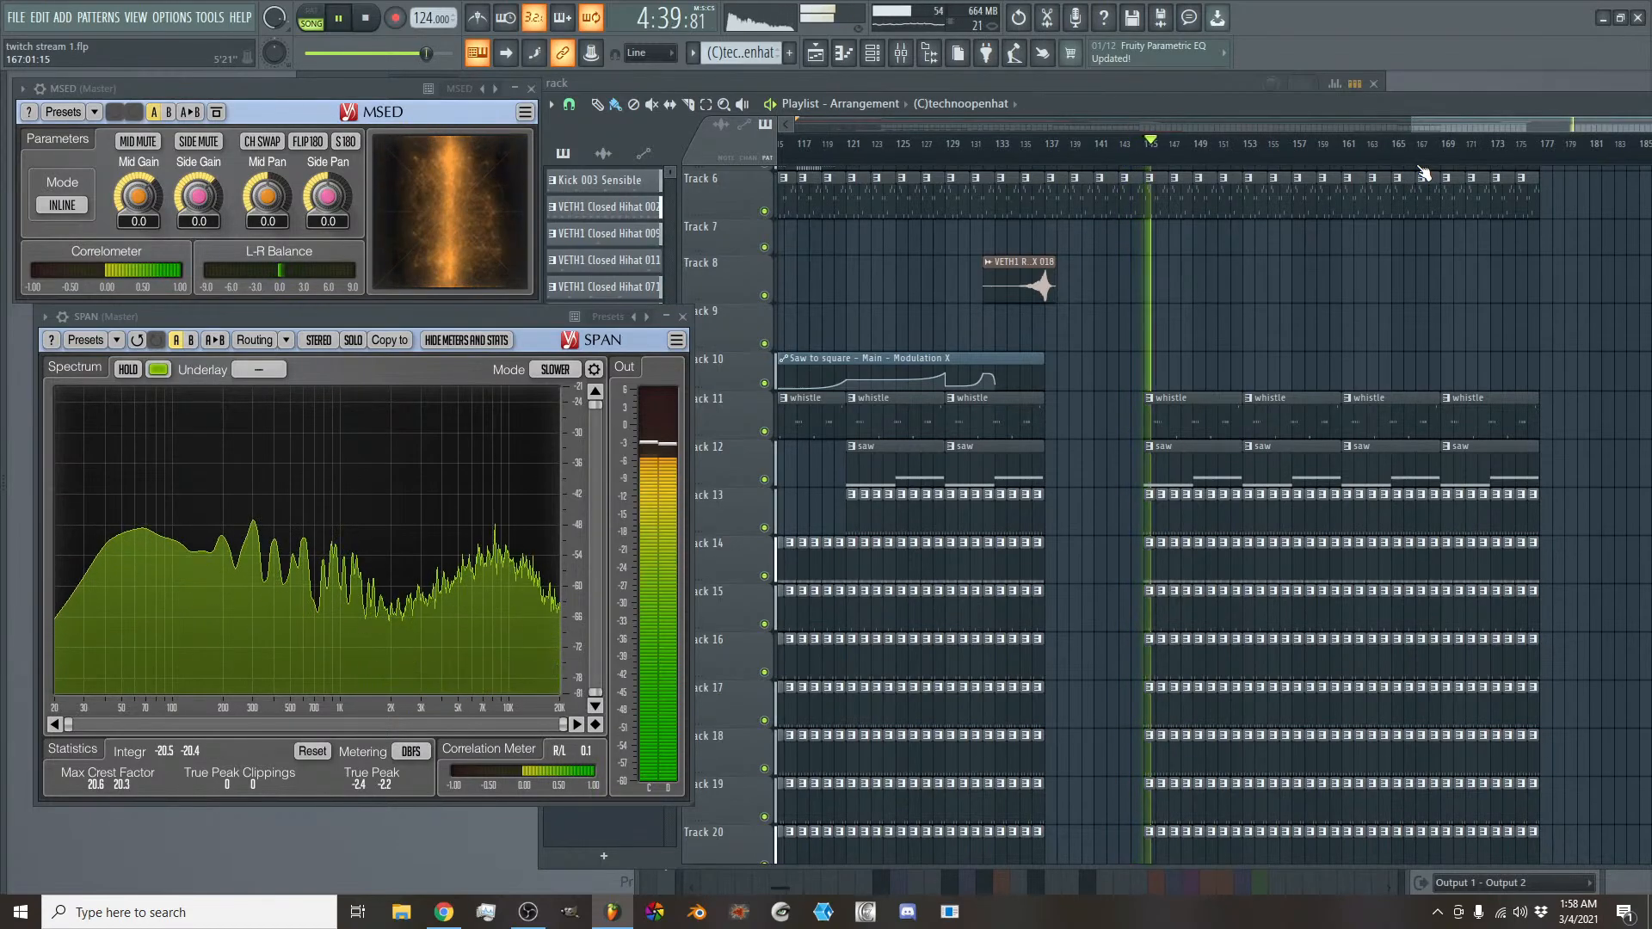
left_click_drag(1447, 119, 1478, 126)
scroll(1473, 276, "up", 3)
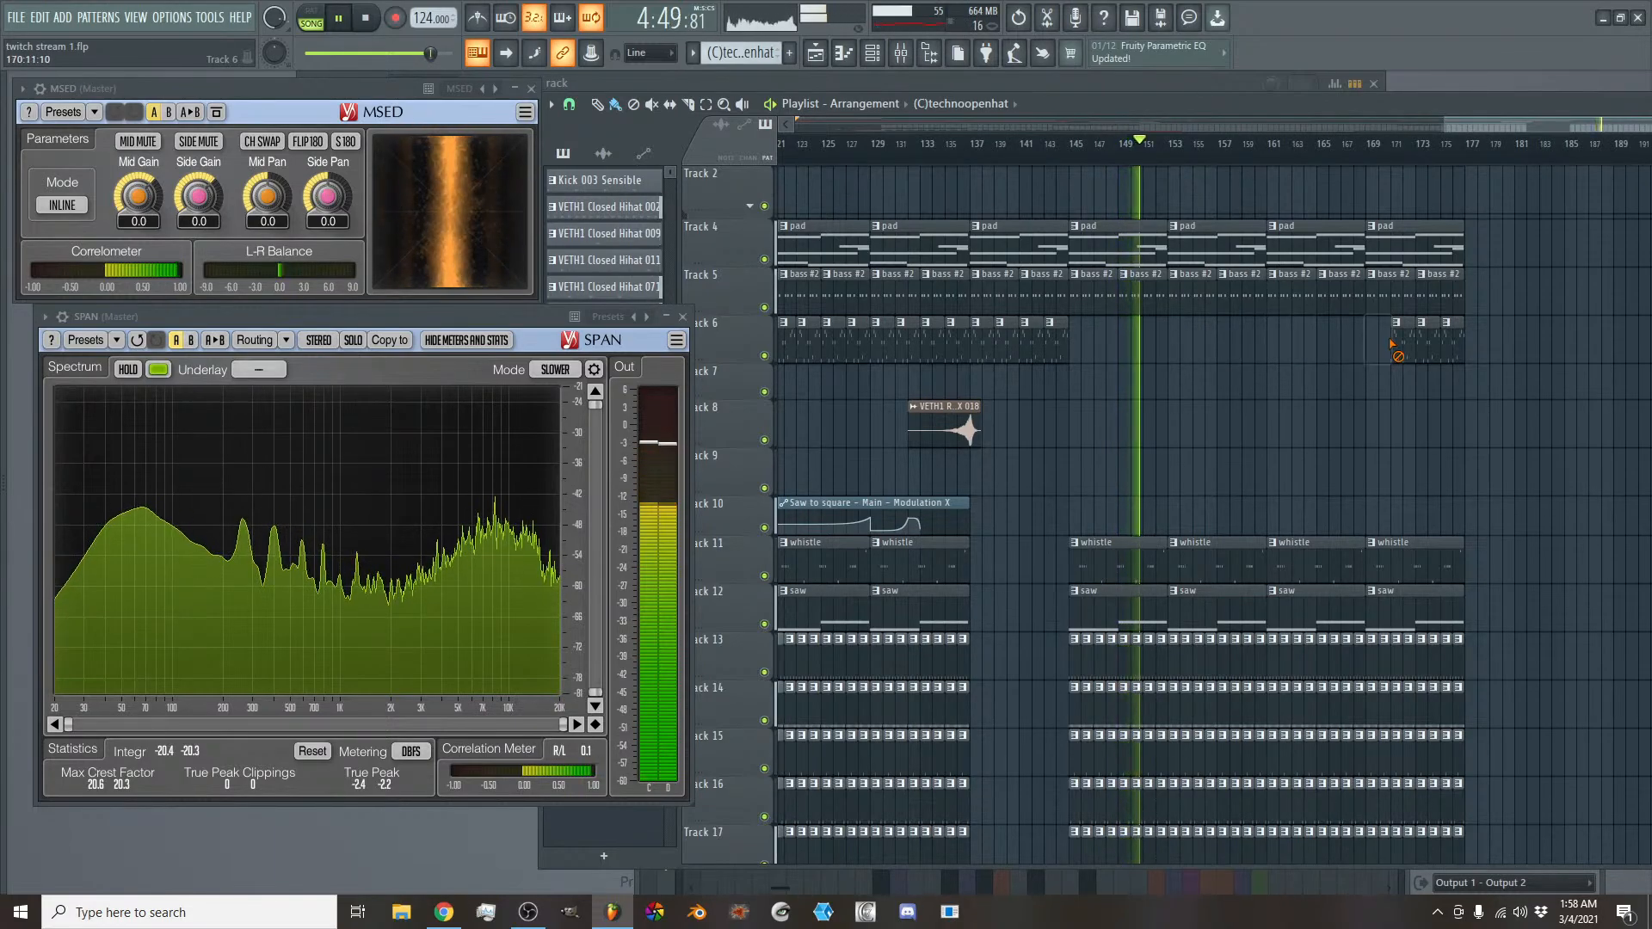
- Extend the Saw to square channel volume automation clip to bar 153 and make Track 7 much taller
scroll(1376, 375, "down", 9)
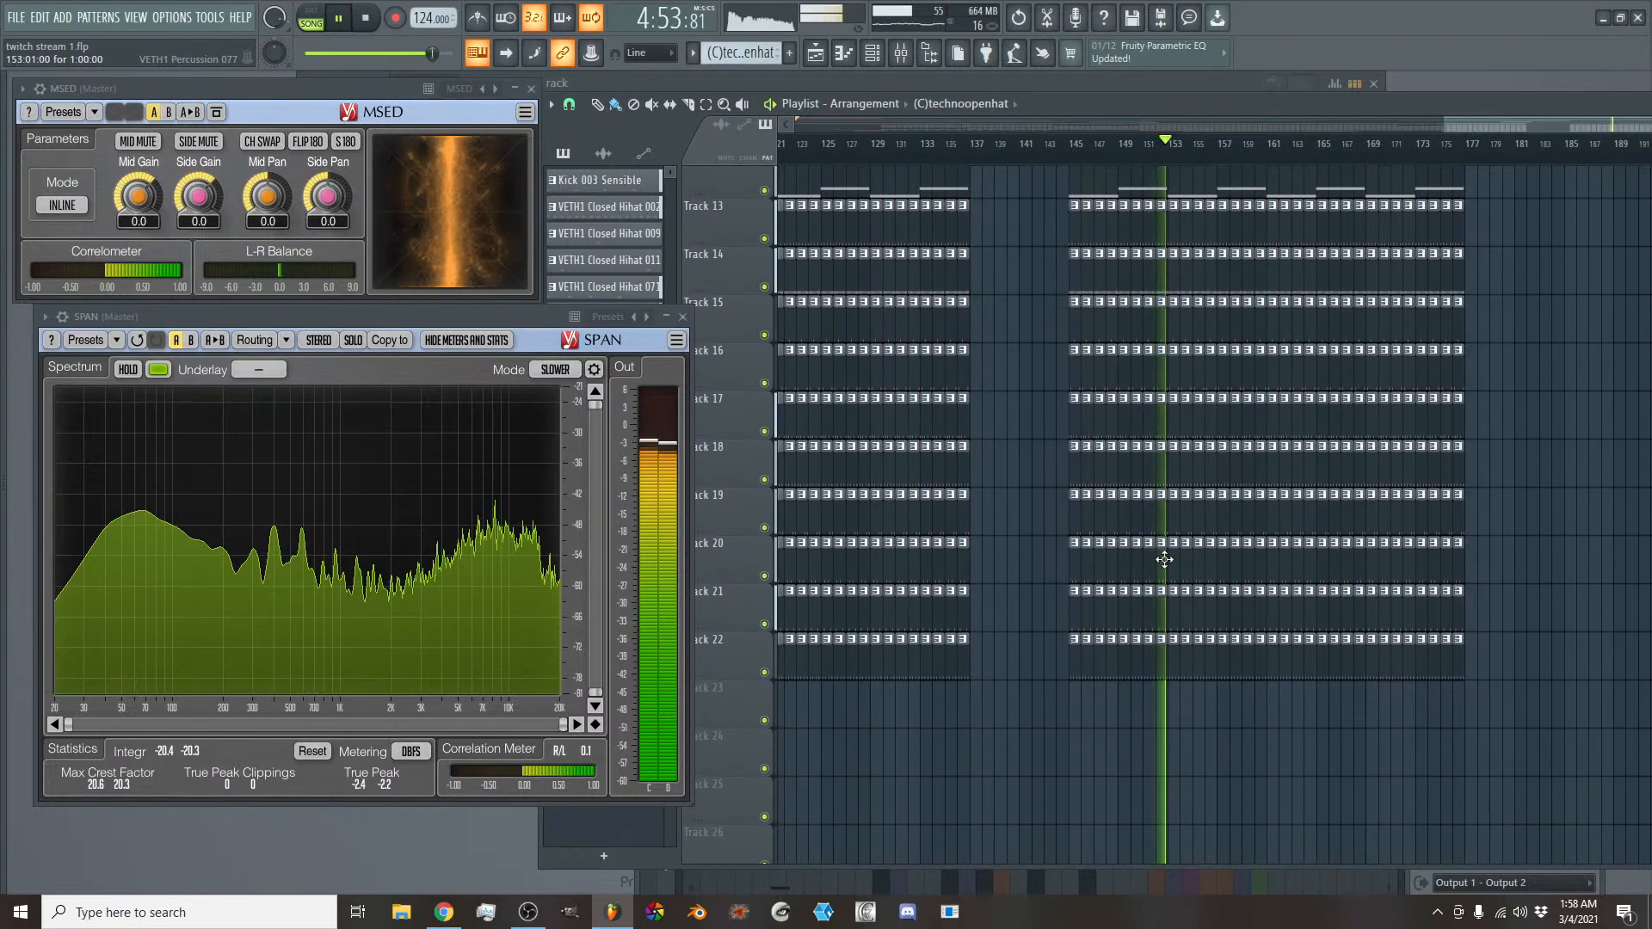
scroll(1349, 528, "up", 9)
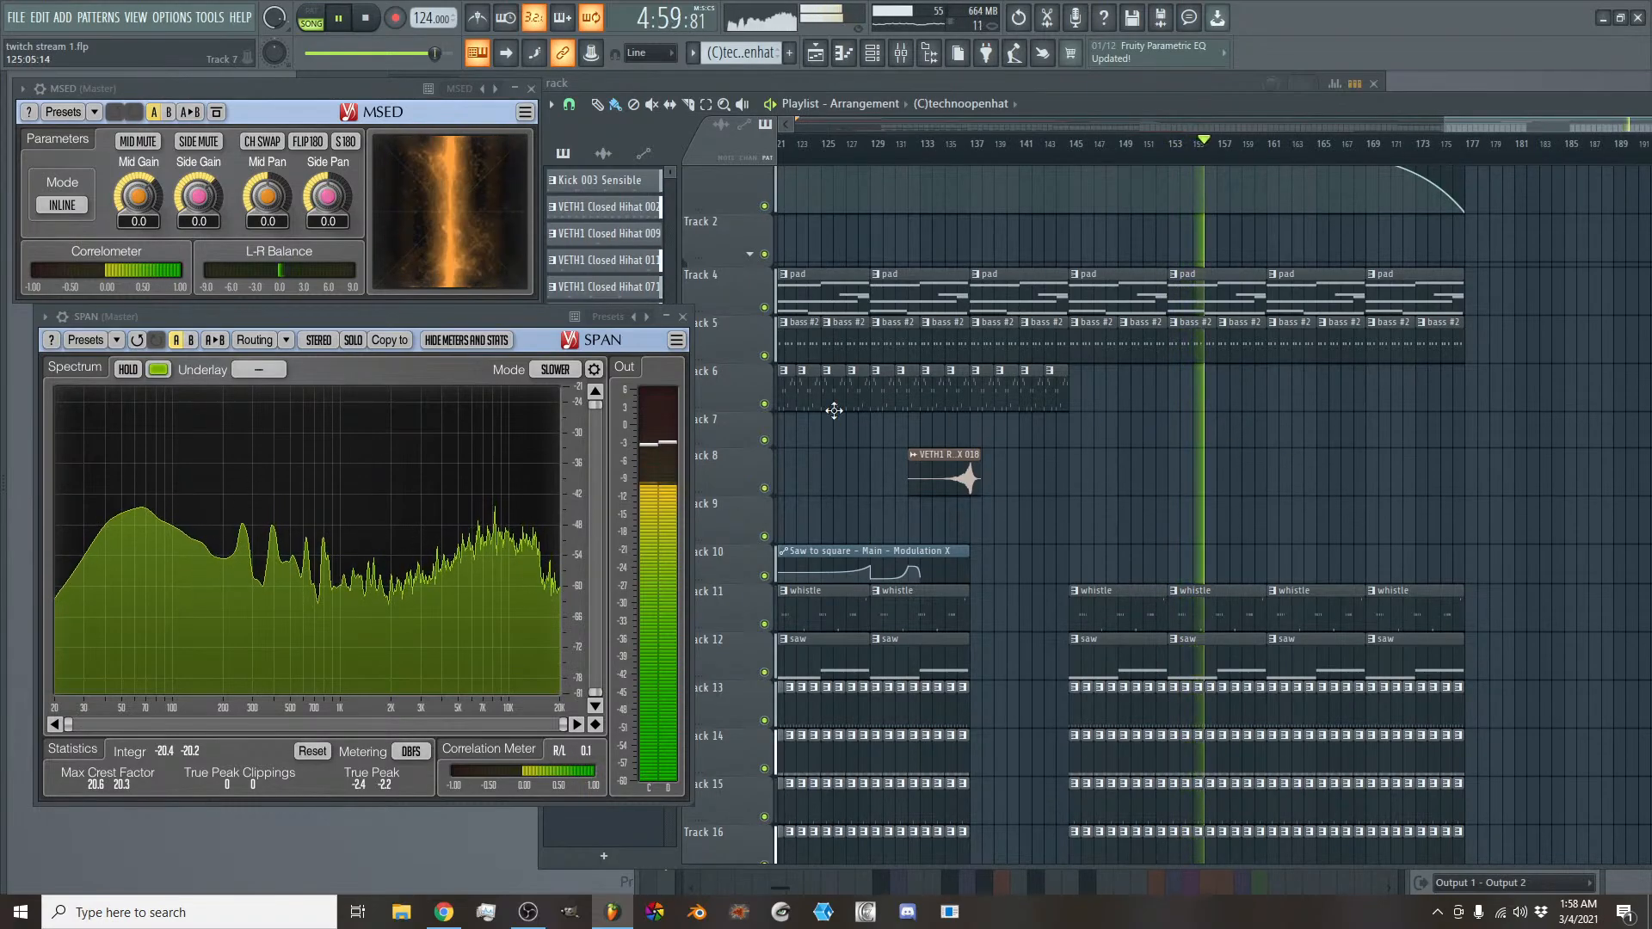
left_click_drag(1492, 119, 1338, 124)
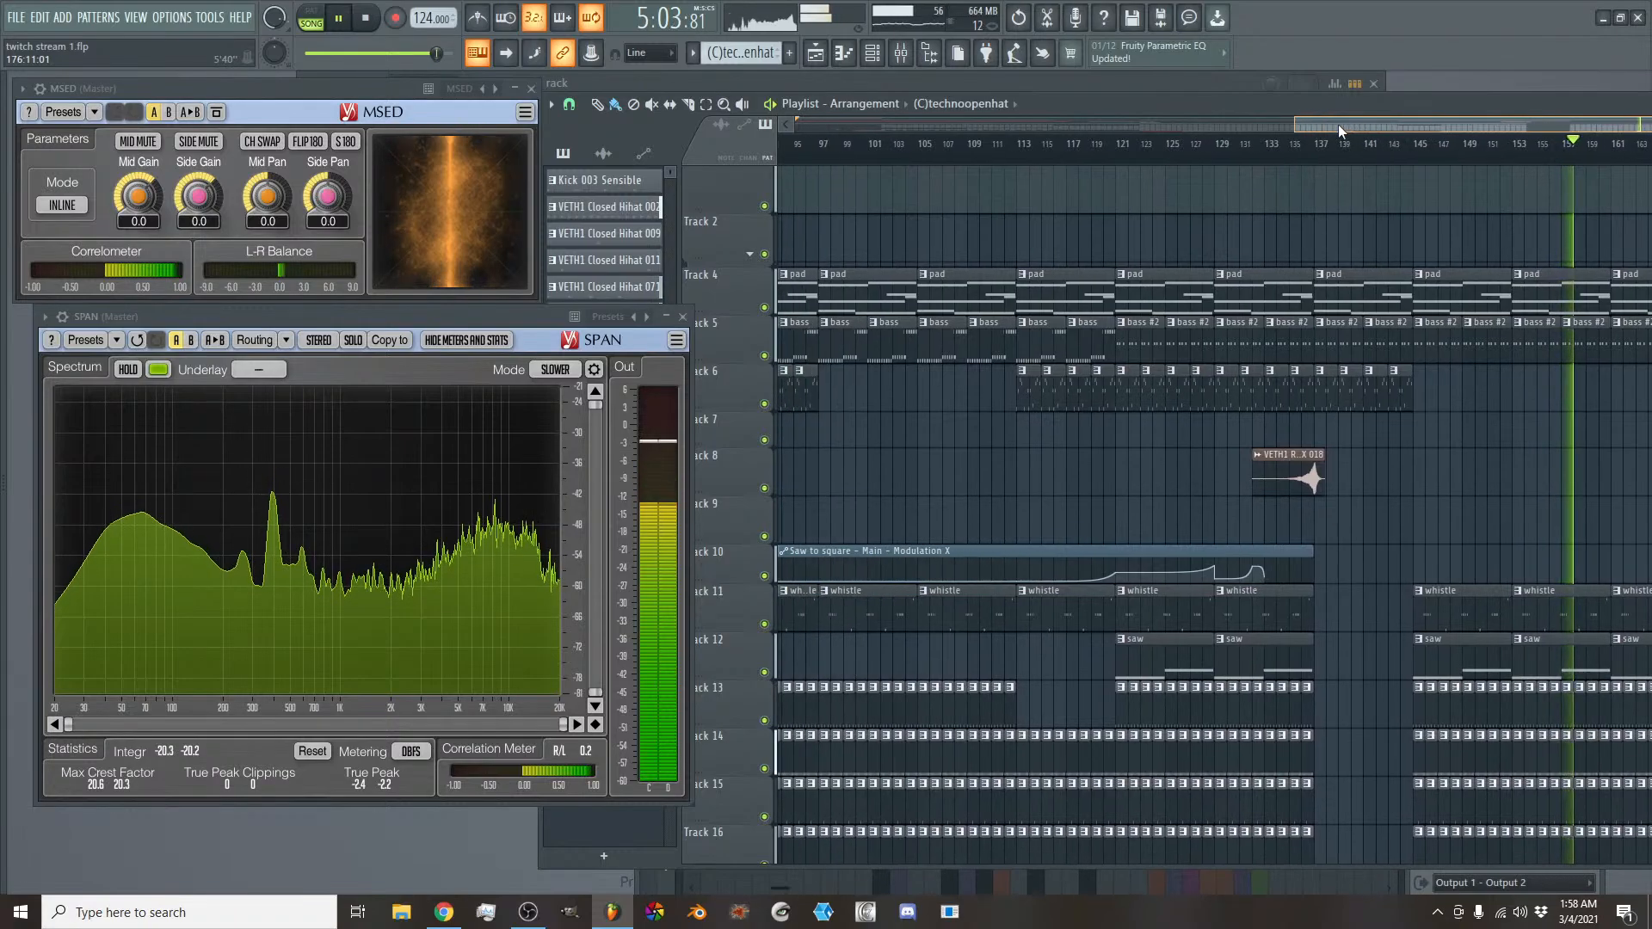
scroll(1323, 129, "down", 3)
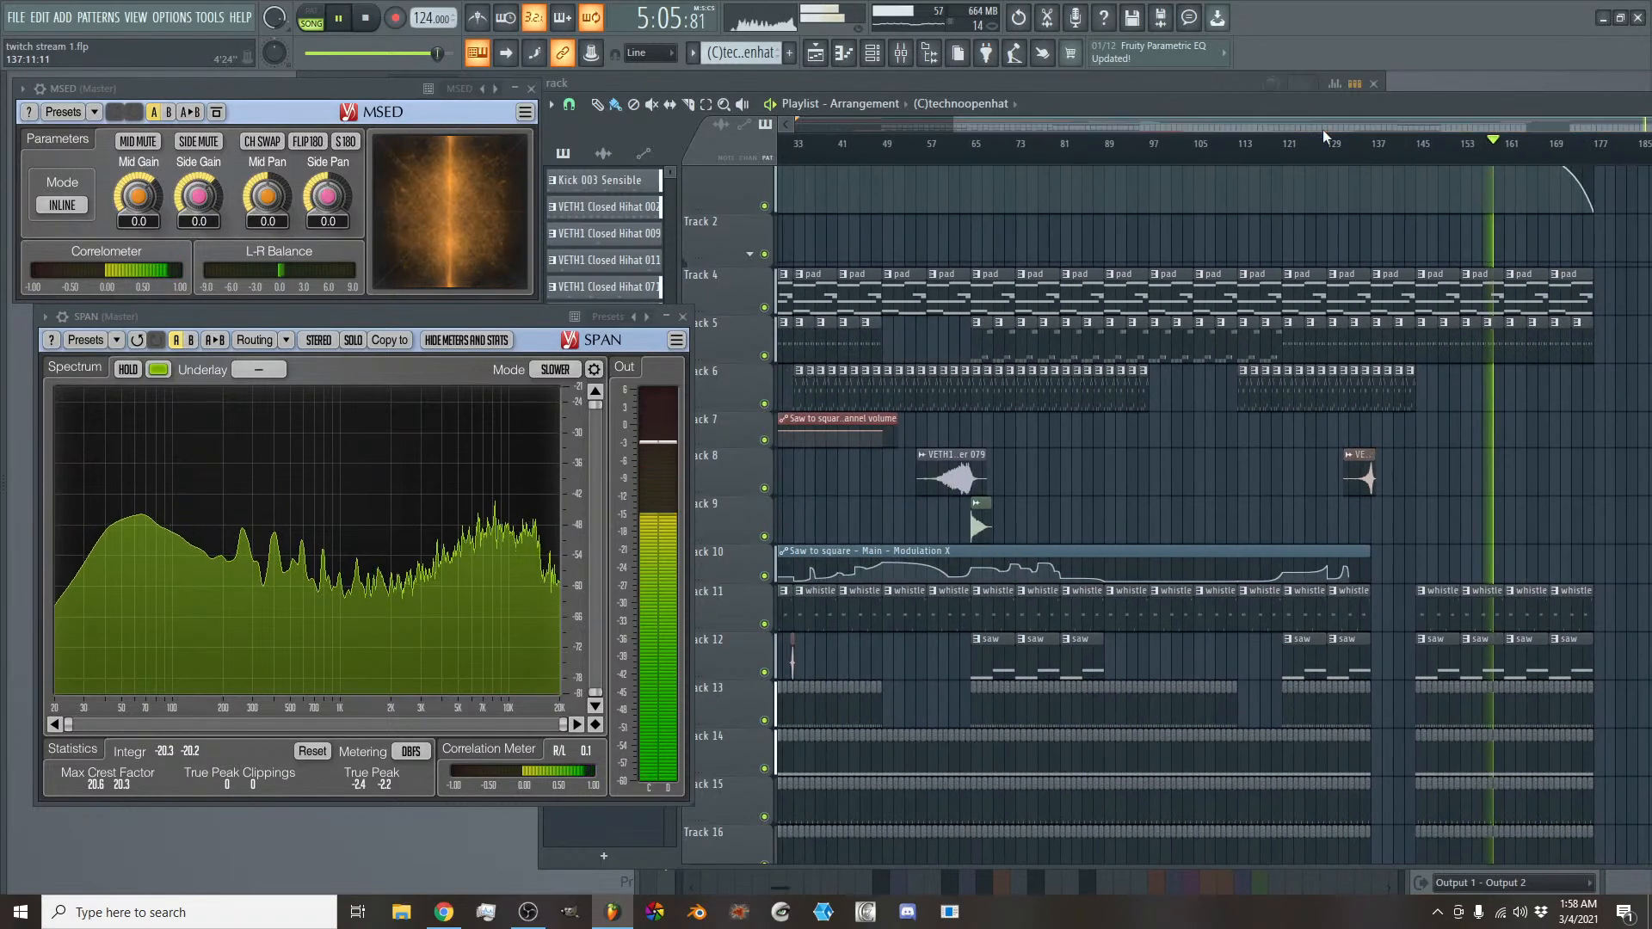
left_click_drag(899, 420, 1459, 419)
left_click_drag(721, 443, 741, 861)
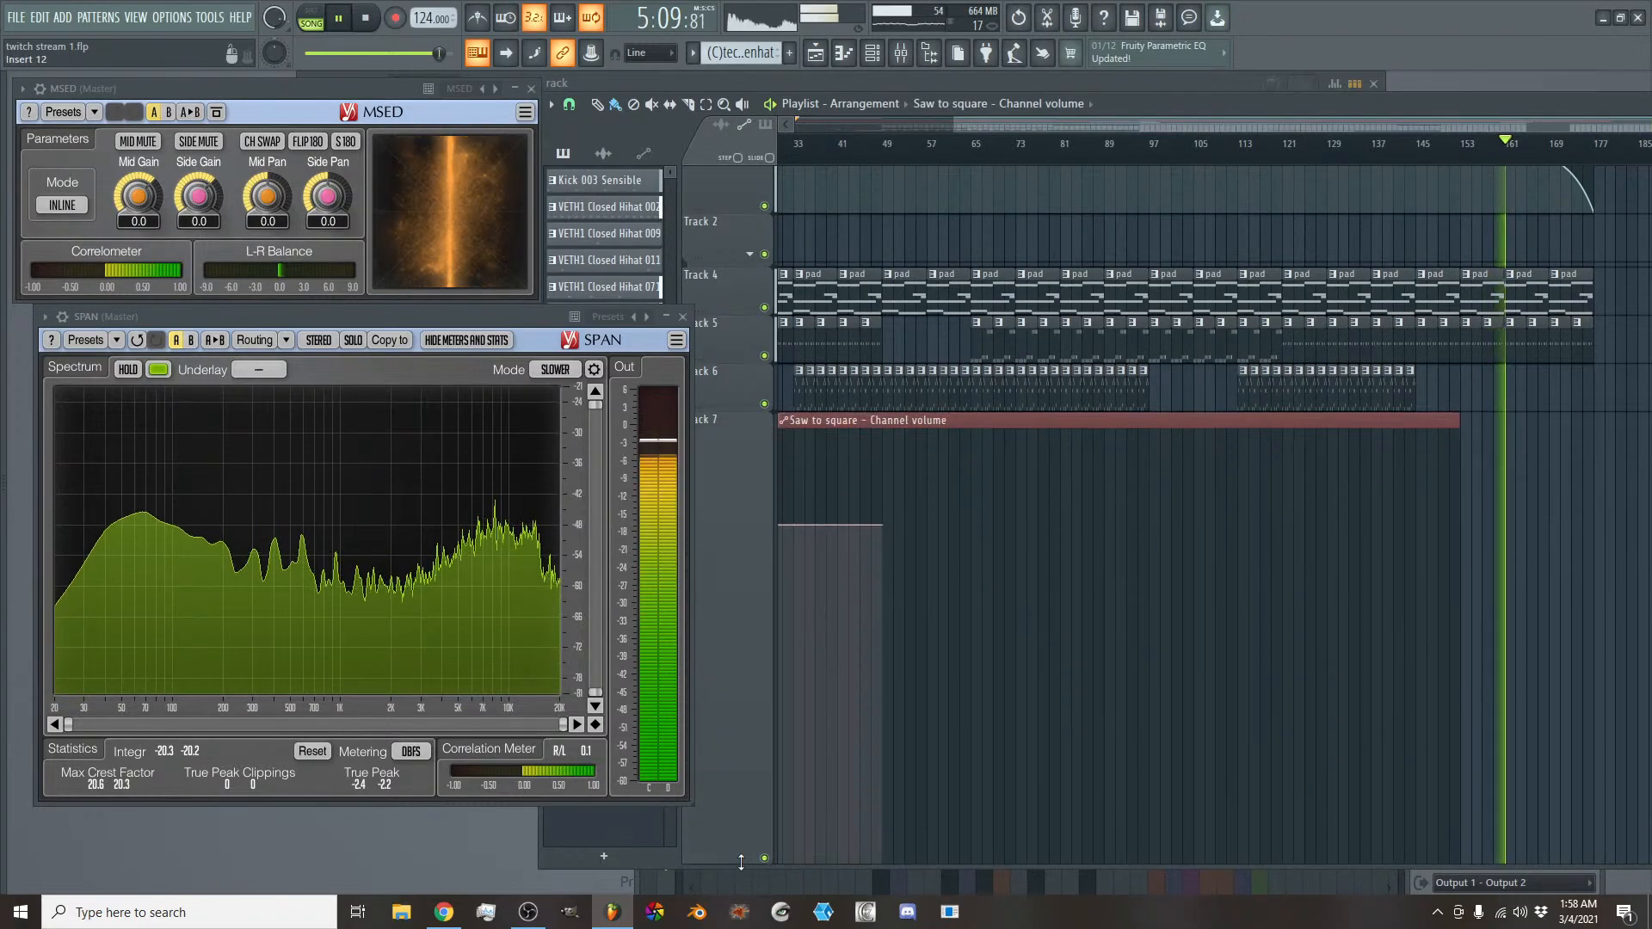
- Add an automation point at bar 138 in the Saw to square volume clip, using the value copied from the bar 49 point
right_click(883, 526)
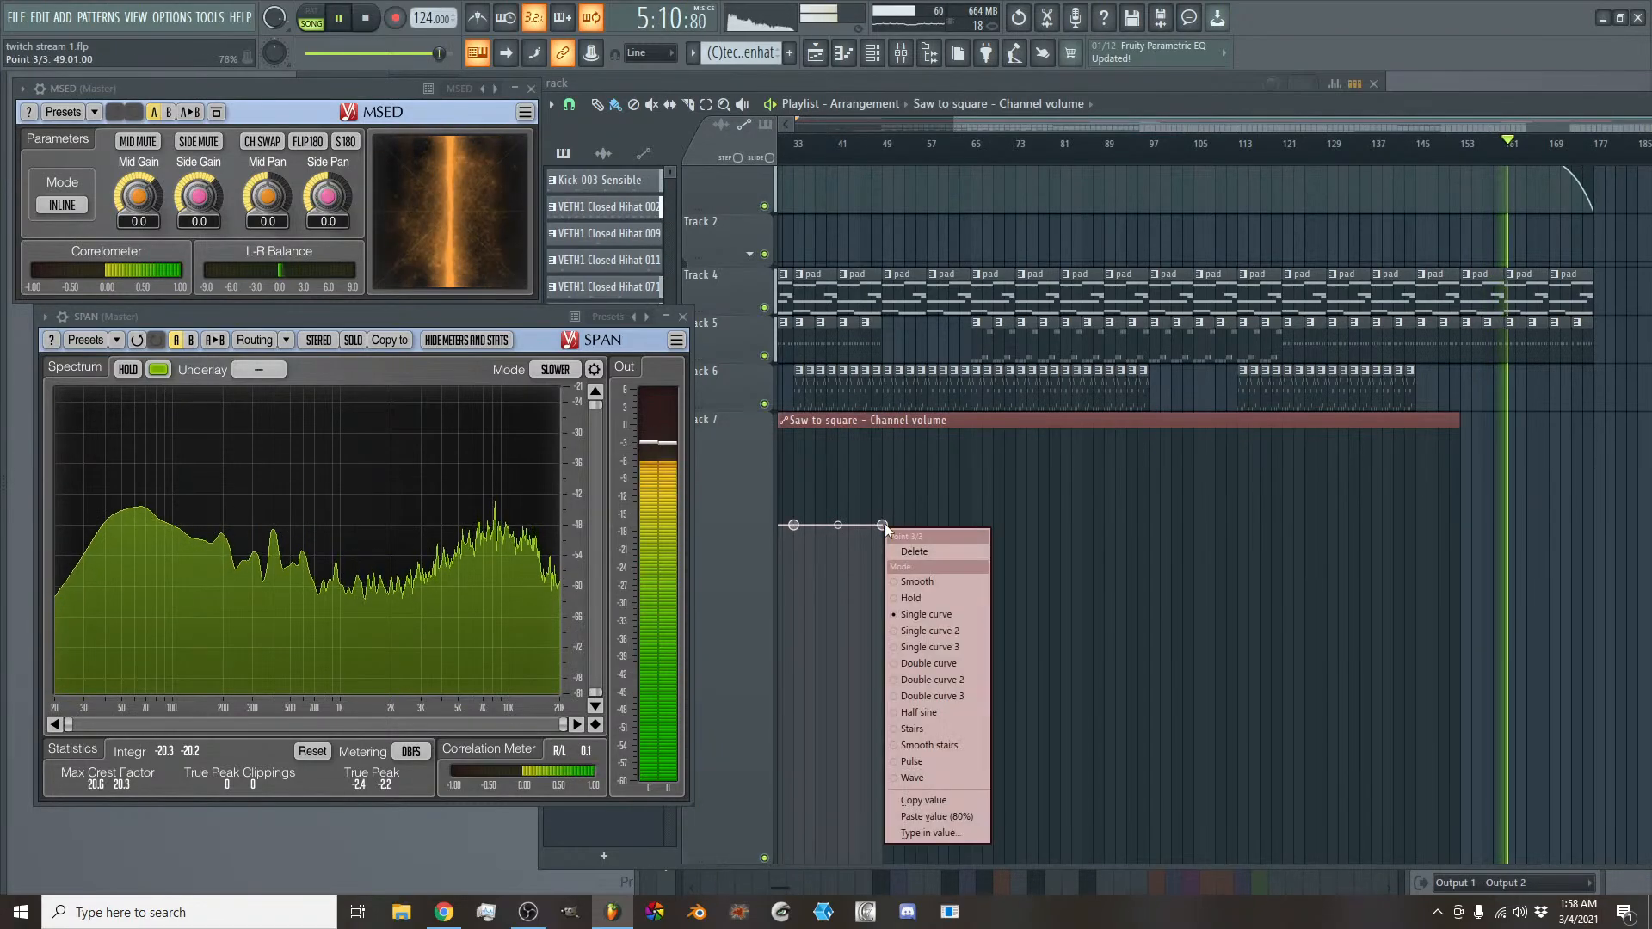
left_click(933, 800)
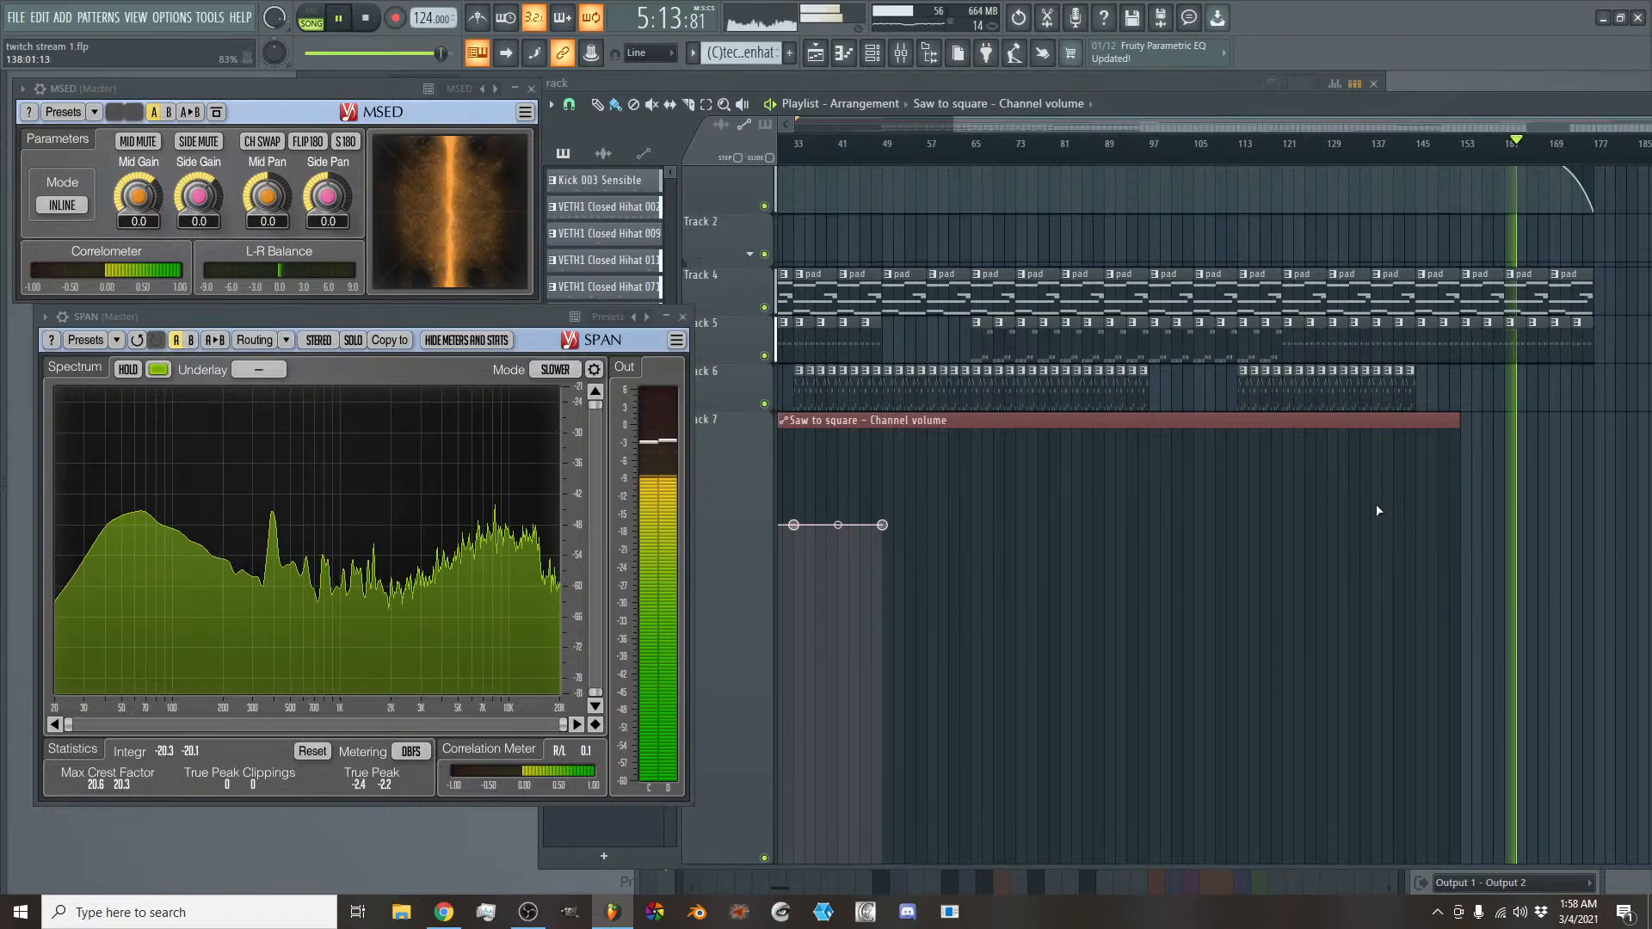
left_click(1380, 505)
right_click(1380, 505)
left_click(1430, 797)
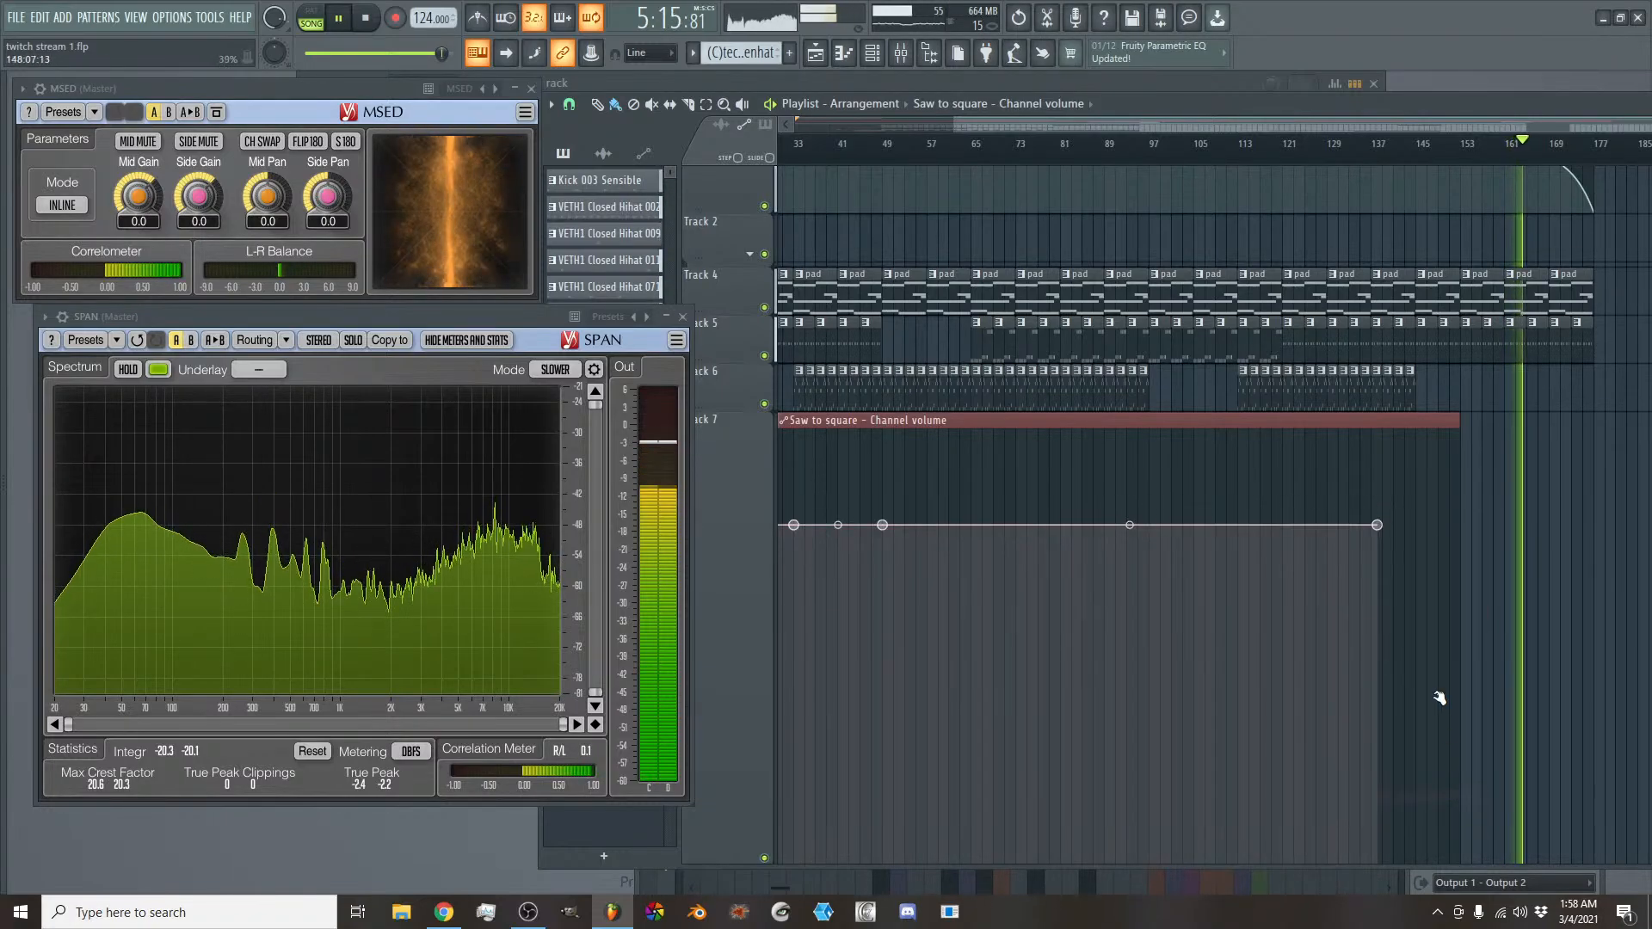
- Fade the Saw to square channel volume to 0% at bar 145 and bend the curve so it drops more steeply near the end
left_click(1399, 860)
scroll(1408, 702, "down", 1)
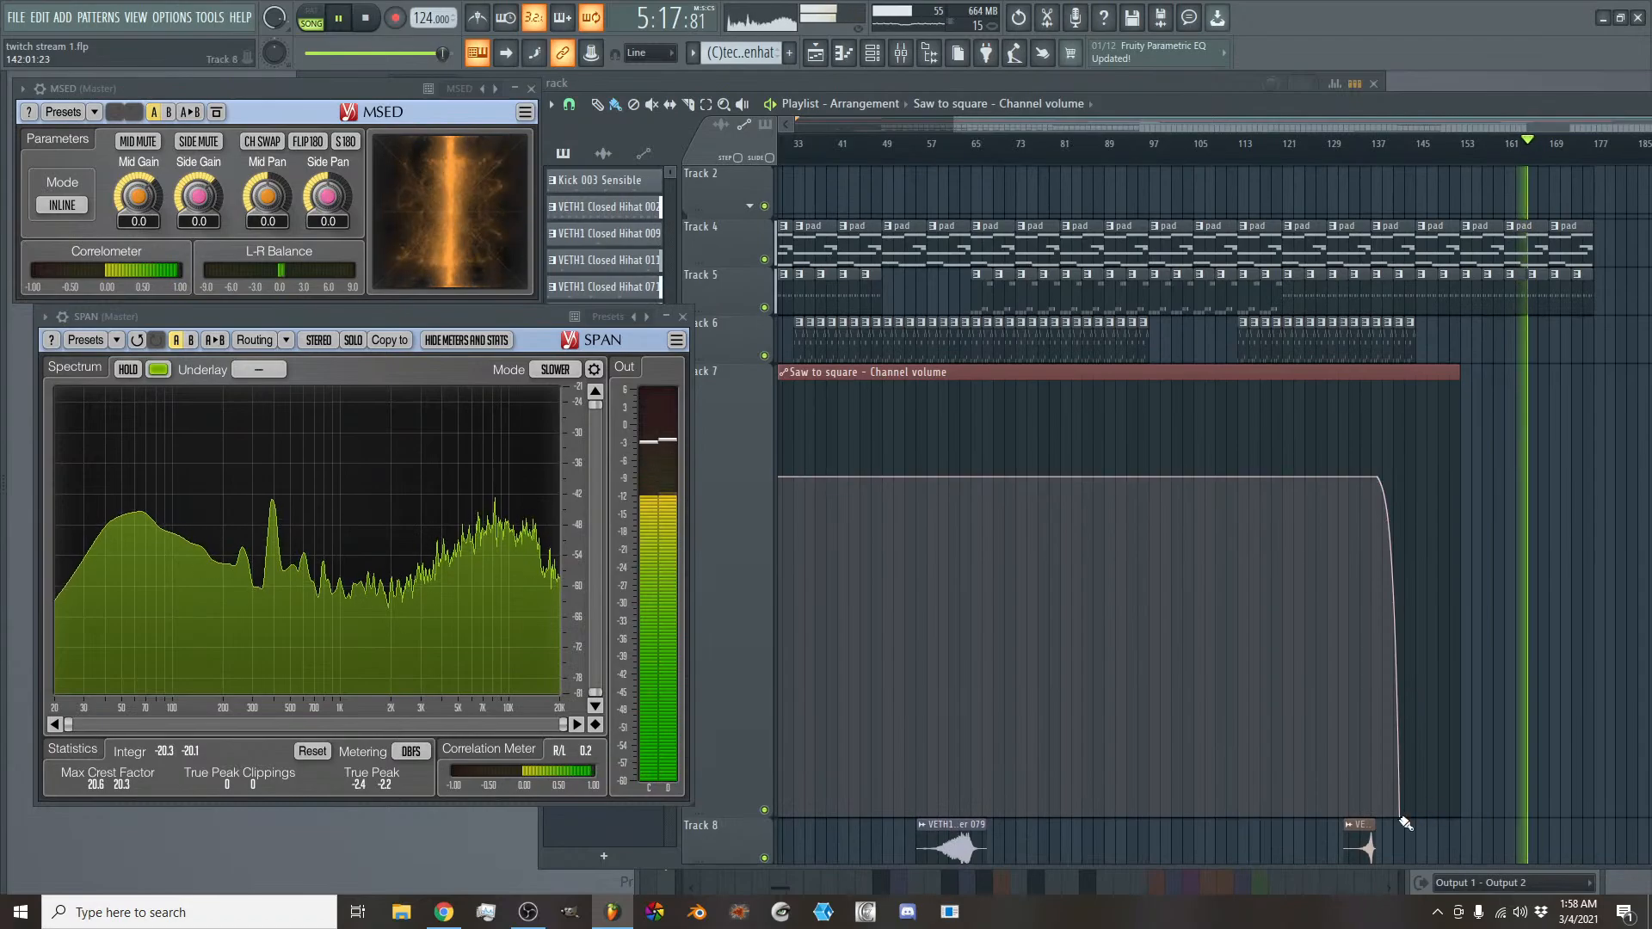
left_click_drag(1405, 822, 1417, 821)
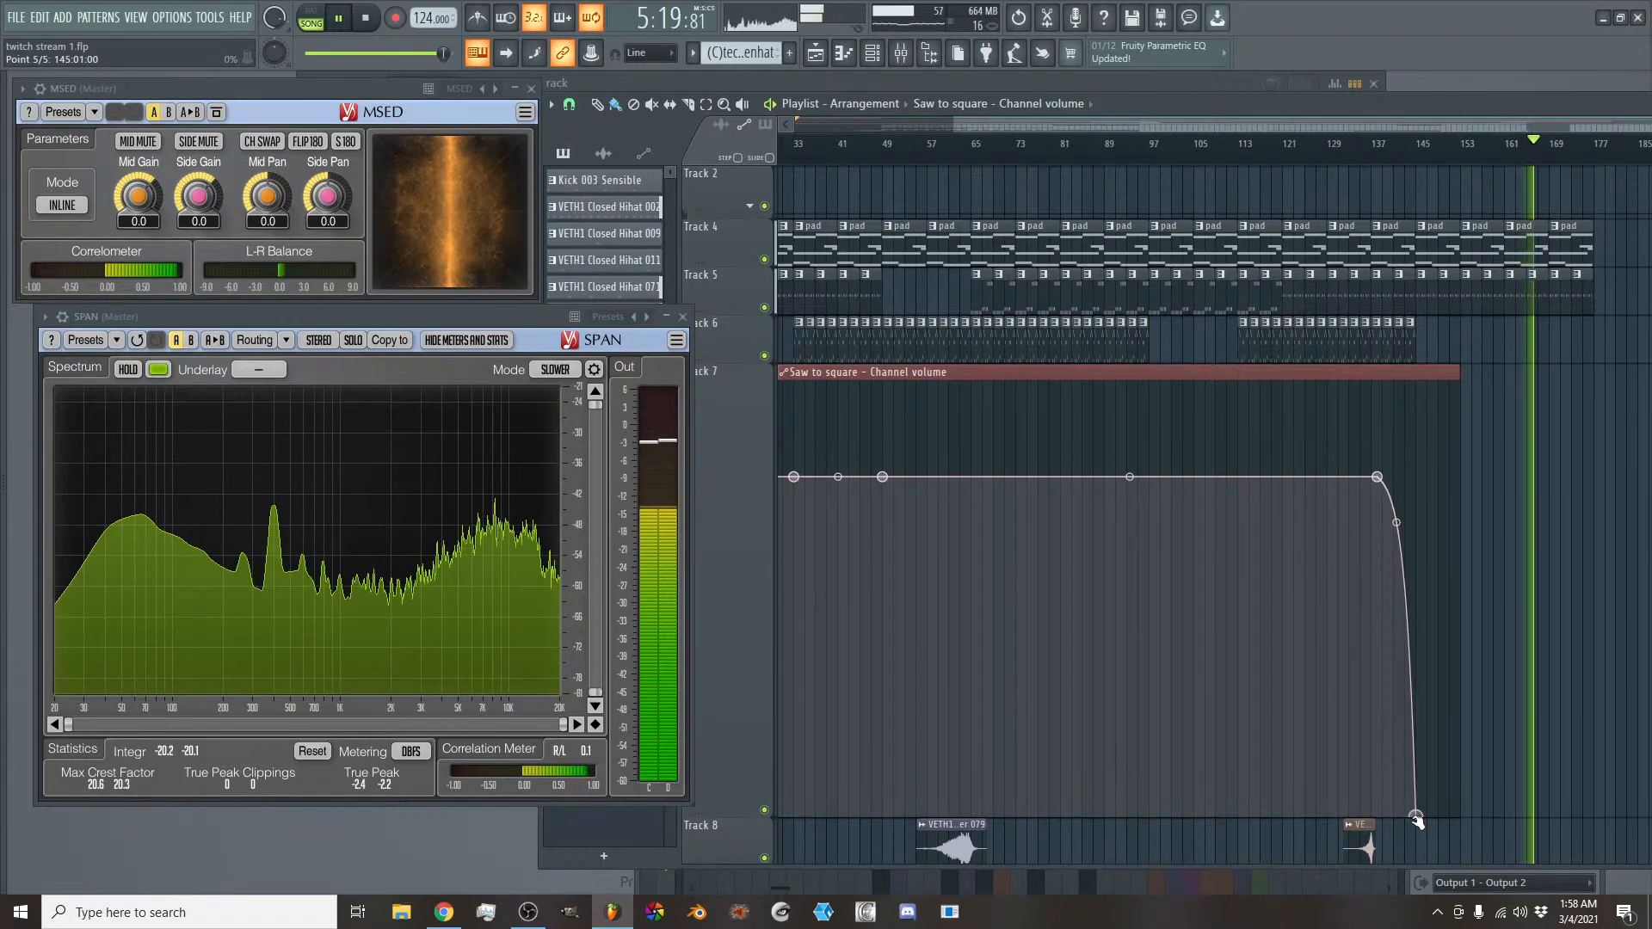
left_click_drag(1396, 522, 1395, 489)
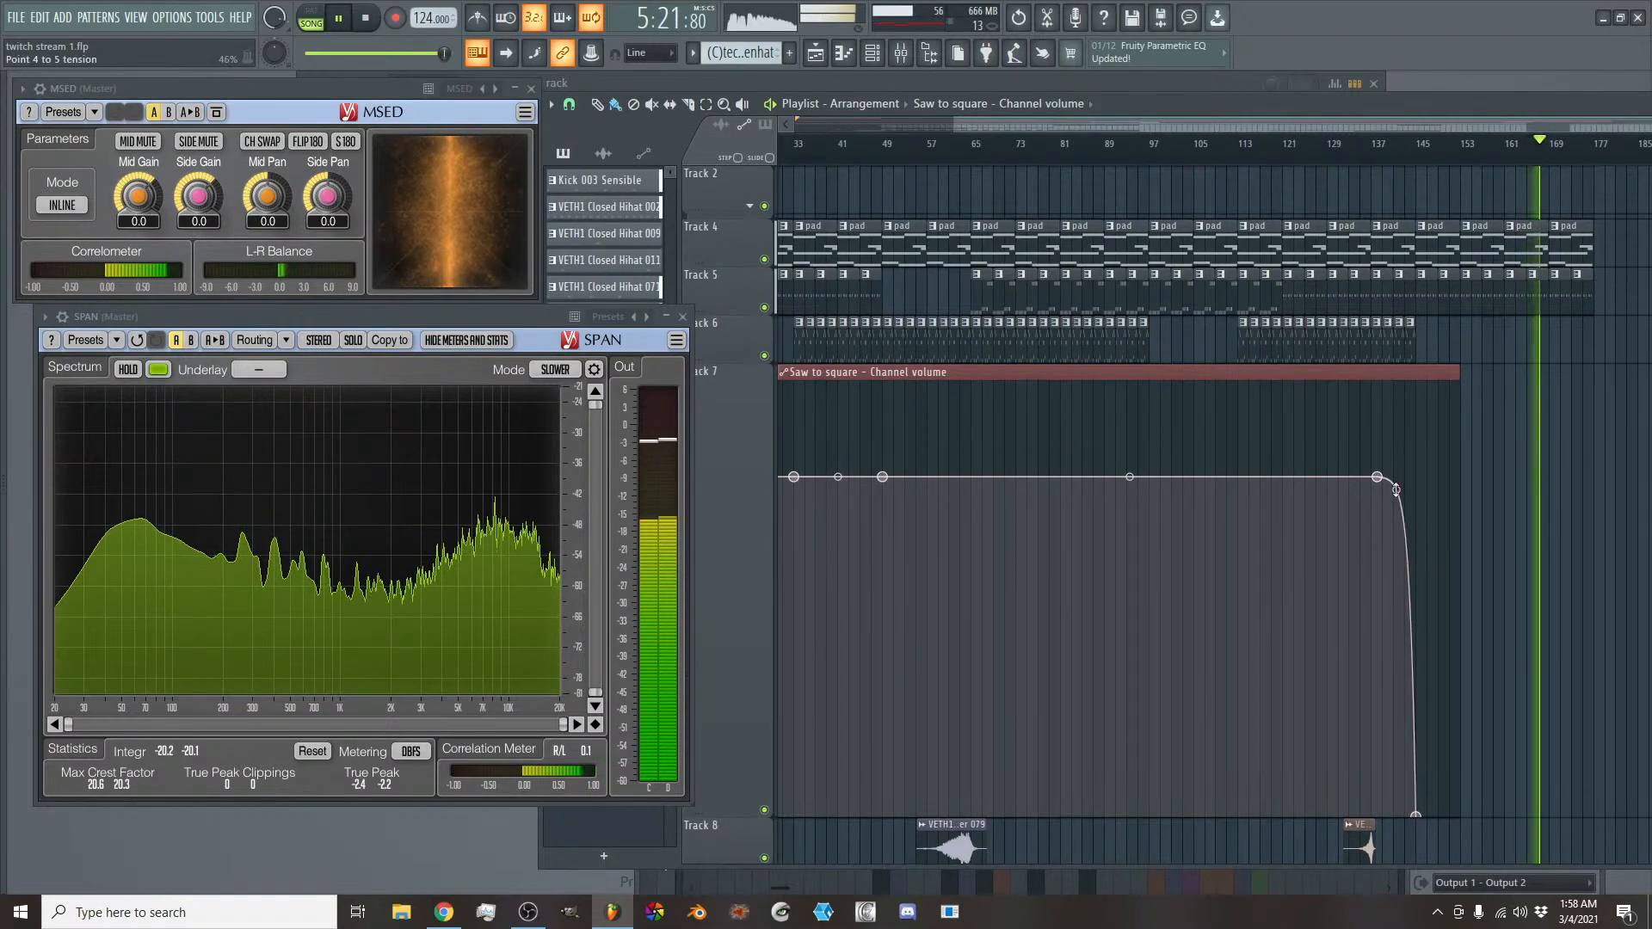
- Listen through the closing Master volume fade to the end of the song and stop playback
left_click_drag(1283, 124, 1448, 133)
scroll(1545, 281, "up", 2)
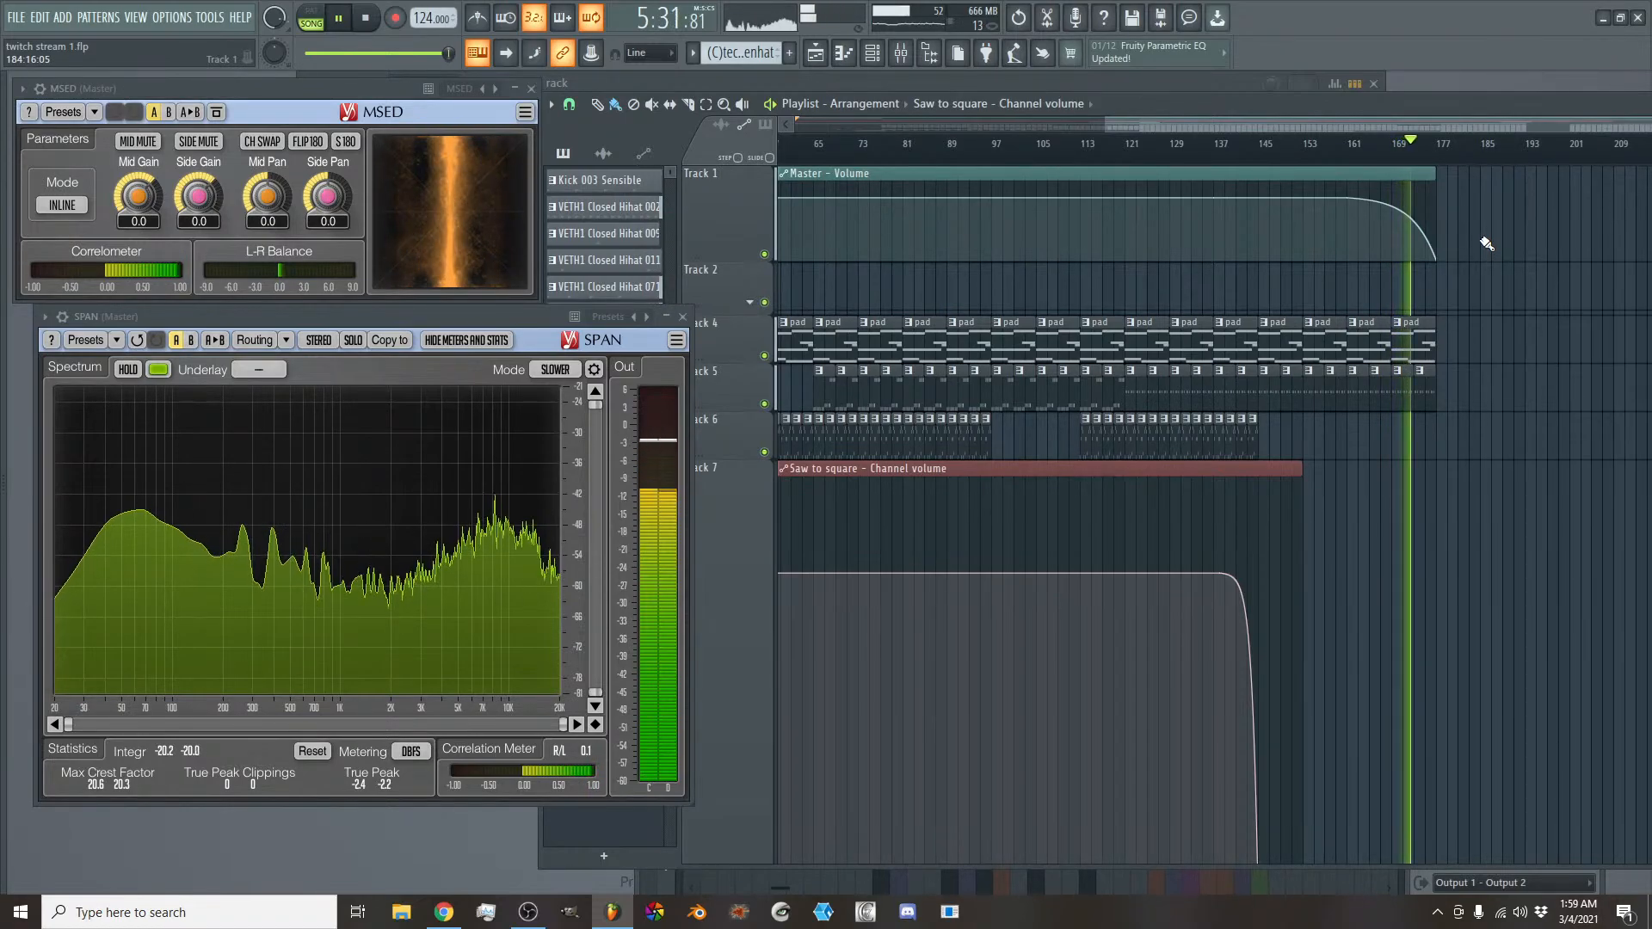
left_click(368, 19)
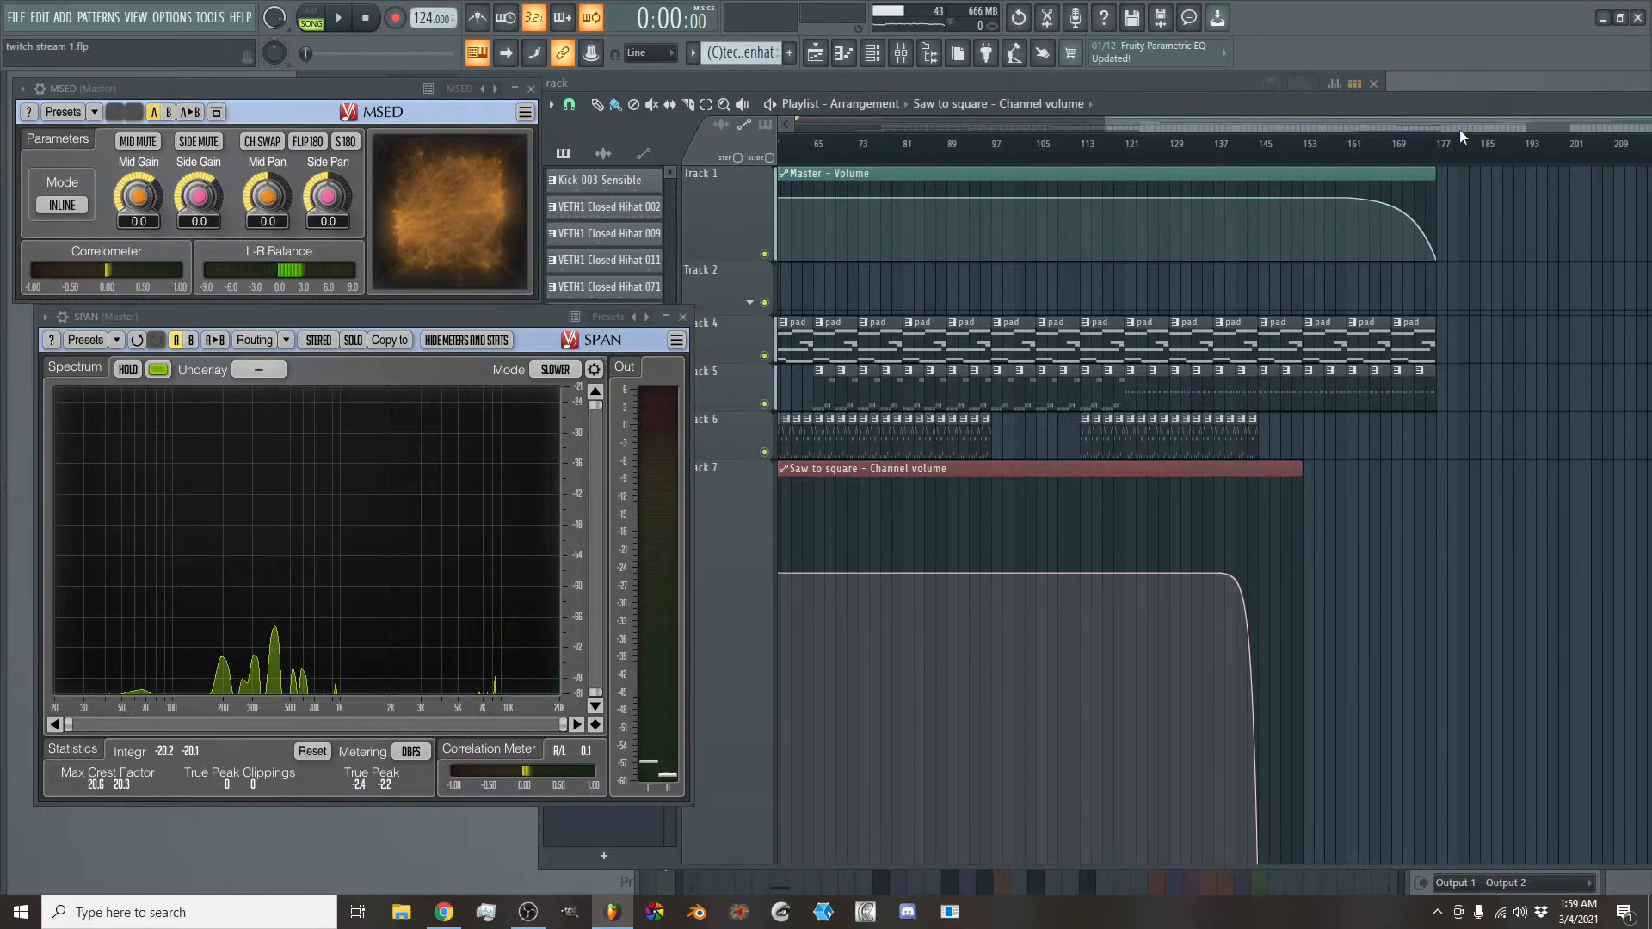
- Play the song around bars 137 to 145 and examine the Saw to square volume fade up close
scroll(1376, 370, "down", 1)
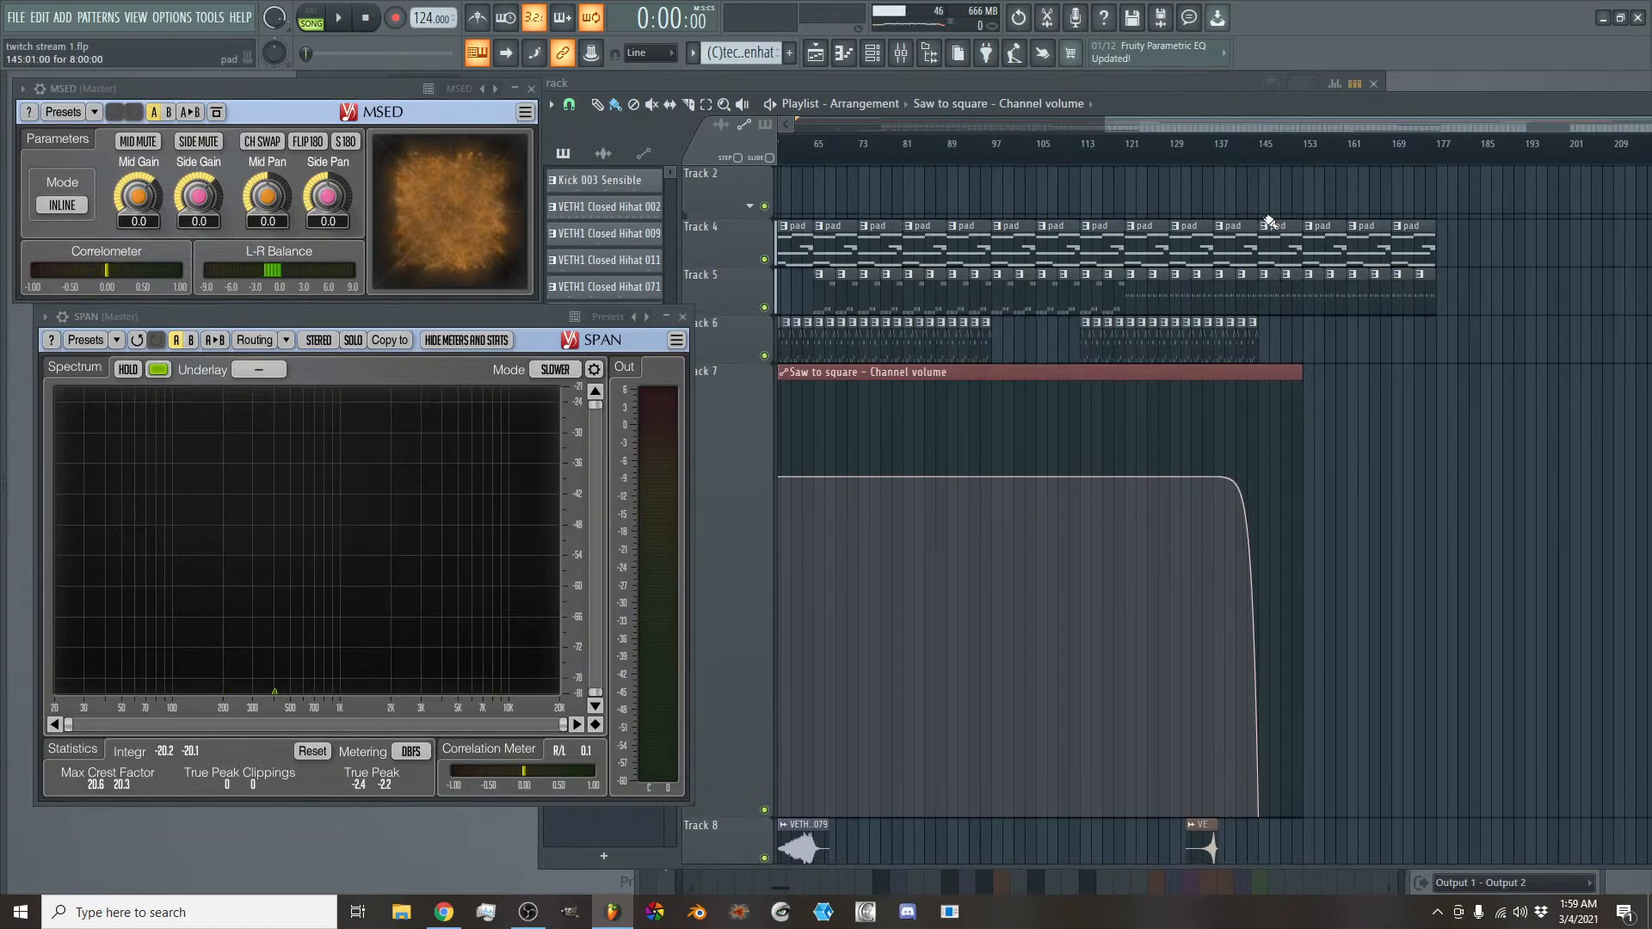
key("space")
scroll(1233, 126, "up", 3)
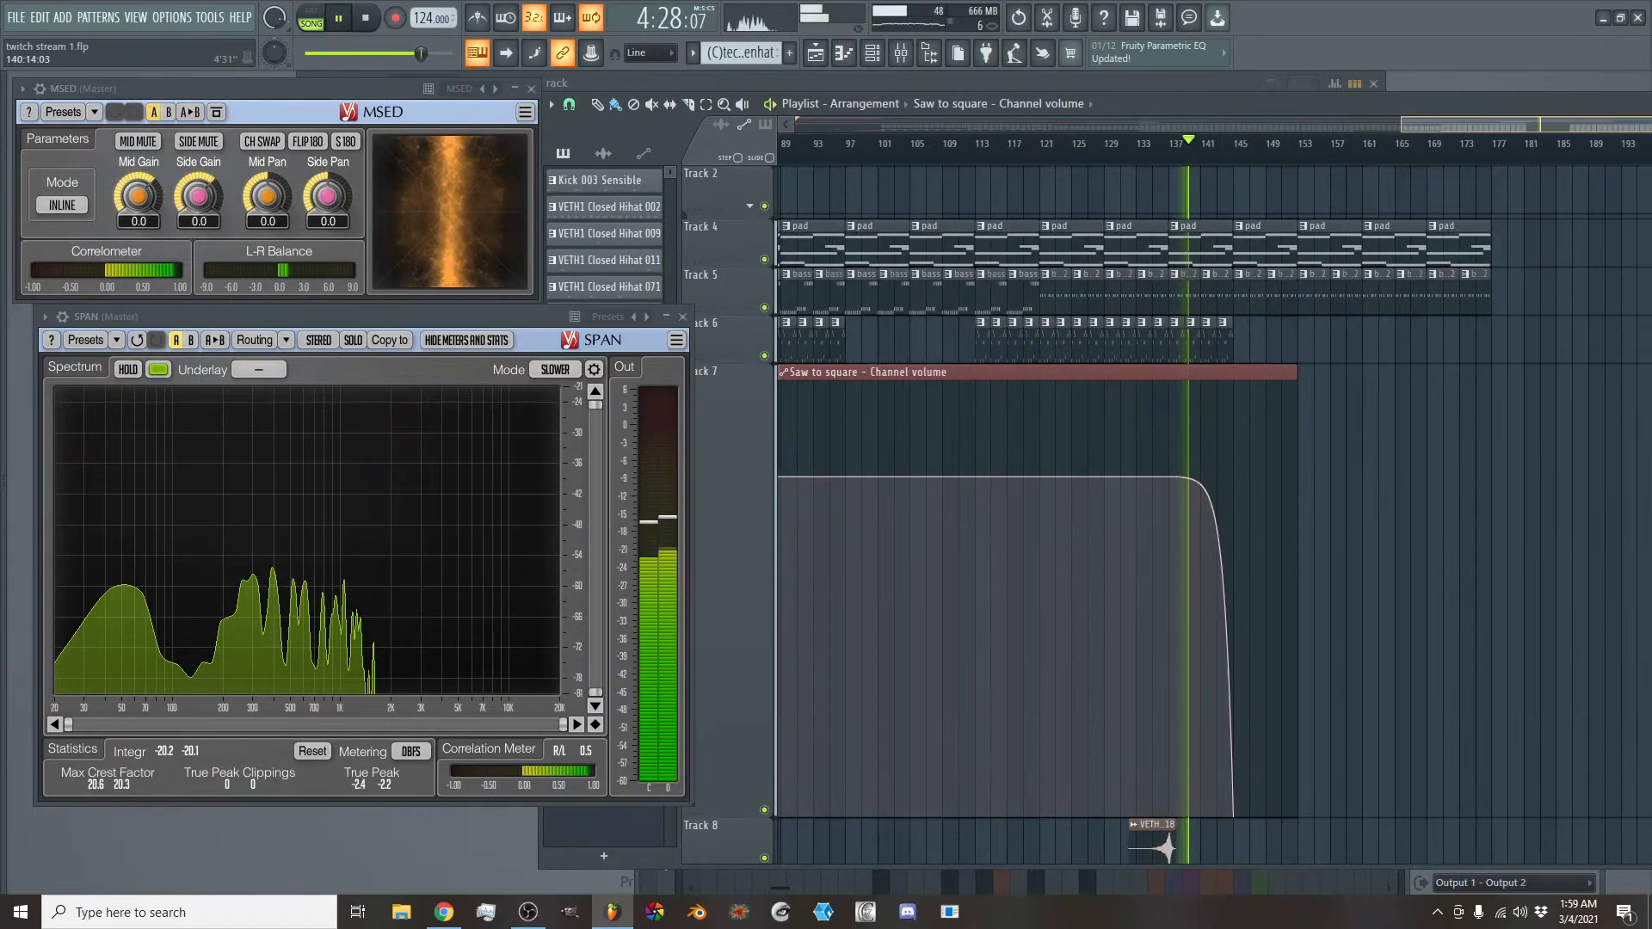
scroll(1516, 122, "up", 2)
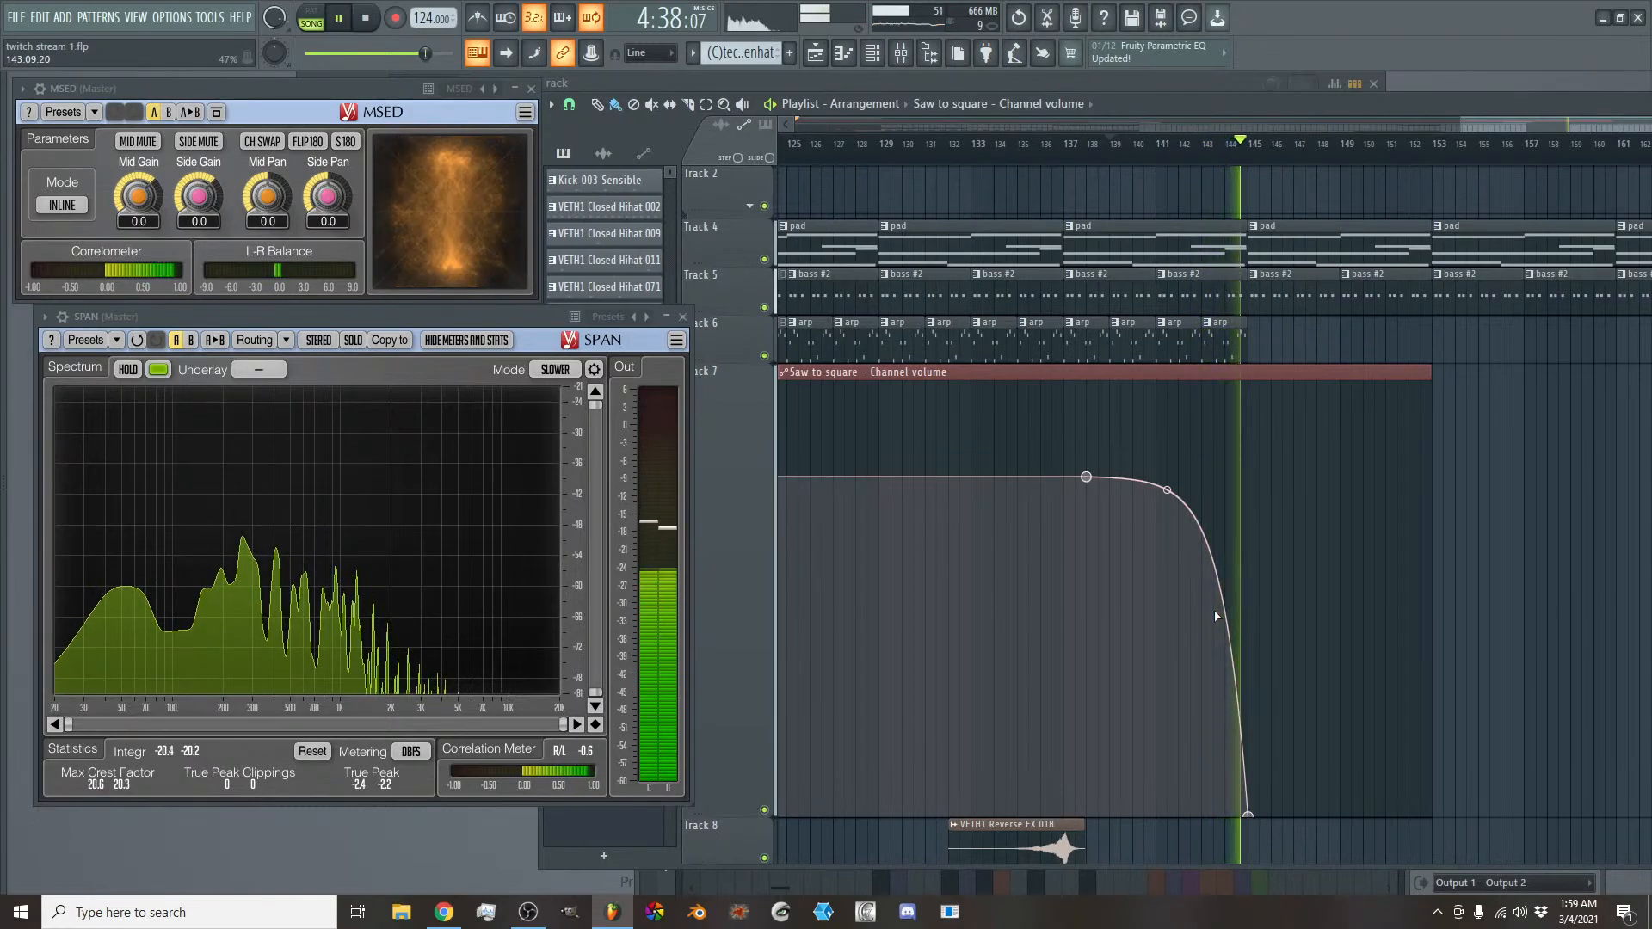
- Stop playback, make track 10 taller and extend the Saw to square Modulation X clip to bar 146
key("space")
scroll(1147, 680, "down", 3)
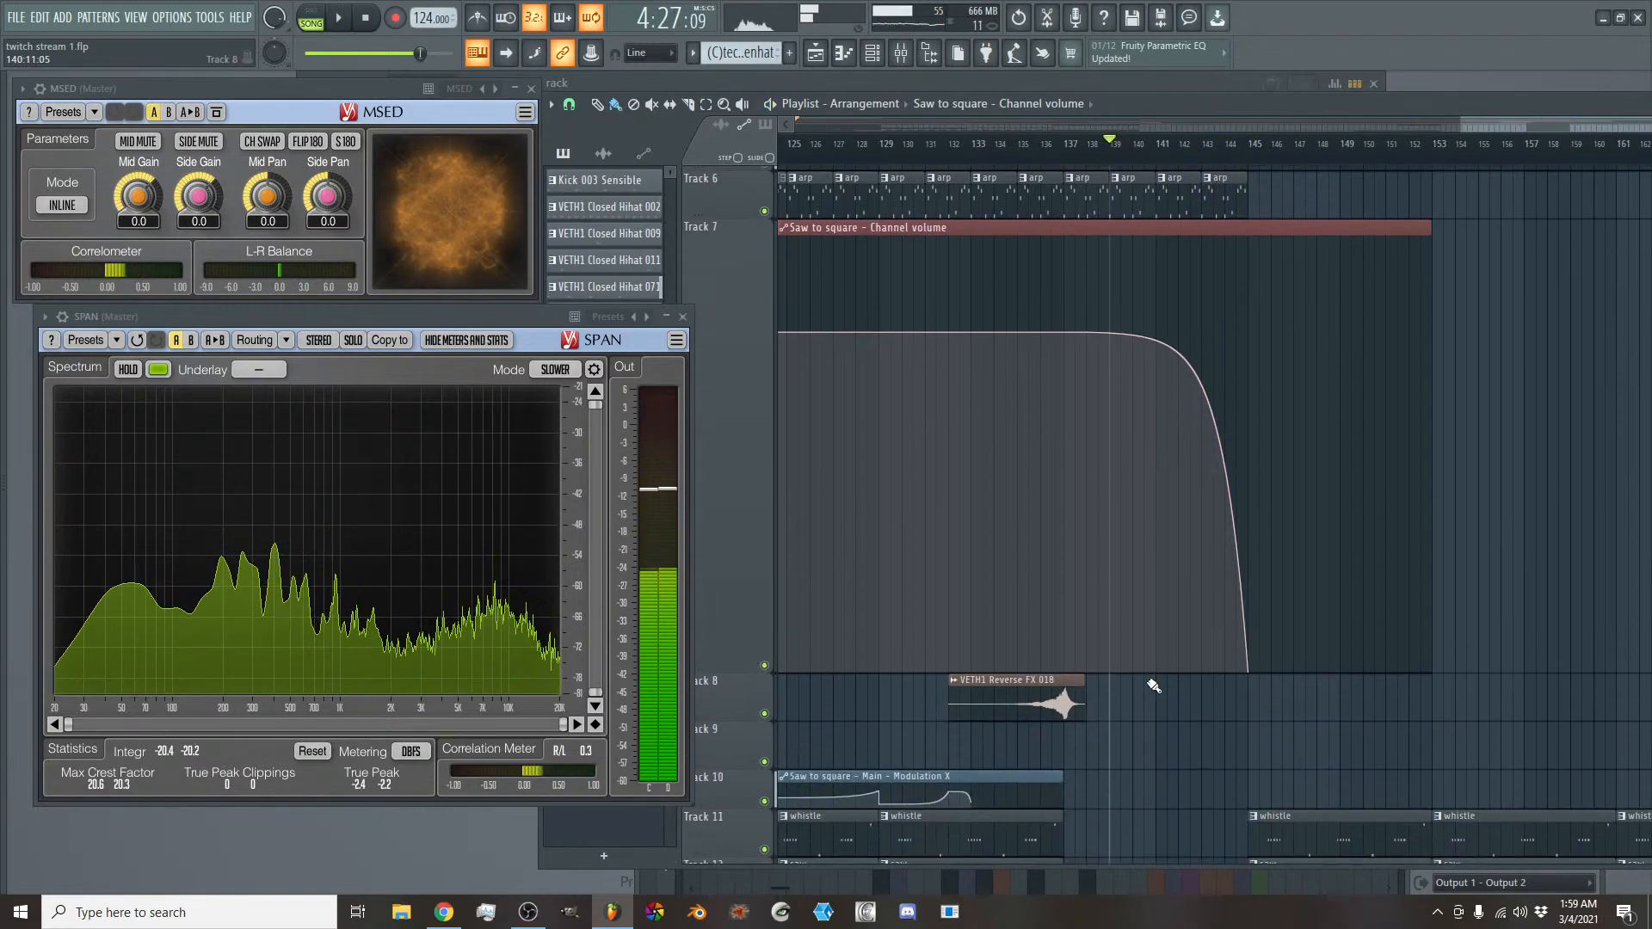
left_click_drag(736, 815, 730, 873)
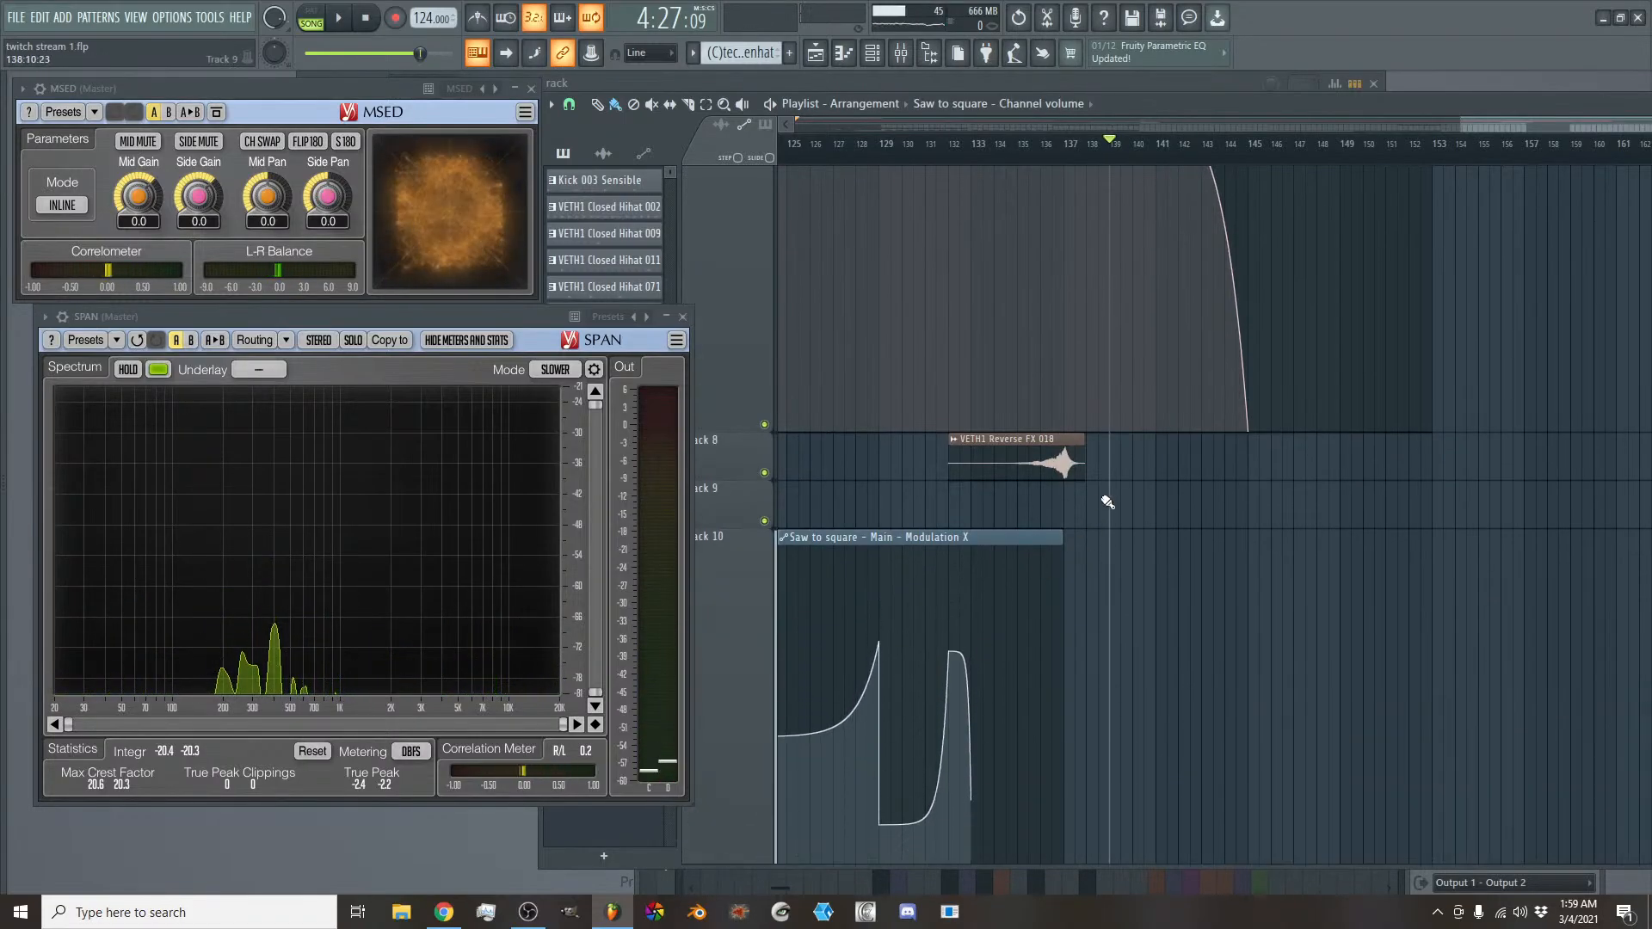
left_click_drag(1071, 553, 1264, 568)
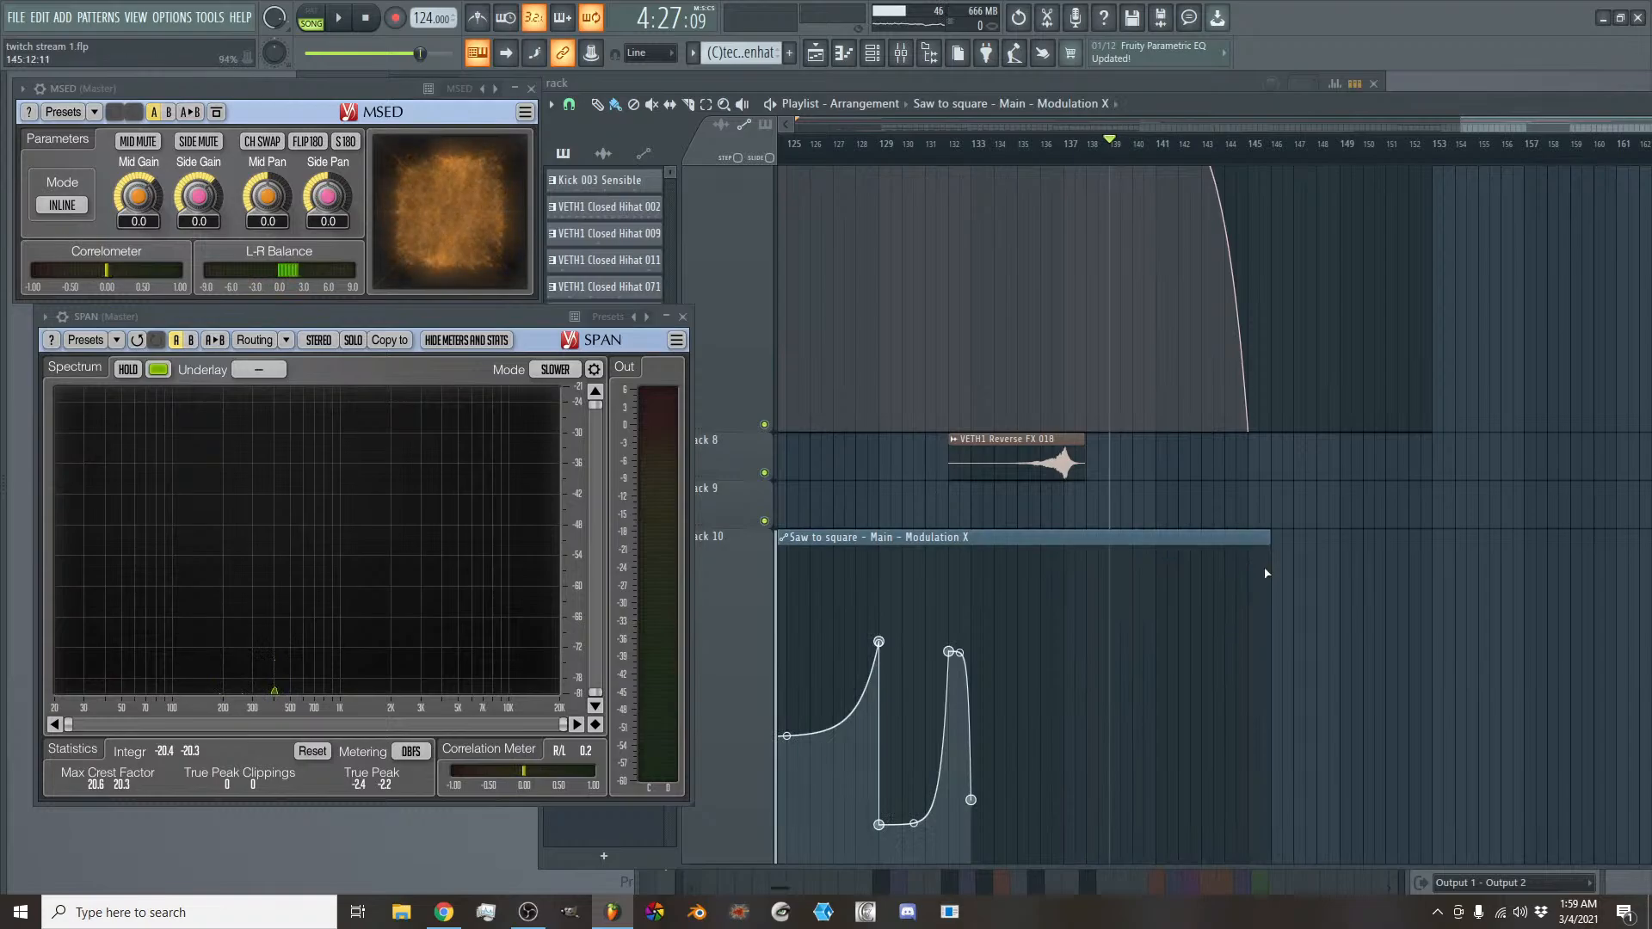
- Add Modulation X automation points at bars 137 and 145, with the bar 145 point lower so the curve falls, while playing the section
scroll(1244, 748, "down", 2)
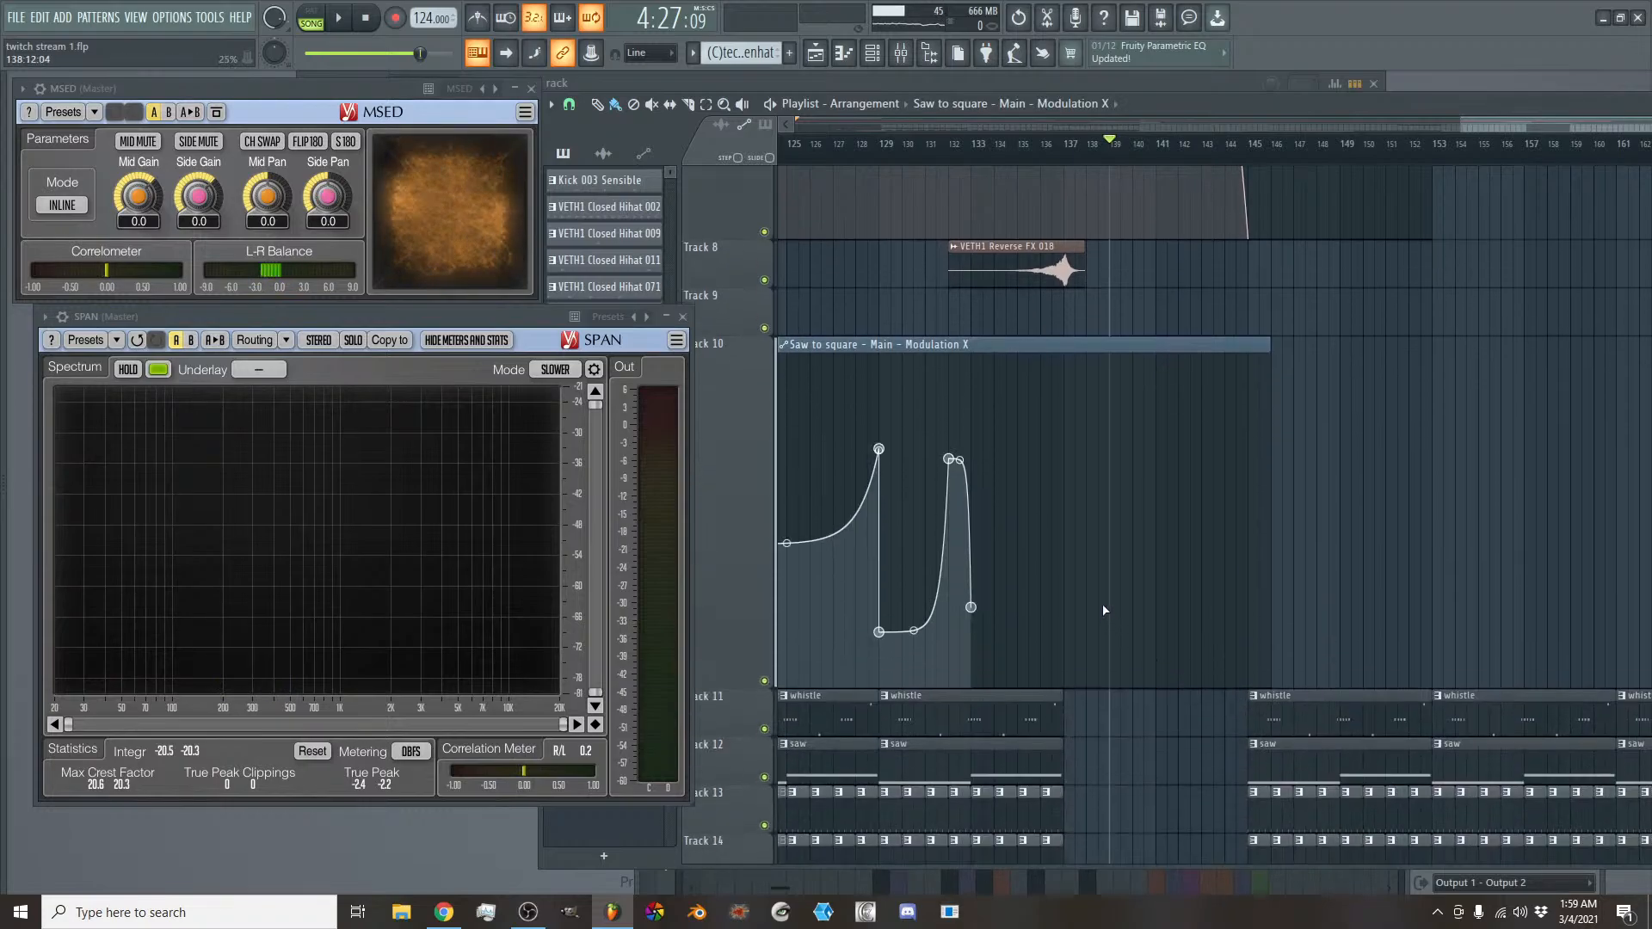
left_click(1066, 605)
key("space")
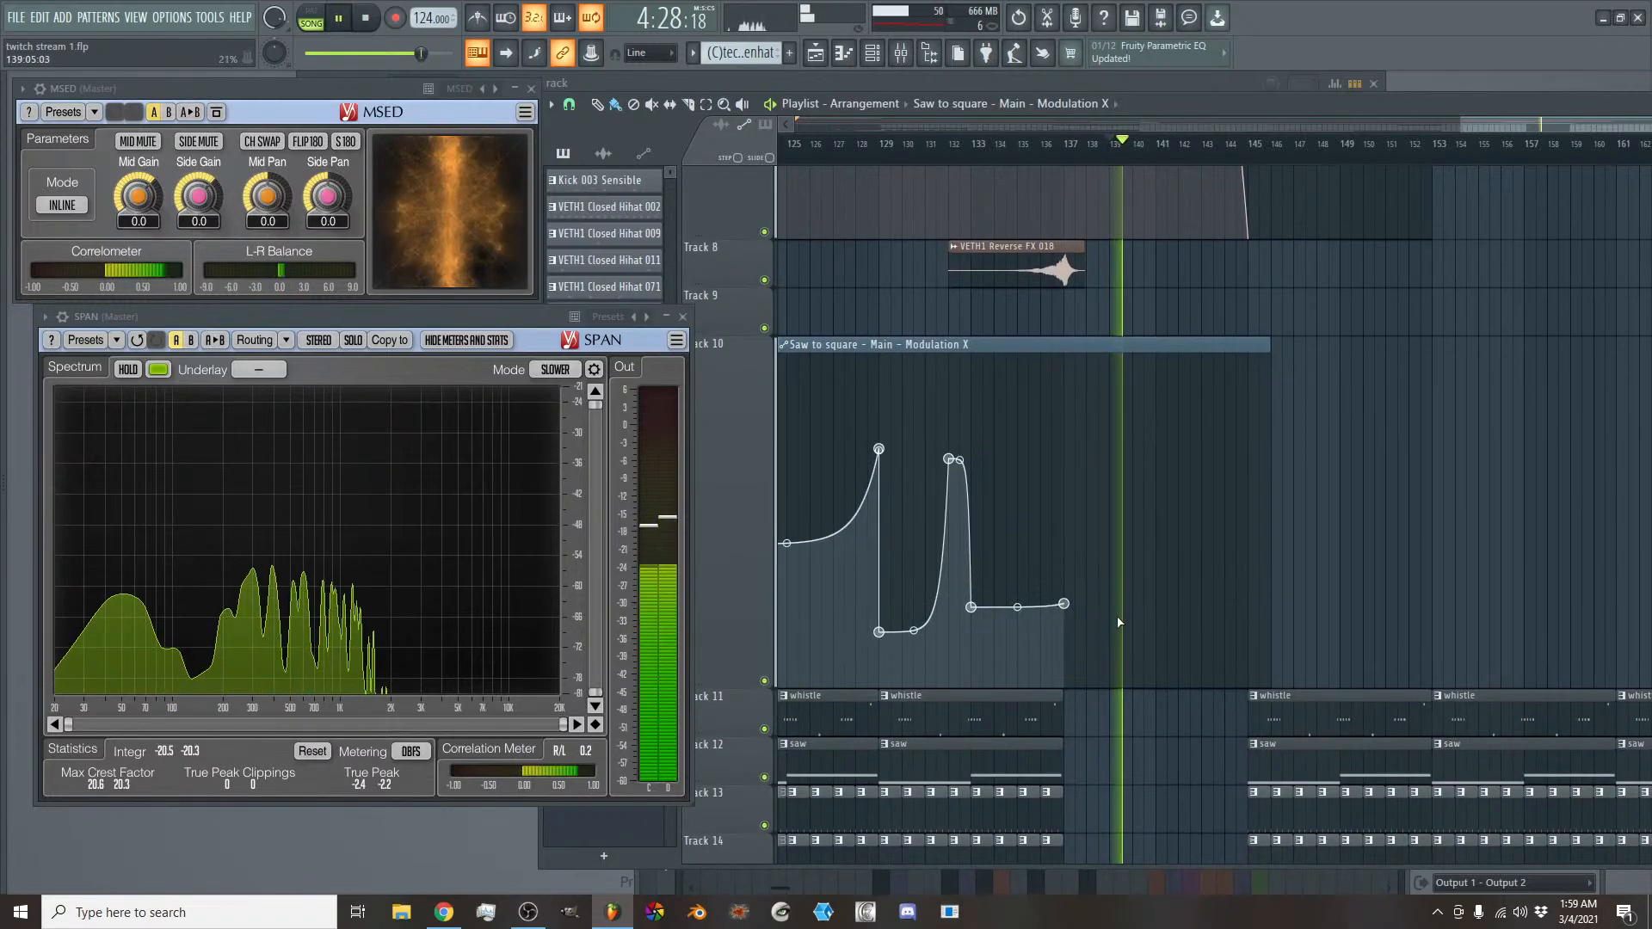
left_click(1230, 656)
left_click_drag(1228, 659, 1249, 674)
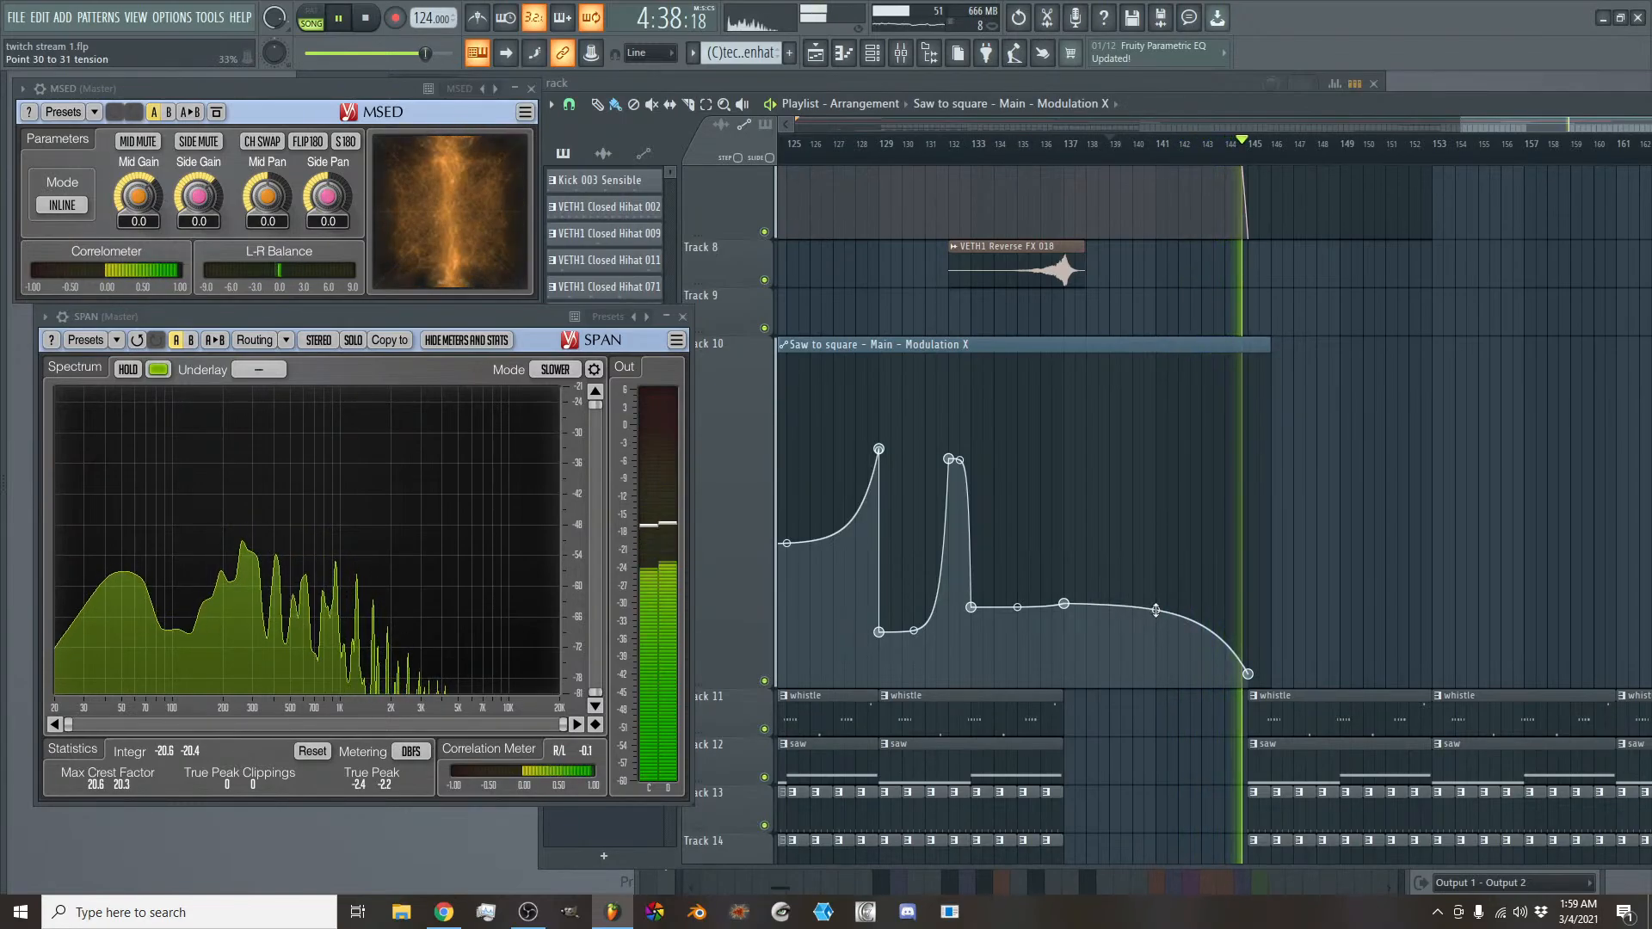
- Collapse track 10 to a thin strip and stop playback
scroll(1155, 610, "up", 2)
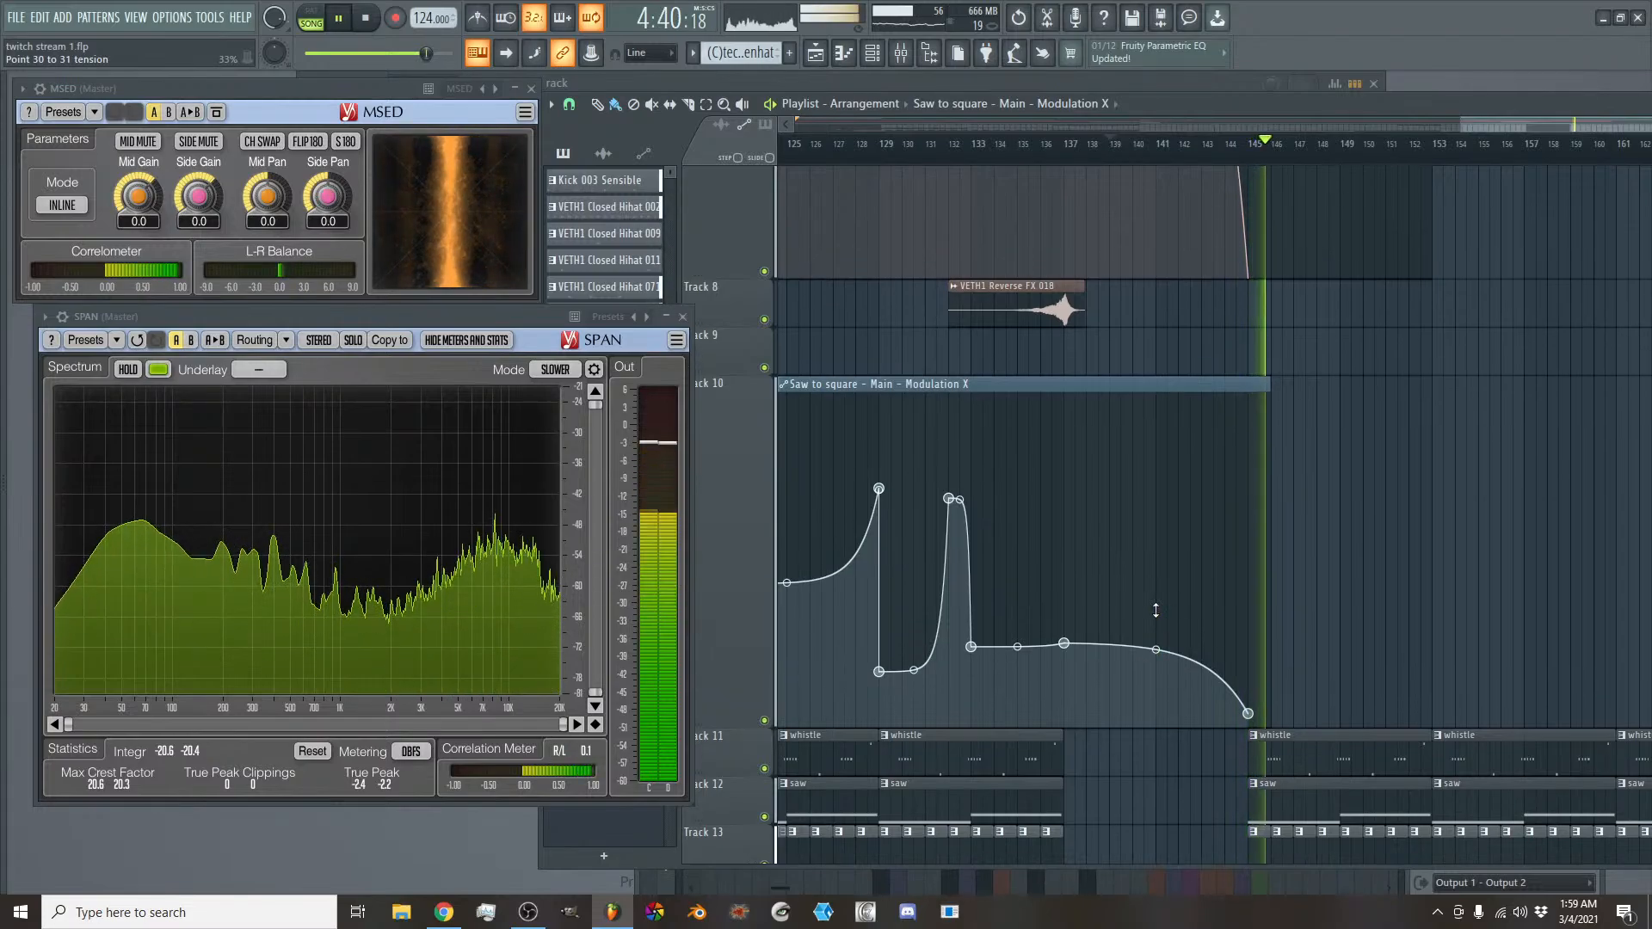
left_click_drag(786, 778, 770, 445)
scroll(605, 180, "down", 3)
key("space")
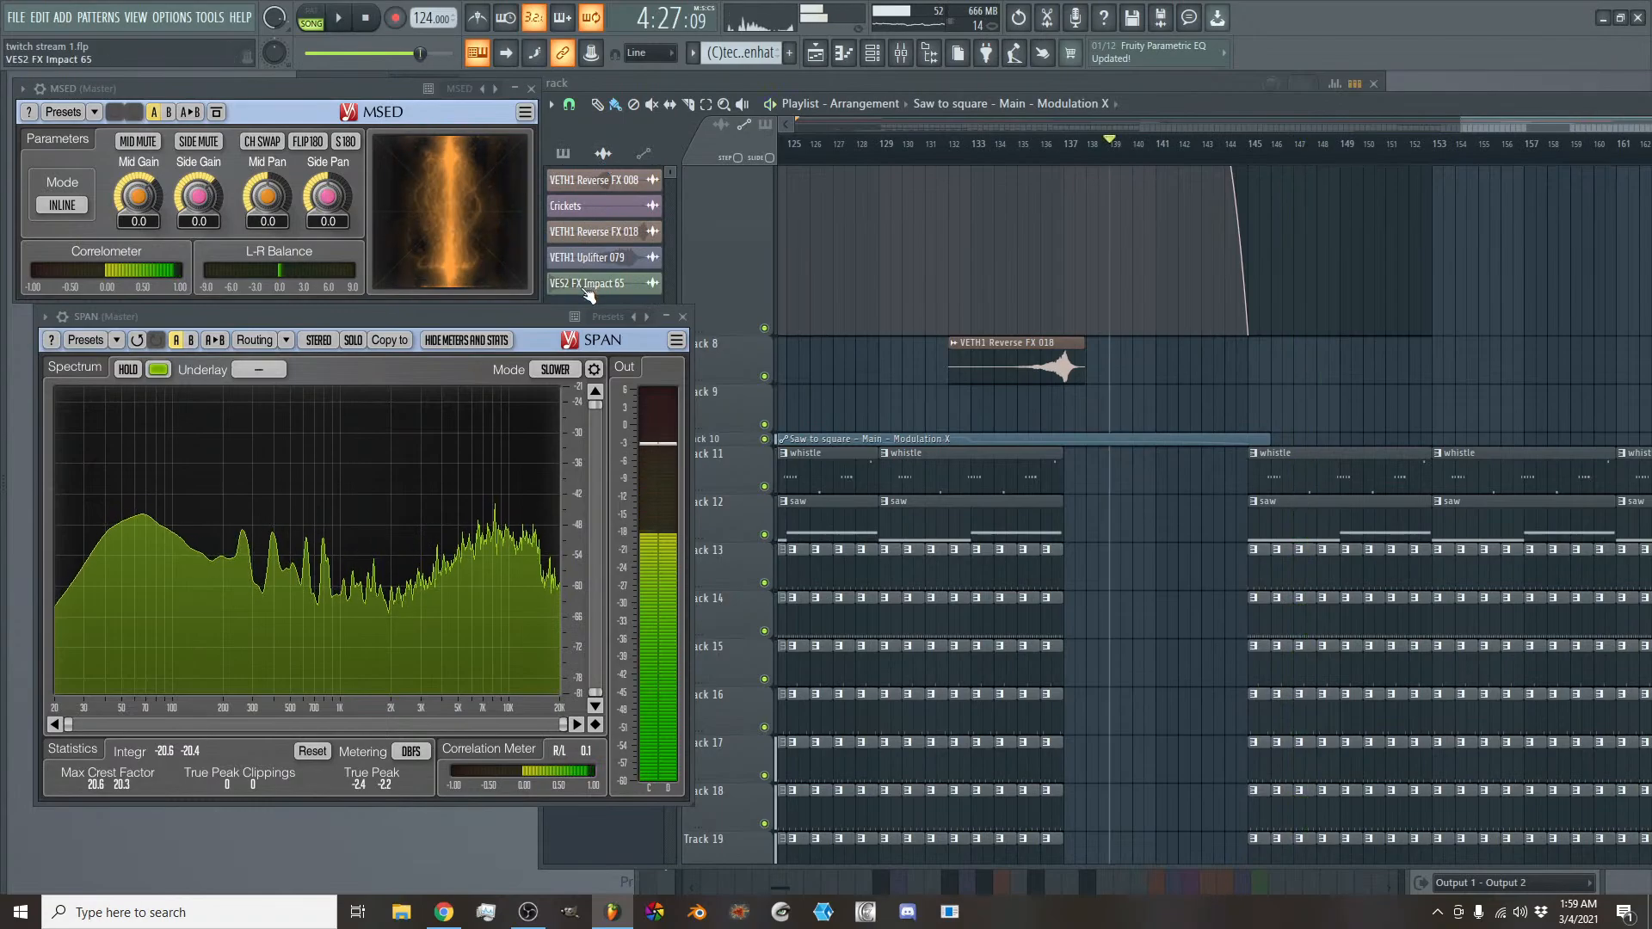
- Place a VETH1 Reverse FX 008 clip on track 8 so it peaks at bar 145, and play the transition
left_click(620, 182)
left_click(1143, 359)
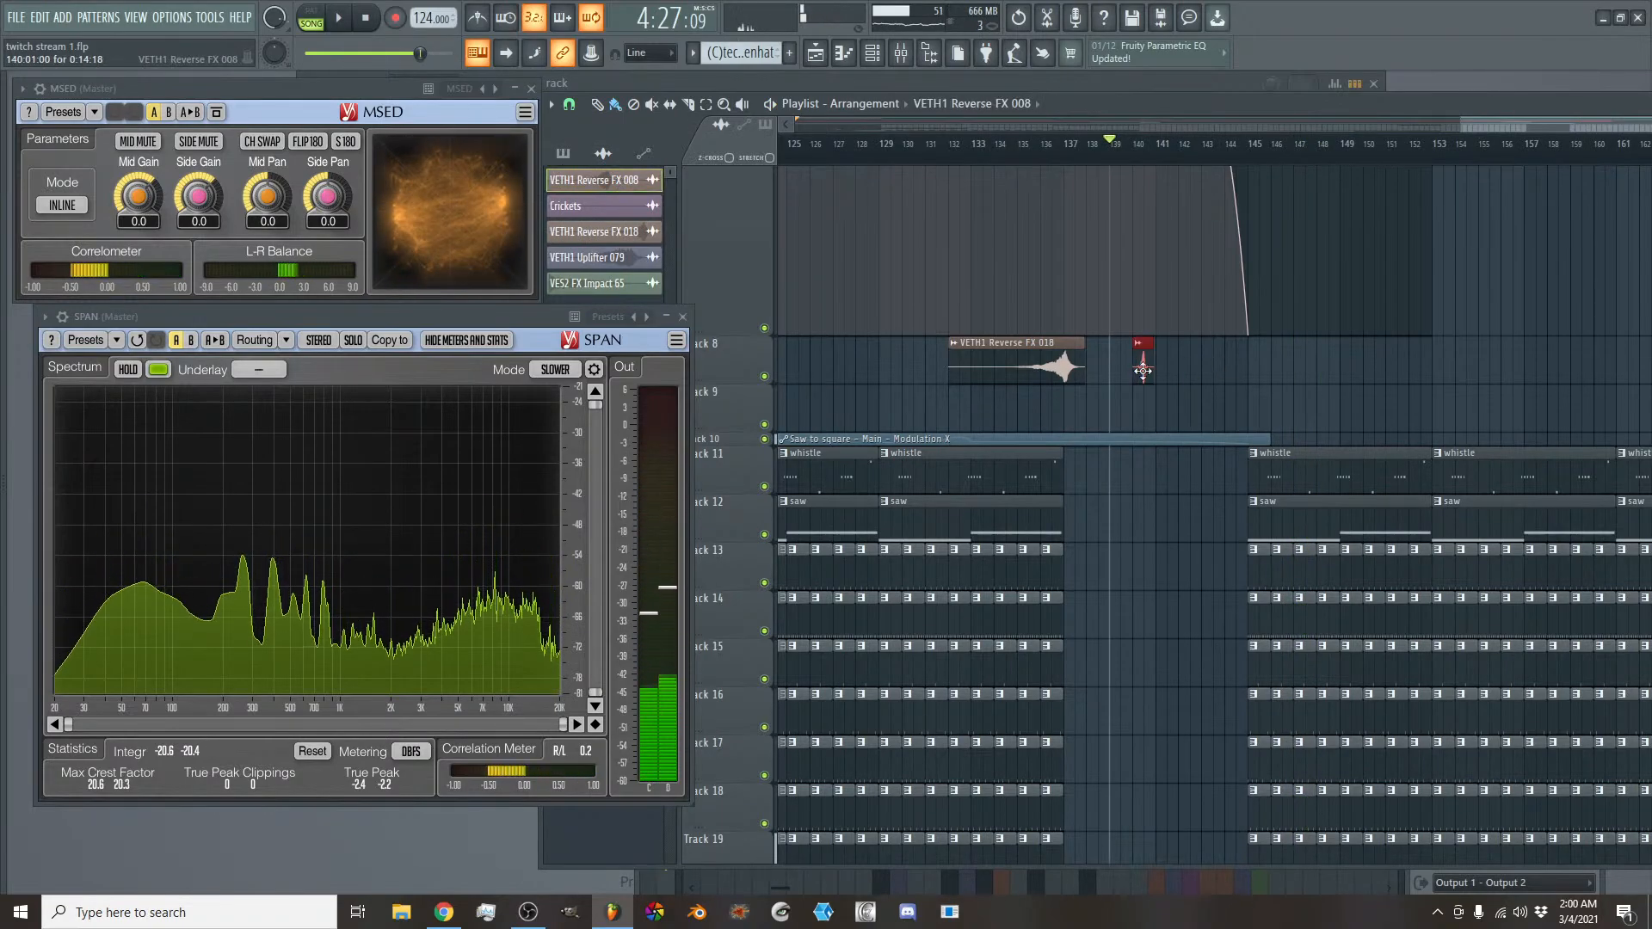
left_click_drag(1143, 370, 1242, 380)
key("space")
left_click(1228, 147)
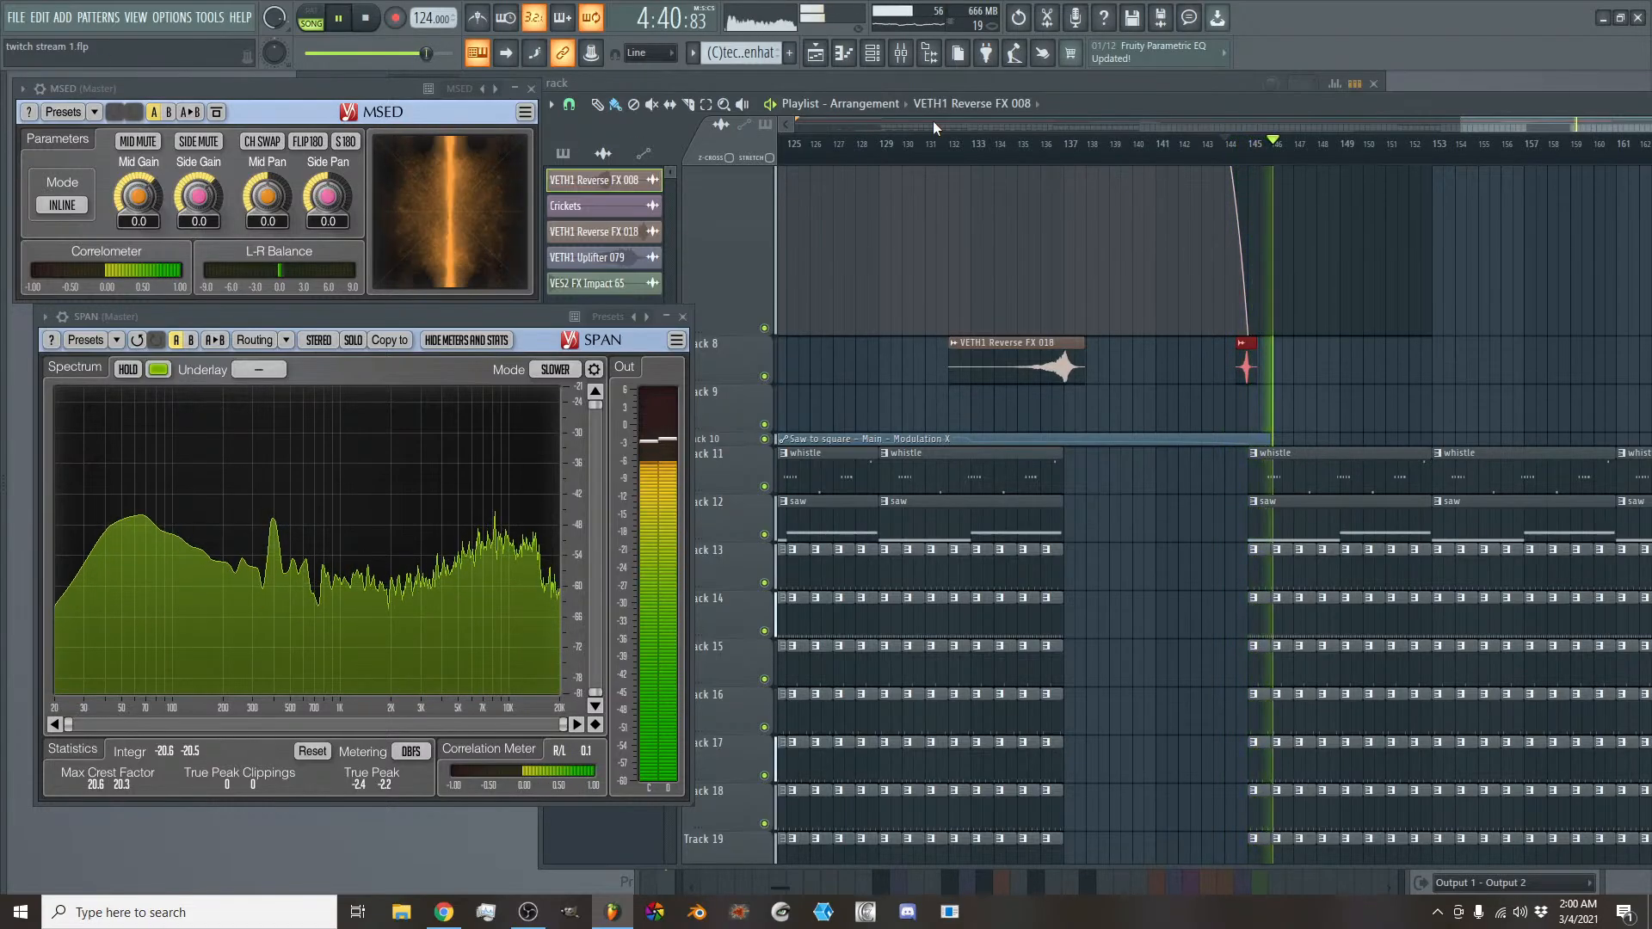
- Delete the last two saw clips on track 12, from bar 161 onwards
scroll(1474, 127, "down", 3)
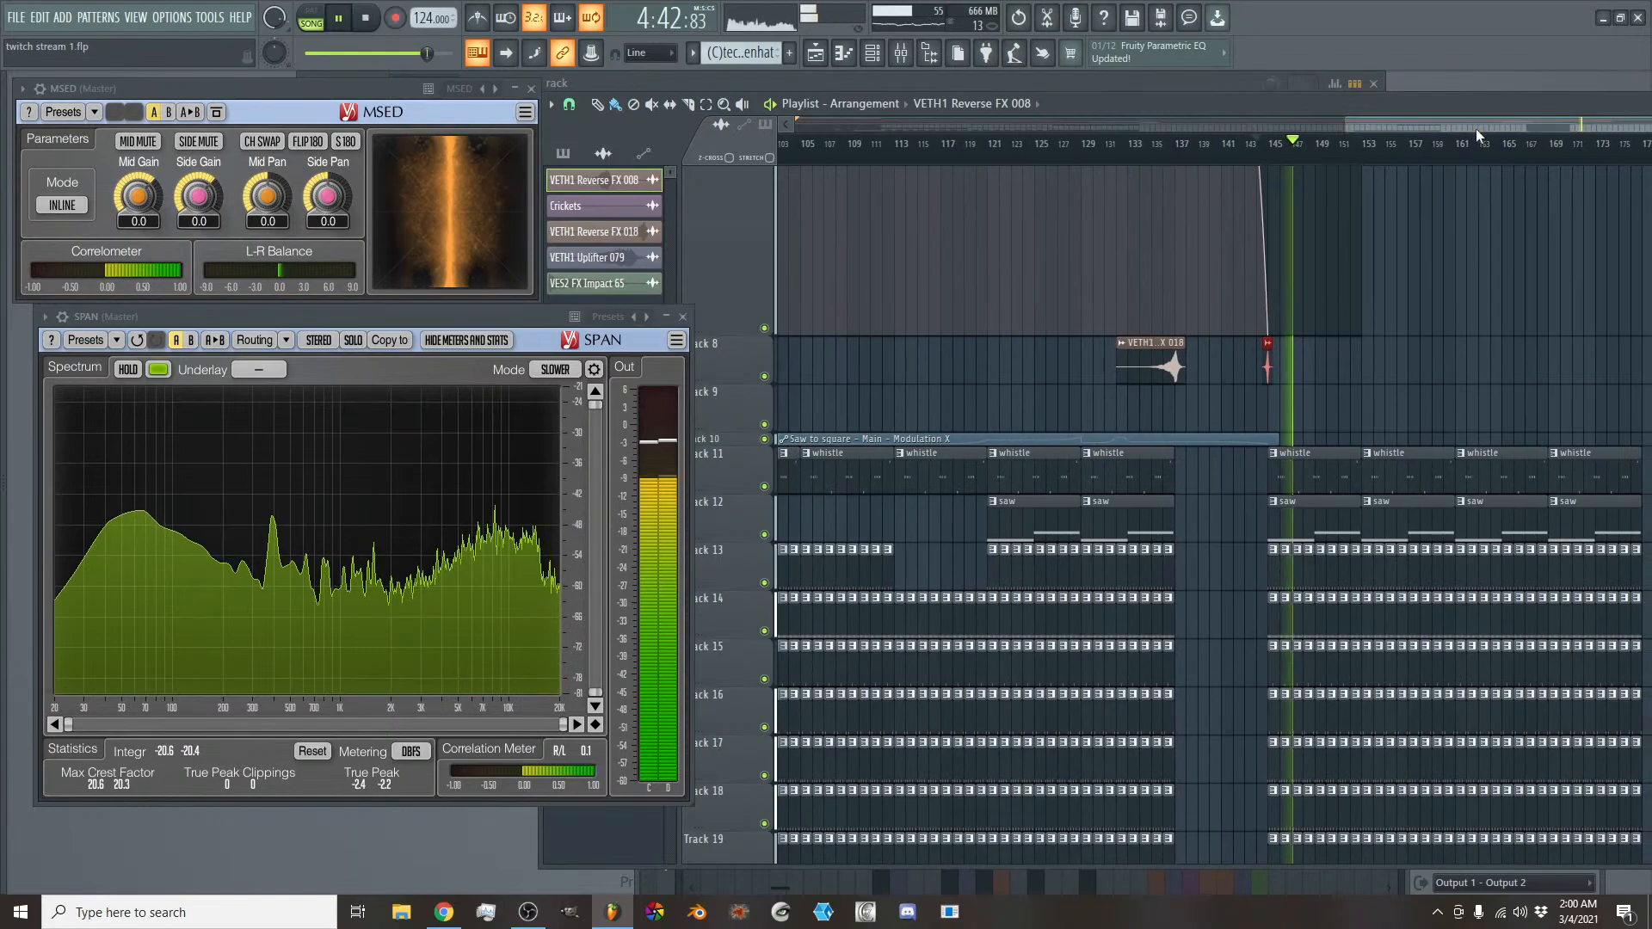
scroll(1411, 322, "down", 7)
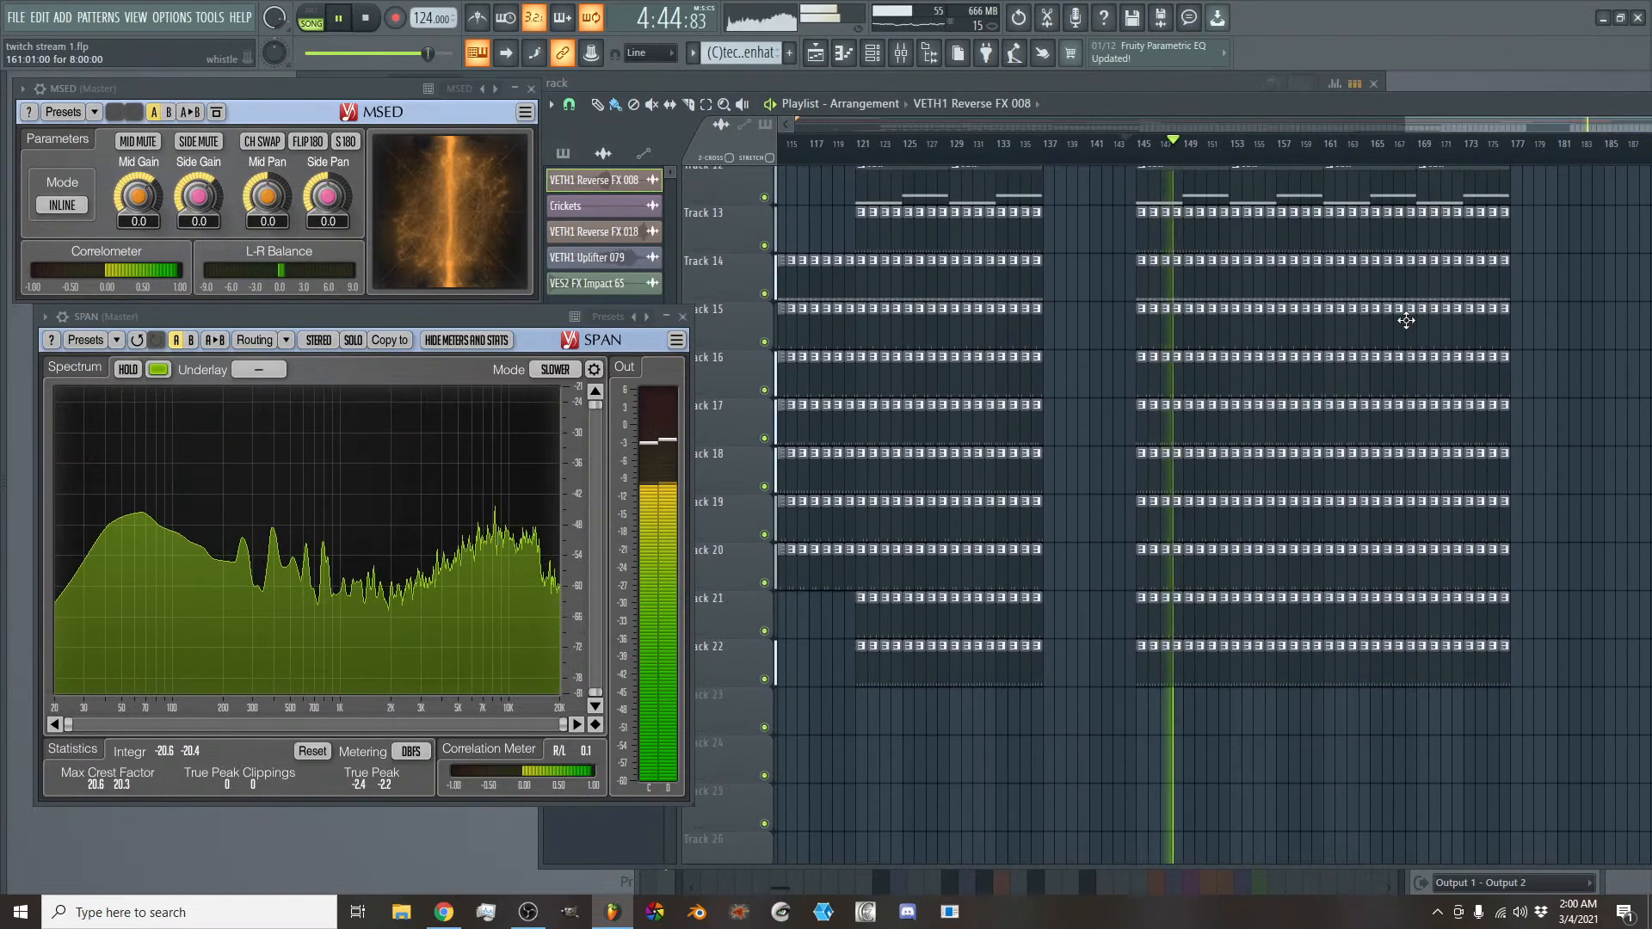
scroll(1170, 645, "up", 10)
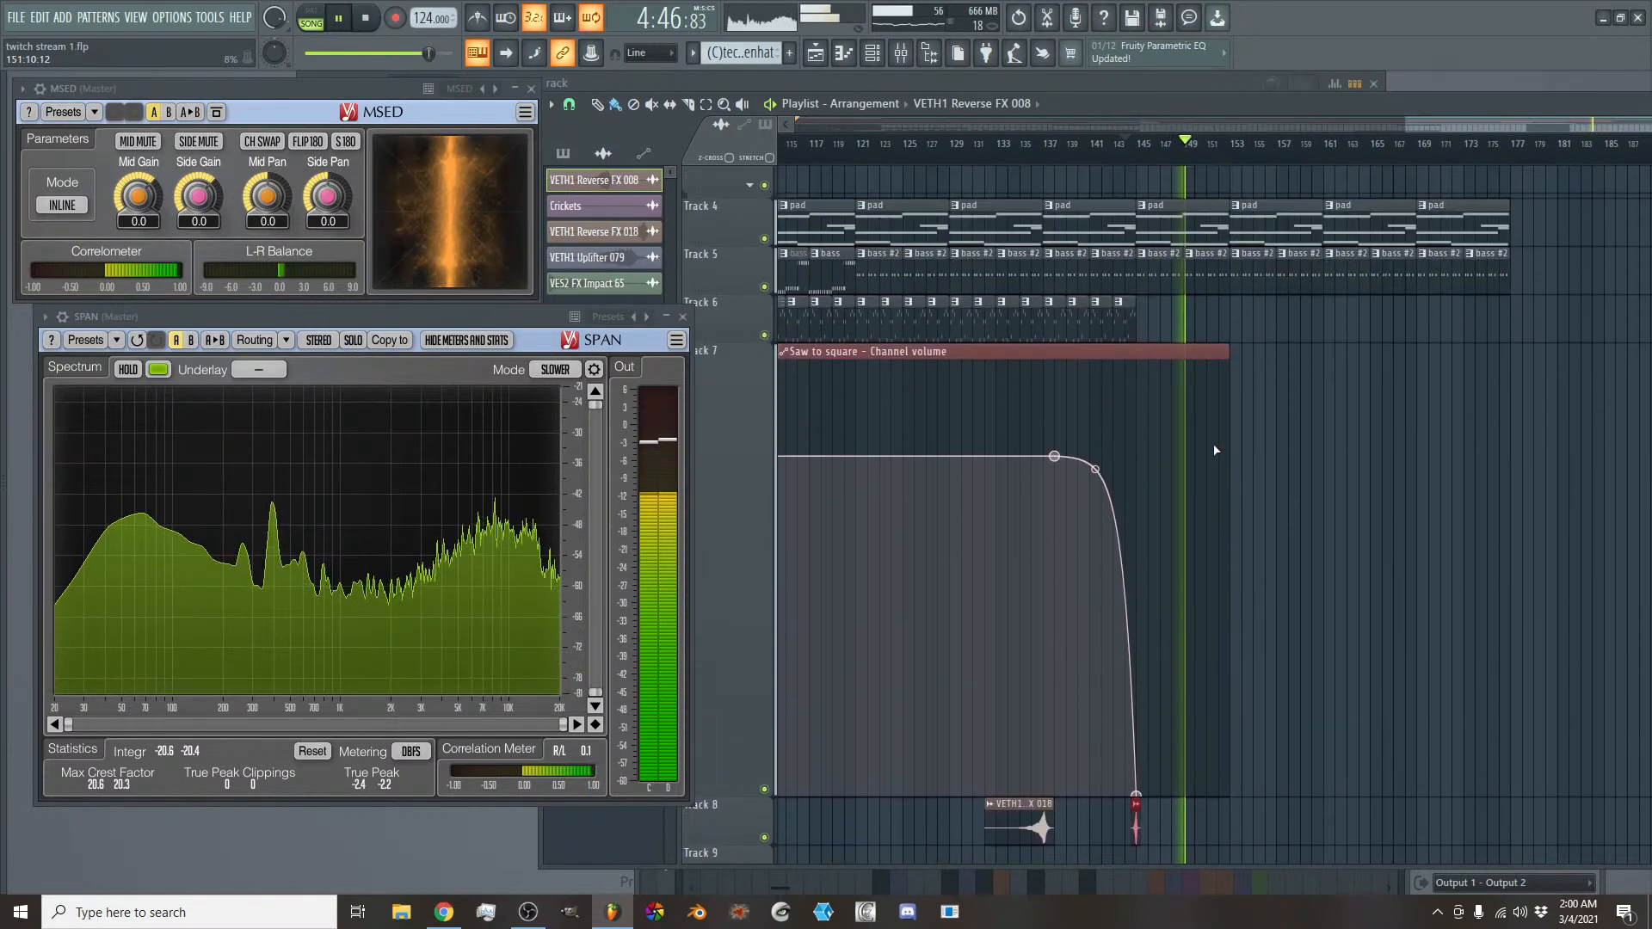
scroll(1319, 516, "down", 6)
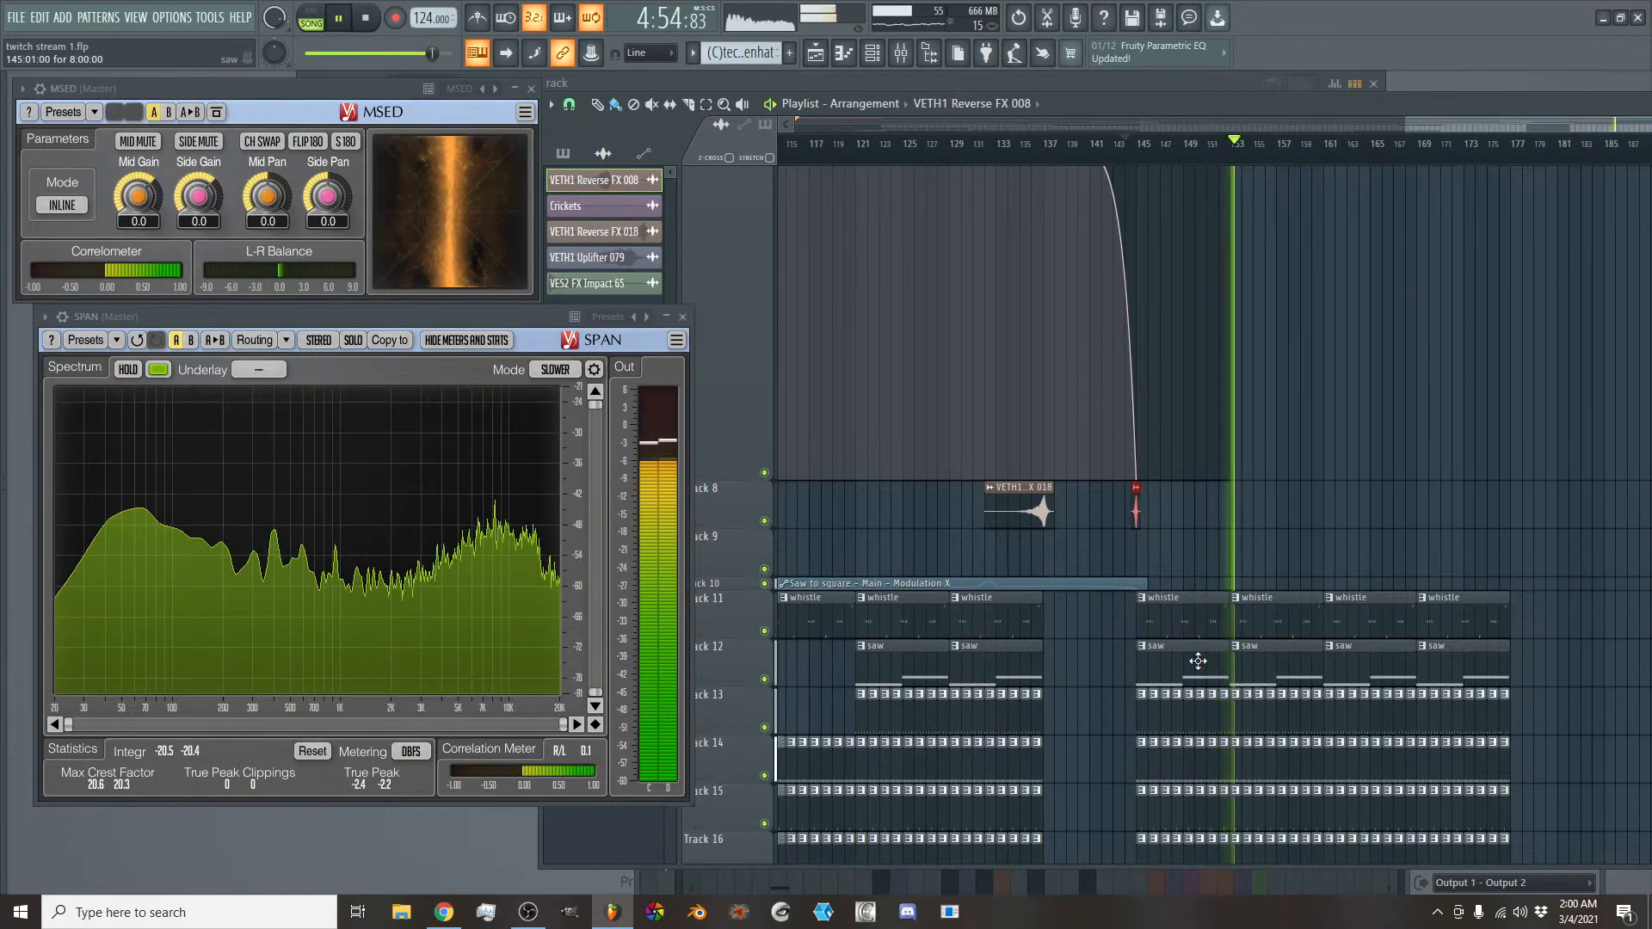
right_click(1469, 671)
- Listen to the section after bar 157 and review the clips on tracks 11 to 22 across the whole arrangement
scroll(1428, 594, "down", 4)
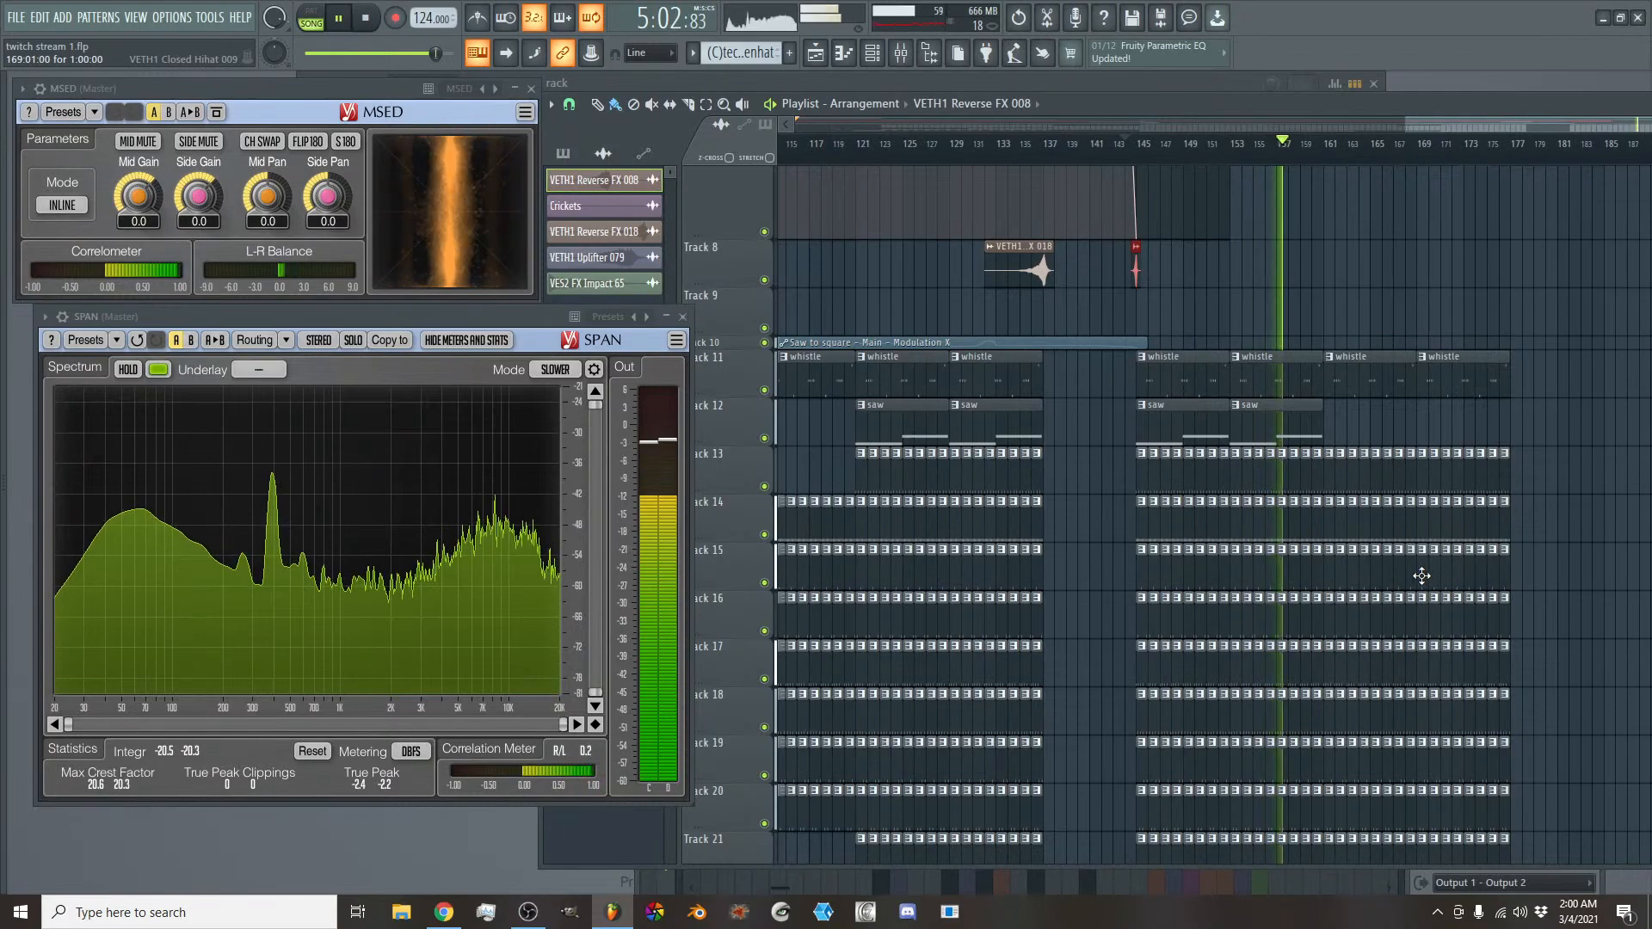
scroll(1421, 576, "down", 3)
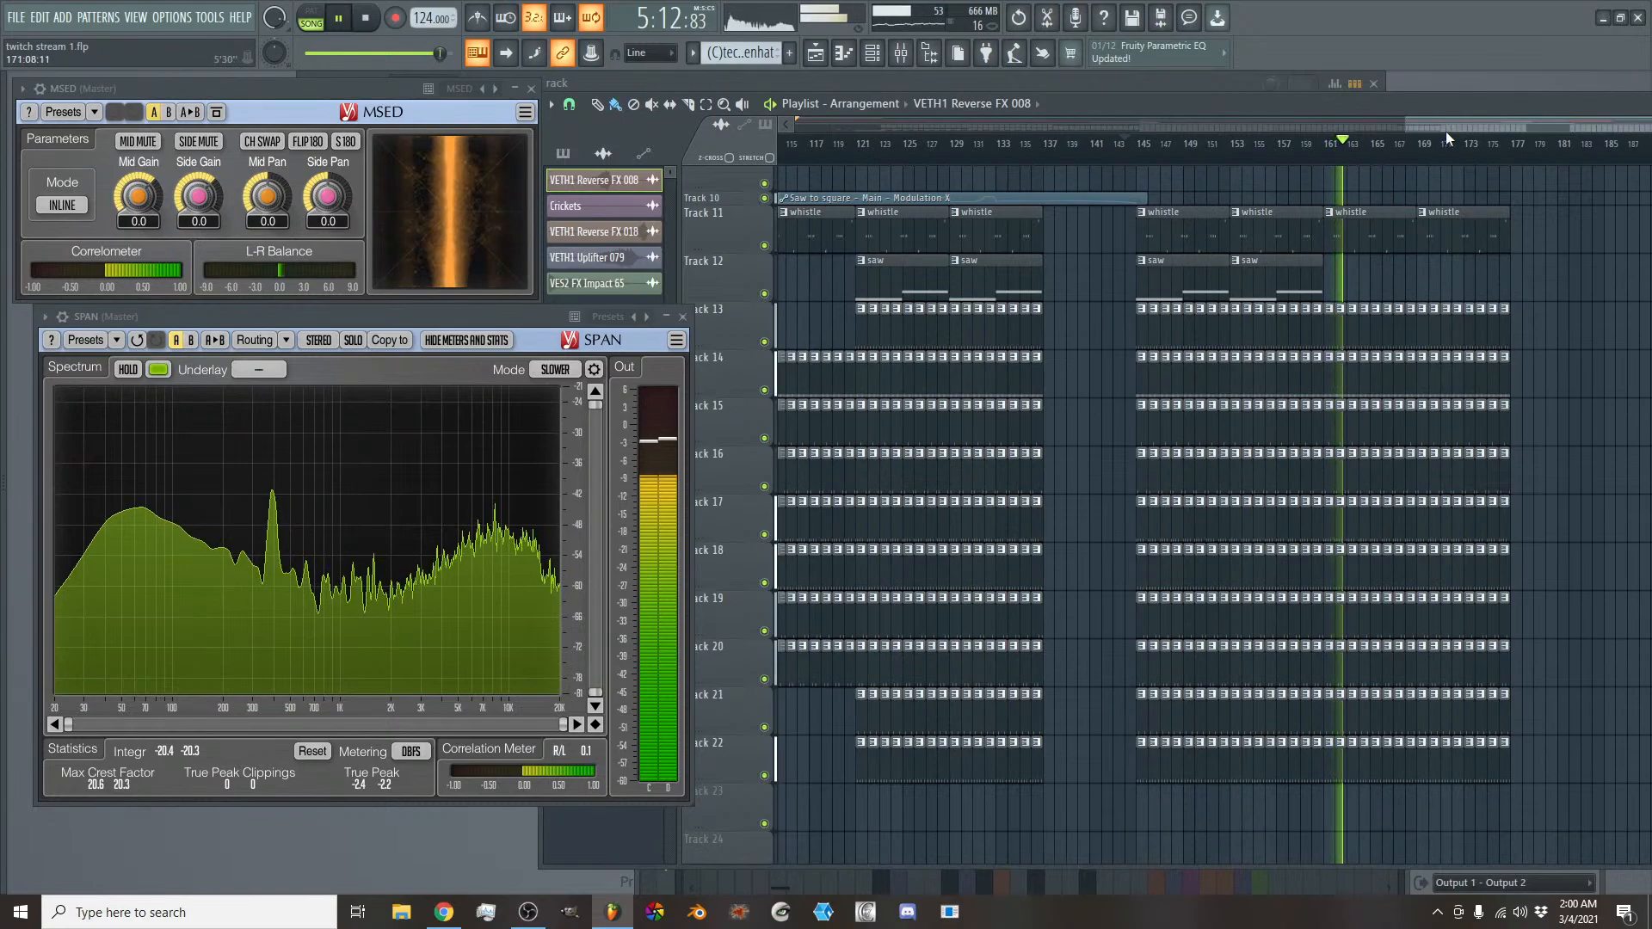
scroll(1448, 135, "down", 5)
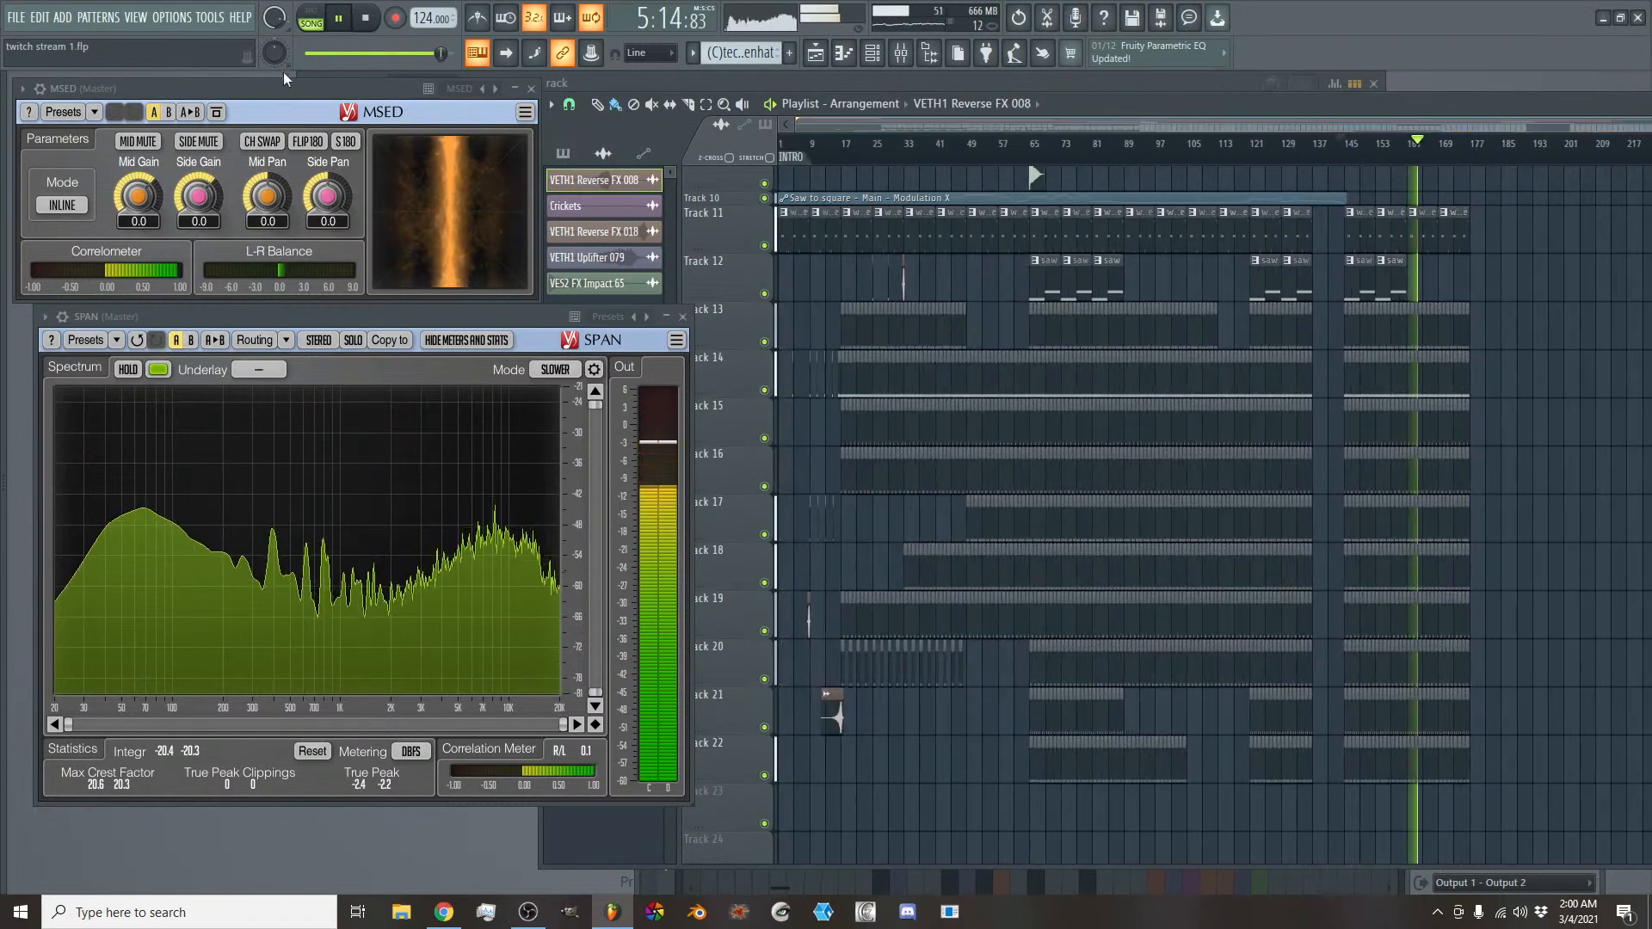
left_click(40, 18)
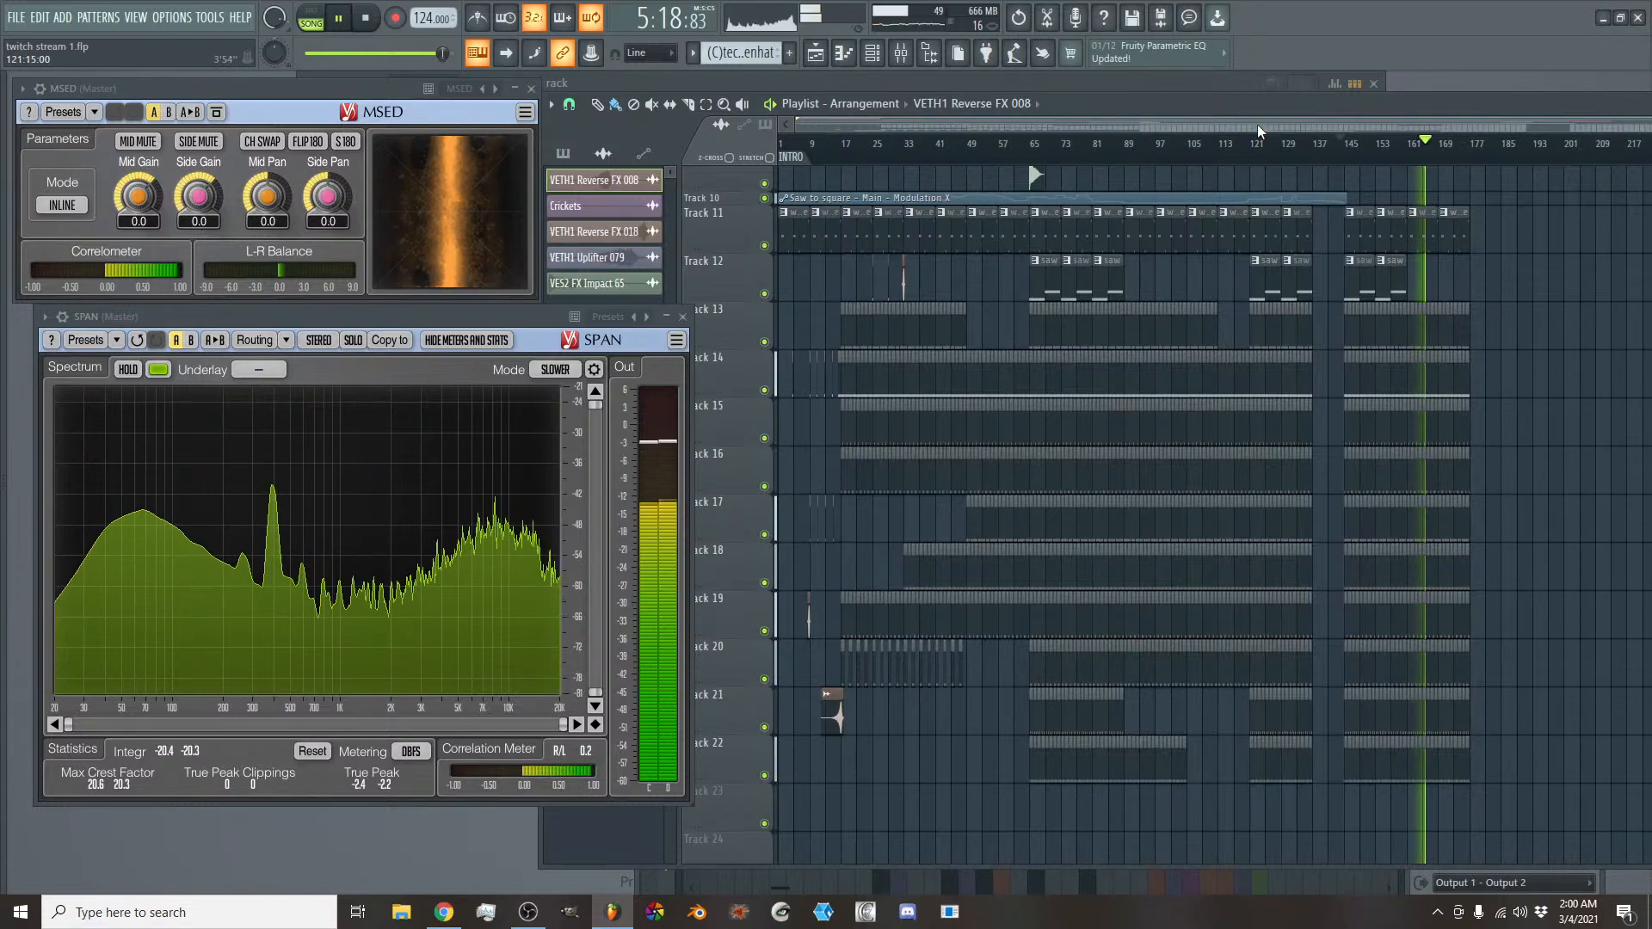
- Reduce the height of track 7, which holds the Saw to square channel volume clip
scroll(1306, 476, "up", 6)
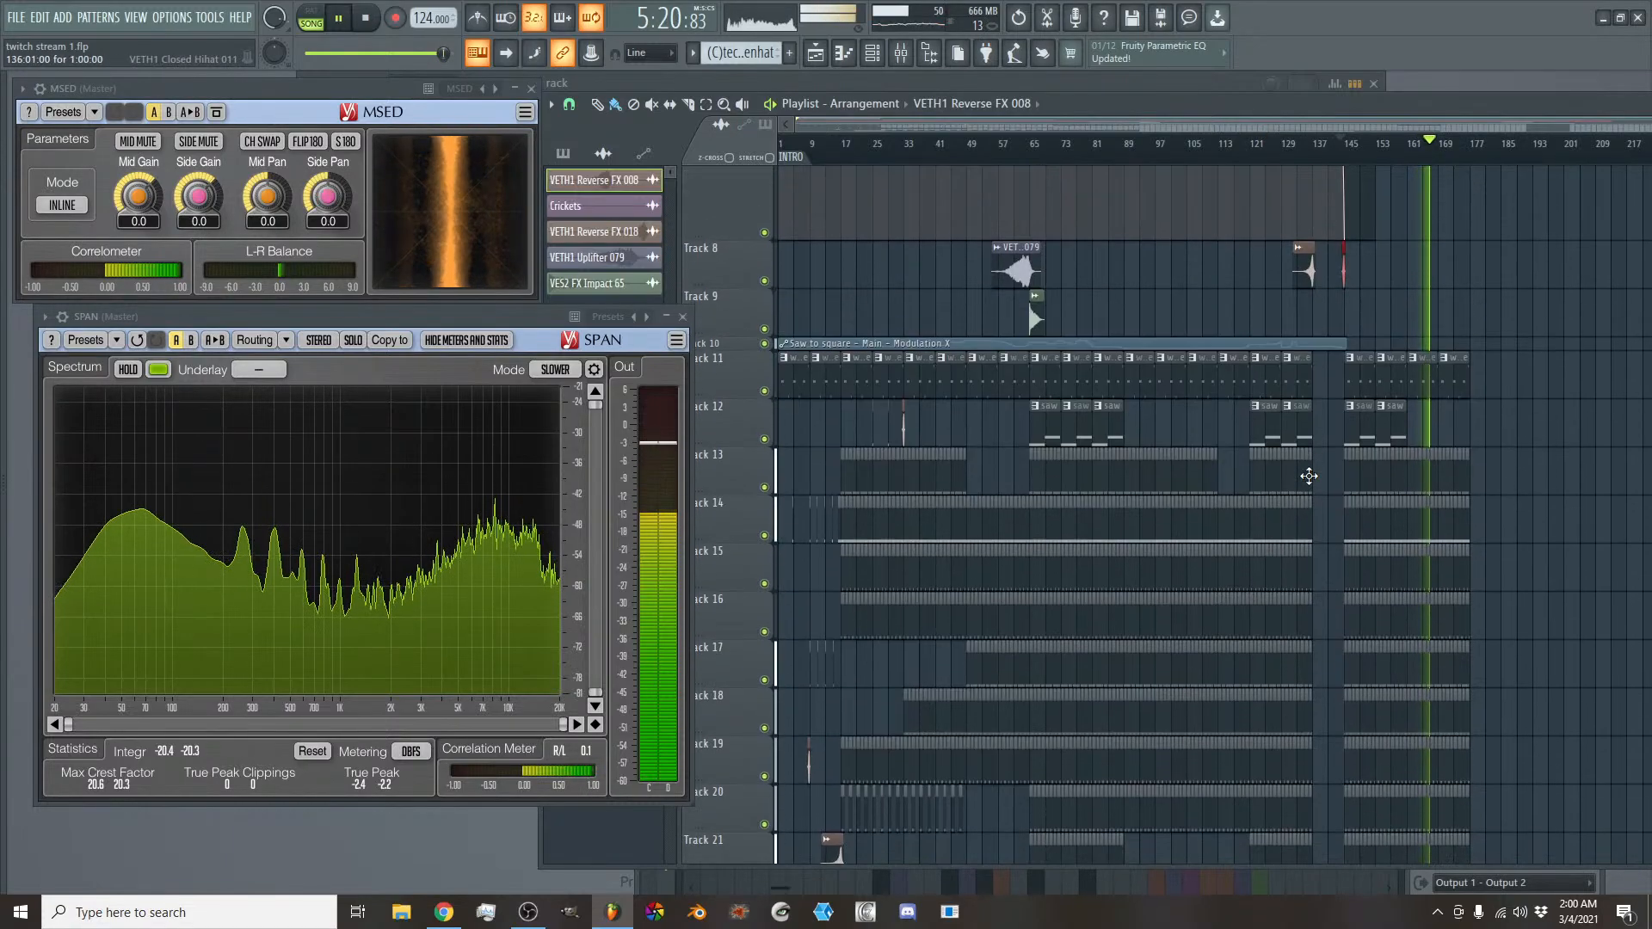
scroll(1128, 413, "up", 4)
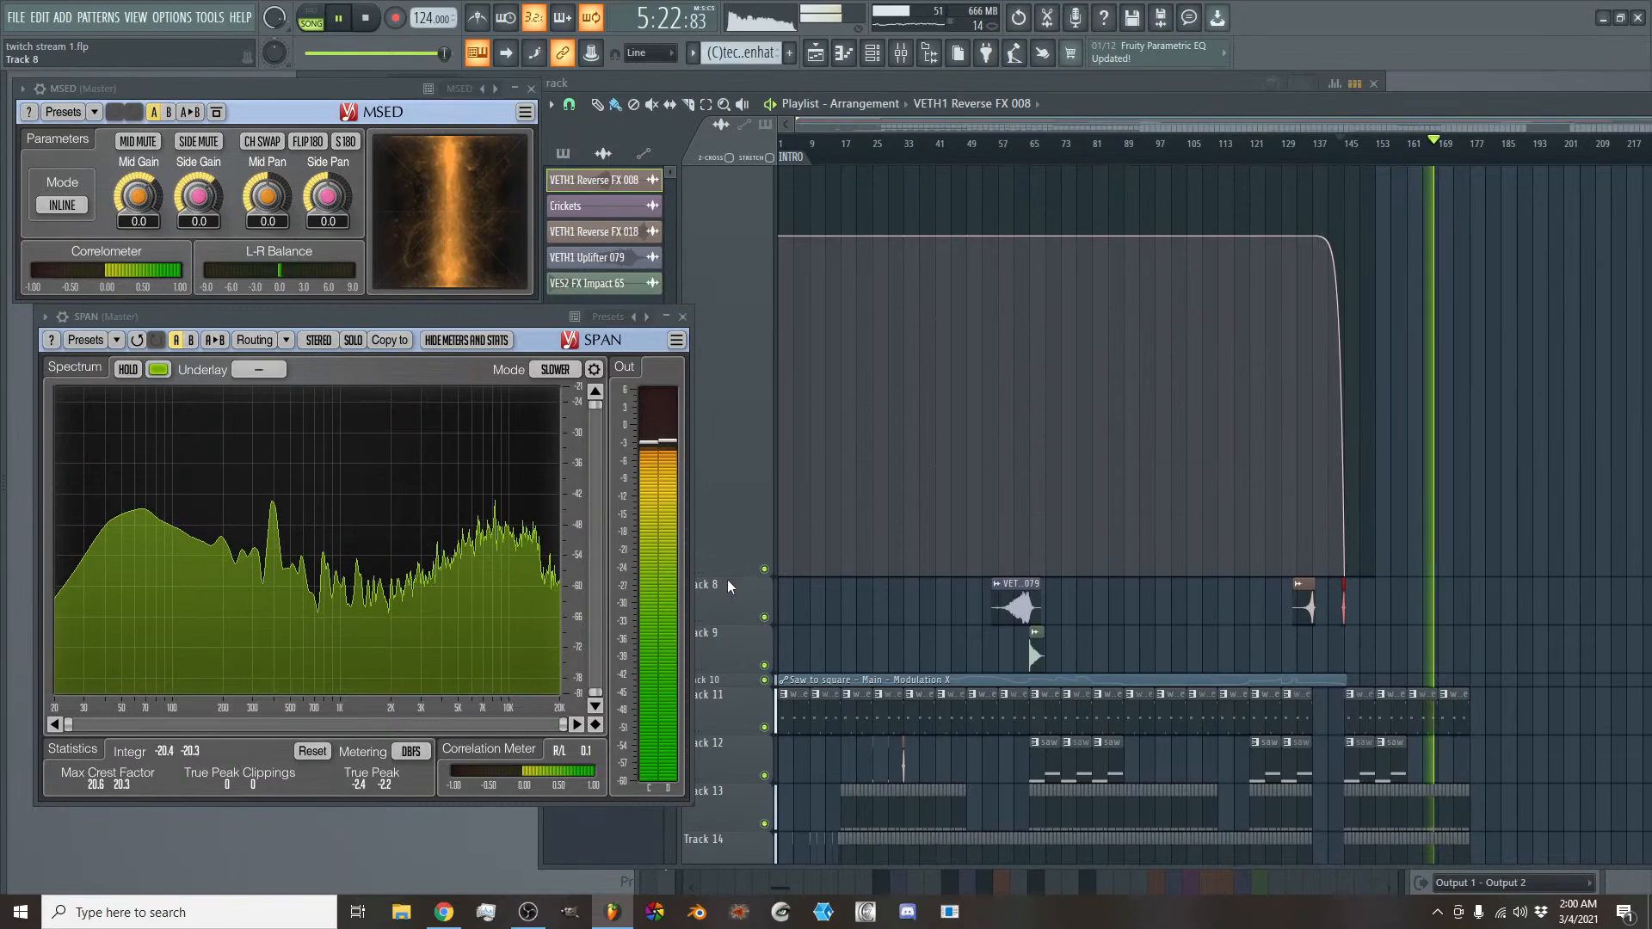
left_click_drag(724, 569, 702, 244)
scroll(708, 356, "up", 5)
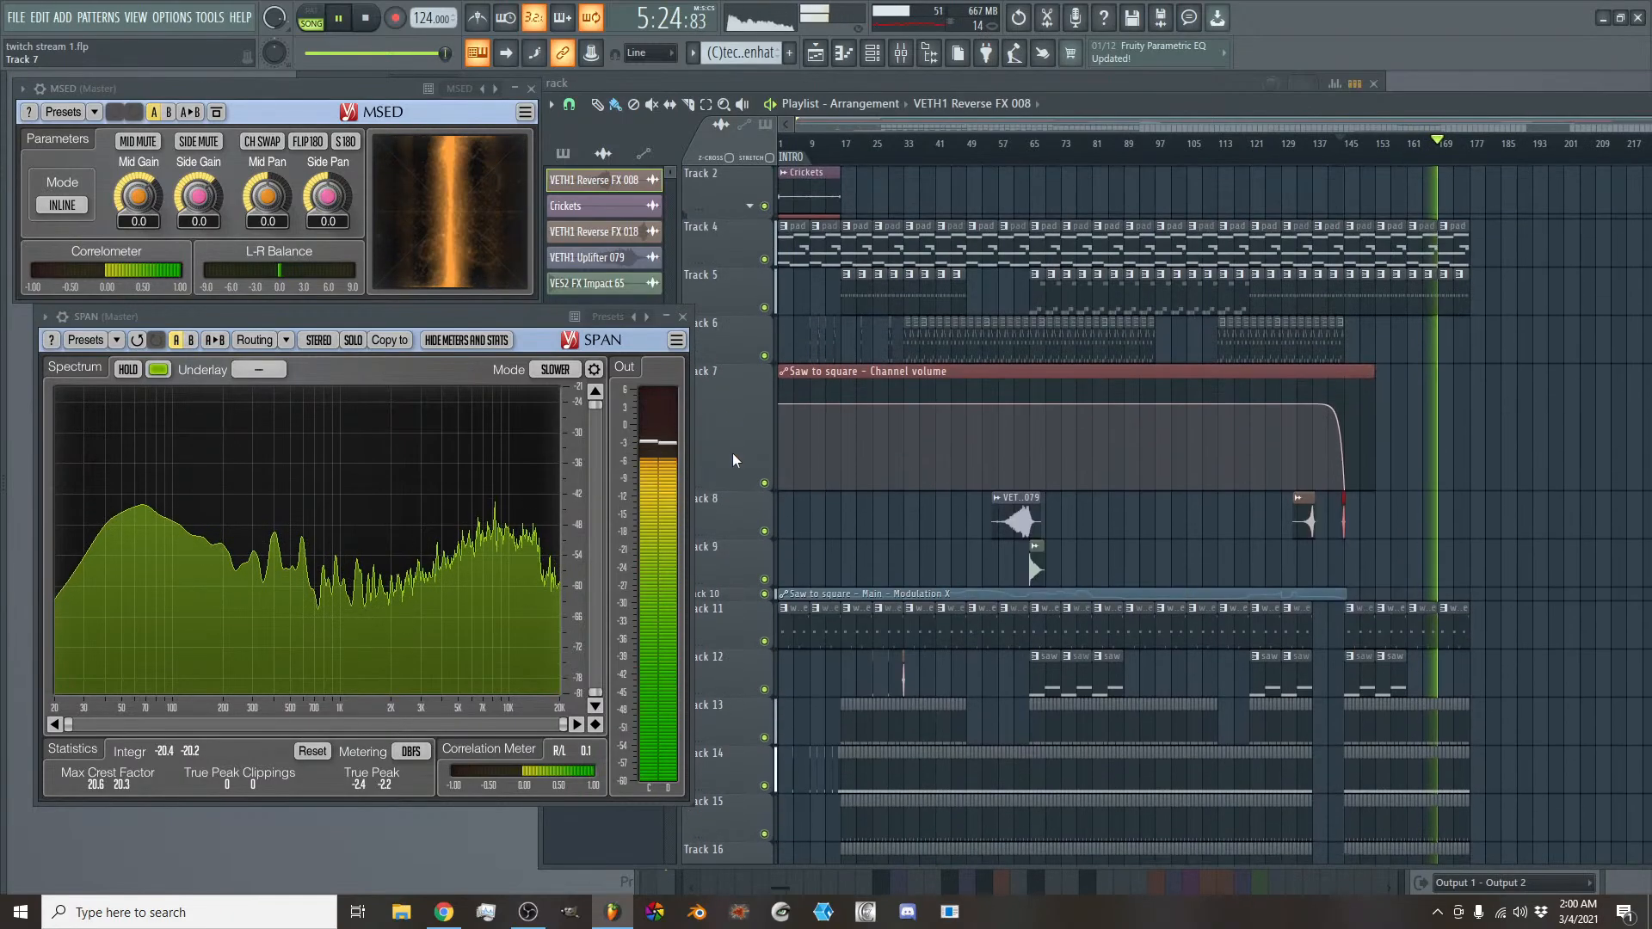
left_click_drag(732, 490, 730, 439)
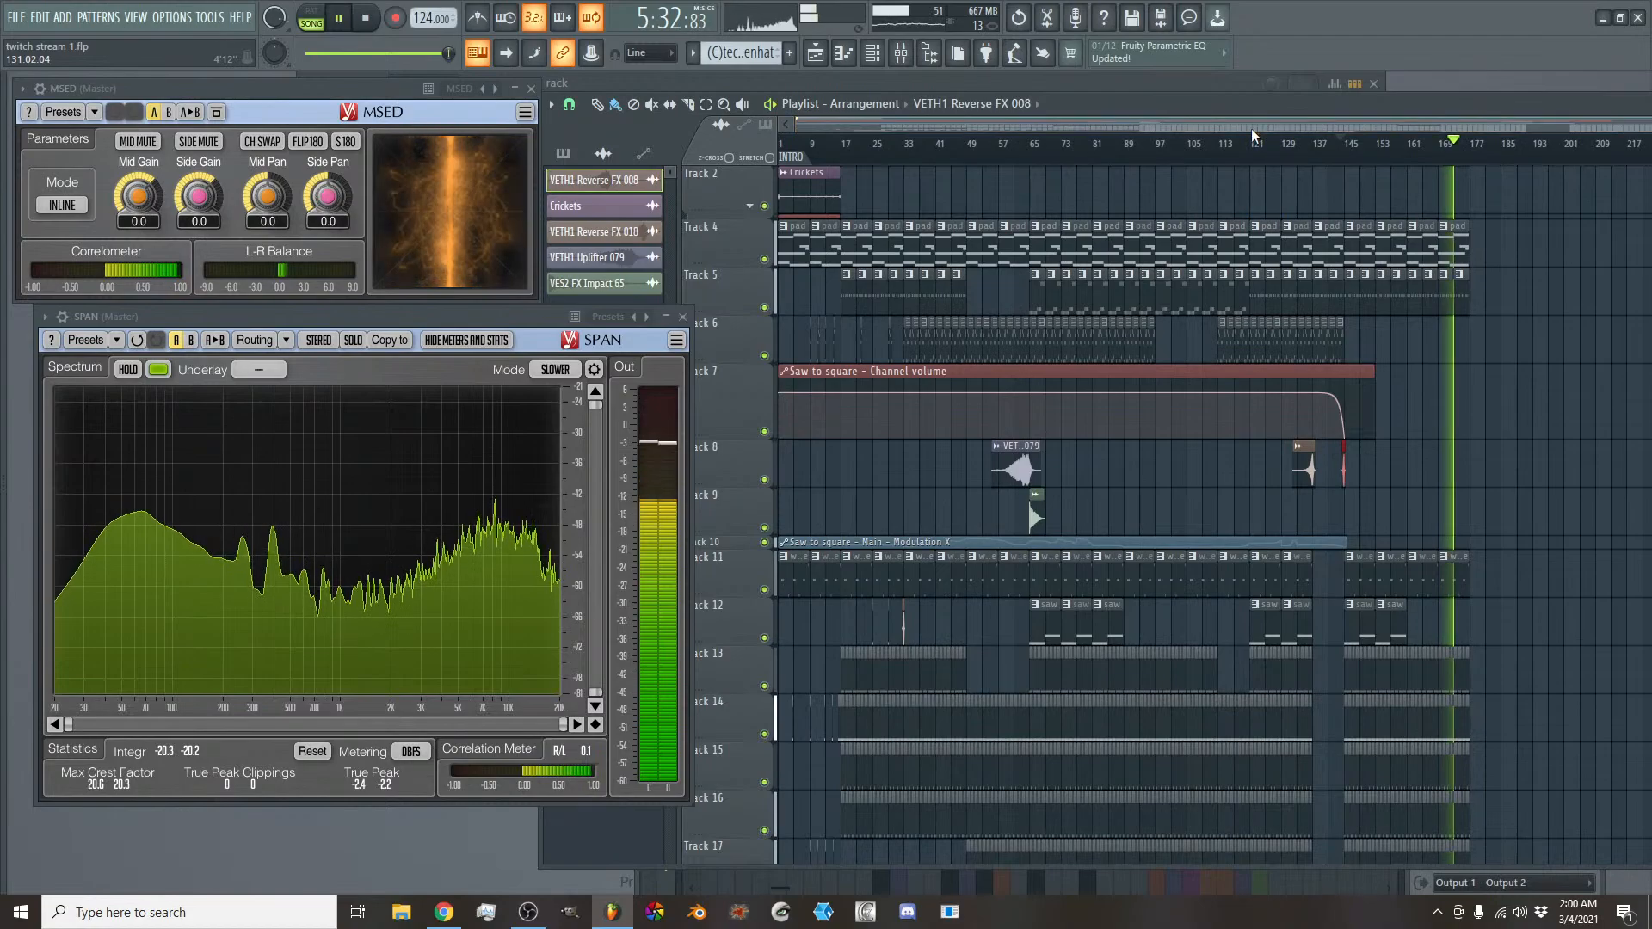
- Check the Master volume clip on track 1 and stop playback at the song's start
scroll(1490, 440, "up", 2)
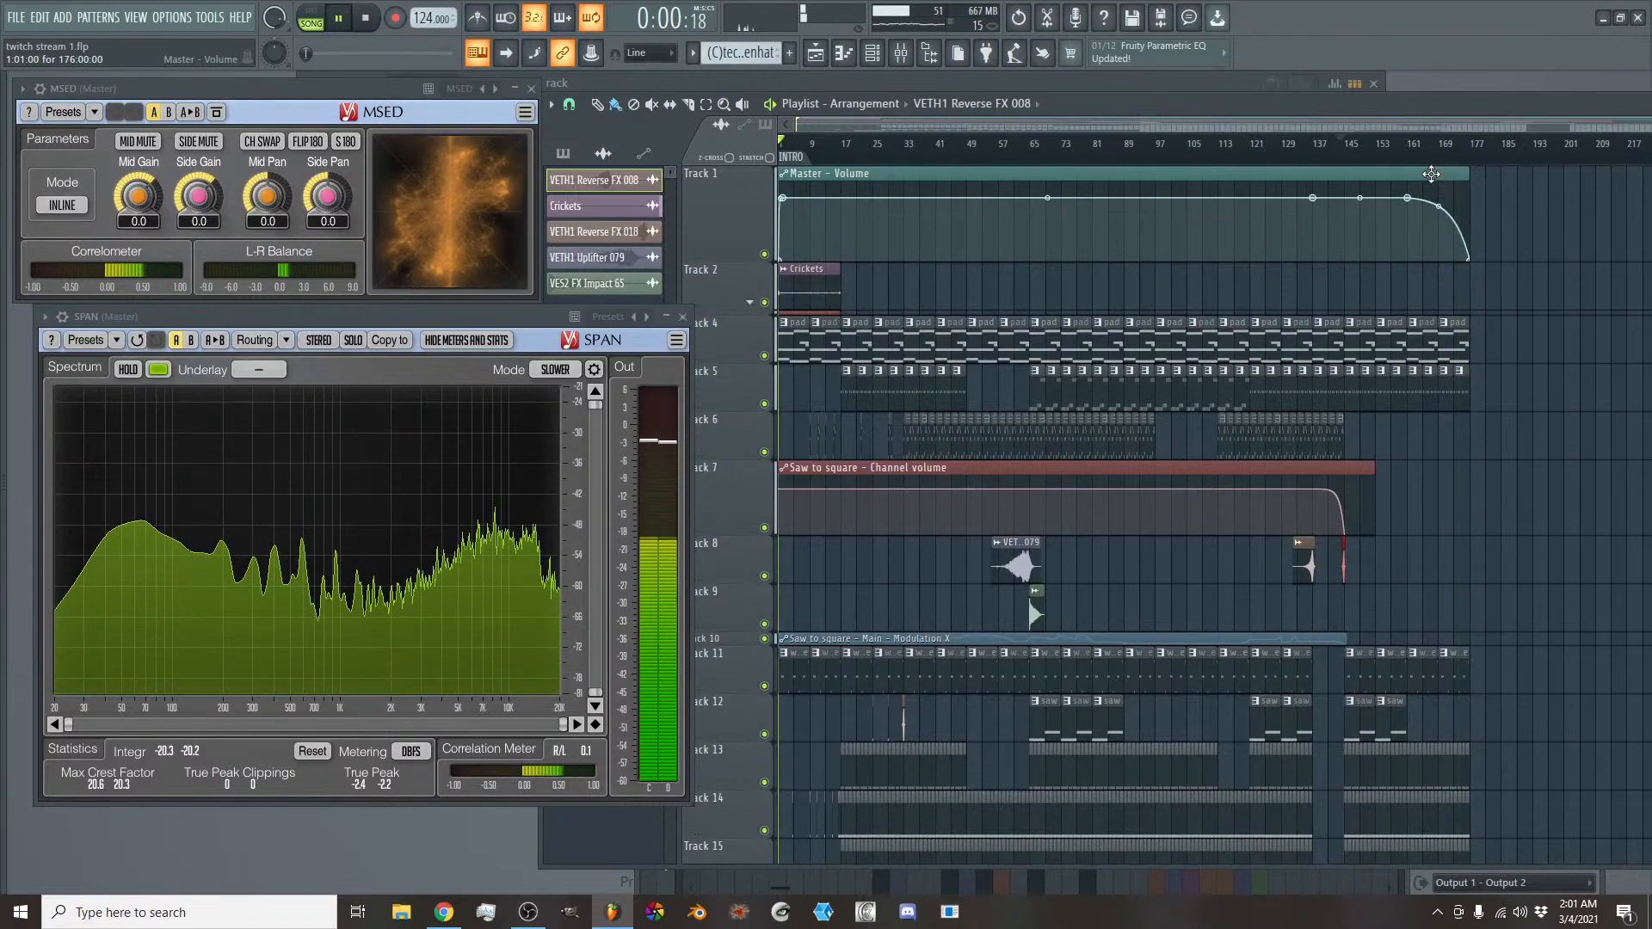
left_click(377, 27)
left_click(376, 27)
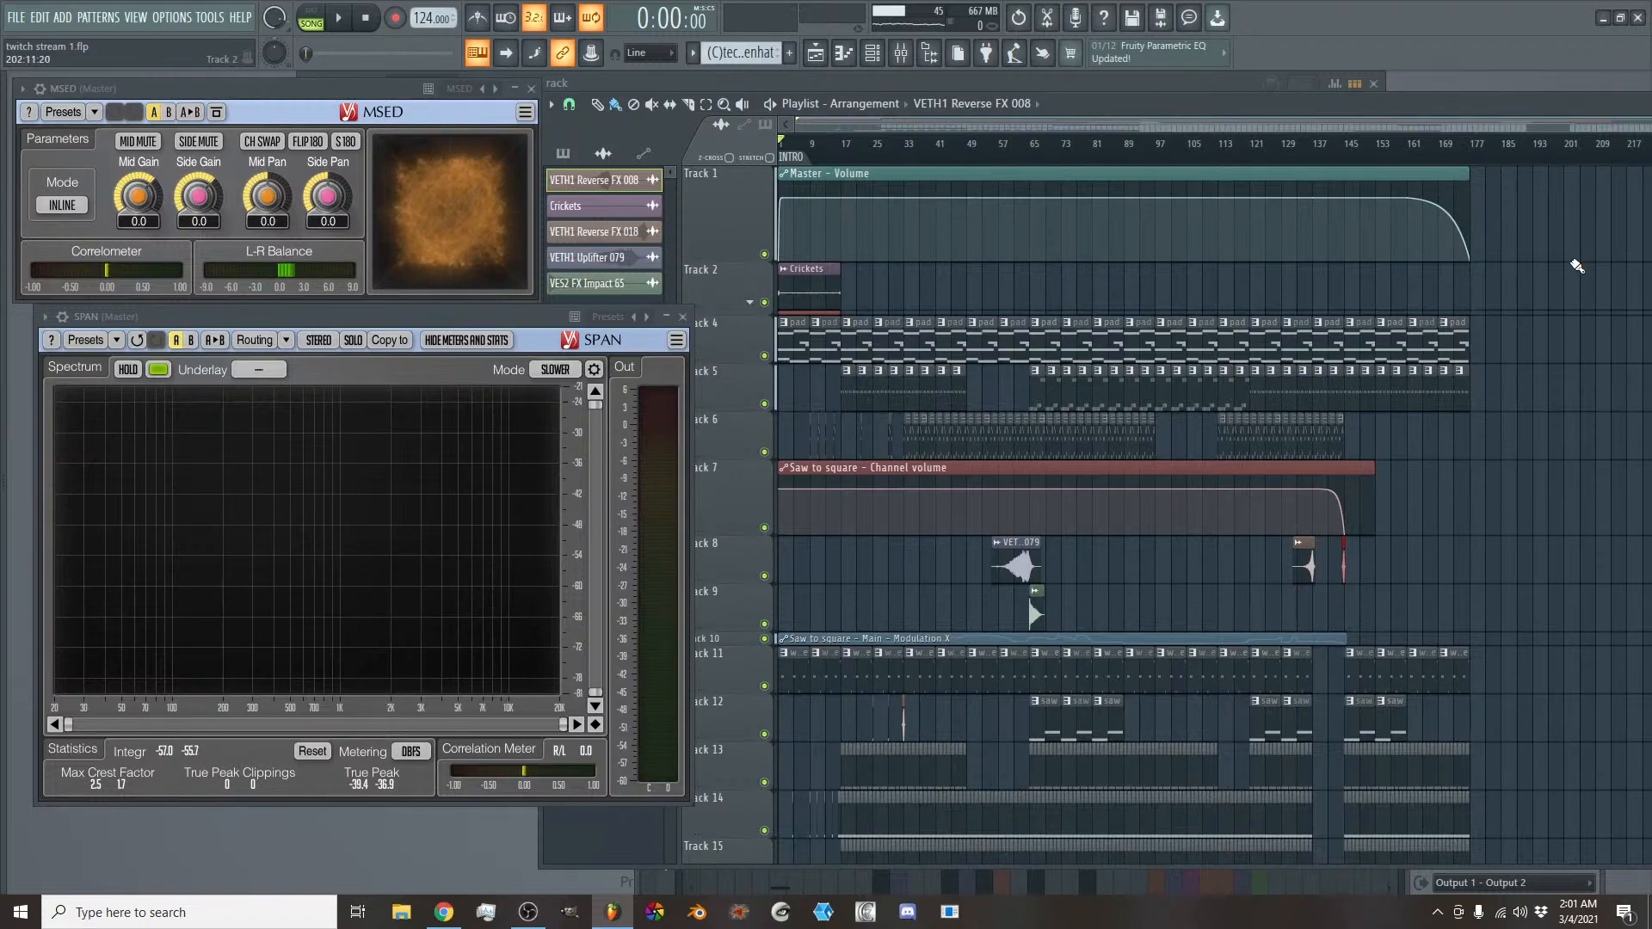
- Close the MSED and SPAN analyzer windows and open the mixer
left_click_drag(285, 121, 1020, 317)
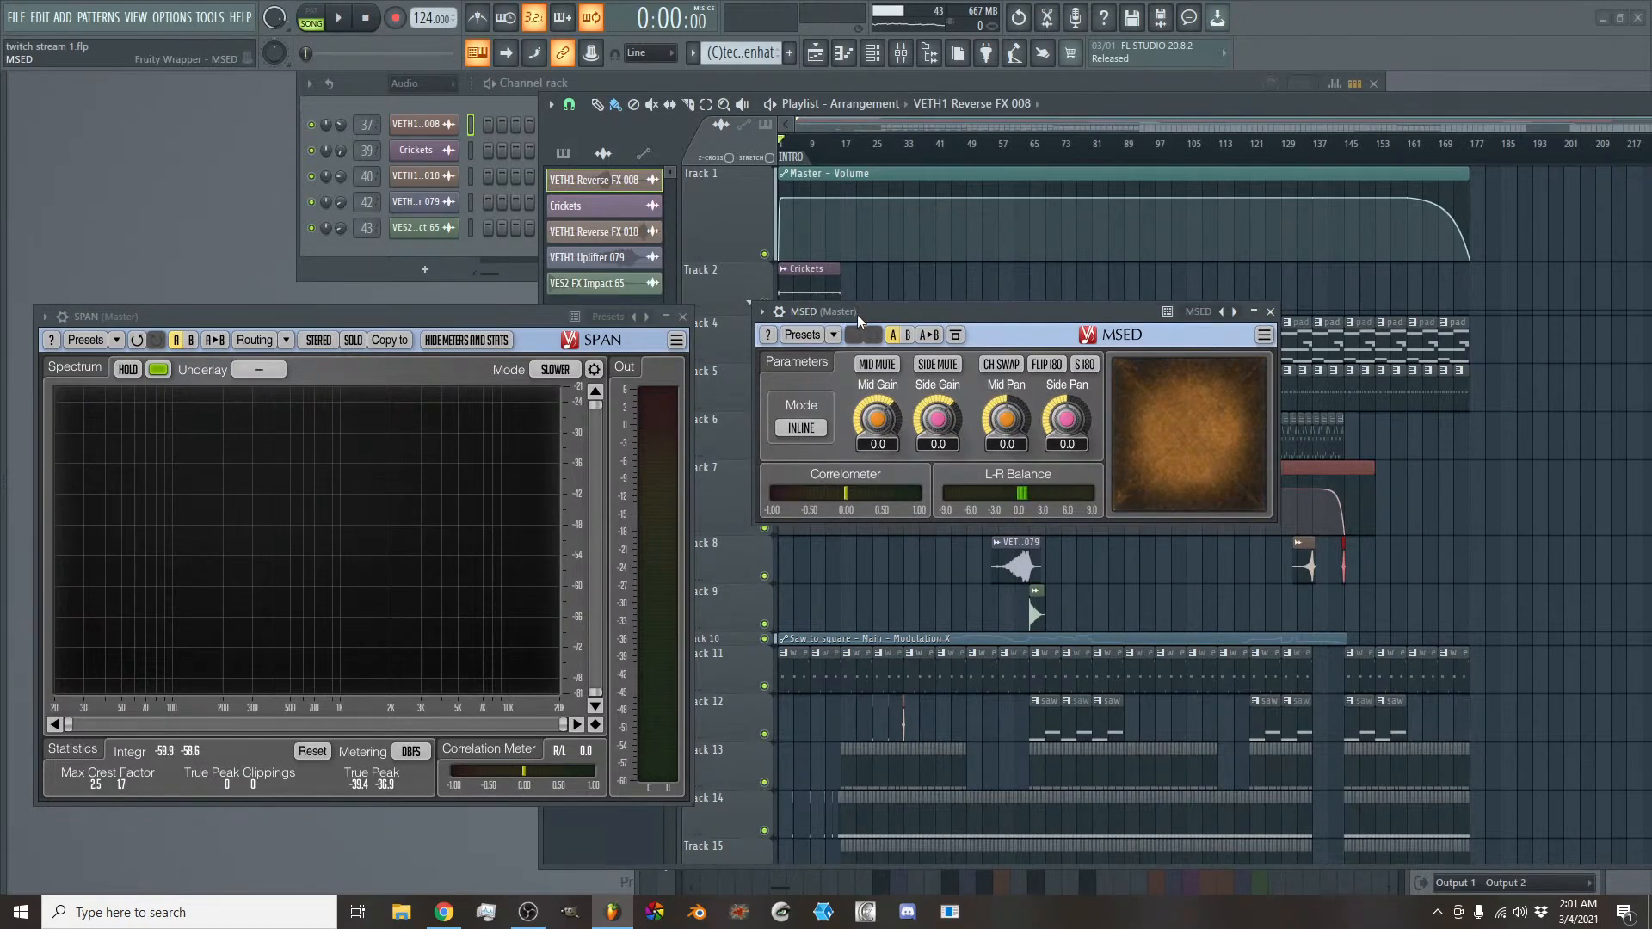
left_click_drag(857, 314, 812, 246)
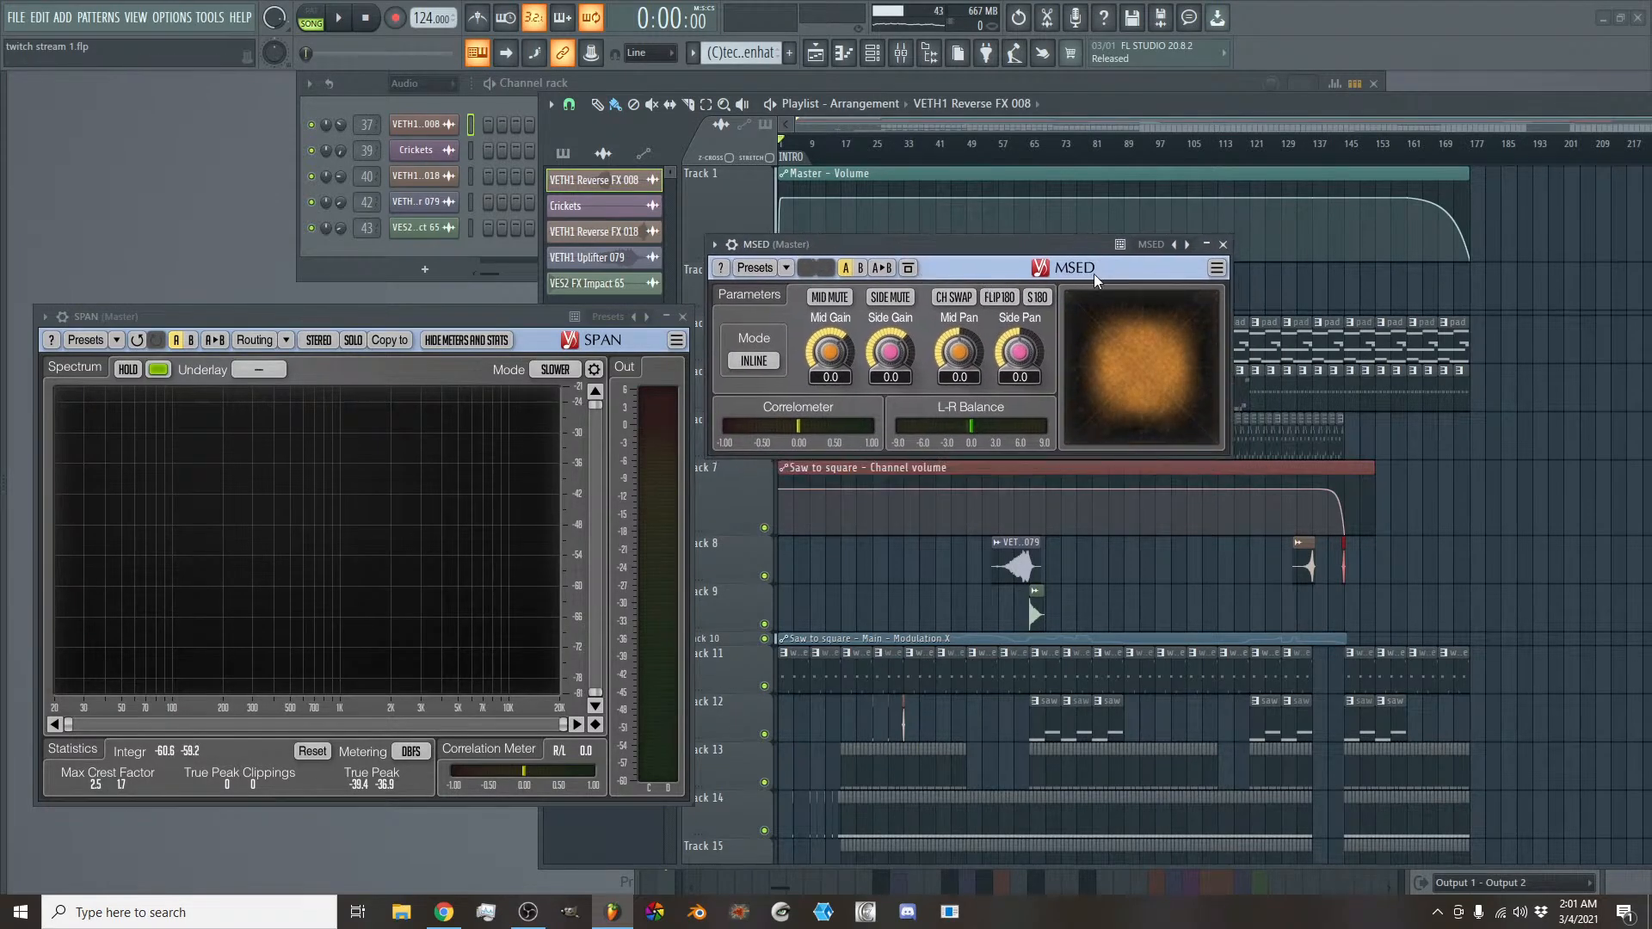
left_click_drag(1027, 253, 936, 244)
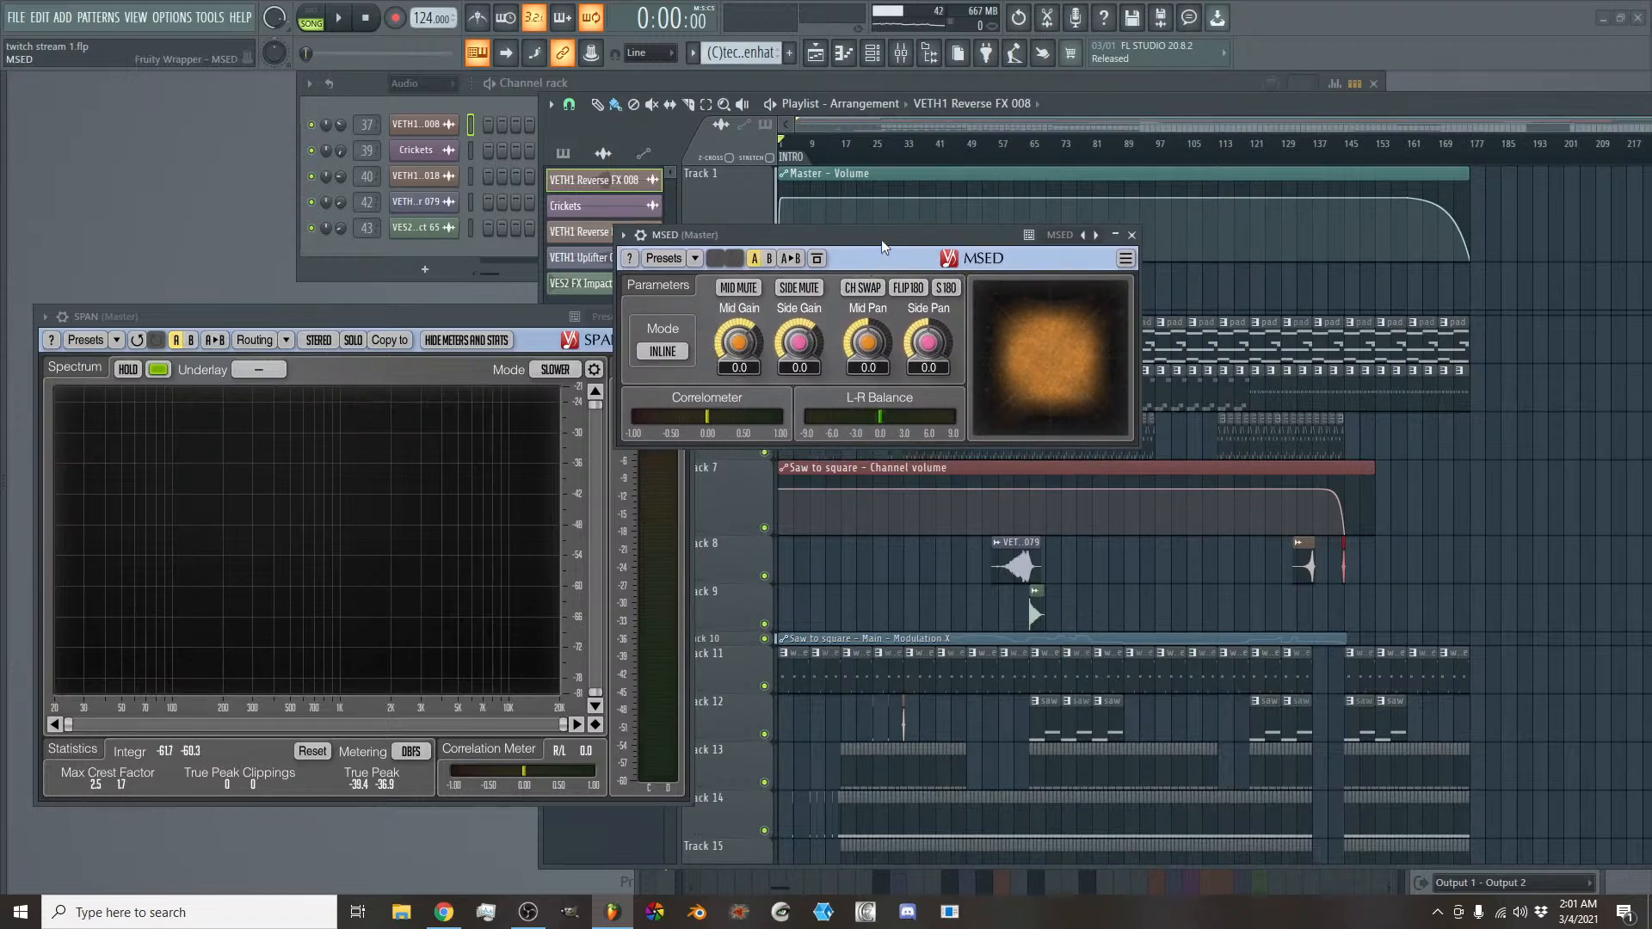
left_click_drag(900, 239, 831, 152)
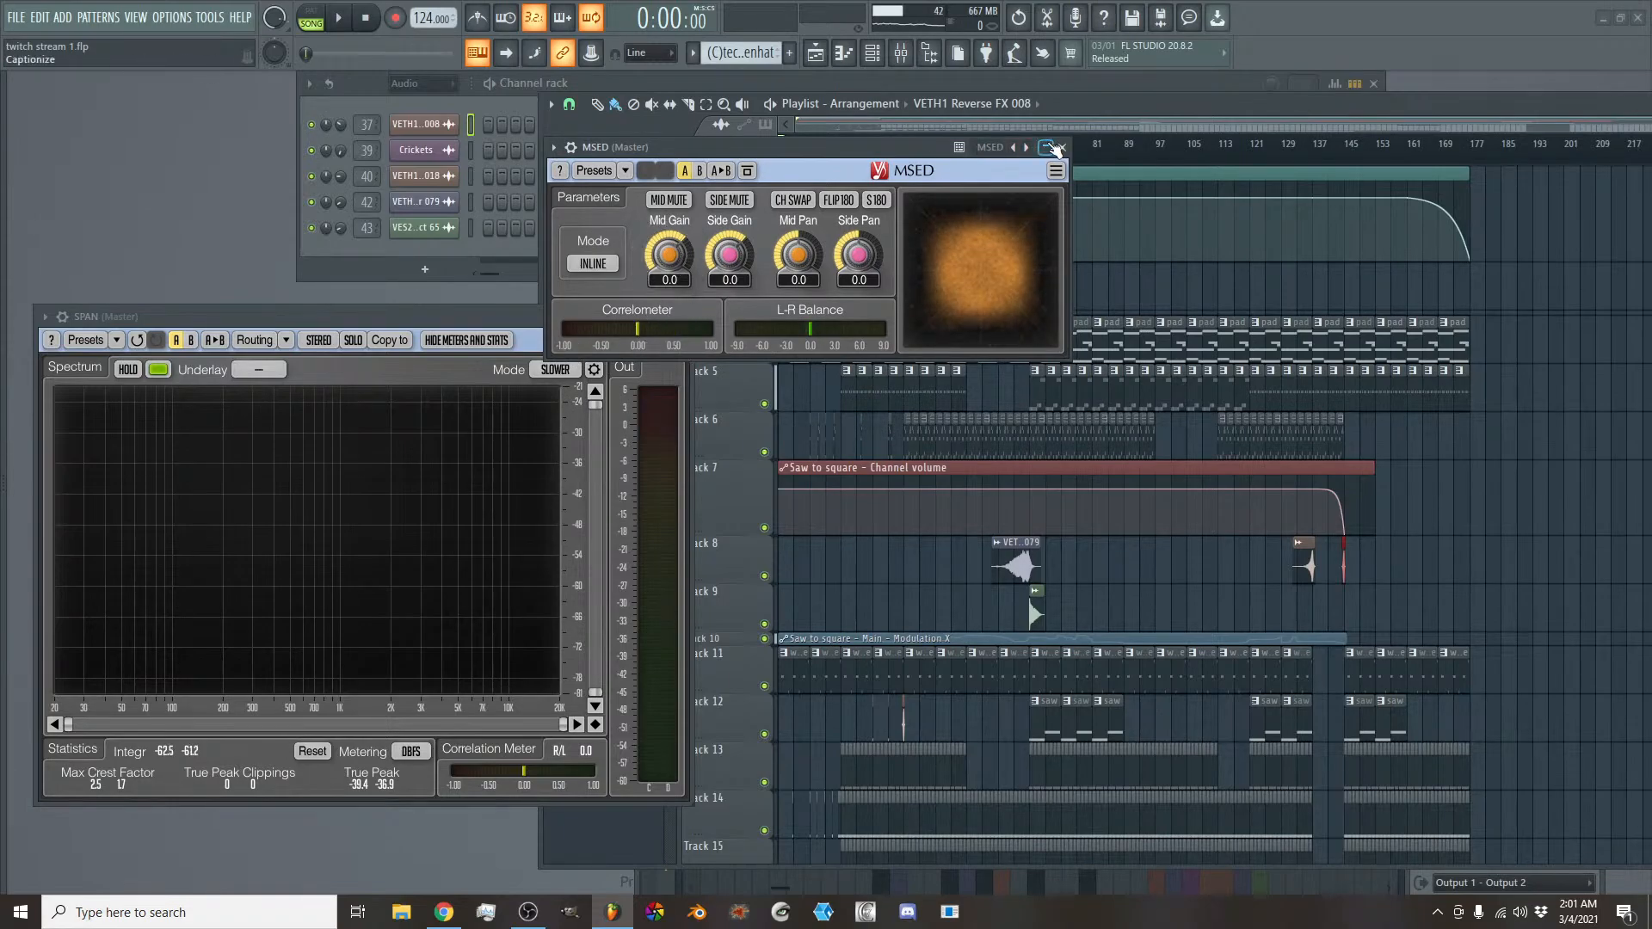
left_click(903, 52)
left_click(910, 49)
left_click(903, 52)
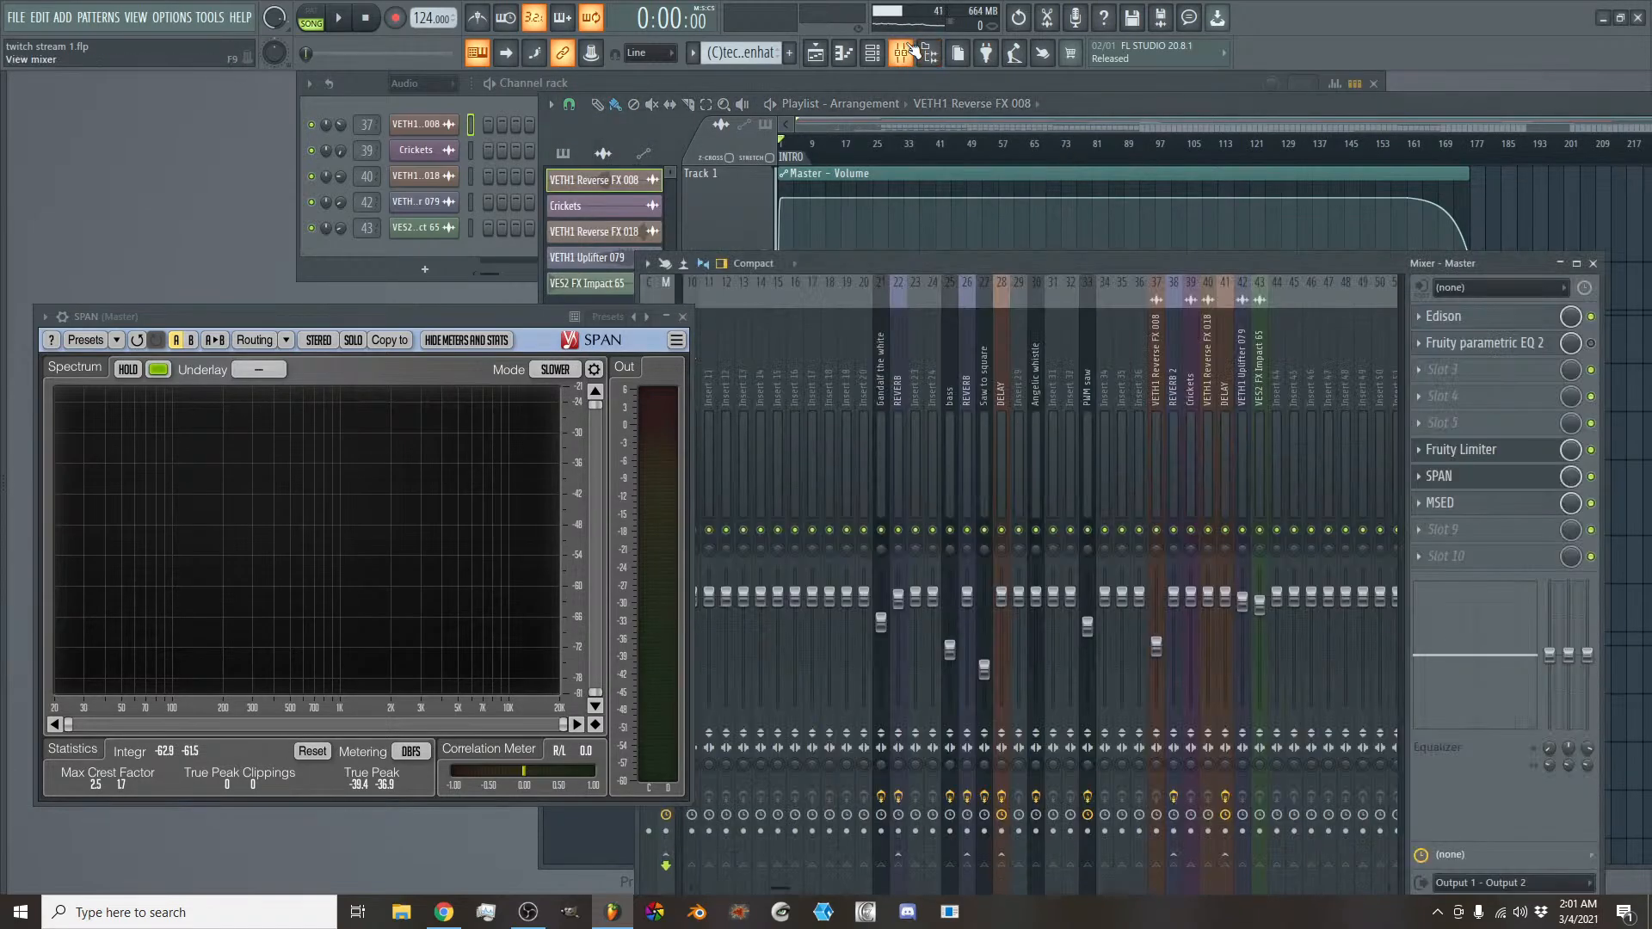
left_click_drag(612, 320, 579, 284)
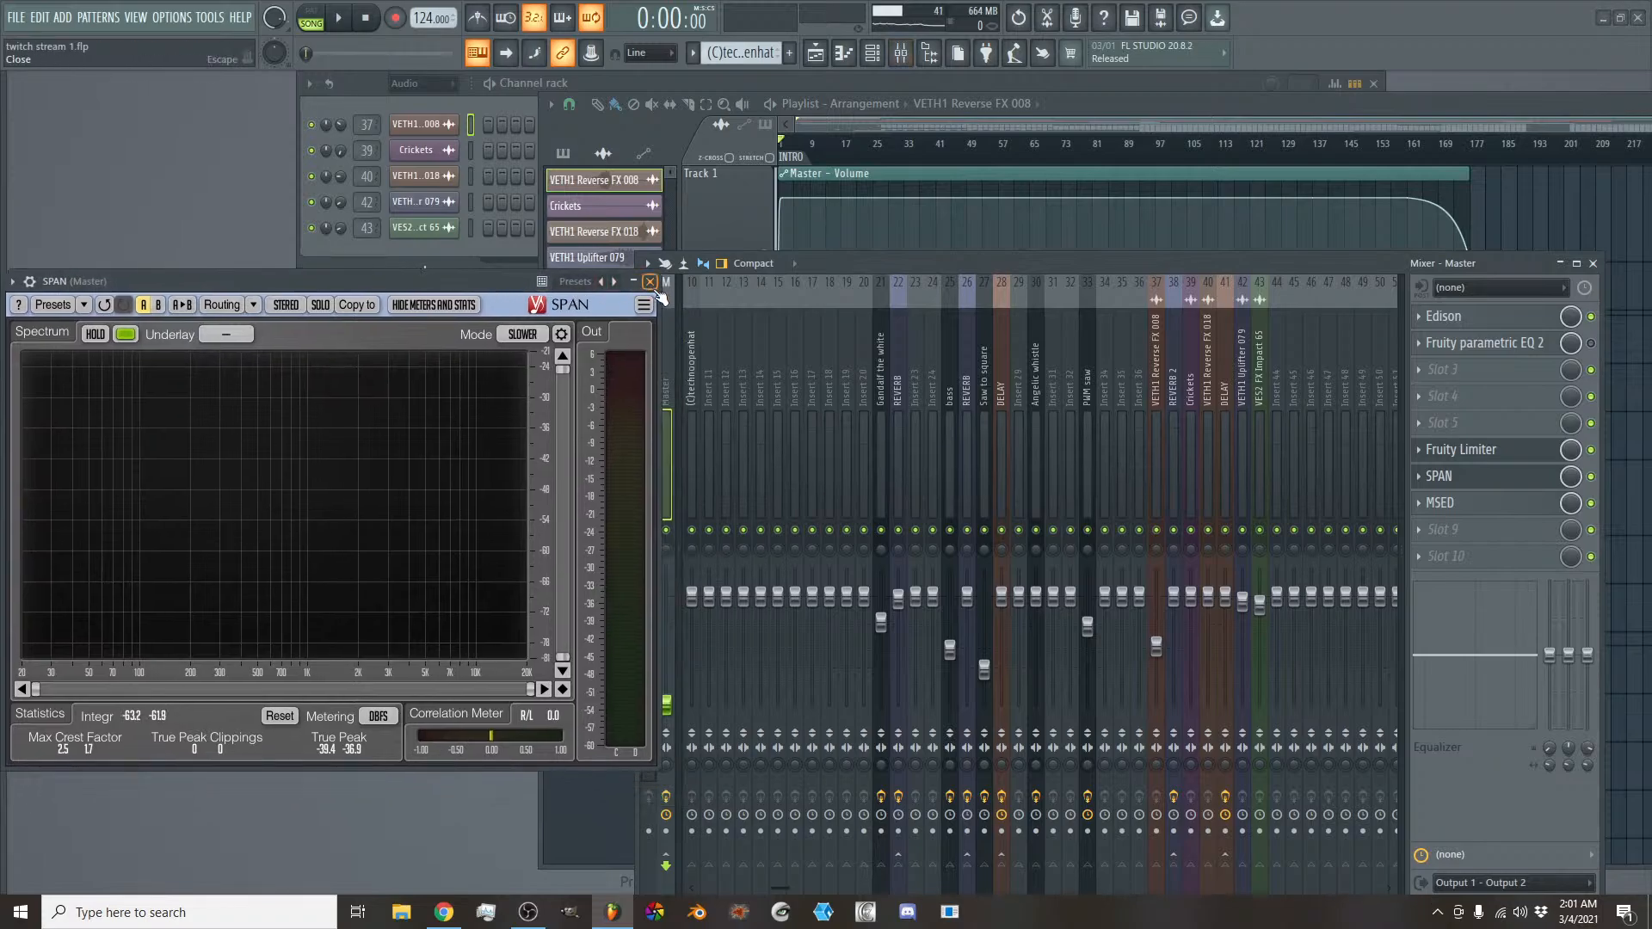
left_click(650, 282)
- Open the Patcher on the bass mixer track and inspect the MSED plugin in its MID chain
left_click(949, 409)
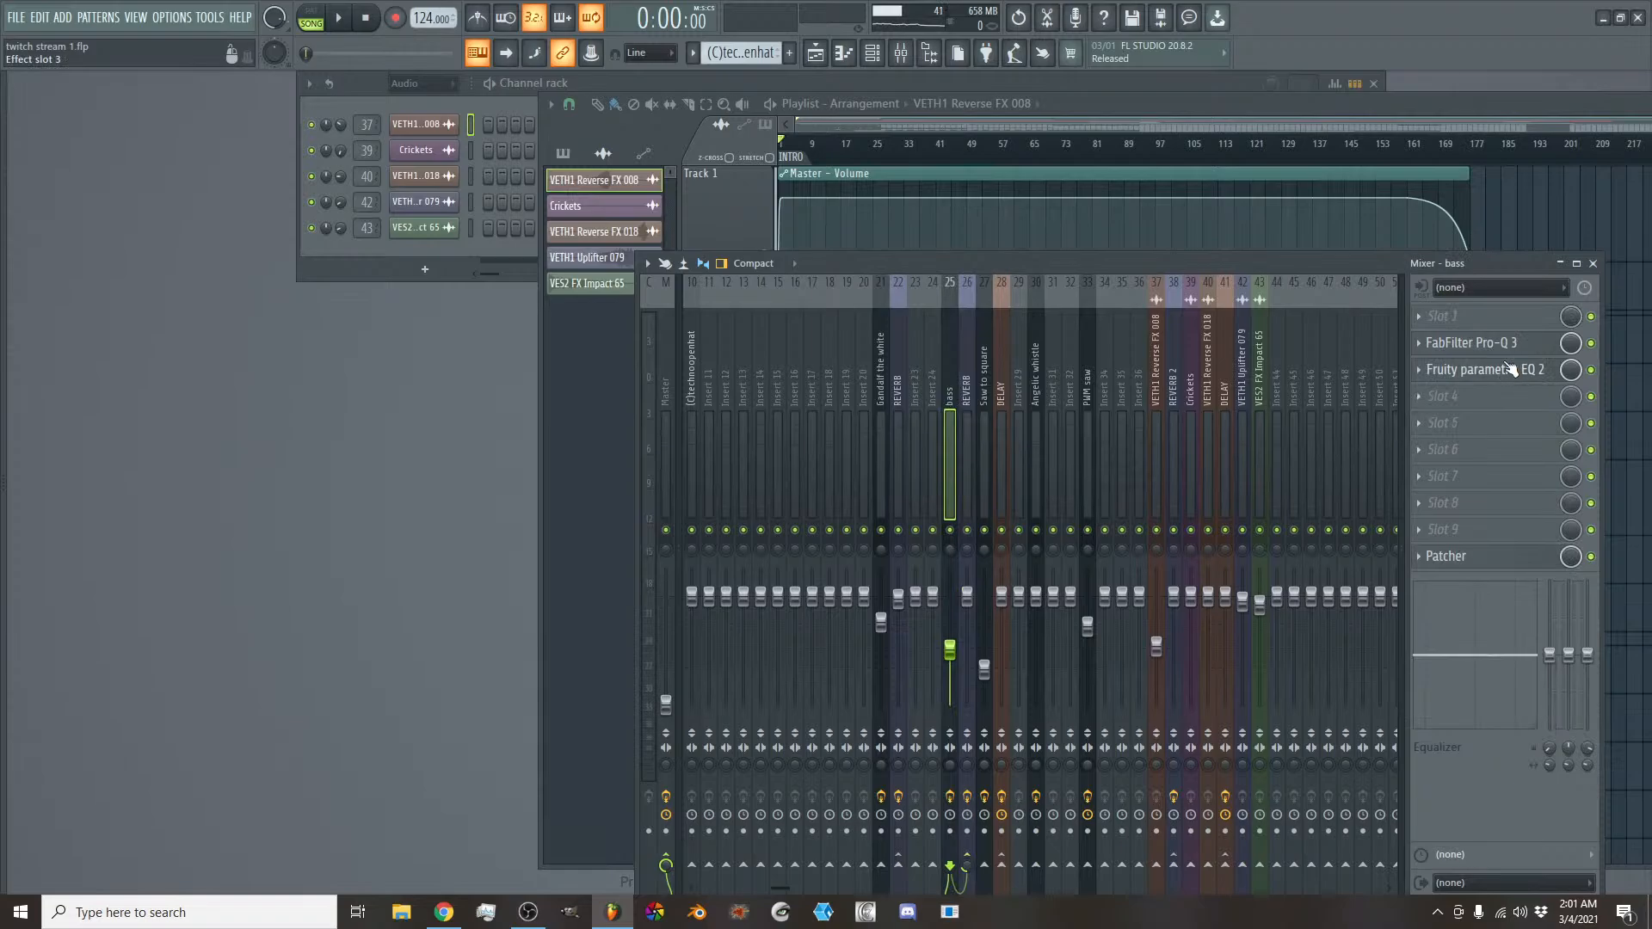
left_click(1479, 557)
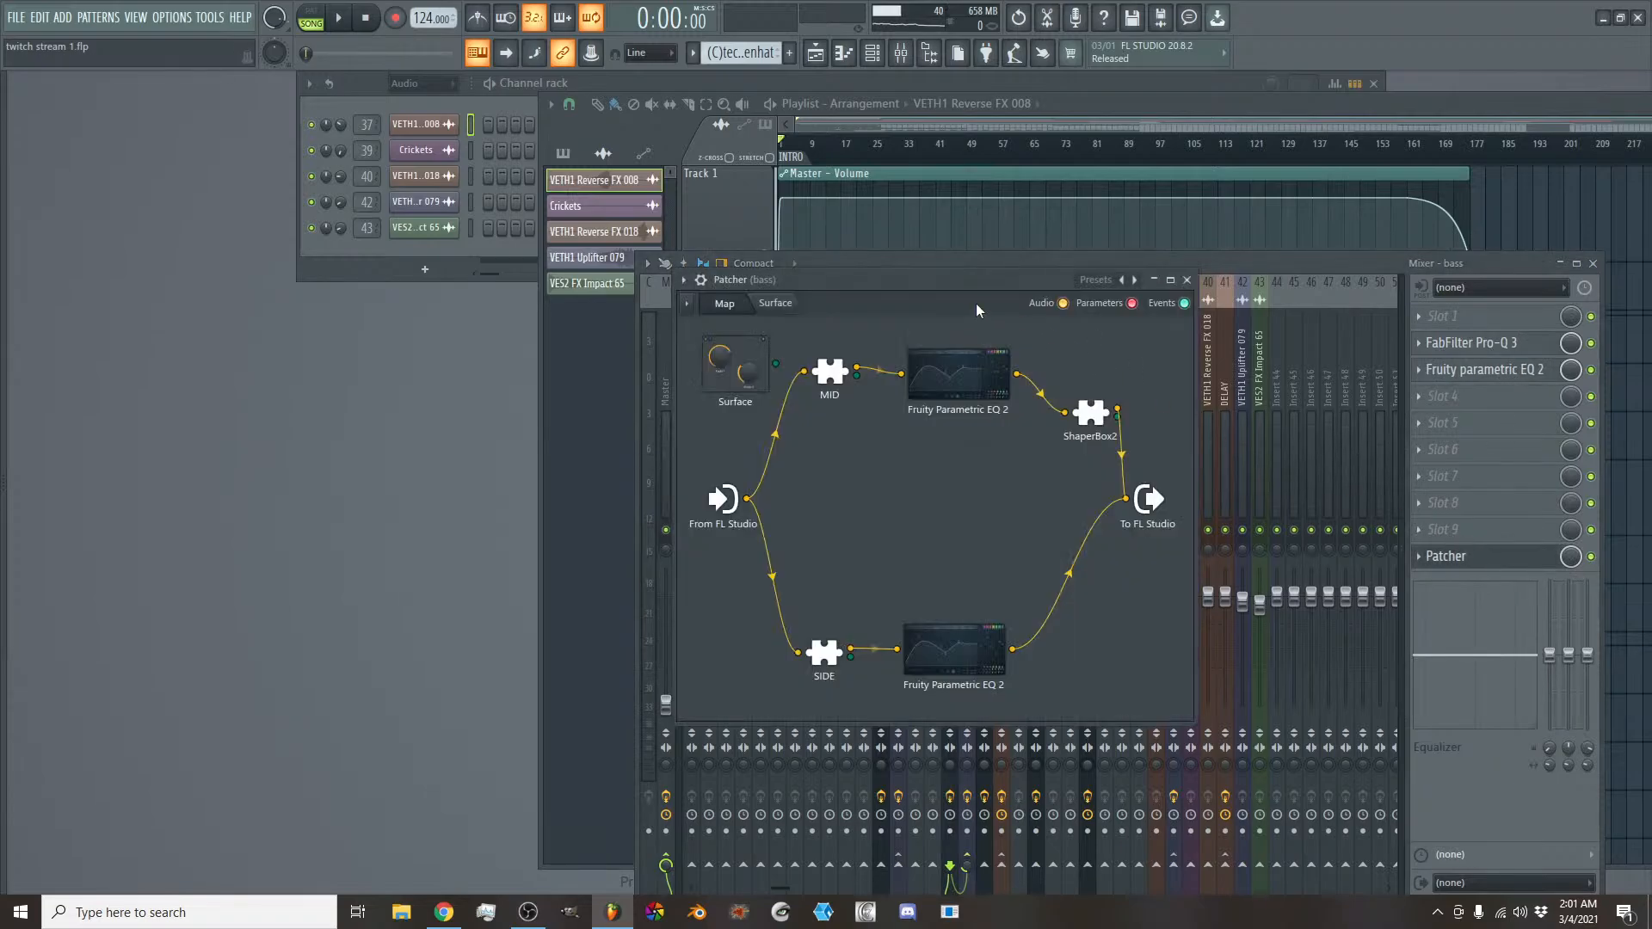
left_click_drag(956, 284, 959, 253)
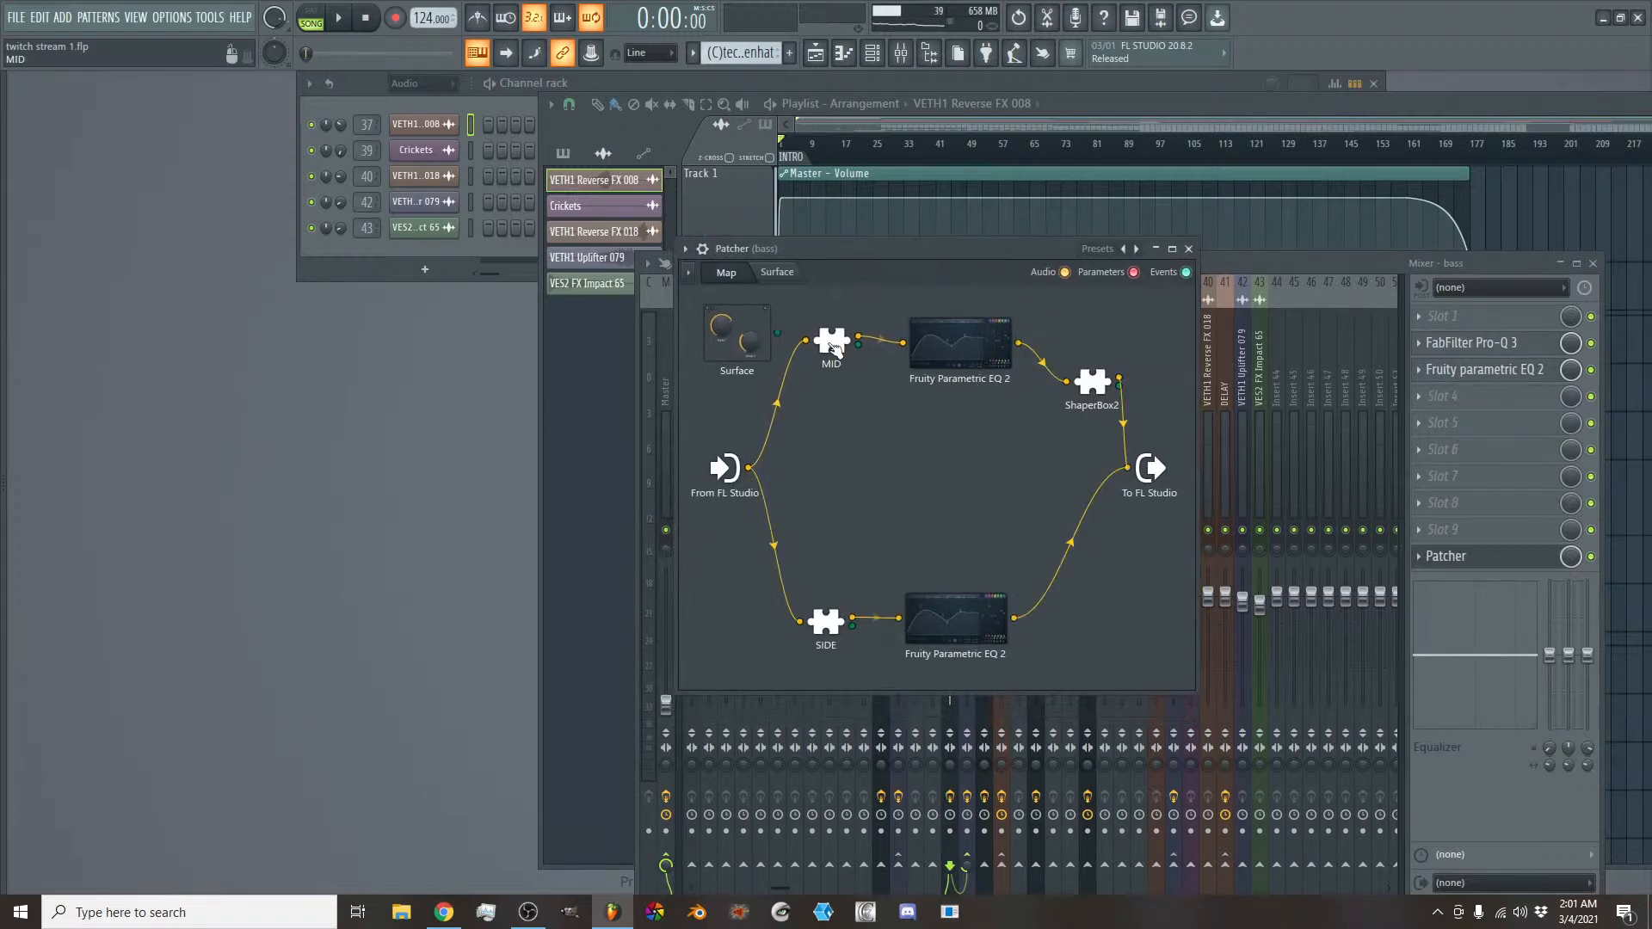
left_click(831, 343)
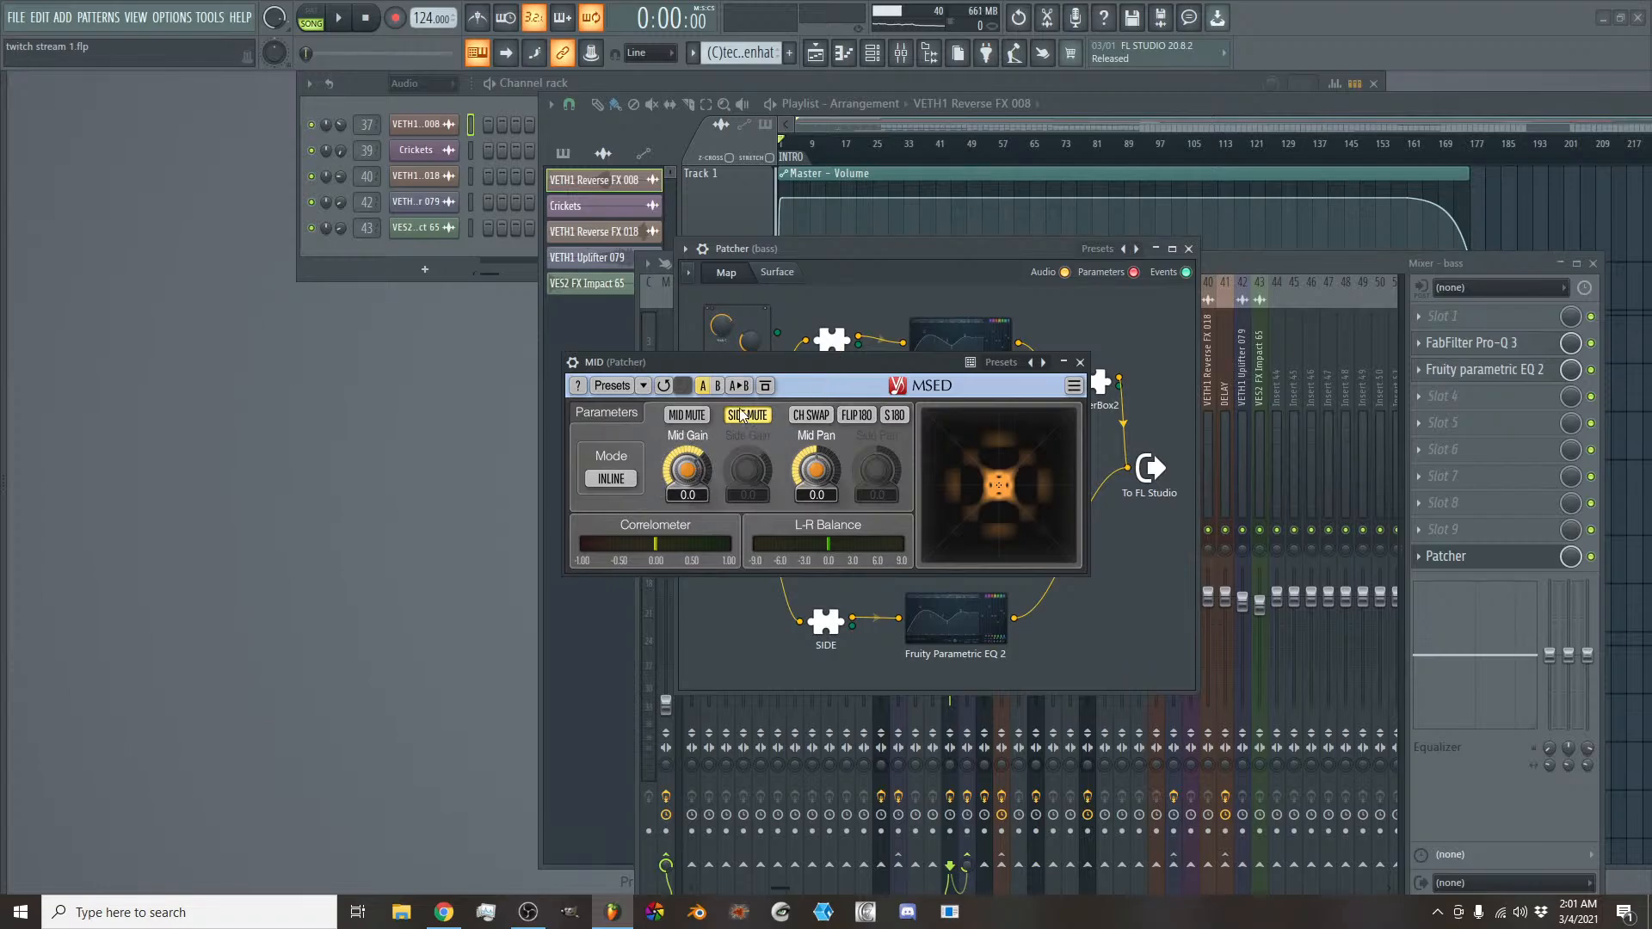
left_click(1080, 362)
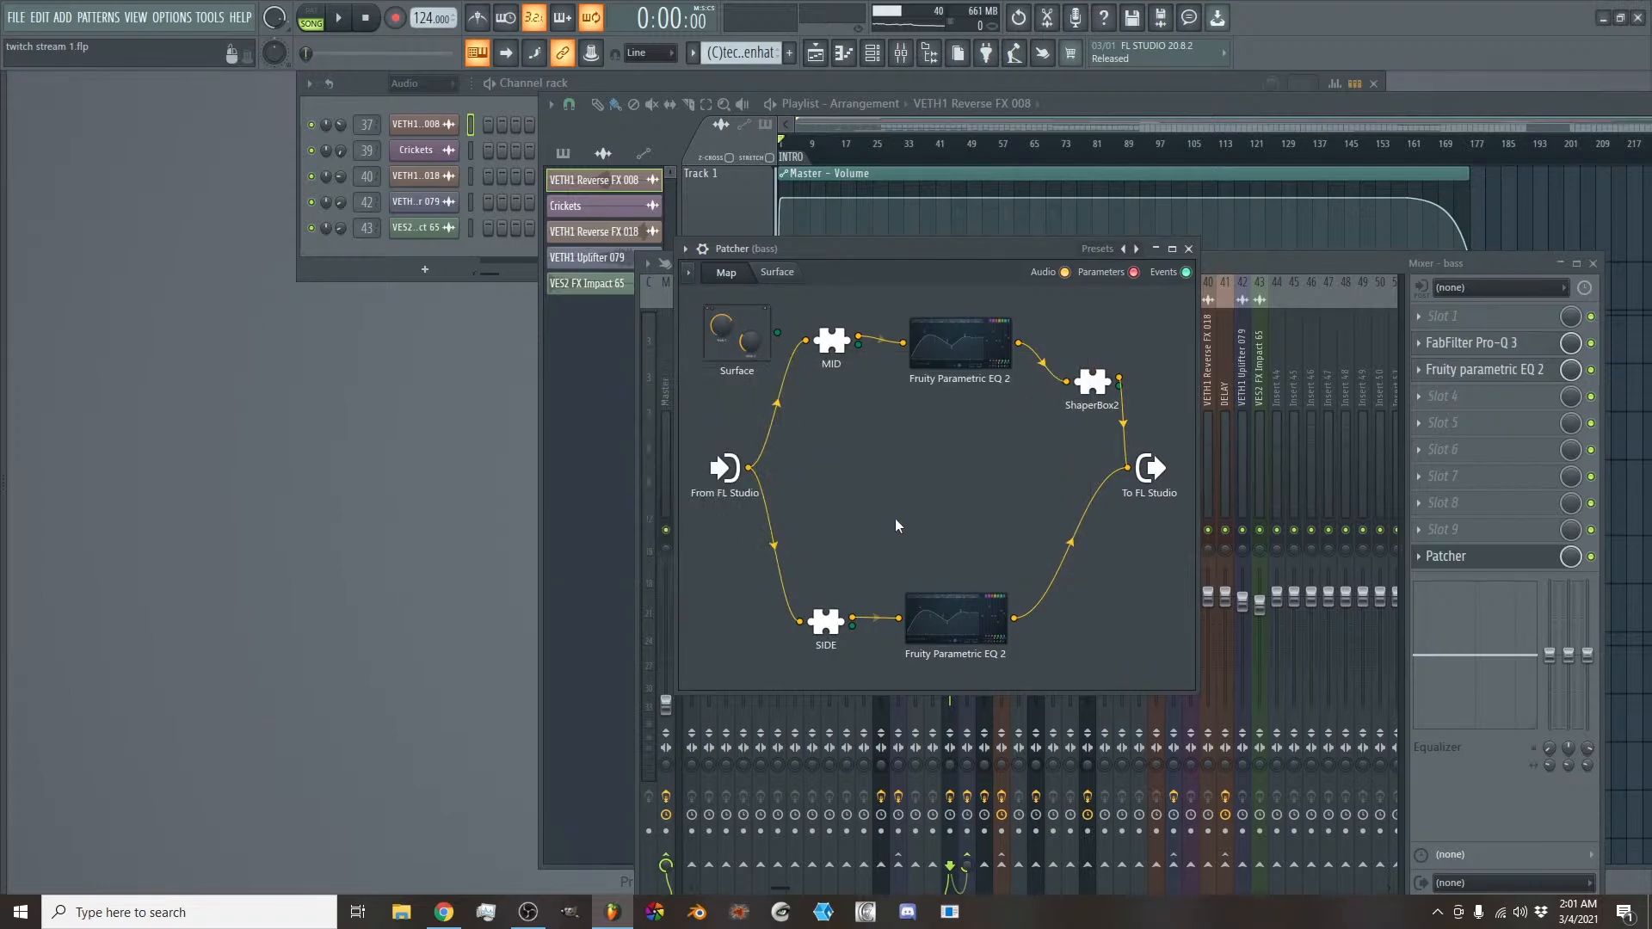
- Inspect the MSED plugin in the Patcher's SIDE chain and the Fruity Parametric EQ 2 in its MID chain
left_click(826, 623)
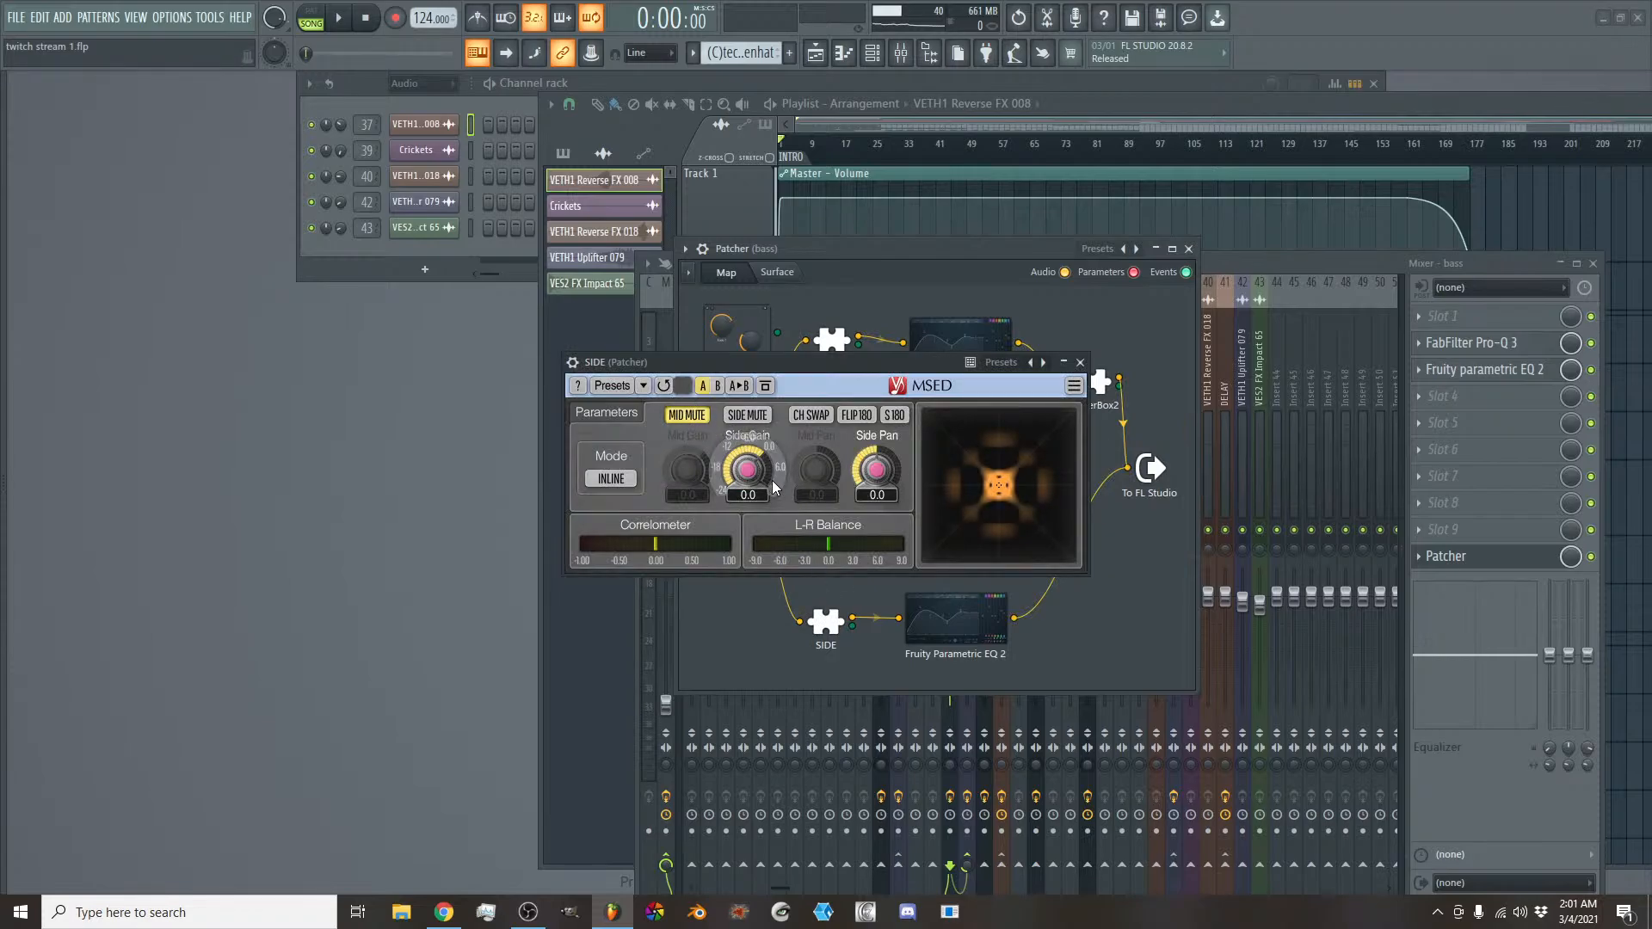
left_click(1080, 362)
left_click(972, 354)
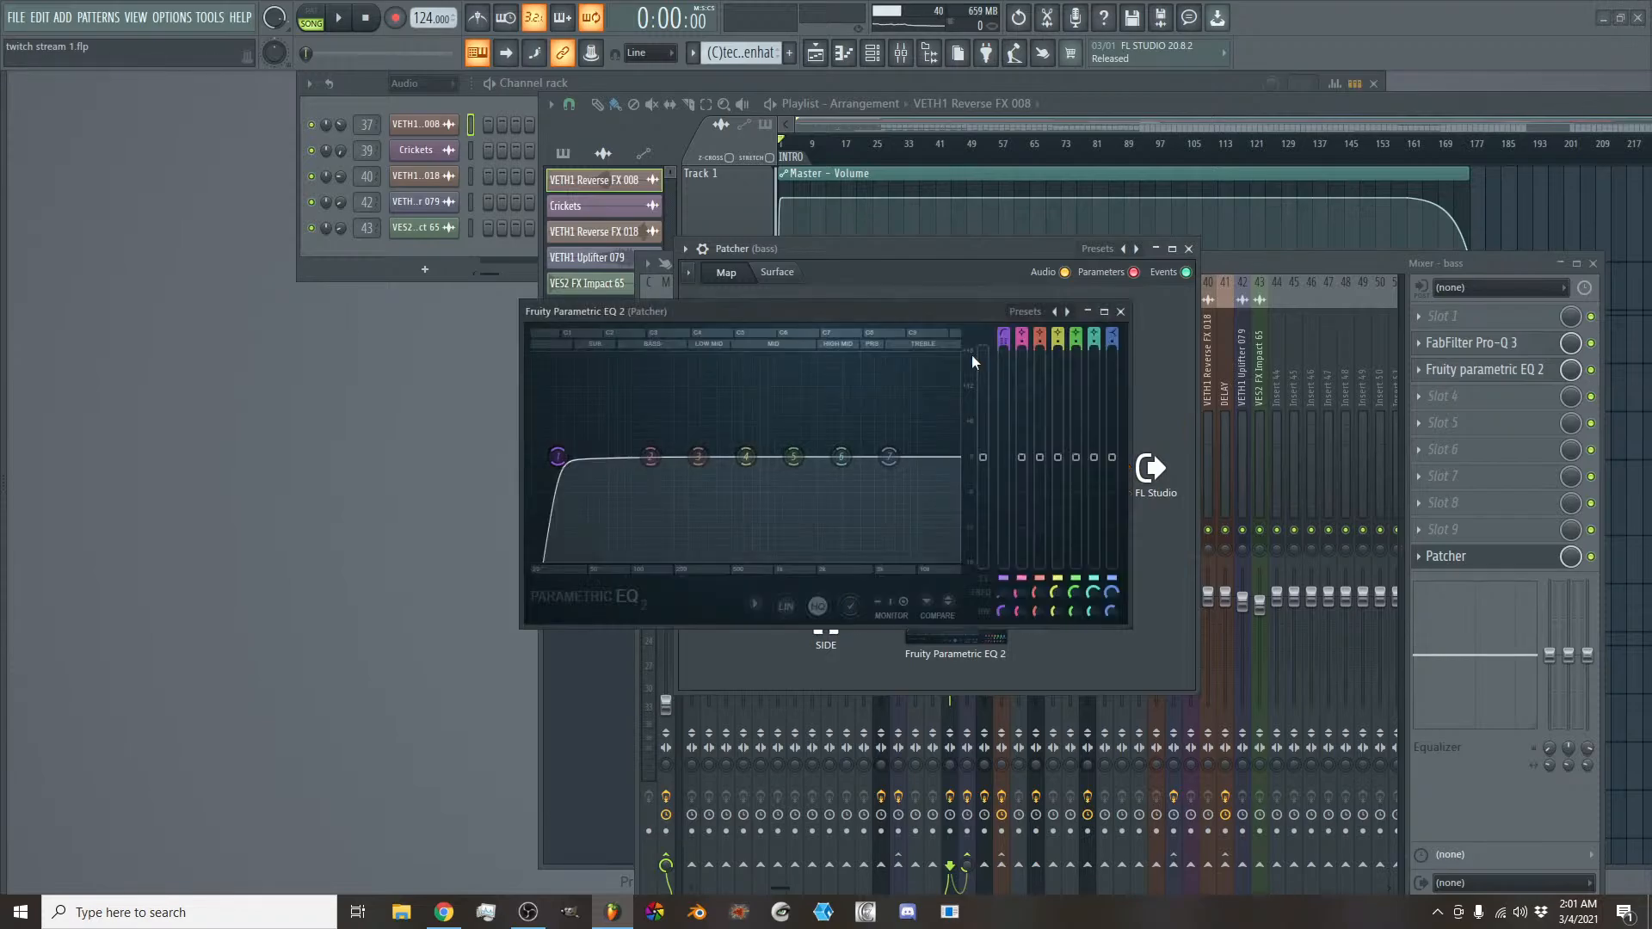
left_click(1120, 311)
- Check the monitor input options of the SIDE chain's Fruity Parametric EQ 2, stop playback and close the equalizer
left_click(959, 617)
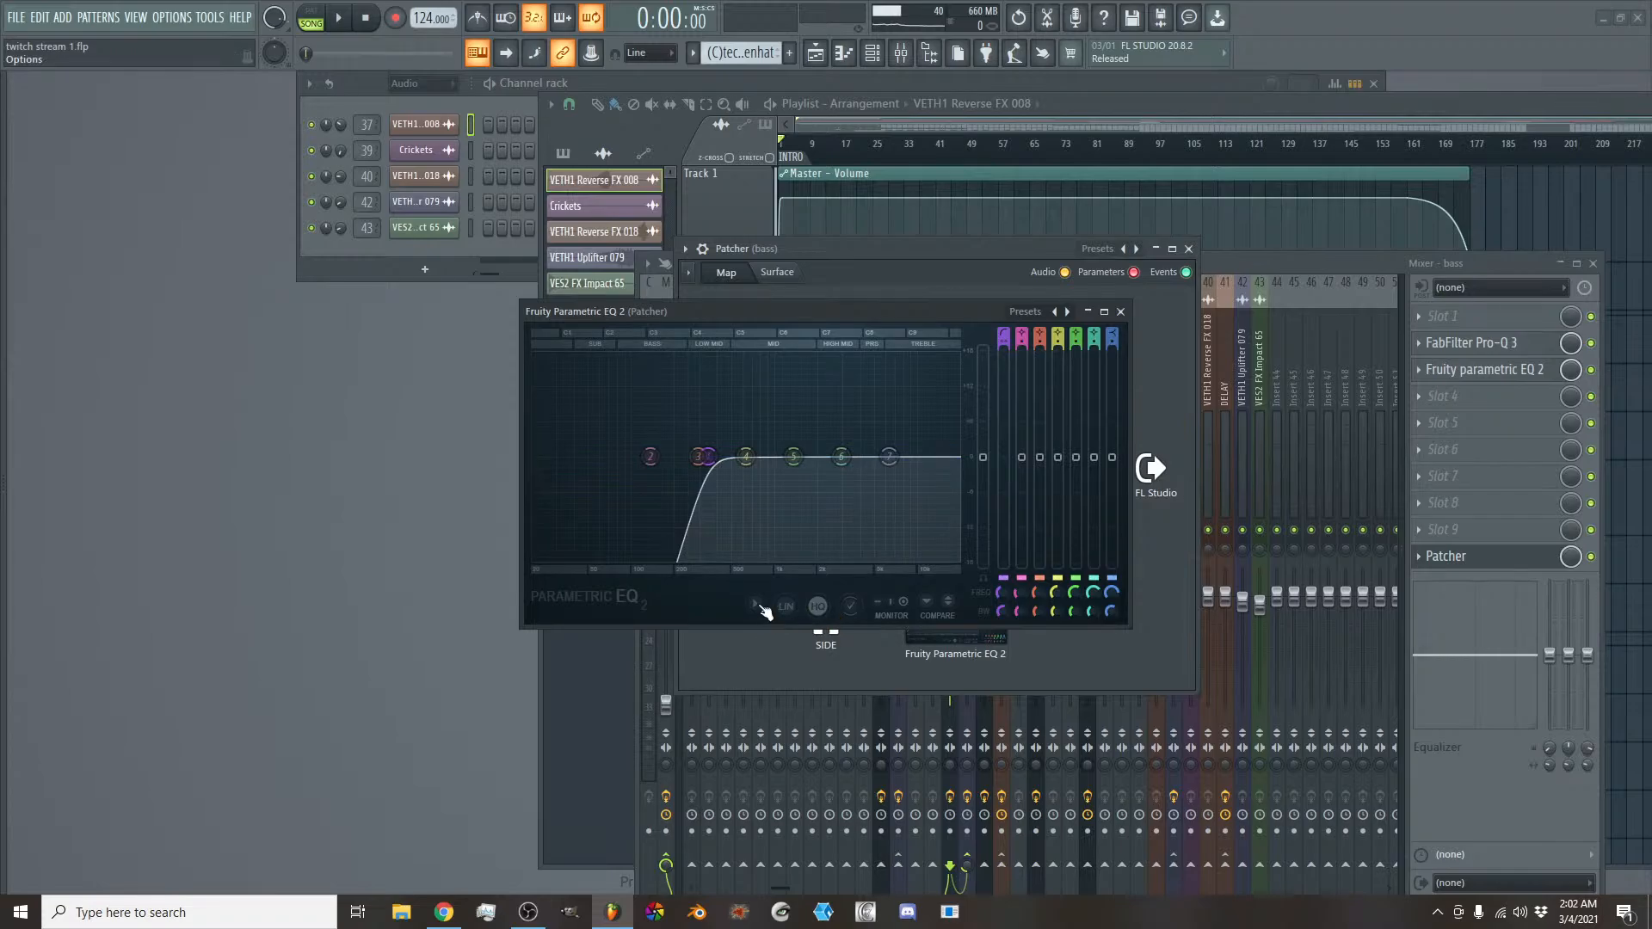
left_click_drag(686, 314, 875, 320)
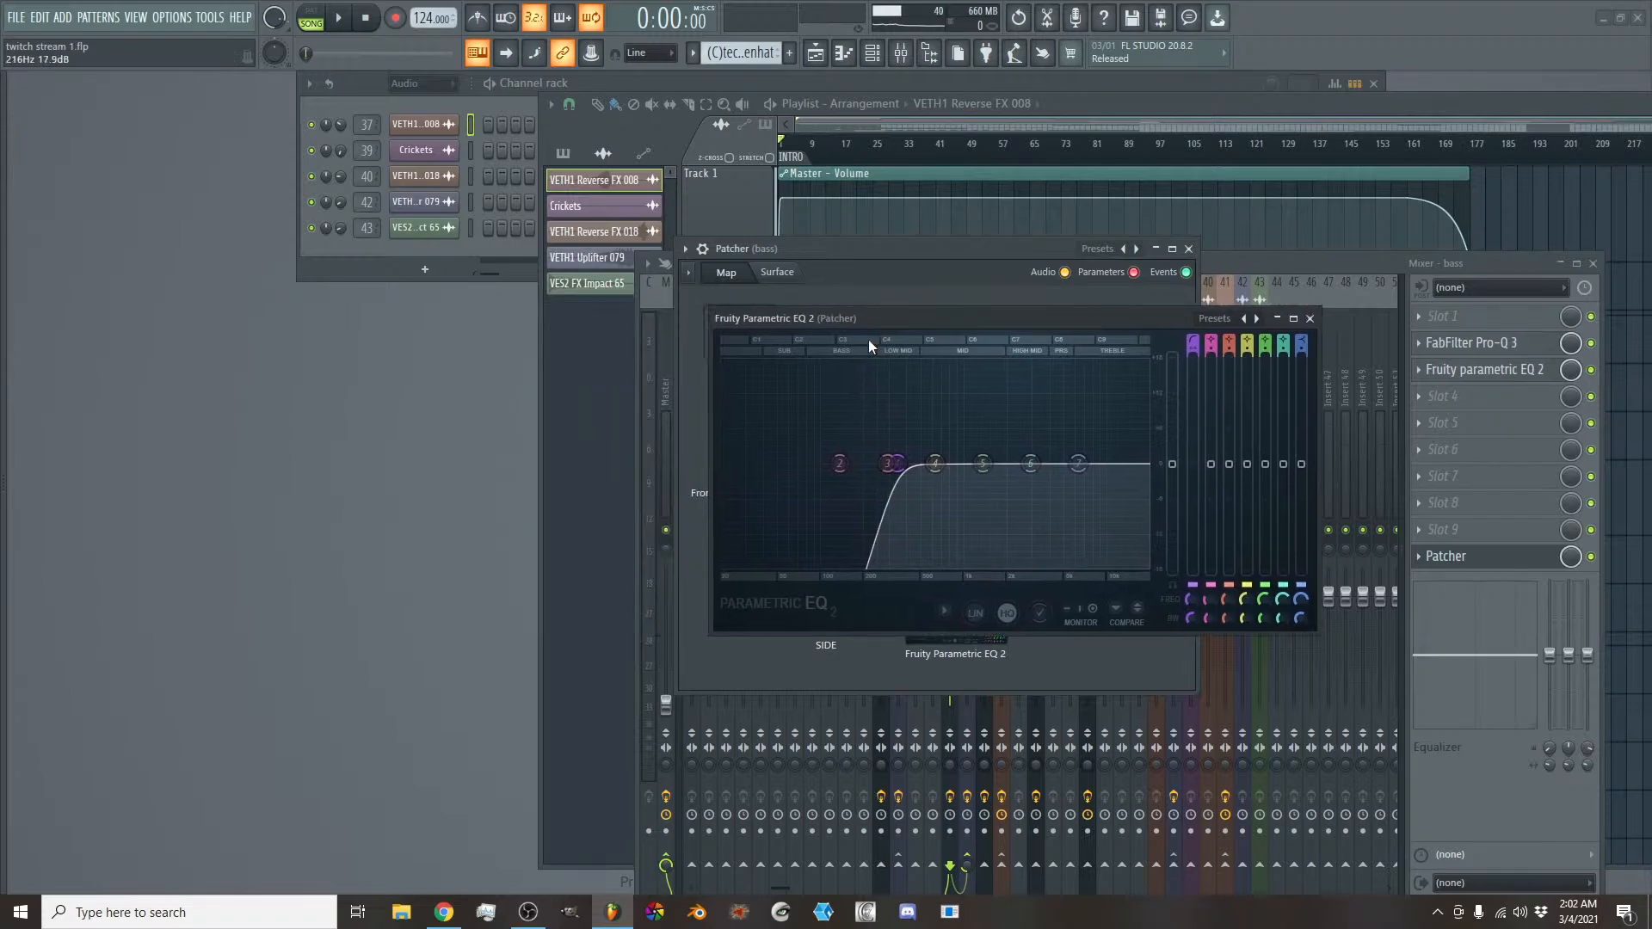
left_click(944, 613)
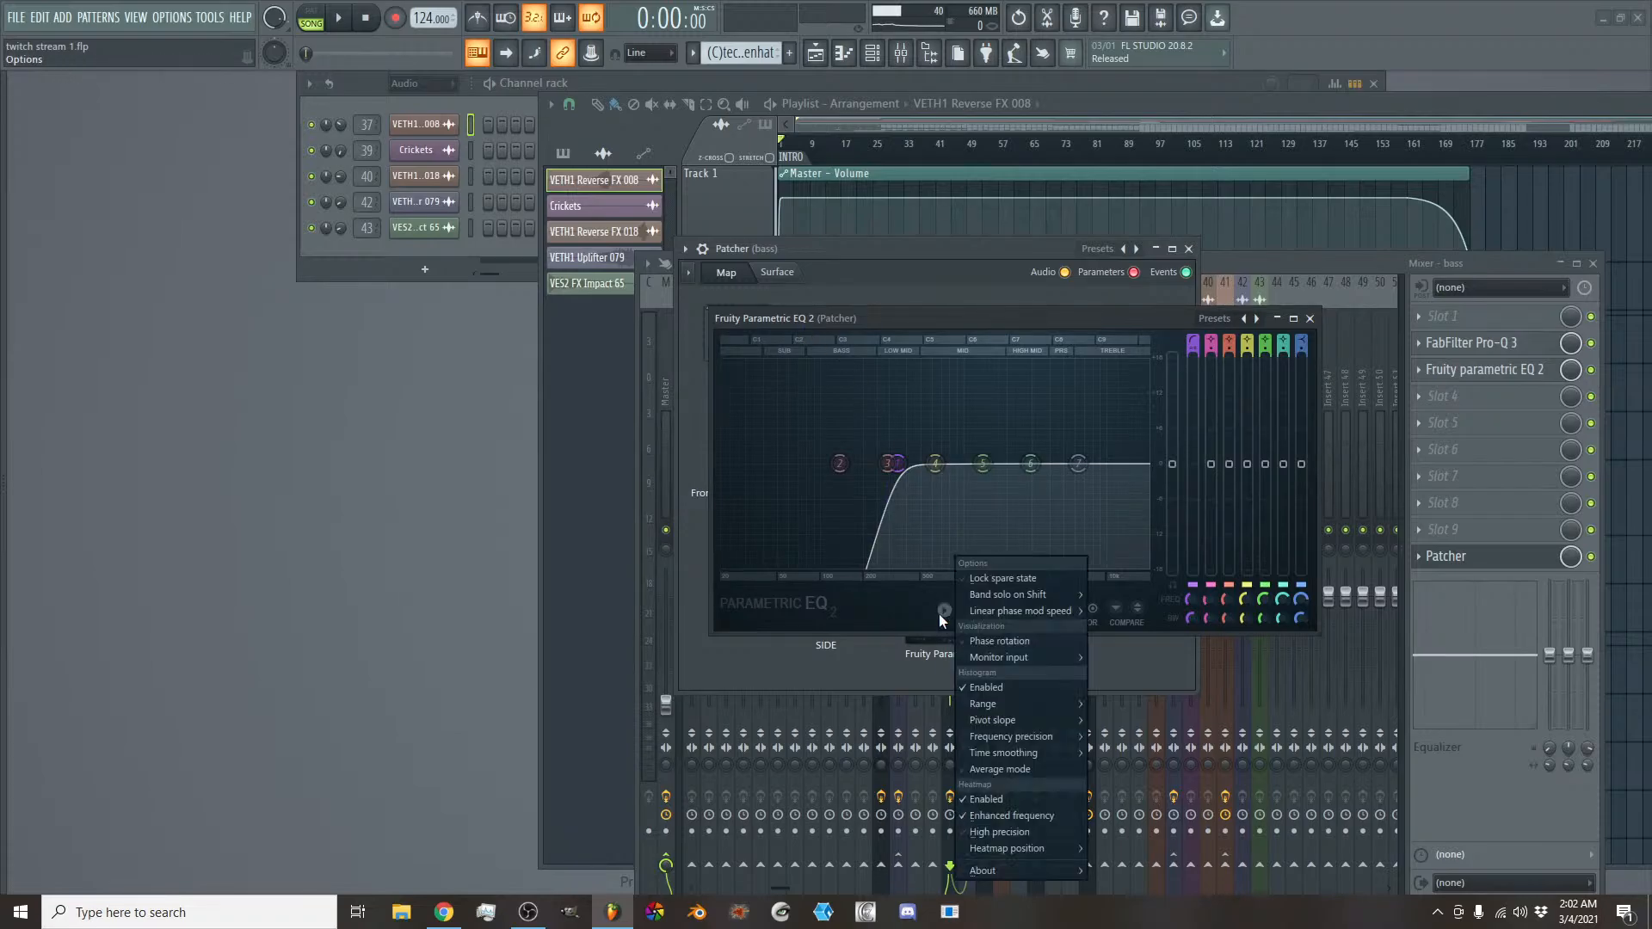
mouse_move(1011, 658)
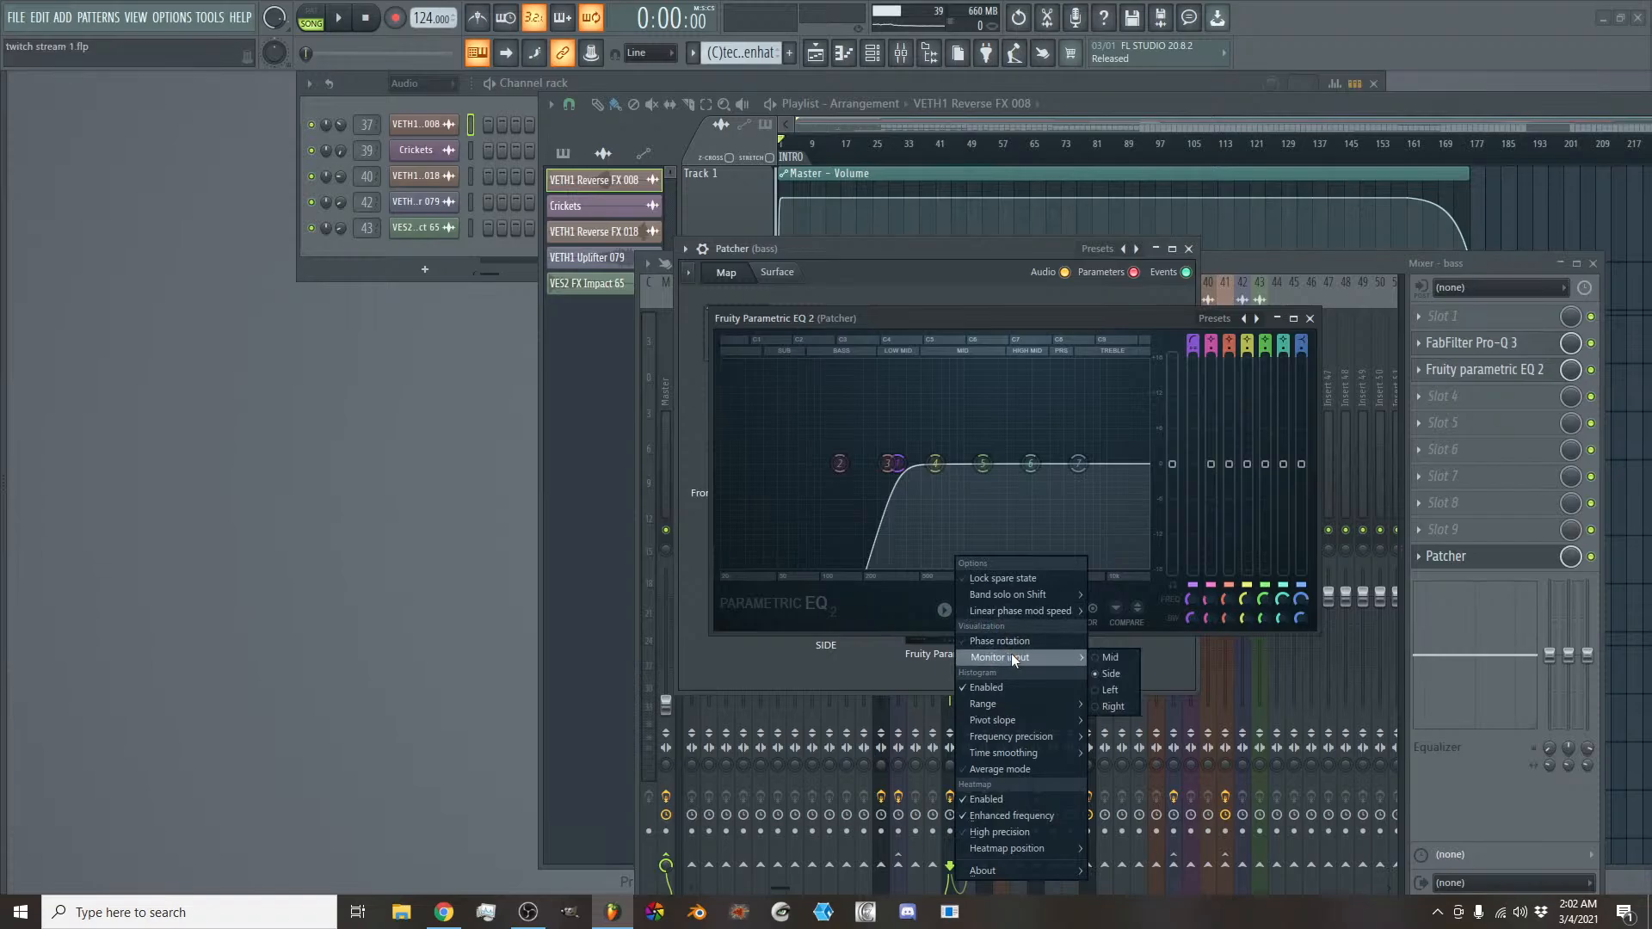
left_click(1111, 338)
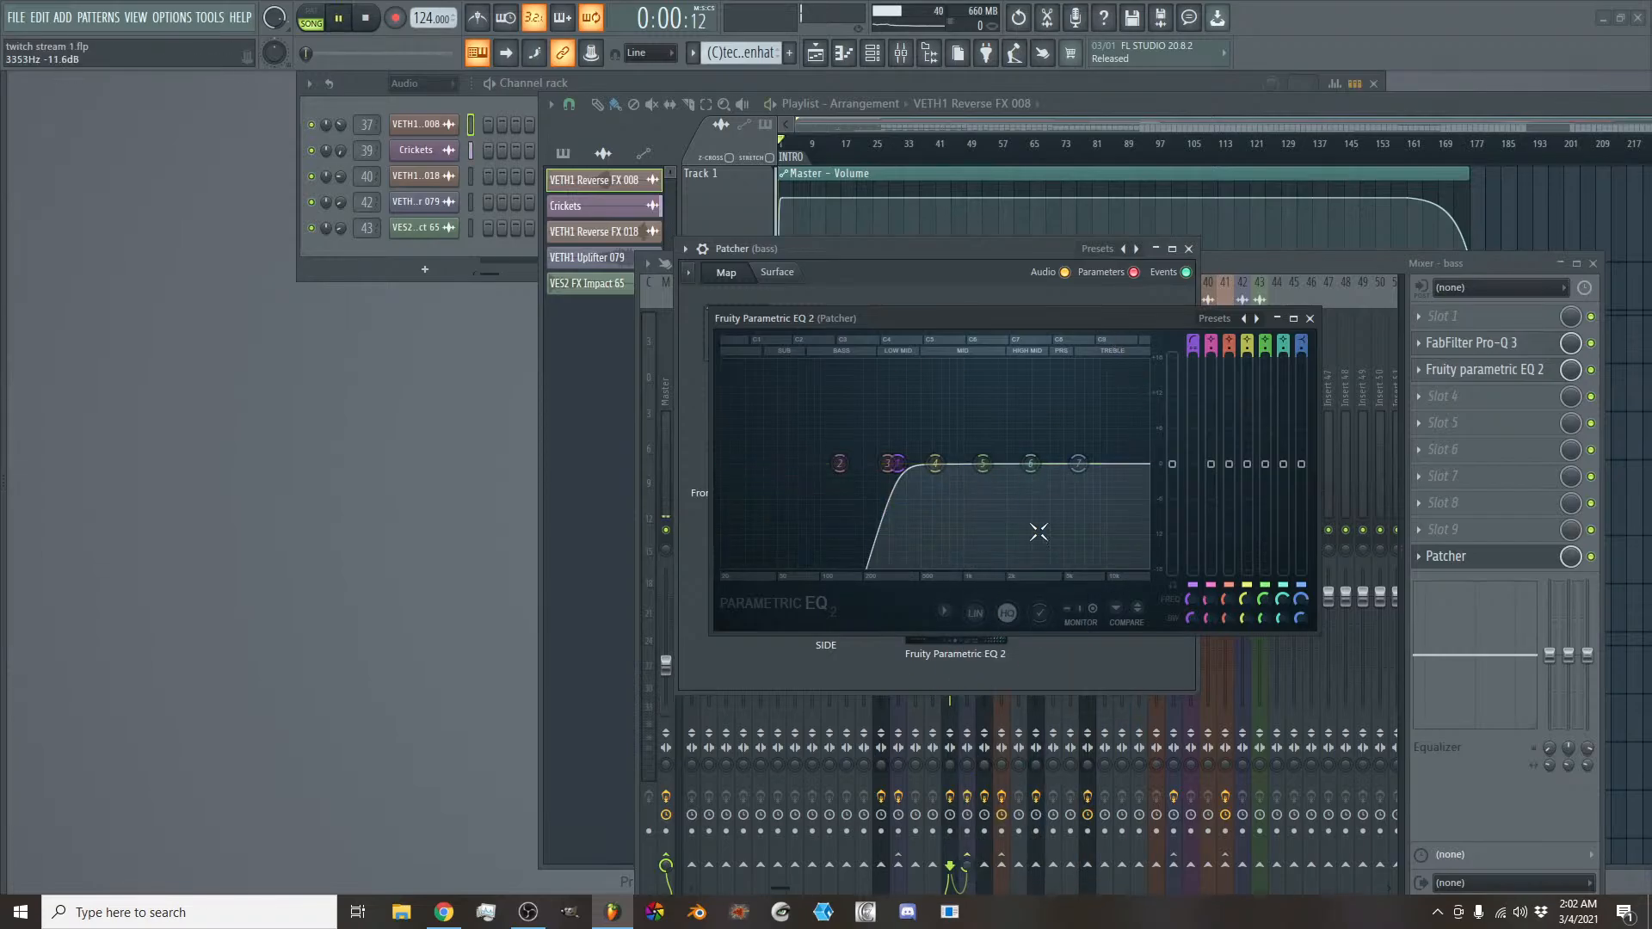
key("space")
left_click(1044, 115)
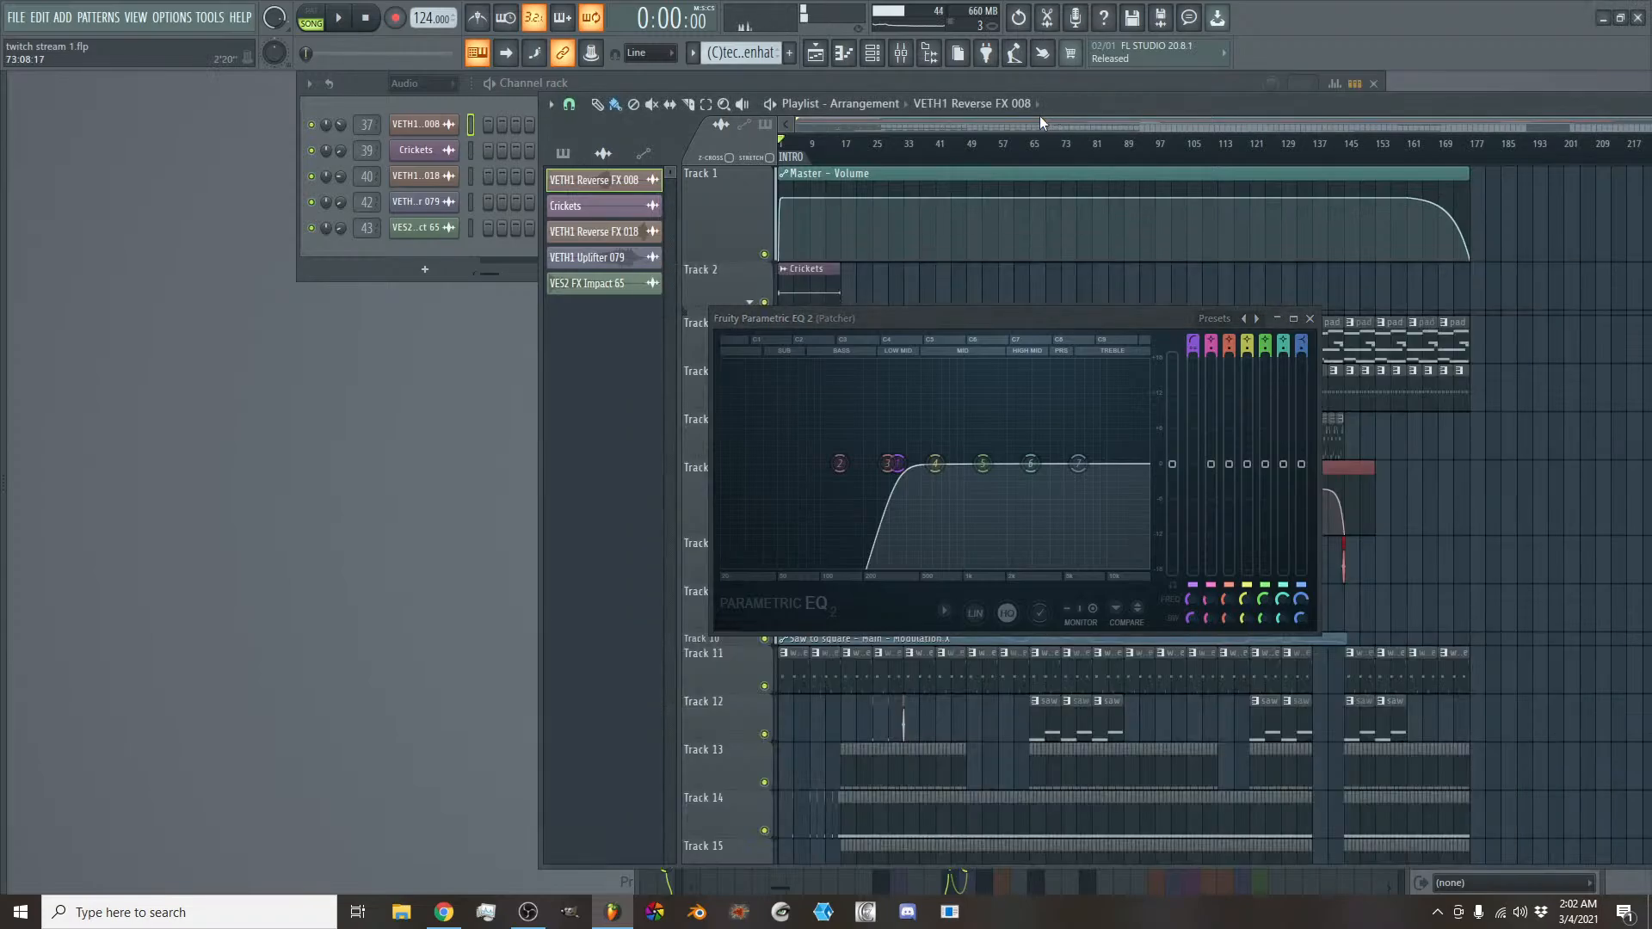
left_click(1311, 320)
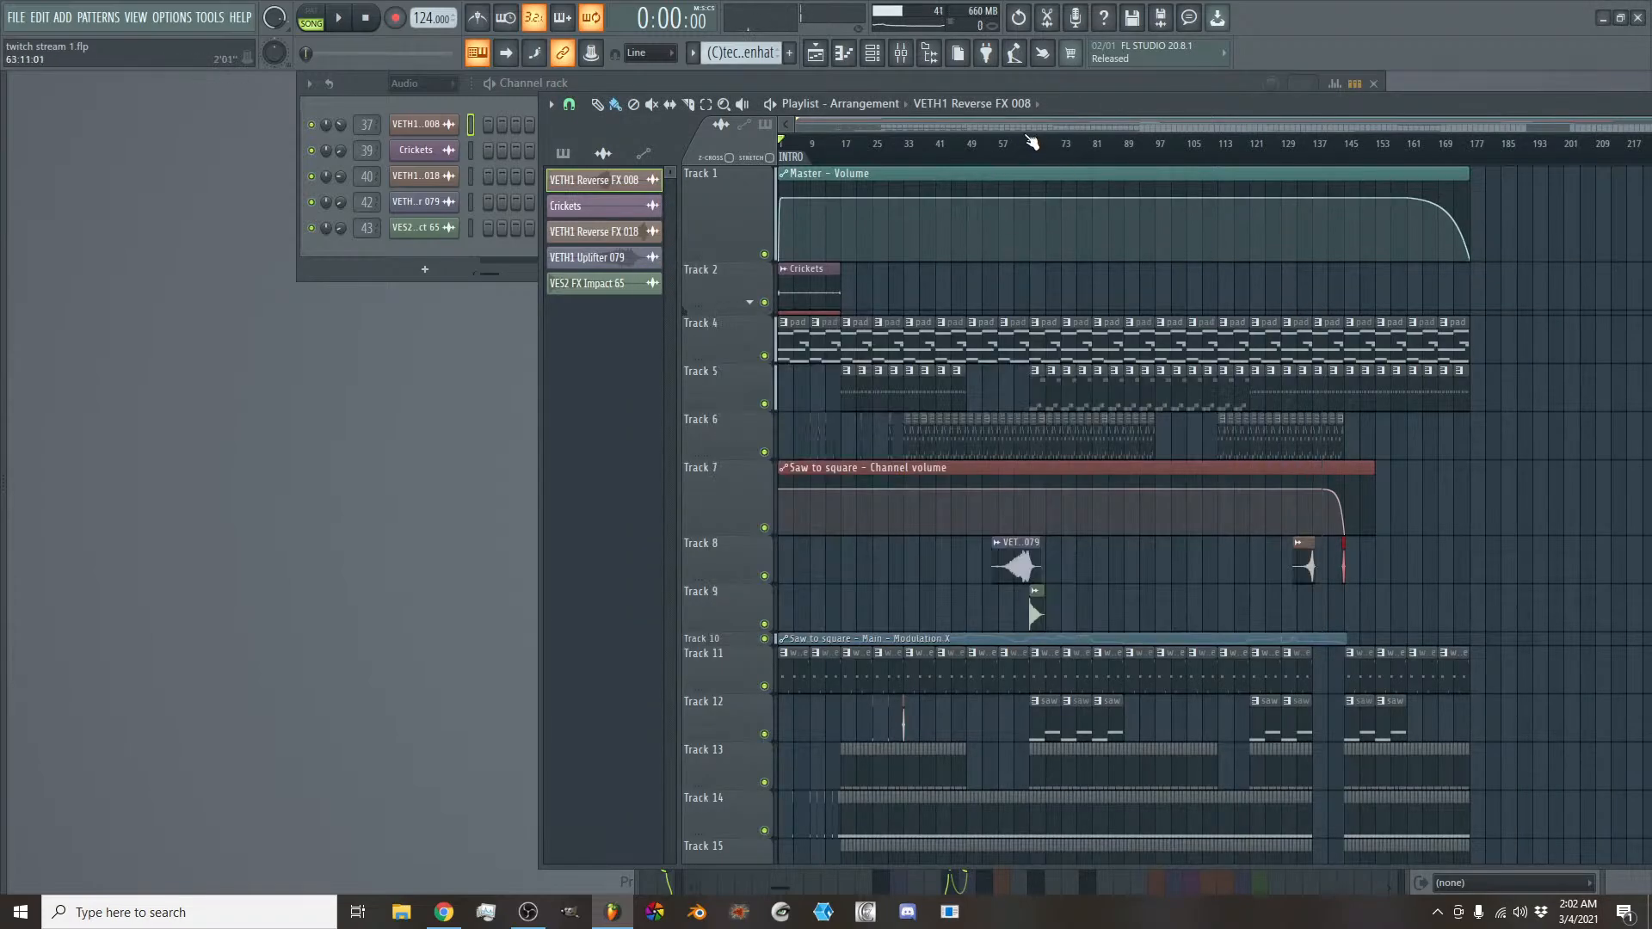
- Select bars 65 to 73 in the playlist and play from bar 69
left_click_drag(1032, 146, 1064, 149)
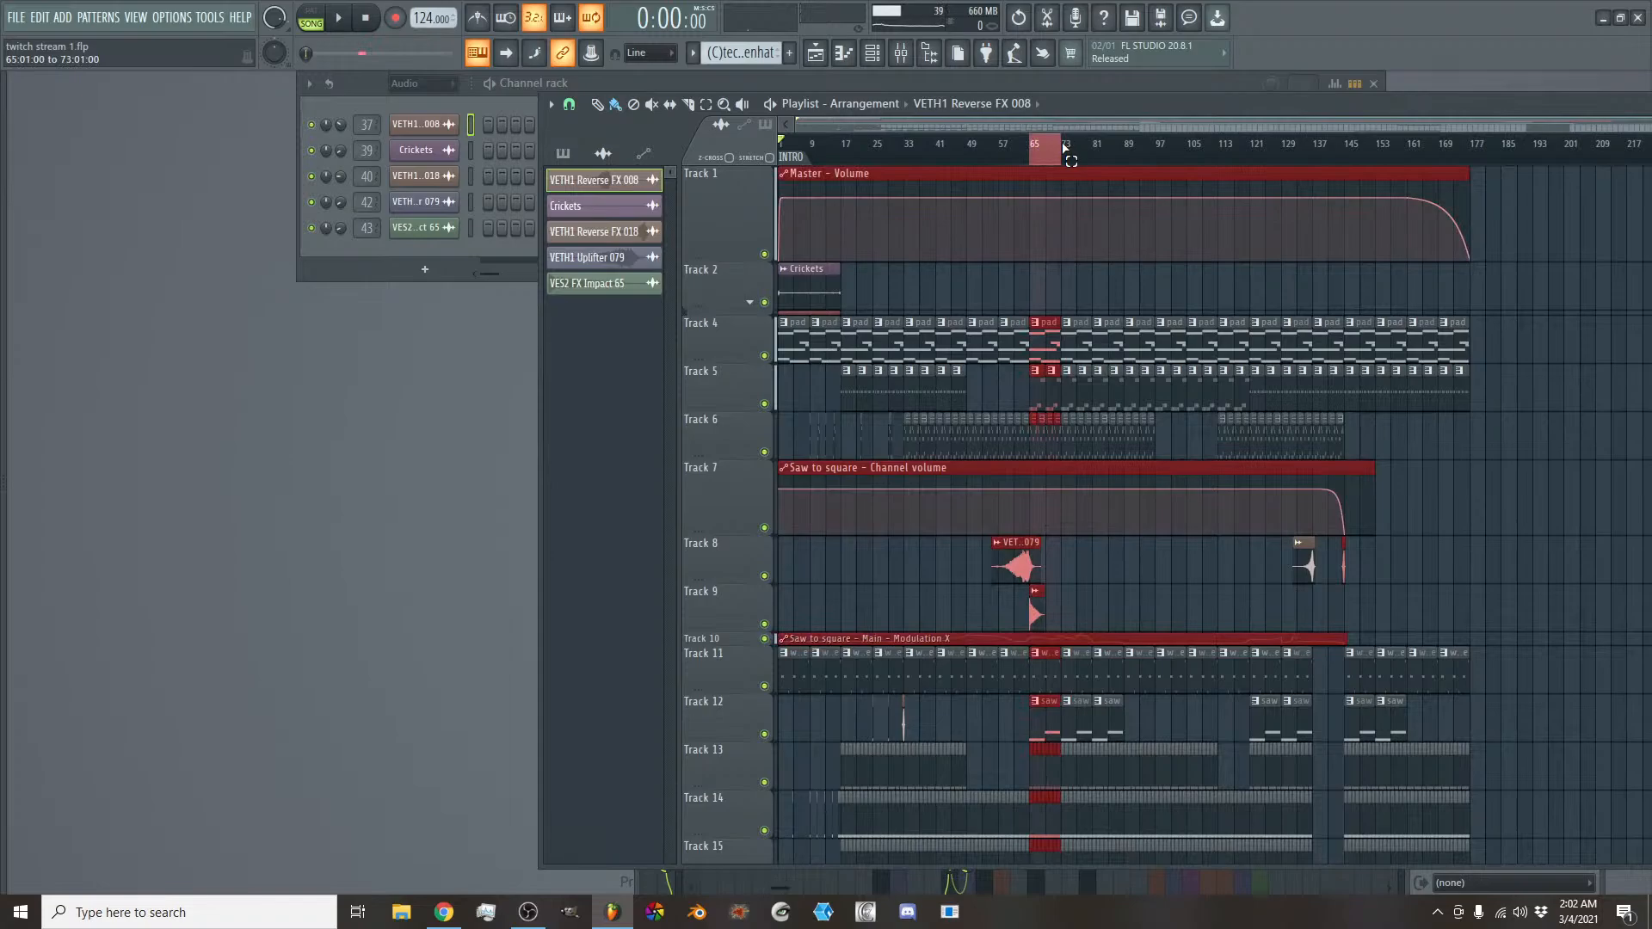
left_click(1049, 148)
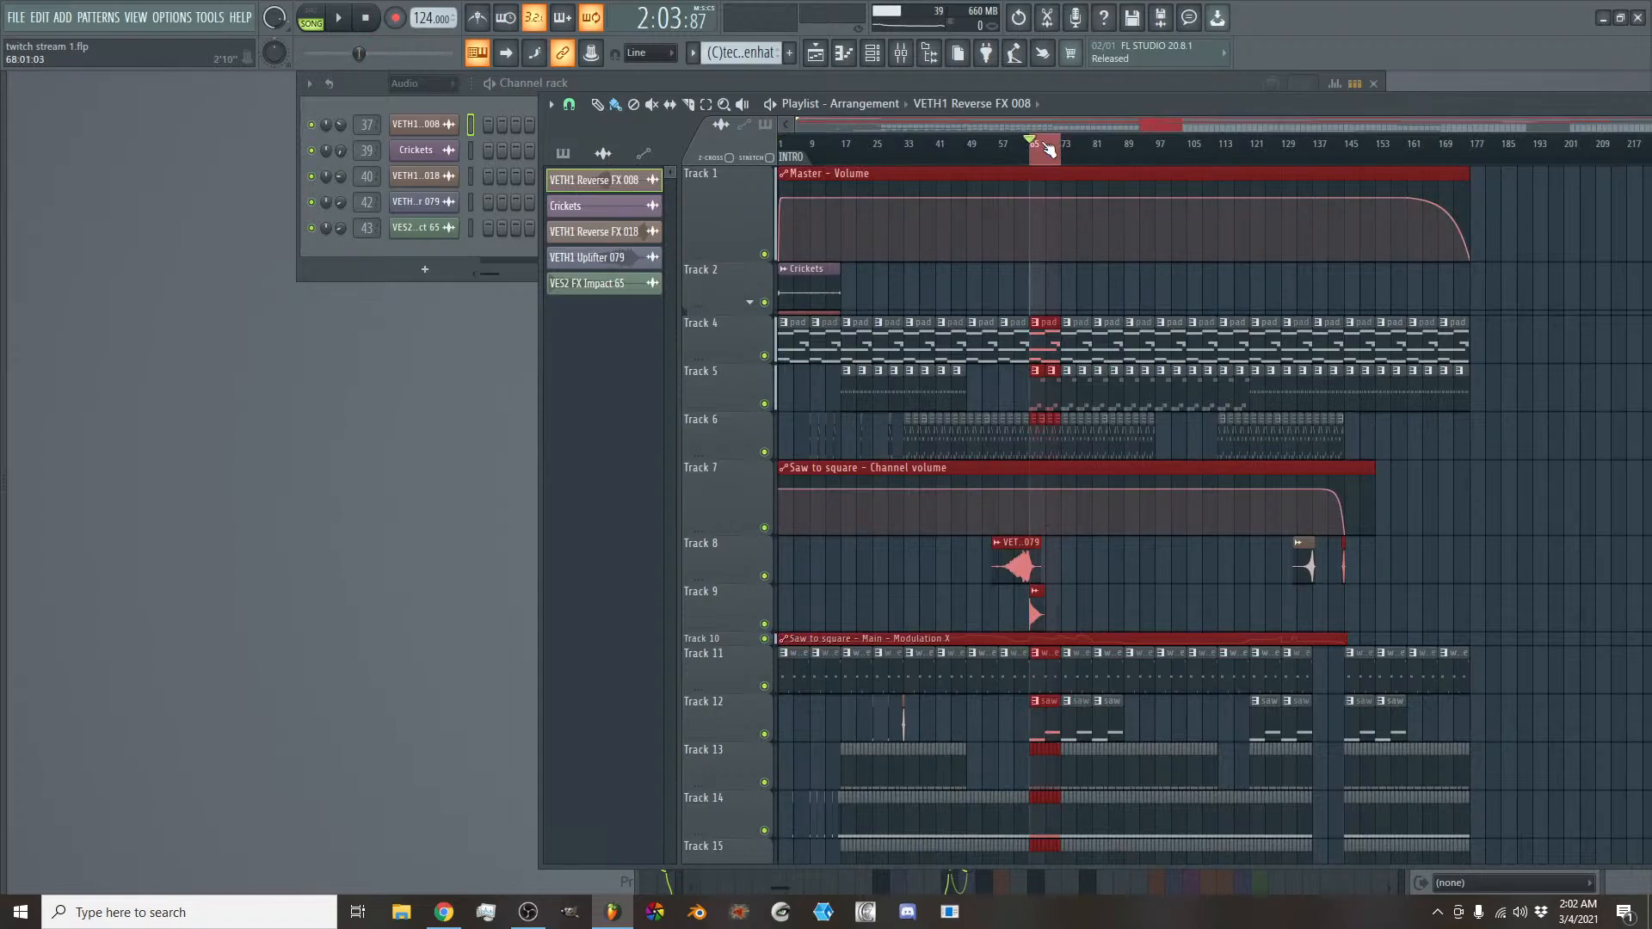
left_click(1046, 150)
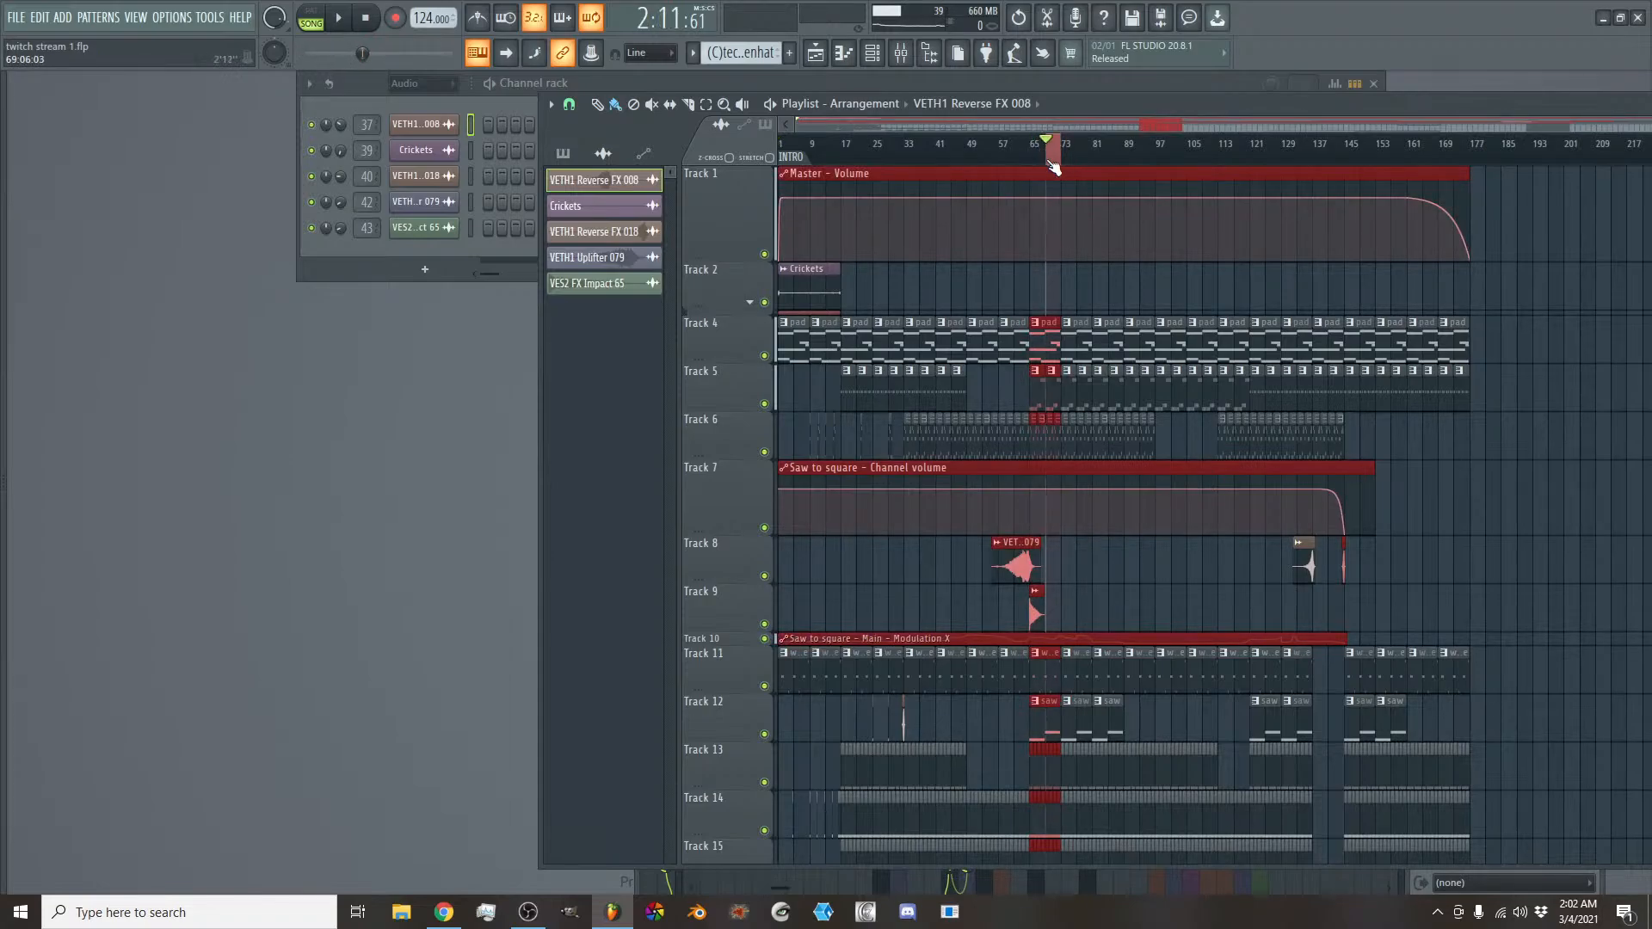
scroll(1078, 122, "up", 5)
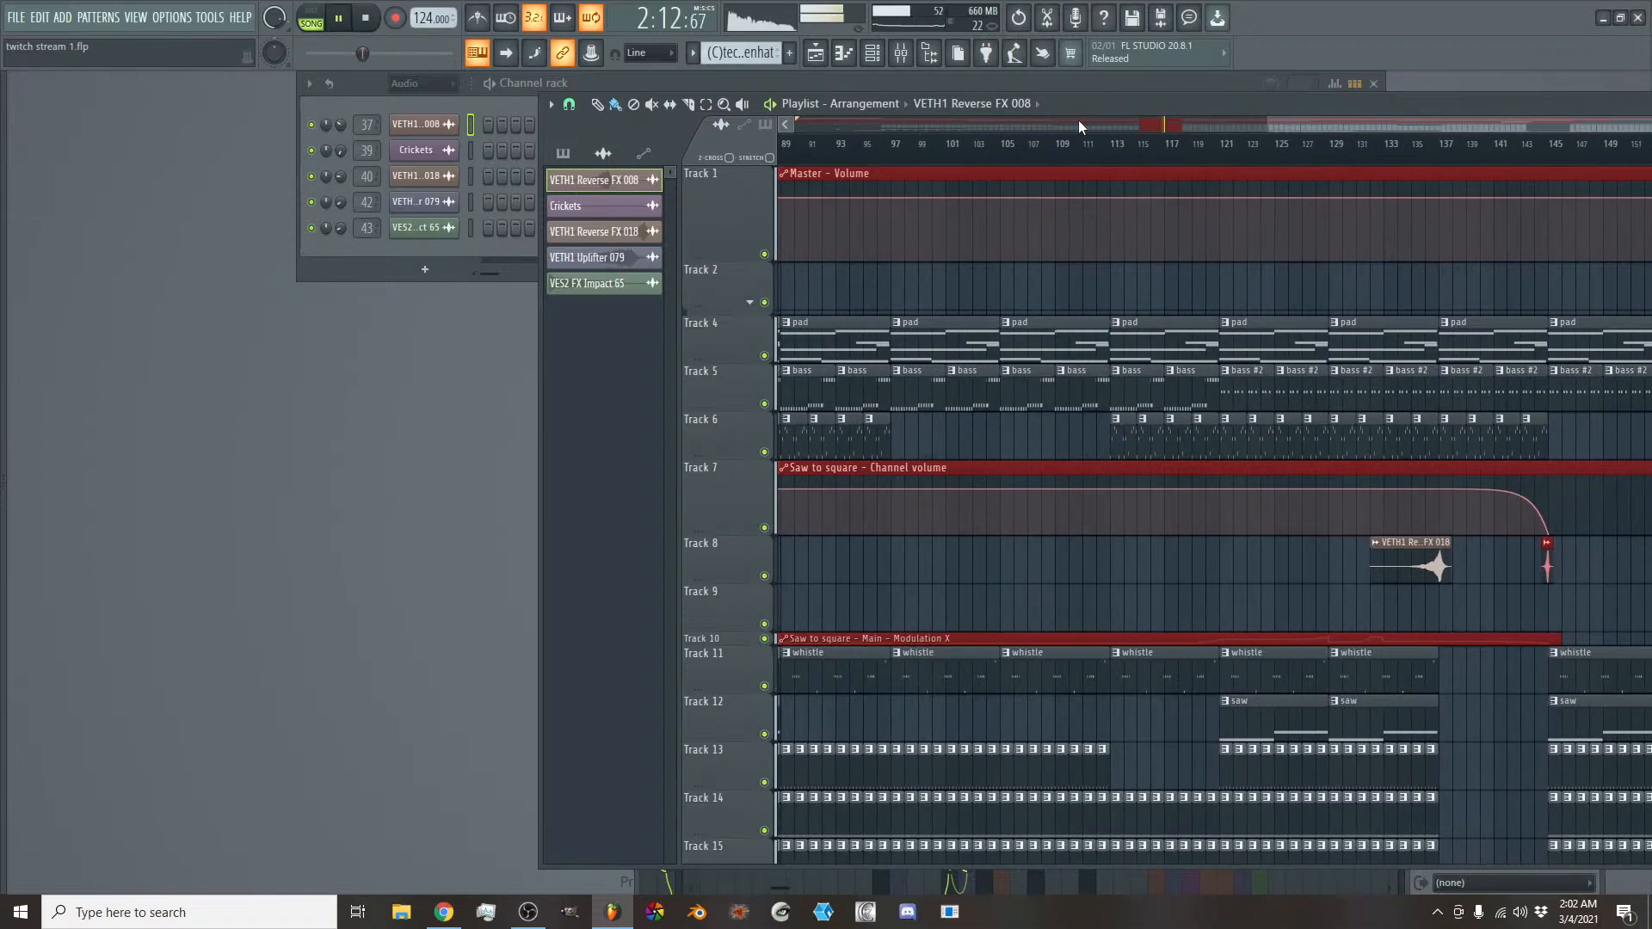
- Reset the gain of the Fruity Limiter on the Master mixer track, restart playback and close the limiter
left_click(900, 53)
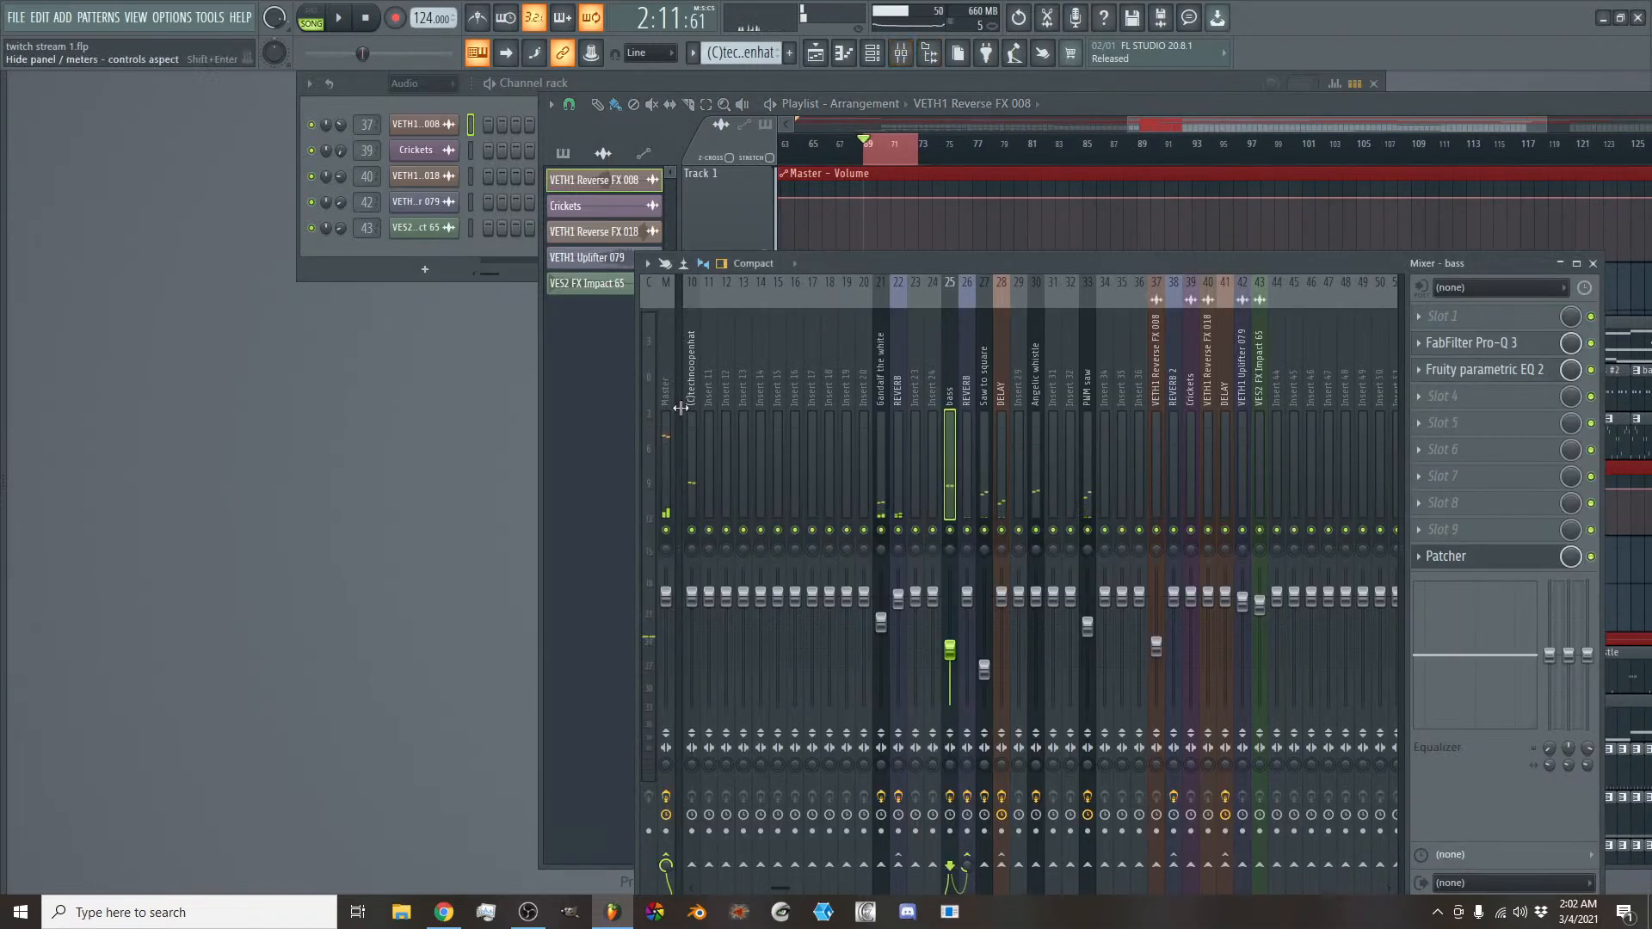
left_click(1462, 449)
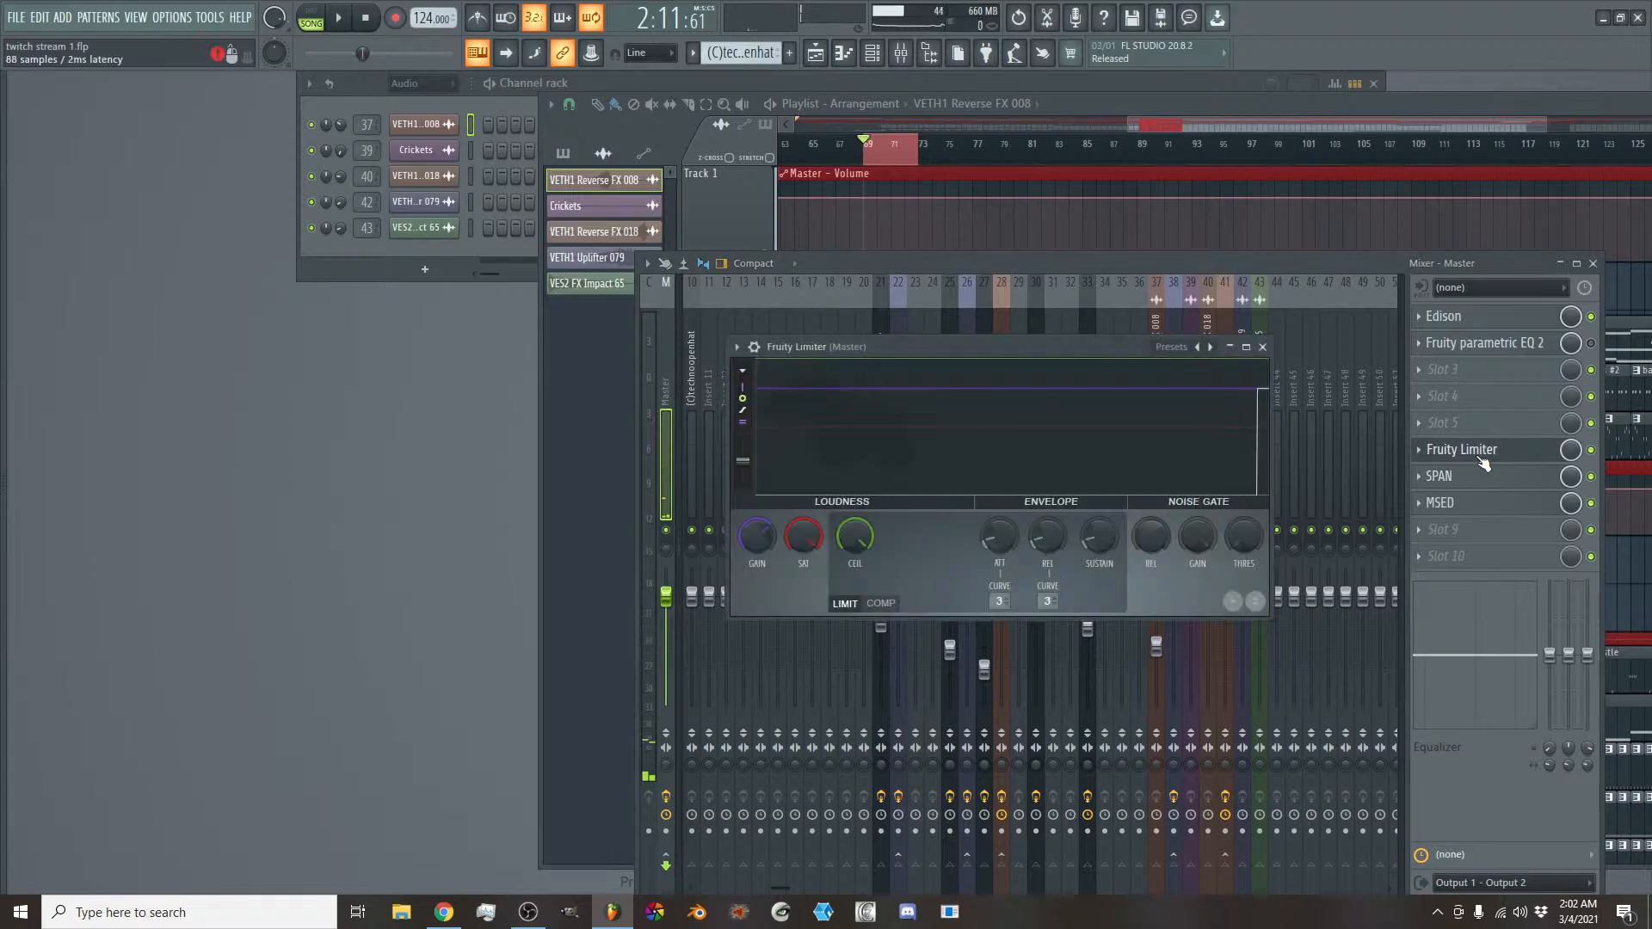
right_click(758, 540)
left_click(773, 548)
key("space")
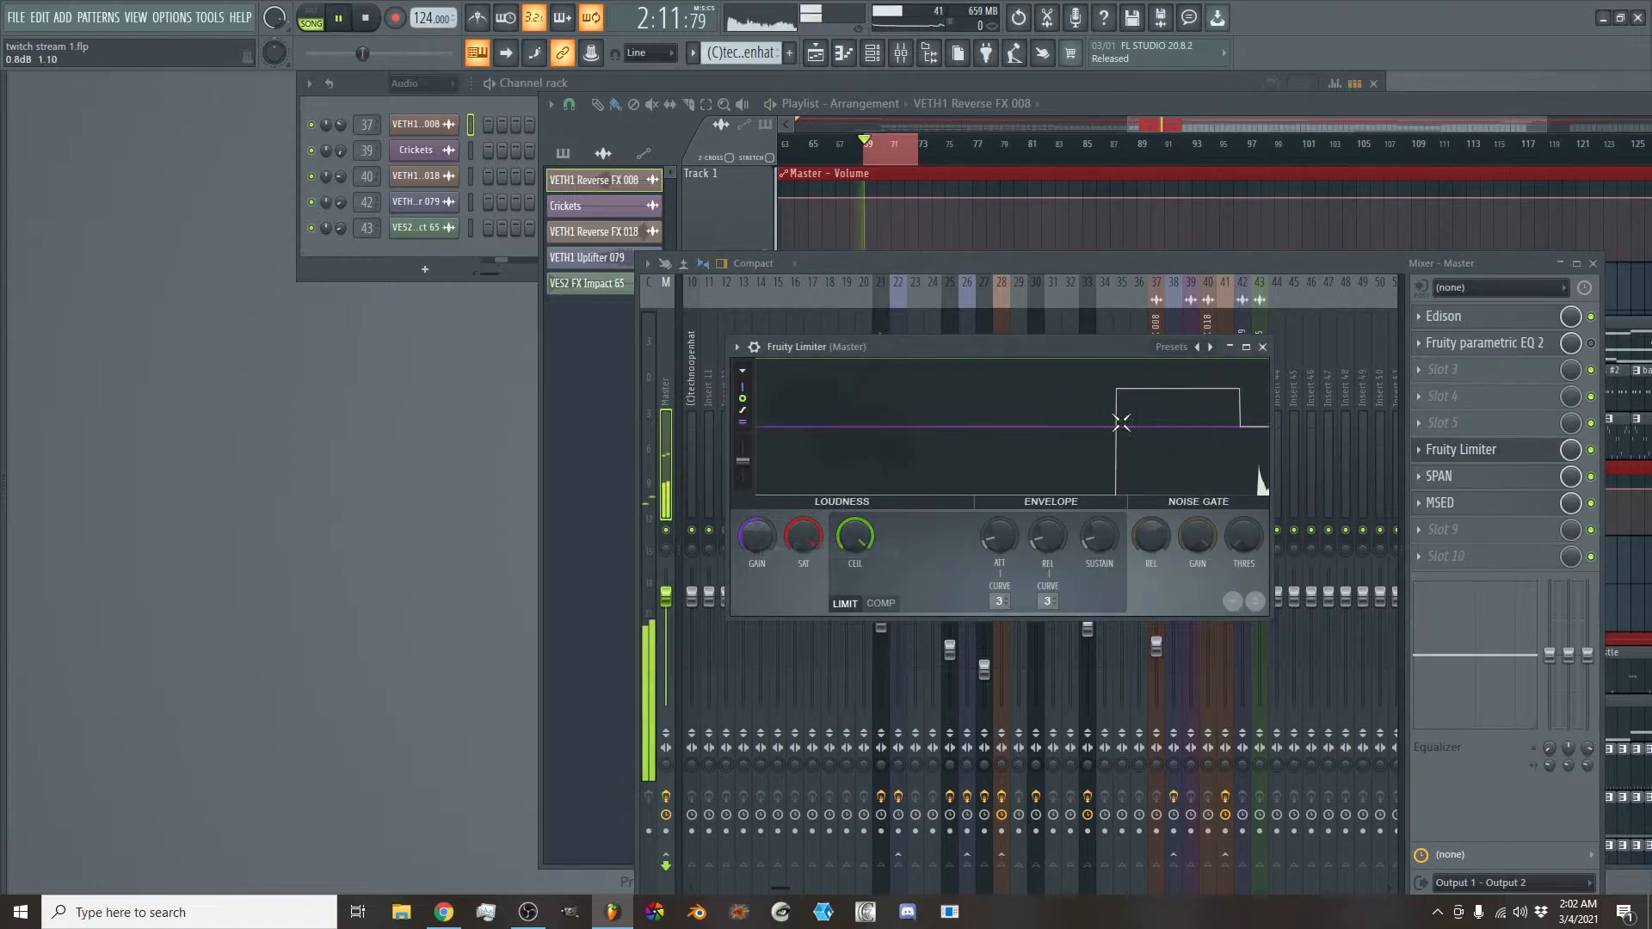
left_click(1262, 346)
- Zoom in on the looped bars in the playlist, then solo and select the bass track in the mixer
left_click(1148, 124)
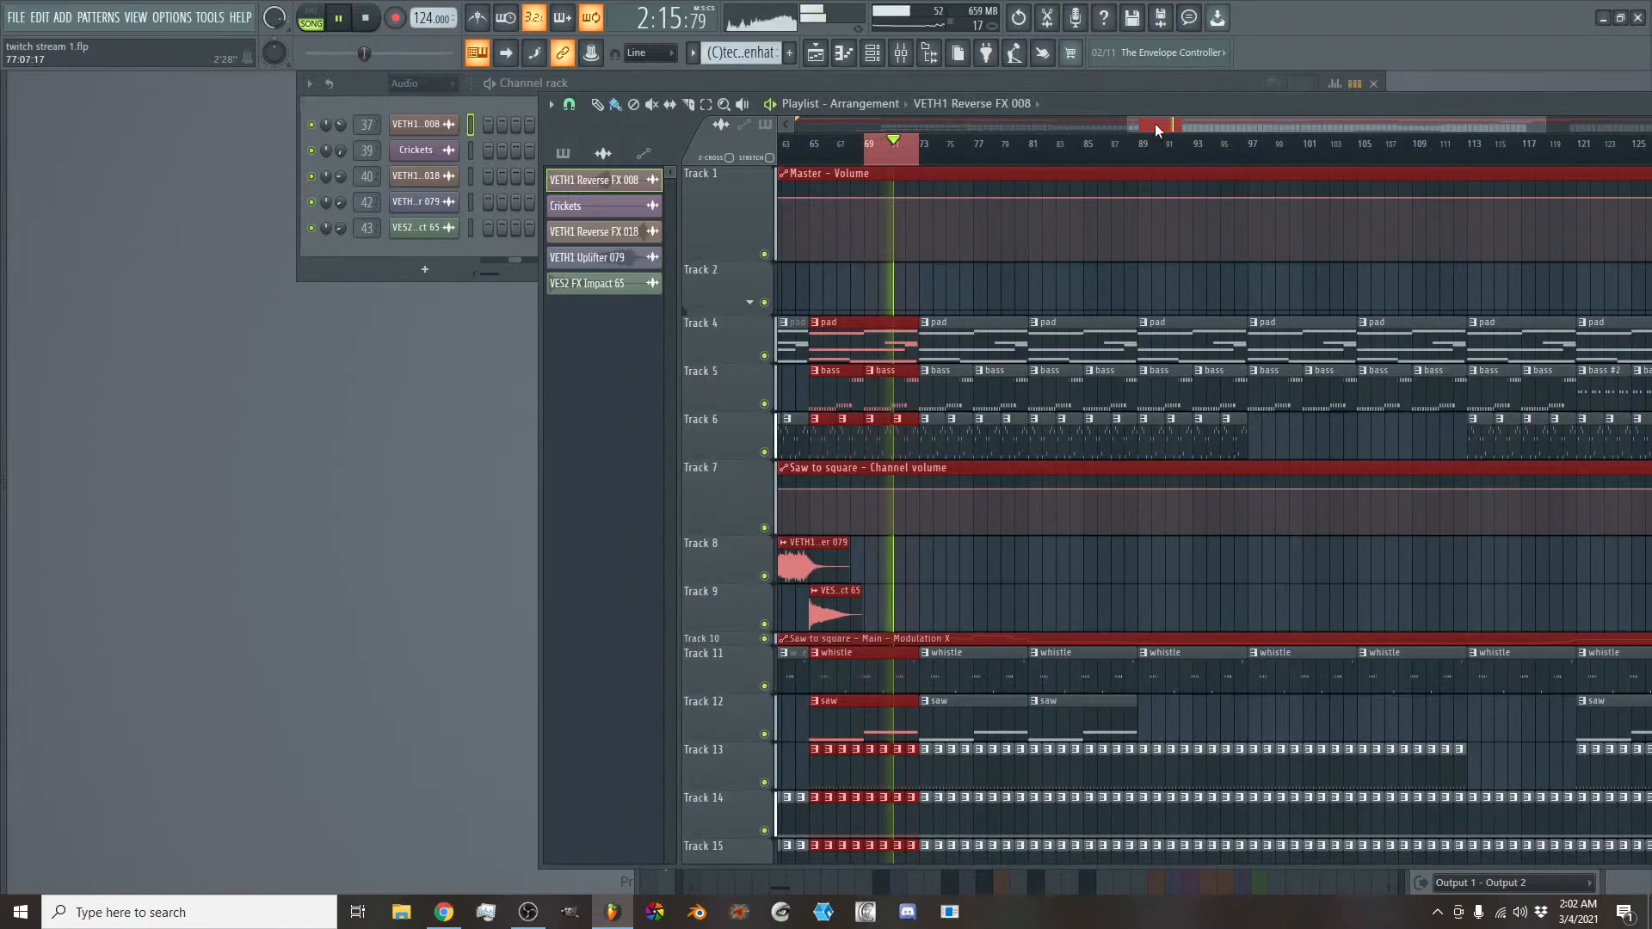
scroll(1155, 124, "up", 3)
left_click(1154, 124)
left_click(1155, 124)
left_click(900, 53)
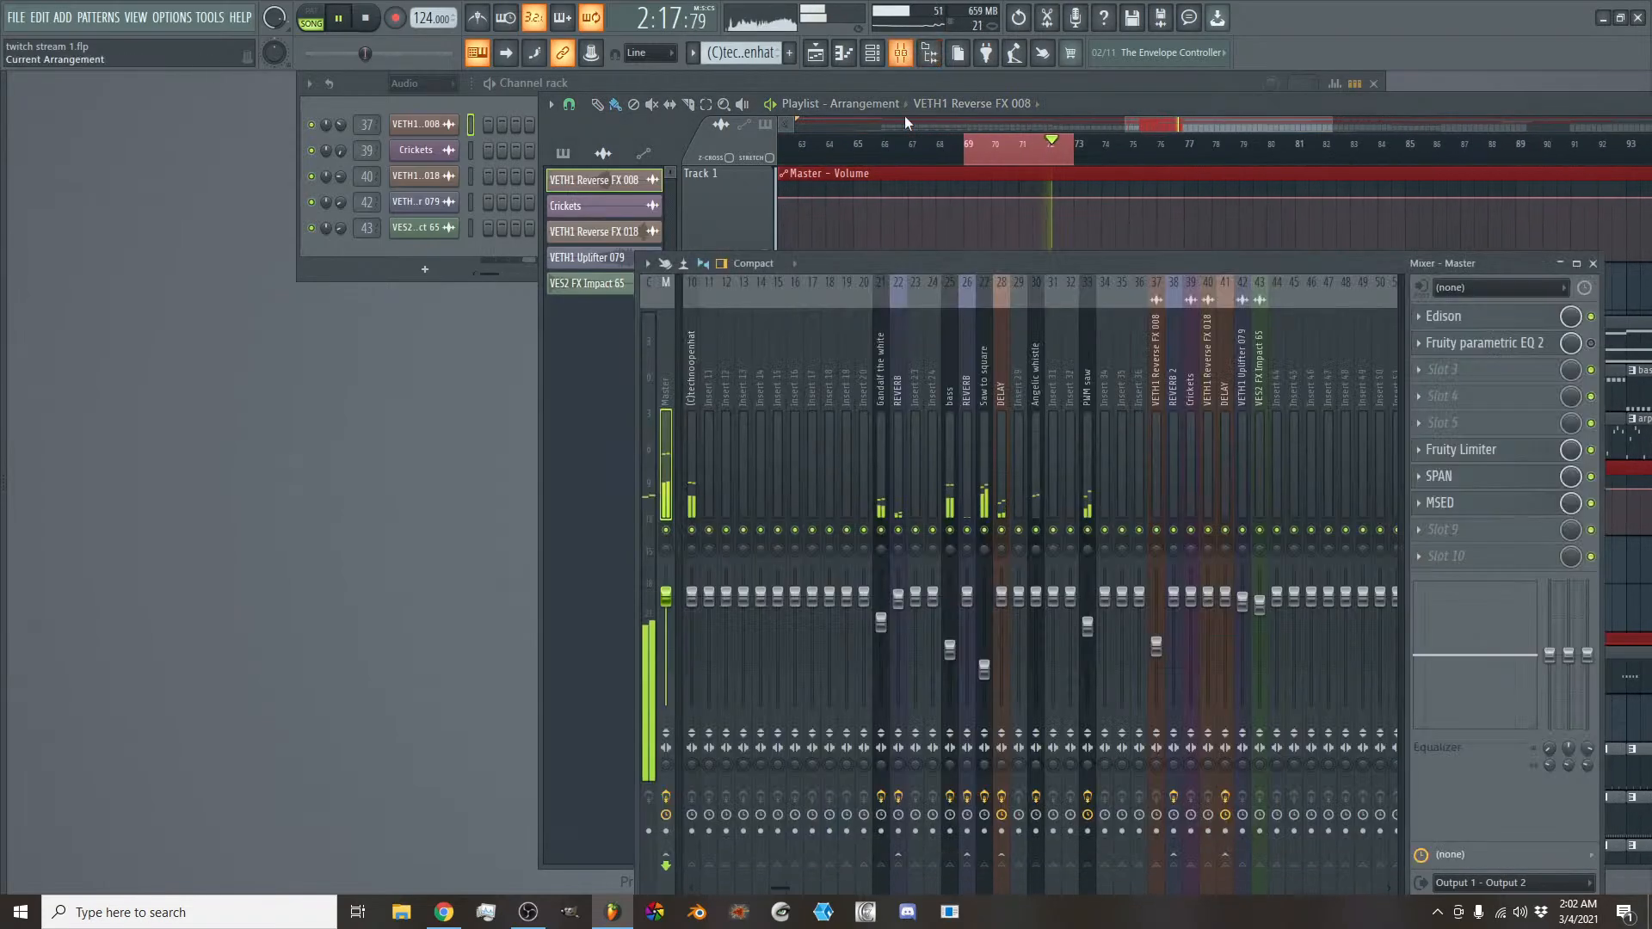
left_click(954, 507)
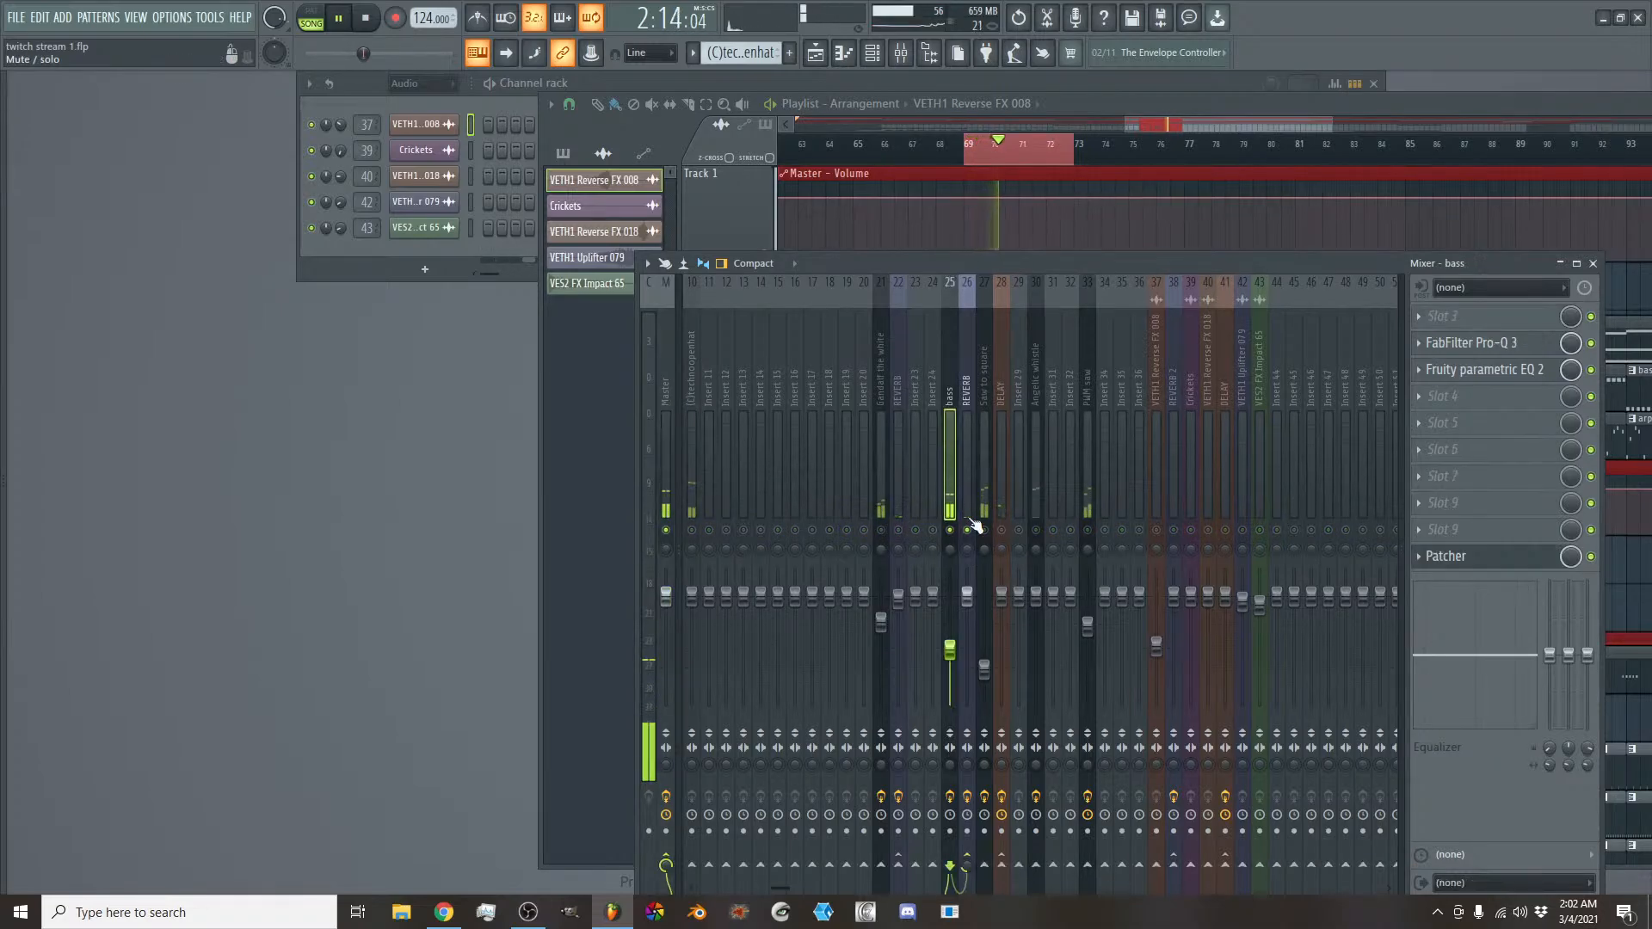
- Inspect the Fruity parametric EQ 2 and FabFilter Pro-Q 3 curves on the bass mixer track during playback
left_click(1463, 371)
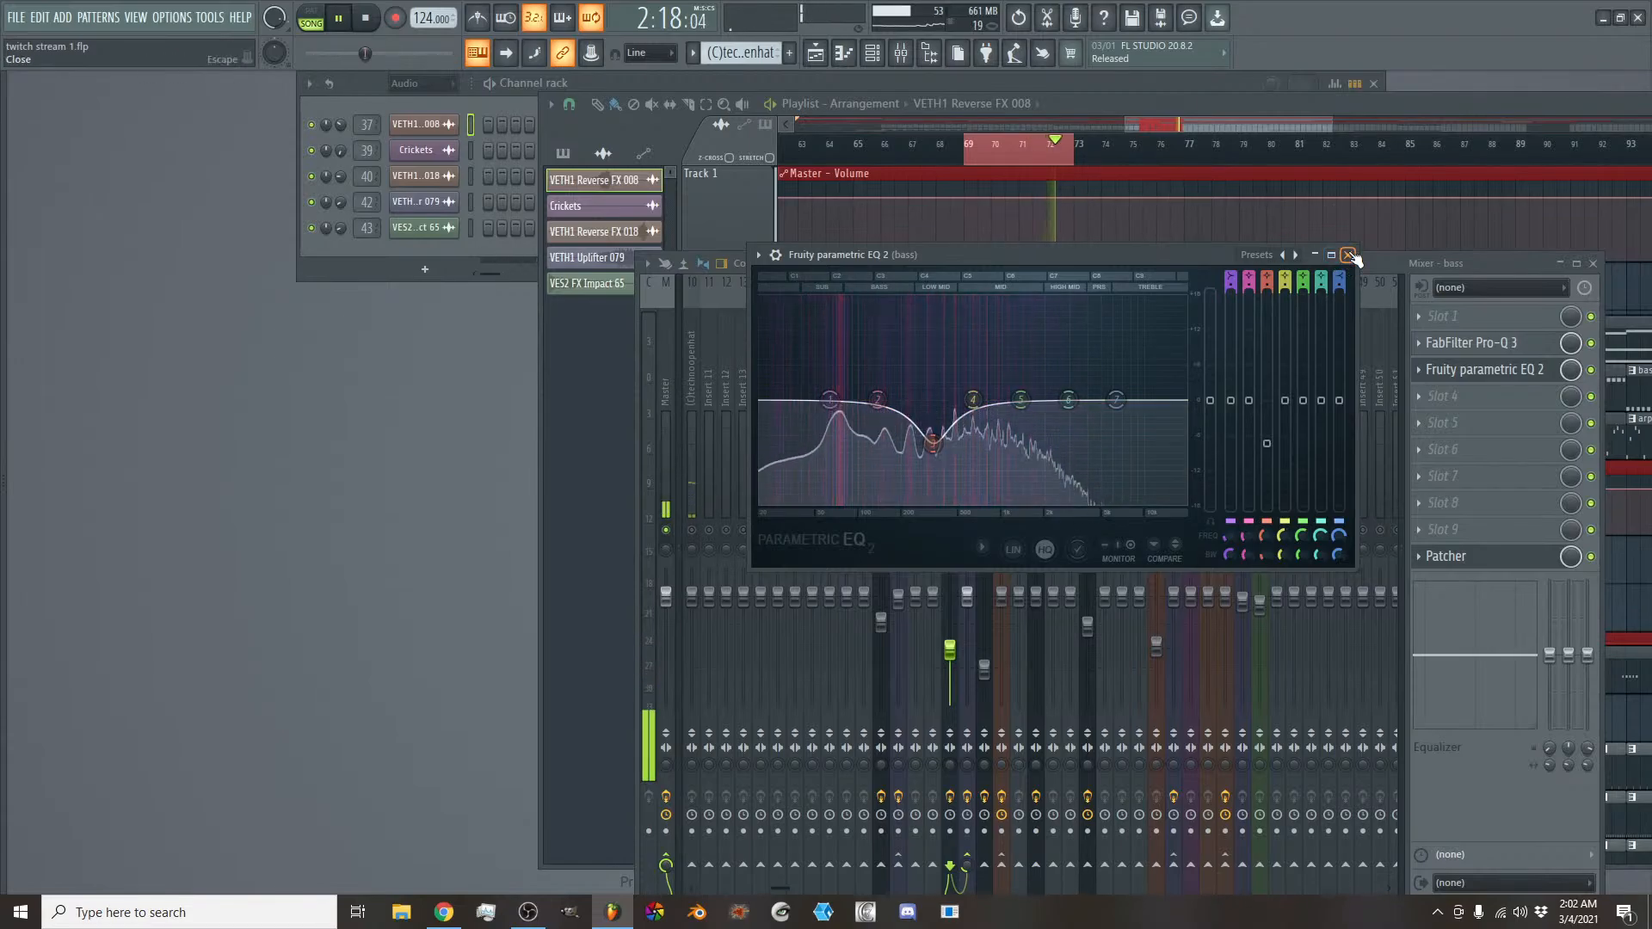
left_click(1478, 370)
left_click(1482, 344)
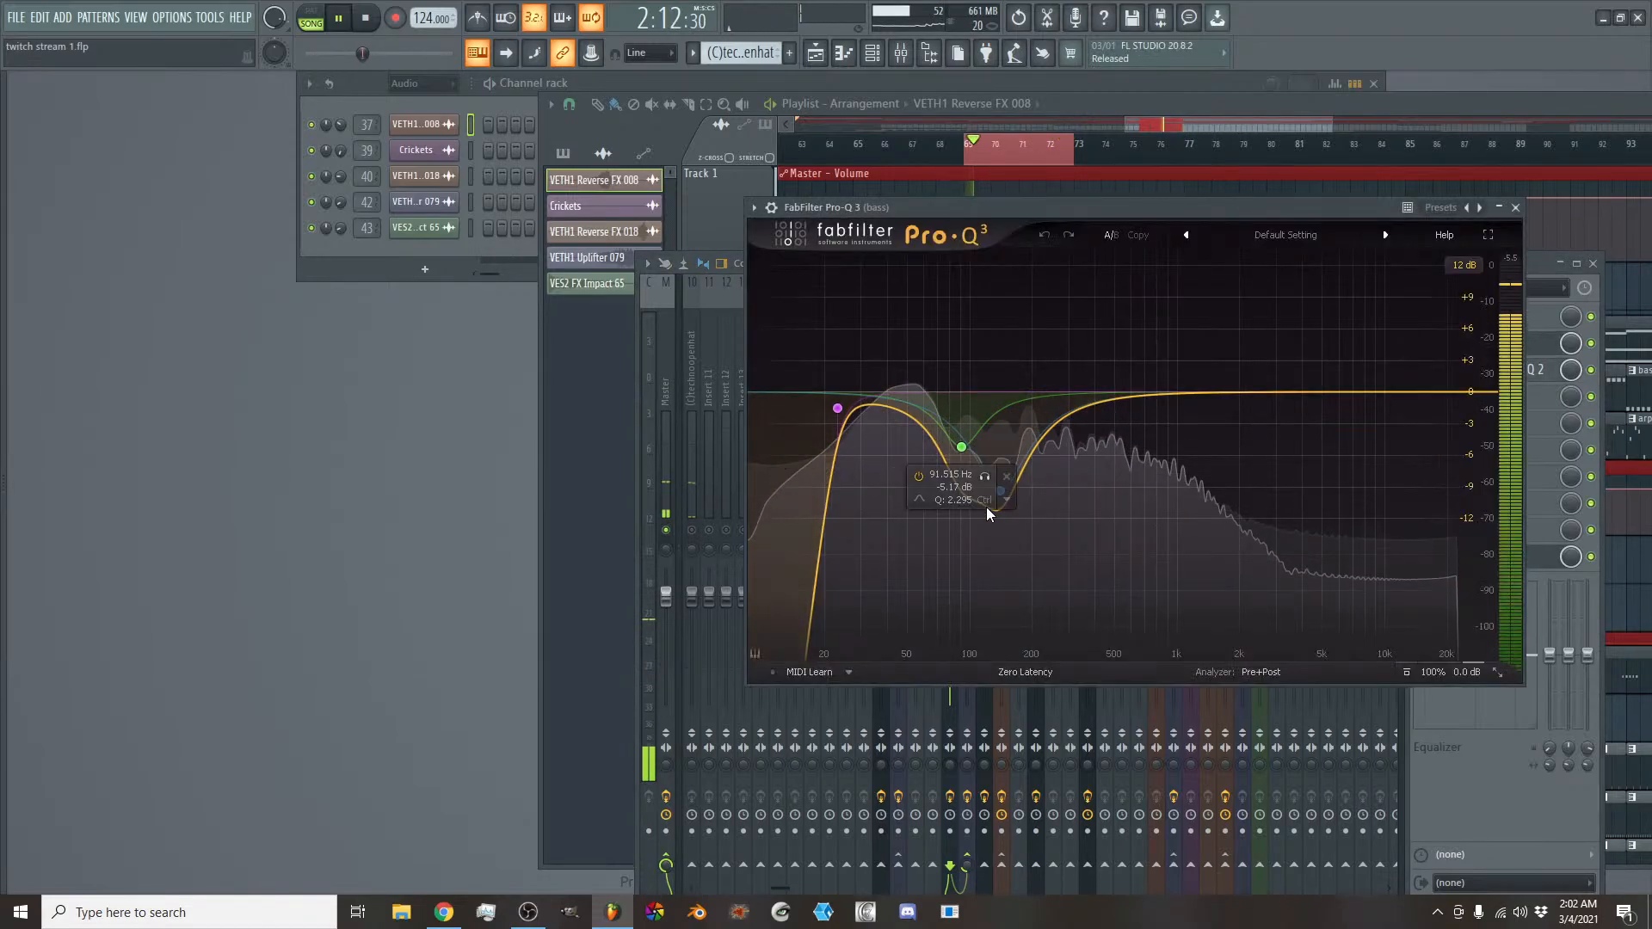
left_click(1516, 208)
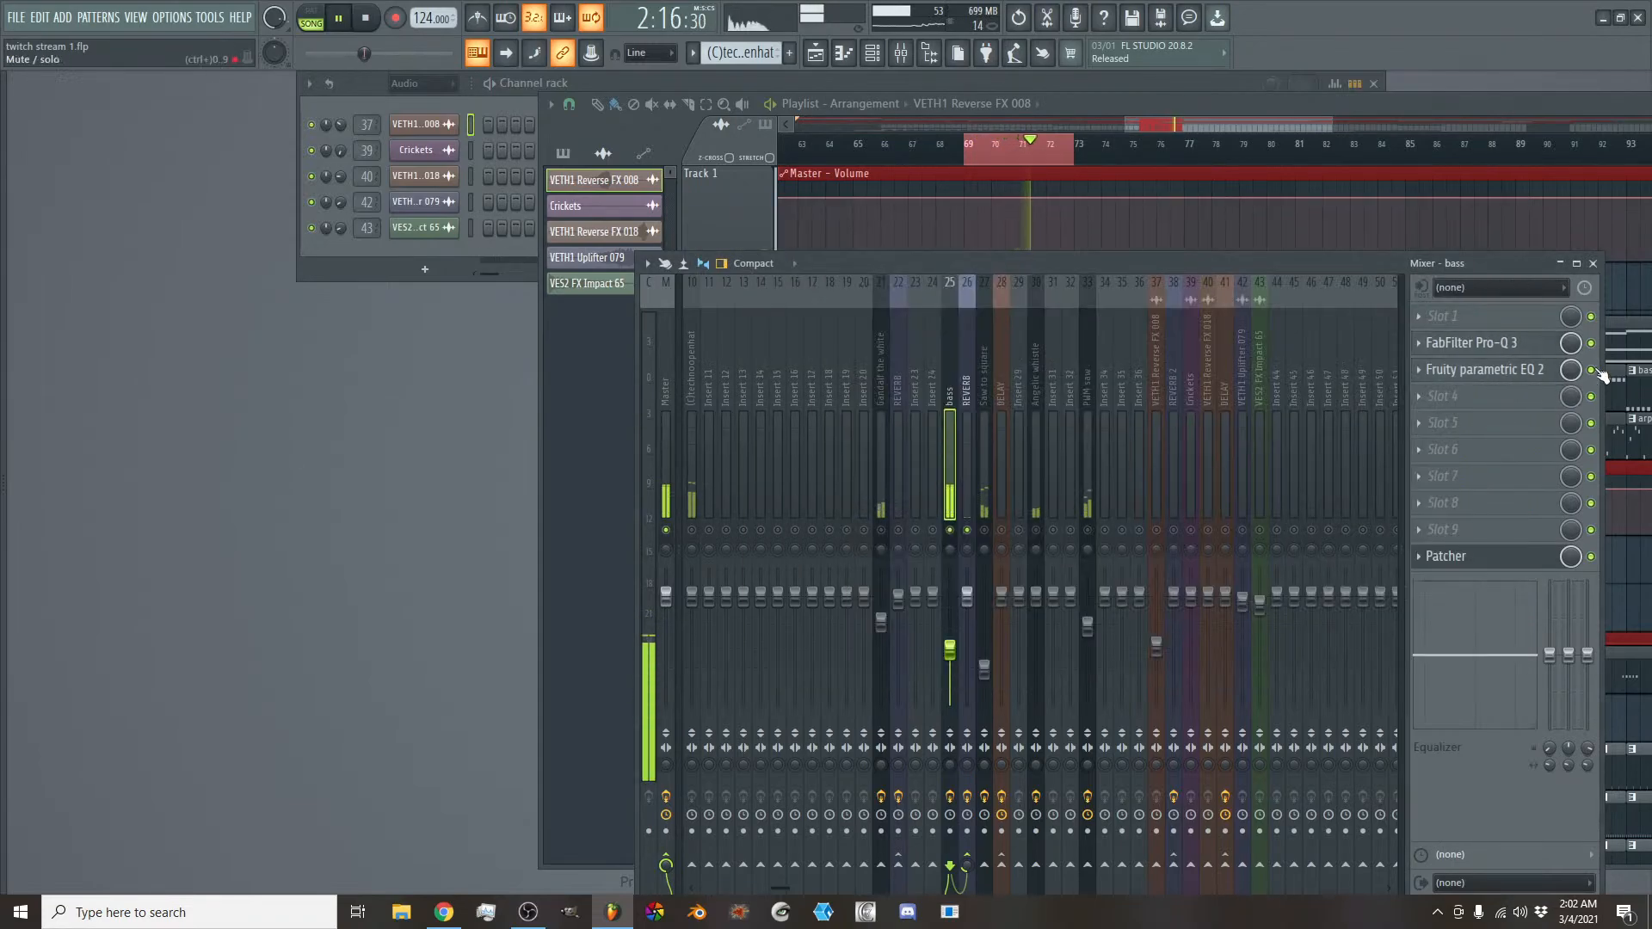
- Compare the bass with FabFilter Pro-Q 3 and Fruity parametric EQ 2 bypassed and re-enabled, then stop playback
left_click(1597, 354)
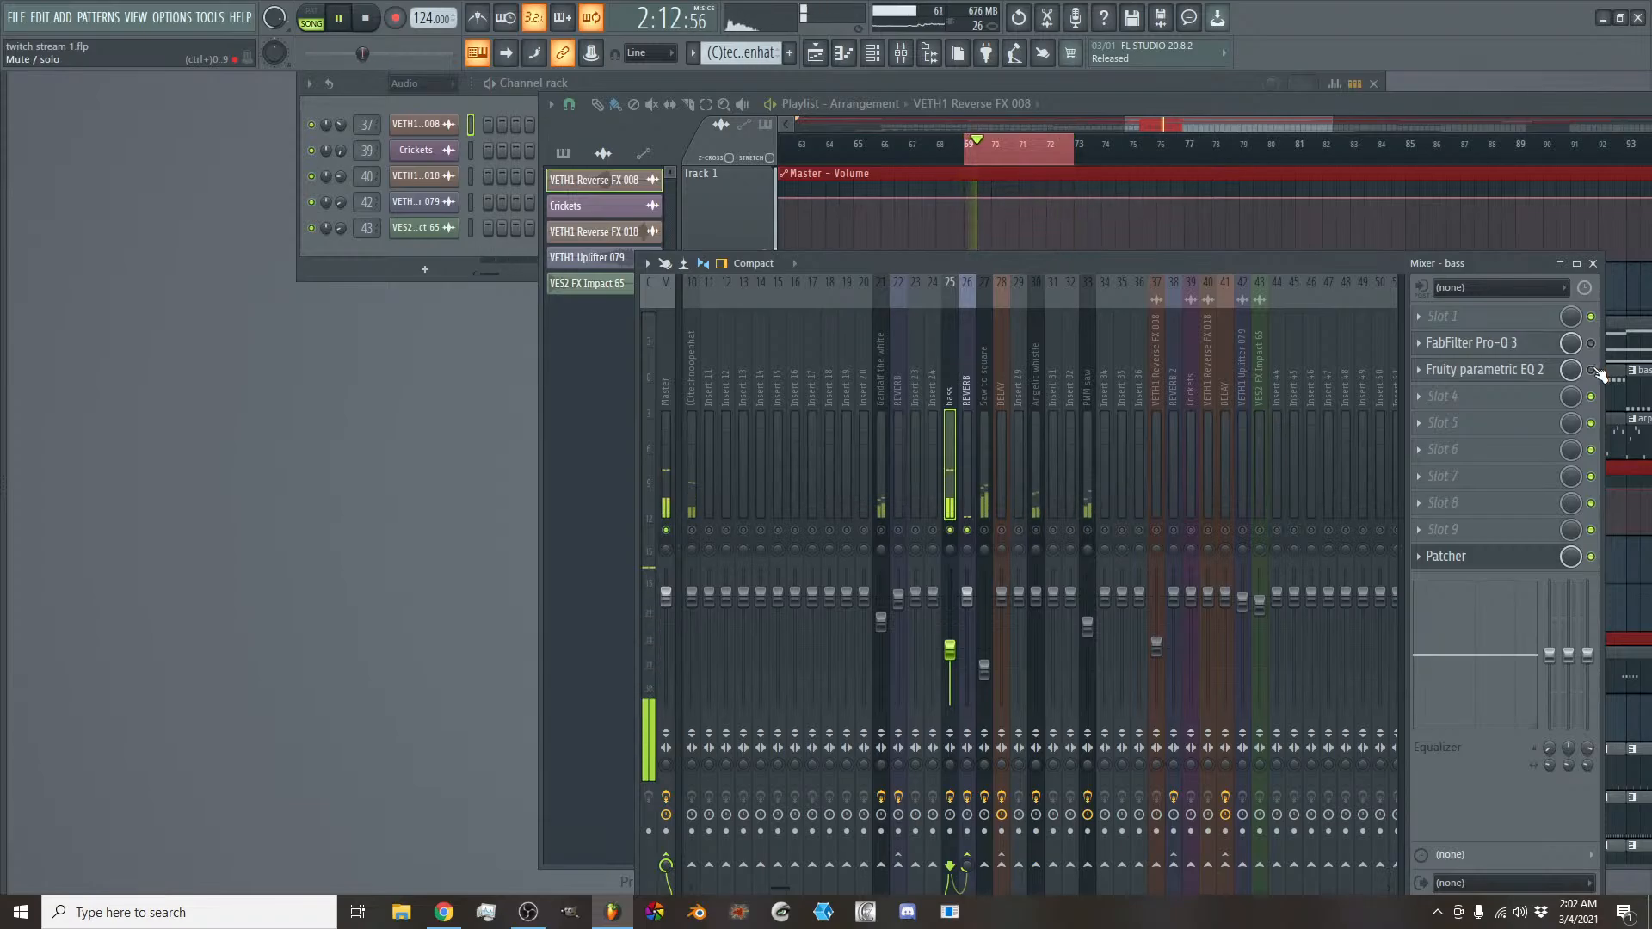
left_click(1592, 344)
key("space")
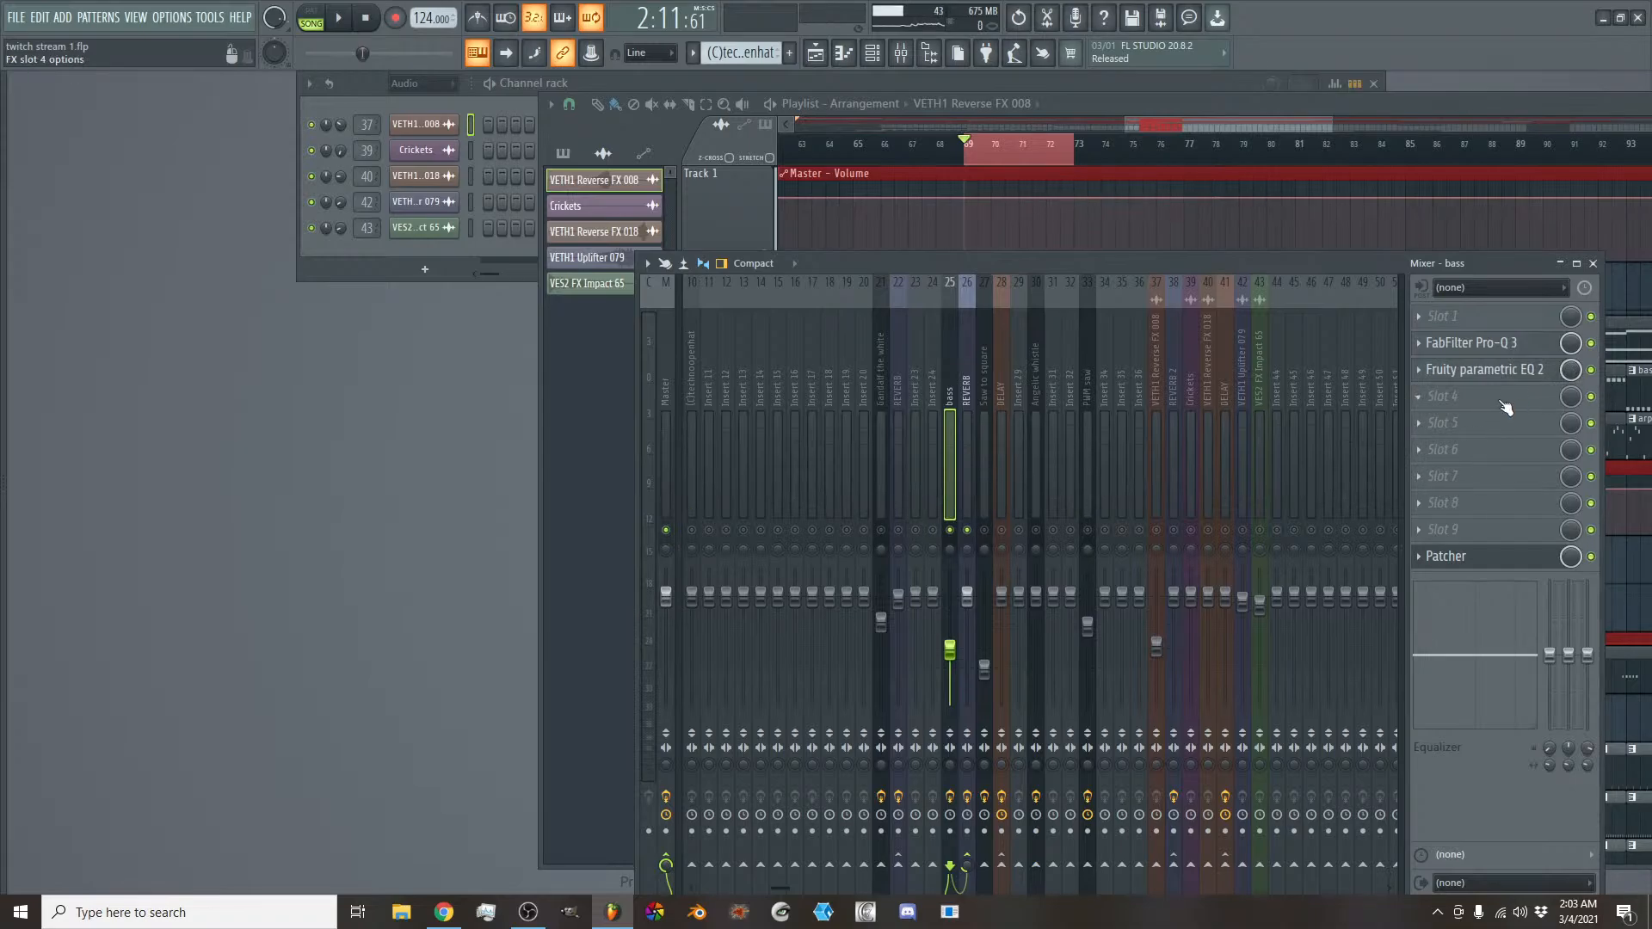
- Play the loop and examine the MID chain's Fruity Parametric EQ 2 in the bass track's Patcher
key("space")
left_click(1481, 557)
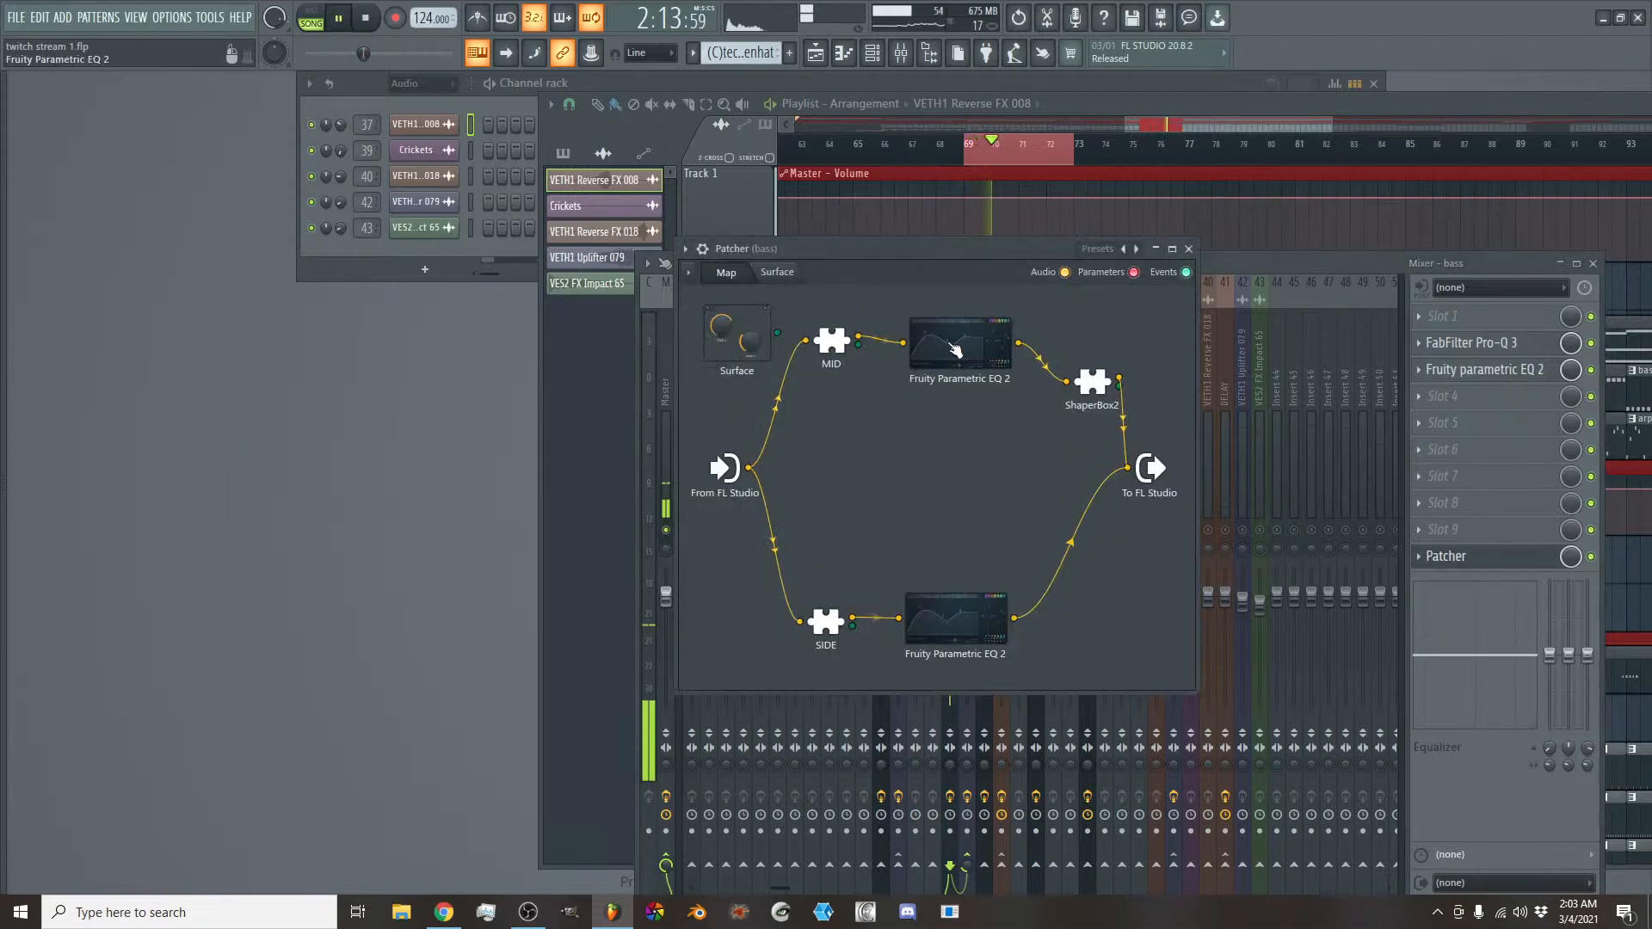
left_click_drag(958, 250, 1103, 256)
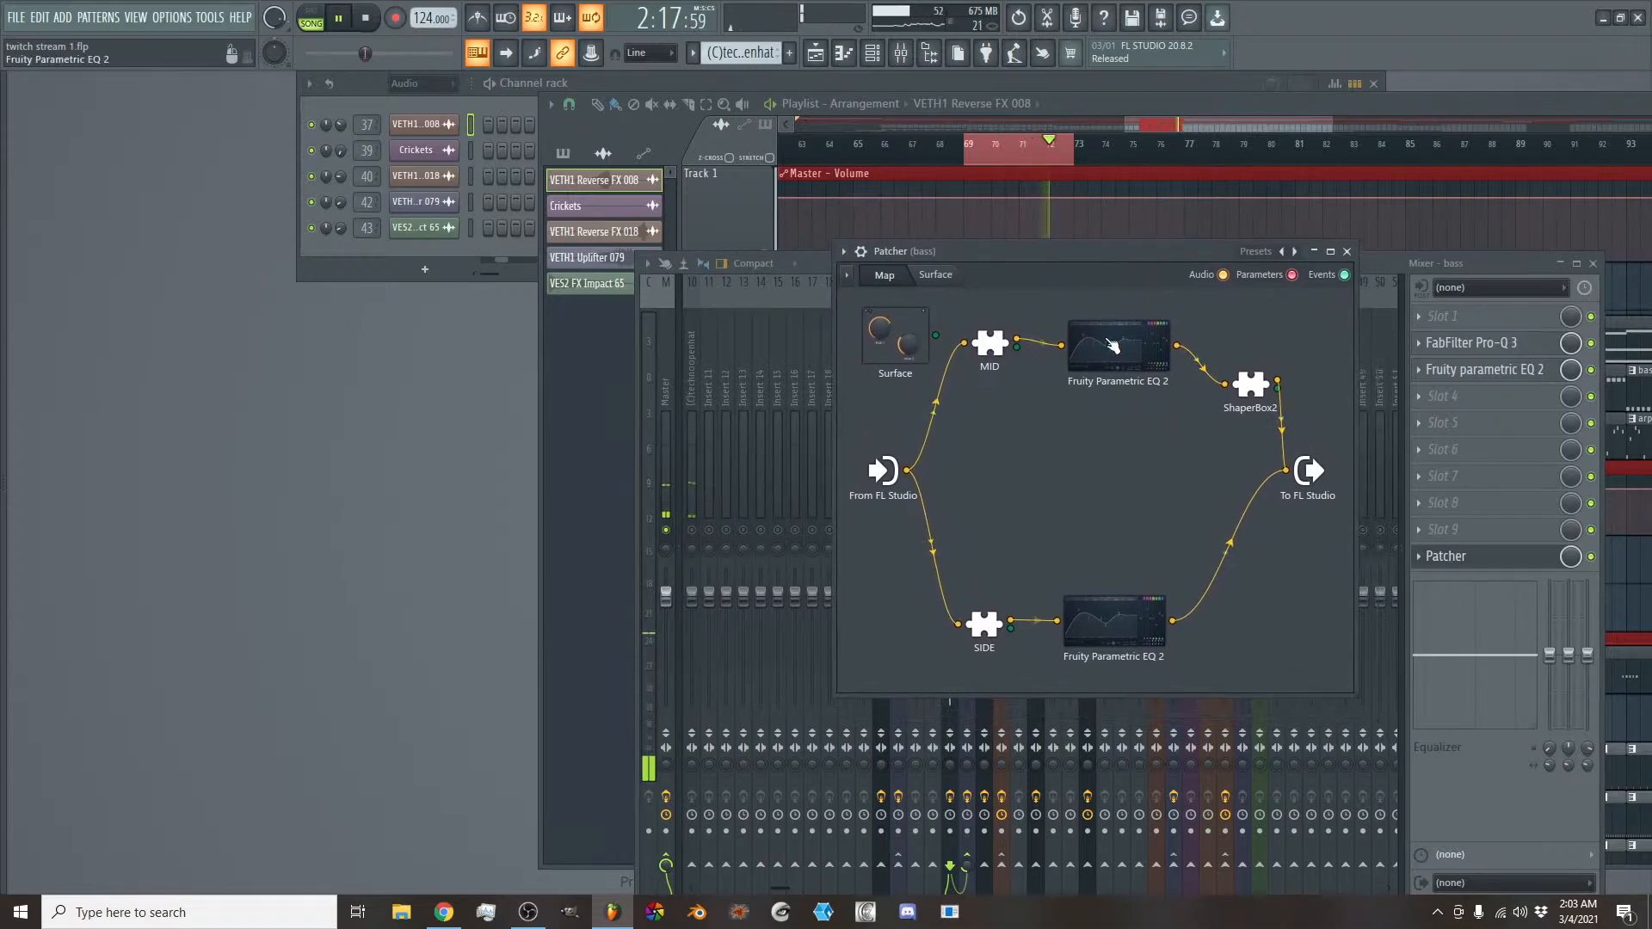
left_click(1112, 345)
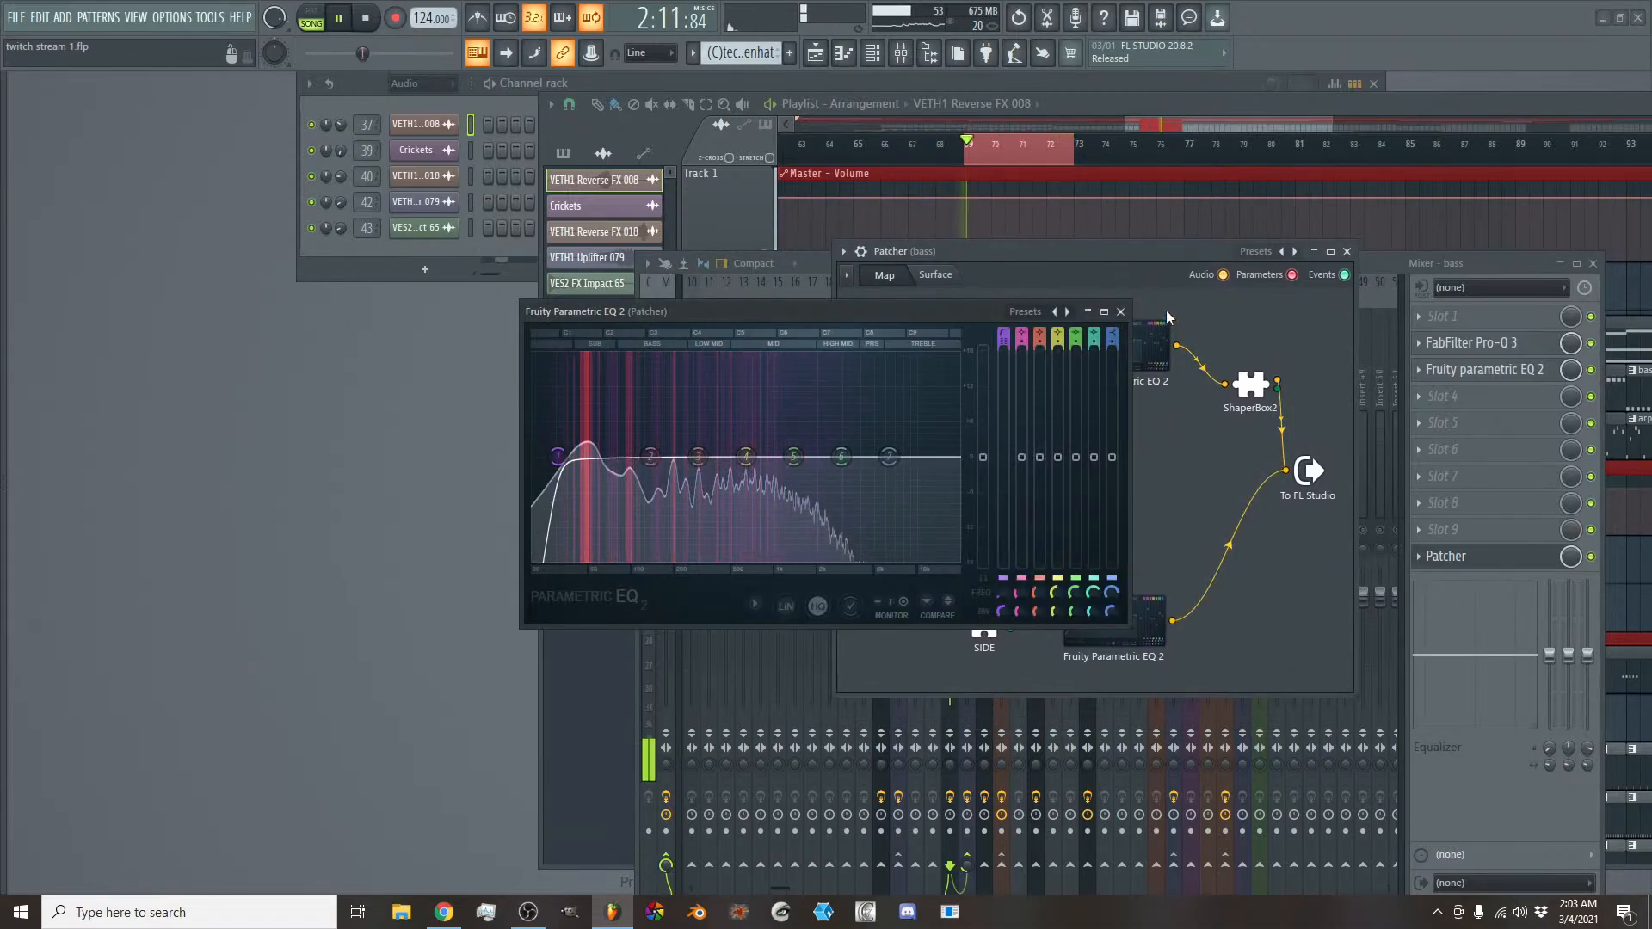
left_click(1120, 311)
- Try boosting band 4 of the SIDE chain's Fruity Parametric EQ 2 by 18 dB at about 948 Hz, then reset the band
left_click(1101, 617)
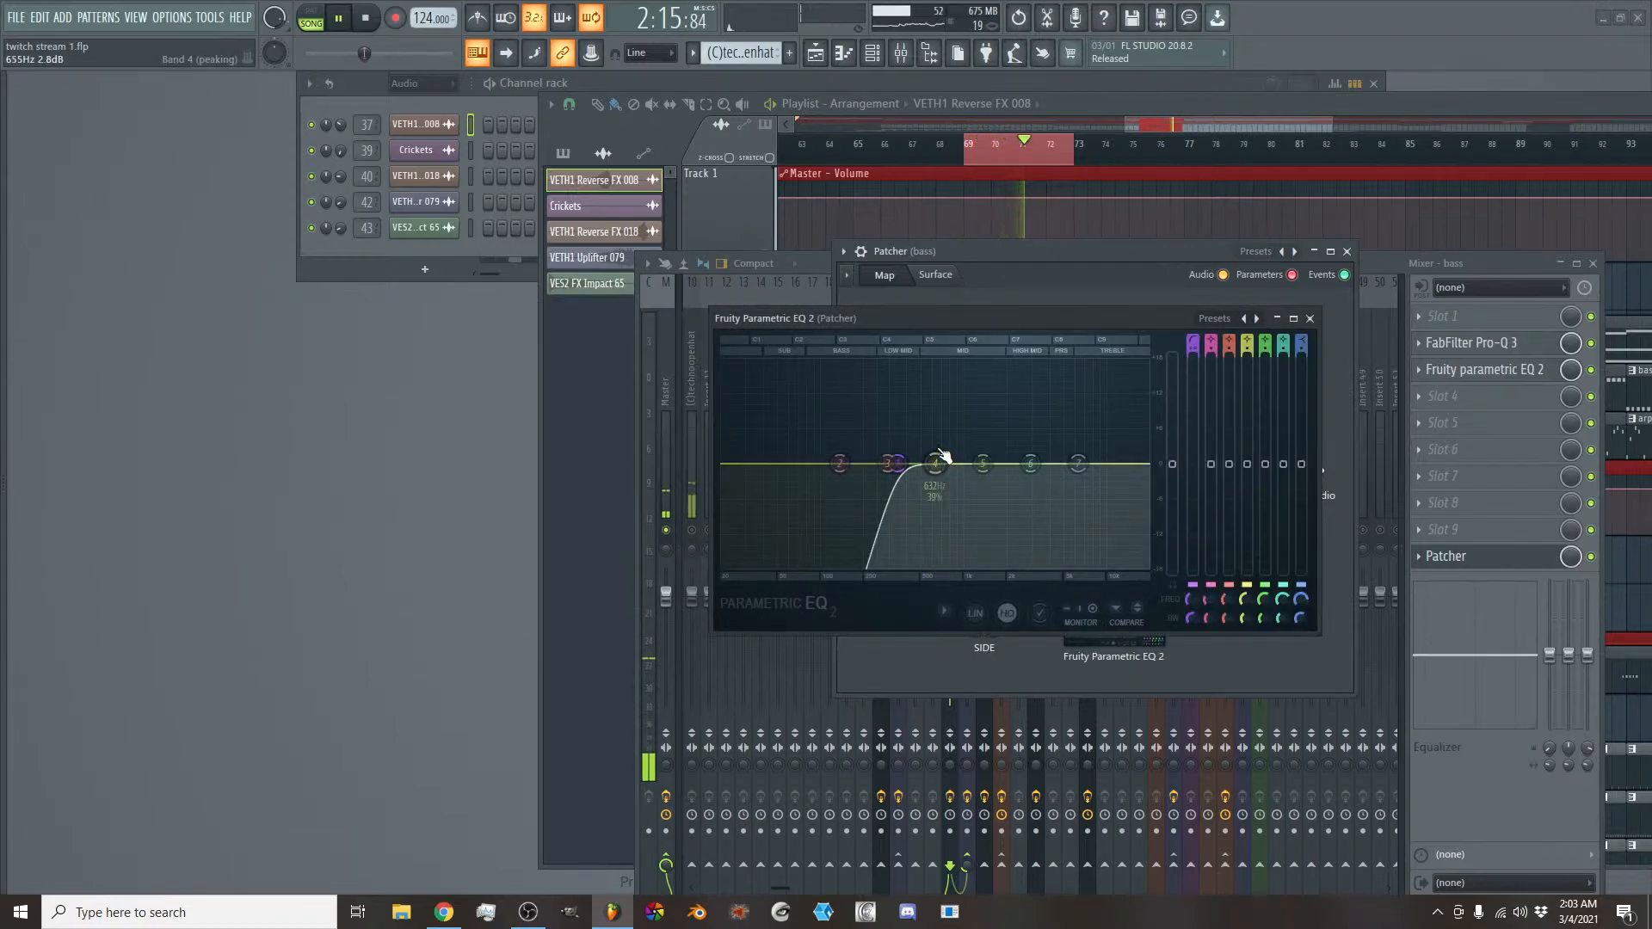
left_click_drag(935, 463, 956, 362)
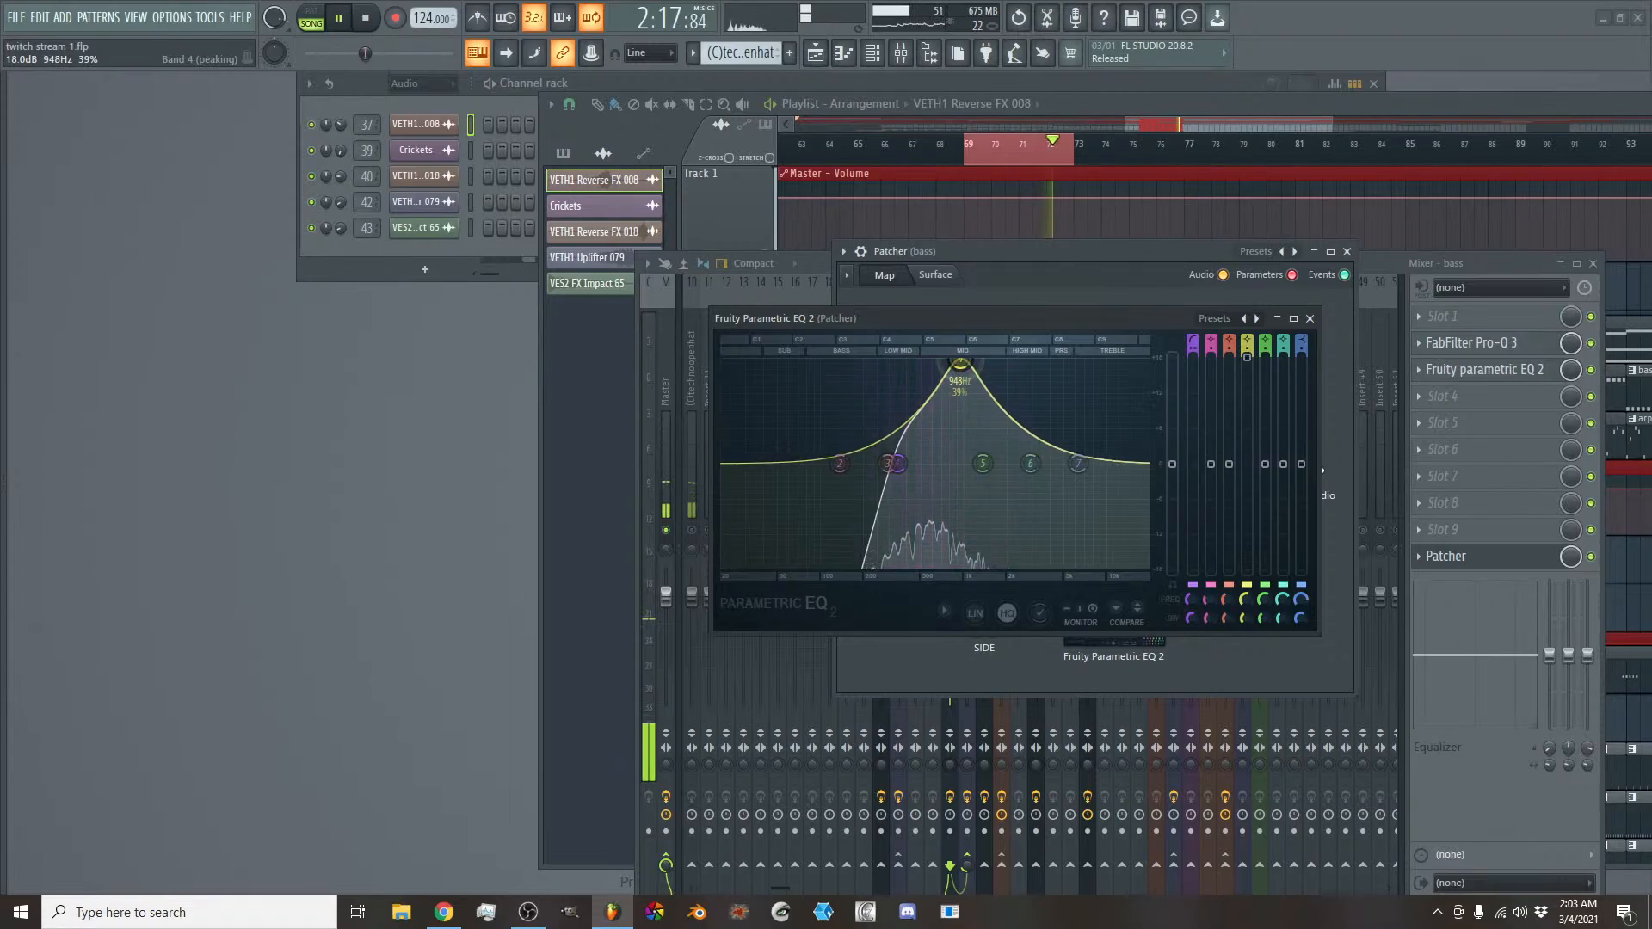
right_click(956, 362)
left_click(983, 383)
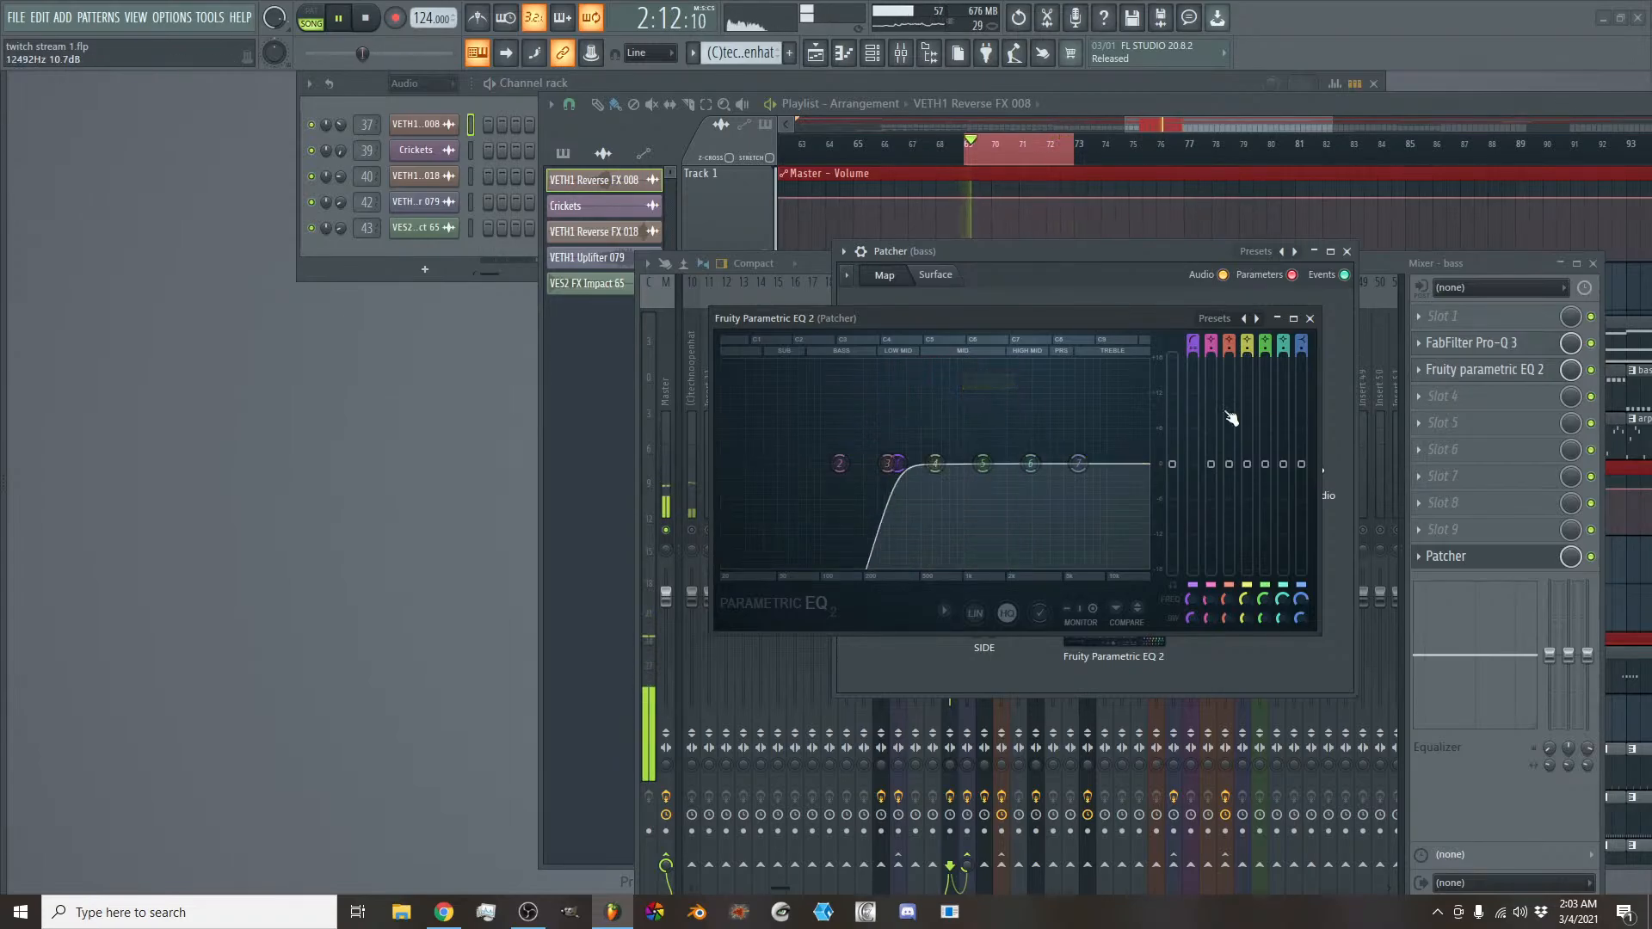
left_click(1309, 319)
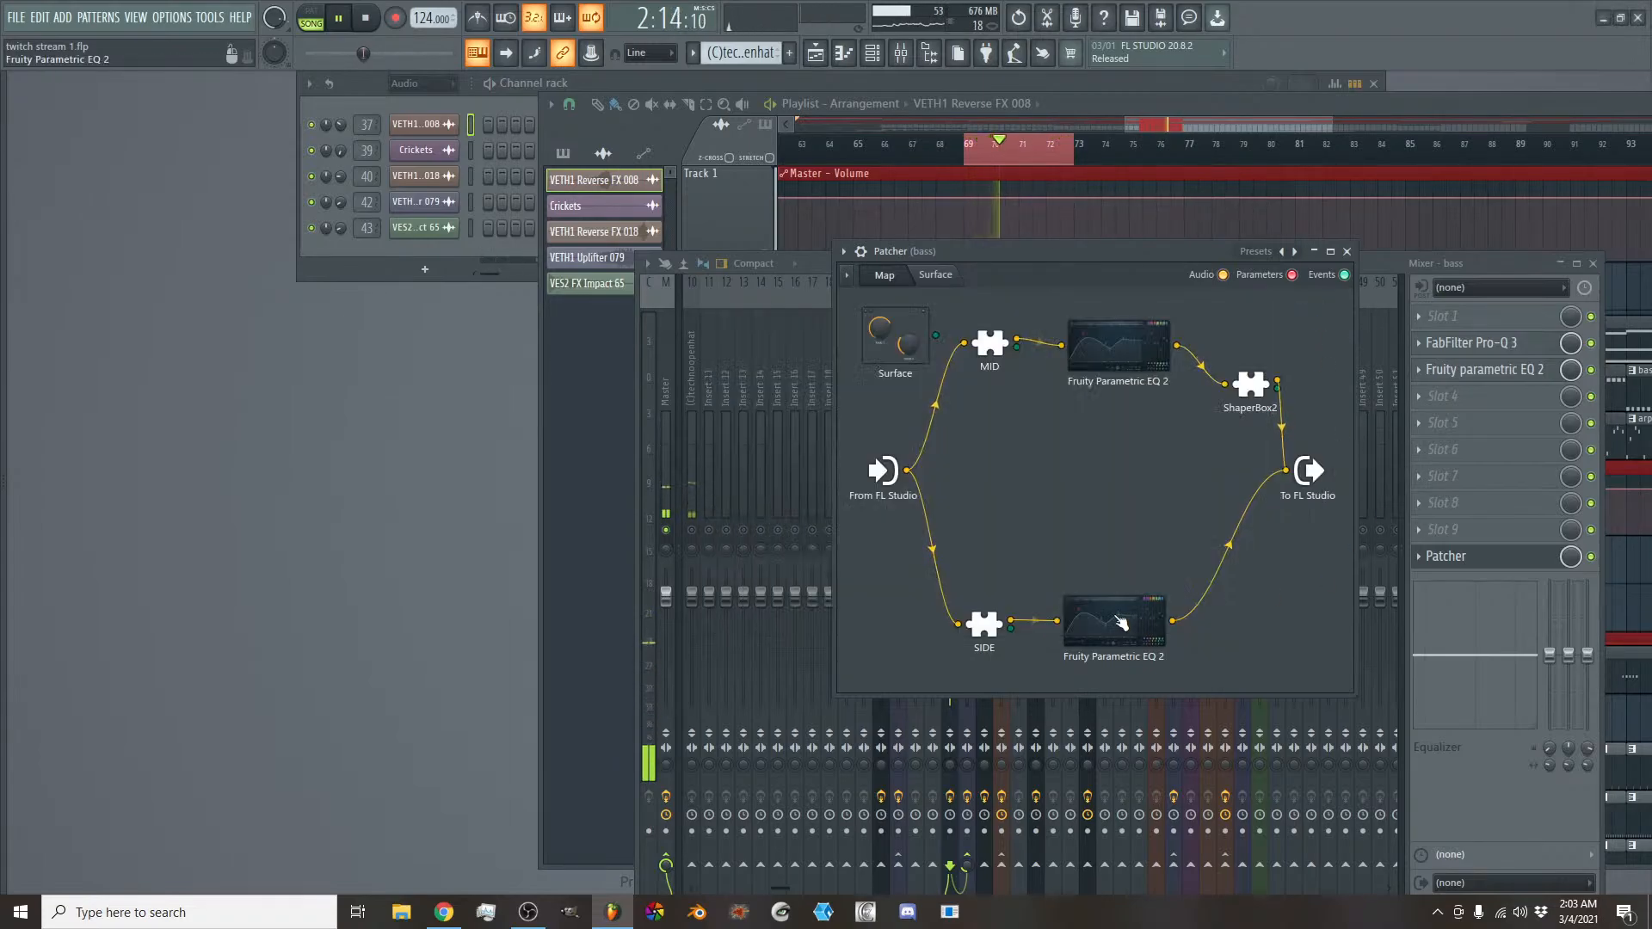
- Check the MID chain's Fruity Parametric EQ 2 once more, stop playback and close it
left_click(1118, 365)
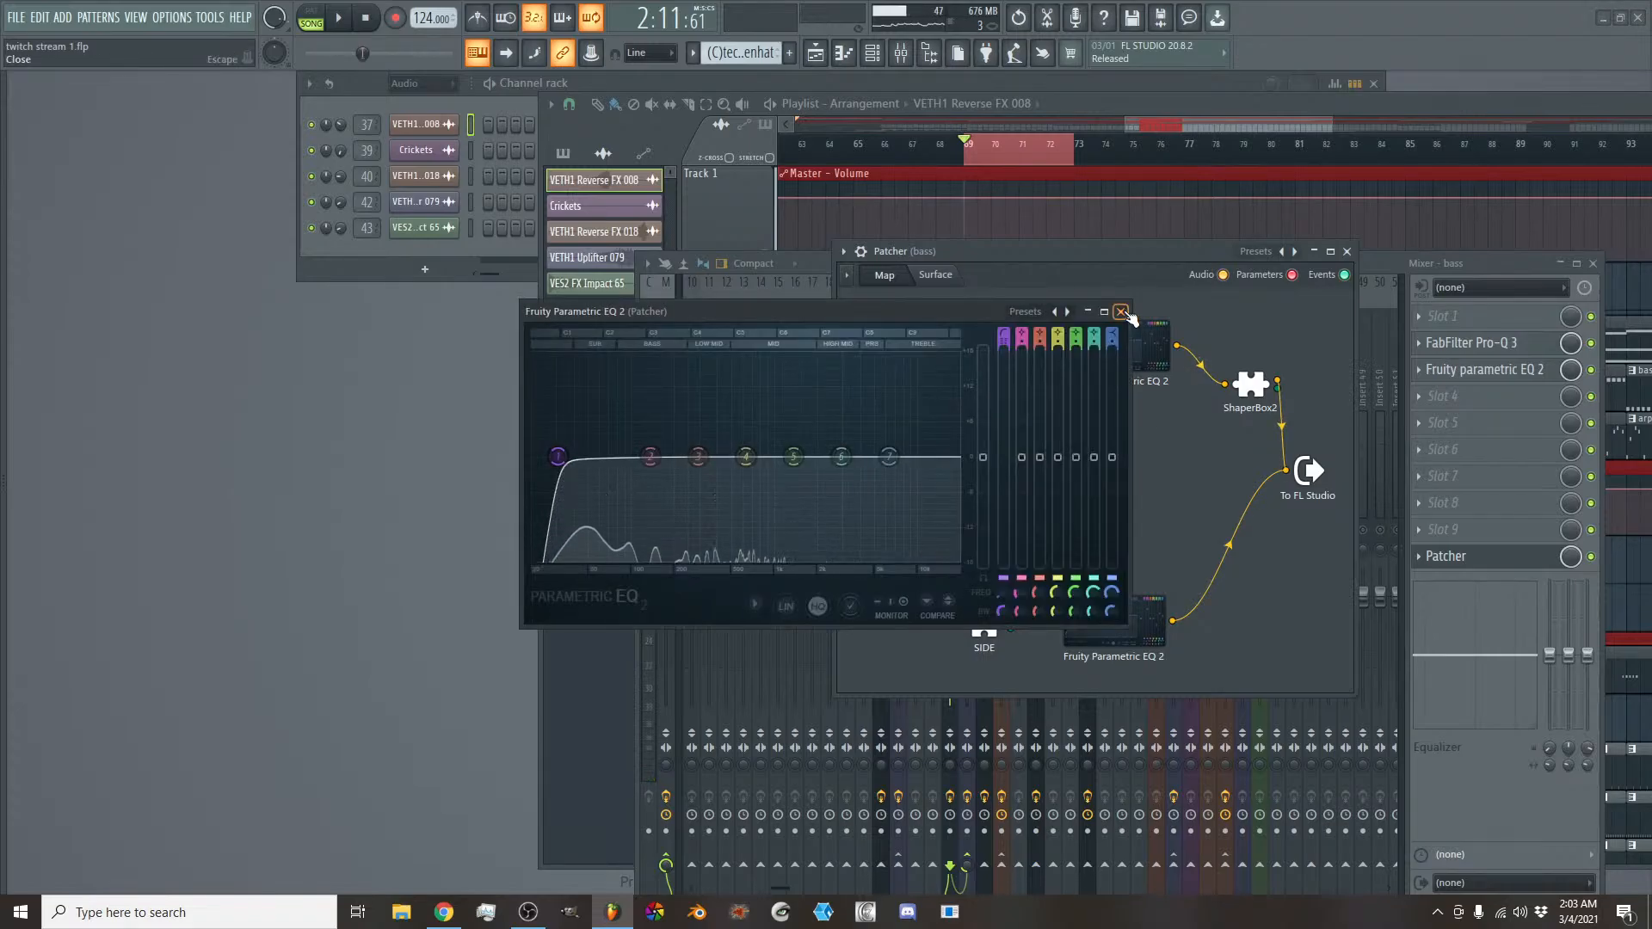
left_click(1140, 349)
- Move the Patcher window off the mixer and set the bass track's stereo separation to 100% merged
left_click_drag(1109, 262, 597, 266)
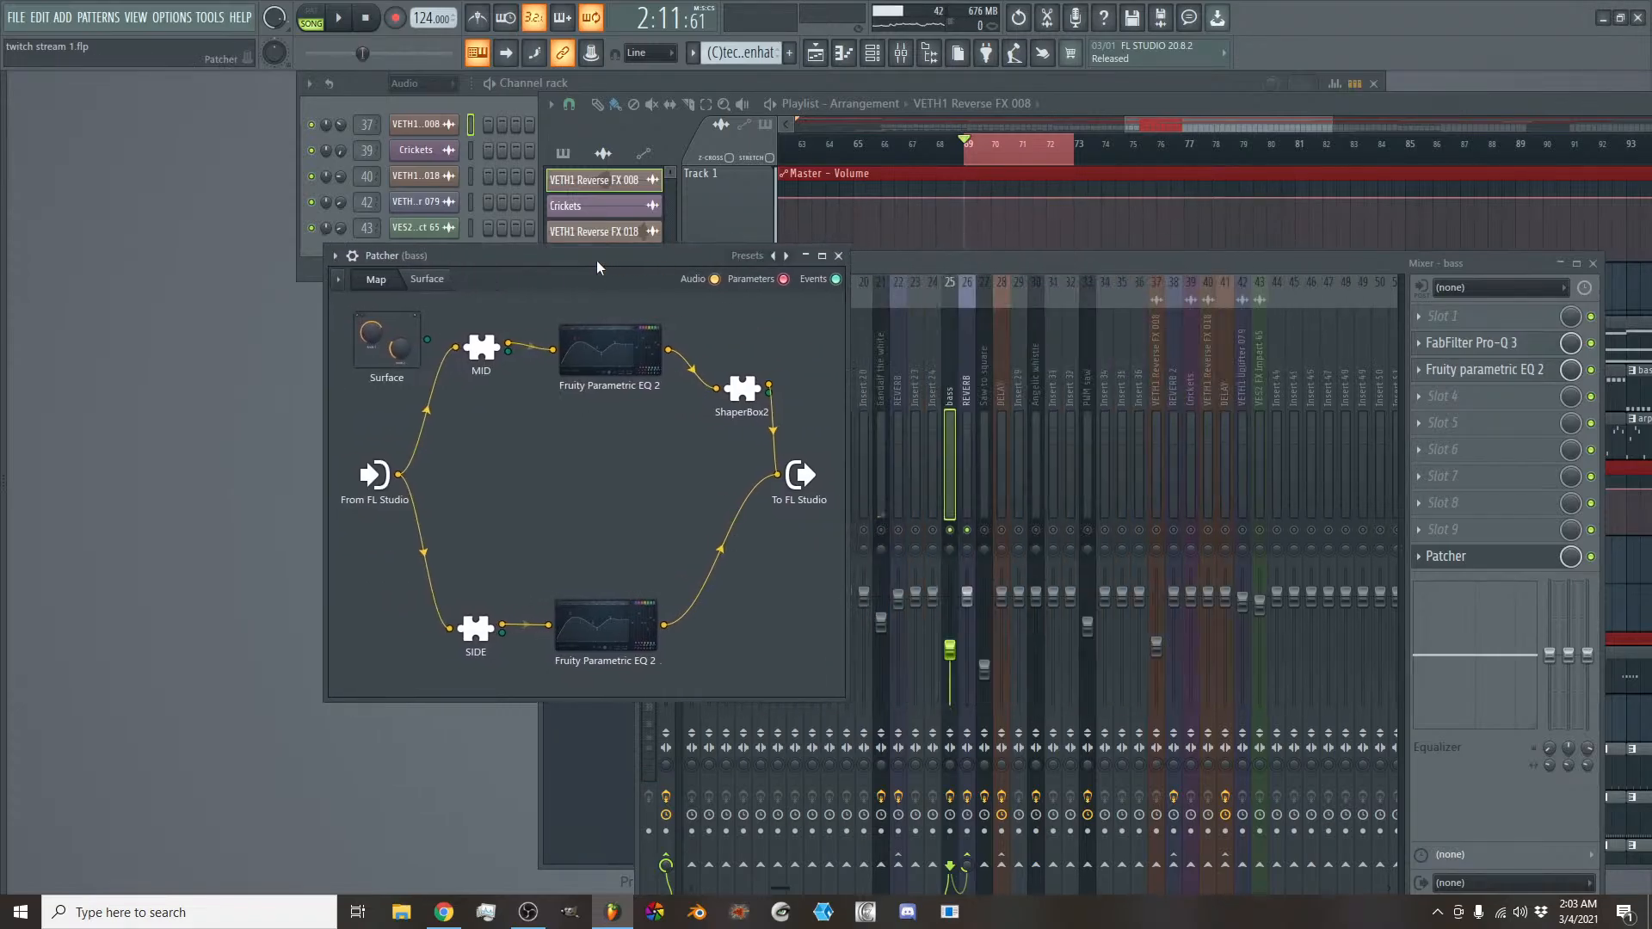
left_click(950, 432)
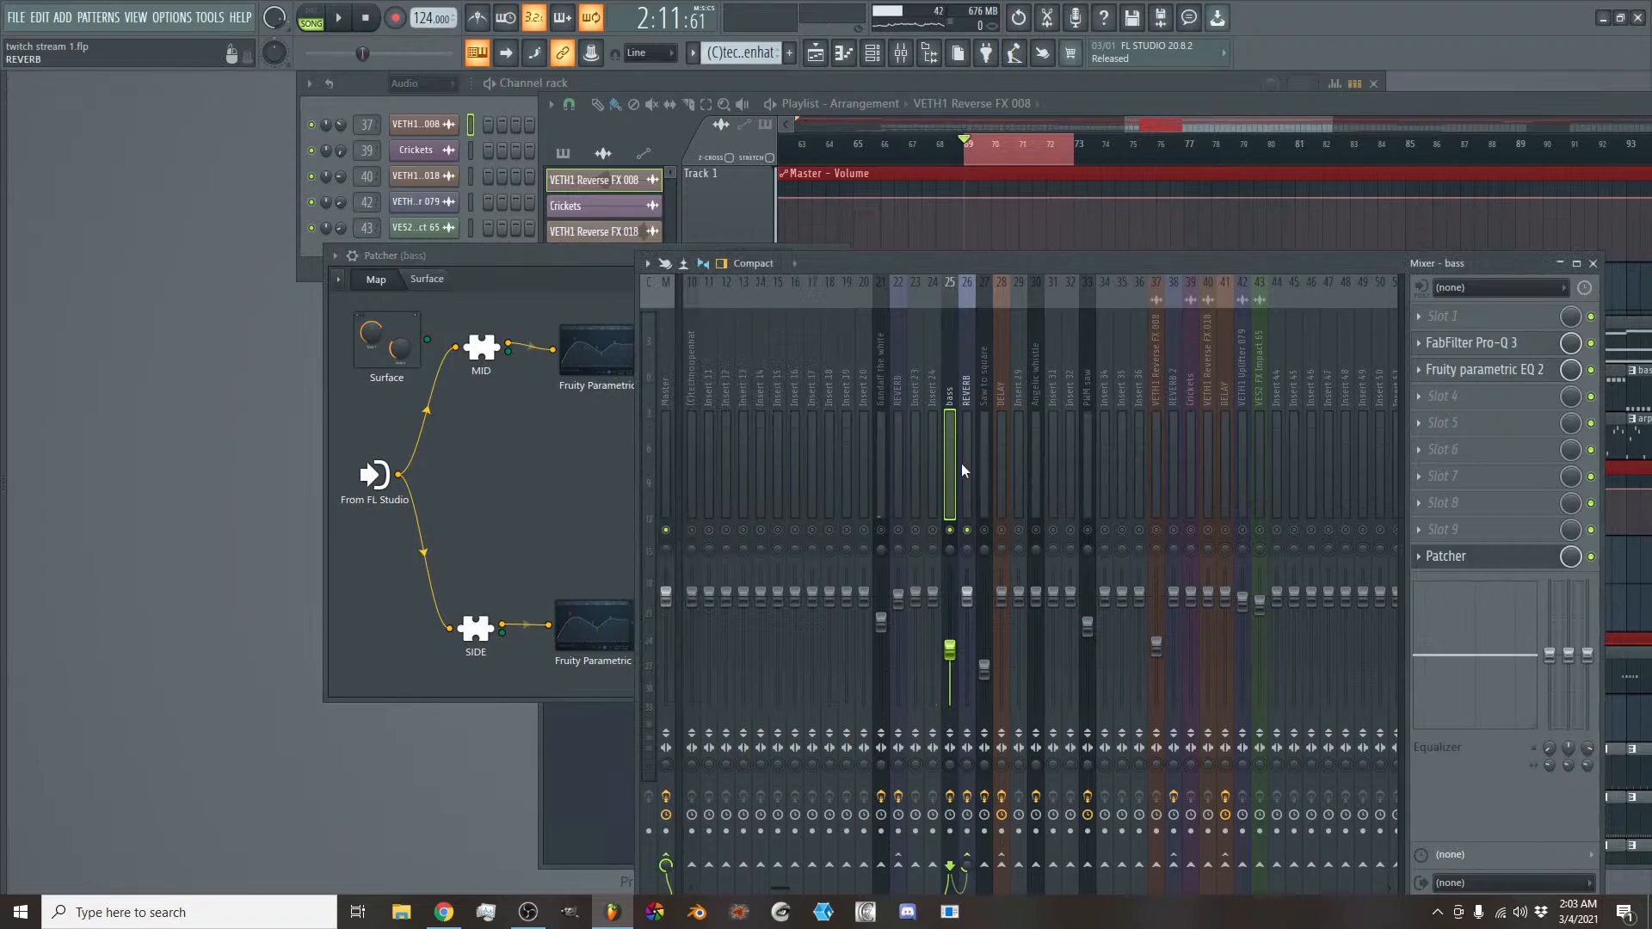
mouse_move(953, 764)
left_mouse_down()
mouse_move(953, 740)
mouse_move(955, 766)
left_mouse_up()
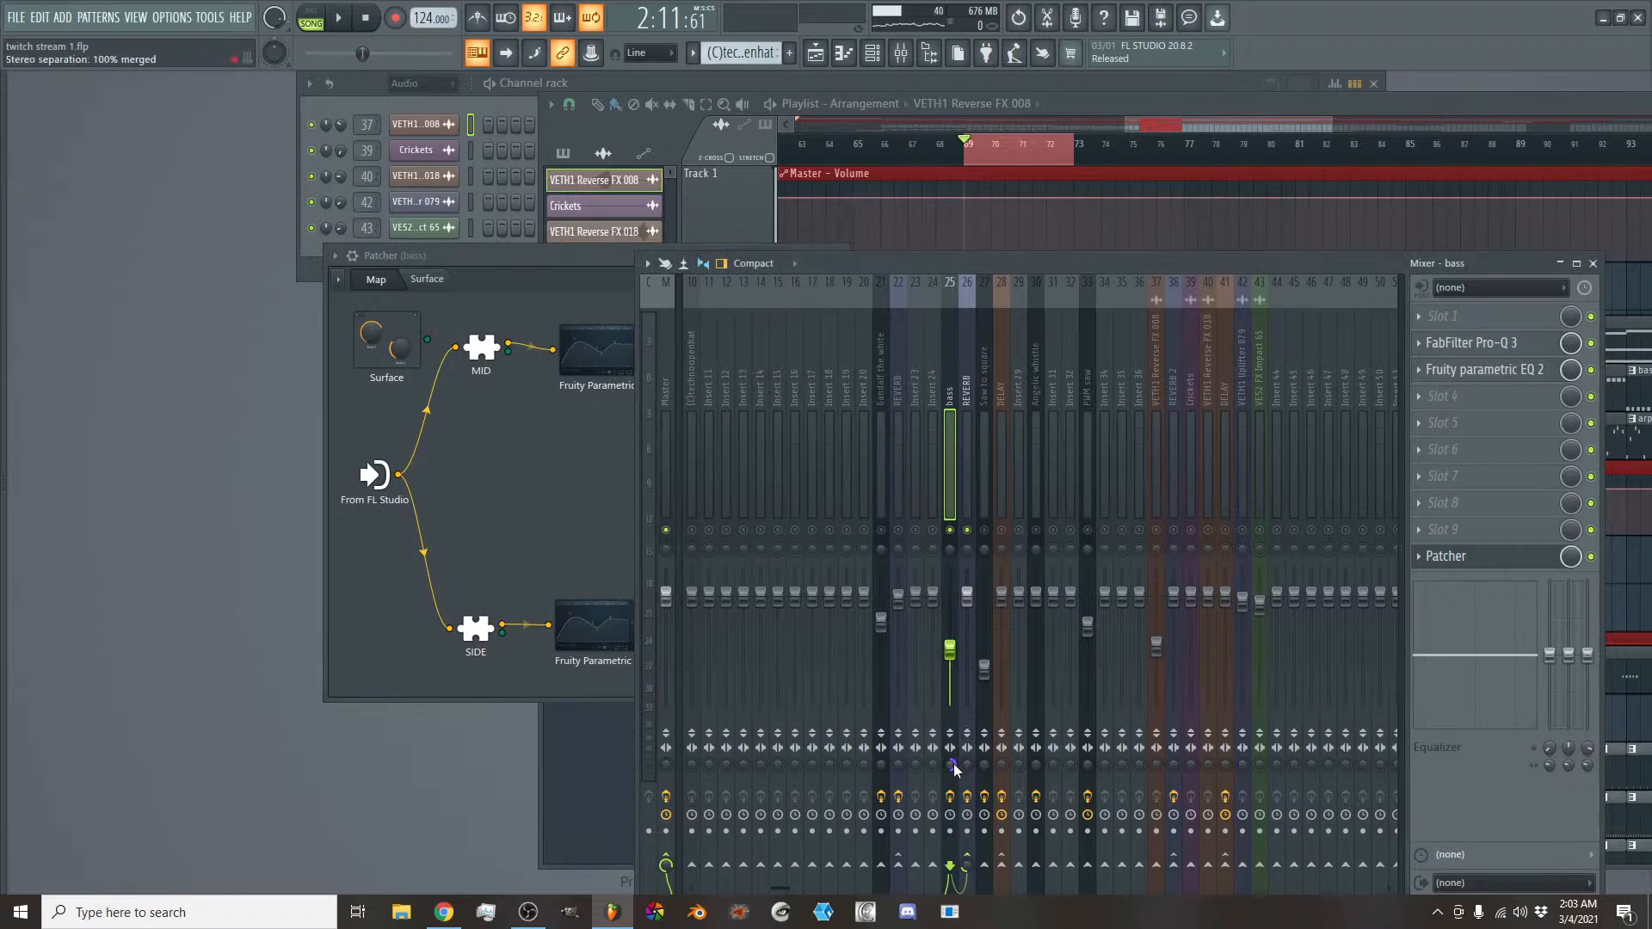
- Reset the bass track's stereo separation and bring its Patcher window back in front of the mixer
right_click(952, 766)
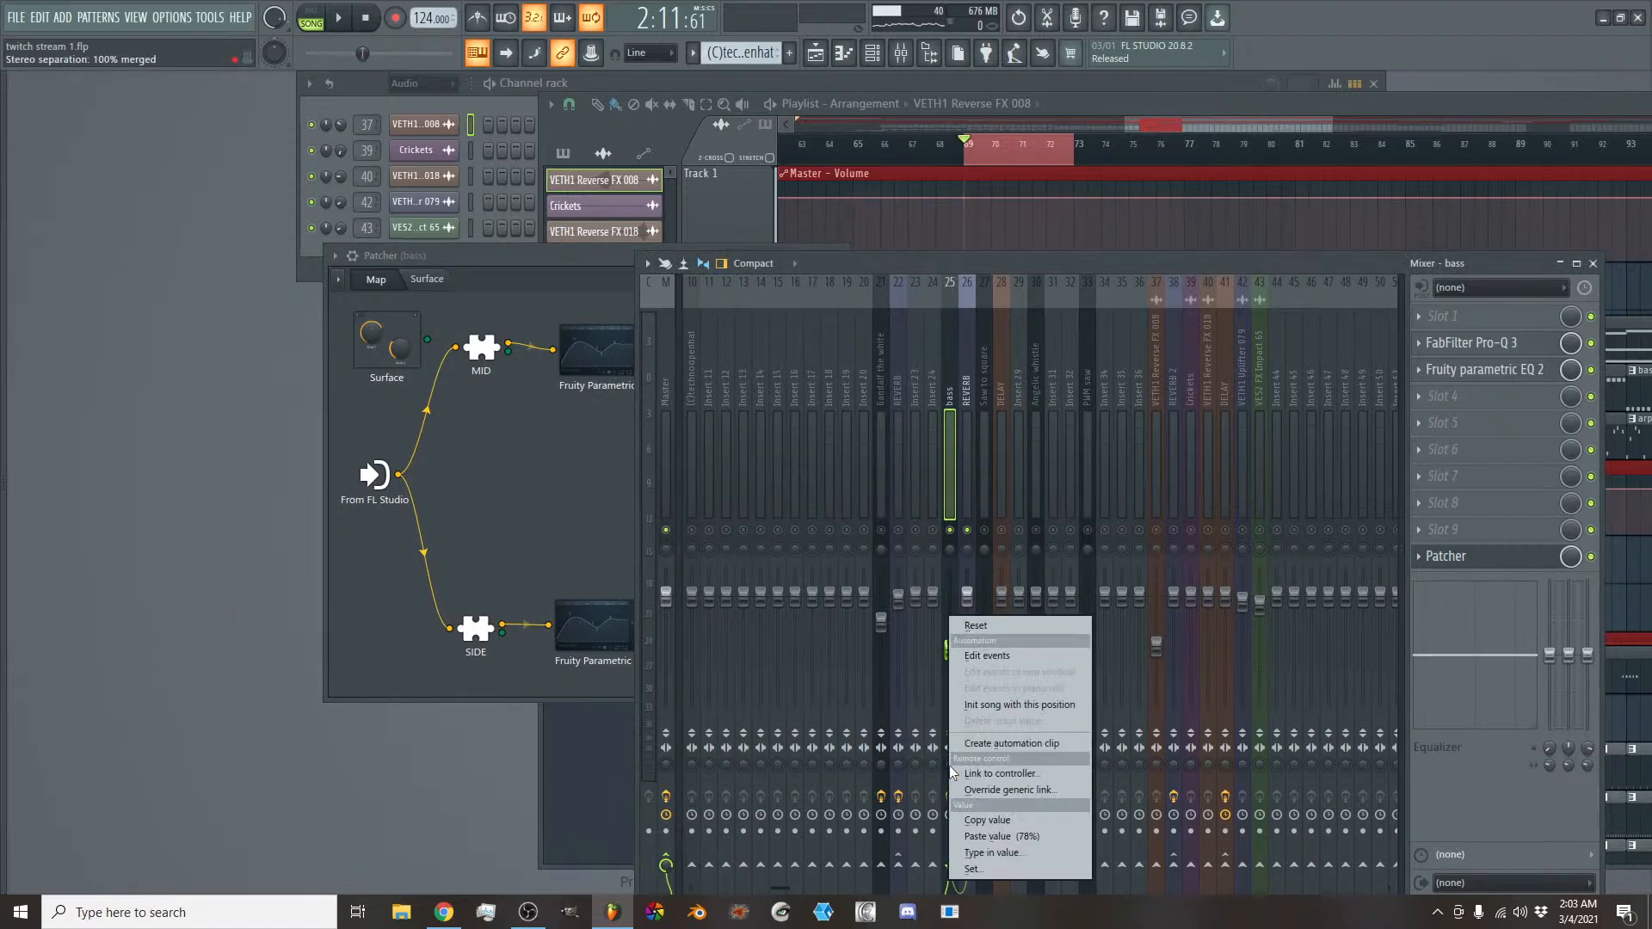
left_click(972, 633)
left_click(609, 266)
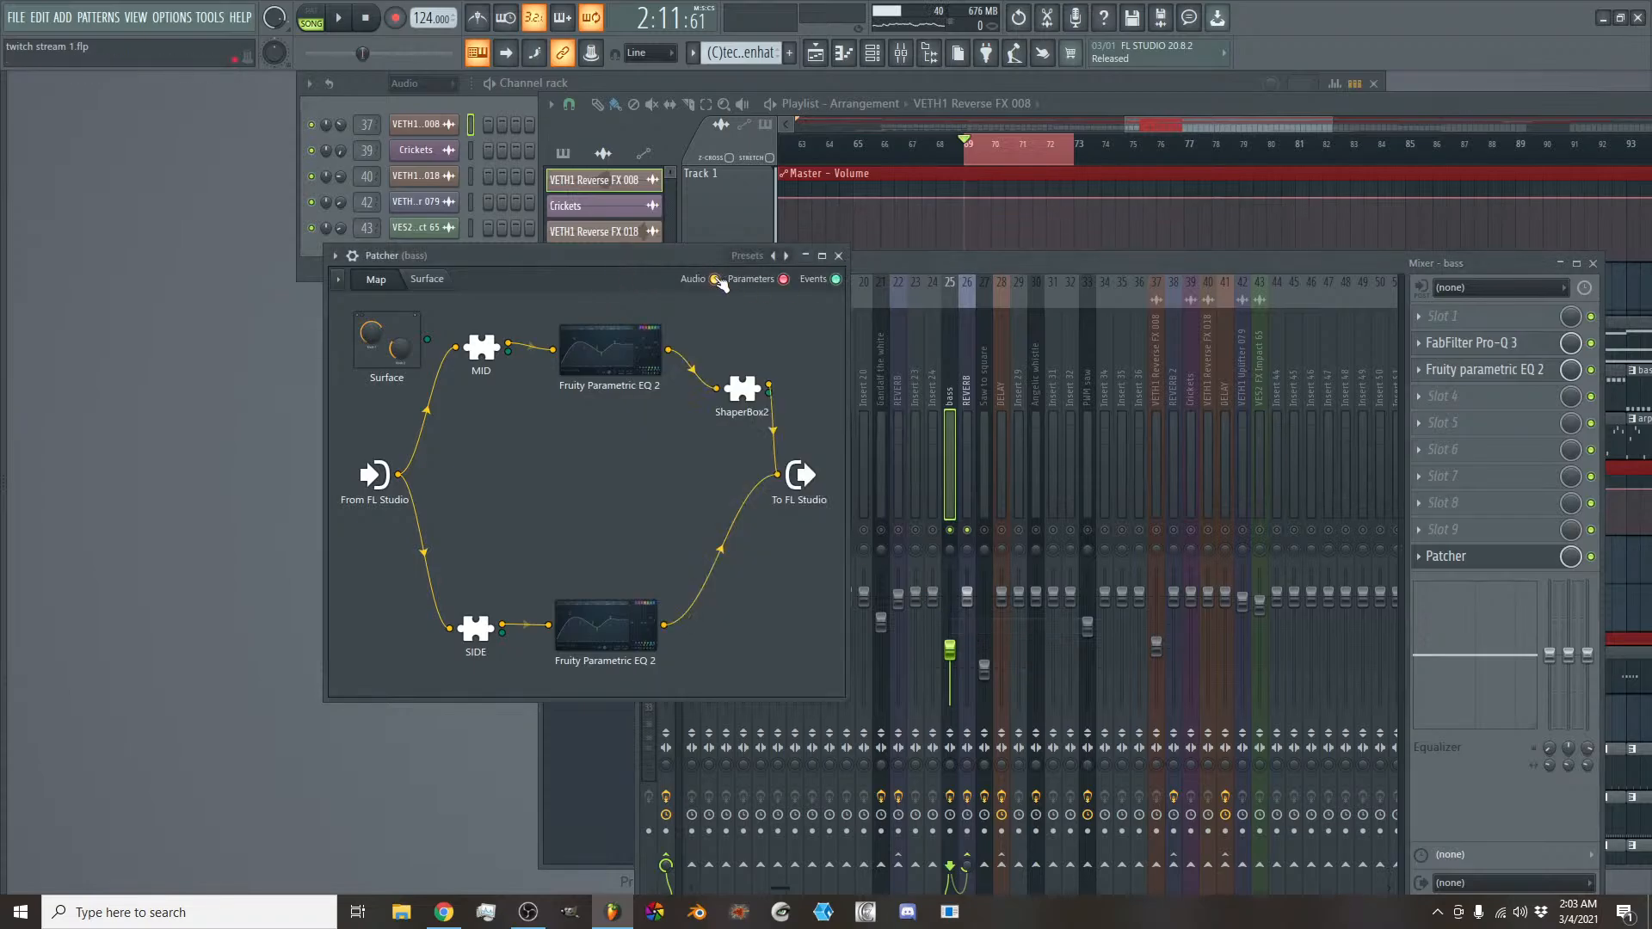
left_click_drag(660, 255, 1031, 237)
- Move the low cut of the SIDE chain's Fruity Parametric EQ 2 slightly higher in frequency and close the Patcher
double_click(982, 625)
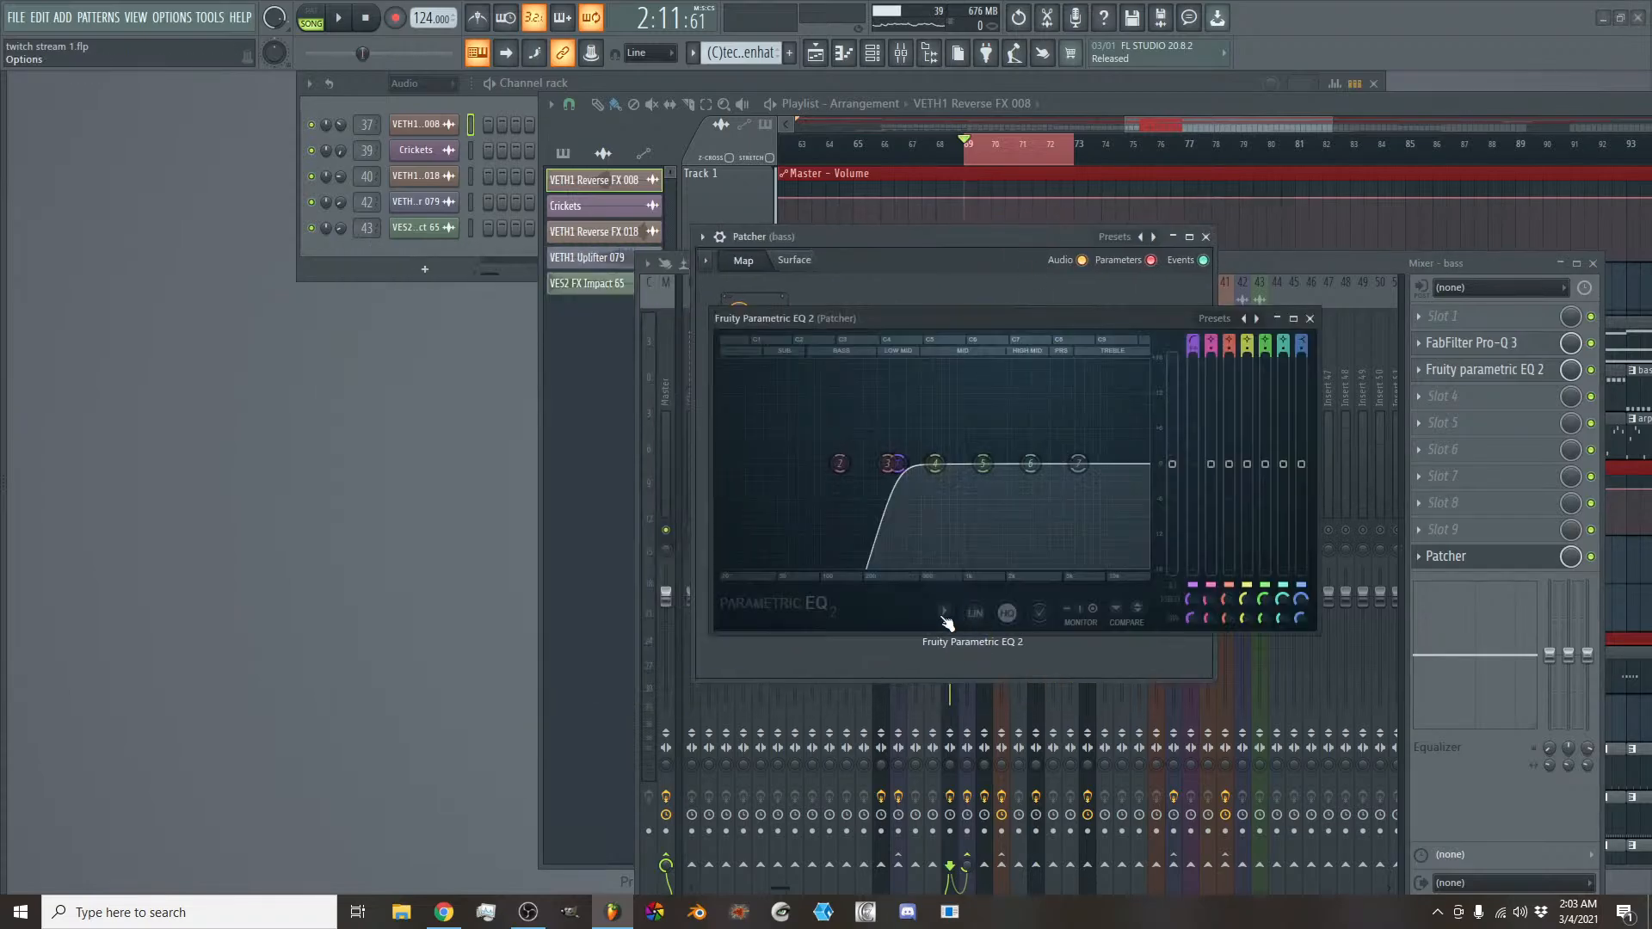
left_click_drag(883, 464, 908, 469)
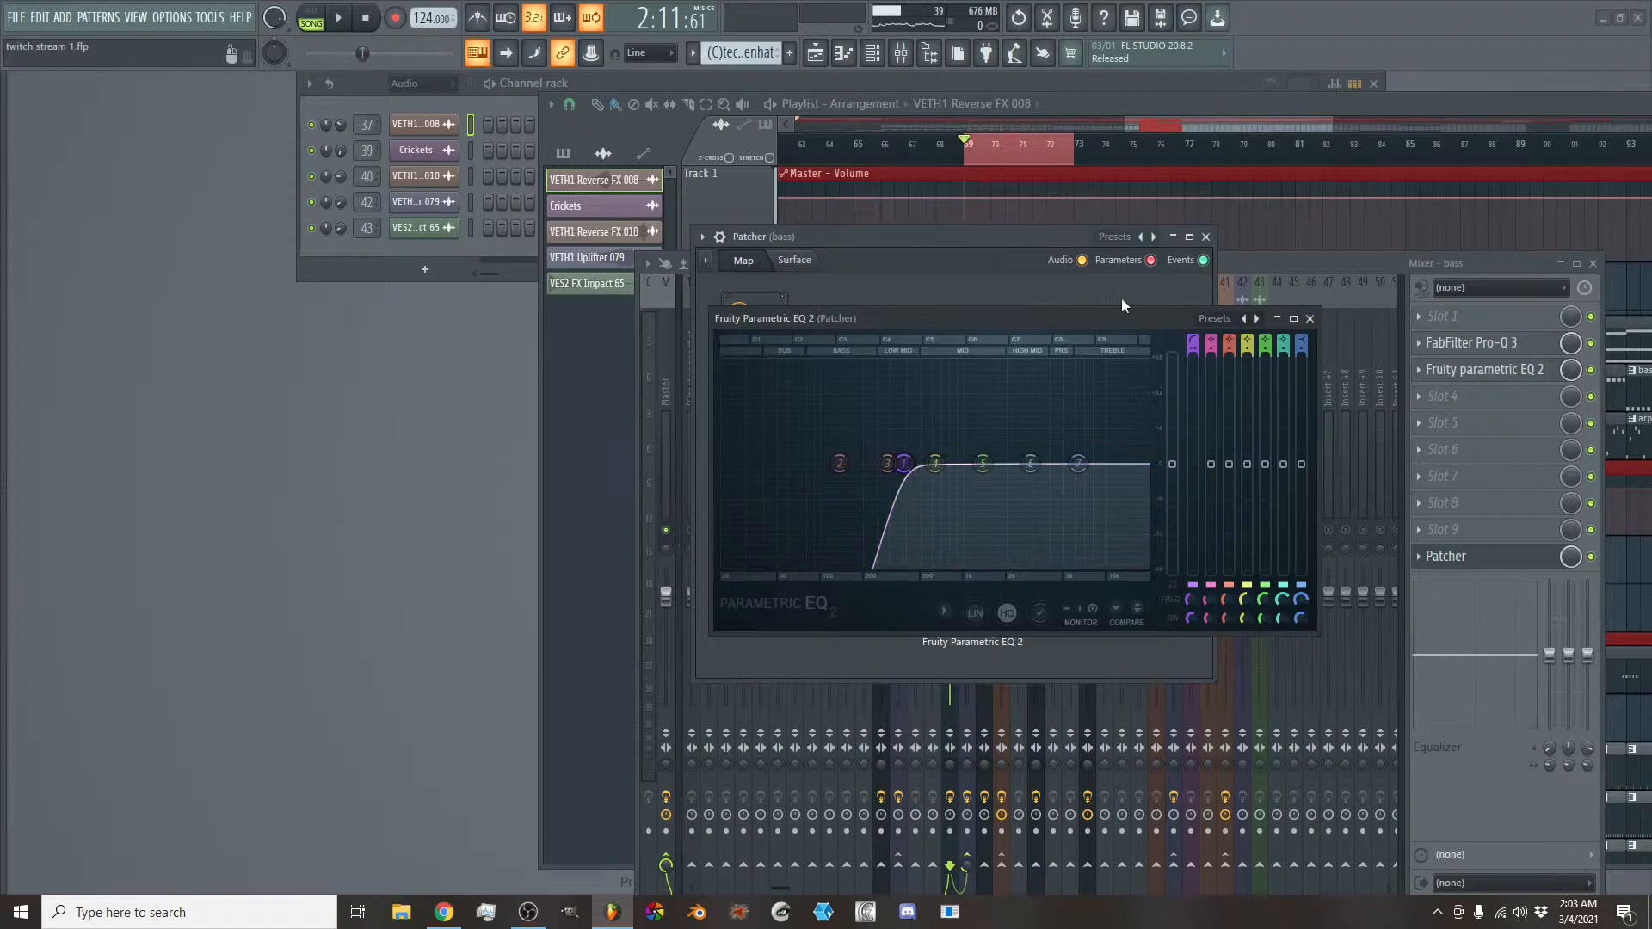
left_click(1310, 319)
left_click(1205, 236)
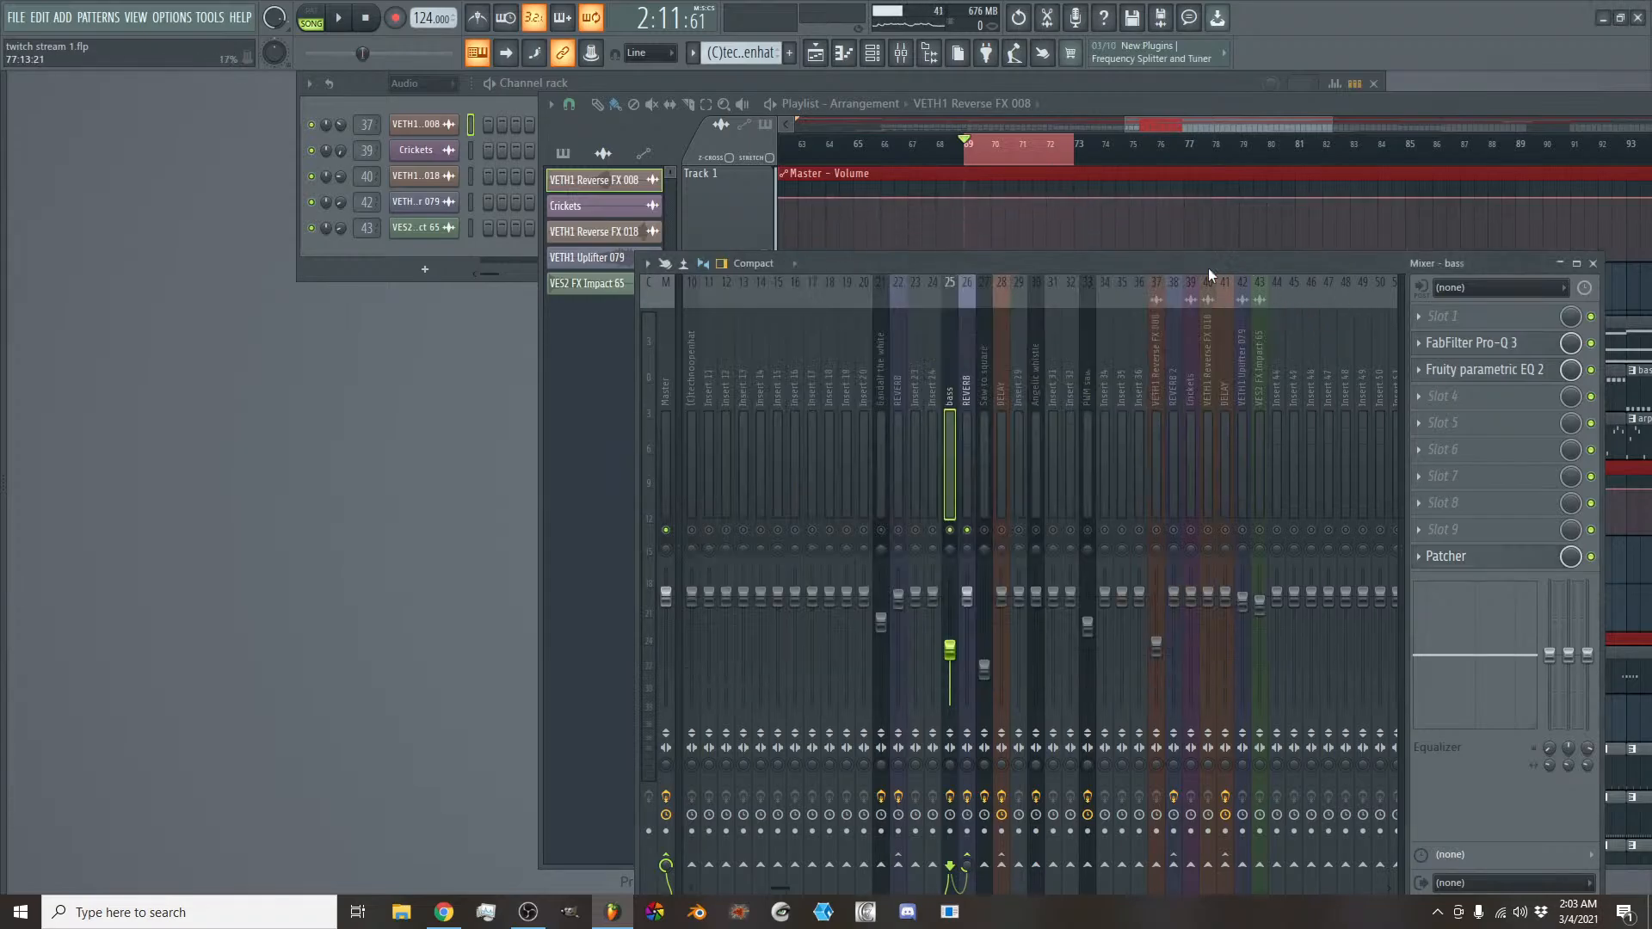
- Look through the Saw to square, Master and bass tracks' effects, and check the MID chain's EQ in the bass Patcher
left_click(969, 416)
left_click(984, 427)
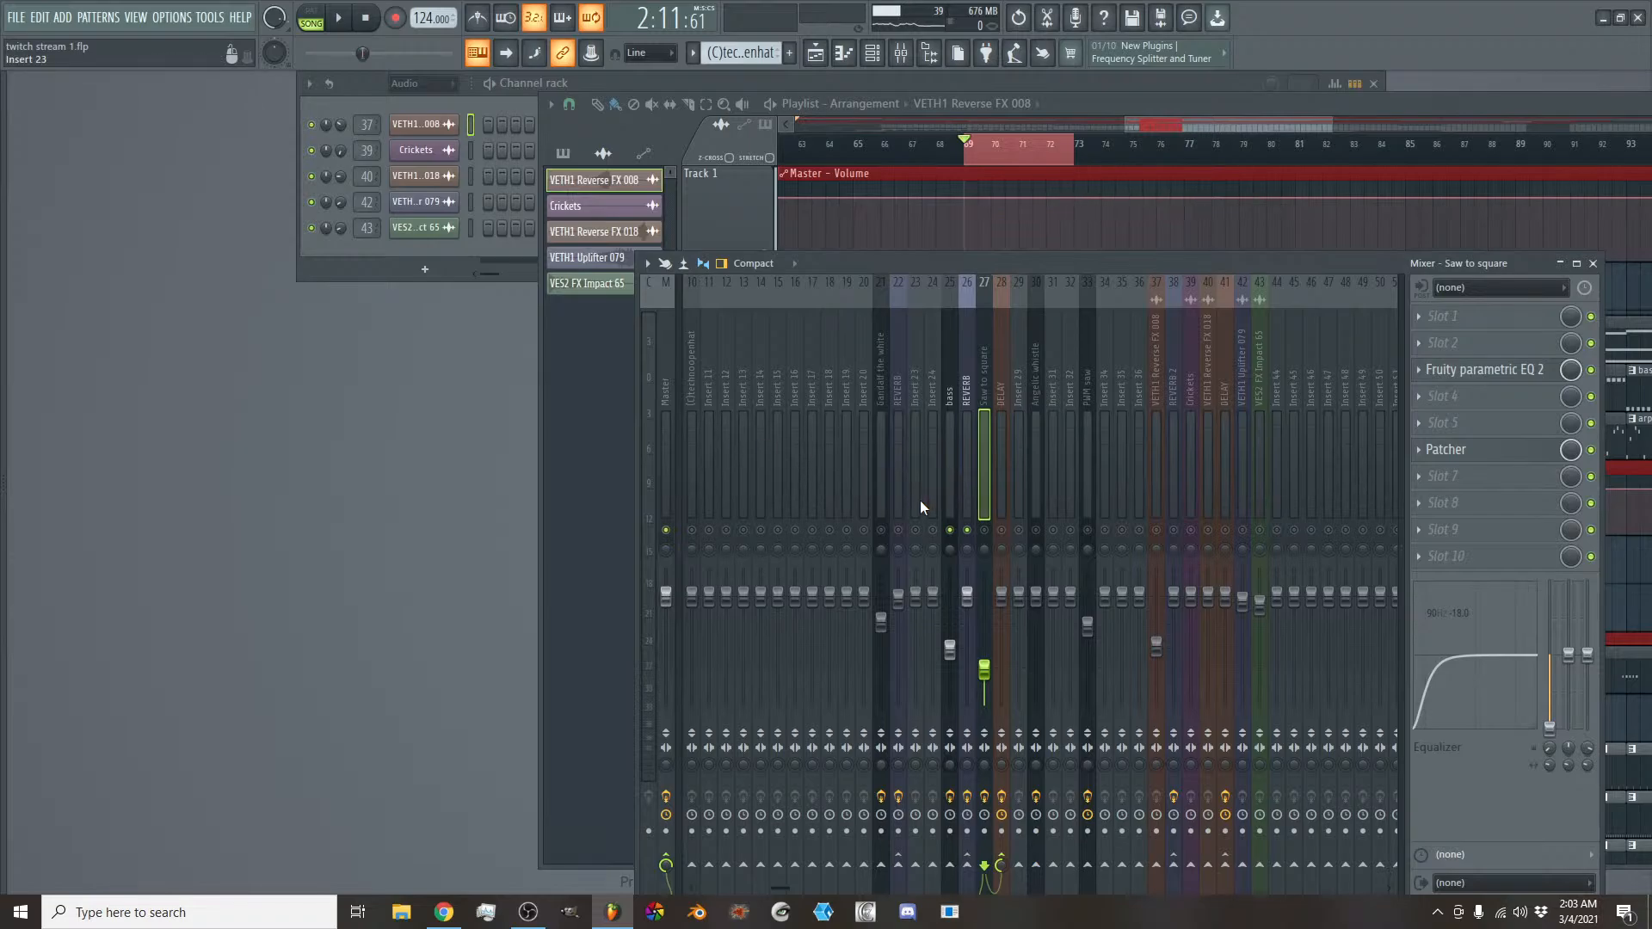
left_click(660, 412)
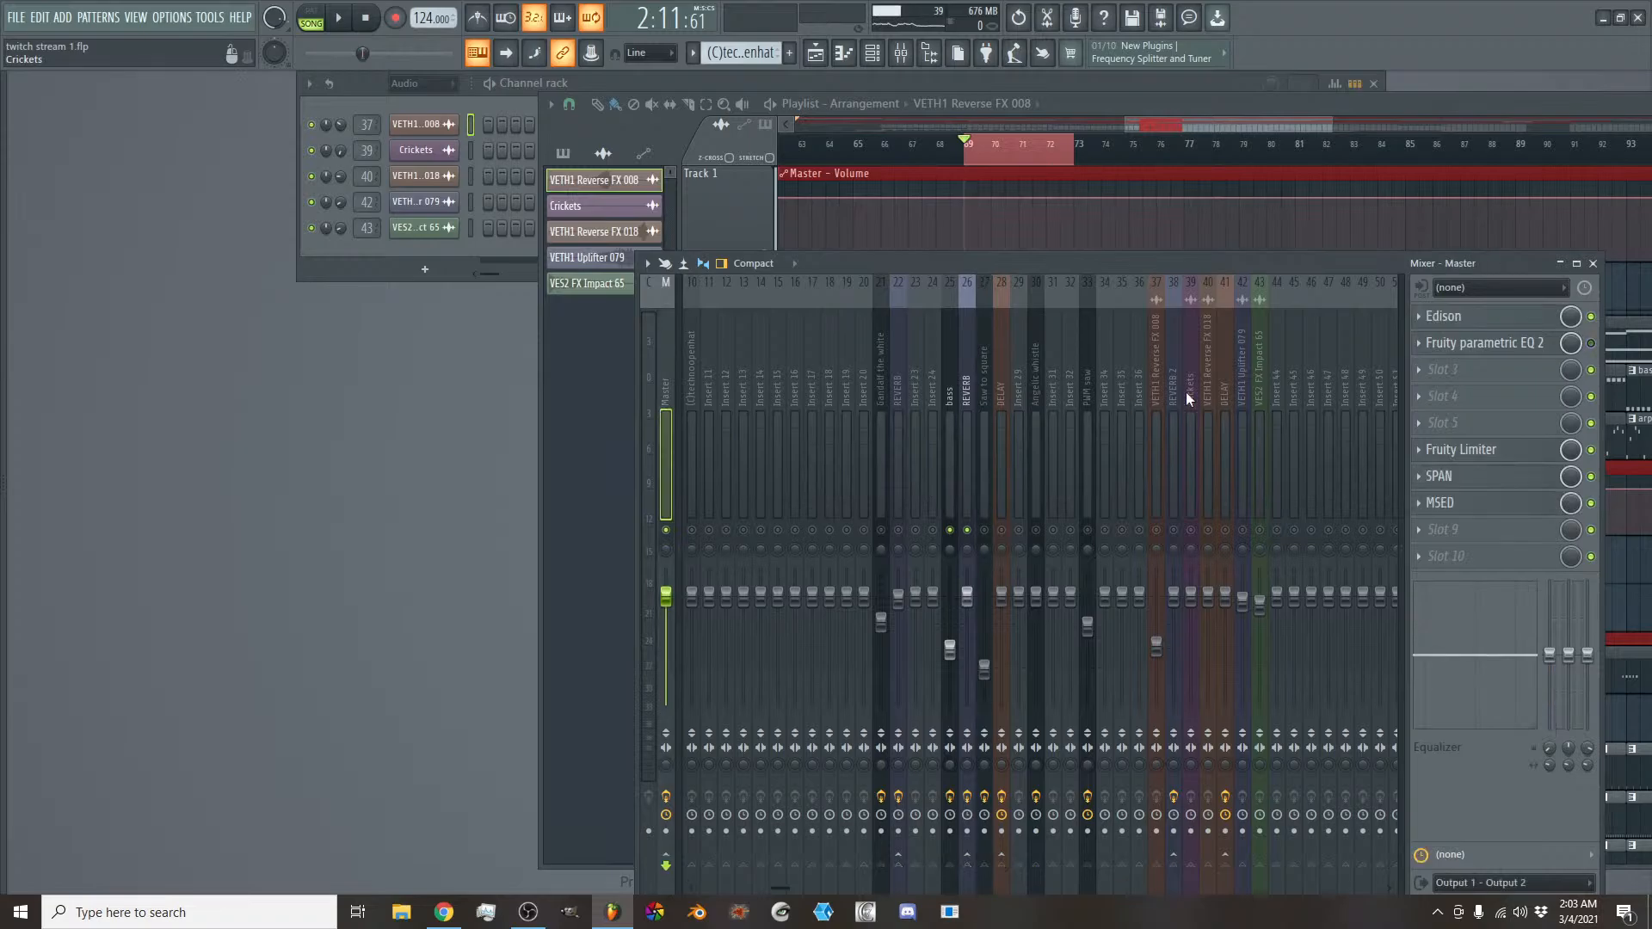
left_click(952, 403)
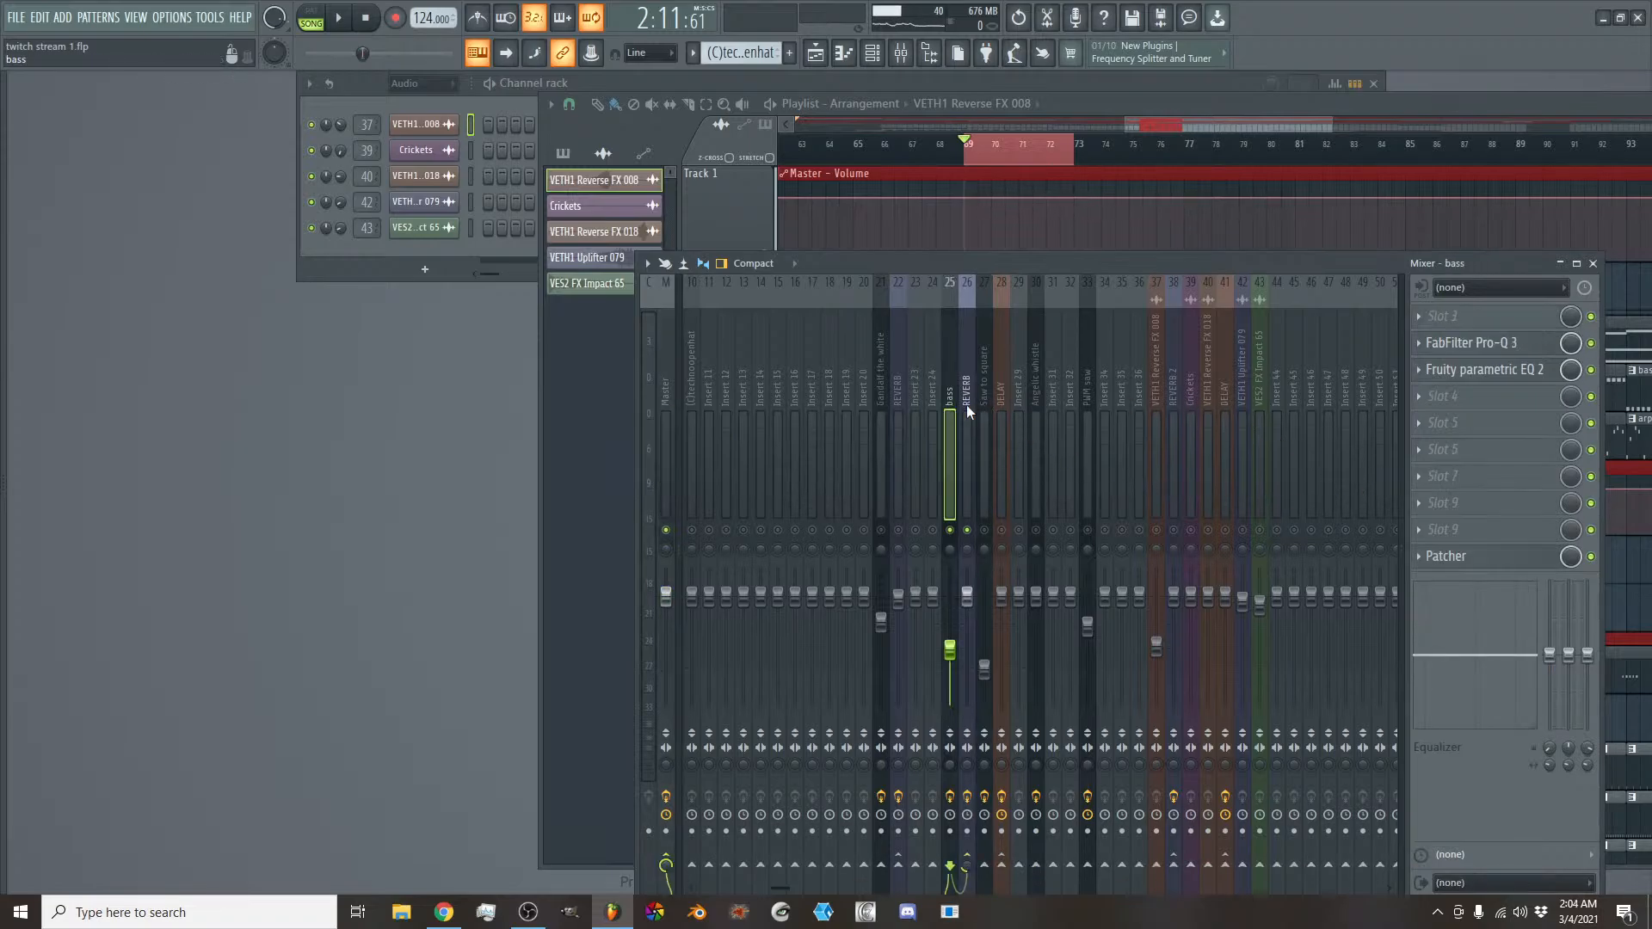
left_click(1454, 559)
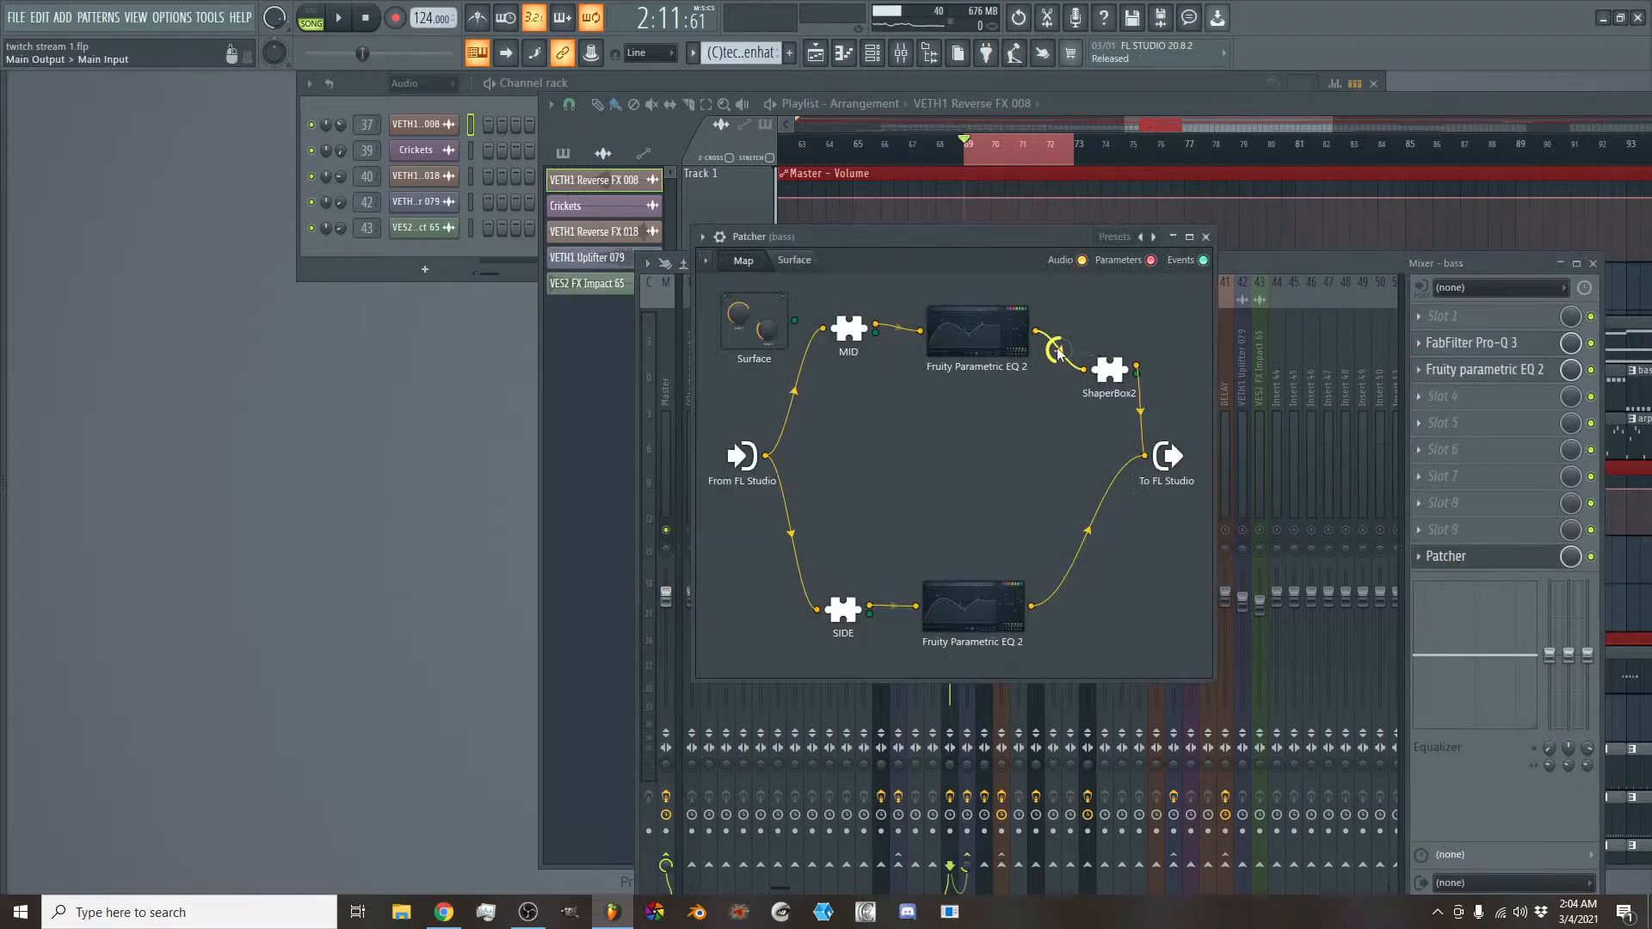
left_click(976, 332)
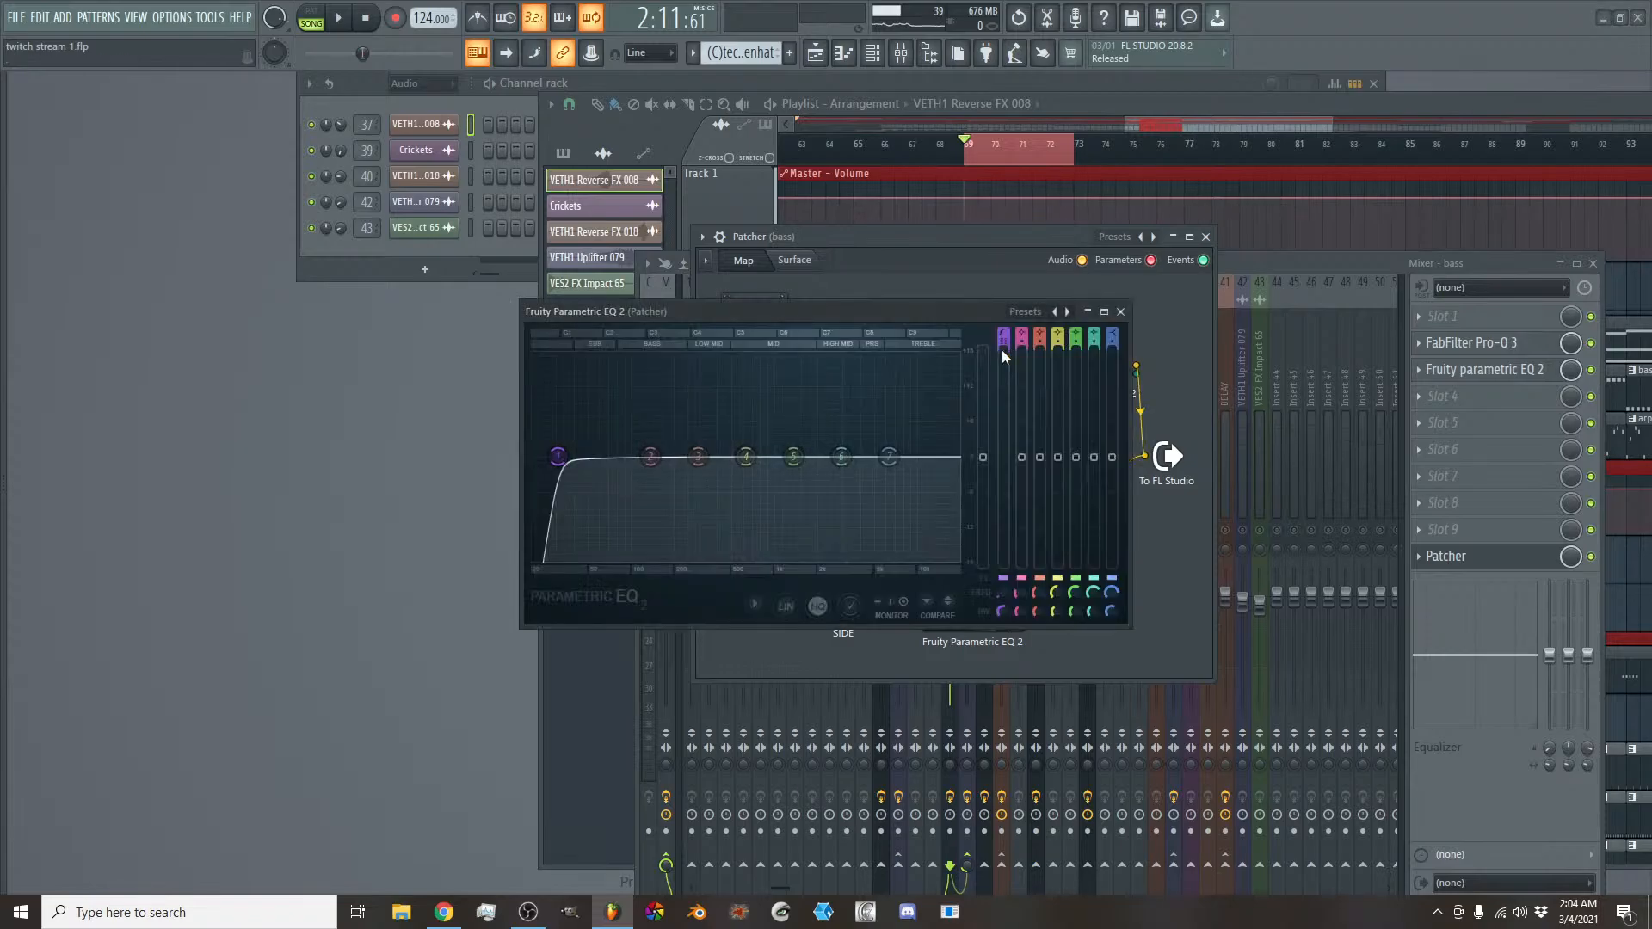
left_click(1120, 312)
left_click(1259, 281)
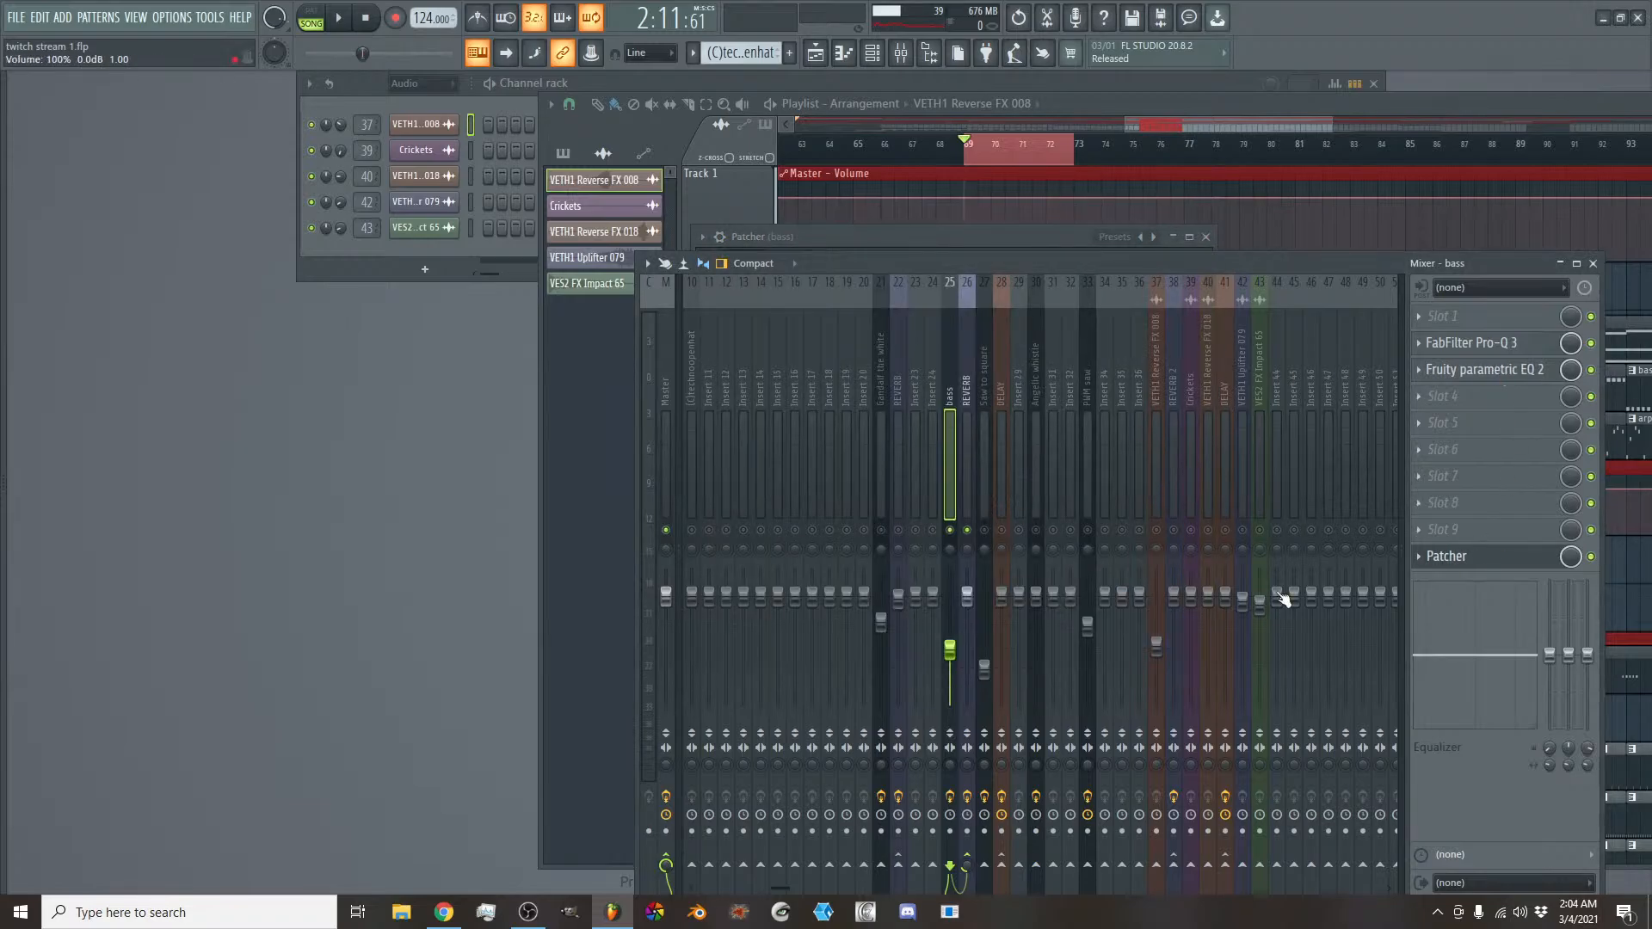
- Try changing the Master track's stereo separation, reset it and return to the bass track's effects
left_click(664, 767)
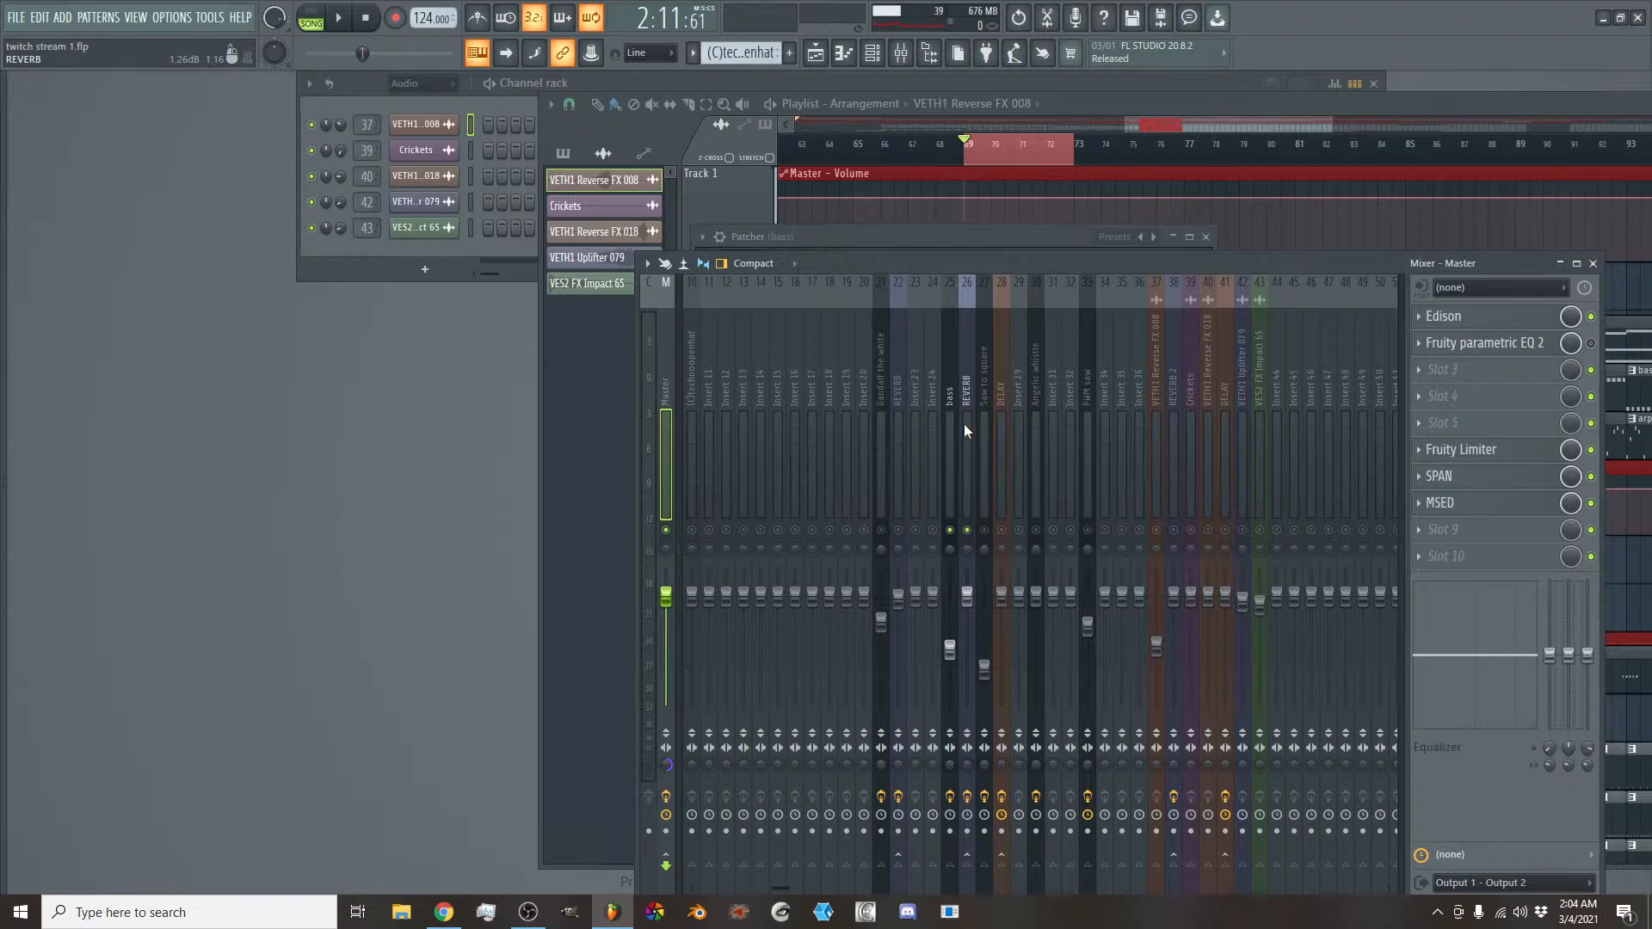
right_click(662, 773)
left_click(701, 626)
left_click(952, 424)
left_click(1527, 378)
left_click(1528, 379)
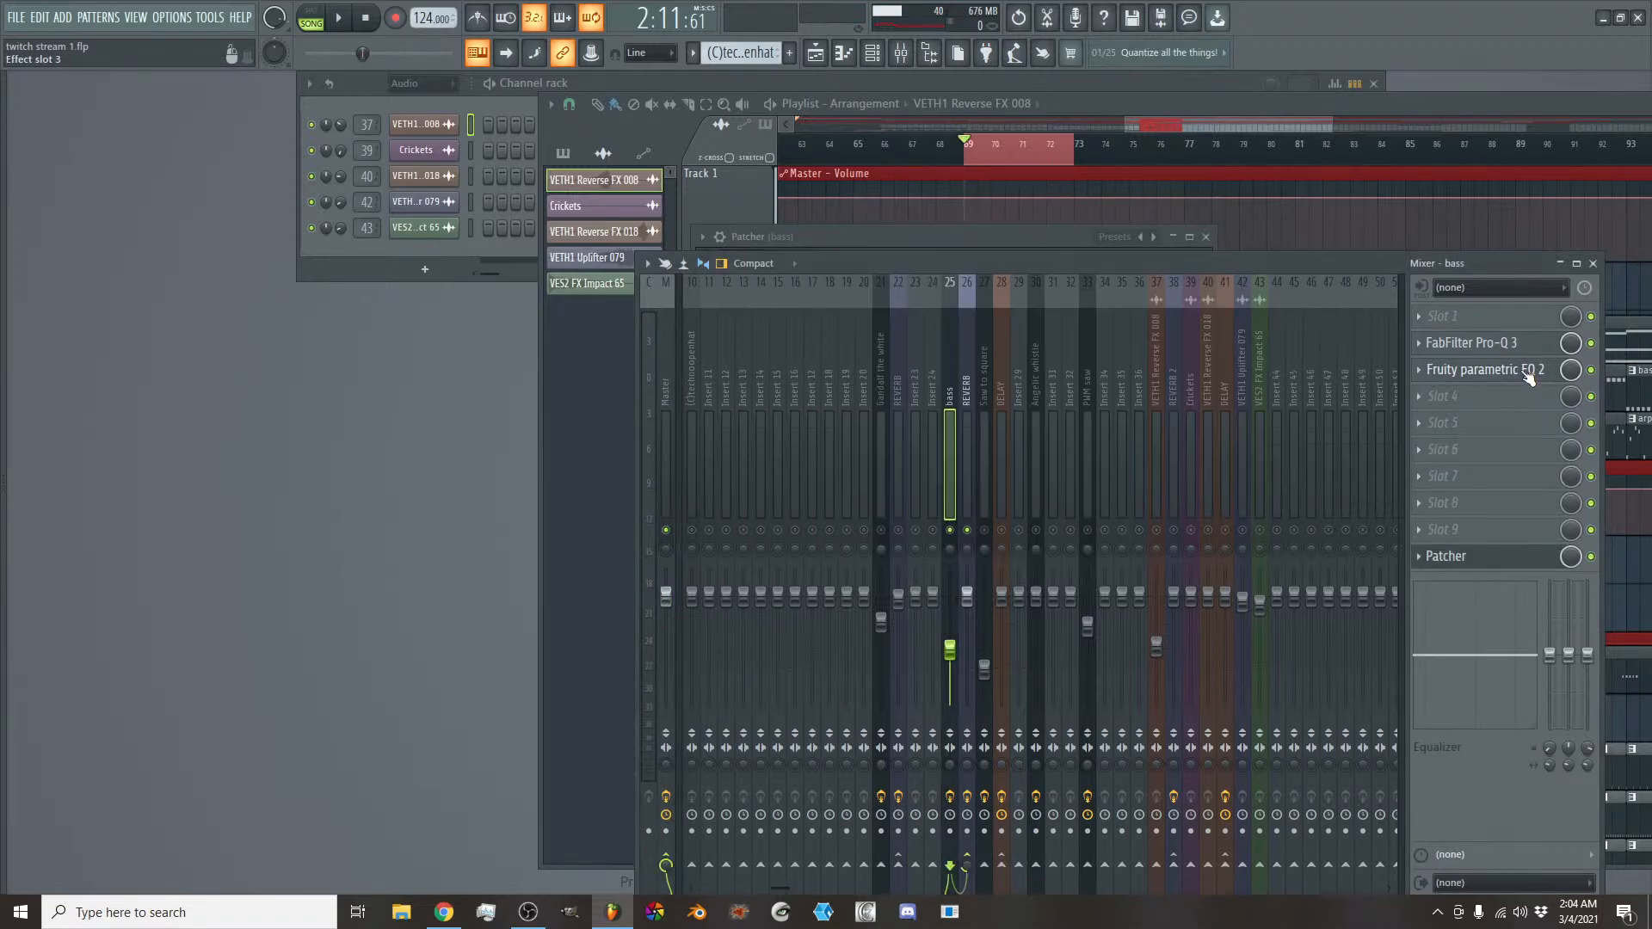
- Review the arrangement around the loop at bars 65 to 73 in the playlist and return to the mixer
left_click(1051, 119)
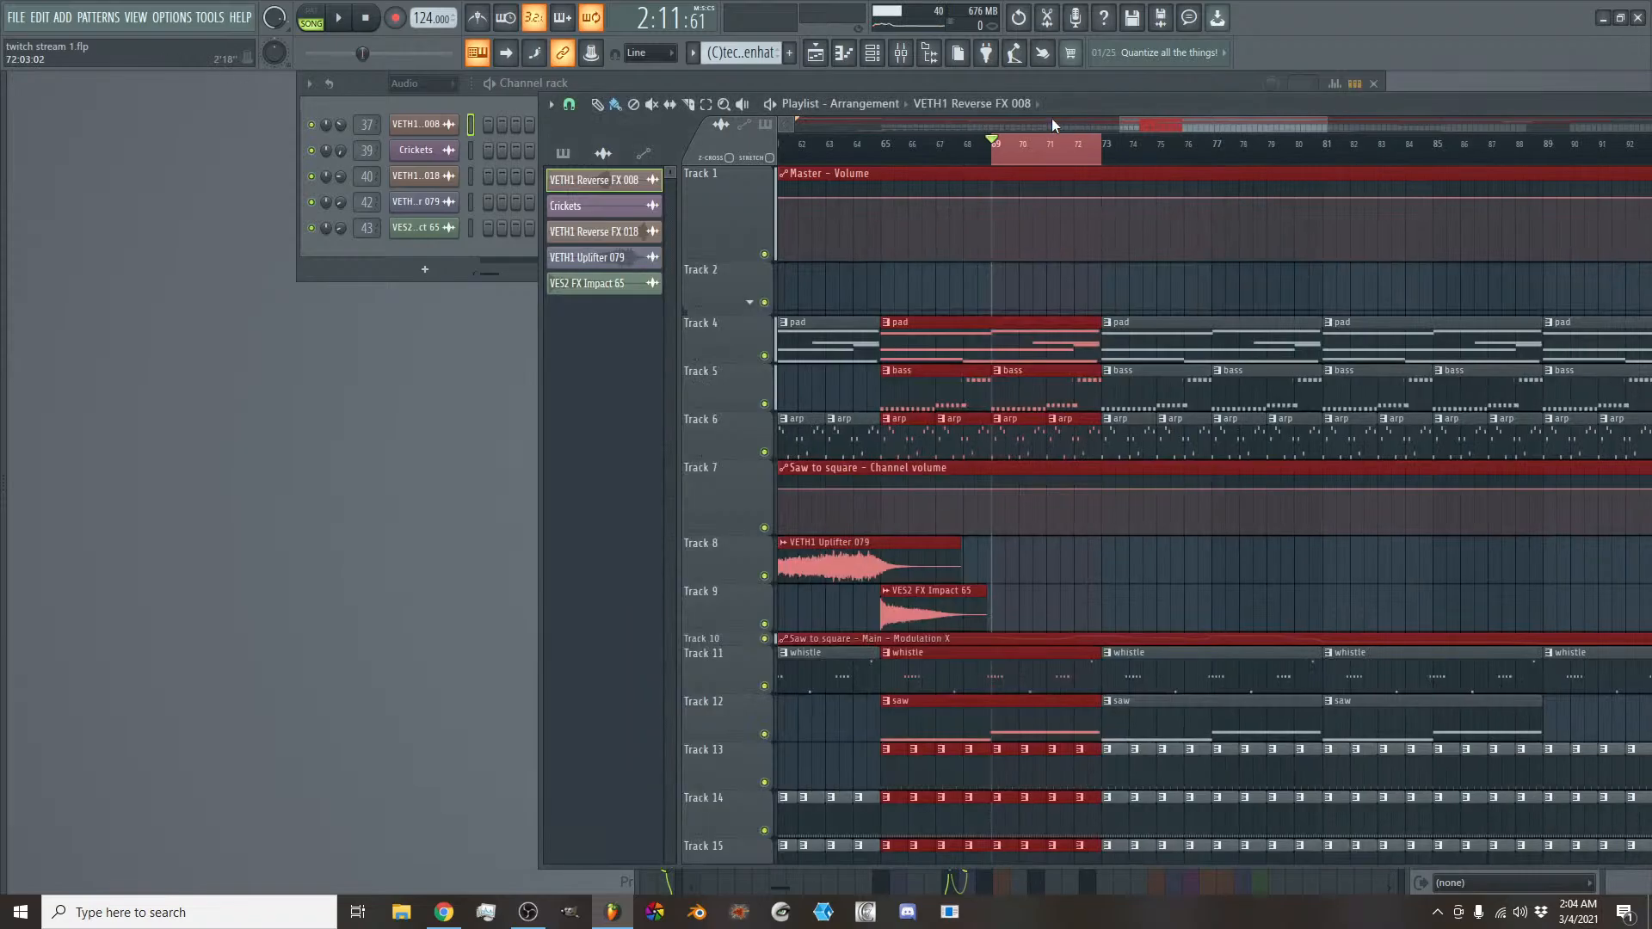
left_click_drag(1145, 125, 1226, 122)
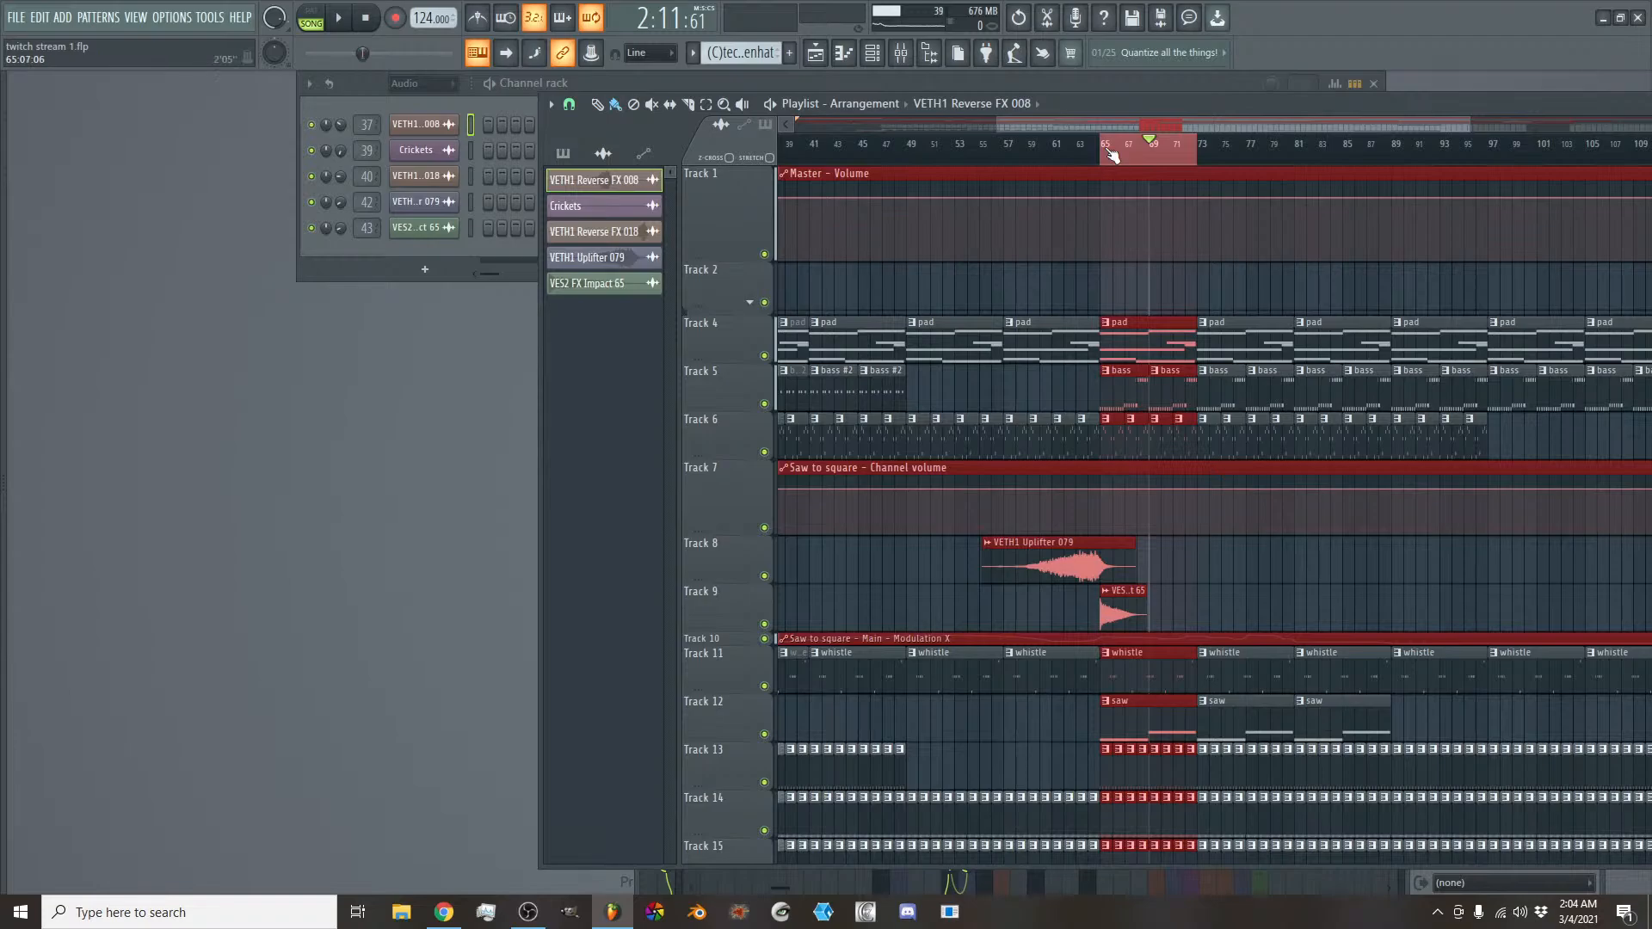
left_click(902, 53)
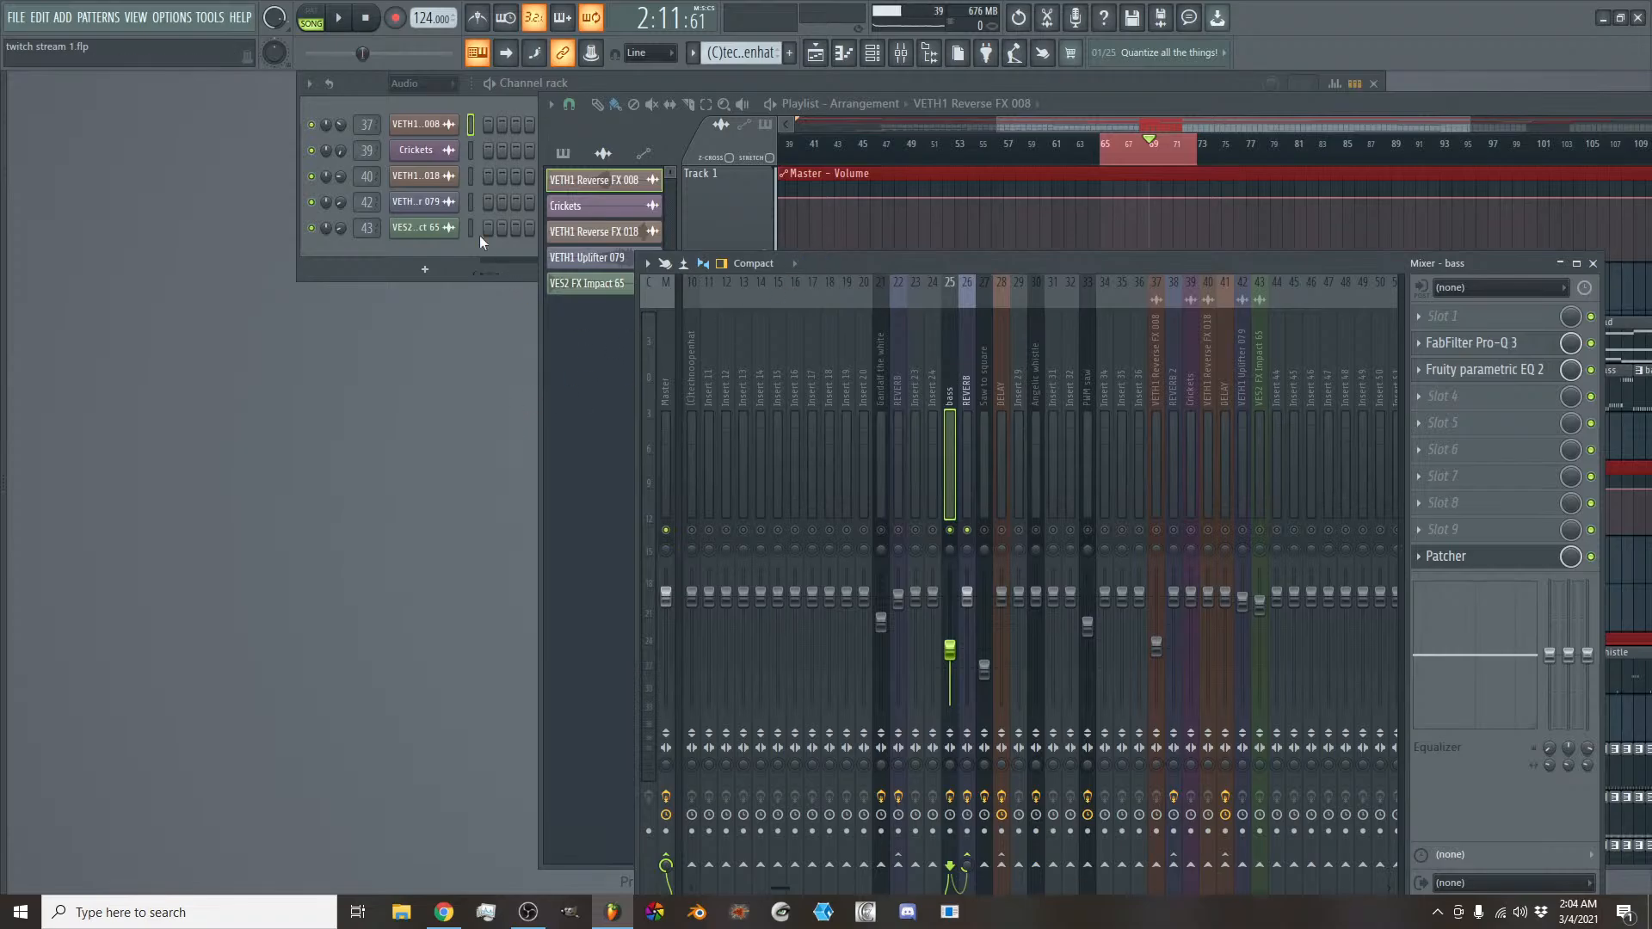
- Show the Unsorted channels in the channel rack, open the Kick 003 Sensible sampler and play the loop briefly
left_click(426, 85)
left_click(421, 158)
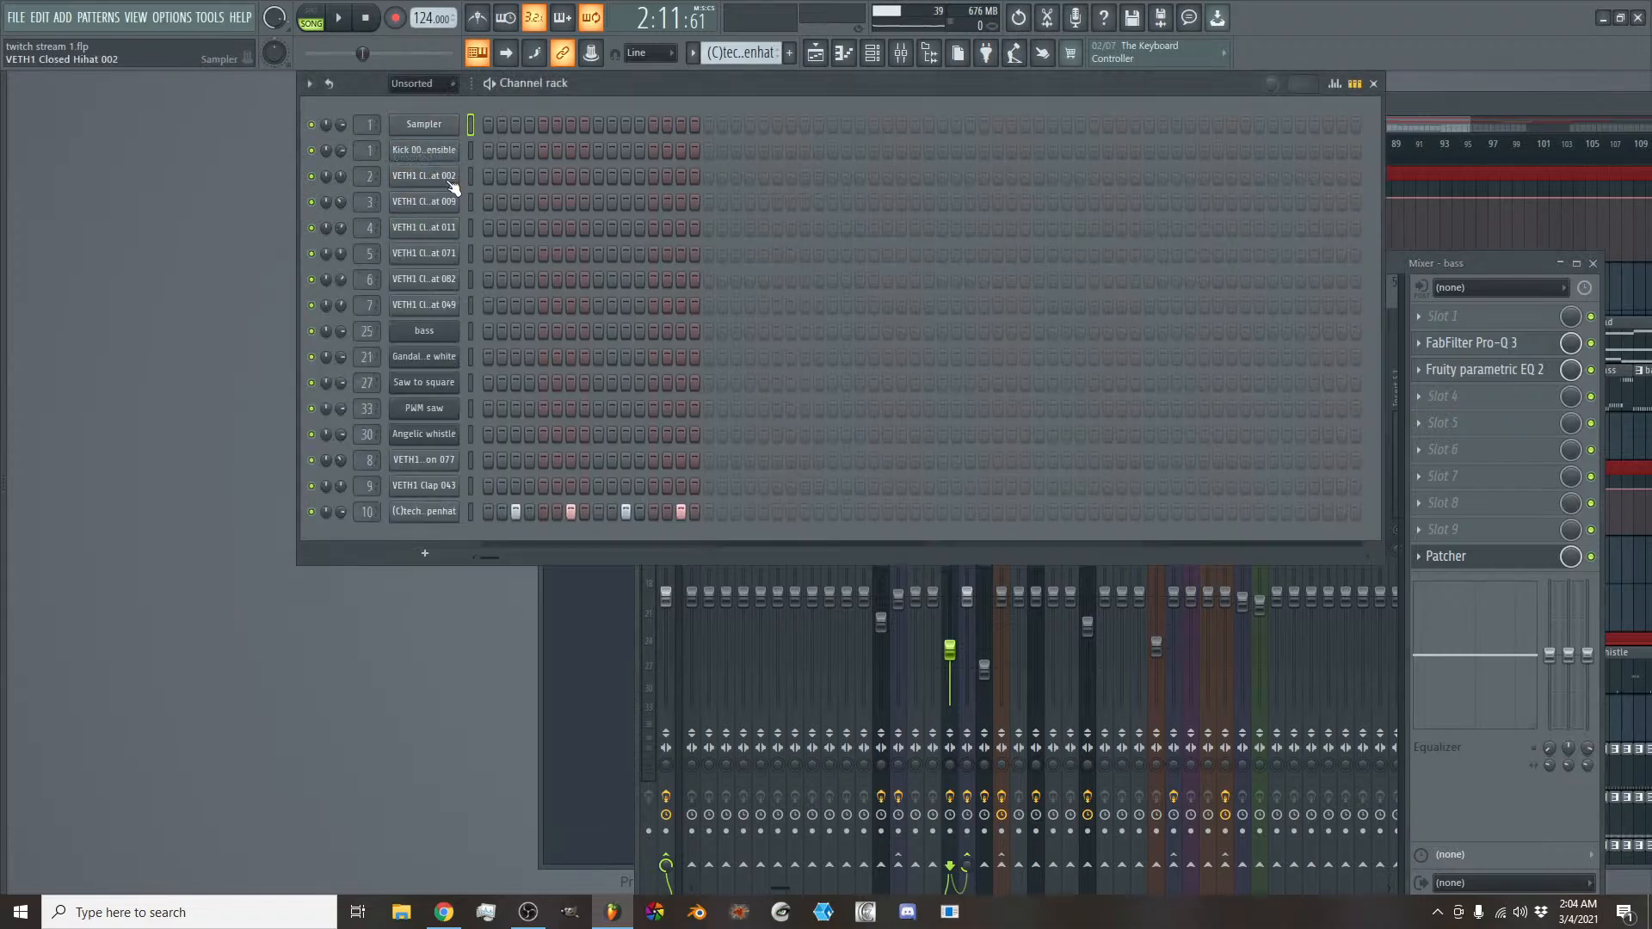
left_click(449, 152)
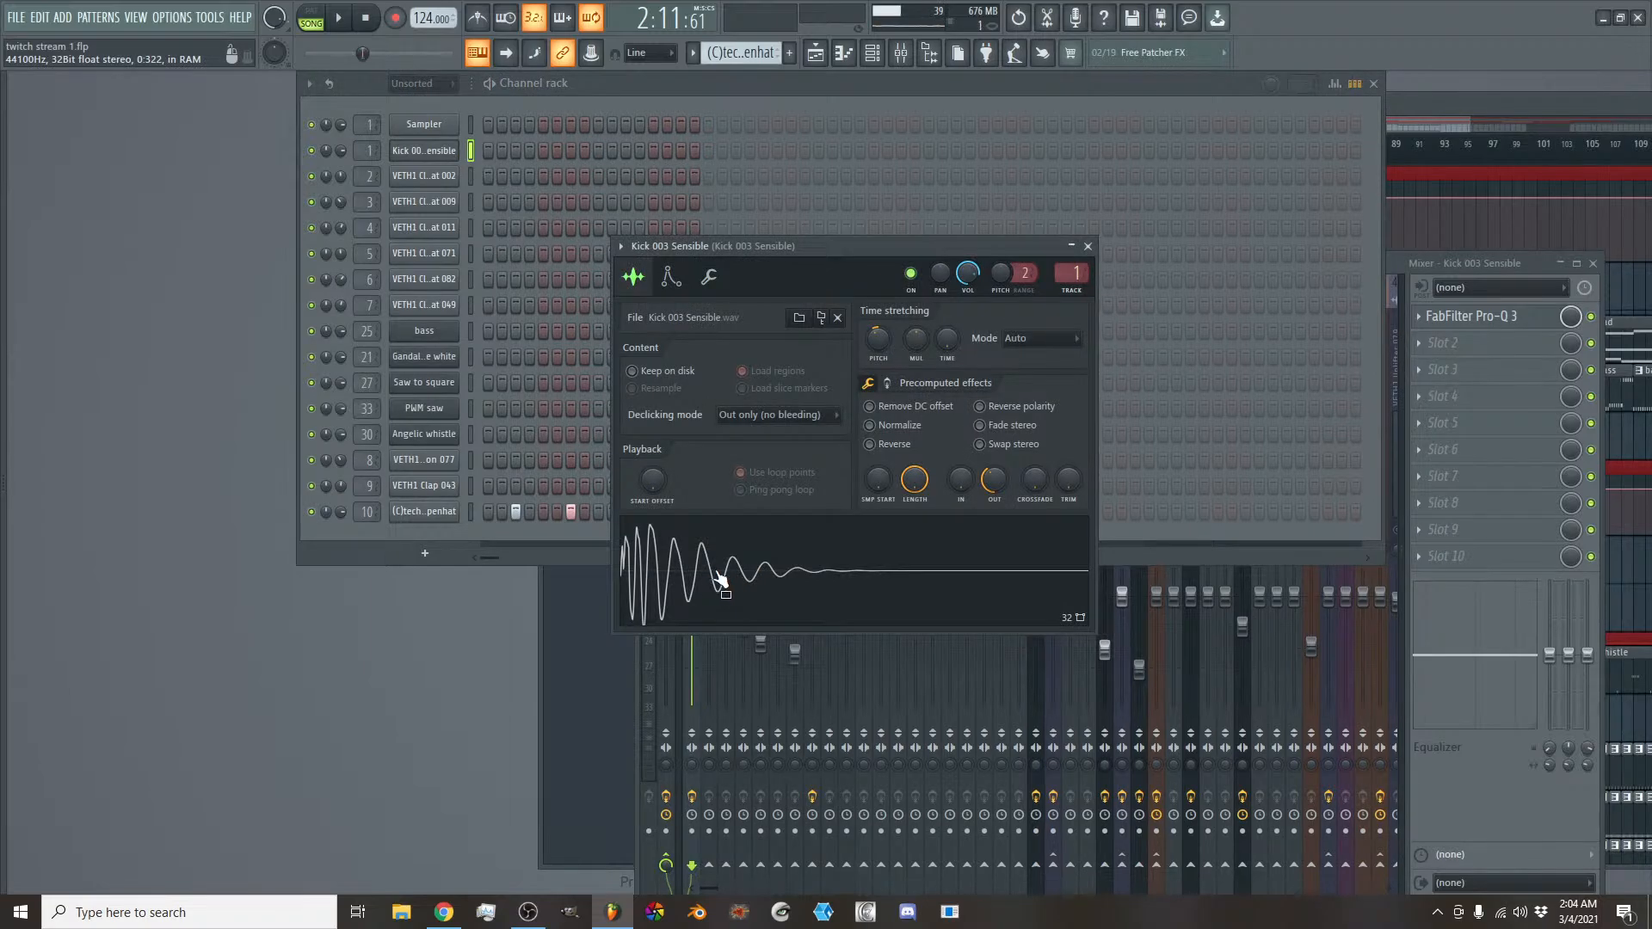
key("space")
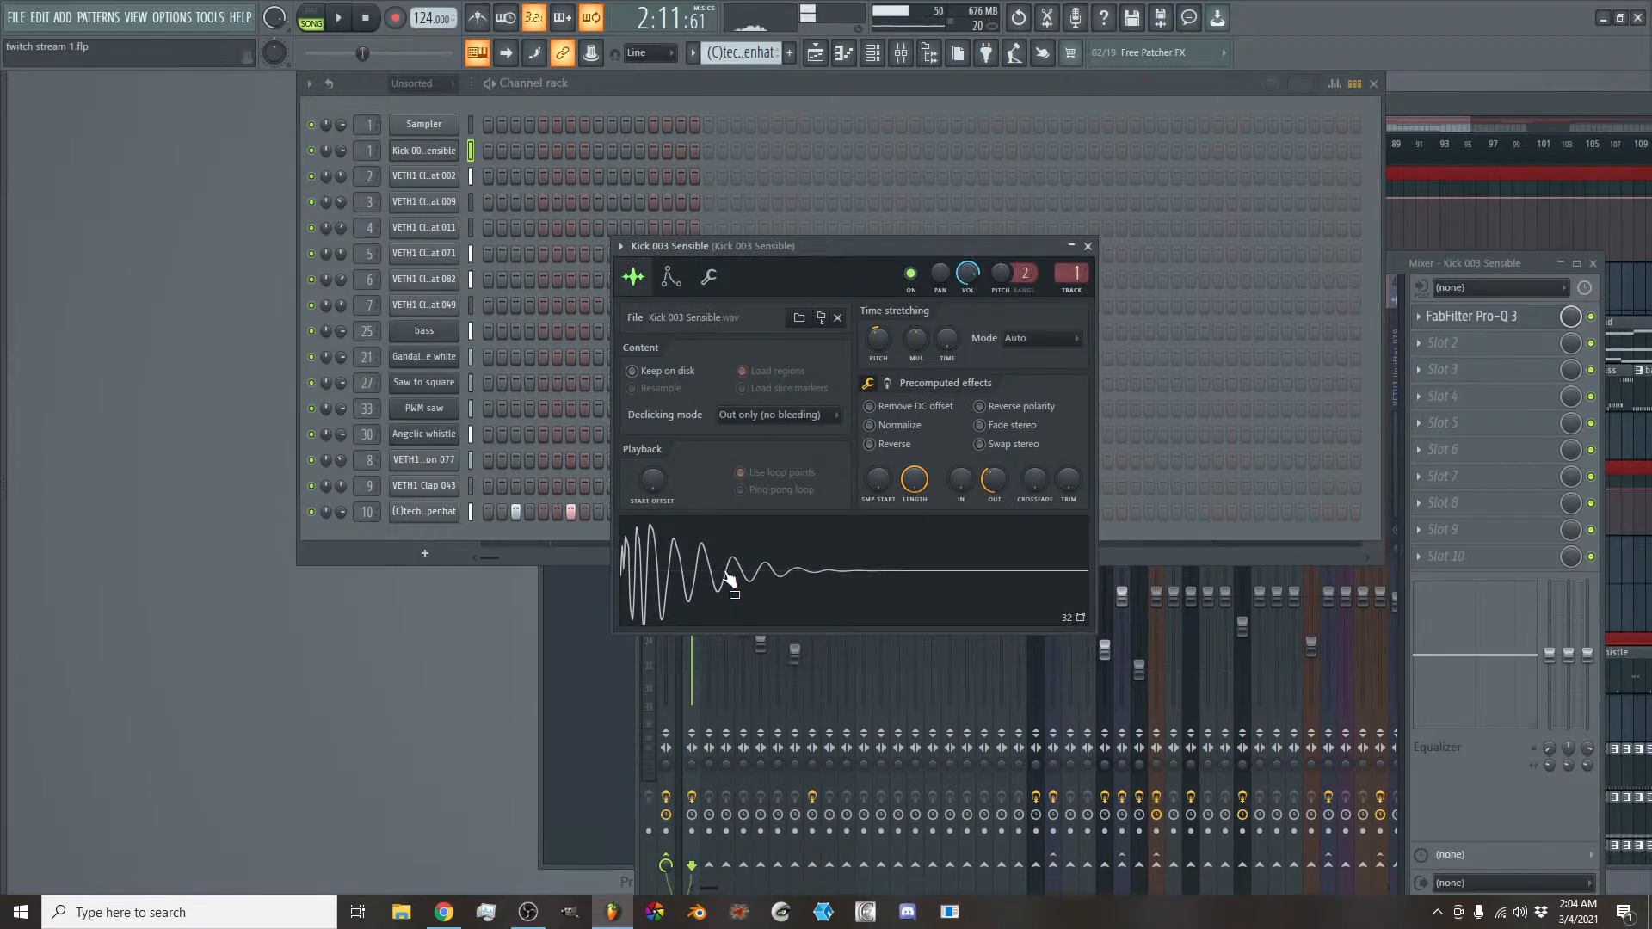
left_click(642, 663)
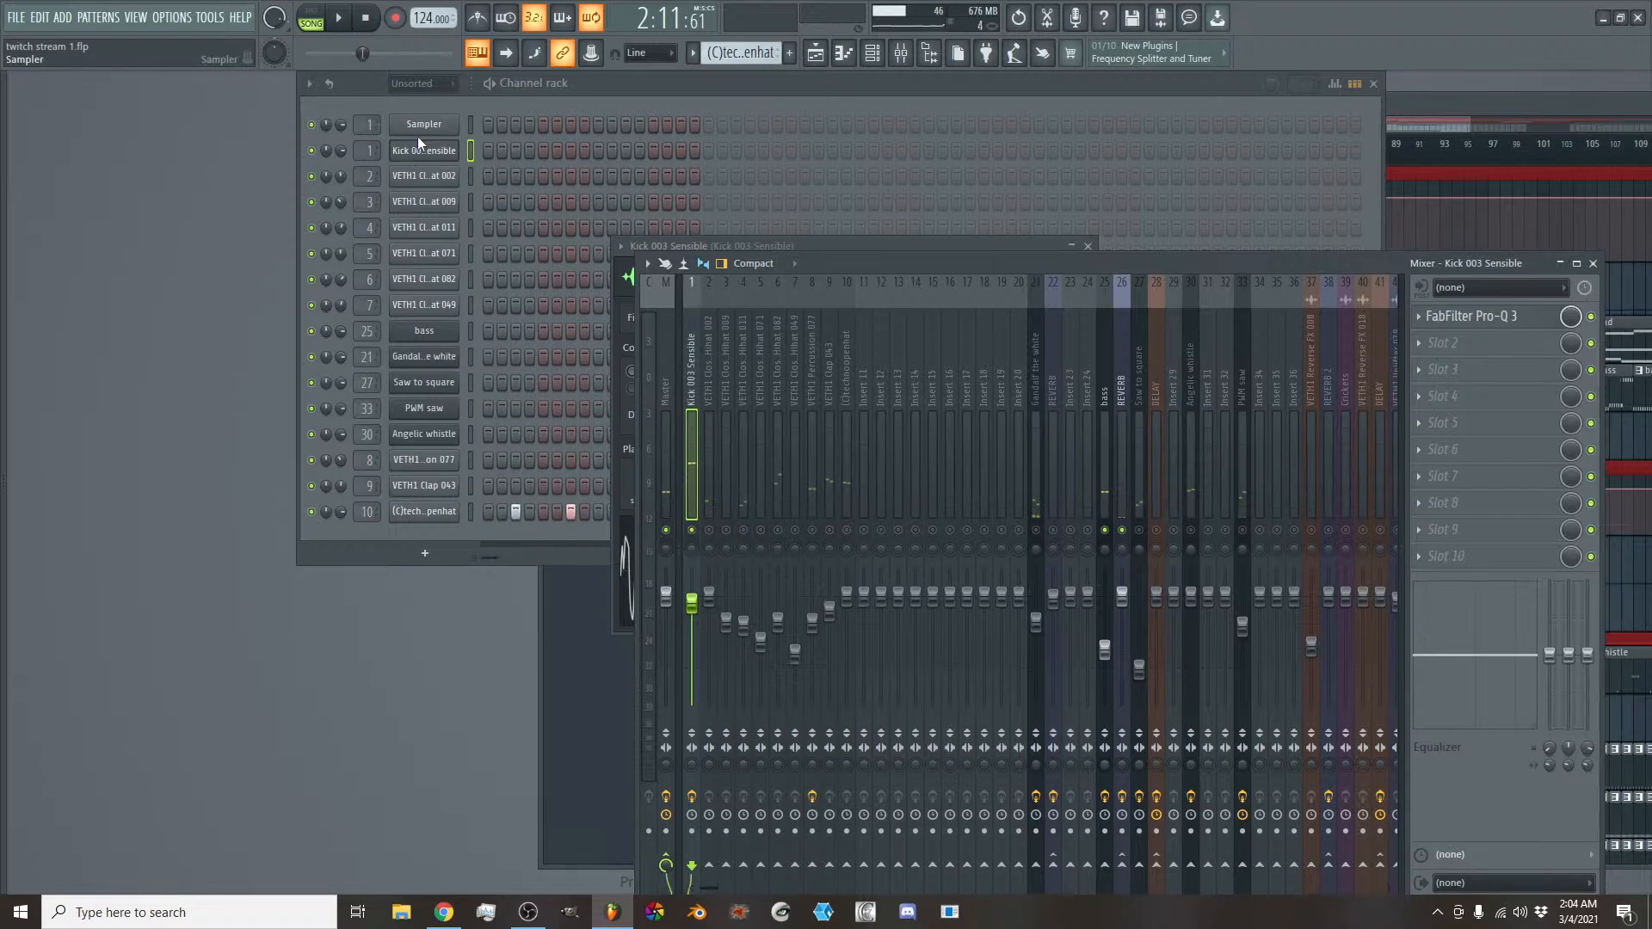
- Reopen the Kick 003 Sensible sampler, audition its sample several times and close it
left_click(434, 169)
left_click(433, 157)
left_click(434, 157)
left_click(433, 156)
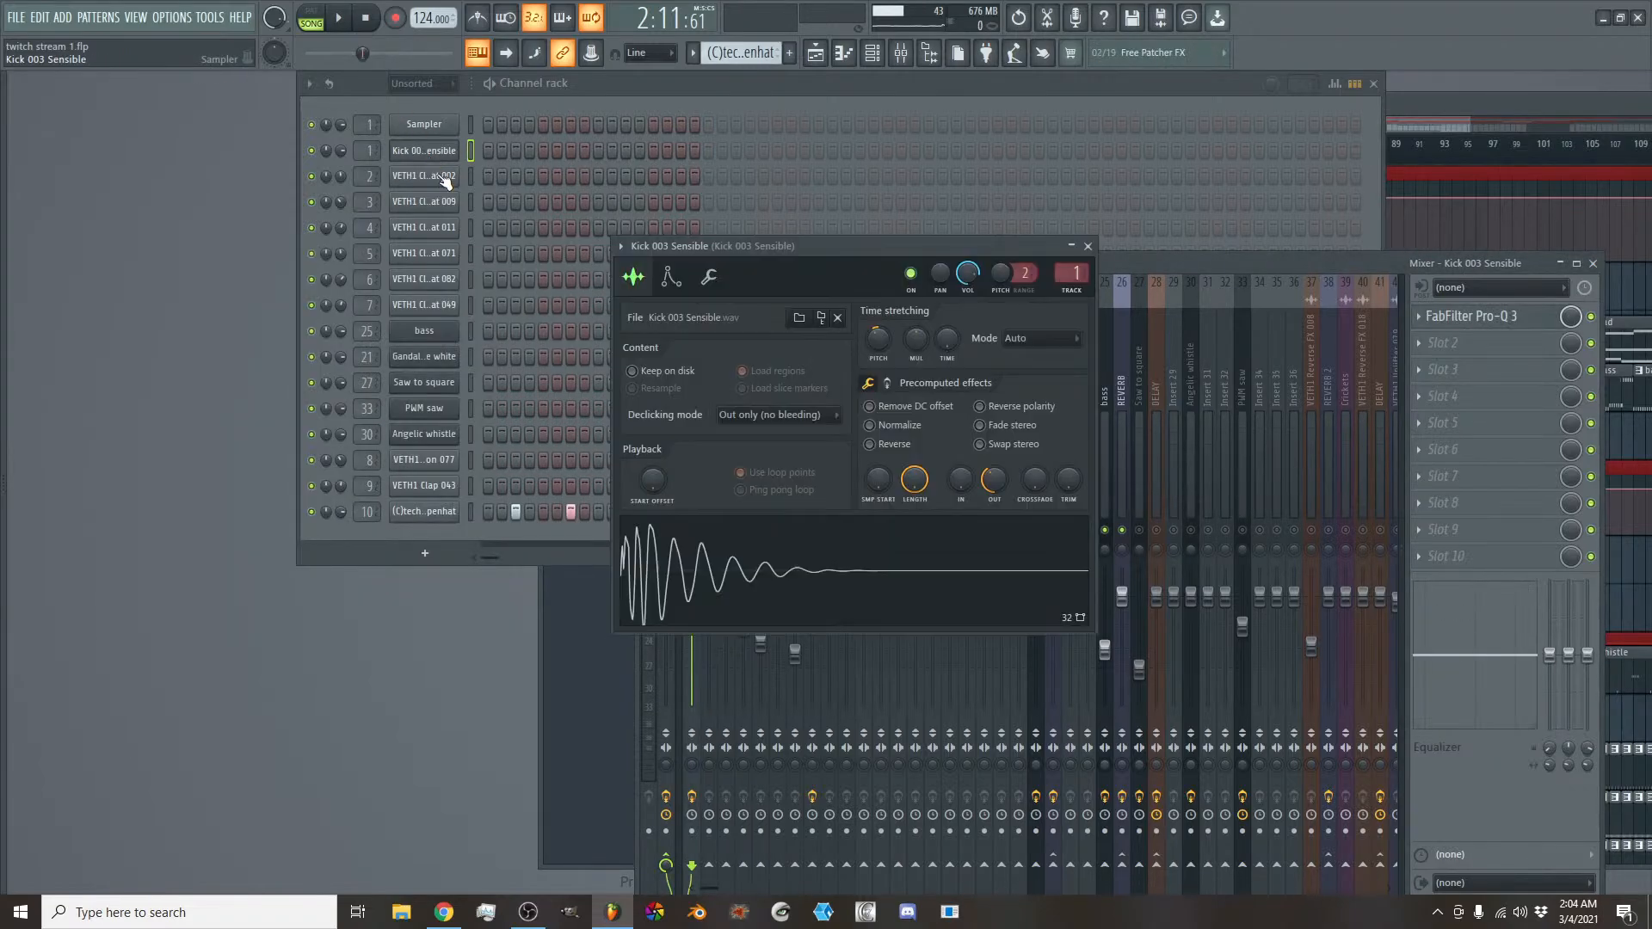
left_click(752, 544)
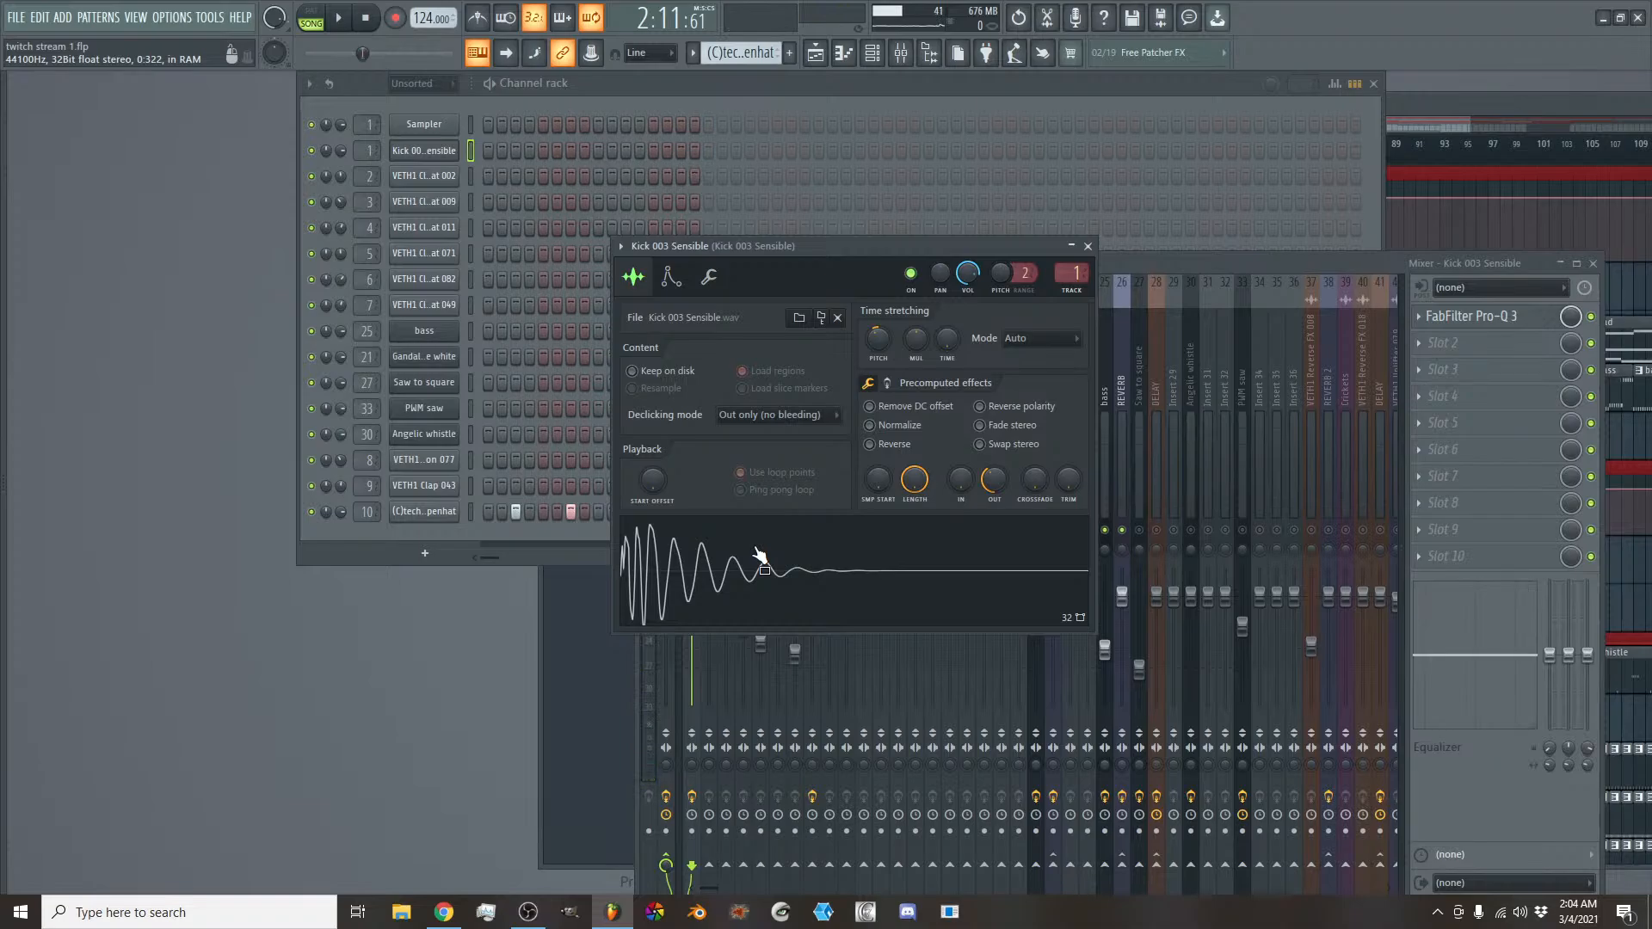
left_click(761, 558)
left_click(761, 558)
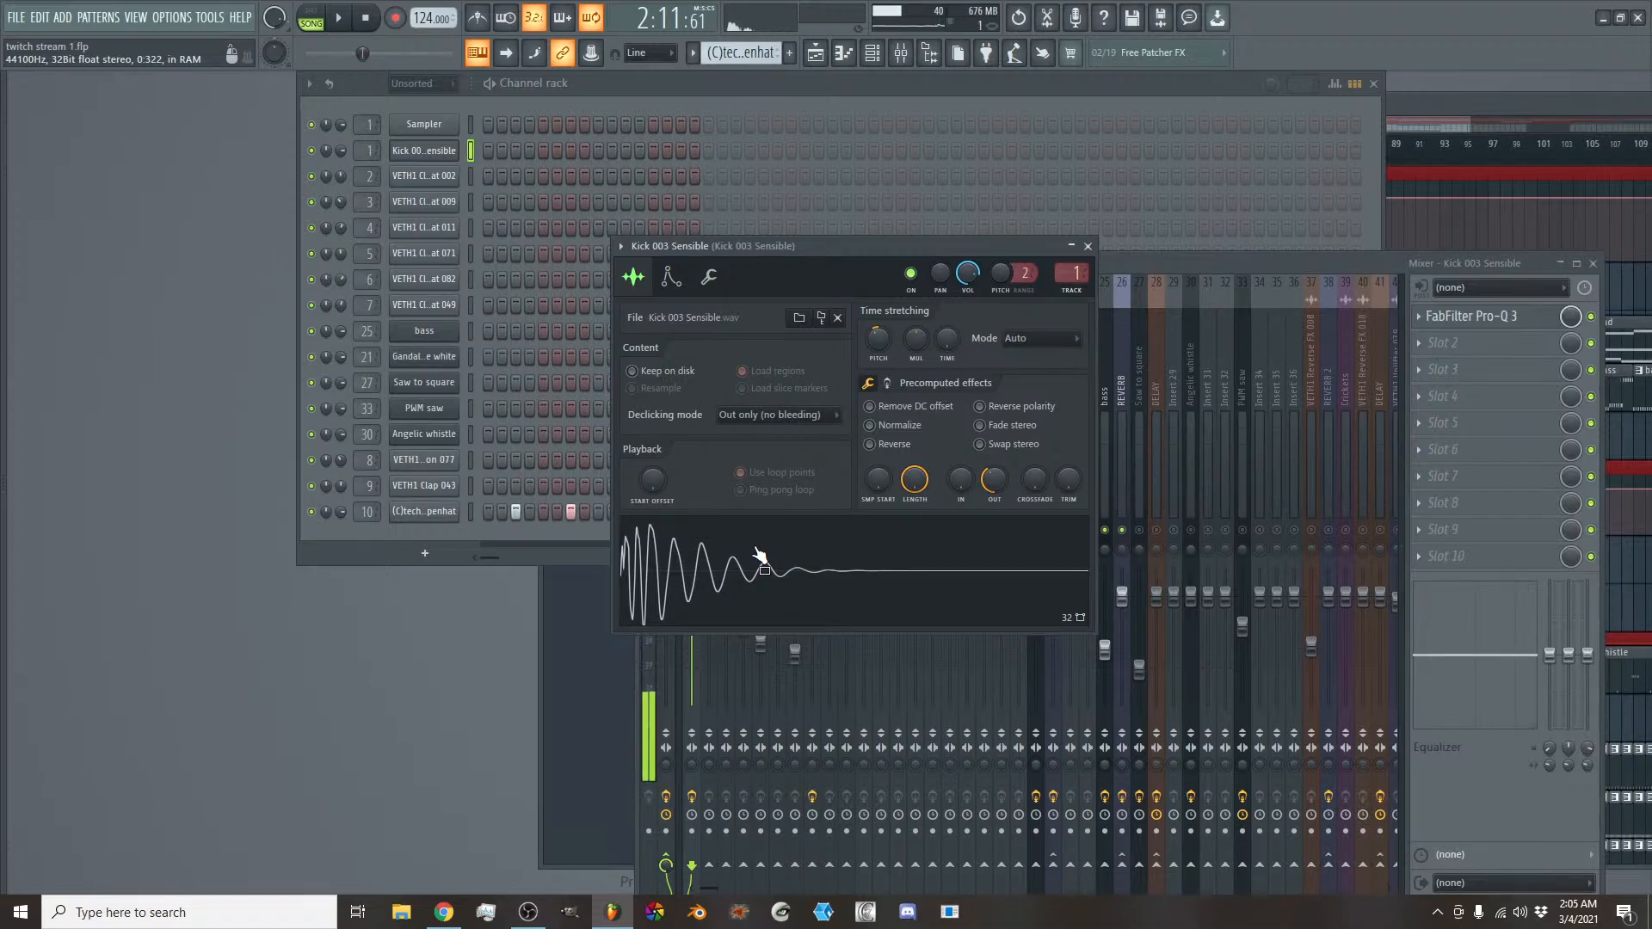
left_click(761, 557)
left_click(760, 557)
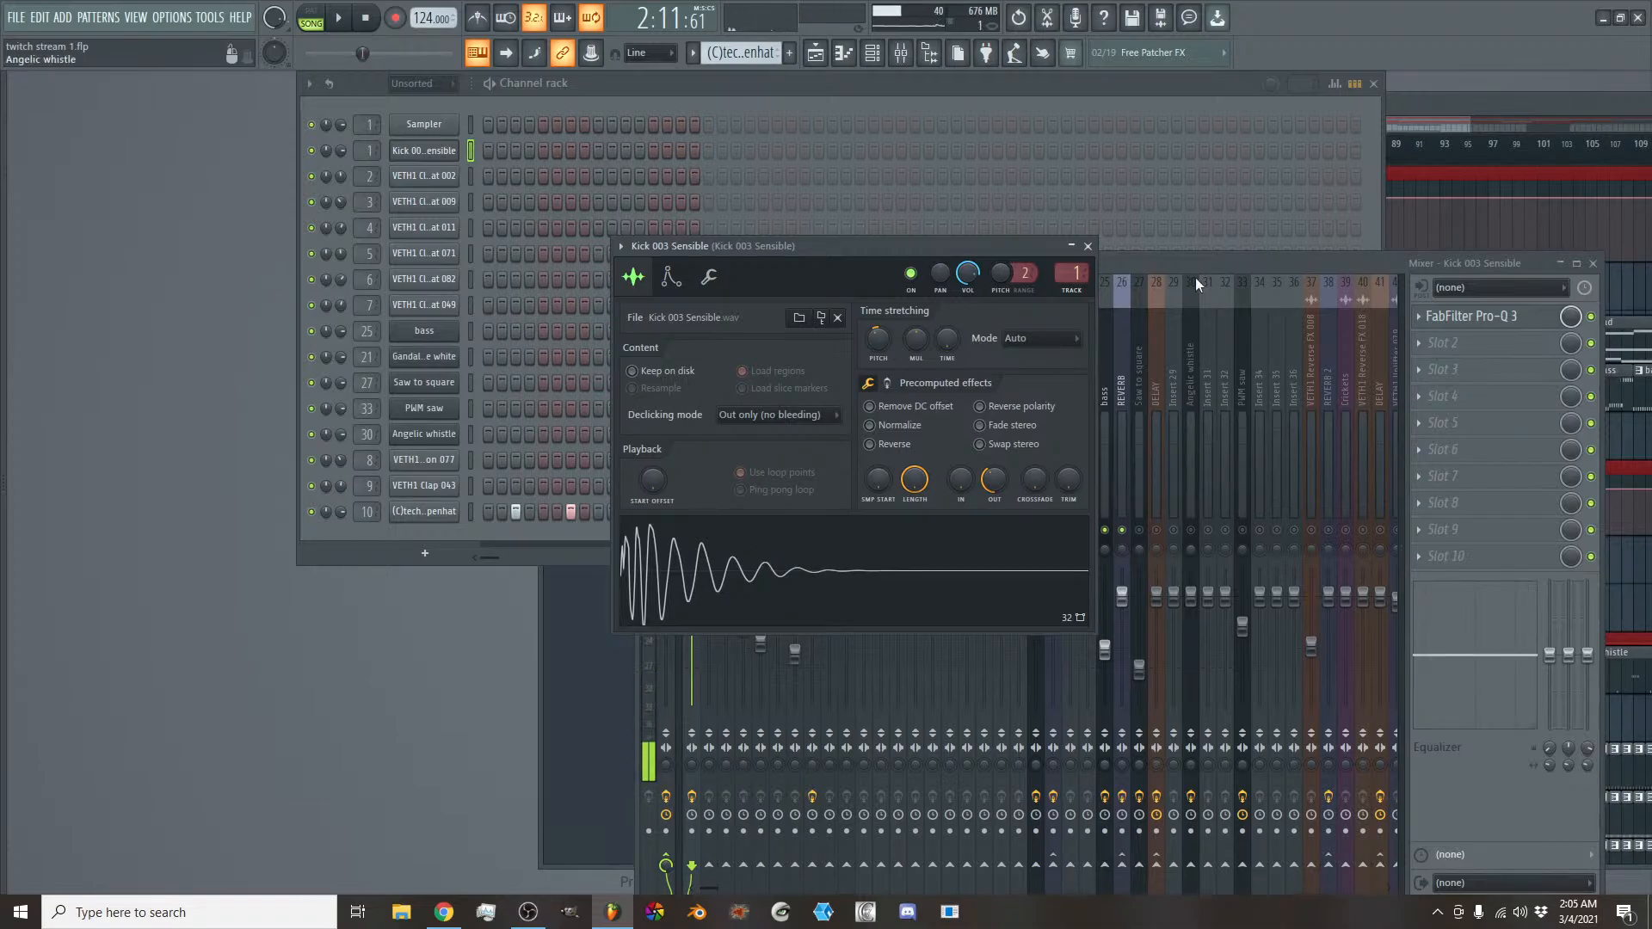
left_click(1085, 245)
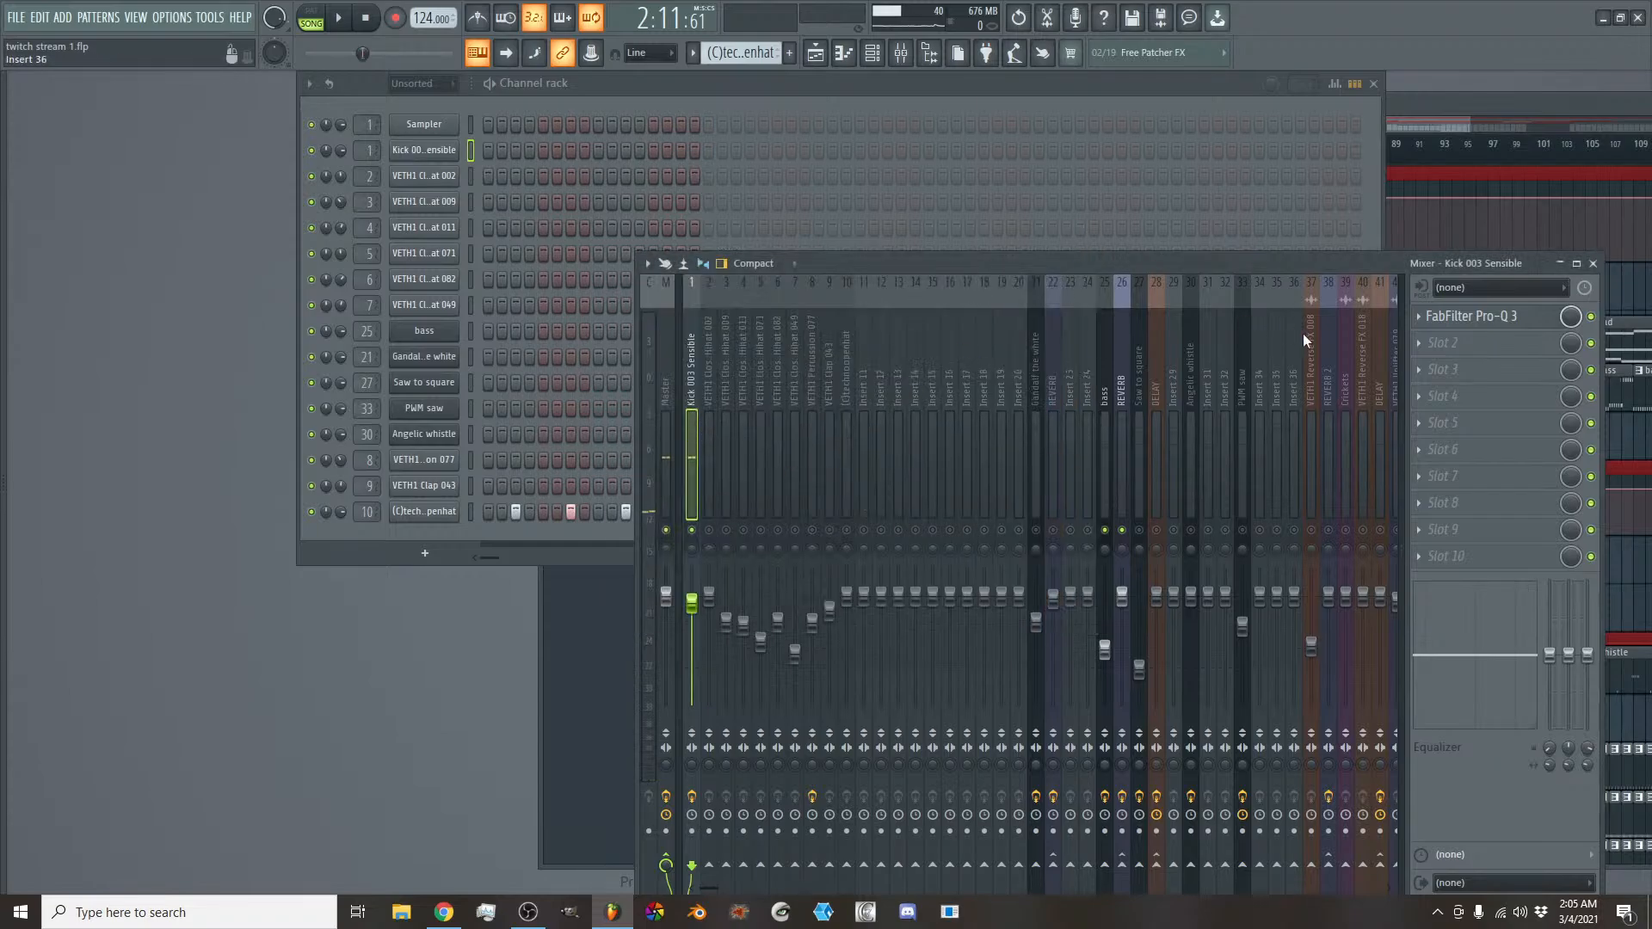
- Open the kick track's FabFilter Pro-Q 3, compare band 2 soloed and unsoloed during playback, and close it
left_click(1473, 317)
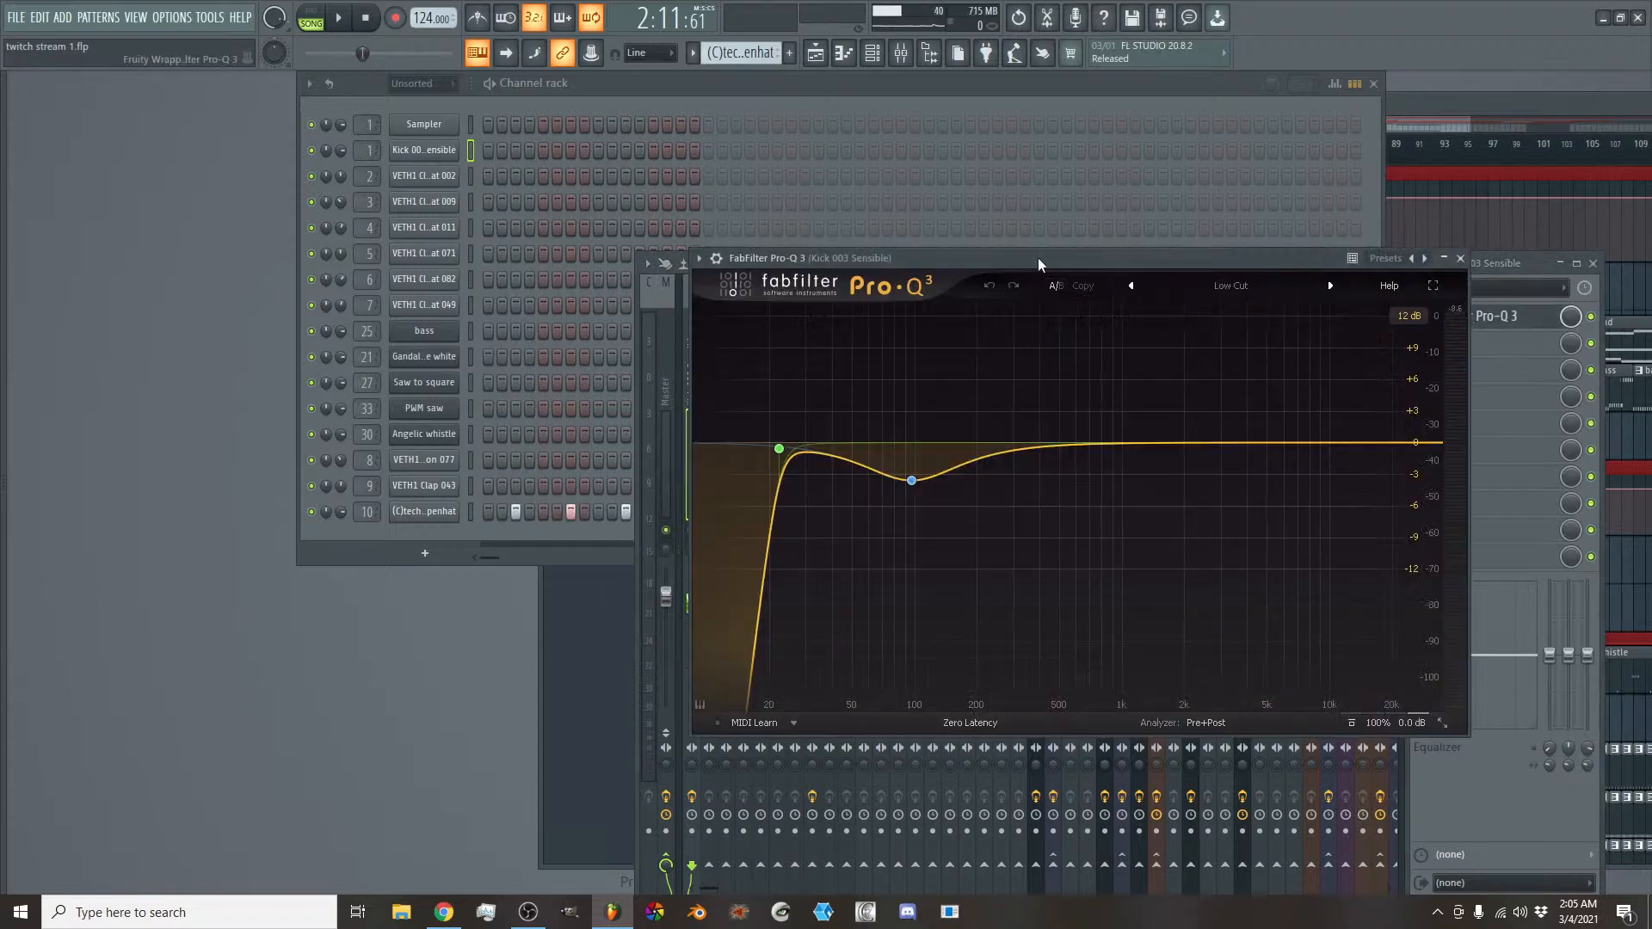
mouse_move(917, 483)
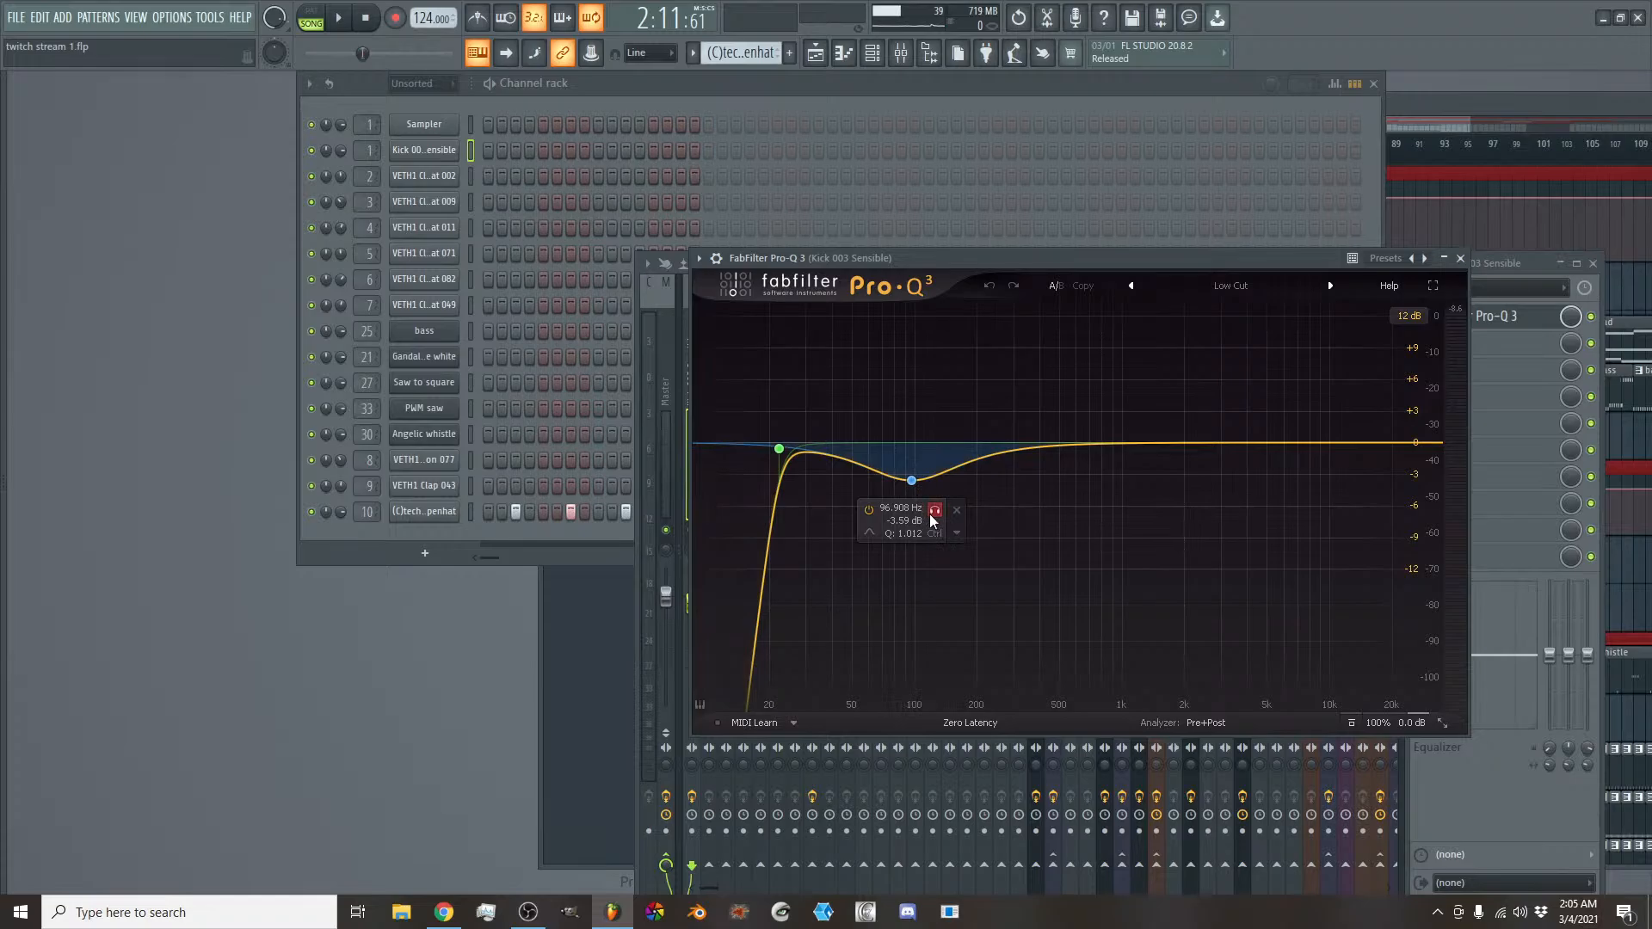
left_click(930, 512)
key("space")
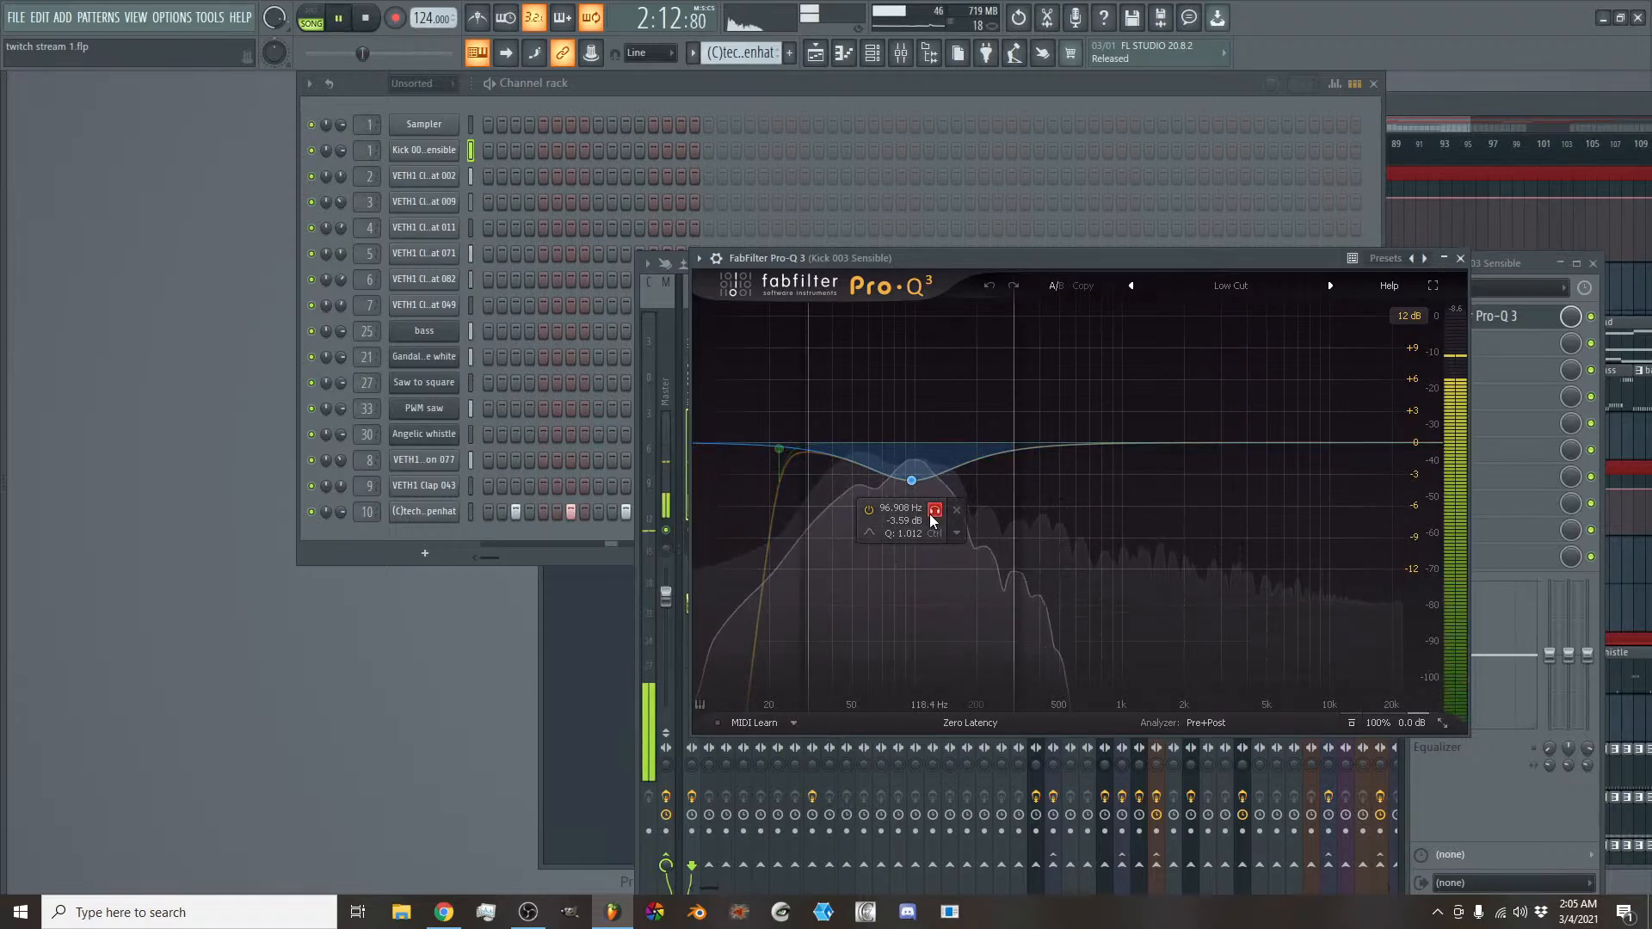
left_click(933, 516)
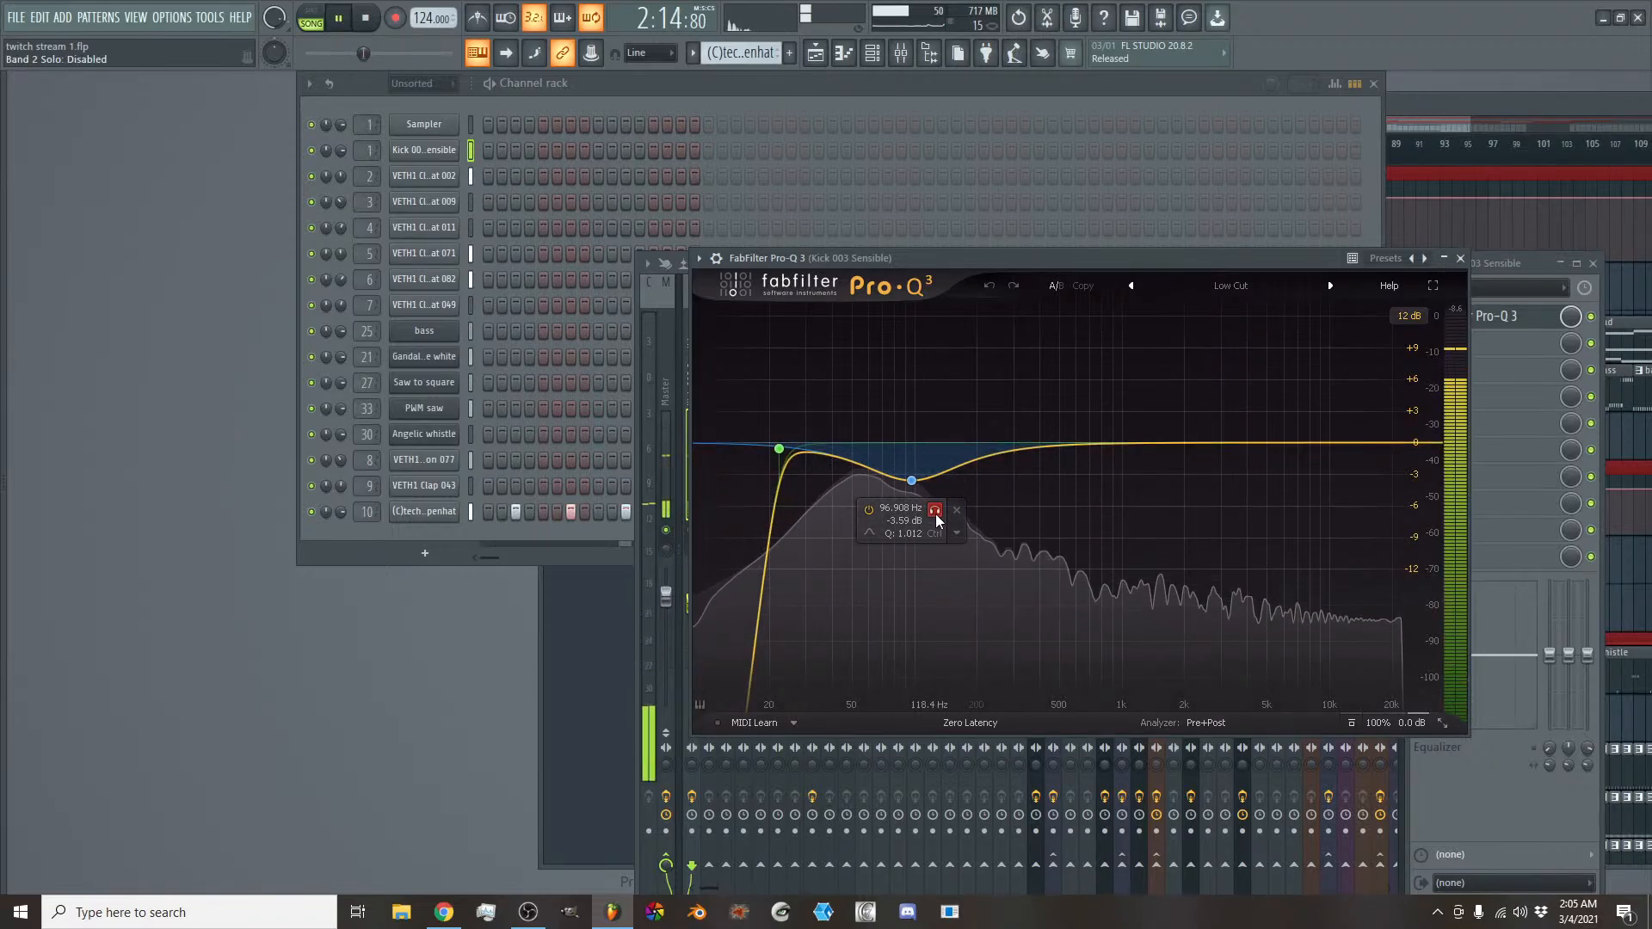
left_click(935, 516)
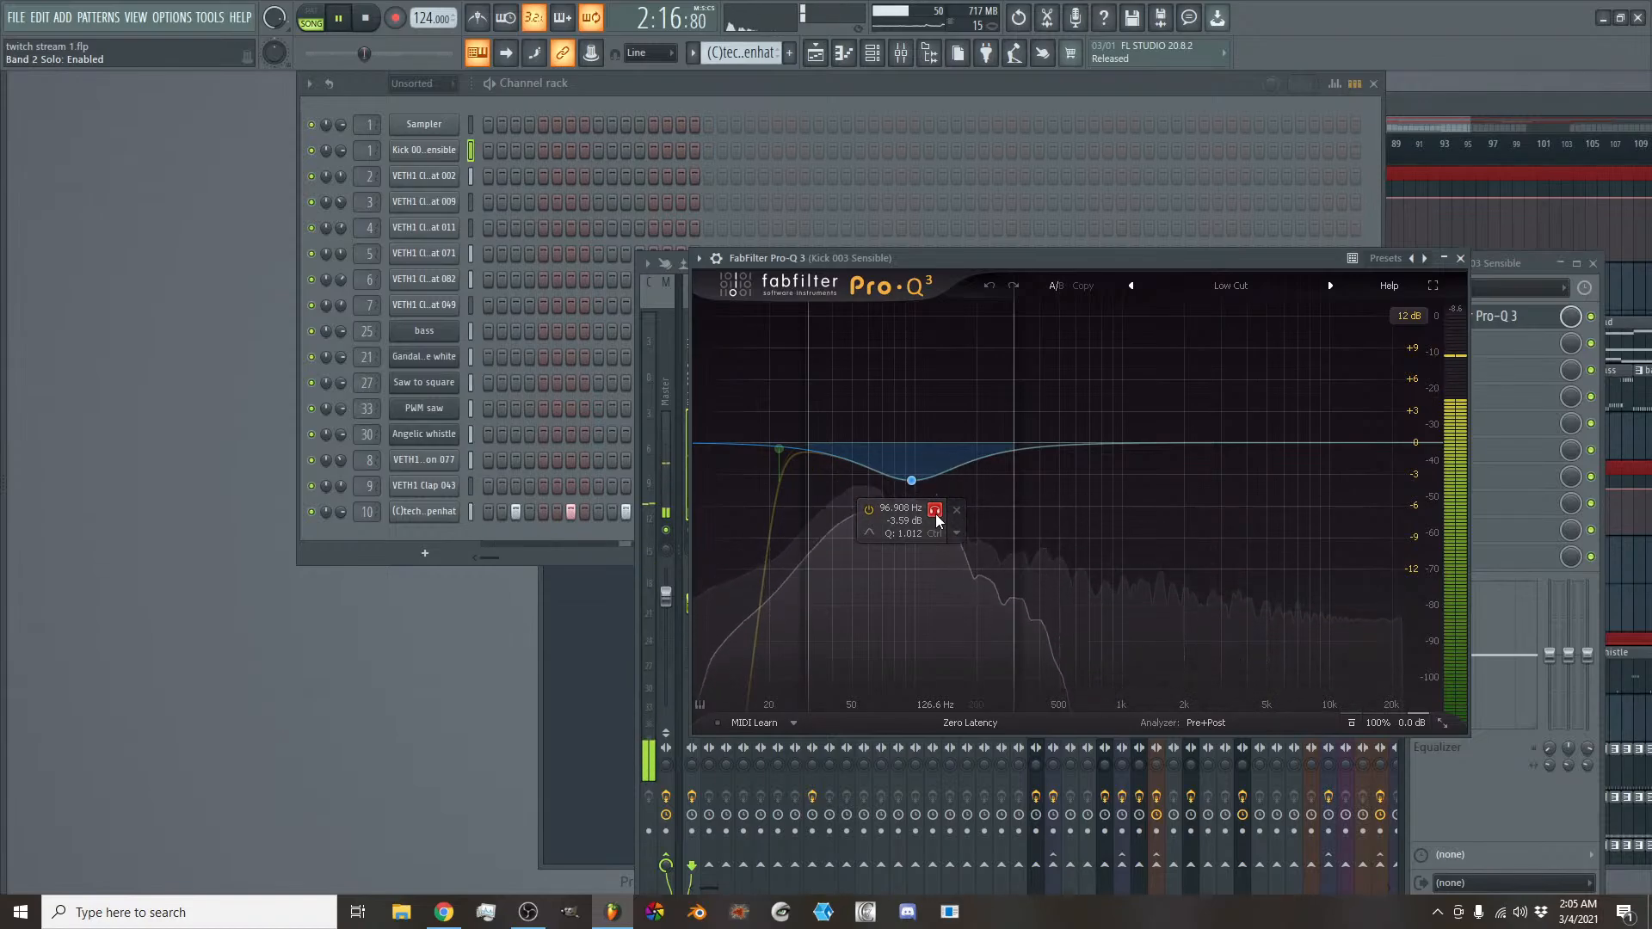
left_click(936, 516)
left_click(1459, 259)
key("space")
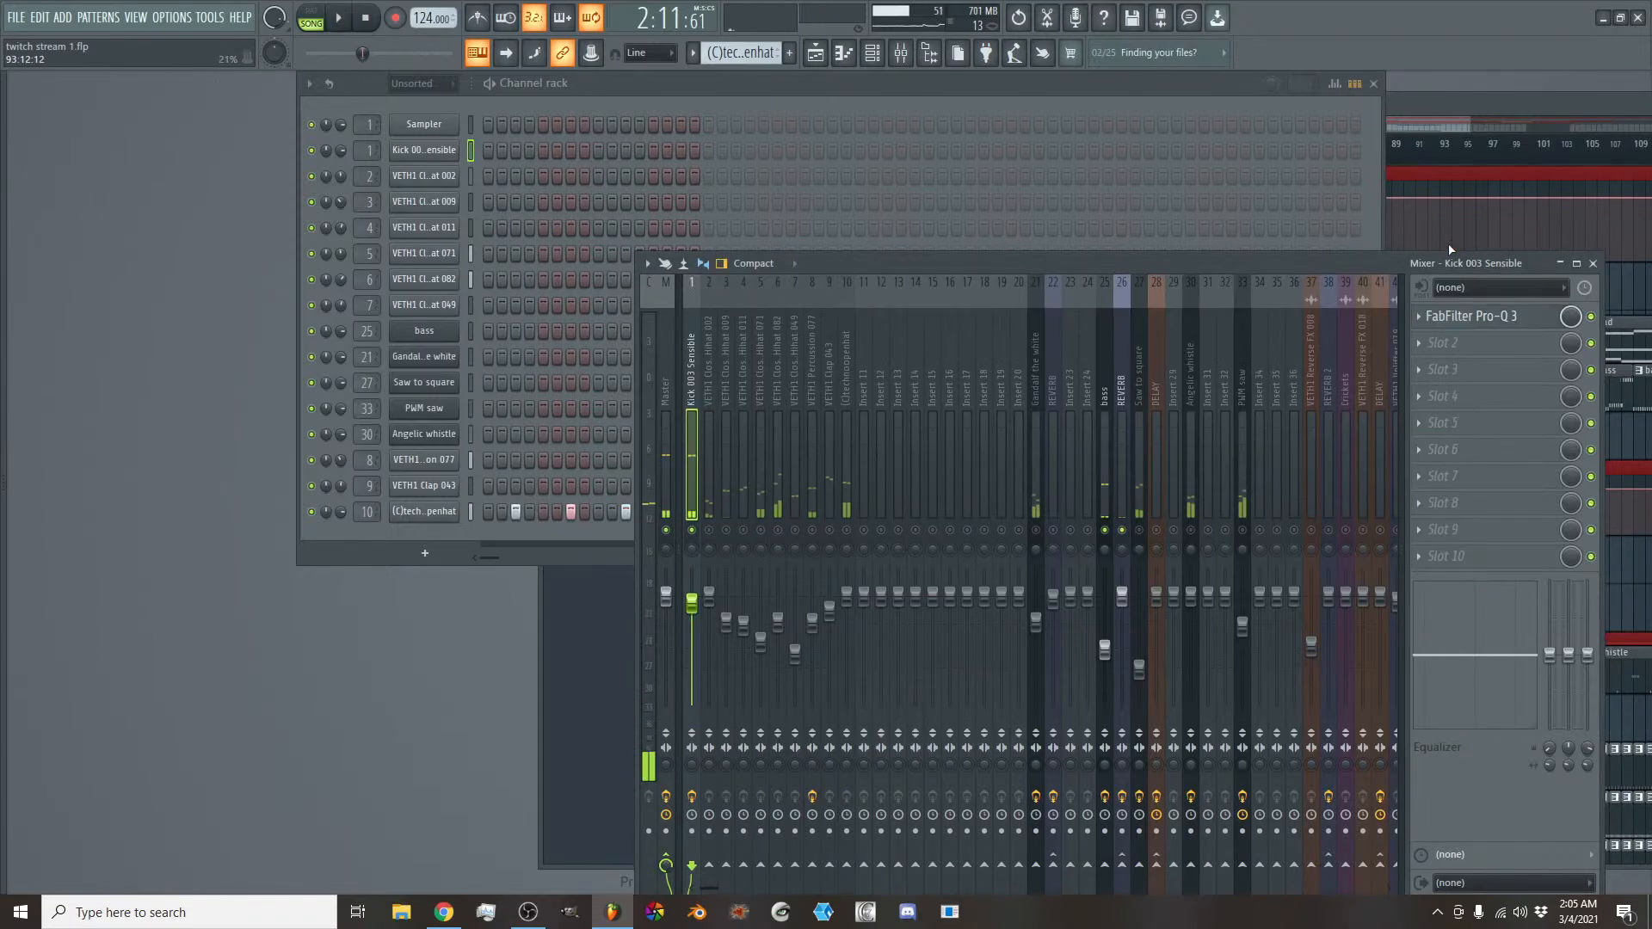
- Enable the Master's Fruity parametric EQ 2, lower its band 7 low pass to 87 Hz, and play the loop with the kick track selected
left_click(670, 401)
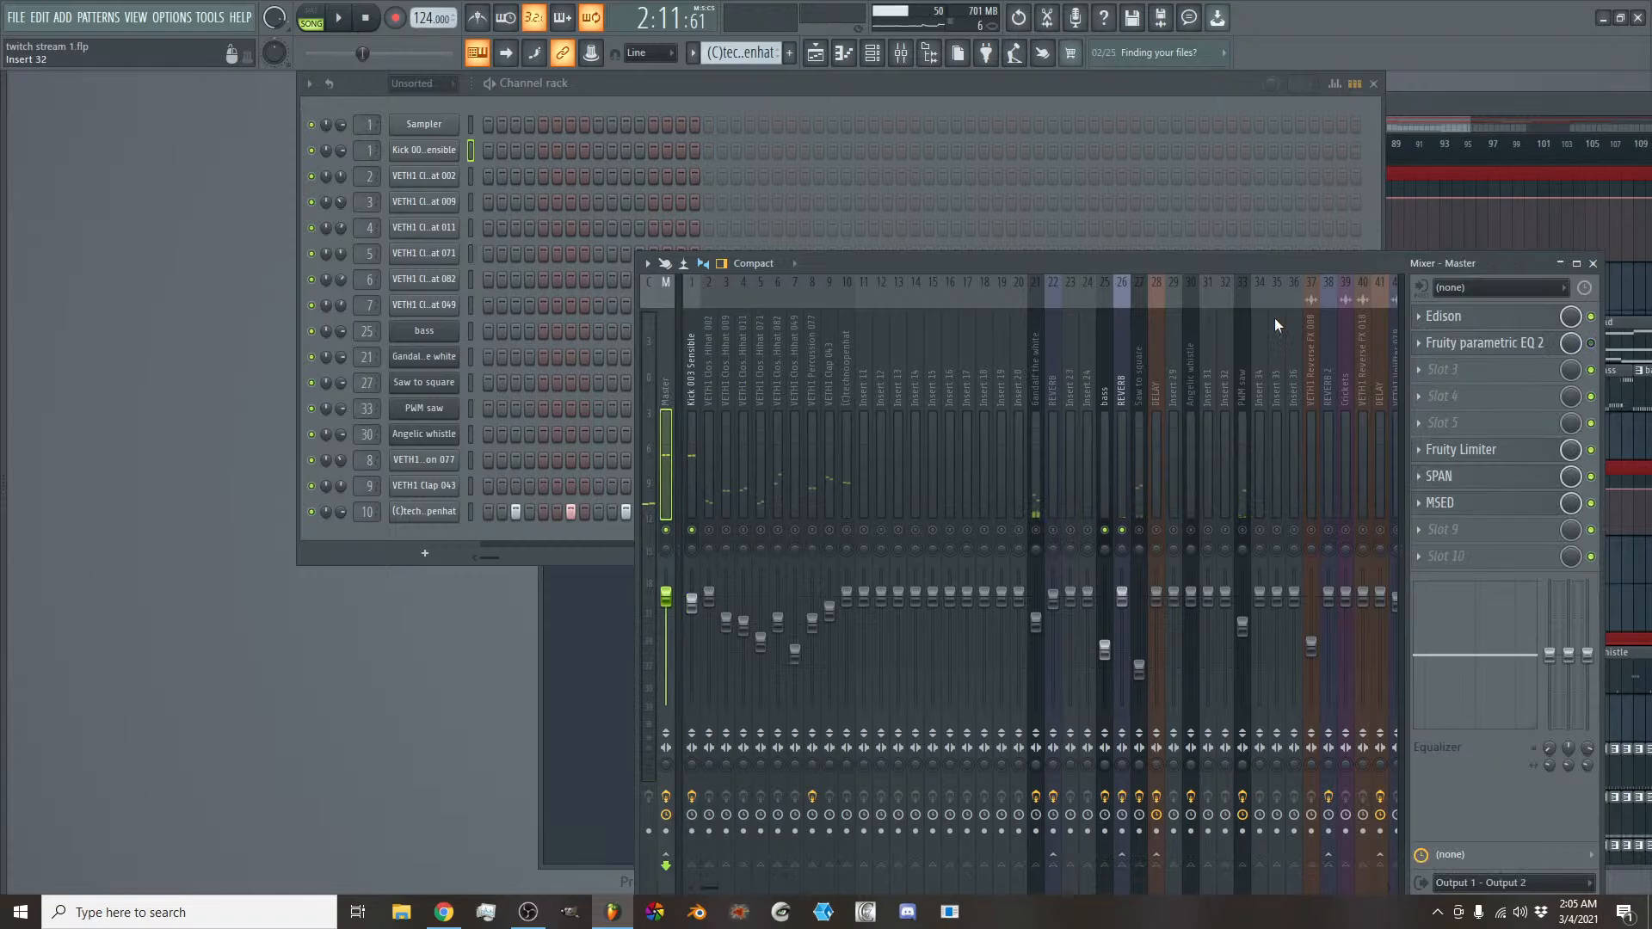
left_click(1518, 351)
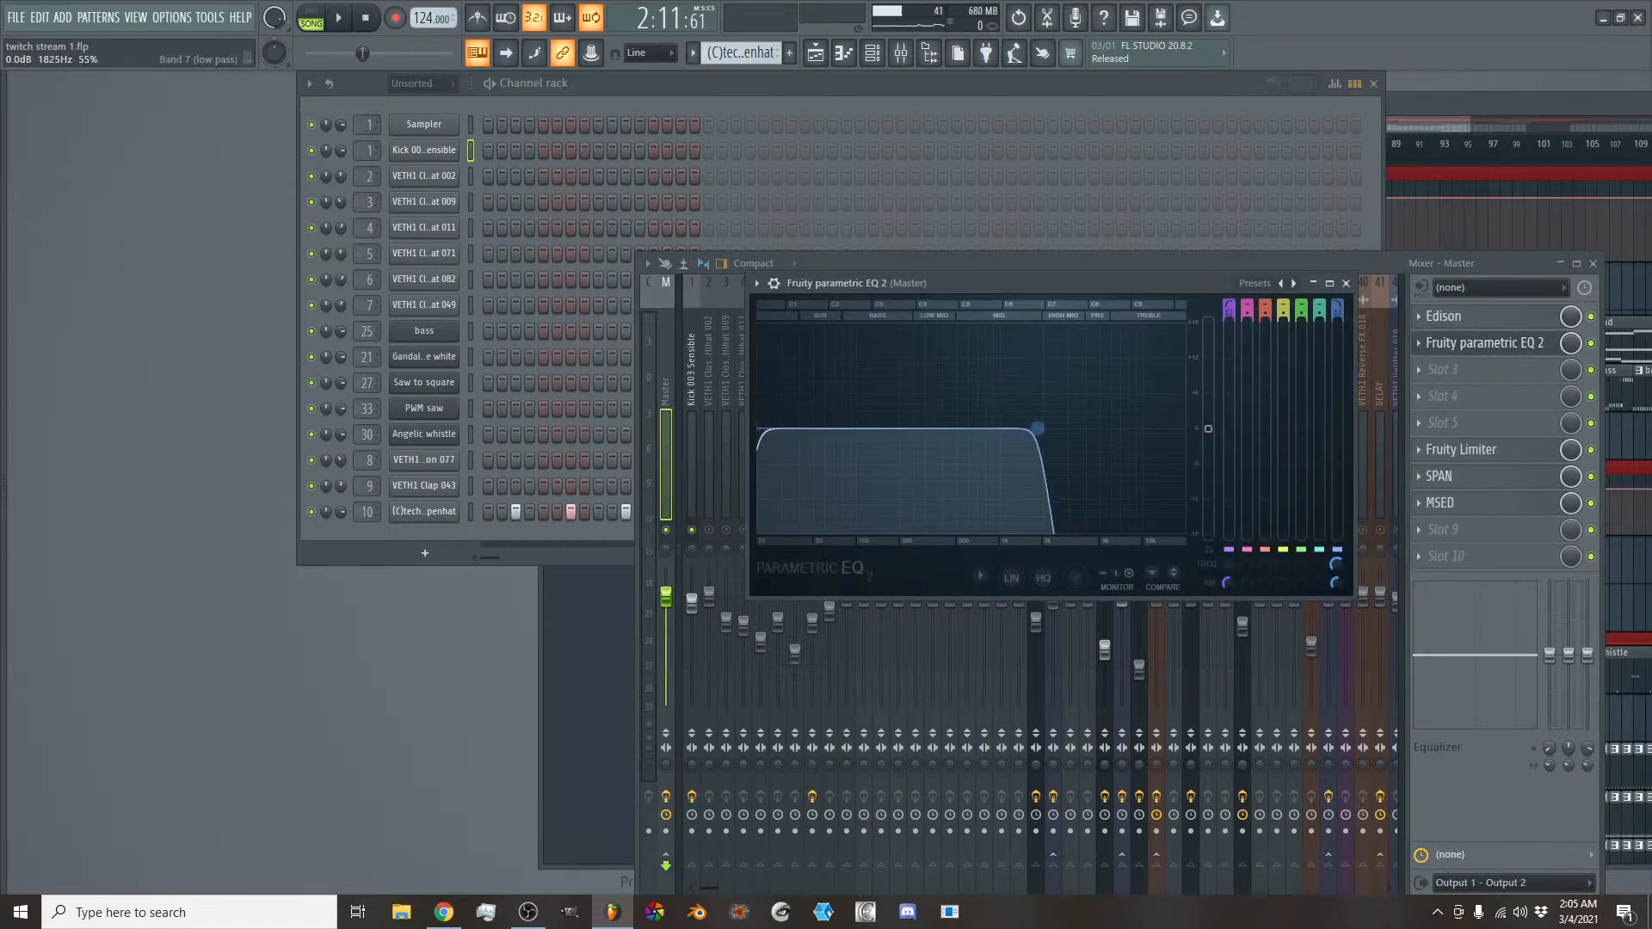
left_click_drag(1037, 428, 866, 428)
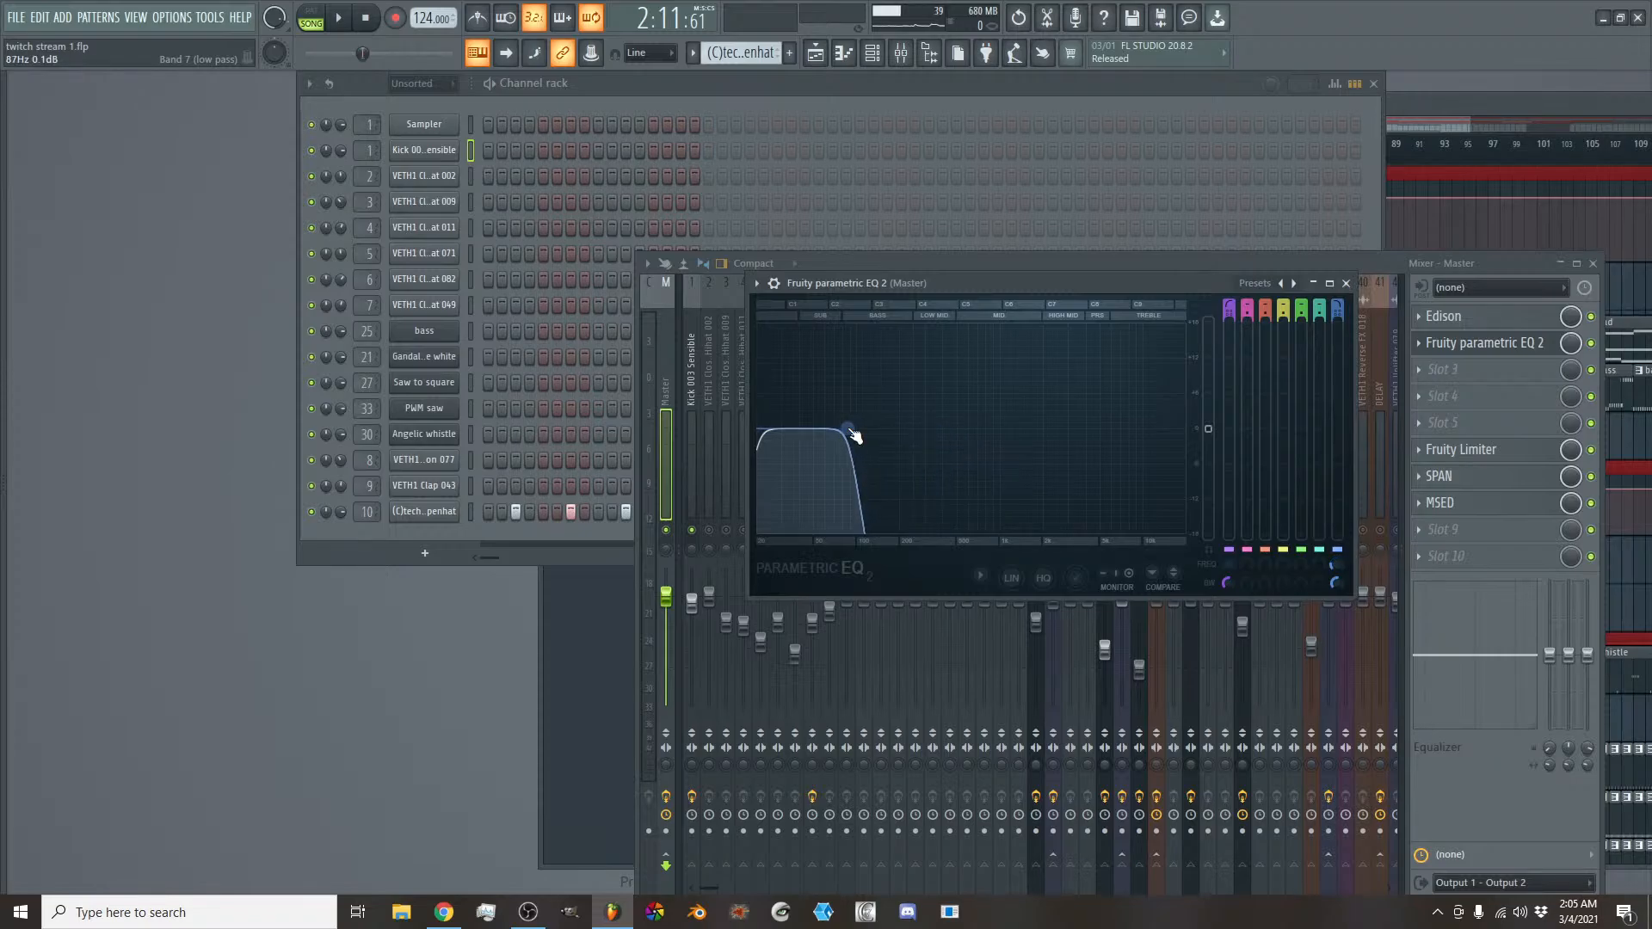
key("space")
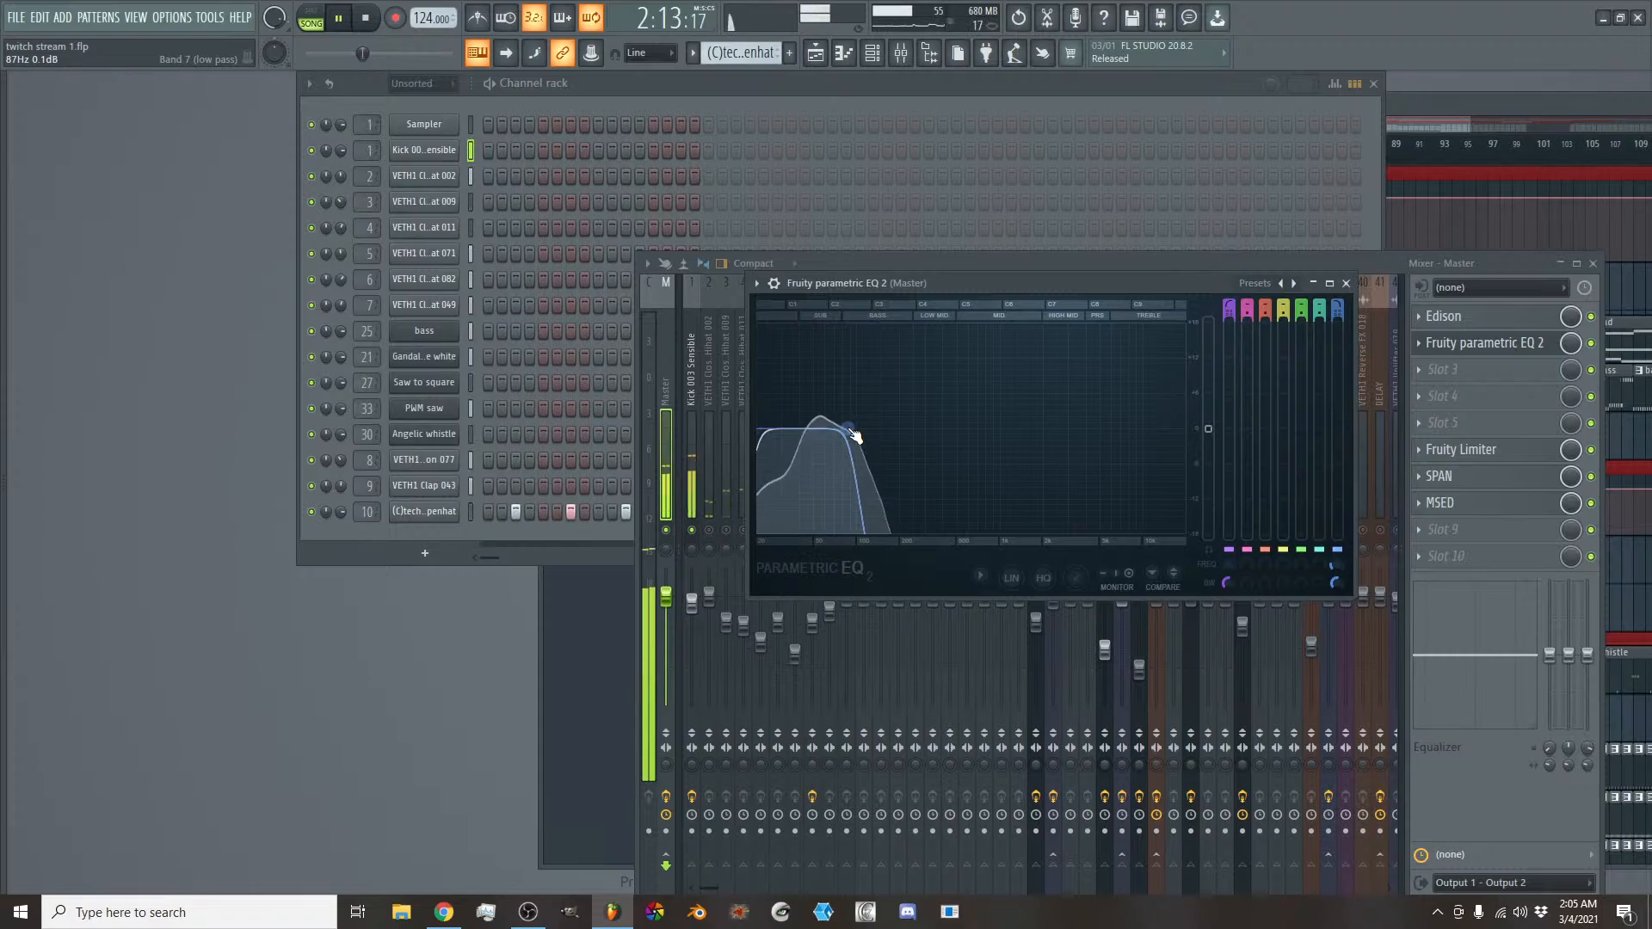
left_click(695, 445)
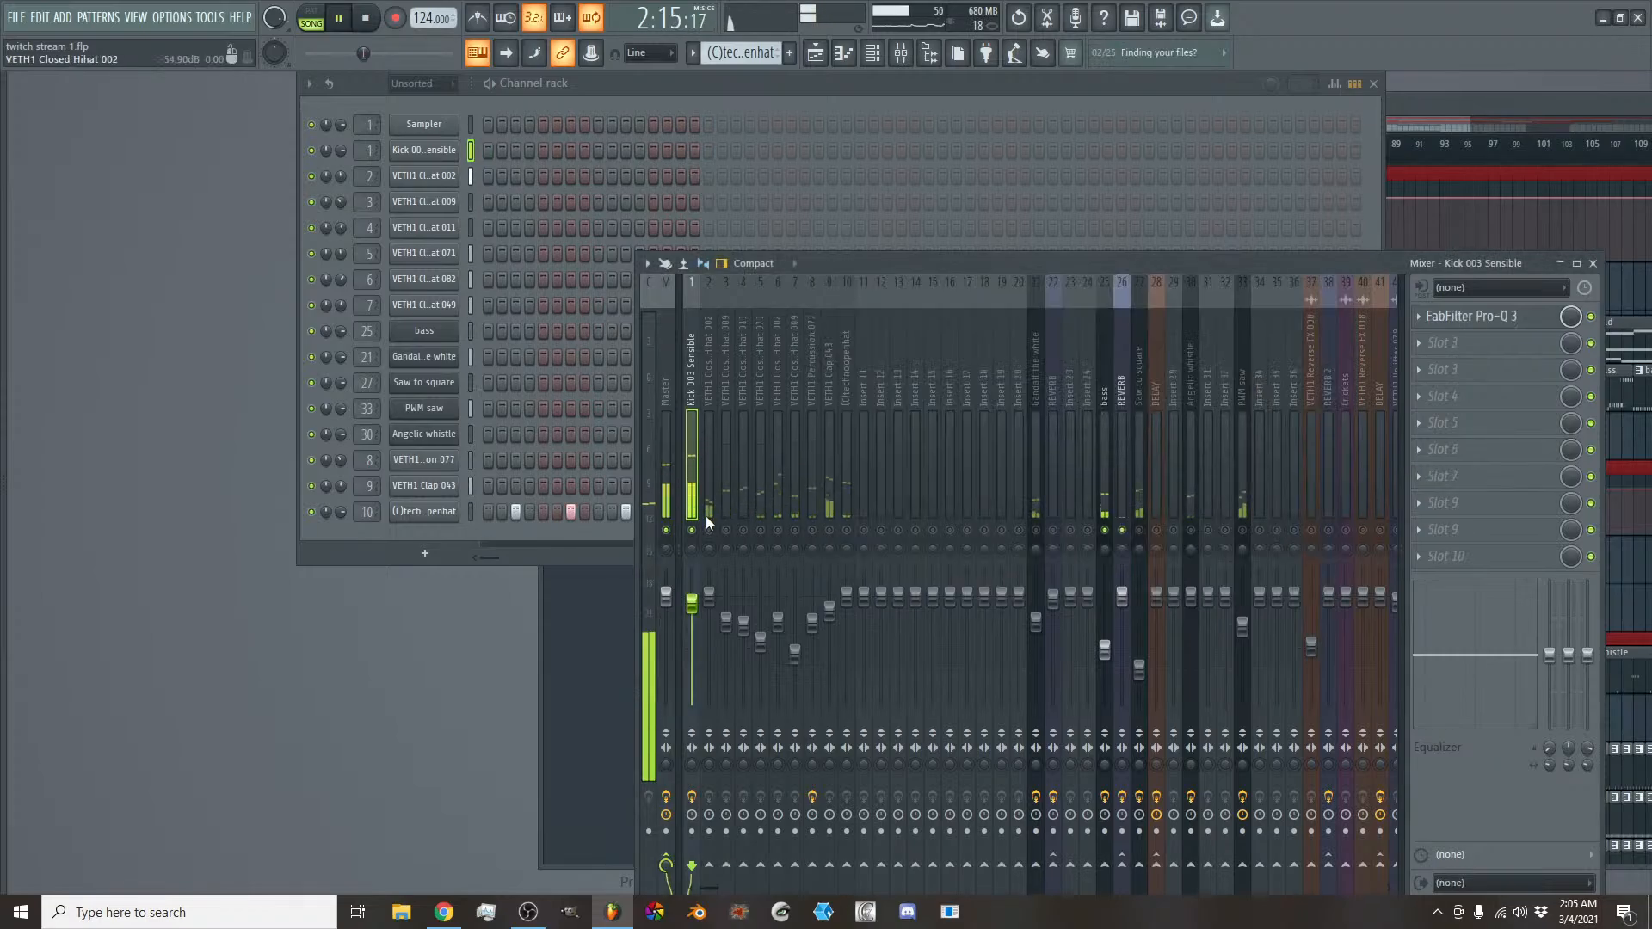
- Copy the kick track's volume, try the fader at 100% and 66% during playback, and paste the copied value back
right_click(693, 607)
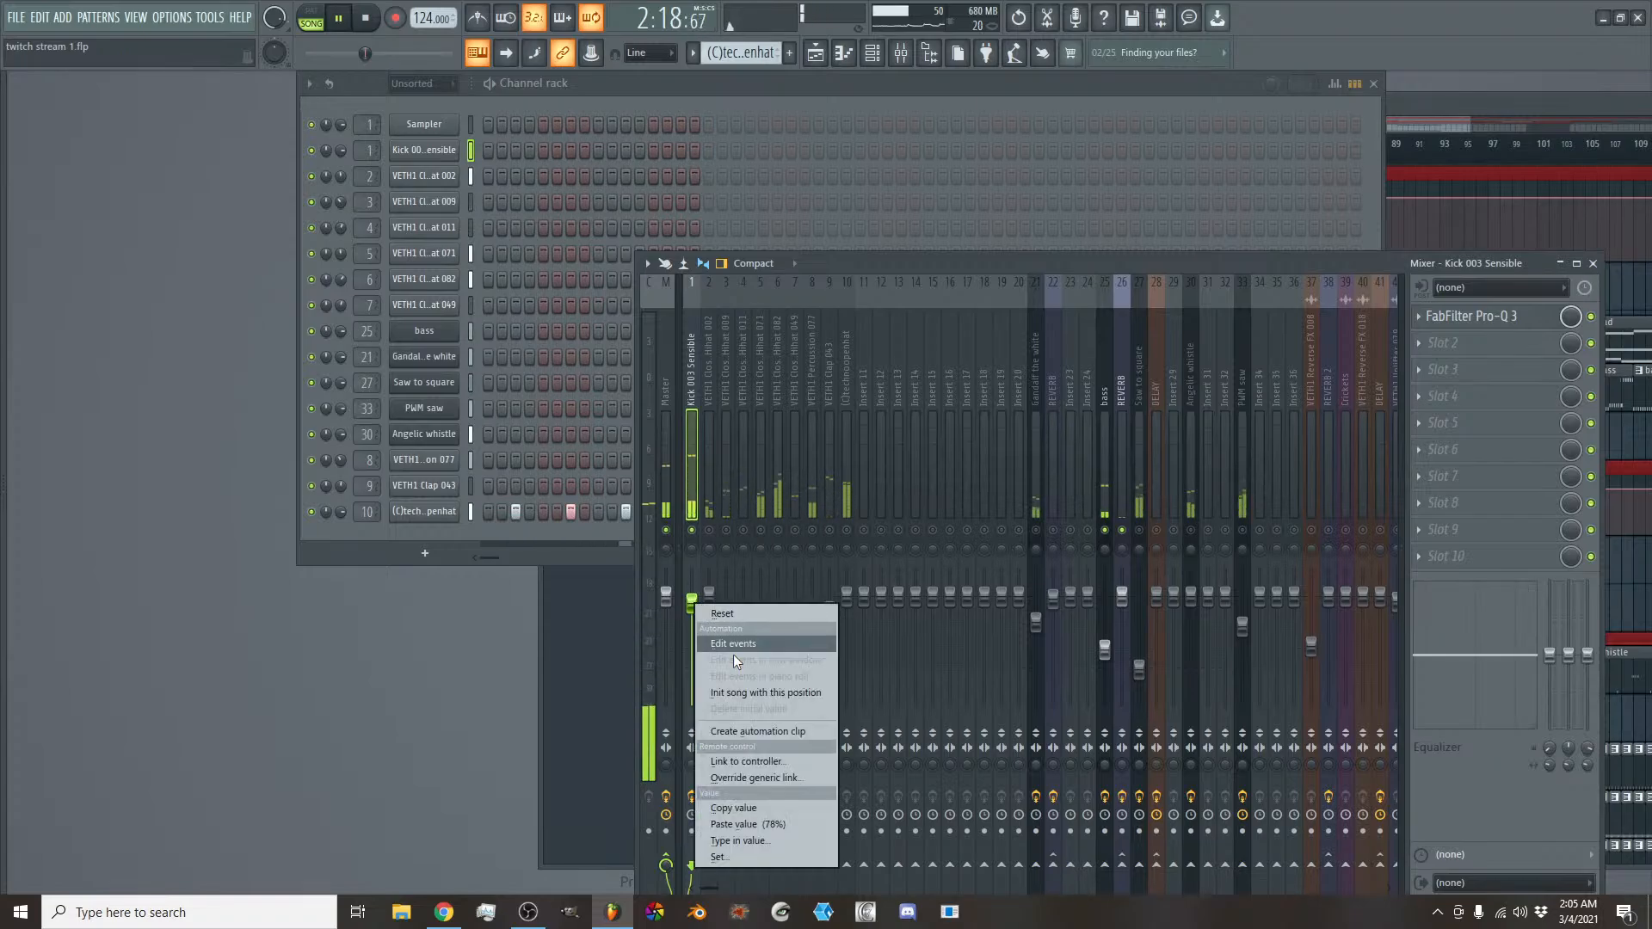
left_click(766, 807)
right_click(691, 601)
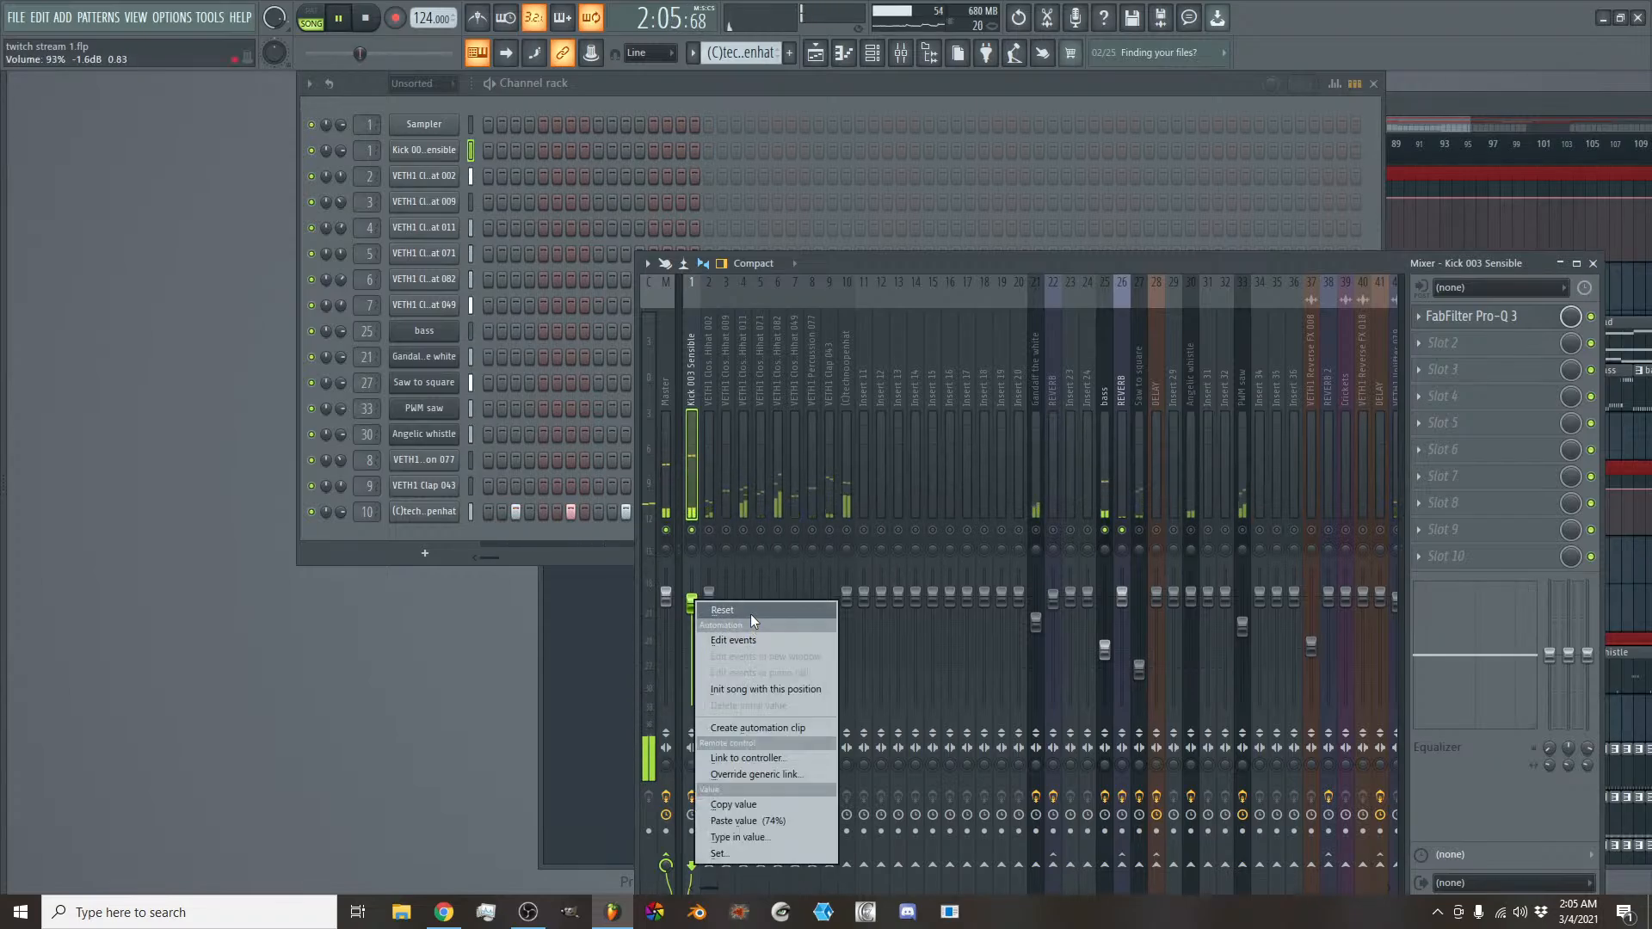
left_click(750, 610)
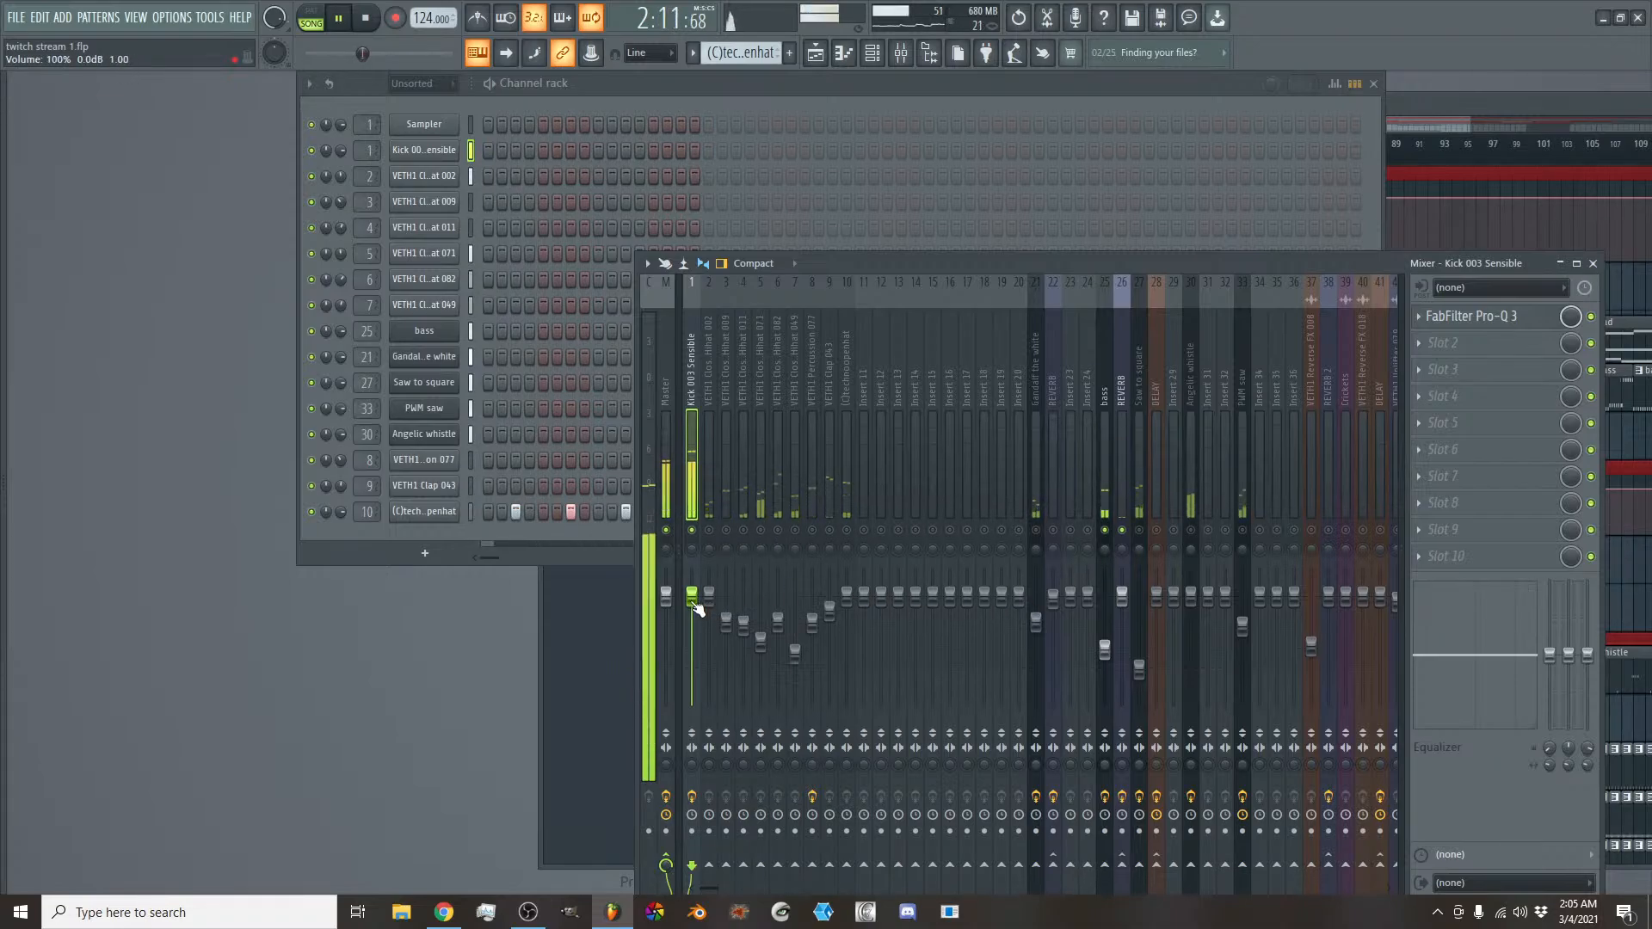
left_click_drag(696, 607, 692, 632)
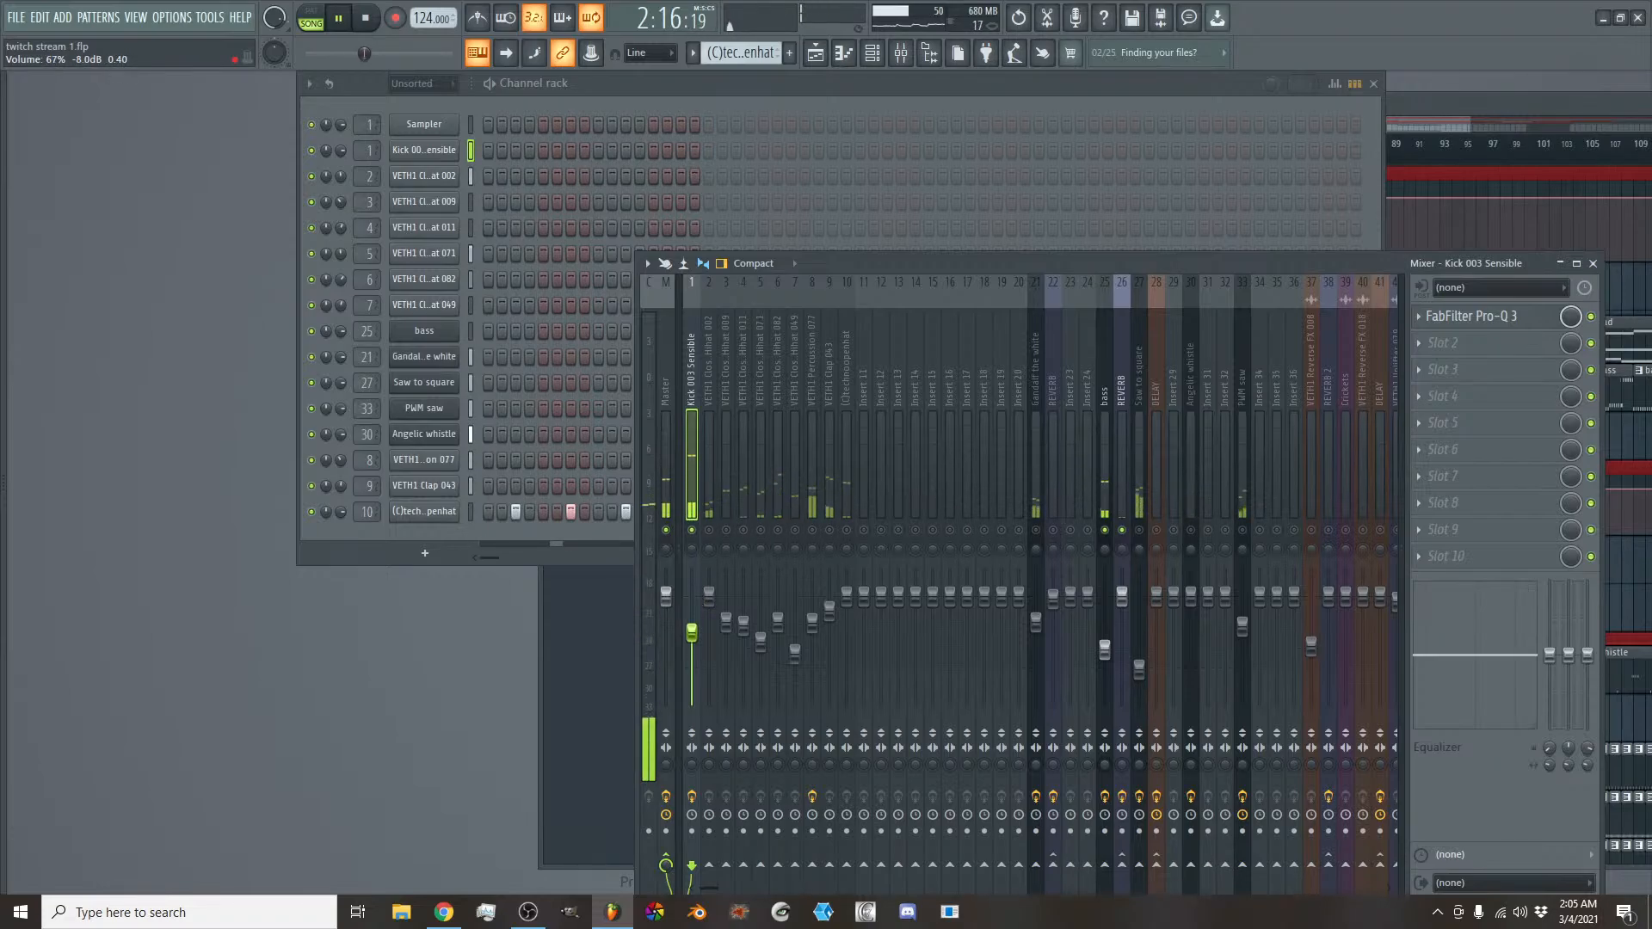
right_click(692, 632)
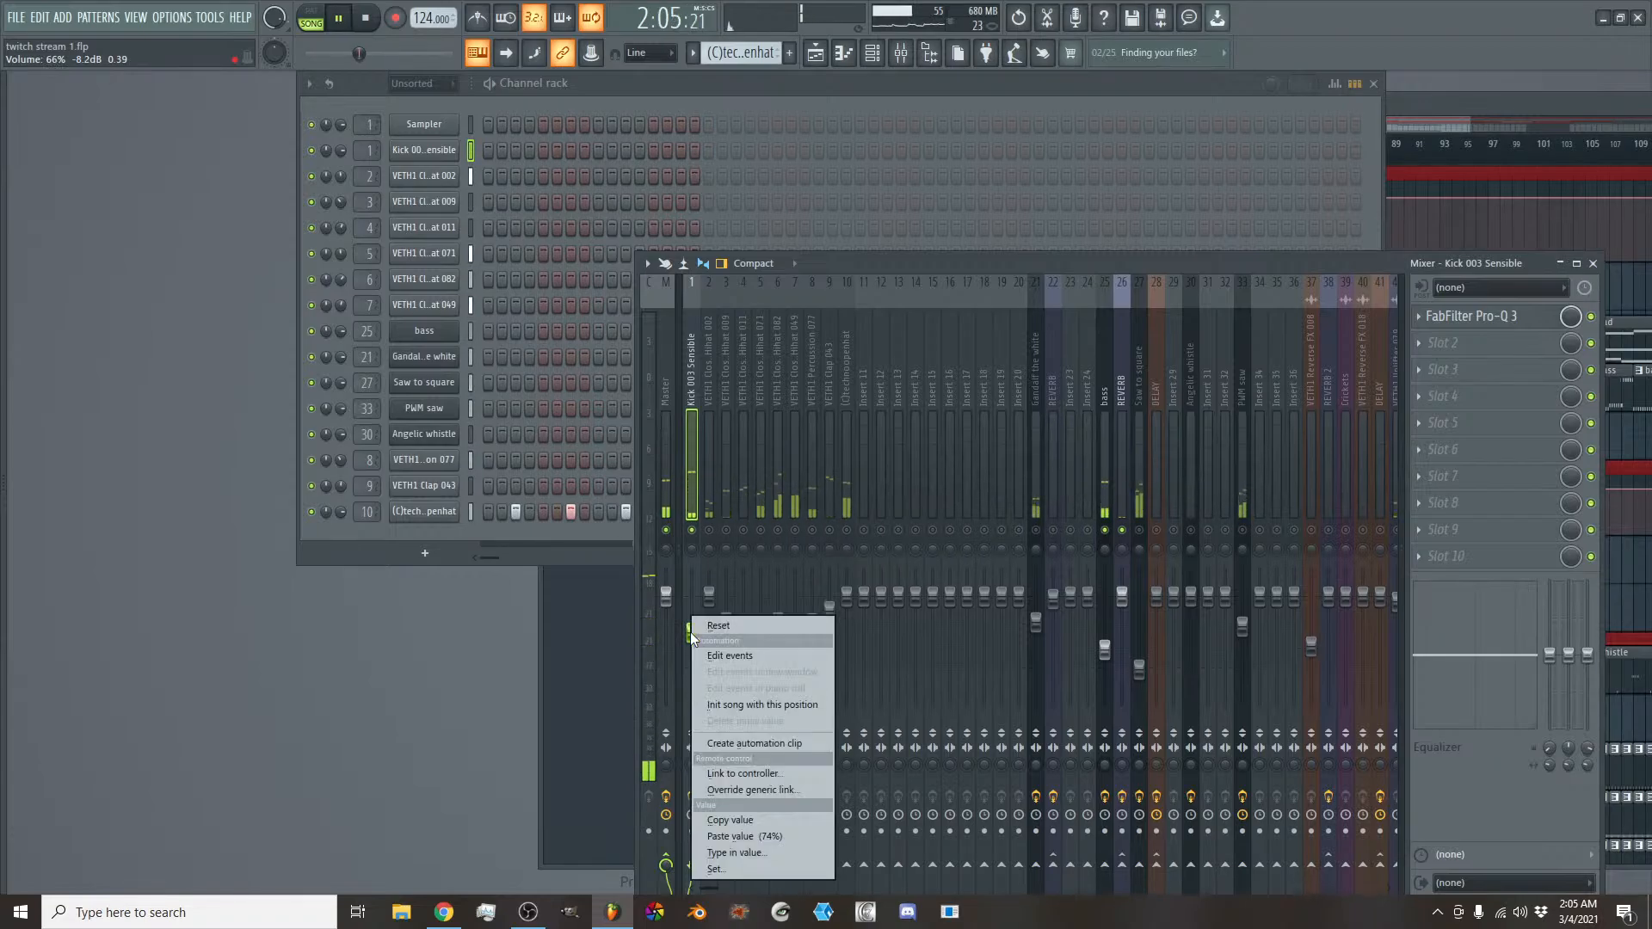
left_click(747, 831)
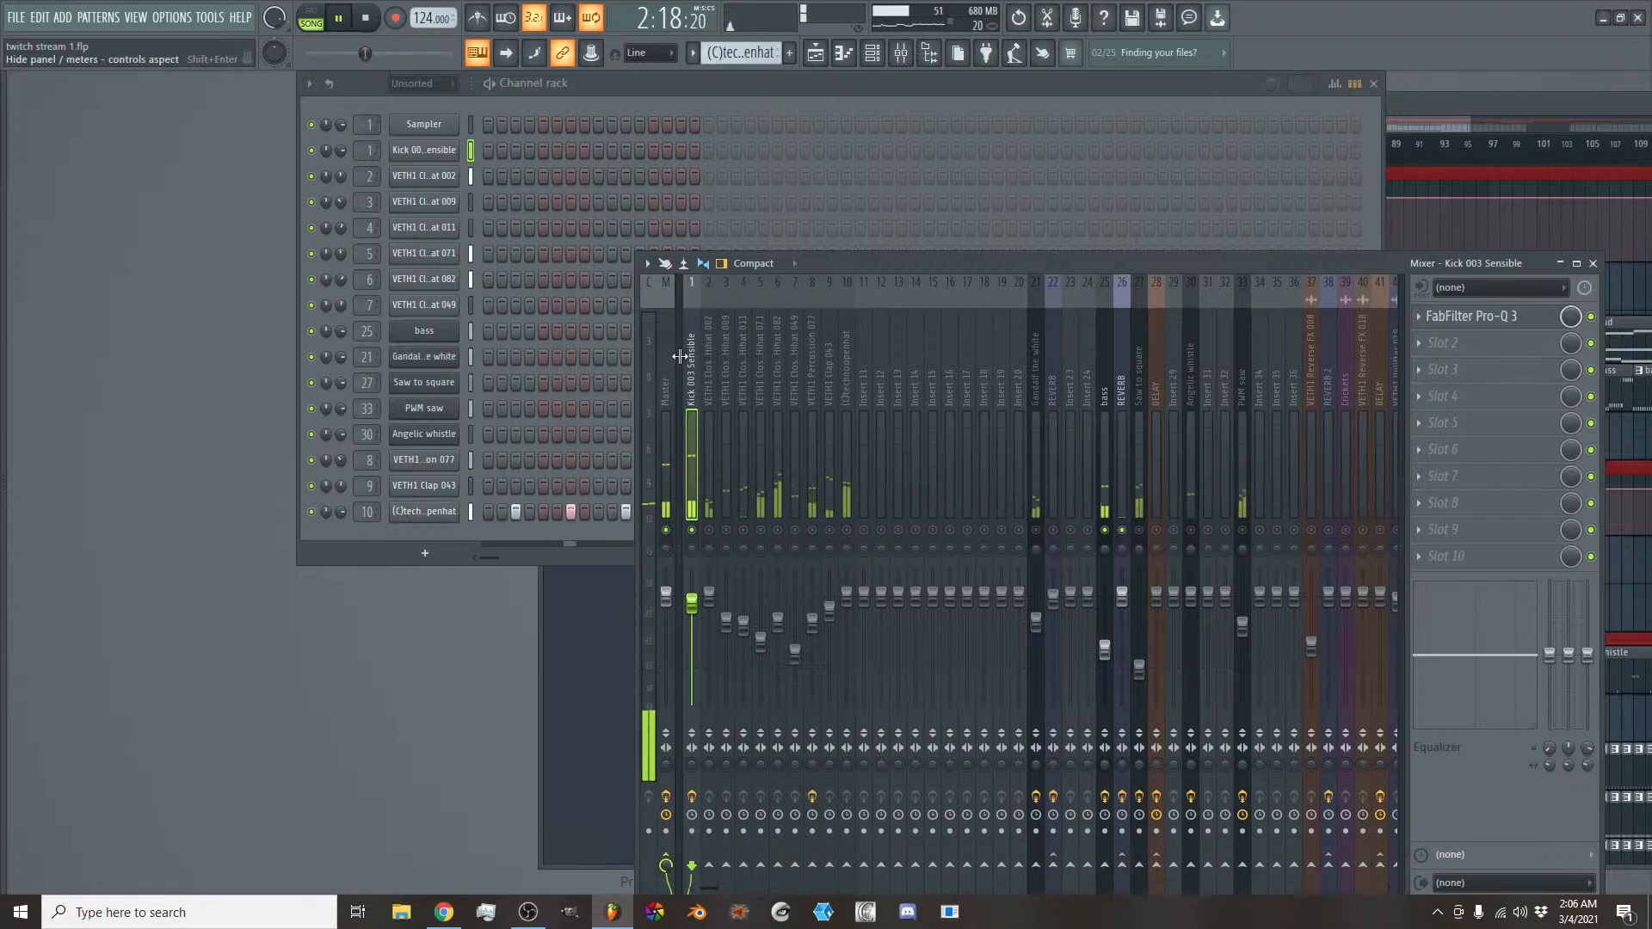
- Raise the band 7 low pass of the Master's Fruity parametric EQ 2 to about 213 Hz during playback
left_click(666, 413)
left_click(1549, 344)
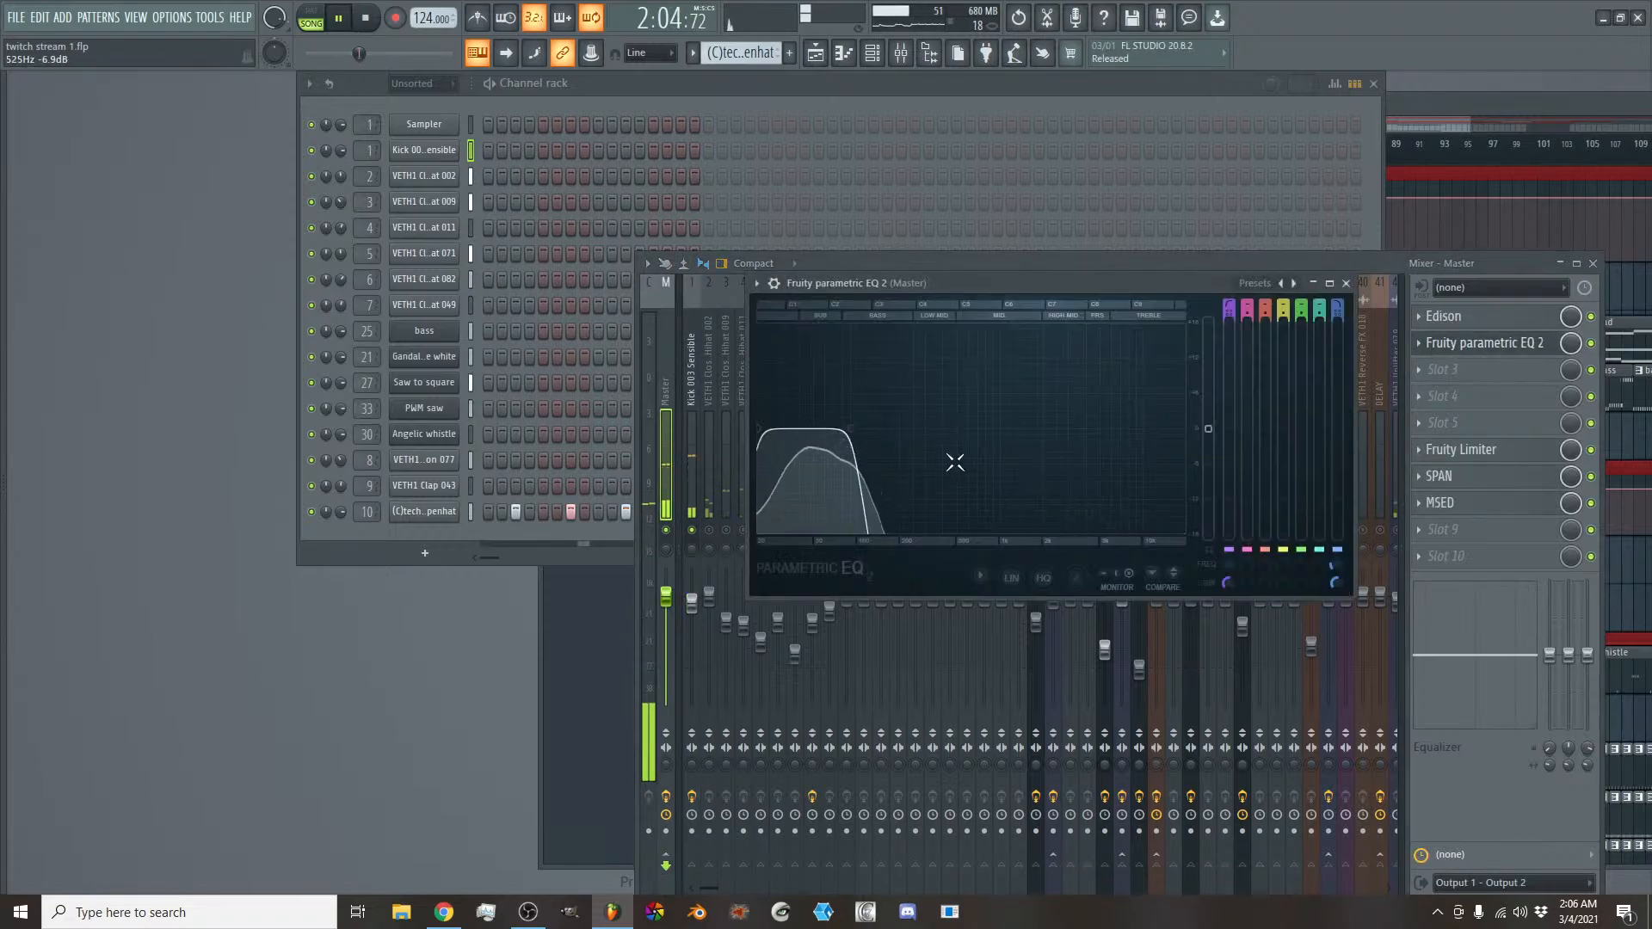
left_click_drag(850, 427, 909, 428)
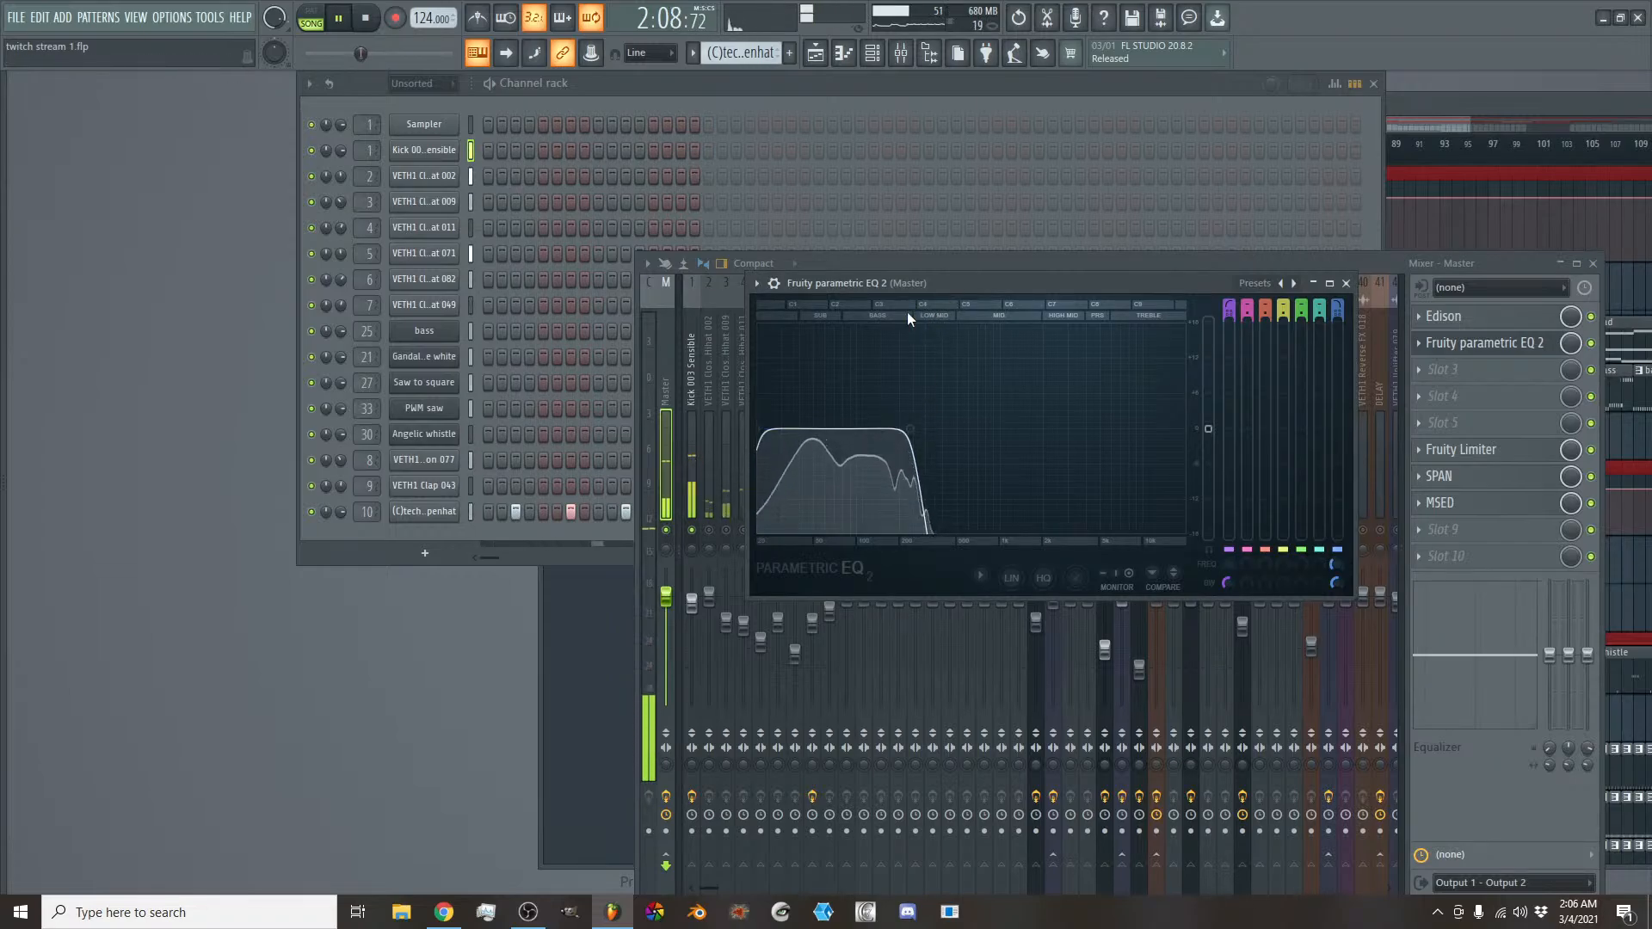
- Select the VETH1 Percussion 077 mixer track, examine the low cut in its FabFilter Pro-Q 3 during playback, and close it
left_click(704, 458)
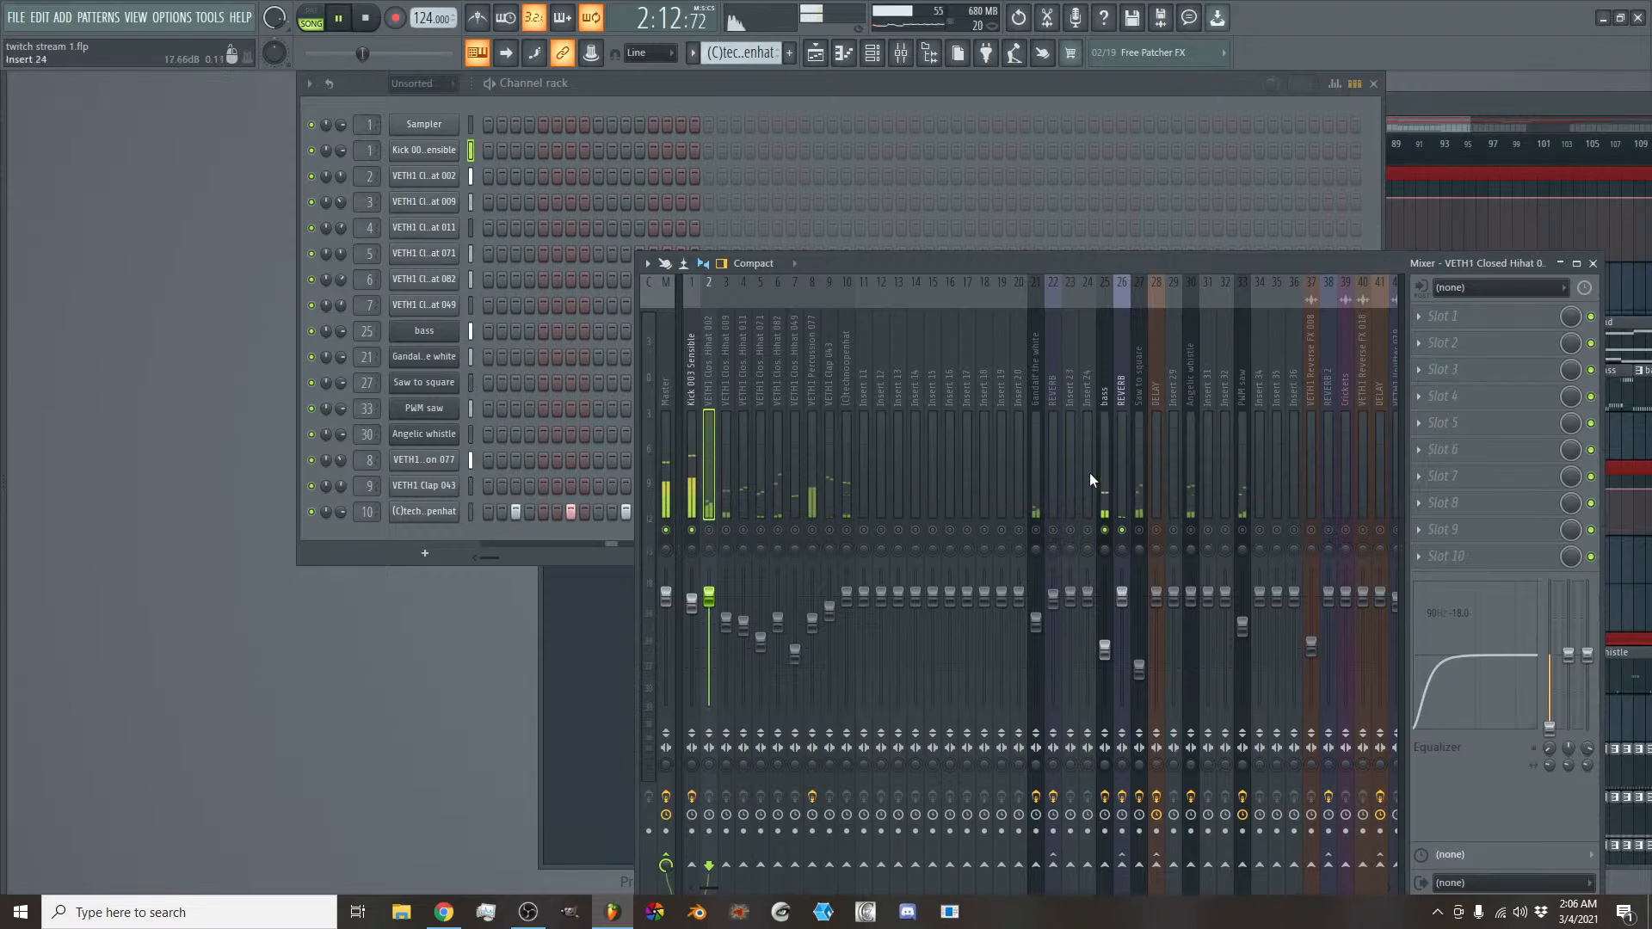
left_click(847, 448)
left_click(813, 456)
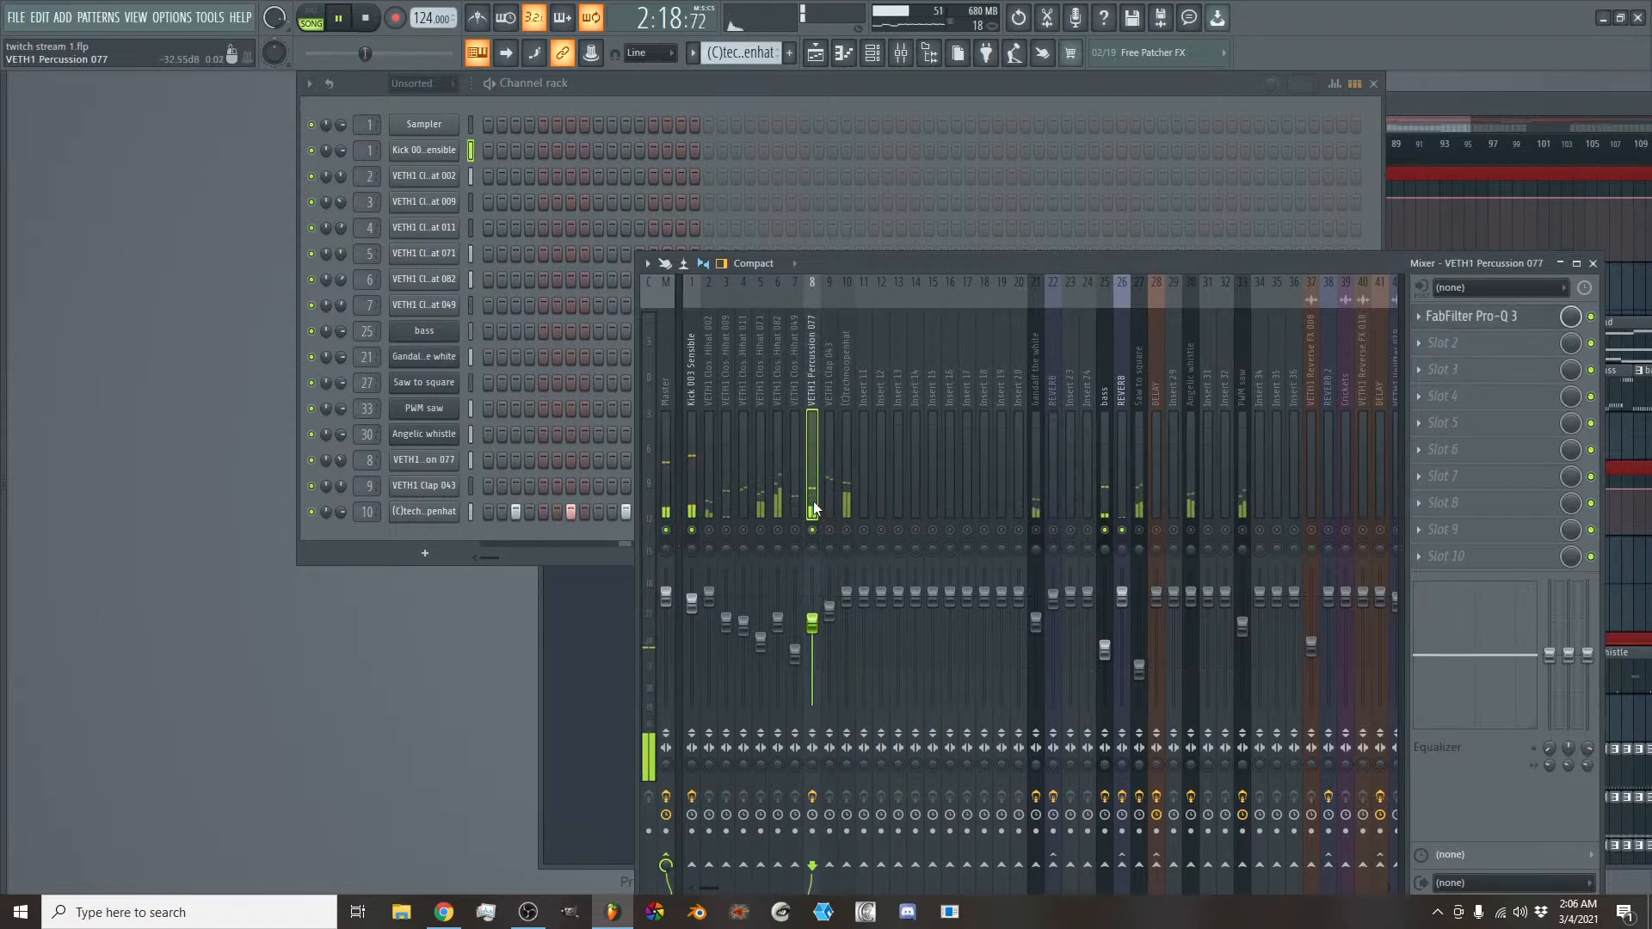
left_click(1461, 316)
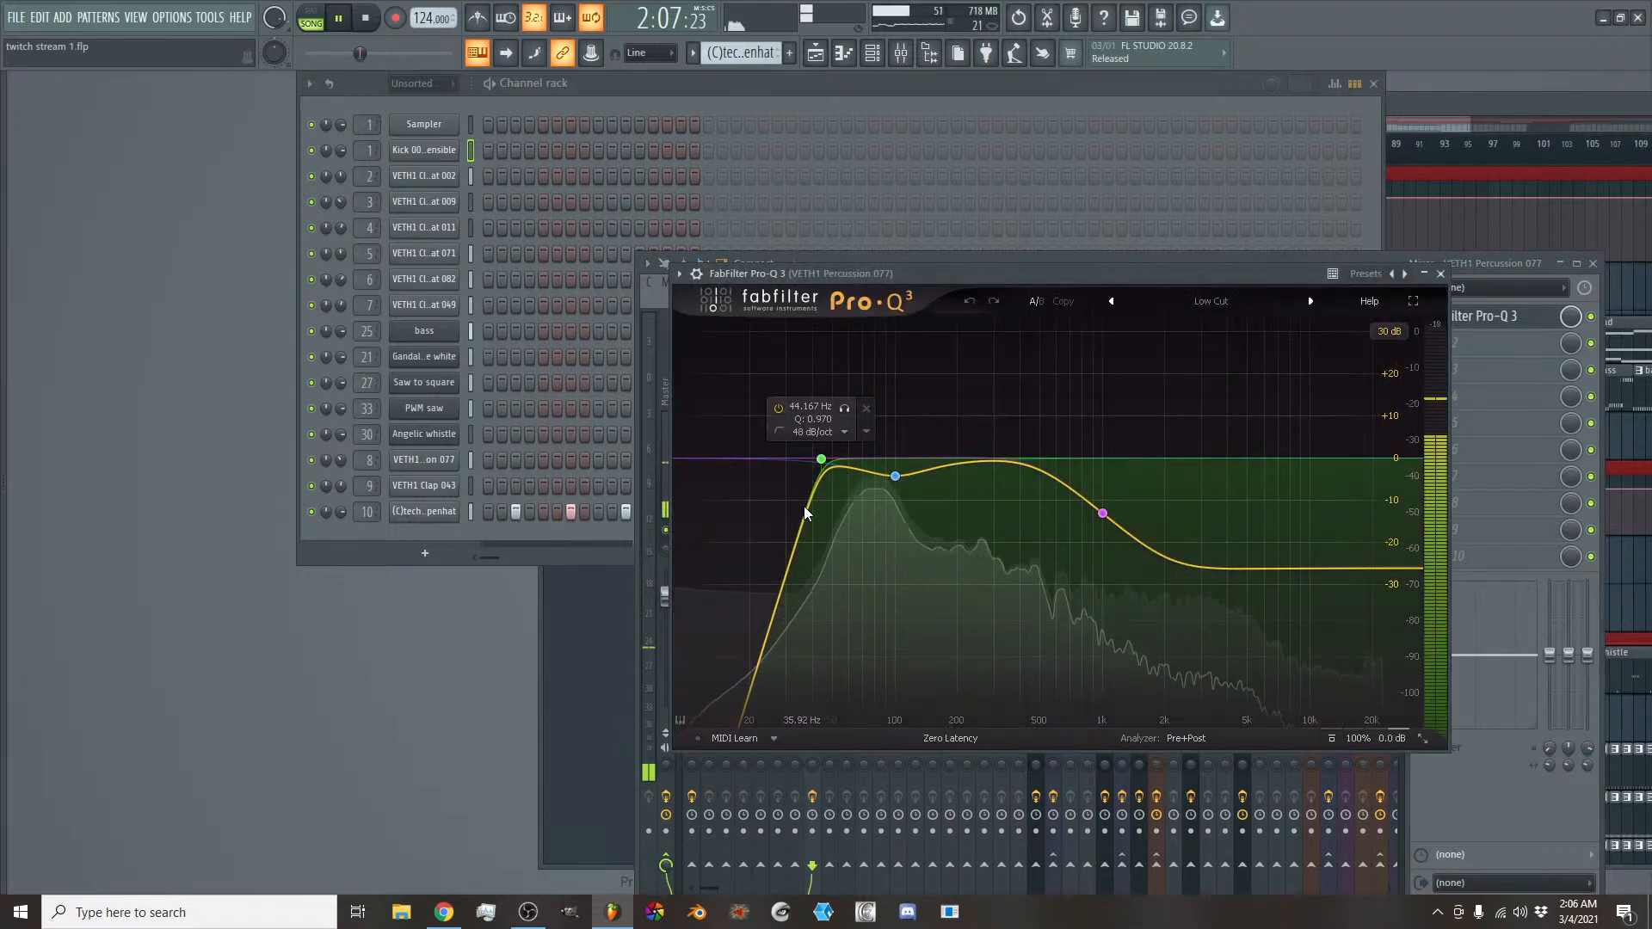
mouse_move(882, 492)
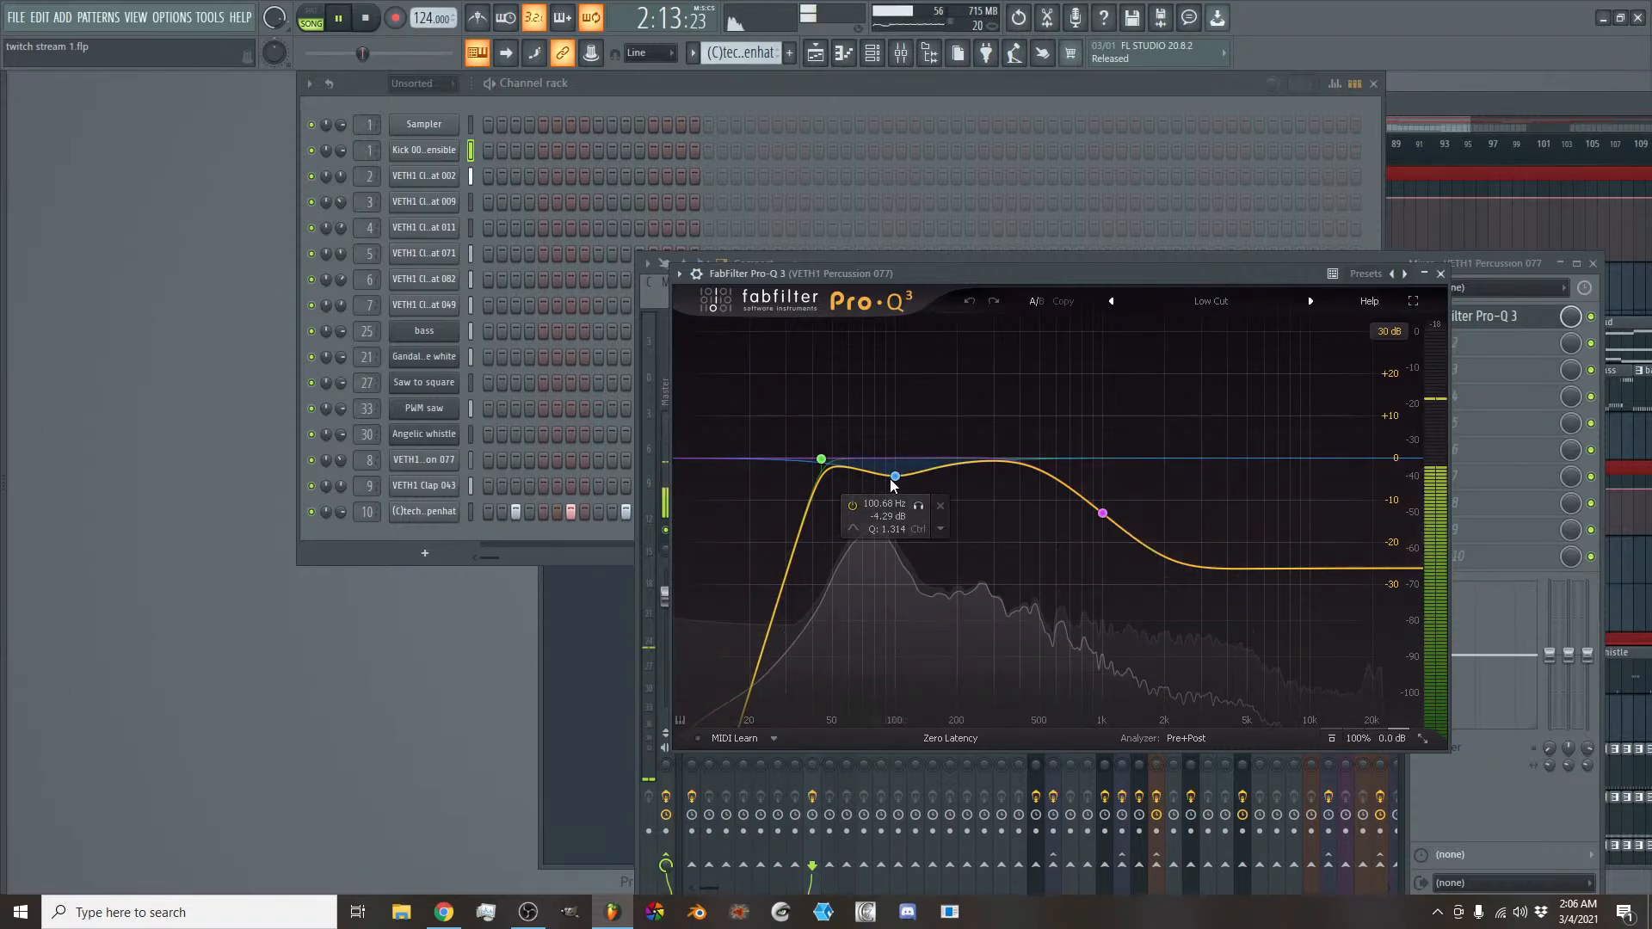
left_click(1426, 275)
- Set the band 7 low pass of the Master's Fruity parametric EQ 2 to 20000 Hz, close it, and unmute the mixer tracks
left_click(674, 363)
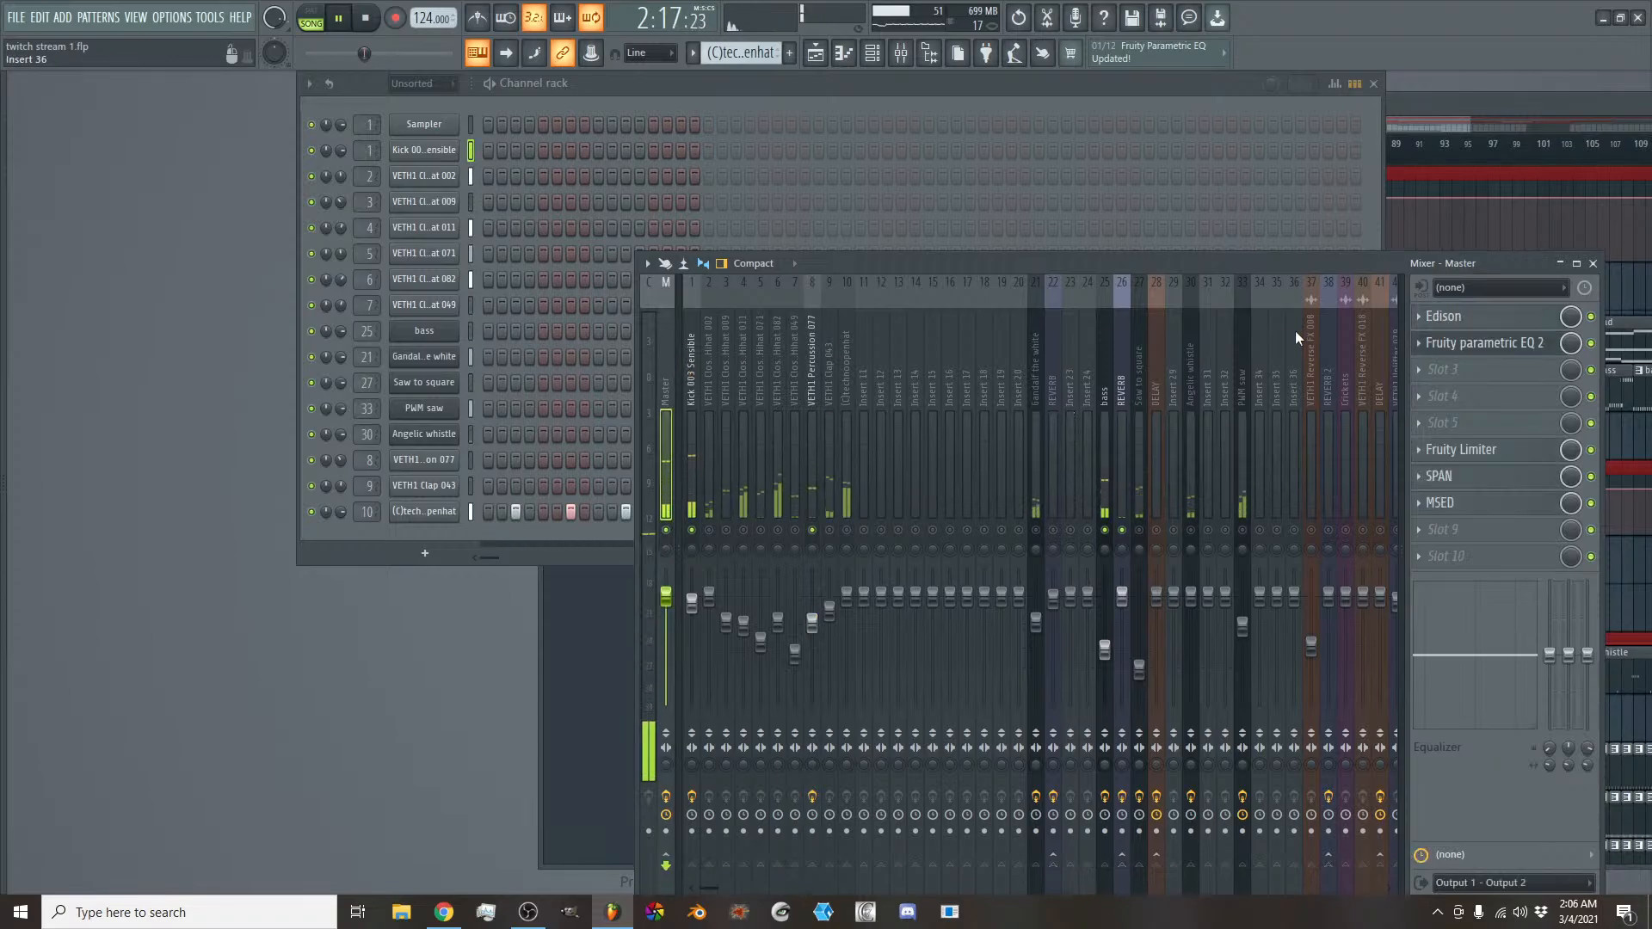
left_click(1462, 348)
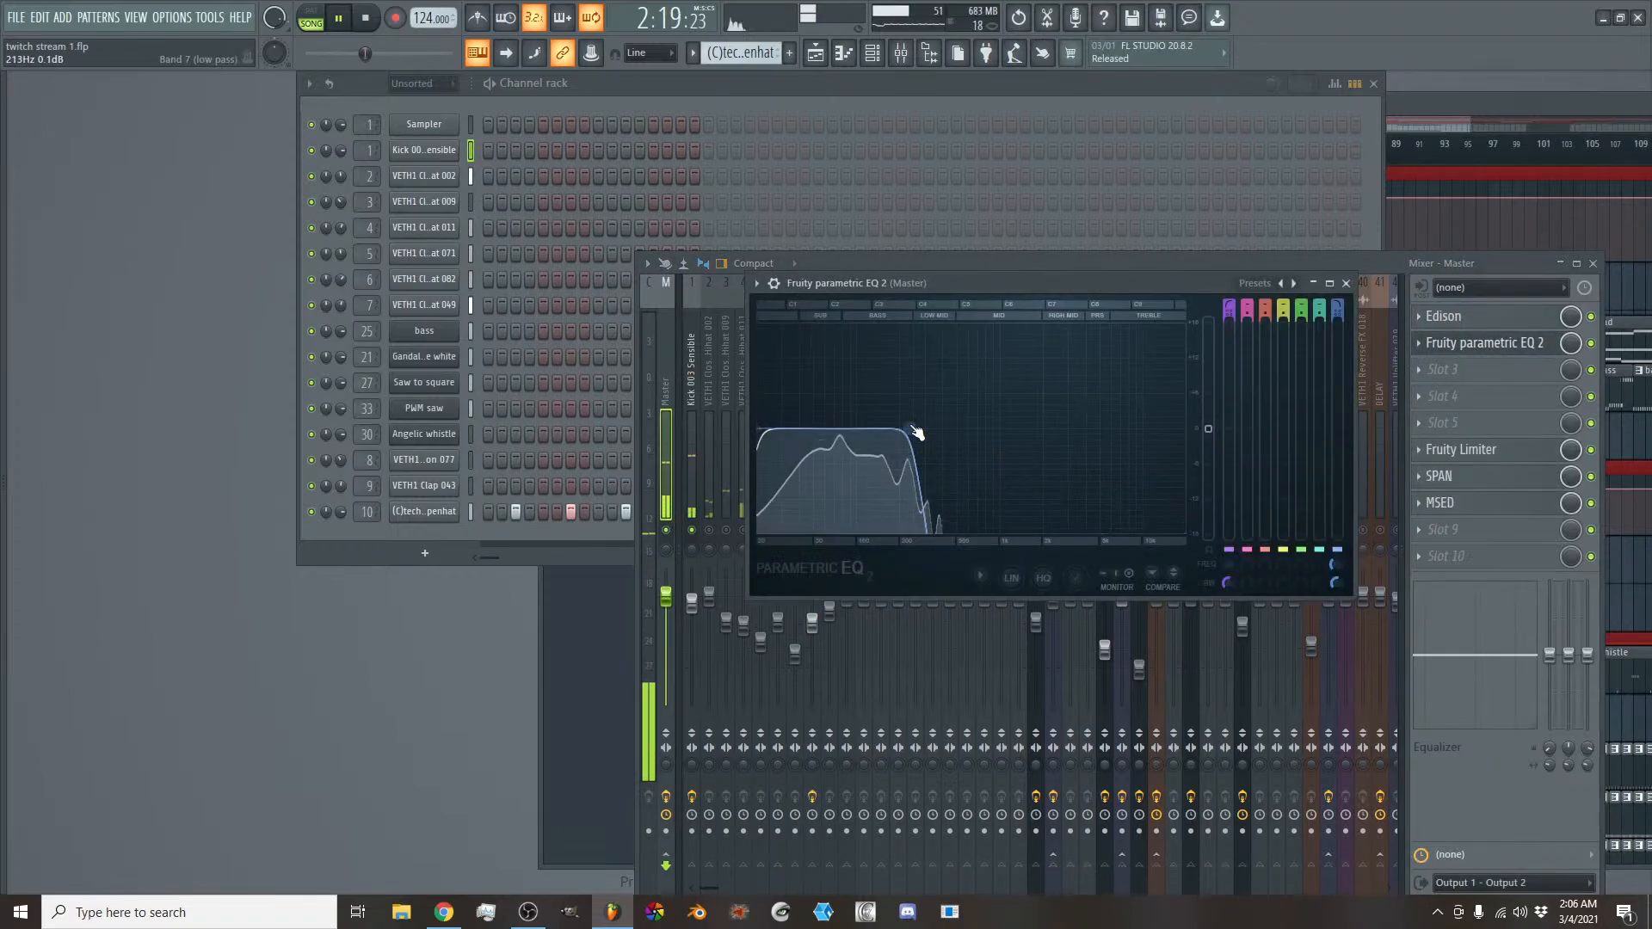
left_click_drag(912, 429, 1187, 428)
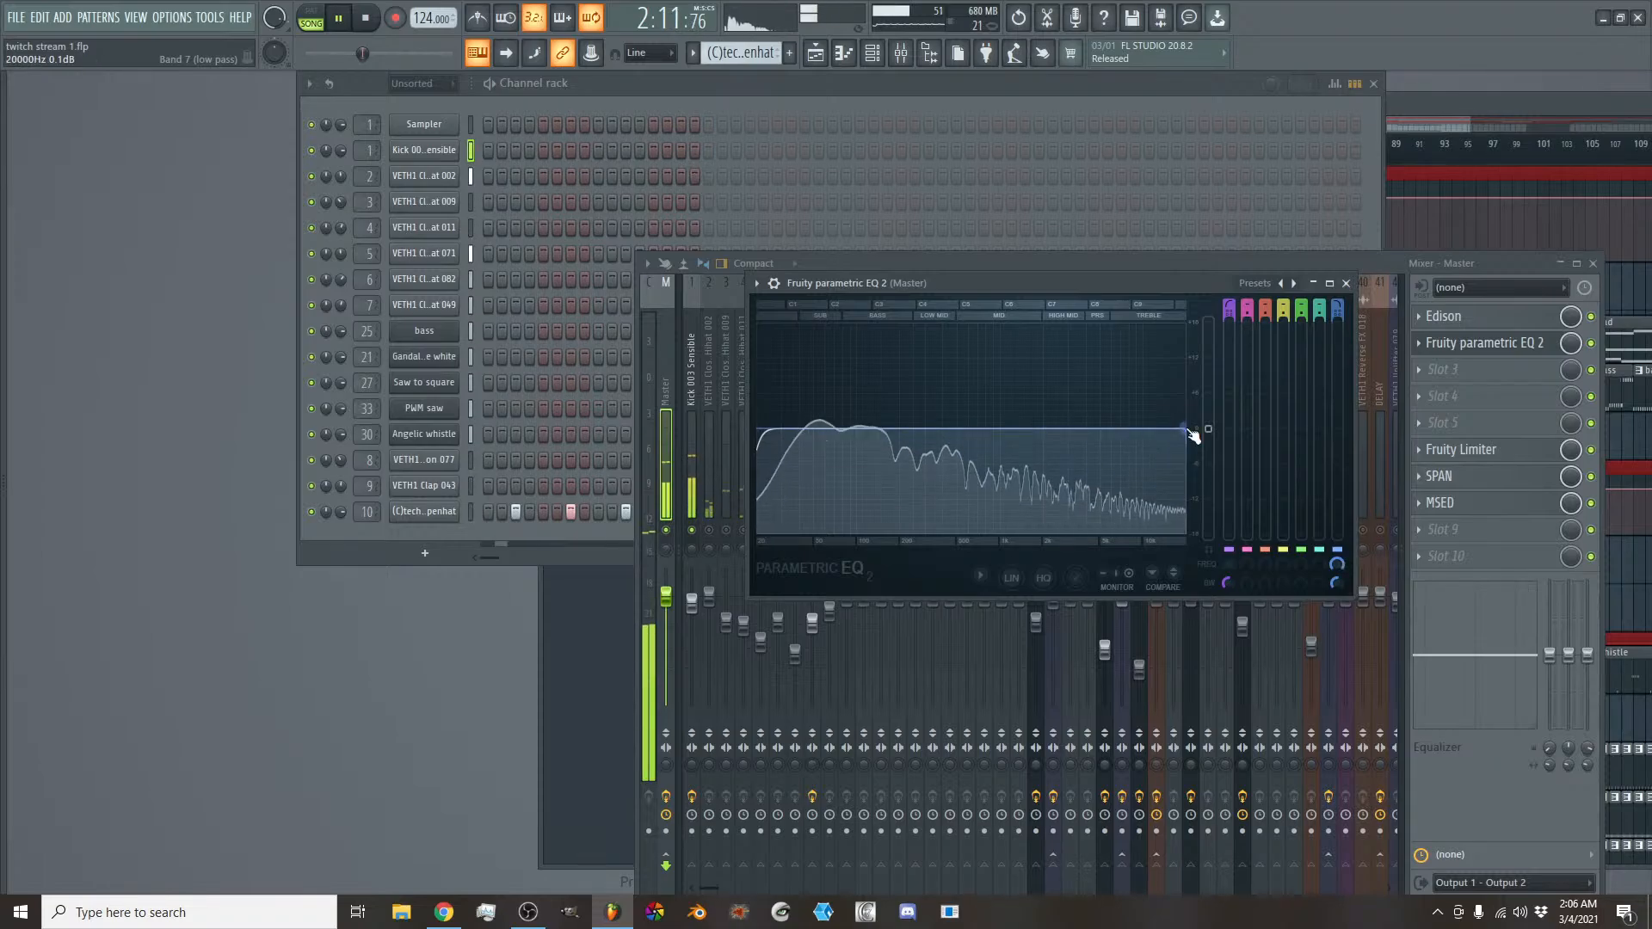
left_click(1347, 283)
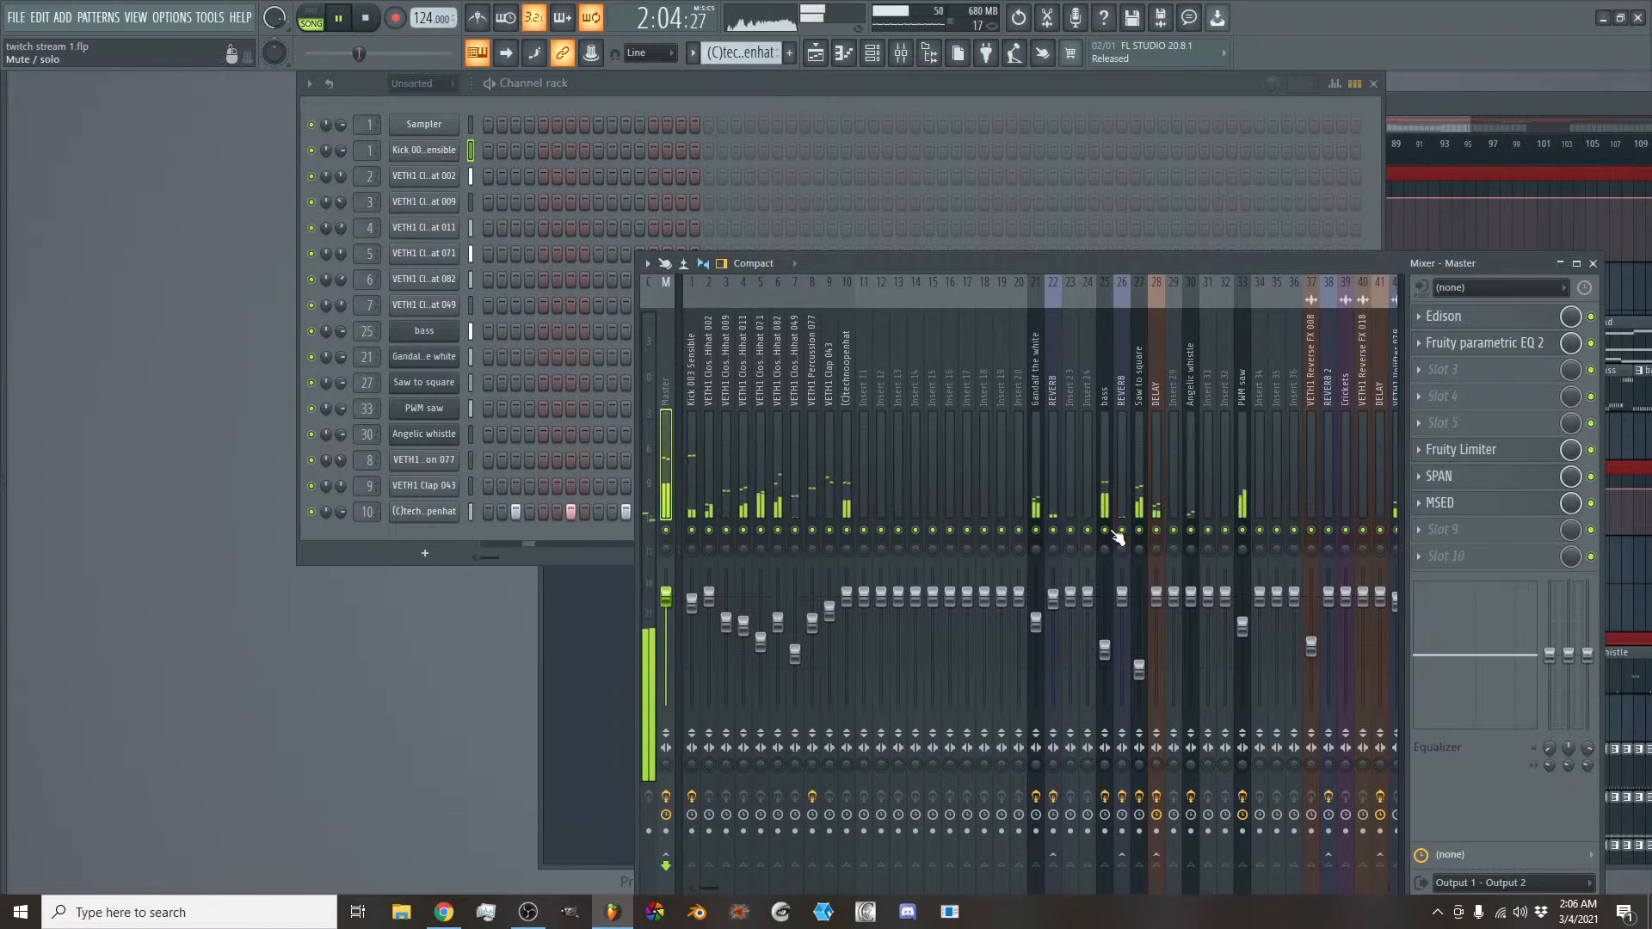
- Stop playback, select the PWM saw mixer track, and open its AMBEO Orbit to examine the elevation, azimuth and reflection settings
left_click(1226, 507)
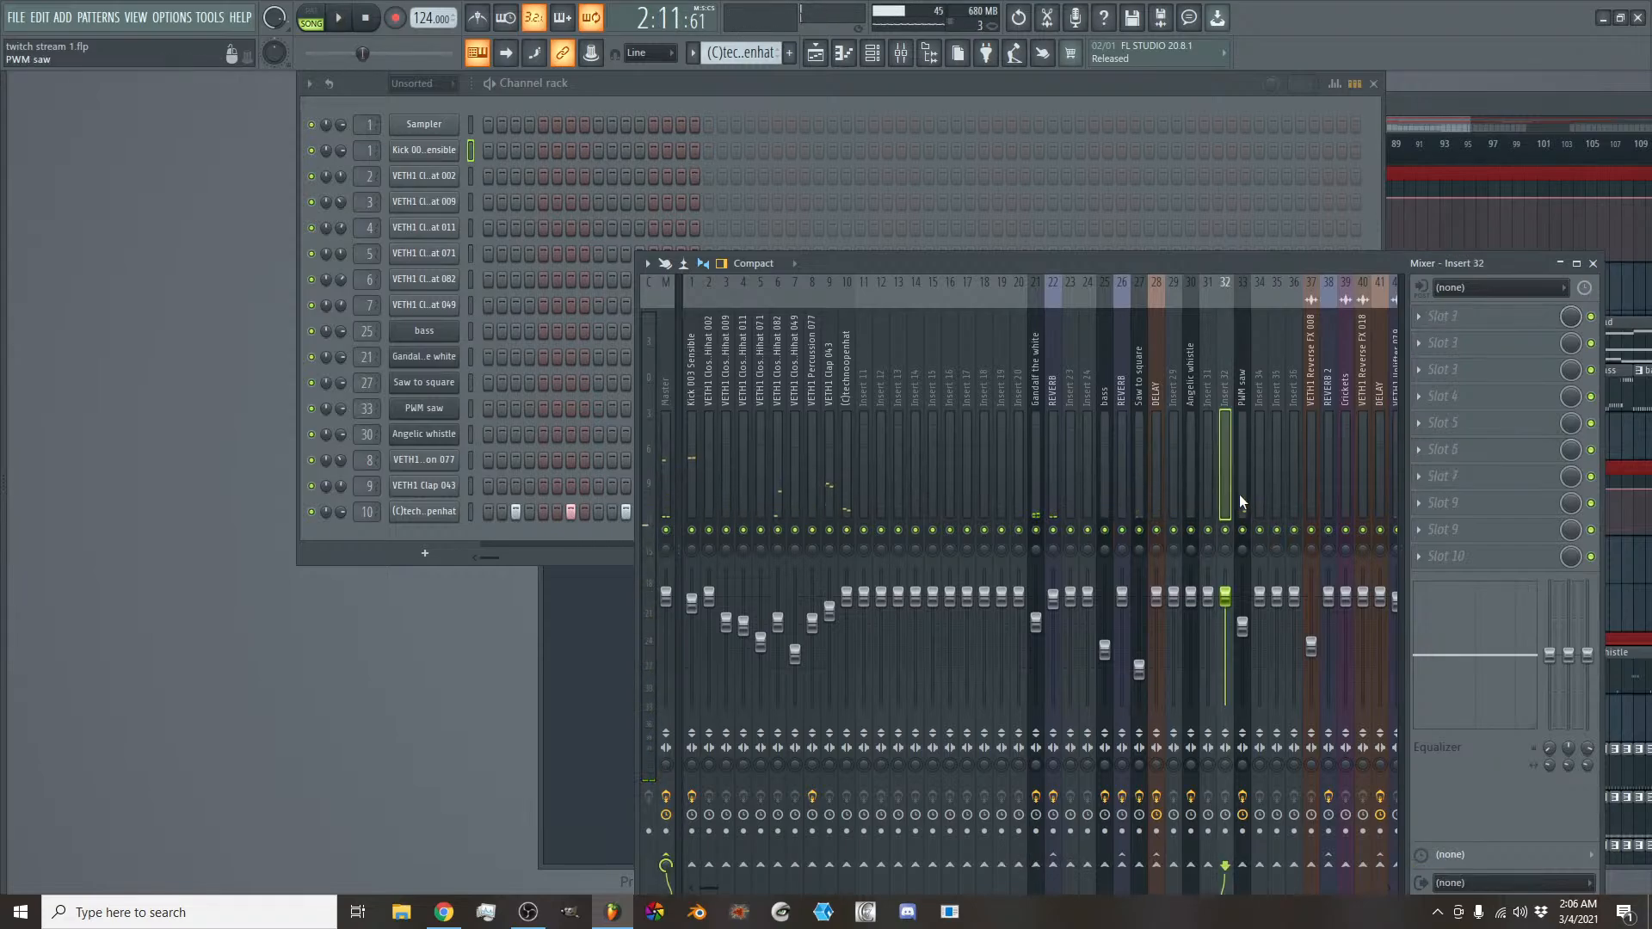
left_click(1239, 495)
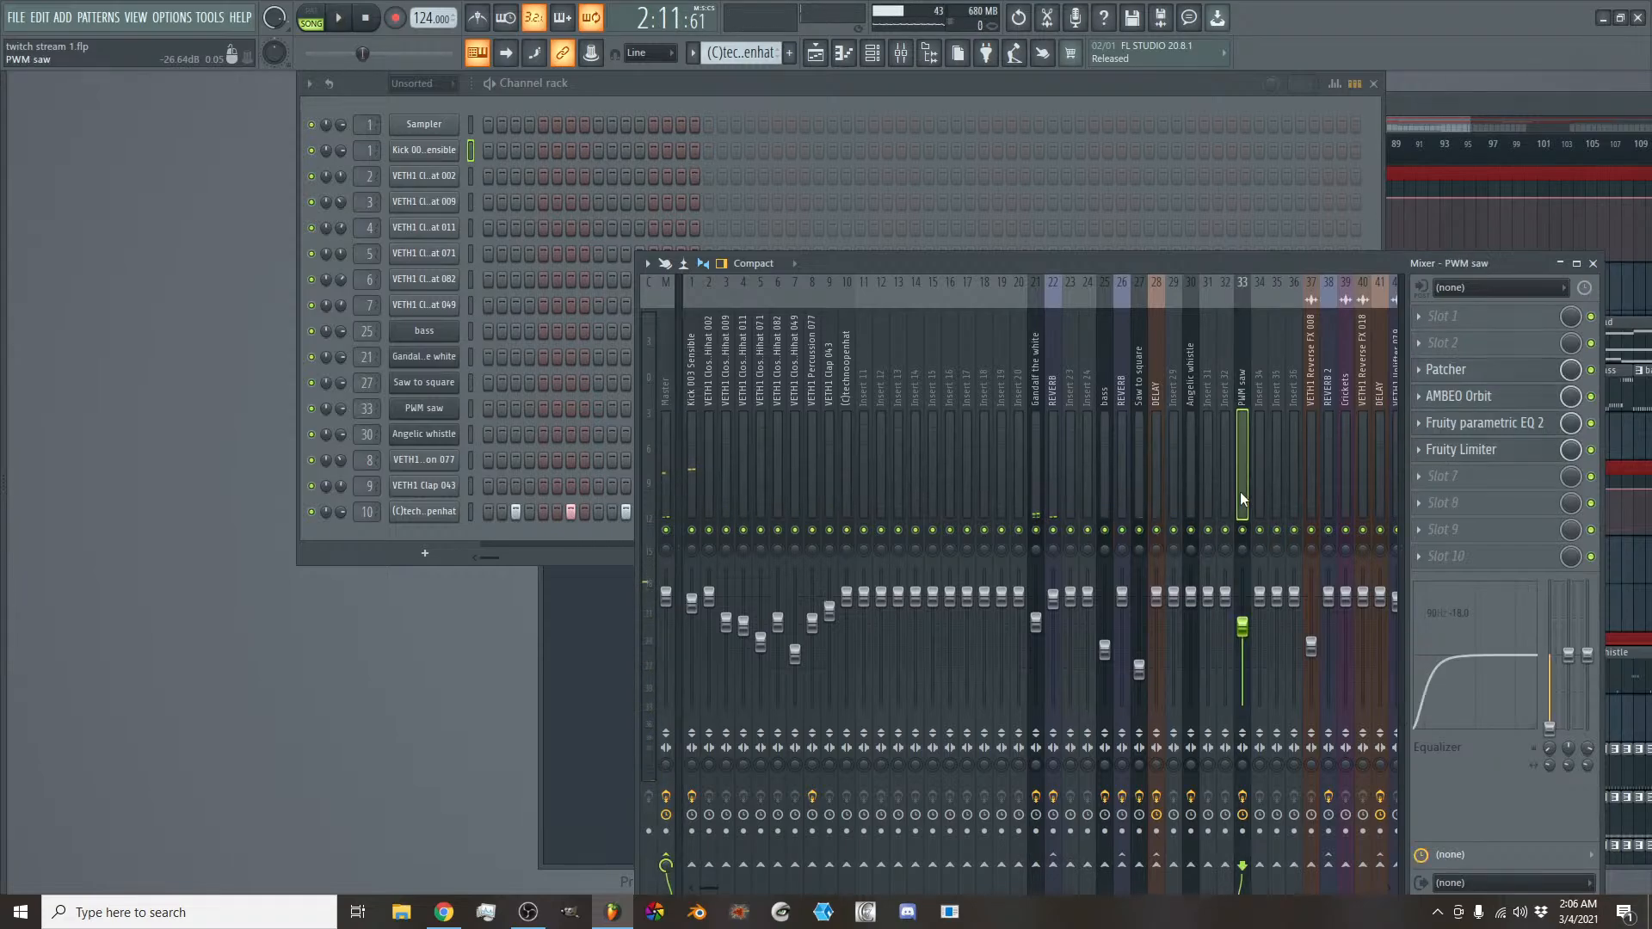
left_click(1489, 399)
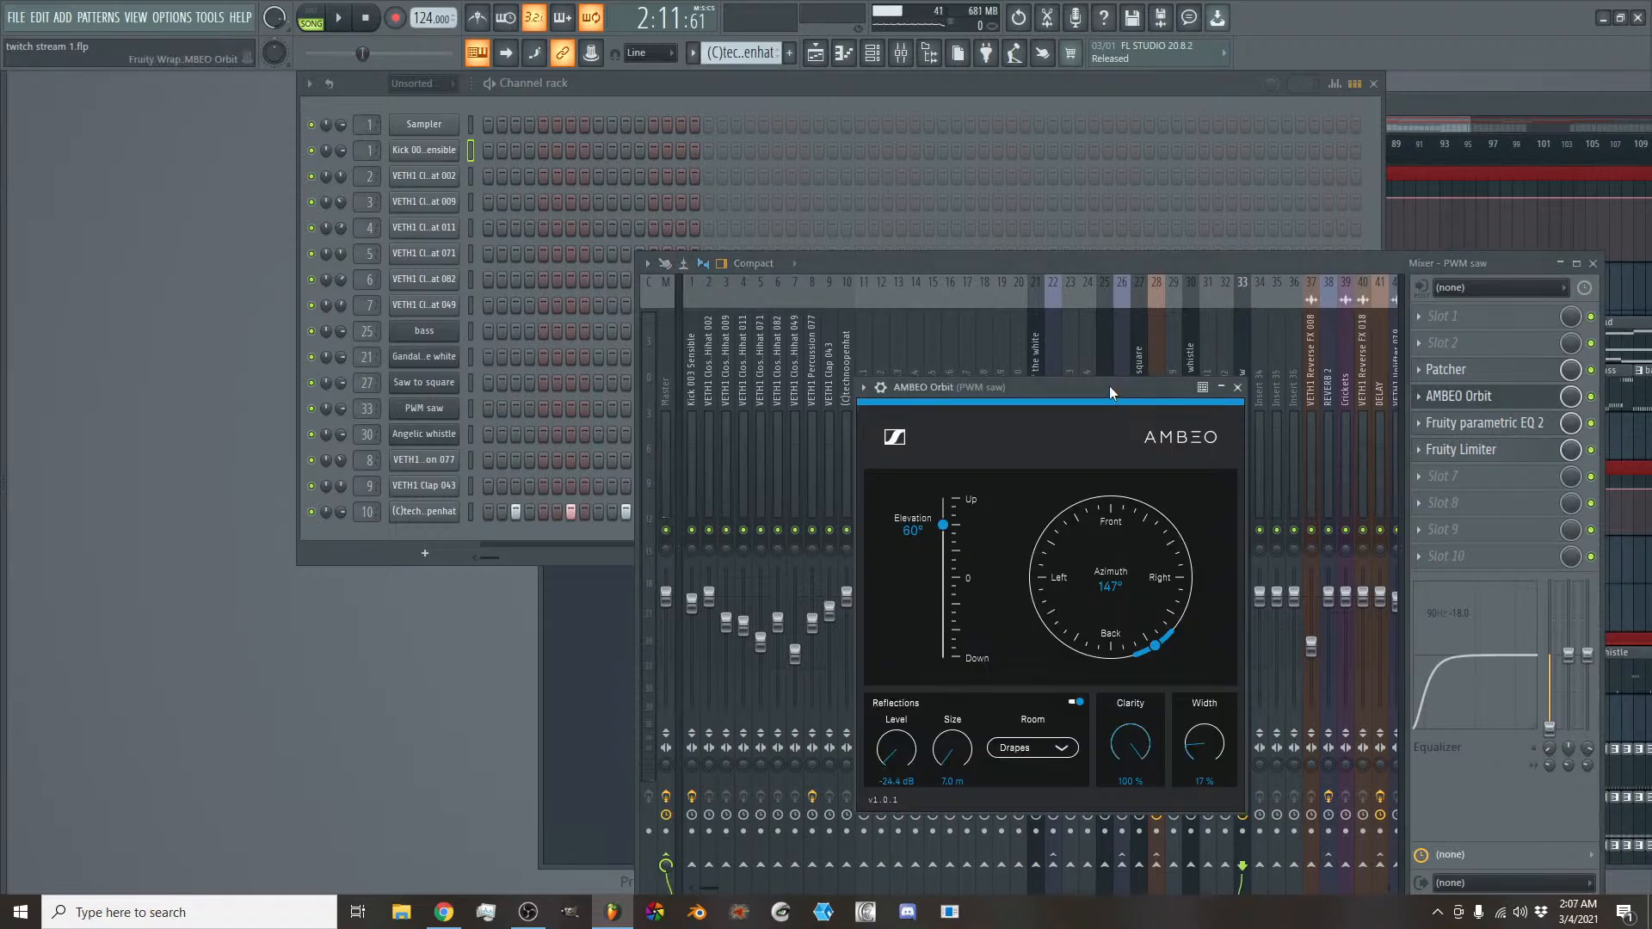
left_click_drag(1108, 386, 1025, 403)
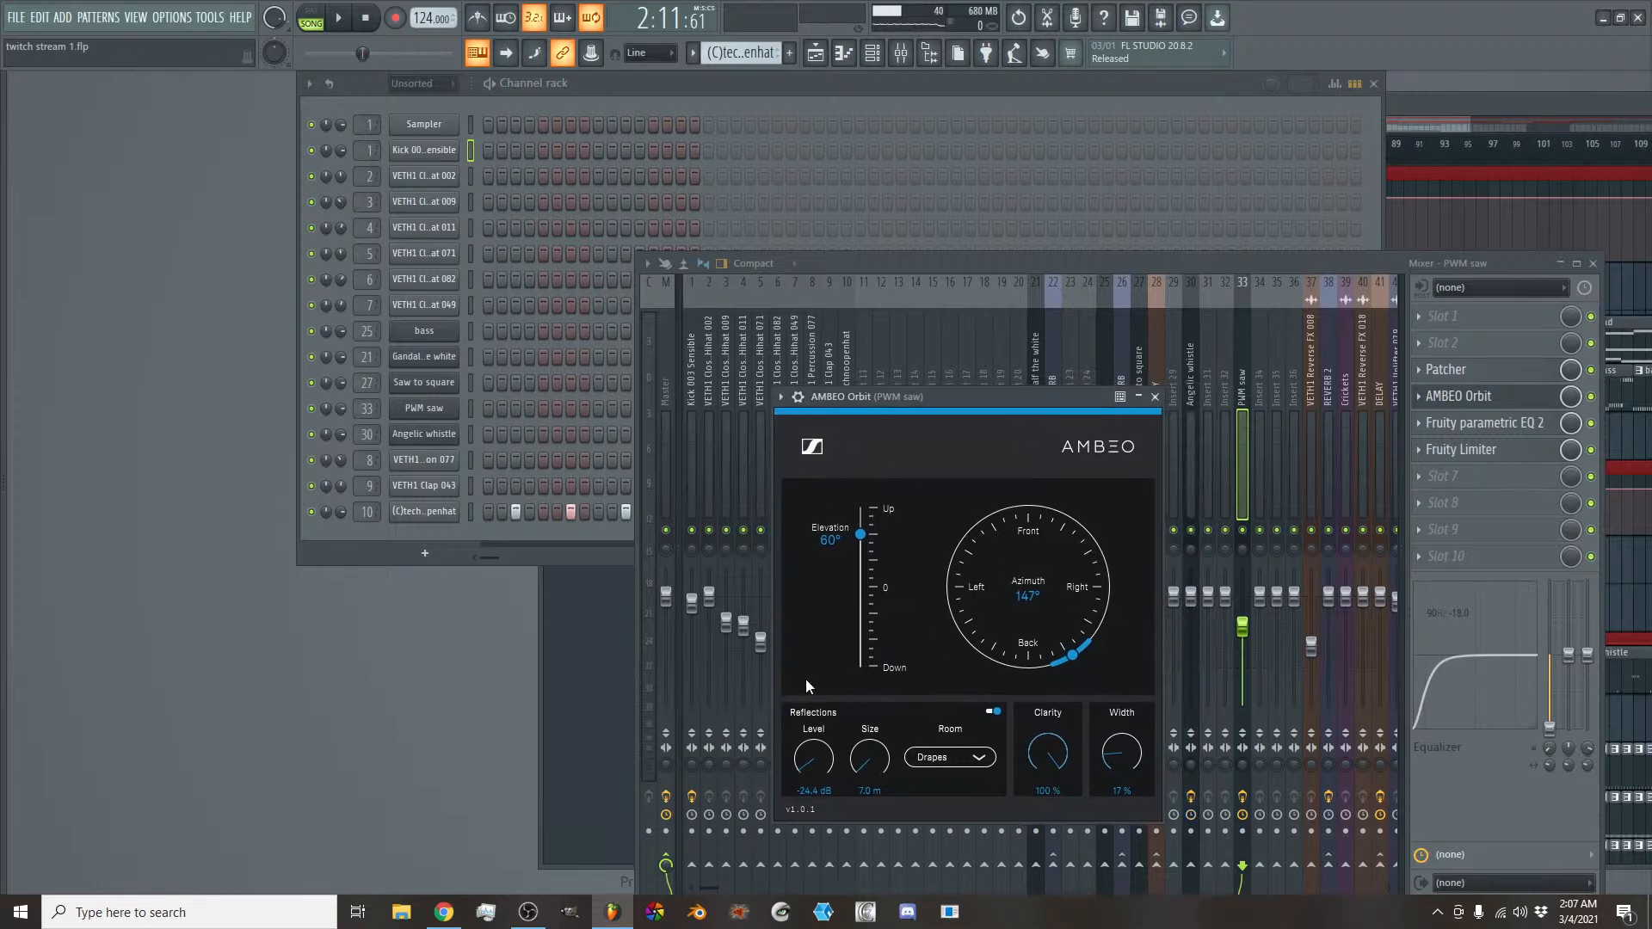
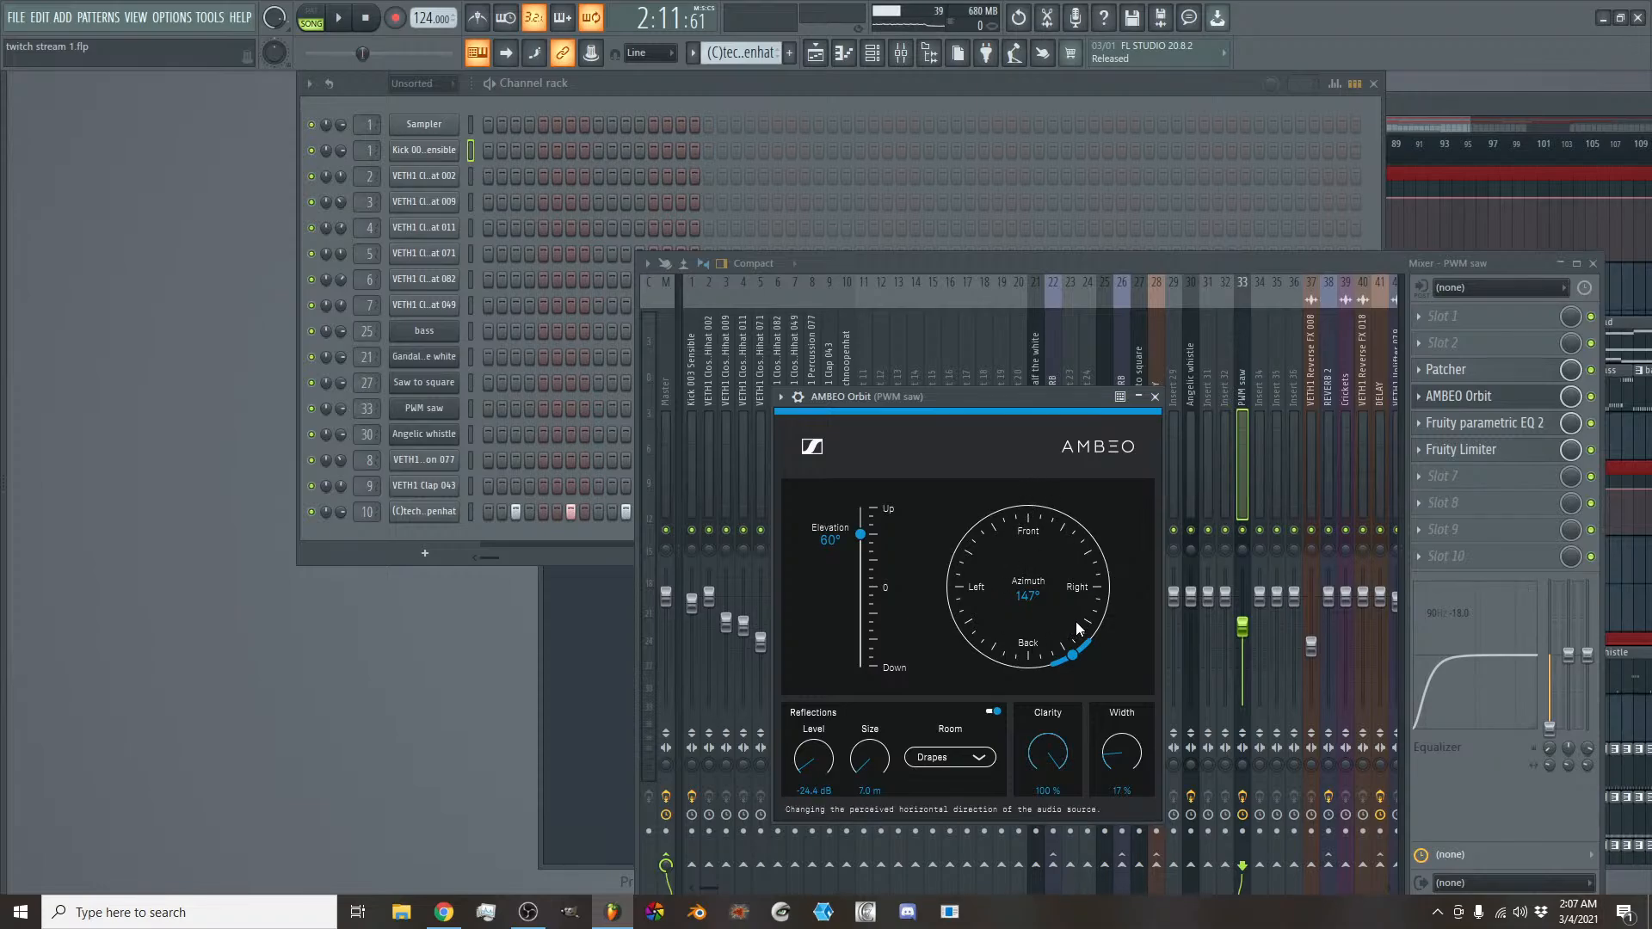
- During playback, set AMBEO Orbit's azimuth to 152° and elevation to 58° on the PWM saw mixer track, then close it and stop playback
left_click(1249, 534)
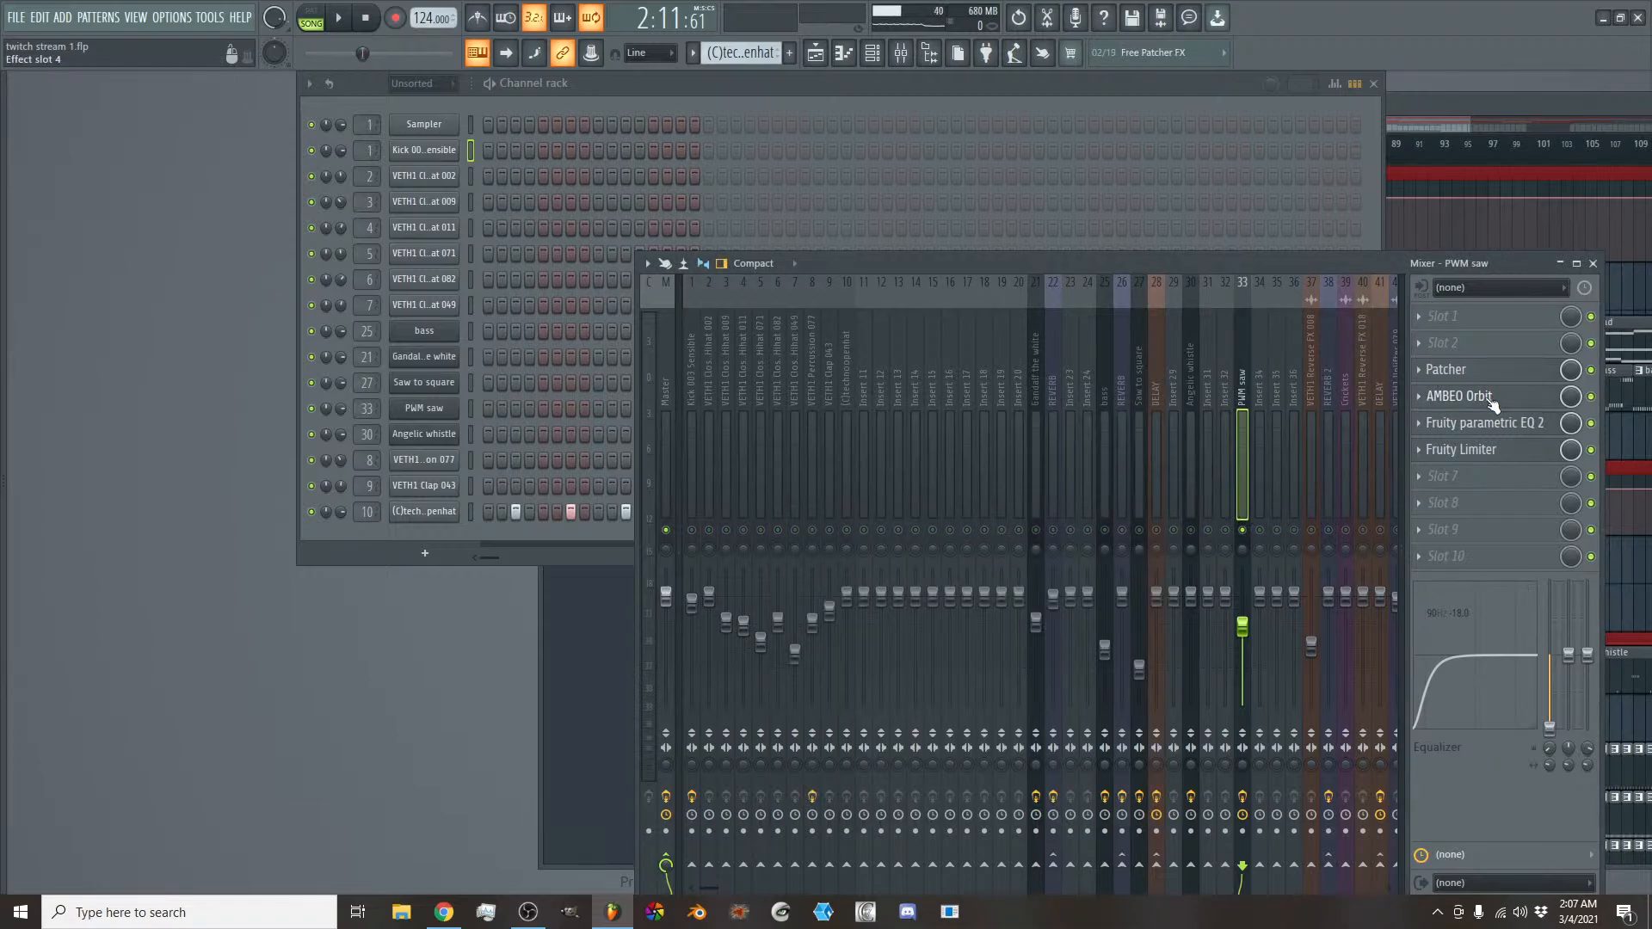
left_click(1459, 396)
key("space")
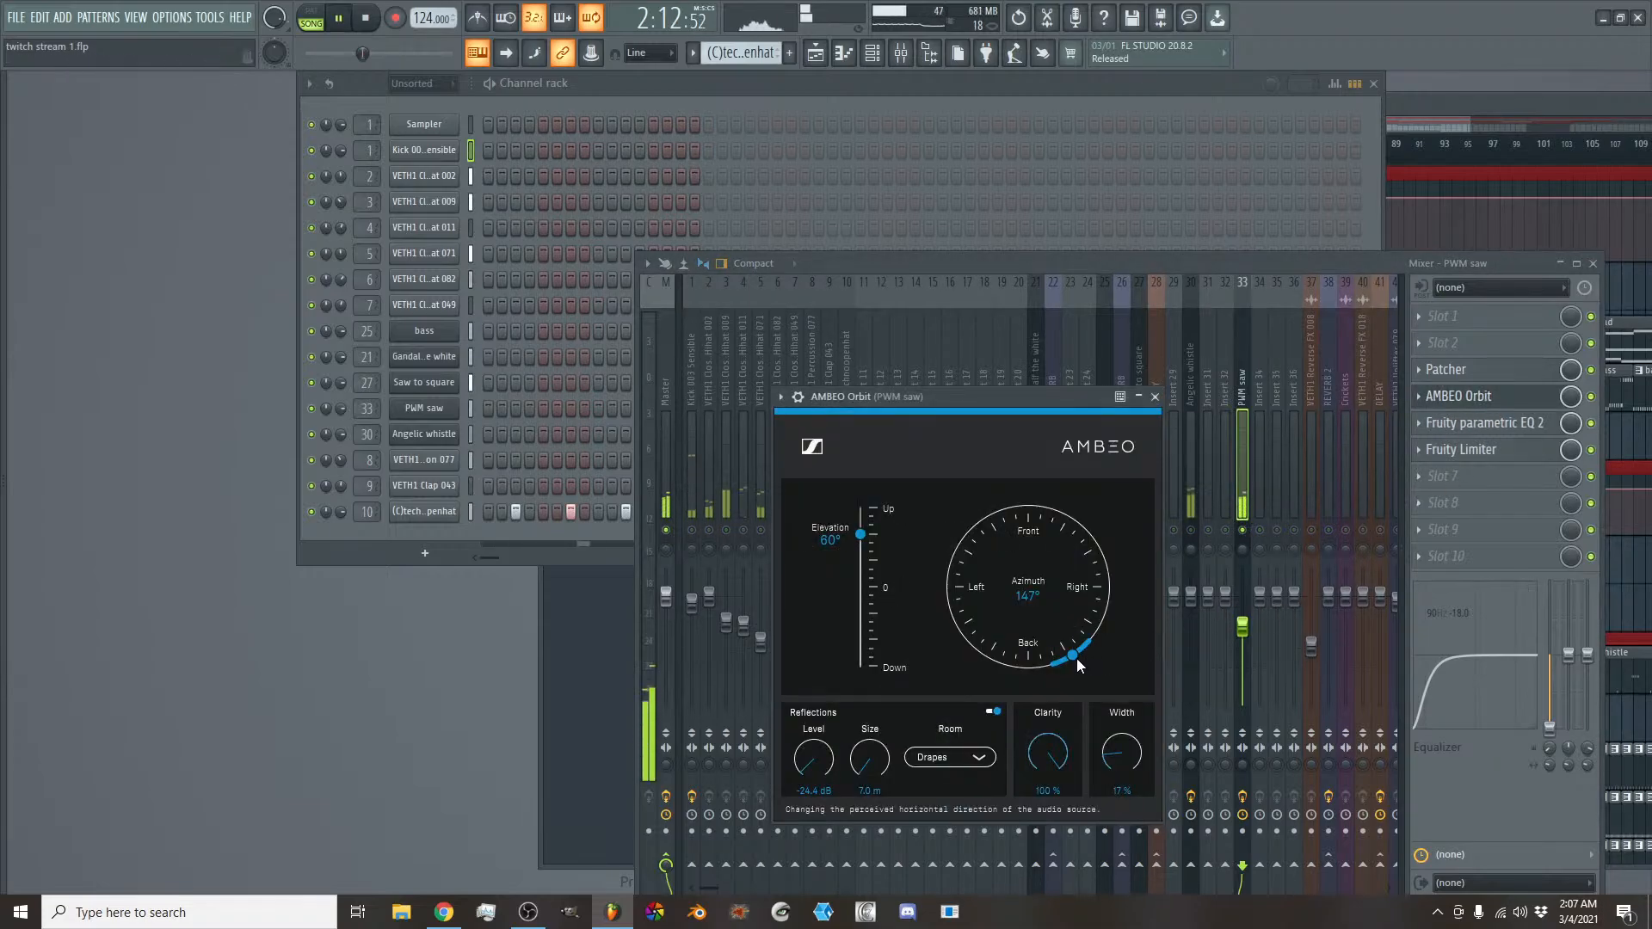
left_click(1073, 653)
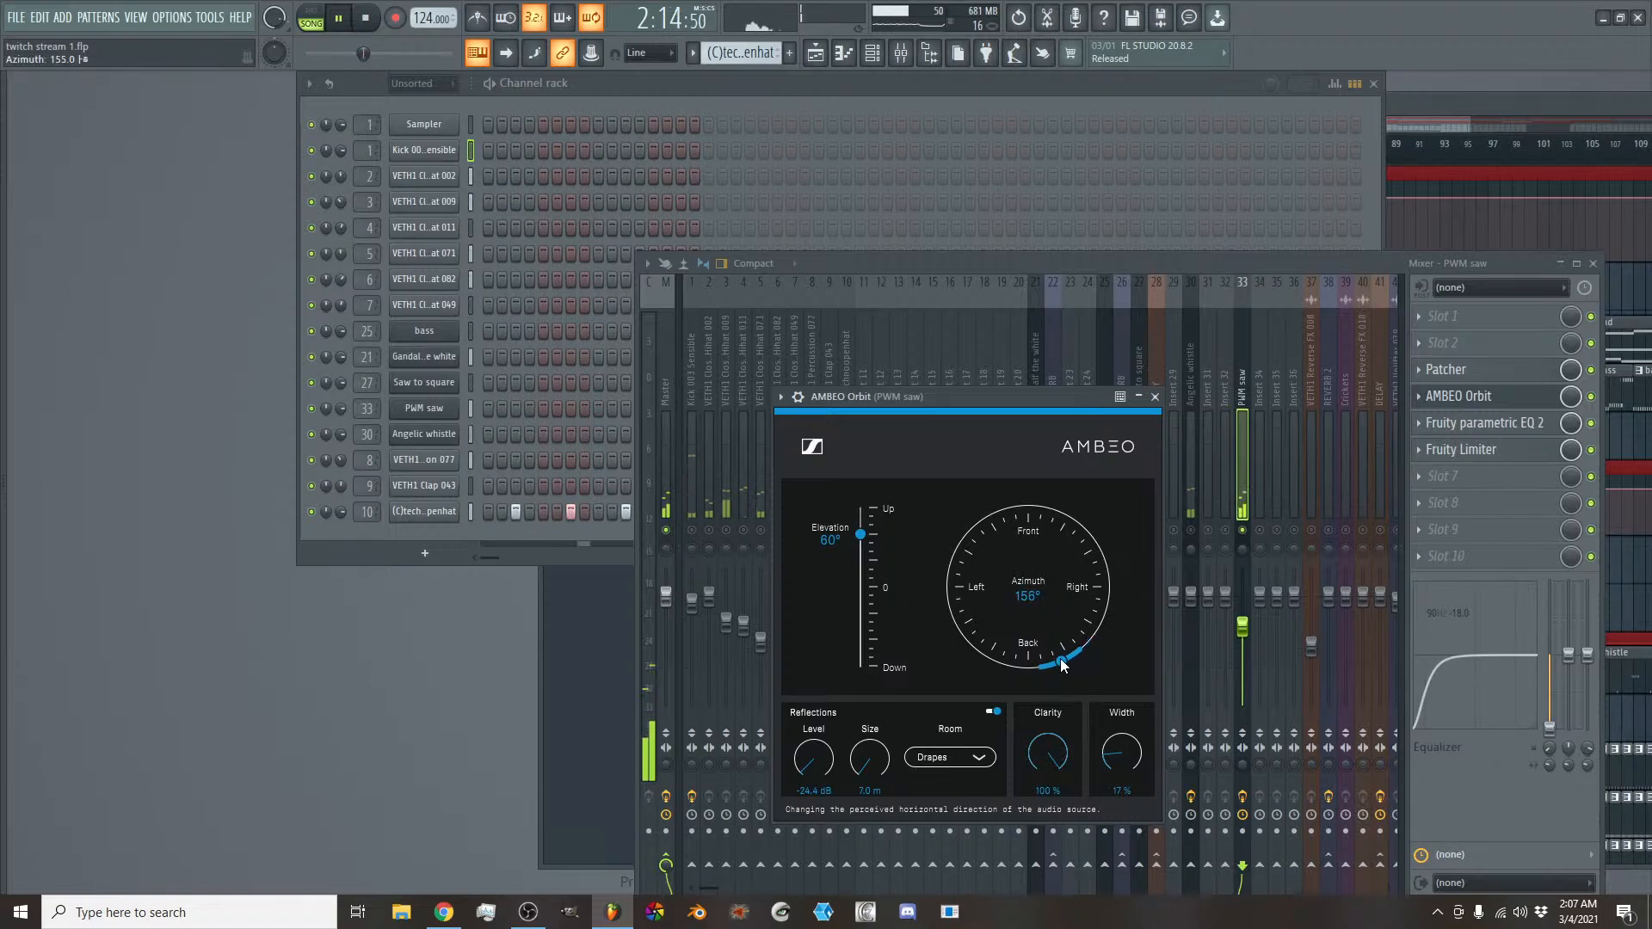
left_click_drag(1073, 653, 1026, 533)
left_click_drag(1069, 634, 1065, 639)
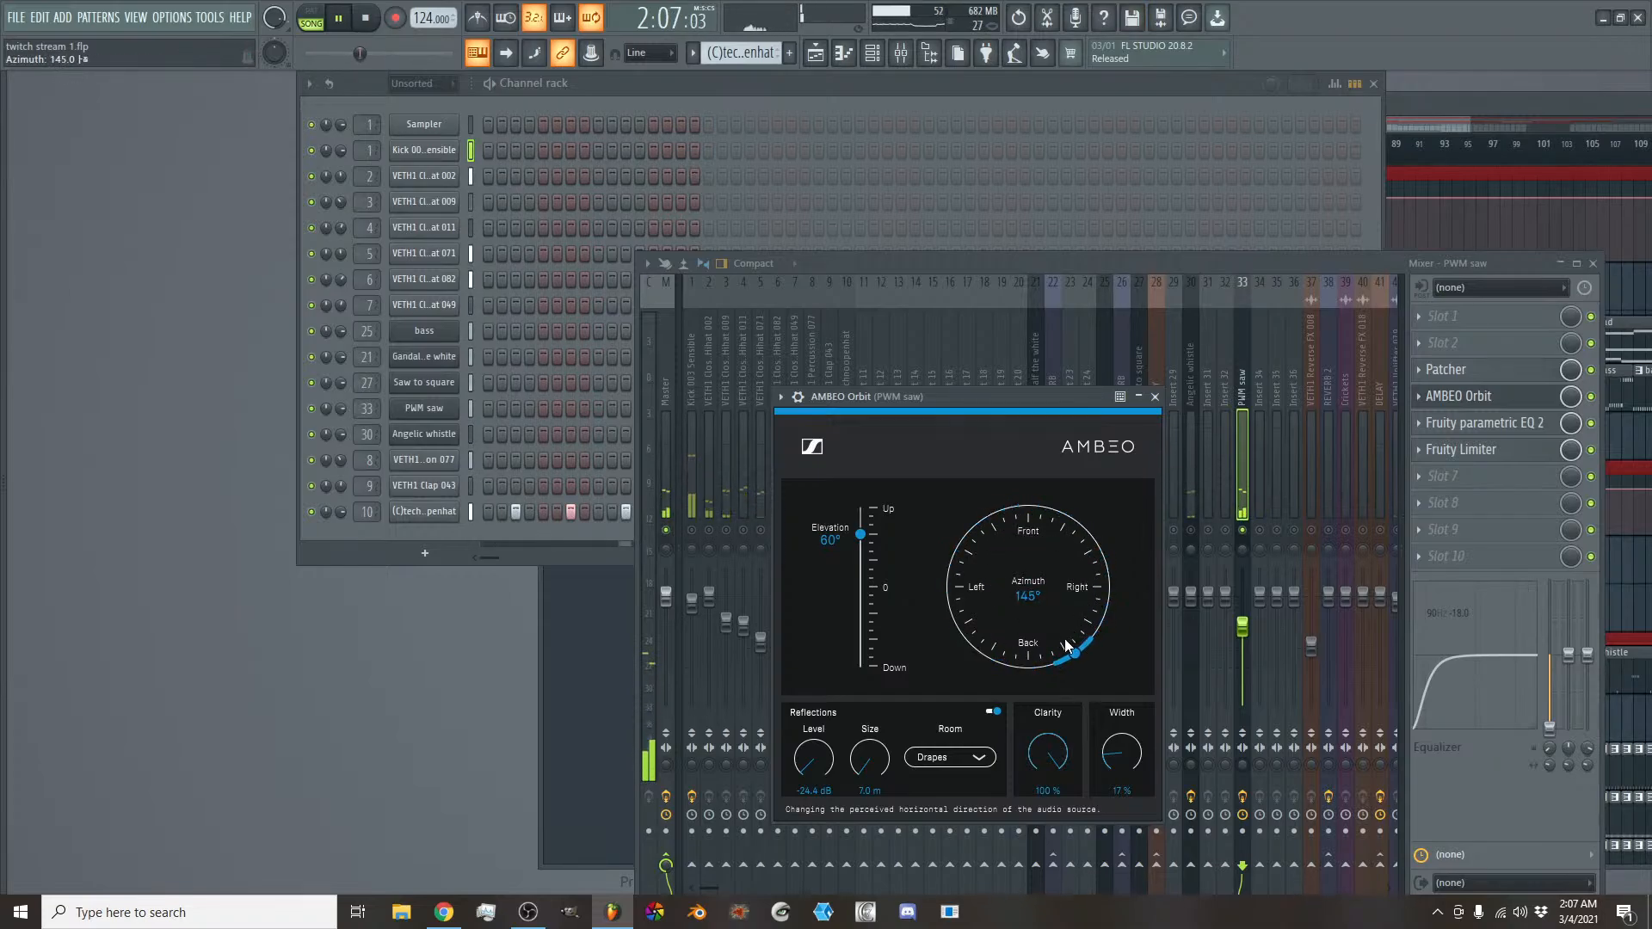
left_click(1154, 397)
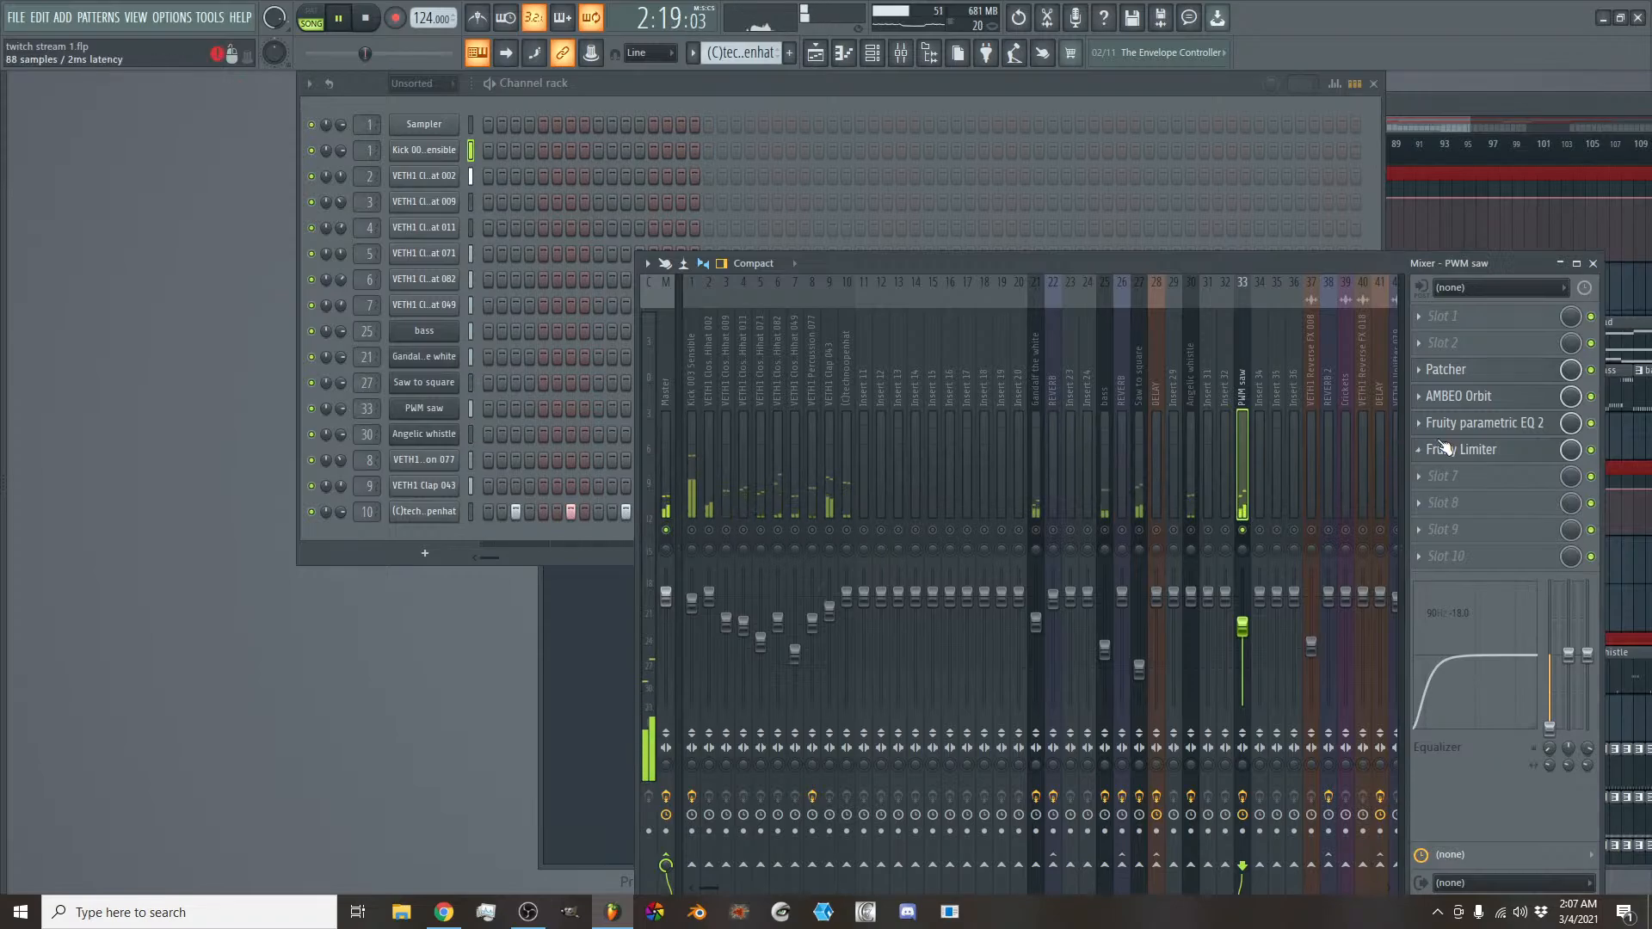
left_click(1488, 403)
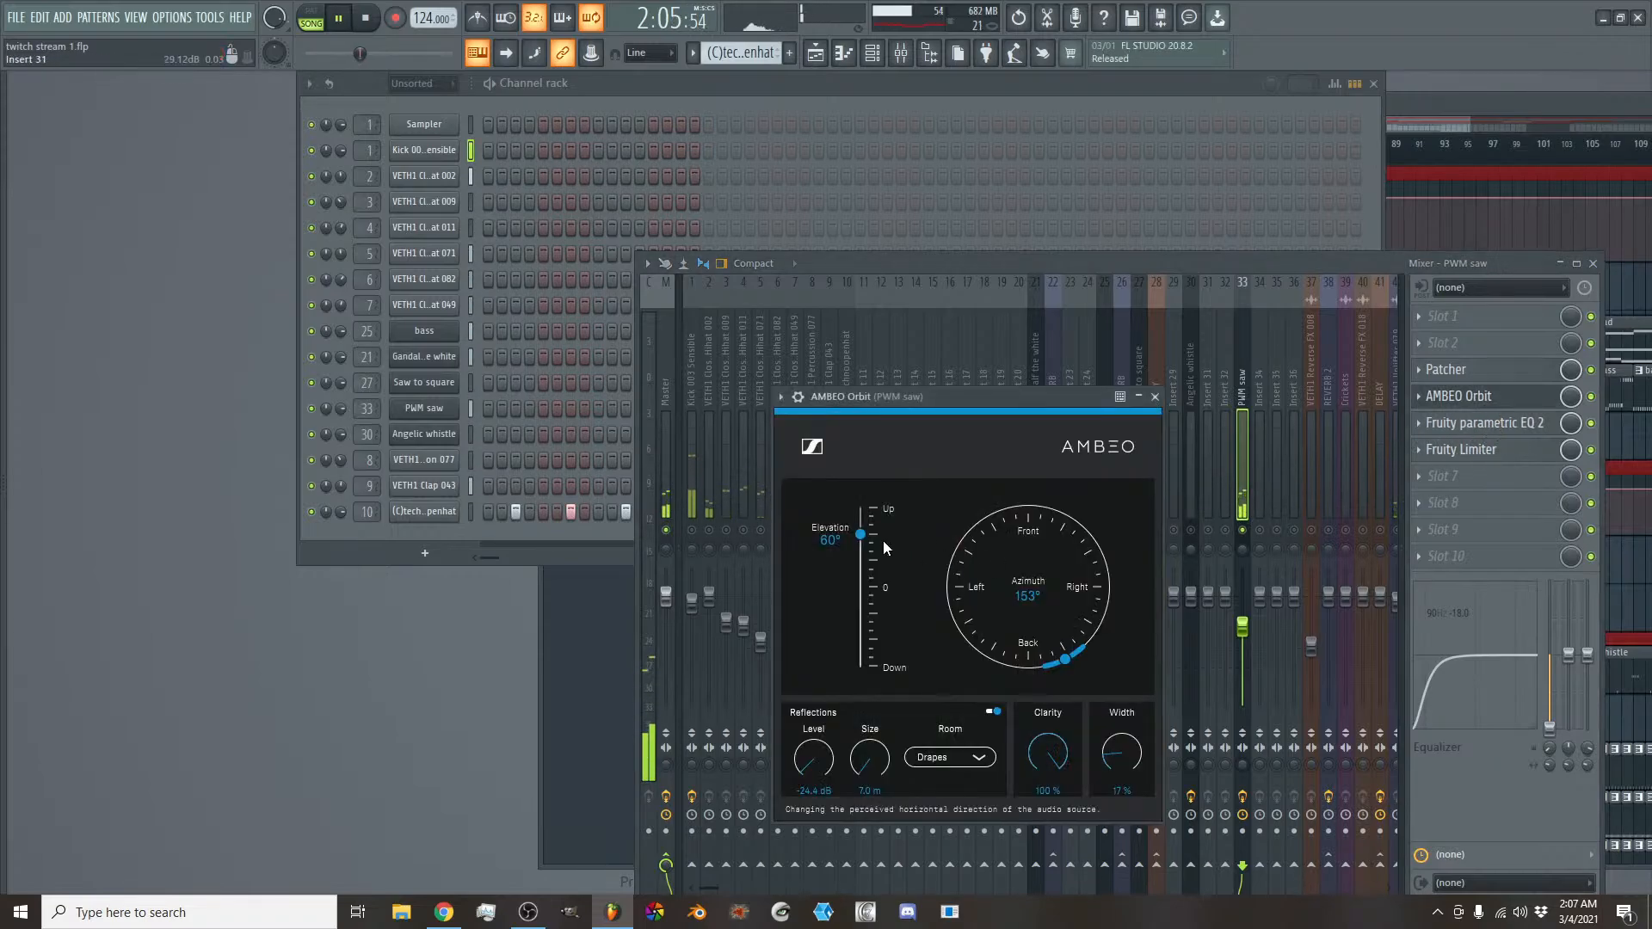
mouse_move(860, 534)
left_mouse_down()
mouse_move(874, 641)
mouse_move(879, 535)
left_mouse_up()
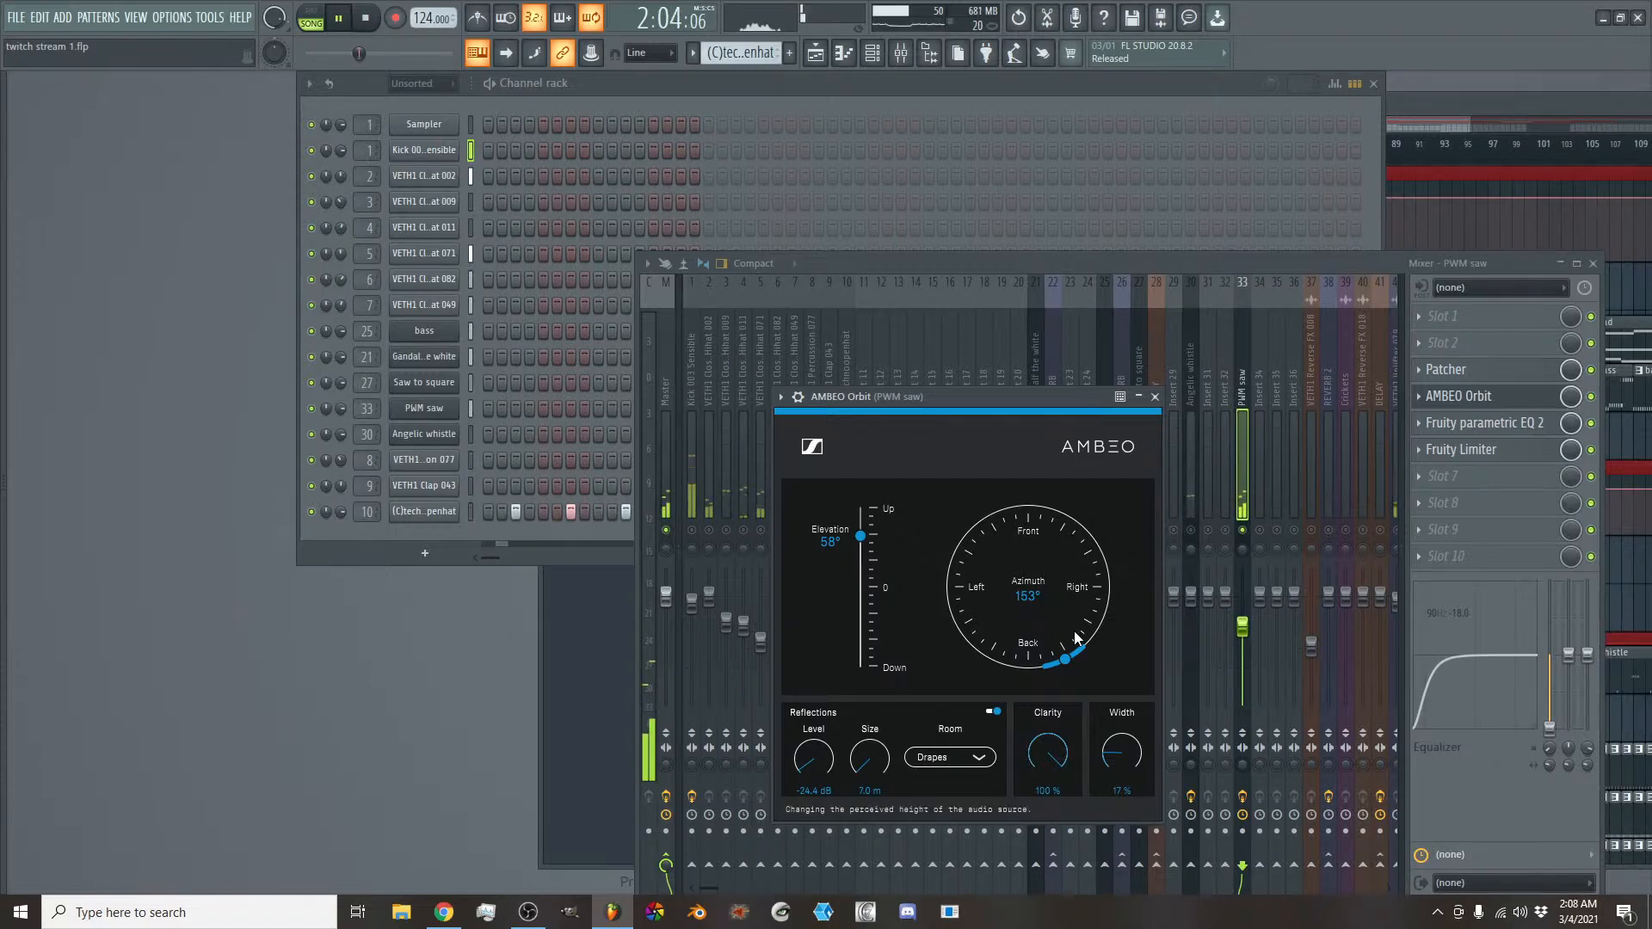
left_click_drag(1068, 659, 1084, 691)
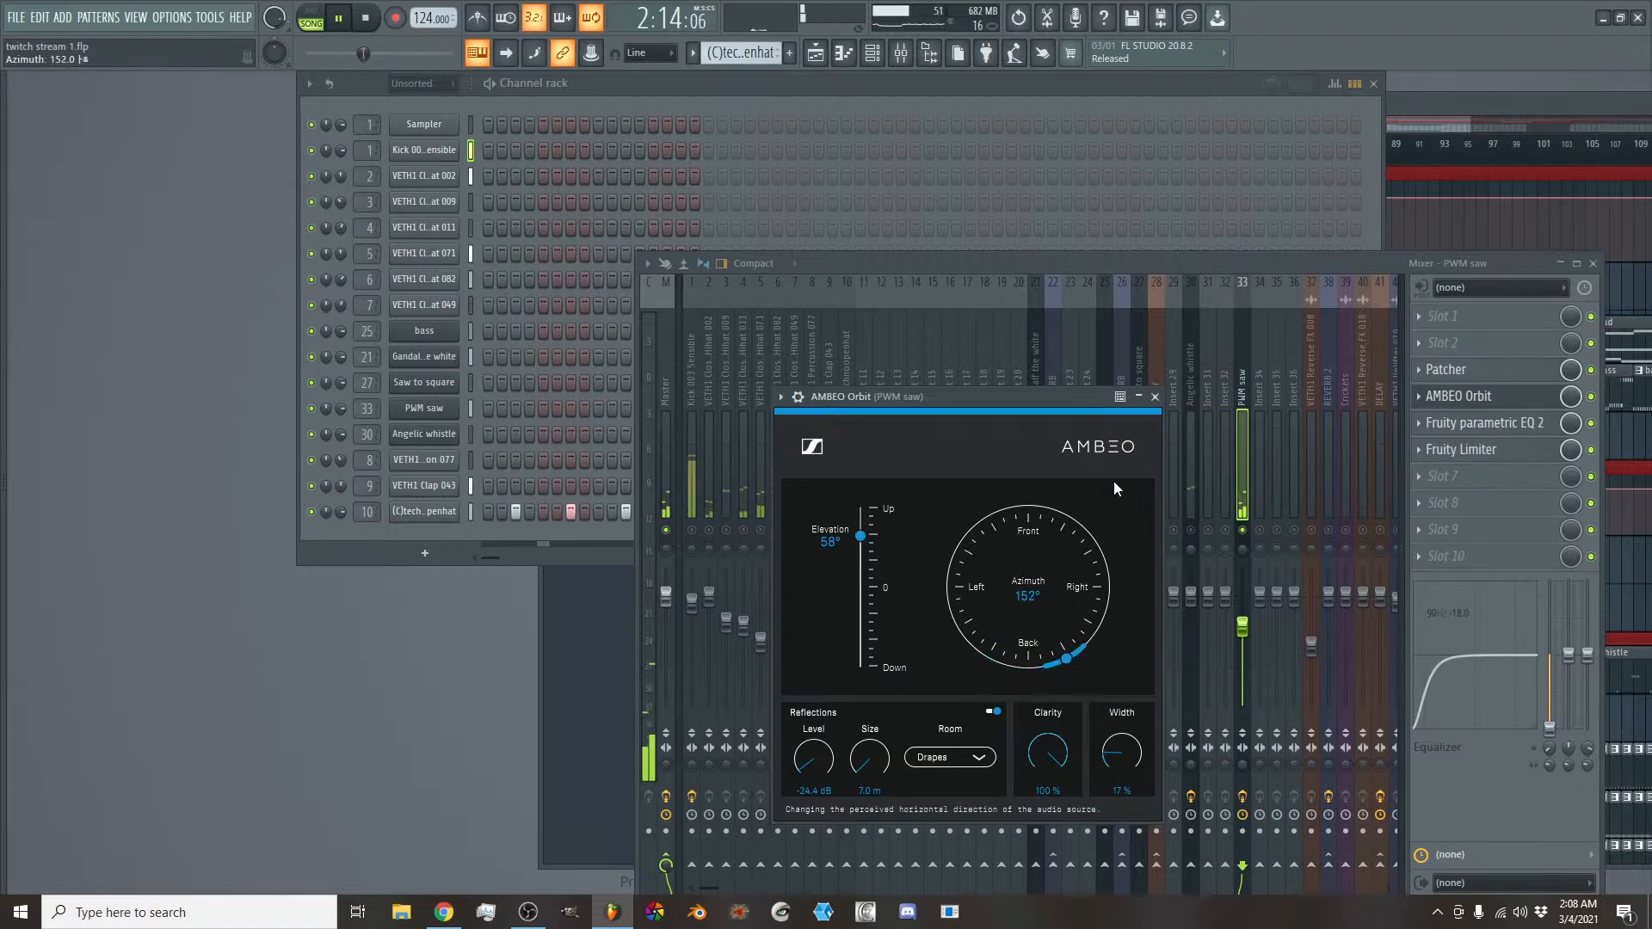
left_click(1154, 397)
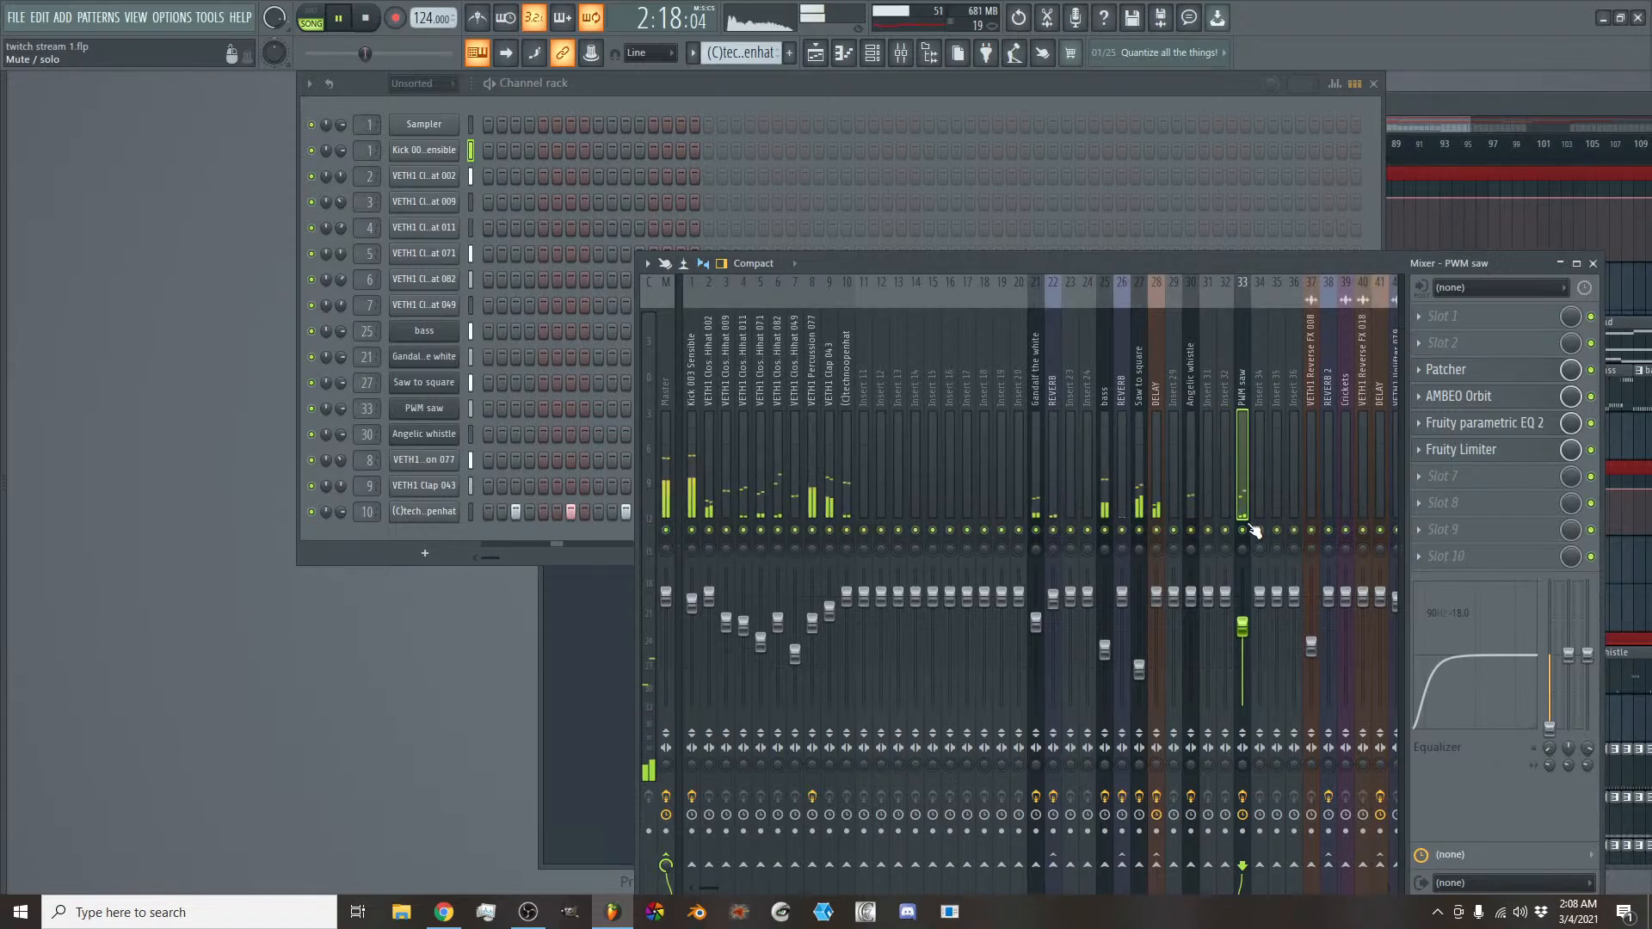
key("space")
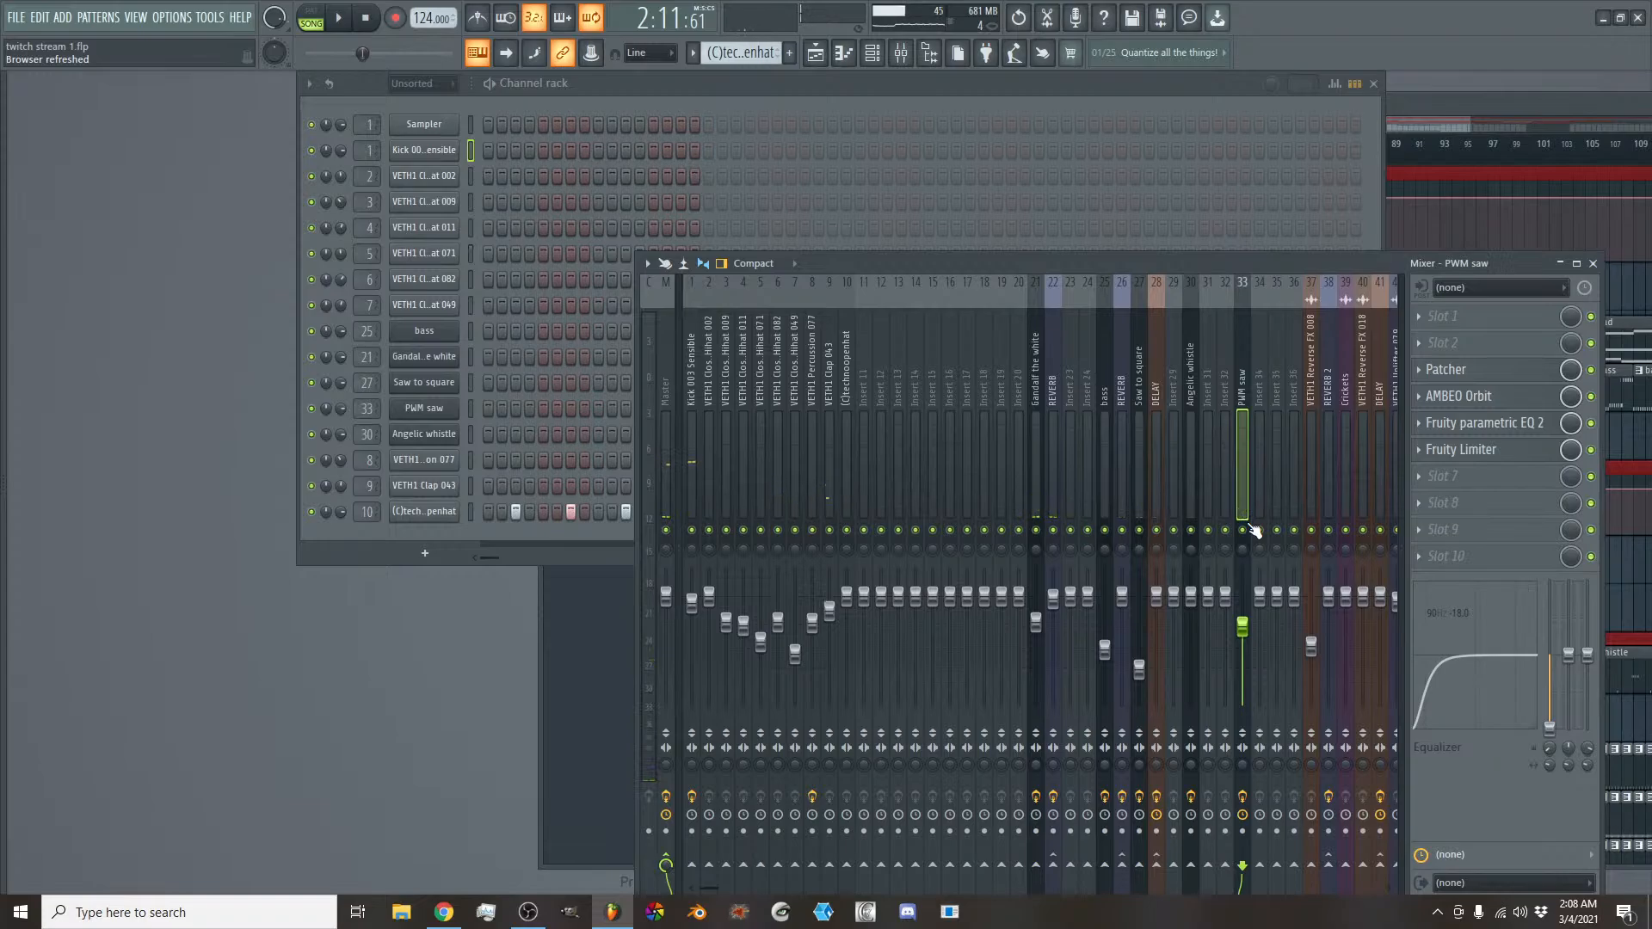
- In the playlist, clear the time selection over bars 65 to 73 and return the playhead to the song's start
left_click(817, 57)
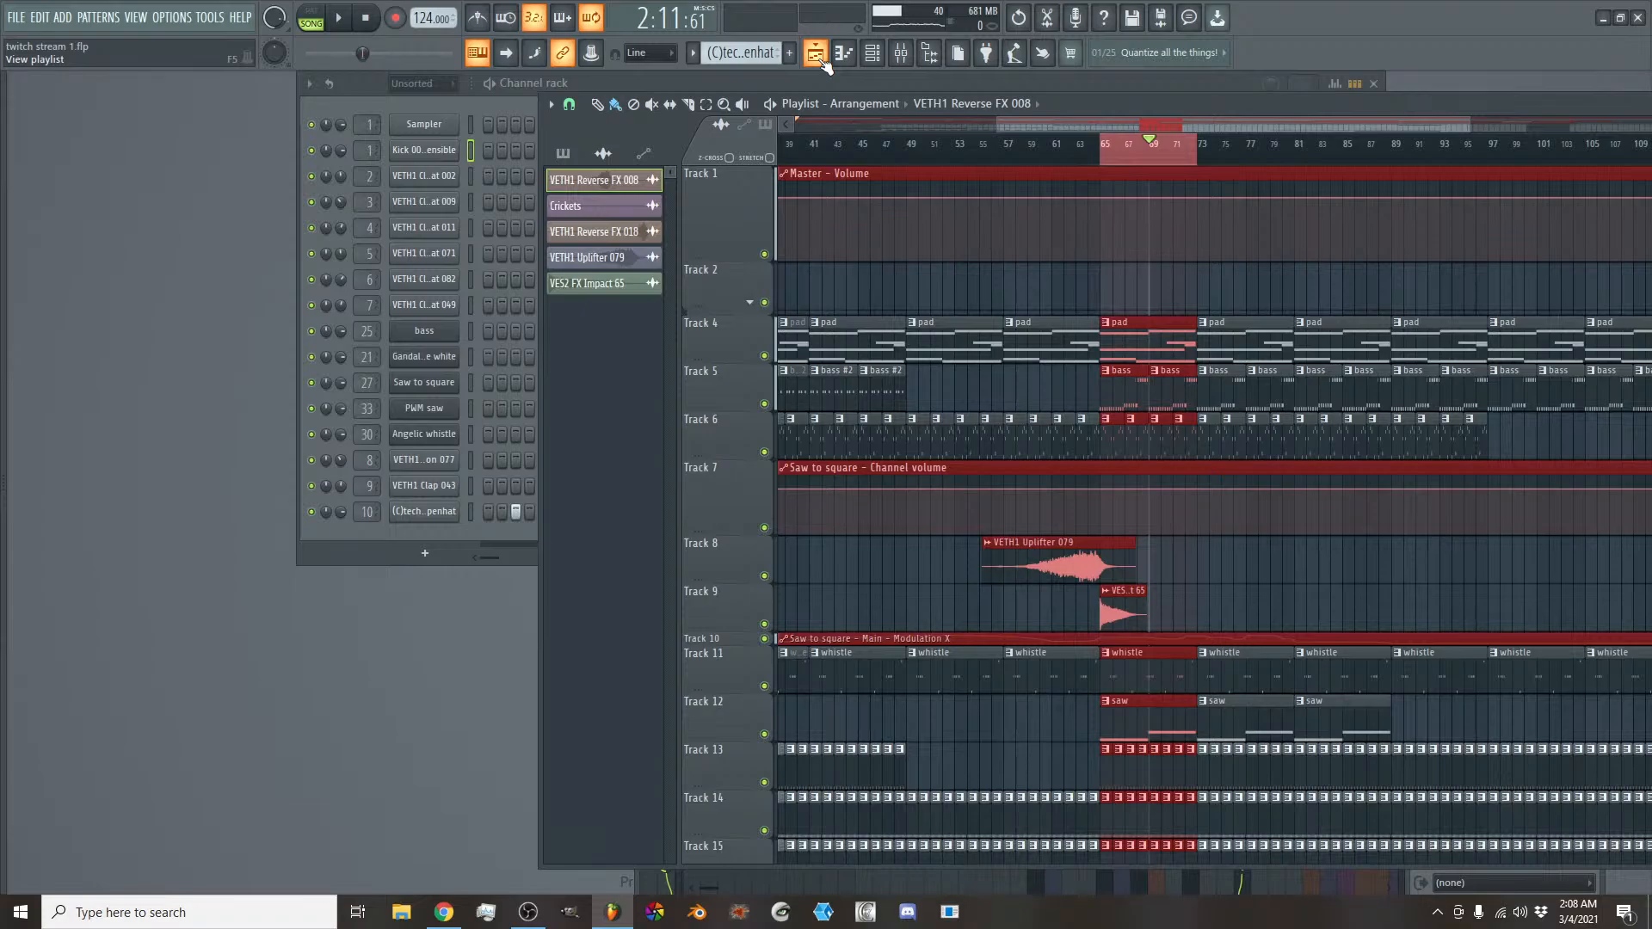
left_click(967, 138)
scroll(1010, 138, "down", 4)
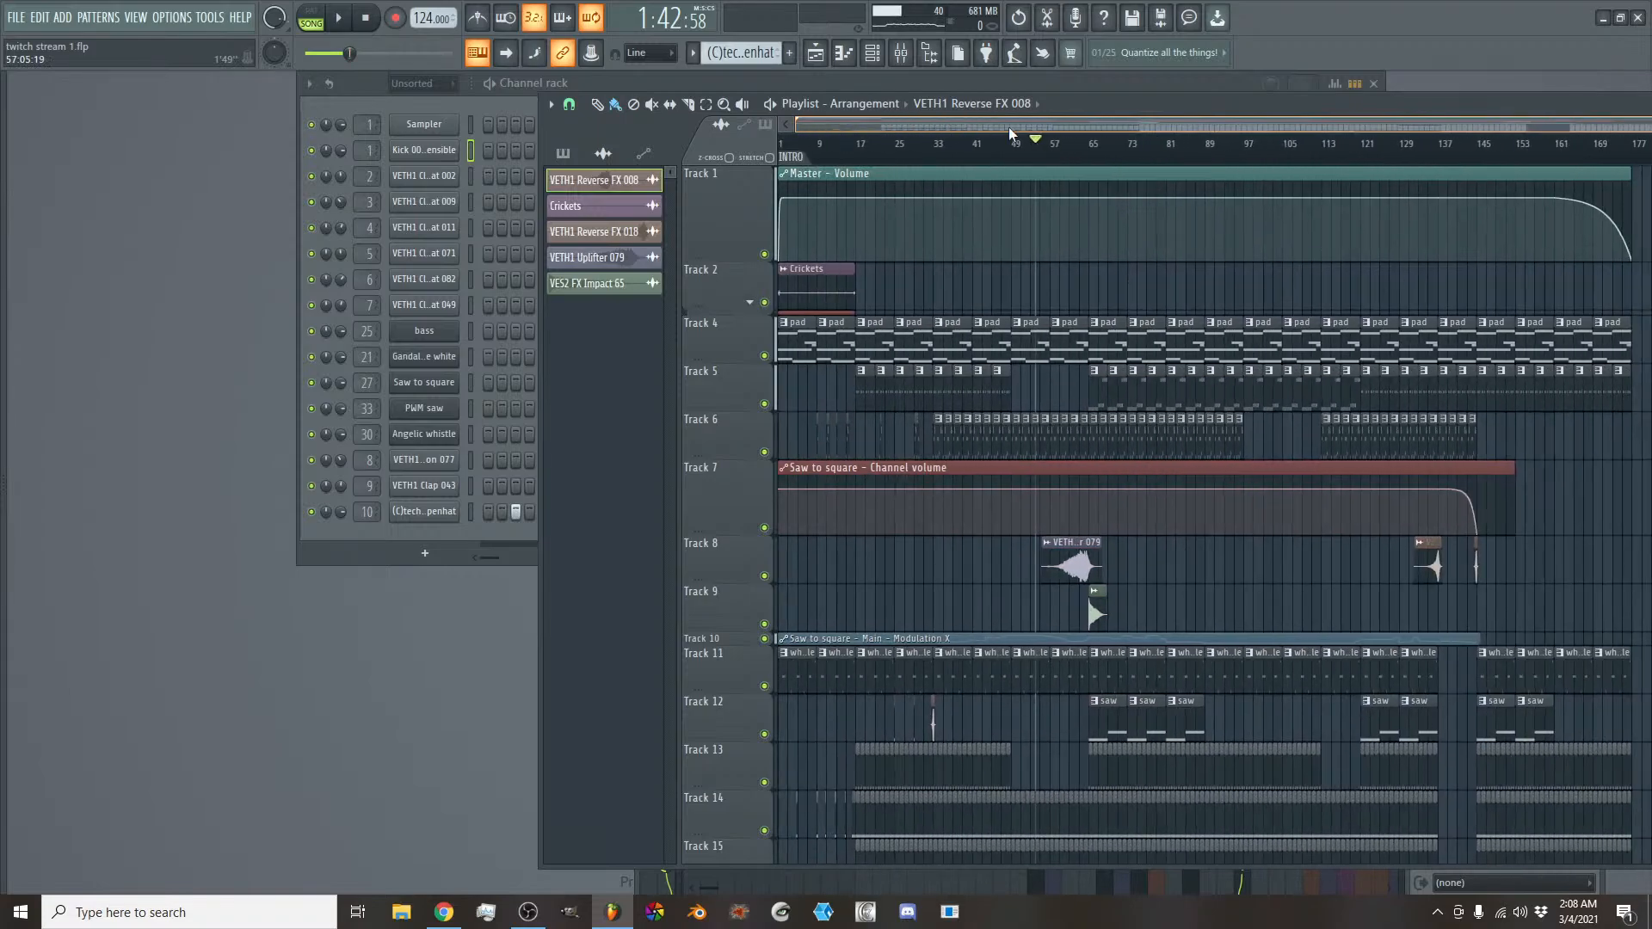
scroll(1008, 131, "down", 2)
scroll(1008, 129, "down", 1)
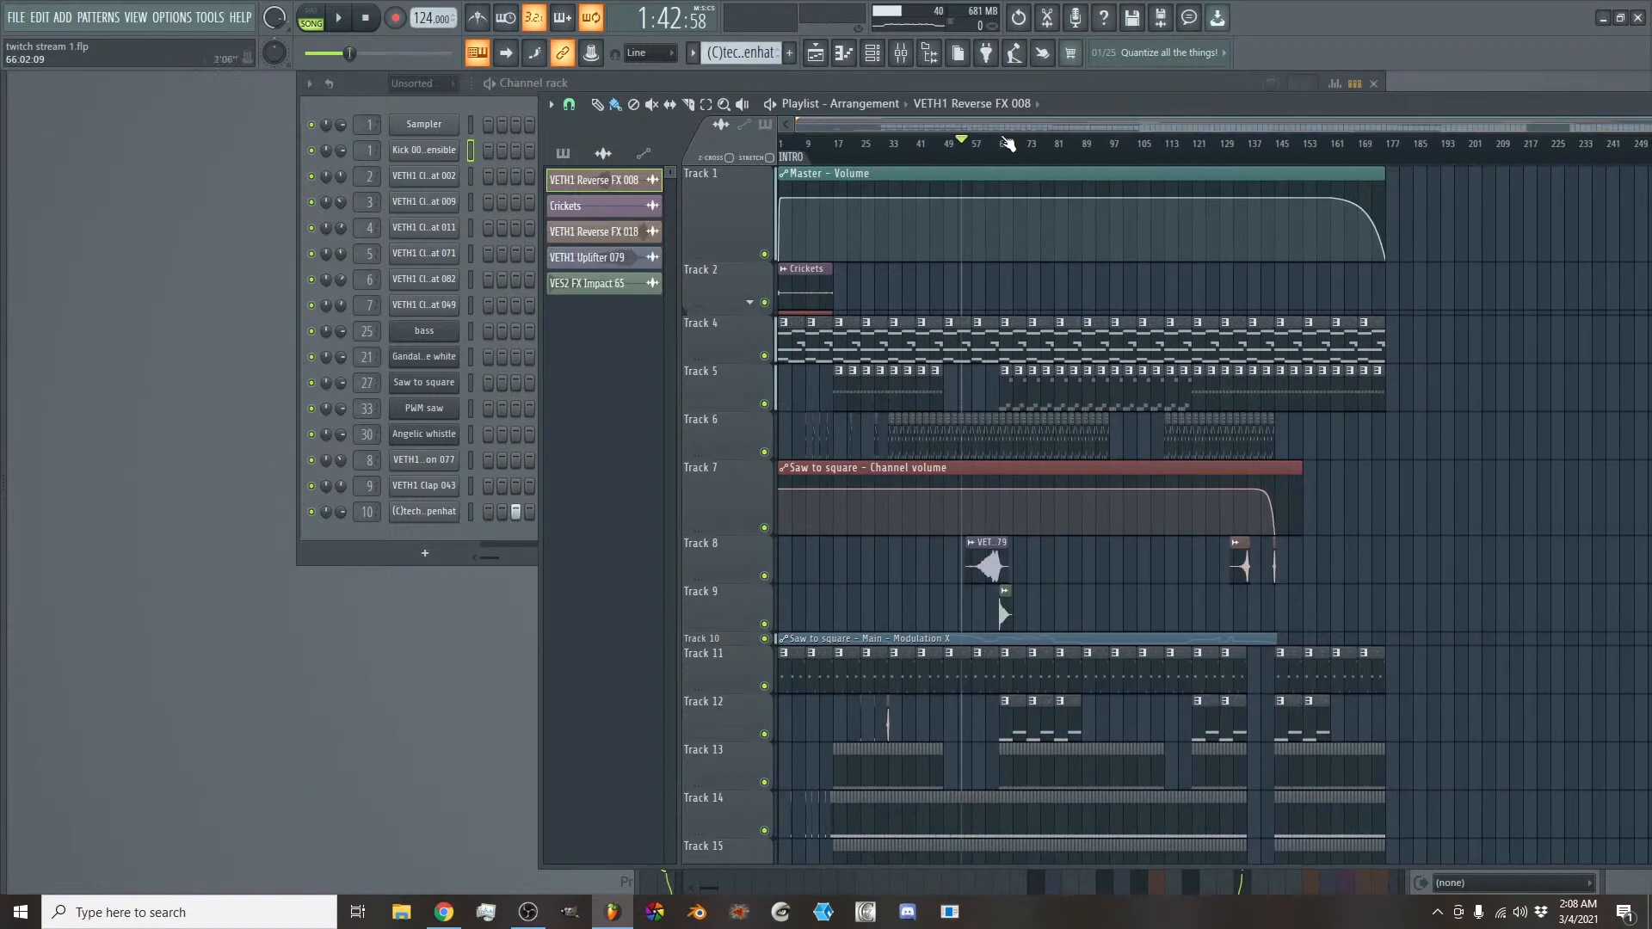
left_click_drag(923, 144, 770, 138)
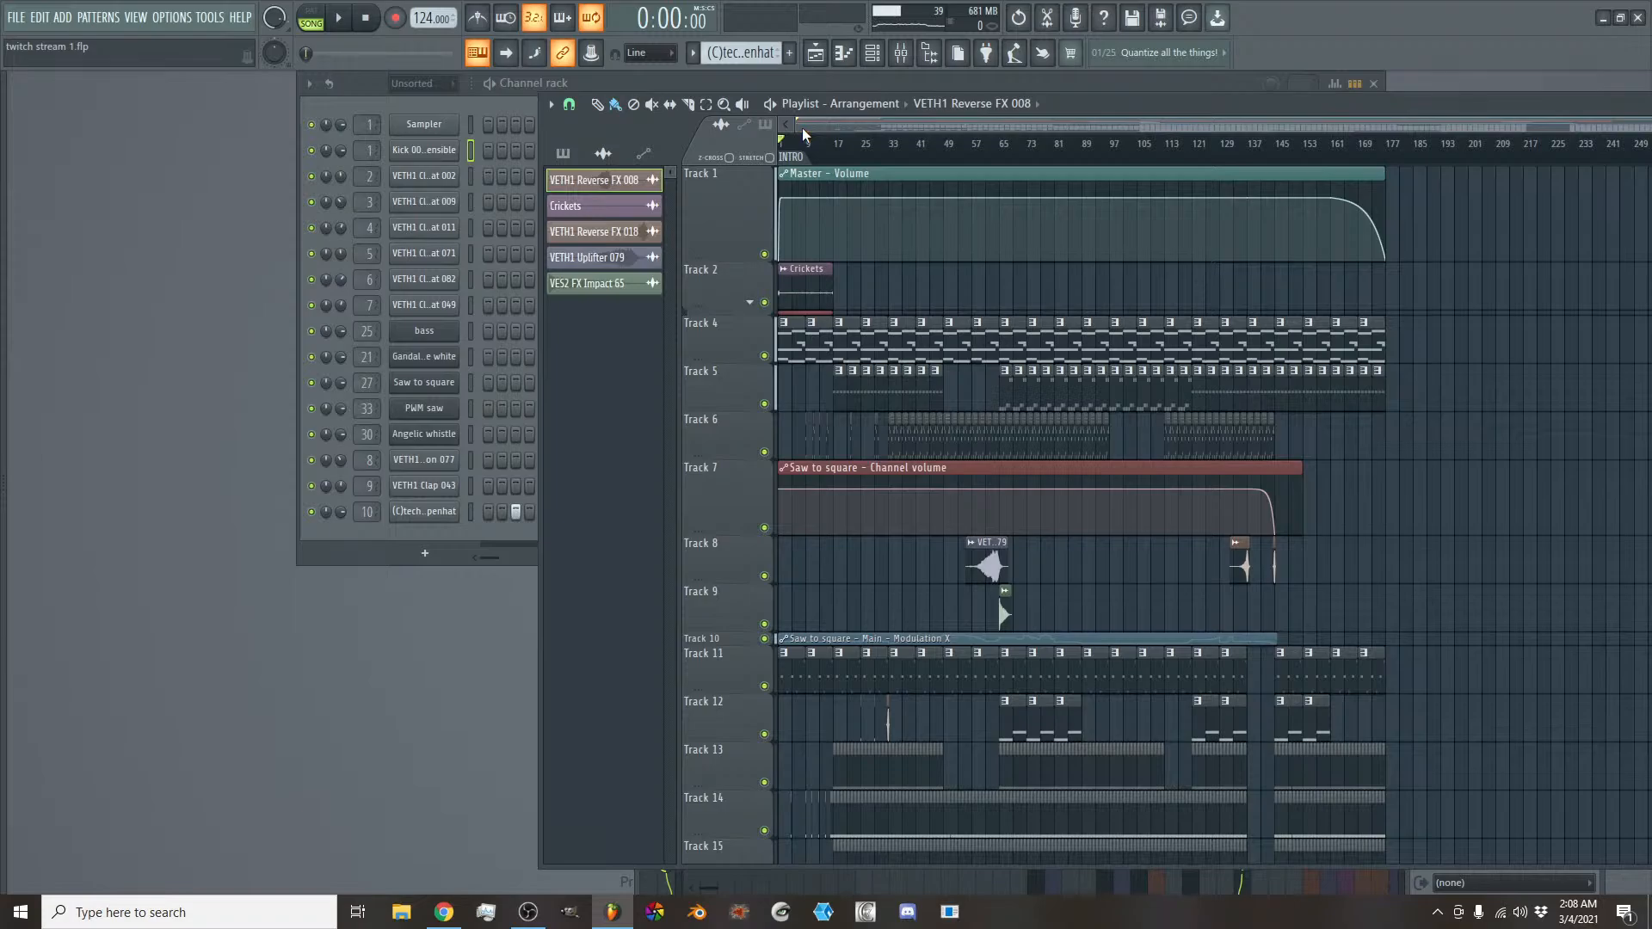
- Examine the whole arrangement across all playlist tracks, from the overview down to the intro section's clips
scroll(823, 122, "down", 3)
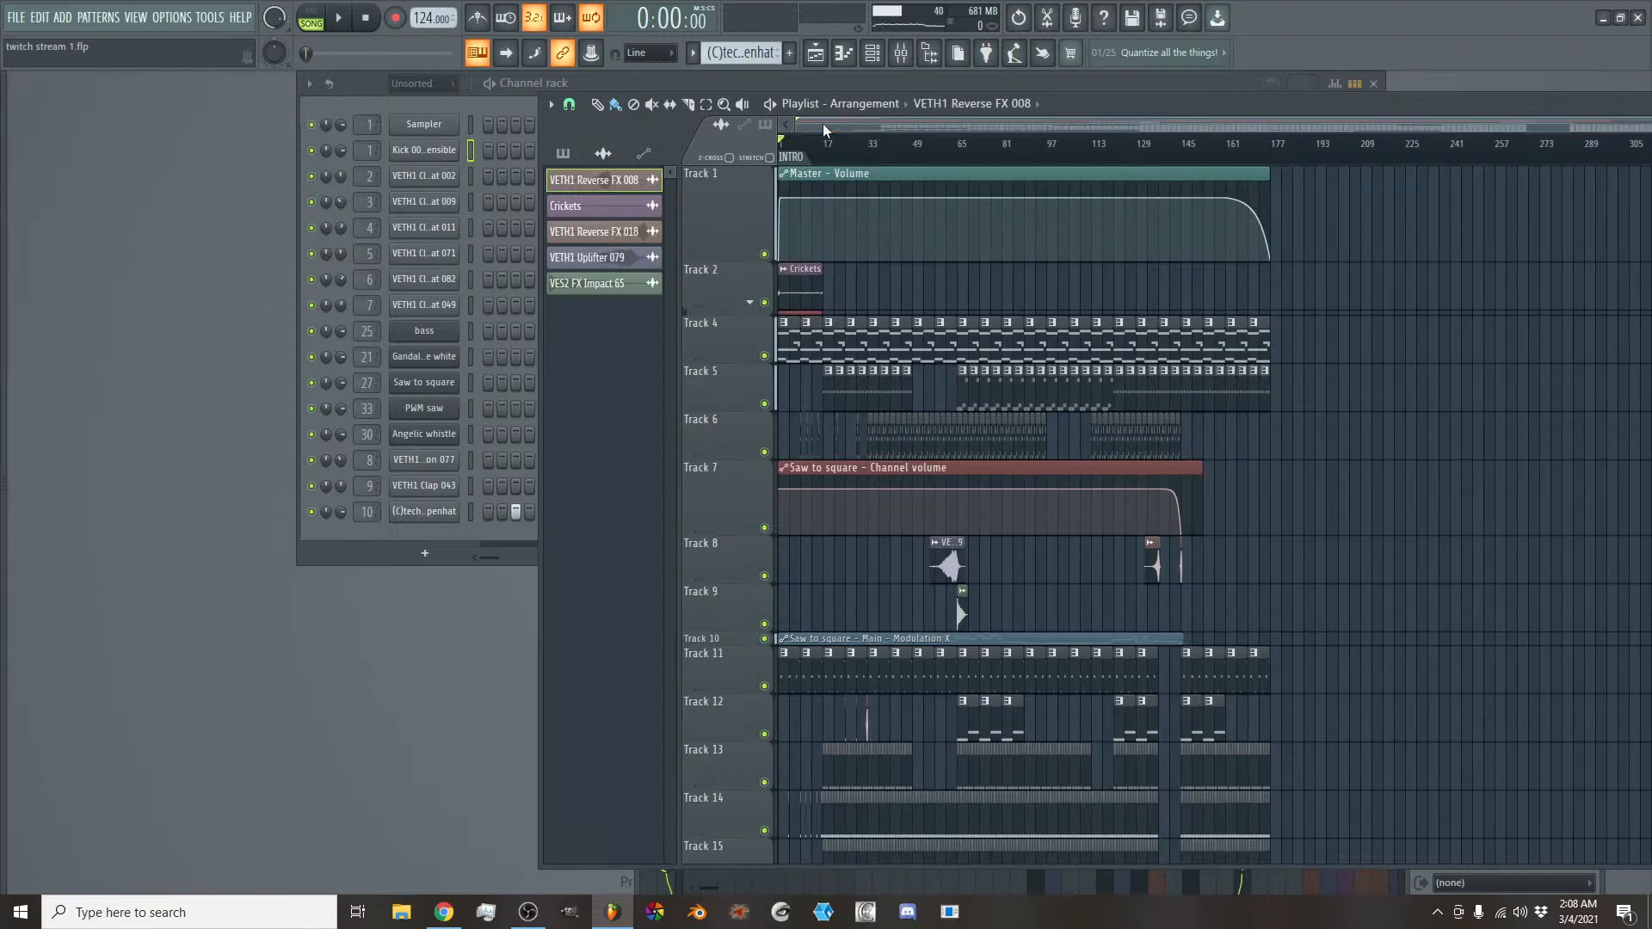
scroll(973, 447, "down", 3)
scroll(972, 448, "down", 4)
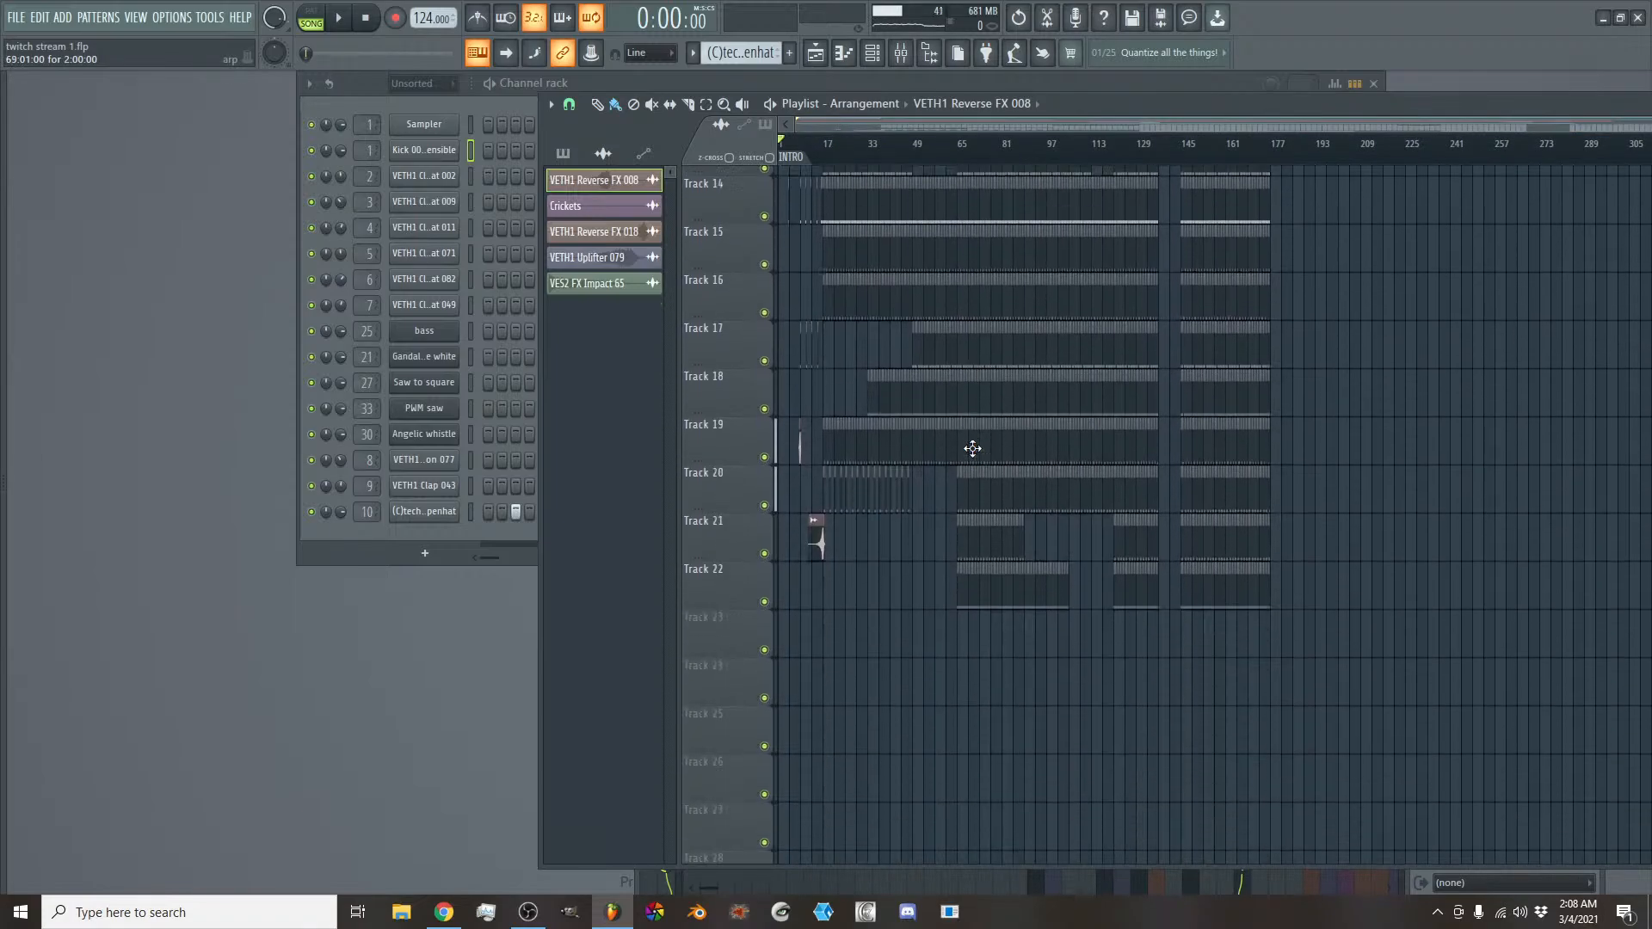
scroll(974, 449, "up", 6)
scroll(978, 451, "up", 2)
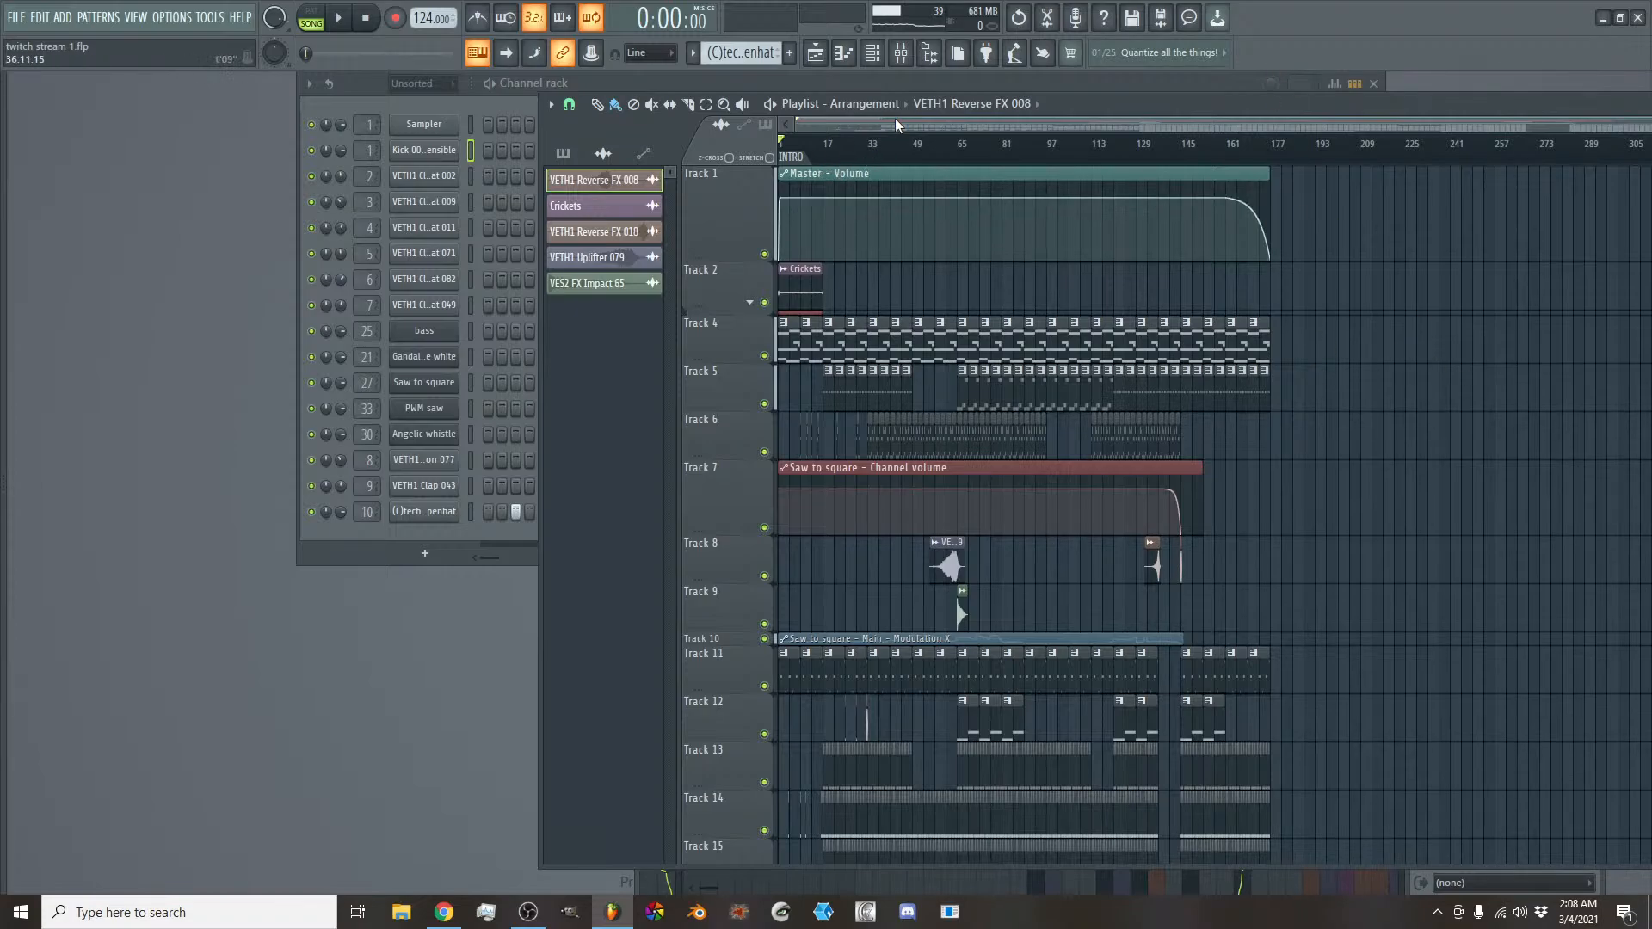
scroll(897, 123, "up", 3)
scroll(900, 125, "up", 4)
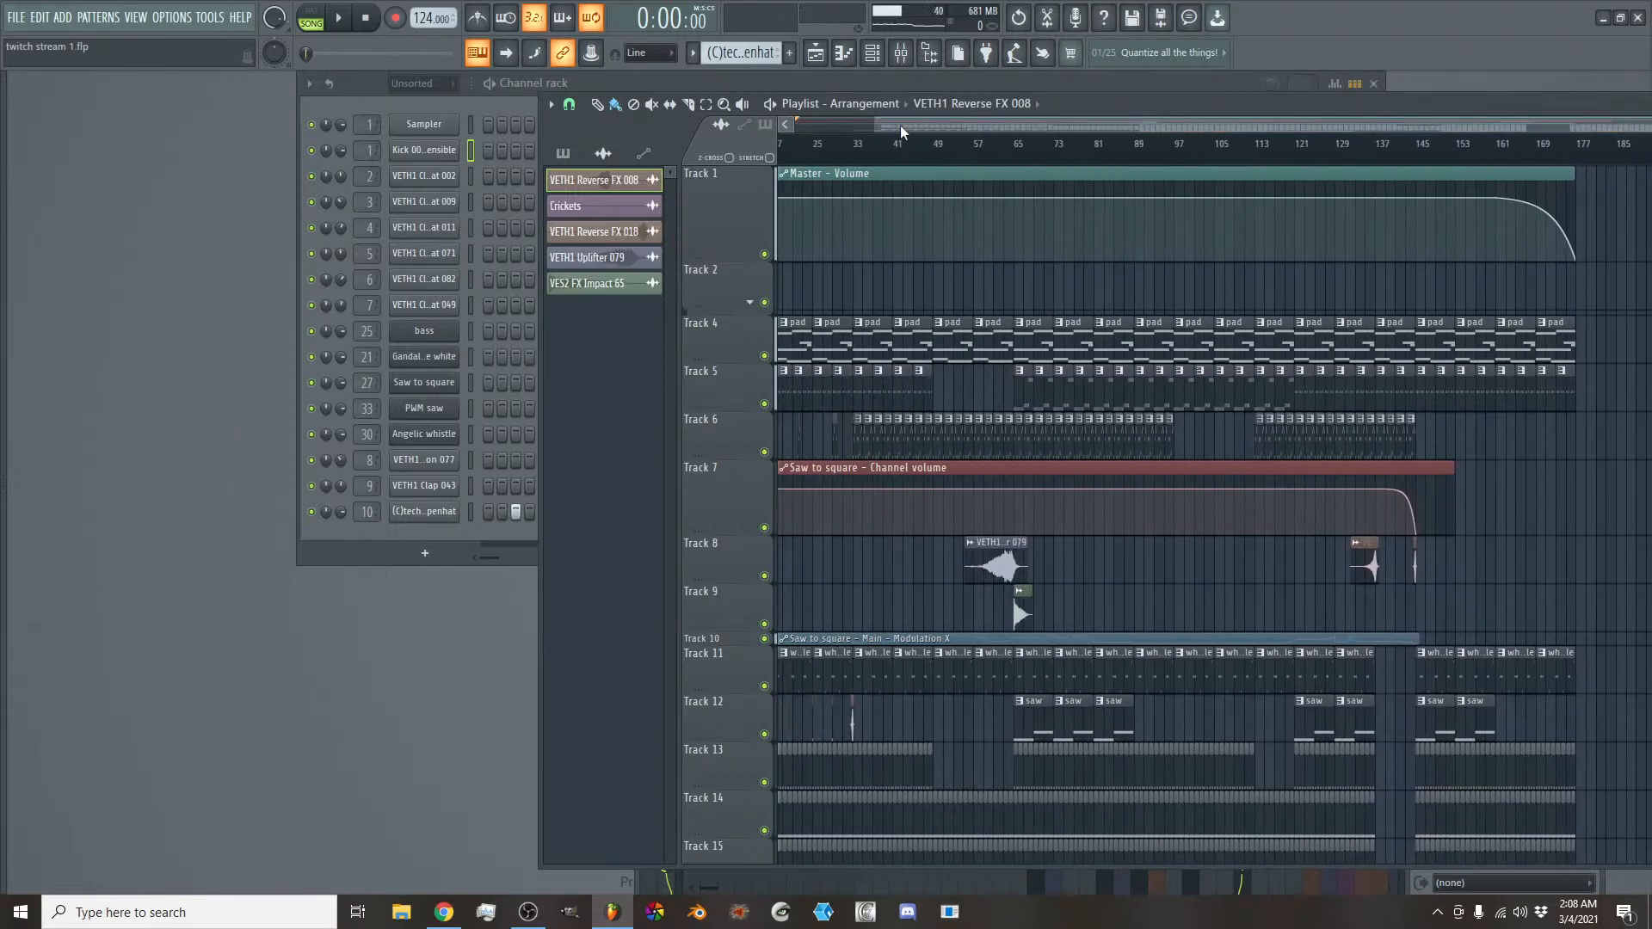
scroll(900, 126, "left", 5)
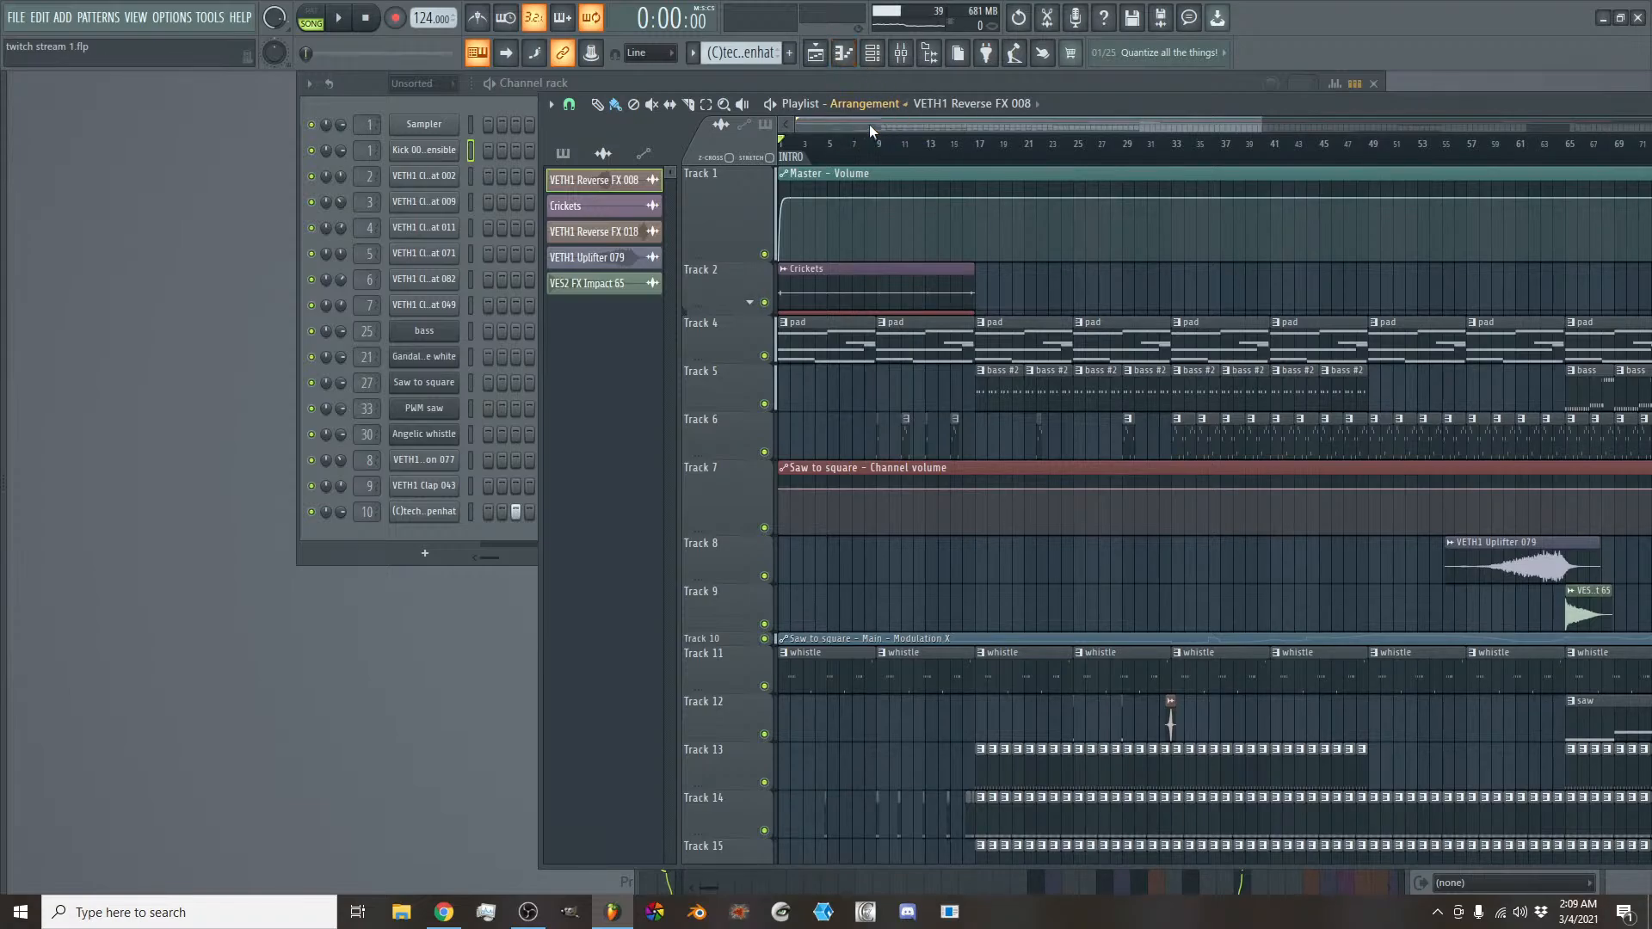
scroll(817, 137, "up", 2)
scroll(813, 126, "left", 2)
scroll(813, 125, "up", 3)
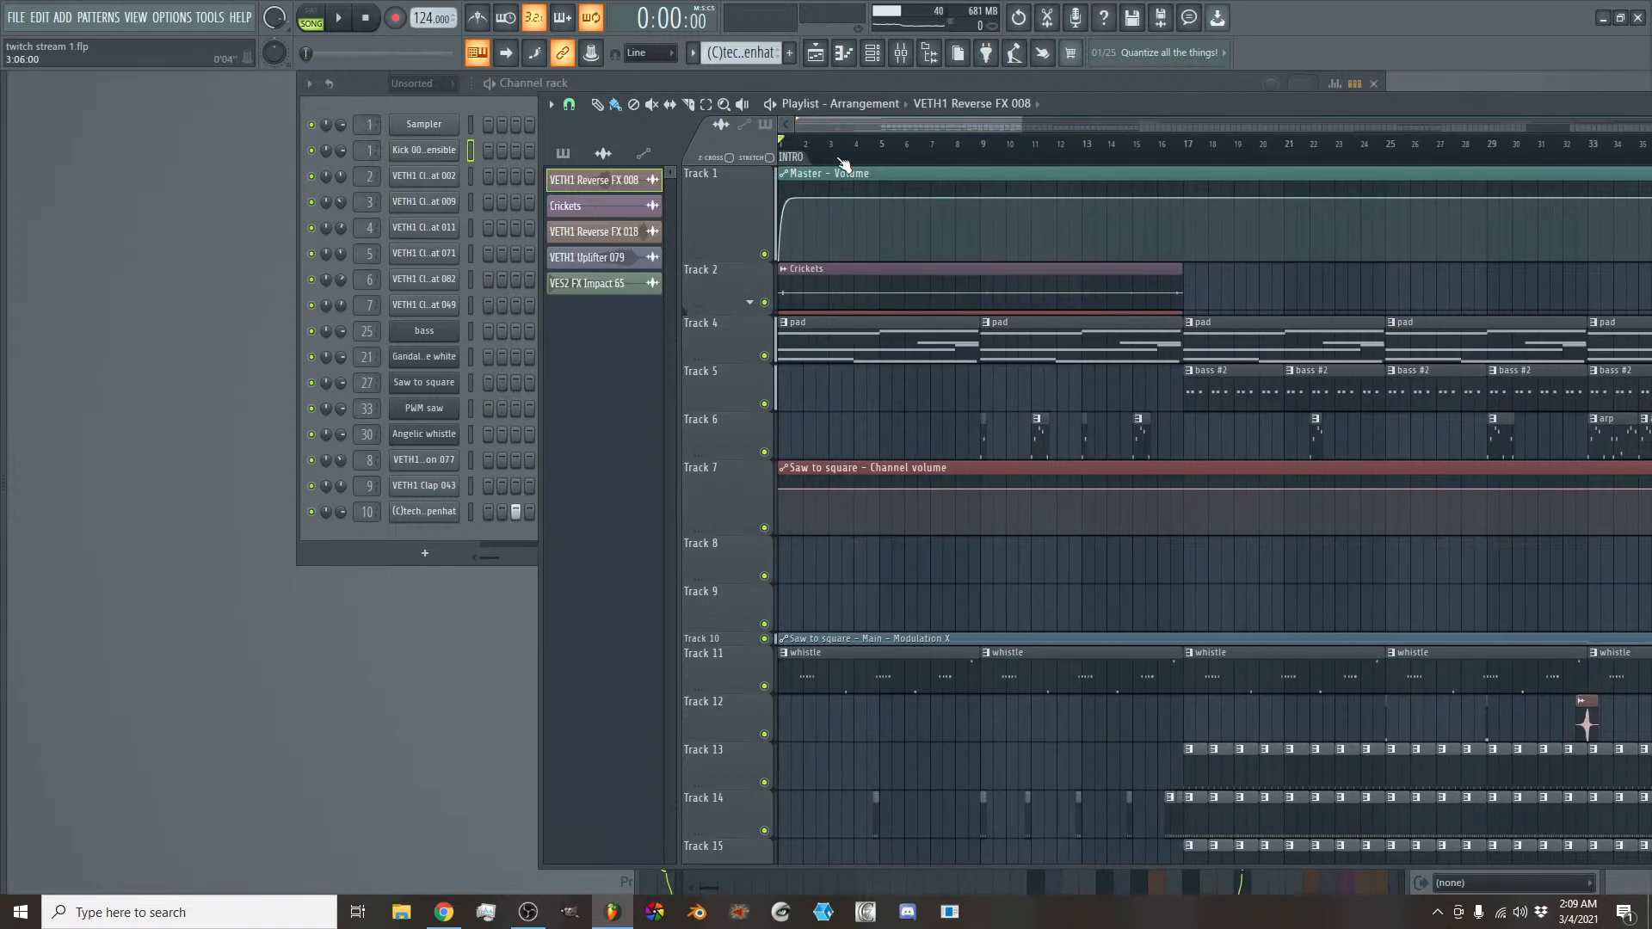
- Add a time marker named KICKDRUMS at bar 17, where the Crickets clip ends
left_click(986, 162)
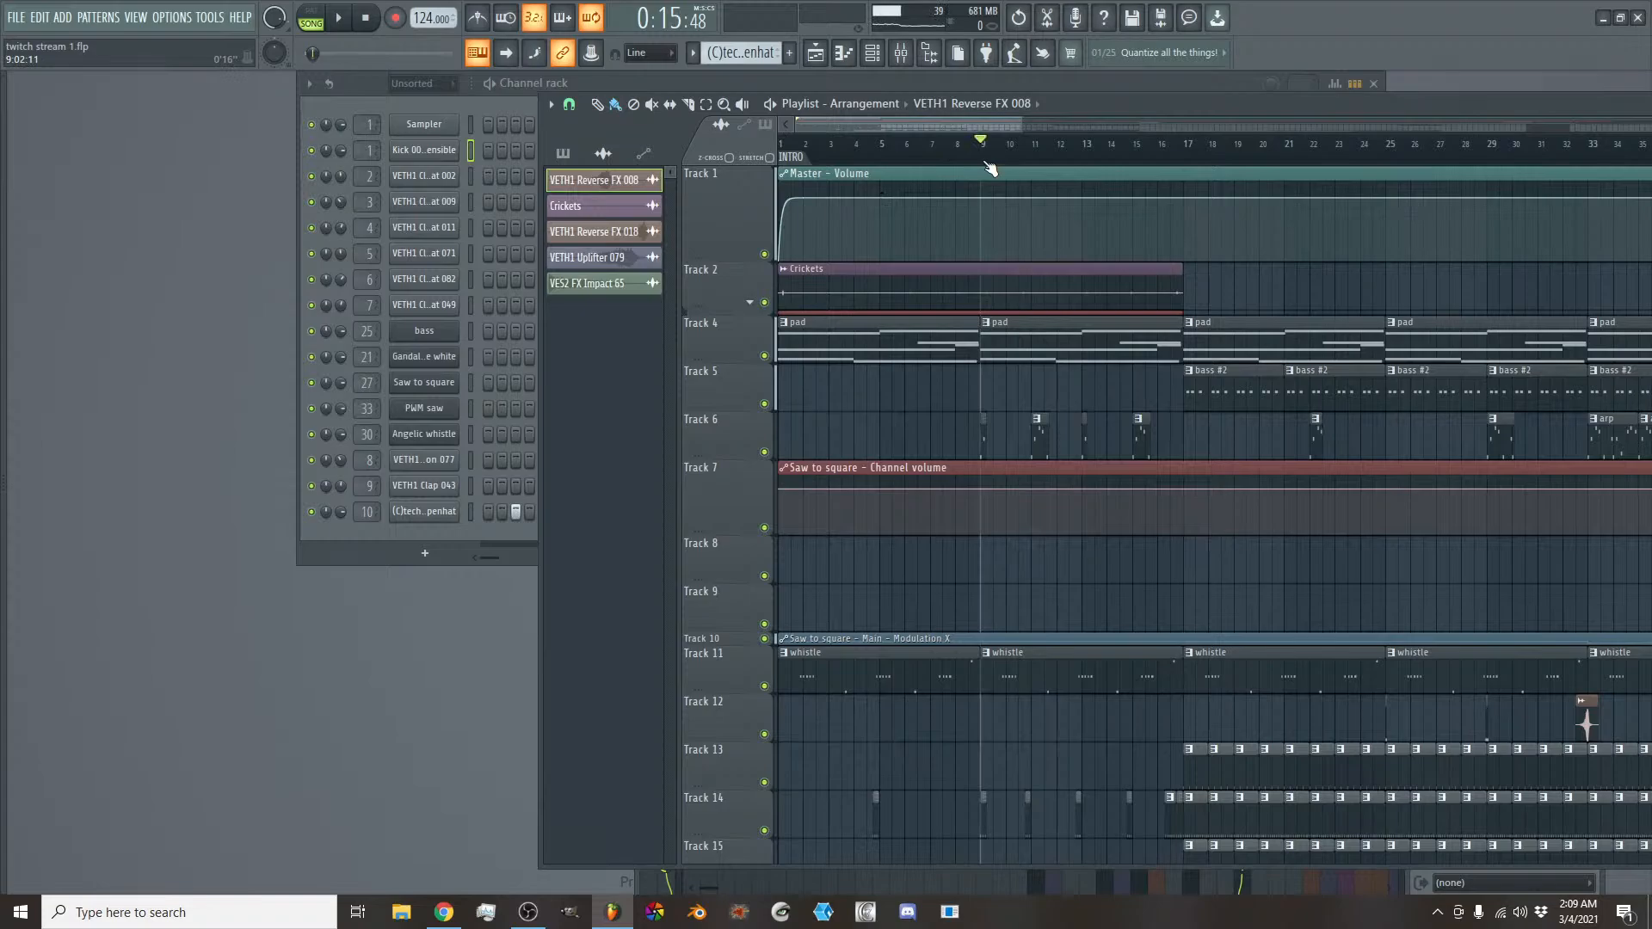
left_click(1178, 152)
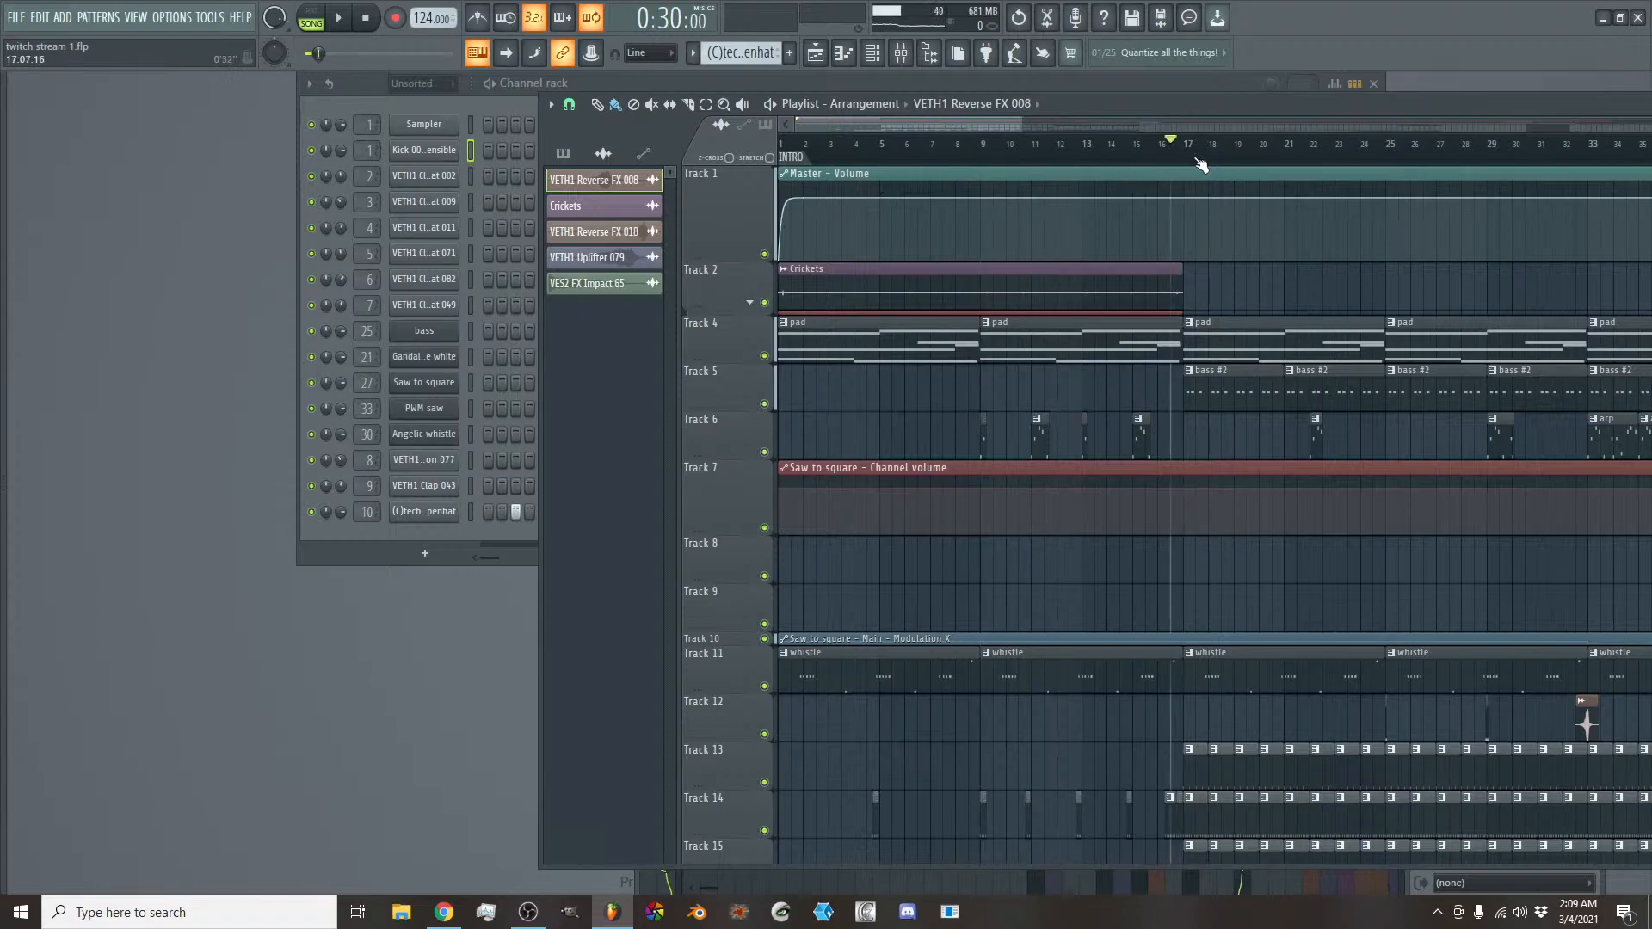
left_click(1196, 163)
left_click(1192, 163)
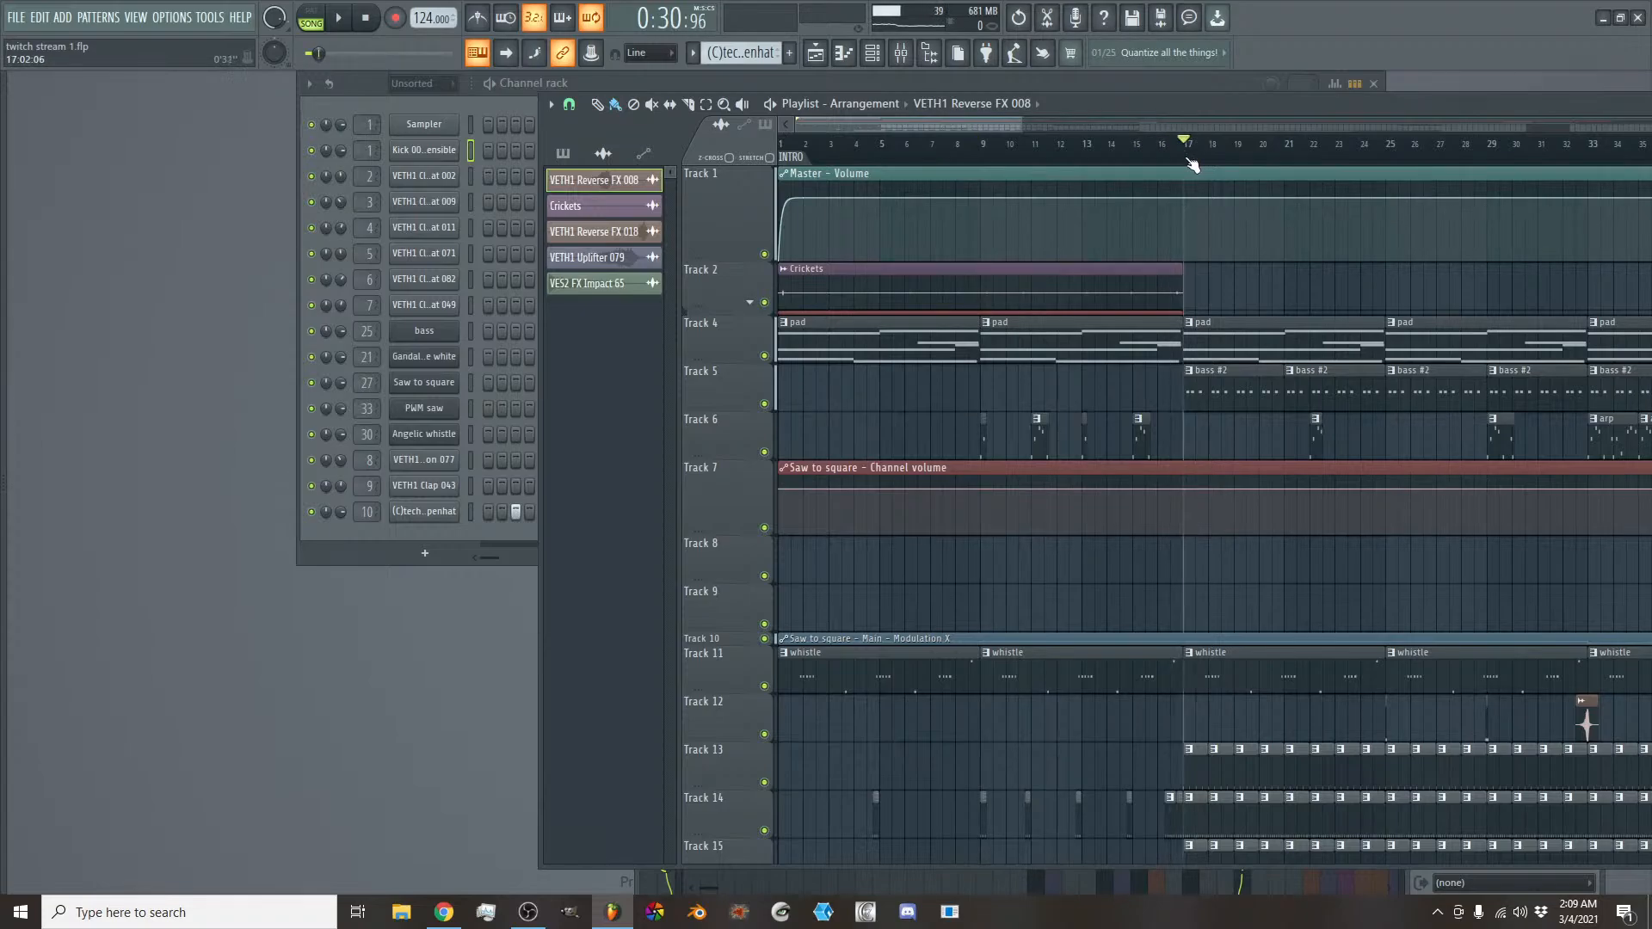
right_click(1186, 158)
left_click(1204, 162)
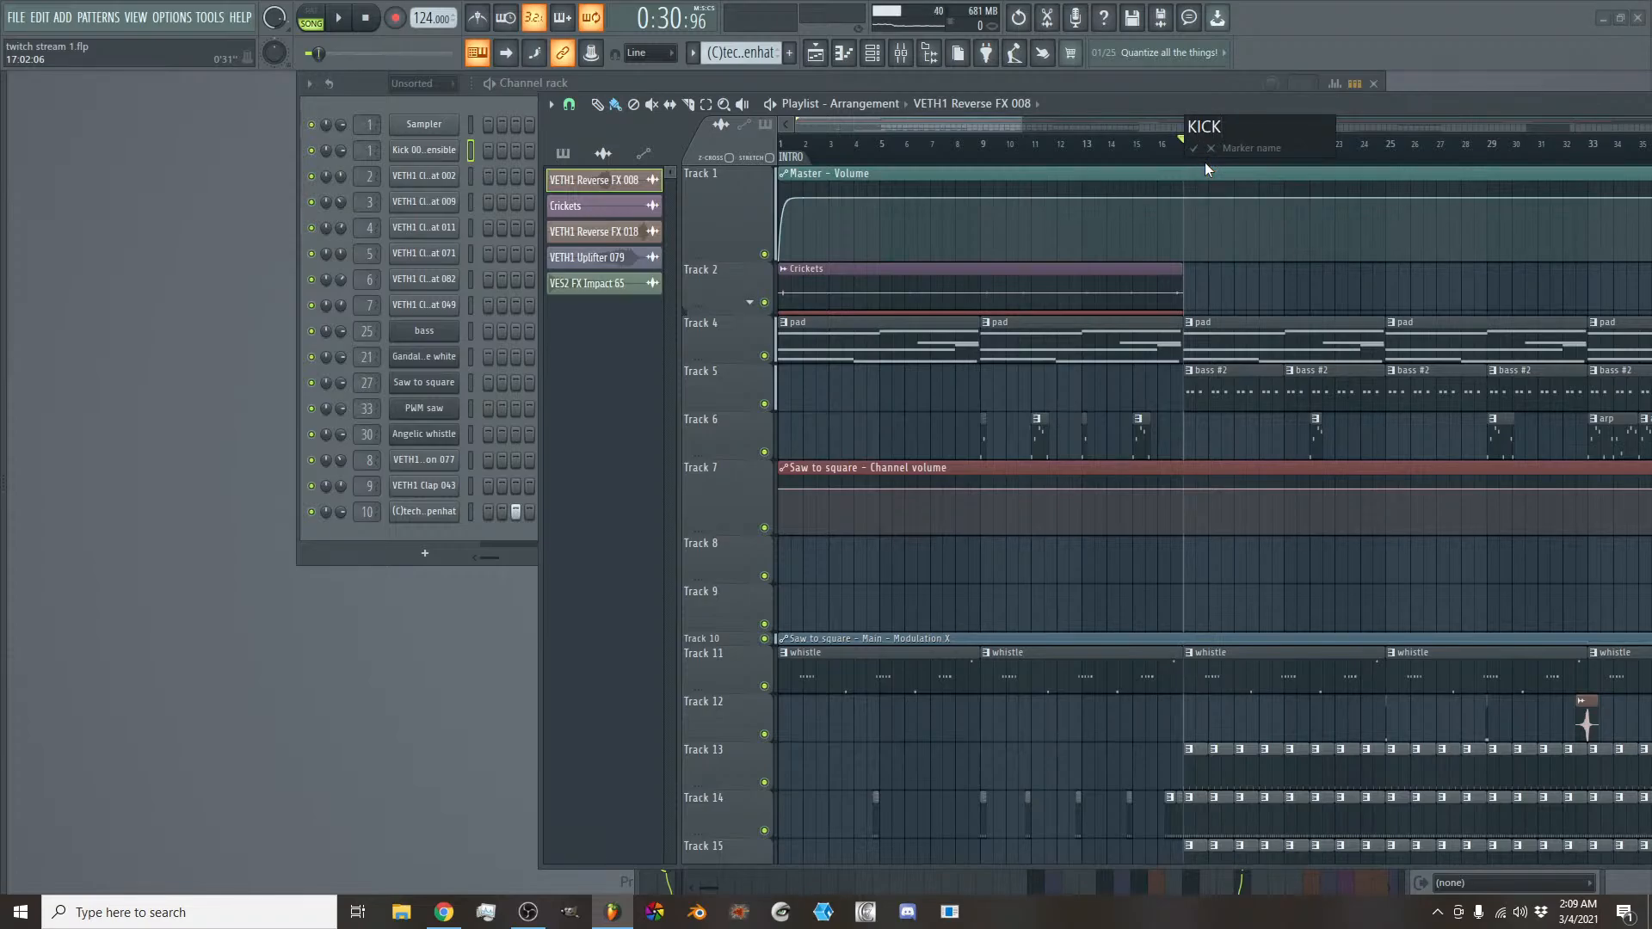
type("KICKDRUMS")
key("Return")
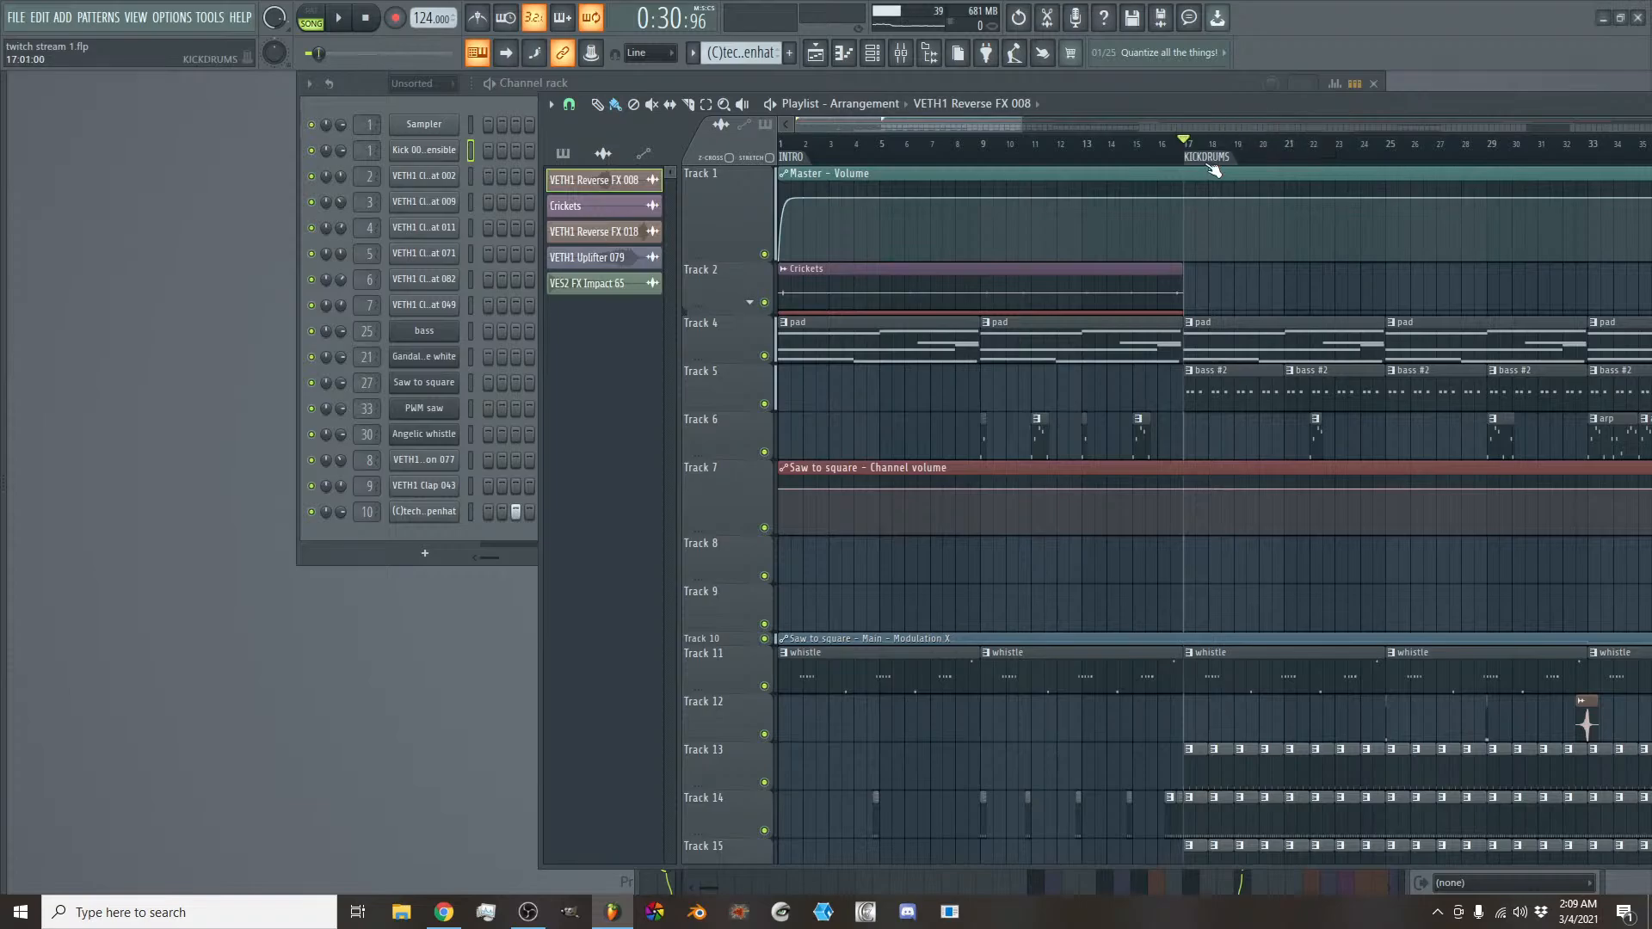
- Listen to the start of the song and to the transition from bar 16 into the KICKDRUMS section
left_click_drag(807, 145, 743, 136)
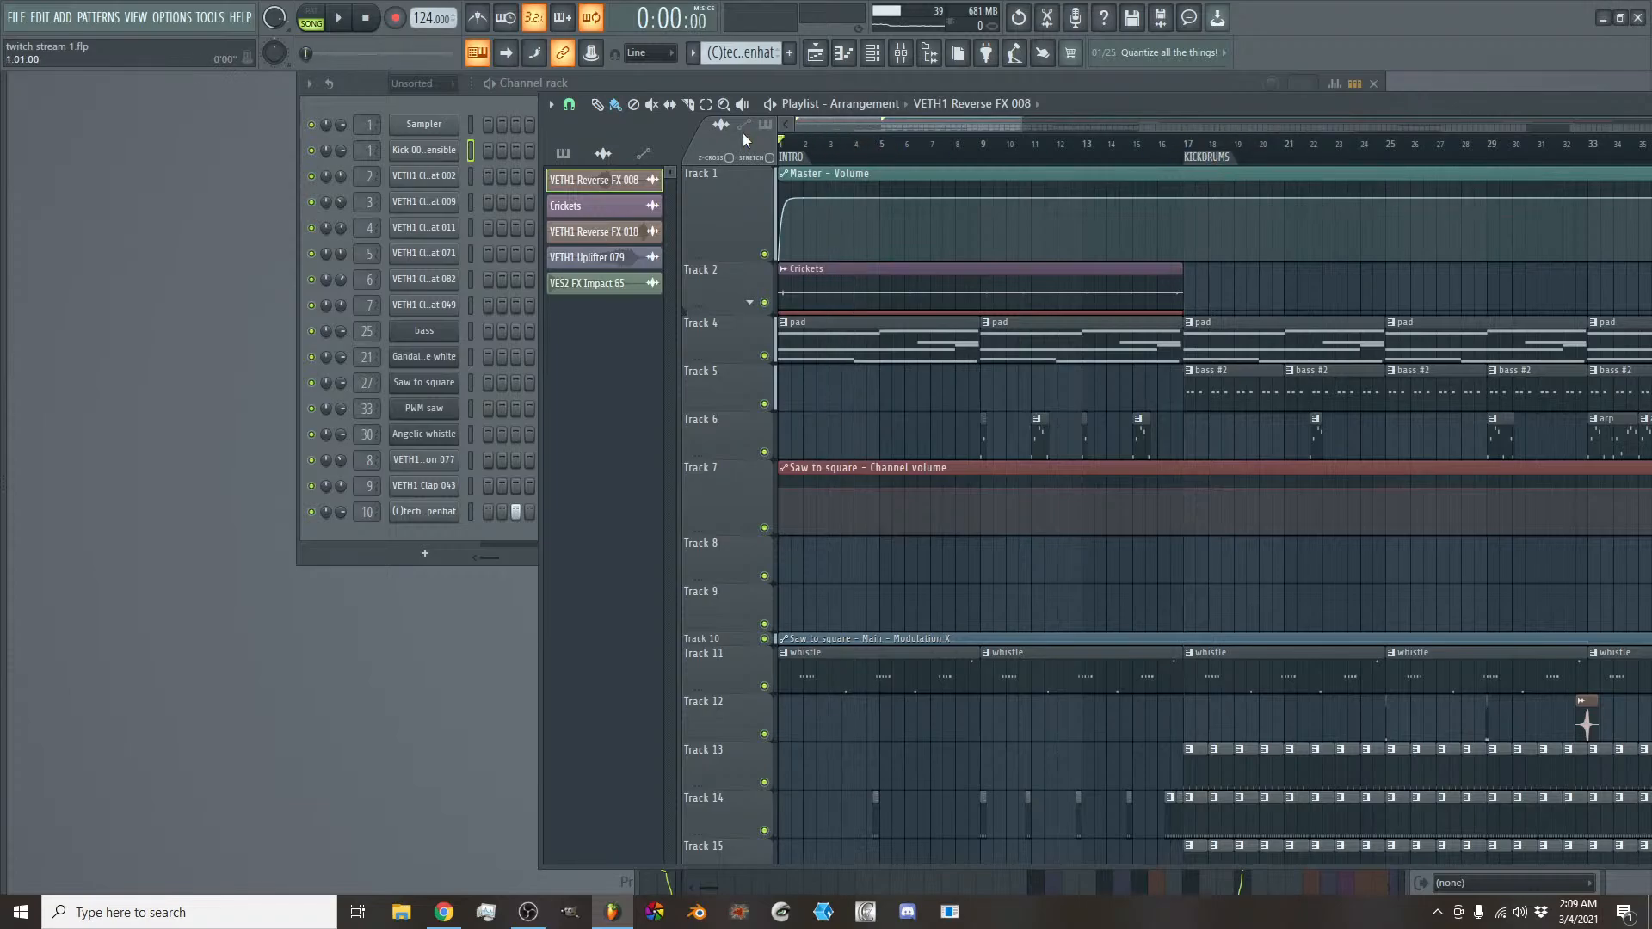
key("space")
scroll(1036, 313, "down", 3)
scroll(1047, 295, "up", 3)
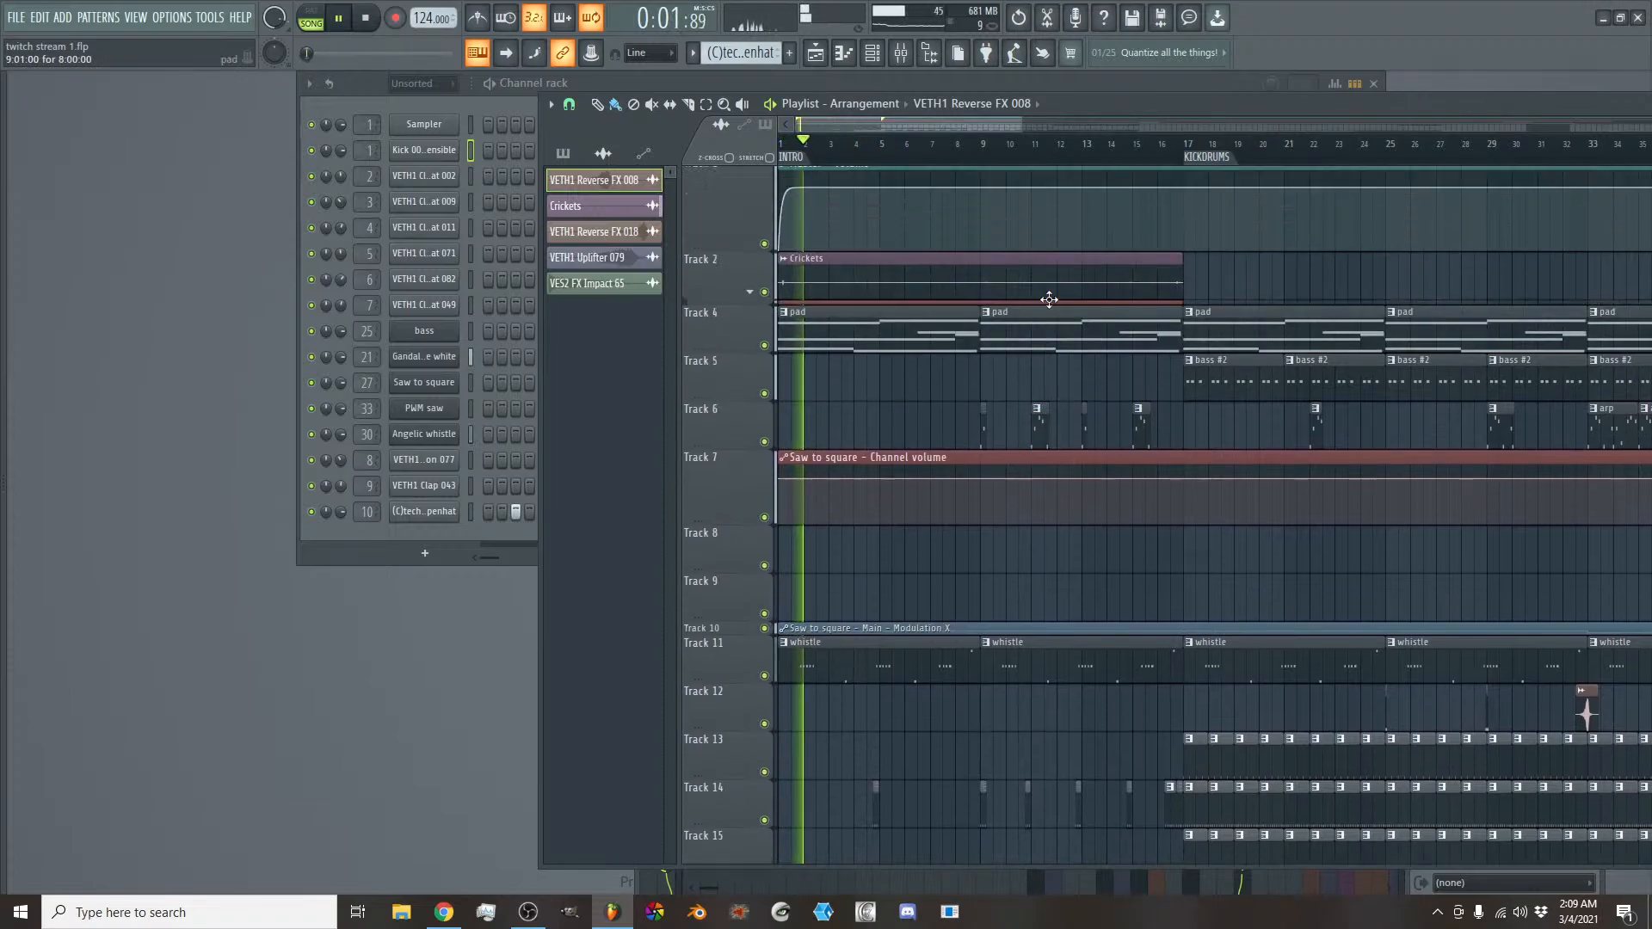
key("space")
left_click(1157, 145)
key("space")
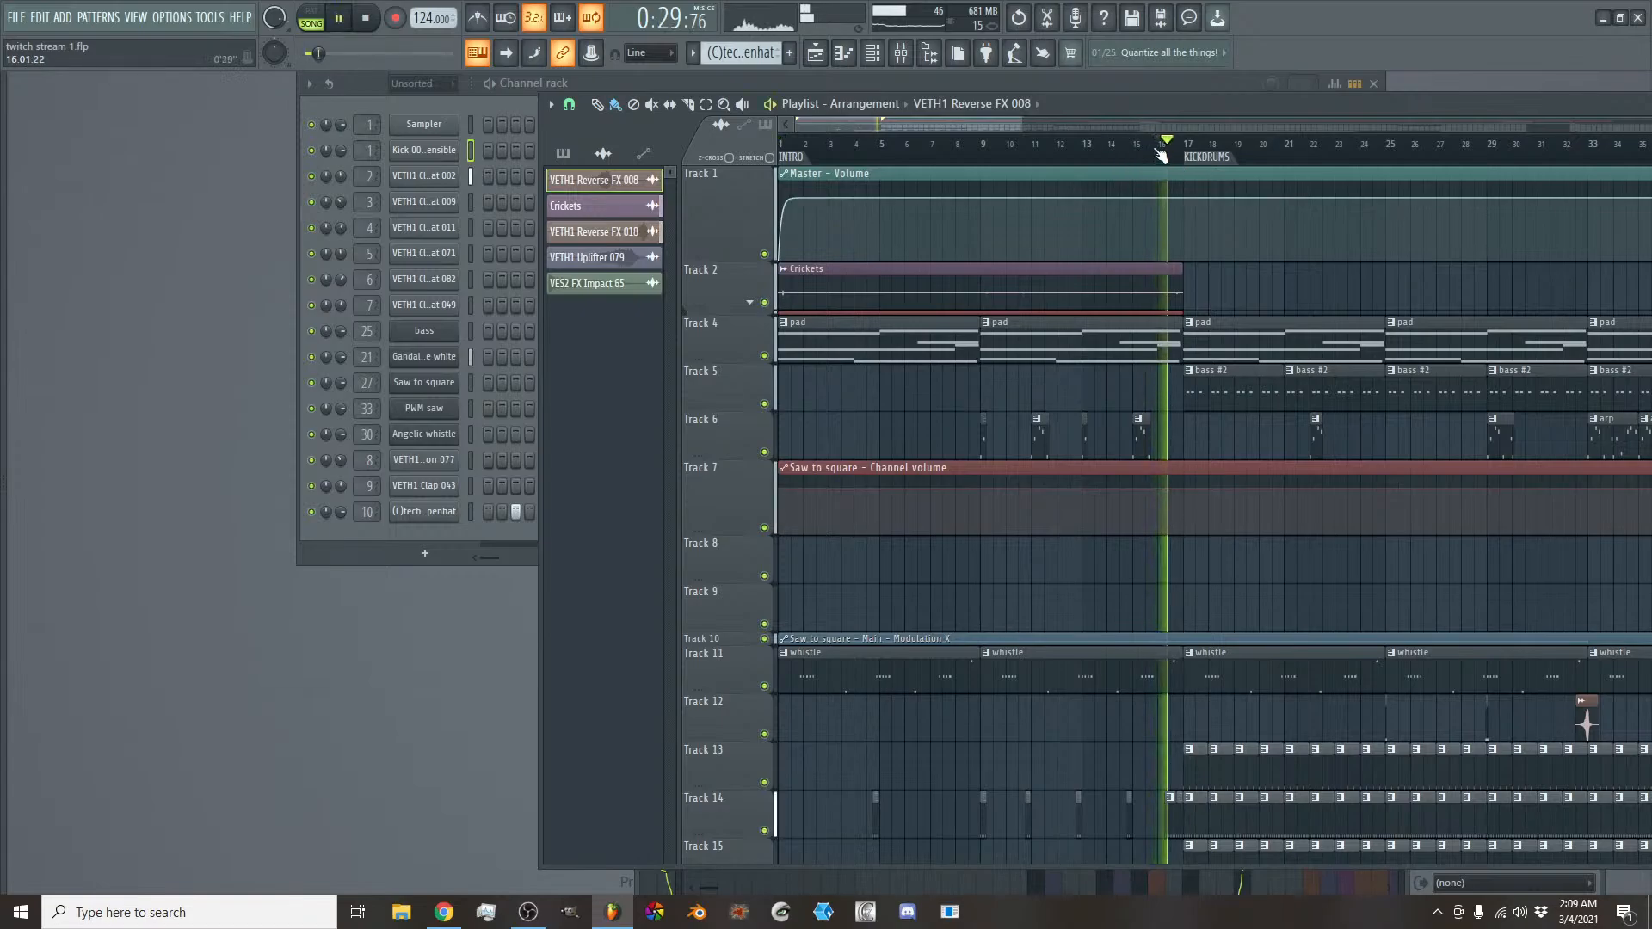
left_click_drag(1003, 129, 1063, 129)
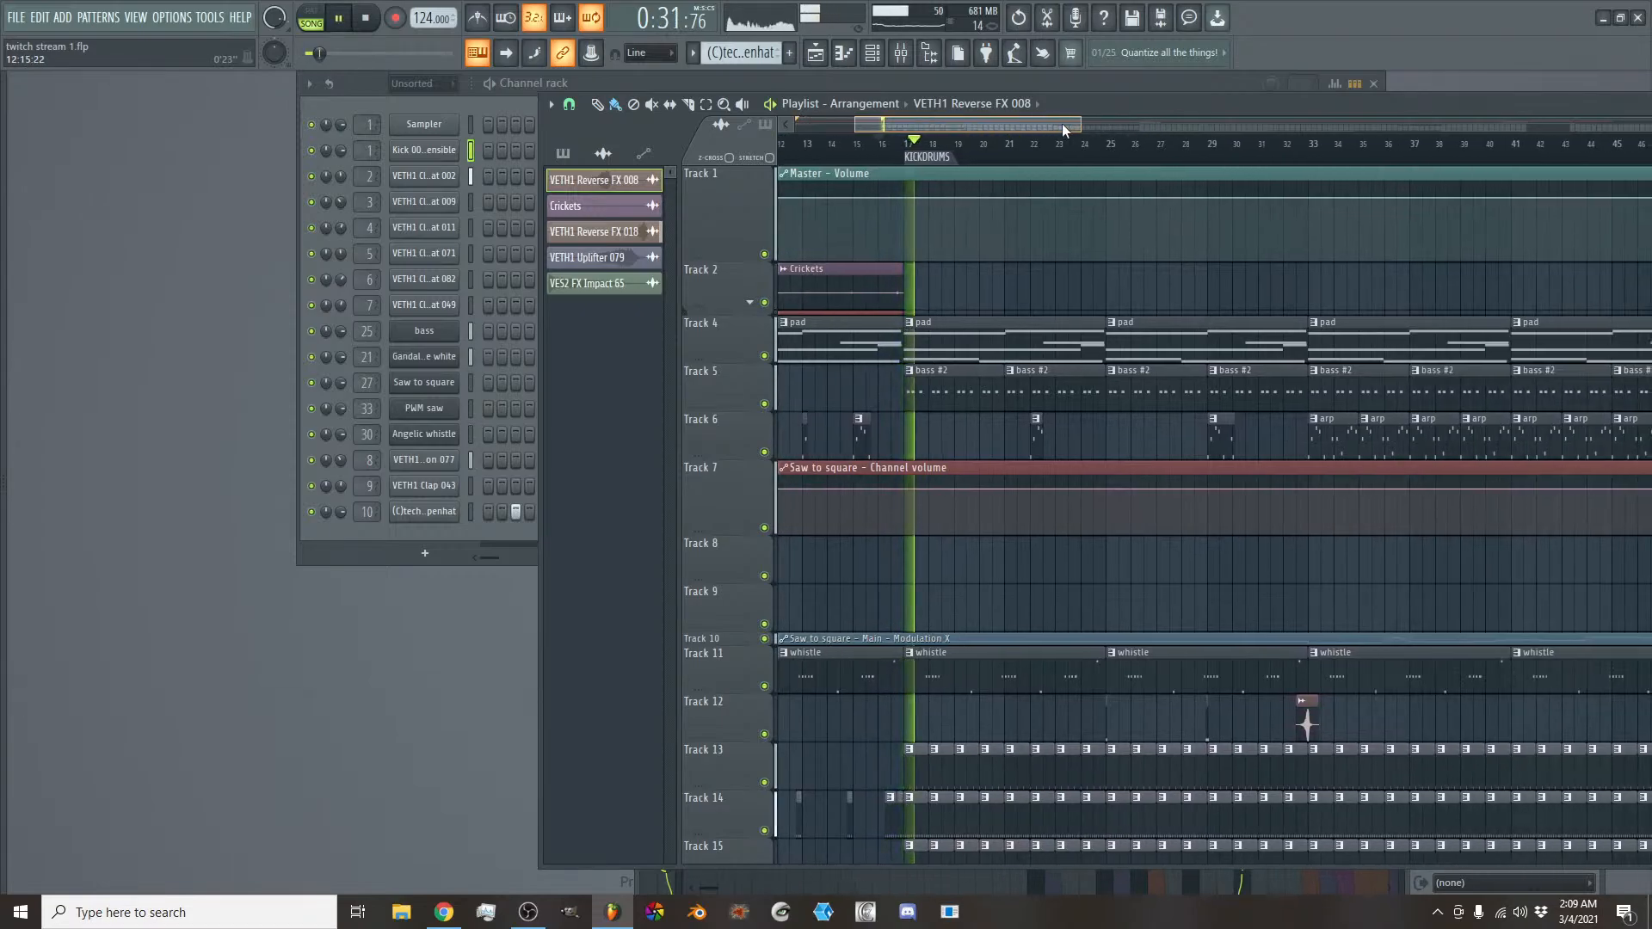
key("space")
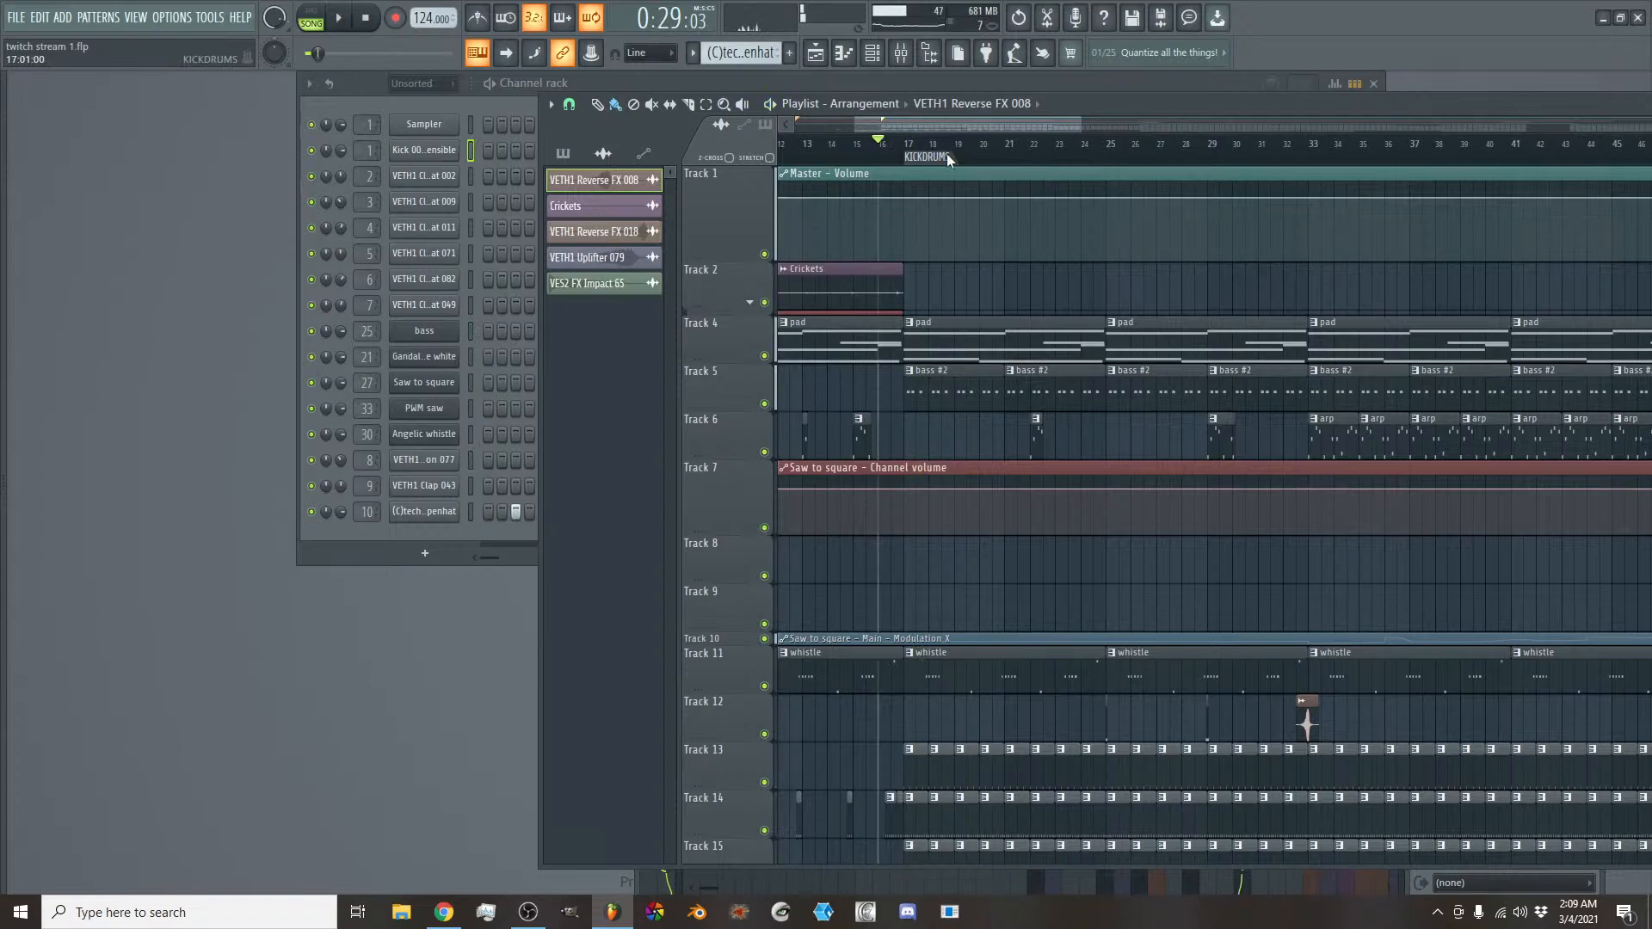
- Rename the KICKDRUMS marker as KICKDRUMS INTRO BASS and play the song from just before it
right_click(946, 153)
left_click(983, 243)
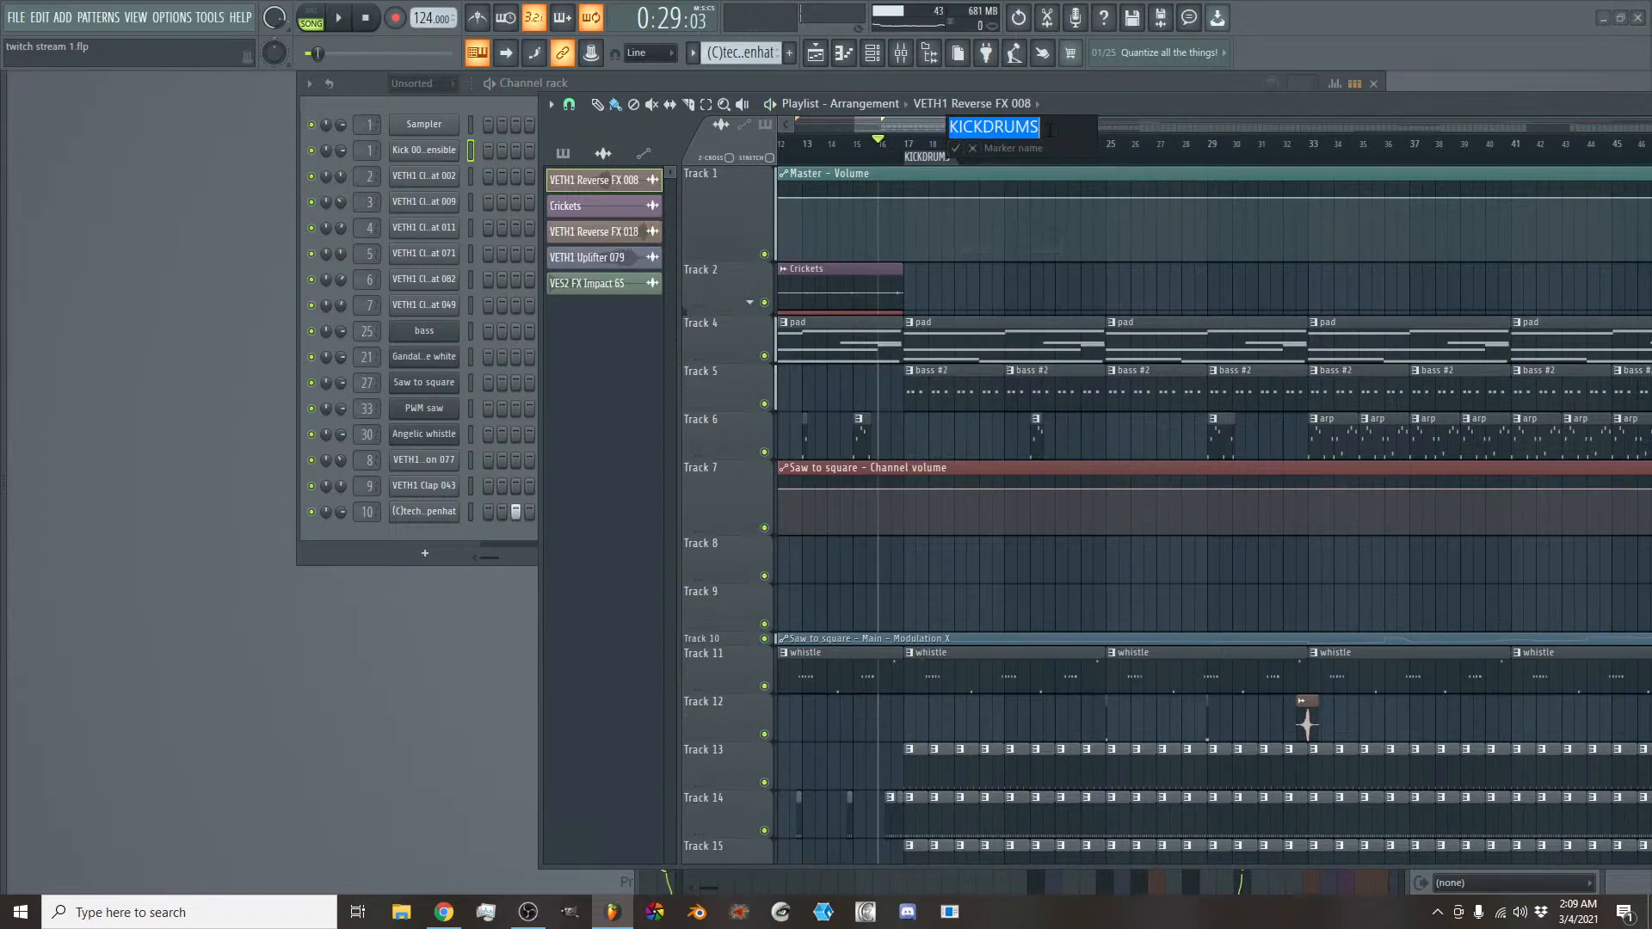
left_click(1058, 126)
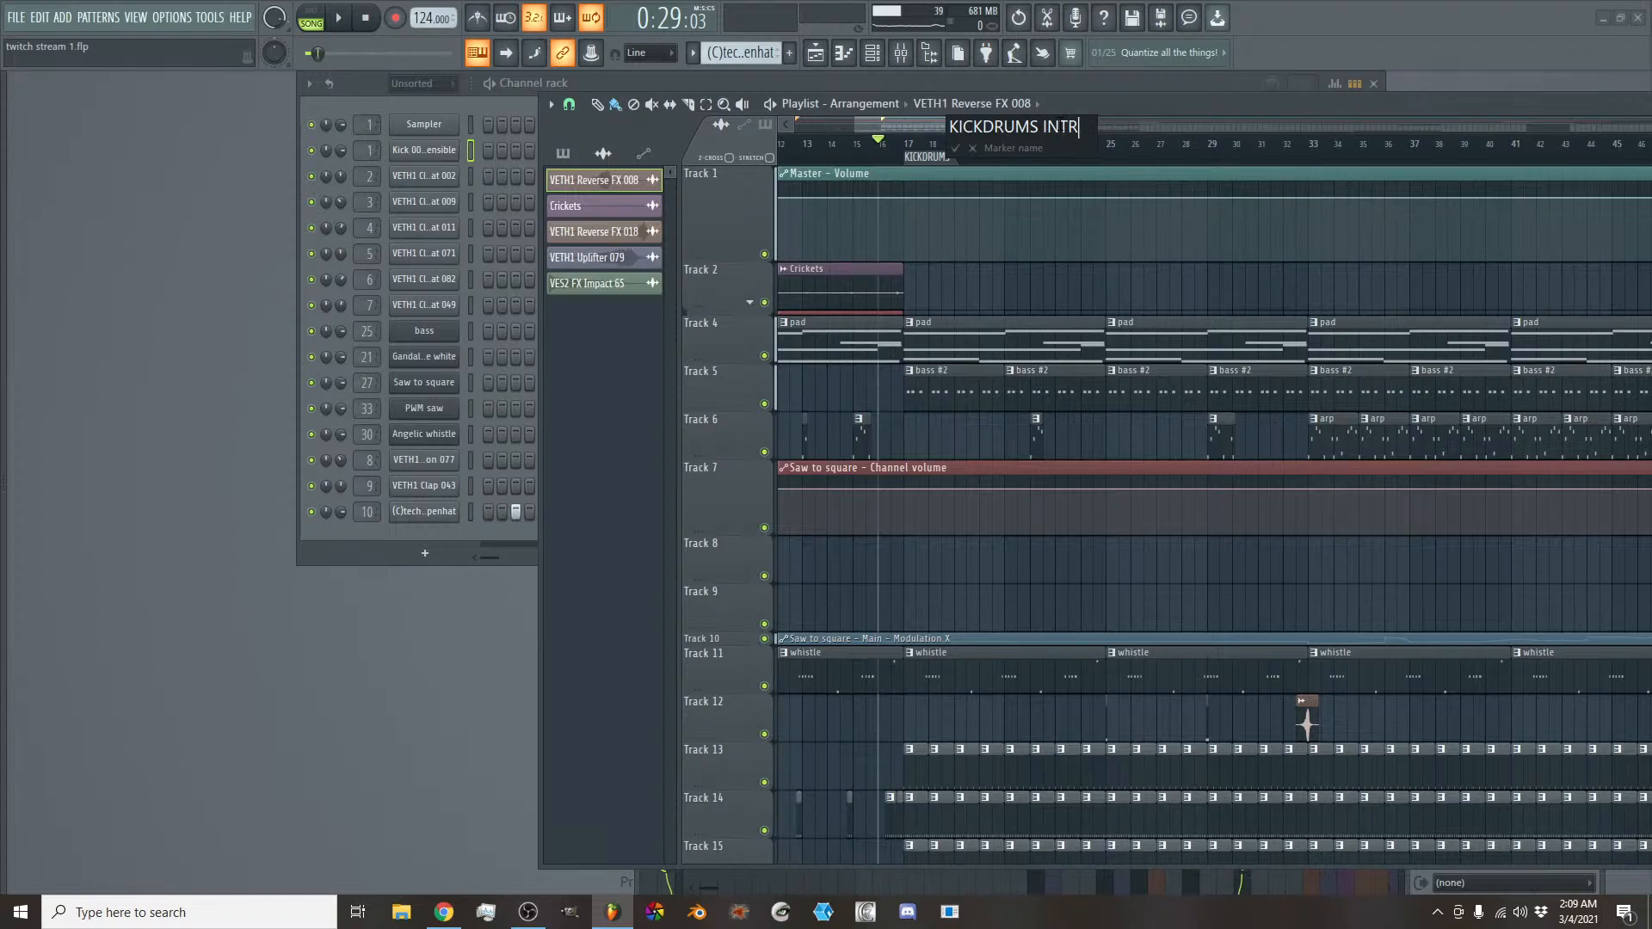
type("INTRO BAS")
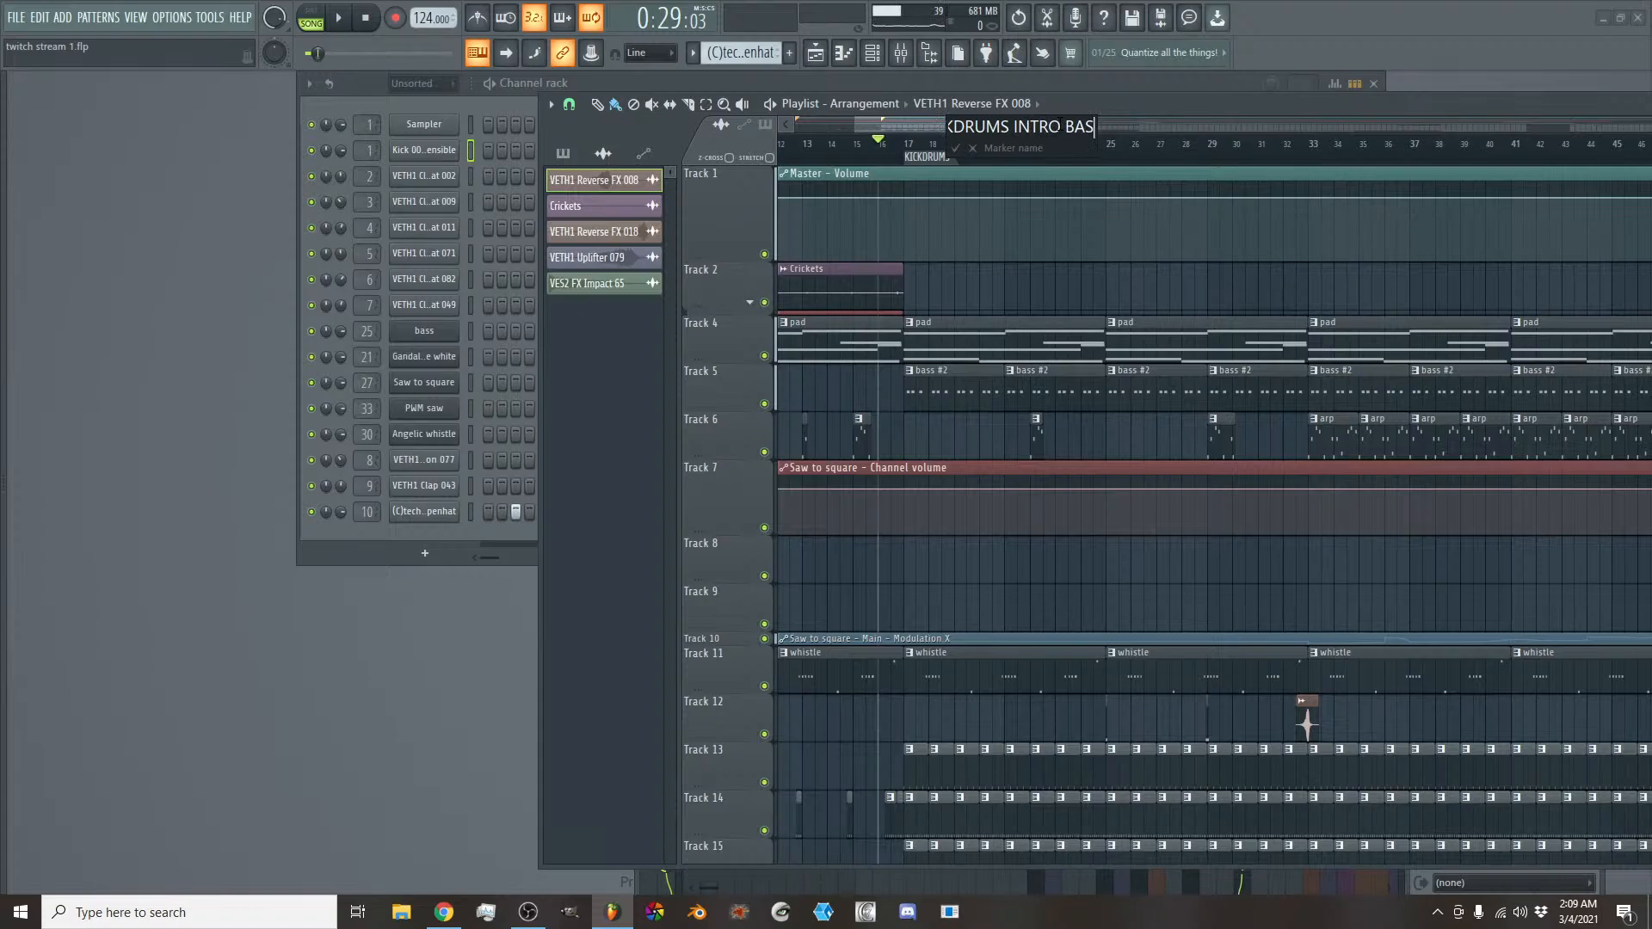
type("S")
key("Return")
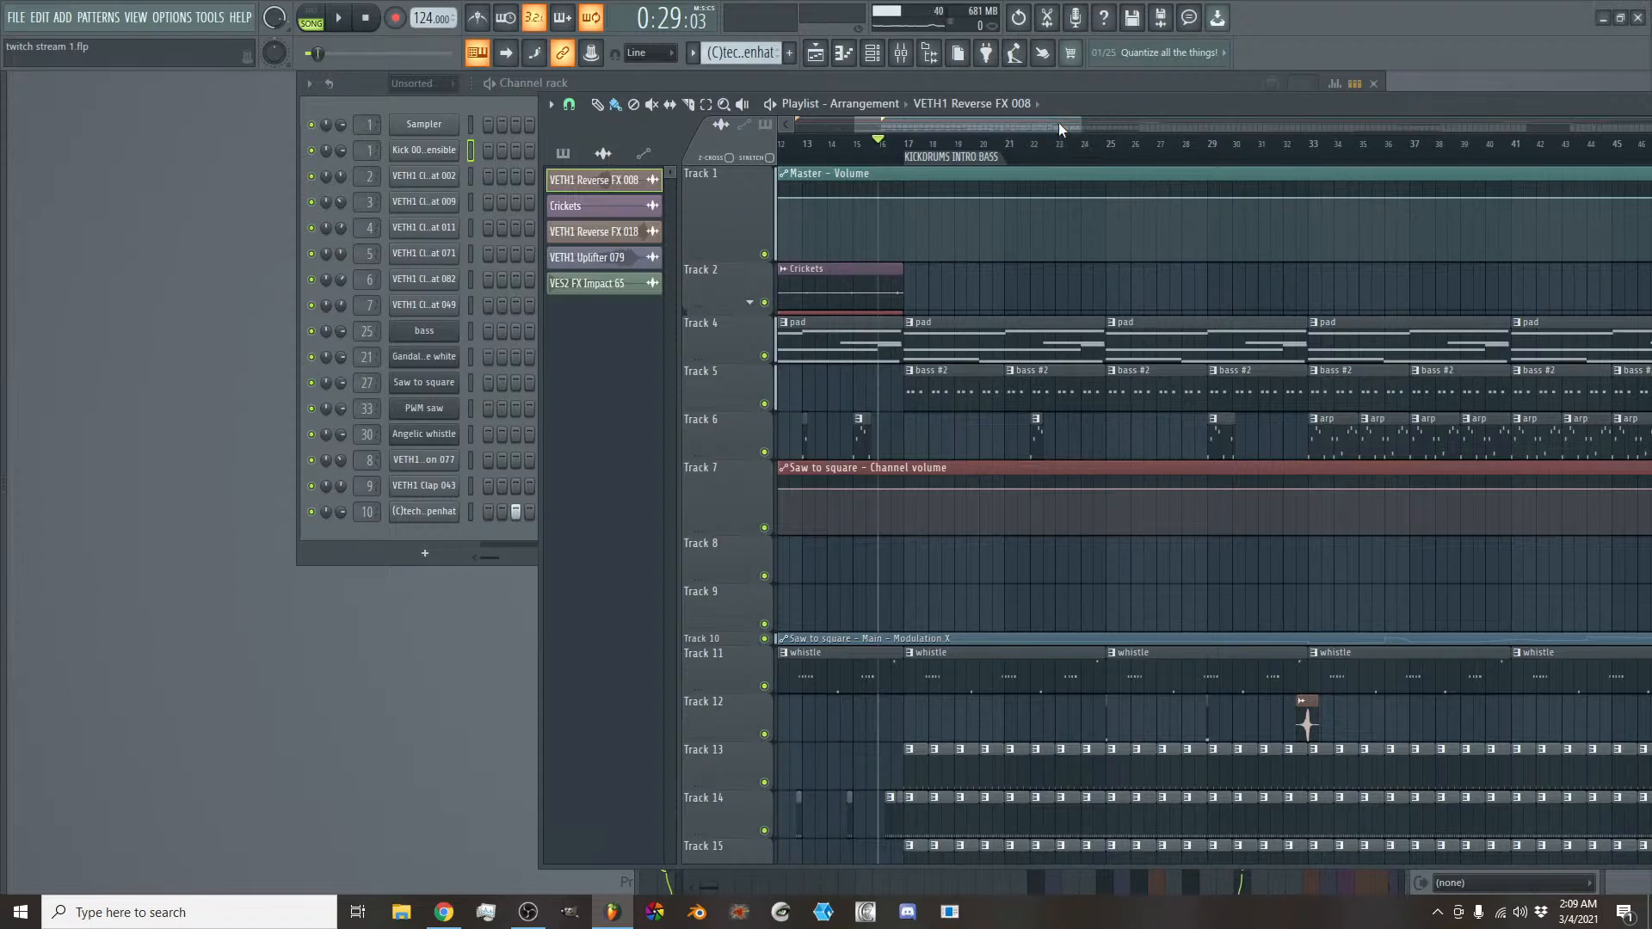
key("space")
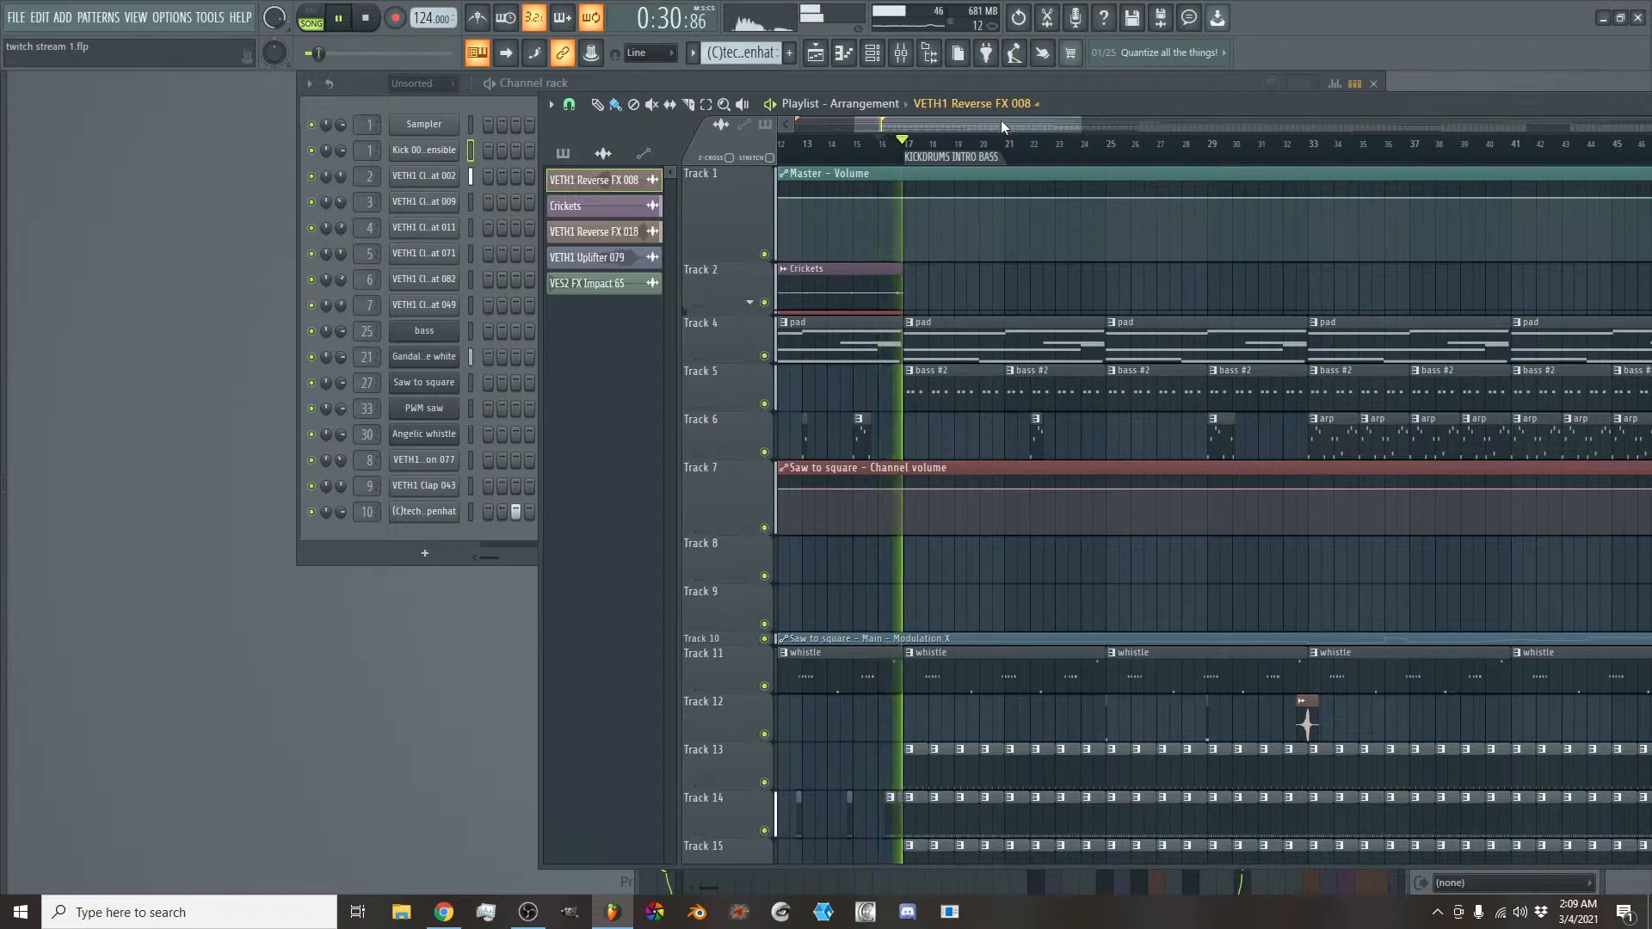
- Stop playback and add a time marker named ARP at bar 33, where the continuous arp clips begin
key("space")
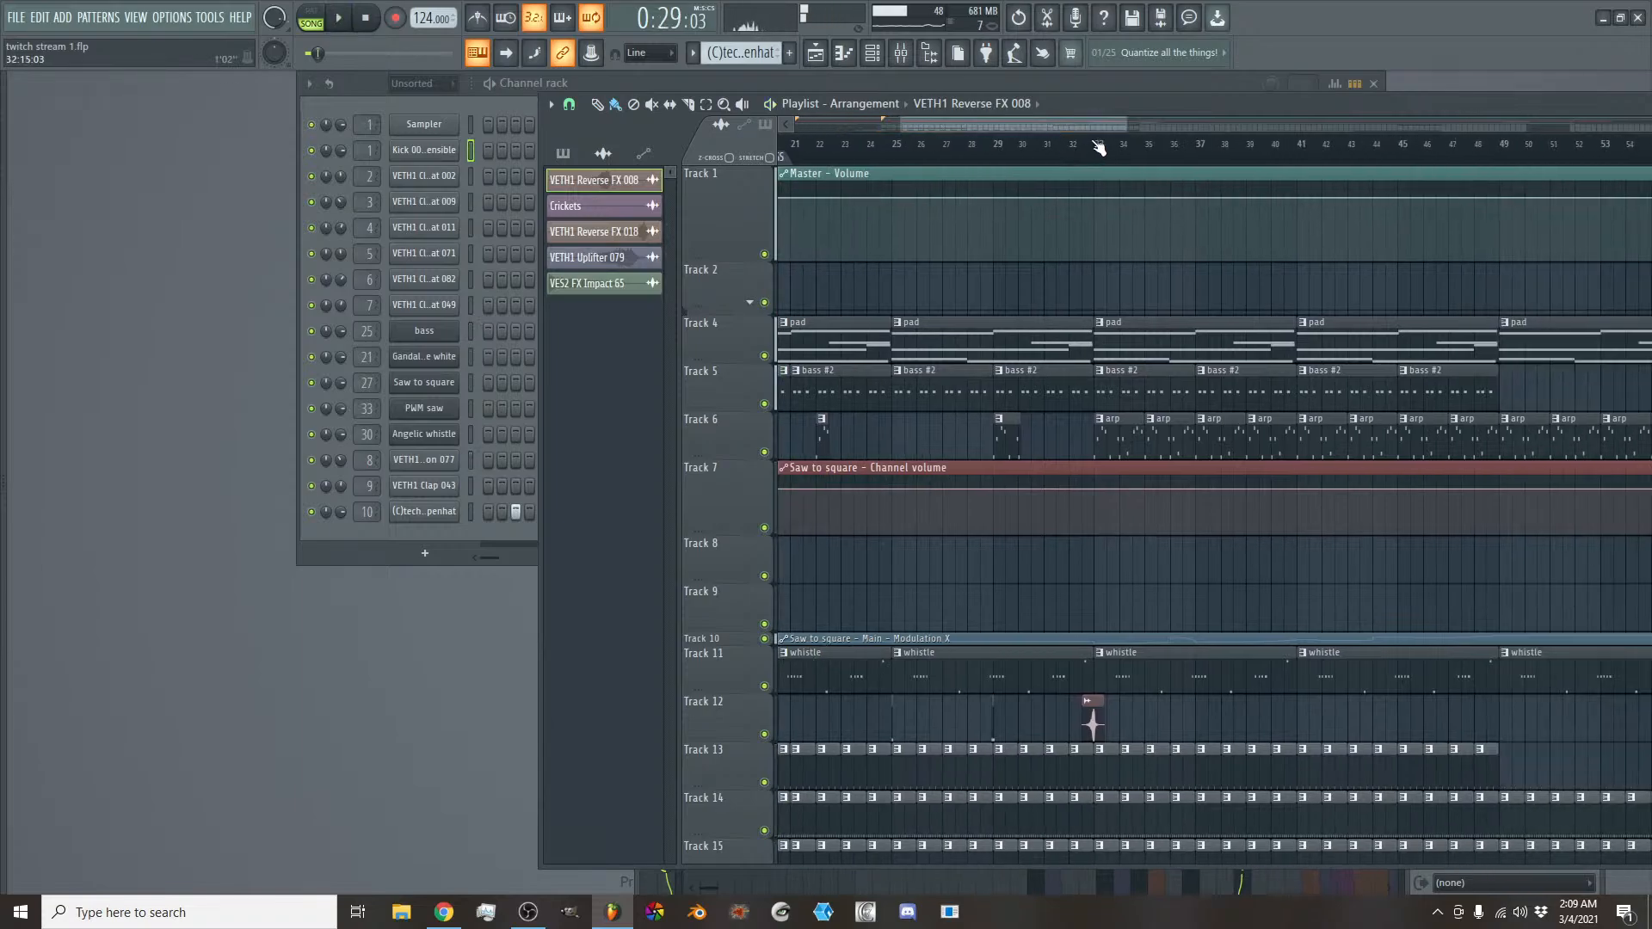
right_click(1105, 160)
left_click(1117, 166)
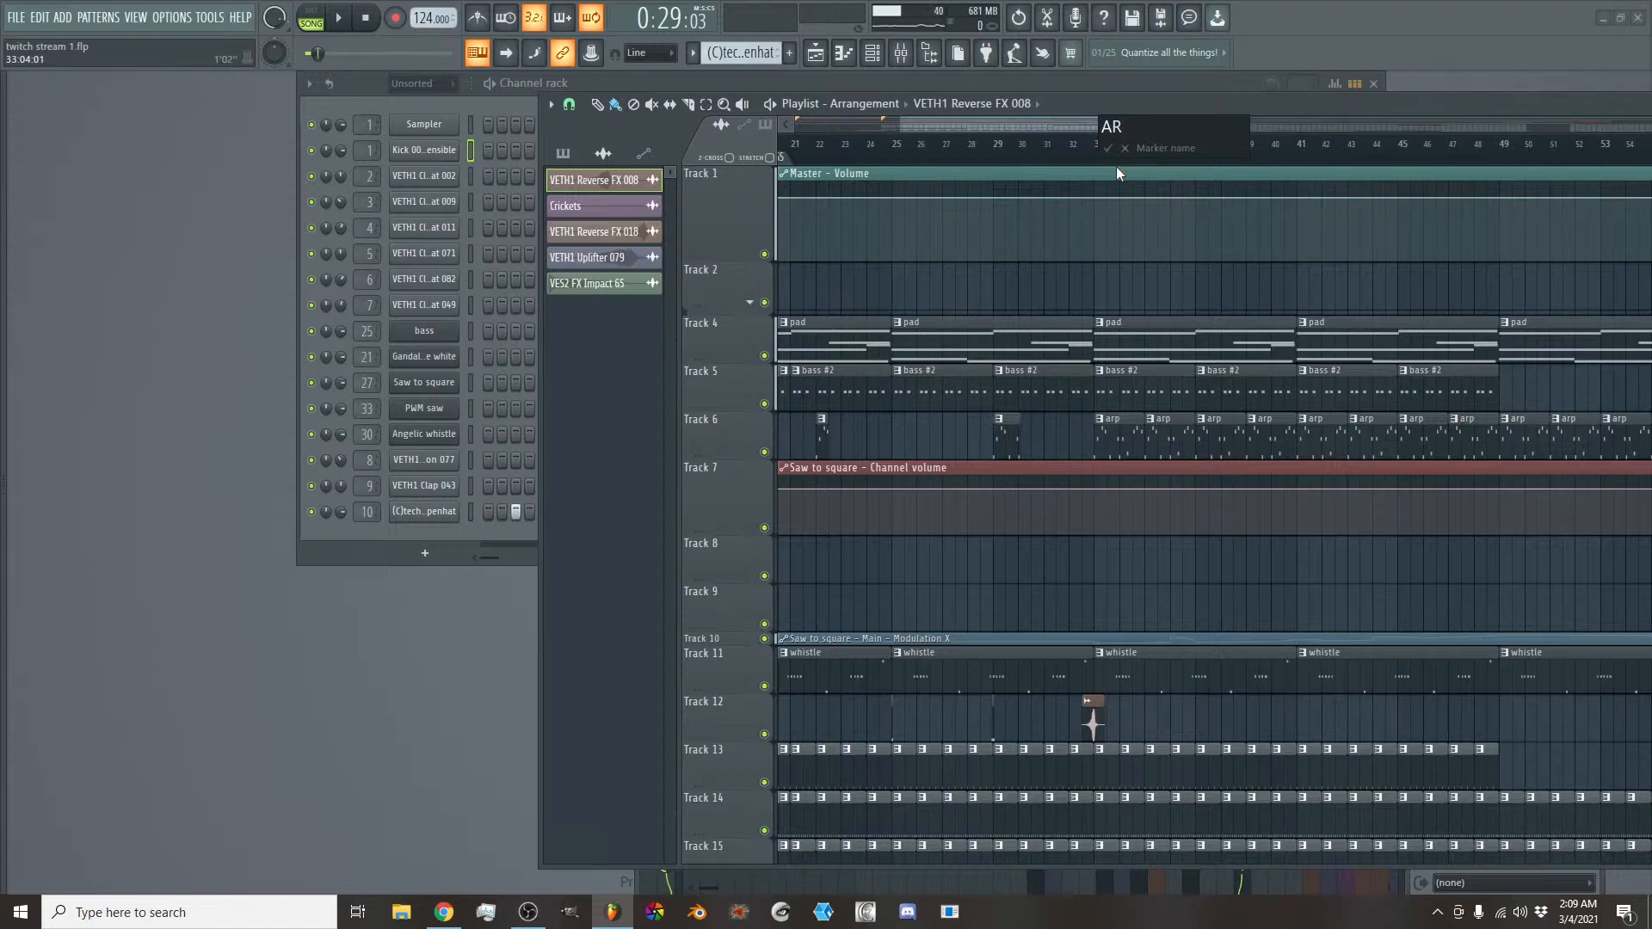
type("ARP")
key("Return")
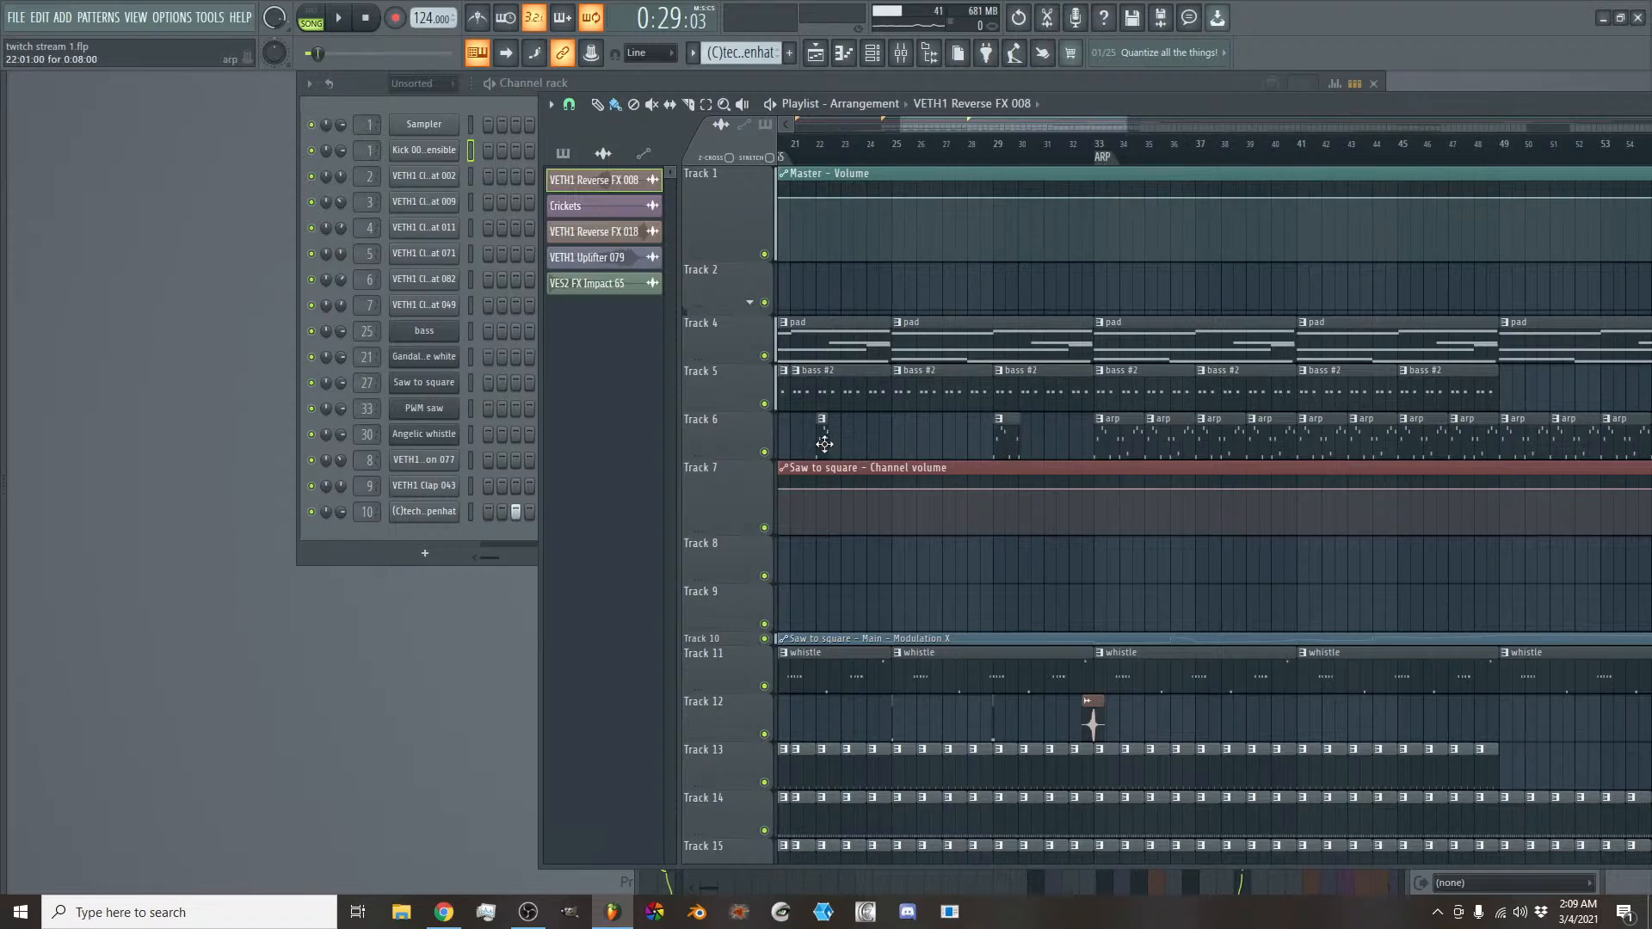
- Listen to the transition into the ARP section, playing from bar 32
left_click_drag(974, 120, 943, 124)
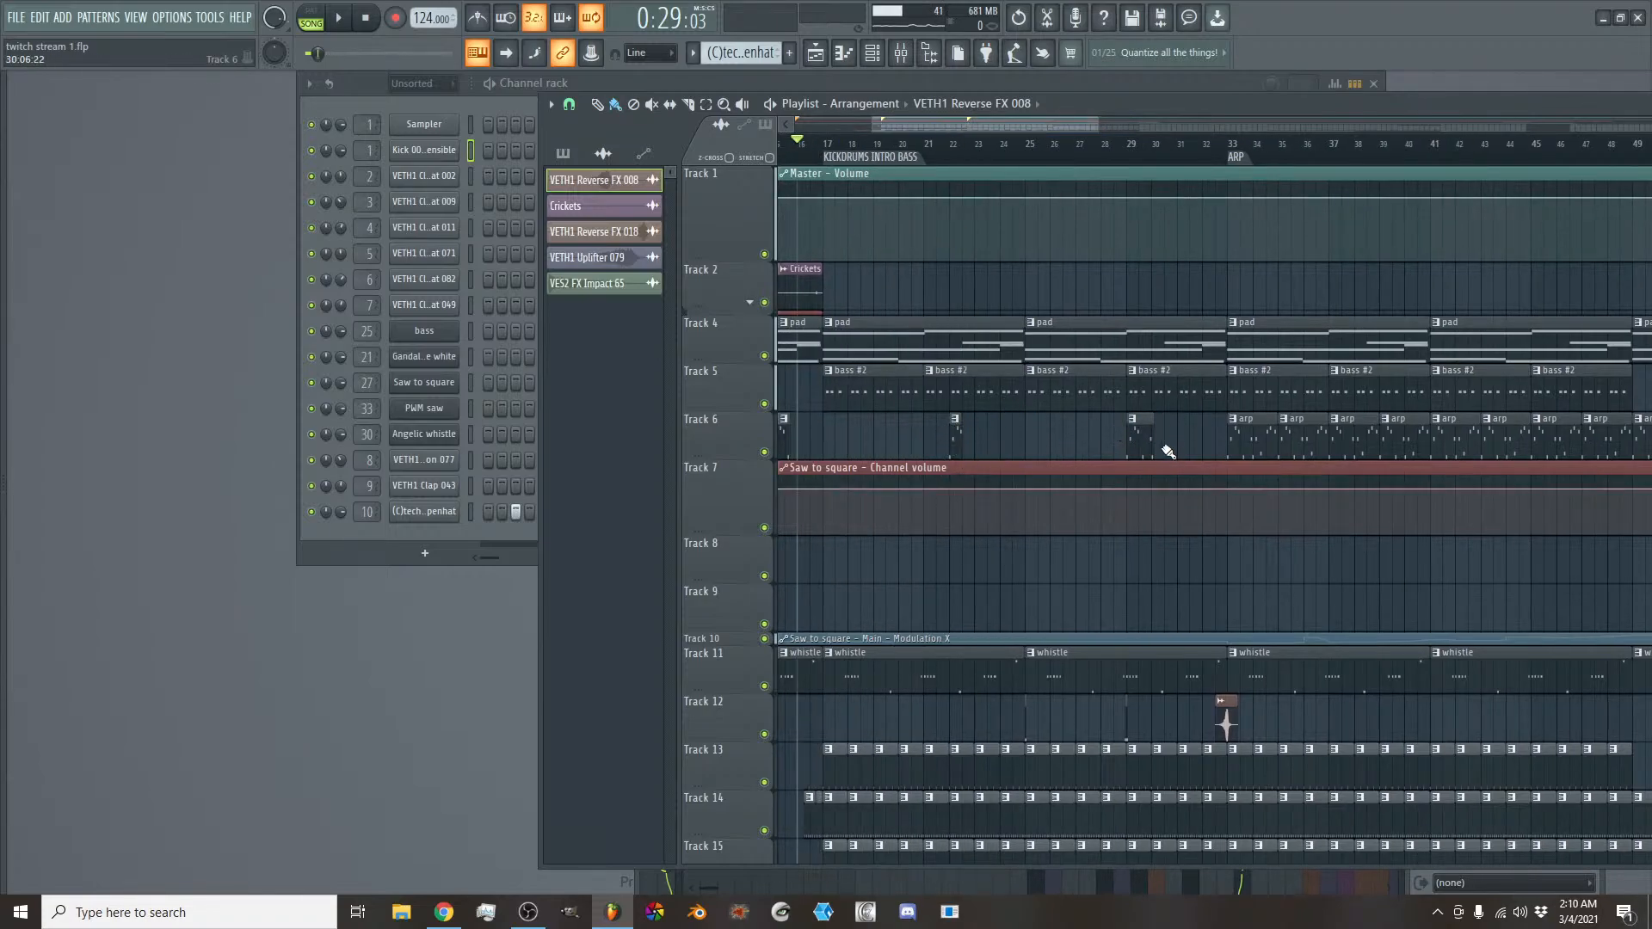
scroll(1061, 126, "down", 4)
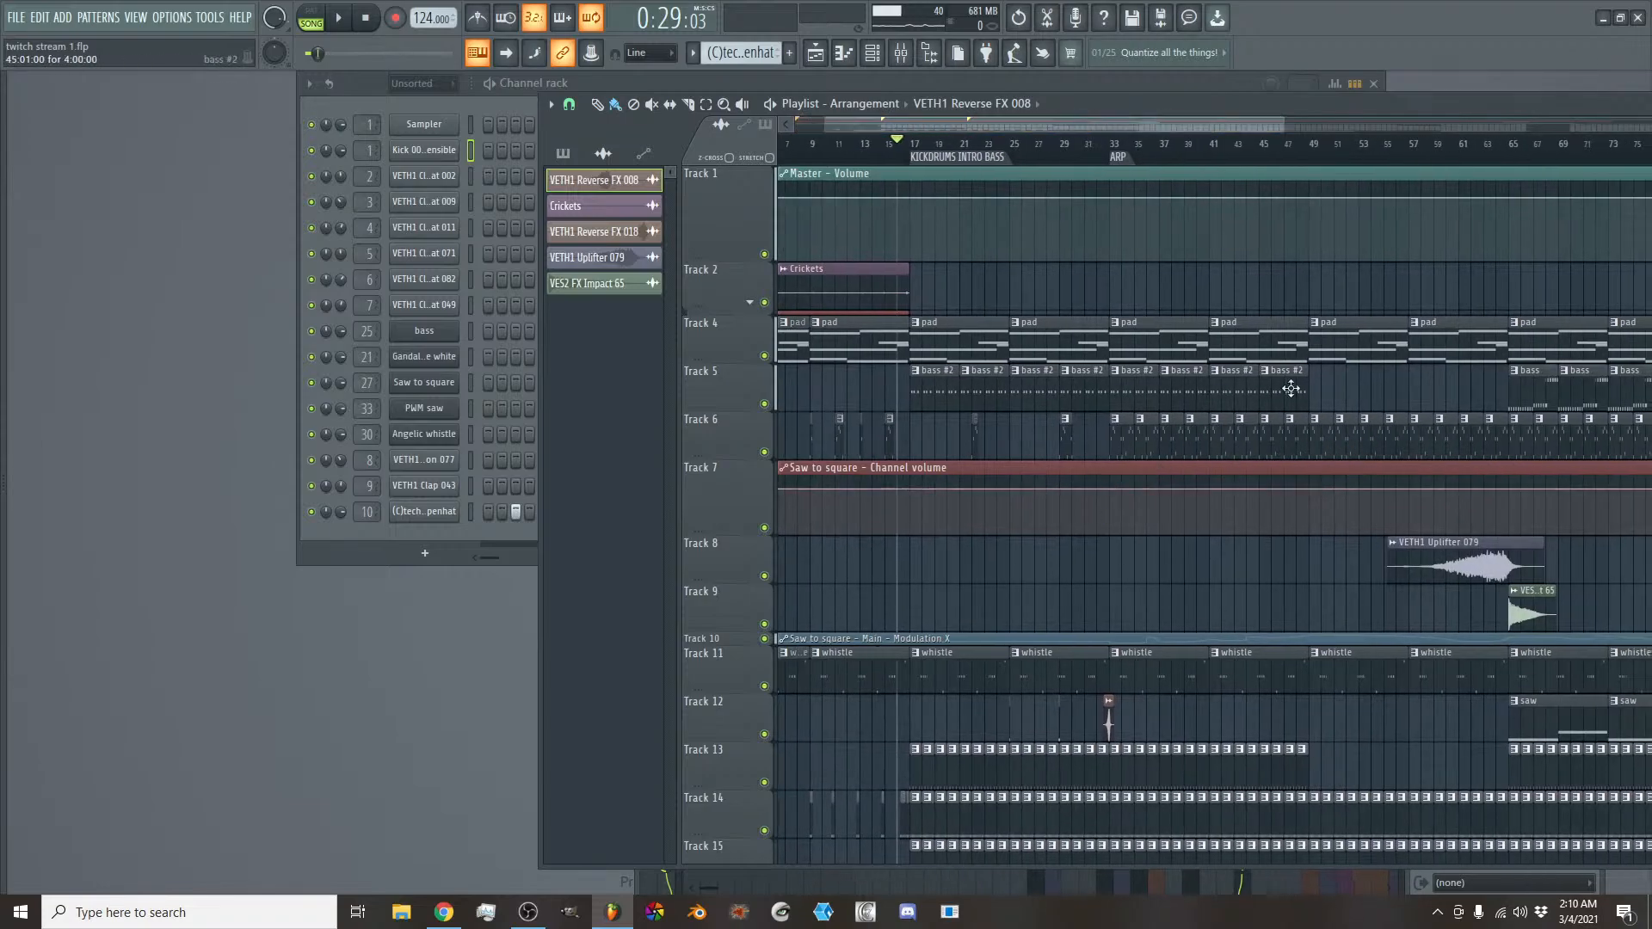
left_click_drag(1156, 126, 1197, 128)
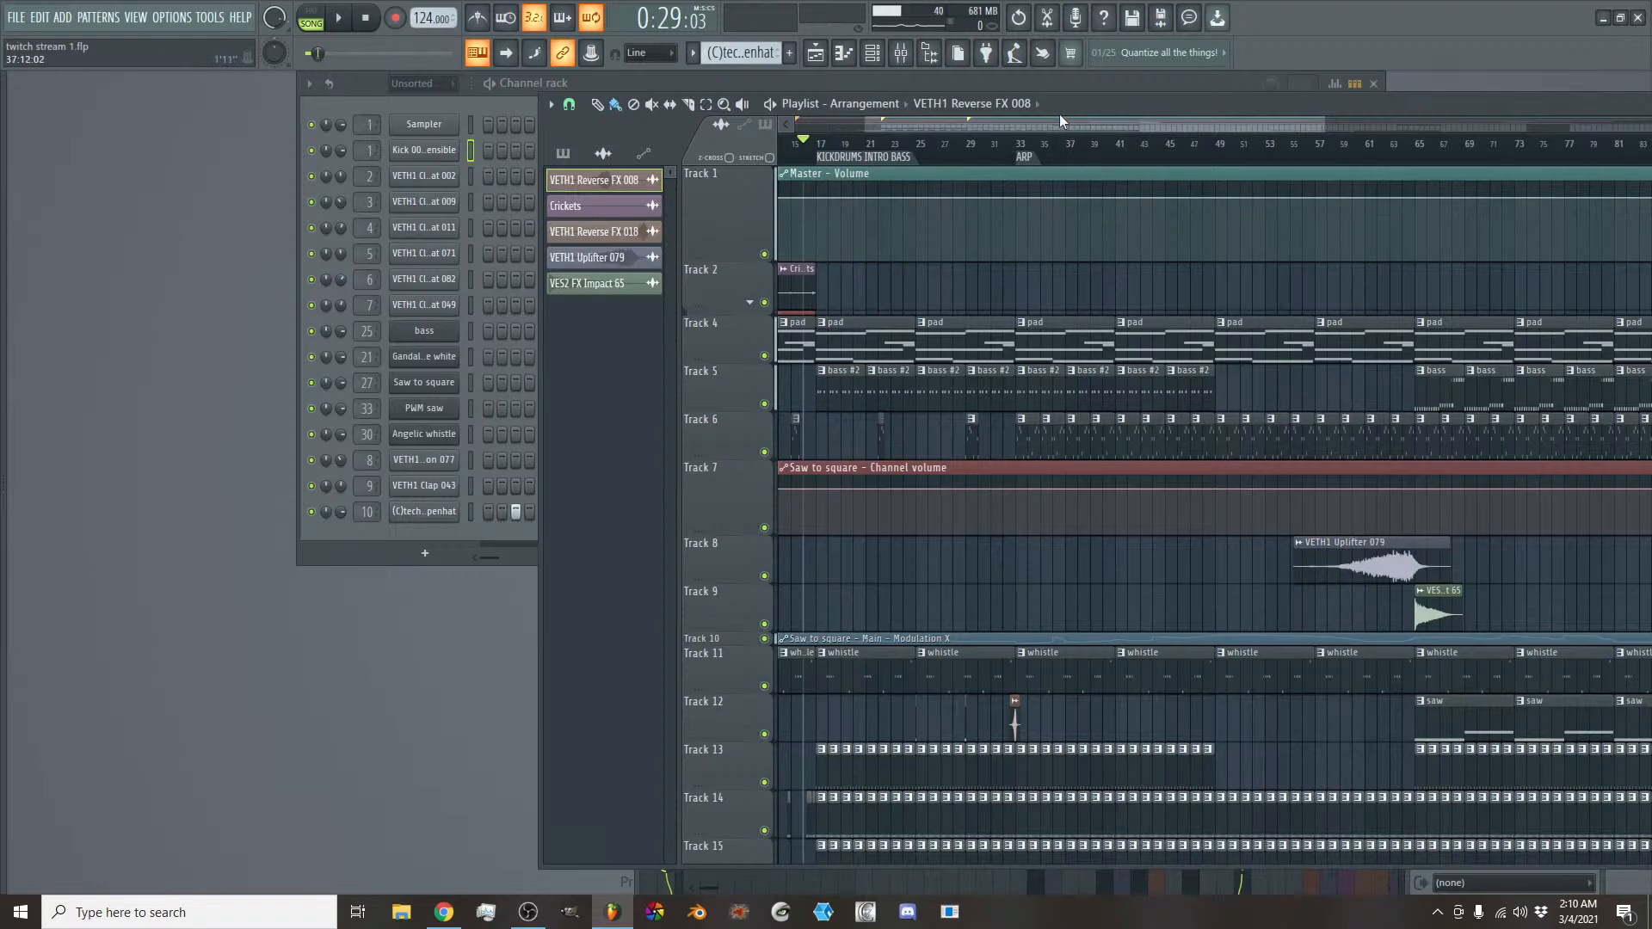
left_click_drag(1056, 119, 1067, 116)
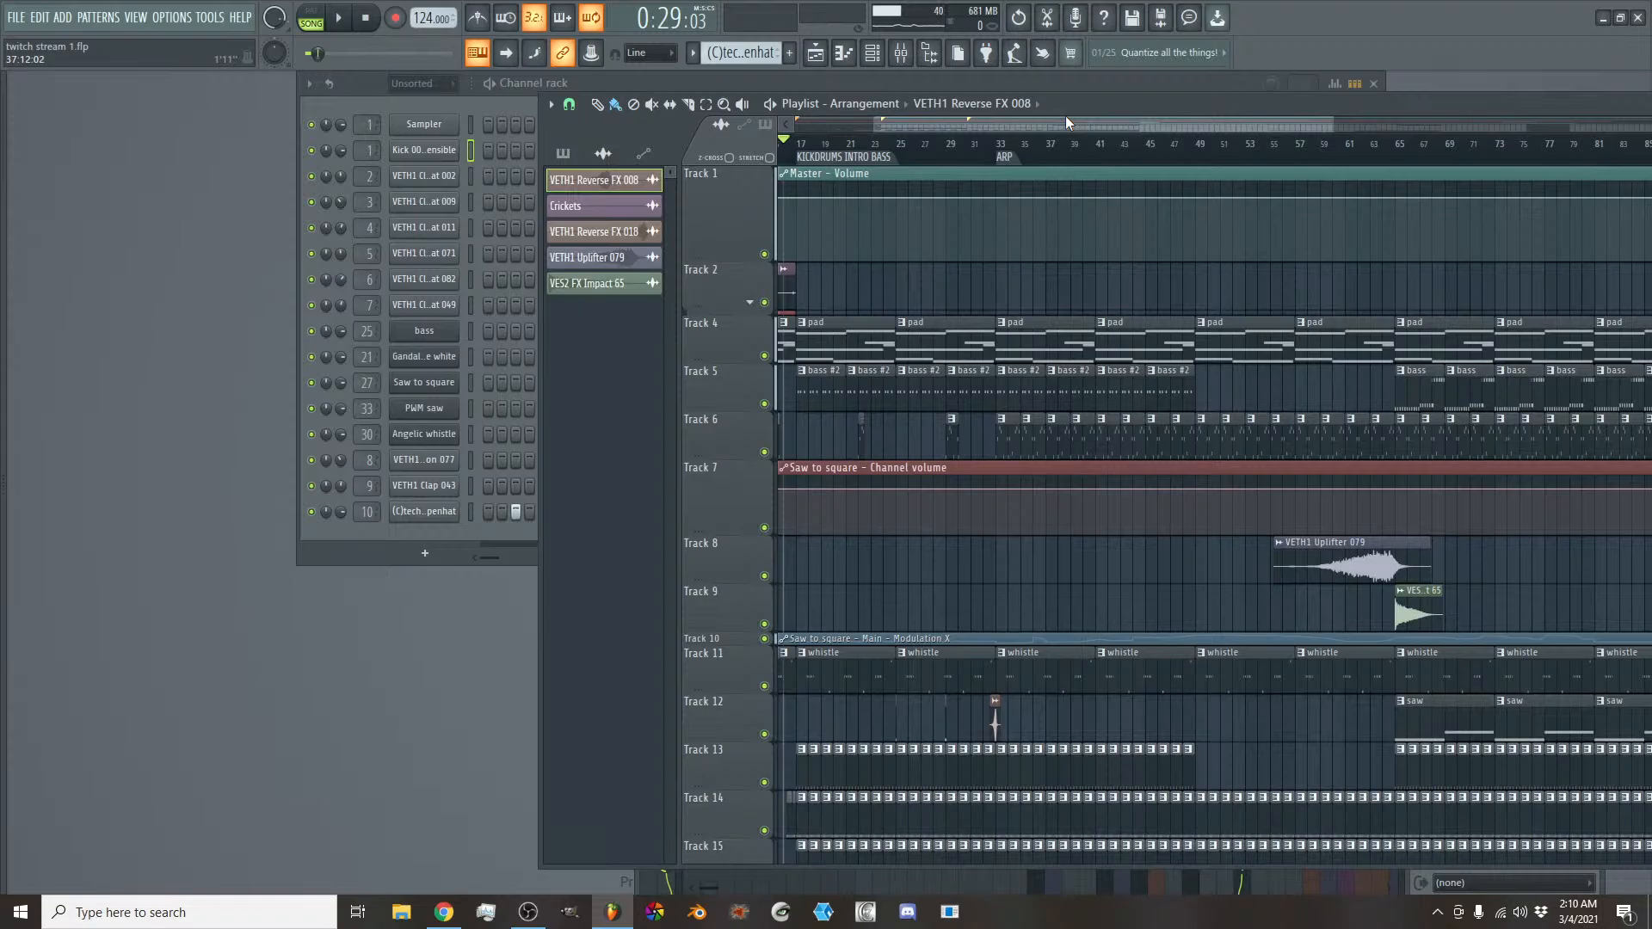
left_click(988, 146)
key("space")
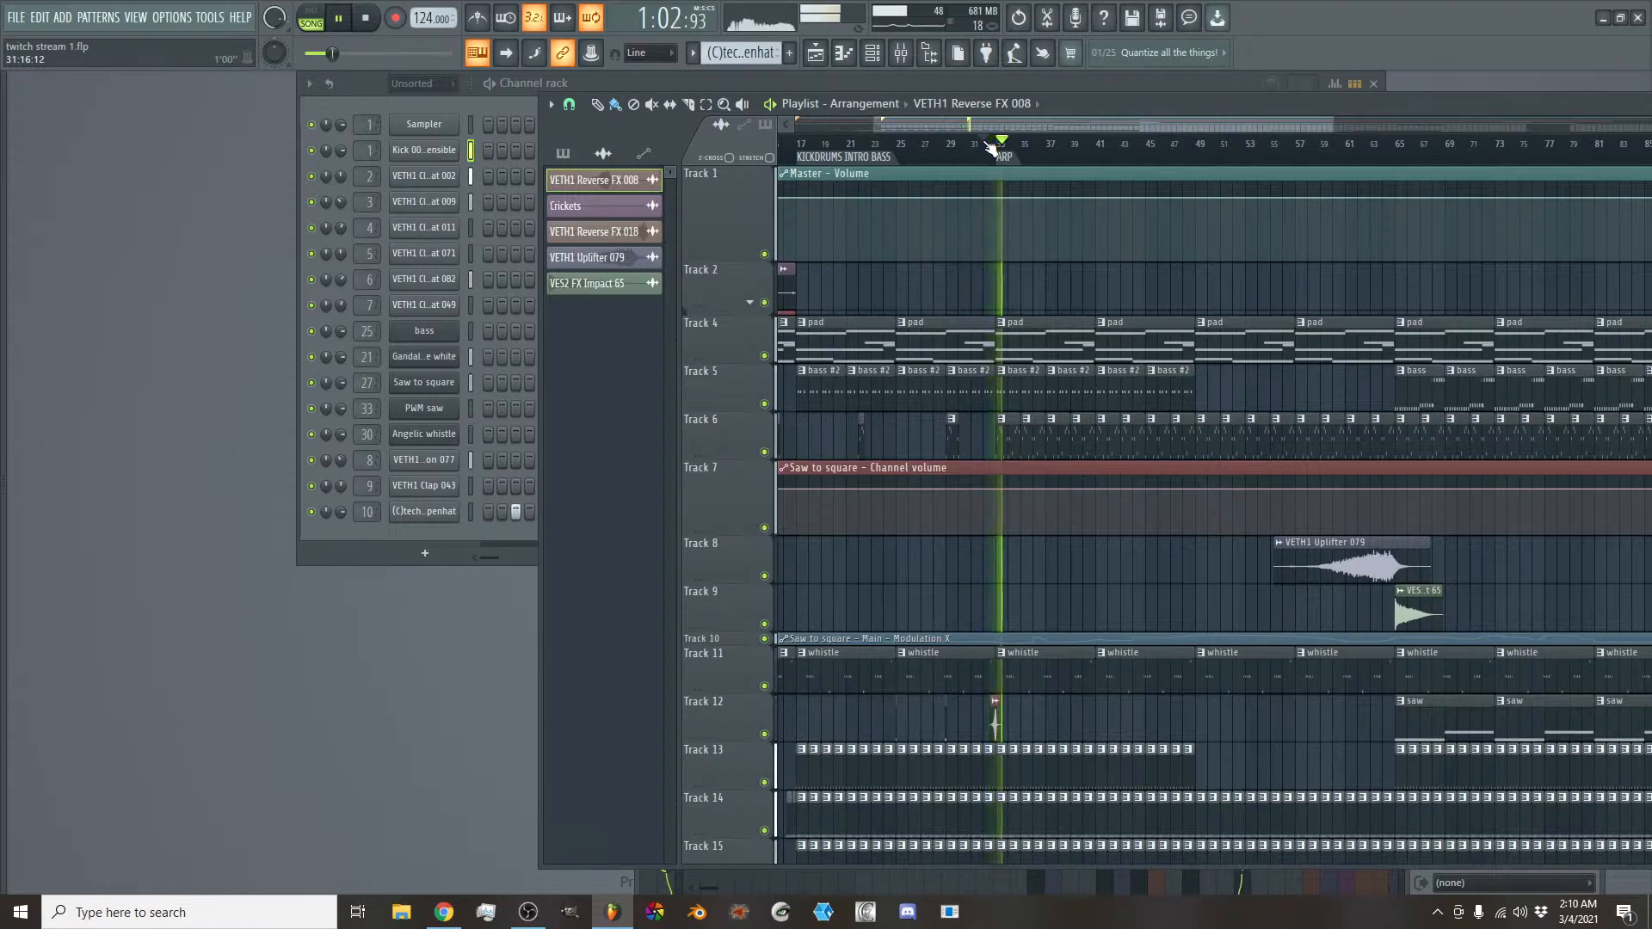
key("space")
- Rename the ARP marker at bar 33 as ARP AND OPENHAT
scroll(988, 725, "down", 5)
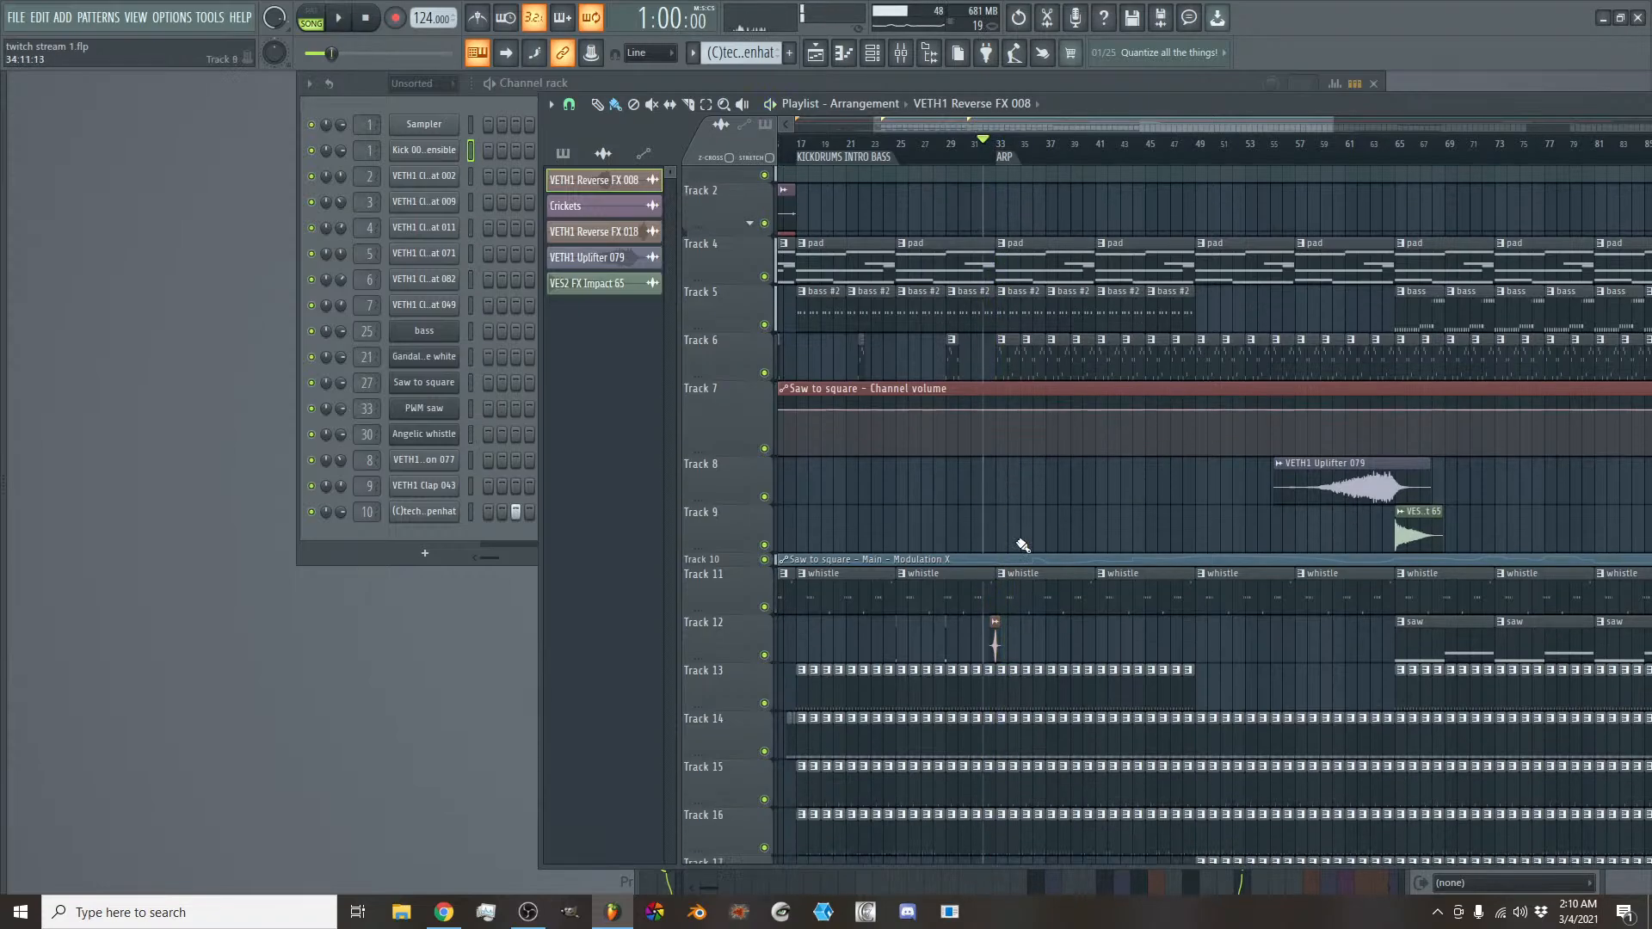
scroll(989, 436, "up", 1)
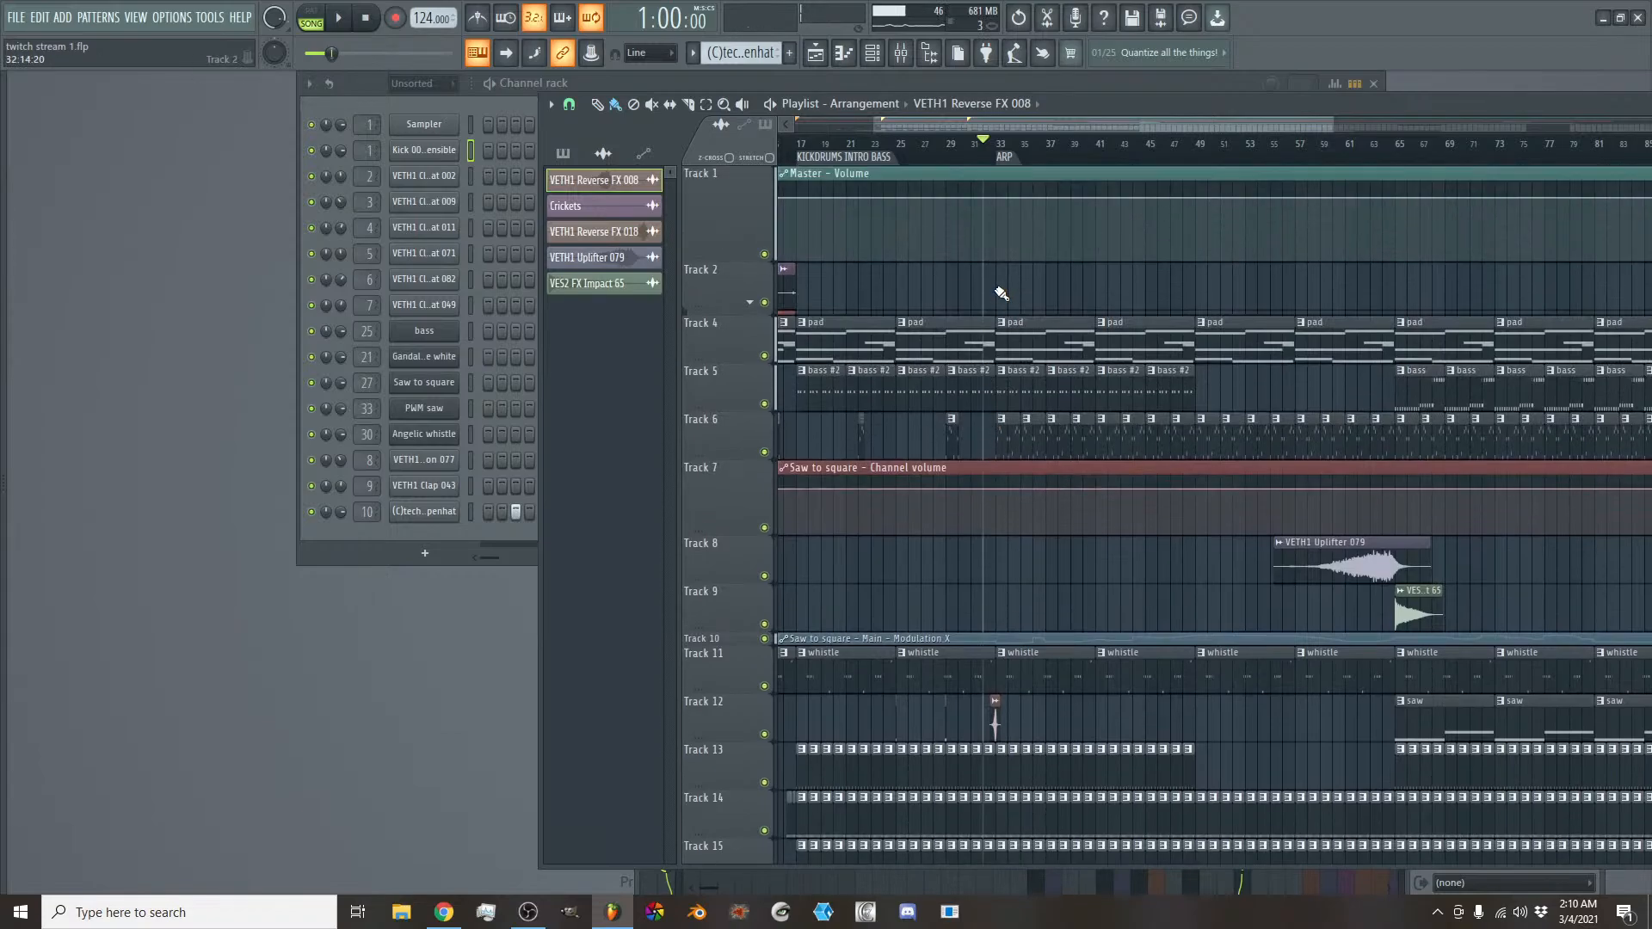
right_click(1012, 161)
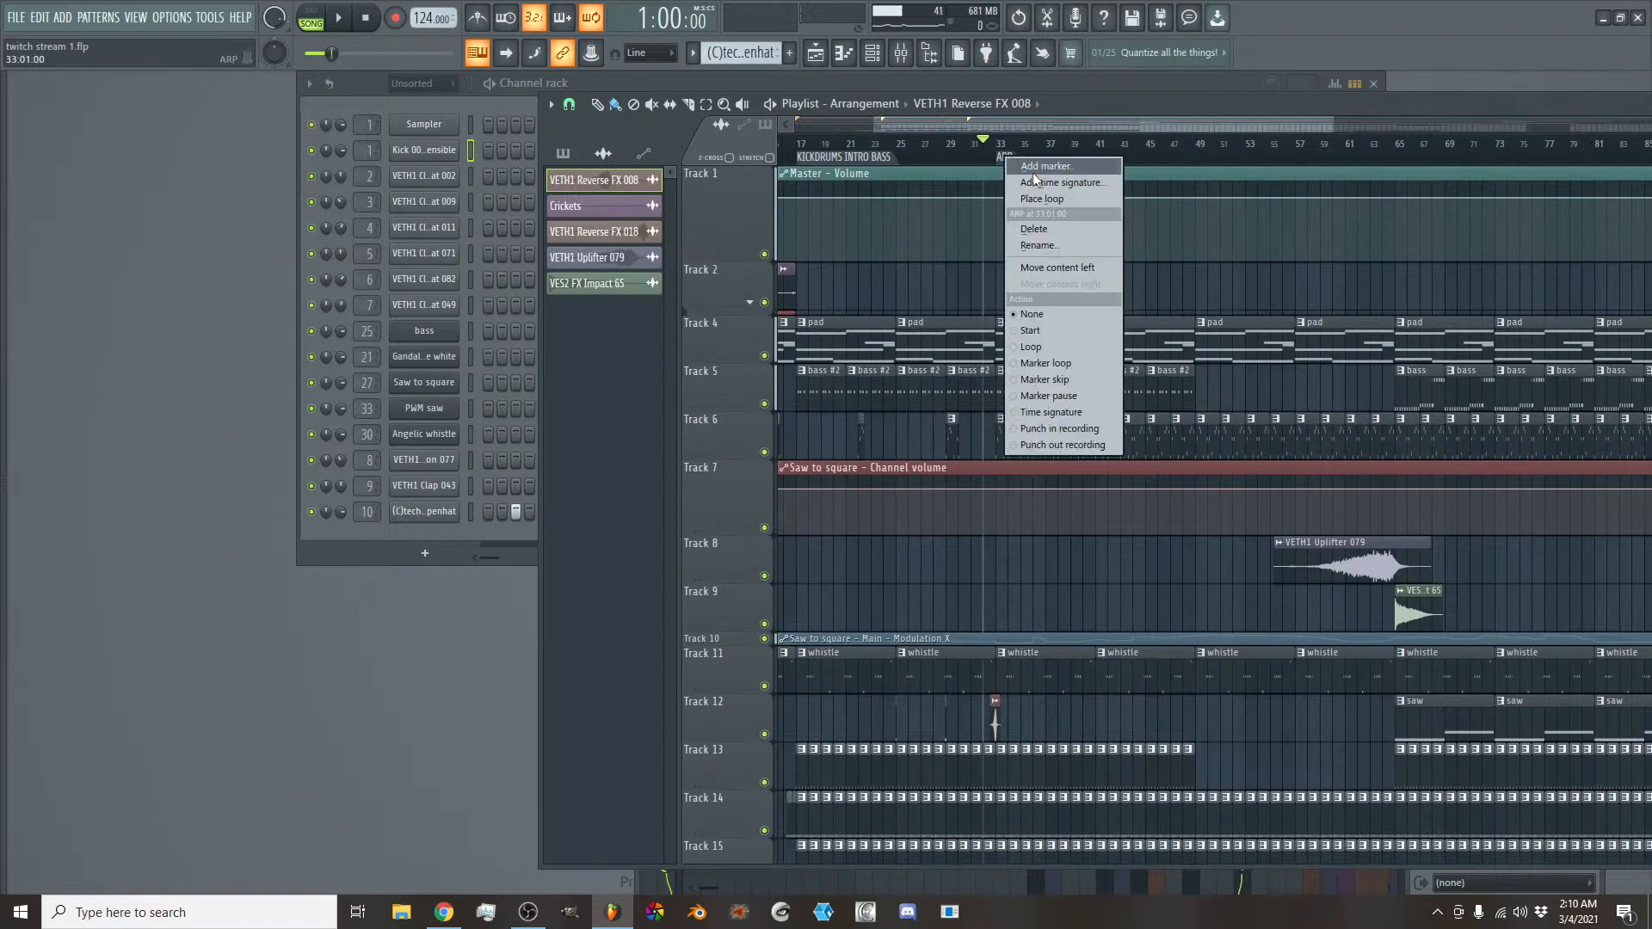
left_click(1048, 244)
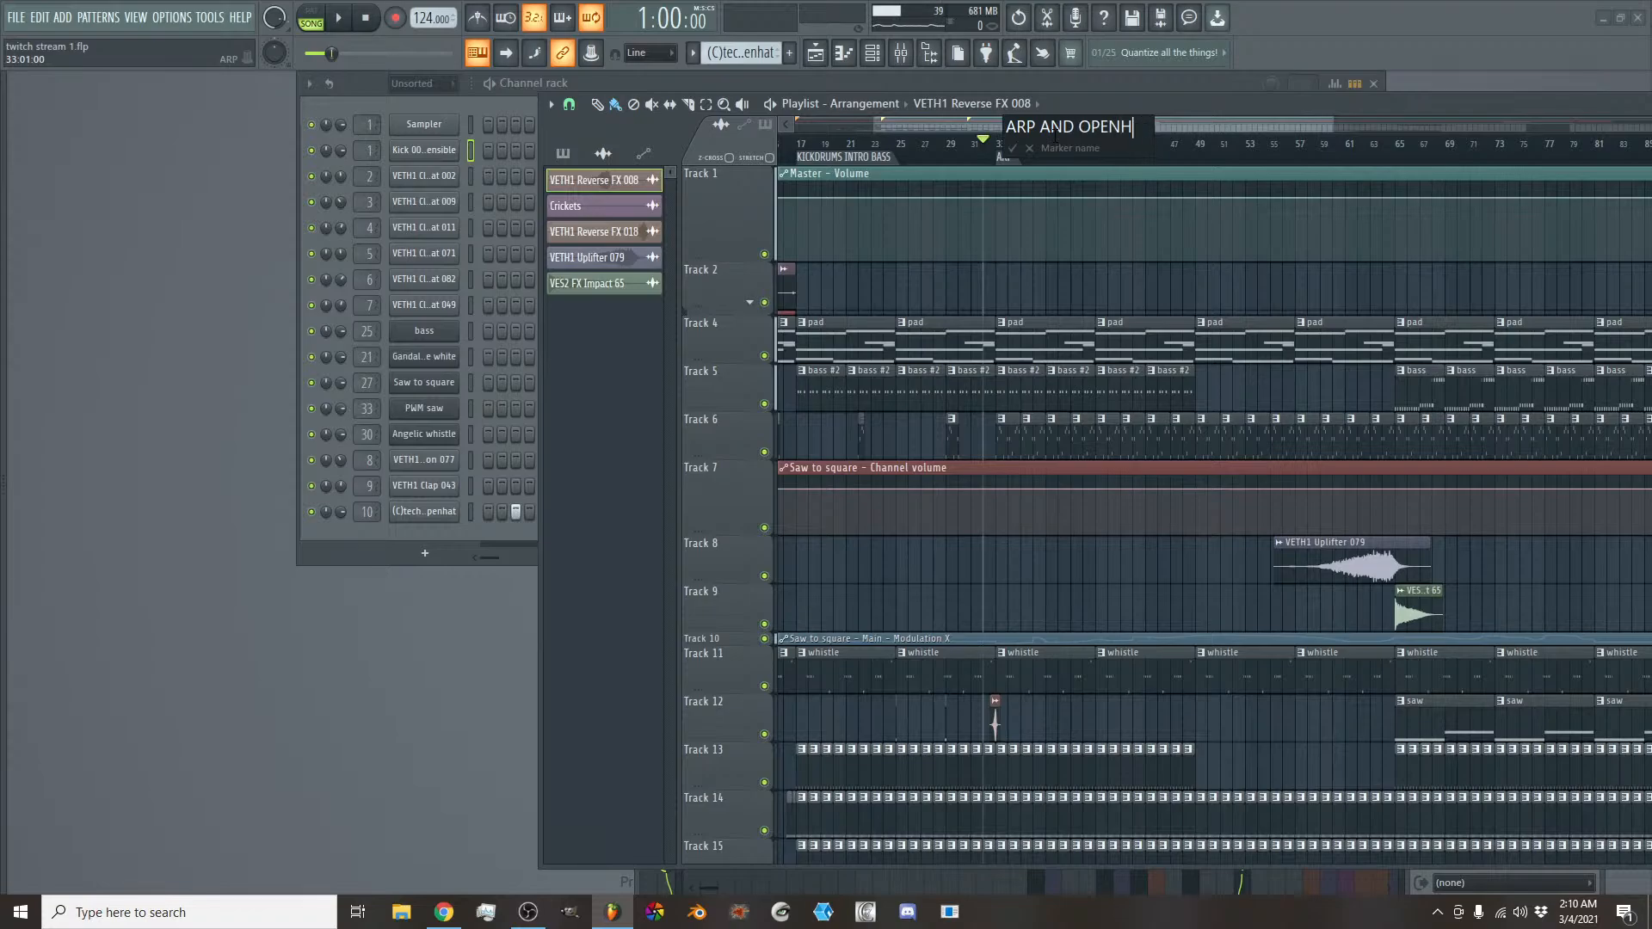
key("Return")
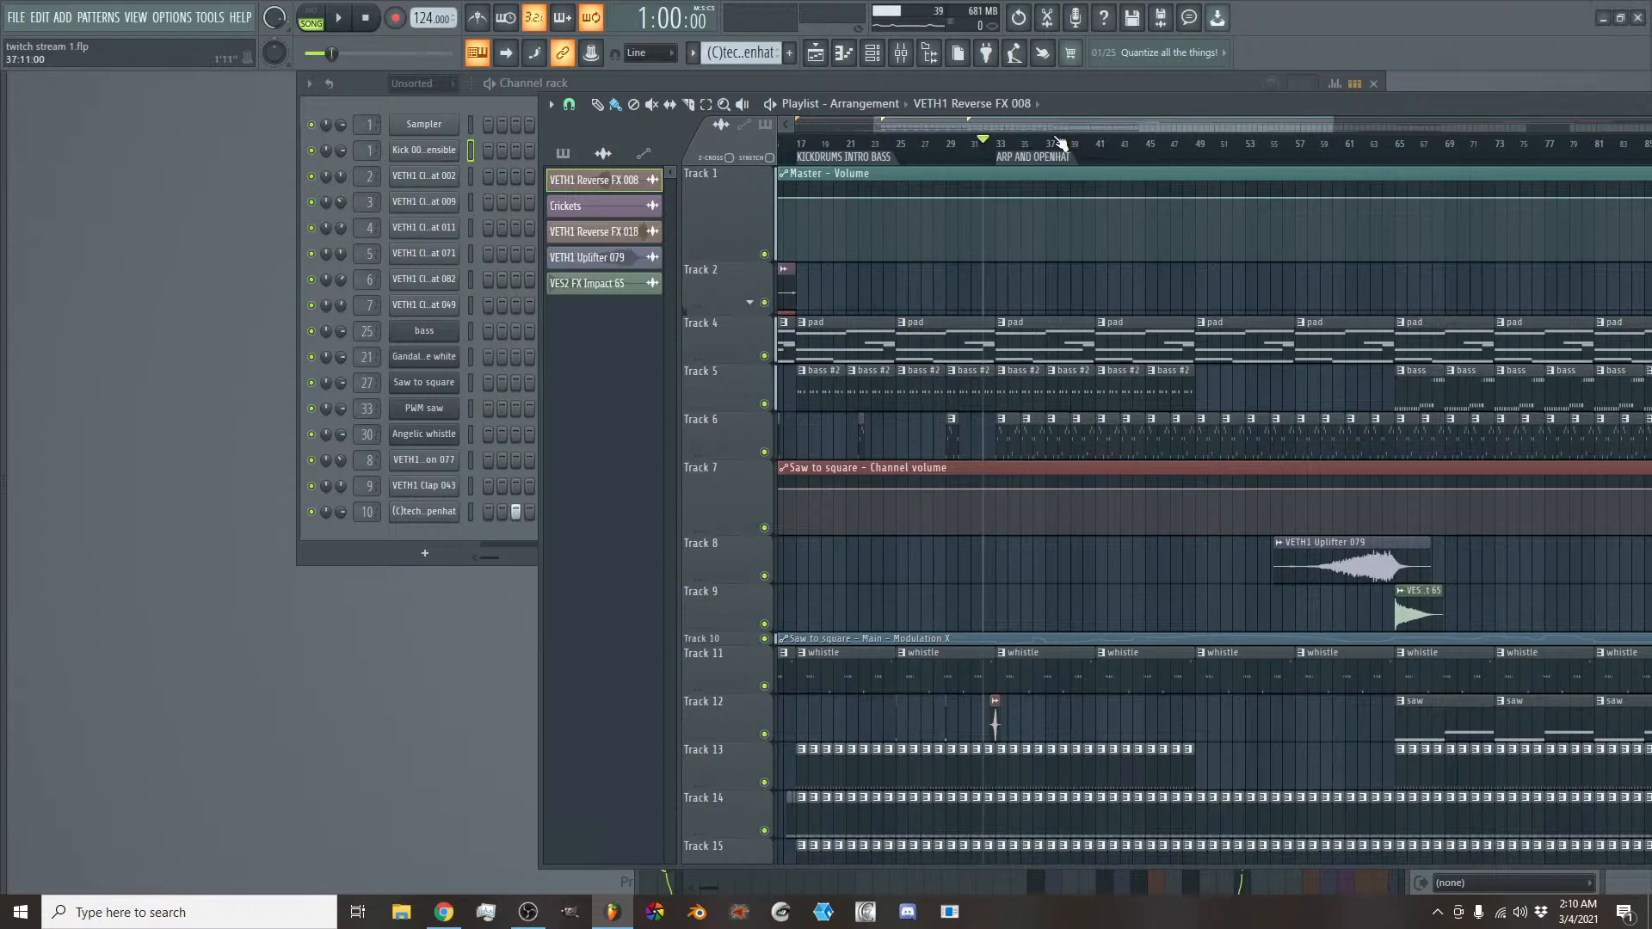
- Add a time marker named BREAK at bar 49, where the bass #2 clips end
right_click(1199, 154)
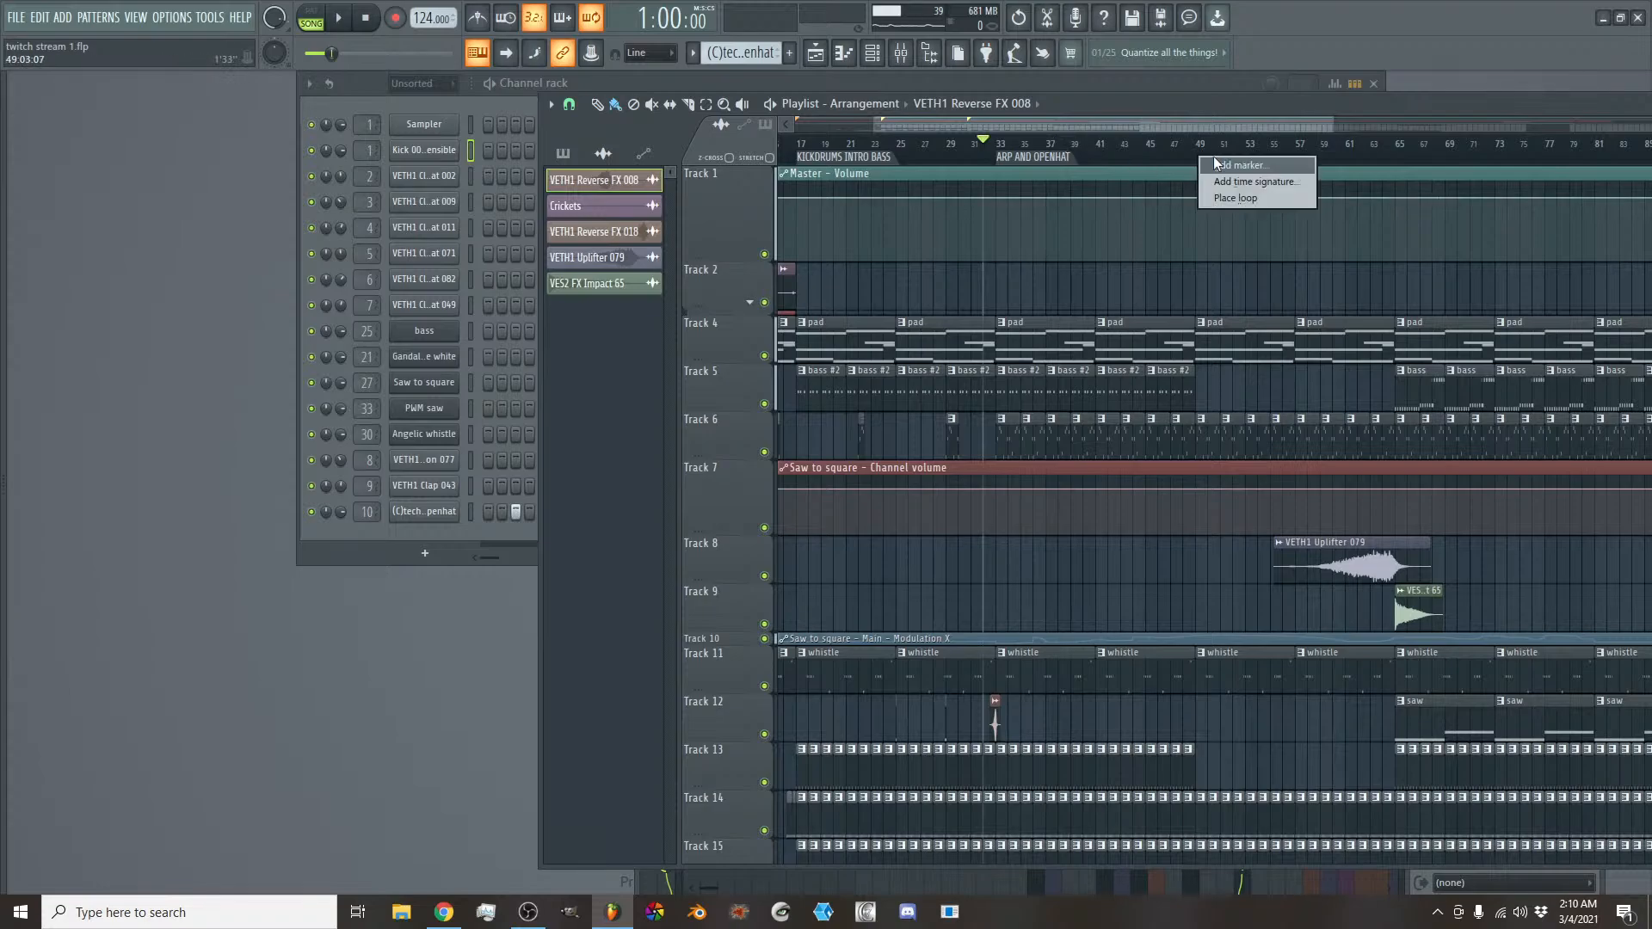
left_click(1218, 164)
type("BREA")
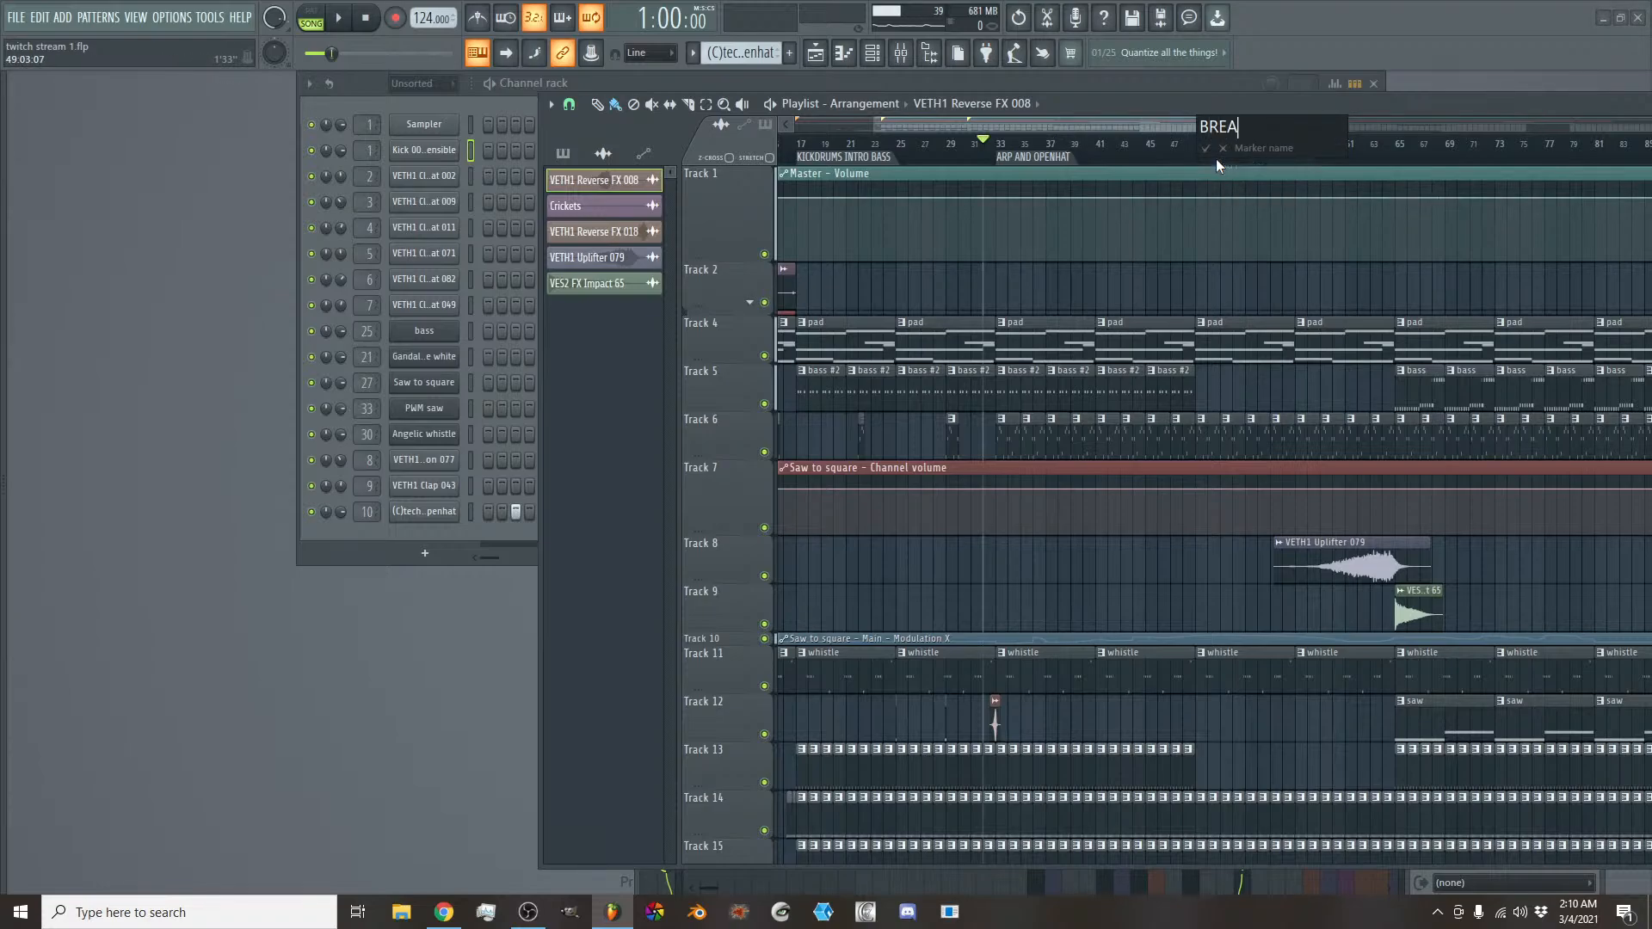
type("K")
key("Return")
- Add a time marker named DROP at bar 65, where the bass and saw clips start
scroll(1338, 483, "down", 5)
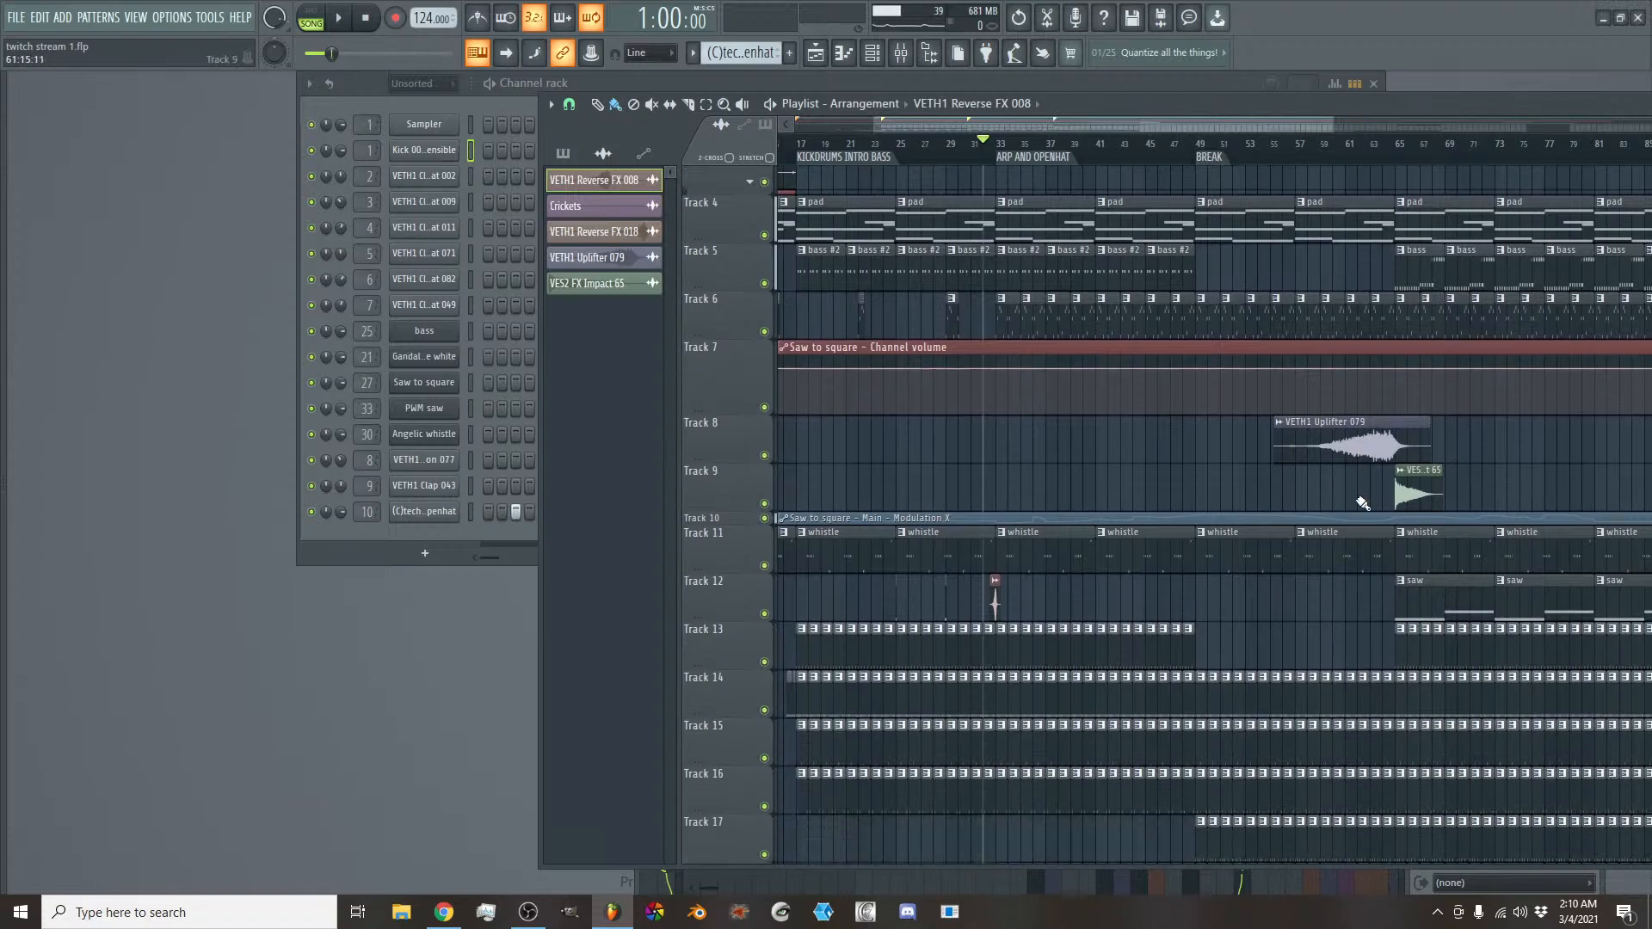
scroll(1345, 483, "up", 5)
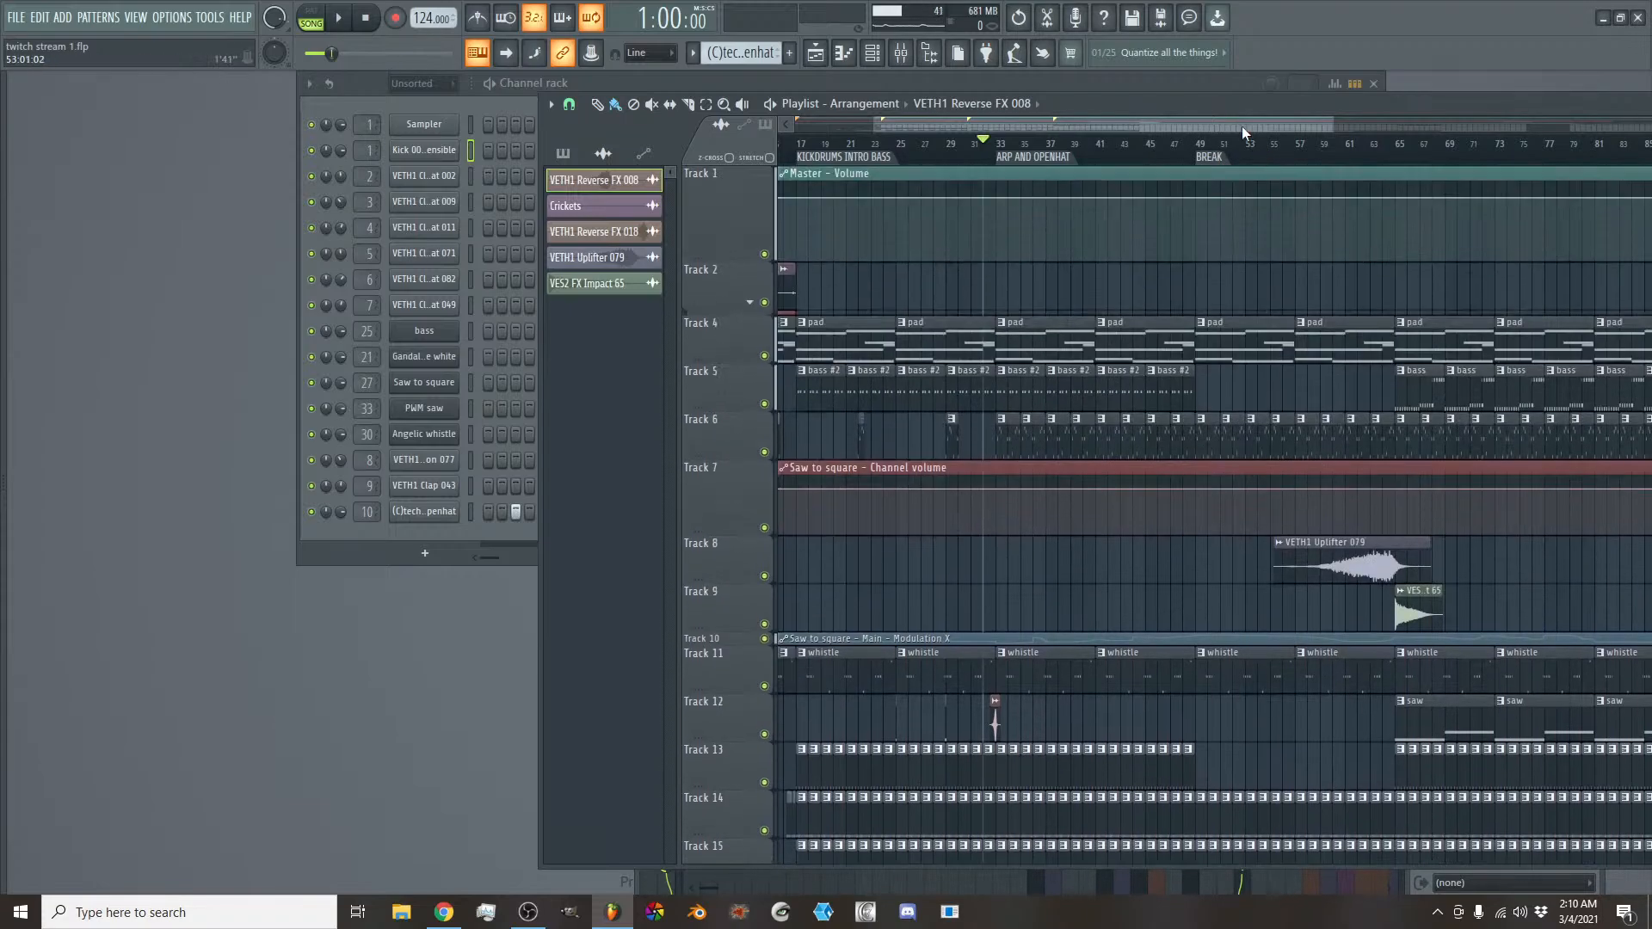
left_click_drag(1241, 125, 1294, 123)
right_click(1273, 163)
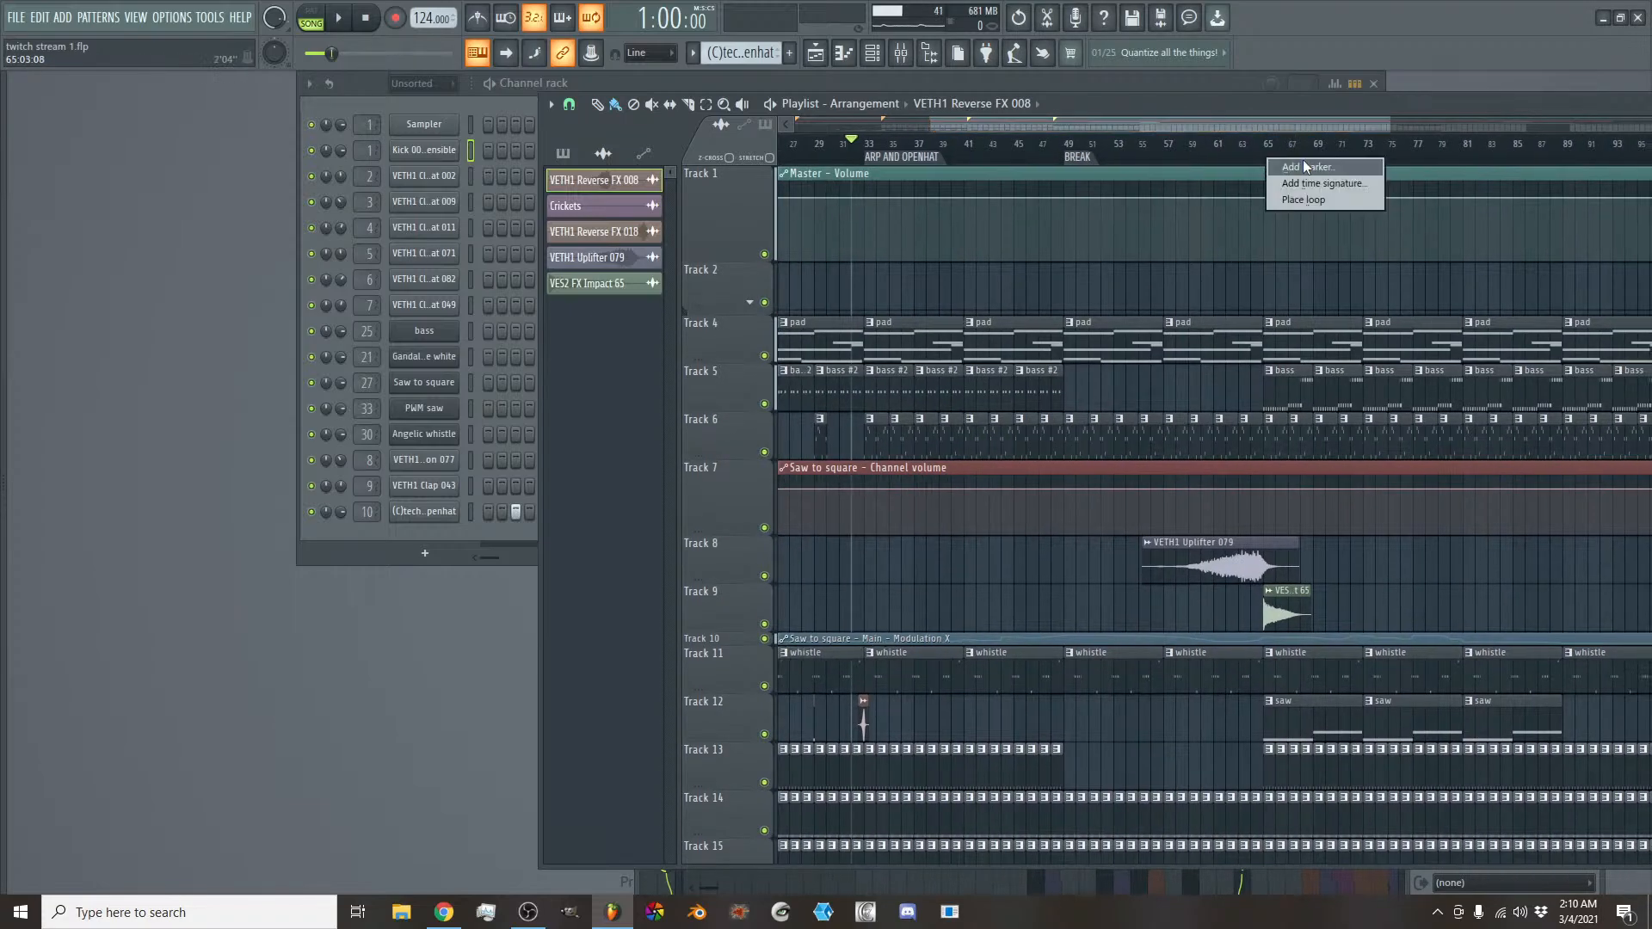
left_click(1306, 165)
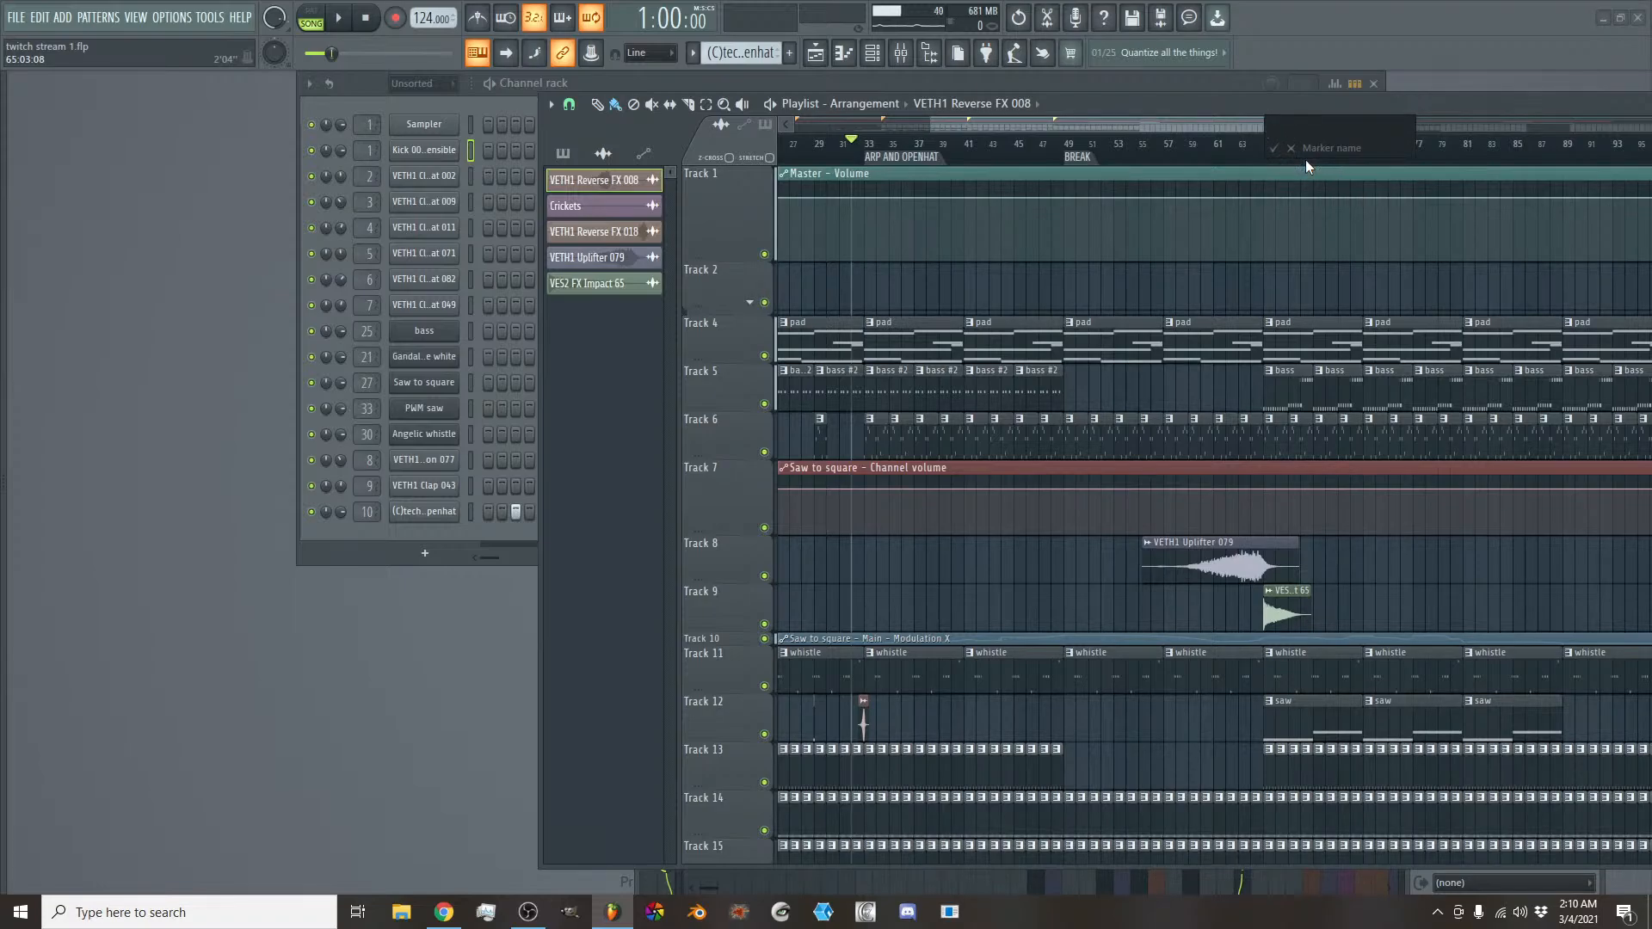
type("DROP")
key("Return")
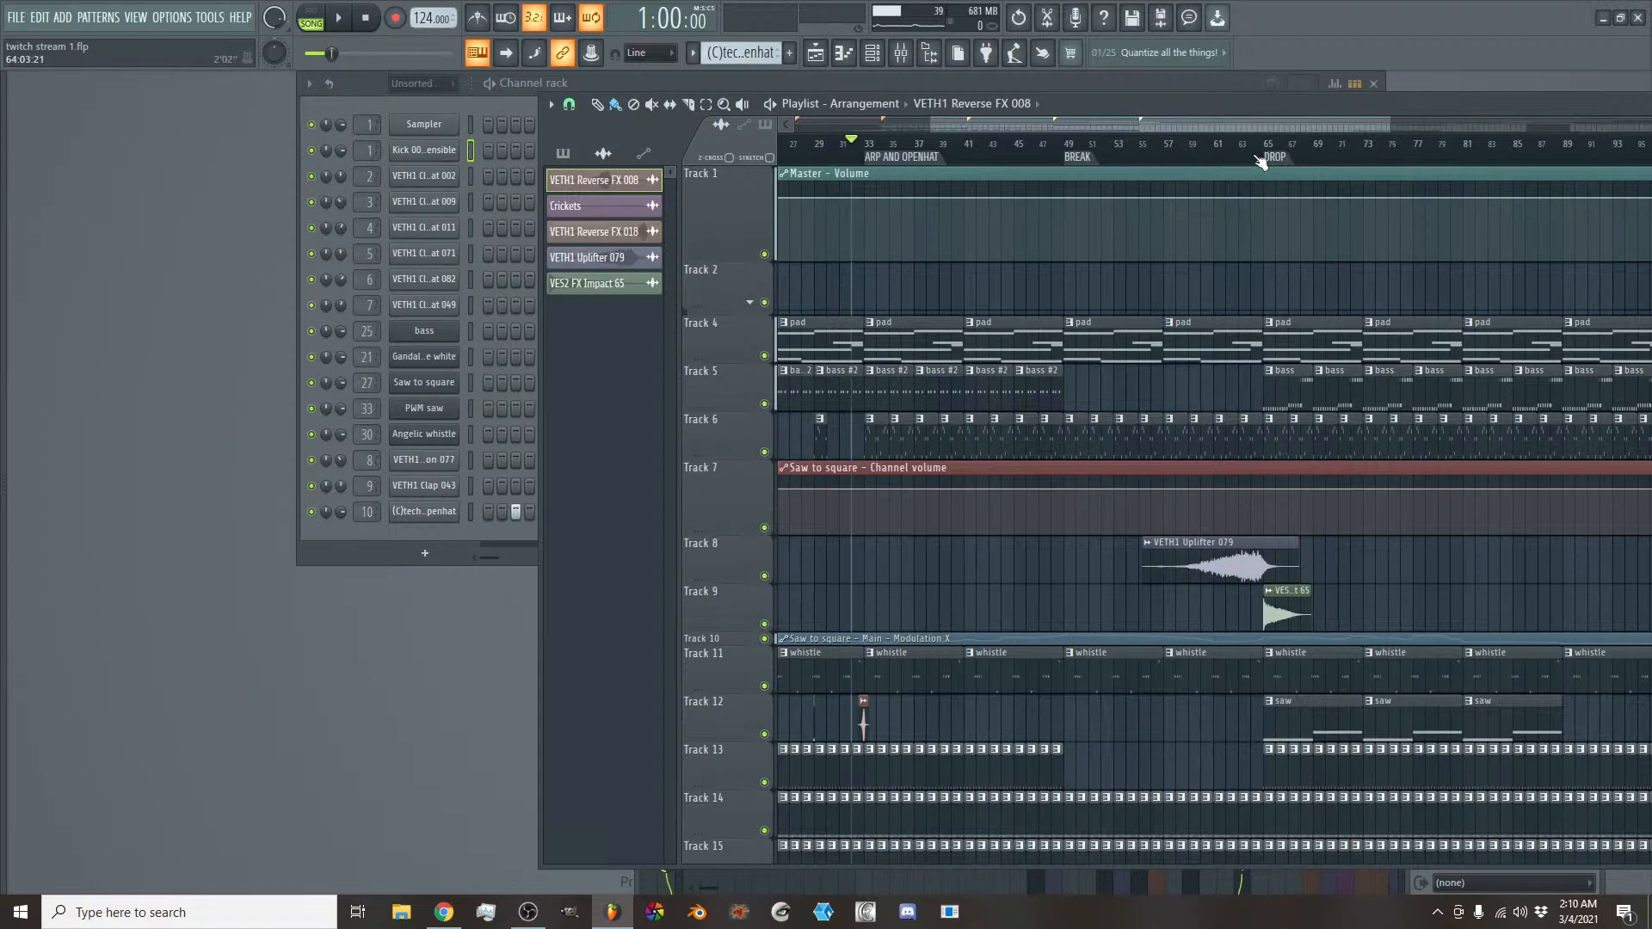
- Listen to the passage from bar 88 into bar 89, where the saw clips on Track 12 end
left_click_drag(1238, 131, 1345, 105)
scroll(1220, 437, "down", 5)
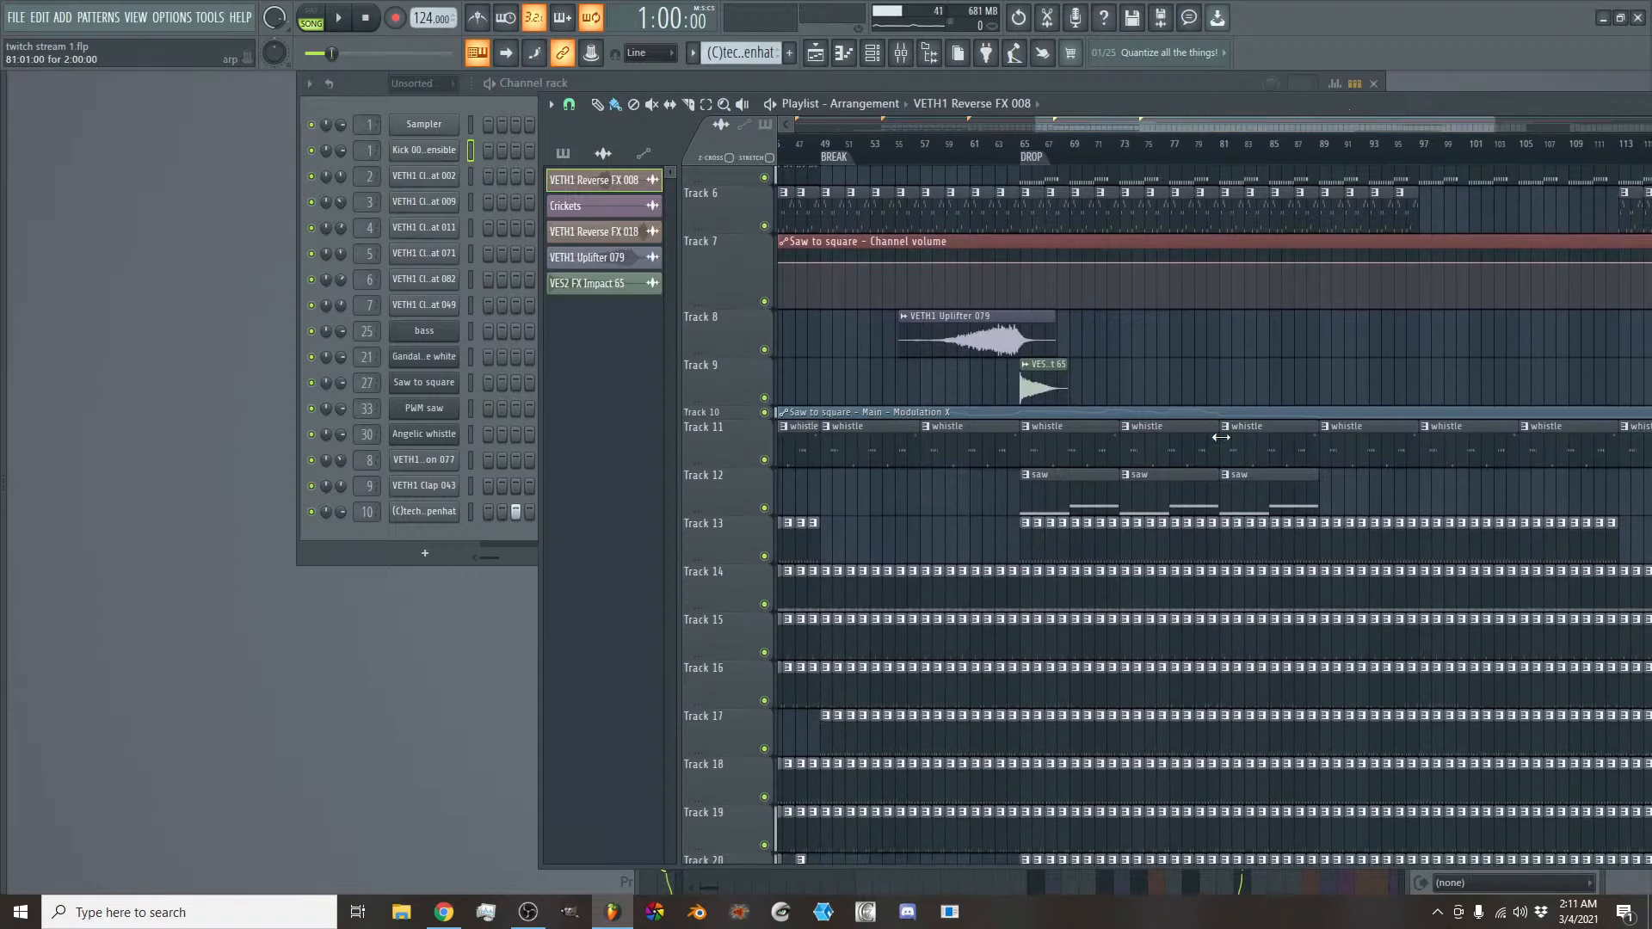
scroll(1322, 318, "up", 3)
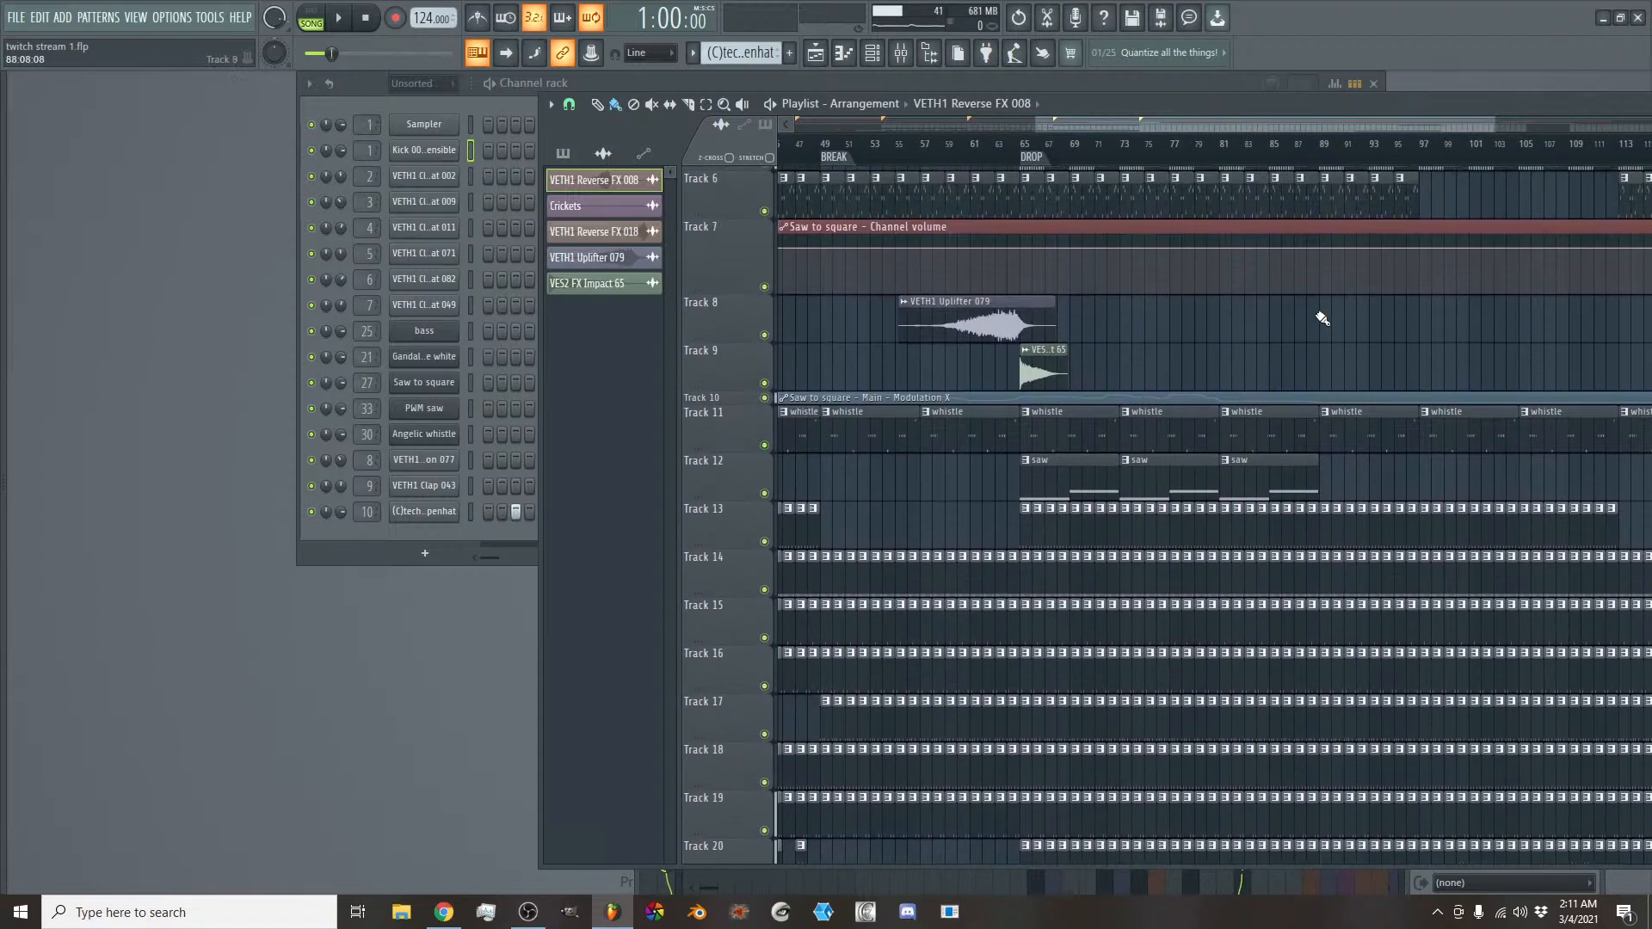
left_click(1309, 153)
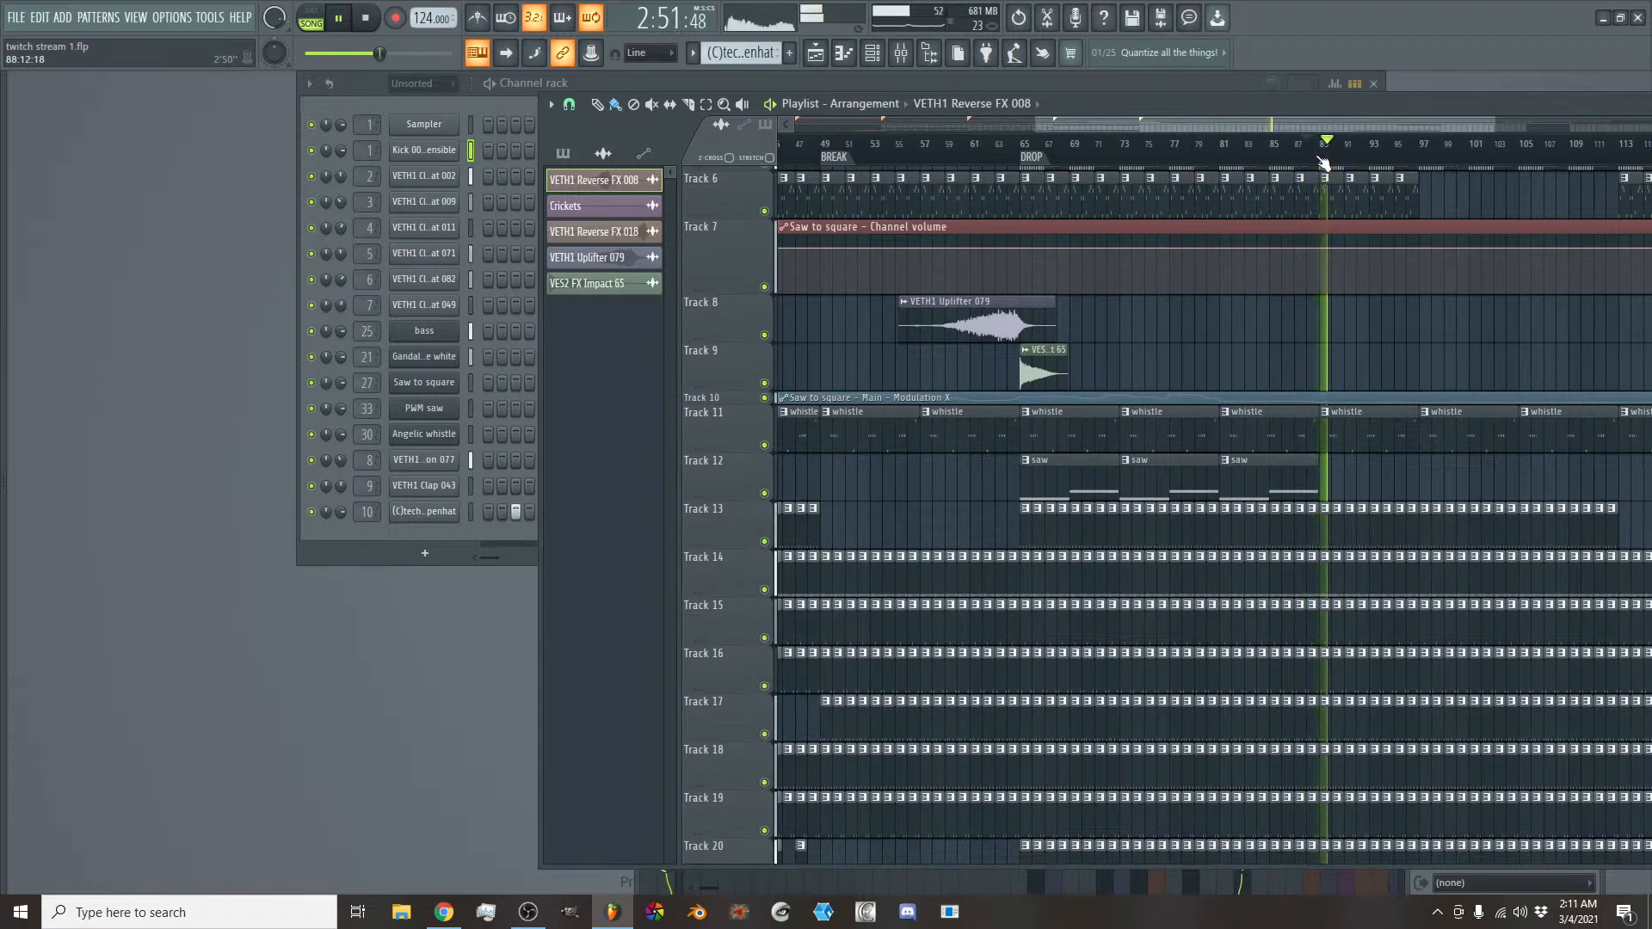
key("space")
- Add a time marker named REMOVE SOUND at bar 89, at the end of the saw clips
key("alt+t")
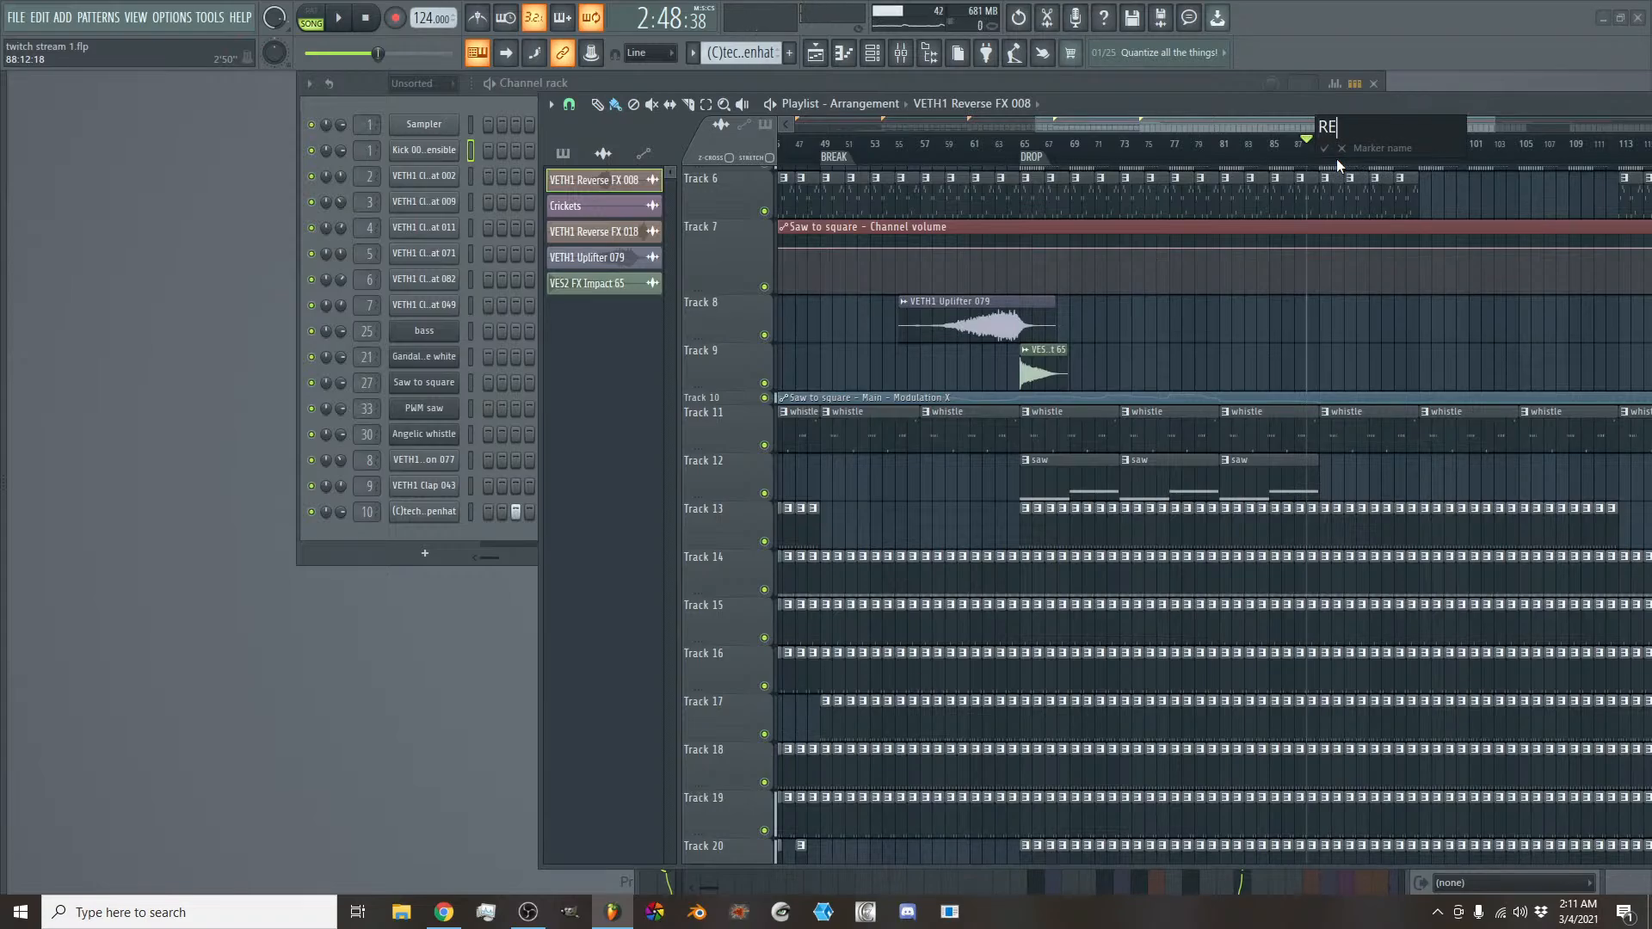
type("REMOVE SOUND")
key("Return")
- Examine the clips across all tracks around the DROP and REMOVE SOUND markers, placing the playhead at bar 65
scroll(1334, 487, "down", 3)
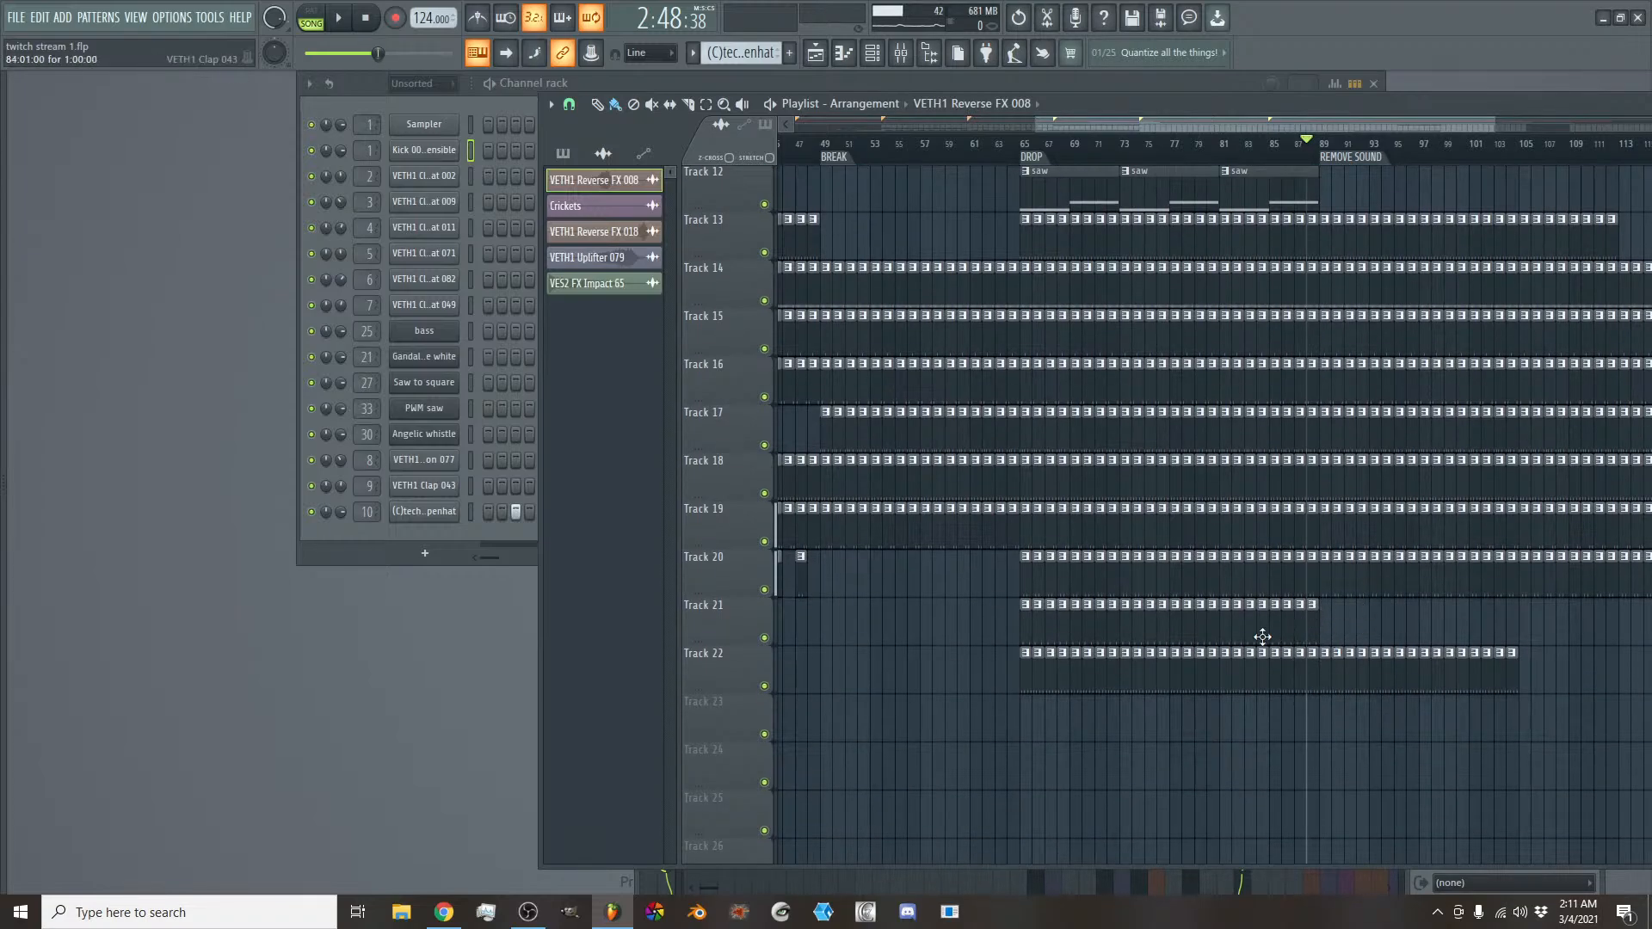
scroll(1262, 636, "up", 4)
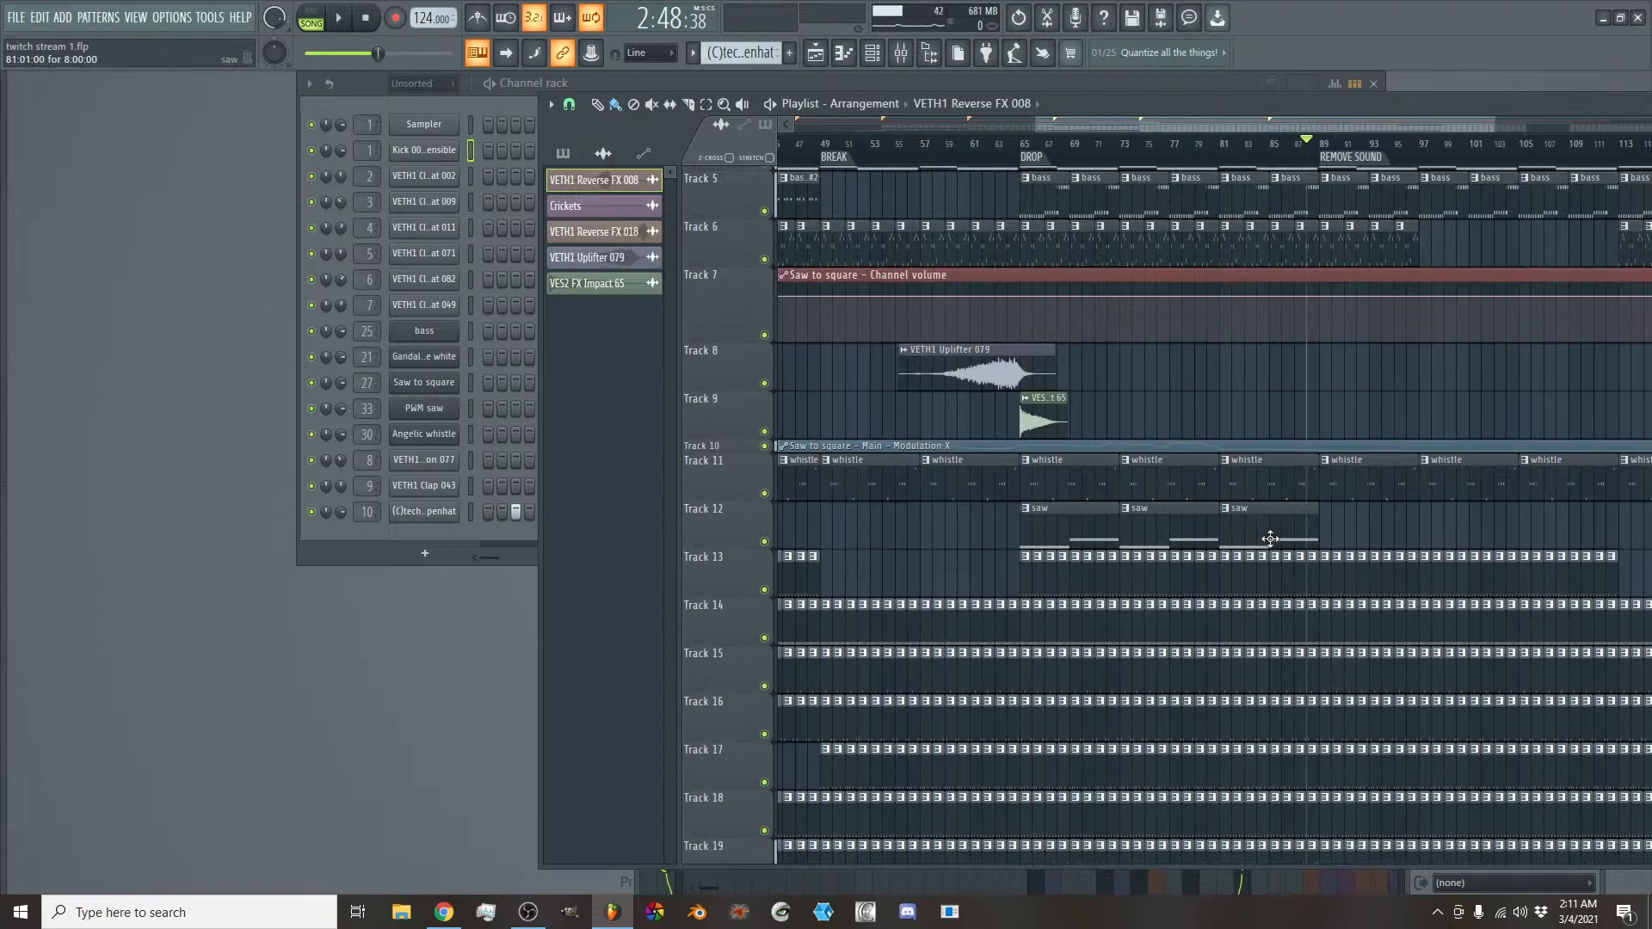
scroll(1269, 539, "up", 3)
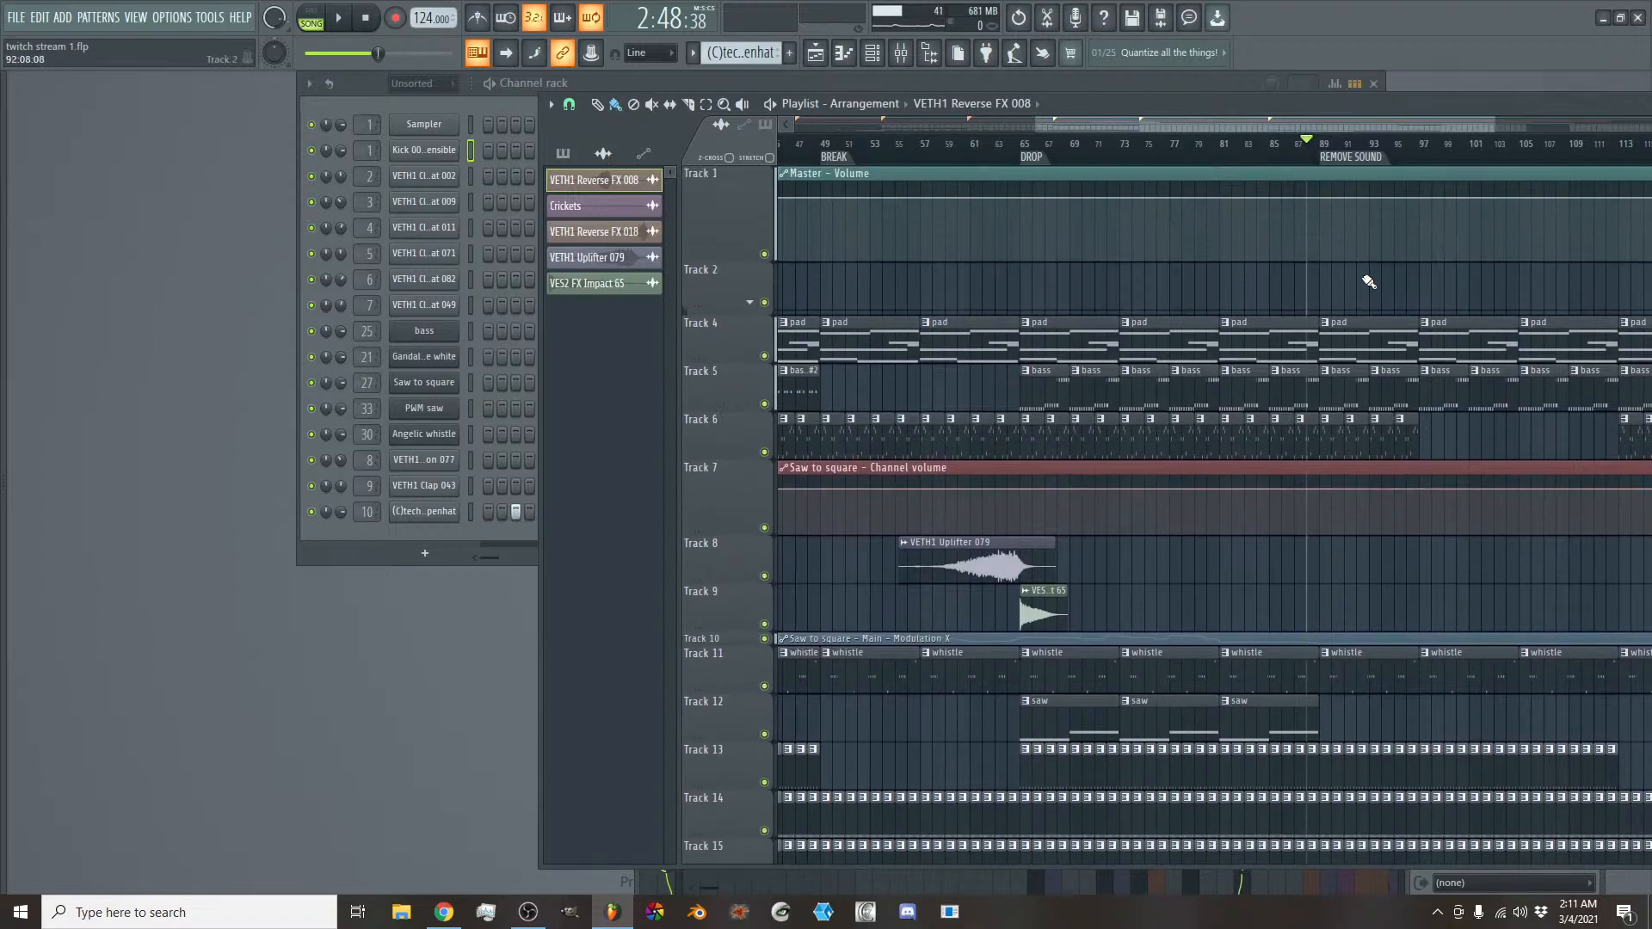
left_click(1028, 148)
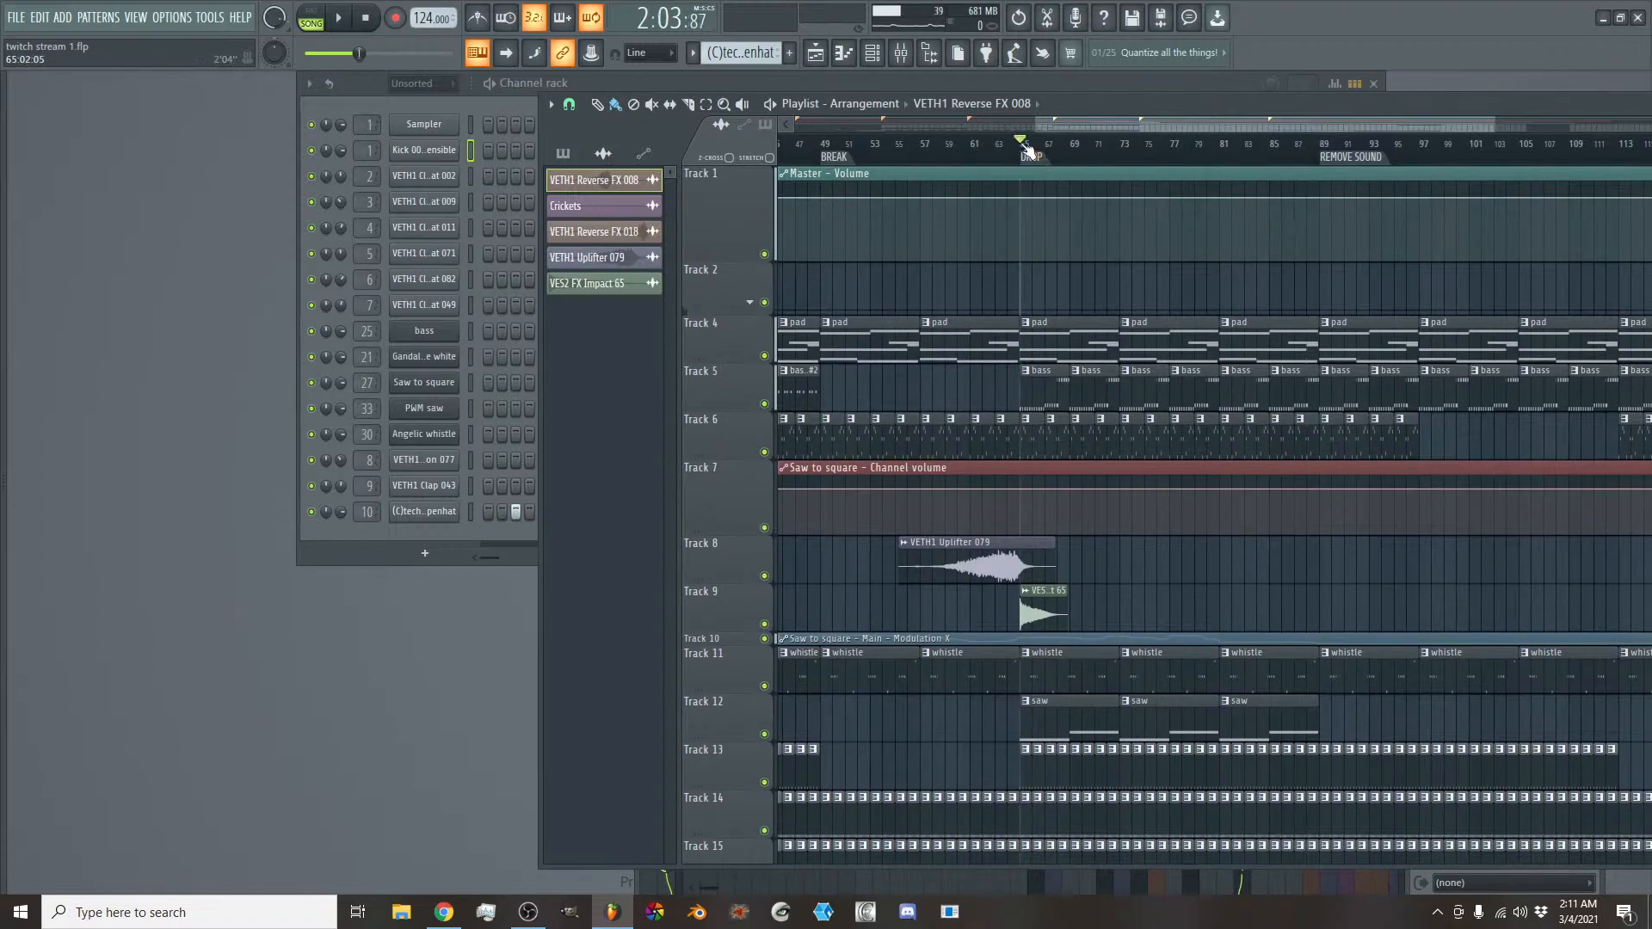
scroll(1170, 471, "down", 3)
scroll(1170, 472, "down", 3)
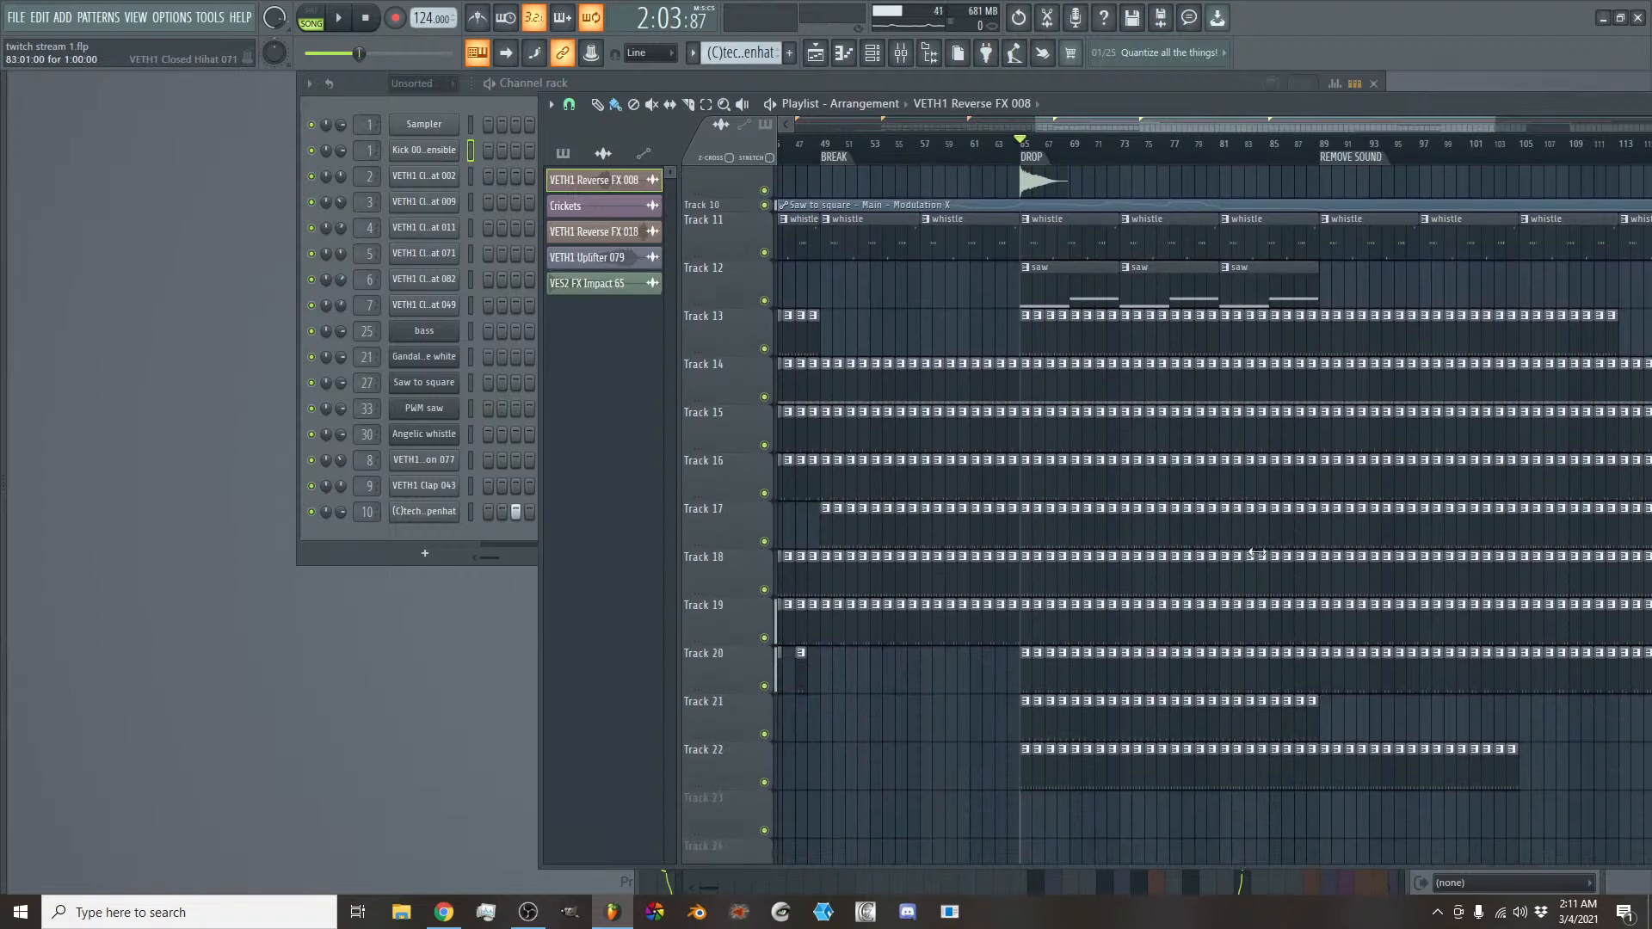
scroll(1270, 481, "up", 6)
- Add a time marker named BREAK at bar 113, where the Track 13 clips stop and the arp clips return
left_click_drag(1195, 127, 1316, 127)
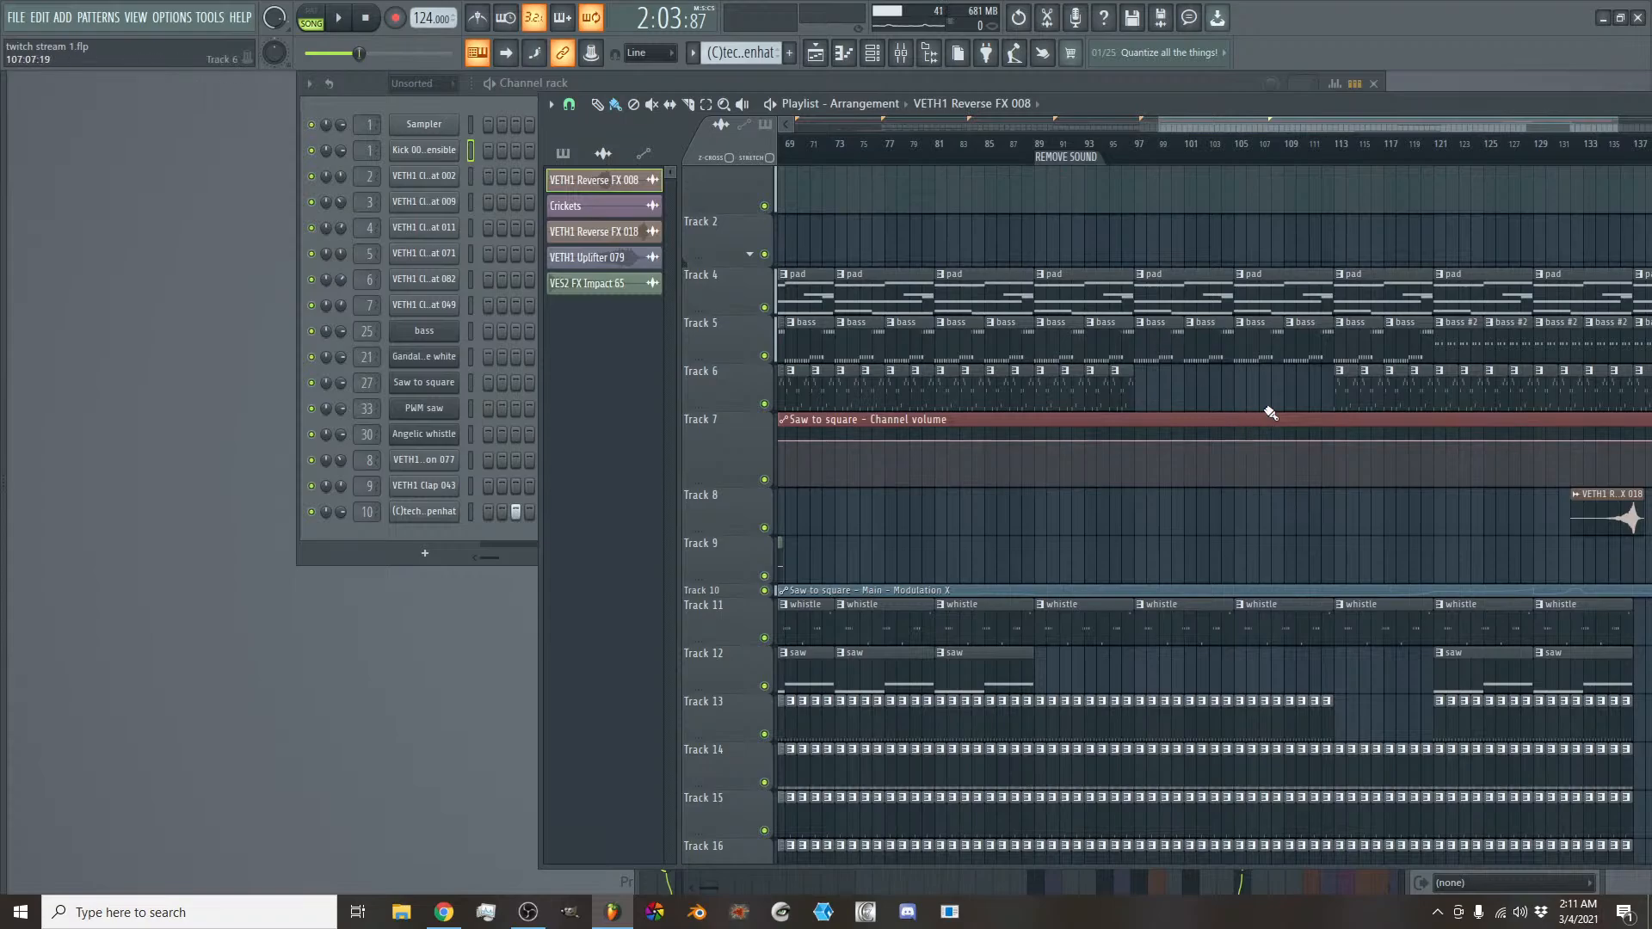
scroll(1355, 688, "down", 2)
scroll(1342, 636, "up", 3)
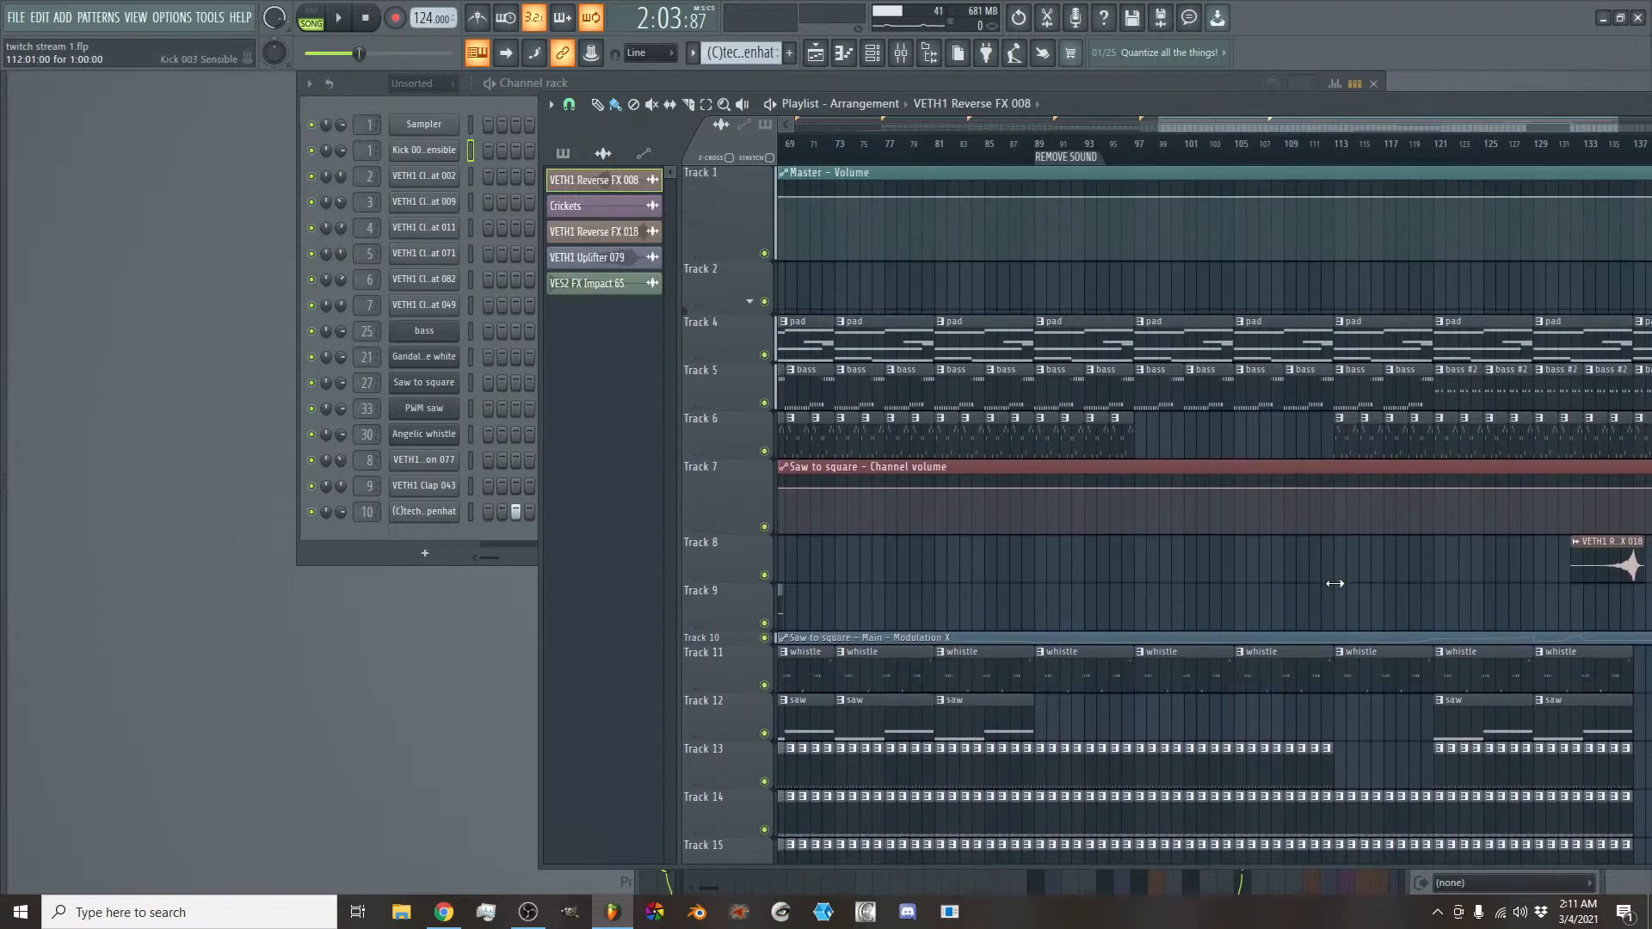
right_click(1342, 144)
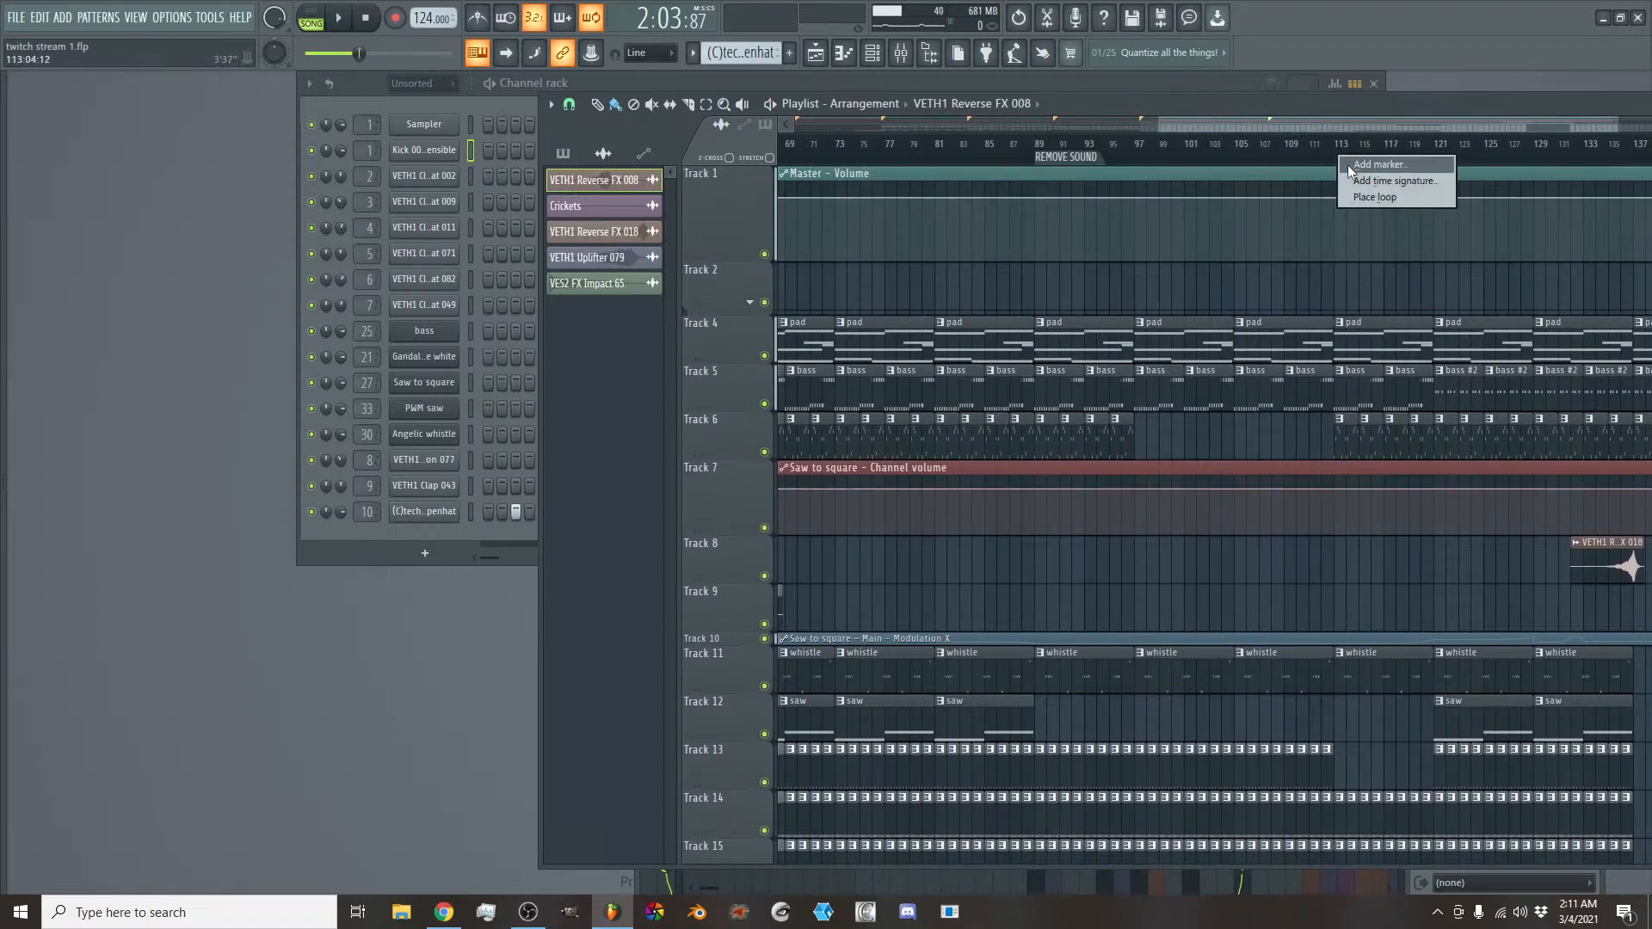
left_click(1349, 166)
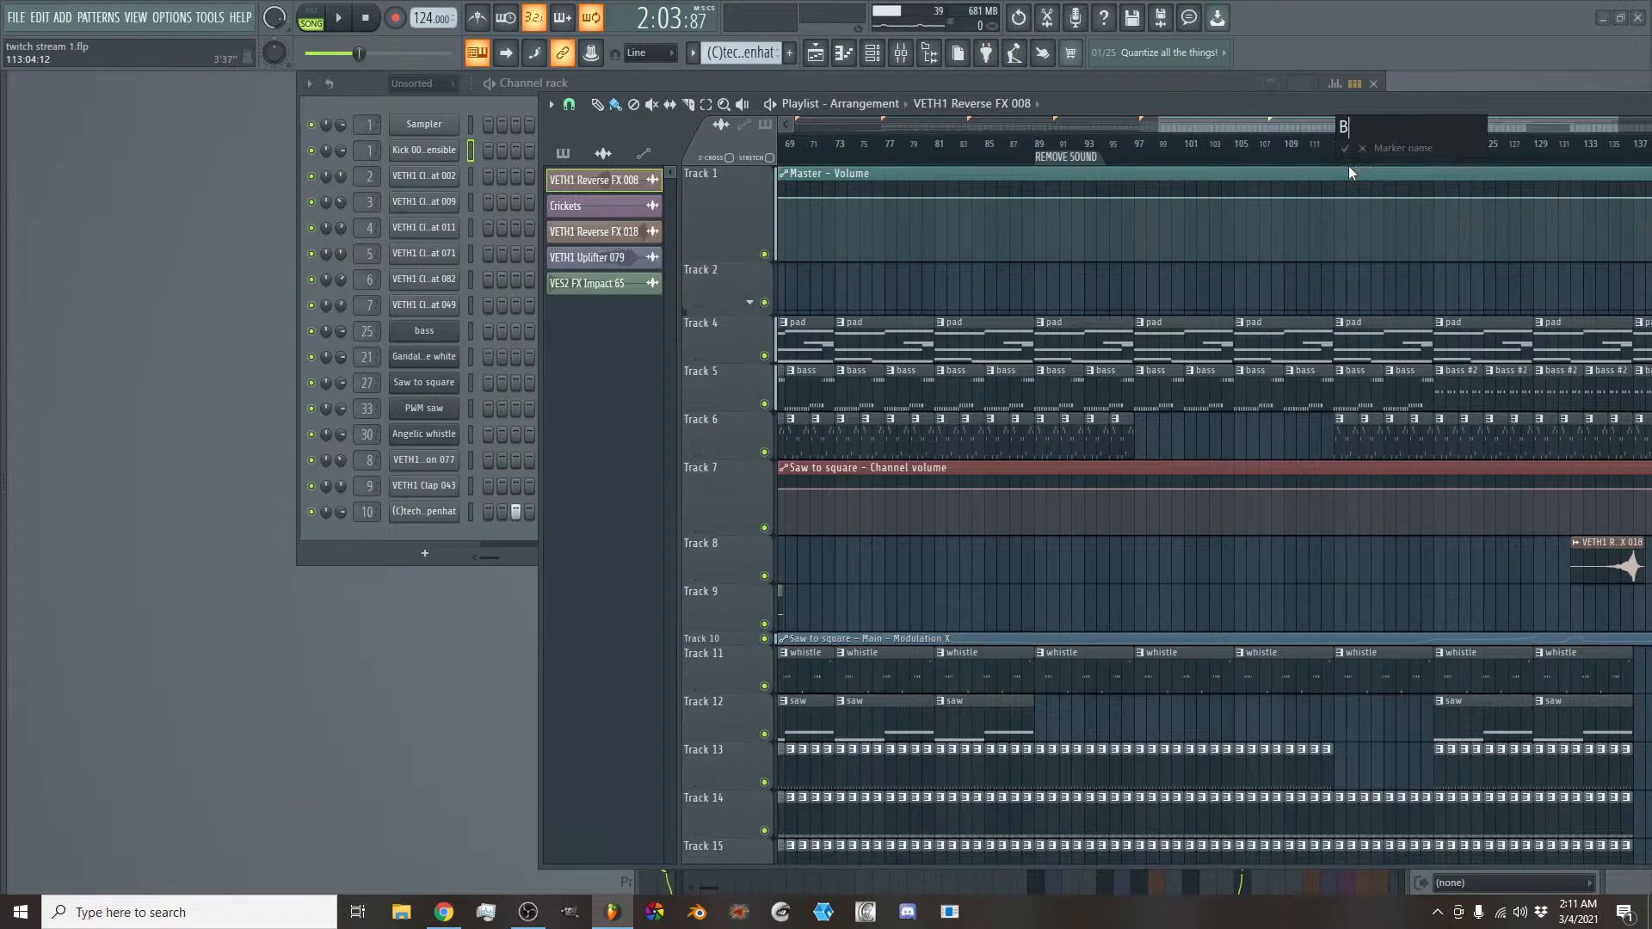
key("Return")
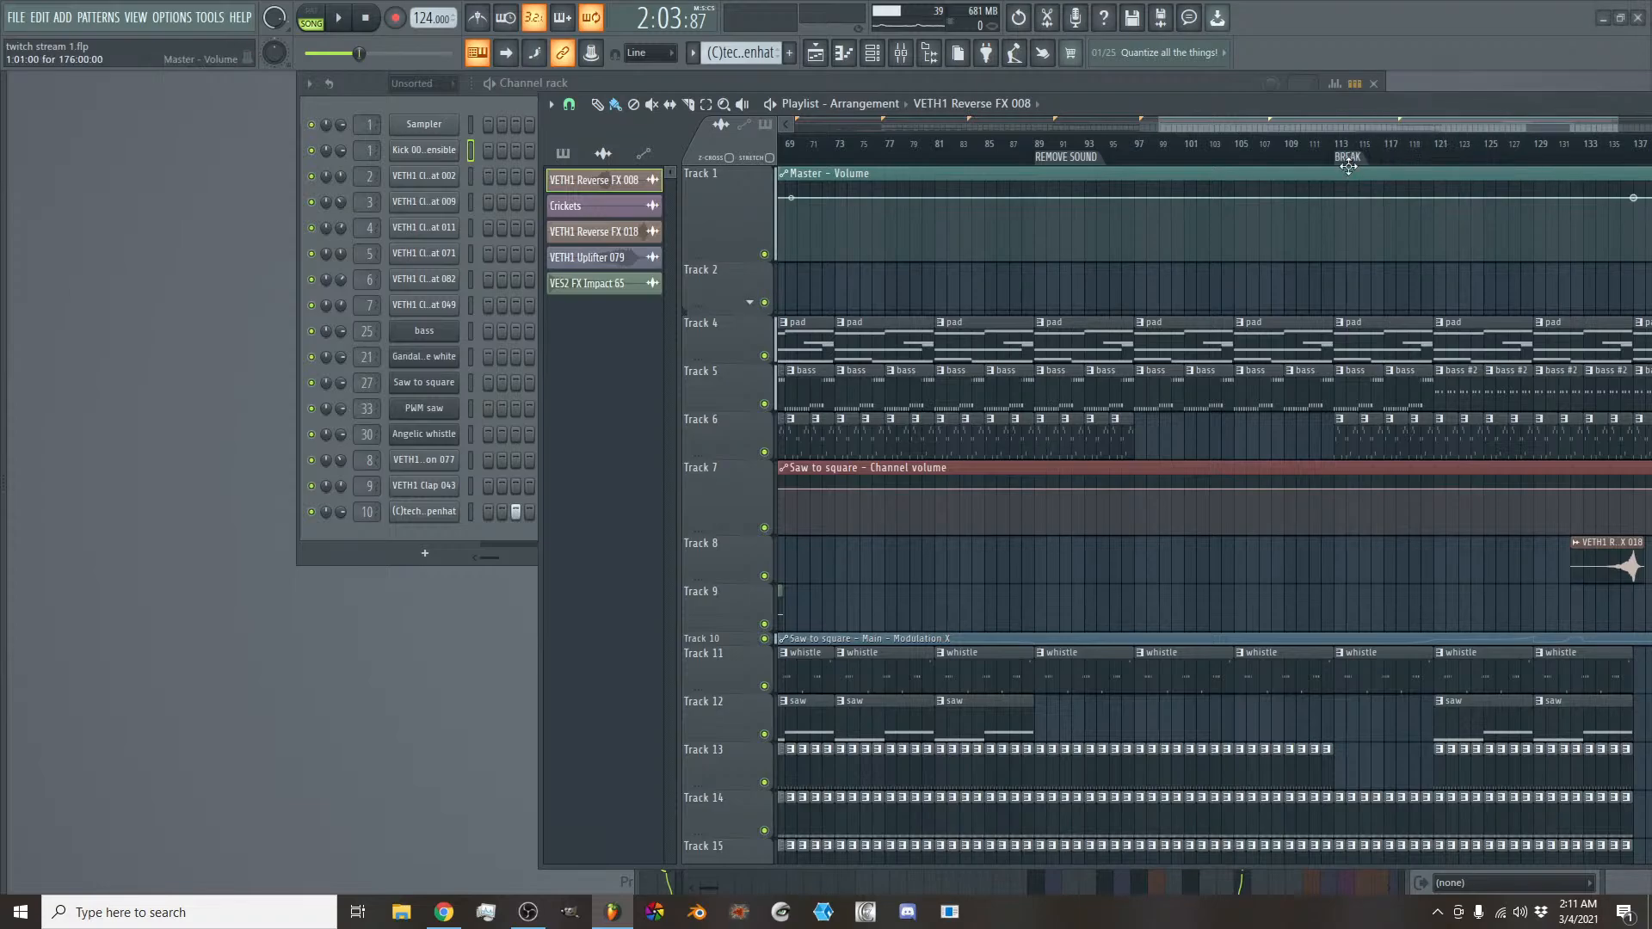
- Examine the clips around the BREAK marker and listen from bar 111 into the transition at bar 113
left_click_drag(1310, 122, 1366, 125)
left_click_drag(1236, 126, 1280, 128)
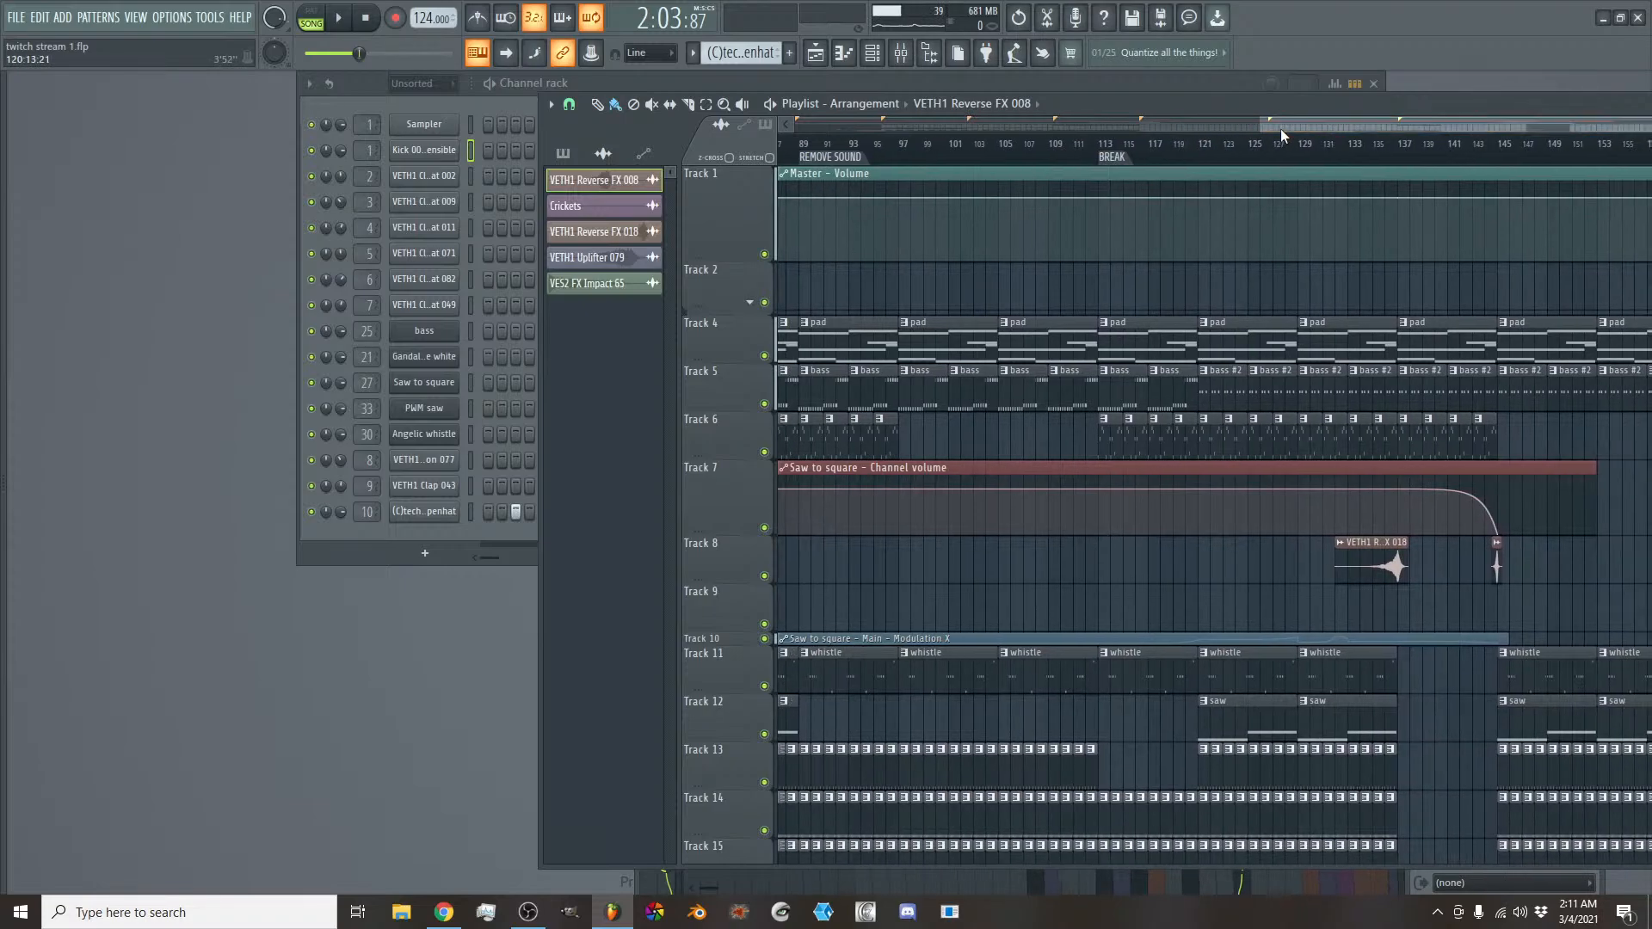
left_click(1051, 142)
left_click(1080, 143)
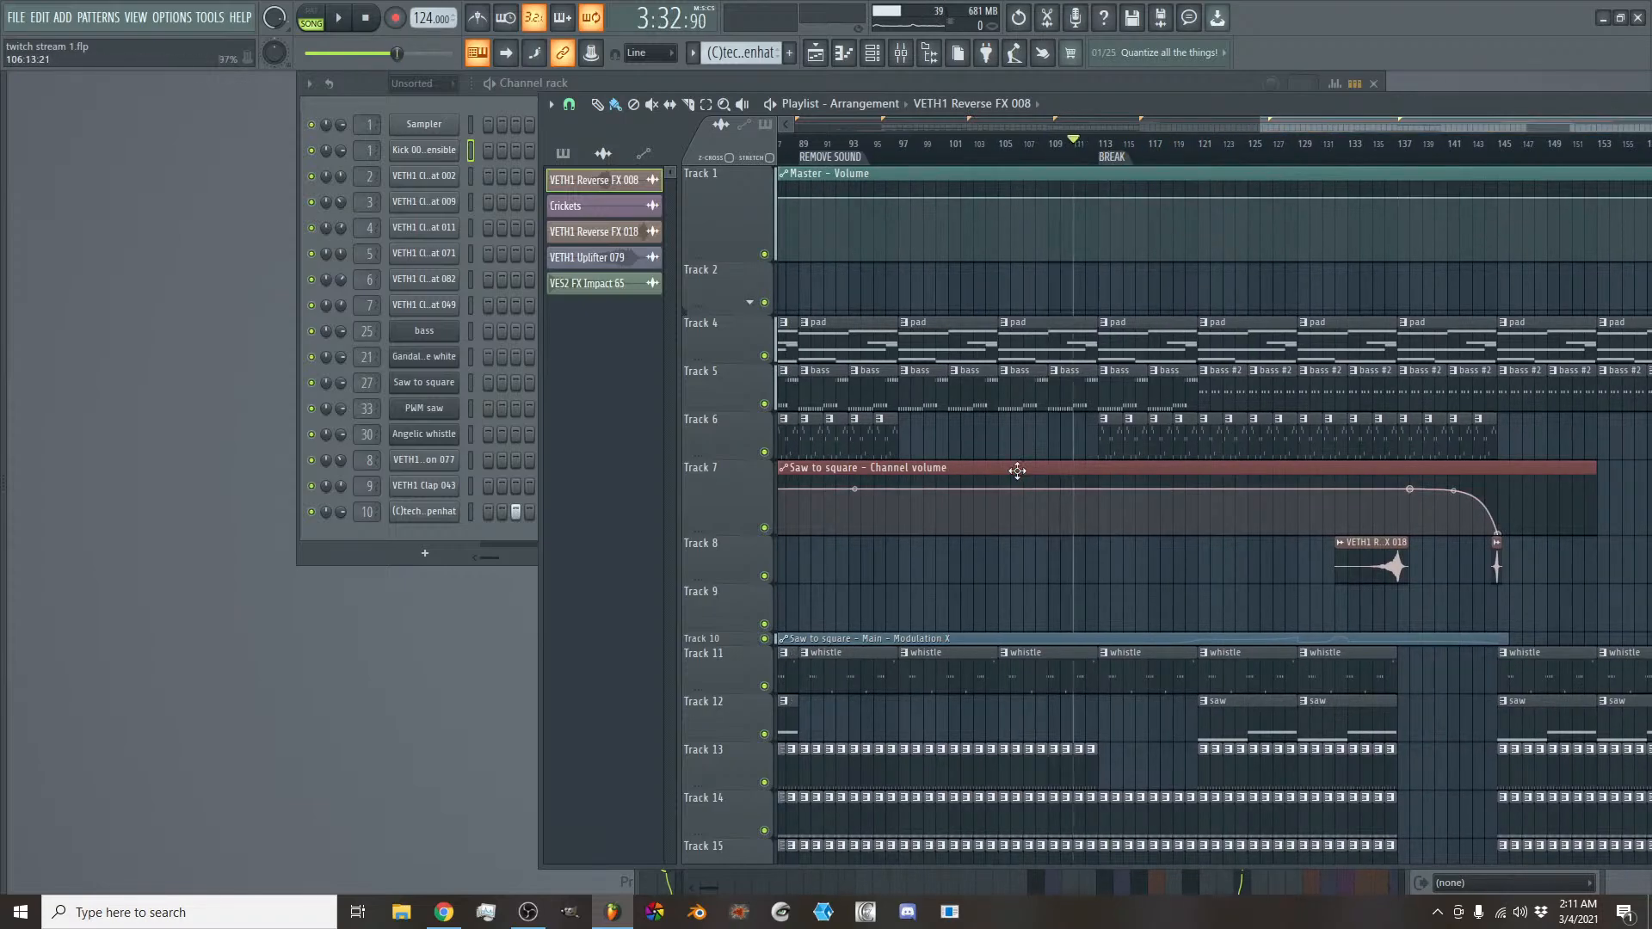
scroll(1086, 600, "down", 10)
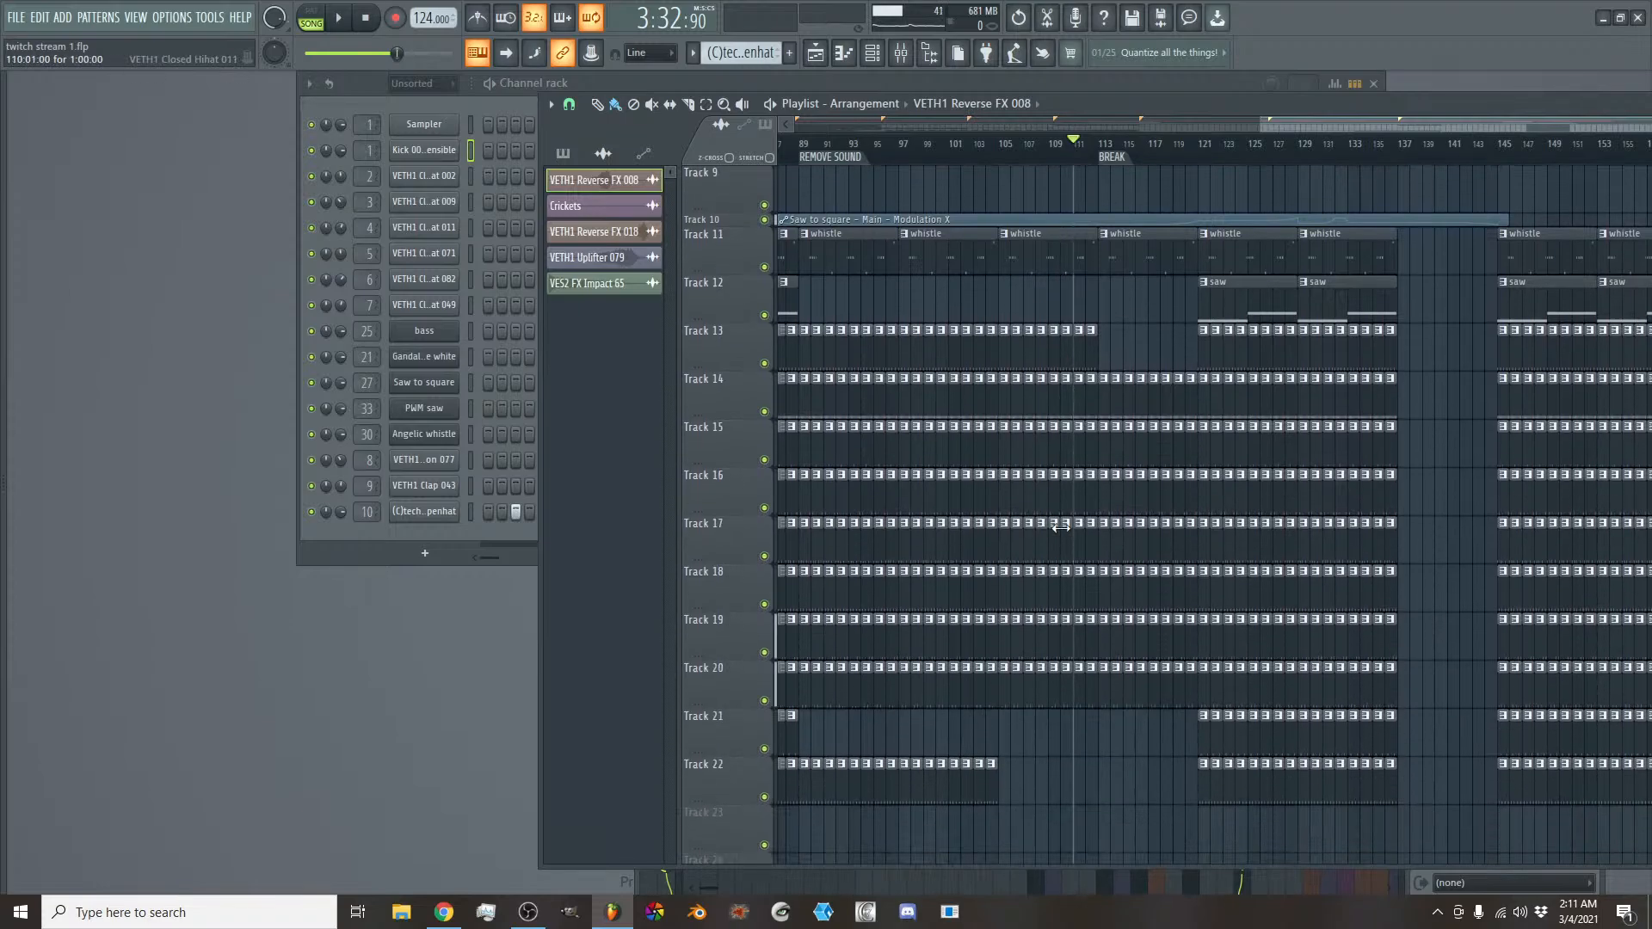
scroll(1088, 576, "up", 8)
scroll(1086, 456, "up", 2)
key("space")
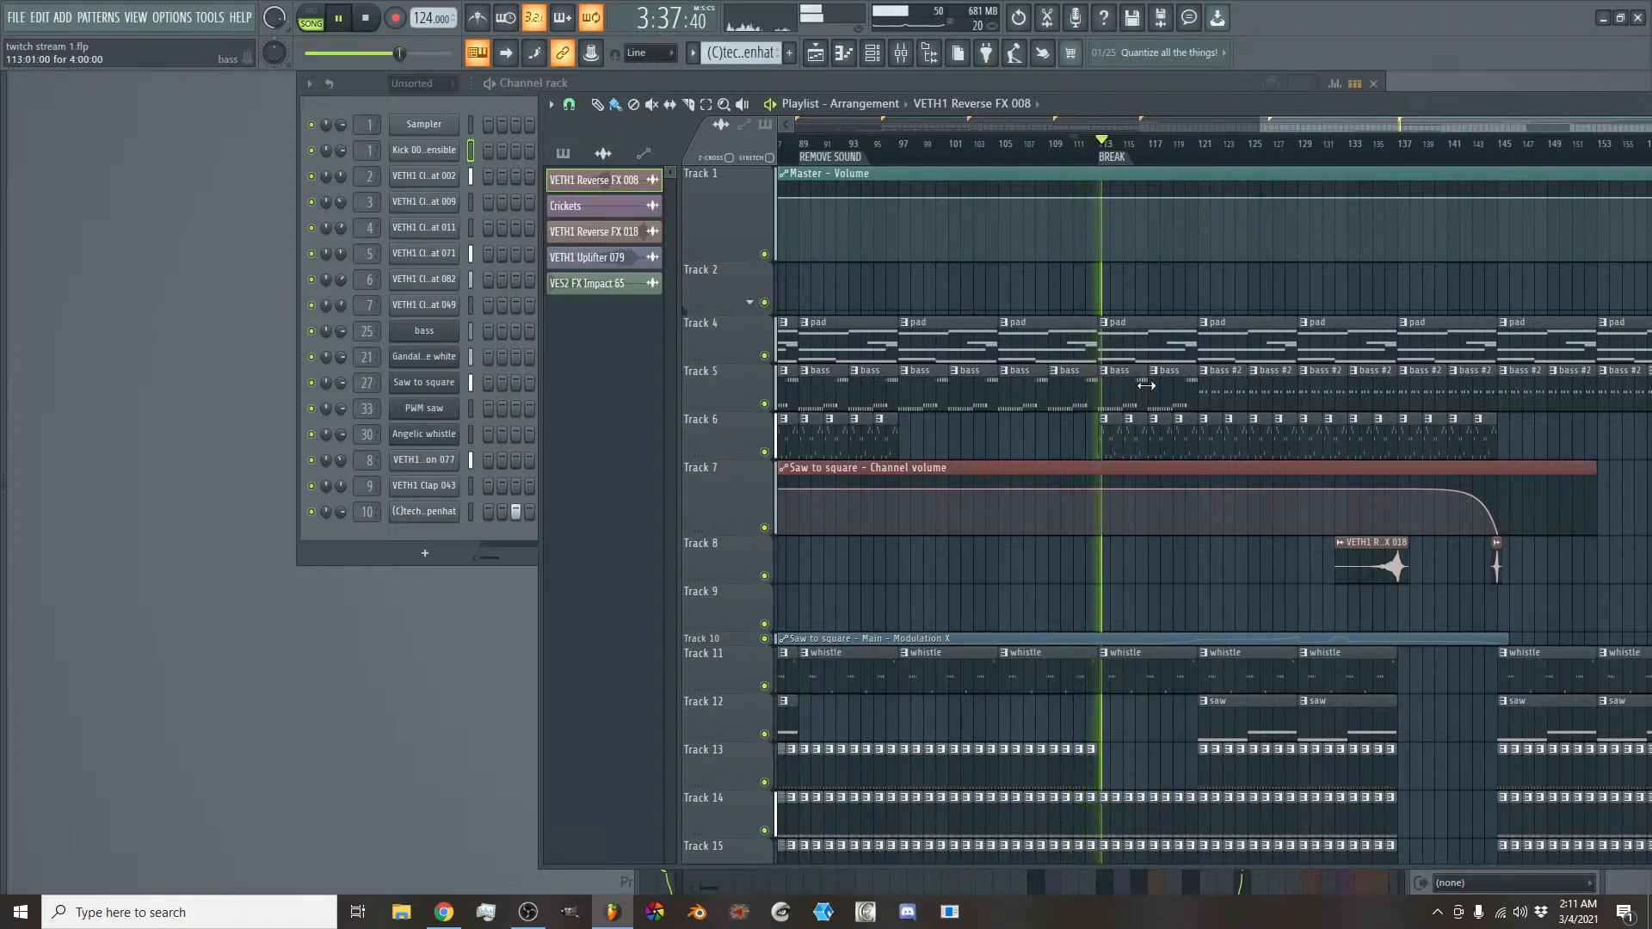
key("space")
- Play from bar 119 and add a time marker named DROP at bar 121, where the saw clips on Track 12 return
left_click_drag(1328, 126, 1333, 126)
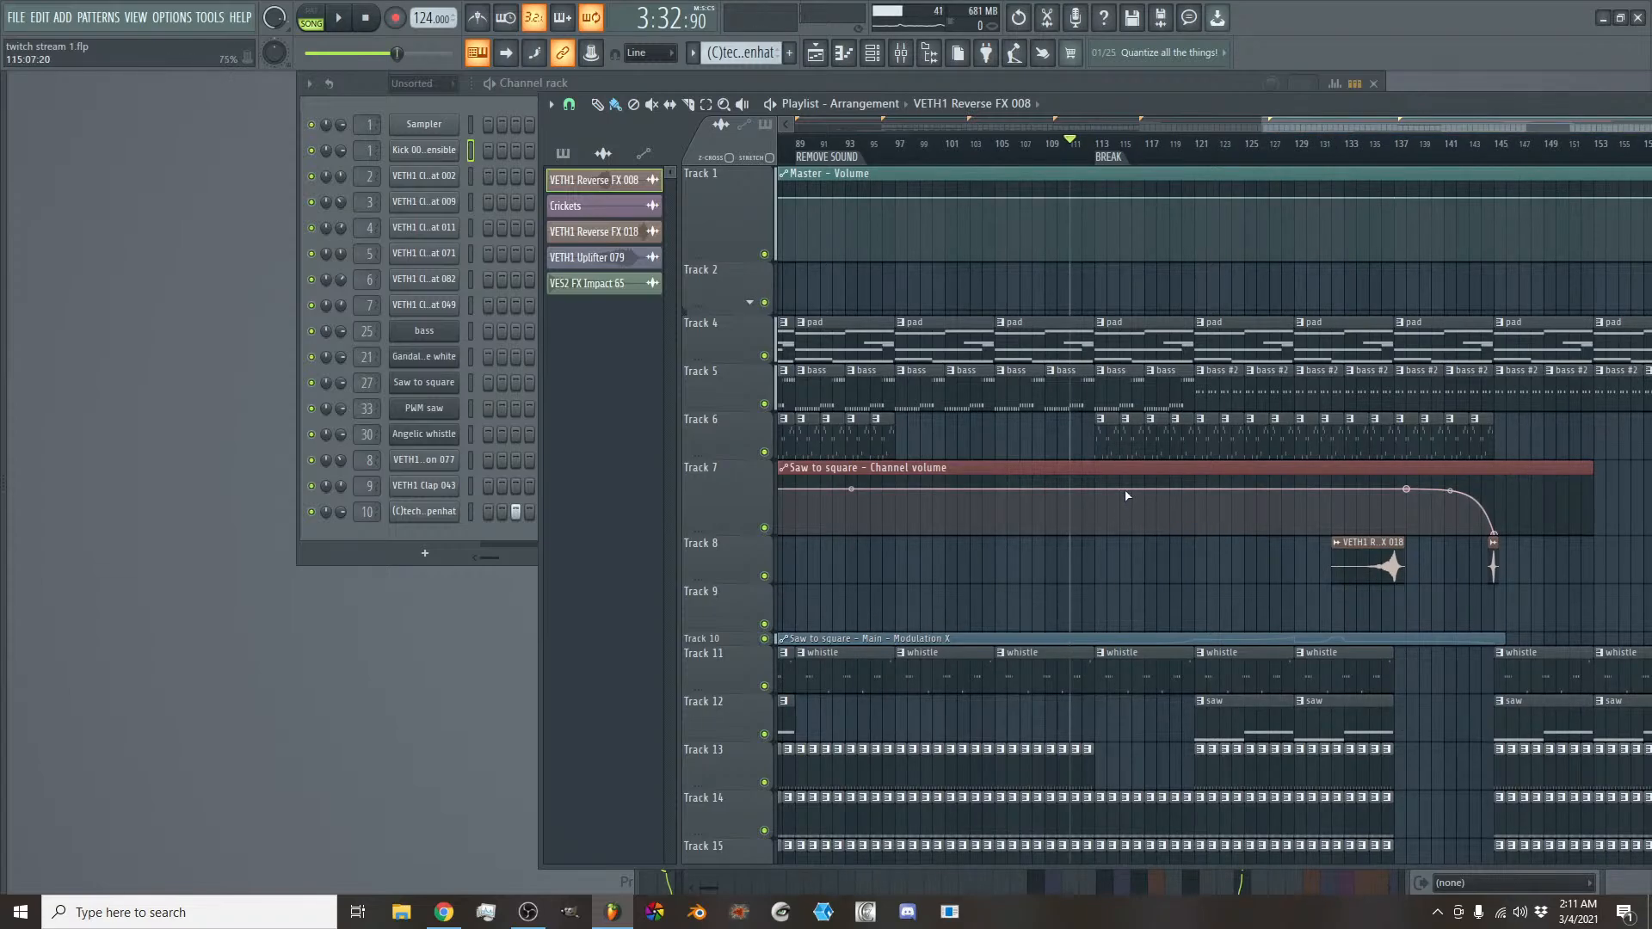
left_click_drag(1309, 121, 1339, 136)
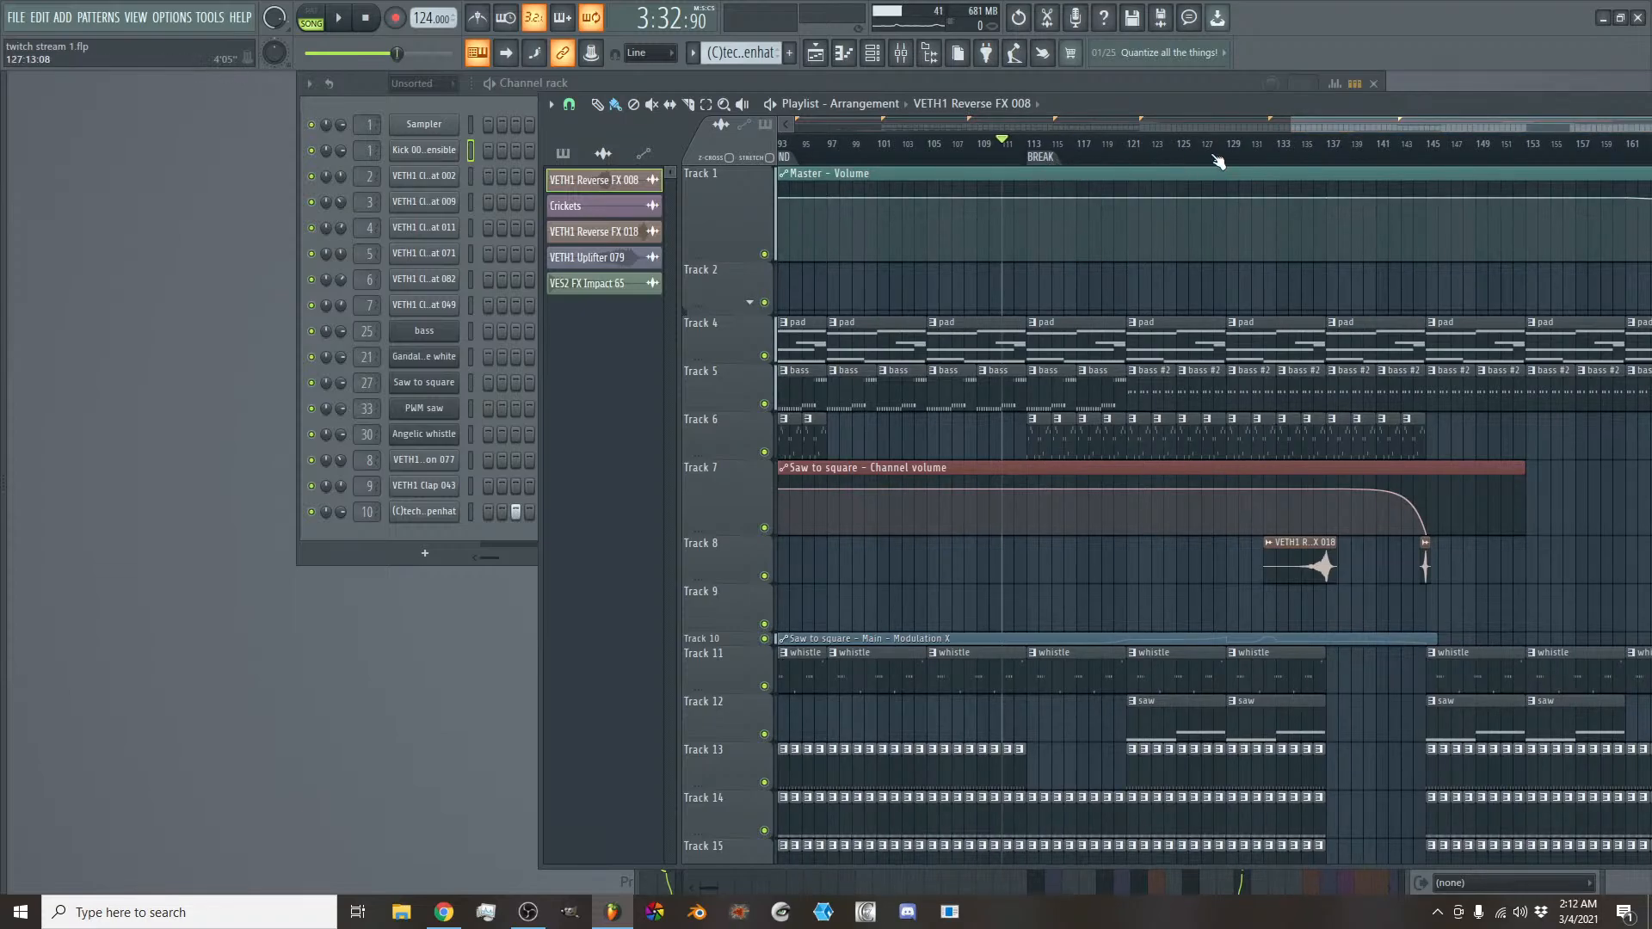
right_click(1133, 164)
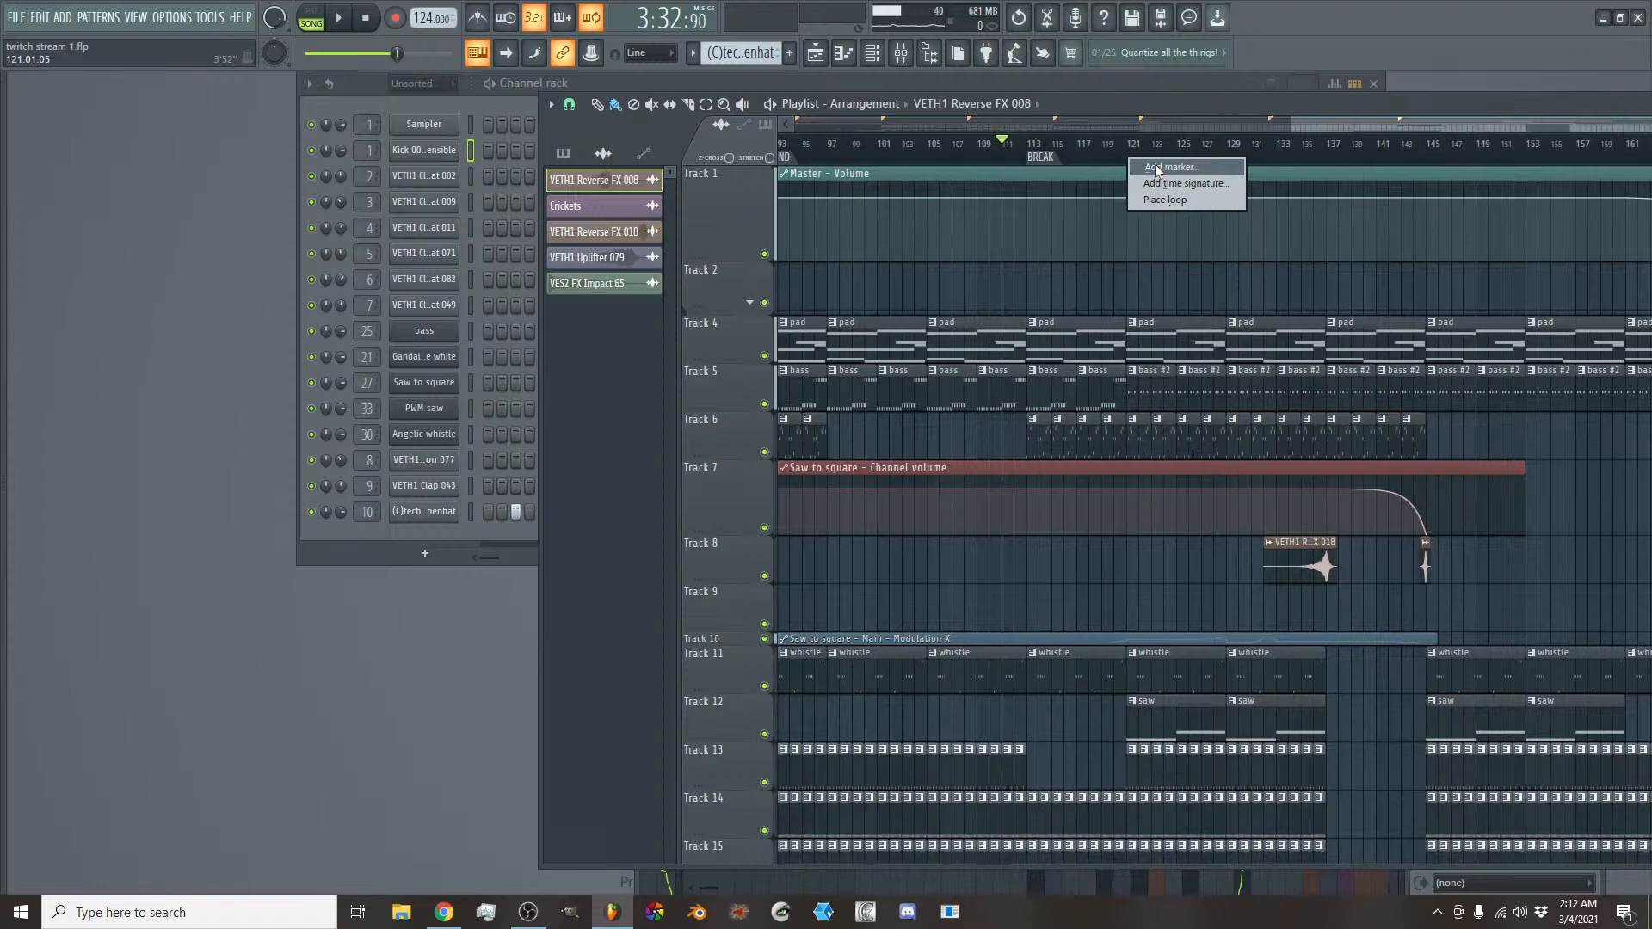
left_click(1104, 148)
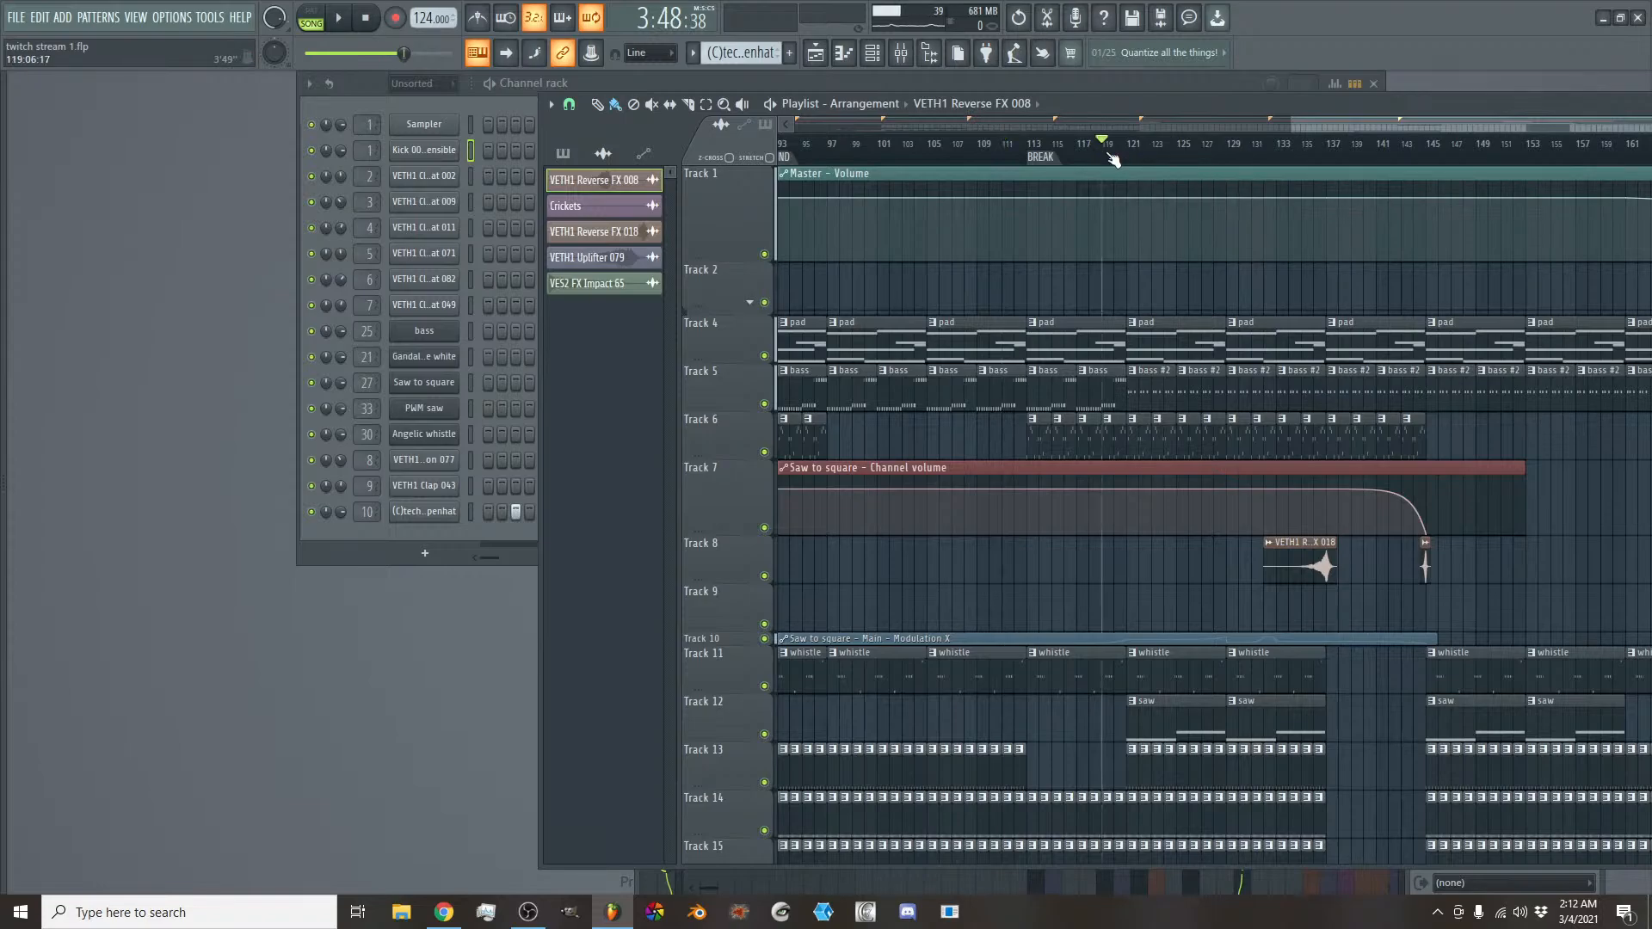
key("space")
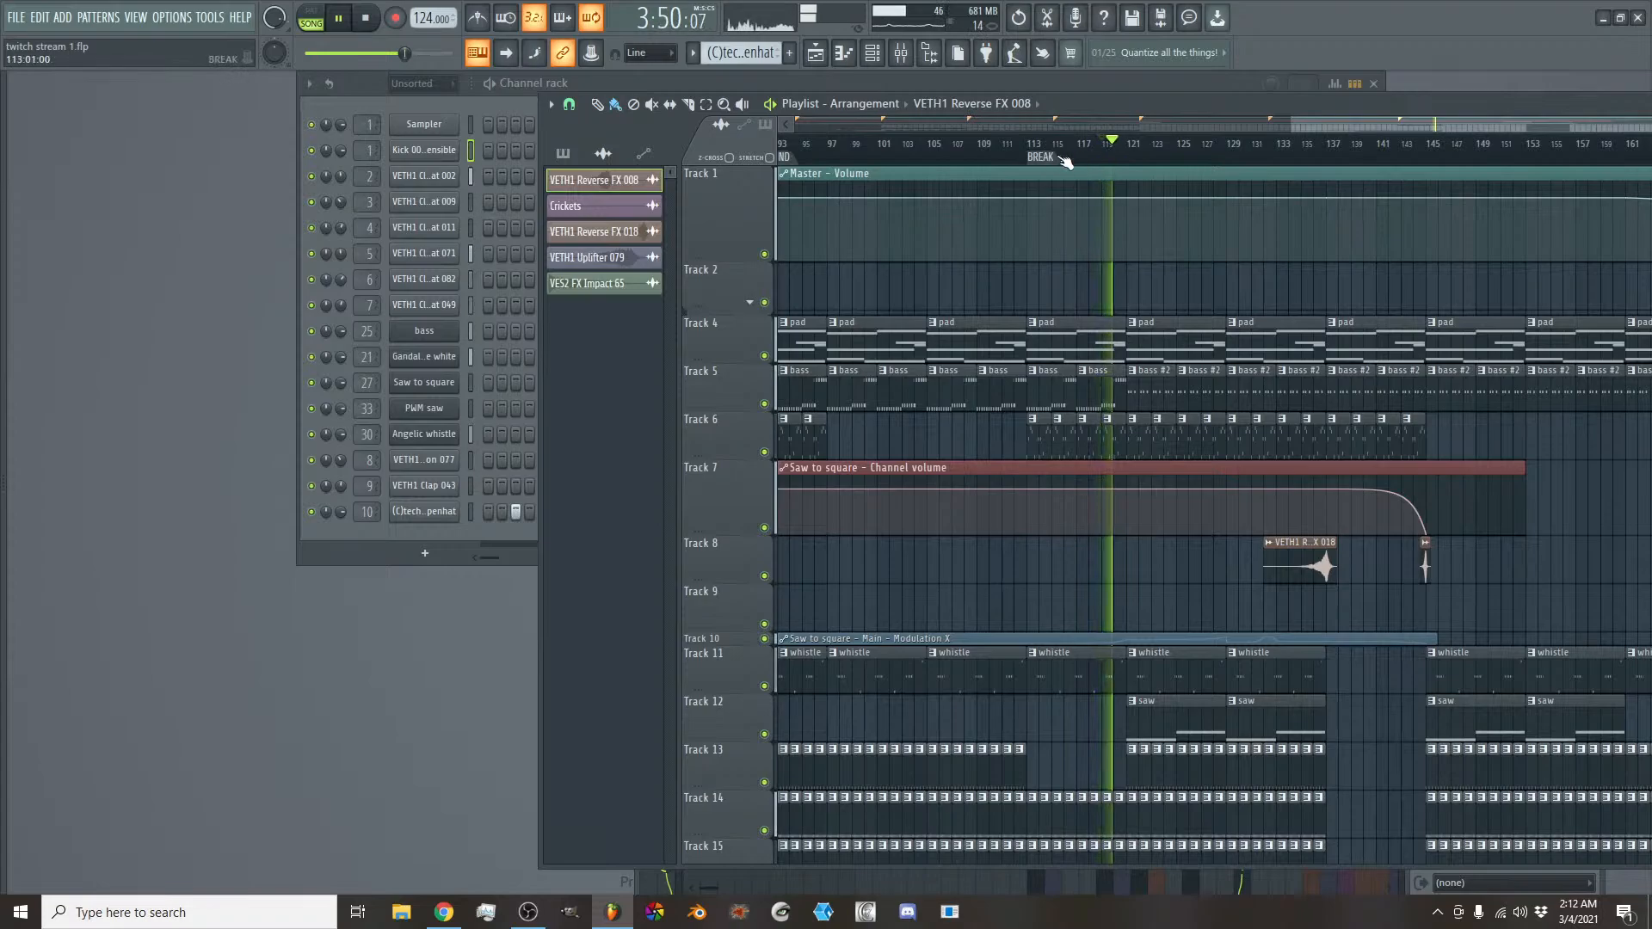
right_click(1127, 154)
left_click(1143, 166)
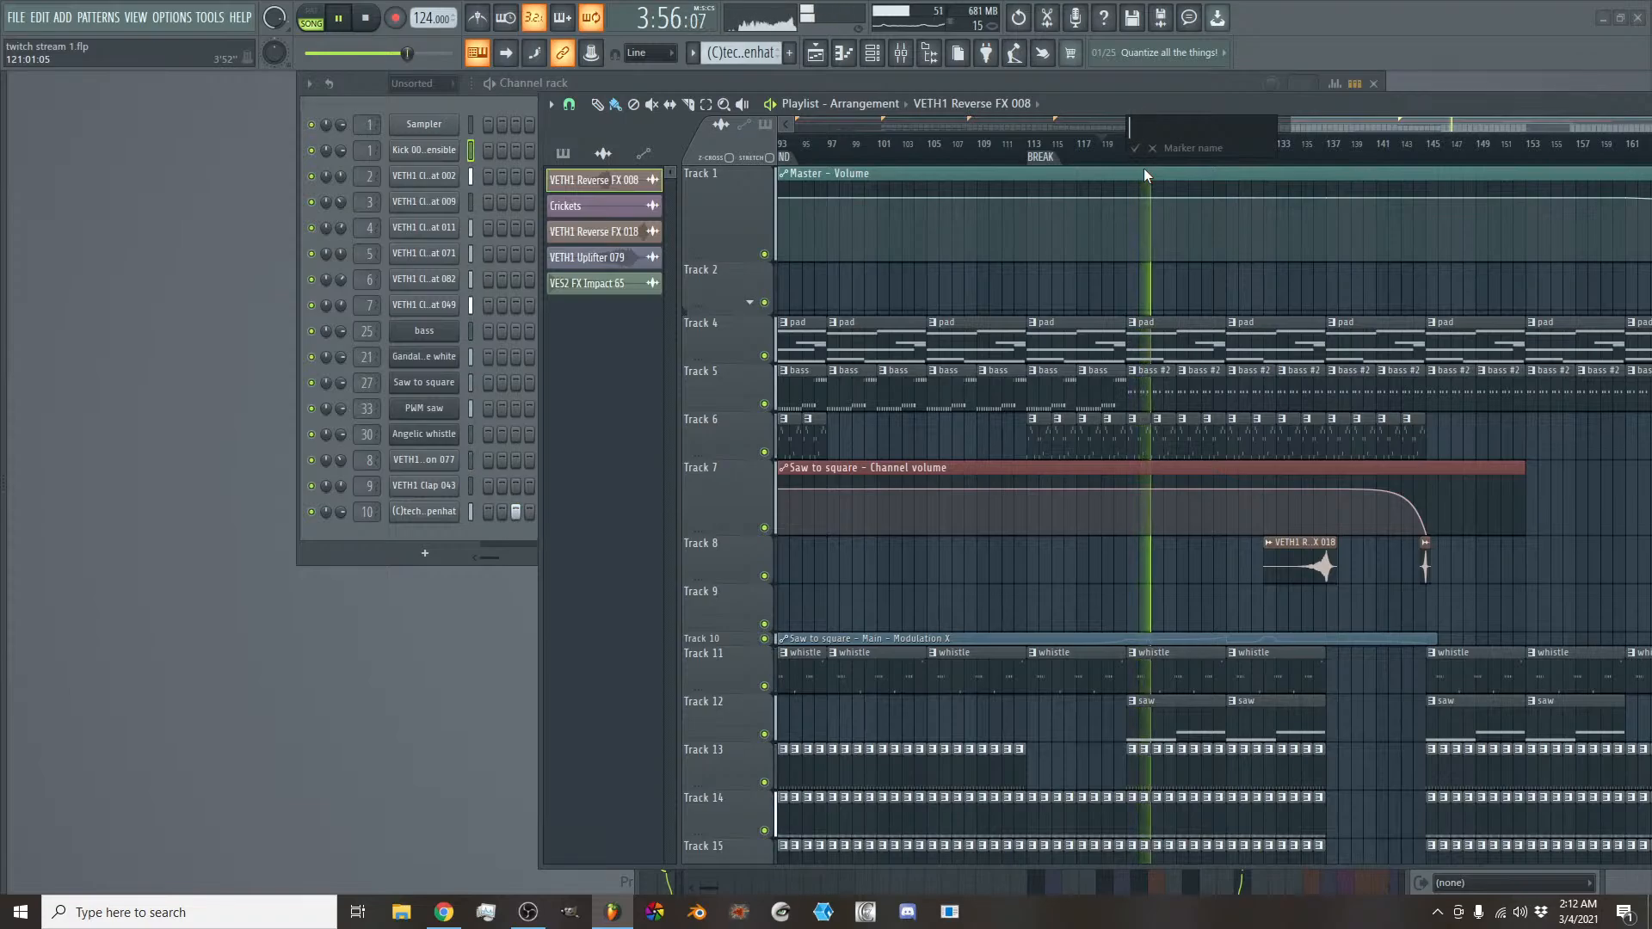
type("DROP")
key("Return")
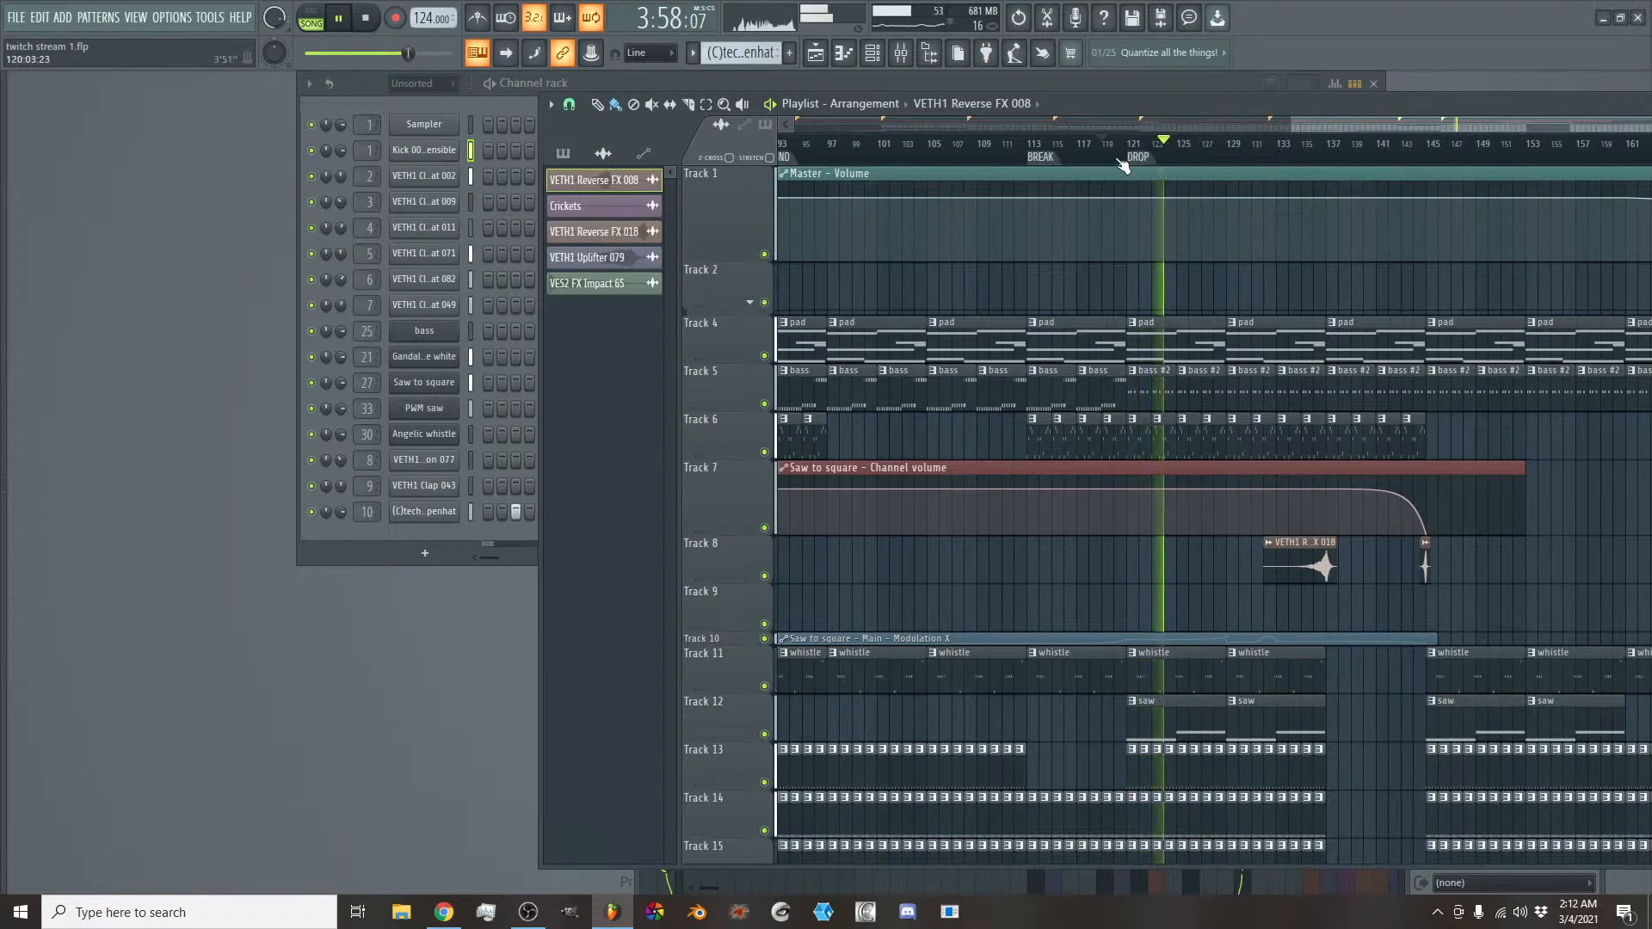
- Rename the BREAK time marker at bar 113 to SHORT BREAK
right_click(1046, 157)
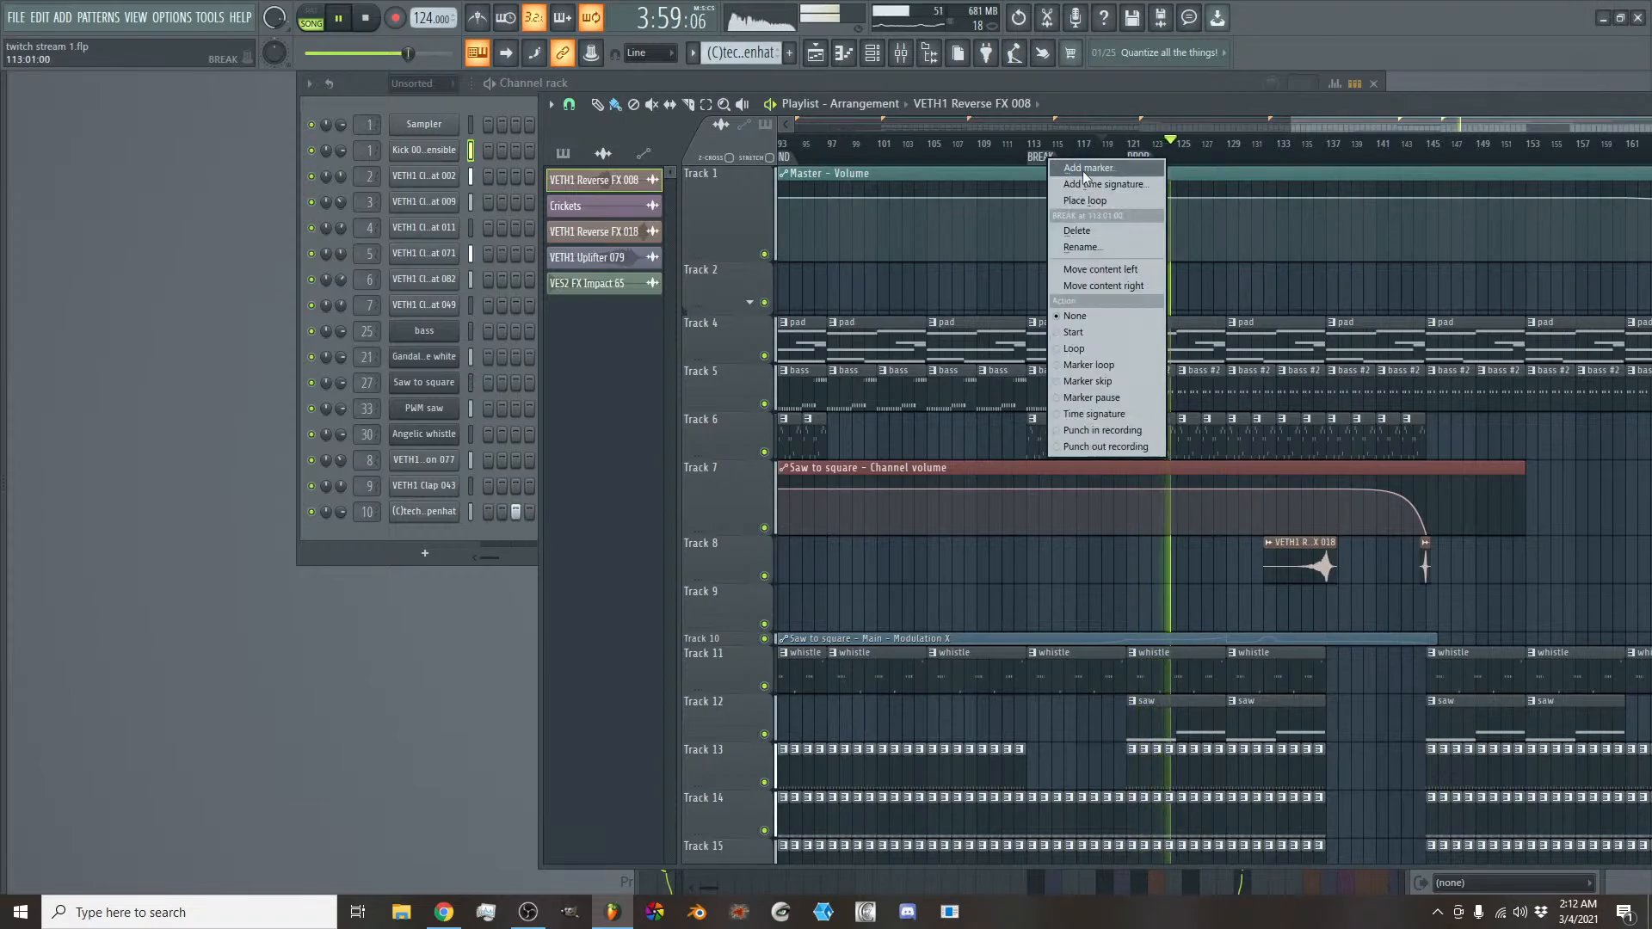
left_click(1097, 247)
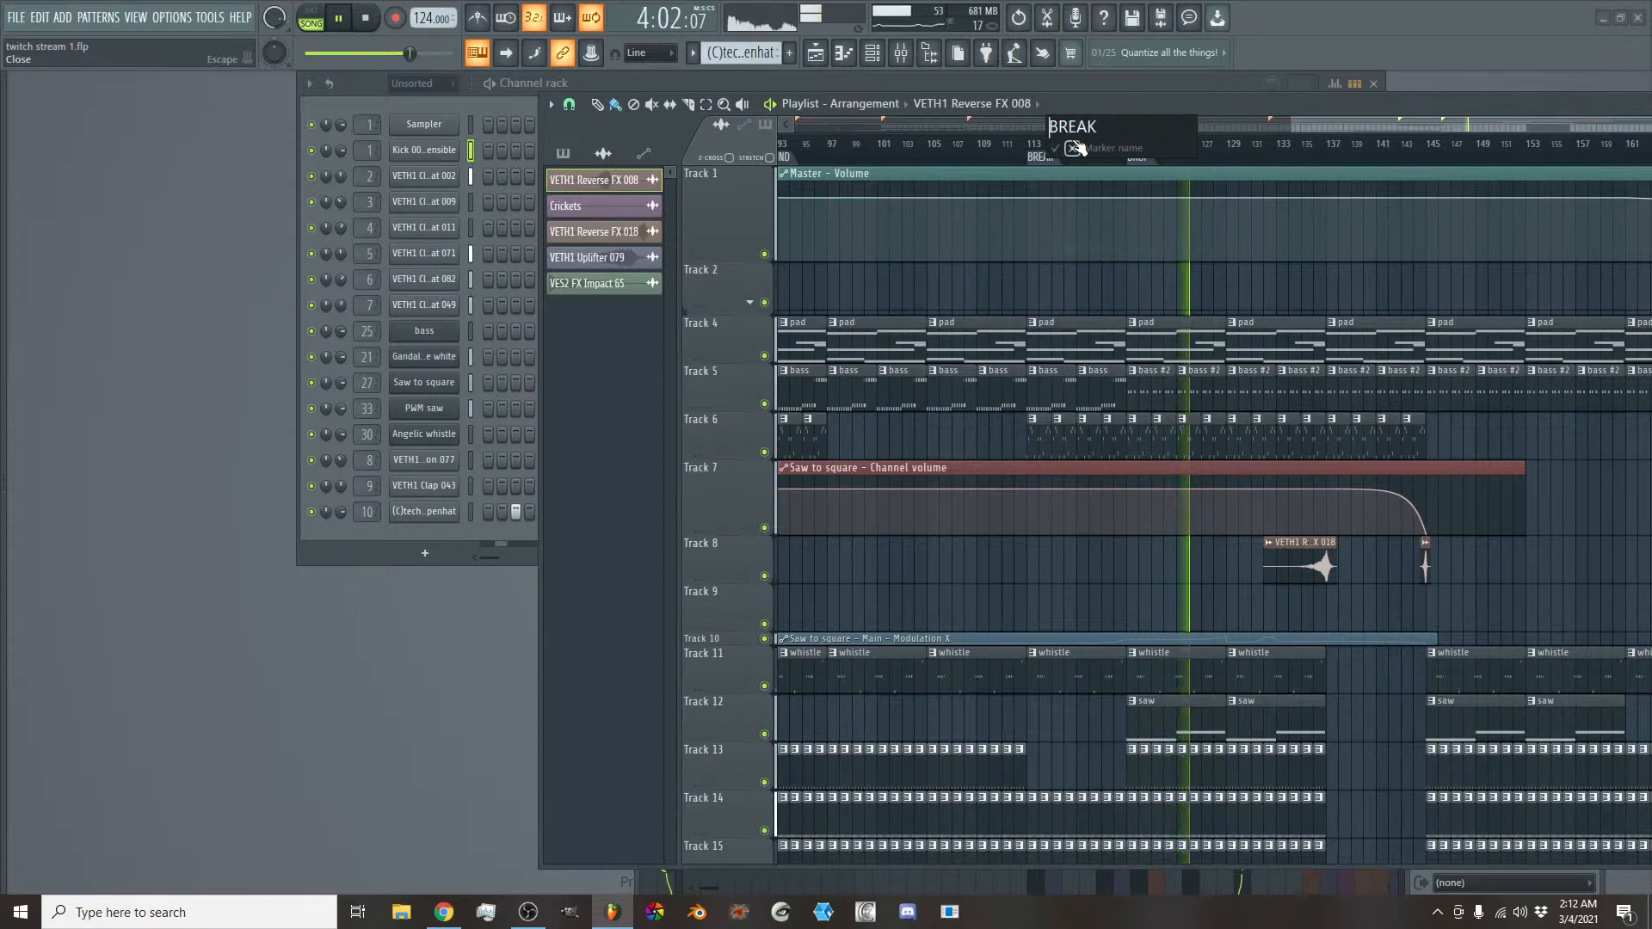
type("SHORT BREAK")
key("Return")
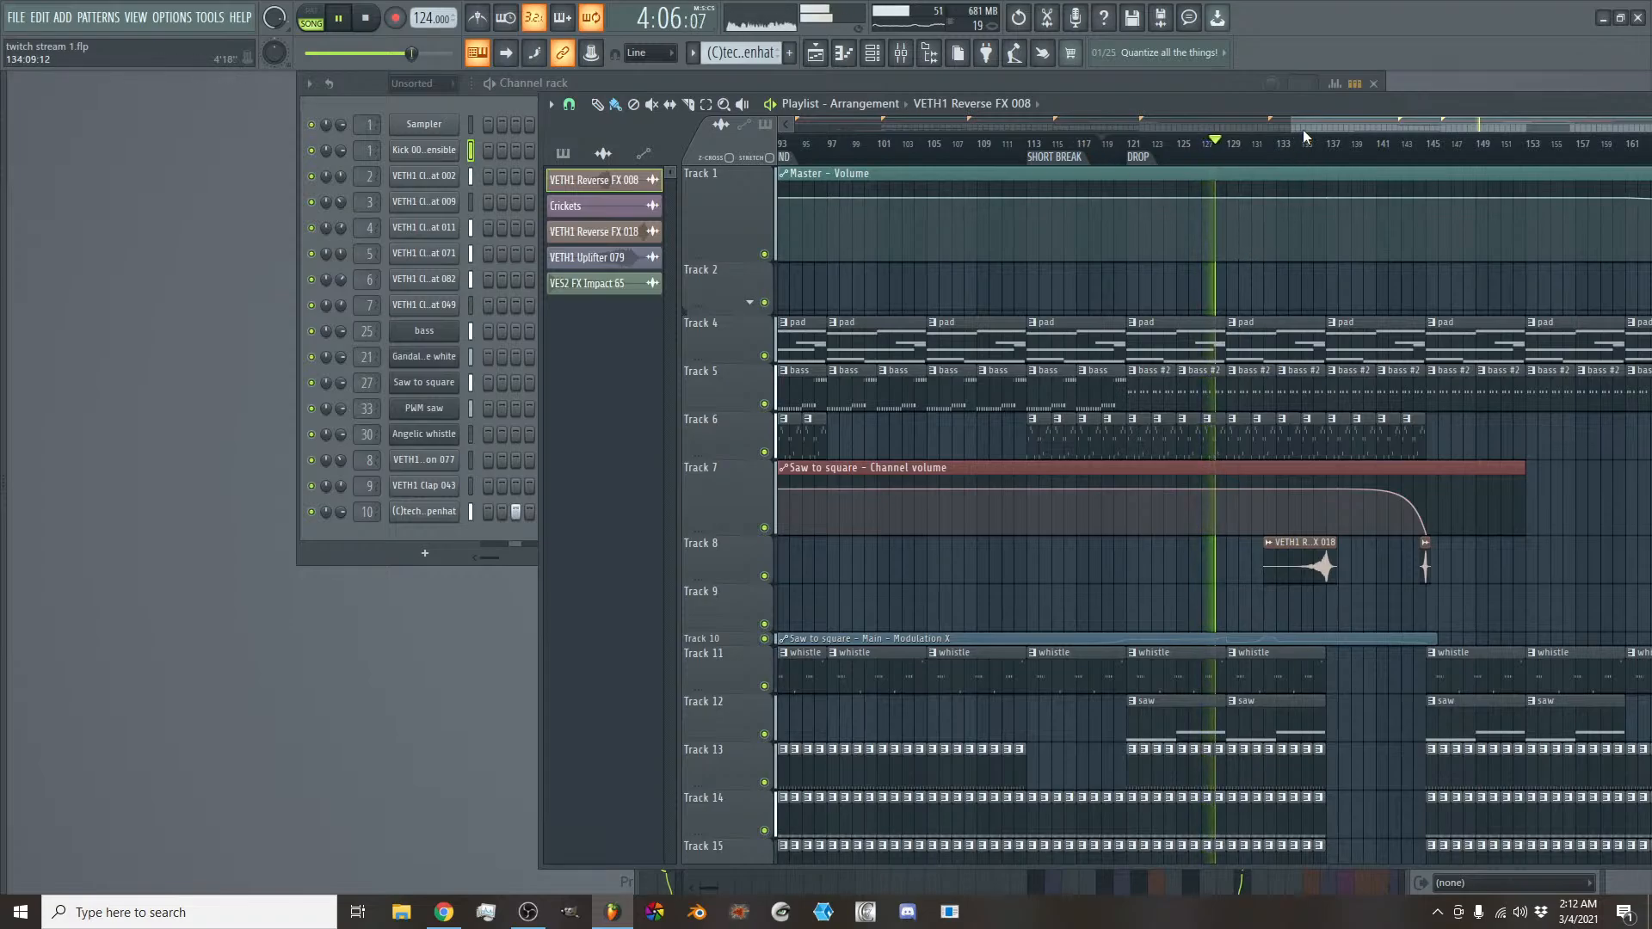
- Look over the clips following the DROP marker and enlarge Track 10 to show its Modulation X automation curve
left_click_drag(1302, 129, 1360, 129)
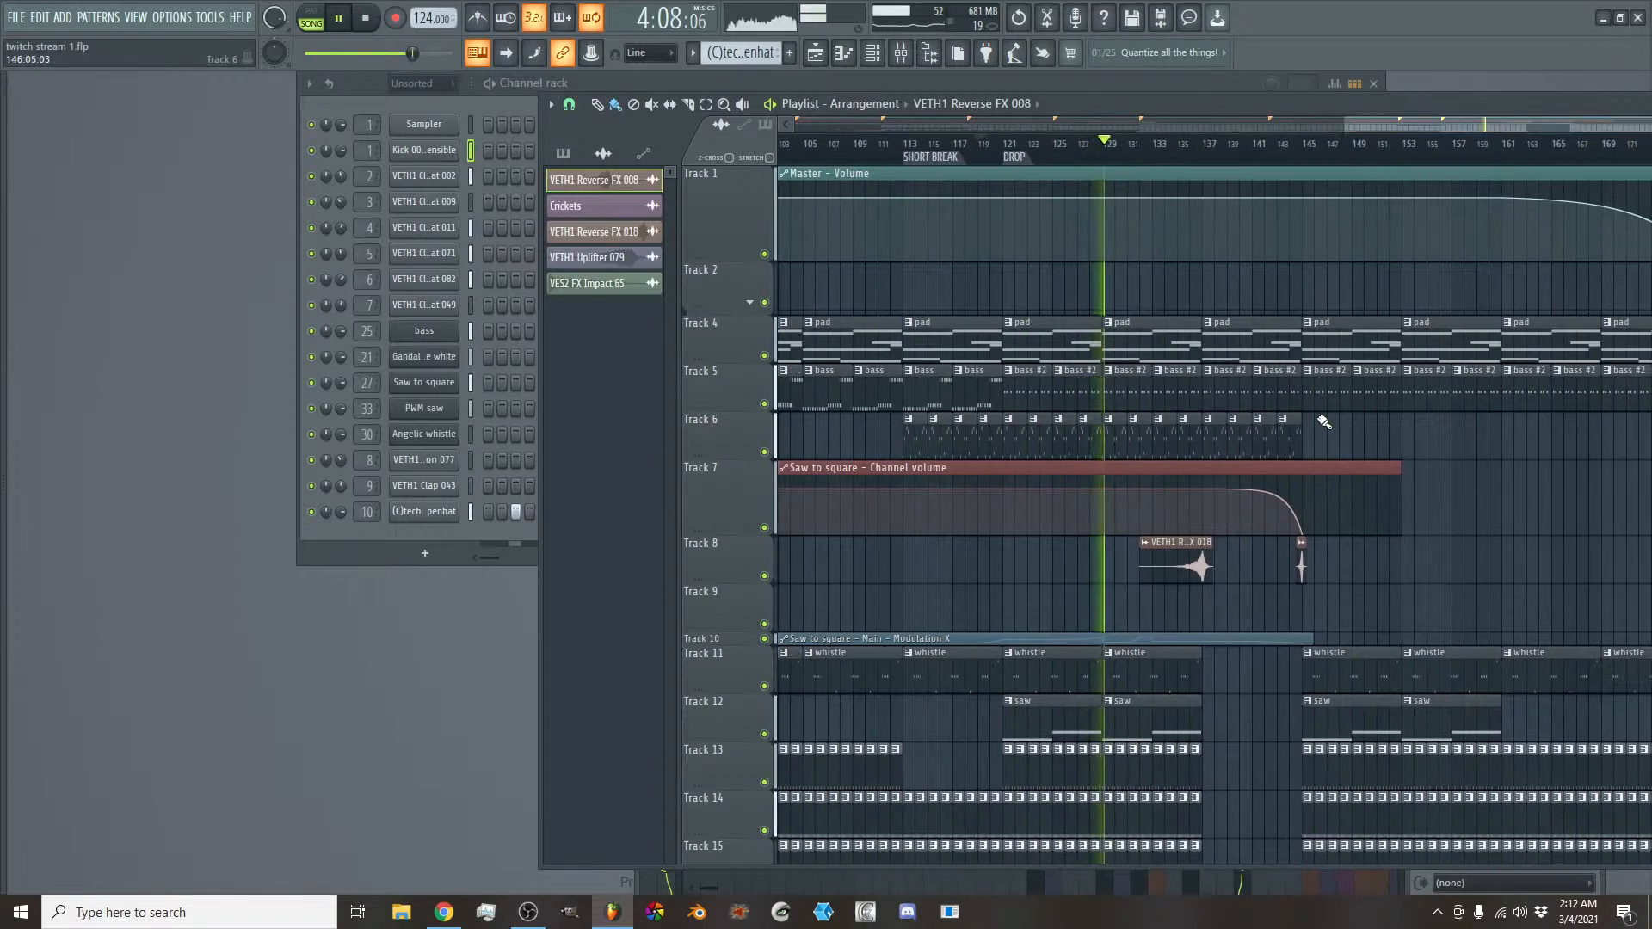
scroll(1317, 416, "down", 4)
scroll(1314, 417, "down", 4)
scroll(1265, 428, "up", 7)
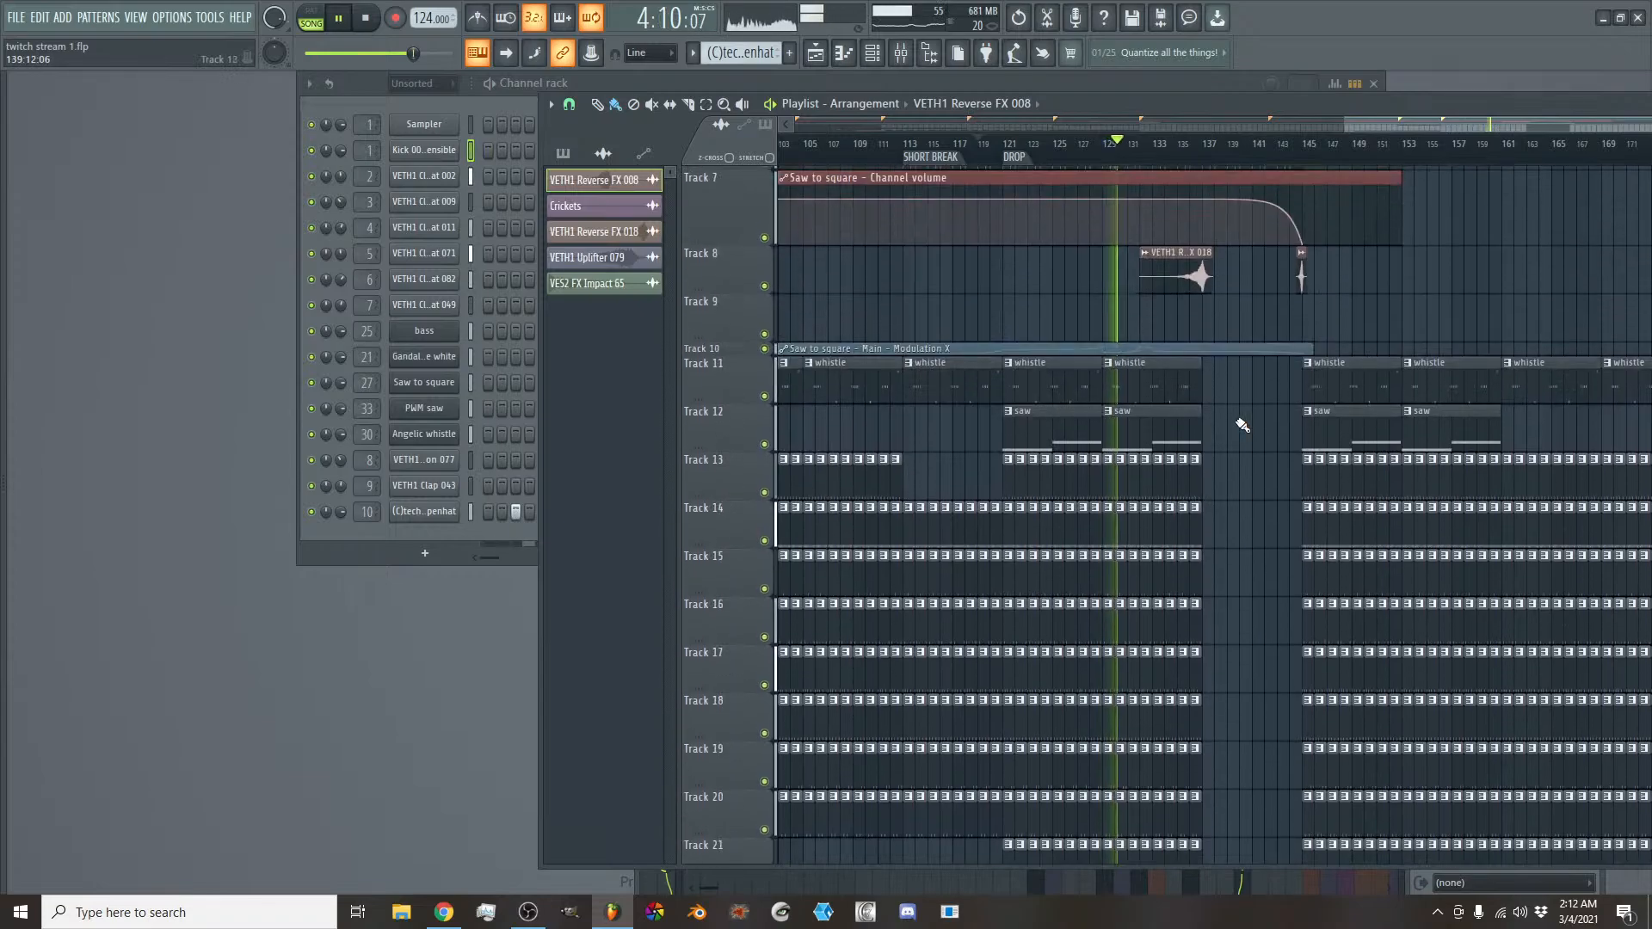
scroll(1143, 361, "up", 4)
scroll(1130, 392, "up", 1)
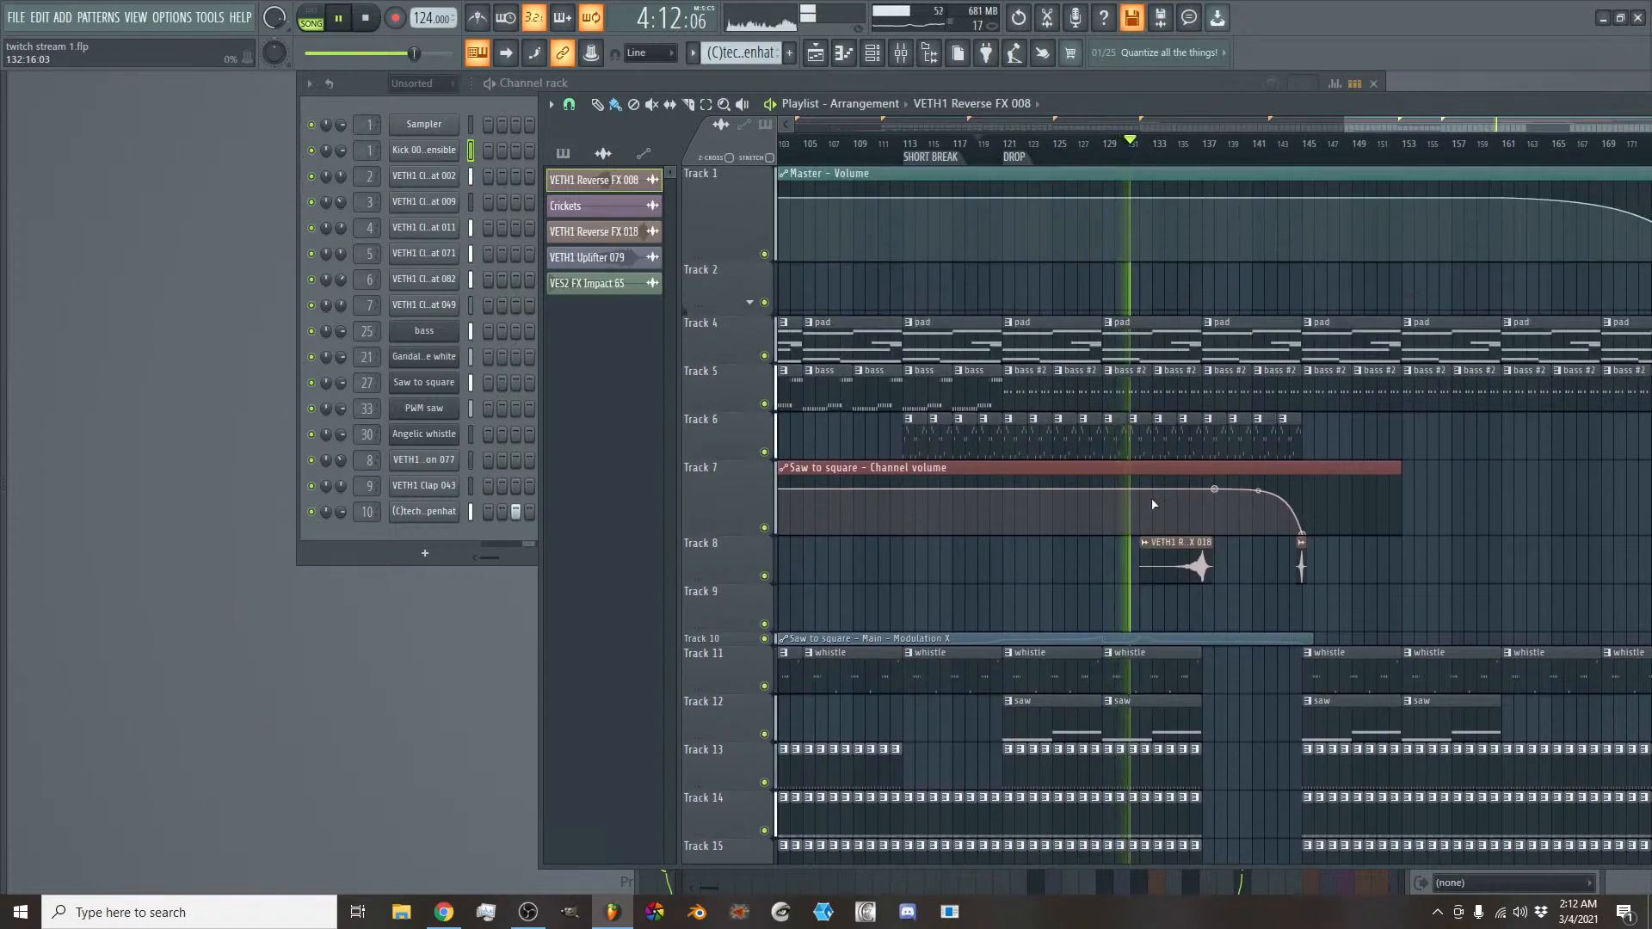
scroll(1136, 396, "down", 5)
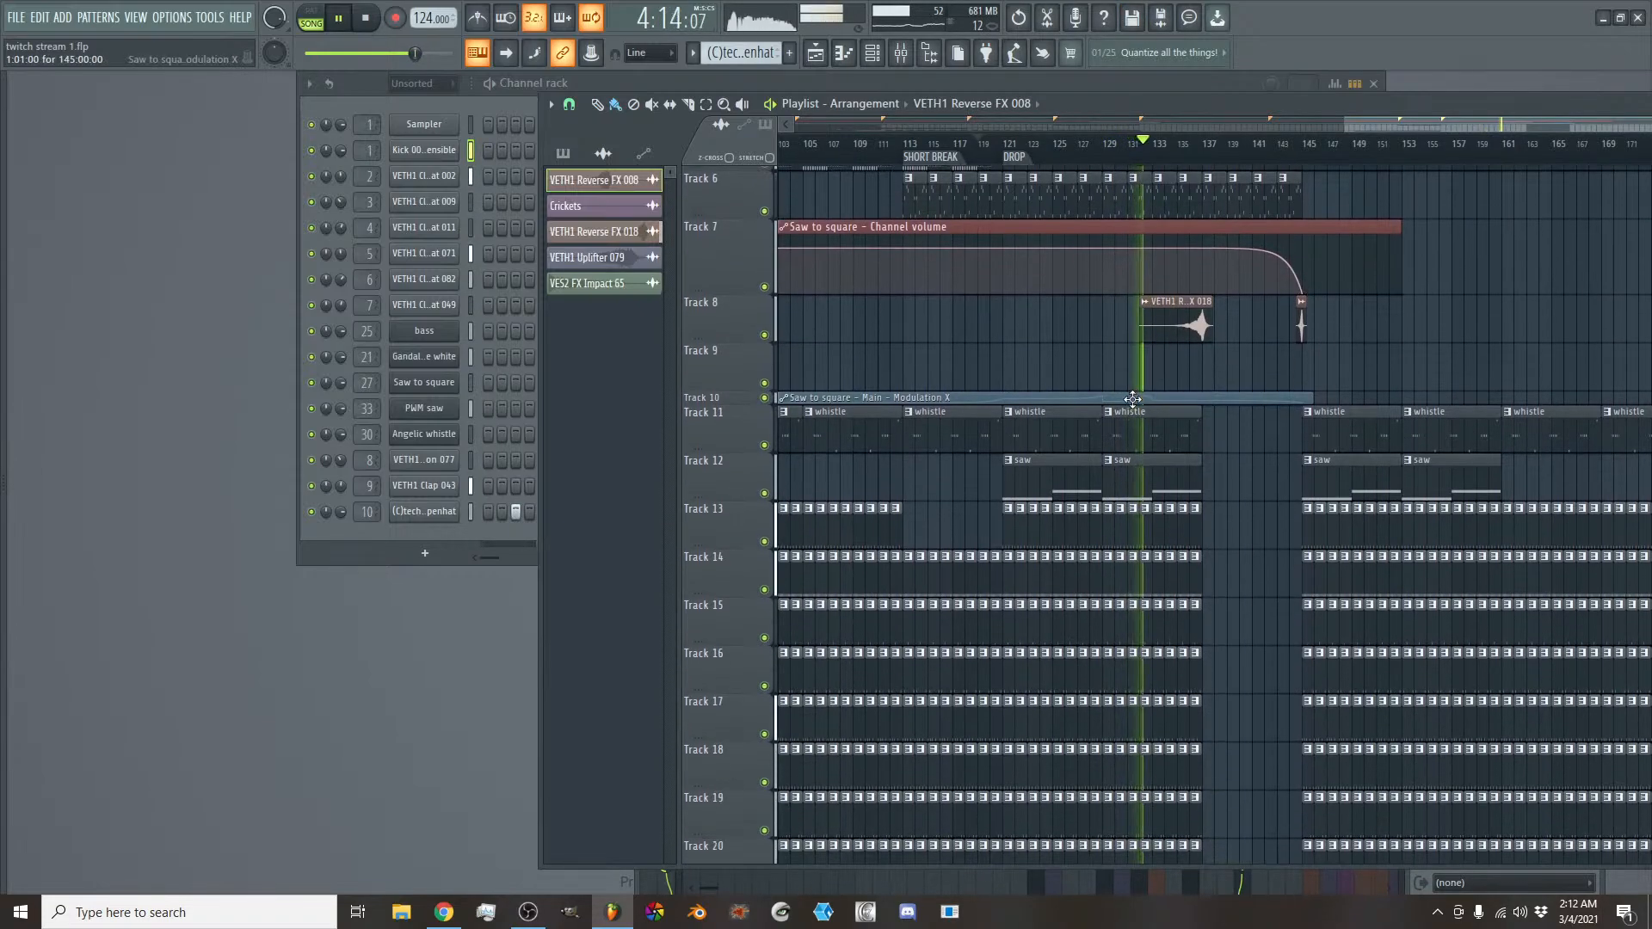
left_click_drag(749, 402, 748, 543)
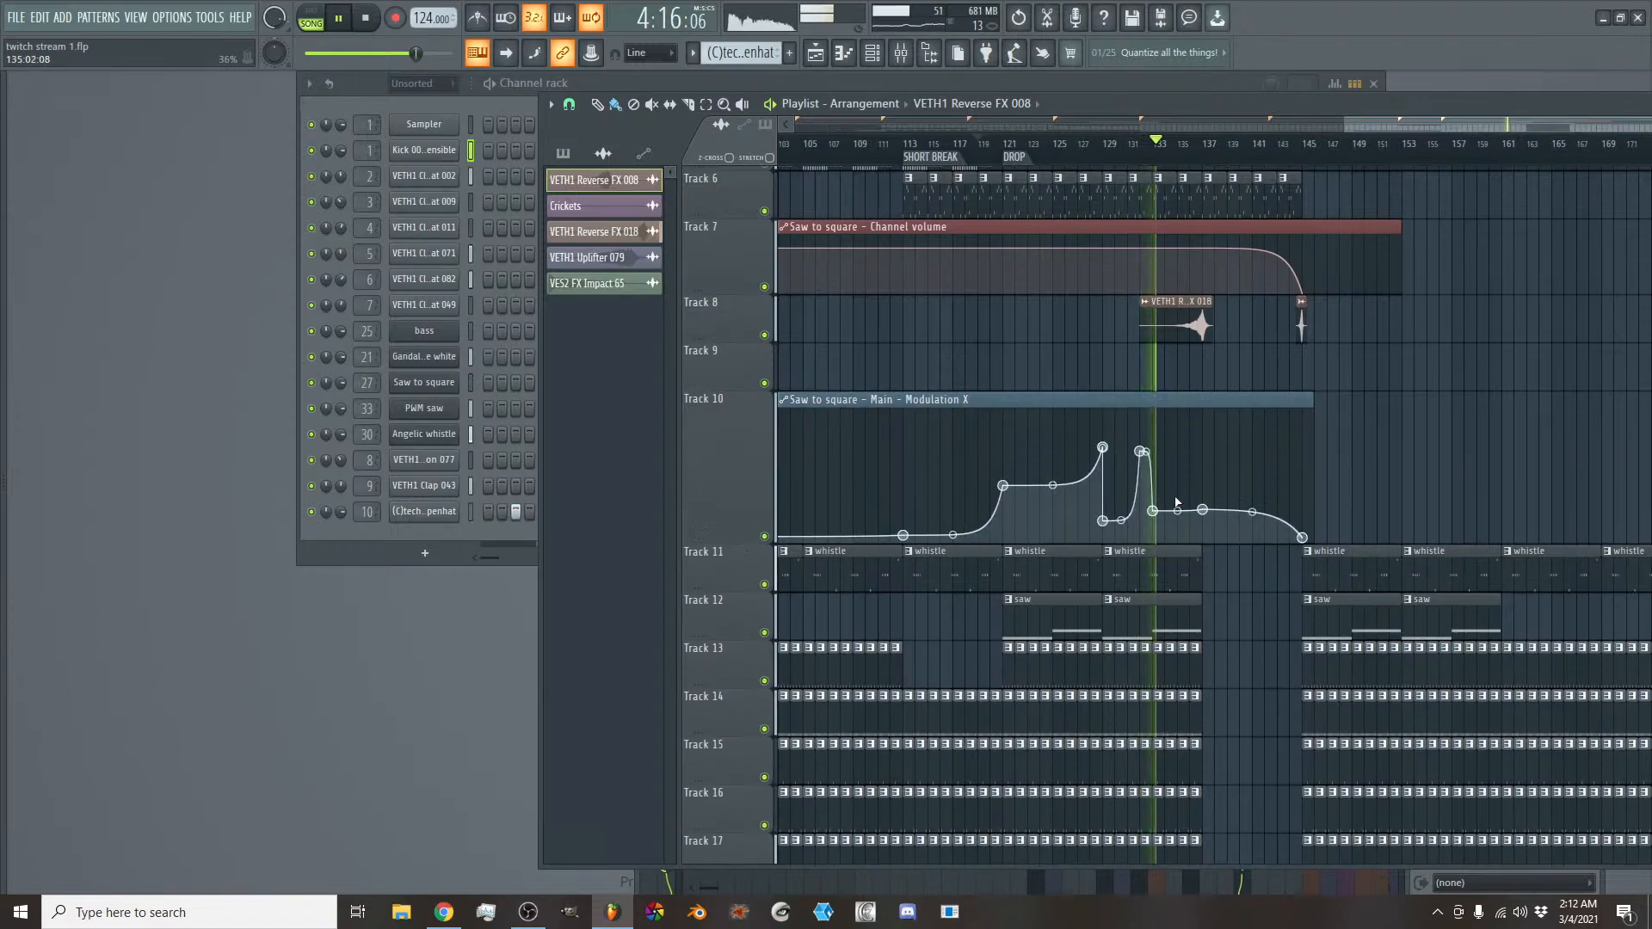
- Add a time marker named BREAK at bar 137, where the whistle, saw and drum clips stop
left_click_drag(1354, 118, 1390, 121)
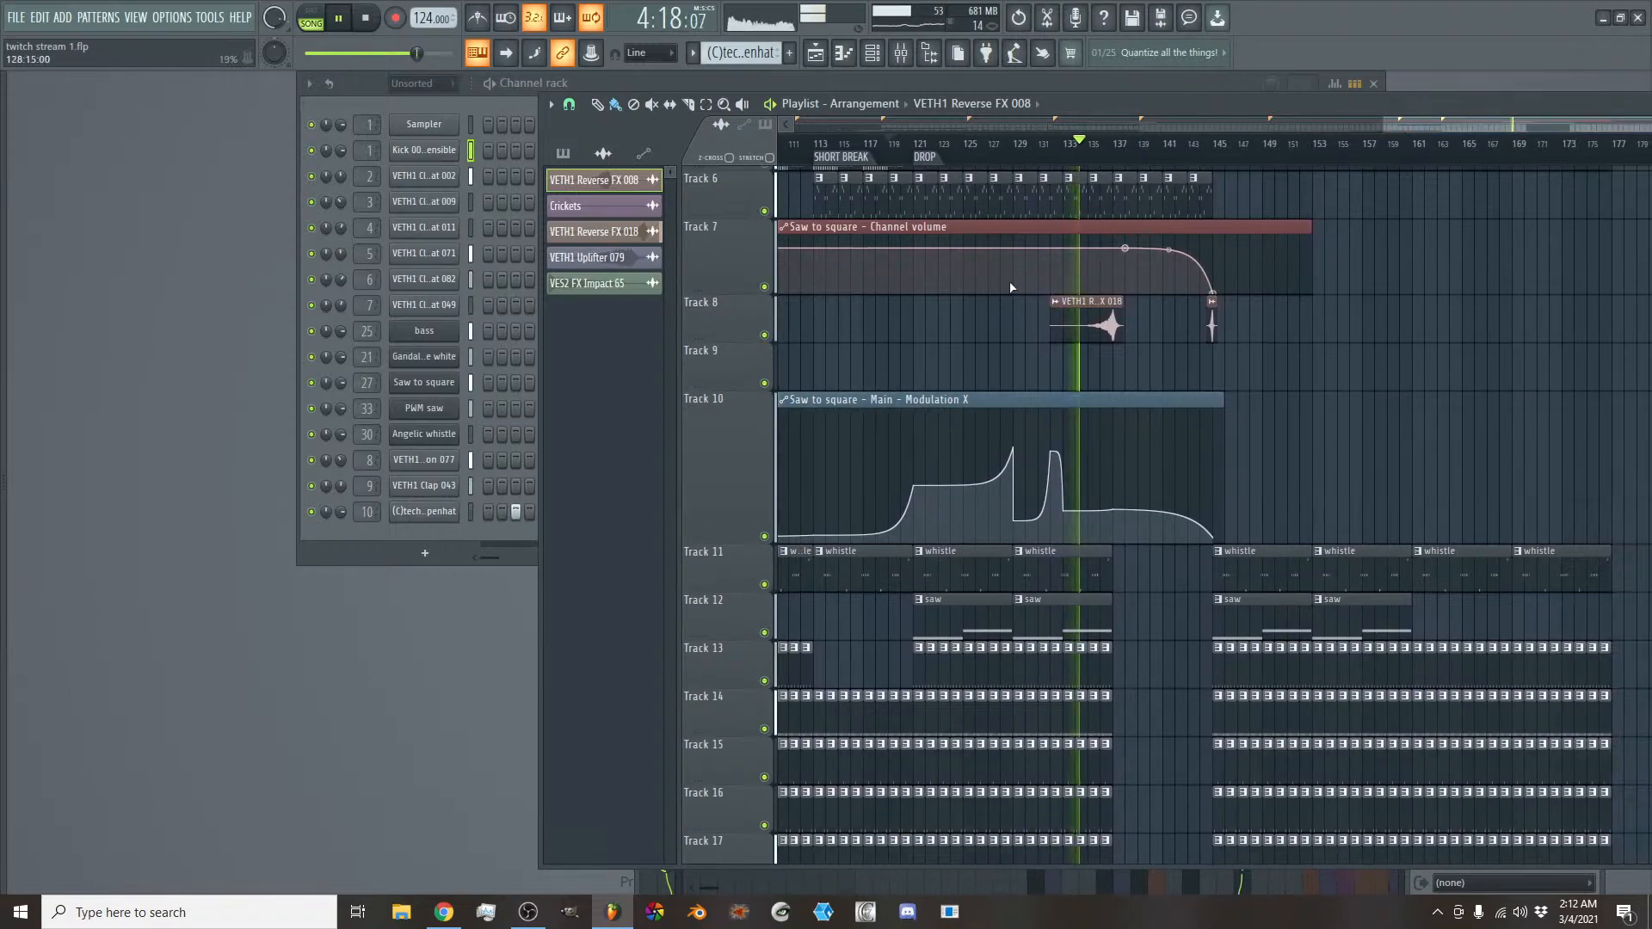
right_click(1120, 164)
left_click(1127, 166)
type("B")
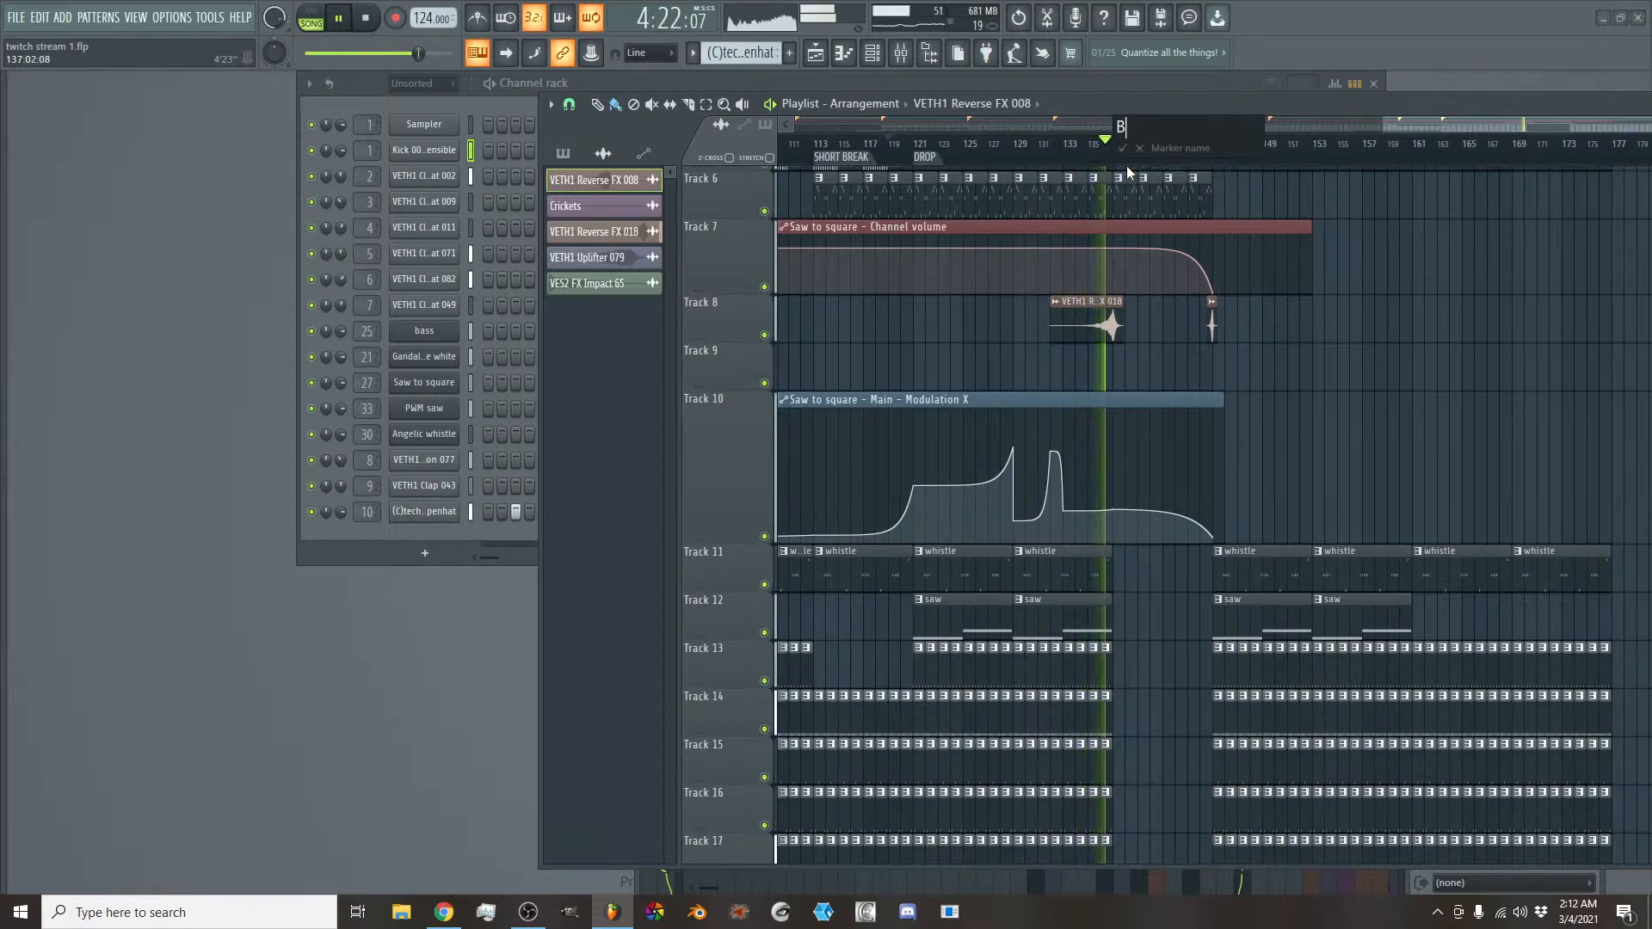
type("REAK")
key("Return")
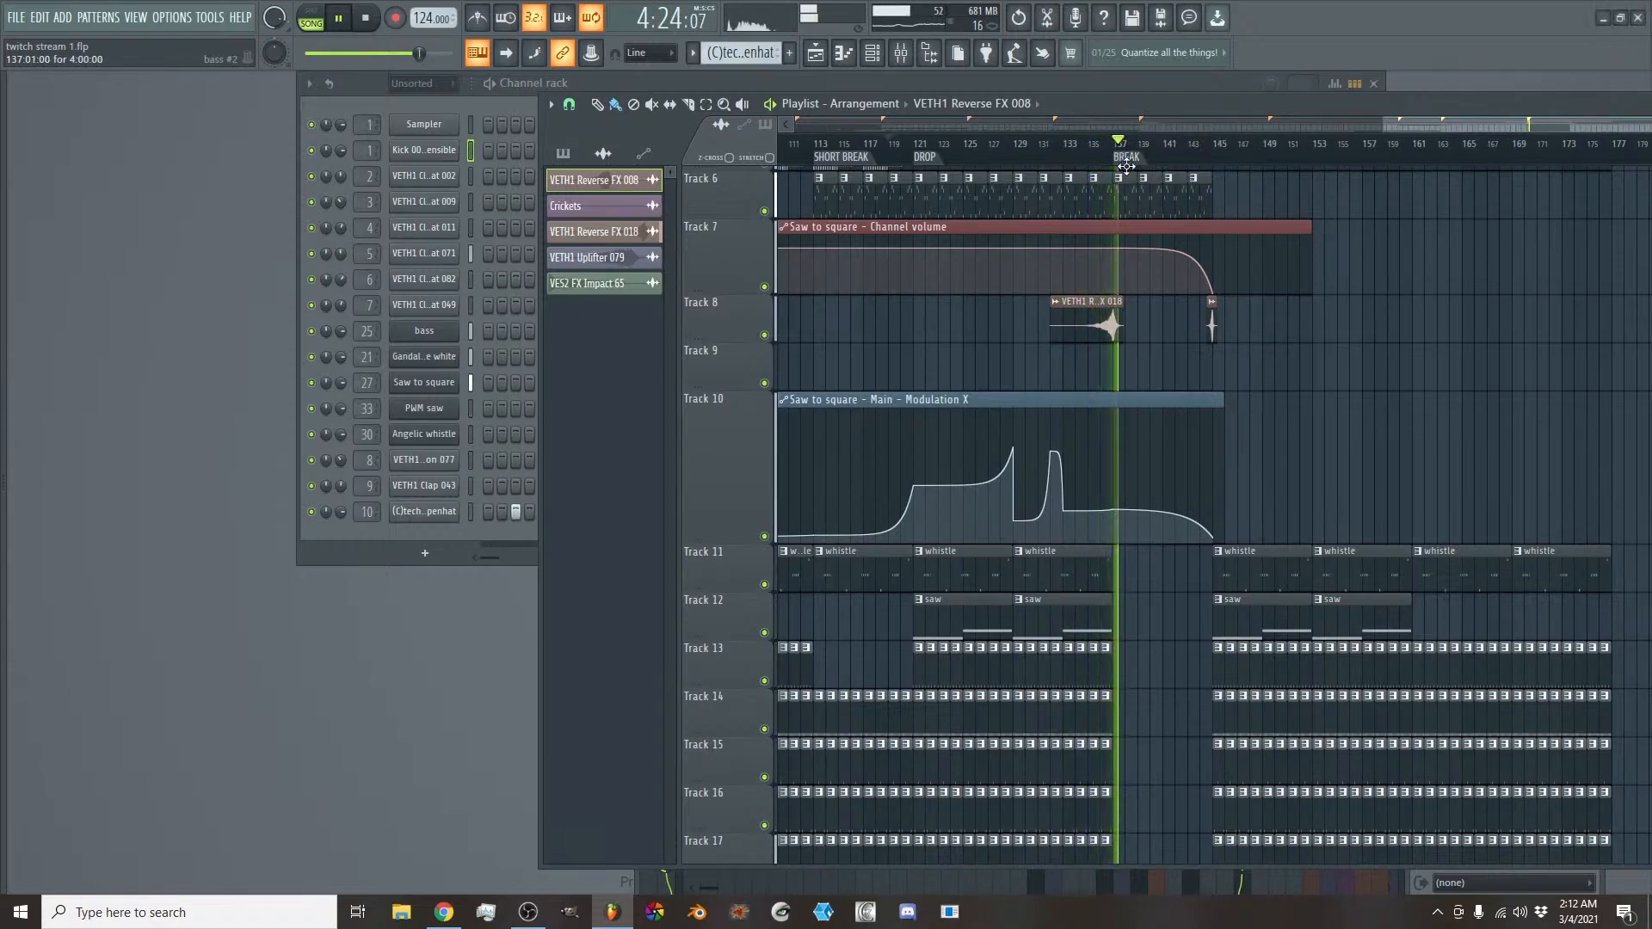
- Examine the clips across all tracks from the BREAK marker at bar 137 to the end of the arrangement
left_click_drag(1409, 126, 1431, 126)
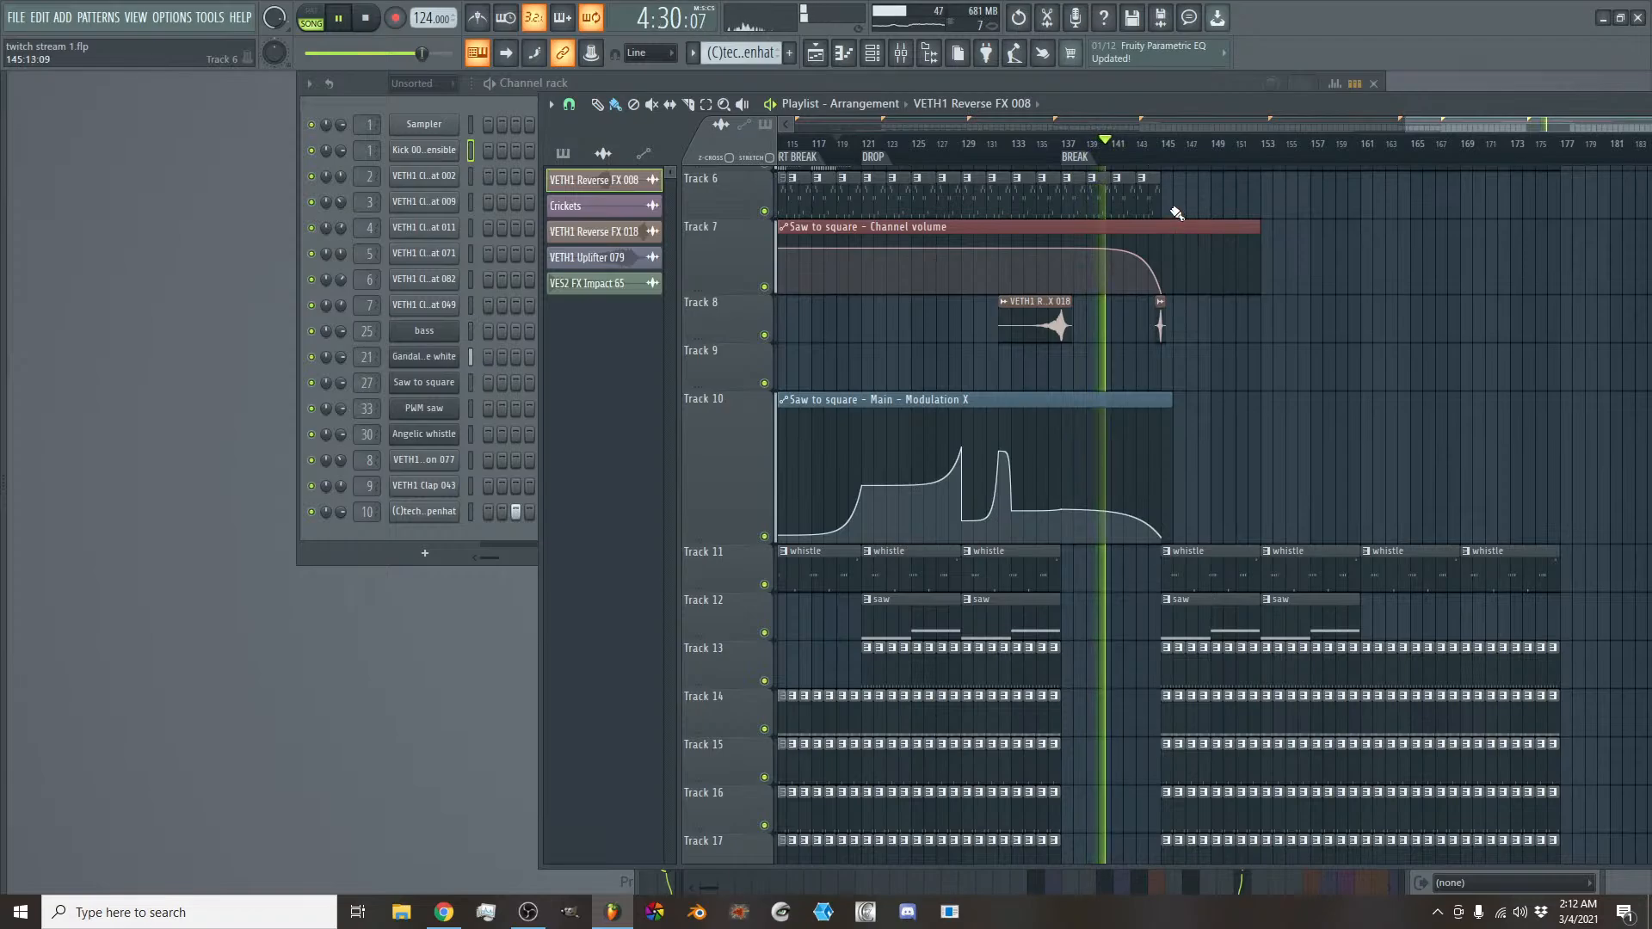
left_click_drag(1443, 127, 1476, 126)
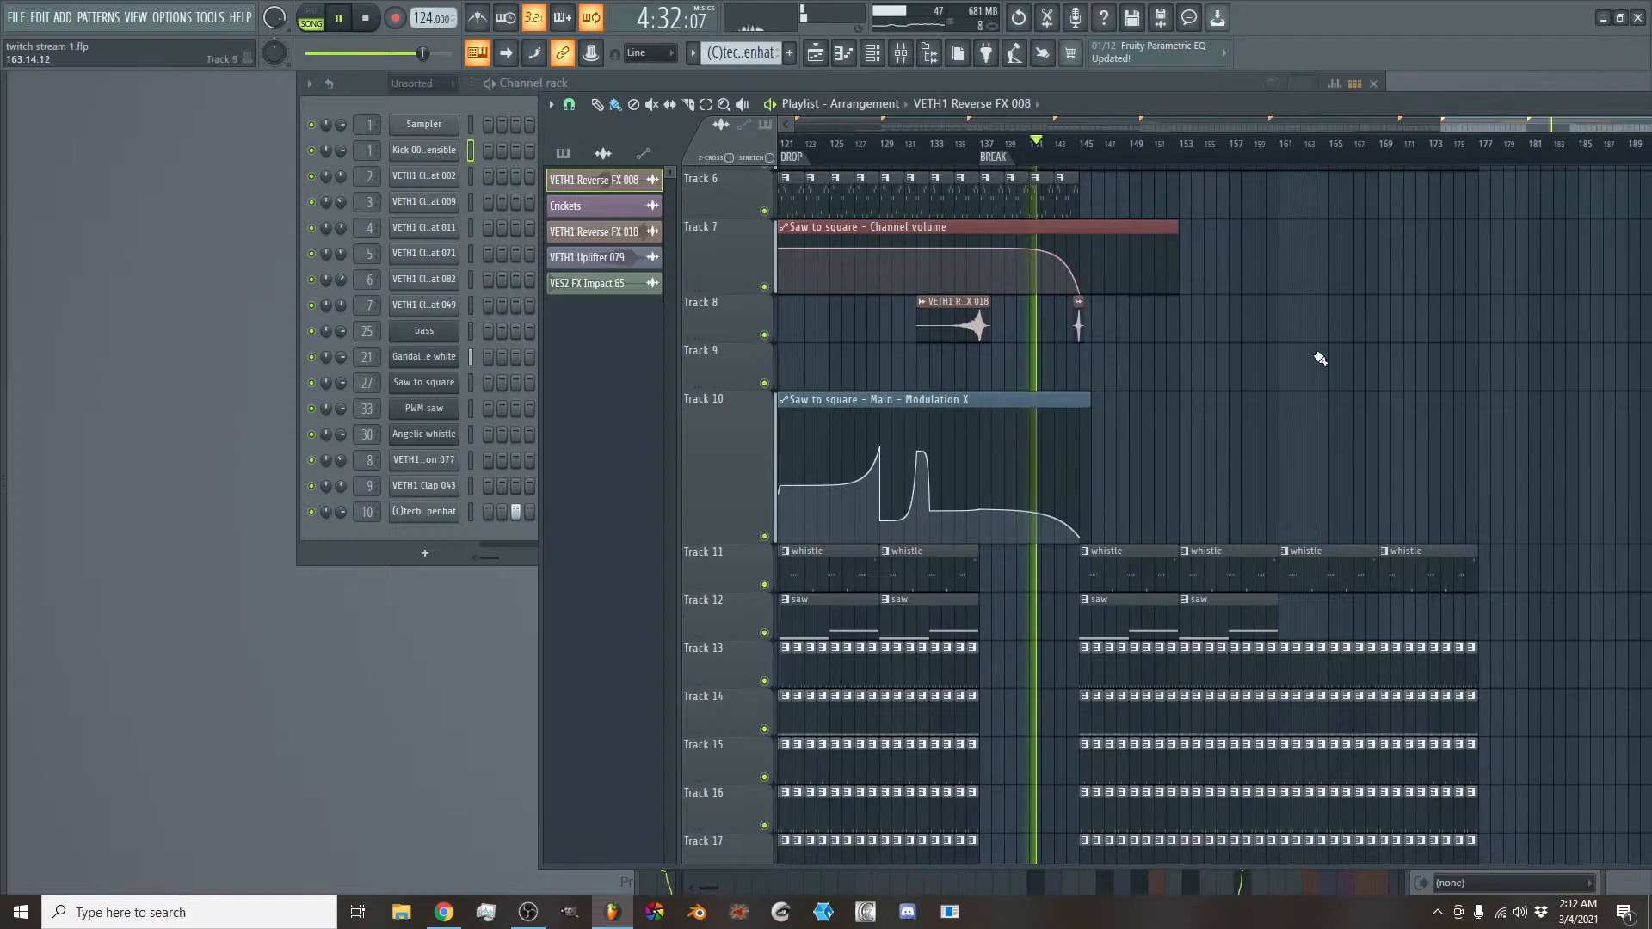
scroll(1306, 356, "up", 3)
scroll(1158, 413, "down", 3)
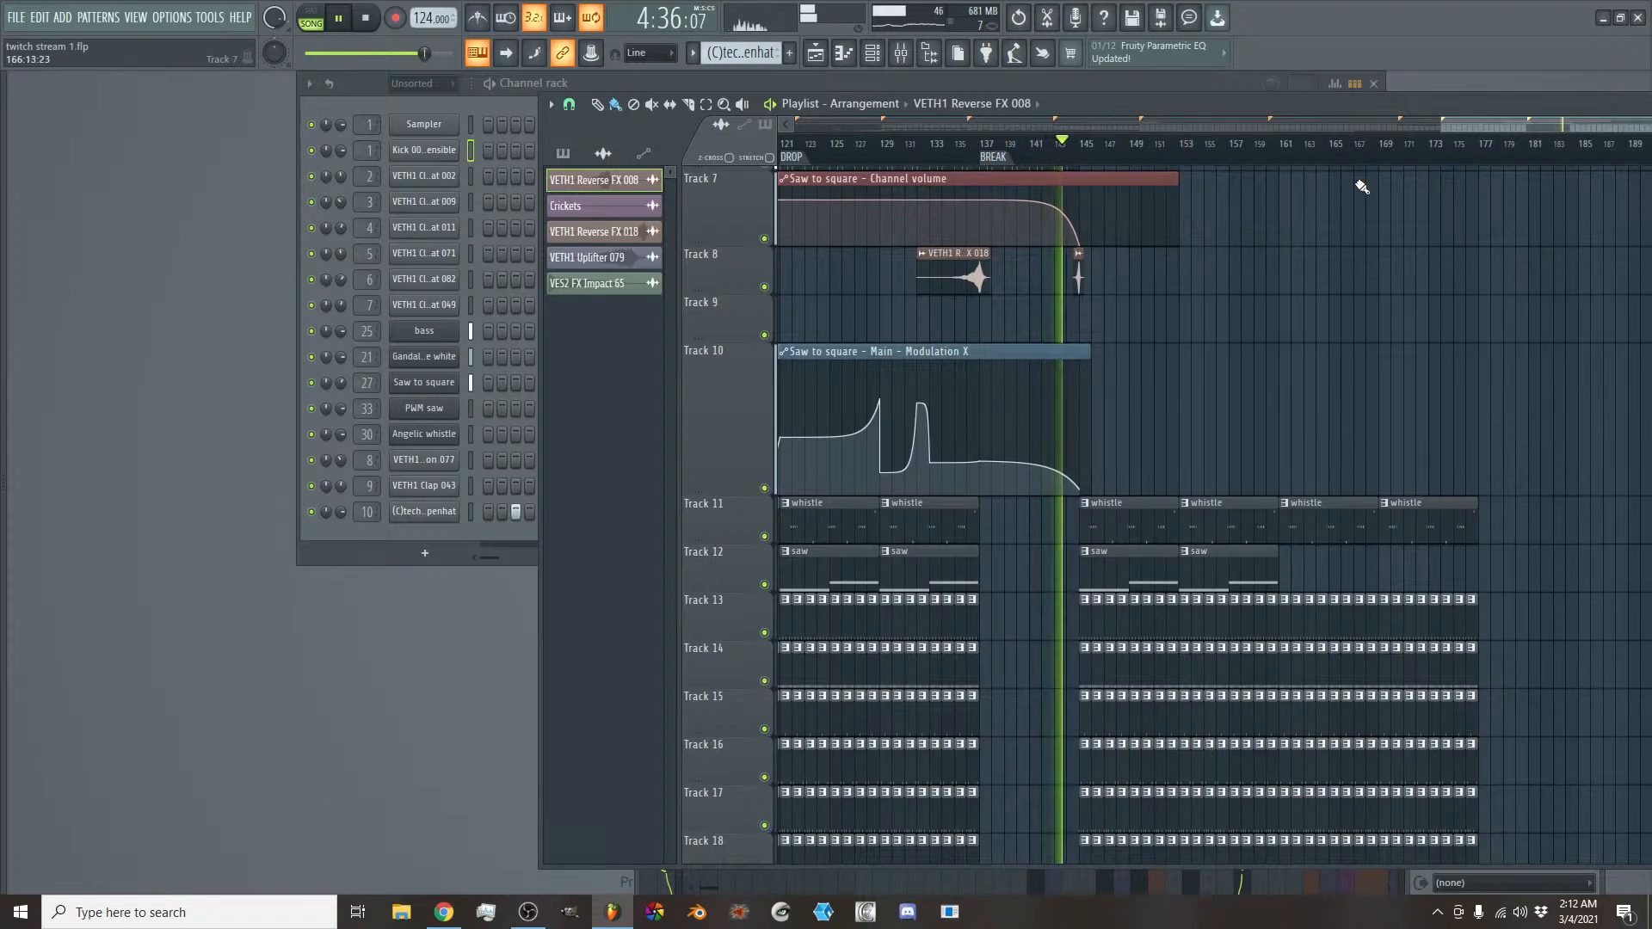
left_click_drag(1493, 126, 1512, 126)
scroll(1082, 608, "down", 2)
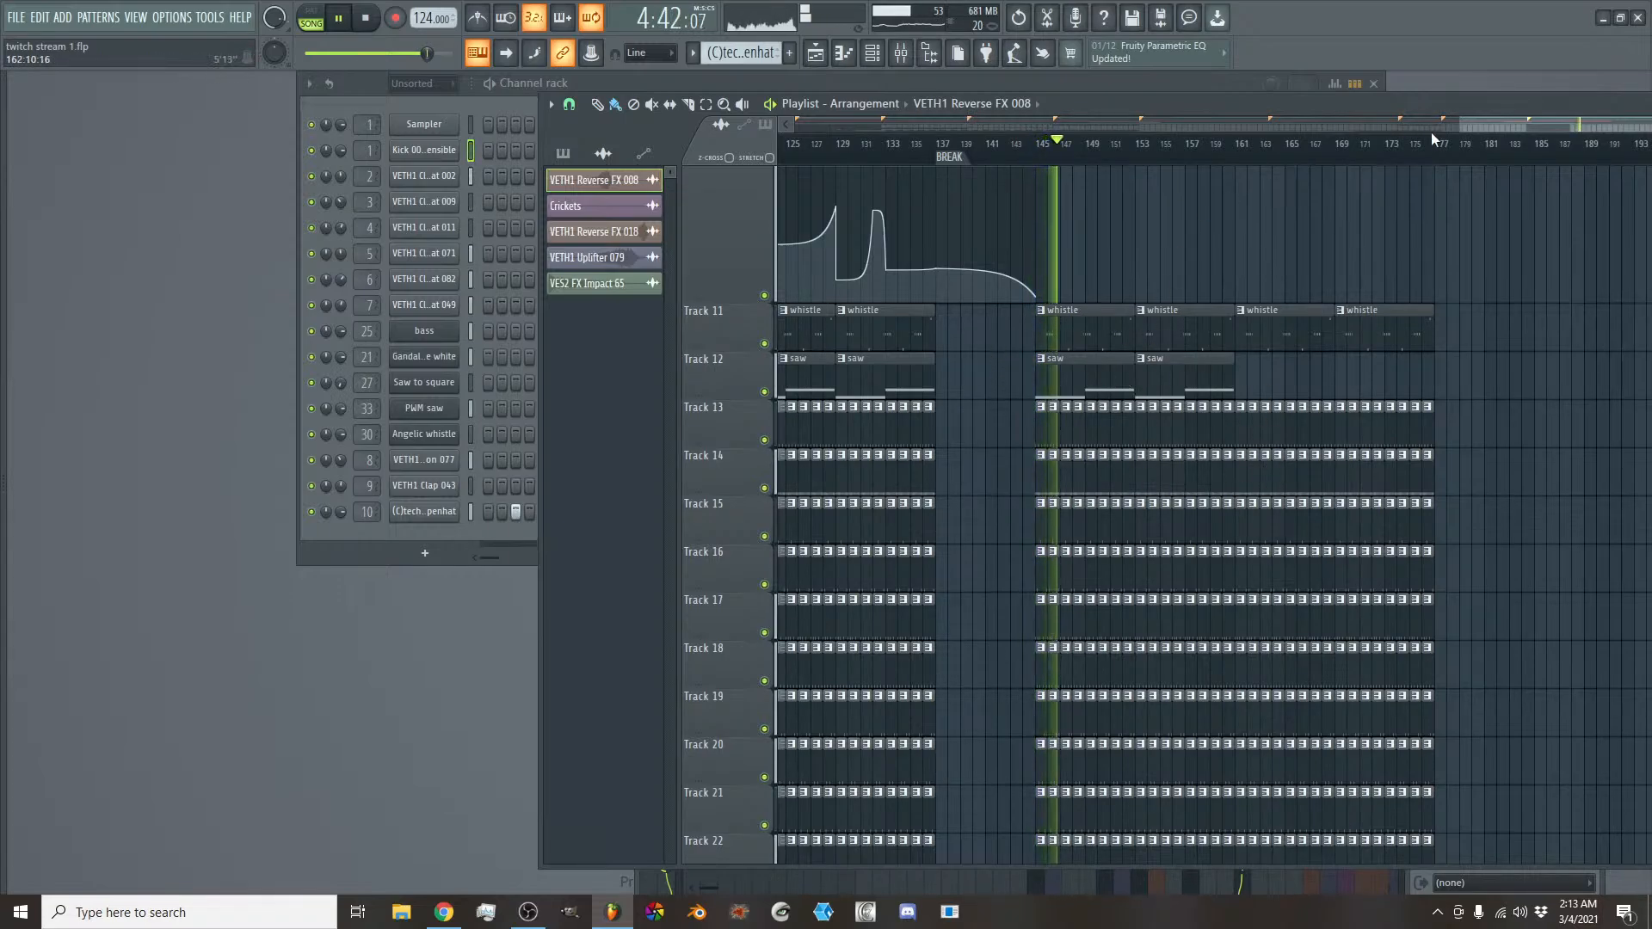
left_click_drag(1479, 125, 1500, 124)
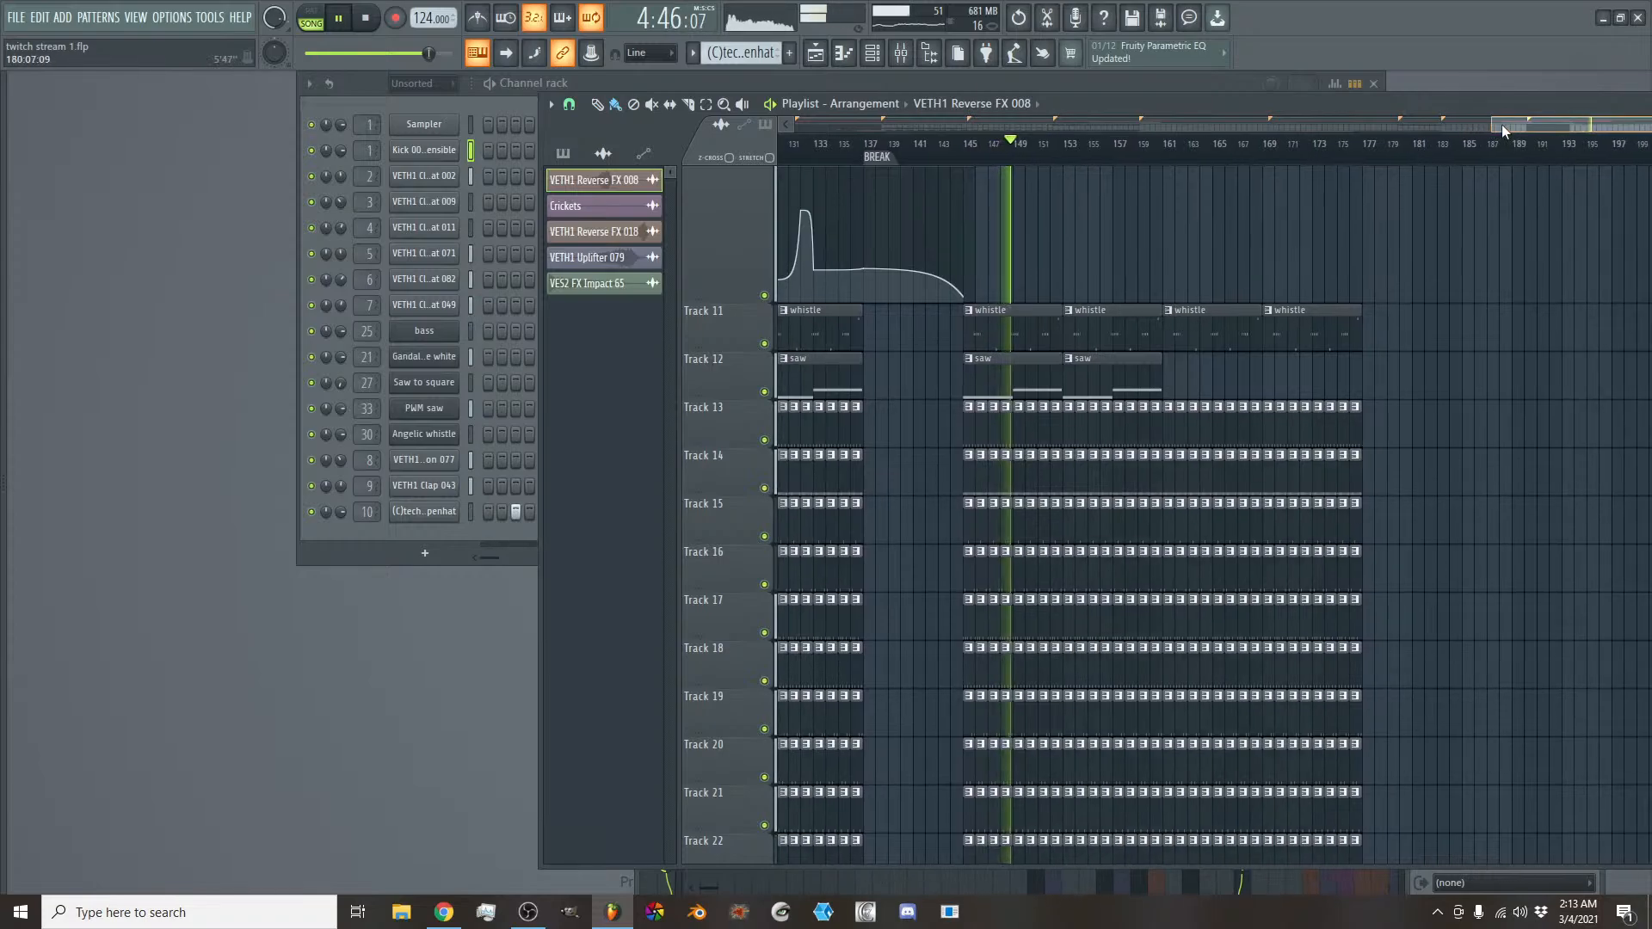
scroll(1252, 295, "up", 5)
scroll(1252, 295, "up", 4)
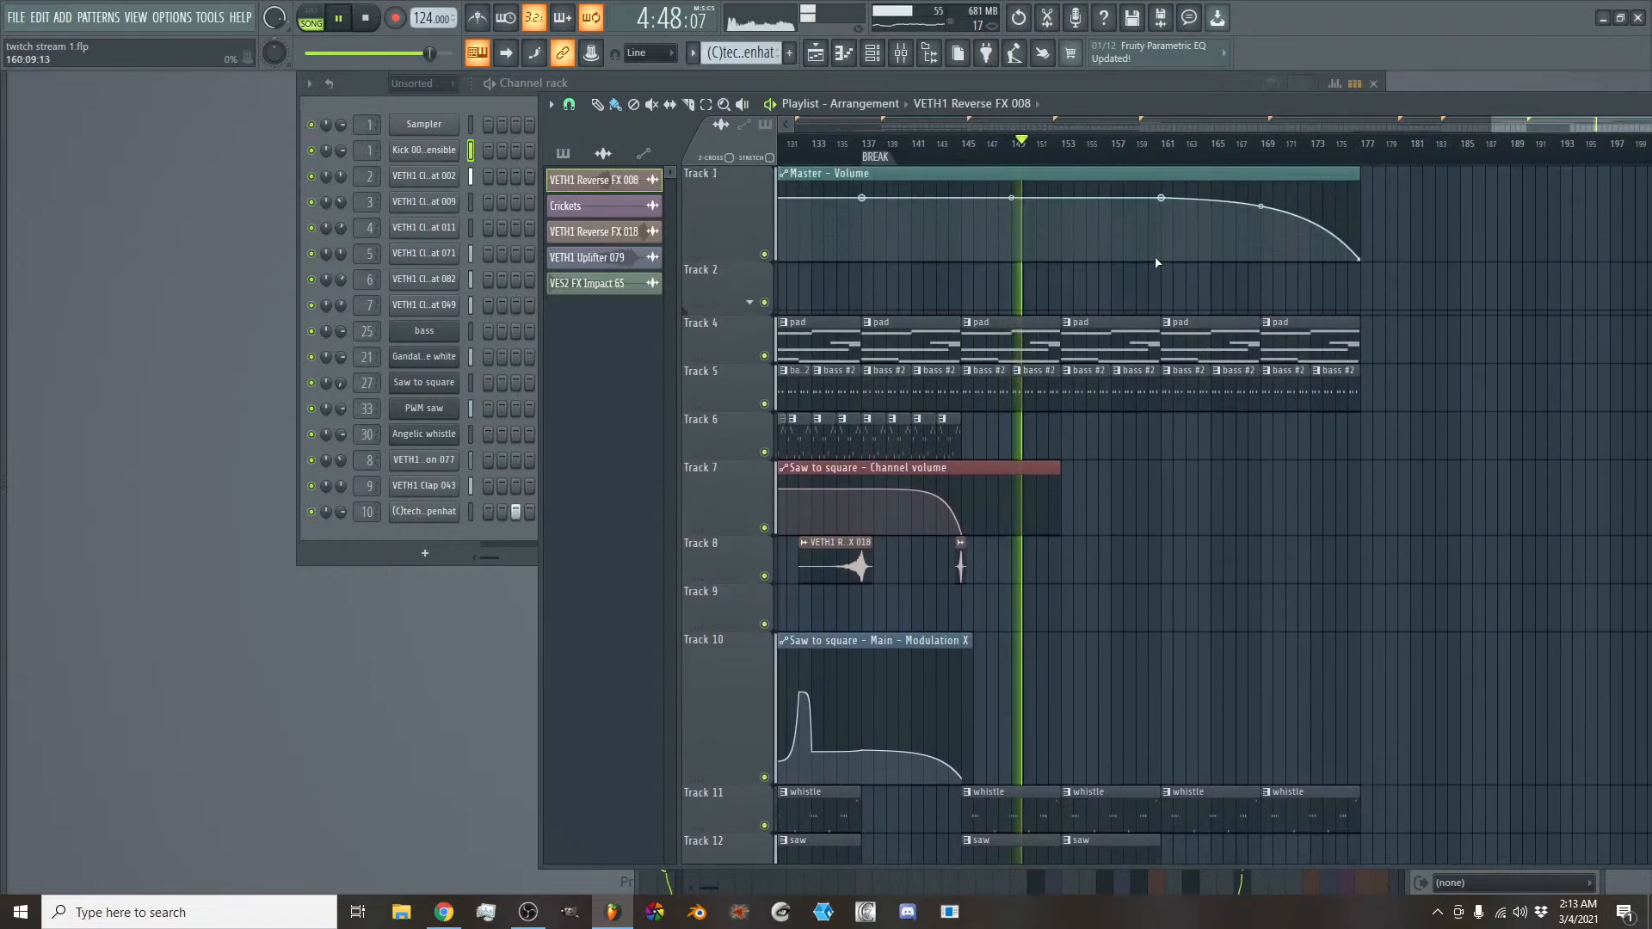
- Add a time marker named MINIMAL DROP at bar 145, where the whistle, saw and drum clips return
right_click(968, 159)
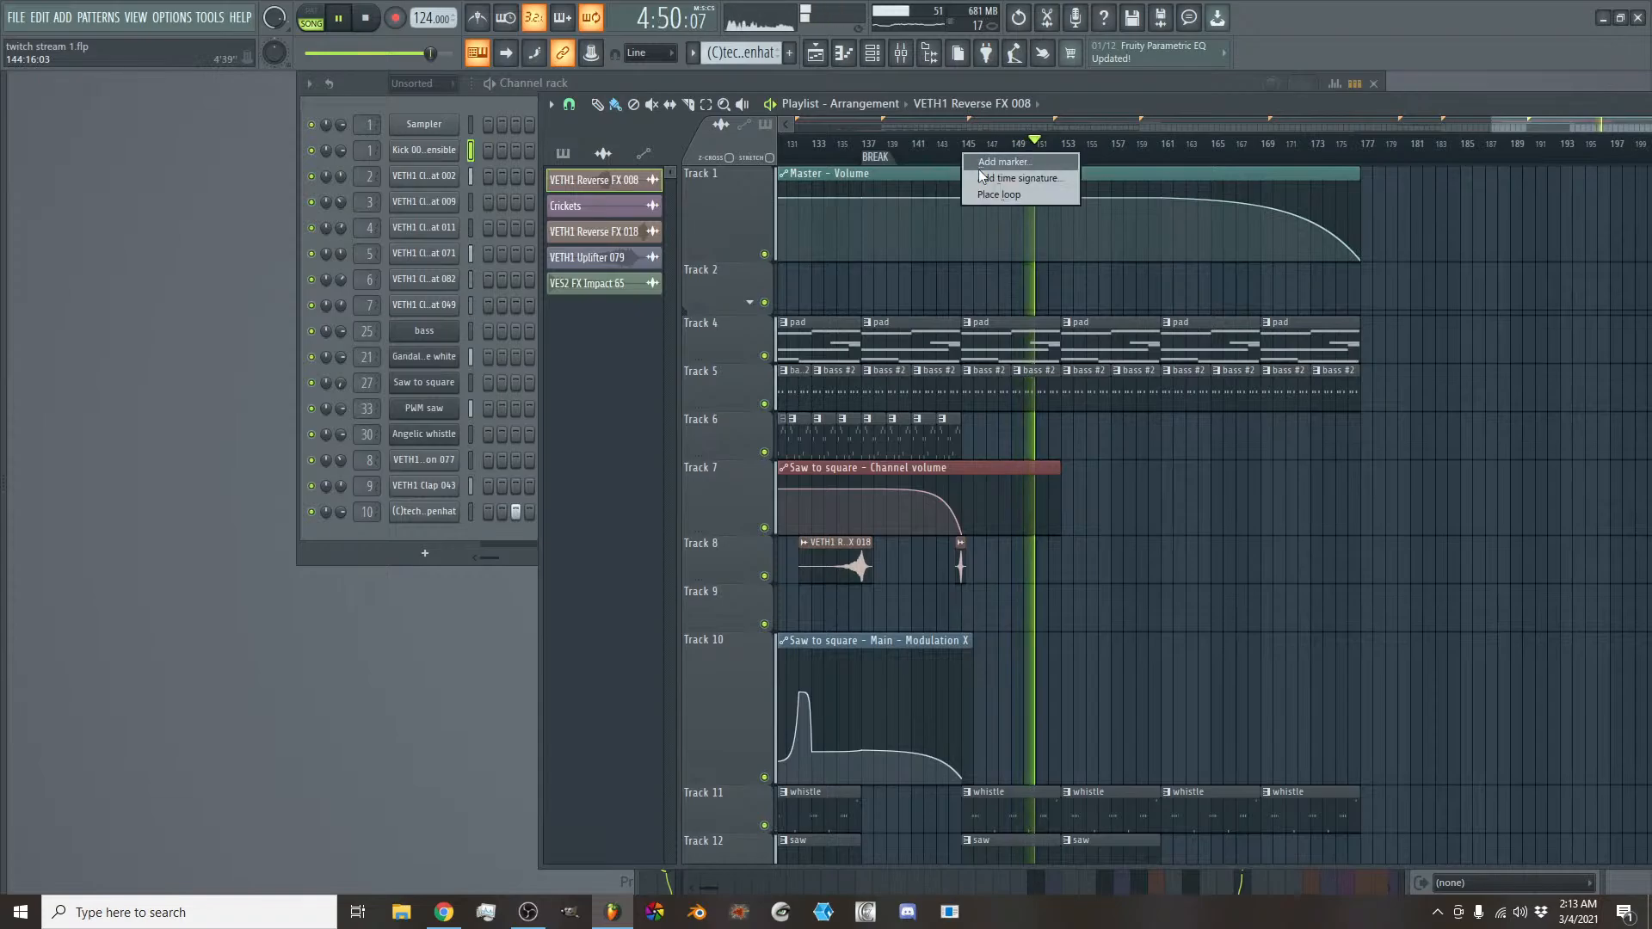
left_click(987, 162)
type("MIN")
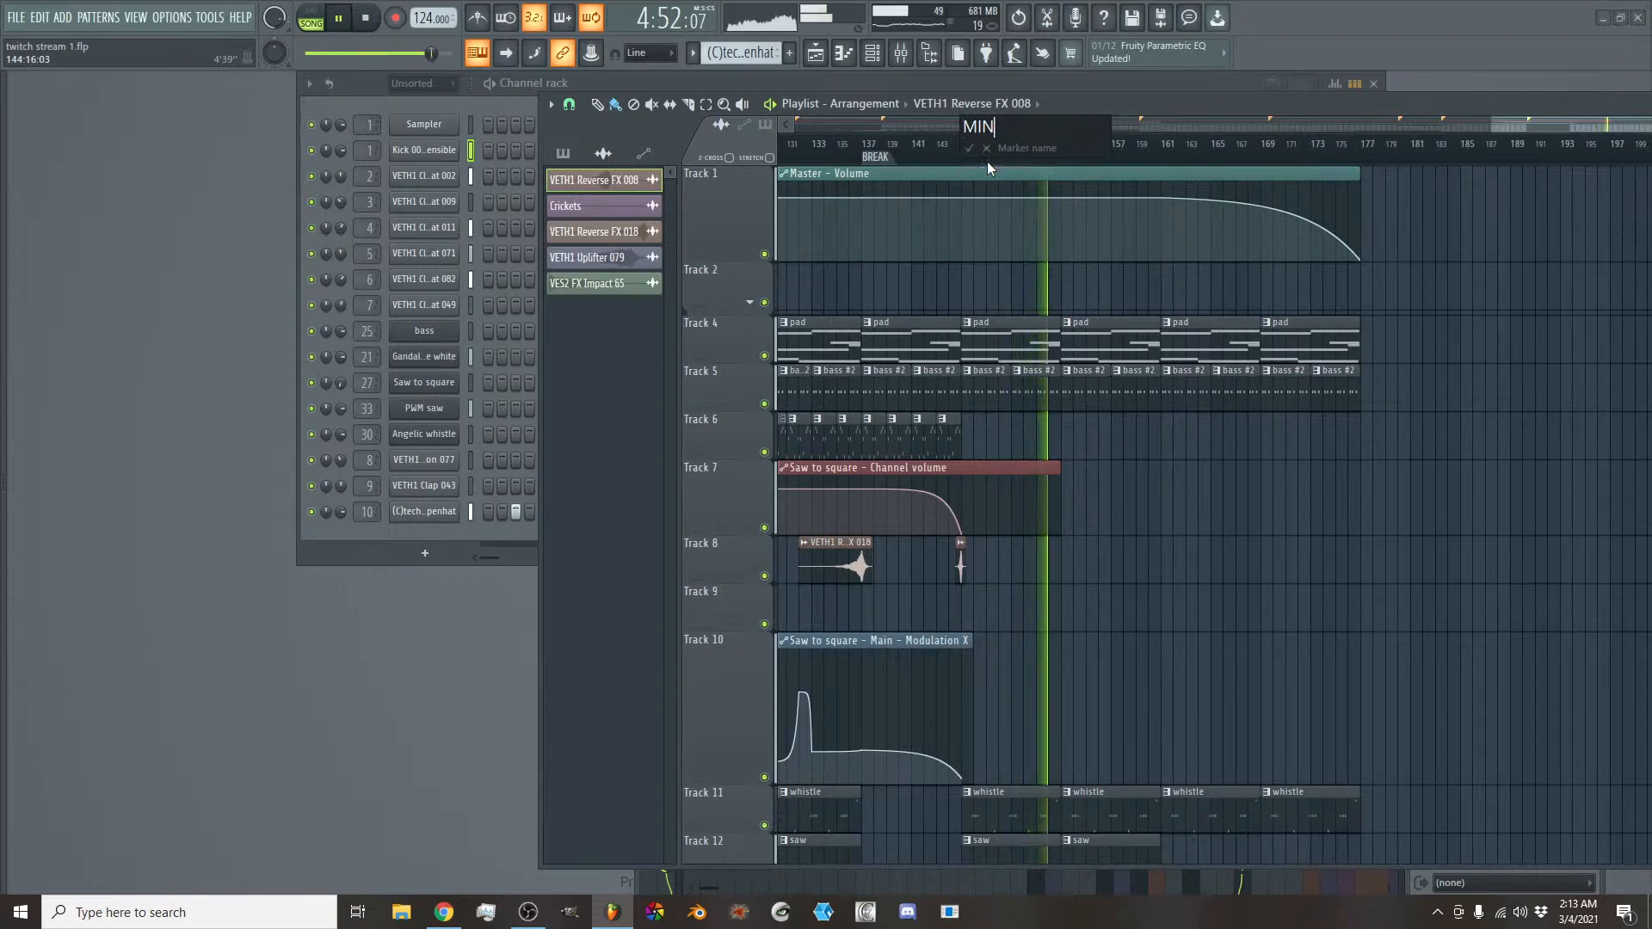
type("IMAL DROP")
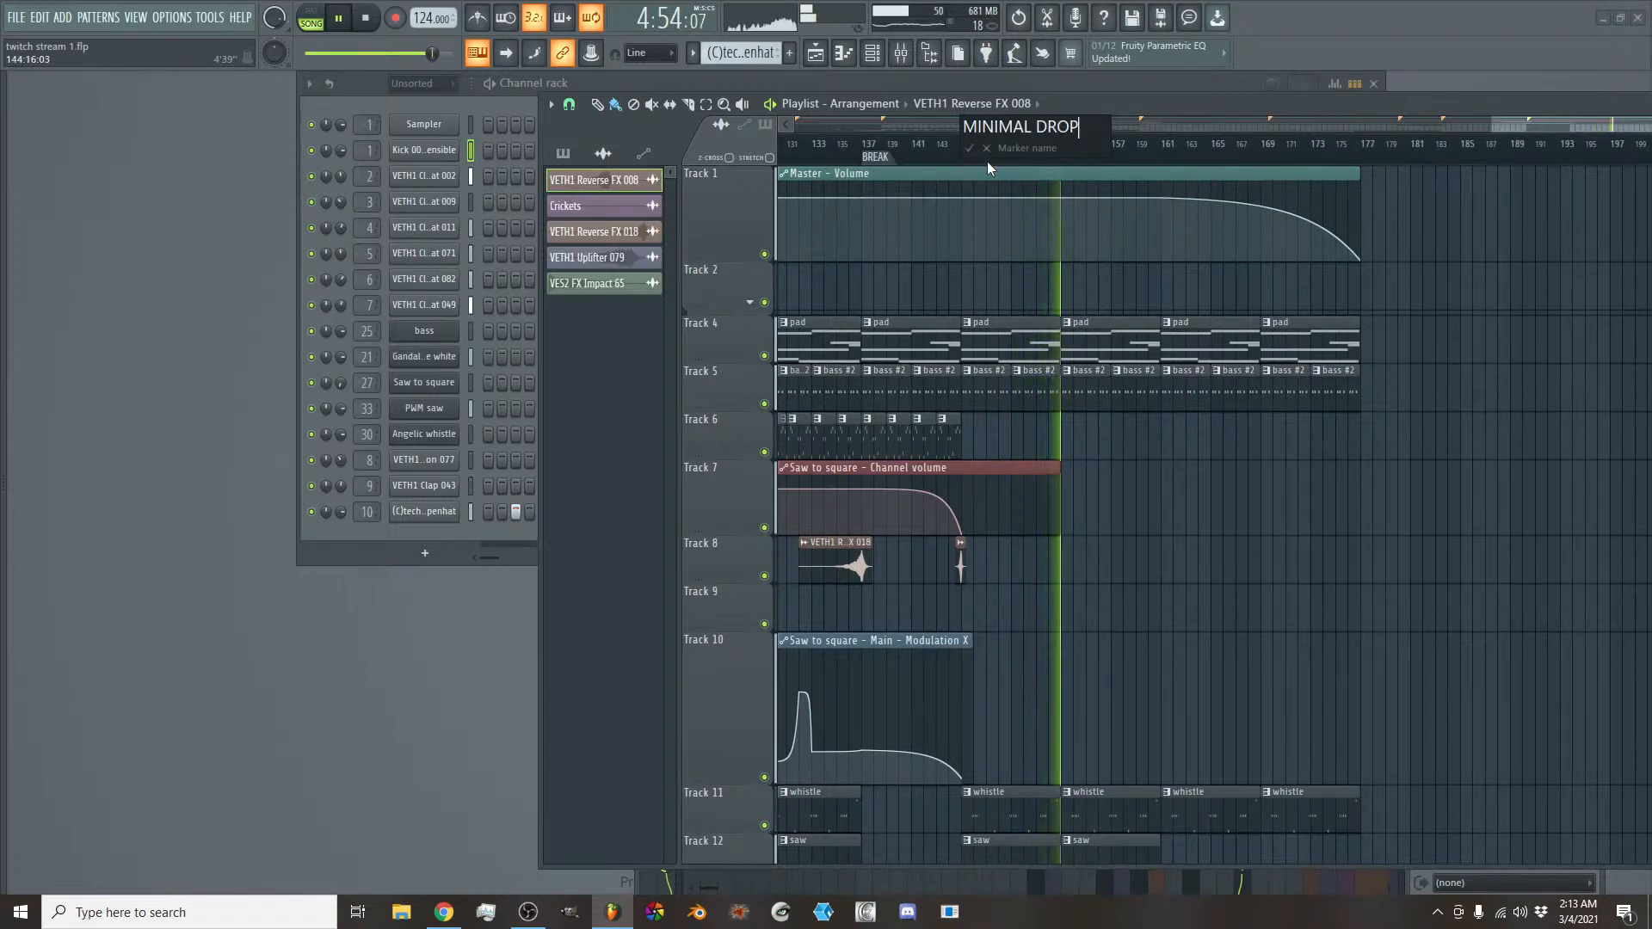
key("Return")
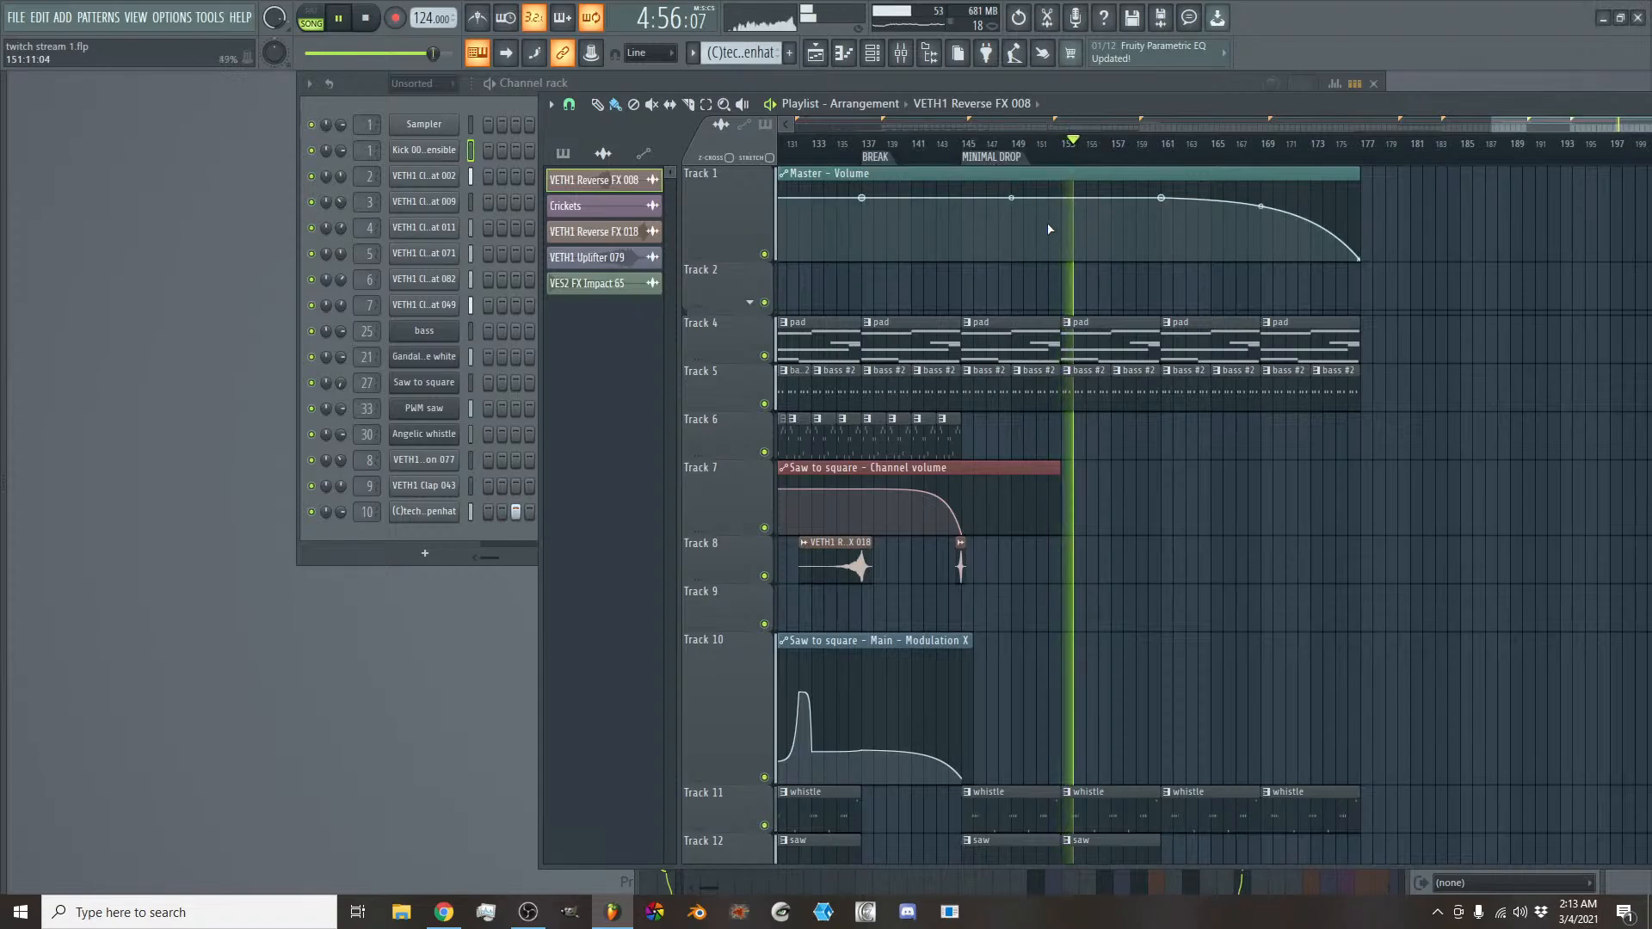
- Add a time marker named END at bar 161, where the saw clips stop
scroll(961, 347, "down", 1)
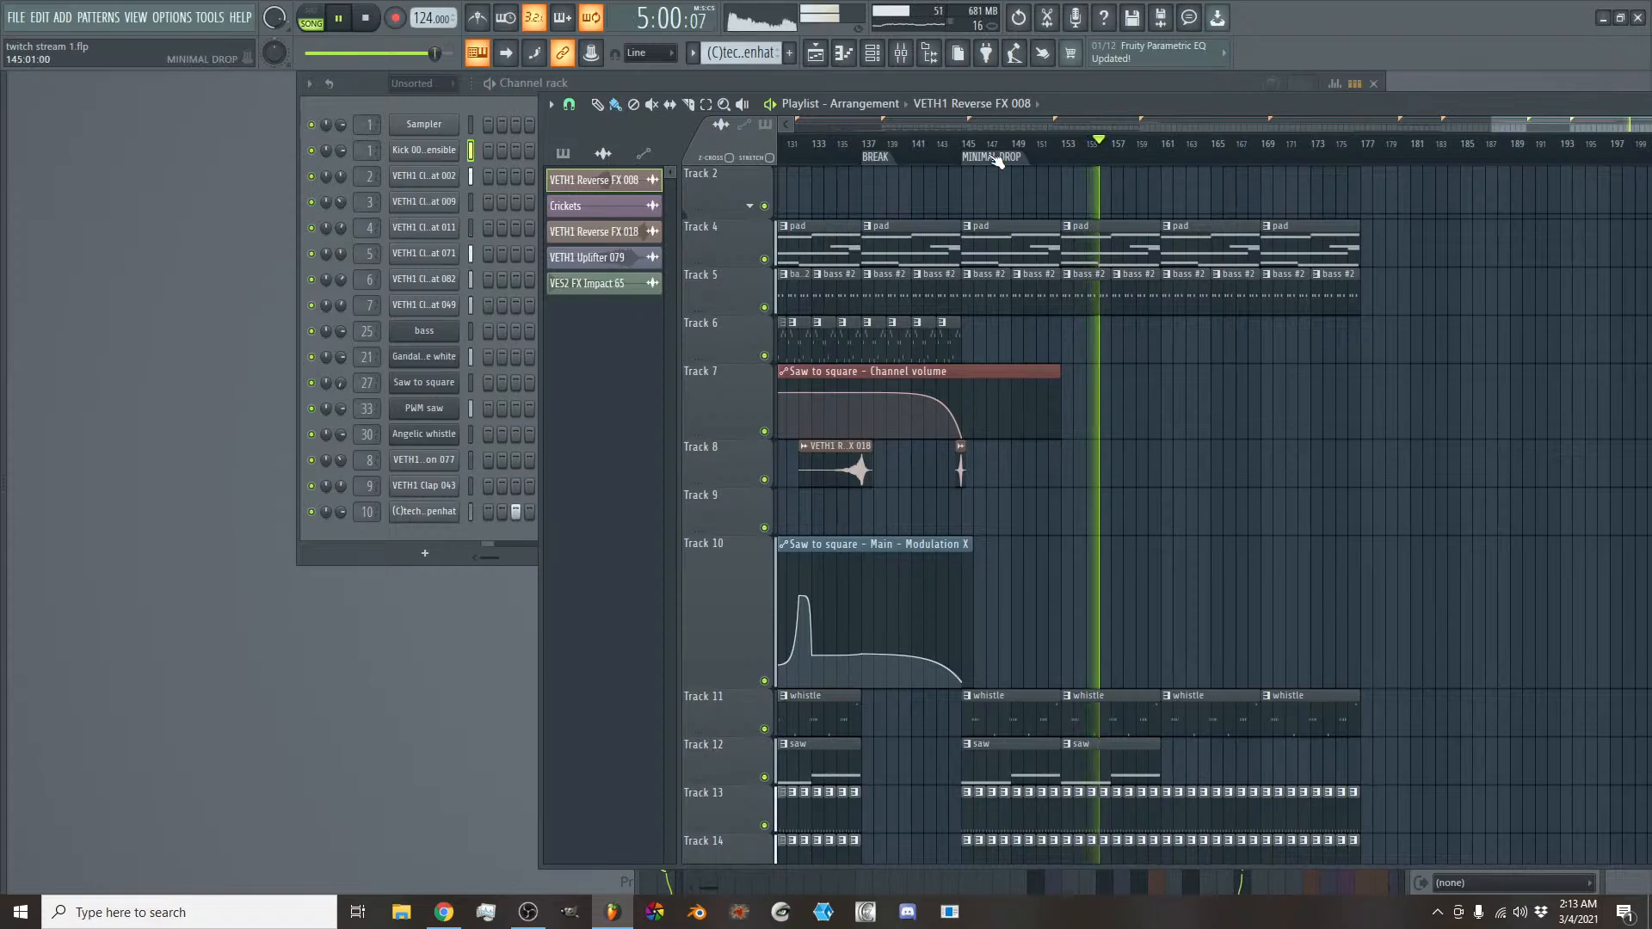
right_click(1164, 156)
left_click(1177, 165)
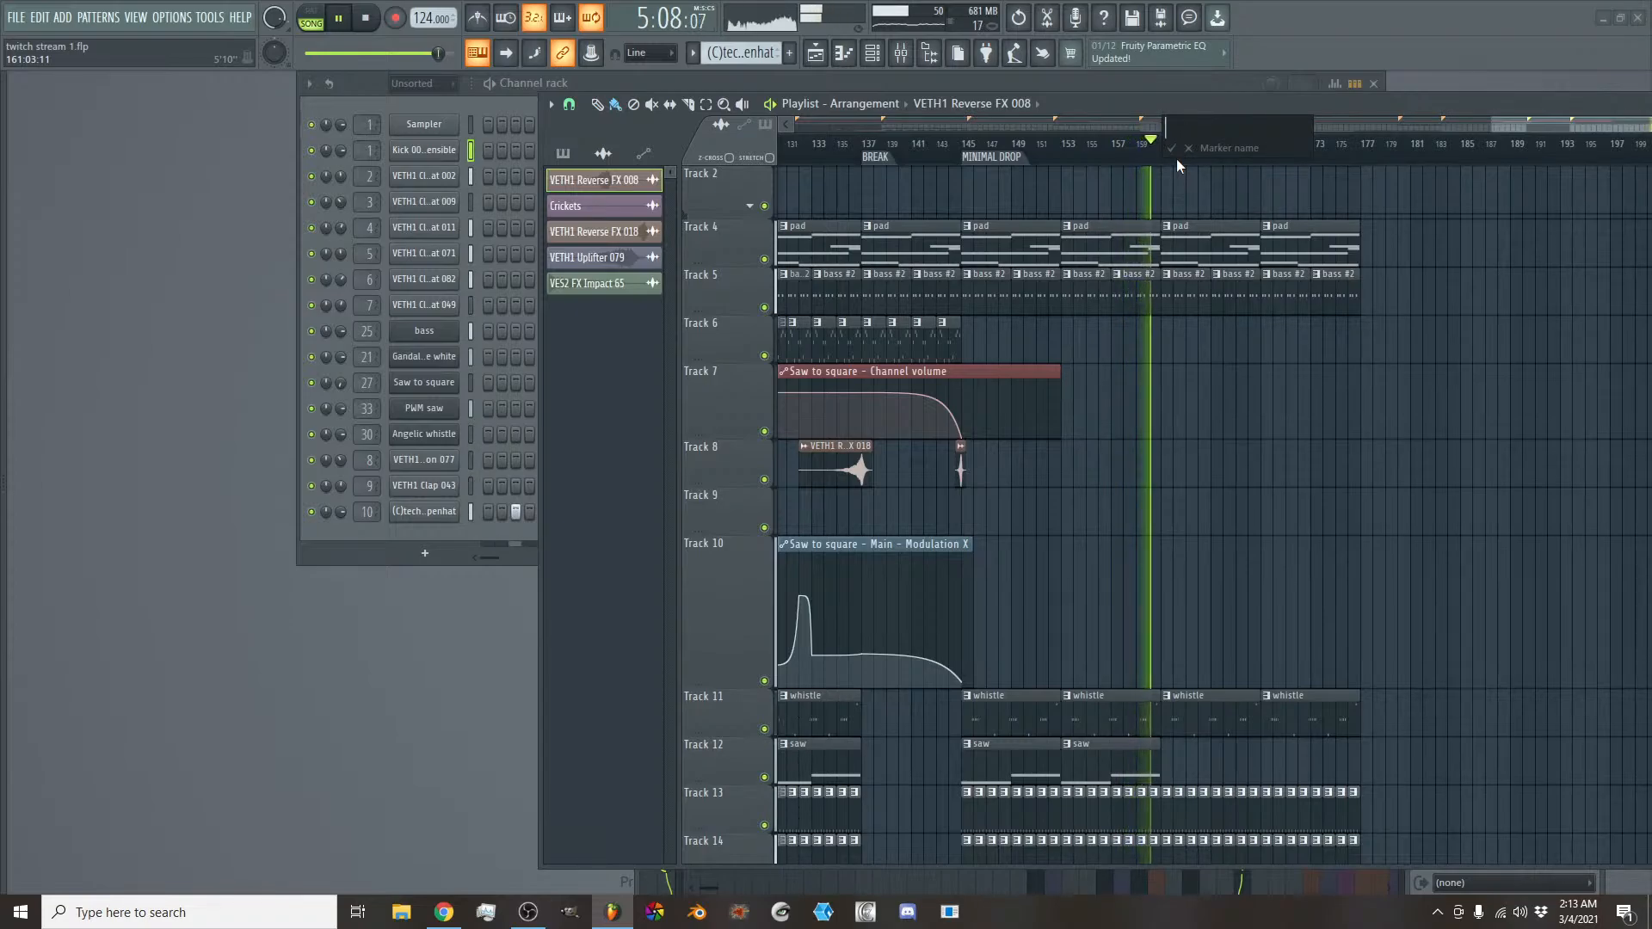
type("EN")
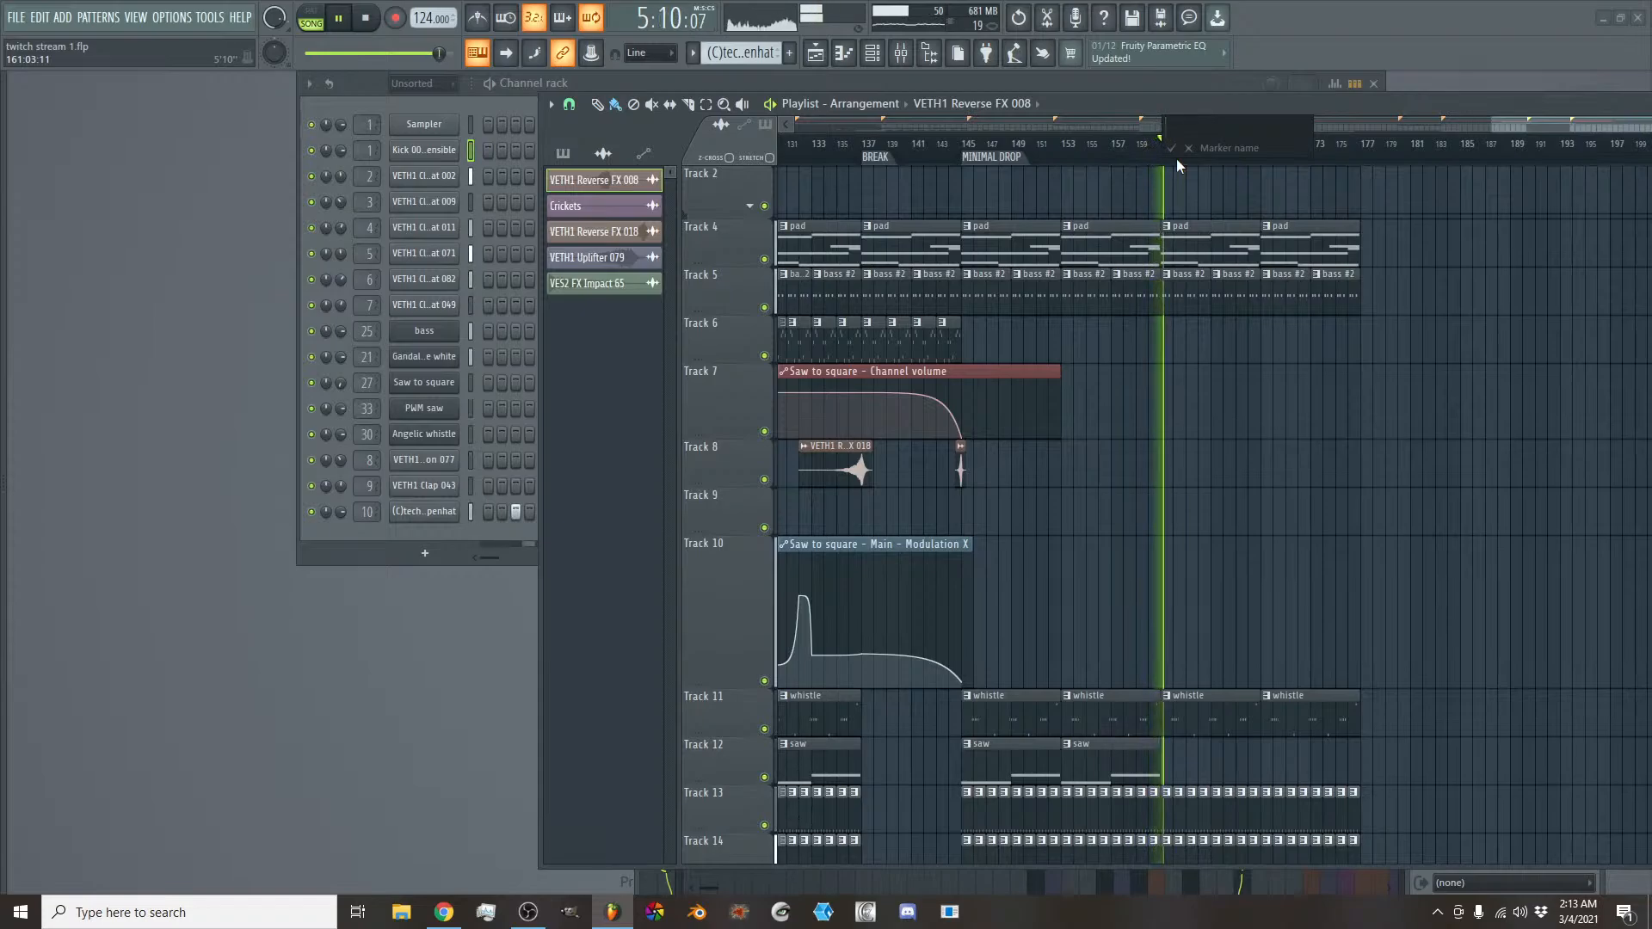
type("D")
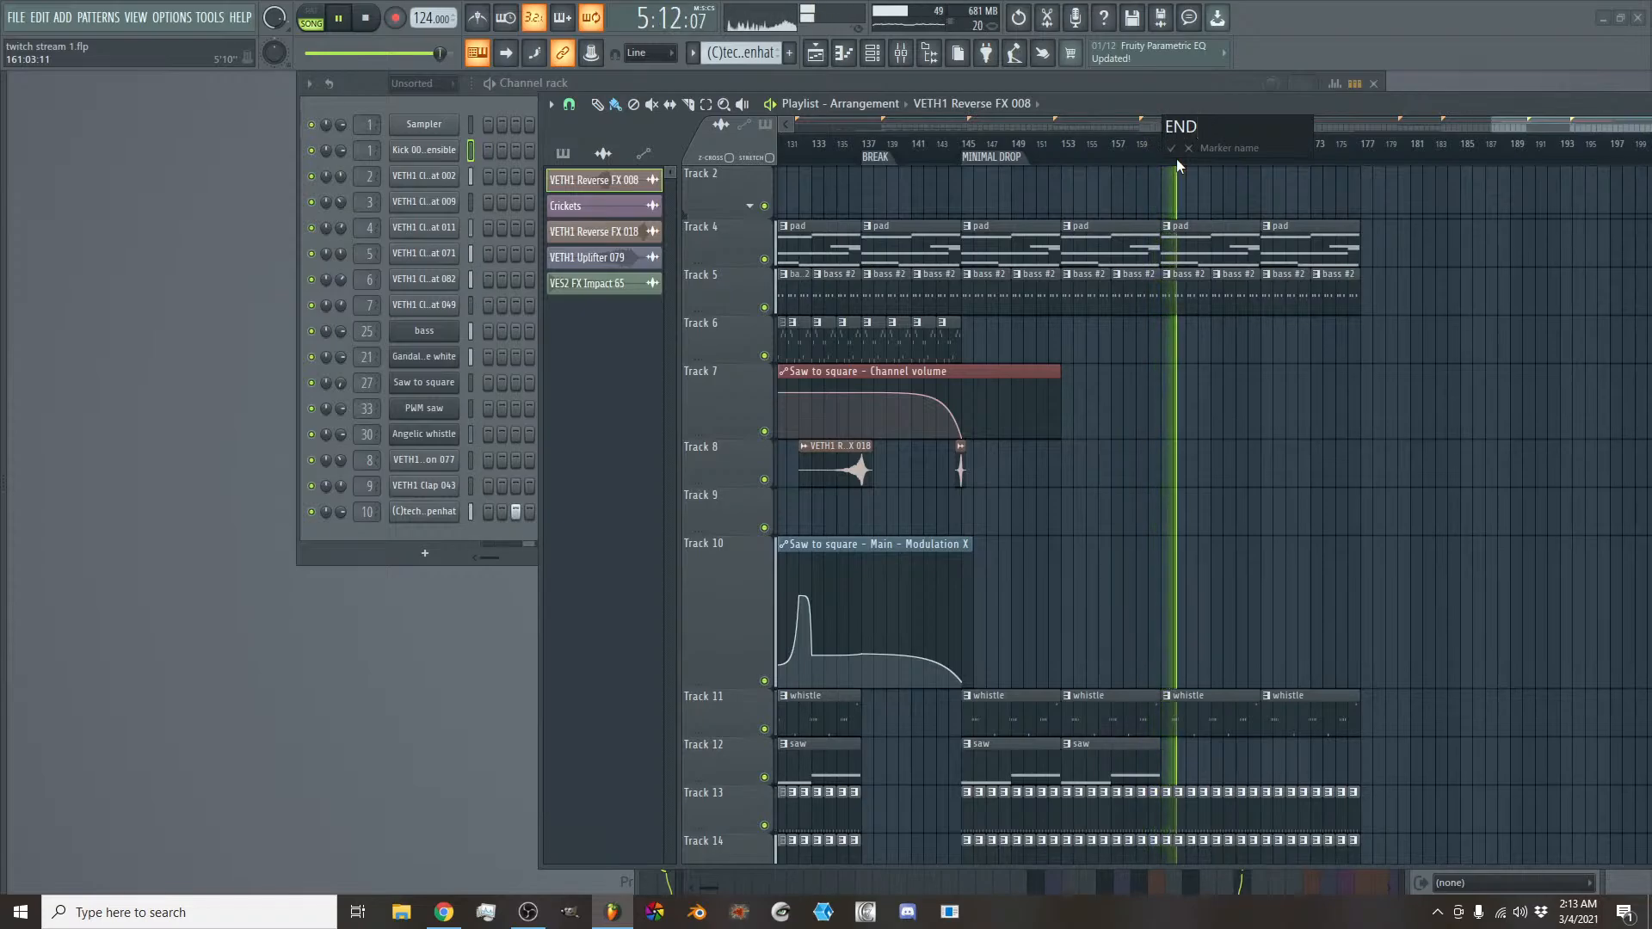
key("Return")
- Add a time marker named :) at bar 177, where the Master volume automation and all clips finish
scroll(1182, 185, "up", 1)
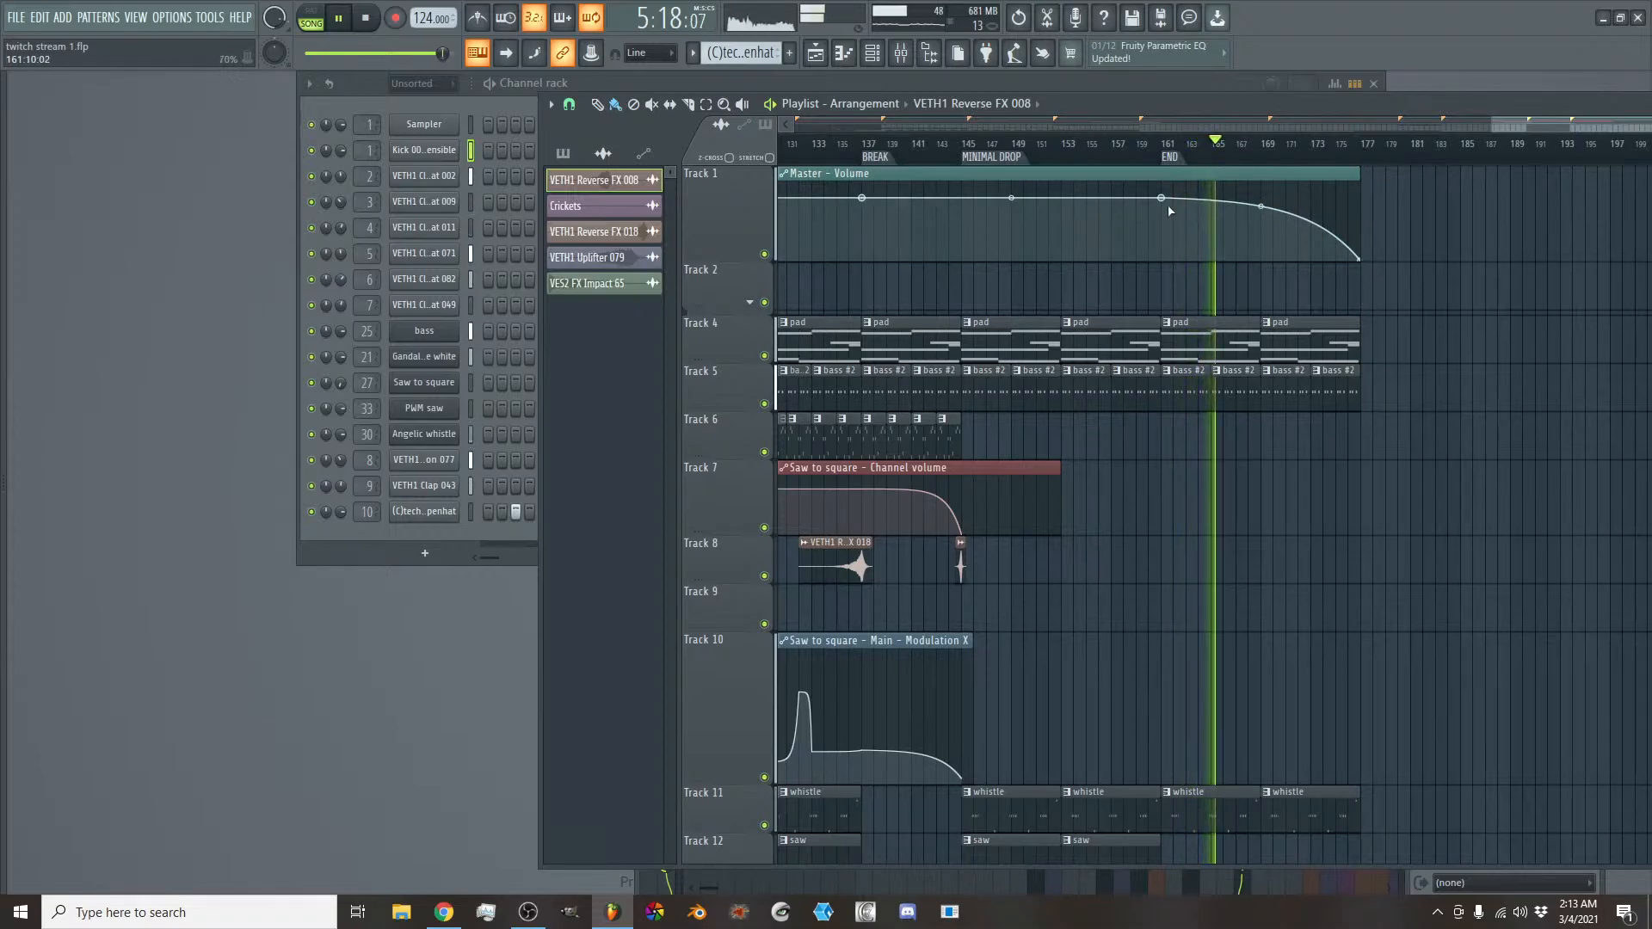
right_click(1366, 155)
left_click(1373, 169)
type(":)")
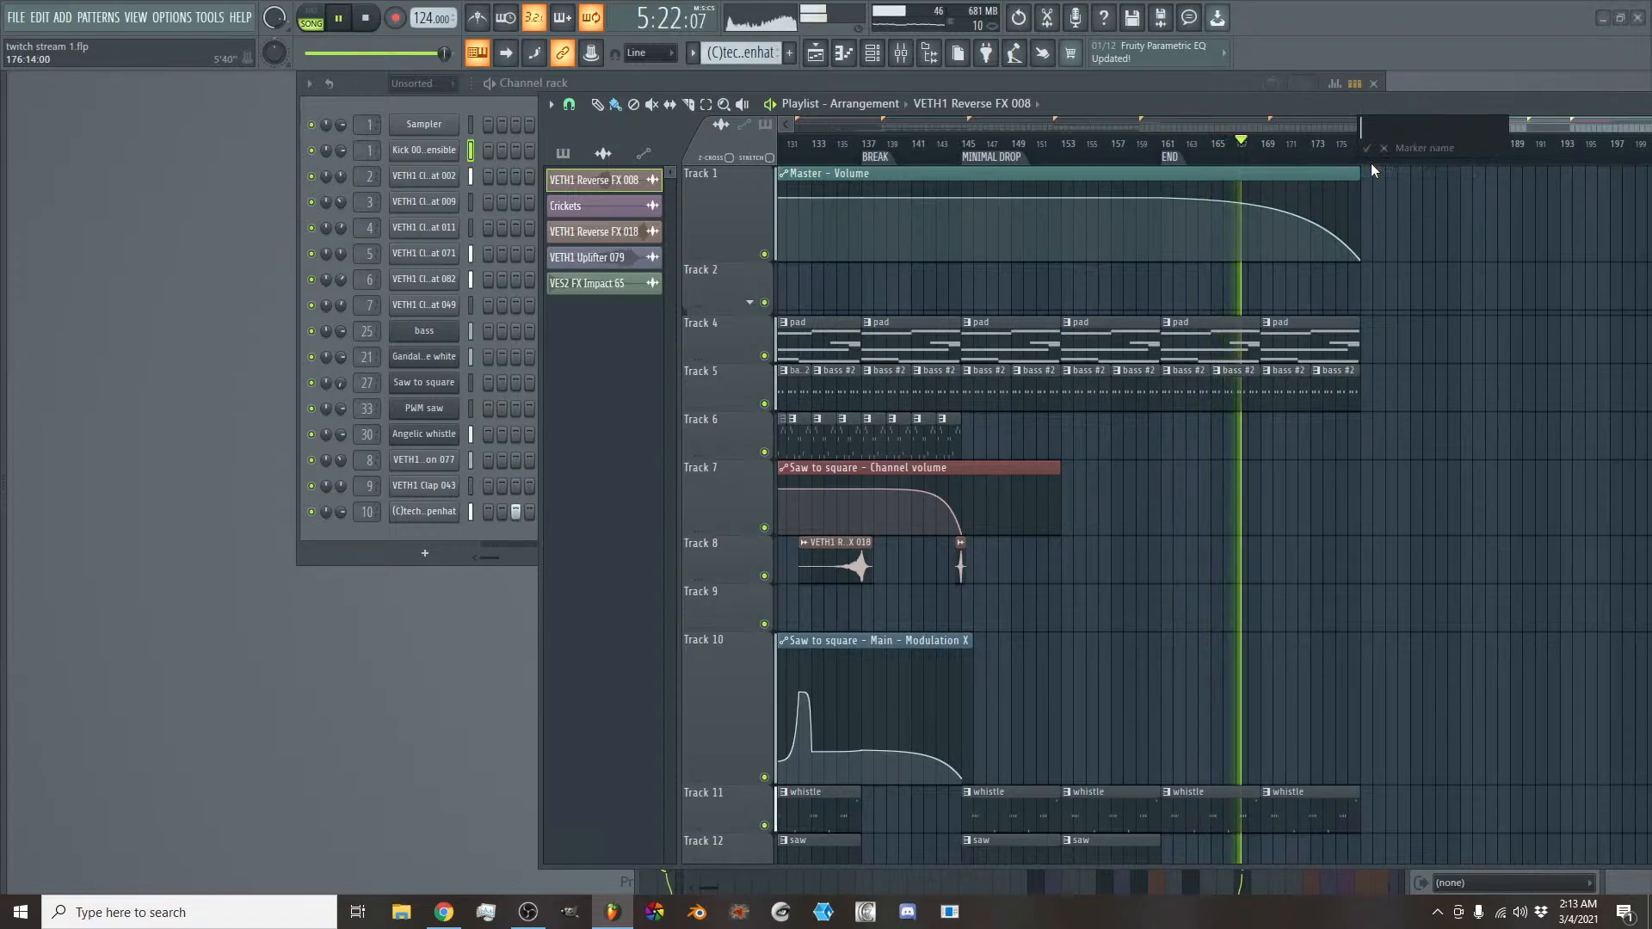
key("Return")
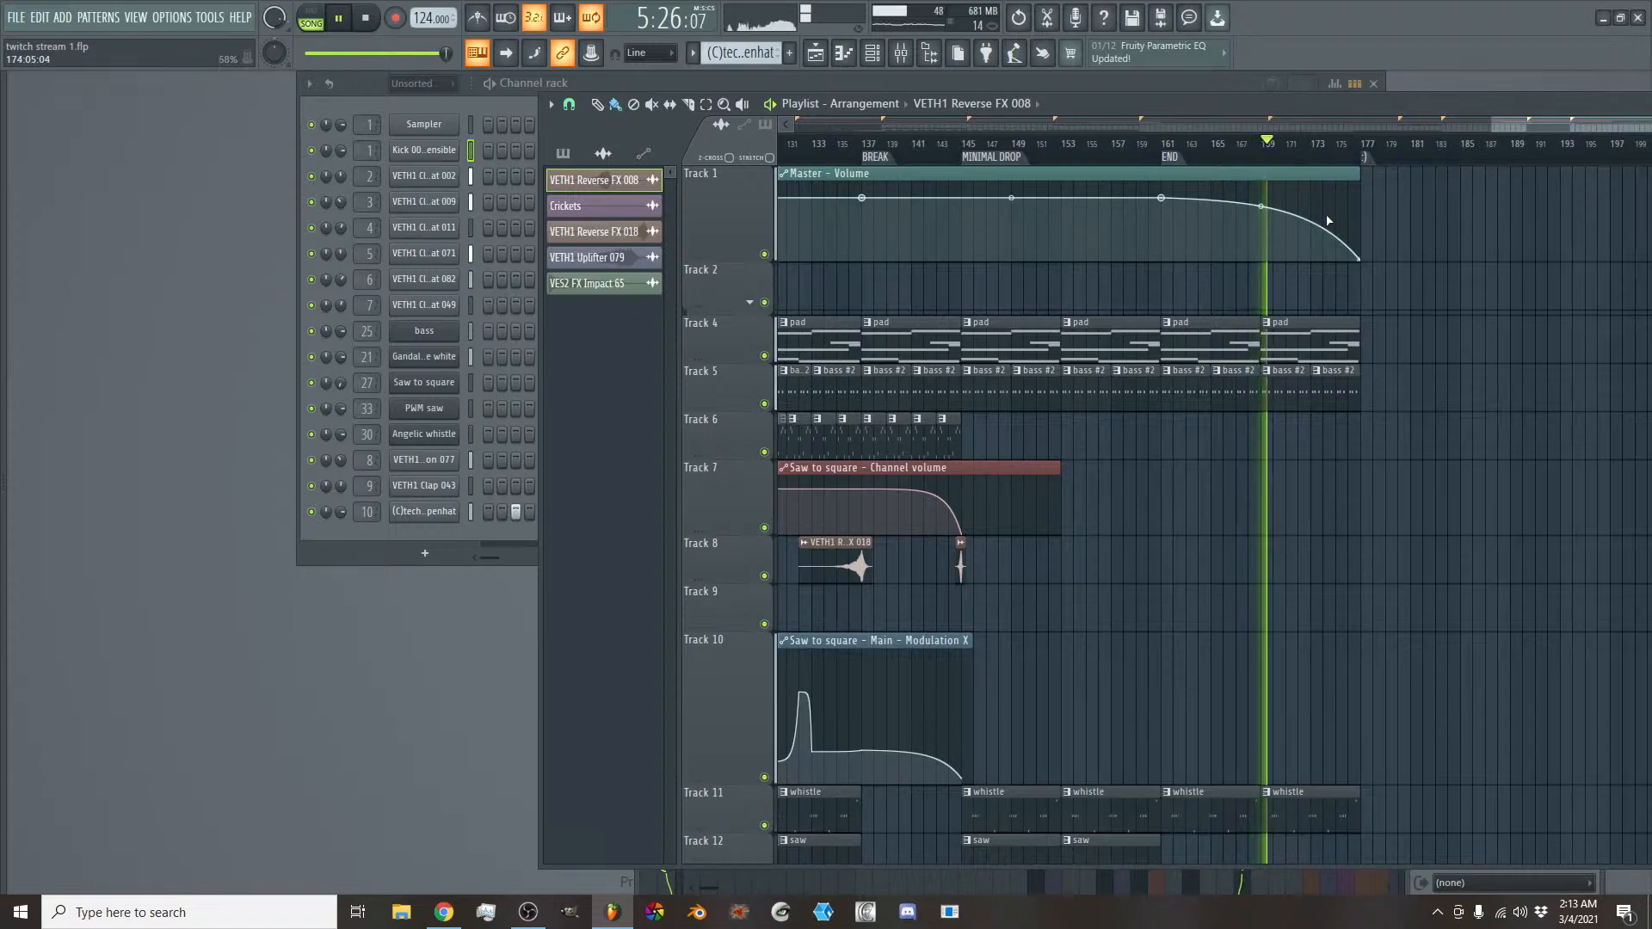
- Stop playback and look over the named markers and clips across the whole arrangement, ending at the INTRO section
left_click_drag(1539, 120, 1304, 121)
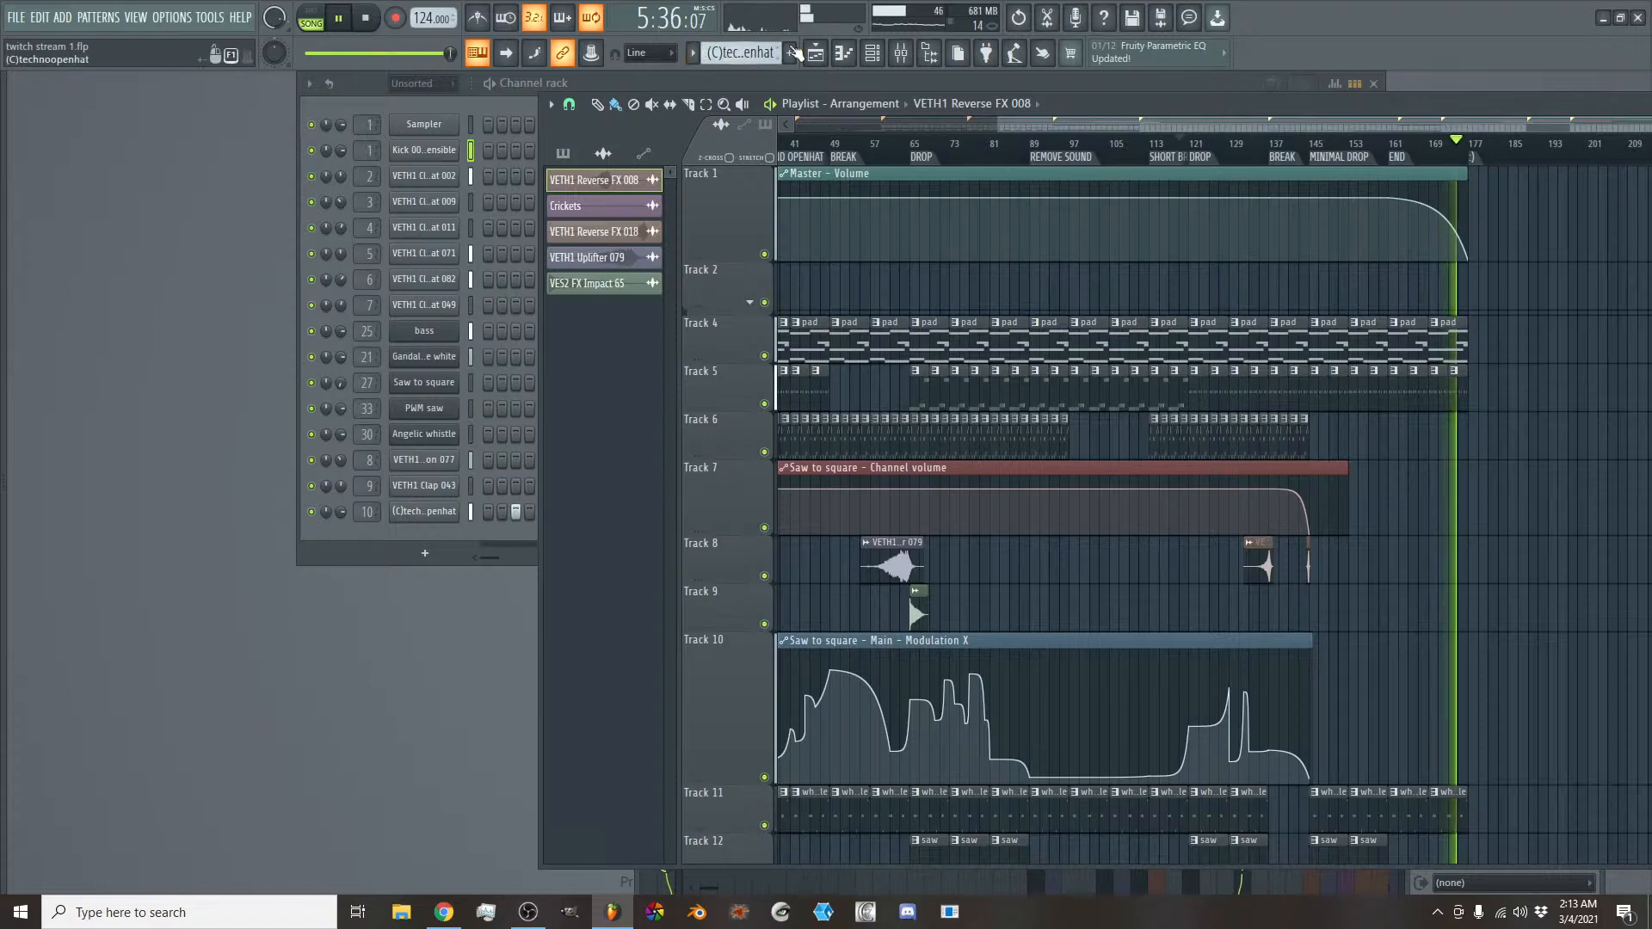
mouse_move(1271, 121)
left_mouse_down()
mouse_move(1304, 121)
mouse_move(1276, 120)
left_mouse_up()
key("space")
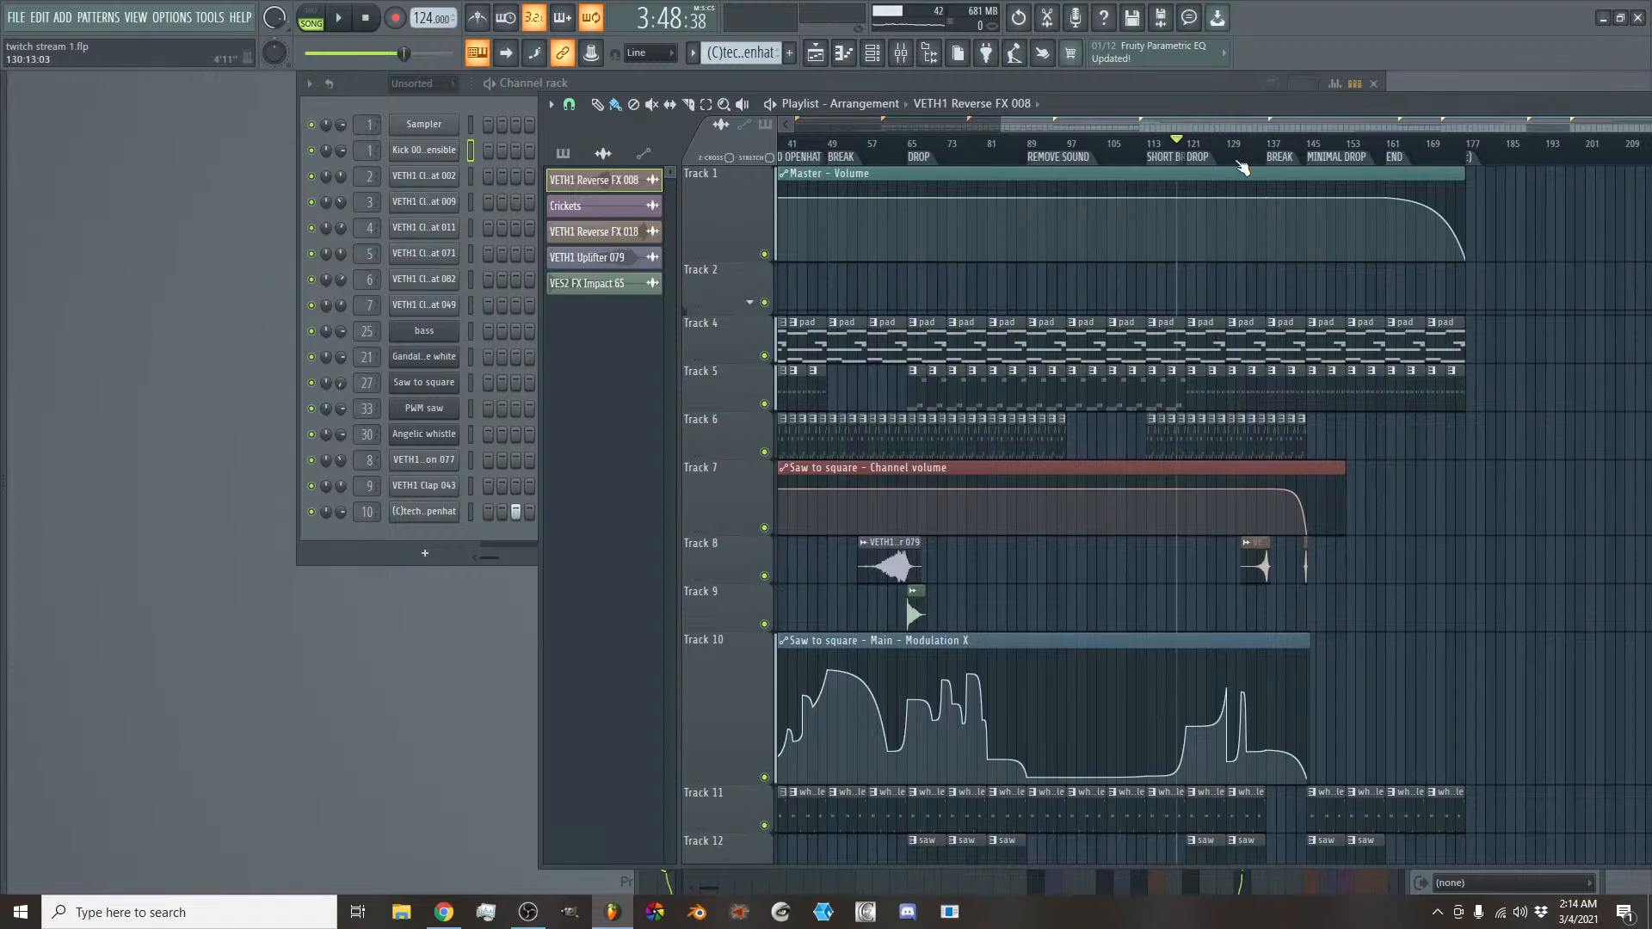
left_click_drag(1248, 123, 1321, 124)
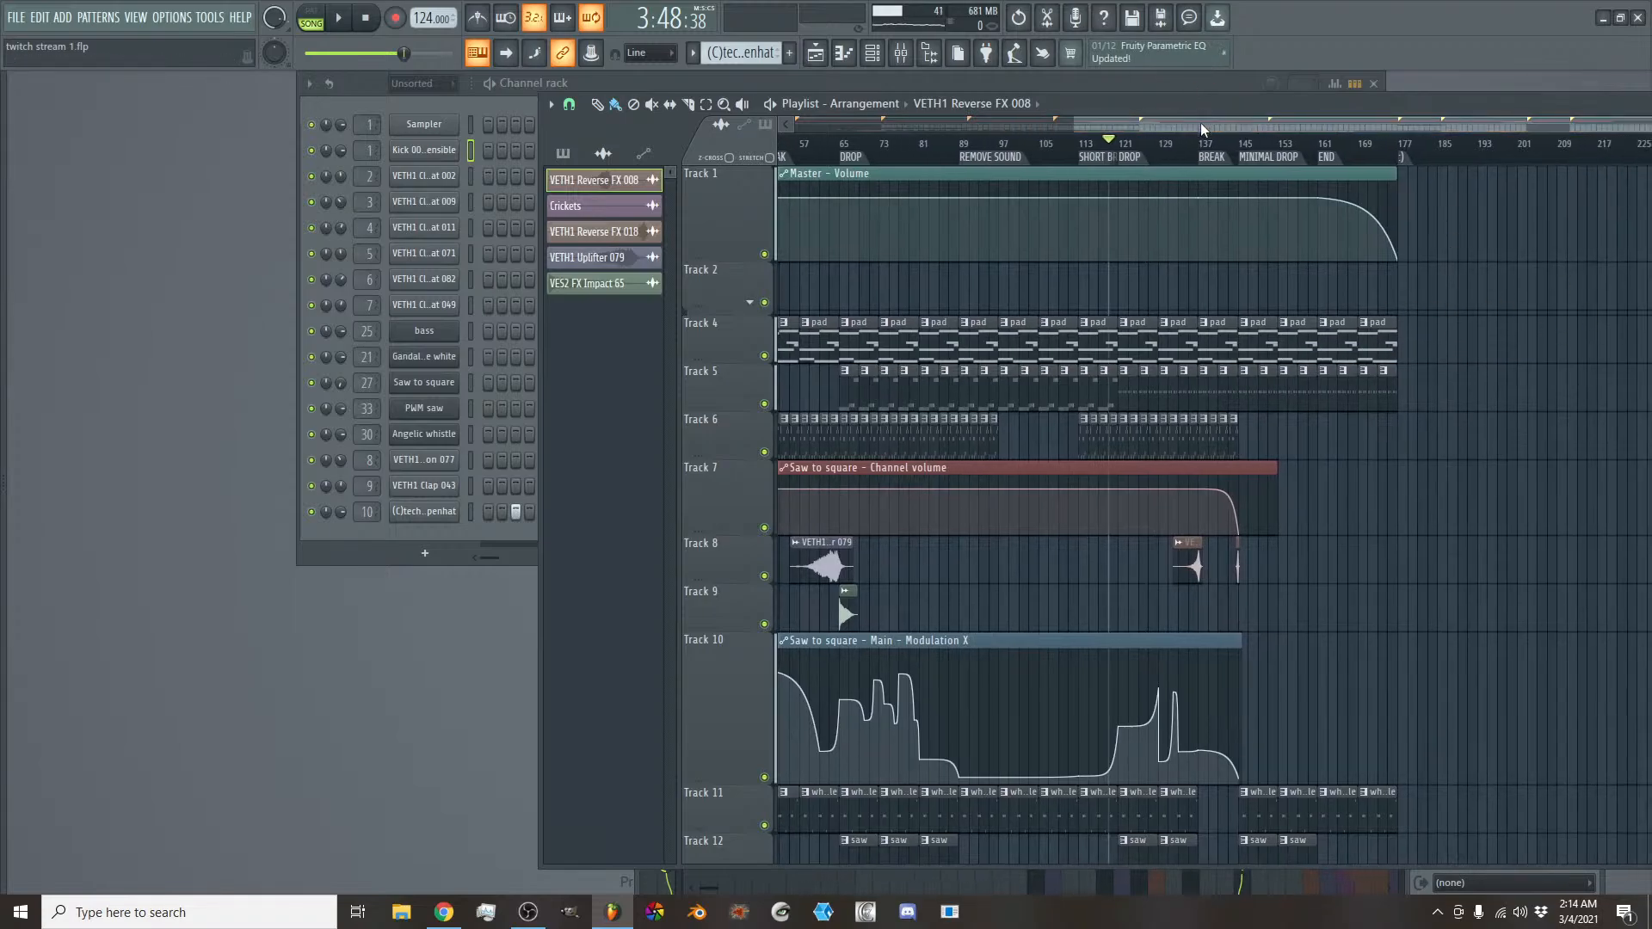
left_click_drag(1200, 122, 938, 91)
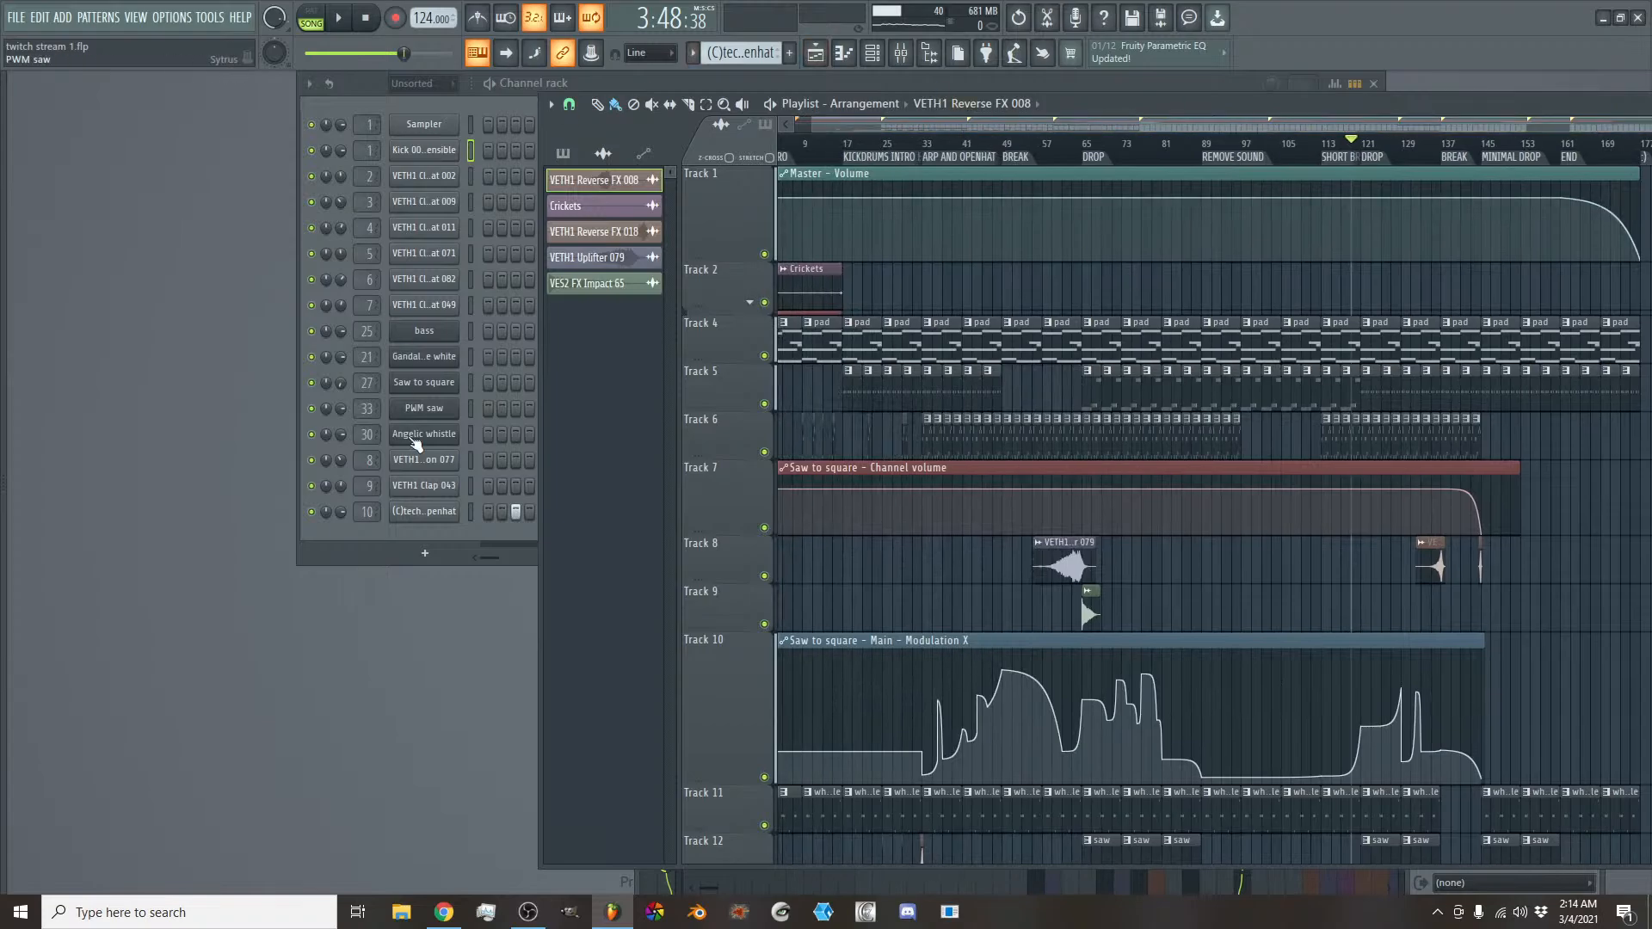
left_click_drag(1163, 129, 1307, 122)
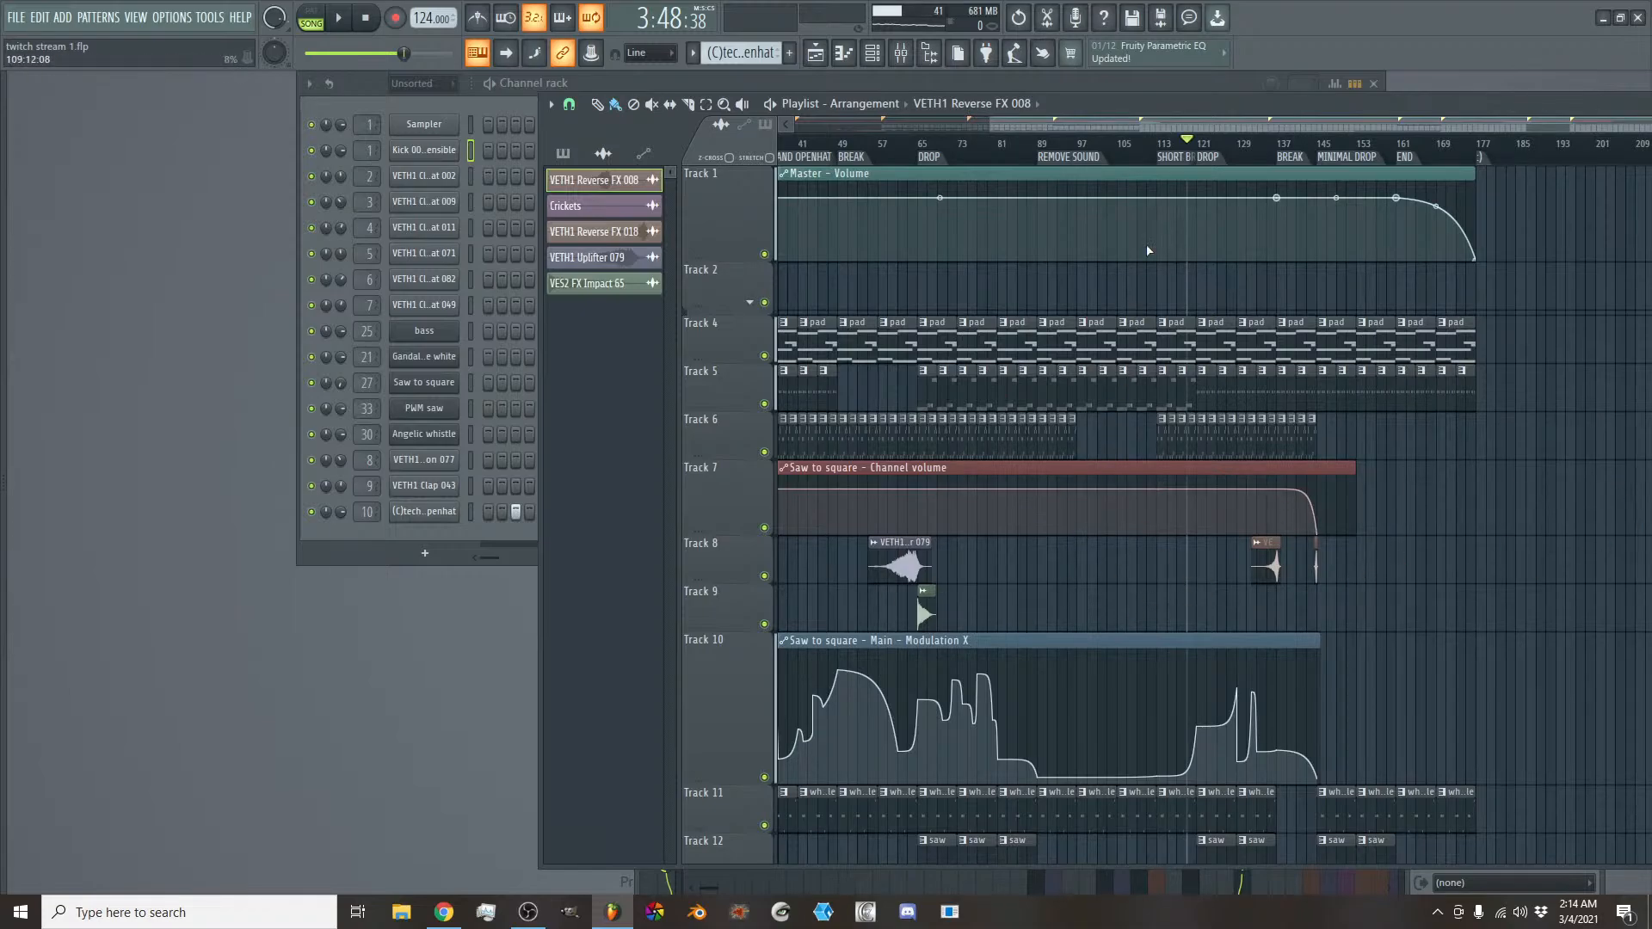
left_click_drag(1206, 124, 839, 126)
scroll(845, 117, "up", 5)
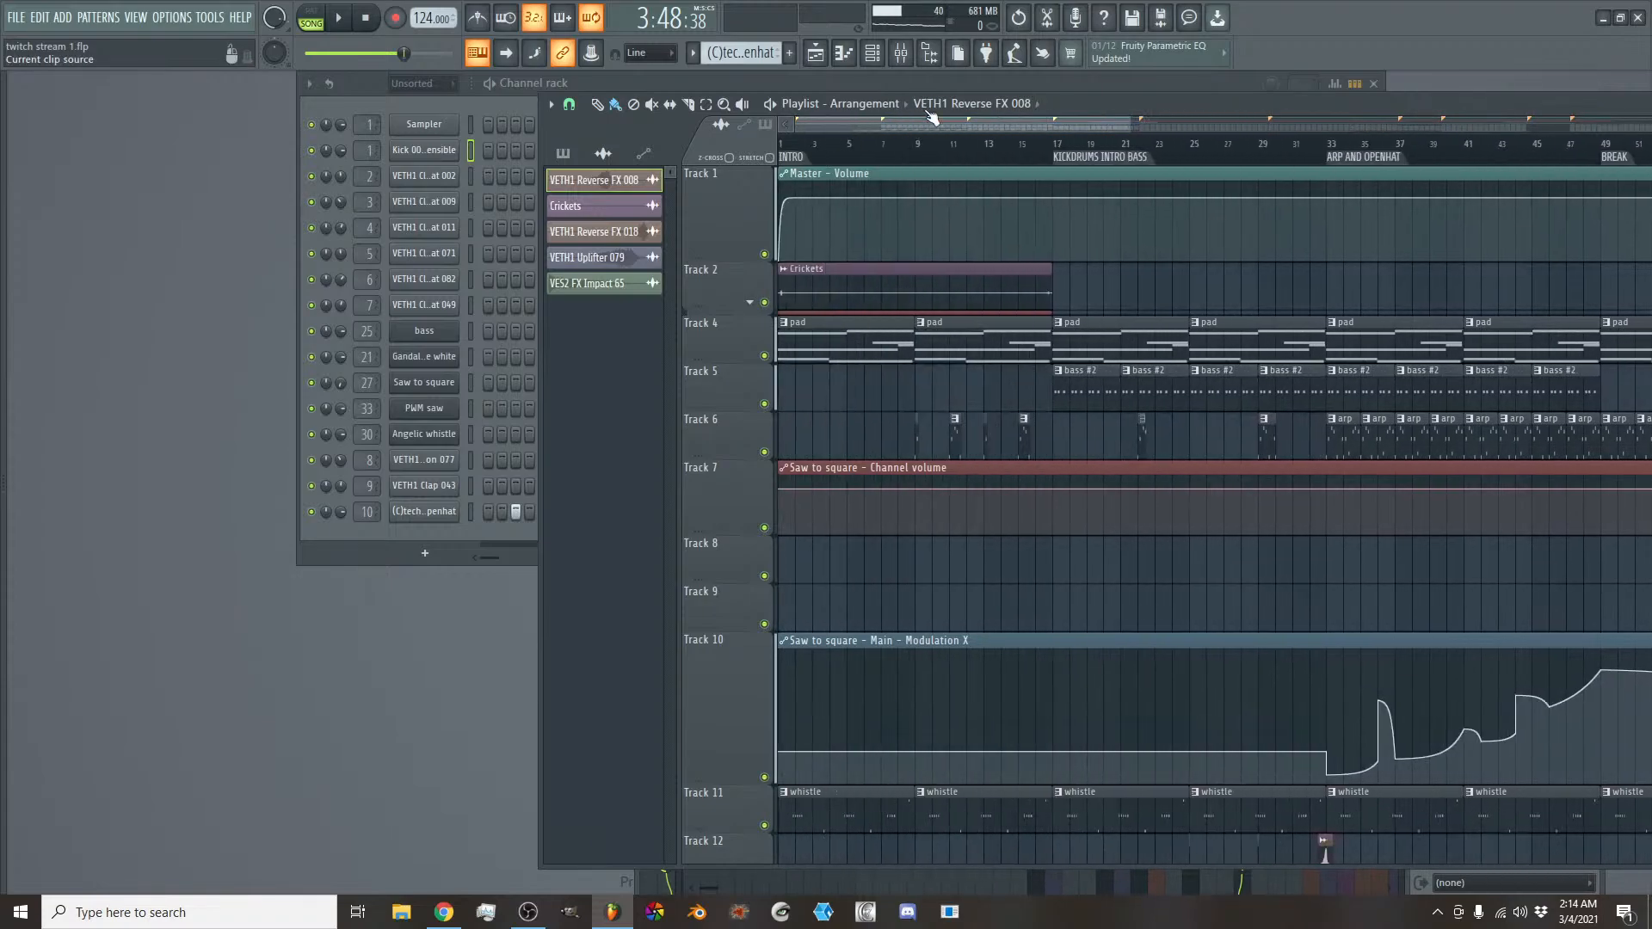
scroll(922, 126, "up", 3)
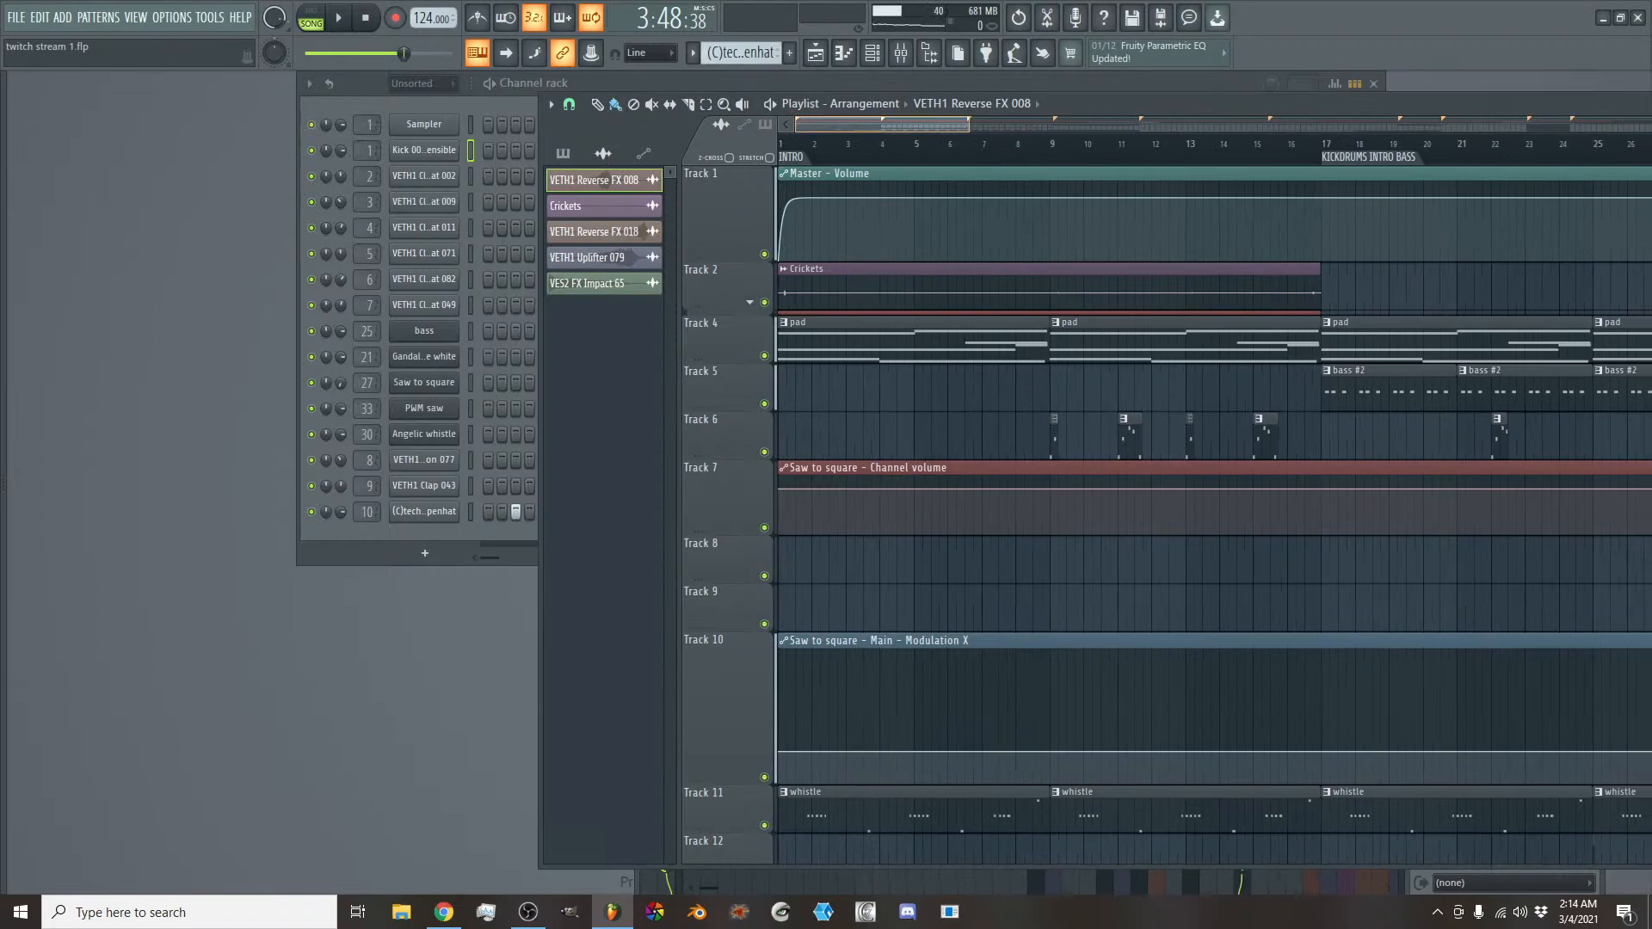
scroll(865, 153, "down", 3)
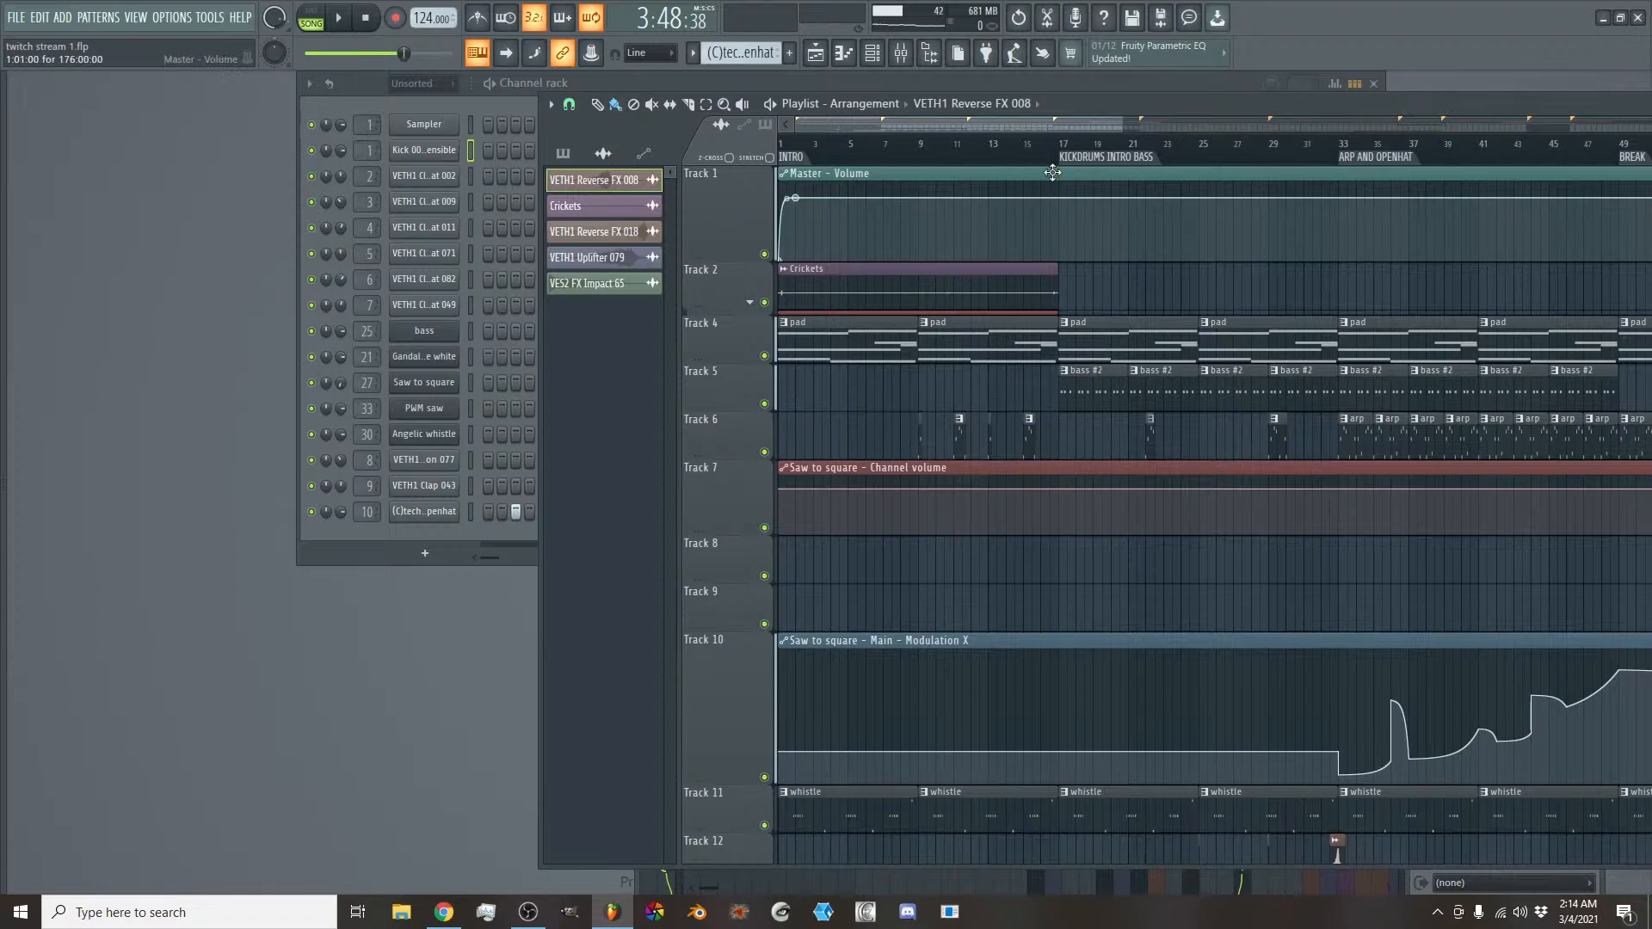
- Select the INTRO section, bars 1 to 17, then KICKDRUMS INTRO BASS, bars 17 to 33, and examine its clips on all tracks
left_click_drag(1065, 150, 781, 144)
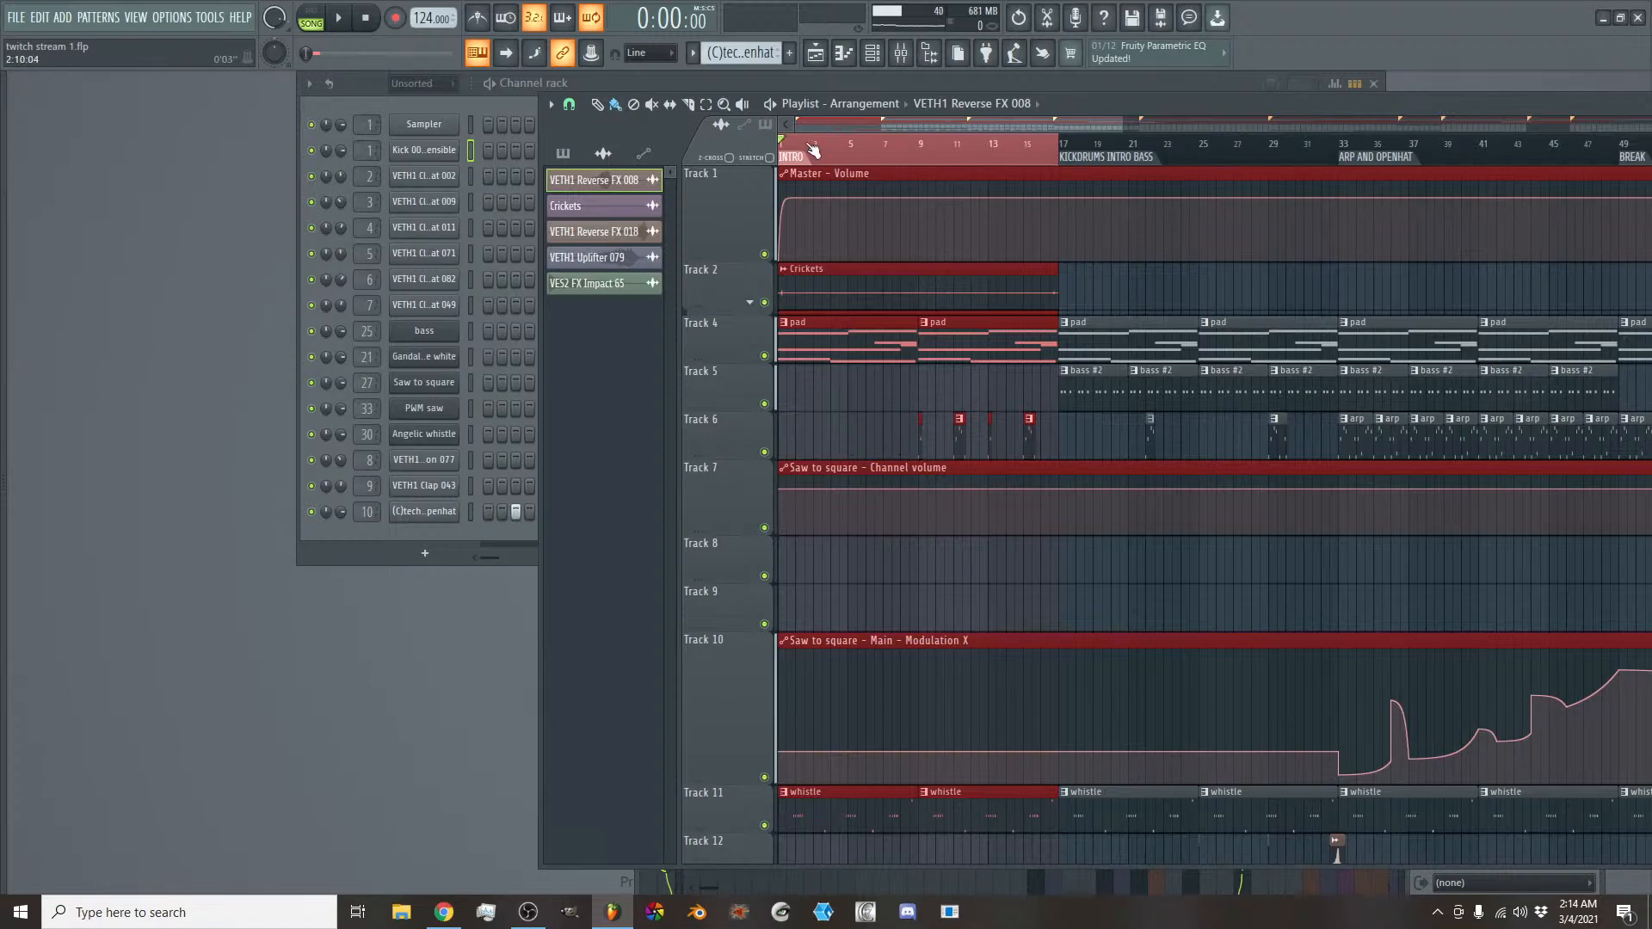
left_click_drag(1060, 151, 1338, 154)
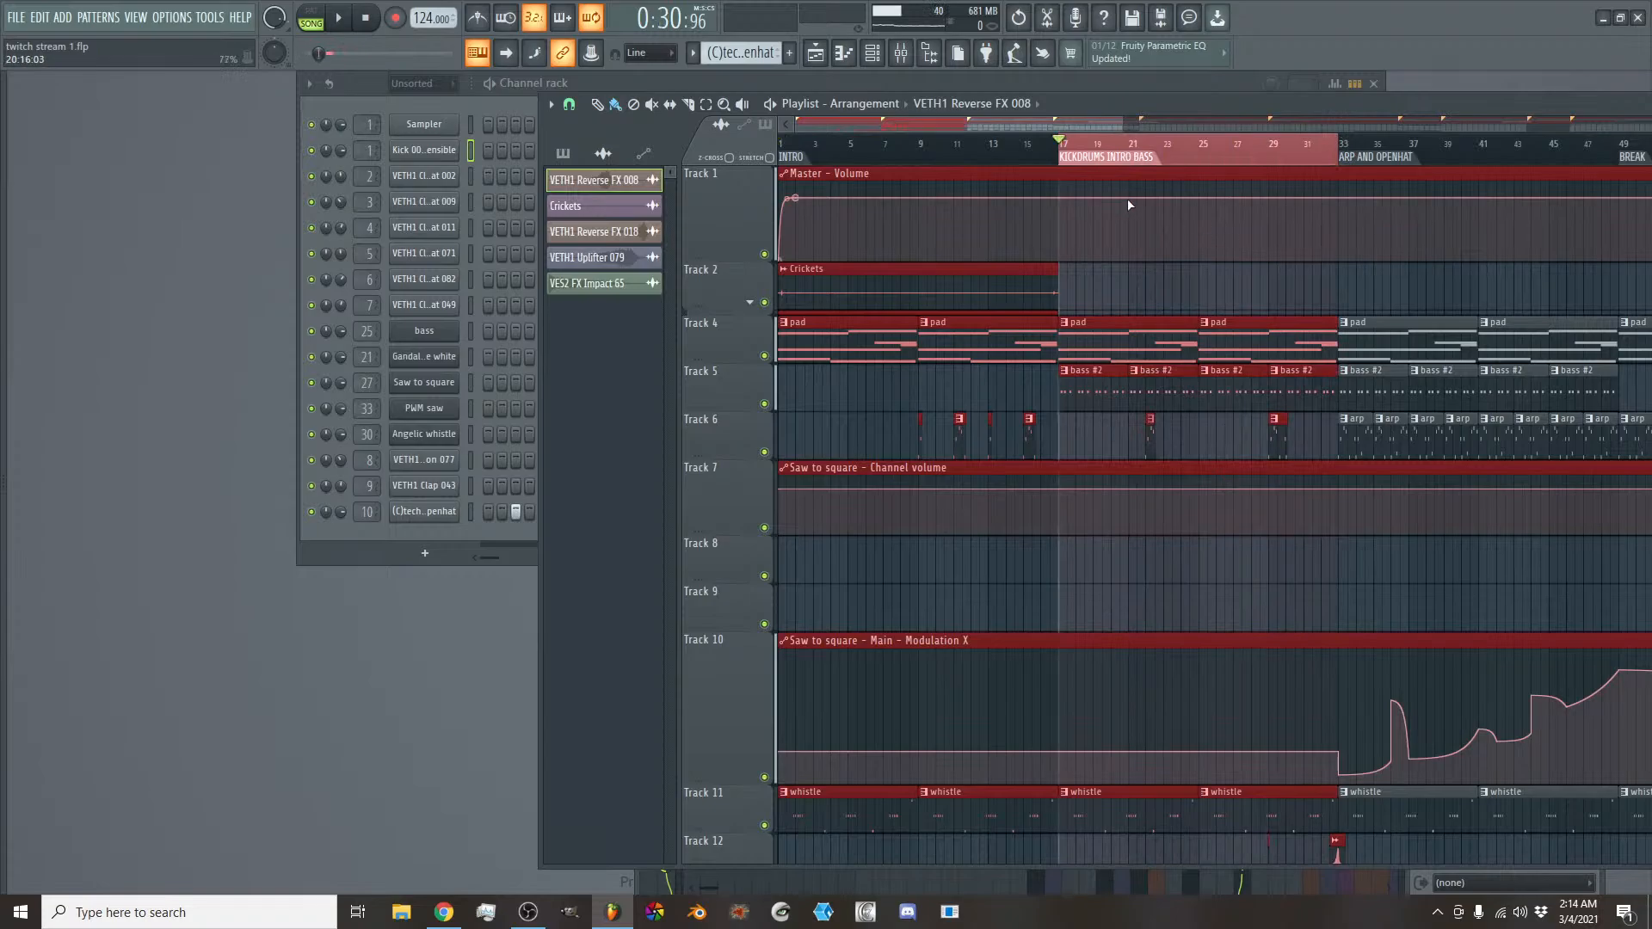
left_click_drag(1013, 127, 1079, 131)
scroll(918, 341, "down", 6)
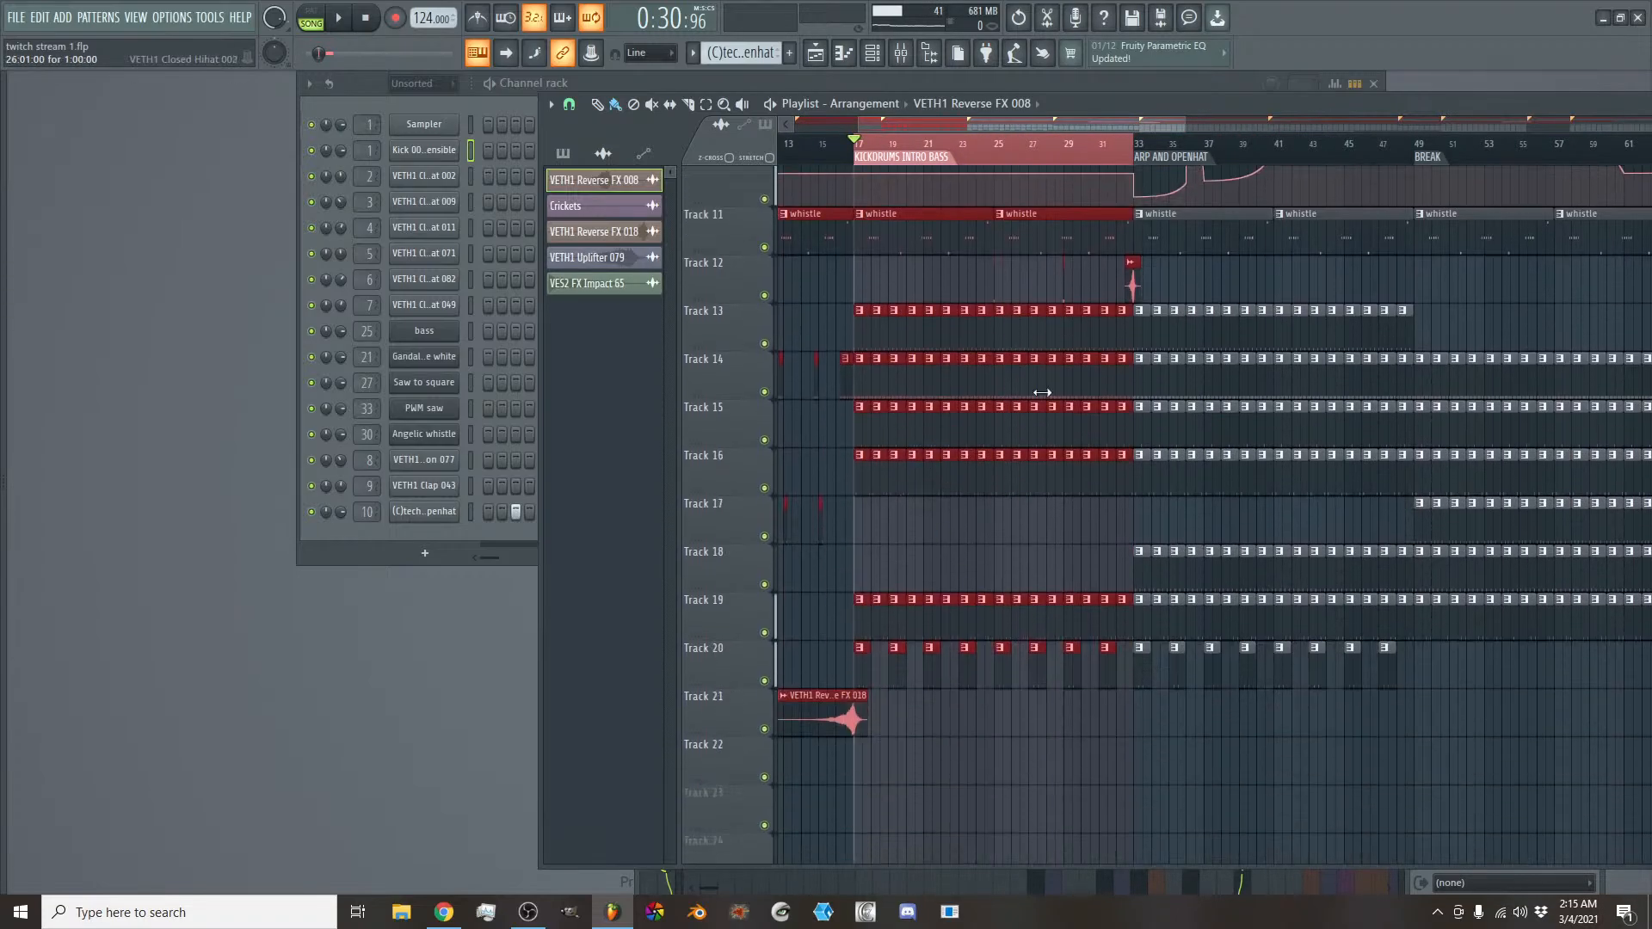
scroll(1003, 472, "up", 5)
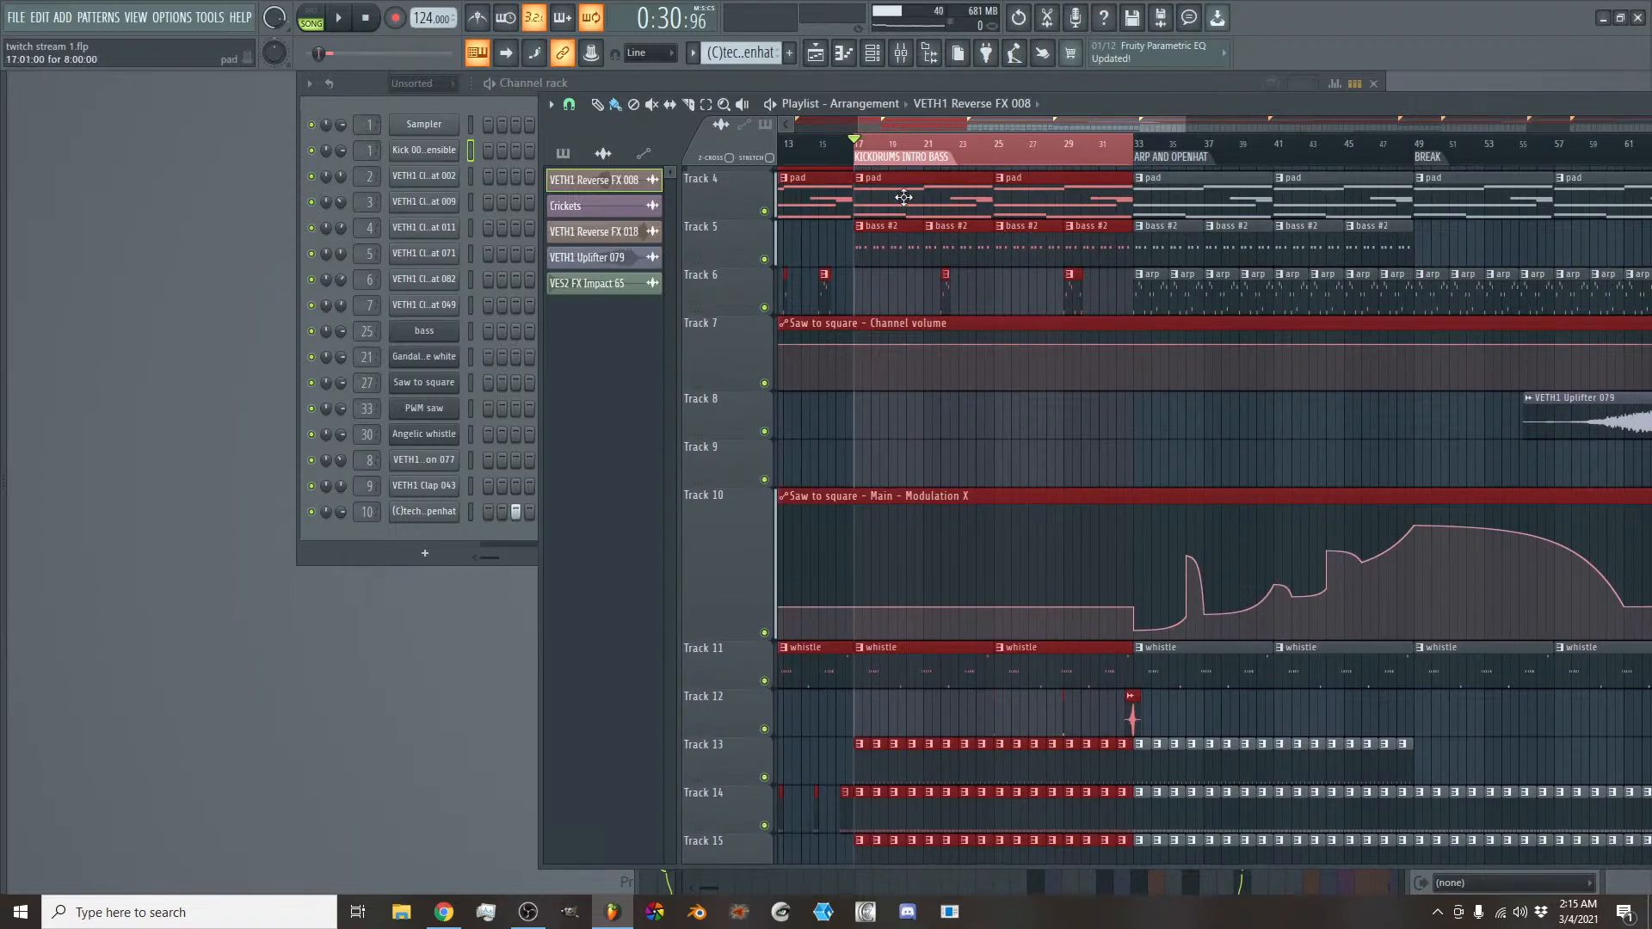
- Select the ARP AND OPENHAT section from bar 33, then the first DROP section from bar 65 to 89
left_click_drag(1136, 140, 1381, 138)
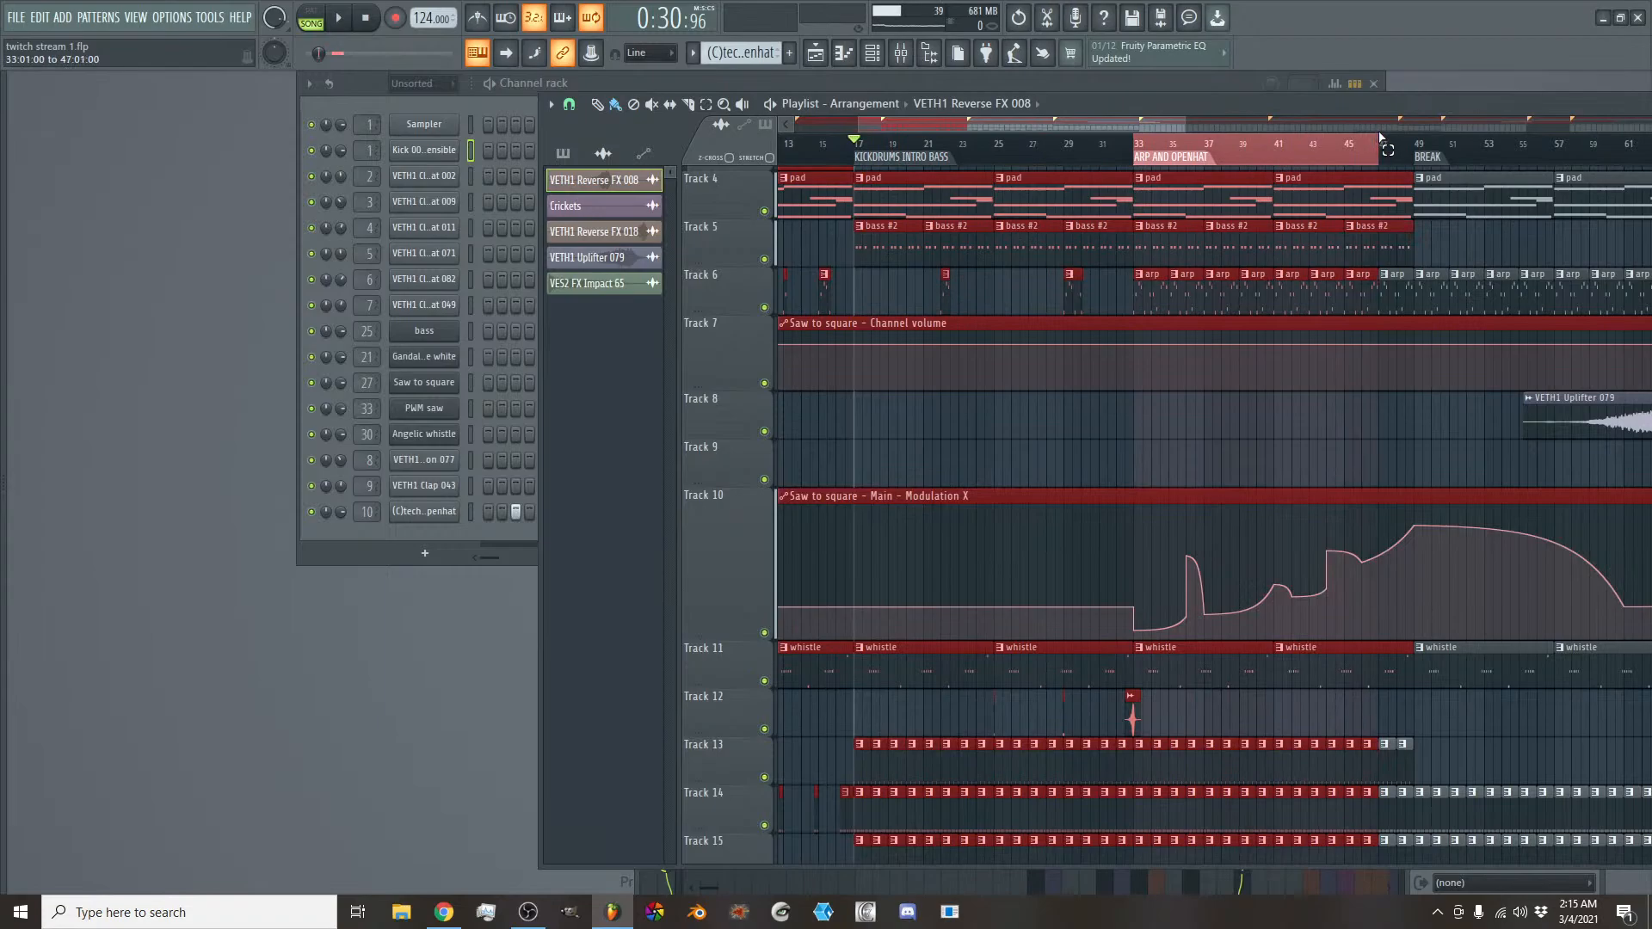
left_click_drag(1099, 124, 1204, 151)
right_click(1212, 155)
left_click_drag(1046, 125, 1488, 158)
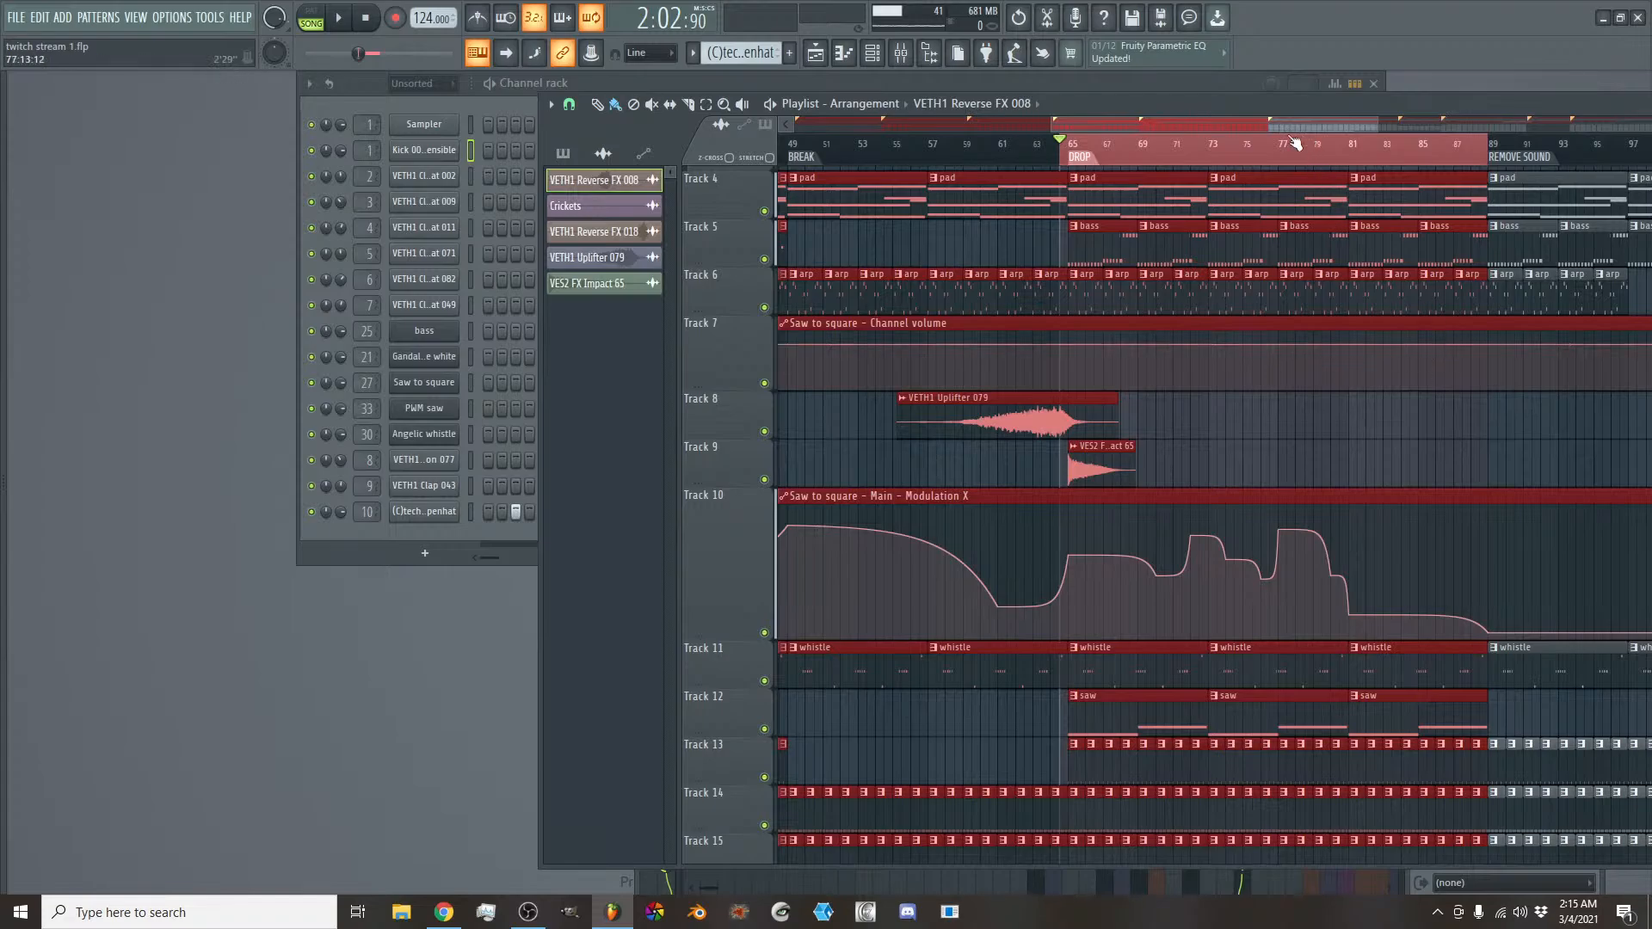
- Extend the DROP time selection over REMOVE SOUND to bar 113, then select SHORT BREAK, bars 113 to 121
left_click_drag(1256, 122, 1334, 121)
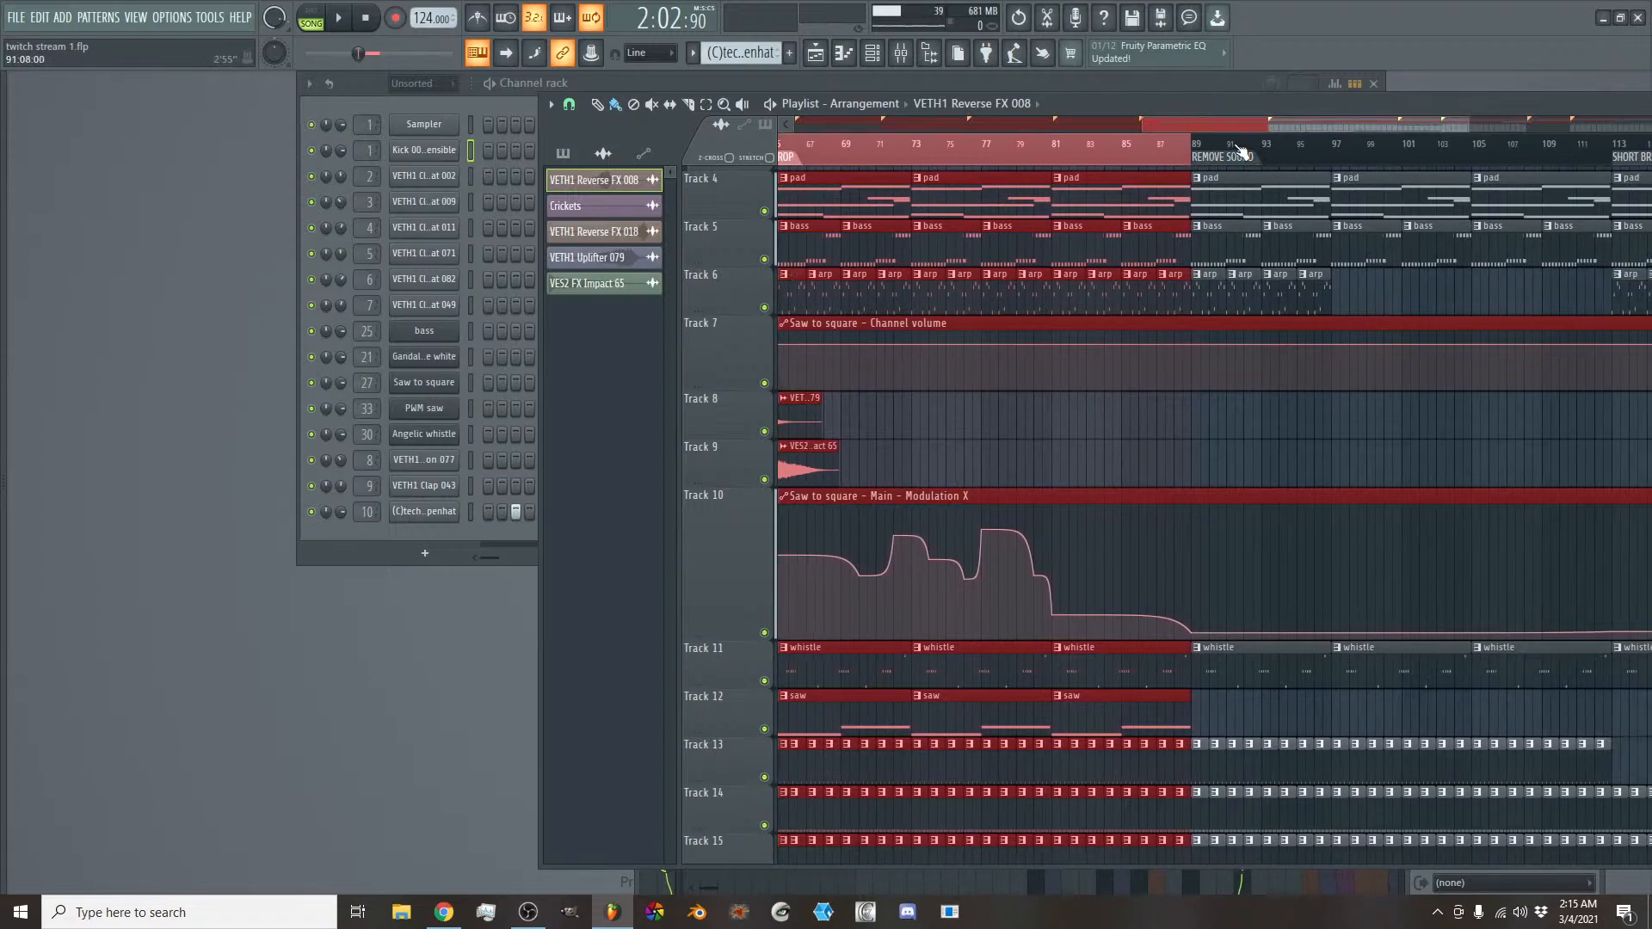
left_click_drag(1192, 157, 1611, 142)
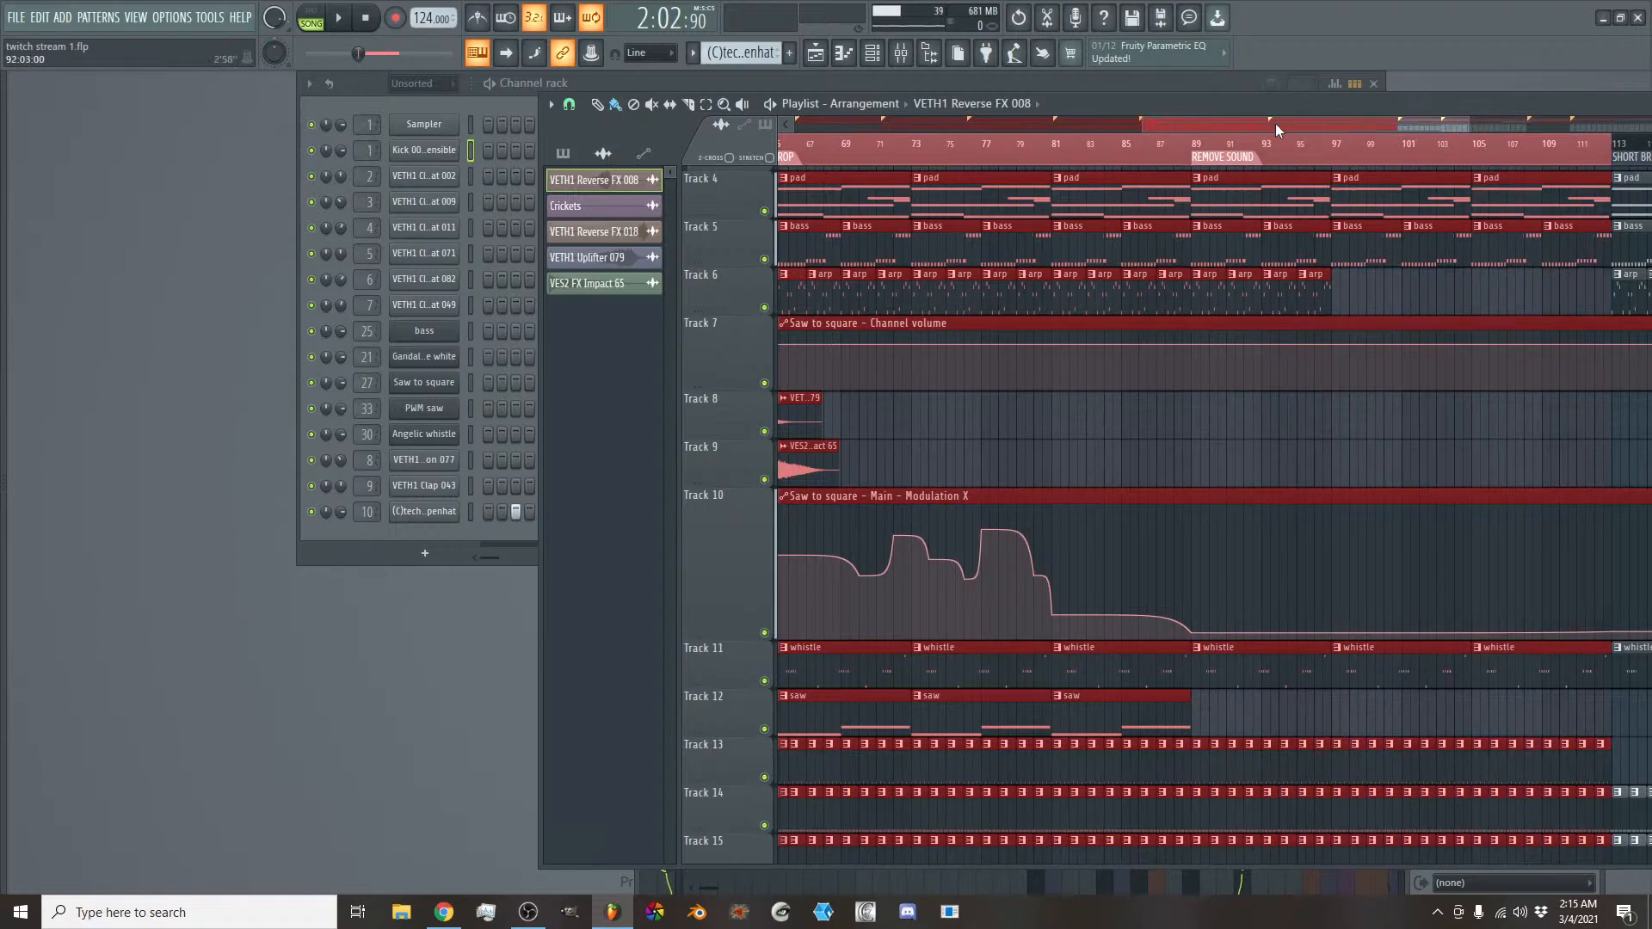
left_click_drag(1278, 125, 1255, 197)
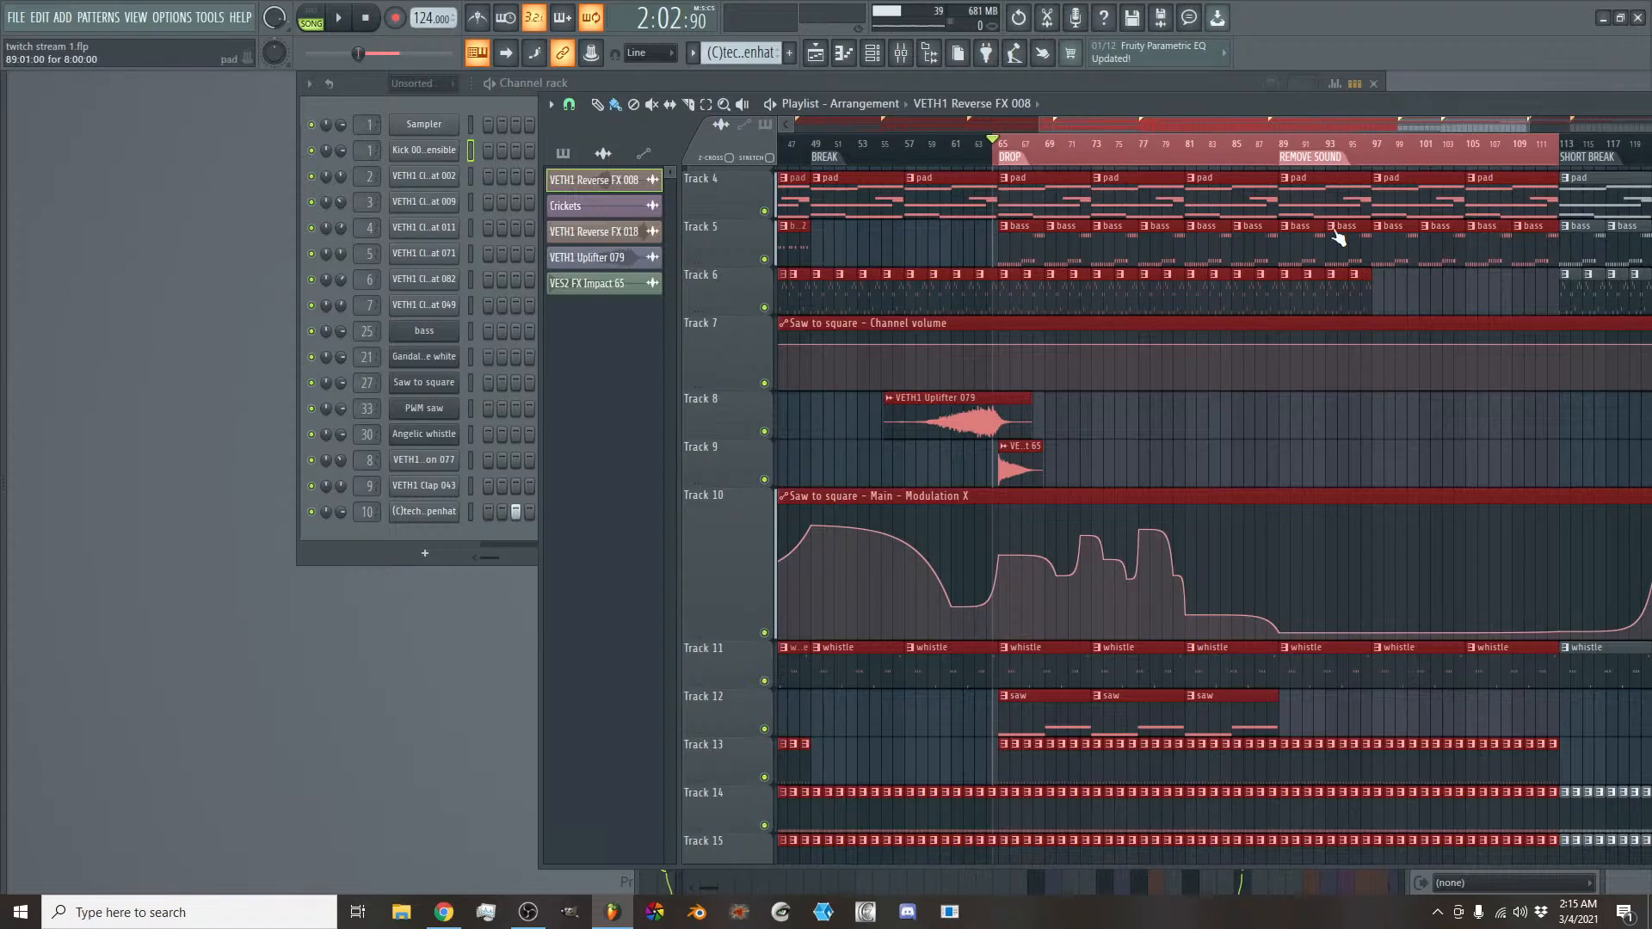
scroll(1329, 122, "right", 2)
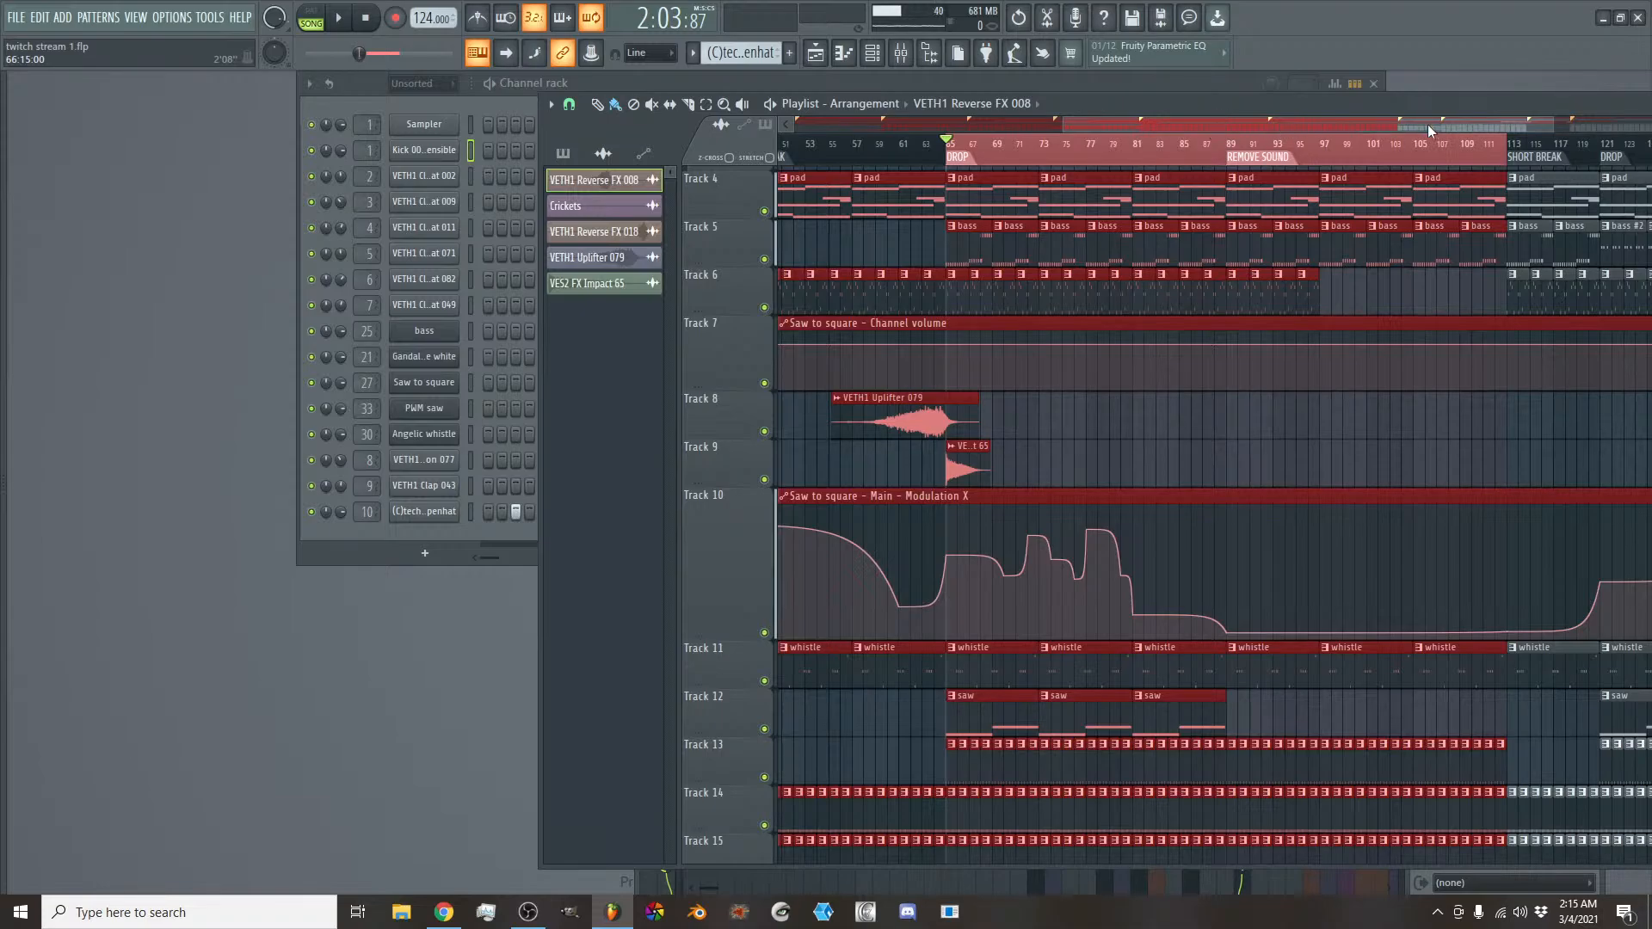
scroll(1427, 124, "down", 4)
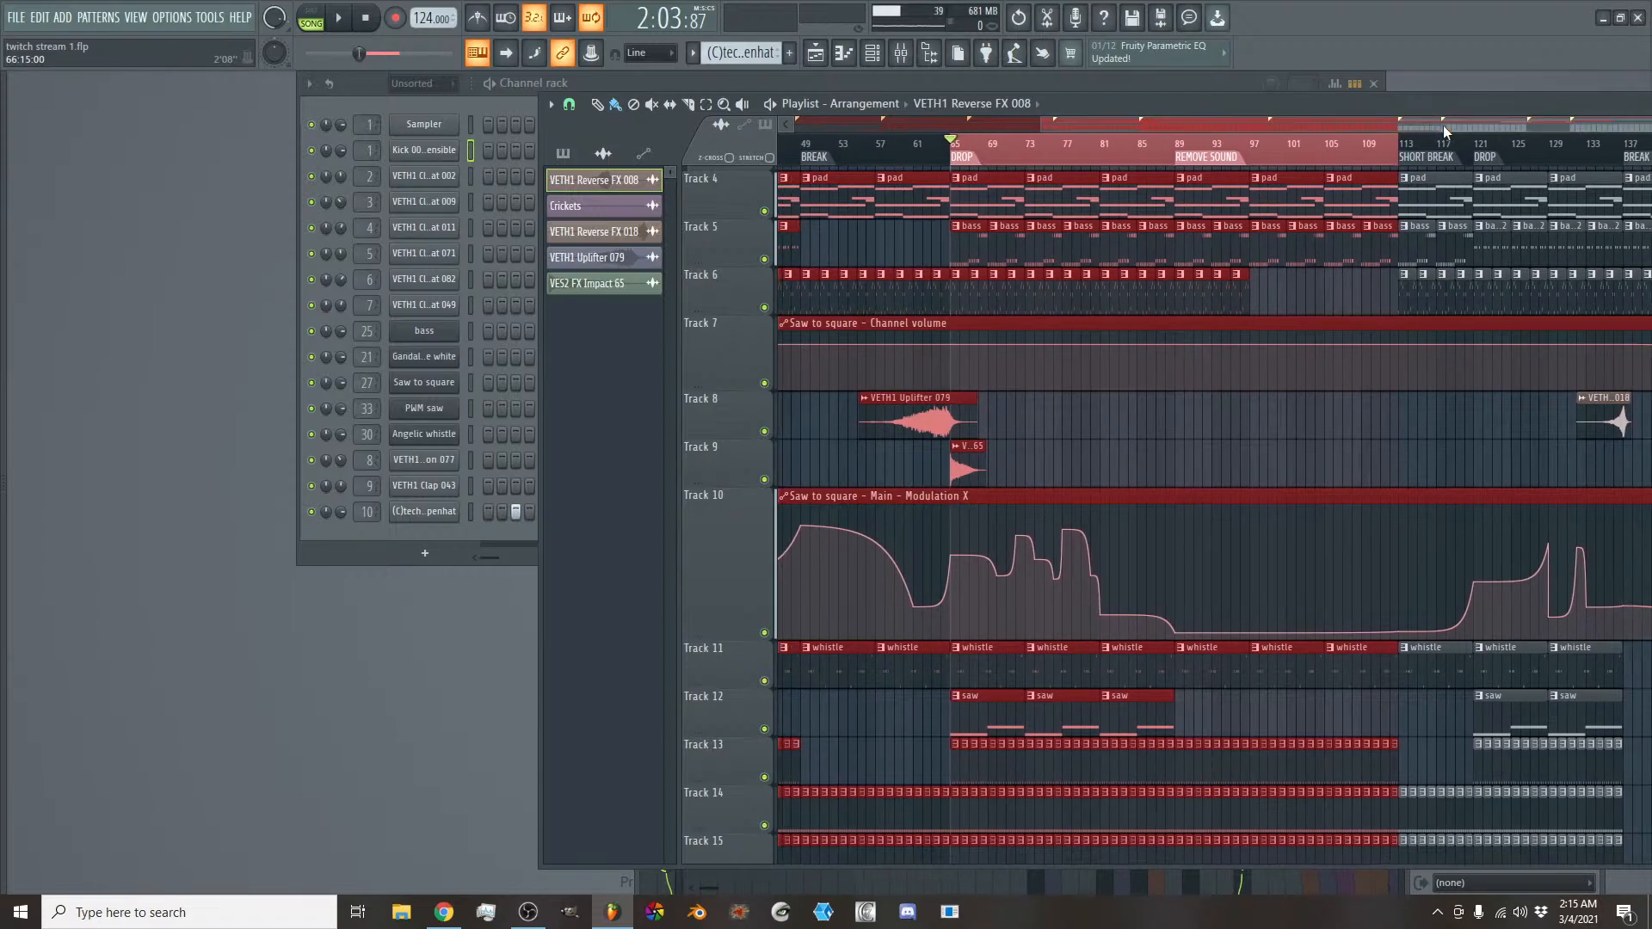
left_click_drag(1442, 125, 1473, 126)
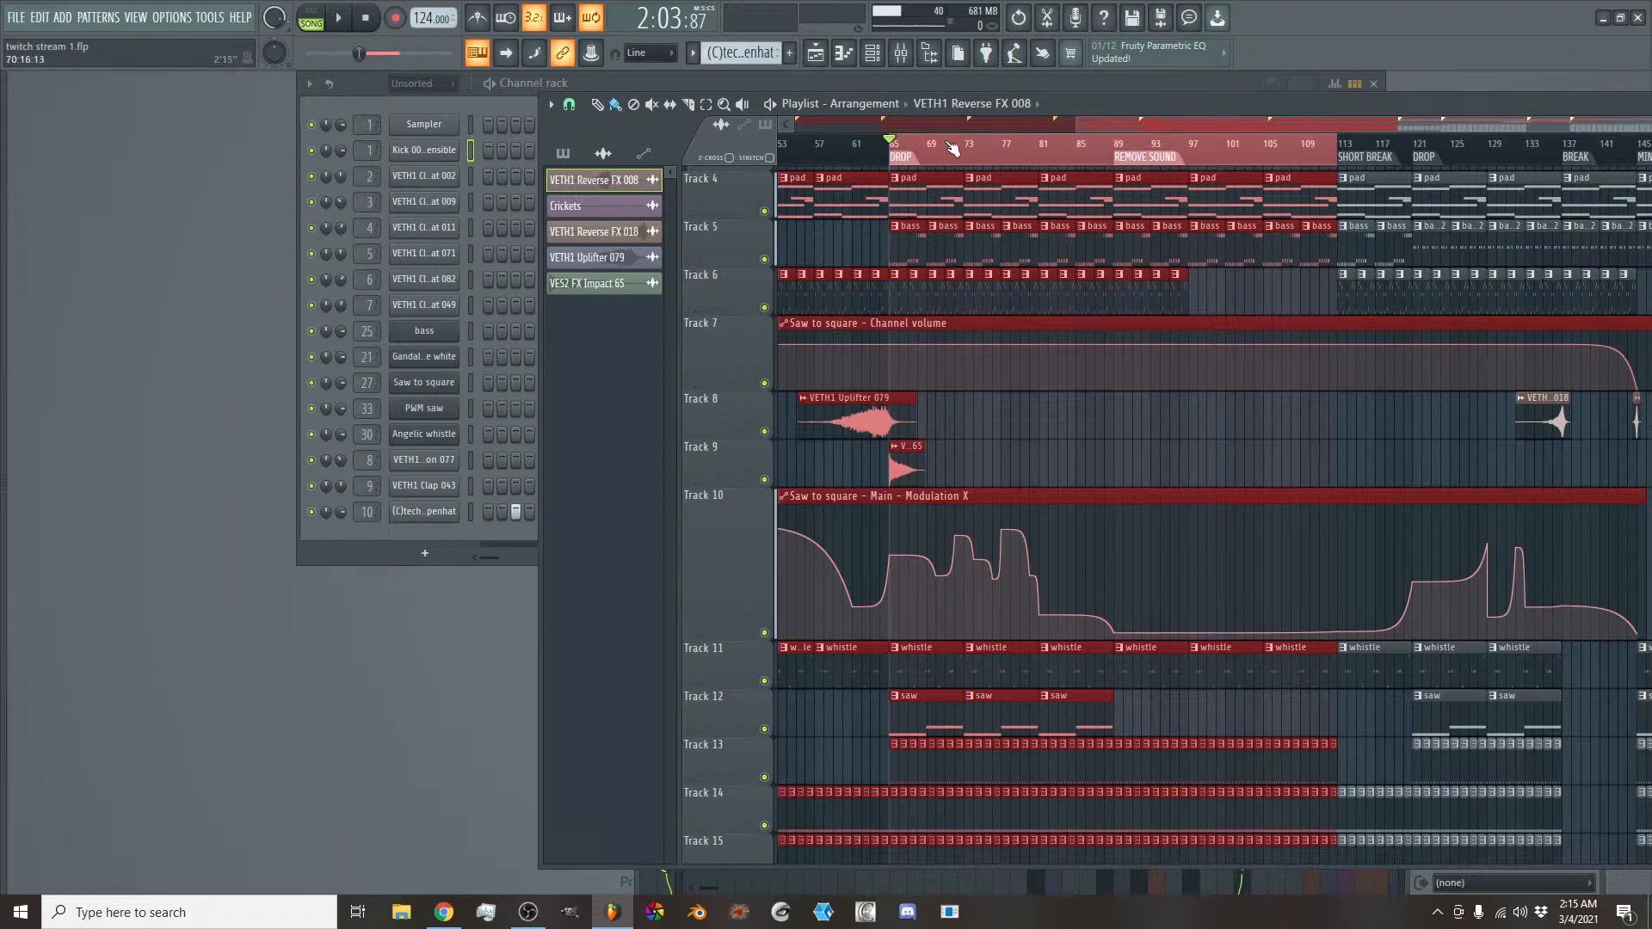
left_click_drag(953, 145, 1421, 124)
scroll(1373, 123, "up", 4)
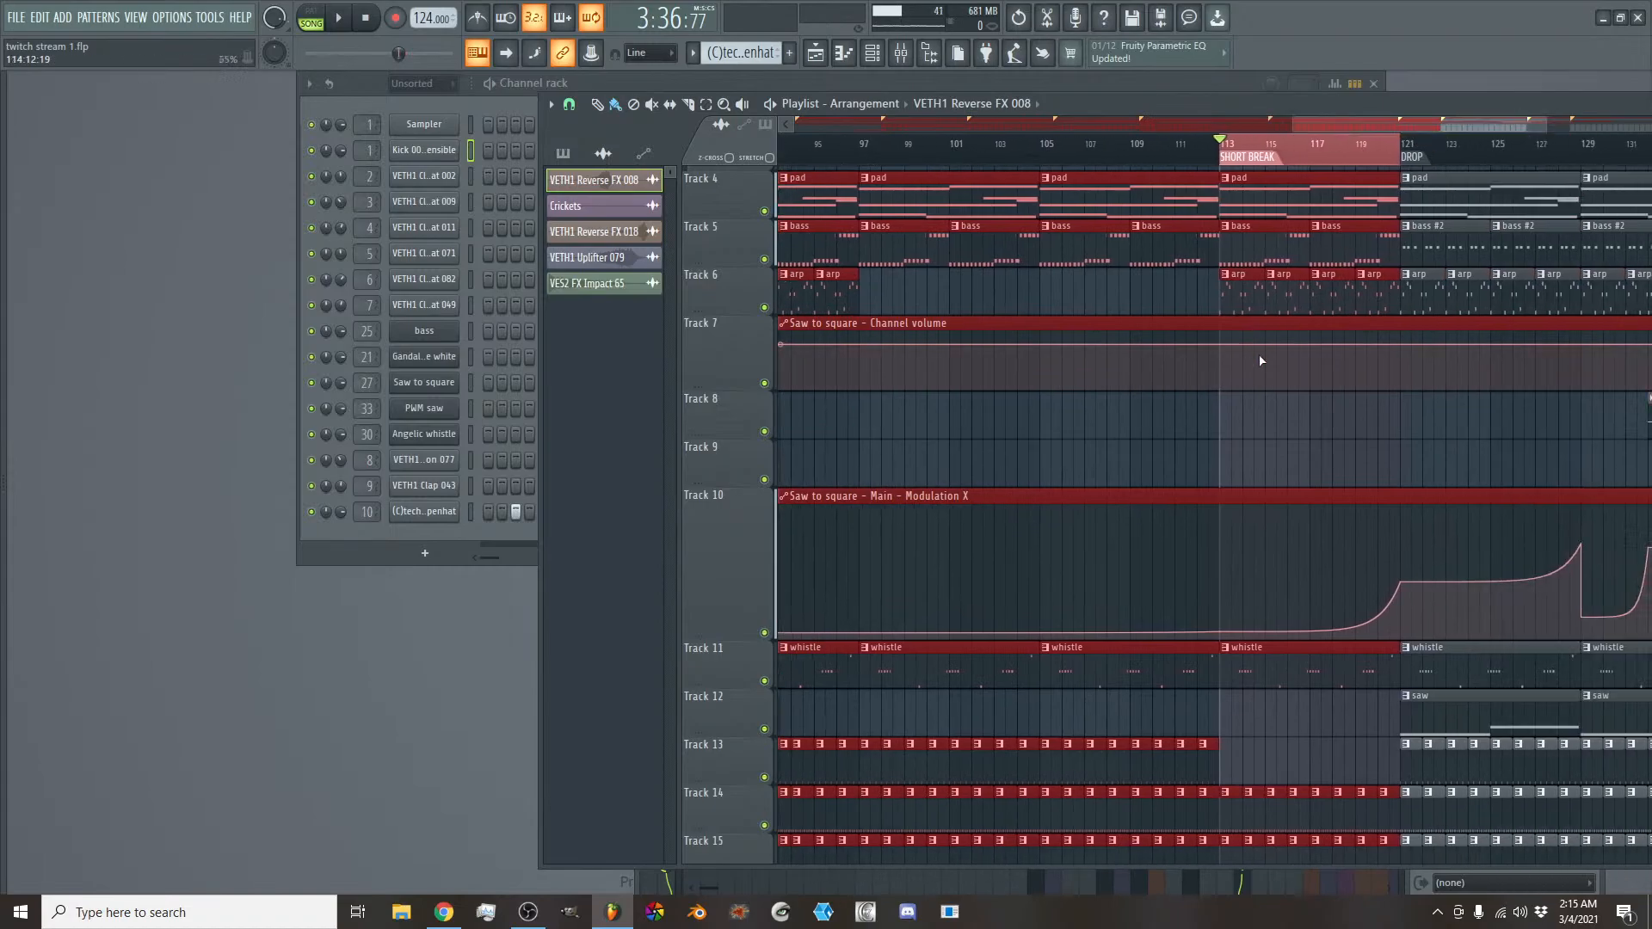
- Select the second DROP section, bars 121 to 137, then the BREAK section, bars 137 to 145
left_click_drag(1304, 122, 1440, 128)
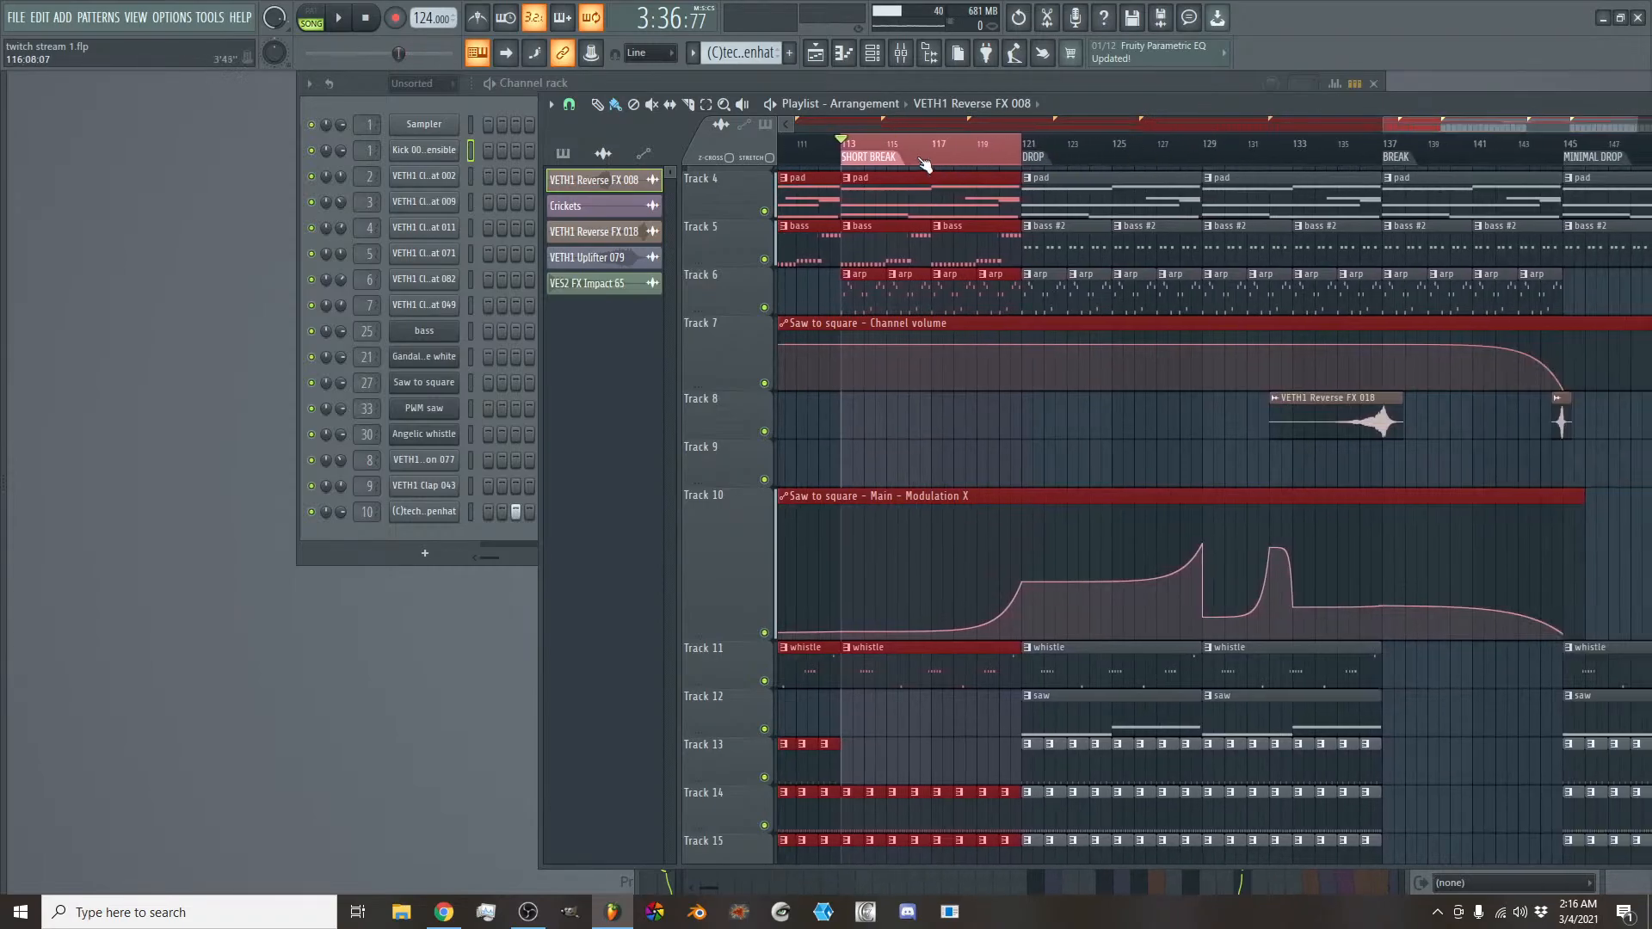
left_click_drag(1011, 147, 1493, 125)
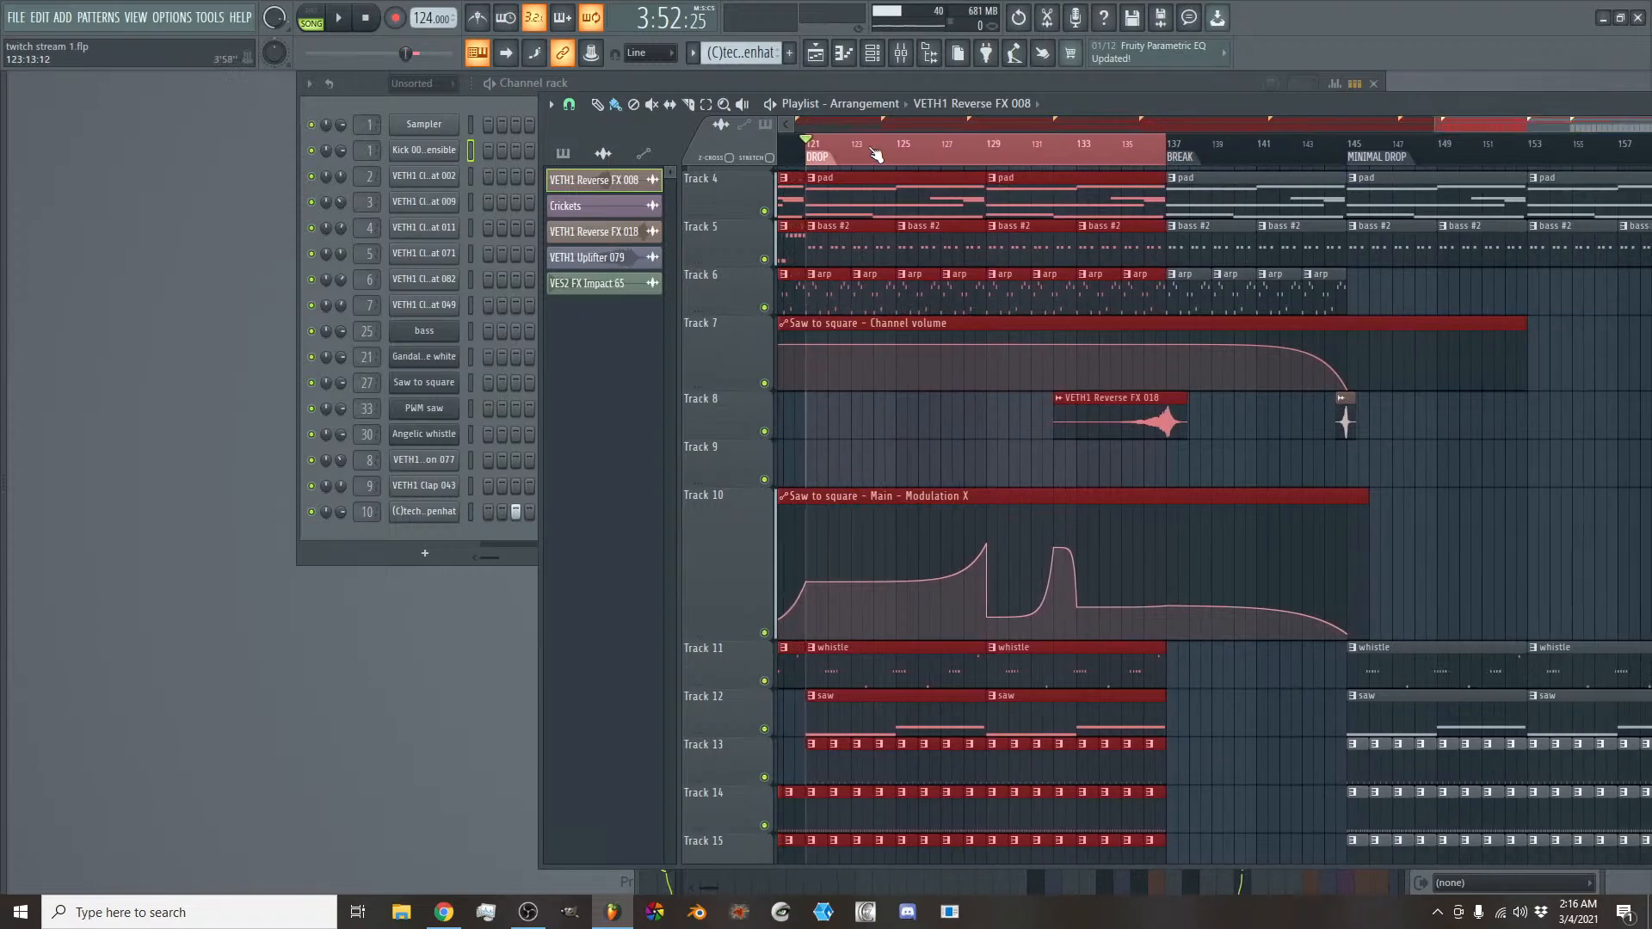
left_click_drag(1168, 148, 1349, 148)
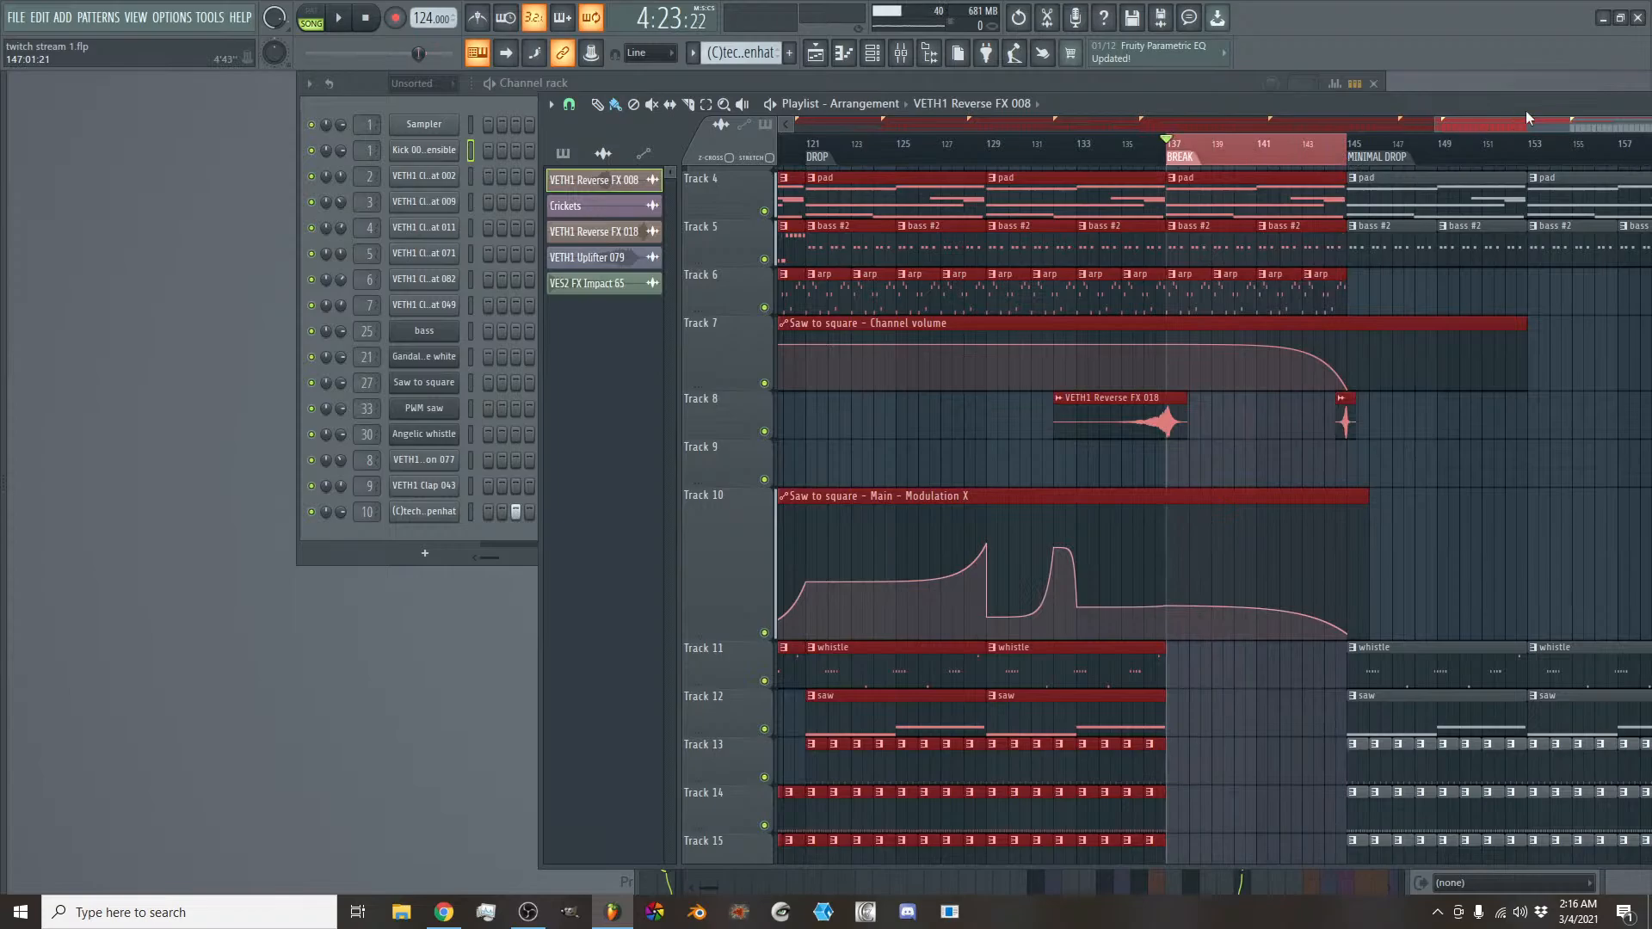
- Select from MINIMAL DROP at bar 145 to bar 177, then only the END section from bar 161, and view its volume fade-out
left_click_drag(1564, 125, 1651, 123)
scroll(1587, 121, "down", 3)
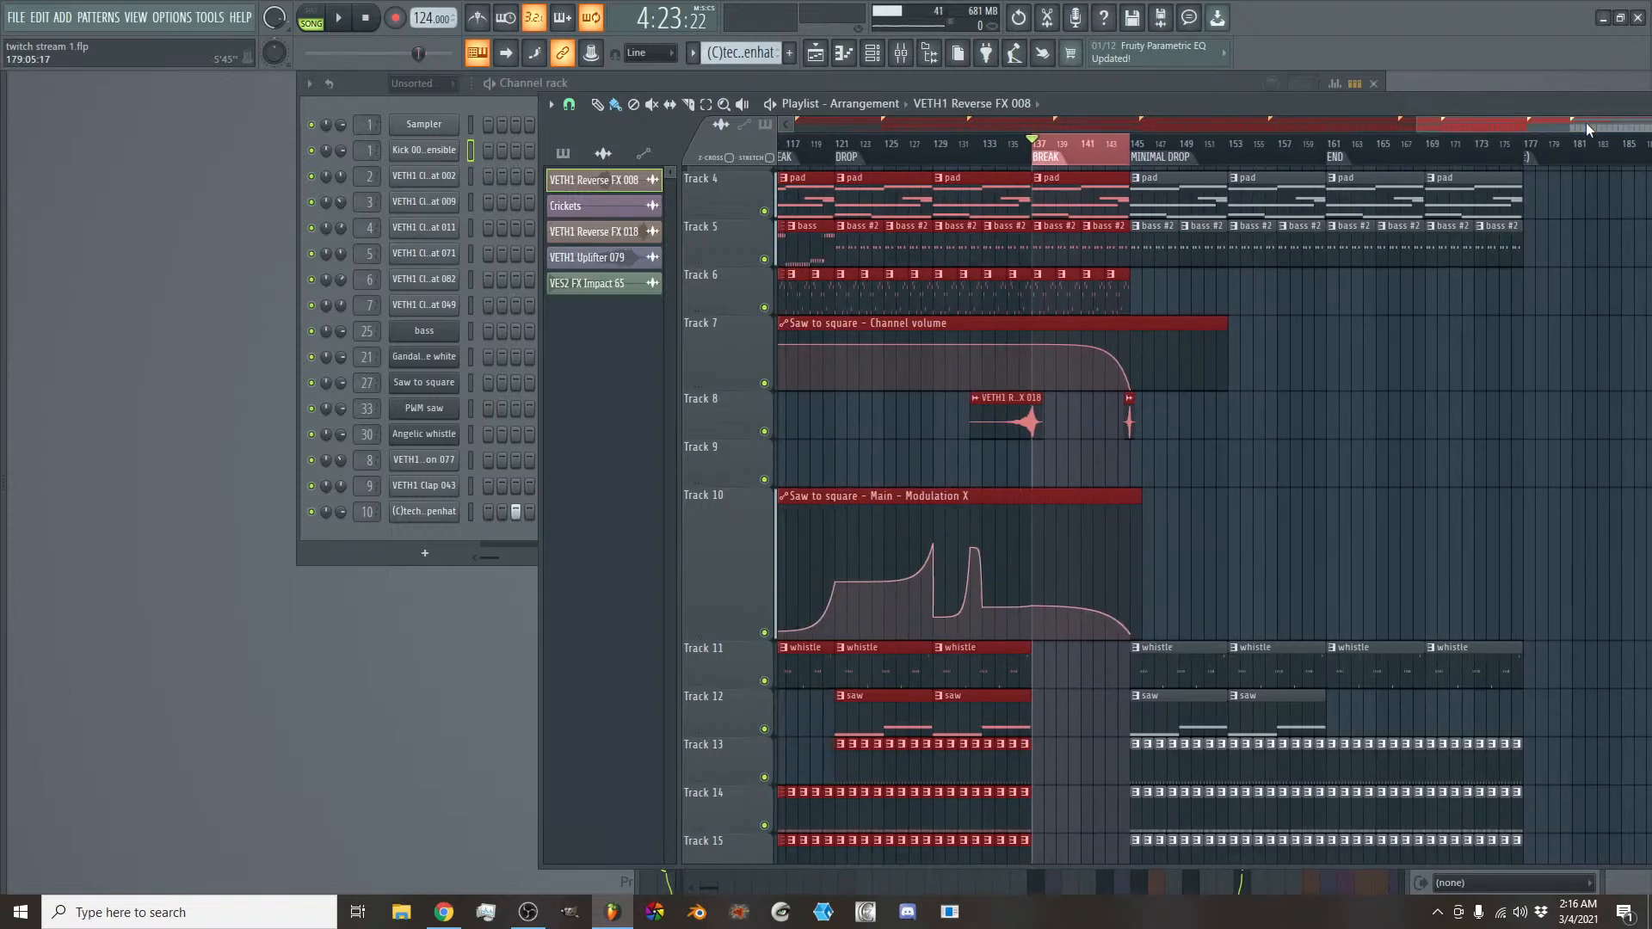
left_click_drag(1131, 148, 1514, 146)
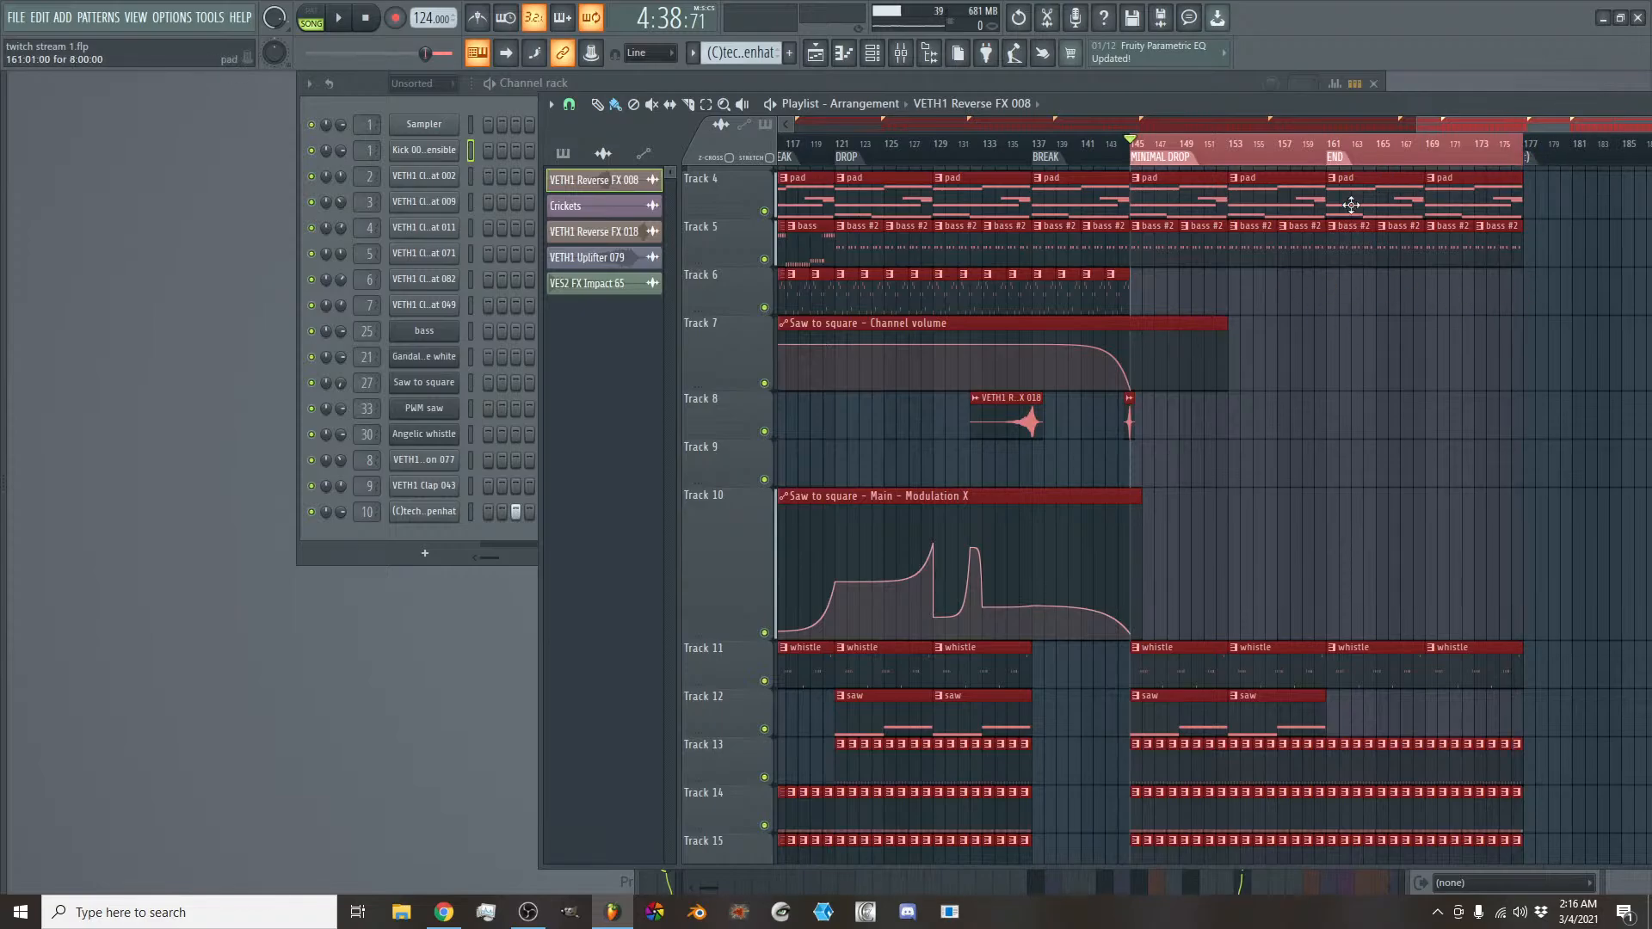
left_click_drag(1190, 150, 1321, 147)
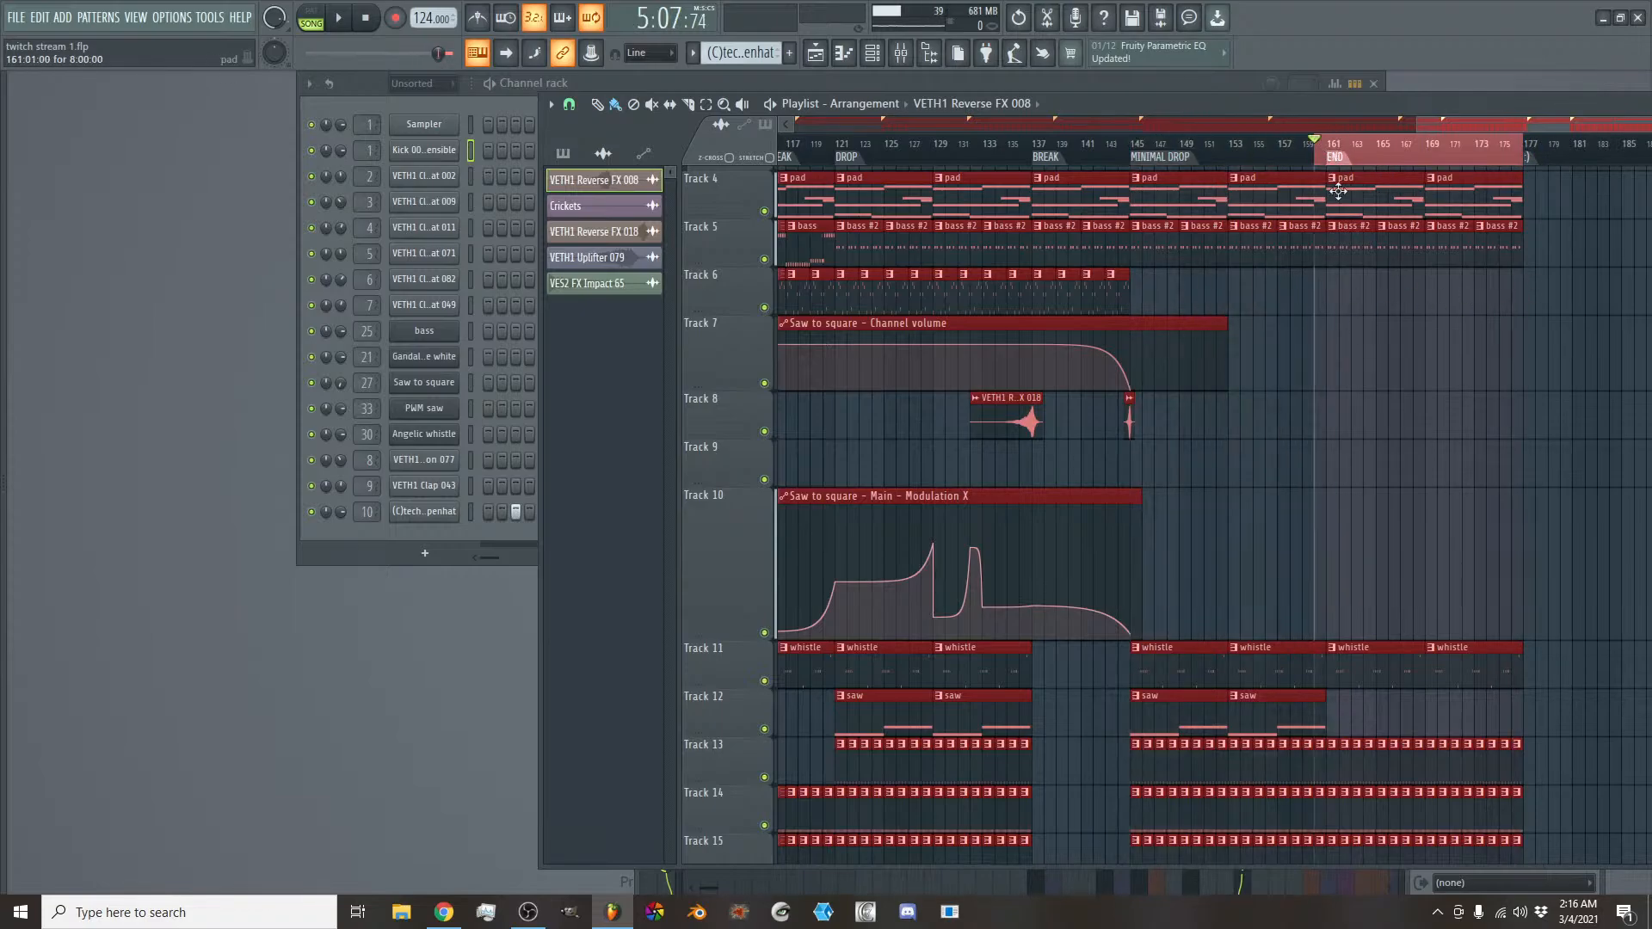
scroll(1337, 191, "up", 3)
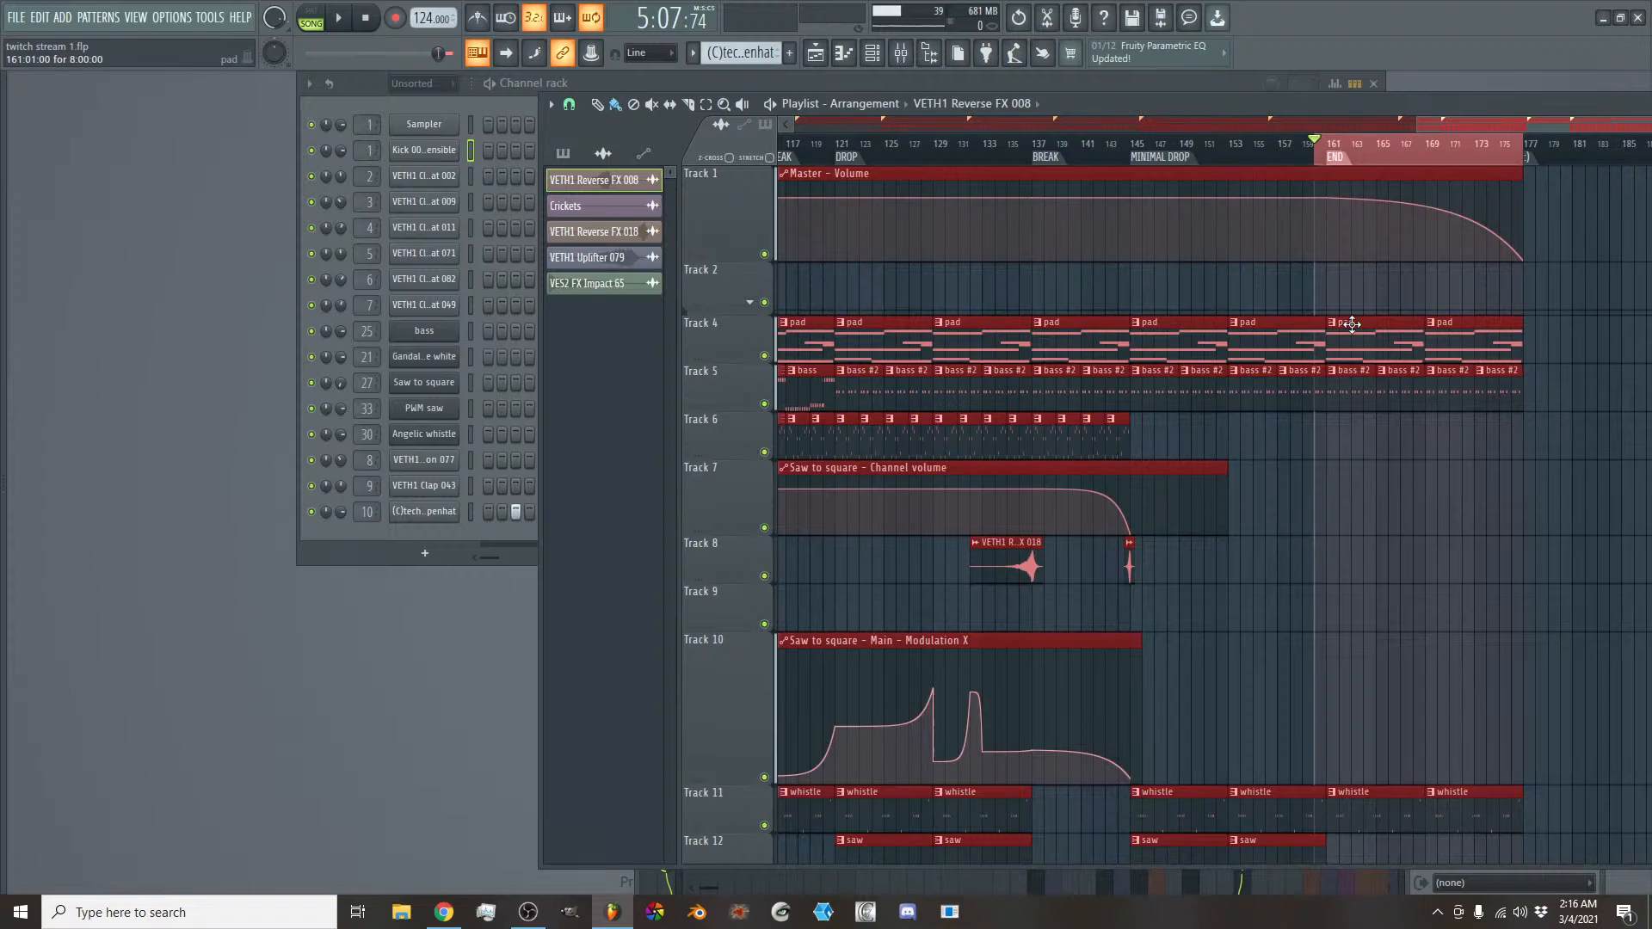
- Clear the time selection over the END section and return the song position to the start of the arrangement
left_click(1336, 158)
left_click_drag(1345, 153, 1538, 172)
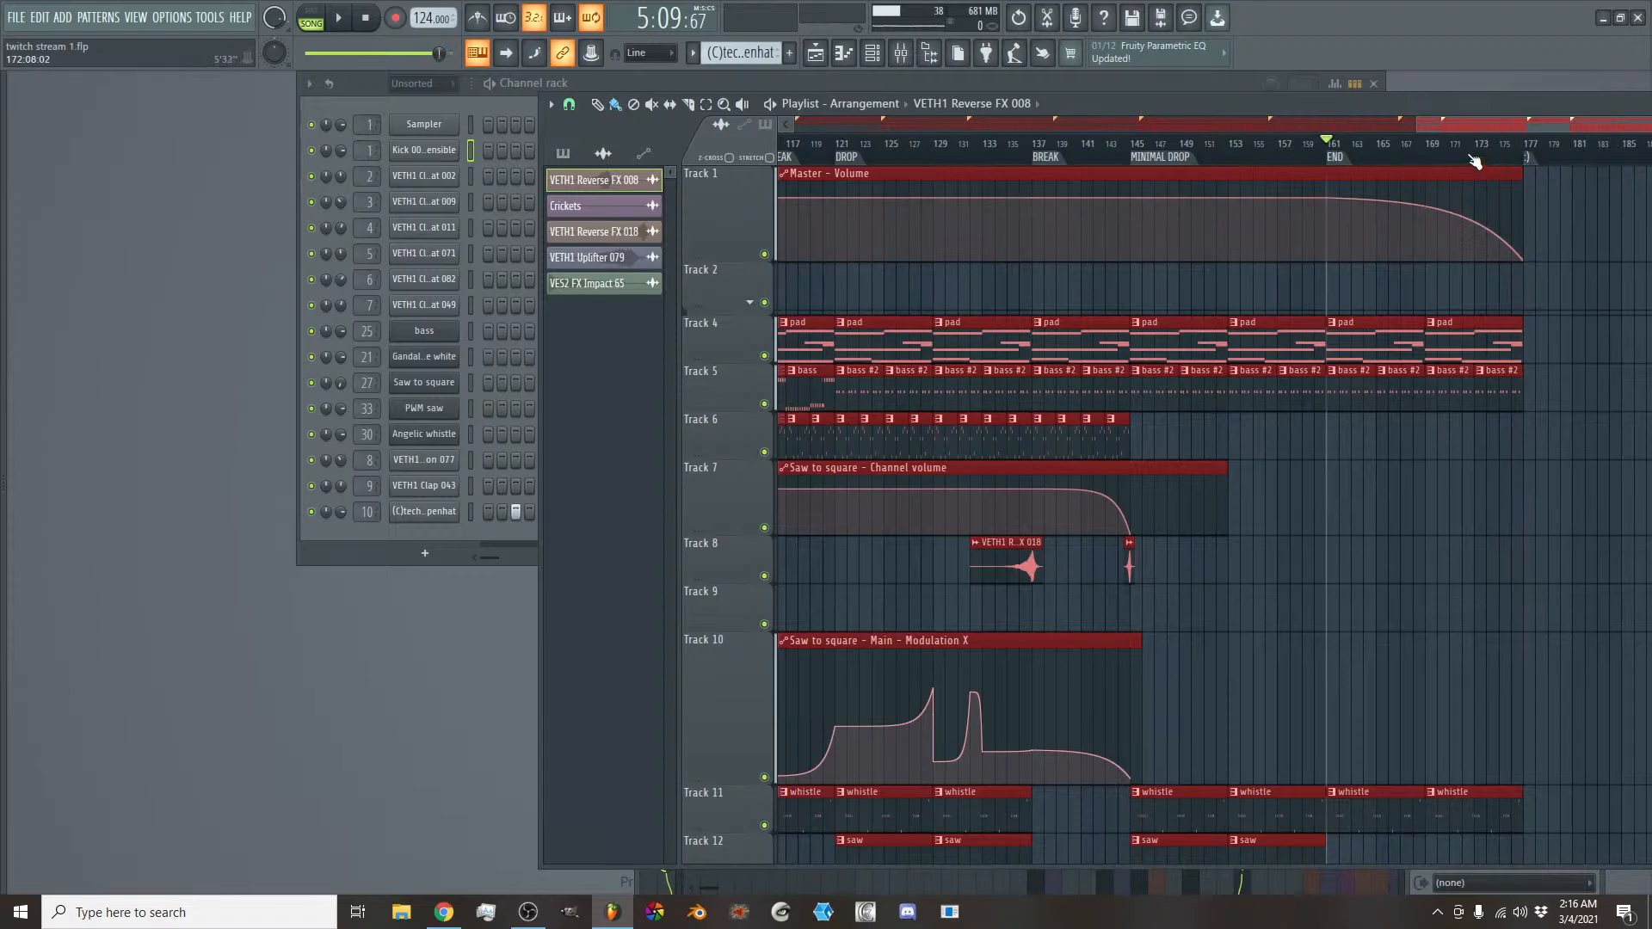
scroll(1189, 555, "down", 6)
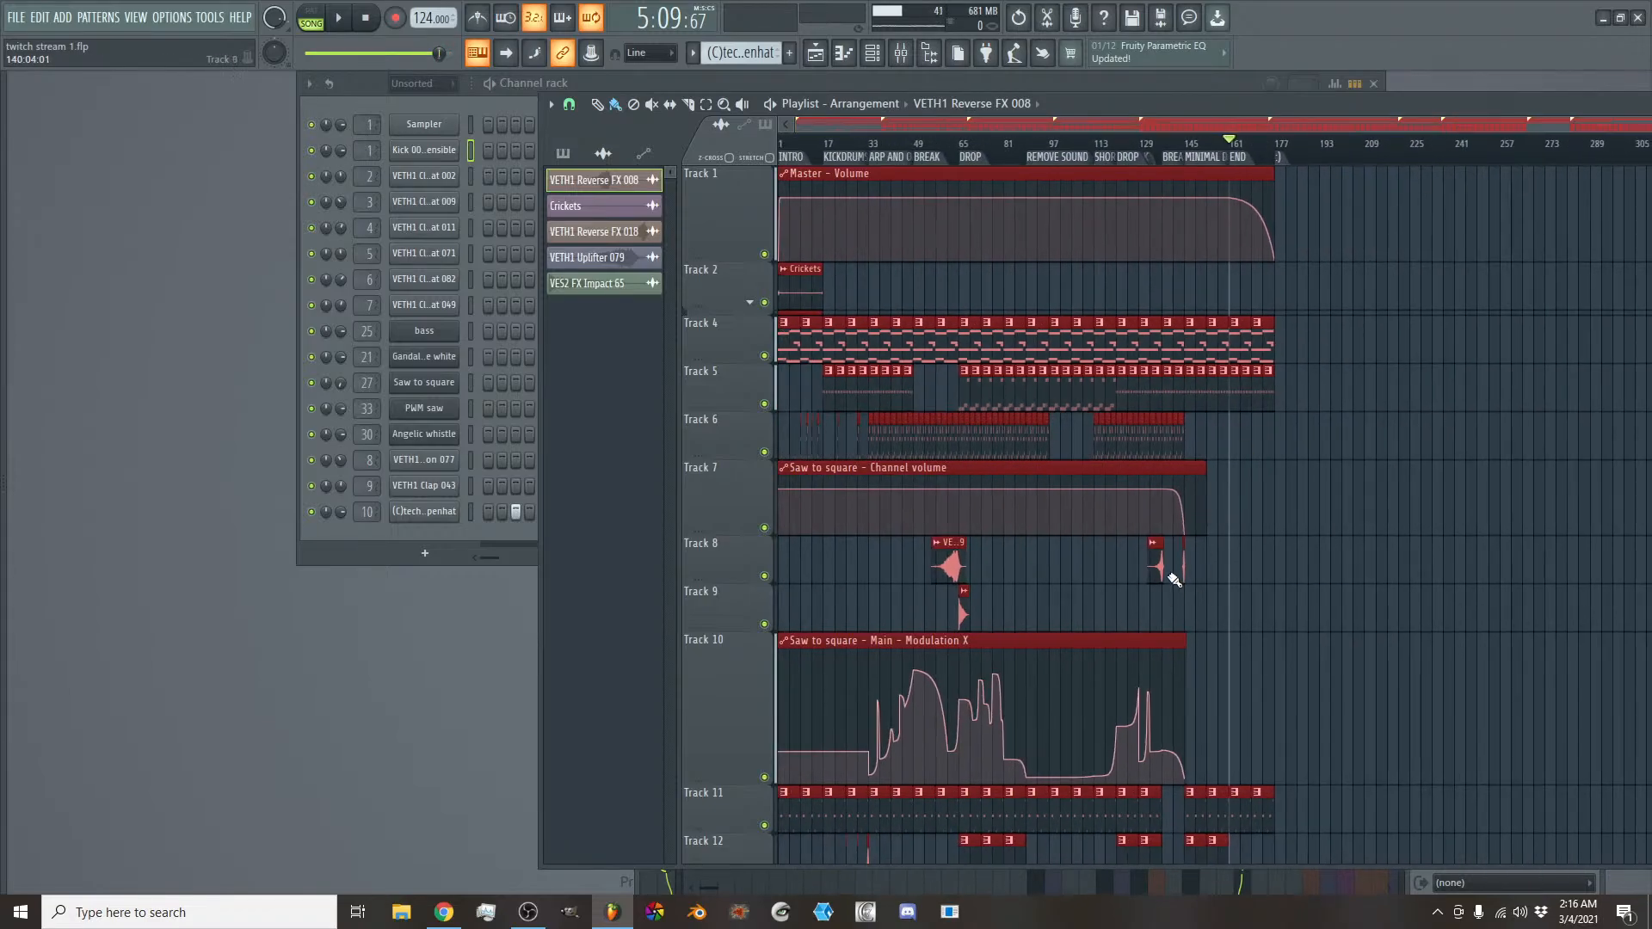
left_click_drag(827, 148, 644, 153)
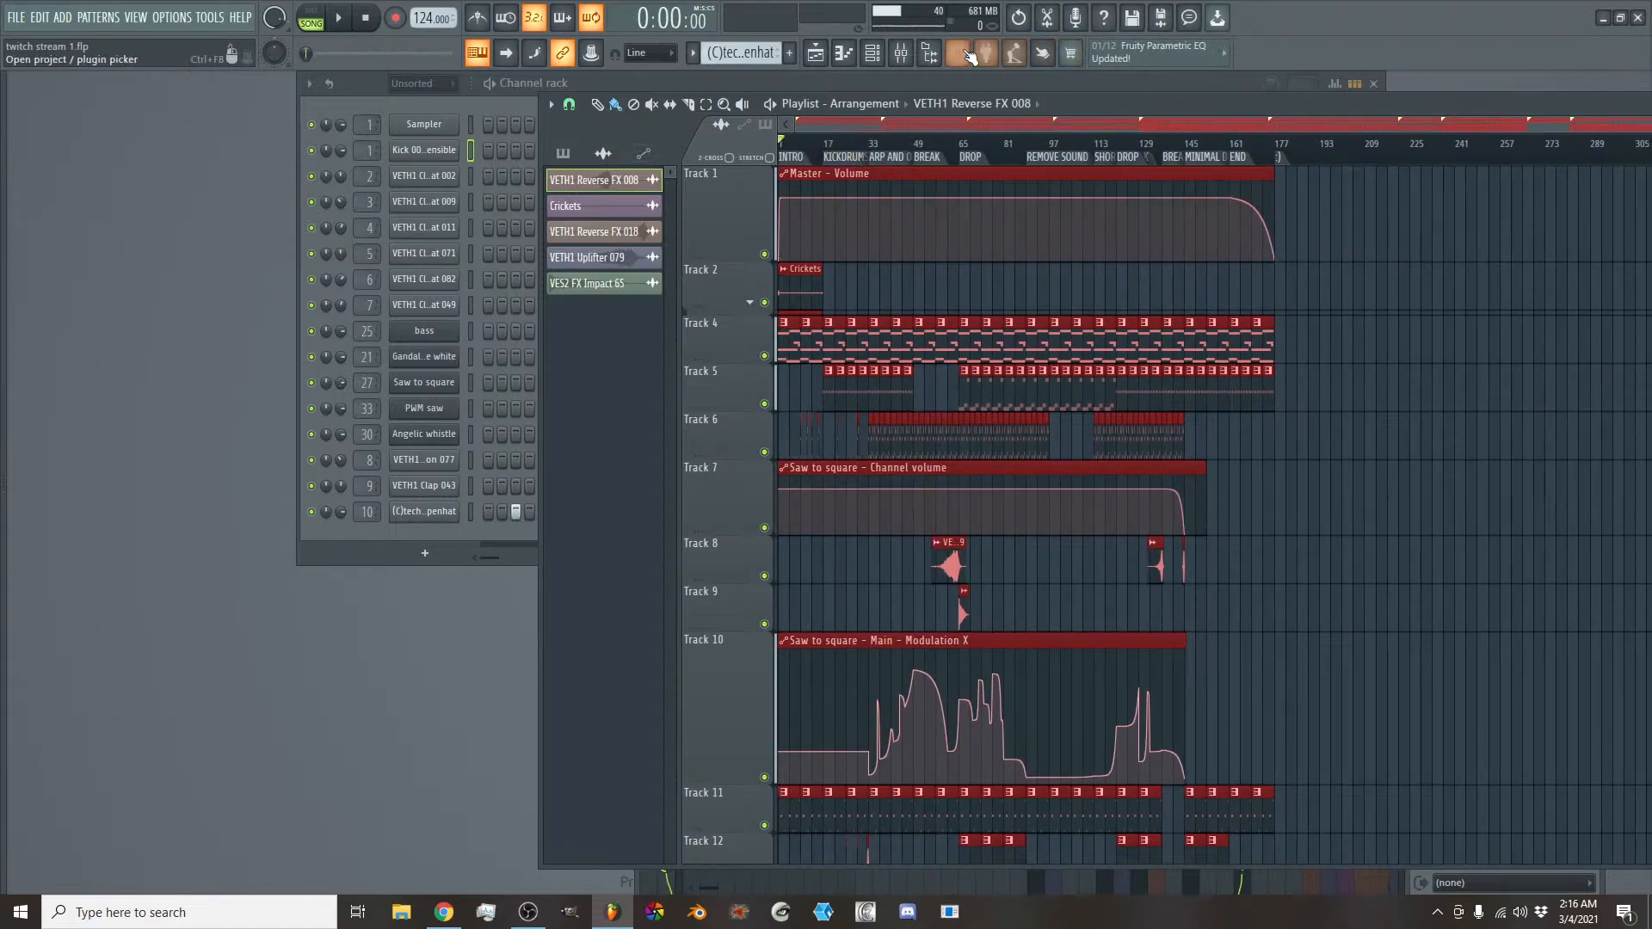
- Raise the Fruity Limiter's gain on the PWM saw mixer track to 8.2 dB and return to the playlist
left_click(901, 52)
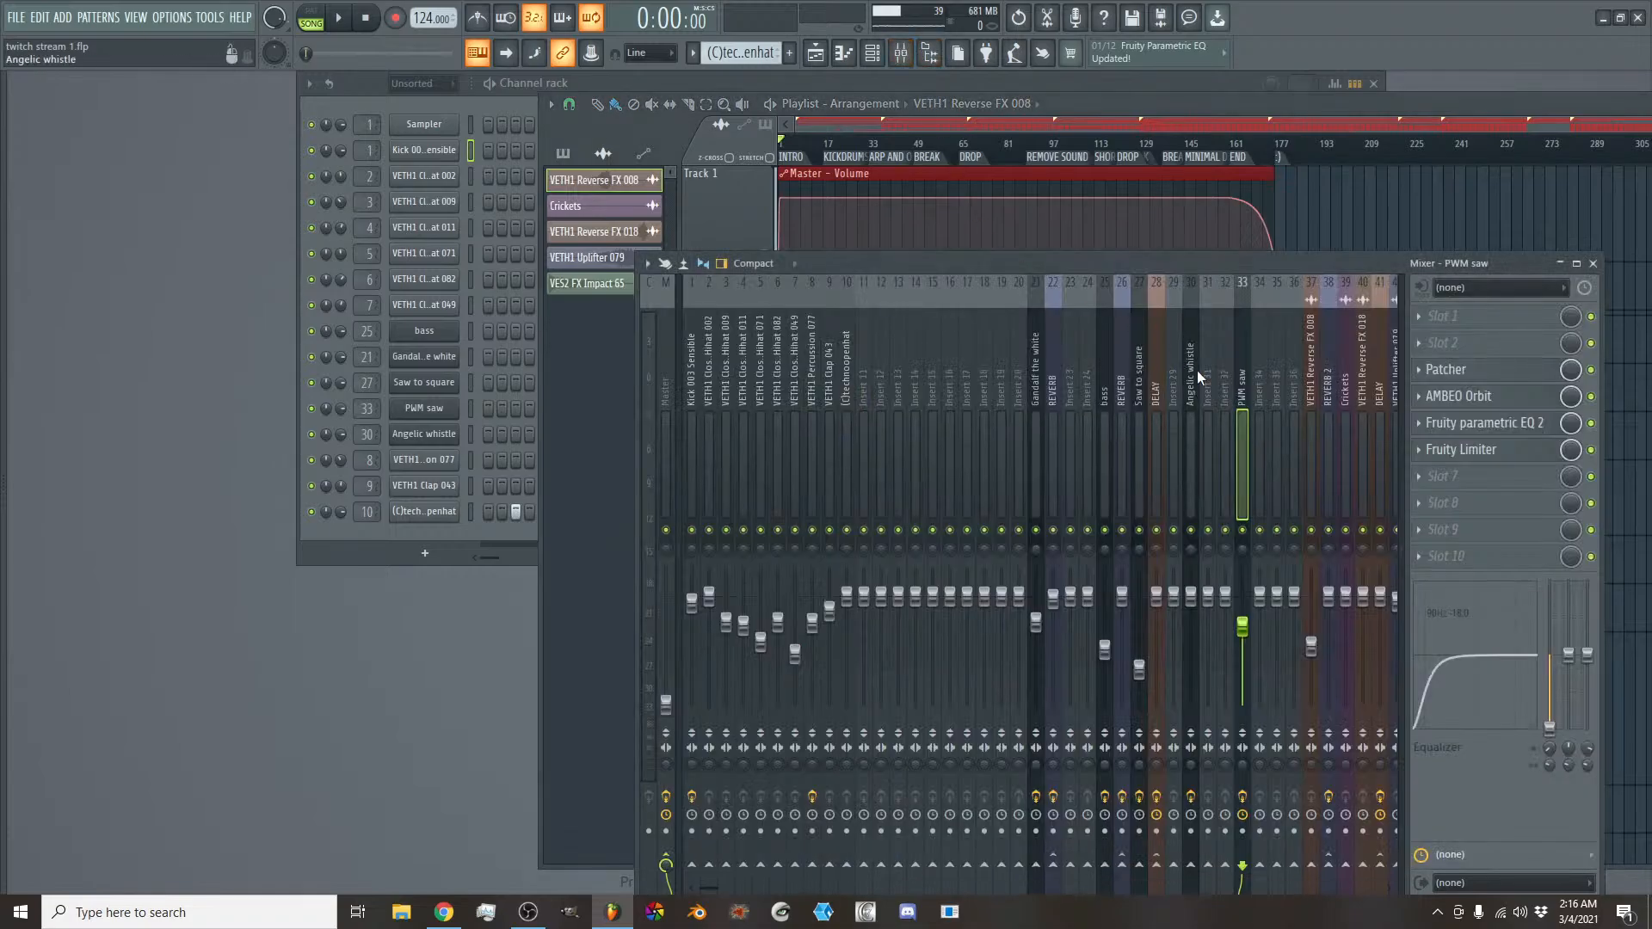
left_click(1514, 454)
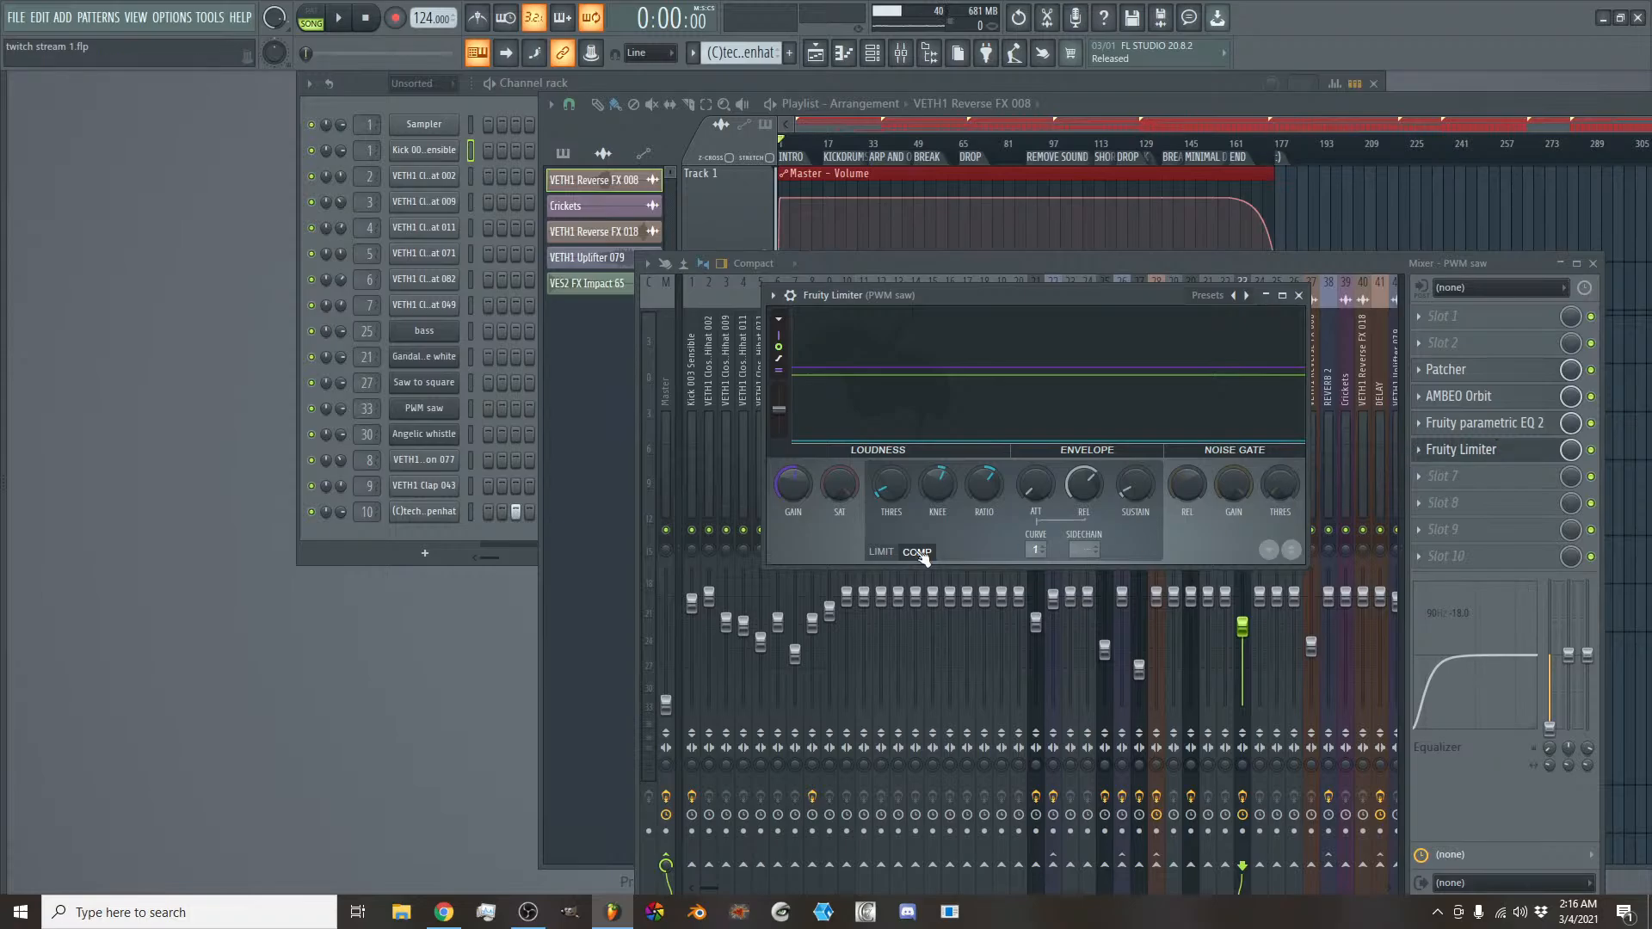
left_click_drag(793, 484, 793, 460)
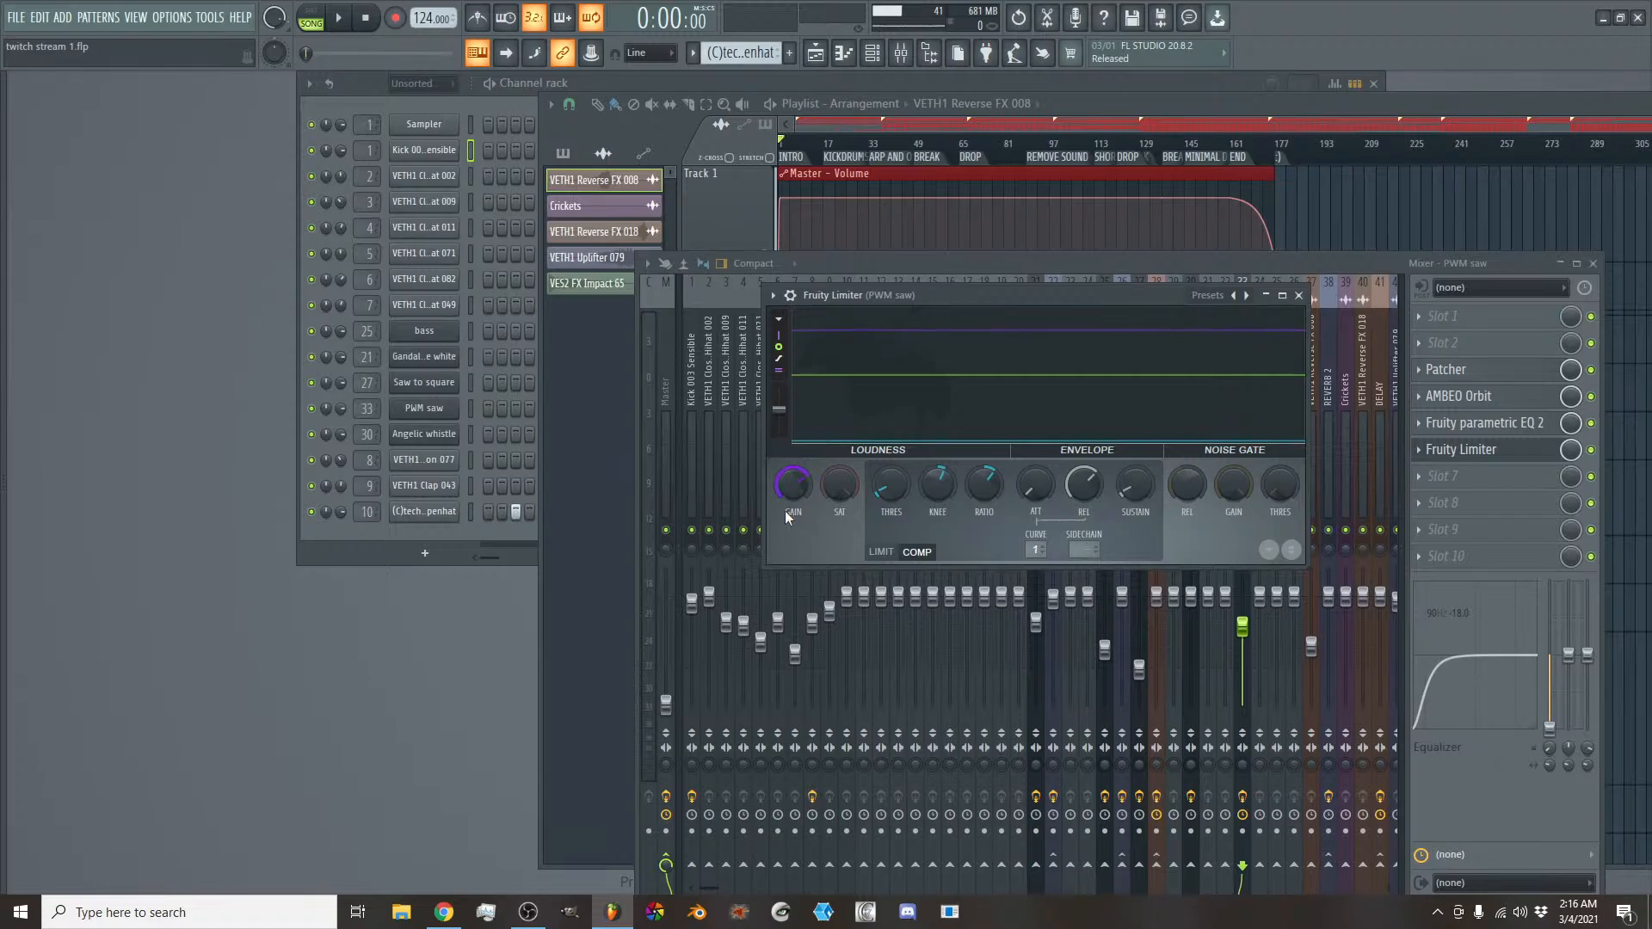
left_click(1271, 102)
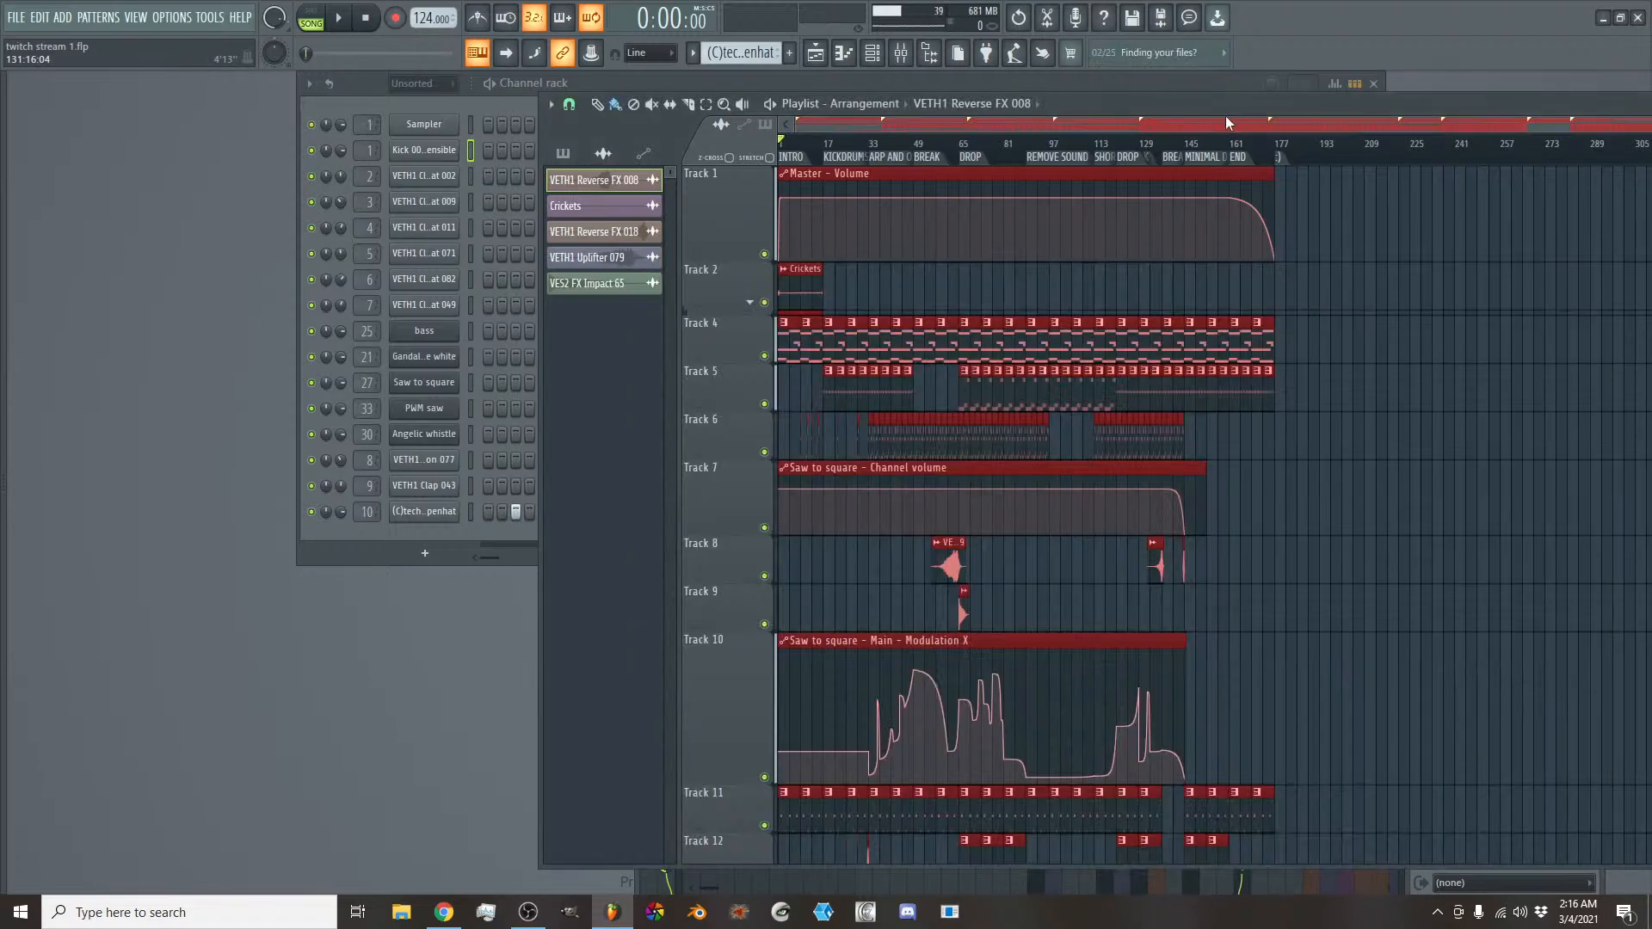
- Shorten Track 1 in the playlist, then expand the Track 2 group and make its Track 3 automation lane taller
scroll(1225, 116, "down", 2)
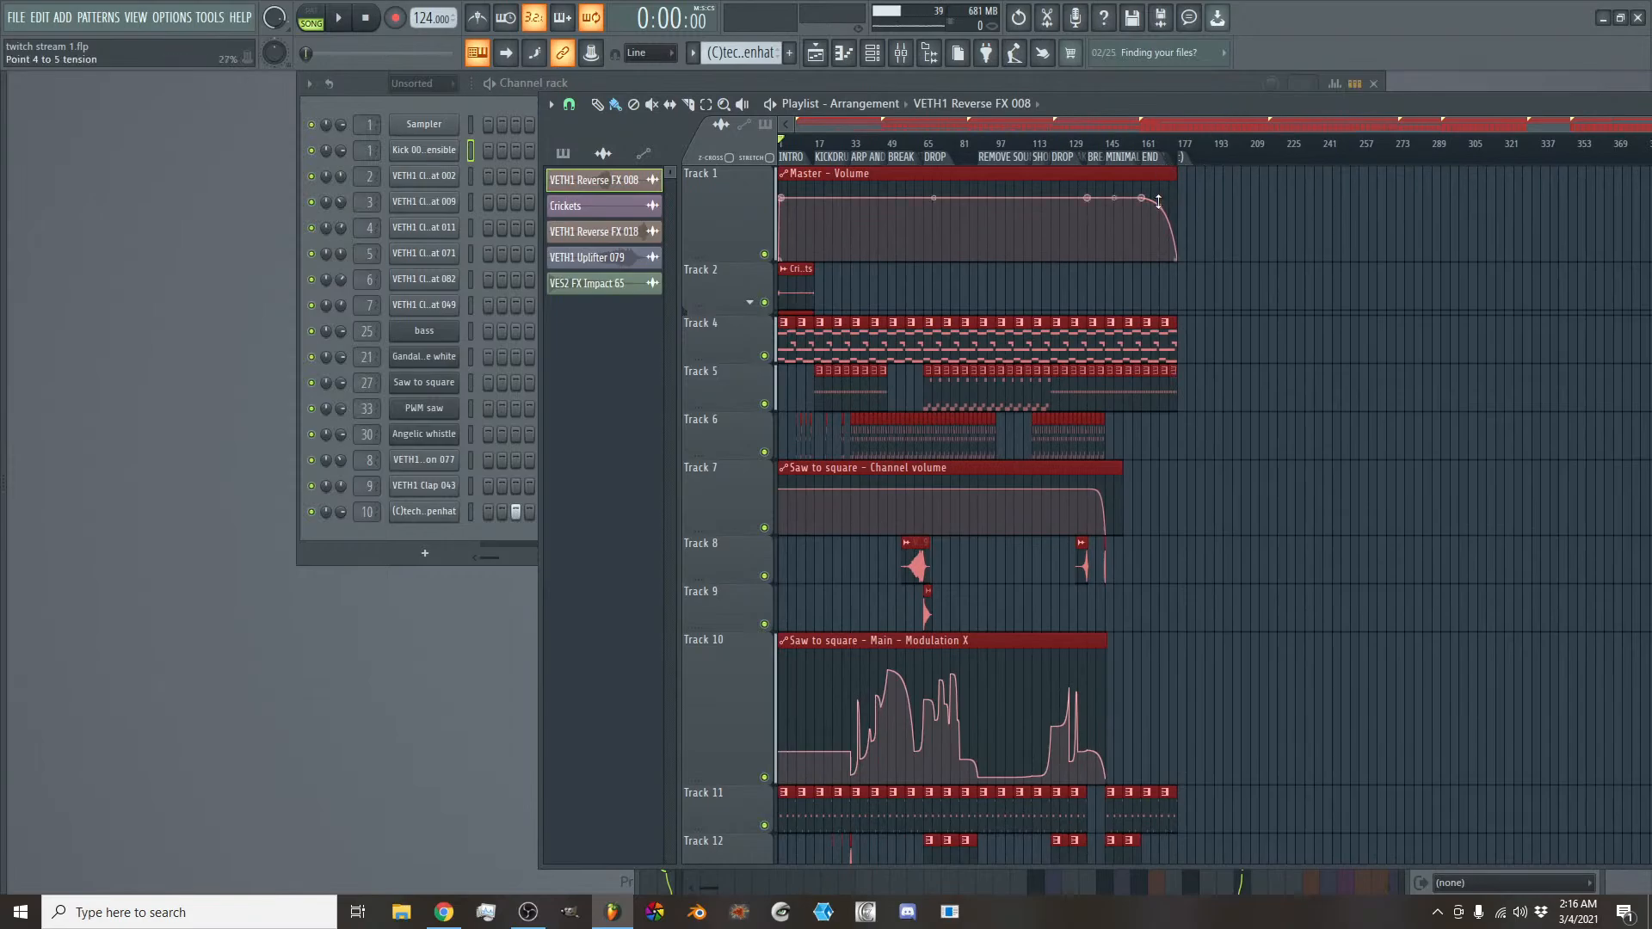
scroll(1158, 201, "down", 8)
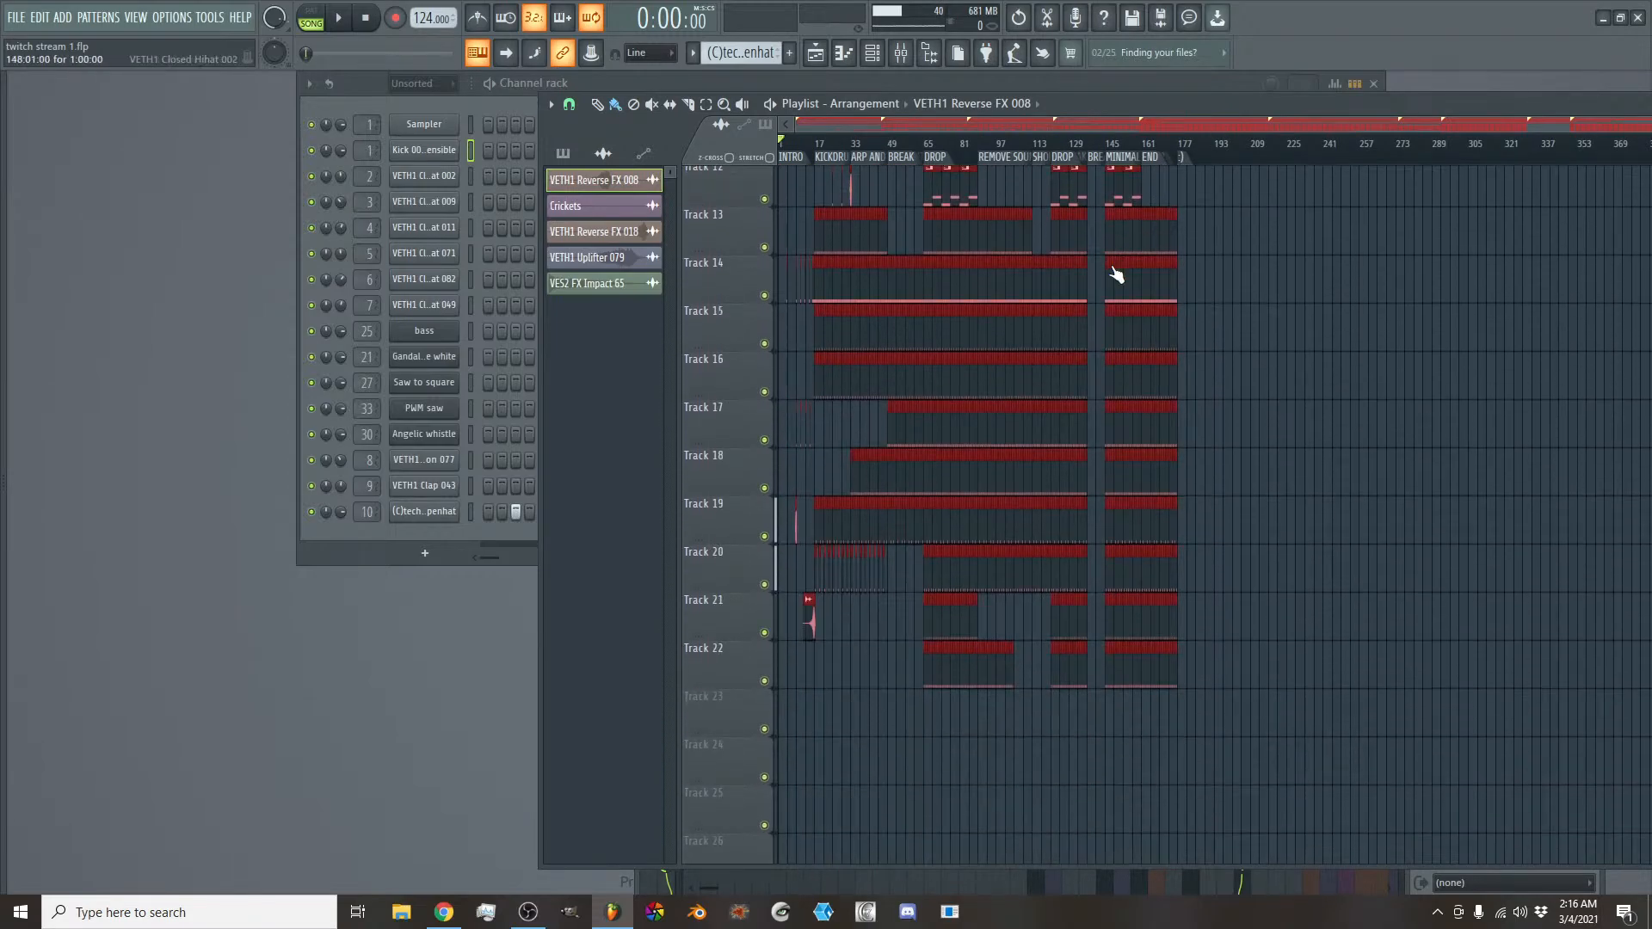
scroll(1247, 307, "up", 5)
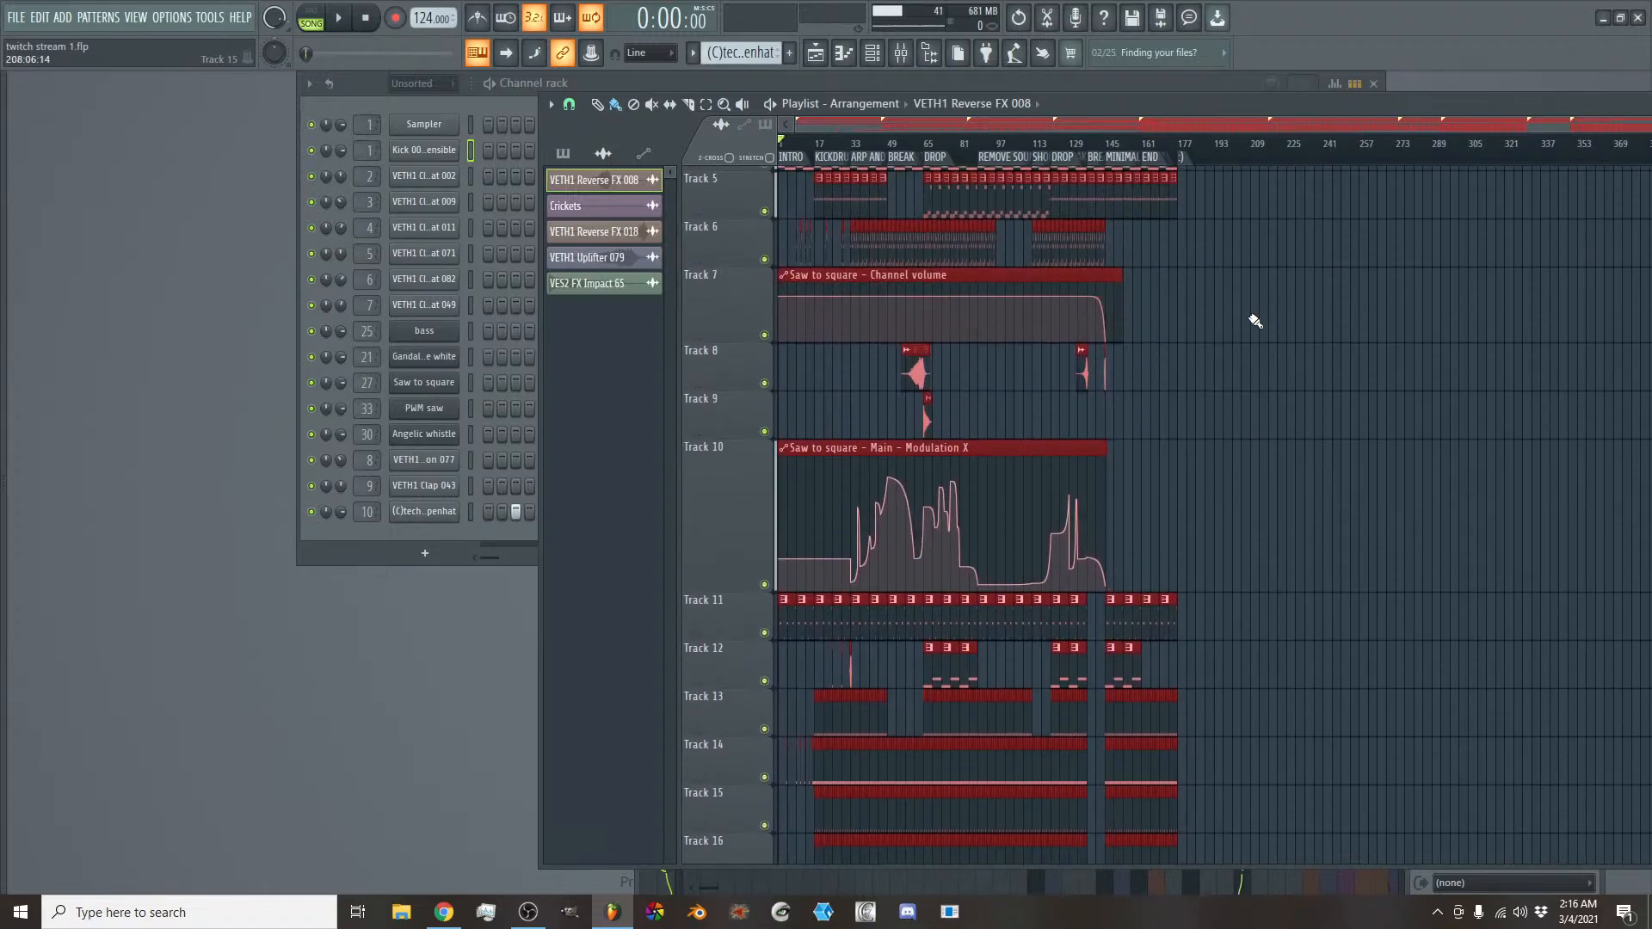
scroll(1253, 327, "up", 2)
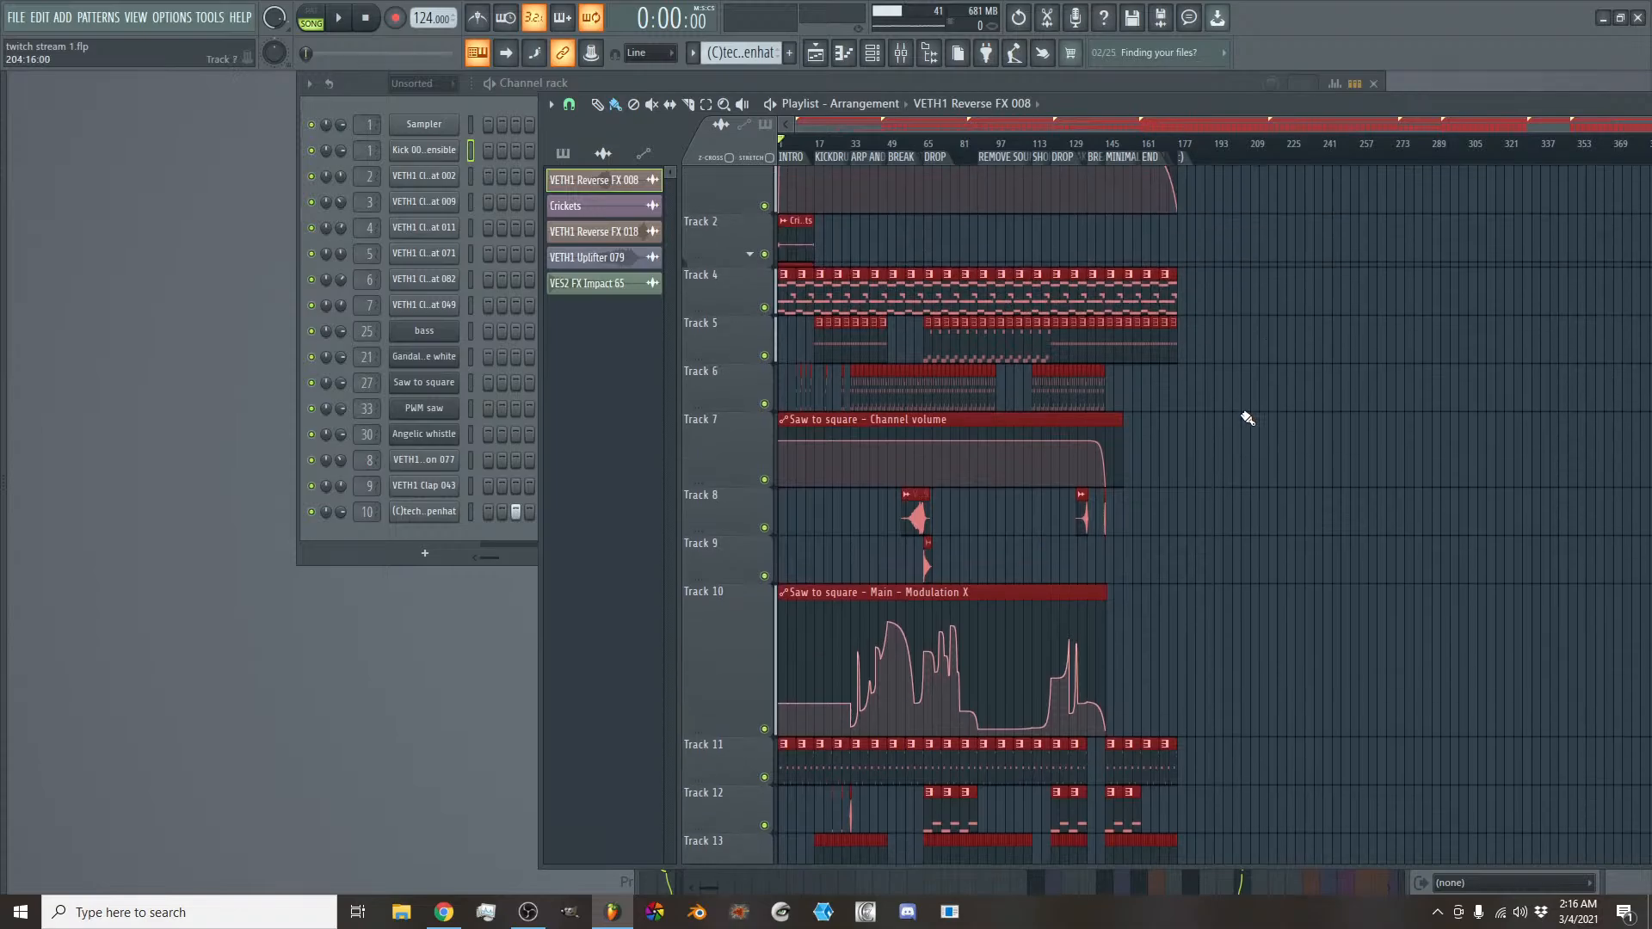
scroll(1267, 420, "up", 1)
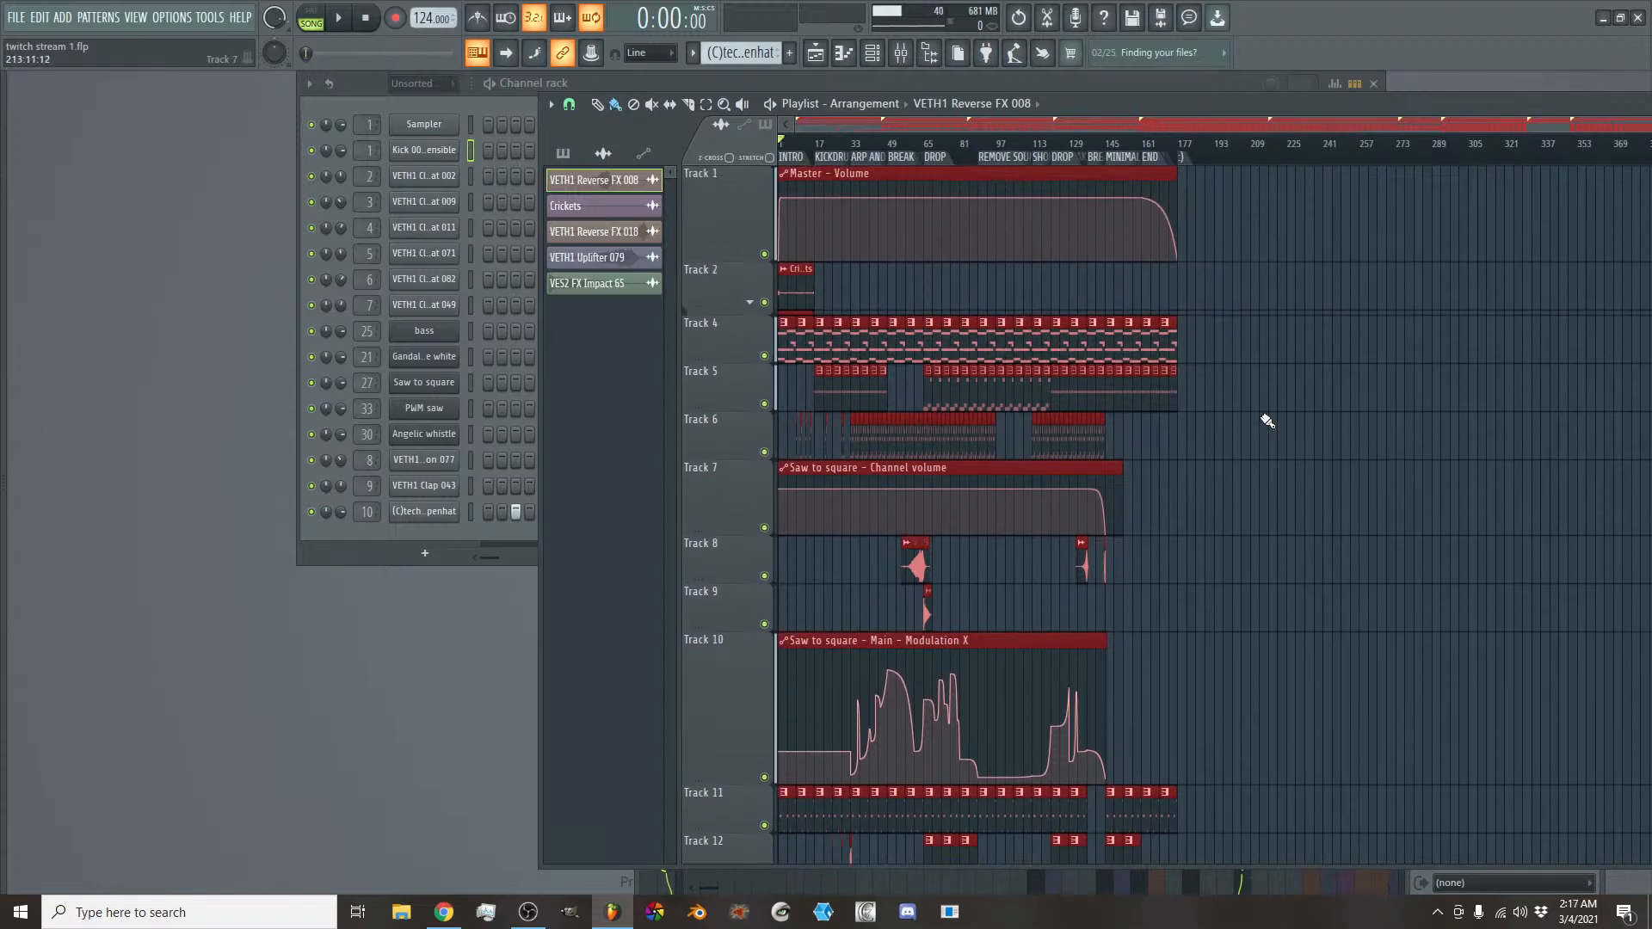
left_click_drag(729, 259, 726, 235)
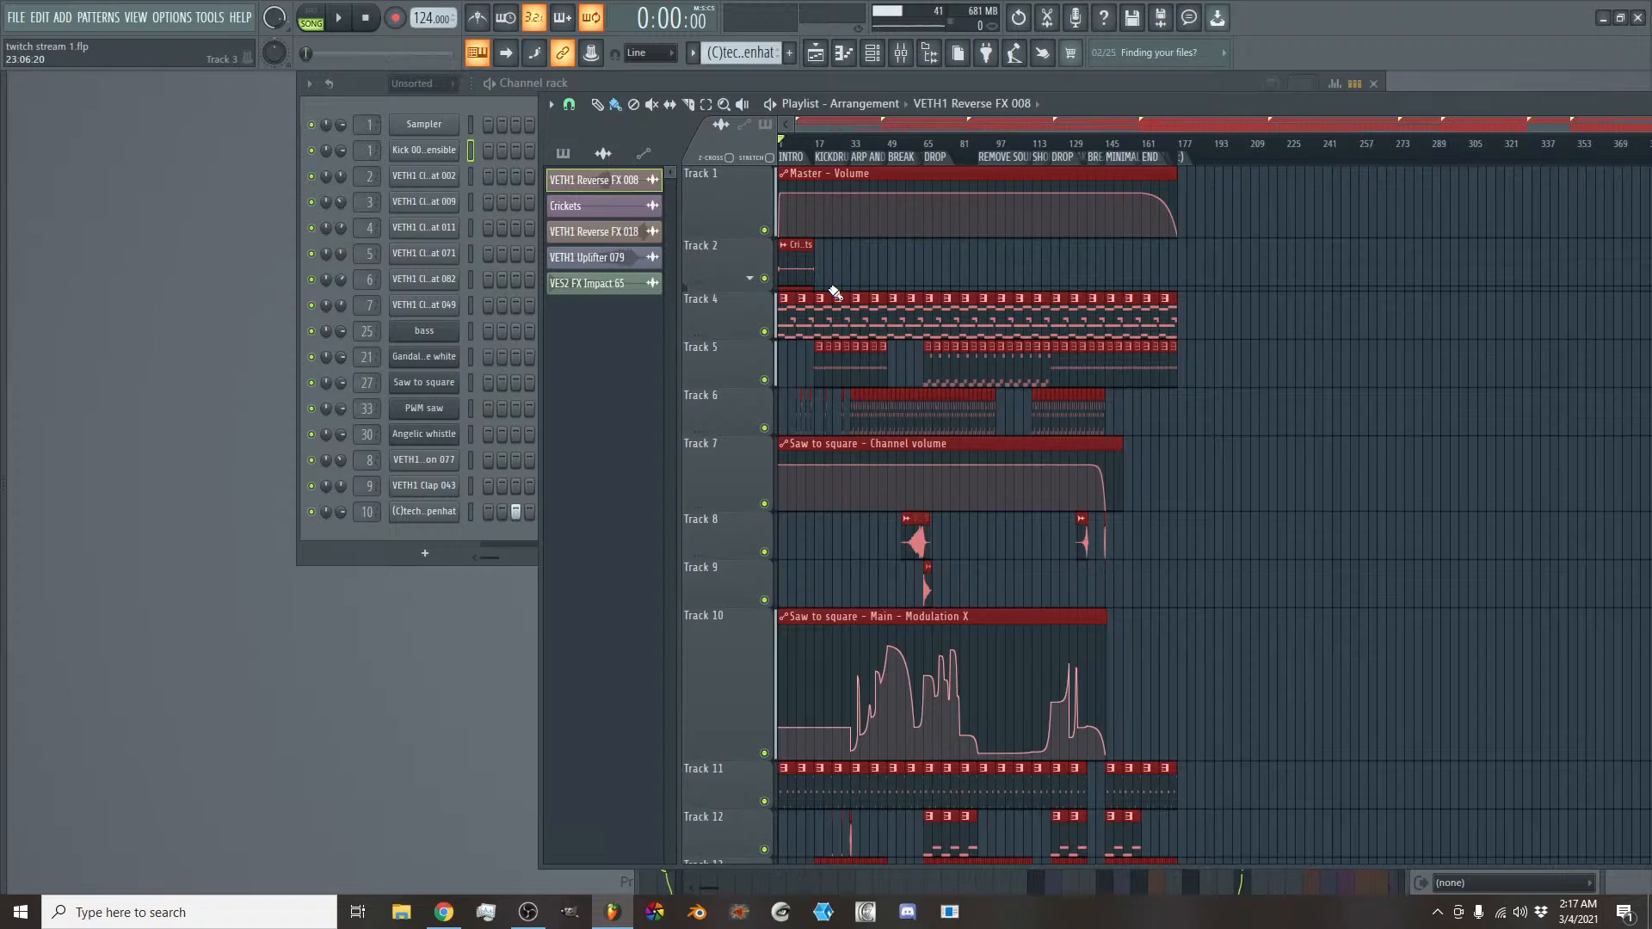
left_click(749, 277)
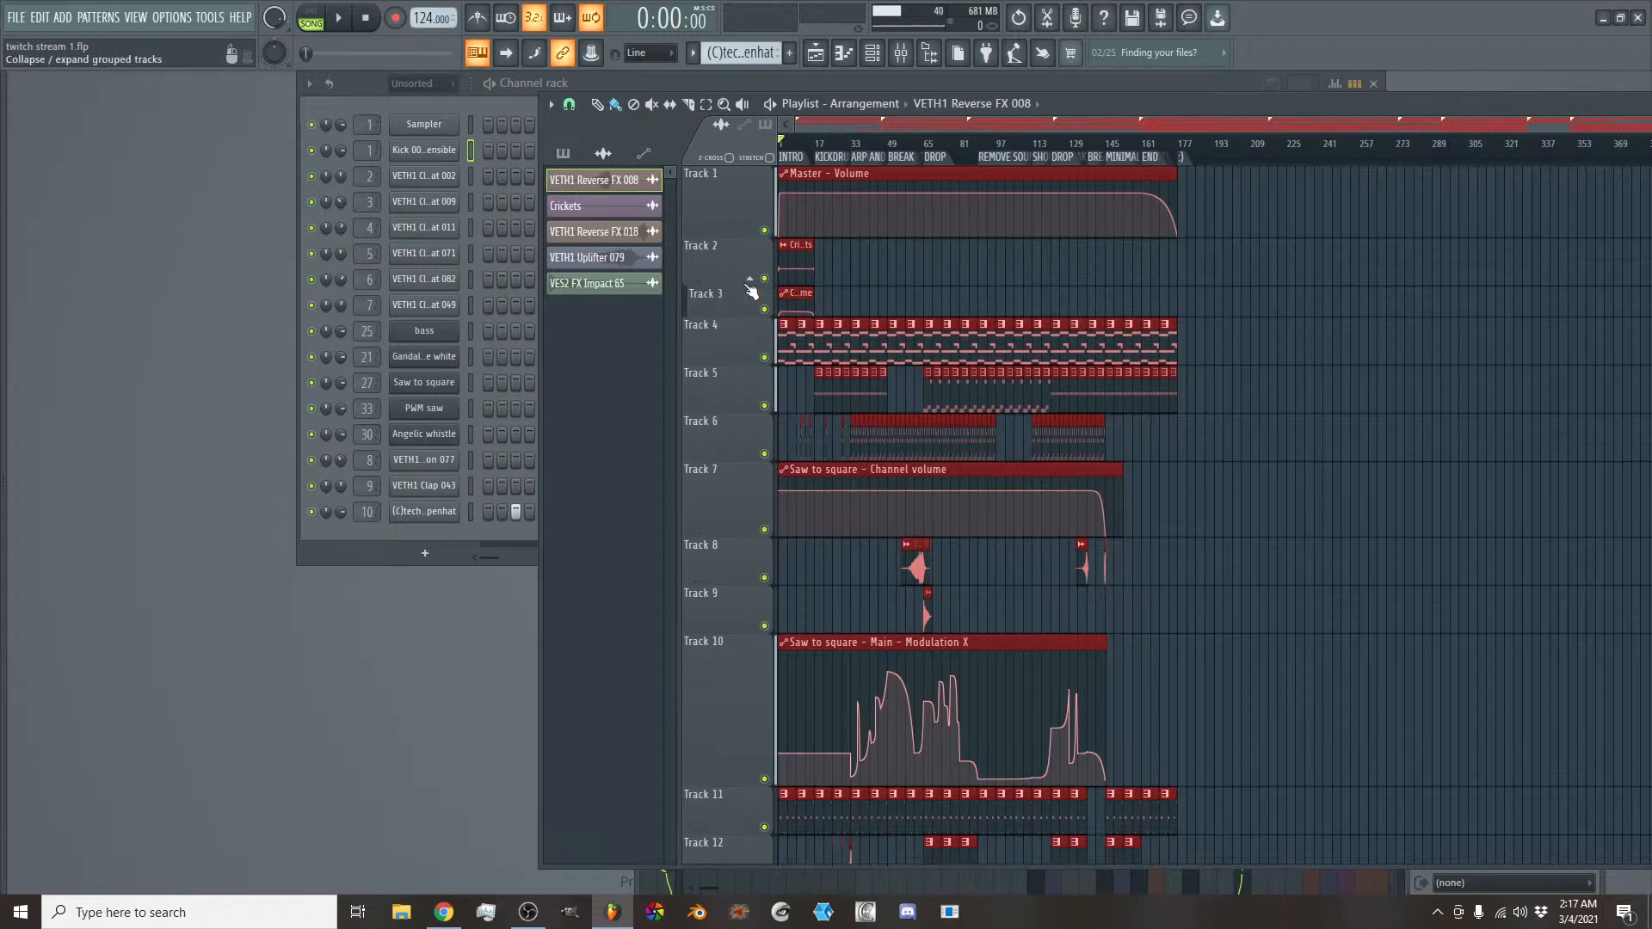
left_click_drag(744, 309, 745, 353)
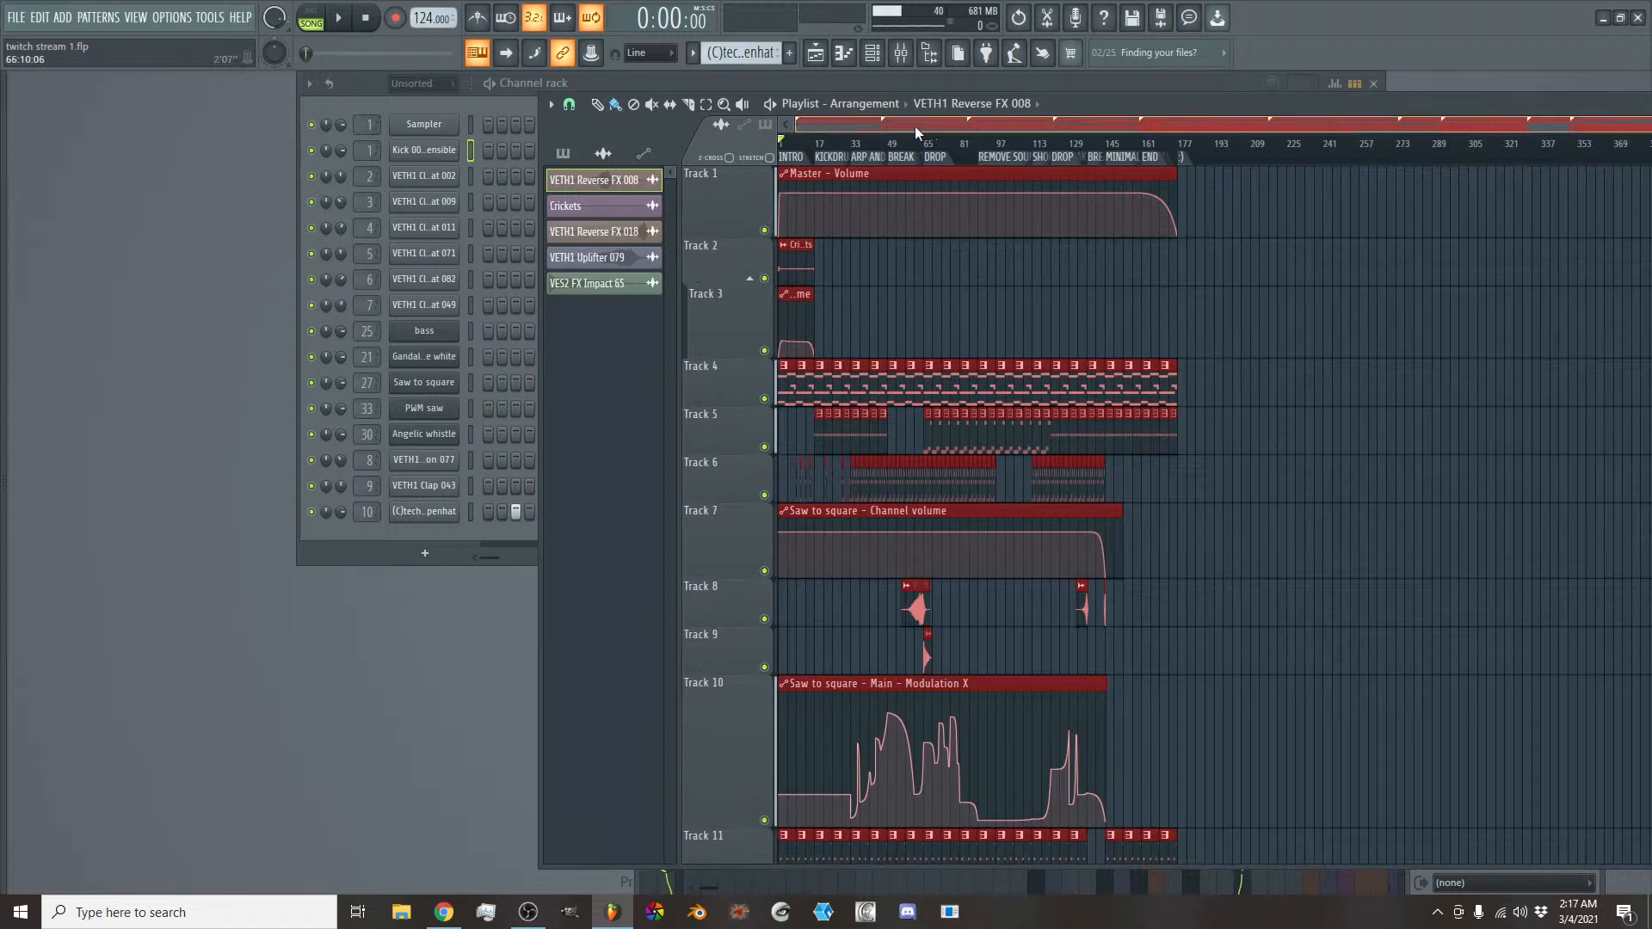
- Look over all playlist tracks and start playing the song from the beginning
scroll(912, 125, "up", 3)
scroll(910, 126, "left", 3)
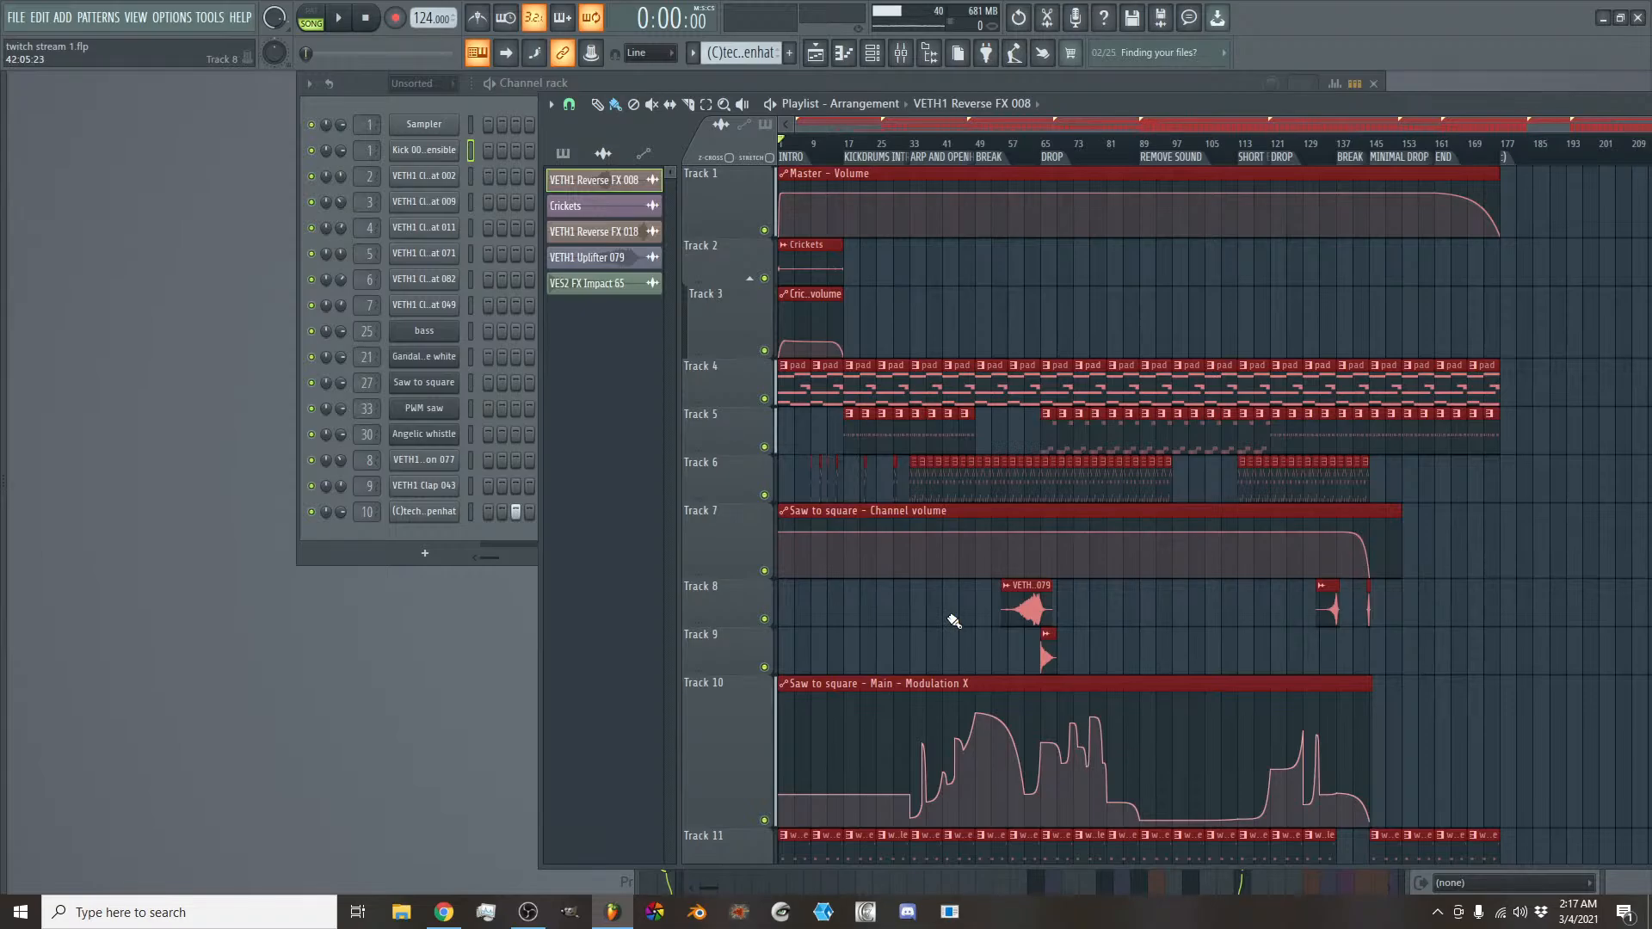
scroll(953, 621, "down", 12)
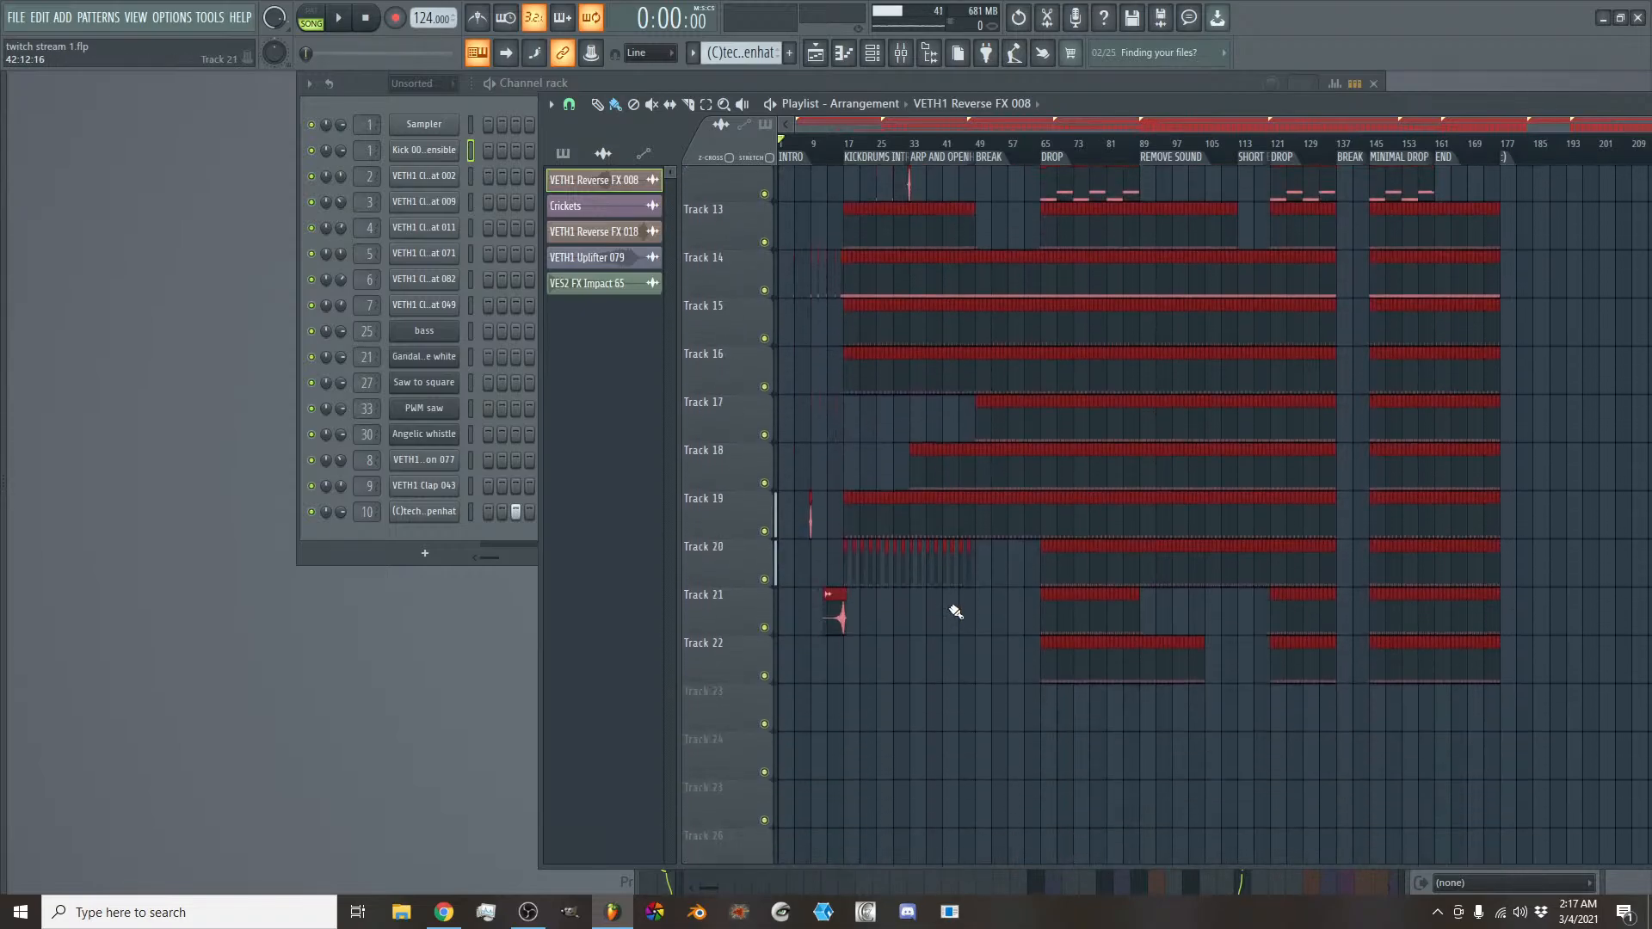
scroll(956, 609, "up", 12)
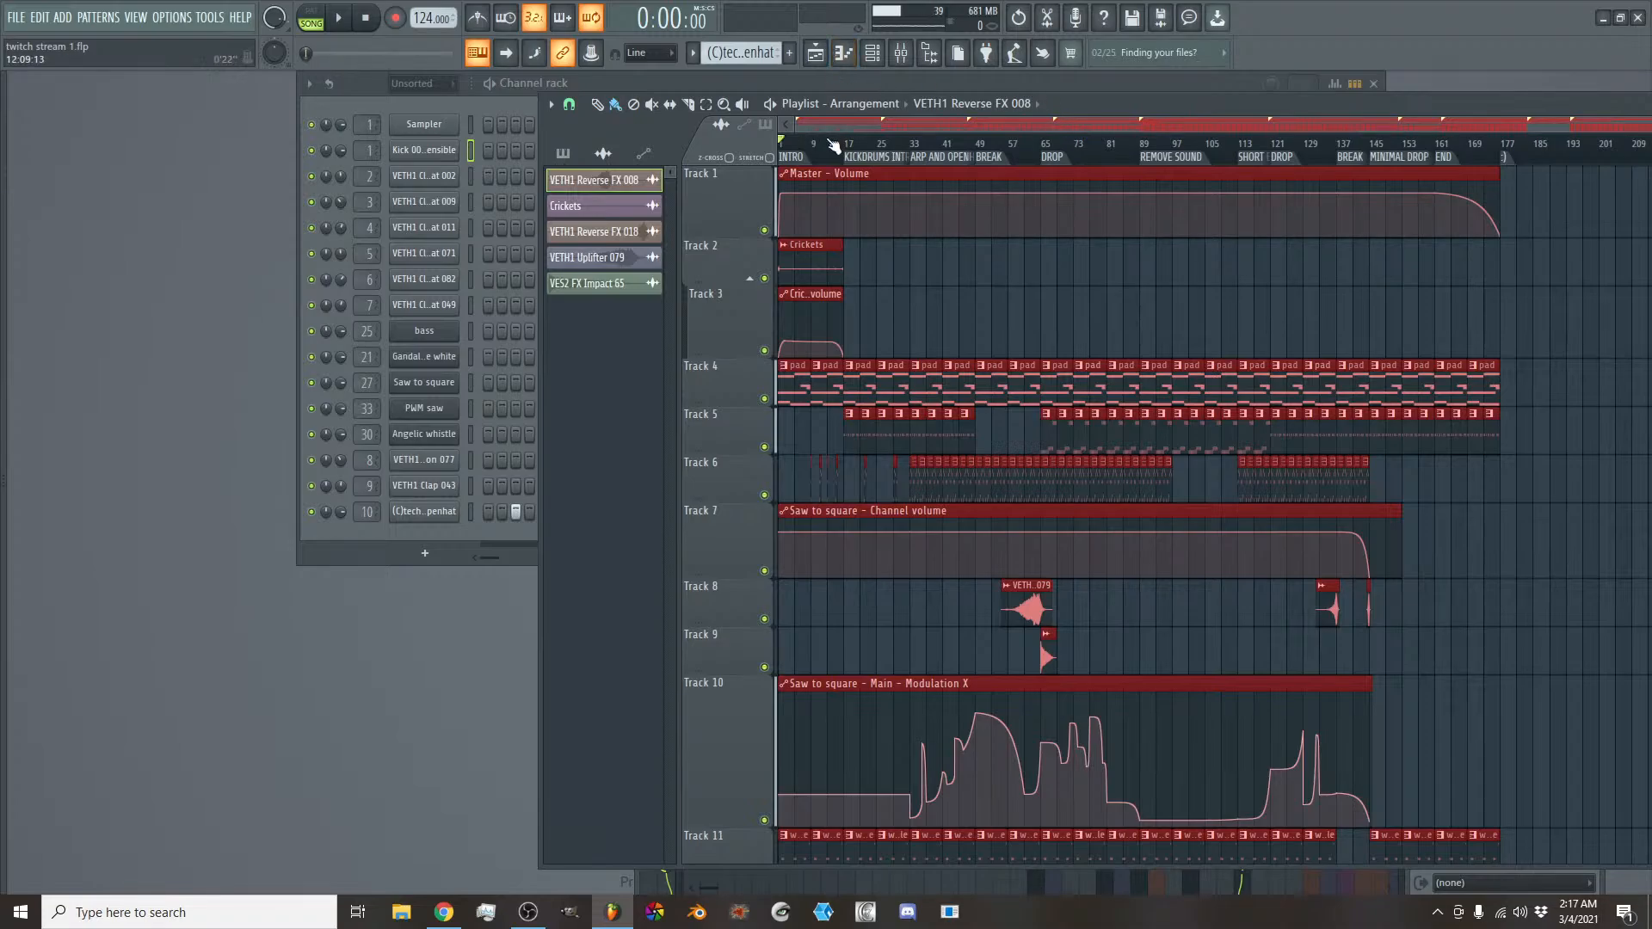
left_click(348, 25)
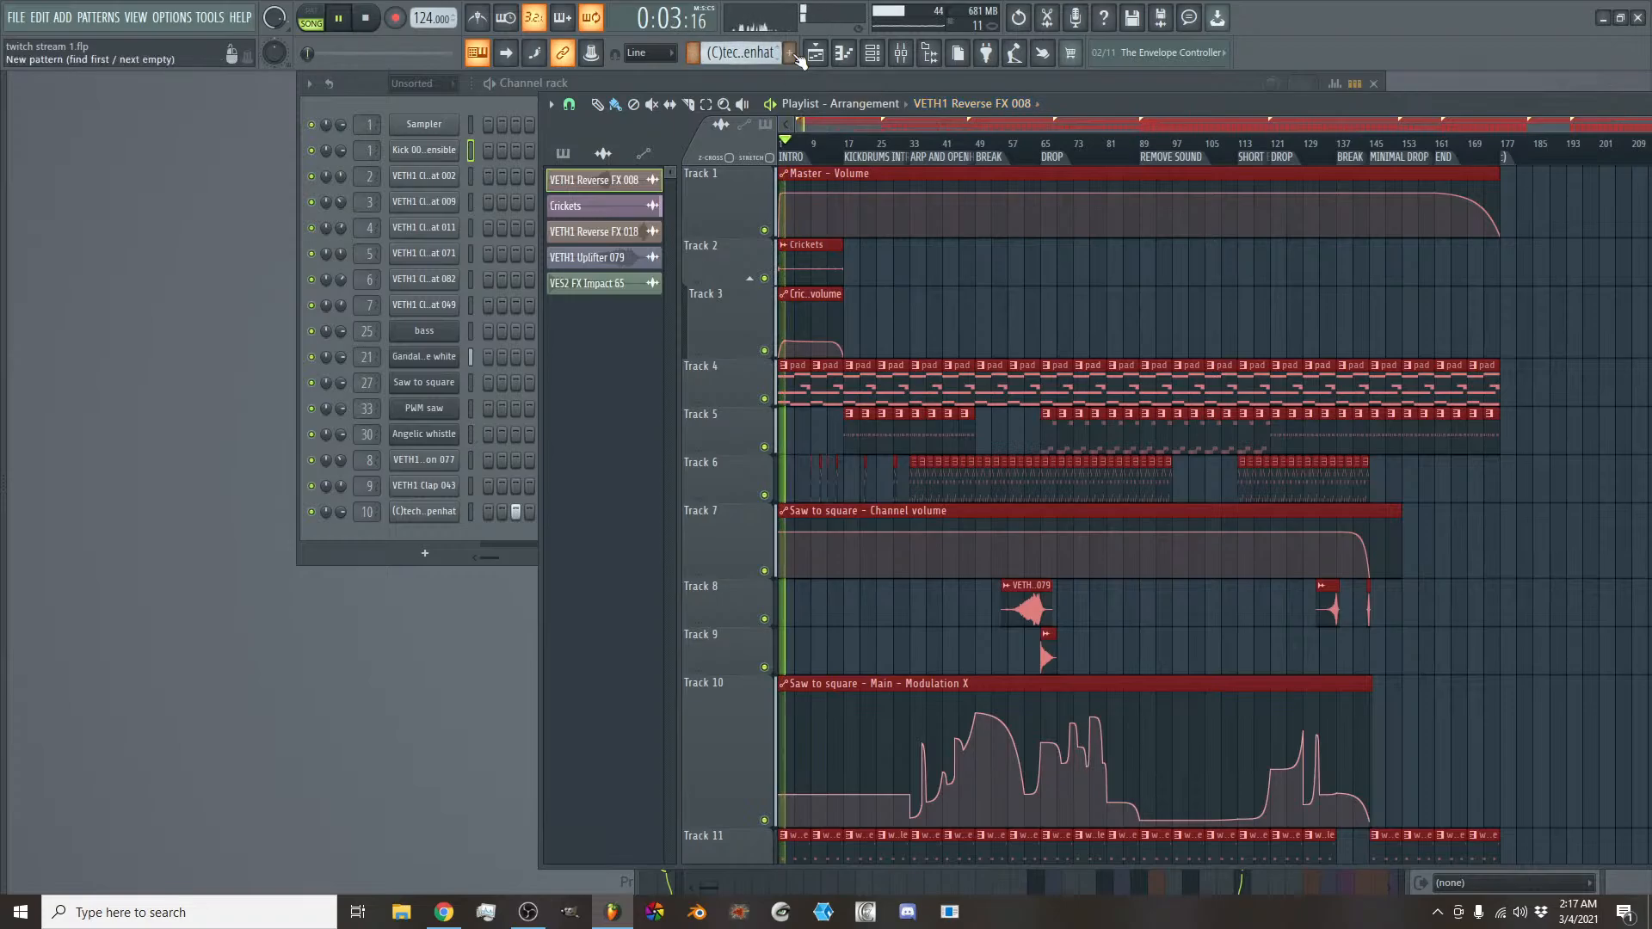
- Reopen the Fruity Limiter on the PWM saw mixer track and reset its gain
left_click(901, 53)
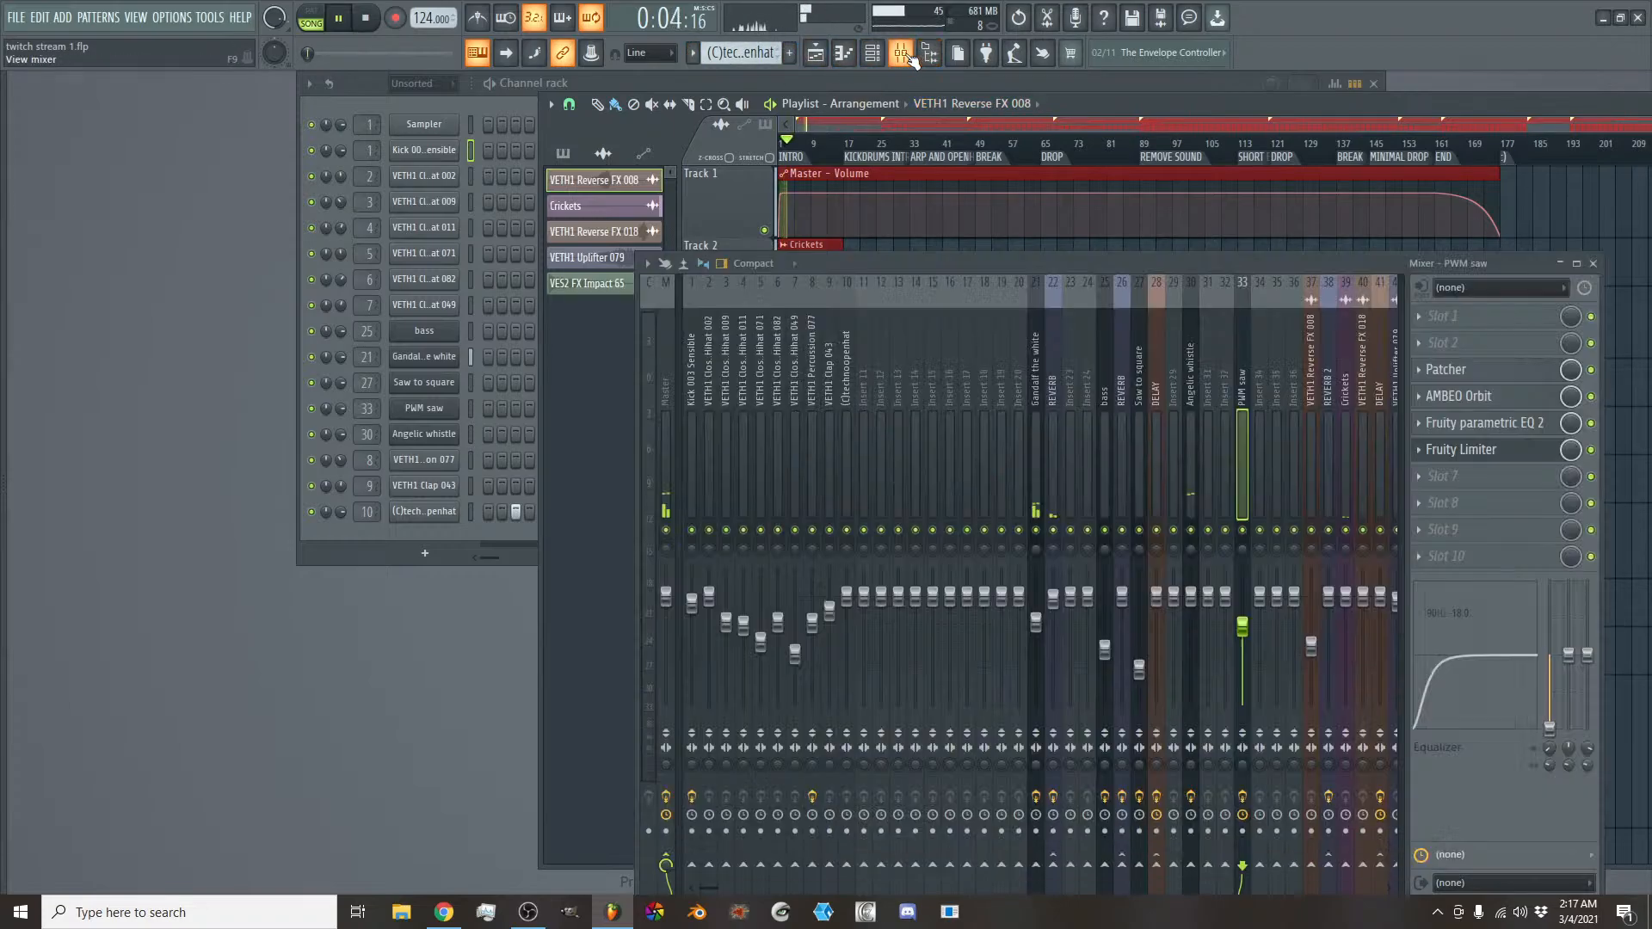
left_click(1497, 454)
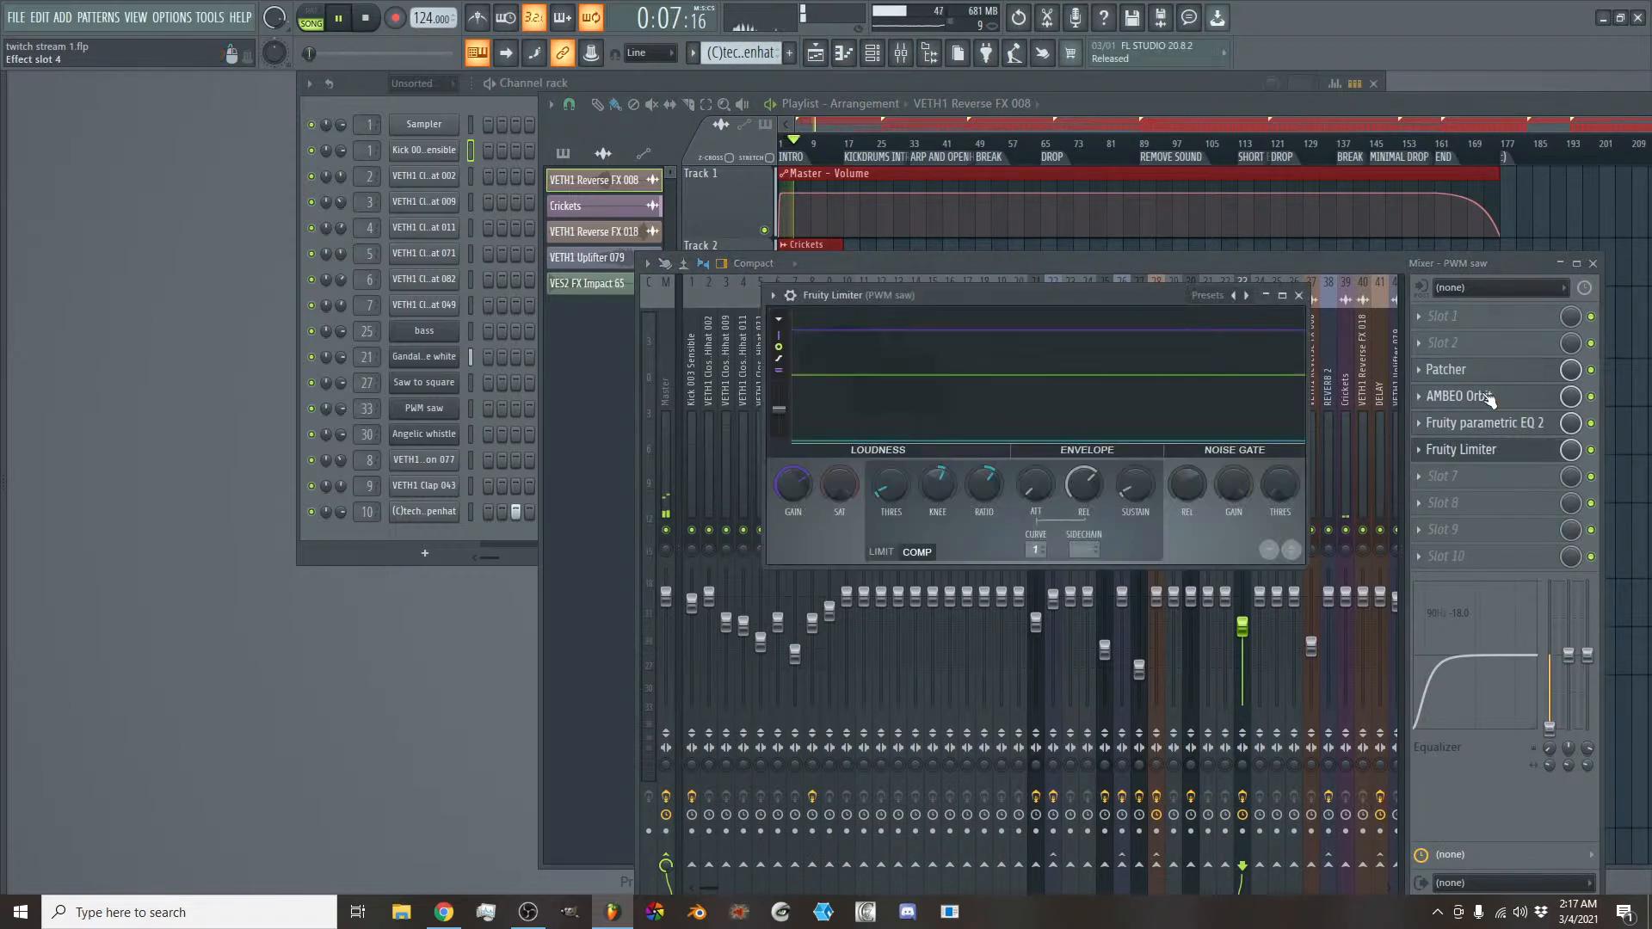
left_click(1478, 456)
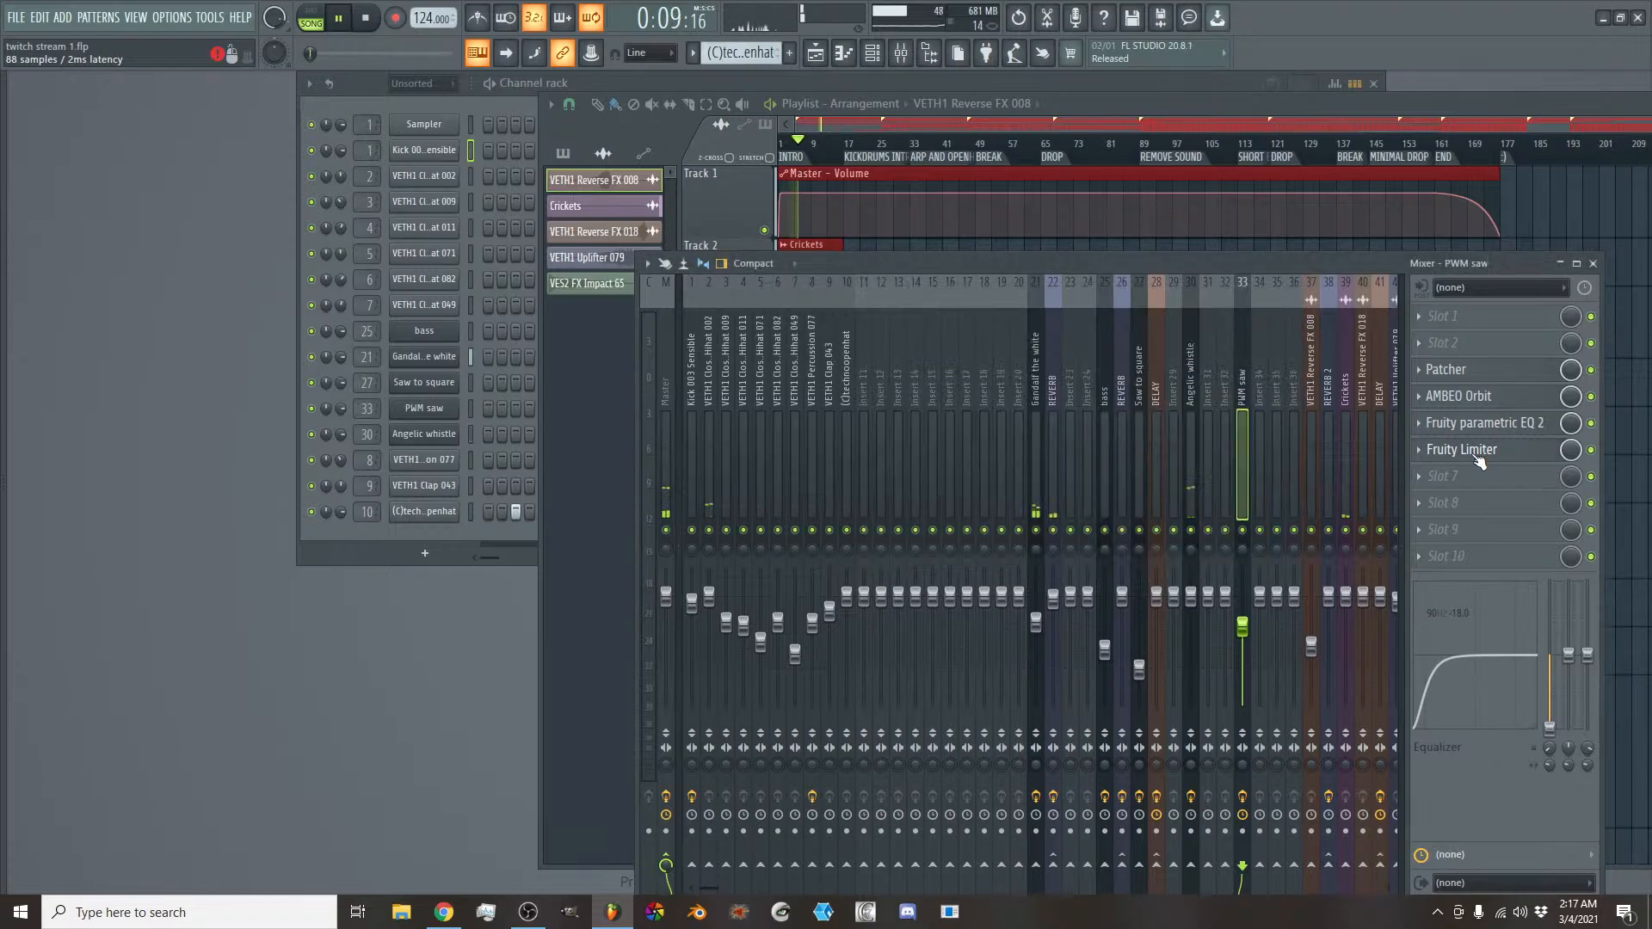
left_click(1478, 456)
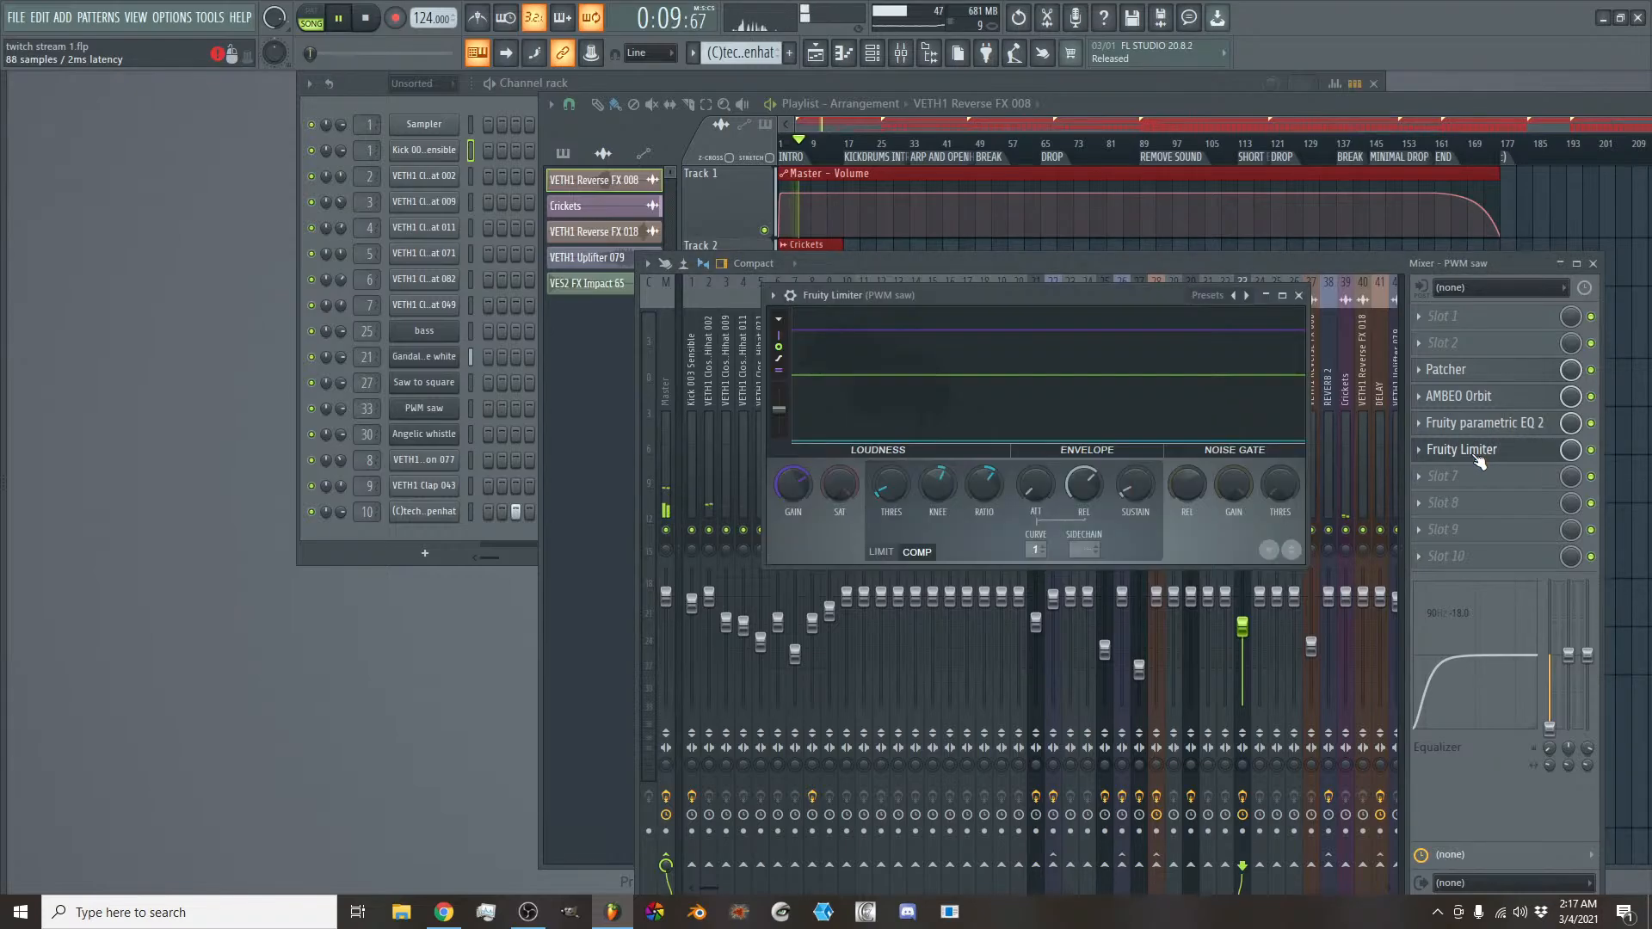
right_click(785, 488)
left_click(807, 501)
- Raise the gain of the Fruity Limiter on the Master mixer track while the song plays
left_click(679, 382)
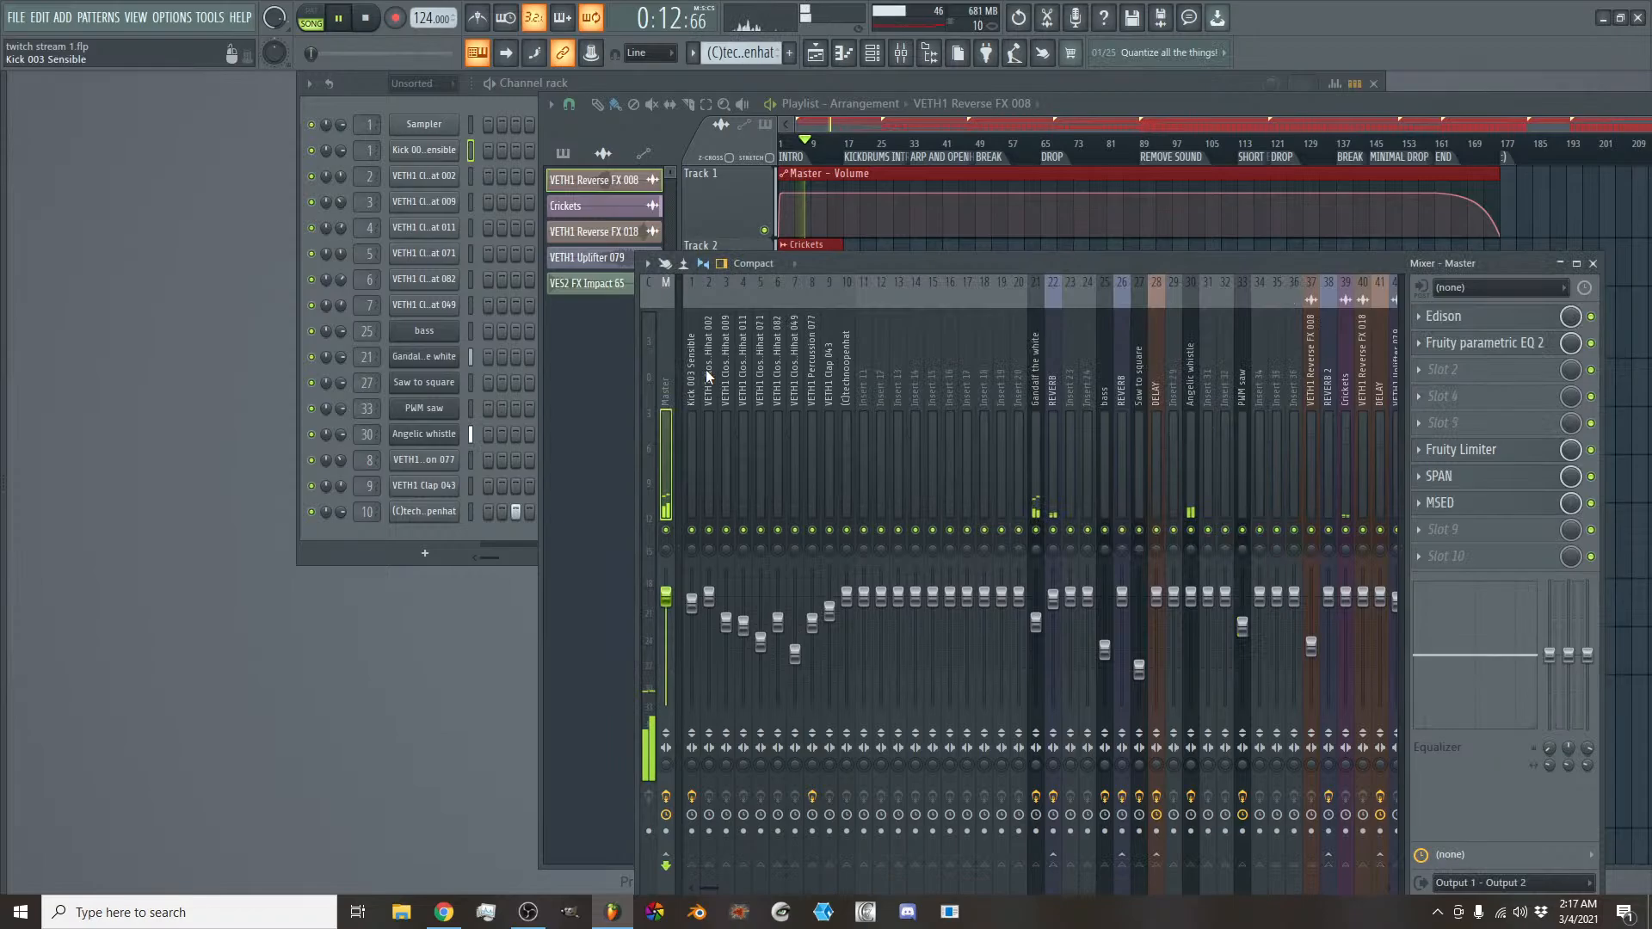
left_click(1461, 449)
left_click_drag(740, 547, 740, 486)
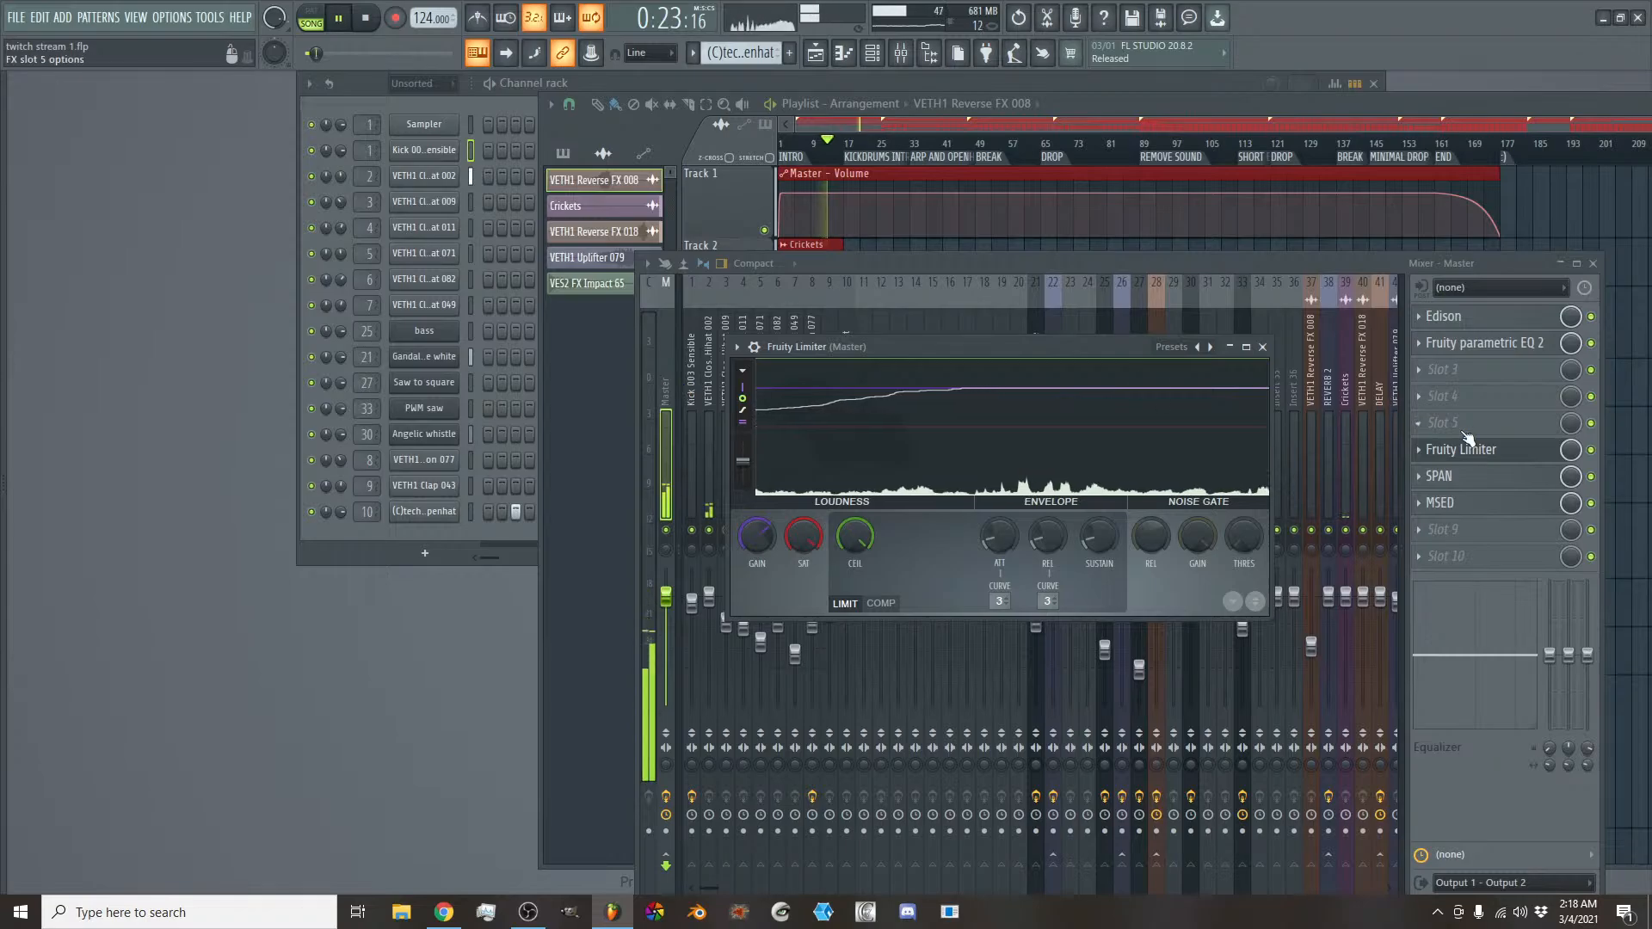
- Open the Master track's SPAN and MSED analyzers and place the MSED window directly above SPAN
left_click(1445, 476)
left_click(1491, 507)
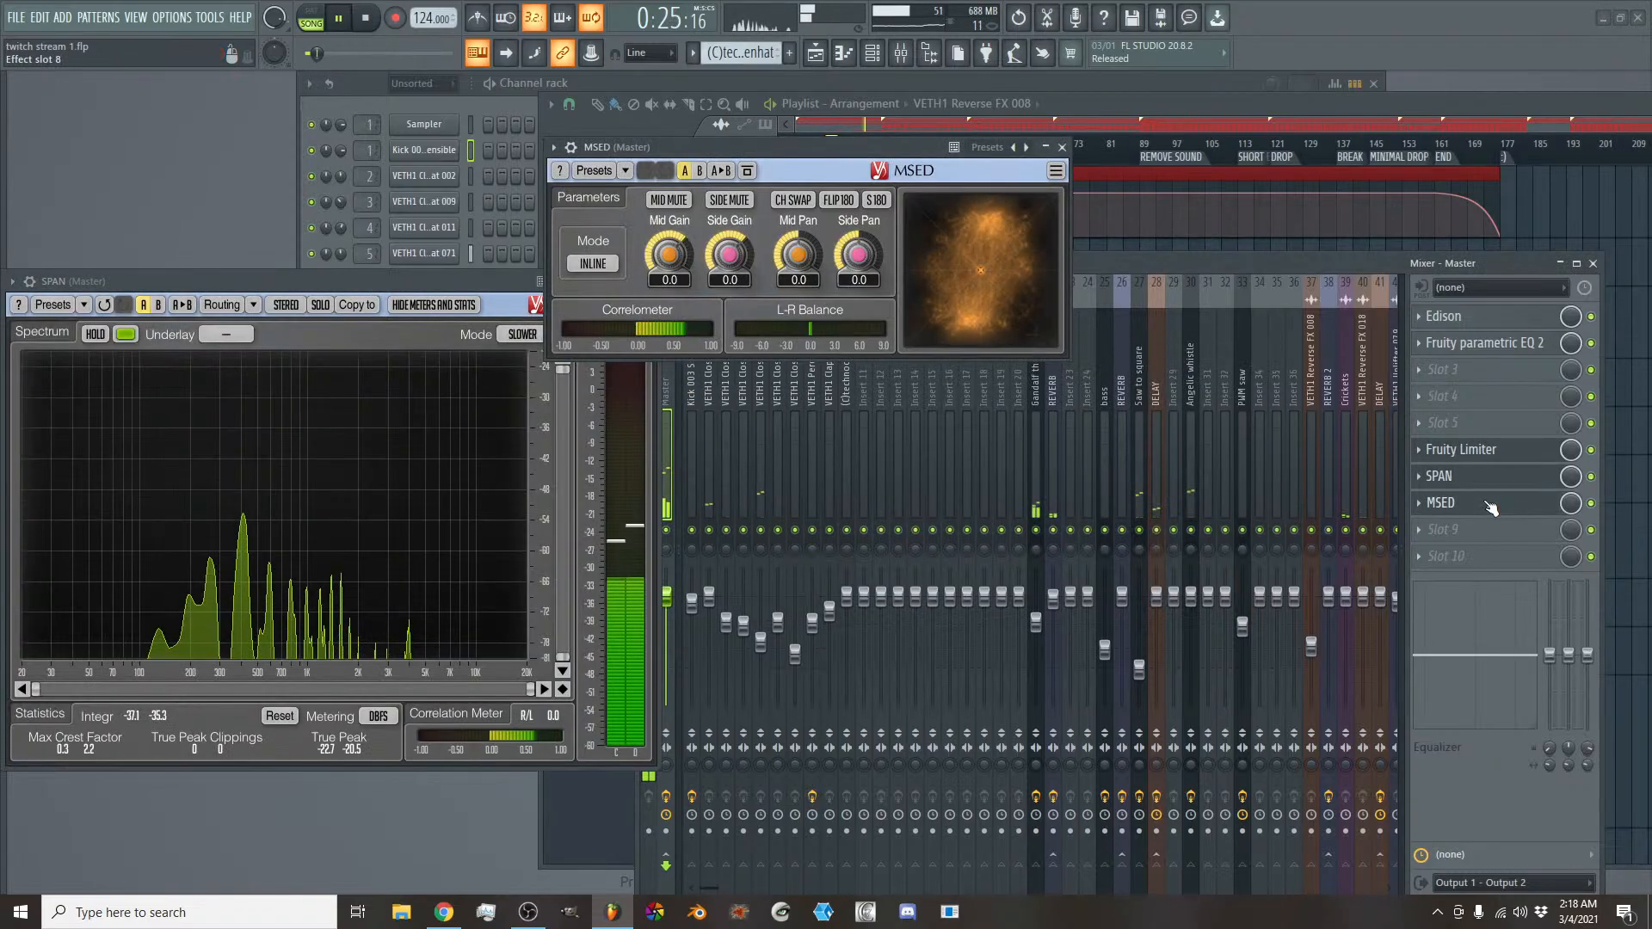
left_click_drag(864, 146, 329, 60)
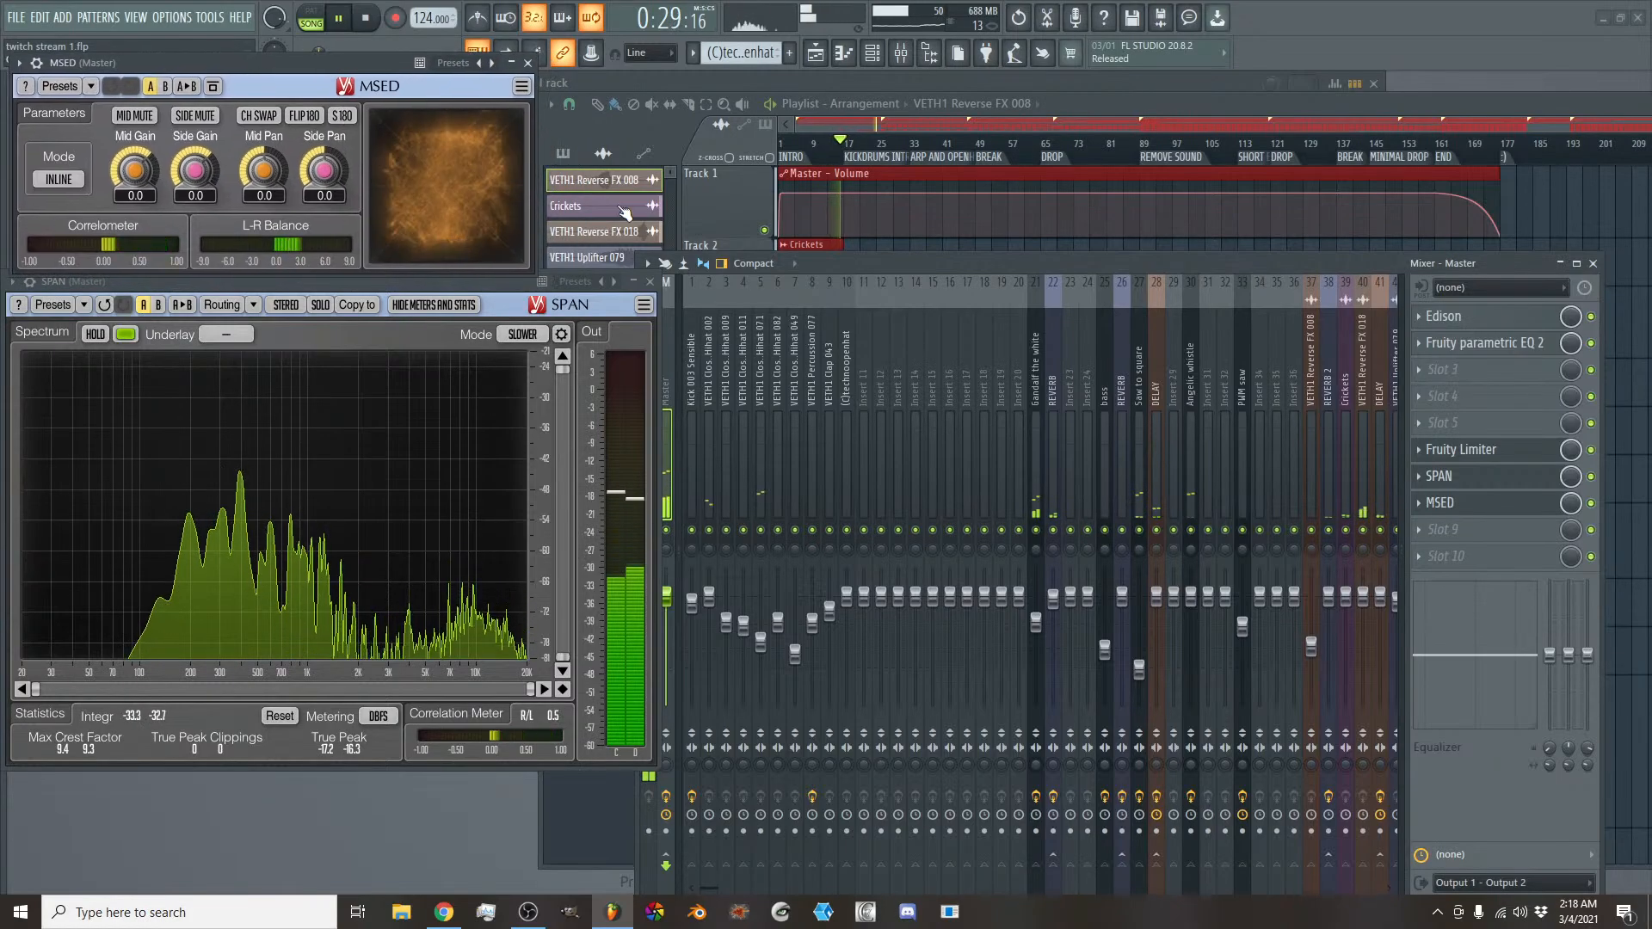
- Increase the Master Fruity Limiter's gain further during the kickdrum section and close its window
left_click(1465, 450)
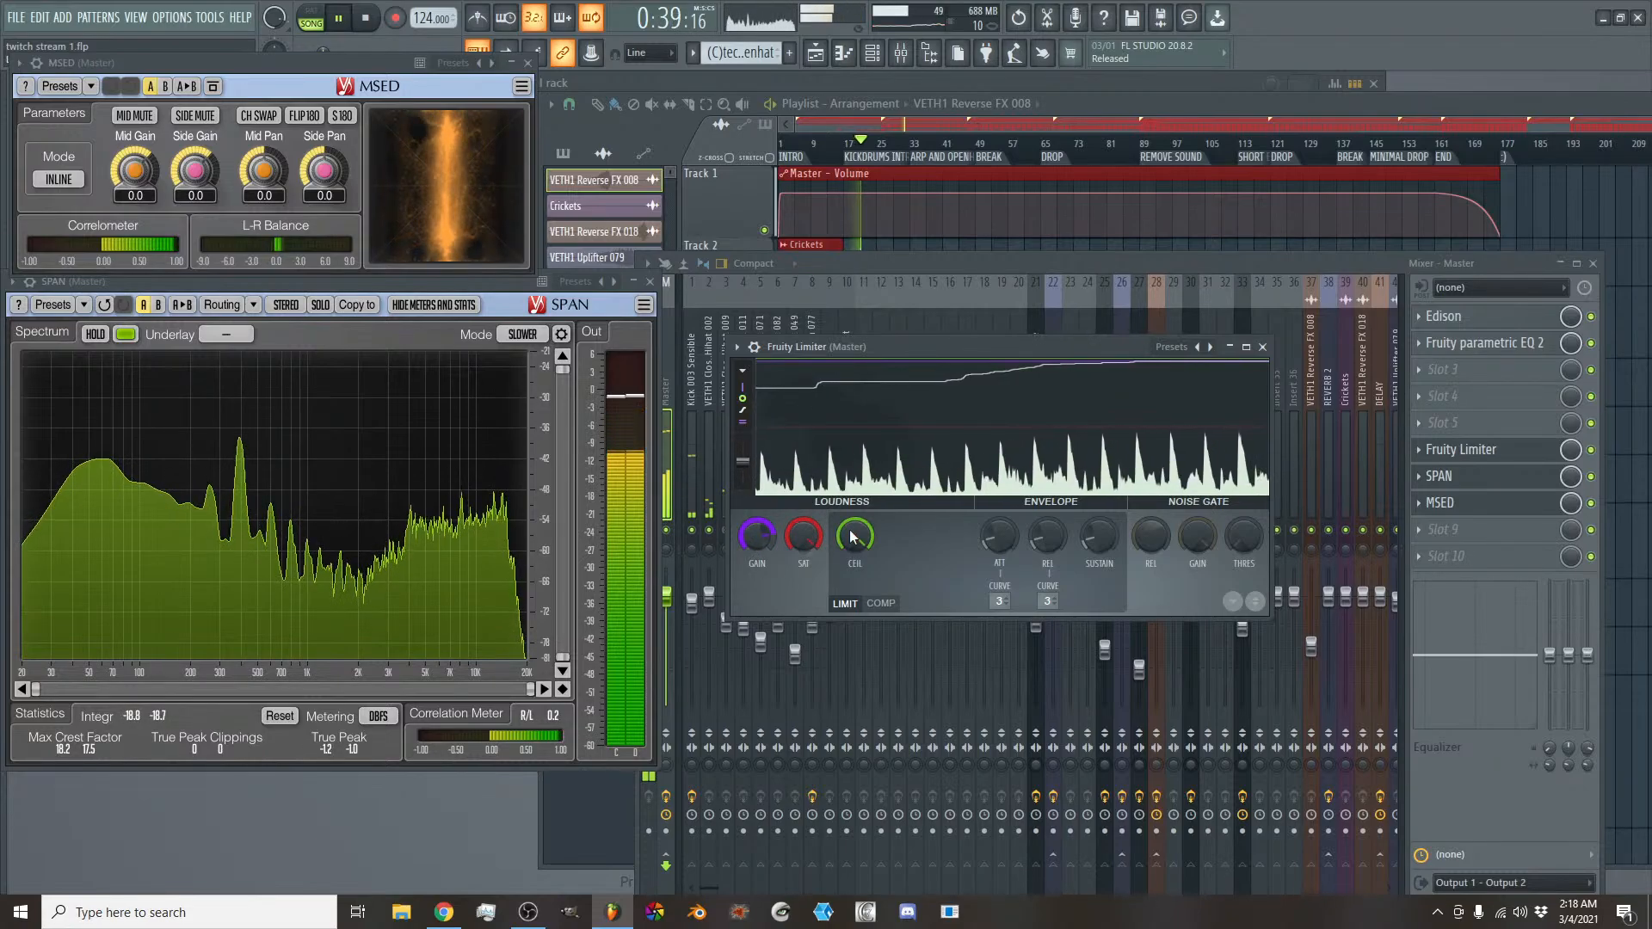
left_click(1261, 347)
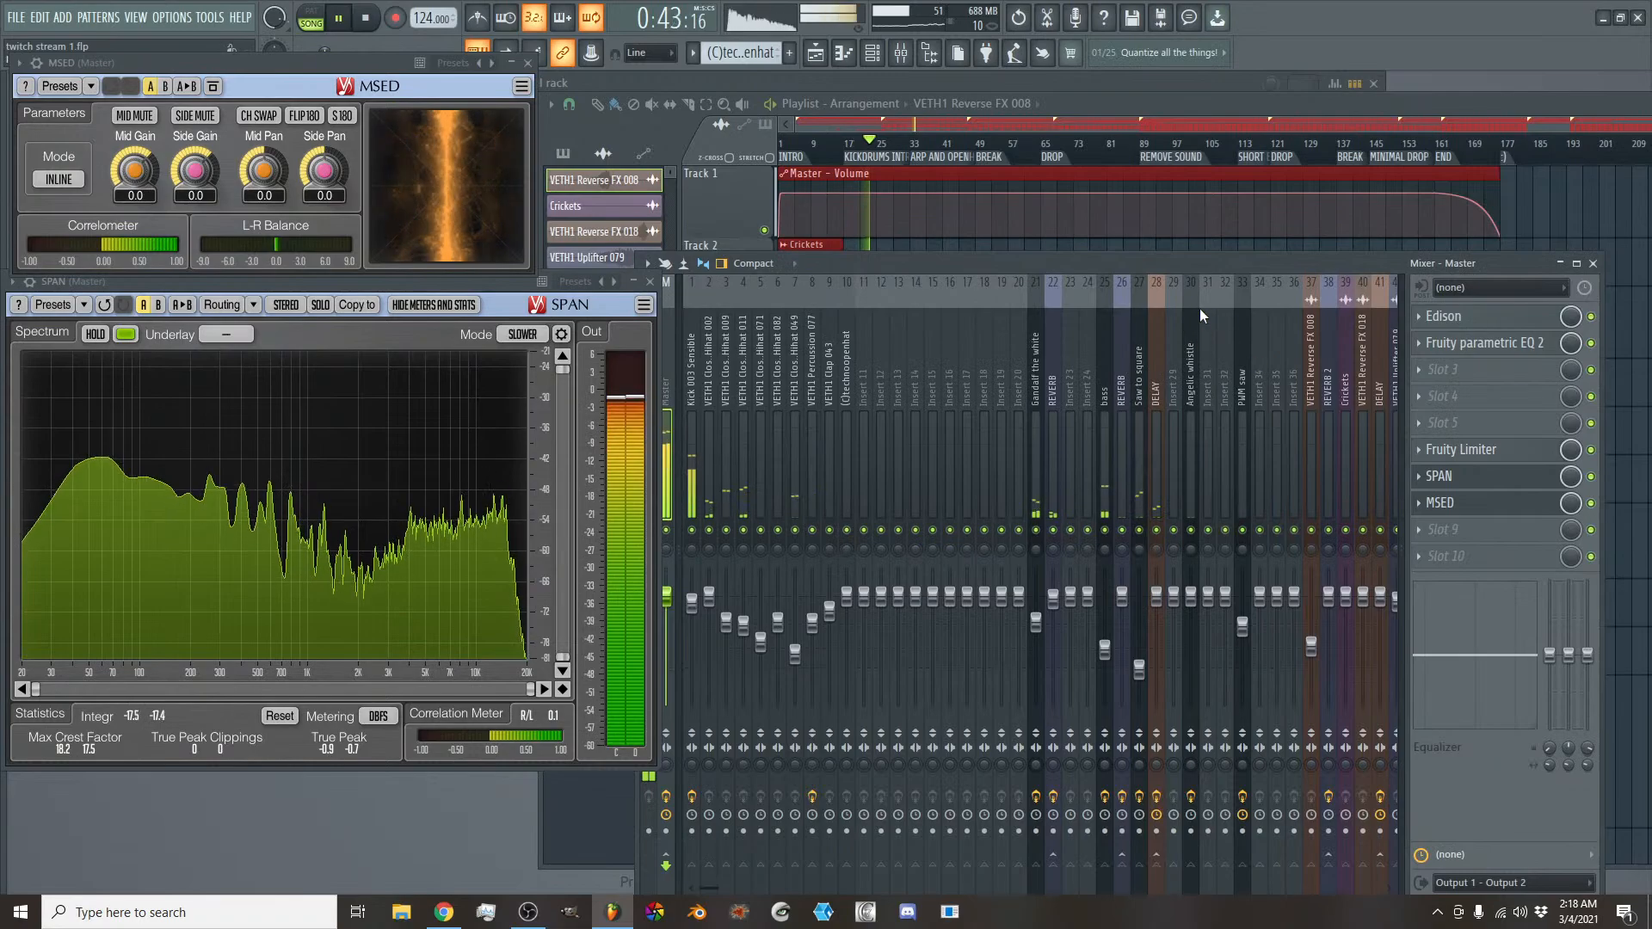
- Reopen the Master Fruity Limiter and arrange it over the zoomed-out playlist so both are visible alongside SPAN and MSED
left_click(1462, 449)
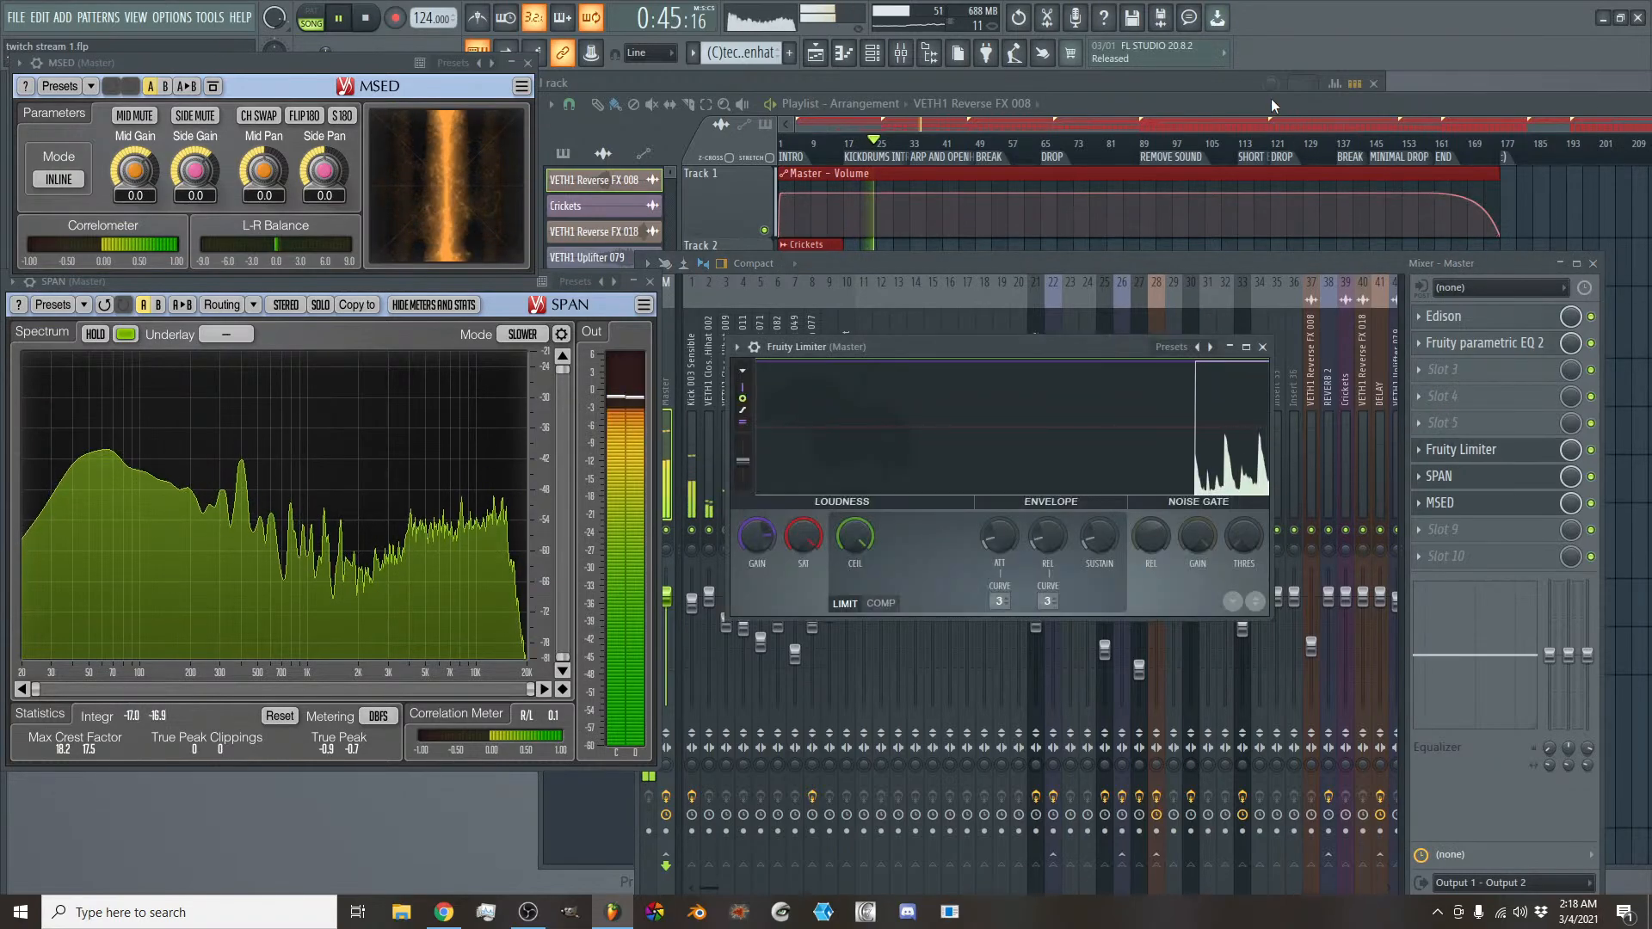
left_click_drag(1050, 347, 600, 601)
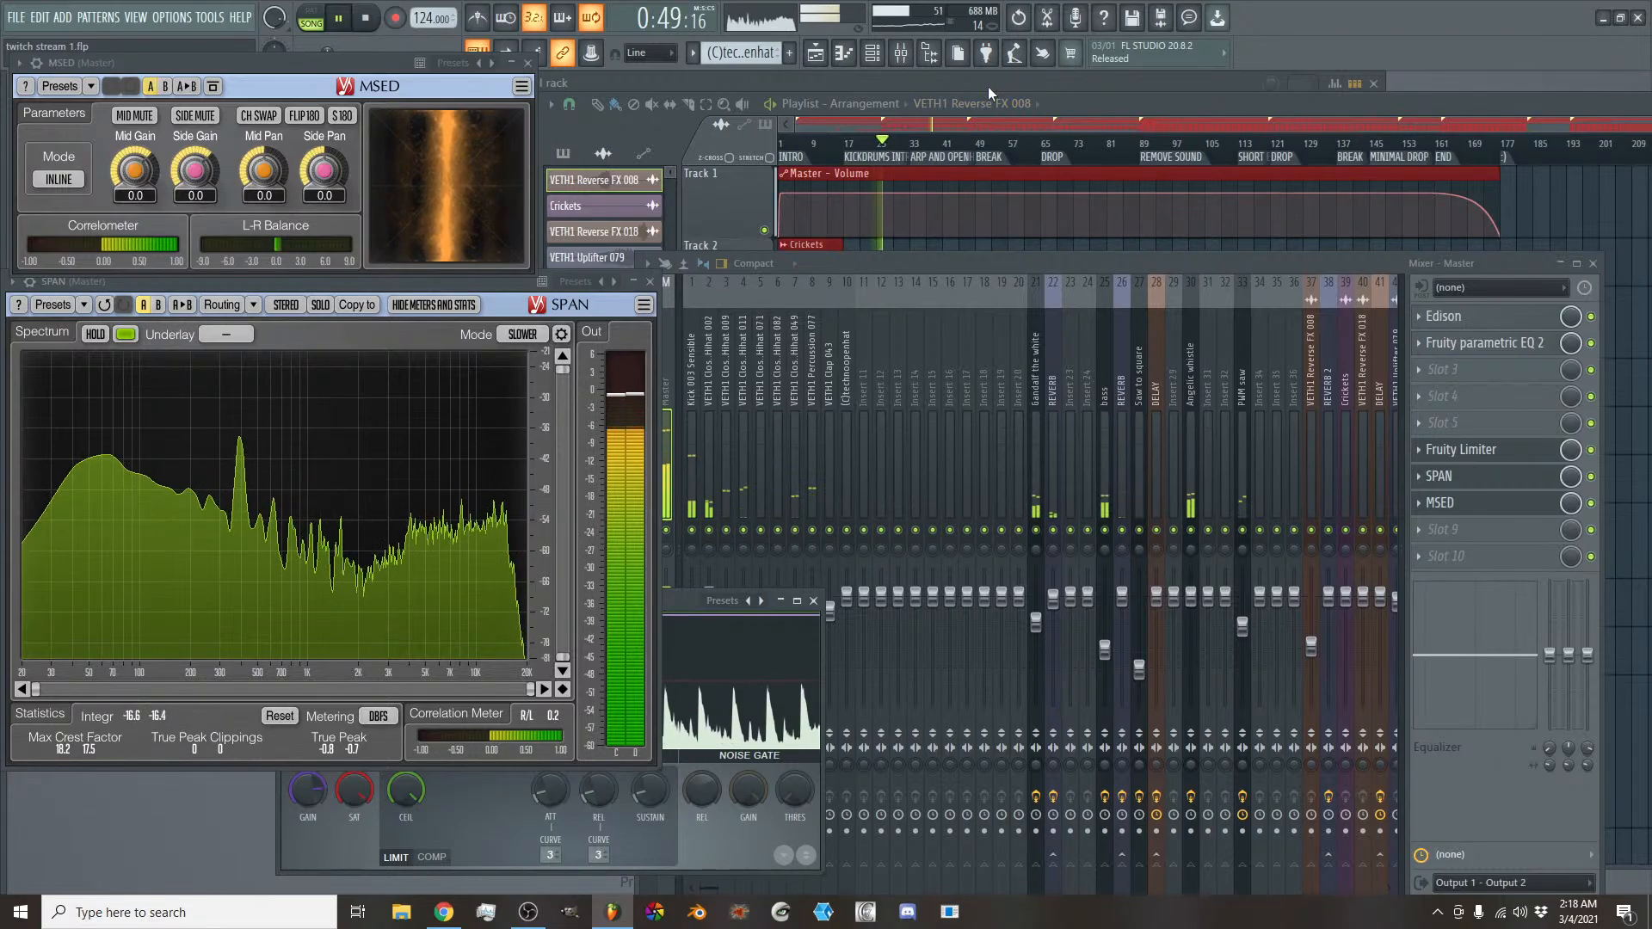
left_click(1082, 96)
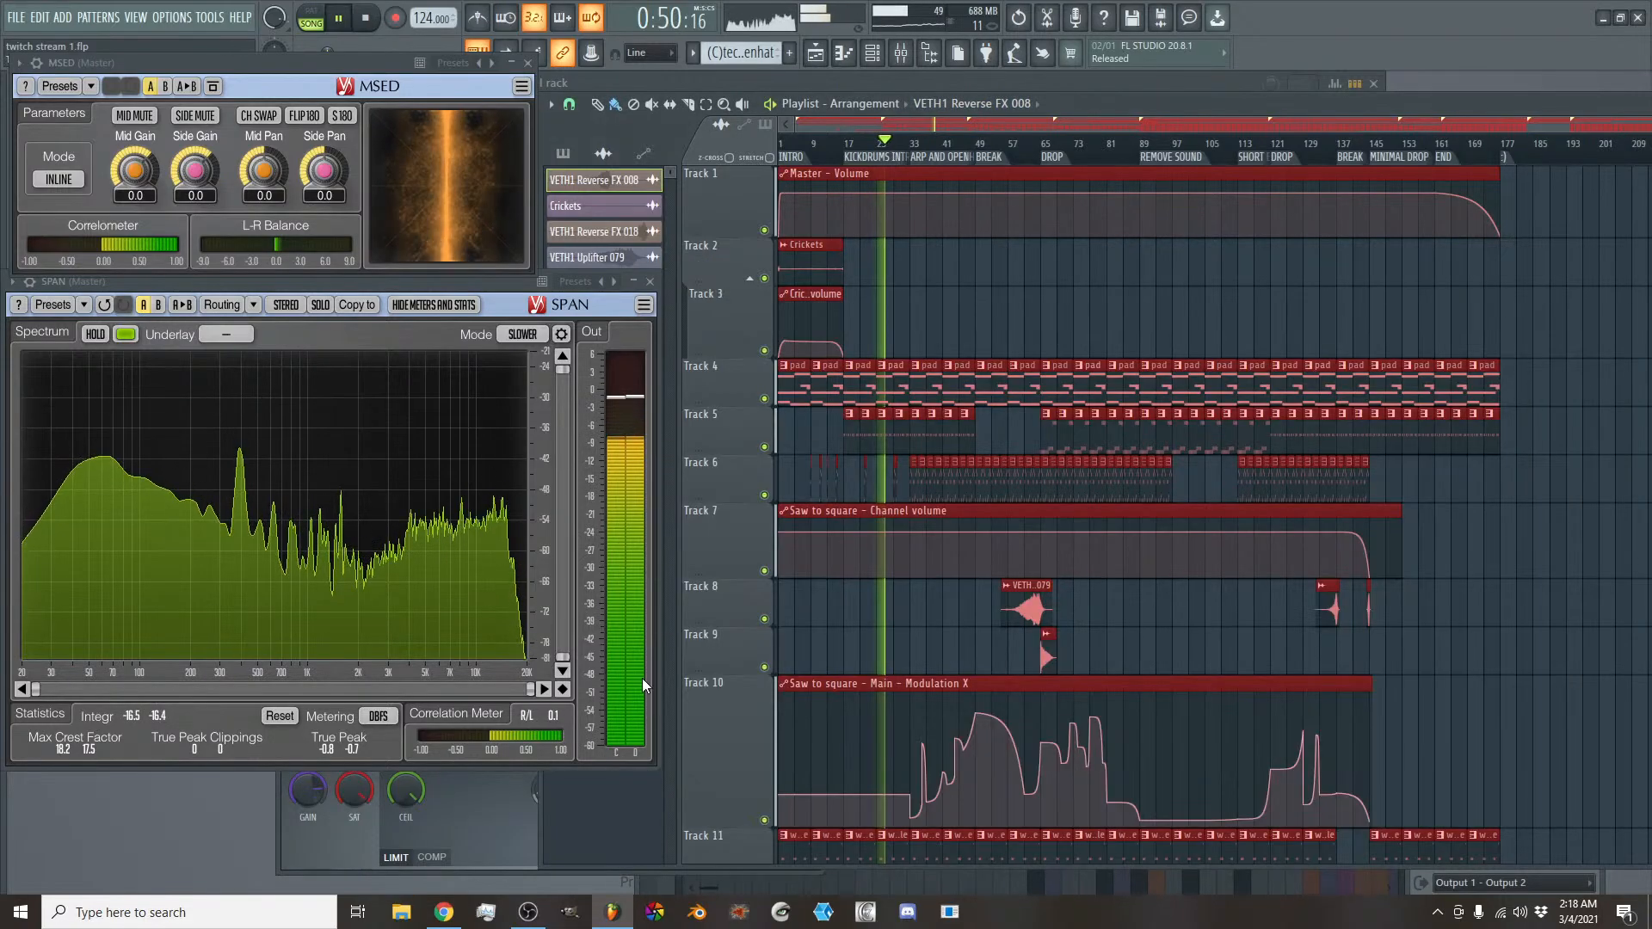
left_click(487, 829)
left_click_drag(679, 605, 1502, 620)
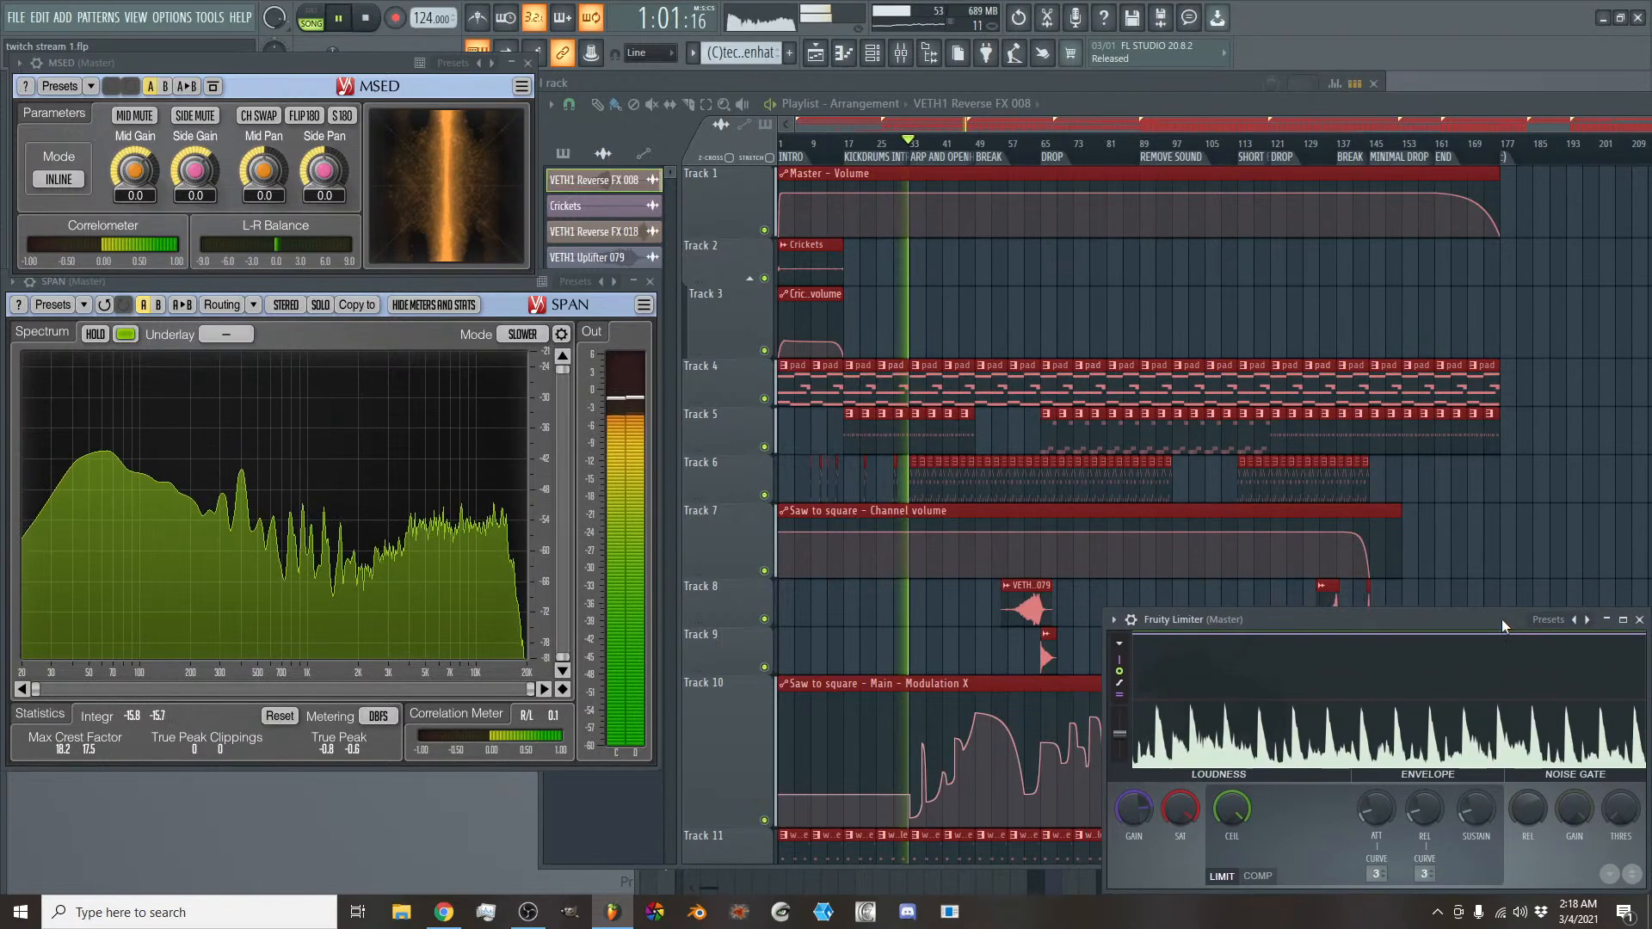
left_click_drag(1109, 123, 1110, 133)
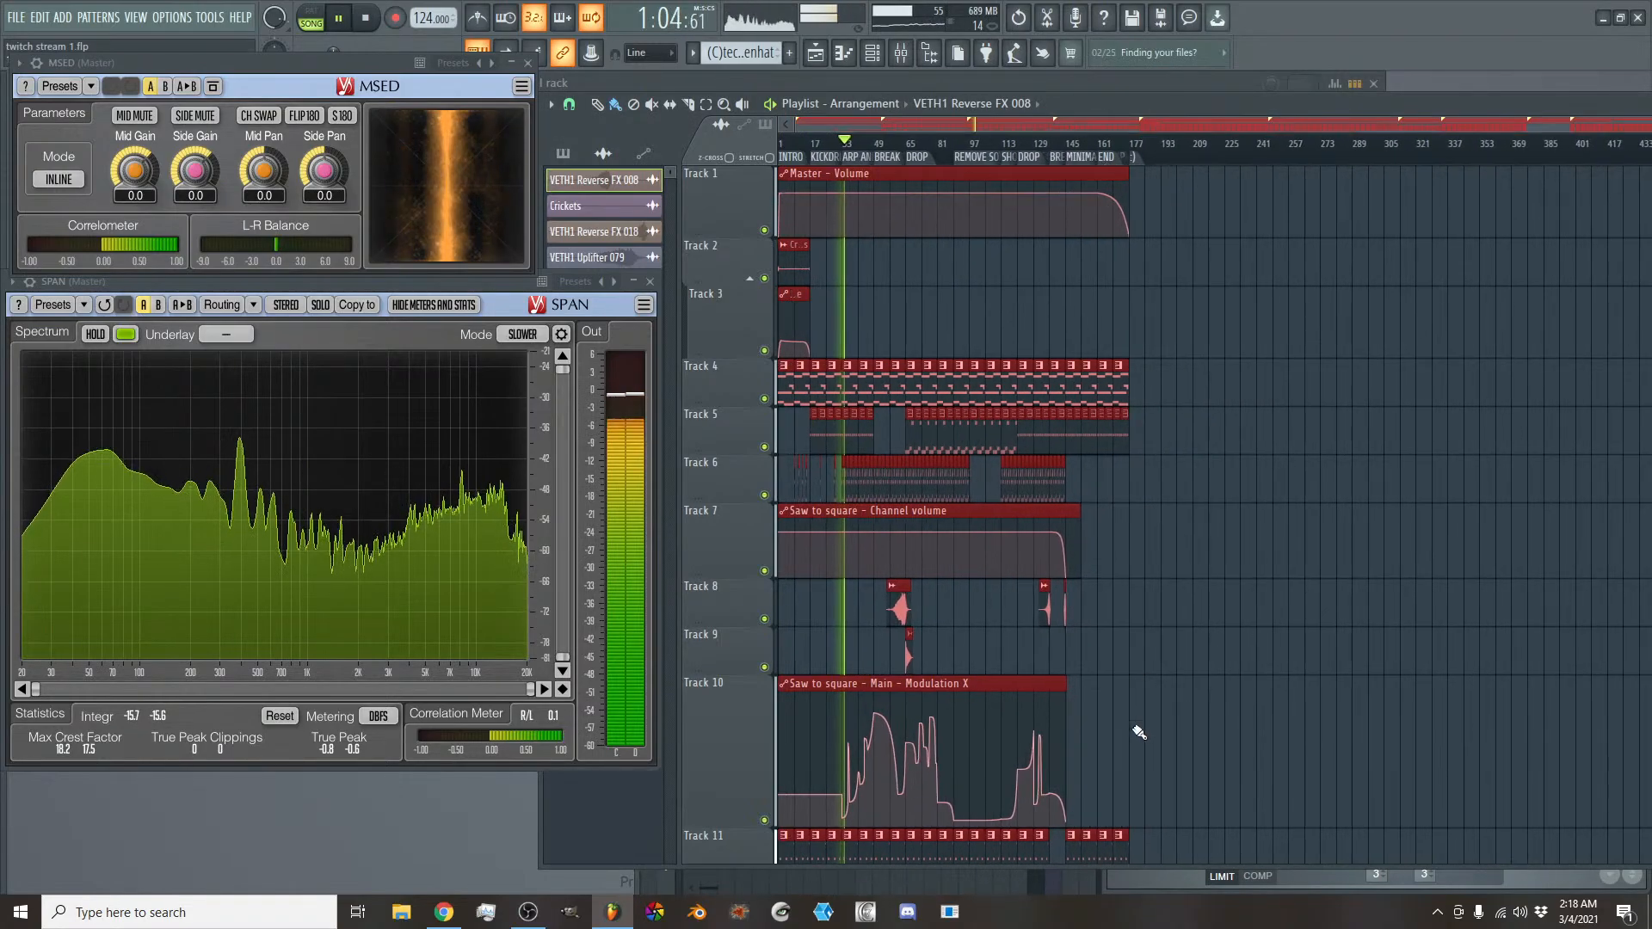
left_click(1158, 879)
scroll(1236, 507, "down", 12)
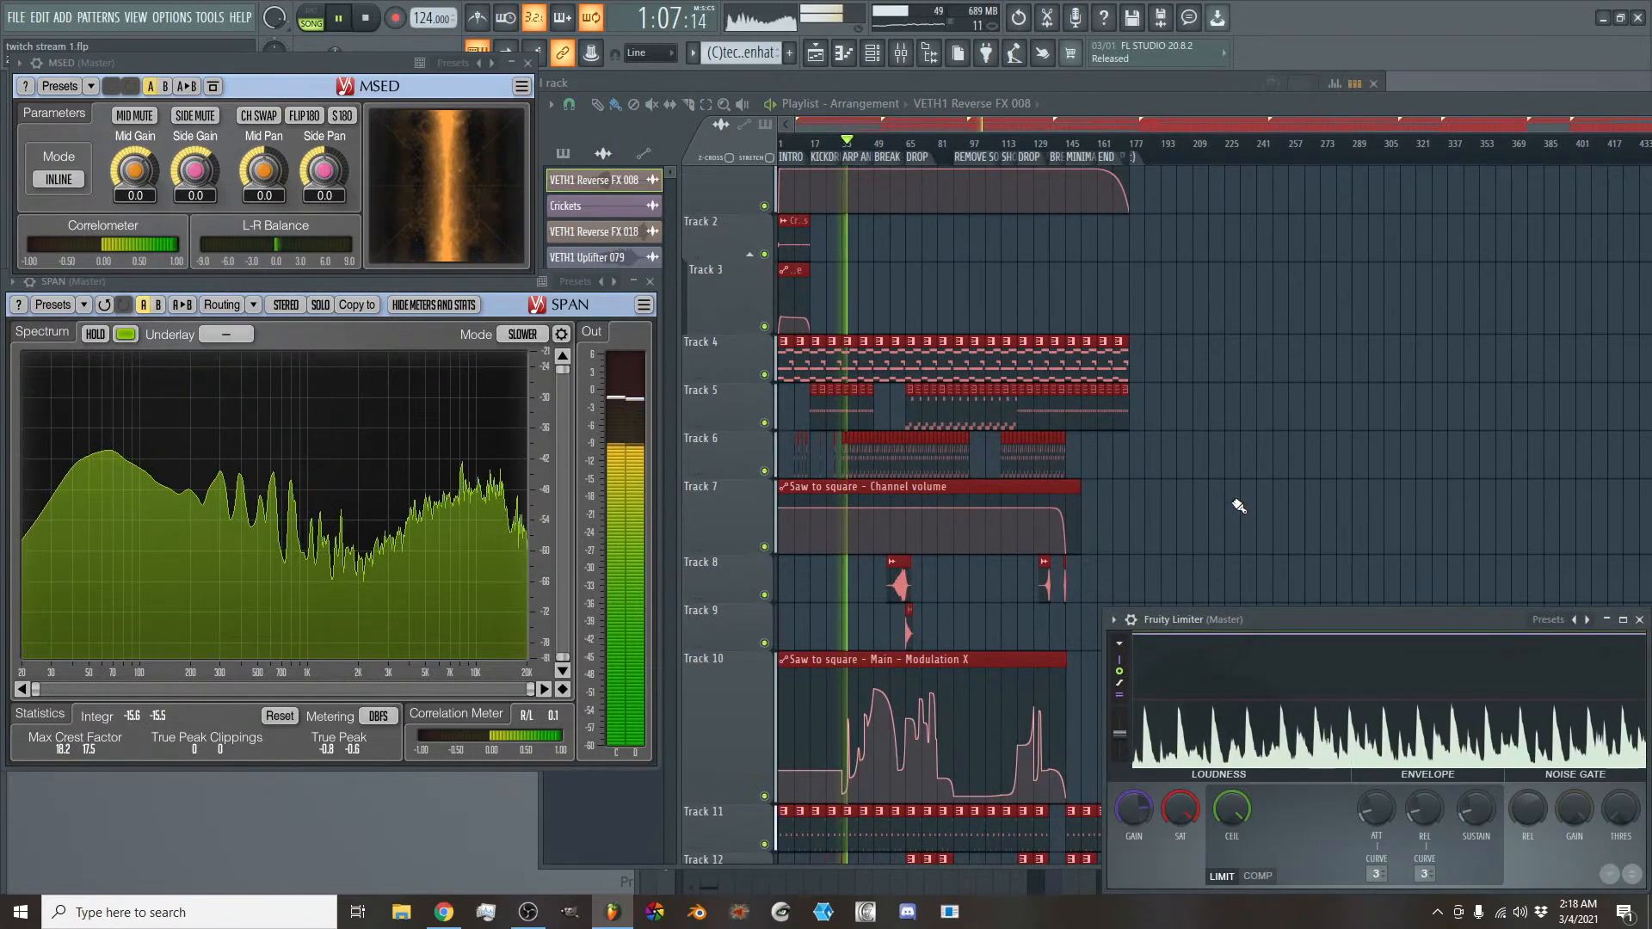
- Examine the playlist's tracks and automation across the arrangement while the song plays through the arp, break and drop sections
scroll(1238, 506, "down", 1)
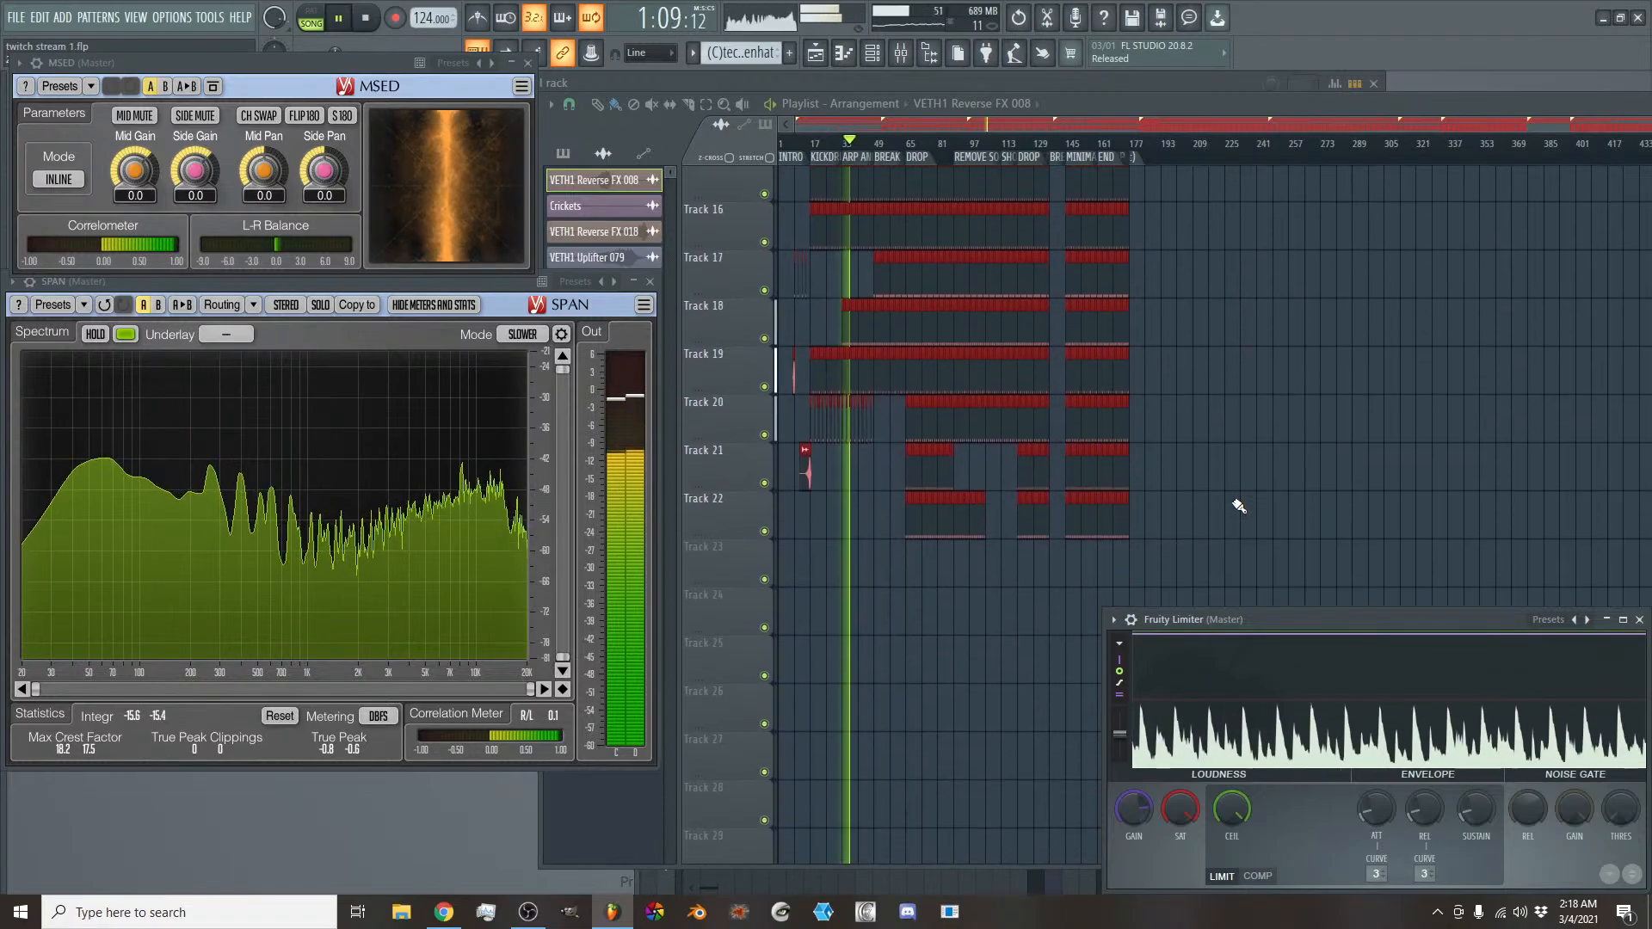
scroll(1239, 506, "up", 4)
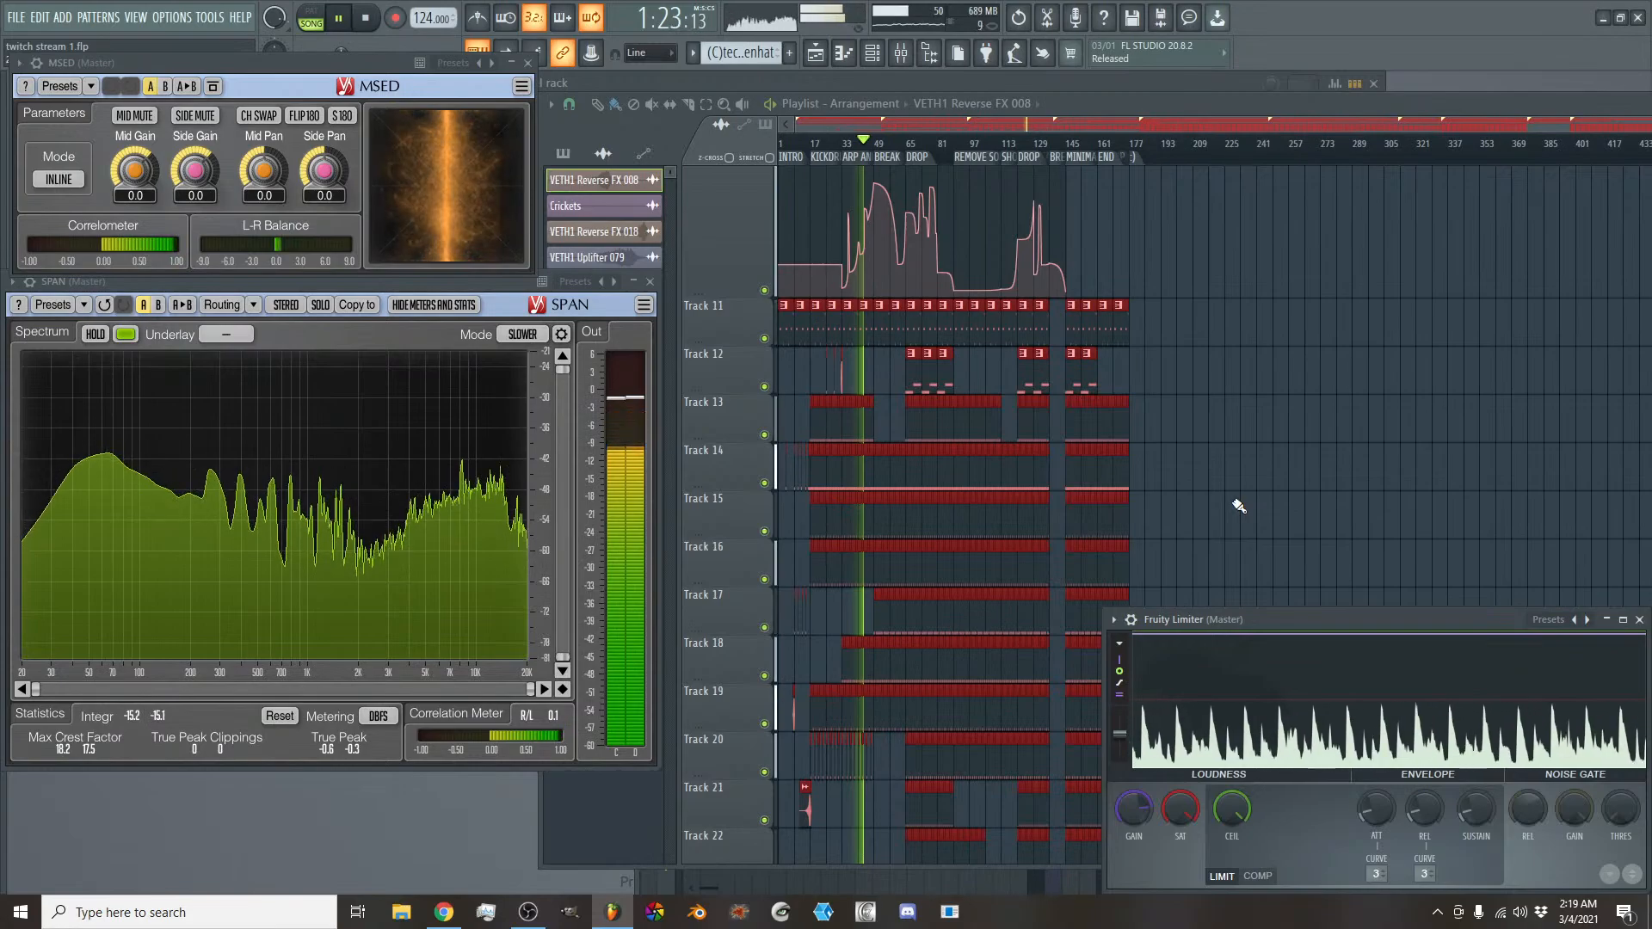
scroll(1065, 127, "up", 5)
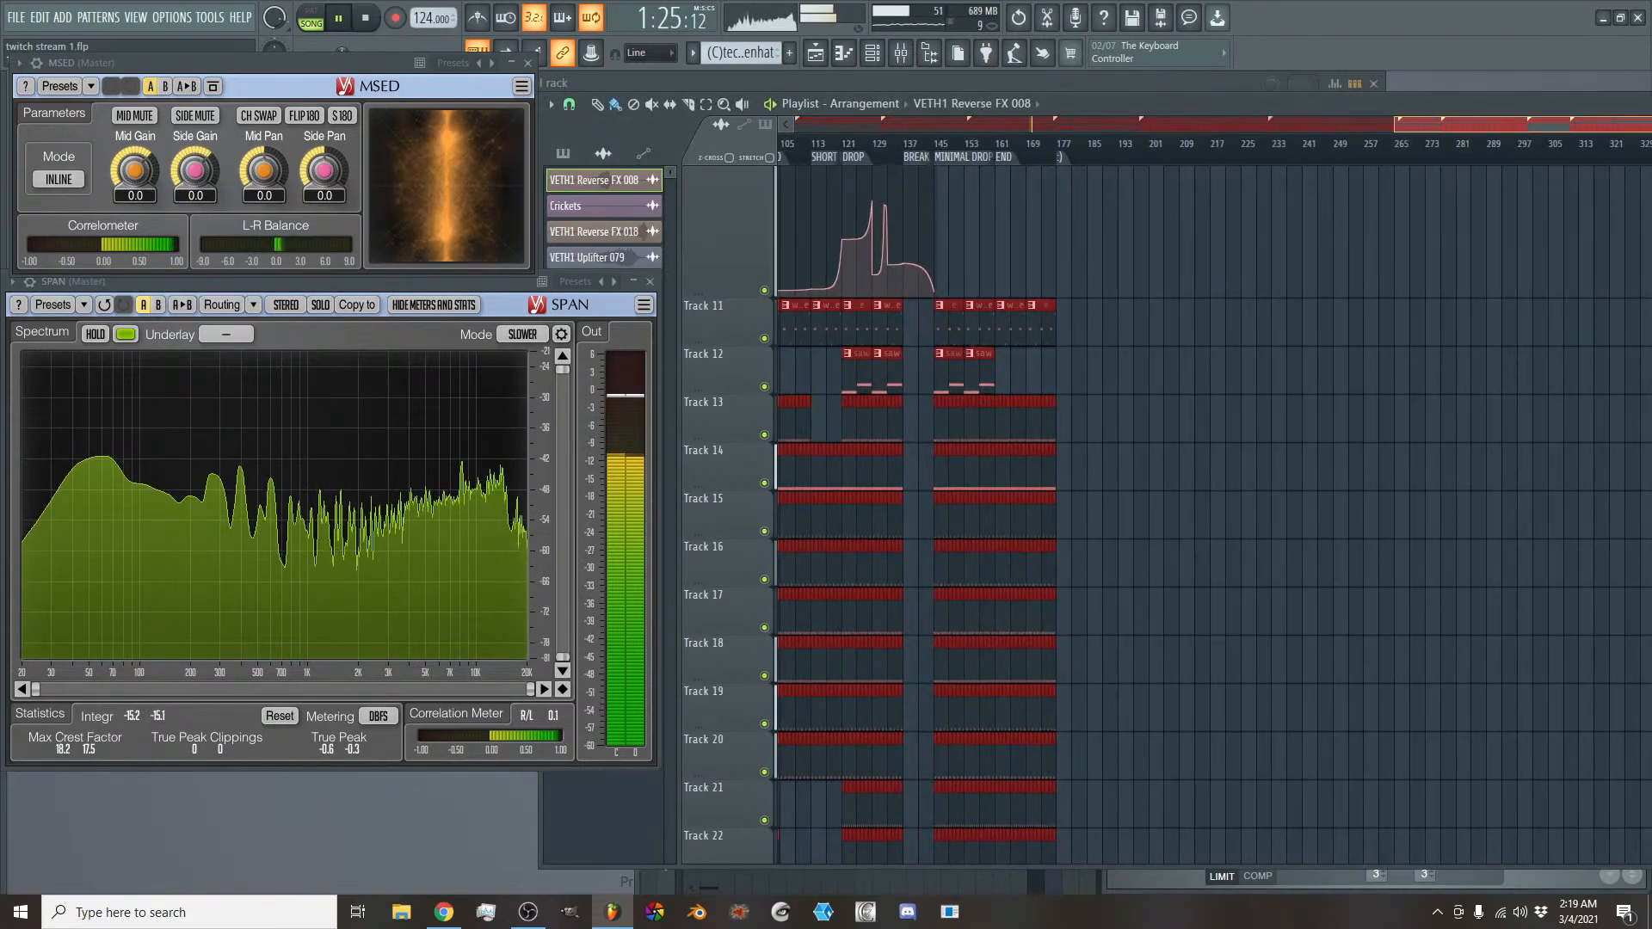
scroll(1065, 127, "up", 4)
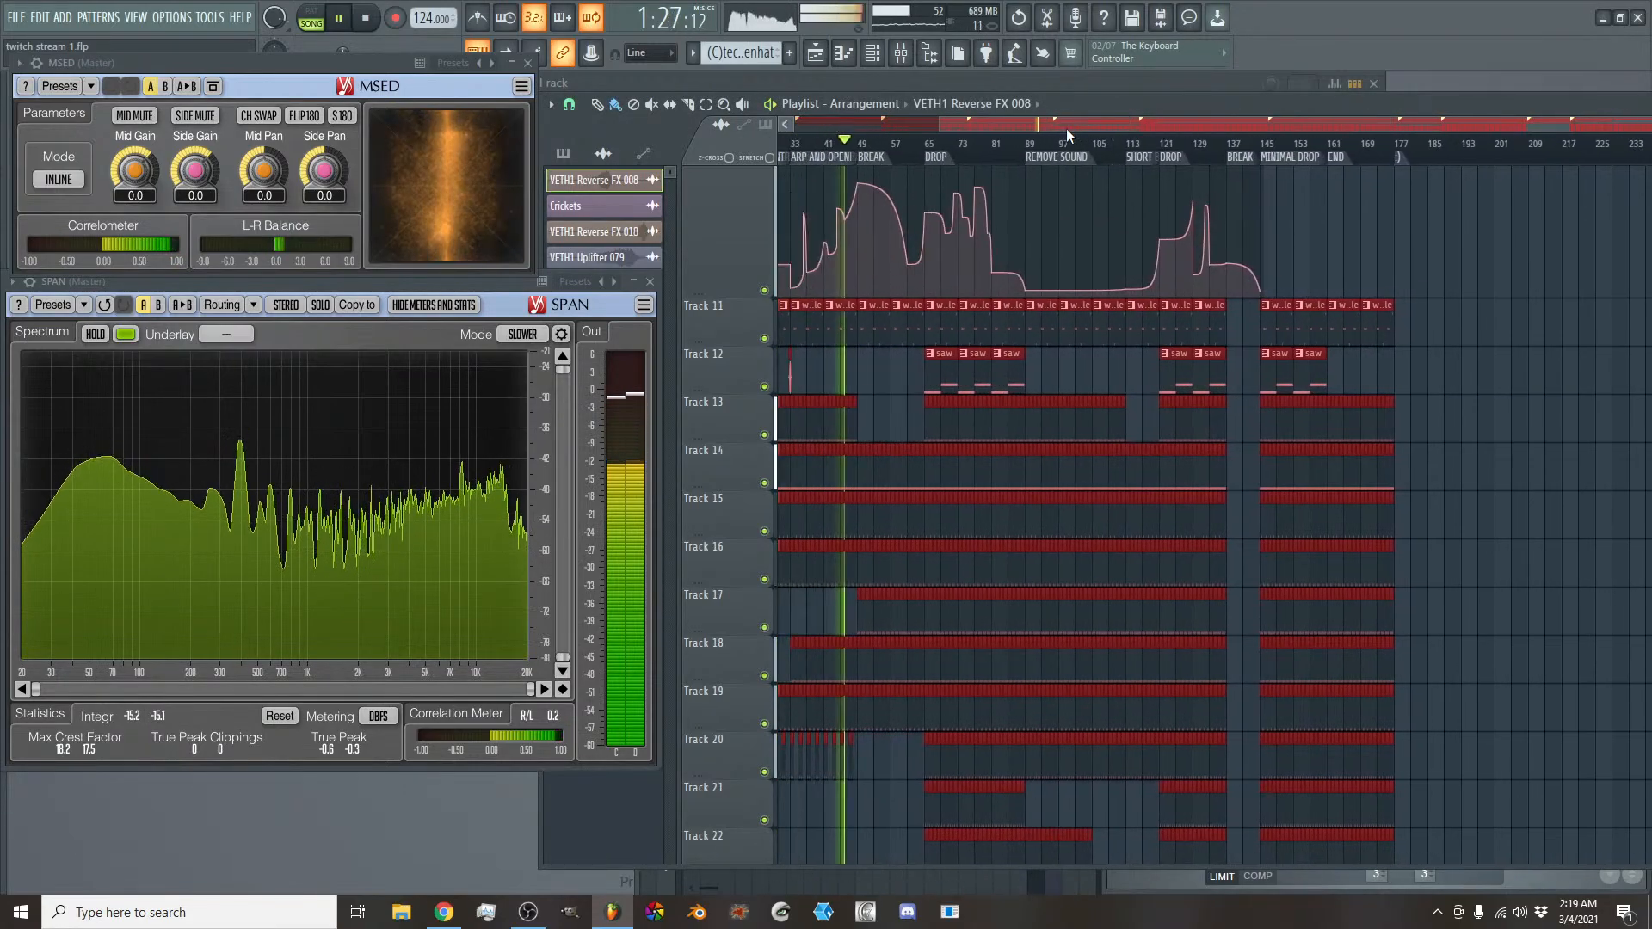
scroll(1066, 127, "left", 4)
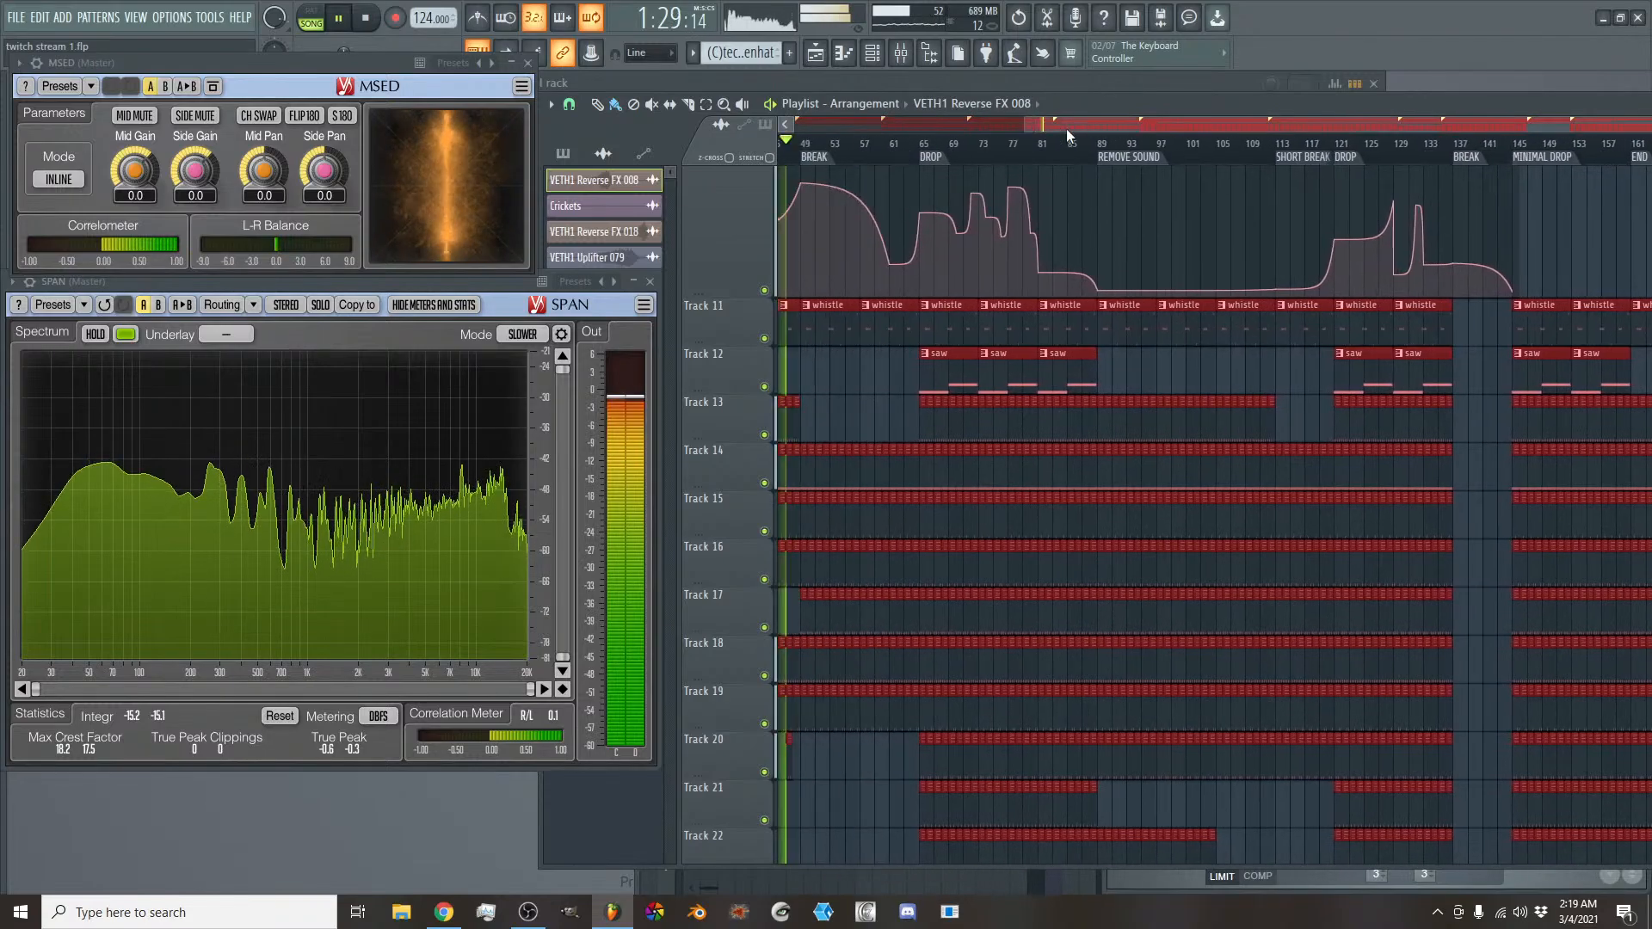
scroll(1098, 421, "up", 3)
scroll(1103, 428, "up", 5)
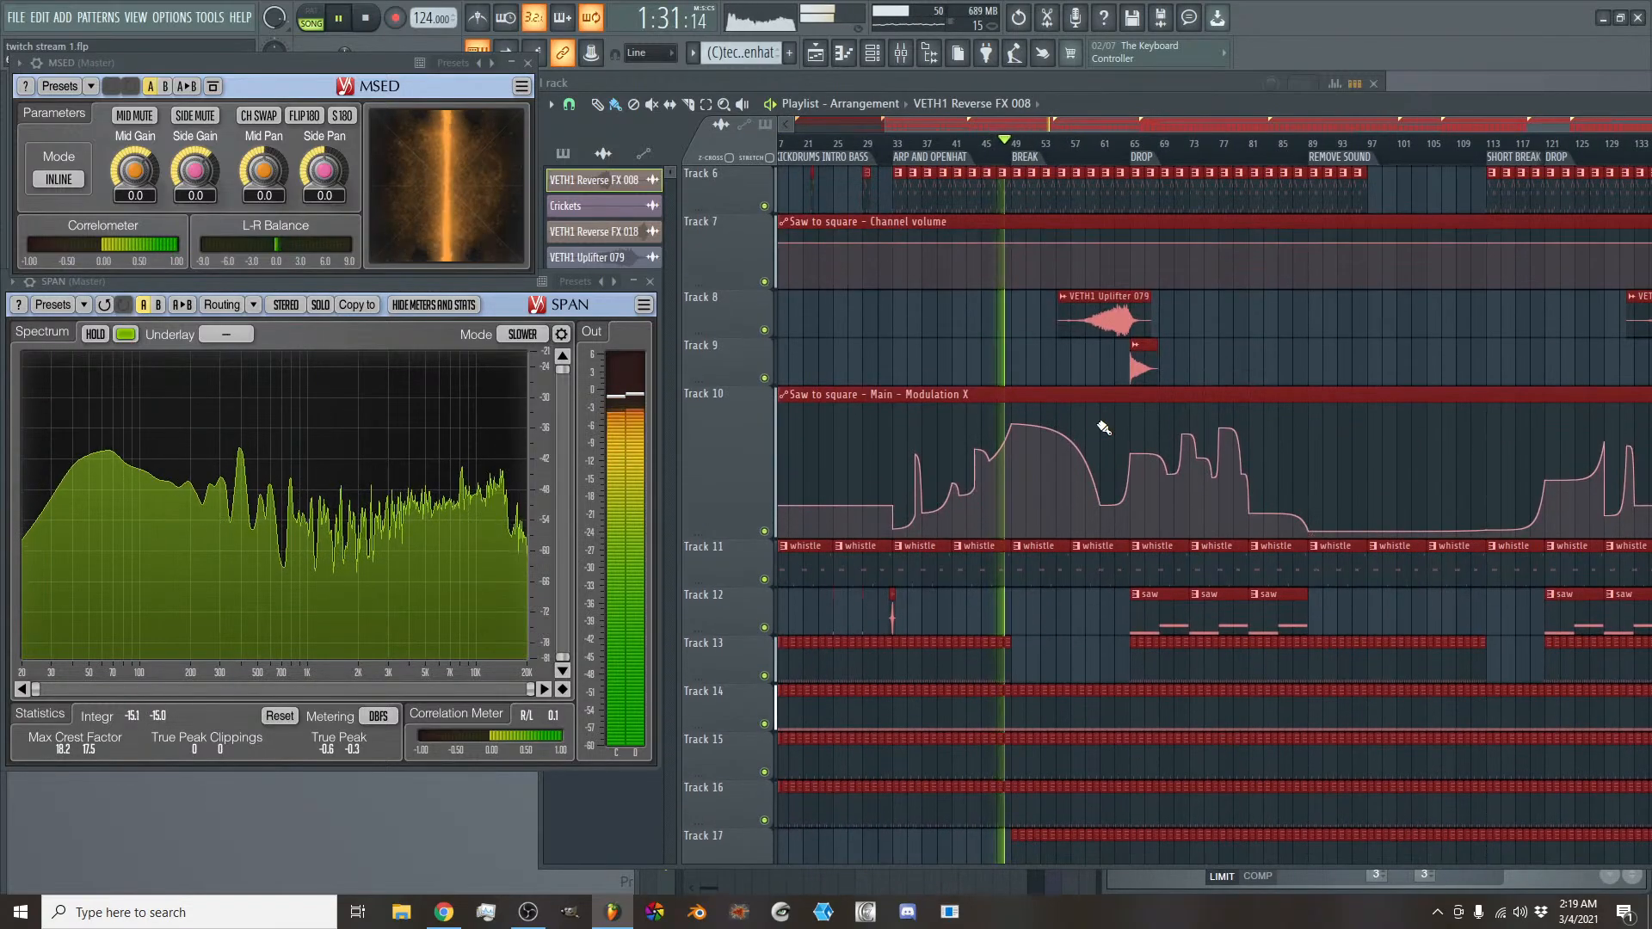
scroll(1103, 427, "down", 8)
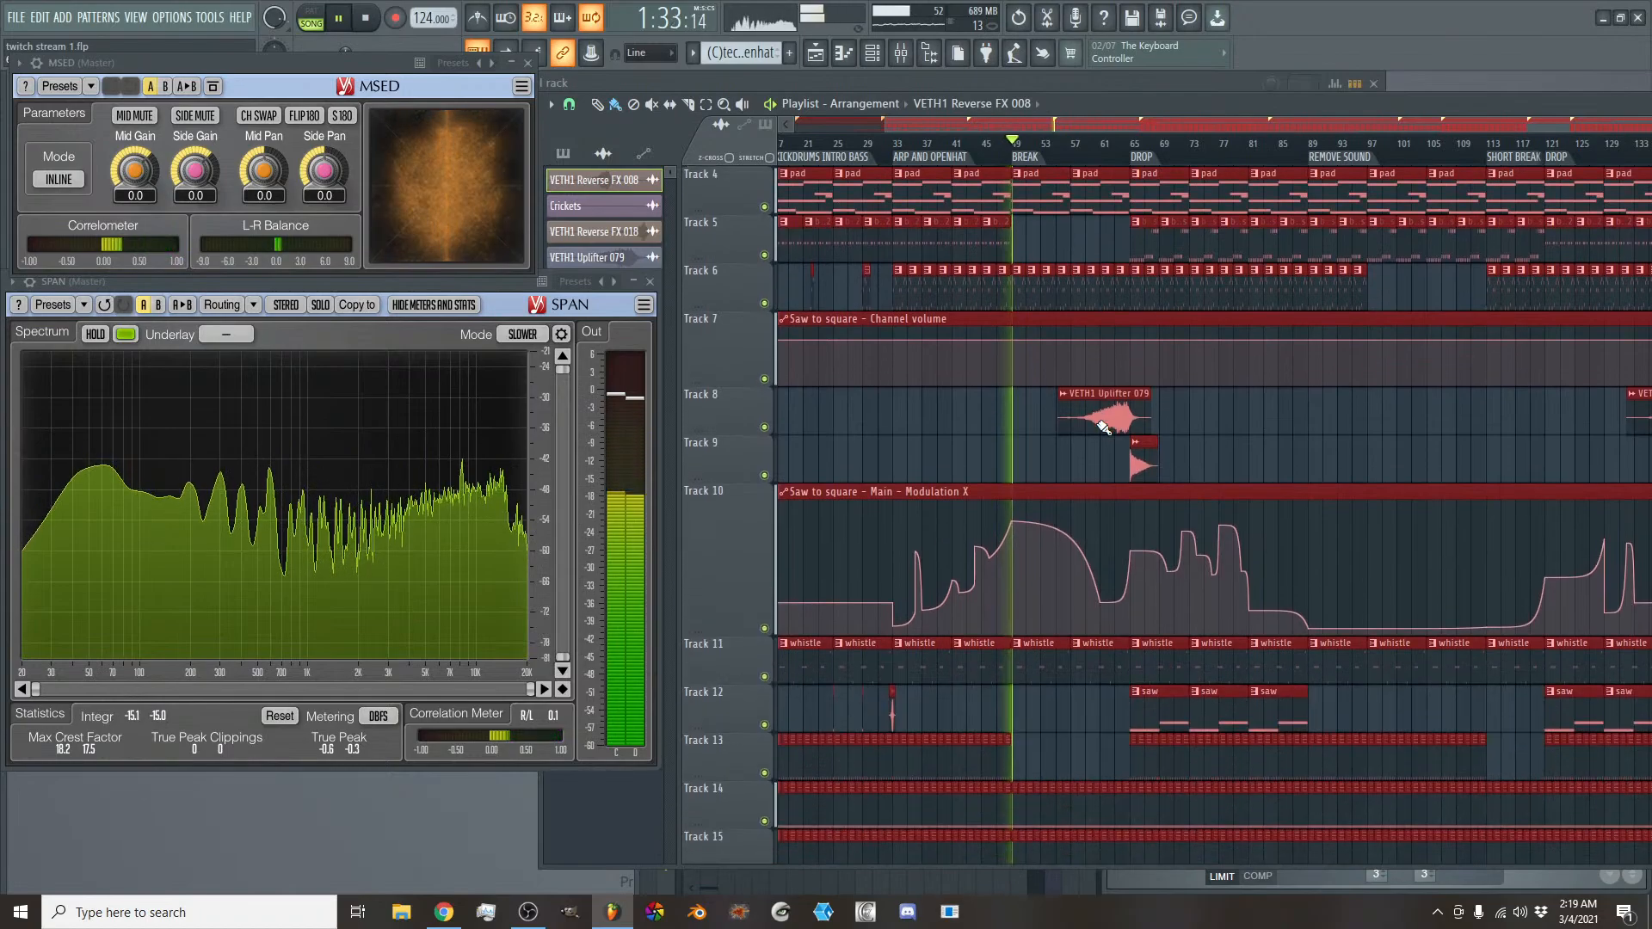
scroll(1103, 428, "down", 3)
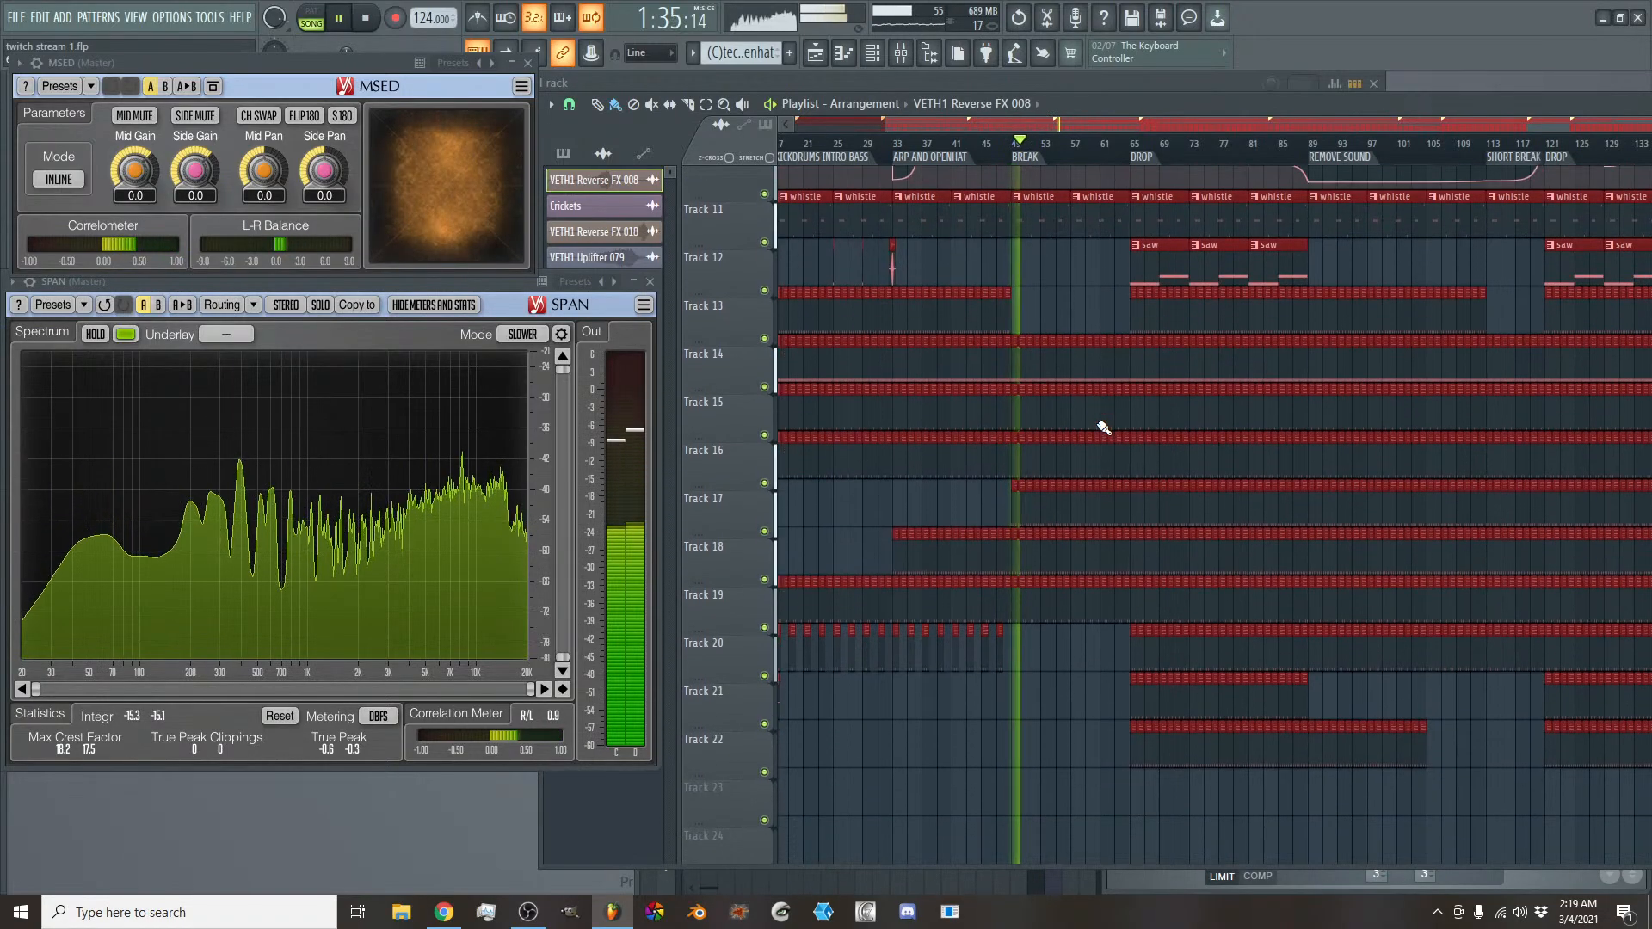
scroll(1102, 428, "up", 4)
scroll(1103, 427, "up", 5)
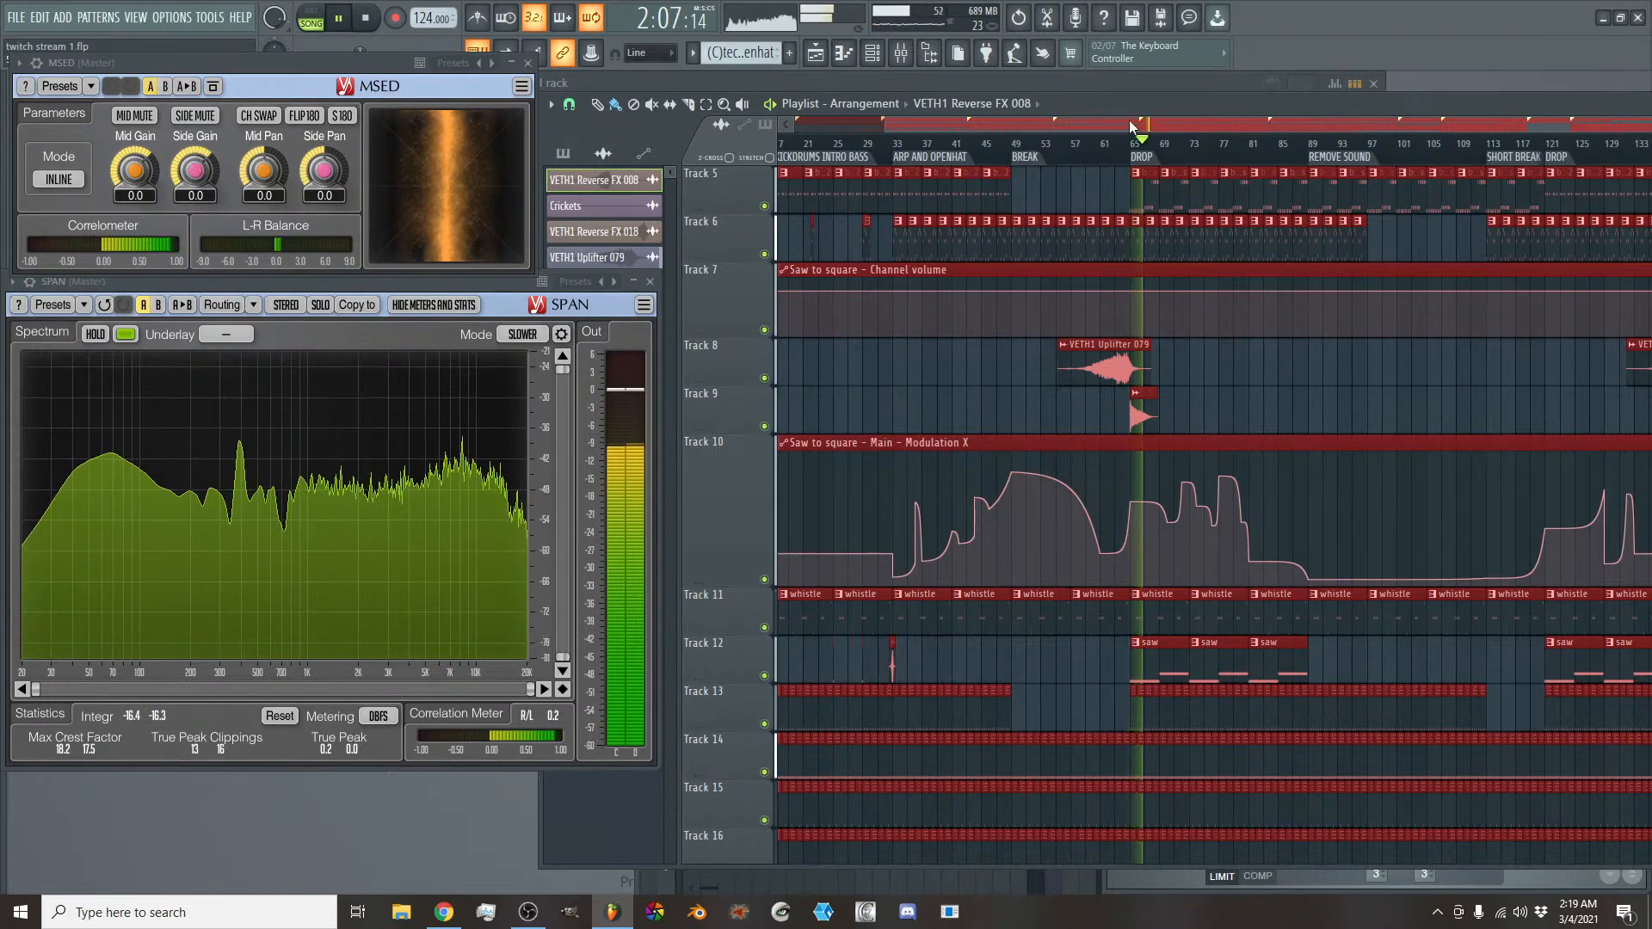
- Delete the Track 6 pattern clips in the first drop from bar 81 to bar 97
mouse_move(1131, 127)
left_mouse_down()
mouse_move(1111, 98)
mouse_move(1128, 117)
left_mouse_up()
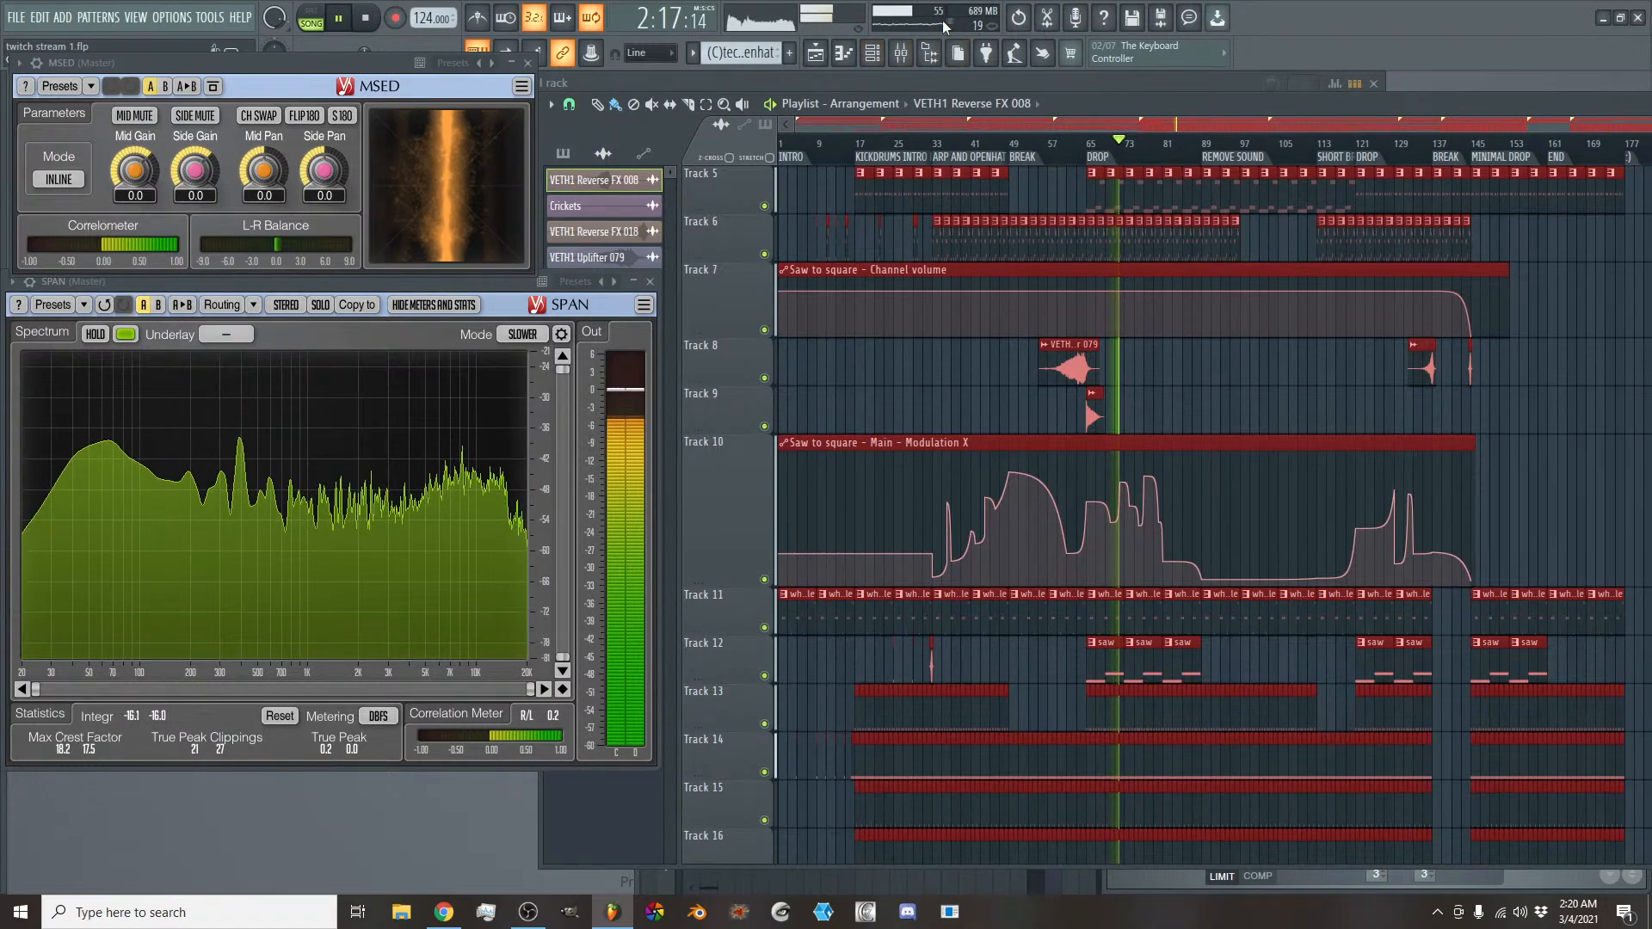
scroll(1275, 262, "down", 3)
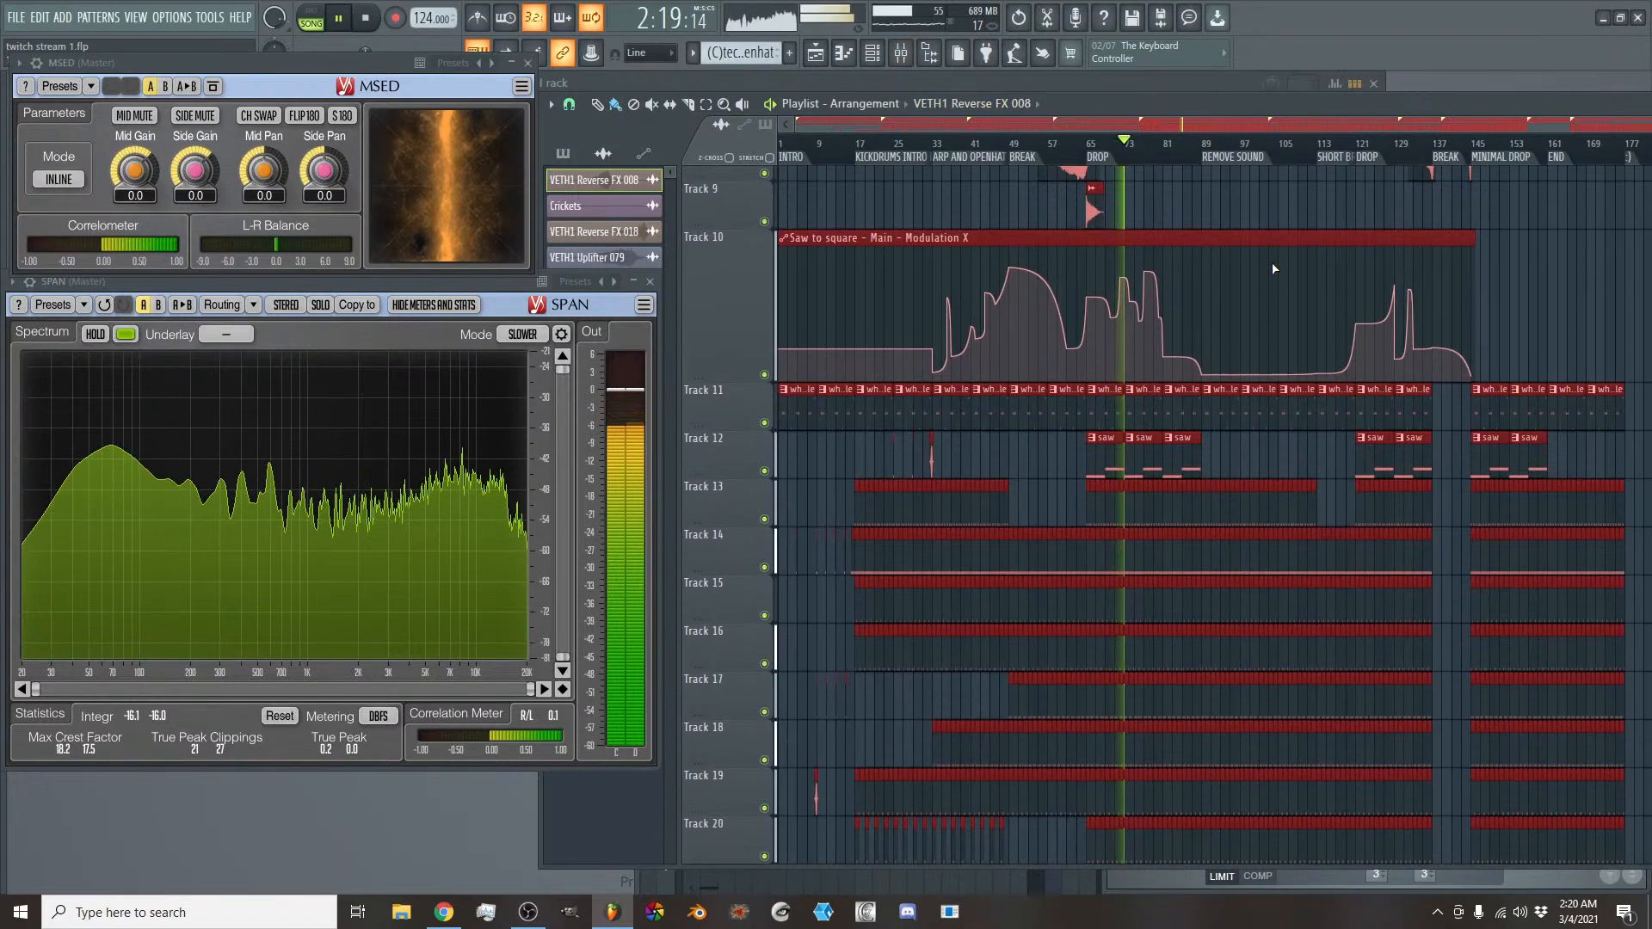
scroll(1274, 269, "up", 4)
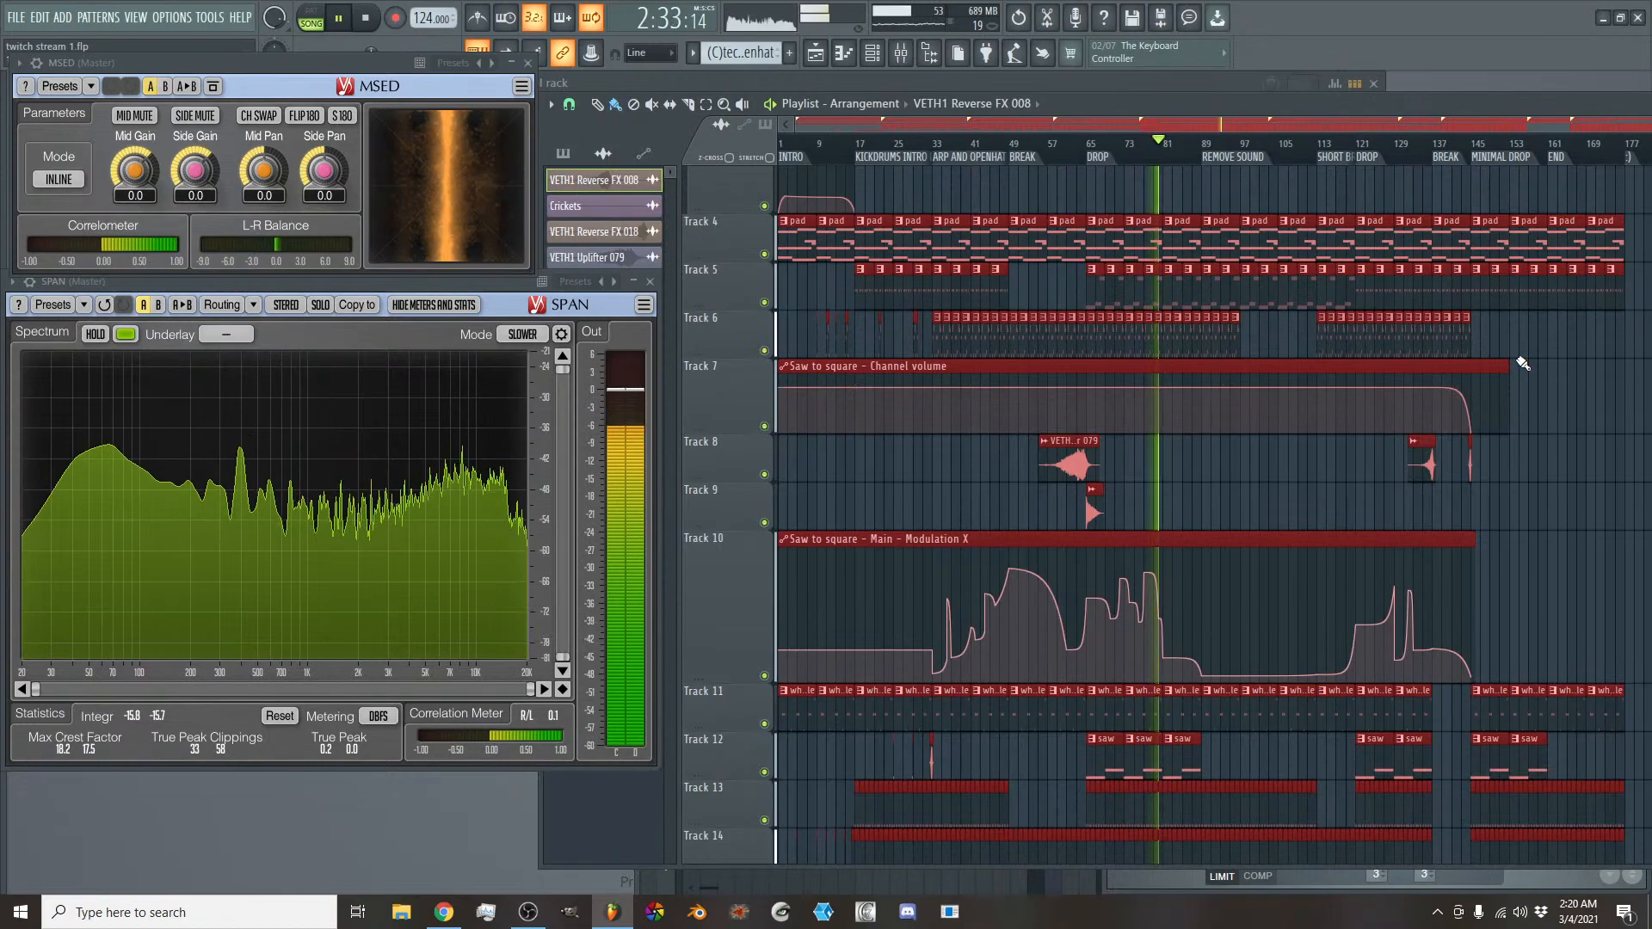
scroll(1192, 124, "up", 4)
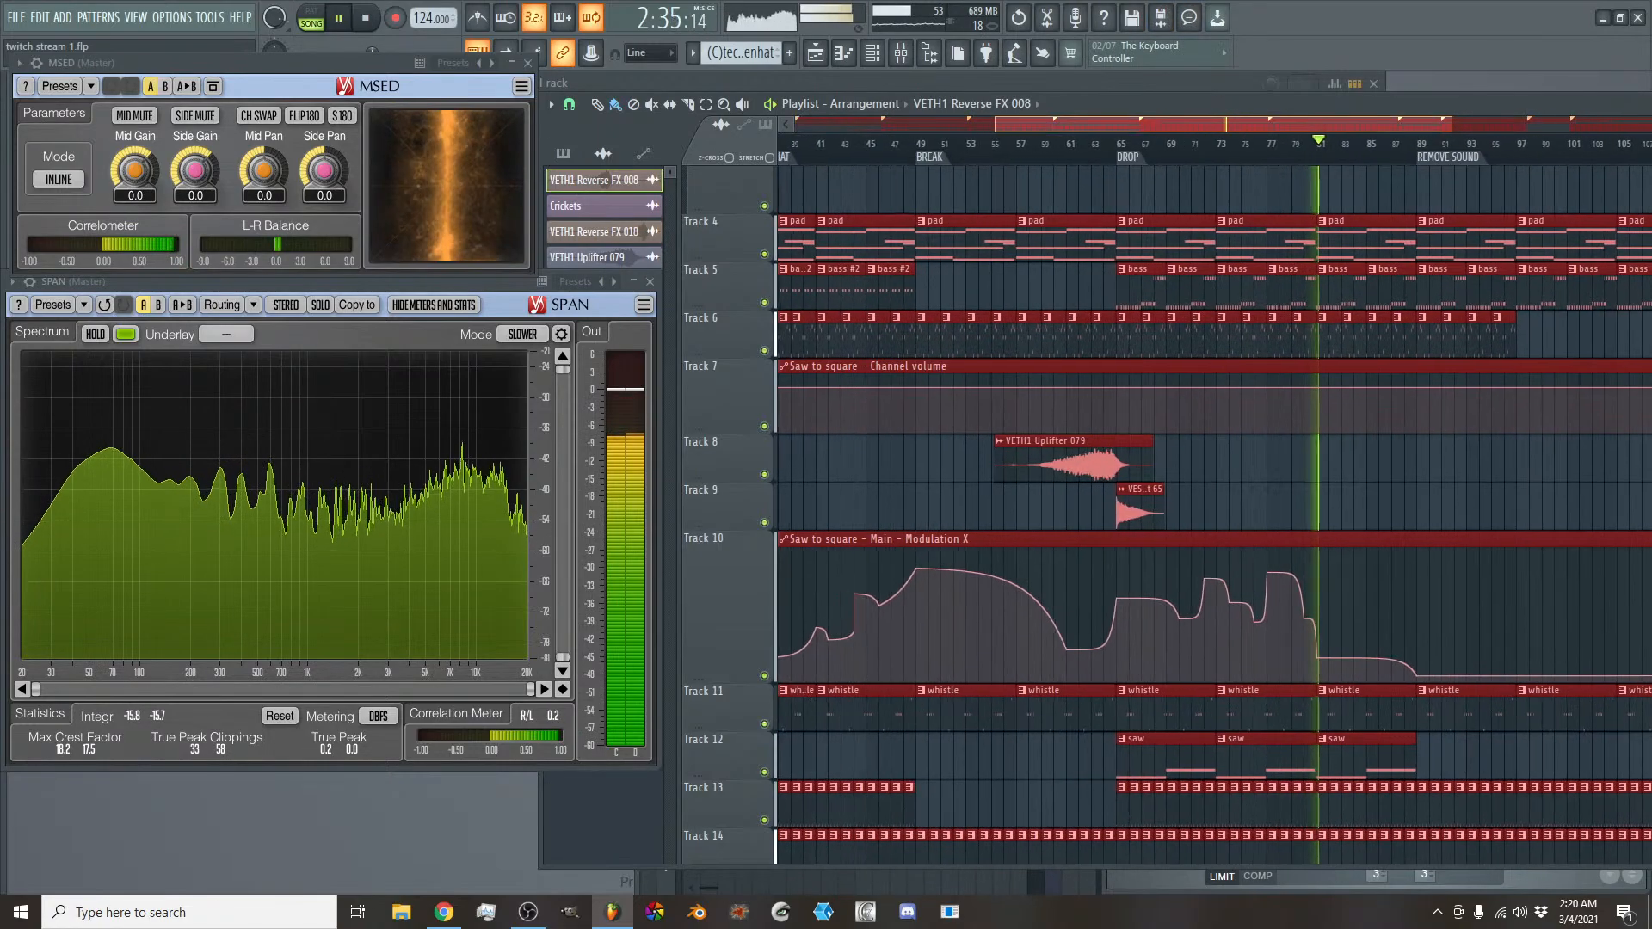
left_click_drag(1192, 124, 1230, 125)
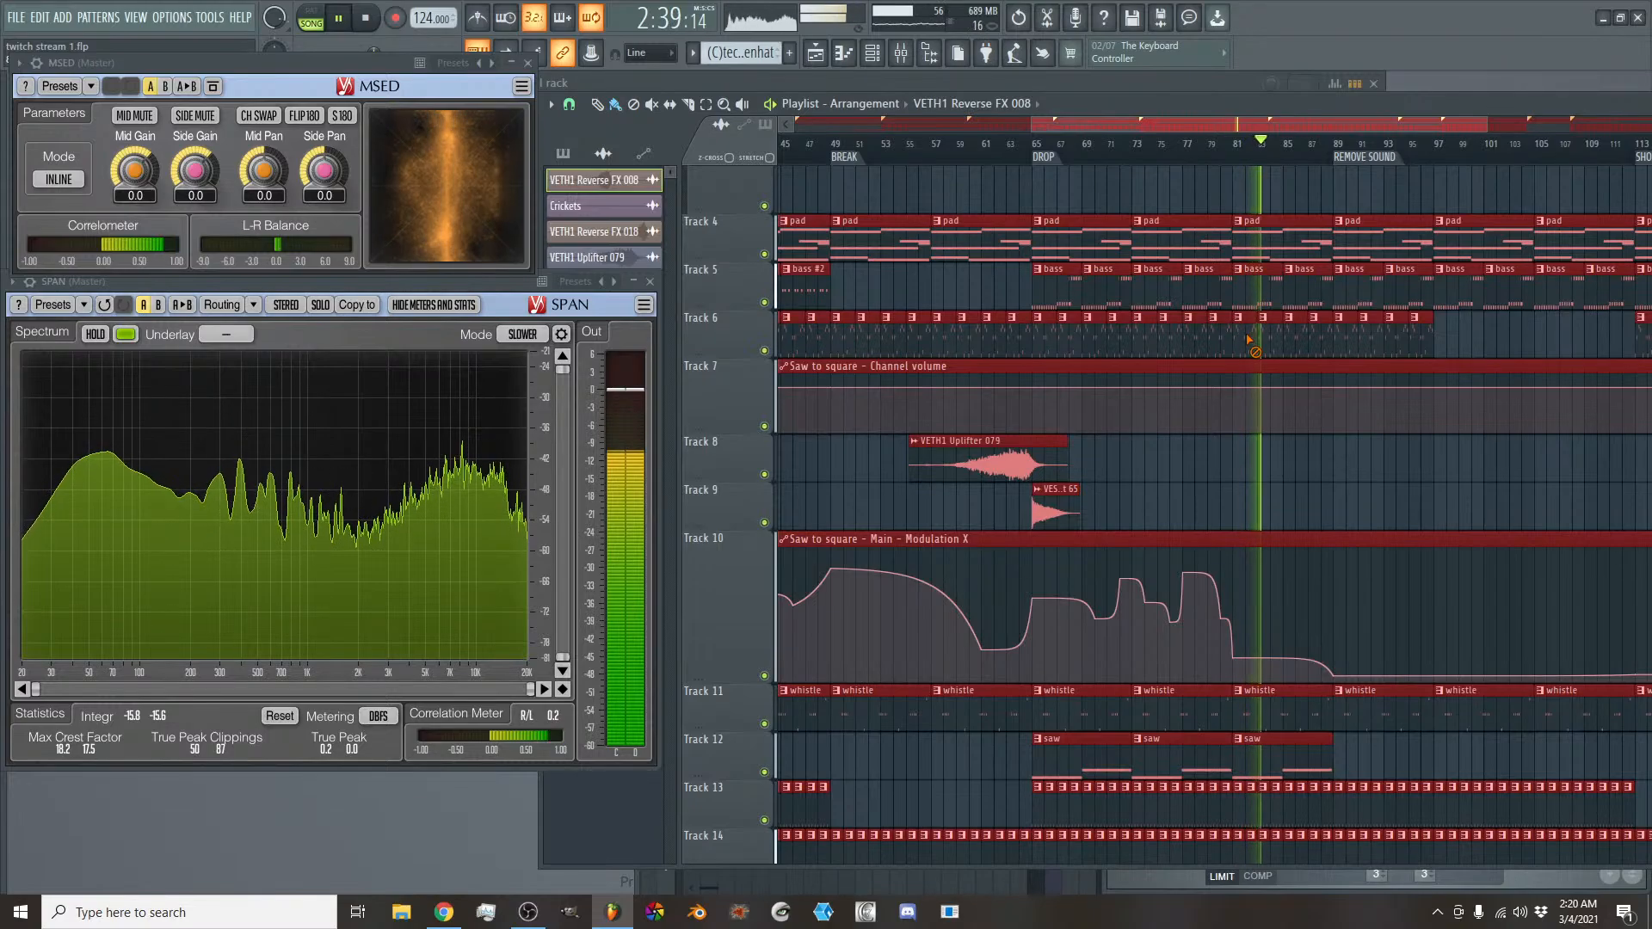
left_click_drag(1251, 317, 1394, 342)
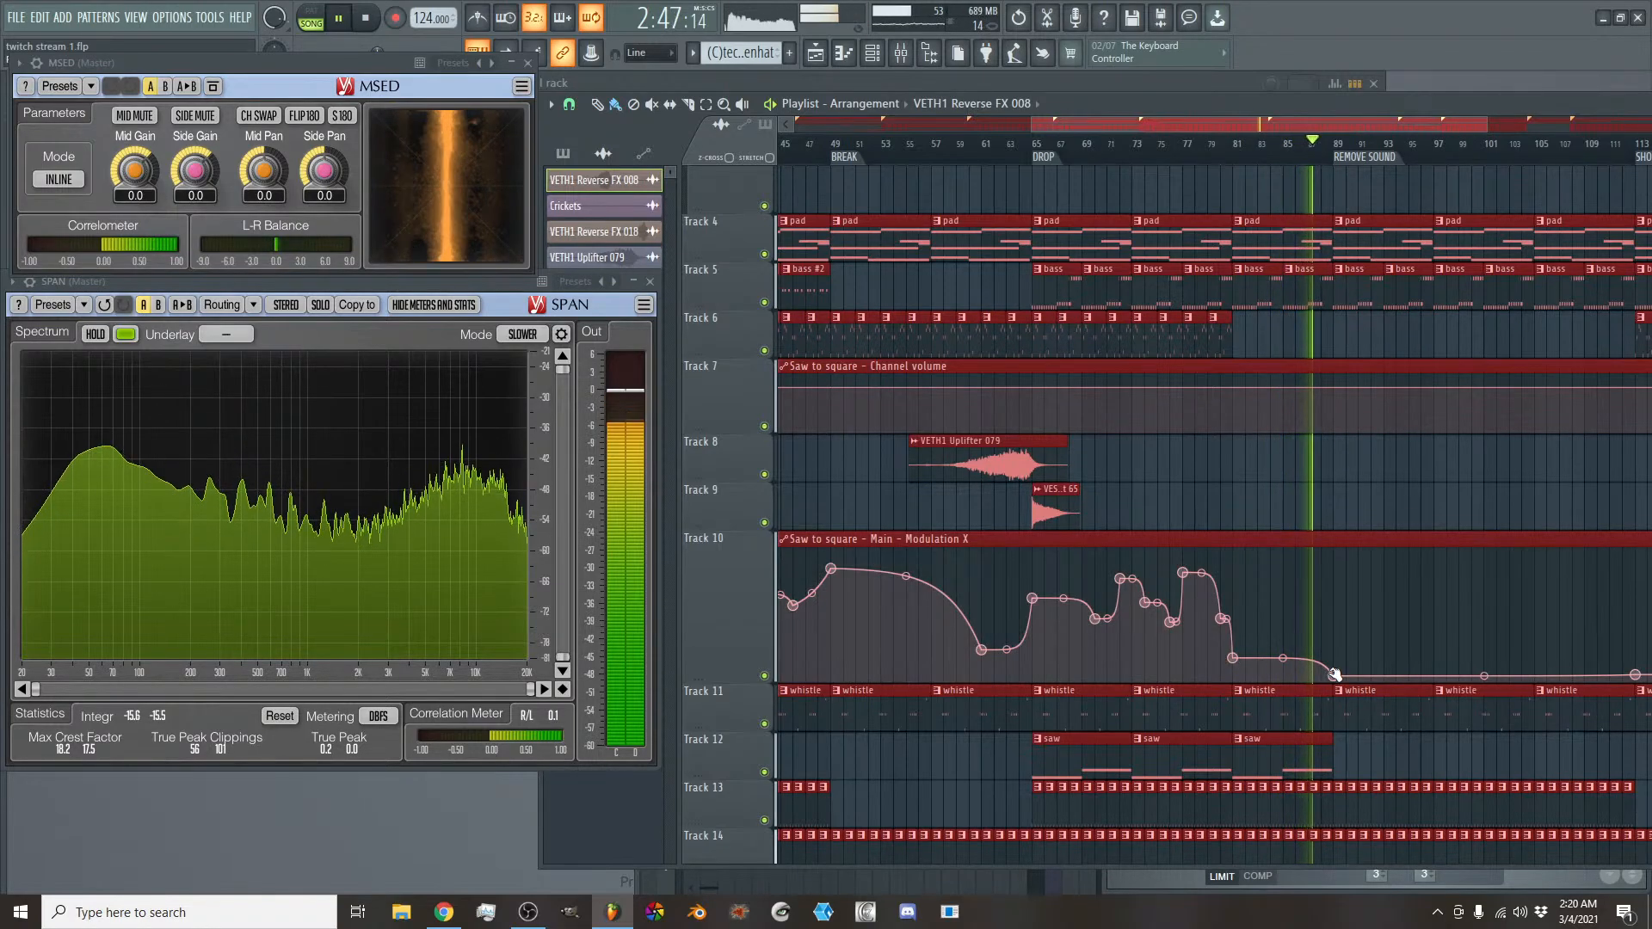
- Drop the Saw to square Modulation X automation close to its minimum at bar 81, adding a low point and deleting the higher one
left_click(1233, 678)
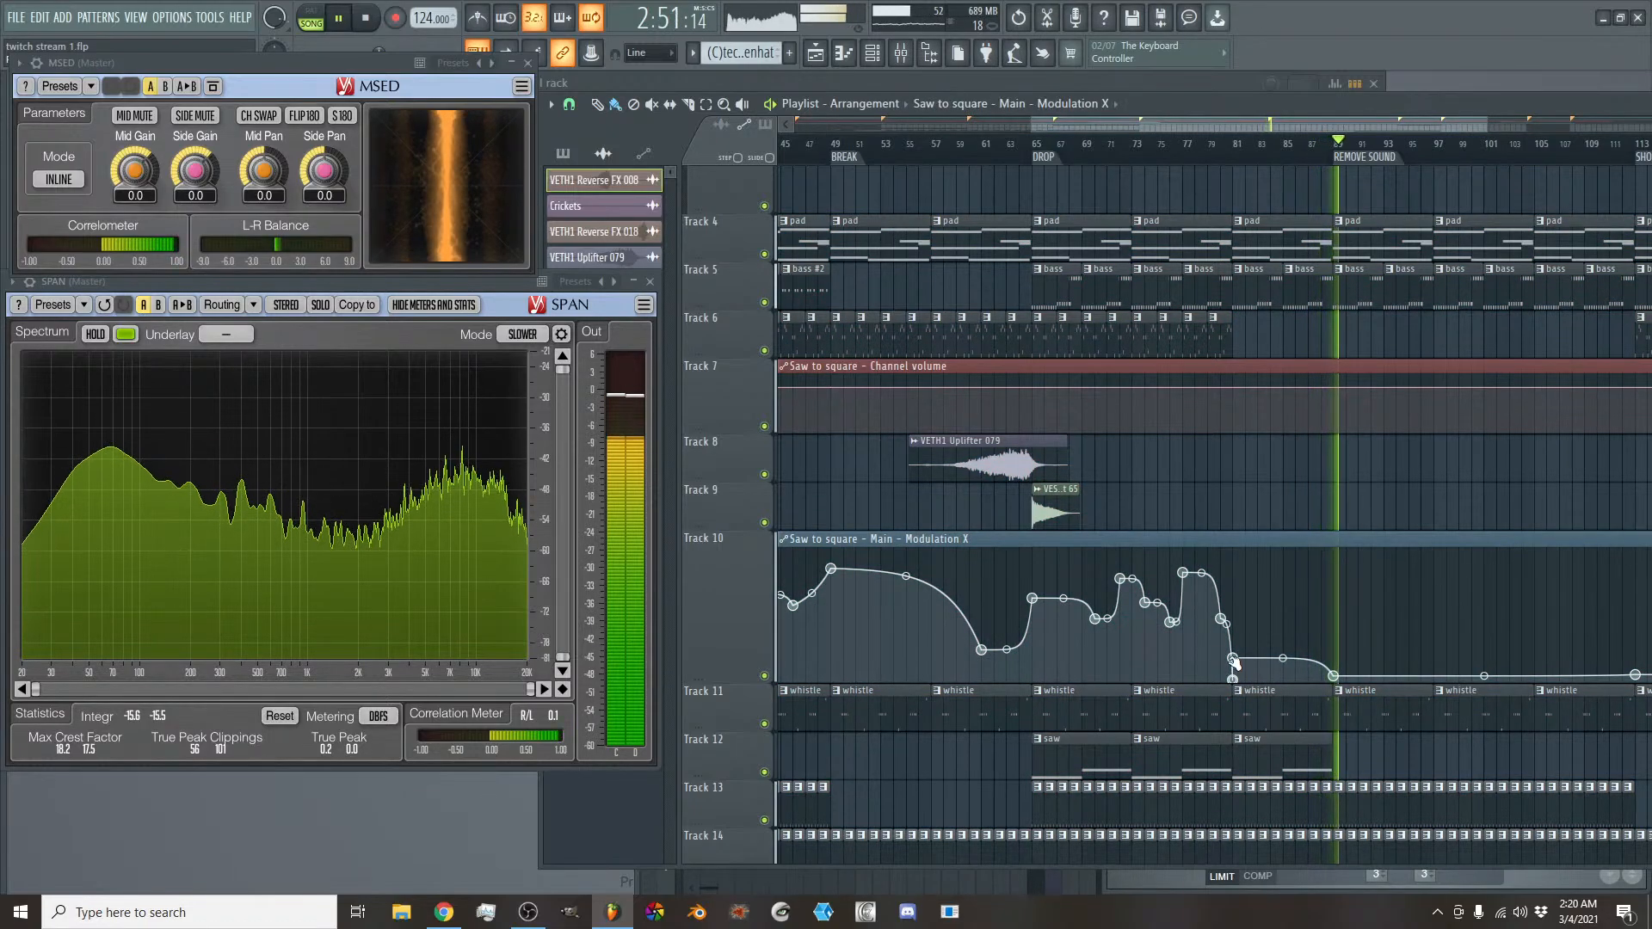
right_click(1239, 661)
left_click(1272, 585)
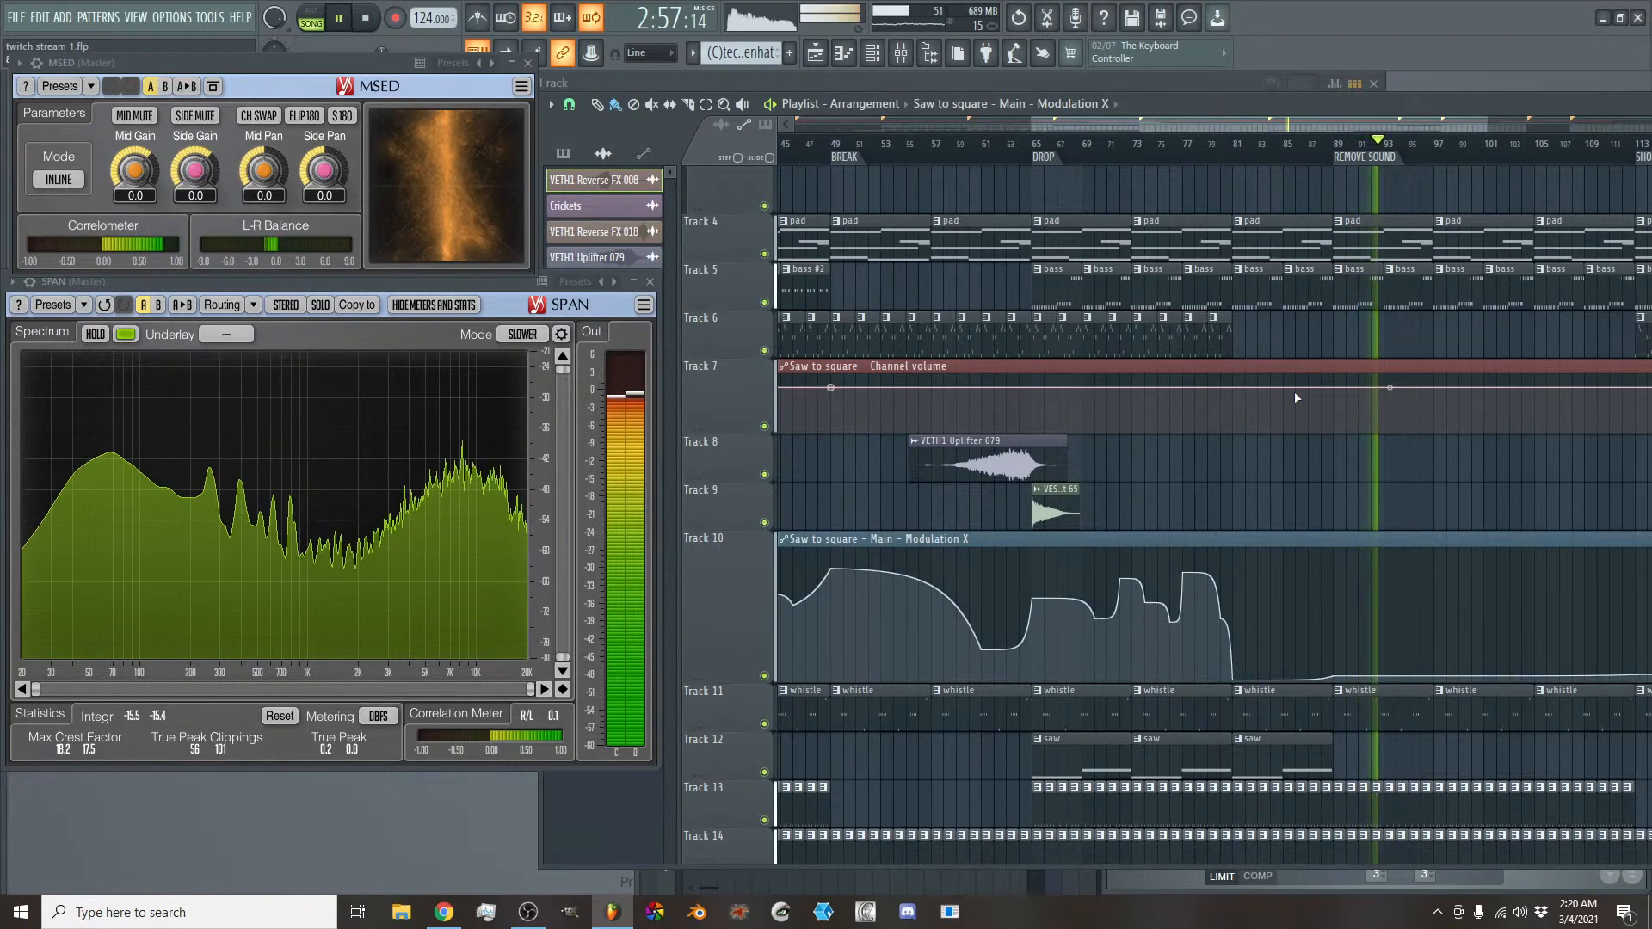
- Delete the Track 22 pattern clips from bar 97 to bar 105, in the REMOVE SOUND section
left_click_drag(1289, 124, 1374, 124)
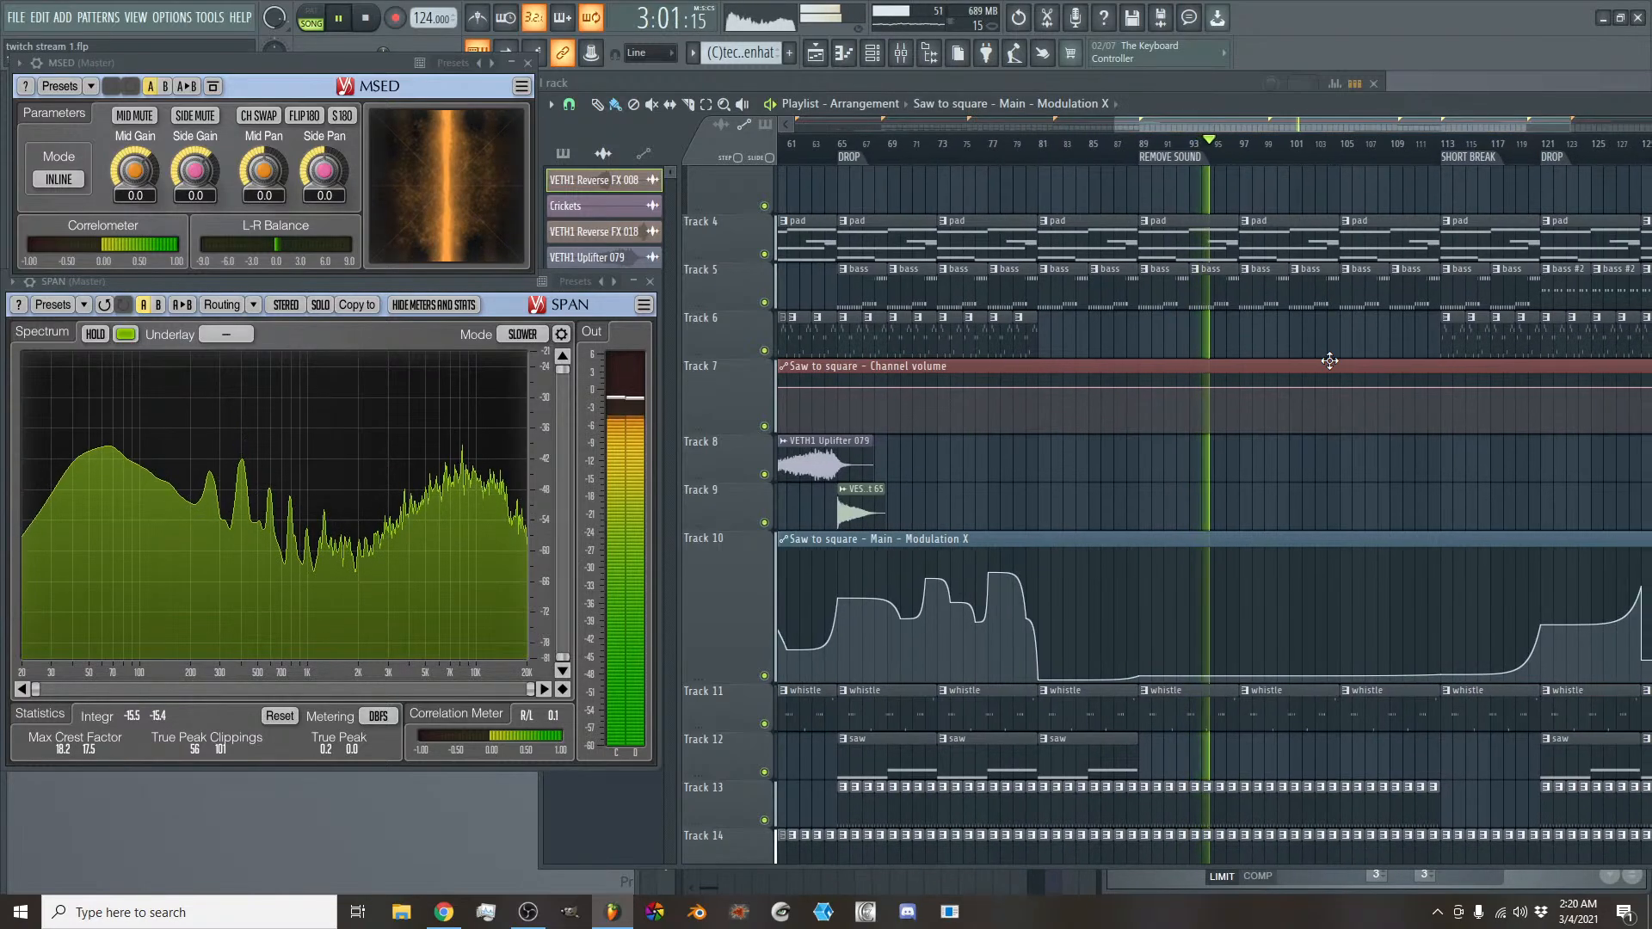
scroll(1329, 379, "down", 5)
scroll(1334, 441, "down", 2)
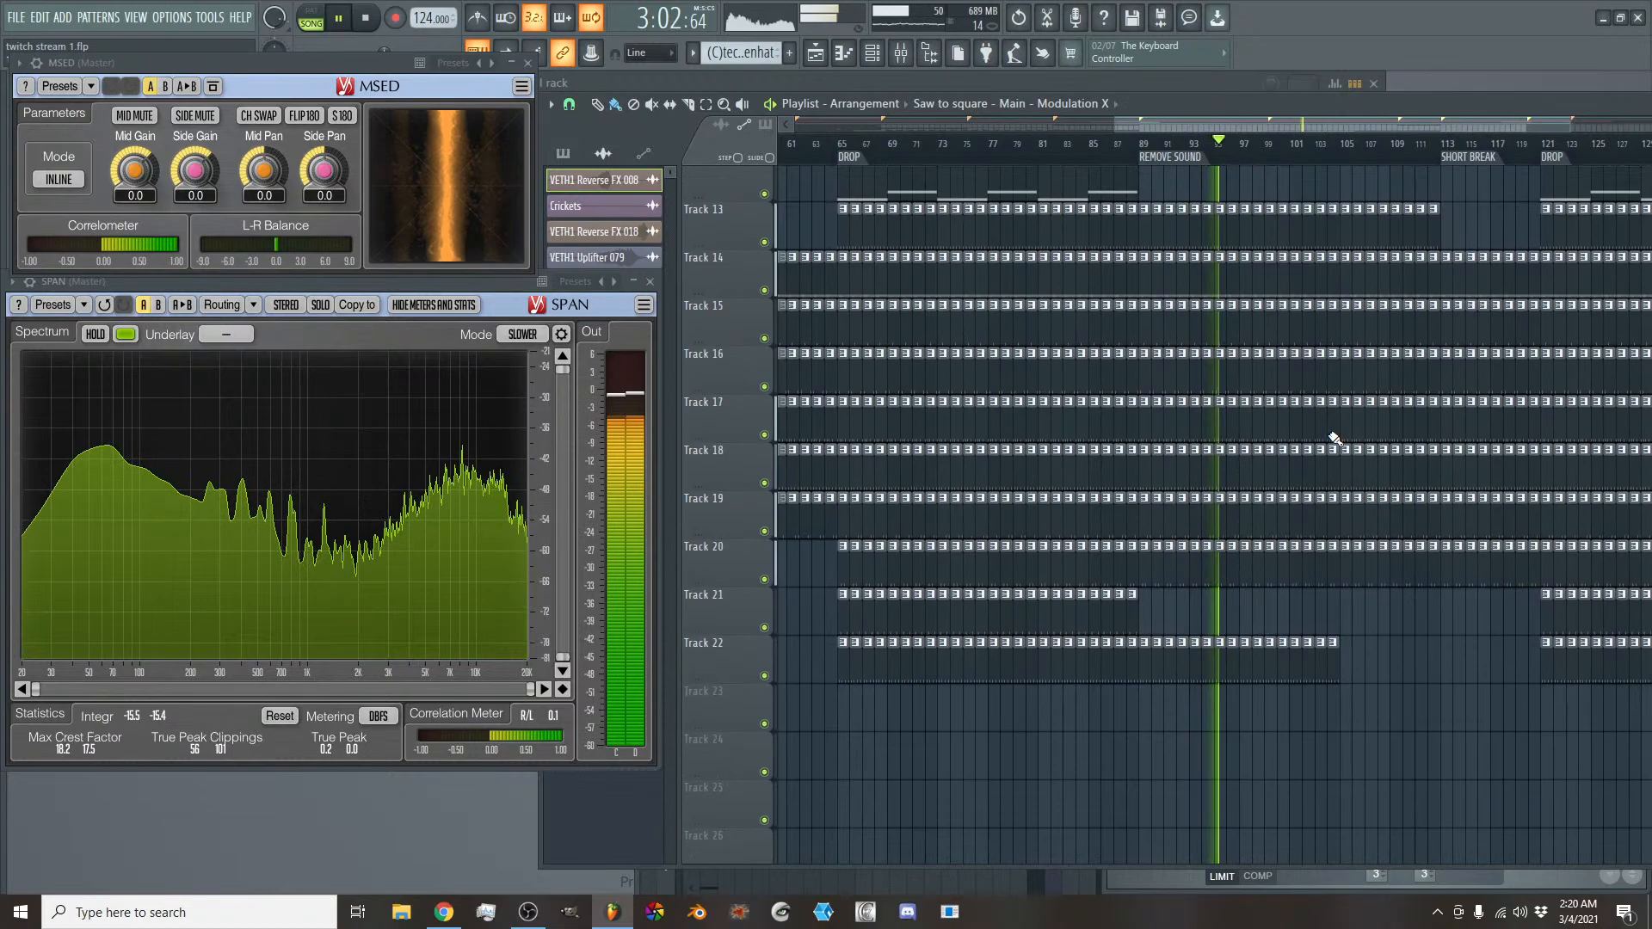
right_click(1247, 664)
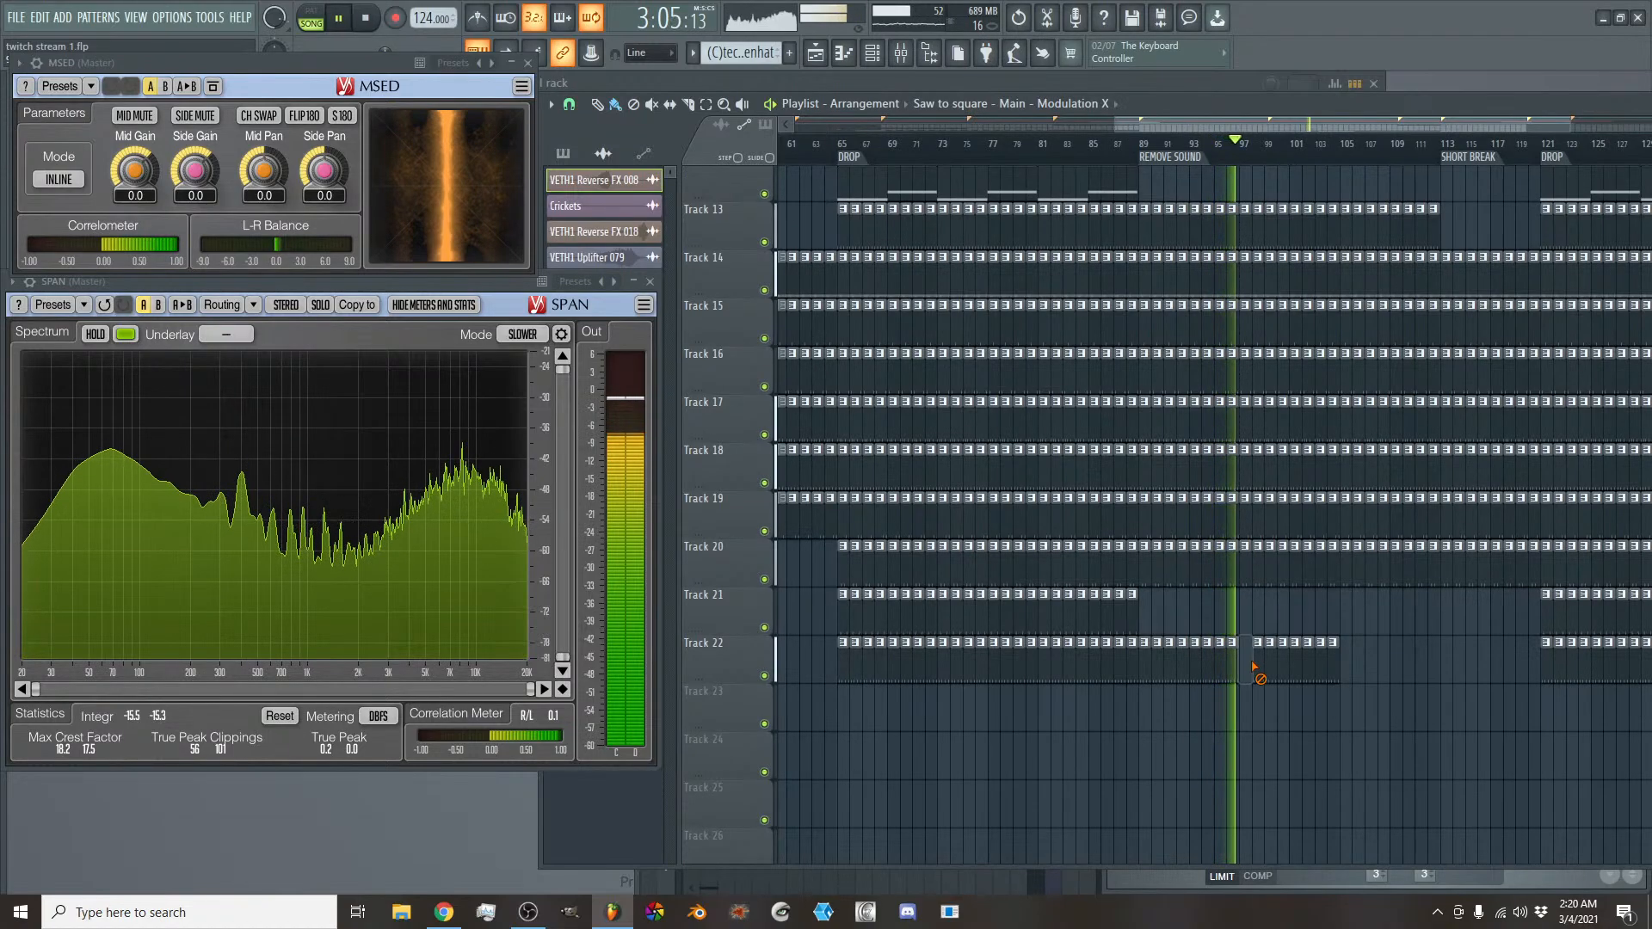
right_click(1258, 664)
right_click(1270, 665)
right_click(1286, 664)
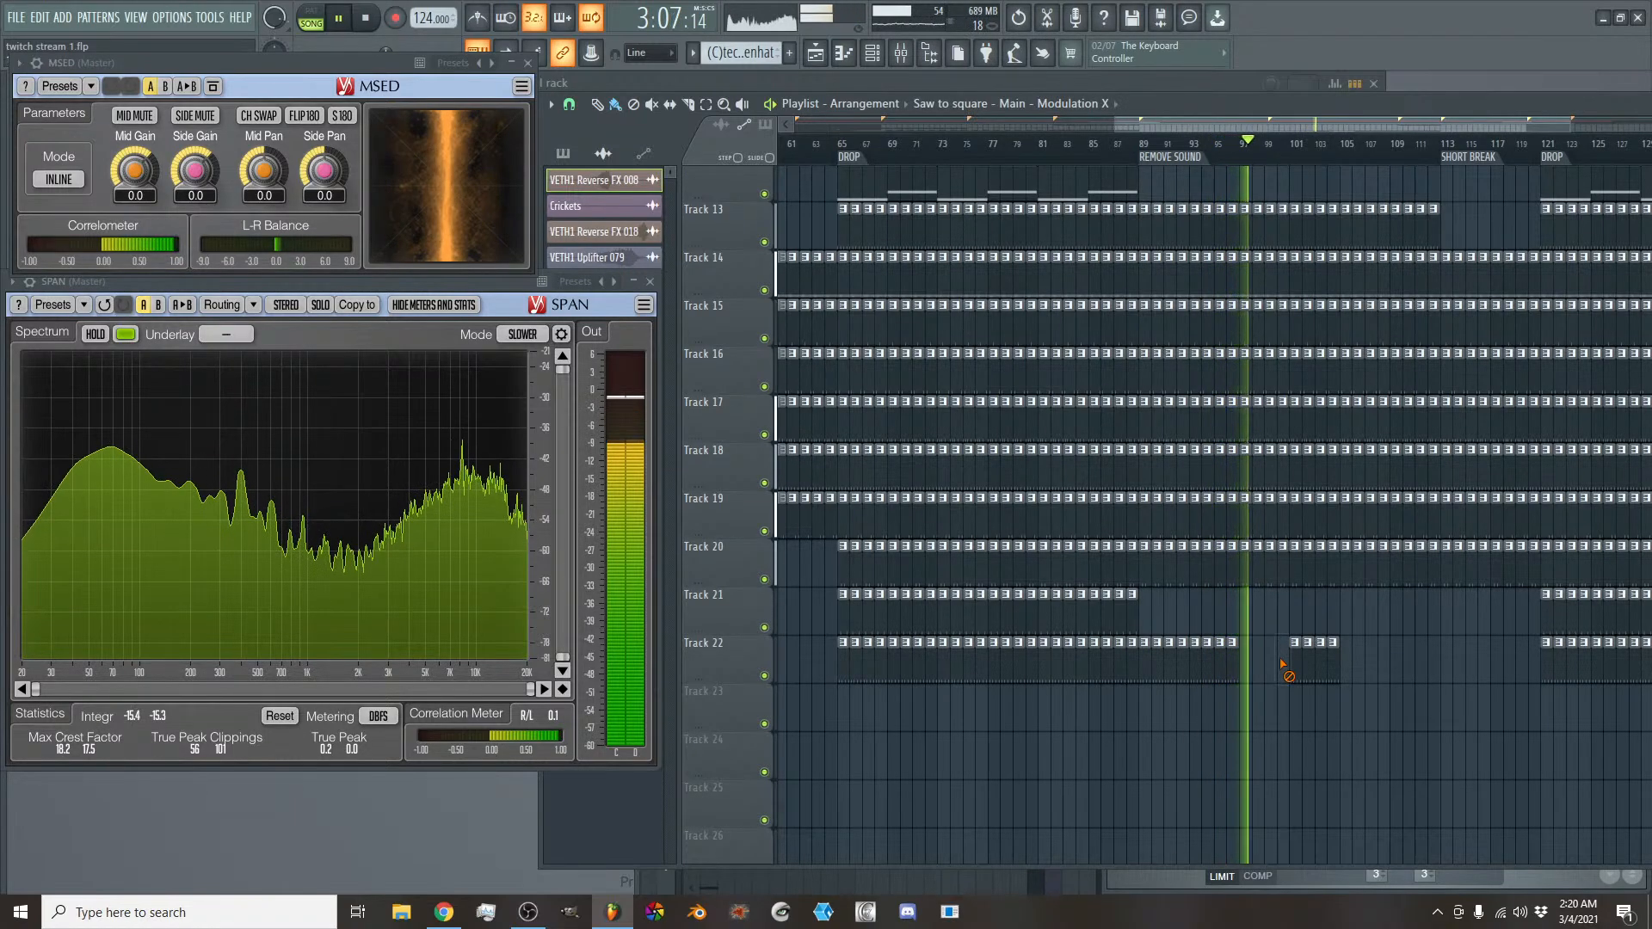
right_click(1300, 664)
right_click(1316, 664)
right_click(1329, 662)
- Delete the Track 13 pattern clips from bar 105 up to the SHORT BREAK marker at bar 113
scroll(1329, 658, "up", 4)
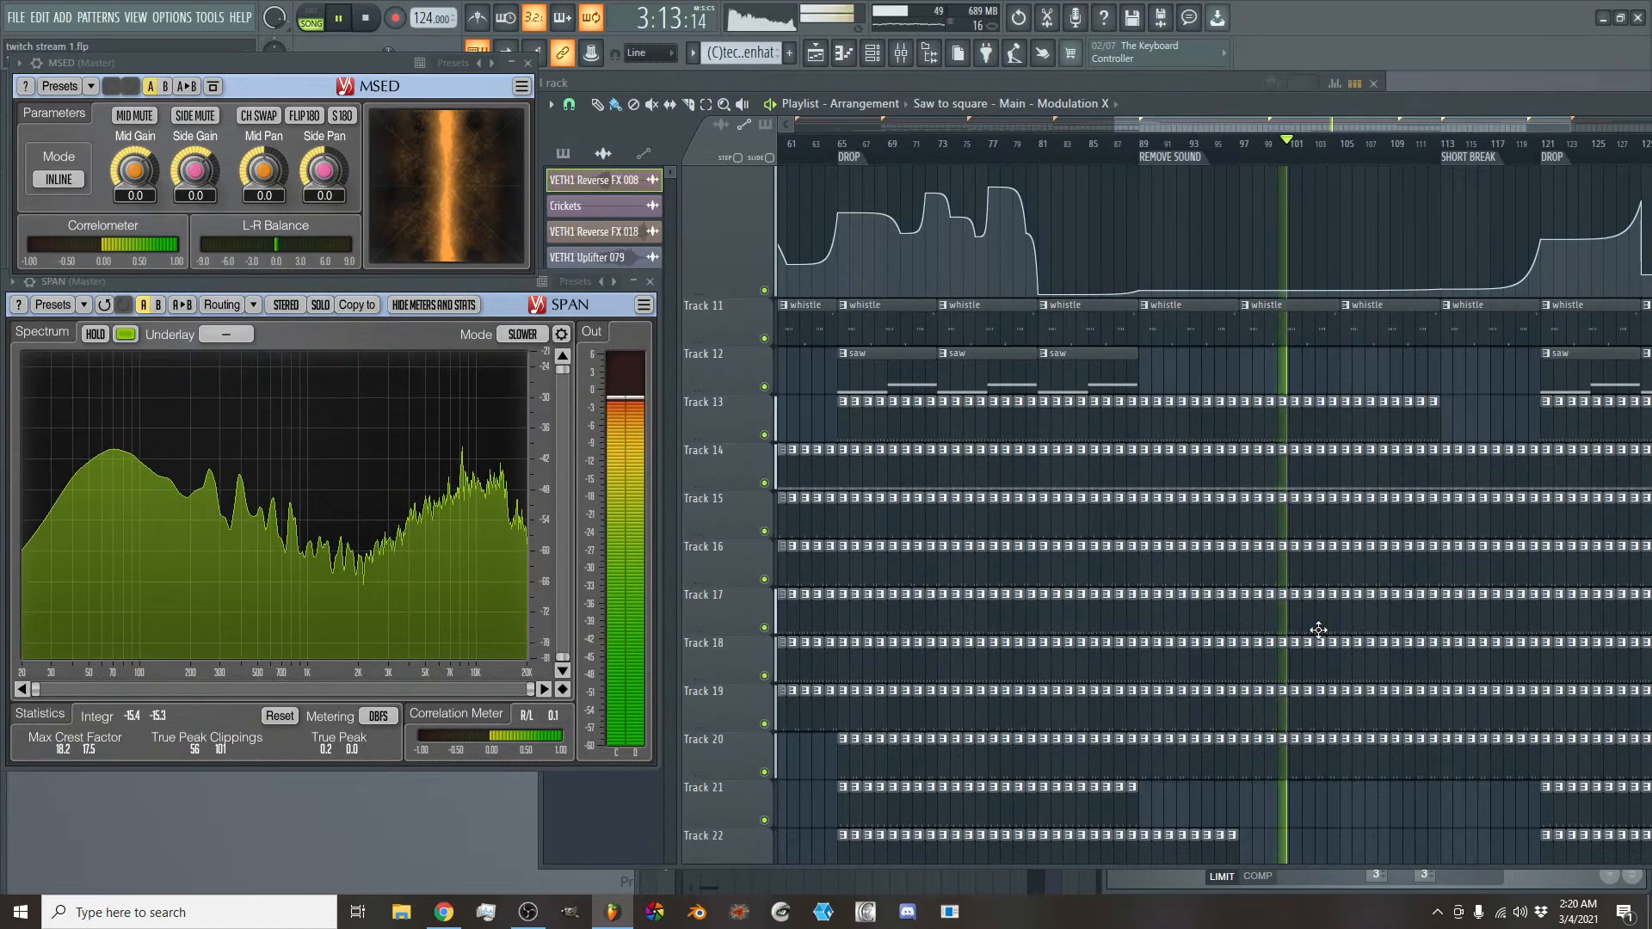
scroll(1349, 598, "up", 10)
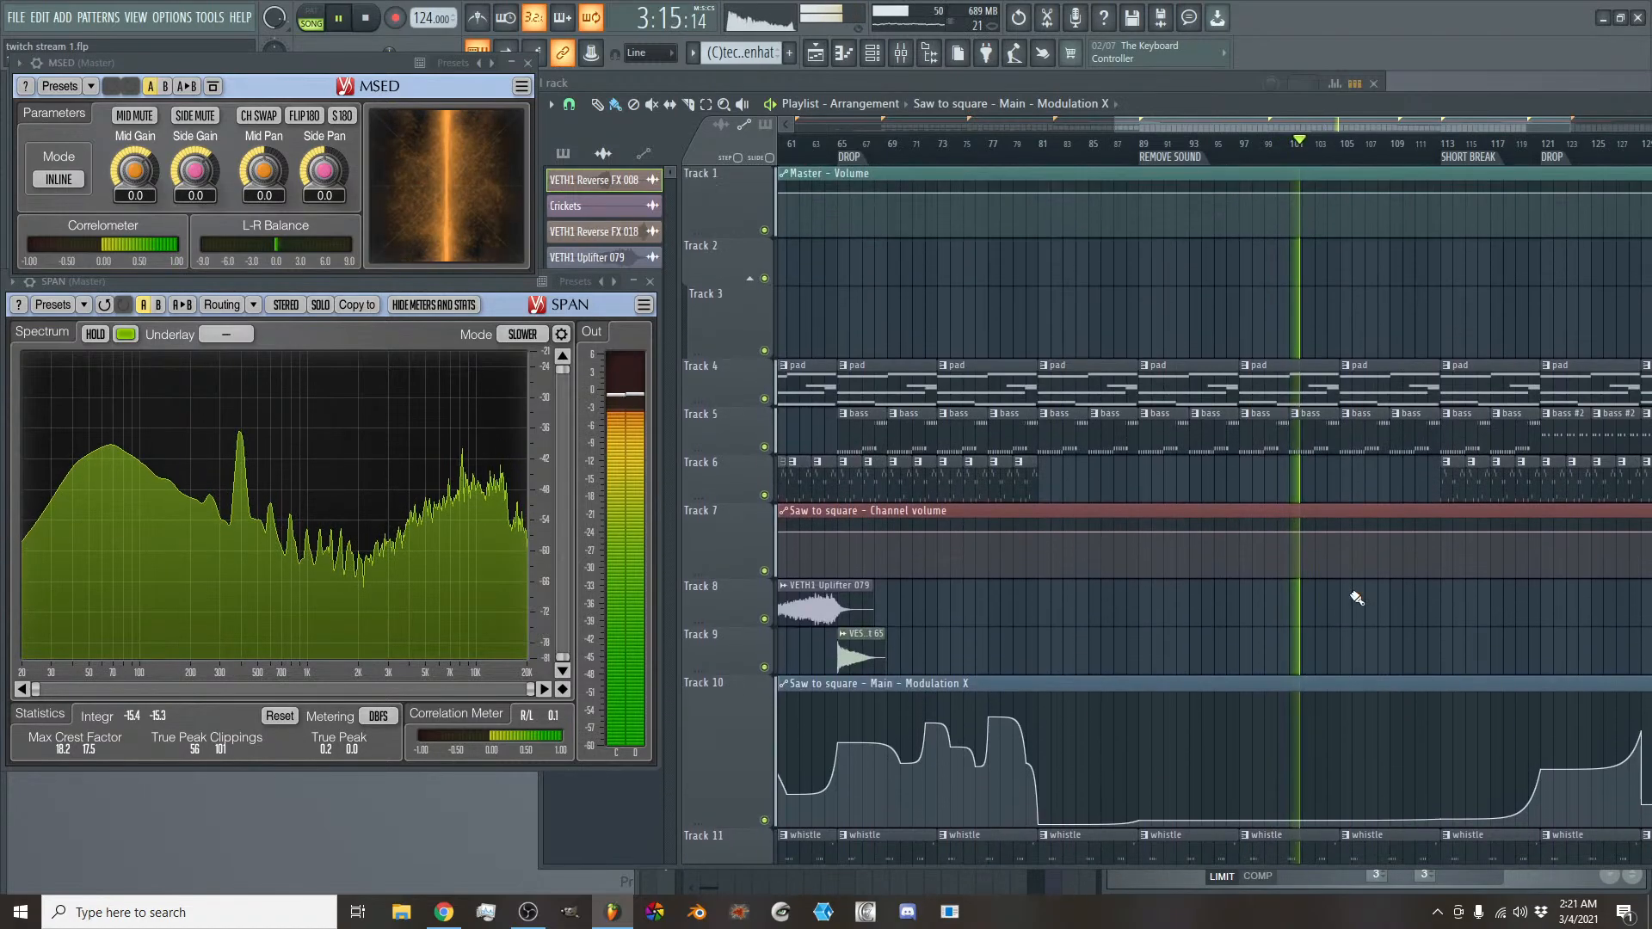
scroll(1356, 598, "down", 2)
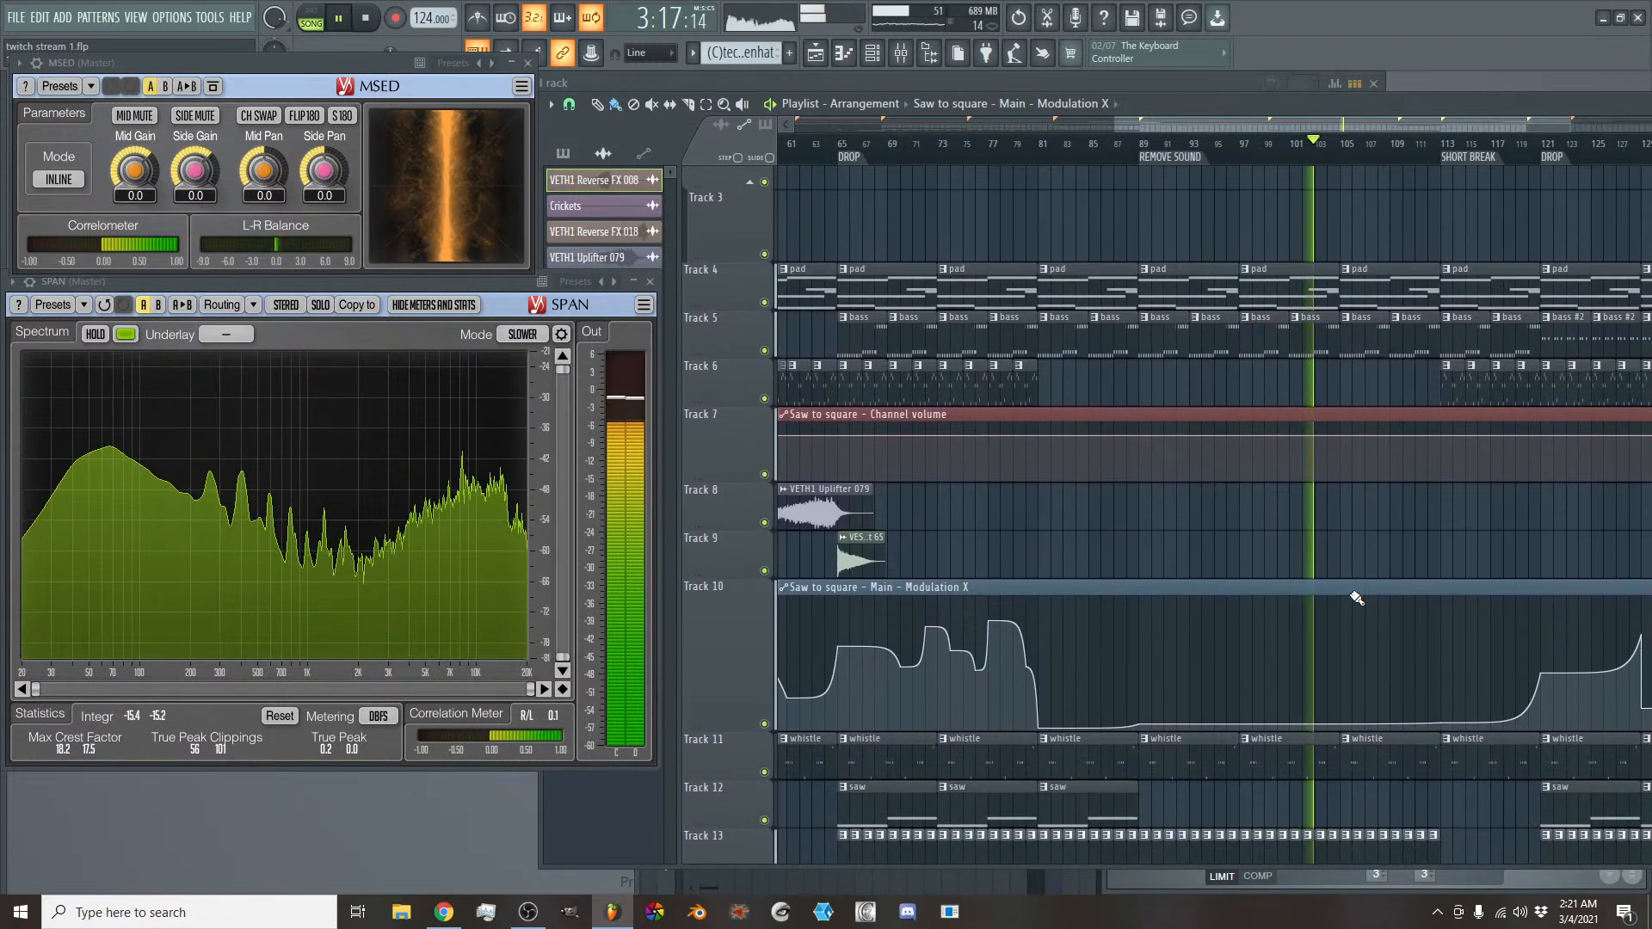
scroll(1357, 598, "down", 4)
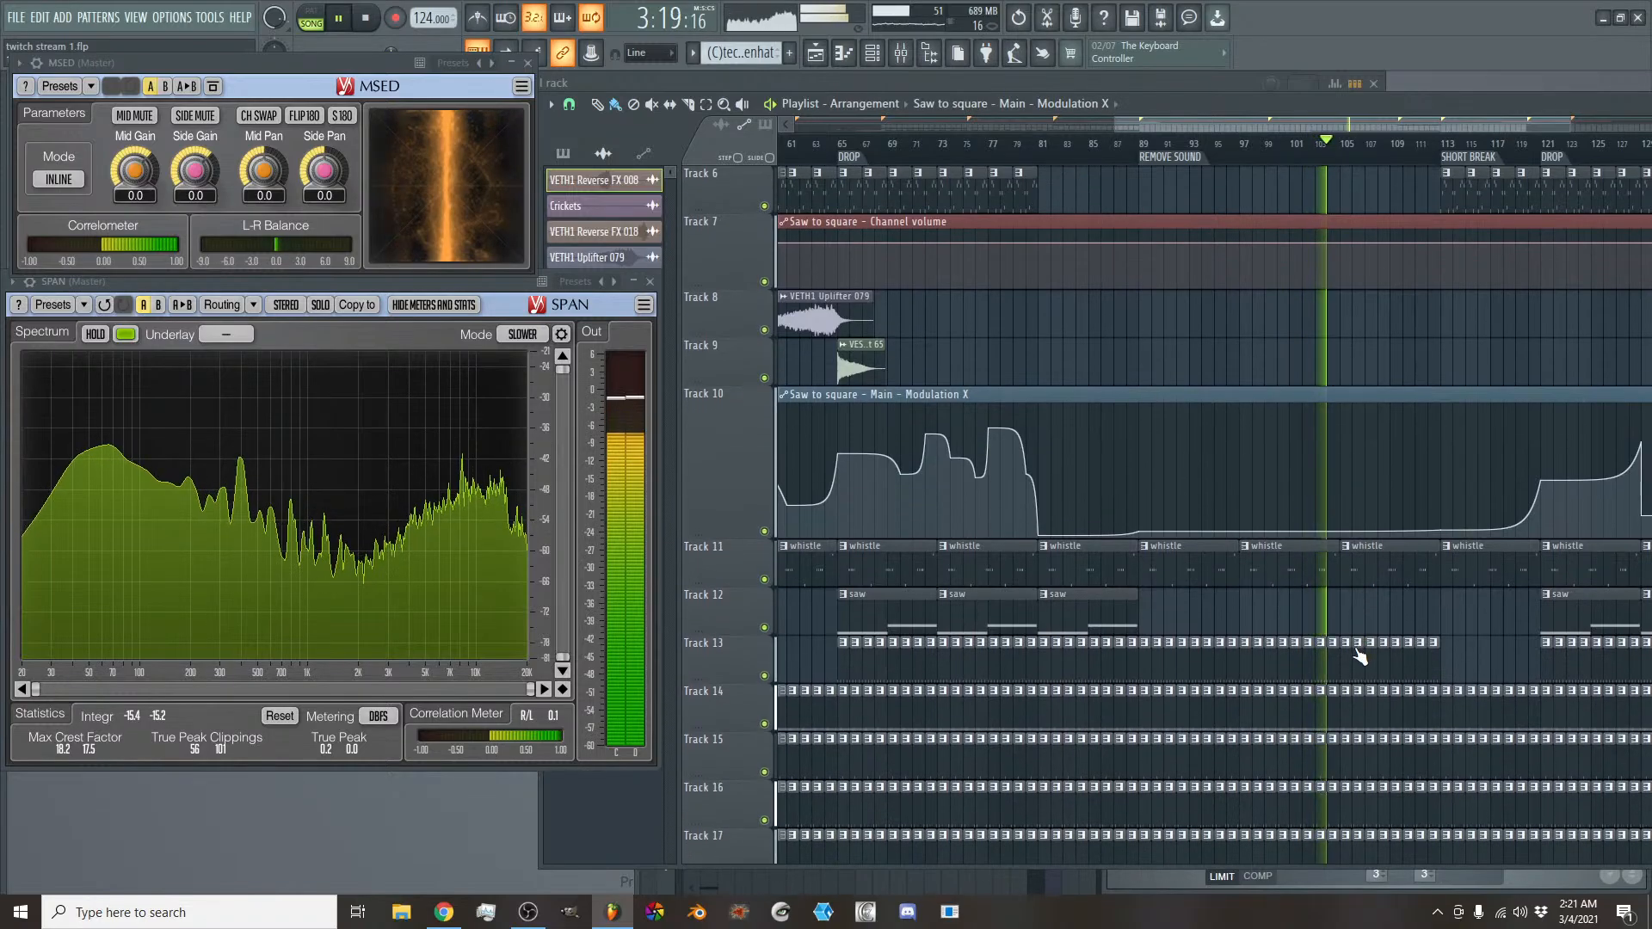
right_click(1346, 664)
right_click(1358, 669)
right_click(1370, 668)
right_click(1383, 666)
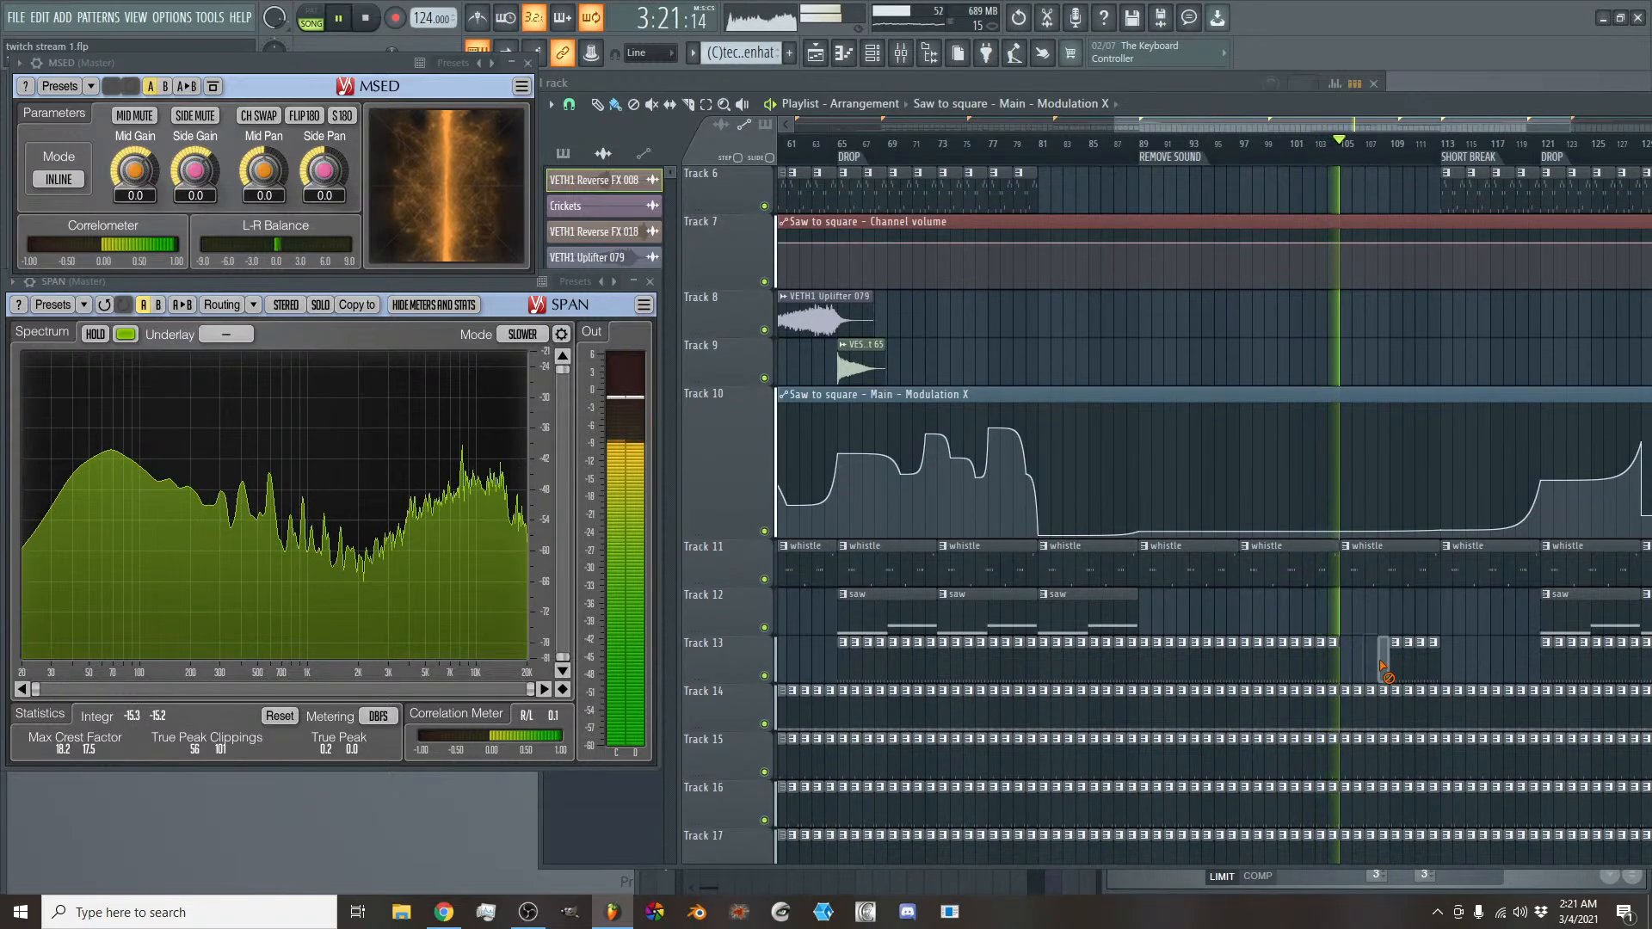
right_click(1394, 664)
right_click(1406, 664)
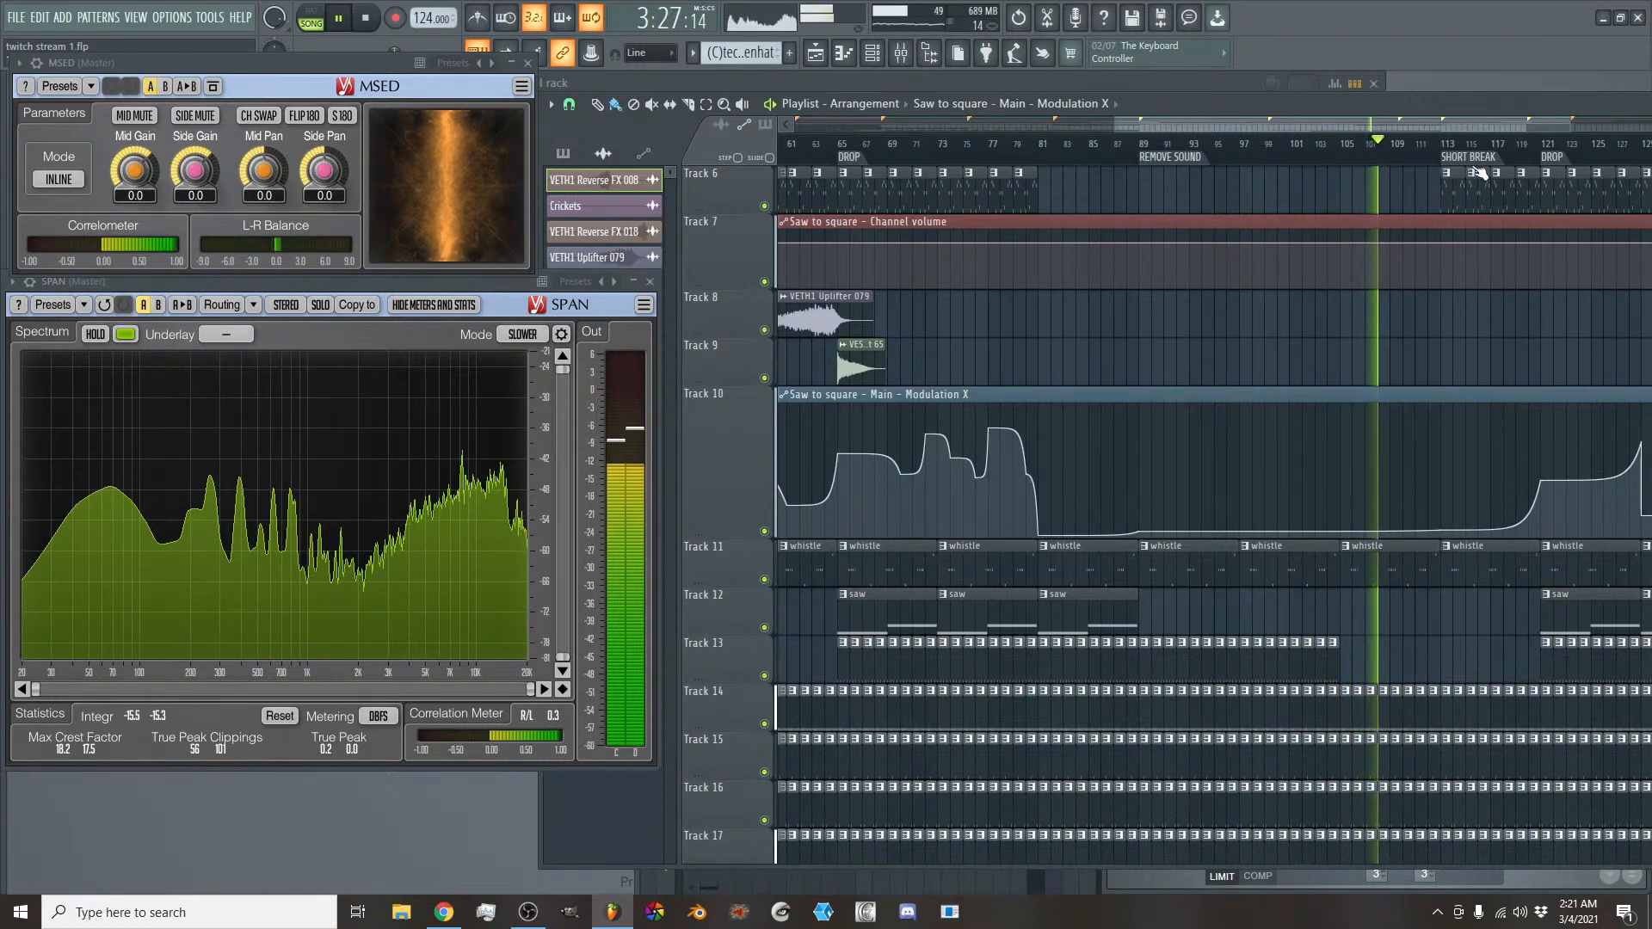
- Add a playlist time marker named BREAK at bar 105, between REMOVE SOUND and SHORT BREAK
left_click_drag(1339, 125, 1382, 125)
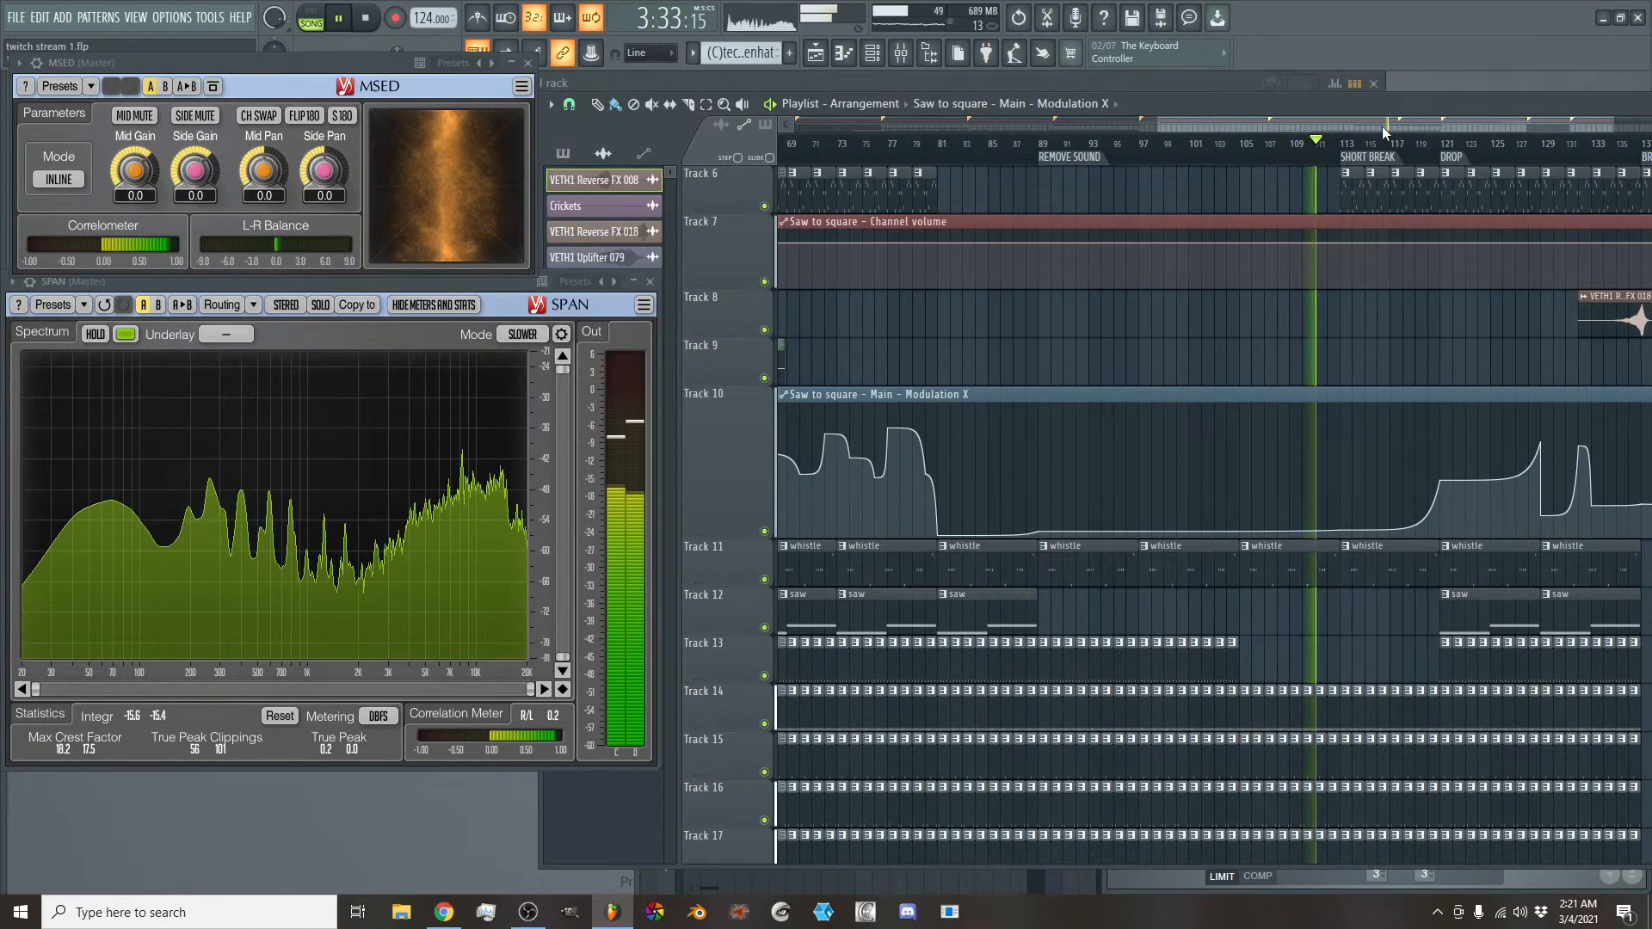
left_click_drag(1382, 126, 1401, 126)
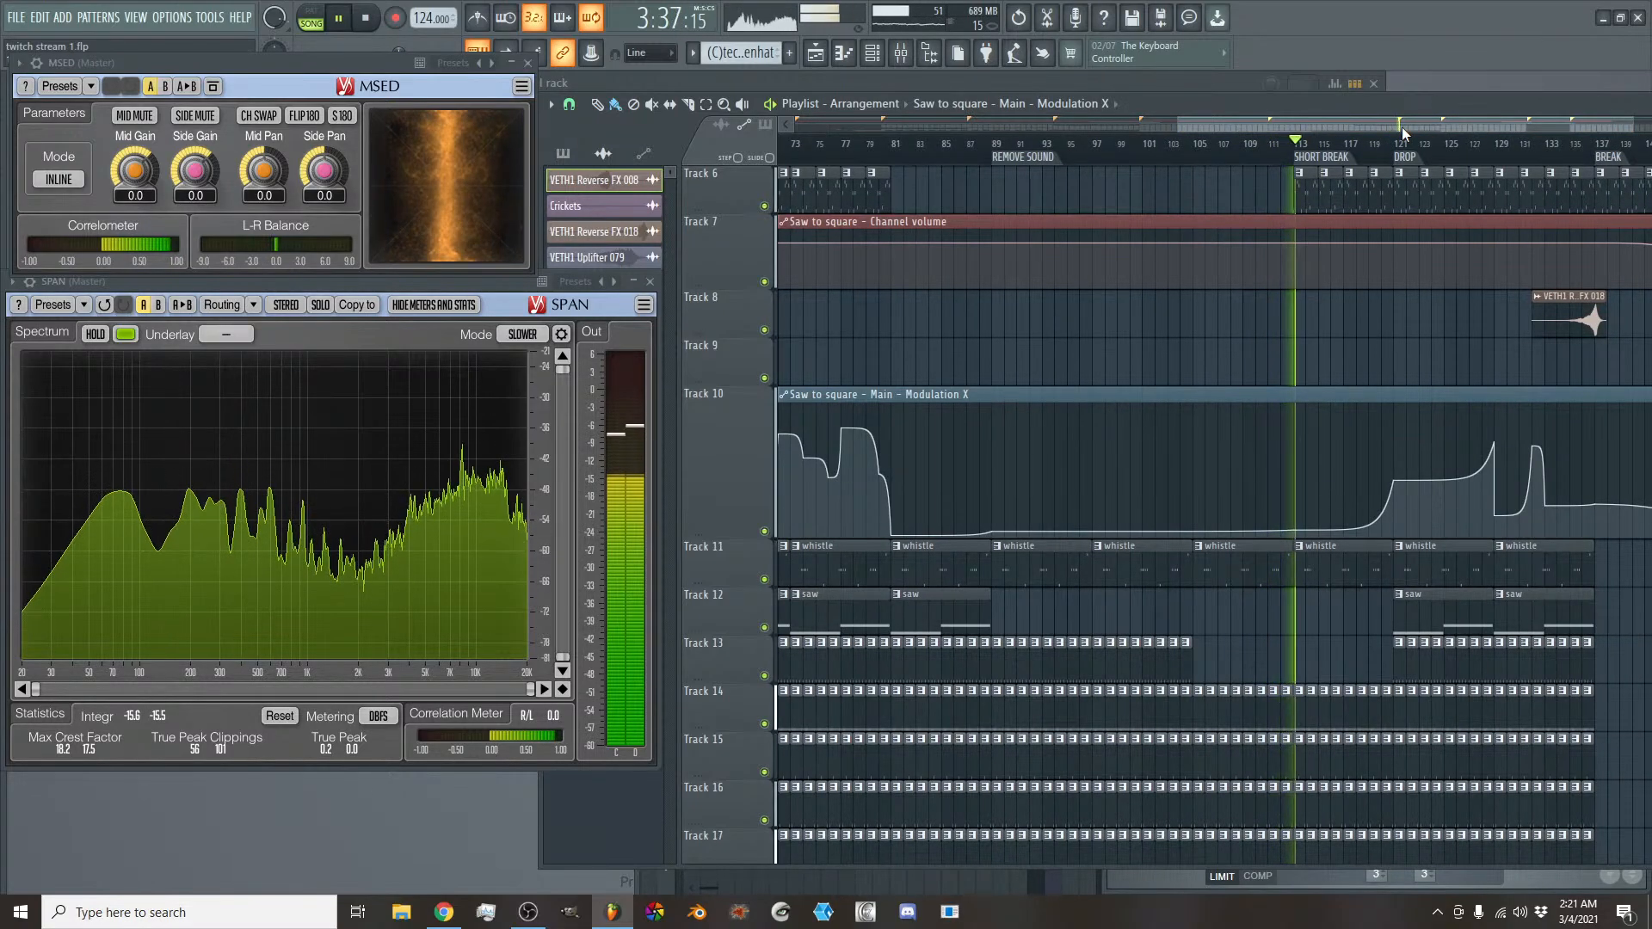
mouse_move(1353, 465)
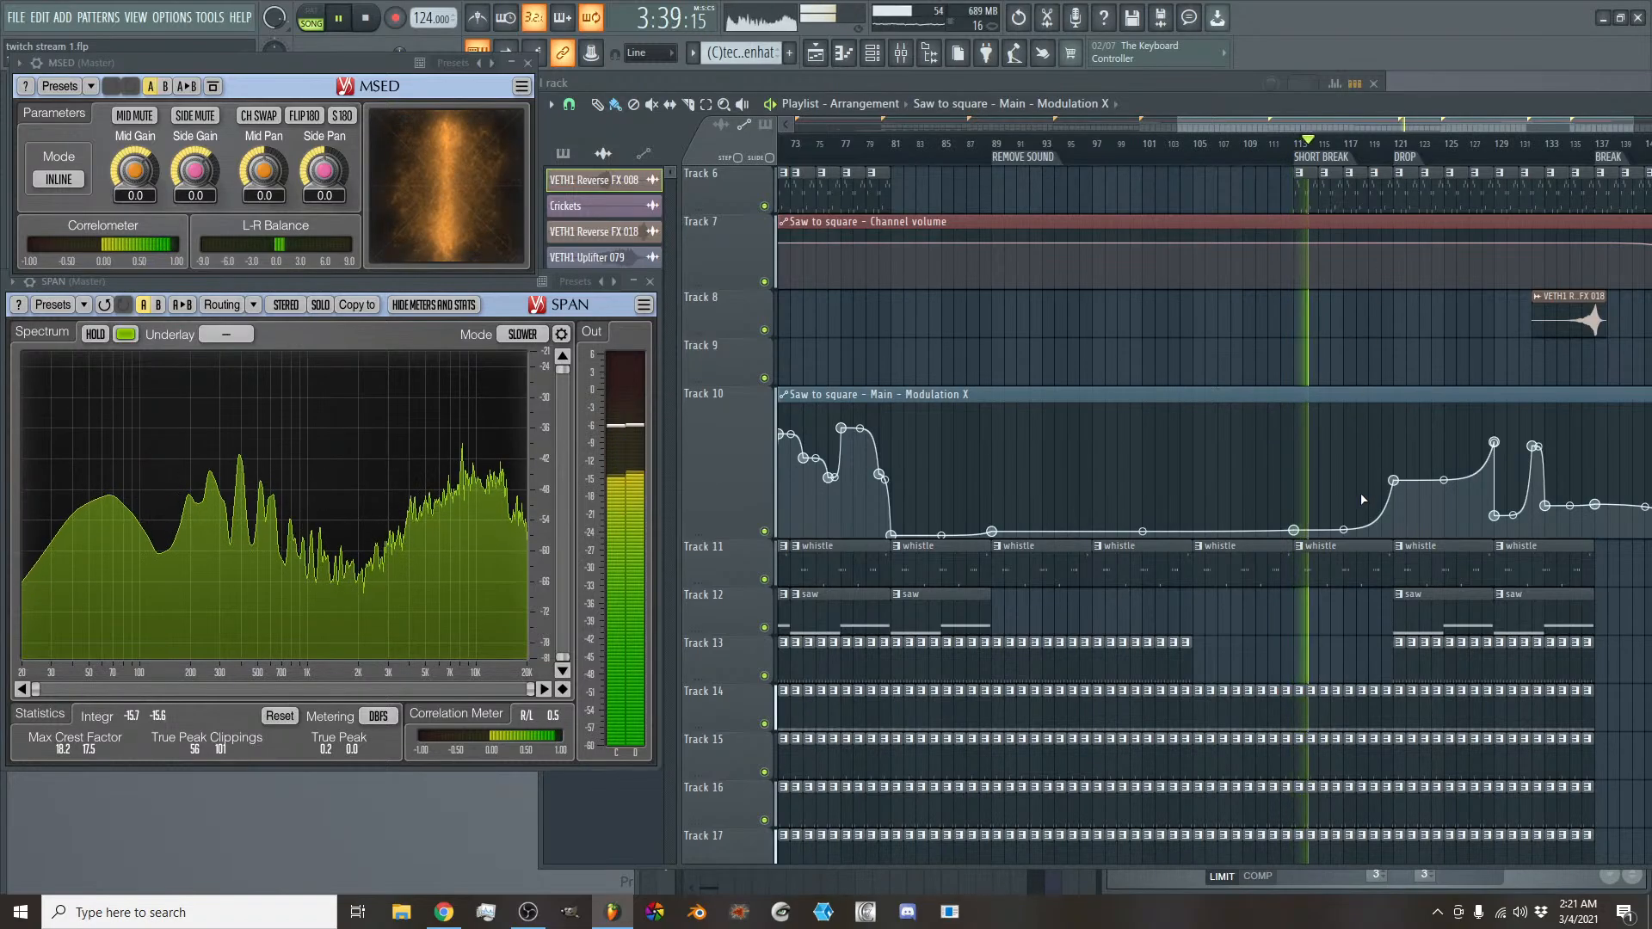
left_click_drag(1354, 126, 1371, 122)
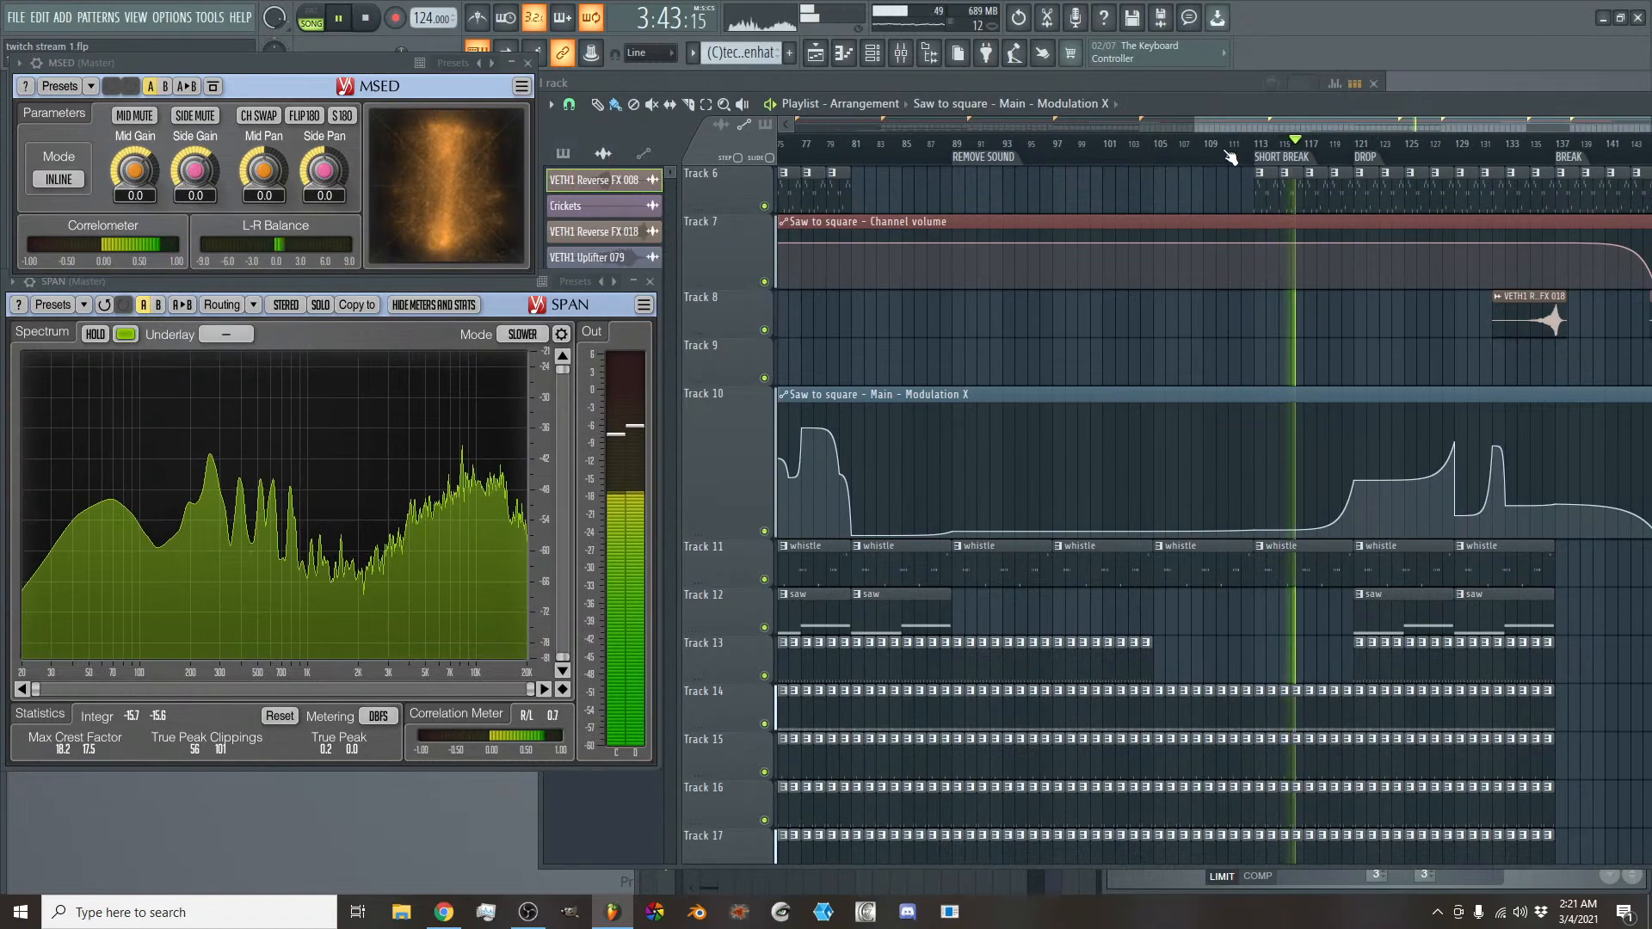
right_click(1163, 161)
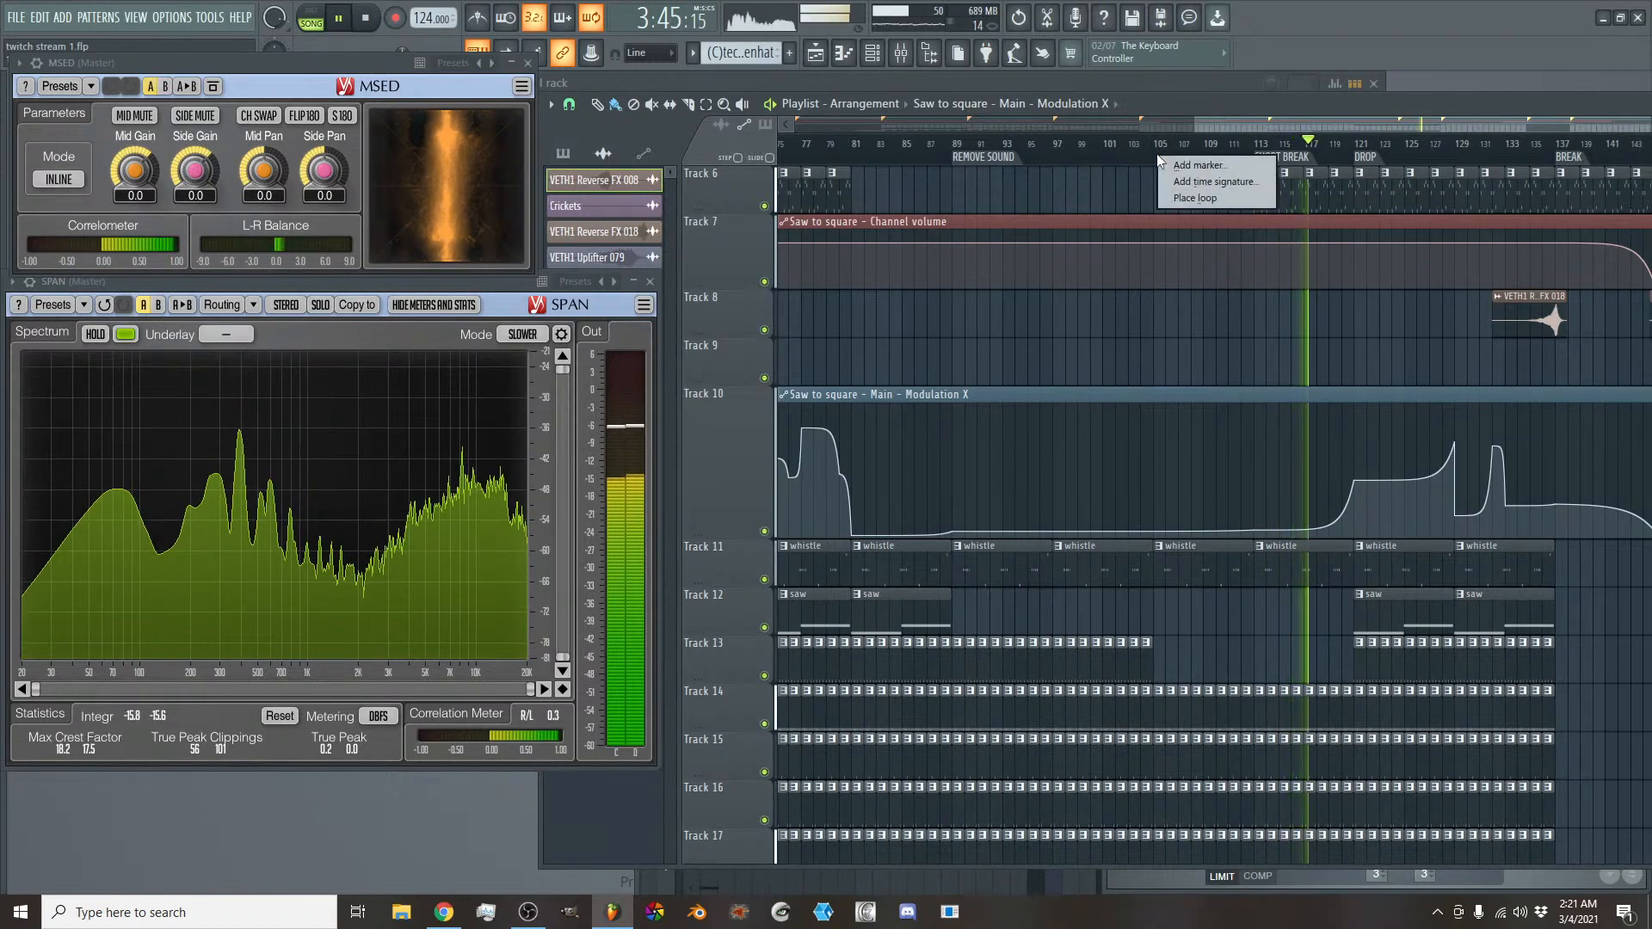
left_click(1169, 162)
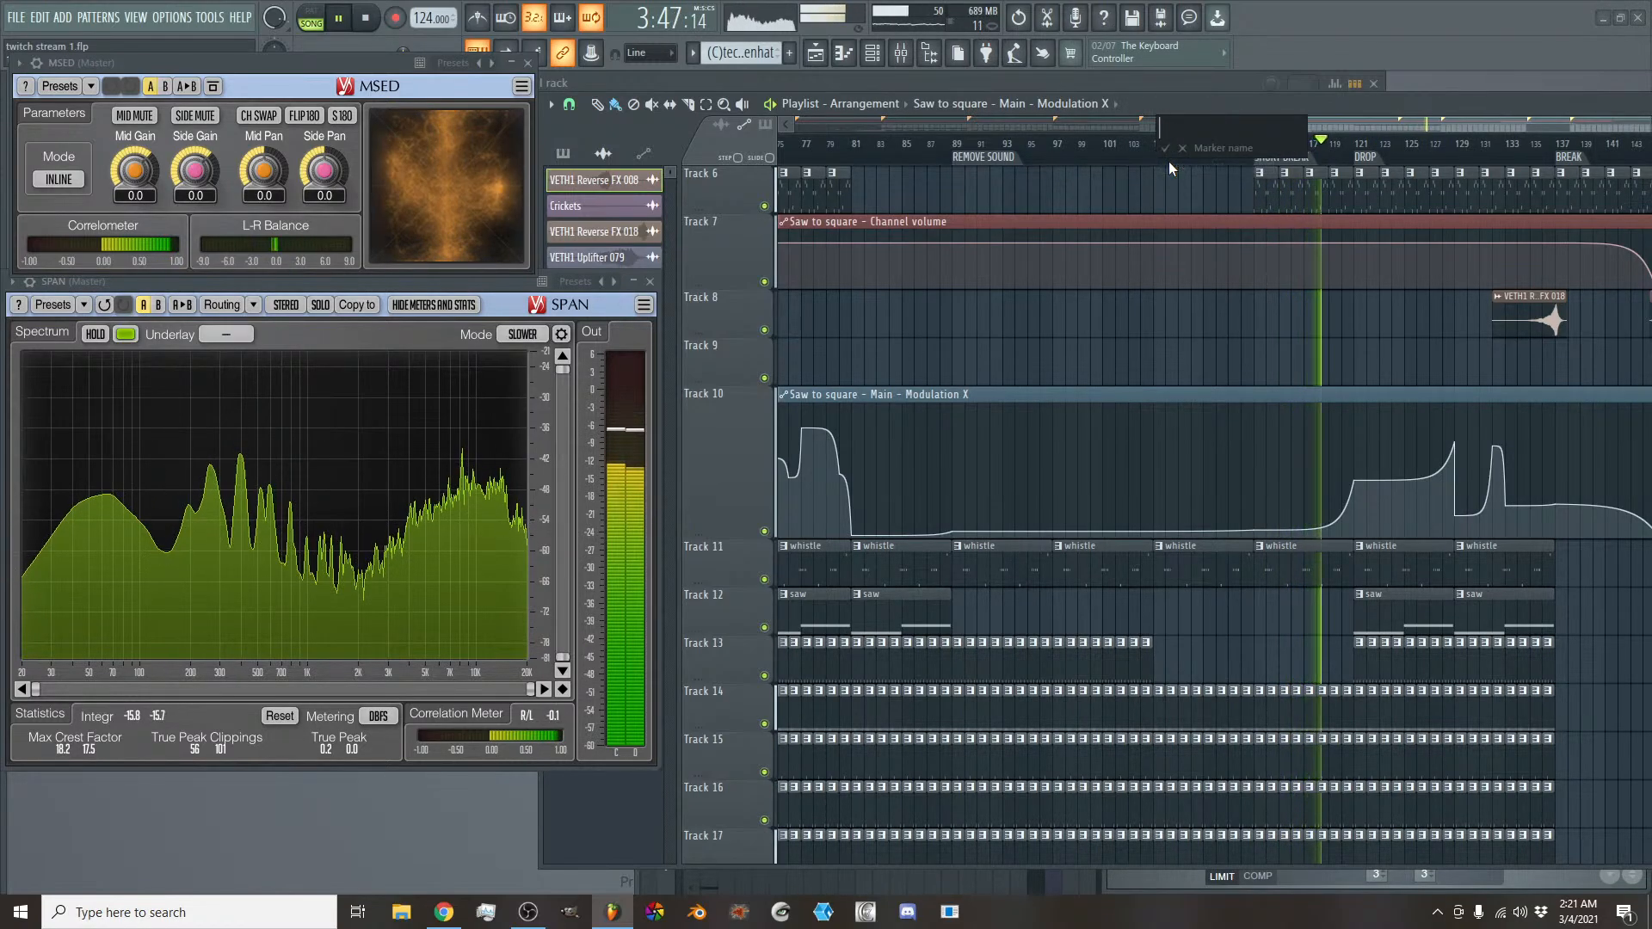
type("BREAK")
key("Return")
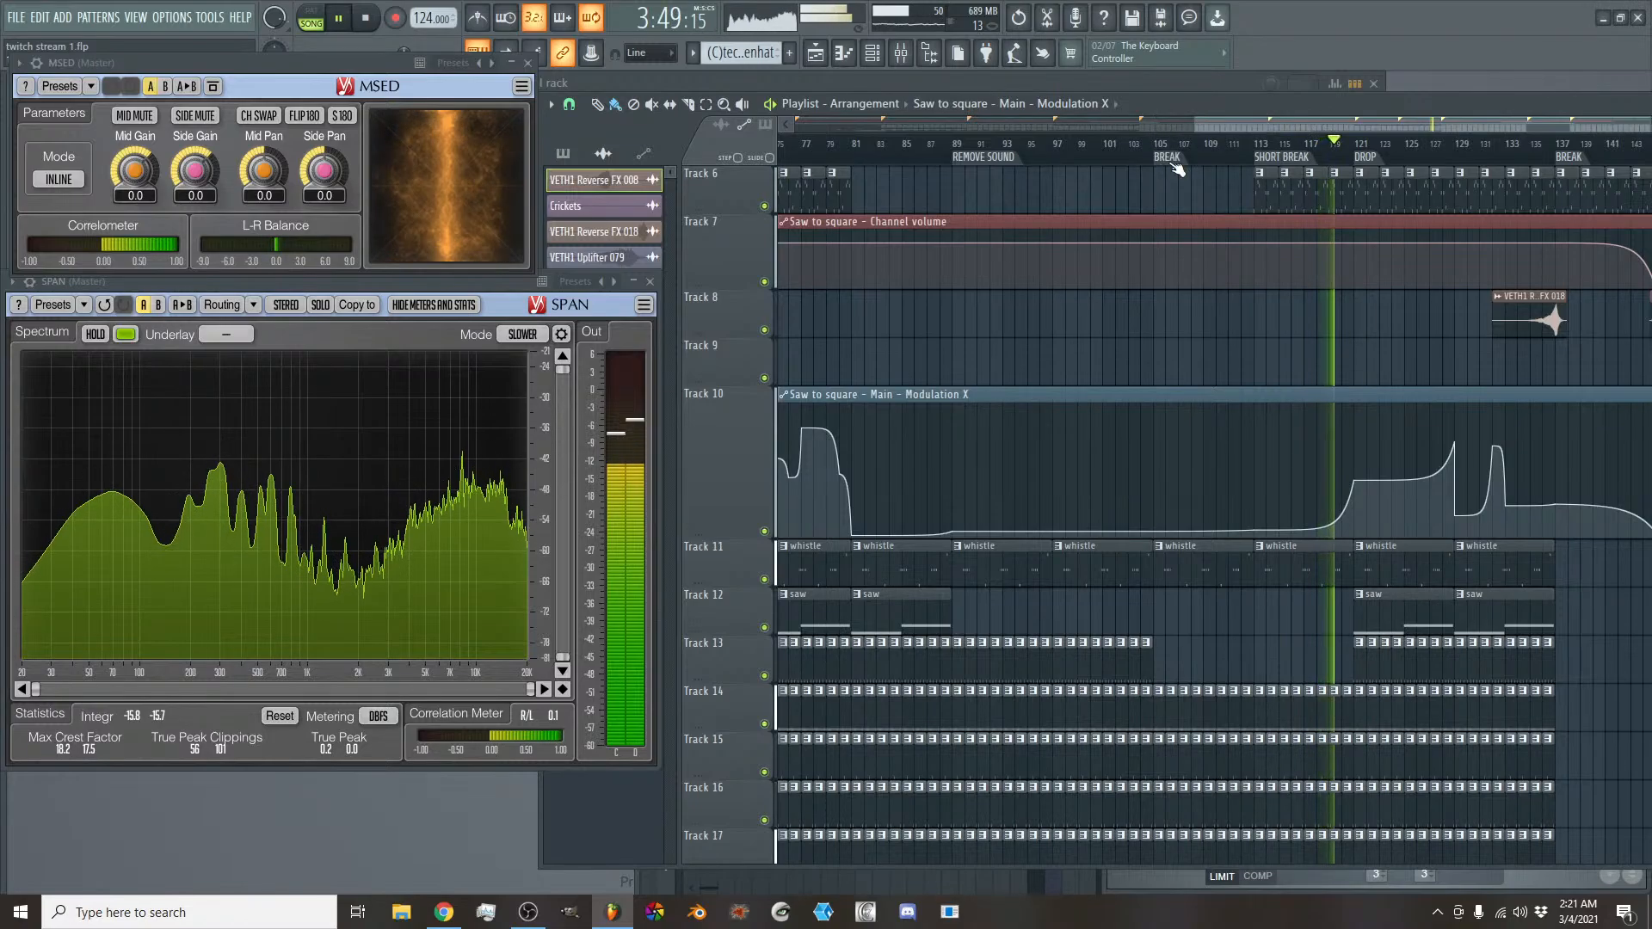
- Rename the SHORT BREAK time marker at bar 113 as NEWSOUND
right_click(1281, 159)
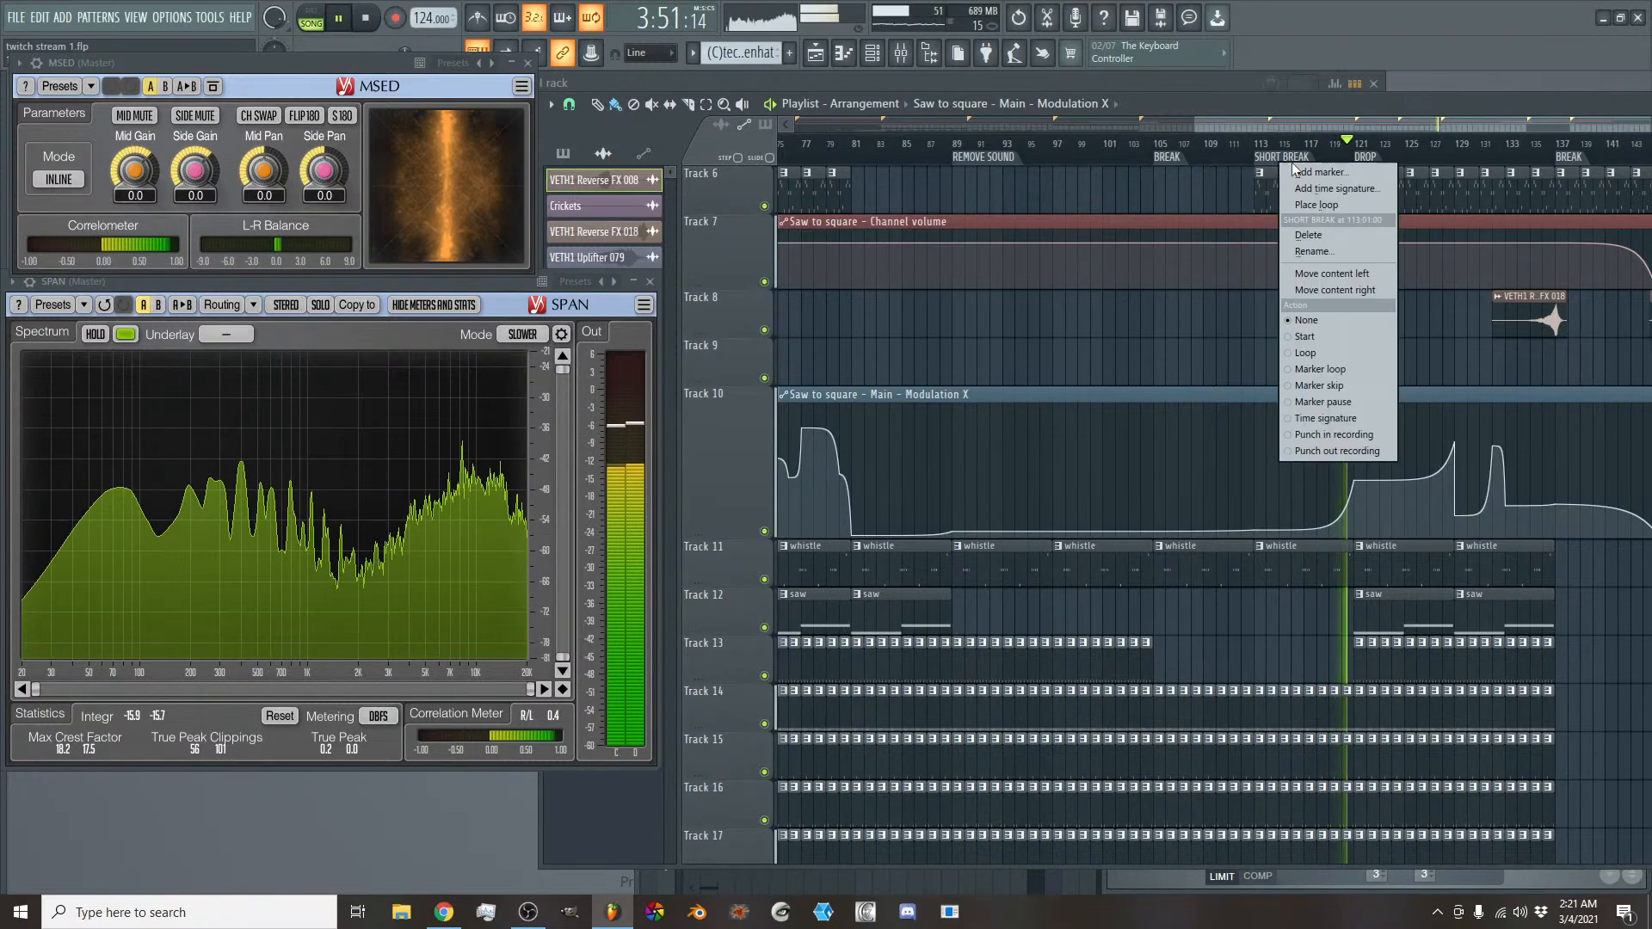
left_click(1316, 252)
type("NEW")
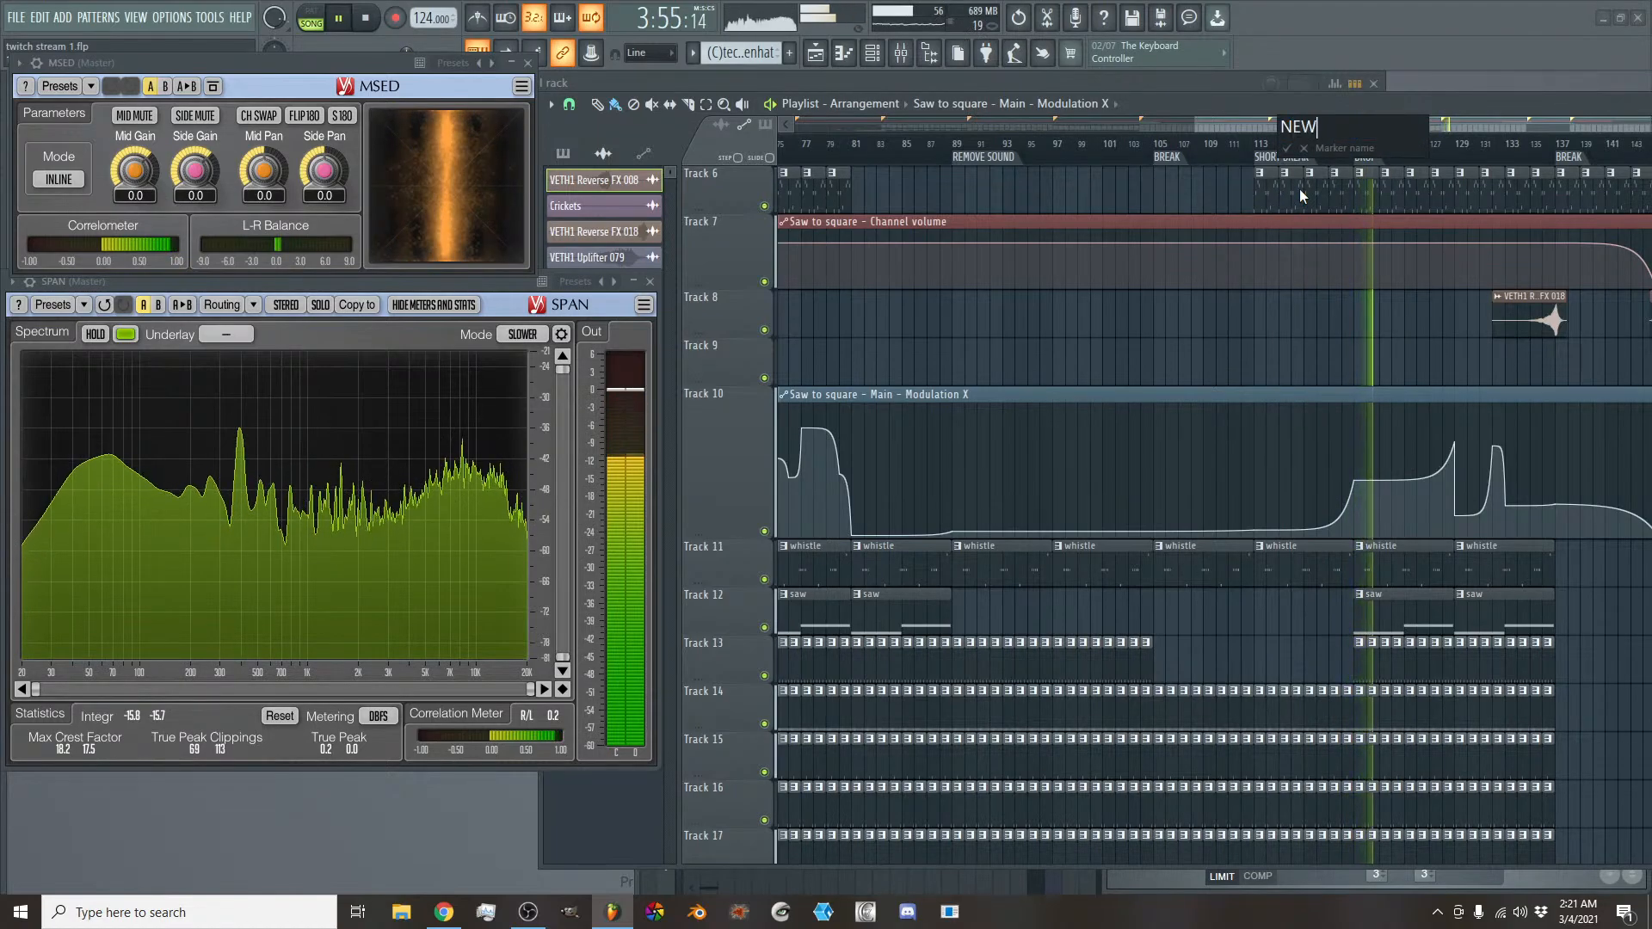
type("SOUND")
key("Return")
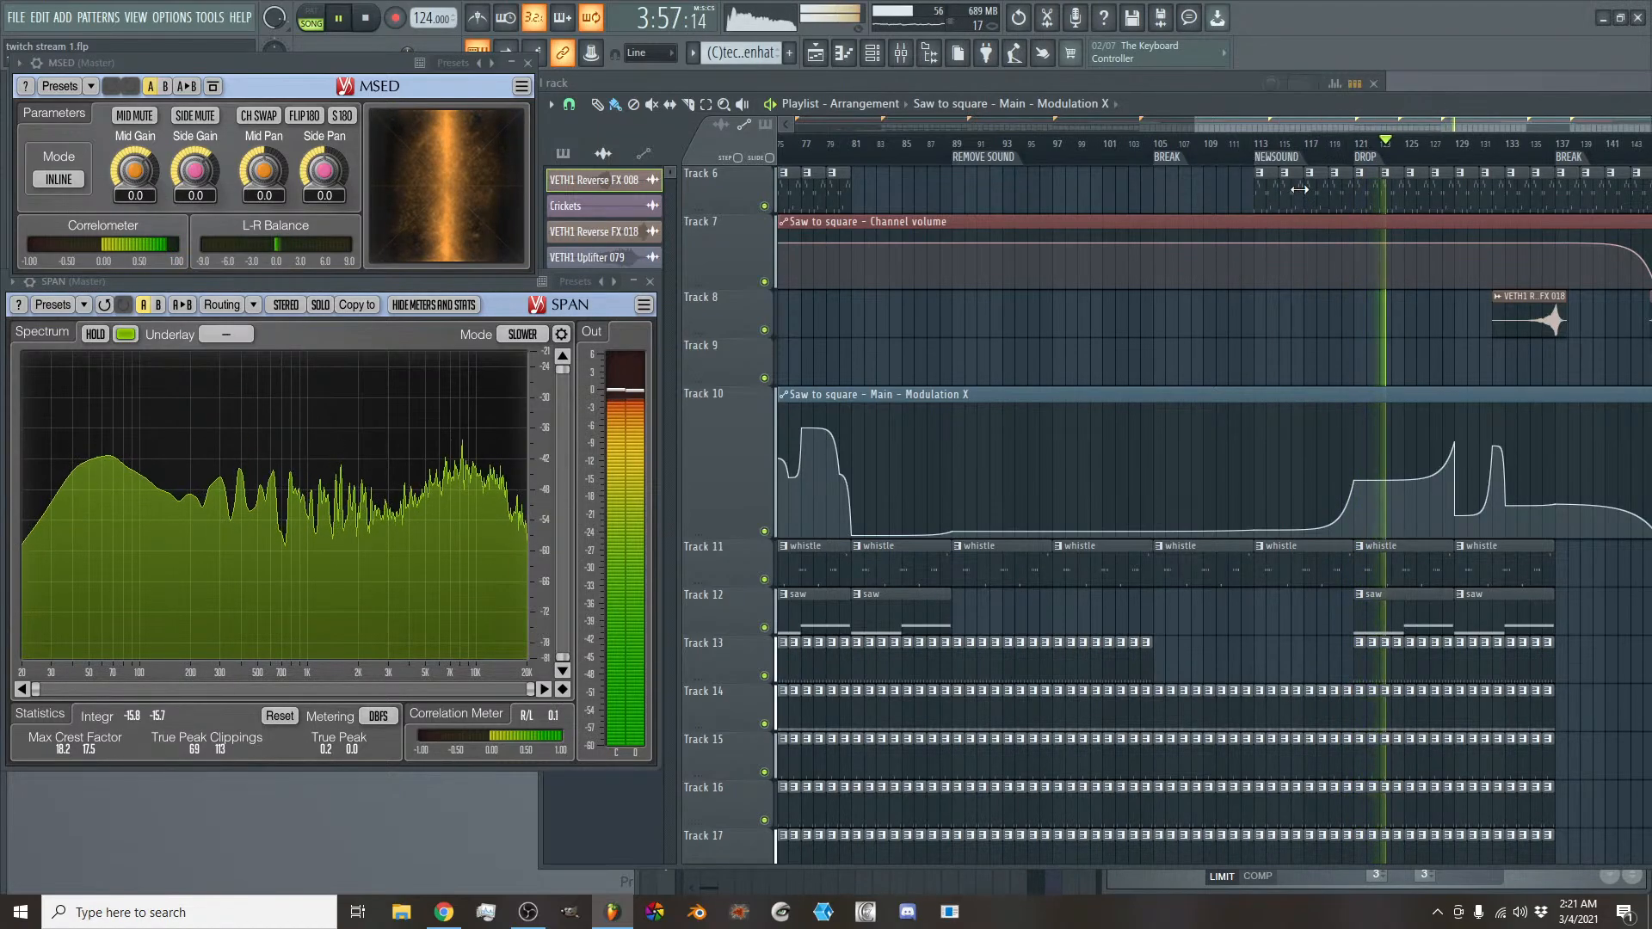
- Rename the DROP time marker at bar 121 as SHORTDROP
left_click_drag(1320, 124, 1380, 128)
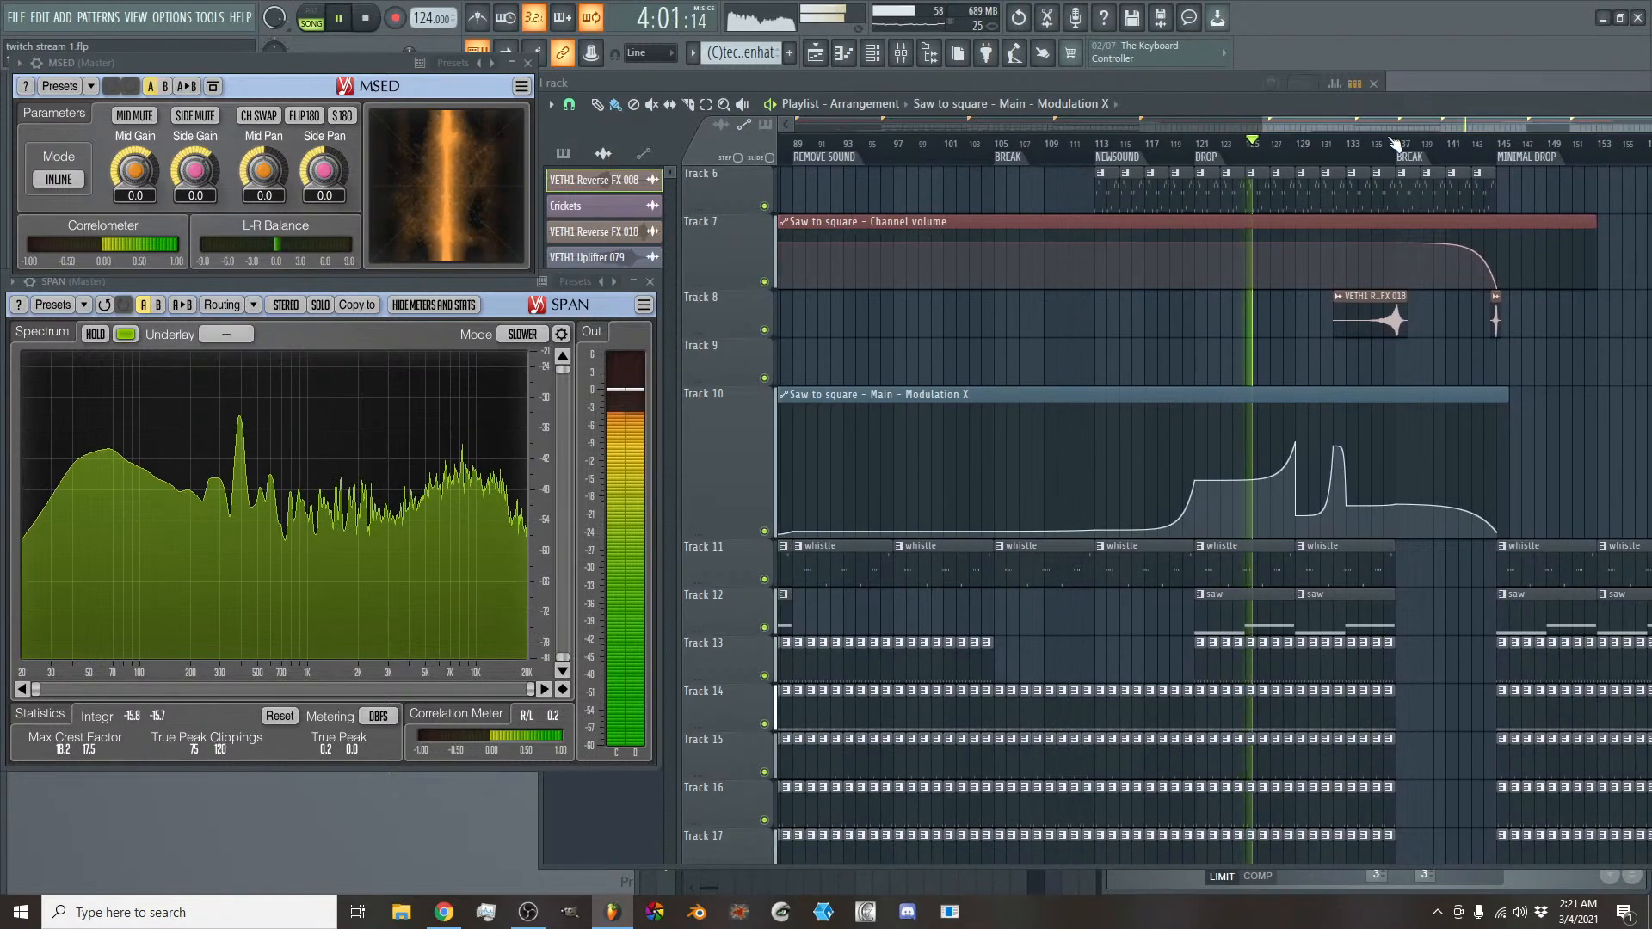
right_click(1235, 163)
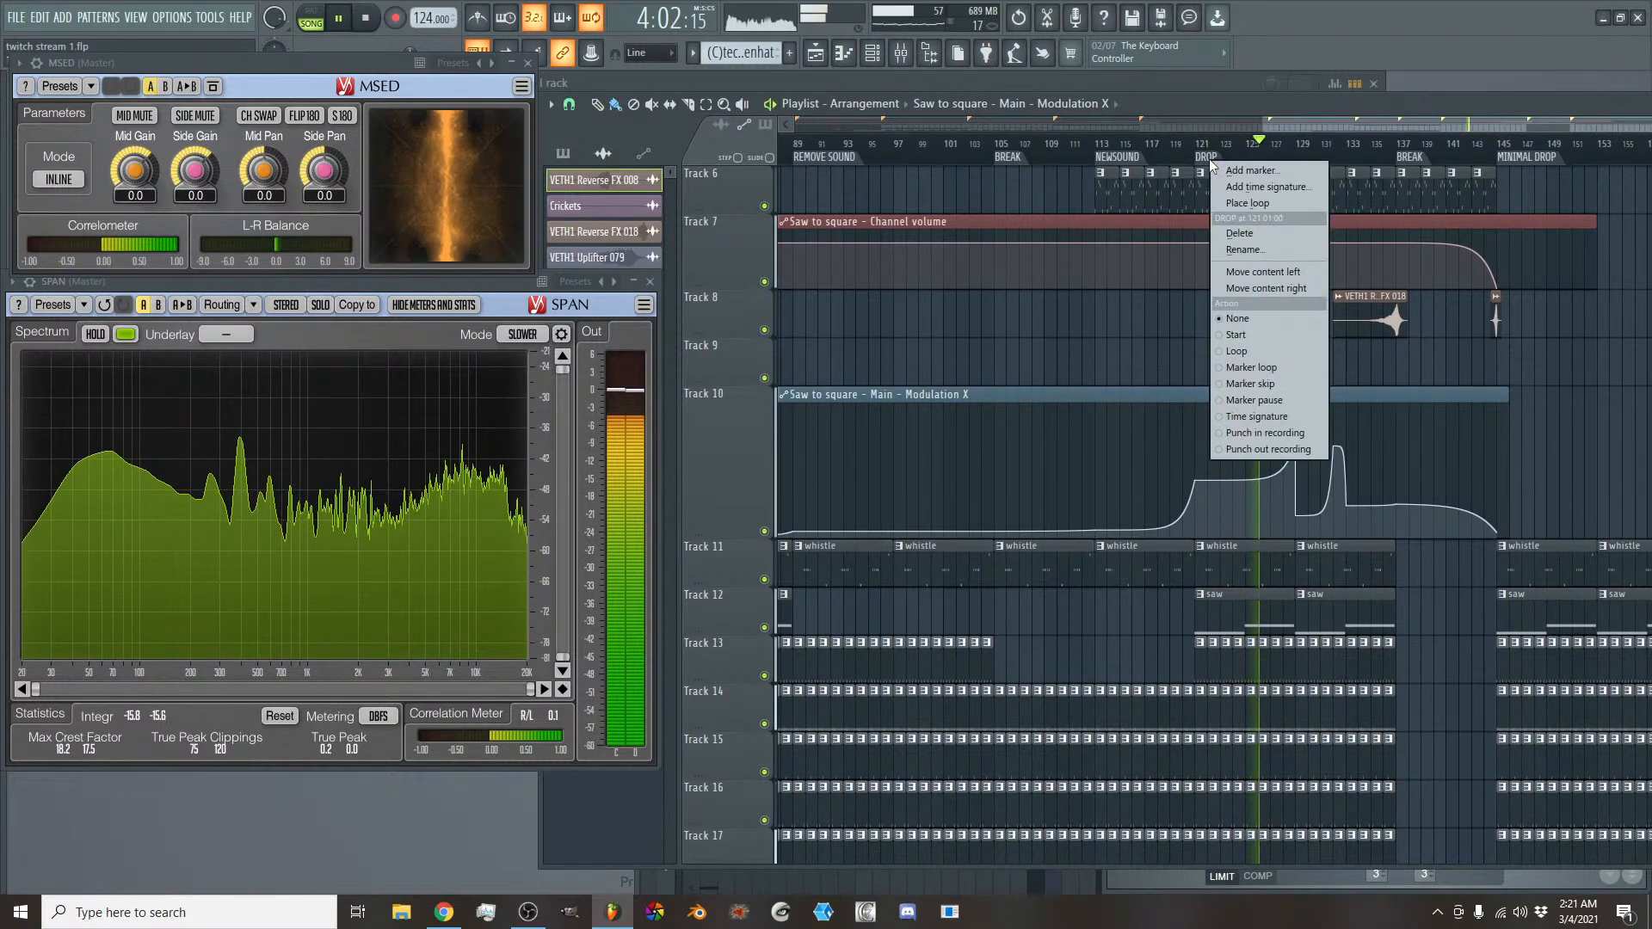
left_click(1253, 249)
type("S")
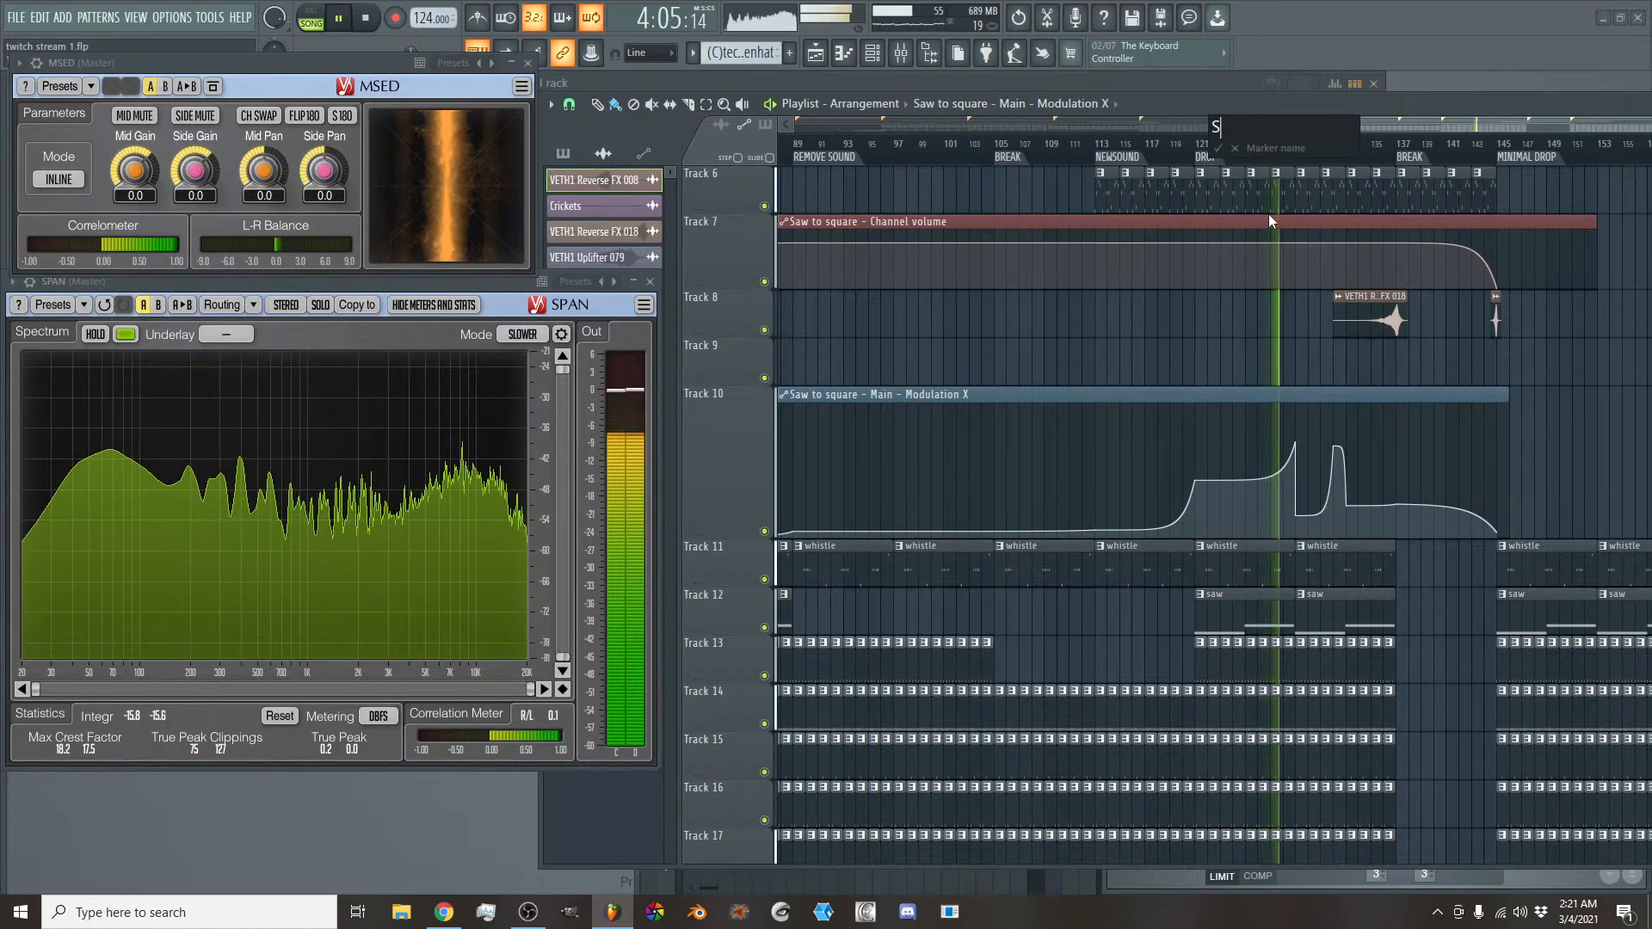
type("HORTDROP")
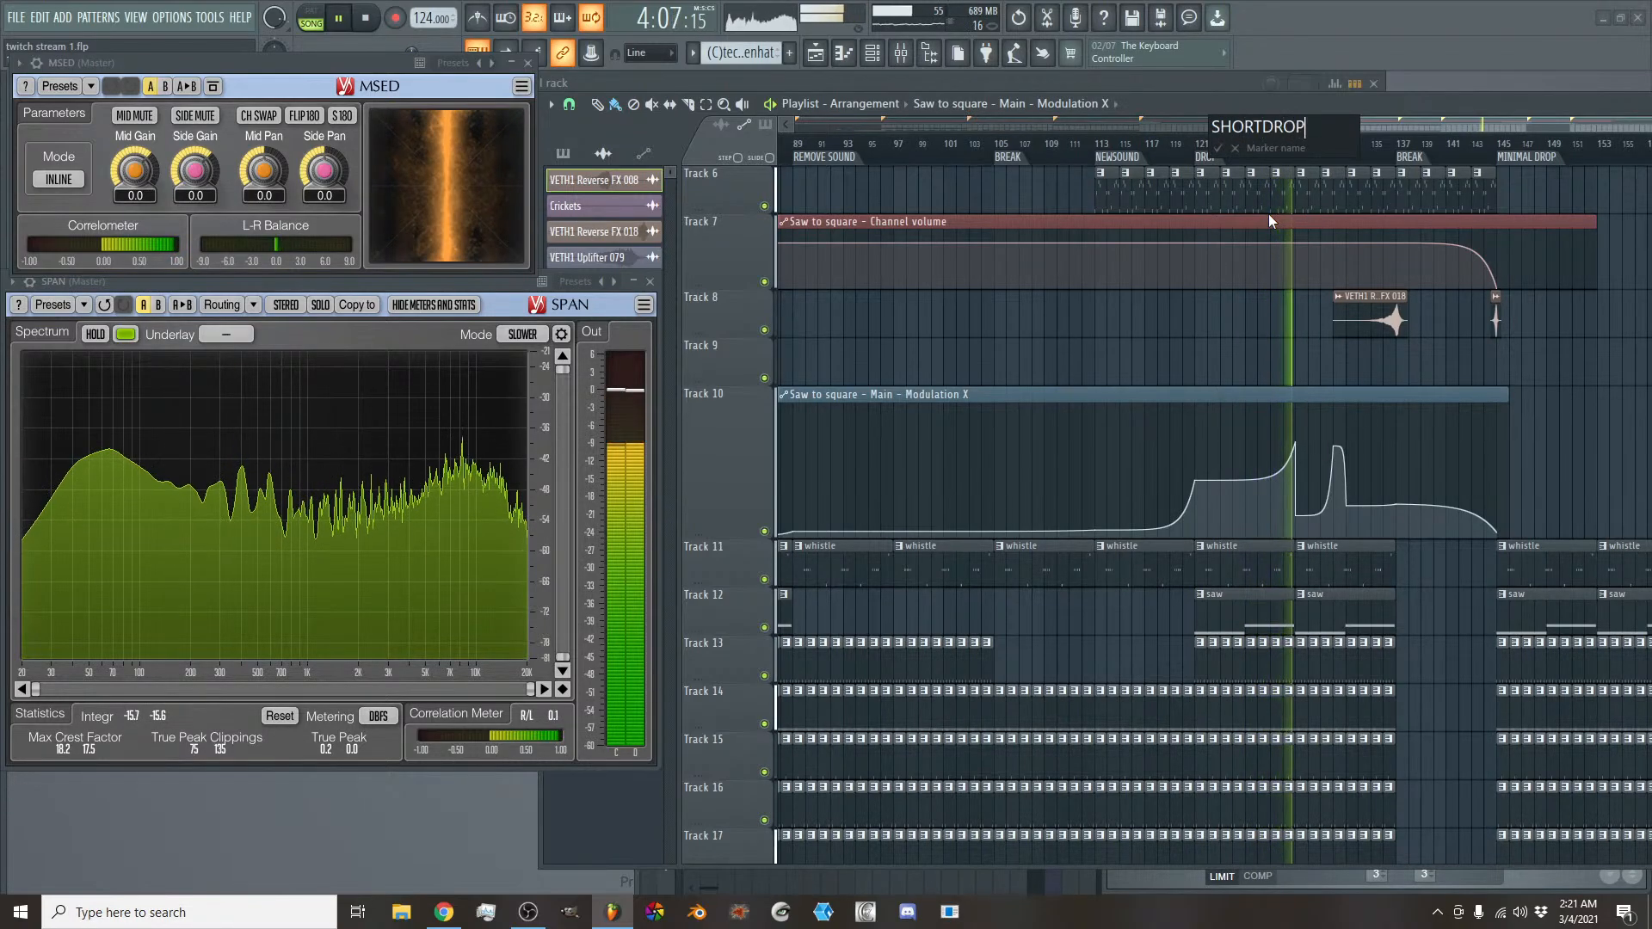
key("Return")
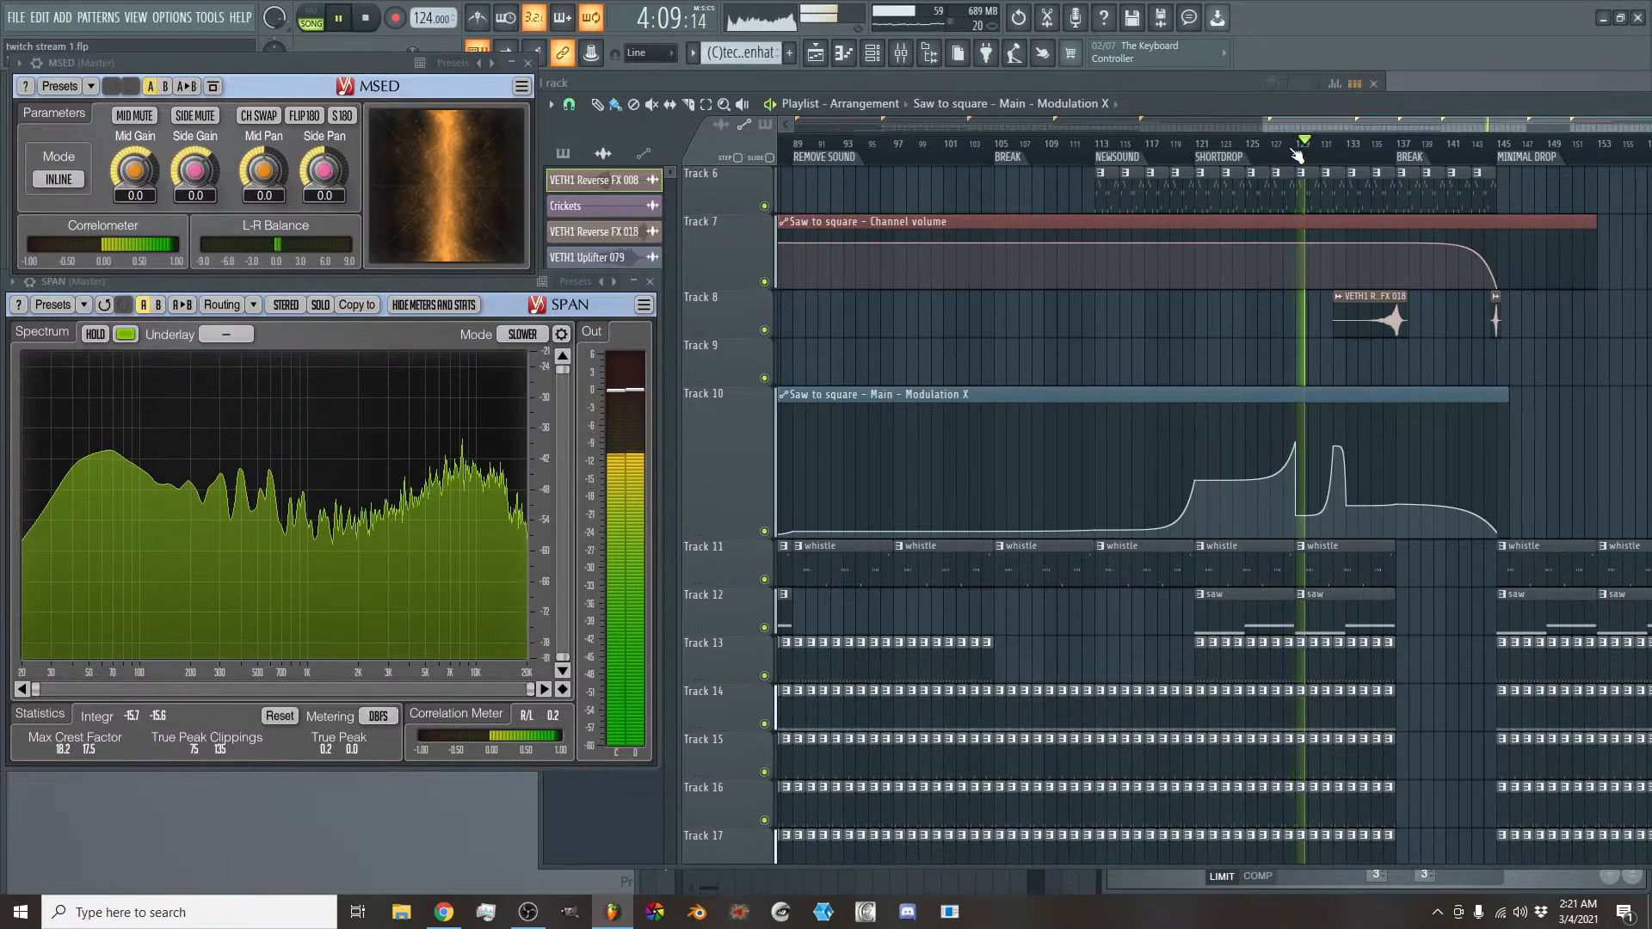
- Examine how the clips on all tracks are laid out across the whole arrangement while the song plays through the last BREAK
left_click_drag(1292, 127, 1337, 133)
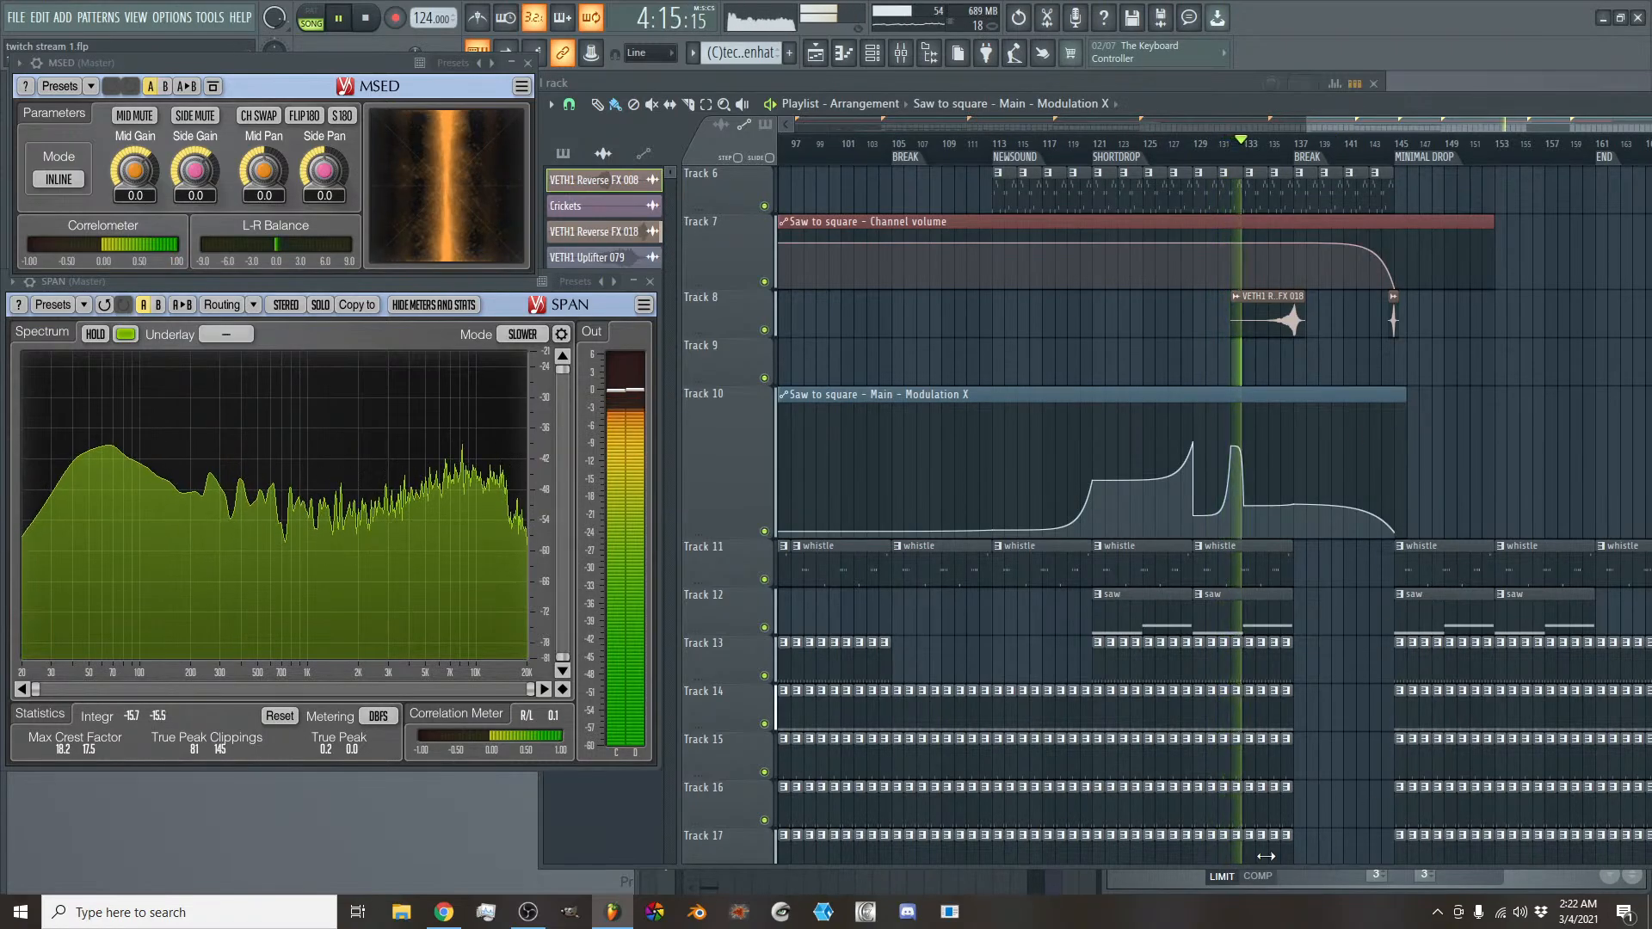
left_click(1160, 876)
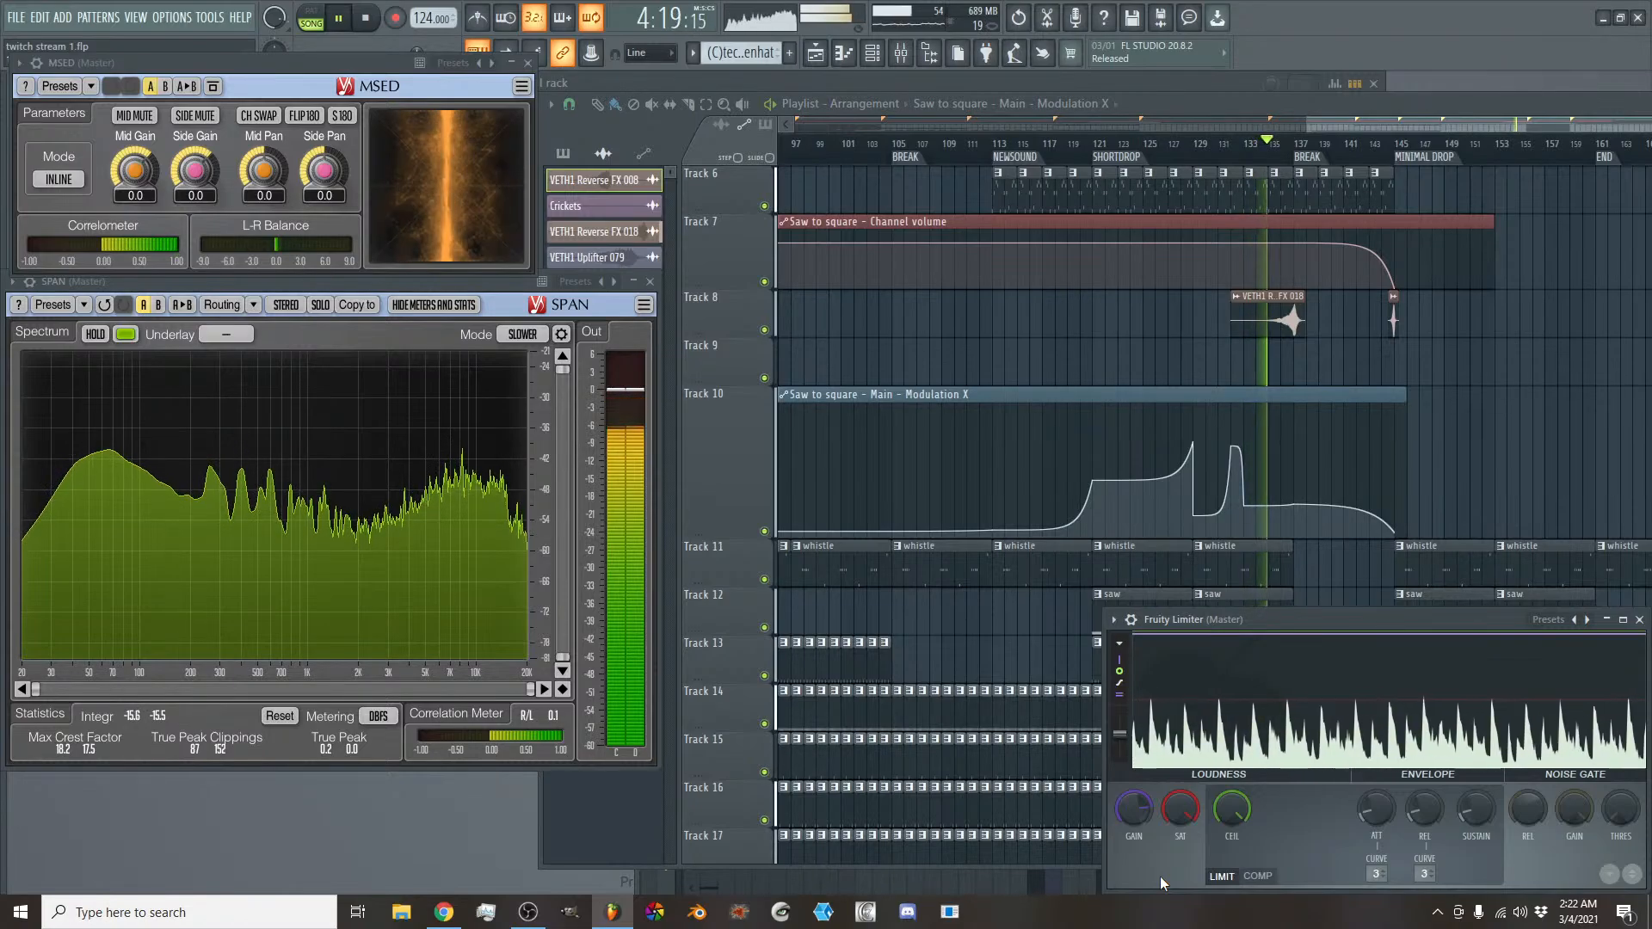
left_click(1409, 127)
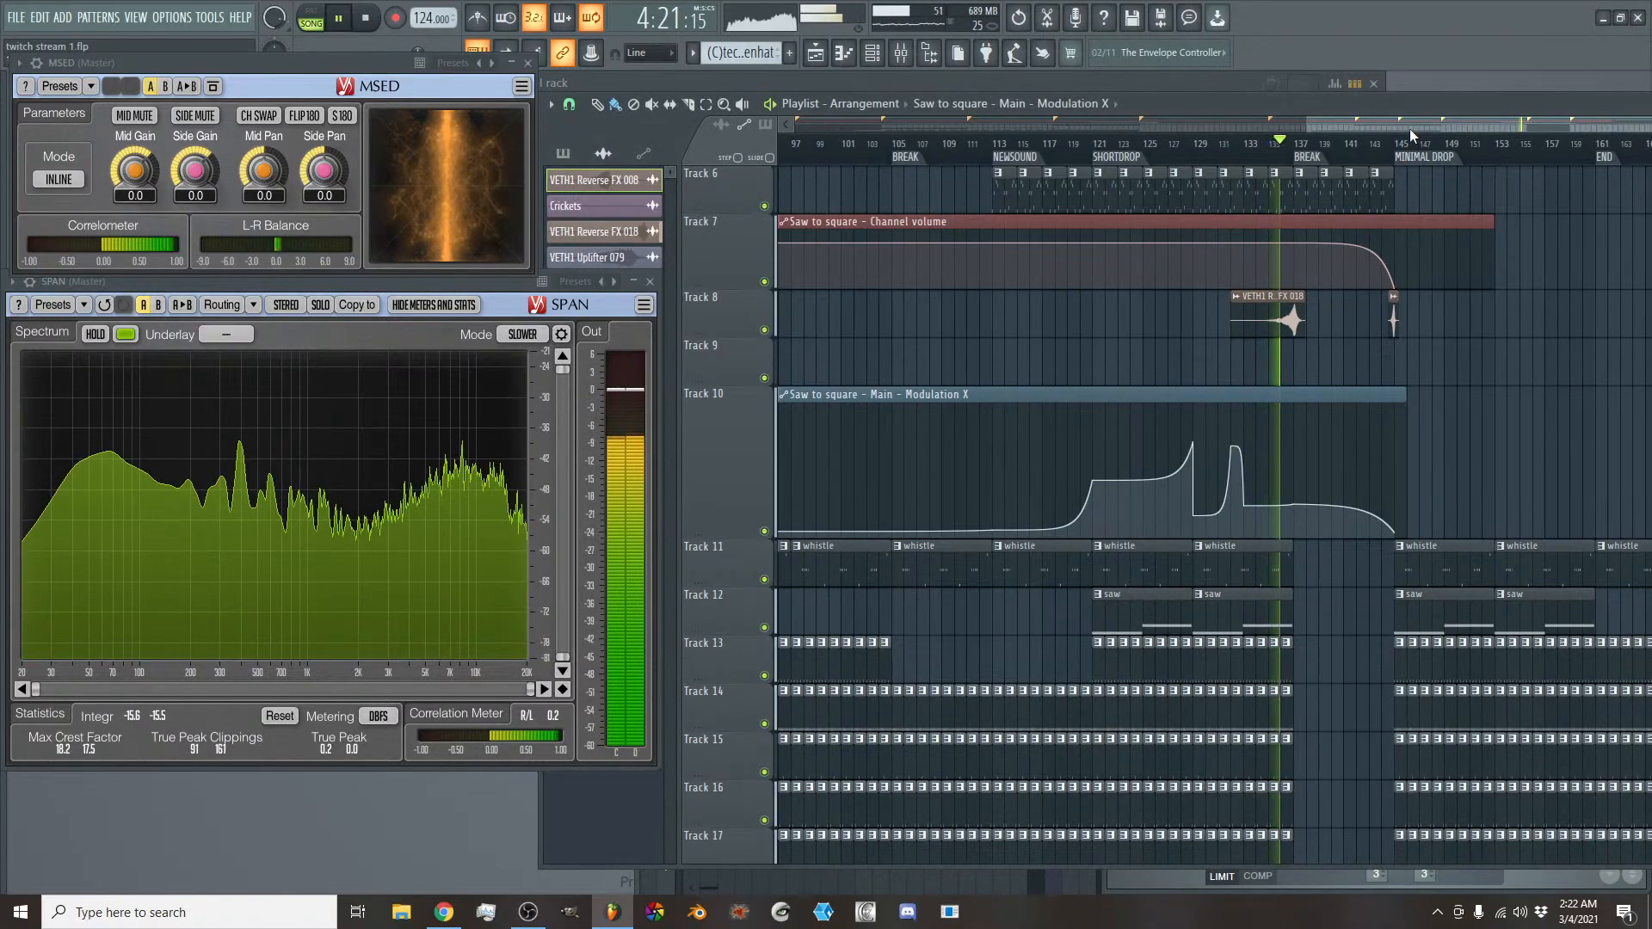
scroll(1409, 128, "down", 2)
scroll(1409, 129, "down", 2)
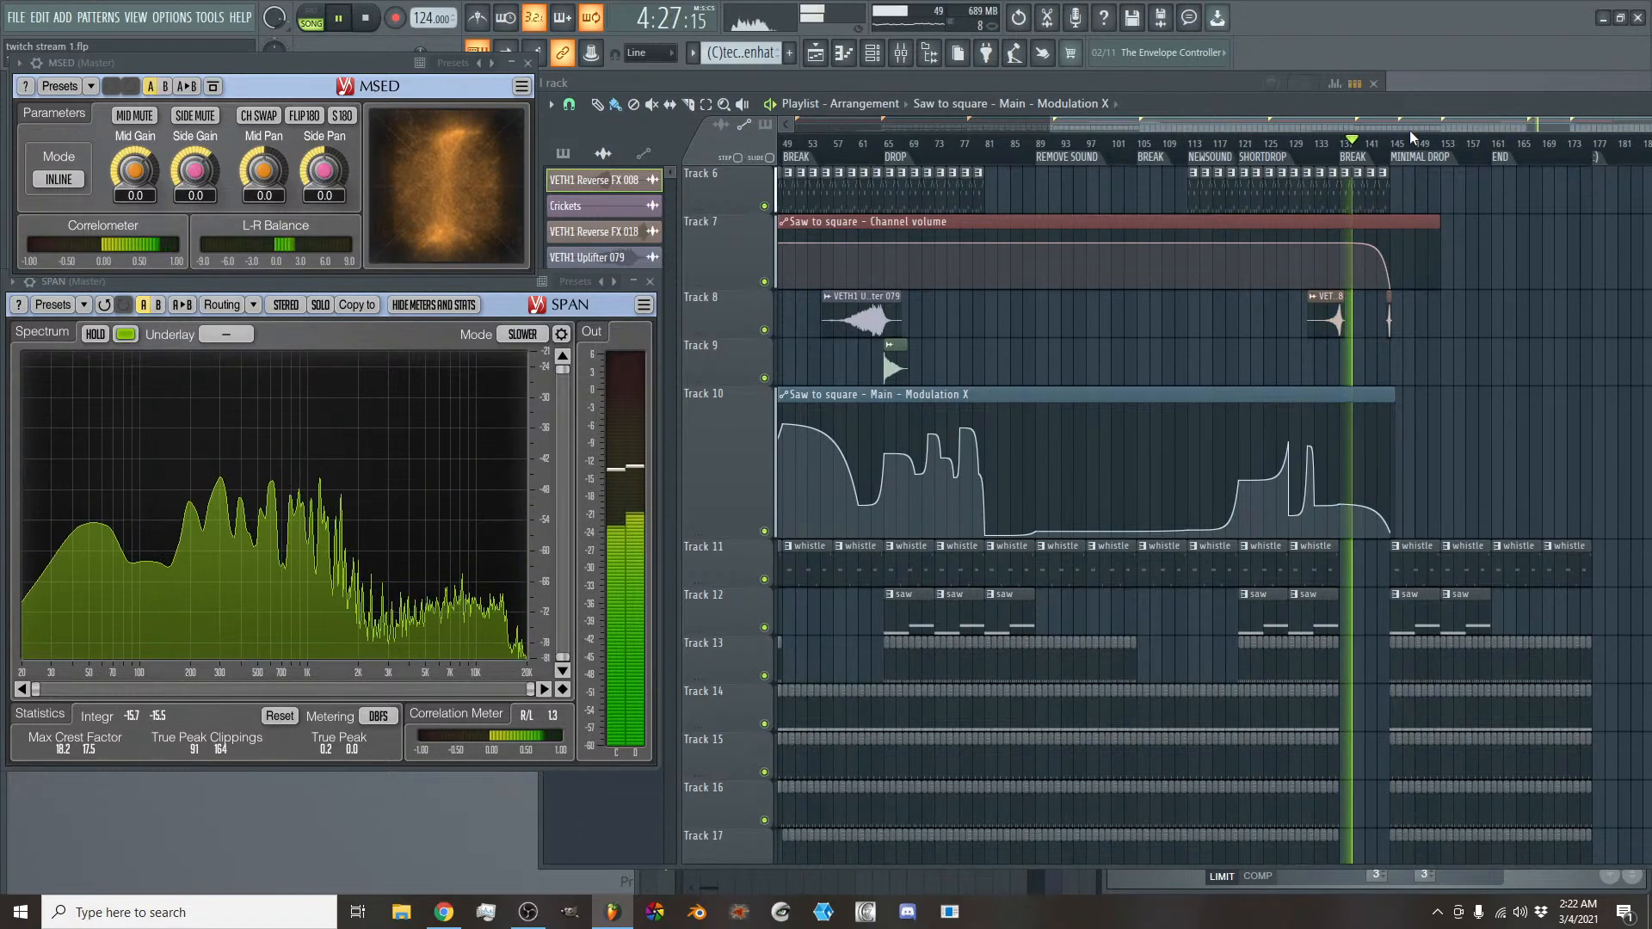
scroll(1409, 131, "down", 2)
scroll(1409, 130, "down", 1)
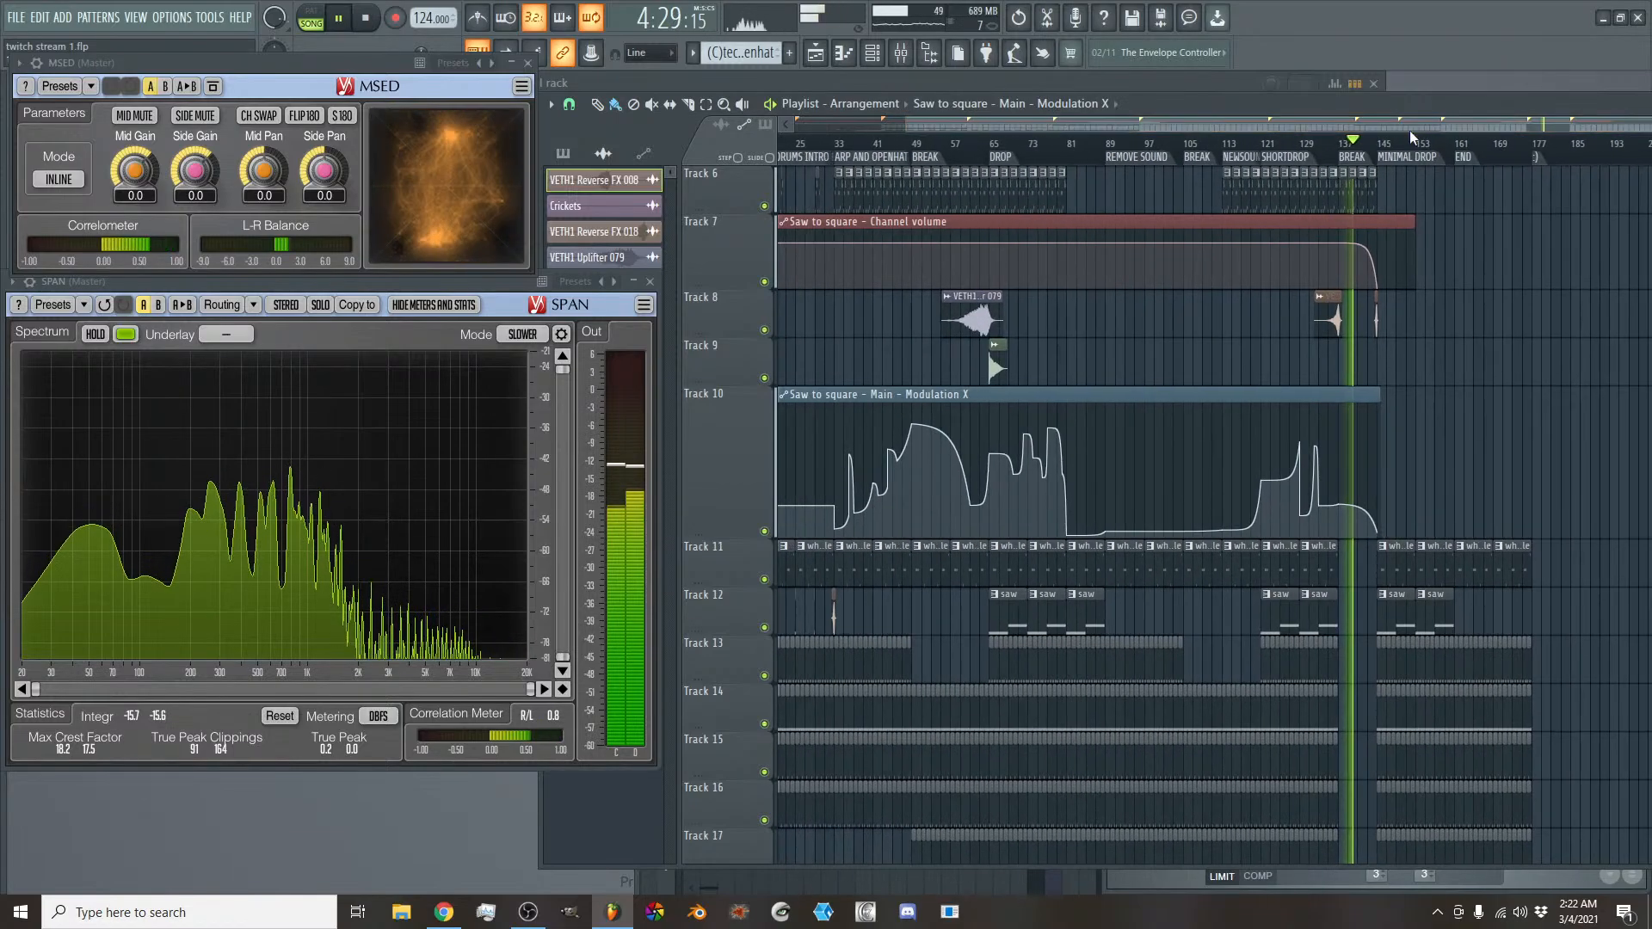
scroll(1411, 126, "down", 1)
scroll(1411, 125, "down", 1)
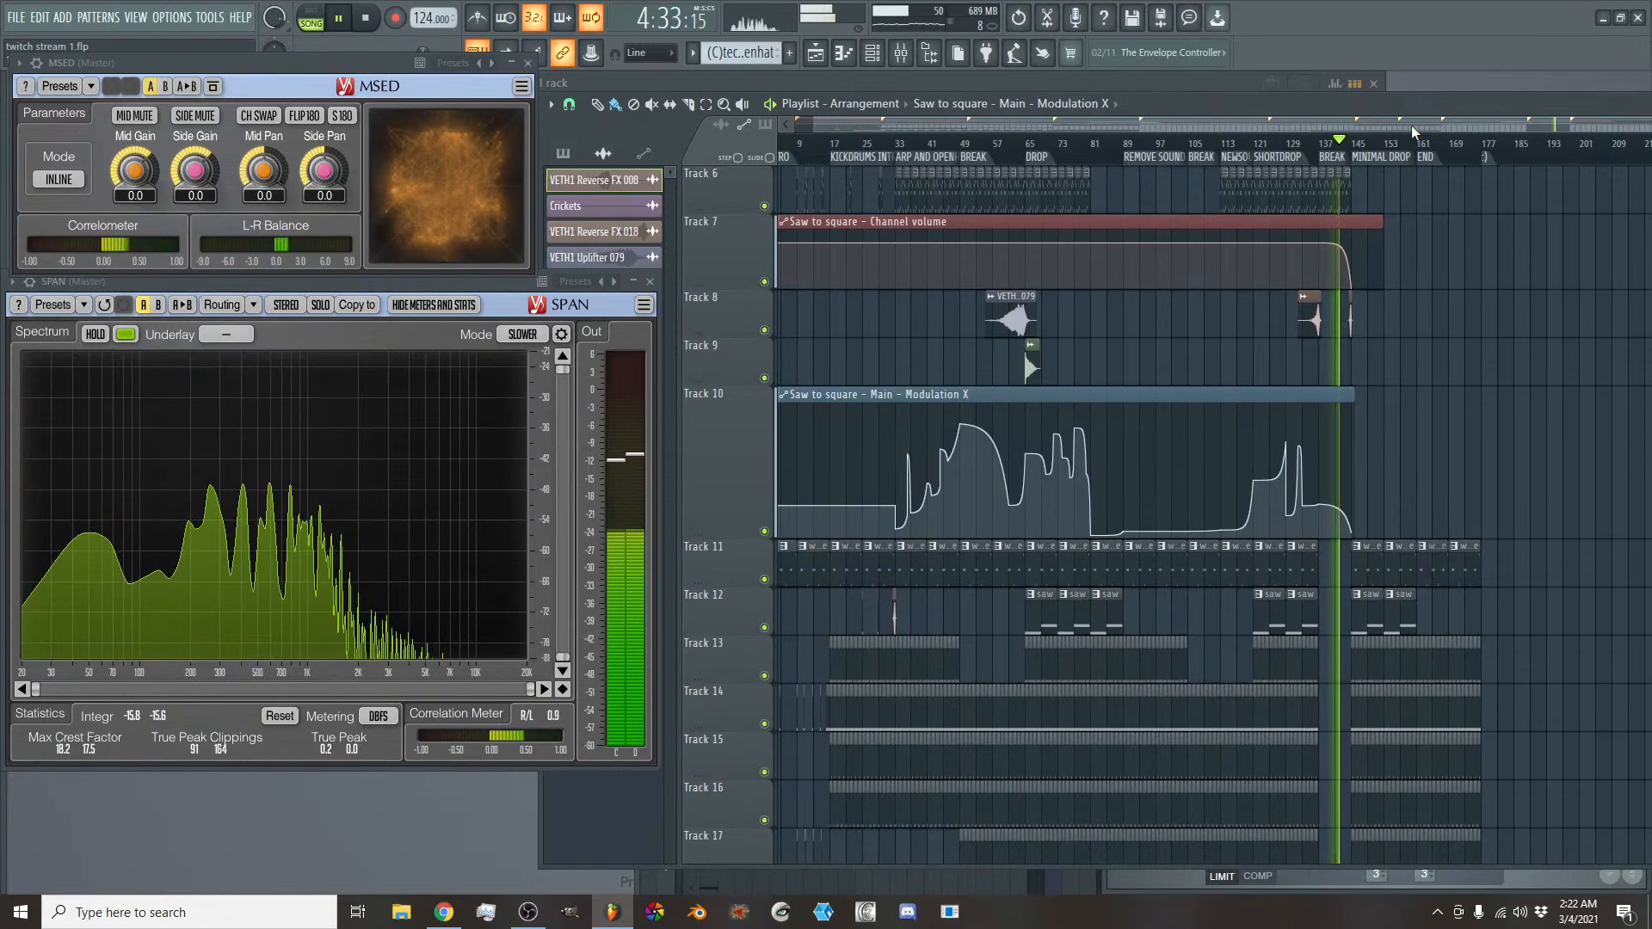
scroll(1411, 126, "down", 2)
scroll(1430, 280, "down", 6)
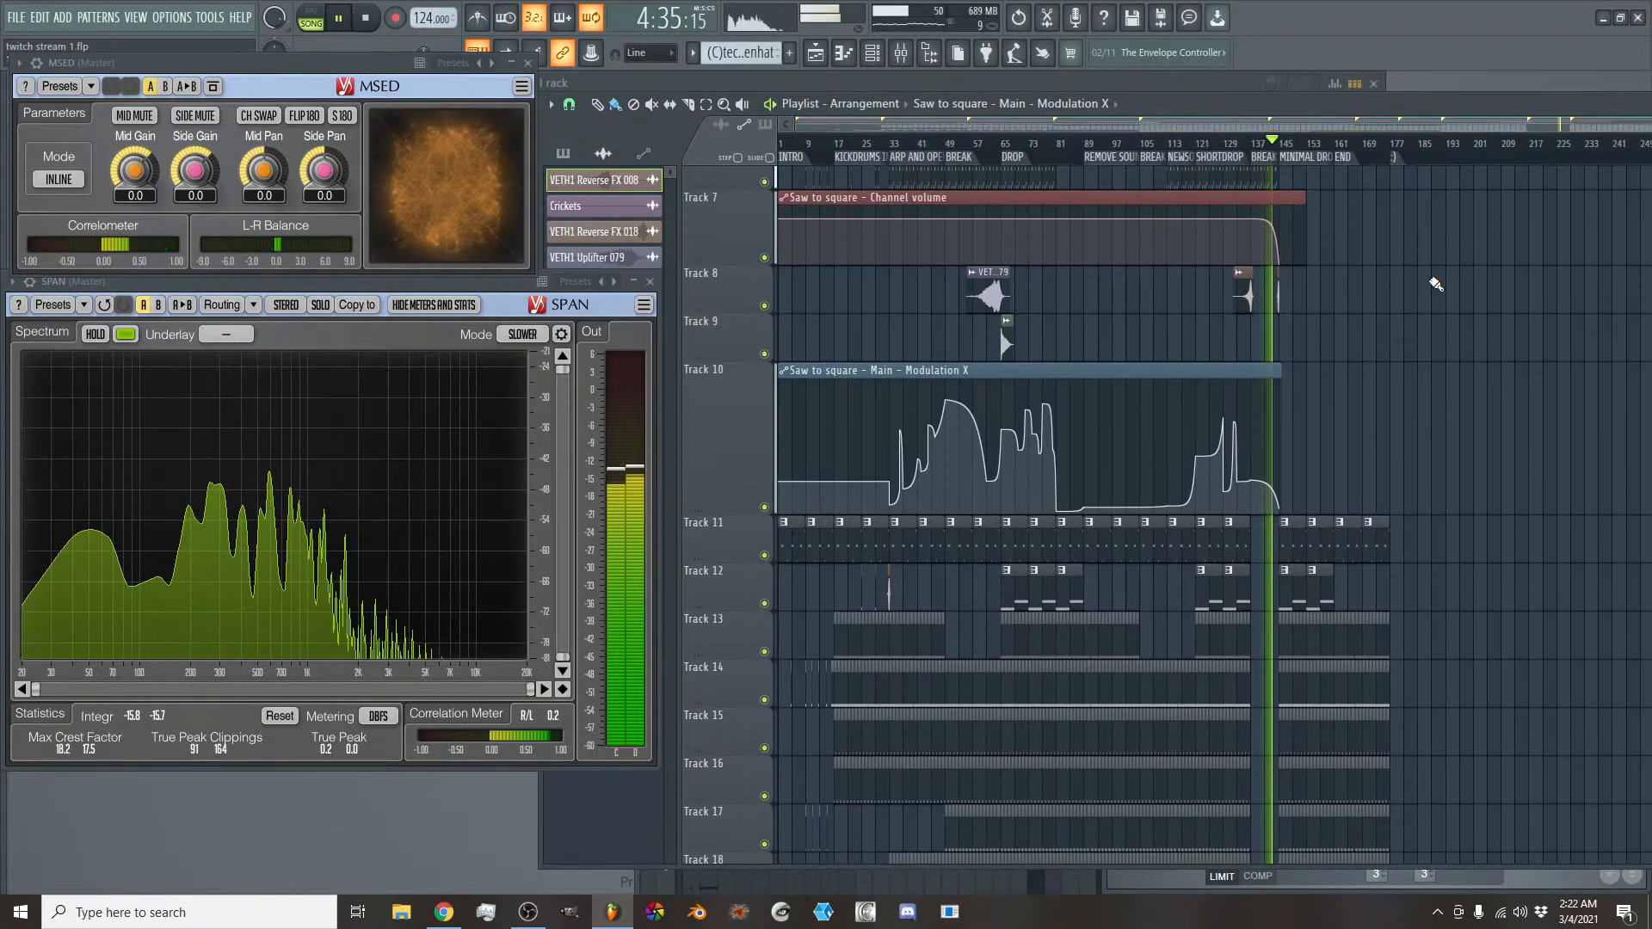
scroll(1435, 284, "down", 3)
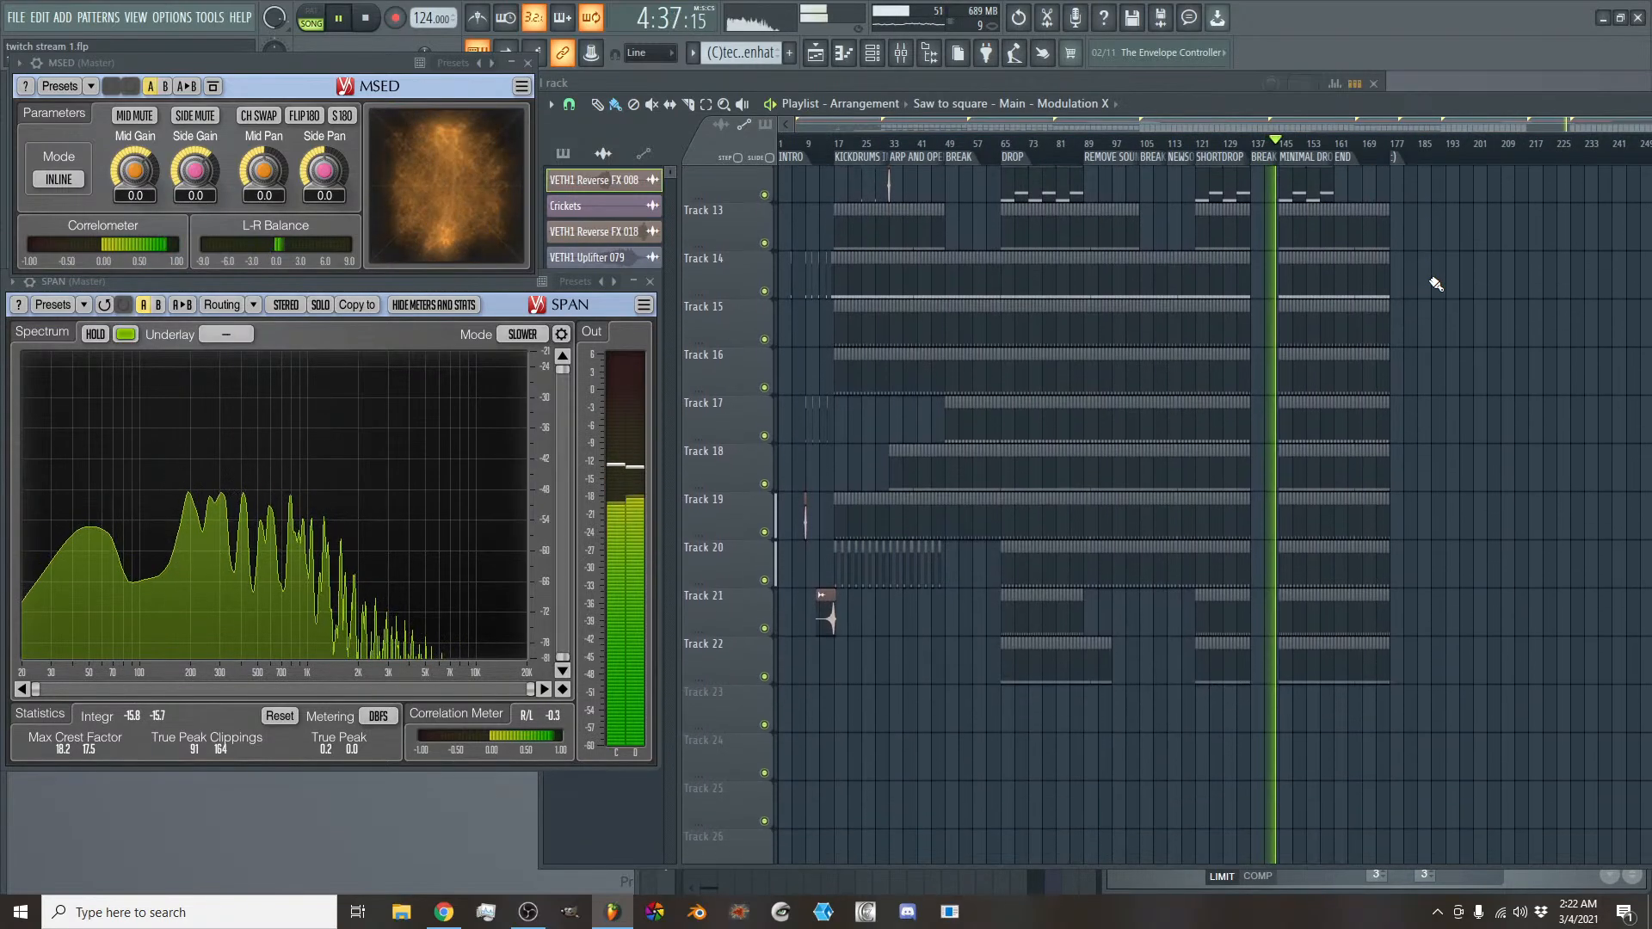
scroll(1435, 283, "up", 3)
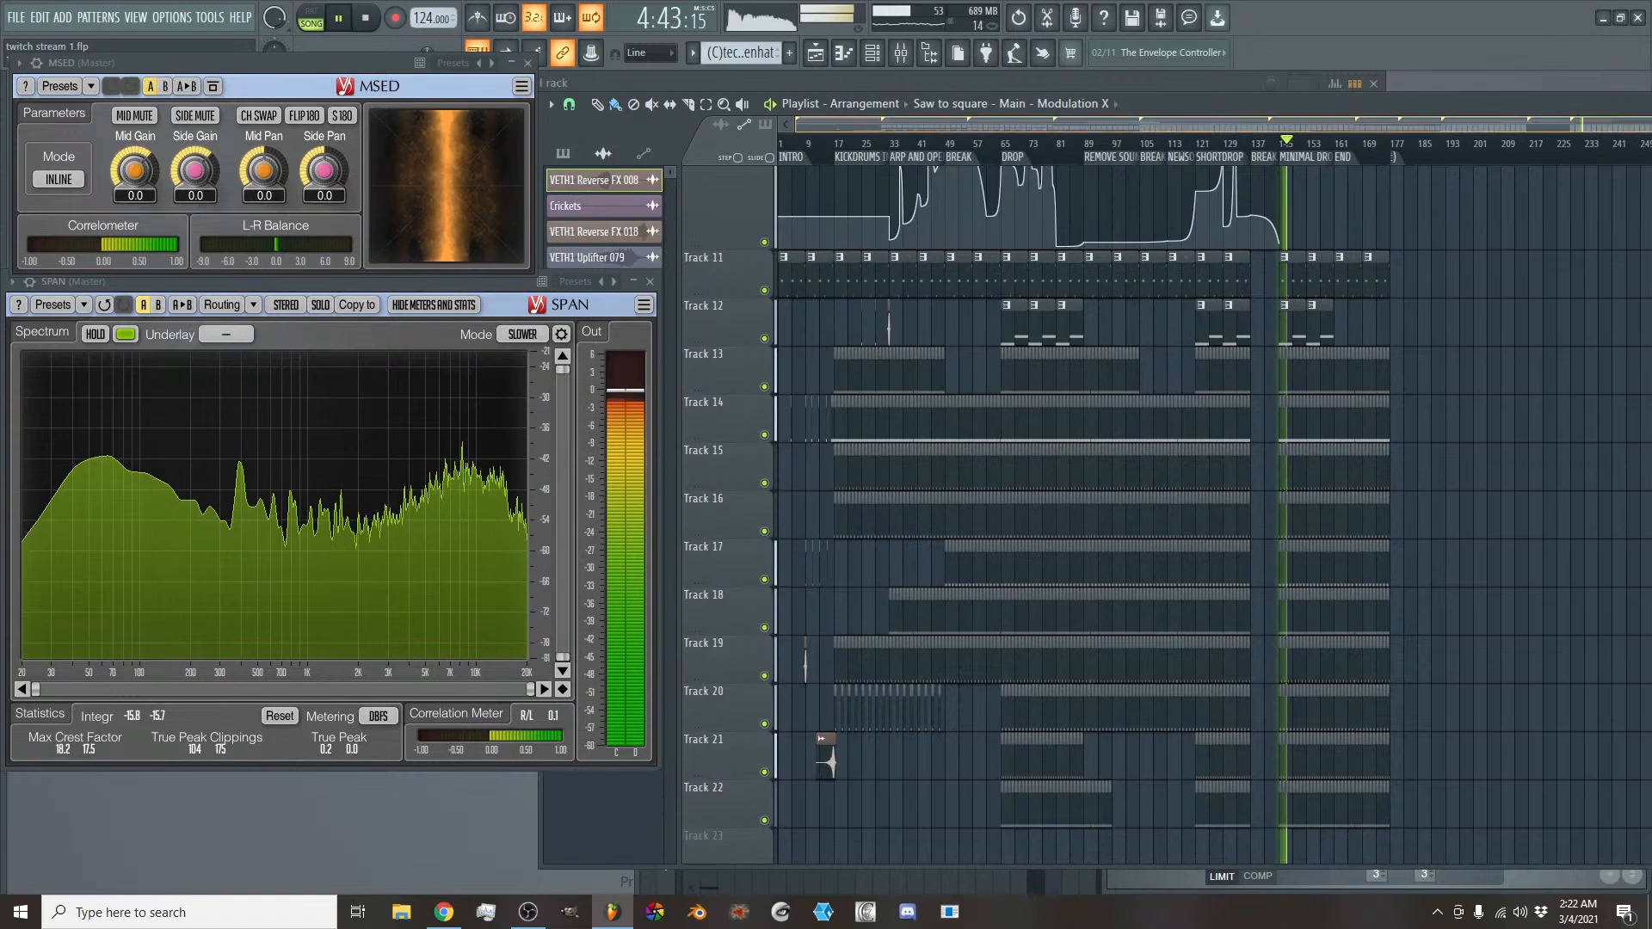
- Place arp pattern clips on Track 6 from bar 169 to bar 177, at the end of the song
scroll(1366, 129, "up", 3)
left_click_drag(1365, 128, 1418, 130)
scroll(1467, 268, "down", 3)
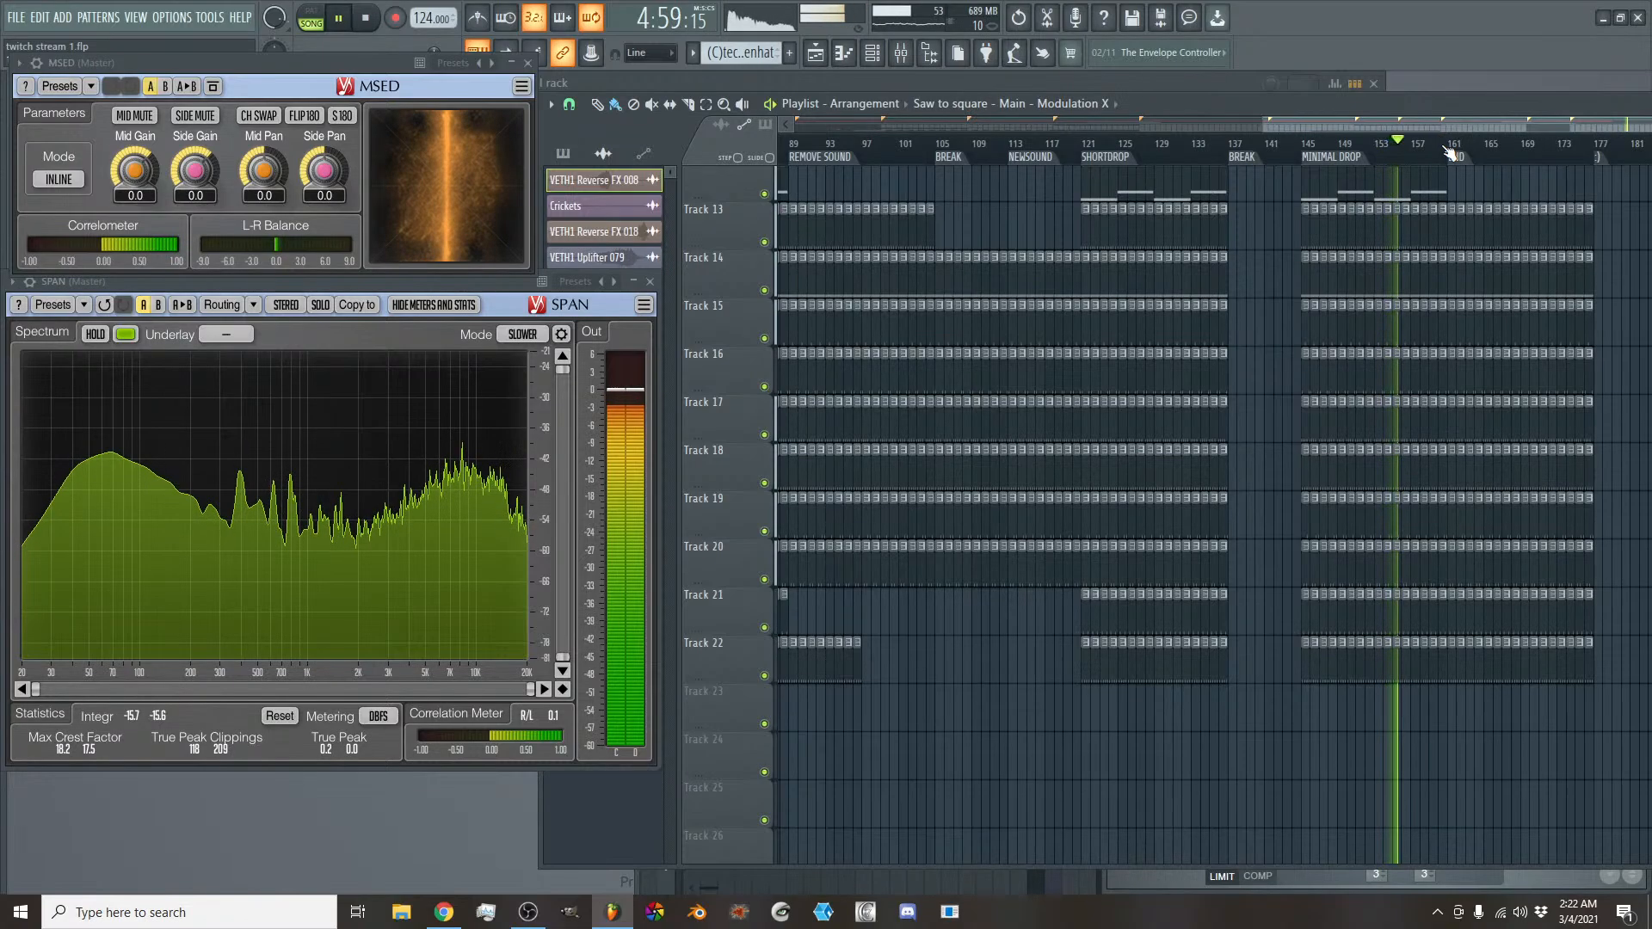
scroll(1505, 235, "up", 3)
scroll(1505, 235, "up", 4)
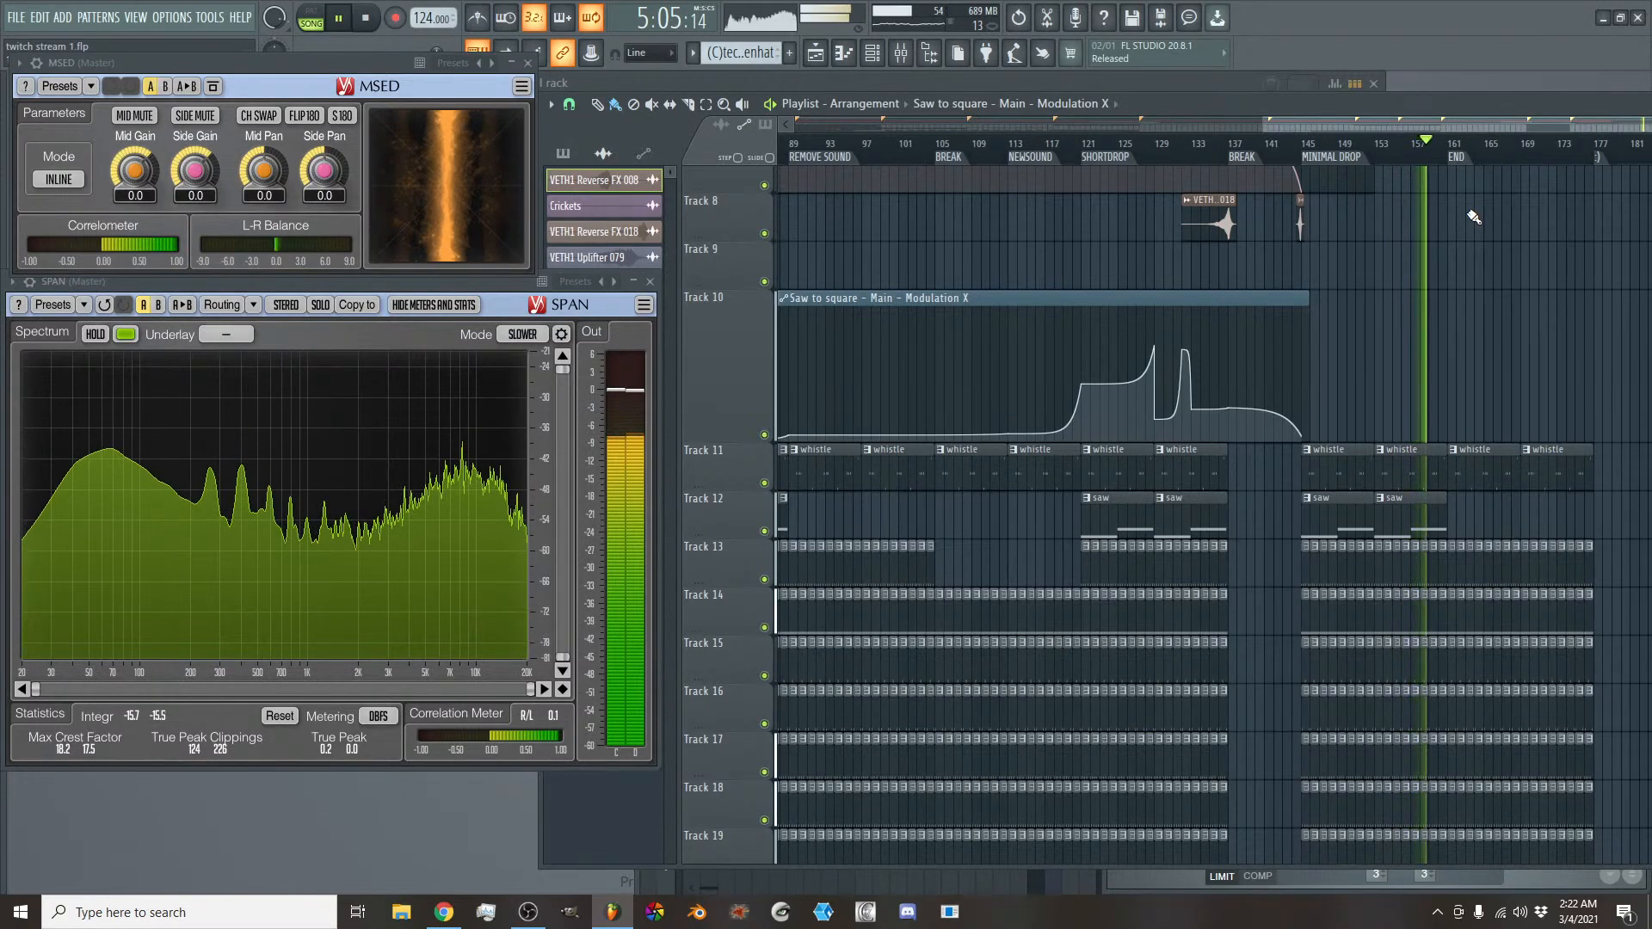
scroll(1491, 315, "up", 2)
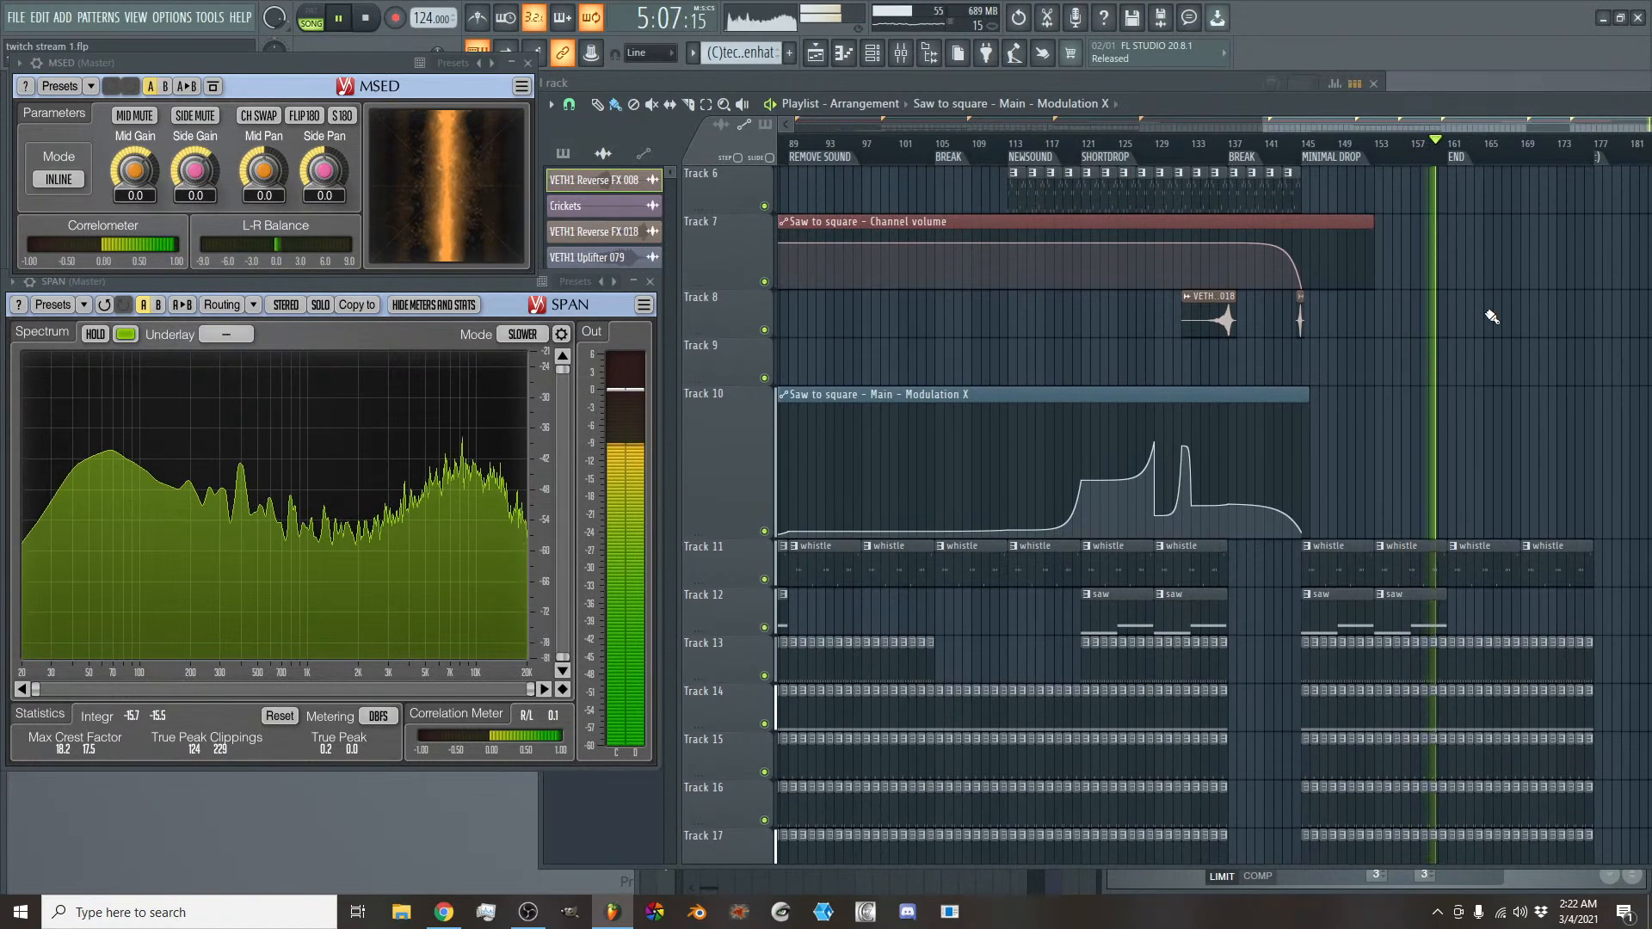
scroll(1491, 315, "up", 1)
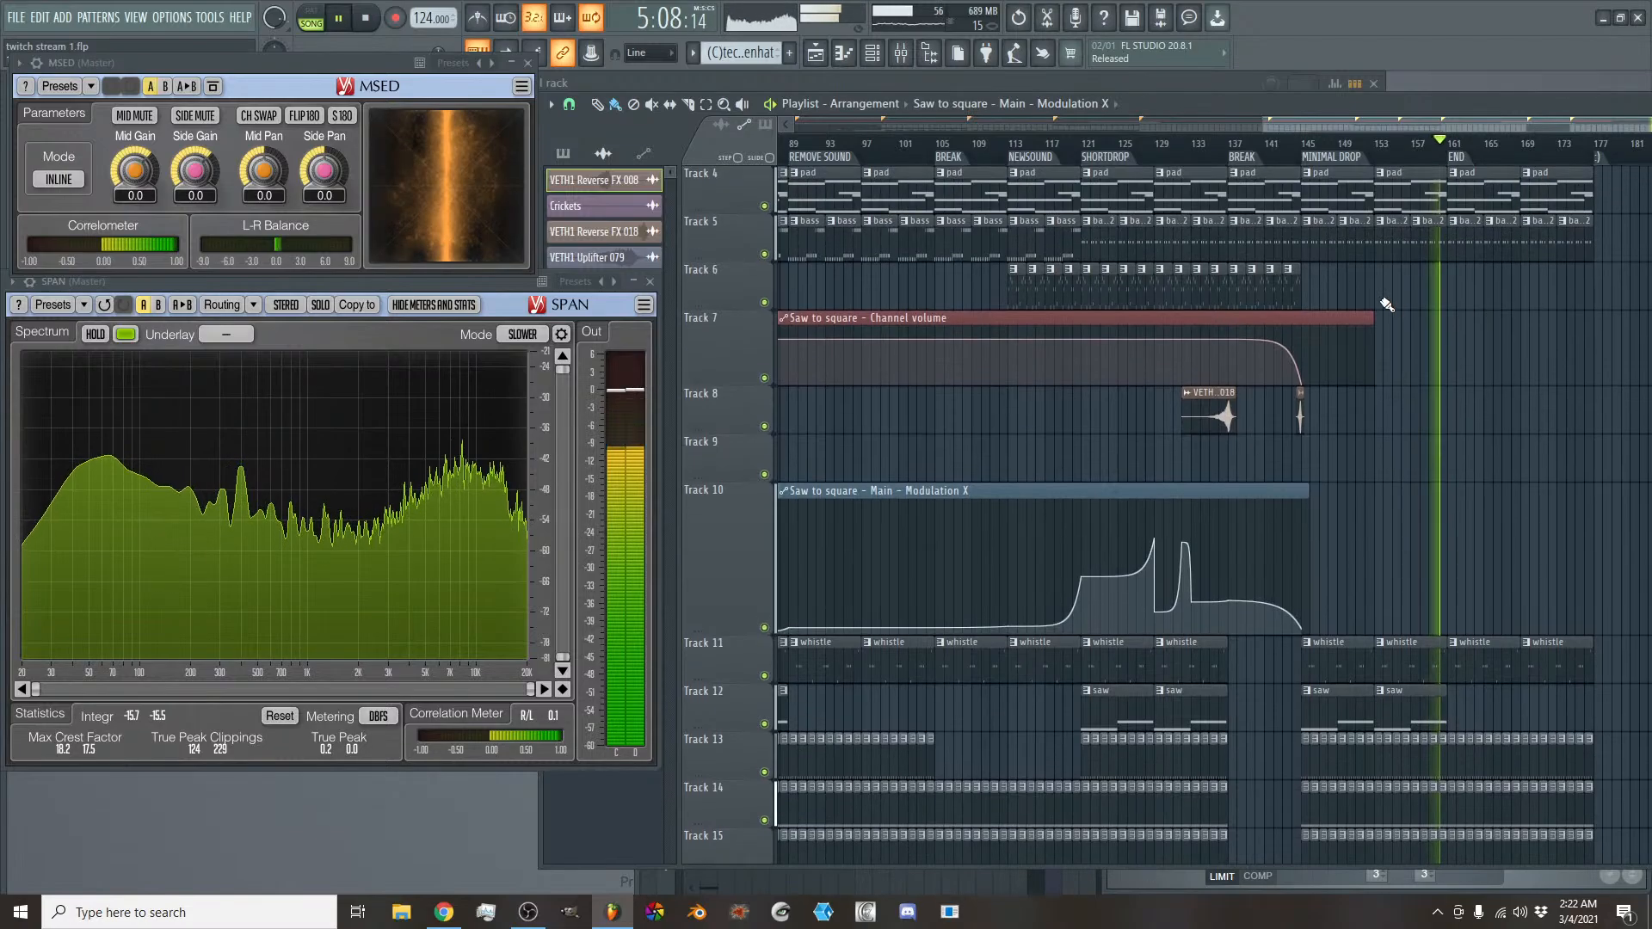
left_click(1293, 285)
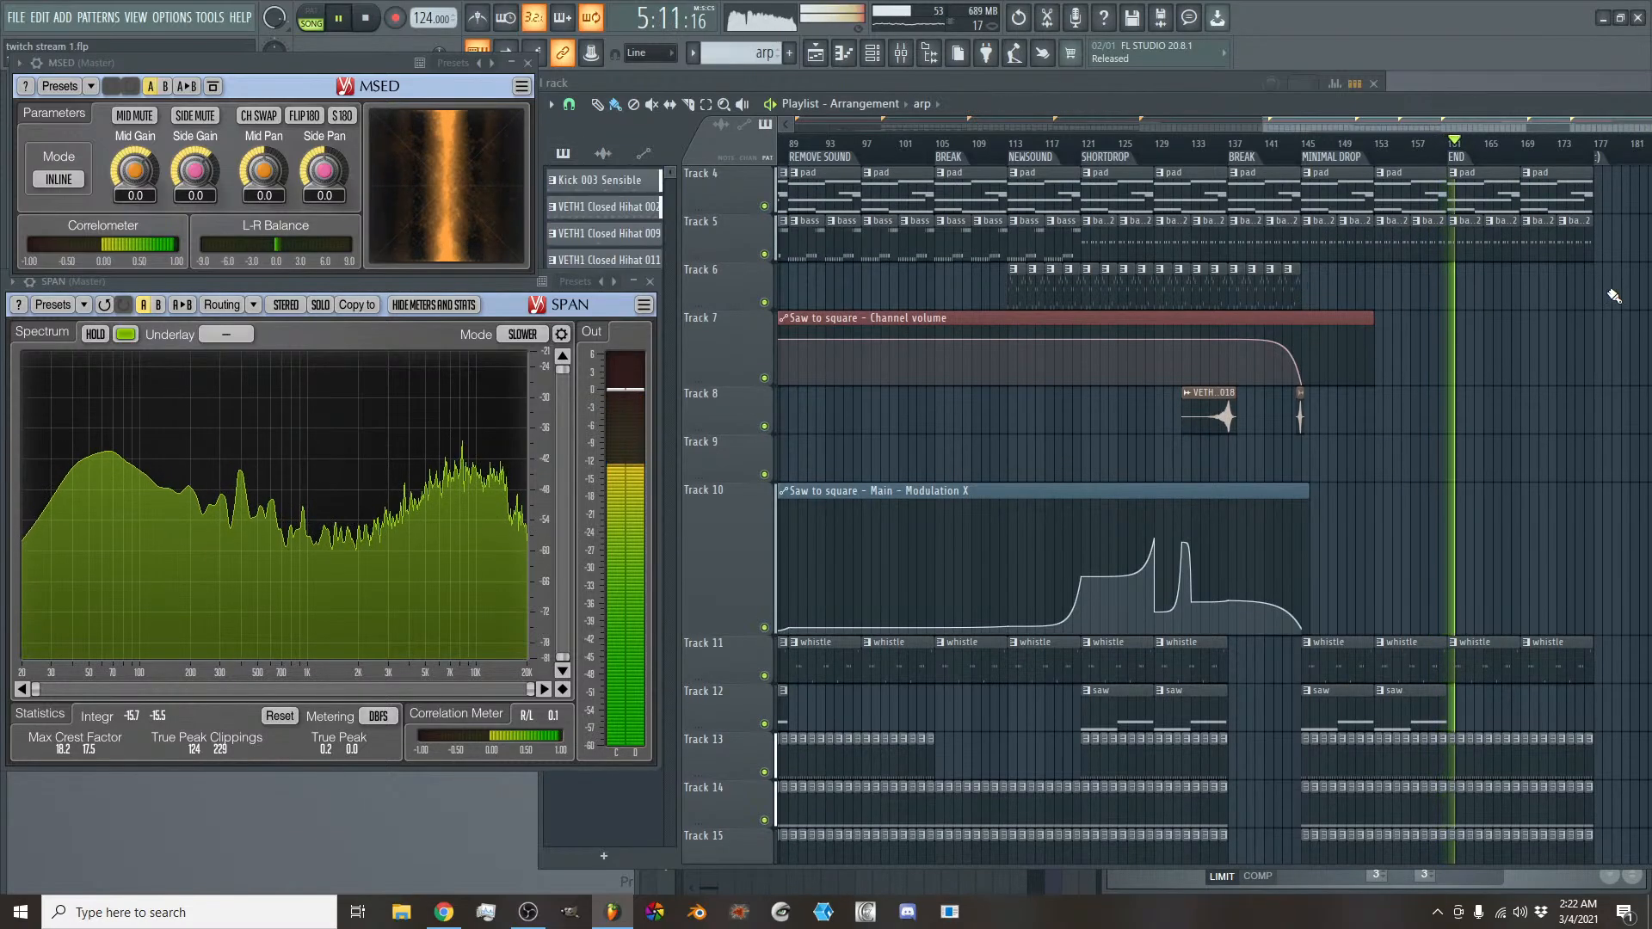
left_click(1567, 290)
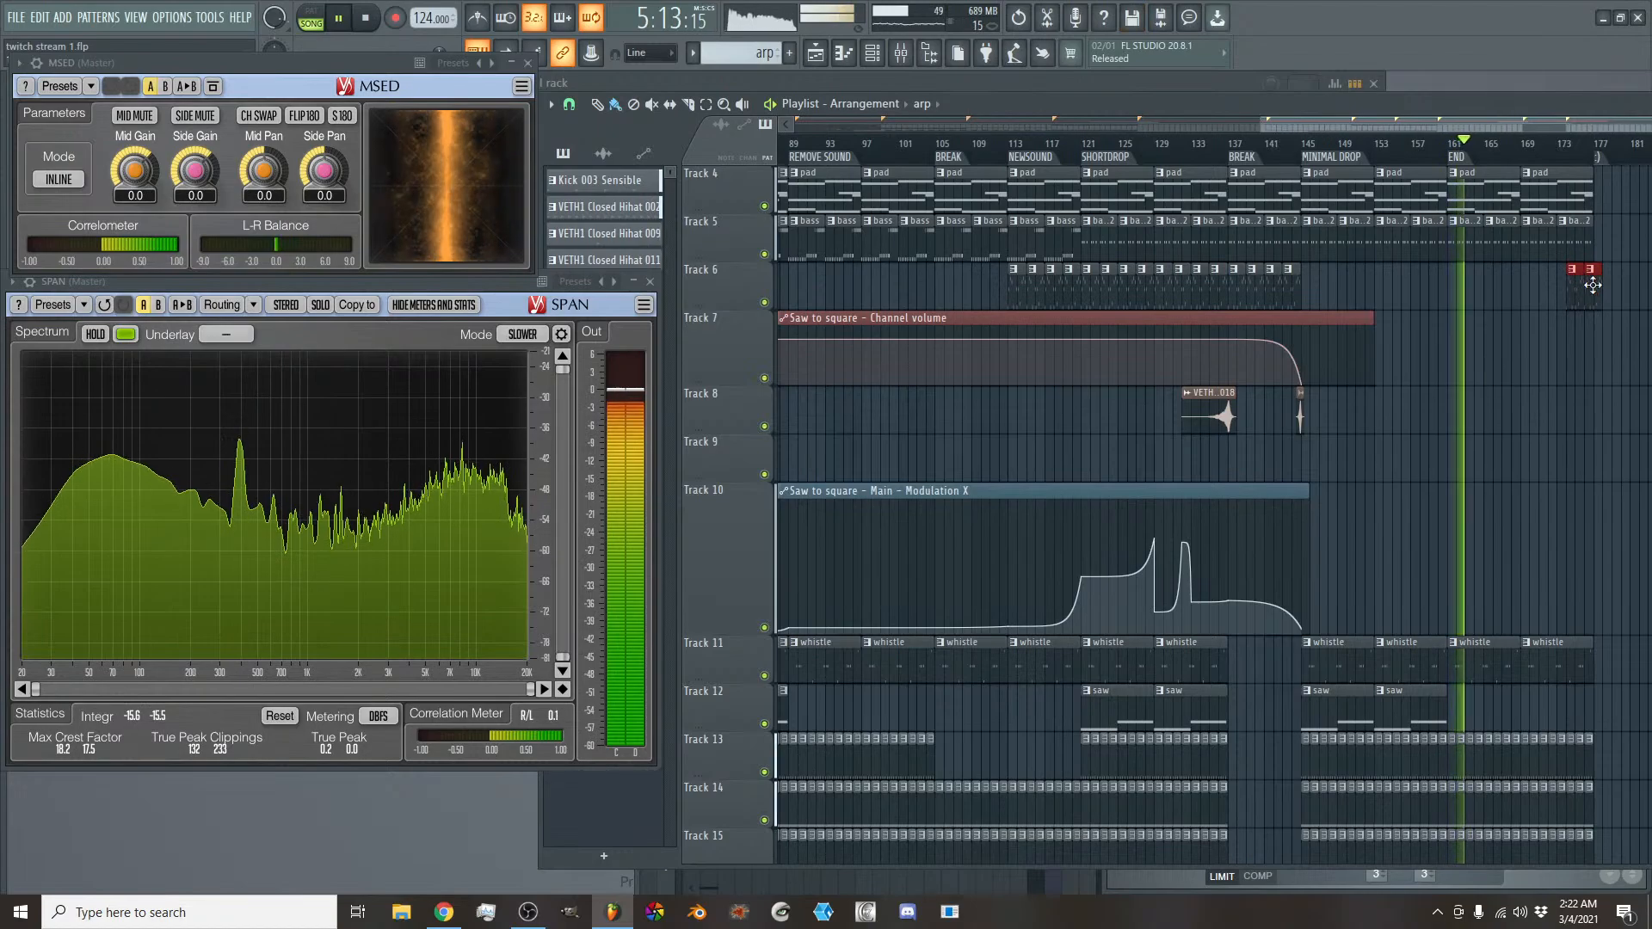
left_click_drag(1595, 287, 1585, 286)
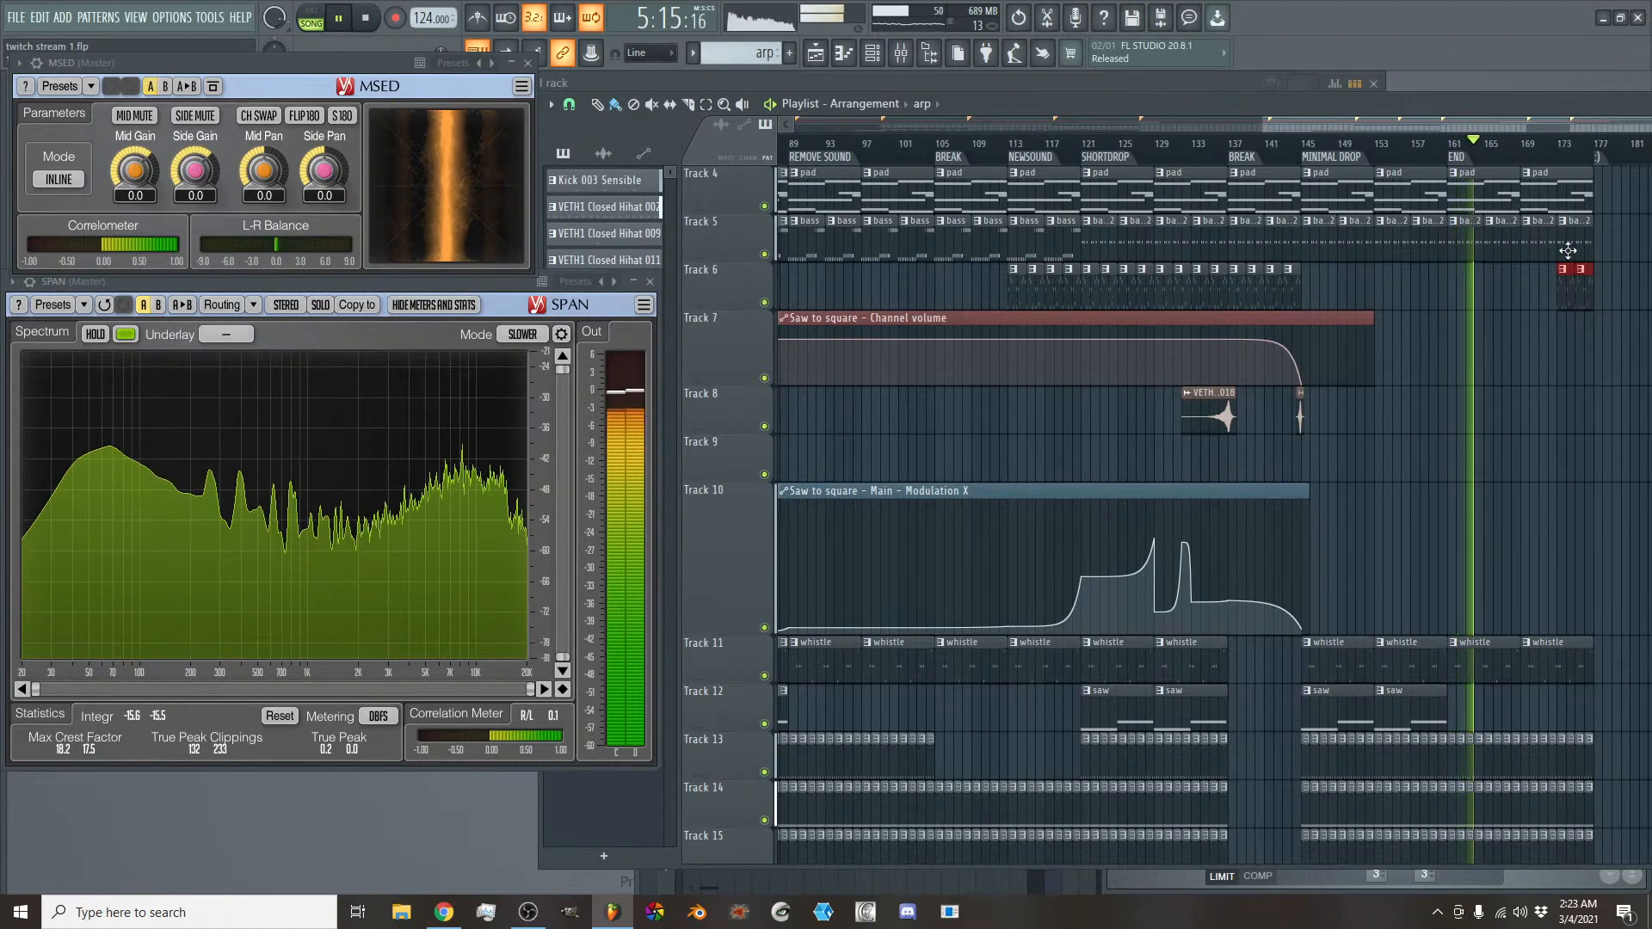
left_click_drag(1527, 282, 1541, 281)
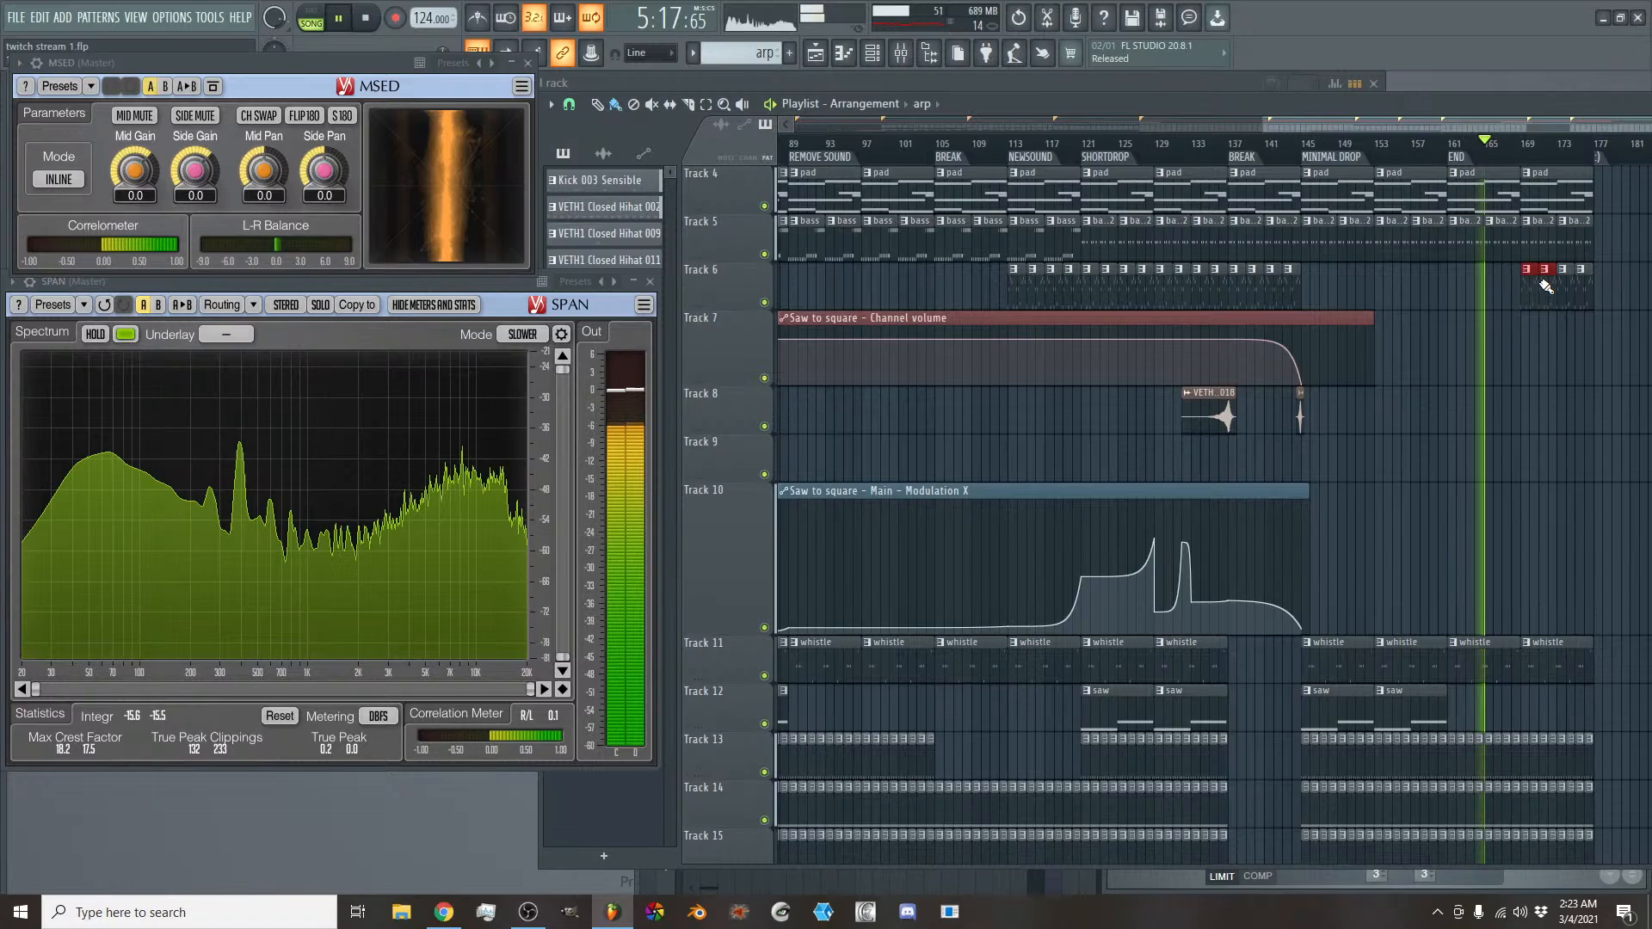
- Extend the Saw to square Modulation X automation clip to about bar 180 and add a low and a higher point at bar 169
left_click(1308, 490)
left_click_drag(1308, 491, 1620, 494)
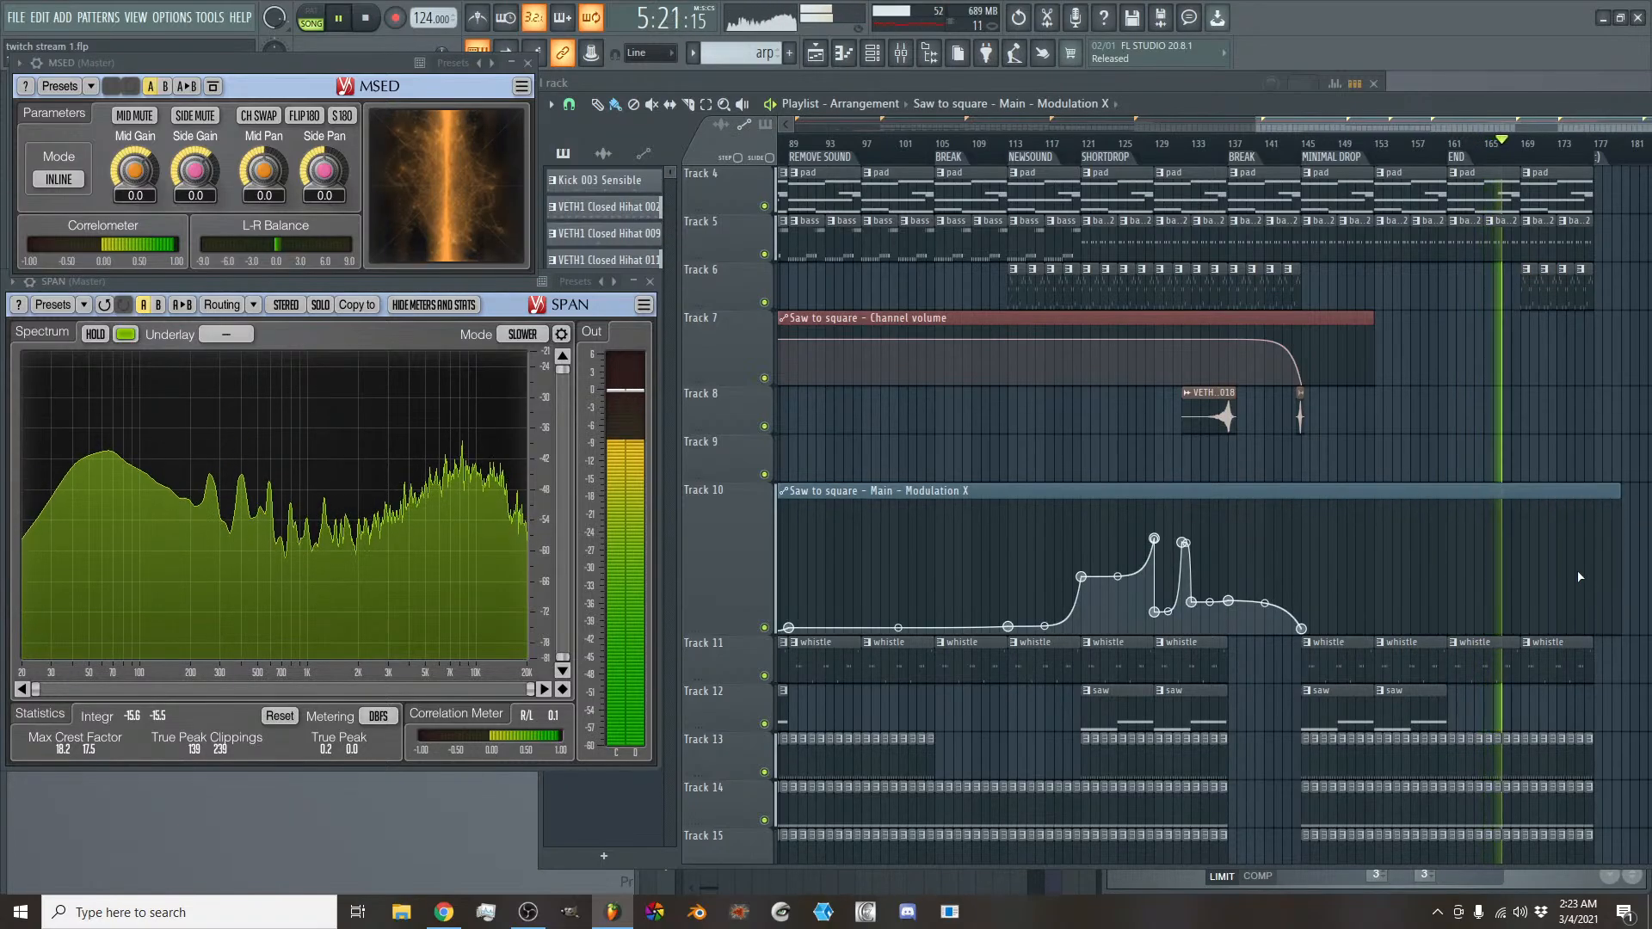
right_click(1522, 616)
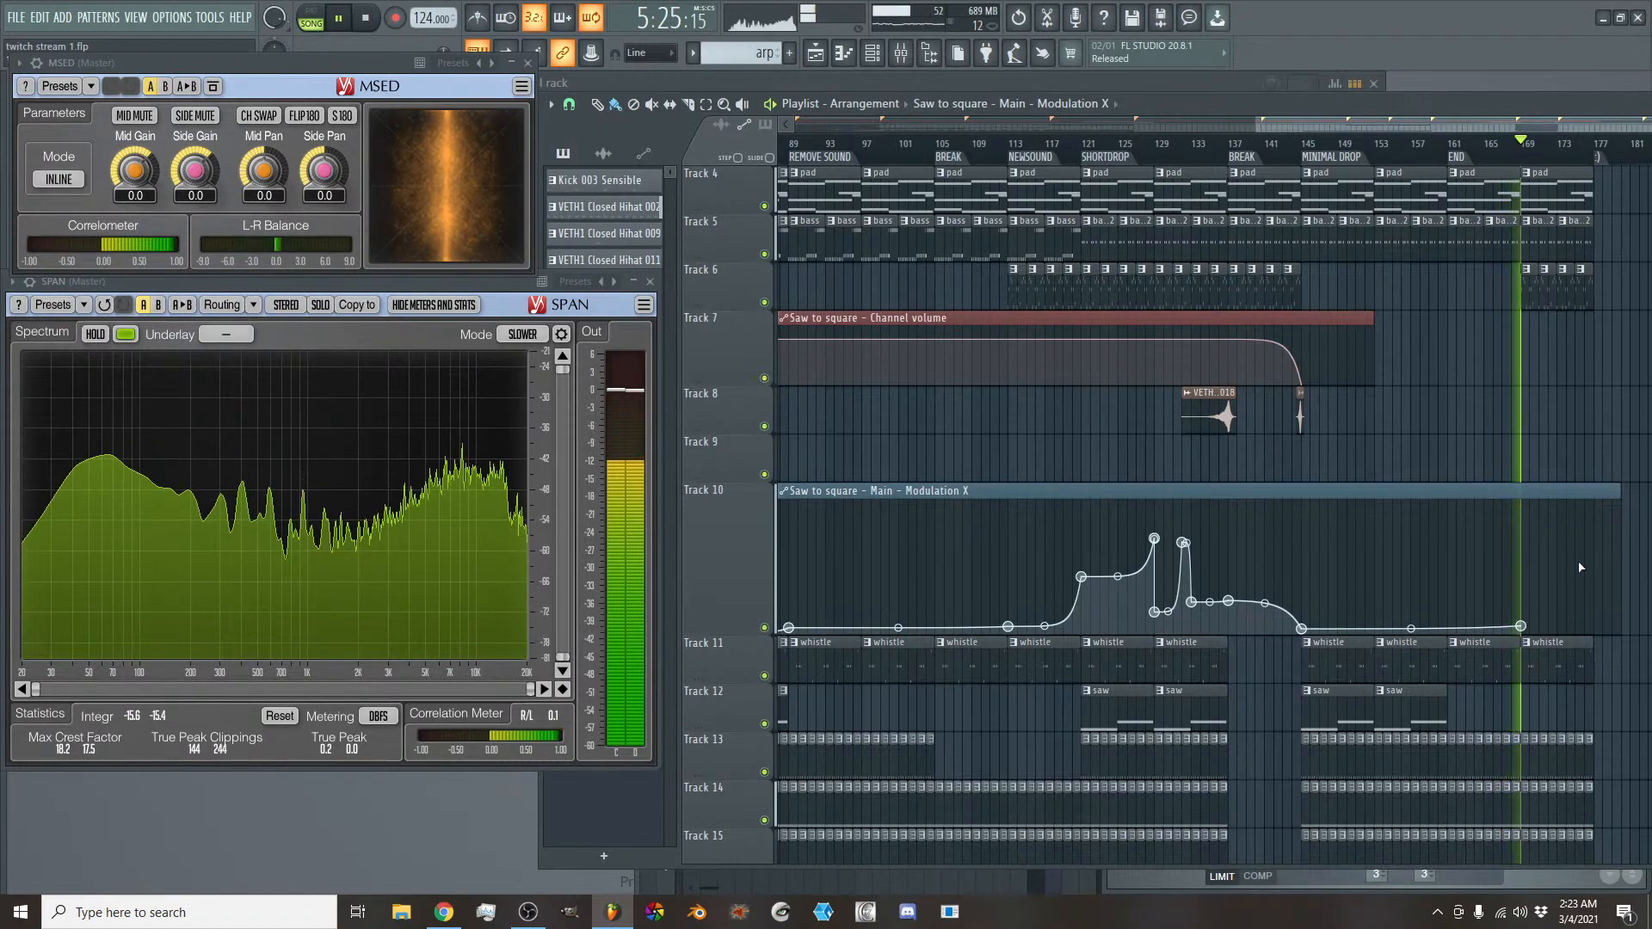
right_click(1522, 554)
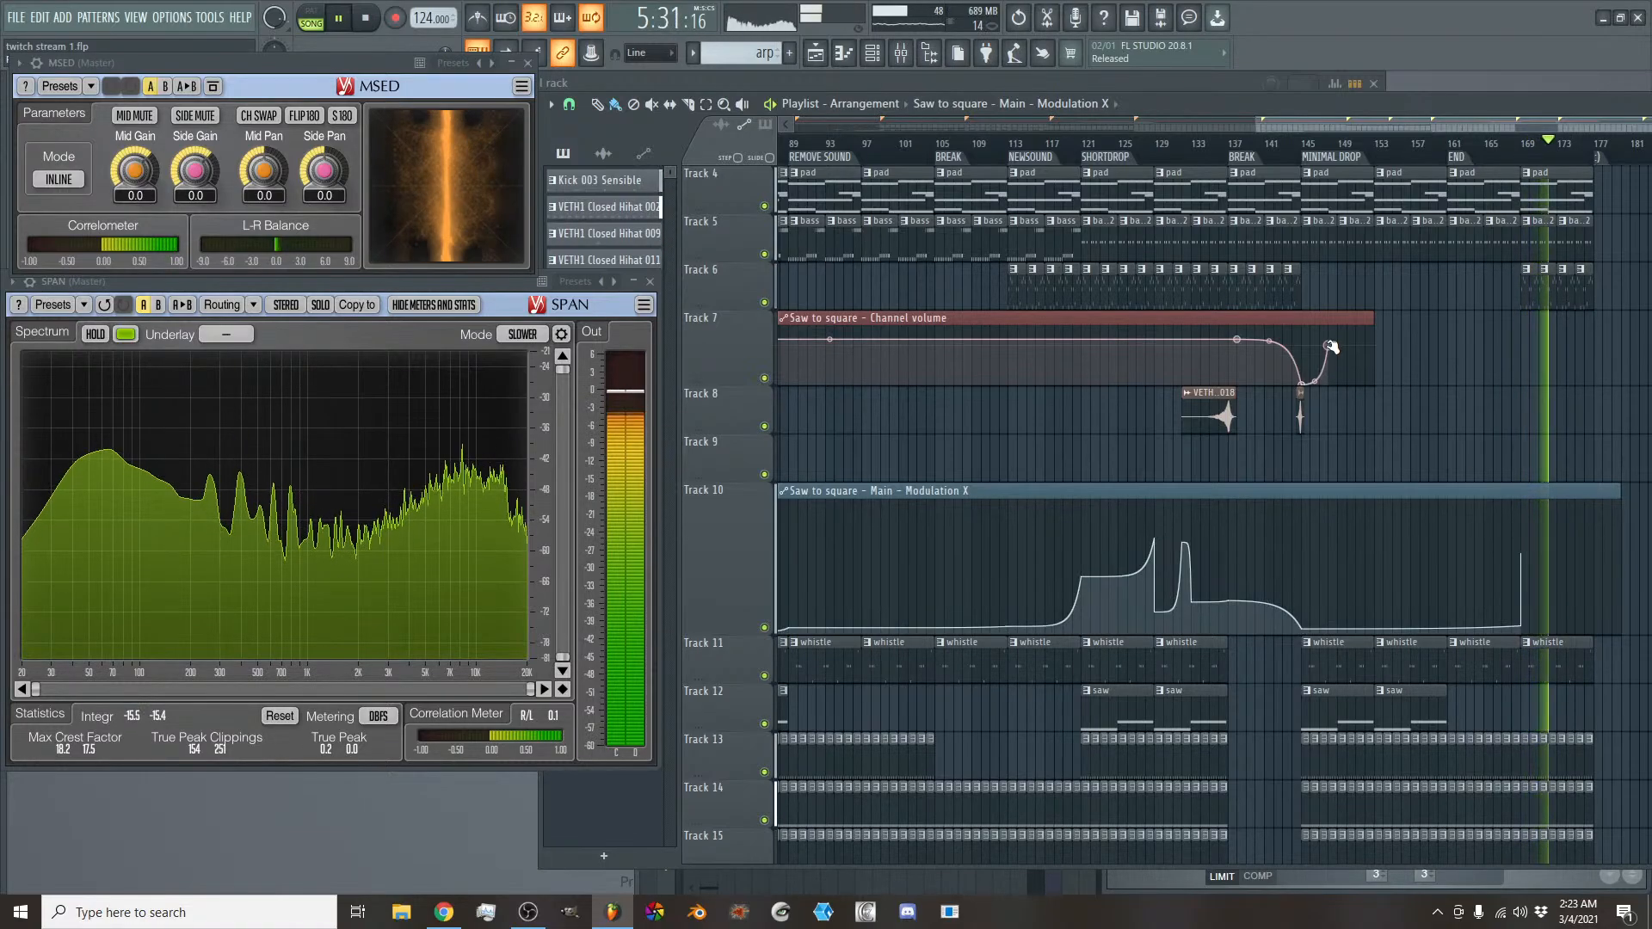
- Raise the Saw to square Channel volume automation again by about bar 149 and delete the higher Modulation X point at bar 169
left_click_drag(1331, 347, 1336, 360)
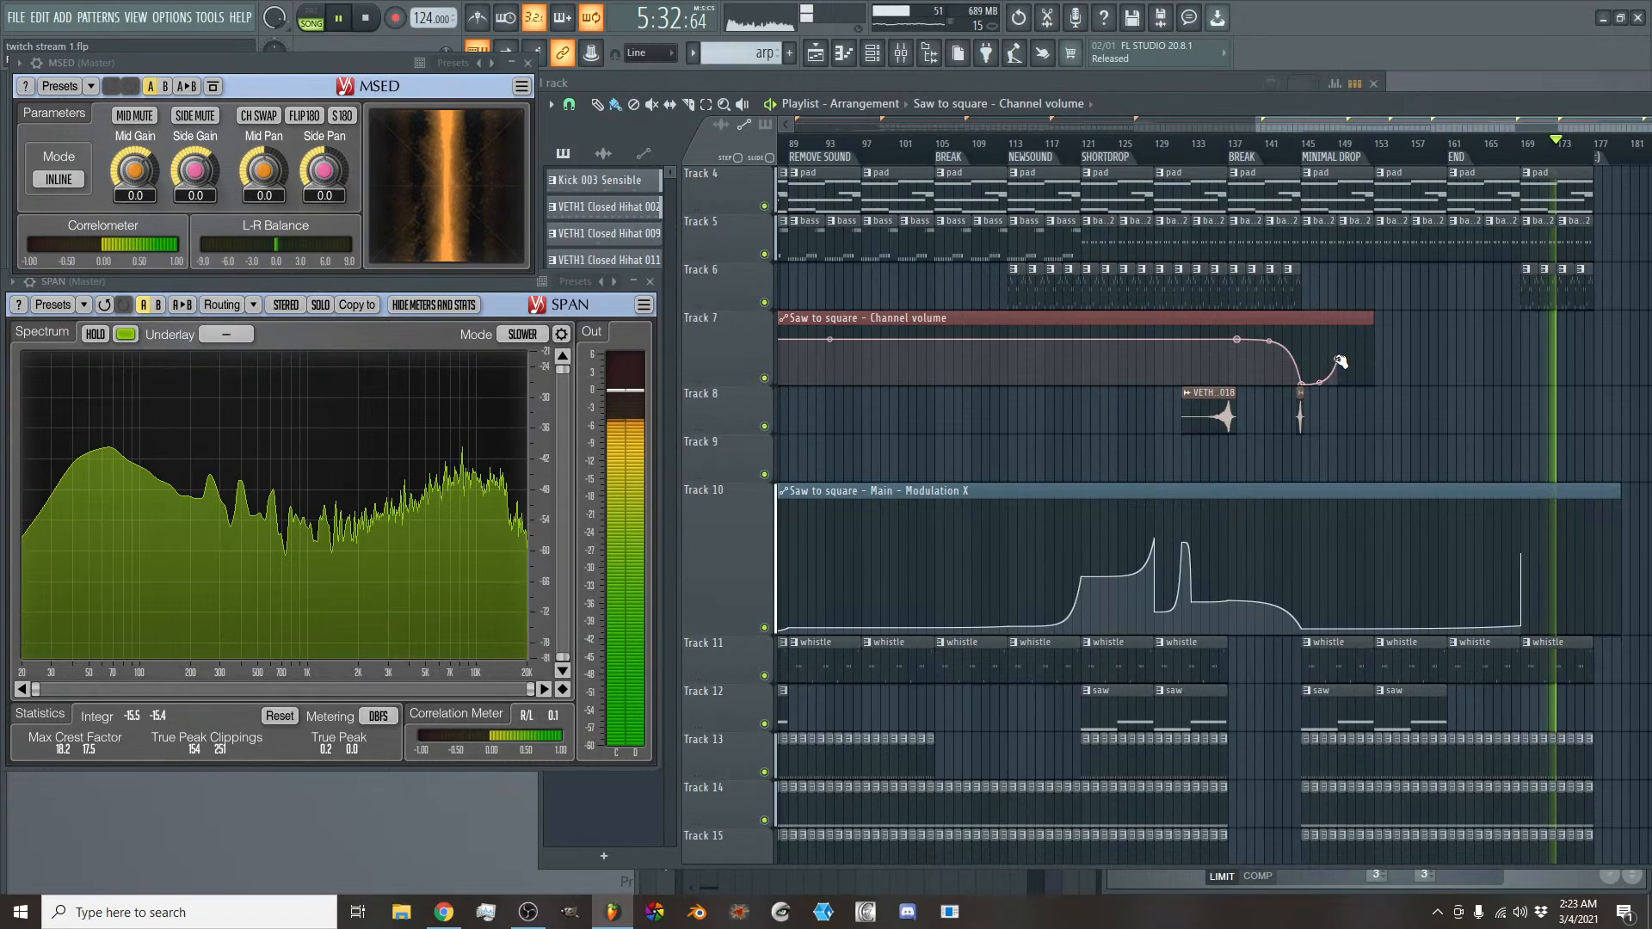
right_click(1520, 553)
left_click(1555, 571)
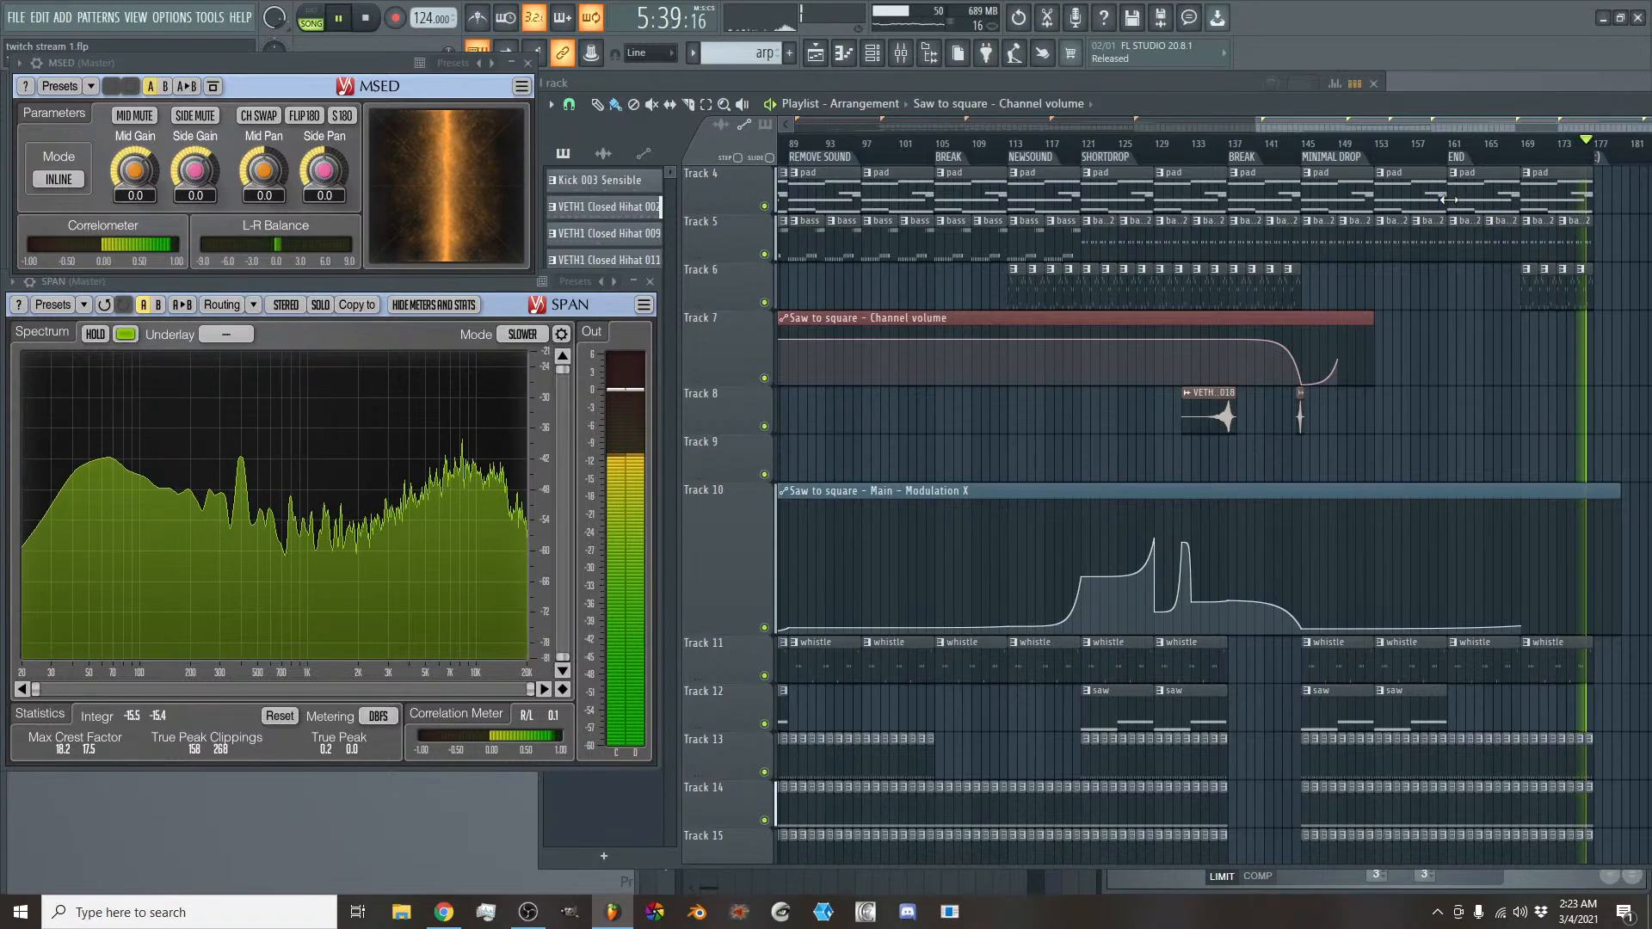
- Stop playback and reduce the height of Track 10, showing the whole arrangement from Track 1
left_click(369, 19)
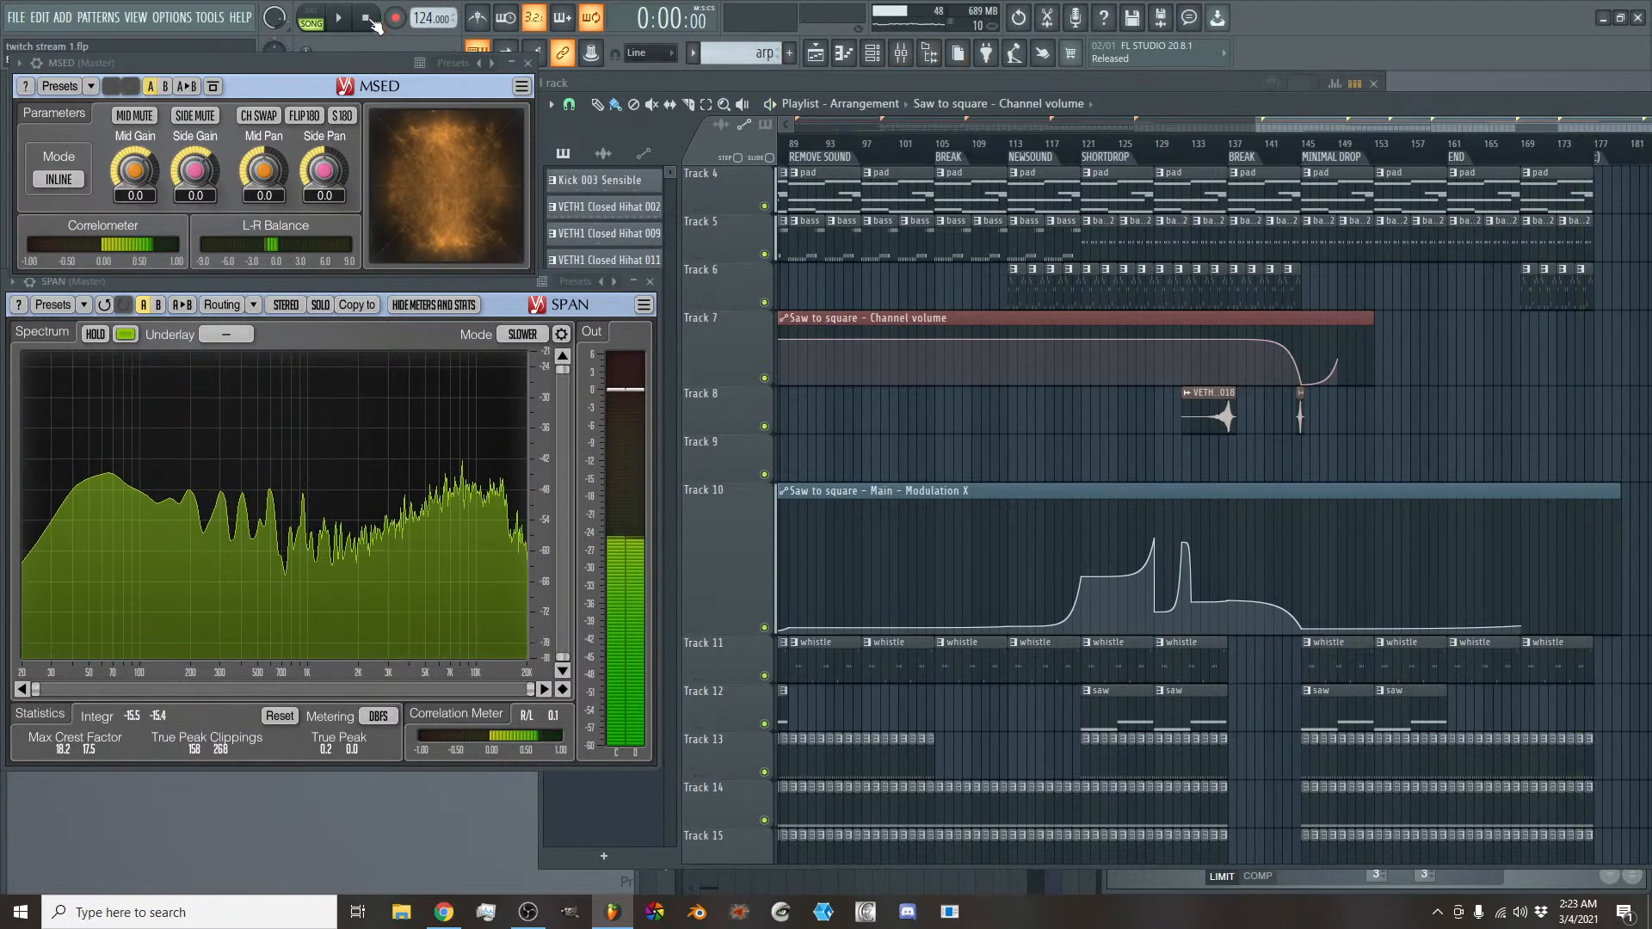
left_click_drag(1282, 122, 1127, 129)
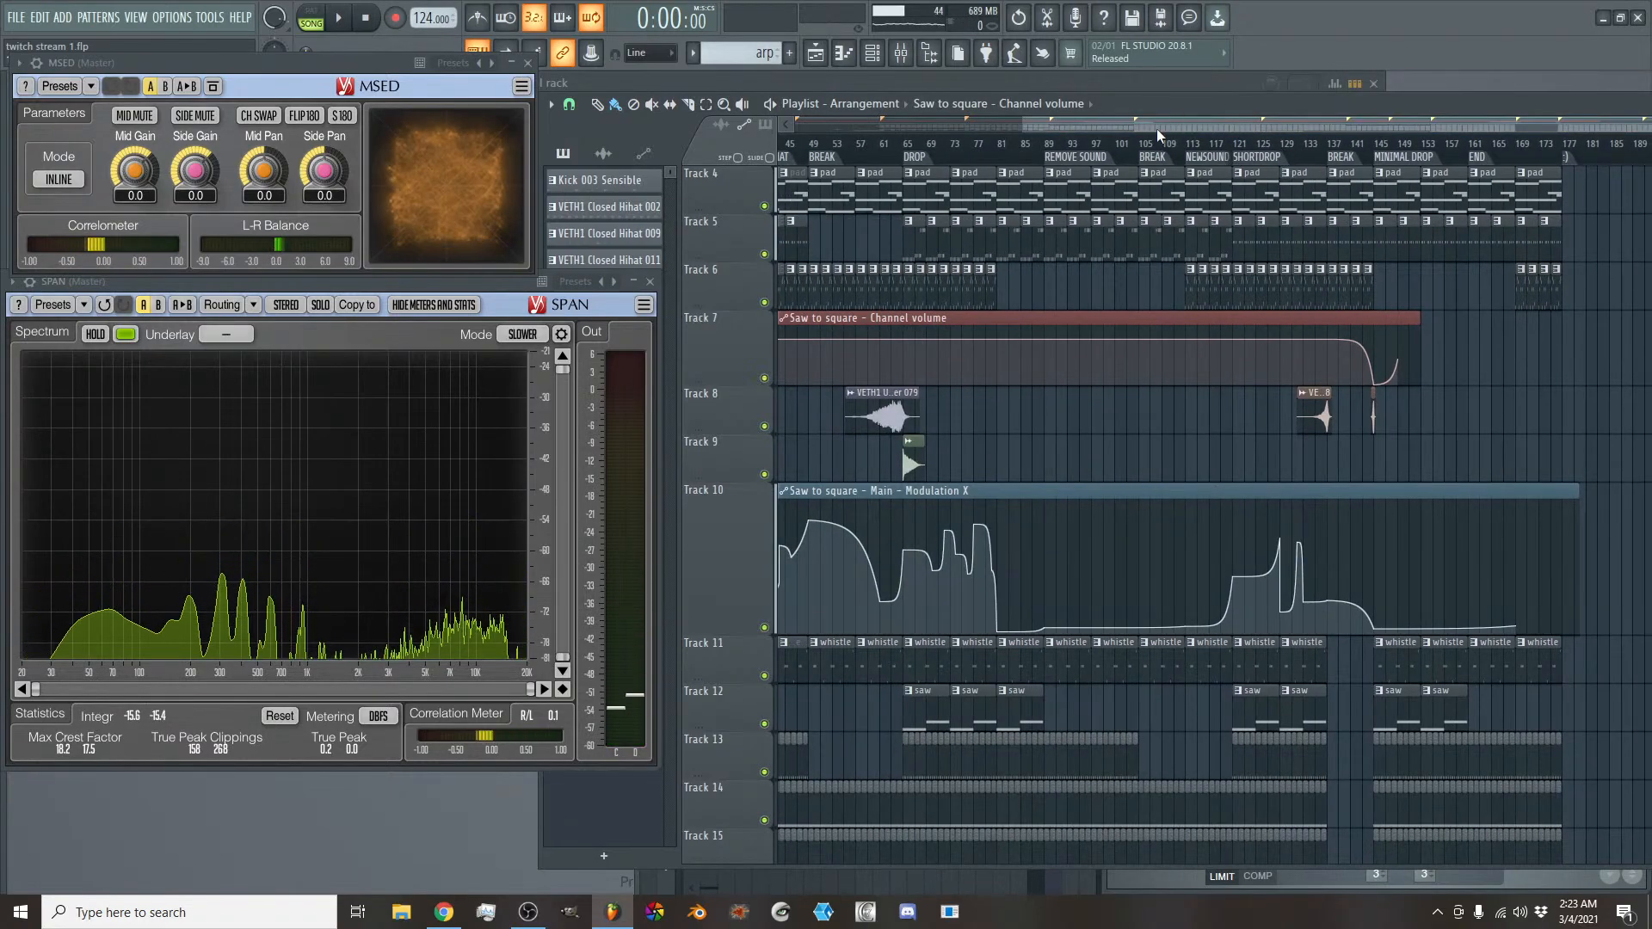
left_click_drag(1149, 126, 1141, 126)
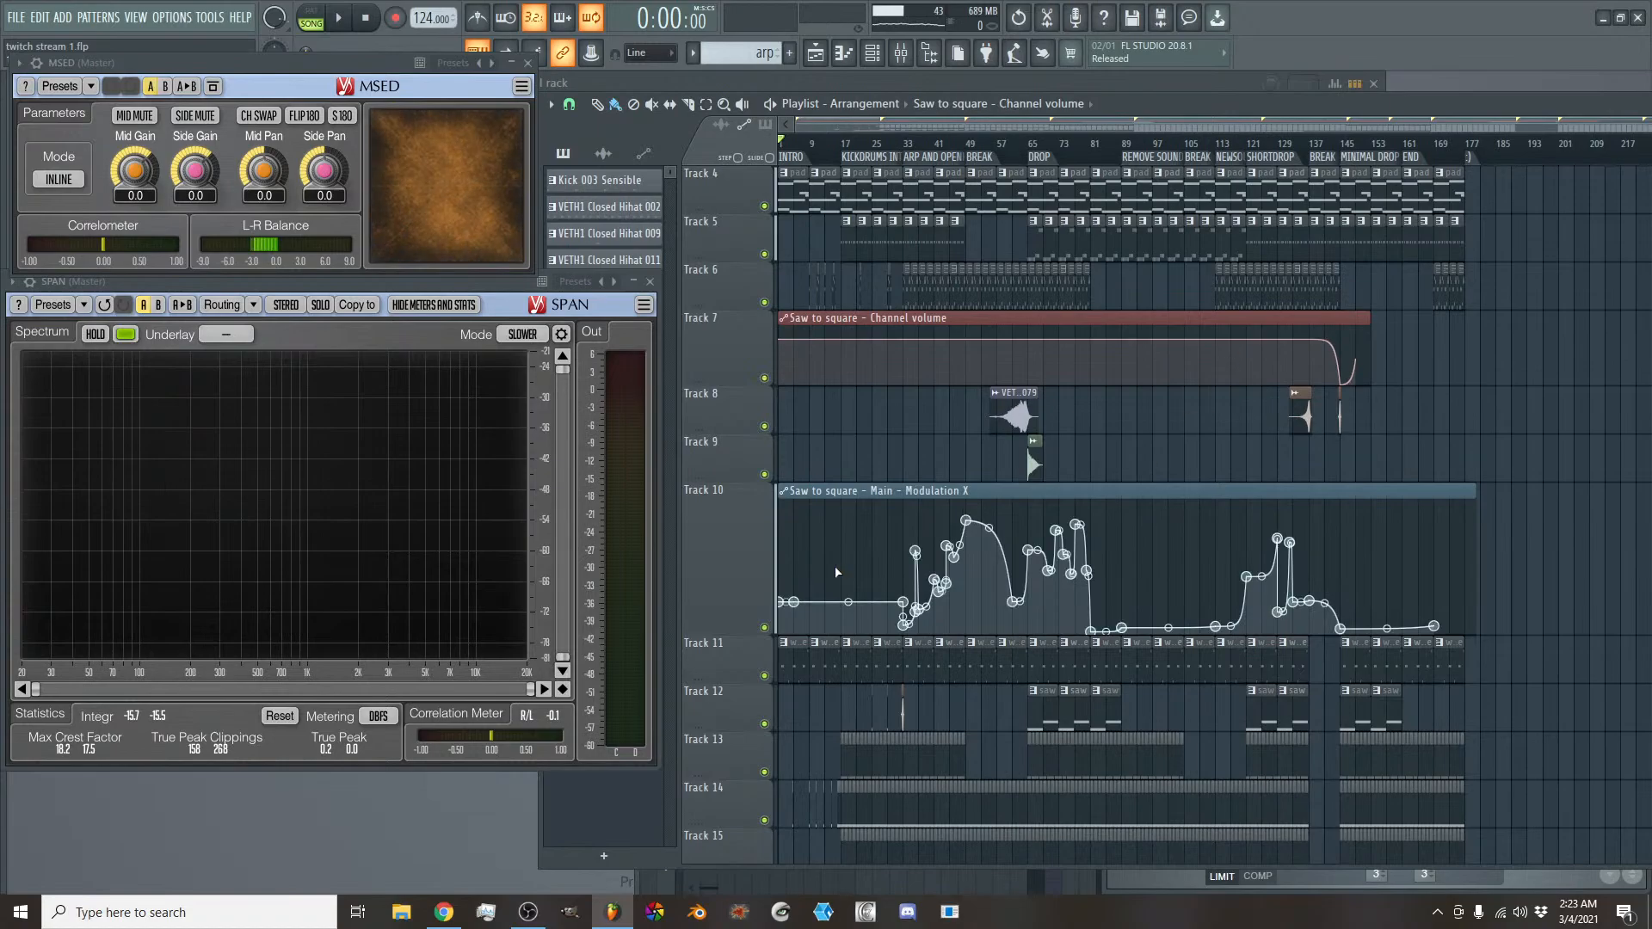
left_click_drag(734, 626, 735, 547)
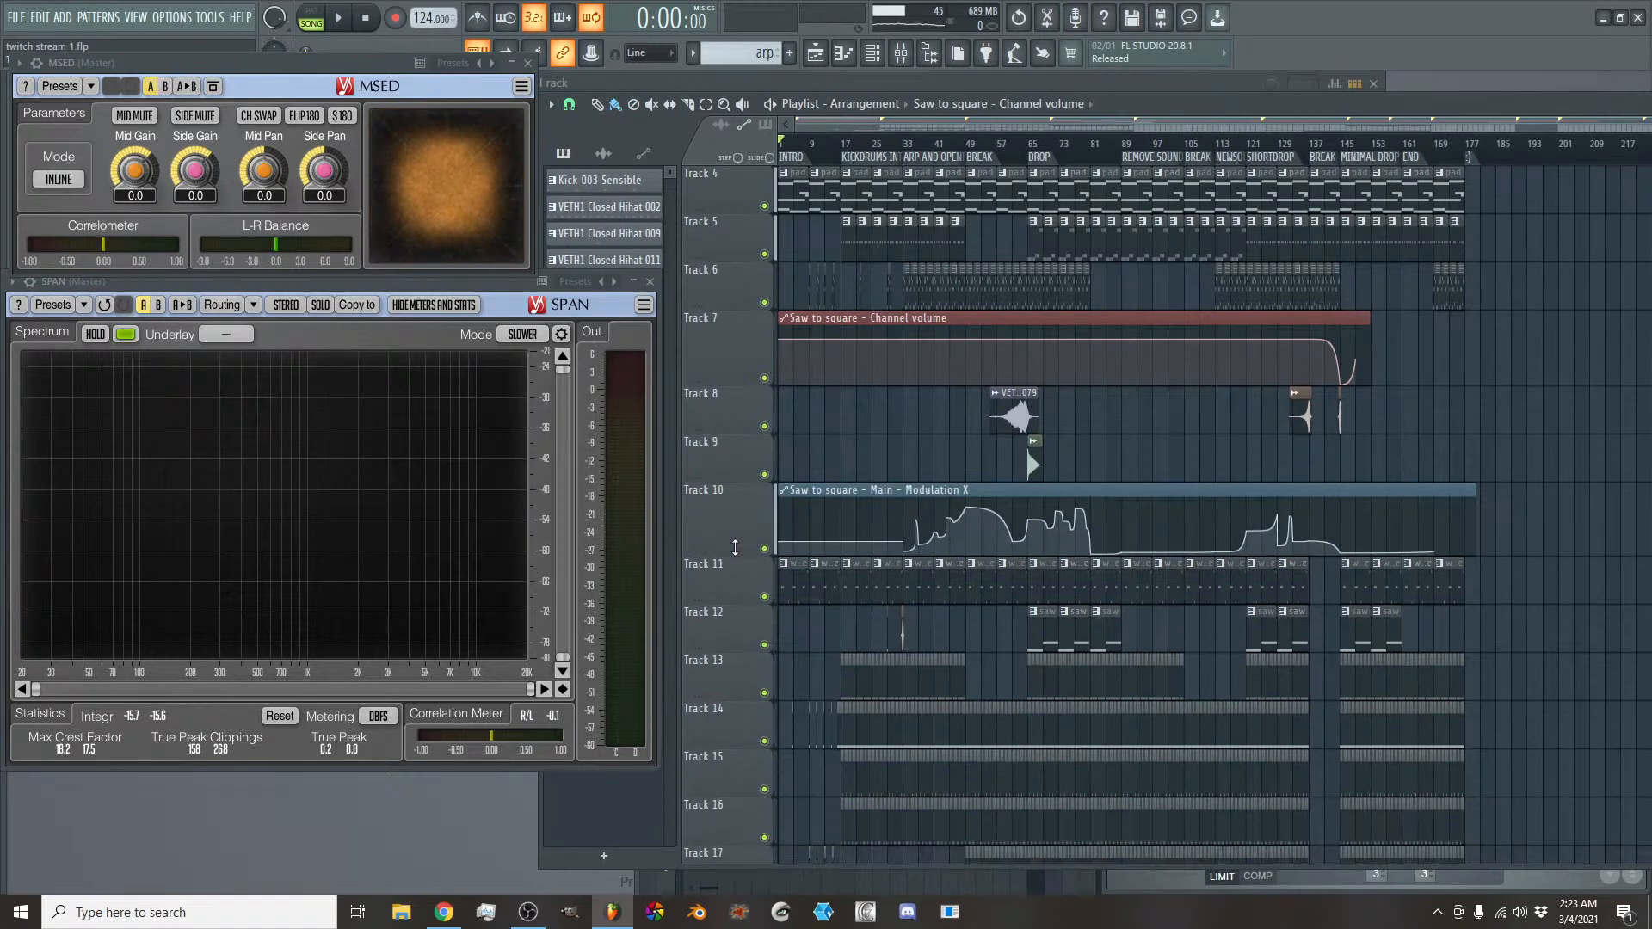
scroll(1268, 344, "up", 3)
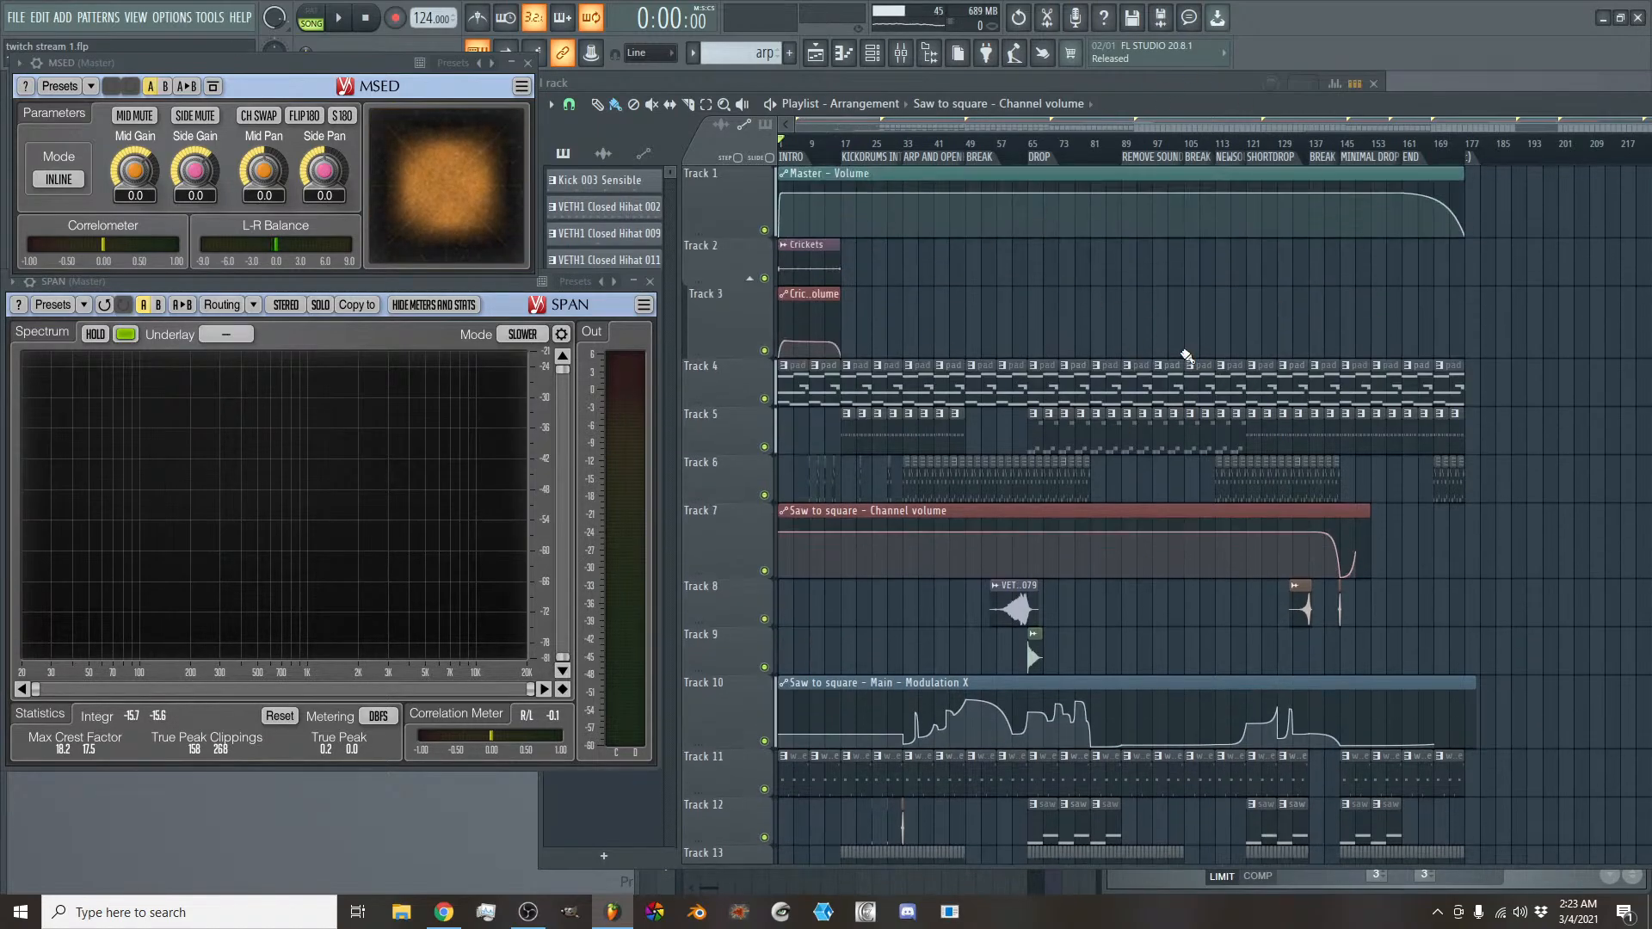
- Review the full arrangement in the playlist, from the Master volume automation on Track 1 down to the clips on Track 22
scroll(1185, 355, "down", 7)
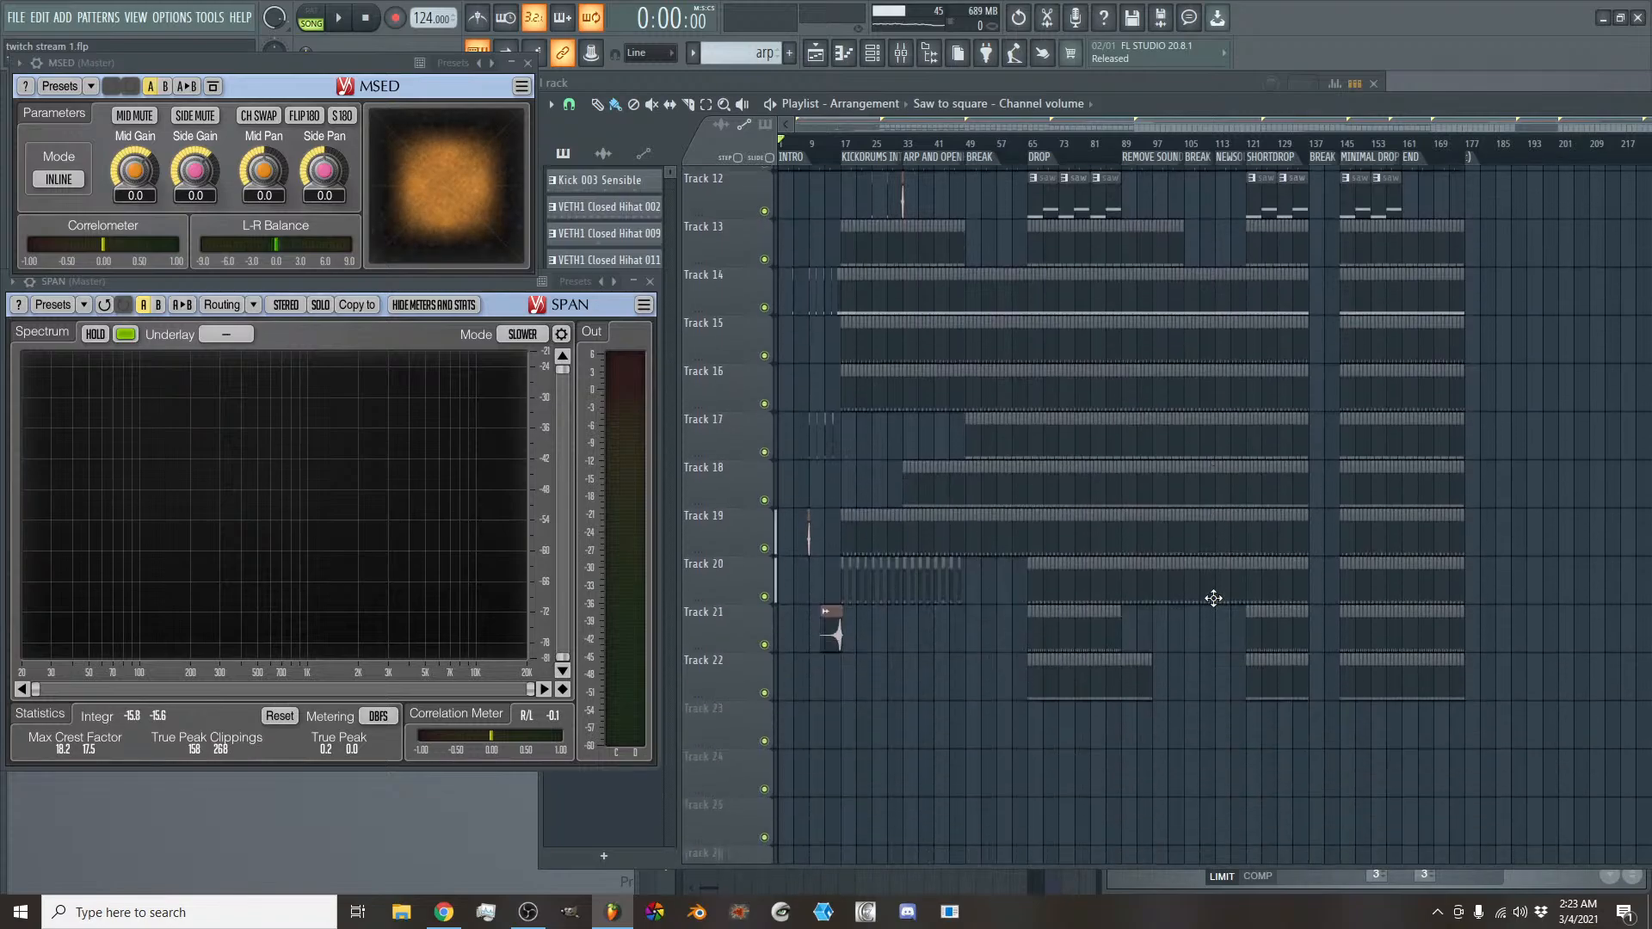
scroll(1209, 597, "up", 6)
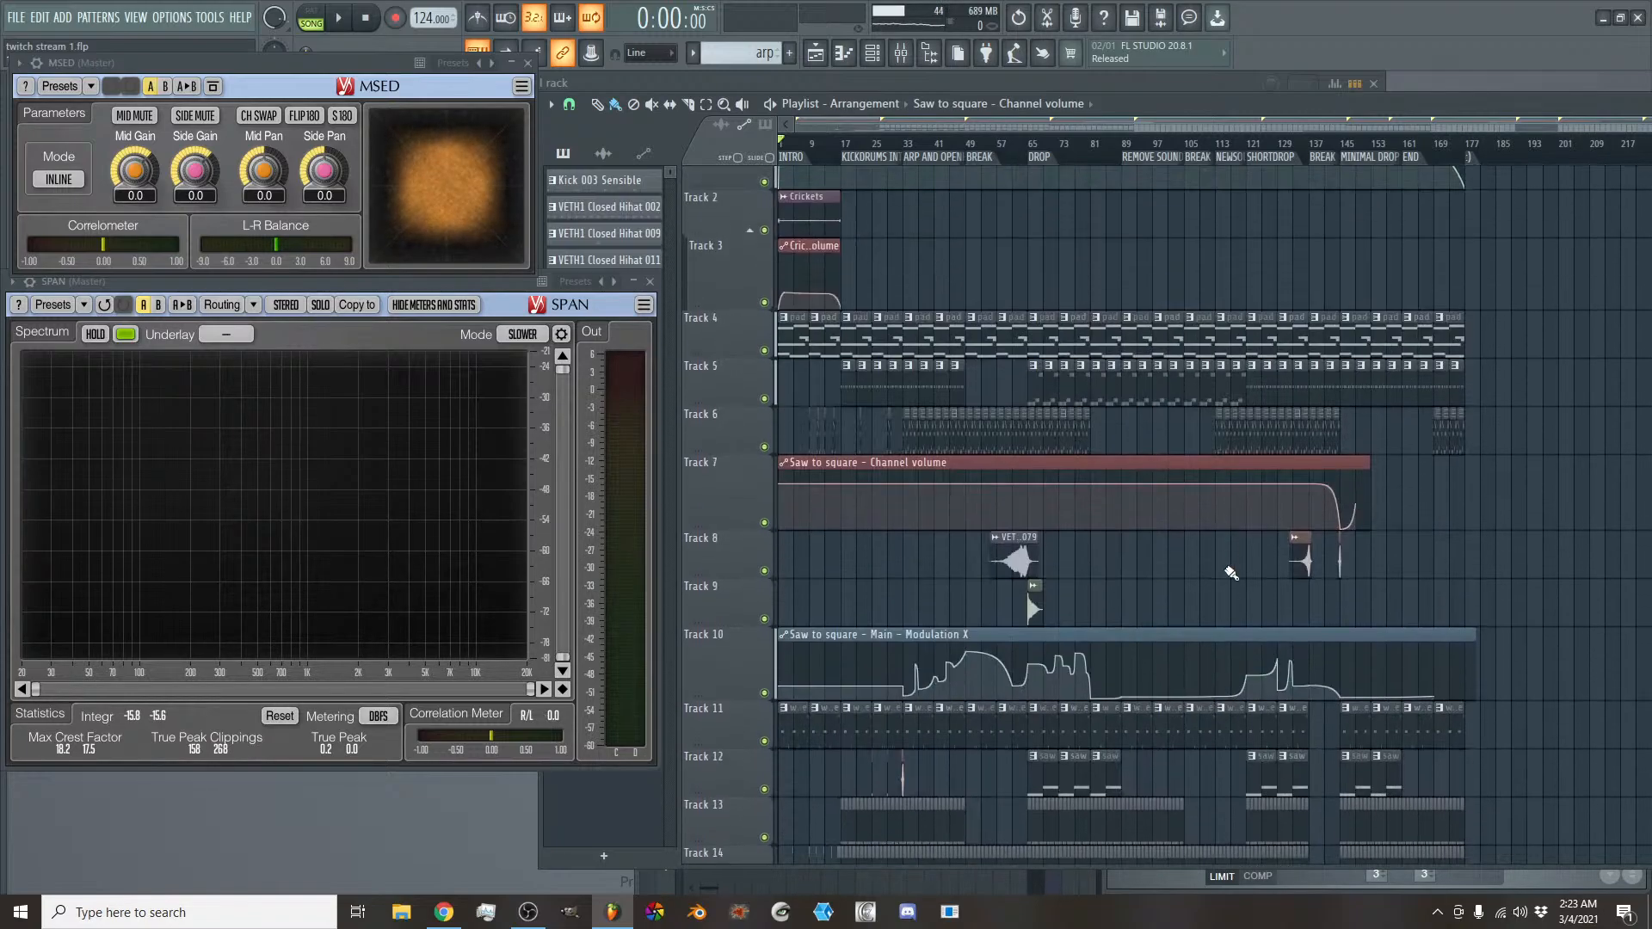
scroll(1231, 574, "up", 1)
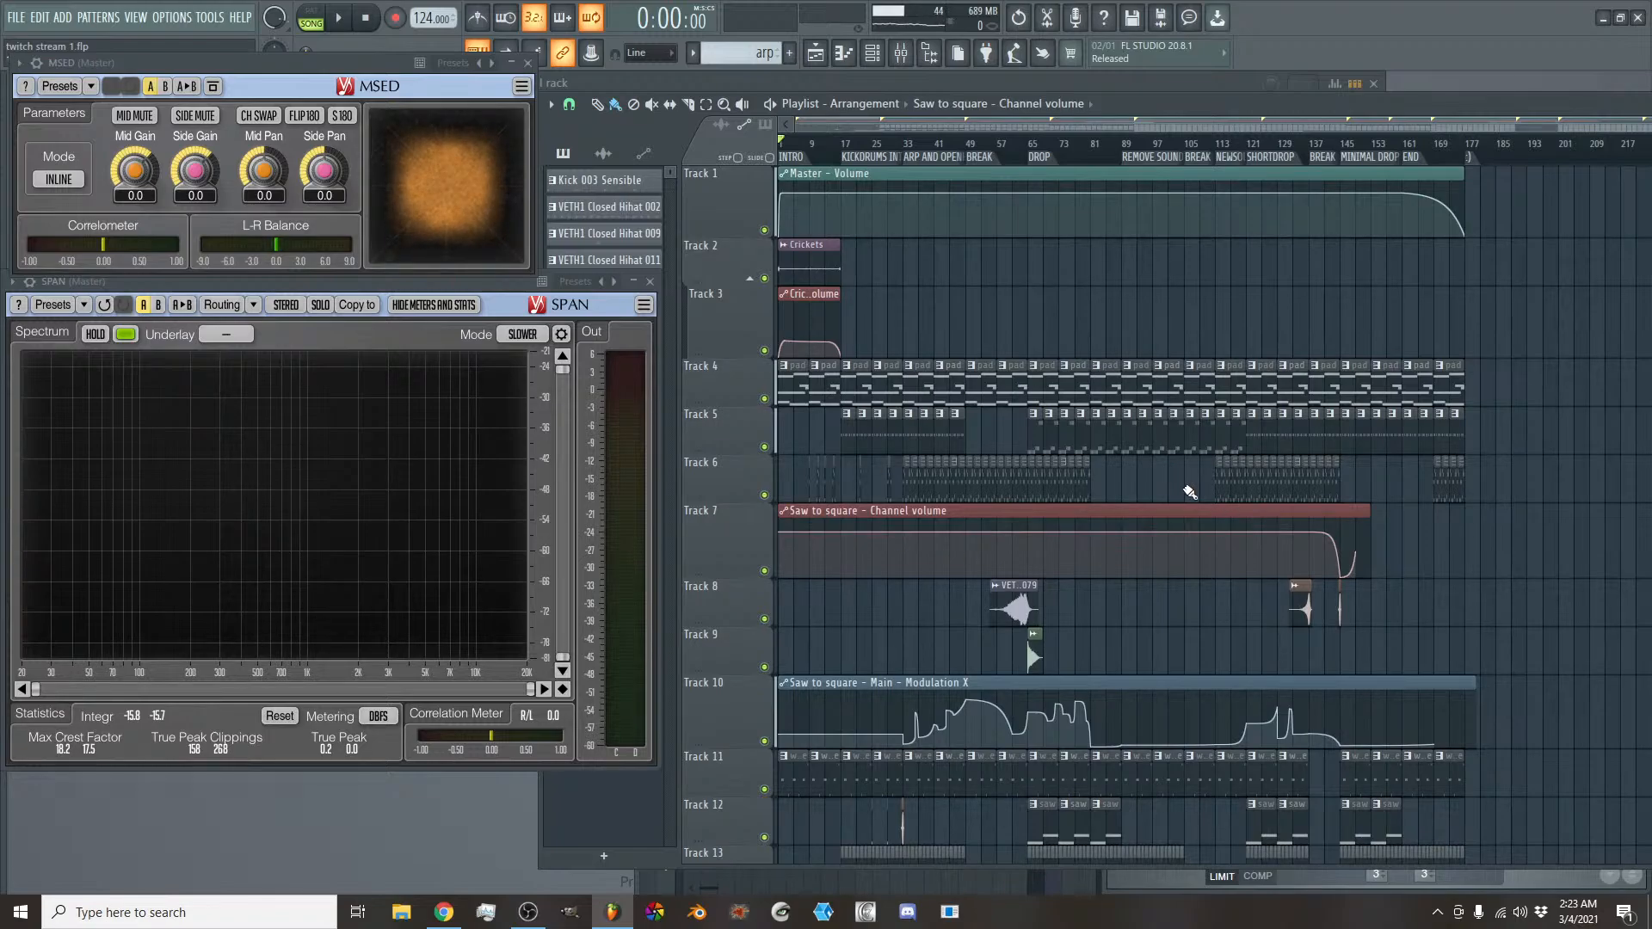
scroll(1176, 476, "down", 3)
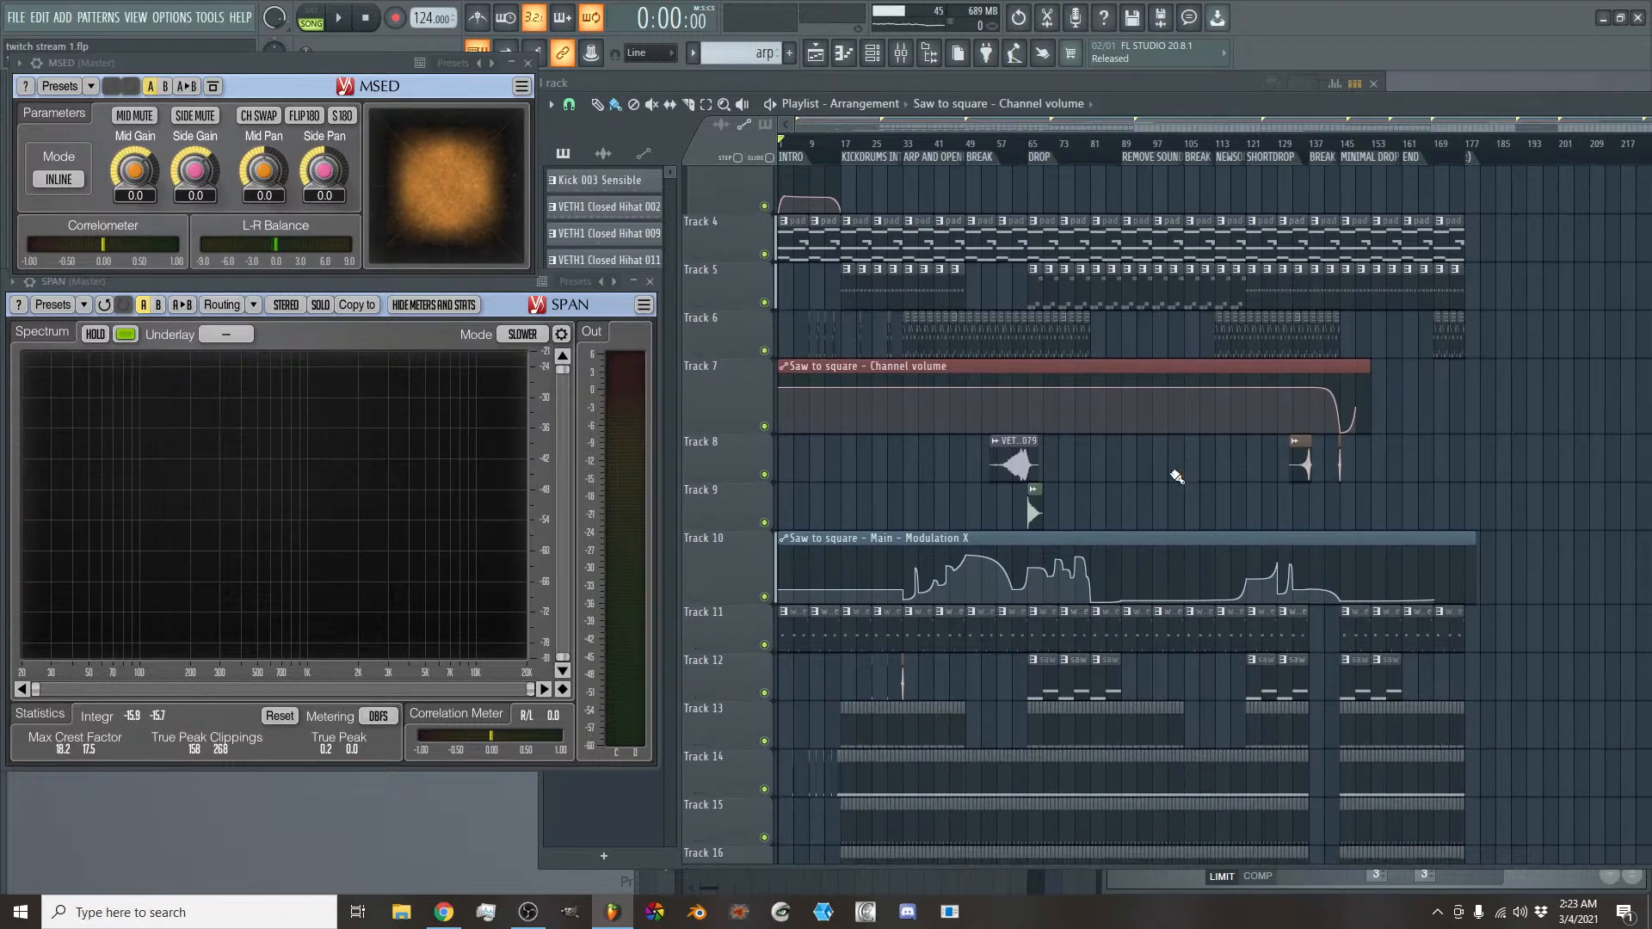
mouse_move(347, 58)
left_mouse_down()
mouse_move(654, 78)
mouse_move(349, 68)
left_mouse_up()
scroll(1191, 258, "down", 6)
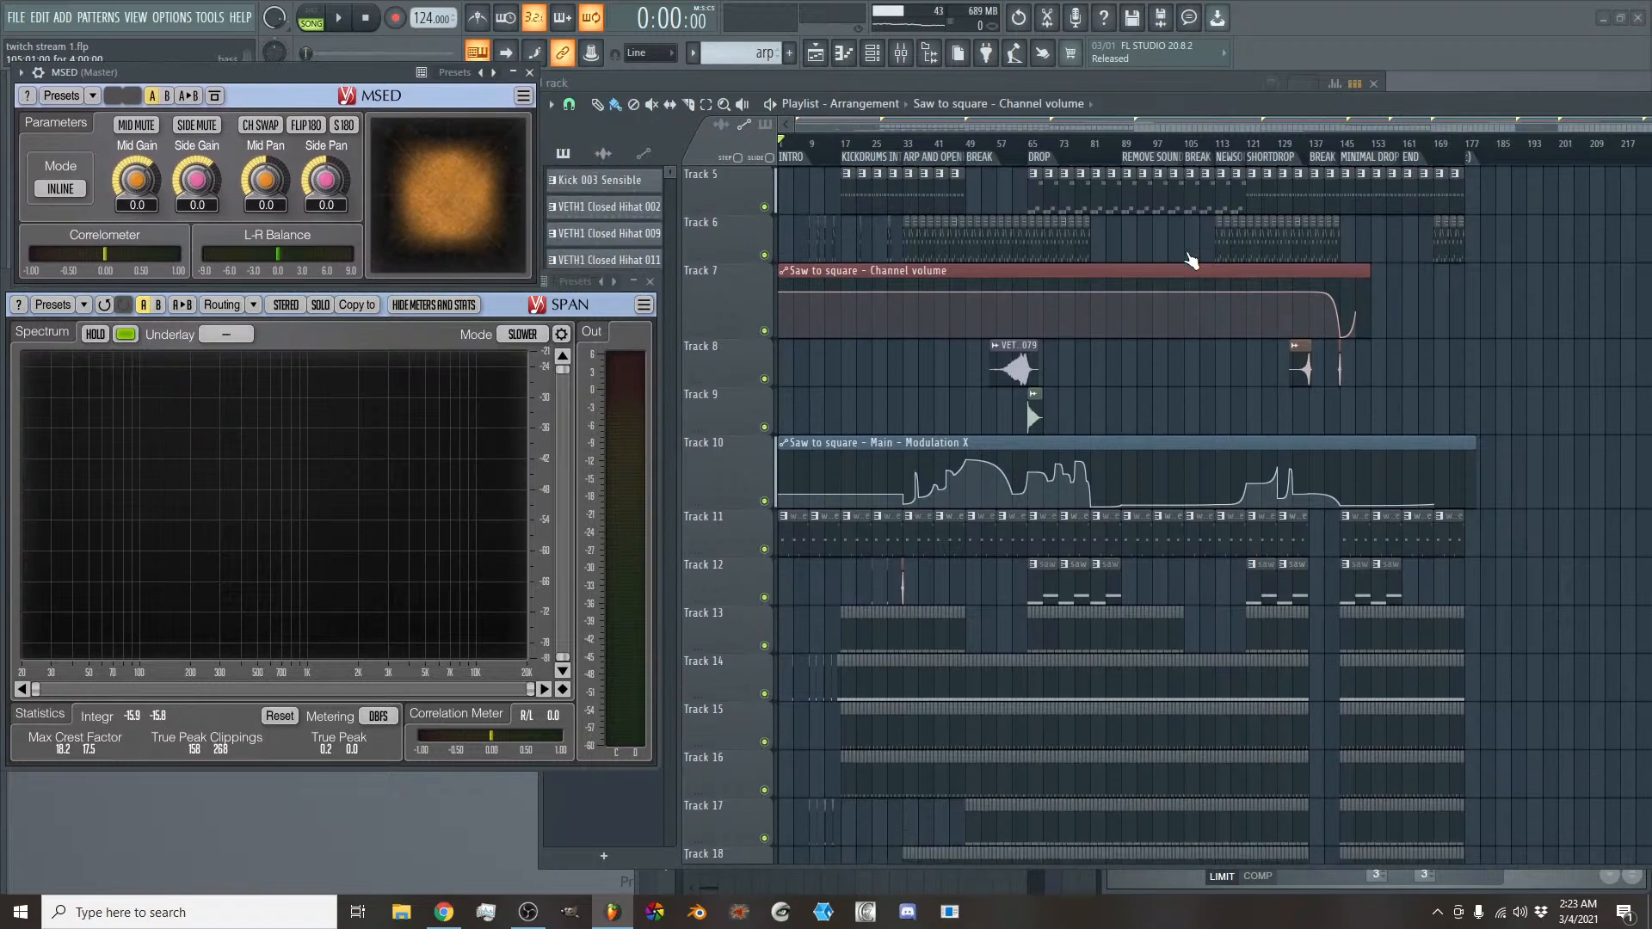
scroll(1270, 522, "up", 8)
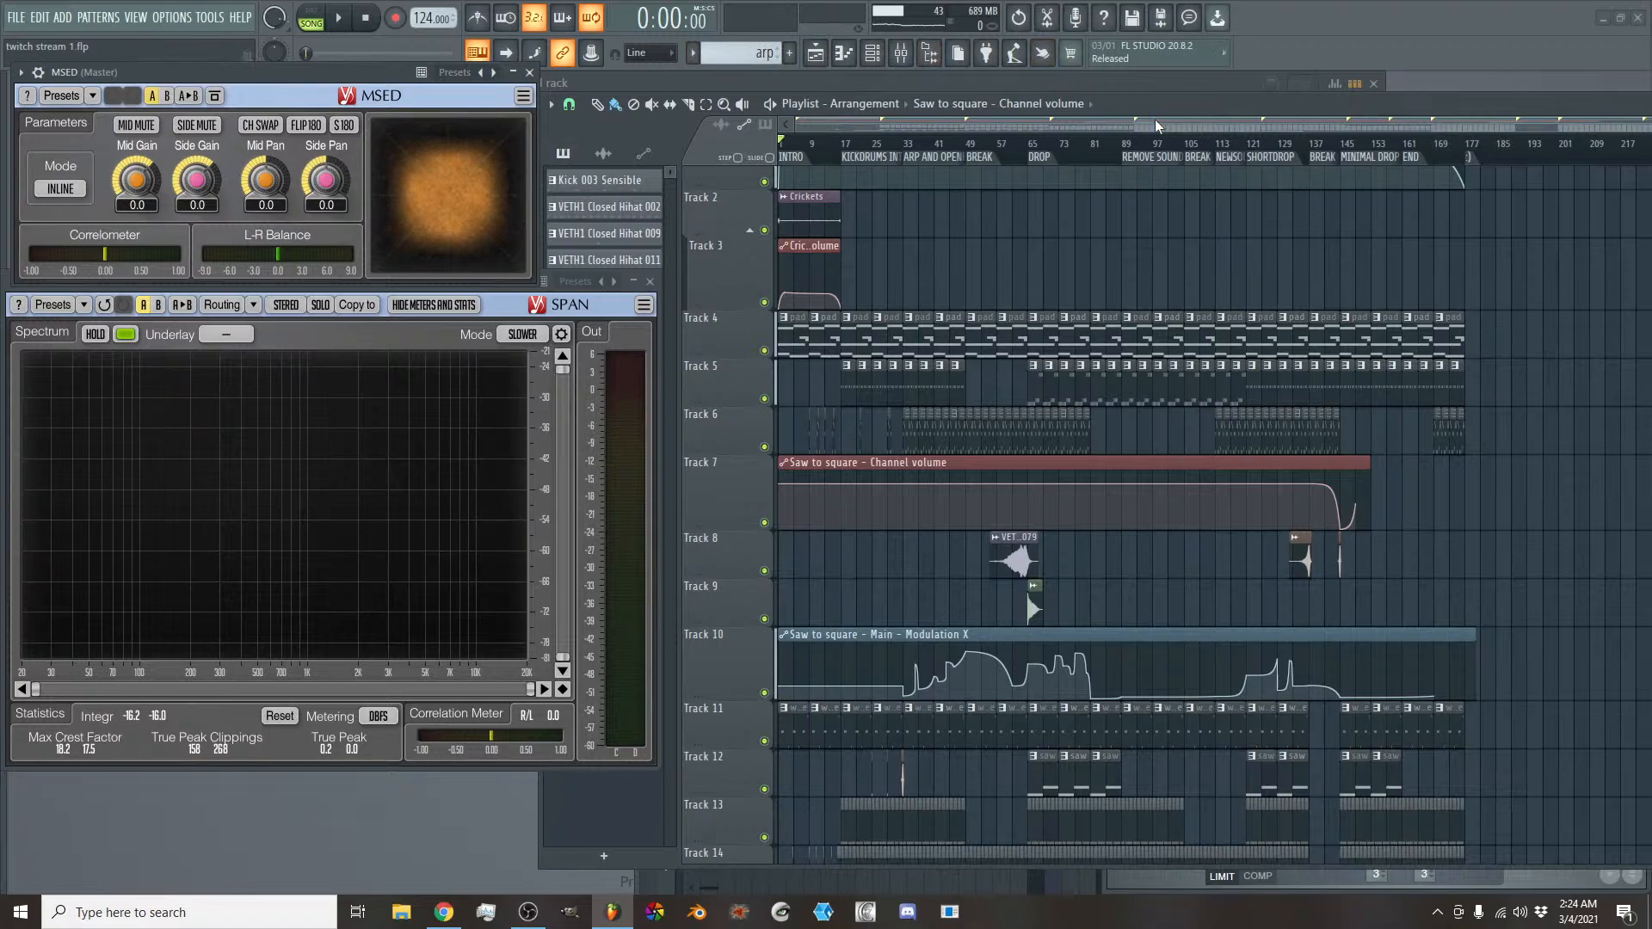
scroll(1142, 221, "up", 1)
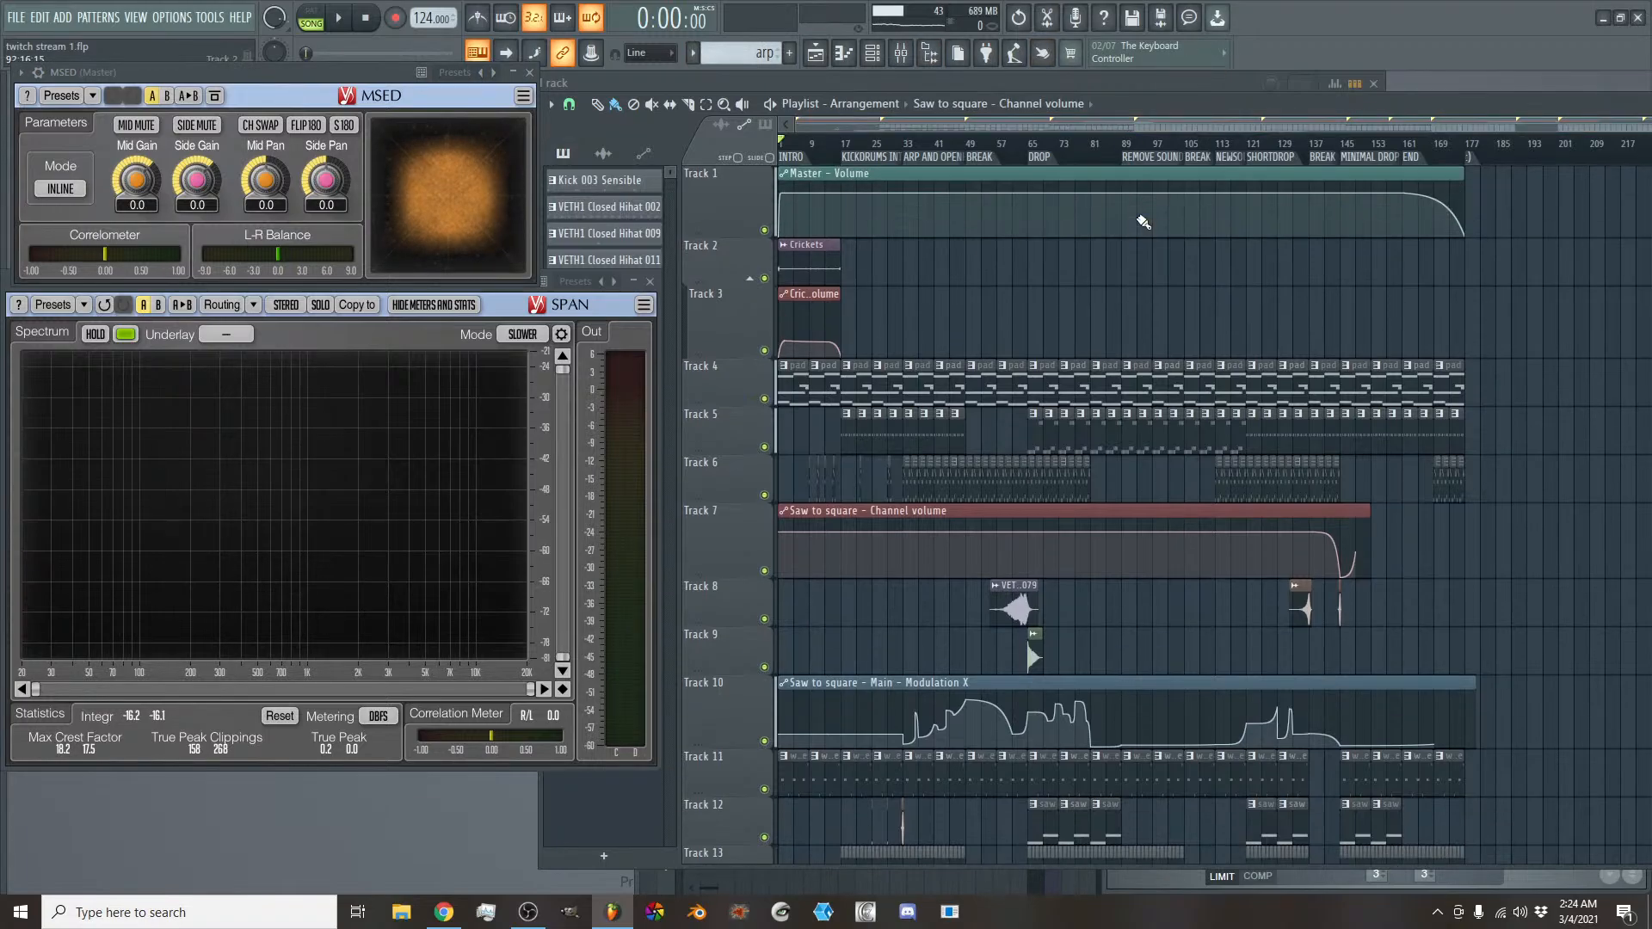
scroll(1142, 222, "down", 4)
scroll(1143, 221, "down", 4)
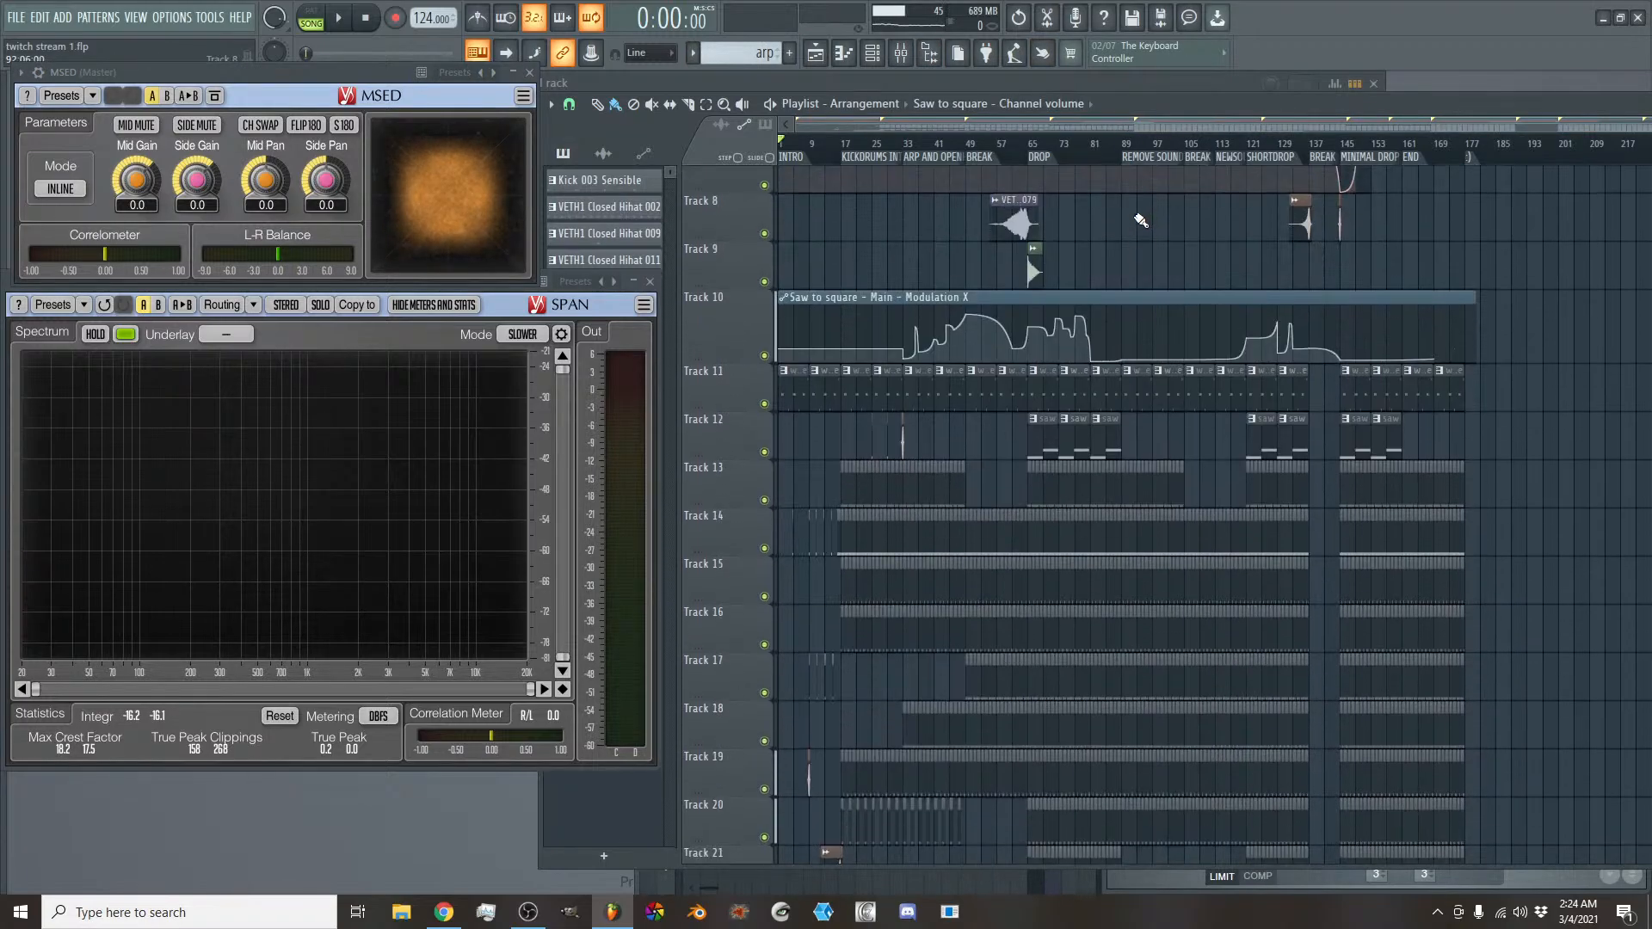